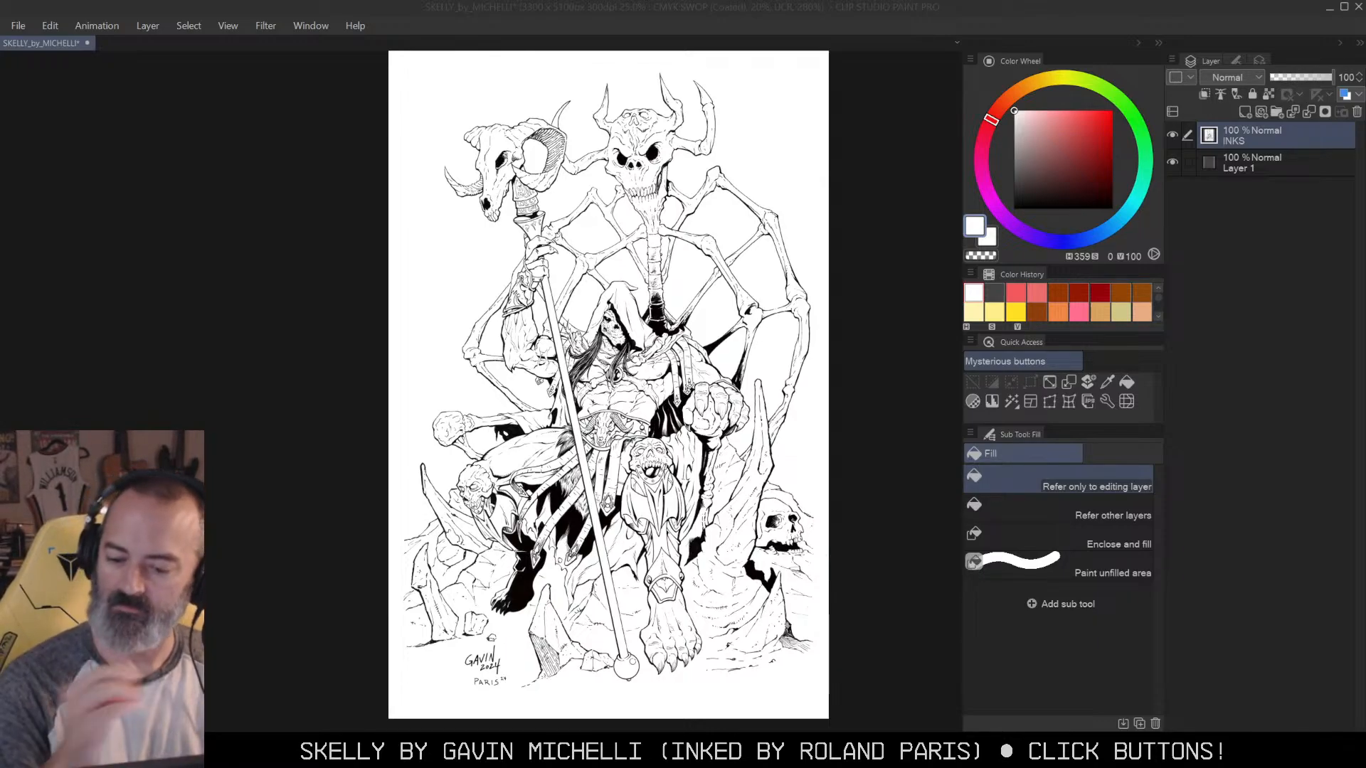
Step: Examine the linework of the seated figure's torso, belt and skull knee armour up close, ending on the full page
left_click(839, 146)
key("m")
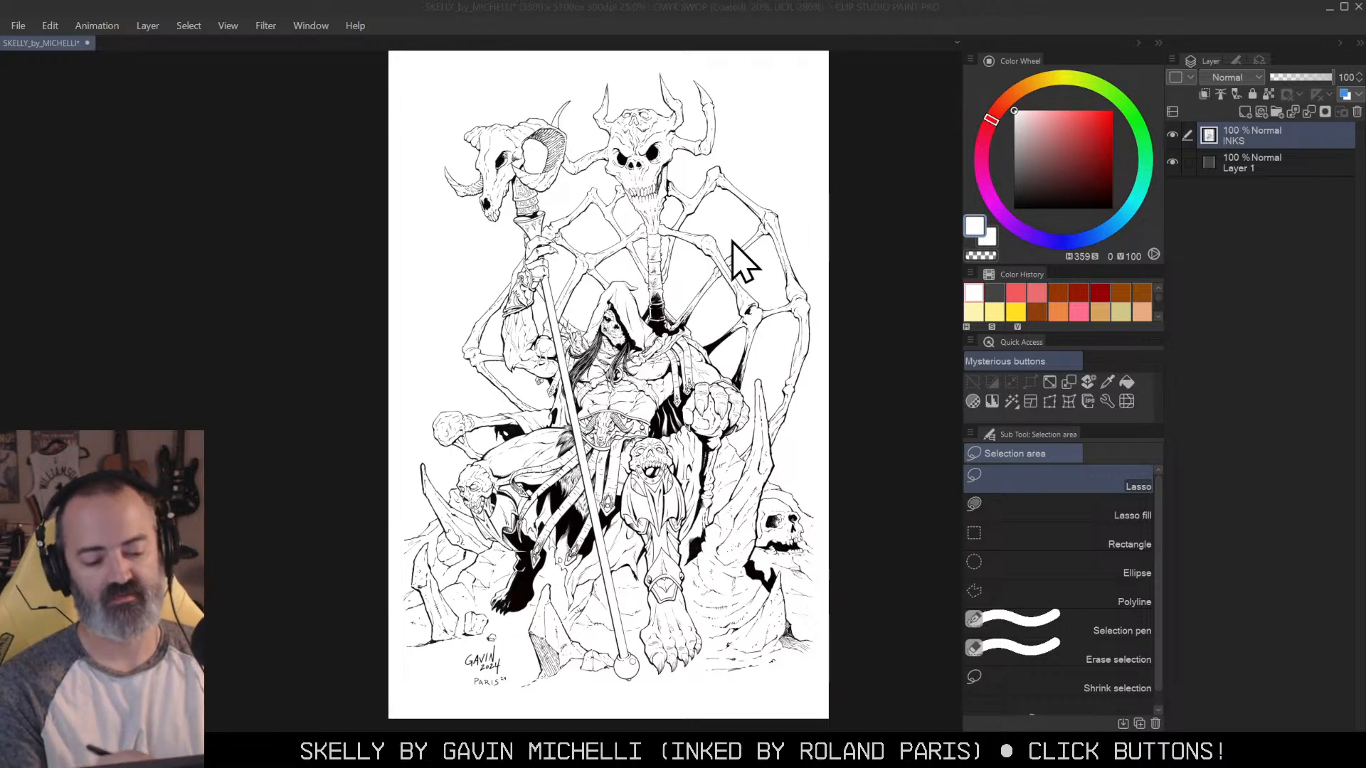
key("ctrl+space")
left_click(684, 283)
left_click(687, 283)
left_click(687, 283)
left_click_drag(652, 478, 820, 207)
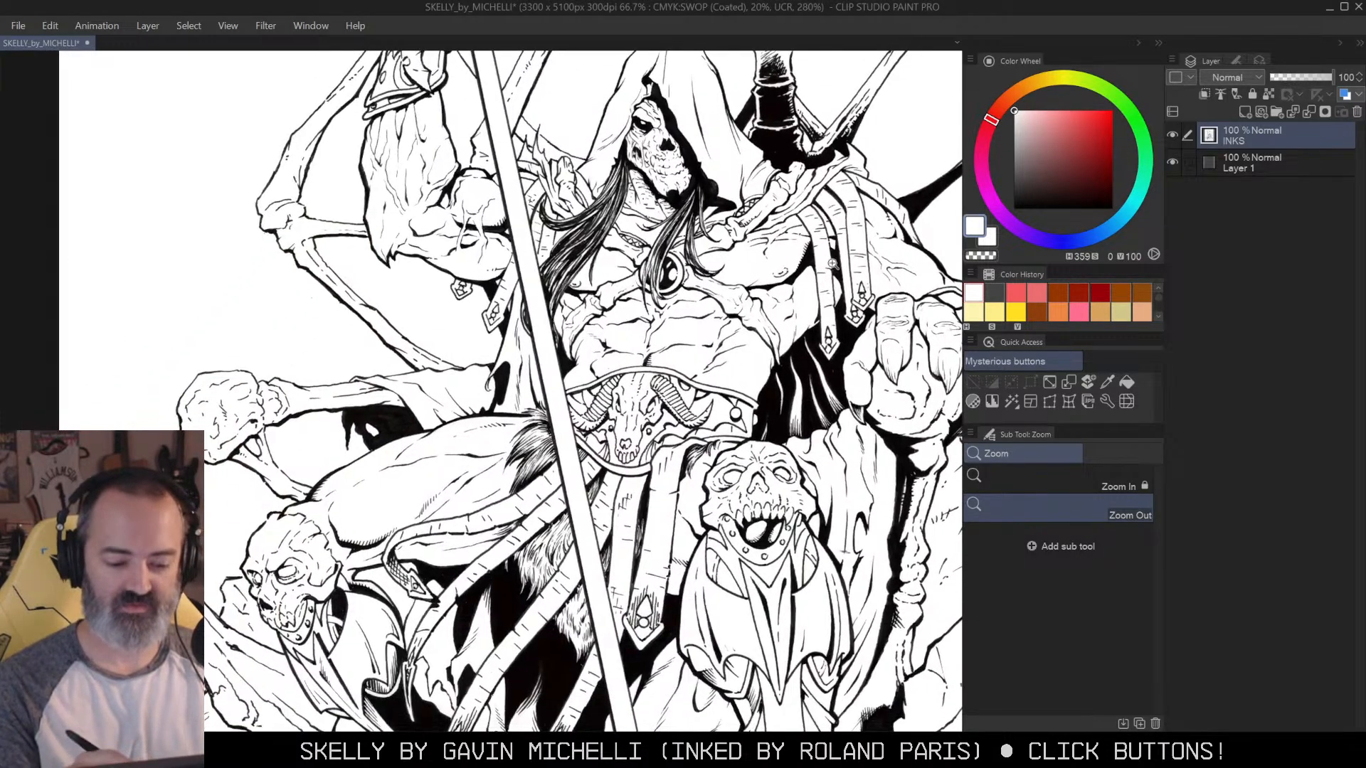
left_click_drag(833, 263, 754, 257)
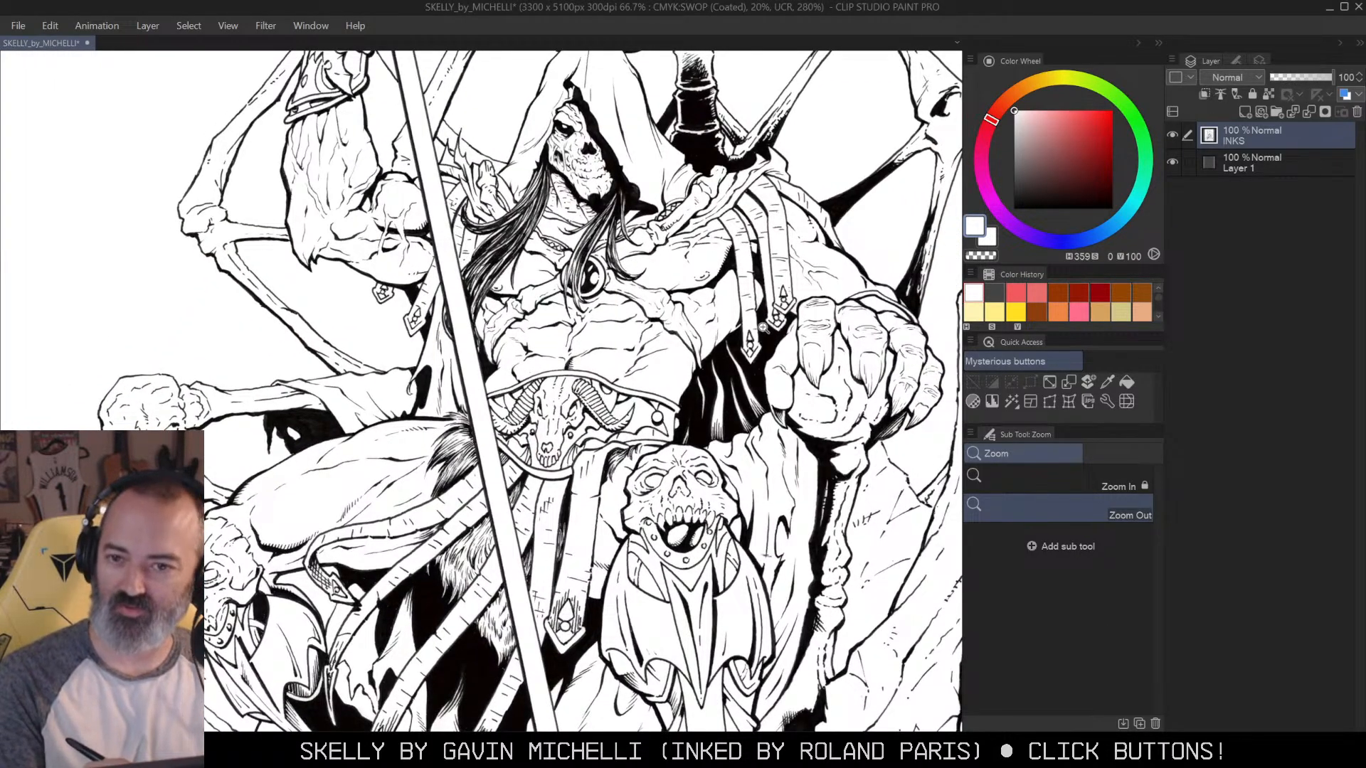
key("ctrl+alt+space")
left_click(762, 316)
left_click(762, 316)
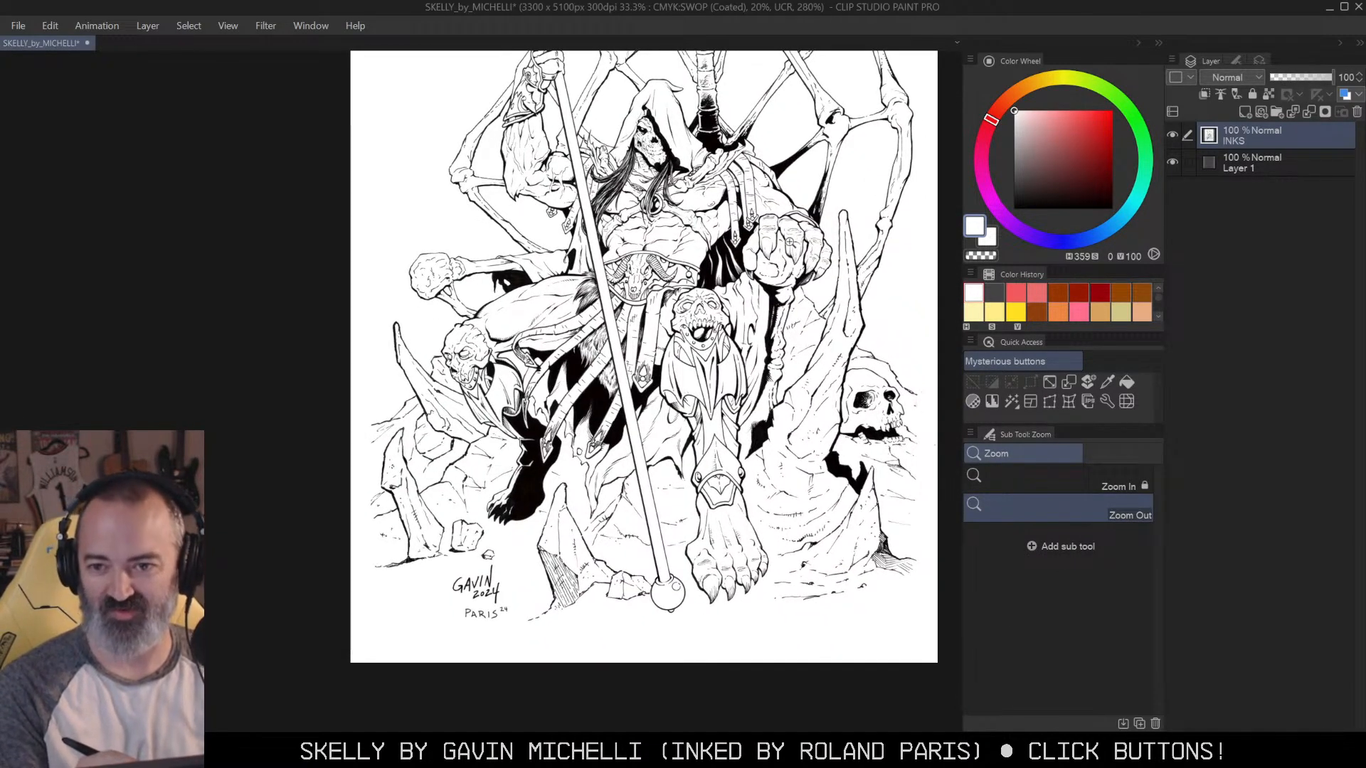
left_click(773, 319)
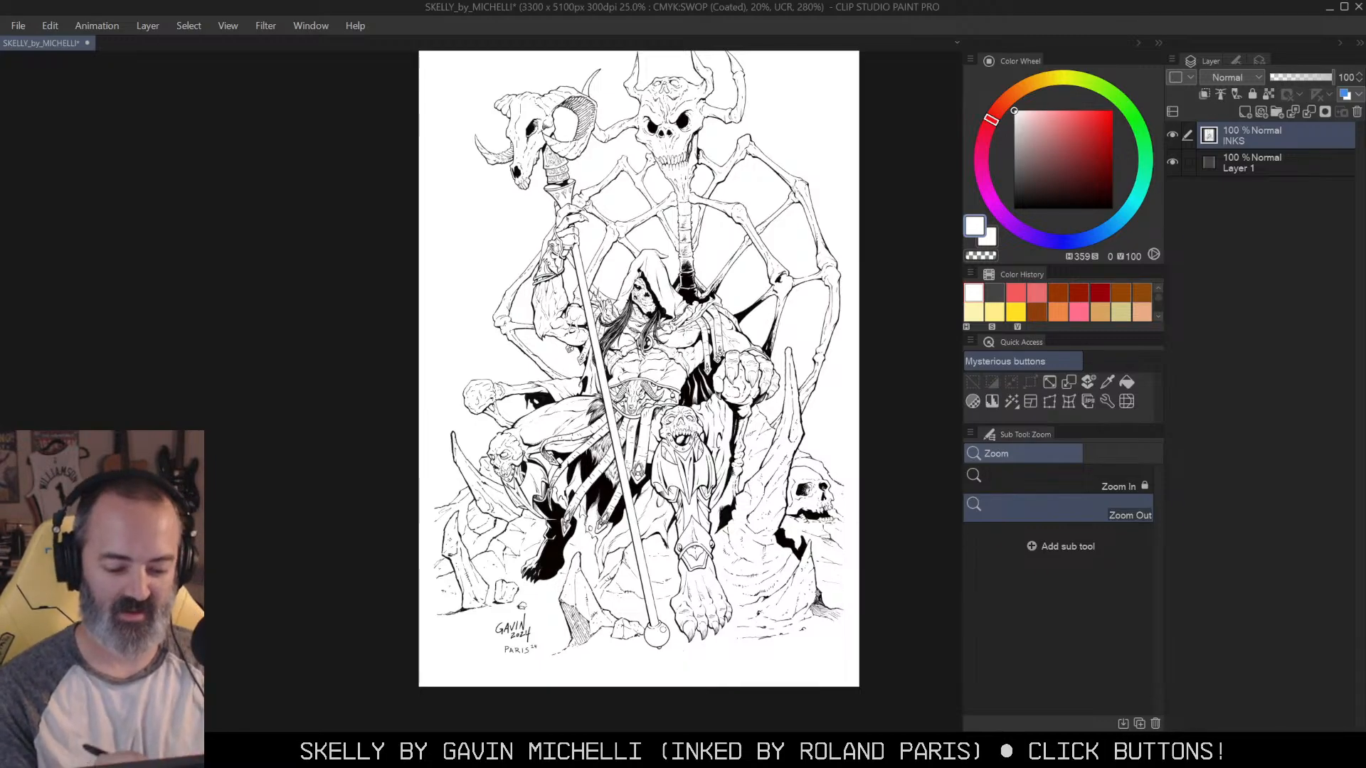
Step: Inspect the inks around the hooded skull face, hair, shoulders and spine of the throne at close range
key("b")
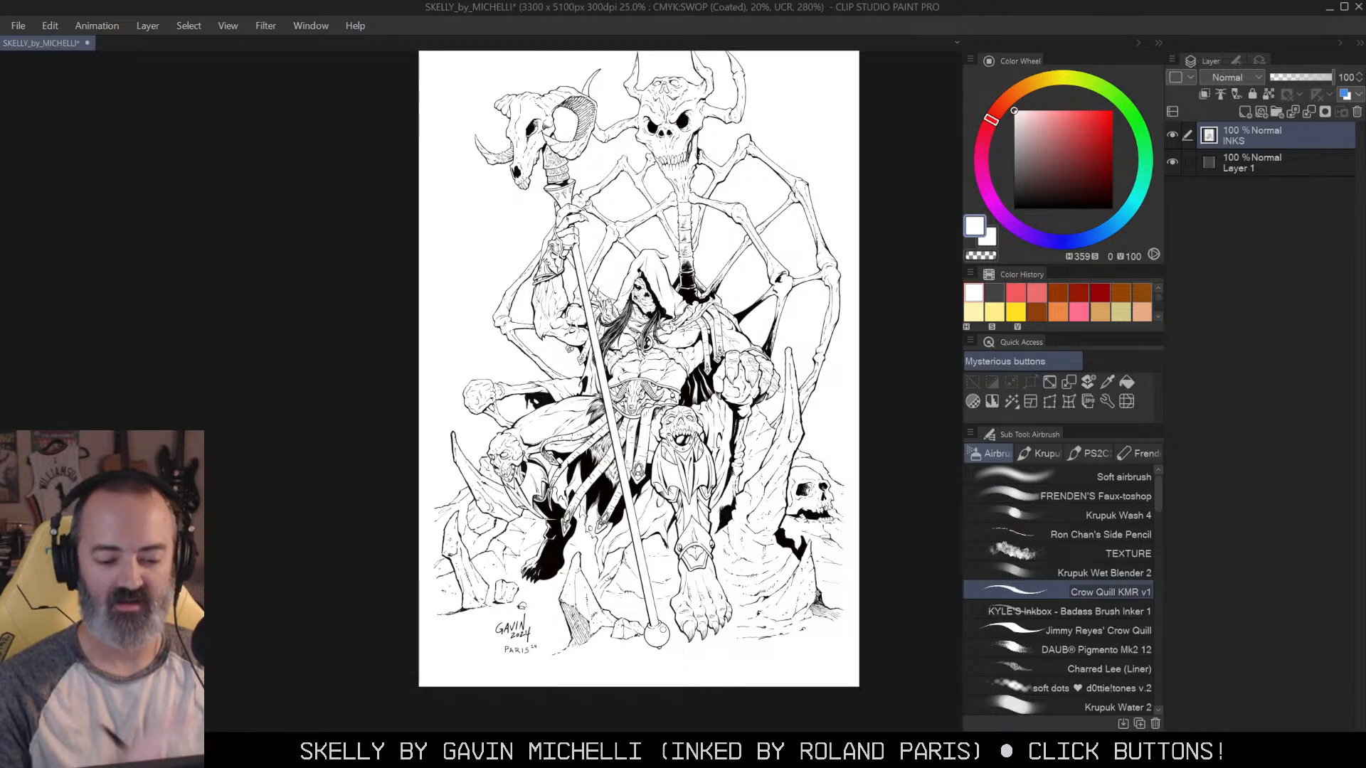
key("ctrl+space")
left_click(631, 221)
left_click(633, 221)
left_click_drag(633, 221, 802, 494)
left_click(708, 386)
left_click_drag(680, 314, 749, 402)
left_click(750, 402)
left_click_drag(827, 469, 588, 533)
left_click_drag(860, 585, 573, 527)
left_click_drag(747, 605, 527, 267)
left_click_drag(831, 493, 815, 160)
left_click_drag(761, 536, 817, 151)
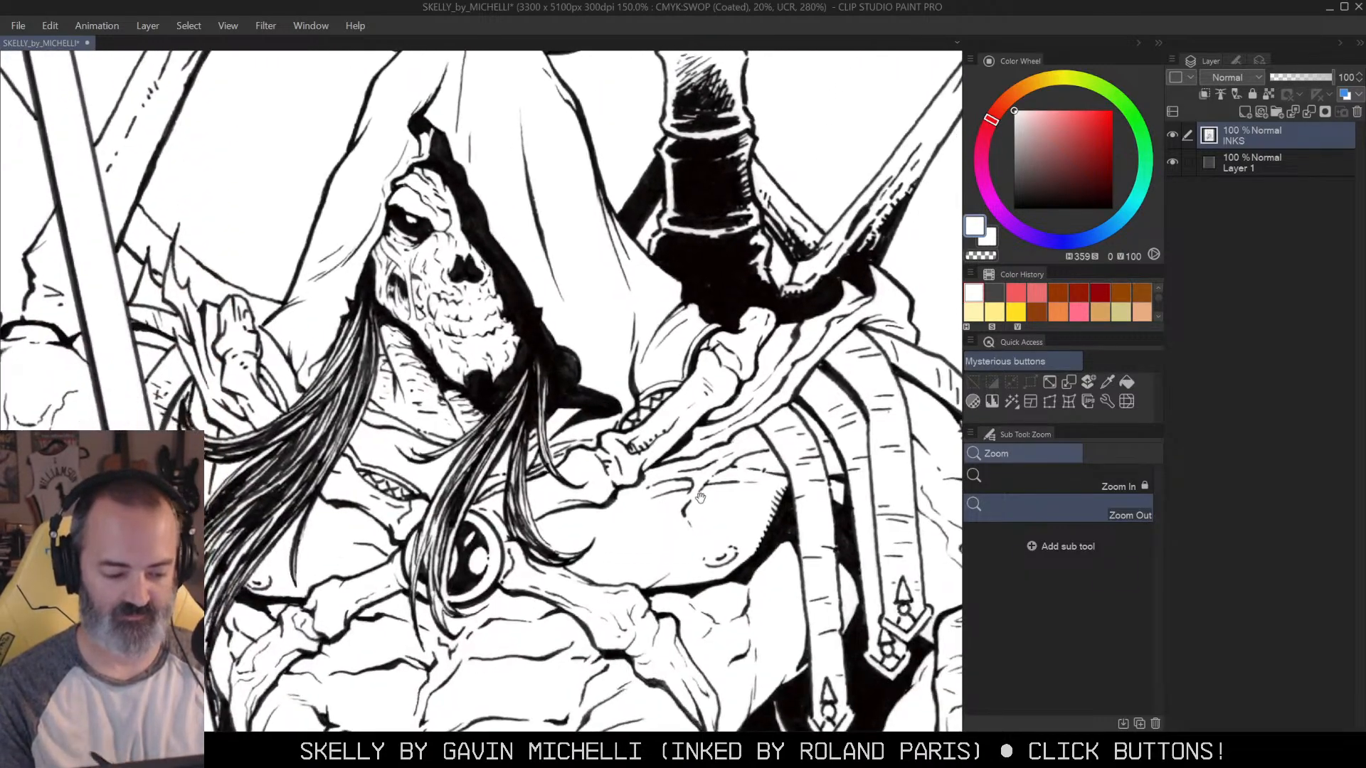
left_click_drag(699, 560, 884, 422)
left_click_drag(936, 166, 656, 334)
left_click(659, 534, "alt")
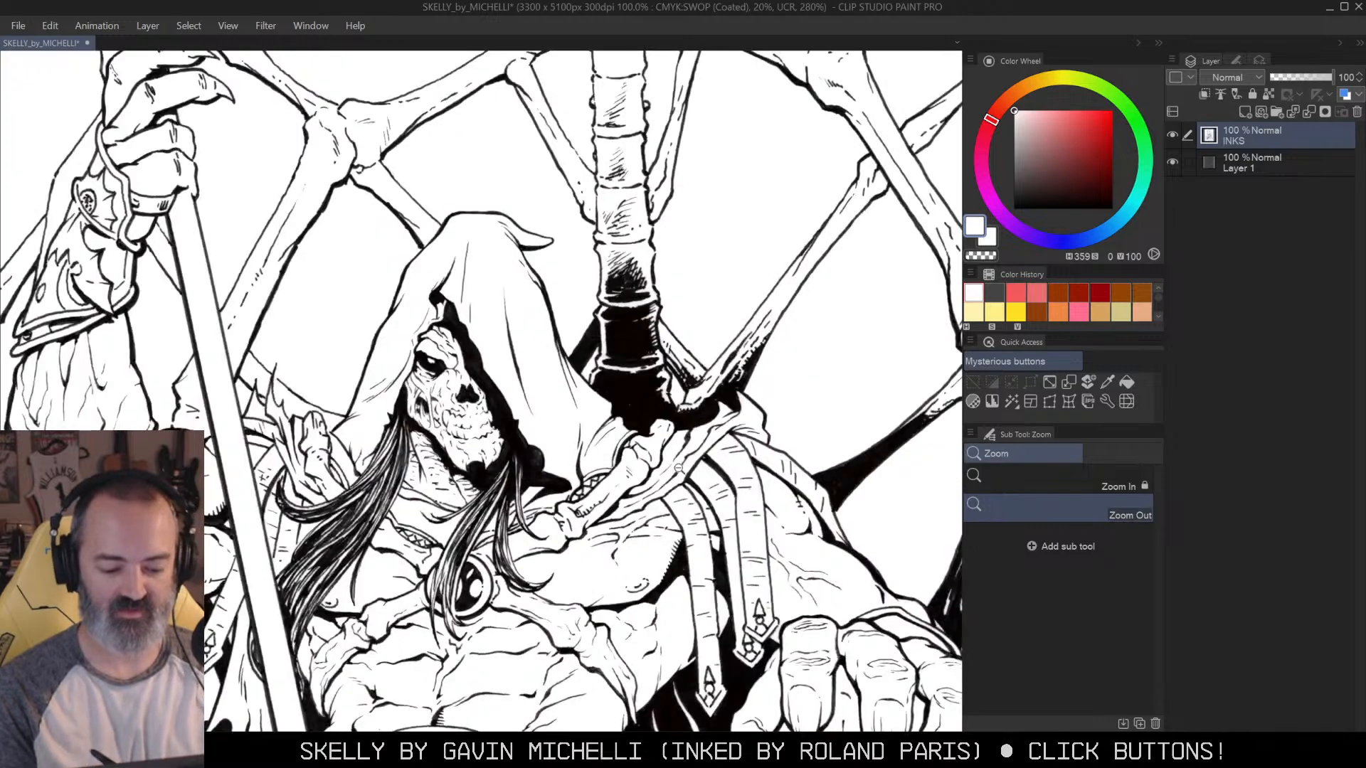
left_click_drag(679, 468, 803, 281)
left_click(781, 327, "alt")
left_click_drag(835, 370, 819, 353)
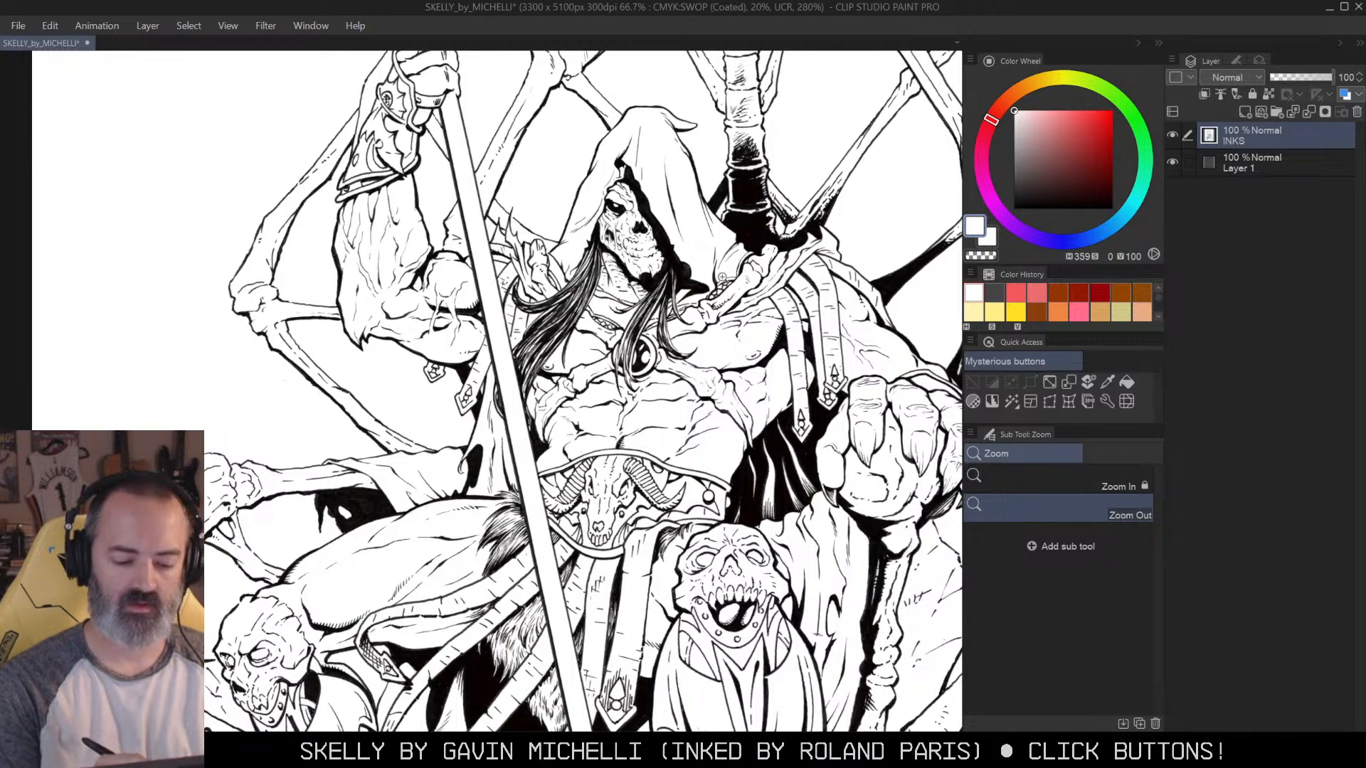
left_click(725, 278, "alt")
left_click_drag(835, 484, 755, 504)
left_click(792, 406, "alt")
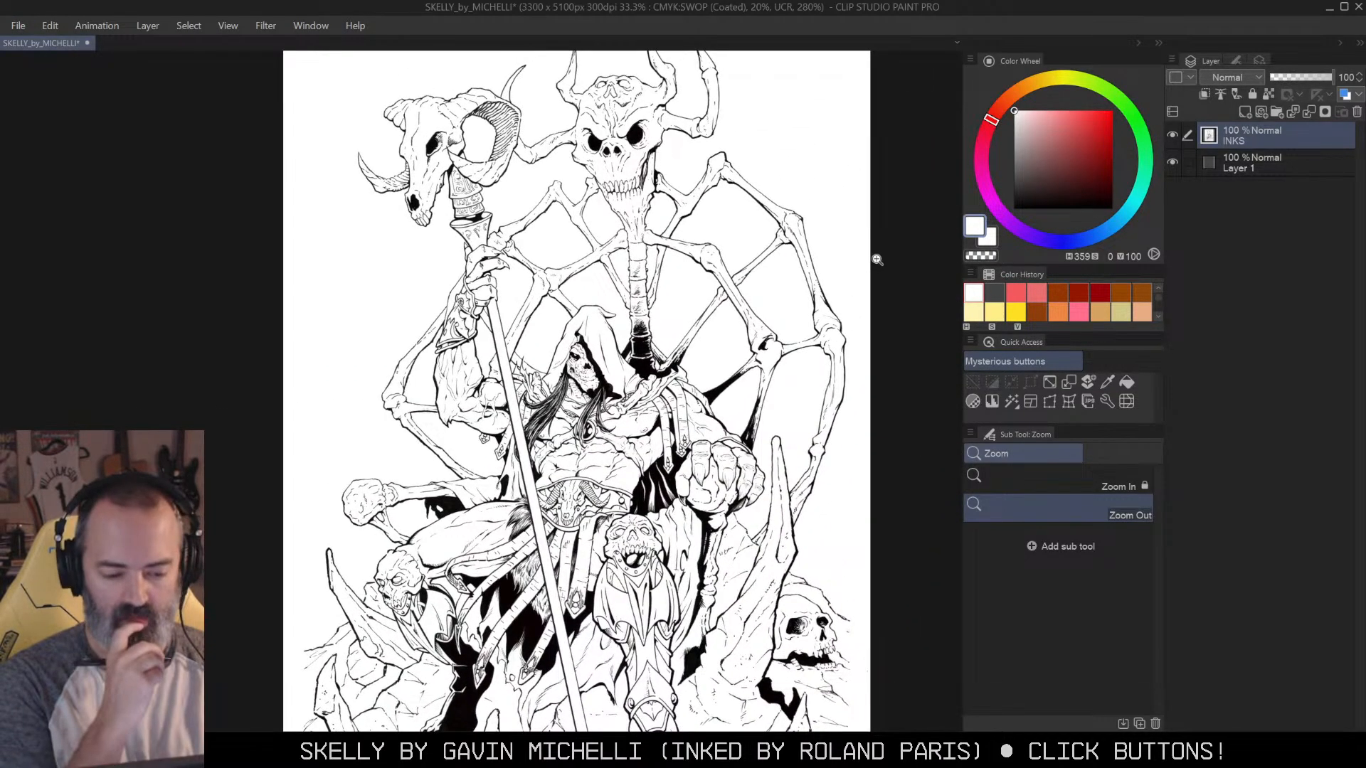
Step: Extend the ground line behind the large skull to the page's right edge in black with the Crow Quill KMR v1 brush
key("m")
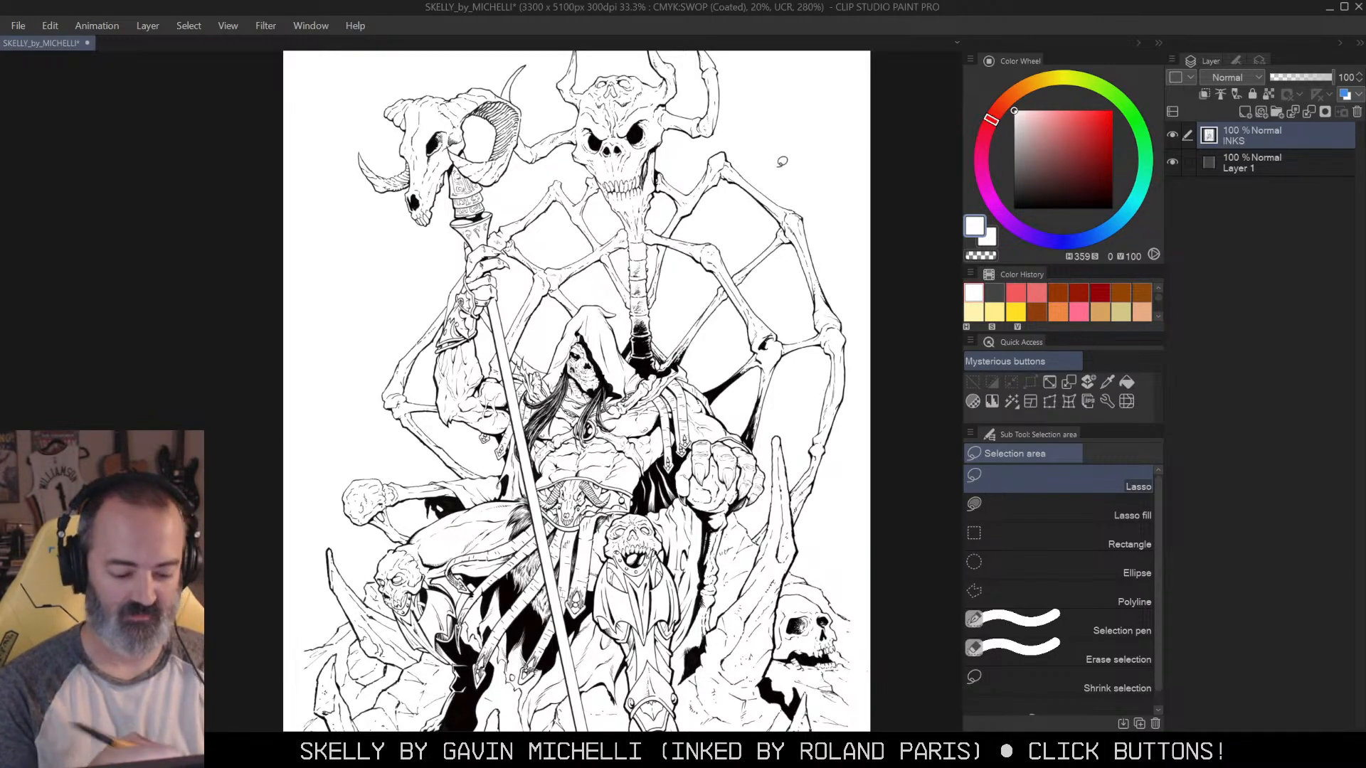
left_click_drag(800, 398, 823, 297)
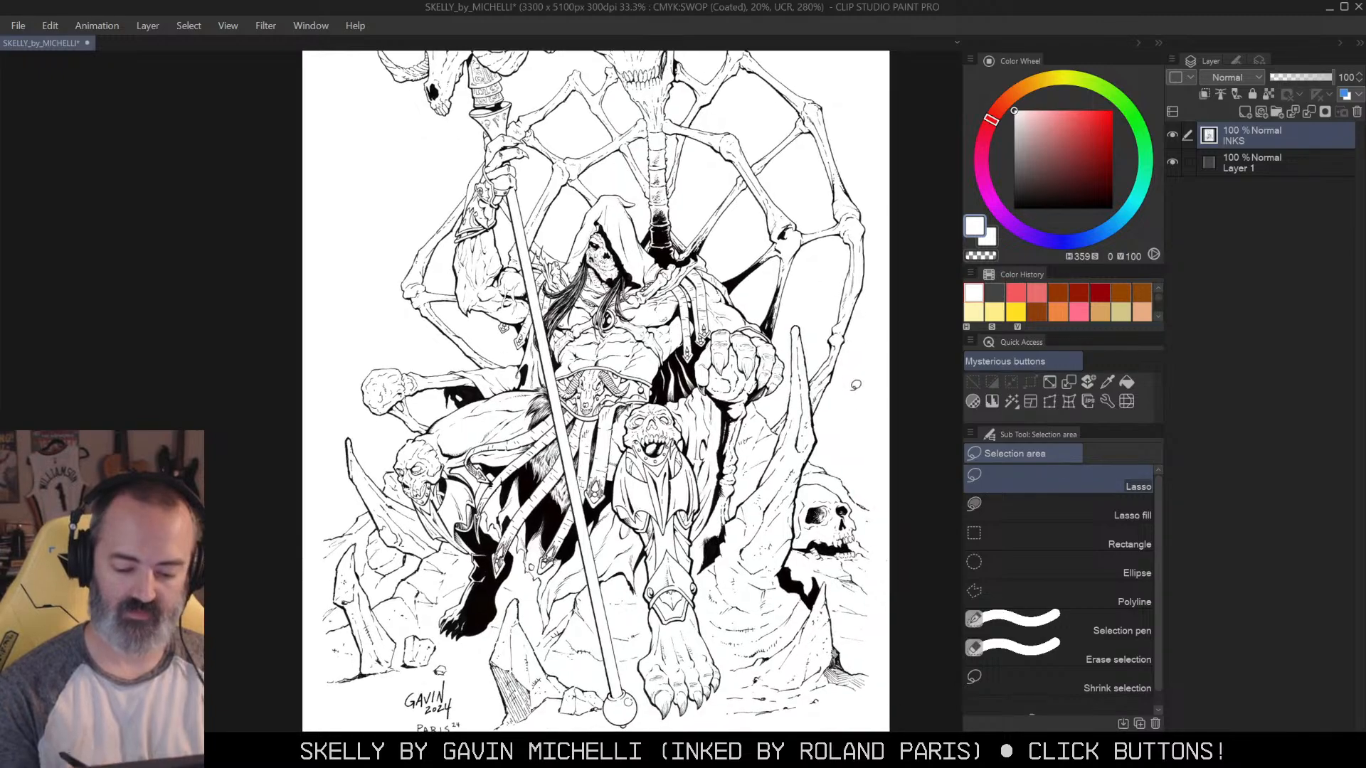
left_click(819, 436, "ctrl")
left_click(864, 491, "ctrl")
left_click_drag(865, 492, 775, 355)
left_click(798, 421, "ctrl")
left_click(798, 421, "ctrl")
left_click_drag(869, 420, 775, 366)
key("m")
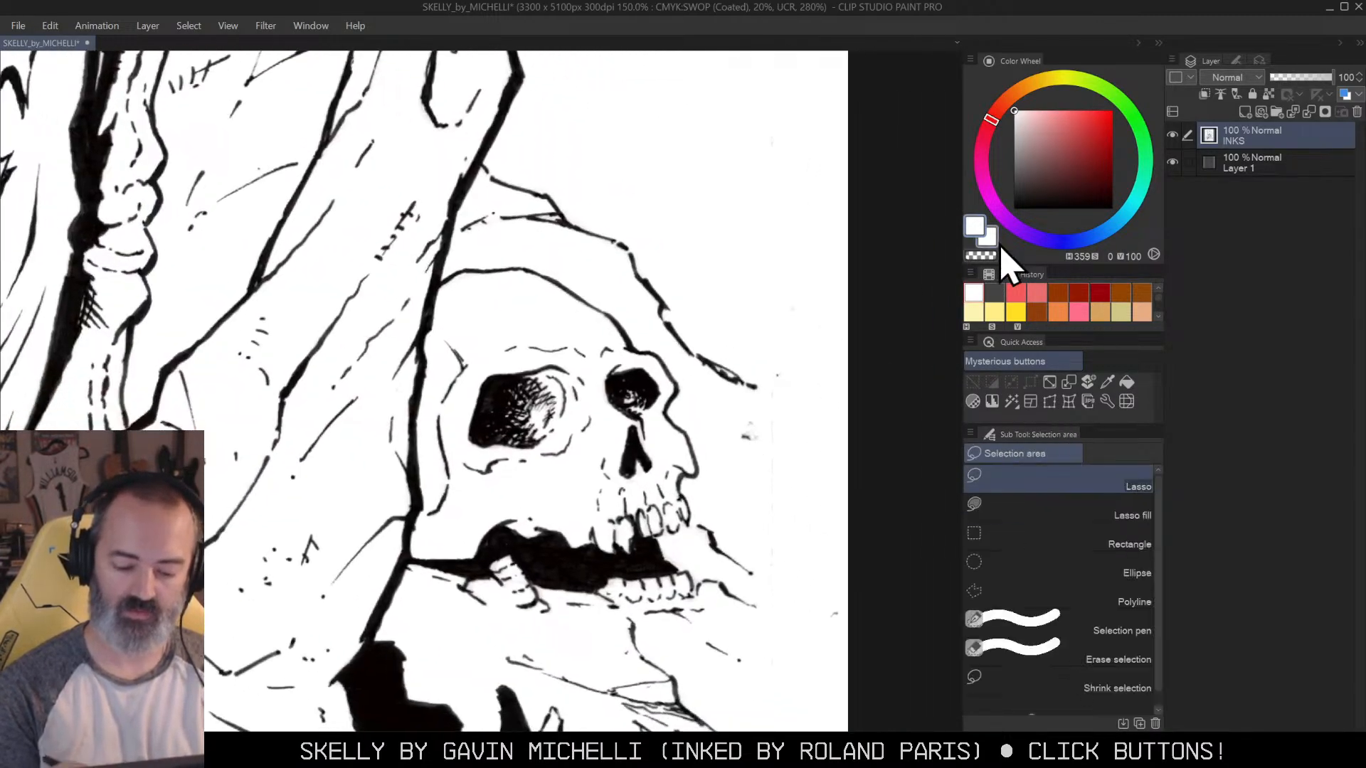
right_click(660, 298)
key("b")
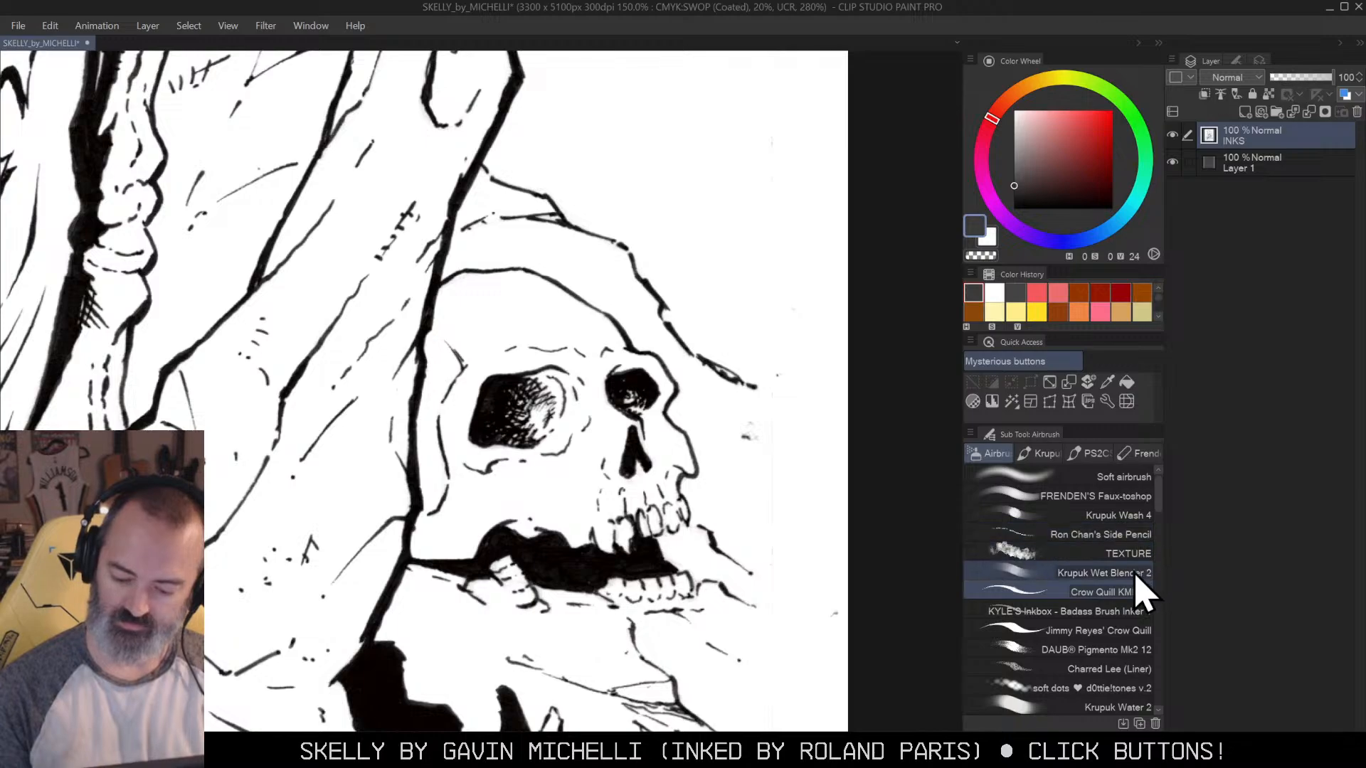
key("shift+space")
mouse_move(894, 331)
left_mouse_down()
mouse_move(851, 195)
mouse_move(818, 148)
left_mouse_up()
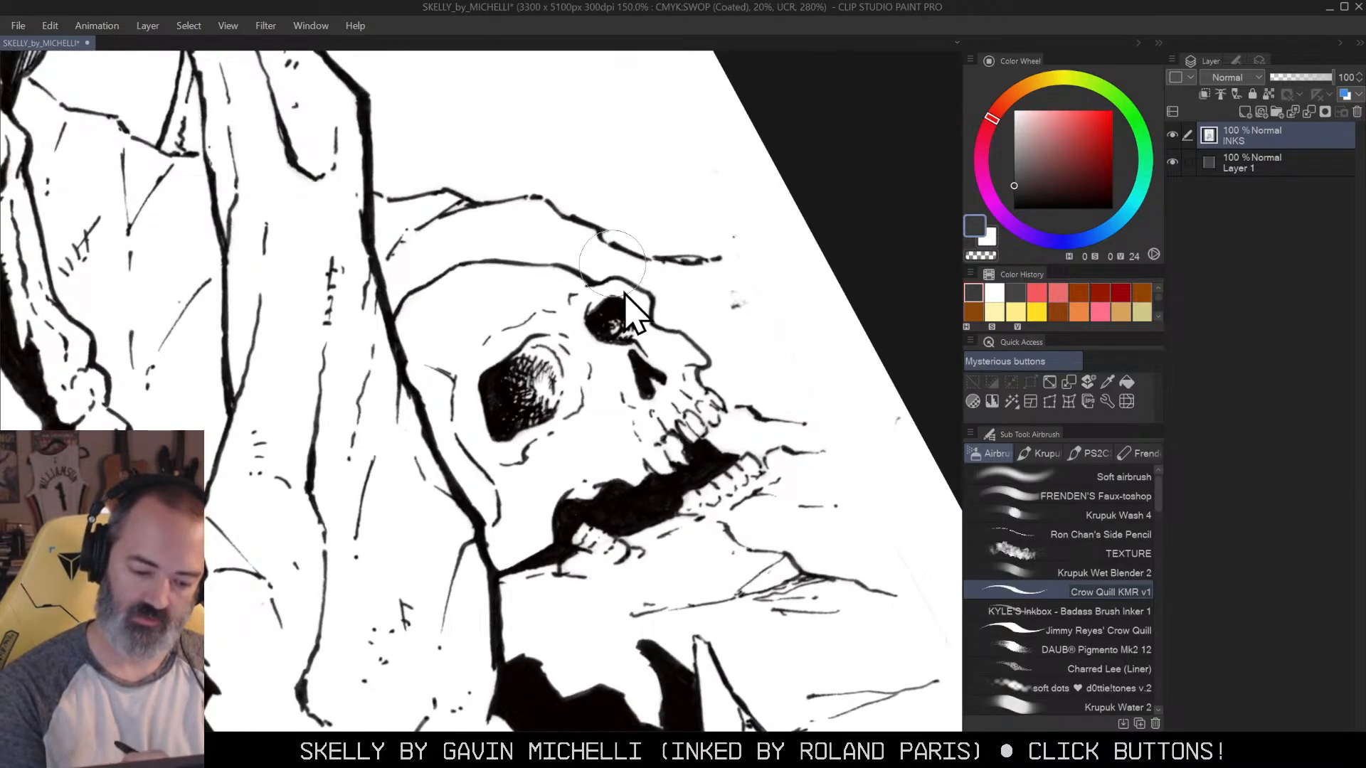
mouse_move(733, 255)
left_mouse_down()
mouse_move(868, 207)
mouse_move(752, 249)
mouse_move(825, 212)
left_mouse_up()
key("ctrl+z")
key("ctrl+z")
left_click_drag(725, 257, 845, 236)
mouse_move(604, 185)
left_mouse_down()
mouse_move(847, 174)
mouse_move(856, 351)
left_mouse_up()
Step: Extend the rock outline beside the tall bone spike to the page's left edge with the same black ink brush
left_click(832, 182, "alt")
left_click(832, 182, "alt")
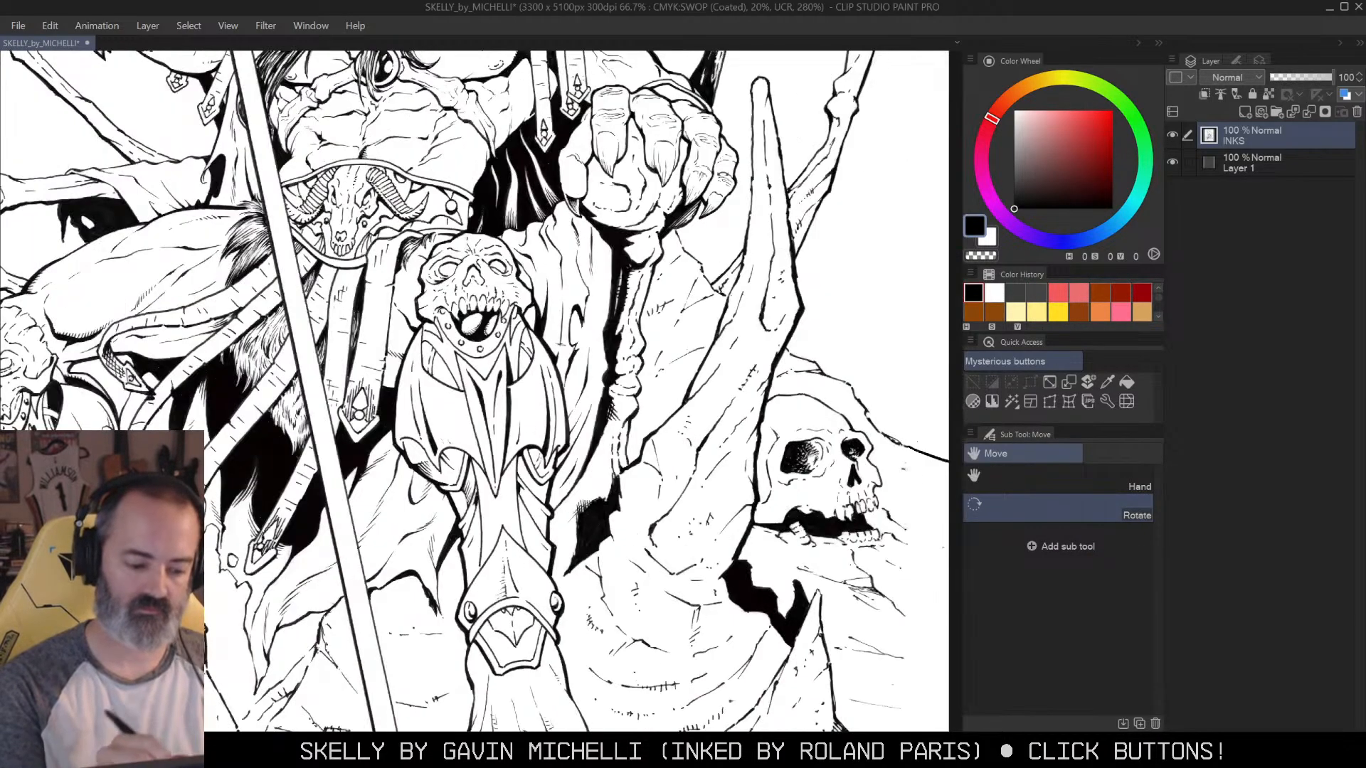
left_click(659, 287, "alt")
left_click(688, 265, "alt")
left_click_drag(760, 190, 939, 173)
left_click(522, 325, "ctrl")
left_click(524, 324, "ctrl")
left_click(524, 324, "ctrl")
left_click_drag(524, 324, 790, 254)
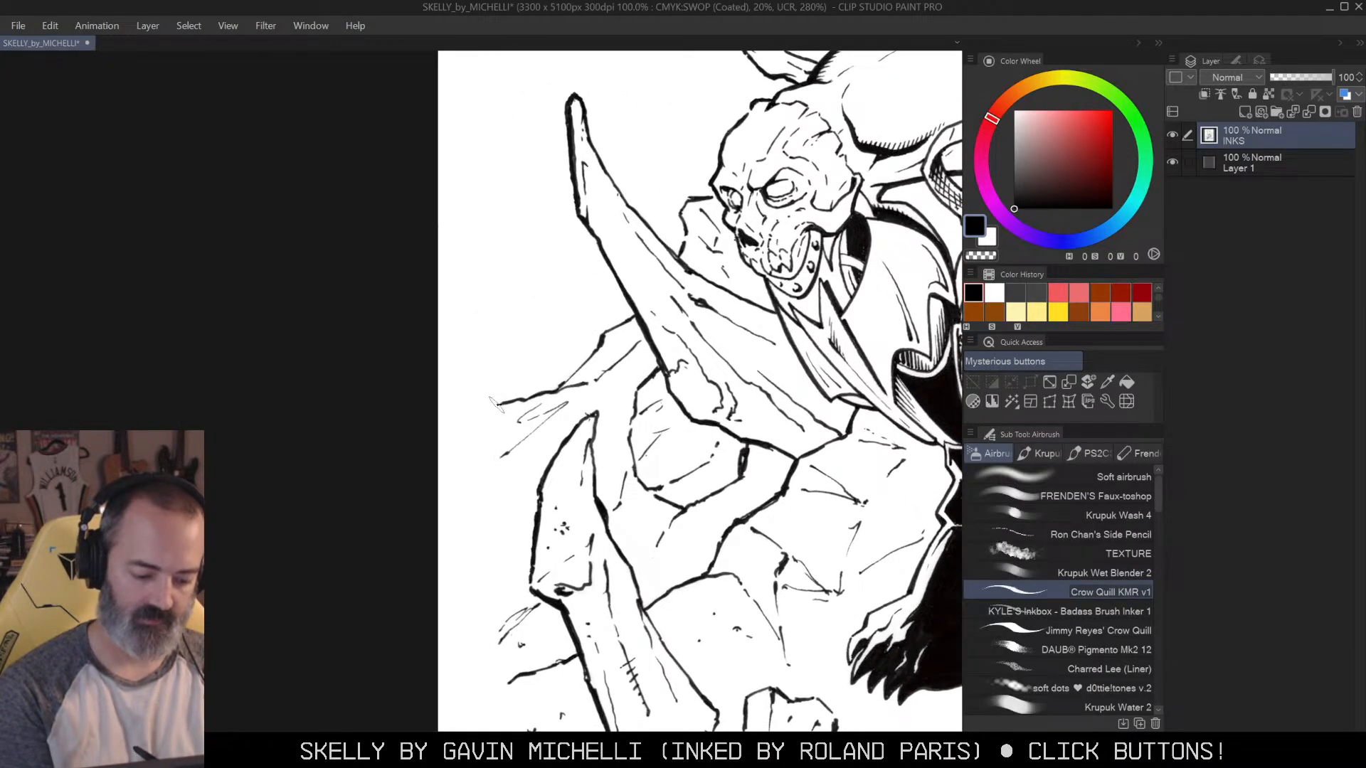
left_click(604, 407, "alt")
left_click(604, 407, "alt")
left_click_drag(791, 246, 473, 267)
left_click(473, 268, "alt")
left_click(474, 267, "alt")
left_click(498, 267, "alt")
left_click(730, 241, "alt")
left_click_drag(747, 323, 749, 372)
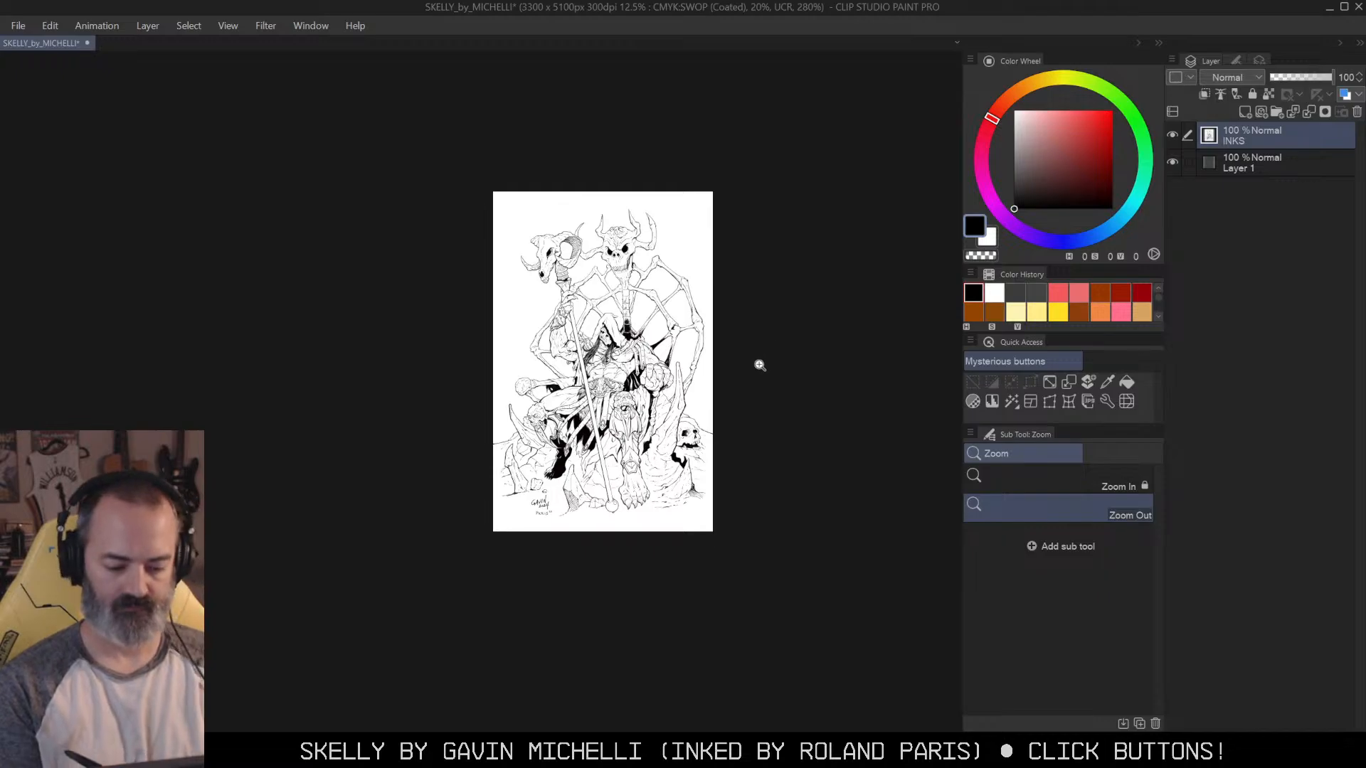
Step: Open the drawing in a second canvas window and arrange both views side by side, with a narrow pane for the original view
left_click(648, 364, "ctrl")
left_click(648, 364, "ctrl")
left_click(647, 364, "ctrl")
left_click_drag(648, 364, 744, 389)
key("m")
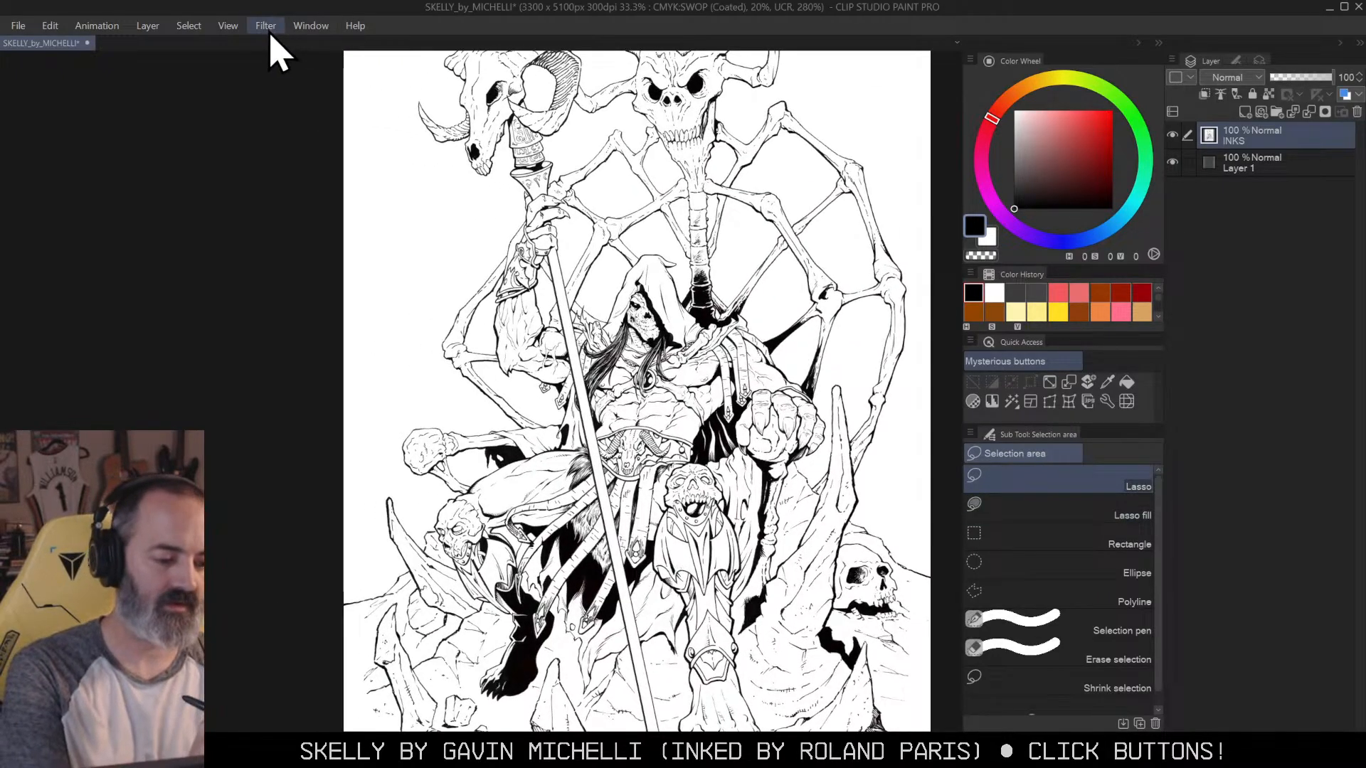
left_click(232, 27)
mouse_move(314, 27)
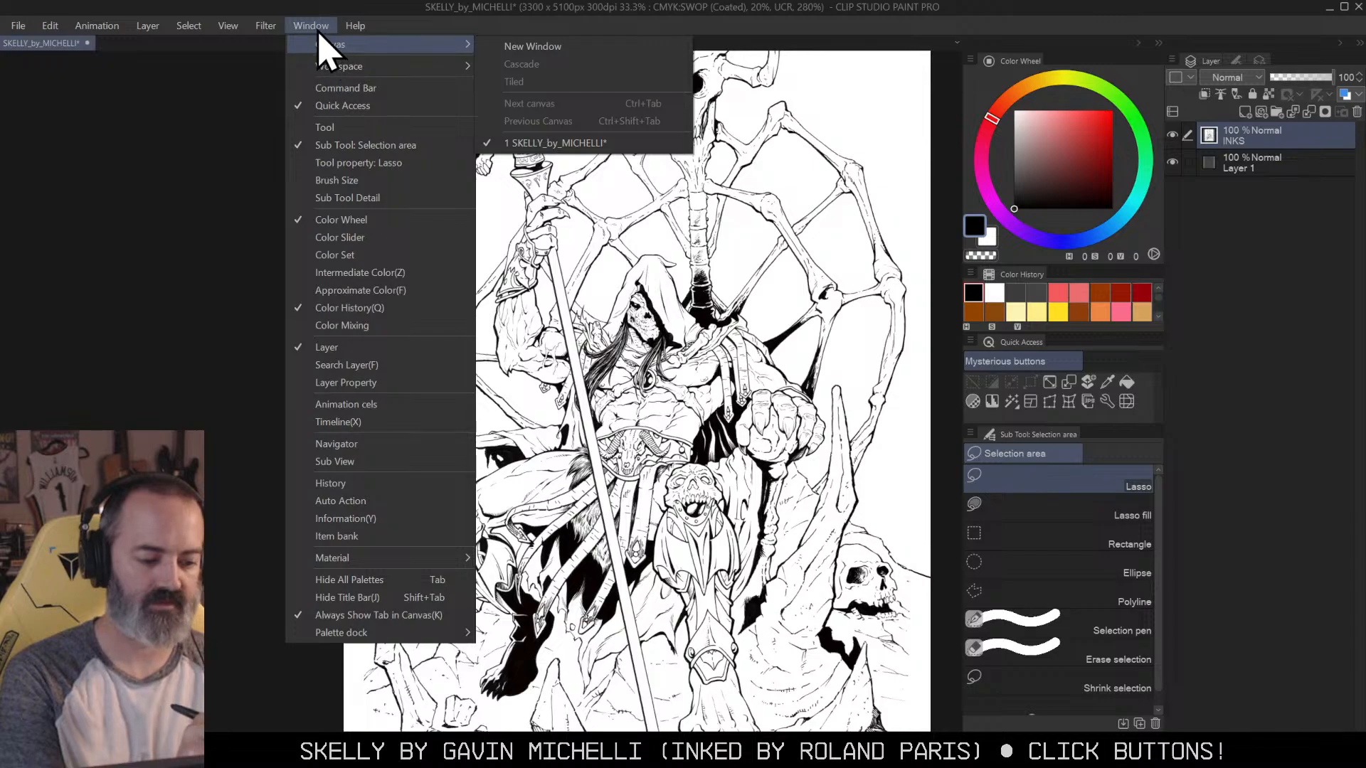
left_click(566, 48)
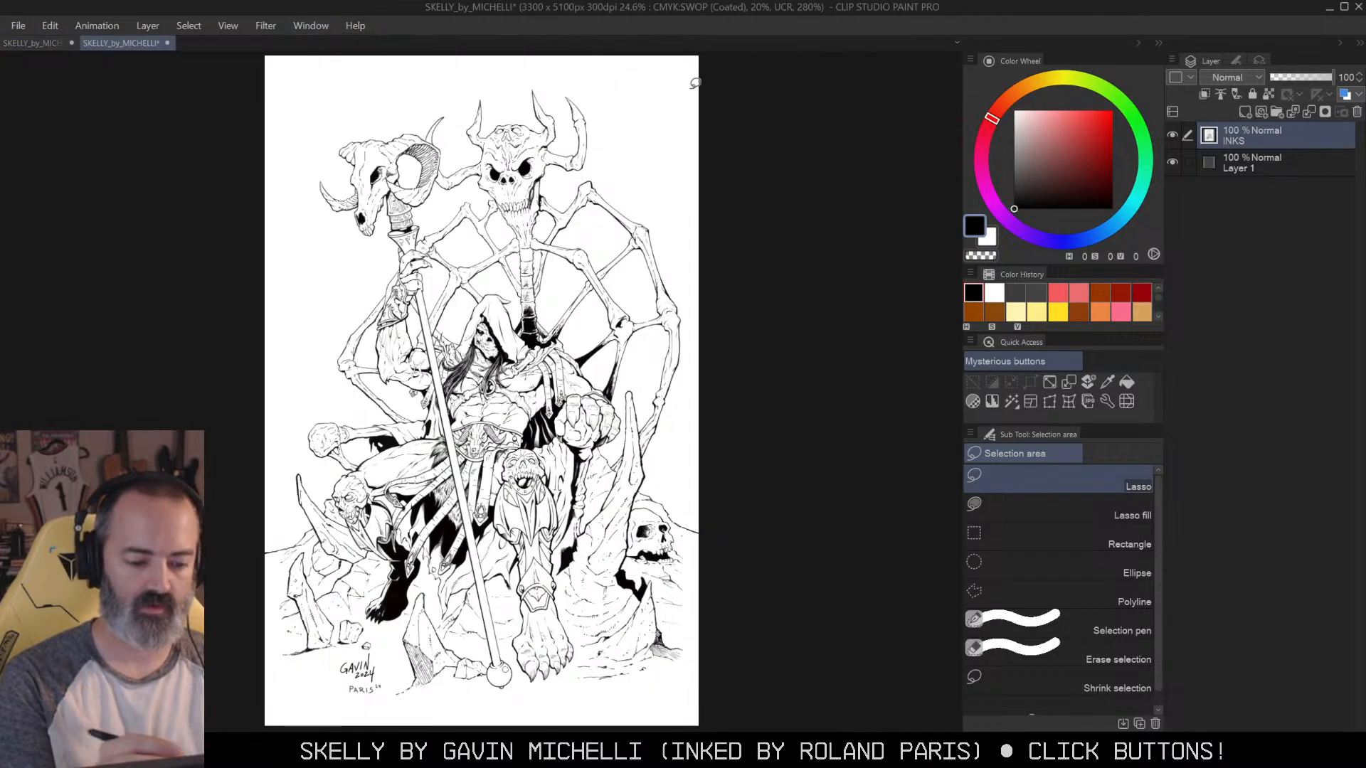
left_click_drag(152, 44, 947, 178)
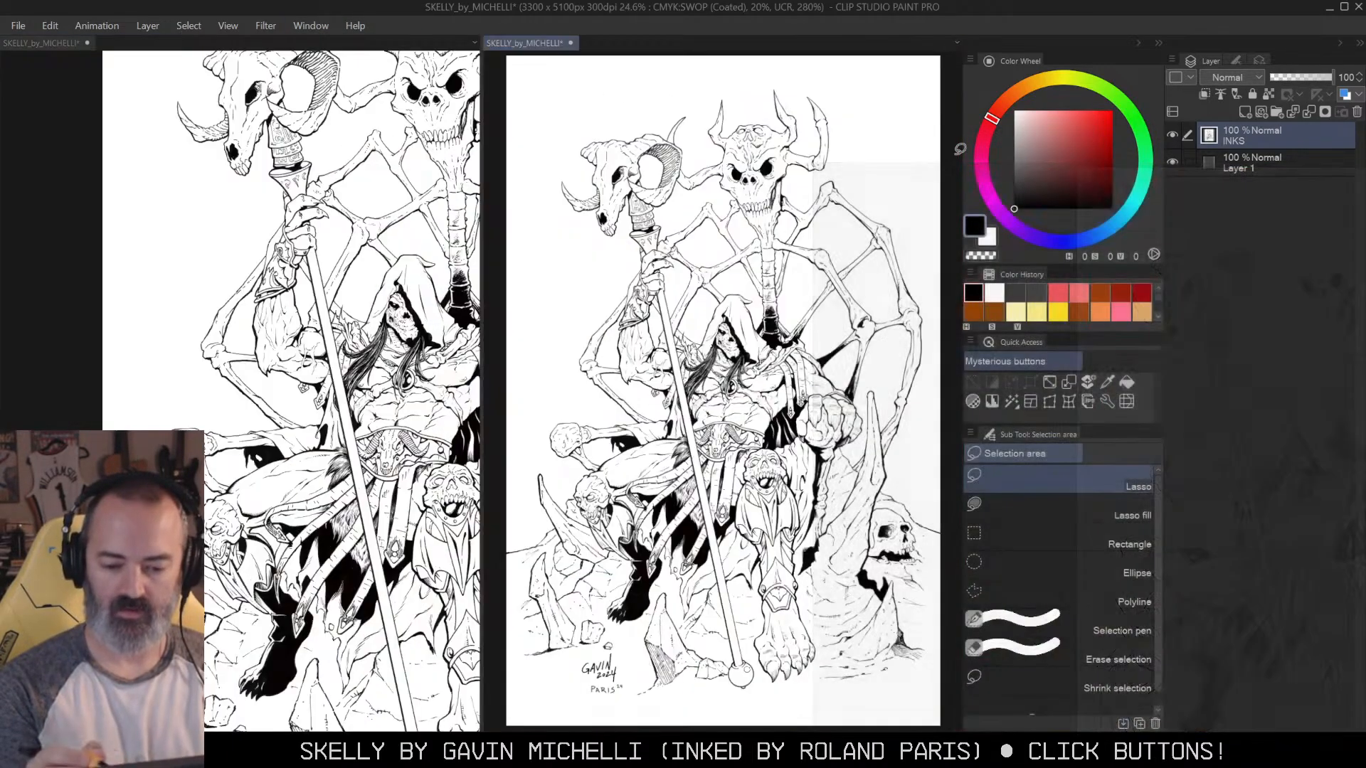
left_click_drag(481, 92, 275, 98)
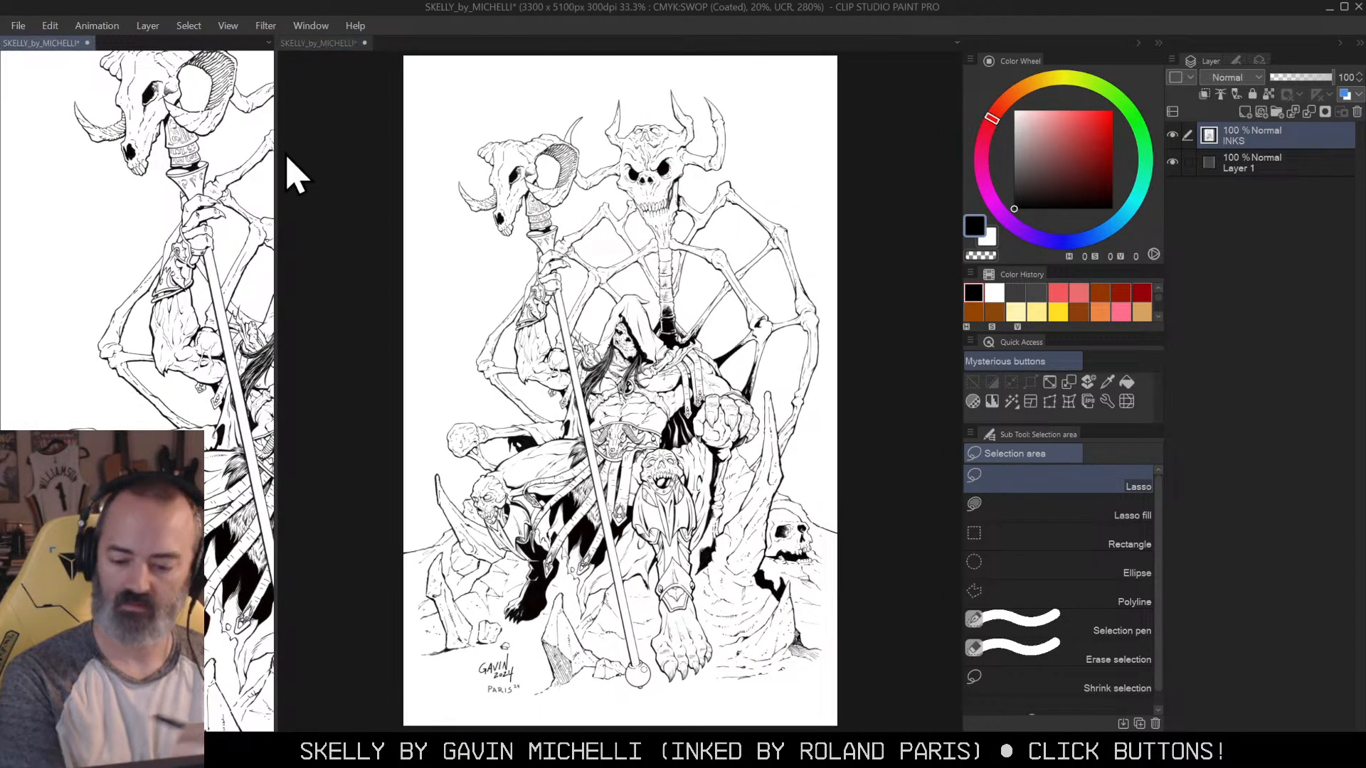
Step: Adjust the narrow reference pane's width and fit the whole page inside it, placed near the pane's upper end
left_click(1052, 382)
left_click_drag(179, 292, 184, 182)
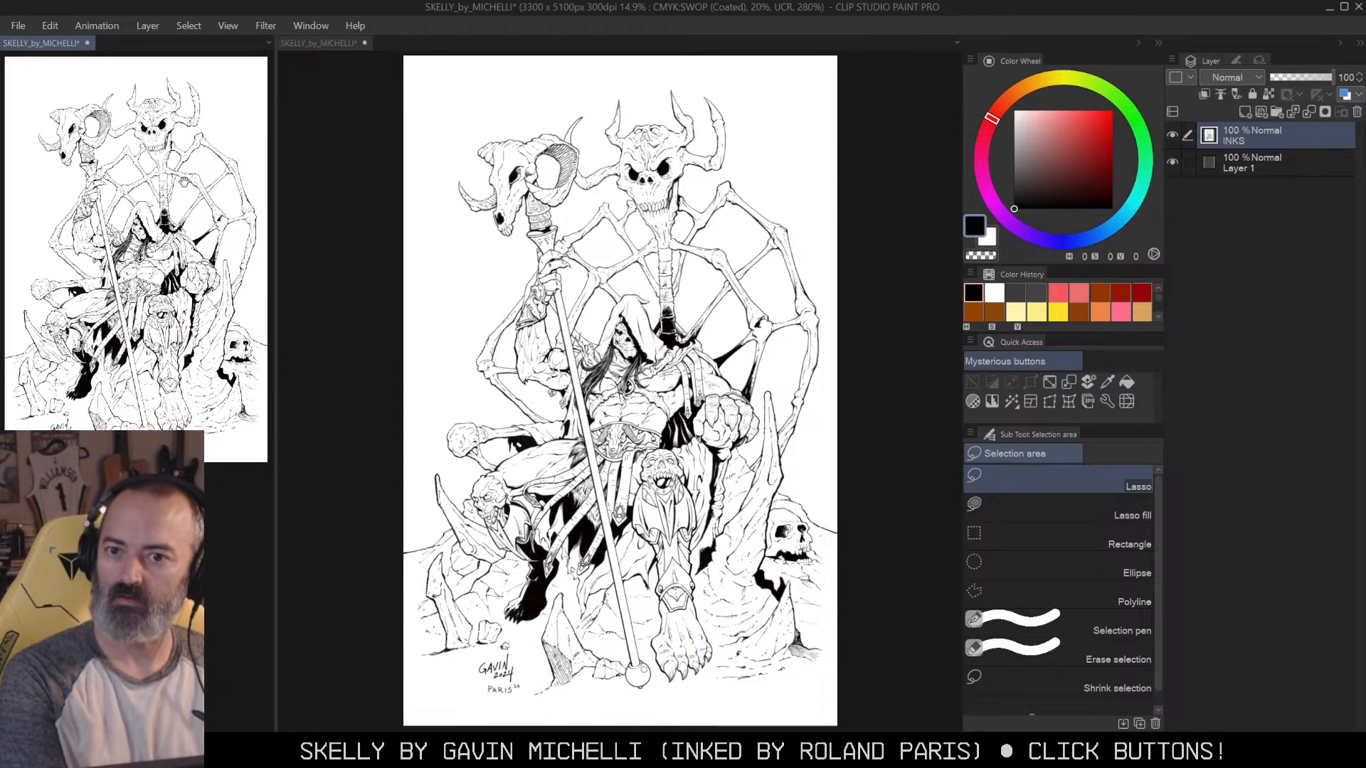
left_click(286, 134)
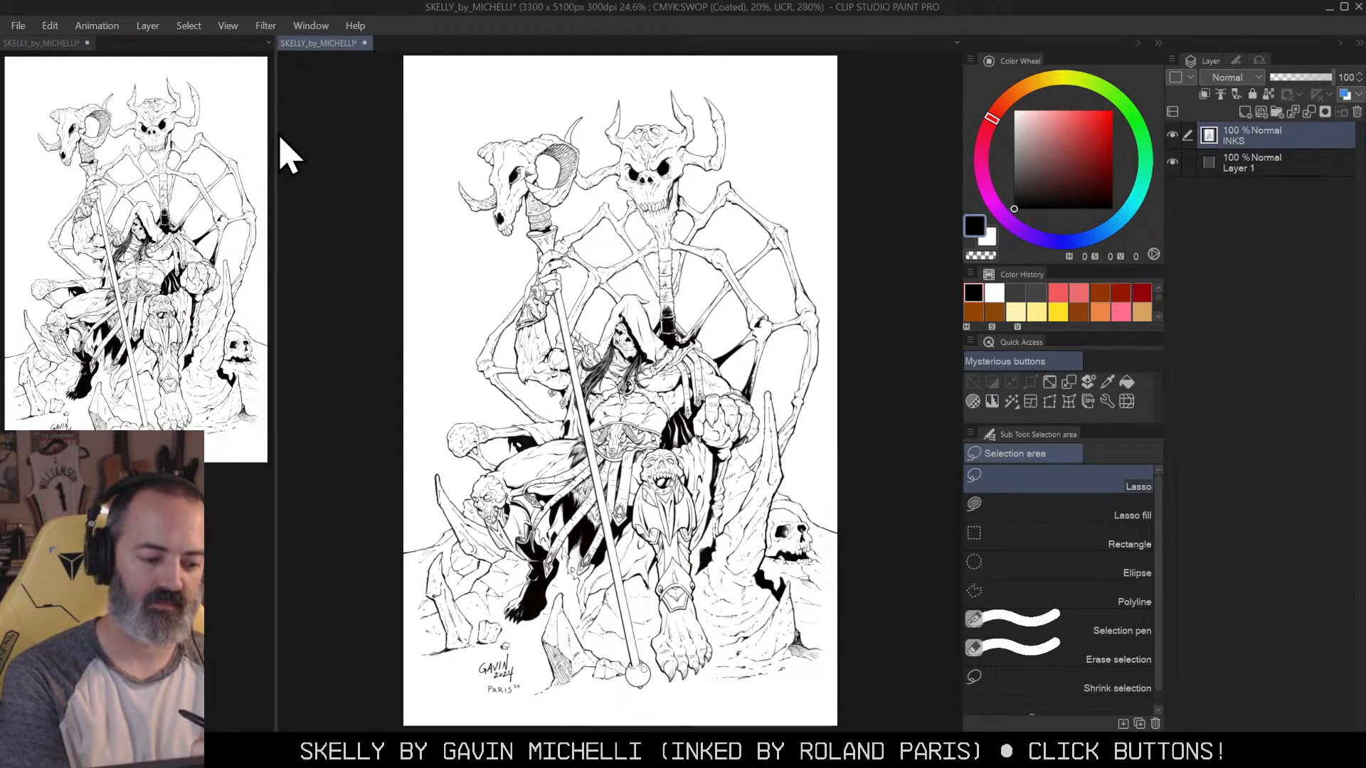
left_click_drag(275, 133, 222, 138)
left_click(179, 192)
left_click(1051, 382)
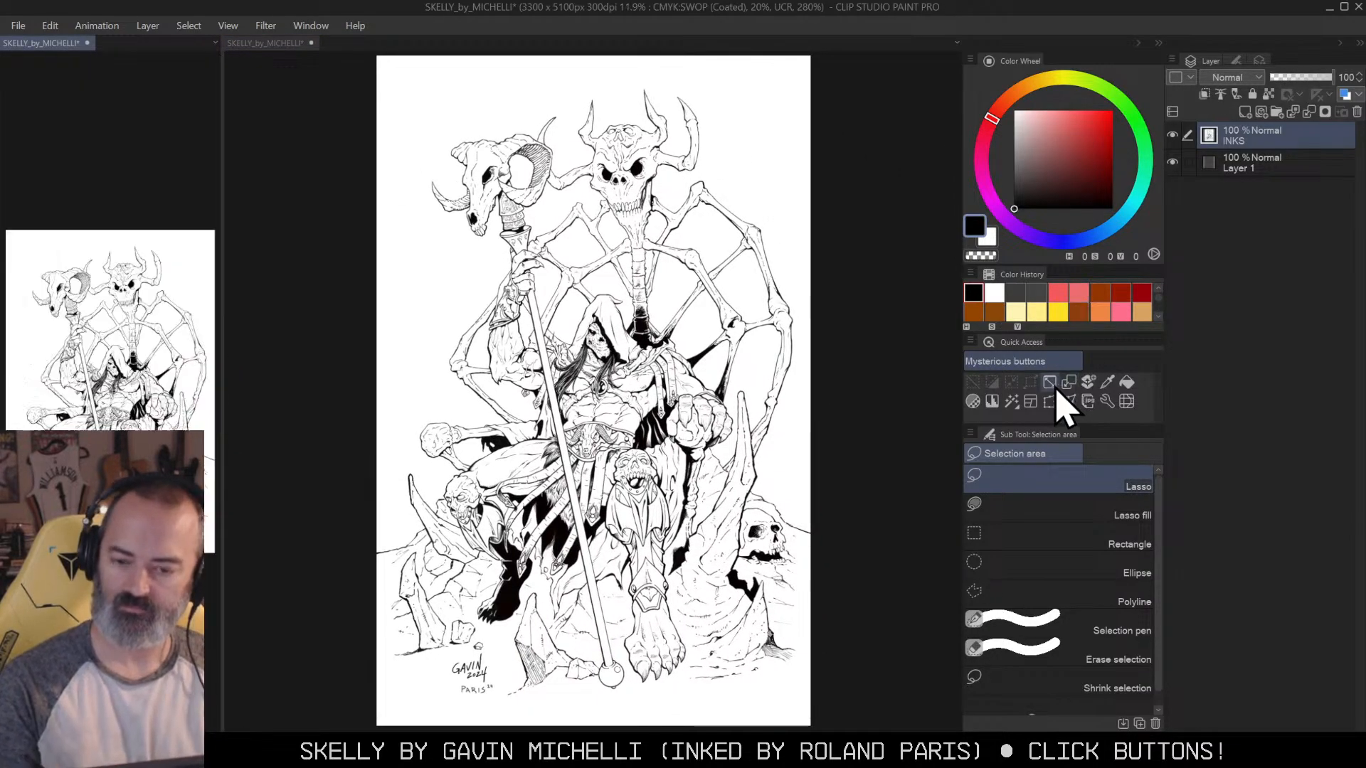
left_click_drag(160, 320, 155, 154)
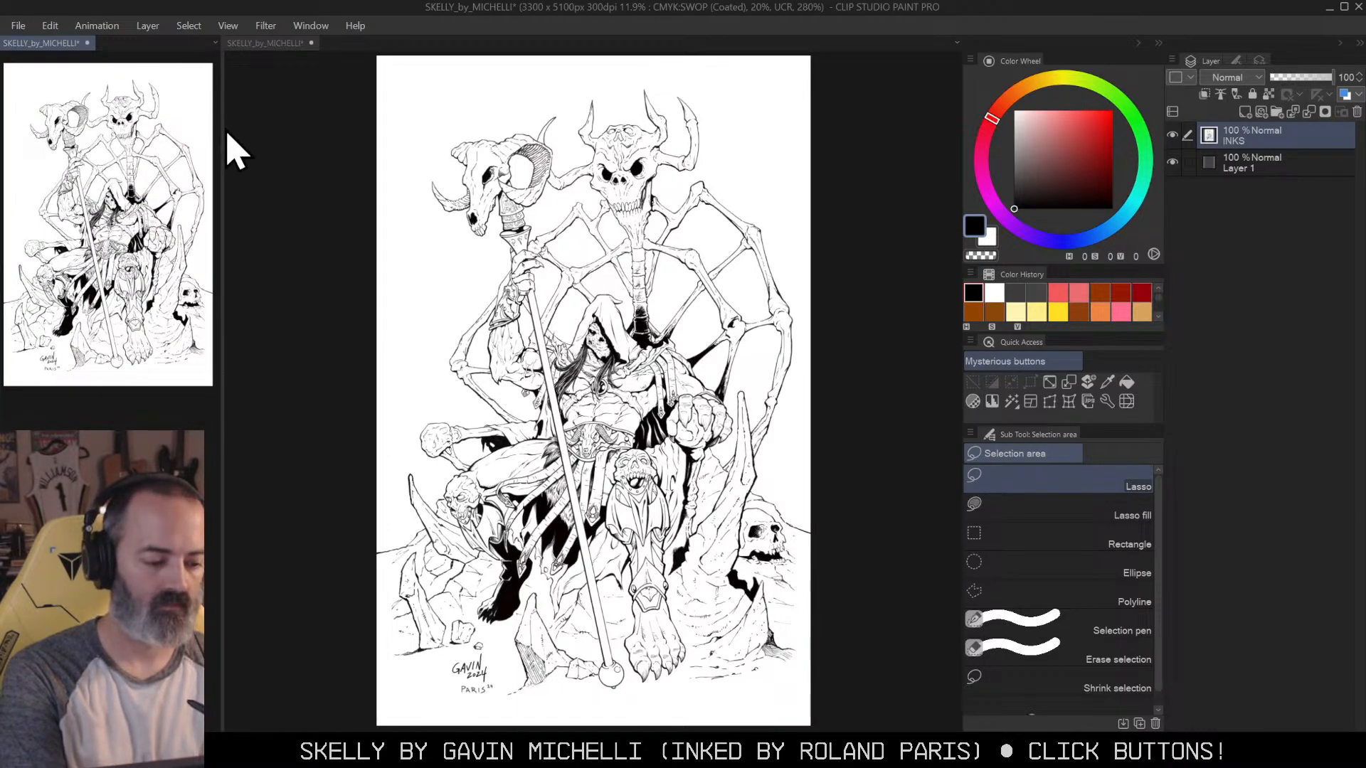
left_click_drag(221, 125, 246, 121)
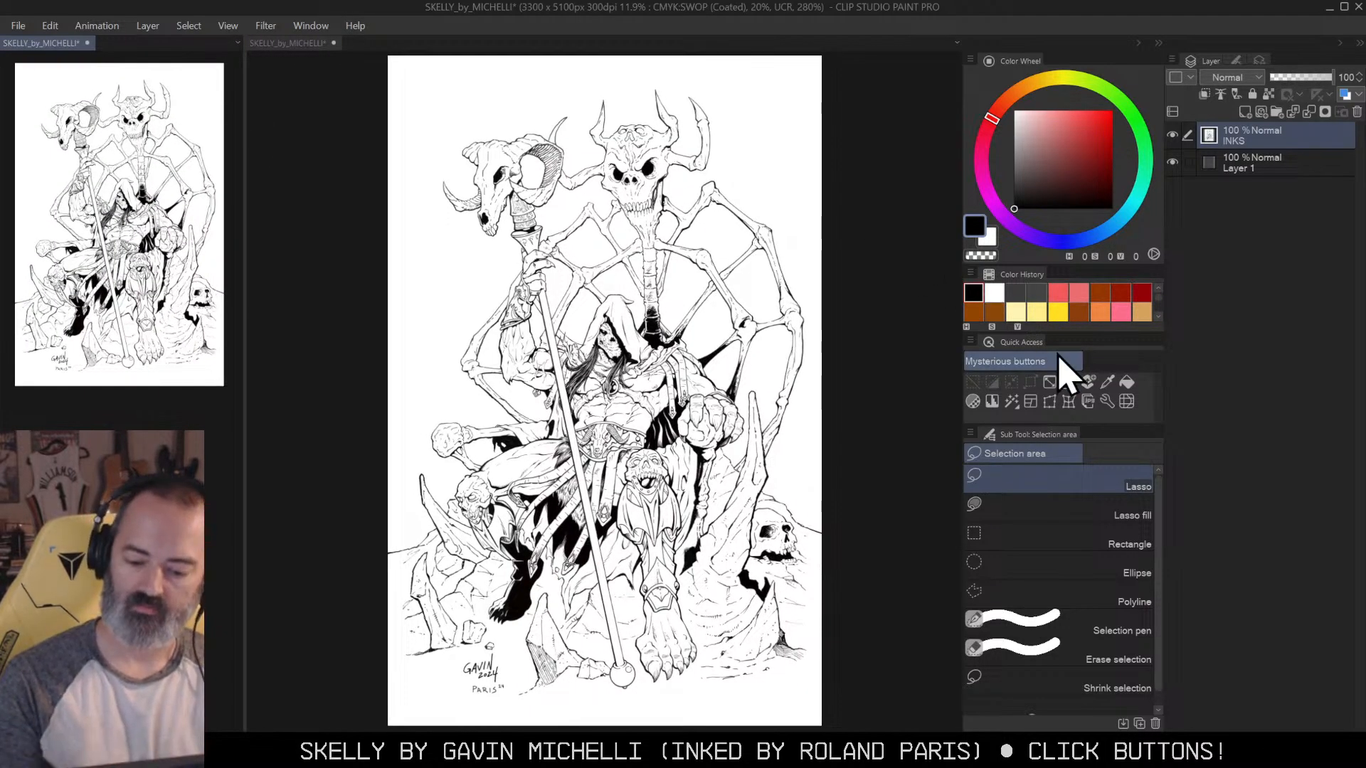
left_click(1051, 380)
mouse_move(191, 251)
left_mouse_down()
mouse_move(201, 129)
mouse_move(184, 101)
left_mouse_up()
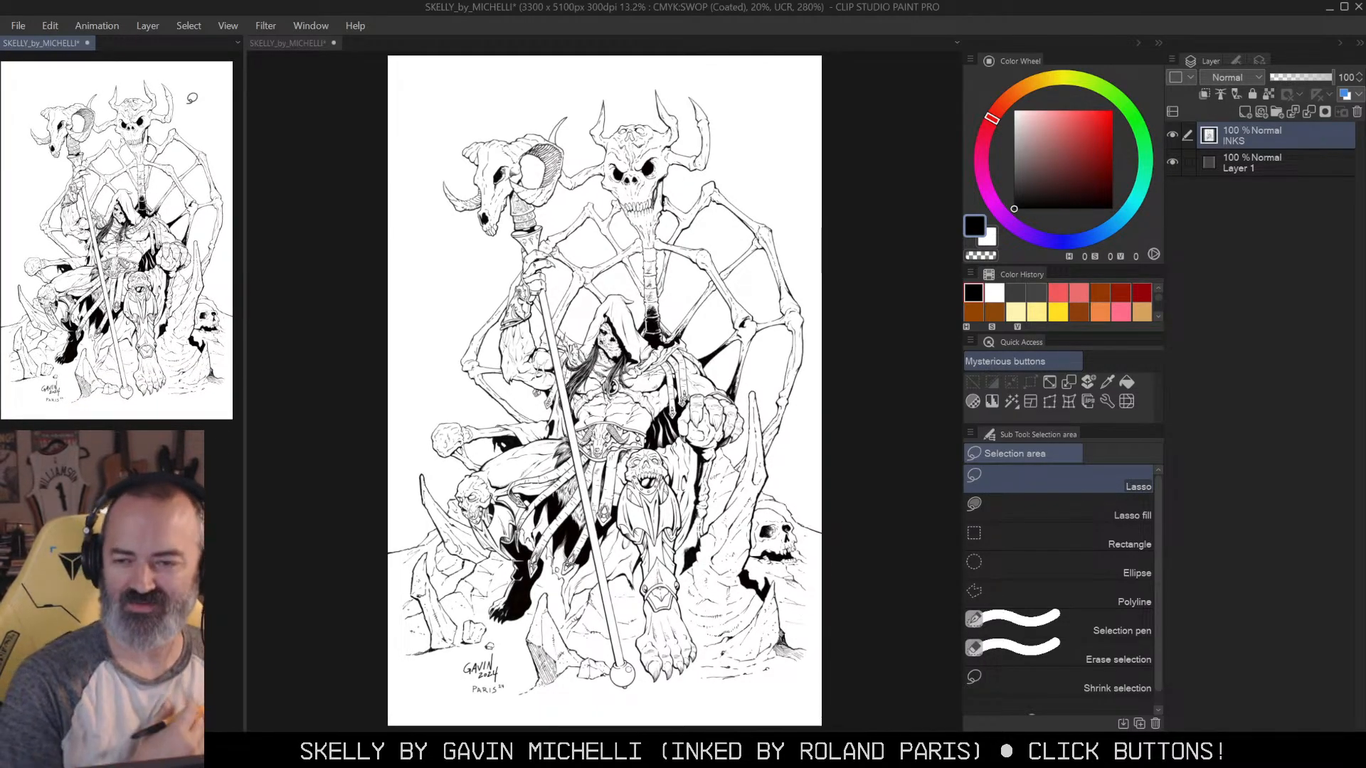
Step: Enlarge the drawing to 33.3% in the main view and hide Layer 1
key("ctrl+space")
left_click_drag(641, 242, 732, 272)
left_click_drag(685, 382, 750, 269)
left_click_drag(703, 370, 751, 305)
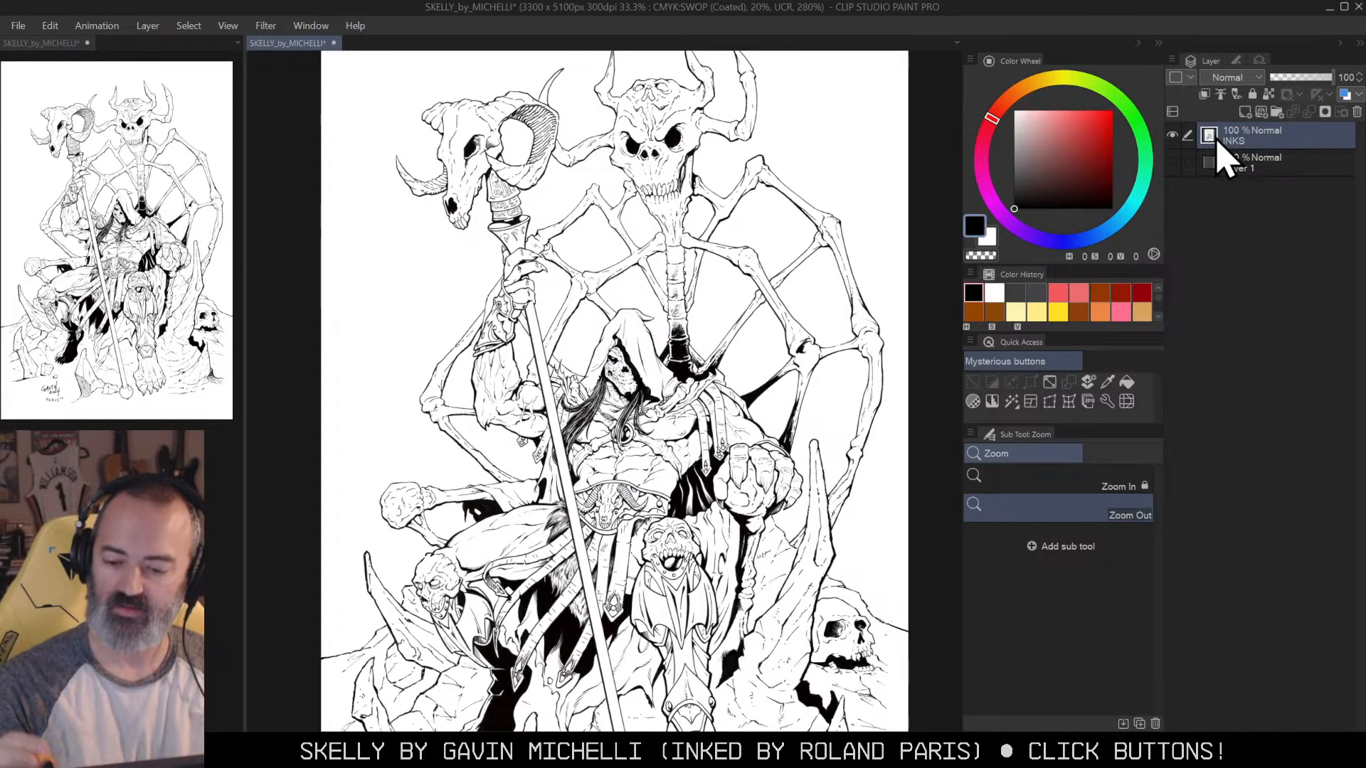
key("m")
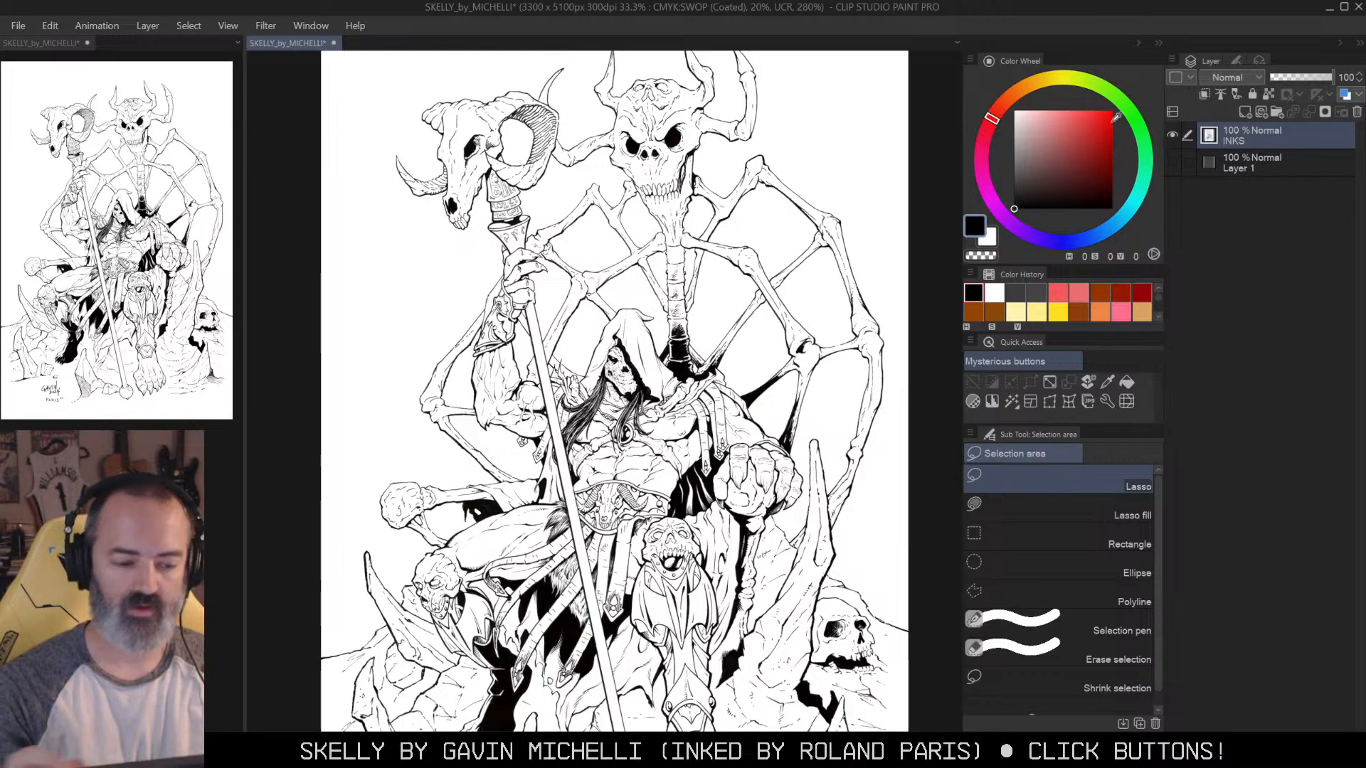
Step: Try converting the INKS layer's brightness to opacity, and undo the conversion
left_click(18, 26)
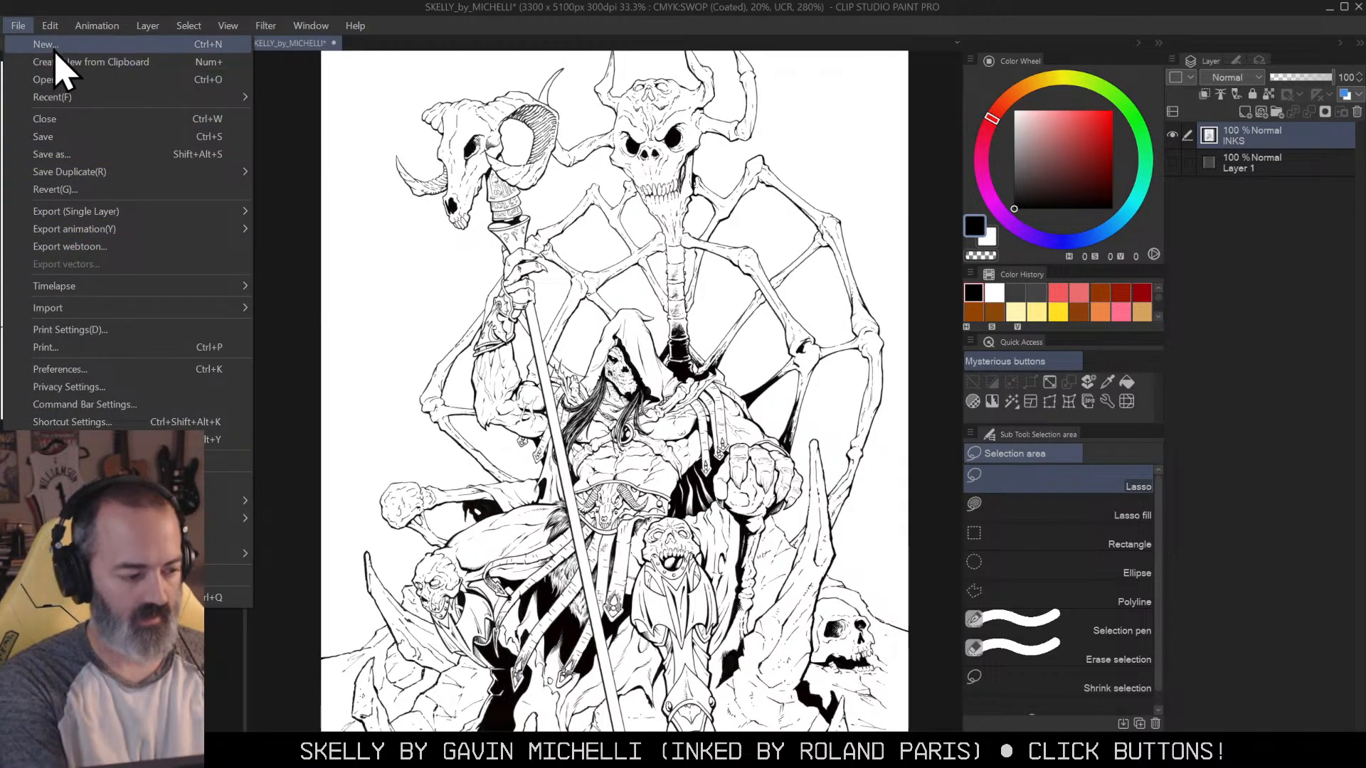
mouse_move(51, 28)
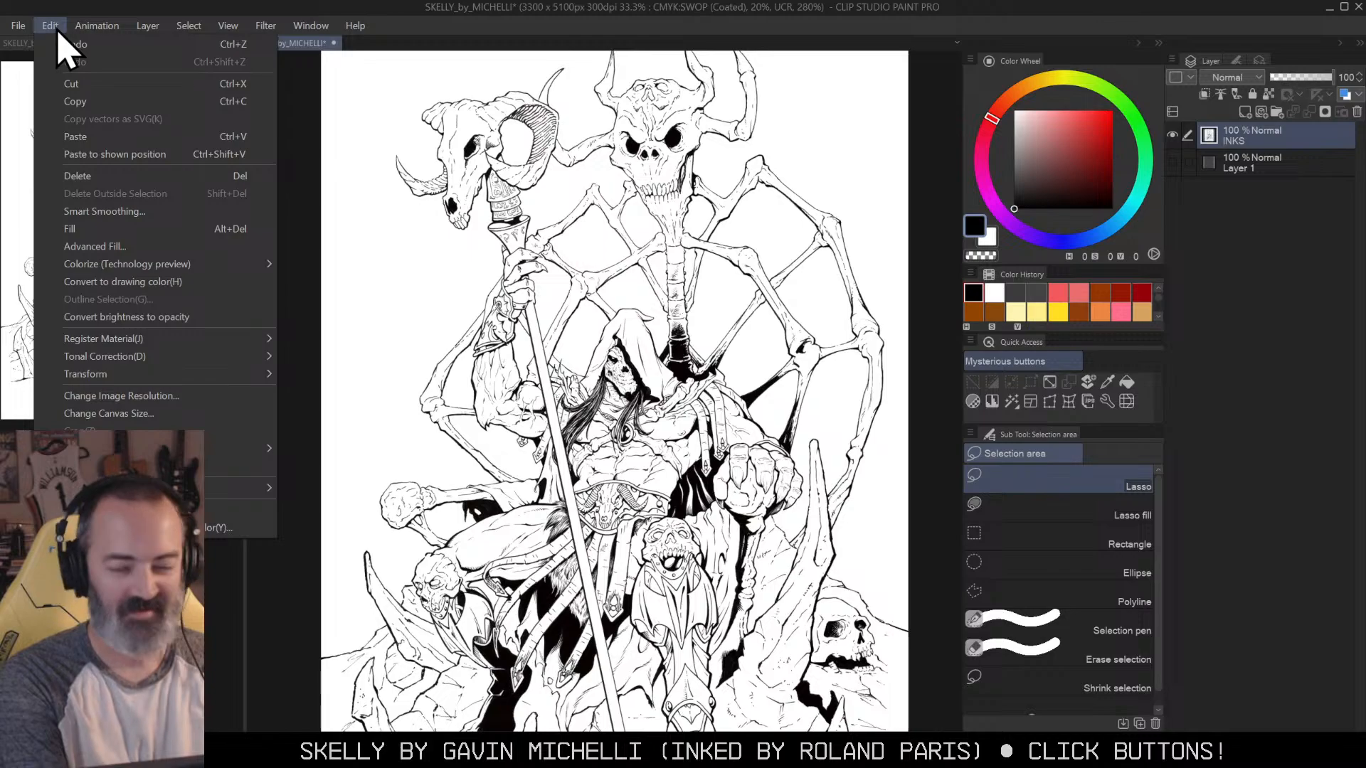
left_click(223, 319)
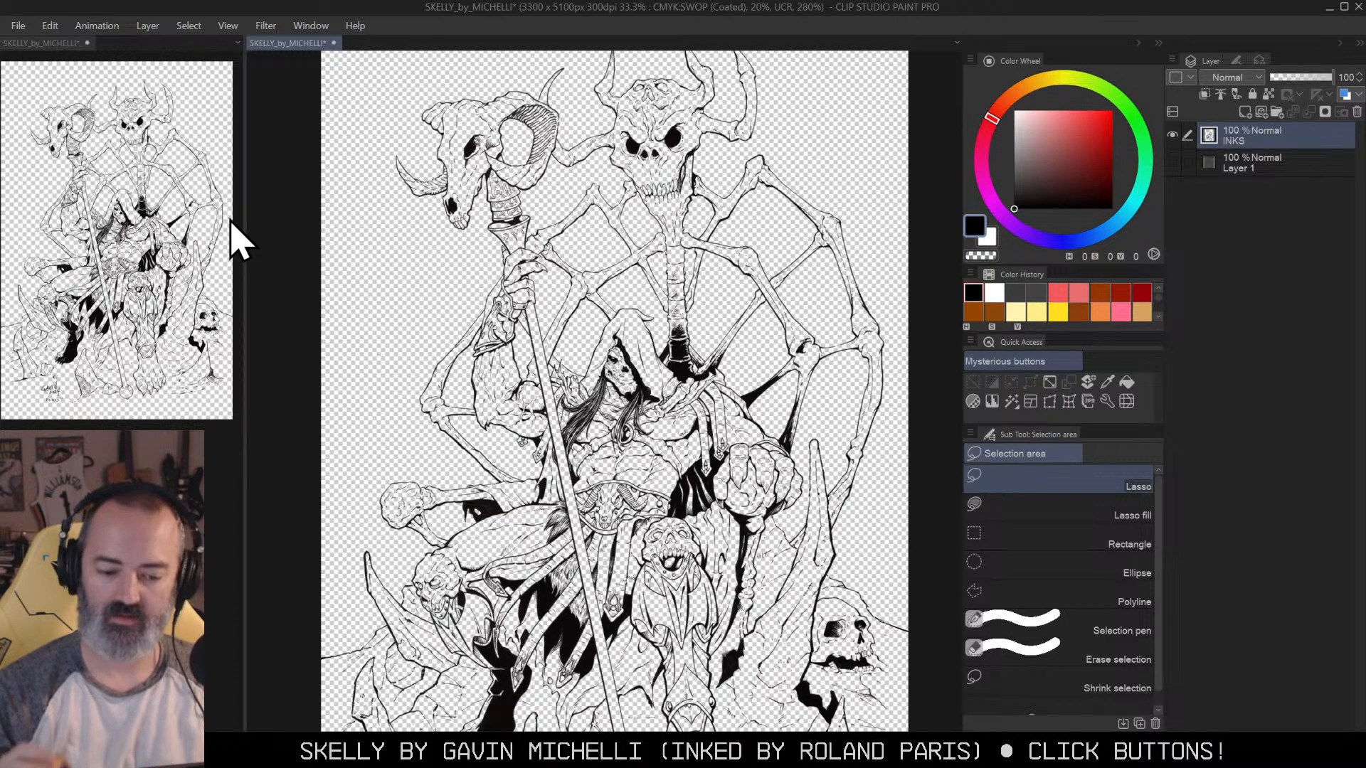
key("ctrl+z")
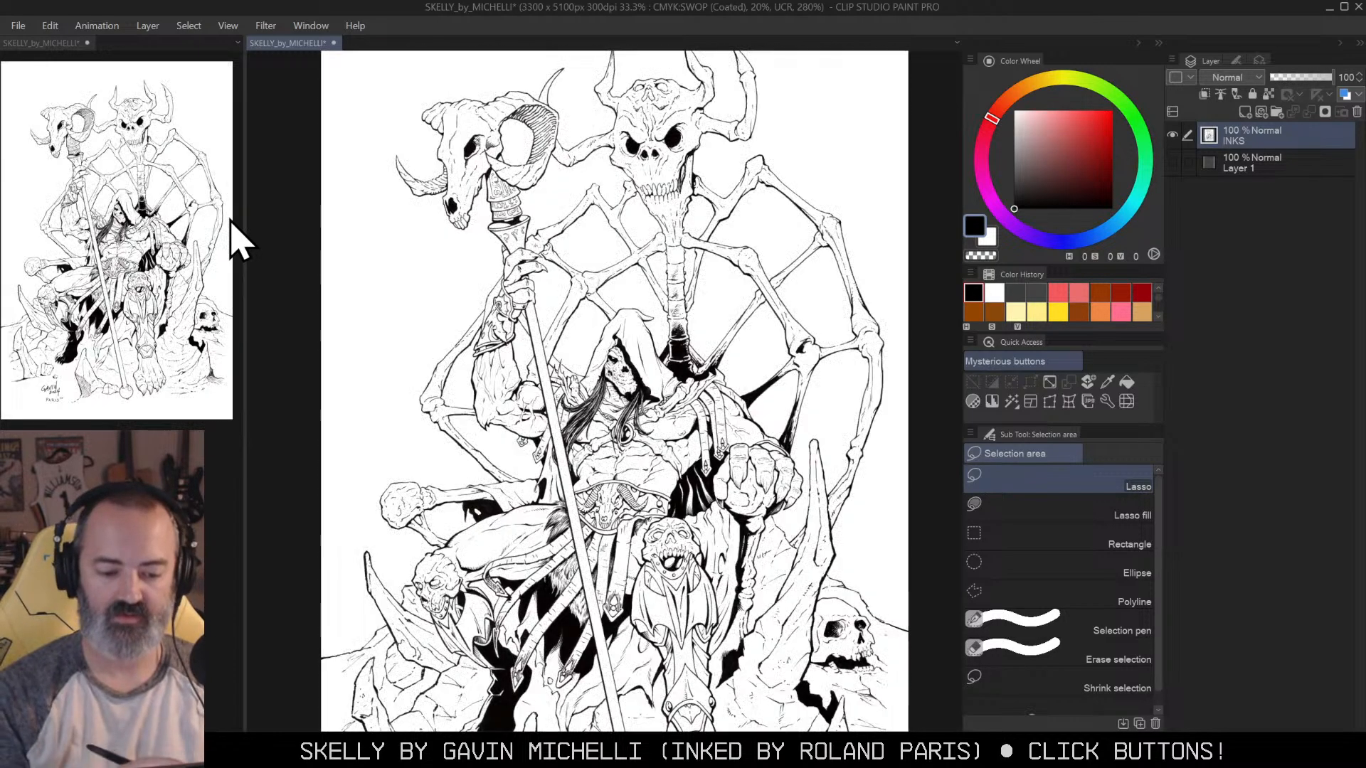
Step: Convert the INKS layer's brightness to opacity
left_click(1049, 384)
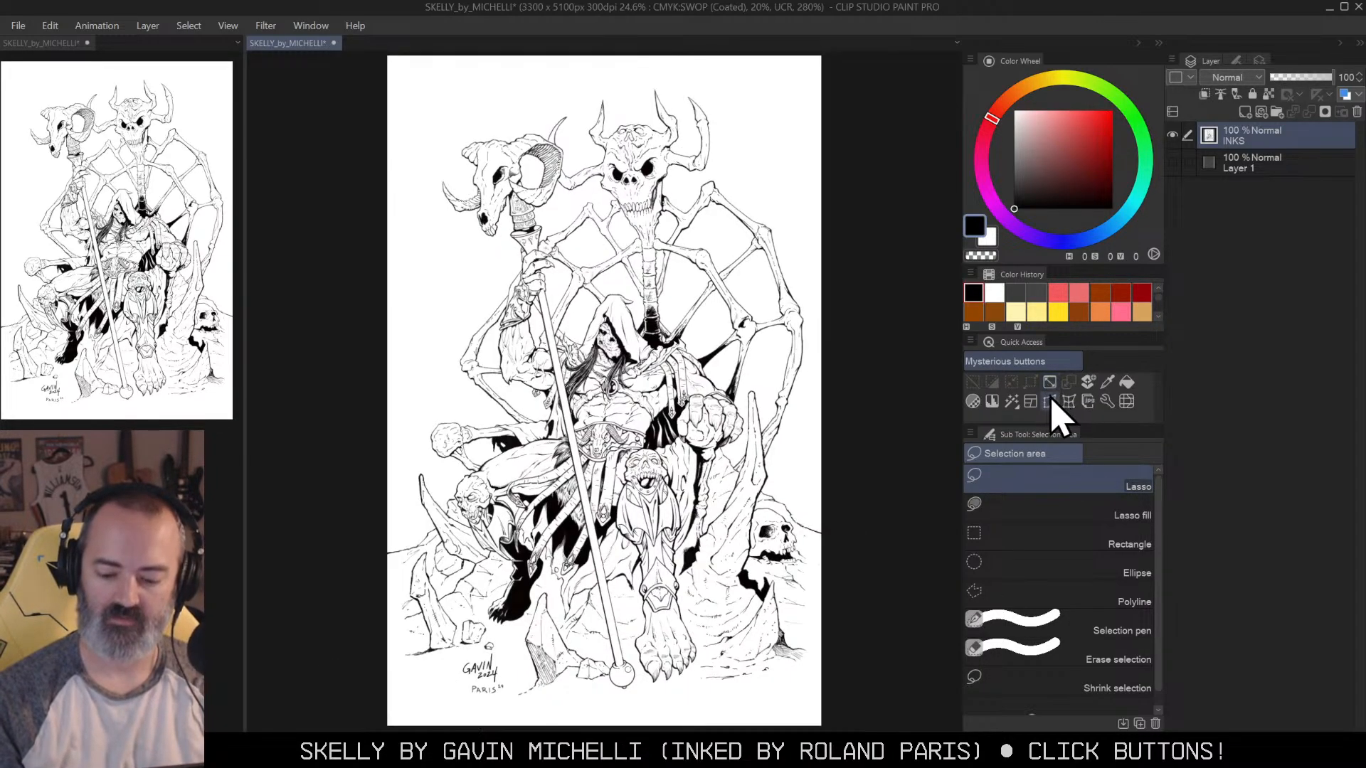
left_click(974, 404)
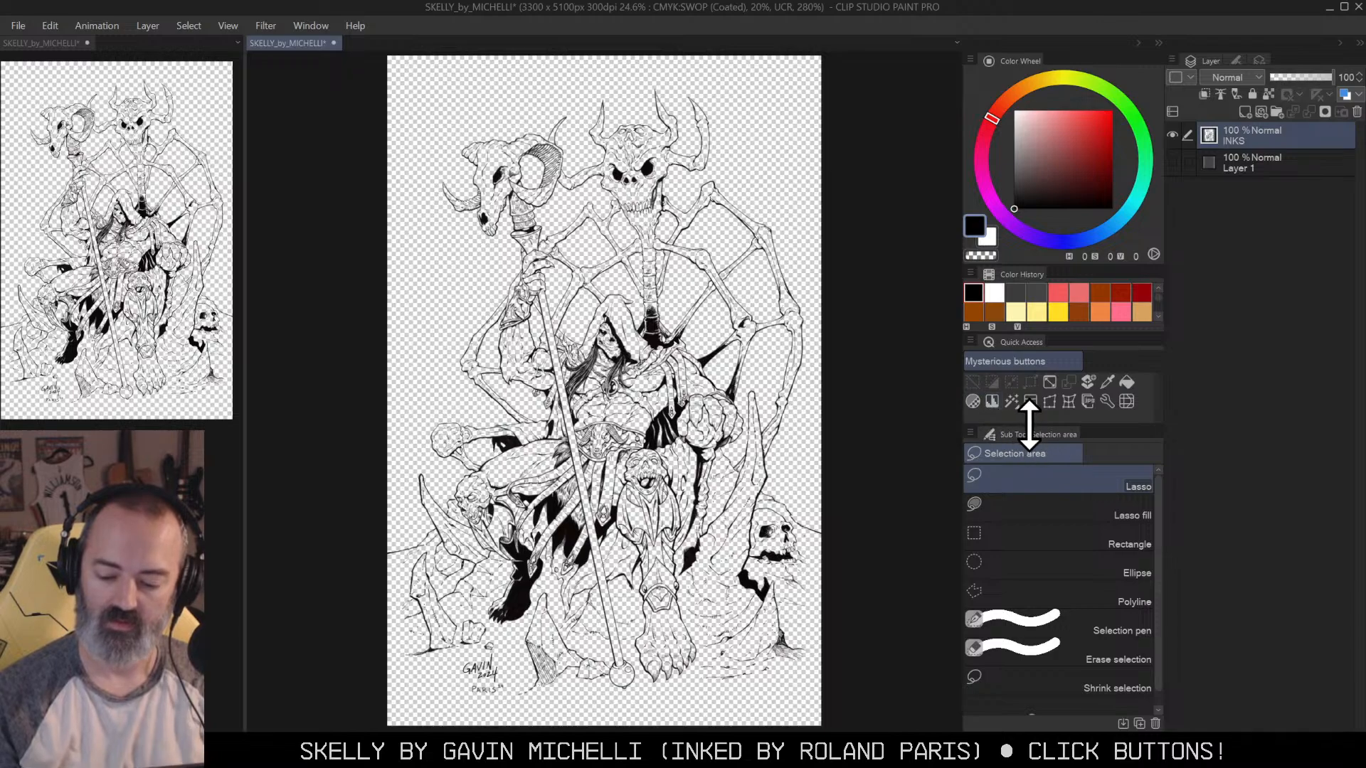
left_click_drag(1029, 425, 1029, 418)
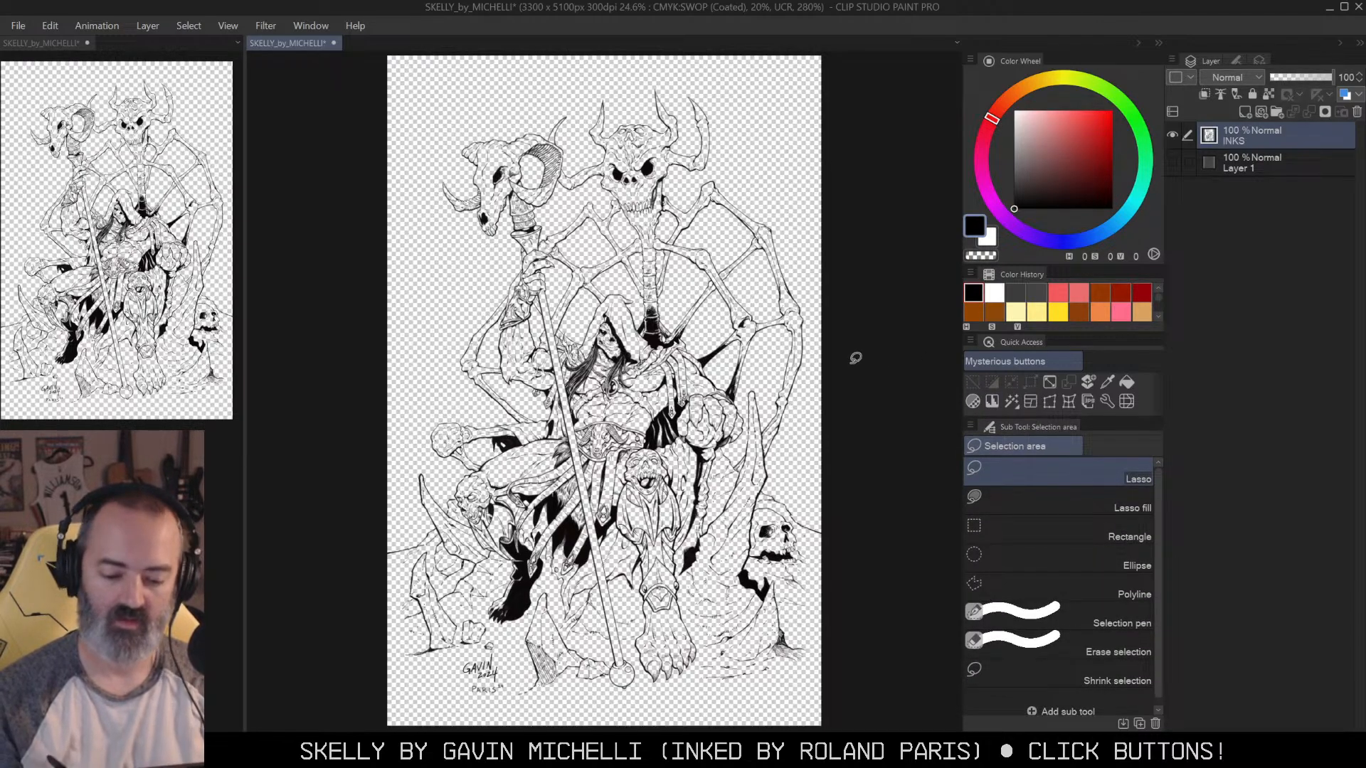
Step: Select Layer 1 and make it visible beneath the inks
left_click_drag(863, 314, 879, 301)
left_click(1238, 162)
left_click(1176, 163)
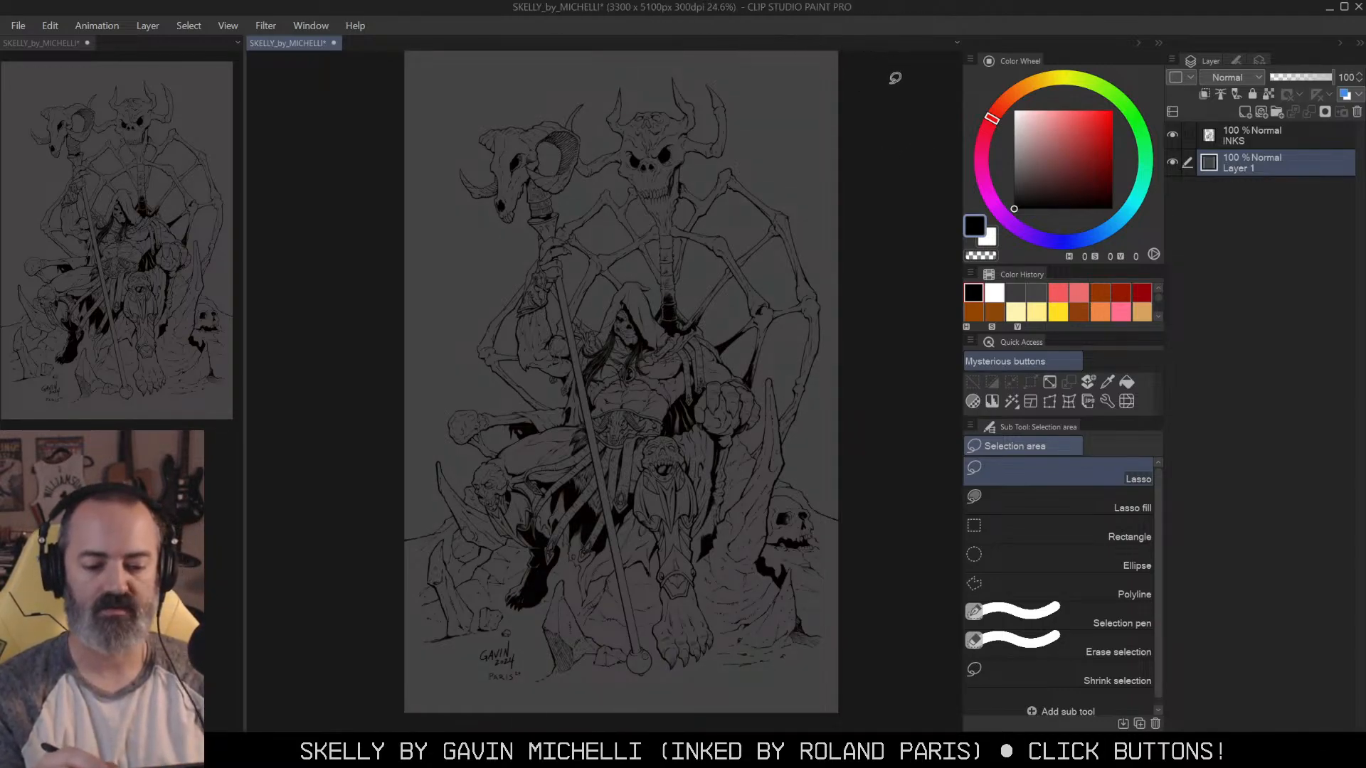
Step: Set the canvas's colour profile preview to CMYK : SWOP (Coated), 20%, UCR, 280%
left_click(234, 29)
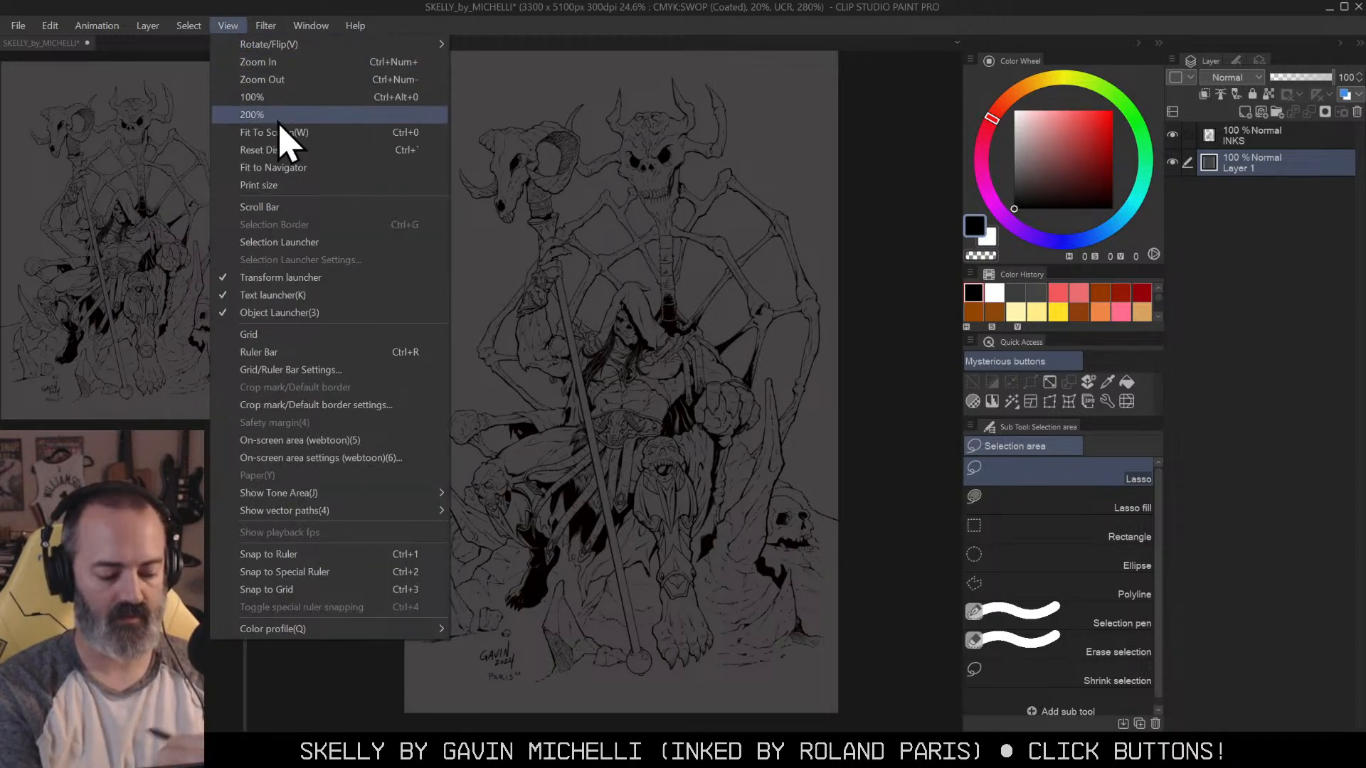
mouse_move(439, 630)
left_click(498, 633)
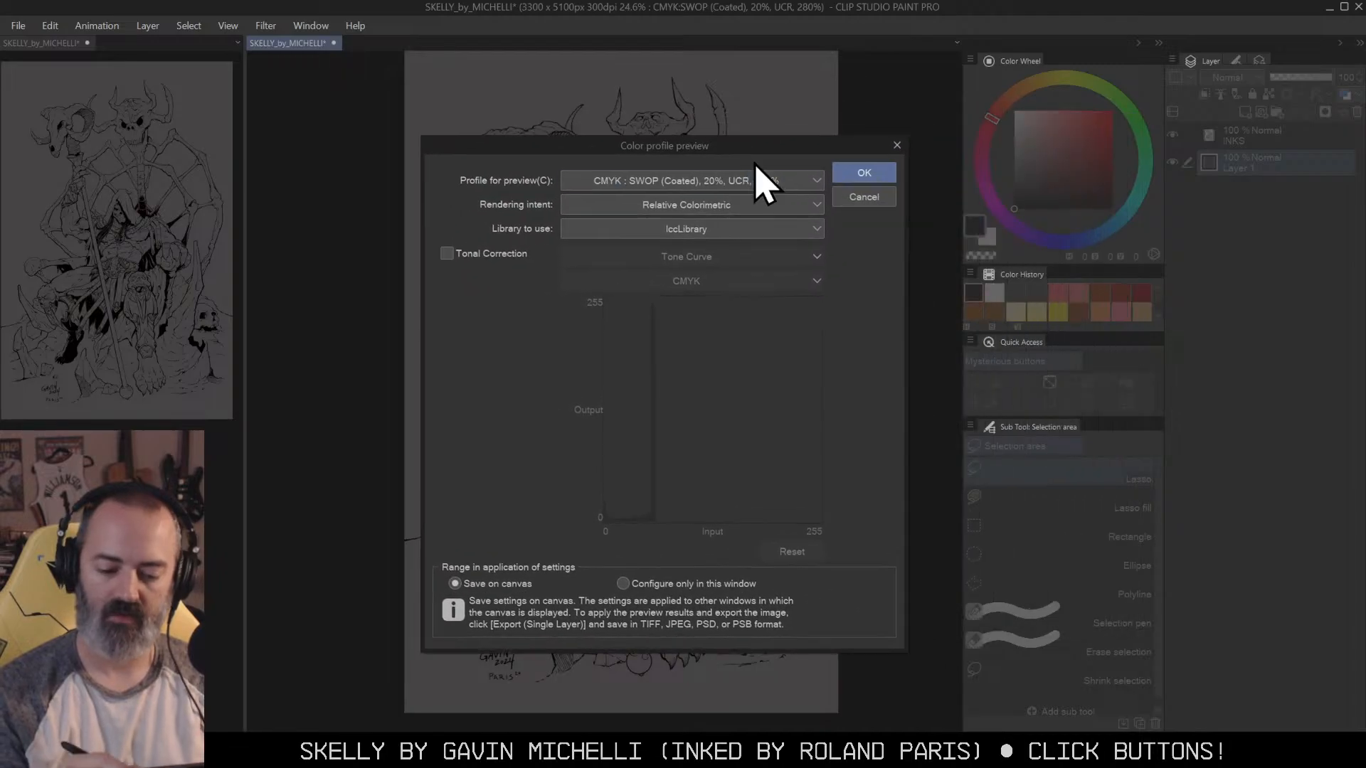
left_click(767, 184)
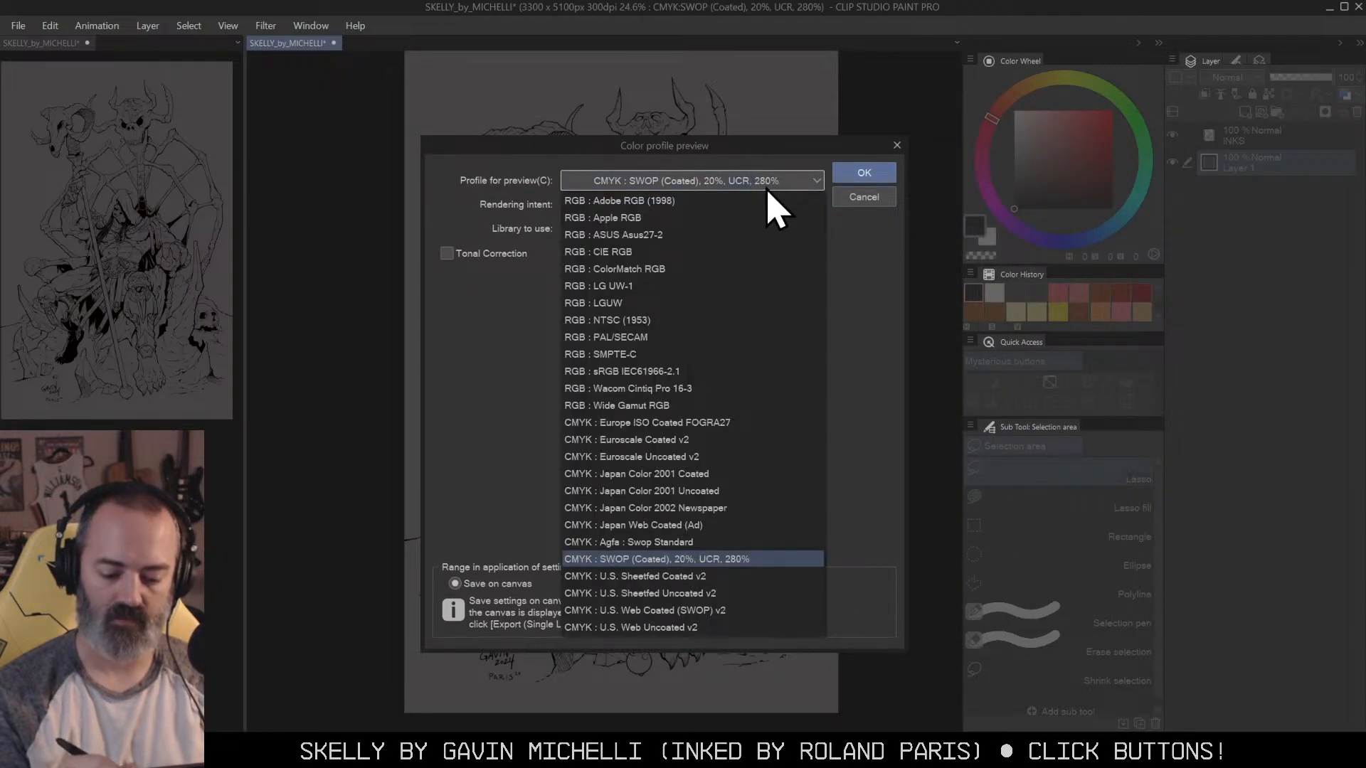
left_click(736, 560)
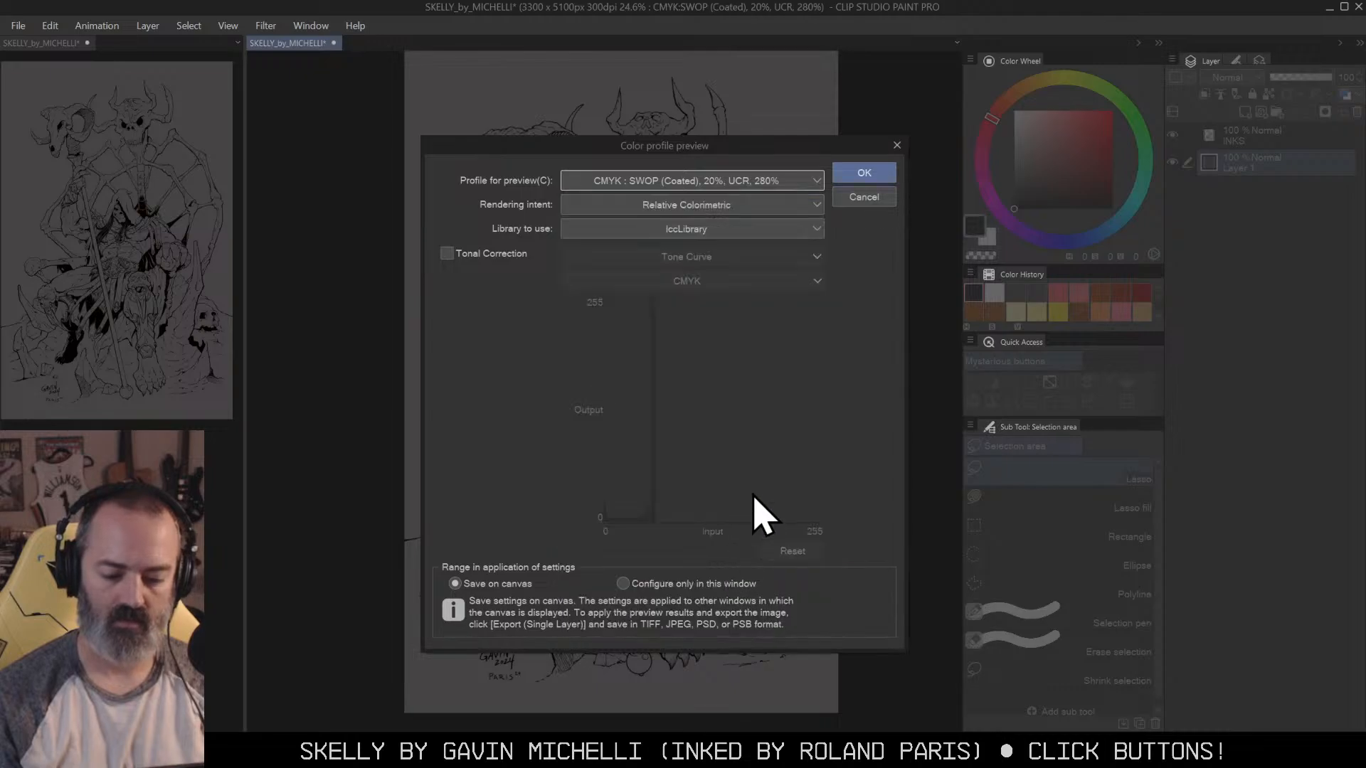
left_click(876, 176)
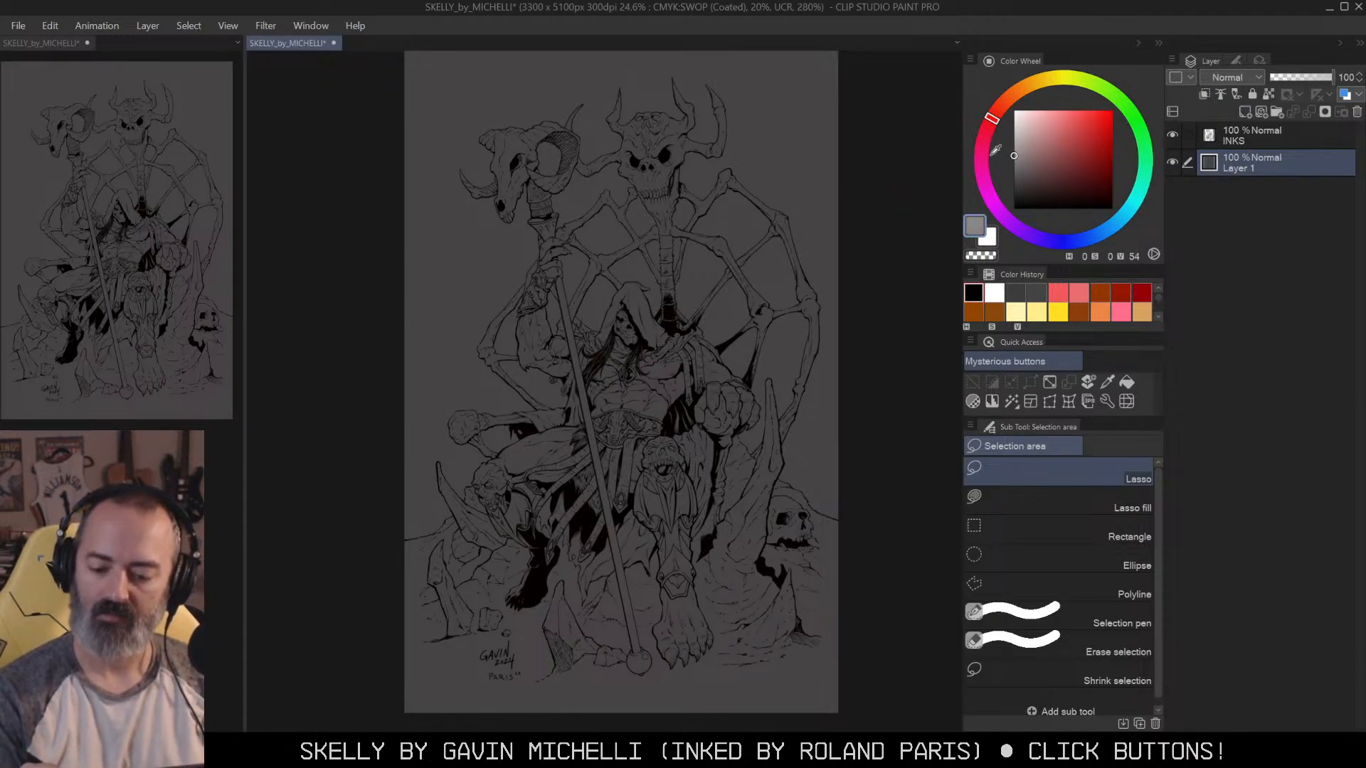
Step: Fill Layer 1 with a light neutral grey and refill it with a slightly darker one of value 52
key("g")
left_click(714, 345)
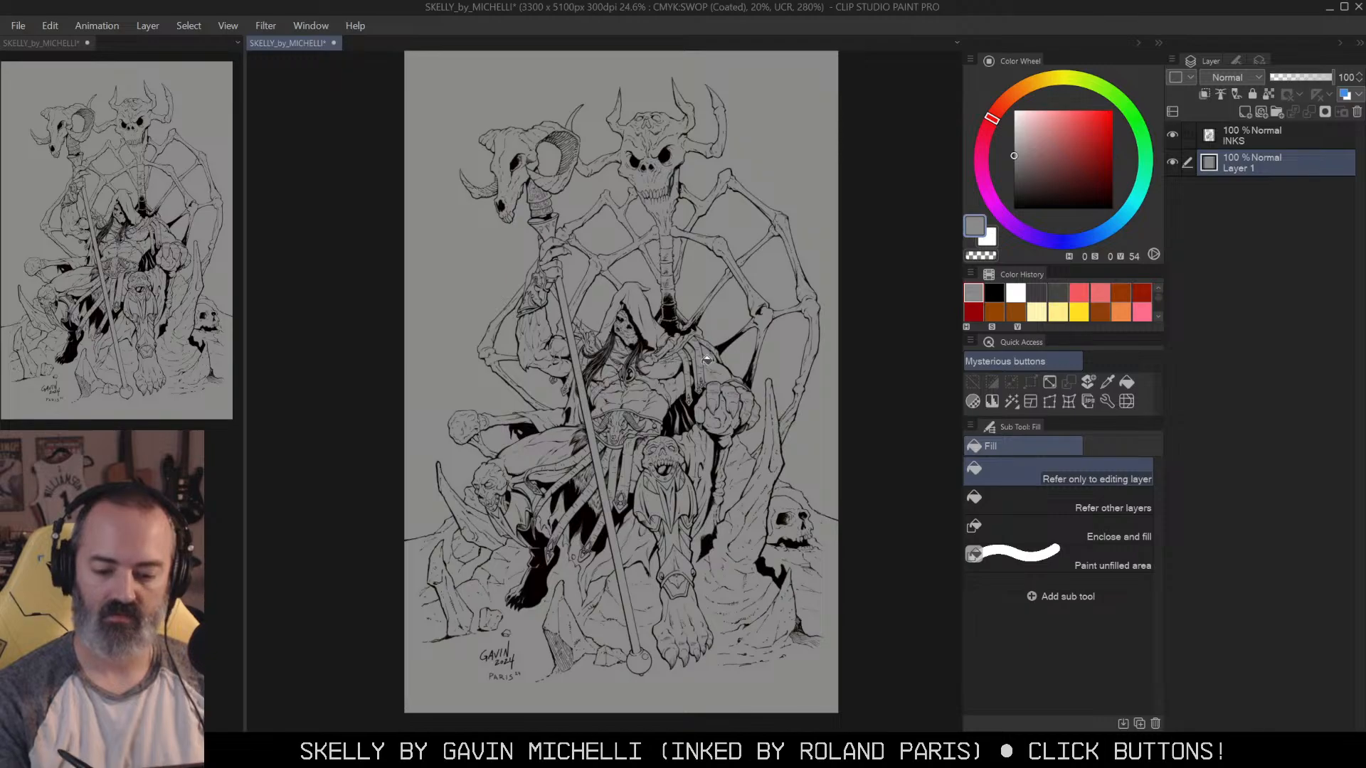
left_click(1014, 158)
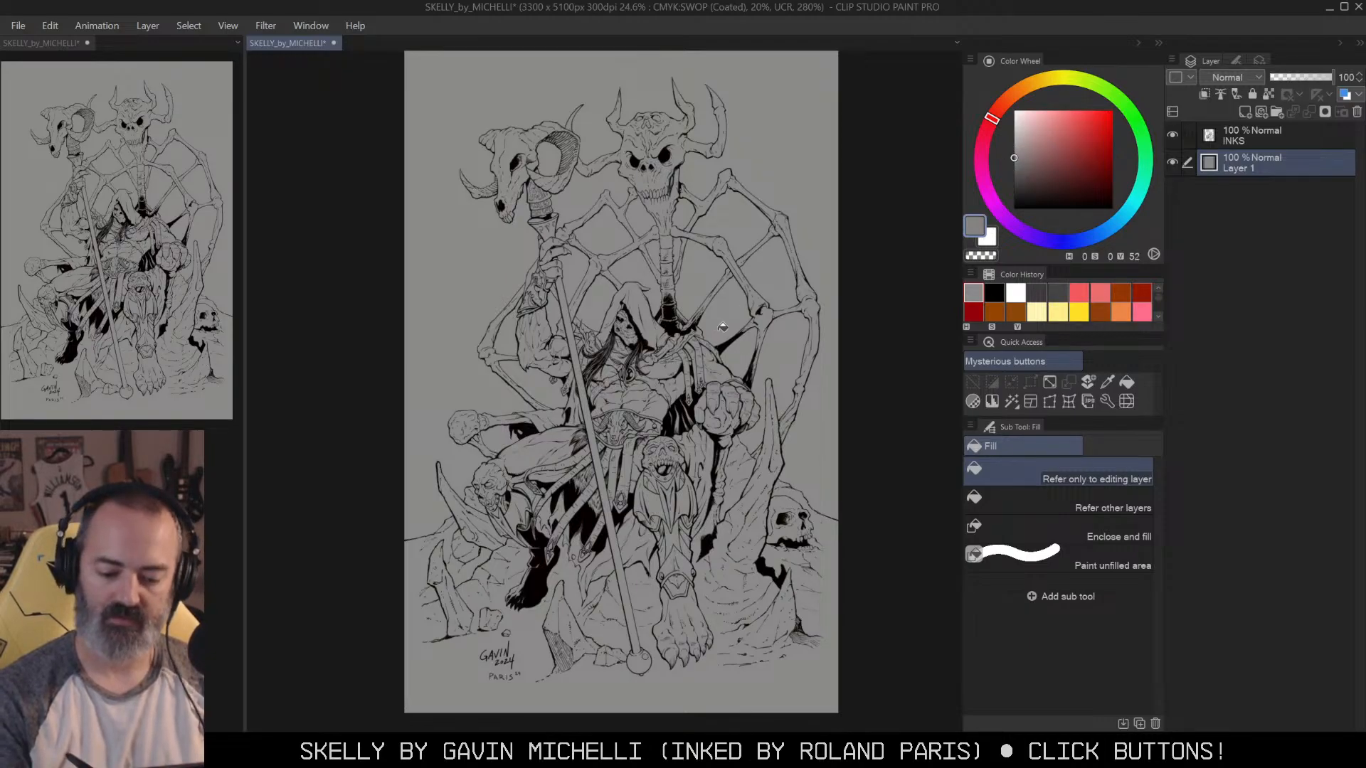
left_click(760, 314)
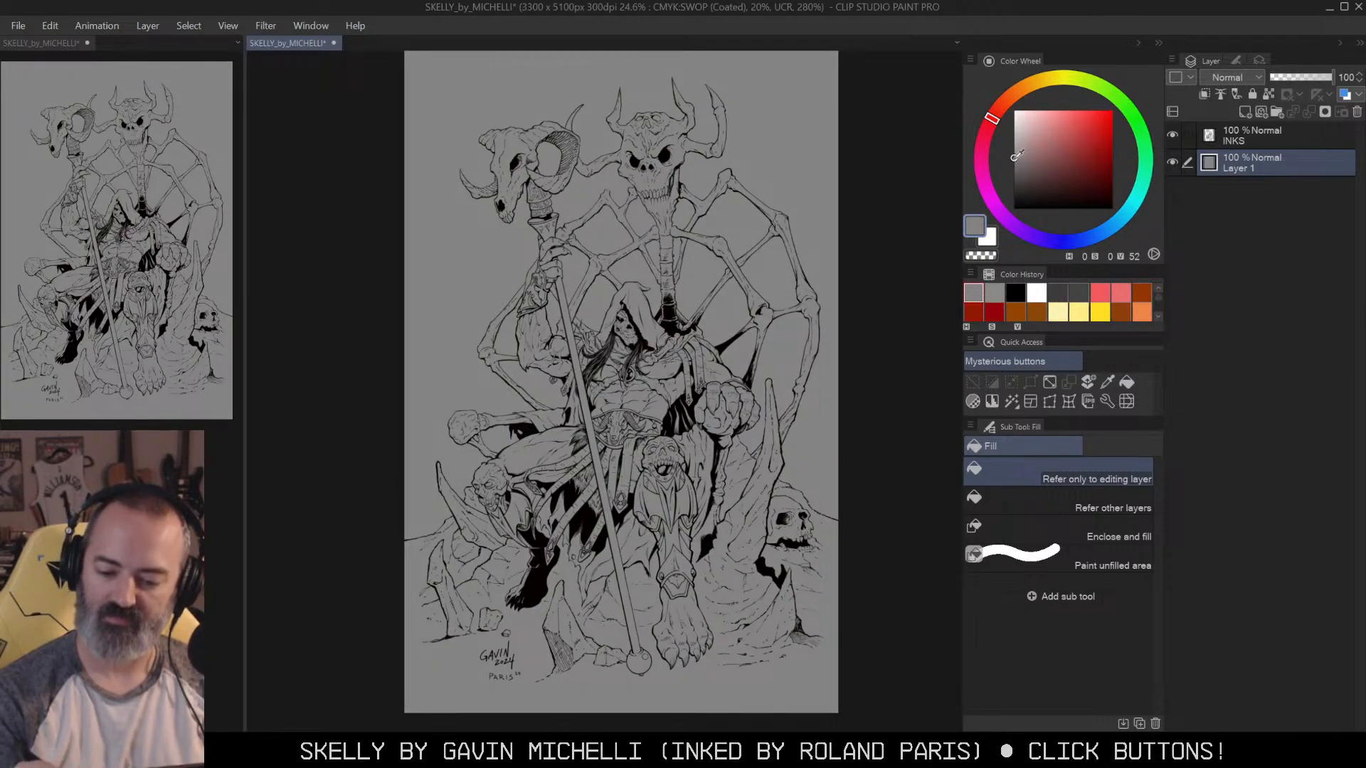
Step: Set the drawing colour to a neutral grey with L* 50 and fill Layer 1 with it
left_click(976, 226)
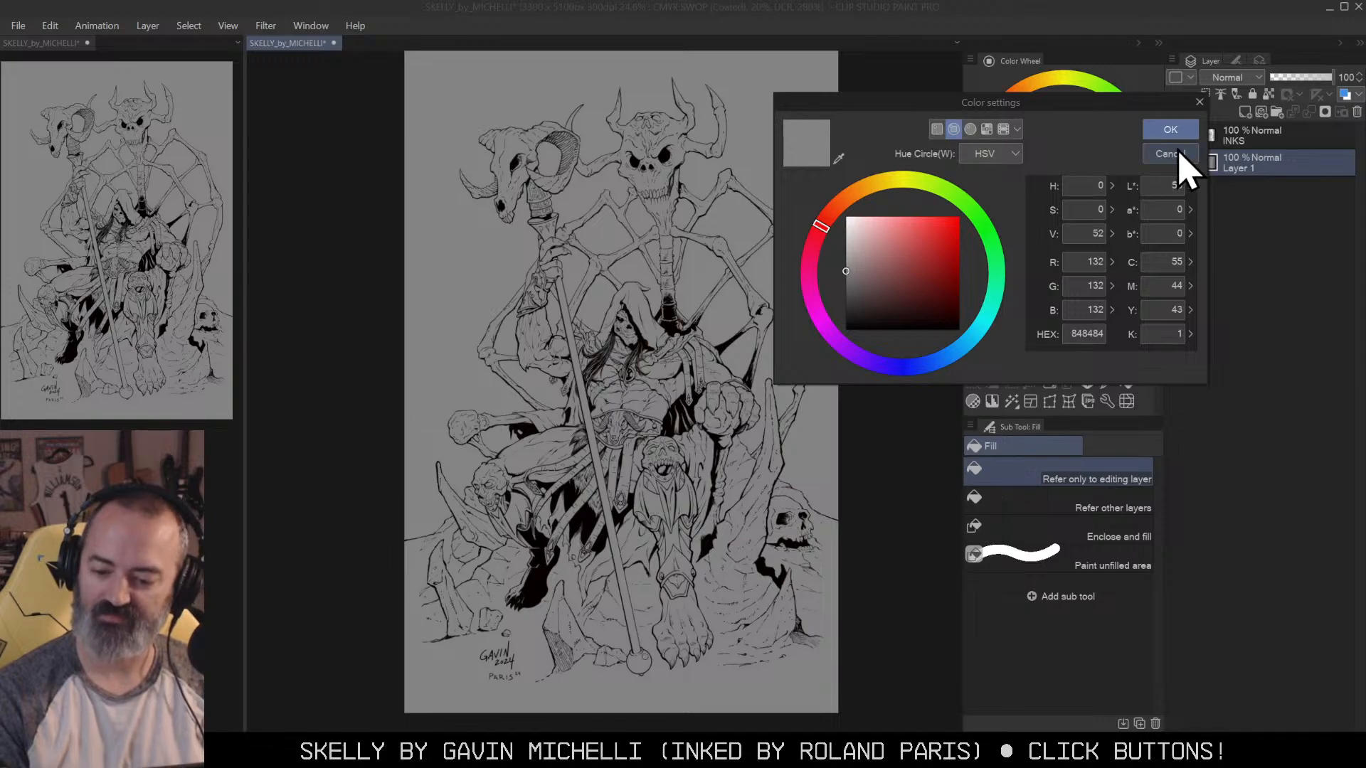
left_click(1172, 187)
type("50")
key("Return")
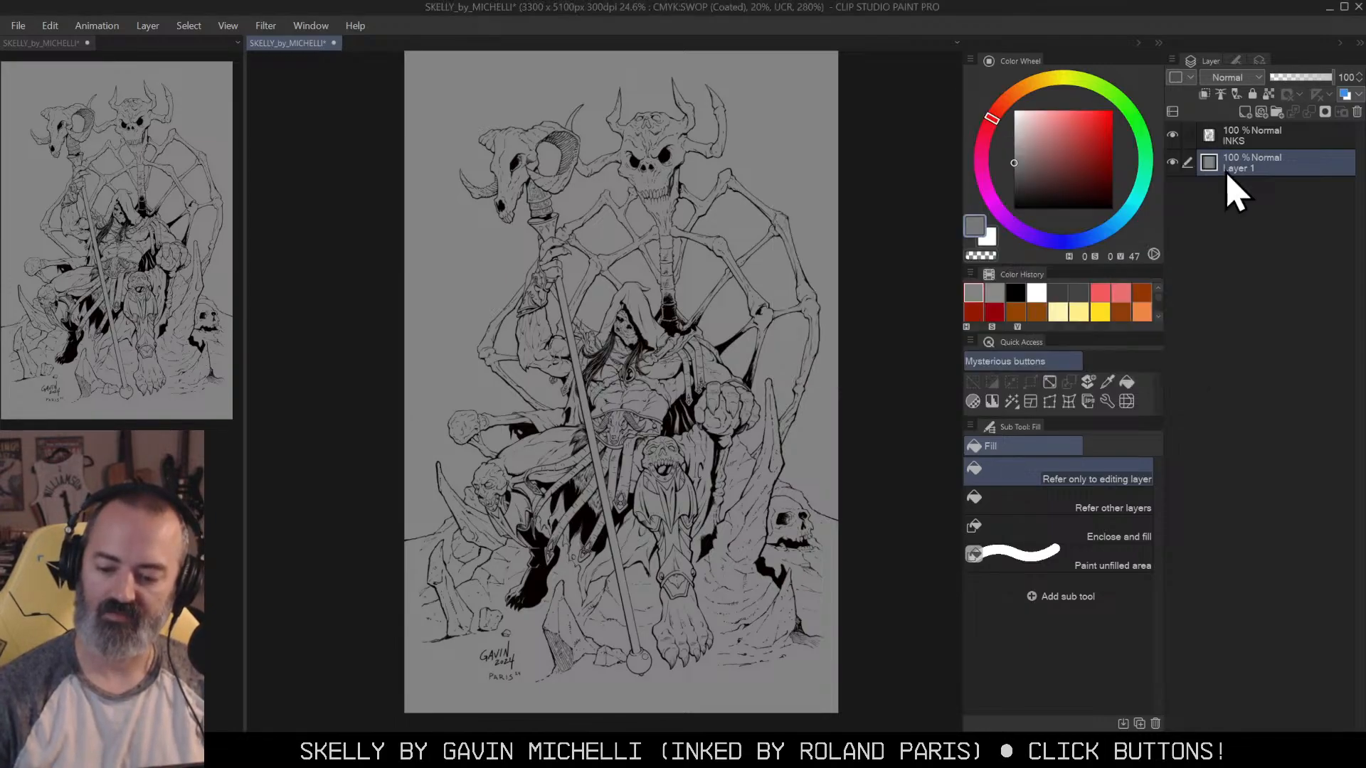
left_click(747, 297)
left_click_drag(854, 277, 847, 253)
key("m")
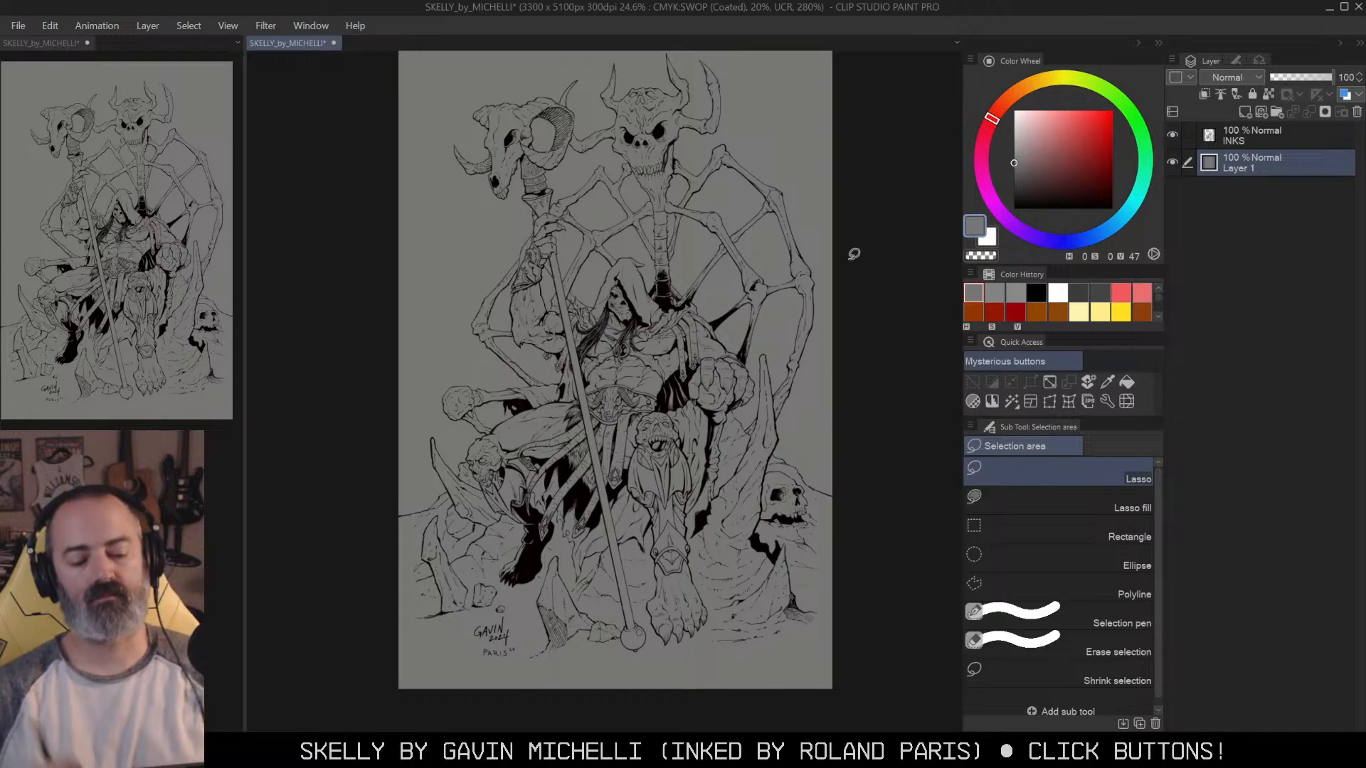
Step: Rename Layer 1 as FLATS
scroll(717, 296, "up", 2)
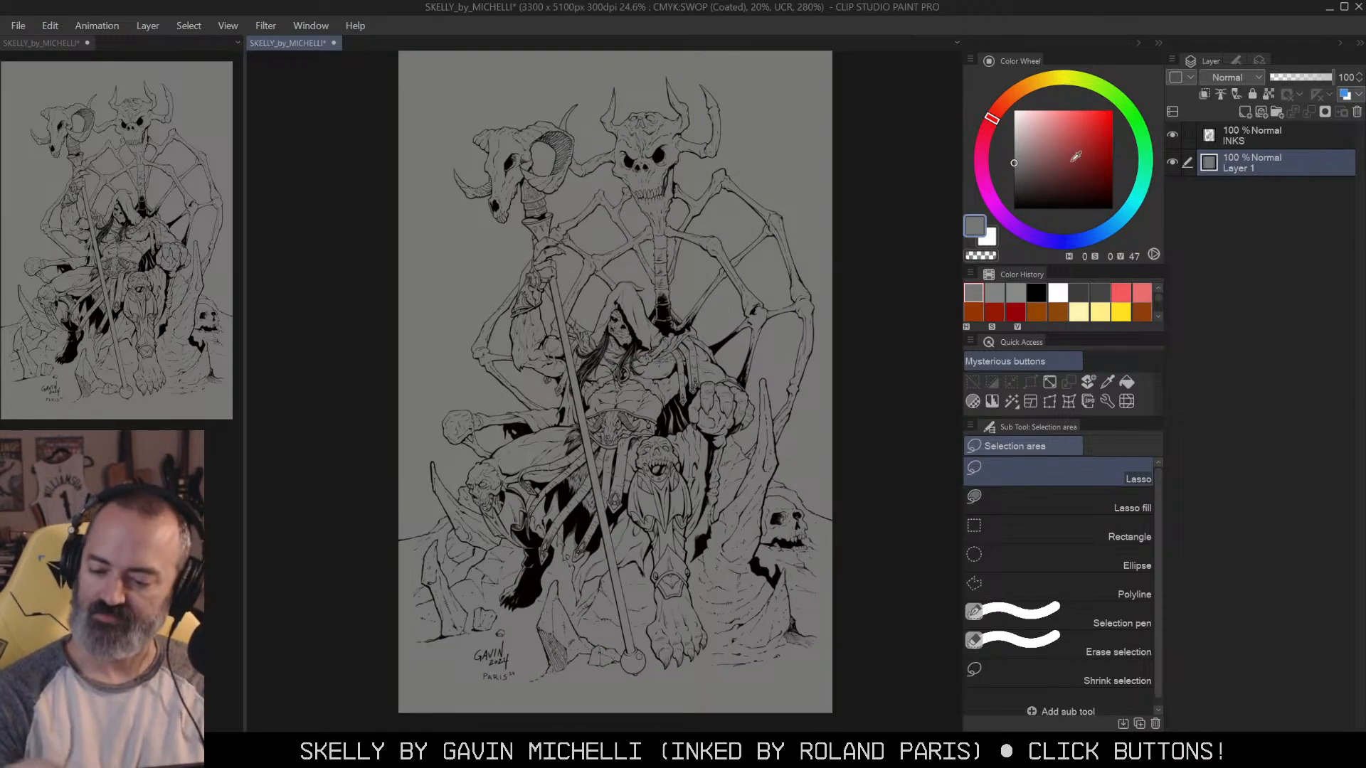
double_click(1244, 166)
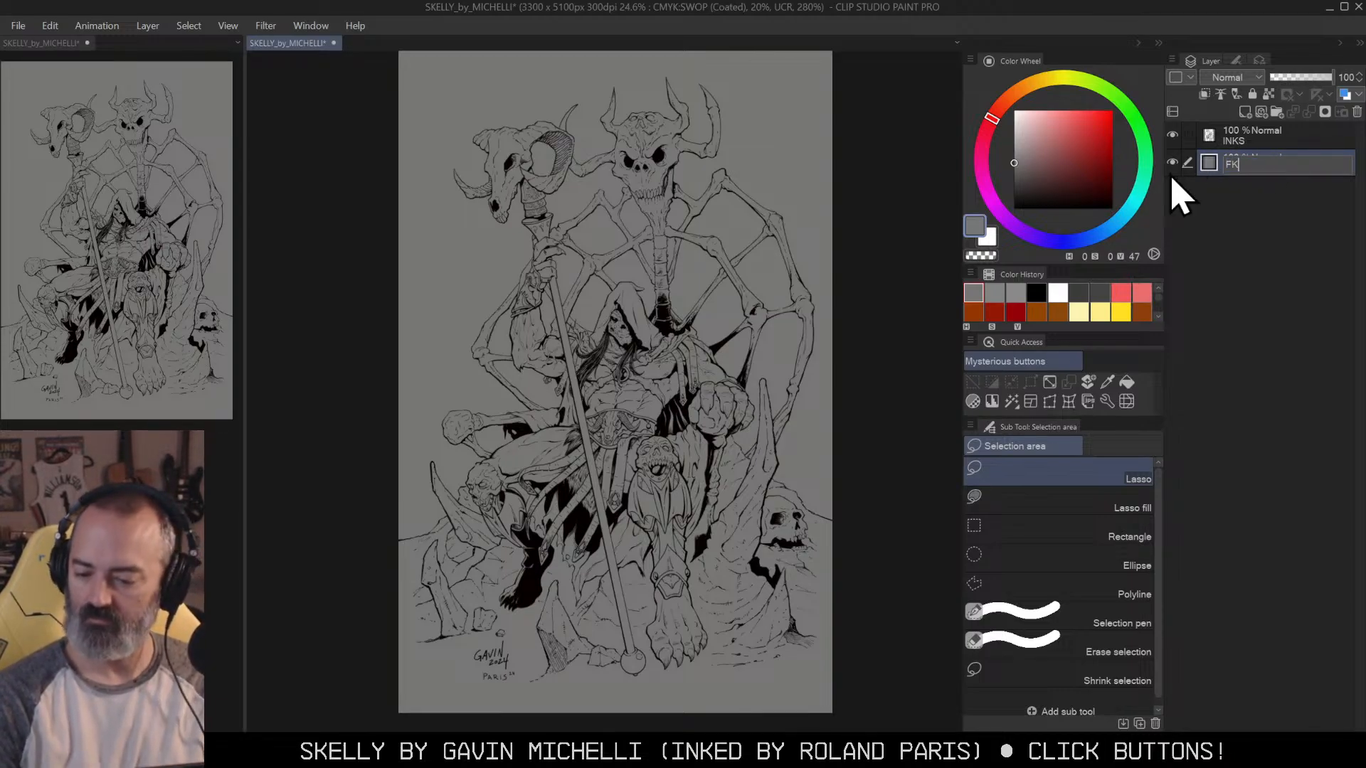
left_click_drag(783, 326, 791, 338)
Step: Duplicate the "Refer only to editing layer" fill sub tool as FLATTING TRICKERY and place it directly below the original
key("g")
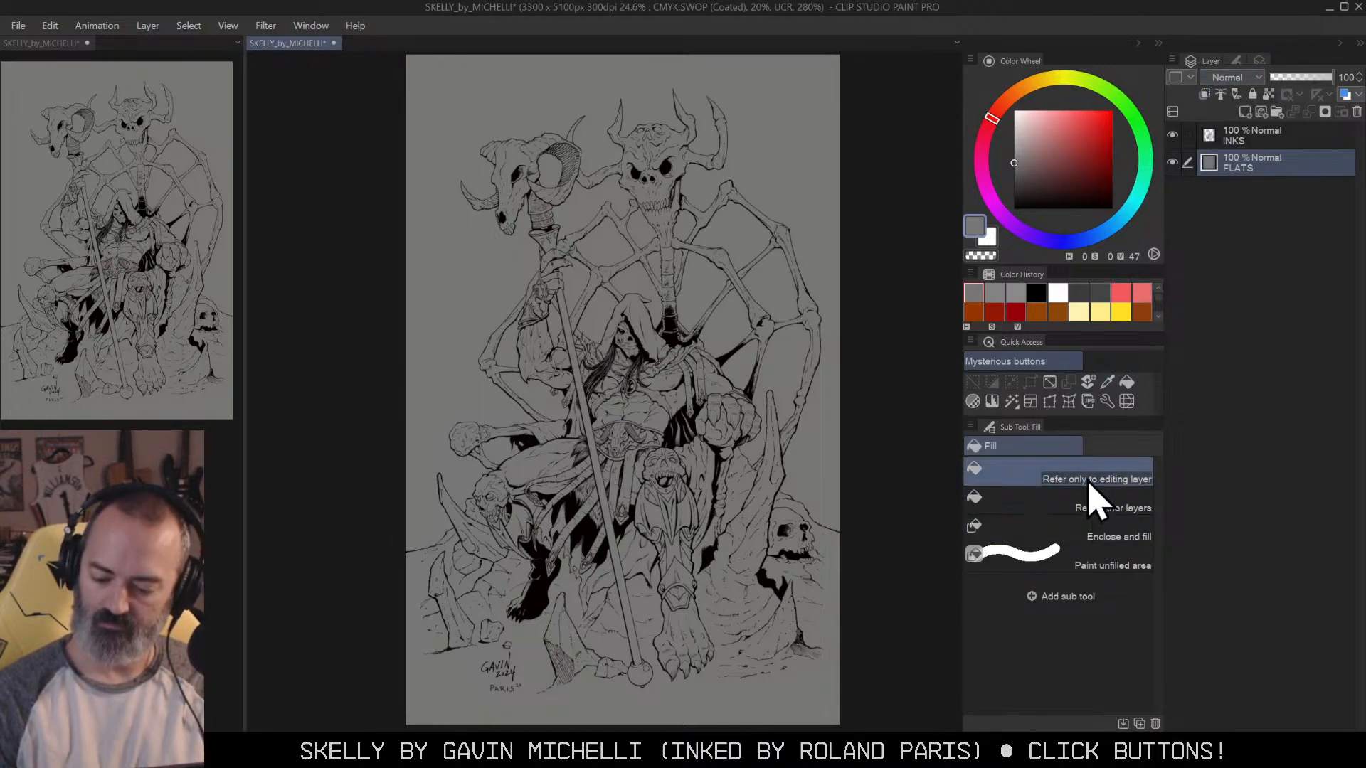
left_click(1236, 62)
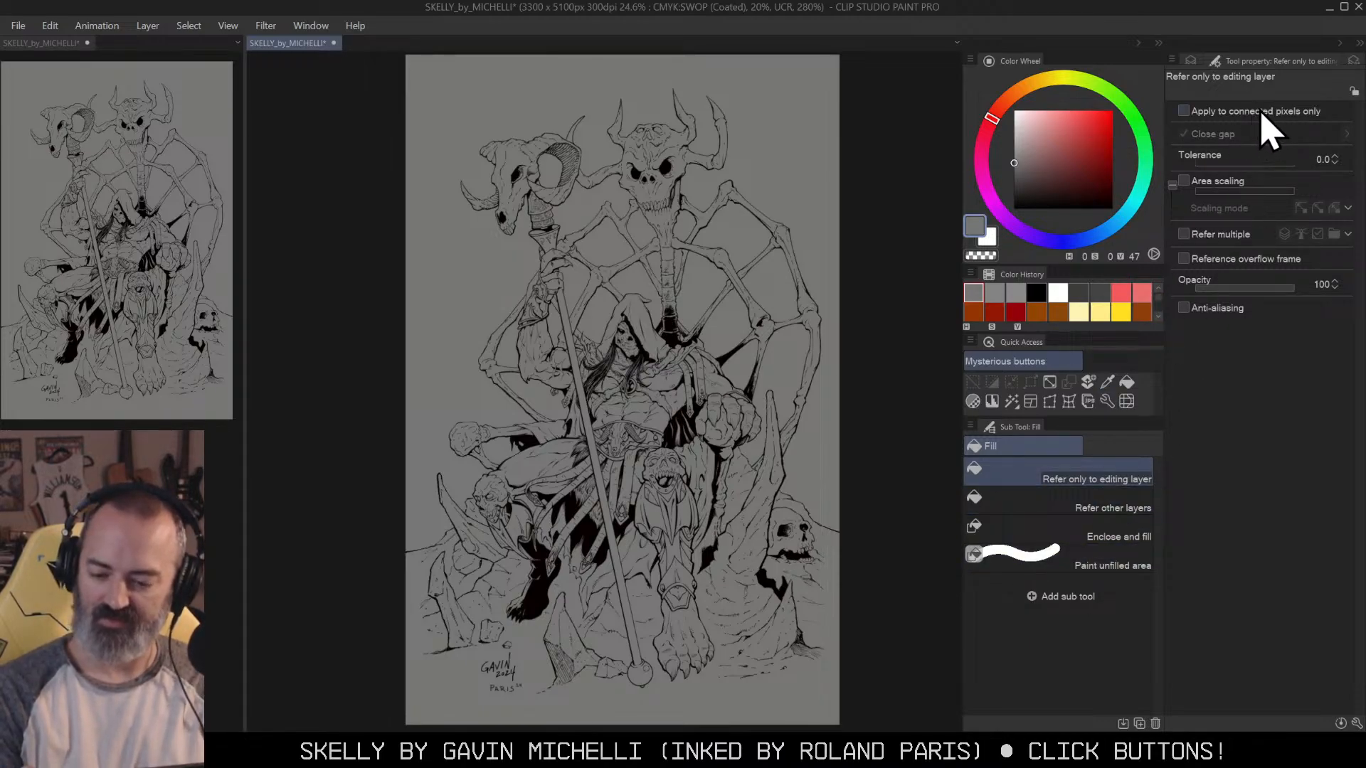
right_click(1092, 477)
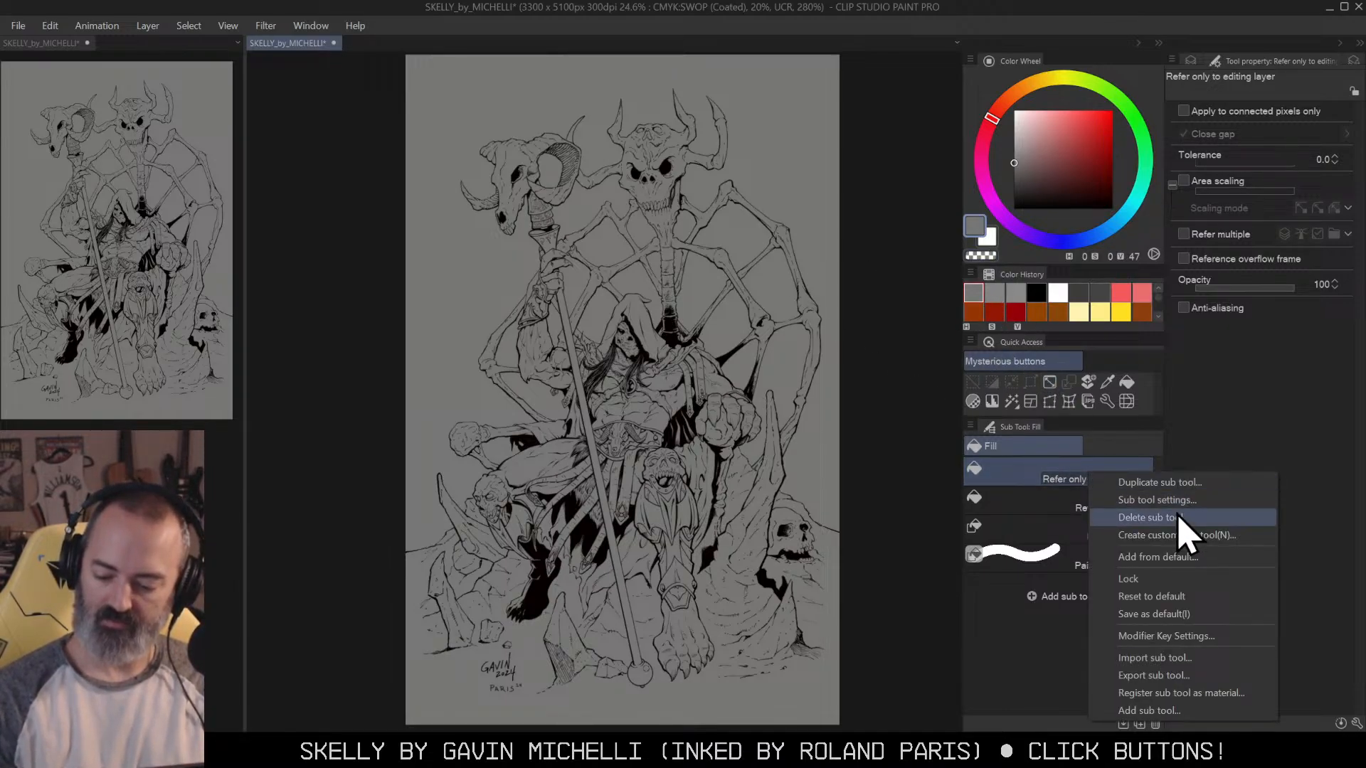
left_click(1186, 490)
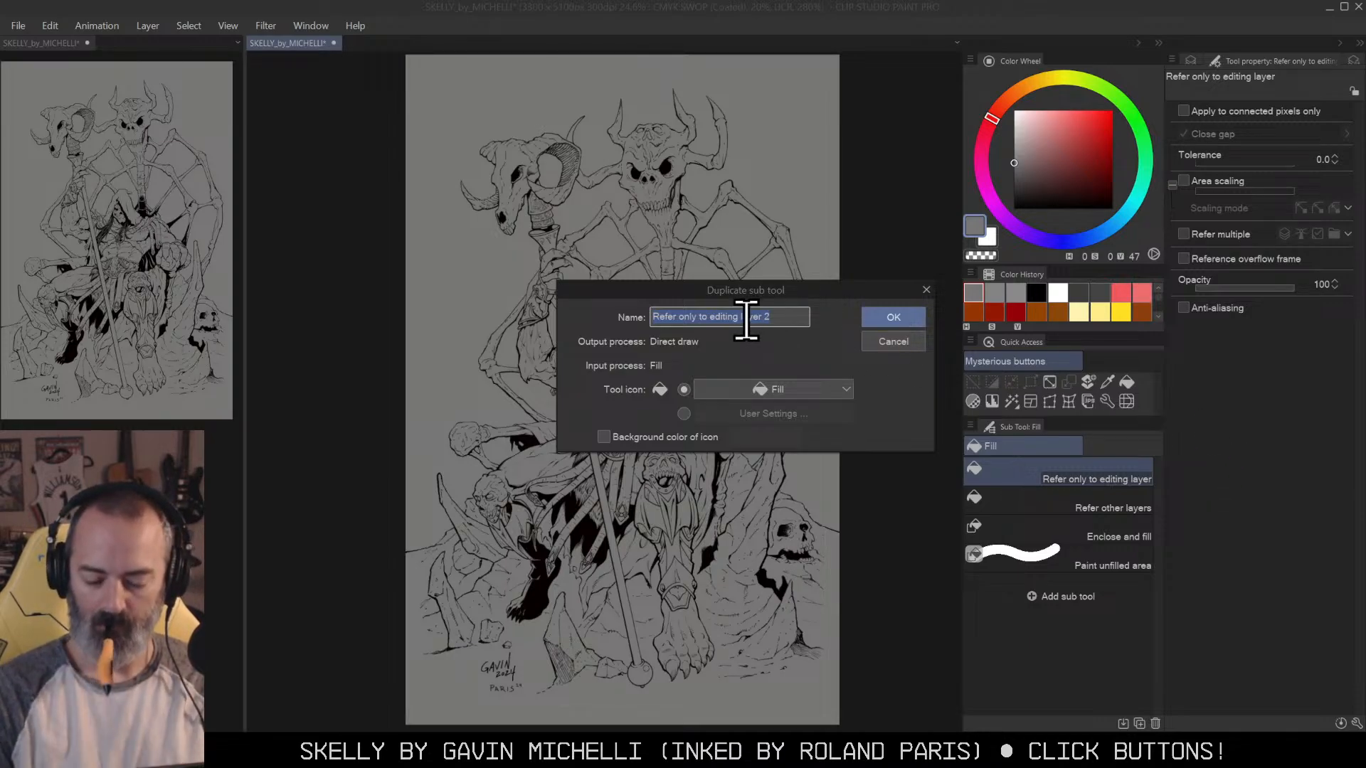
type("f")
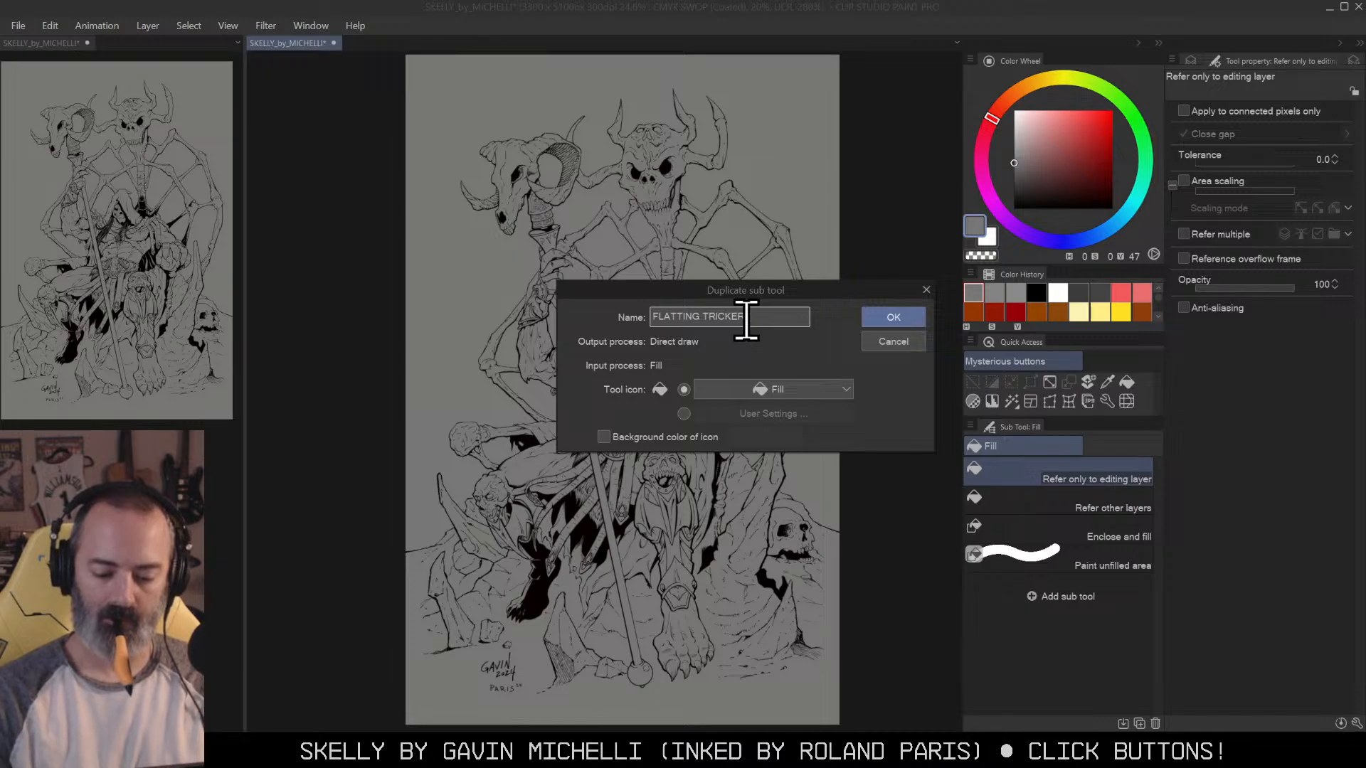
type("LATTING TRICKERY")
left_click(898, 319)
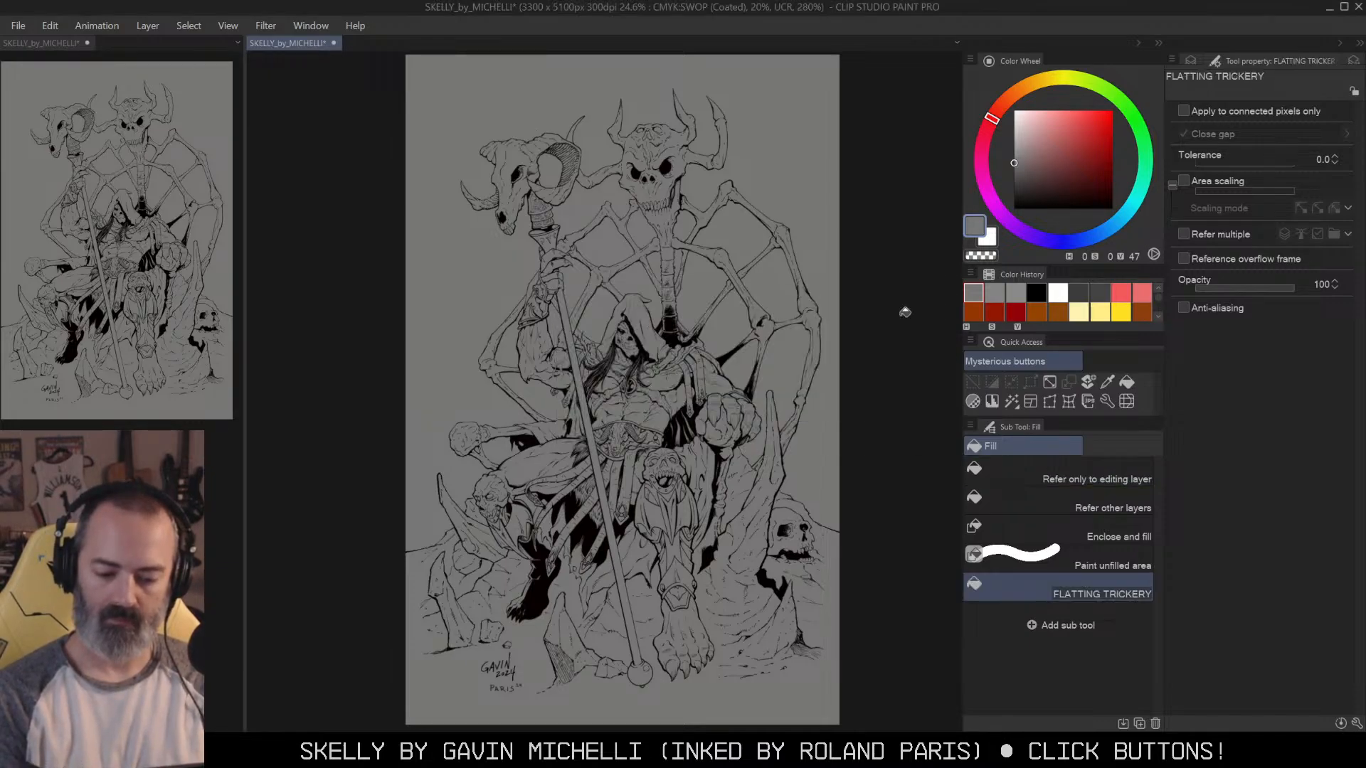
left_click_drag(1122, 599, 1149, 487)
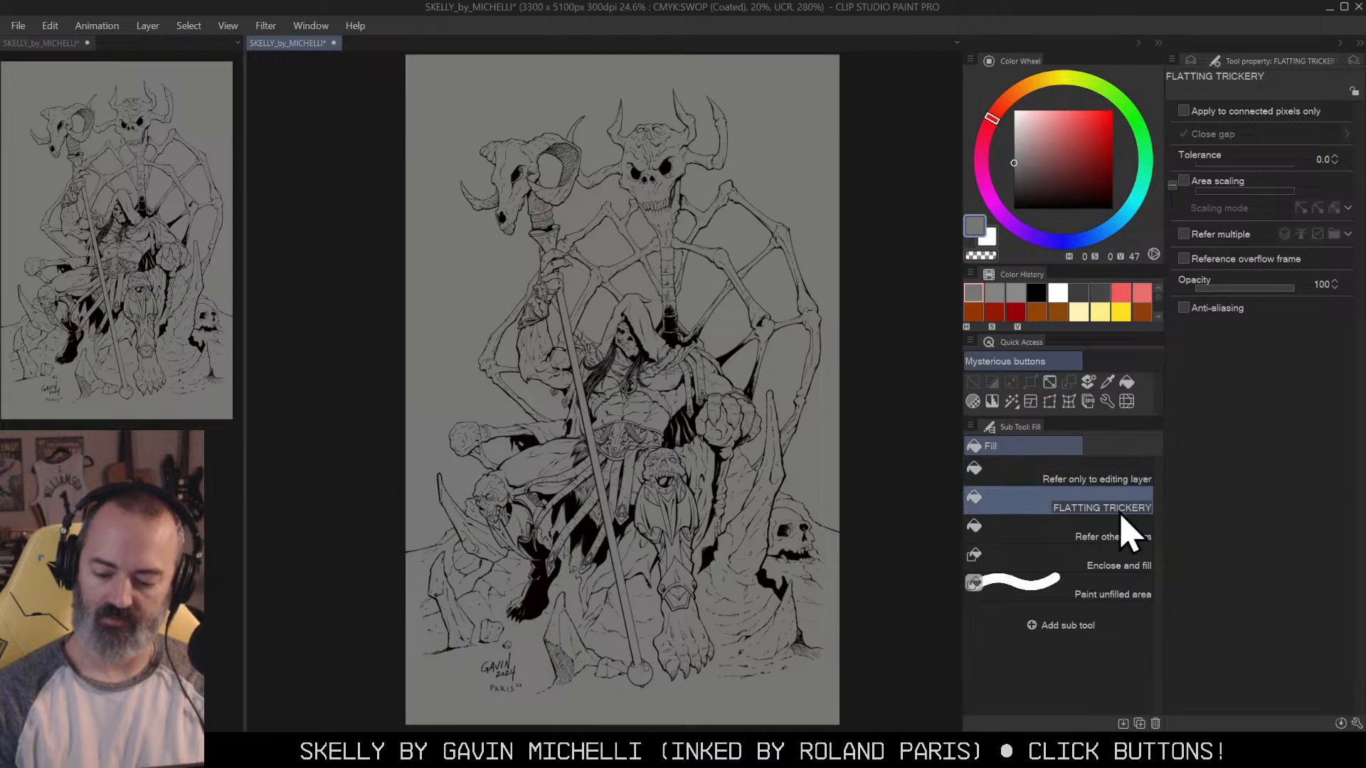
Step: Limit the FLATTING TRICKERY fill to connected pixels only and set its gap closing to the third level
left_click(1256, 113)
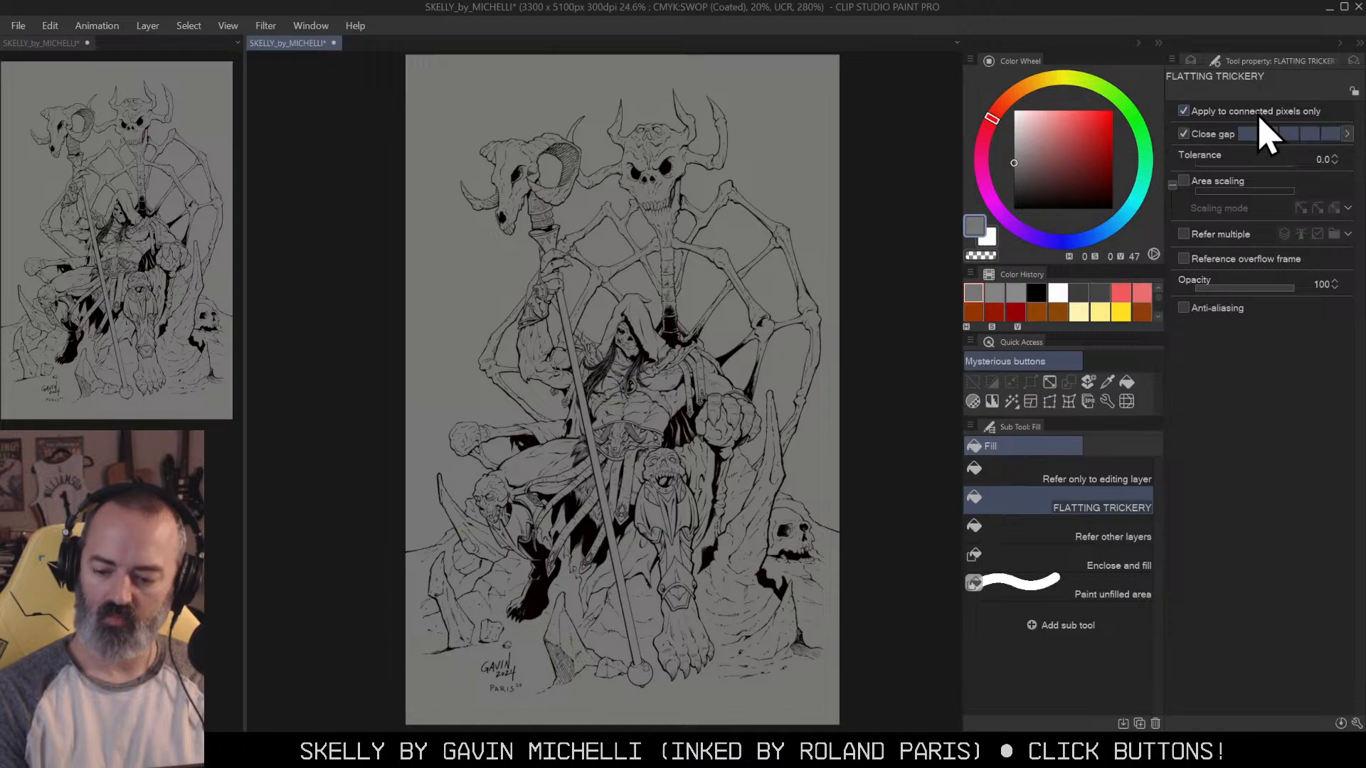
left_click(1296, 137)
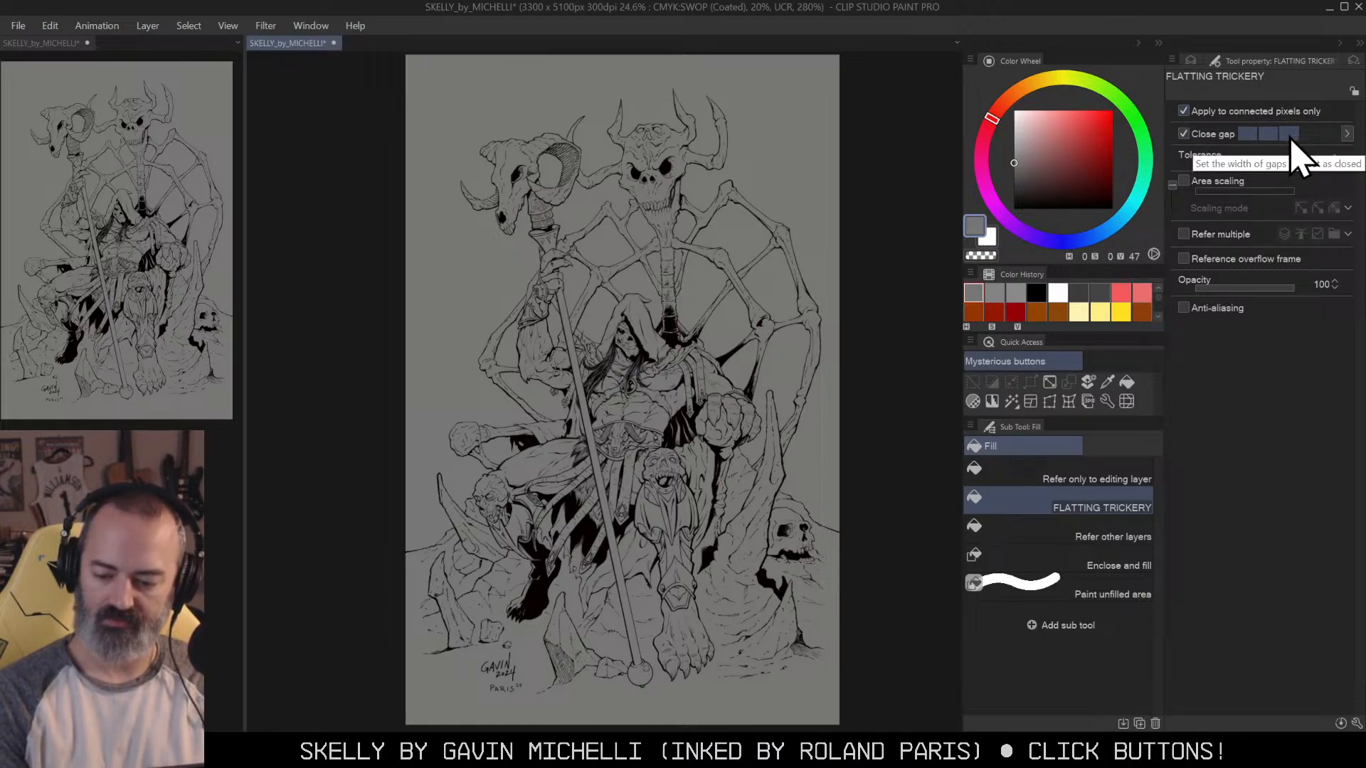
key("m")
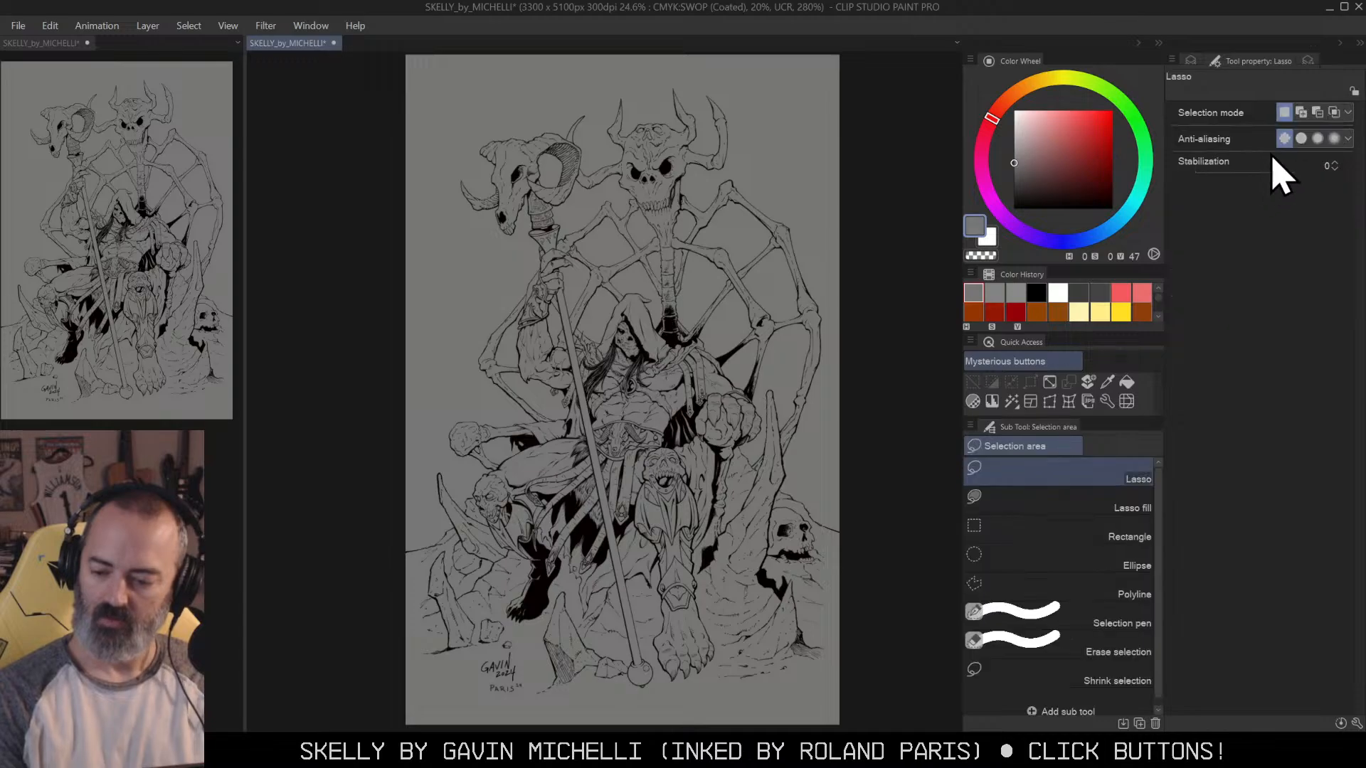
key("b")
key("g")
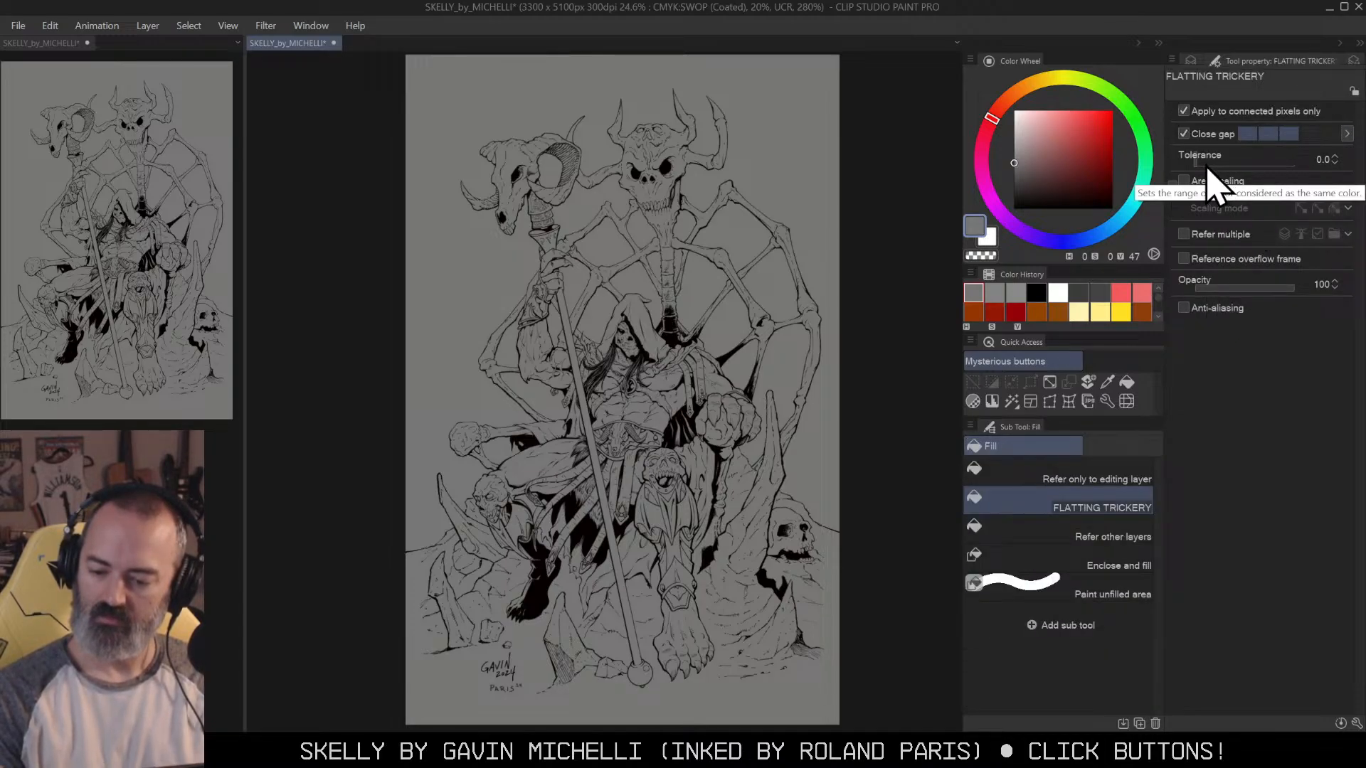
Step: Set the FLATTING TRICKERY fill's tolerance to 17.2 and enable area scaling at -2
key("slash")
left_click(712, 324)
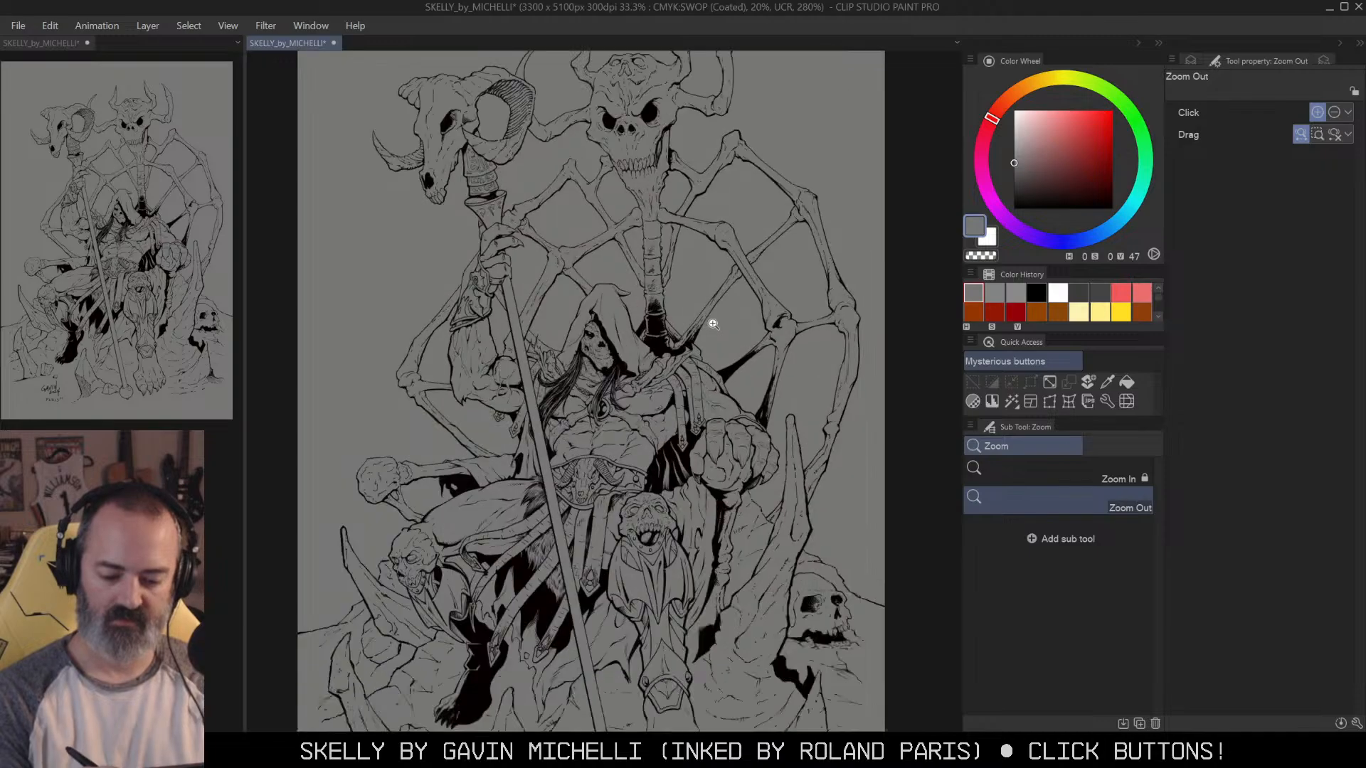
left_click(713, 324)
key("g")
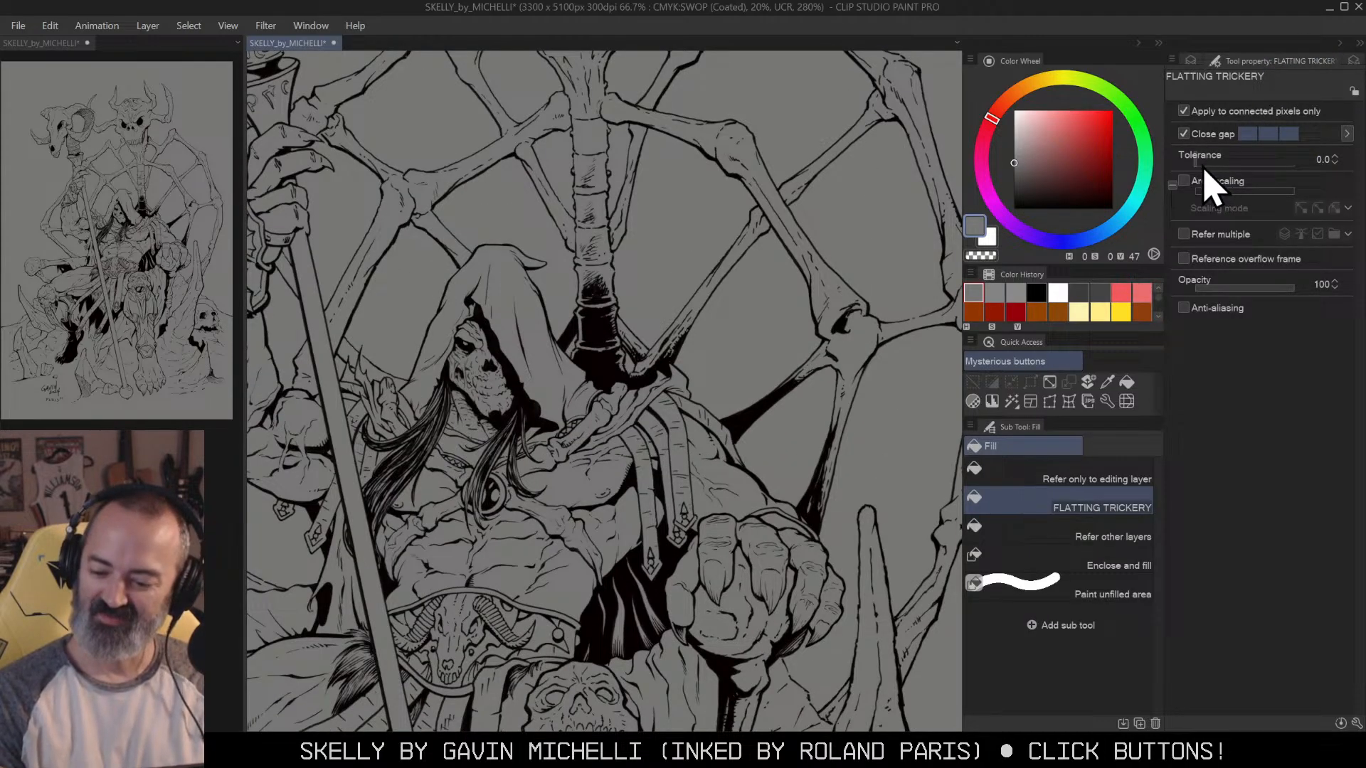
key("slash")
left_click(805, 260)
left_click(806, 264)
left_click(809, 267)
left_click(810, 272)
left_click(812, 276)
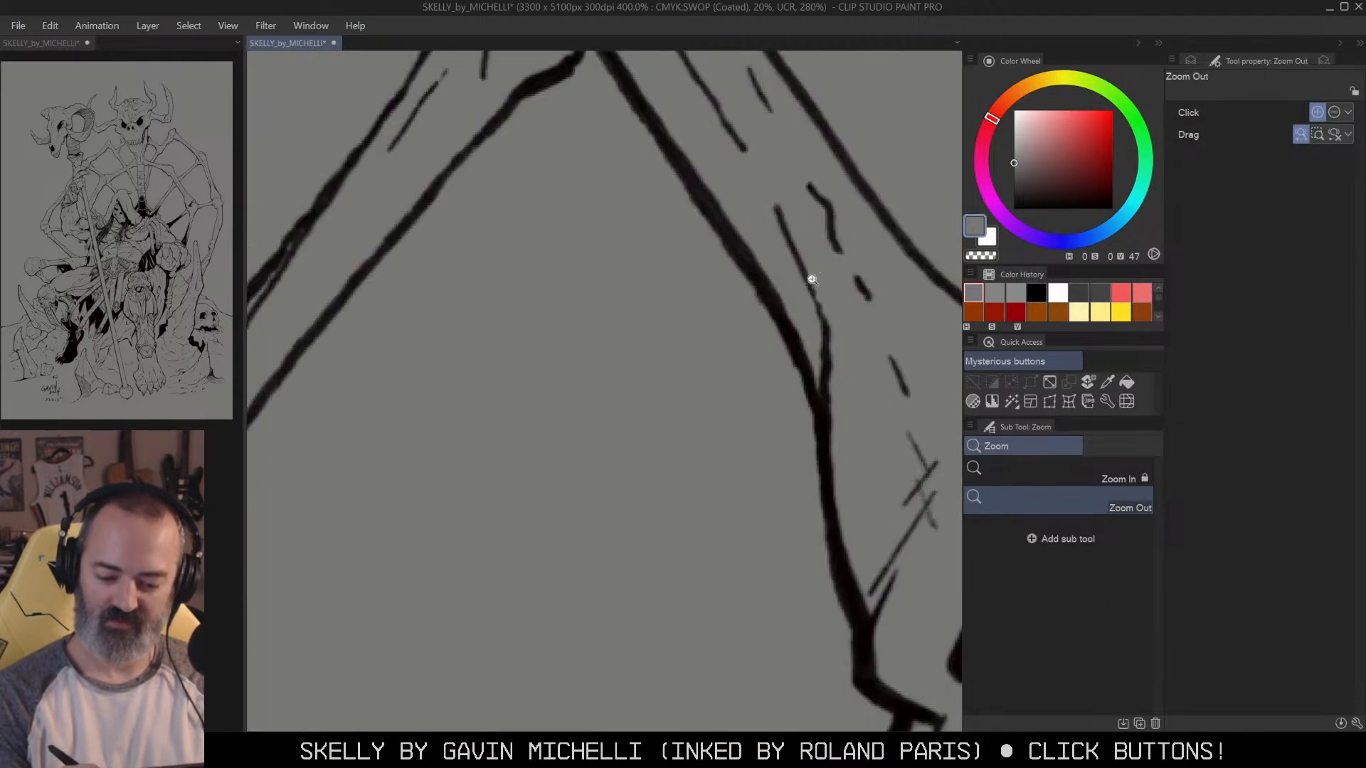
scroll(814, 278, "down", 4)
key("g")
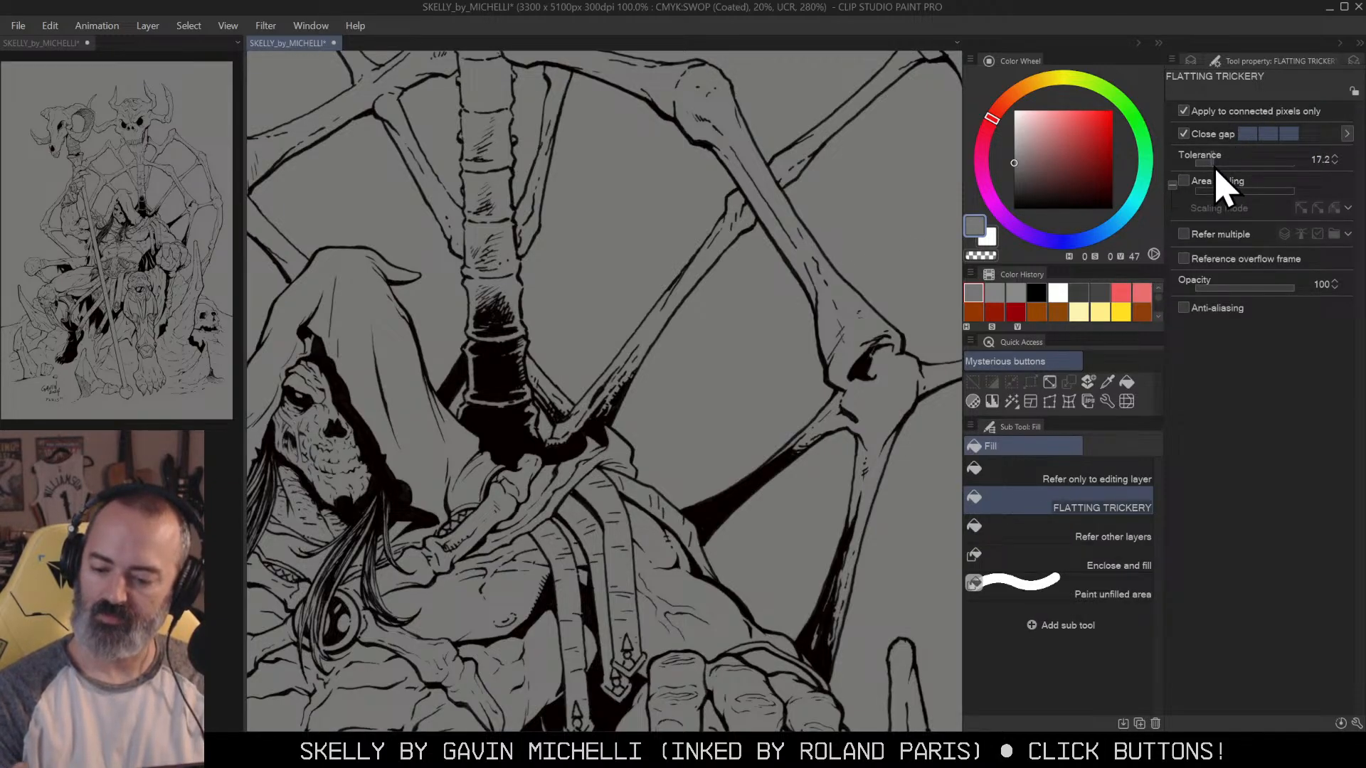
left_click(1184, 181)
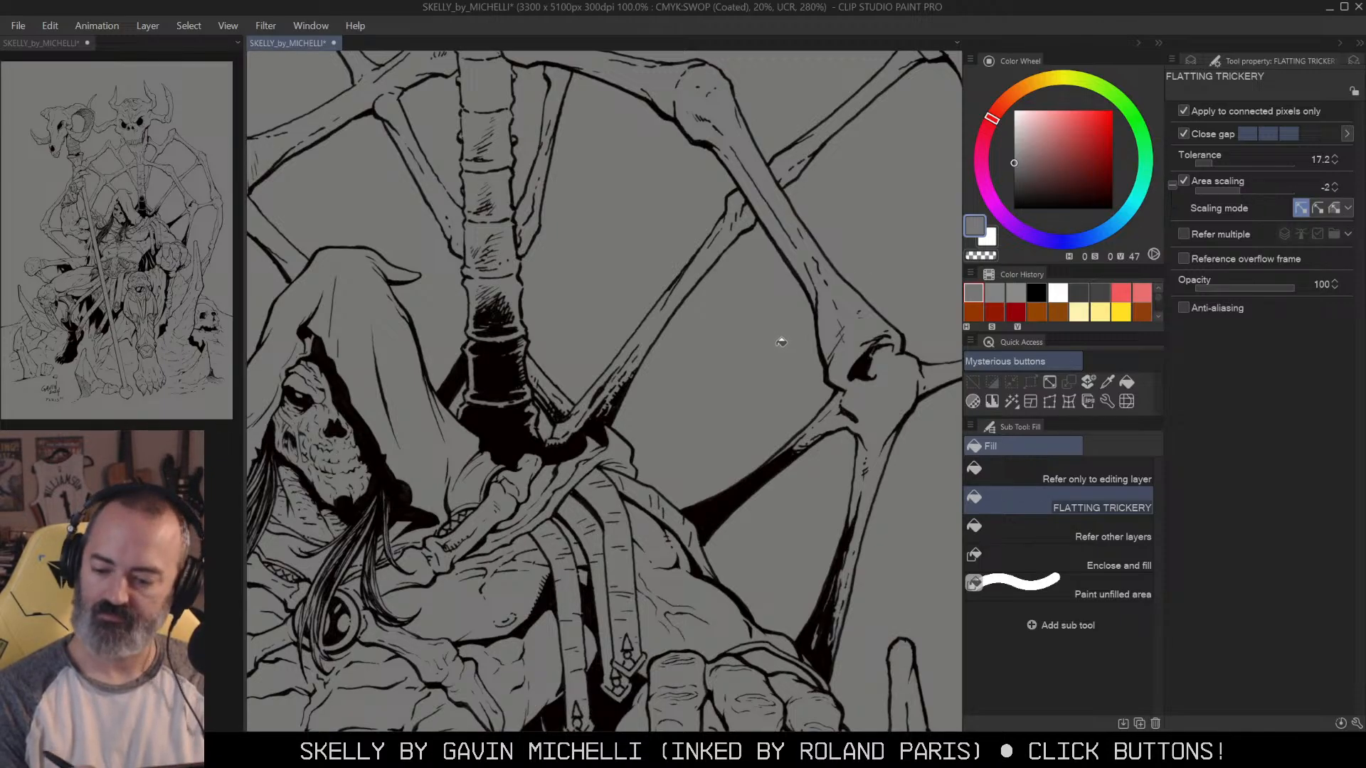
Step: Set the INKS layer as the reference layer and make FLATS the active layer again
left_click(1201, 63)
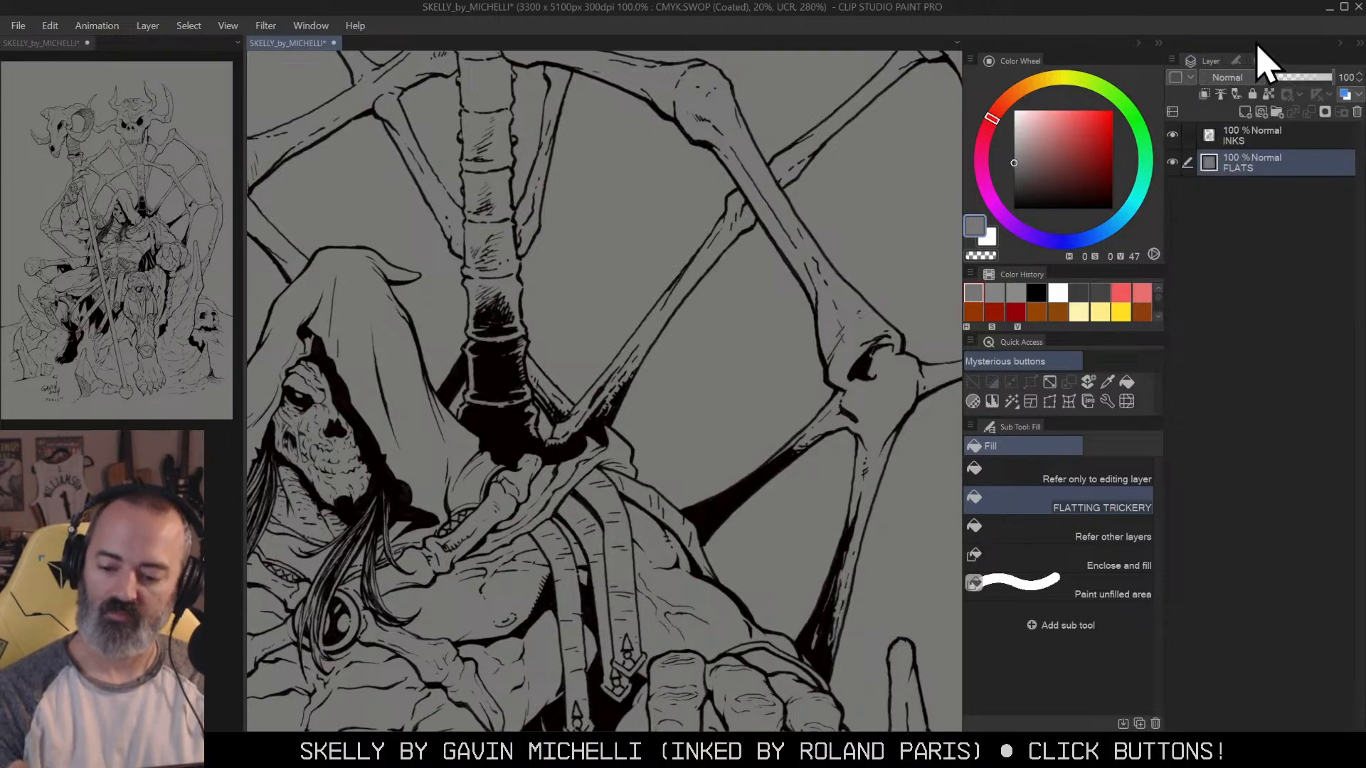
left_click(1266, 142)
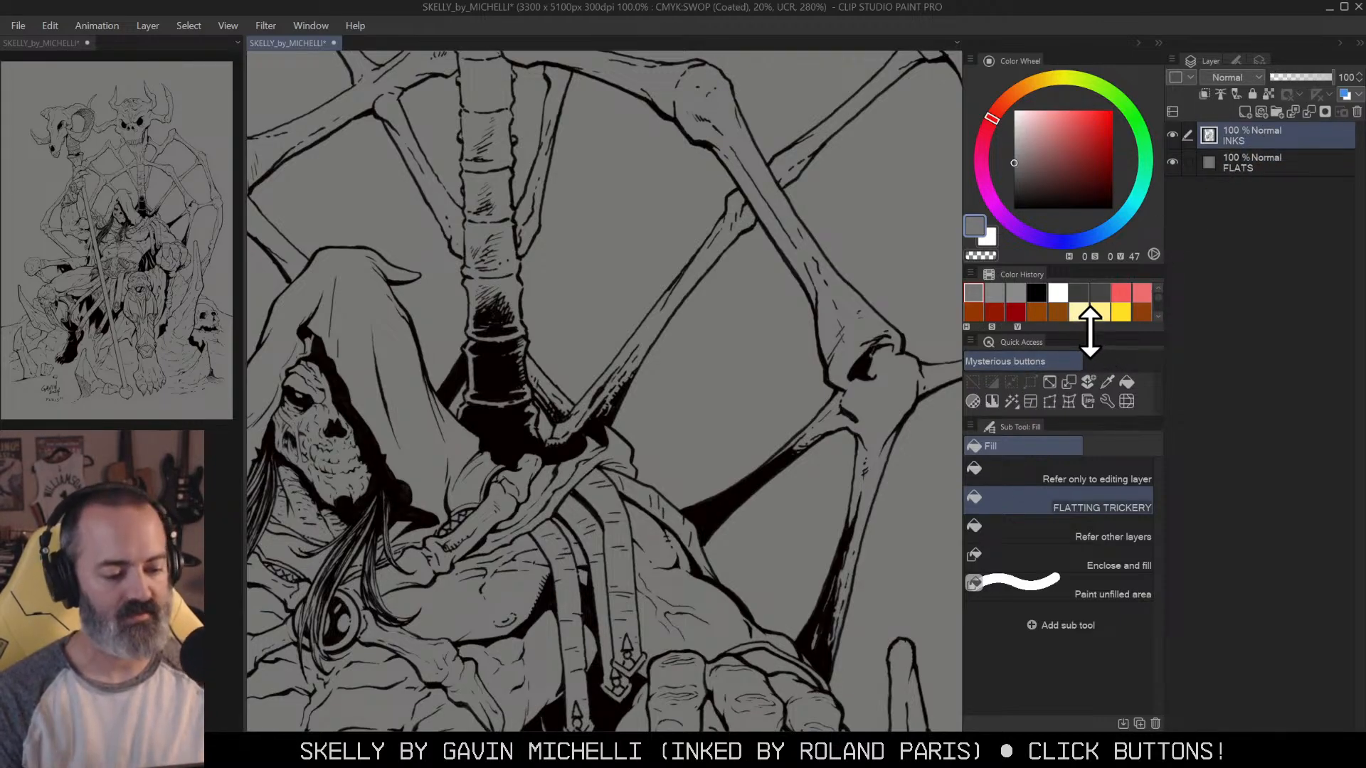
left_click(1221, 94)
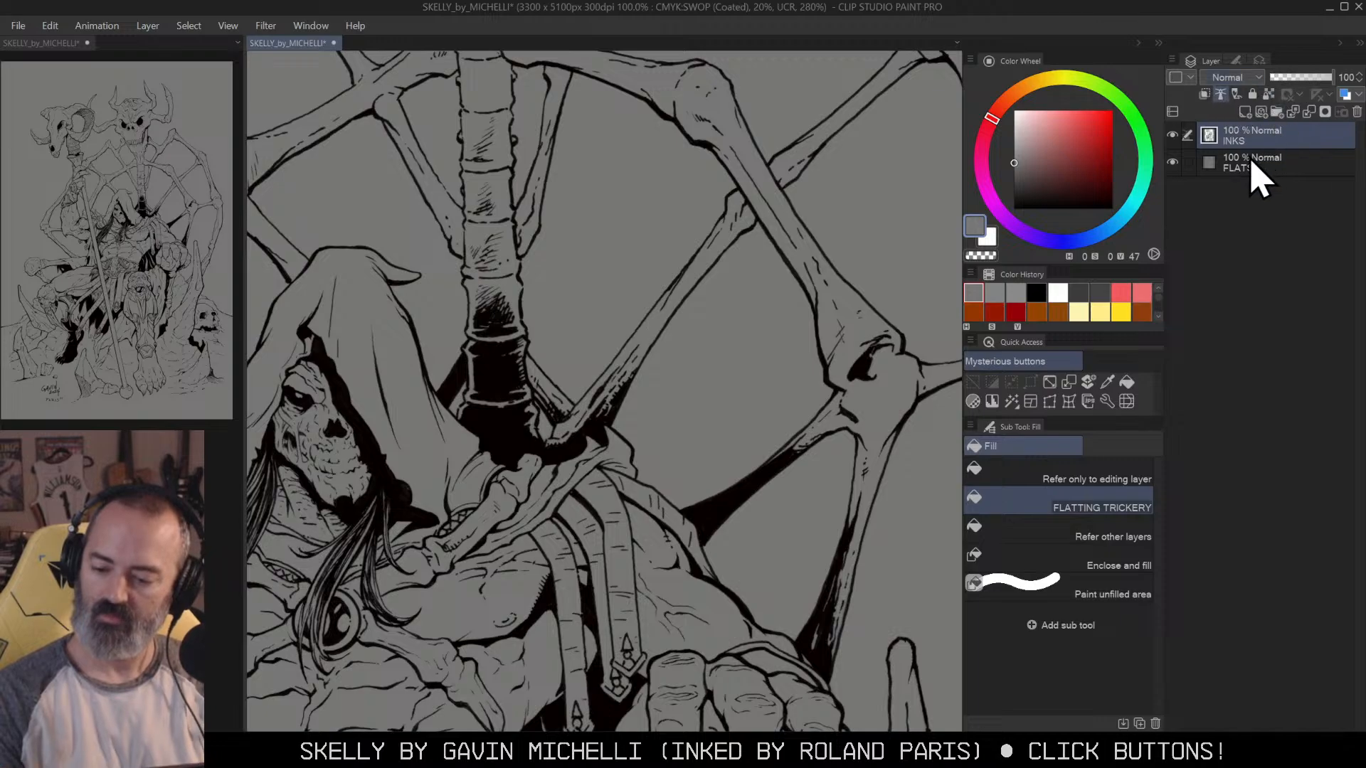
left_click(1263, 167)
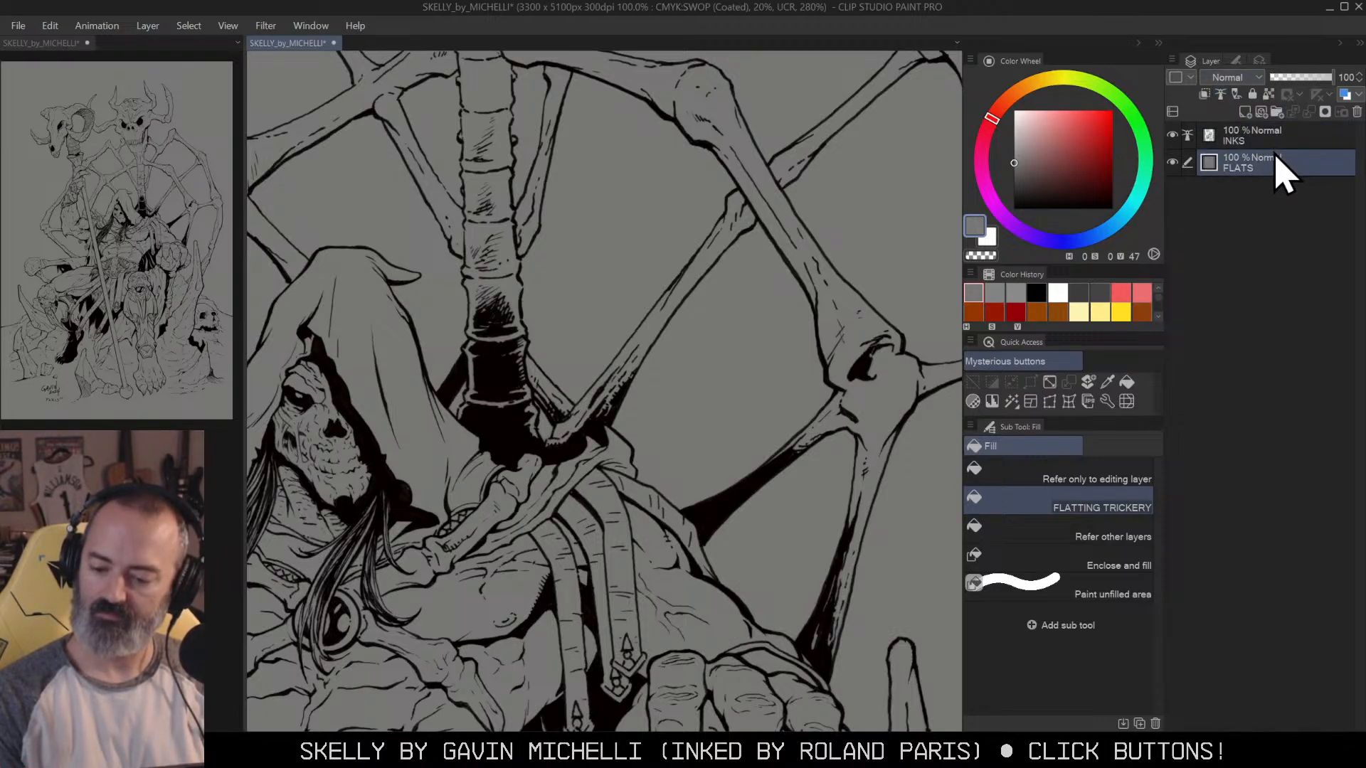
Step: Try a red FLATTING TRICKERY fill in the space between the throne's bones, then undo it
left_click(1259, 62)
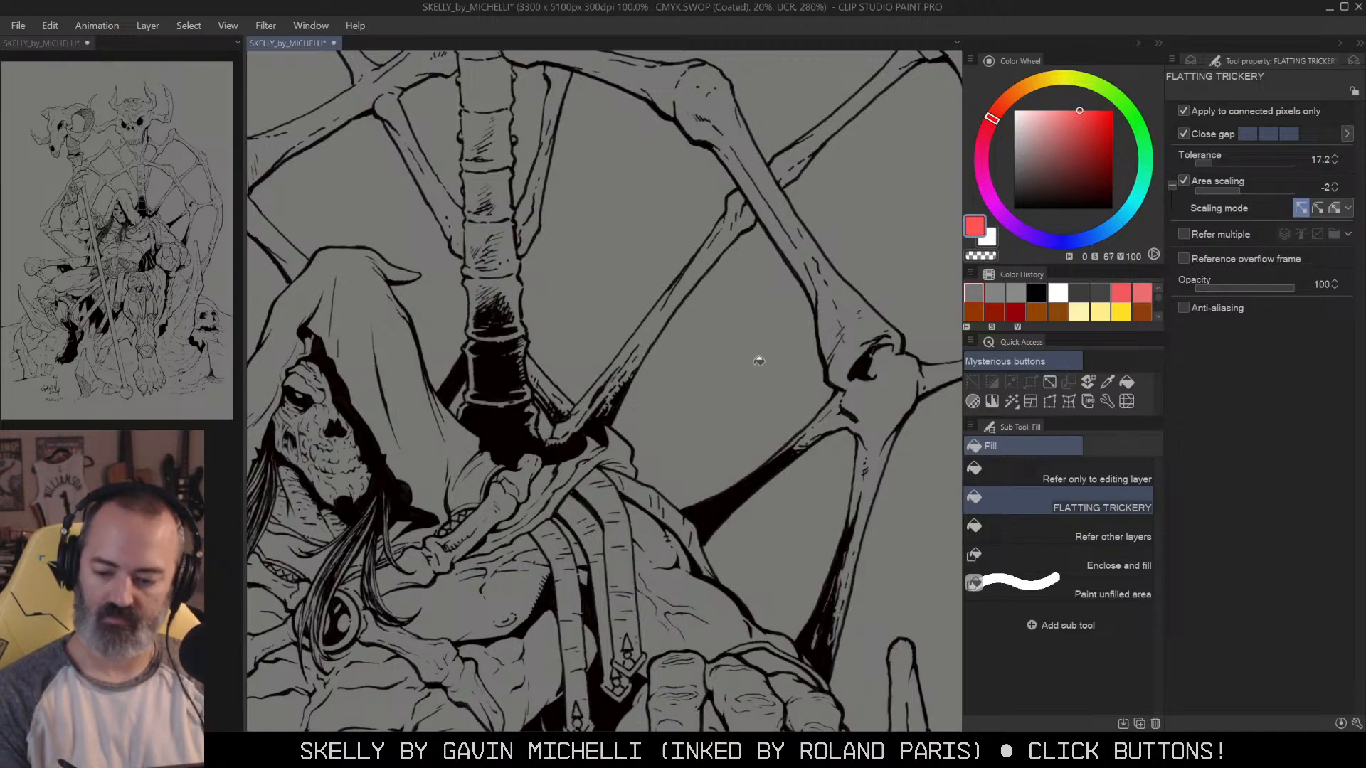
left_click(1191, 60)
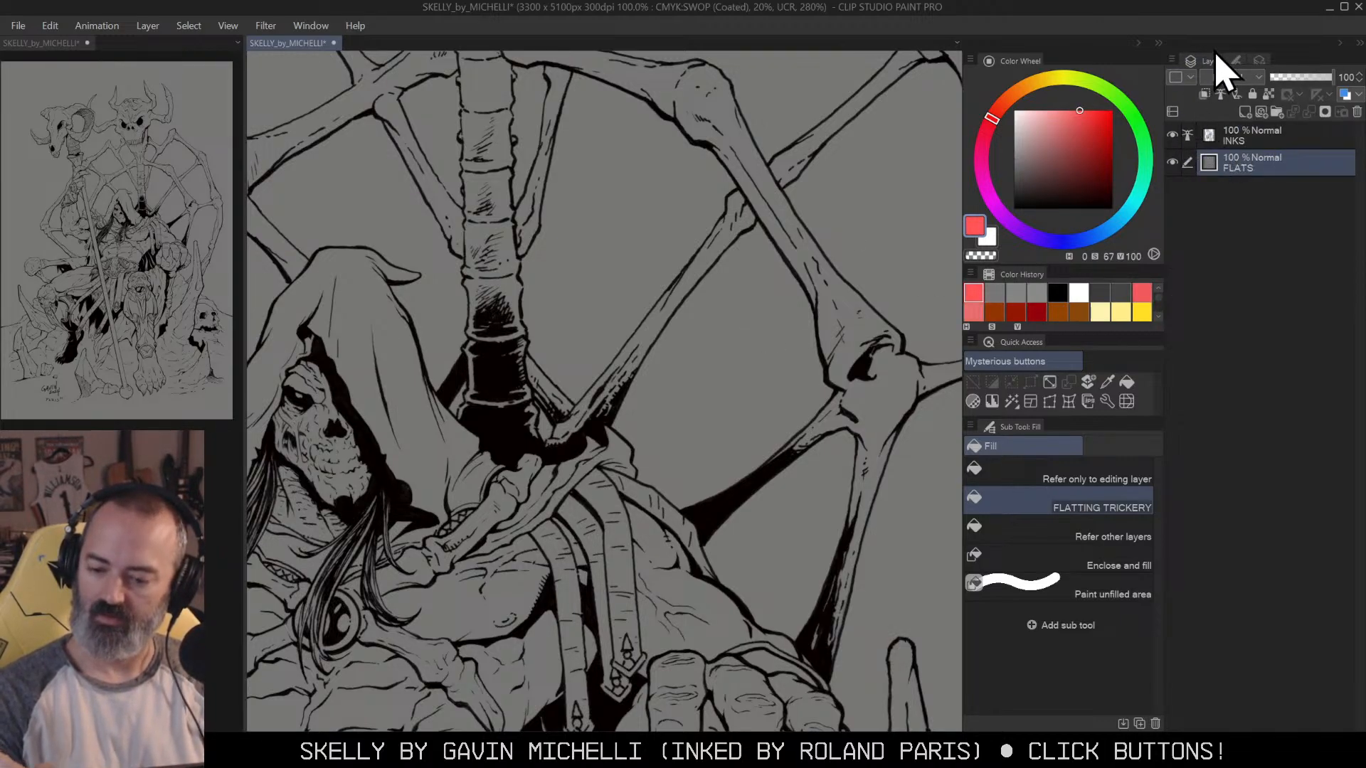
left_click(1264, 61)
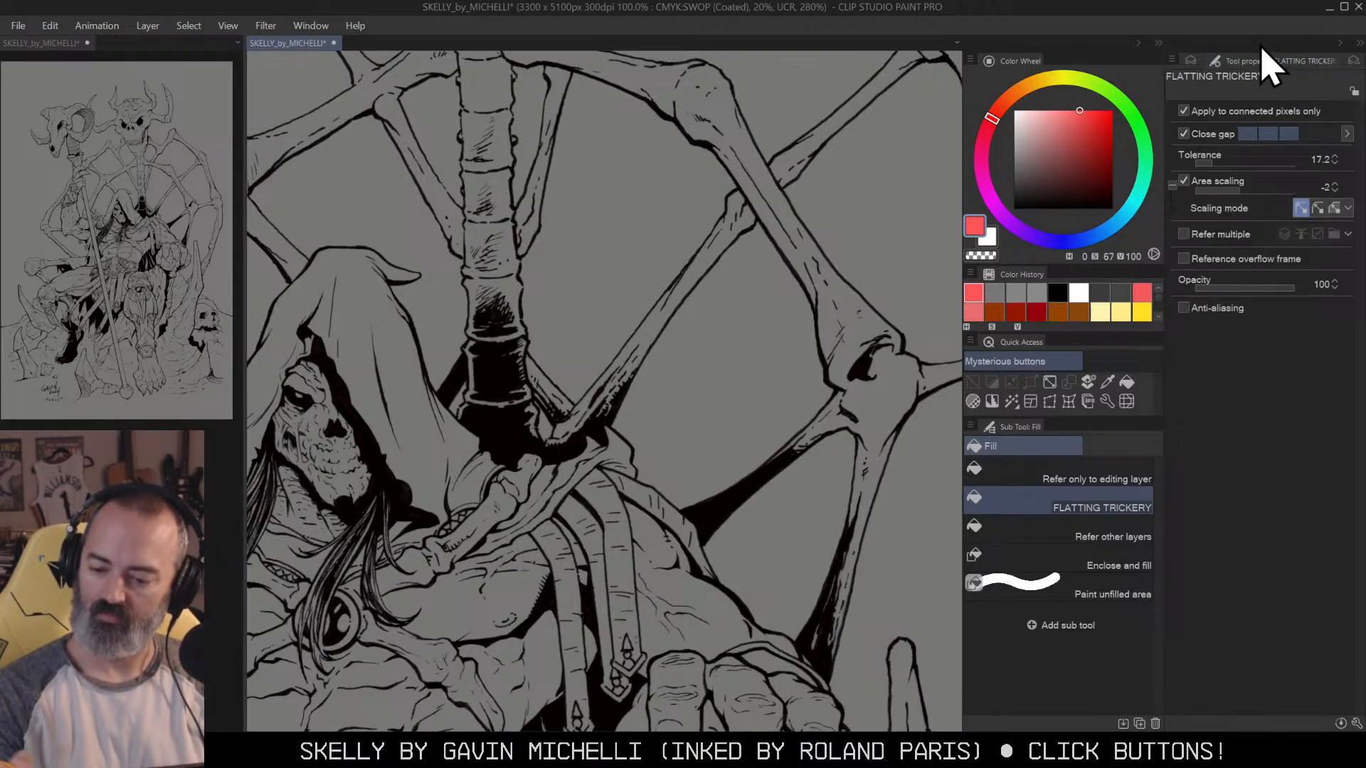
left_click(784, 315)
left_click(1201, 61)
key("ctrl+z")
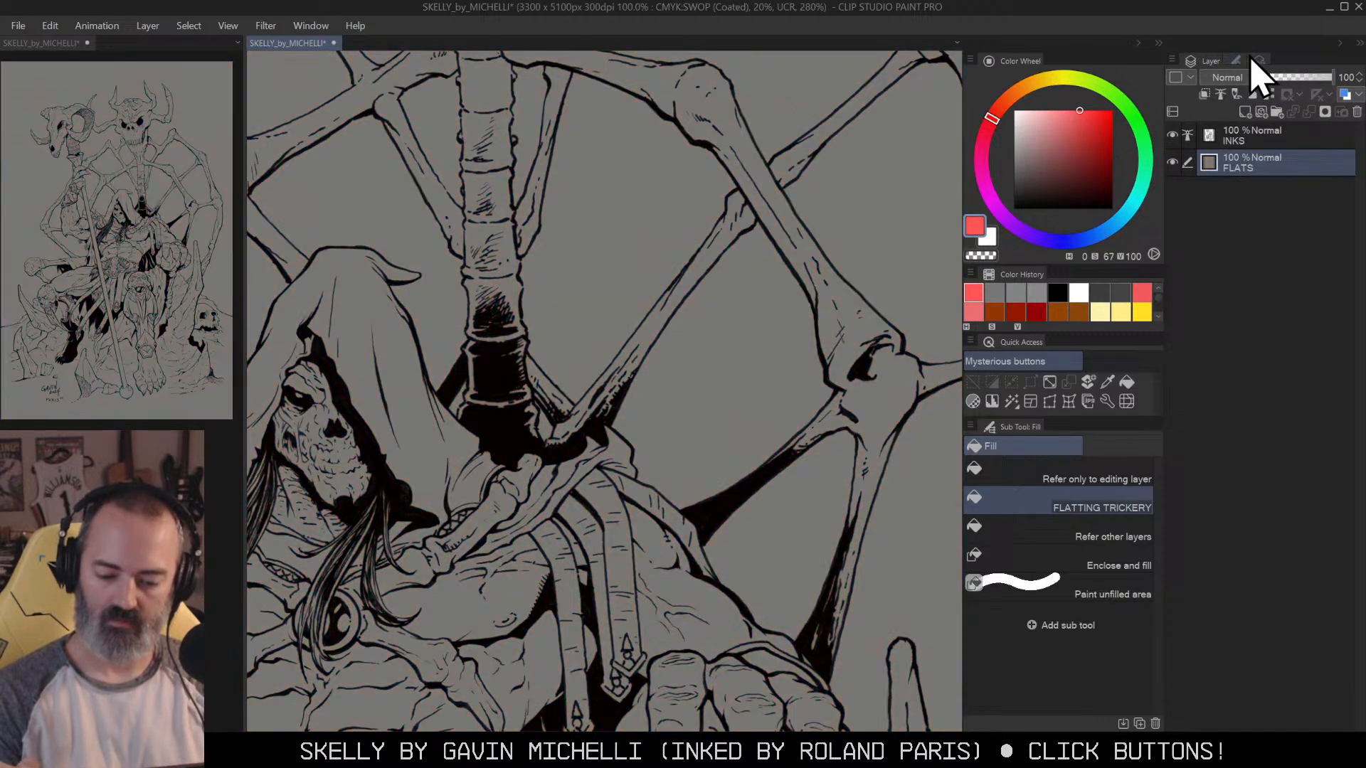
Step: Set the FLATTING TRICKERY tolerance to 7.0 and gap closing to the fourth level, and have it refer to the reference layer
left_click(1238, 61)
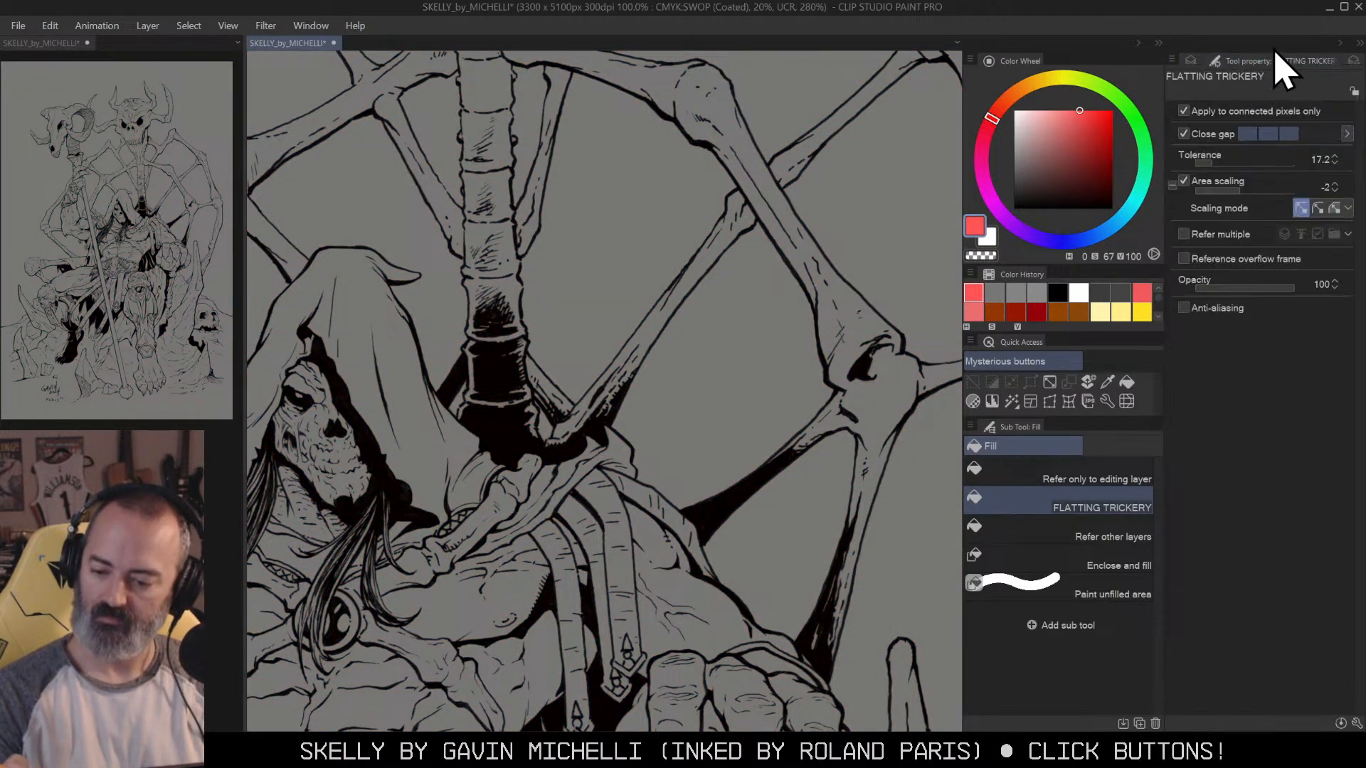
left_click(1202, 165)
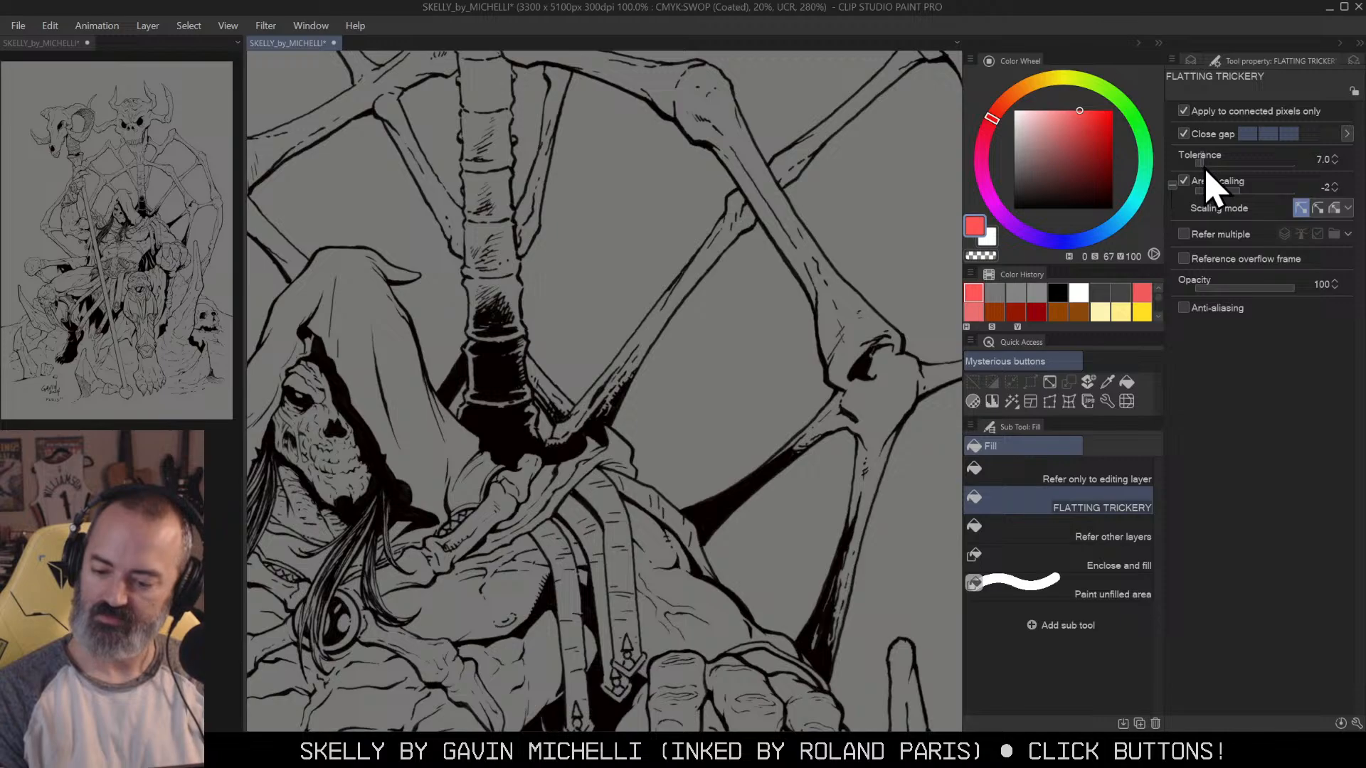
left_click(1310, 133)
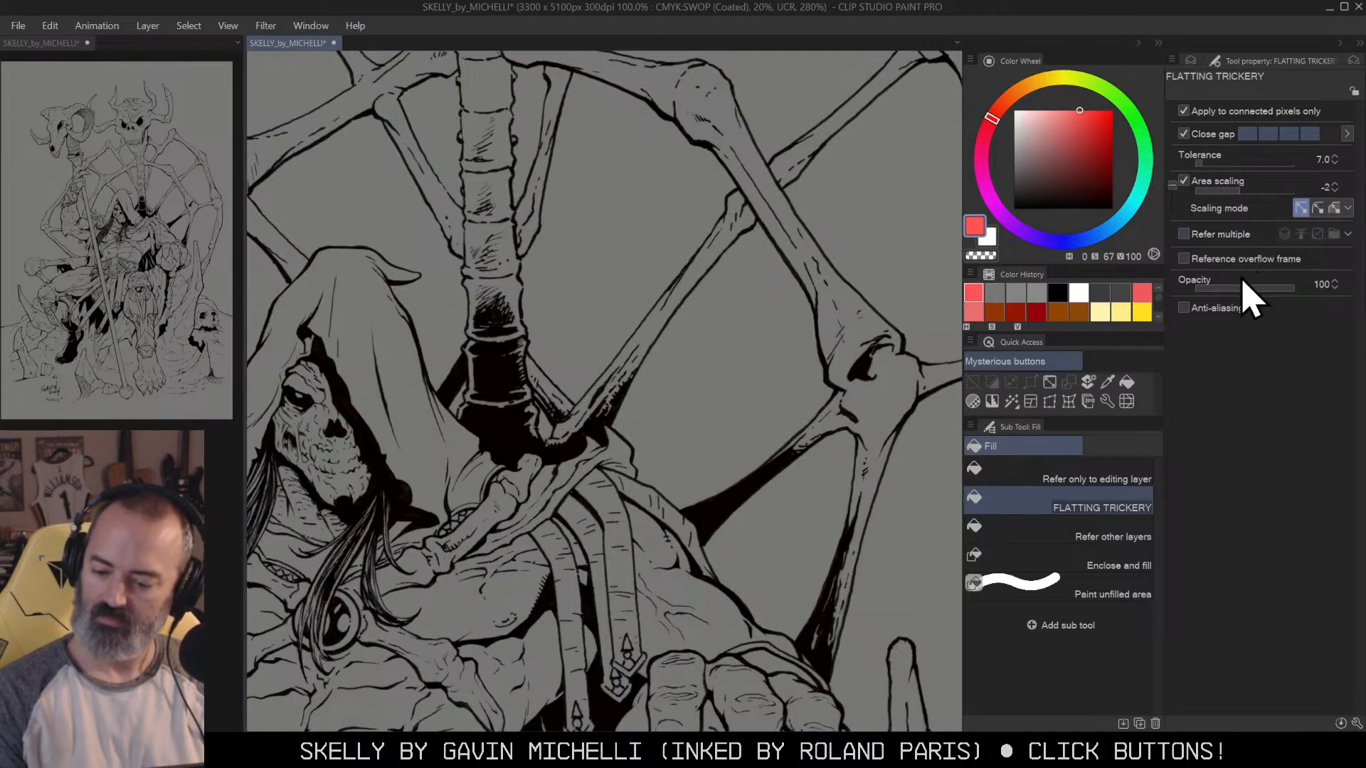
left_click(1244, 235)
Step: Try a red fill in the opening between the throne's outer bones, then undo it
left_click(868, 224)
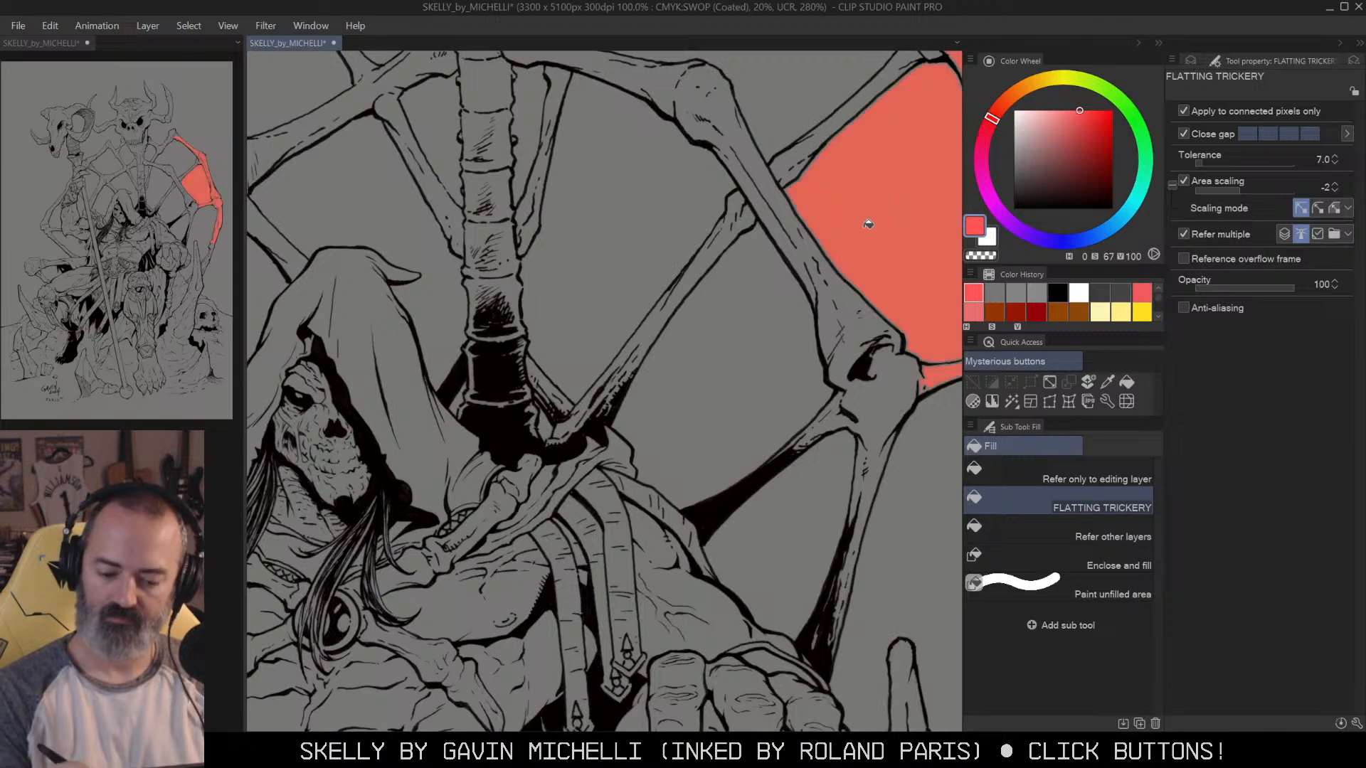
left_click_drag(866, 256, 668, 373)
left_click_drag(711, 311, 768, 461)
key("ctrl+z")
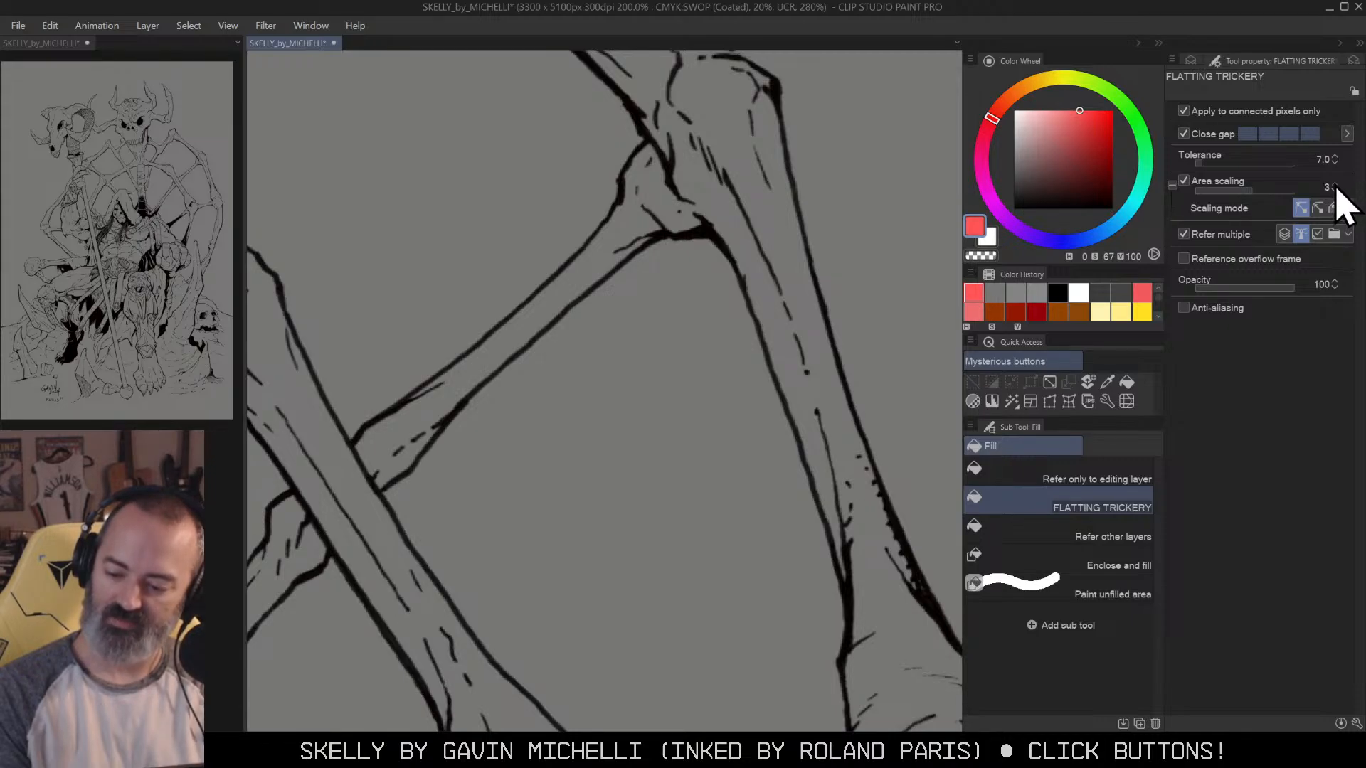
Step: Set area scaling to 3 and gap closing to the fifth level, and fill the opening between the outer bones with red
left_click(816, 265)
key("ctrl+z")
key("ctrl+y")
left_click_drag(797, 384, 801, 321)
key("ctrl+z")
left_click(1330, 134)
left_click(711, 365)
Step: Examine up close how the edge of the red fill meets the ink lines of the bones
key("alt+space")
left_click(877, 328)
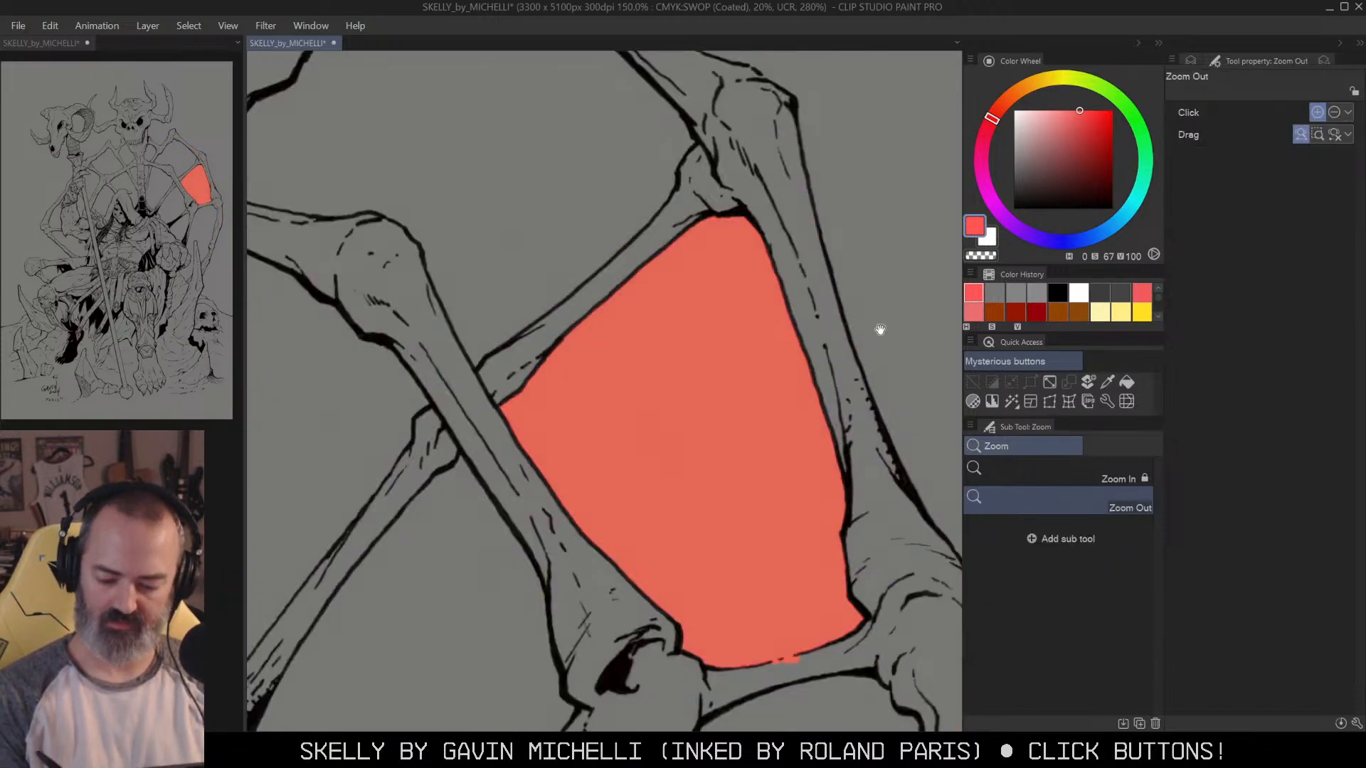
left_click_drag(878, 330, 850, 285)
left_click(786, 460)
left_click_drag(832, 396, 850, 380)
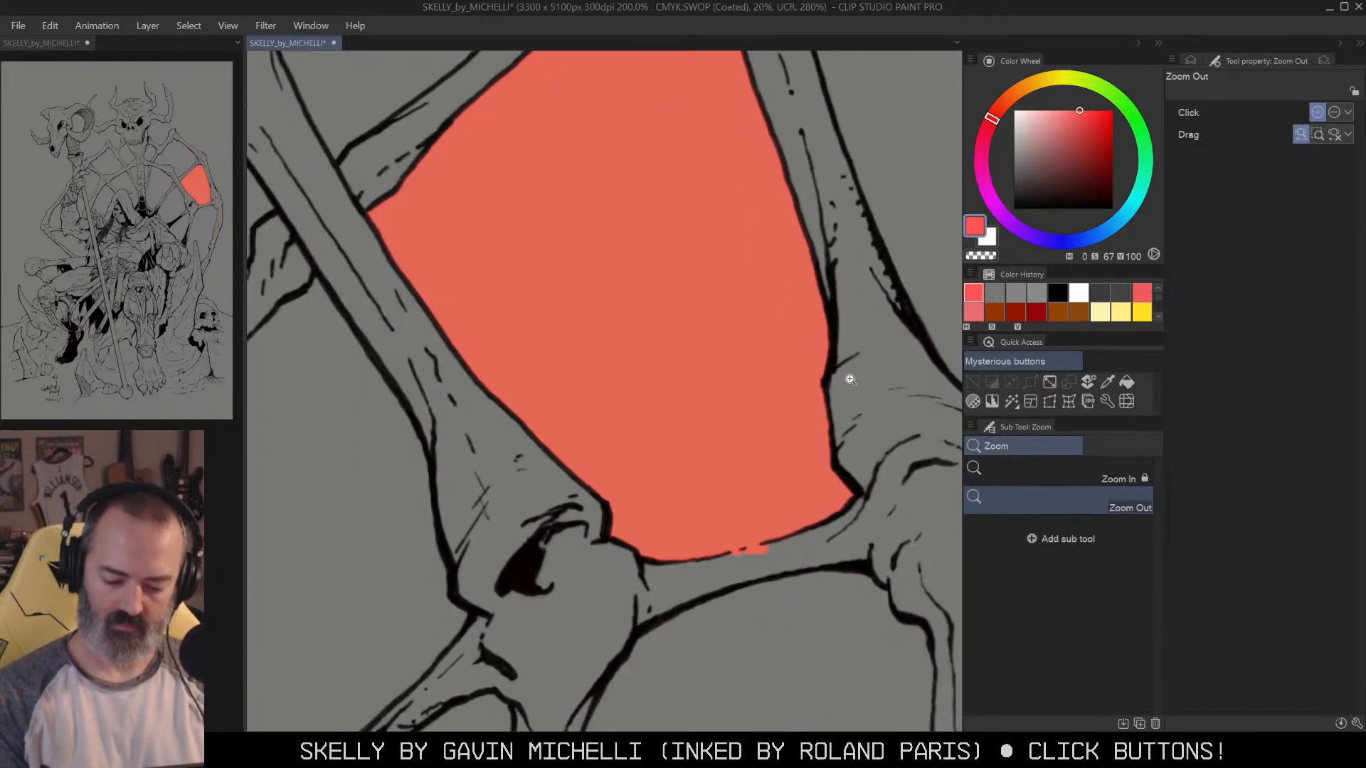
double_click(732, 303)
left_click_drag(902, 235, 716, 451)
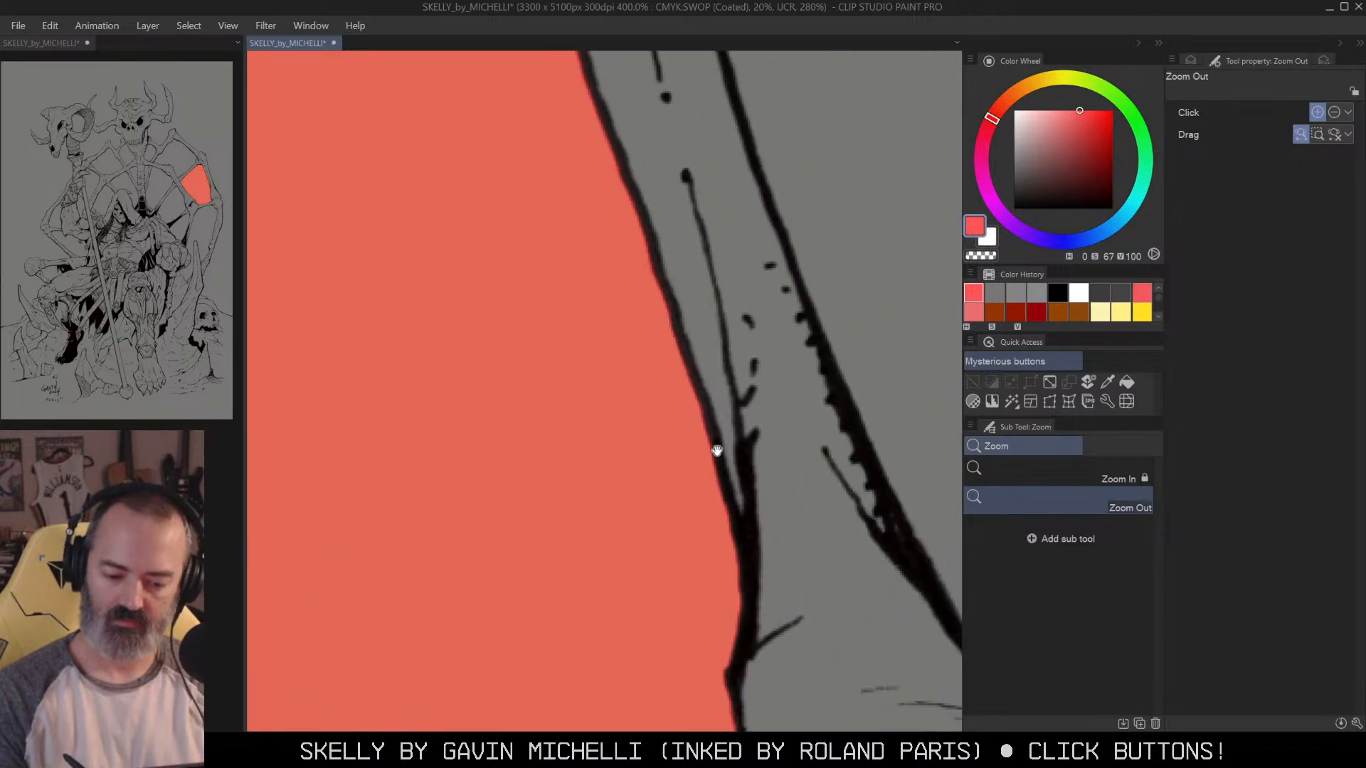
key("m")
key("g")
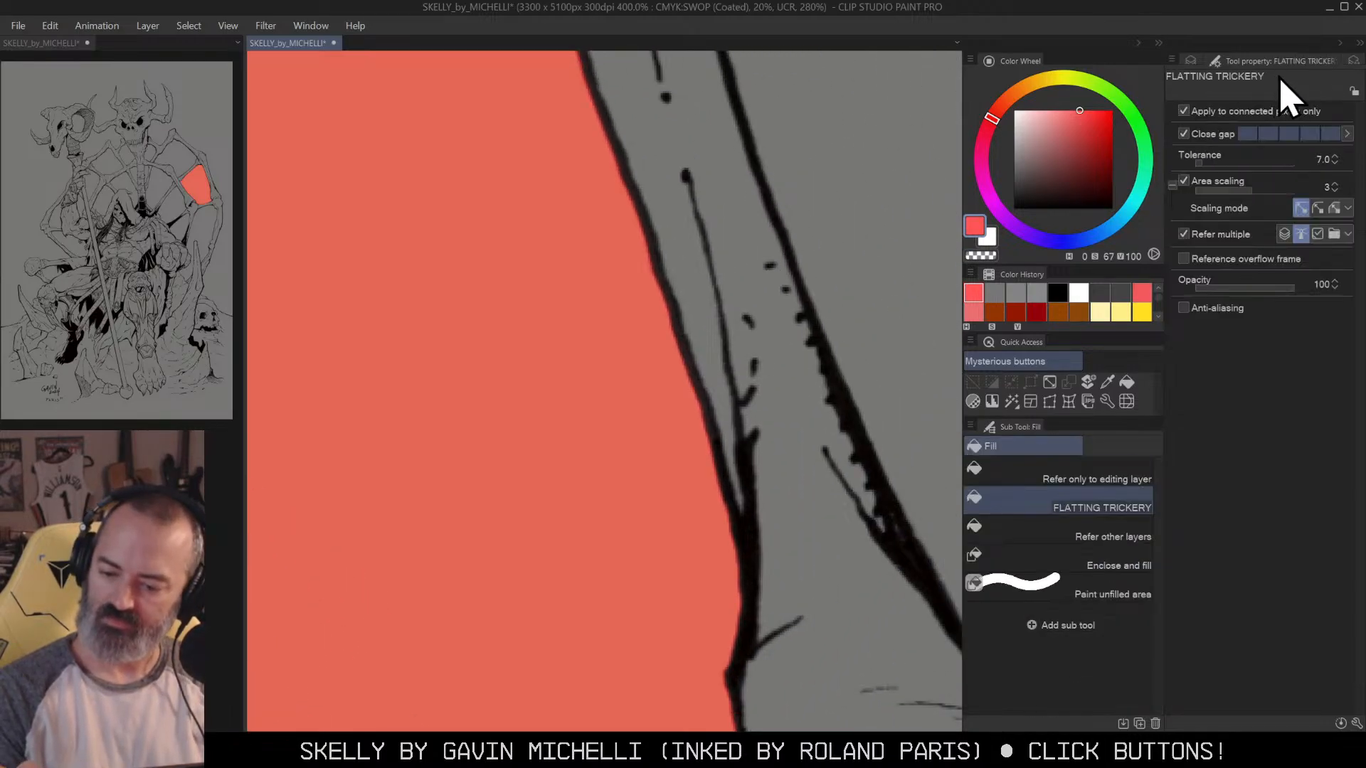
Step: Lower the FLATS layer's opacity to 55% to inspect the fill edge, then restore it to 100%
left_click(1192, 60)
left_click(1306, 77)
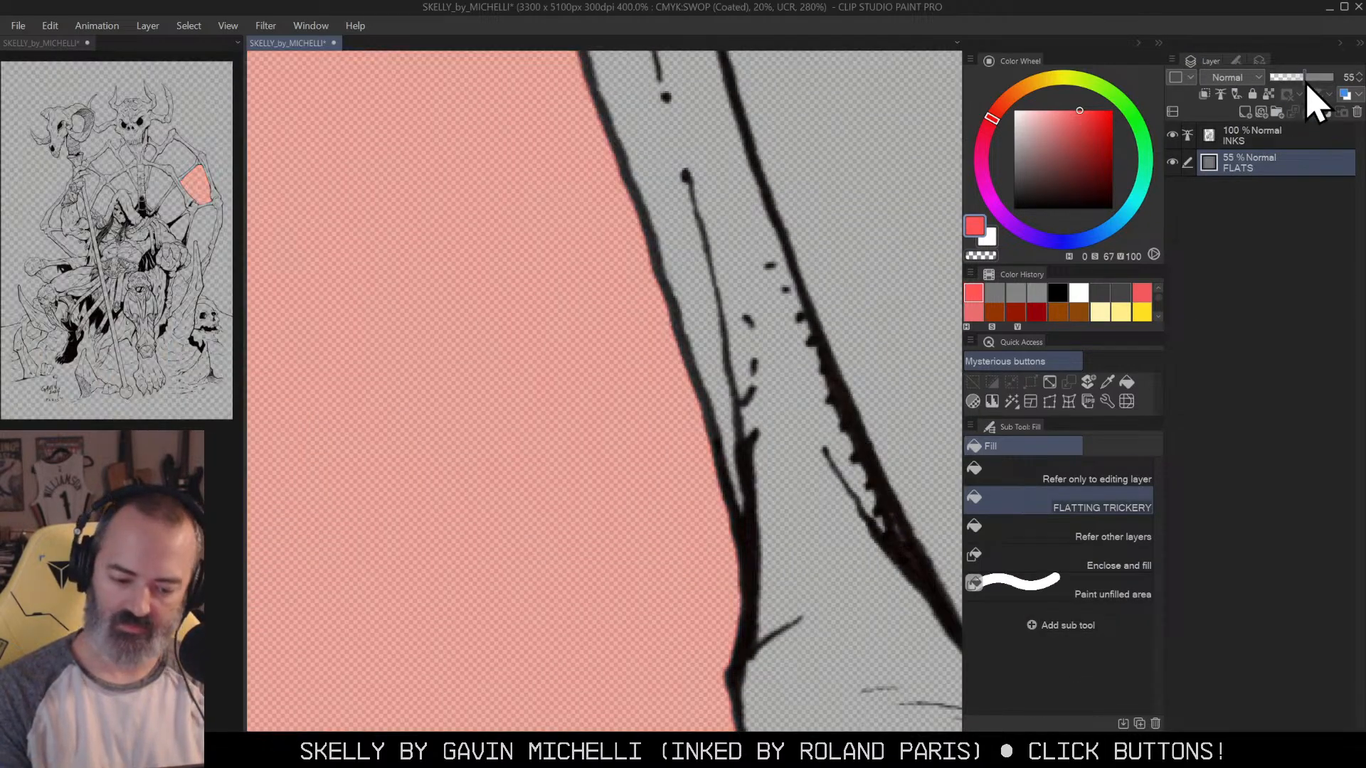
key("ctrl+space")
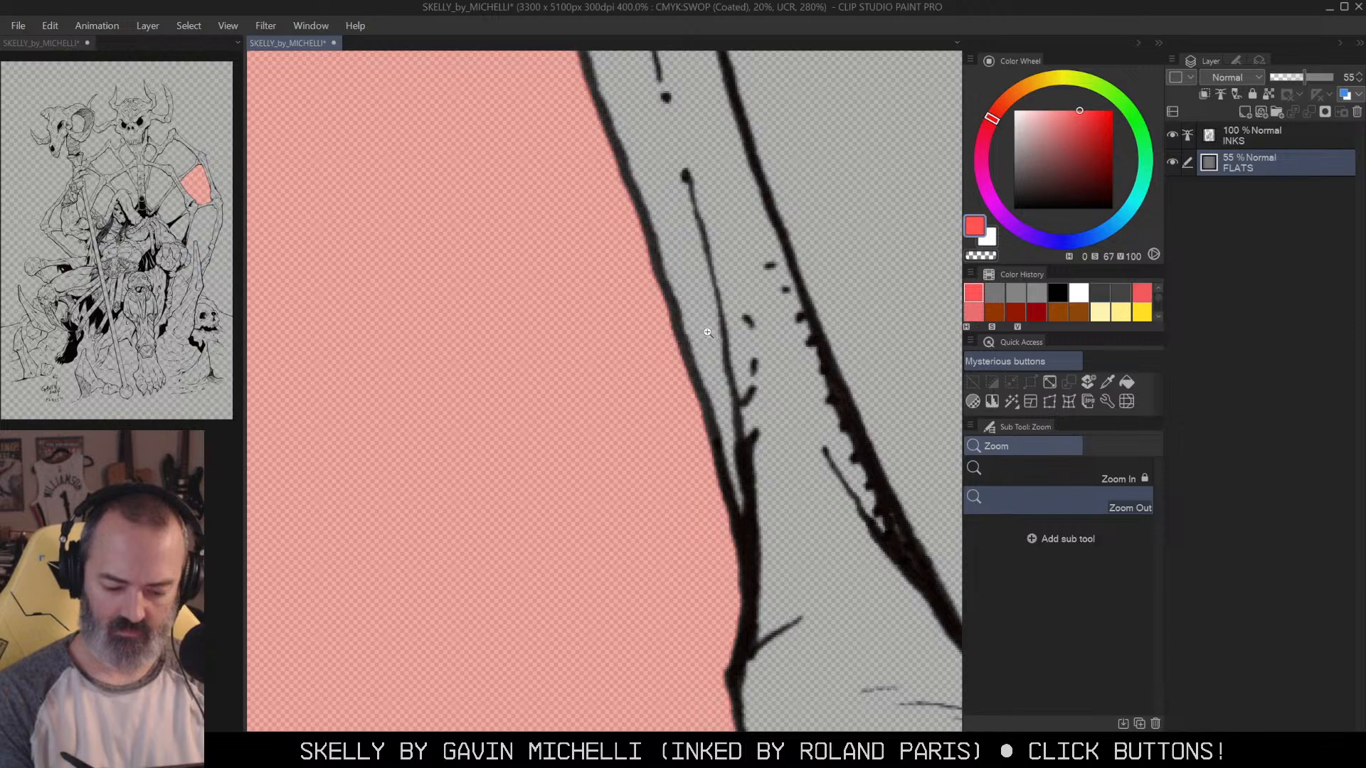
left_click_drag(1302, 77, 1295, 79)
left_click(1332, 77)
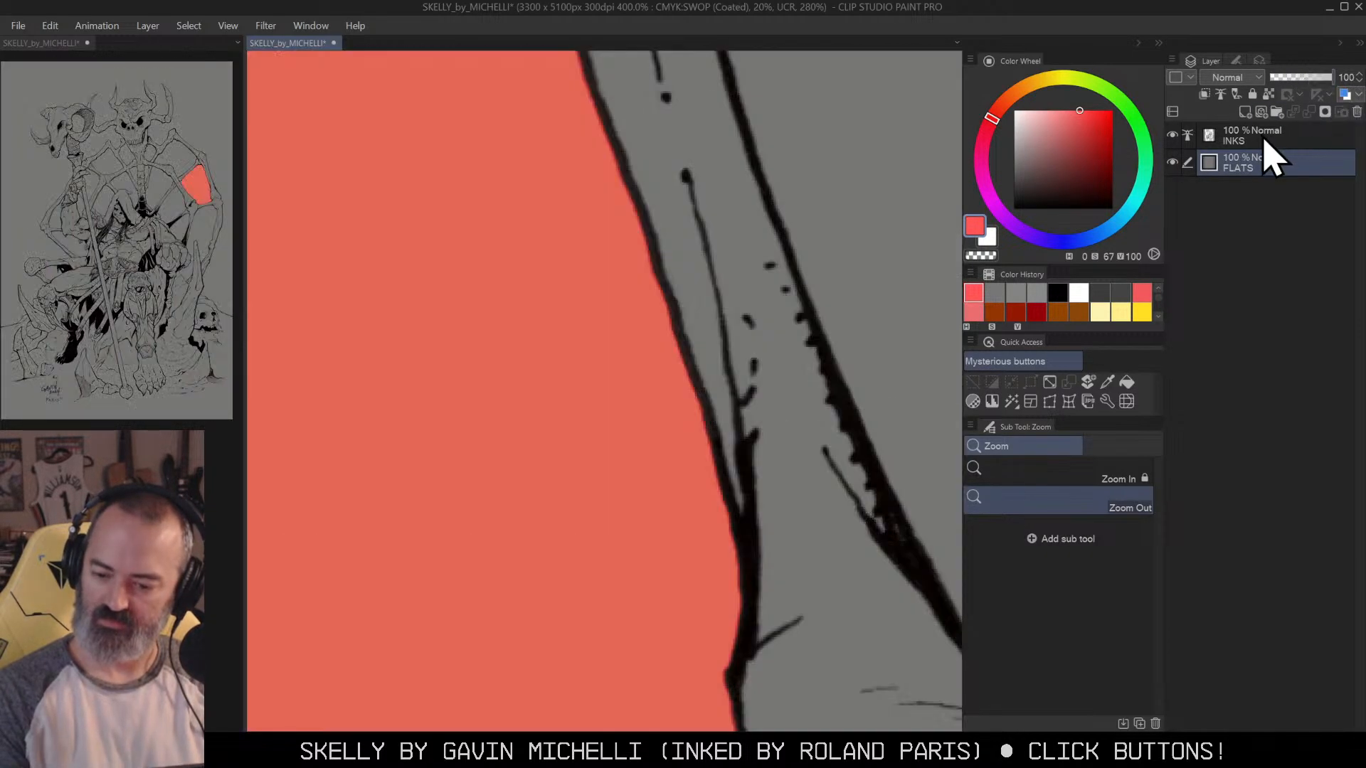
Step: Lower the INKS layer's opacity to 45% and examine how far the red fill extends beneath the line art
left_click(1263, 136)
left_click(1296, 77)
left_click(1301, 78)
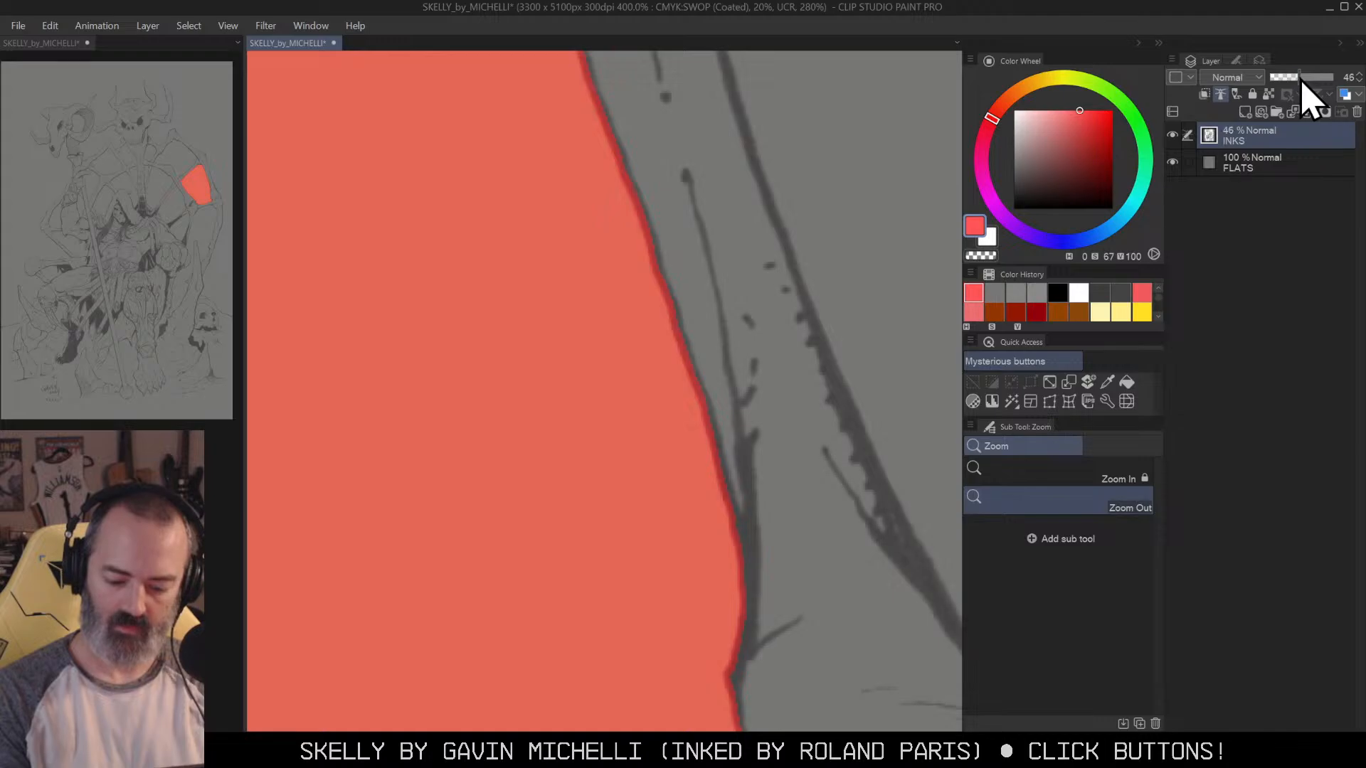
left_click_drag(695, 220, 801, 535)
left_click_drag(478, 393, 863, 239)
left_click_drag(698, 475, 771, 165)
scroll(770, 275, "down", 4)
left_click_drag(852, 275, 608, 378)
key("q")
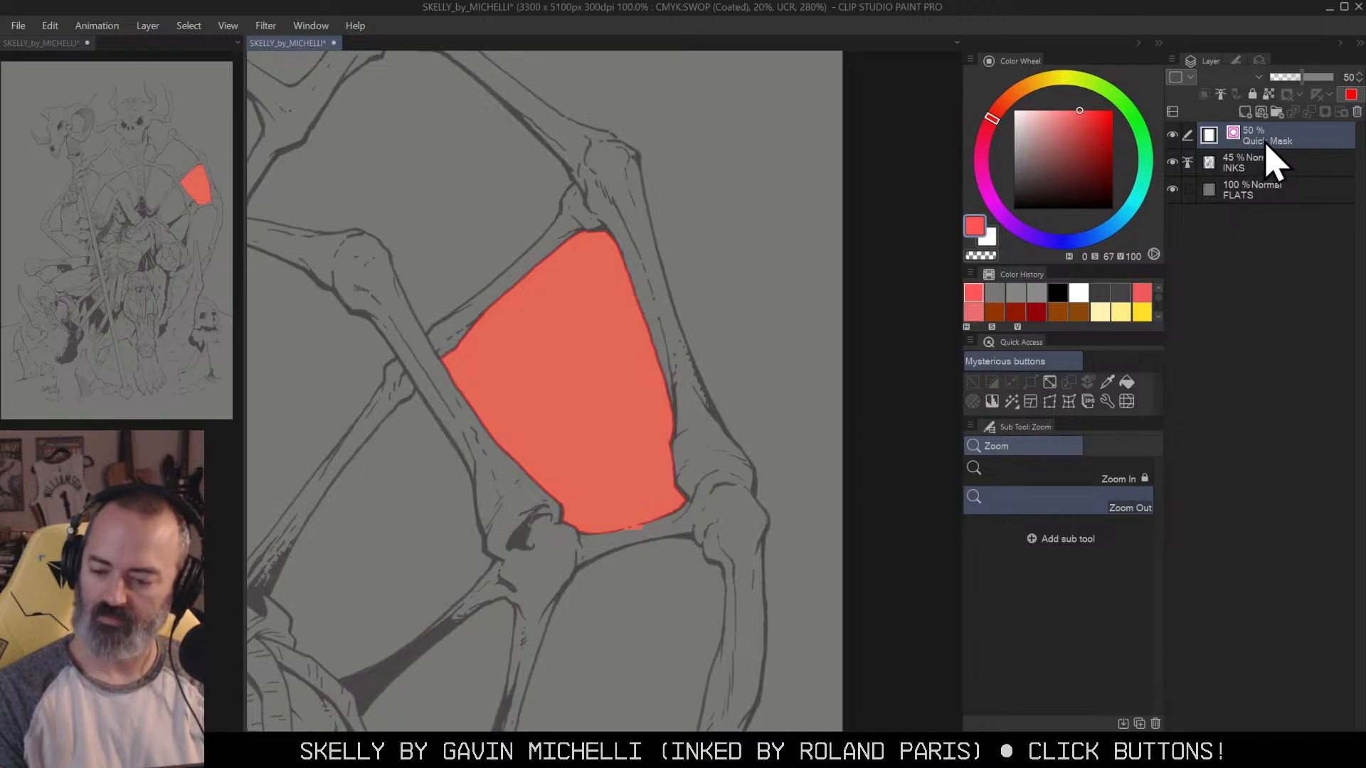
key("q")
key("m")
left_click(1247, 159)
left_click(1229, 135)
left_click(1187, 162)
left_click(1251, 163)
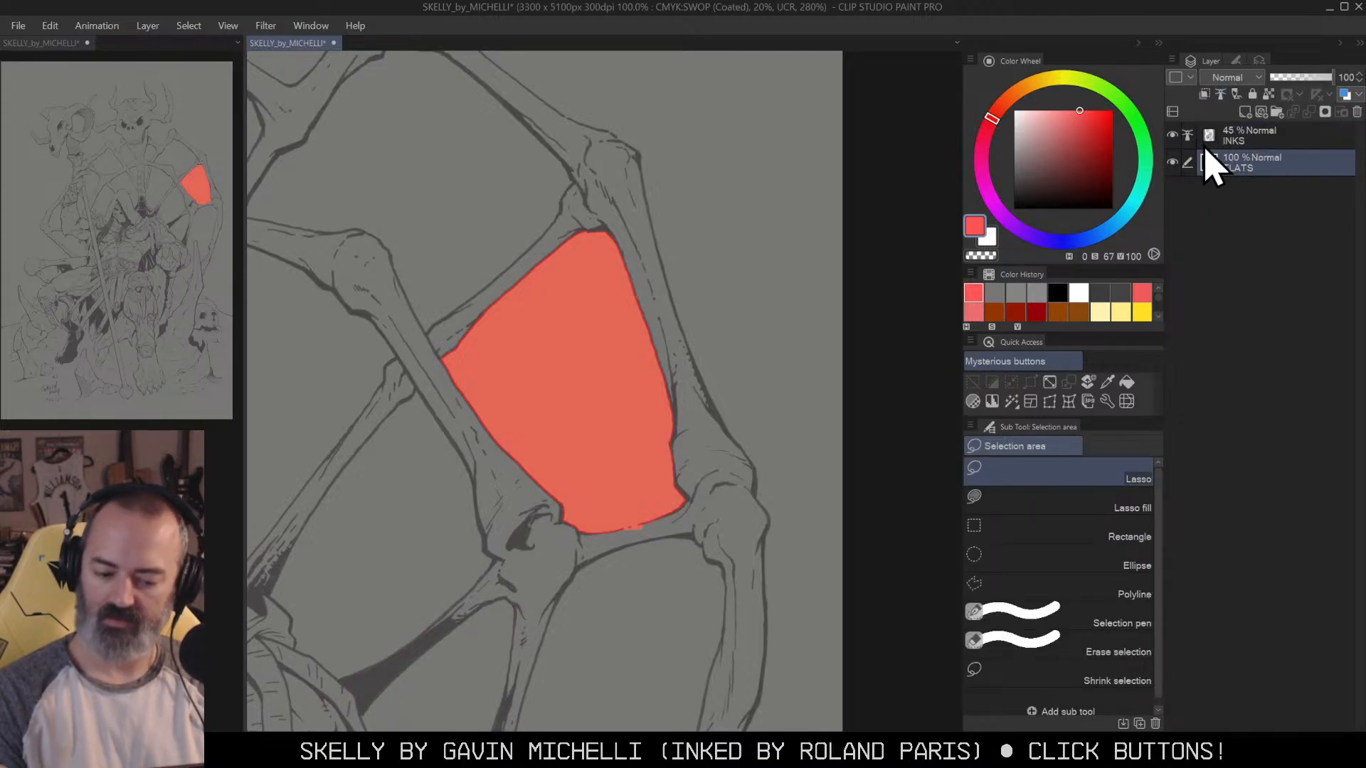
Step: Restore the INKS layer to 100% opacity and return to the FLATS layer with the FLATTING TRICKERY fill
left_click(1250, 139)
left_click(1329, 77)
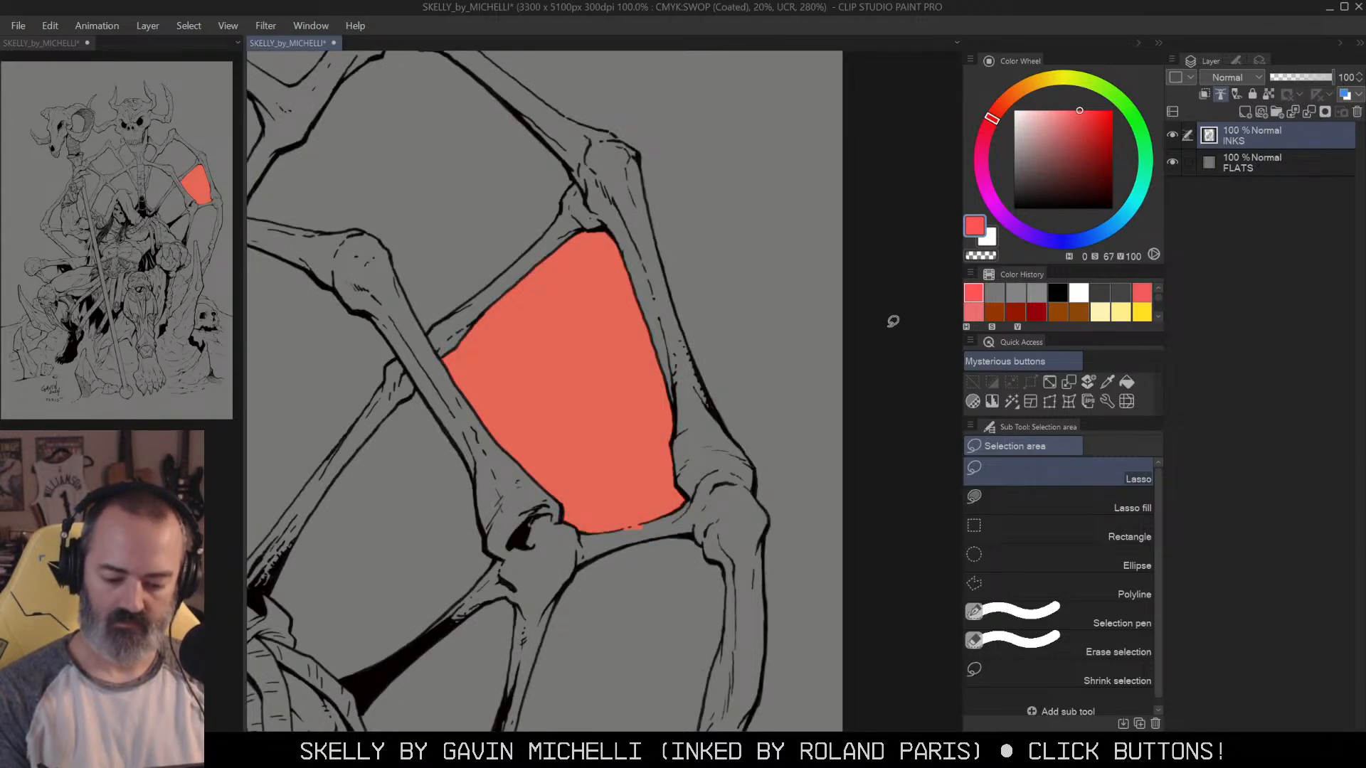
key("g")
left_click(1244, 167)
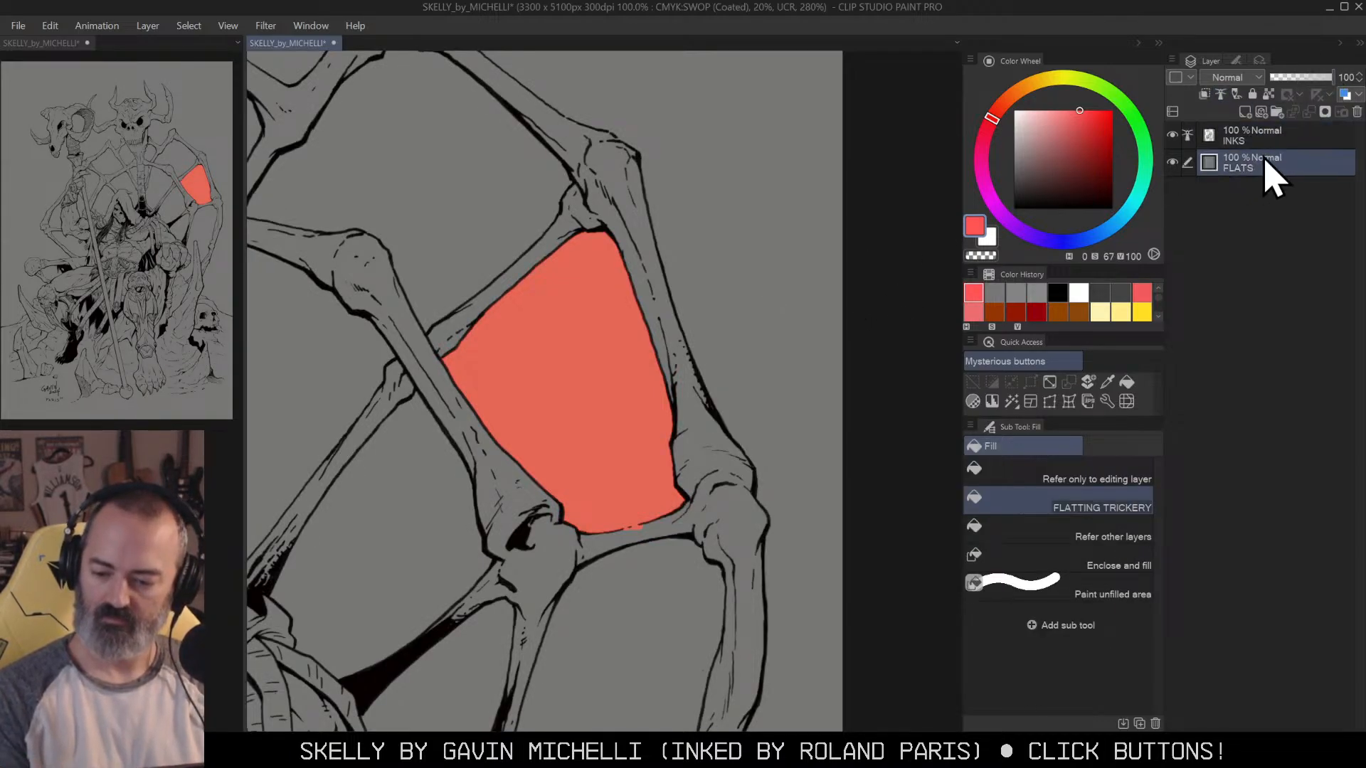
Step: Toggle the FLATS layer's visibility and view it alone to check the red fill without the inks
left_click(1173, 163)
left_click(1173, 162)
left_click(1173, 163, "alt")
left_click(1172, 163, "alt")
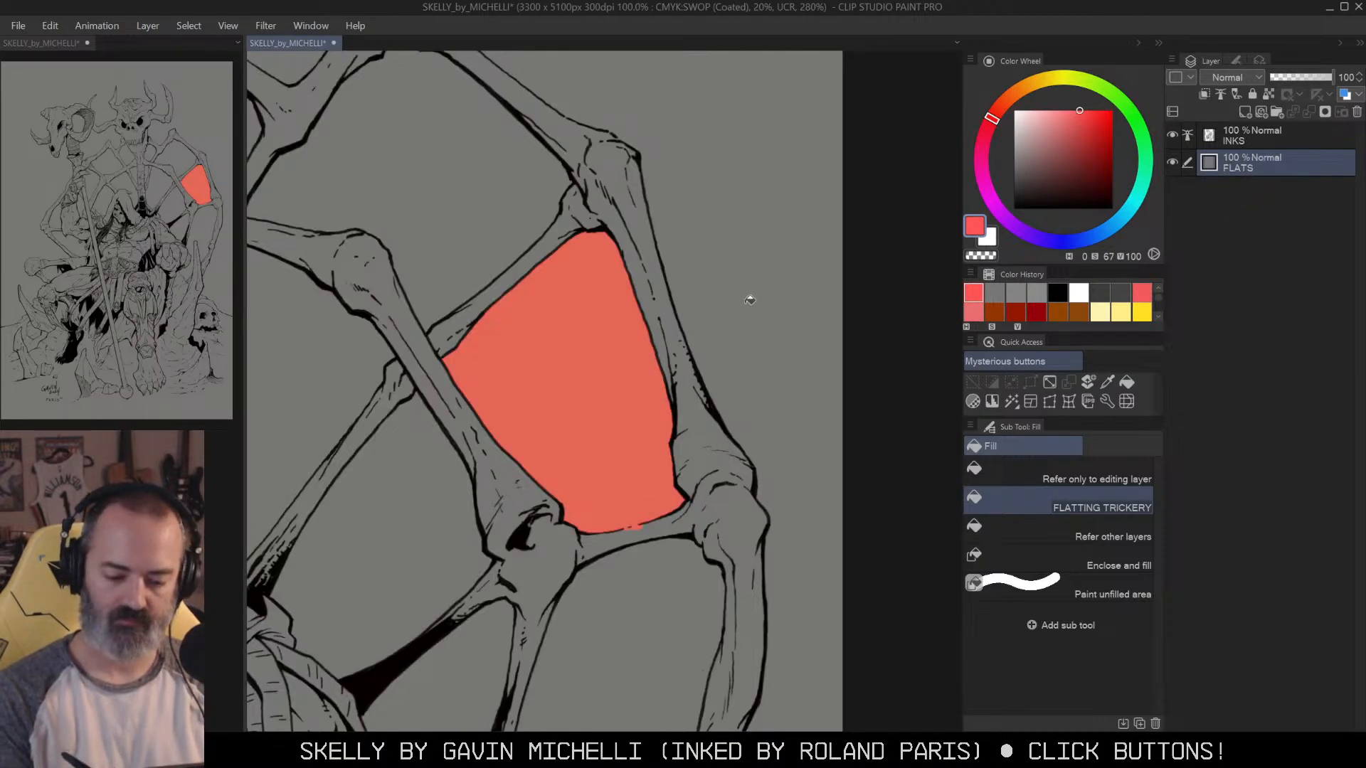
Step: Fill the open background around the throne and figures with red
left_click(763, 306)
left_click(773, 303, "alt")
left_click(762, 313, "alt")
left_click(766, 314, "alt")
left_click_drag(757, 384, 866, 390)
key("g")
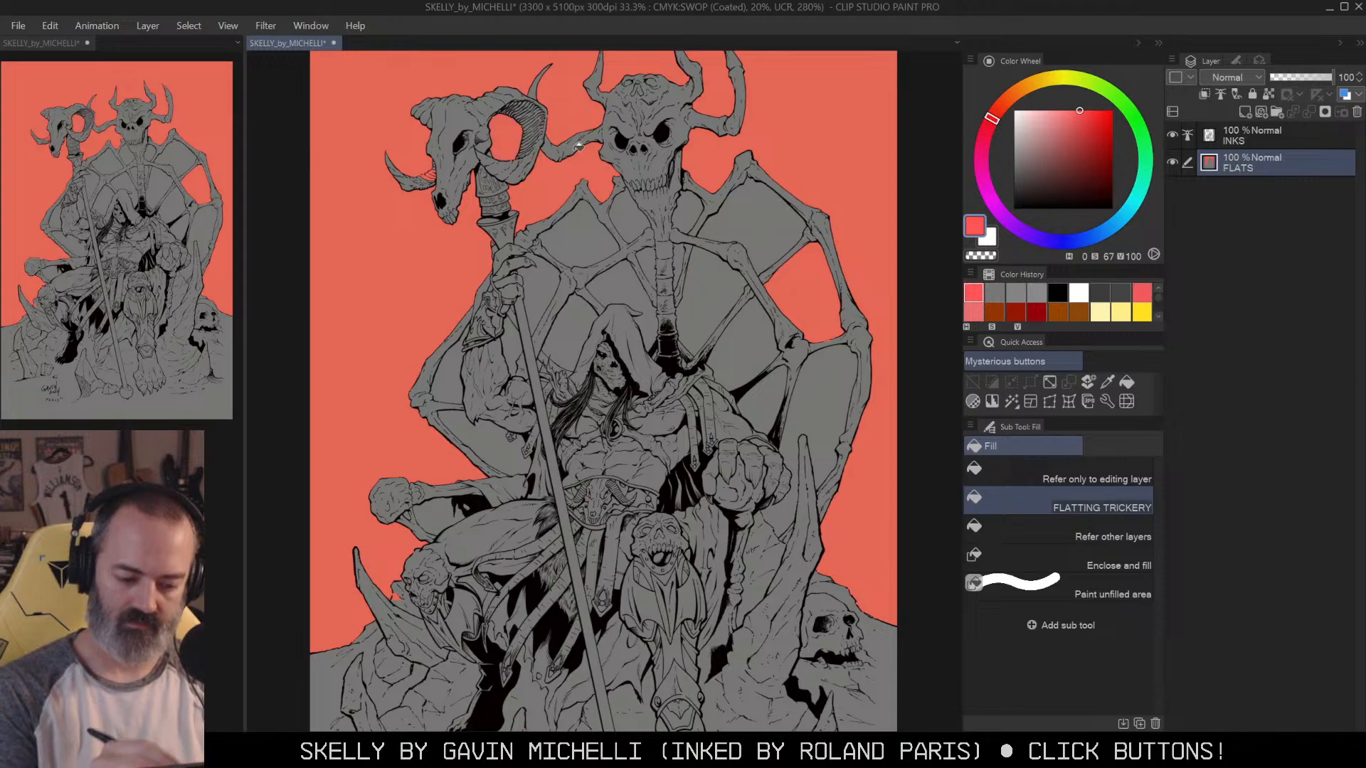
Step: Fill the background gaps between the throne's upper rib bones with red on both sides of the spine
left_click(582, 226)
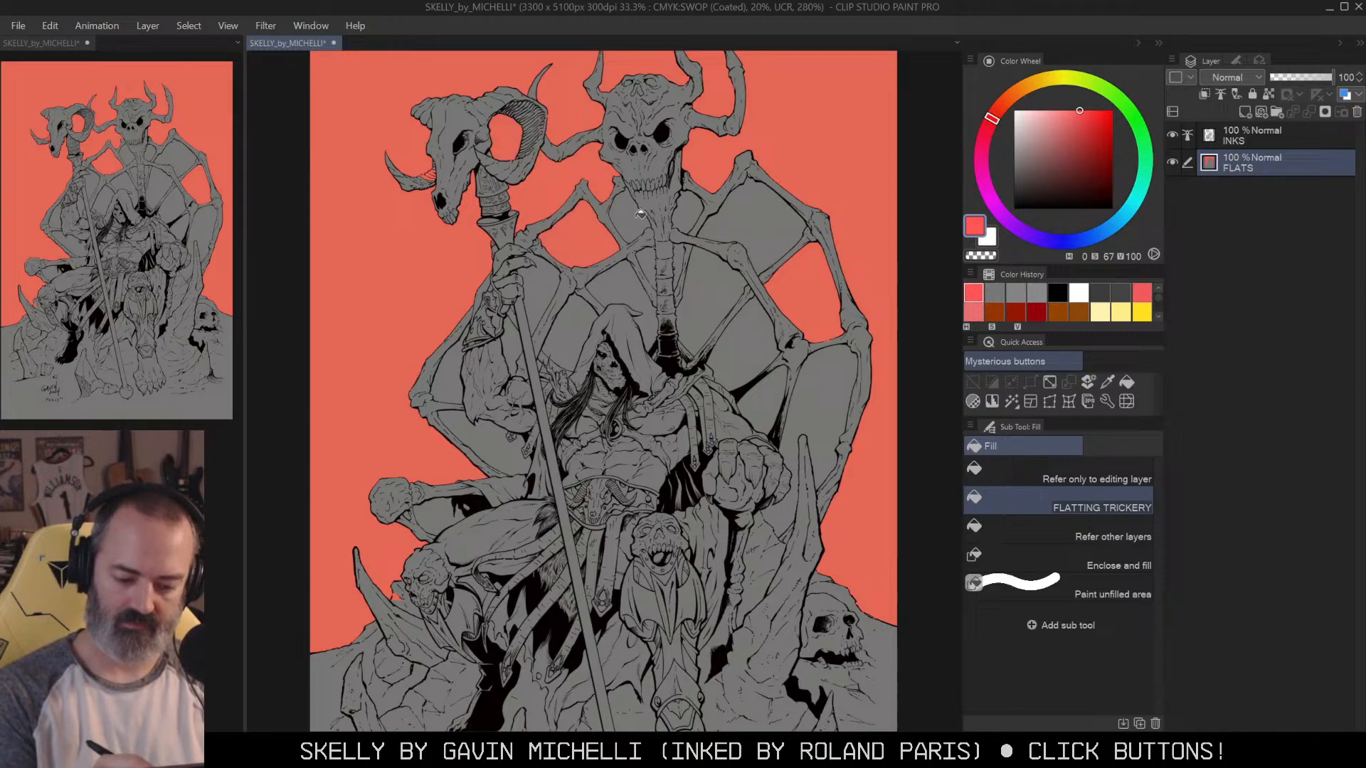
left_click(642, 292)
left_click(578, 313)
left_click(552, 280)
left_click(729, 275)
left_click(777, 232)
left_click(760, 330)
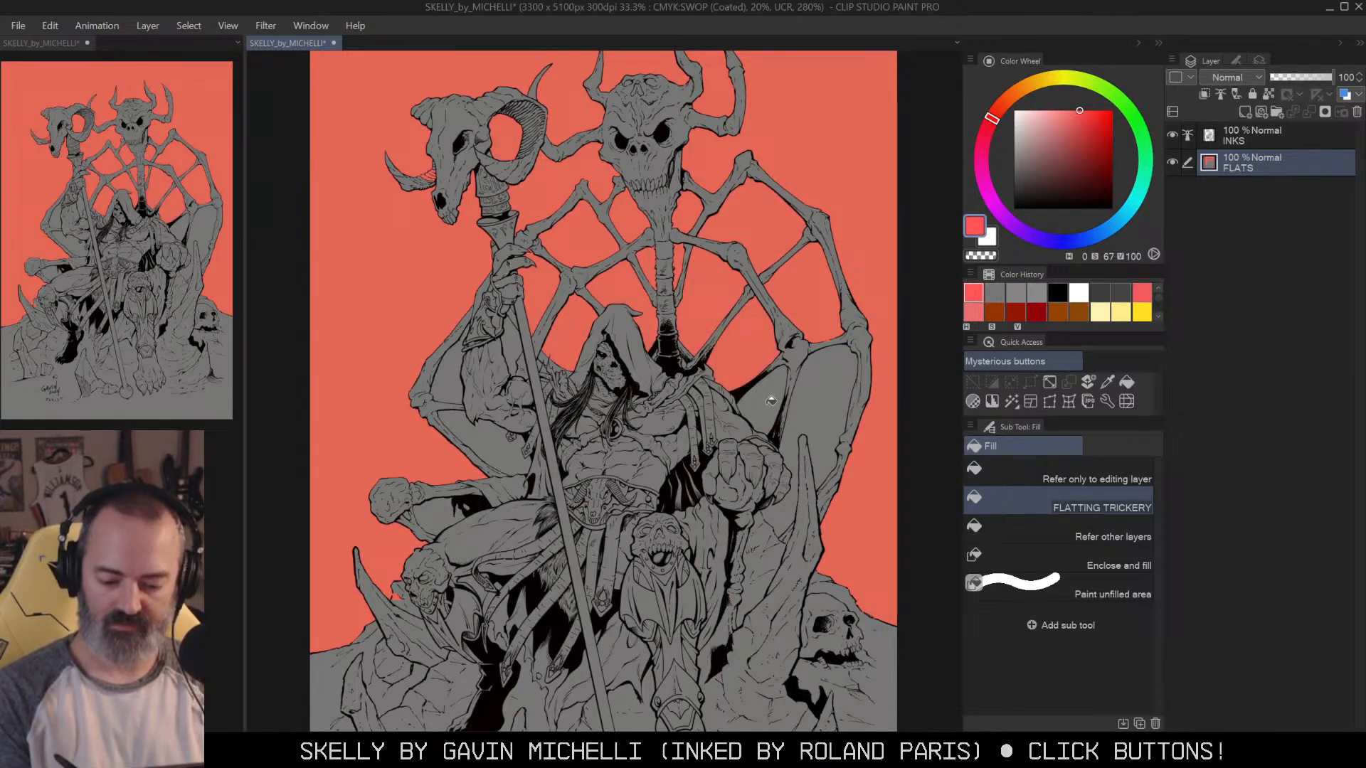
Step: Fill the remaining red background openings between the throne's lower bones, beside the raised fist and the staff arm
left_click(772, 395)
left_click(827, 387)
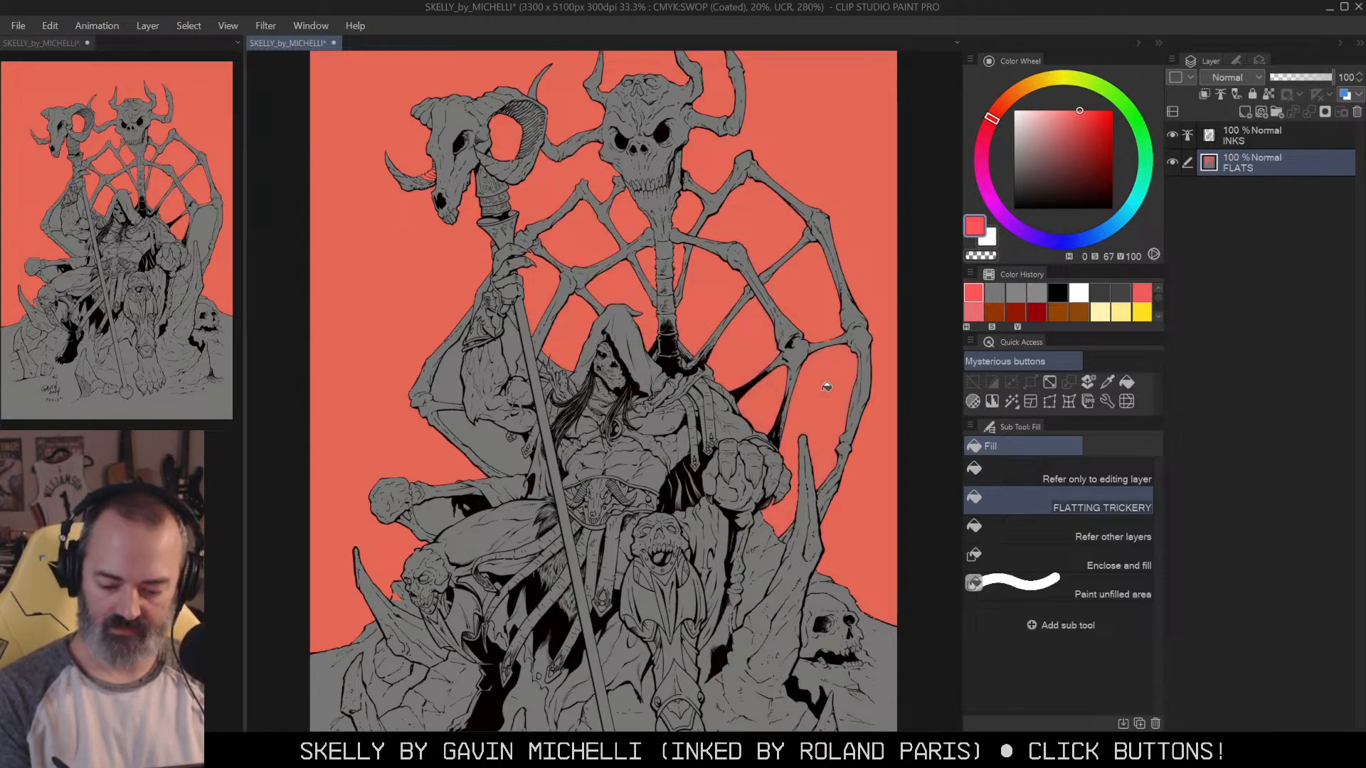
left_click(454, 385)
left_click(503, 443)
left_click_drag(842, 406, 844, 234)
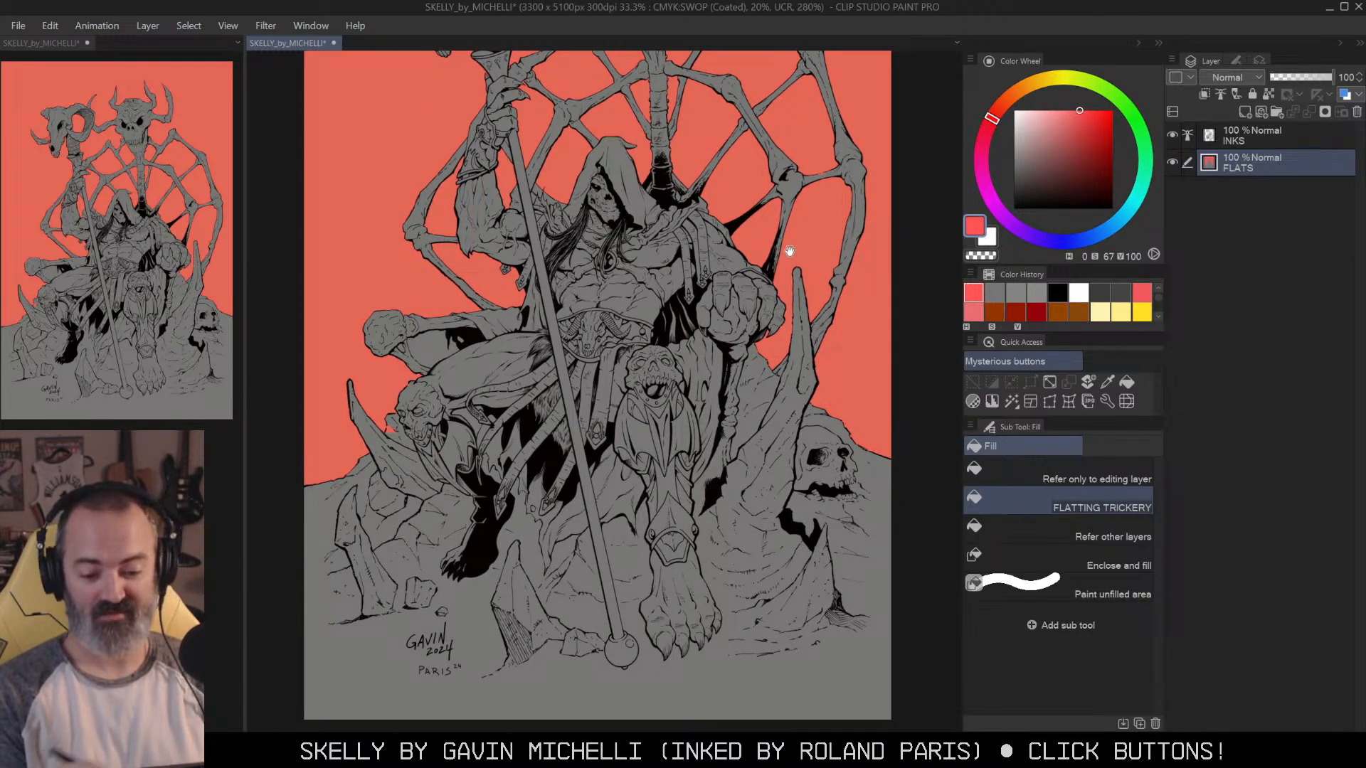
Step: Paint the stray red at the base of the staff ram skull's smaller horn grey with the Crow Quill KMR v1 brush
left_click_drag(755, 164, 787, 363)
left_click(659, 271)
left_click_drag(658, 271, 787, 415)
left_click(676, 291)
left_click(676, 292)
mouse_move(603, 260)
left_mouse_down()
mouse_move(799, 372)
mouse_move(793, 396)
left_mouse_up()
key("m")
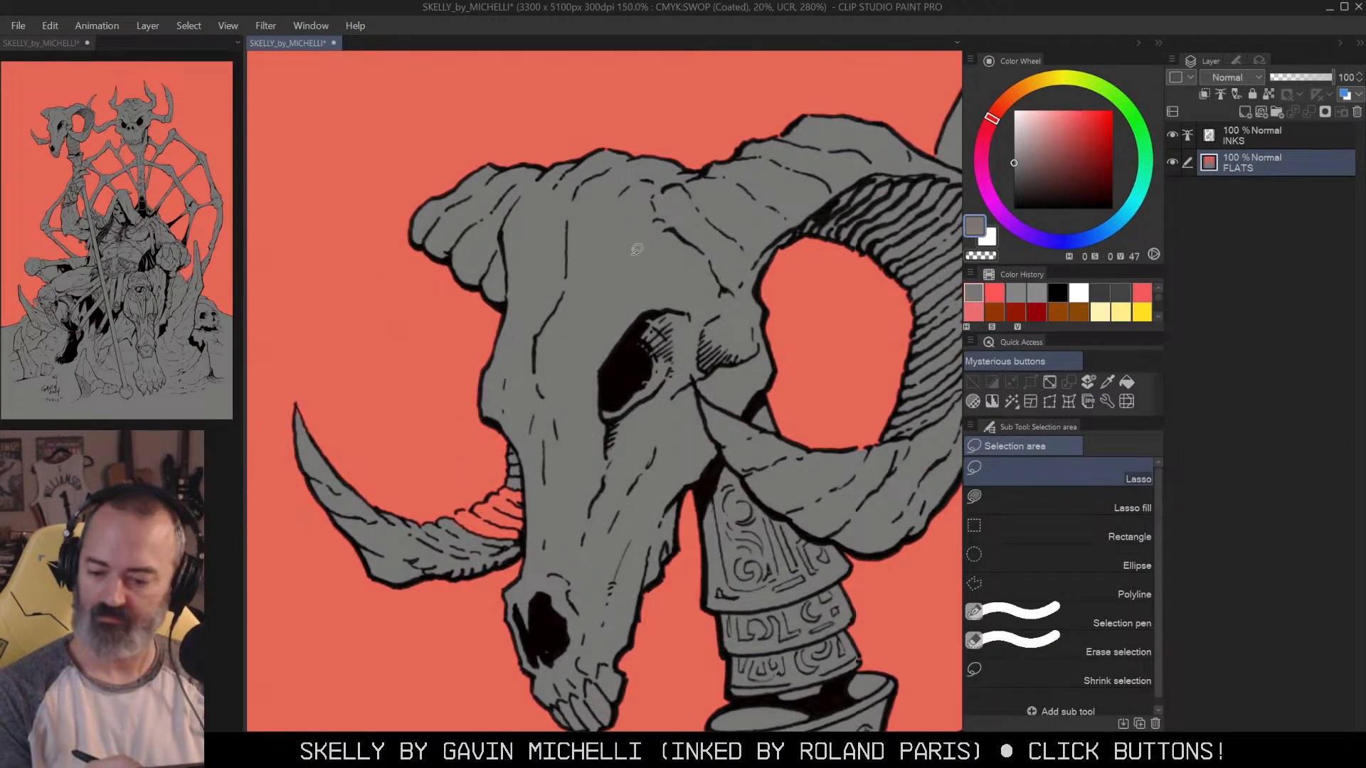
key("b")
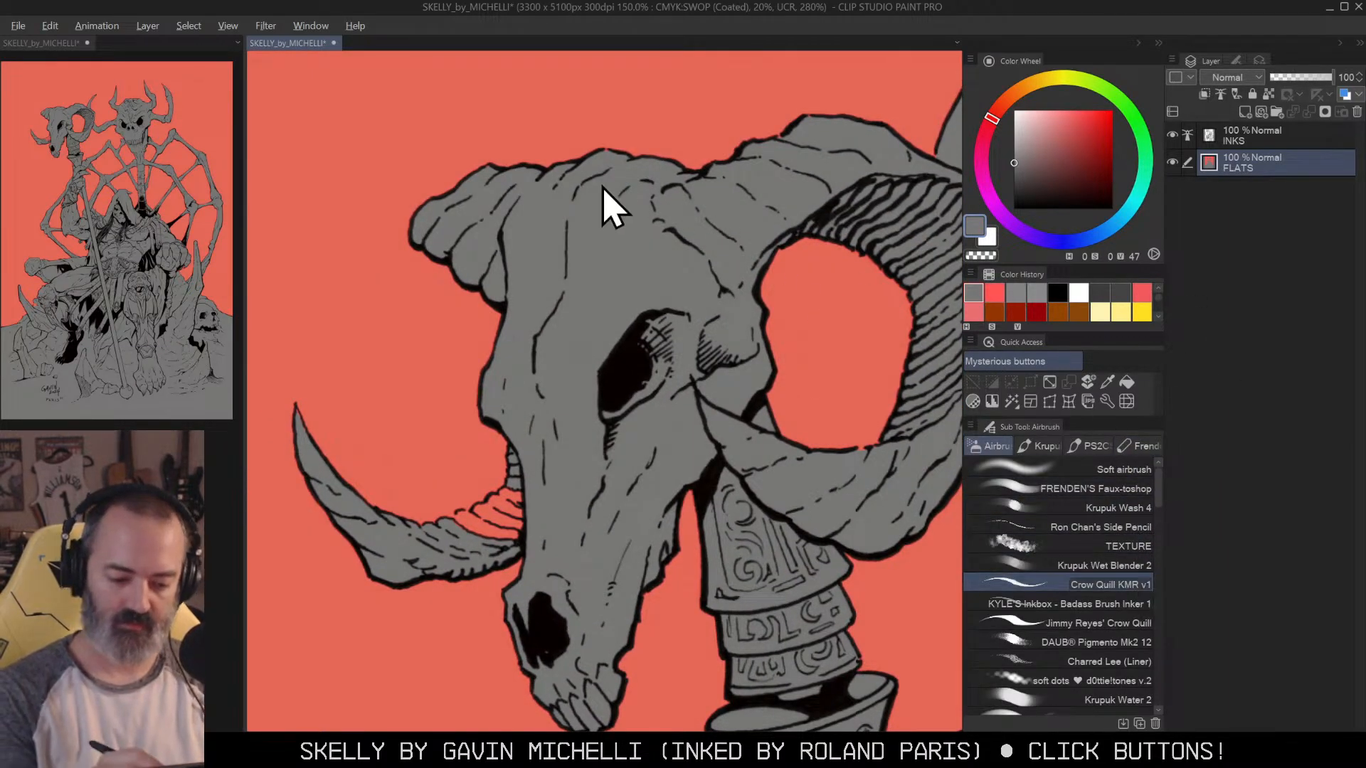
left_click_drag(540, 480, 612, 394)
left_click(613, 393, "ctrl")
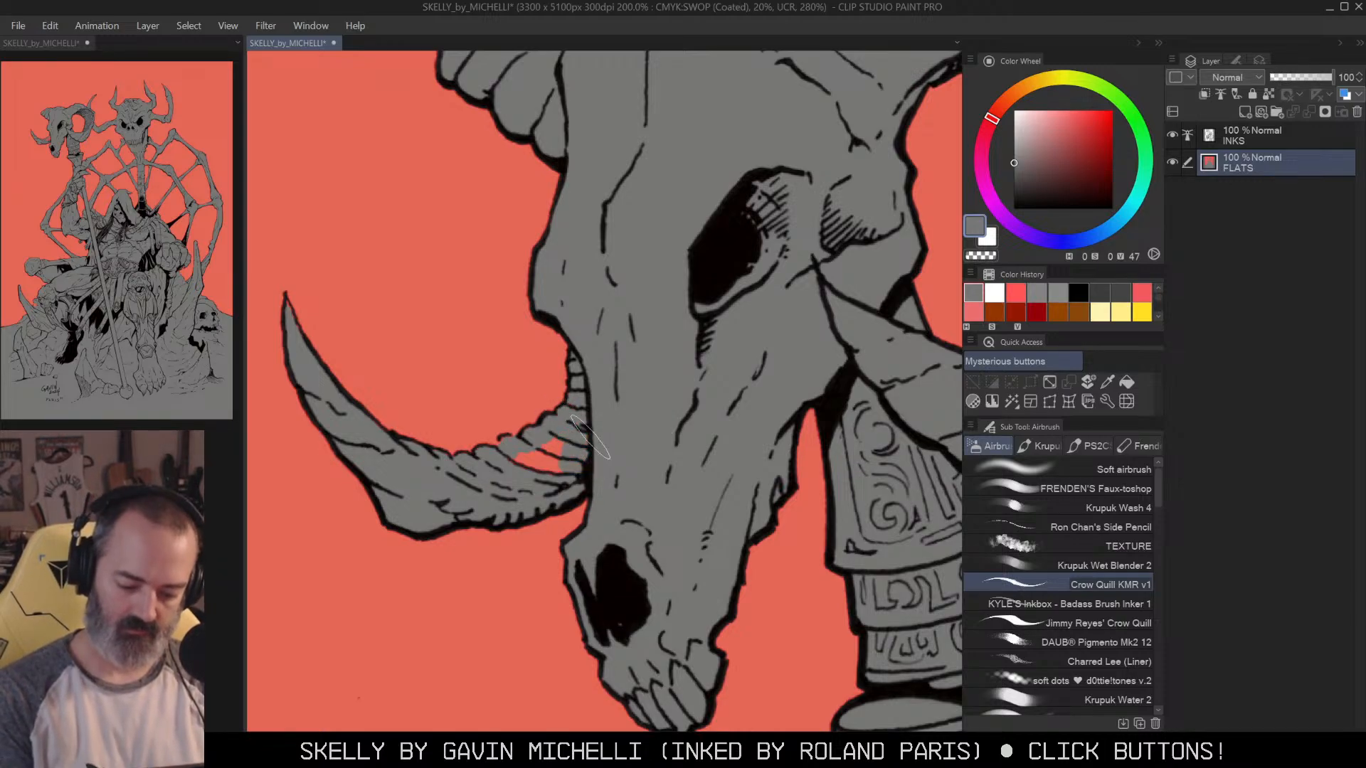
Step: Examine the staff ram skull's large curled horn for red leaking inside the inked outline
left_click_drag(882, 475, 556, 431)
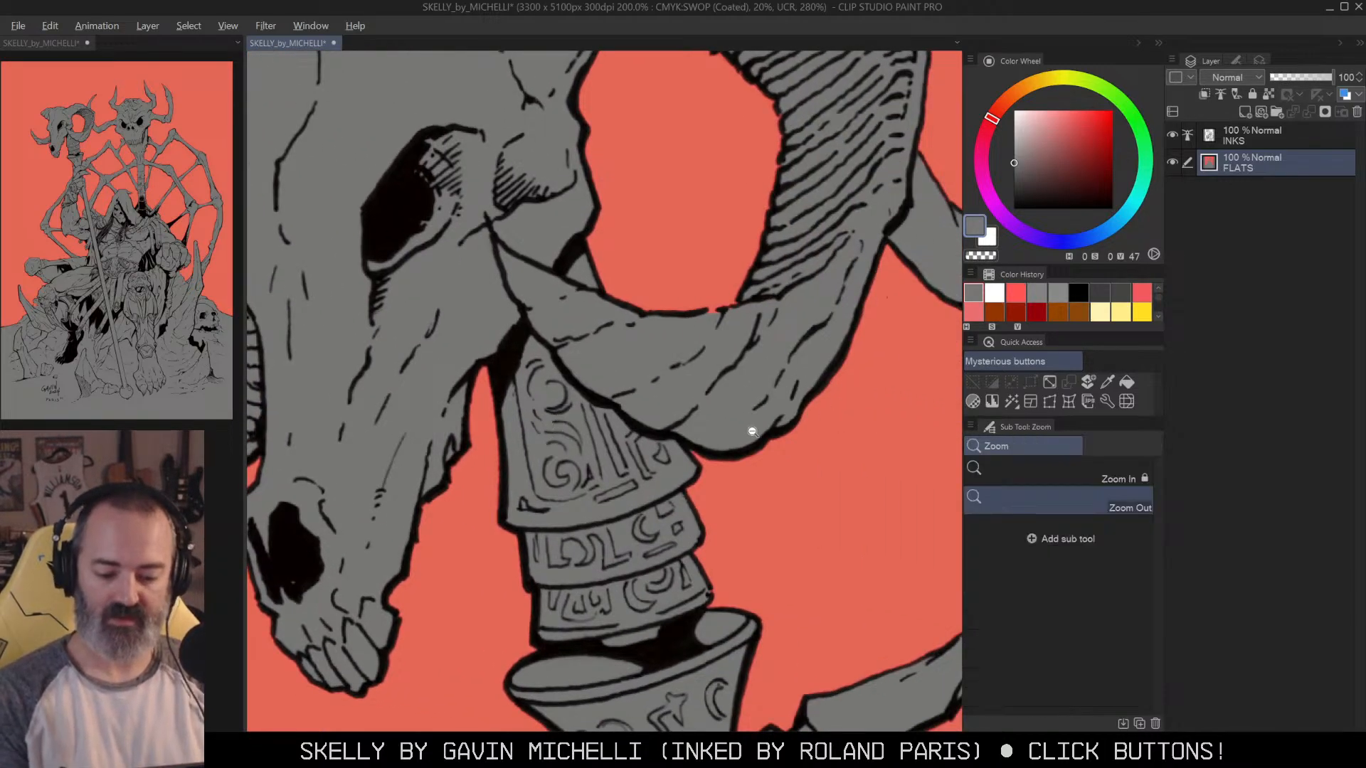
left_click(752, 429, "alt")
left_click(735, 344, "ctrl")
left_click(775, 363, "alt")
left_click_drag(865, 441, 667, 505)
left_click_drag(471, 411, 707, 310)
left_click_drag(702, 221, 787, 412)
left_click(747, 357, "ctrl")
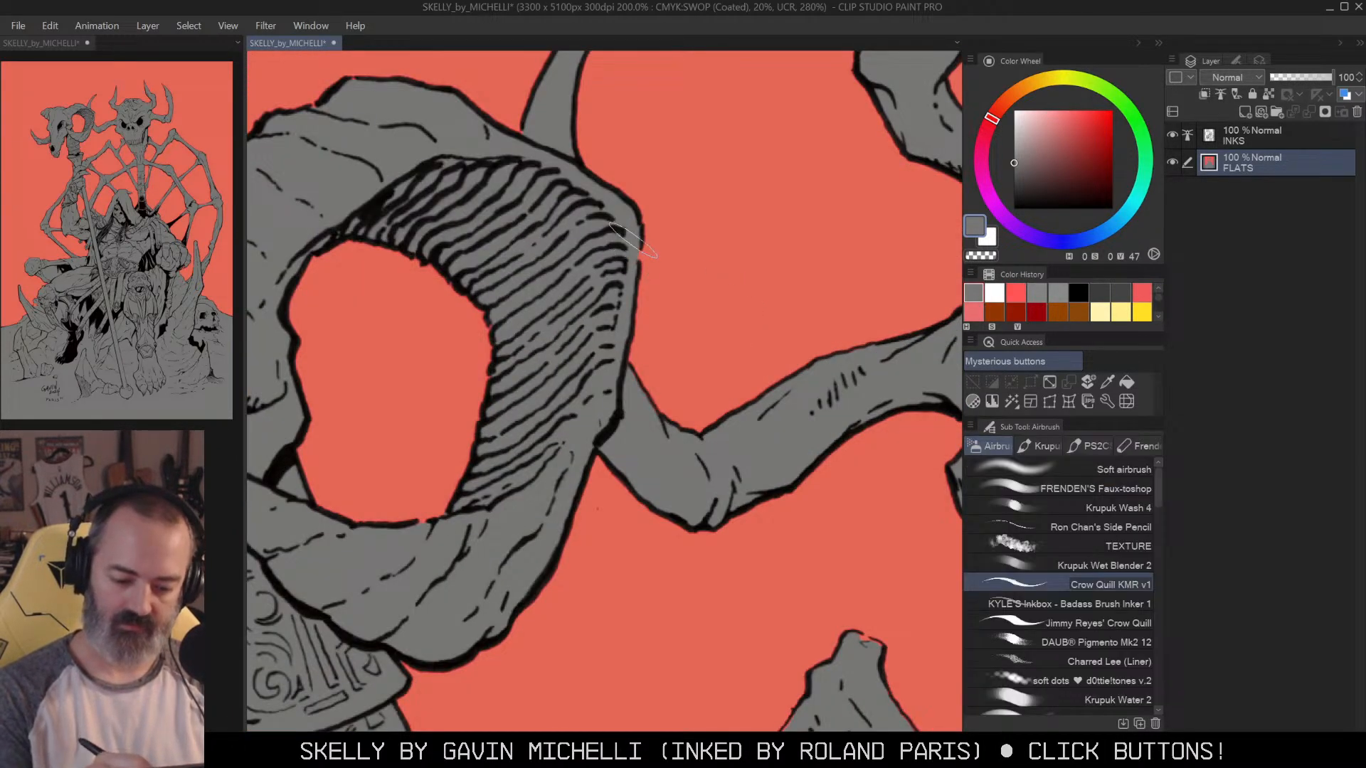
Step: Paint the red fringe grey along the upper edge of the forked bone beside the horned skull's jaw
left_click_drag(776, 278, 548, 545)
left_click_drag(787, 529, 526, 316)
left_click_drag(816, 362, 739, 508)
left_click_drag(842, 551, 656, 678)
mouse_move(635, 451)
left_mouse_down()
mouse_move(781, 598)
mouse_move(846, 643)
left_mouse_up()
left_click_drag(666, 454, 492, 486)
left_click_drag(869, 605, 850, 302)
left_click_drag(825, 549, 858, 264)
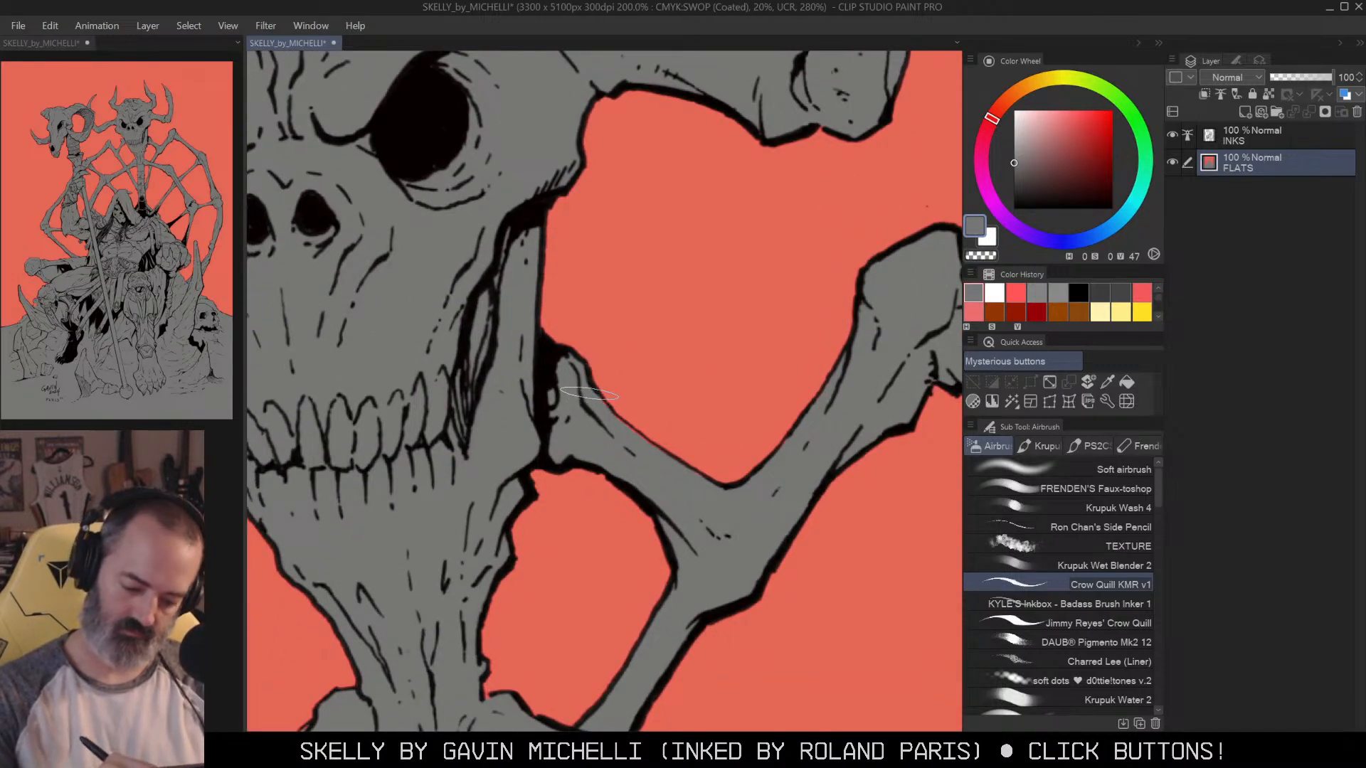
left_click(634, 408, "ctrl")
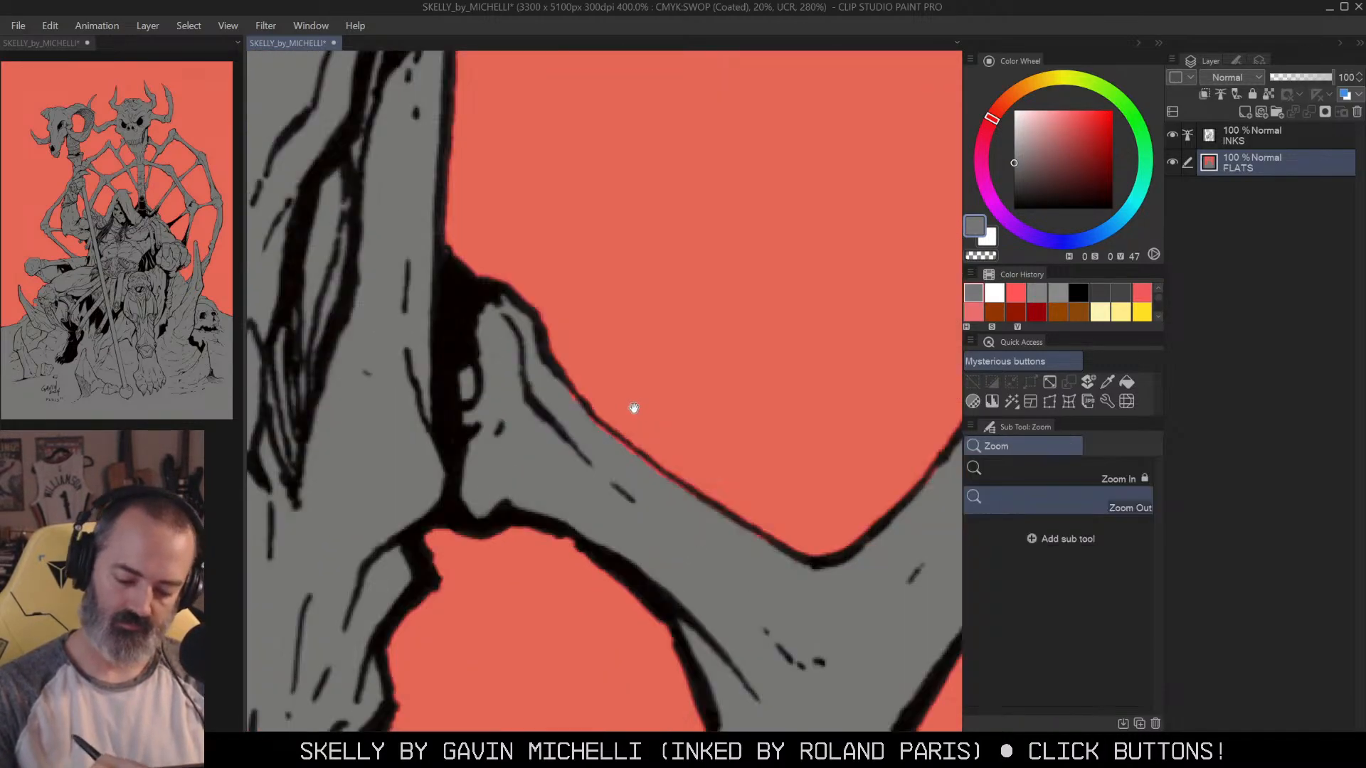
left_click_drag(634, 409, 660, 276)
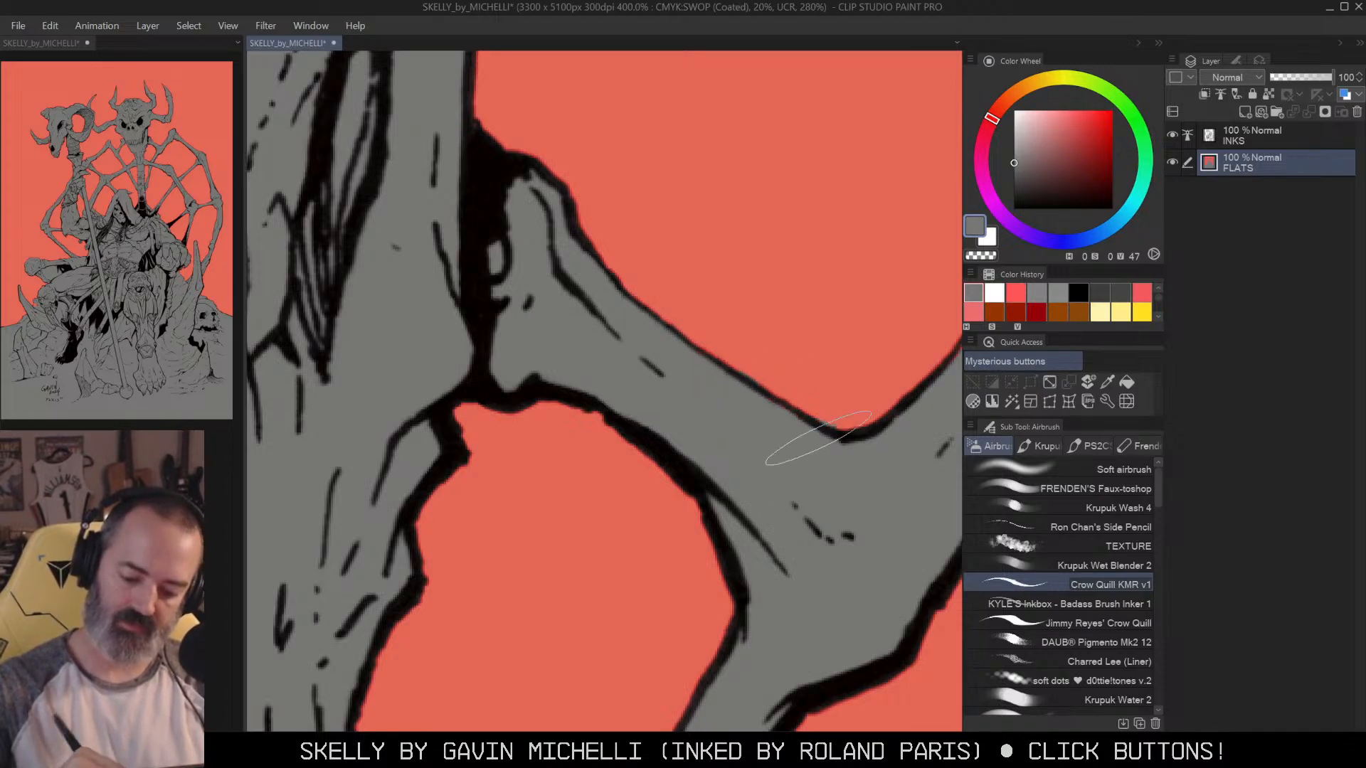
left_click_drag(853, 396, 722, 451)
Step: Show the tool properties of the FLATTING TRICKERY fill, capture them in a screenshot snip and minimise the Snipping Tool
key("g")
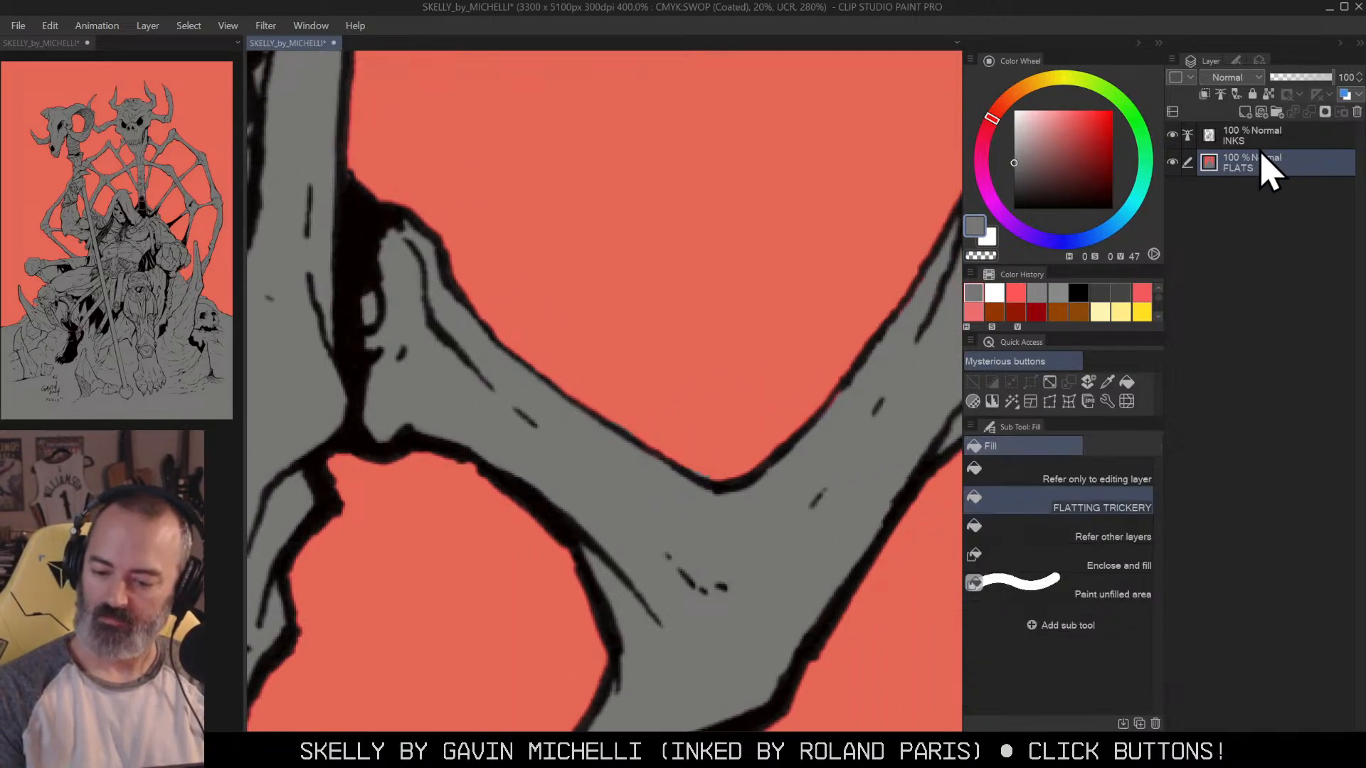
left_click(1265, 59)
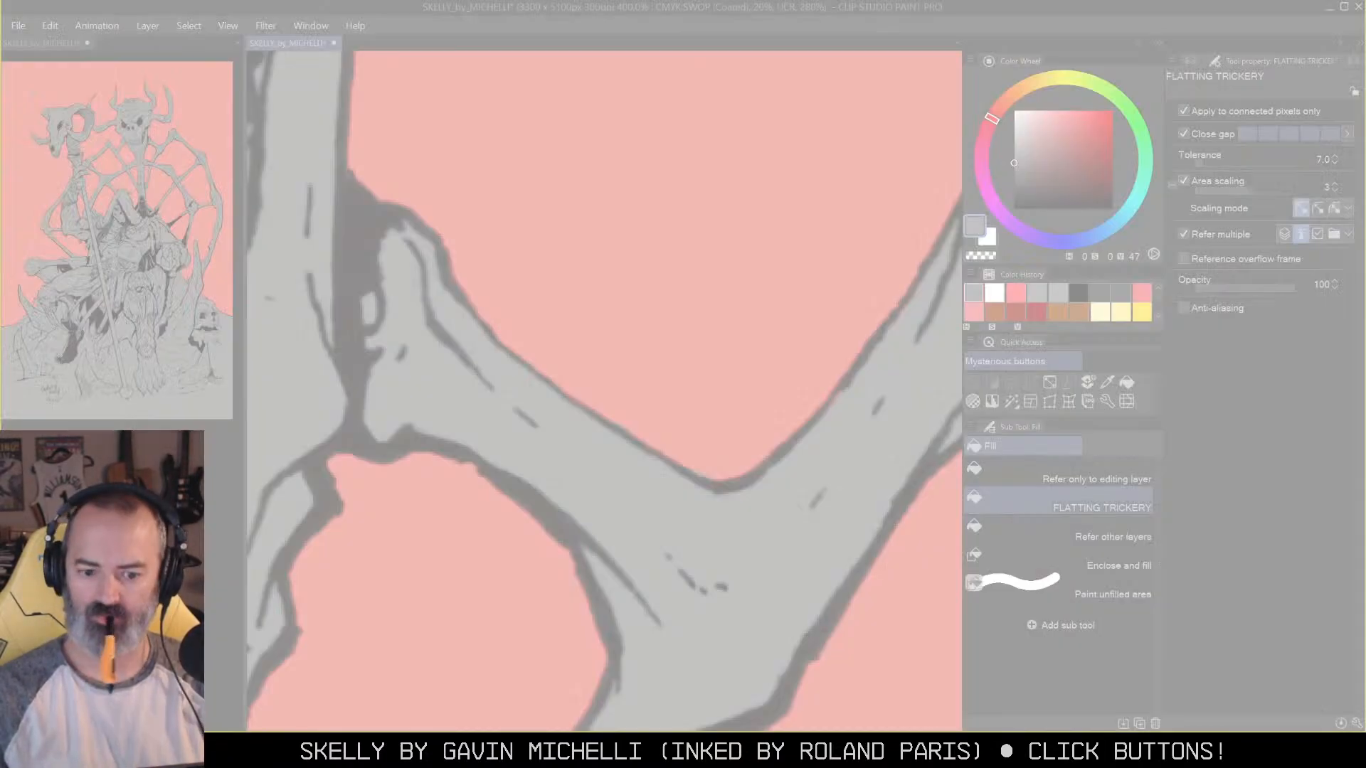
left_click_drag(1165, 52, 1364, 336)
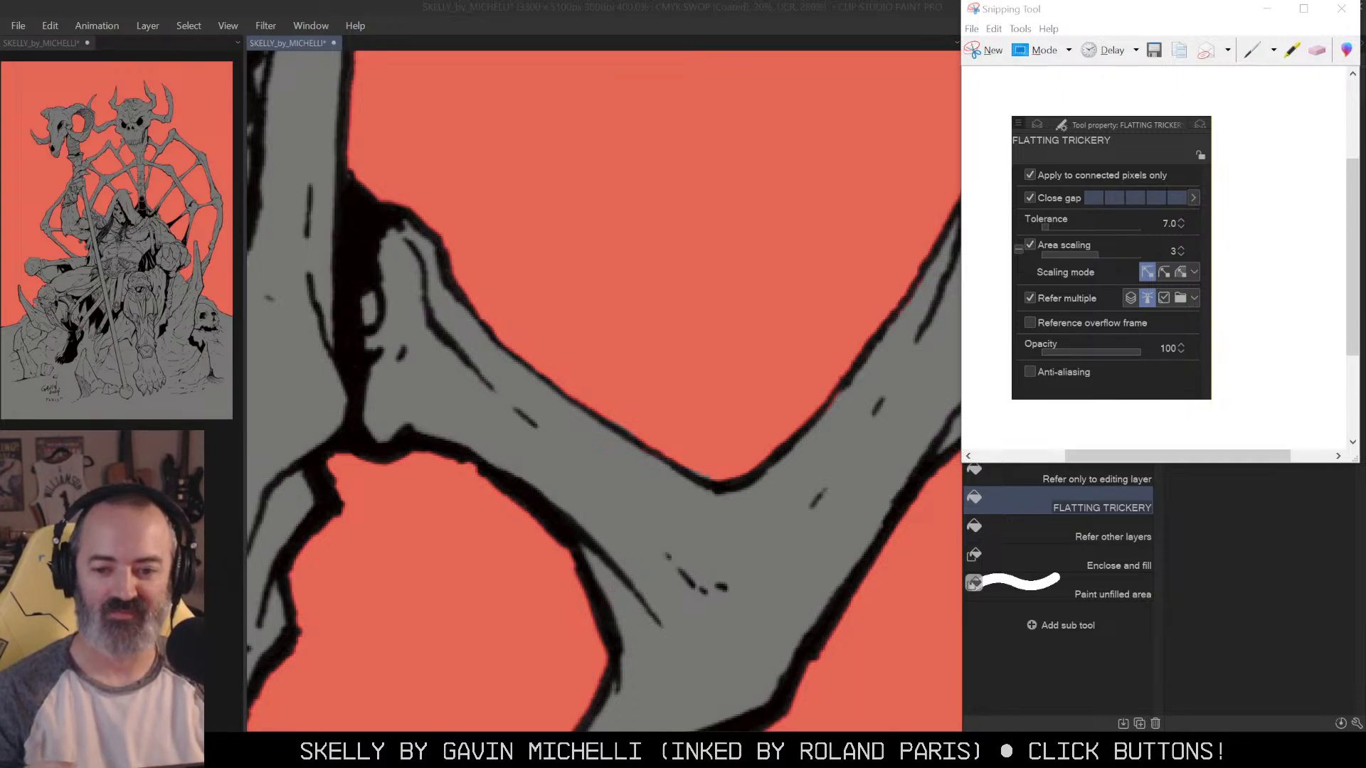
left_click(1271, 9)
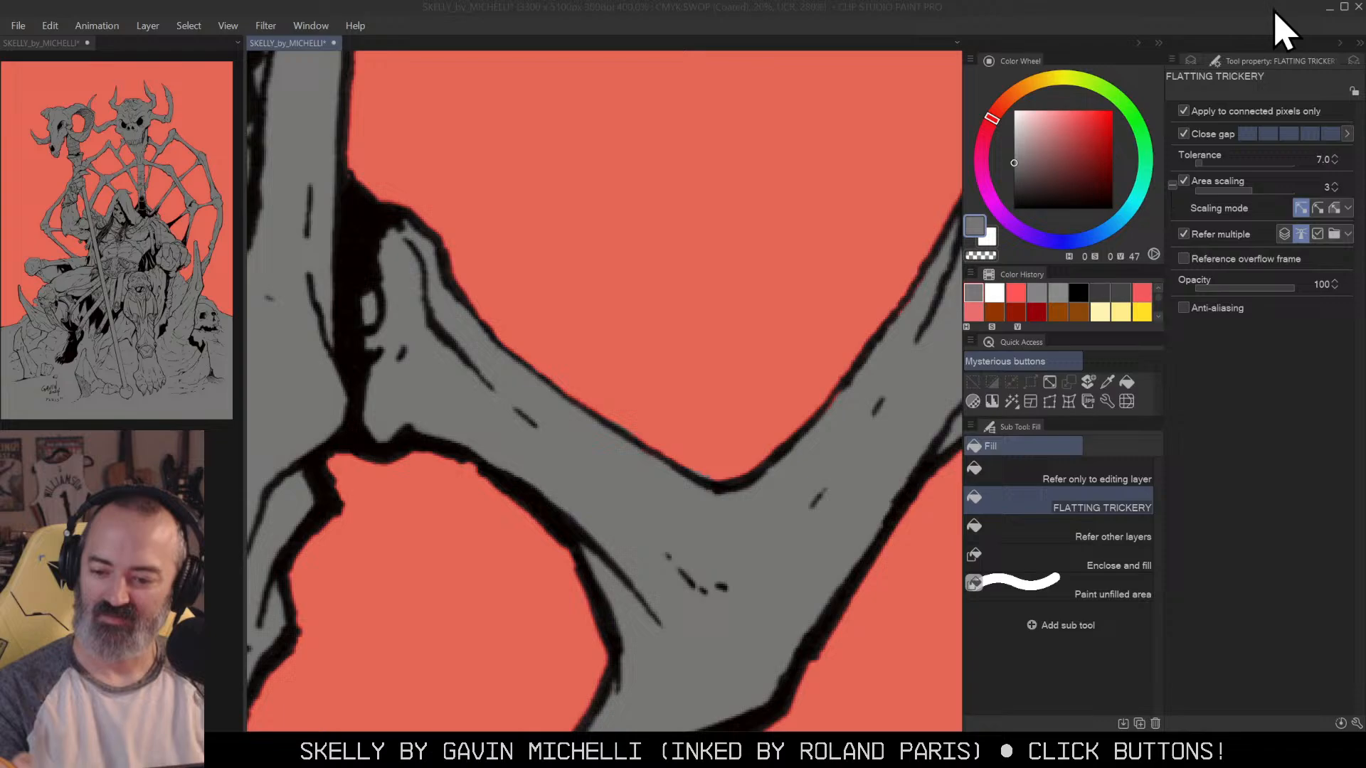
left_click(794, 306)
left_click(805, 247)
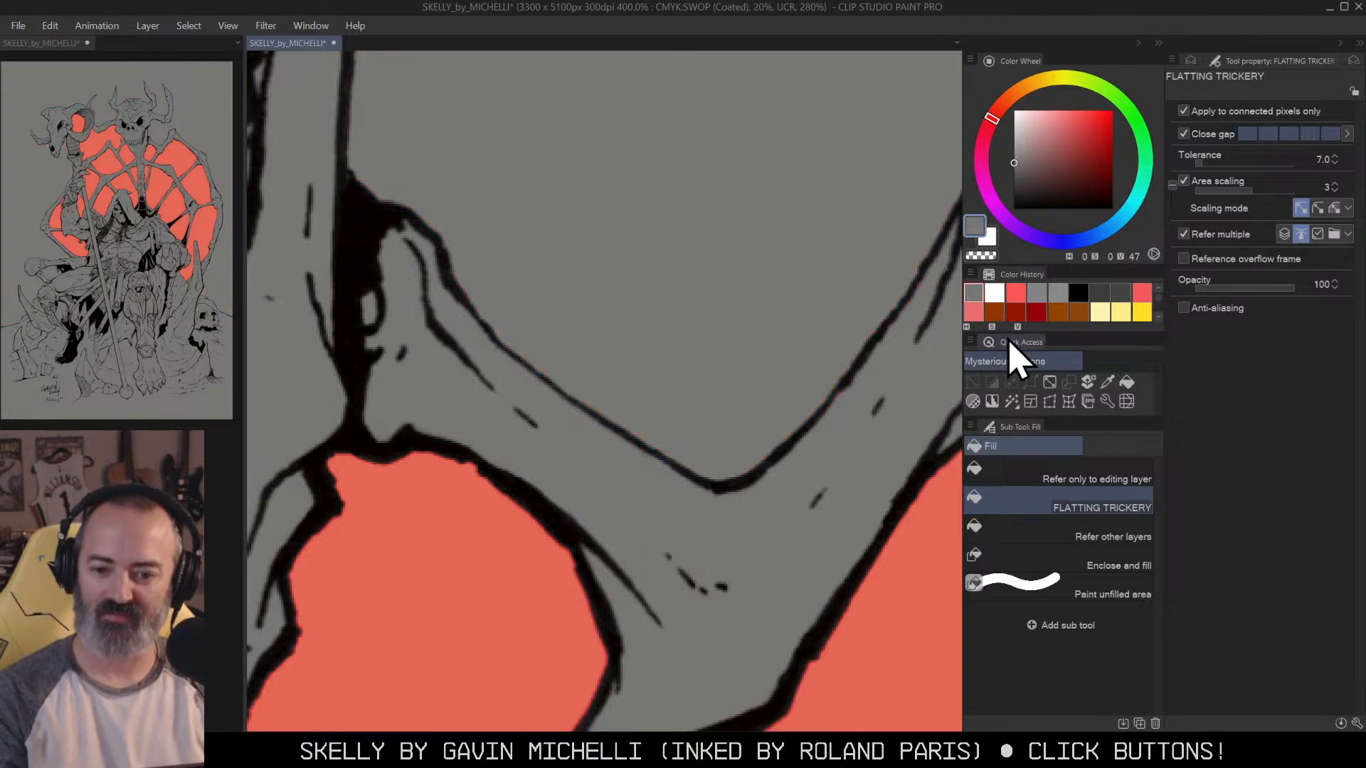
key("ctrl+z")
Step: Paint the red sliver inside the tip of the throne skull's outer right horn grey with the Crow Quill KMR v1 brush at size 32.5
key("alt+space")
left_click(783, 280)
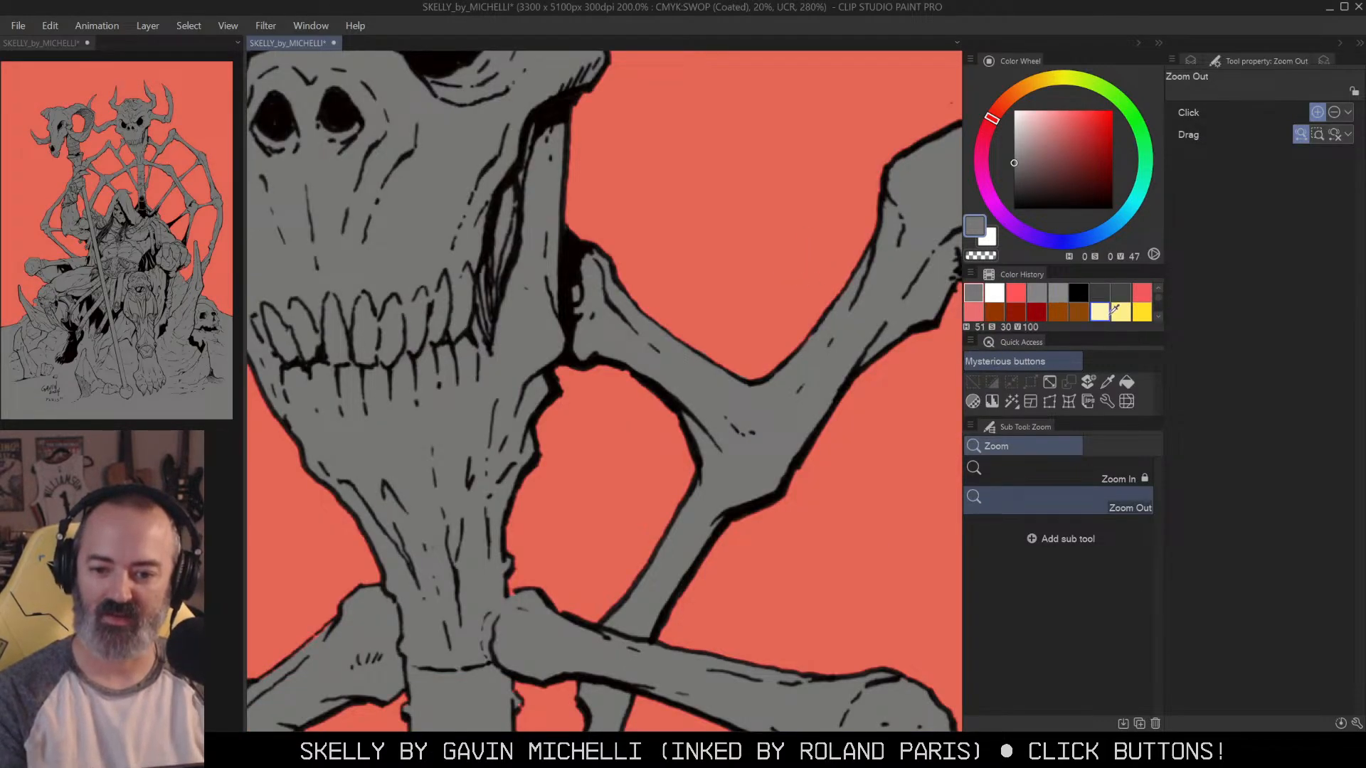
left_click(771, 314)
left_click(811, 353)
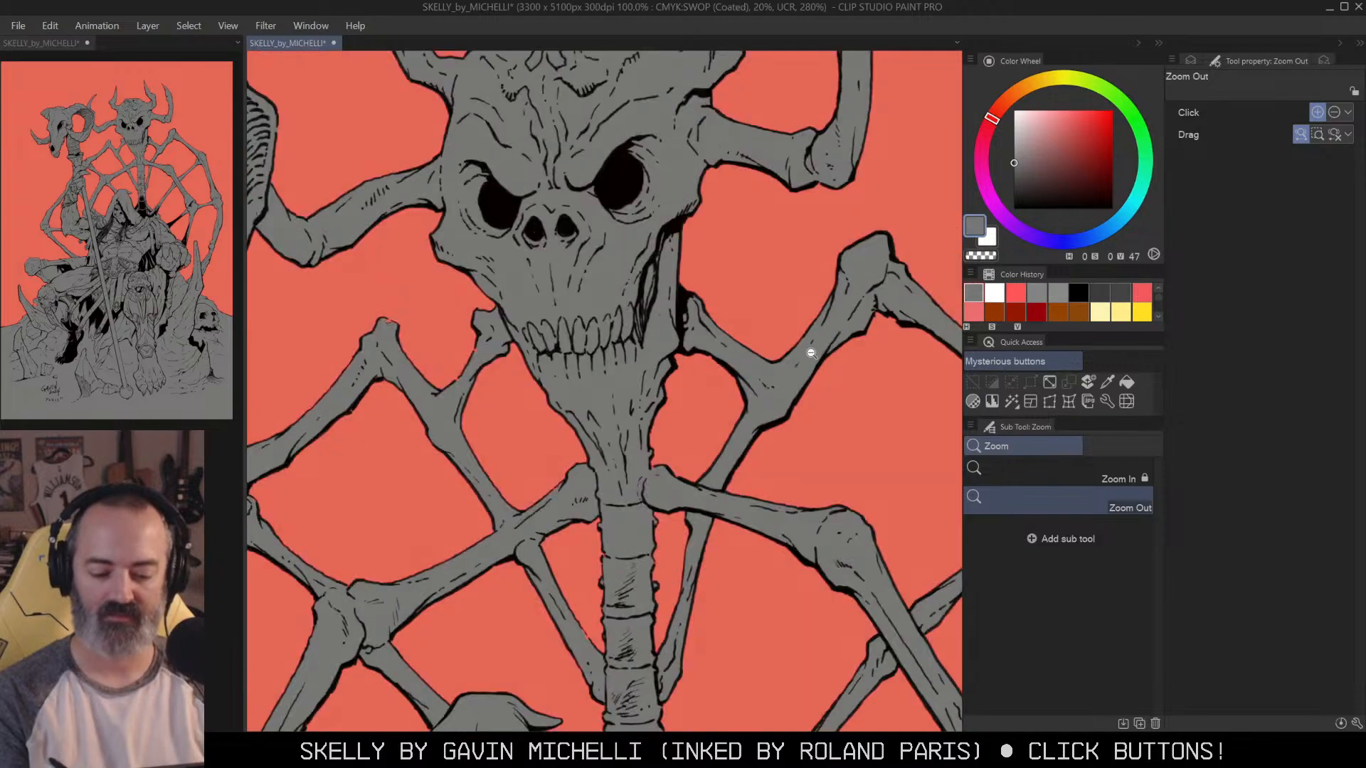
left_click(824, 376)
left_click_drag(865, 339, 757, 438)
left_click(744, 250)
left_click(744, 249)
left_click(745, 250)
left_click_drag(744, 250, 853, 492)
left_click(776, 269)
left_click(775, 269)
left_click_drag(759, 150, 814, 299)
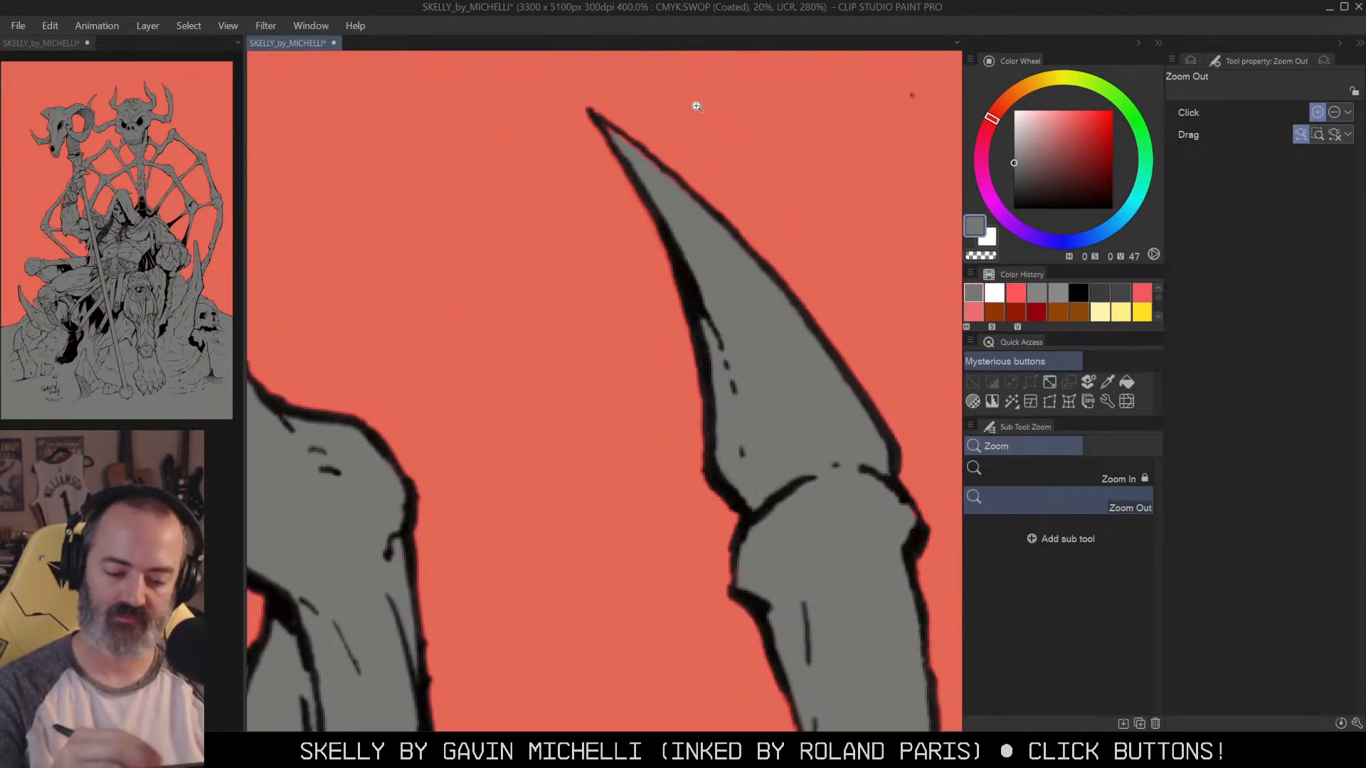
key("p")
key("b")
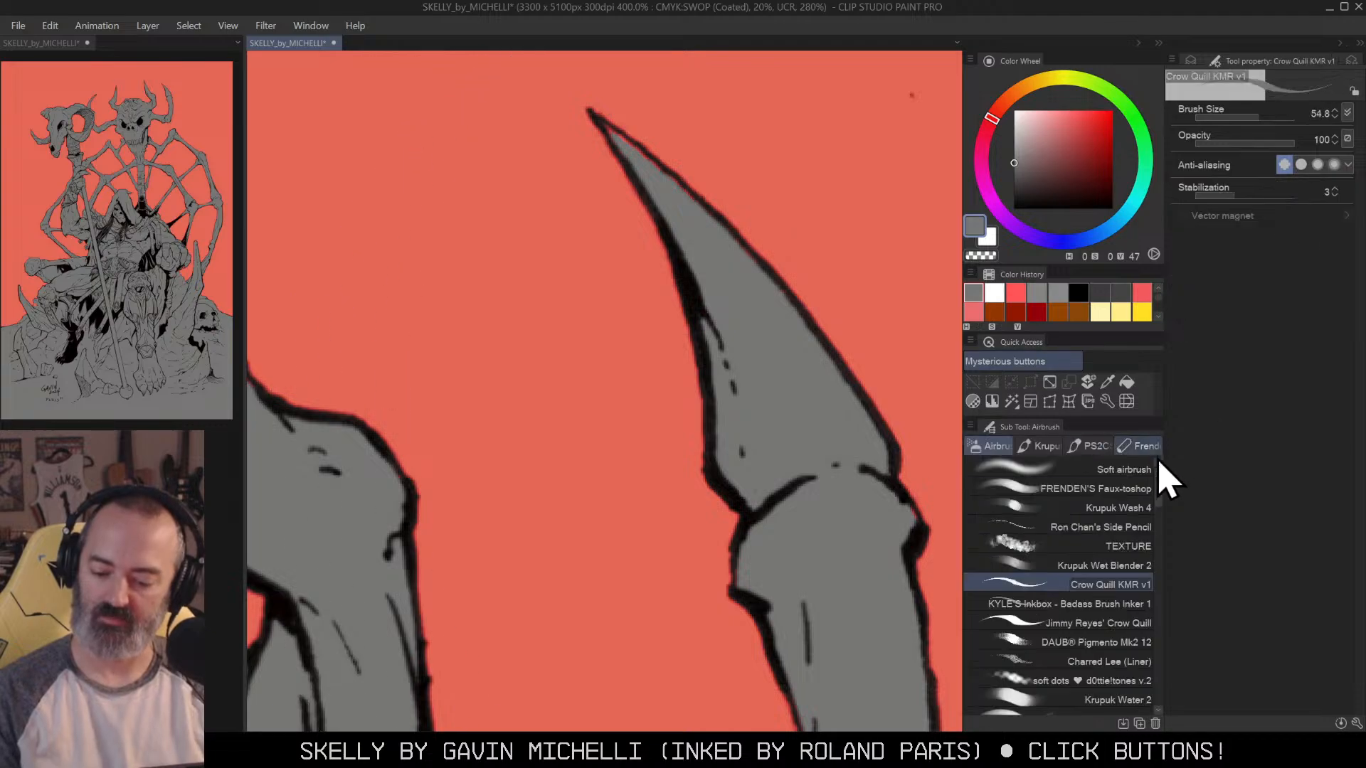
left_click_drag(742, 227, 708, 203)
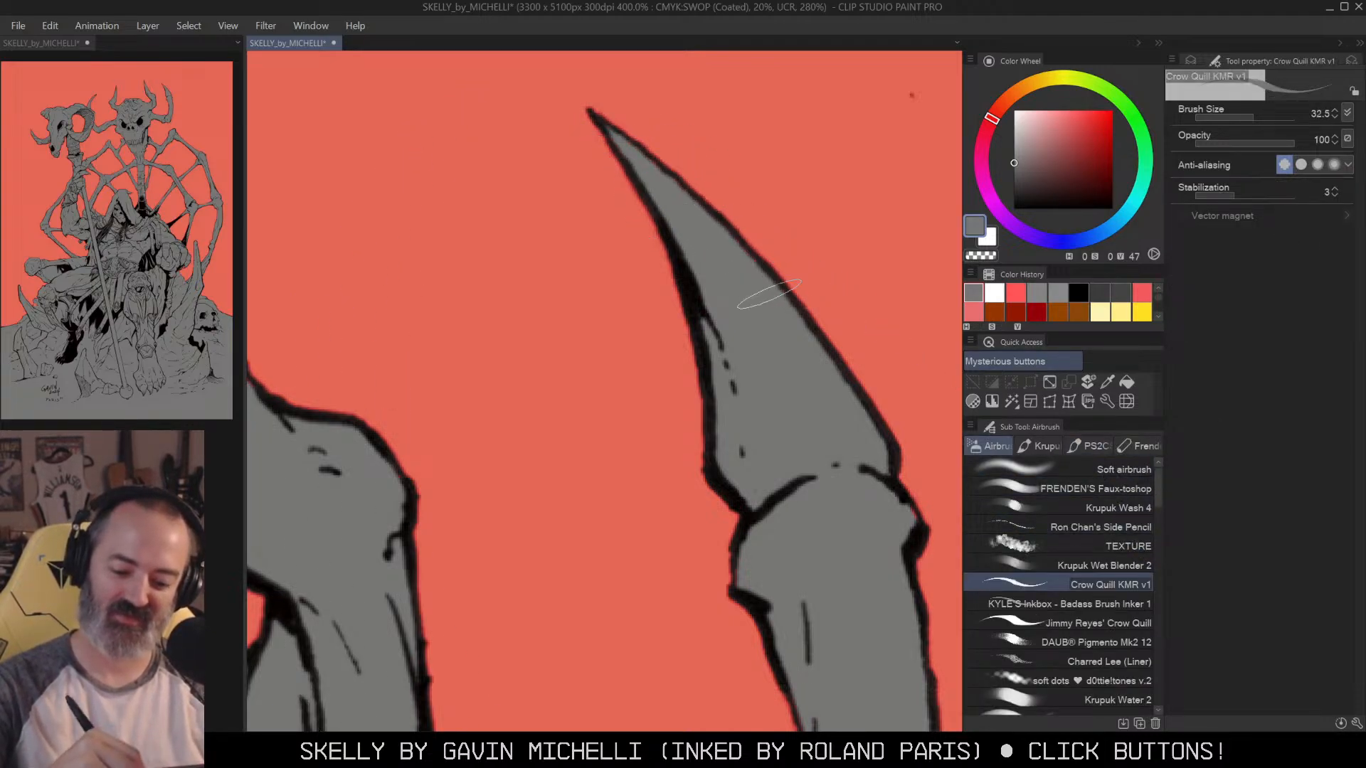
Step: Paint grey over the red specks on the short thin bone joining the throne's inner and outer rib joints on the right side
key("alt+space")
left_click(834, 404)
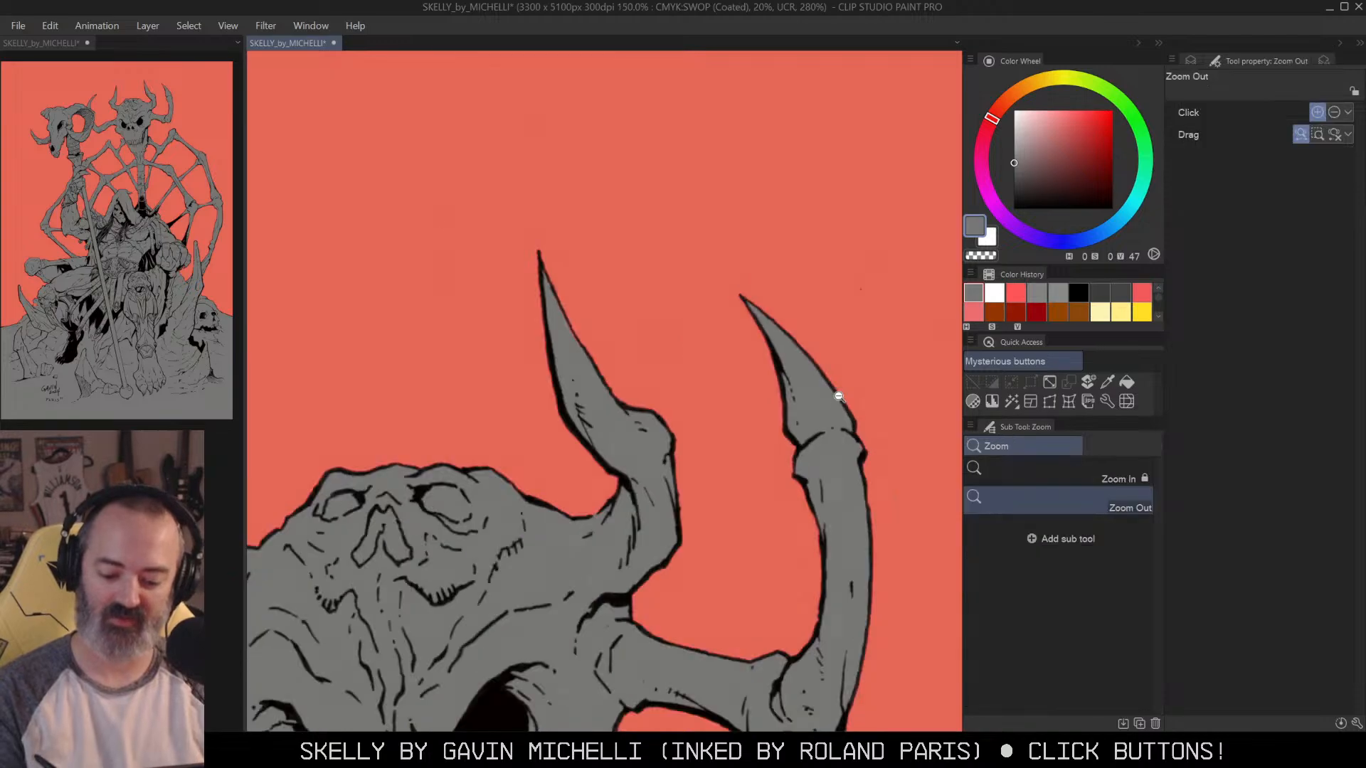
left_click_drag(883, 464, 834, 171)
left_click(754, 350)
left_click_drag(783, 491, 859, 165)
left_click_drag(894, 403, 744, 455)
left_click_drag(858, 542, 692, 366)
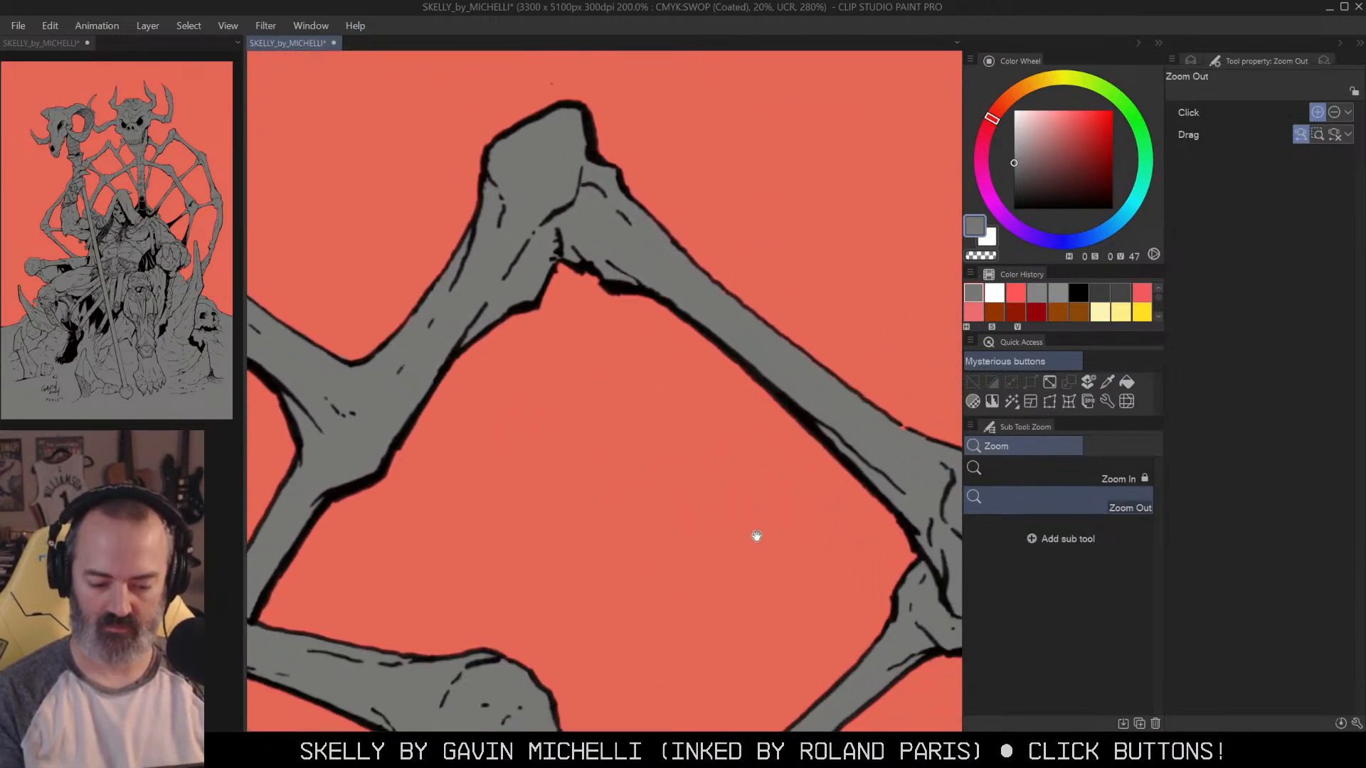
left_click_drag(756, 546, 619, 491)
left_click_drag(877, 427, 787, 107)
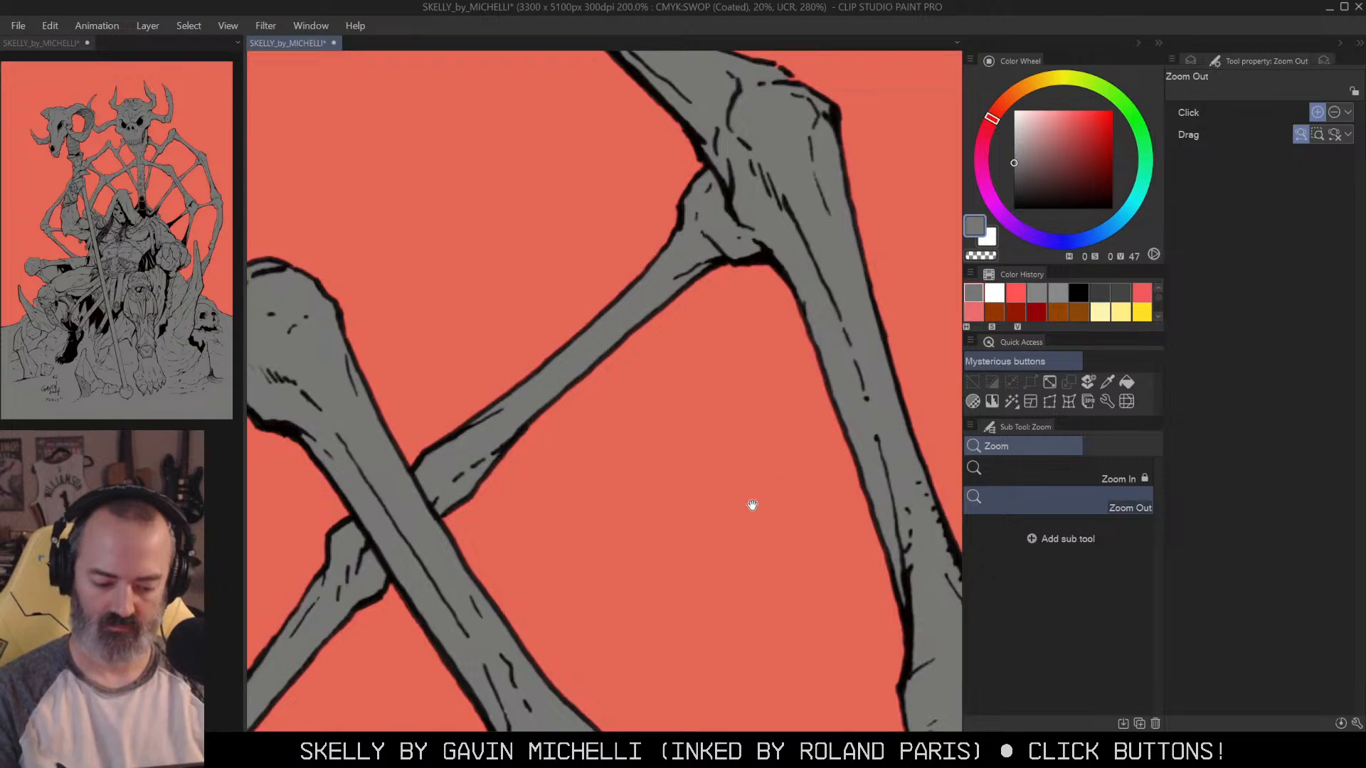
left_click_drag(751, 507, 723, 223)
left_click_drag(861, 472, 851, 348)
left_click_drag(747, 389, 715, 399)
scroll(755, 390, "up", 1)
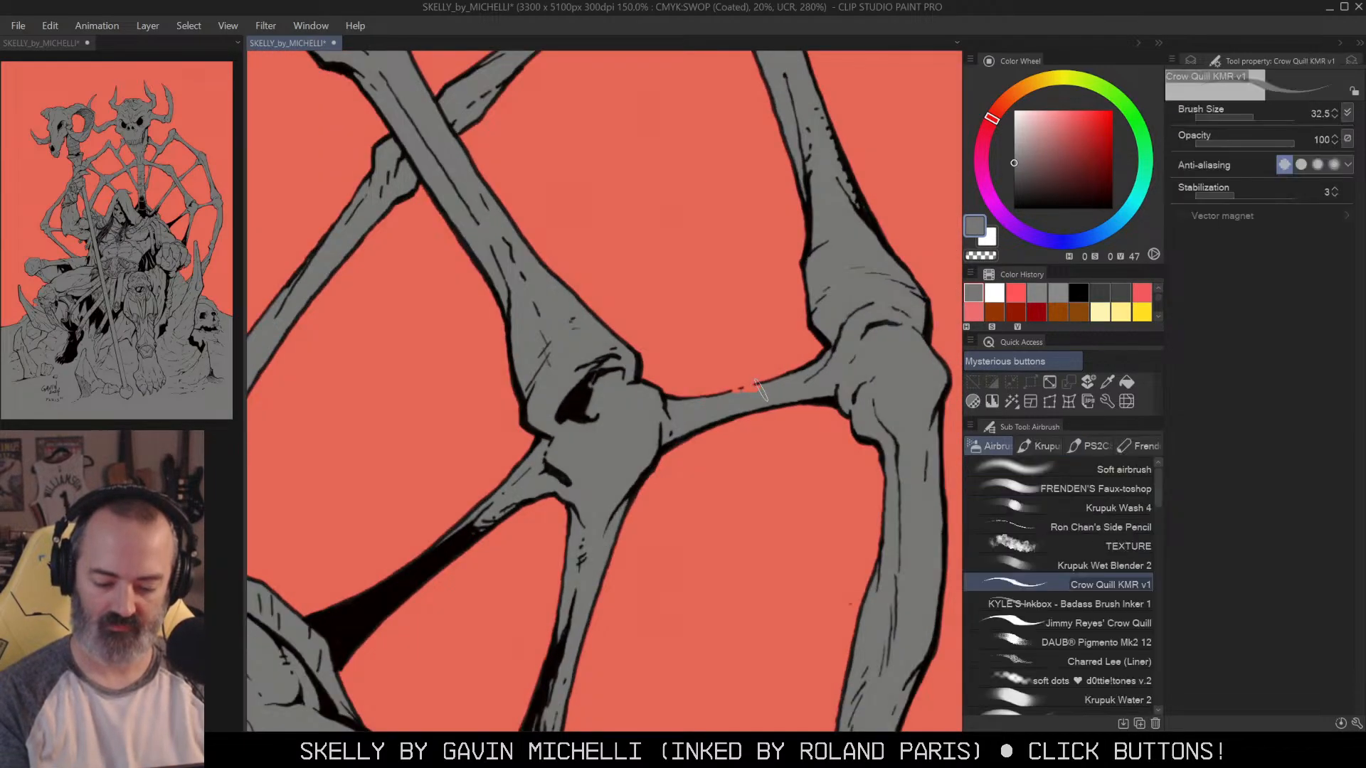
Step: Paint grey over the red leaks at the gaps in the rock outline below the clawed hand, using the Crow Quill KMR v1 brush
left_click_drag(863, 453, 773, 92)
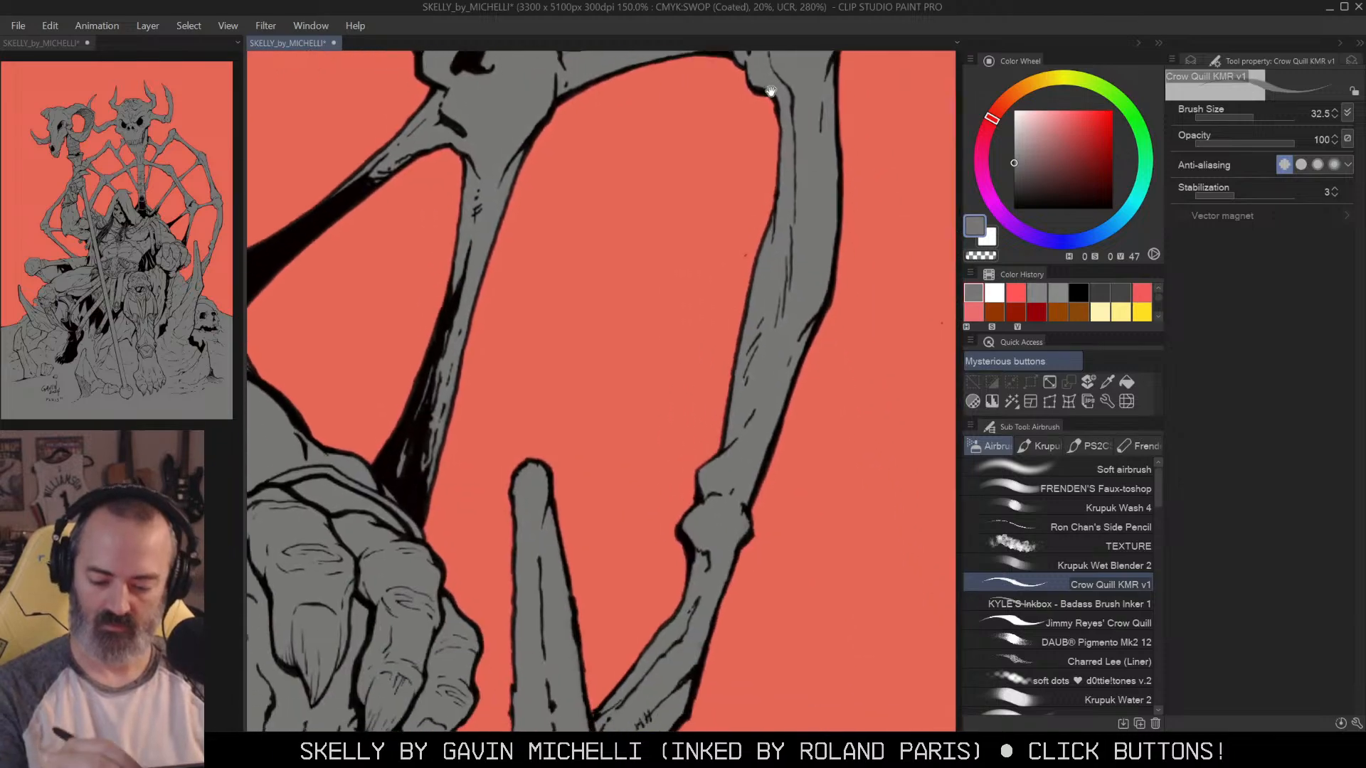
left_click_drag(764, 432, 854, 140)
left_click_drag(676, 473, 879, 154)
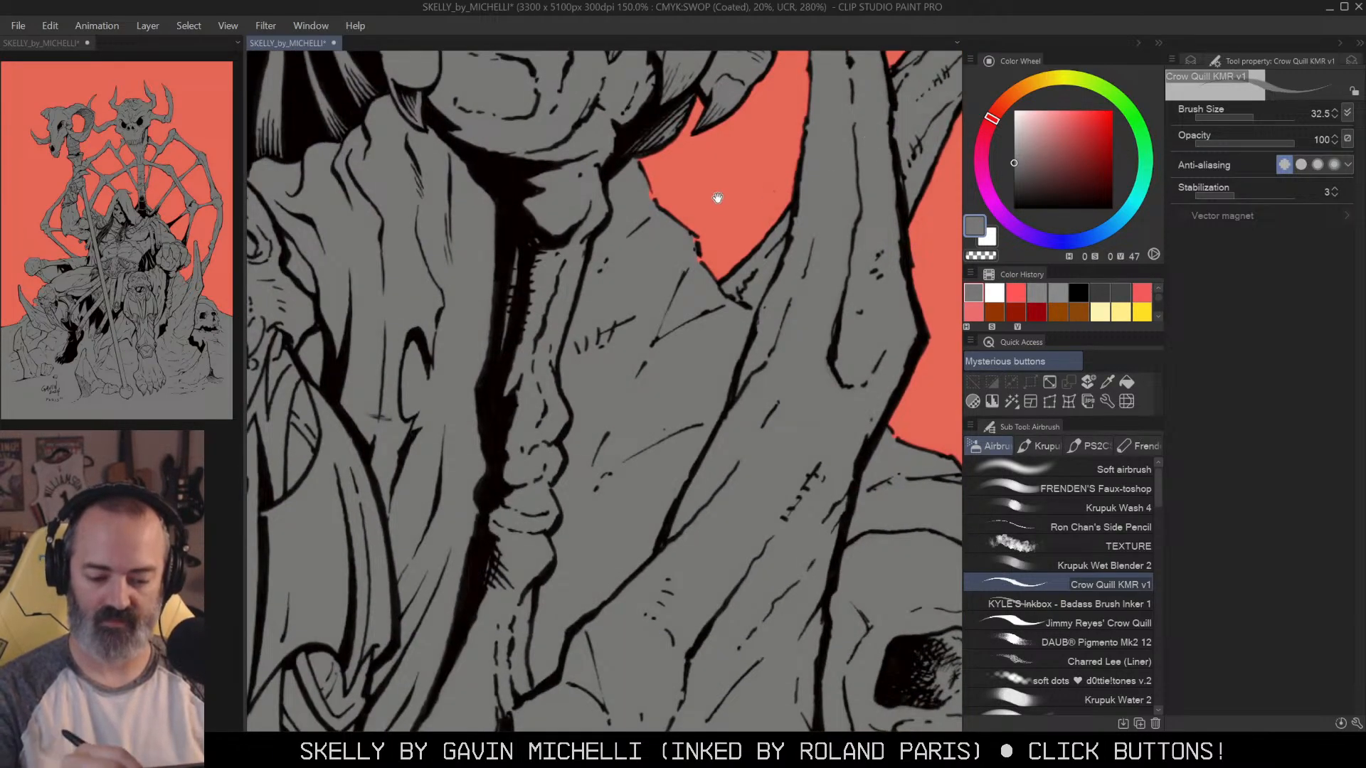
left_click_drag(718, 198, 753, 238)
scroll(726, 252, "up", 3)
key("p")
left_click(616, 150)
key("ctrl+z")
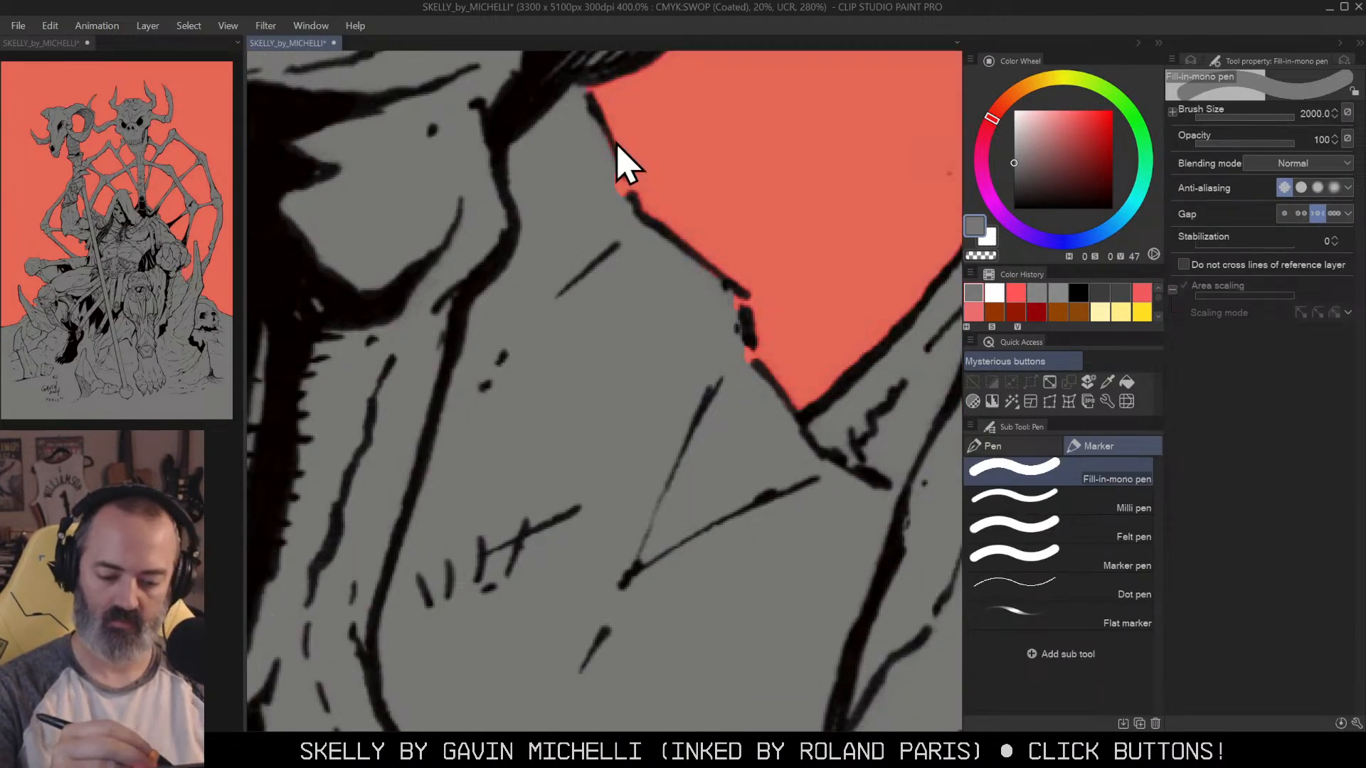
key("b")
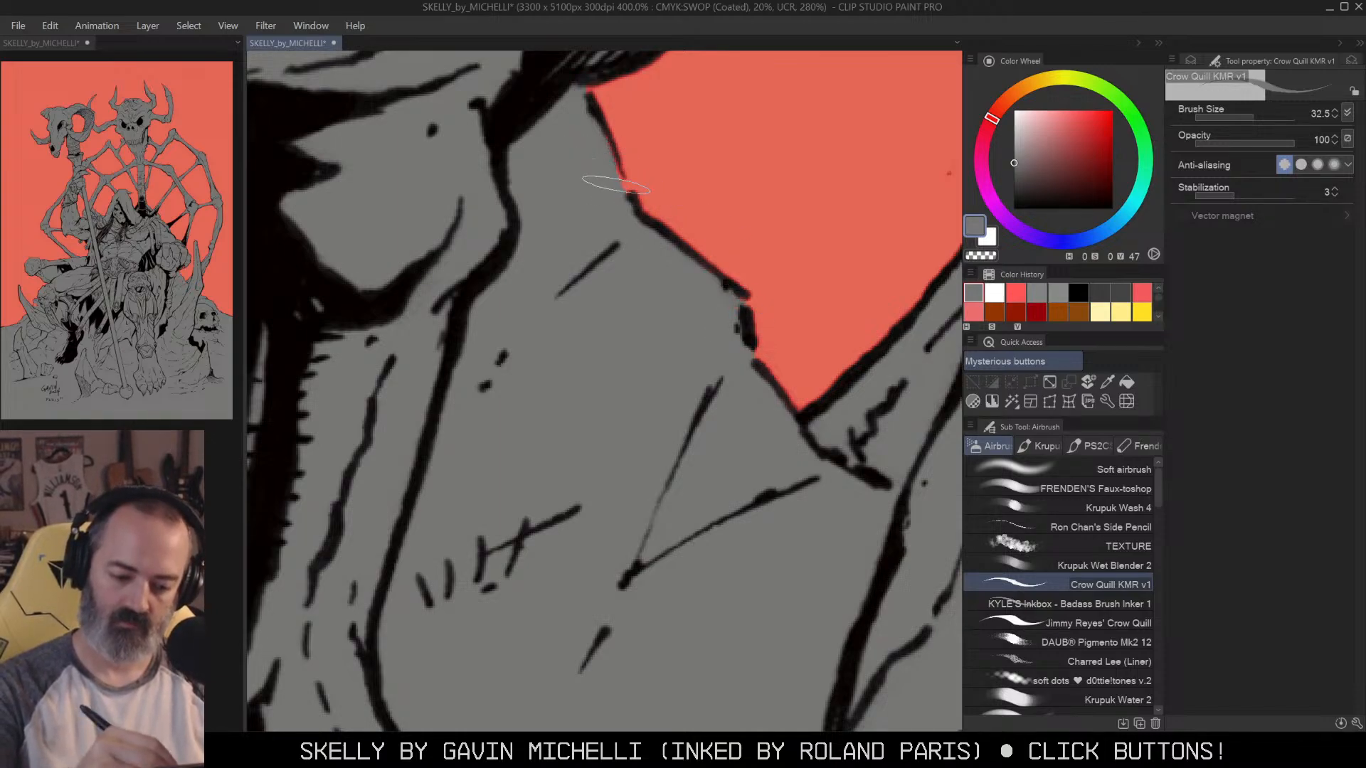
Step: Sample the background red and fill the opening between the knobbed, forked bone and the thigh with FLATTING TRICKERY
key("ctrl+space")
left_click_drag(655, 183, 863, 301)
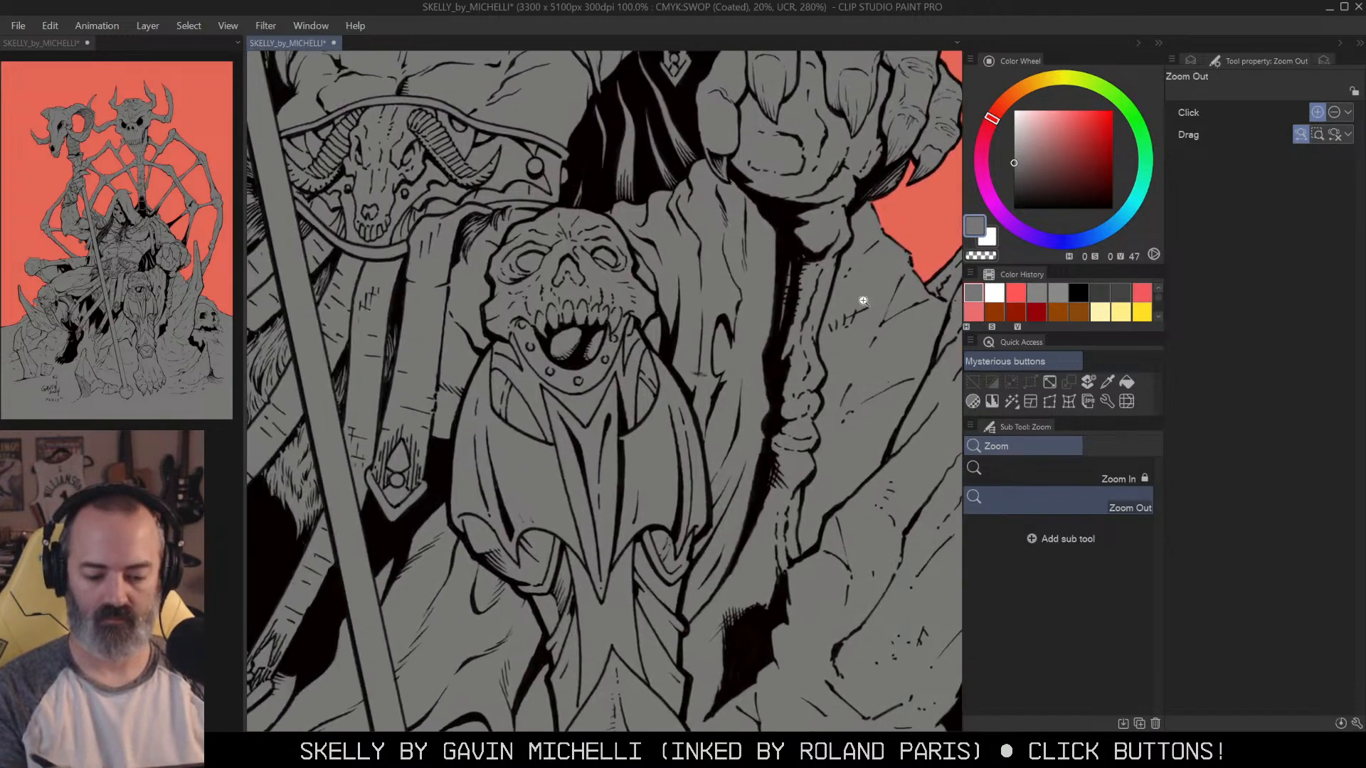
left_click(813, 333)
left_click(818, 359)
left_click(822, 367)
left_click(819, 338)
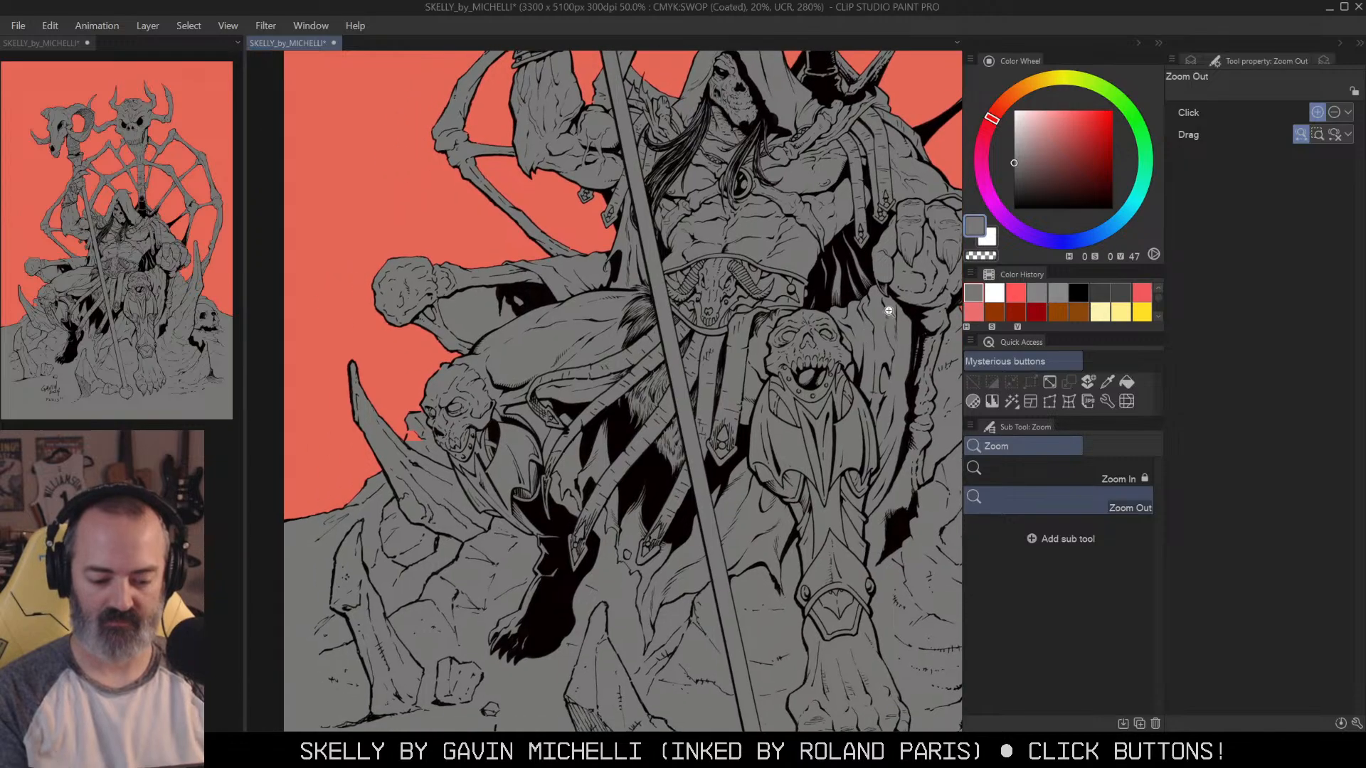
left_click(481, 294, "alt")
key("g")
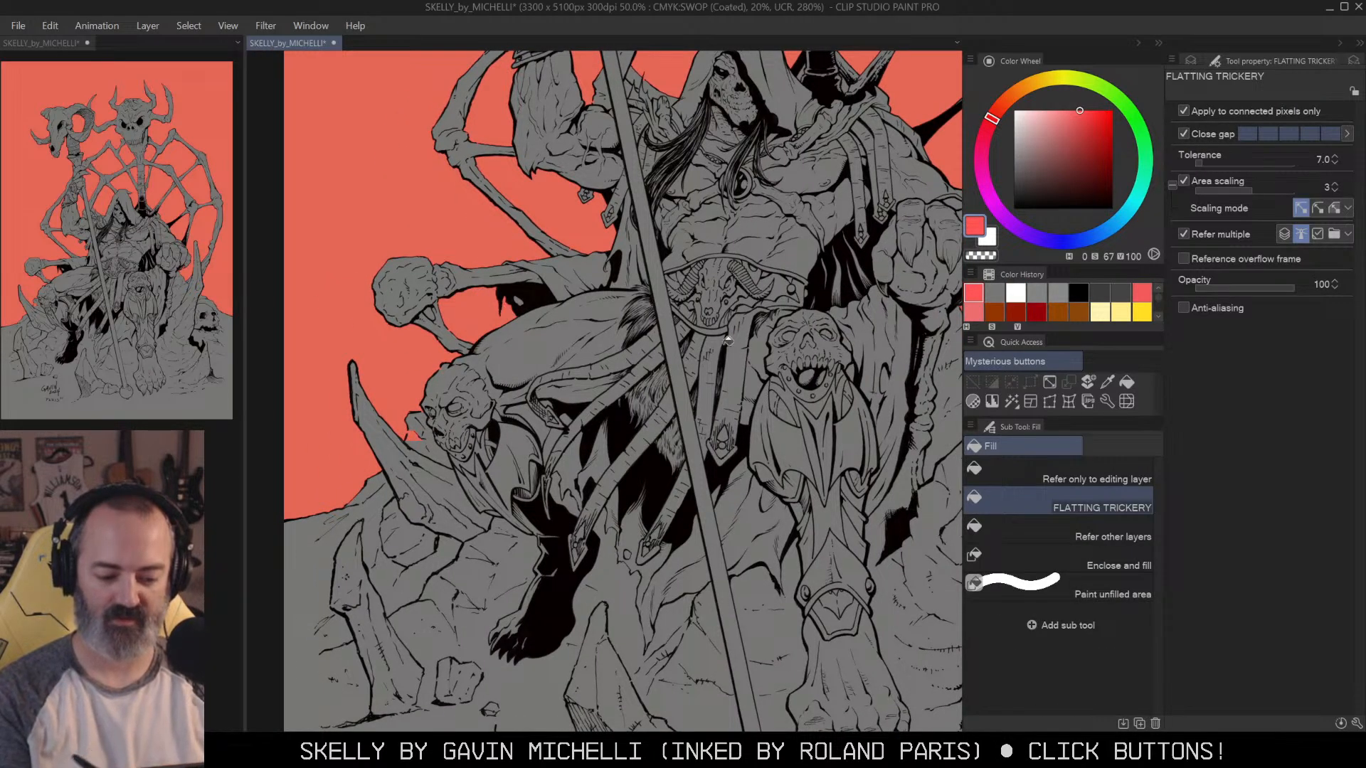
Step: Sample the grey and paint over the red leak on the rock beside the skull-shaped knee guard with Crow Quill KMR v1
key("ctrl+space")
left_click(765, 380)
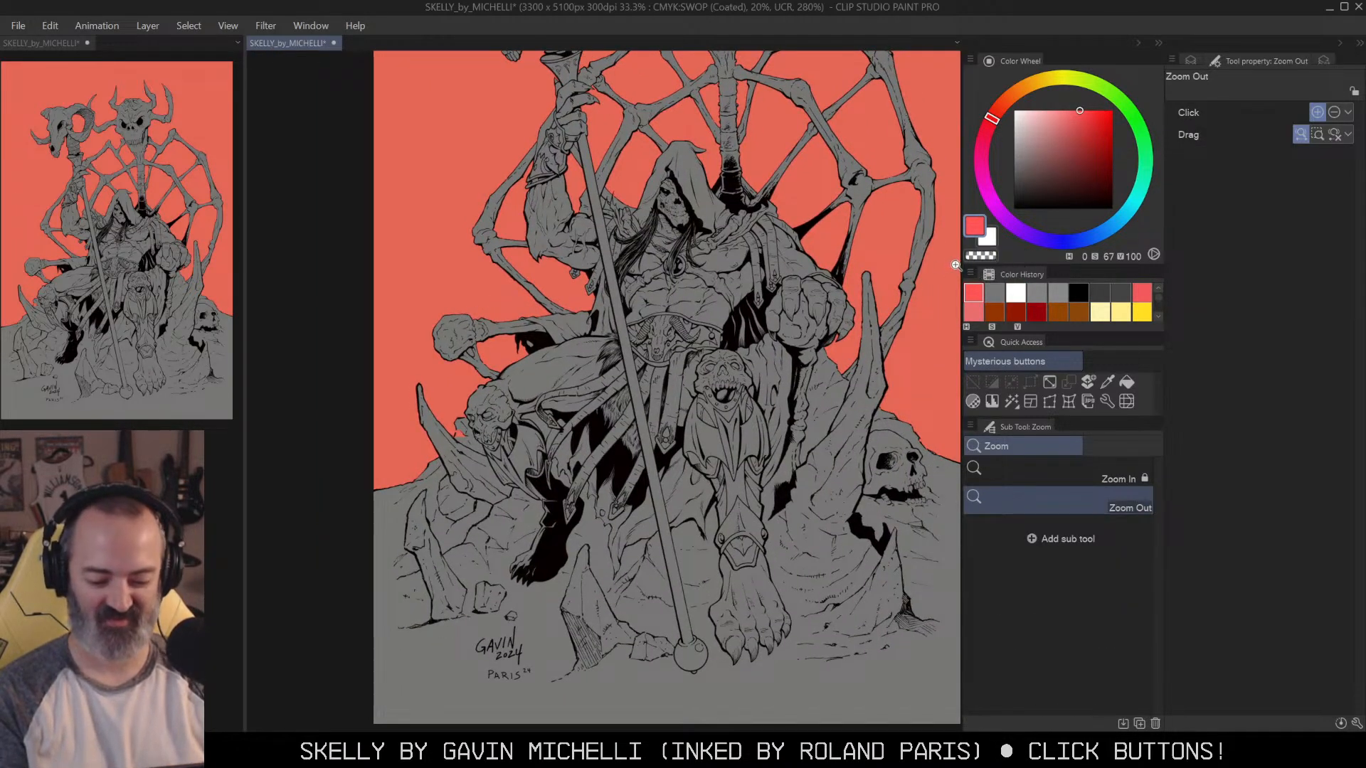
left_click(464, 423)
left_click(466, 425)
left_click(469, 427)
left_click_drag(472, 427, 666, 270)
key("p")
left_click(657, 280, "alt")
left_click(641, 285)
key("ctrl+z")
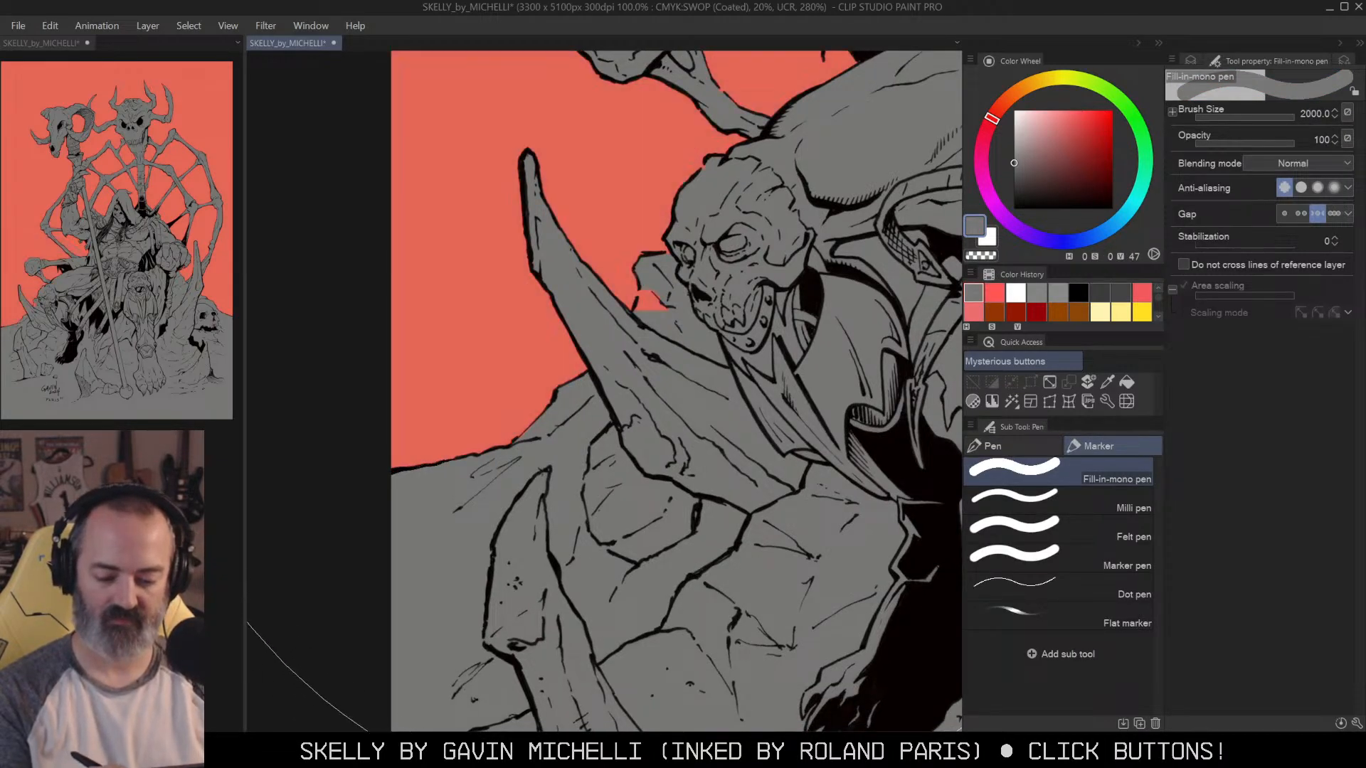
key("b")
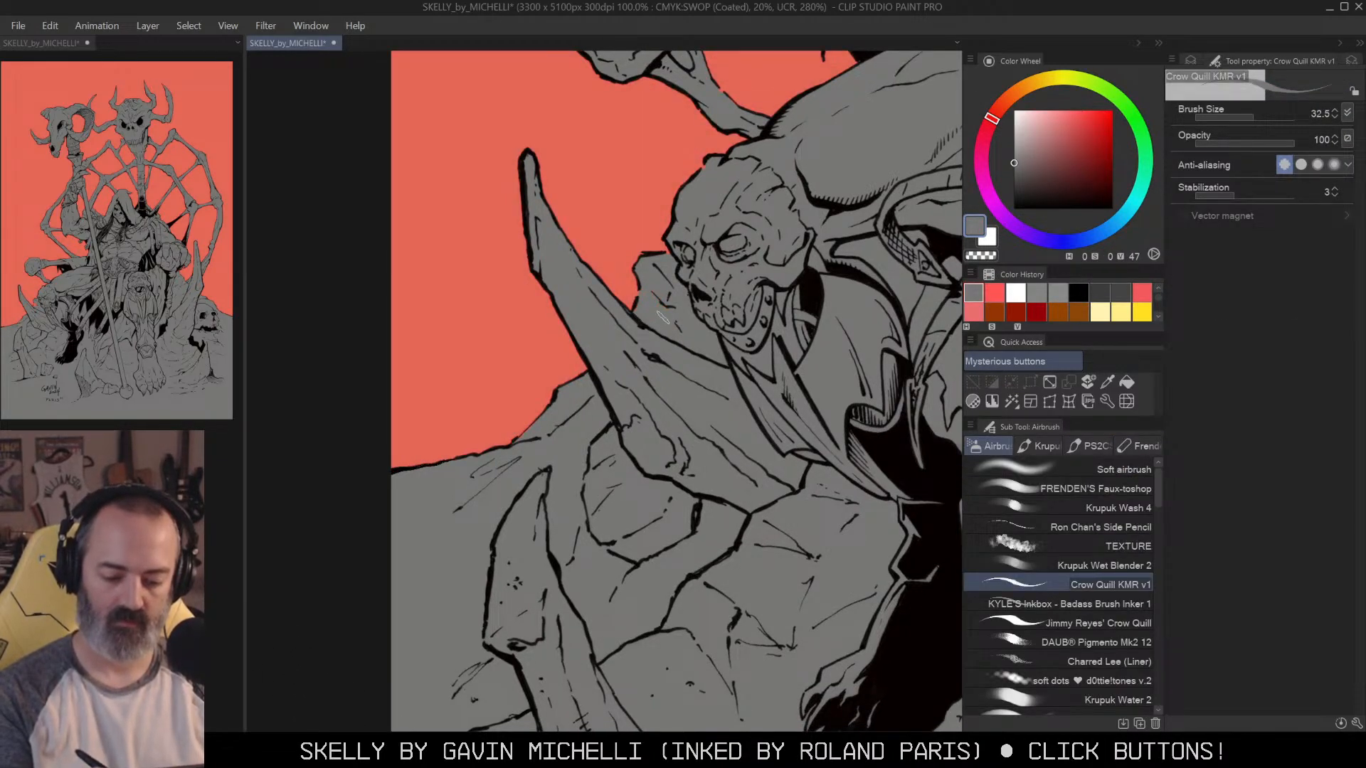
Step: Show the layer list in place of the tool properties
key("alt+space")
left_click(770, 372)
left_click_drag(887, 448, 702, 399)
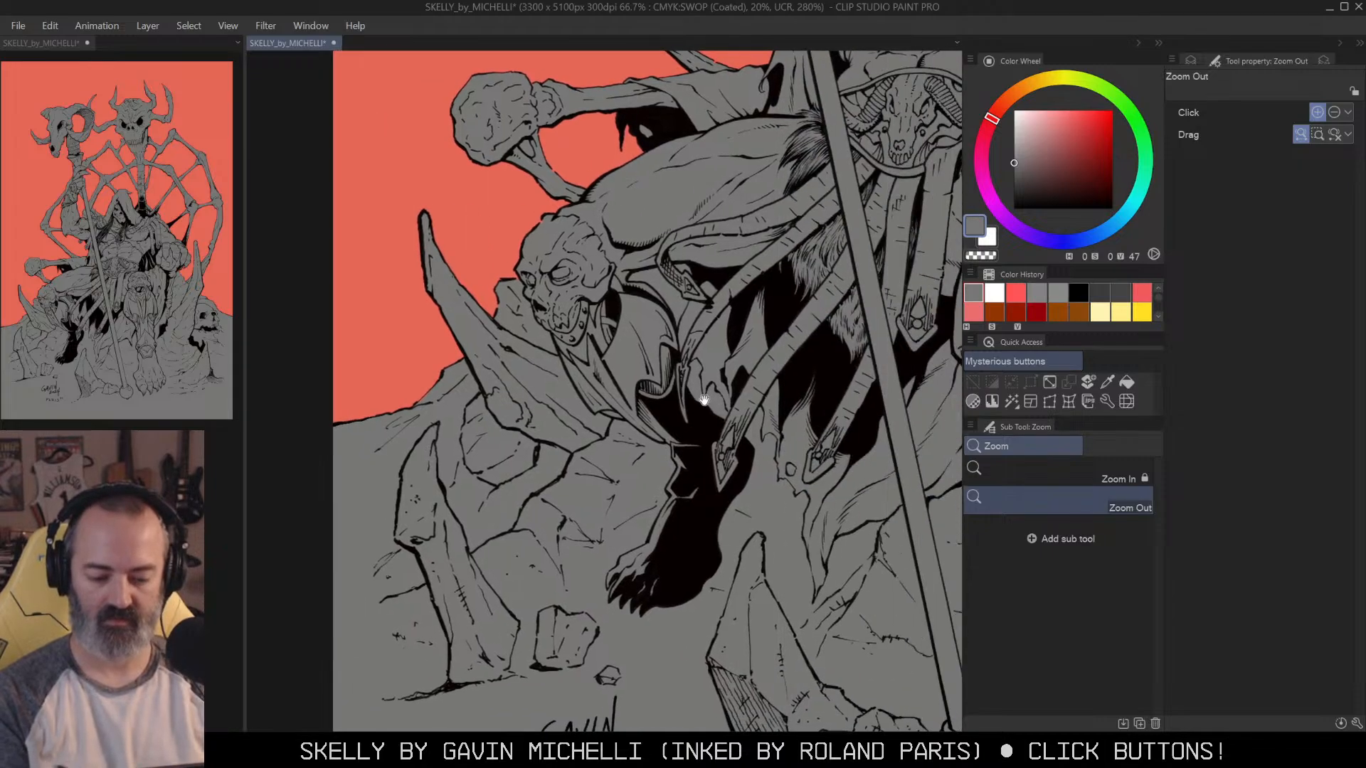
left_click_drag(826, 394, 614, 376)
left_click(841, 434)
left_click(841, 434)
left_click_drag(870, 333, 726, 464)
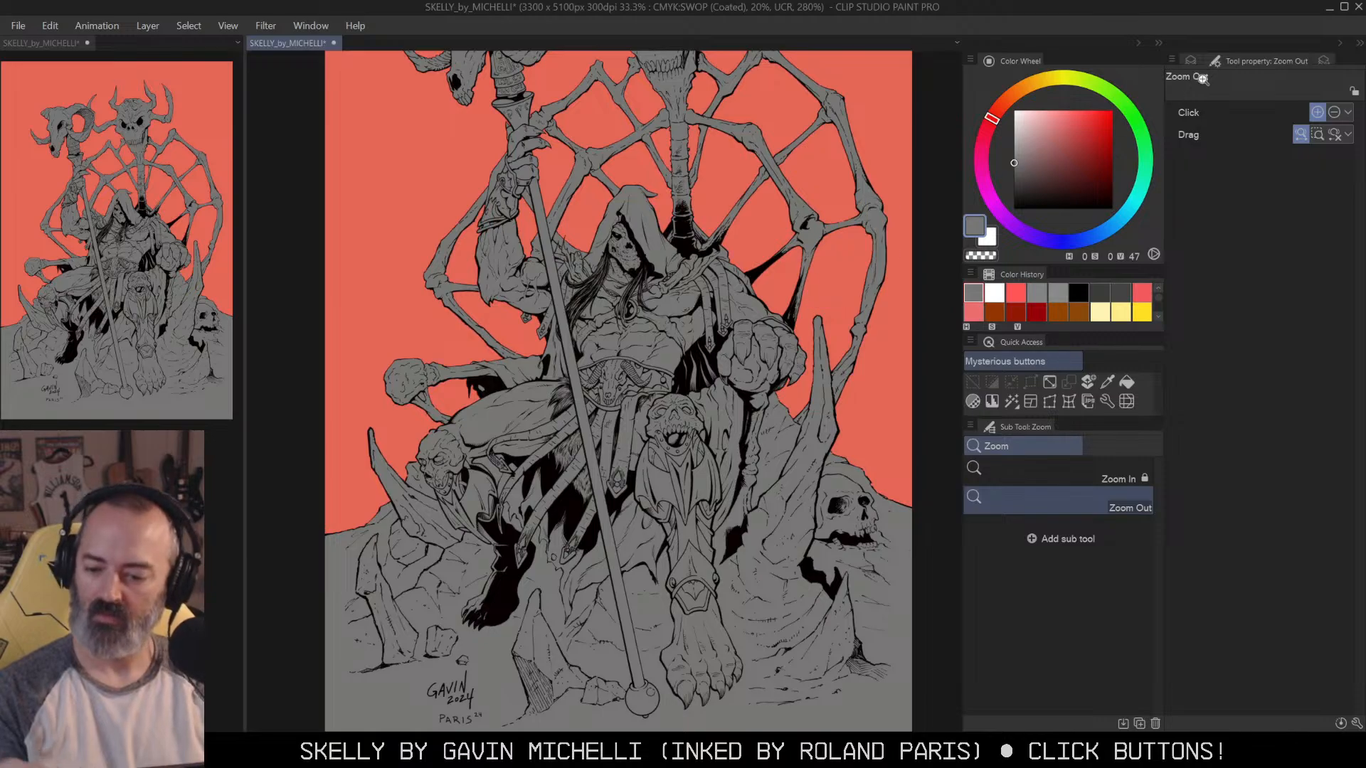
left_click(1191, 61)
Step: Try to fill the red background with a muted red of H 0, S 40, V 52, and undo the fill
key("m")
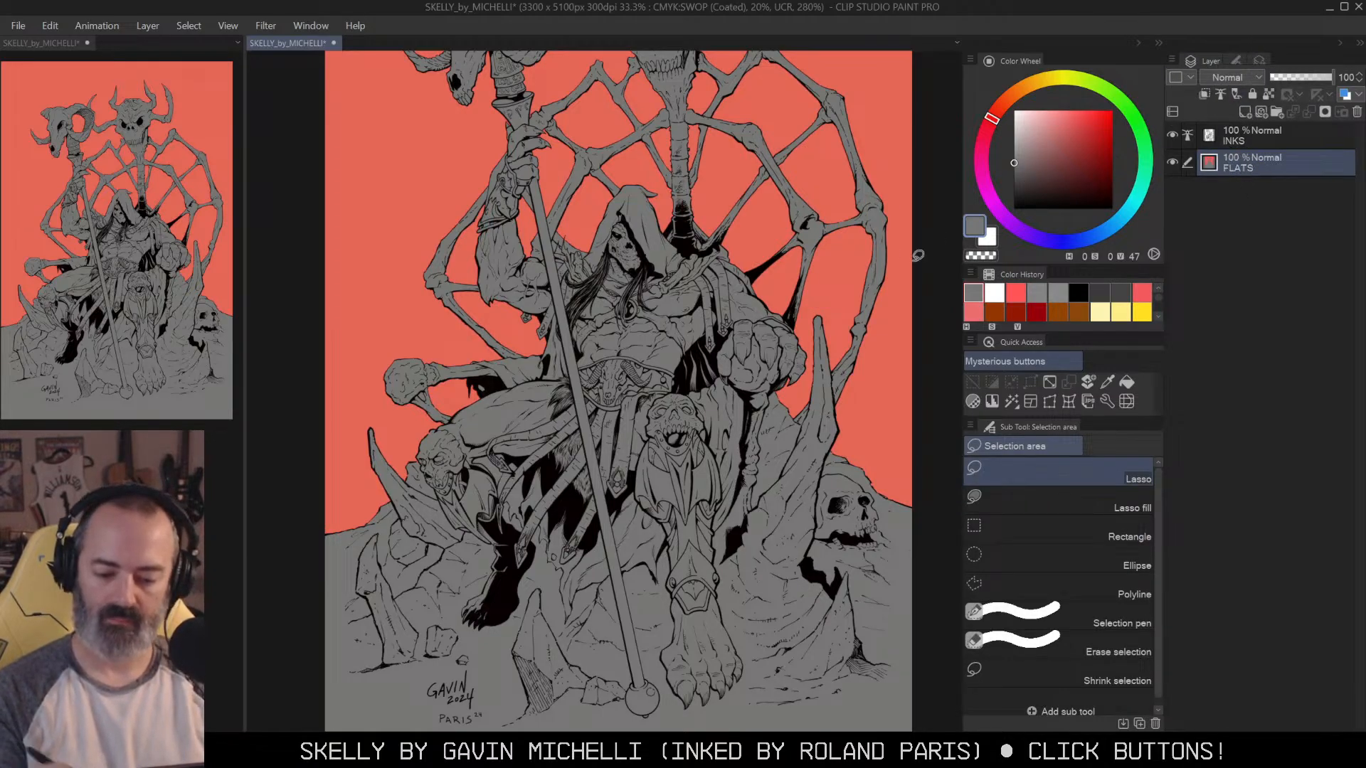
left_click_drag(1069, 157, 1074, 158)
left_click(1058, 146)
key("g")
left_click(907, 310)
key("m")
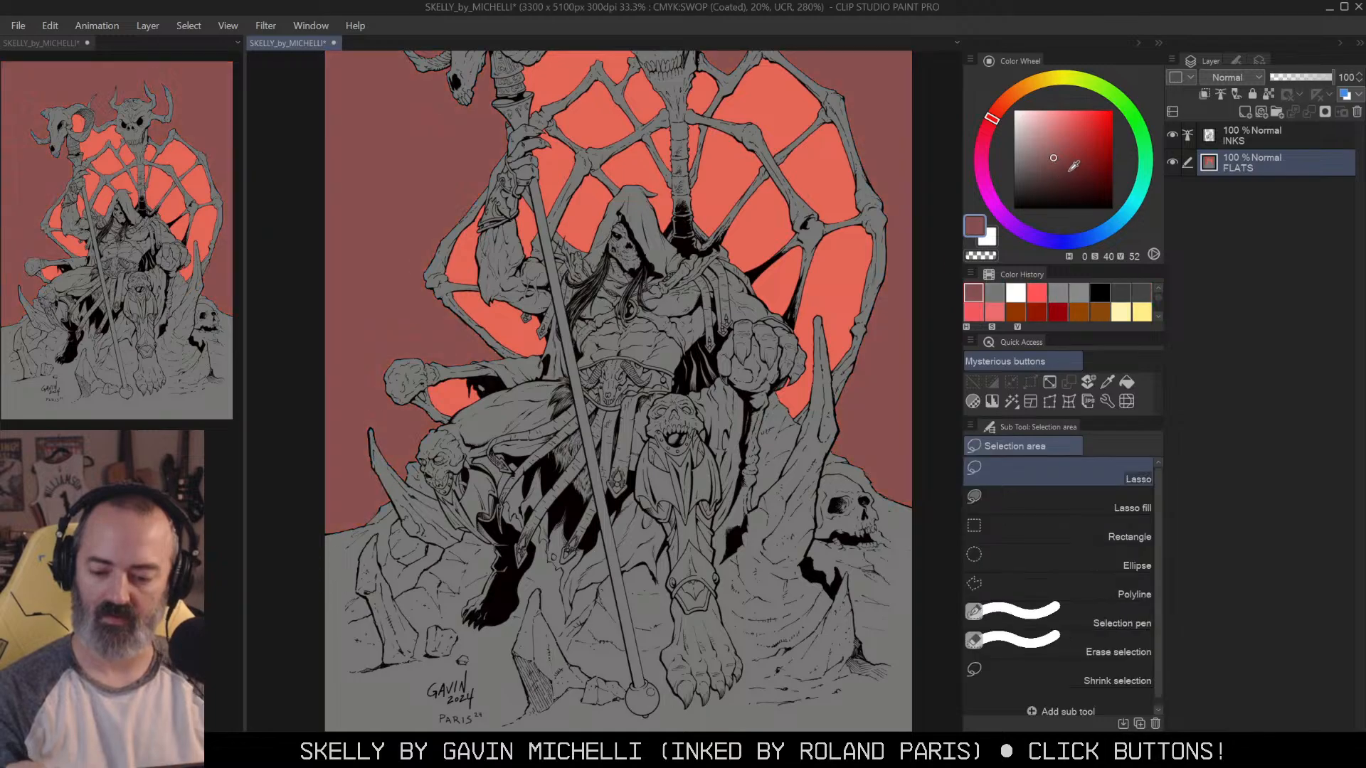
key("ctrl+z")
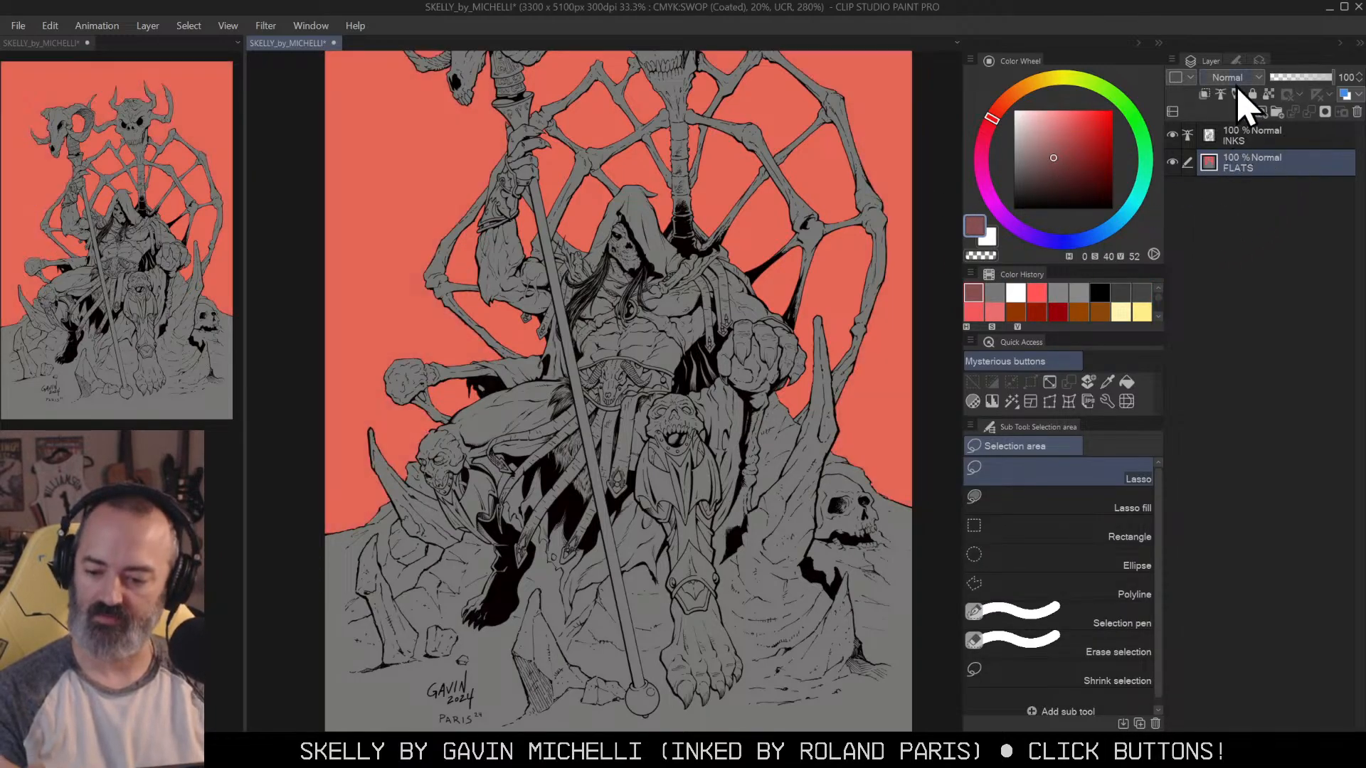
Step: Fill the whole background, including the throne openings, with the muted red using the Refer only to editing layer fill
key("g")
left_click(1064, 384)
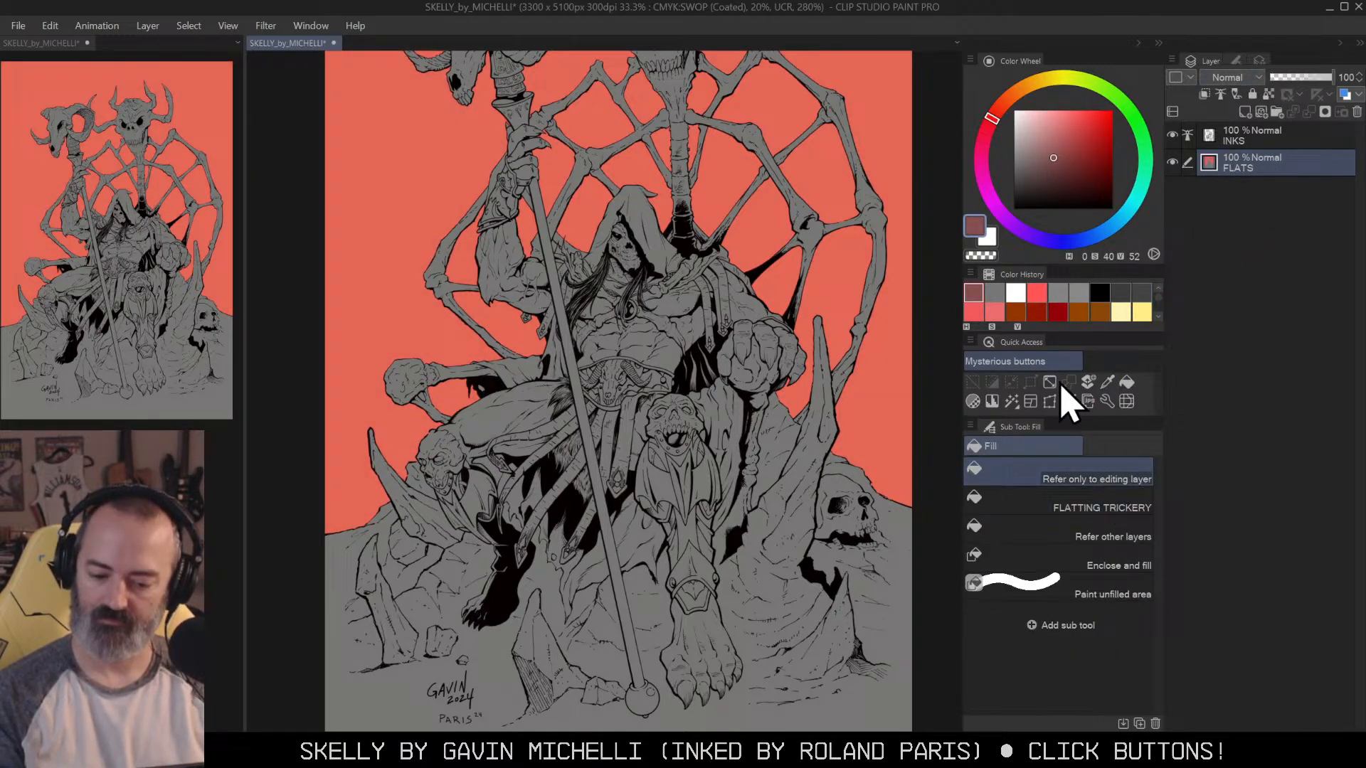
left_click(886, 321)
key("ctrl+z")
left_click(895, 334)
Step: Recolour the background on the FLATS layer with a deeper red of H 0, S 64, V 57
mouse_move(872, 322)
left_mouse_down()
mouse_move(869, 378)
mouse_move(897, 304)
left_mouse_up()
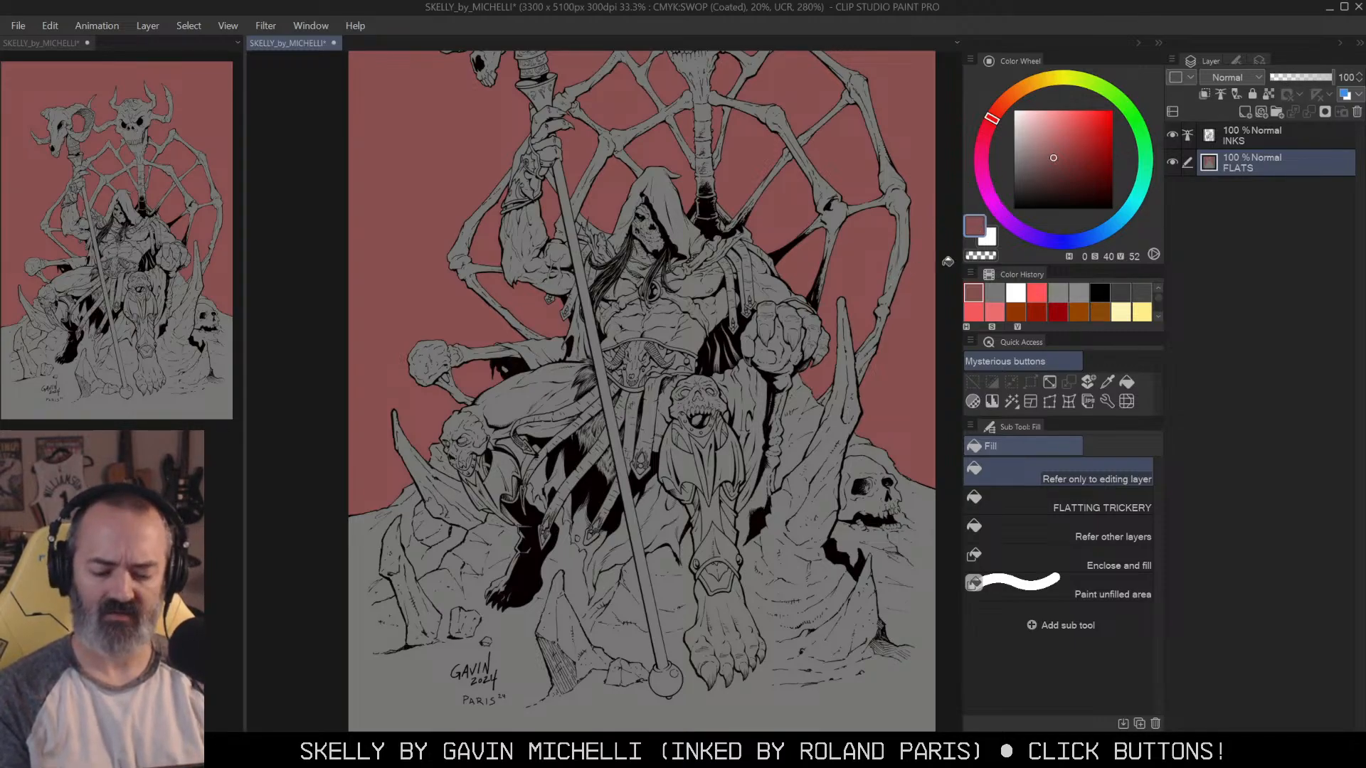
scroll(864, 330, "up", 2)
left_click(1077, 152)
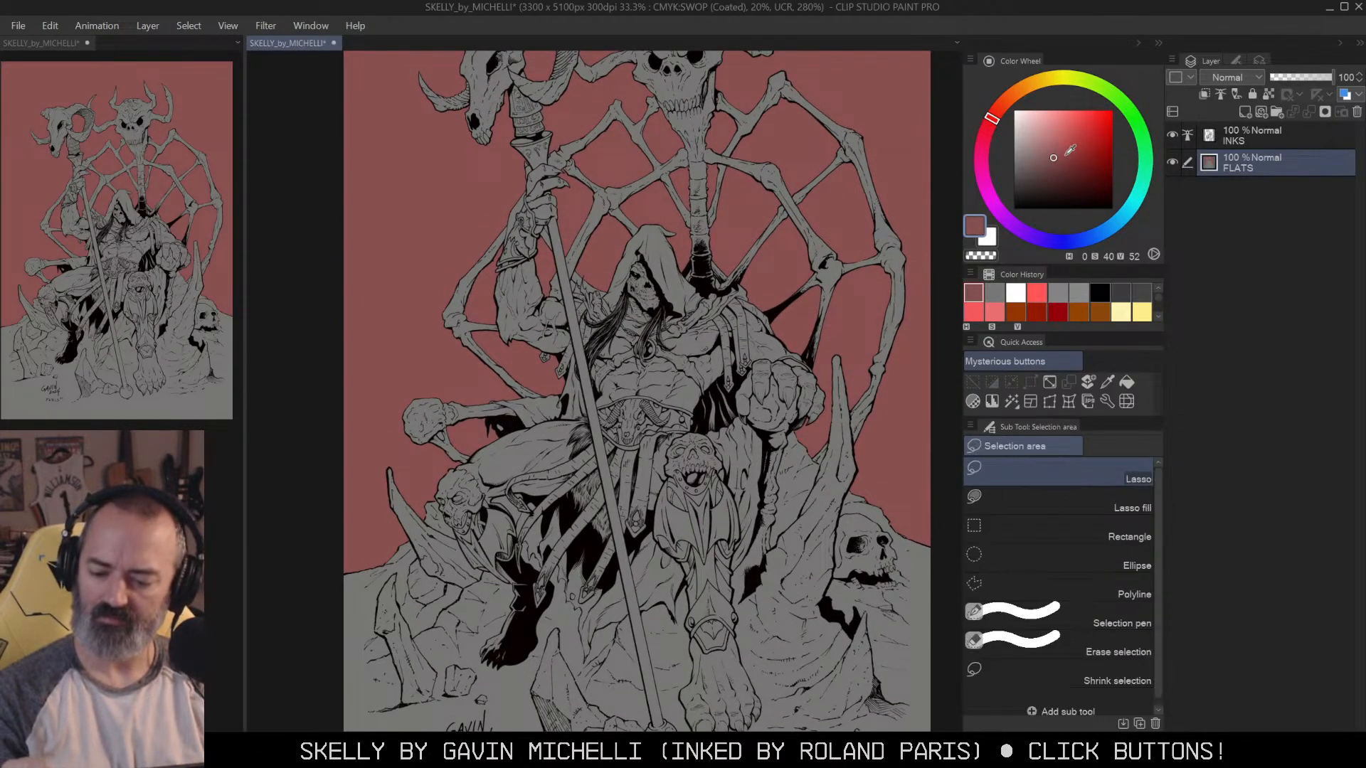
left_click(856, 217)
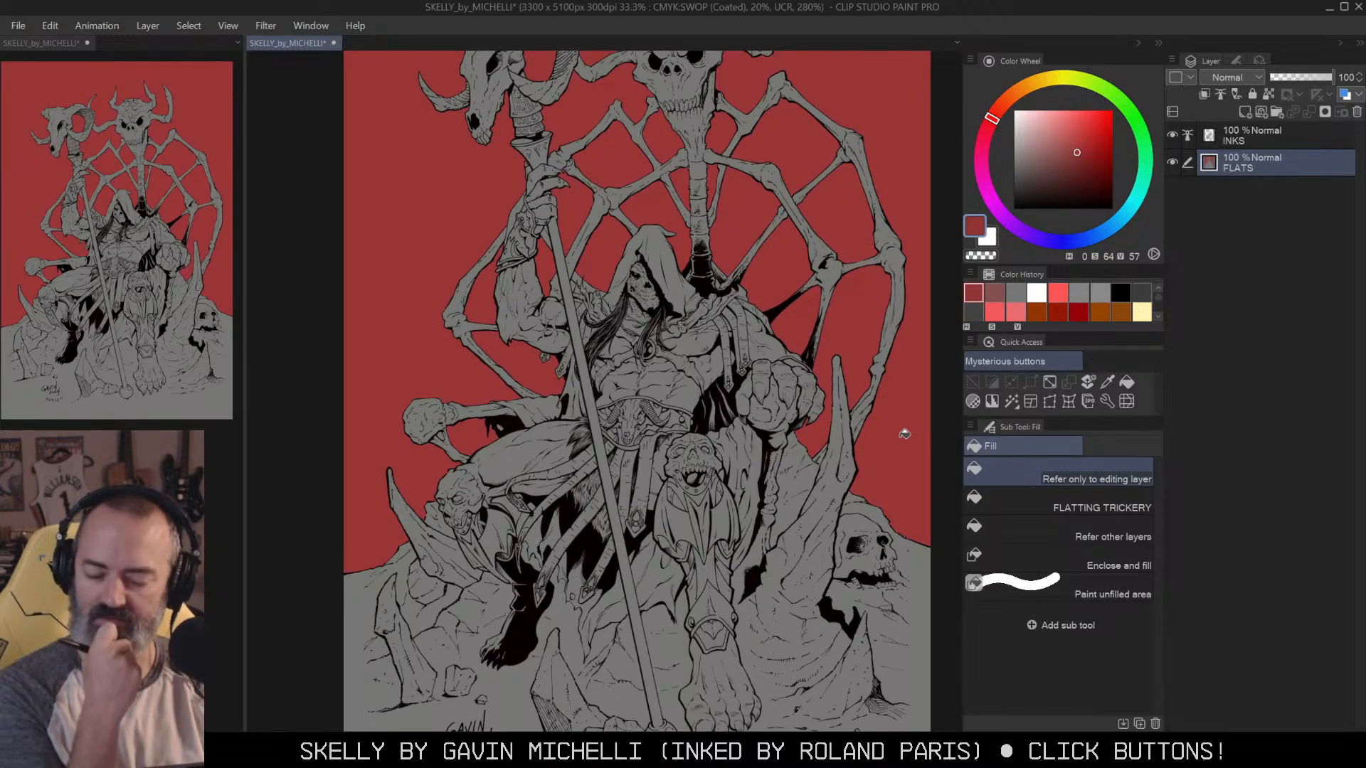
left_click(771, 356, "alt")
left_click_drag(772, 356, 803, 337)
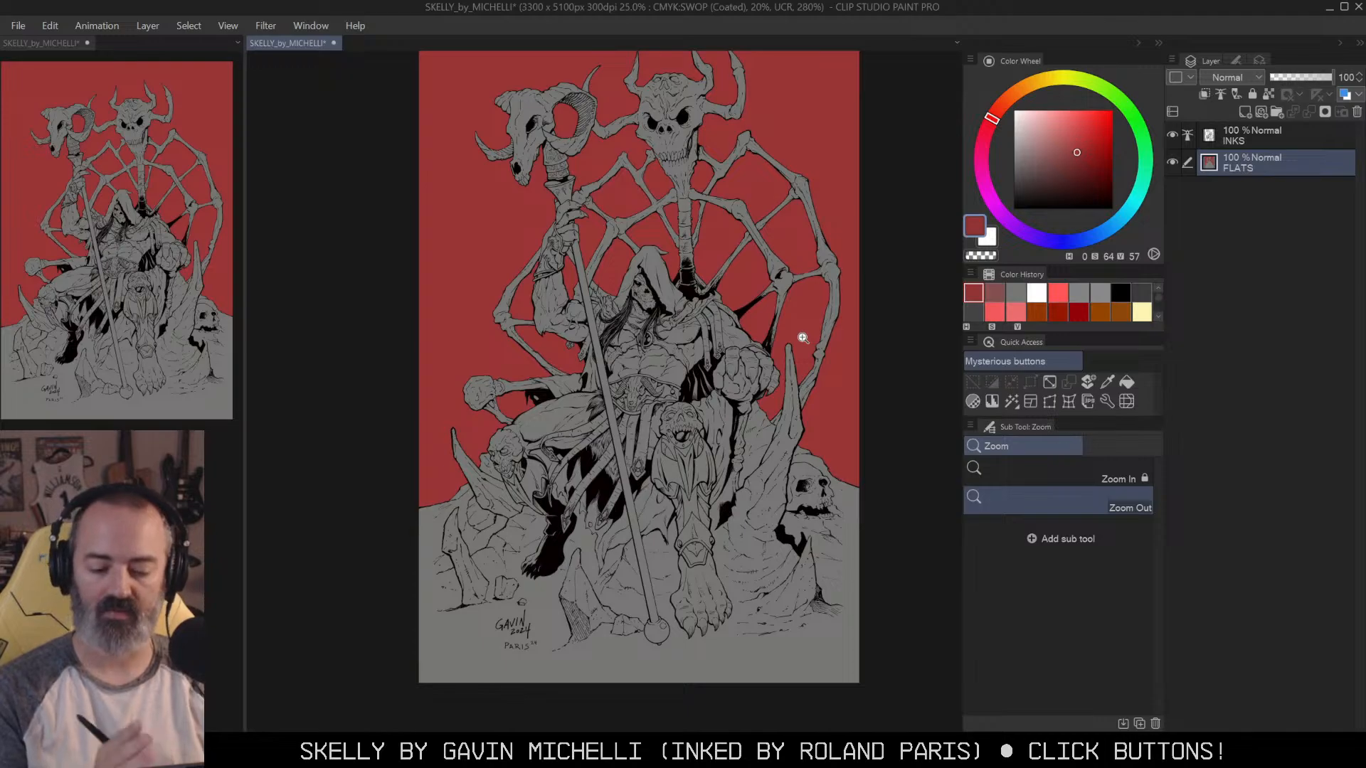
Step: Try neutral dark greys with V 35 and V 25 as the background fill
key("m")
left_click_drag(1058, 147, 1014, 175)
key("g")
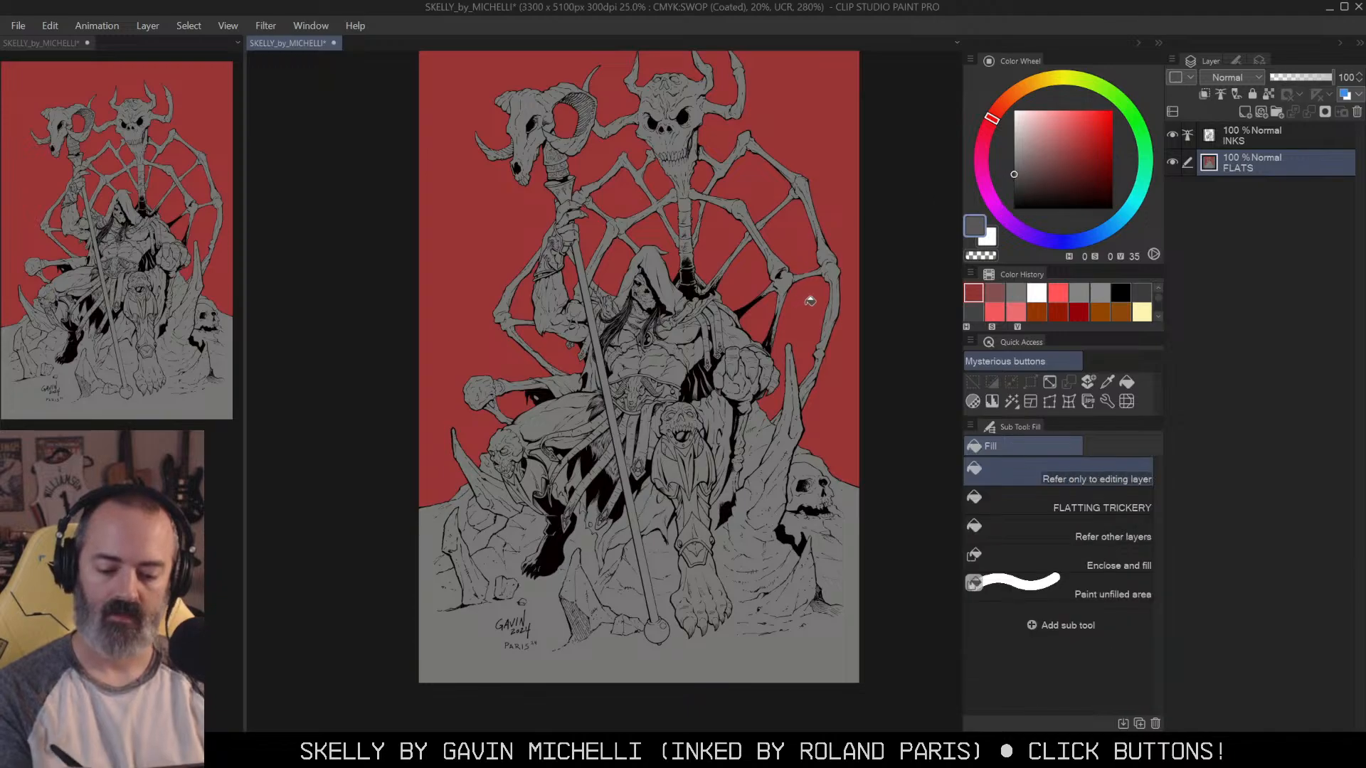
left_click(804, 295)
left_click(1014, 184)
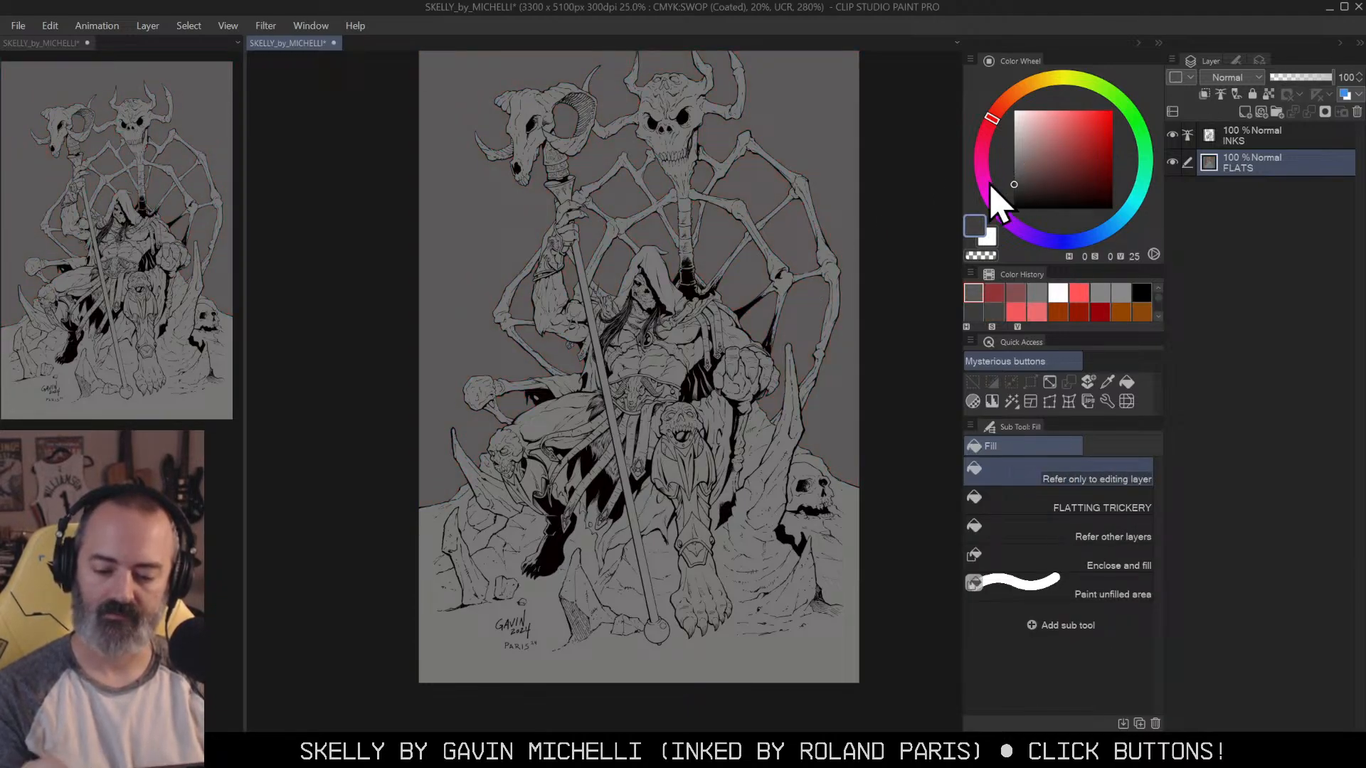
left_click(811, 305)
Step: Fill the background with light grey at V 62 and the figure and ground with dark grey at V 29
left_click(1014, 147)
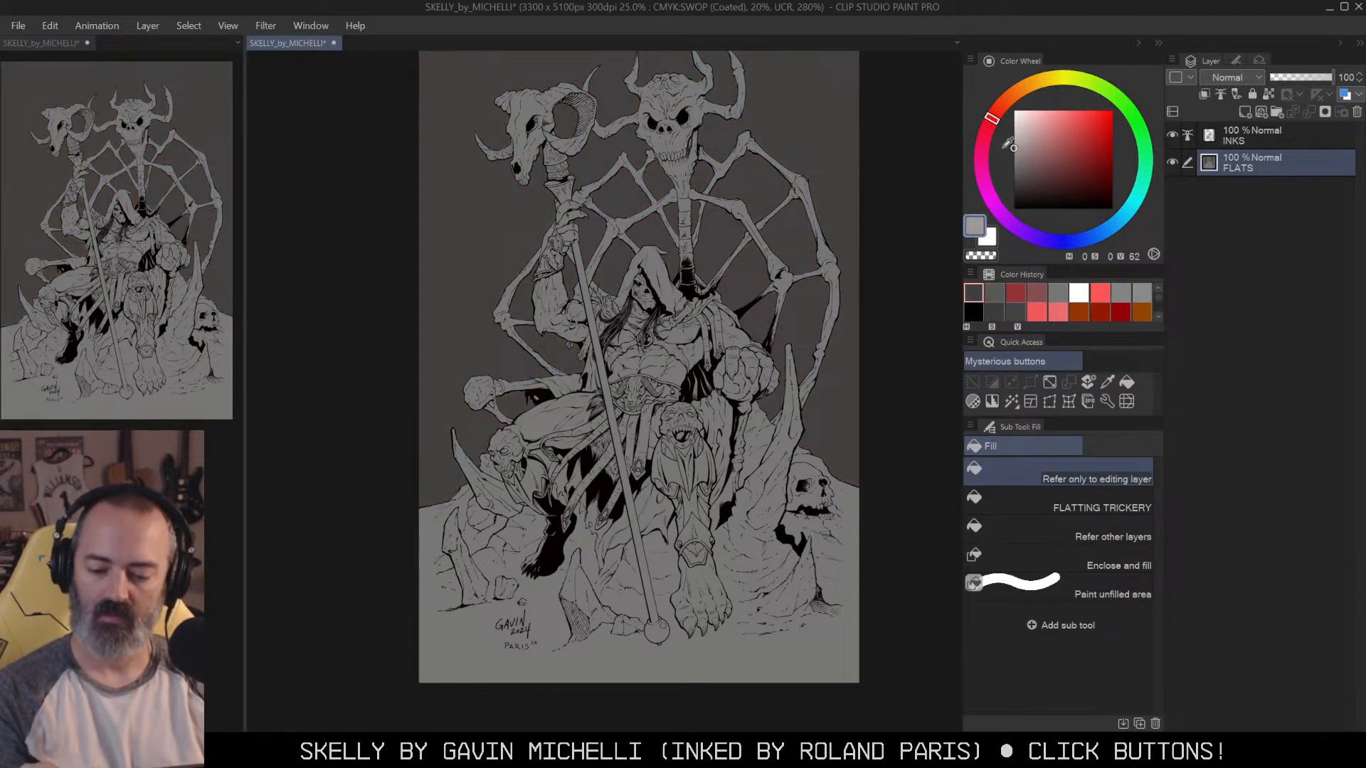
left_click(802, 313)
left_click(1016, 164)
left_click(695, 375)
left_click(1021, 165)
left_click(1014, 180)
left_click(711, 376)
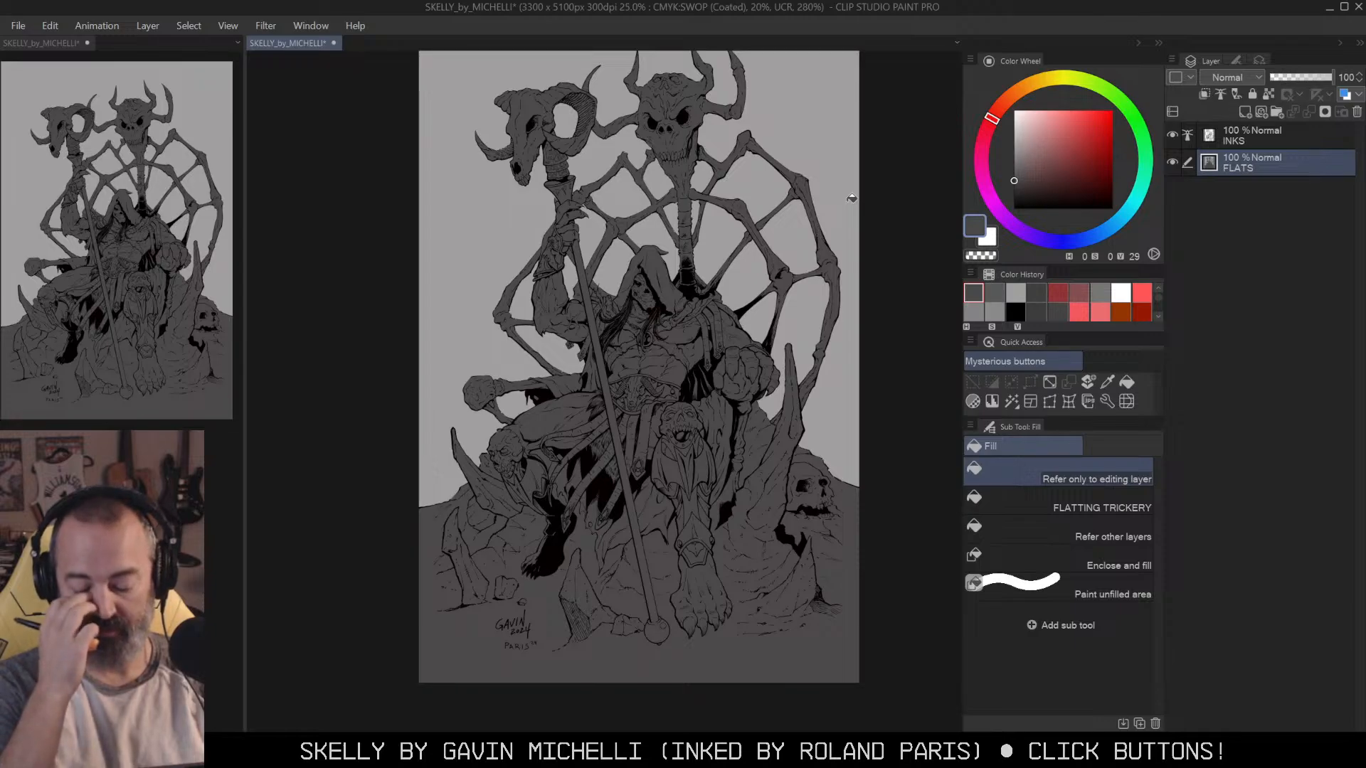
left_click_drag(1029, 127, 1014, 108)
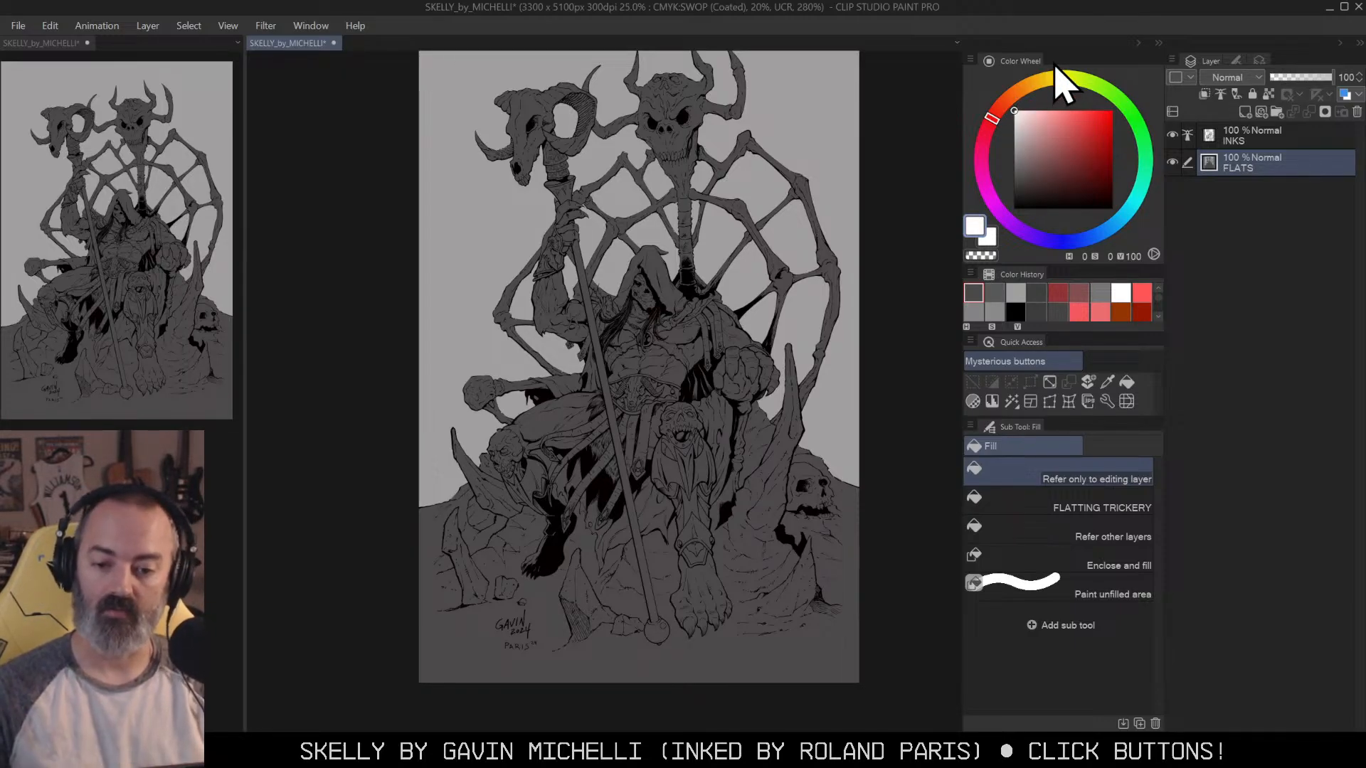
mouse_move(1016, 112)
left_mouse_down()
mouse_move(1013, 198)
mouse_move(985, 113)
mouse_move(973, 184)
mouse_move(959, 82)
mouse_move(1074, 131)
mouse_move(980, 151)
mouse_move(952, 248)
mouse_move(970, 114)
mouse_move(994, 190)
mouse_move(978, 126)
mouse_move(952, 271)
left_mouse_up()
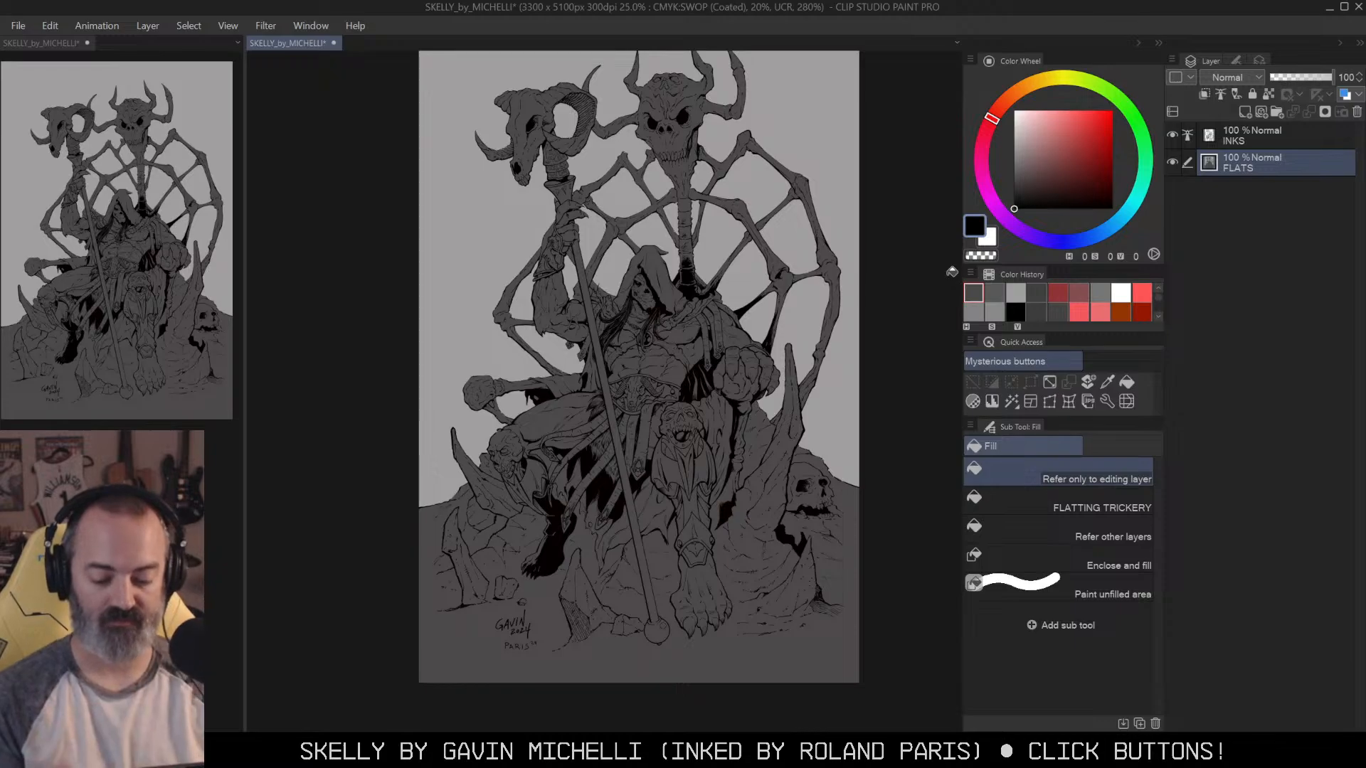
key("m")
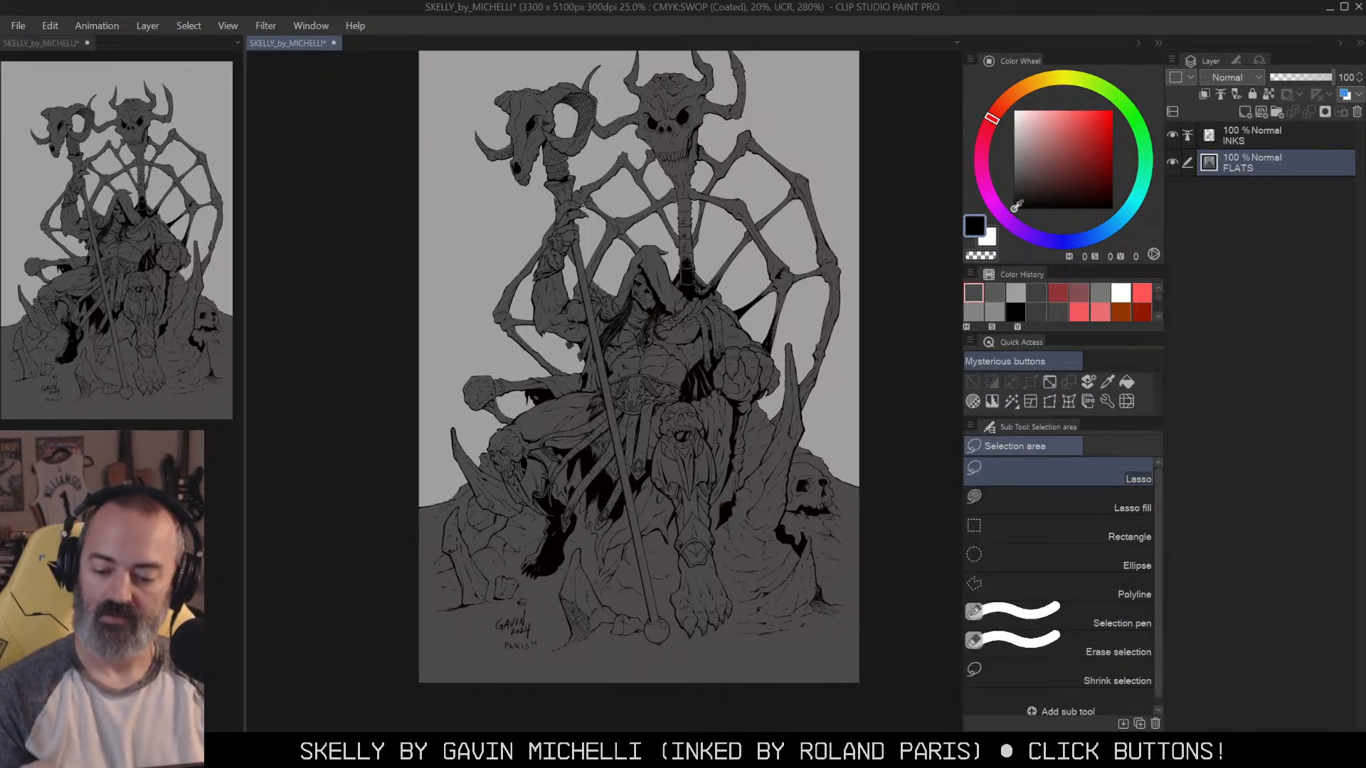
Step: Sample the figure's dark grey and try auto-selecting and refilling that area using Selection for referred layers, and deselect
left_click(689, 329, "alt")
key("/")
left_click(688, 354)
key("m")
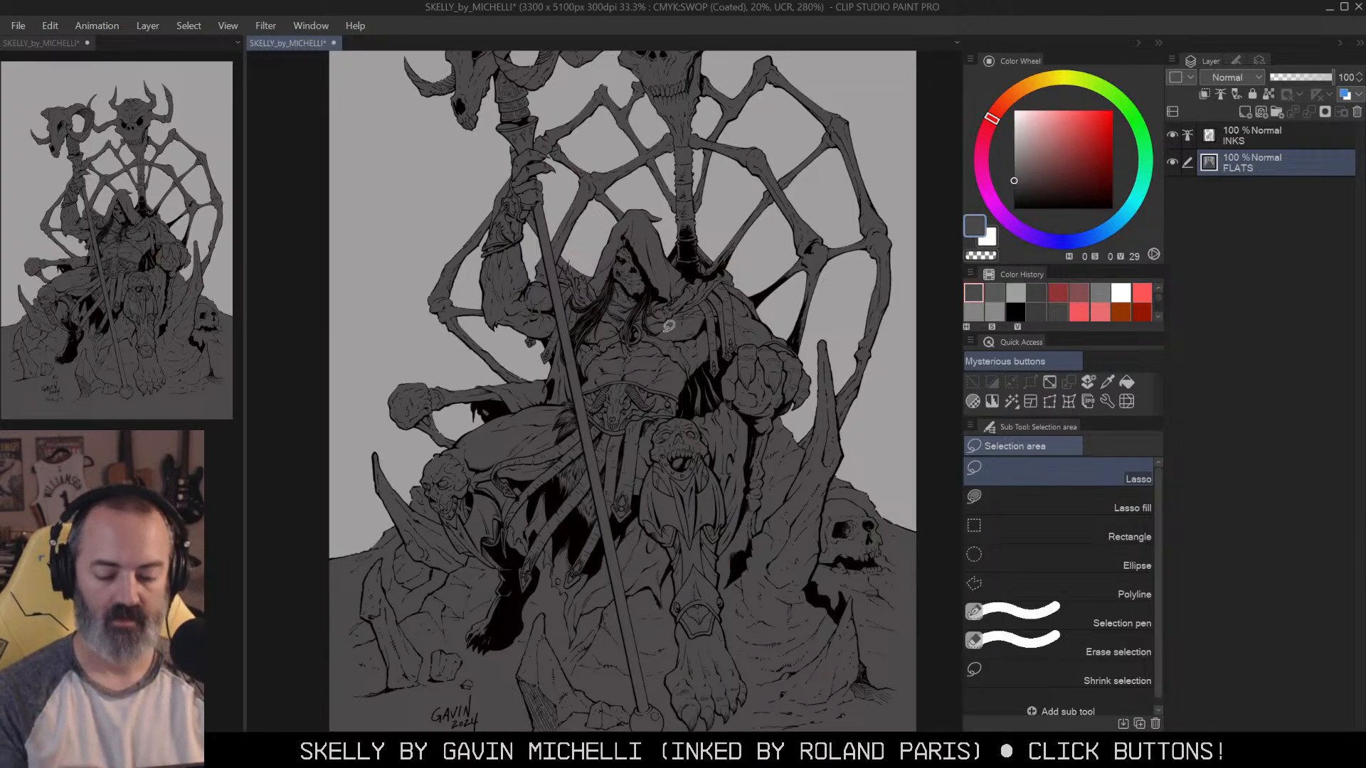
key("w")
left_click(696, 320)
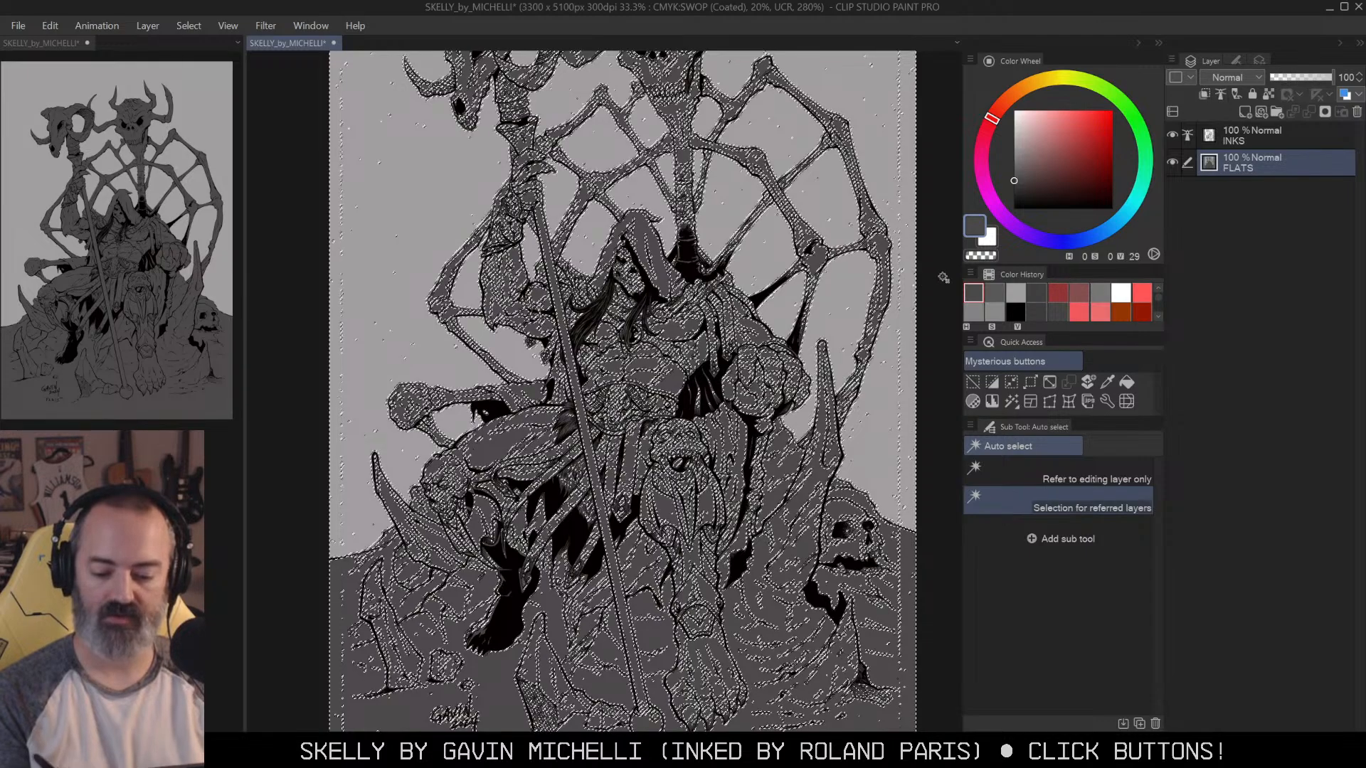
key("alt+BackSpace")
key("ctrl+d")
Step: Make FLATS the reference layer and test auto-selecting the dark grey figure with Refer to editing layer only, and deselect
left_click(1107, 478)
left_click(1221, 95)
left_click(741, 340)
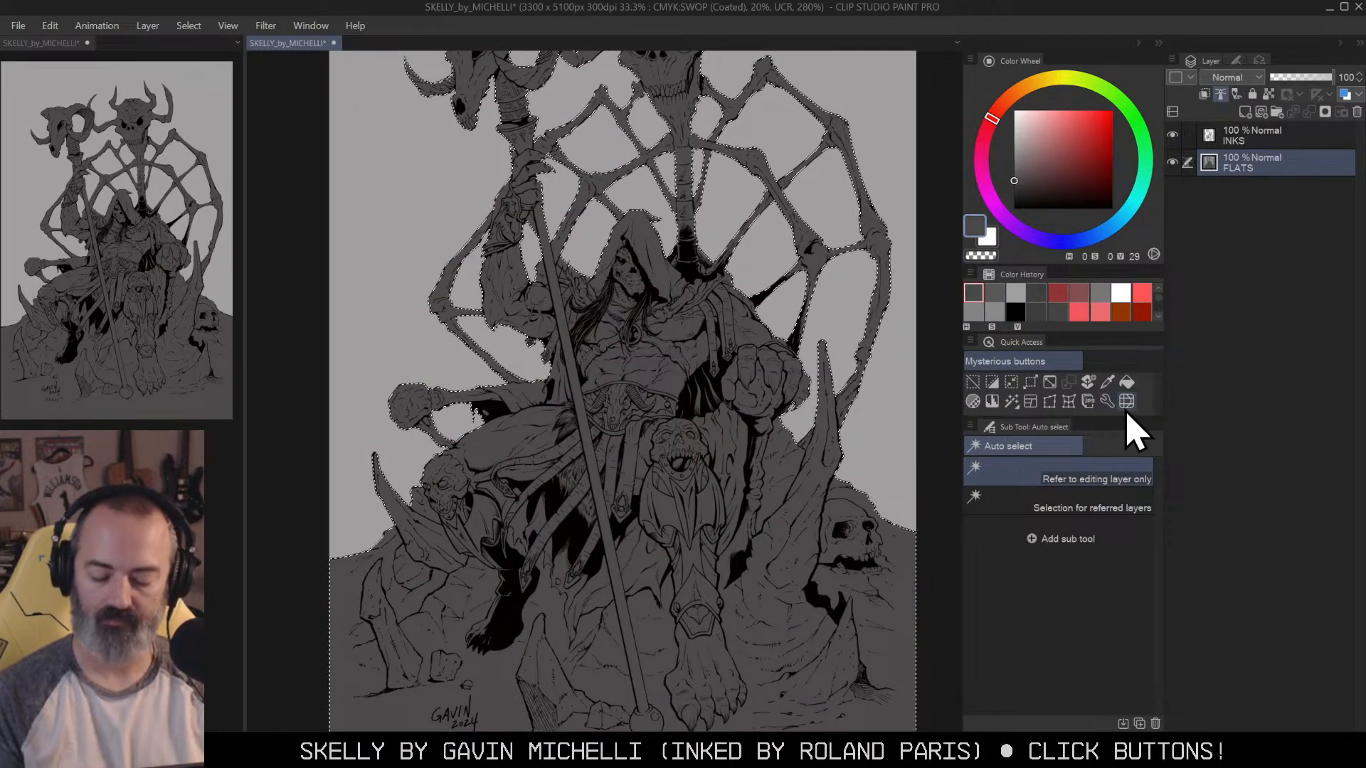
key("q")
key("q")
key("ctrl+d")
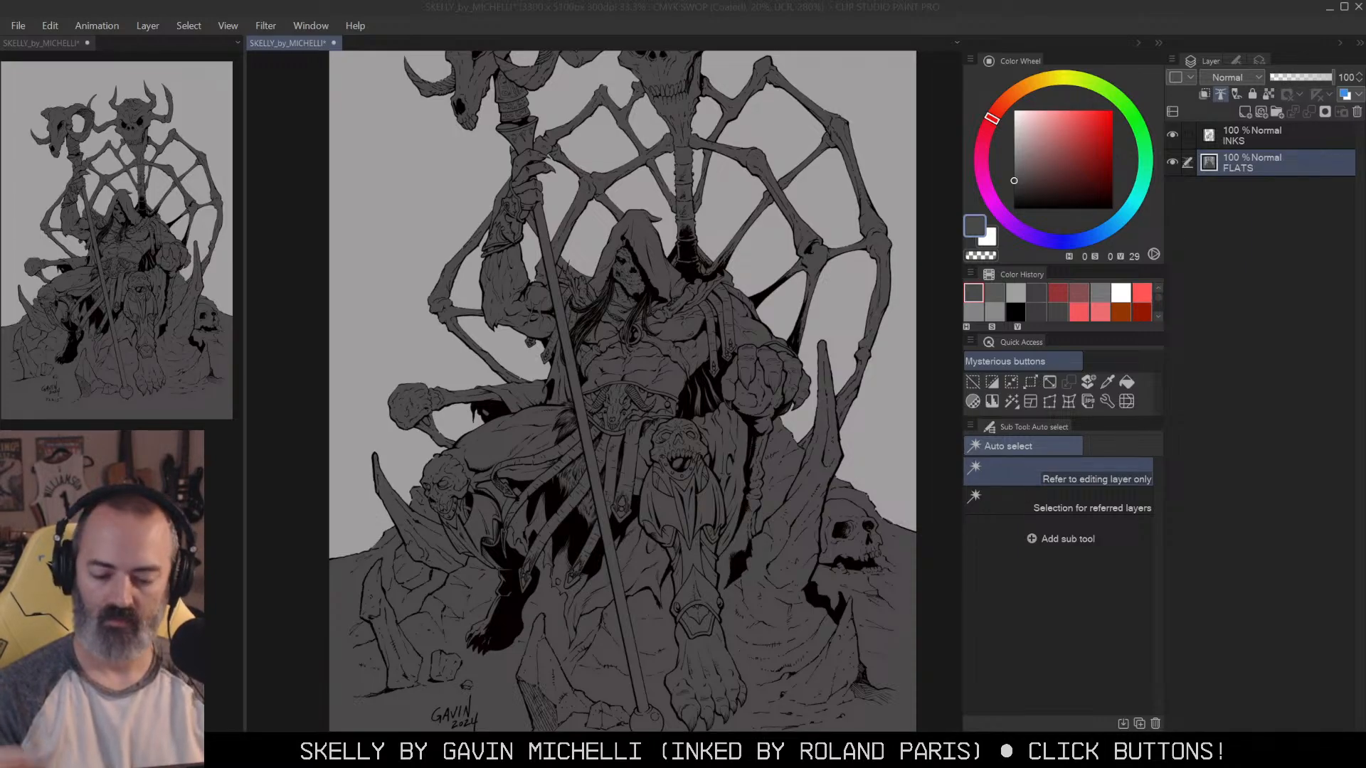
Step: Darken the FLATS layer with Hue/Saturation/Luminosity by setting the luminosity to -7
key("ctrl+space")
left_click(712, 325)
left_click(639, 261)
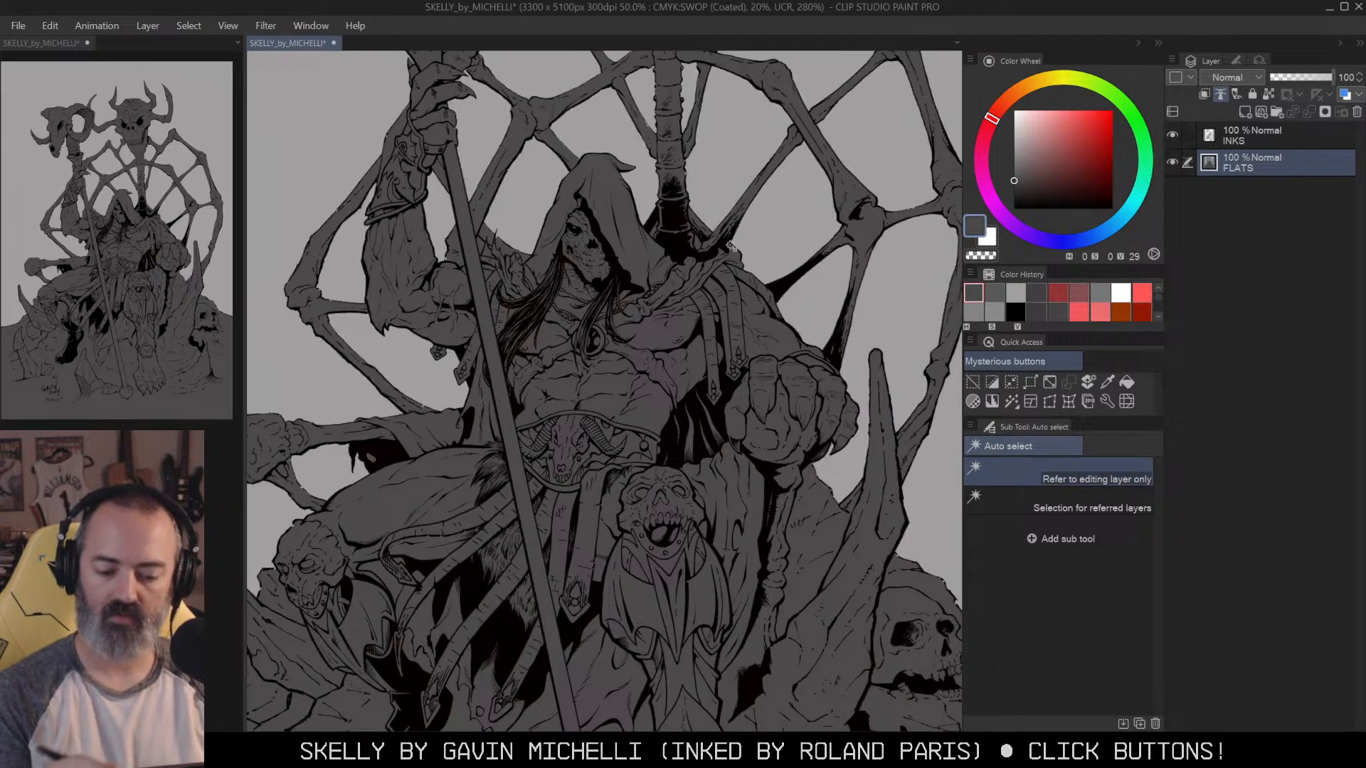
key("ctrl+u")
left_click_drag(1082, 324, 1036, 347)
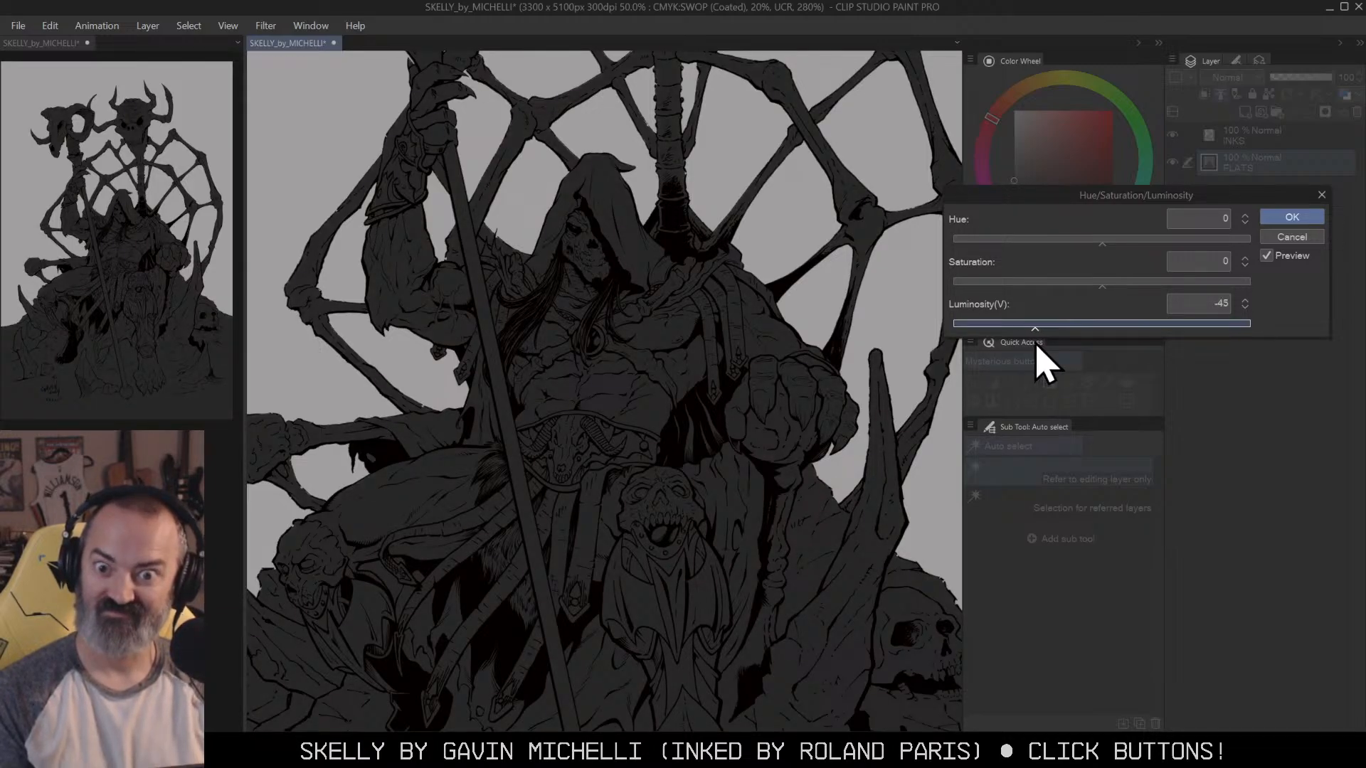
left_click_drag(1036, 345, 1093, 340)
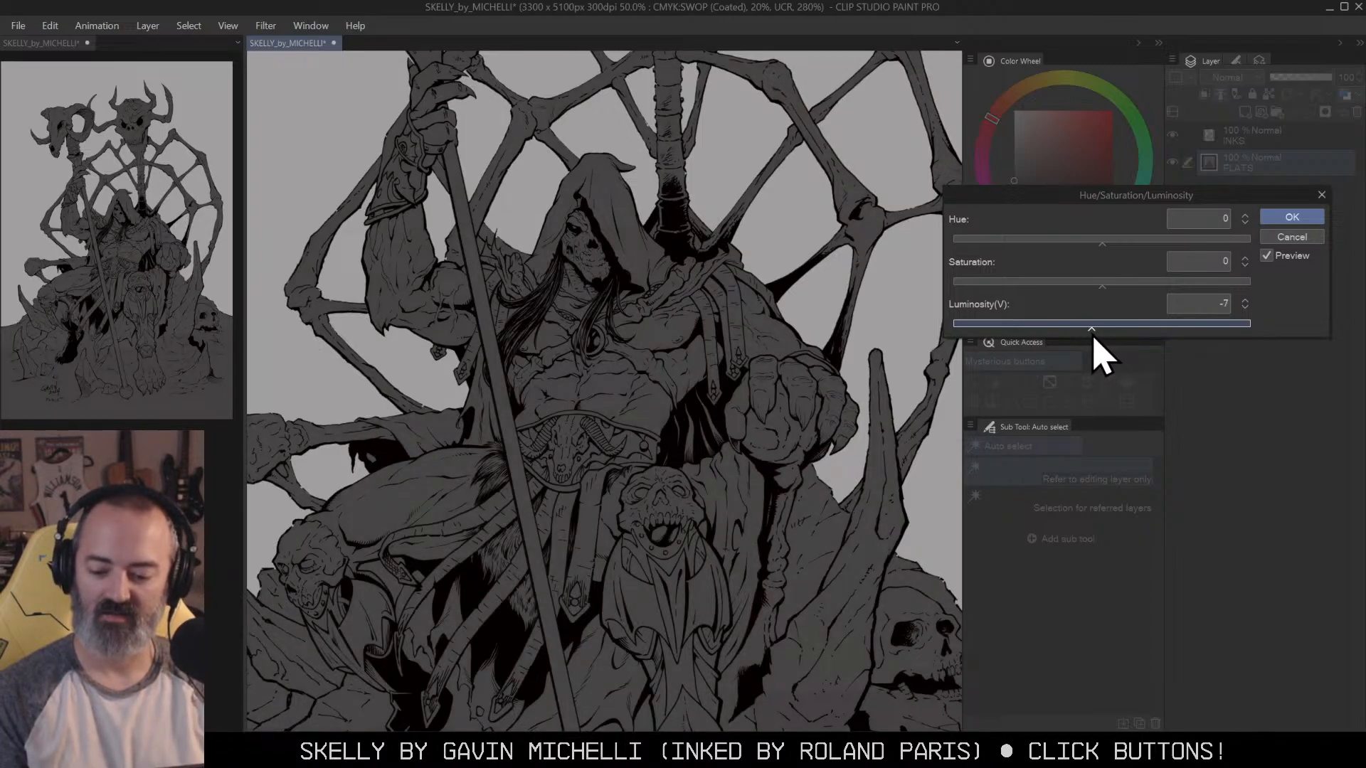
left_click(1308, 218)
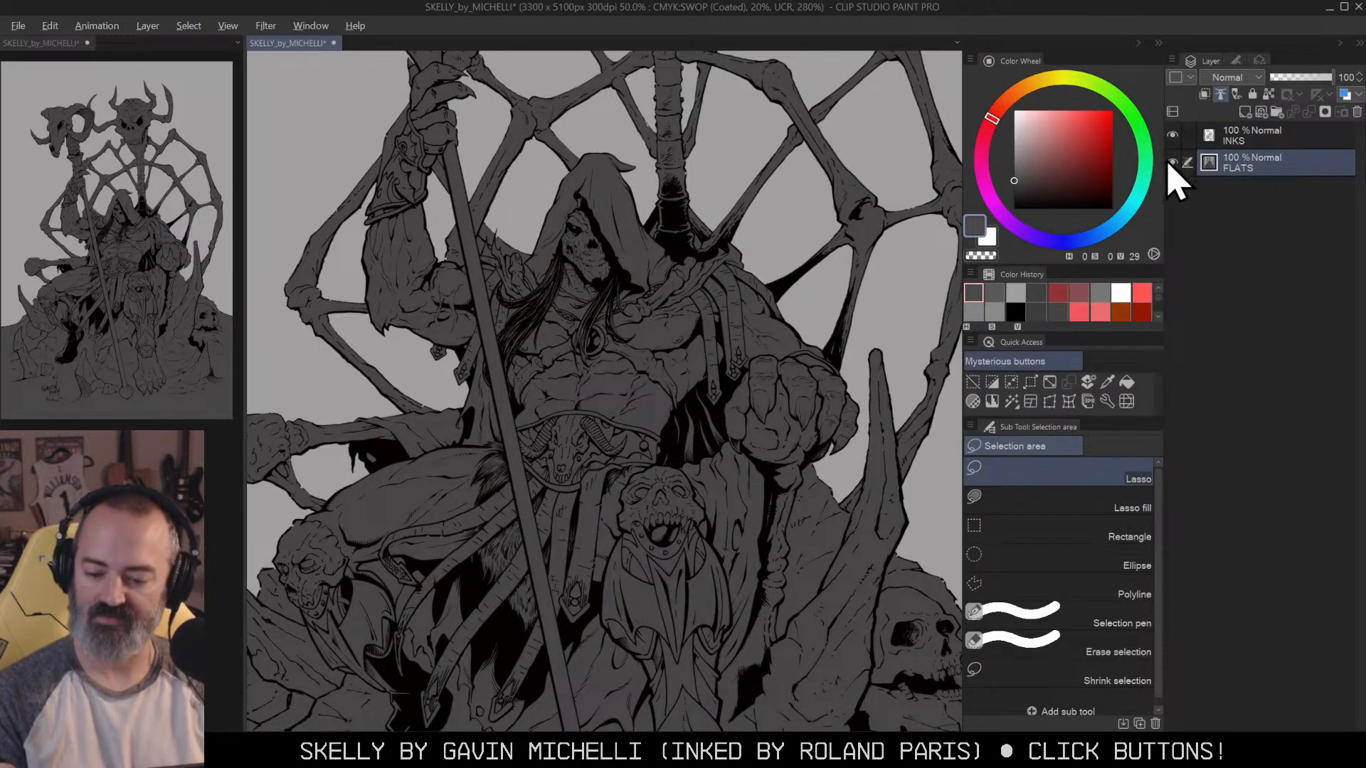
Step: With only the FLATS layer visible, sample the figure's dark grey and inspect its values in the colour settings
left_click(1173, 163, "alt")
left_click(734, 338, "alt")
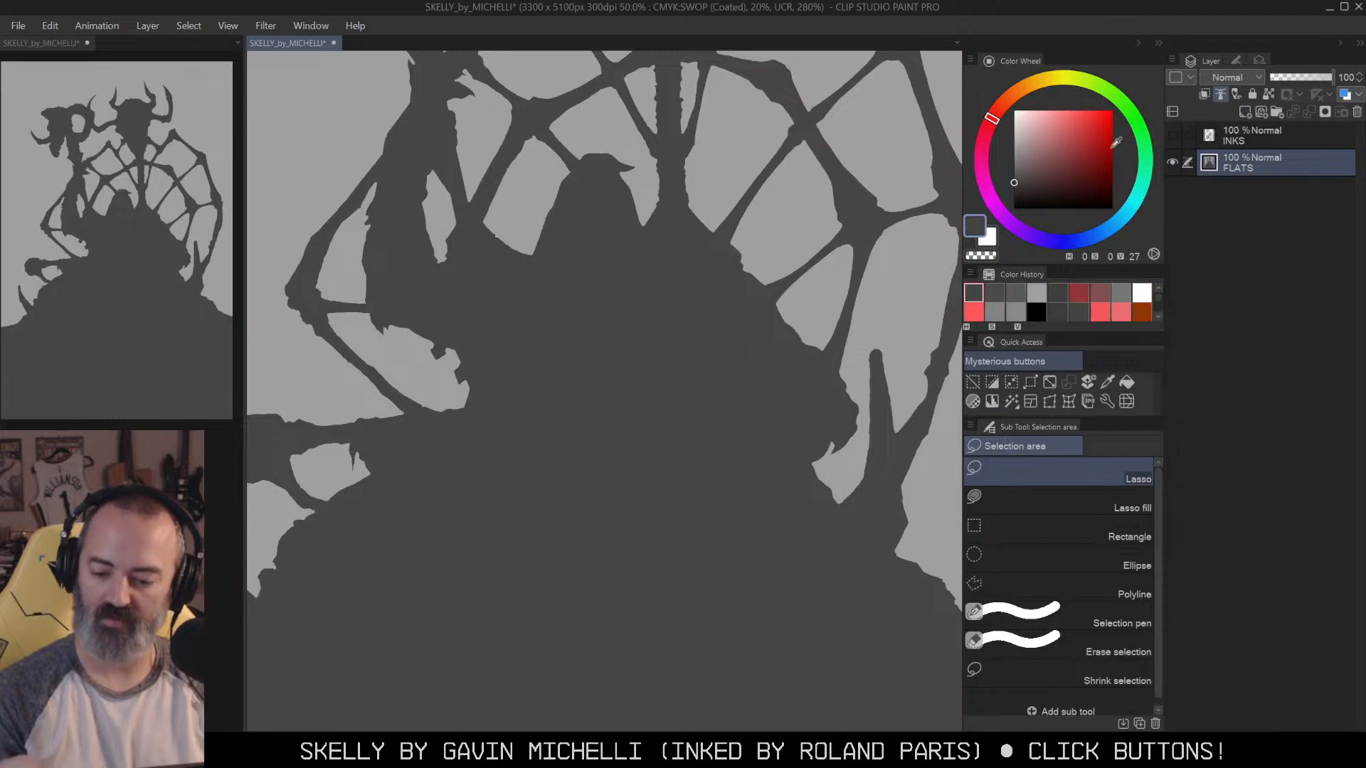
left_click(979, 229)
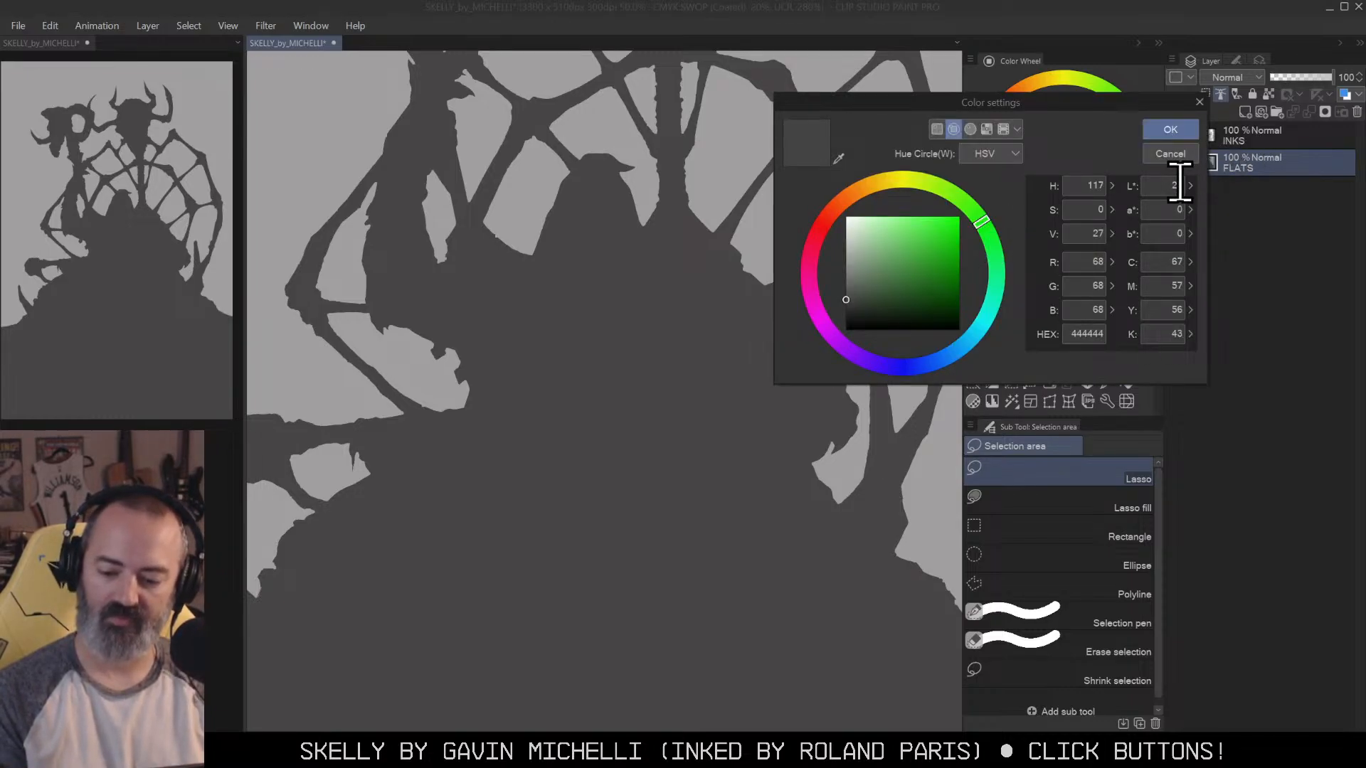
left_click(1187, 135)
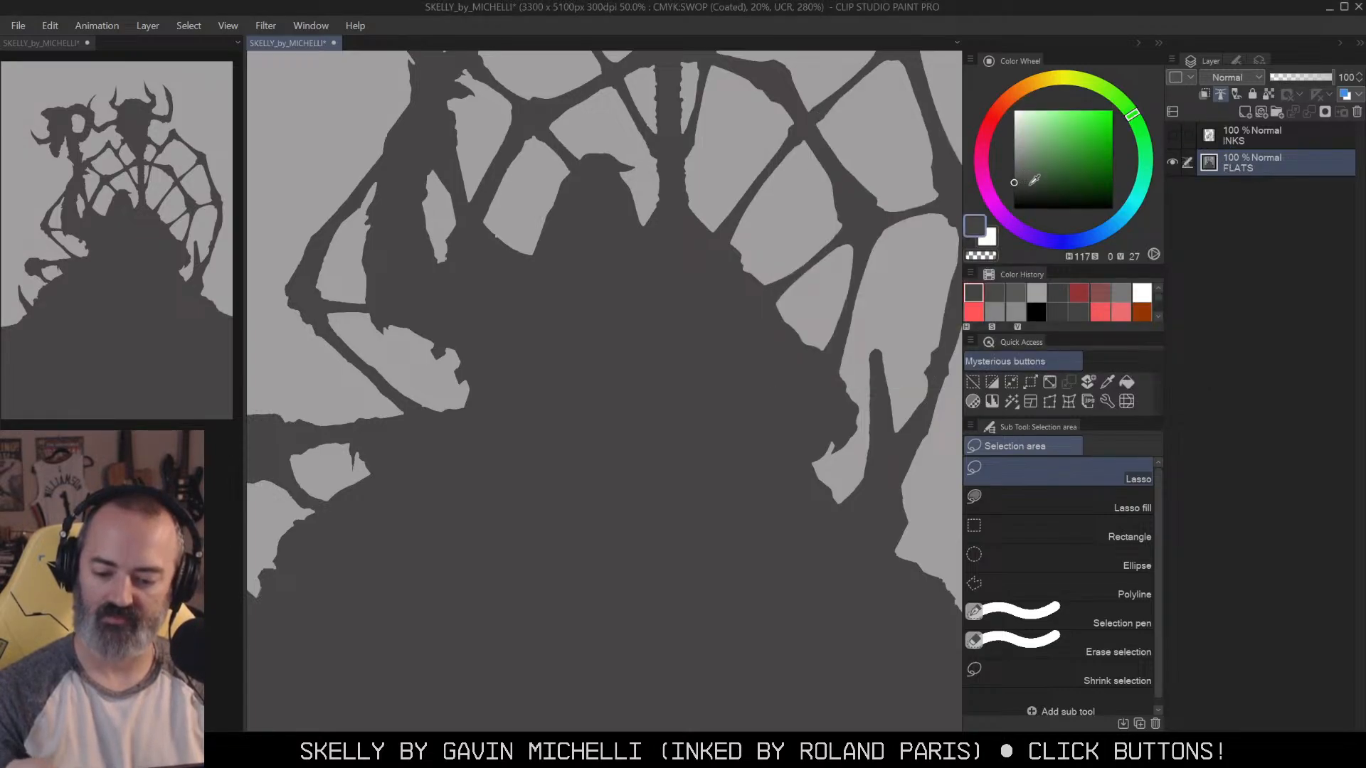
left_click(976, 230)
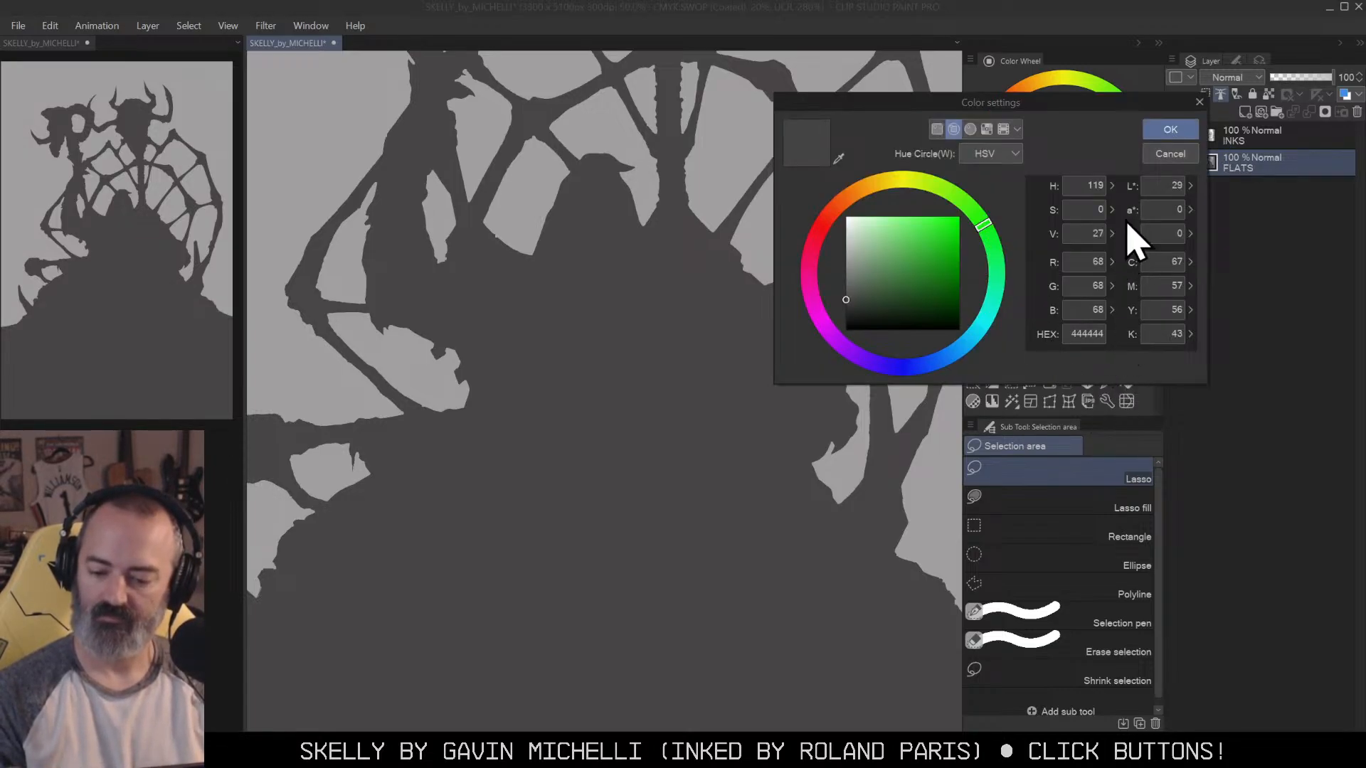
left_click_drag(845, 297, 818, 275)
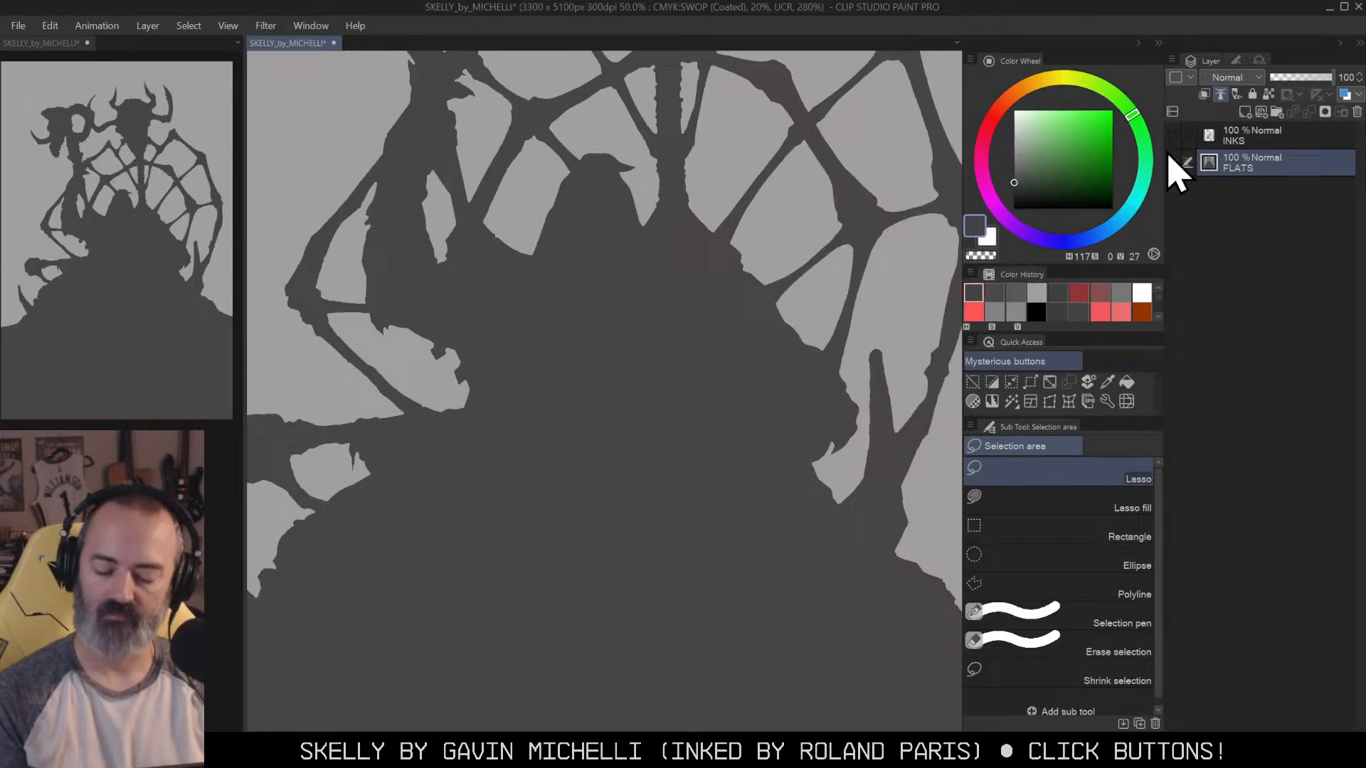
Step: Make the INKS layer visible again and add a new layer between INKS and FLATS
key("slash")
left_click(749, 360)
left_click(1174, 135)
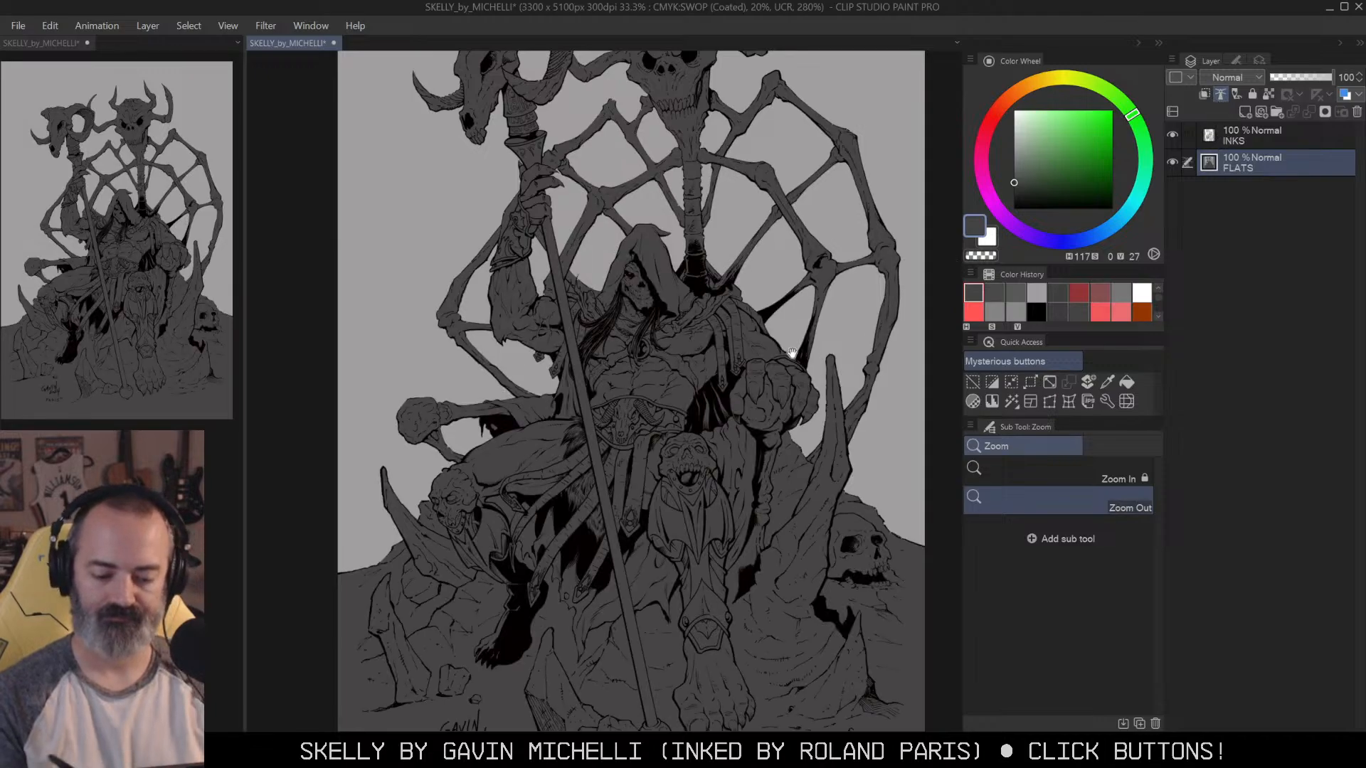
left_click_drag(796, 359, 781, 362)
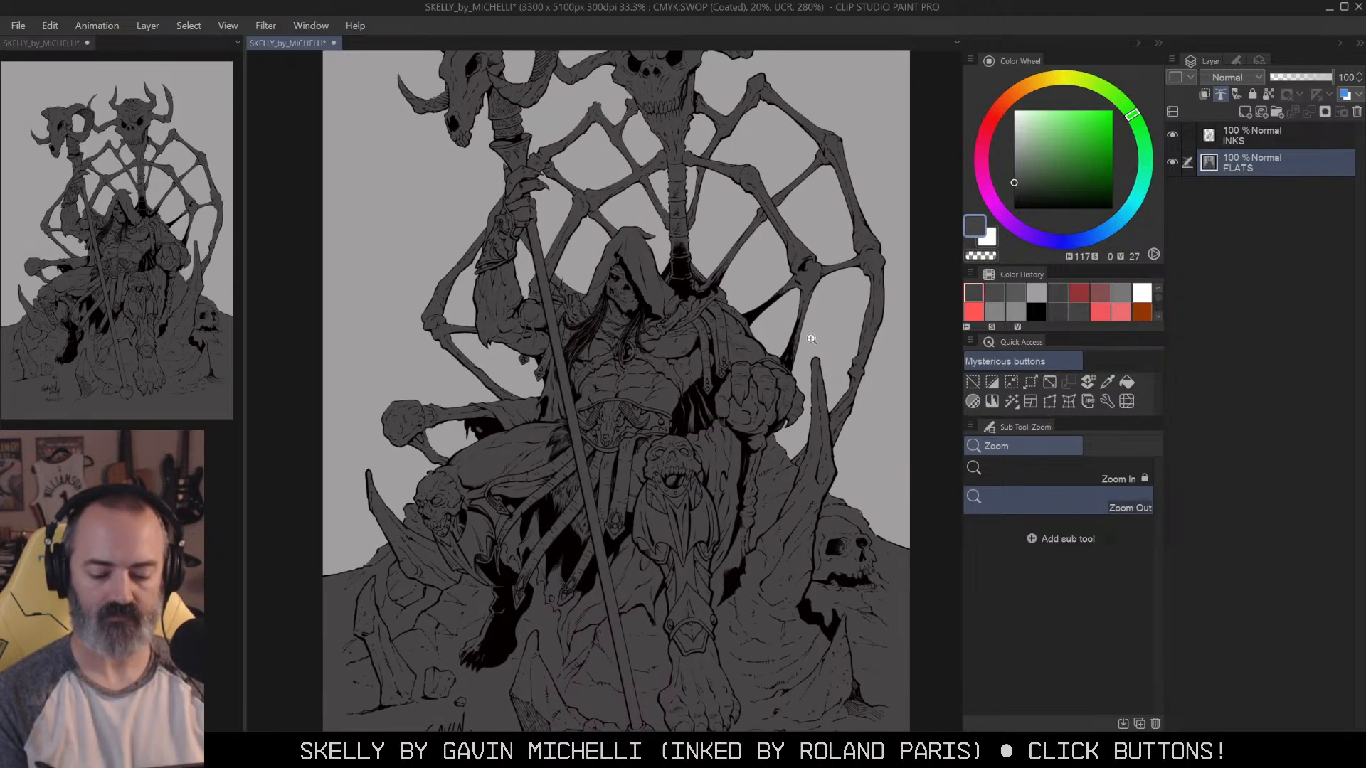
left_click(771, 466)
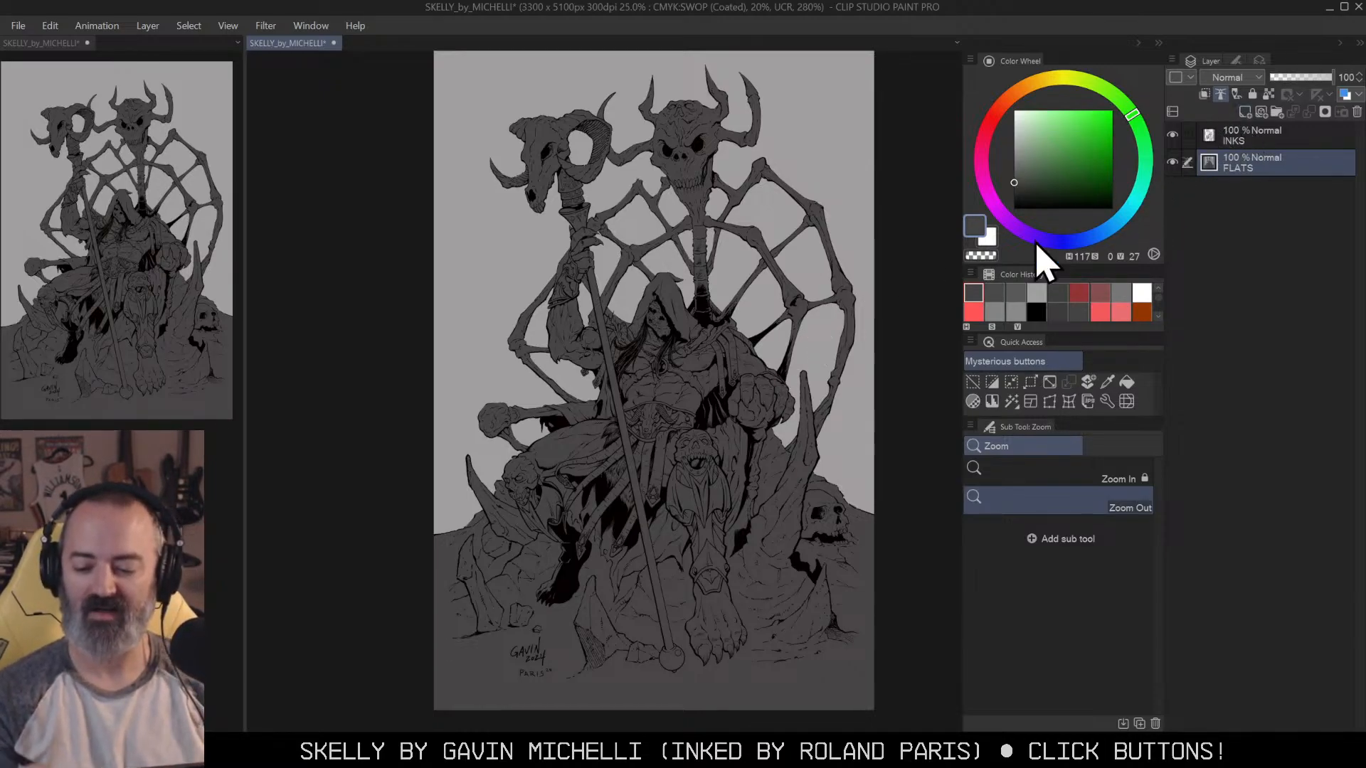
key("b")
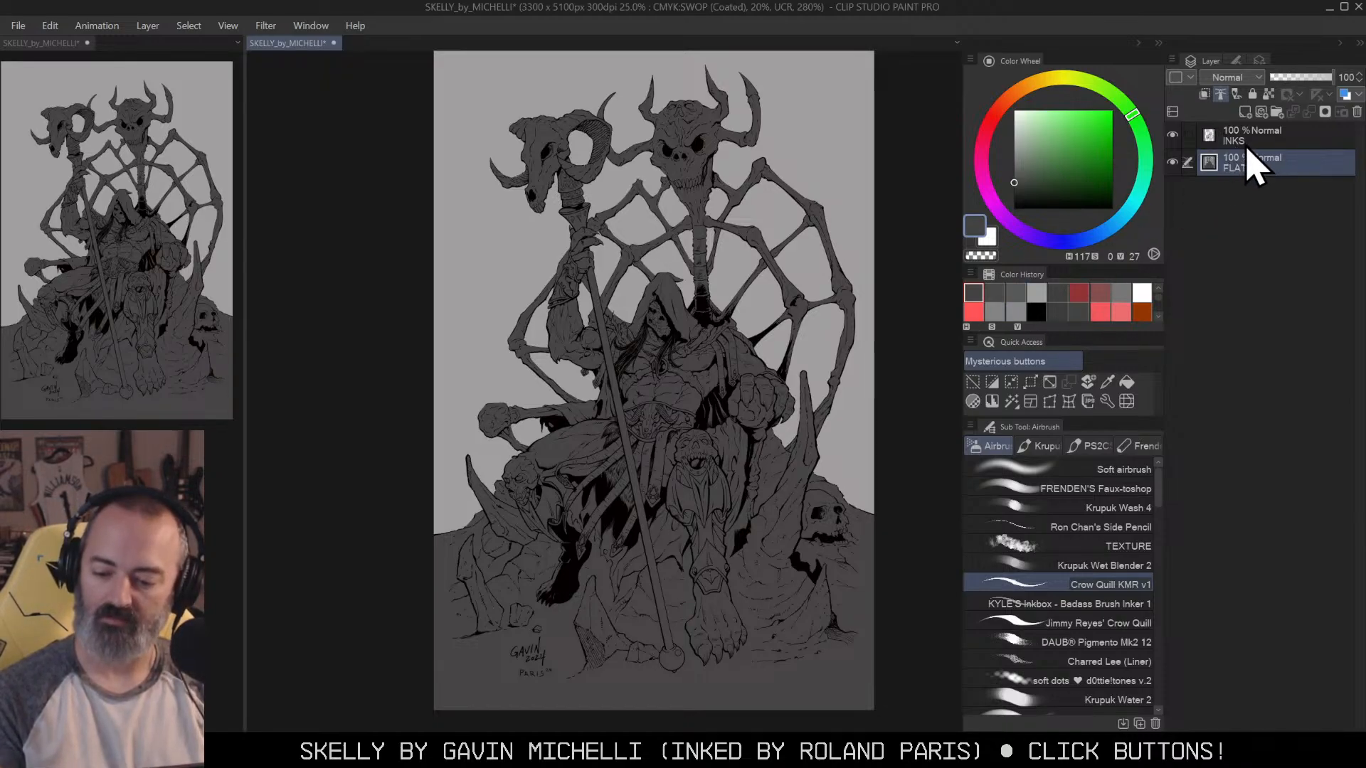
left_click(1245, 112)
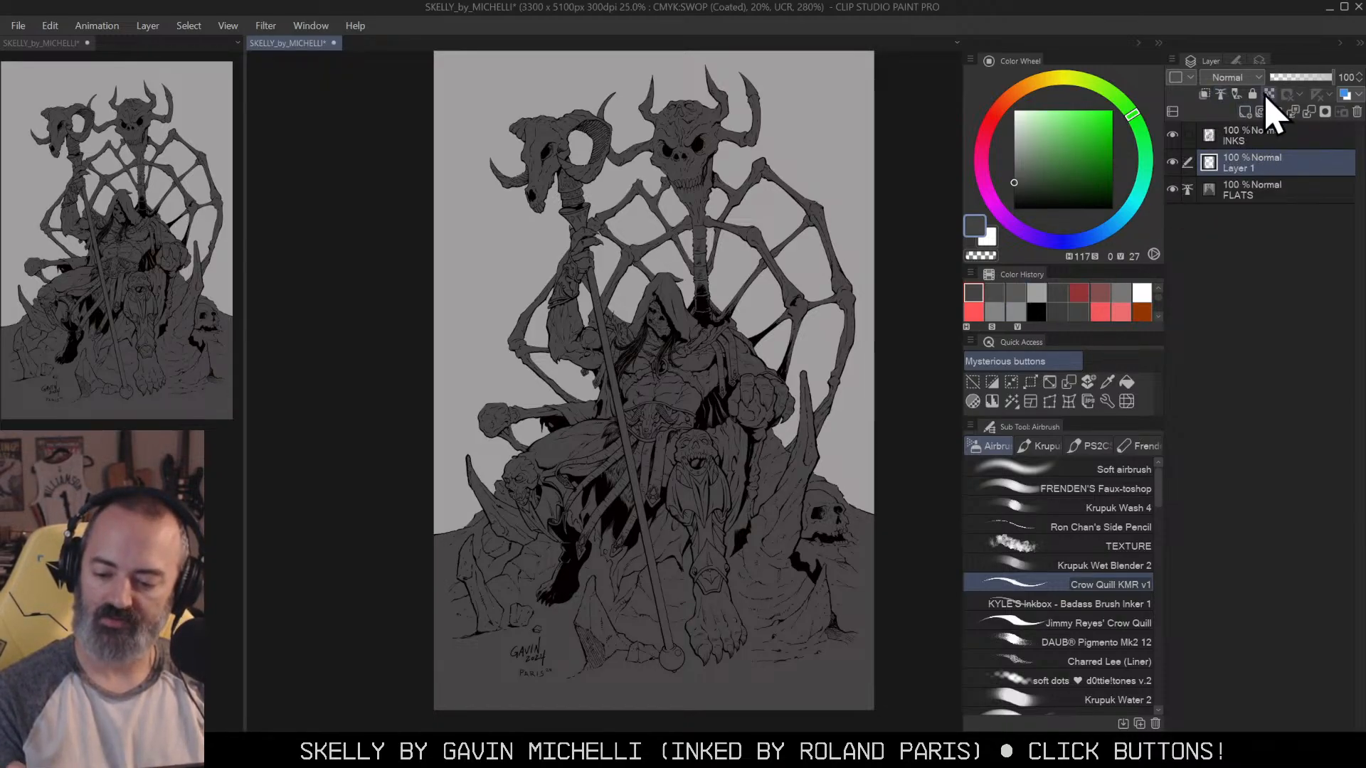
Step: With Crow Quill KMR v1 in white, paint test highlights on Layer 1 over the staff's ram skull, raised arm, hood, torso and fist
left_click(1131, 468)
left_click(1015, 111)
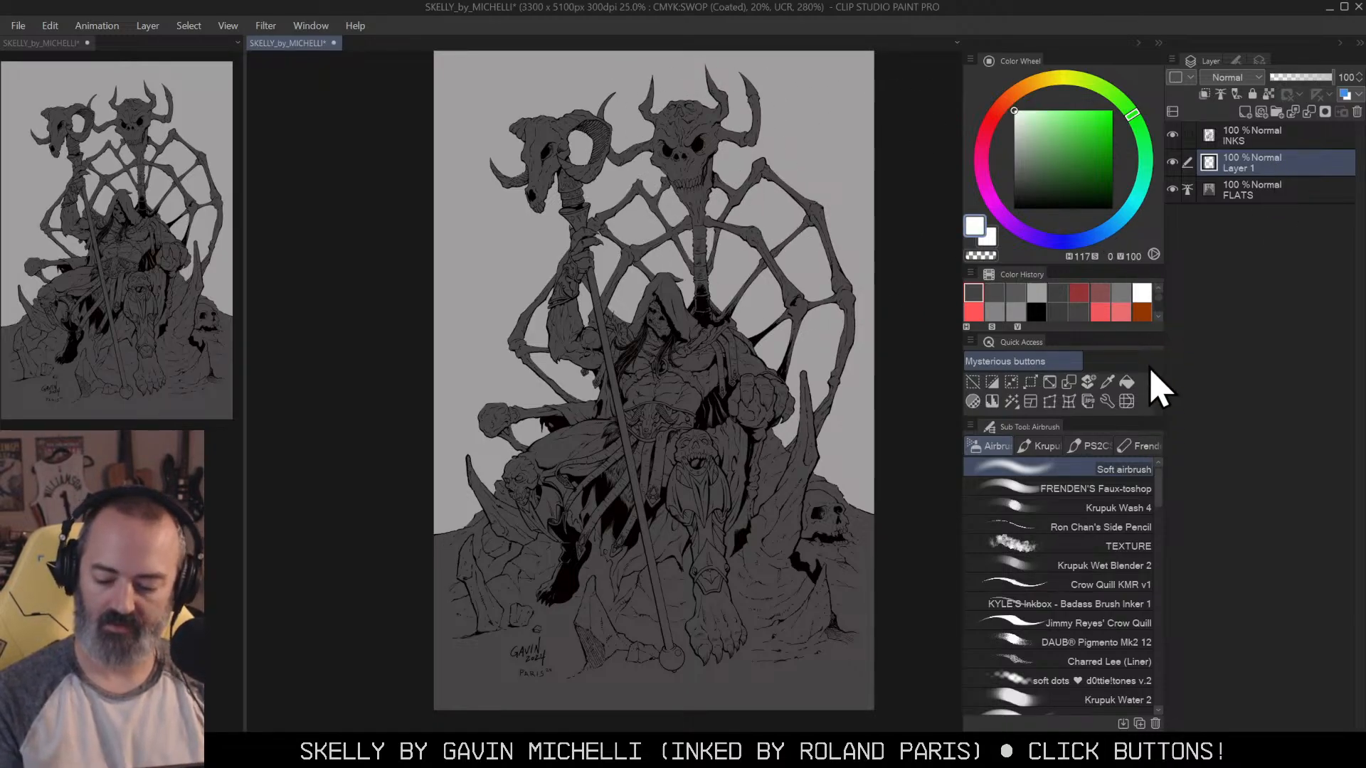
left_click(1136, 587)
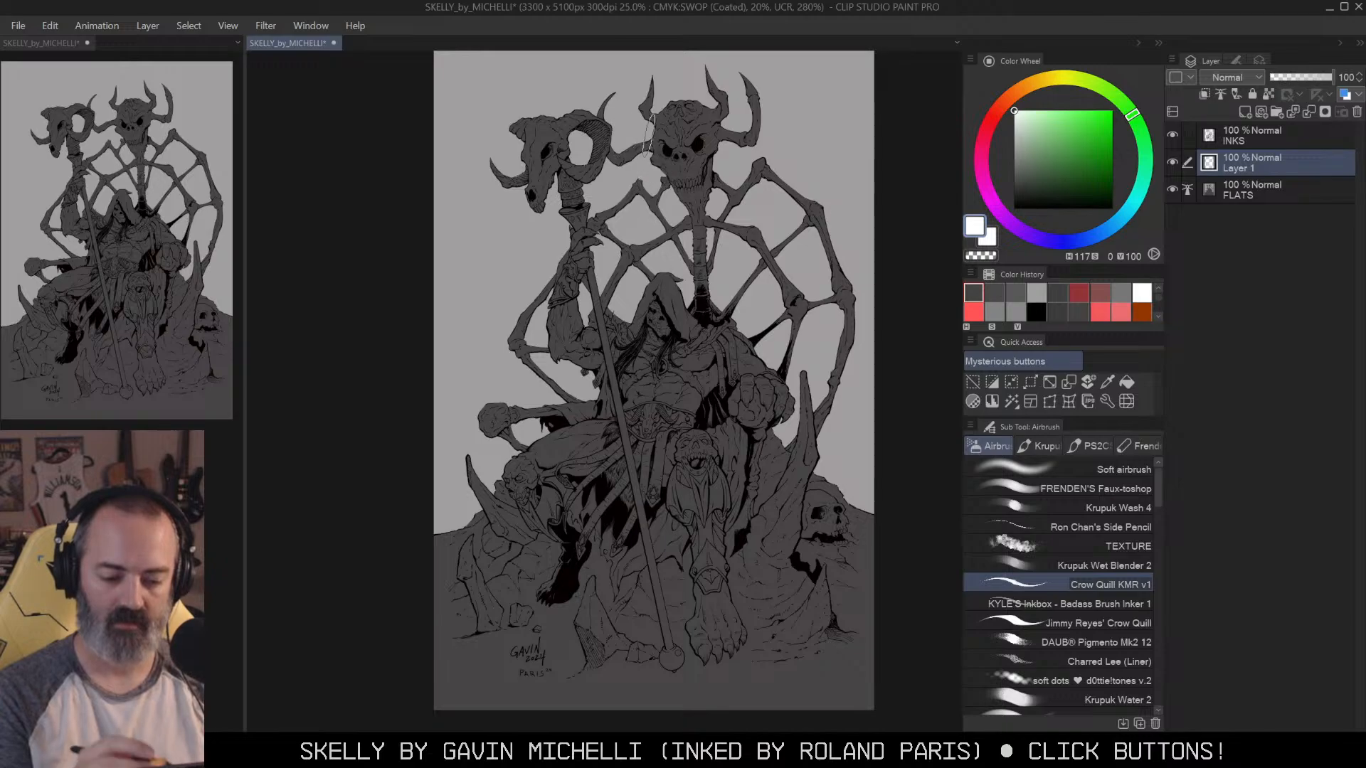
mouse_move(528, 128)
left_mouse_down()
mouse_move(547, 135)
mouse_move(533, 199)
mouse_move(507, 186)
left_mouse_up()
left_click_drag(564, 148, 594, 135)
mouse_move(565, 182)
left_mouse_down()
mouse_move(581, 225)
mouse_move(558, 274)
mouse_move(558, 344)
mouse_move(550, 285)
mouse_move(618, 334)
mouse_move(608, 313)
mouse_move(640, 292)
mouse_move(625, 310)
mouse_move(634, 346)
left_mouse_up()
key("c")
mouse_move(673, 284)
left_mouse_down()
mouse_move(651, 343)
mouse_move(626, 348)
mouse_move(658, 355)
mouse_move(643, 384)
mouse_move(663, 386)
left_mouse_up()
key("c")
left_click_drag(615, 382, 630, 408)
left_click_drag(571, 350, 564, 317)
mouse_move(721, 343)
left_mouse_down()
mouse_move(745, 379)
mouse_move(734, 411)
left_mouse_up()
left_click_drag(760, 384, 763, 398)
Step: Paint white test highlights along the seated figure's legs, loincloth and feet on Layer 1
mouse_move(623, 422)
left_mouse_down()
mouse_move(514, 485)
mouse_move(530, 548)
left_mouse_up()
mouse_move(673, 470)
left_mouse_down()
mouse_move(689, 441)
mouse_move(672, 491)
mouse_move(708, 519)
mouse_move(708, 580)
left_mouse_up()
mouse_move(641, 427)
left_mouse_down()
mouse_move(627, 462)
mouse_move(642, 466)
left_mouse_up()
mouse_move(676, 427)
left_mouse_down()
mouse_move(658, 462)
mouse_move(682, 463)
left_mouse_up()
mouse_move(618, 424)
left_mouse_down()
mouse_move(606, 438)
mouse_move(642, 483)
left_mouse_up()
mouse_move(697, 420)
left_mouse_down()
mouse_move(680, 491)
mouse_move(704, 659)
mouse_move(722, 636)
mouse_move(711, 619)
mouse_move(739, 646)
left_mouse_up()
key("shift+Tab")
key("shift+Tab")
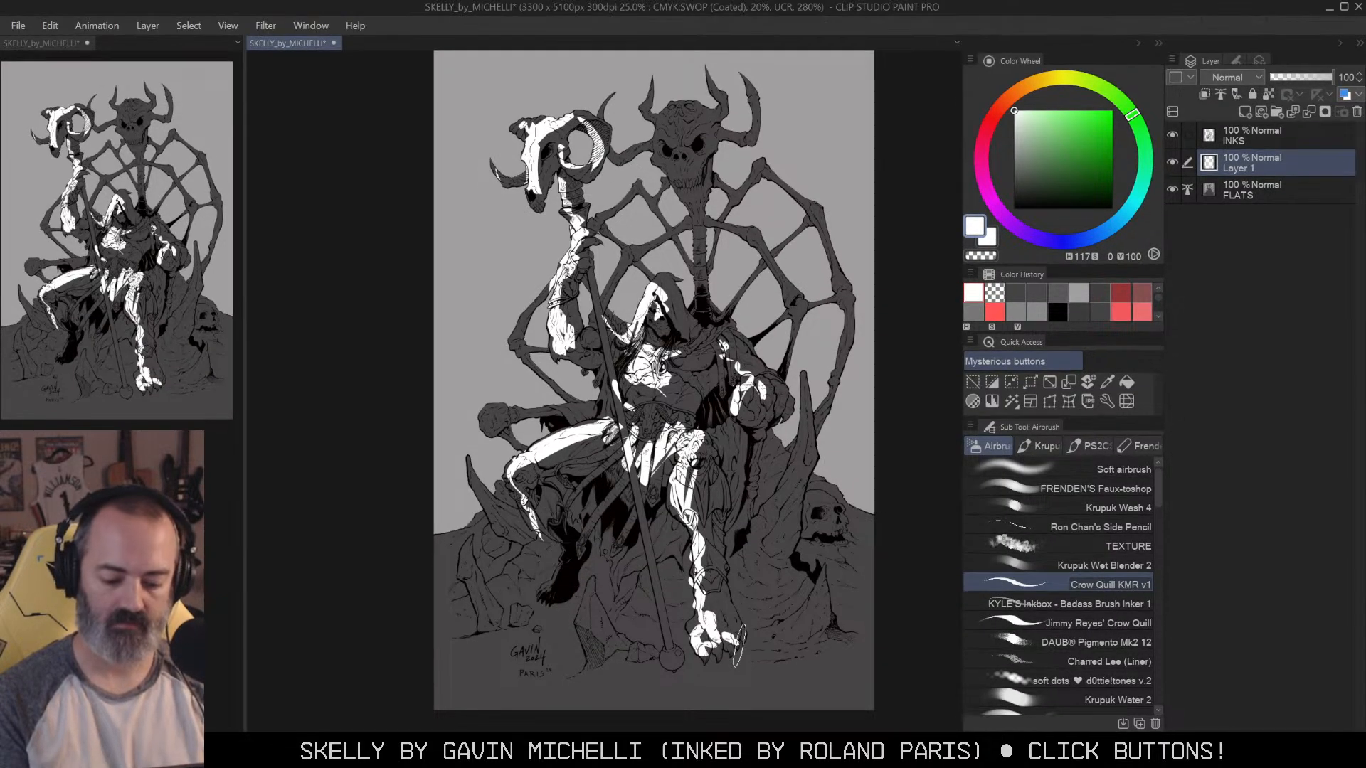
mouse_move(538, 533)
left_mouse_down()
mouse_move(554, 569)
mouse_move(545, 595)
left_mouse_up()
Step: Paint white test highlights on the horned skull, its spine and the throne's web of bones on Layer 1
key("alt+space")
left_click_drag(739, 415, 805, 353)
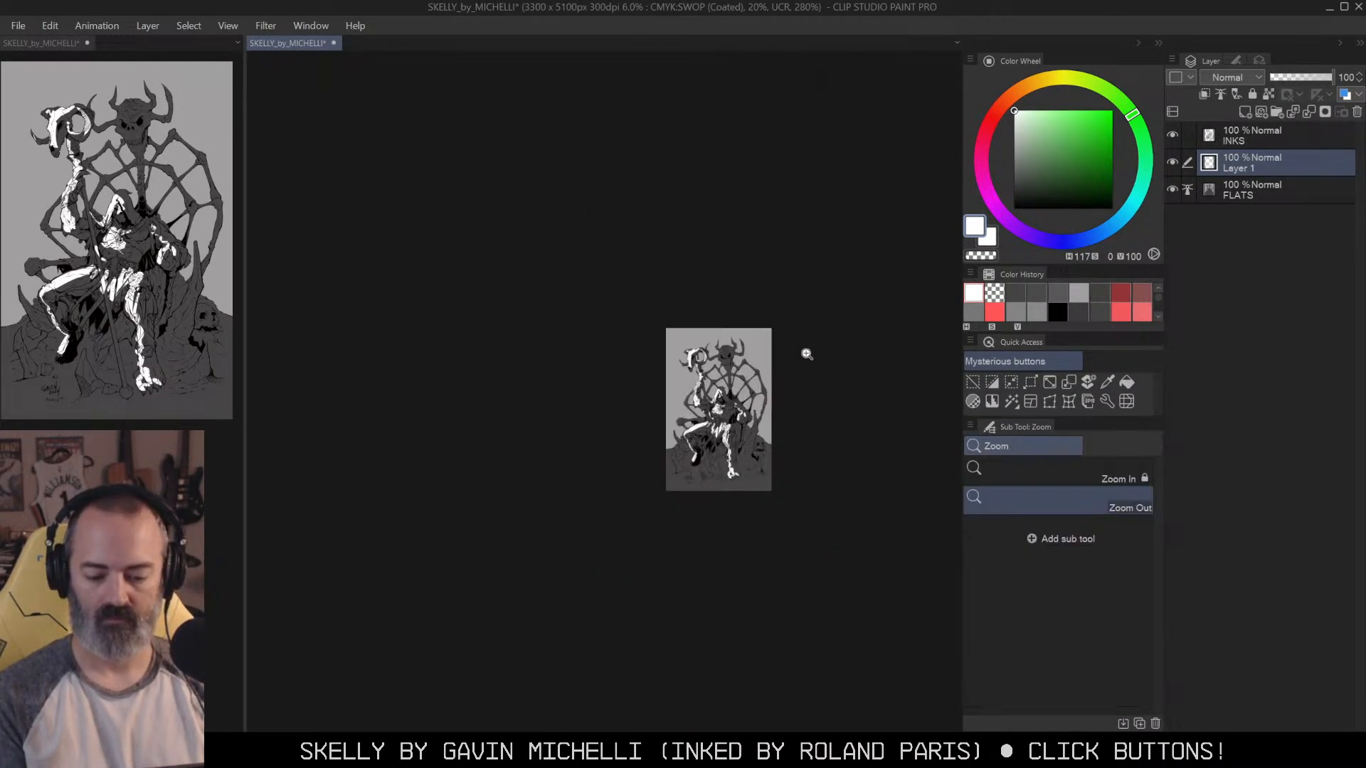
left_click_drag(774, 400, 778, 394)
mouse_move(576, 189)
left_mouse_down()
mouse_move(602, 231)
mouse_move(602, 377)
left_mouse_up()
left_click_drag(551, 250, 409, 431)
left_click_drag(605, 274, 634, 298)
left_click_drag(656, 235, 673, 249)
mouse_move(647, 300)
left_mouse_down()
mouse_move(677, 321)
mouse_move(694, 365)
left_mouse_up()
left_click_drag(714, 289, 723, 310)
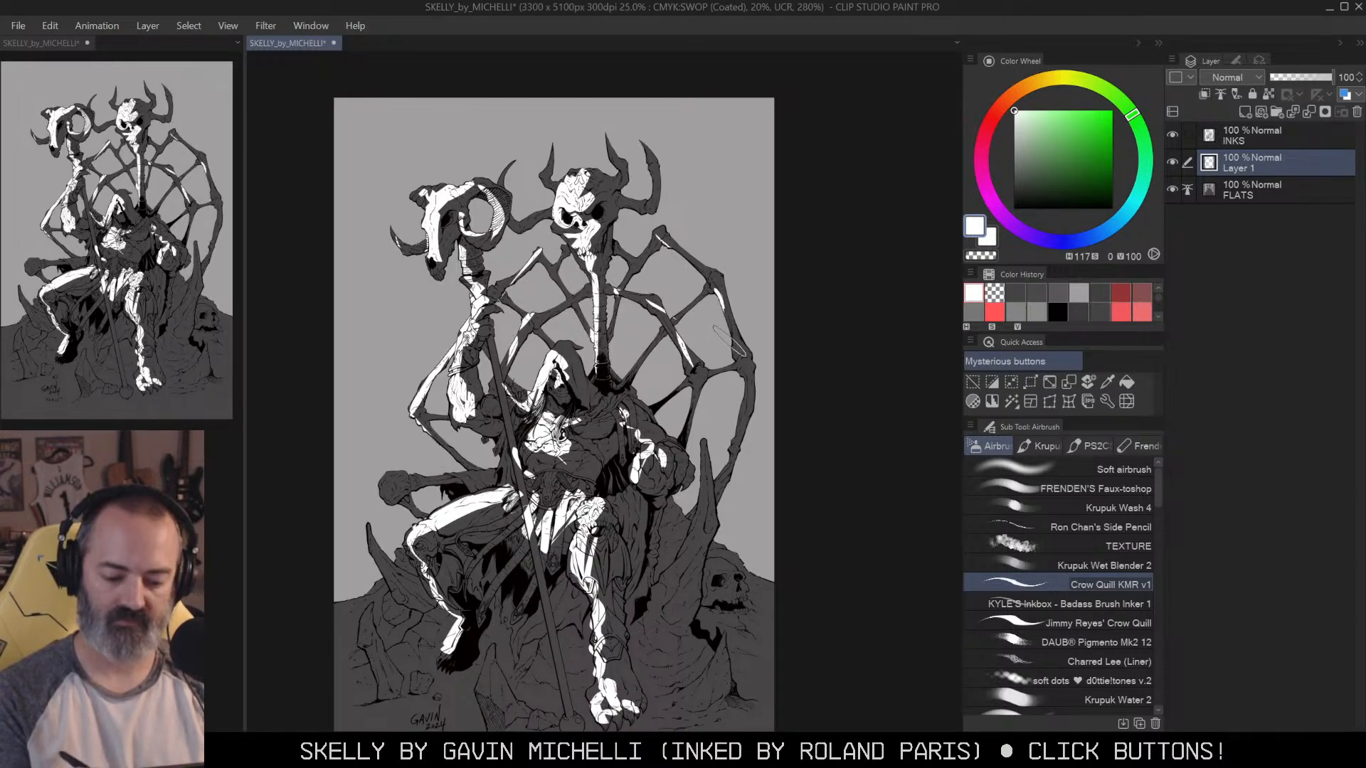
Step: Delete Layer 1 with the white test highlights, leaving FLATS as the working layer
key("space")
mouse_move(674, 384)
left_mouse_down()
mouse_move(749, 320)
mouse_move(816, 314)
left_mouse_up()
key("ctrl+space")
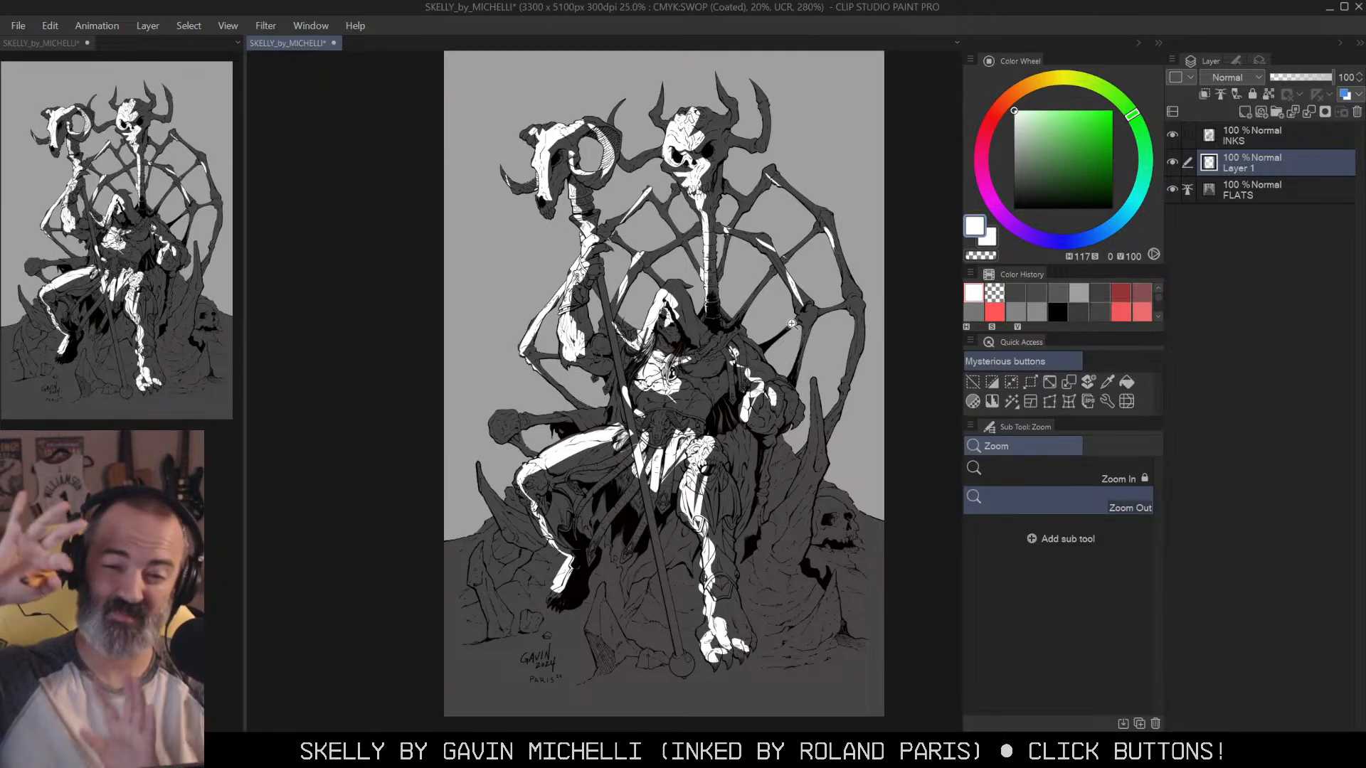
right_click(1265, 161)
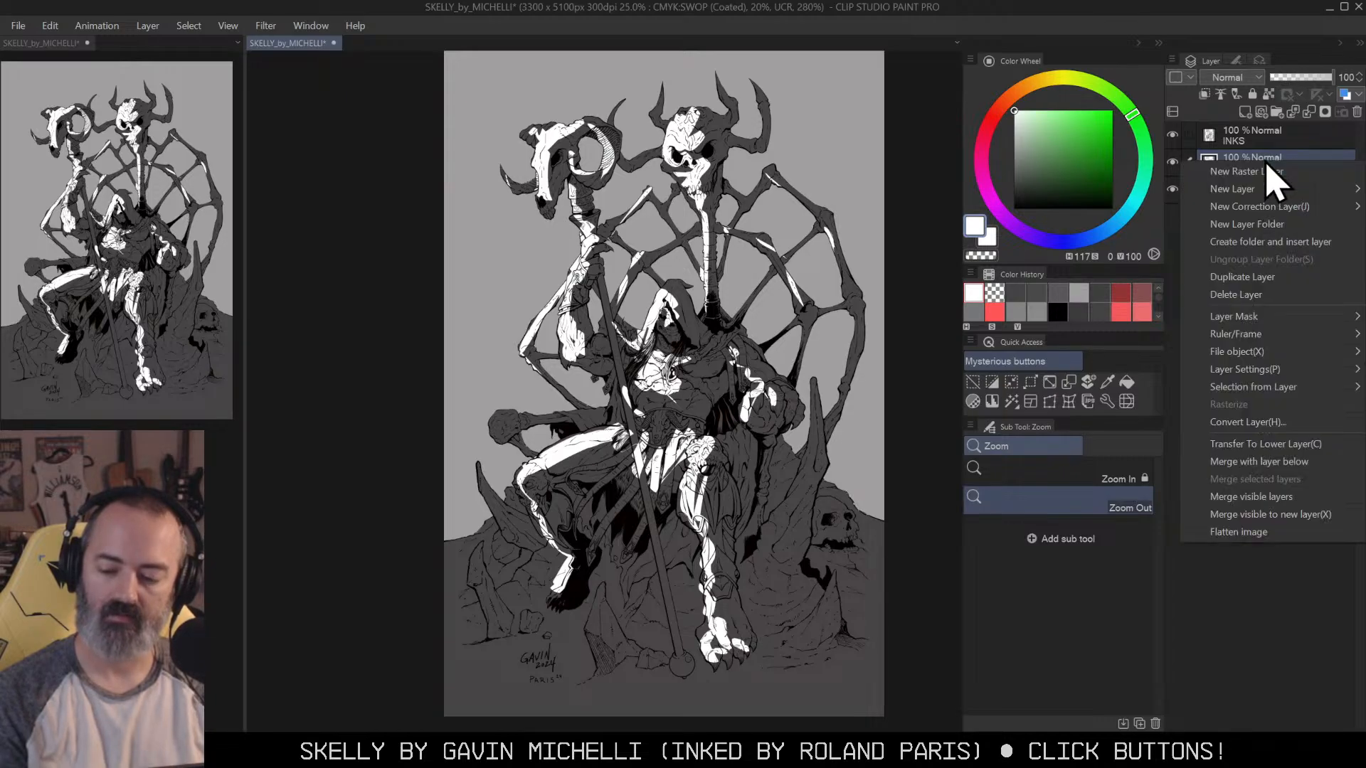
left_click(1271, 296)
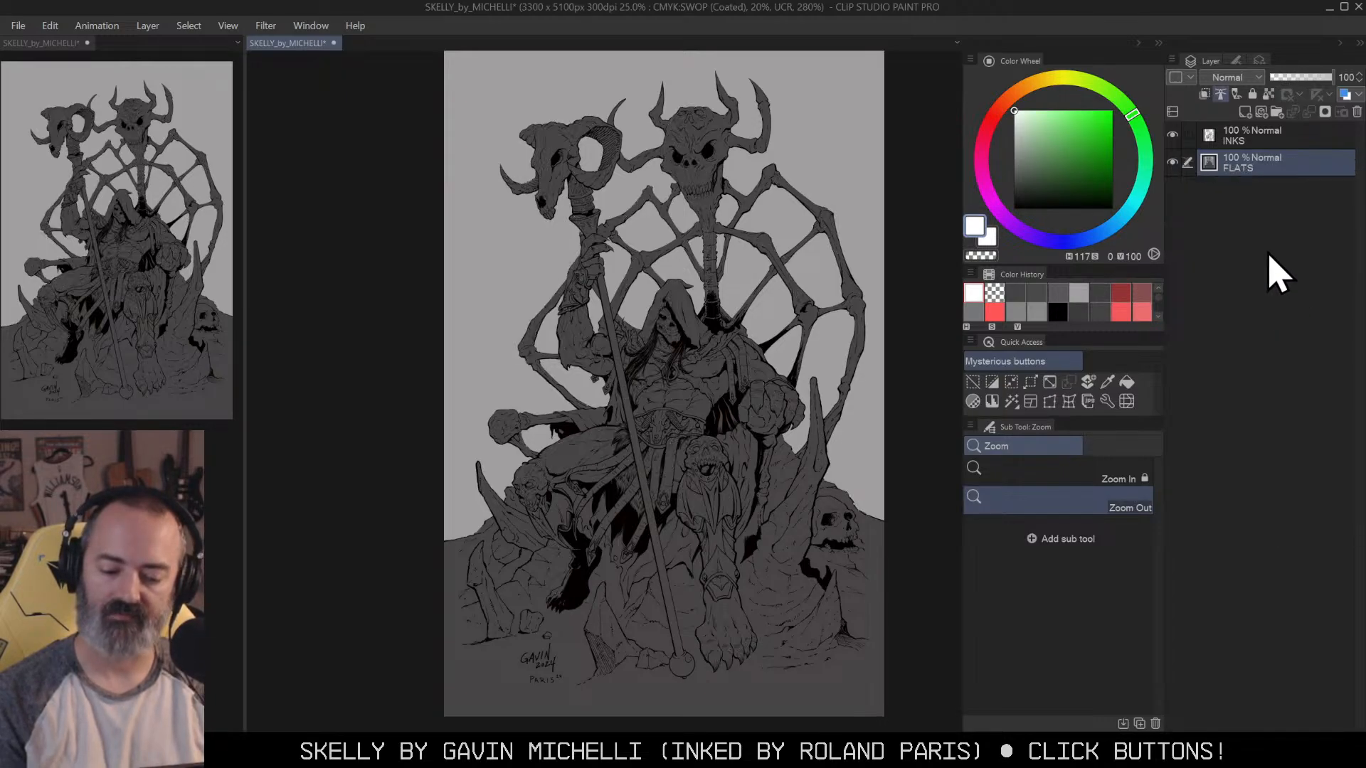
Step: Test an auto-selection on FLATS with Refer to editing layer only, and deselect
key("m")
left_click_drag(788, 260, 777, 233)
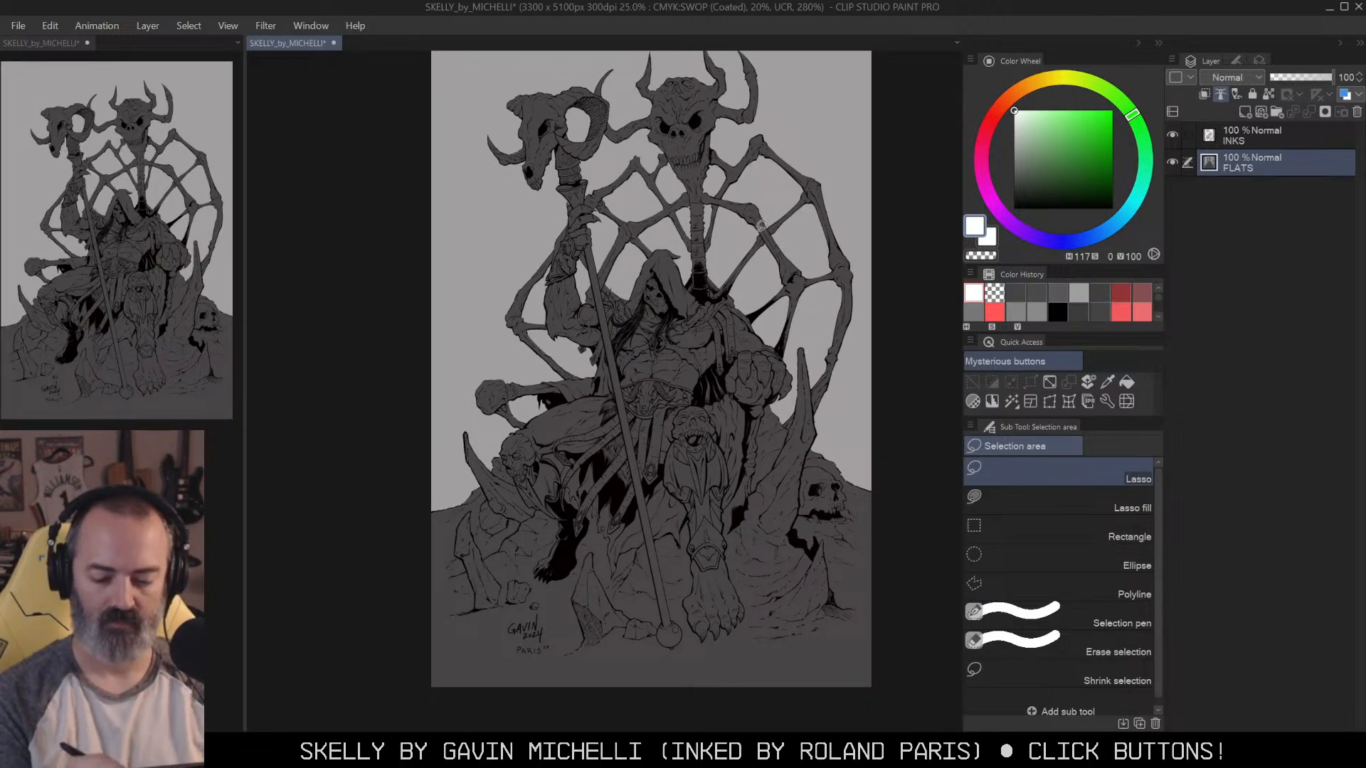
key("w")
left_click(839, 207)
left_click_drag(878, 246, 869, 276)
key("ctrl+d")
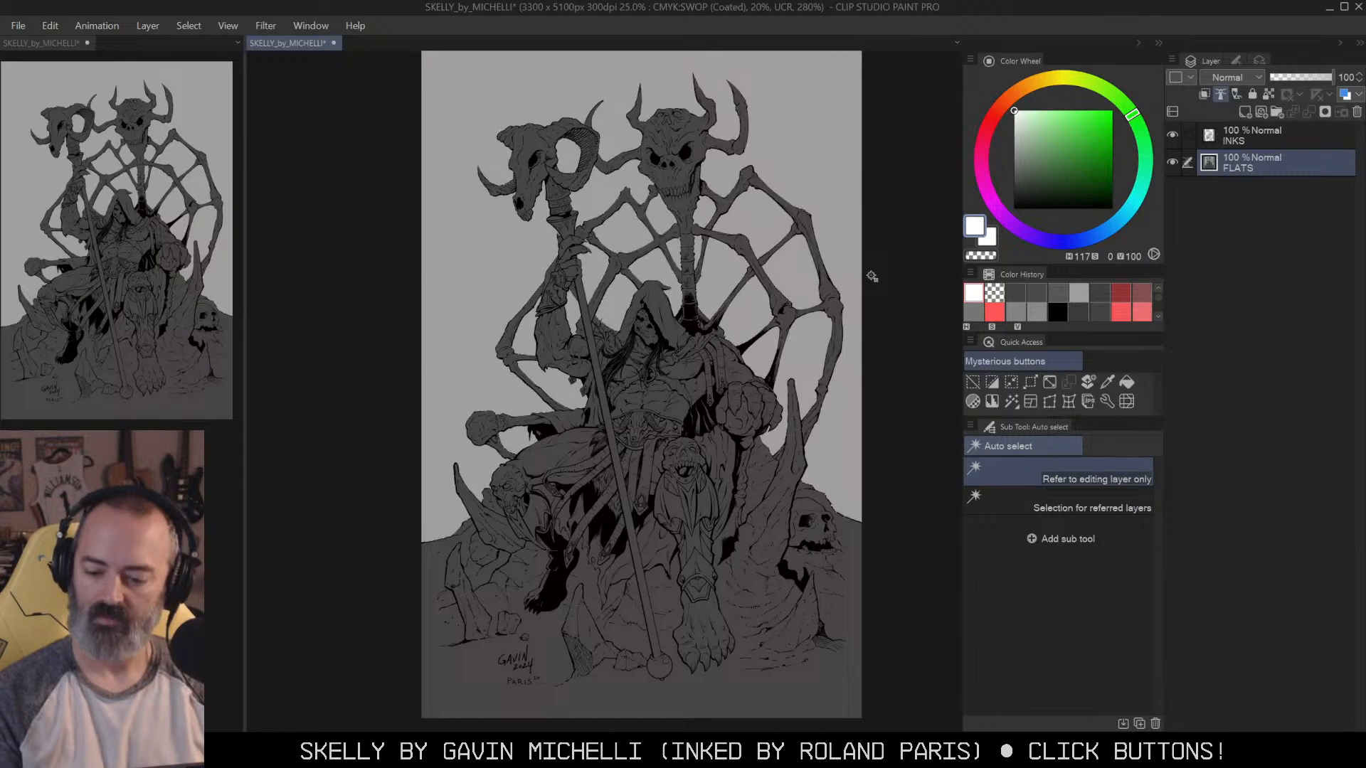
Step: Choose the Lasso and sample the figure's dark grey near the ram skull as the drawing colour
key("/")
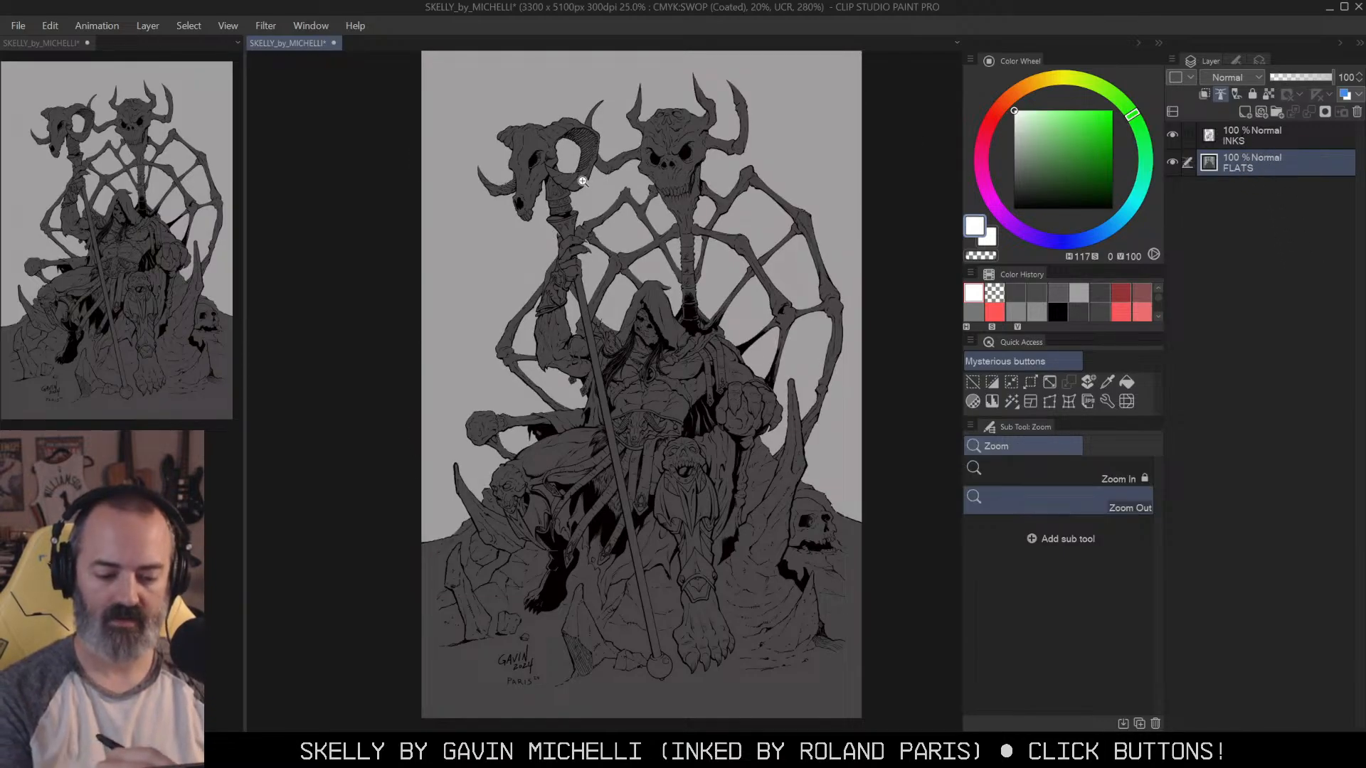
left_click(585, 180)
left_click_drag(795, 306, 828, 337)
left_click(800, 324)
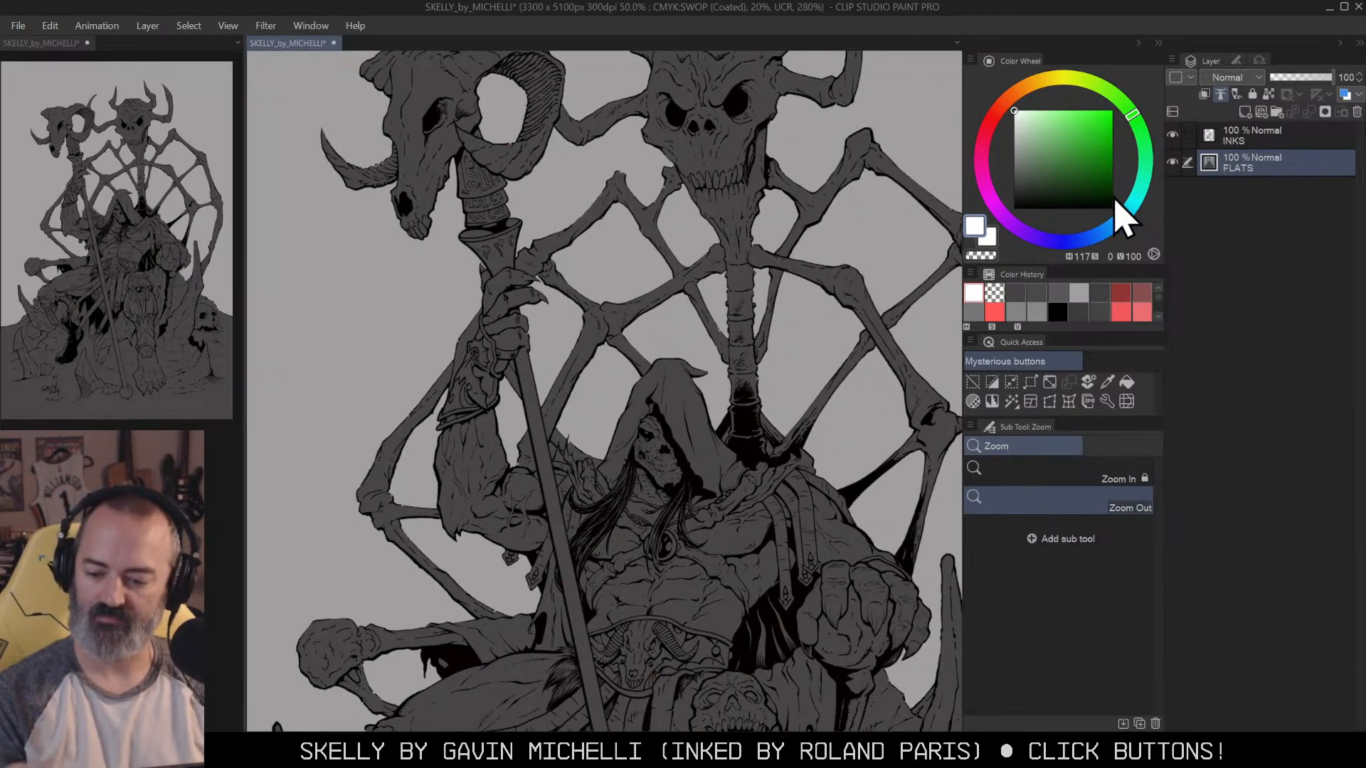
left_click_drag(668, 252, 797, 351)
left_click(709, 305)
left_click_drag(708, 305, 807, 347)
left_click(772, 332)
mouse_move(794, 246)
left_mouse_down()
mouse_move(851, 305)
mouse_move(747, 294)
left_mouse_up()
key("m")
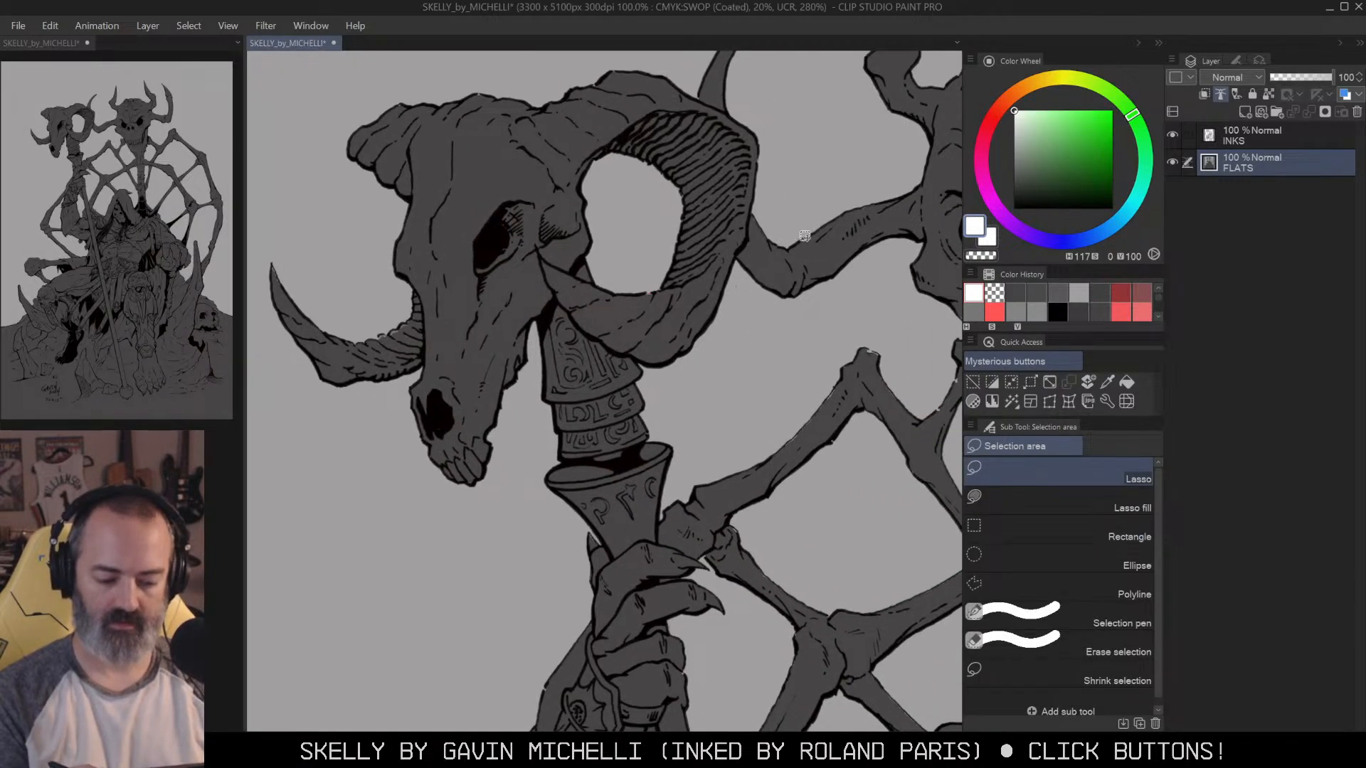
right_click(828, 231)
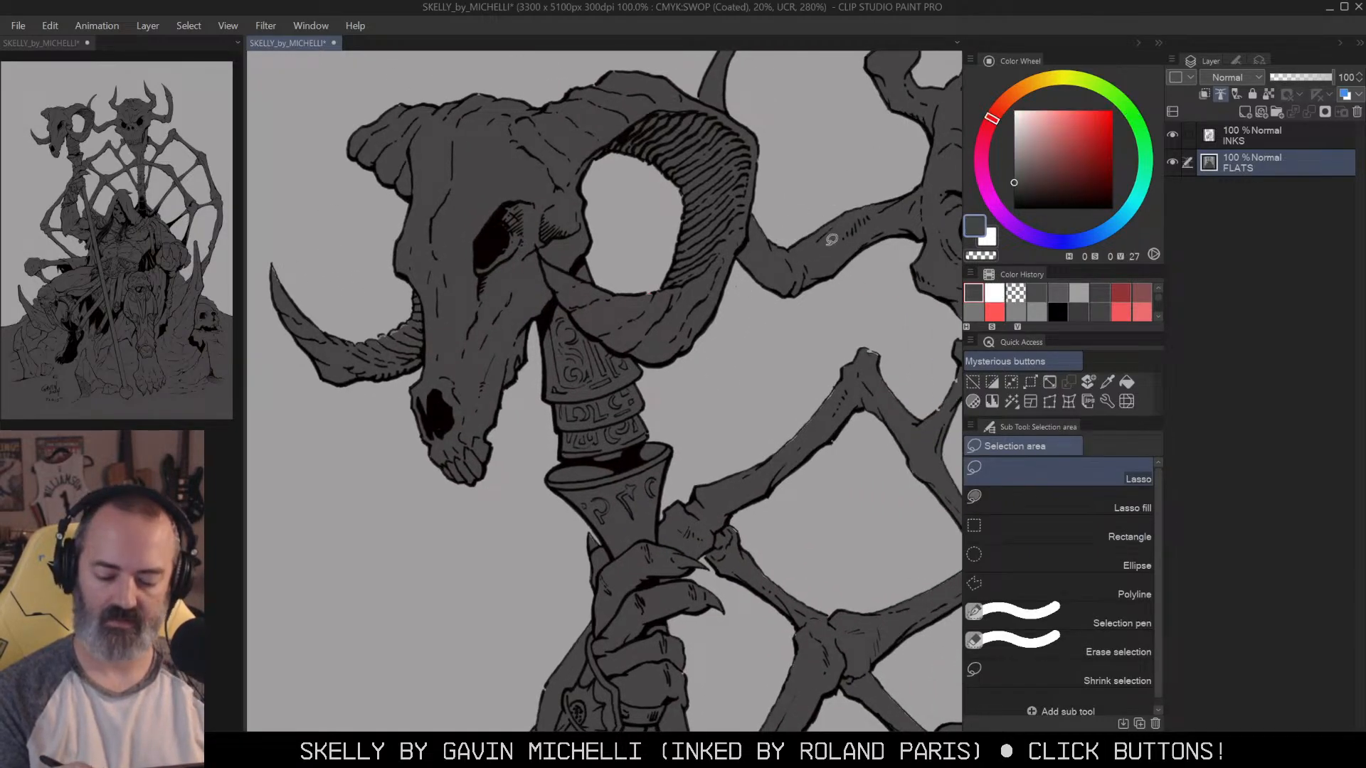
Step: Clear the leftover selection and lasso around the ram skull's curled horn on FLATS, following its edge against the throne's horns
left_click_drag(852, 404, 786, 292)
left_click(819, 299, "alt")
left_click_drag(895, 366, 677, 276)
left_click(809, 297, "alt")
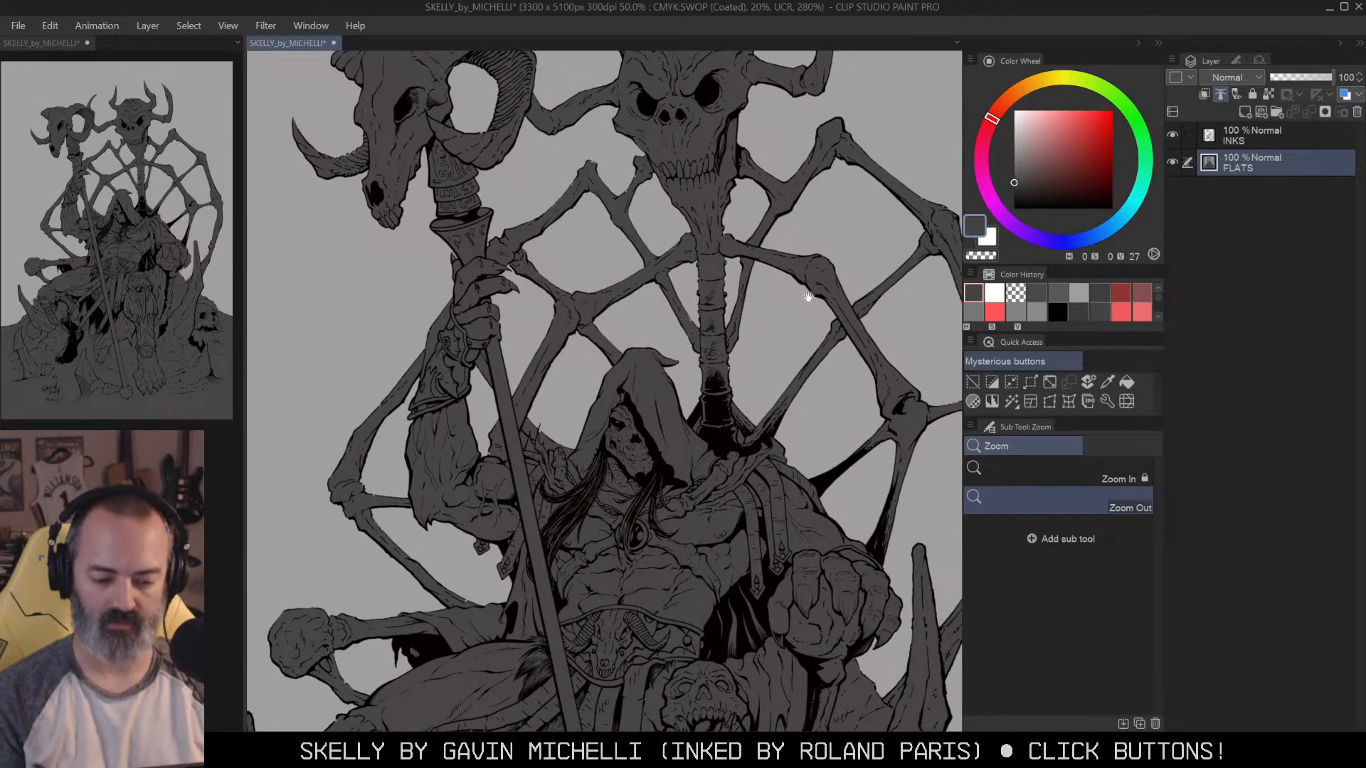
scroll(809, 298, "down", 3)
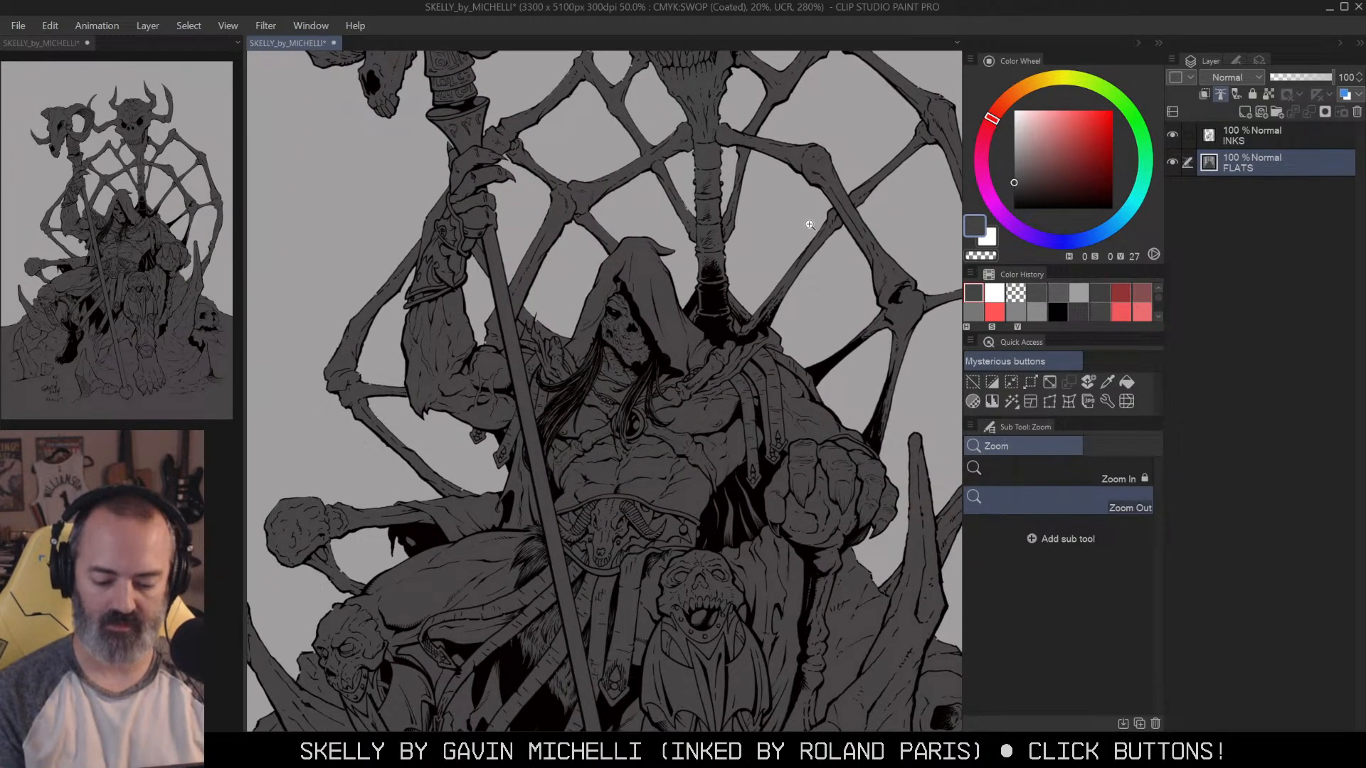
left_click_drag(595, 195, 735, 304)
left_click_drag(669, 280, 700, 429)
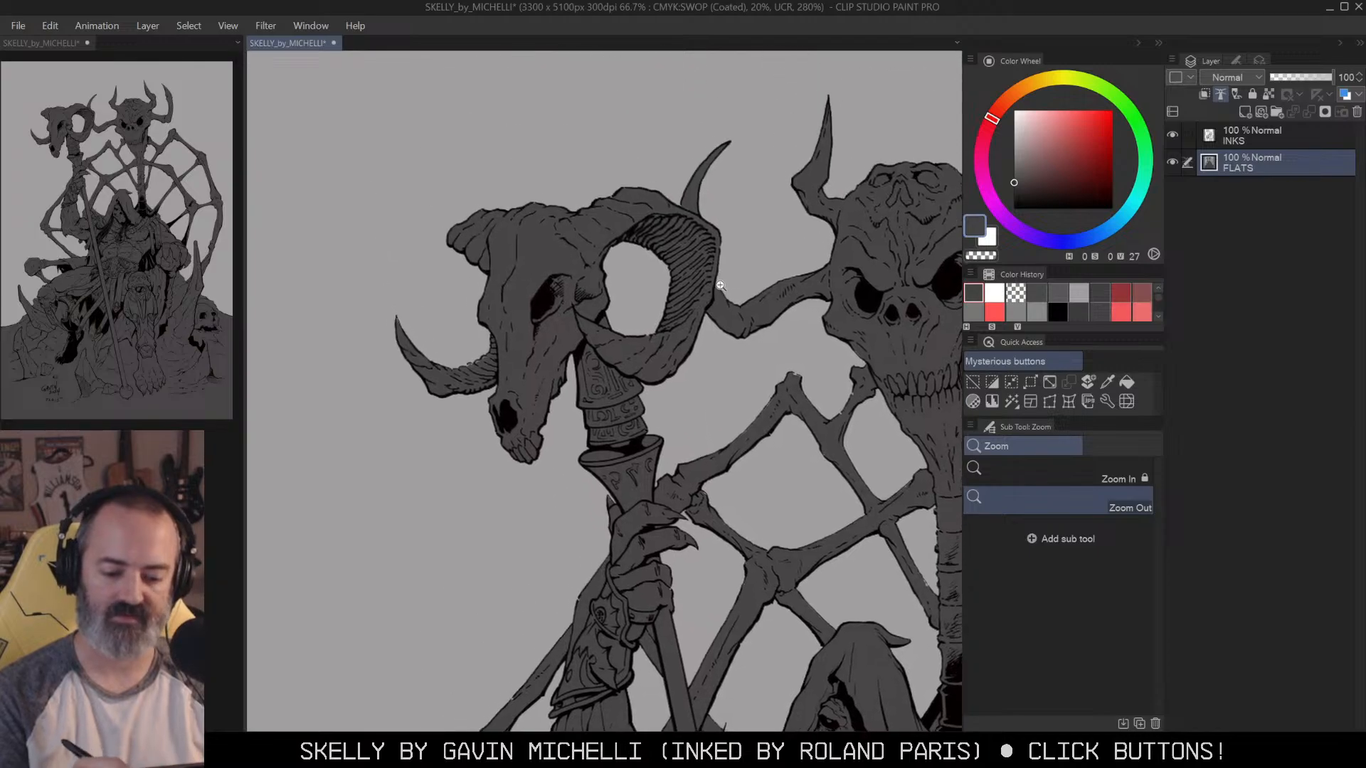
left_click(721, 287, "ctrl")
left_click(658, 145, "ctrl")
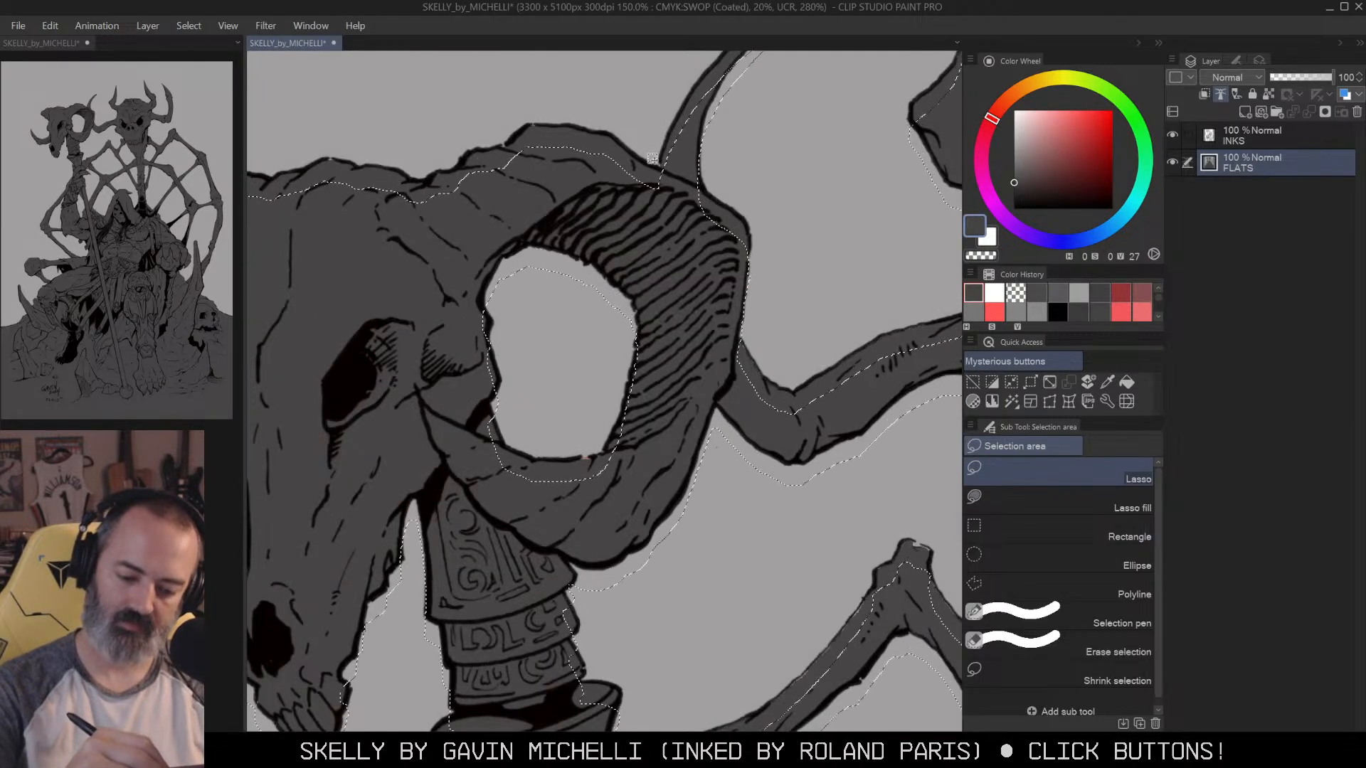
left_click(972, 382)
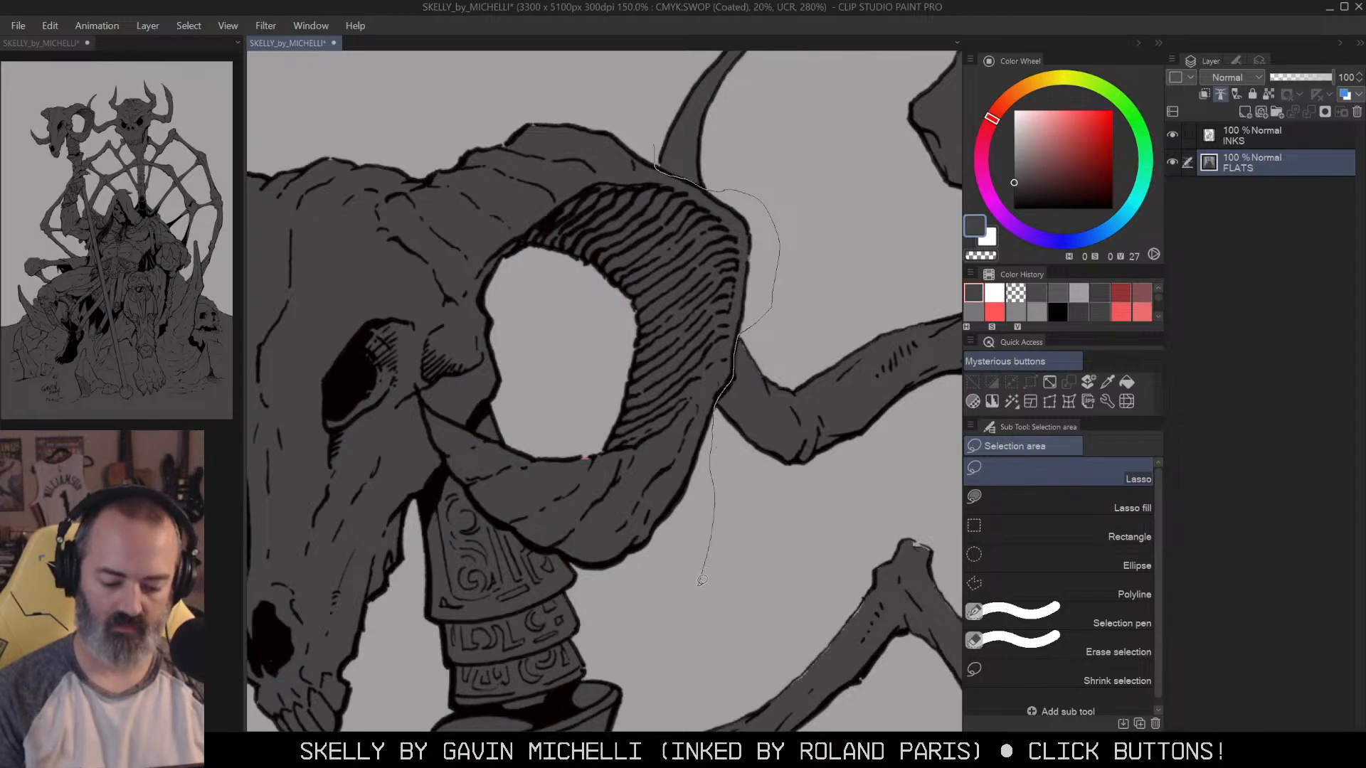
left_click_drag(688, 605, 549, 61)
Step: Extend the lasso selection down over the staff's carved collar and the clawed hand gripping it
left_click(768, 395, "alt")
left_click(768, 395, "alt")
left_click_drag(804, 417, 783, 300)
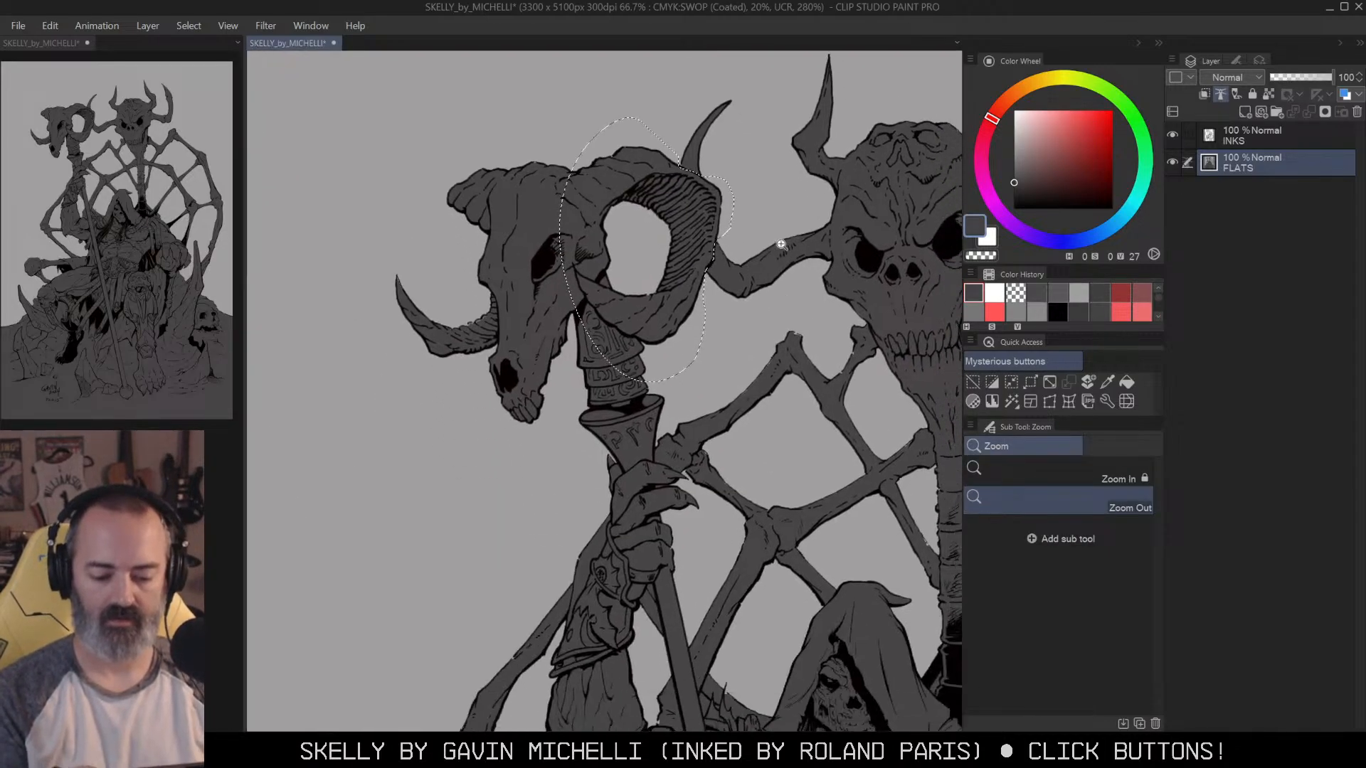
left_click(695, 433)
left_click_drag(695, 433, 736, 345)
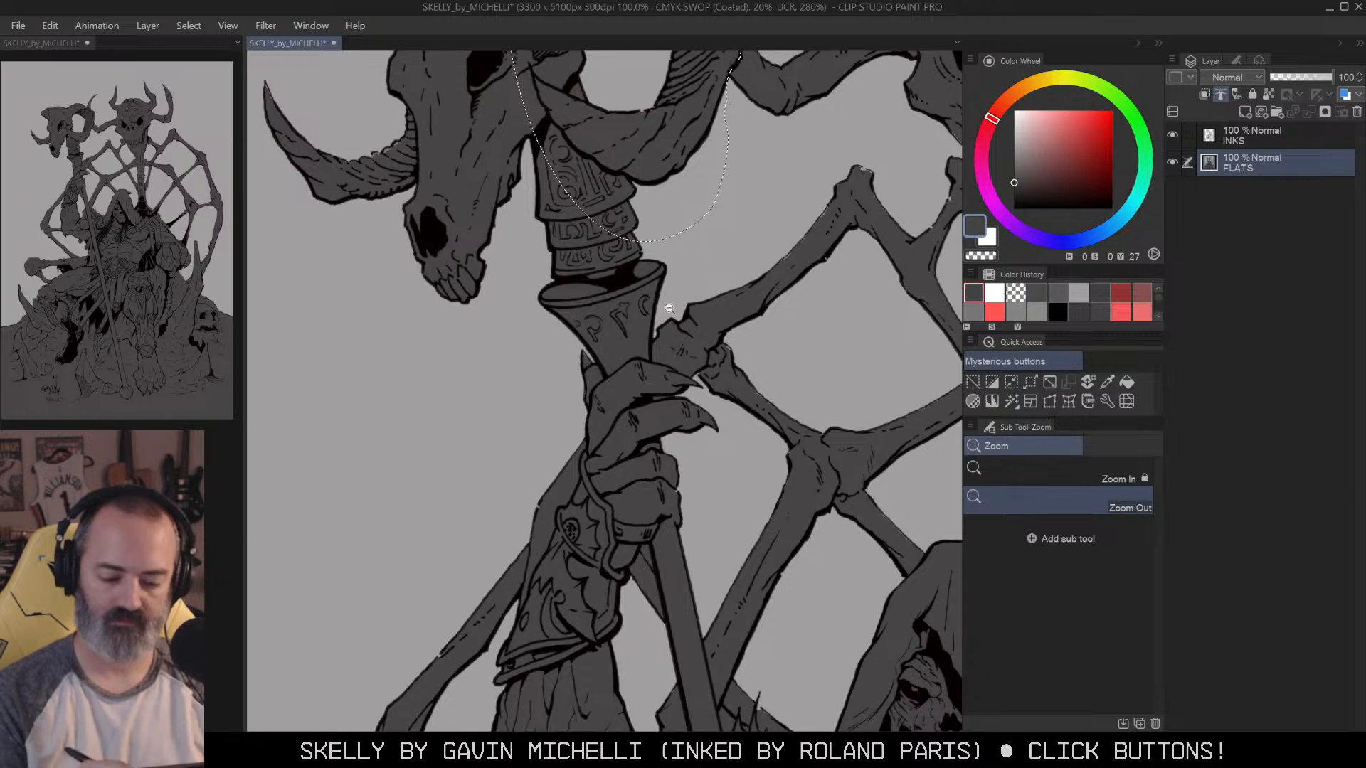
left_click(669, 308)
key("m")
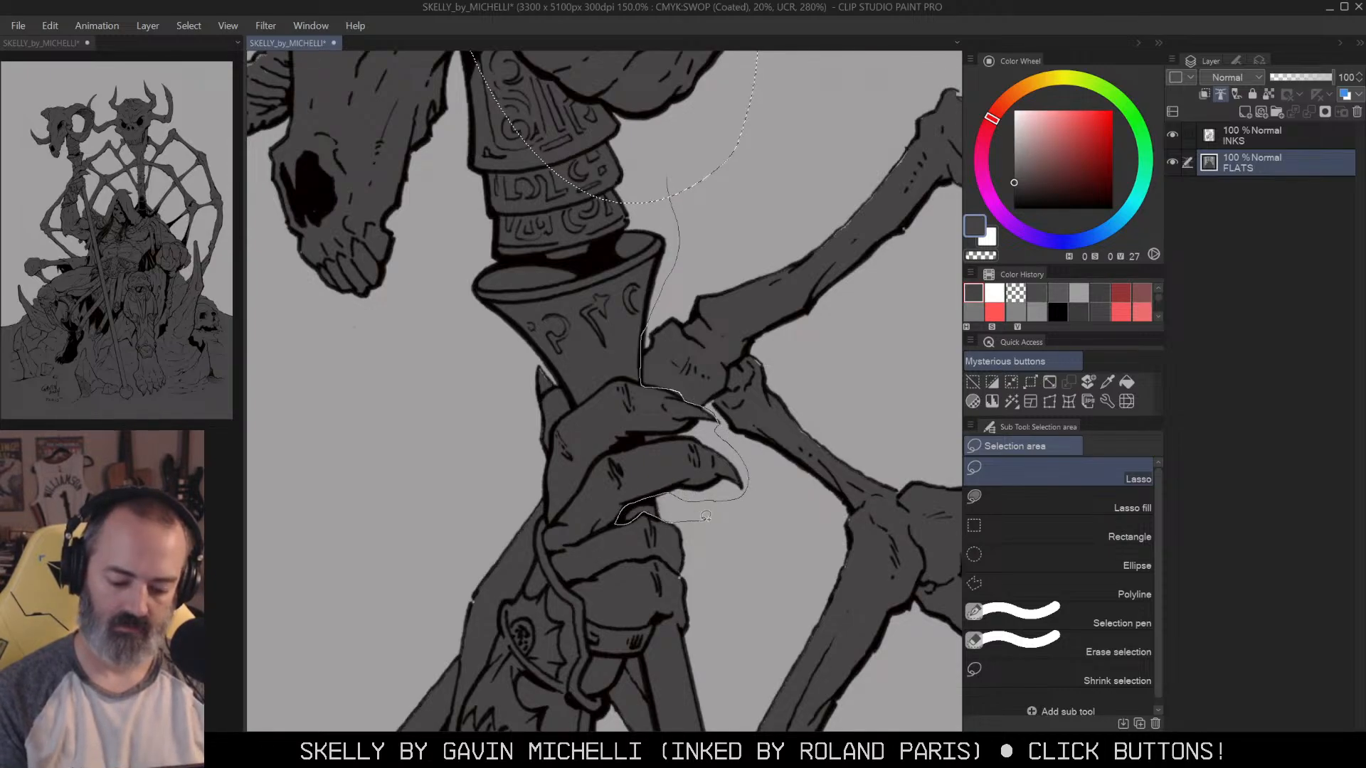
mouse_move(706, 629)
left_mouse_down()
mouse_move(552, 585)
mouse_move(545, 478)
mouse_move(430, 308)
mouse_move(475, 124)
left_mouse_up()
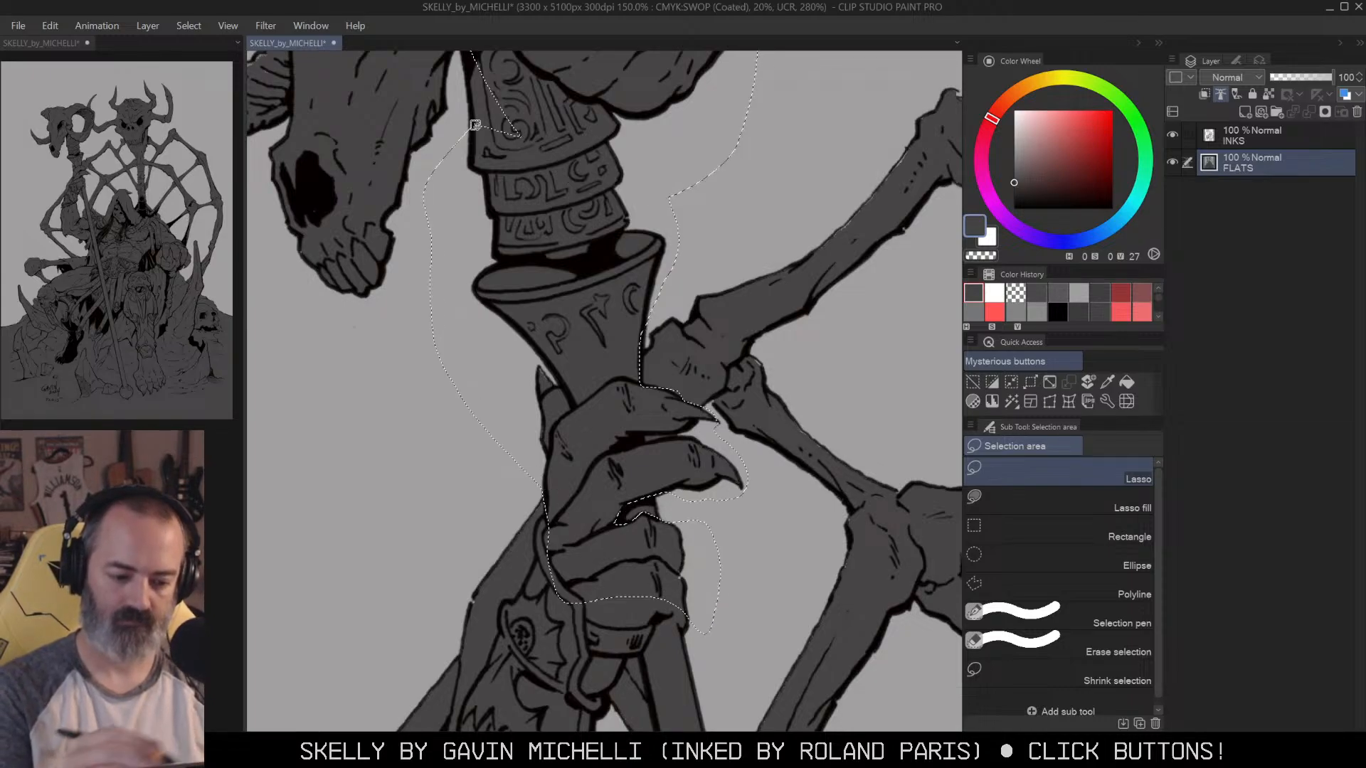
Step: Add the rest of the ram skull to the selection, fill it with a lighter grey of value 38, and deselect
left_click(747, 333, "alt")
left_click(747, 332, "alt")
left_click_drag(799, 238, 812, 366)
mouse_move(605, 168)
left_mouse_down()
mouse_move(658, 226)
mouse_move(685, 330)
mouse_move(620, 460)
mouse_move(399, 357)
mouse_move(662, 142)
left_mouse_up()
left_click_drag(837, 359, 706, 377)
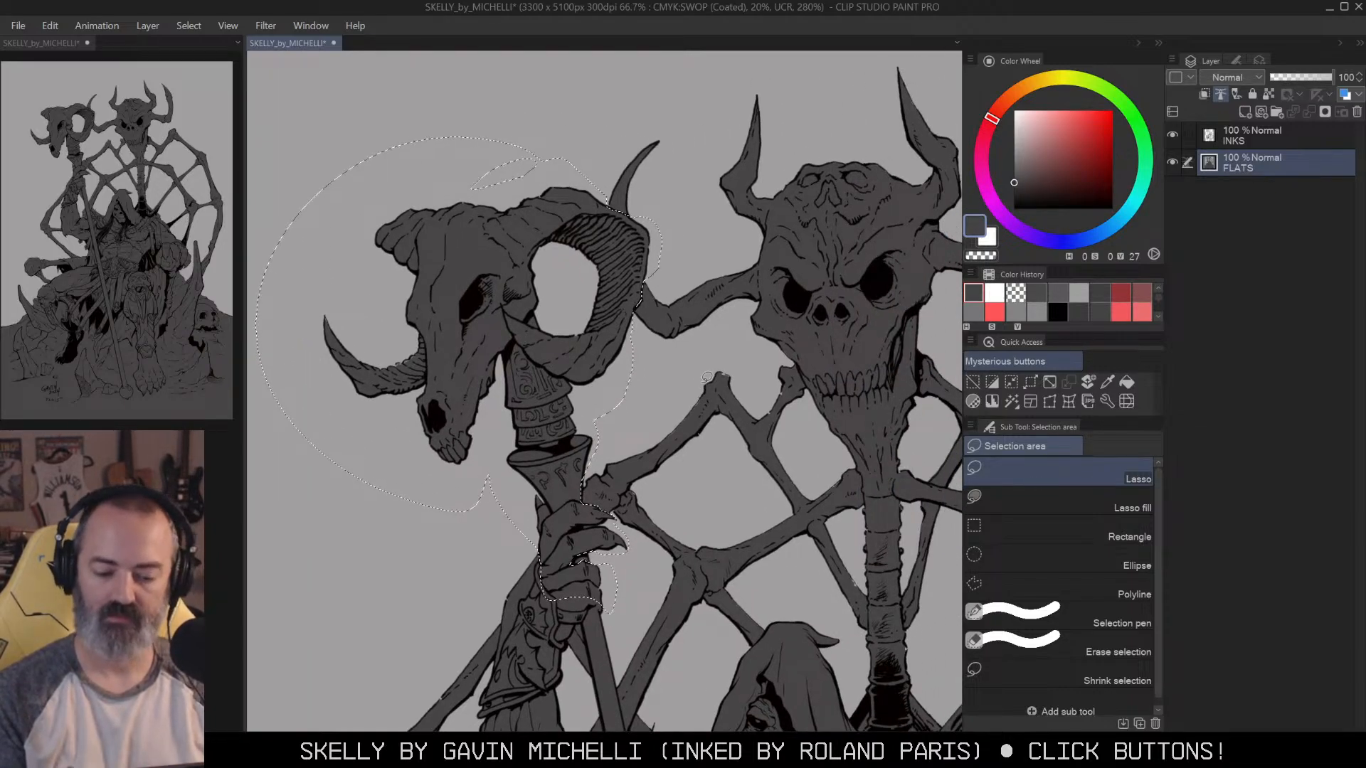
key("alt+space")
left_click(694, 411)
key("m")
left_click(1014, 171)
key("g")
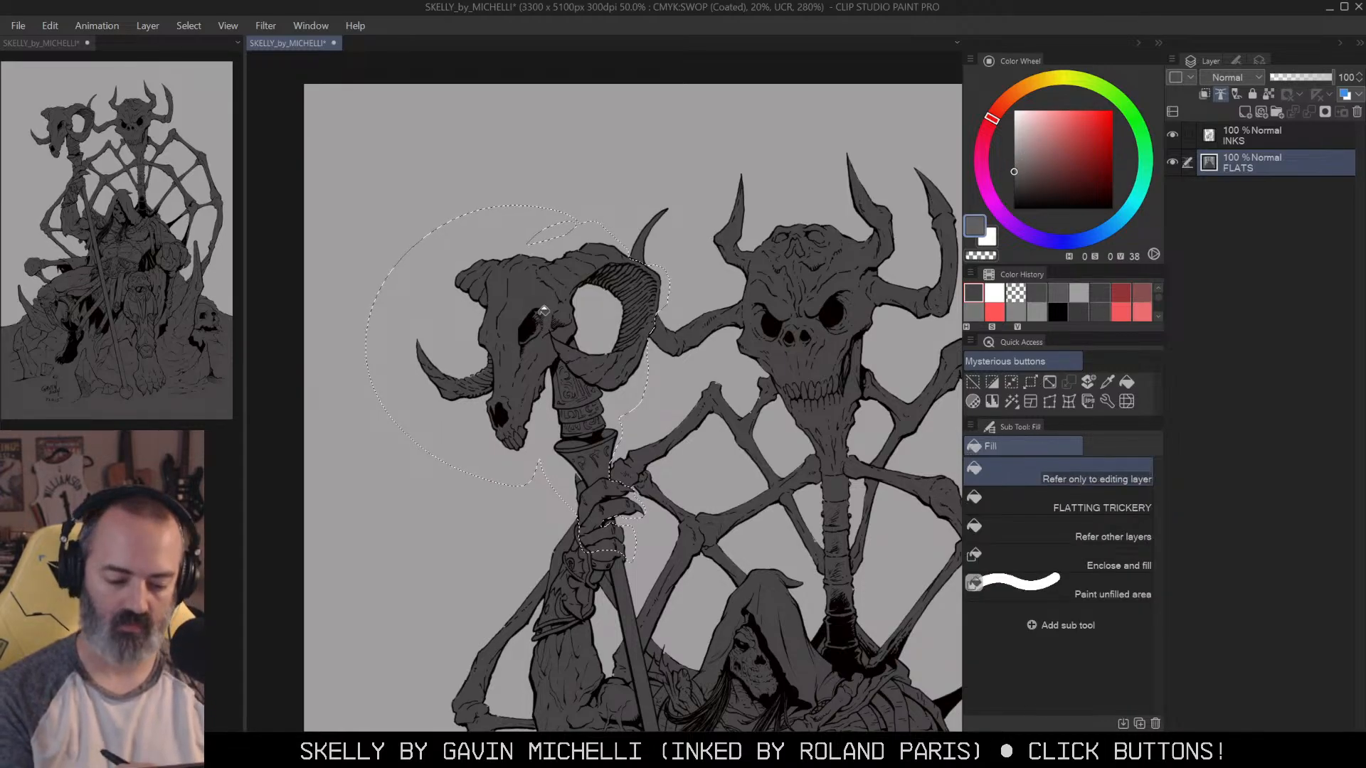
left_click(566, 302)
key("ctrl+d")
Step: Lasso the ornate bracer and upper forearm, trimming the throne bone behind them, fill them with the lighter grey, and deselect
left_click_drag(712, 427, 731, 265)
key("m")
left_click_drag(690, 364, 737, 235)
key("ctrl+space")
left_click(740, 222)
left_click(683, 276)
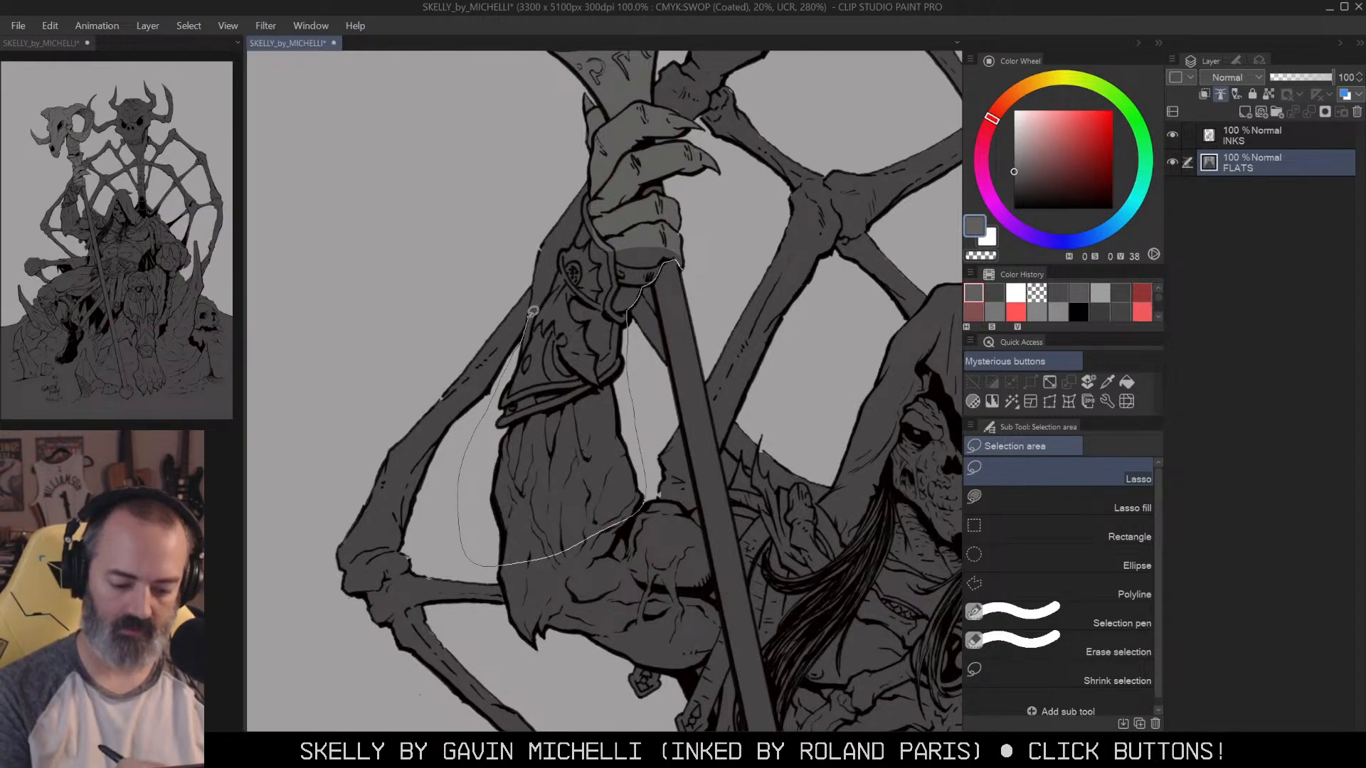
left_click_drag(530, 226, 625, 162)
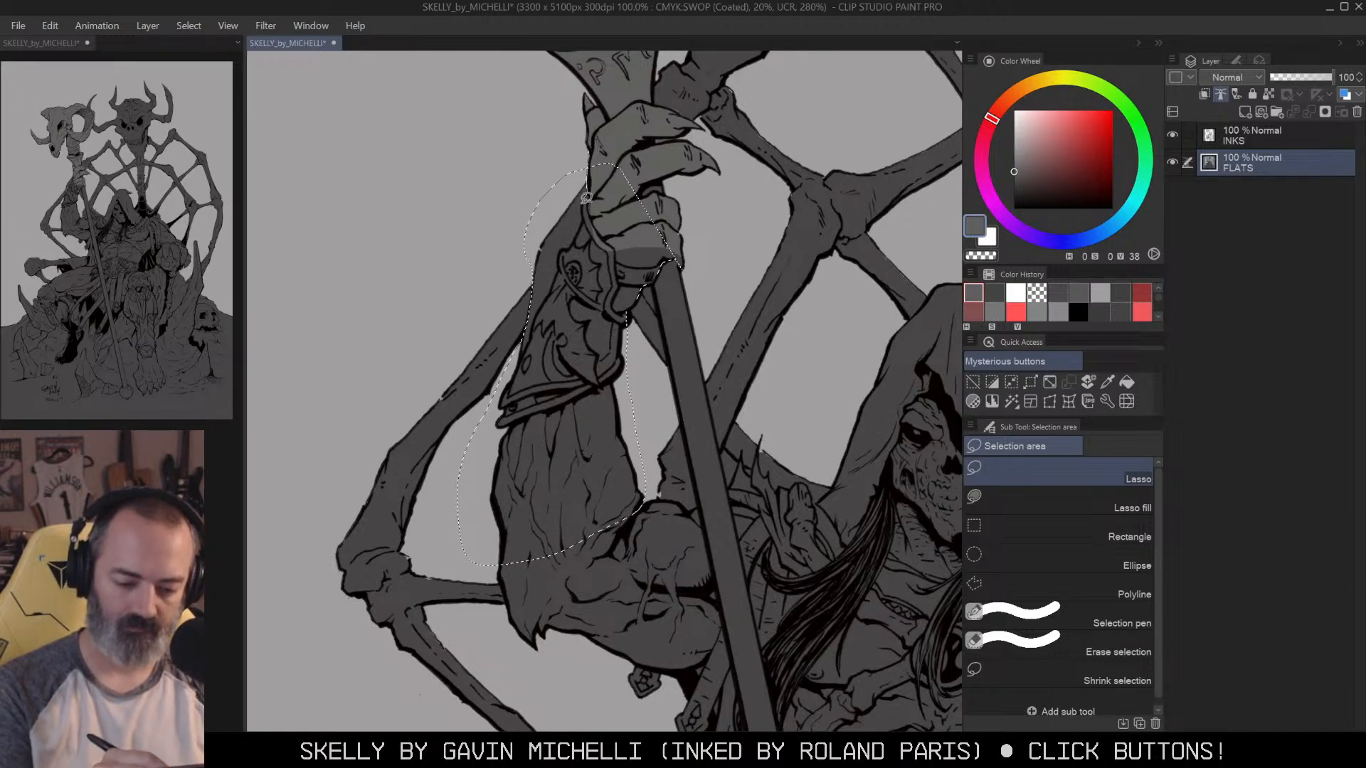
mouse_move(553, 283)
left_mouse_down()
mouse_move(527, 329)
mouse_move(545, 150)
mouse_move(563, 157)
left_mouse_up()
key("g")
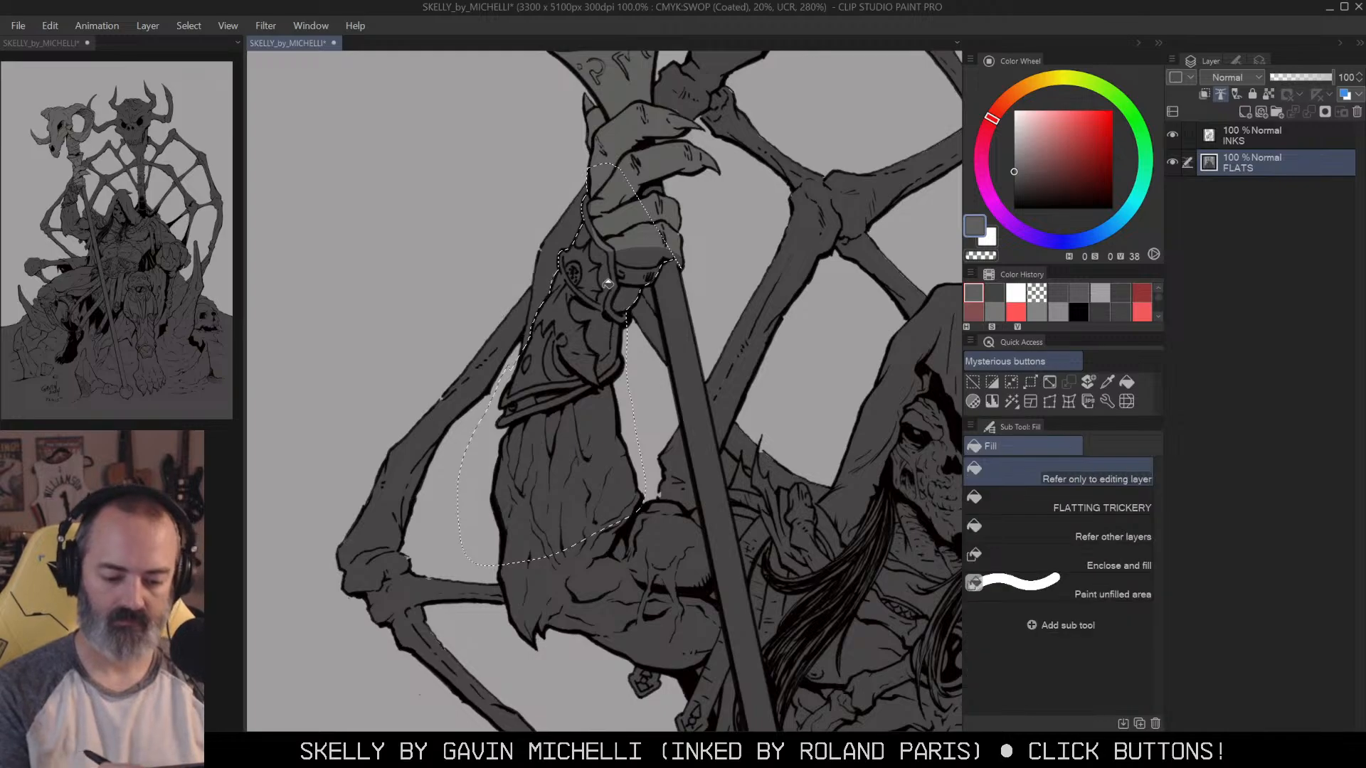
left_click(609, 284)
key("ctrl+d")
Step: Lasso the missed dark patch on the hand gripping the staff, fill it with the lighter grey, and deselect
key("m")
key("ctrl+space")
left_click(842, 348)
left_click_drag(842, 348, 778, 348)
left_click(666, 280)
left_click(666, 280)
left_click_drag(628, 286, 633, 254)
key("g")
left_click(633, 274)
key("ctrl+d")
Step: Lasso the raised arm's elbow and upper arm up to the staff, fill them with the lighter grey, and deselect
key("ctrl+alt+space")
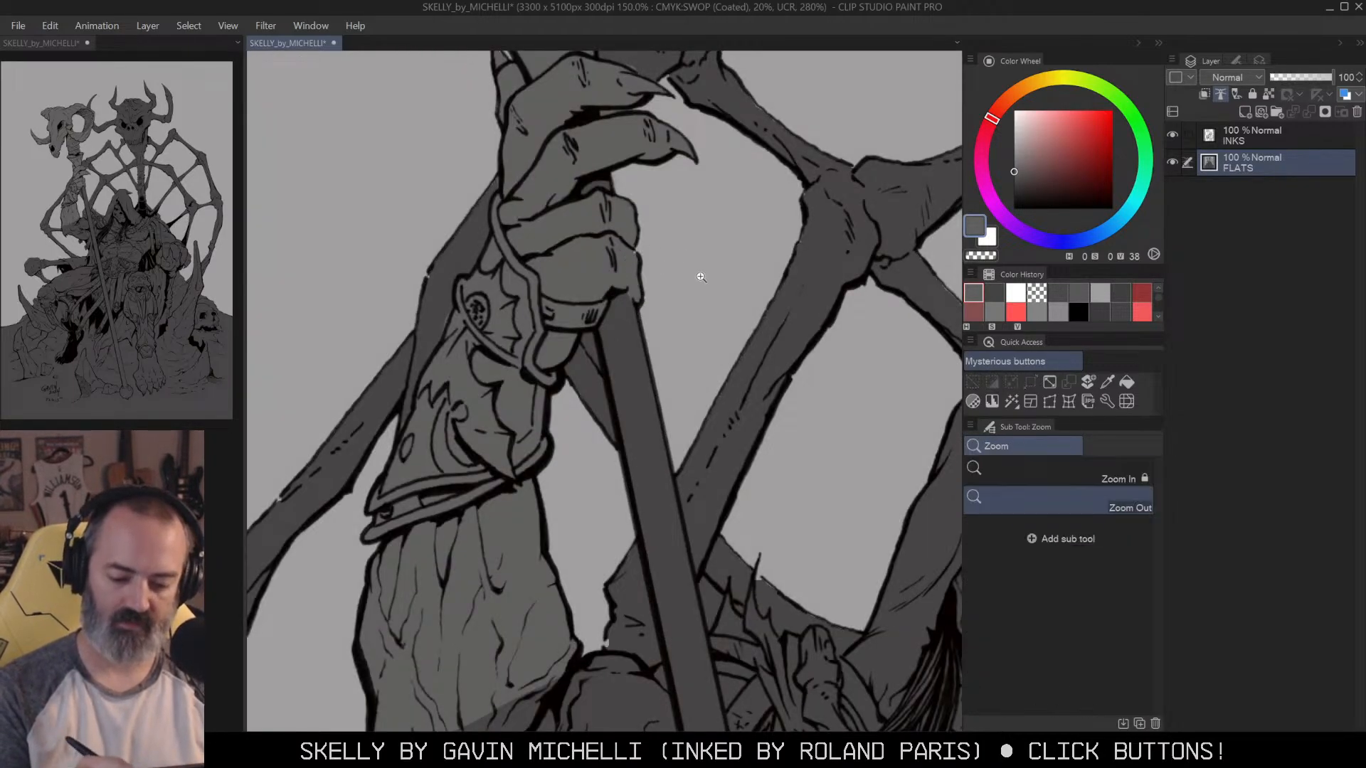
left_click(701, 277)
left_click(701, 281)
left_click_drag(762, 362, 714, 167)
left_click(653, 288)
left_click(653, 288)
left_click_drag(691, 269, 704, 317)
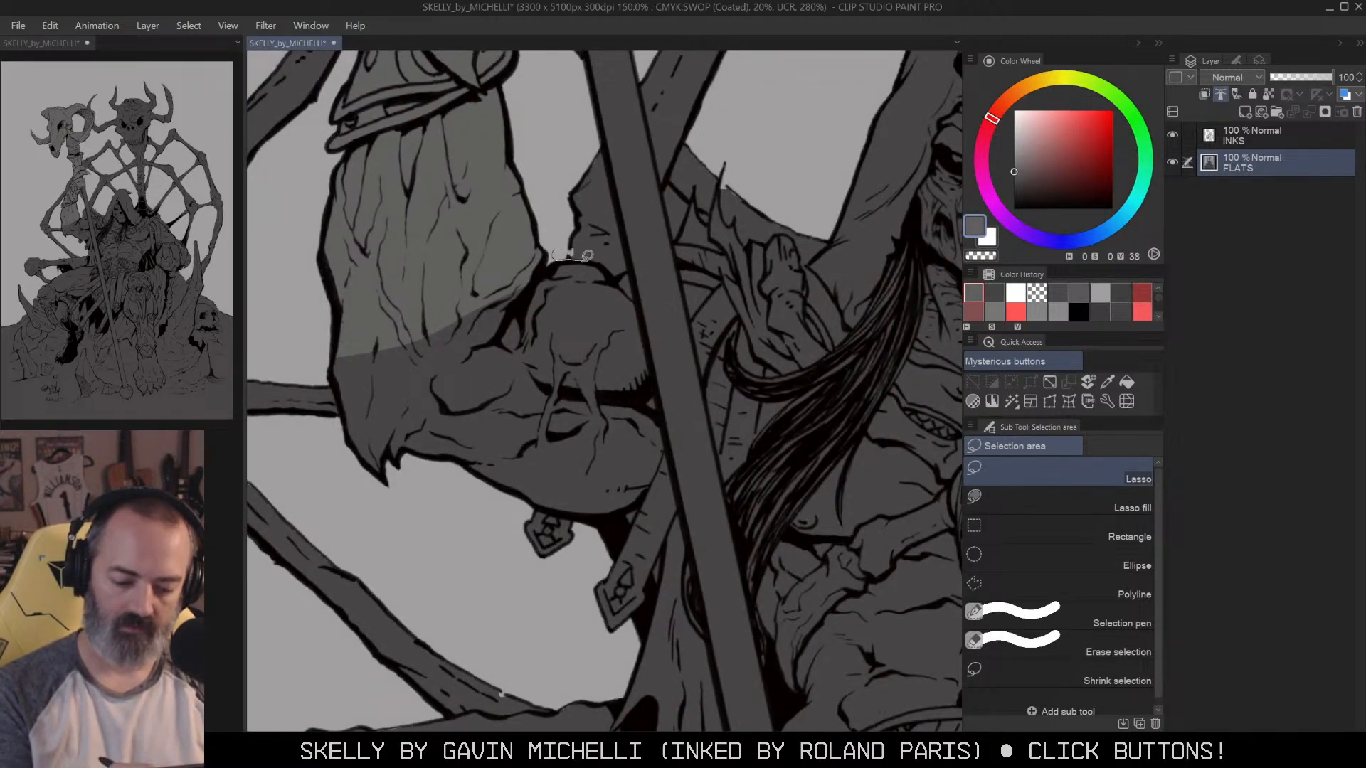
mouse_move(691, 427)
left_mouse_down()
mouse_move(581, 562)
mouse_move(365, 502)
mouse_move(307, 386)
left_mouse_up()
mouse_move(332, 434)
left_mouse_down()
mouse_move(349, 324)
mouse_move(398, 278)
left_mouse_up()
key("g")
left_click(600, 331)
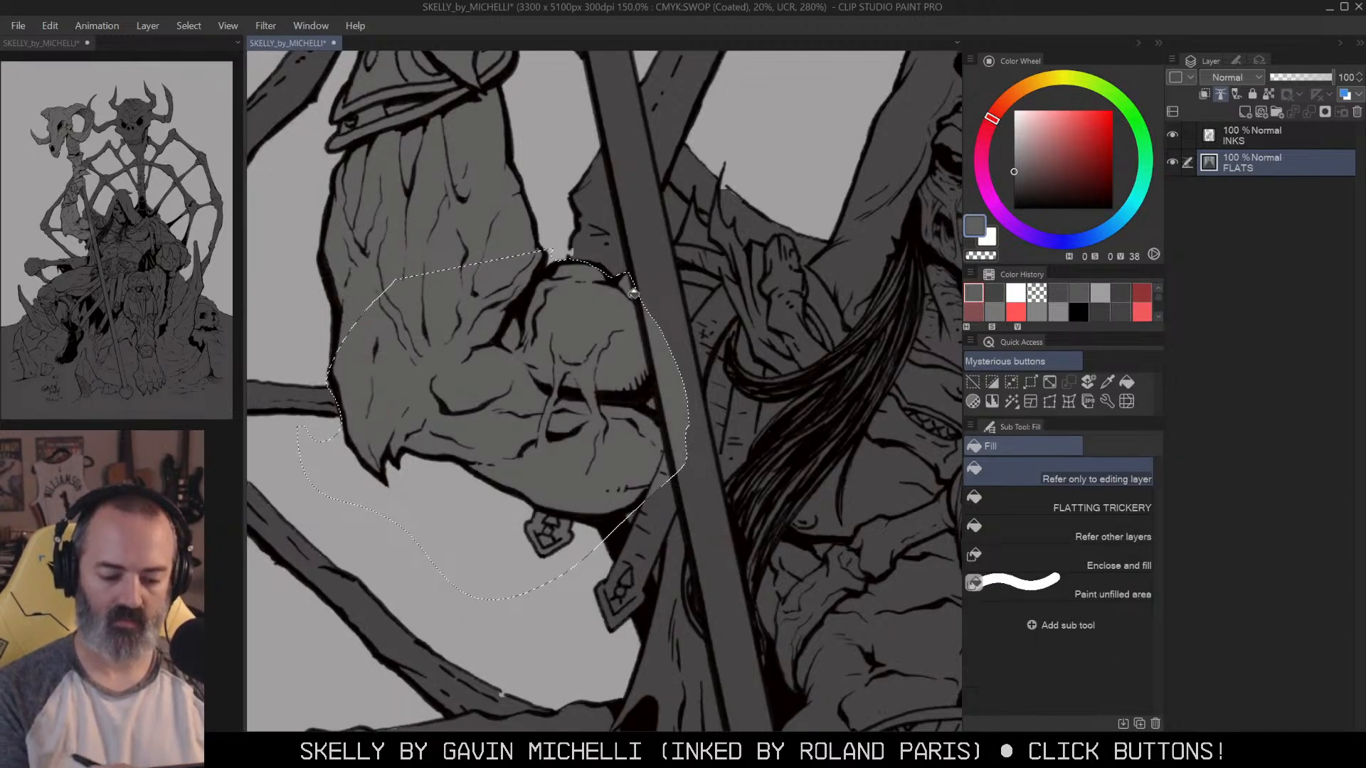
key("ctrl+d")
Step: Lasso the staff shaft between the gripping hand and the elbow, fill it with the lighter grey, and deselect
key("m")
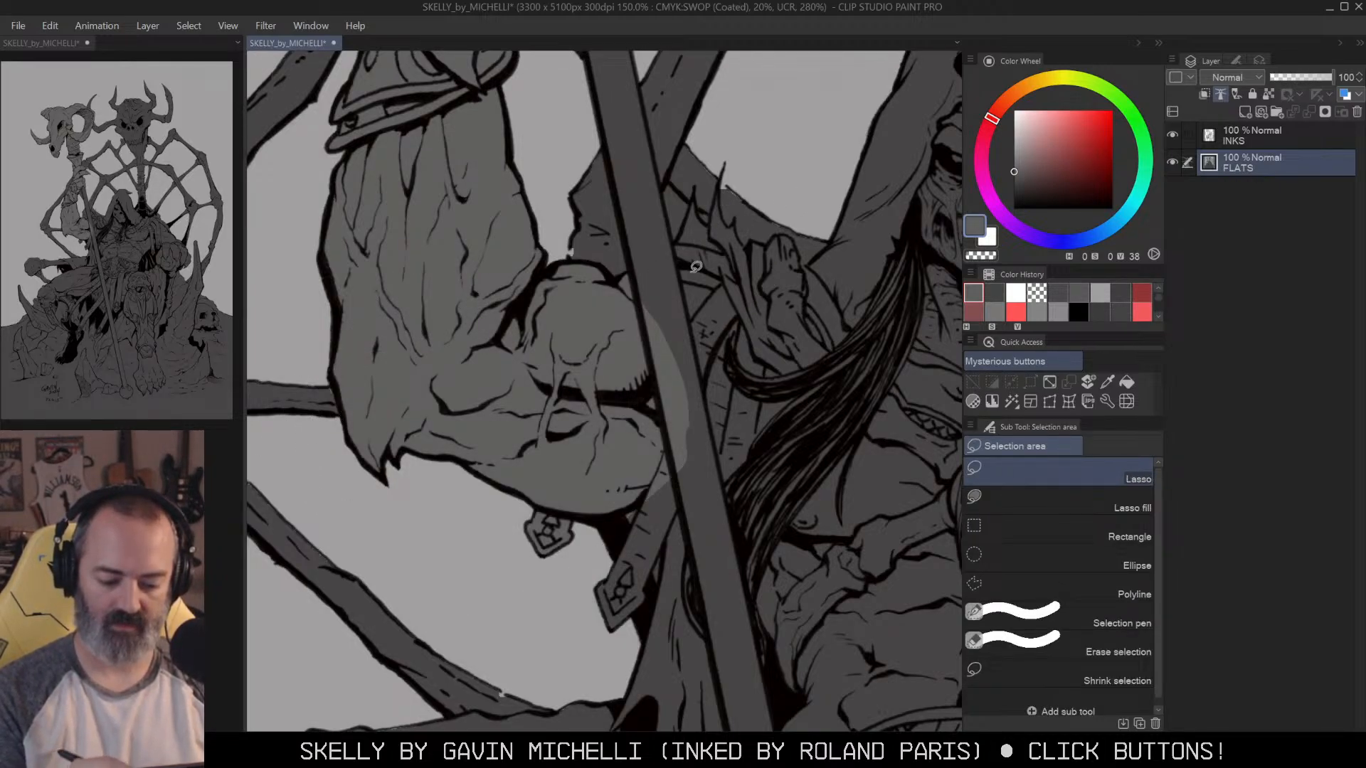
left_click_drag(727, 190, 748, 490)
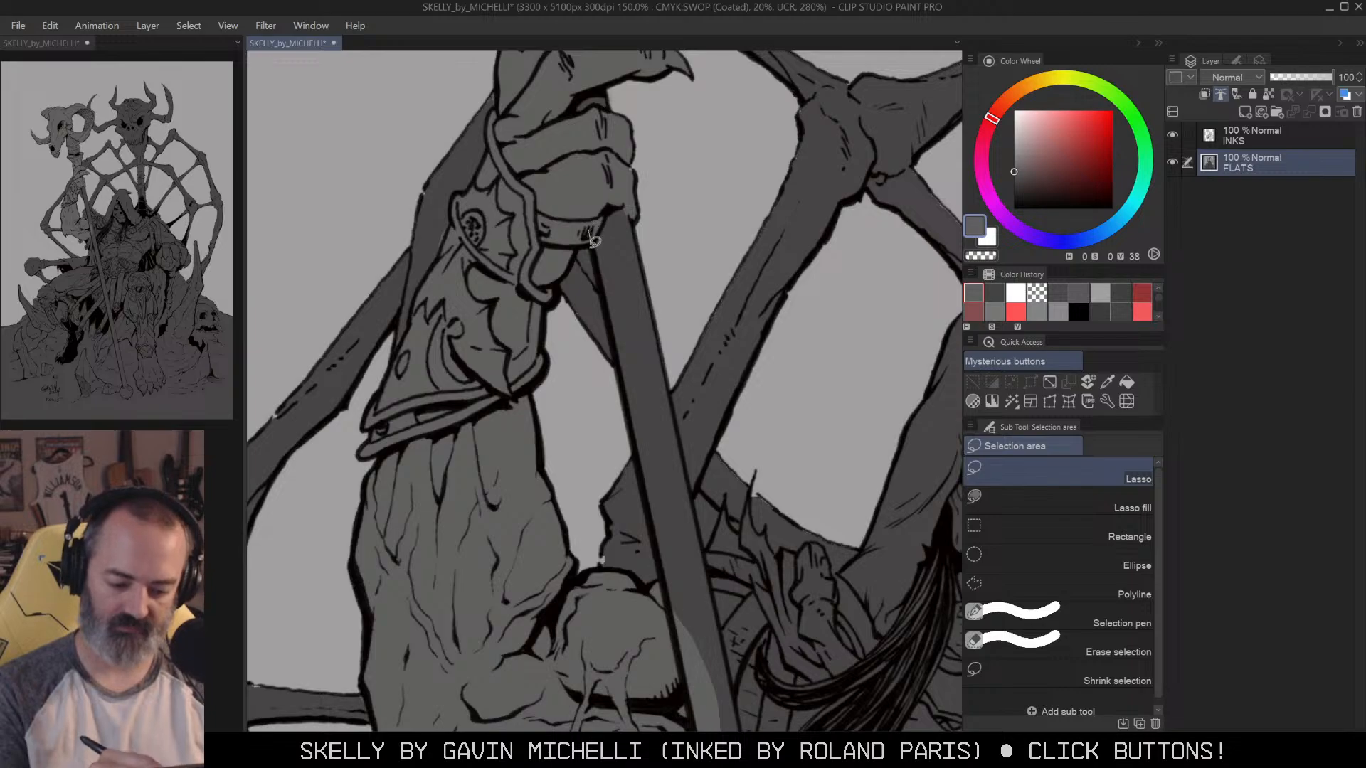
left_click_drag(604, 284, 620, 361)
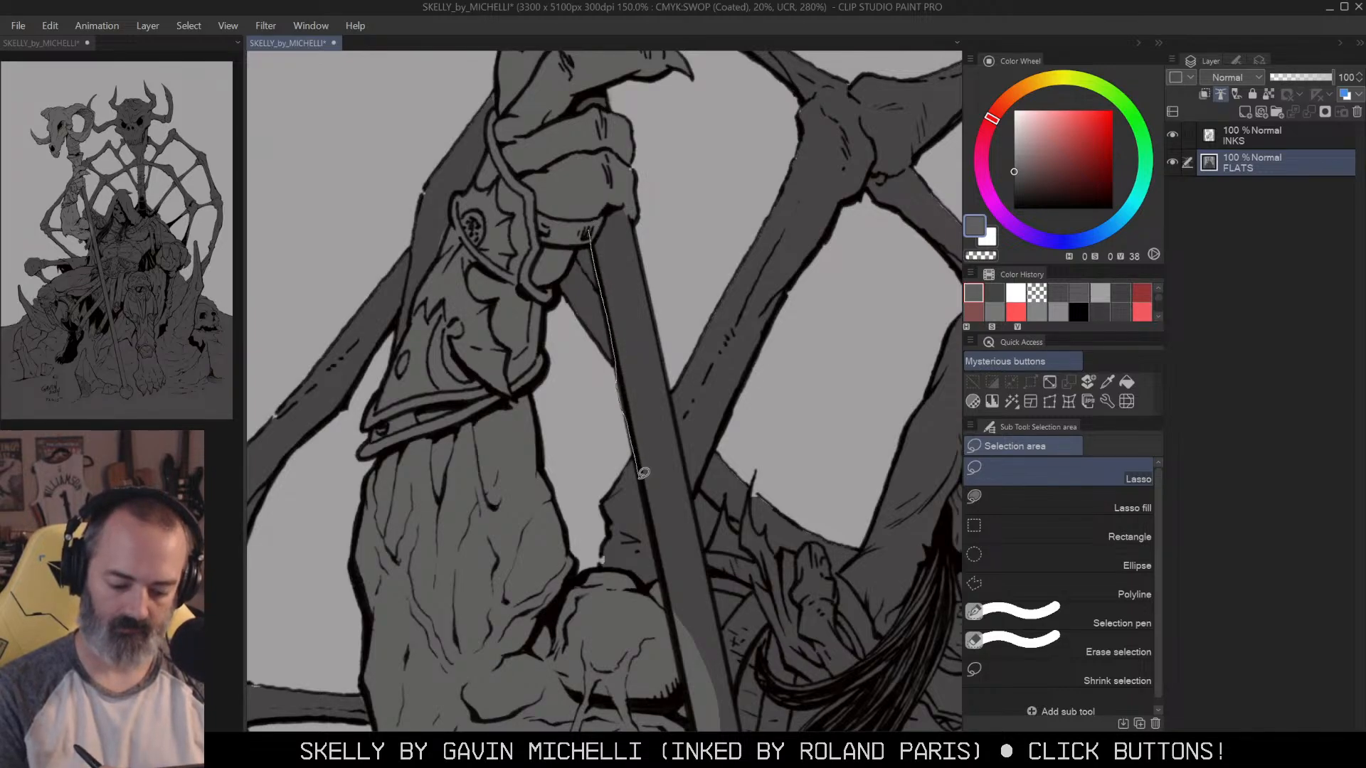
left_click_drag(665, 626, 702, 564)
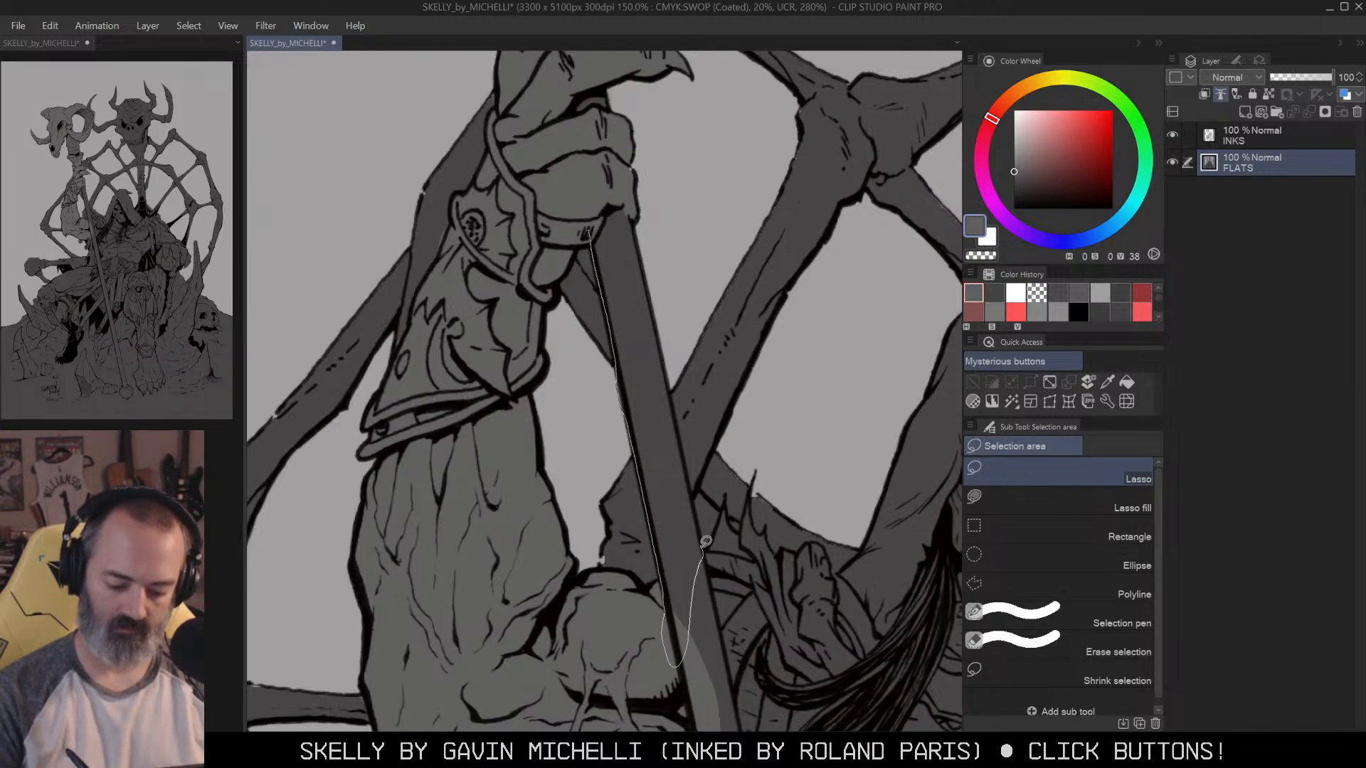
left_click_drag(669, 391, 623, 175)
left_click_drag(724, 344, 642, 141)
key("g")
left_click(597, 324)
left_click_drag(734, 289, 723, 248)
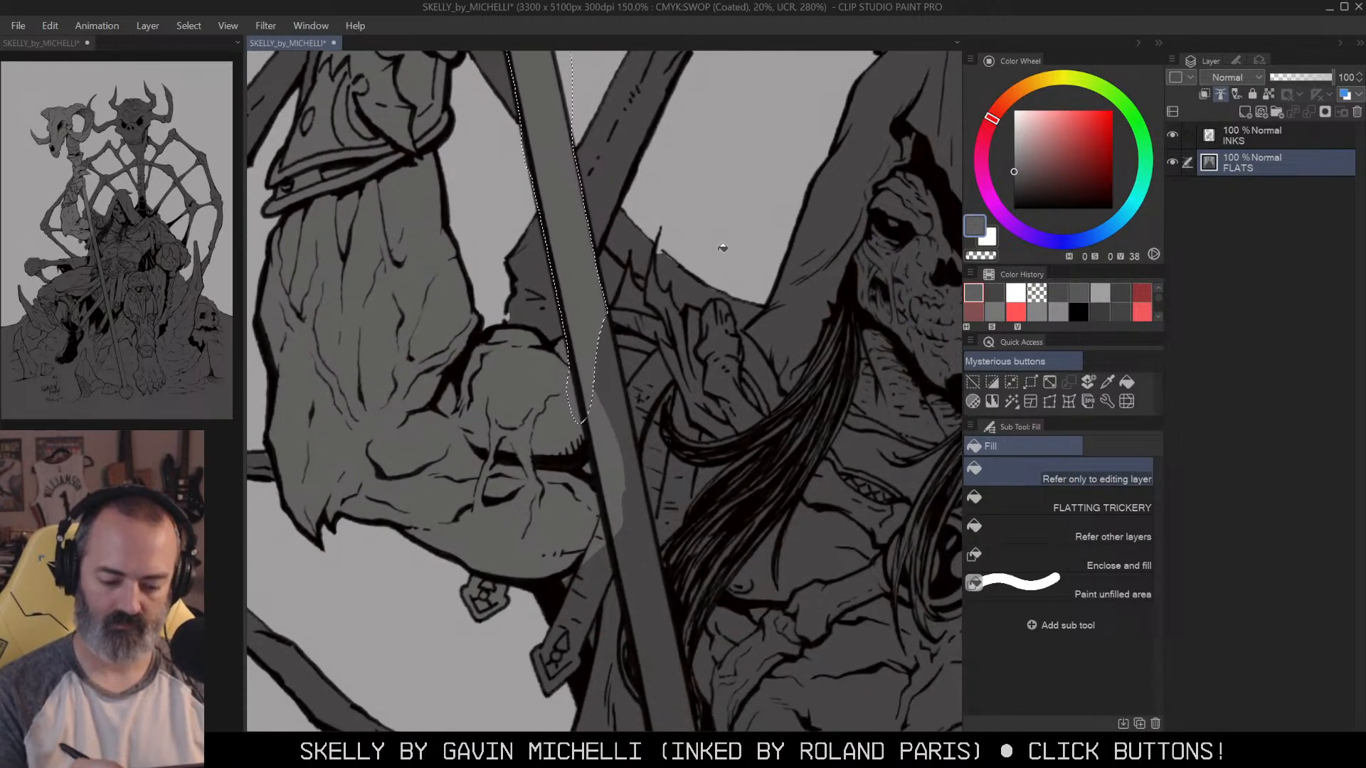
key("ctrl+d")
Step: Lasso the spiky claw tips just beside the staff at the shoulder, fill them with the lighter grey, and deselect
key("m")
left_click(698, 214)
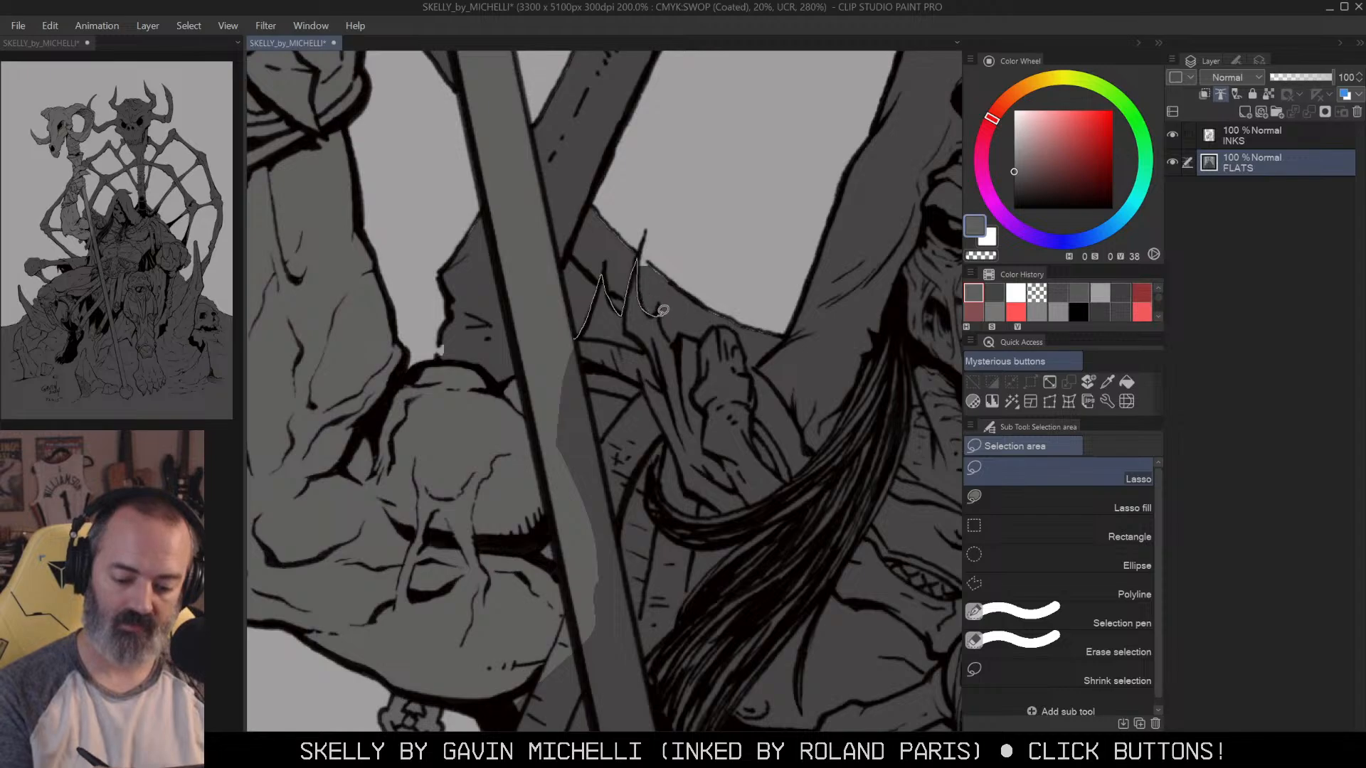
left_click_drag(677, 340, 577, 338)
key("g")
left_click(616, 318)
key("ctrl+d")
Step: Lasso the skeletal hand resting on the shoulder beside the hair, fill it with the lighter grey, and deselect
key("m")
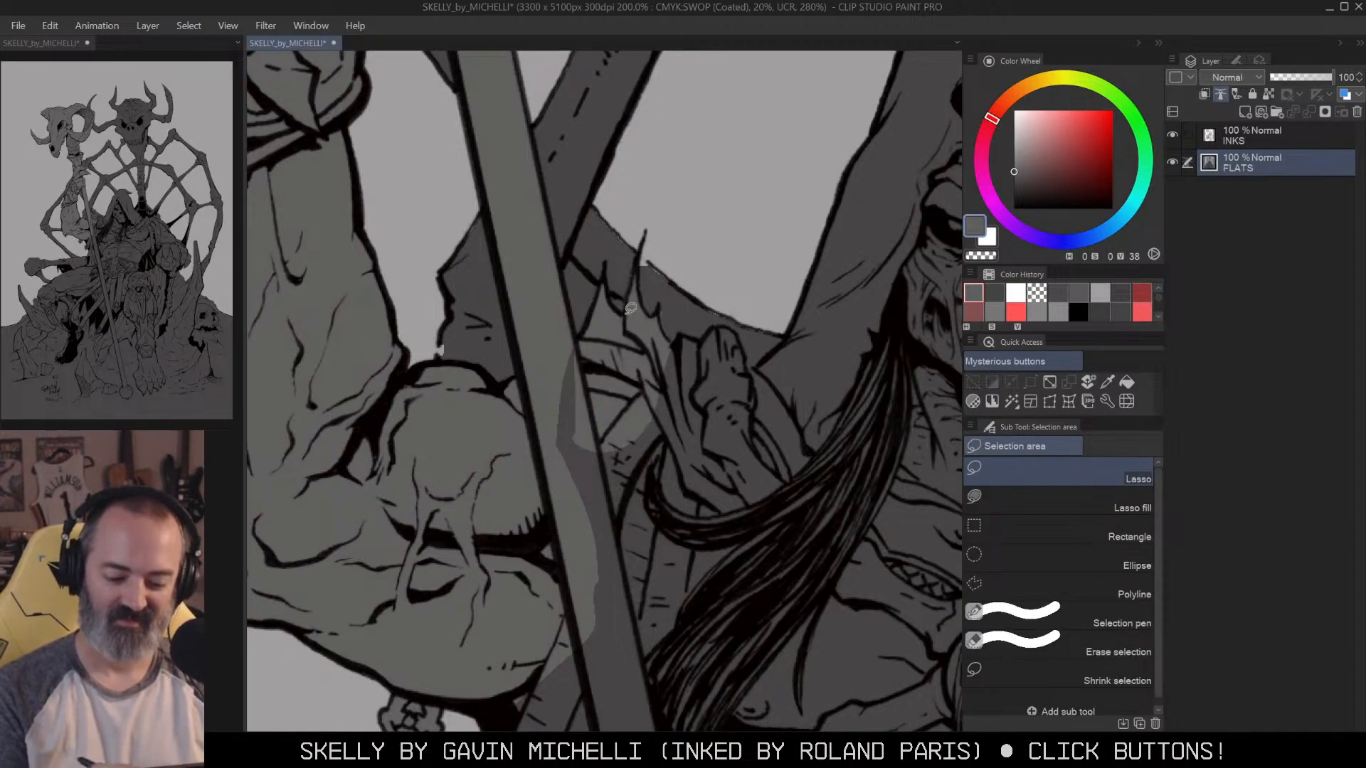
left_click_drag(750, 303, 660, 273)
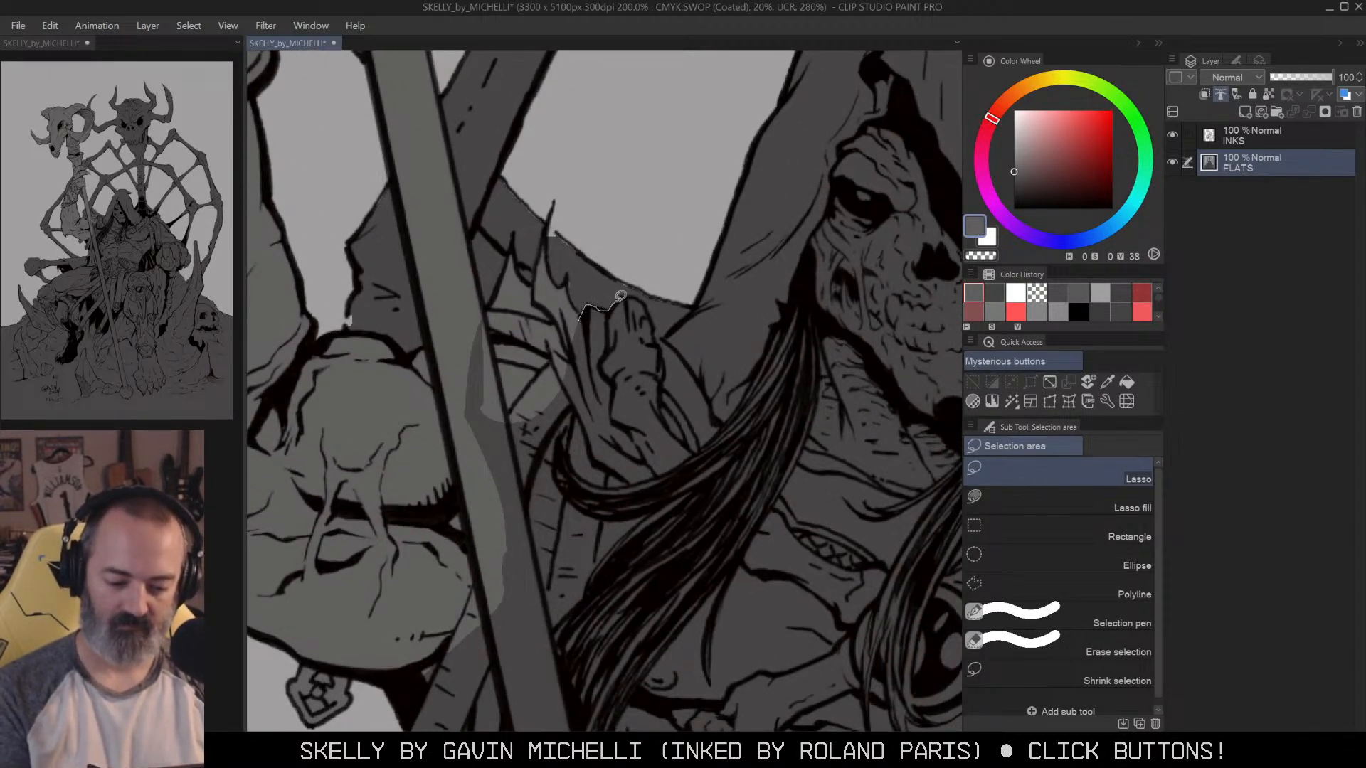
mouse_move(662, 320)
left_mouse_down()
mouse_move(715, 345)
mouse_move(461, 430)
mouse_move(533, 320)
mouse_move(580, 319)
left_mouse_up()
key("g")
key("ctrl+d")
Step: Lasso the hood around its outer outline together with the face, fill it with the lighter grey, and deselect
key("m")
left_click(772, 332, "alt")
left_click(771, 332, "alt")
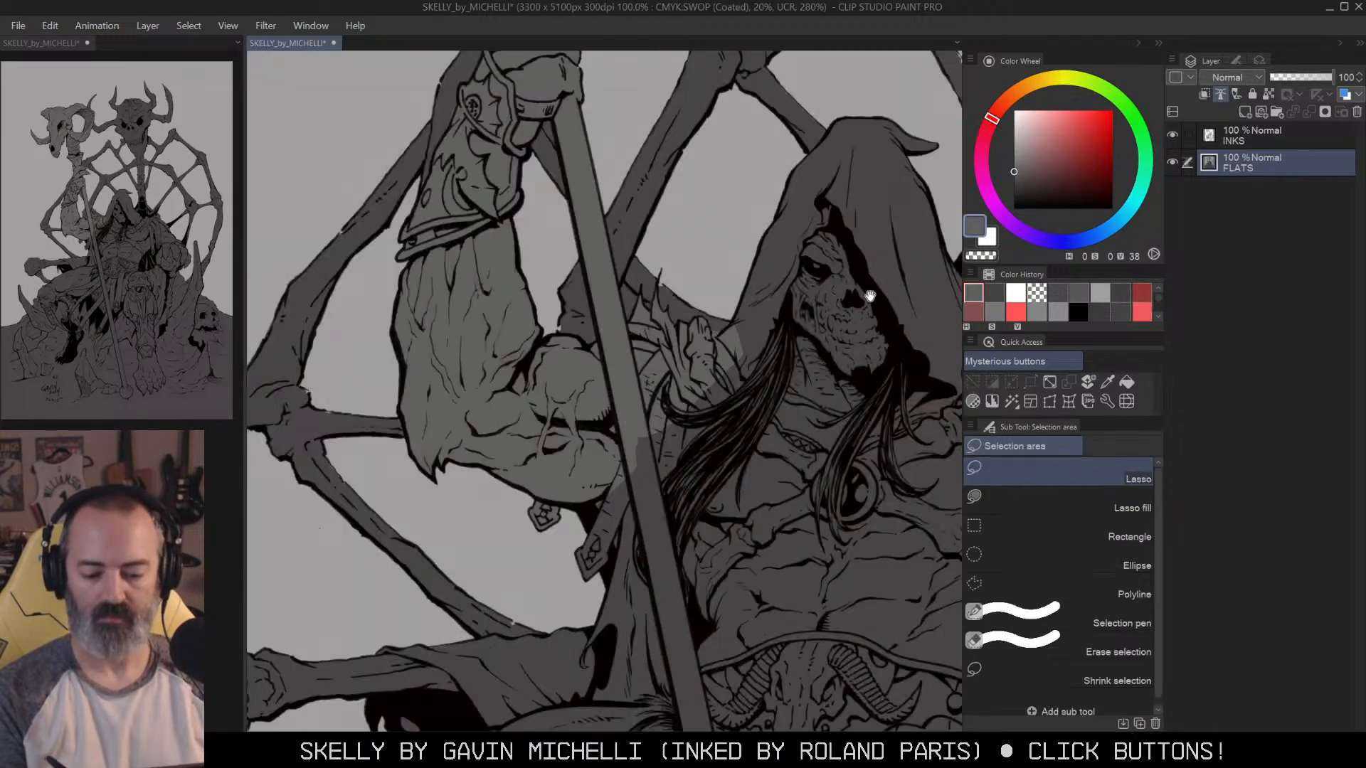
left_click_drag(869, 296, 759, 387)
left_click(759, 388, "ctrl")
left_click_drag(565, 420, 608, 213)
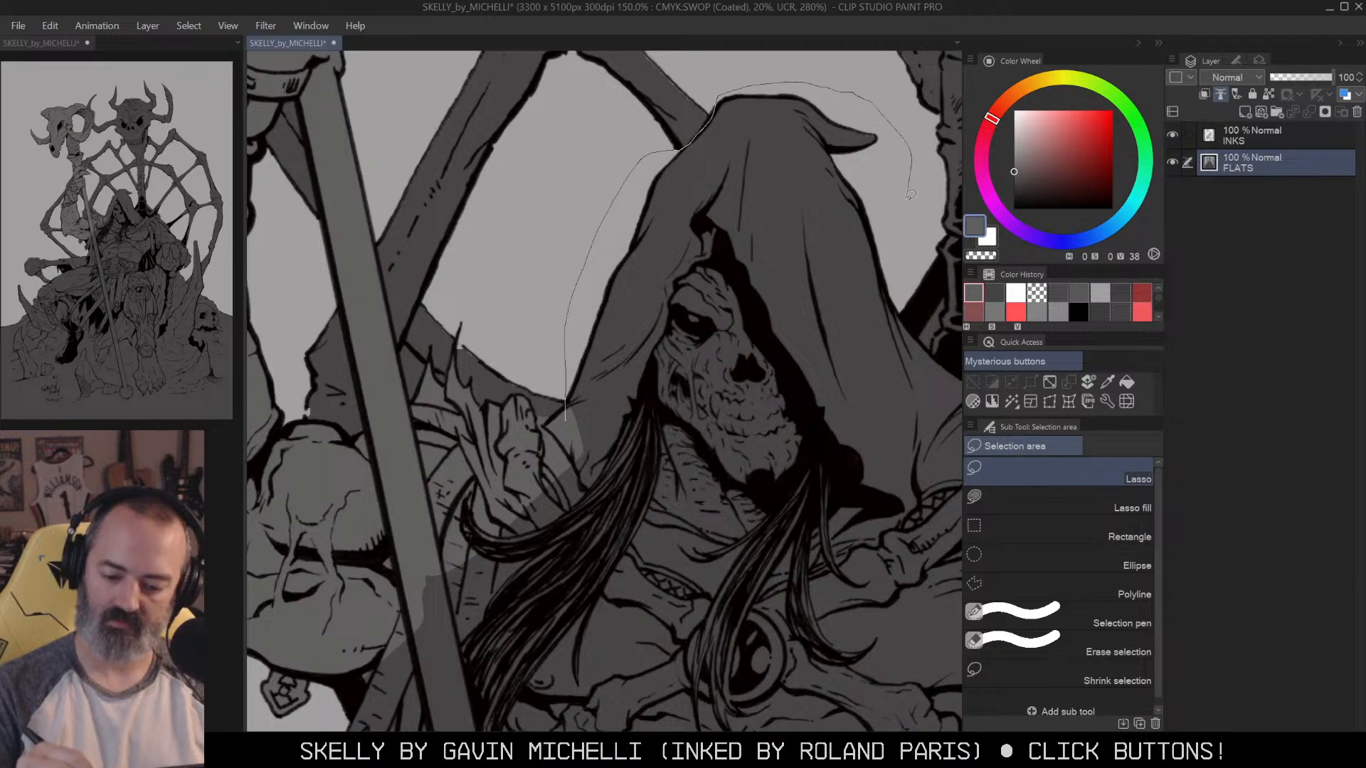
mouse_move(899, 271)
left_mouse_down()
mouse_move(751, 561)
mouse_move(542, 466)
left_mouse_up()
key("g")
left_click(821, 252)
left_click_drag(843, 359, 602, 368)
key("ctrl+d")
Step: Lasso the remaining dark hood edge where it drapes onto the shoulder, fill it with the lighter grey, and deselect
key("m")
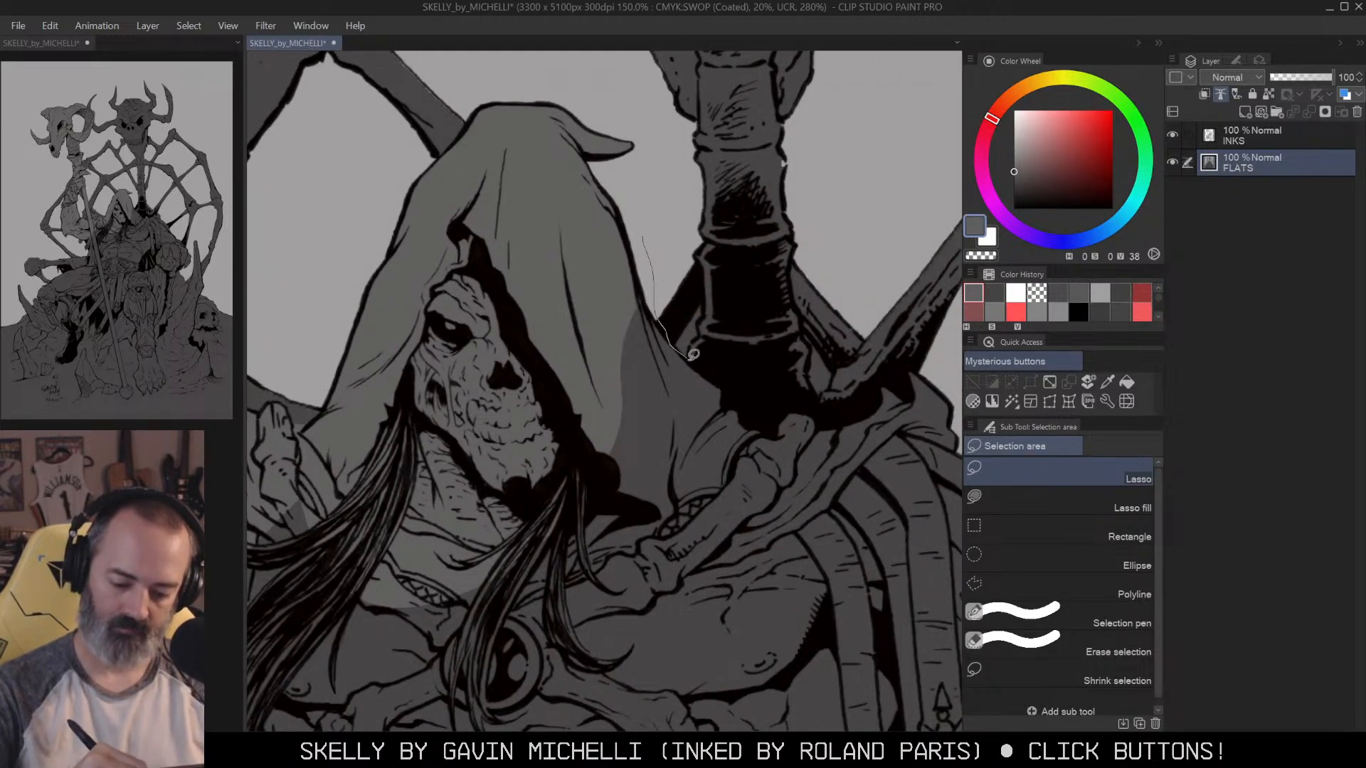
mouse_move(738, 374)
left_mouse_down()
mouse_move(625, 622)
mouse_move(604, 229)
left_mouse_up()
key("g")
left_click(674, 363)
left_click_drag(837, 352, 678, 367)
key("ctrl+d")
Step: Lasso the bone collar, shoulder and upper chest beside the hood, fill them with the lighter grey, and deselect
key("m")
mouse_move(556, 426)
left_mouse_down()
mouse_move(616, 409)
mouse_move(702, 412)
mouse_move(725, 393)
left_mouse_up()
mouse_move(837, 384)
left_mouse_down()
mouse_move(836, 470)
mouse_move(619, 662)
mouse_move(439, 514)
left_mouse_up()
left_click_drag(843, 426, 800, 142)
key("g")
left_click(715, 227)
left_click(771, 318)
left_click(772, 318)
key("ctrl+d")
Step: Lasso the lowered arm and its clawed fingers around the armrest knob, fill them with the lighter grey, and deselect
left_click_drag(871, 440, 860, 364)
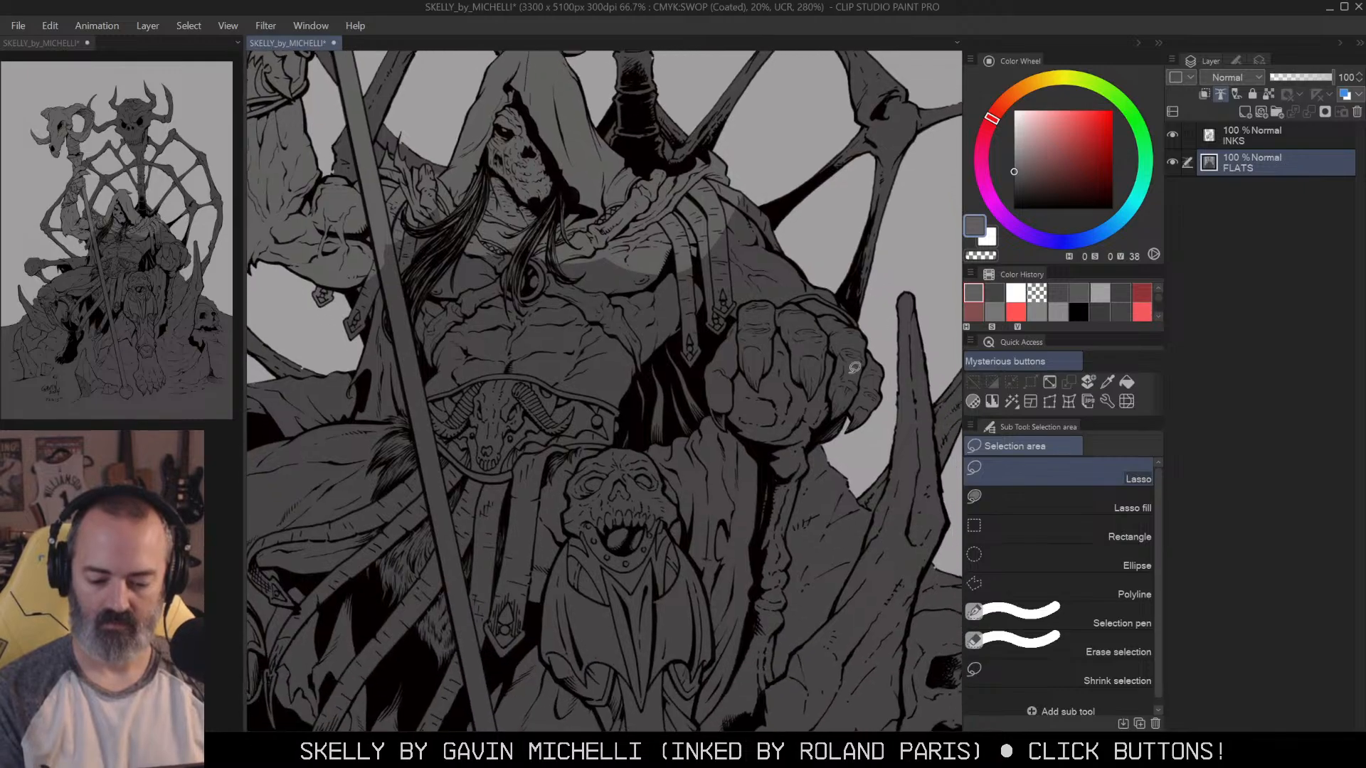
left_click(829, 415)
key("m")
mouse_move(619, 133)
left_mouse_down()
mouse_move(819, 224)
mouse_move(869, 382)
left_mouse_up()
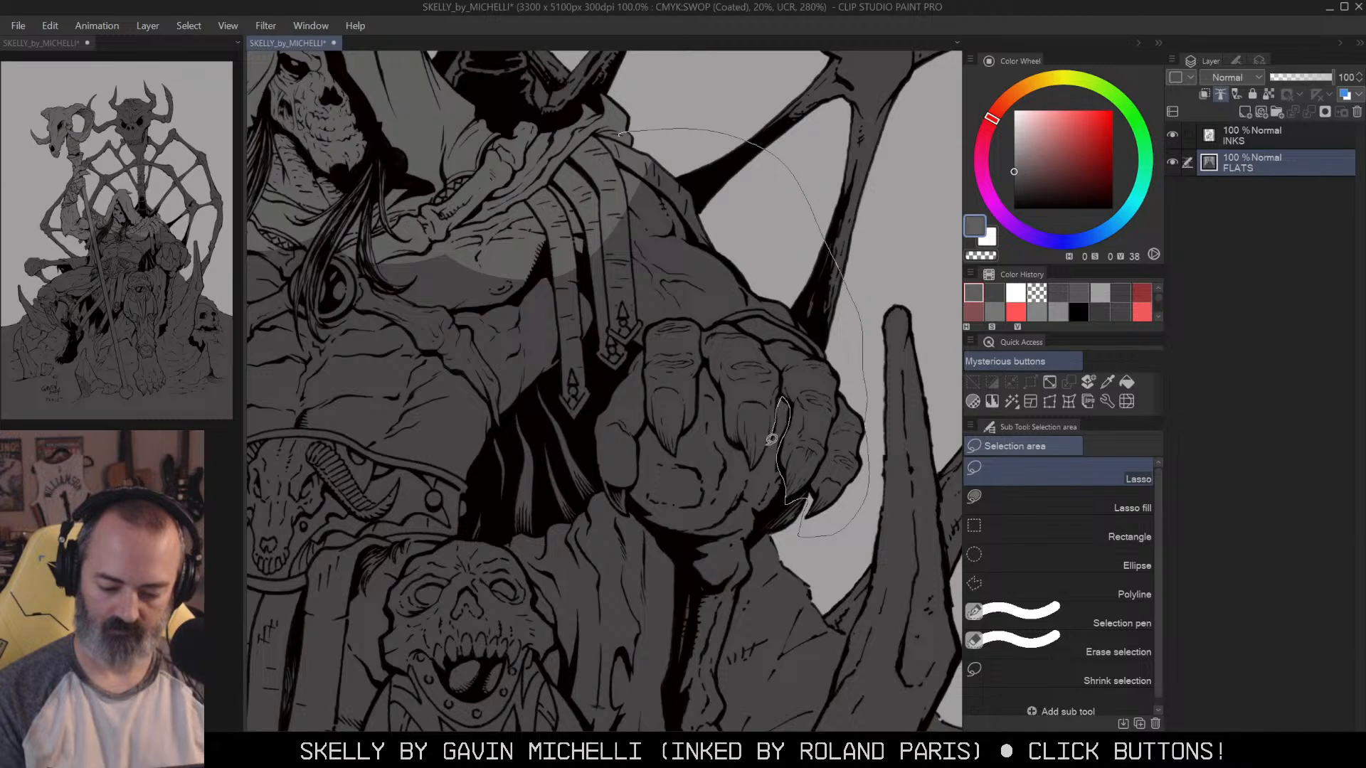
left_click_drag(696, 341, 565, 206)
mouse_move(706, 359)
left_mouse_down()
mouse_move(678, 447)
mouse_move(654, 421)
mouse_move(640, 429)
mouse_move(626, 514)
mouse_move(587, 417)
mouse_move(631, 324)
left_mouse_up()
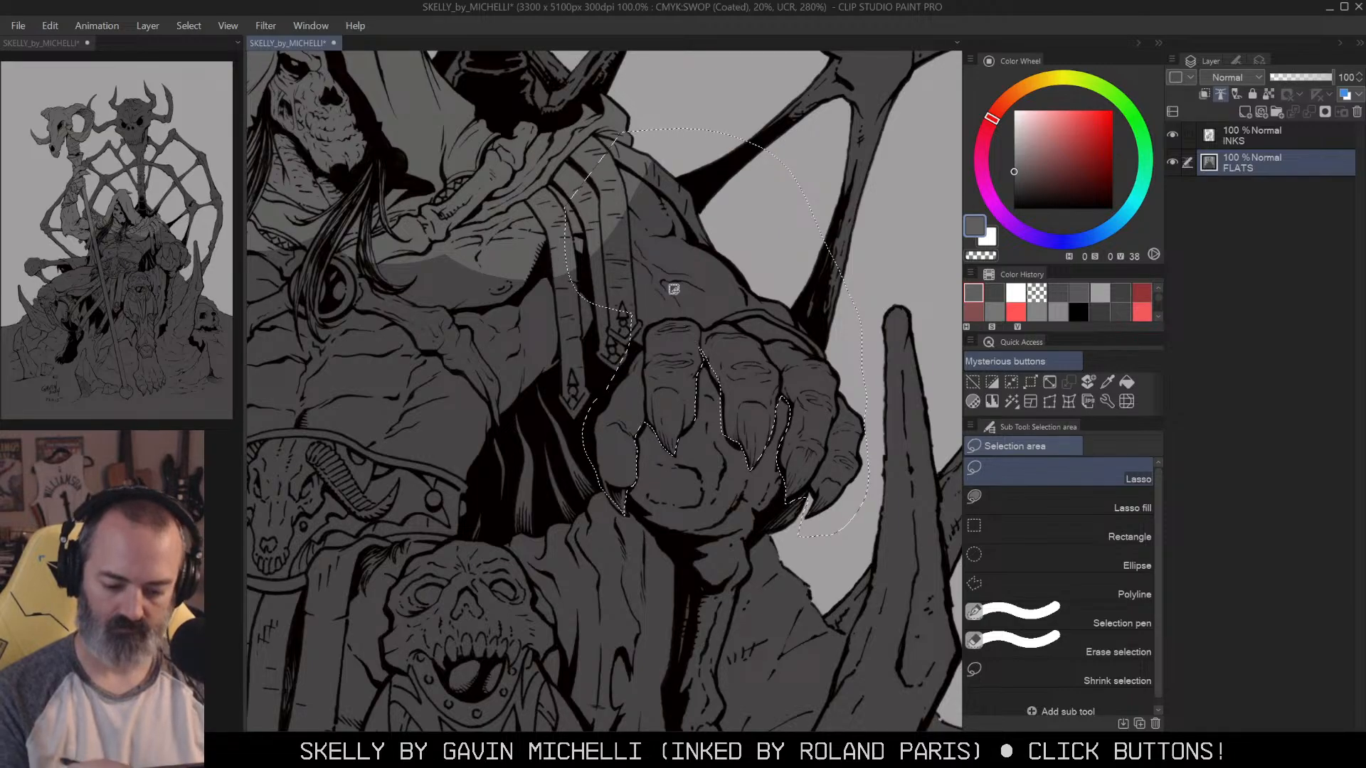
key("g")
left_click(624, 226)
key("m")
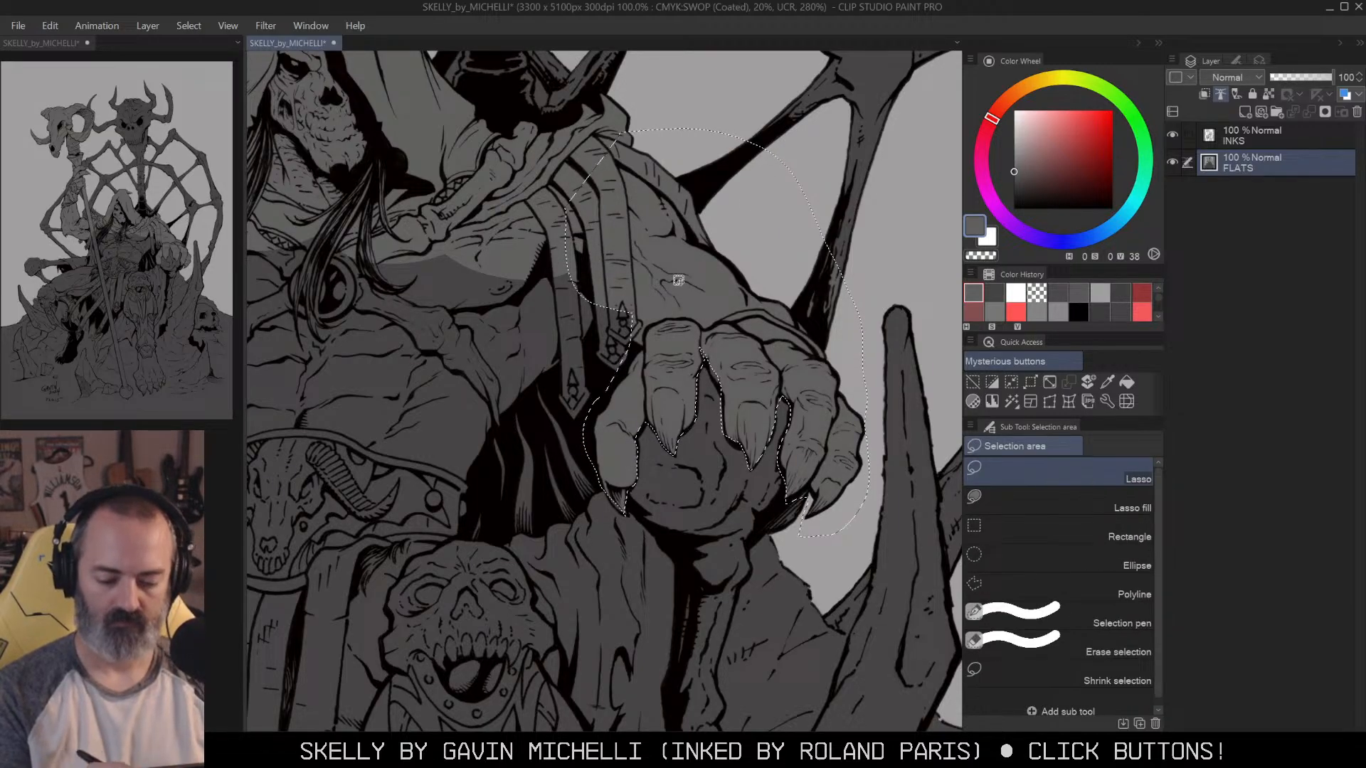
left_click(750, 234, "alt")
left_click_drag(741, 257, 816, 280)
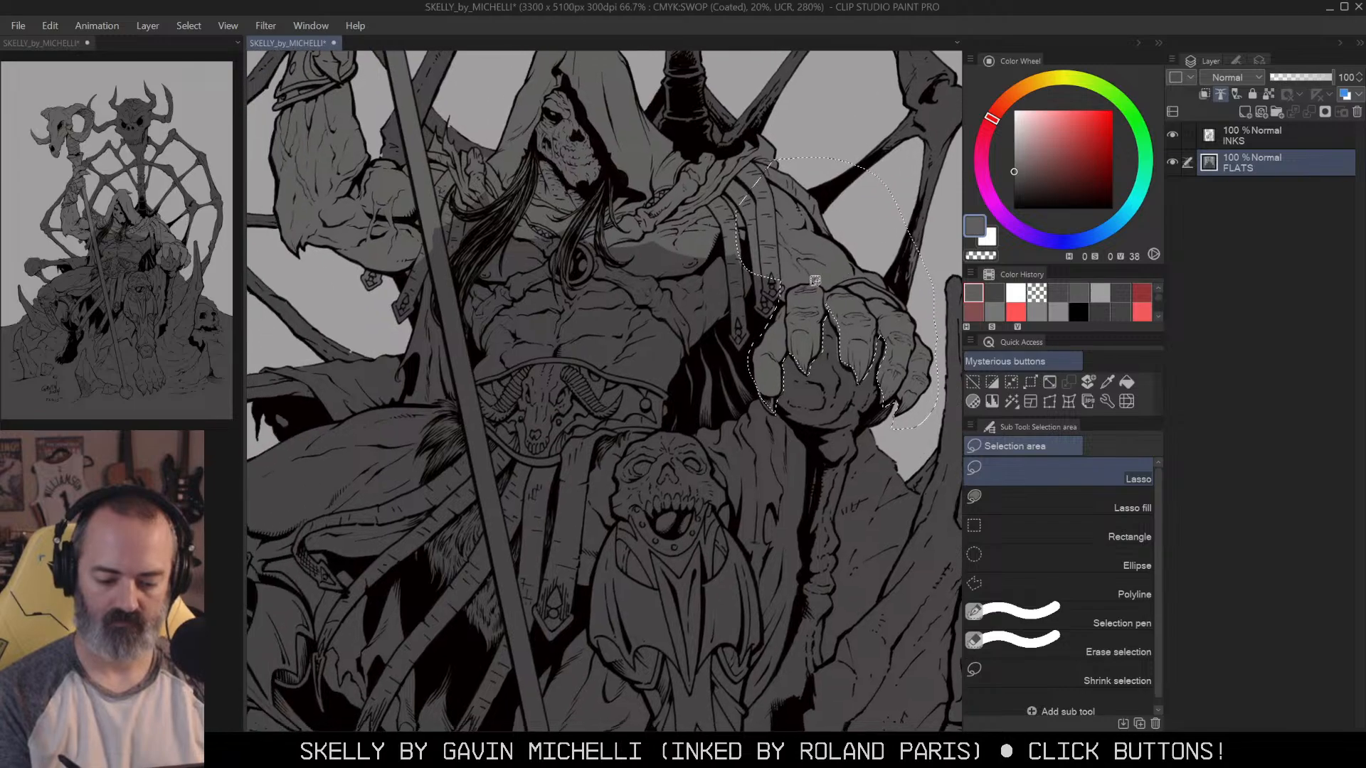
left_click(818, 363, "alt")
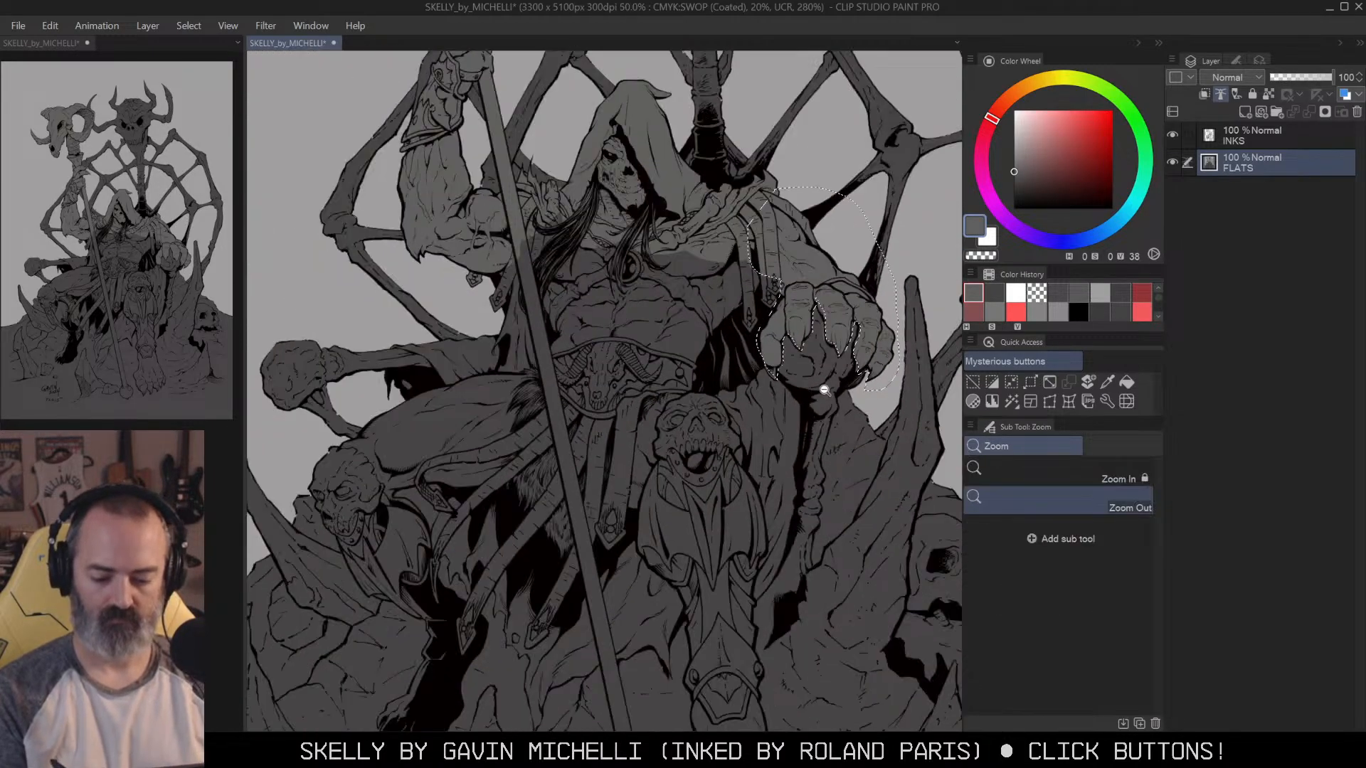
left_click(824, 390, "alt")
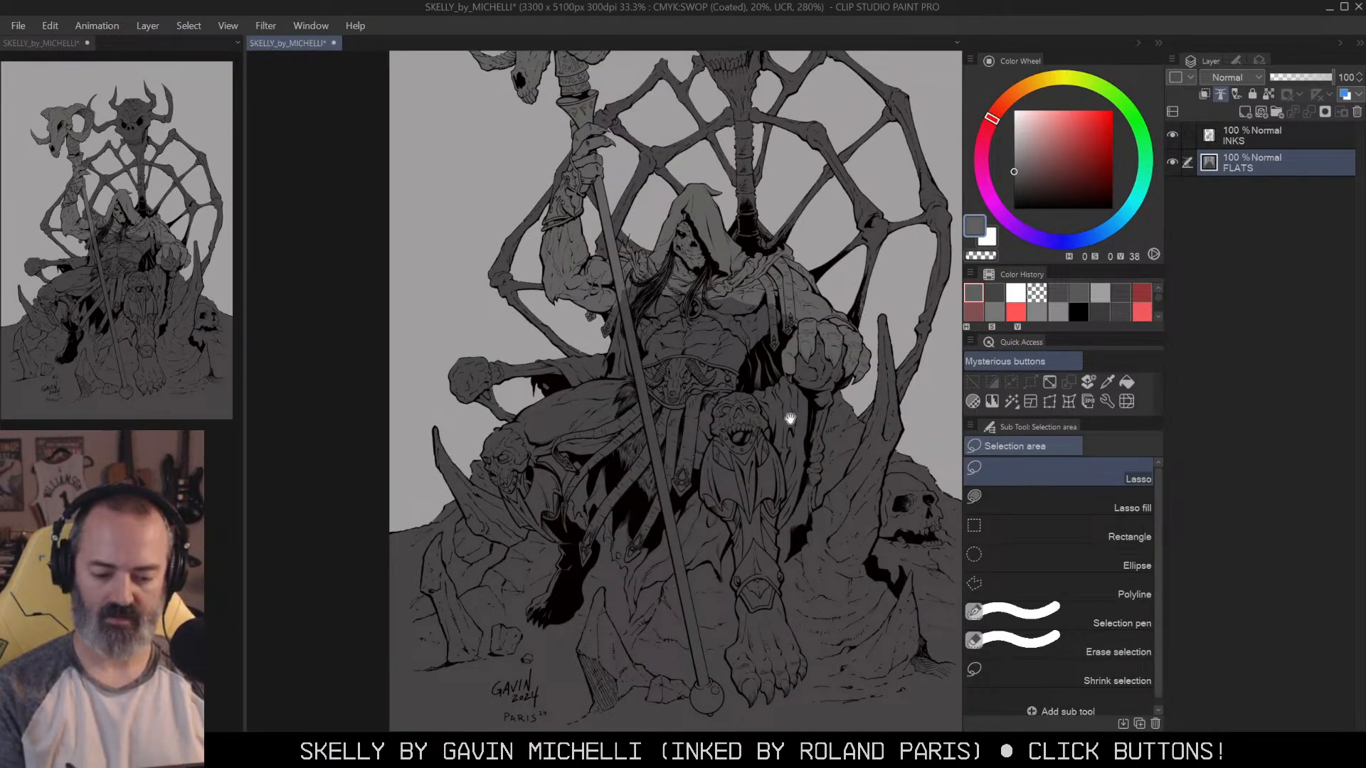
Step: Lasso the front leg from below the resting hand around the skull knee guard and down to the shin
left_click_drag(790, 419, 756, 406)
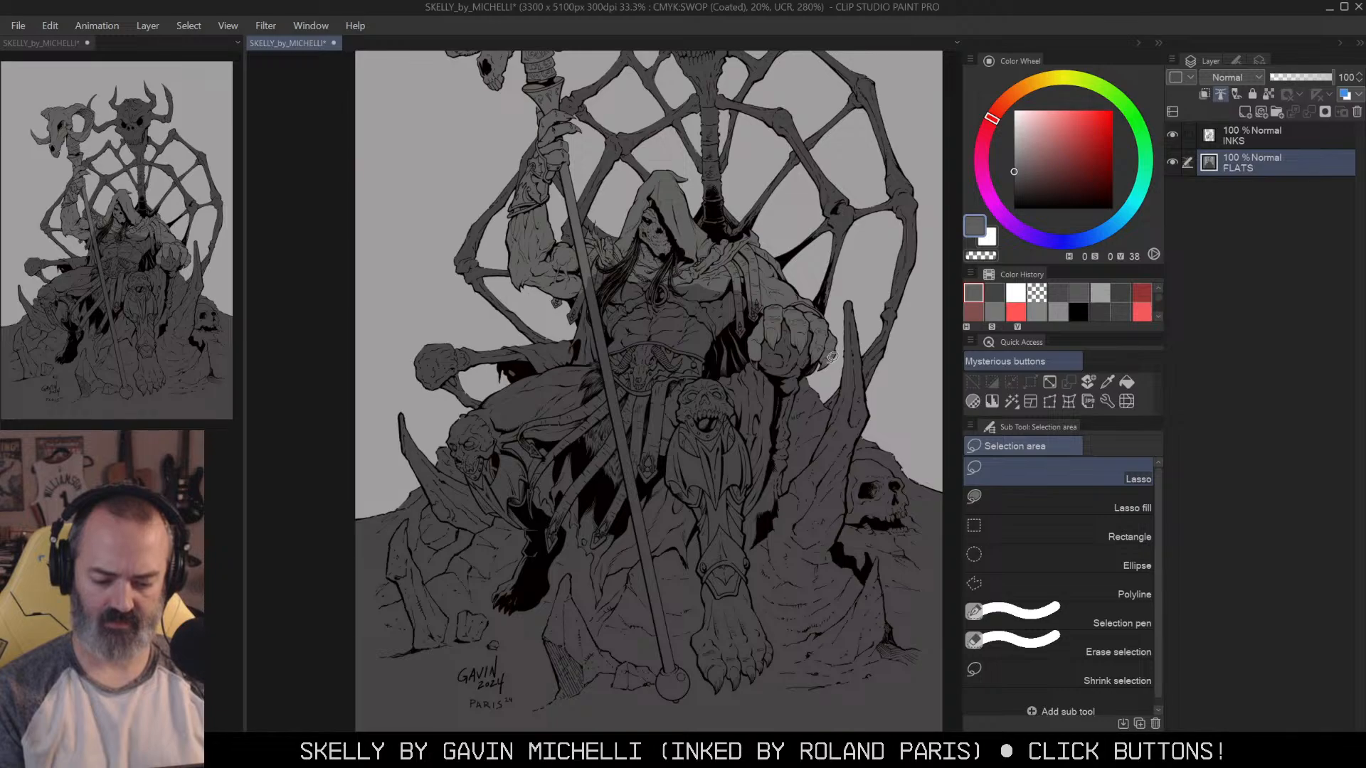
left_click(752, 392, "ctrl")
left_click(752, 393, "ctrl")
left_click_drag(854, 409, 797, 352)
left_click(740, 368, "ctrl")
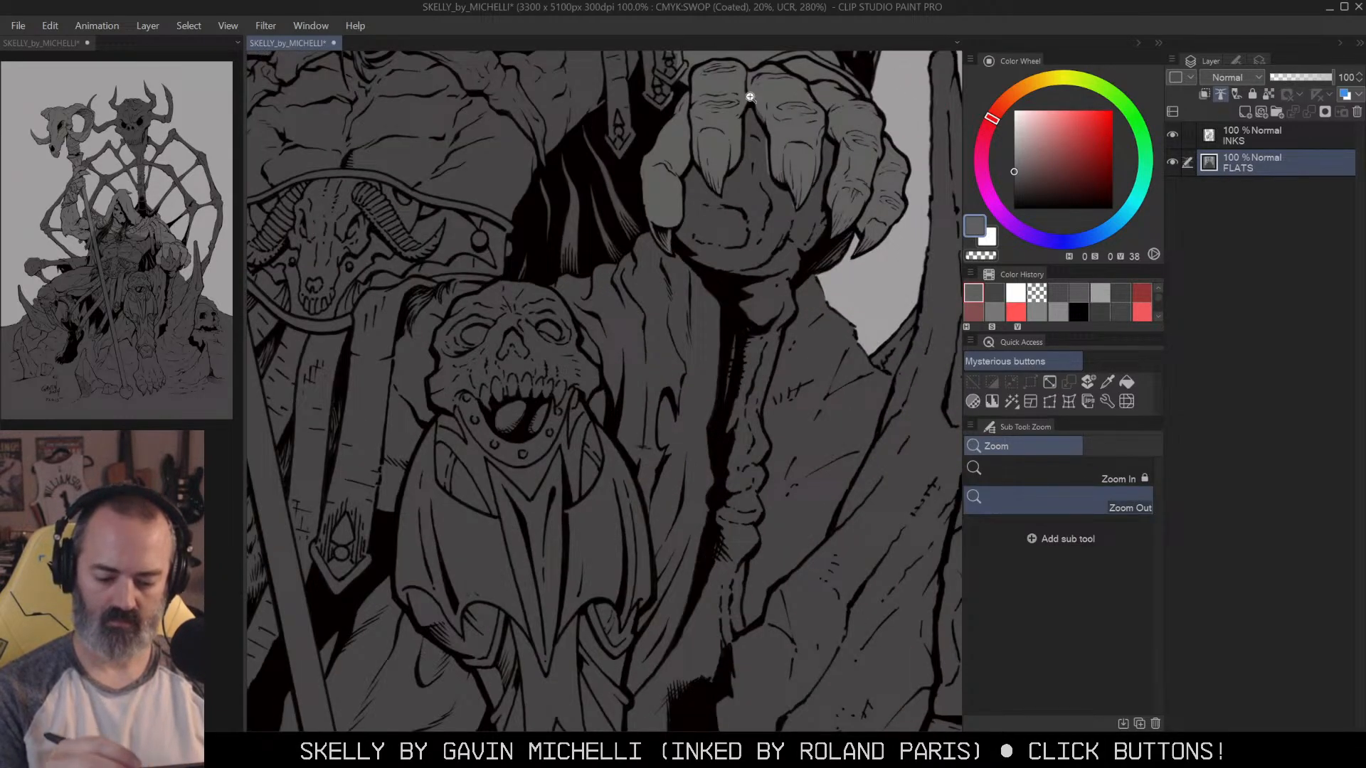
mouse_move(690, 172)
left_mouse_down()
mouse_move(817, 262)
mouse_move(804, 314)
left_mouse_up()
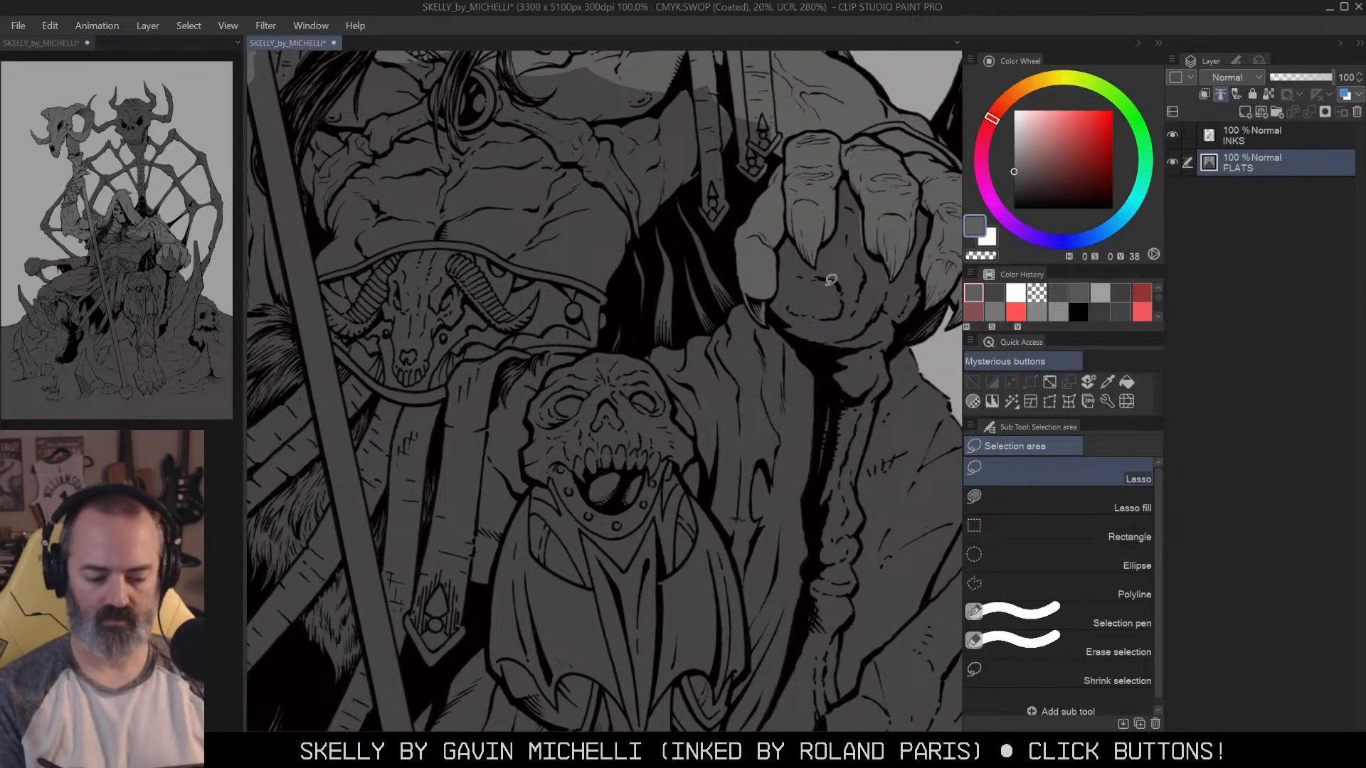
mouse_move(767, 311)
left_mouse_down()
mouse_move(818, 356)
mouse_move(829, 427)
mouse_move(811, 527)
mouse_move(606, 139)
mouse_move(792, 139)
mouse_move(788, 270)
mouse_move(768, 365)
mouse_move(732, 437)
mouse_move(544, 228)
left_mouse_up()
left_click_drag(680, 323, 864, 271)
left_click_drag(863, 391, 740, 203)
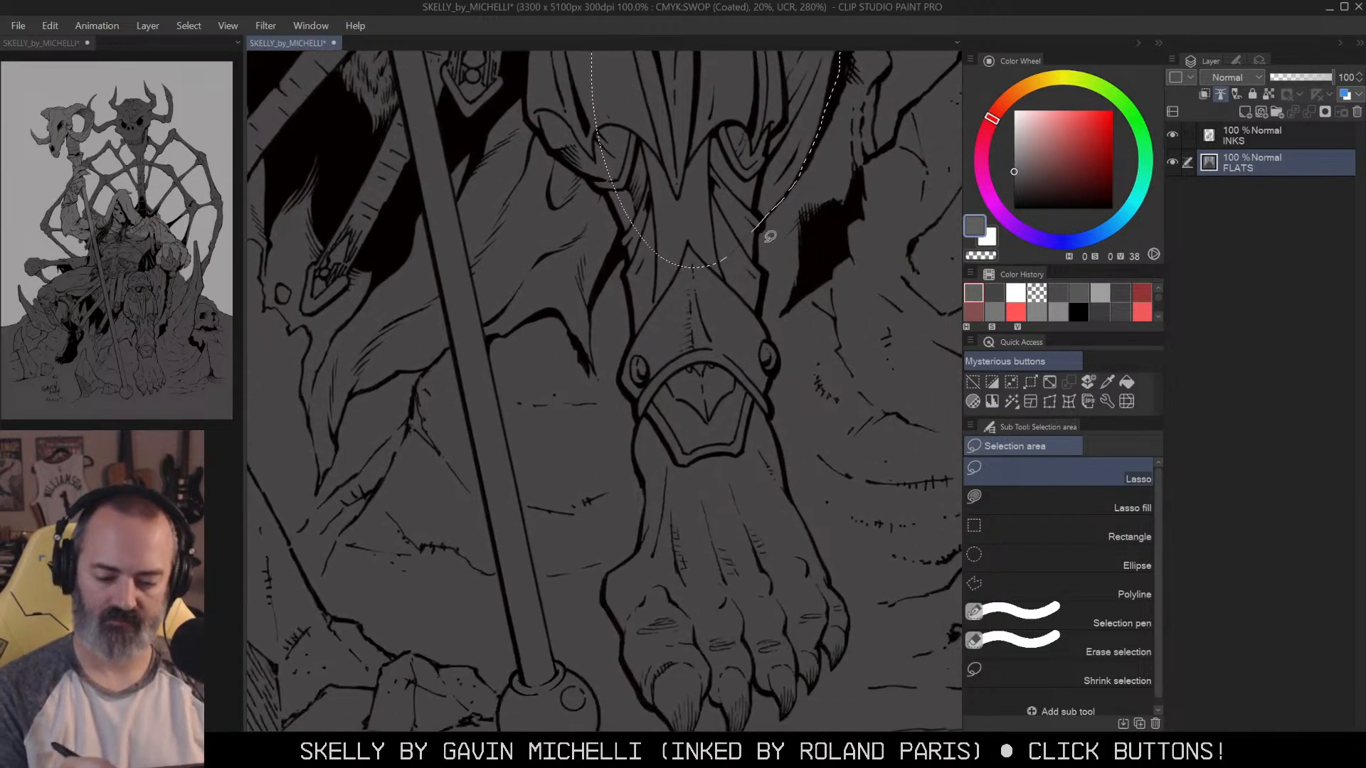
Step: Add the lower shin, ankle guard and clawed foot to the selection, following their ink outlines
mouse_move(764, 320)
left_mouse_down()
mouse_move(690, 350)
mouse_move(637, 344)
mouse_move(621, 236)
left_mouse_up()
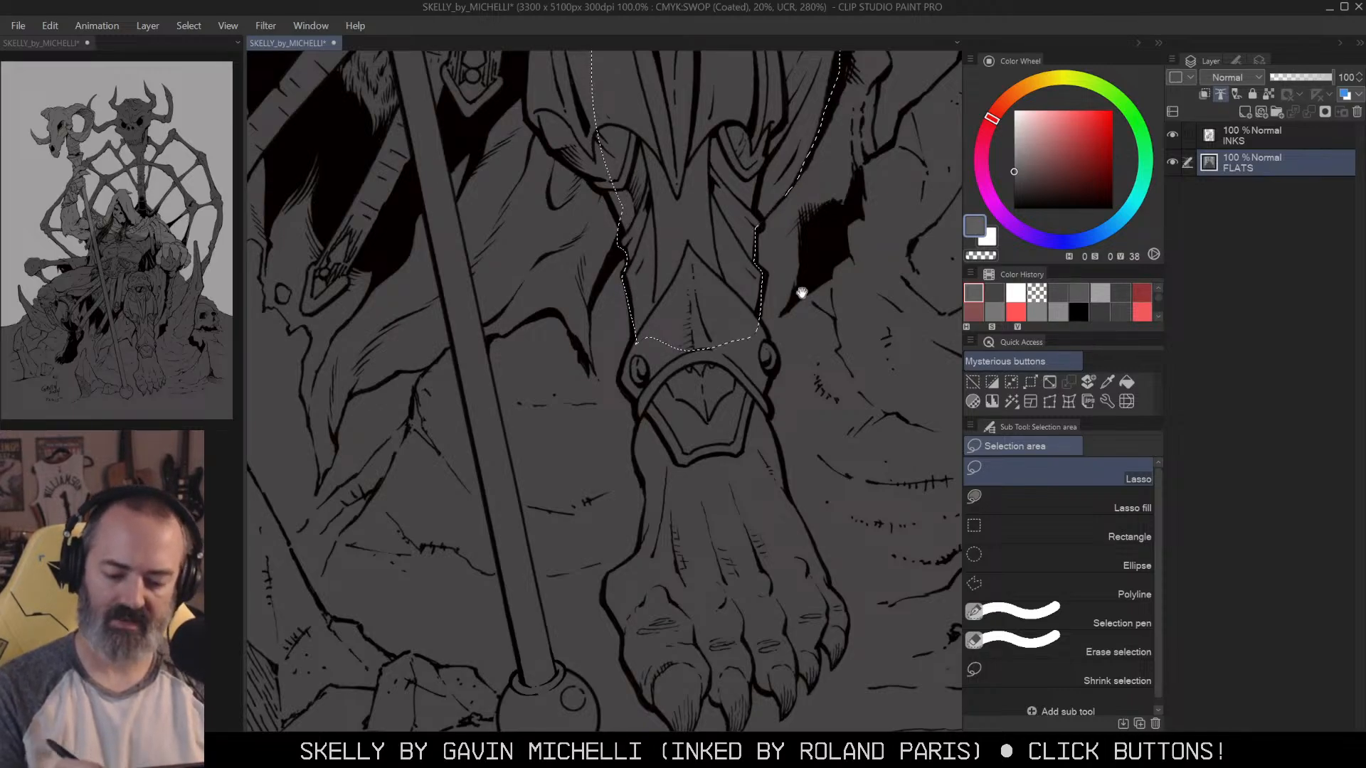
left_click_drag(799, 289, 761, 206)
mouse_move(779, 295)
left_mouse_down()
mouse_move(771, 329)
mouse_move(662, 348)
mouse_move(630, 315)
mouse_move(632, 276)
mouse_move(772, 314)
mouse_move(763, 224)
mouse_move(785, 338)
mouse_move(708, 404)
mouse_move(634, 299)
left_mouse_up()
left_click_drag(646, 216, 636, 232)
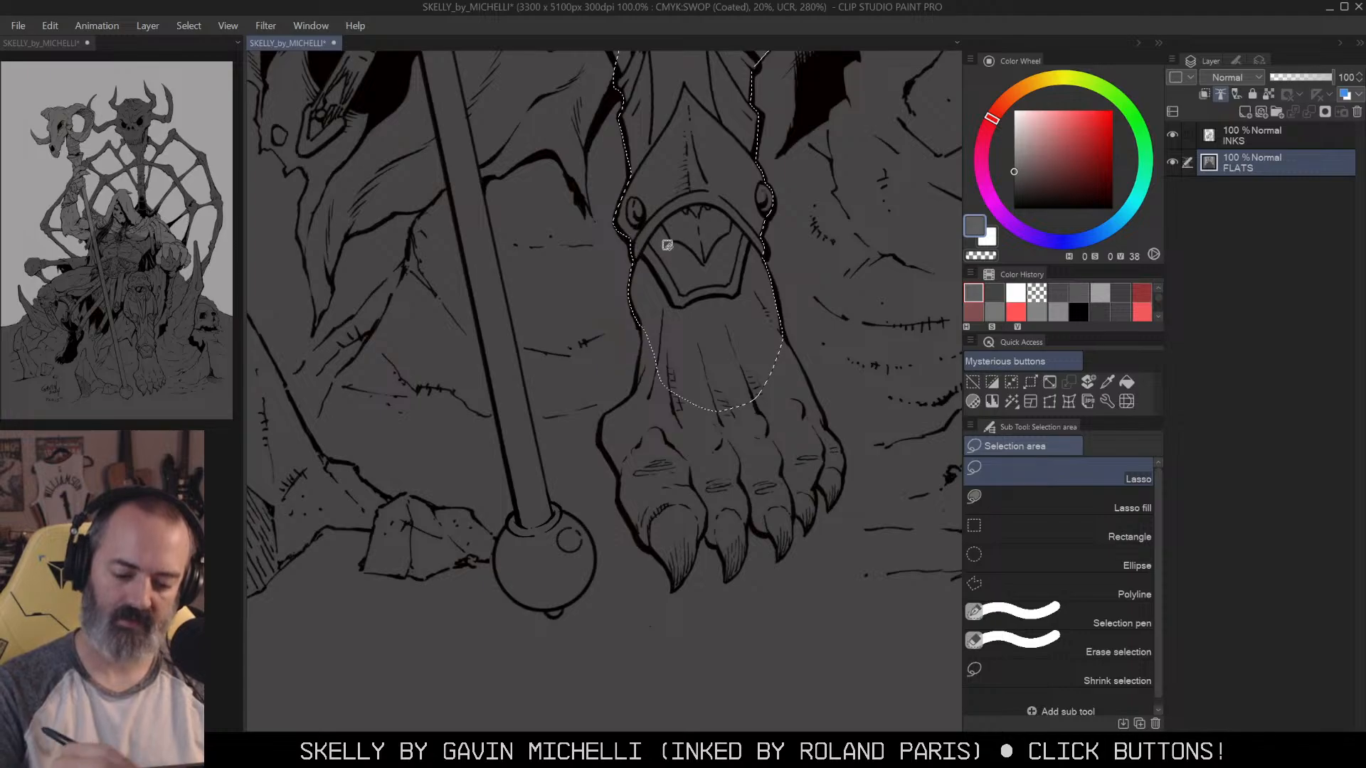
left_click_drag(681, 427, 711, 264)
left_click(711, 265, "ctrl")
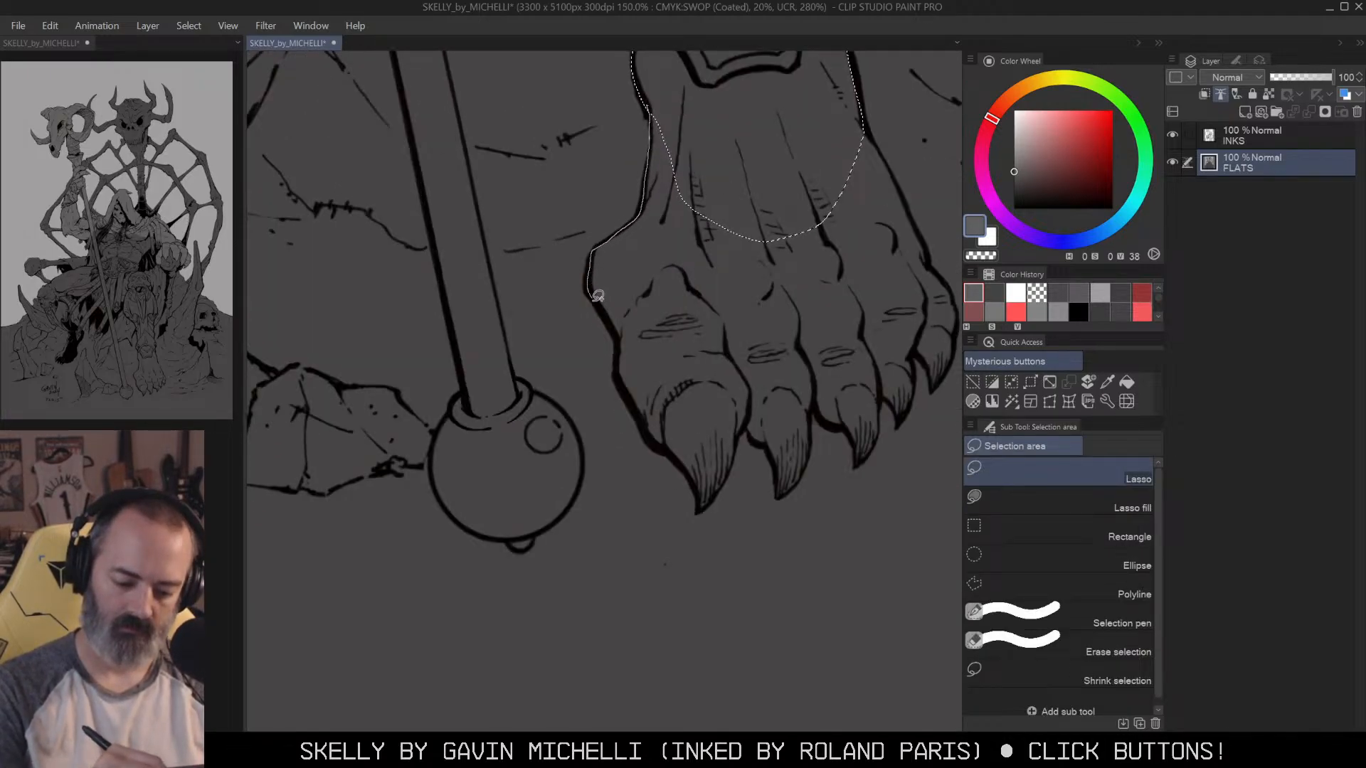
mouse_move(621, 351)
left_mouse_down()
mouse_move(703, 510)
mouse_move(742, 437)
left_mouse_up()
mouse_move(769, 305)
left_mouse_down()
mouse_move(747, 418)
mouse_move(781, 479)
mouse_move(798, 481)
mouse_move(812, 411)
mouse_move(846, 420)
mouse_move(859, 461)
mouse_move(891, 395)
mouse_move(900, 424)
mouse_move(916, 355)
mouse_move(934, 385)
mouse_move(949, 334)
mouse_move(948, 288)
mouse_move(838, 201)
mouse_move(856, 257)
left_mouse_up()
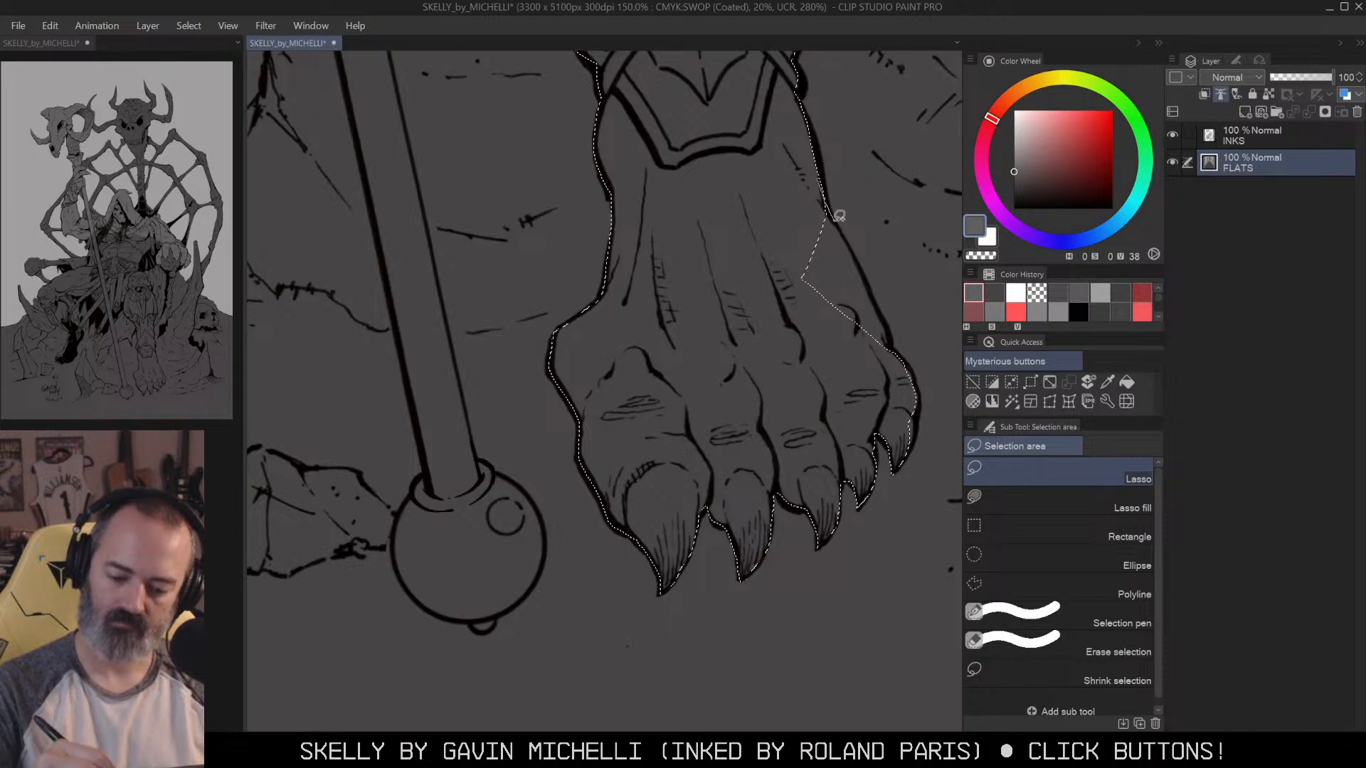
left_click_drag(892, 361, 804, 313)
Step: Fill the selected front leg and foot with the lighter grey, and deselect
key("alt+space")
left_click(854, 241)
left_click(854, 241)
key("g")
left_click(829, 213)
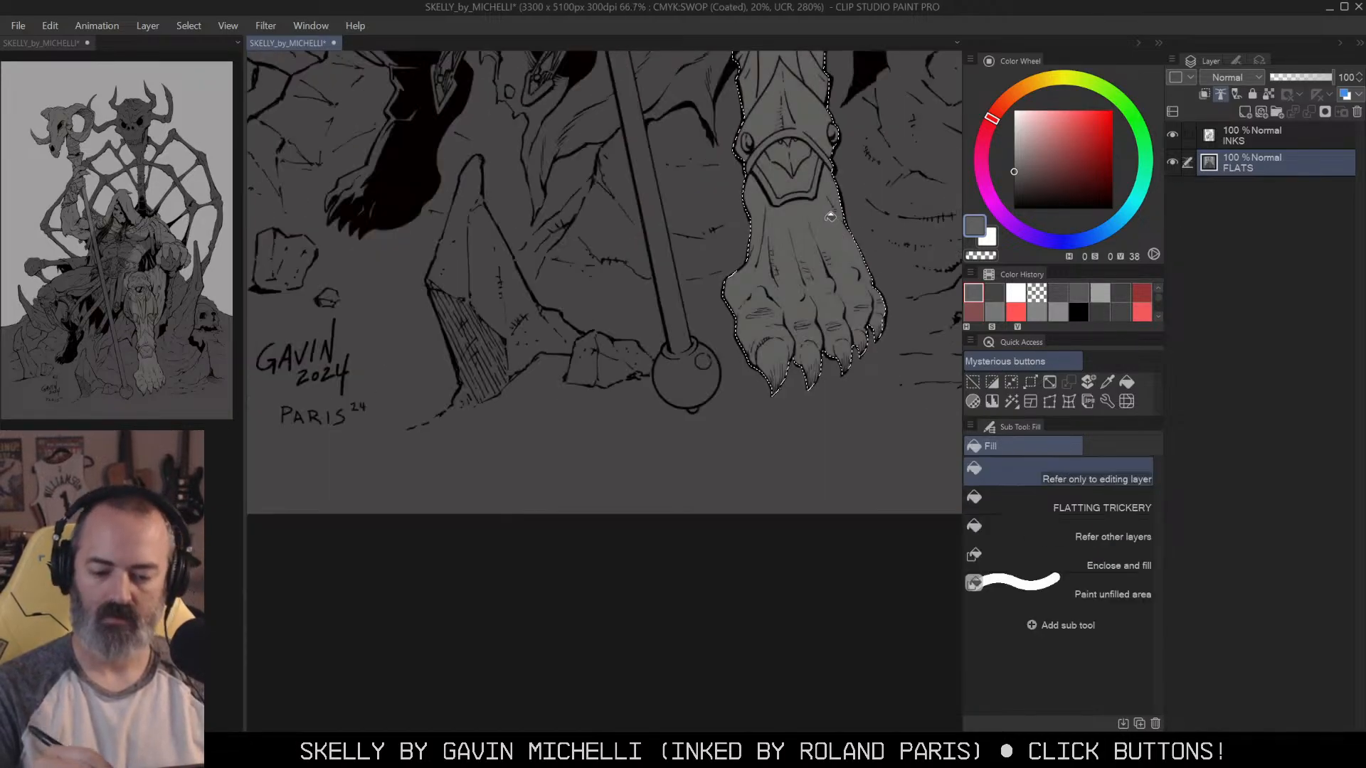
left_click_drag(840, 61, 833, 332)
left_click_drag(821, 247, 813, 456)
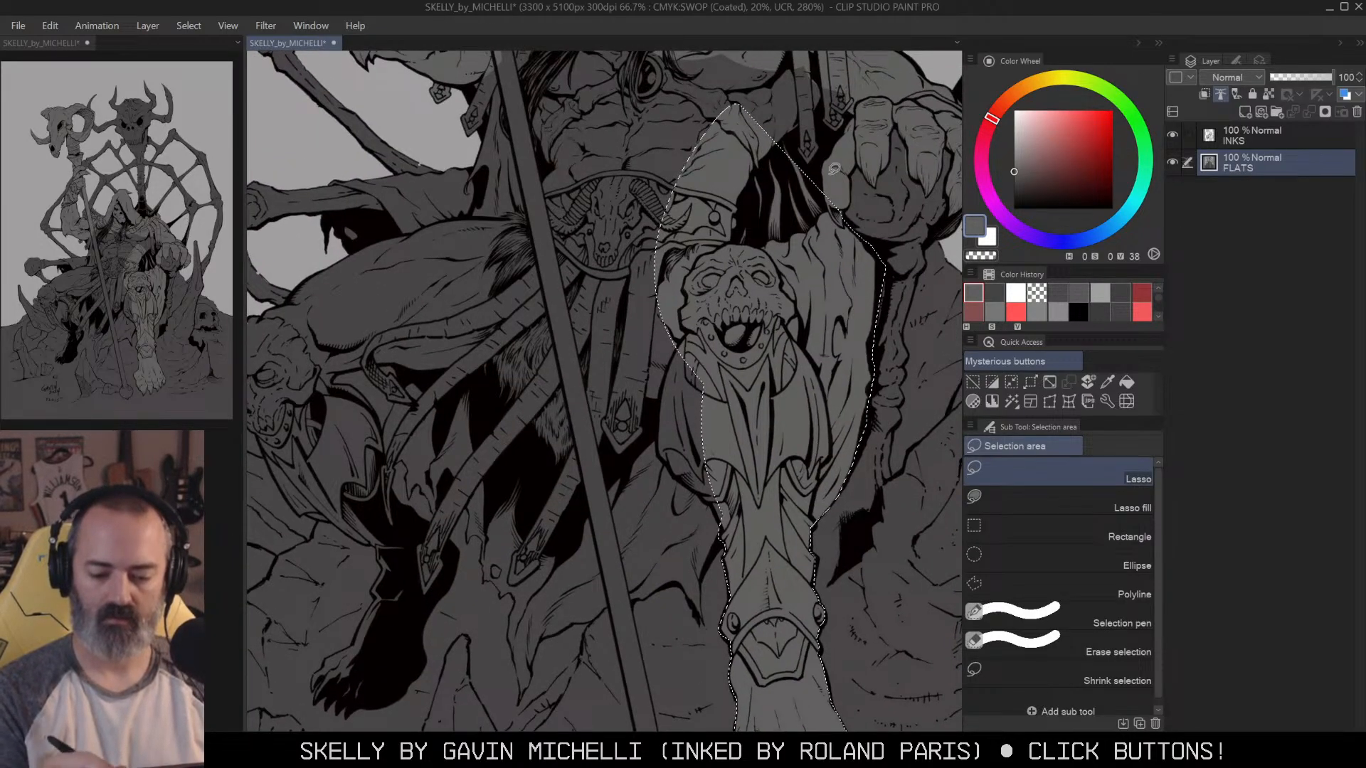
left_click_drag(845, 147, 848, 269)
key("ctrl+d")
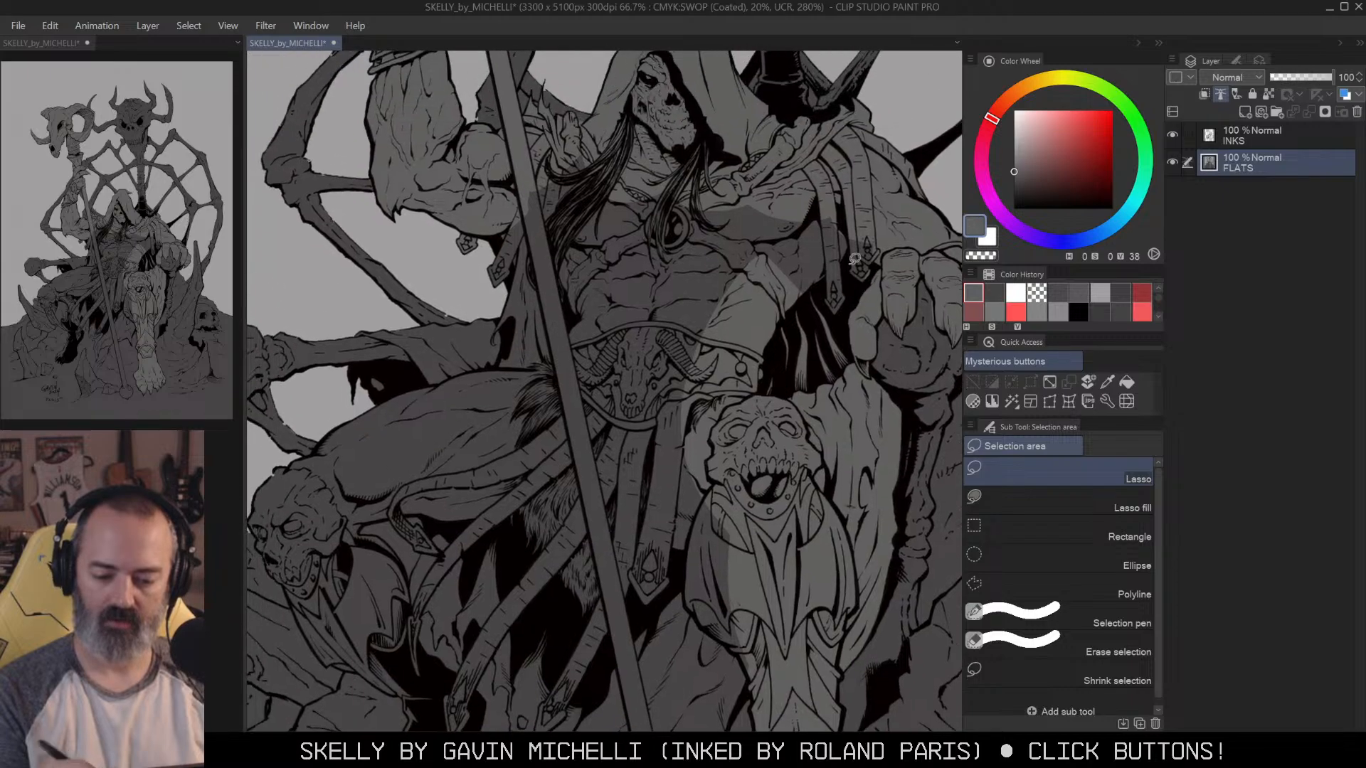
Step: Check the lasso's tool properties, and switch the Fill tool to the FLATTING TRICKERY preset
left_click(1238, 60)
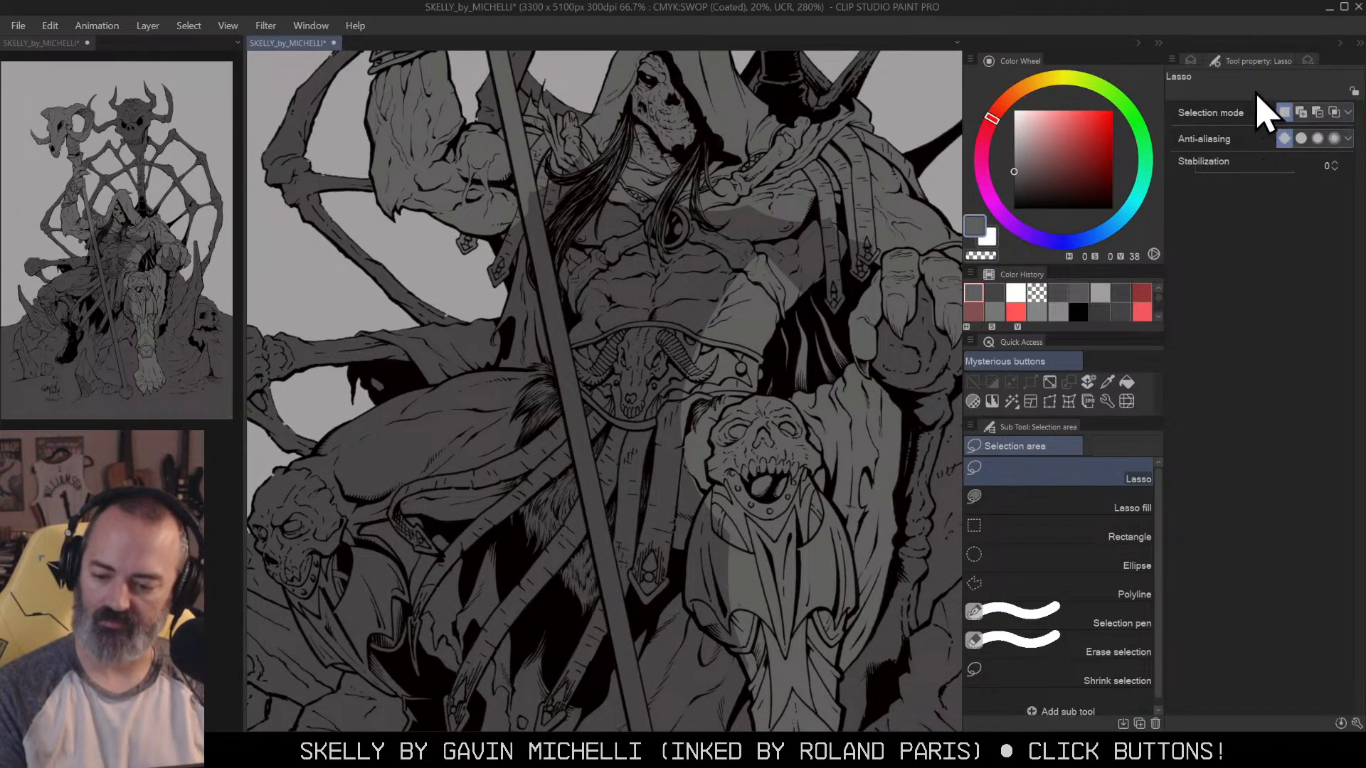
key("g")
left_click(1210, 61)
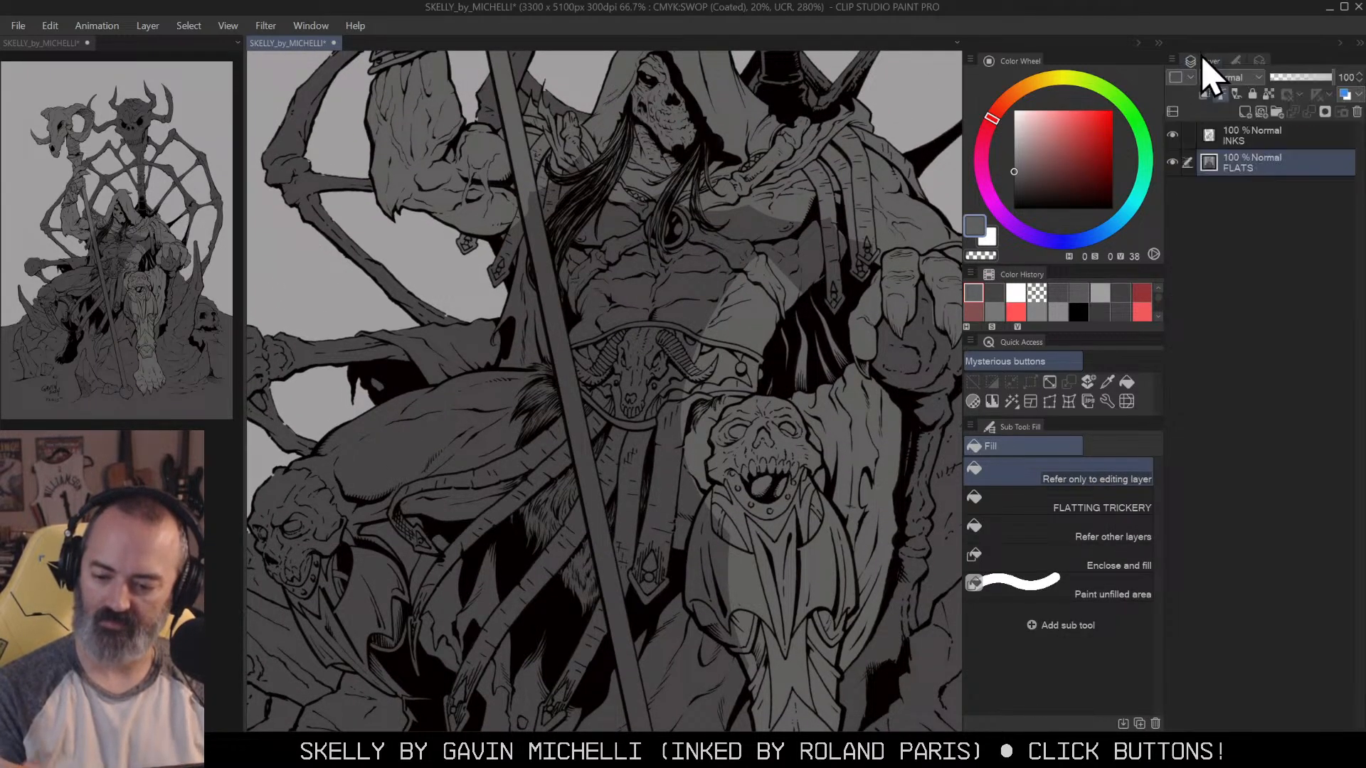
left_click(1128, 513)
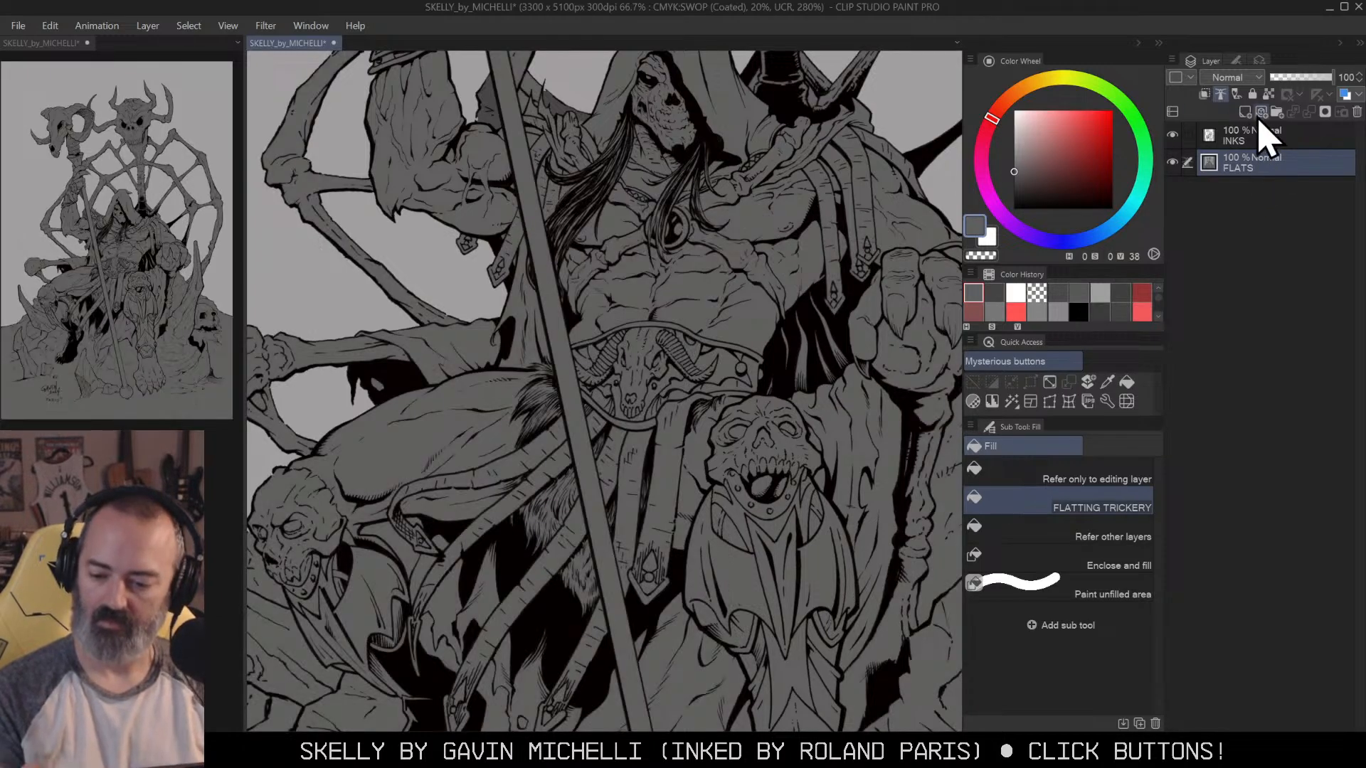
Step: Set INKS as the reference layer, undo the stray edit, and make FLATS the active layer again
left_click(1244, 135)
left_click(1220, 94)
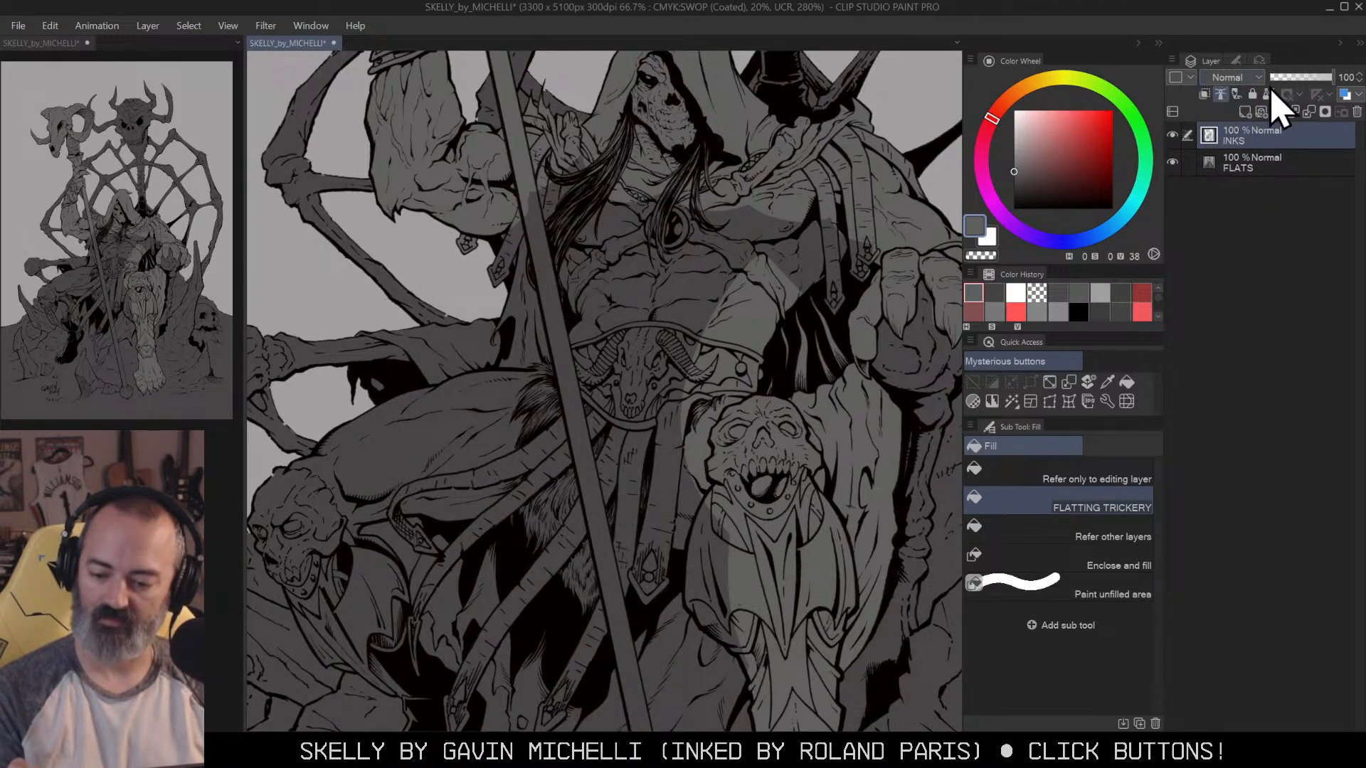
left_click(760, 222)
key("/")
left_click(777, 244)
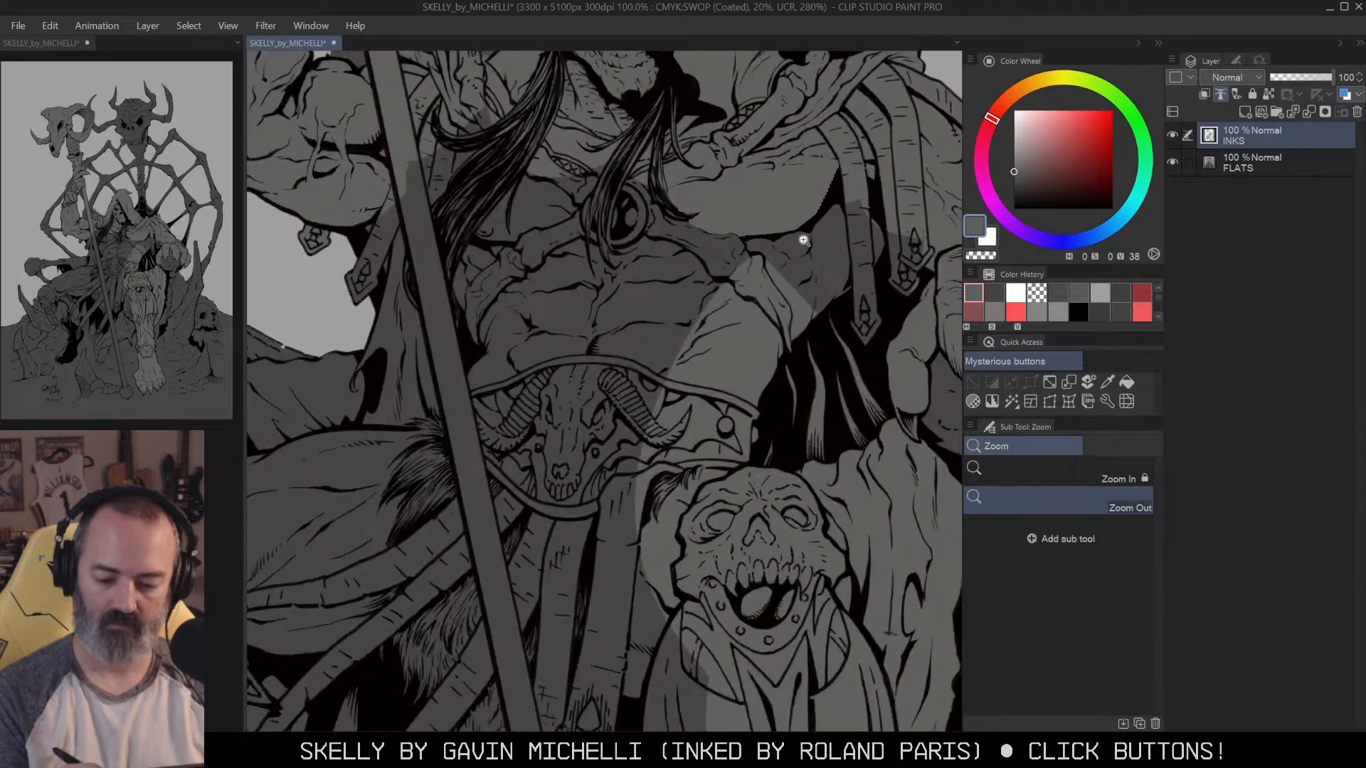
key("ctrl+z")
left_click(1270, 158)
left_click(815, 240, "ctrl")
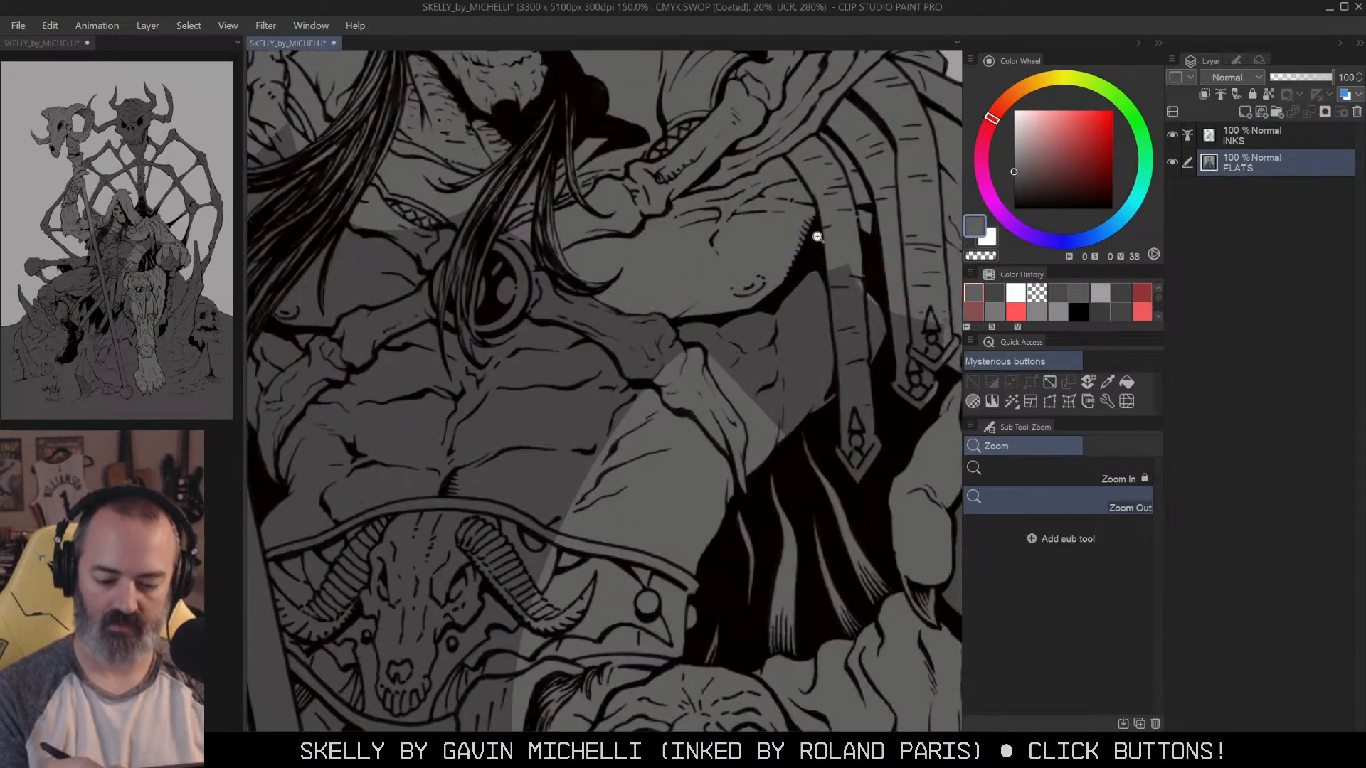
Step: Fill the dark patches on the ribs, side and hanging straps with the lighter grey, using FLATTING TRICKERY
left_click(761, 324)
left_click(823, 328)
left_click(772, 367)
left_click(878, 305)
left_click(716, 341)
left_click(847, 305)
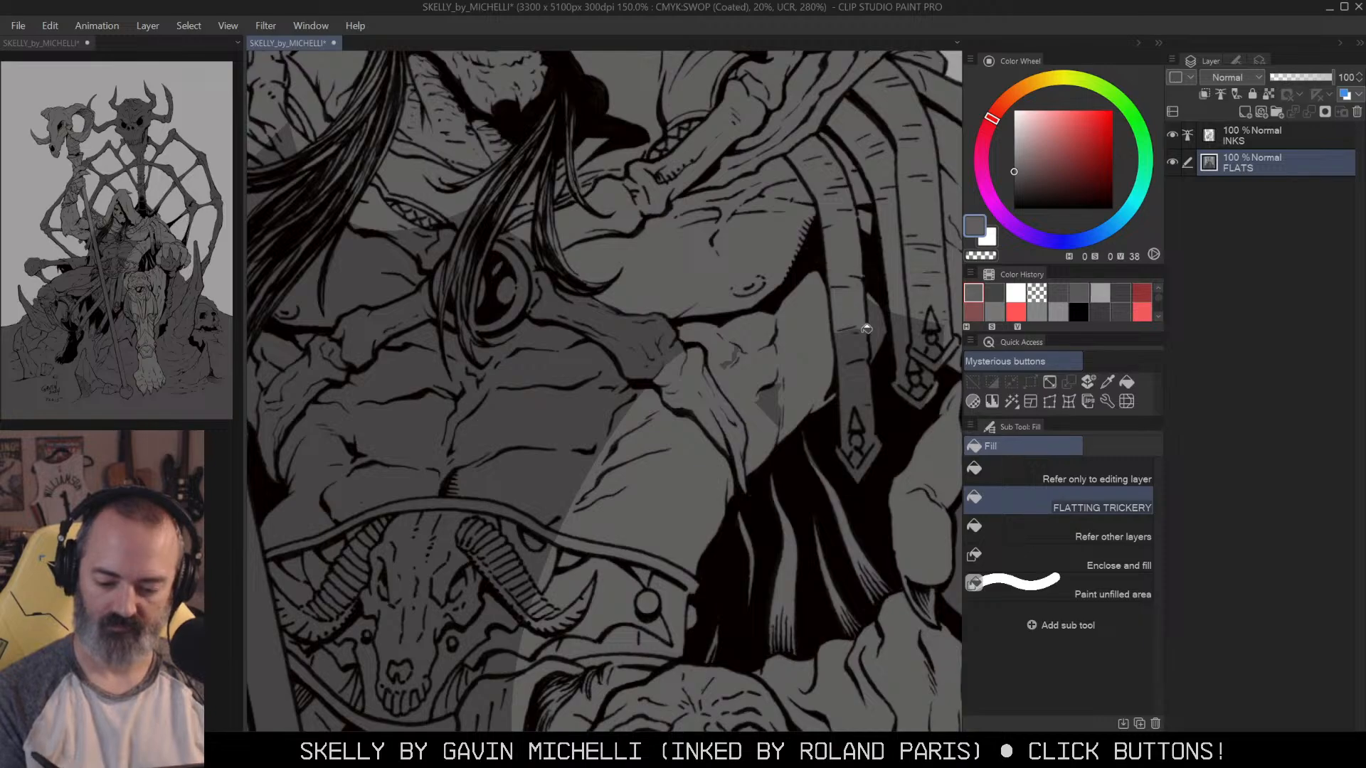
left_click(858, 358)
left_click(878, 330)
left_click(860, 338)
left_click(875, 414)
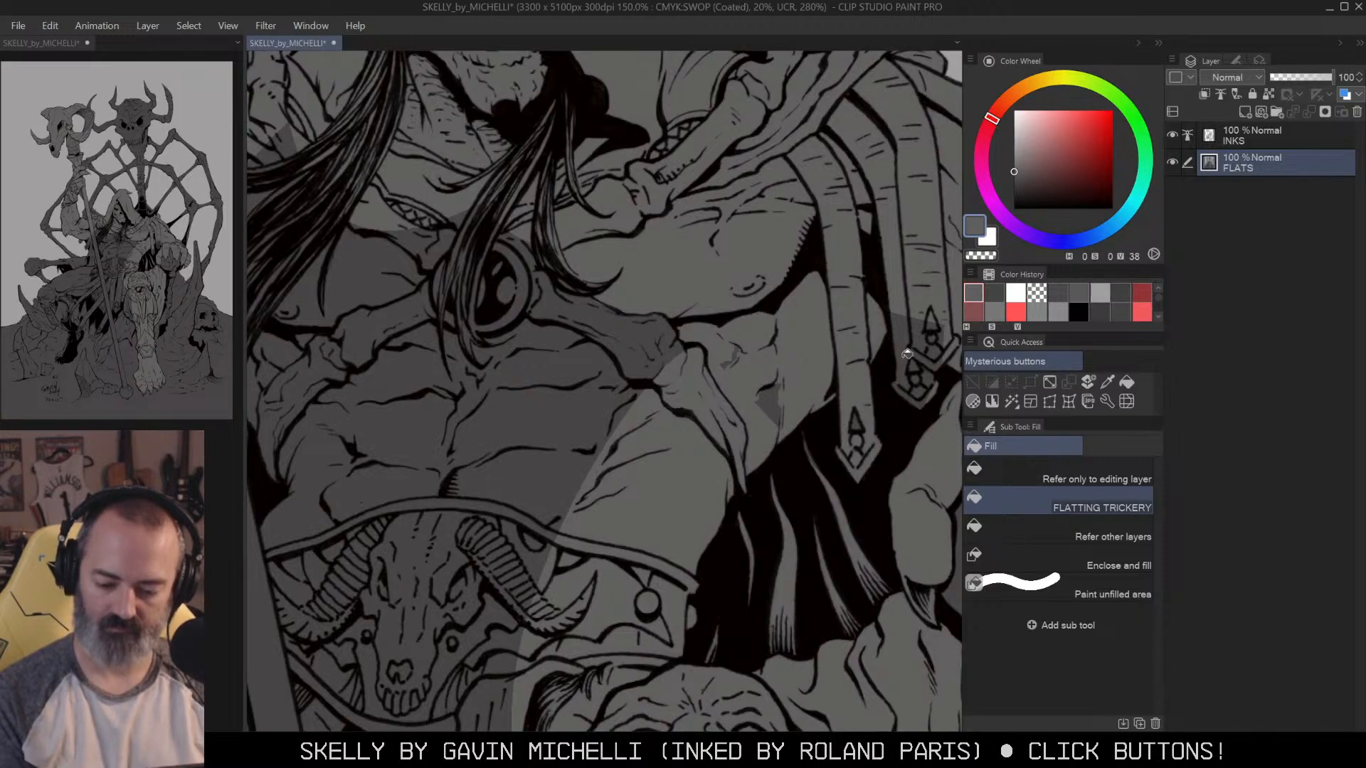
Step: Lasso the ribs and strap ends below the arm, fill the area with the lighter grey, and deselect
left_click_drag(905, 358, 791, 374)
key("m")
mouse_move(777, 278)
left_mouse_down()
mouse_move(602, 386)
mouse_move(669, 307)
left_mouse_up()
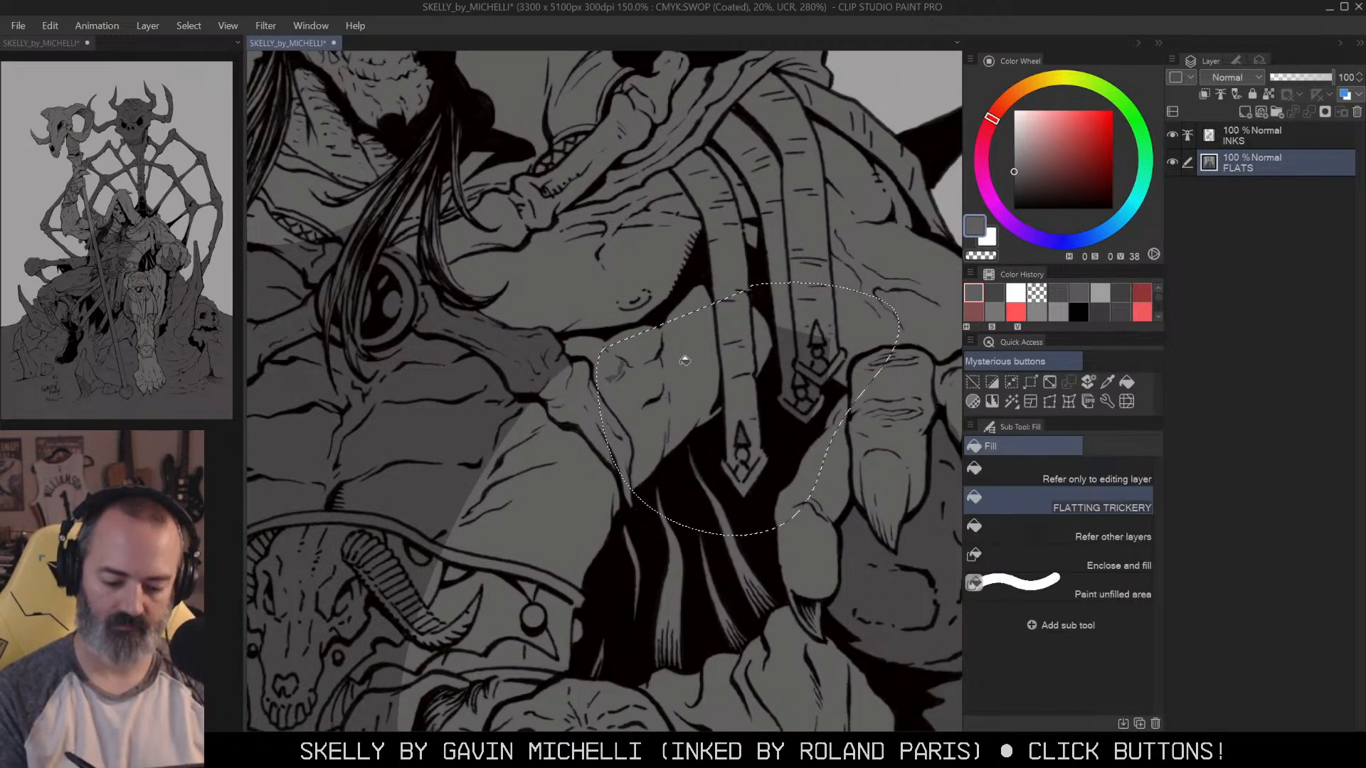
key("ctrl+d")
Step: Lasso the robe draped over the throne's bone arm, following its ink outline and enclosing the waist and staff area beside it
key("alt+space")
left_click(679, 313)
left_click_drag(708, 266, 788, 207)
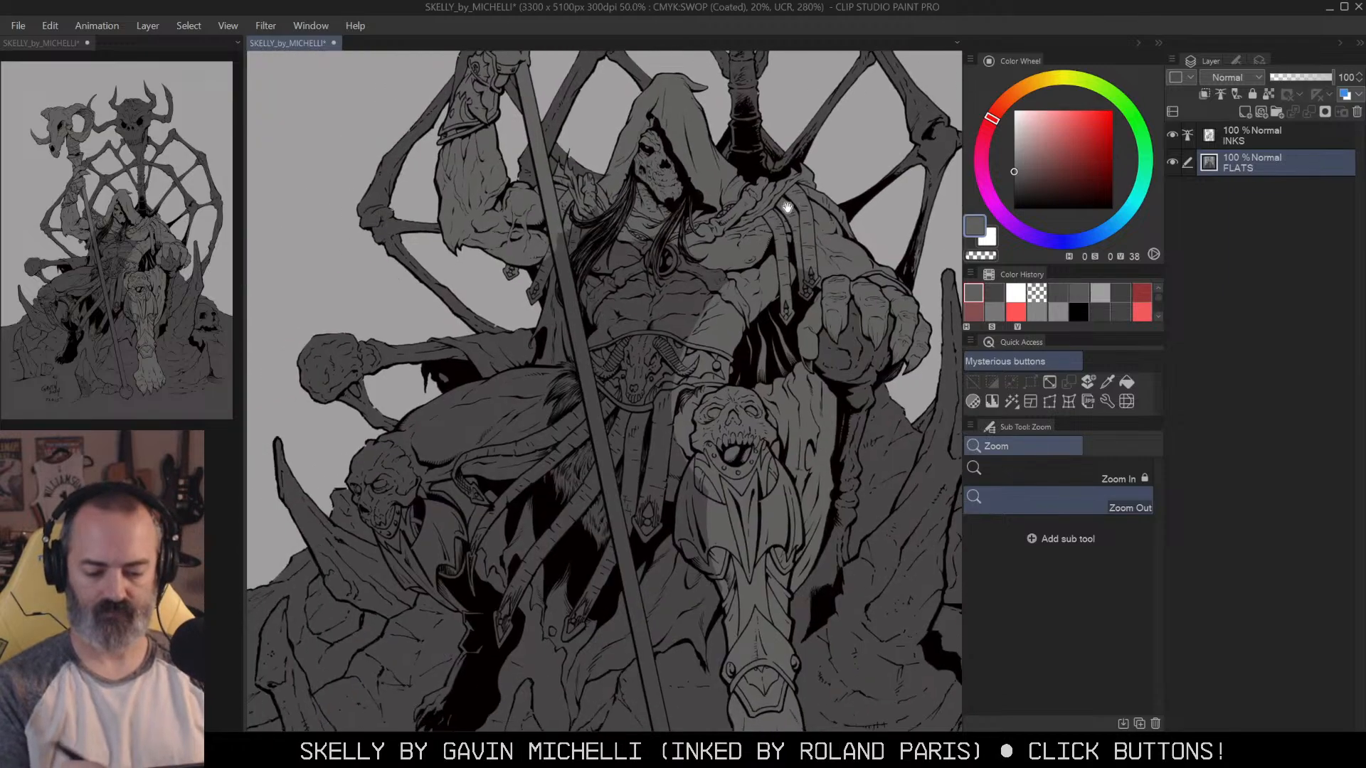
mouse_move(625, 259)
left_mouse_down()
mouse_move(769, 277)
mouse_move(767, 212)
left_mouse_up()
key("ctrl+space")
left_click(759, 230)
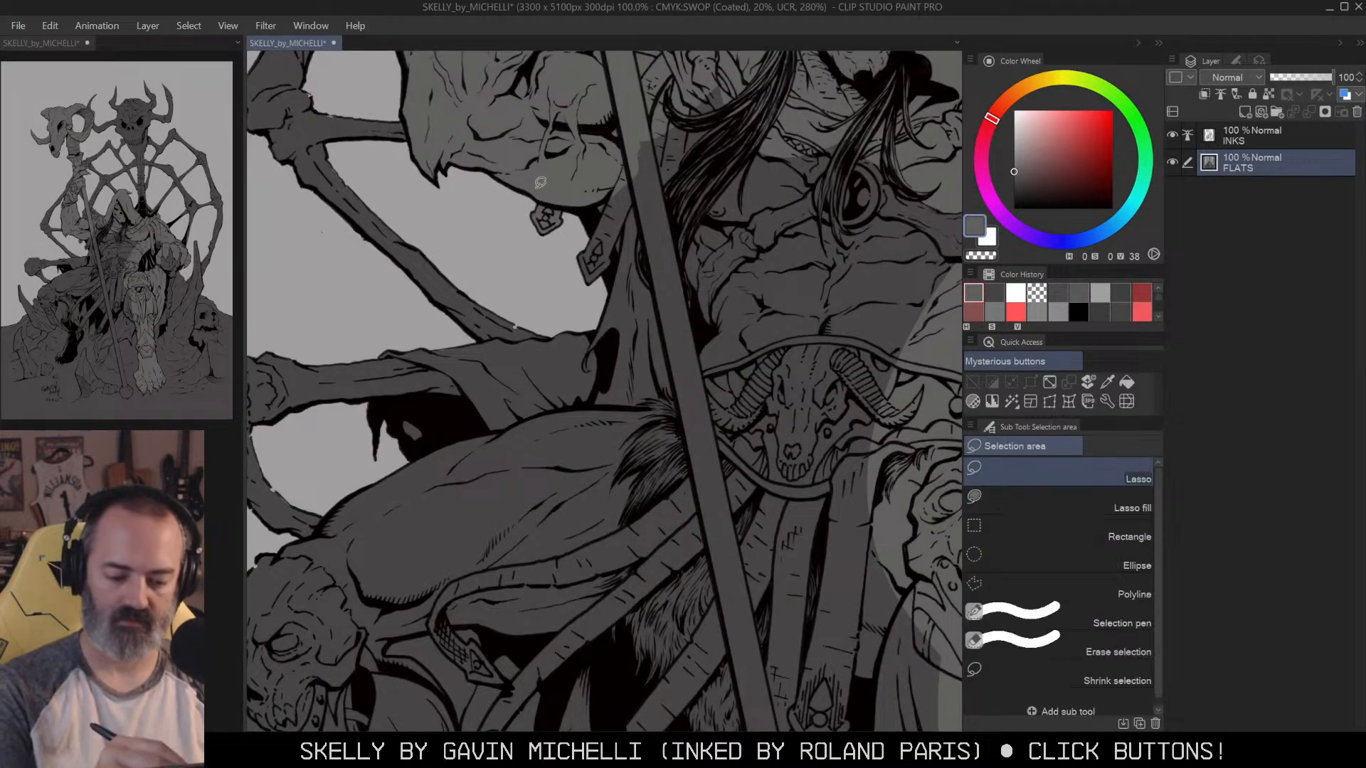
left_click_drag(686, 197, 780, 182)
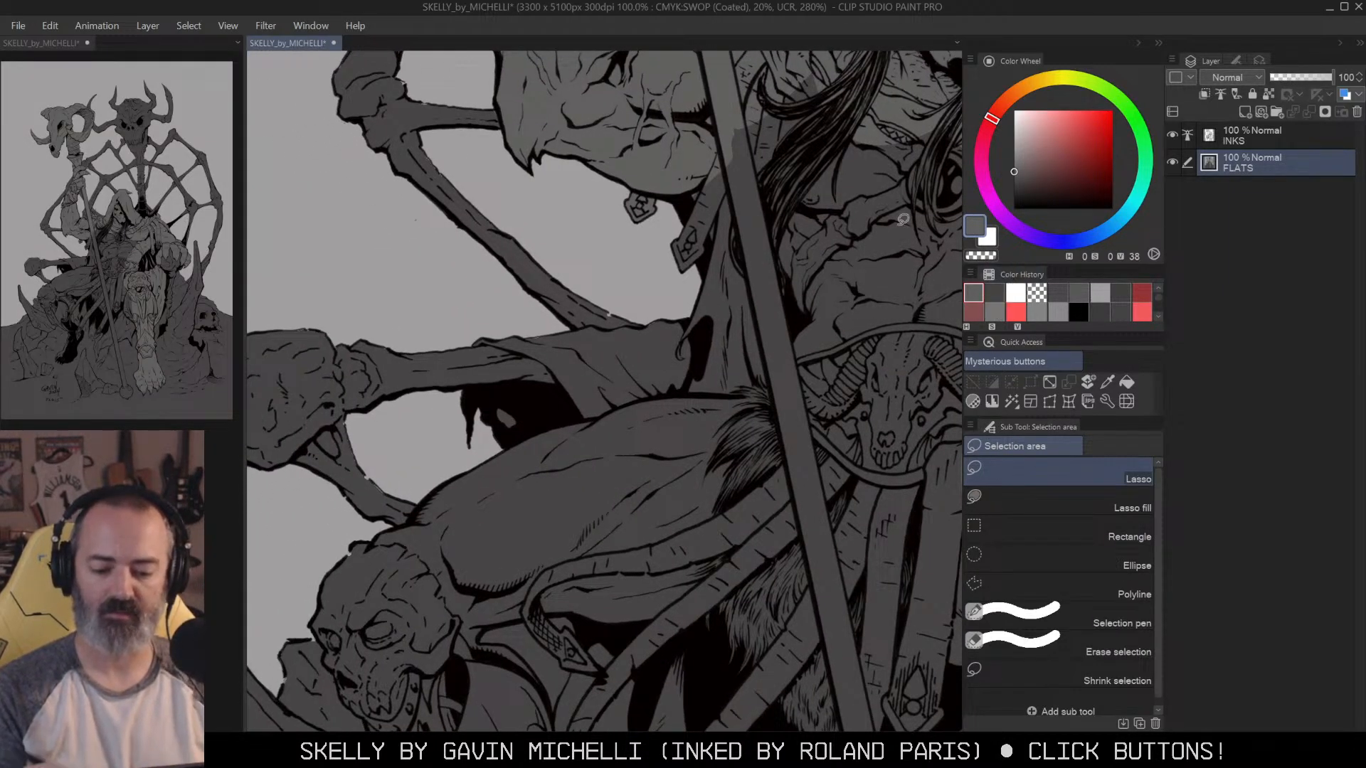
left_click_drag(804, 230, 775, 307)
left_click_drag(877, 245, 832, 222)
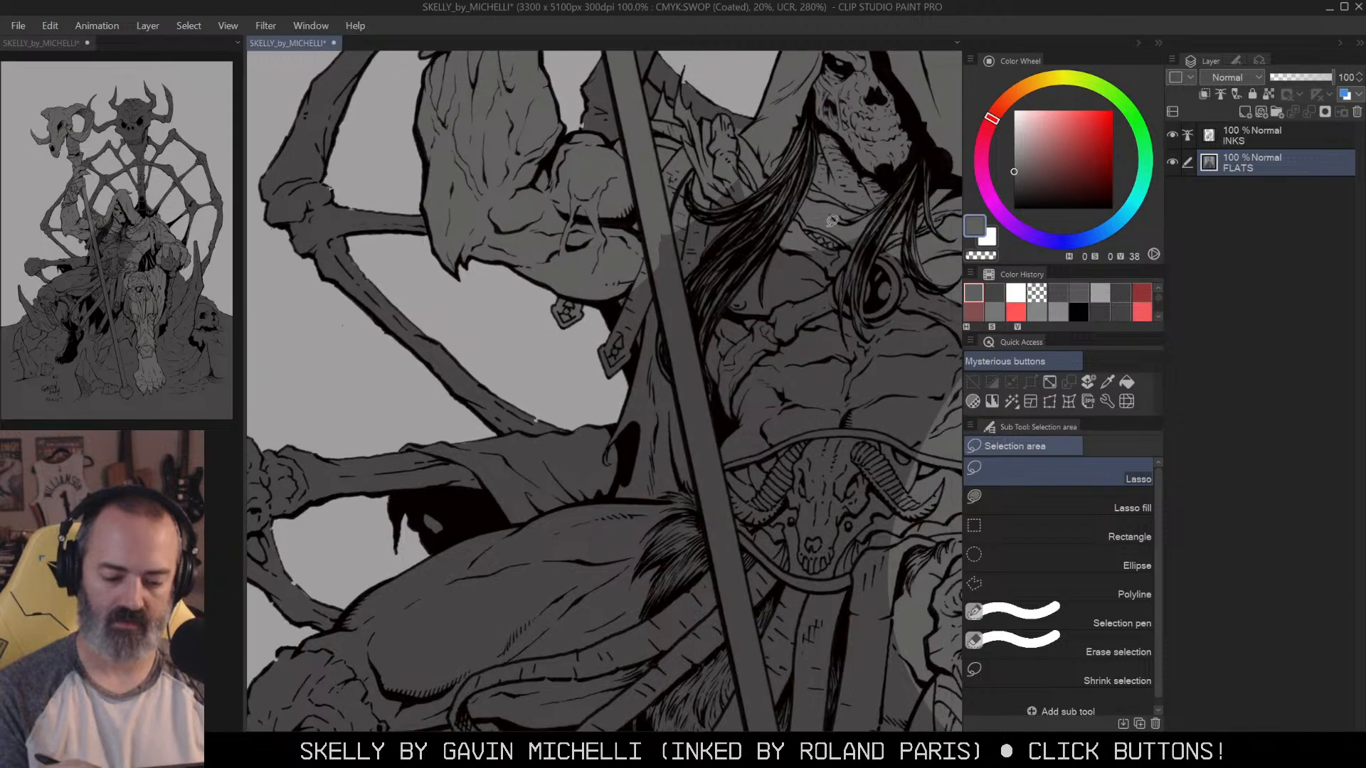
mouse_move(749, 256)
left_mouse_down()
mouse_move(780, 225)
mouse_move(780, 177)
left_mouse_up()
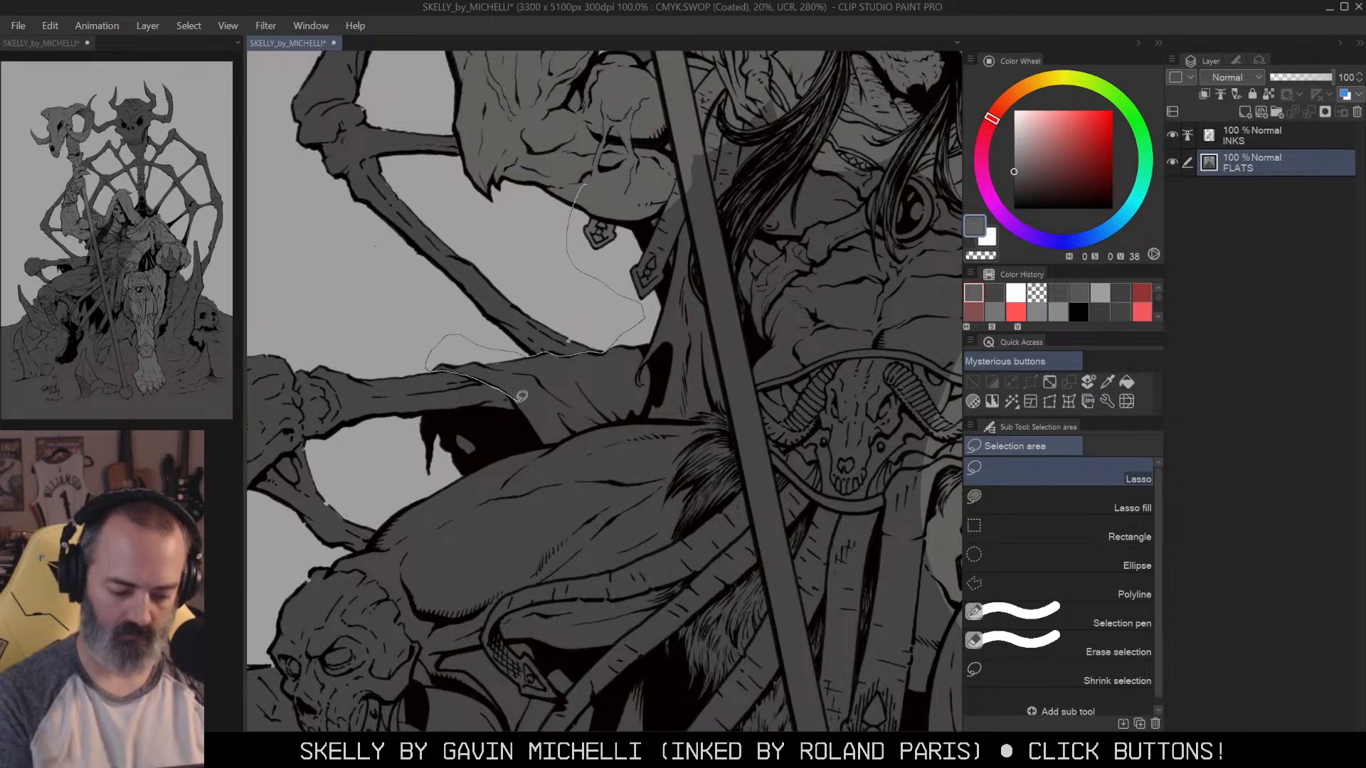
left_click_drag(703, 395, 755, 318)
mouse_move(563, 411)
left_mouse_down()
mouse_move(729, 329)
mouse_move(818, 307)
left_mouse_up()
left_click(728, 329, "ctrl")
left_click_drag(853, 283, 832, 287)
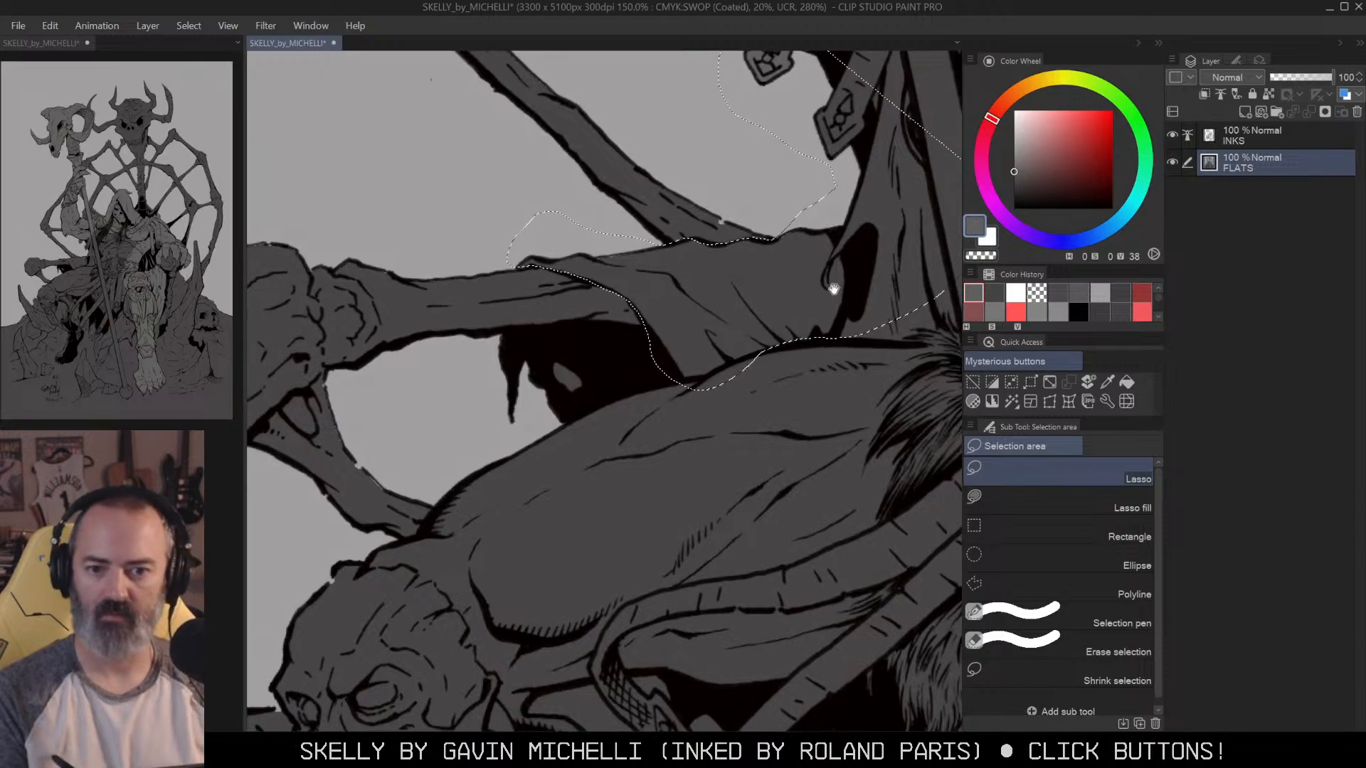
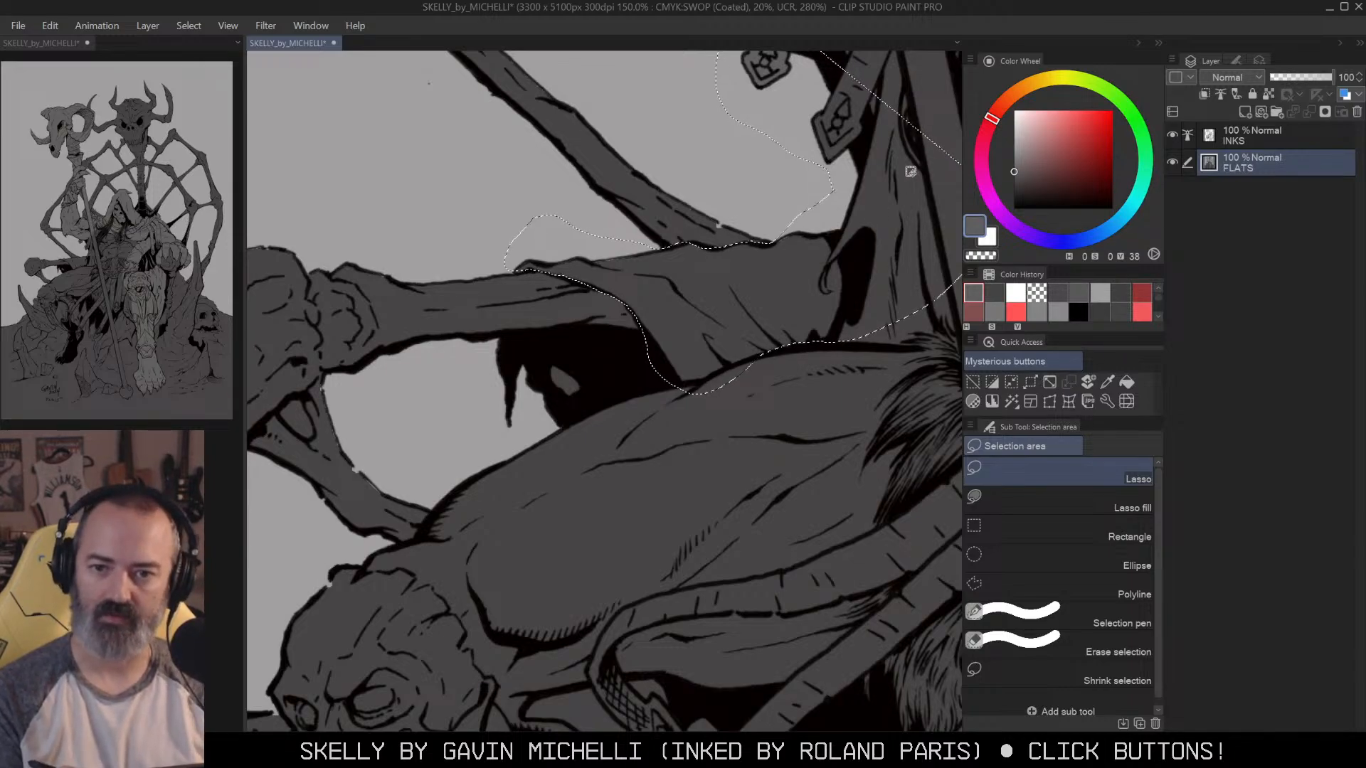
Step: Undo the FLATTING TRICKERY fill, fill the selected robe area with the lighter grey using Refer only to editing layer, and deselect
left_click(695, 372, "alt")
left_click(696, 372, "alt")
left_click_drag(808, 340, 656, 408)
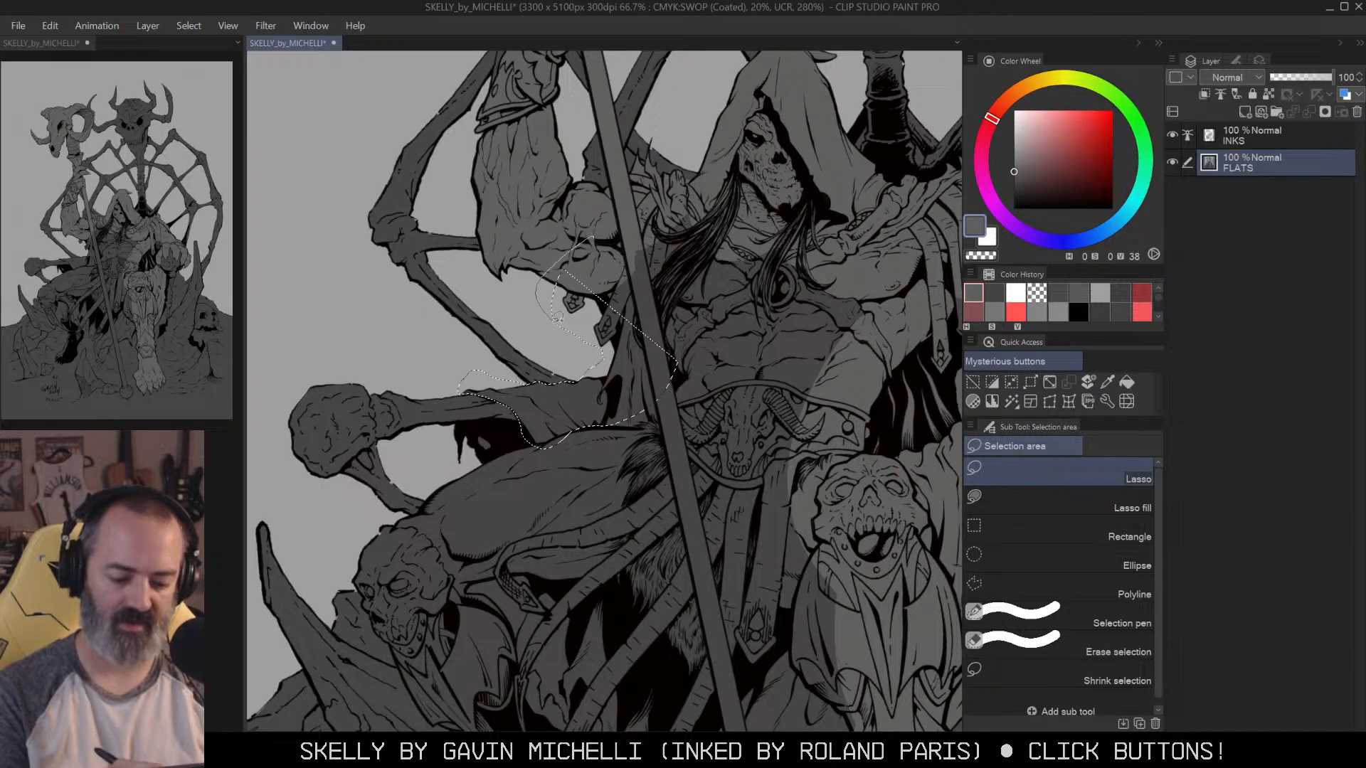
left_click_drag(791, 321, 871, 245)
key("g")
left_click(742, 259)
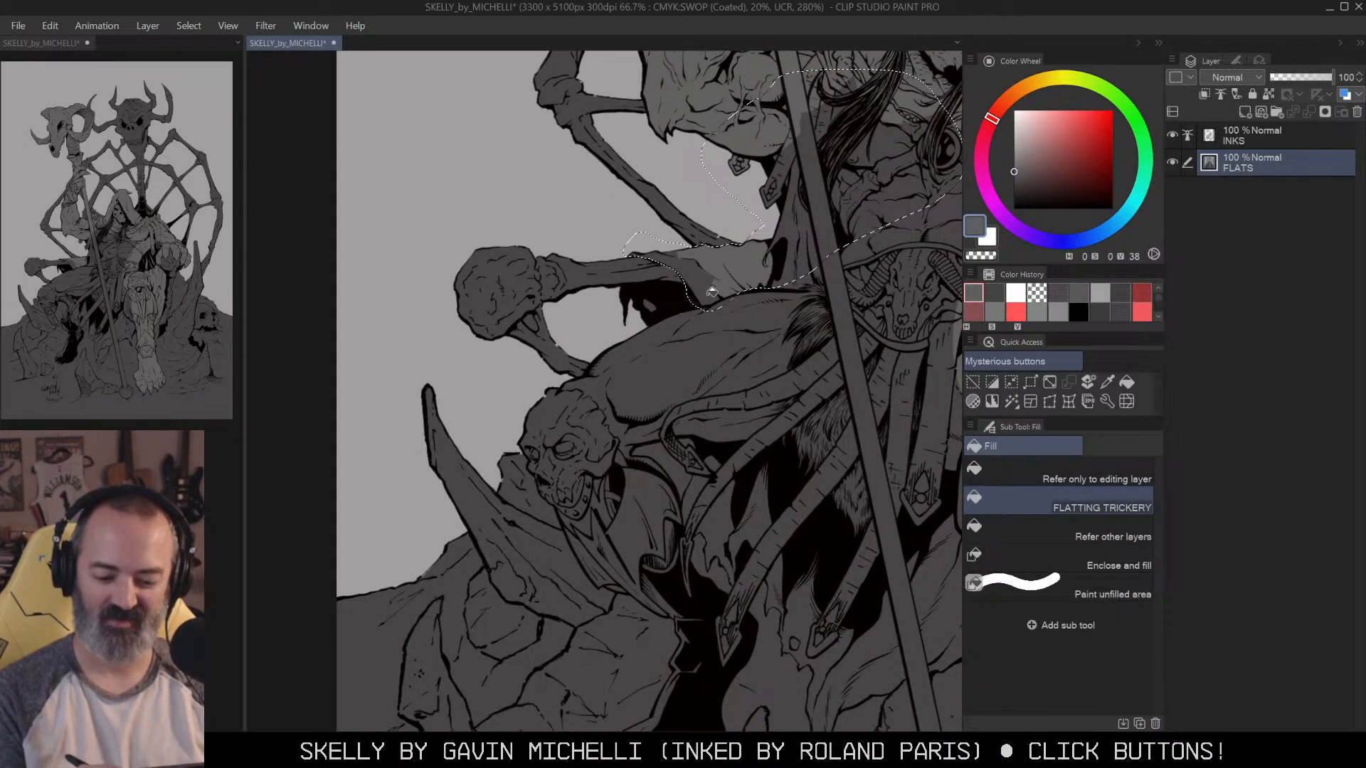
key("ctrl+z")
left_click(1058, 472)
left_click(868, 228)
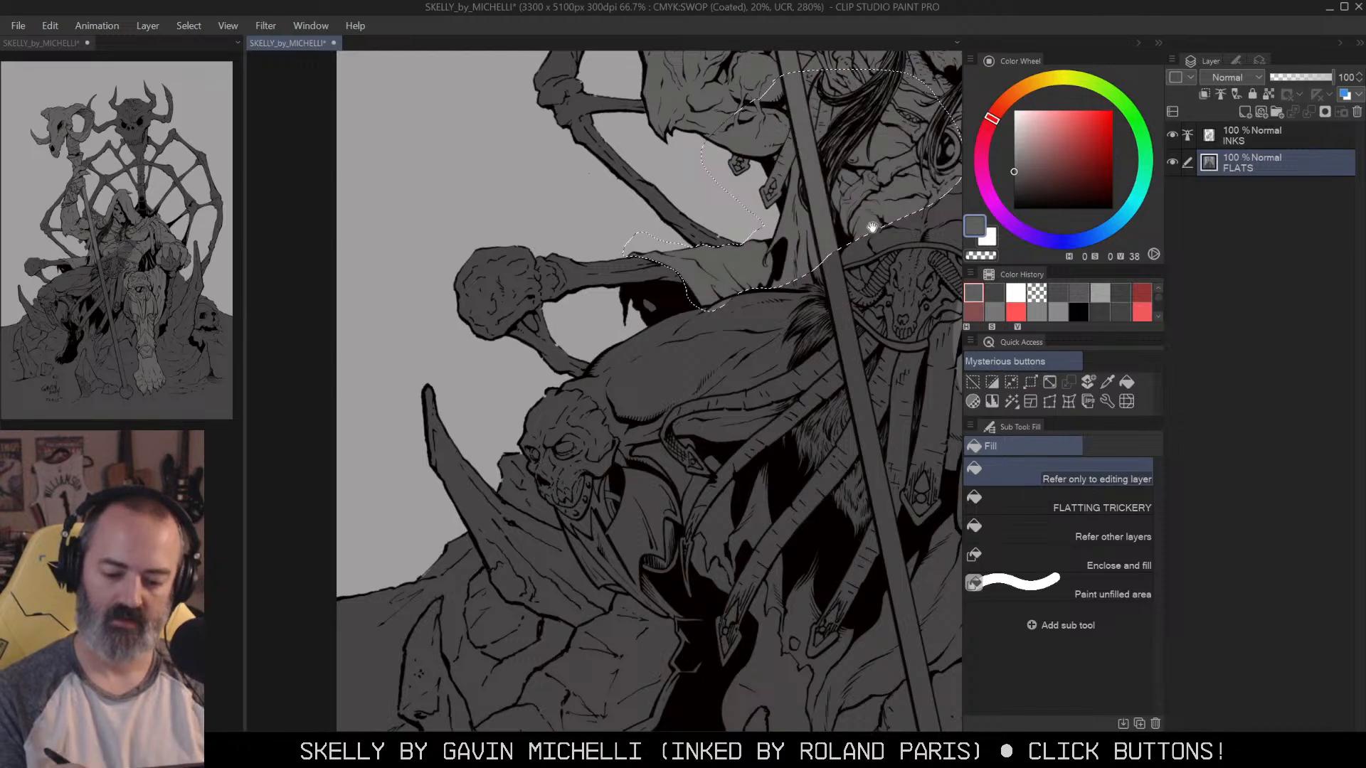
left_click_drag(868, 227, 720, 373)
key("m")
key("ctrl+d")
Step: Lasso the upper thigh and the straps crossing it, fill them with the lighter grey, and deselect
left_click_drag(911, 277, 856, 235)
mouse_move(818, 338)
left_mouse_down()
mouse_move(734, 208)
mouse_move(644, 303)
mouse_move(565, 350)
left_mouse_up()
mouse_move(489, 461)
left_mouse_down()
mouse_move(779, 455)
mouse_move(815, 360)
left_mouse_up()
key("g")
left_click_drag(389, 438, 581, 309)
left_click(523, 363, "ctrl")
key("m")
key("ctrl+d")
Step: Sample the background grey, fill the small gap in the black drapery under the throne arm with it, and deselect
left_click(665, 330, "ctrl")
left_click_drag(779, 323, 855, 396)
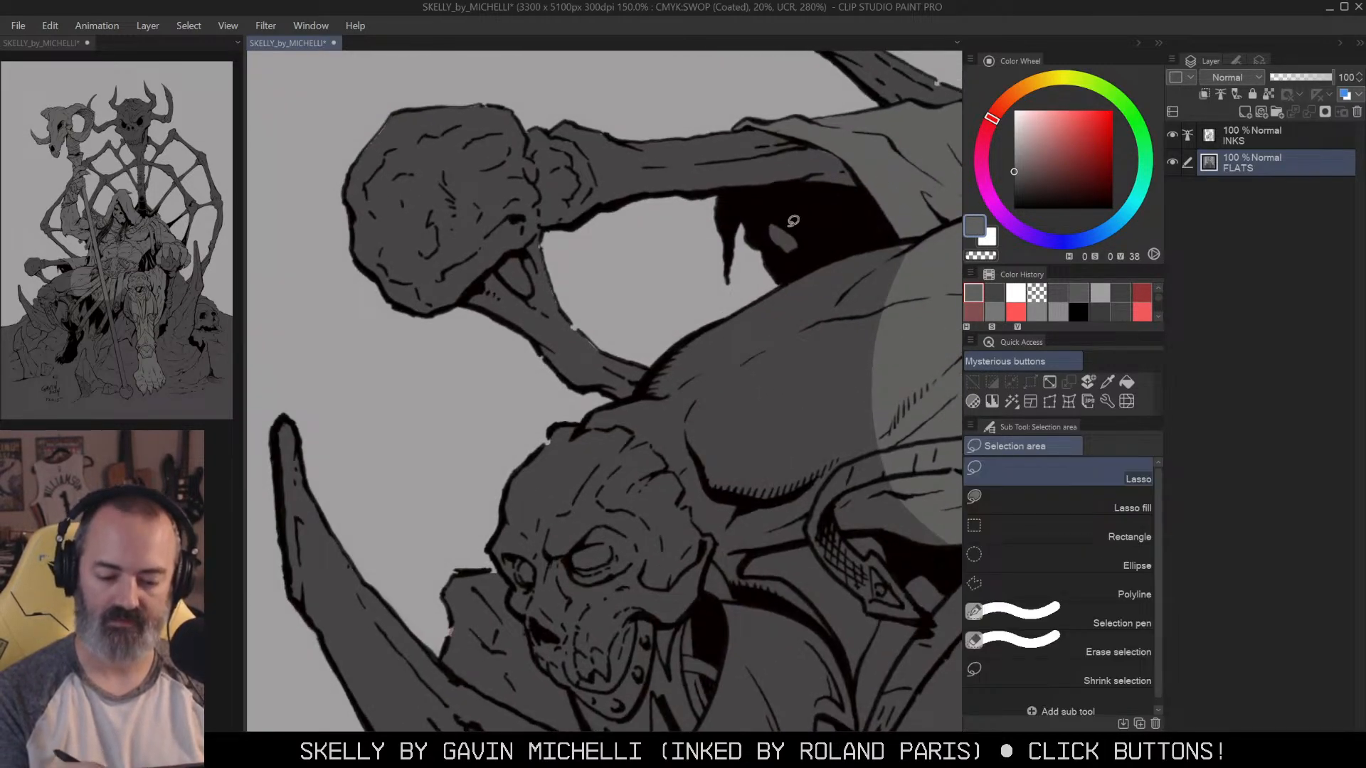
left_click(737, 242, "alt")
mouse_move(788, 220)
left_mouse_down()
mouse_move(839, 234)
mouse_move(818, 246)
left_mouse_up()
key("g")
left_click(785, 238)
key("m")
key("ctrl+d")
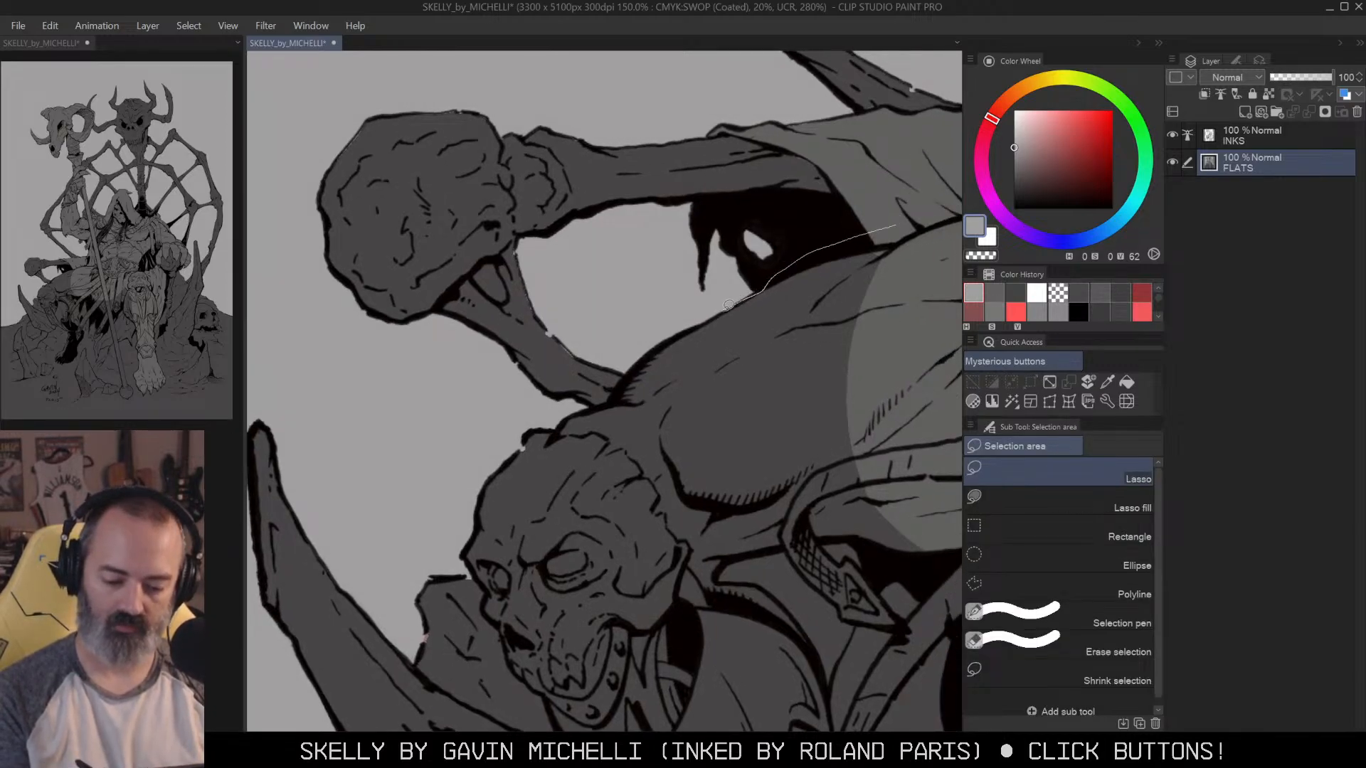
Step: Lasso the thigh's upper edge, the skull knee guard and the upper shin, adding each section to the selection along the ink lines
left_click_drag(683, 327, 817, 242)
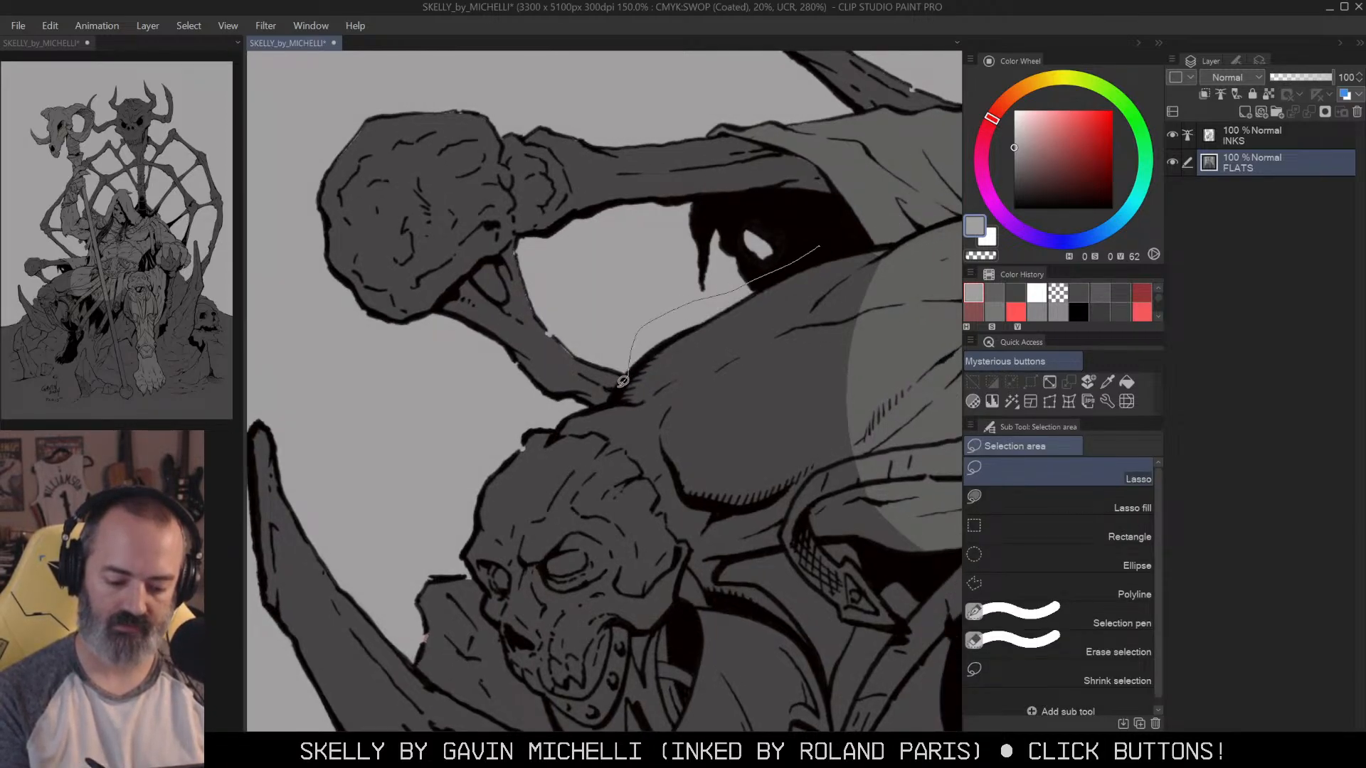
left_click_drag(444, 505, 580, 558)
mouse_move(799, 488)
left_mouse_down()
mouse_move(846, 284)
mouse_move(884, 199)
left_mouse_up()
left_click_drag(689, 254, 707, 214)
left_click(752, 266, "ctrl+alt")
left_click_drag(802, 252, 740, 235)
left_click(620, 260, "ctrl")
mouse_move(545, 190)
left_mouse_down()
mouse_move(559, 284)
mouse_move(633, 417)
mouse_move(722, 444)
mouse_move(643, 183)
left_mouse_up()
left_click_drag(806, 363, 735, 179)
mouse_move(564, 248)
left_mouse_down()
mouse_move(644, 375)
mouse_move(693, 383)
mouse_move(618, 174)
left_mouse_up()
Step: Add the lower shin and clawed foot of the shadowed leg to the selection, following their ink outlines
key("shift+space")
mouse_move(622, 177)
left_mouse_down()
mouse_move(712, 205)
mouse_move(815, 262)
left_mouse_up()
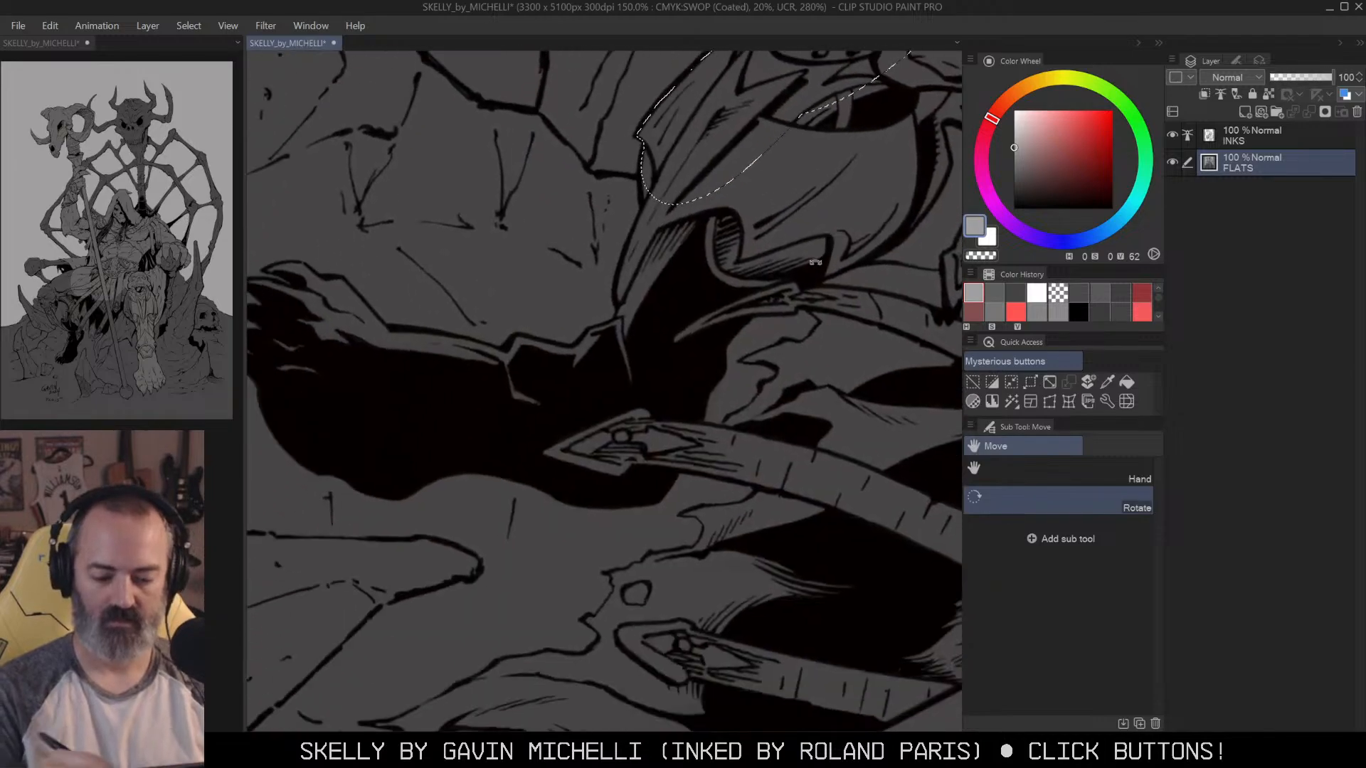
left_click_drag(643, 175, 641, 215)
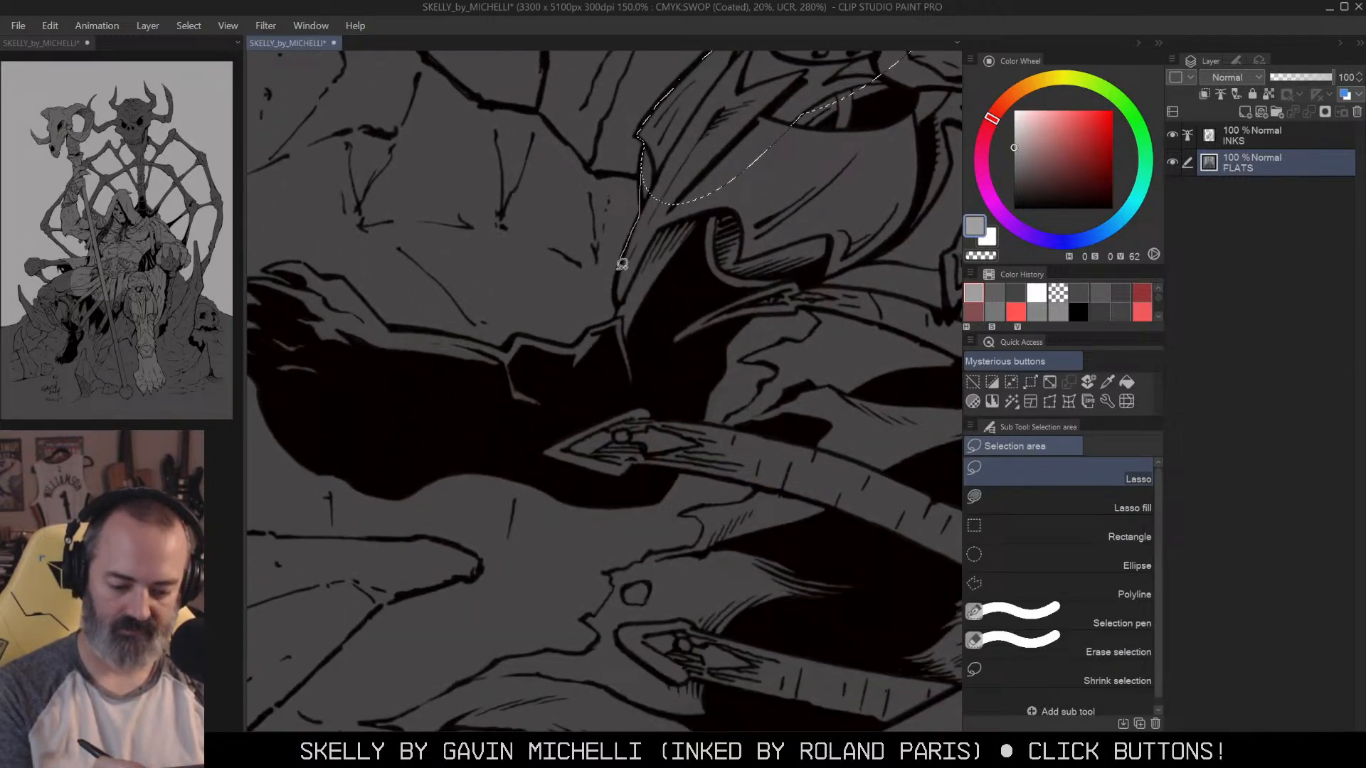
mouse_move(622, 264)
left_mouse_down()
mouse_move(622, 299)
mouse_move(744, 172)
left_mouse_up()
key("shift+space")
mouse_move(819, 238)
left_mouse_down()
mouse_move(733, 160)
mouse_move(604, 127)
left_mouse_up()
mouse_move(569, 392)
left_mouse_down()
mouse_move(802, 290)
mouse_move(776, 285)
left_mouse_up()
key("ctrl+plus")
mouse_move(789, 168)
left_mouse_down()
mouse_move(787, 244)
mouse_move(745, 308)
mouse_move(790, 387)
mouse_move(829, 132)
left_mouse_up()
key("space")
mouse_move(787, 310)
left_mouse_down()
mouse_move(837, 205)
mouse_move(762, 251)
mouse_move(694, 343)
mouse_move(603, 367)
mouse_move(569, 396)
mouse_move(549, 448)
mouse_move(587, 424)
mouse_move(552, 473)
mouse_move(847, 360)
left_mouse_up()
key("g")
left_click(845, 266)
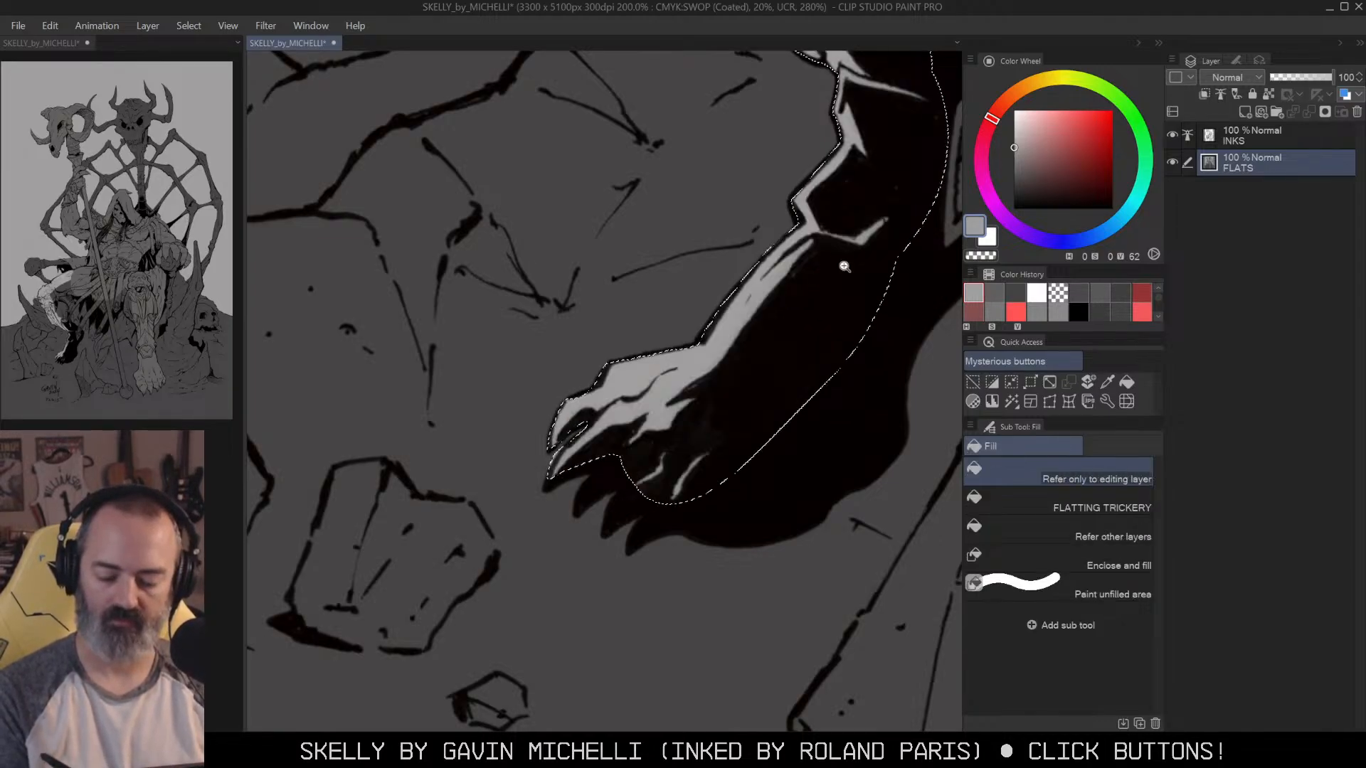
key("alt+space")
key("ctrl+z")
Step: Sample the figure's lighter grey, fill the selected knee guard, shin and foot with it, and deselect
left_click_drag(843, 186, 618, 519)
left_click(676, 445)
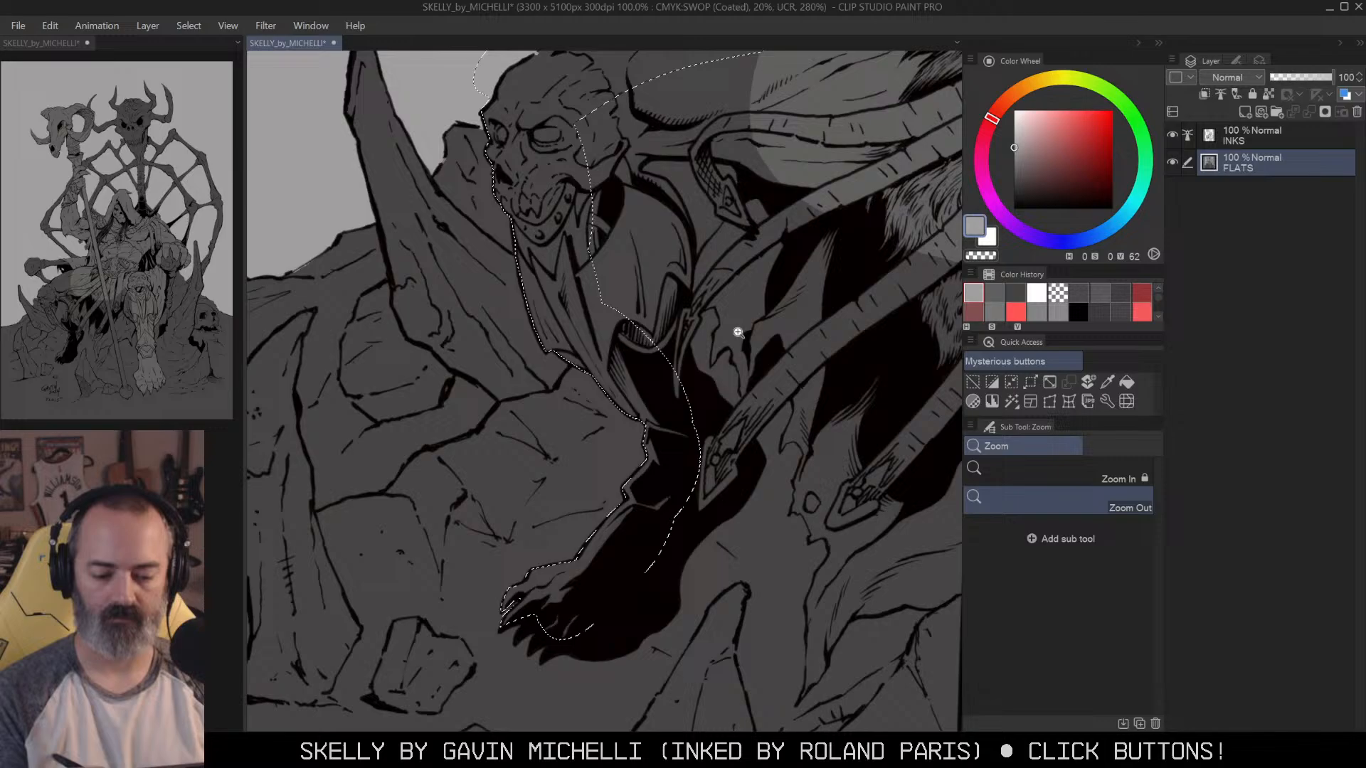
left_click(804, 90, "alt")
left_click(573, 155)
key("alt+space")
left_click(750, 327)
left_click_drag(825, 281, 764, 367)
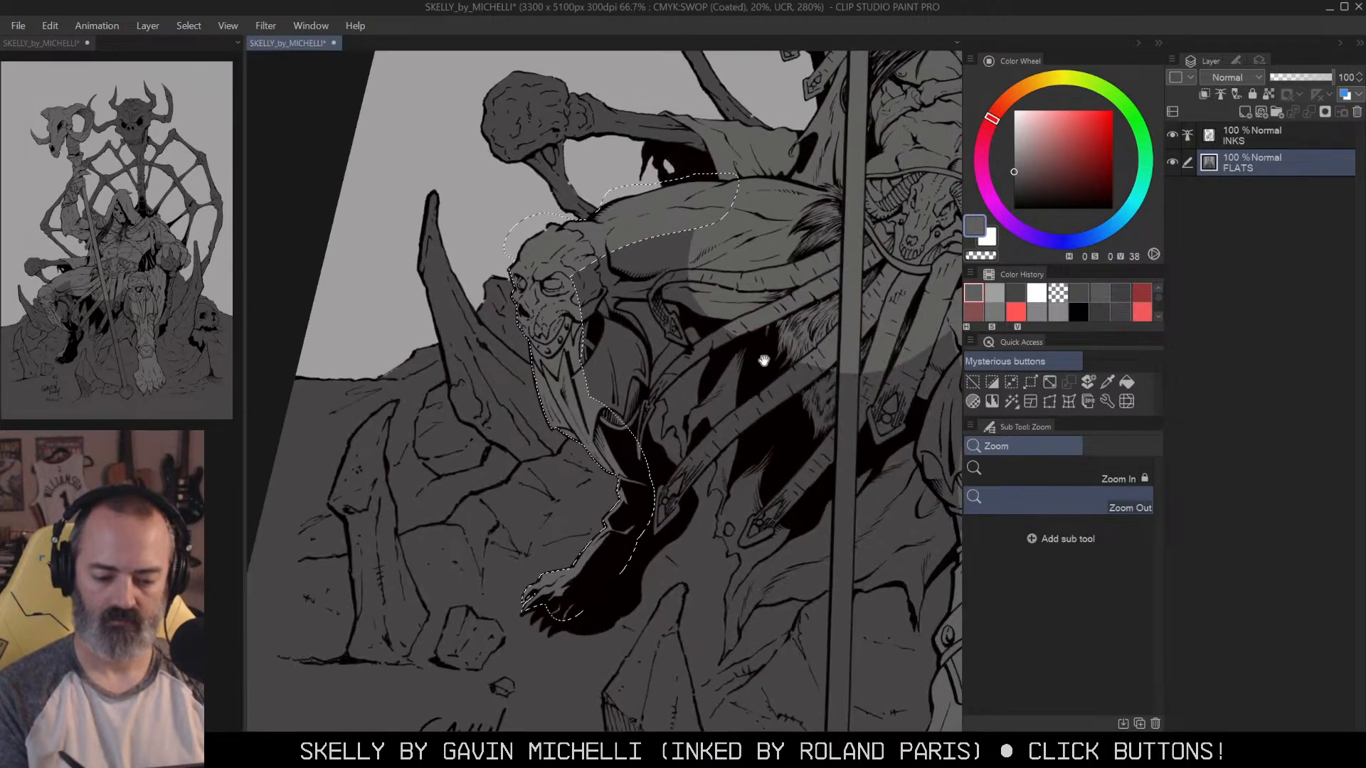
key("m")
key("ctrl+d")
Step: Lasso the ragged cloth hanging between the legs behind the staff, tracing its torn lower edge up to the front shin
key("ctrl+space")
double_click(617, 453)
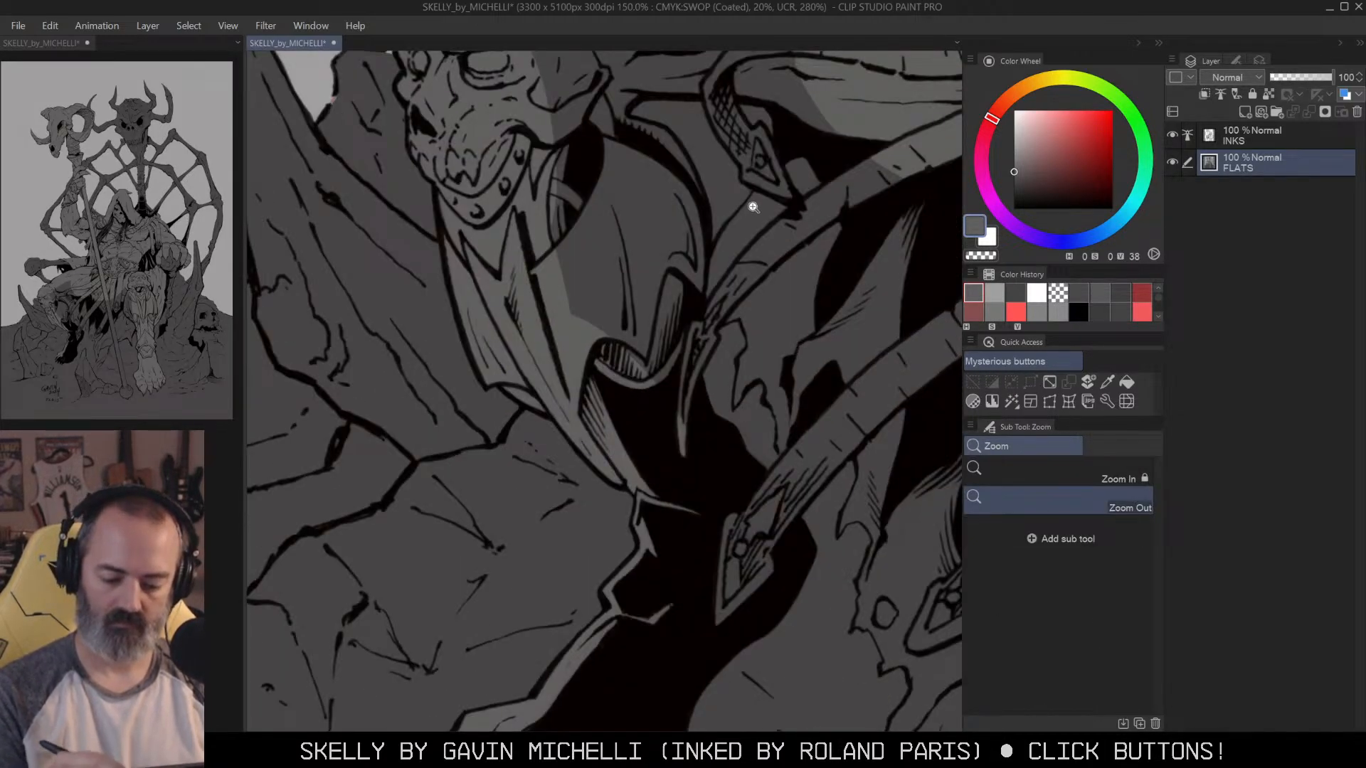
key("alt+space")
left_click(726, 314)
left_click(779, 273)
left_click(840, 342)
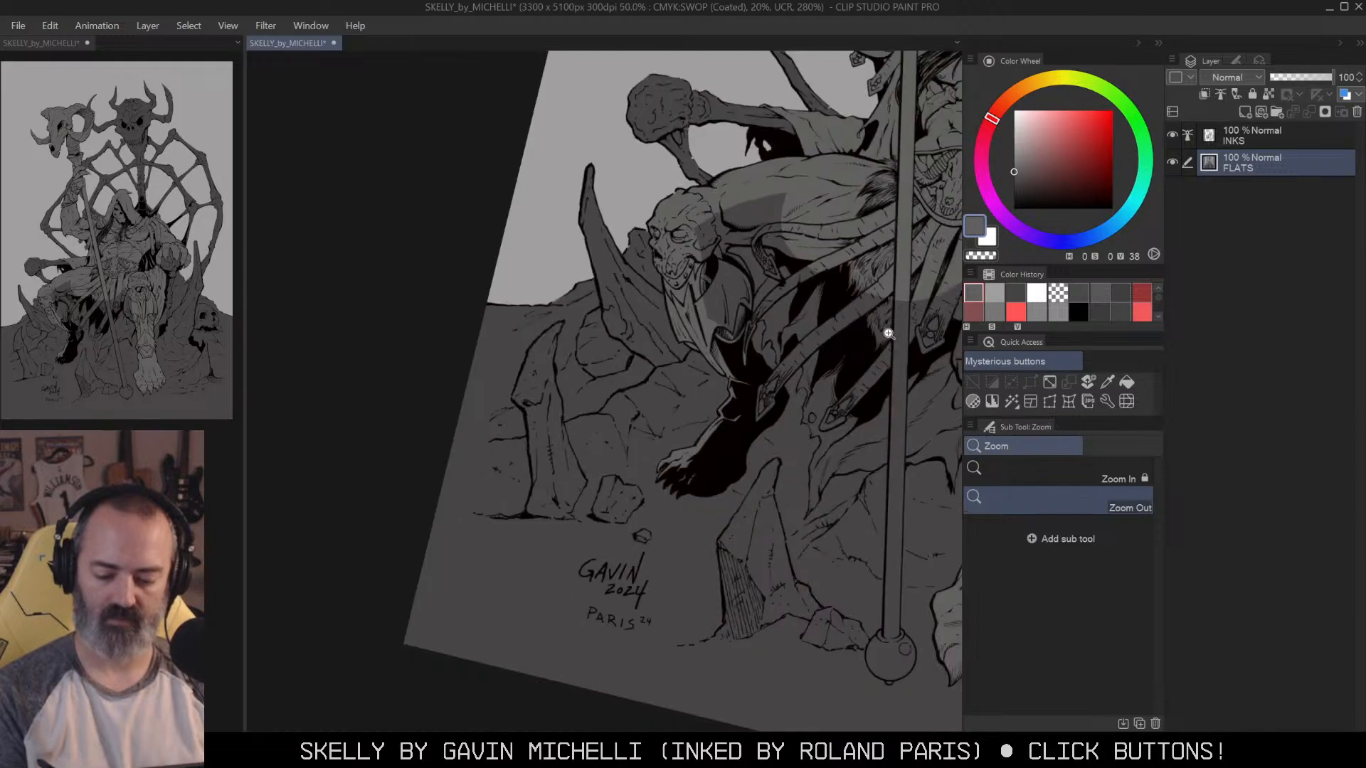
left_click_drag(887, 329, 747, 367)
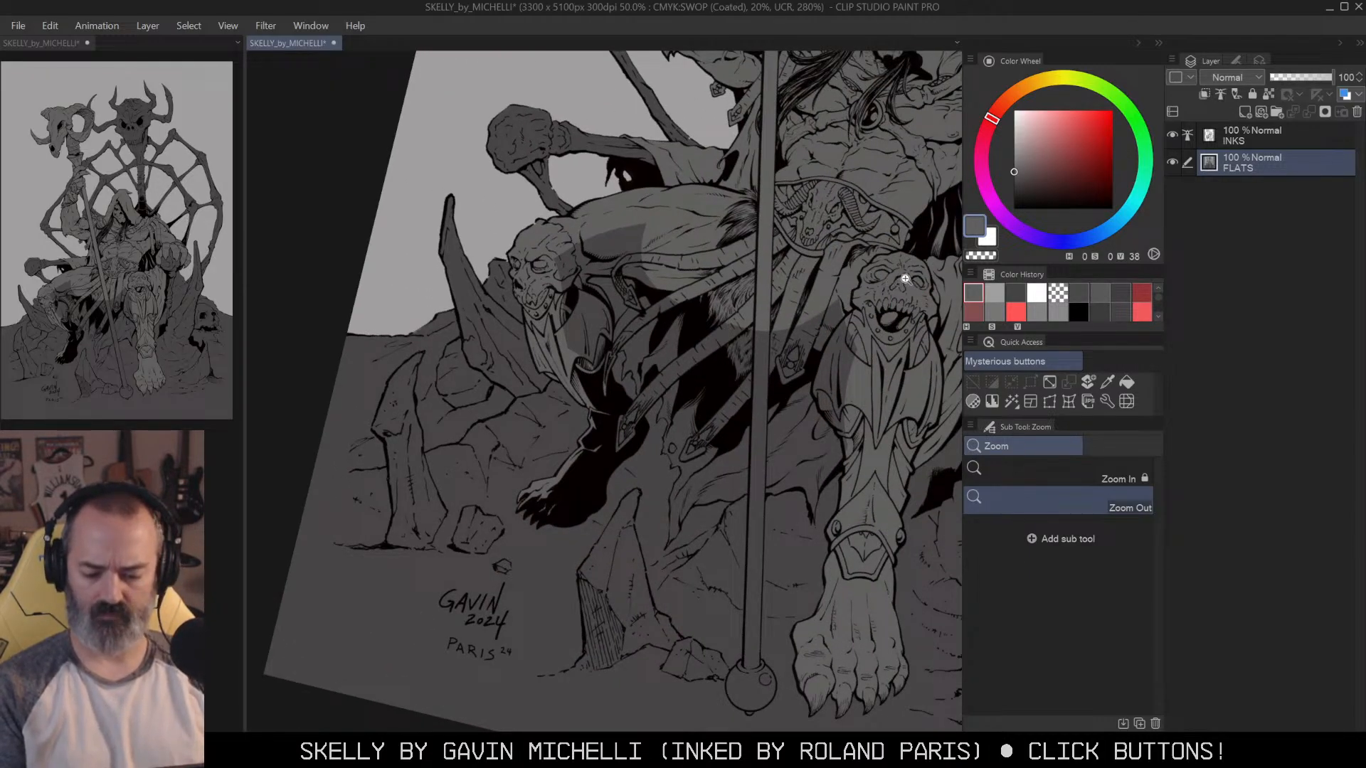
left_click(819, 460)
left_click_drag(882, 459, 862, 313)
left_click(853, 320)
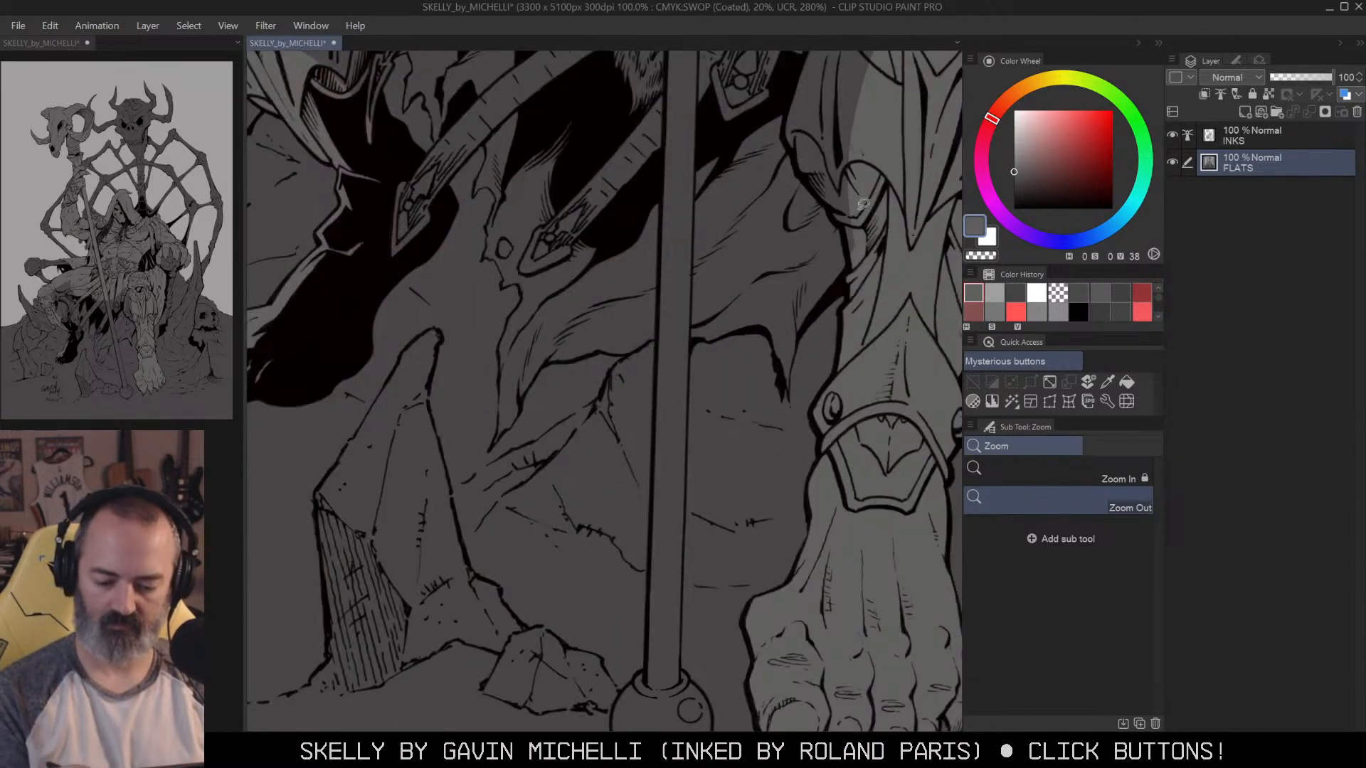
key("ctrl+space")
left_click(844, 282)
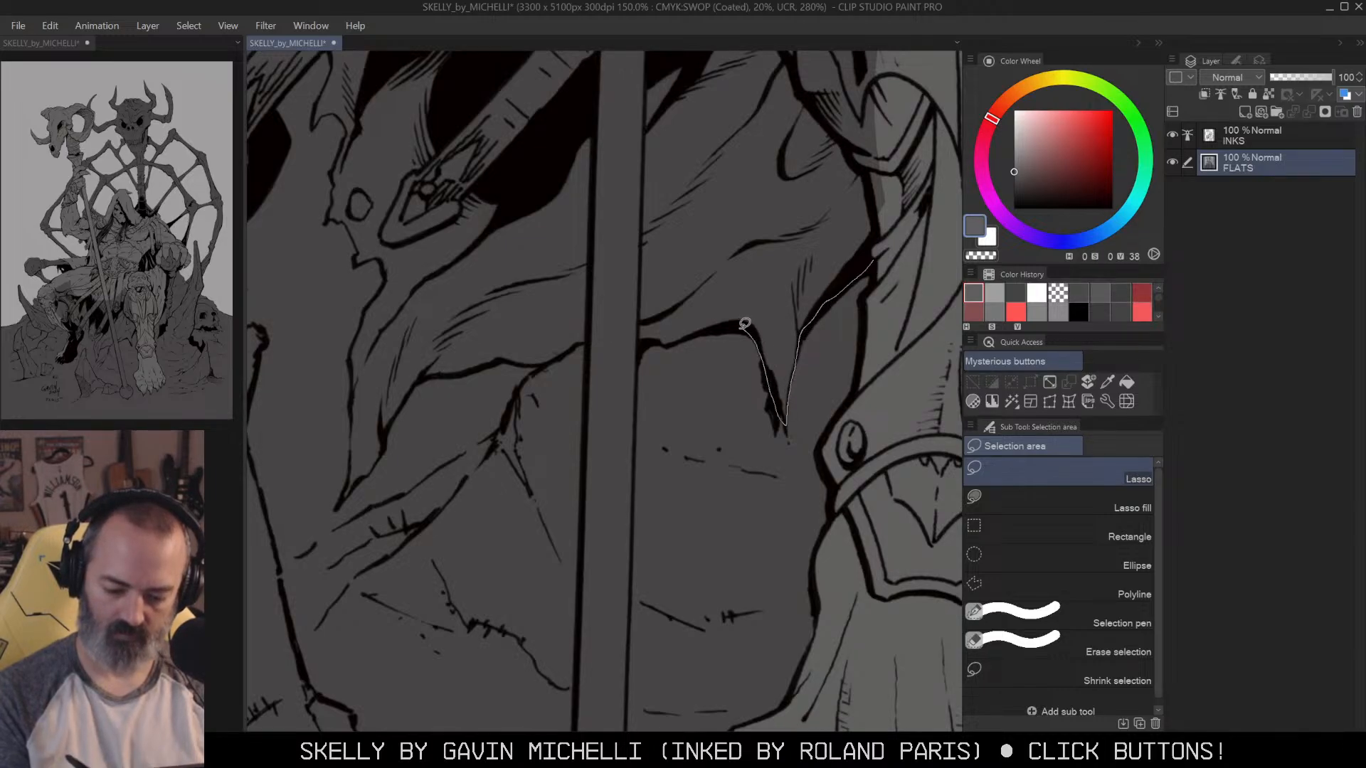
left_click_drag(581, 340, 870, 58)
key("space")
left_click_drag(829, 357, 868, 216)
left_click_drag(679, 211, 681, 135)
Step: Add the lower staff shaft to the selection with a straight-edged polyline selection running down into its ball end
key("m")
left_click(681, 134)
key("space")
left_click_drag(721, 347, 752, 126)
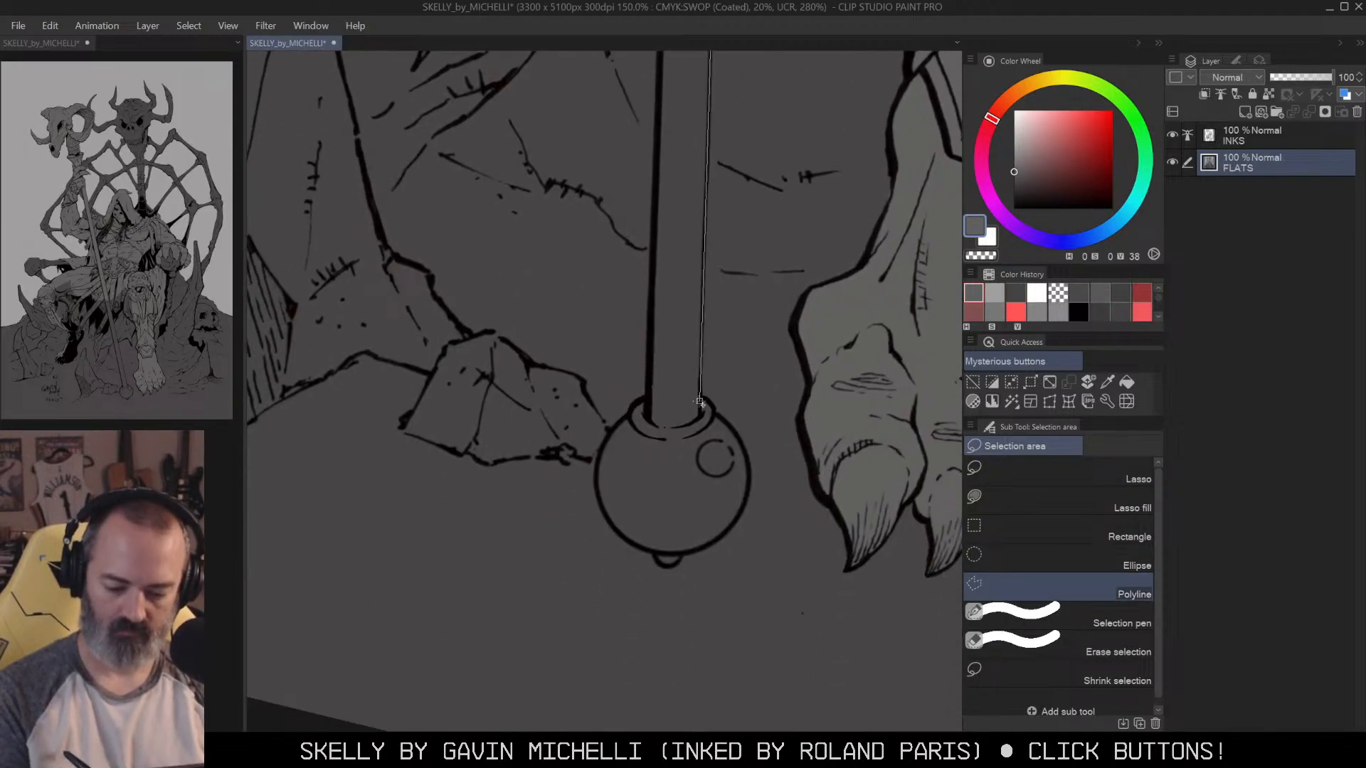
left_click(639, 467)
key("space")
left_click_drag(681, 181, 646, 586)
left_click(632, 252)
left_click(680, 318)
key("space")
left_click_drag(756, 353, 794, 136)
left_click_drag(792, 404, 799, 168)
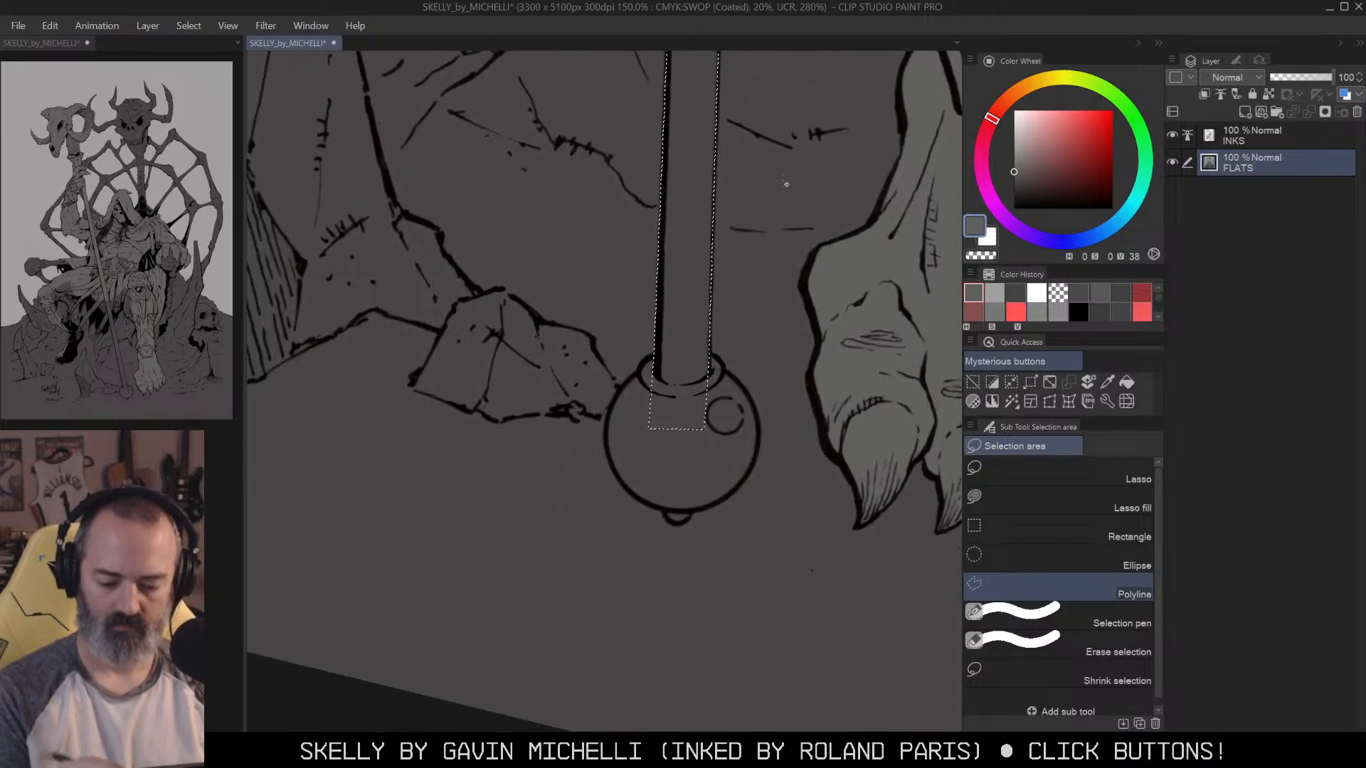
Step: Add the staff's ball end, its collar and the small knob beneath it to the selection, following the ink outlines
key("m")
mouse_move(643, 369)
left_mouse_down()
mouse_move(611, 402)
mouse_move(613, 449)
left_mouse_up()
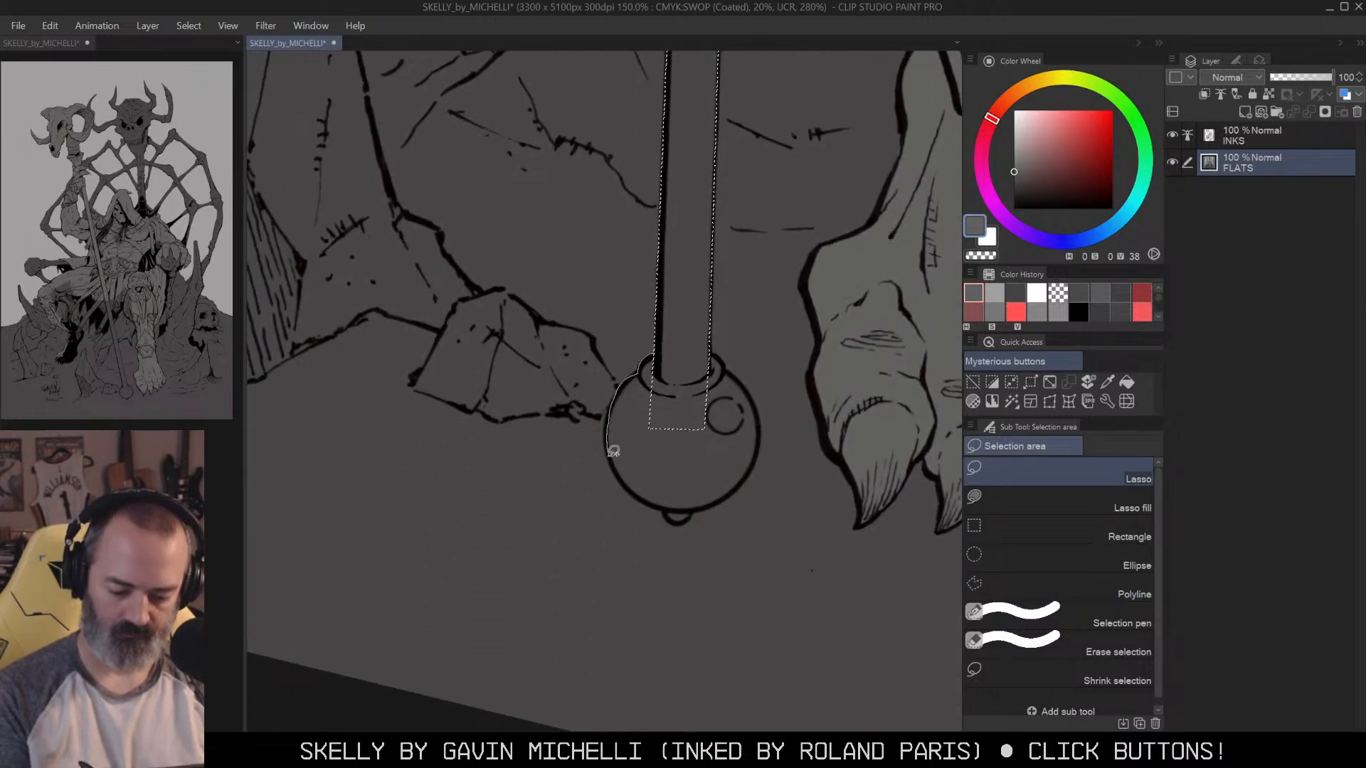
left_click_drag(637, 494, 673, 506)
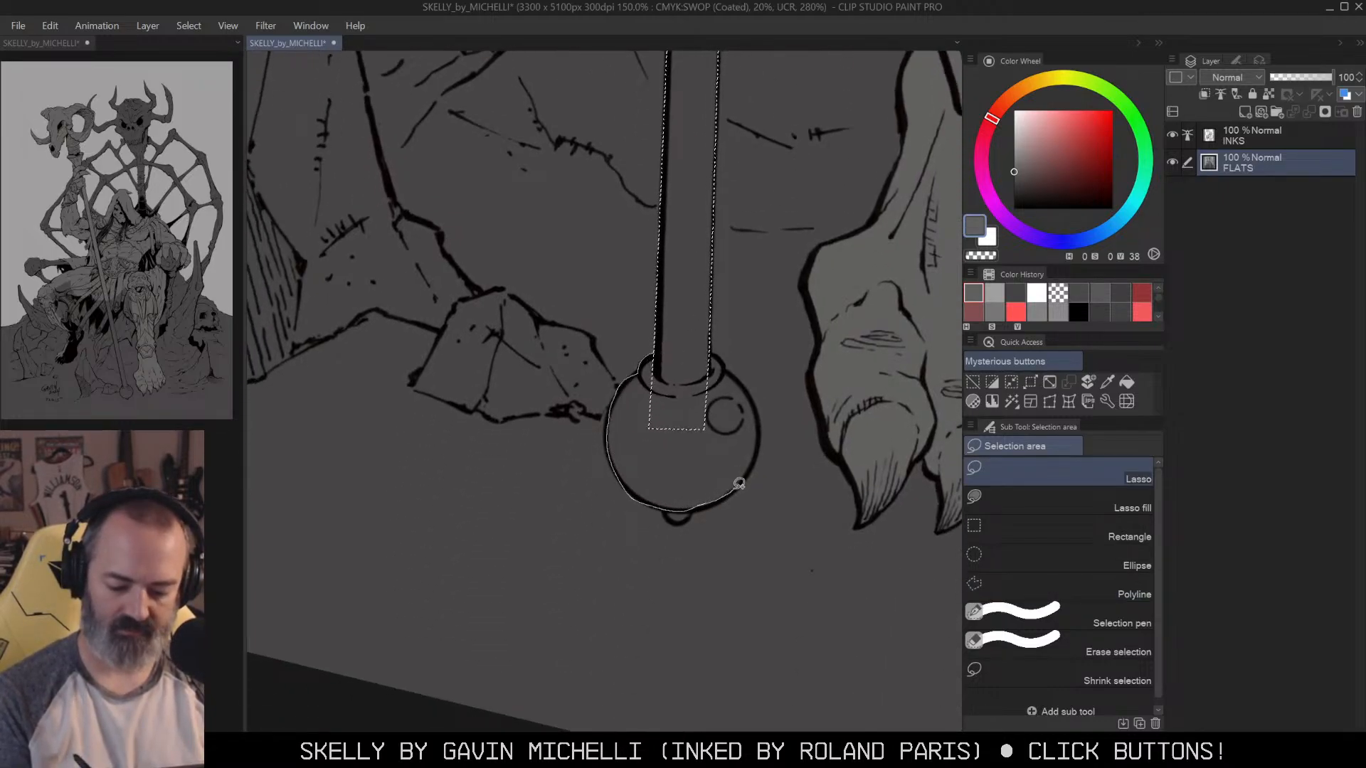
left_click_drag(726, 360, 707, 358)
key("space")
left_click_drag(801, 438, 809, 393)
key("ctrl+space")
left_click(757, 348)
mouse_move(724, 350)
left_mouse_down()
mouse_move(736, 319)
mouse_move(770, 419)
left_mouse_up()
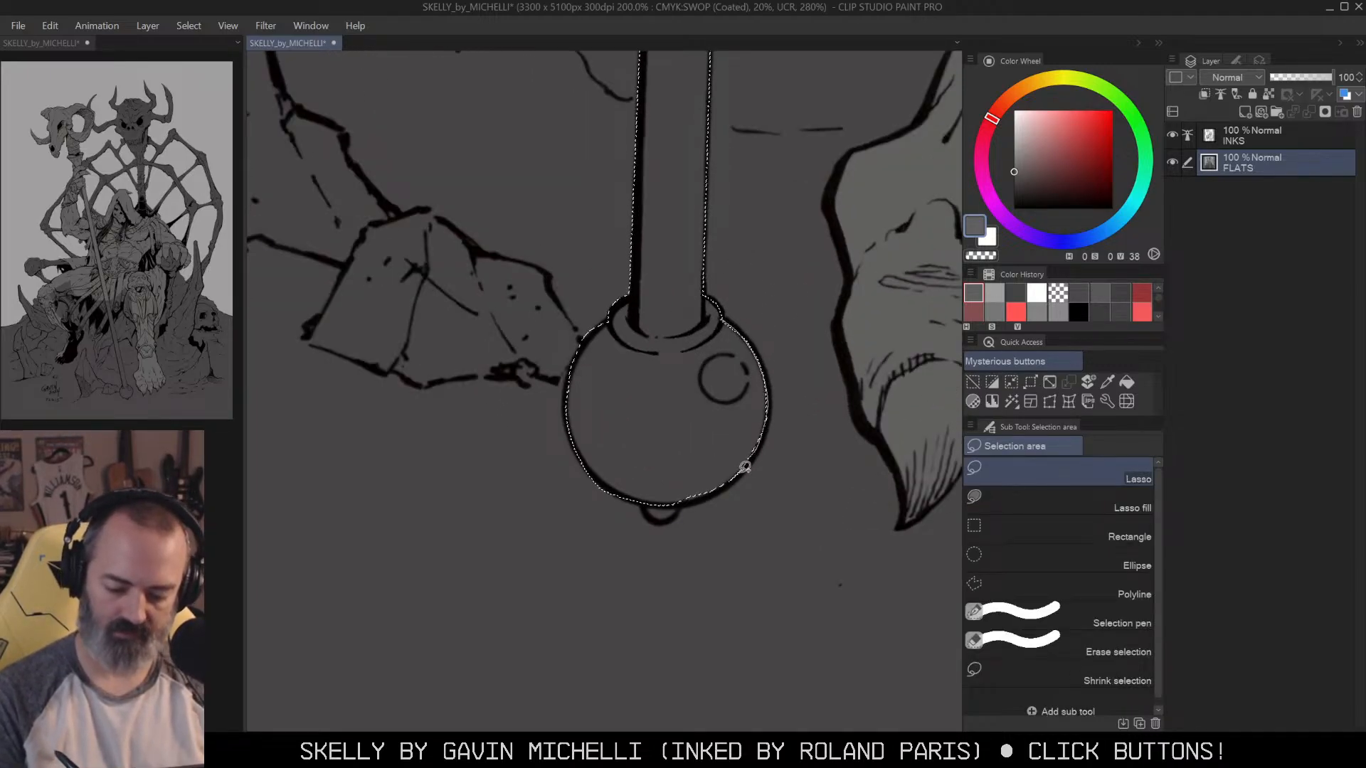
left_click_drag(745, 467, 692, 490)
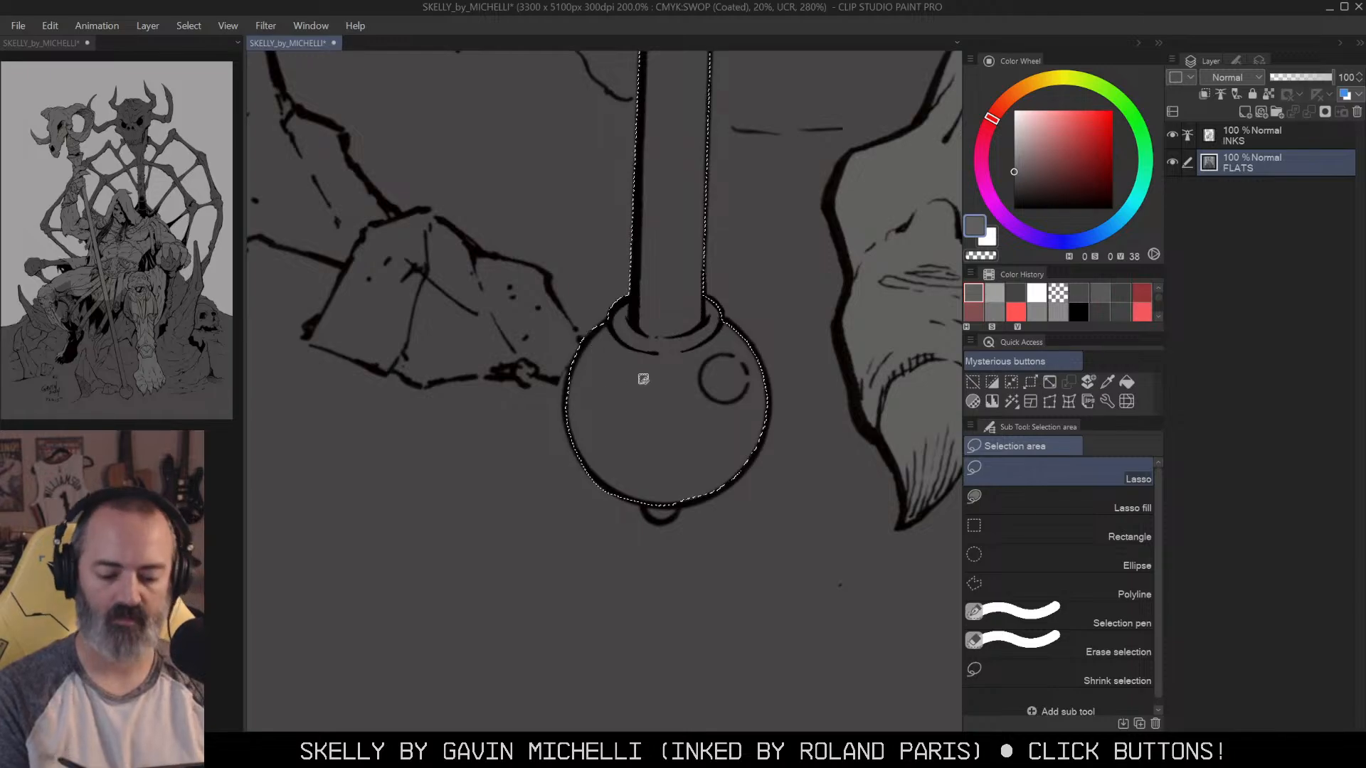
mouse_move(644, 503)
left_mouse_down()
mouse_move(735, 463)
mouse_move(888, 274)
left_mouse_up()
Step: Fill the selected hanging cloth, lower staff and ball end with the lighter grey, and deselect
key("g")
left_click(656, 487)
left_click_drag(717, 400, 781, 356)
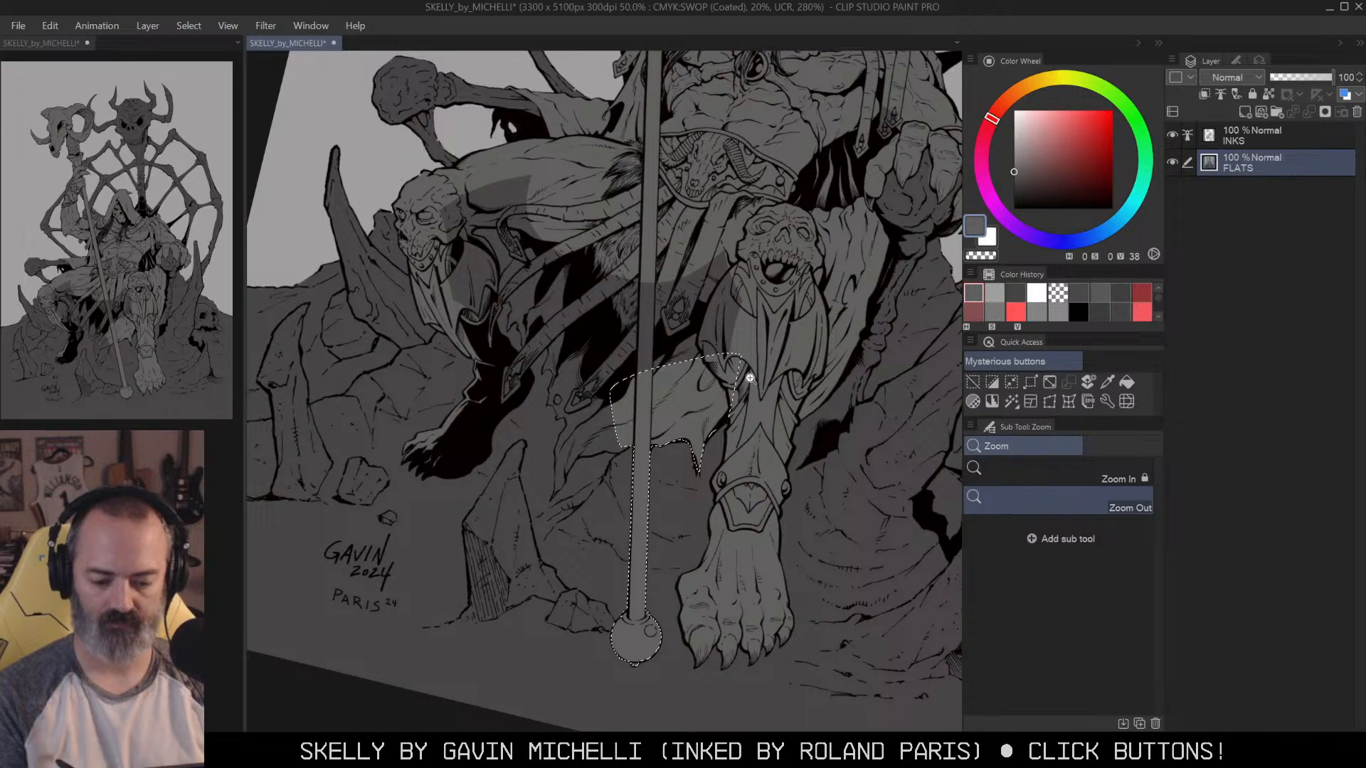
left_click(679, 328)
left_click(770, 299)
key("ctrl+d")
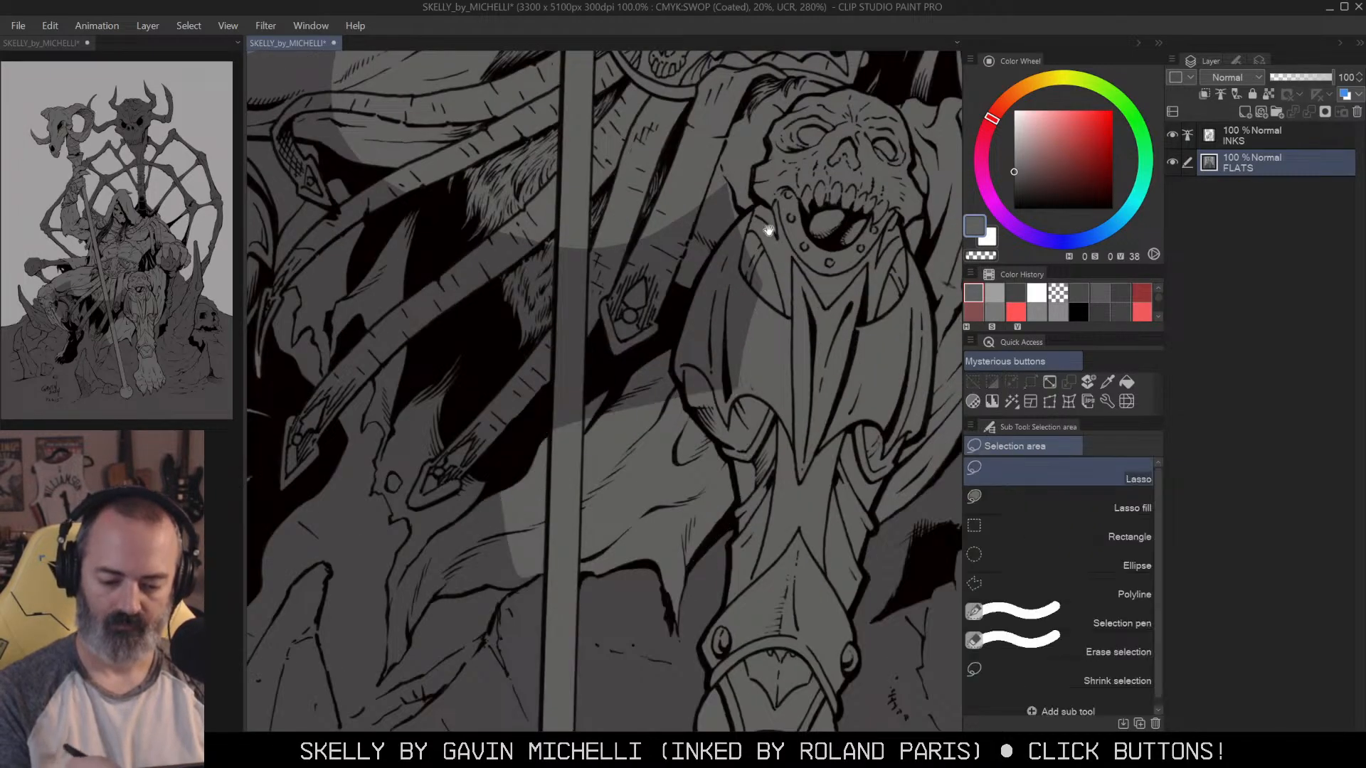
Step: Lasso the loincloth and hanging straps between the legs, and fill them with the lighter grey
left_click_drag(756, 227, 854, 175)
mouse_move(762, 114)
left_mouse_down()
mouse_move(847, 384)
mouse_move(630, 477)
mouse_move(526, 377)
mouse_move(740, 130)
left_mouse_up()
key("g")
left_click(771, 259)
left_click_drag(592, 612, 744, 366)
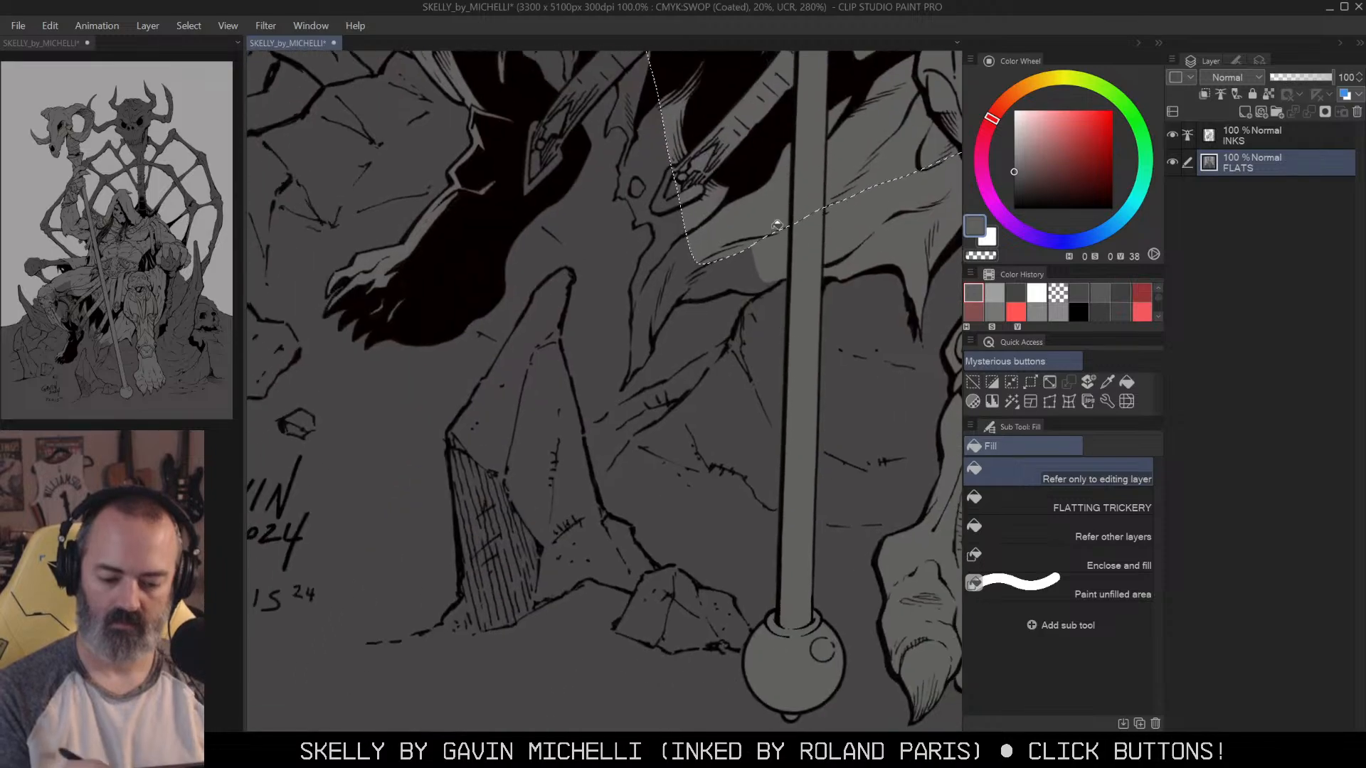
Step: Fill the selected hanging cloth beside the lower staff with the lighter grey, and deselect
left_click(744, 366)
key("m")
key("ctrl+d")
Step: Lasso the torn cloth hem between the black foot and the staff, following its ink outline up to the strap
scroll(793, 253, "up", 1)
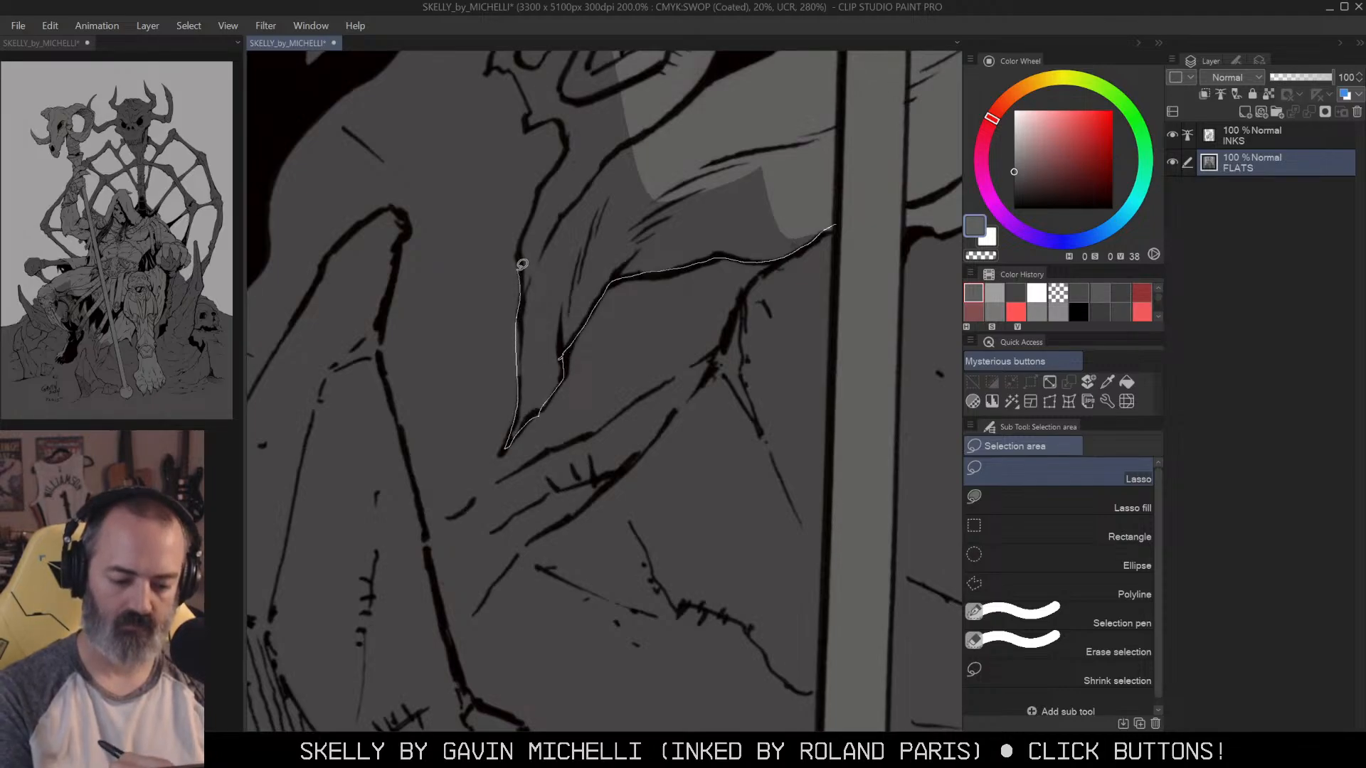
mouse_move(568, 147)
left_mouse_down()
mouse_move(704, 171)
mouse_move(817, 163)
left_mouse_up()
left_click_drag(701, 223, 794, 225)
mouse_move(616, 262)
left_mouse_down()
mouse_move(613, 339)
mouse_move(573, 395)
mouse_move(605, 317)
left_mouse_up()
left_click_drag(733, 201, 705, 466)
mouse_move(633, 426)
left_mouse_down()
mouse_move(619, 385)
mouse_move(595, 387)
mouse_move(558, 323)
mouse_move(580, 213)
mouse_move(696, 67)
mouse_move(804, 220)
mouse_move(758, 418)
left_mouse_up()
mouse_move(604, 283)
left_mouse_down()
mouse_move(585, 304)
mouse_move(592, 331)
mouse_move(612, 312)
mouse_move(602, 290)
mouse_move(588, 305)
left_mouse_up()
left_click_drag(644, 193, 844, 321)
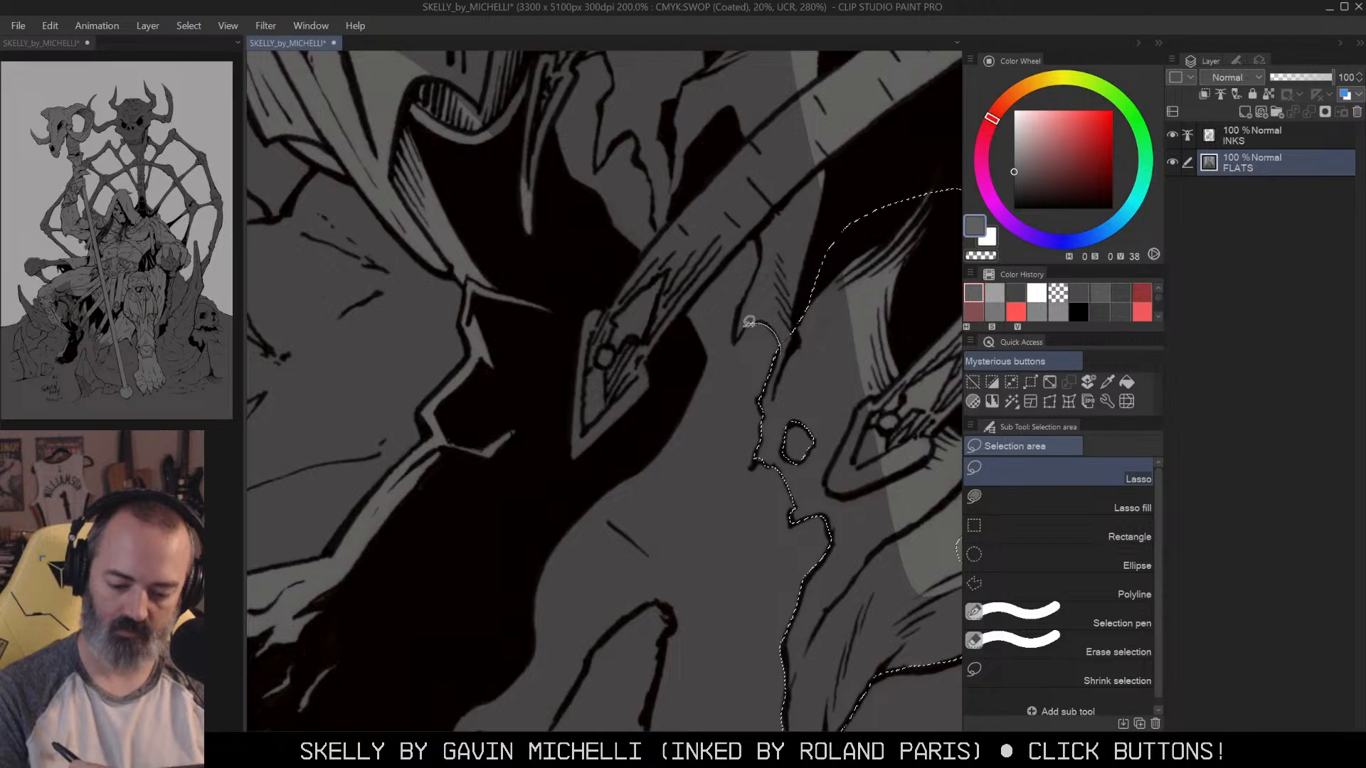
left_click_drag(754, 281, 755, 214)
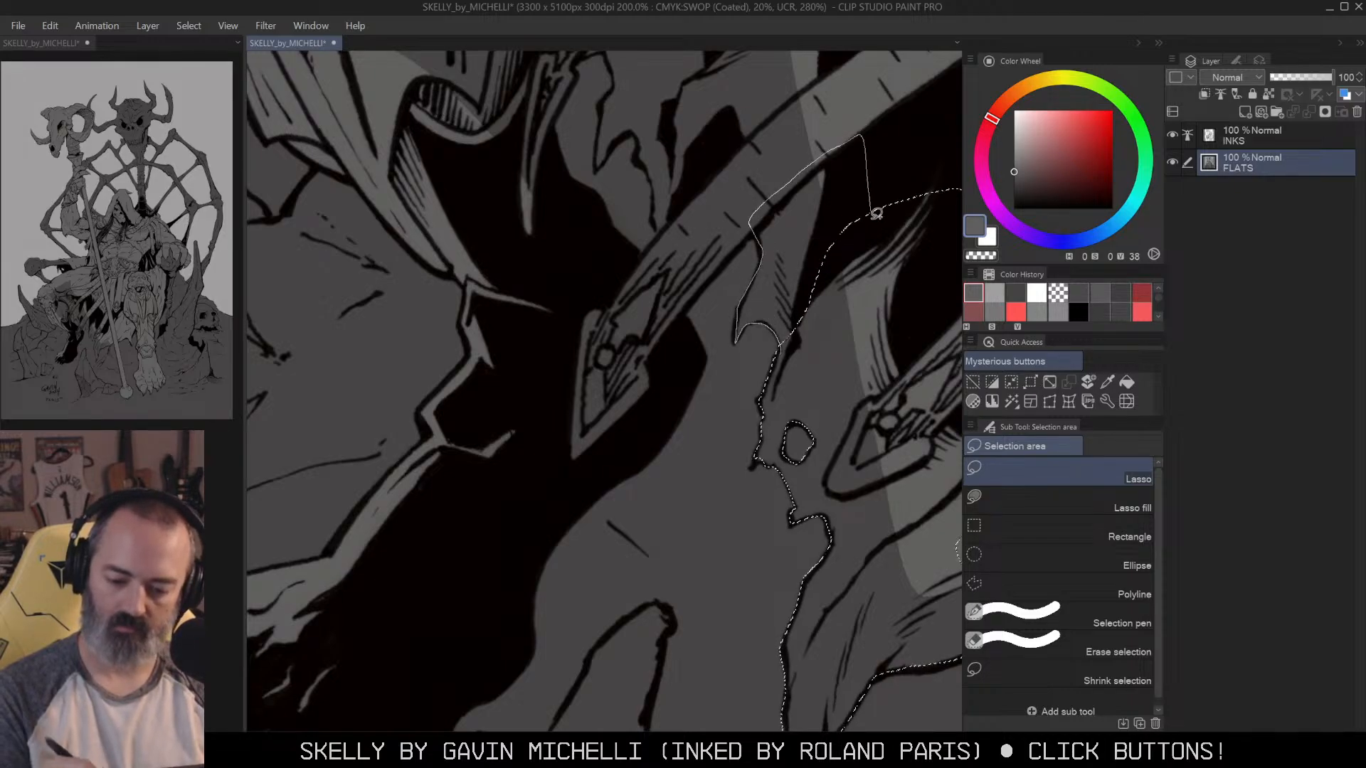
left_click_drag(883, 314, 783, 270)
Step: Add the strap end, the drapery around the raised knee and the skull kneecap to the selection
left_click(787, 288, "alt")
left_click(789, 291, "alt")
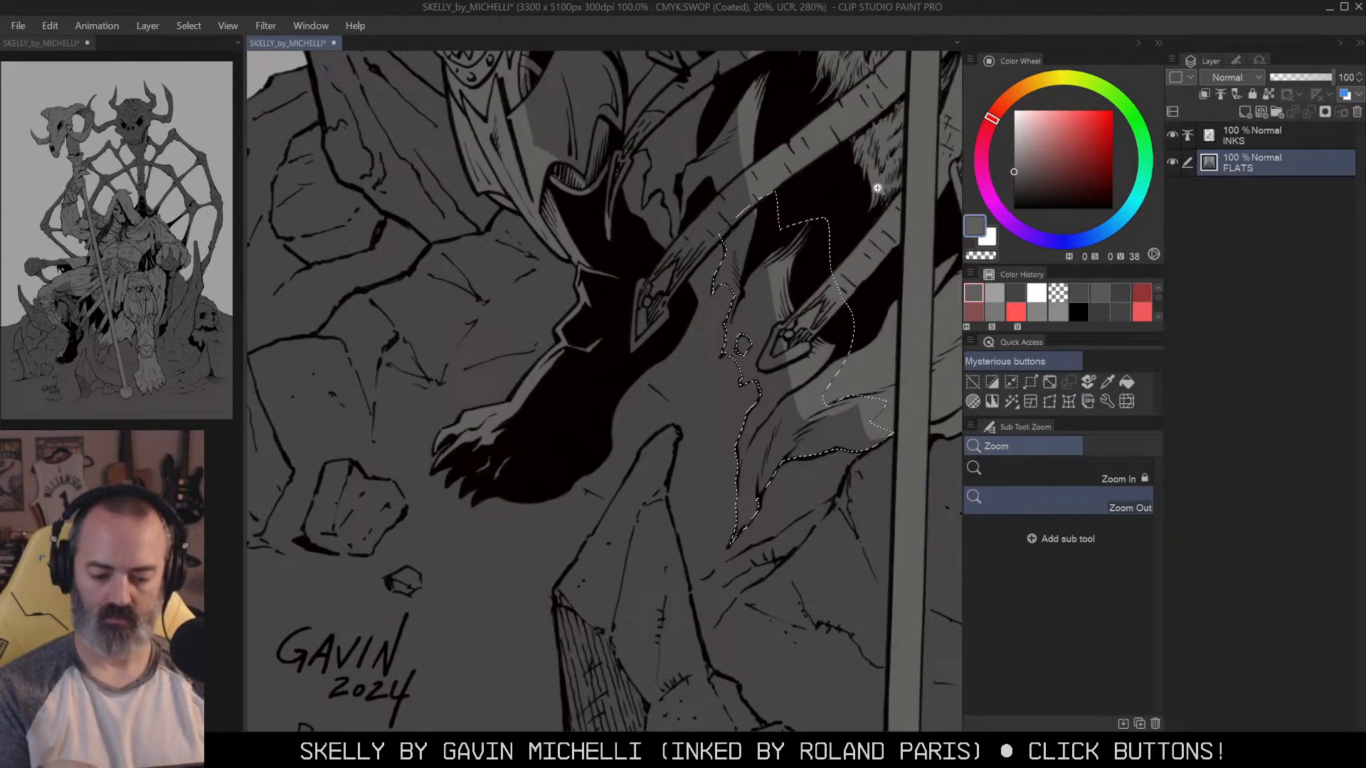
left_click(710, 261, "ctrl")
left_click_drag(744, 217, 719, 238)
mouse_move(674, 291)
left_mouse_down()
mouse_move(599, 400)
mouse_move(602, 254)
mouse_move(640, 245)
mouse_move(658, 221)
mouse_move(649, 175)
mouse_move(620, 169)
mouse_move(621, 98)
mouse_move(576, 145)
mouse_move(476, 121)
mouse_move(753, 32)
mouse_move(841, 305)
left_mouse_up()
left_click_drag(830, 424, 830, 427)
left_click(851, 284, "alt")
left_click_drag(851, 284, 805, 327)
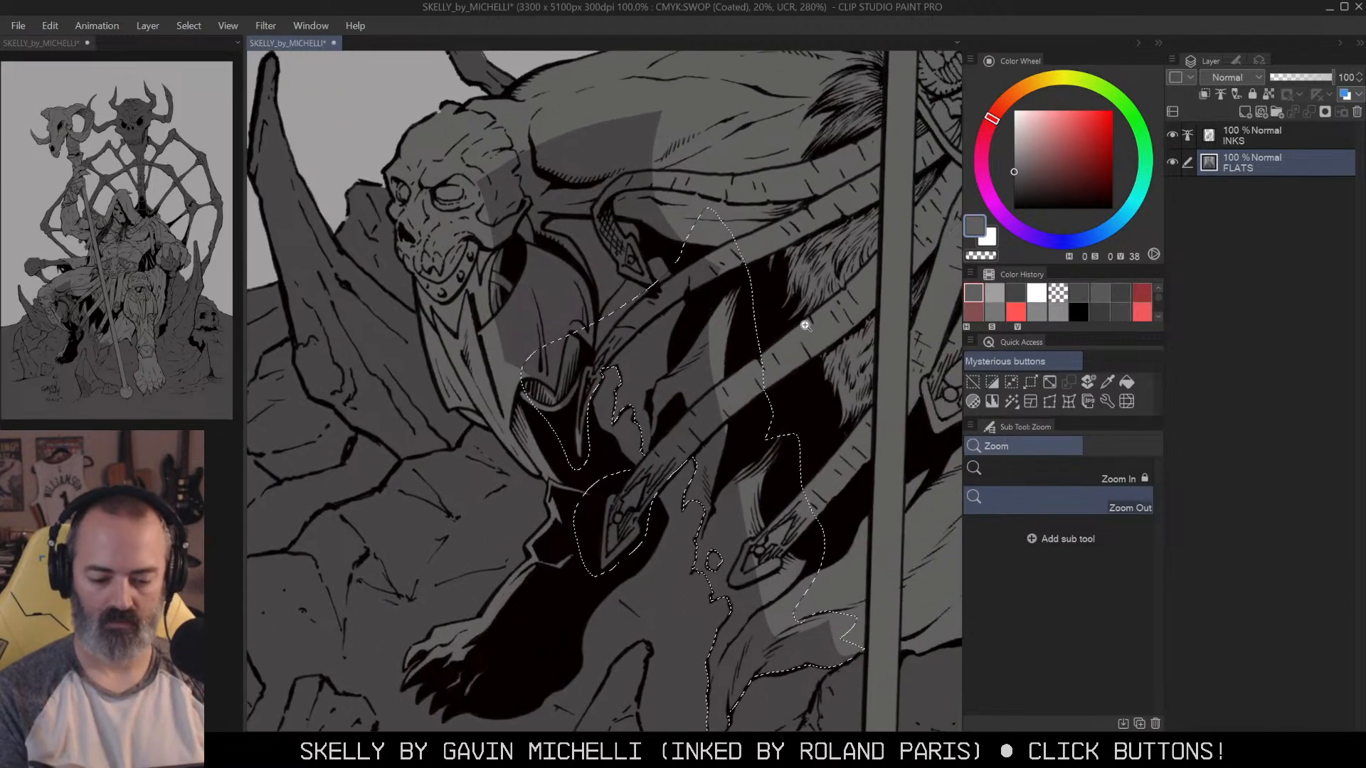
mouse_move(496, 375)
left_mouse_down()
mouse_move(525, 401)
mouse_move(644, 325)
mouse_move(455, 165)
mouse_move(498, 377)
left_mouse_up()
Step: Fill the selected torn cloth, straps and skull kneecap with the lighter grey, and deselect
key("g")
left_click(700, 282)
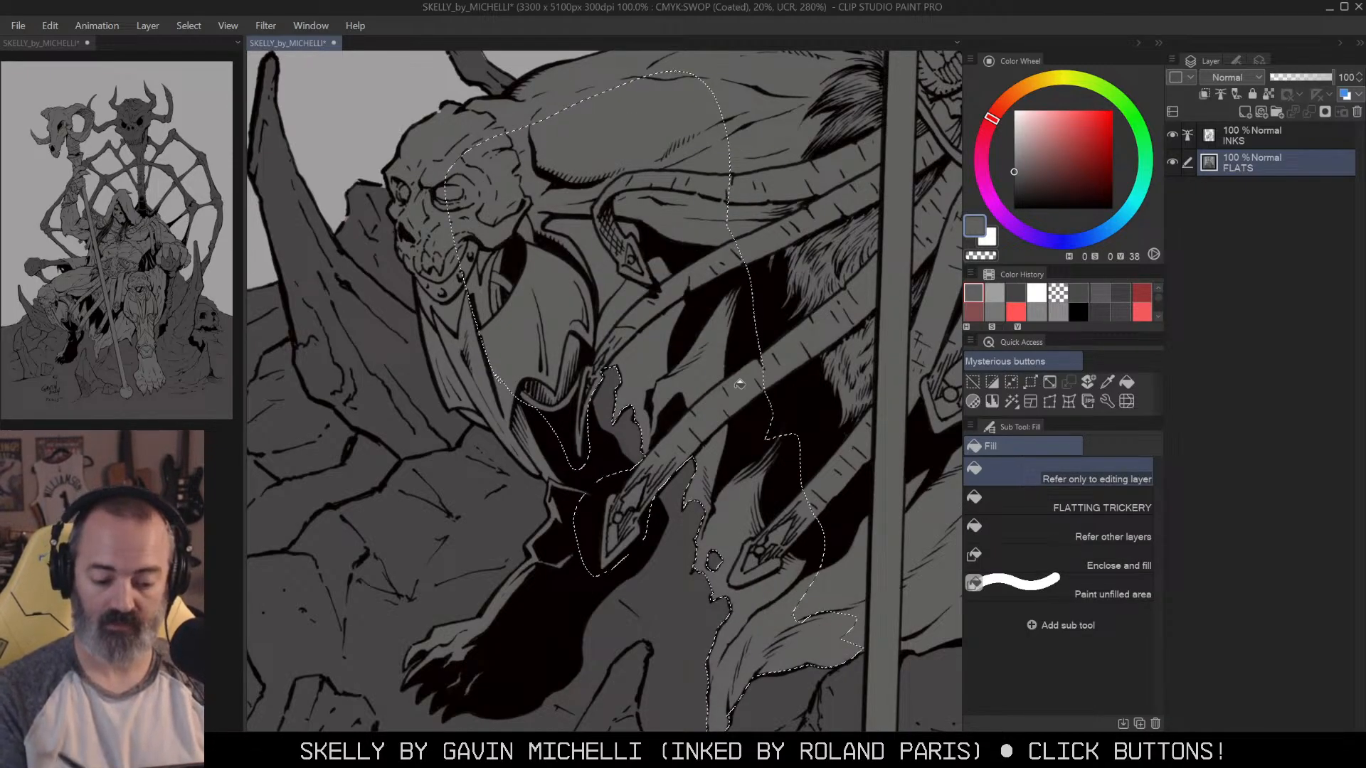
key("m")
key("ctrl+d")
Step: Examine the whole page to check how the figure's grey reads against the throne, rocks and sky
left_click(660, 475, "alt")
left_click_drag(902, 386, 775, 341)
left_click(756, 387, "alt")
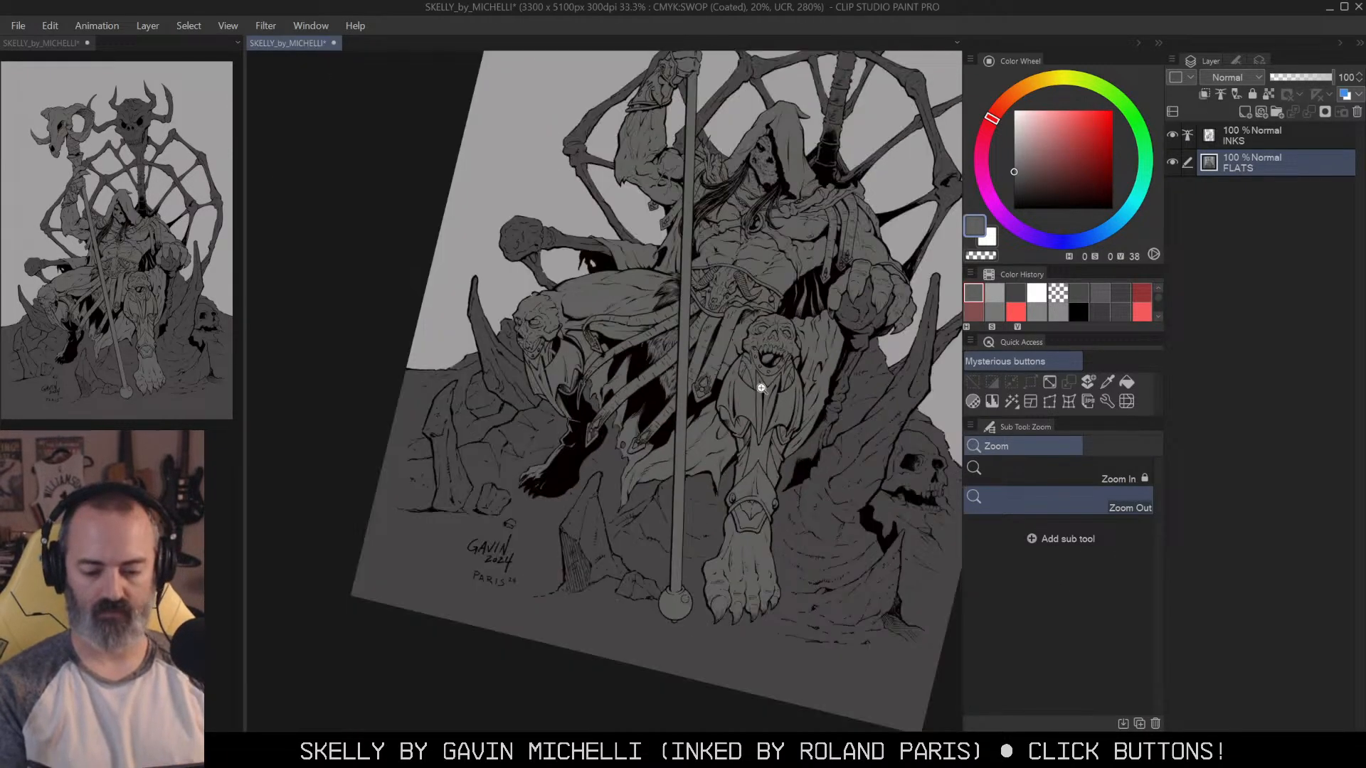
left_click_drag(818, 203, 770, 148)
left_click_drag(825, 238, 765, 342)
left_click(790, 361, "alt")
left_click_drag(830, 372, 796, 364)
left_click_drag(808, 302, 809, 354)
key("q")
key("q")
key("m")
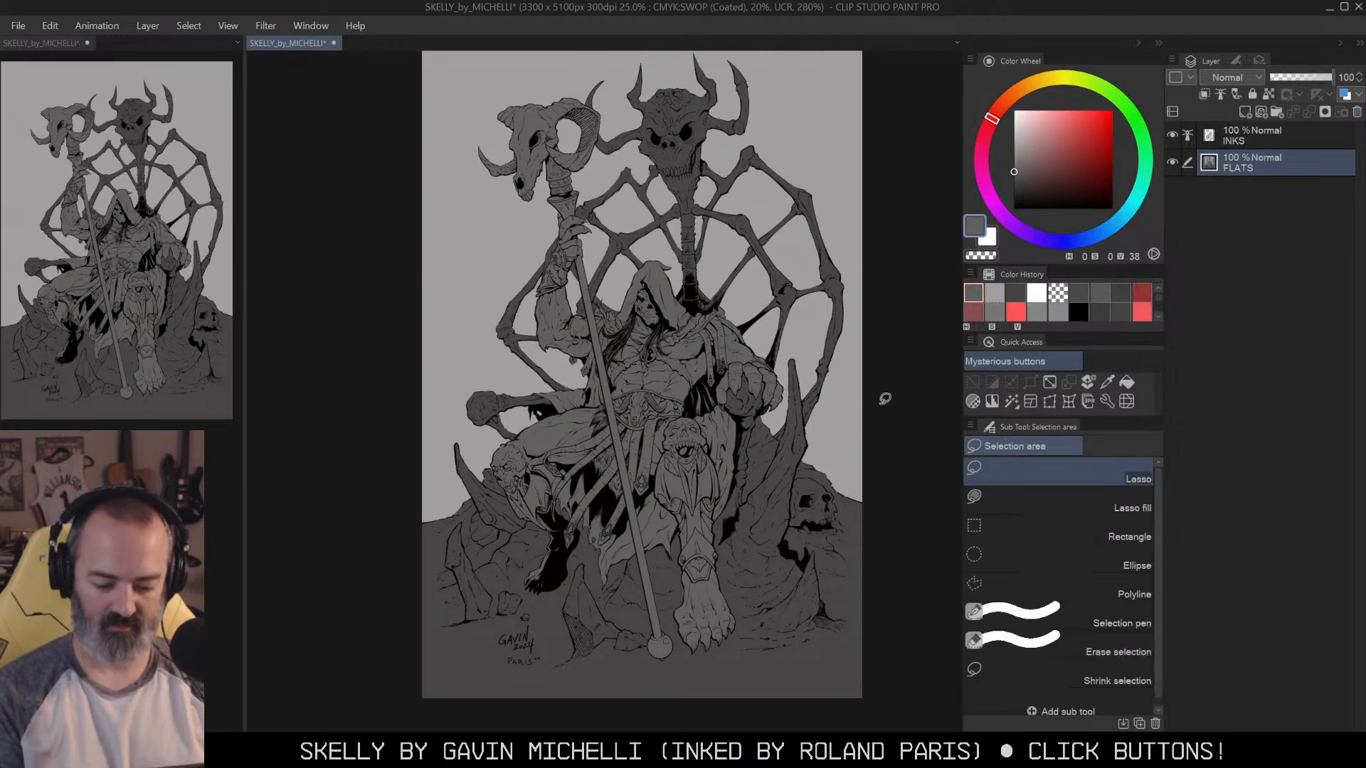
left_click_drag(879, 428, 898, 356)
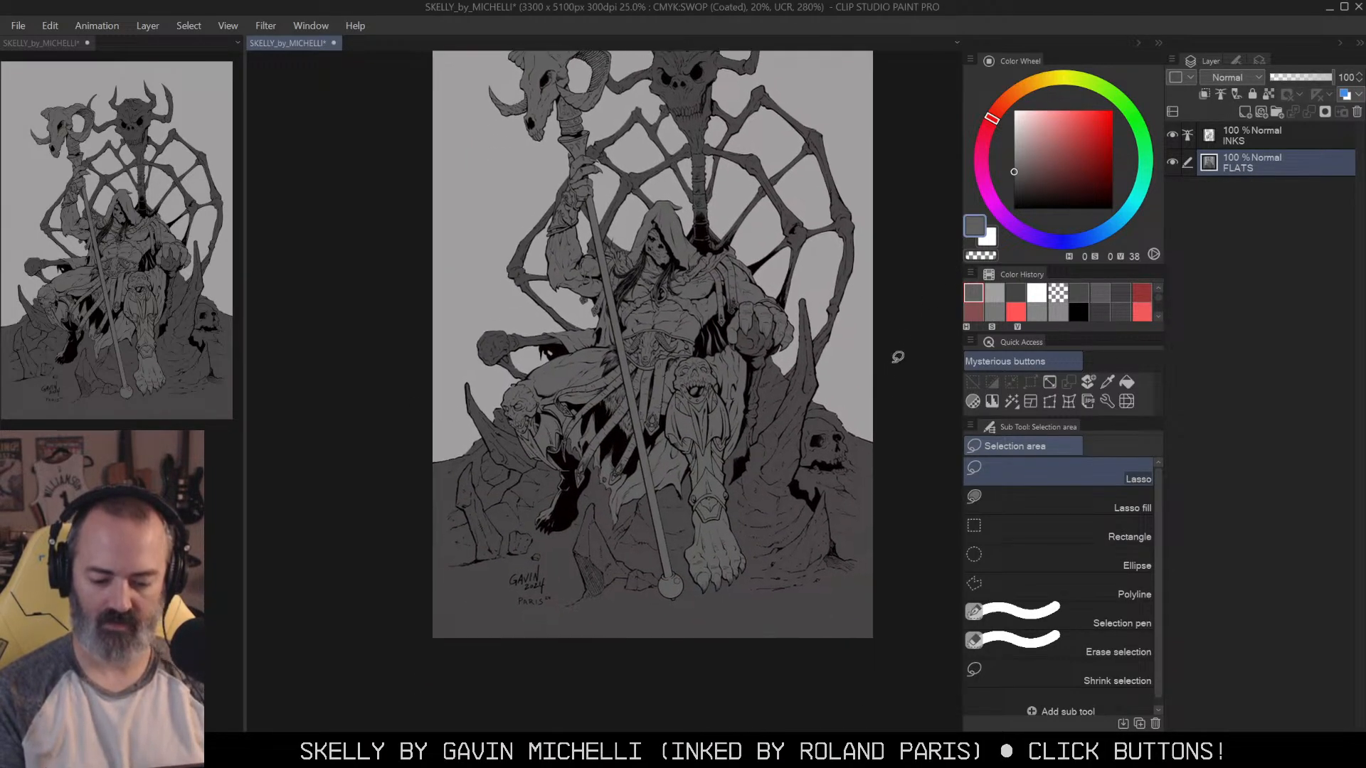
left_click_drag(885, 284, 873, 357)
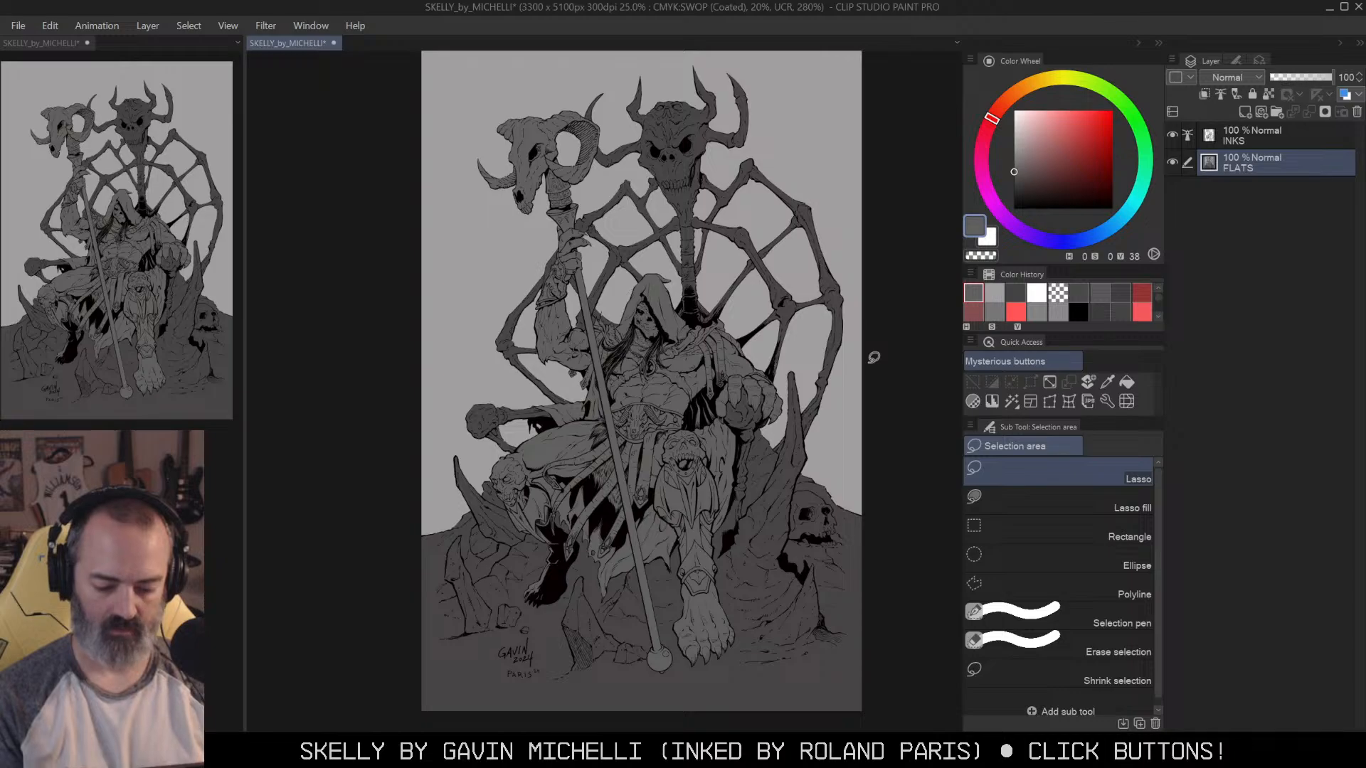
Step: Start a straight-edged polyline selection along the cranium, brow and face of the skull embedded in the rocks
left_click_drag(821, 513, 830, 405)
left_click(830, 405)
mouse_move(817, 200)
left_mouse_down()
mouse_move(758, 261)
mouse_move(679, 249)
left_mouse_up()
key("m")
key("m")
left_click(535, 282)
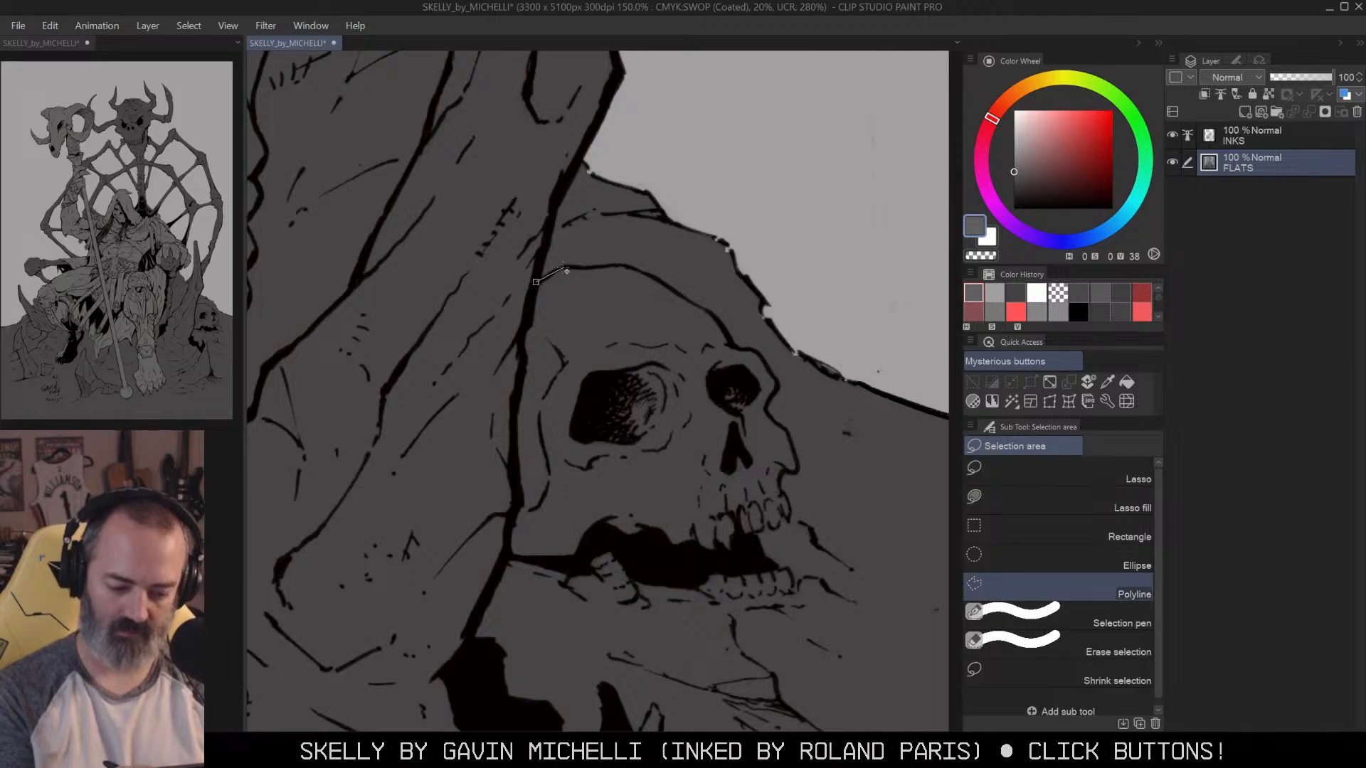
left_click(648, 277)
left_click(682, 298)
left_click(711, 314)
left_click(730, 343)
left_click(756, 351)
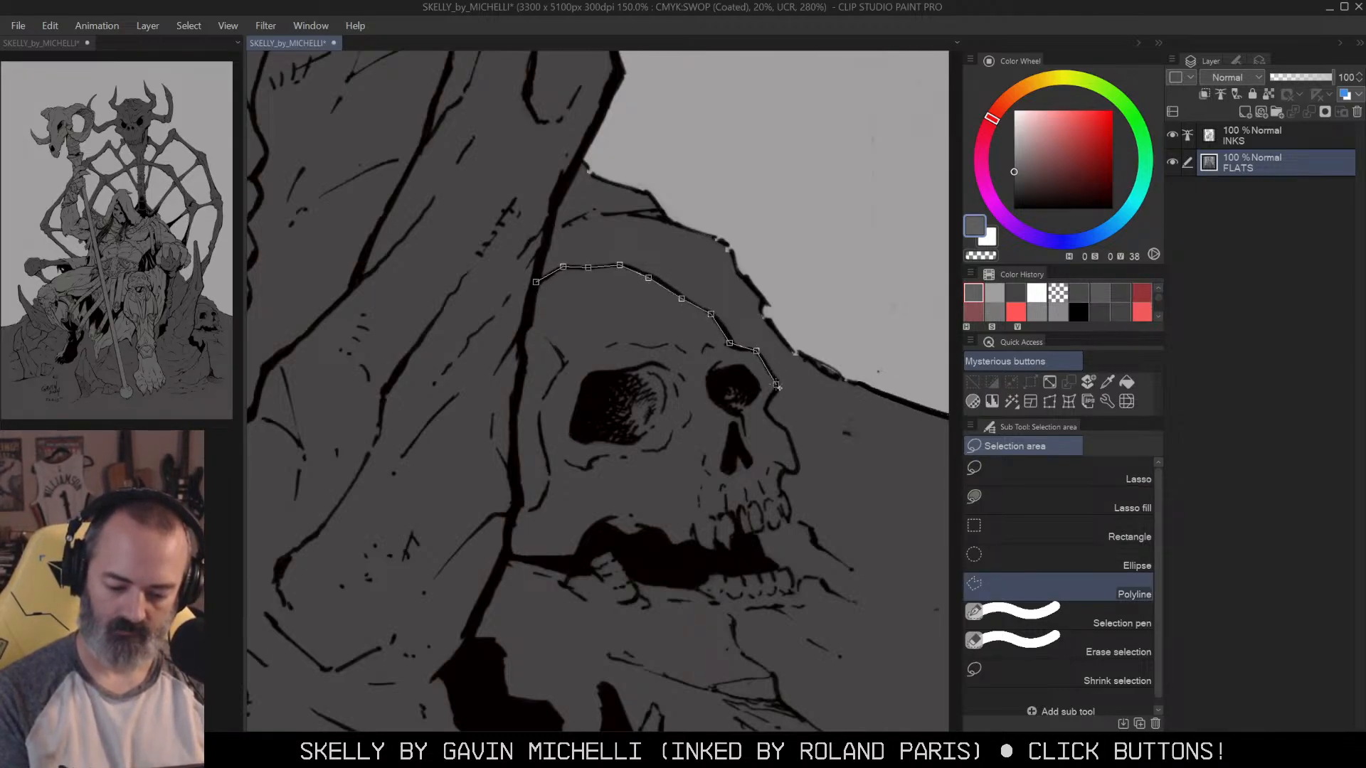
left_click(797, 469)
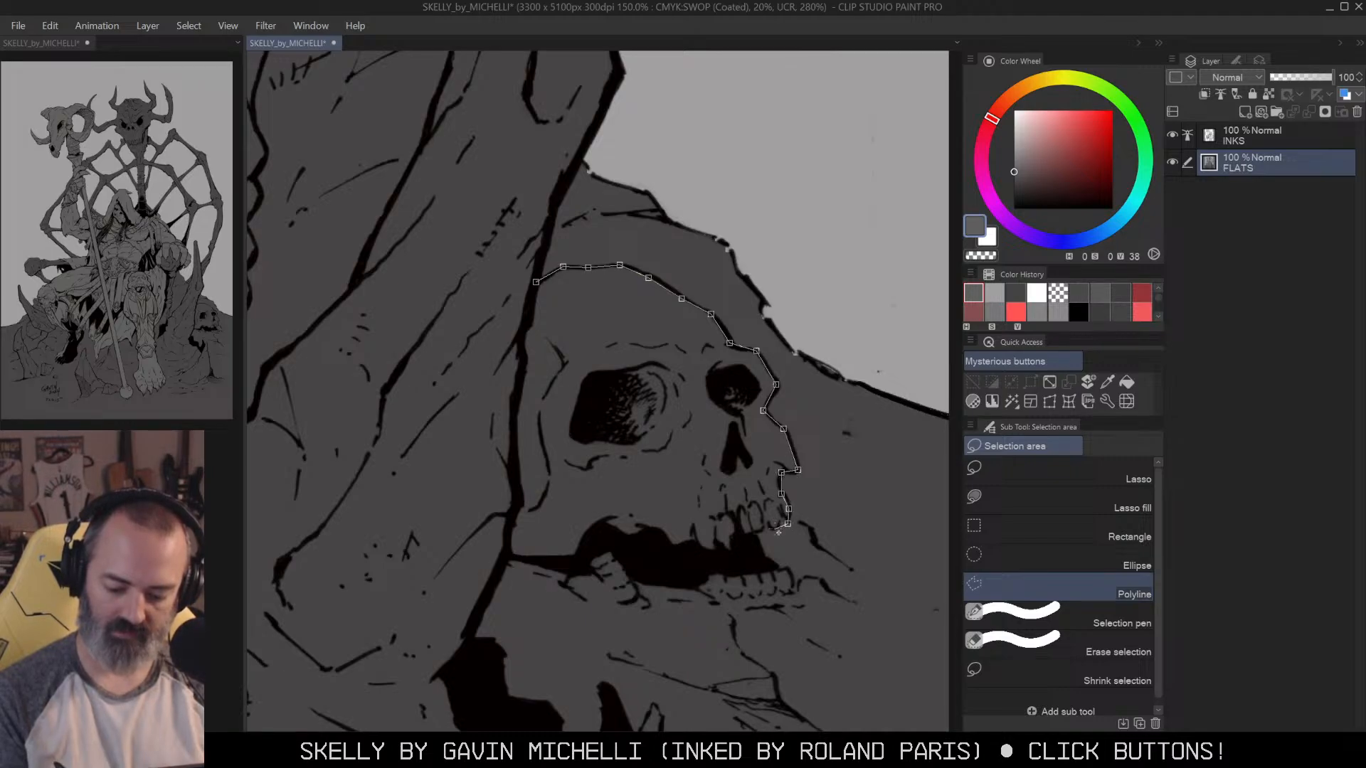
Step: Continue the polyline around the skull's teeth and lower jaw, and close it along the edge of the rock spire
left_click(750, 549)
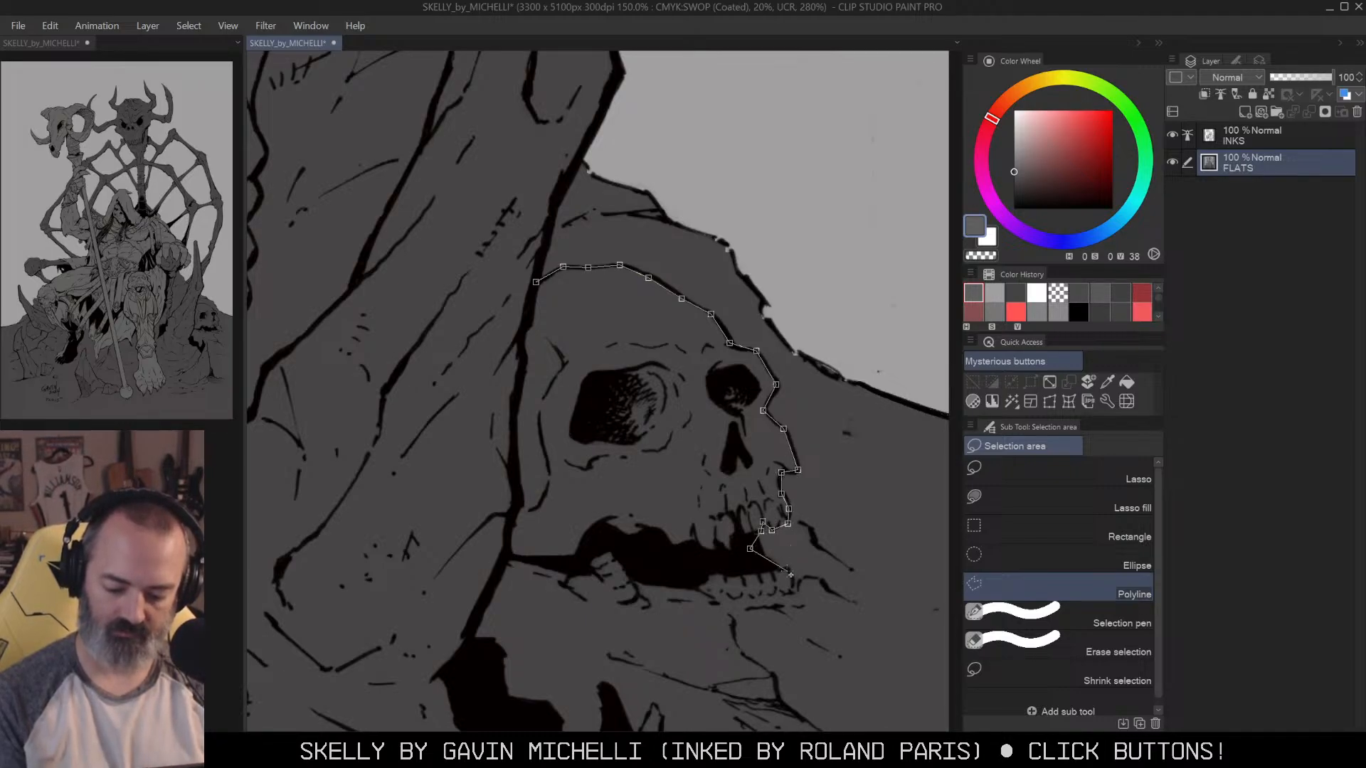
left_click_drag(780, 597, 806, 468)
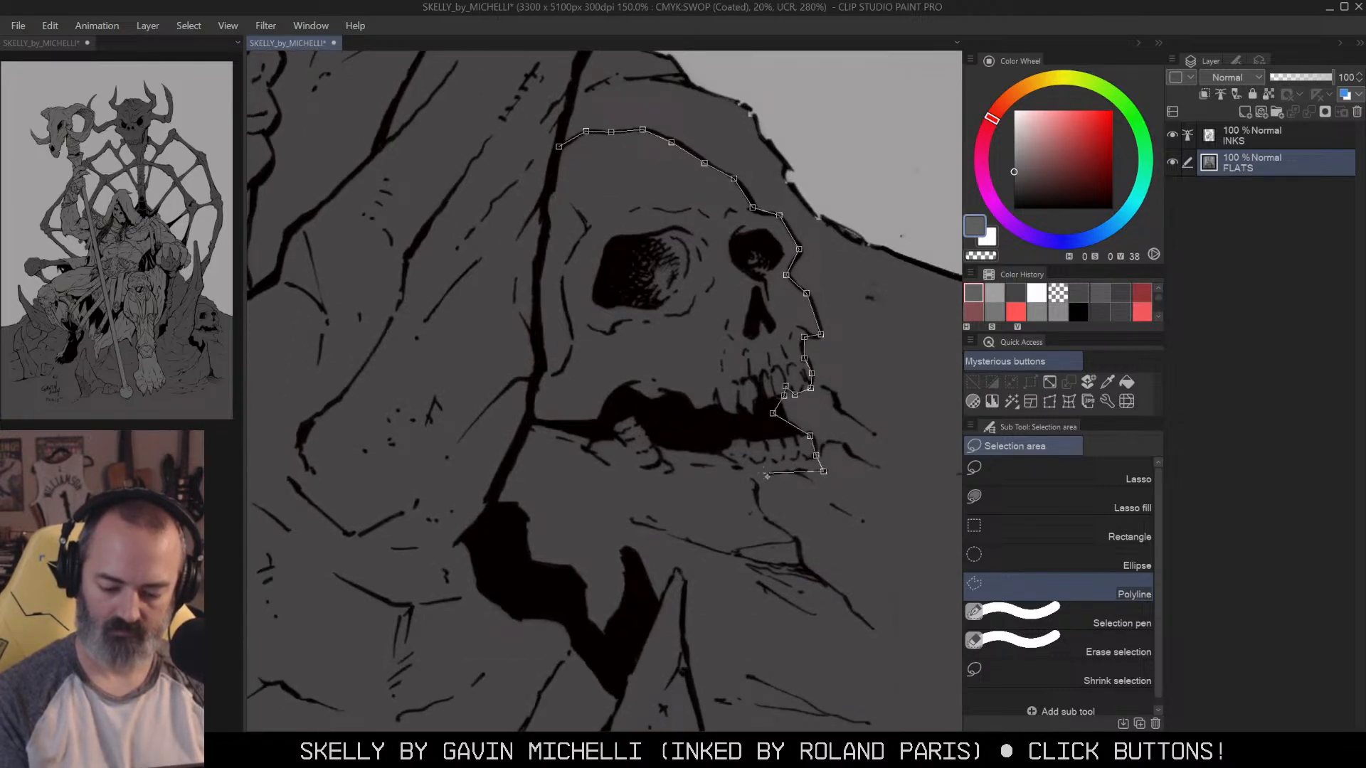
left_click(737, 465)
left_click(714, 447)
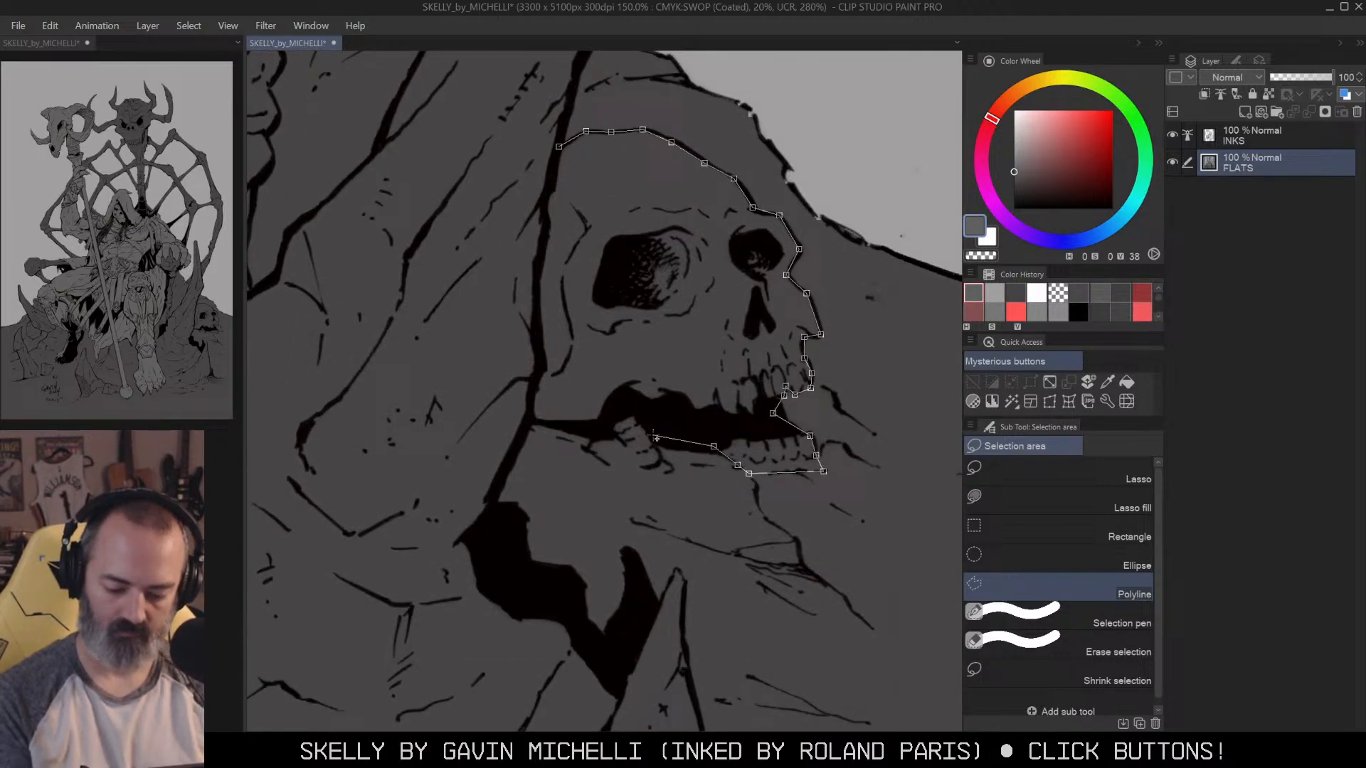
left_click(660, 473)
left_click(584, 450)
left_click(591, 437)
left_click(522, 419)
left_click(534, 368)
left_click(536, 265)
left_click(543, 192)
left_click(559, 147)
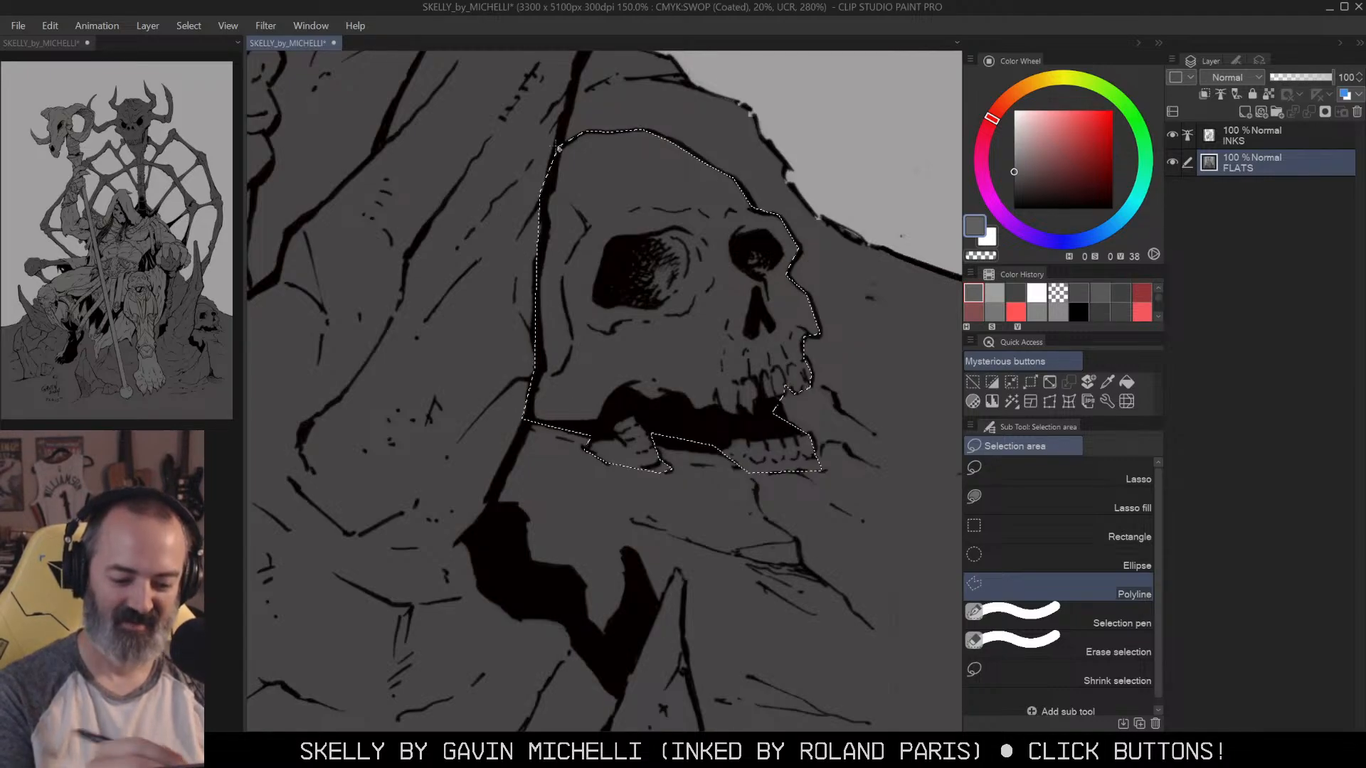
Step: Fill the selected rock skull with a neutral grey of value 41, and deselect
key("g")
left_click(707, 308)
key("ctrl+z")
left_click(1015, 169)
left_click(686, 308)
key("alt+space")
left_click(849, 262)
left_click(850, 261)
left_click(850, 261)
left_click(850, 261)
key("m")
key("ctrl+d")
Step: Lasso the staff's carved neck and flared collar just above the gripping hand, following the fingers
left_click_drag(776, 314, 771, 402)
key("w")
key("m")
mouse_move(874, 200)
left_mouse_down()
mouse_move(873, 302)
mouse_move(897, 293)
mouse_move(846, 350)
left_mouse_up()
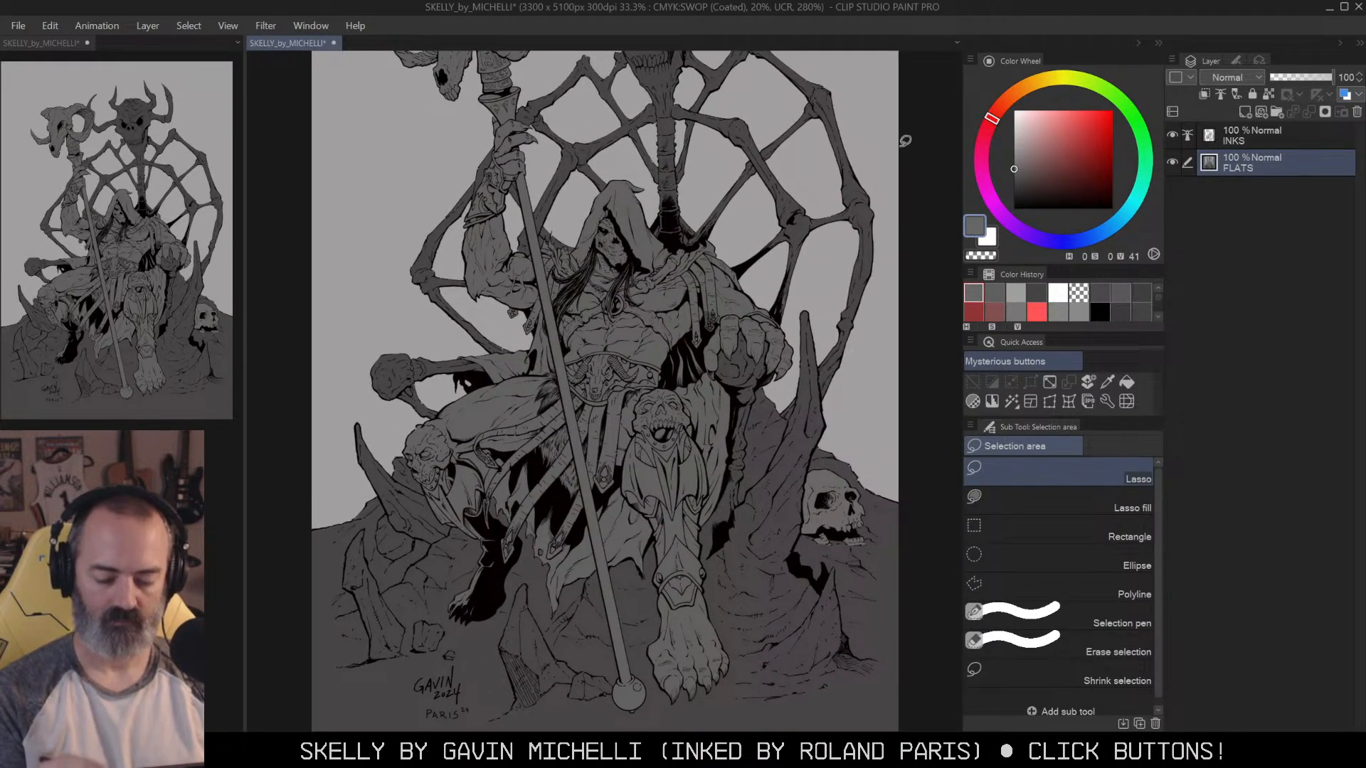
left_click_drag(706, 182, 775, 251)
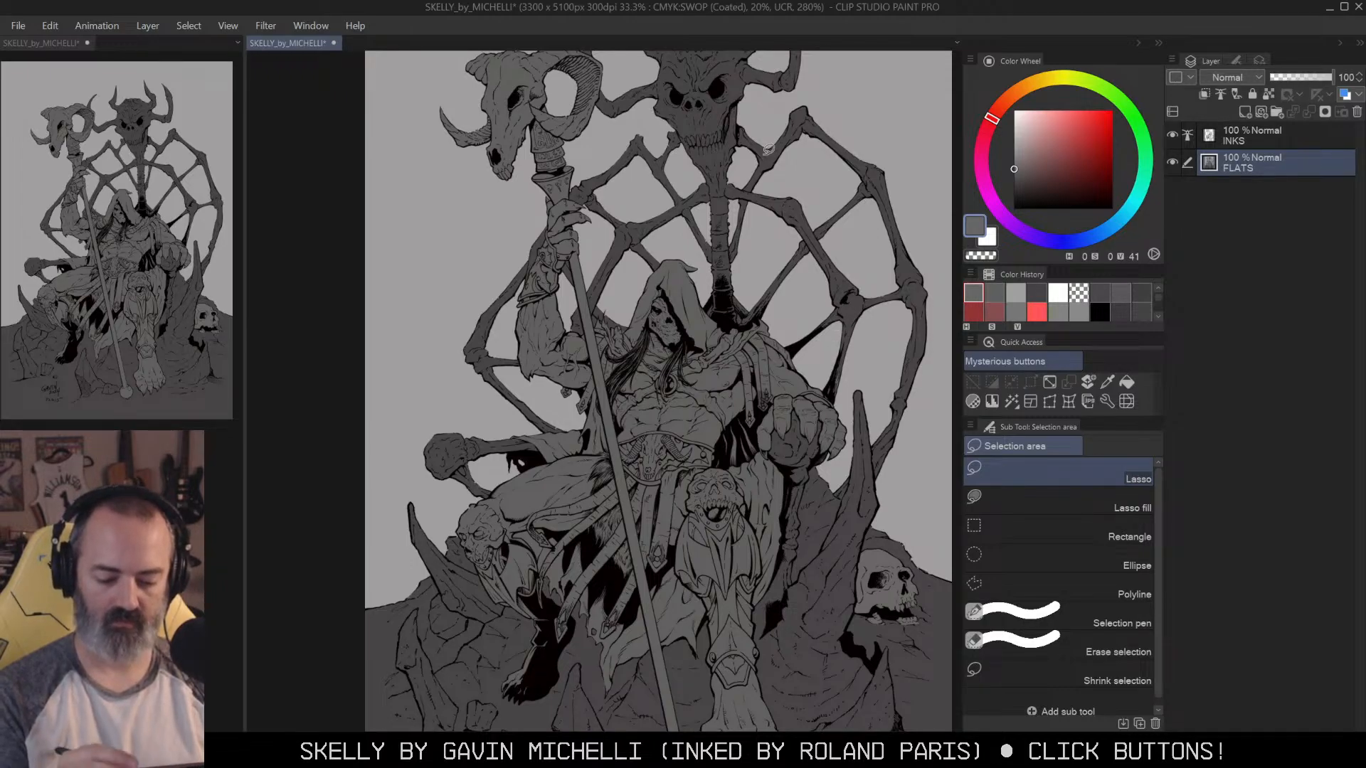
left_click_drag(623, 164, 732, 328)
left_click(669, 295, "ctrl")
left_click(681, 290, "ctrl")
left_click(697, 257, "ctrl")
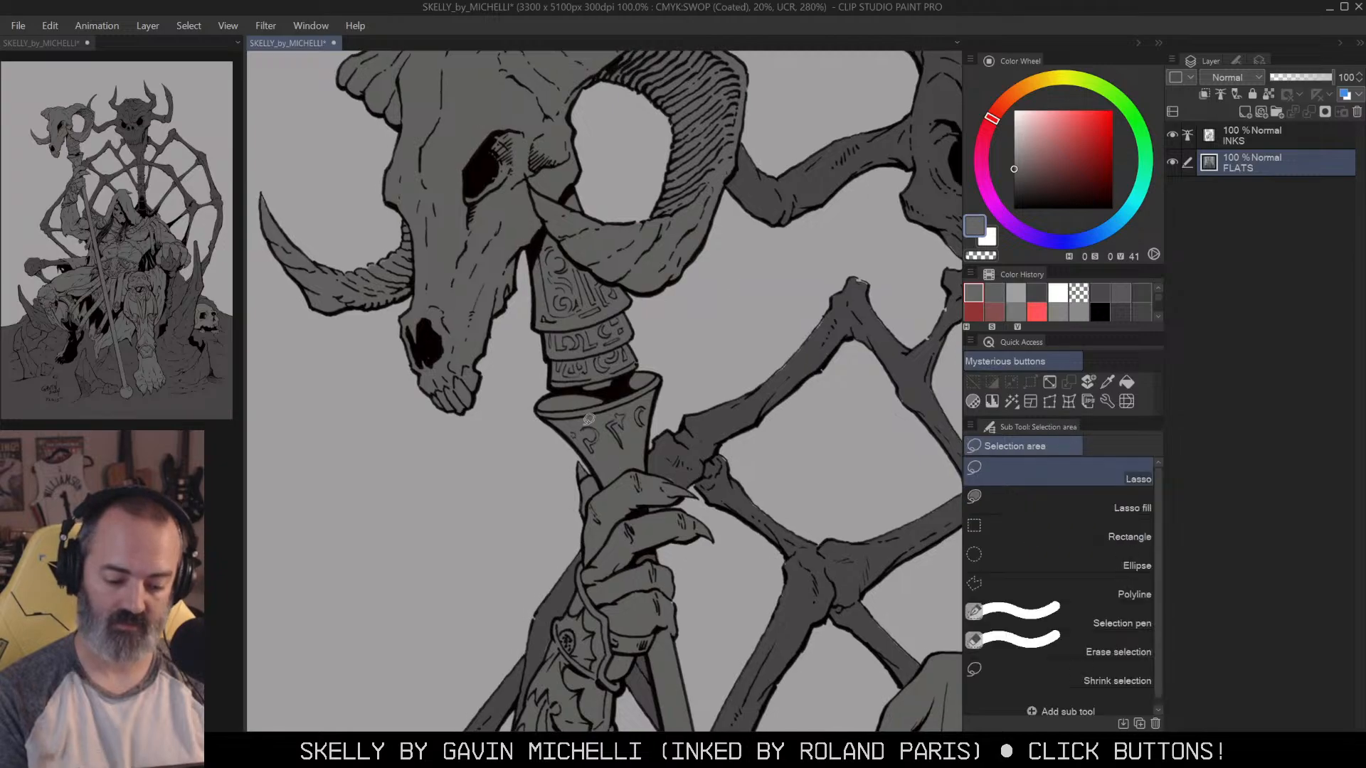
left_click(627, 457, "ctrl")
mouse_move(545, 448)
left_mouse_down()
mouse_move(580, 474)
mouse_move(590, 503)
mouse_move(629, 471)
mouse_move(682, 475)
mouse_move(704, 448)
mouse_move(456, 397)
left_mouse_up()
Step: Add the horned ram skull on top of the staff to the selection with a loose lasso
left_click(722, 381, "alt")
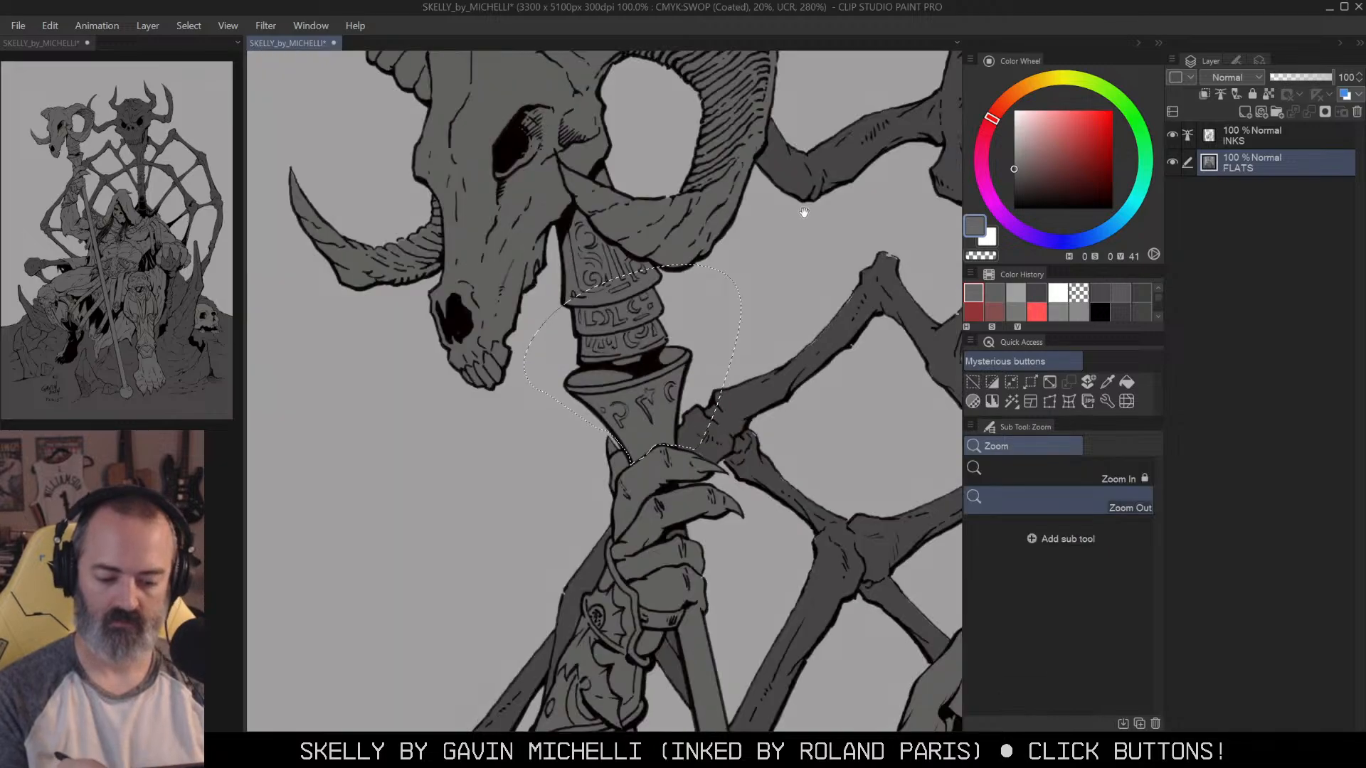
left_click(782, 242, "alt")
left_click_drag(822, 185, 774, 304)
mouse_move(635, 447)
left_mouse_down()
mouse_move(769, 258)
mouse_move(498, 147)
mouse_move(416, 465)
mouse_move(569, 466)
left_mouse_up()
left_click_drag(810, 366, 769, 275)
left_click_drag(682, 712, 646, 692)
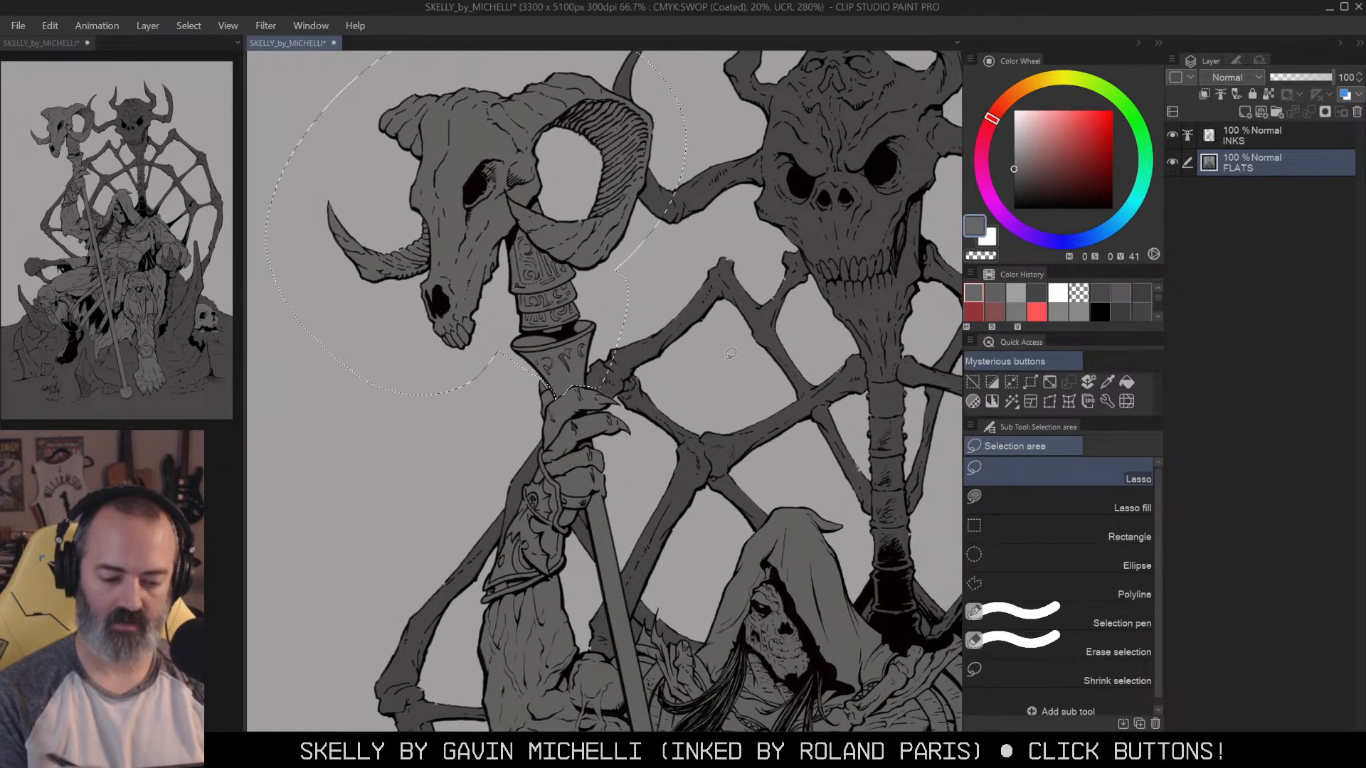
Step: Try neutral greys of value 50 and value 28 as the fill for the ram-skull staff head, undoing each
left_click(1014, 160)
key("g")
left_click(509, 142)
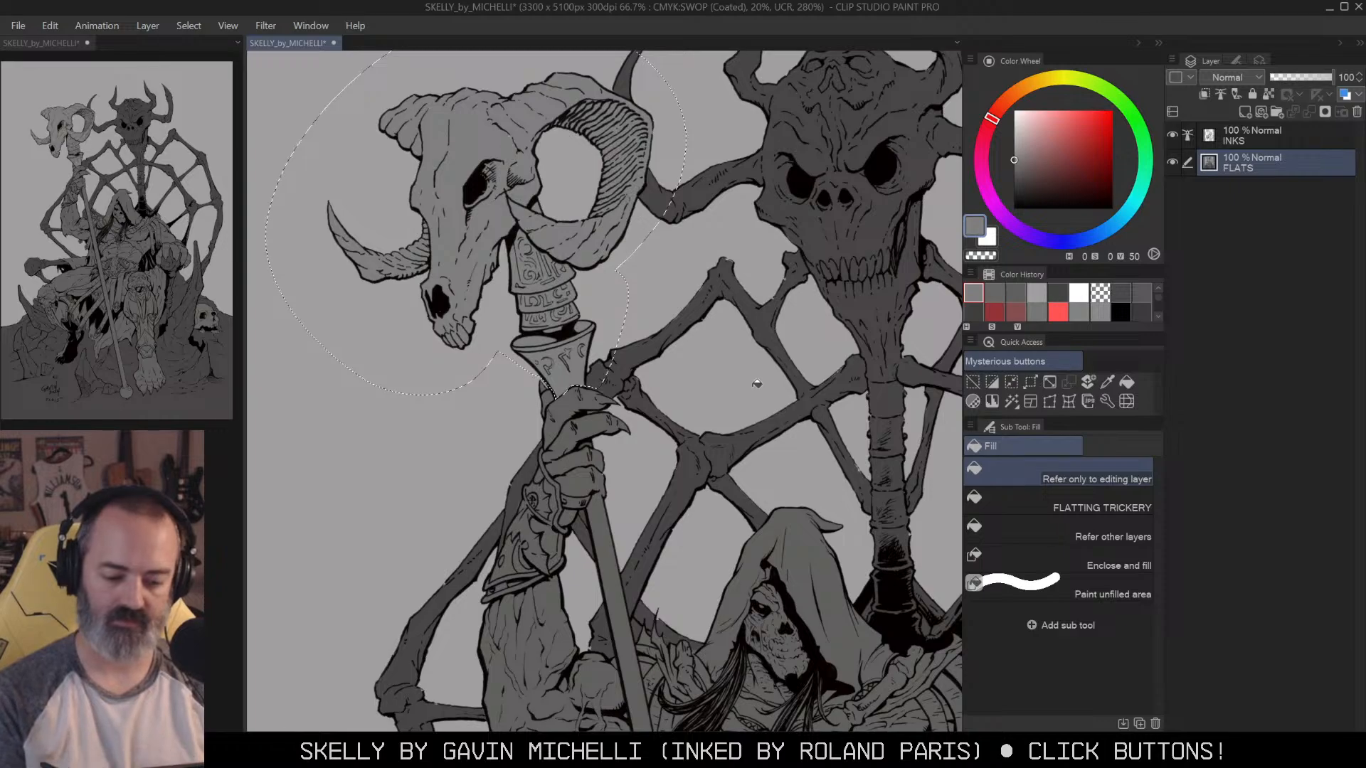
key("ctrl+z")
left_click(1013, 181)
left_click(516, 140)
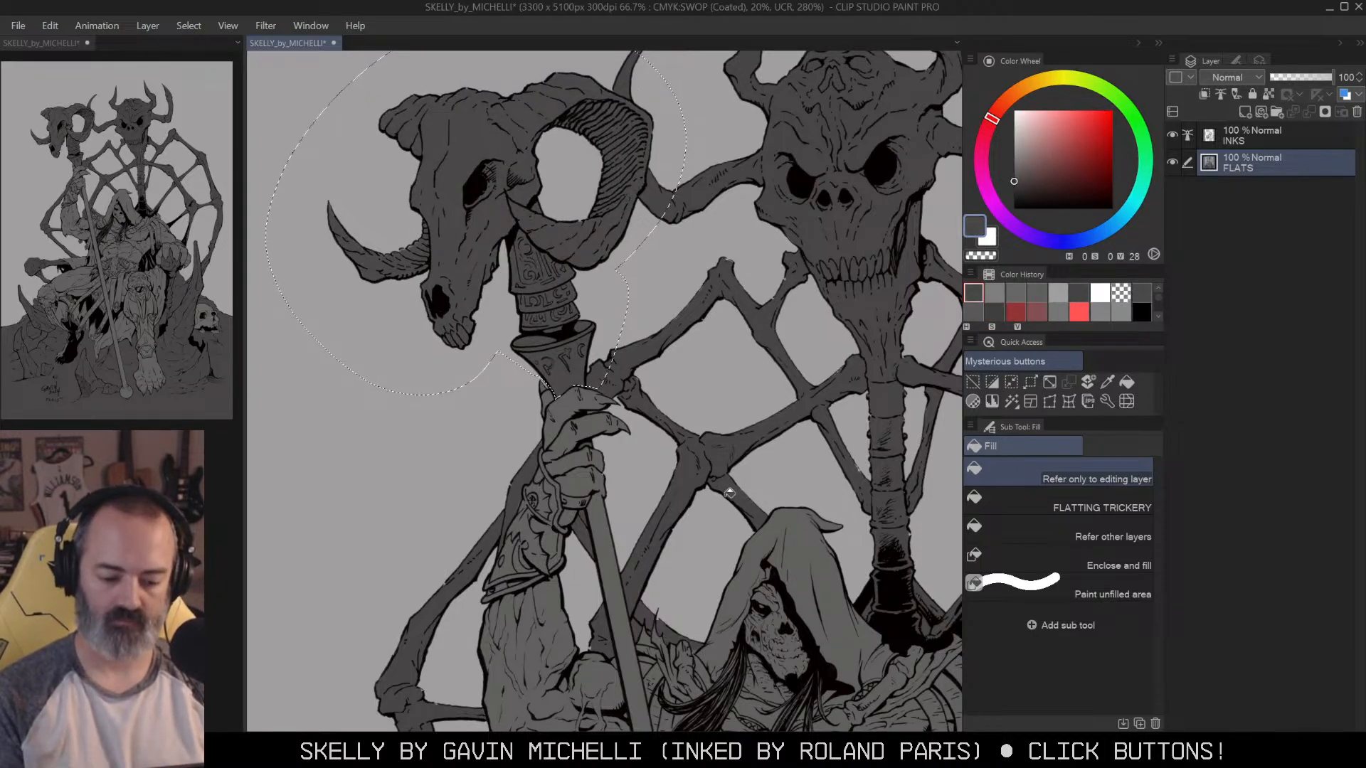
key("ctrl+z")
Step: Fill the ram-skull staff head with a reddish grey of saturation 12 and value 37, and deselect
left_click(1026, 171)
left_click(499, 140)
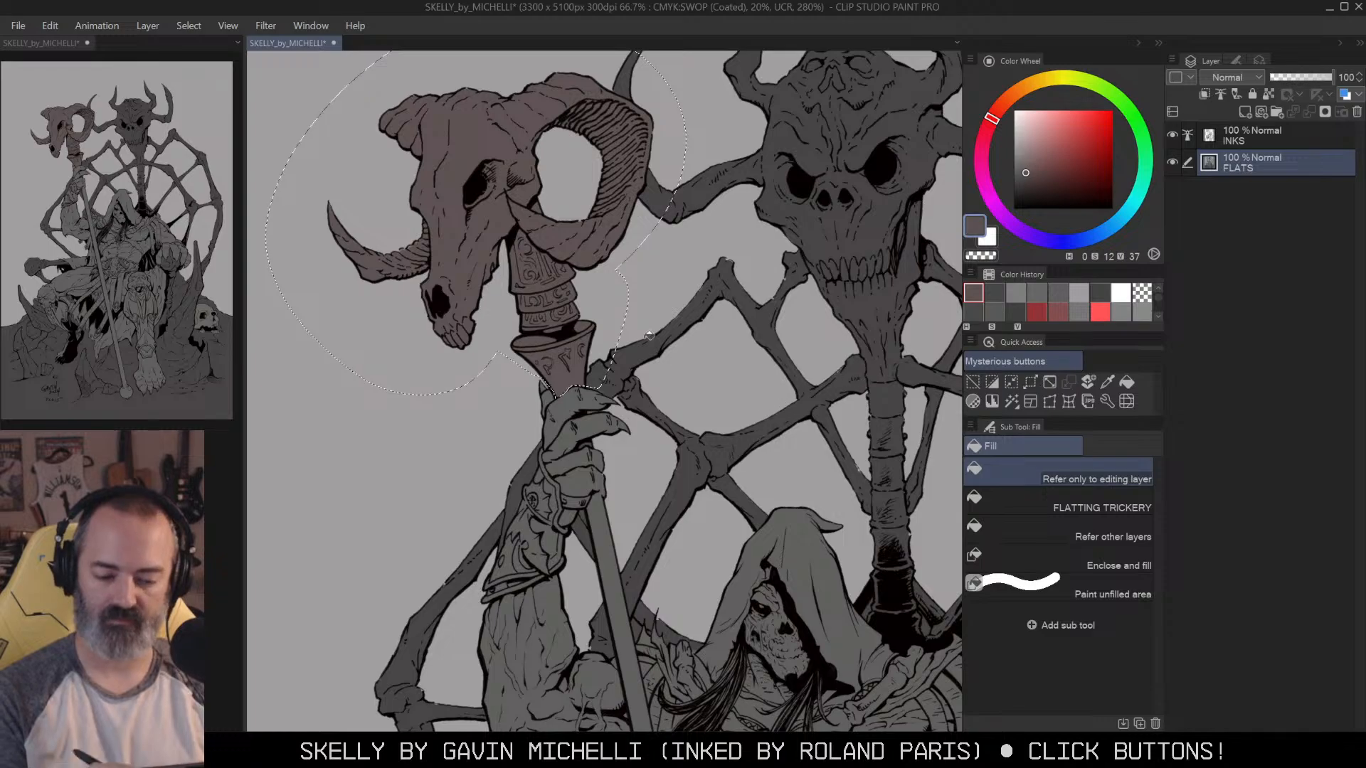
key("m")
Step: Lasso the small sliver of staff between the gripping fingers, fill it with the reddish grey, and deselect
scroll(679, 268, "down", 5)
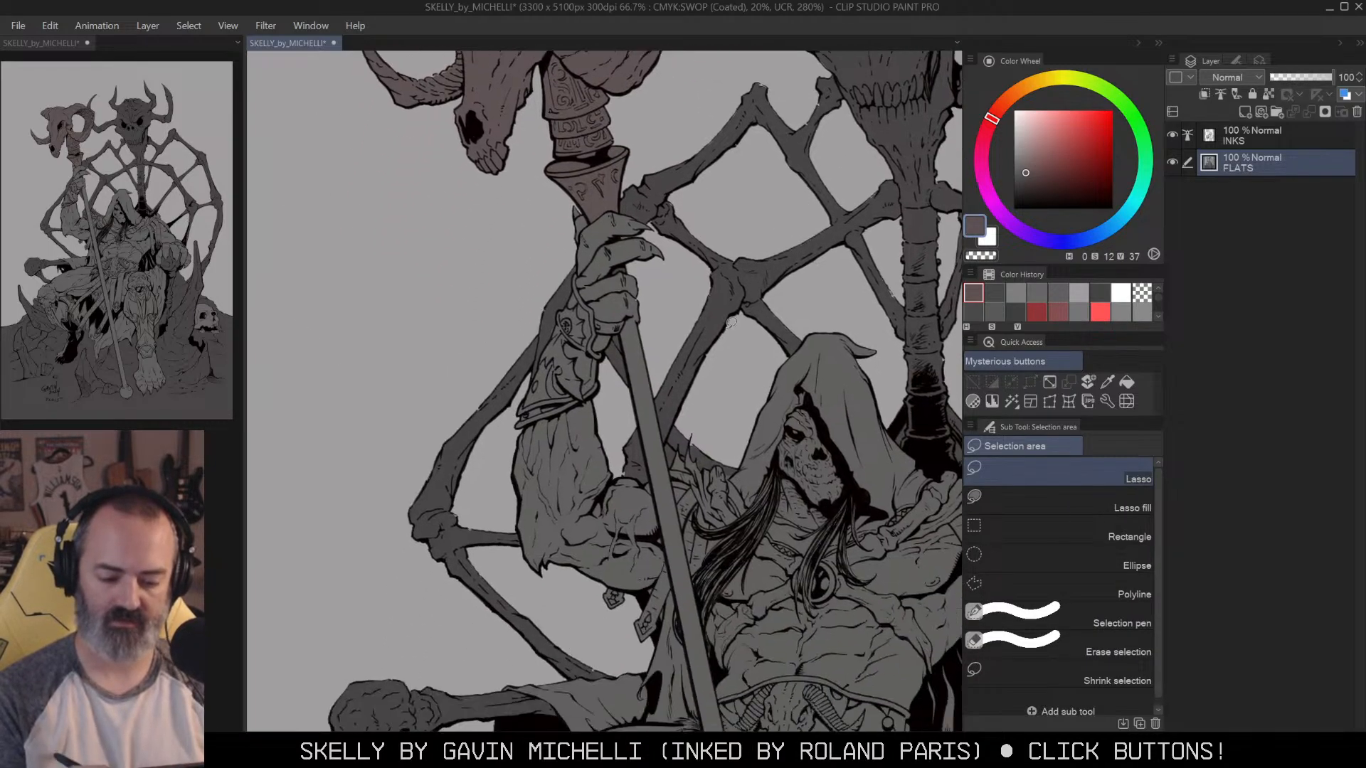
scroll(640, 200, "up", 2)
scroll(599, 141, "up", 2)
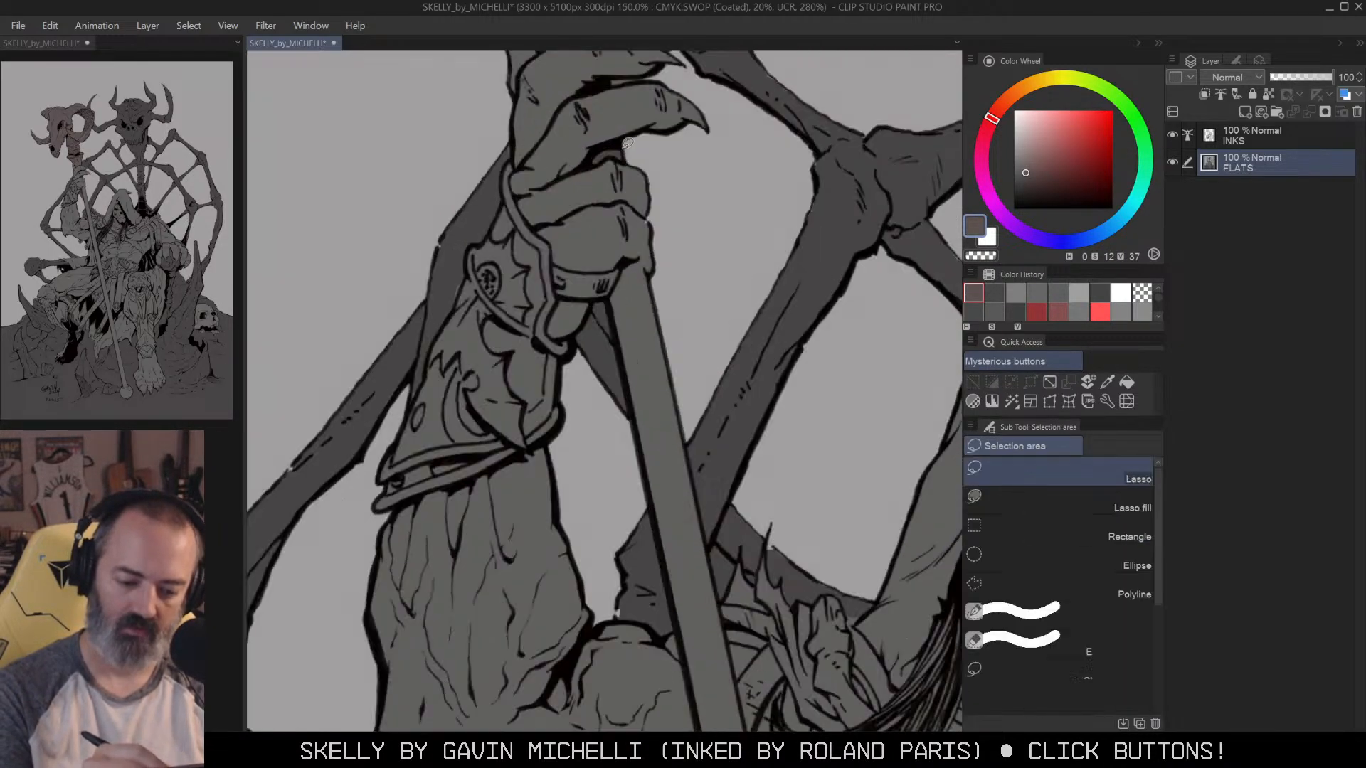
left_click_drag(595, 146, 613, 152)
key("g")
left_click(606, 155)
key("ctrl+d")
key("m")
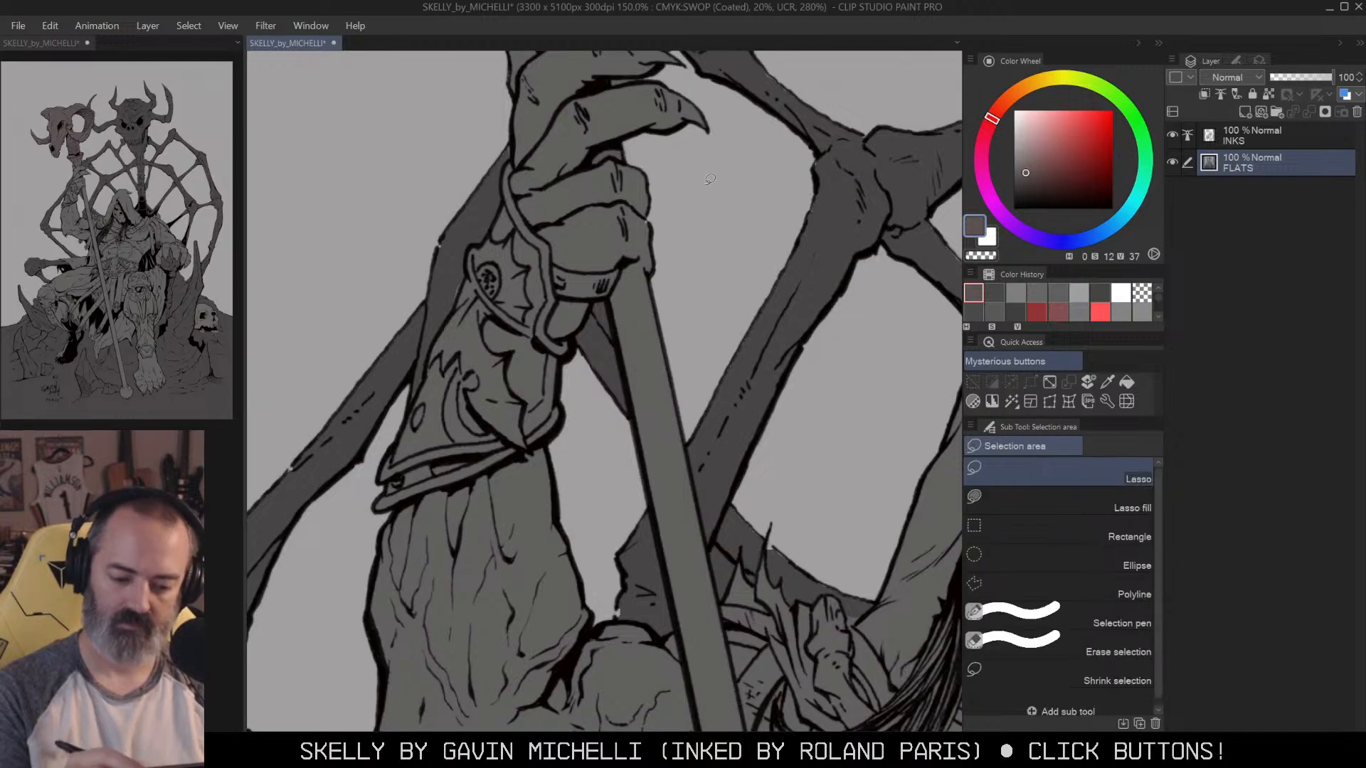
Step: Lasso the upper staff shaft just below the hand, and extend the selection down past the raised arm
left_click_drag(608, 301, 684, 273)
left_click_drag(757, 602, 723, 296)
left_click(736, 236, "ctrl+alt")
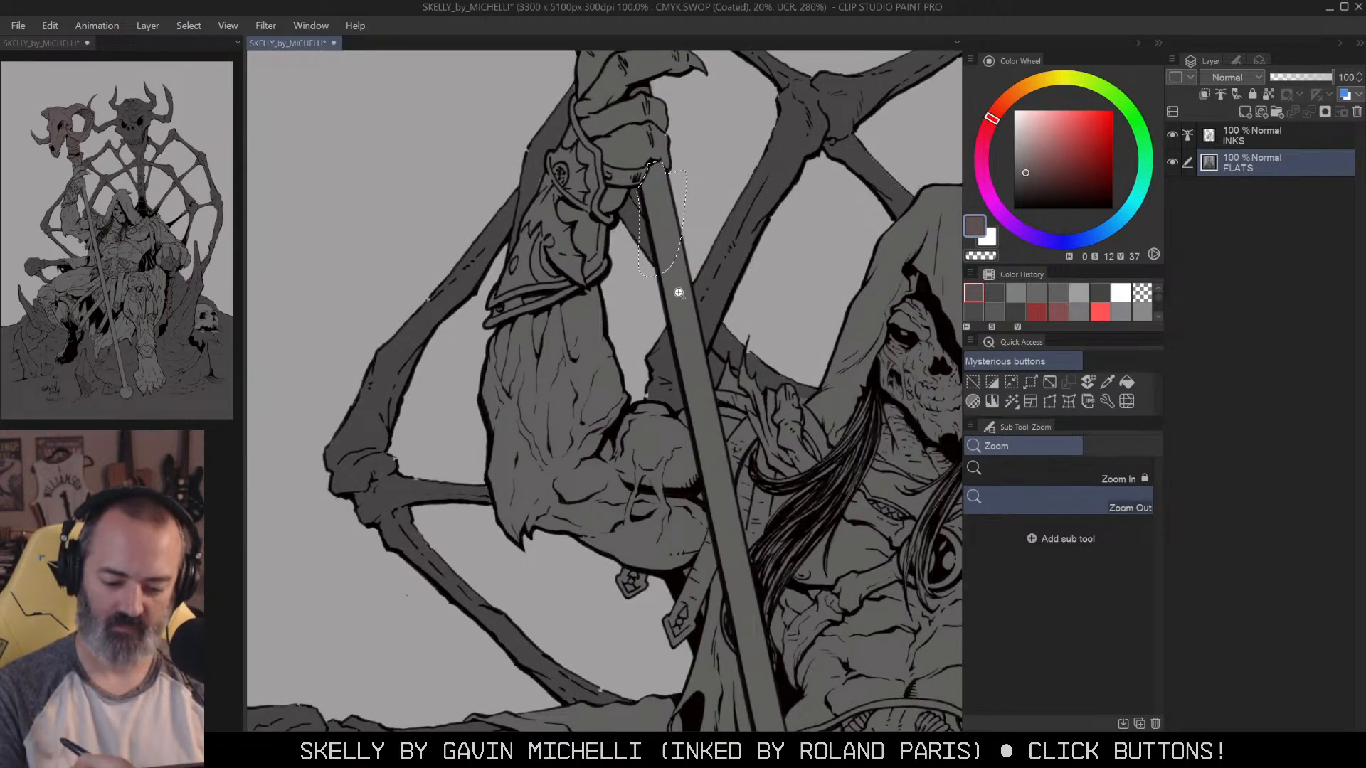
mouse_move(680, 382)
left_mouse_down()
mouse_move(698, 455)
mouse_move(723, 475)
mouse_move(679, 213)
left_mouse_up()
left_click_drag(747, 388, 722, 280)
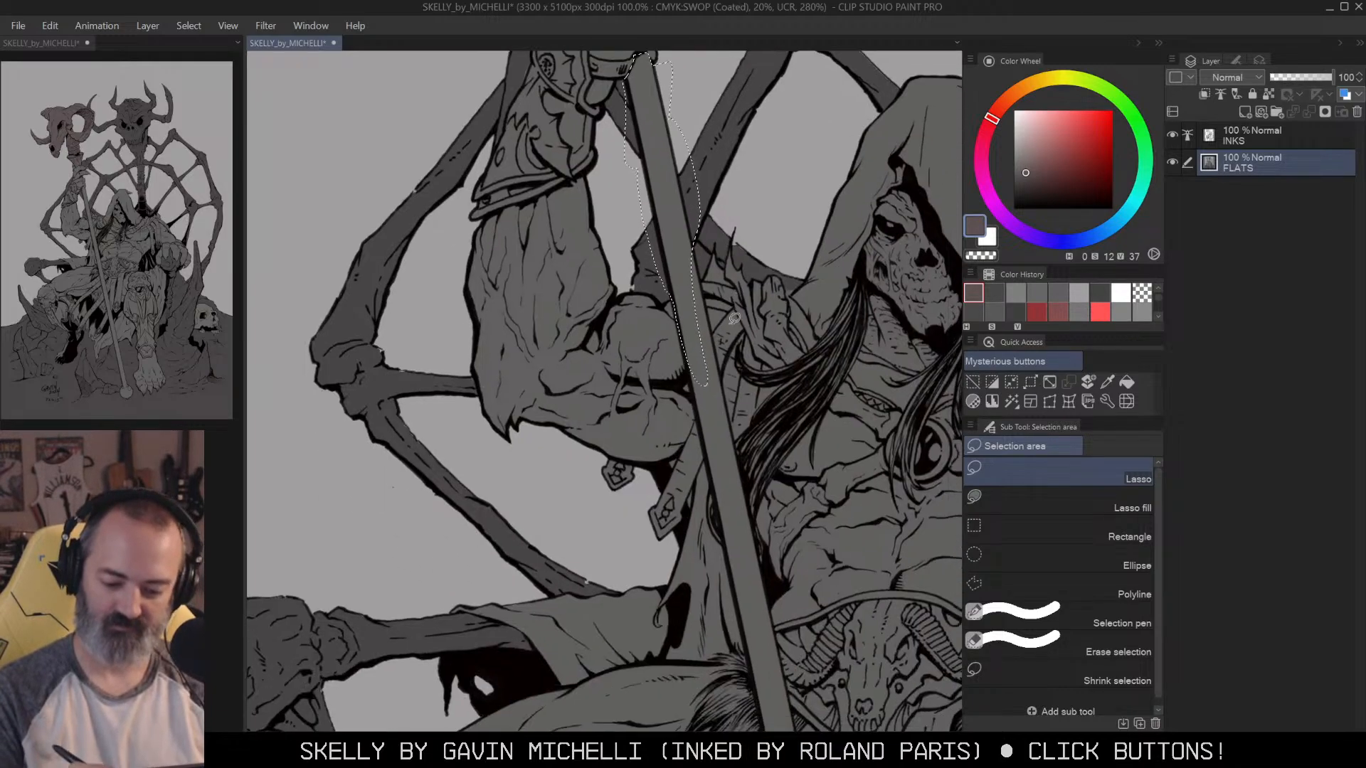
Step: Add to the selection with a polyline running down the shaft's right edge to the collar of the ball end
left_click(732, 339, "ctrl")
key("m")
left_click(643, 129)
left_click_drag(780, 599, 734, 139)
left_click_drag(817, 528, 740, 171)
left_click_drag(721, 439, 675, 57)
left_click_drag(760, 543, 655, 116)
left_click_drag(782, 610, 668, 104)
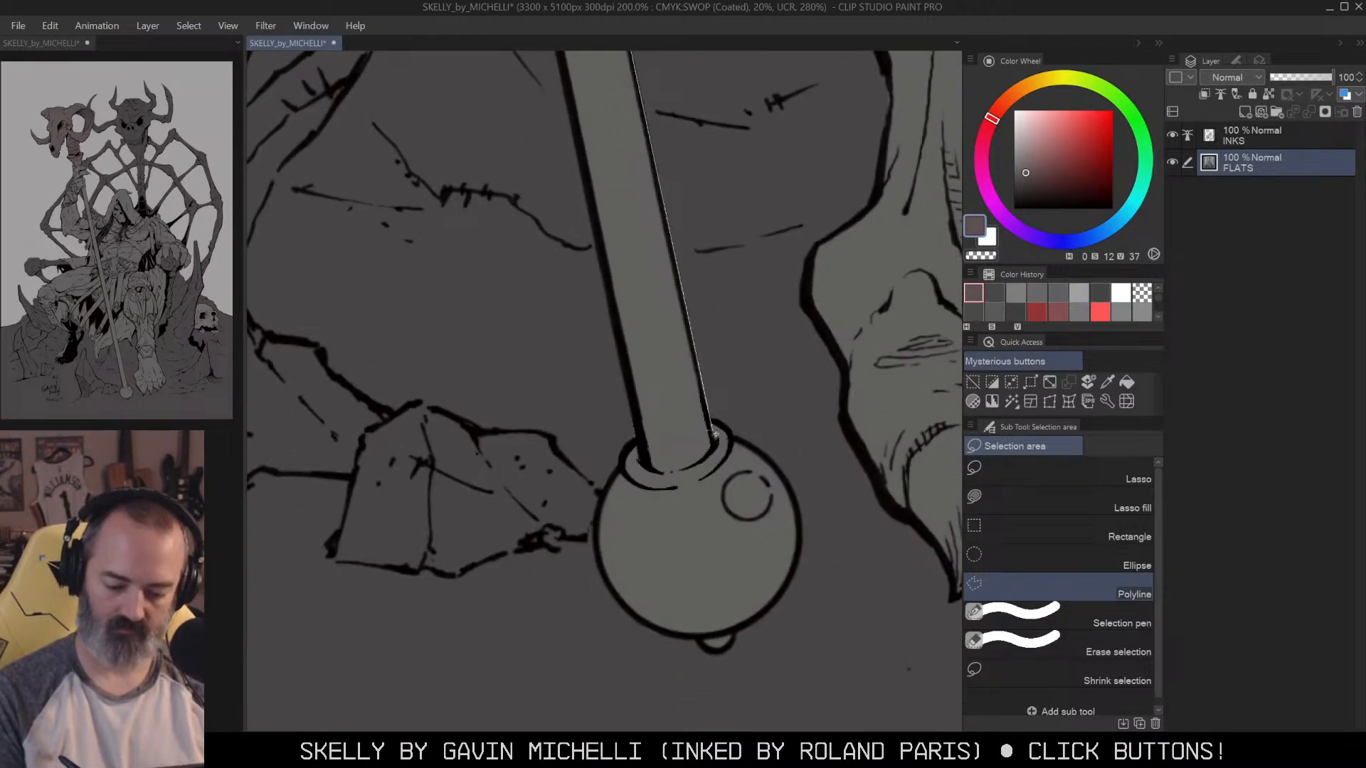
left_click(710, 429)
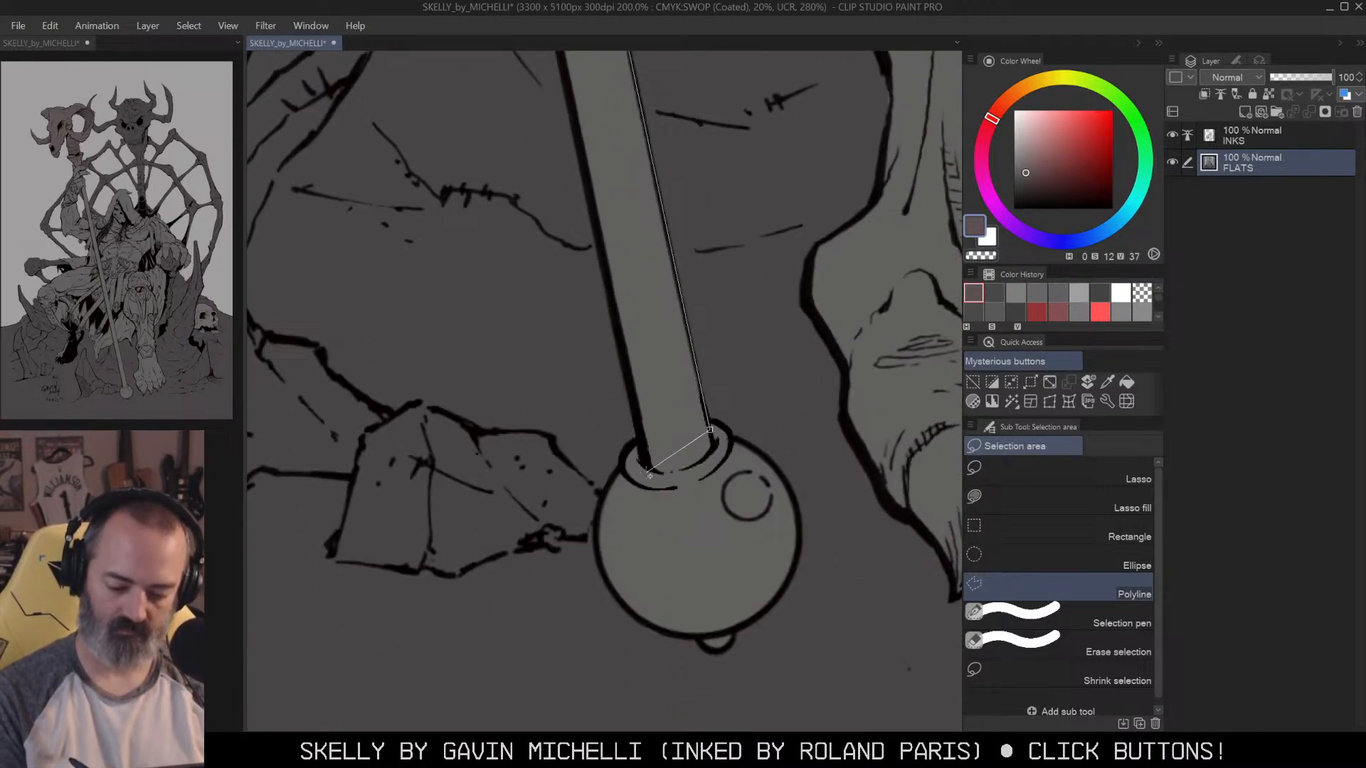
Step: Run the polyline across the shaft's base and back up its left edge, closing it at the upper selection
left_click_drag(675, 150, 769, 570)
left_click_drag(673, 202, 724, 469)
left_click_drag(726, 645, 706, 531)
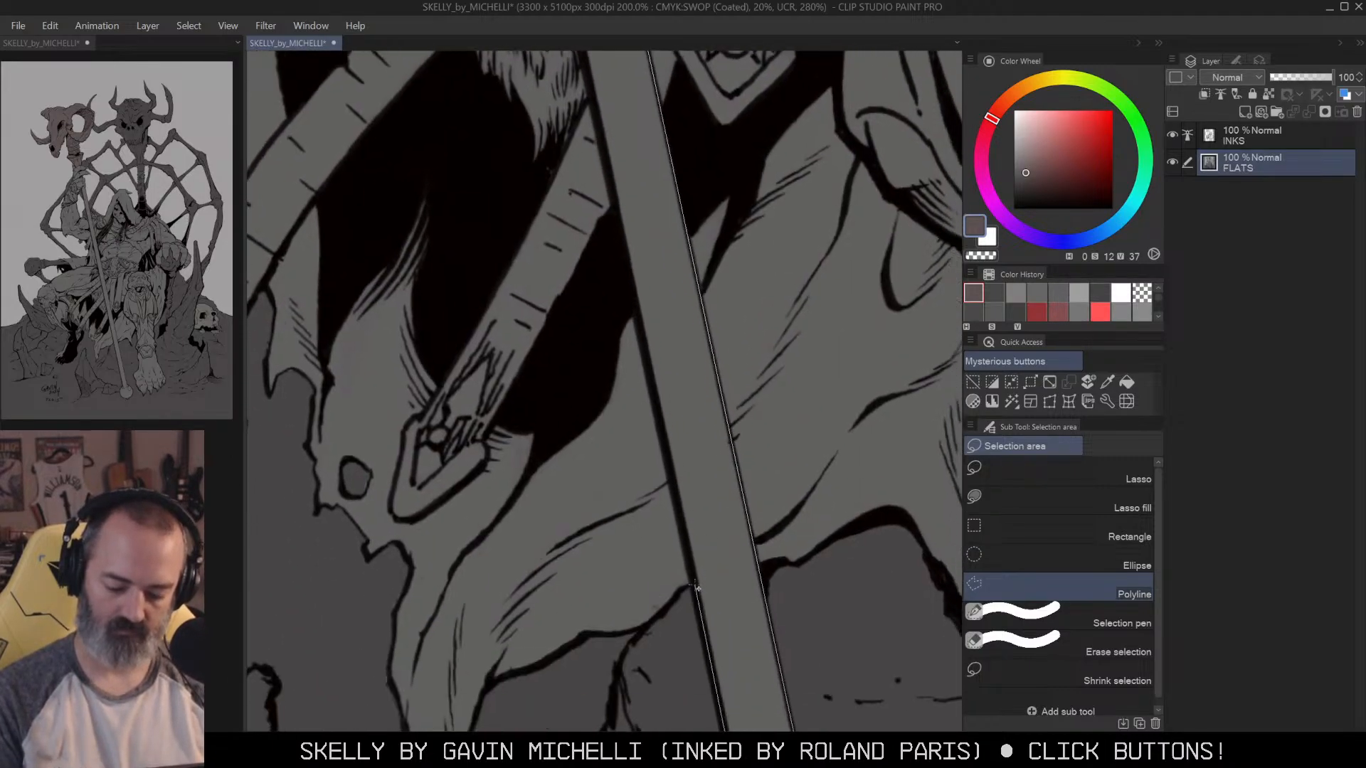
left_click_drag(655, 171, 788, 691)
left_click_drag(633, 115, 737, 579)
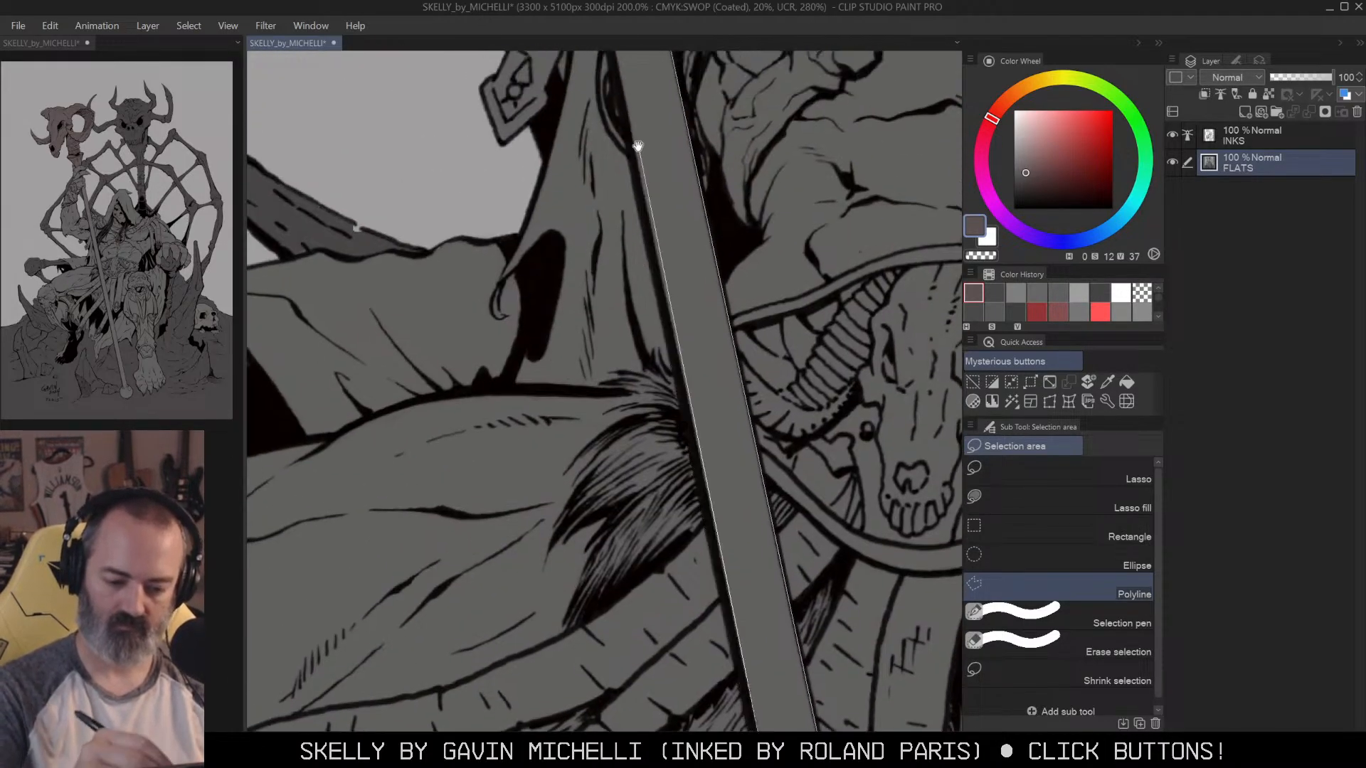
left_click_drag(638, 146, 716, 576)
left_click(632, 205)
mouse_move(638, 121)
left_mouse_down()
mouse_move(675, 362)
mouse_move(733, 378)
mouse_move(737, 266)
left_mouse_up()
double_click(651, 249)
Step: Fill the selected staff shaft with the reddish grey, and deselect
left_click(746, 316, "alt")
left_click(745, 316, "alt")
left_click(745, 315, "alt")
key("g")
left_click(609, 288)
key("ctrl+d")
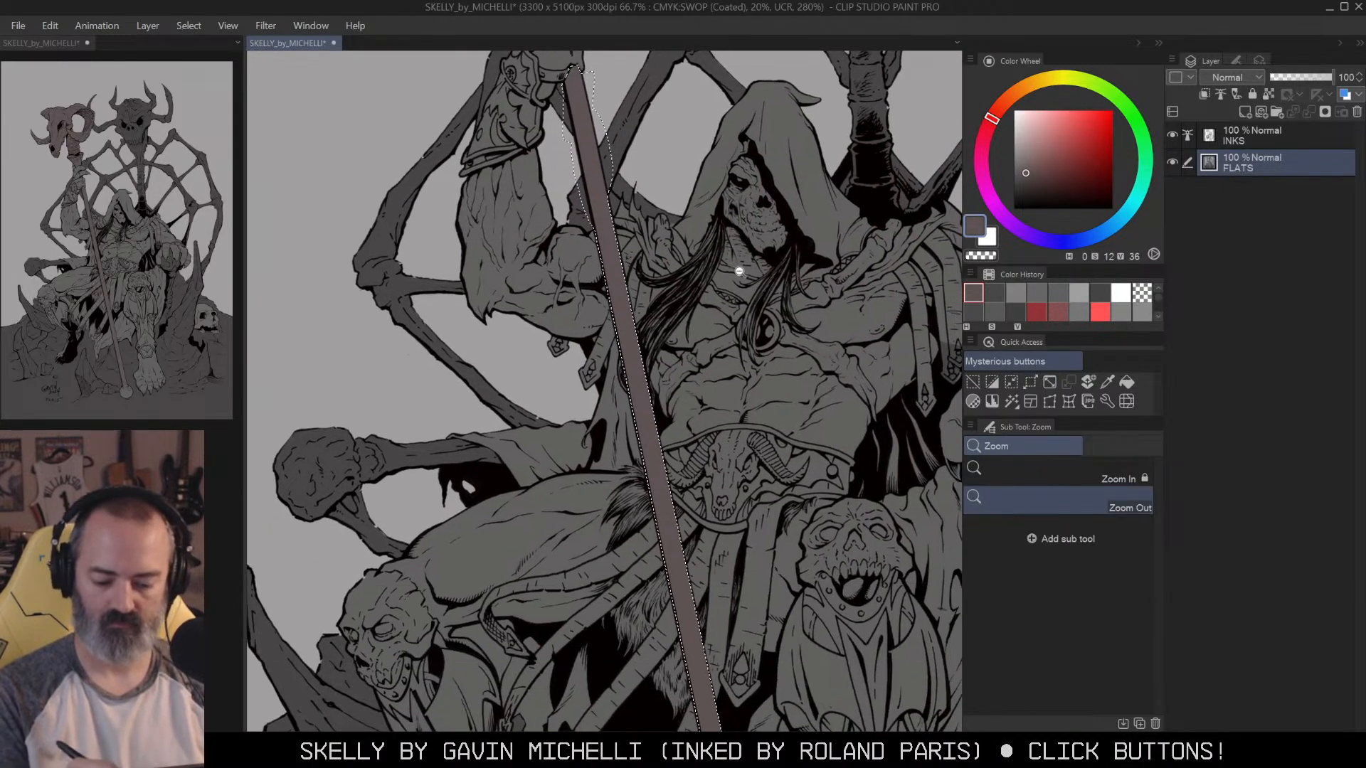
Step: Lasso the ball end at the base of the staff, fill it with the reddish grey, and deselect
left_click(736, 265, "alt")
left_click(736, 266, "alt")
key("m")
left_click_drag(780, 662, 776, 663)
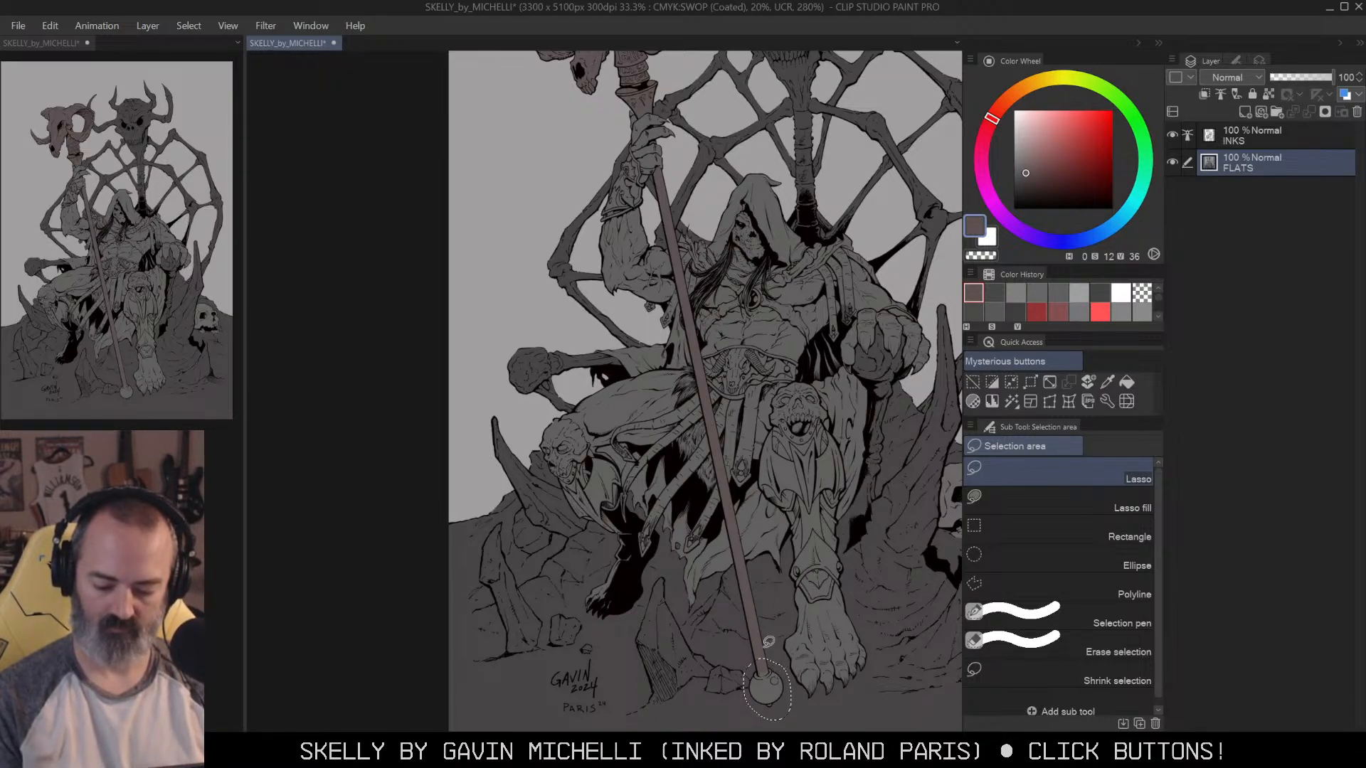
key("g")
left_click(776, 683)
key("m")
key("ctrl+d")
Step: Lasso around the ornate bracer on the raised wrist, tracing its edge against the hand and forearm
left_click_drag(848, 381, 771, 455)
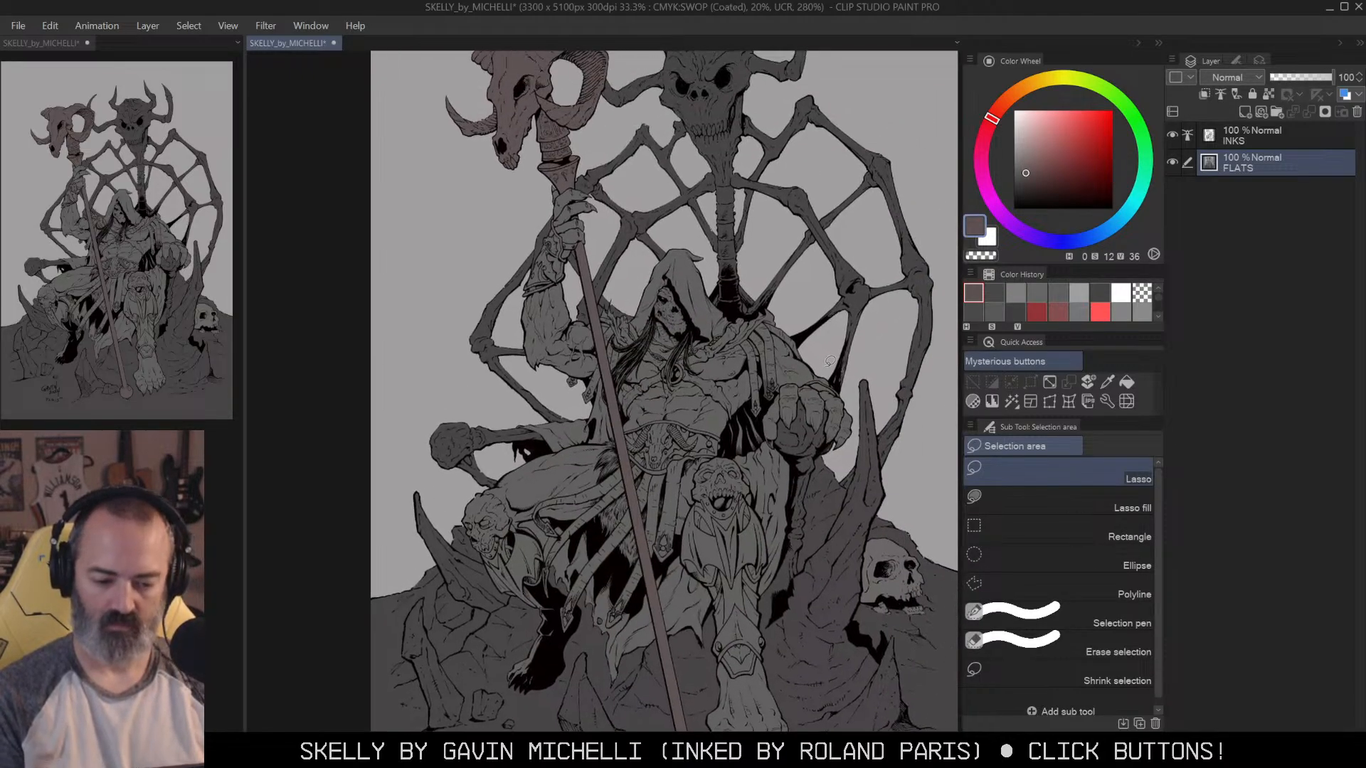
left_click_drag(812, 321, 778, 419)
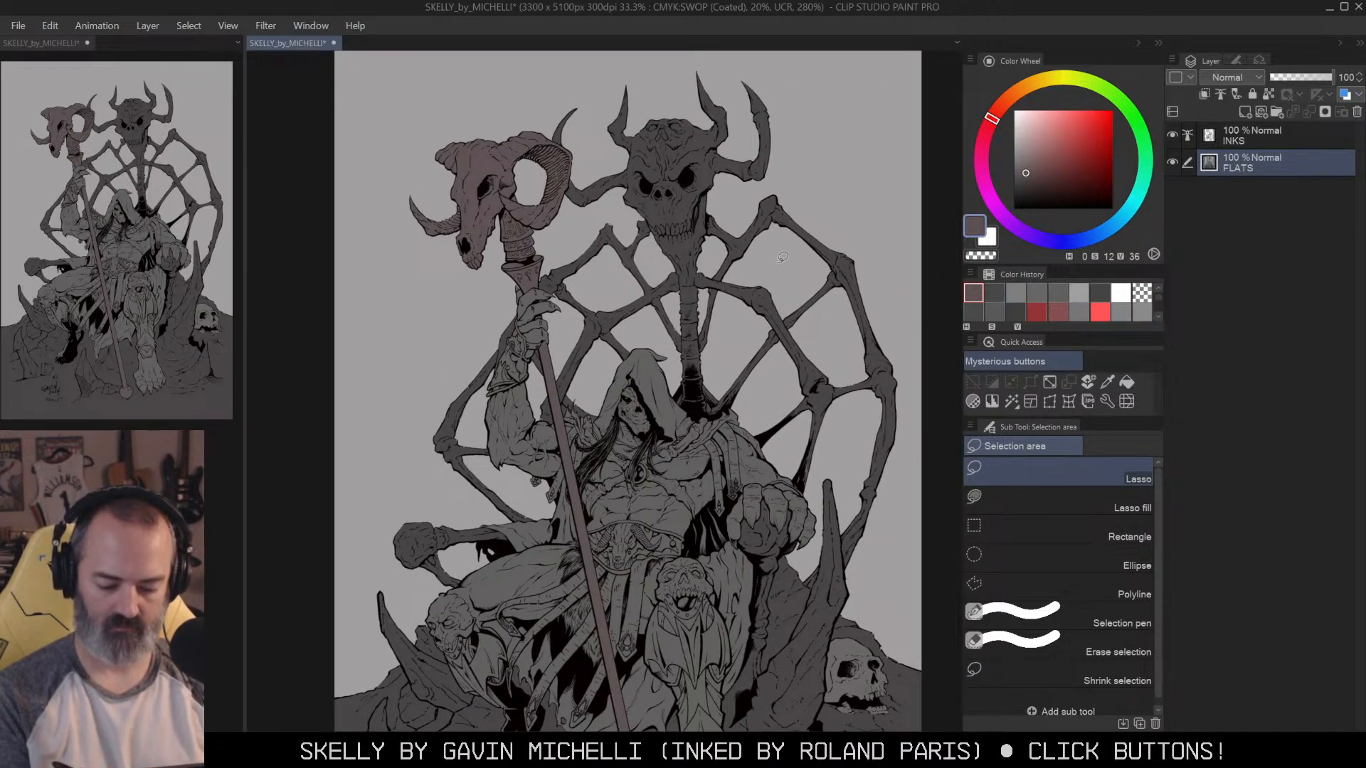
key("ctrl+space")
mouse_move(532, 376)
left_mouse_down()
mouse_move(869, 258)
mouse_move(657, 169)
mouse_move(731, 214)
mouse_move(740, 262)
left_mouse_up()
key("shift+space")
left_click(684, 206, "alt")
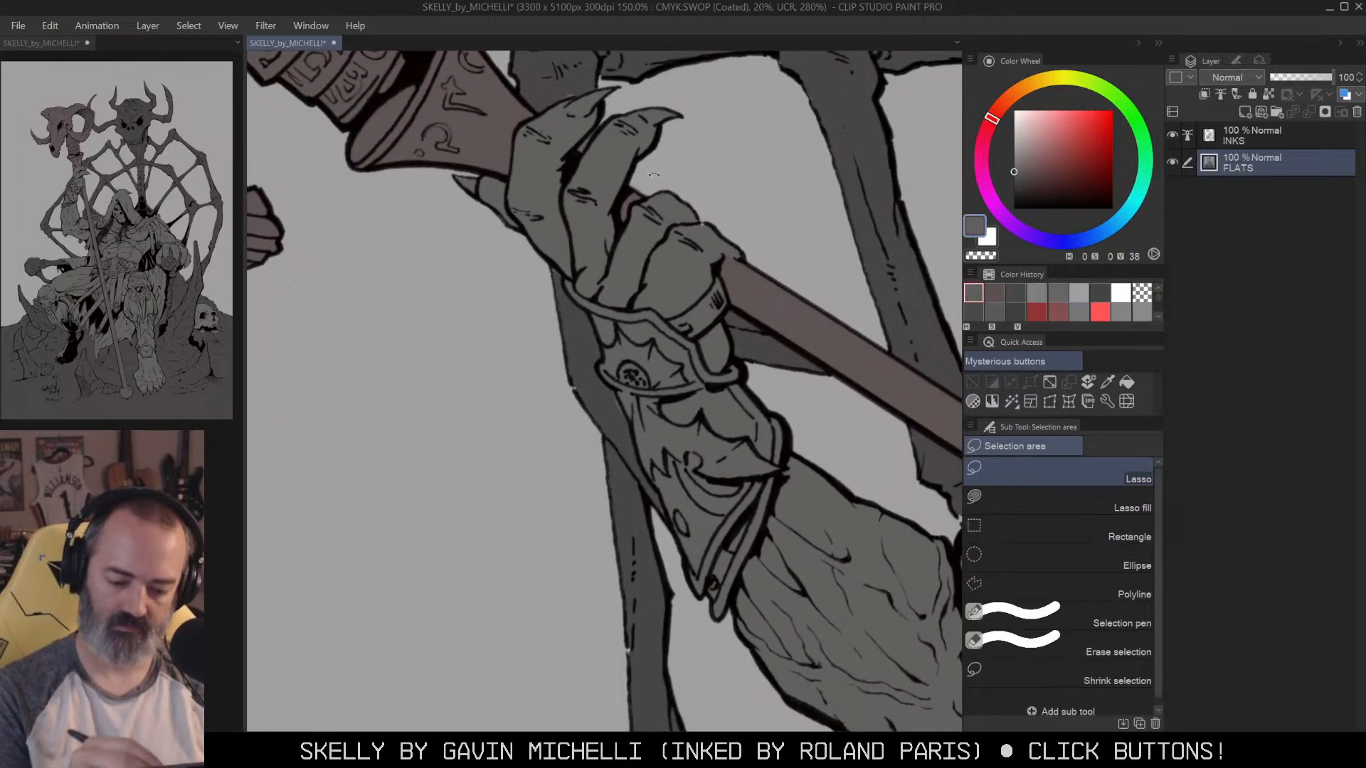
key("shift+space")
left_click_drag(683, 206, 783, 293)
left_click_drag(665, 288, 690, 348)
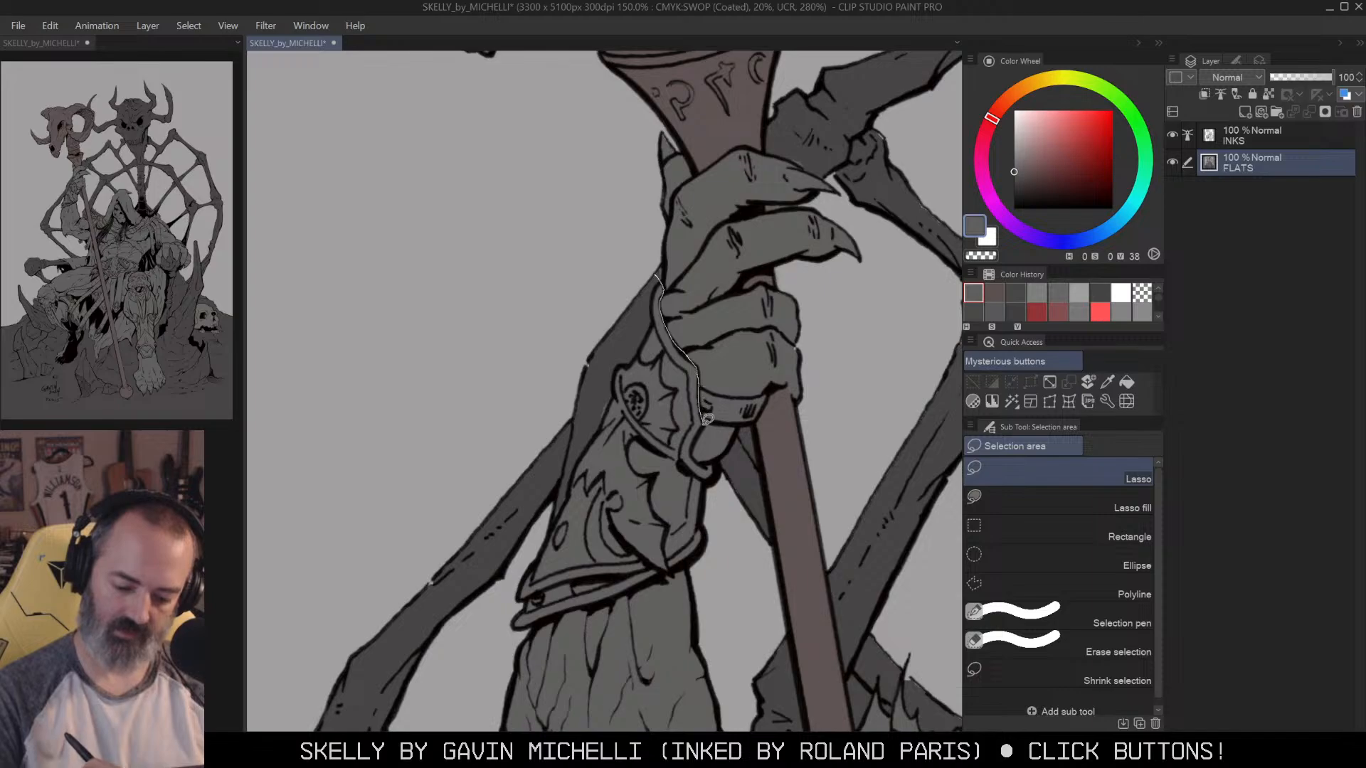
mouse_move(711, 463)
left_mouse_down()
mouse_move(717, 552)
mouse_move(558, 608)
mouse_move(490, 648)
mouse_move(529, 420)
mouse_move(669, 234)
left_mouse_up()
Step: Subtract the background and the dark throne frame from the bracer selection with Auto select
left_click_drag(825, 419, 786, 395)
key("w")
left_click(569, 299, "alt")
left_click(535, 444, "alt")
left_click(717, 467, "alt")
left_click_drag(833, 378, 813, 367)
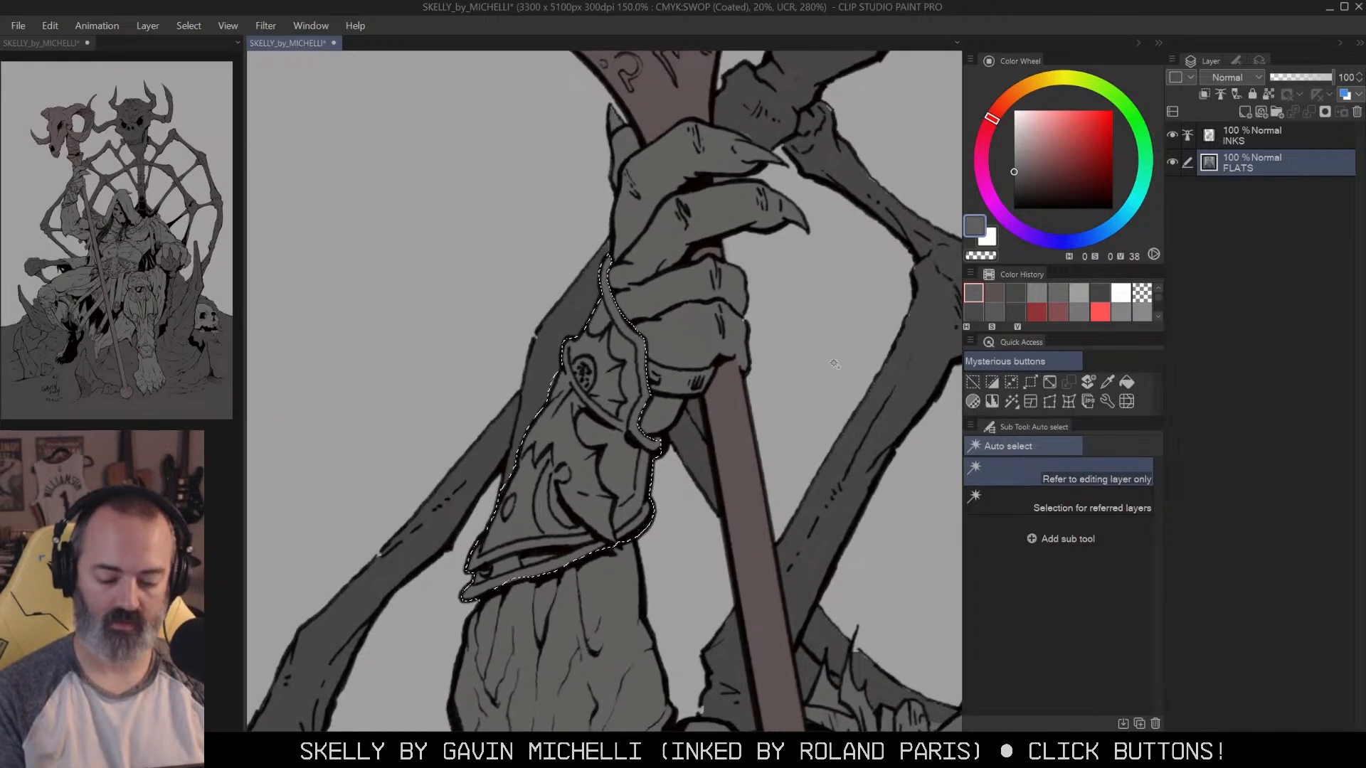
Step: Choose a lighter reddish grey (H 0, S 9, V 46), fill the selected bracer with it, and deselect
left_click(1026, 160)
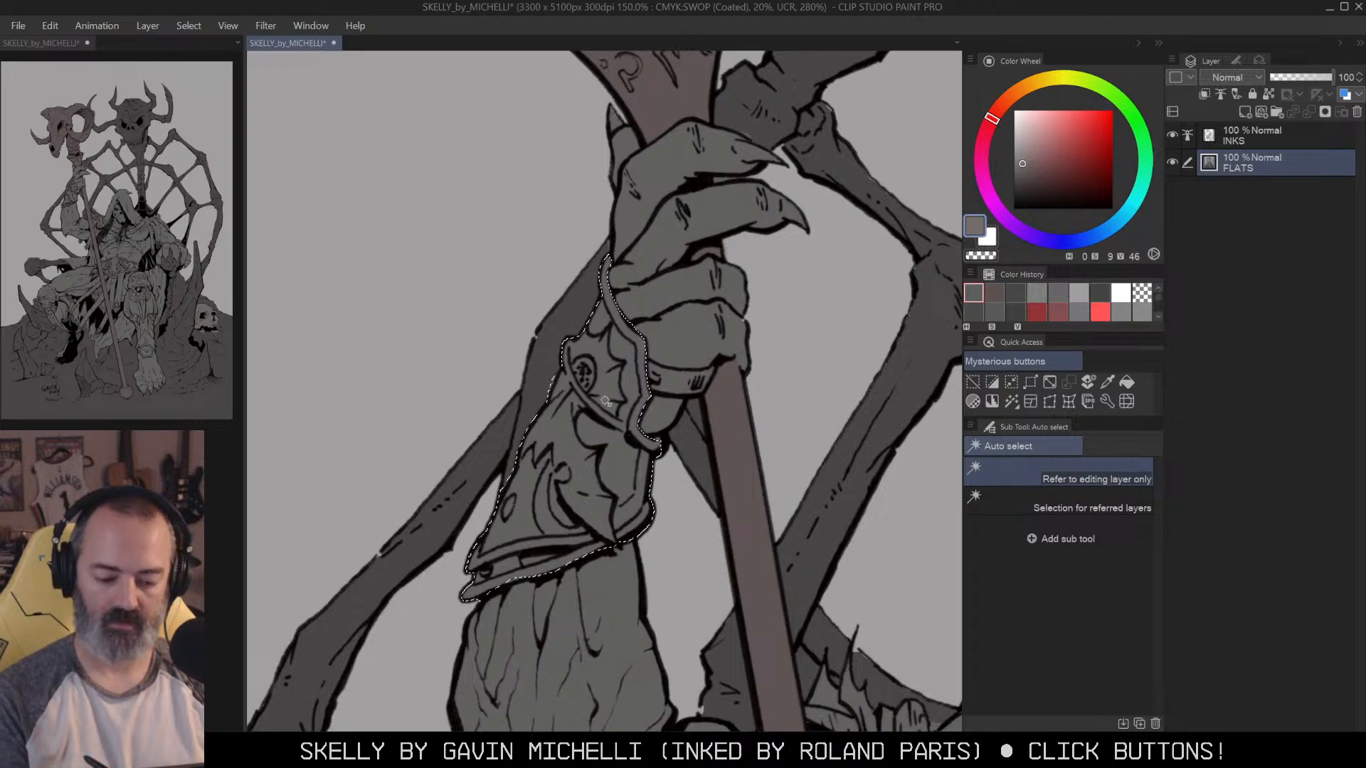
key("g")
left_click(619, 435)
key("ctrl+d")
key("m")
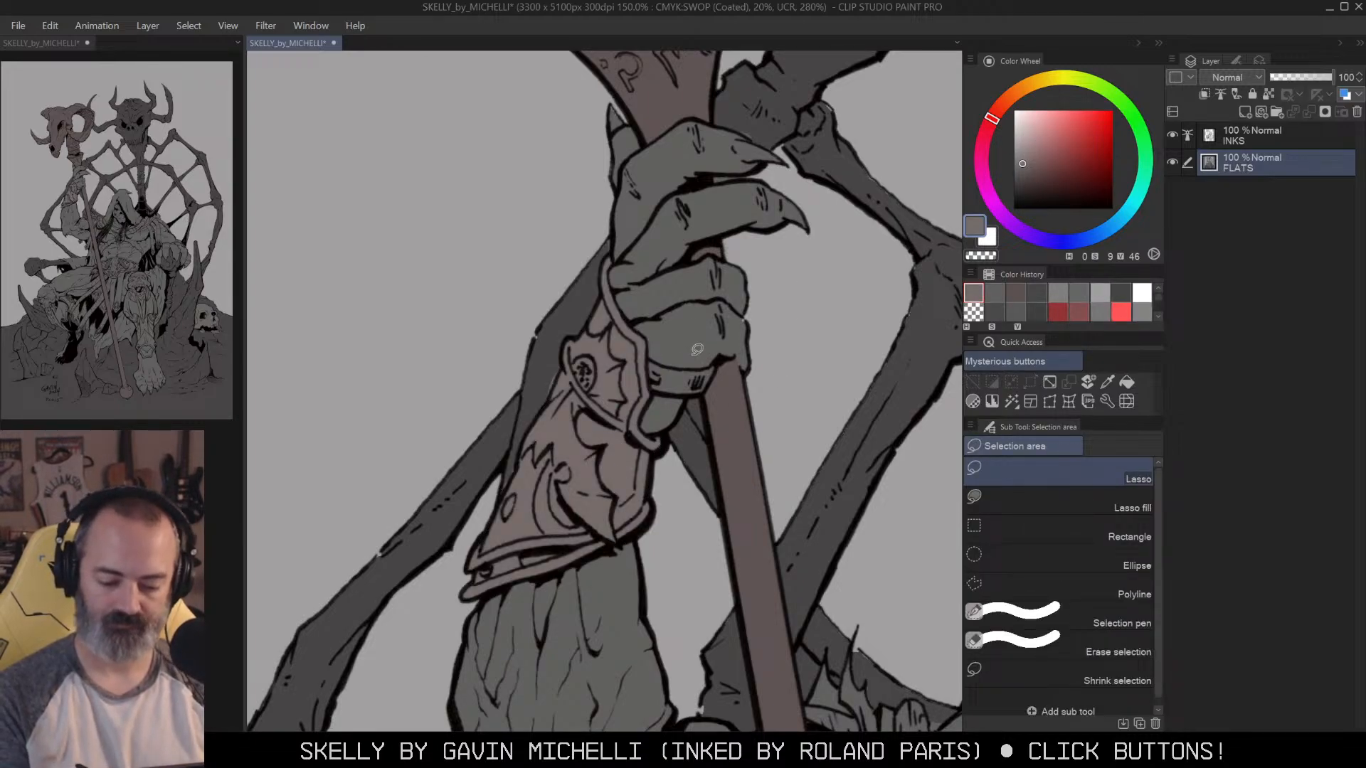
Step: Lasso the ring on the hand holding the staff, fill it with the bracer's grey, and deselect
mouse_move(666, 362)
left_mouse_down()
mouse_move(719, 366)
mouse_move(706, 394)
mouse_move(656, 390)
mouse_move(646, 365)
left_mouse_up()
key("g")
left_click(696, 373)
key("ctrl+d")
key("m")
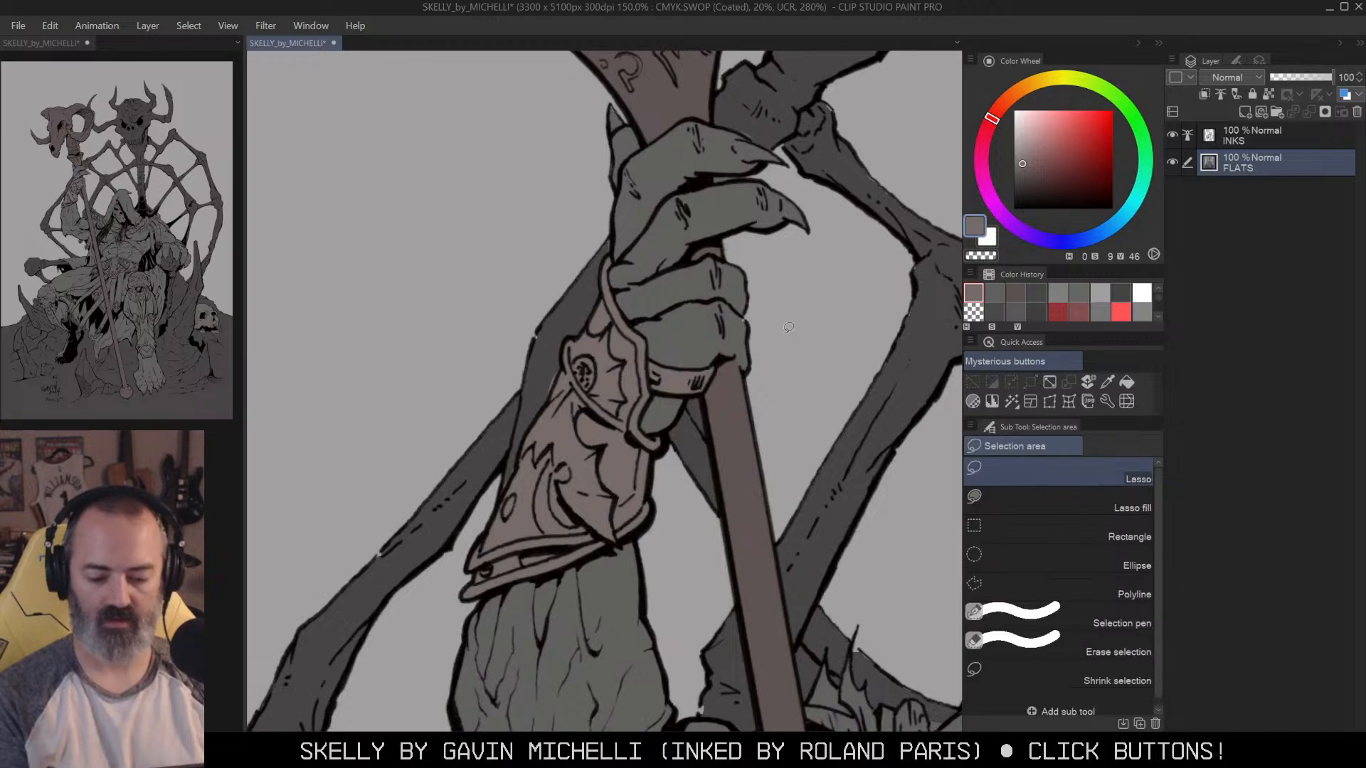
Step: Lasso the wristband behind the hand gripping the armrest, fill it with the bracer's grey, and deselect
key("alt+space")
left_click(726, 399)
mouse_move(815, 418)
left_mouse_down()
mouse_move(781, 406)
mouse_move(788, 382)
left_mouse_up()
key("shift+space")
left_click_drag(659, 186, 850, 327)
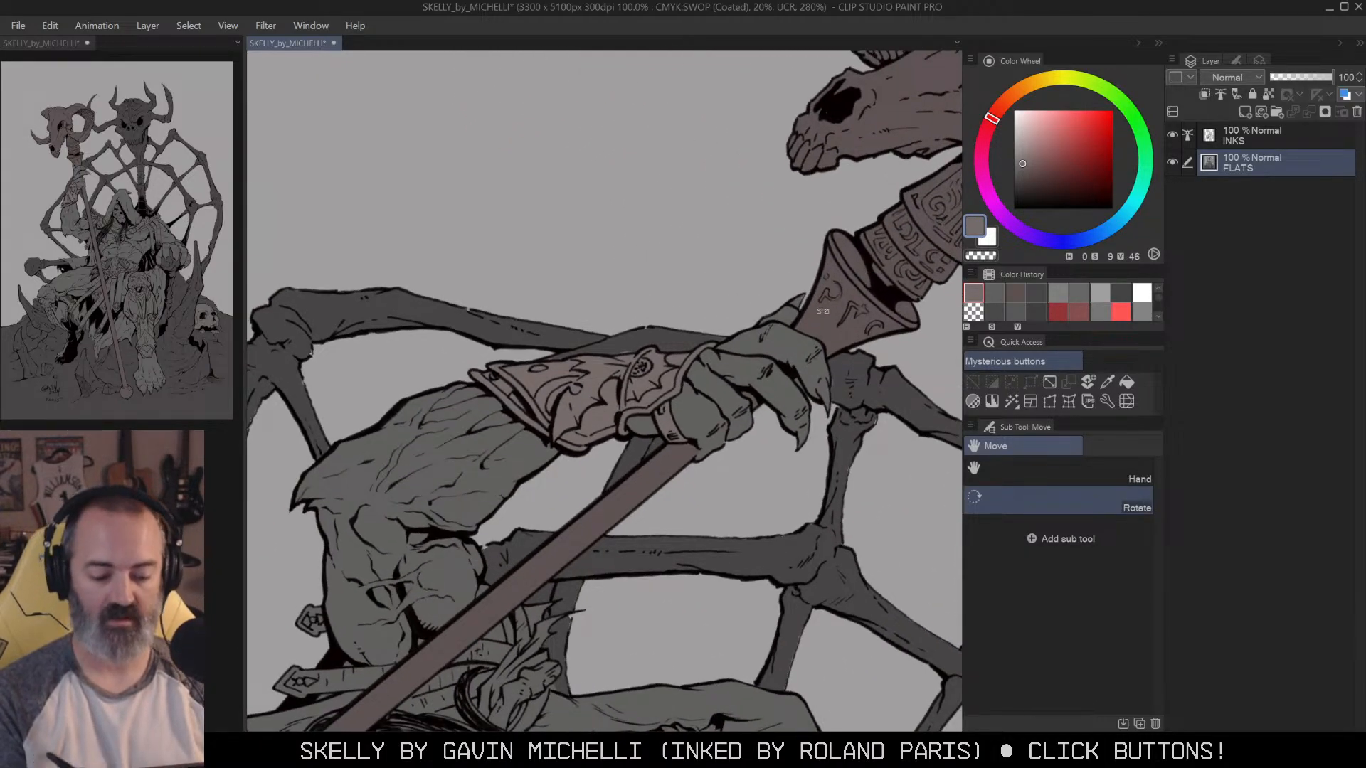
key("alt+space")
left_click(756, 400)
key("shift+space")
left_click_drag(790, 412, 658, 252)
left_click_drag(795, 488, 818, 193)
left_click_drag(833, 384, 712, 298)
key("alt+space")
key("shift+space")
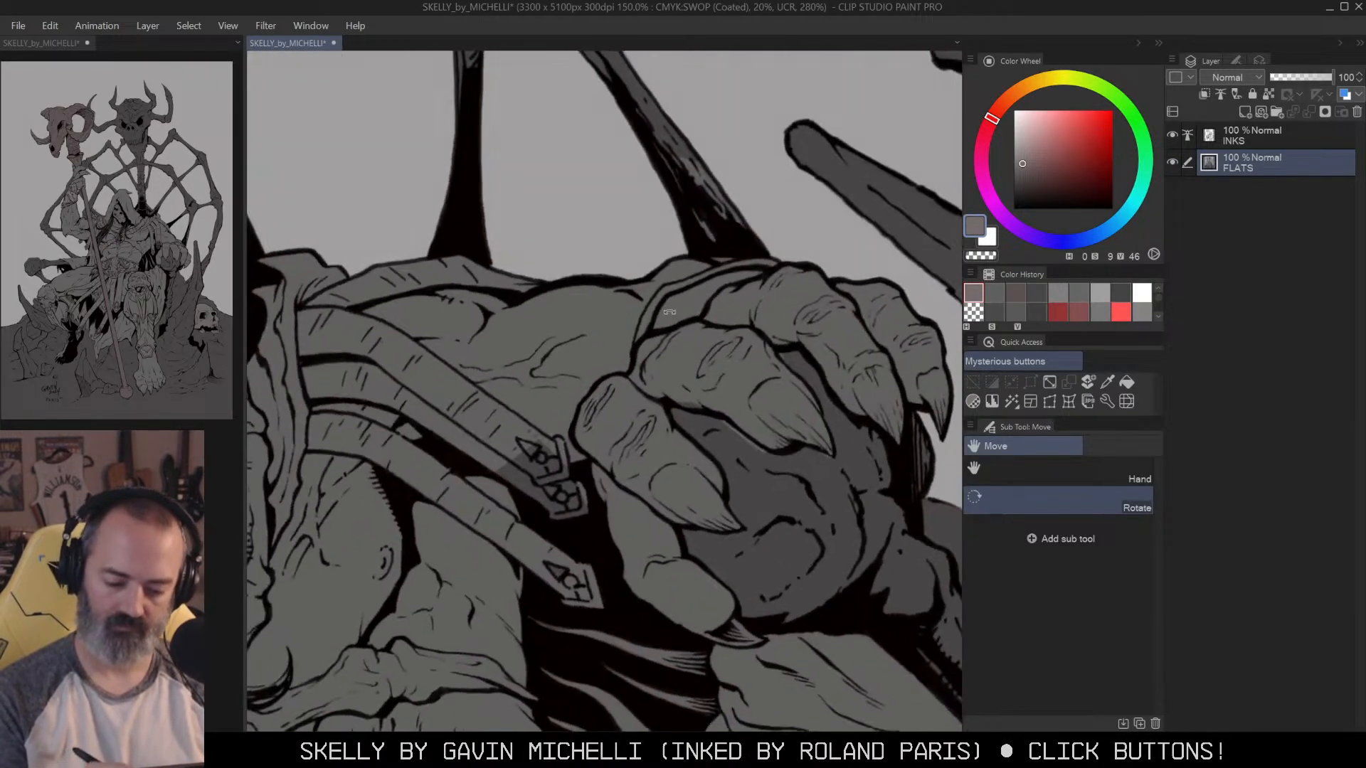
scroll(708, 240, "up", 1)
key("m")
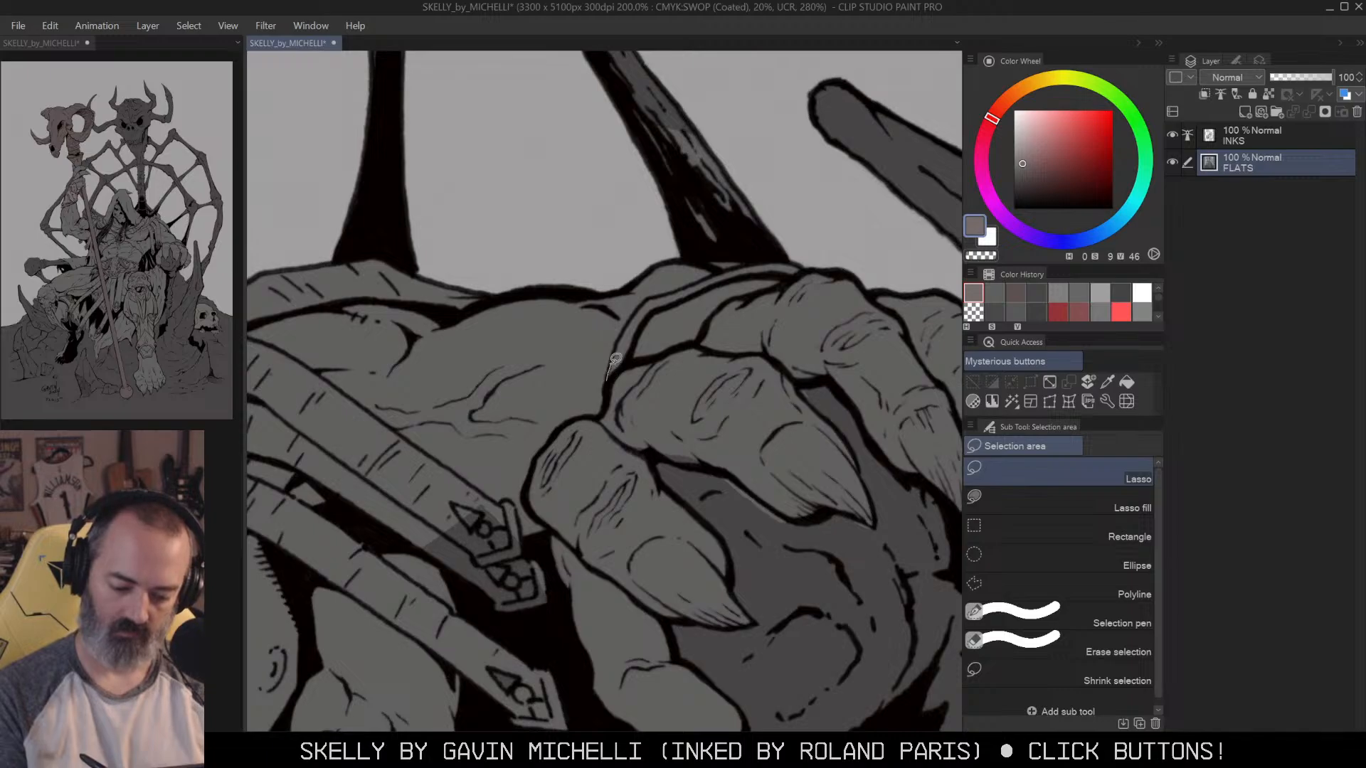
mouse_move(653, 292)
left_mouse_down()
mouse_move(760, 259)
mouse_move(758, 292)
mouse_move(611, 373)
left_mouse_up()
key("g")
left_click(658, 328)
left_click(738, 314, "alt")
left_click(738, 314, "alt")
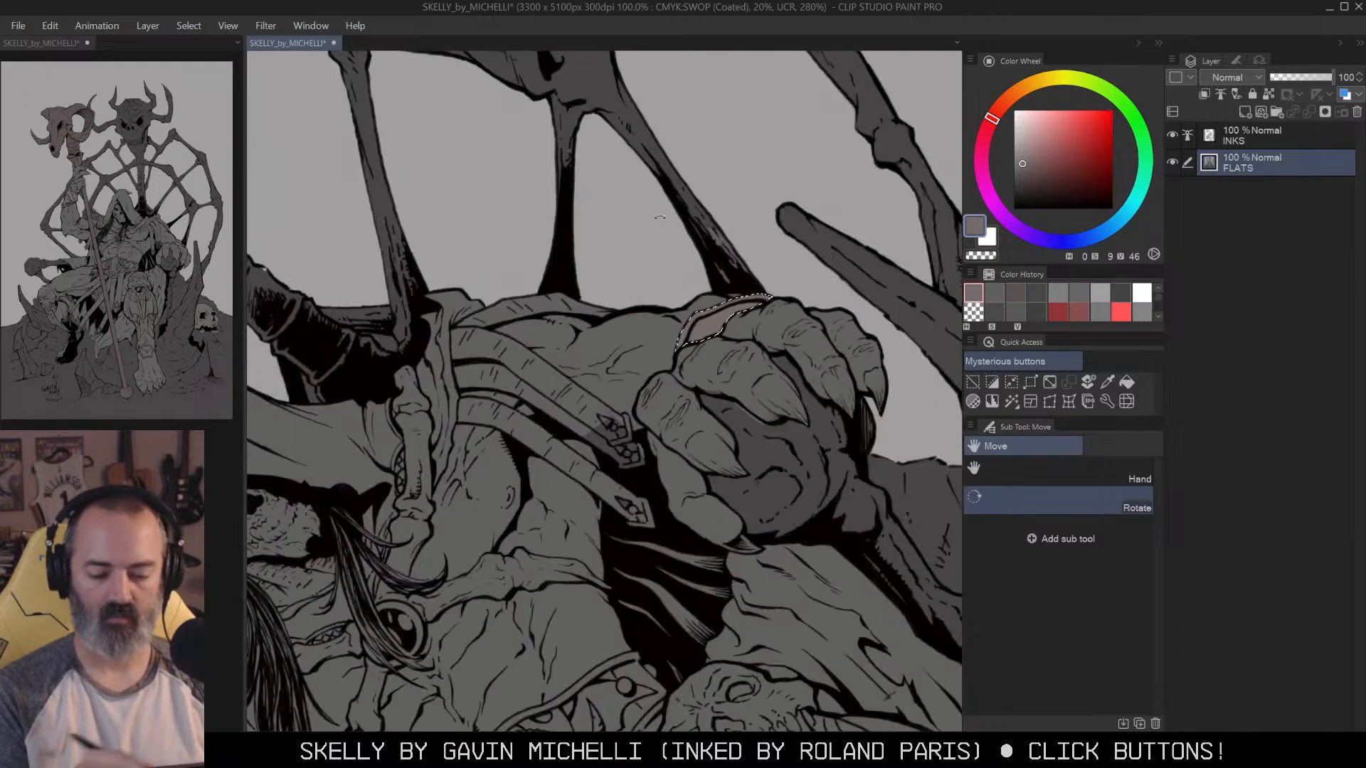
left_click_drag(608, 254, 695, 288)
left_click(683, 295, "alt")
left_click_drag(456, 190, 784, 266)
key("ctrl+d")
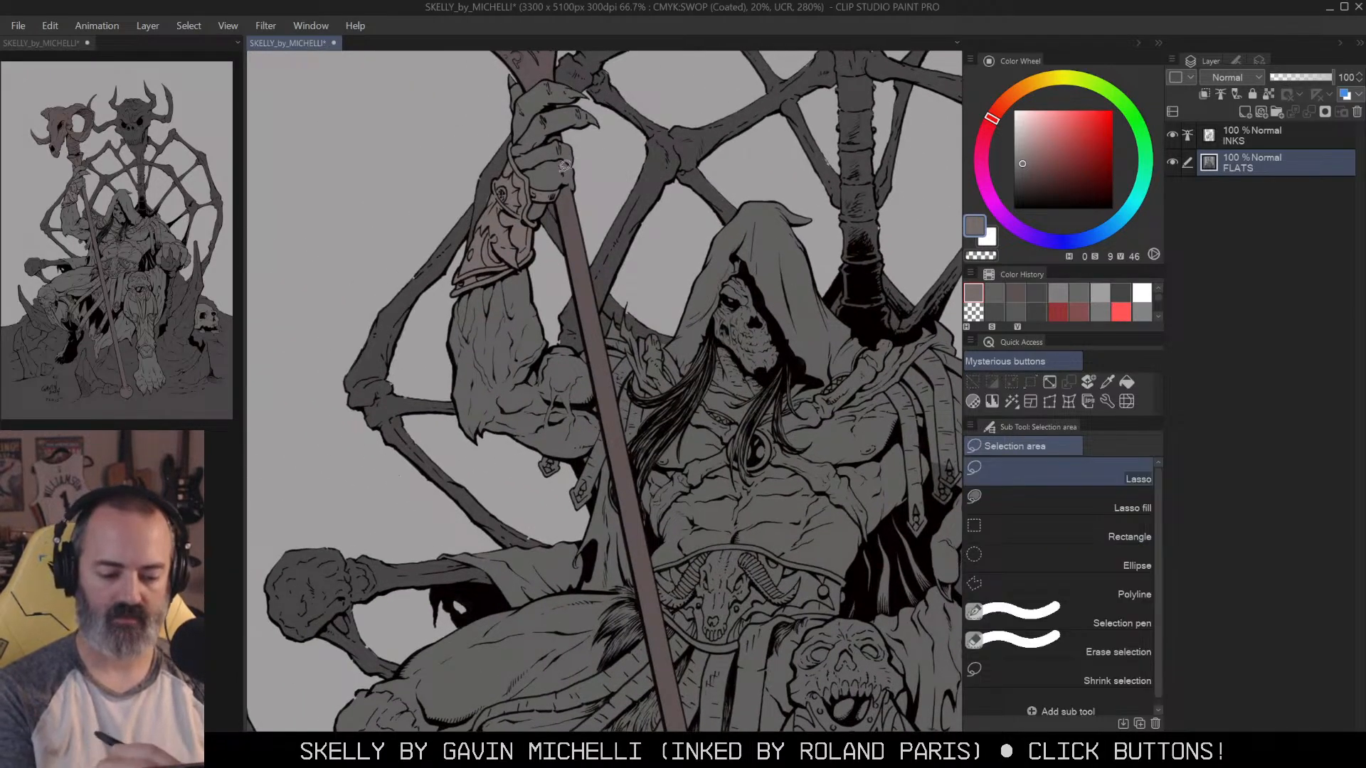
Step: Examine the figure's arms, torso, legs and hood for the next area to separate
left_click(506, 225, "ctrl")
left_click(506, 225, "ctrl")
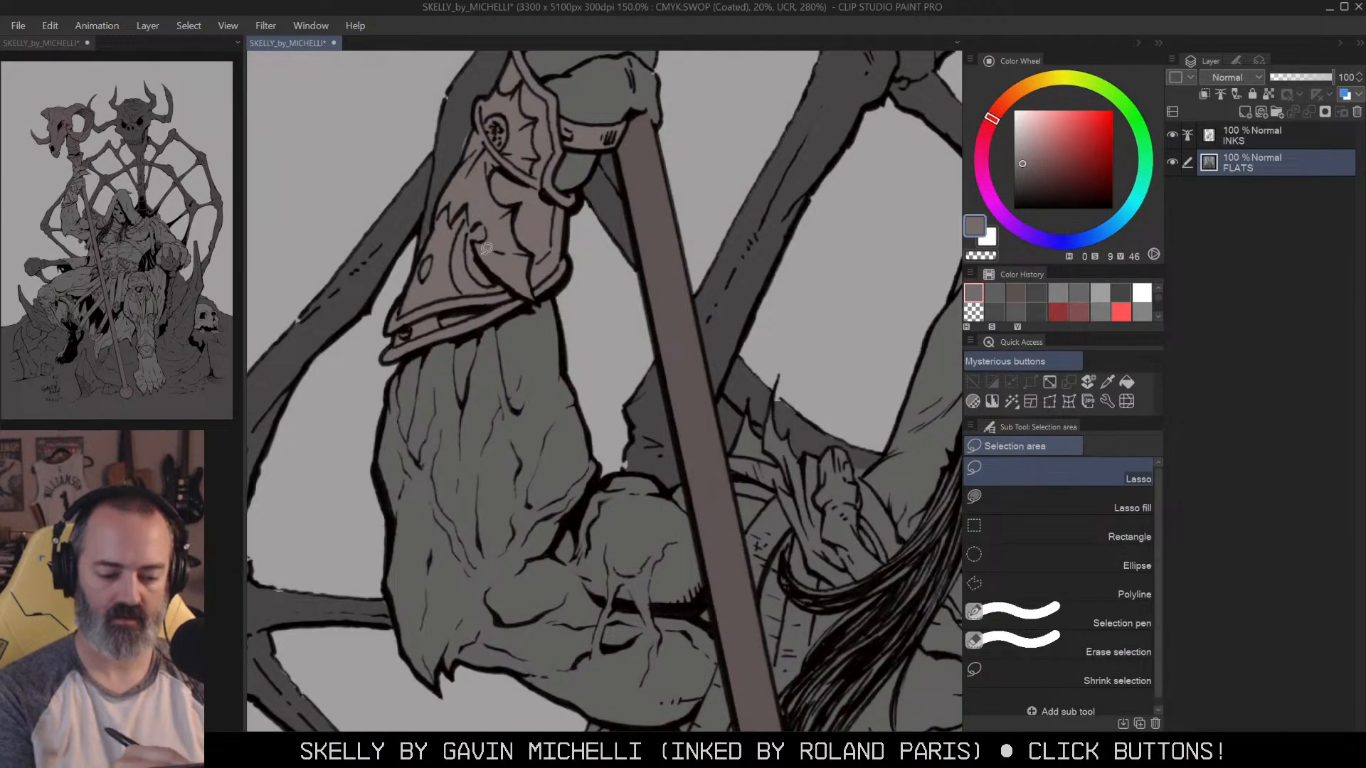
left_click(628, 275, "alt")
left_click_drag(801, 307, 689, 312)
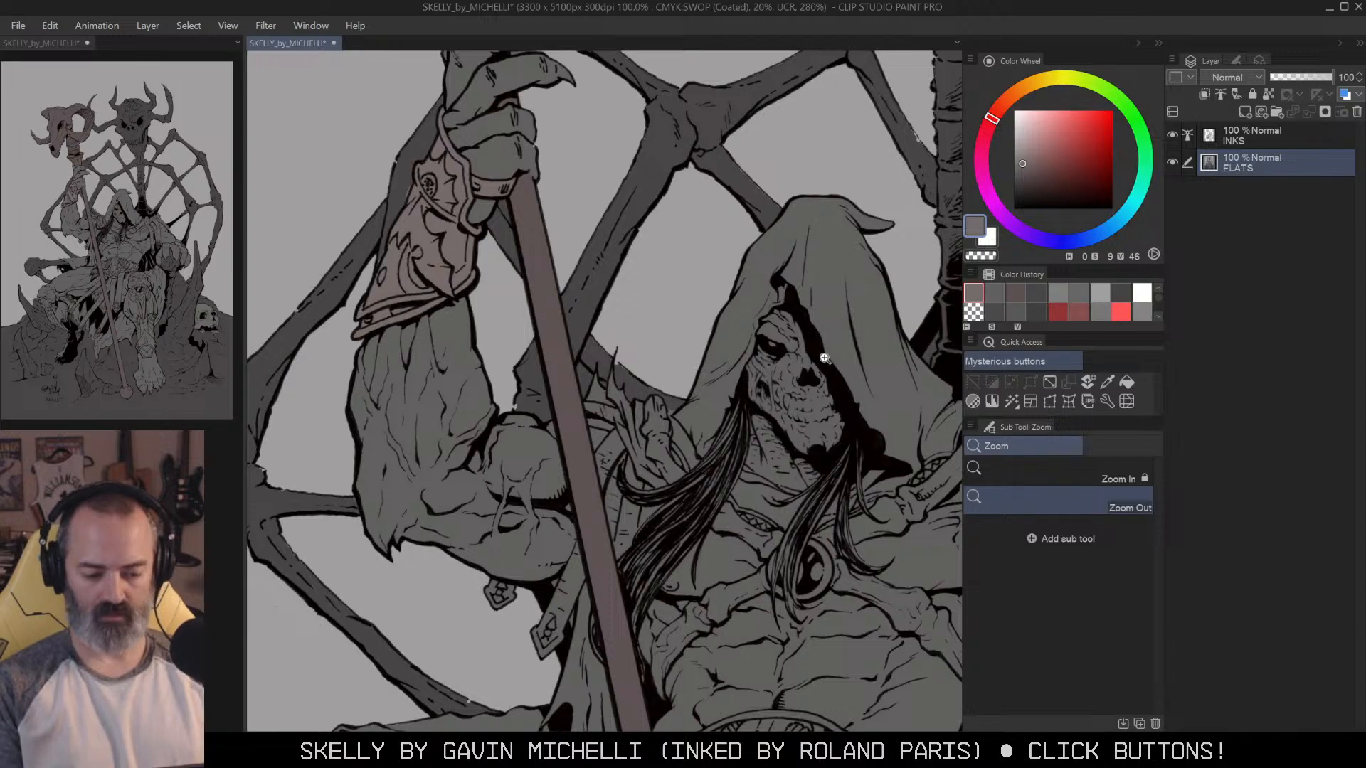
left_click_drag(814, 393, 753, 308)
left_click_drag(832, 457, 704, 437)
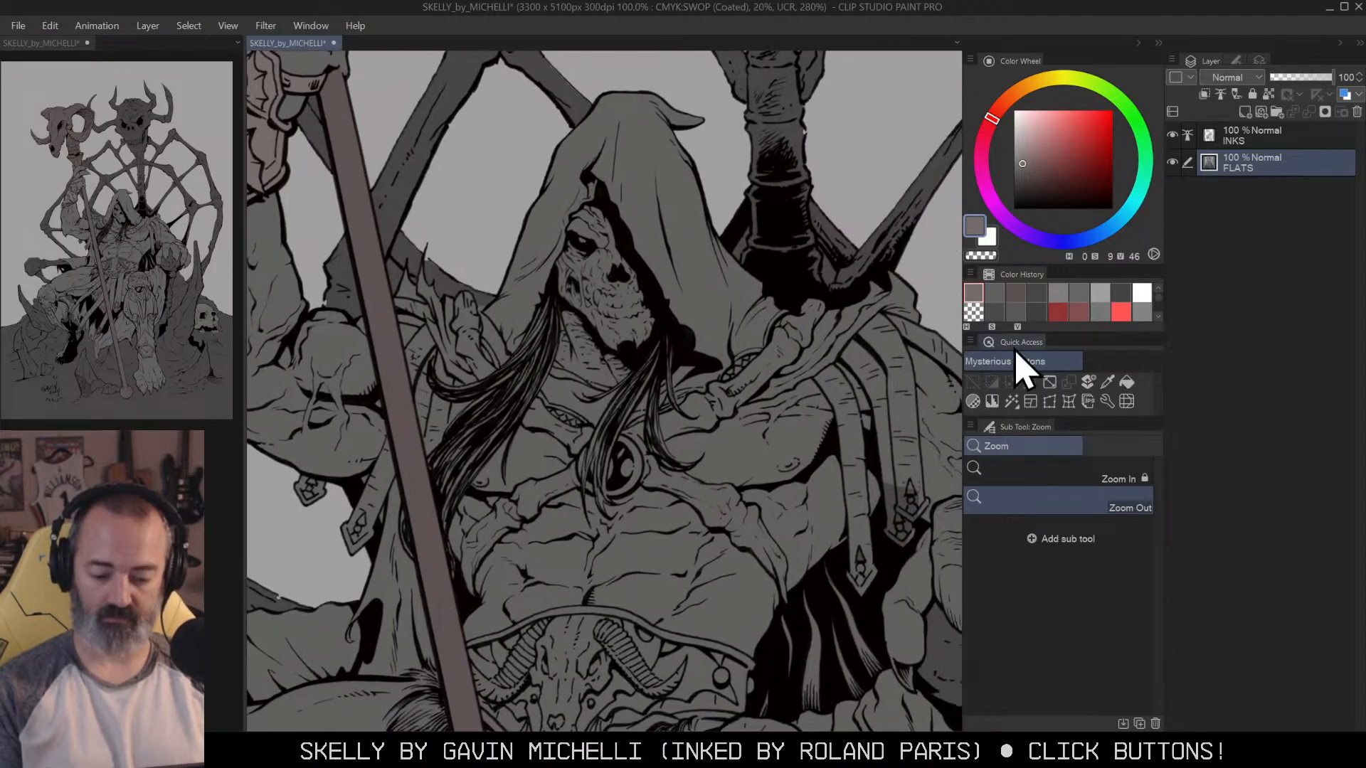
left_click_drag(872, 463, 801, 418)
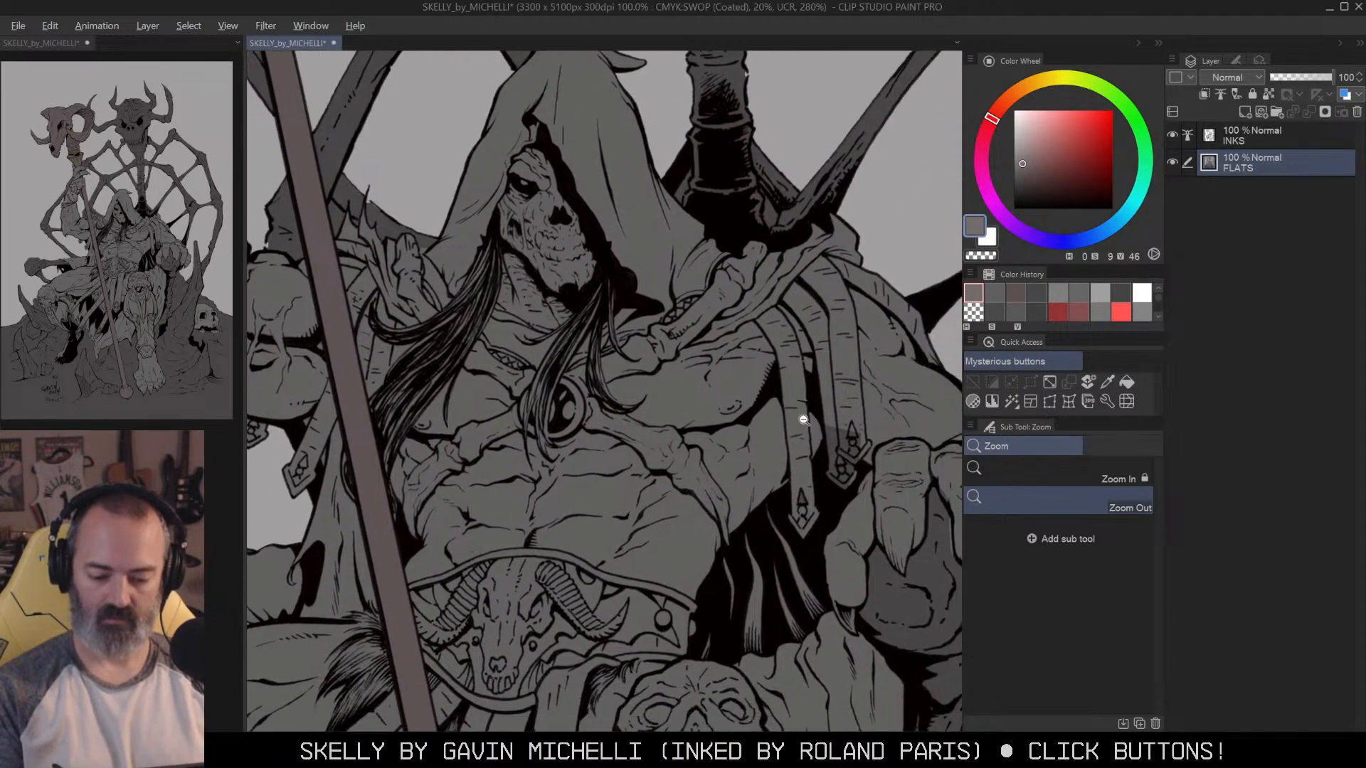
left_click(851, 400, "alt")
left_click_drag(848, 458, 803, 414)
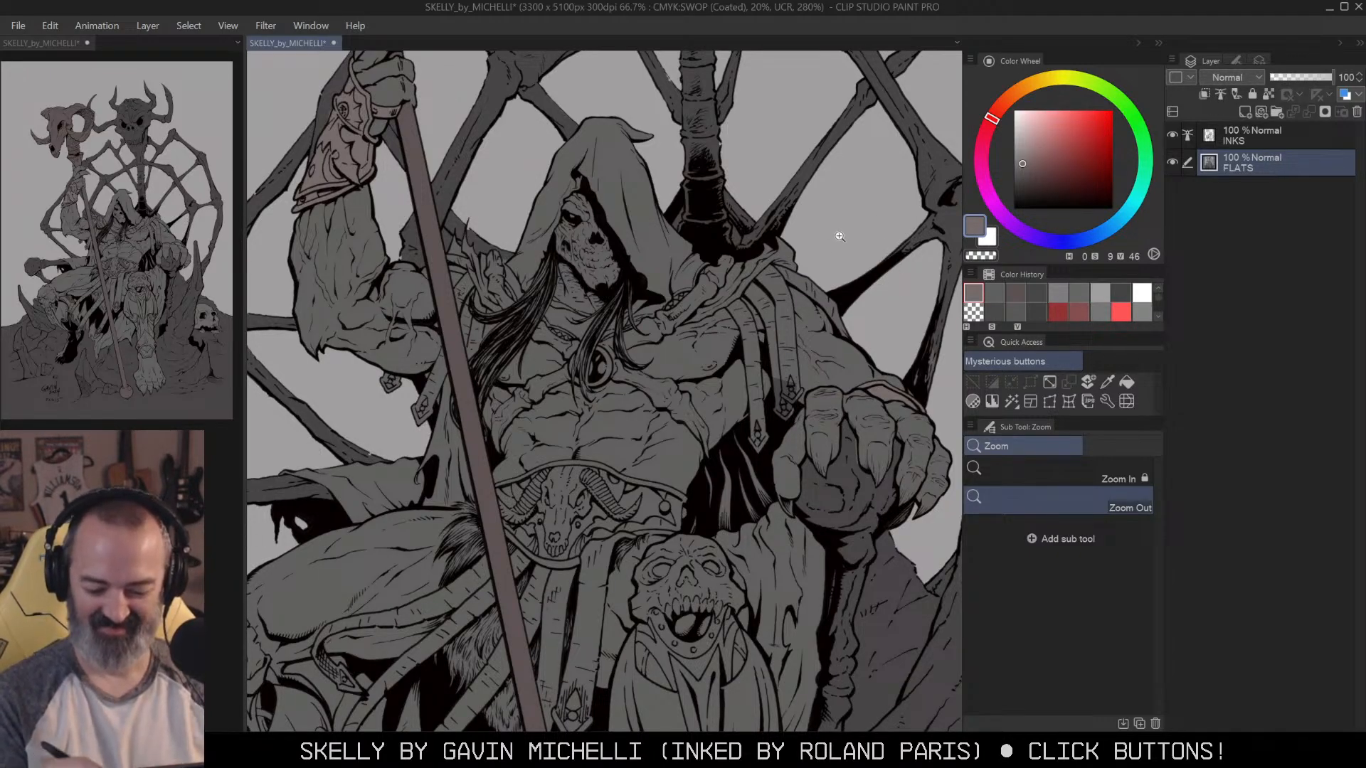
scroll(831, 246, "down", 3)
scroll(842, 234, "down", 2)
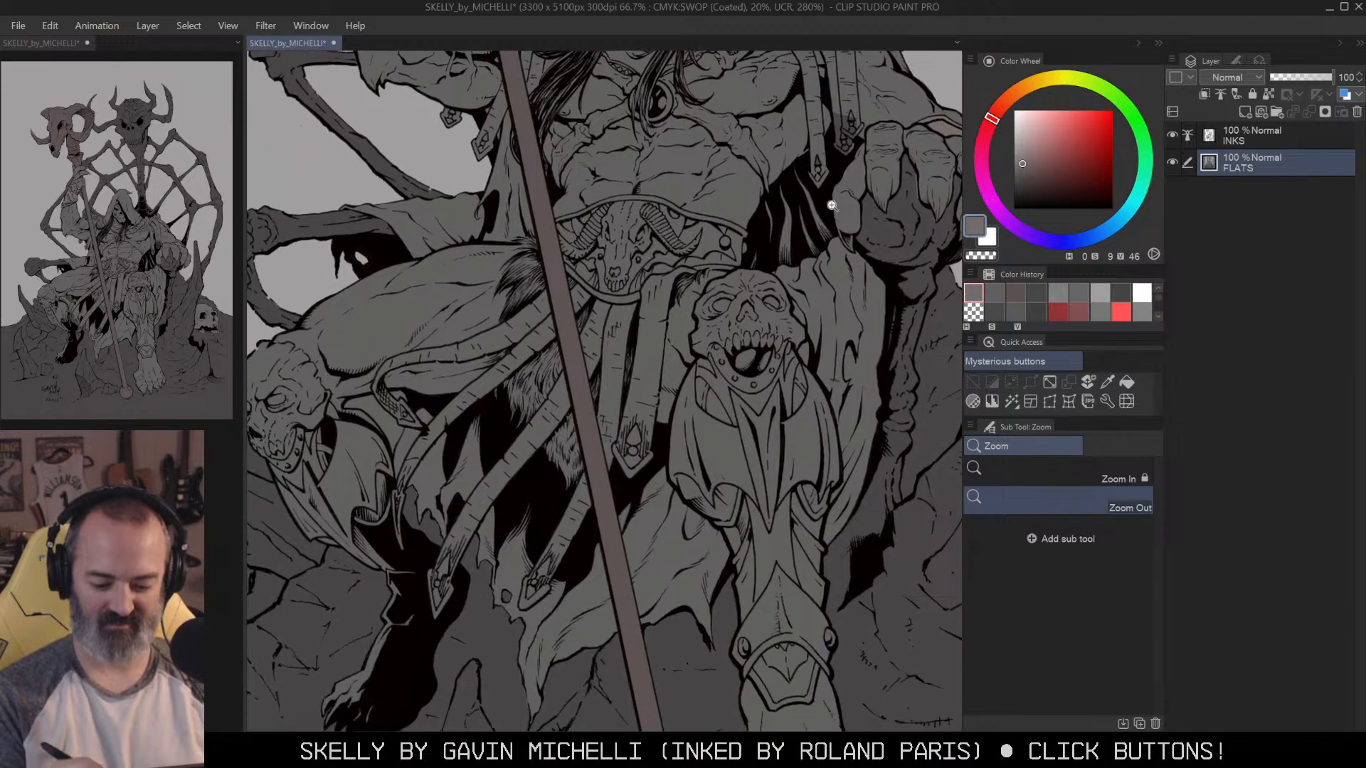
left_click(866, 202)
scroll(782, 199, "up", 5)
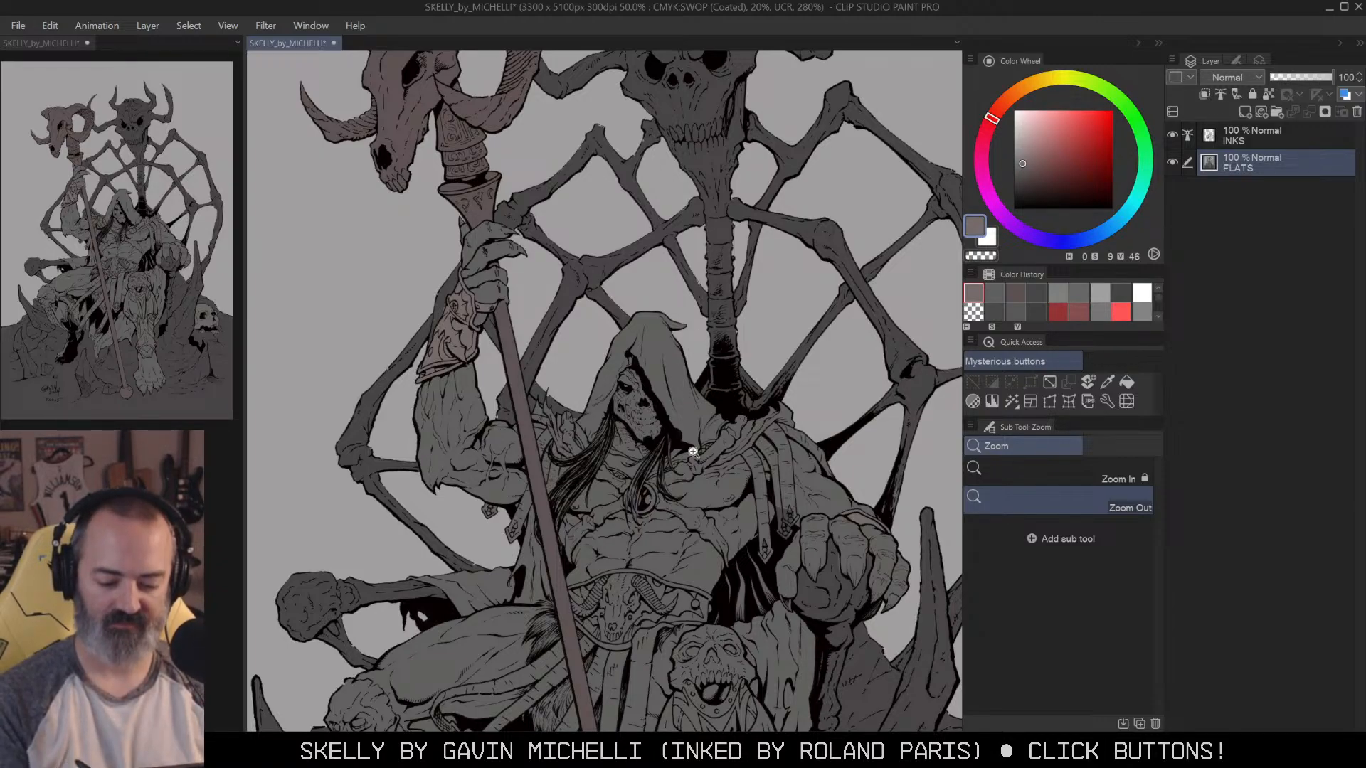
scroll(721, 311, "down", 1)
left_click(643, 417)
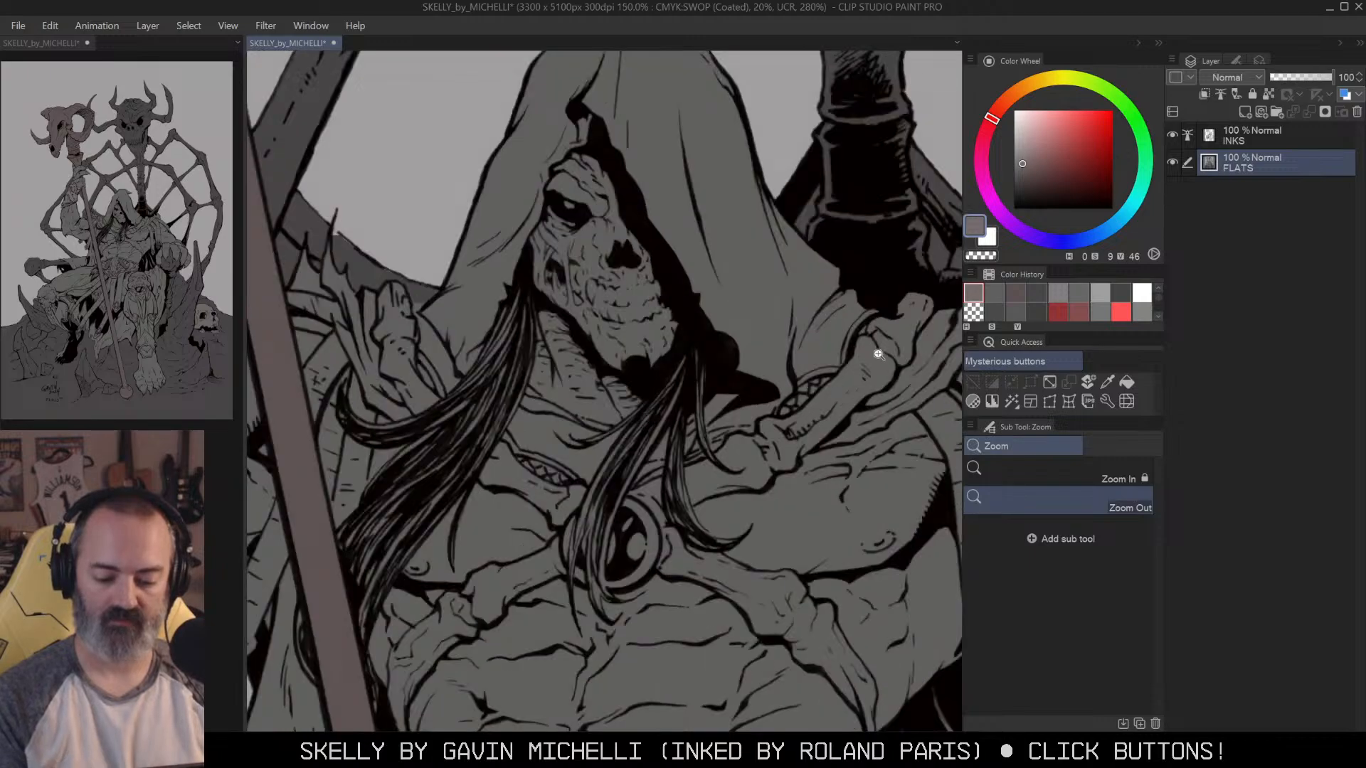
left_click(796, 468)
left_click_drag(863, 485, 797, 393)
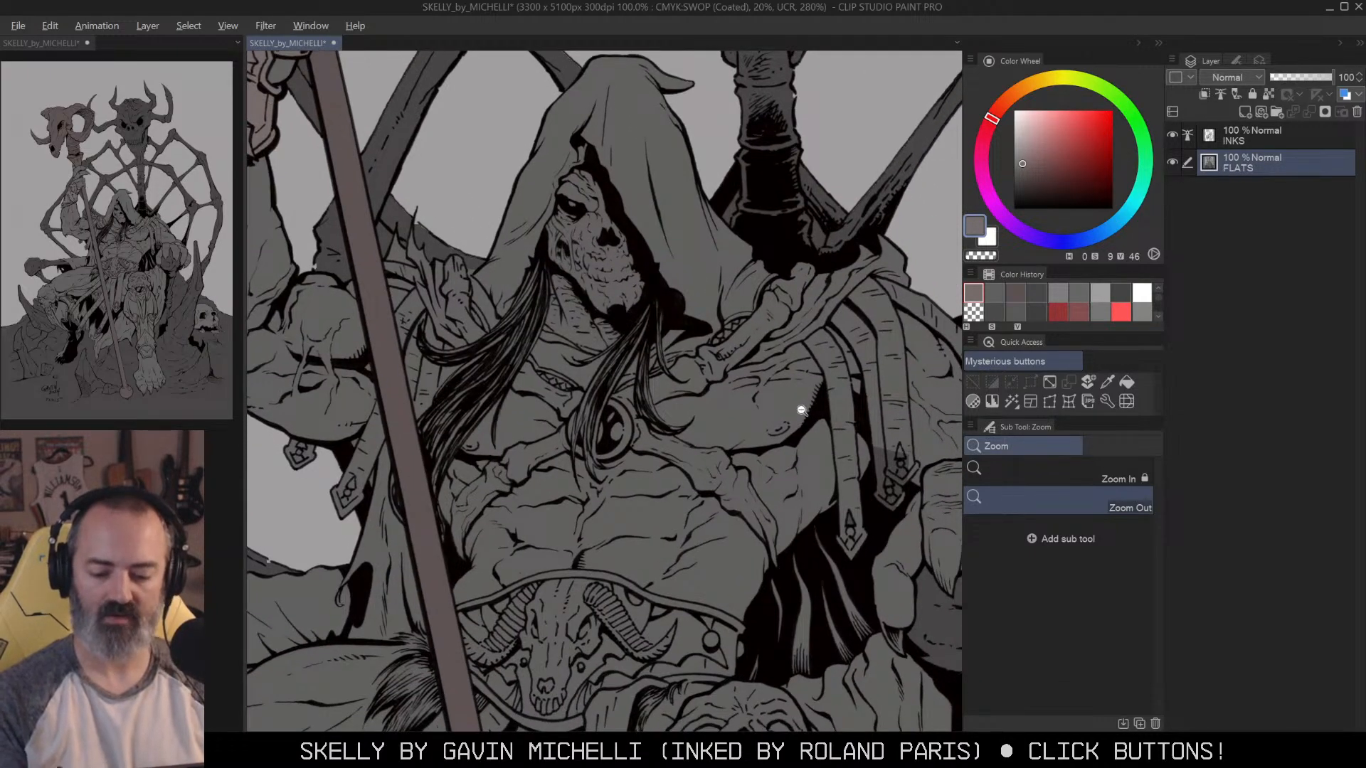
left_click(800, 413)
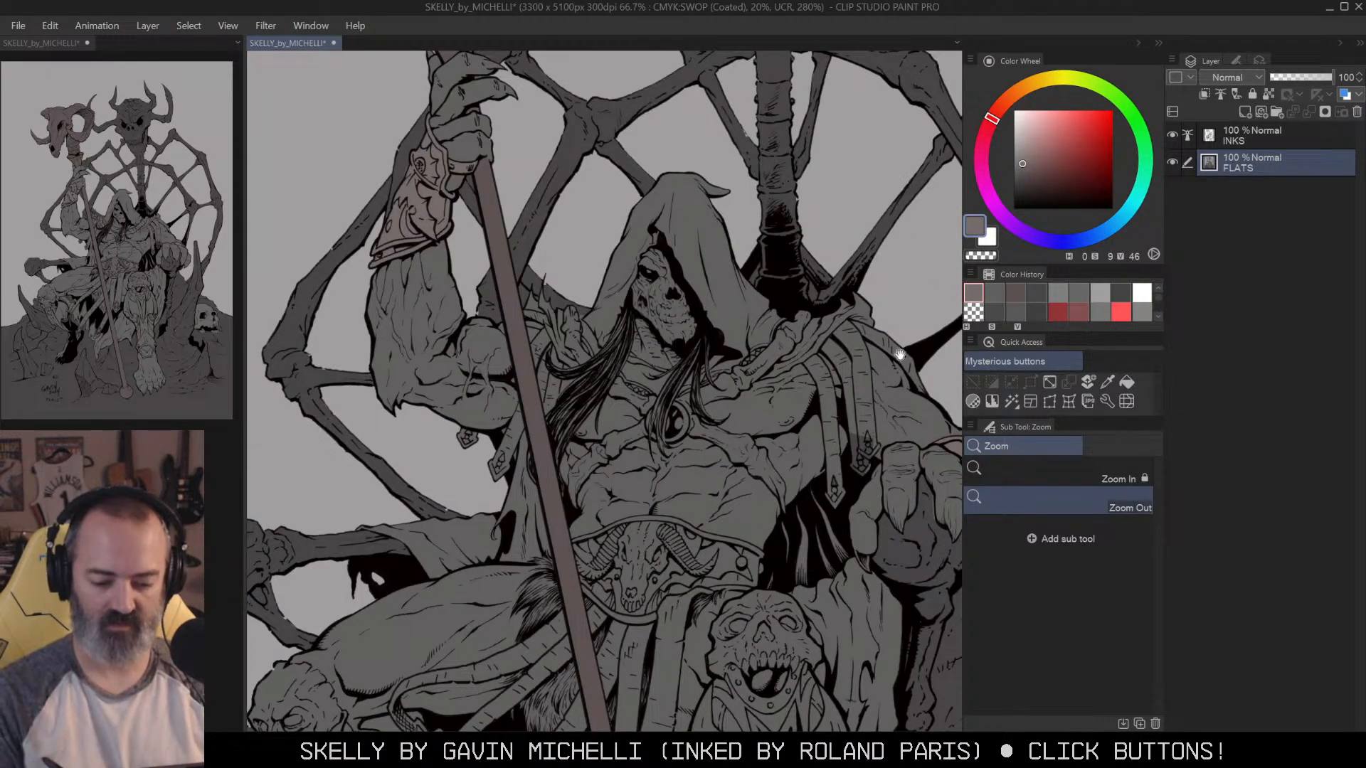
left_click_drag(900, 354, 855, 262)
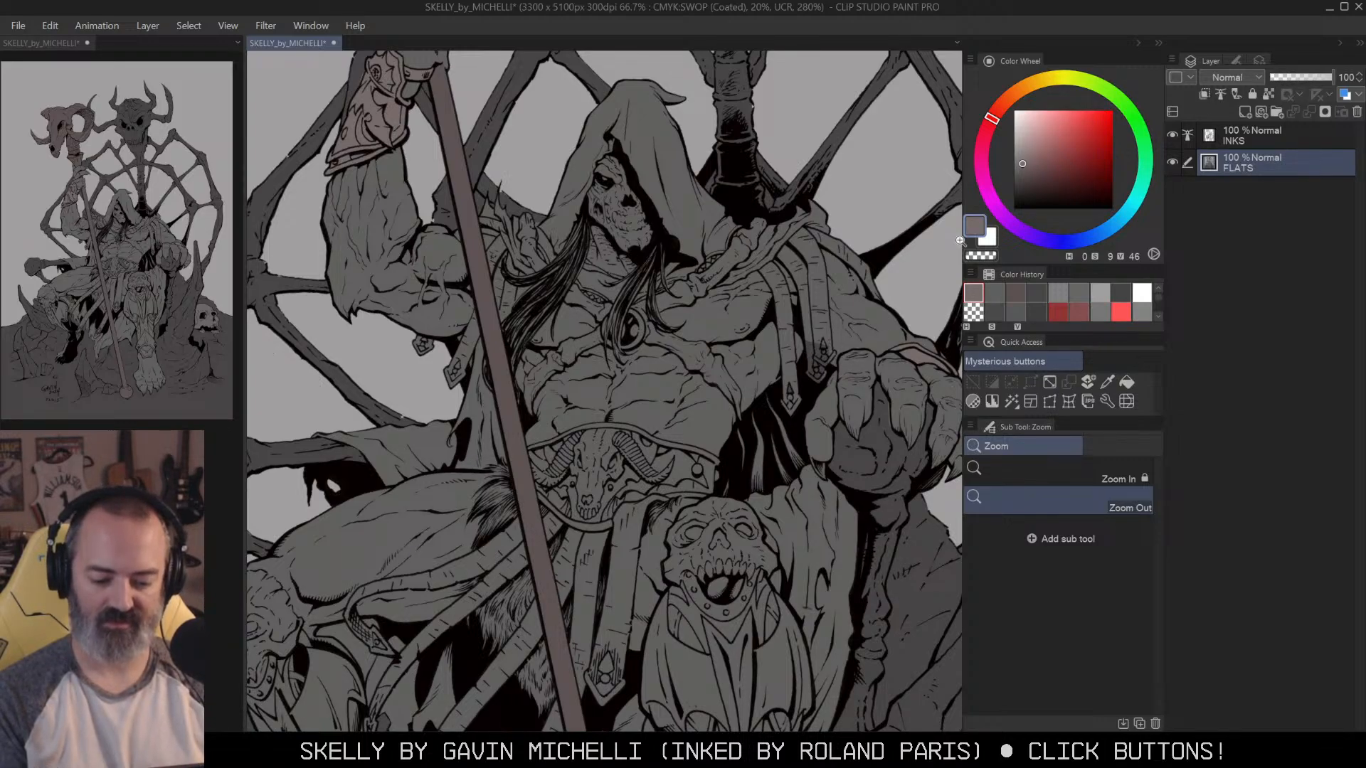
left_click_drag(805, 459, 806, 552)
left_click(692, 335)
left_click(701, 343)
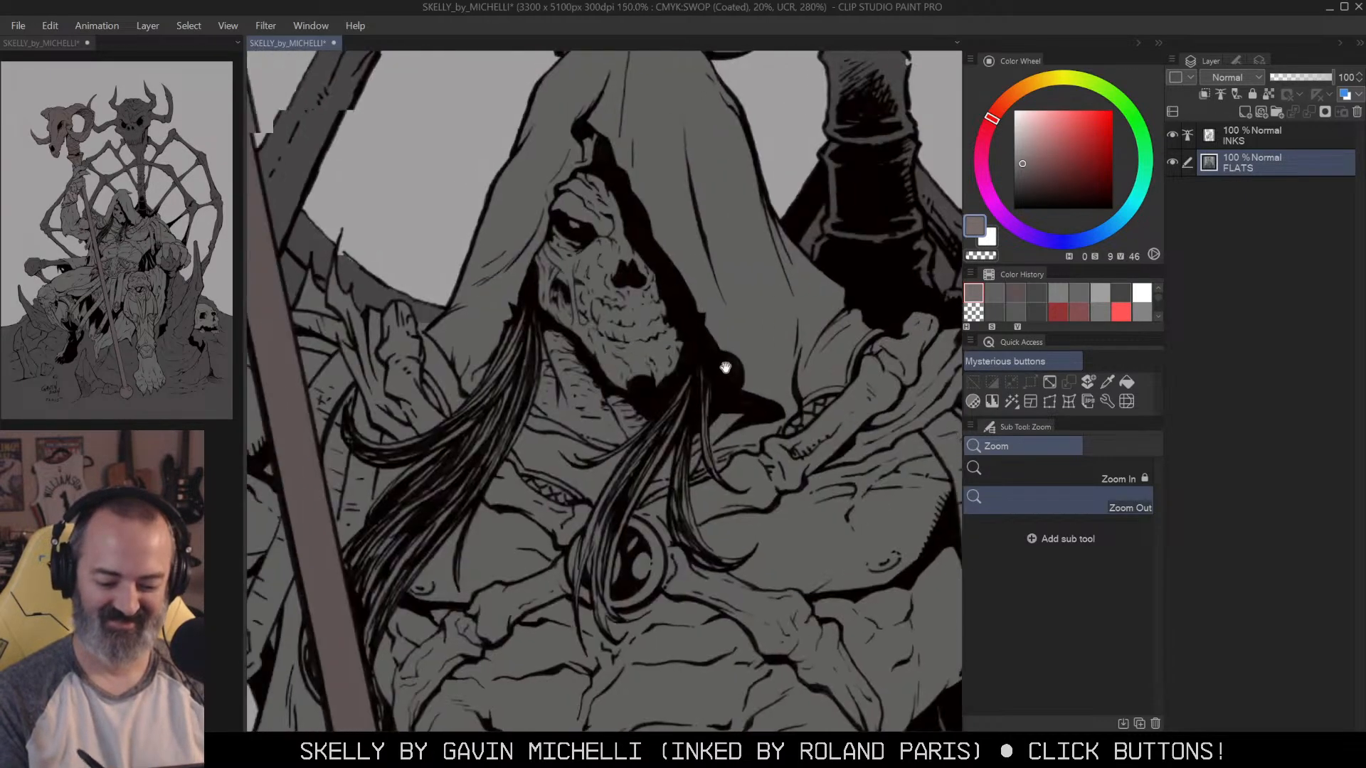
left_click_drag(726, 369, 851, 348)
Step: Lasso the hood along its lower edge by the hair and around the face opening, extending the selection over the peak
key("m")
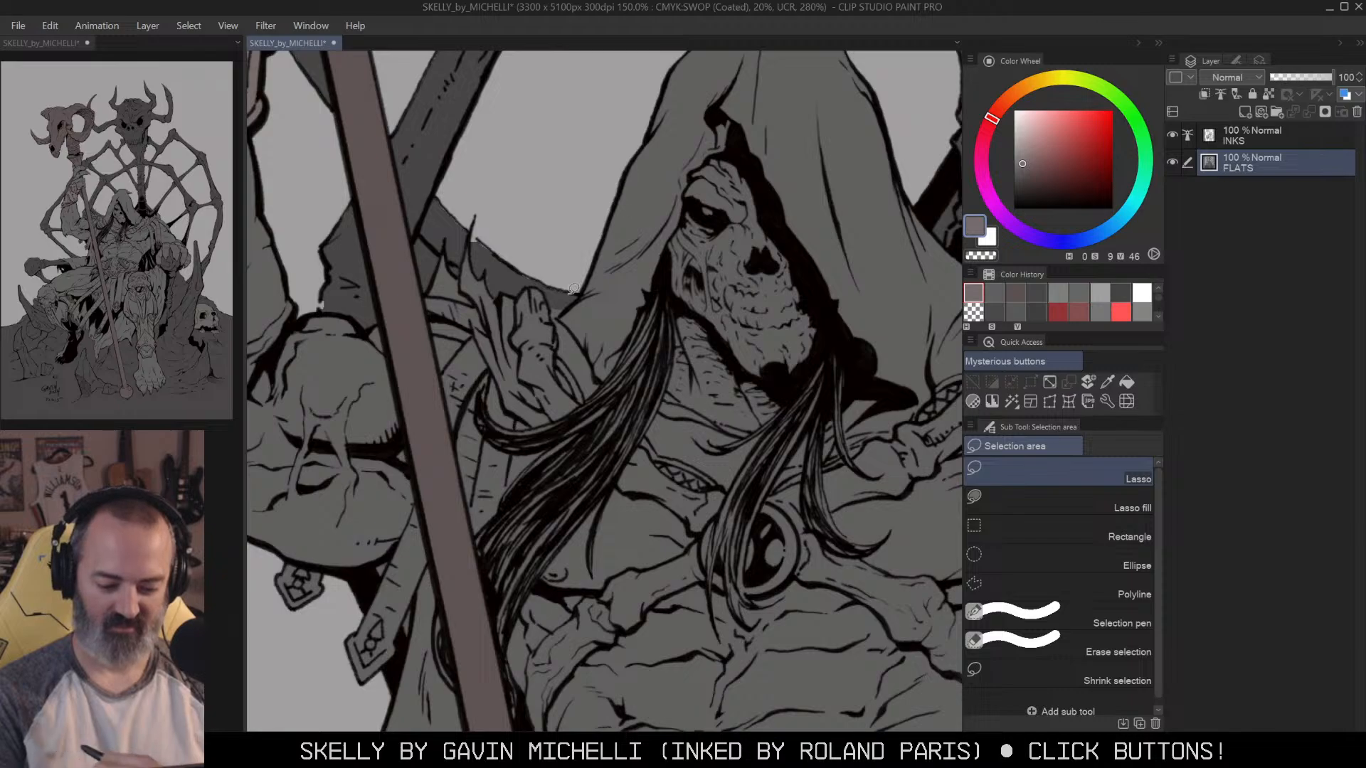
mouse_move(581, 336)
left_mouse_down()
mouse_move(622, 407)
mouse_move(666, 258)
left_mouse_up()
key("ctrl+space")
left_click(660, 319)
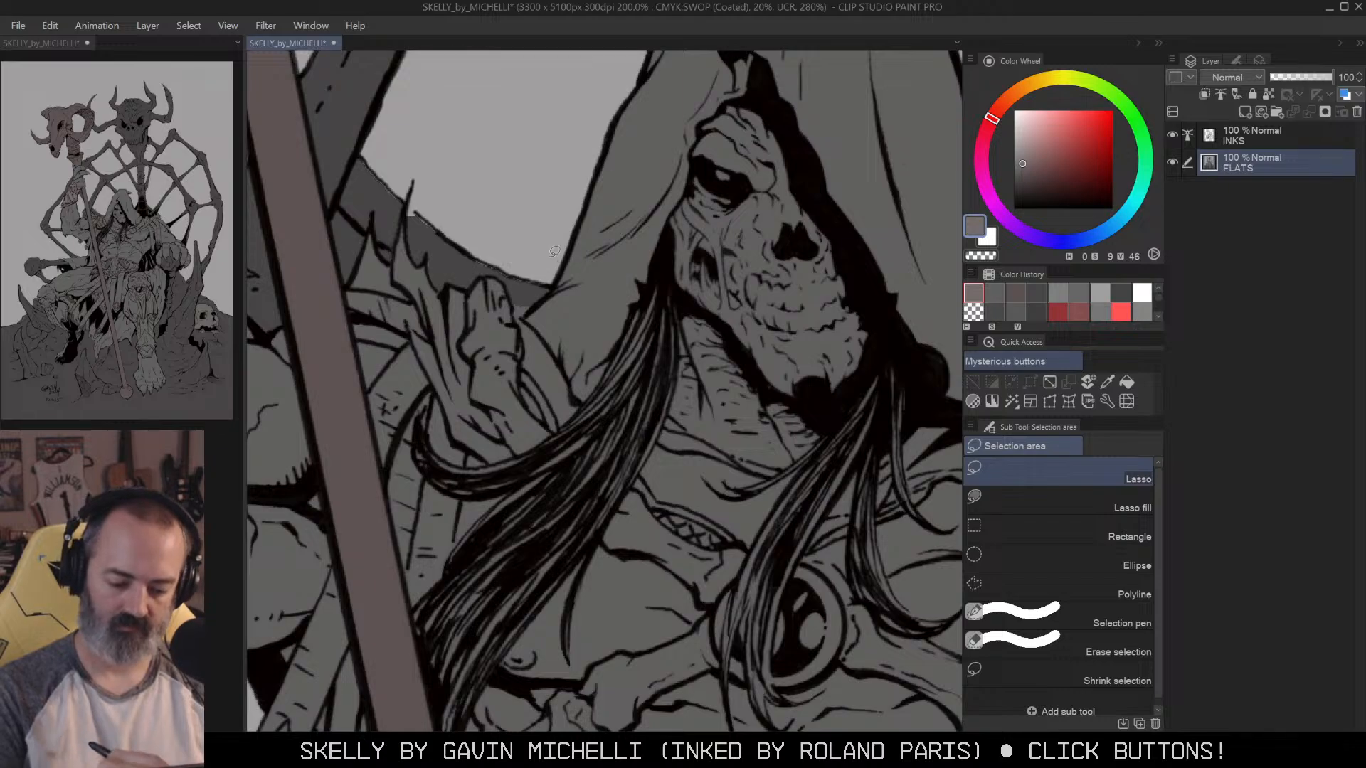
mouse_move(541, 300)
left_mouse_down()
mouse_move(535, 329)
mouse_move(585, 401)
mouse_move(632, 326)
mouse_move(695, 147)
mouse_move(745, 95)
mouse_move(546, 222)
left_mouse_up()
left_click_drag(772, 151, 680, 339)
mouse_move(694, 281)
left_mouse_down()
mouse_move(668, 200)
mouse_move(640, 213)
mouse_move(756, 396)
mouse_move(826, 107)
mouse_move(491, 121)
left_mouse_up()
left_click_drag(656, 112, 688, 250)
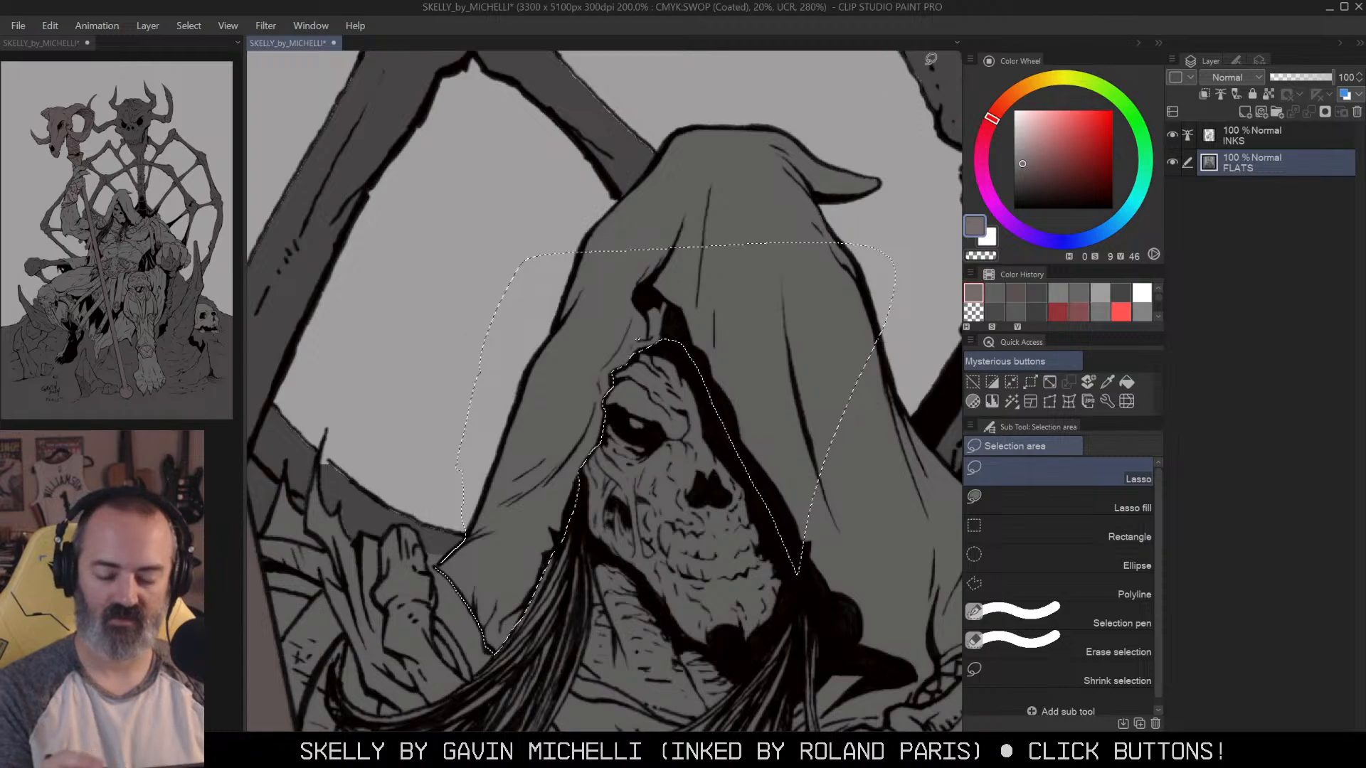
mouse_move(539, 287)
left_mouse_down()
mouse_move(817, 284)
mouse_move(899, 153)
mouse_move(717, 86)
mouse_move(670, 119)
mouse_move(565, 250)
left_mouse_up()
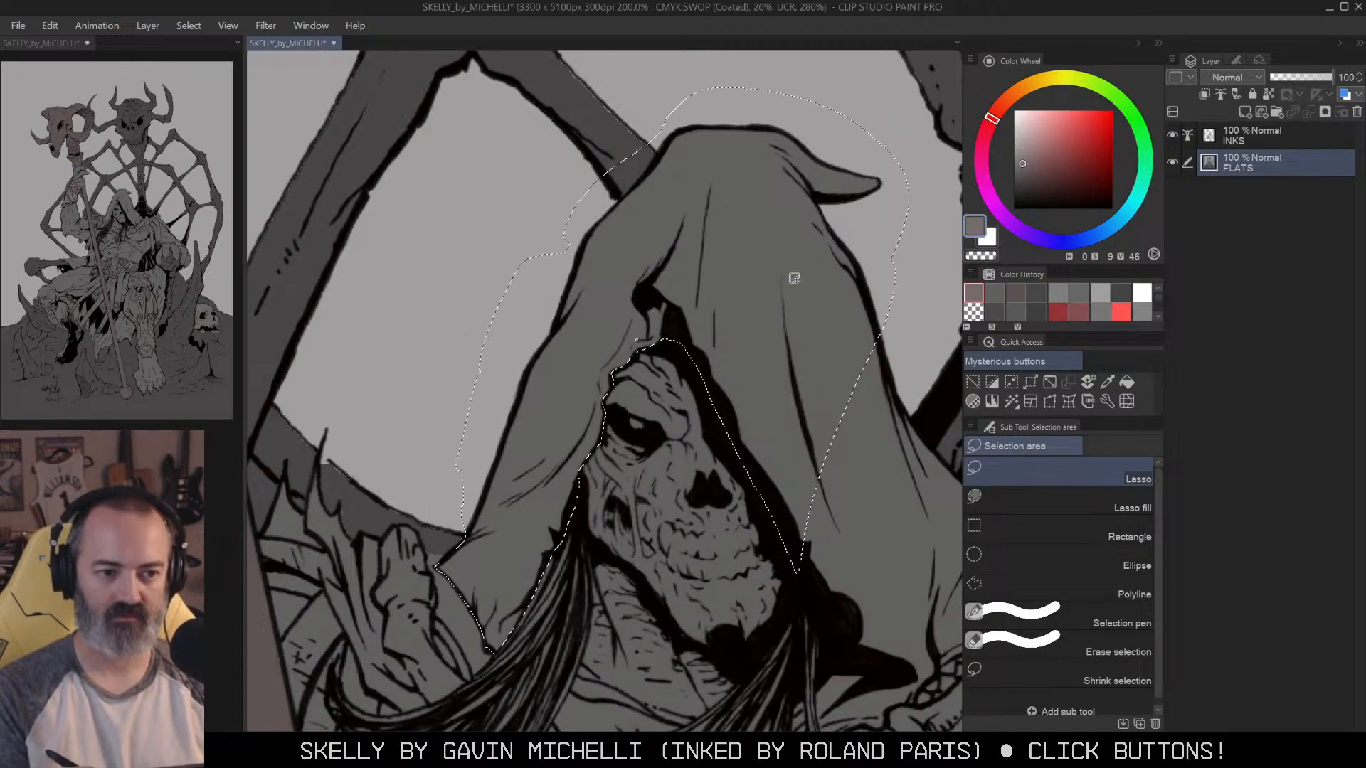
Step: Extend the hood selection down the far side of the face to the shoulder bone
left_click_drag(897, 335, 720, 281)
left_click(719, 280, "alt")
left_click_drag(814, 328, 833, 211)
left_click(832, 210, "ctrl")
mouse_move(676, 148)
left_mouse_down()
mouse_move(887, 366)
mouse_move(823, 463)
mouse_move(764, 493)
mouse_move(670, 454)
mouse_move(610, 338)
mouse_move(626, 286)
left_mouse_up()
left_click_drag(772, 428, 788, 390)
Step: Add the cloth draped over the shoulder behind the collar bone to the hood selection
key("alt+space")
left_click(753, 447, "alt")
left_click_drag(838, 442, 799, 397)
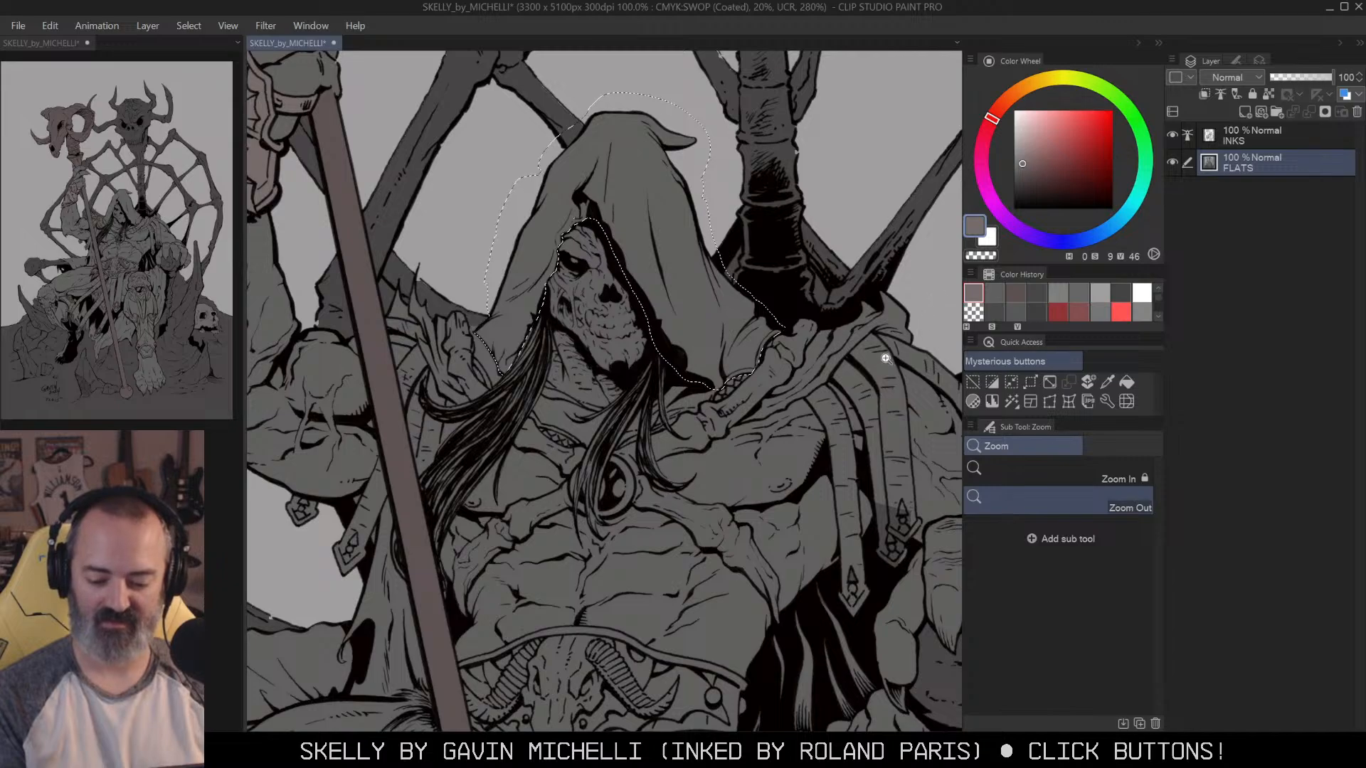
left_click(797, 389, "ctrl")
key("m")
mouse_move(849, 261)
left_mouse_down()
mouse_move(797, 349)
mouse_move(676, 454)
mouse_move(736, 438)
mouse_move(850, 370)
mouse_move(882, 313)
mouse_move(872, 264)
left_mouse_up()
mouse_move(904, 286)
left_mouse_down()
mouse_move(819, 336)
mouse_move(823, 359)
mouse_move(789, 394)
mouse_move(837, 351)
mouse_move(930, 371)
mouse_move(925, 269)
mouse_move(832, 261)
mouse_move(768, 324)
left_mouse_up()
Step: Choose a darker reddish grey (H 0, S 16, V 37), fill the selected hood and shoulder cloth, and deselect
key("alt+space")
left_click(779, 377)
left_click(790, 378)
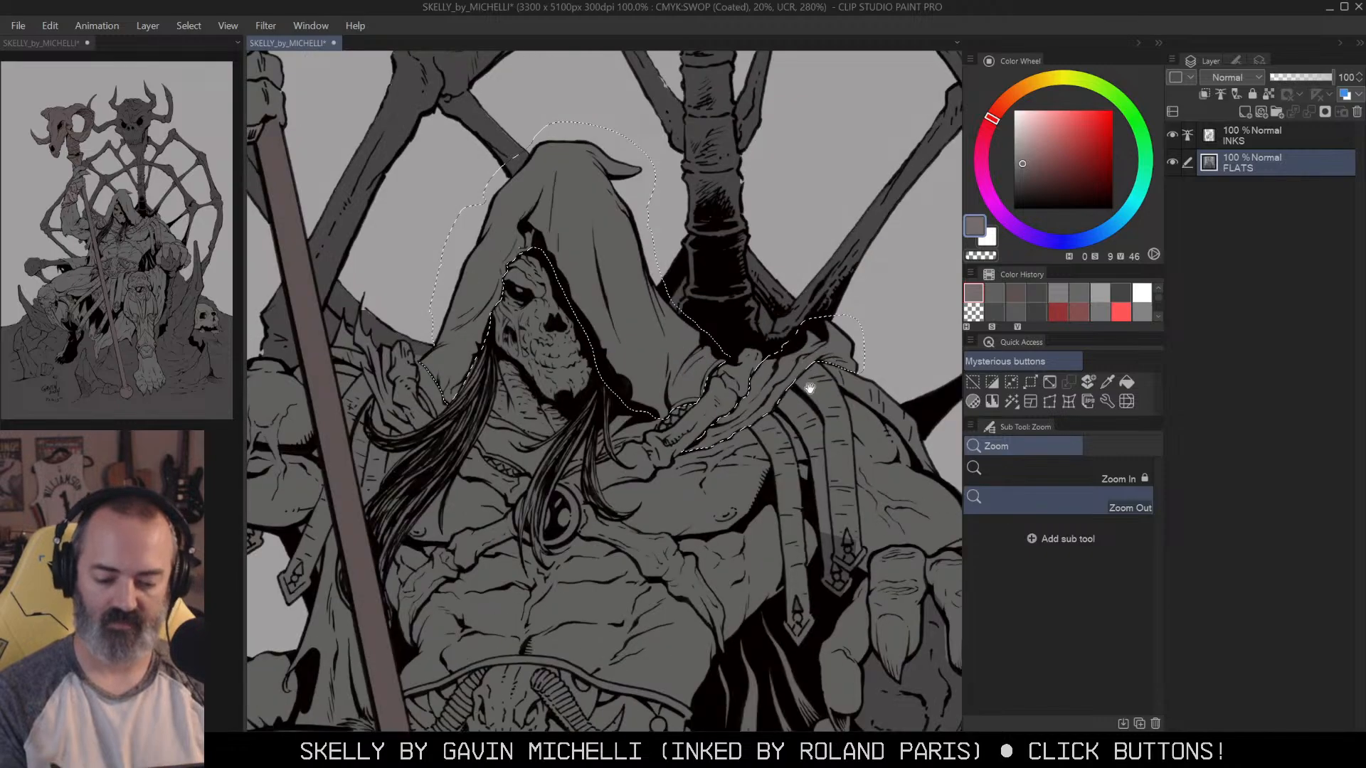
left_click_drag(809, 387, 862, 392)
left_click(1030, 171)
key("g")
left_click(698, 338)
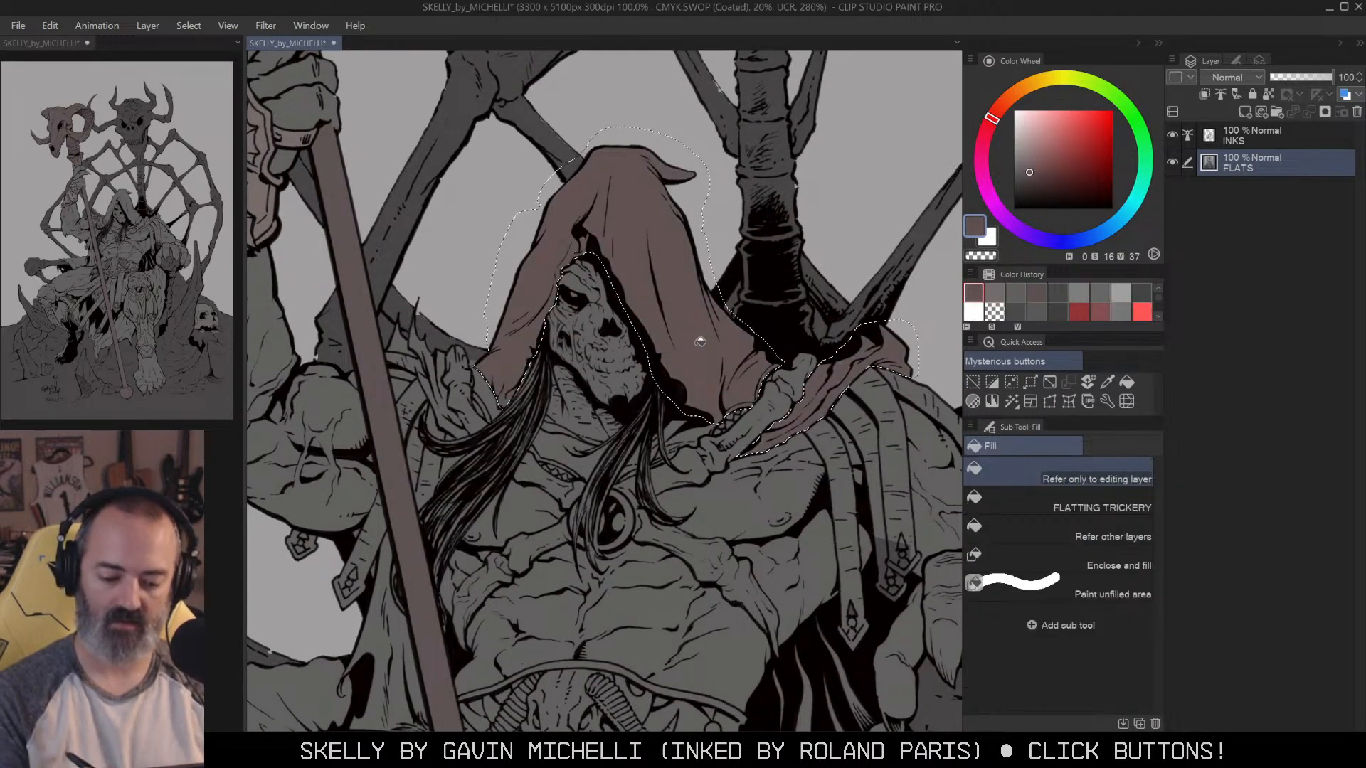
key("ctrl+d")
key("m")
left_click_drag(886, 265, 824, 165)
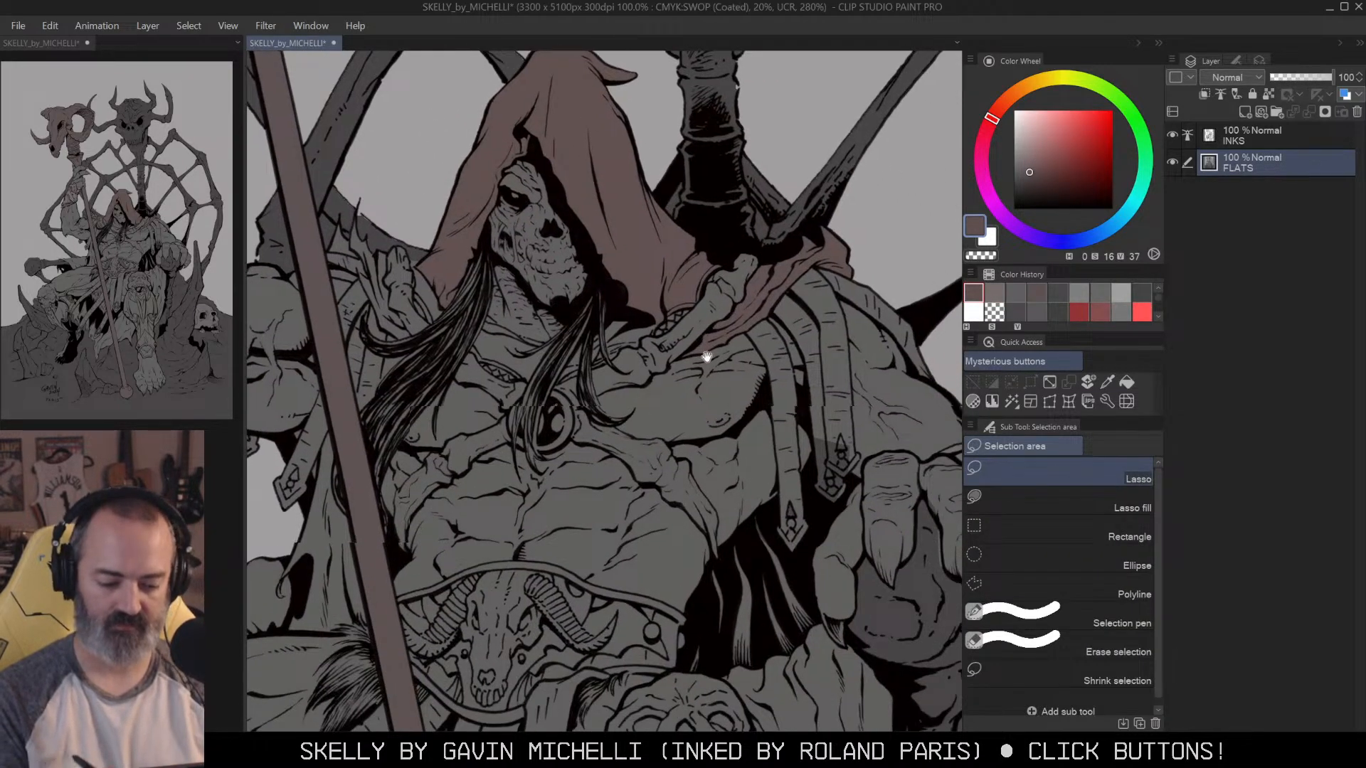
left_click_drag(703, 357, 806, 353)
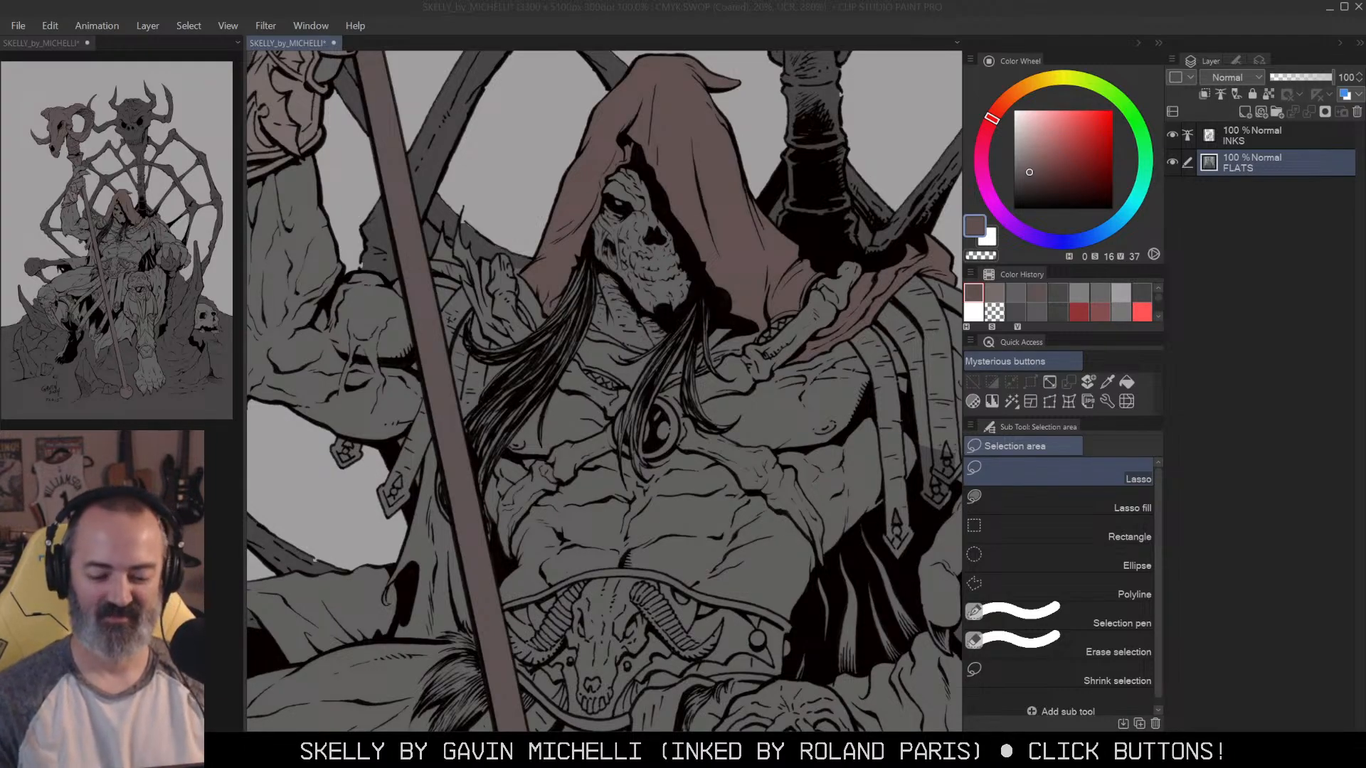
left_click_drag(861, 358, 659, 326)
left_click_drag(823, 398, 799, 395)
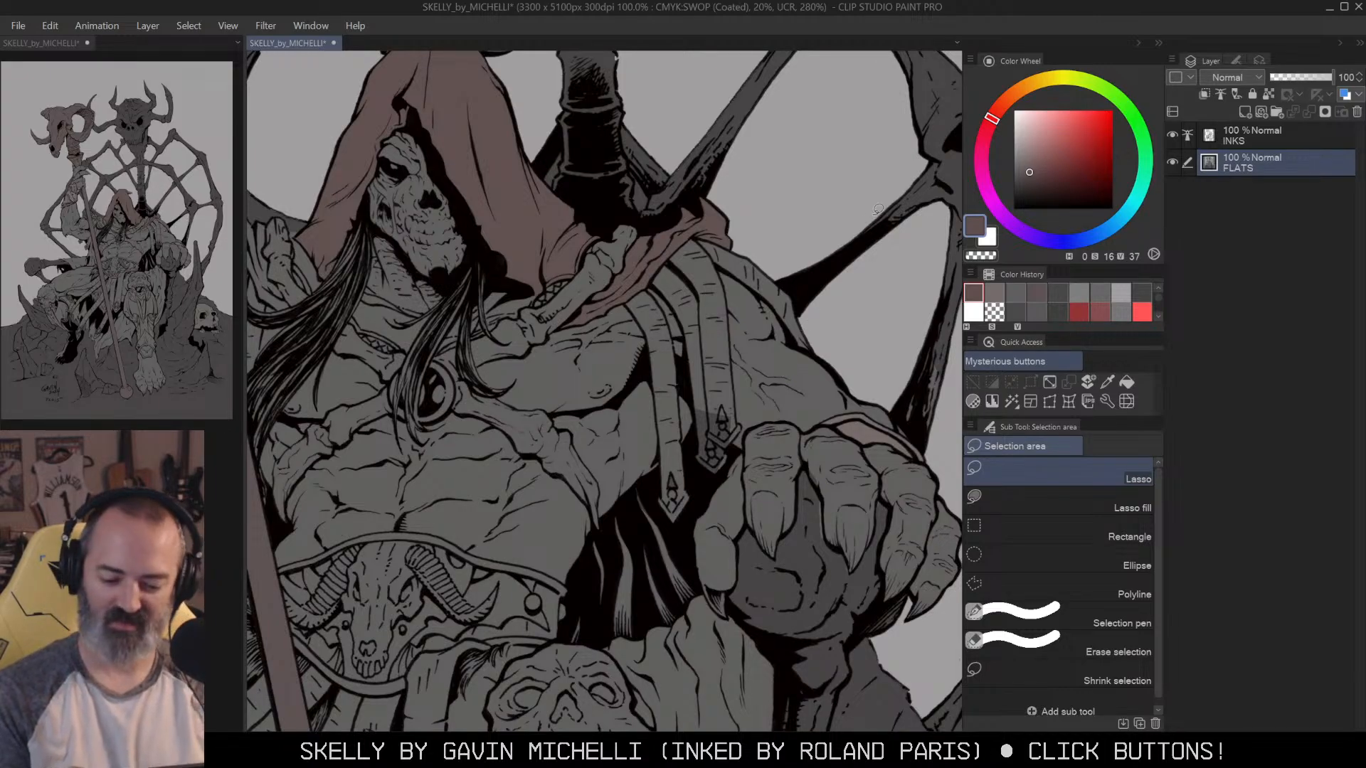
left_click(716, 353, "ctrl")
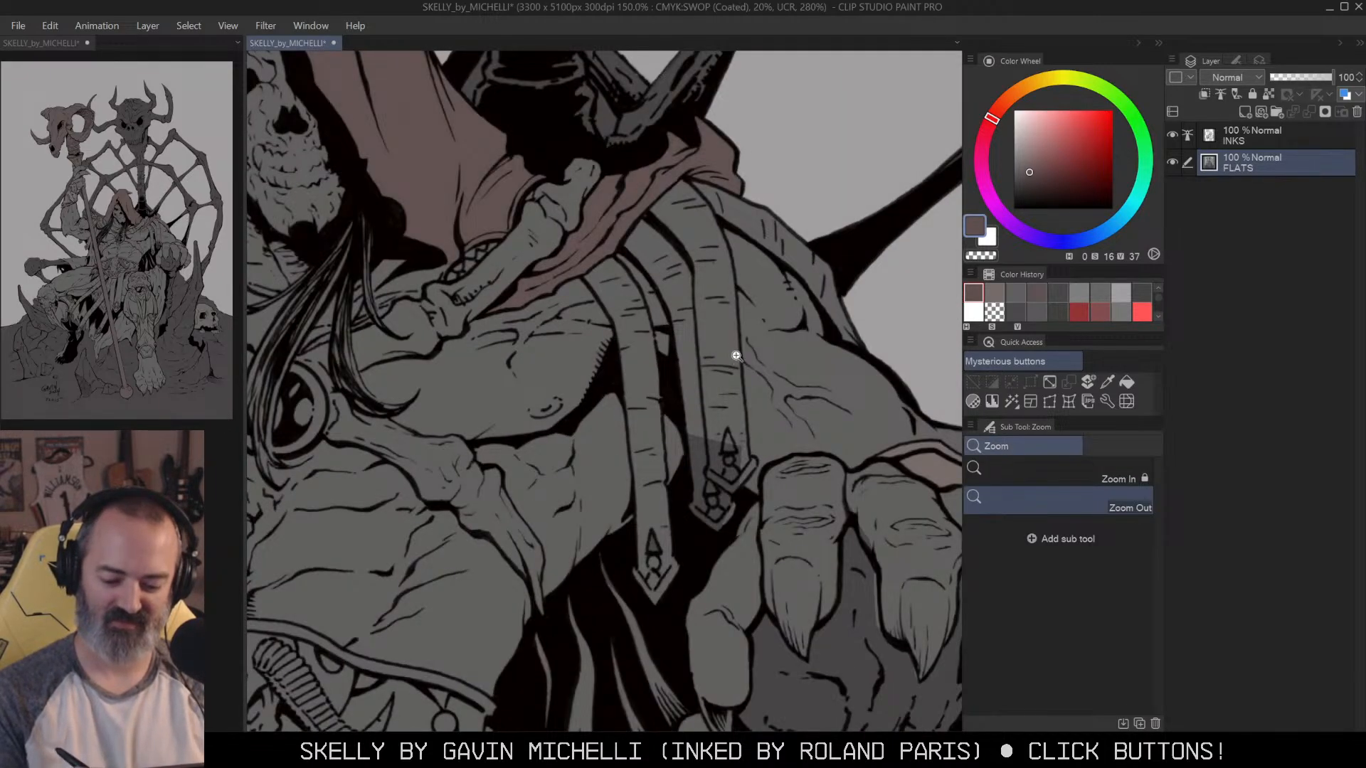
left_click_drag(737, 356, 796, 277)
left_click(677, 180, "ctrl")
key("m")
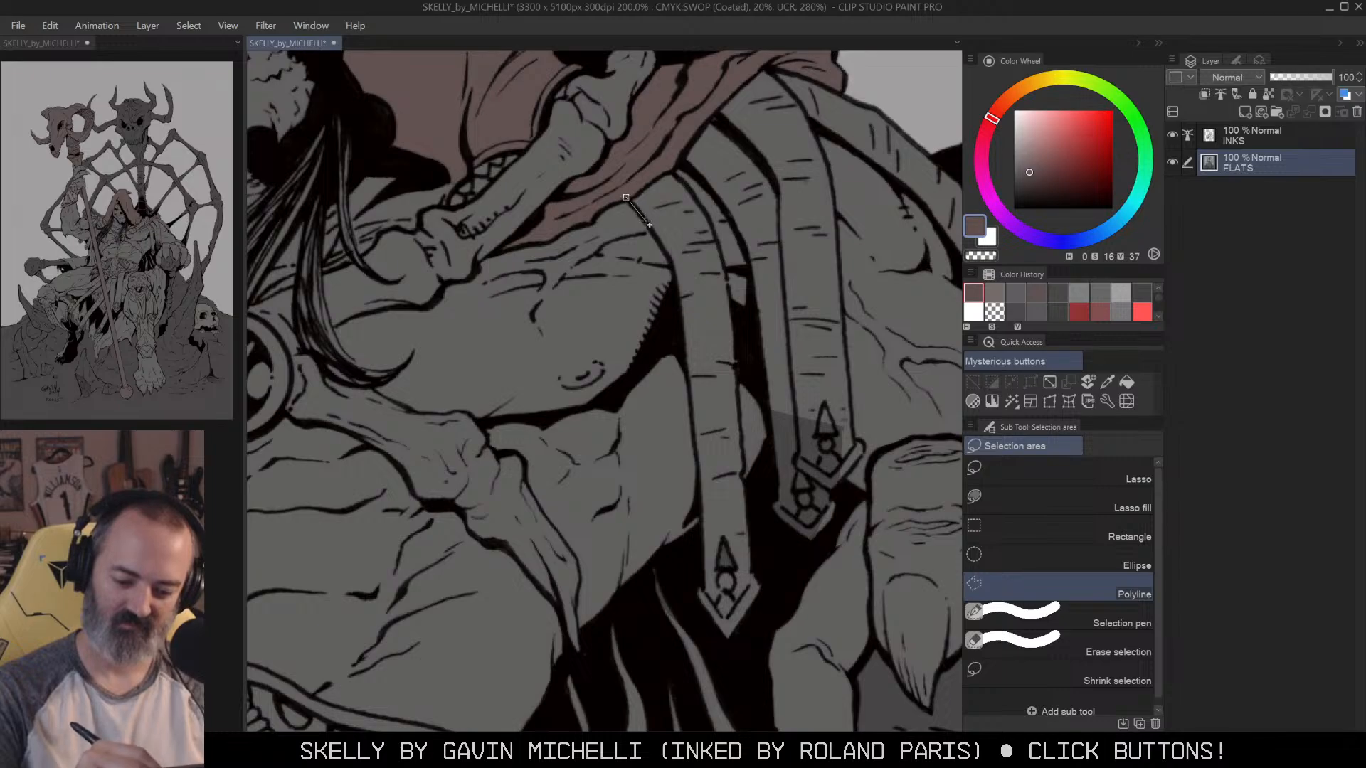
left_click(672, 262)
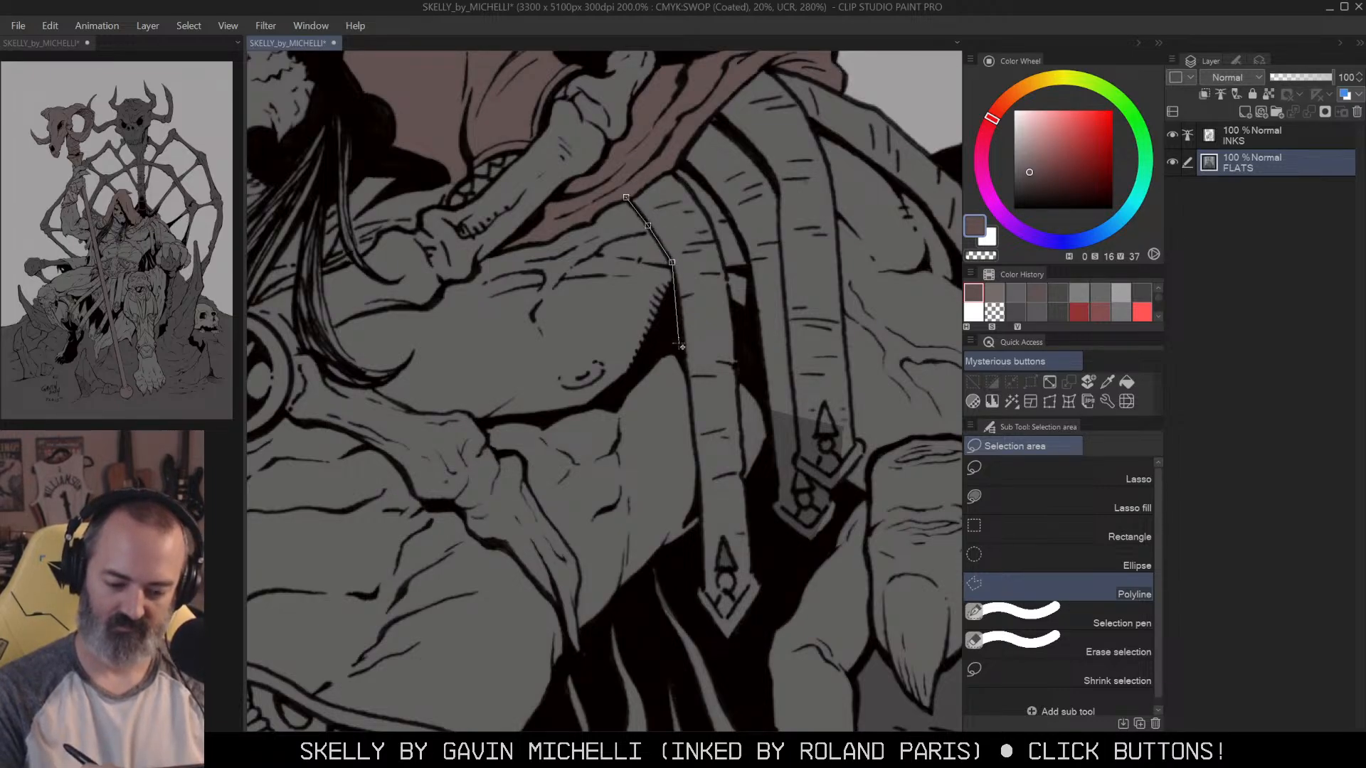
key("m")
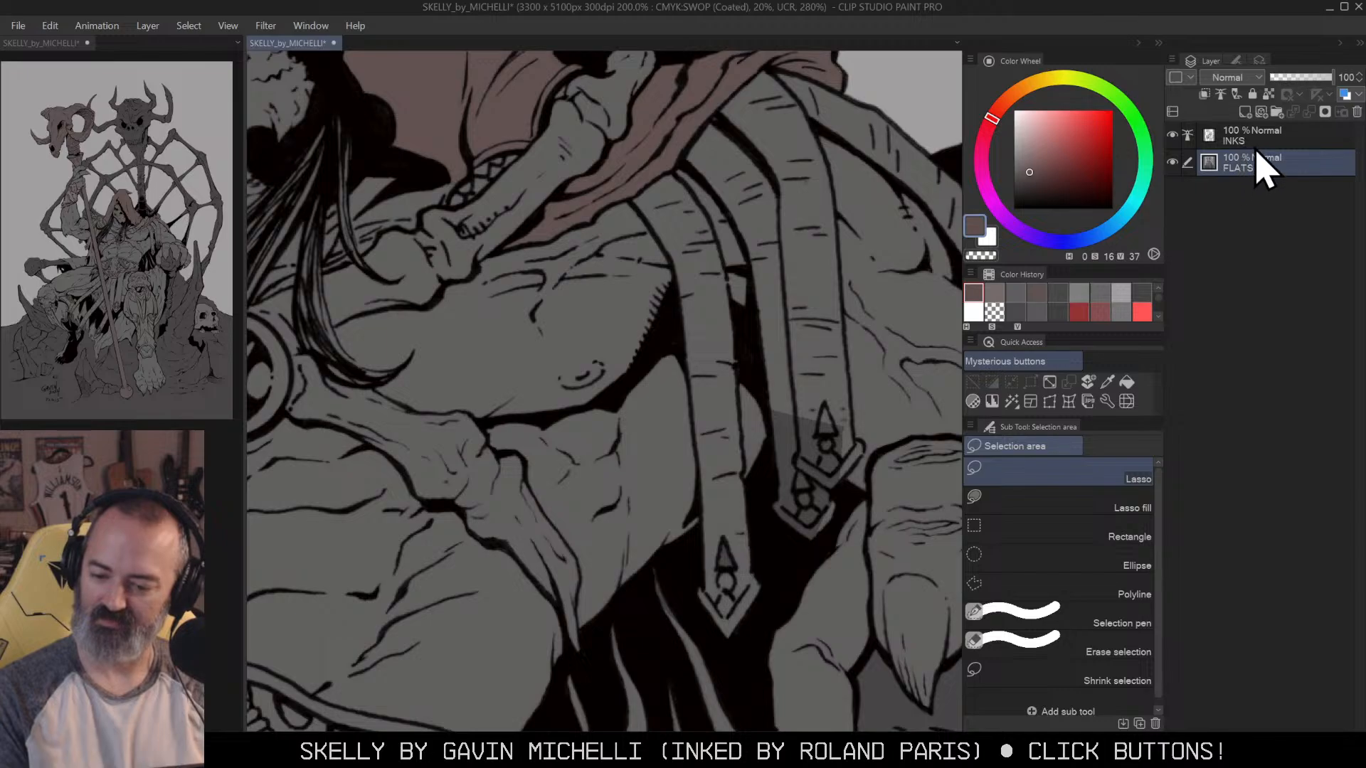
Step: Choose a lighter reddish grey (H 0, S 17, V 50) and fill the upper segments of the first shoulder strap with the FLATTING TRICKERY fill
key("g")
left_click(1128, 500)
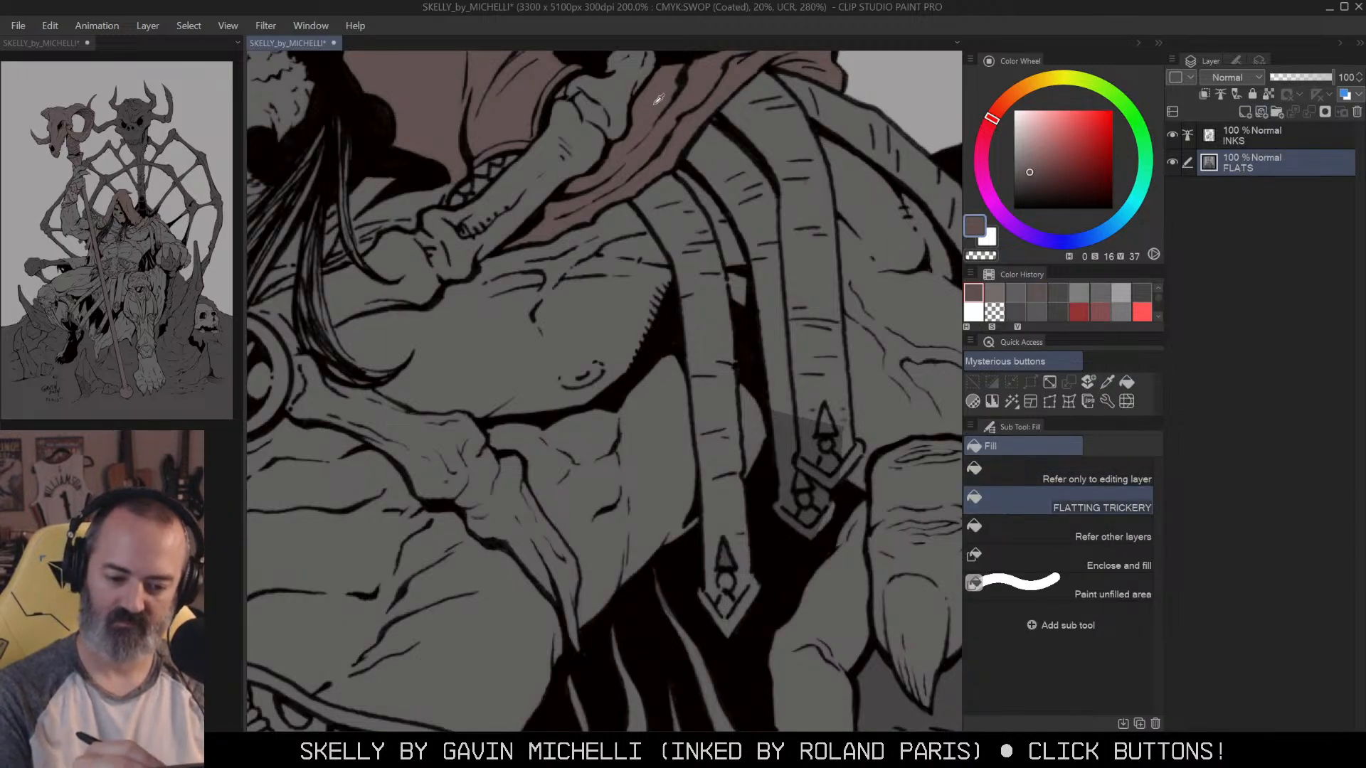
left_click(1031, 159)
left_click(674, 188)
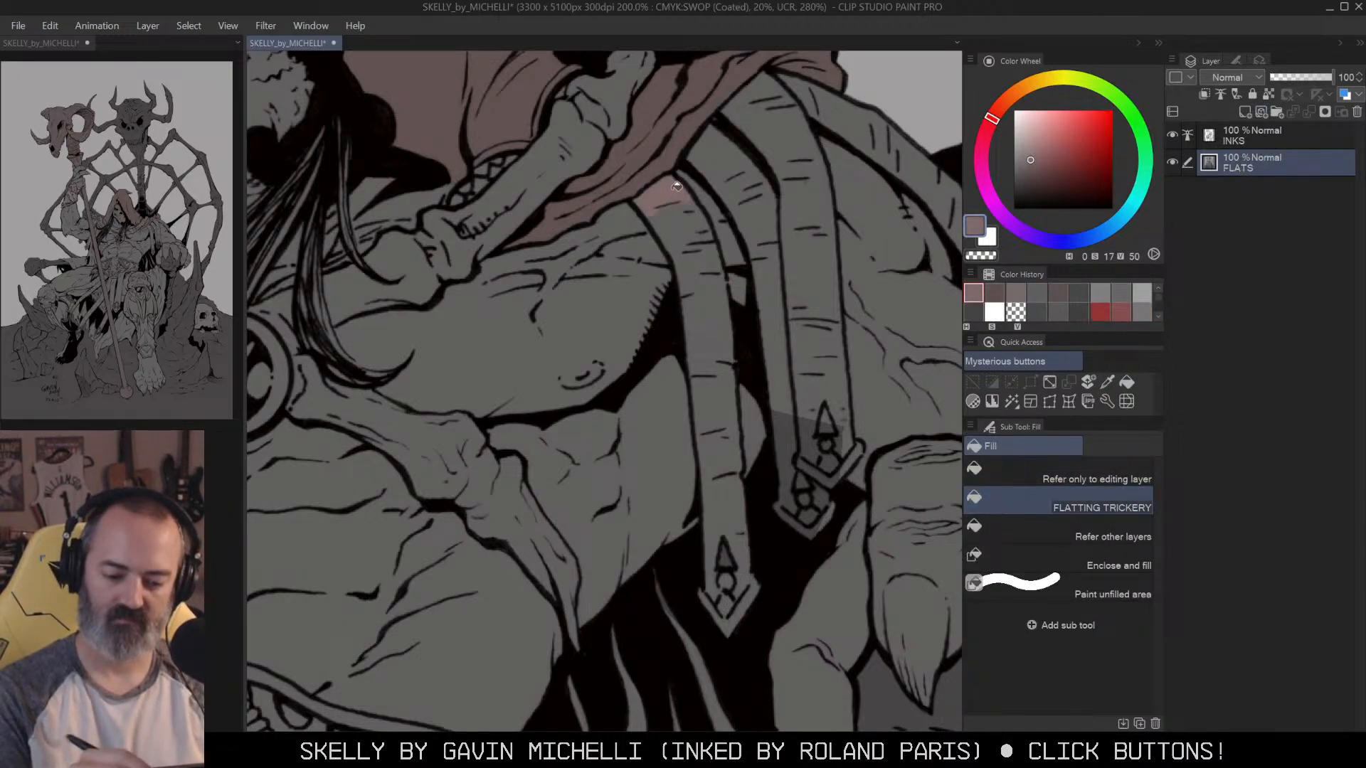
left_click(682, 224)
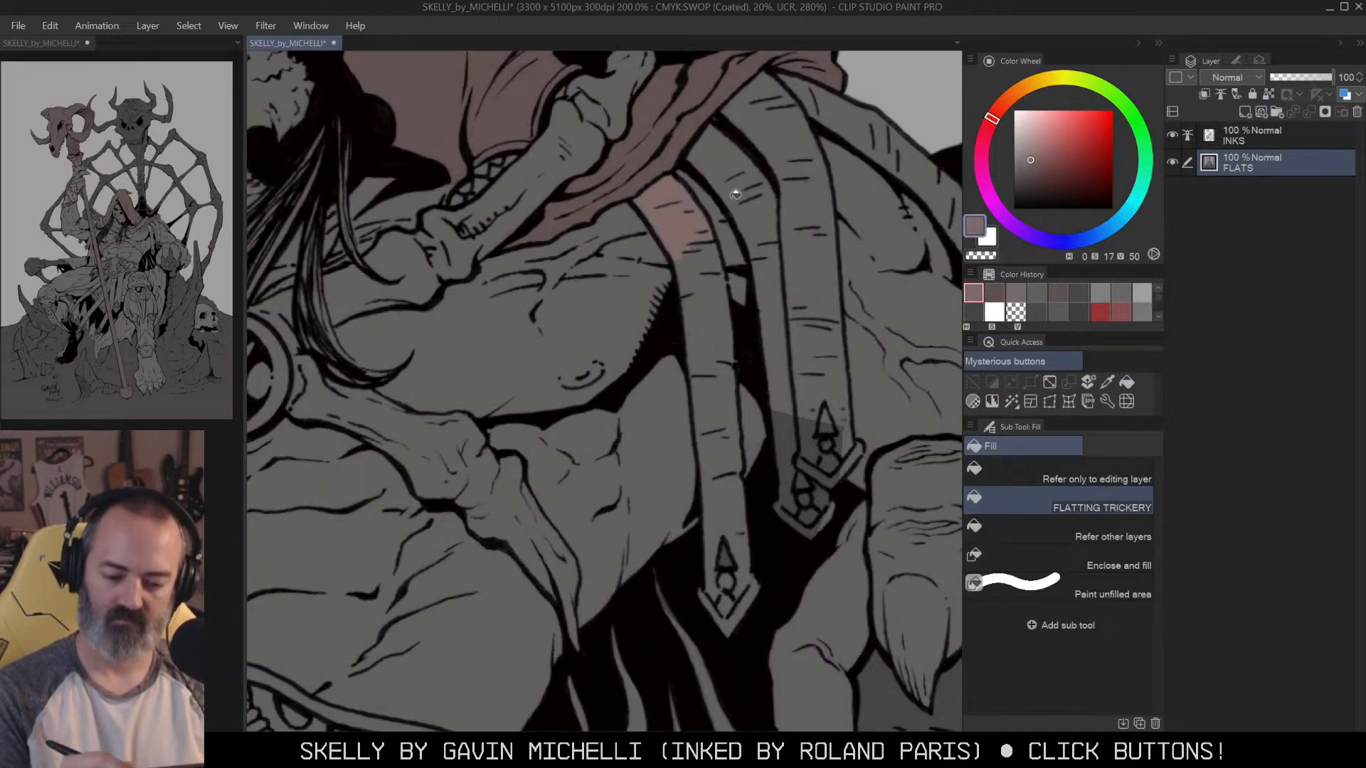
Step: Fill the middle segments of the first shoulder strap and reduce the fill's Close gap setting to three bars
left_click(1237, 61)
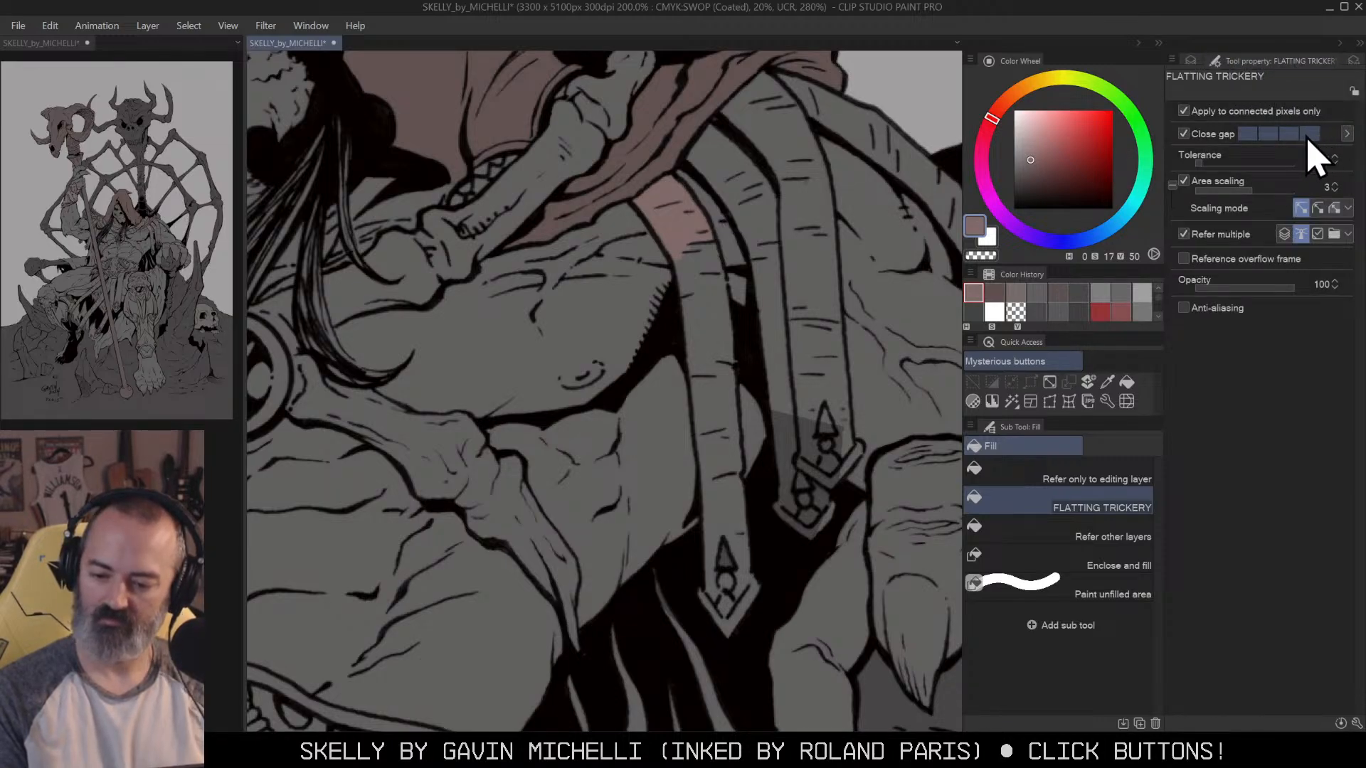
left_click(704, 285)
left_click(1284, 133)
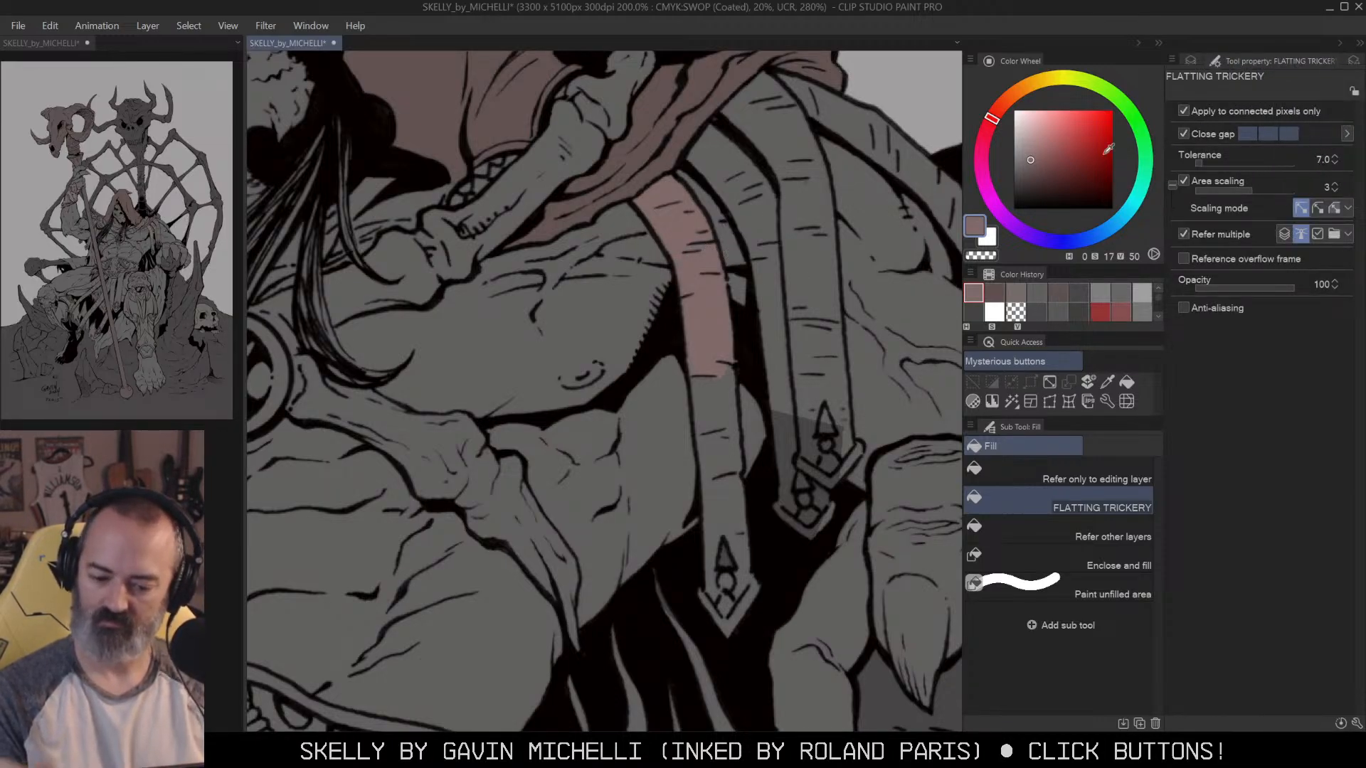
Step: Fill the three straps hanging in front of the chest below the shoulder cape with dusty pink, including their pointed ornamental tips
left_click(733, 363)
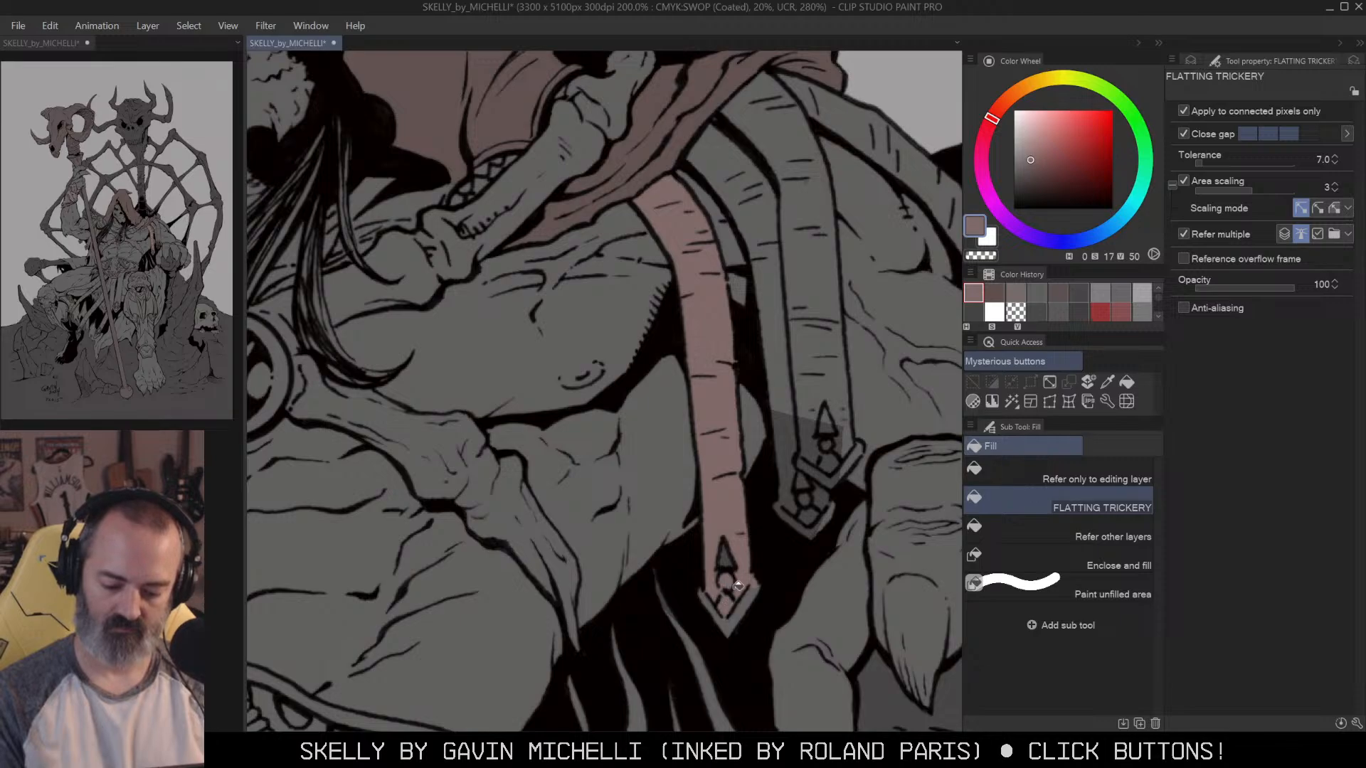
left_click(783, 359)
left_click(790, 427)
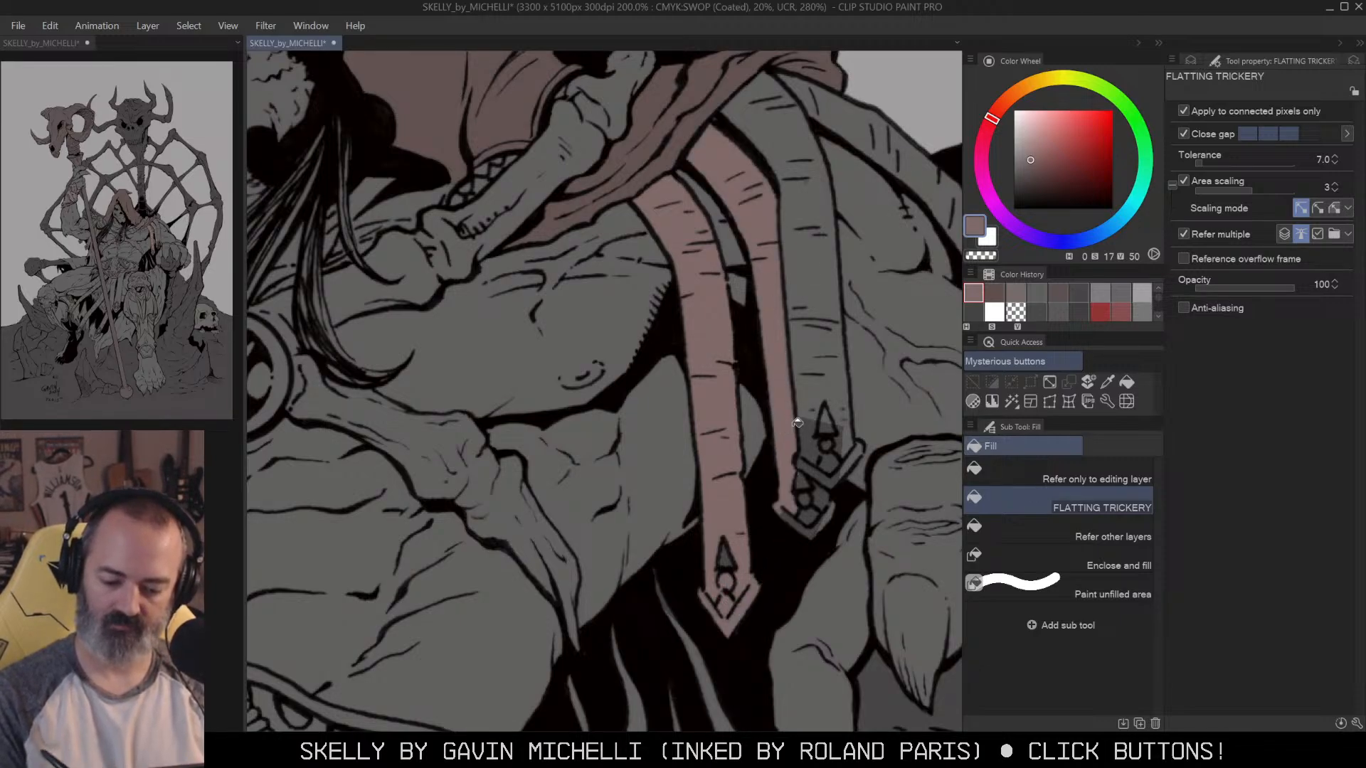
left_click(815, 434)
left_click(841, 348)
left_click(823, 301)
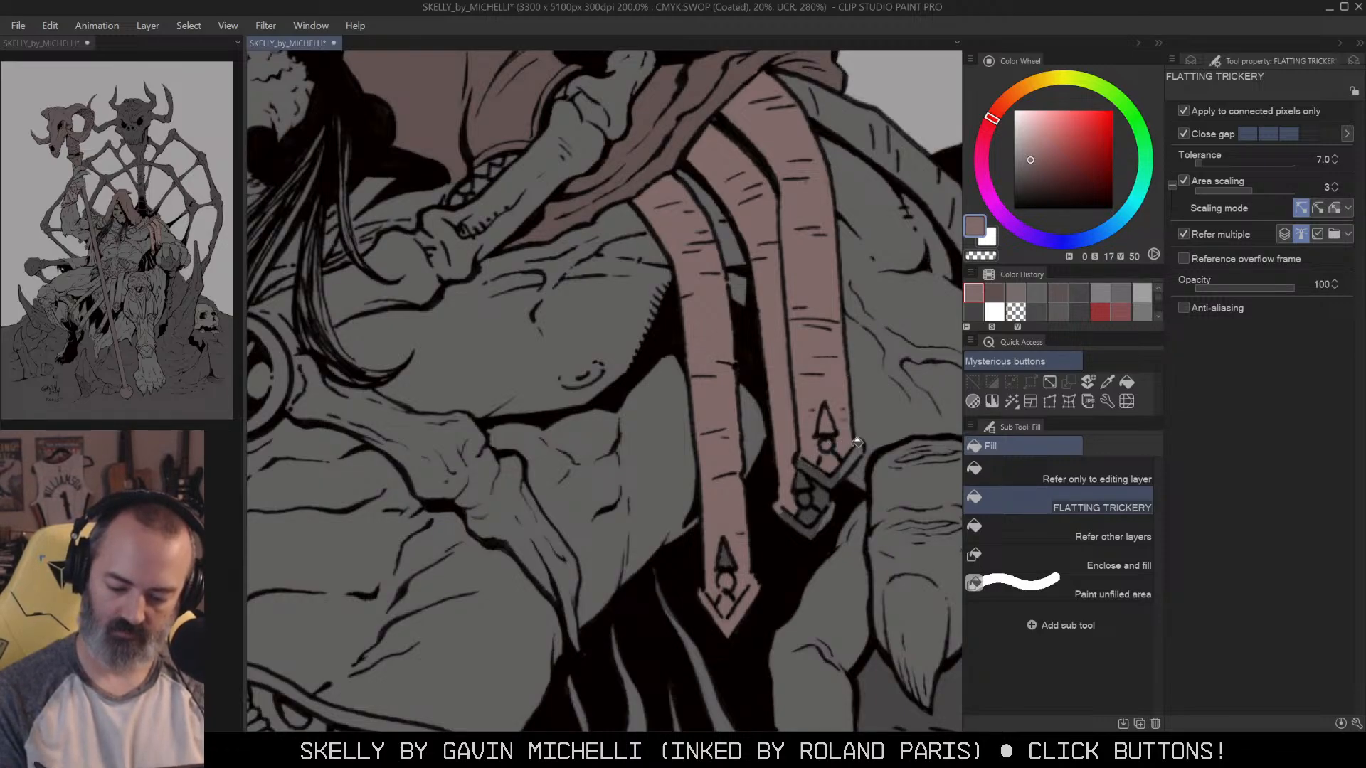
left_click(840, 469)
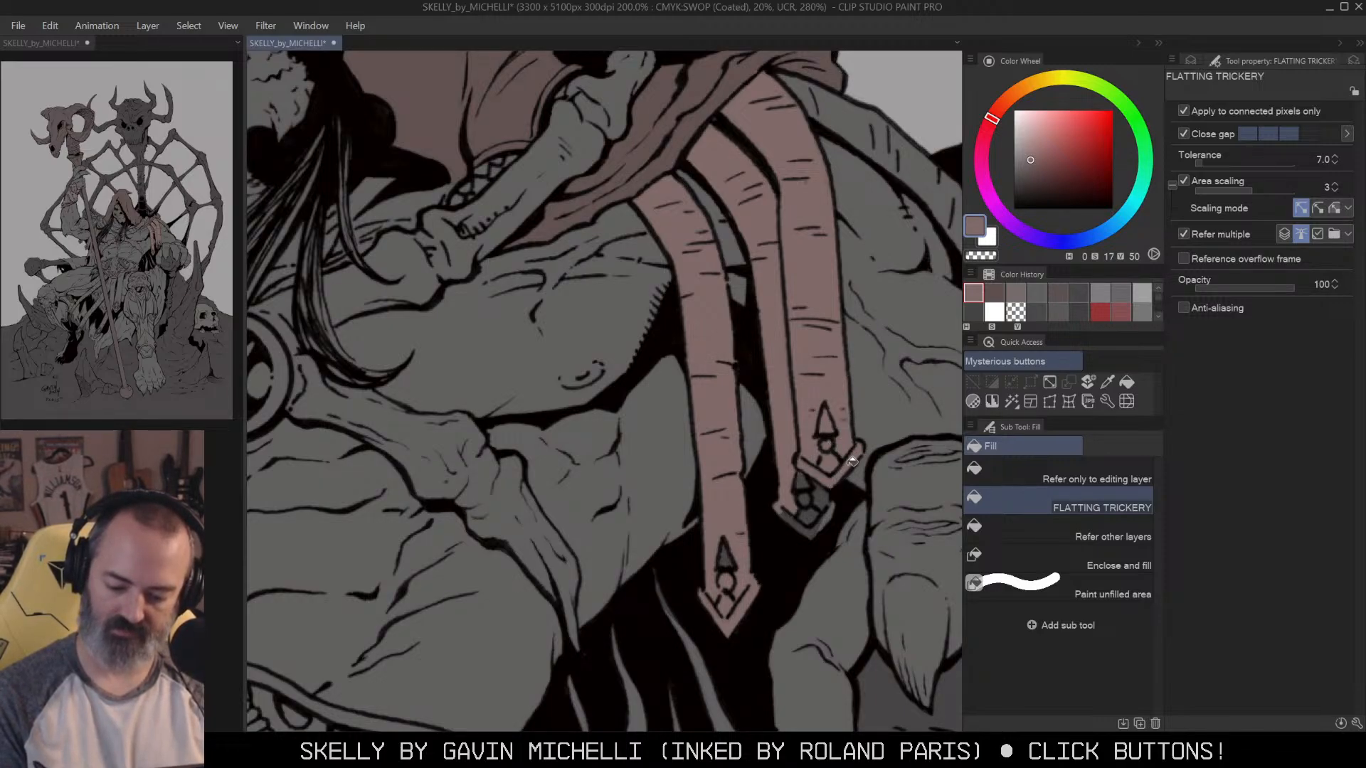
mouse_move(811, 484)
left_mouse_down()
mouse_move(832, 510)
mouse_move(804, 521)
mouse_move(813, 550)
left_mouse_up()
left_click(727, 558)
Step: Fill the strap sections on the opposite shoulder, between the staff and the long hair, with the same dusty pink
left_click(767, 525, "alt")
left_click(803, 452, "alt")
left_click_drag(756, 395, 866, 339)
left_click_drag(685, 379, 711, 374)
key("m")
left_click_drag(549, 297, 561, 302)
left_click_drag(829, 373, 926, 396)
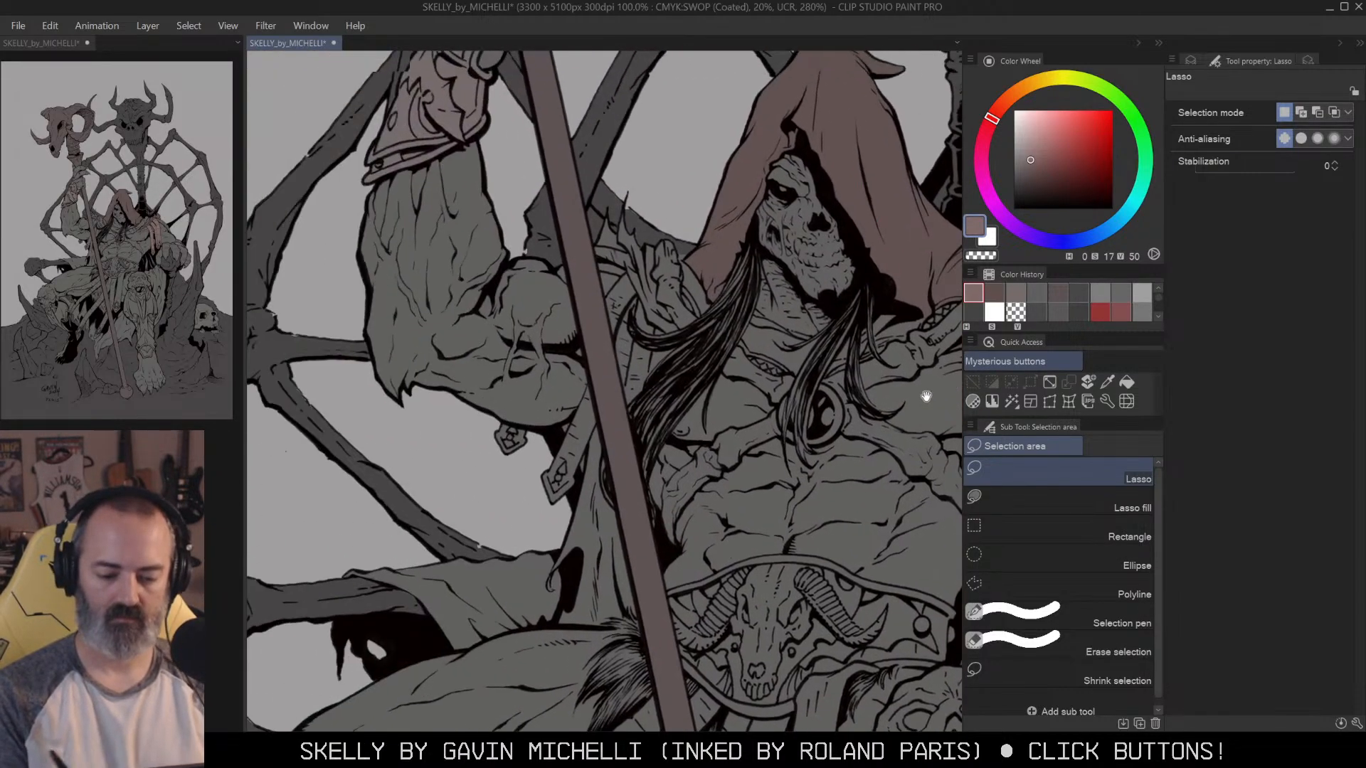
scroll(673, 313, "up", 1)
key("g")
left_click(639, 332)
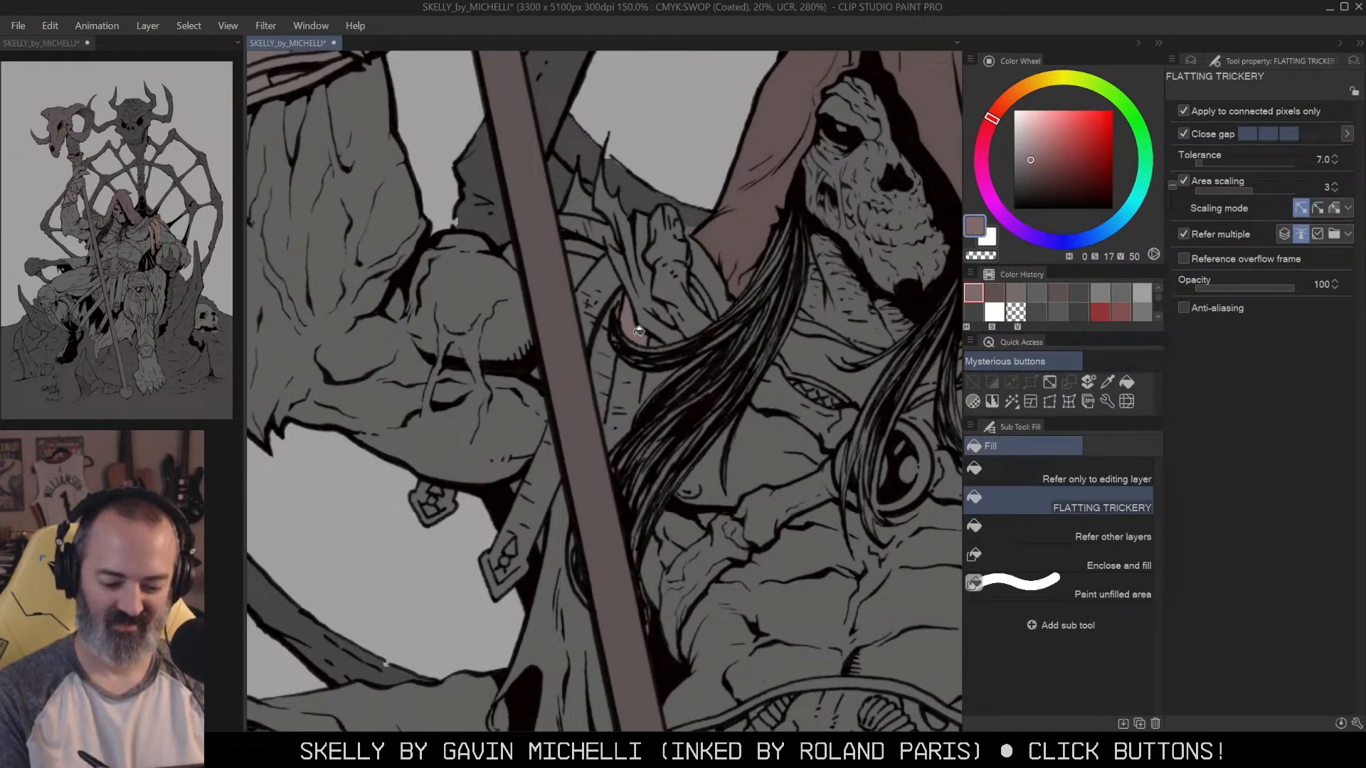
left_click(639, 379)
left_click(609, 365)
left_click(604, 340)
left_click(609, 320)
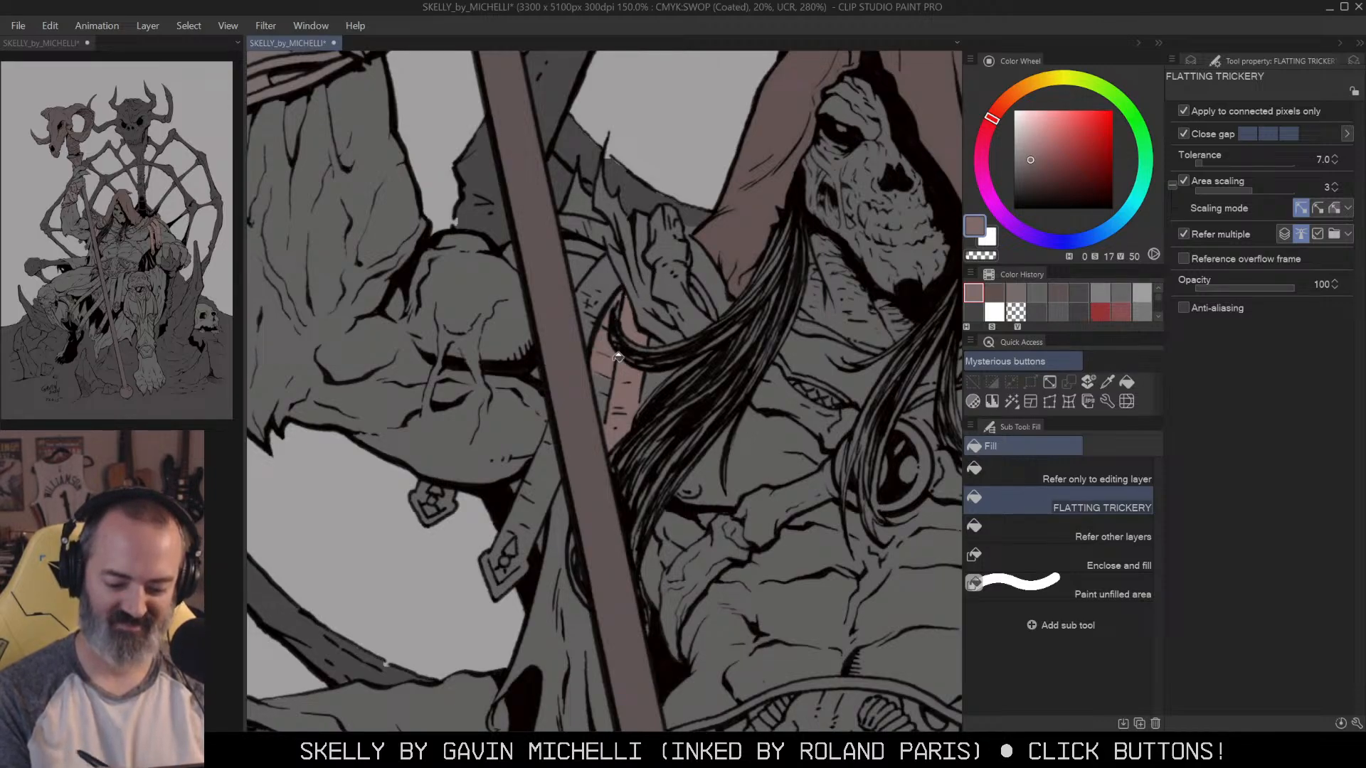
Step: Fill the strap end hanging behind the staff, its tip ornament, and the strap piece above the hair with dusty pink
left_click(553, 443)
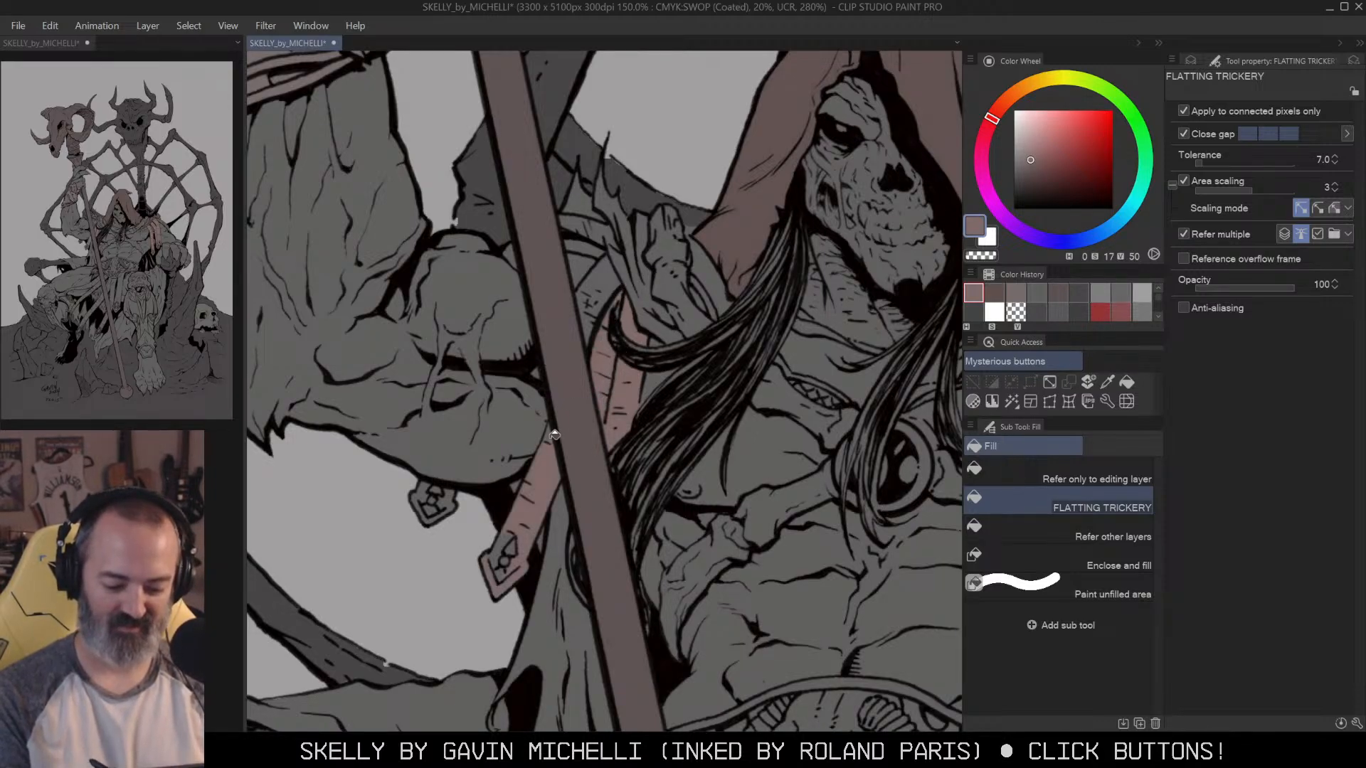
left_click(511, 537)
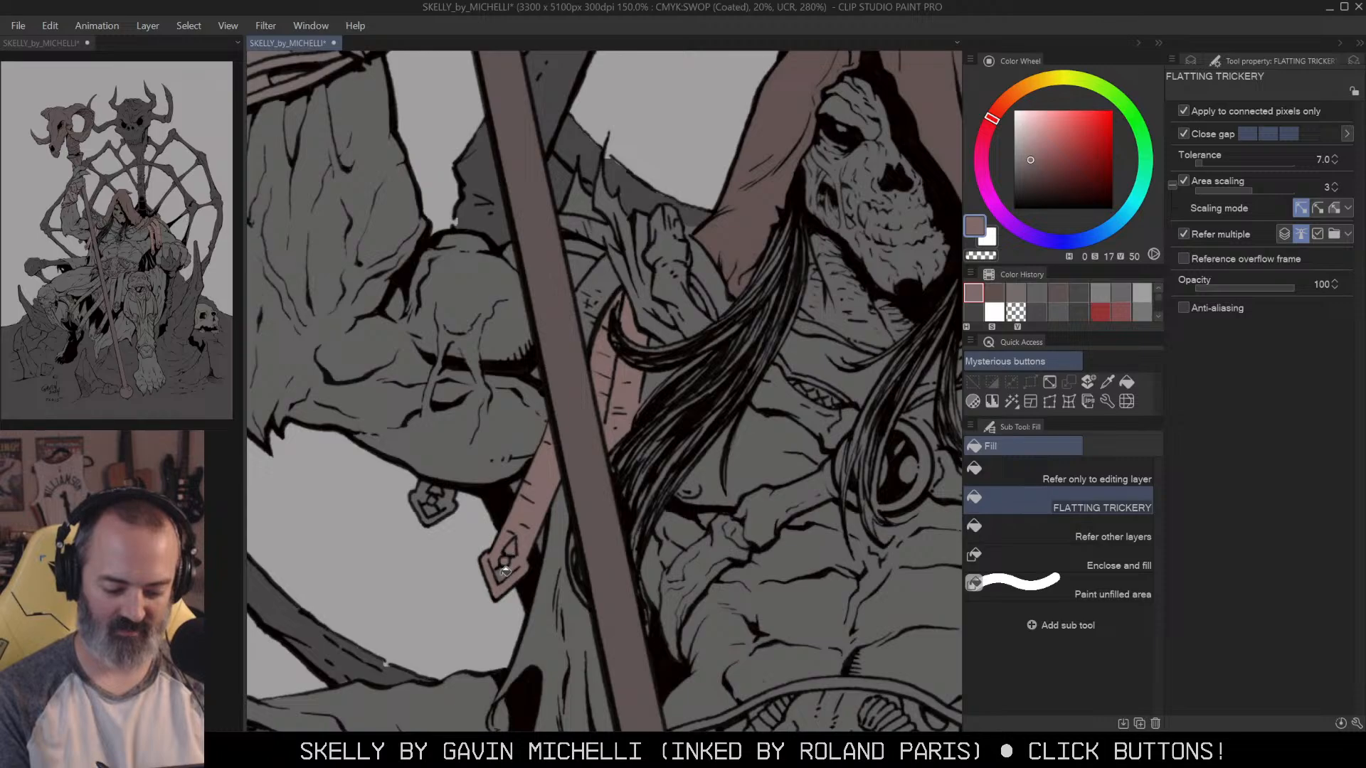
left_click(611, 291)
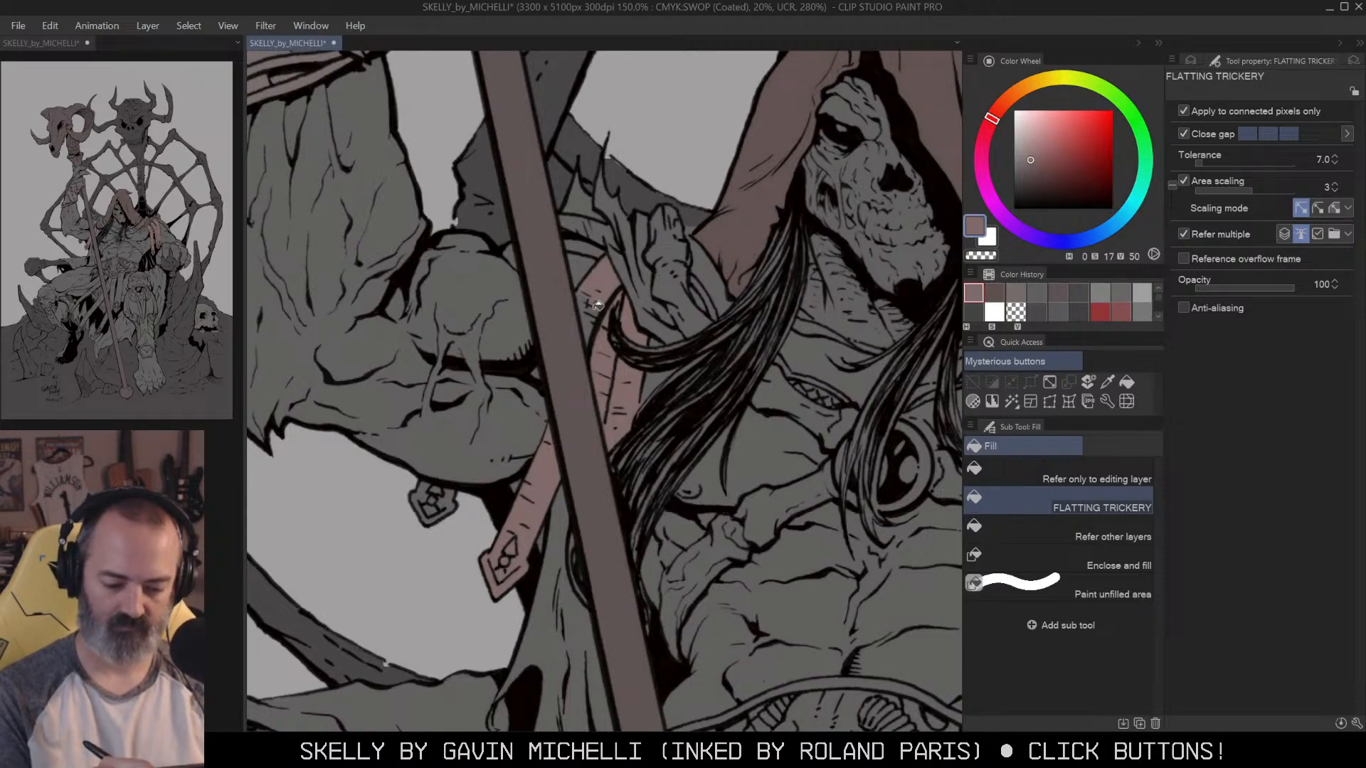
Step: Lasso the small strap tip hanging beneath the raised arm and fill it with dusty pink
left_click_drag(844, 420, 823, 328)
left_click(690, 329, "ctrl")
mouse_move(457, 407)
left_mouse_down()
mouse_move(689, 328)
mouse_move(639, 347)
left_mouse_up()
key("m")
key("g")
left_click(639, 355)
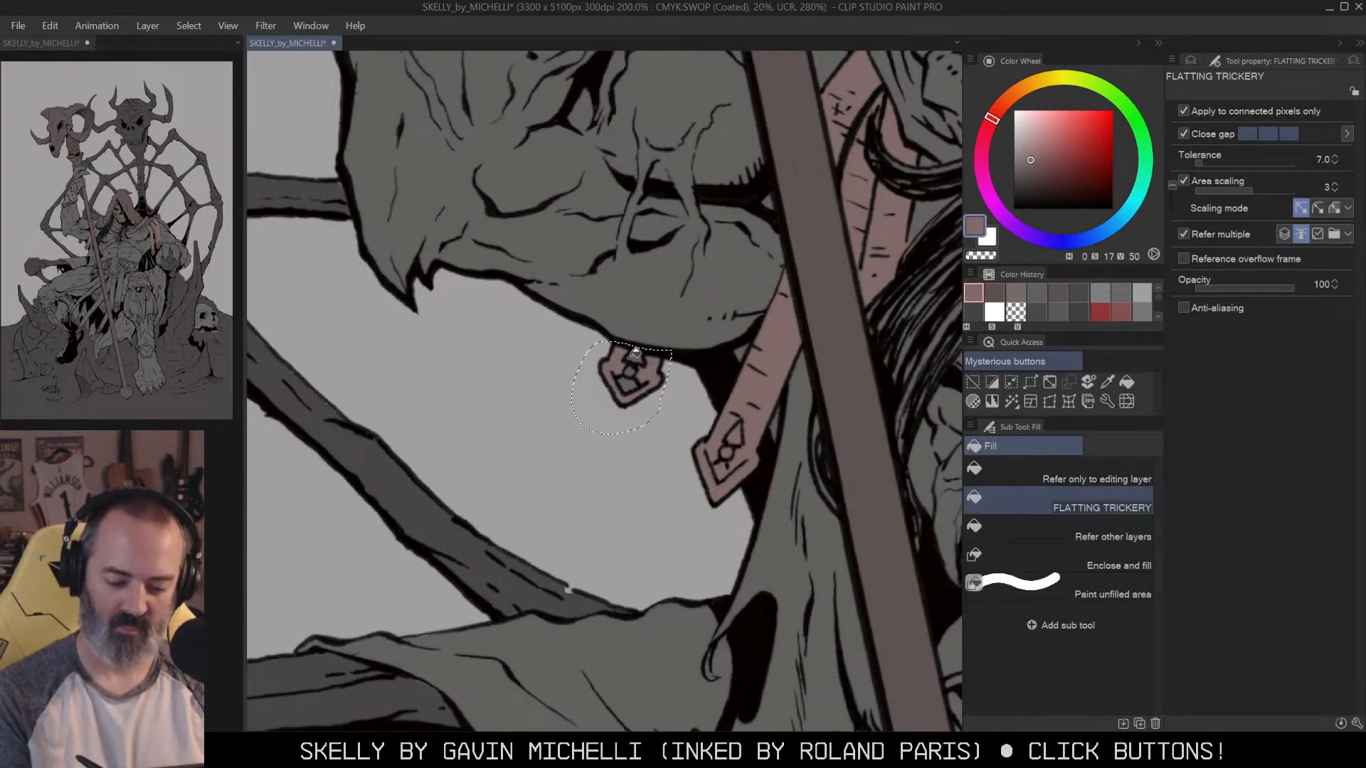
left_click(663, 384, "alt")
left_click(663, 384, "alt")
Step: Fill the remaining outer strap running over the back of the shoulder, above the hand on the armrest, with dusty pink
left_click_drag(839, 390, 632, 399)
left_click_drag(889, 375, 819, 397)
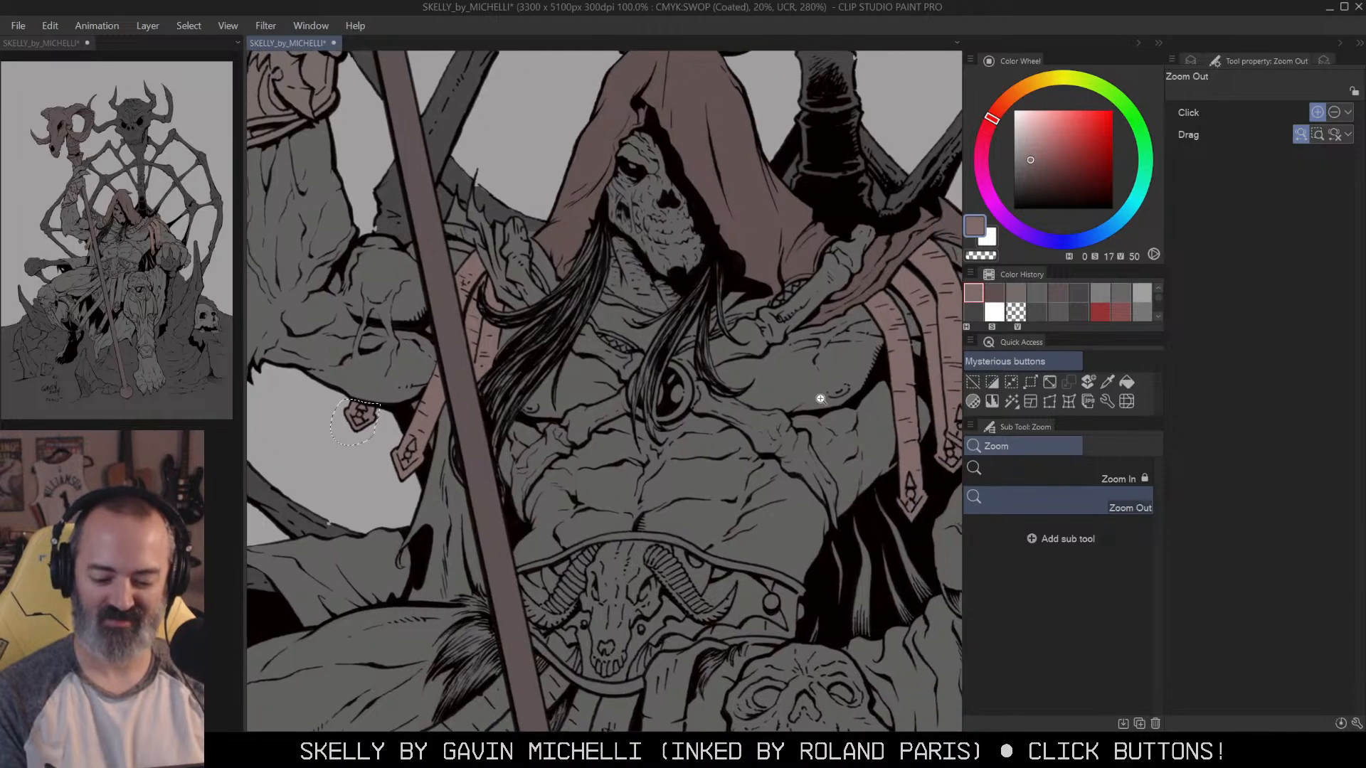
left_click(819, 397, "alt")
left_click_drag(883, 363, 829, 361)
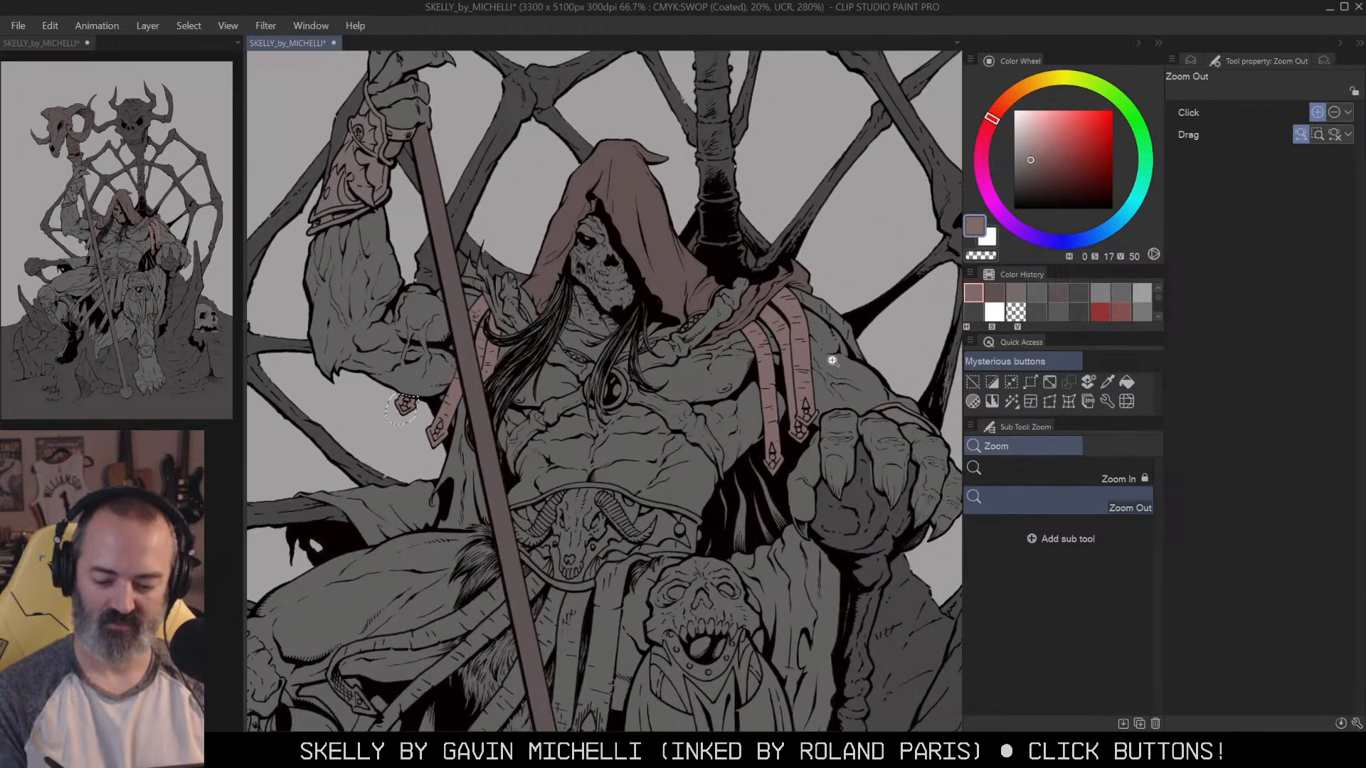
left_click(829, 361)
left_click(829, 361)
key("g")
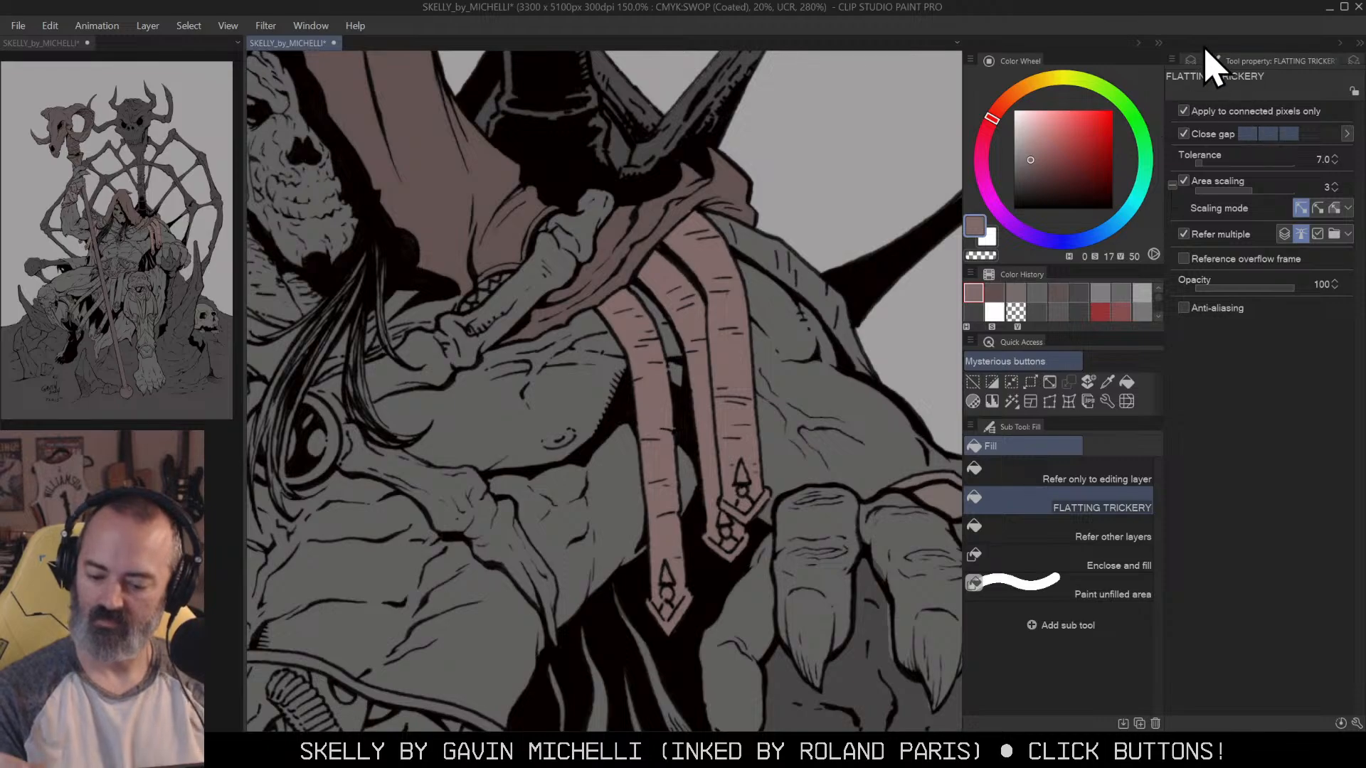
left_click(729, 223)
left_click(817, 283)
Step: Sample the hood's darker rose and fill the torn cloth on the shoulder beside the staff with it
left_click(833, 329, "alt")
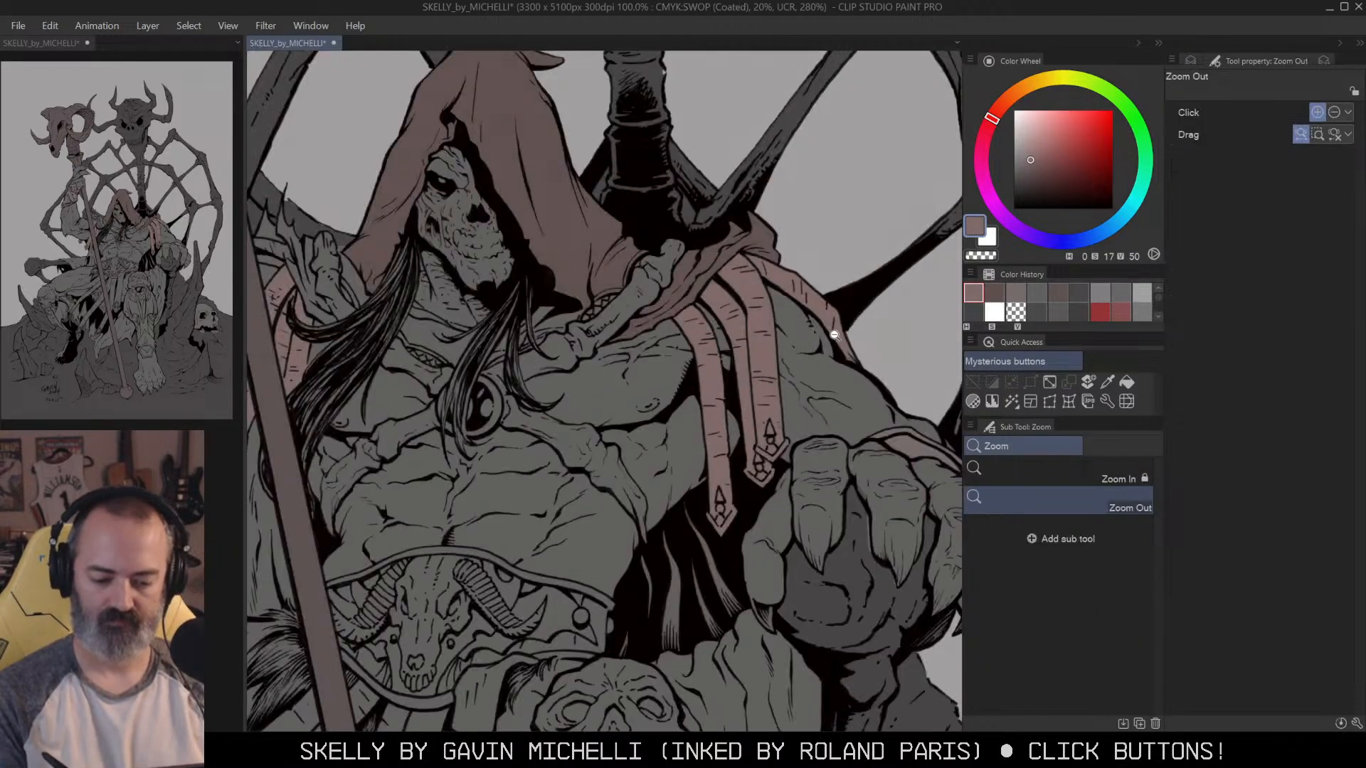
left_click(833, 329, "alt")
left_click_drag(833, 330, 901, 319)
left_click(789, 335, "ctrl")
left_click_drag(790, 334, 790, 402)
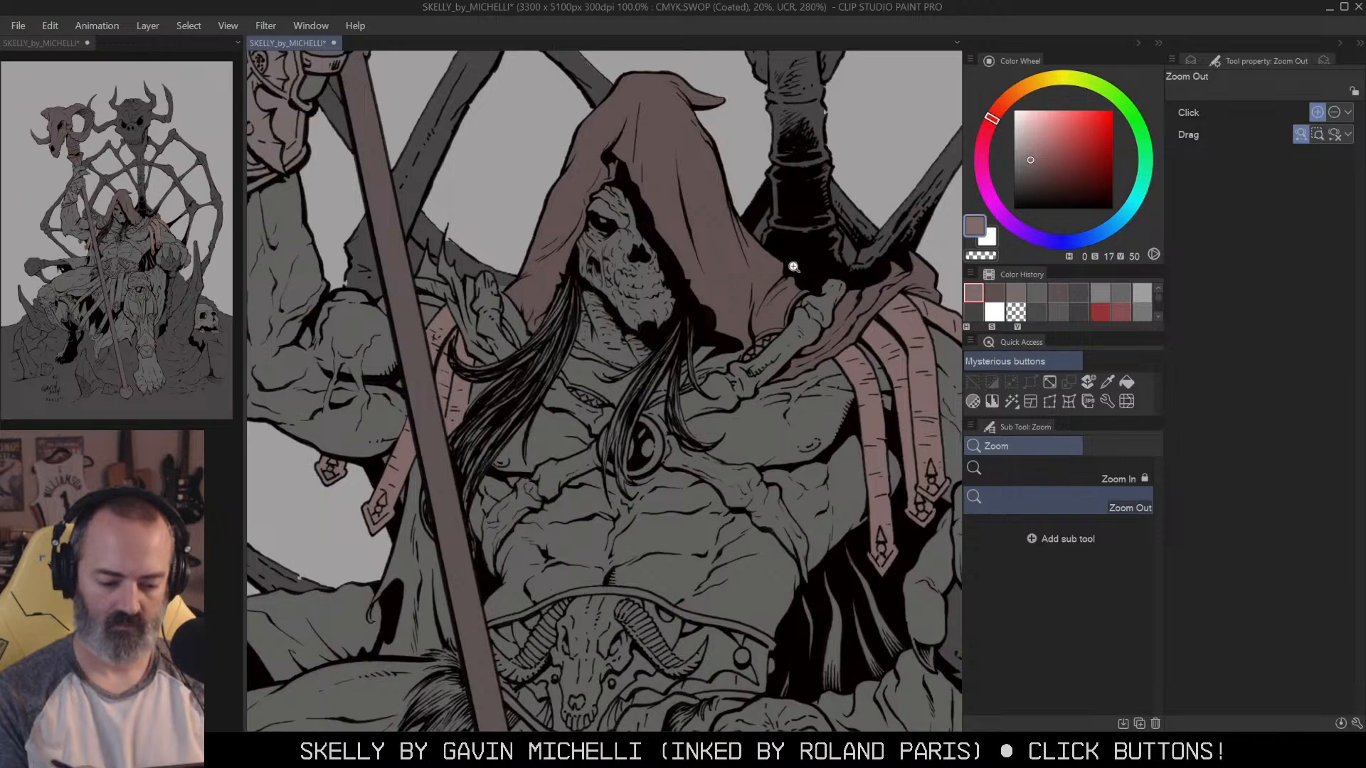
left_click_drag(730, 299, 799, 283)
key("m")
left_click(636, 251, "alt")
key("g")
left_click(546, 312)
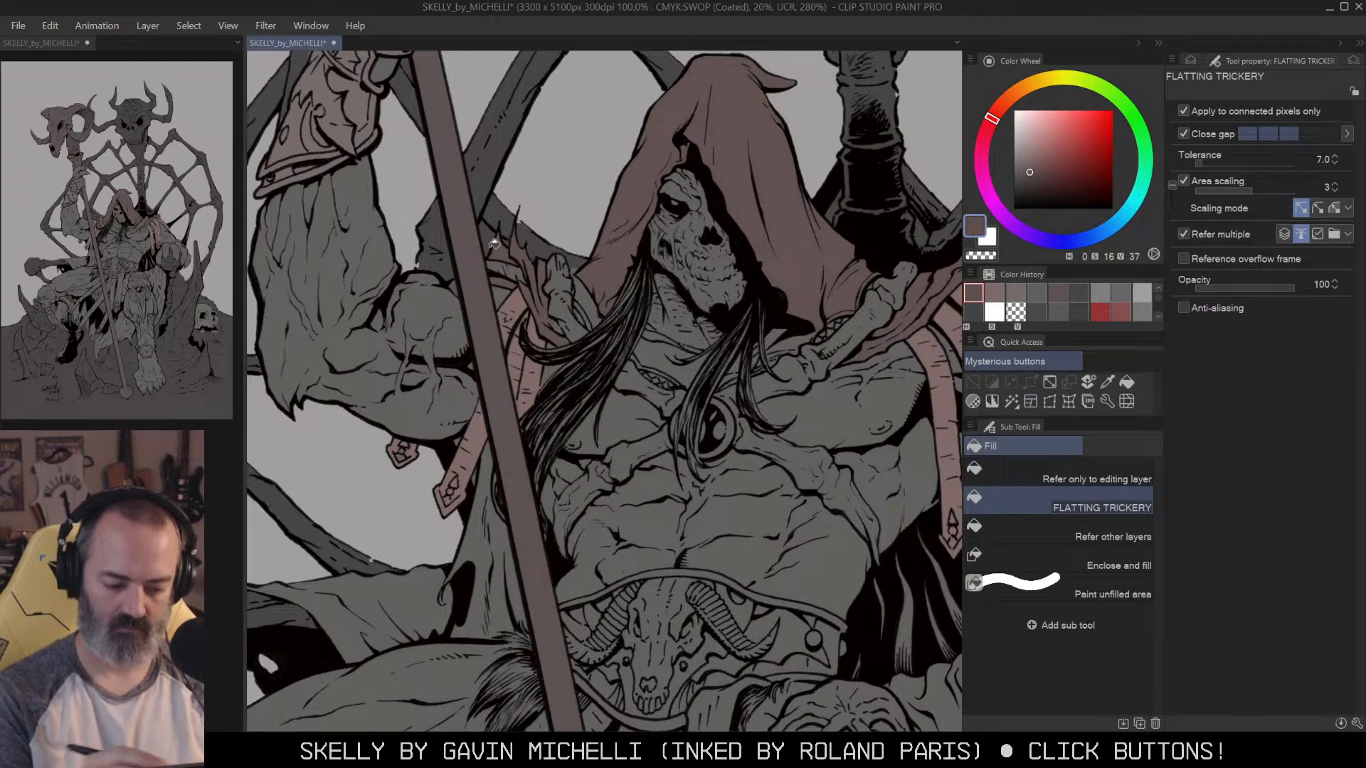
Step: Try filling the bone across the cape's shoulder with a muted rose (H 0, S 18, V 49)
left_click_drag(833, 332, 817, 299)
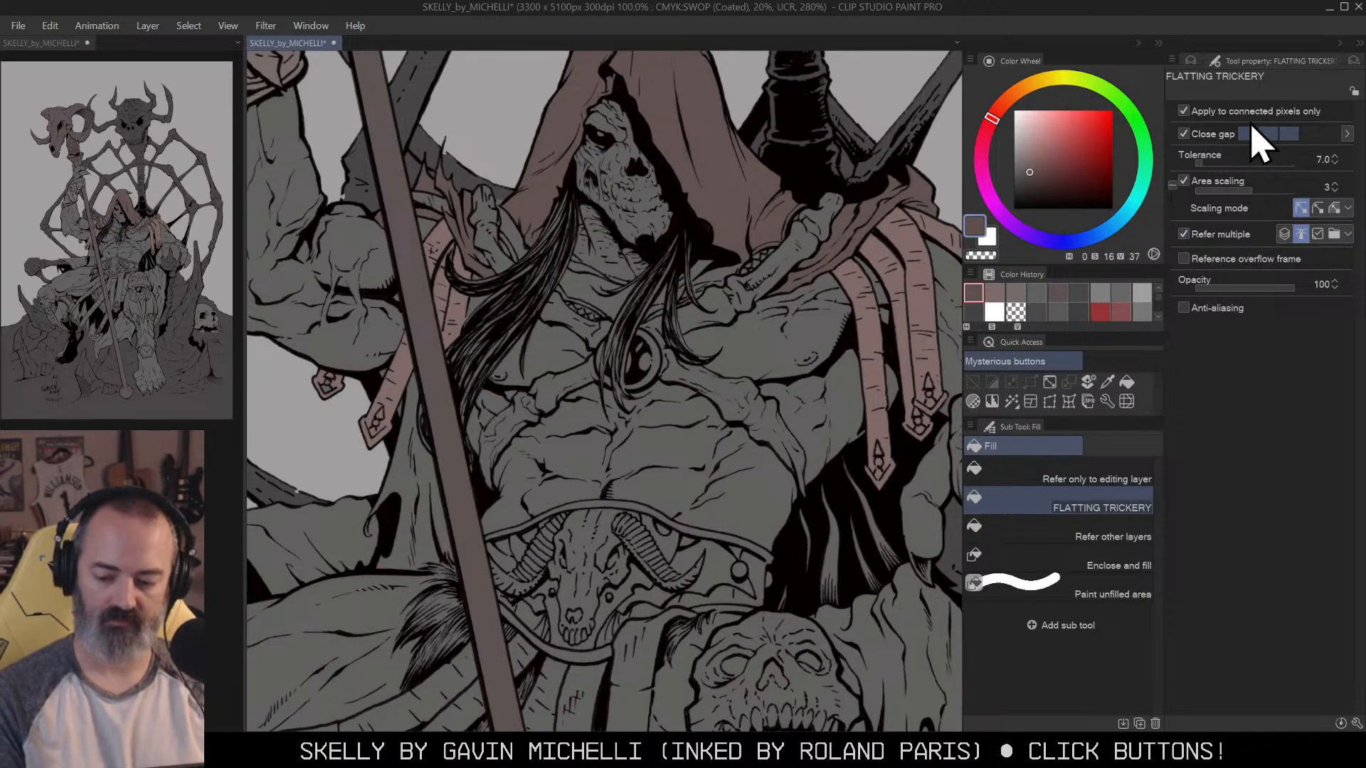
mouse_move(762, 352)
left_mouse_down()
mouse_move(753, 342)
mouse_move(769, 353)
left_mouse_up()
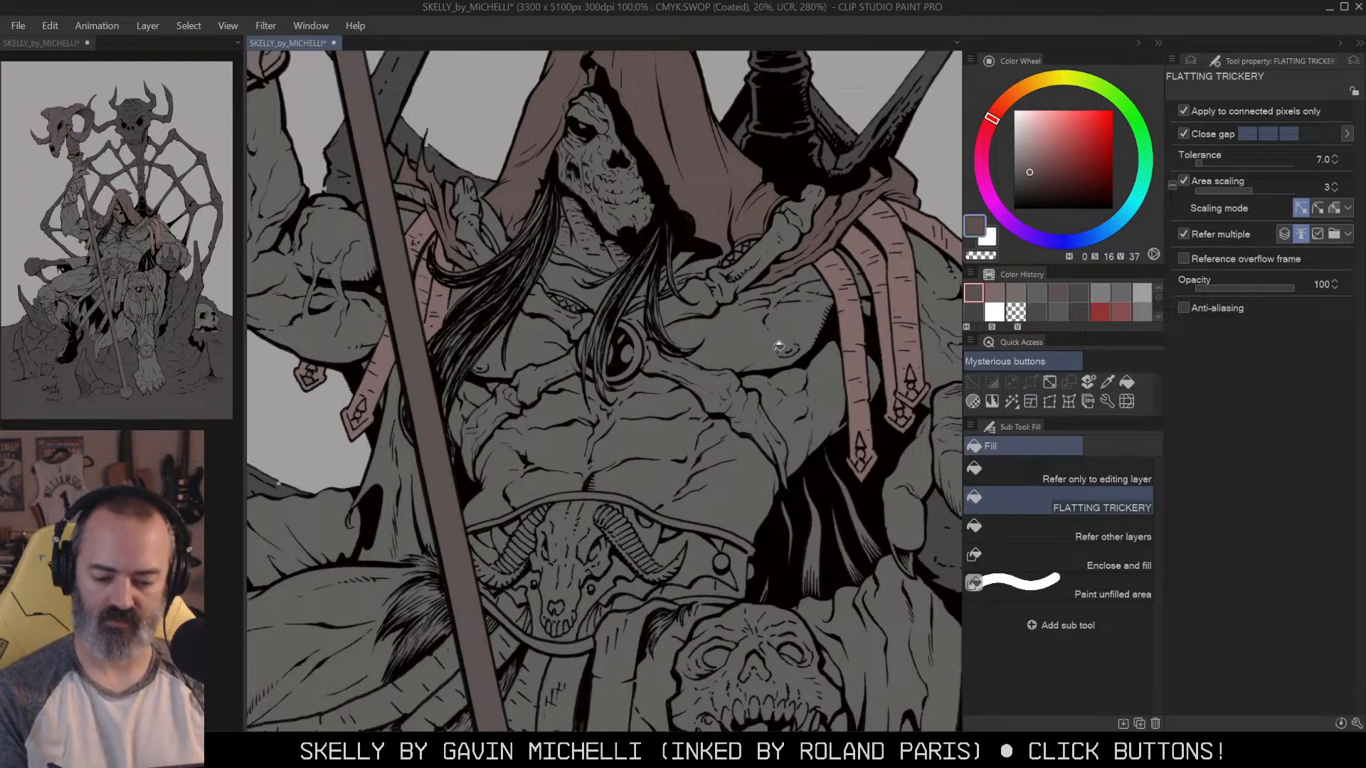
left_click_drag(1032, 143, 1034, 157)
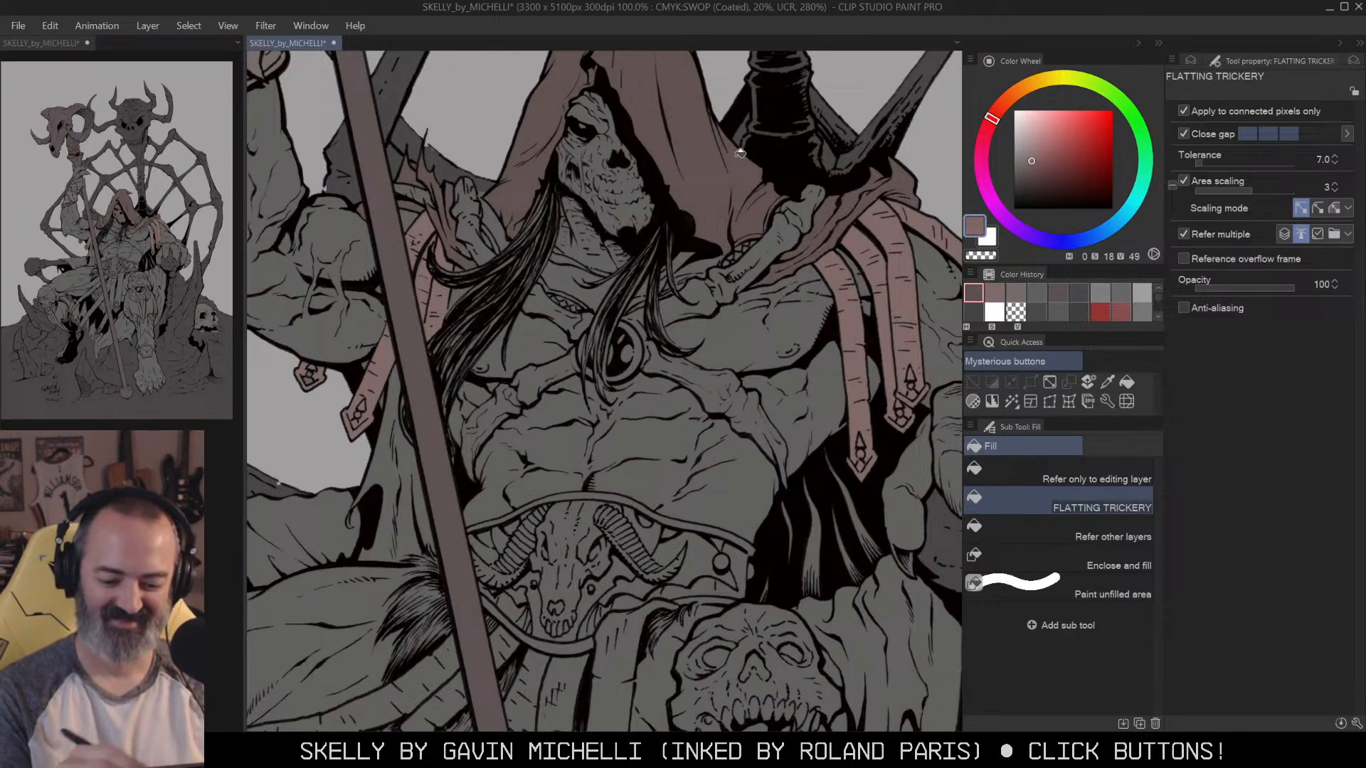
left_click(782, 234)
left_click(798, 231, "ctrl")
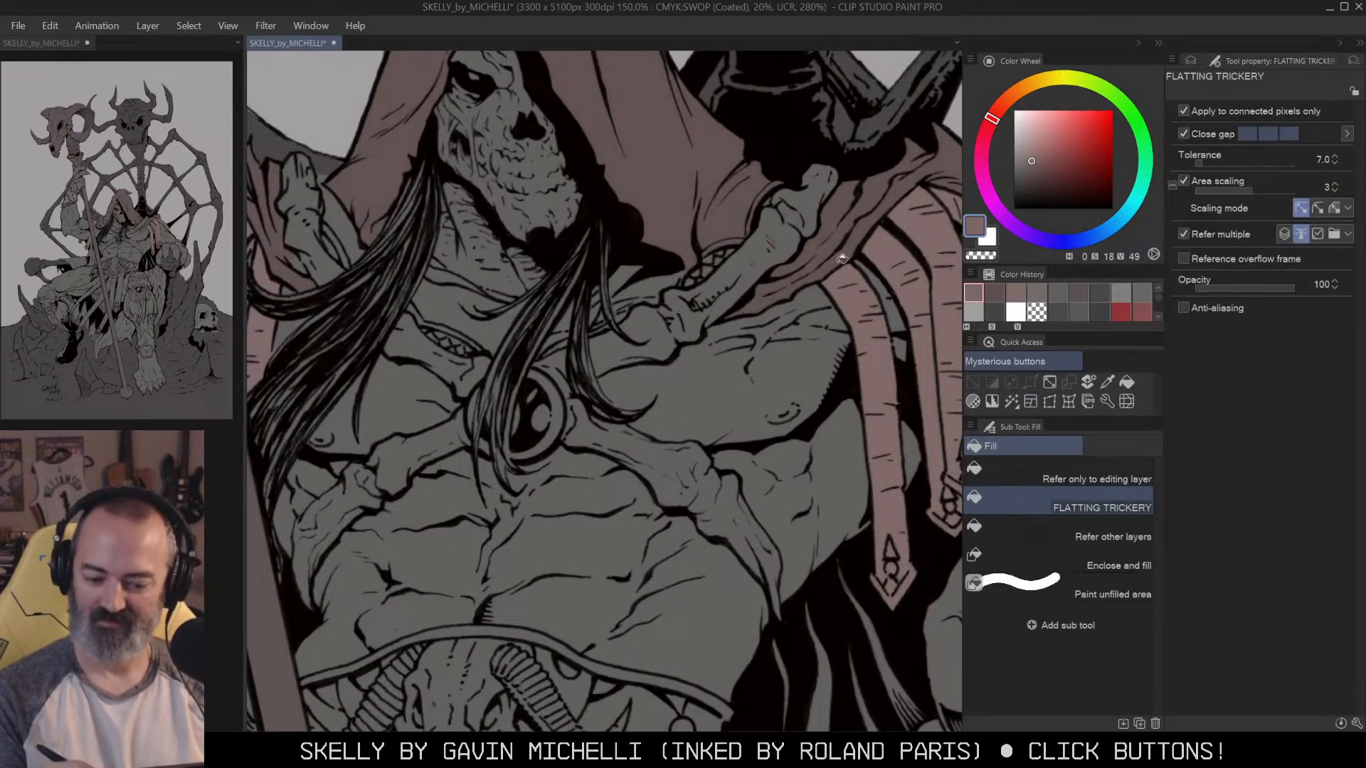
left_click(795, 232, "ctrl")
left_click(792, 230)
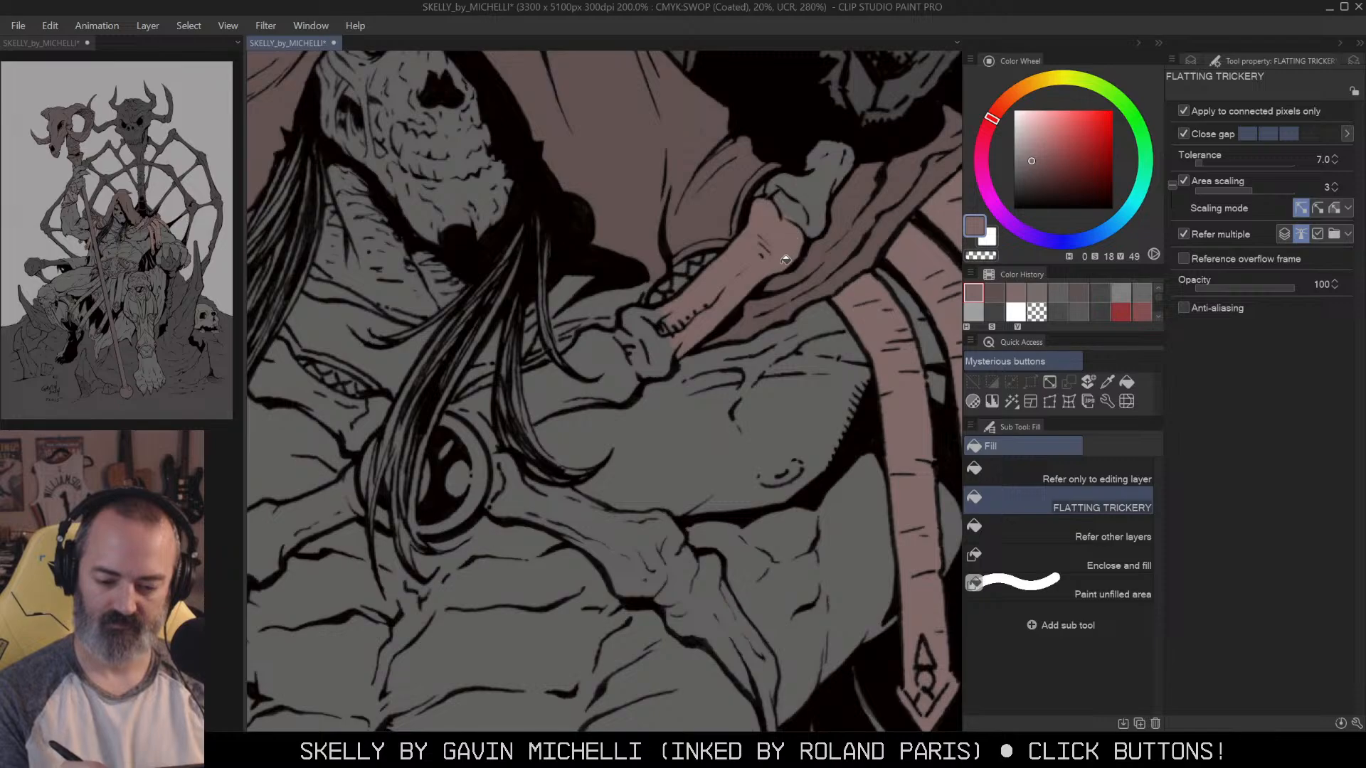
key("ctrl+z")
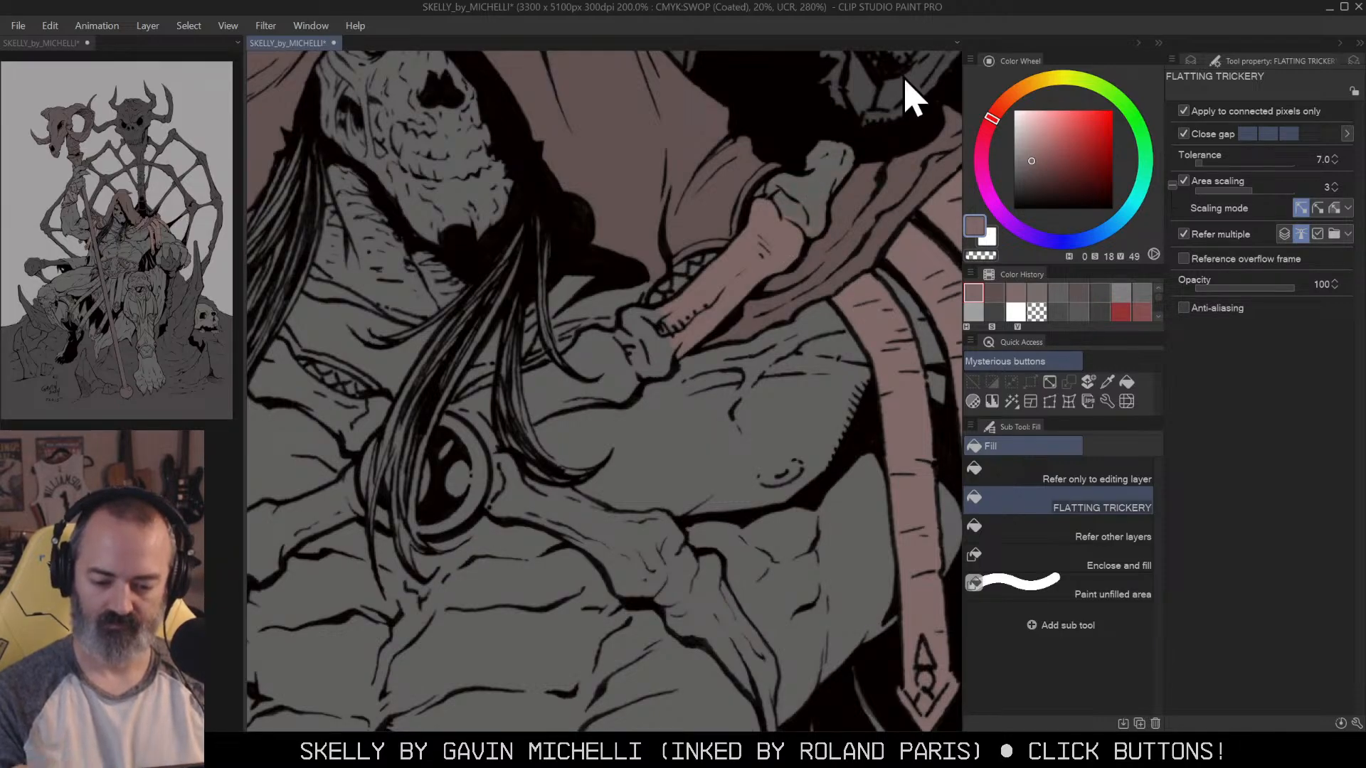
Step: Fill the shoulder bone and its knobby ends with light pink (H 0, S 12, V 66), touching up its lower end with the brush
left_click(1026, 144)
left_click(776, 224)
left_click(820, 183)
left_click(661, 346)
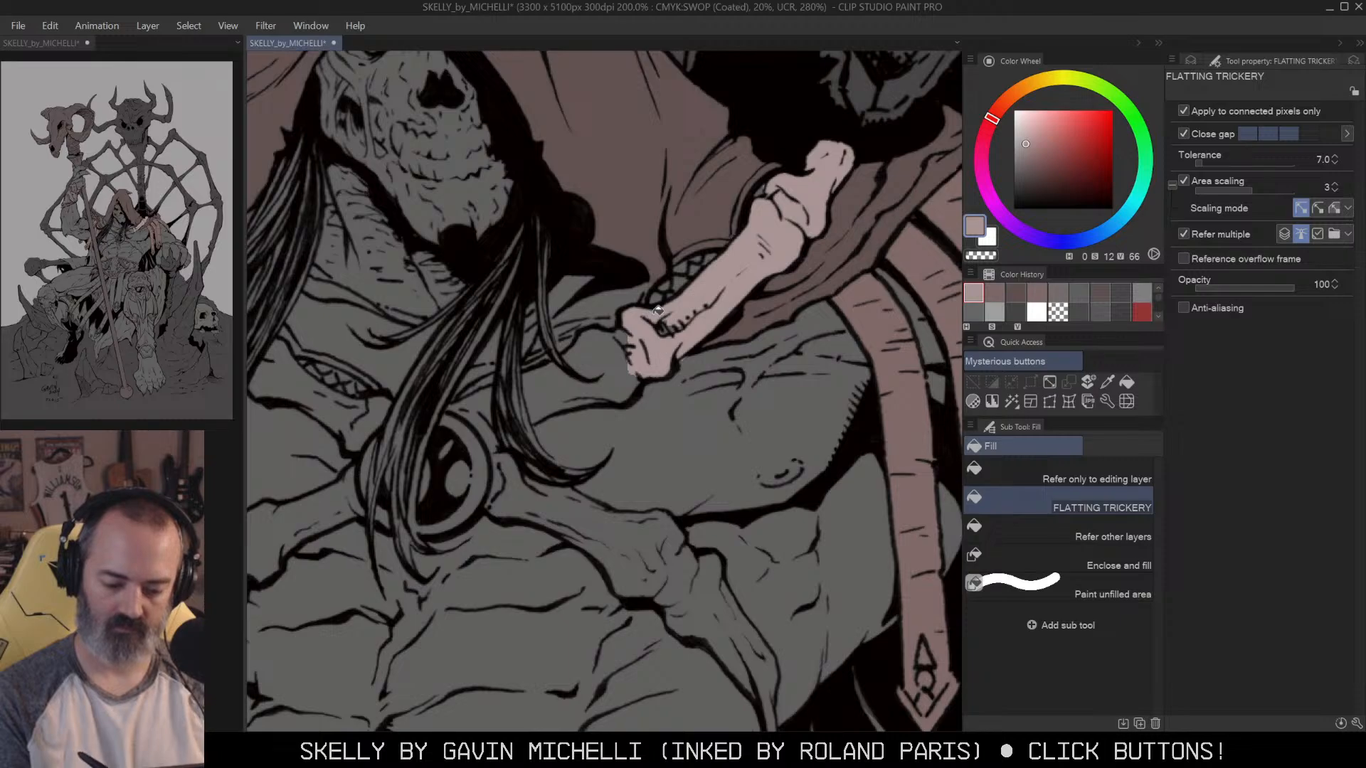
key("p")
key("b")
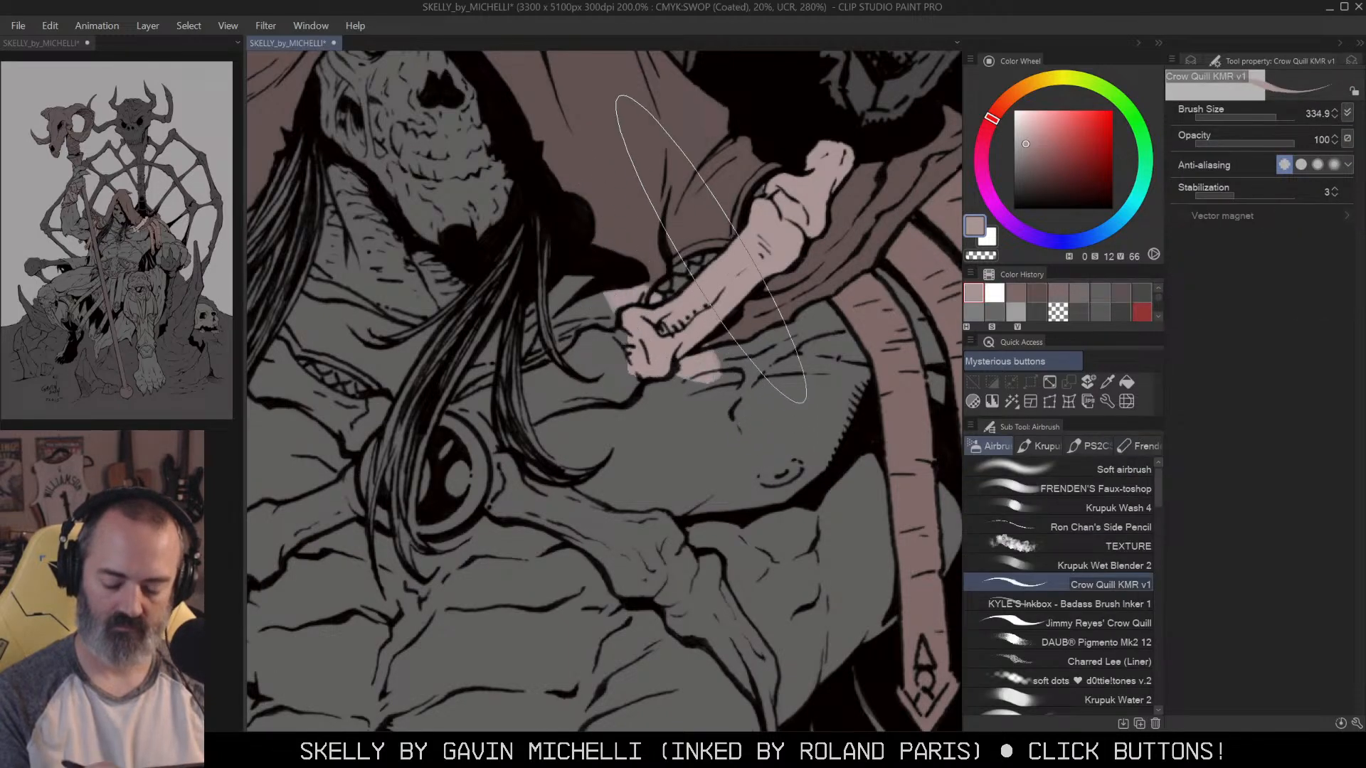
left_click_drag(707, 361, 669, 350)
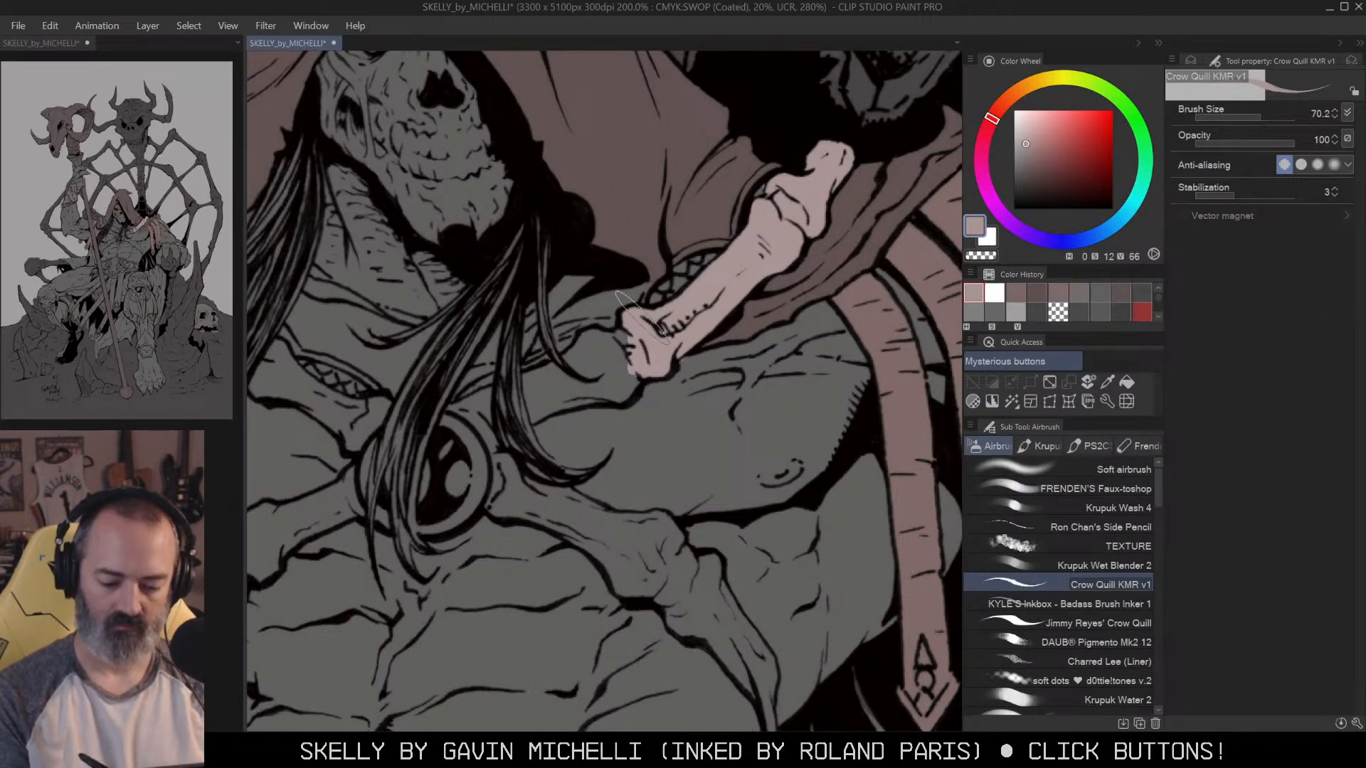
Step: Fill the bone joining the shoulder bone to the chest medallion and the long bone running down across the ribs with light pink
key("g")
left_click(621, 353)
left_click(482, 396)
left_click_drag(481, 396, 595, 282)
left_click(724, 337)
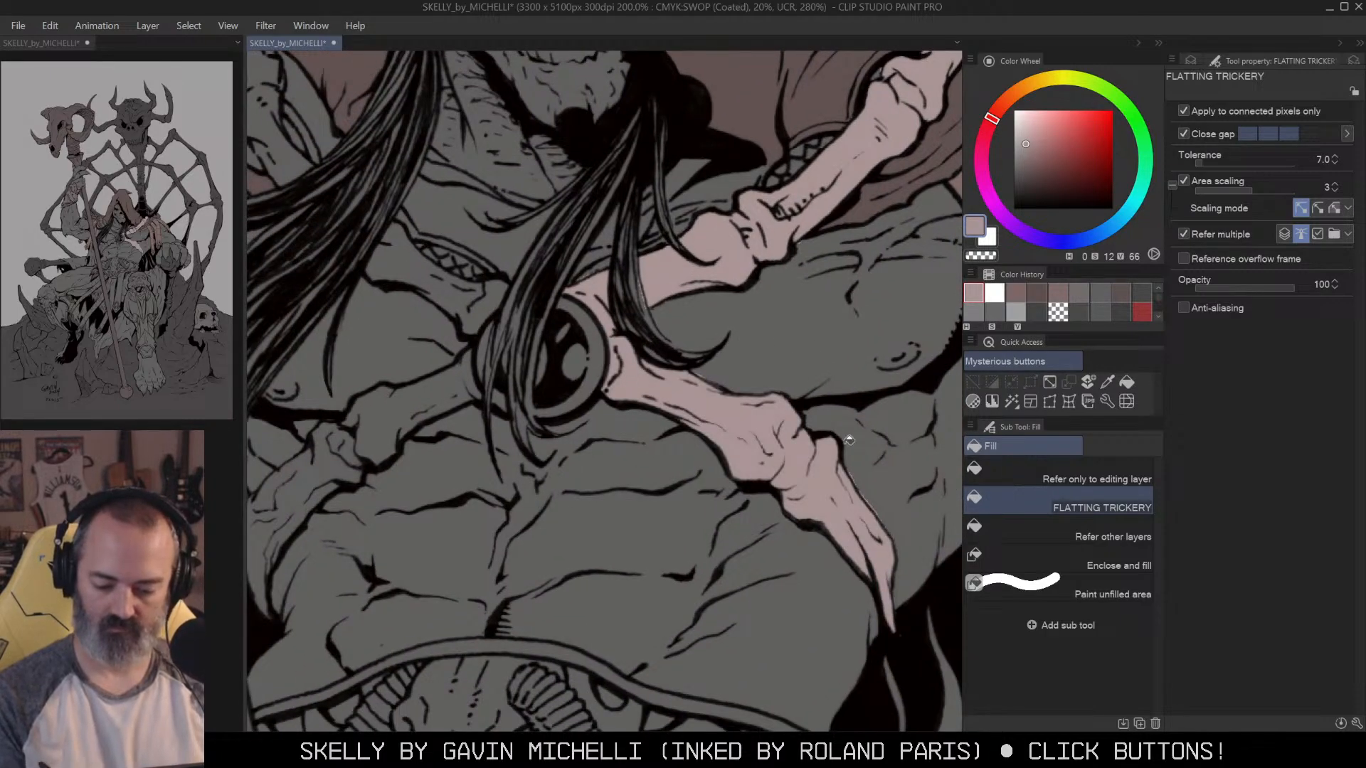
Step: Try clearing the small area beside the medallion's rim with a transparent fill
key("c")
key("p")
key("g")
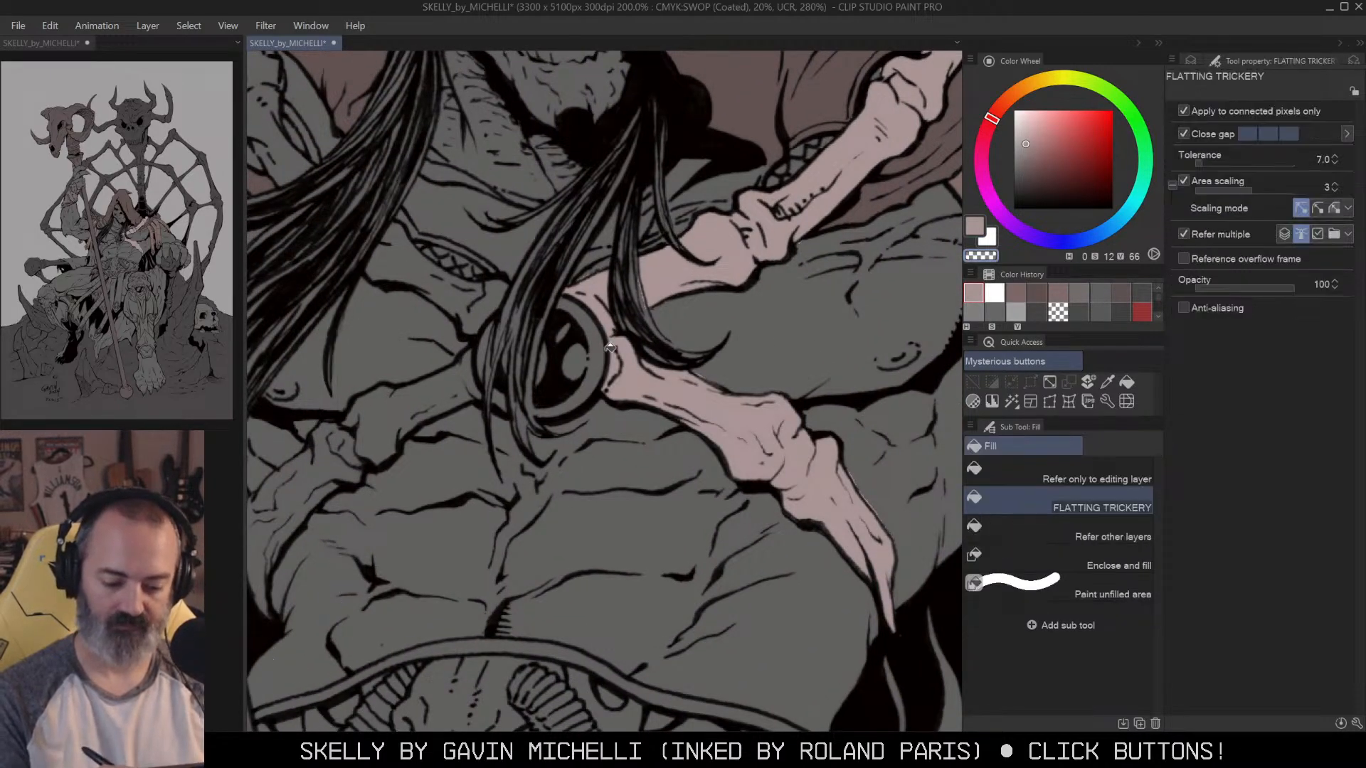
left_click(604, 352)
key("ctrl+z")
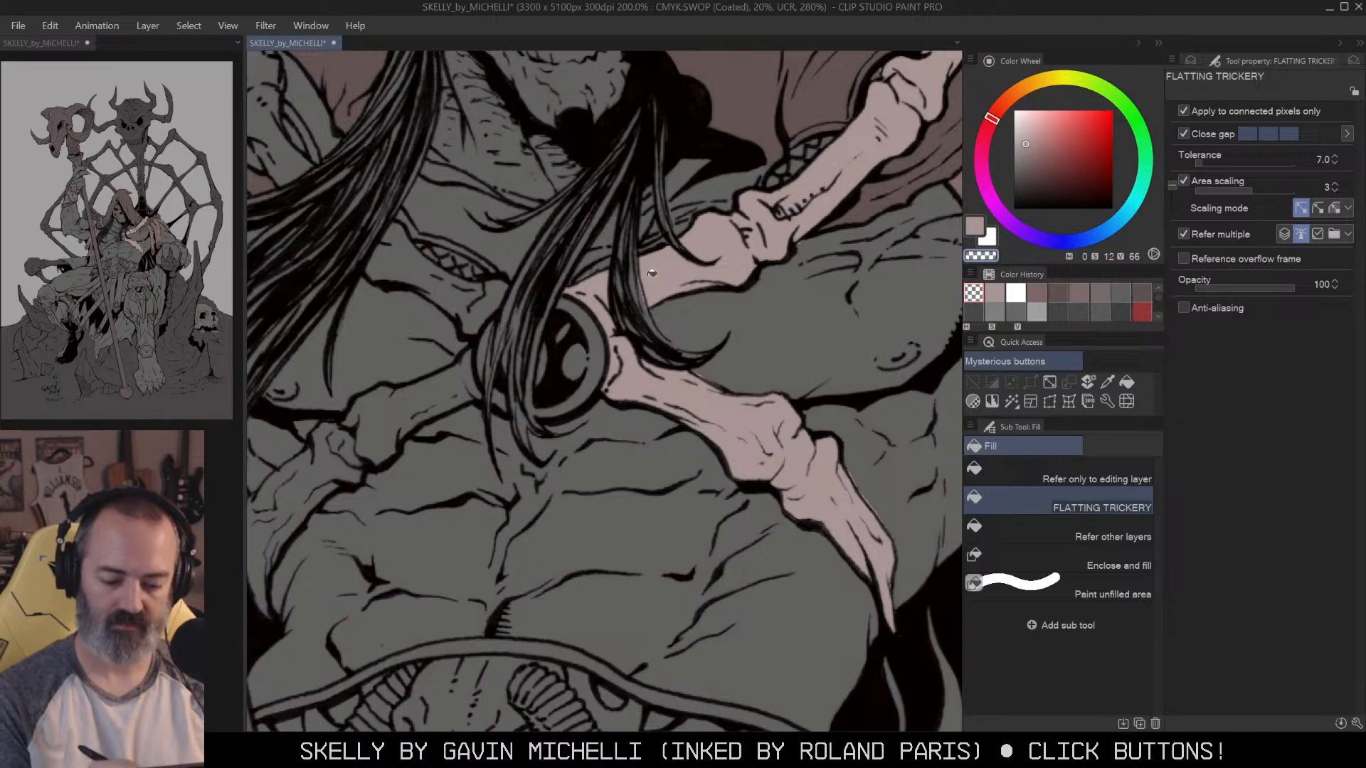
key("c")
left_click(1193, 61)
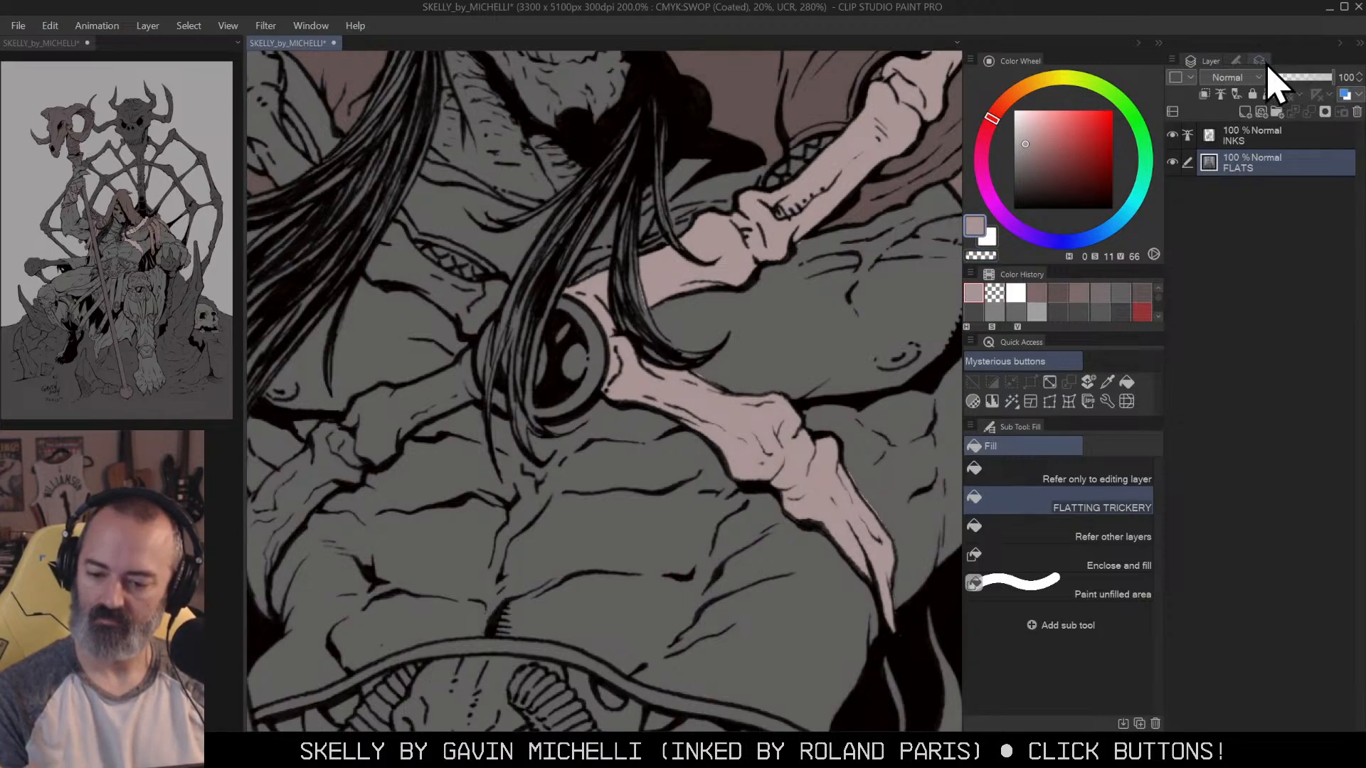
left_click(1236, 60)
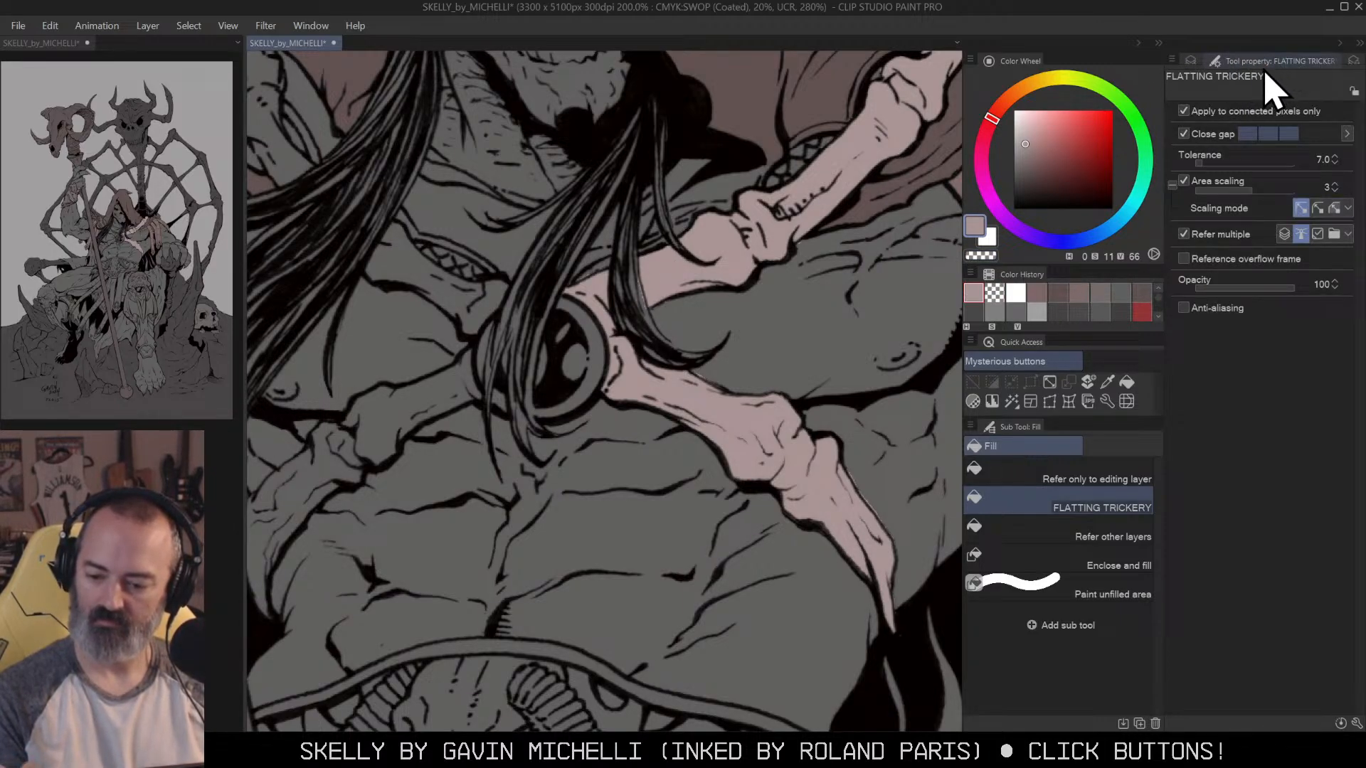
Step: Fill the medallion's rim and the bone extending from it toward the staff with light pink
left_click(595, 329)
left_click_drag(595, 329, 751, 283)
left_click(681, 316)
left_click(687, 314)
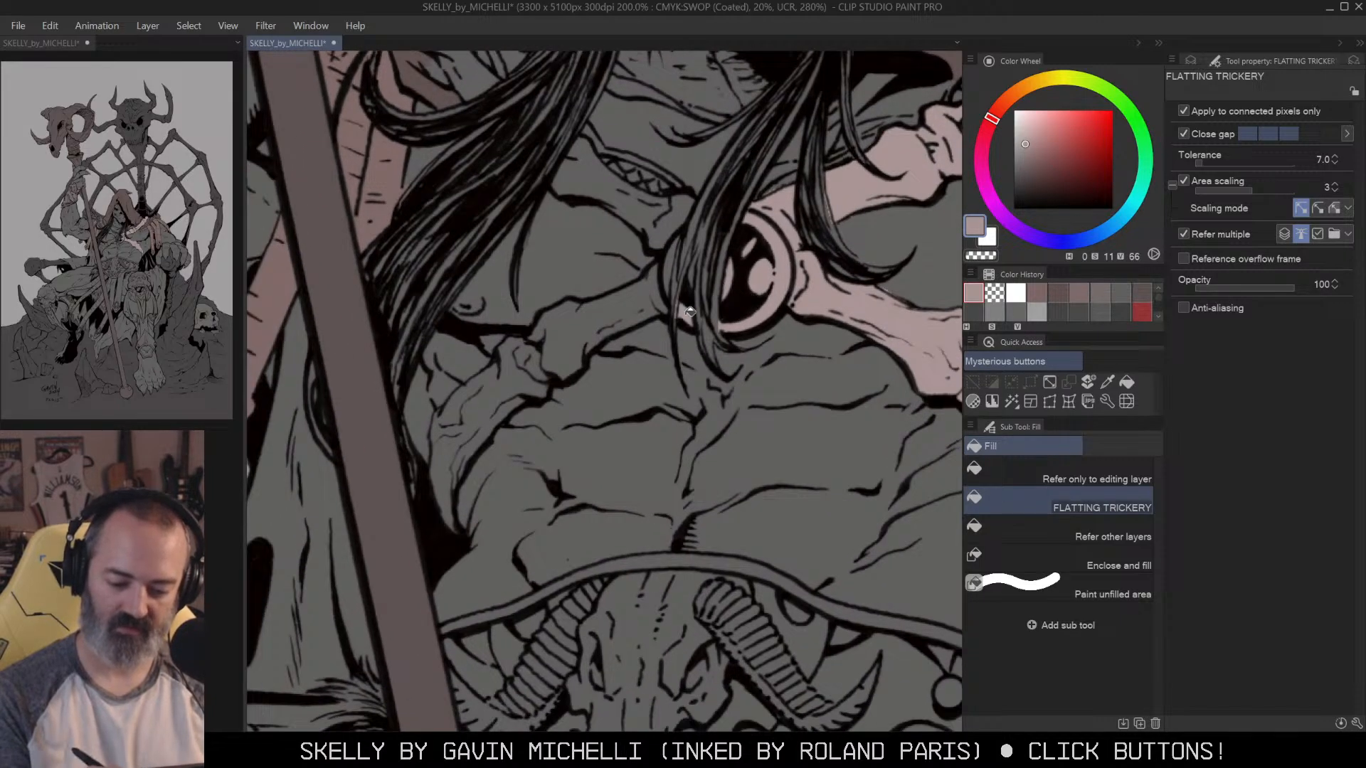
left_click(655, 284)
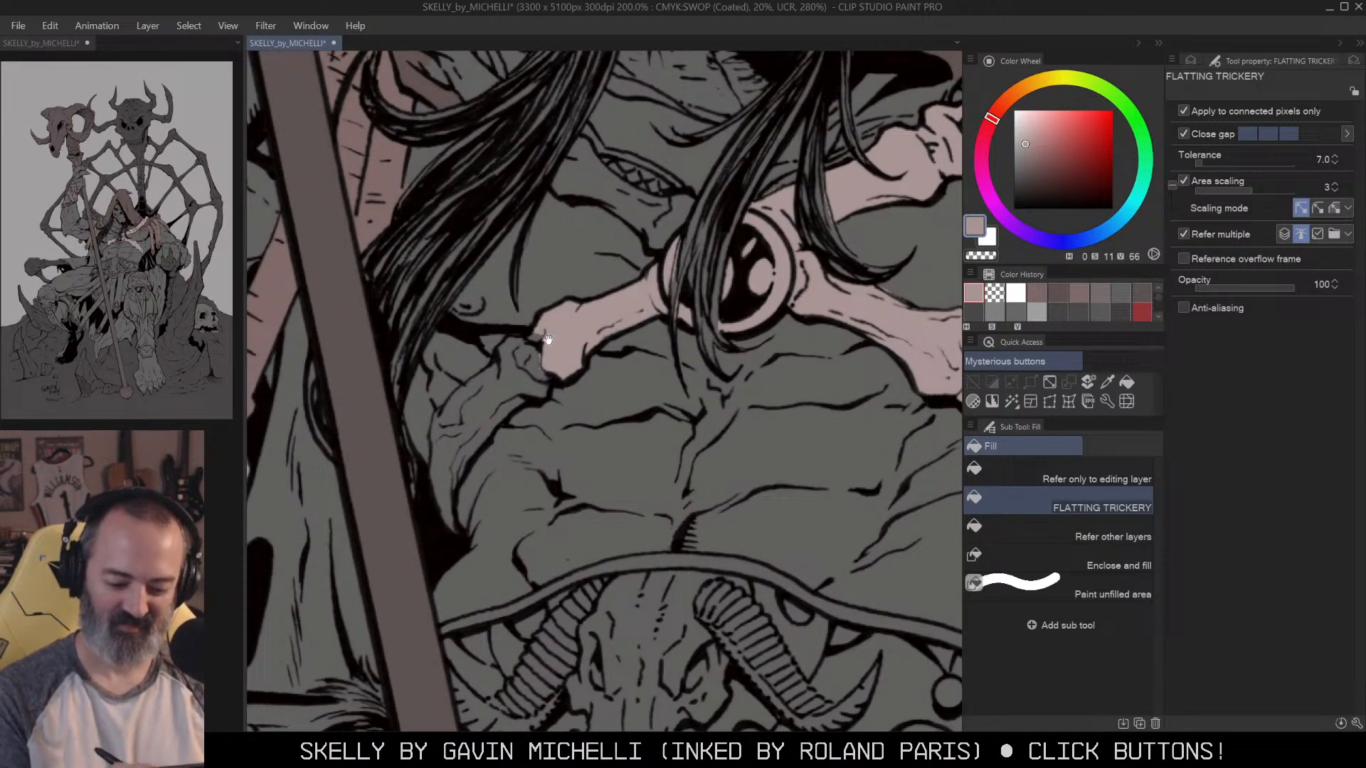
Step: Lasso the curved rib-like bone between the medallion's bone and the staff, fill it with light pink (H 0, S 11, V 66), and deselect
left_click_drag(575, 323, 675, 252)
left_click(620, 288)
left_click(619, 306)
key("ctrl+z")
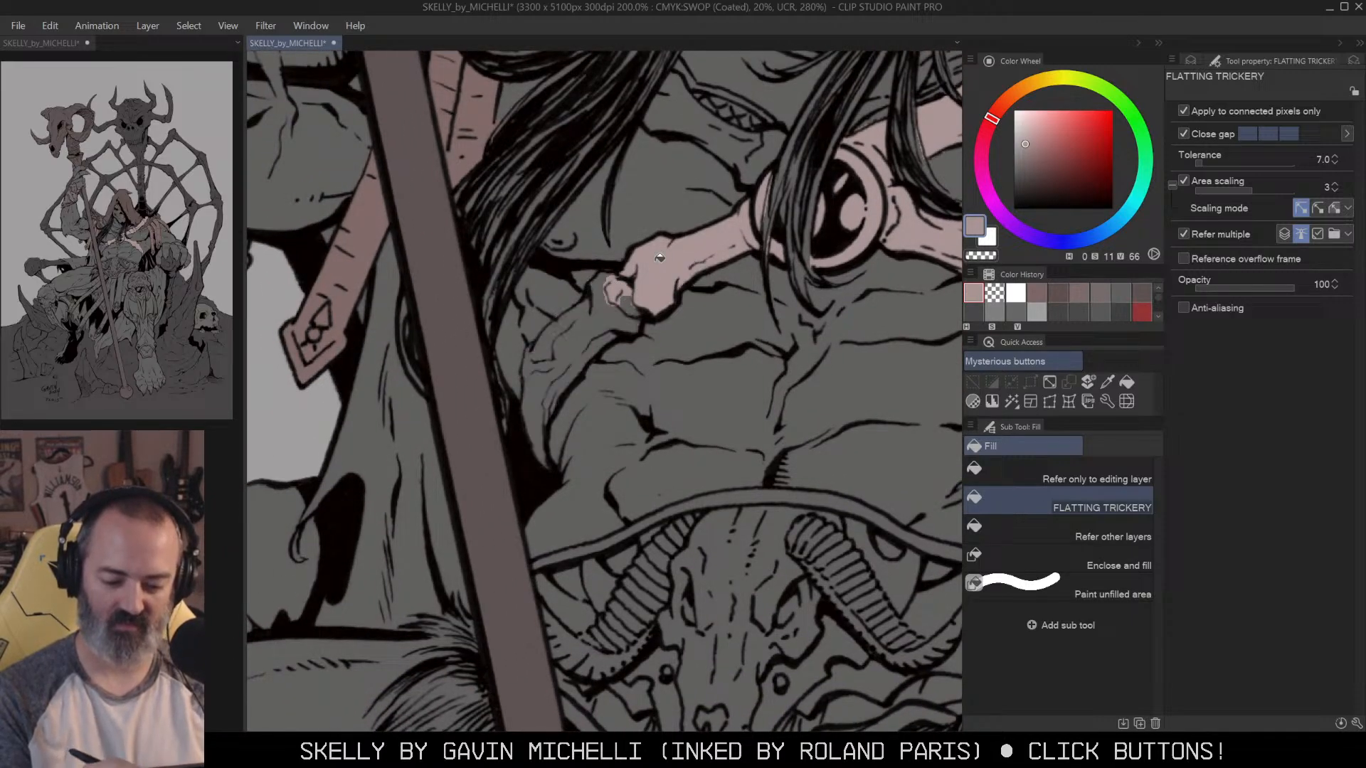
key("m")
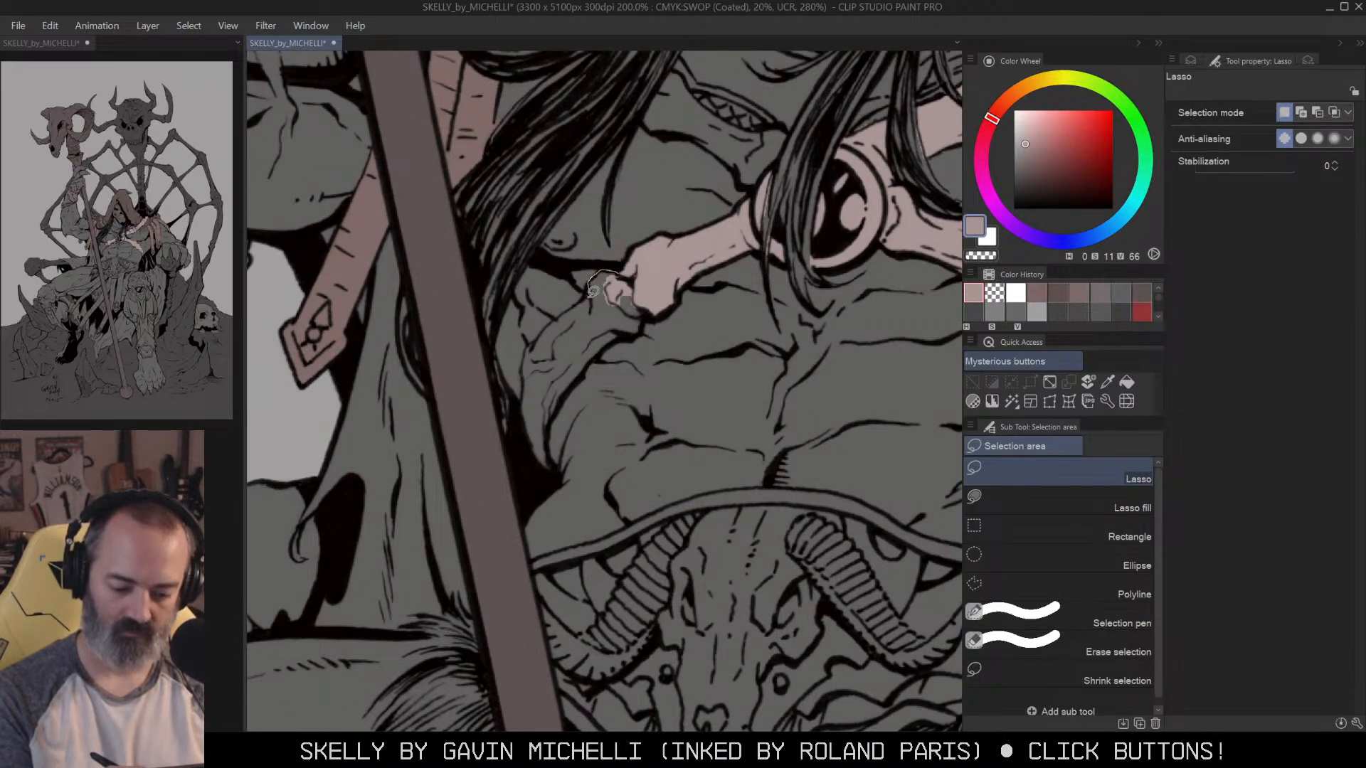
mouse_move(527, 347)
left_mouse_down()
mouse_move(519, 420)
mouse_move(554, 456)
left_mouse_up()
key("g")
mouse_move(643, 331)
left_mouse_down()
mouse_move(643, 296)
mouse_move(678, 296)
left_mouse_up()
key("m")
key("b")
left_click_drag(612, 303, 523, 448)
key("ctrl+d")
Step: Fill the bone between the staff and hood, and its continuation between the hair strands toward the medallion, with light pink
key("alt+space")
left_click(701, 393)
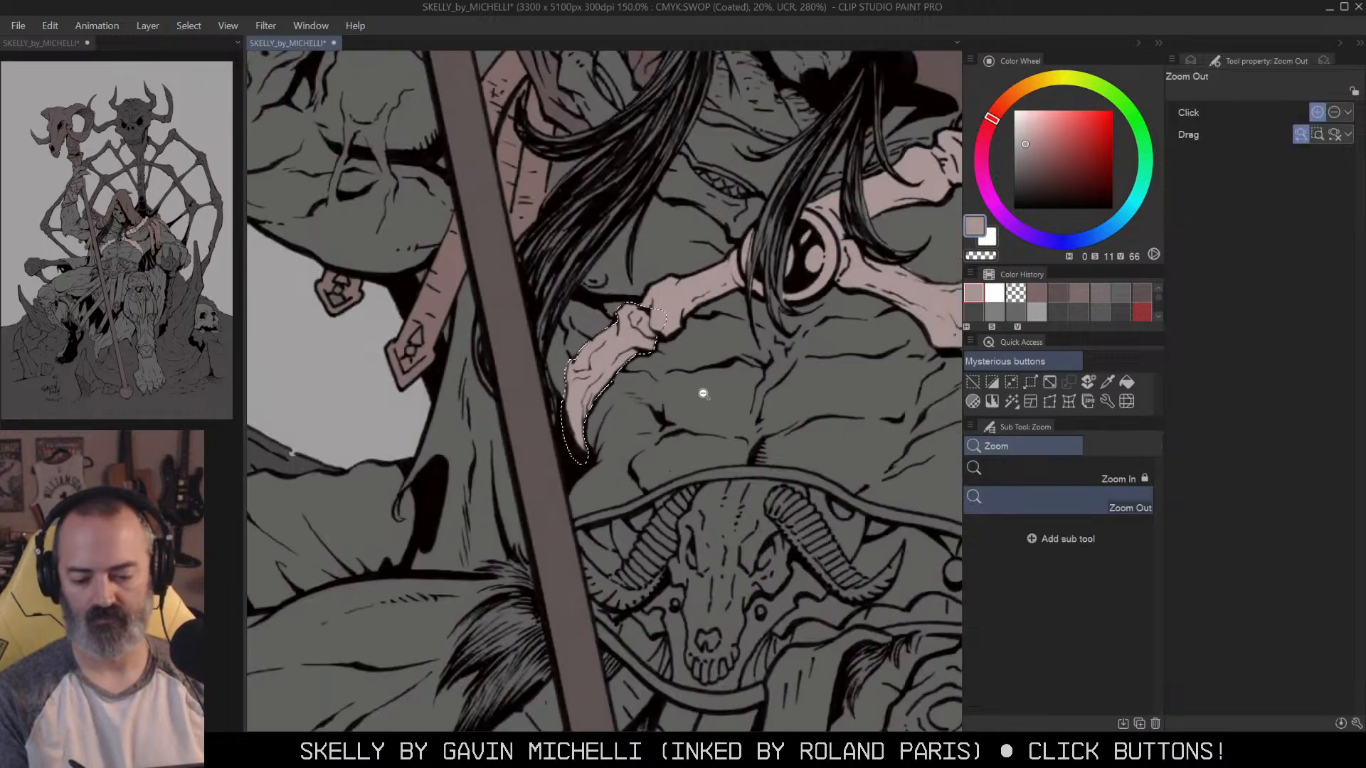
left_click(751, 344)
key("m")
key("alt+space")
left_click(830, 326)
left_click(831, 327)
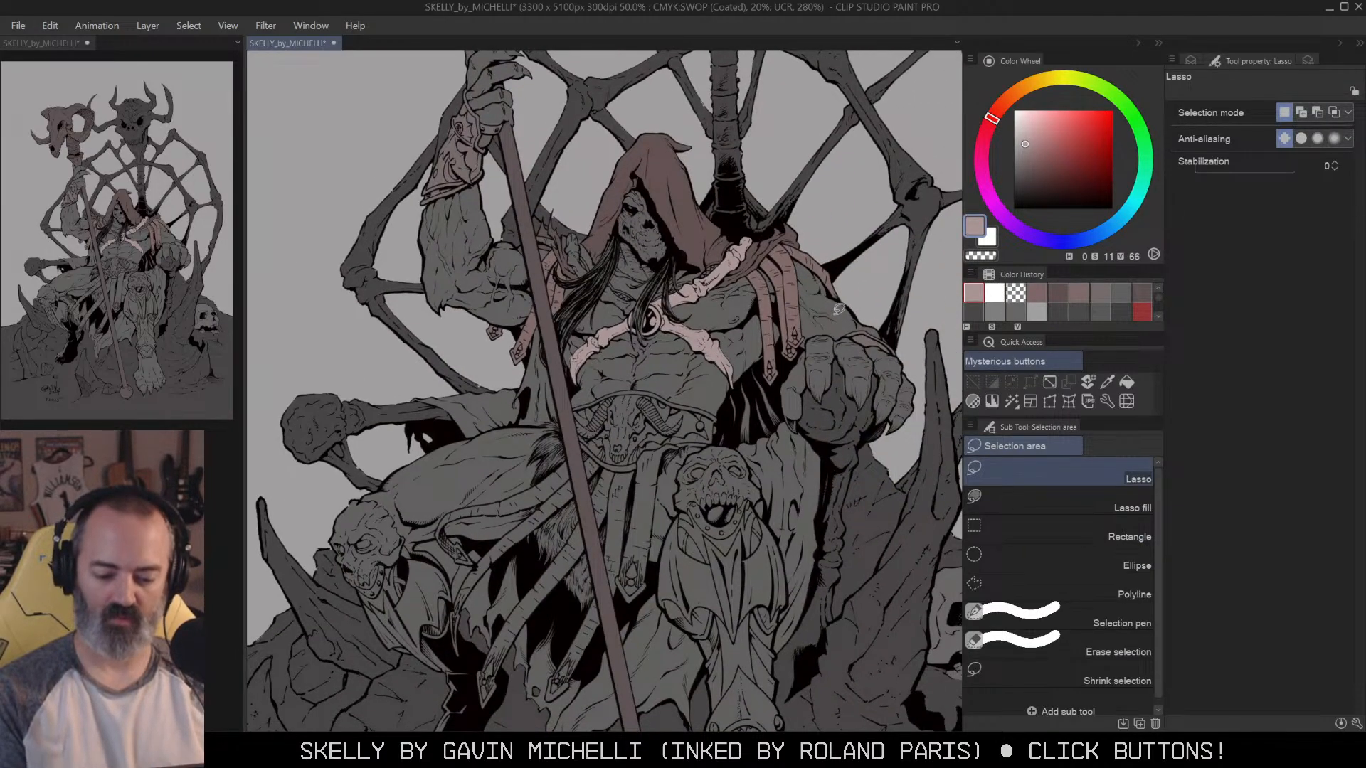
key("ctrl+space")
left_click_drag(618, 284, 681, 299)
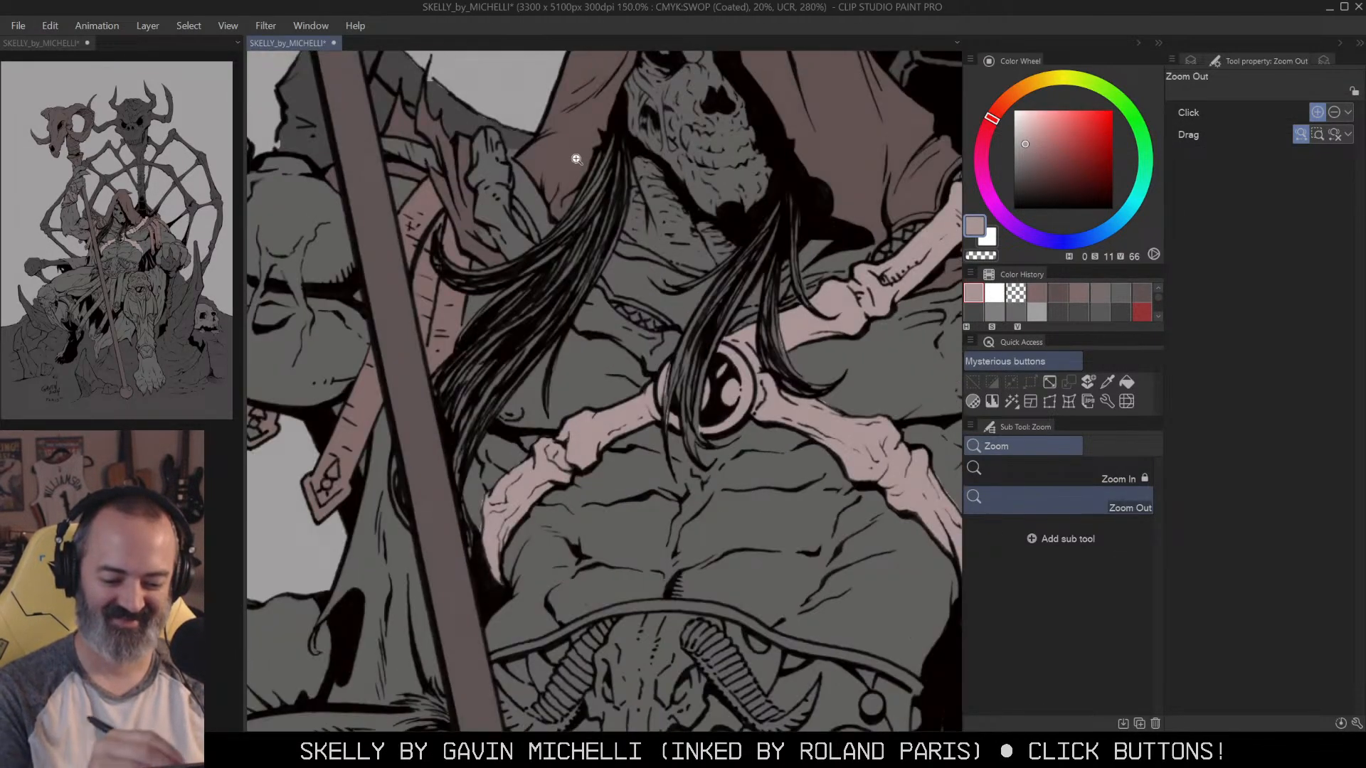
key("g")
left_click(503, 151)
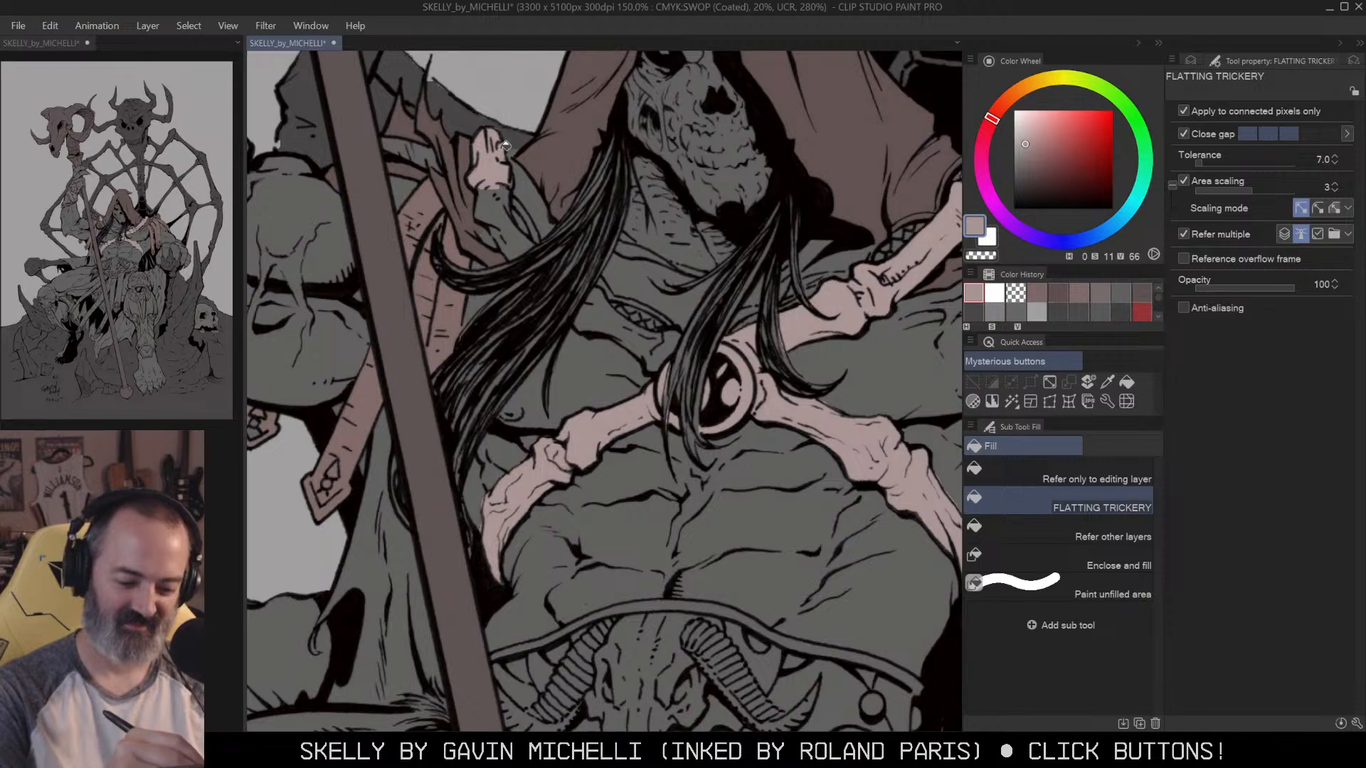
left_click(503, 204)
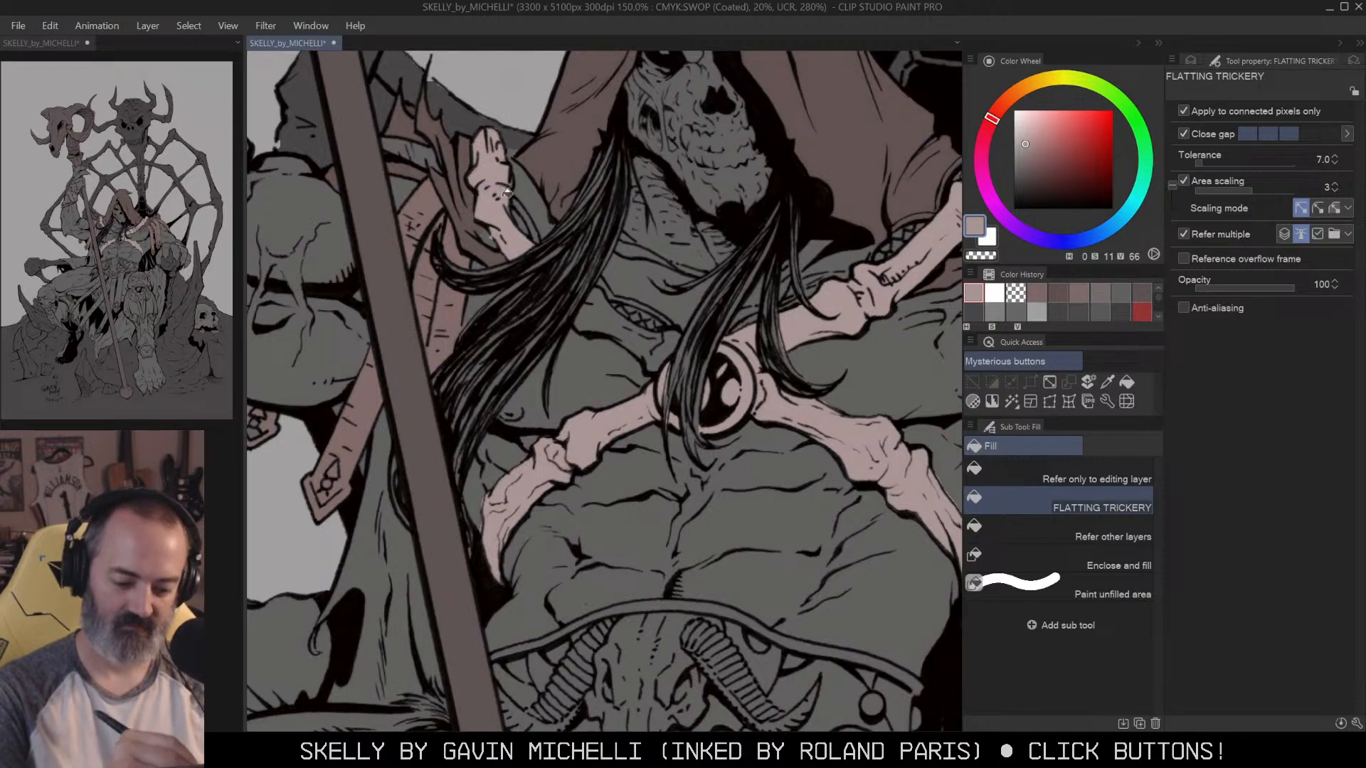
left_click(604, 285)
Step: Start a polyline selection along the skull belt's upper edge, from the staff around the belt's far end beside the black drapery
key("slash")
left_click_drag(904, 313, 803, 289)
left_click_drag(759, 242, 770, 361)
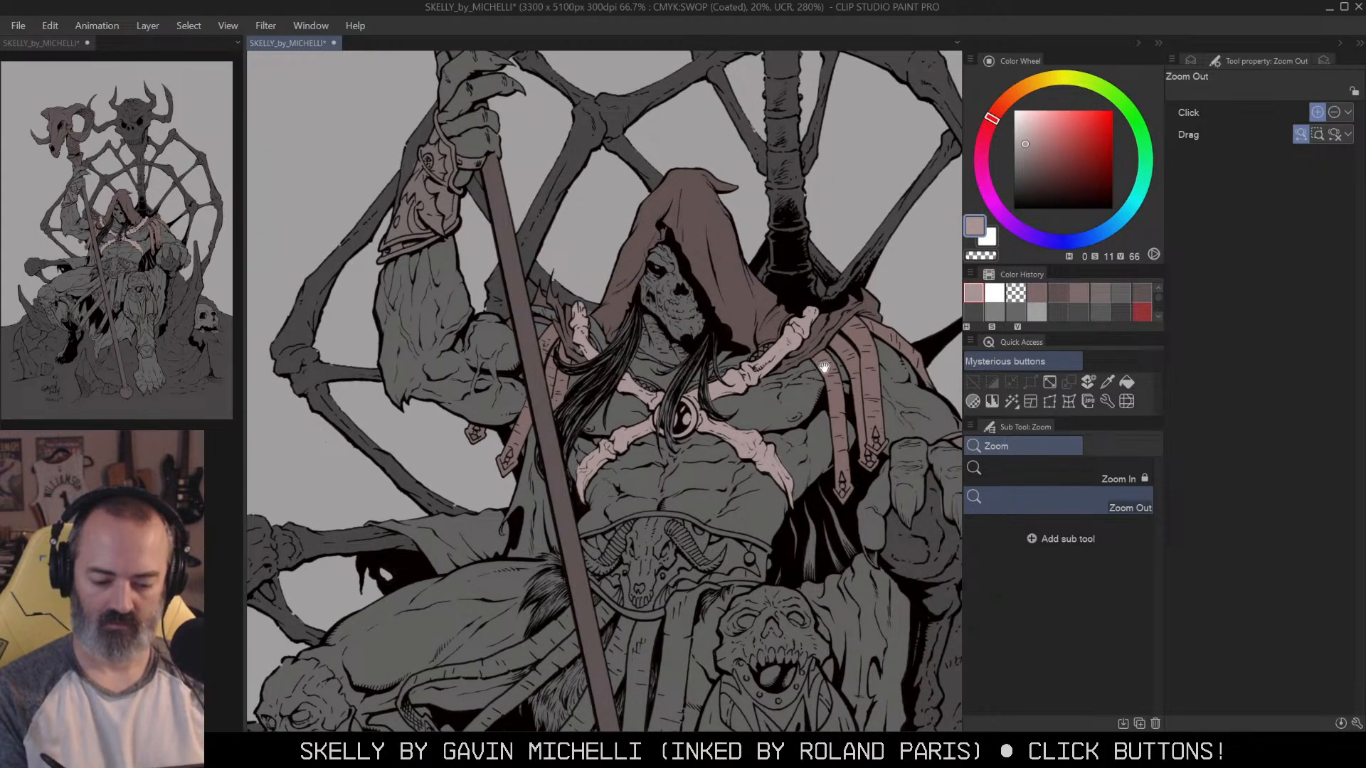
left_click_drag(823, 368, 833, 270)
left_click_drag(641, 436, 857, 308)
left_click_drag(496, 281, 570, 299)
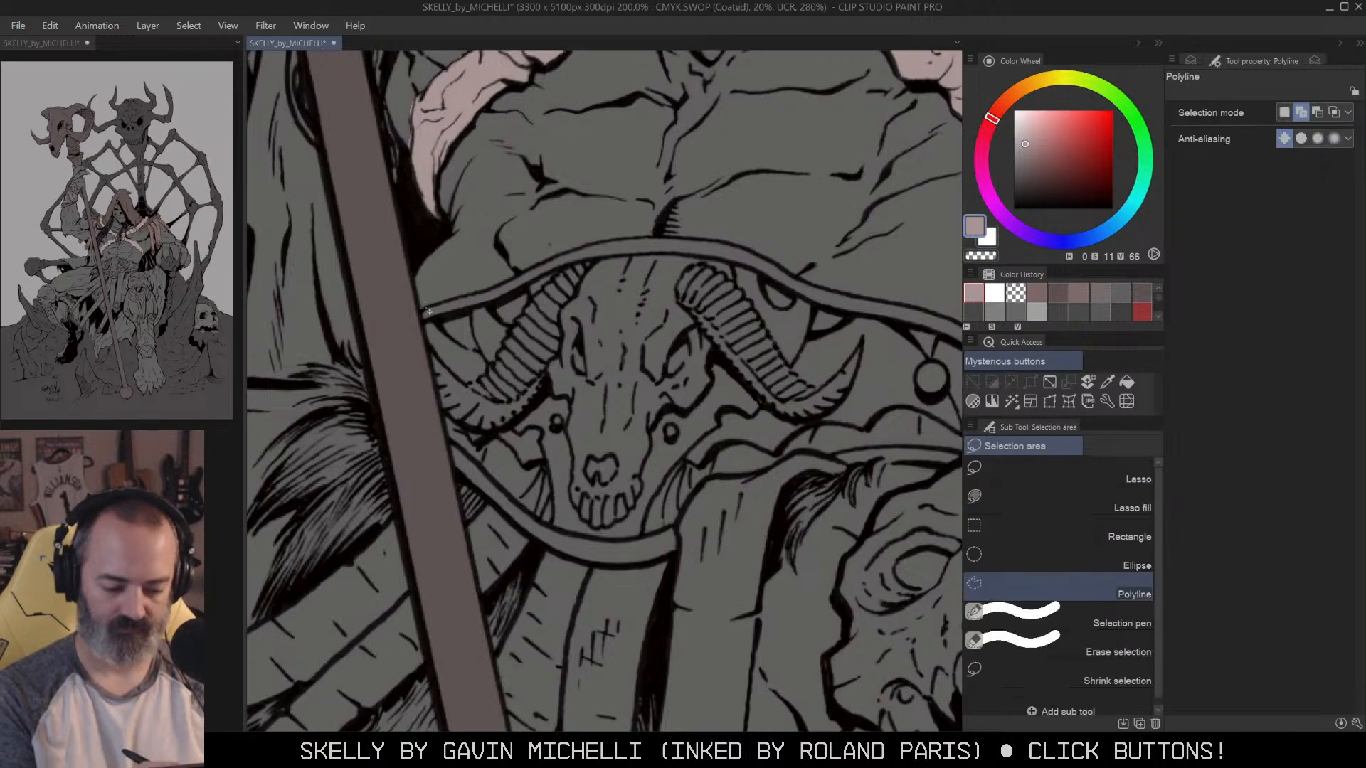
left_click(546, 260)
left_click(595, 242)
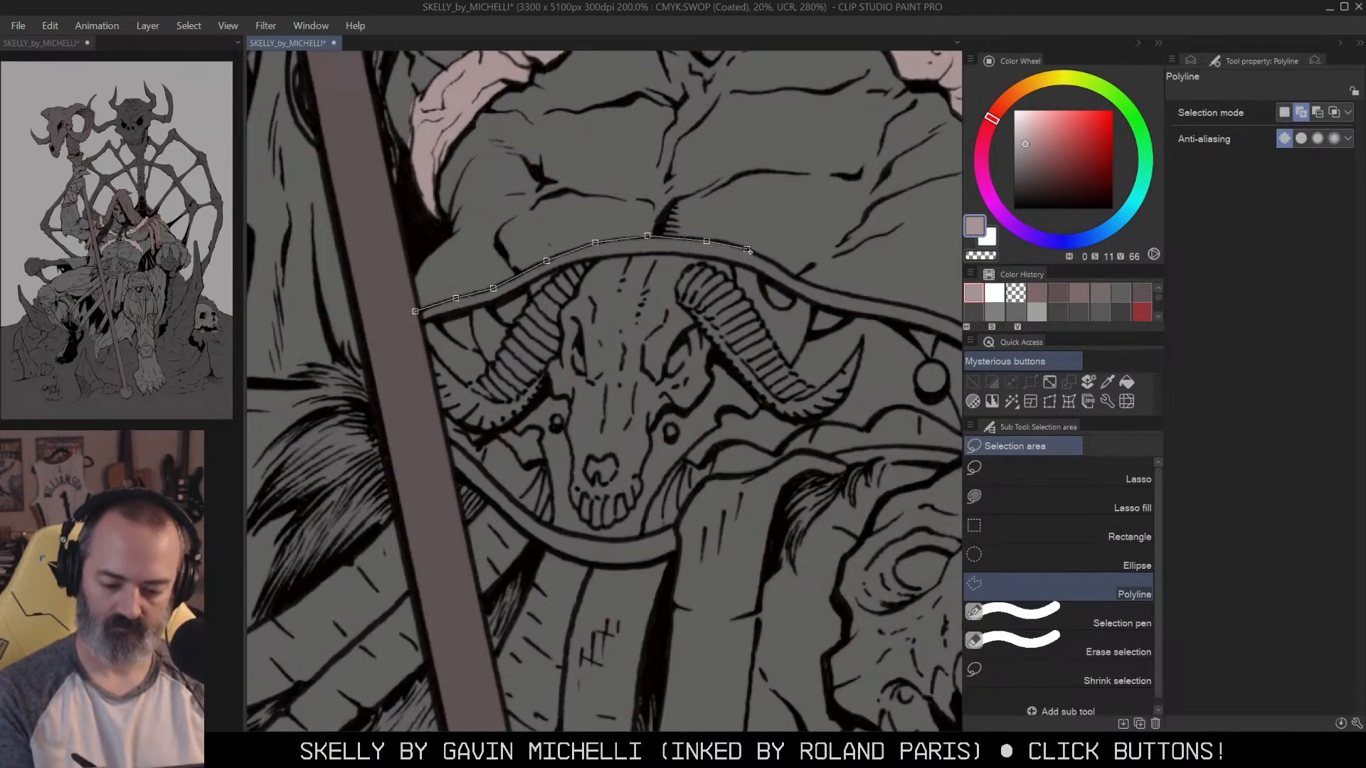
left_click_drag(923, 294, 761, 306)
left_click(723, 314)
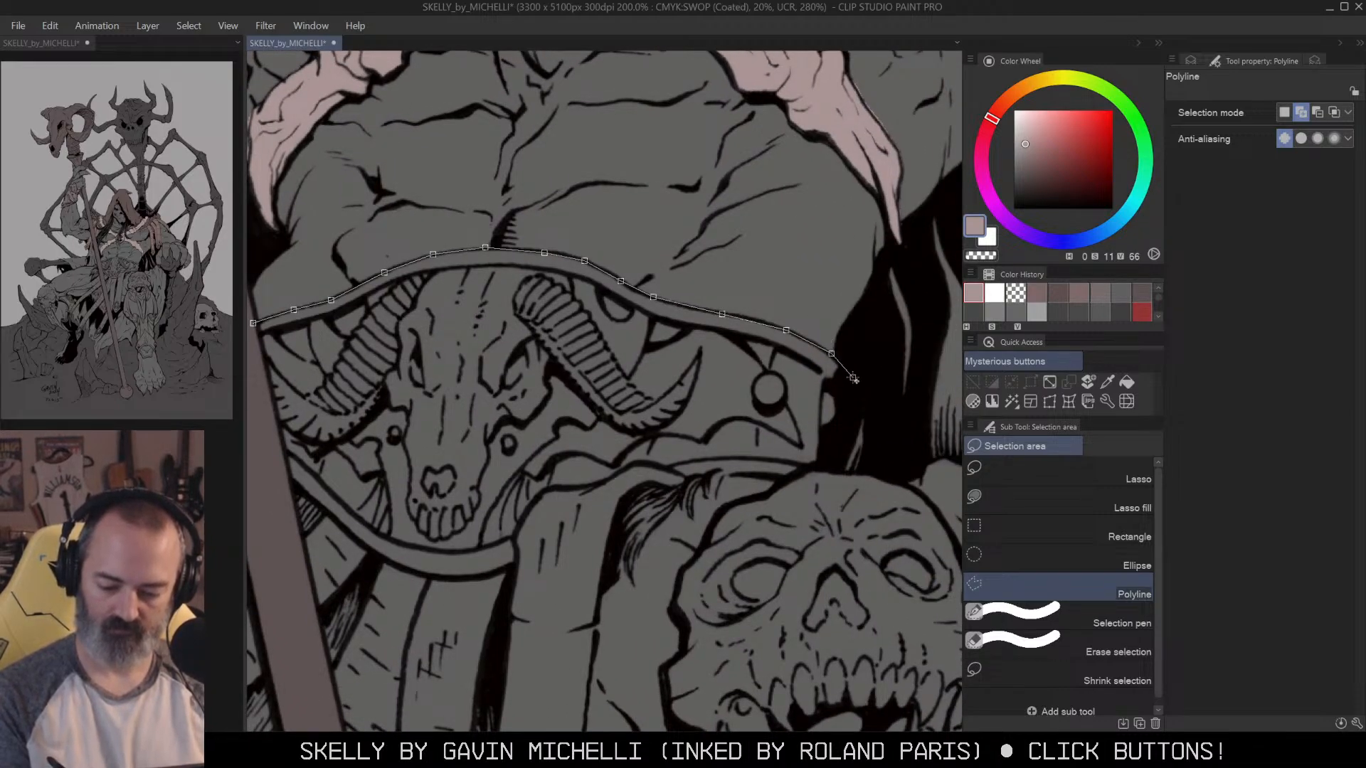
left_click_drag(851, 433, 879, 303)
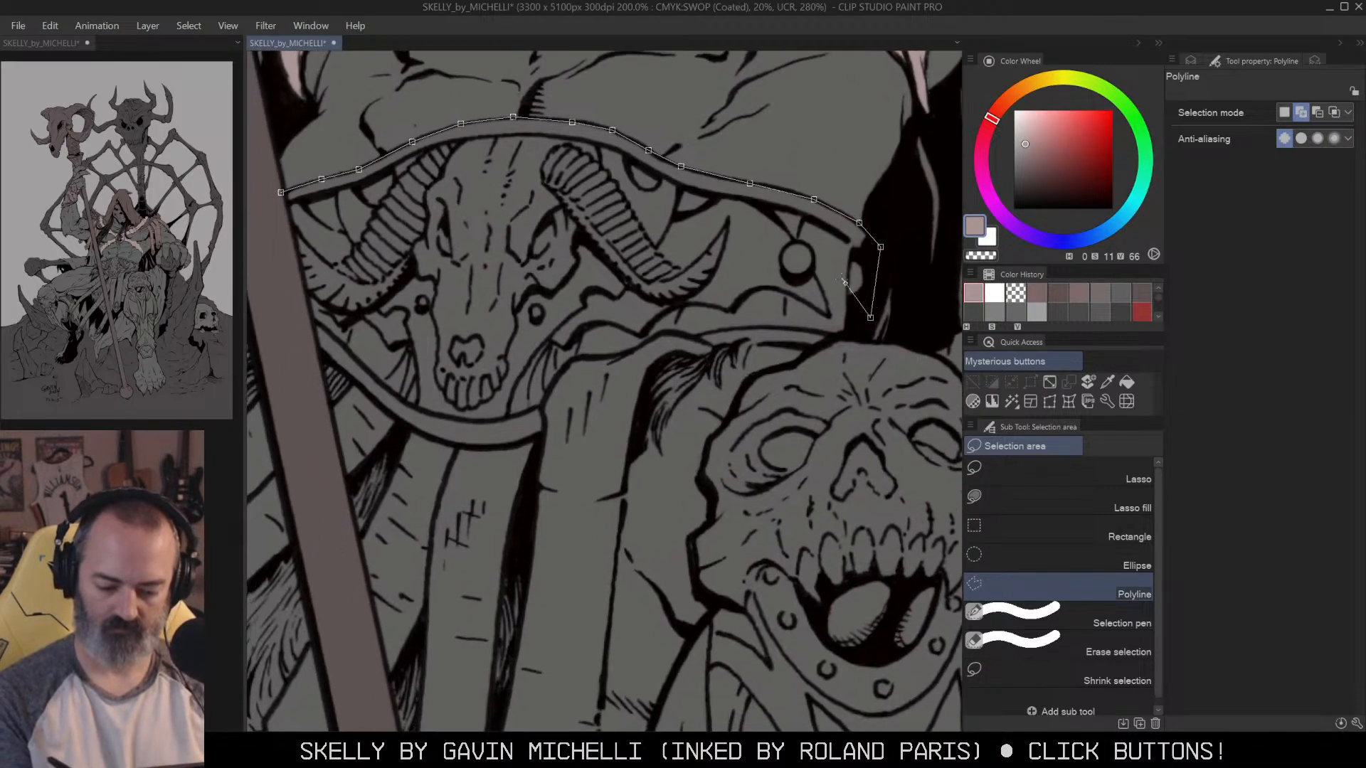
left_click(759, 342)
Step: Extend the polyline selection around the fur beside the knee skull and down the central strap's edge to below its pointed tip
left_click_drag(759, 342, 812, 139)
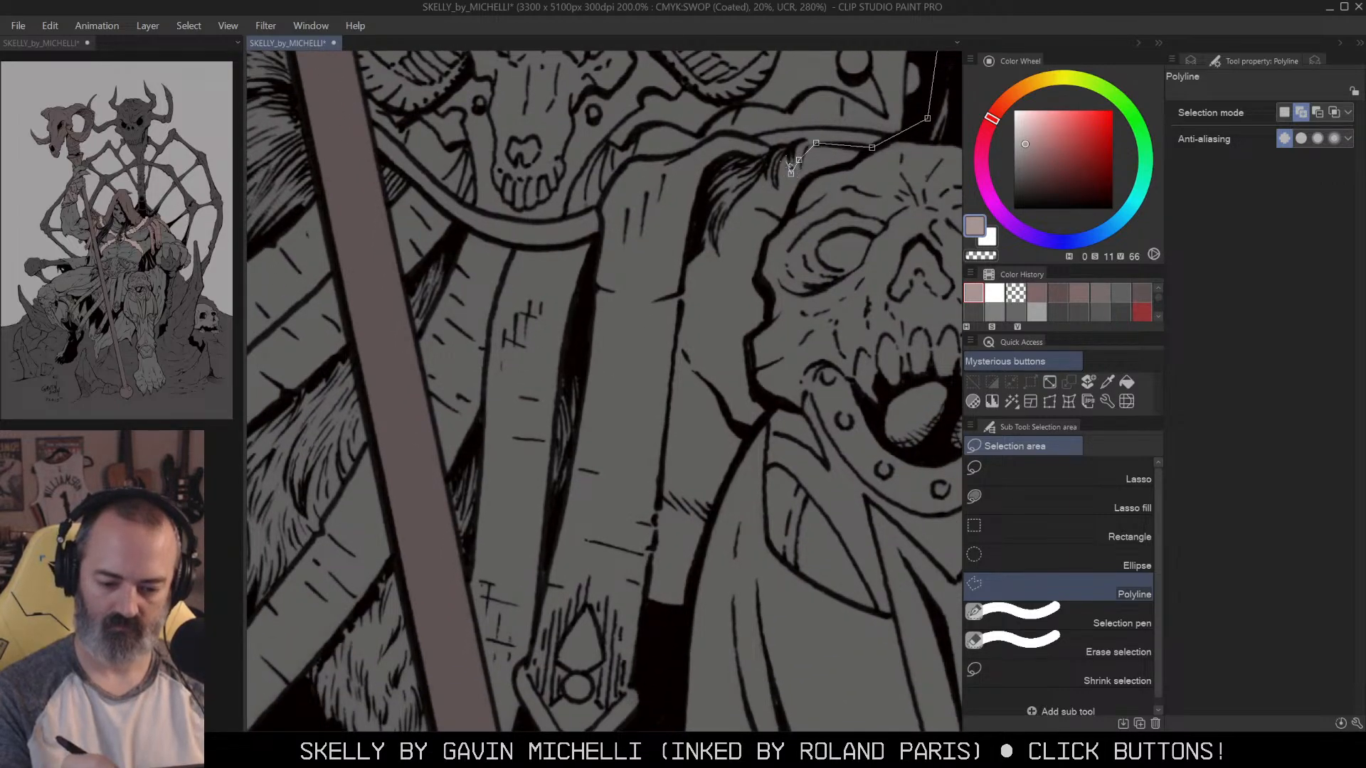
left_click(763, 173)
left_click(749, 189)
left_click(724, 208)
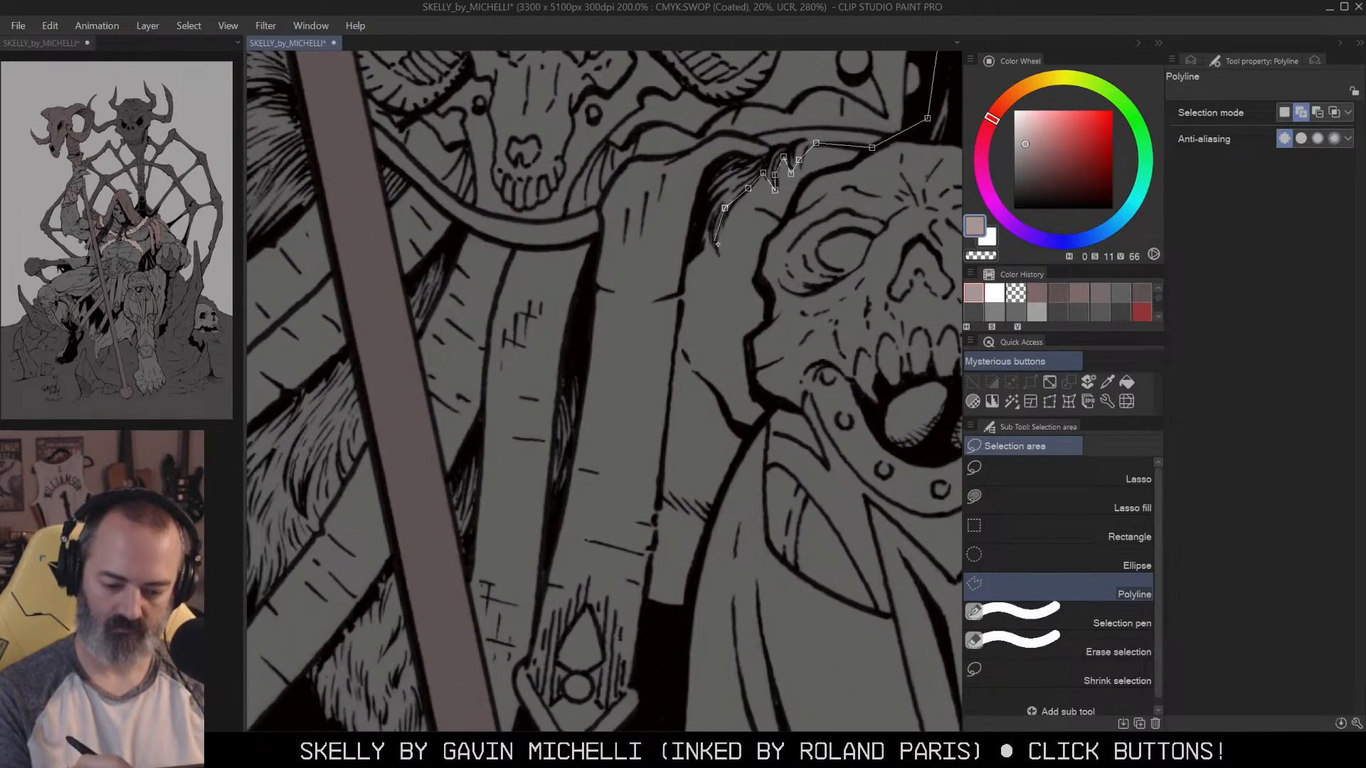
left_click(682, 273)
left_click(676, 319)
left_click_drag(673, 420, 694, 207)
left_click(679, 293)
left_click(668, 367)
left_click(663, 471)
left_click(665, 514)
left_click(585, 611)
left_click(509, 602)
Step: Extend the polyline selection across the staff and around the pointed tip of the hanging strap on its other side
left_click_drag(488, 398, 668, 134)
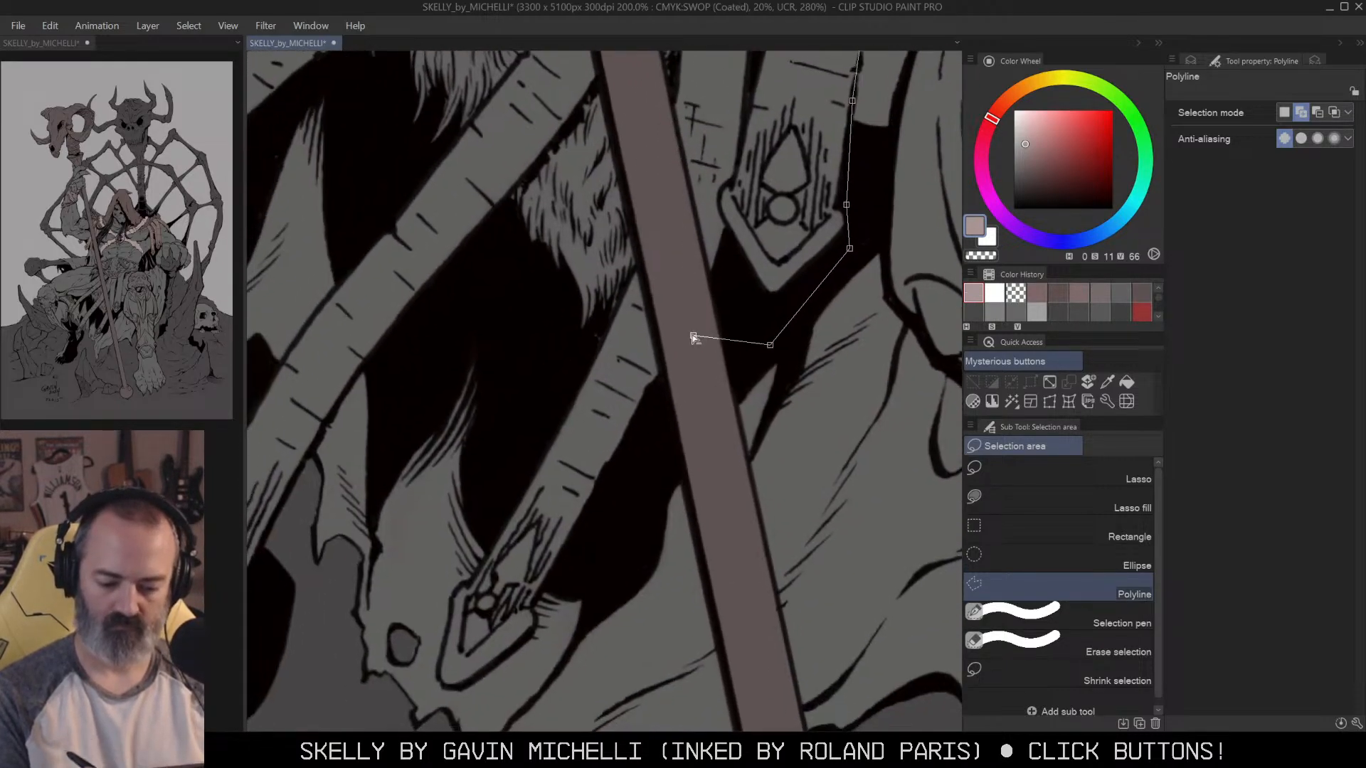
key("BackSpace")
left_click_drag(685, 414, 823, 200)
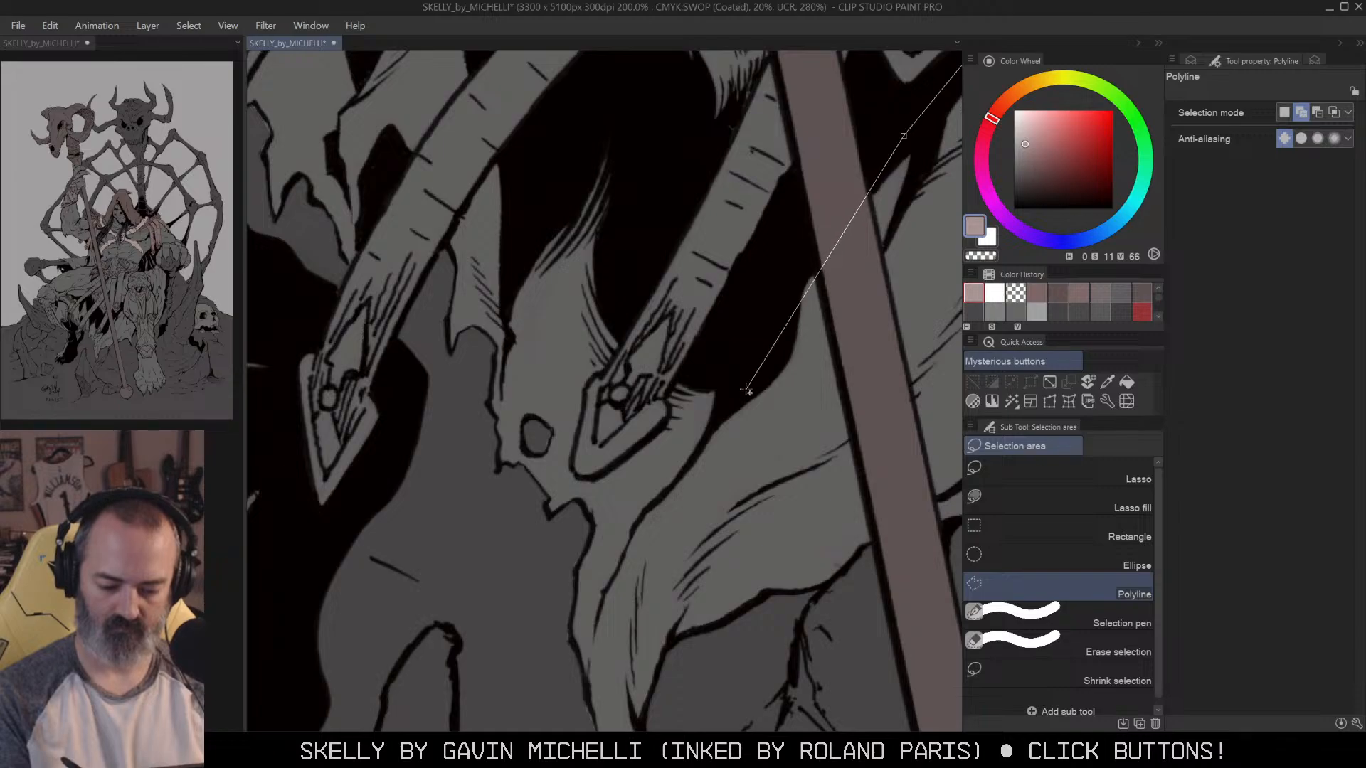
left_click(675, 378)
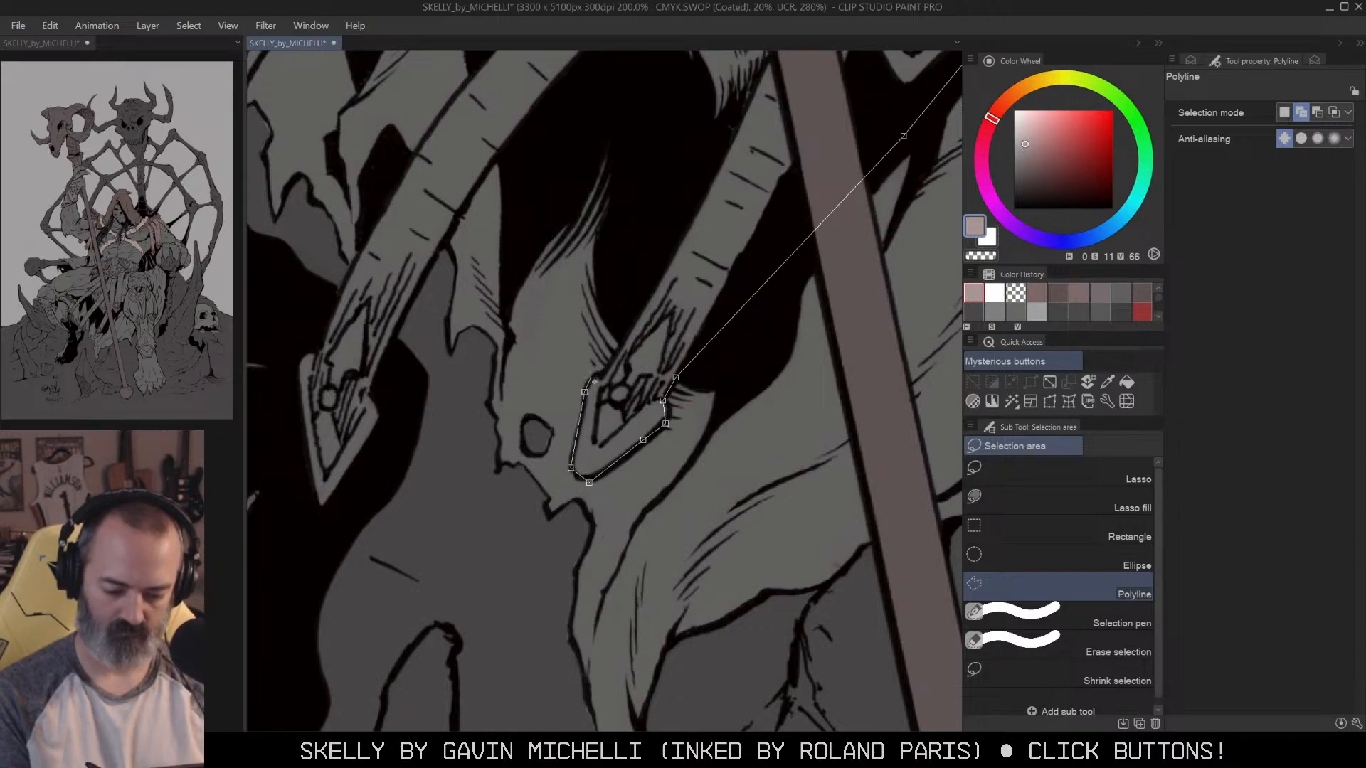
left_click(626, 340)
left_click(650, 252)
left_click_drag(698, 139, 598, 437)
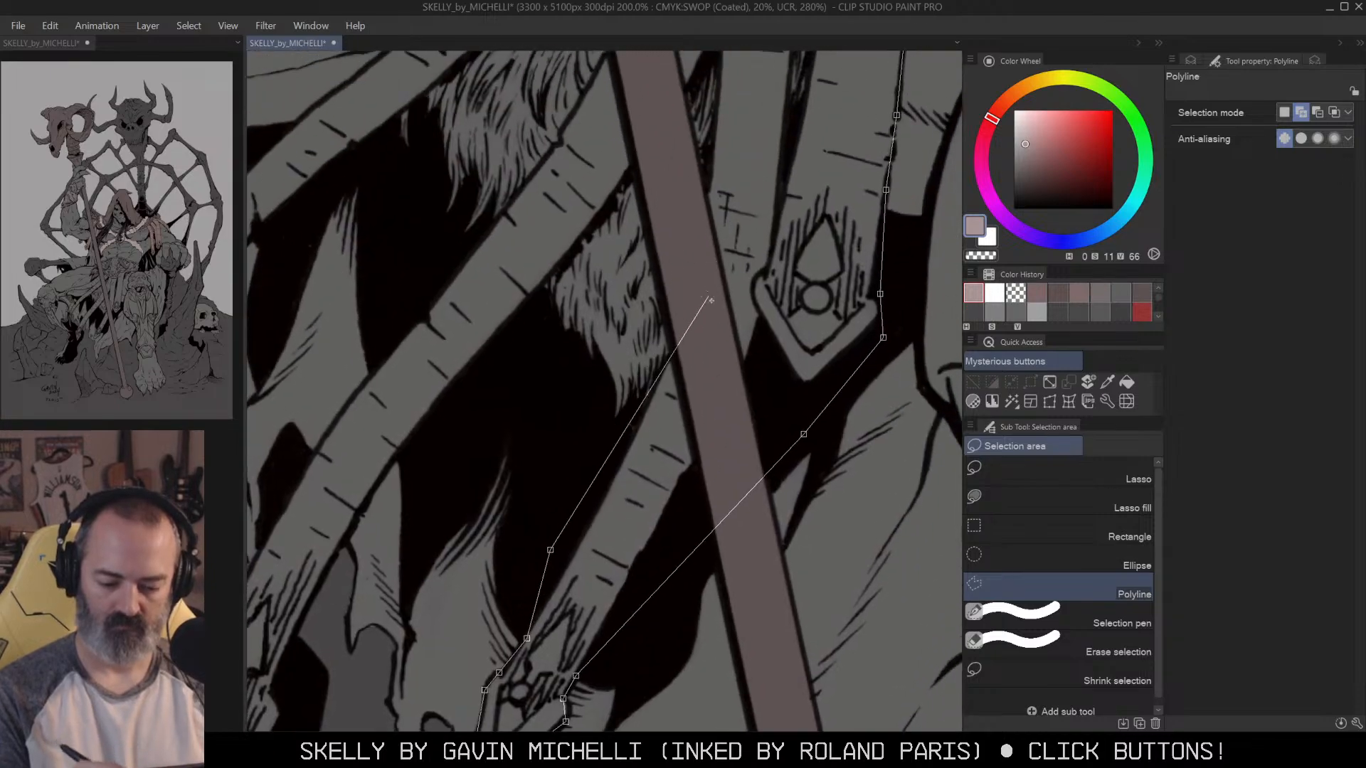
Step: Carry the polyline selection up across the thigh straps and around the fur tuft, closing it where the belt meets the staff
left_click_drag(569, 310, 915, 405)
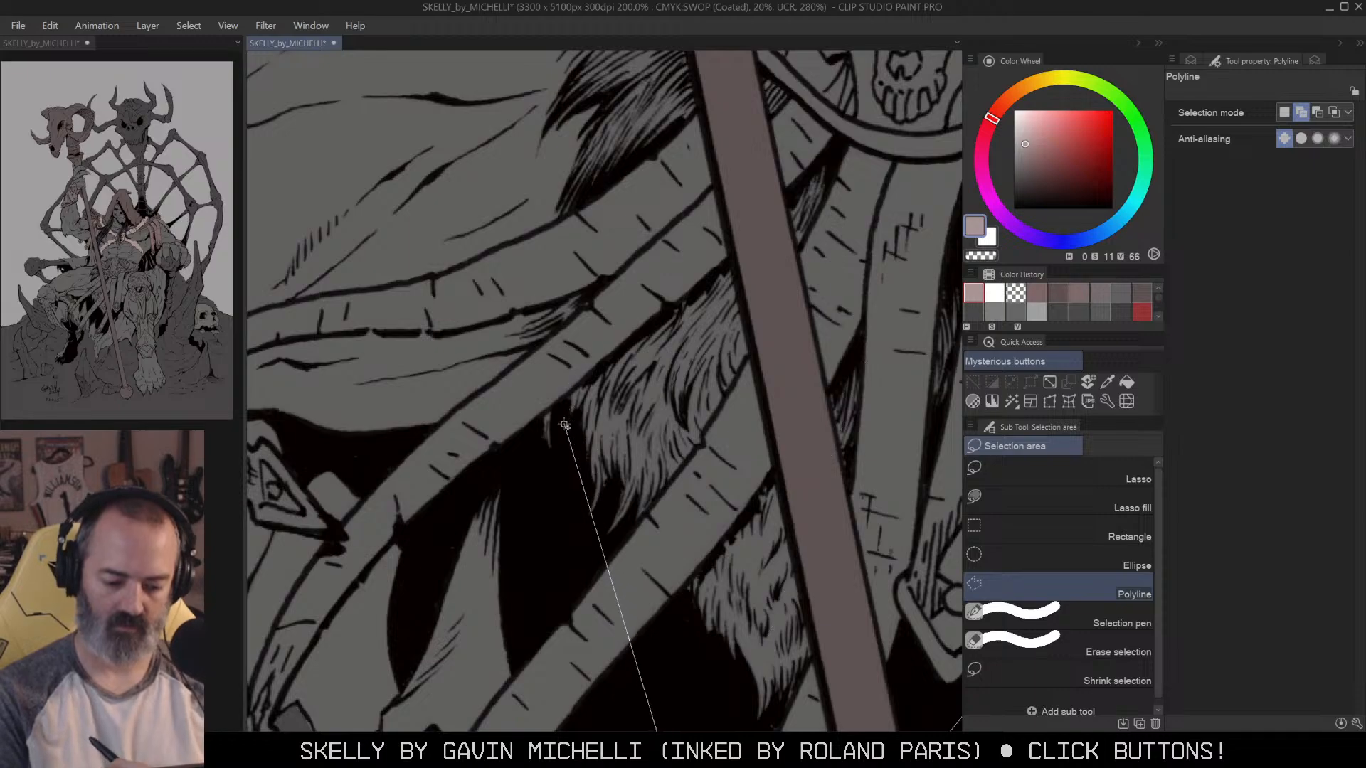
left_click(575, 291)
left_click(561, 215)
left_click_drag(561, 215, 518, 494)
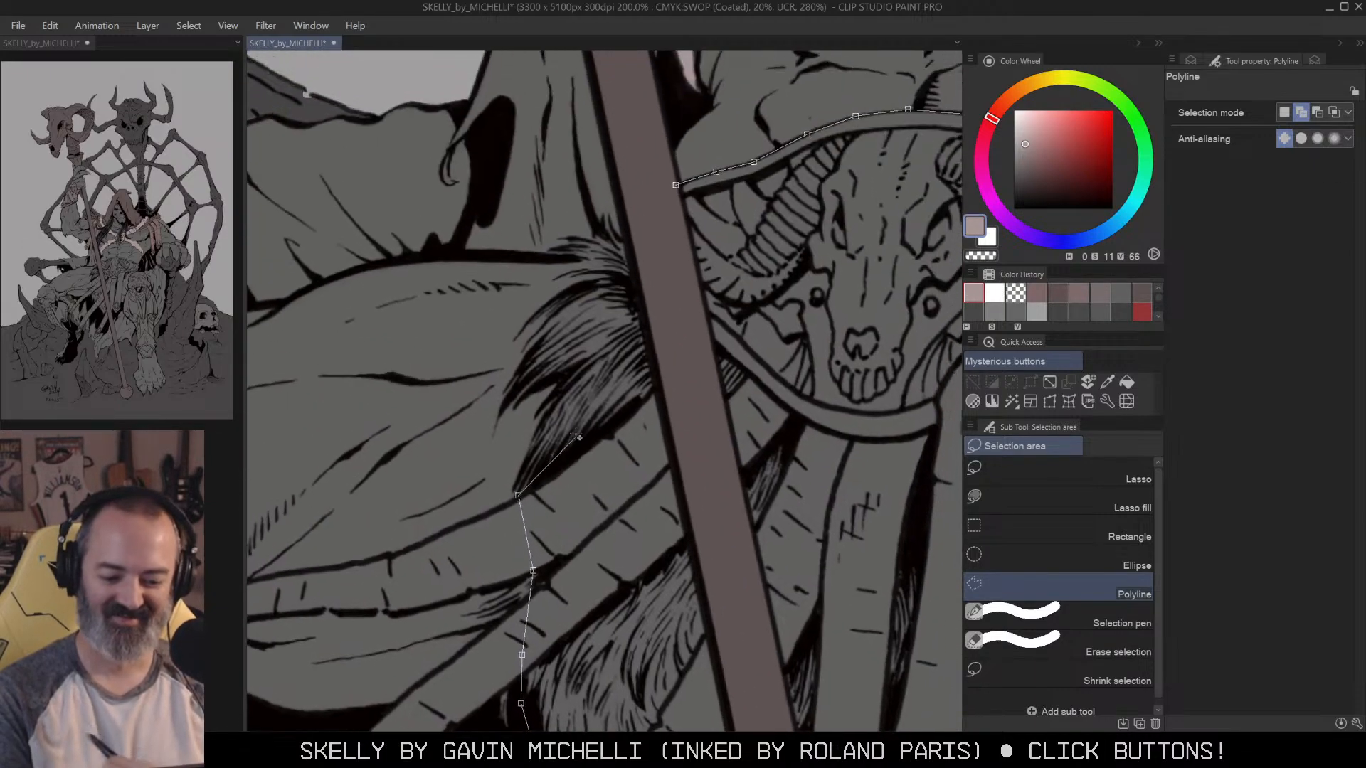
left_click(537, 432)
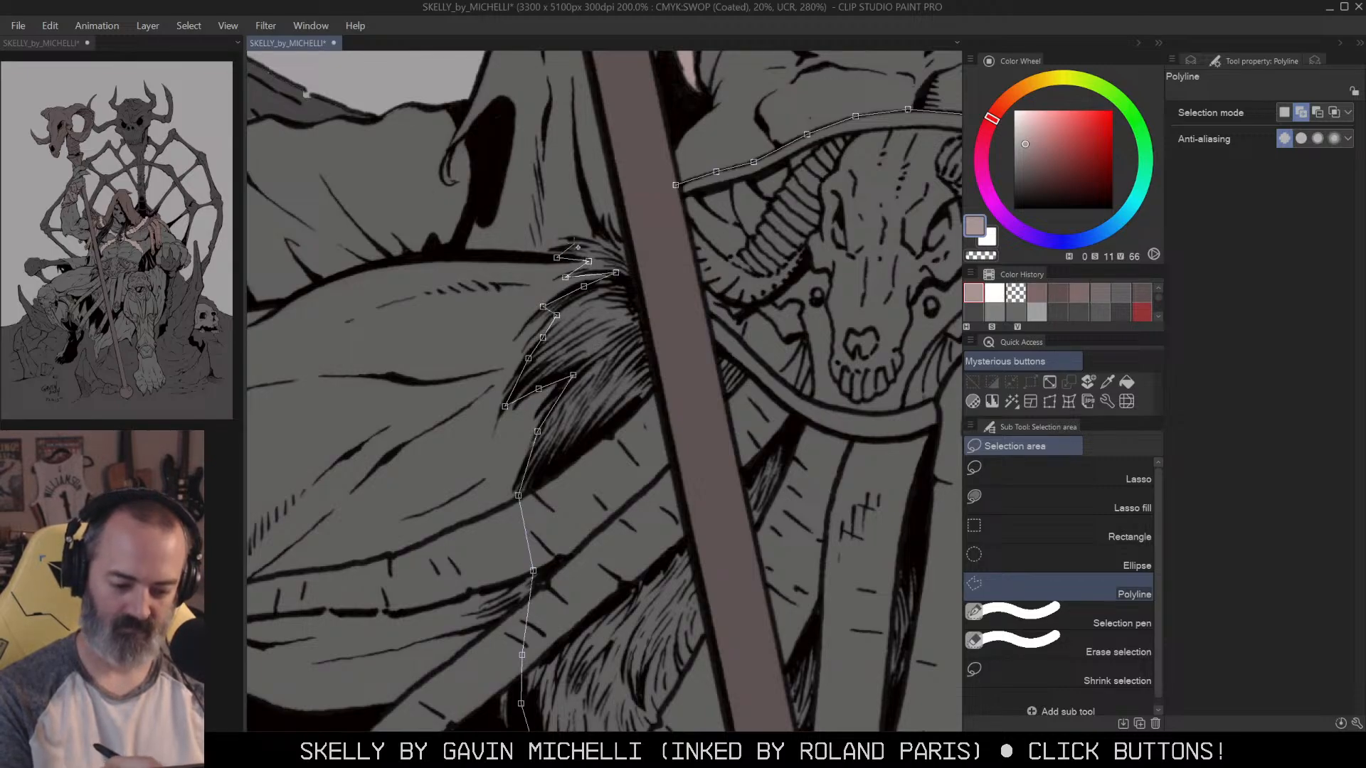
left_click(675, 185)
Step: Sample the hood's colour and adjust it to a darker, more saturated red (H 0, S 27, V 43)
key("/")
left_click(711, 221, "alt")
left_click(711, 221, "alt")
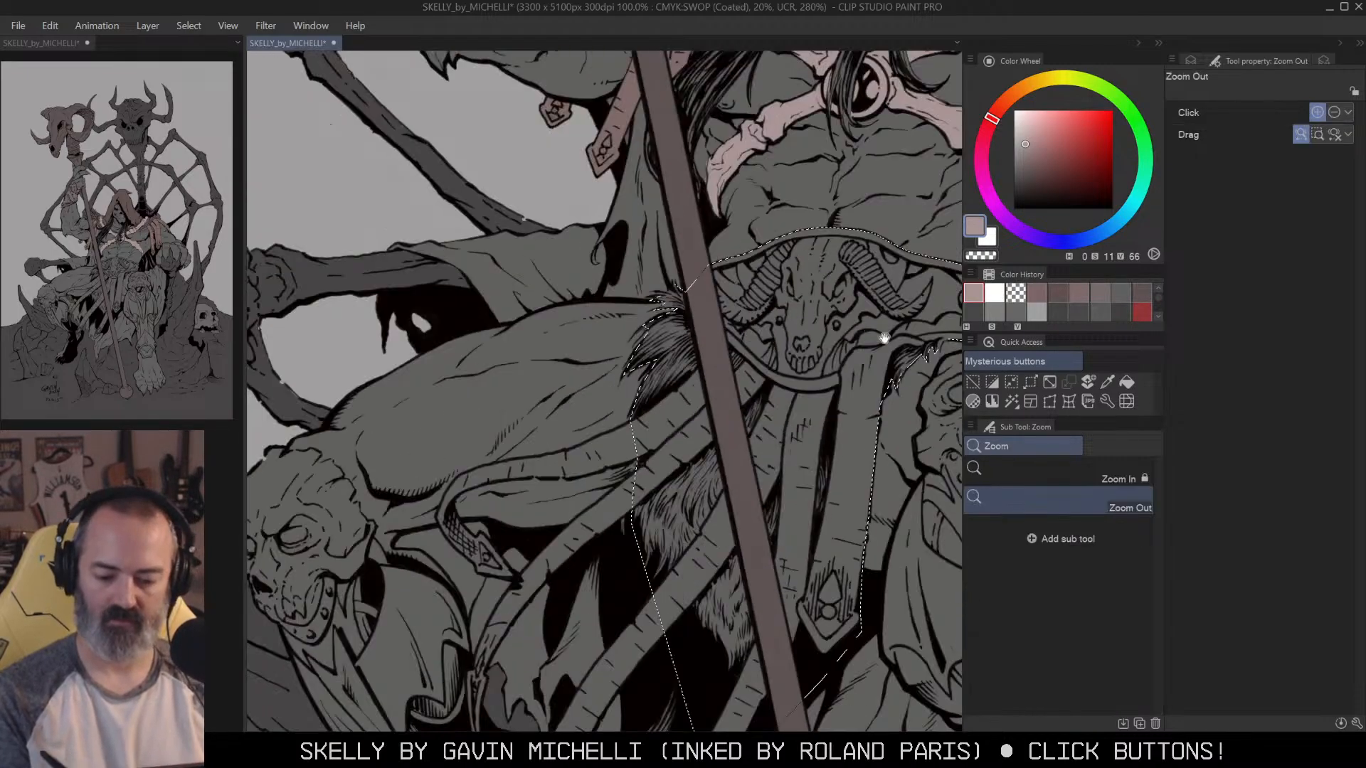
left_click_drag(884, 339, 809, 332)
key("q")
key("q")
left_click(701, 399, "alt")
mouse_move(705, 399)
left_mouse_down()
mouse_move(765, 315)
mouse_move(856, 237)
mouse_move(734, 578)
left_mouse_up()
key("q")
key("q")
key("m")
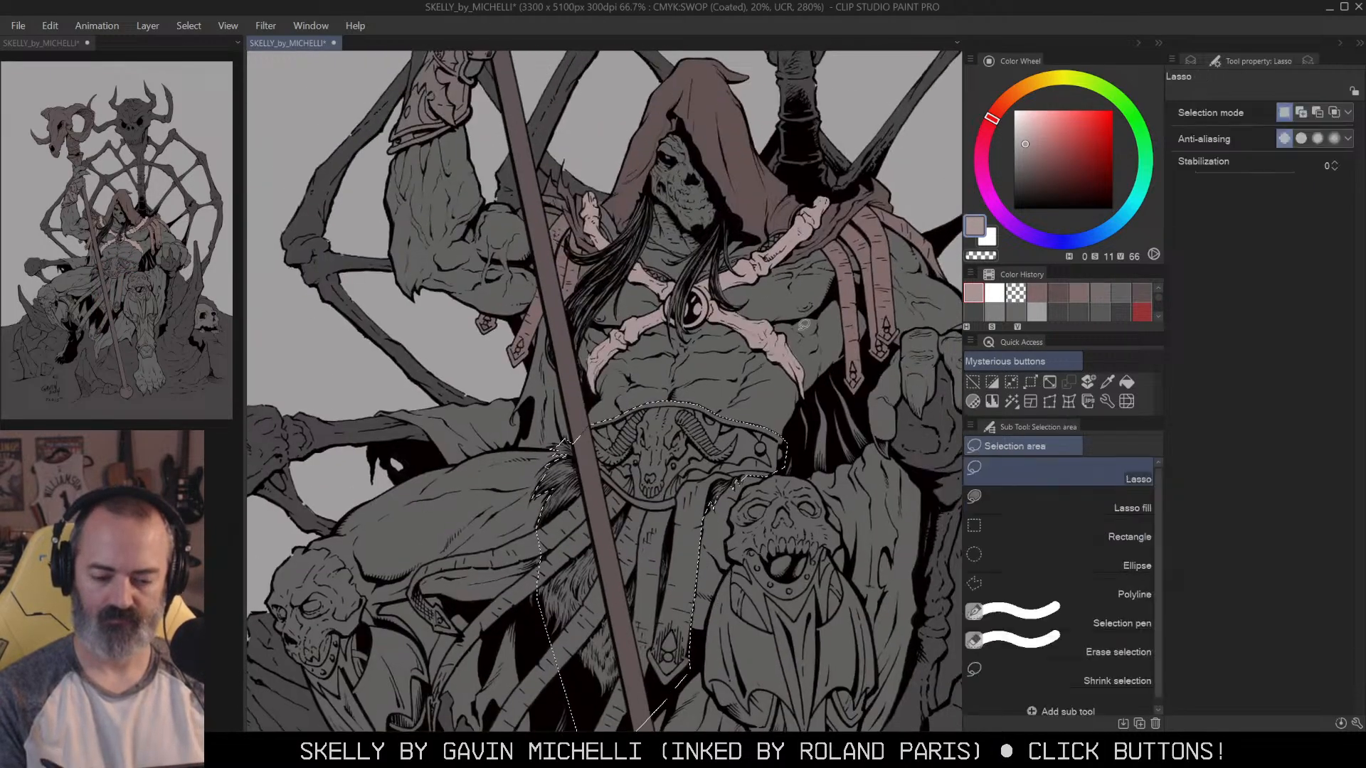
left_click(759, 179, "alt")
left_click(1040, 166)
Step: Fill the selected belt, fur and straps on the FLATS layer with the dark red, referring only to the editing layer, and deselect
key("g")
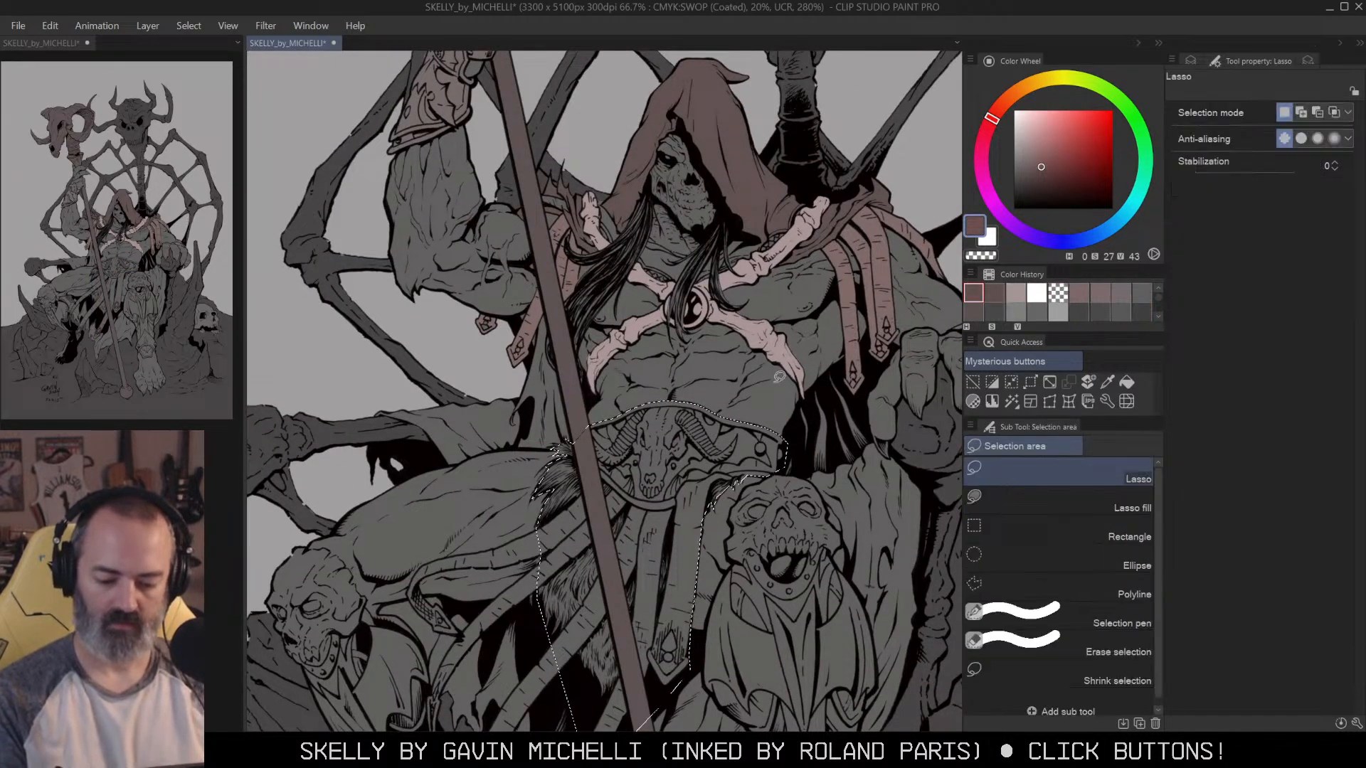
left_click(1191, 61)
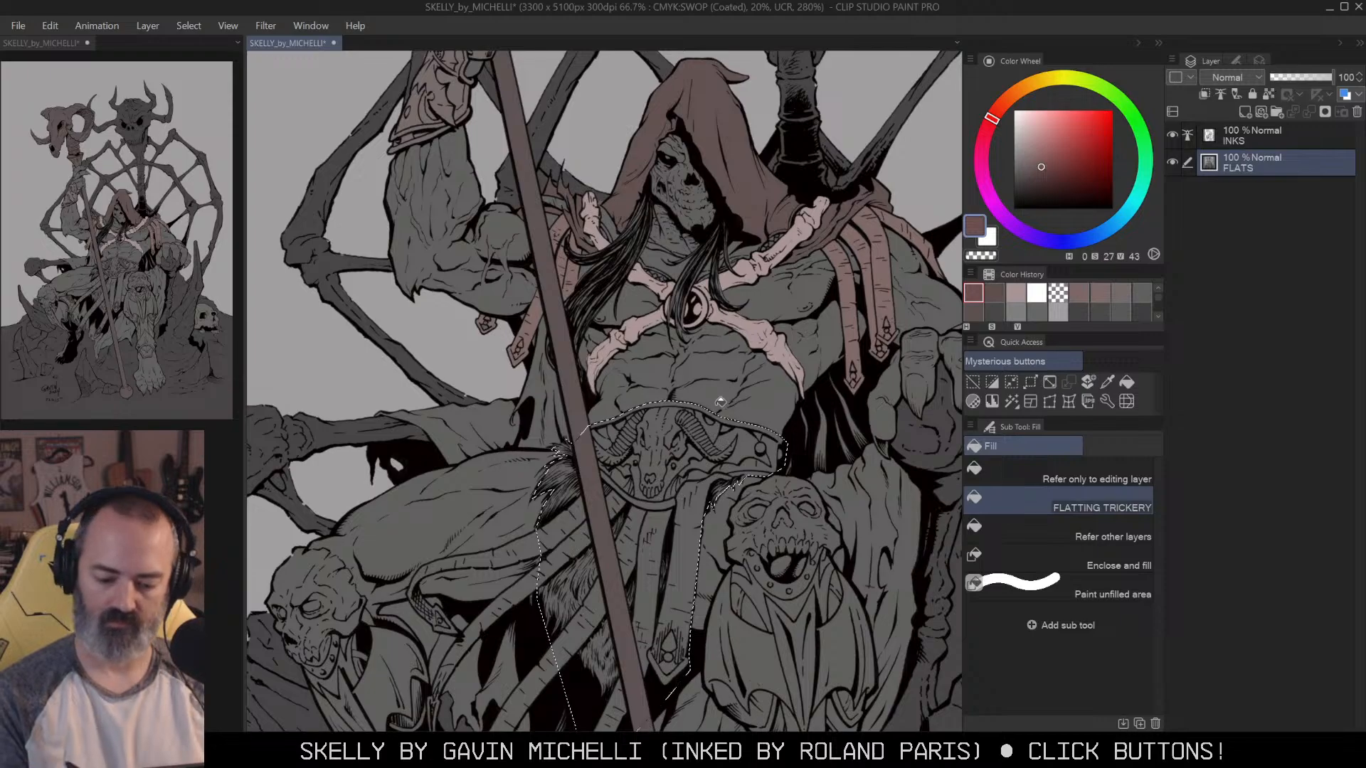
left_click(1075, 471)
left_click(714, 448)
key("ctrl+d")
Step: Fill the rest of the upper strap curving over the thigh with dark red using the FLATTING TRICKERY fill
left_click_drag(785, 392, 803, 284)
key("m")
left_click_drag(863, 407, 823, 306)
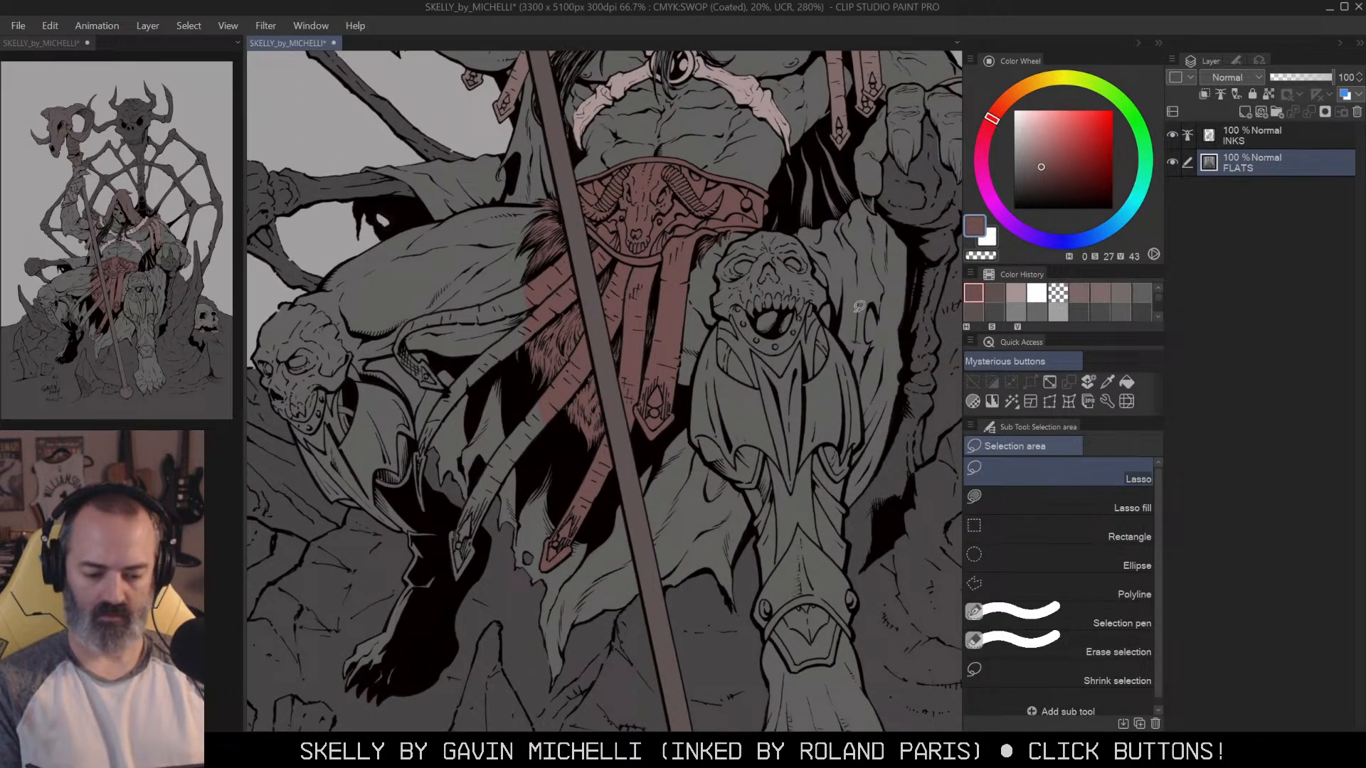
left_click_drag(553, 319, 723, 320)
mouse_move(572, 388)
left_mouse_down()
mouse_move(698, 321)
mouse_move(817, 214)
left_mouse_up()
key("g")
left_click(1117, 507)
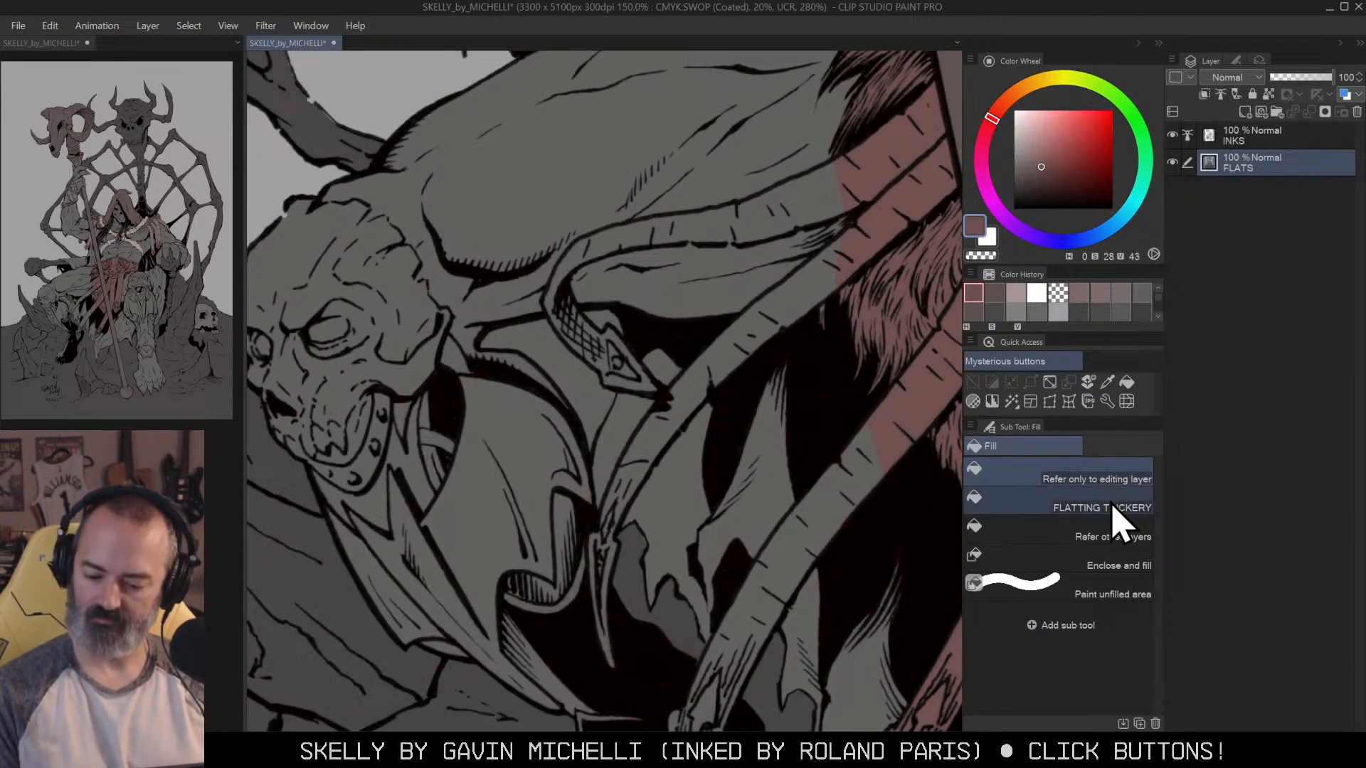
left_click(828, 189)
left_click(605, 226)
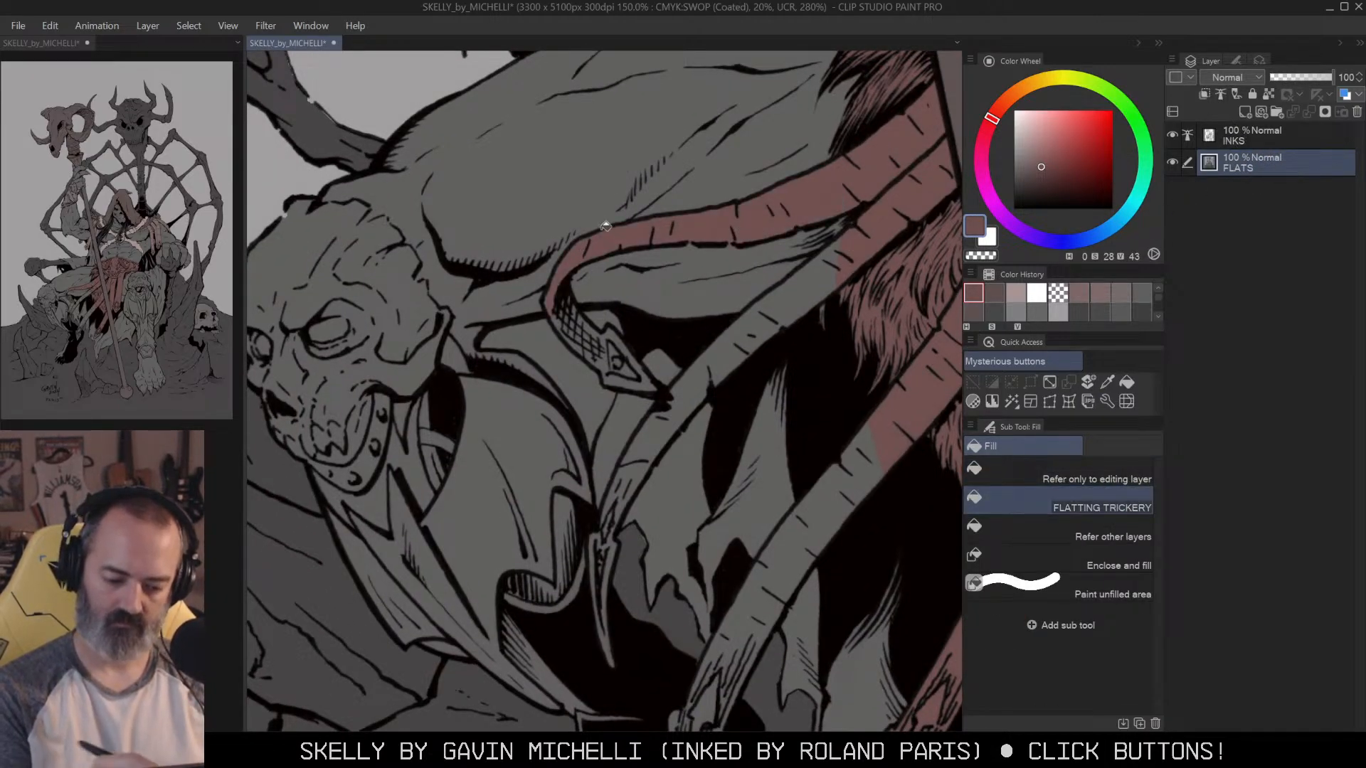
Step: Lasso the upper strap's cross-hatched underside and pointed tip, fill them with dark red, and deselect
key("ctrl+plus")
key("m")
mouse_move(631, 200)
left_mouse_down()
mouse_move(674, 260)
mouse_move(687, 251)
mouse_move(712, 268)
mouse_move(768, 343)
mouse_move(689, 332)
left_mouse_up()
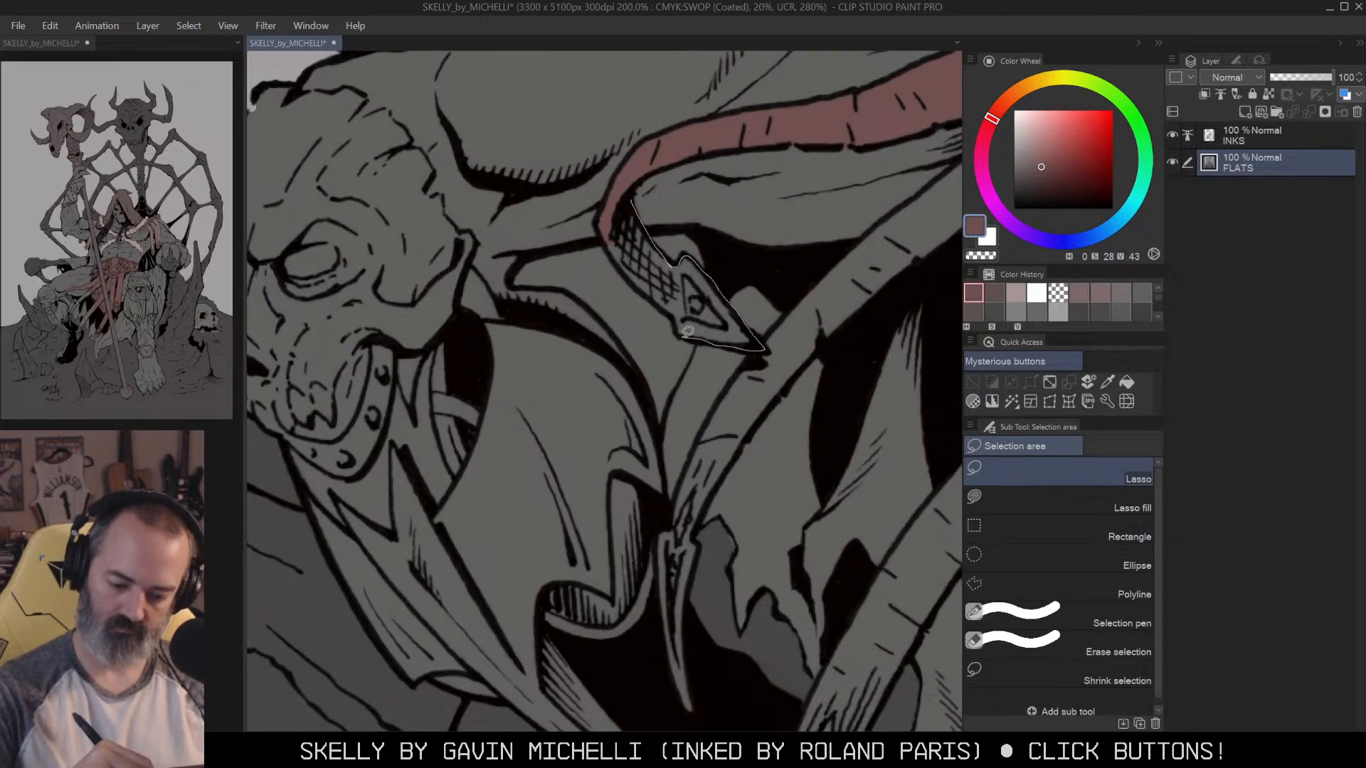
mouse_move(614, 263)
left_mouse_down()
mouse_move(713, 351)
mouse_move(715, 288)
mouse_move(598, 249)
mouse_move(640, 202)
mouse_move(685, 241)
mouse_move(719, 331)
left_mouse_up()
key("b")
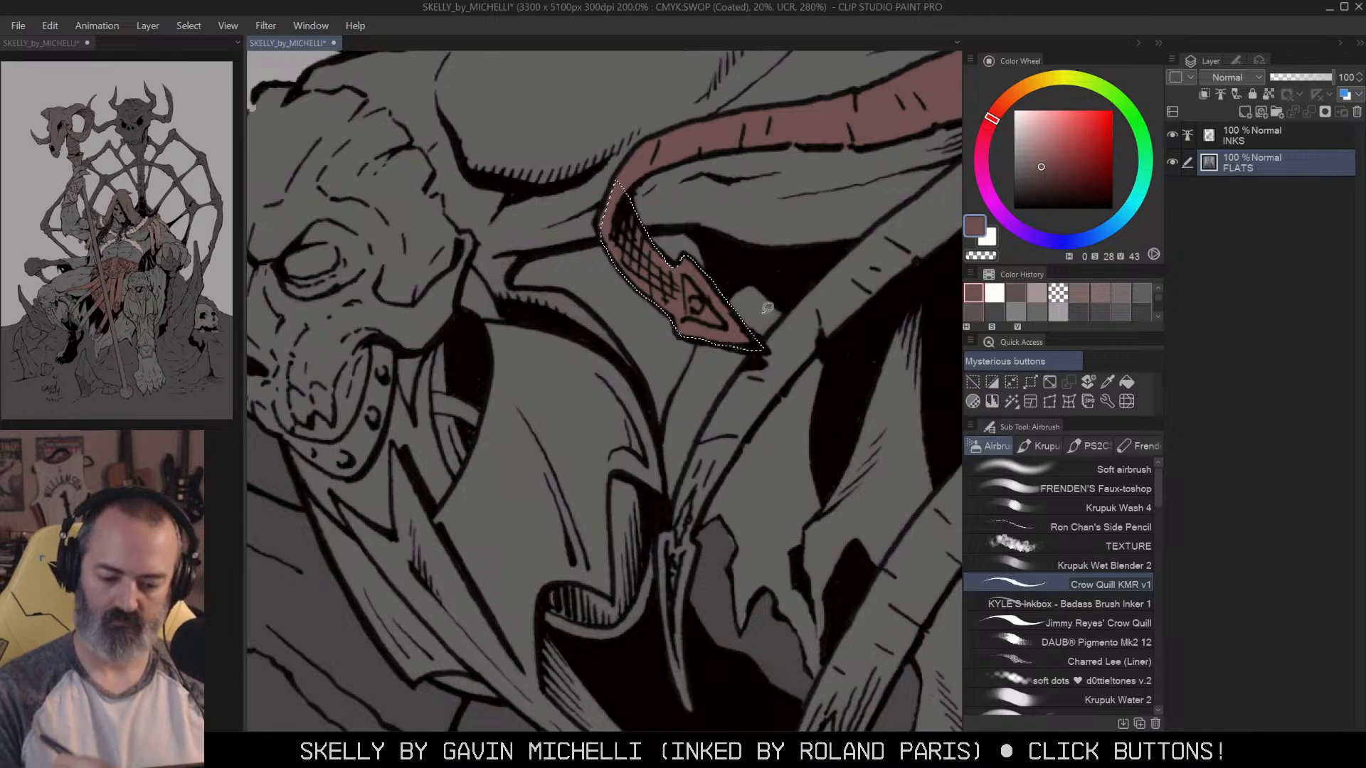
left_click(853, 389, "alt")
left_click_drag(854, 388, 605, 363)
key("m")
key("ctrl+d")
Step: Fill the second strap below the thigh with dark red, including its narrow pointed tip
left_click_drag(672, 294, 700, 295)
key("g")
left_click(732, 211)
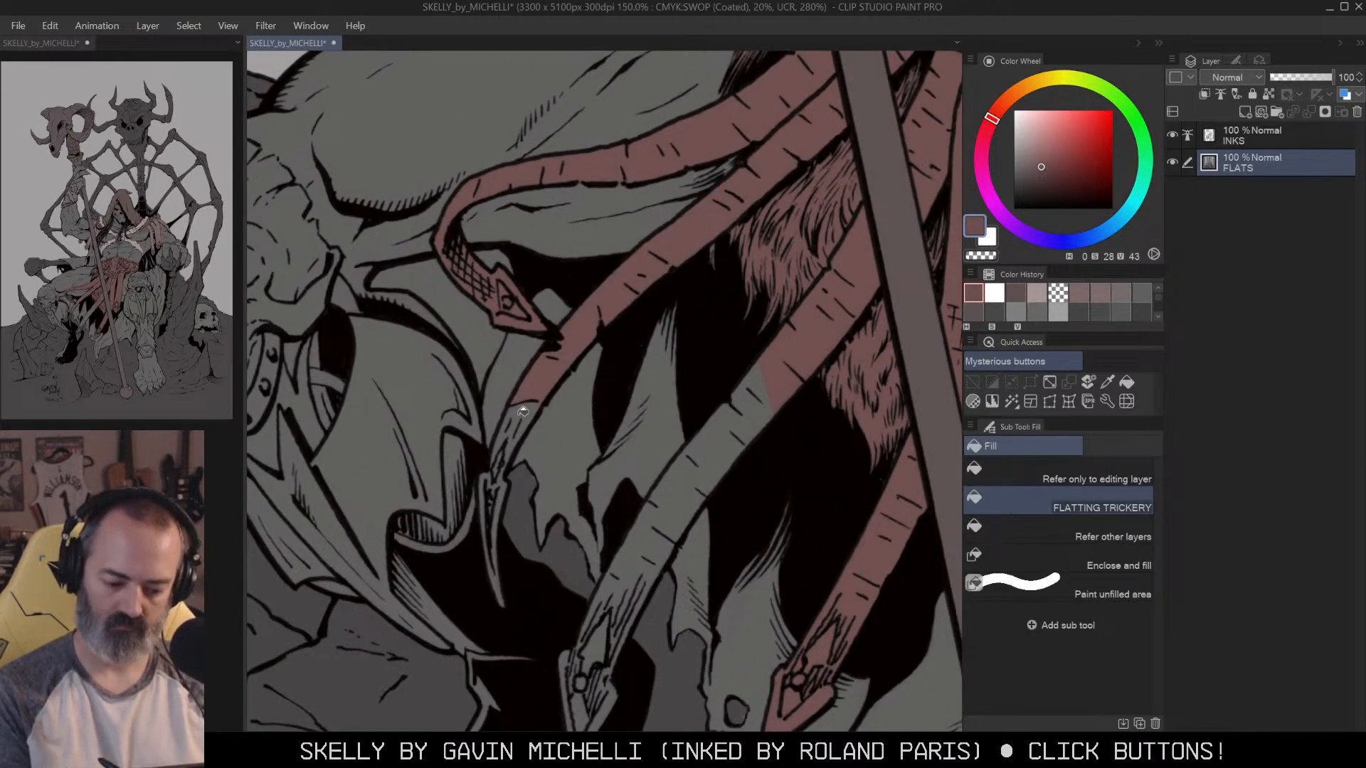
left_click_drag(523, 411, 624, 314)
key("b")
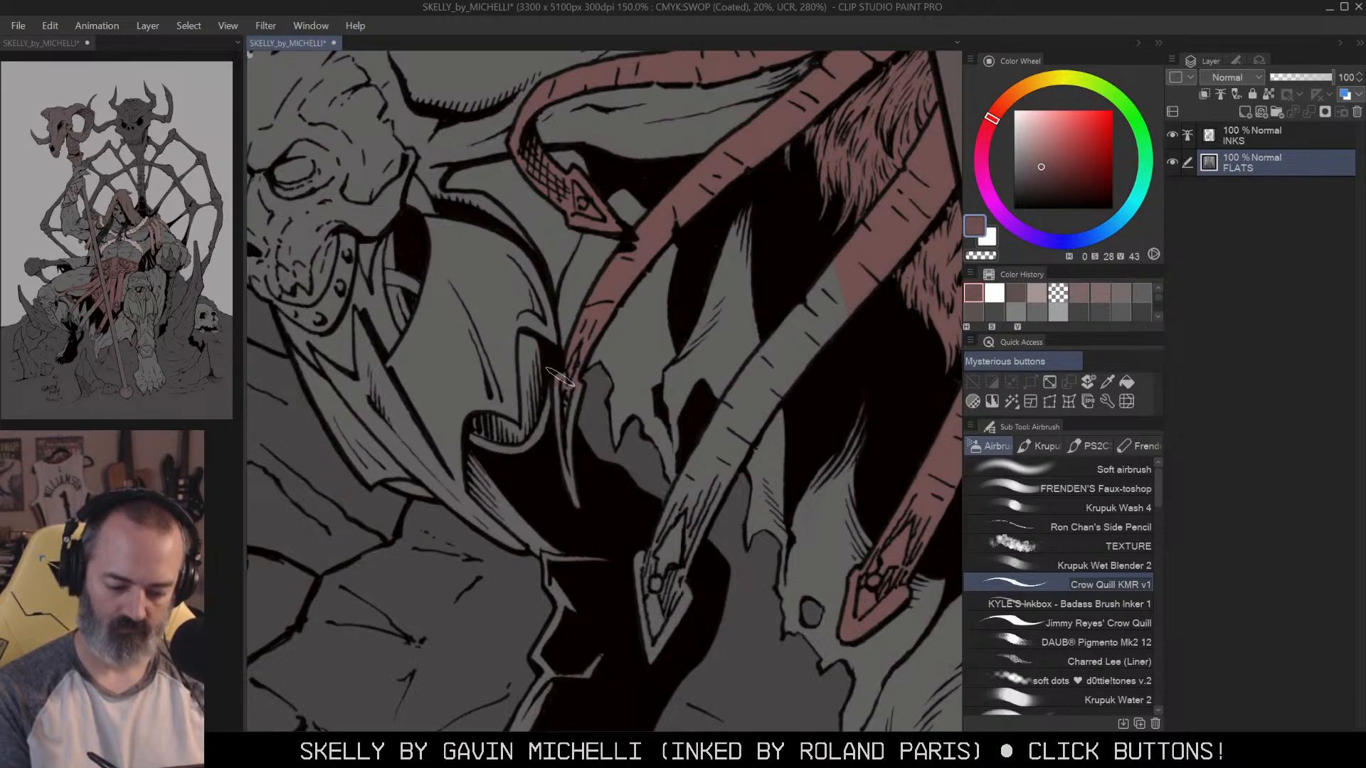
left_click_drag(849, 264, 828, 244)
key("m")
Step: Fill the remaining part of the third hanging strap and its arrow-shaped tip with dark red
key("g")
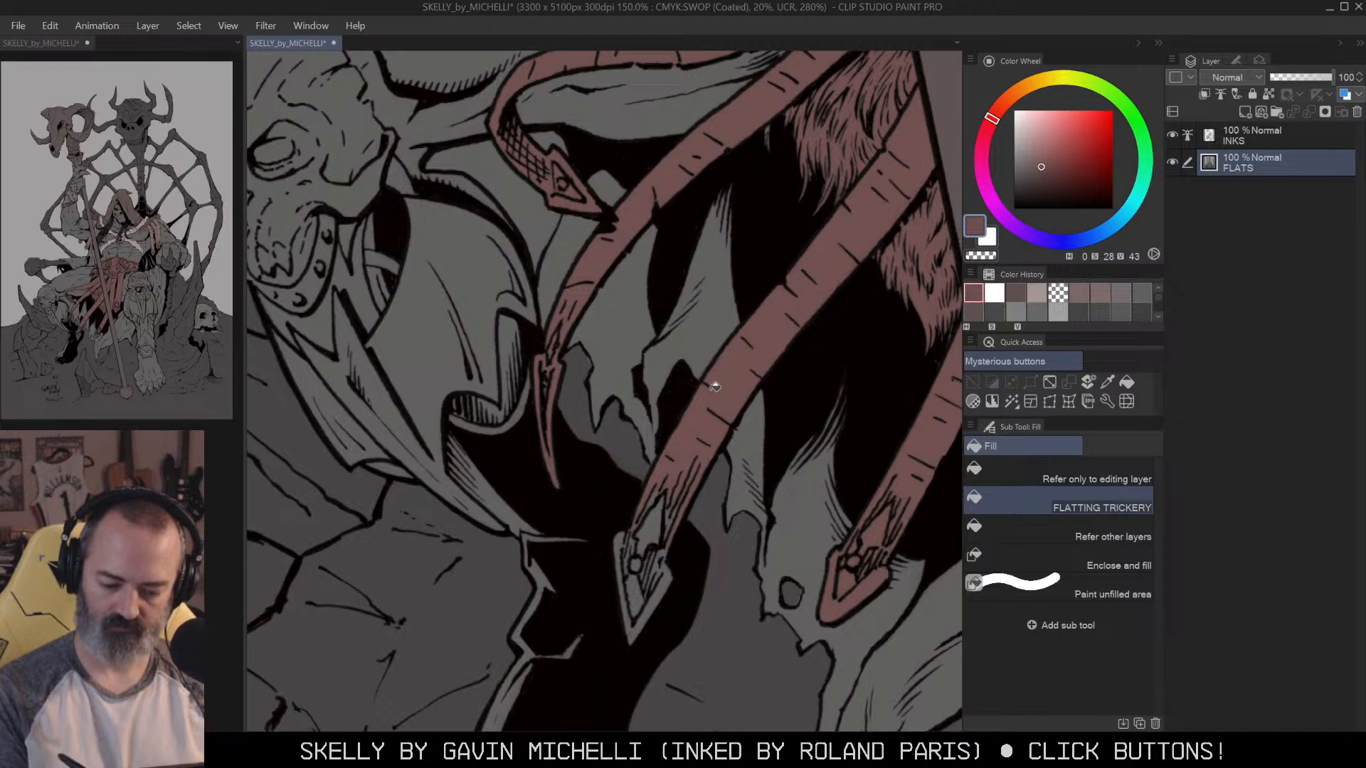
key("p")
left_click(667, 531)
key("ctrl+z")
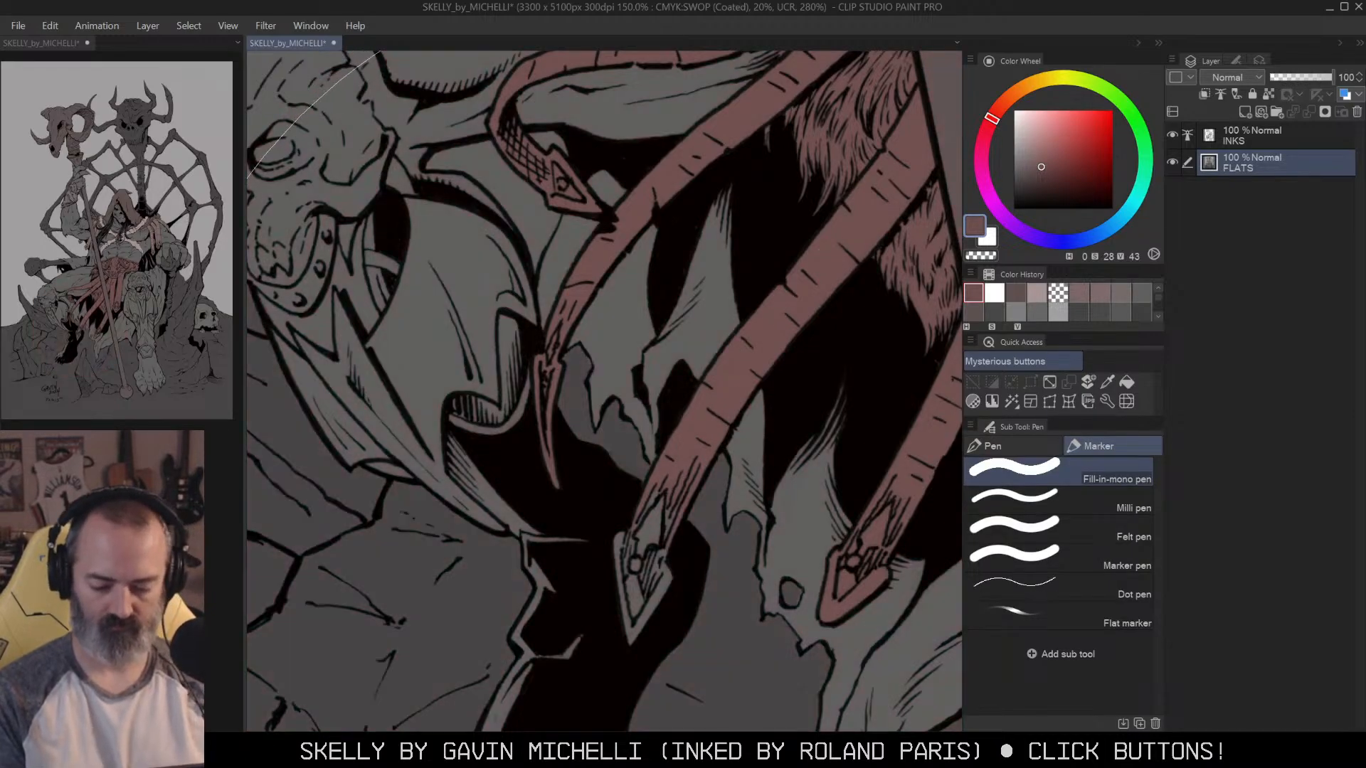
key("b")
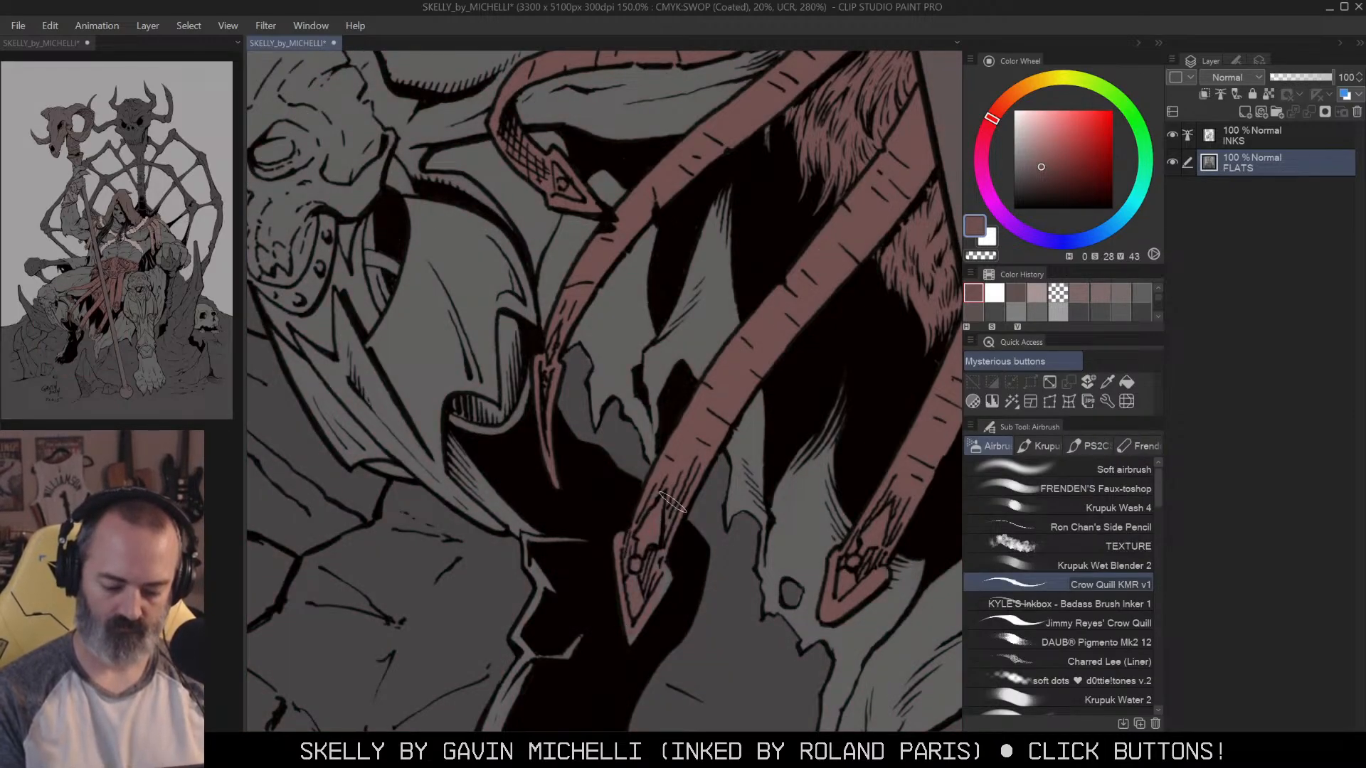
Step: Lasso the cloth draped behind the front knee's skull guard up to the dark folds beside the belt, and set a dark brown (H 0, S 23, V 29)
key("alt+space")
left_click(704, 465)
left_click(875, 378)
left_click(740, 430)
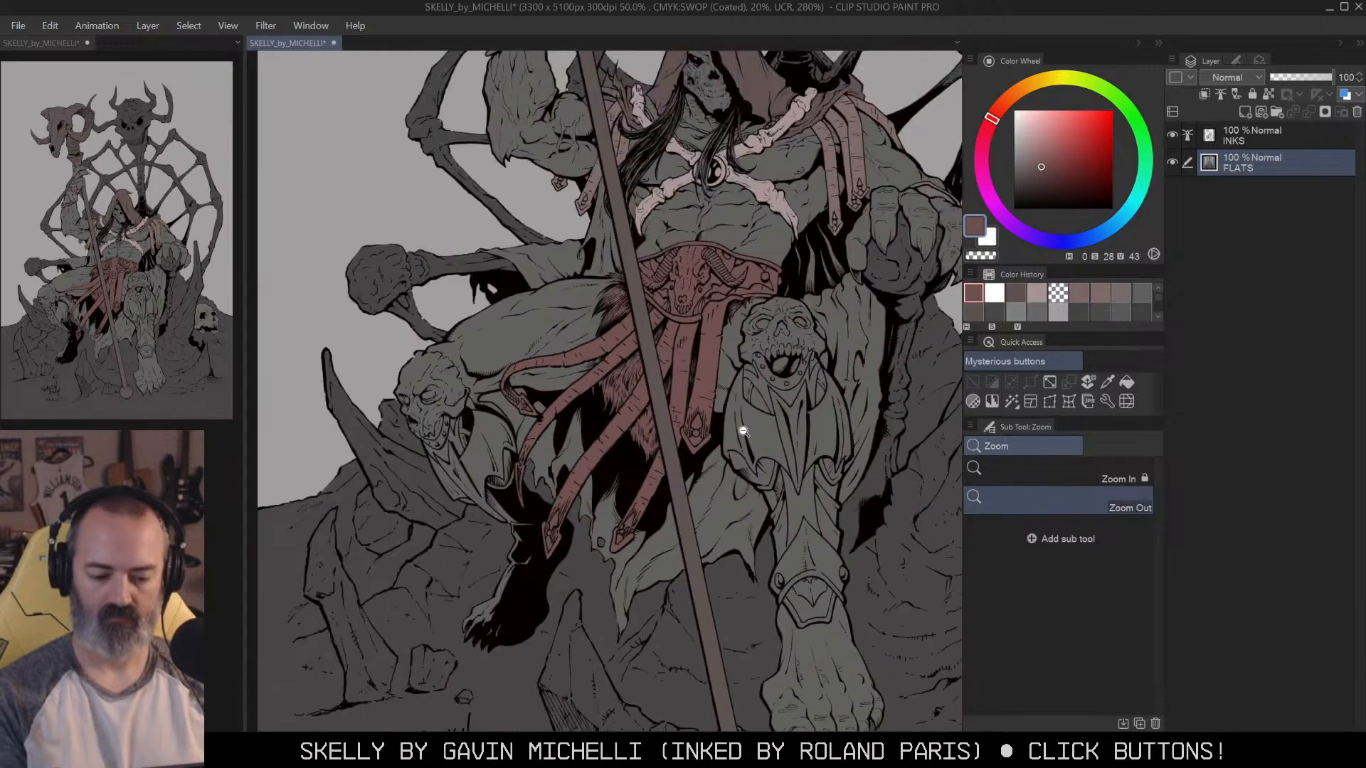
left_click(789, 384)
left_click_drag(773, 437, 830, 340)
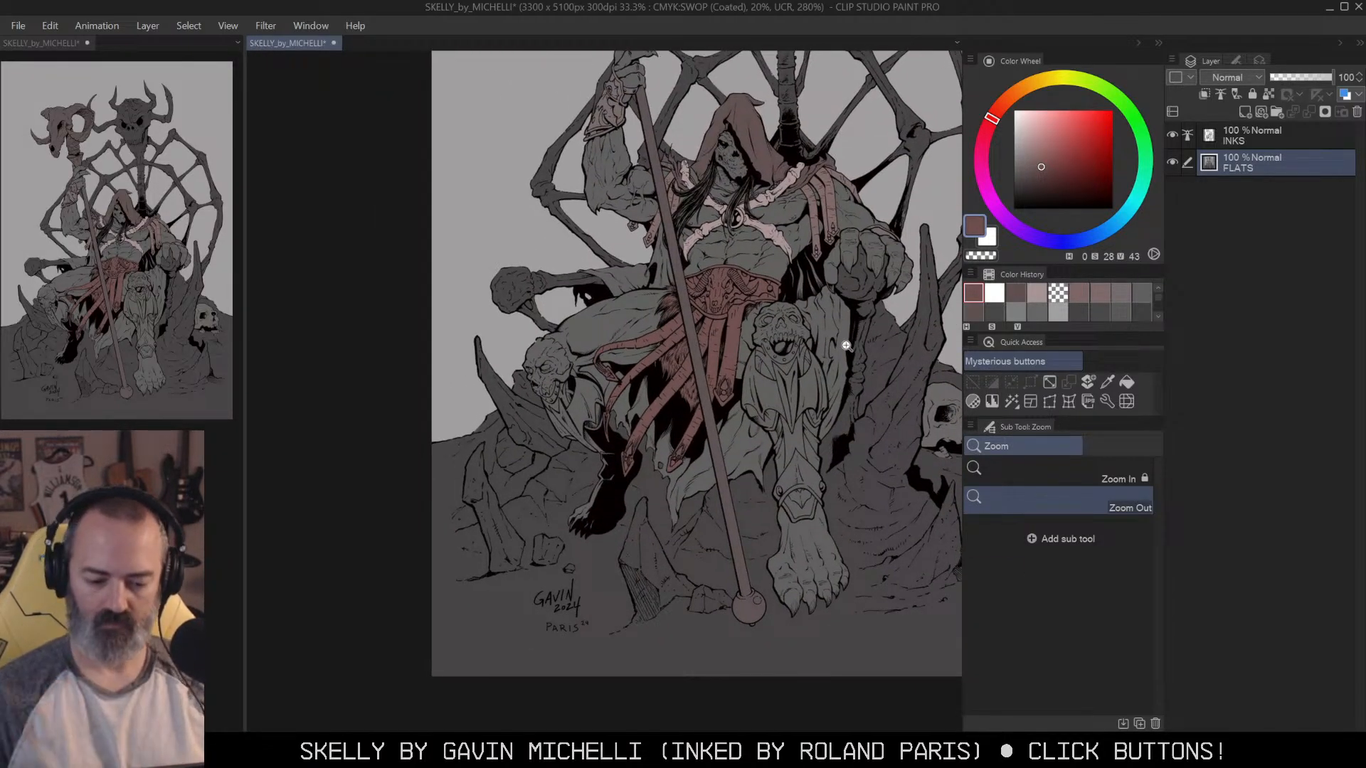
left_click(802, 386)
left_click(793, 320)
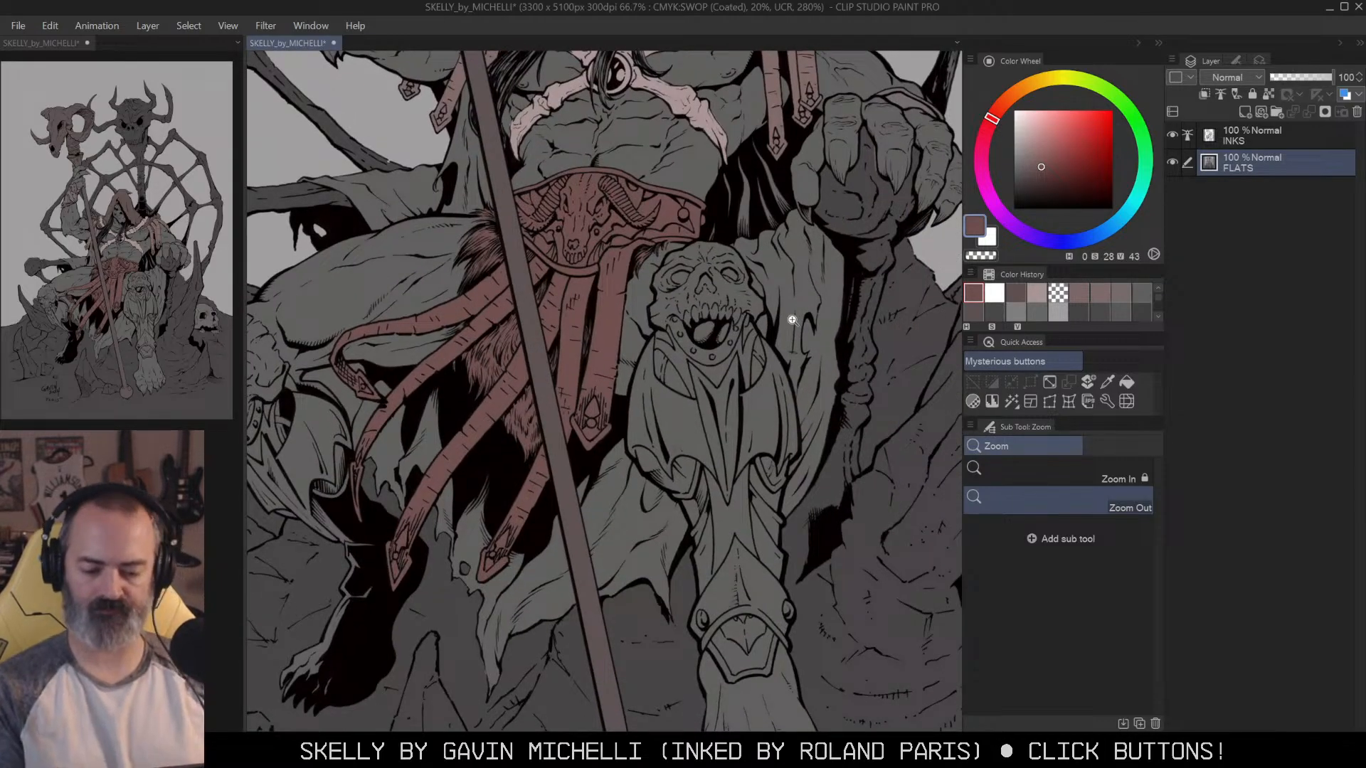
left_click(804, 297)
key("m")
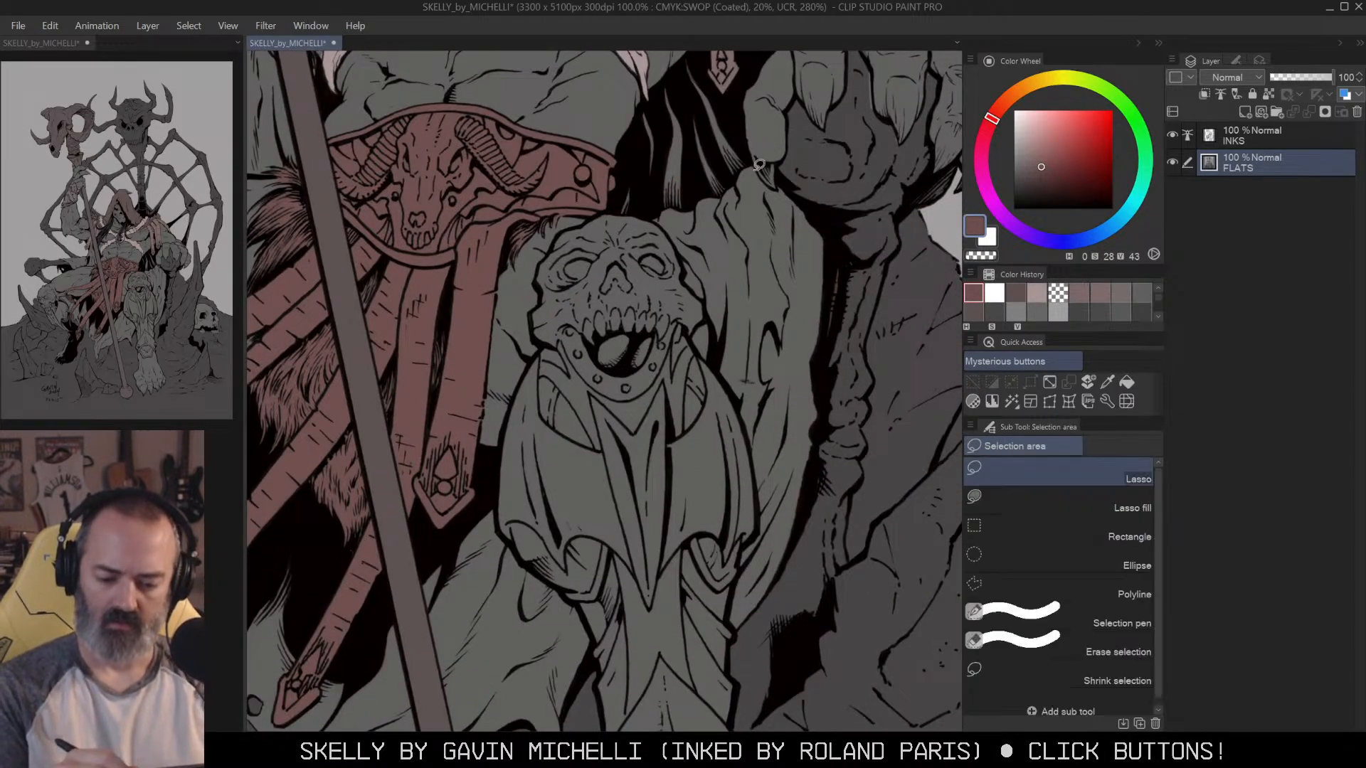
scroll(752, 169, "up", 2)
mouse_move(691, 132)
left_mouse_down()
mouse_move(638, 193)
mouse_move(609, 277)
left_mouse_up()
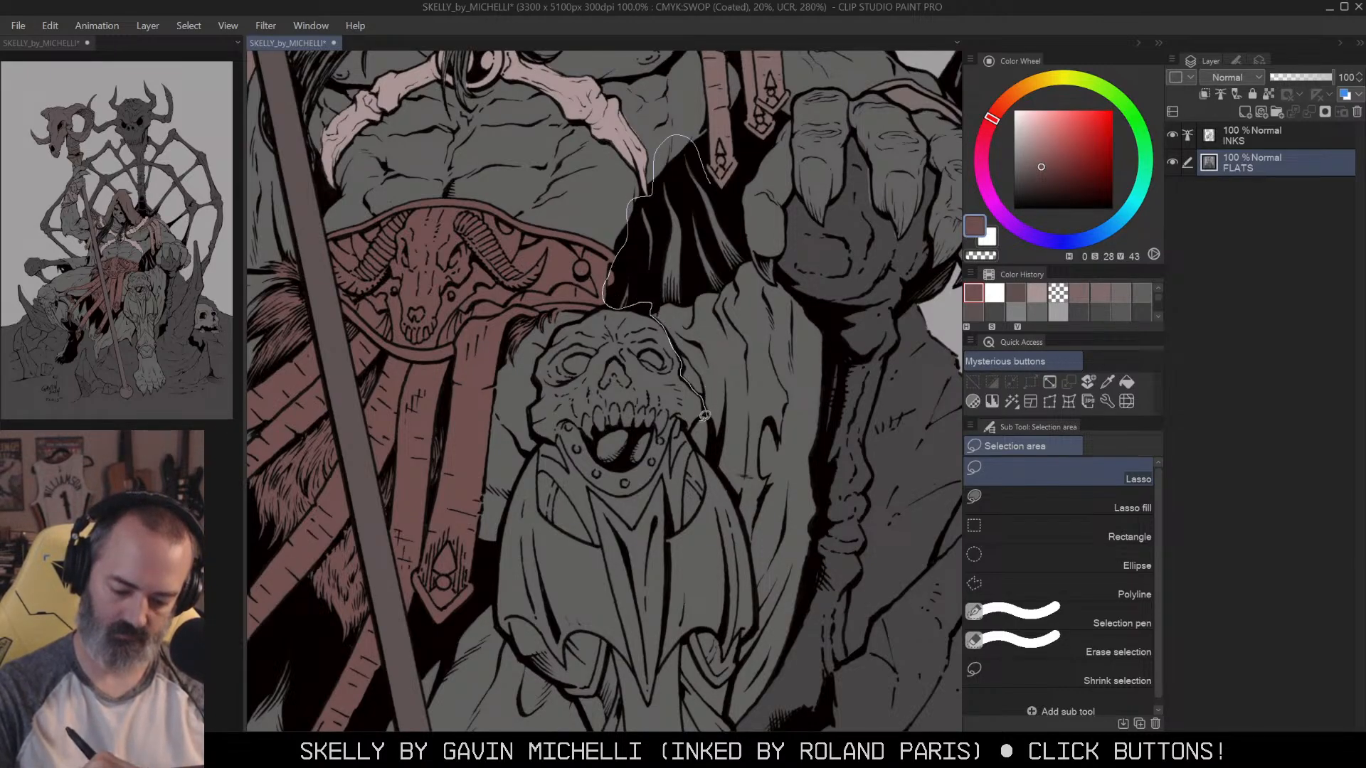
mouse_move(727, 472)
left_mouse_down()
mouse_move(865, 393)
mouse_move(852, 335)
mouse_move(810, 263)
mouse_move(771, 280)
mouse_move(704, 158)
left_mouse_up()
scroll(718, 234, "down", 5)
mouse_move(729, 281)
left_mouse_down()
mouse_move(753, 412)
mouse_move(723, 508)
mouse_move(758, 521)
mouse_move(816, 363)
mouse_move(823, 242)
left_mouse_up()
left_click_drag(735, 333, 740, 425)
left_click_drag(810, 155, 793, 324)
left_click(1036, 180)
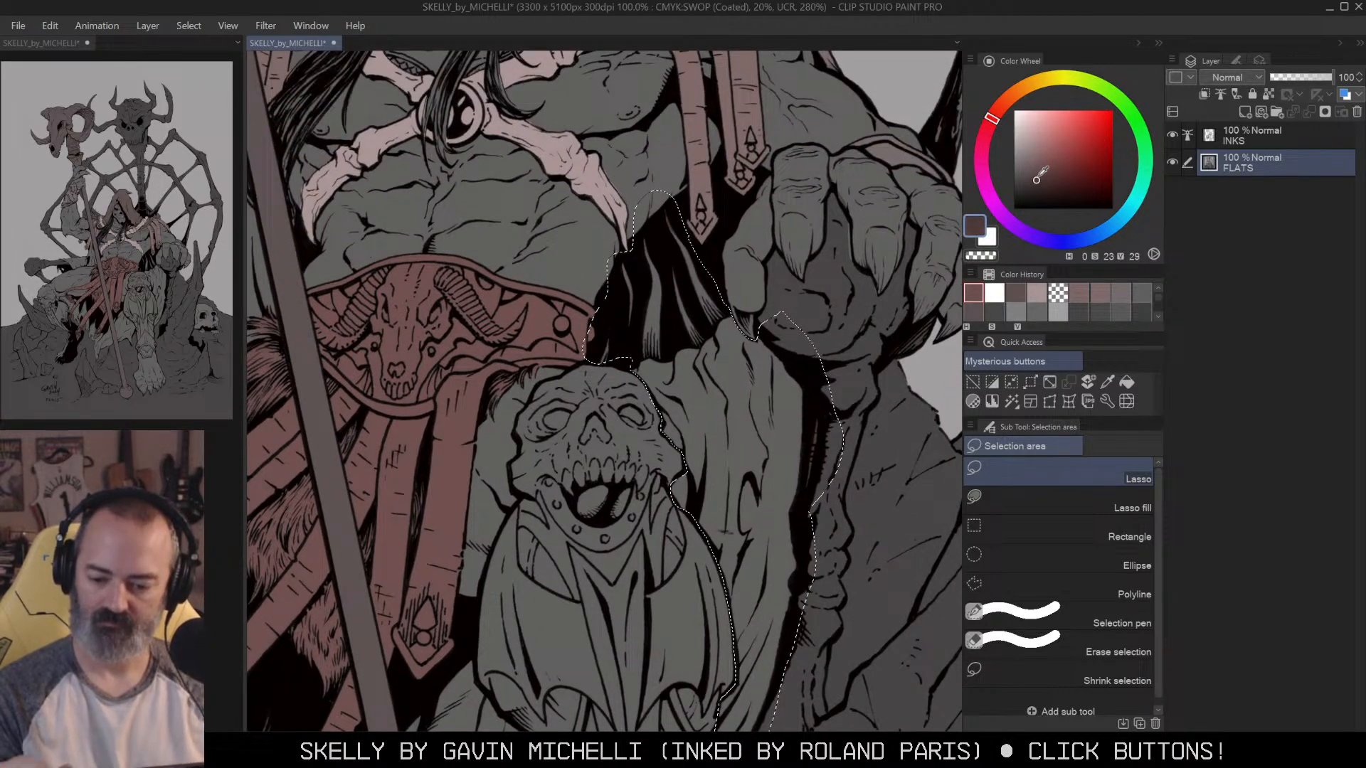
Step: Try filling the selected cloth behind the front knee with dark brown using the FLATTING TRICKERY fill, and undo it
key("g")
left_click(729, 457)
left_click_drag(729, 457, 754, 397)
key("m")
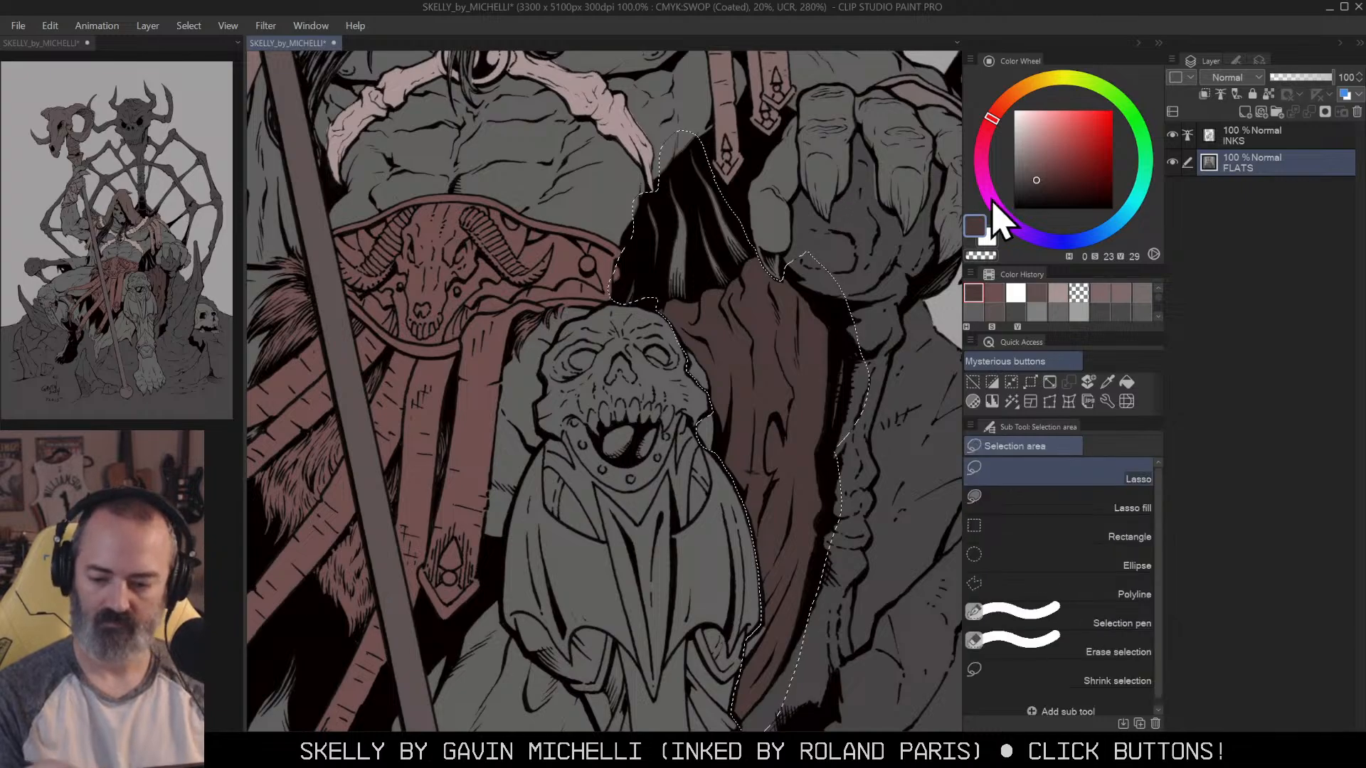
key("ctrl+z")
Step: Trim the cloth selection along the torso edge, fill it with dark brown using Refer only to editing layer, and deselect
key("g")
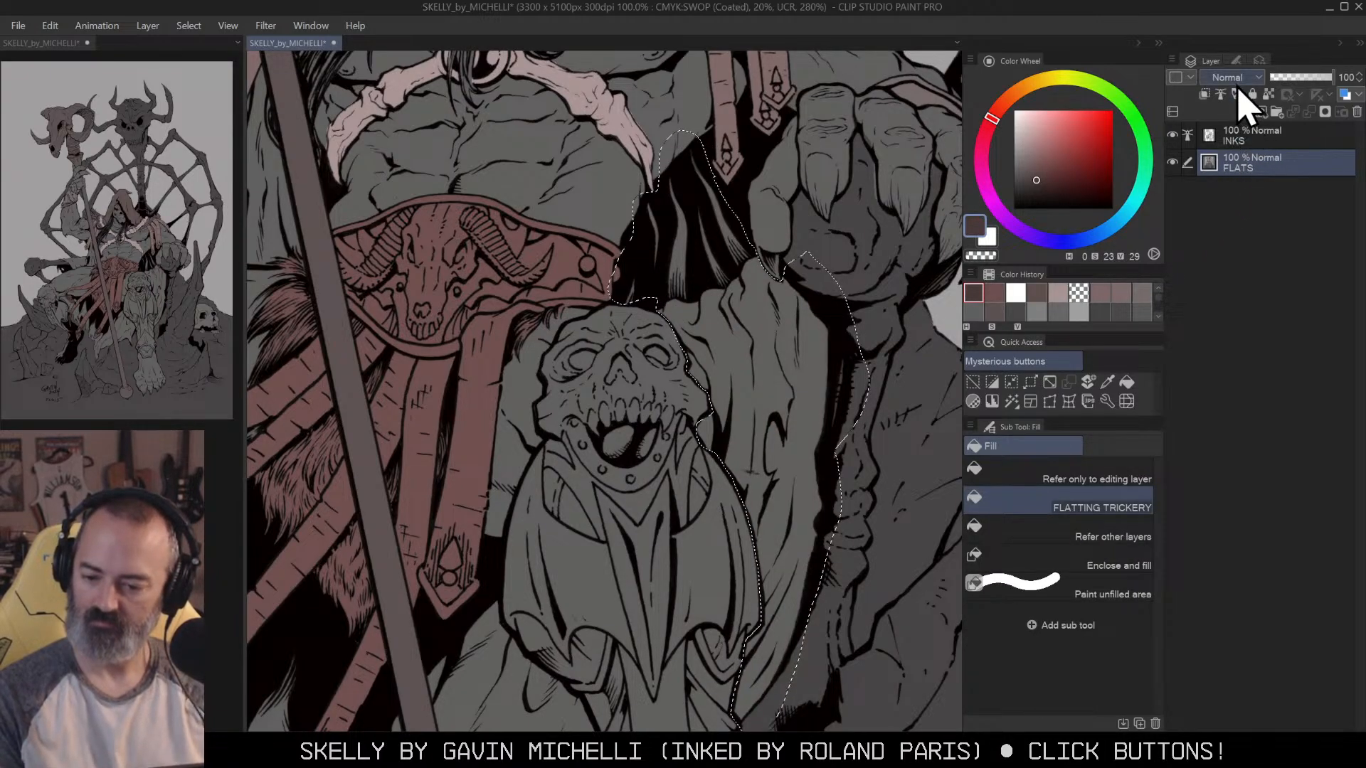
left_click(1096, 473)
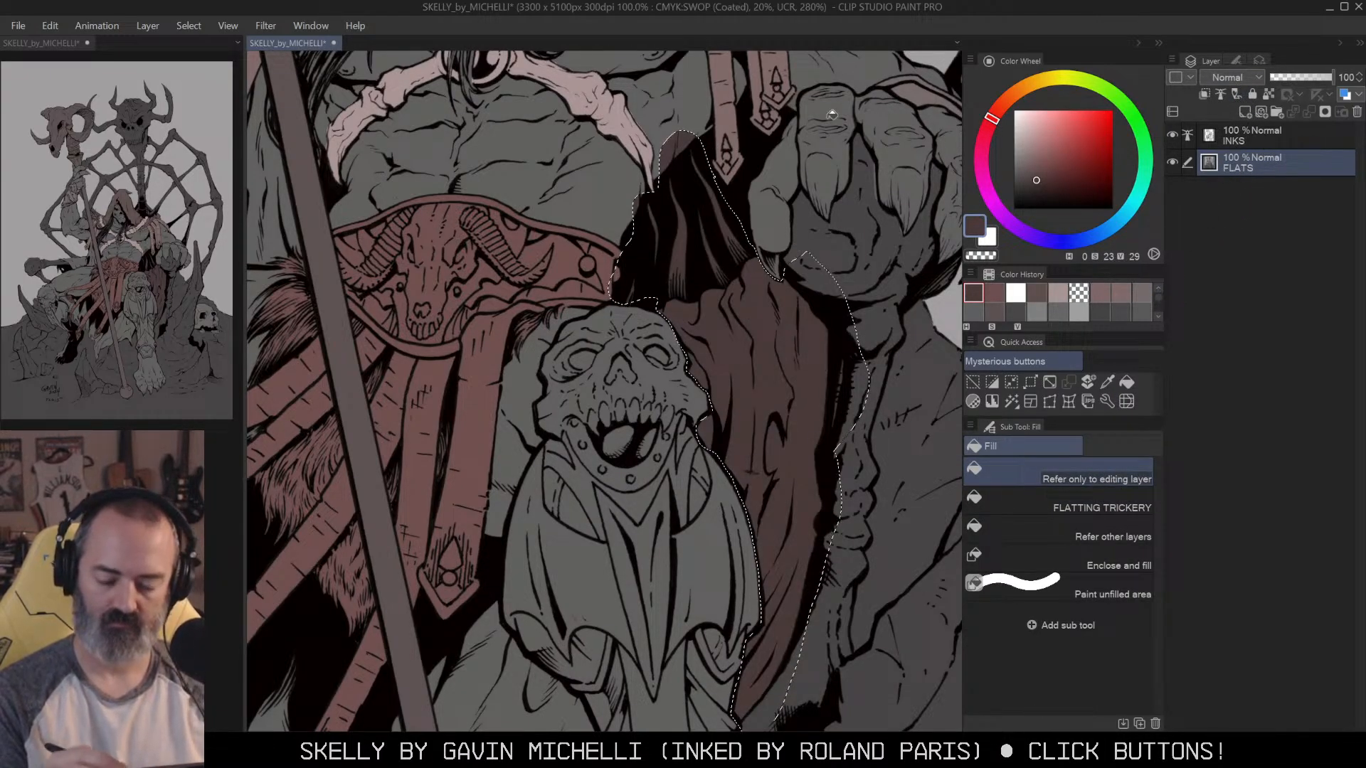
key("ctrl+z")
key("m")
mouse_move(701, 119)
left_mouse_down()
mouse_move(639, 209)
mouse_move(613, 158)
left_mouse_up()
mouse_move(611, 247)
left_mouse_down()
mouse_move(623, 277)
mouse_move(630, 259)
left_mouse_up()
key("g")
left_click(689, 232)
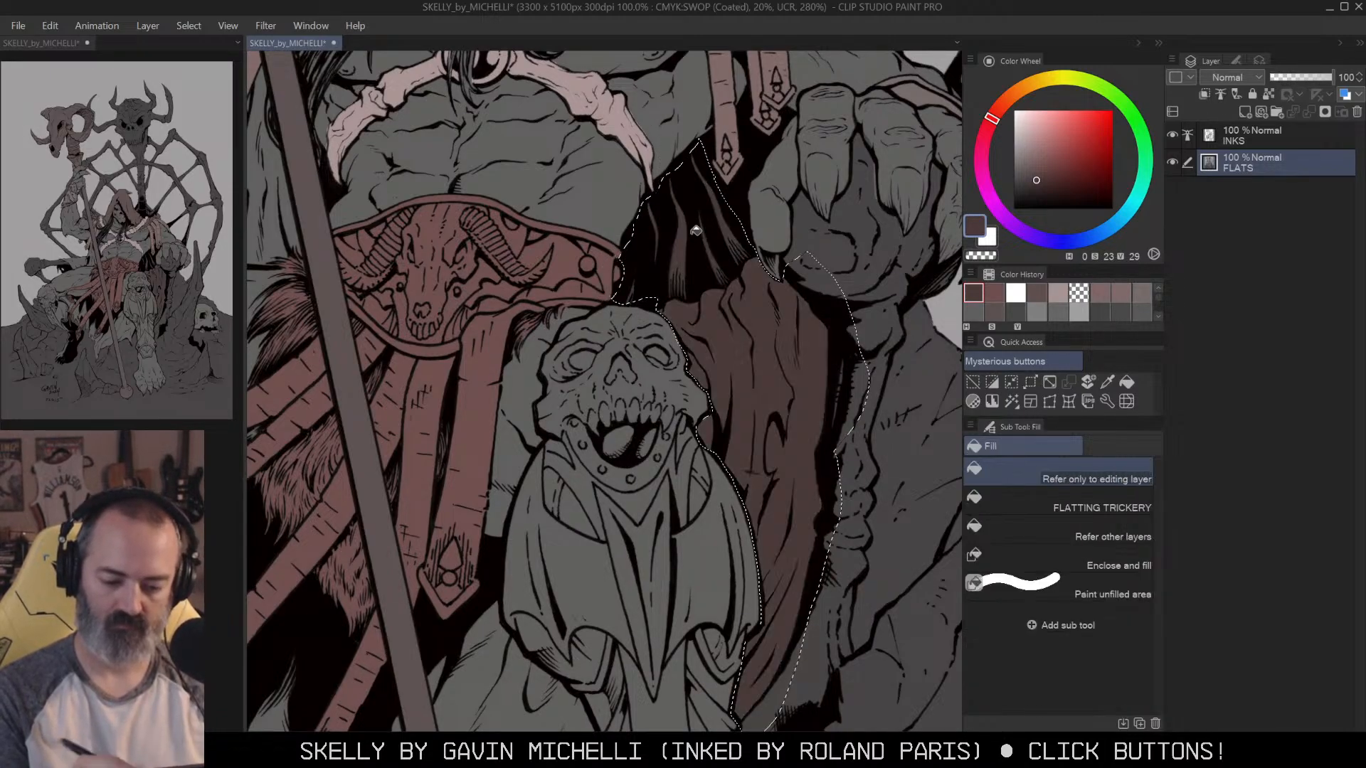
key("ctrl+d")
Step: Lasso the tattered cloth hanging between the legs behind the straps, adjusting the selection around the fur and upper straps
key("m")
left_click_drag(871, 342, 927, 225)
left_click_drag(719, 235, 874, 297)
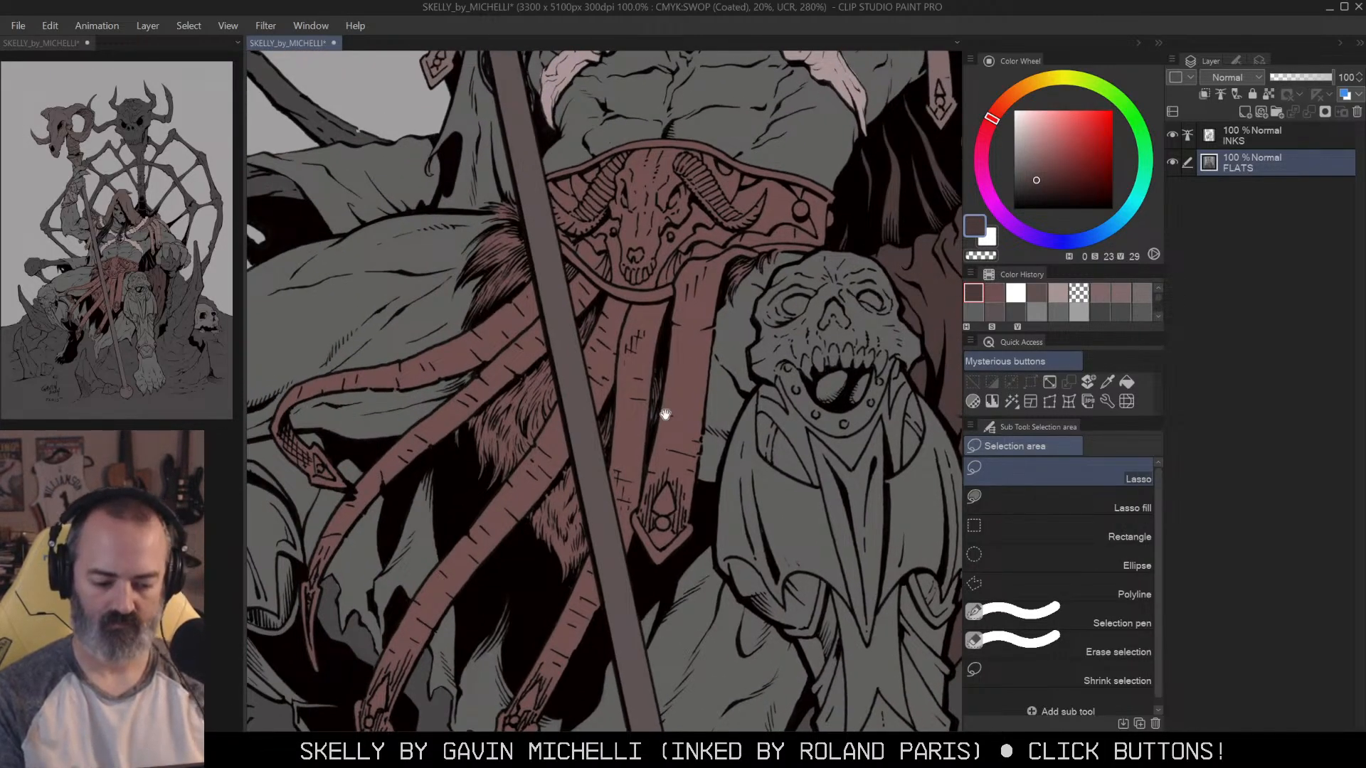
left_click_drag(665, 420, 831, 194)
mouse_move(893, 342)
left_mouse_down()
mouse_move(679, 249)
mouse_move(774, 370)
mouse_move(754, 477)
mouse_move(692, 592)
mouse_move(503, 639)
mouse_move(389, 533)
mouse_move(434, 317)
mouse_move(599, 201)
mouse_move(924, 250)
left_mouse_up()
mouse_move(768, 264)
left_mouse_down()
mouse_move(754, 465)
mouse_move(676, 454)
mouse_move(615, 416)
mouse_move(567, 256)
mouse_move(637, 175)
mouse_move(709, 152)
mouse_move(789, 150)
mouse_move(829, 242)
left_mouse_up()
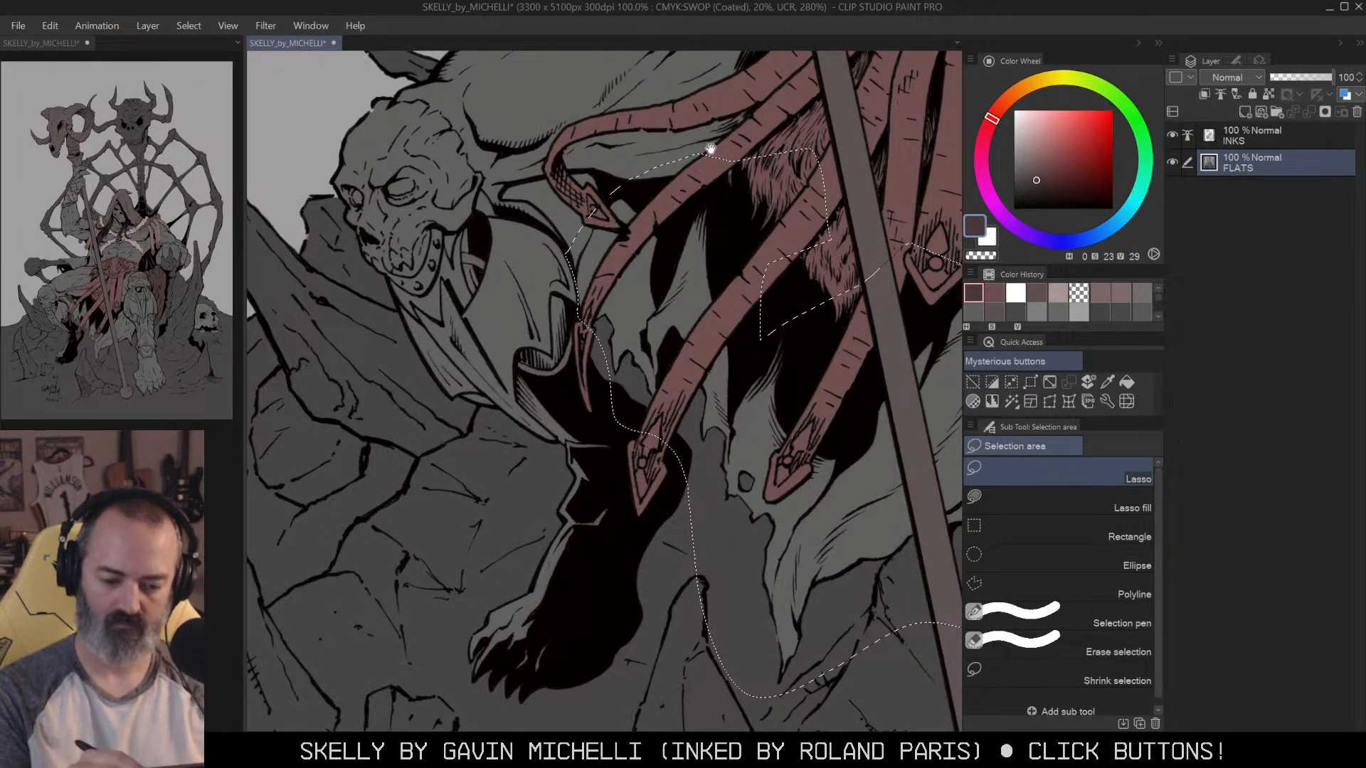
left_click_drag(710, 148, 827, 247)
left_click(771, 290, "ctrl")
mouse_move(703, 289)
left_mouse_down()
mouse_move(677, 356)
mouse_move(586, 373)
mouse_move(838, 188)
left_mouse_up()
Step: Finish refining the hanging cloth selection, fill it with dark brown, and deselect
key("alt+space")
left_click(819, 363, "alt")
left_click(819, 363, "alt")
left_click_drag(869, 388, 612, 327)
left_click_drag(783, 311, 786, 362)
key("g")
left_click(757, 482)
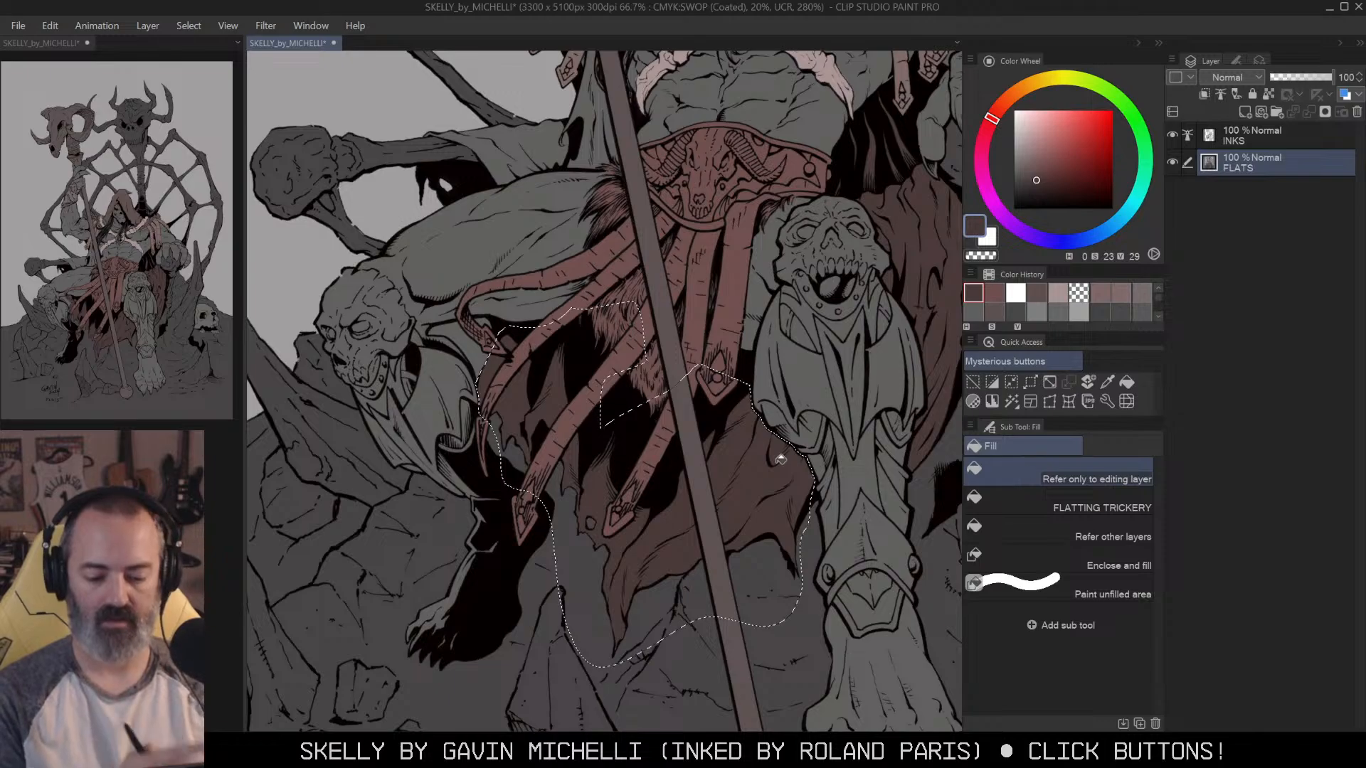
key("ctrl+d")
Step: Lasso the small cloth area between the bent knee's armour and the curled strap tip, fill it with dark brown, and deselect
key("m")
mouse_move(516, 268)
left_mouse_down()
mouse_move(552, 274)
mouse_move(764, 214)
left_mouse_up()
left_click(742, 213, "ctrl")
left_click(743, 213, "ctrl")
mouse_move(742, 265)
left_mouse_down()
mouse_move(662, 259)
mouse_move(600, 283)
left_mouse_up()
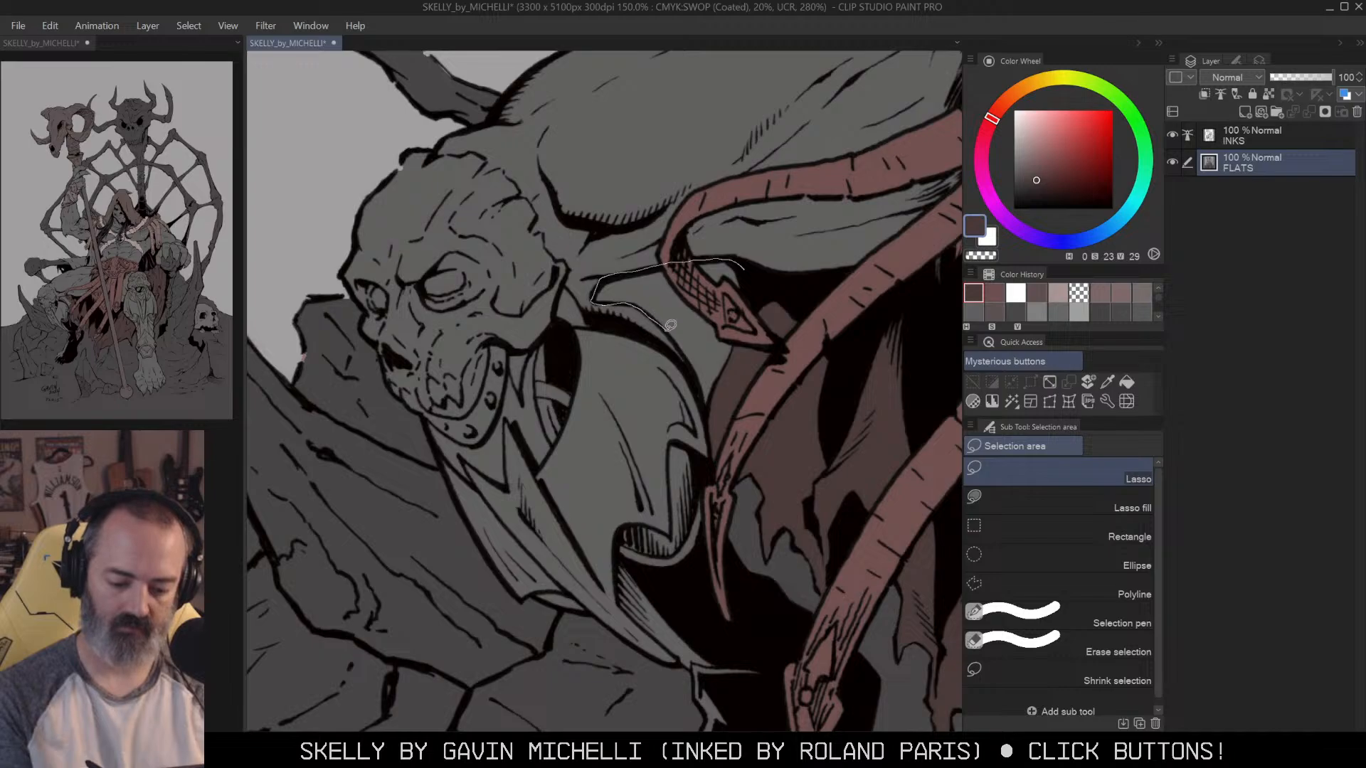
left_click_drag(710, 383, 760, 288)
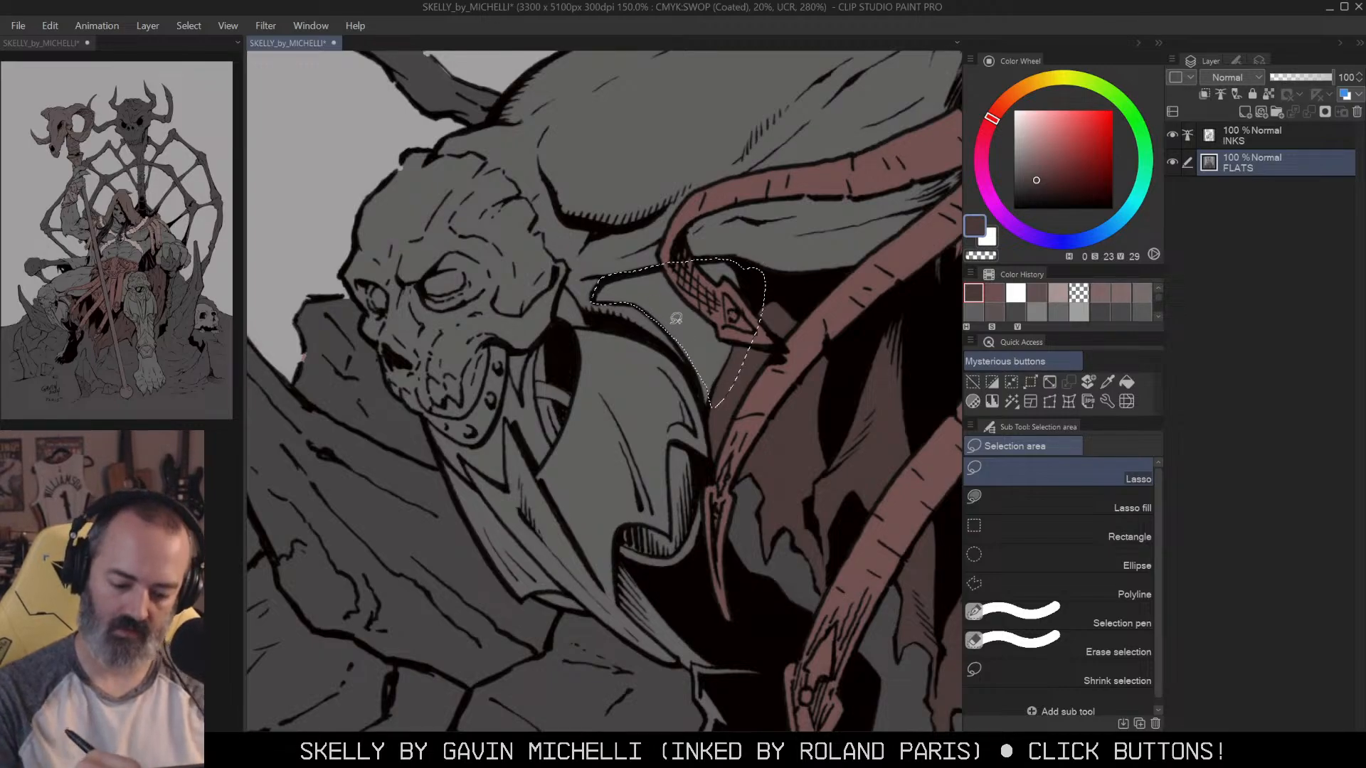
key("g")
left_click(715, 347)
key("m")
key("ctrl+d")
Step: Sample a muted grey-brown (H 0, S 9, V 46) from the artwork for the leg armour
left_click_drag(804, 431, 794, 376)
left_click(783, 377, "alt")
left_click(784, 377, "alt")
left_click_drag(814, 320, 662, 613)
left_click(586, 71, "alt")
left_click_drag(459, 603, 756, 320)
left_click_drag(740, 175, 785, 302)
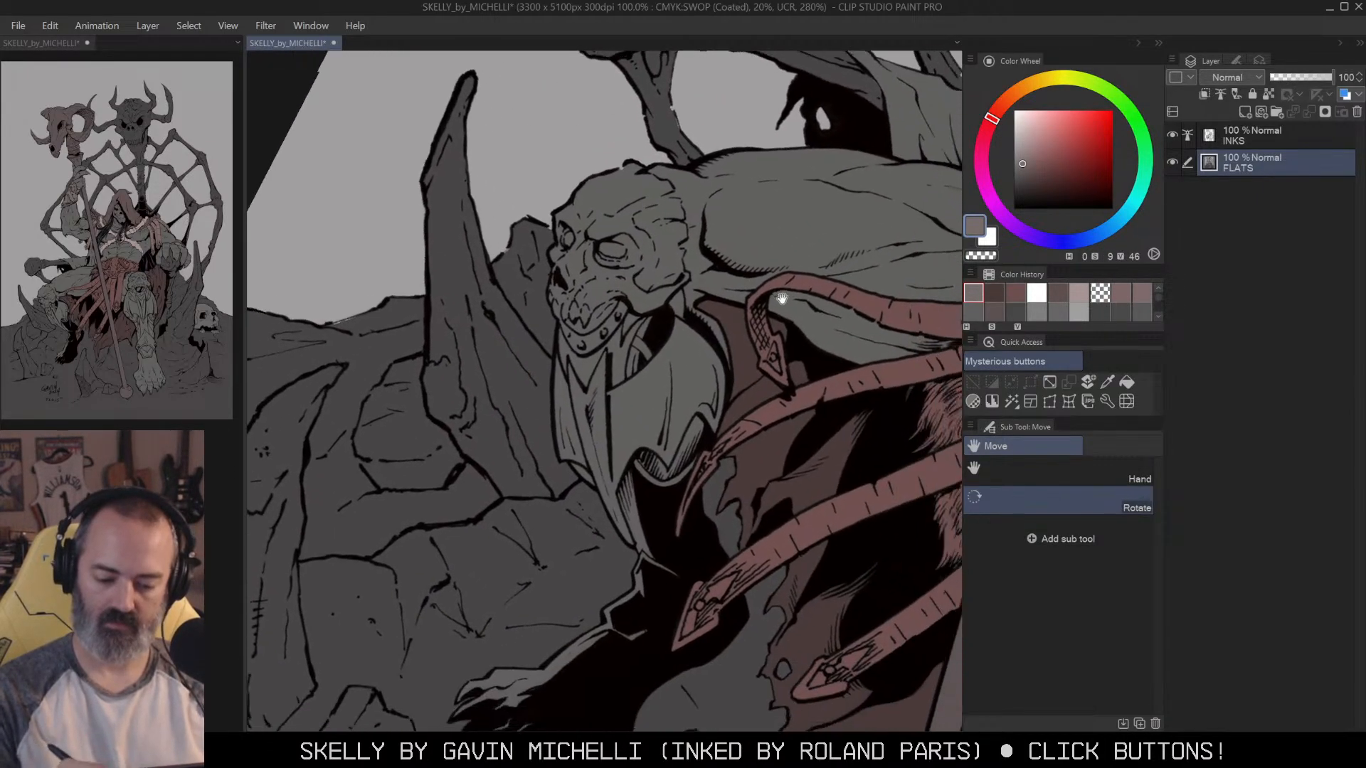
scroll(756, 242, "up", 1)
Step: Lasso the bent leg's skull knee guard and shin armour, fill them with grey-brown, and deselect
key("m")
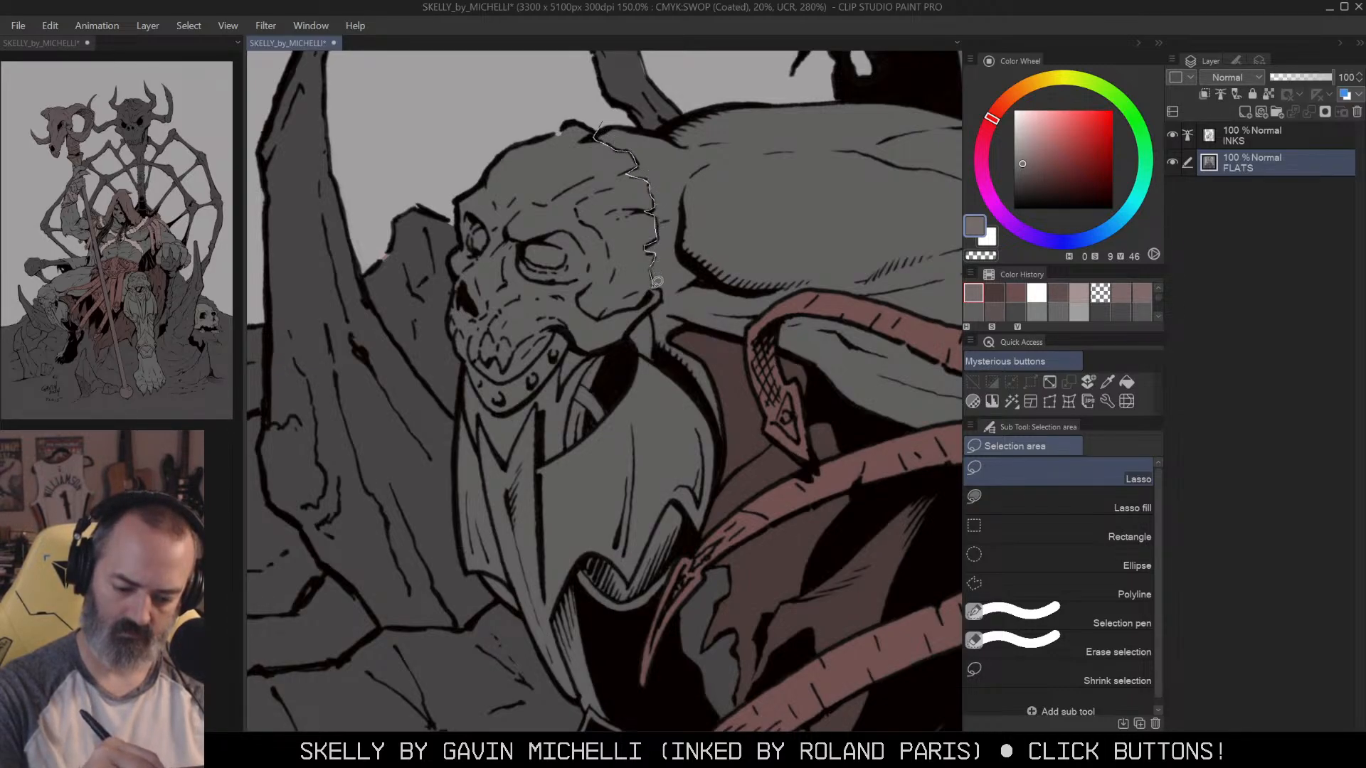
mouse_move(655, 333)
left_mouse_down()
mouse_move(668, 360)
mouse_move(402, 295)
mouse_move(498, 107)
left_mouse_up()
left_click_drag(769, 367, 817, 197)
mouse_move(707, 187)
left_mouse_down()
mouse_move(753, 229)
mouse_move(770, 291)
mouse_move(741, 424)
mouse_move(633, 646)
mouse_move(442, 256)
left_mouse_up()
left_click_drag(723, 545, 829, 226)
mouse_move(747, 260)
left_mouse_down()
mouse_move(429, 548)
mouse_move(818, 293)
left_mouse_up()
left_click_drag(821, 151, 658, 474)
left_click_drag(740, 295, 619, 297)
left_click_drag(818, 224, 708, 354)
left_click_drag(790, 254, 675, 177)
left_click_drag(805, 254, 768, 228)
left_click_drag(654, 270, 839, 384)
left_click(801, 379)
key("ctrl+d")
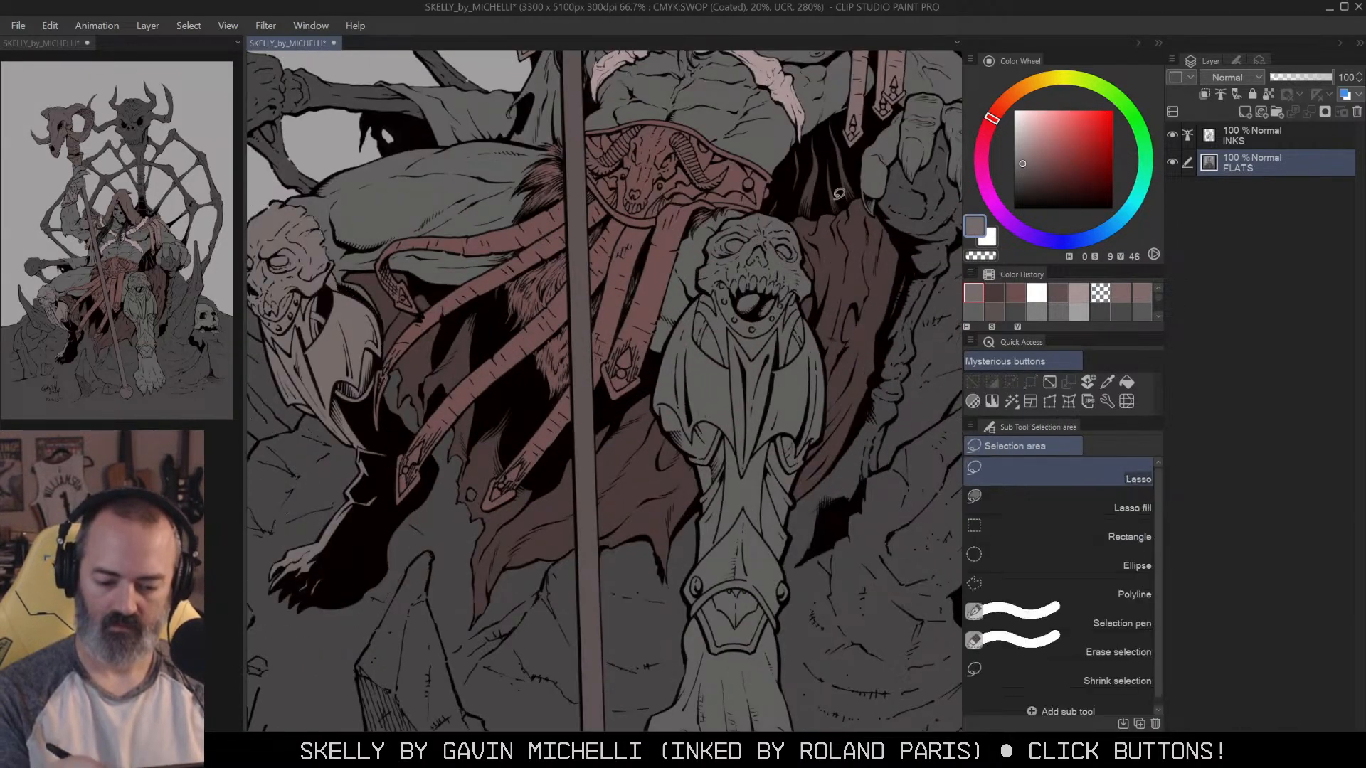
Step: Lasso the front leg's skull knee guard and shin armour down to the ankle plate, leaving out the clawed foot
left_click(744, 195)
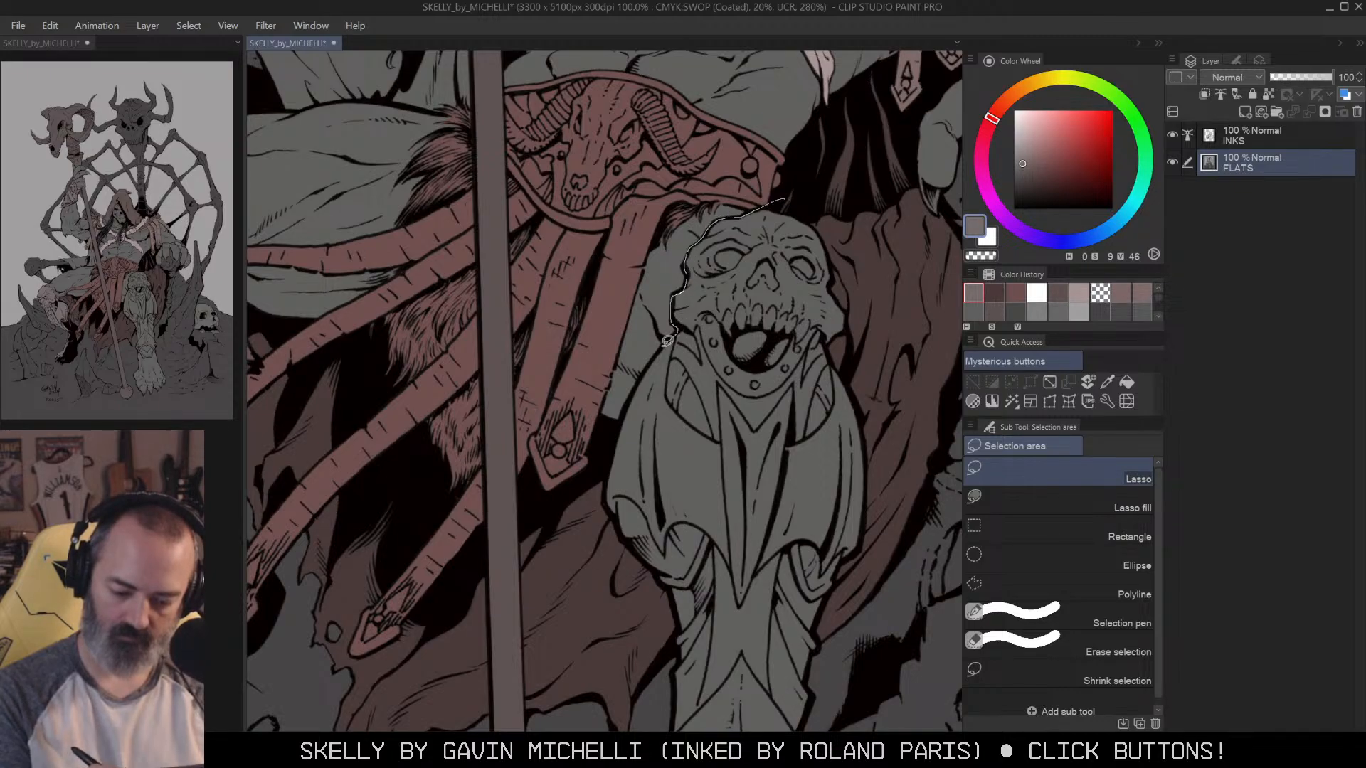
mouse_move(644, 375)
left_mouse_down()
mouse_move(611, 440)
mouse_move(838, 455)
mouse_move(833, 217)
left_mouse_up()
mouse_move(871, 410)
left_mouse_down()
mouse_move(857, 366)
mouse_move(863, 66)
left_mouse_up()
mouse_move(643, 284)
left_mouse_down()
mouse_move(805, 484)
mouse_move(847, 146)
left_mouse_up()
left_click_drag(836, 409, 851, 134)
mouse_move(692, 152)
left_mouse_down()
mouse_move(660, 242)
mouse_move(802, 569)
mouse_move(811, 146)
left_mouse_up()
mouse_move(599, 308)
left_mouse_down()
mouse_move(659, 412)
mouse_move(656, 394)
left_mouse_up()
left_click_drag(781, 236, 775, 410)
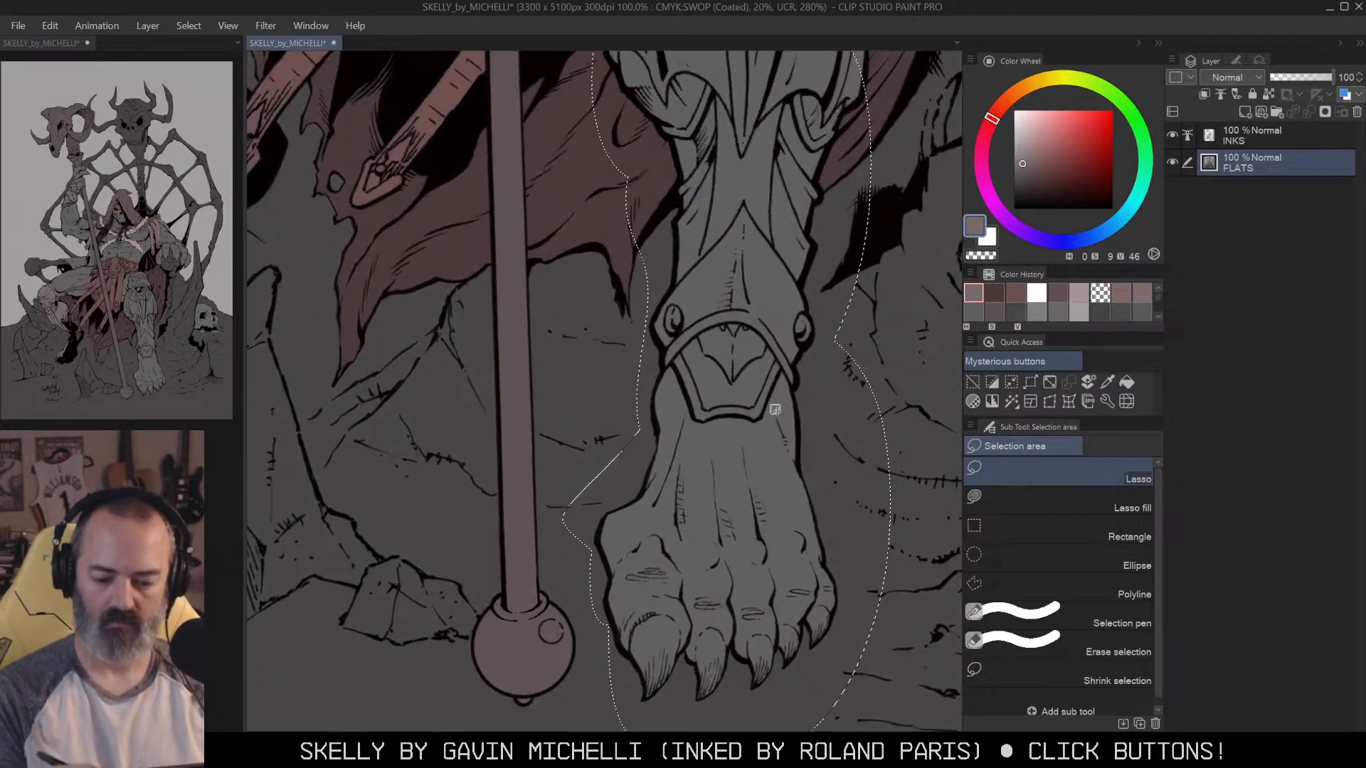
mouse_move(643, 385)
left_mouse_down()
mouse_move(661, 370)
mouse_move(679, 381)
mouse_move(701, 420)
mouse_move(768, 417)
mouse_move(782, 375)
mouse_move(802, 399)
mouse_move(696, 722)
mouse_move(574, 502)
left_mouse_up()
Step: Fill the front leg's skull knee guard and shin armour with grey-brown, and deselect
key("g")
left_click(771, 237)
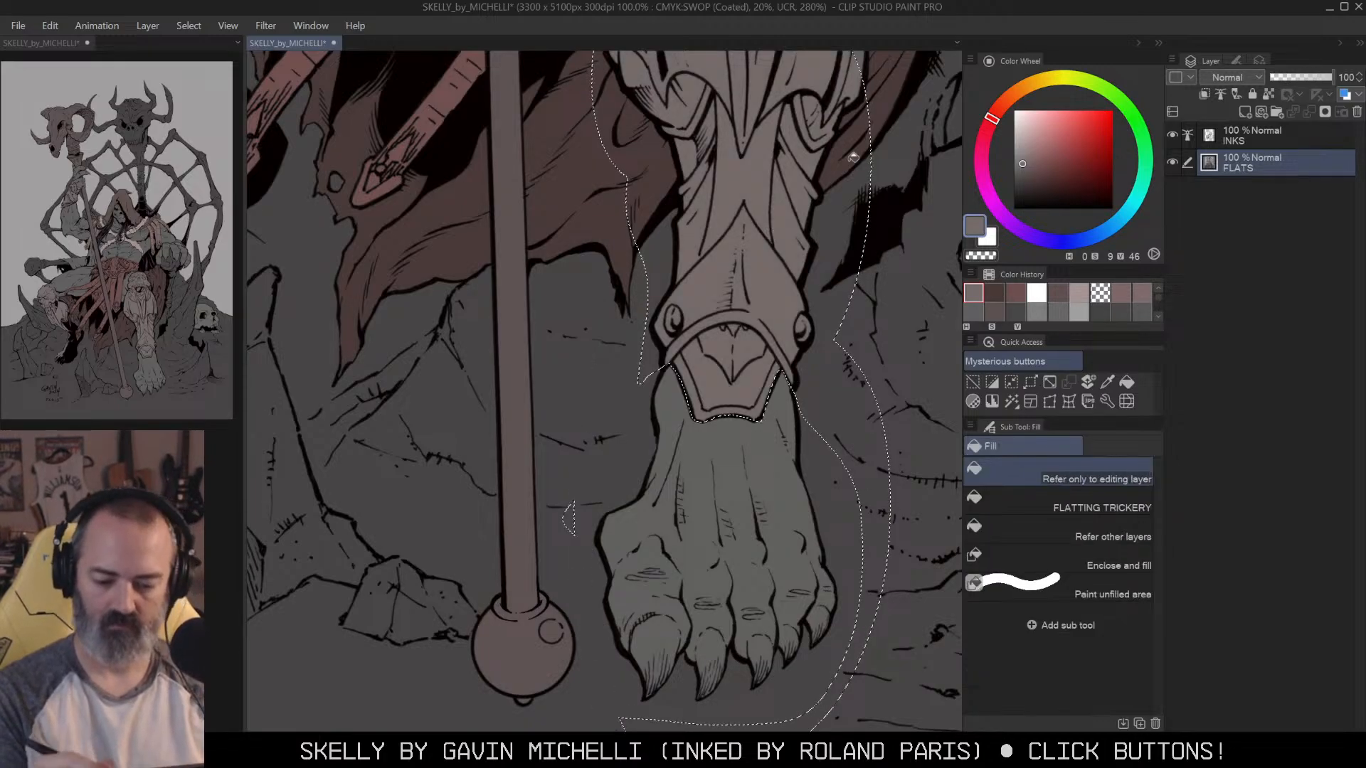
key("alt+space")
left_click(806, 262)
left_click(807, 262)
left_click(807, 262)
left_click_drag(801, 213, 762, 466)
key("ctrl+d")
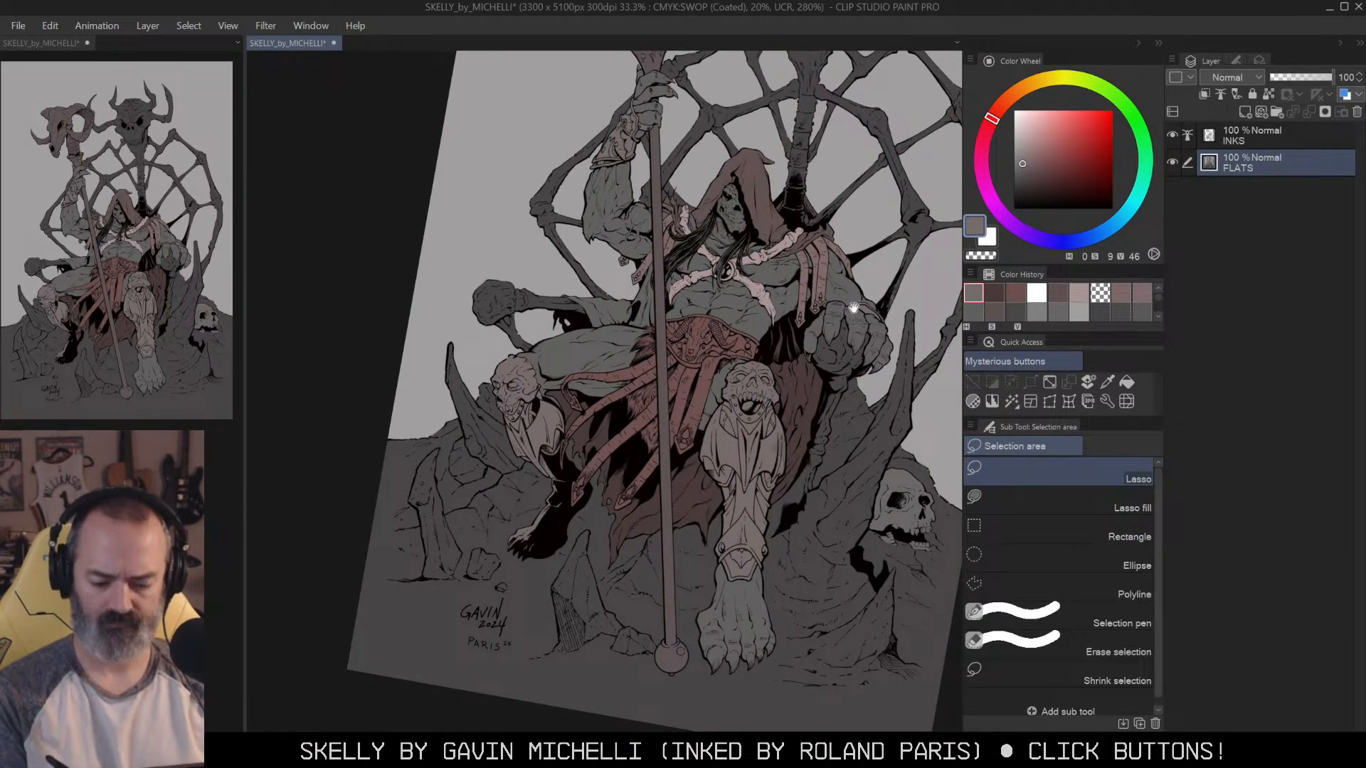
Step: Lasso the skeletal face inside the hood and set the colour to a pale bone yellow (H 53, S 12, V 65)
key("shift+space")
left_click_drag(837, 204, 803, 240)
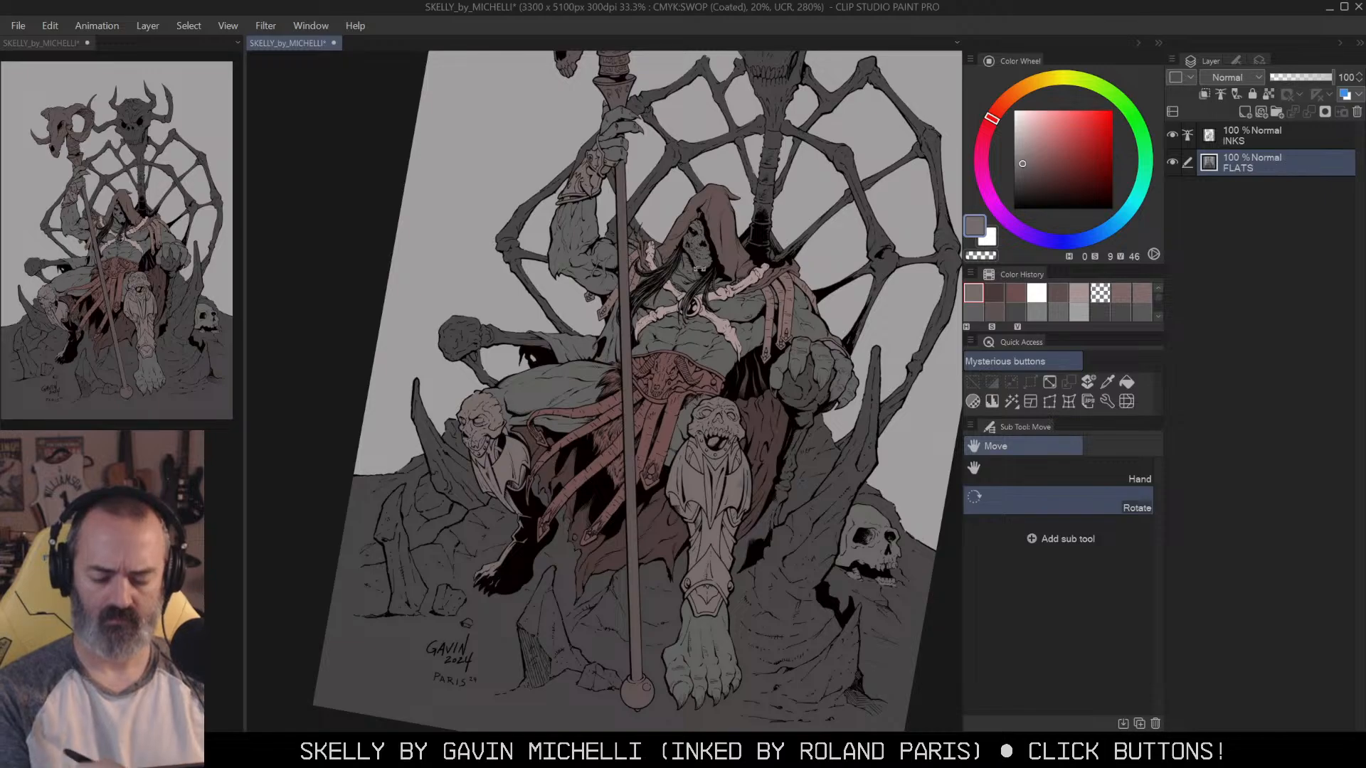
key("ctrl+space")
left_click(722, 254)
left_click(722, 254)
left_click(722, 254)
key("shift+space")
left_click_drag(721, 254, 659, 222)
mouse_move(658, 221)
left_mouse_down()
mouse_move(737, 259)
mouse_move(748, 372)
left_mouse_up()
key("ctrl+space")
left_click(721, 273)
left_click(717, 273)
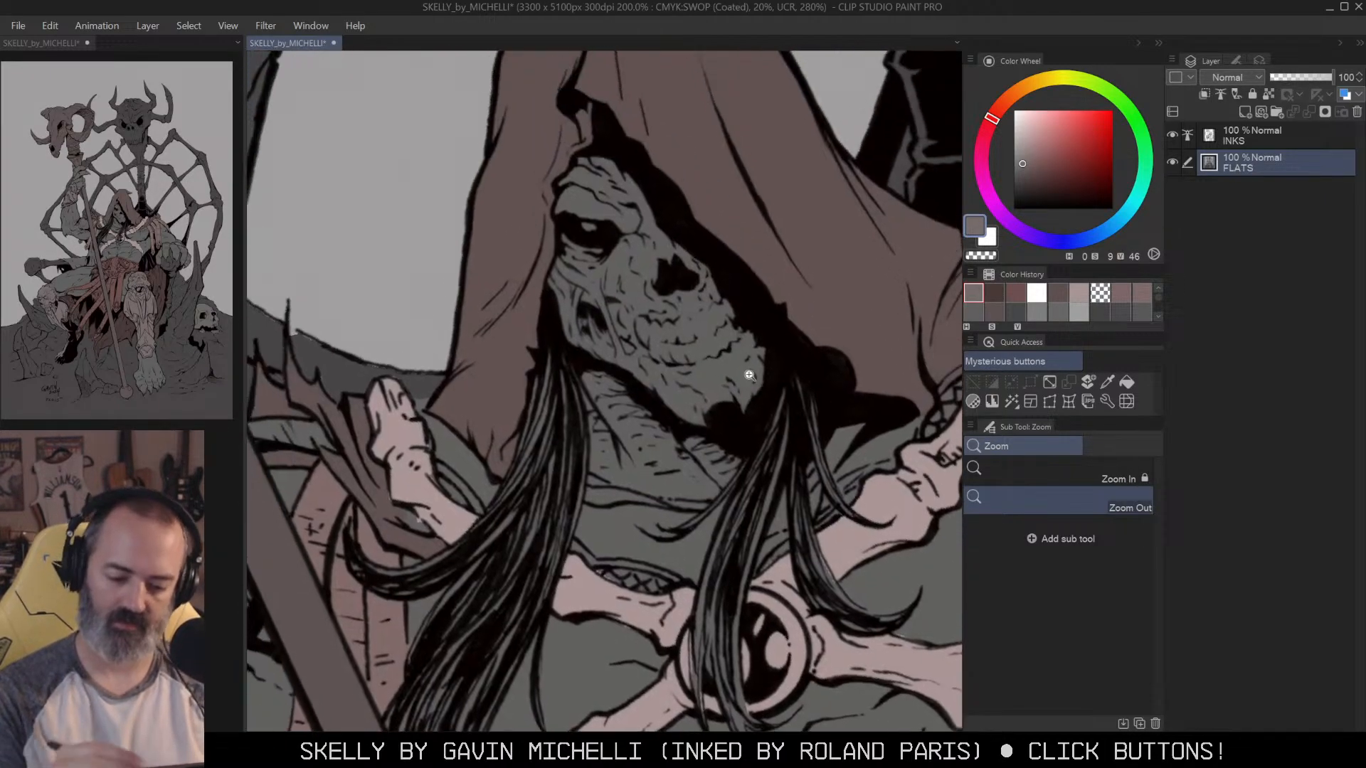
mouse_move(630, 370)
left_mouse_down()
mouse_move(695, 428)
mouse_move(751, 424)
mouse_move(776, 361)
mouse_move(715, 211)
mouse_move(500, 255)
left_mouse_up()
left_click(1054, 79)
left_click(1026, 145)
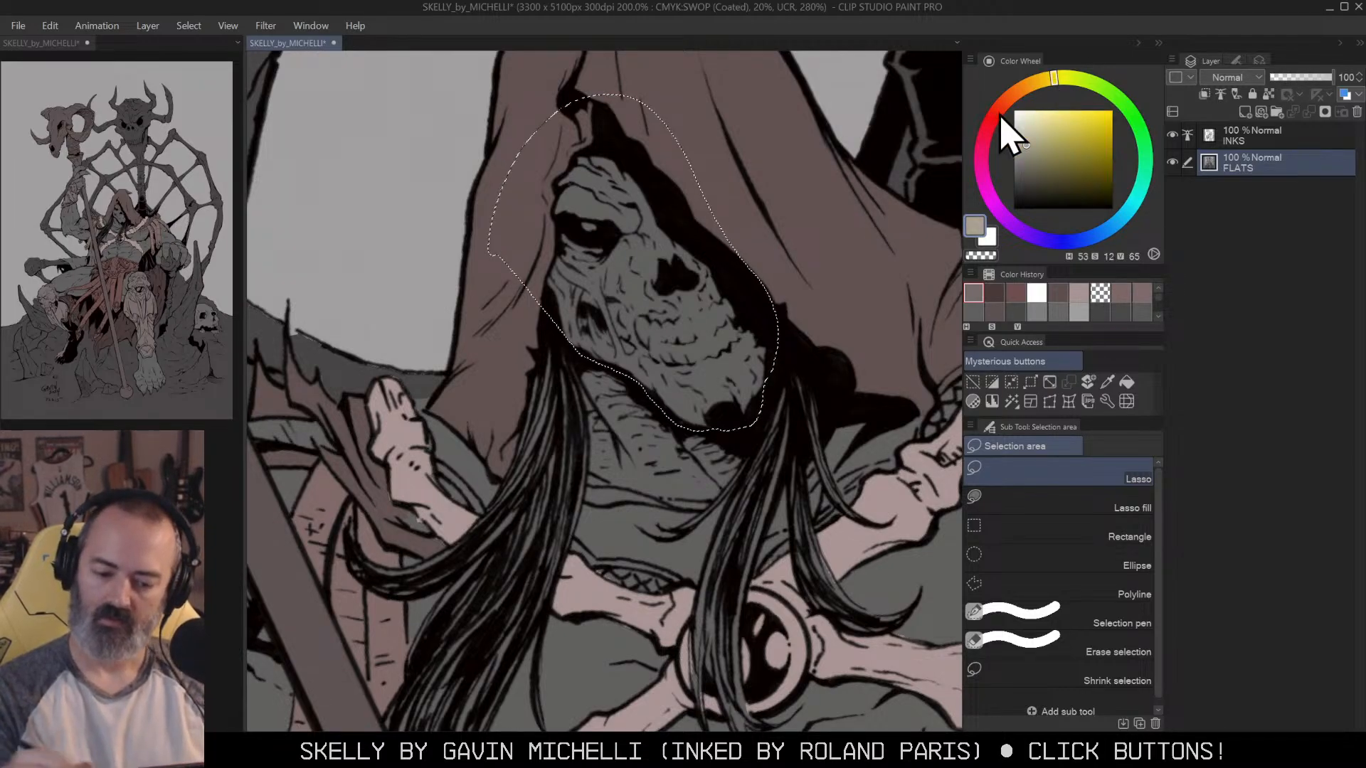
Step: Fill the hooded face with the bone yellow and deselect
key("g")
left_click(744, 284)
key("ctrl+d")
key("m")
Step: Lasso the eye in the hooded face, fill it with bright red (H 358, S 68, V 83), and deselect
key("ctrl+alt+space")
left_click(789, 279)
left_click(789, 283)
left_click(795, 287)
key("shift+space")
double_click(788, 192)
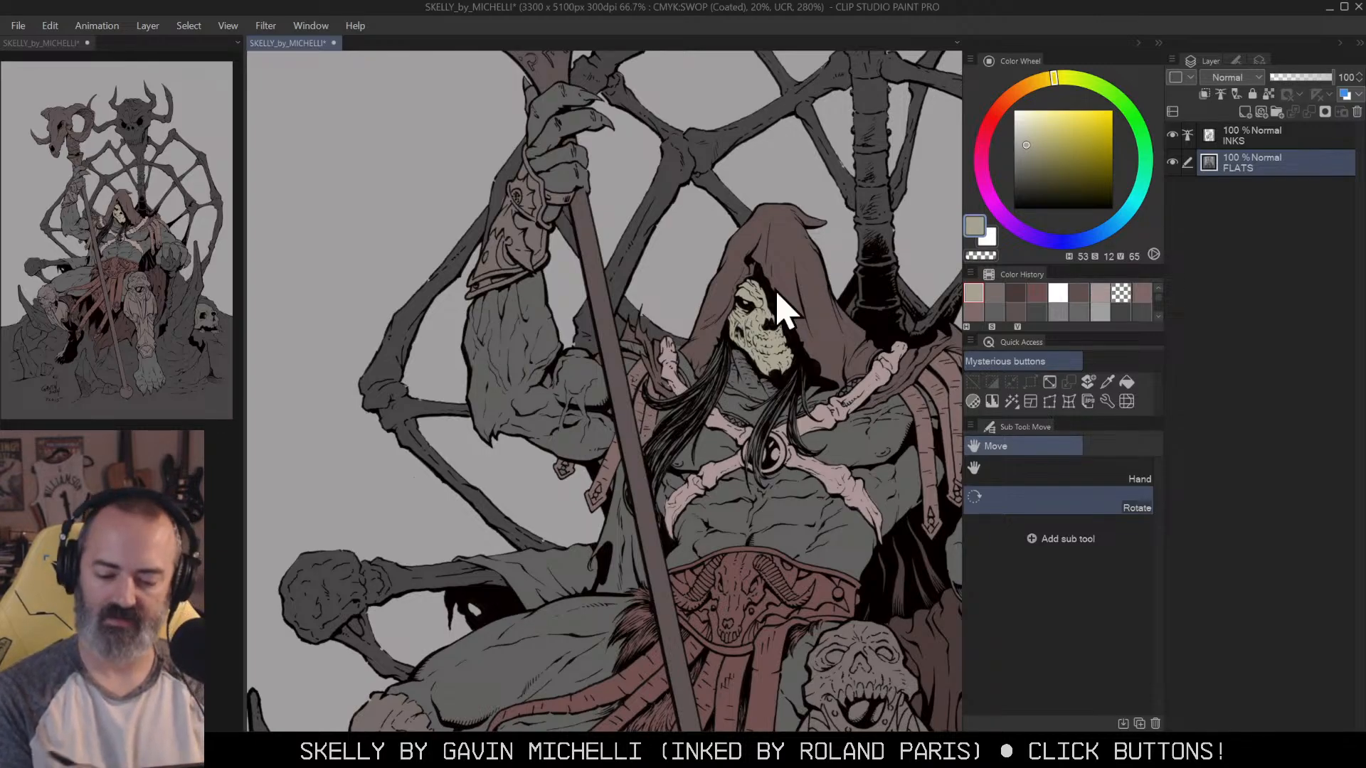
scroll(778, 305, "up", 6)
key("m")
mouse_move(707, 195)
left_mouse_down()
mouse_move(665, 190)
mouse_move(717, 224)
left_mouse_up()
left_click(989, 121)
left_click(1081, 126)
key("g")
left_click(703, 199)
key("ctrl+d")
key("m")
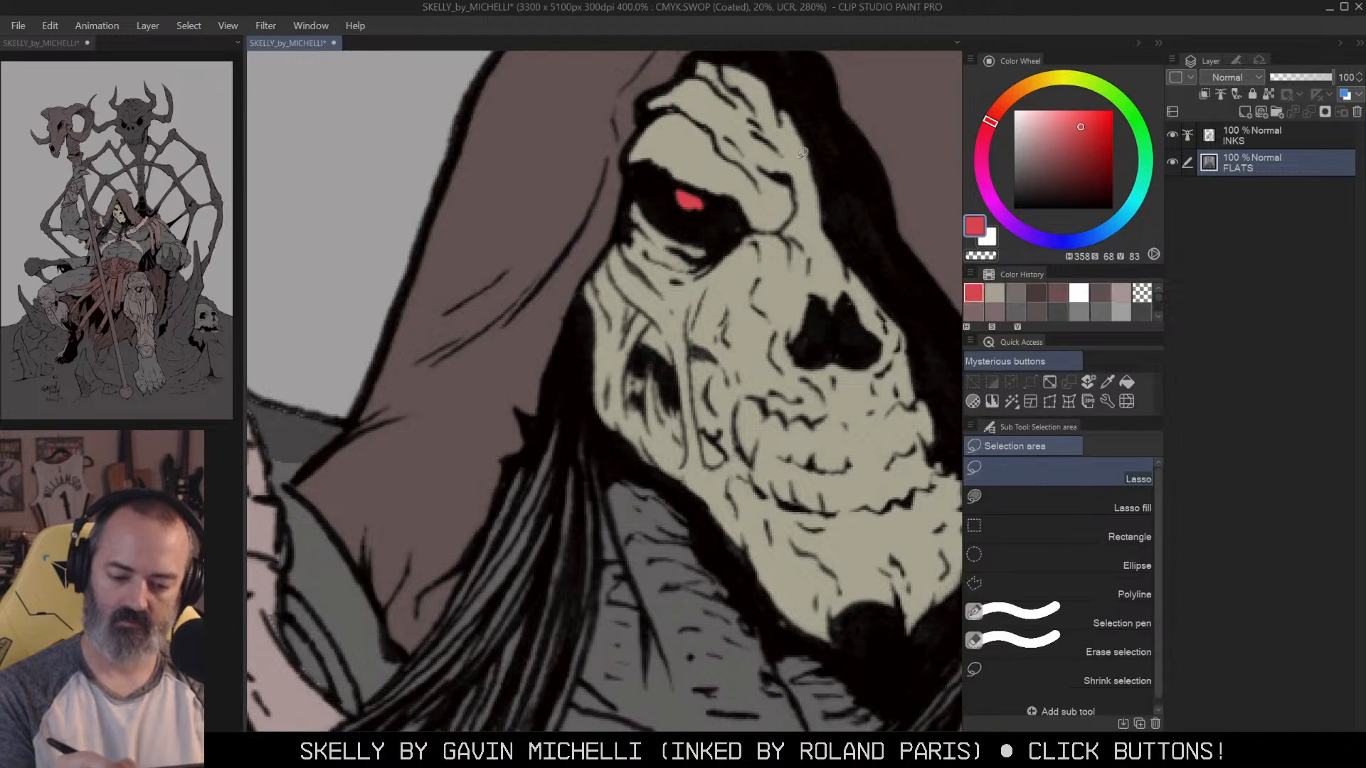
Step: Lasso the rocky ground around the loose skull beside the throne out to the page edge, leaving out the skull
key("ctrl+alt+space")
triple_click(740, 370)
left_click(741, 348)
left_click(775, 372)
left_click(813, 397)
left_click(813, 397)
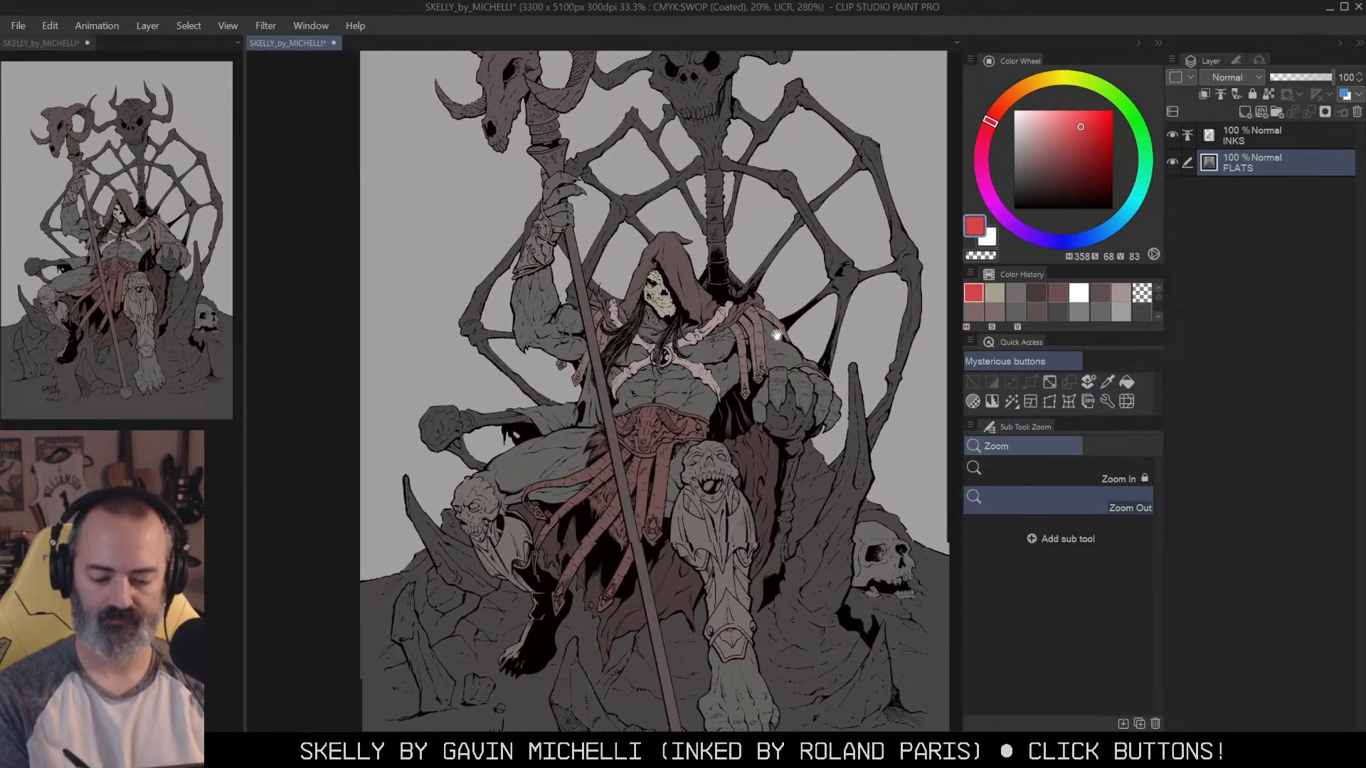
left_click(815, 353)
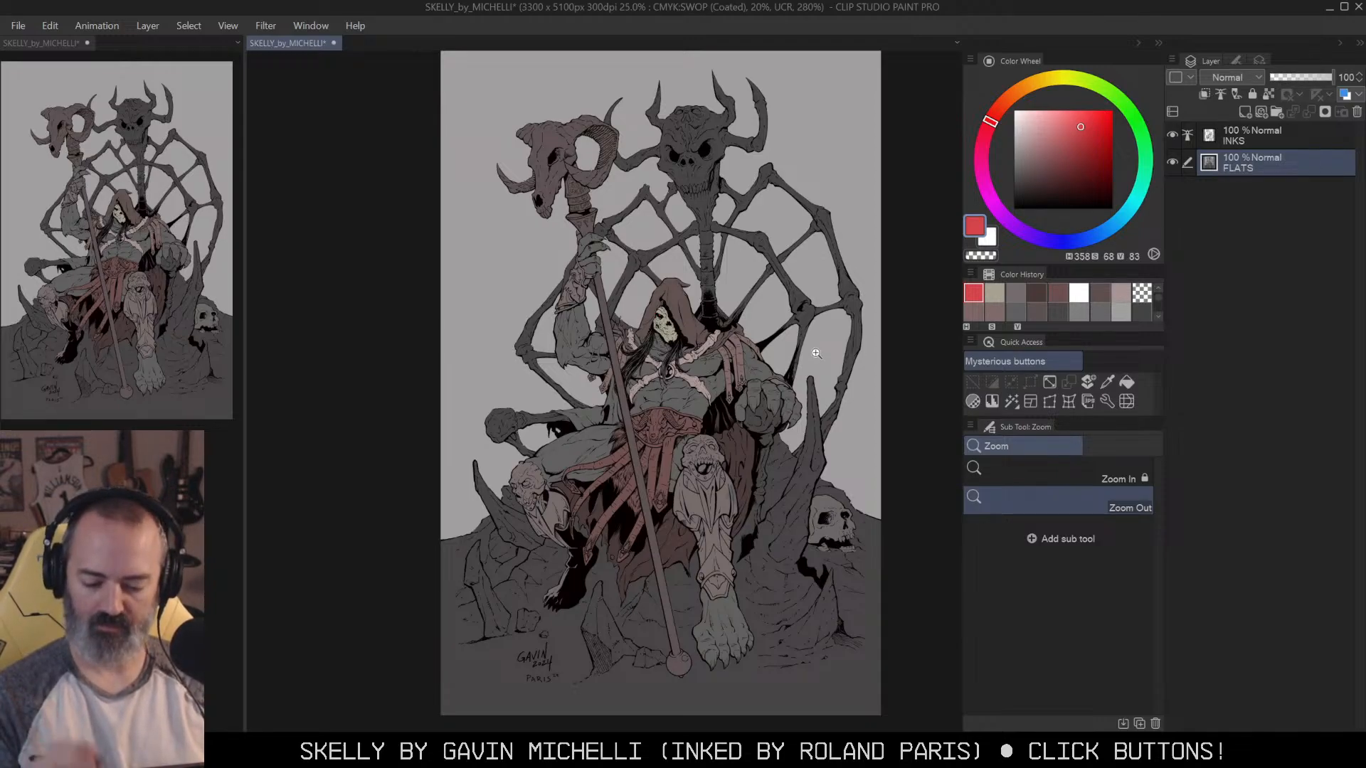
left_click_drag(805, 551, 787, 440)
key("ctrl+space")
left_click(787, 439)
left_click(787, 439)
left_click(787, 439)
left_click_drag(882, 378, 833, 357)
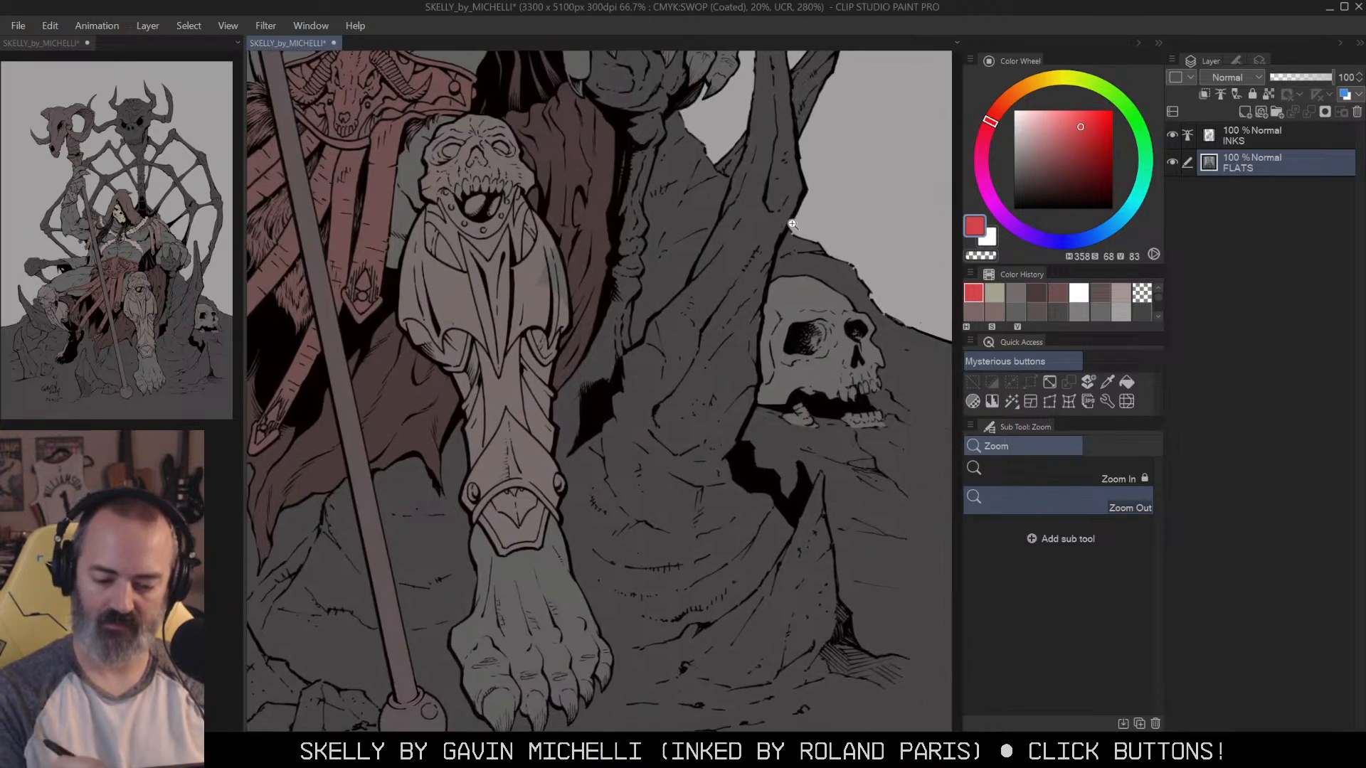
key("m")
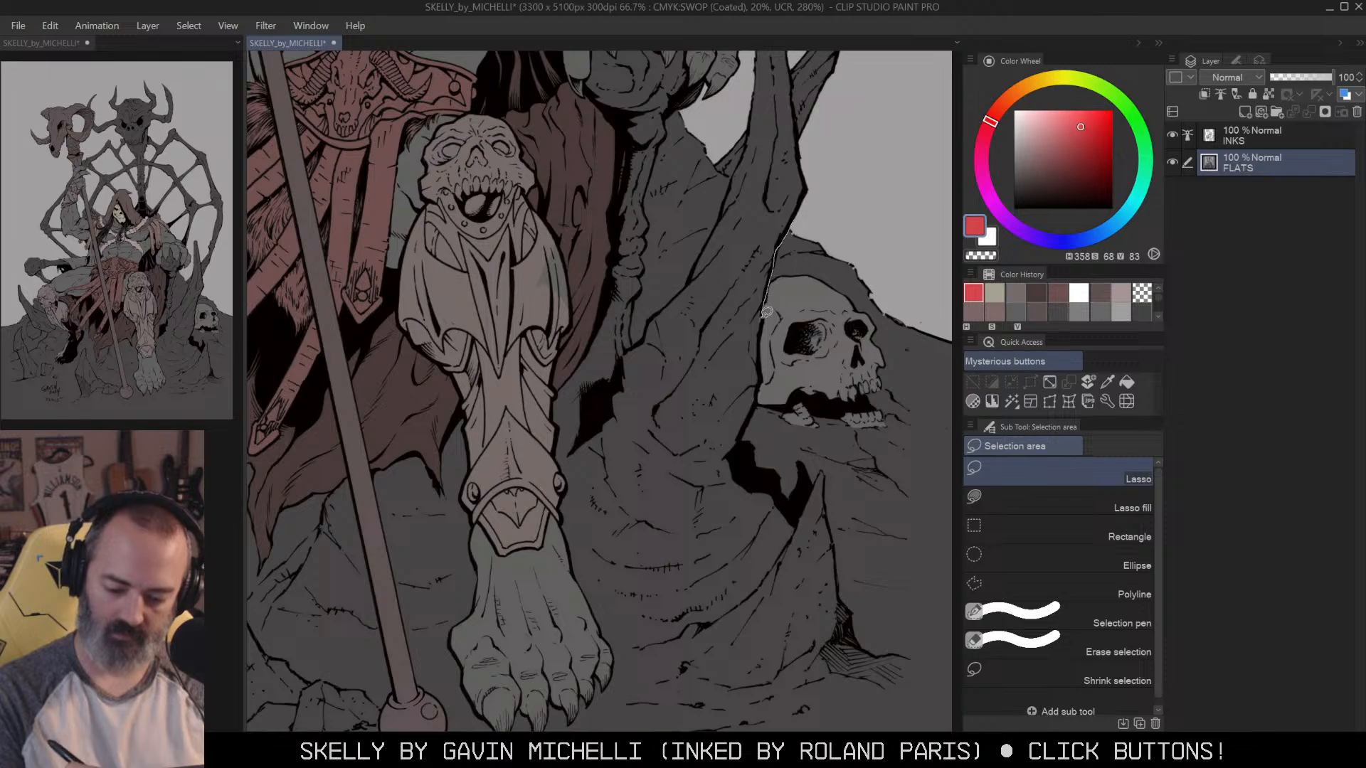
mouse_move(762, 382)
left_mouse_down()
mouse_move(743, 424)
mouse_move(775, 500)
mouse_move(837, 545)
mouse_move(864, 638)
mouse_move(892, 621)
mouse_move(854, 208)
left_mouse_up()
left_click_drag(904, 425, 805, 259)
mouse_move(772, 488)
left_mouse_down()
mouse_move(854, 505)
mouse_move(865, 122)
mouse_move(838, 137)
left_mouse_up()
left_click_drag(861, 265, 863, 299)
left_click_drag(811, 168, 801, 283)
Step: Set the colour to a muted red-brown (H 0, S 25, V 42) and fill the selected rocky ground around the skull
left_click(634, 226, "alt")
left_click(1038, 168)
key("g")
left_click(799, 321)
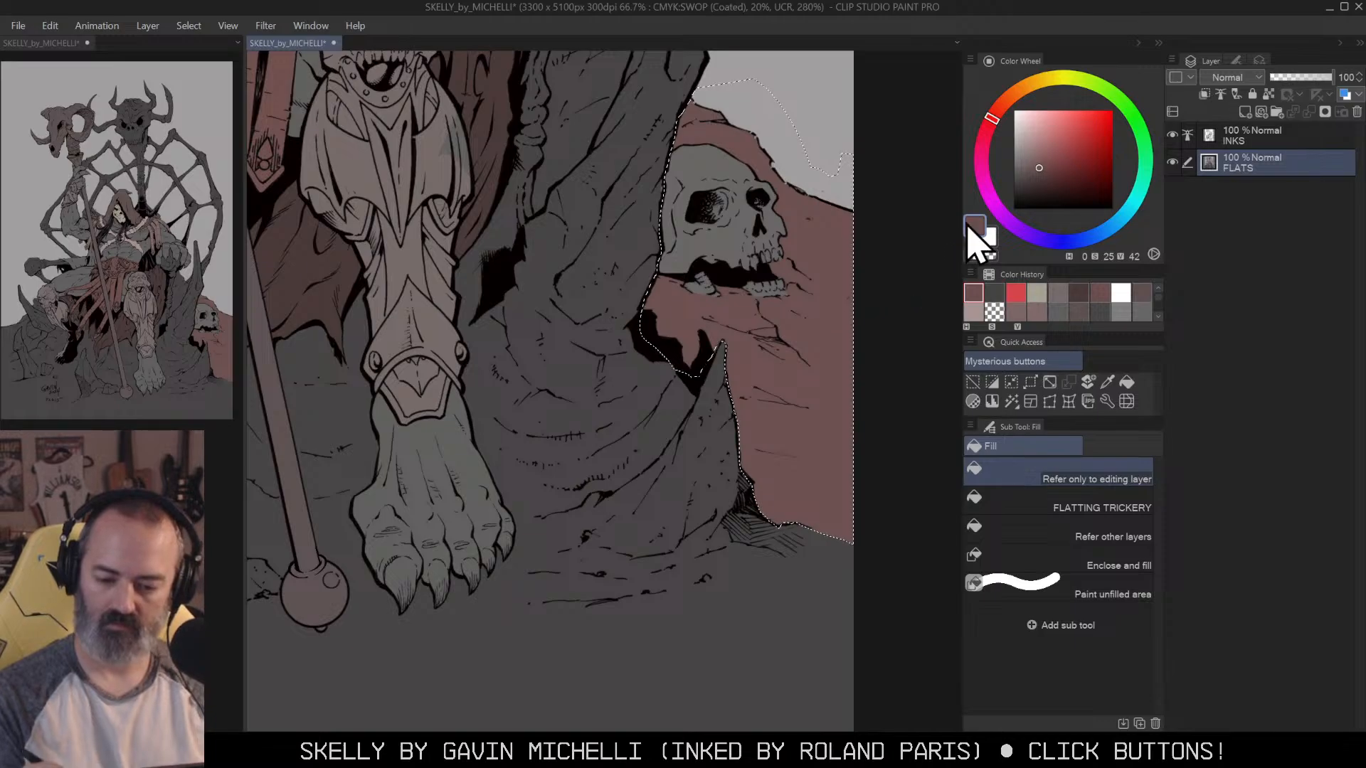
Step: Outline the jagged pointed rock and the small rock touching the staff's round end with a polyline selection
left_click_drag(613, 417, 925, 384)
left_click_drag(578, 415, 898, 365)
left_click_drag(796, 364, 717, 335)
left_click_drag(847, 370, 803, 343)
key("/")
left_click(823, 379)
key("m")
left_click(735, 433)
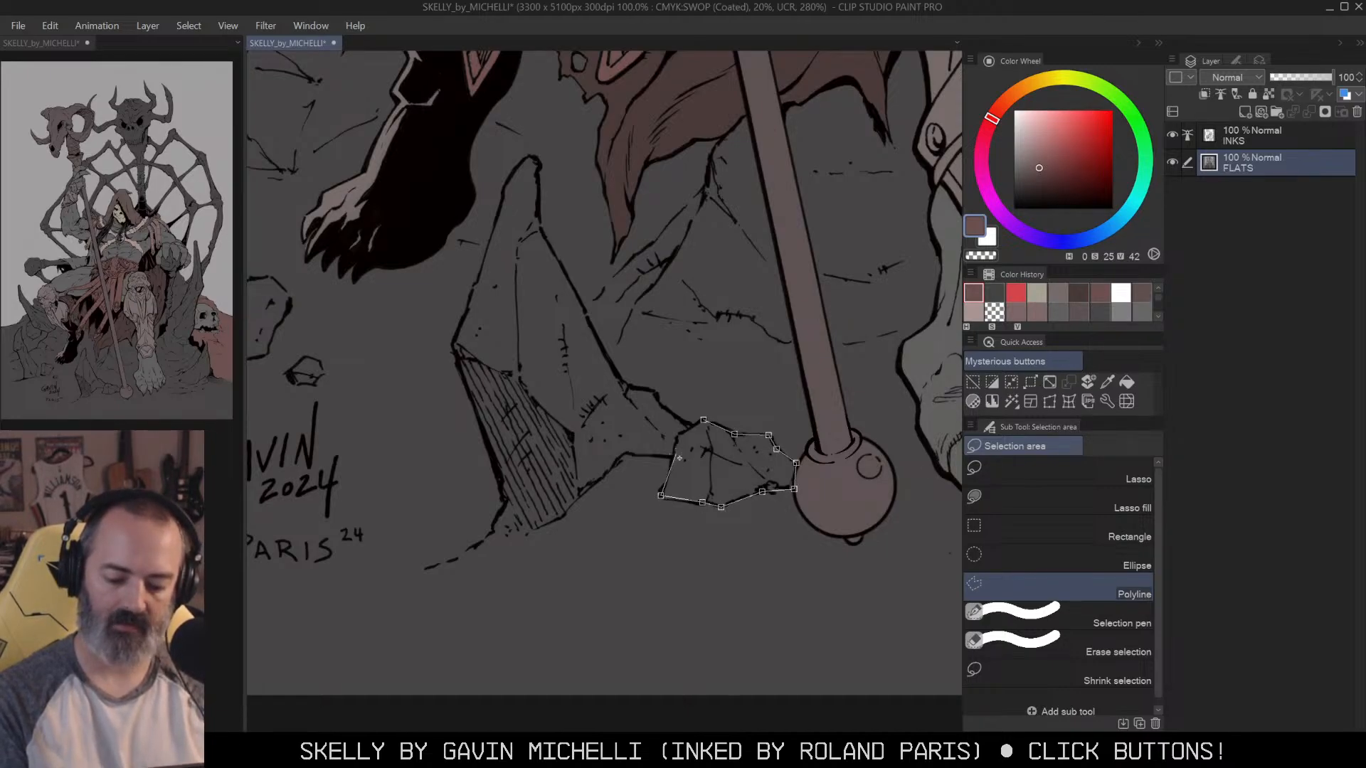
left_click_drag(584, 495, 763, 384)
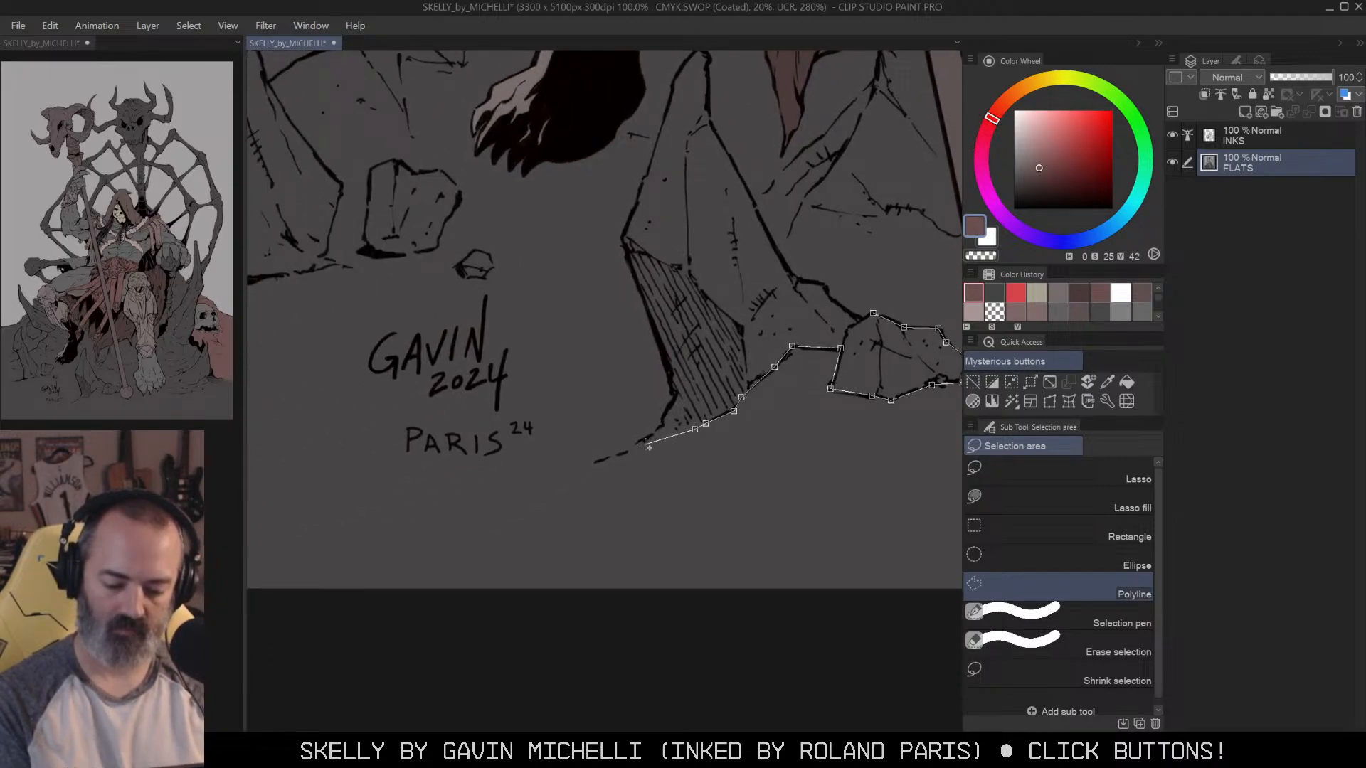
left_click(662, 352)
left_click(638, 283)
left_click(619, 237)
left_click_drag(659, 153, 633, 320)
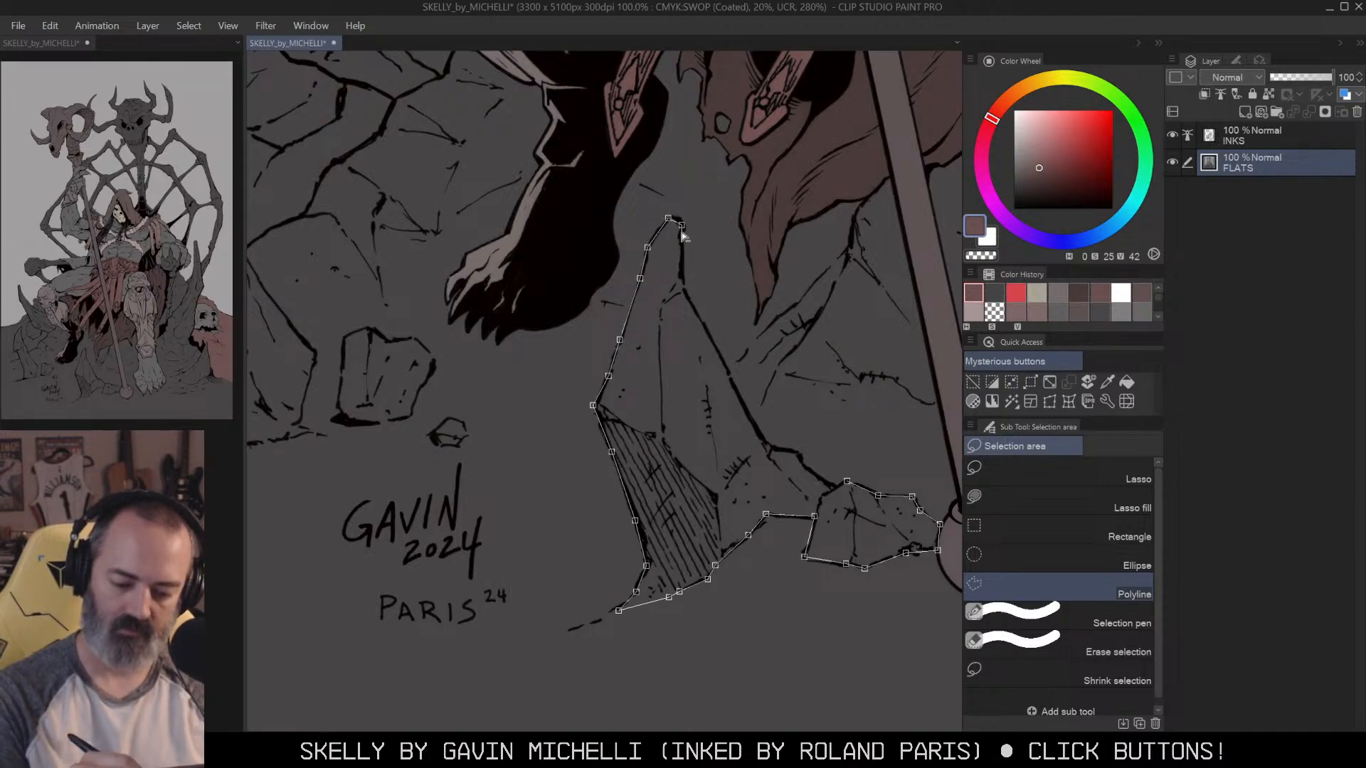
left_click(742, 402)
left_click(770, 448)
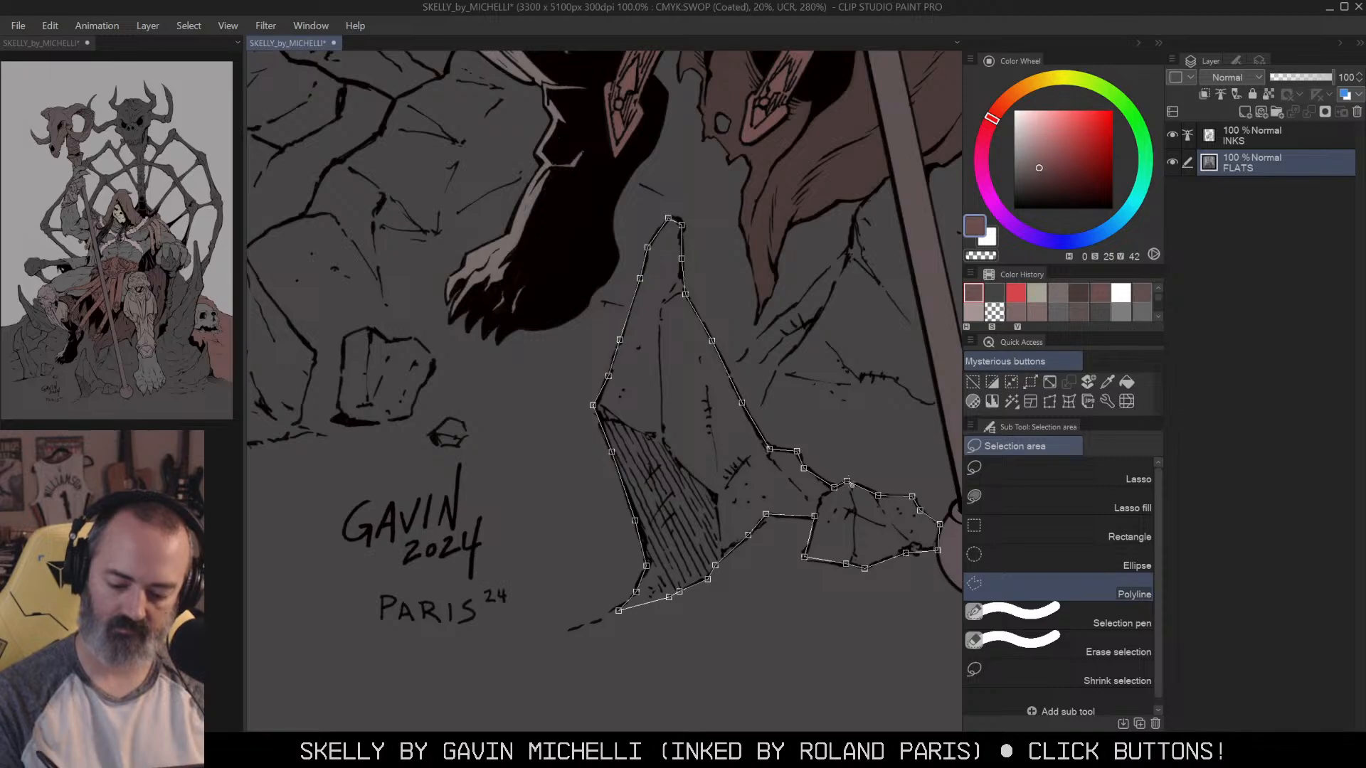
left_click(849, 483)
Step: Set the colour to dusty pink (H 0, S 29, V 65), fill the selected pointed rock beside the staff, and deselect
key("alt+space")
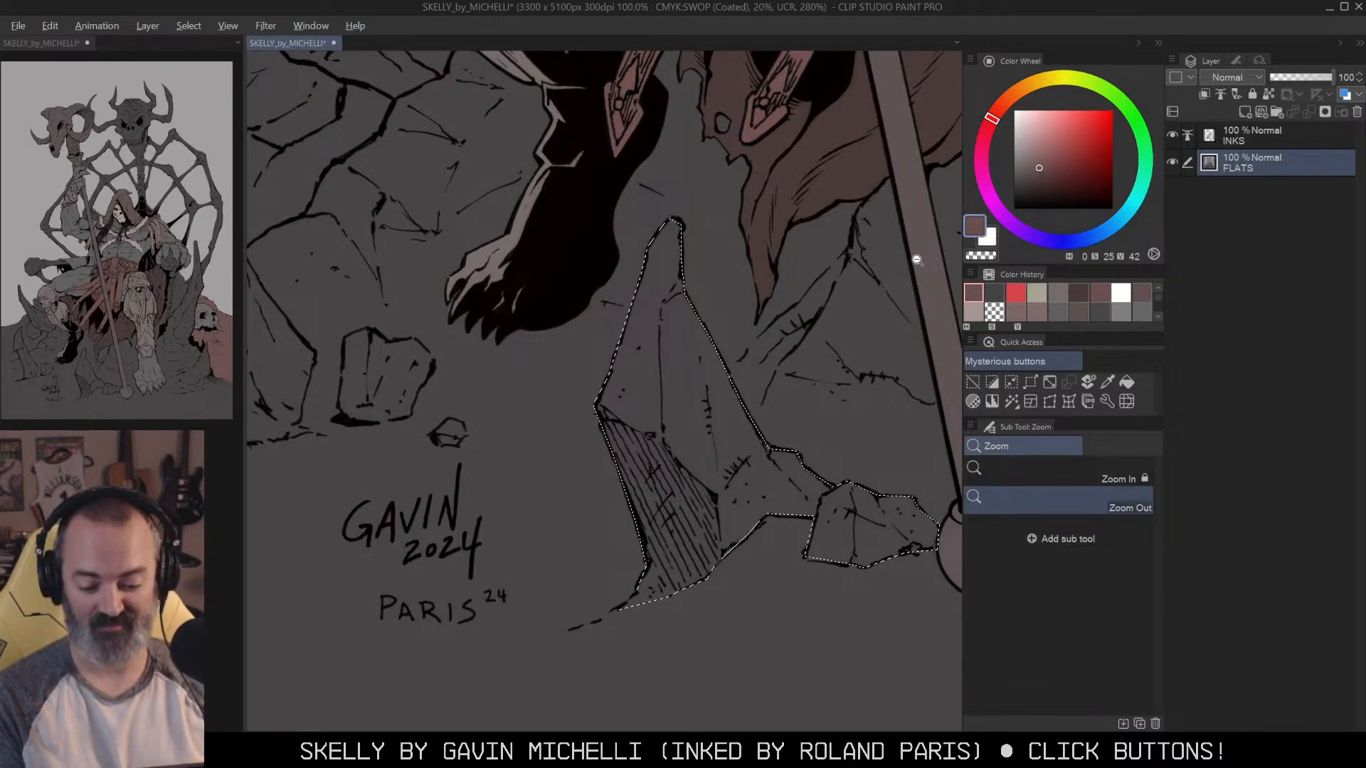
left_click(795, 254)
left_click_drag(854, 254, 680, 391)
key("m")
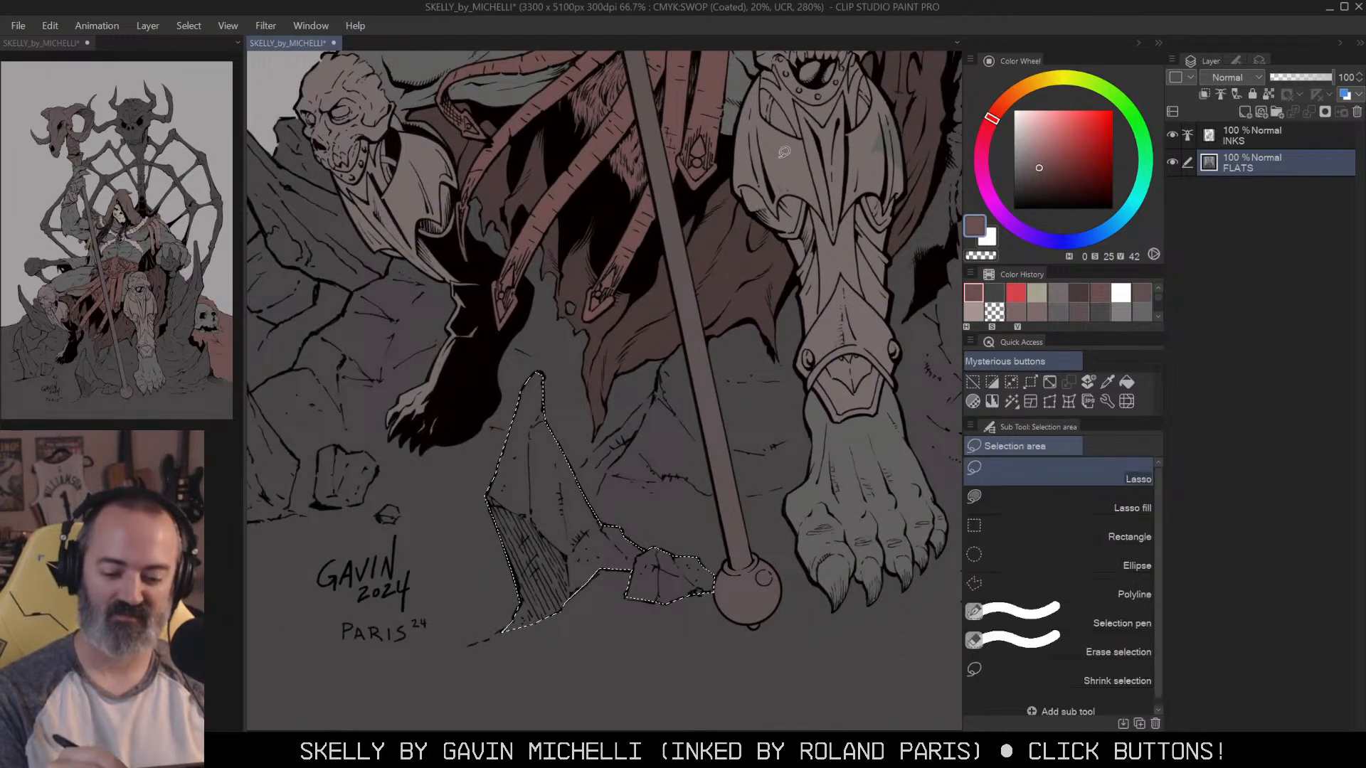
left_click(1038, 176)
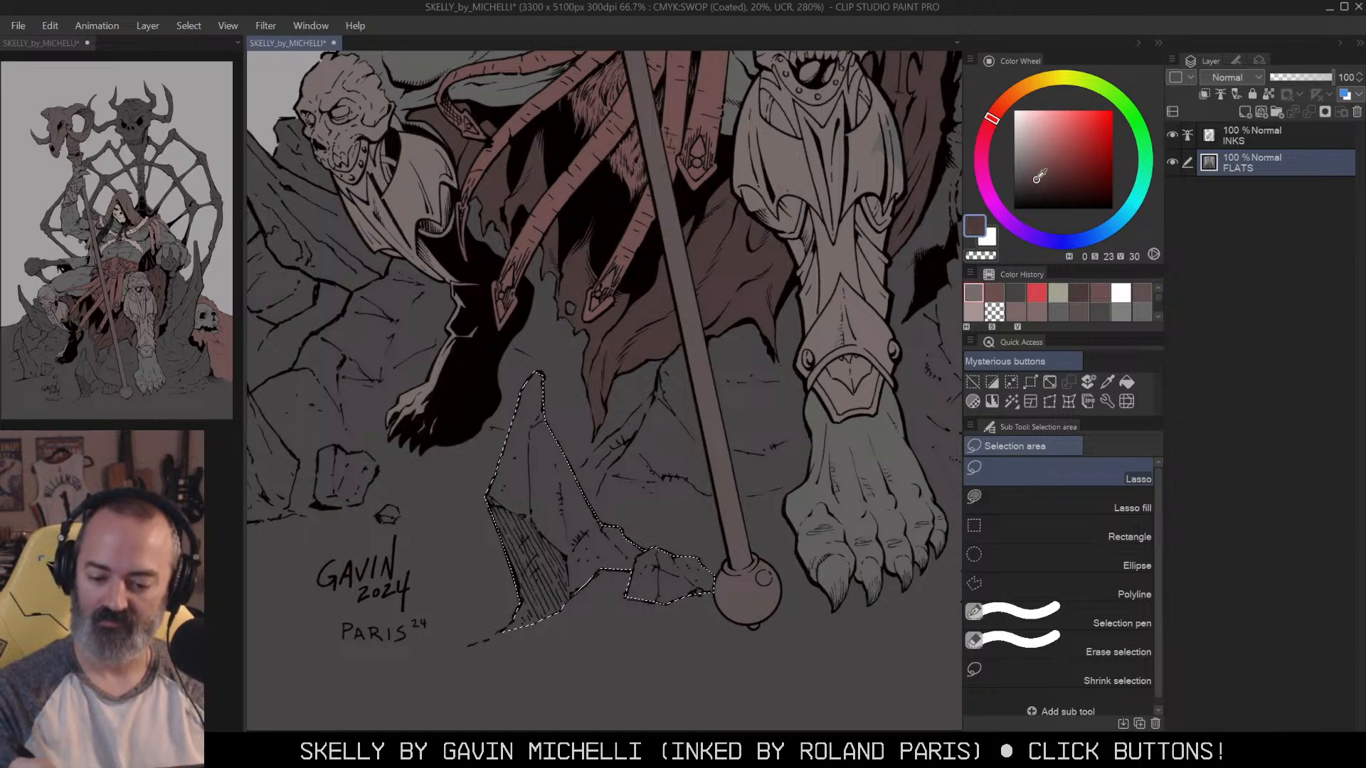
left_click(1044, 144)
key("g")
left_click(563, 528)
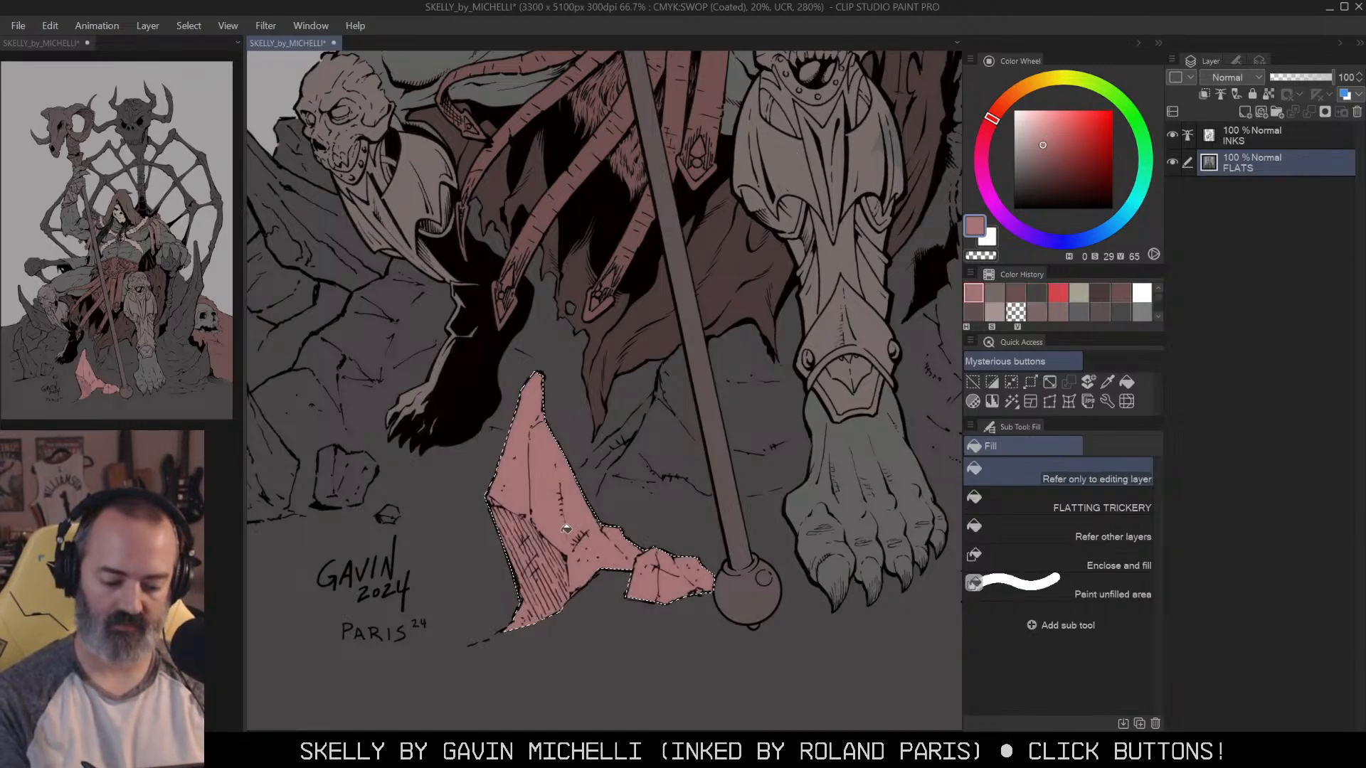
left_click_drag(549, 268, 907, 284)
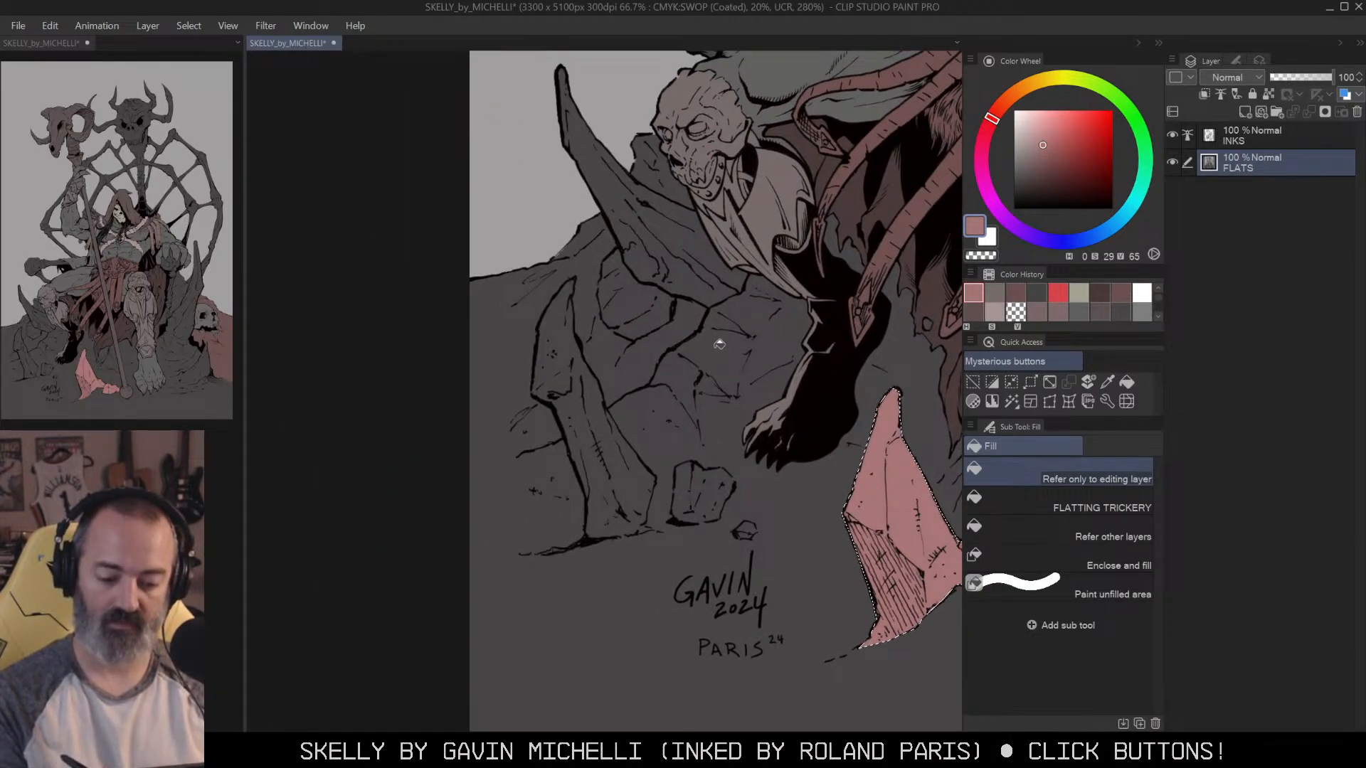
key("m")
key("ctrl+d")
Step: Outline the curved horn-like rock spike below the skull knee guard on the page's left side with a polyline selection
scroll(650, 121, "up", 2)
scroll(626, 163, "up", 1)
key("m")
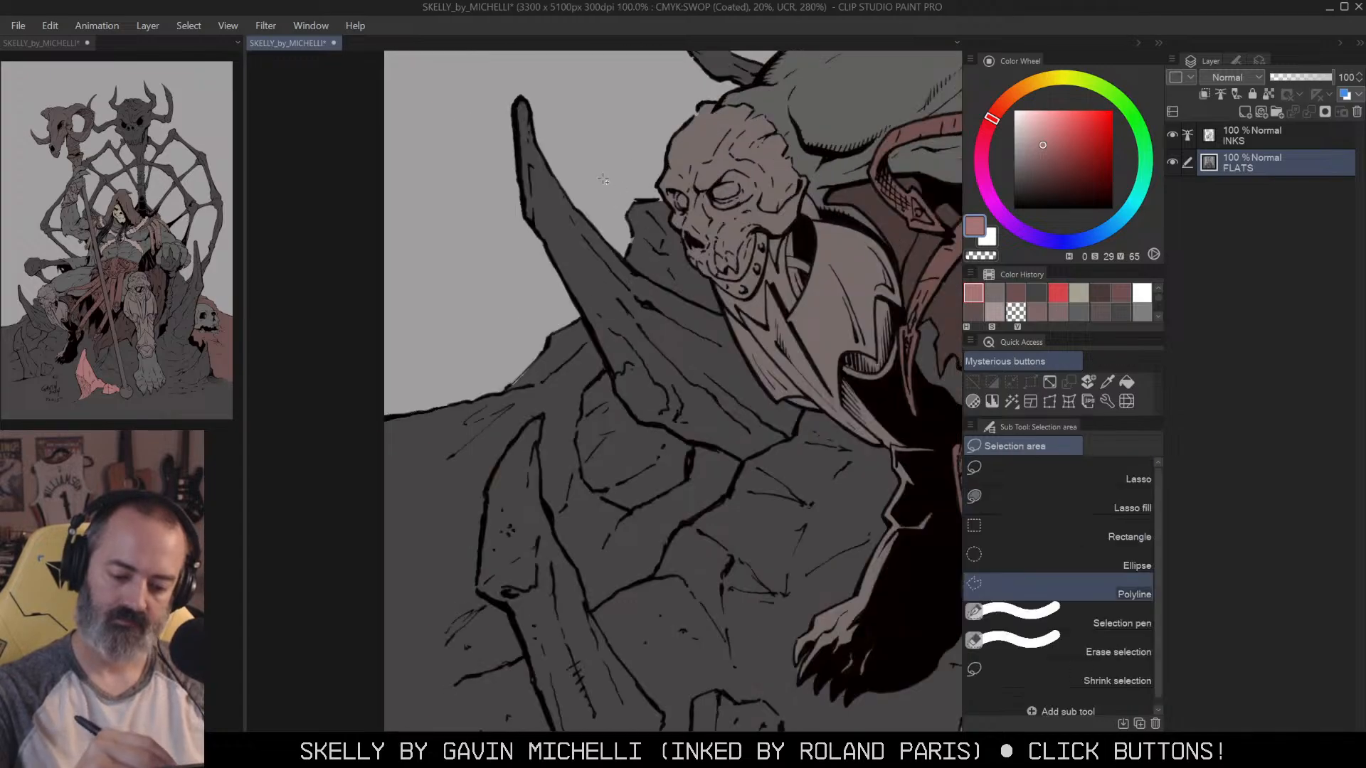
left_click(622, 256)
left_click(637, 274)
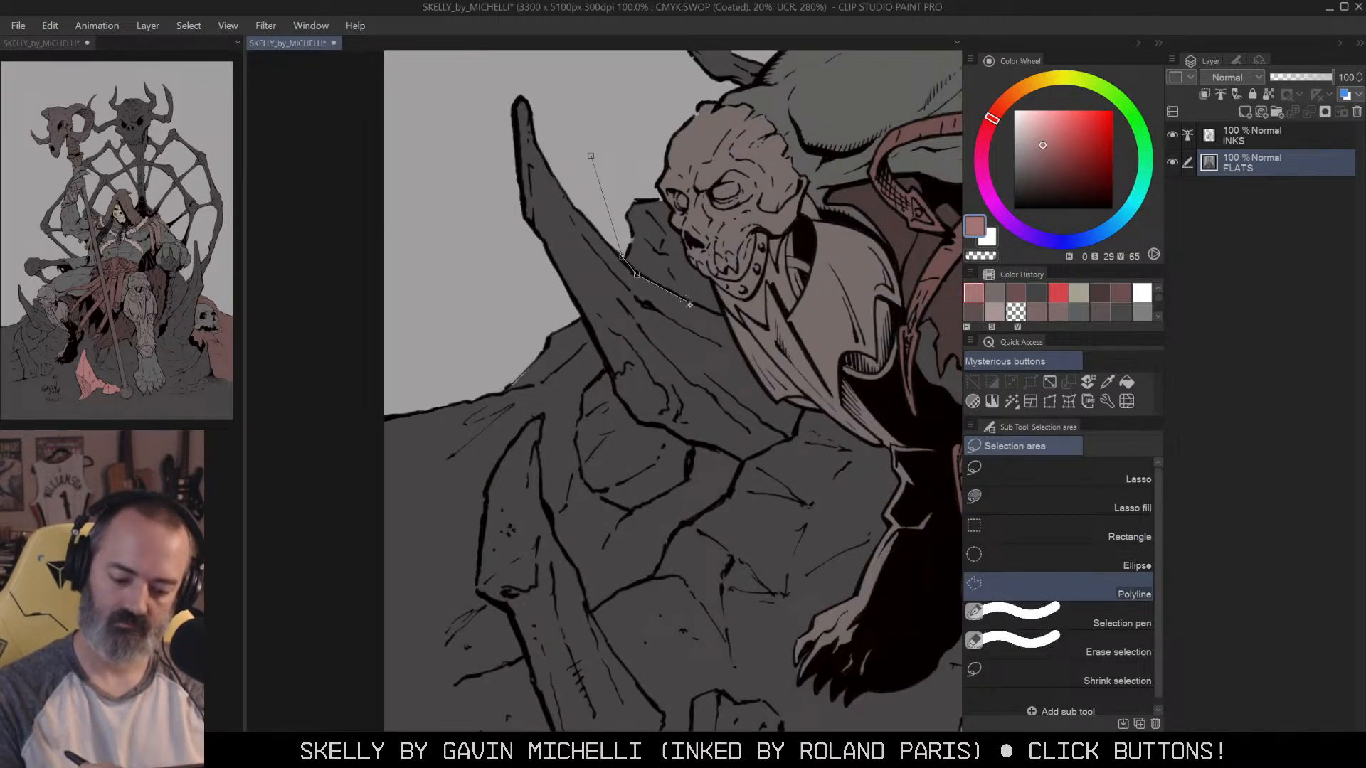
left_click(828, 374)
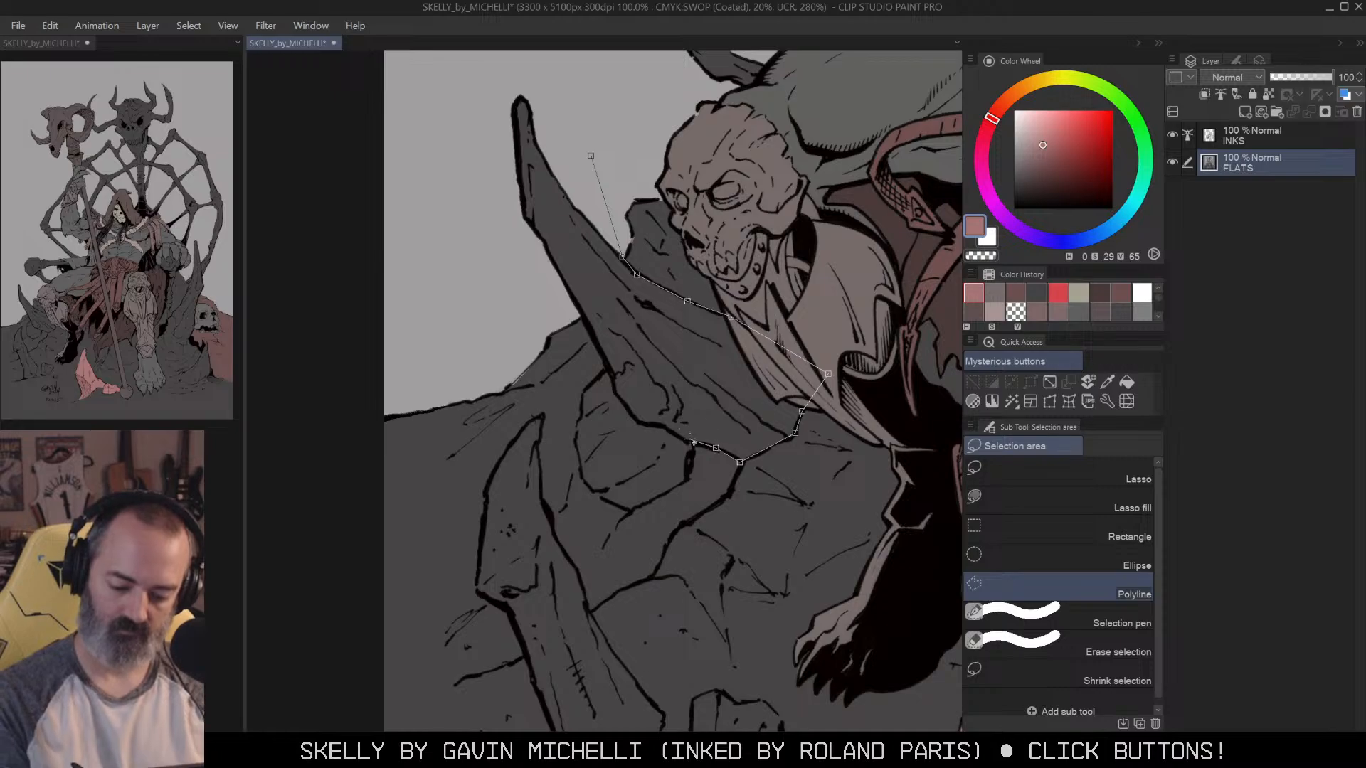
left_click(614, 392)
left_click(610, 375)
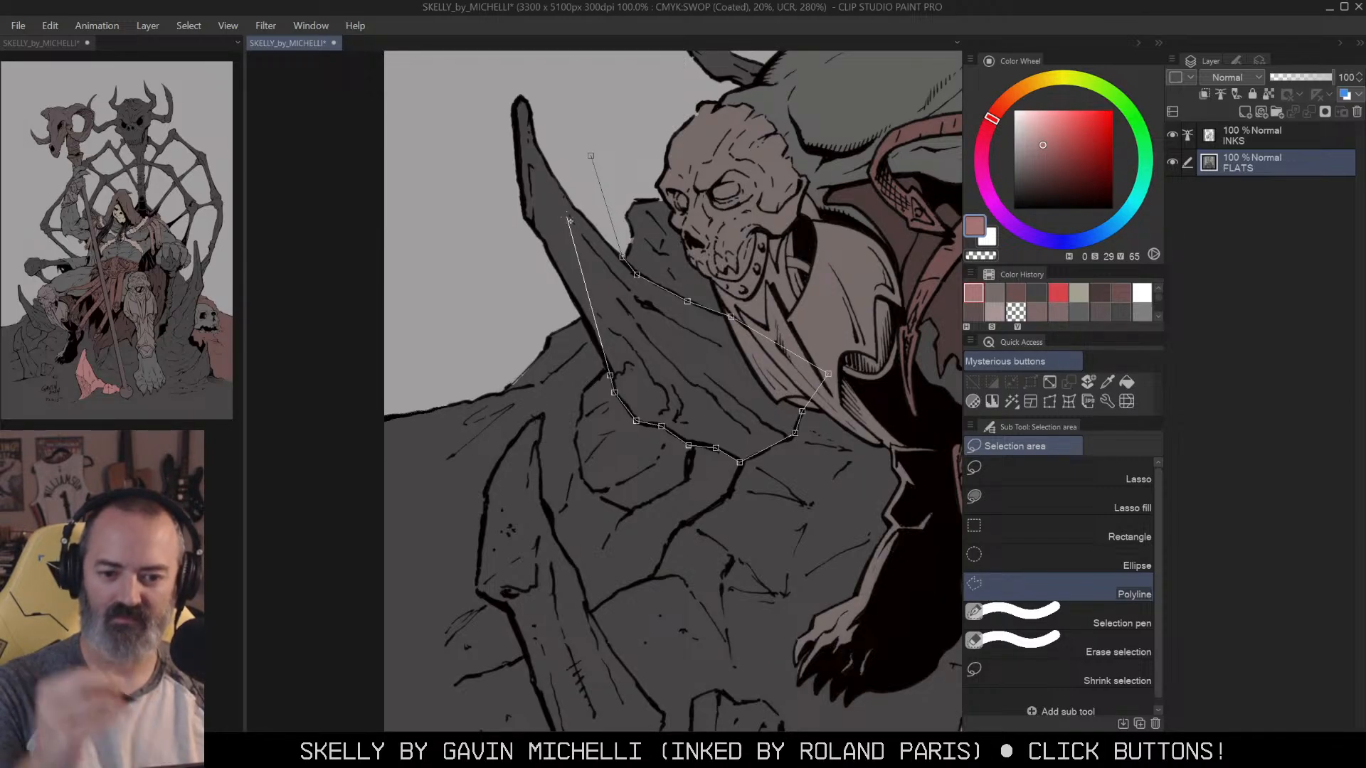
left_click(660, 290)
left_click_drag(732, 308, 682, 260)
left_click(744, 304)
left_click_drag(805, 294, 745, 310)
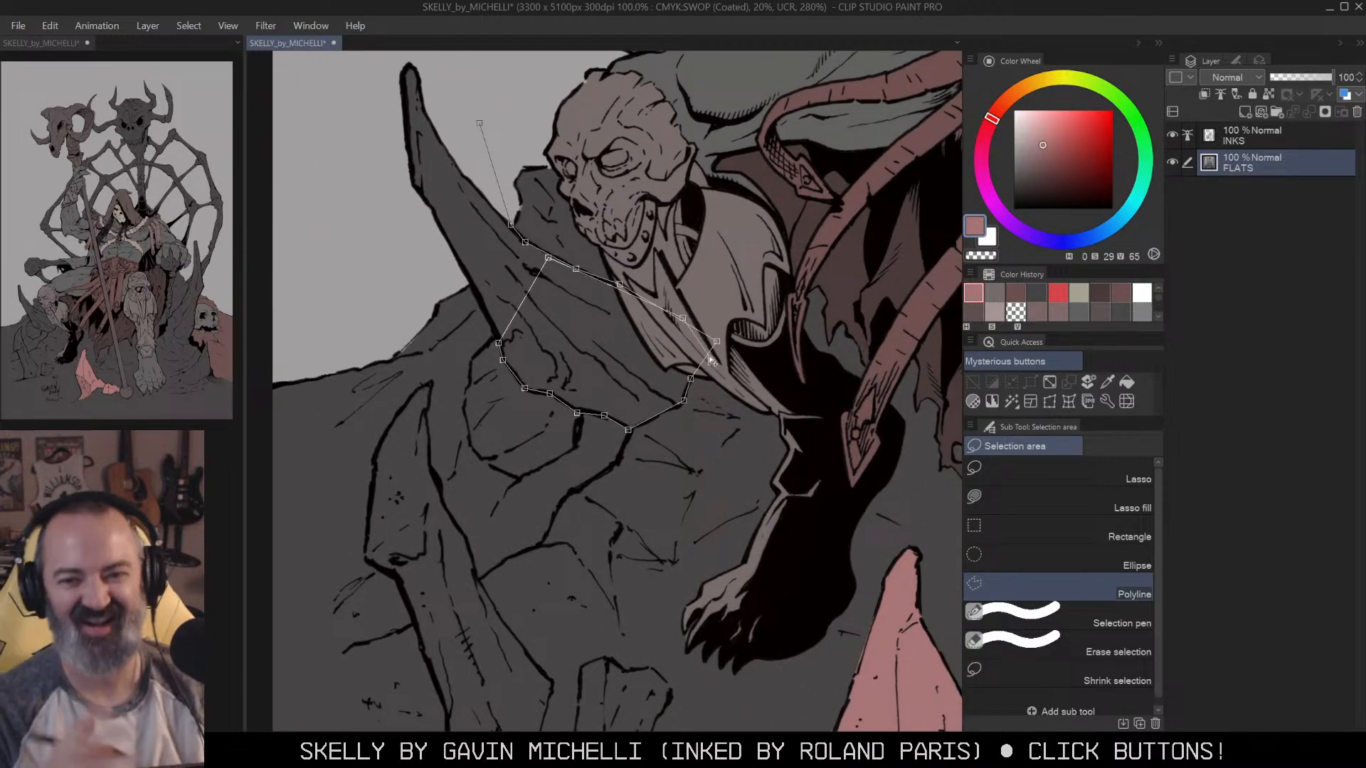
left_click(626, 375)
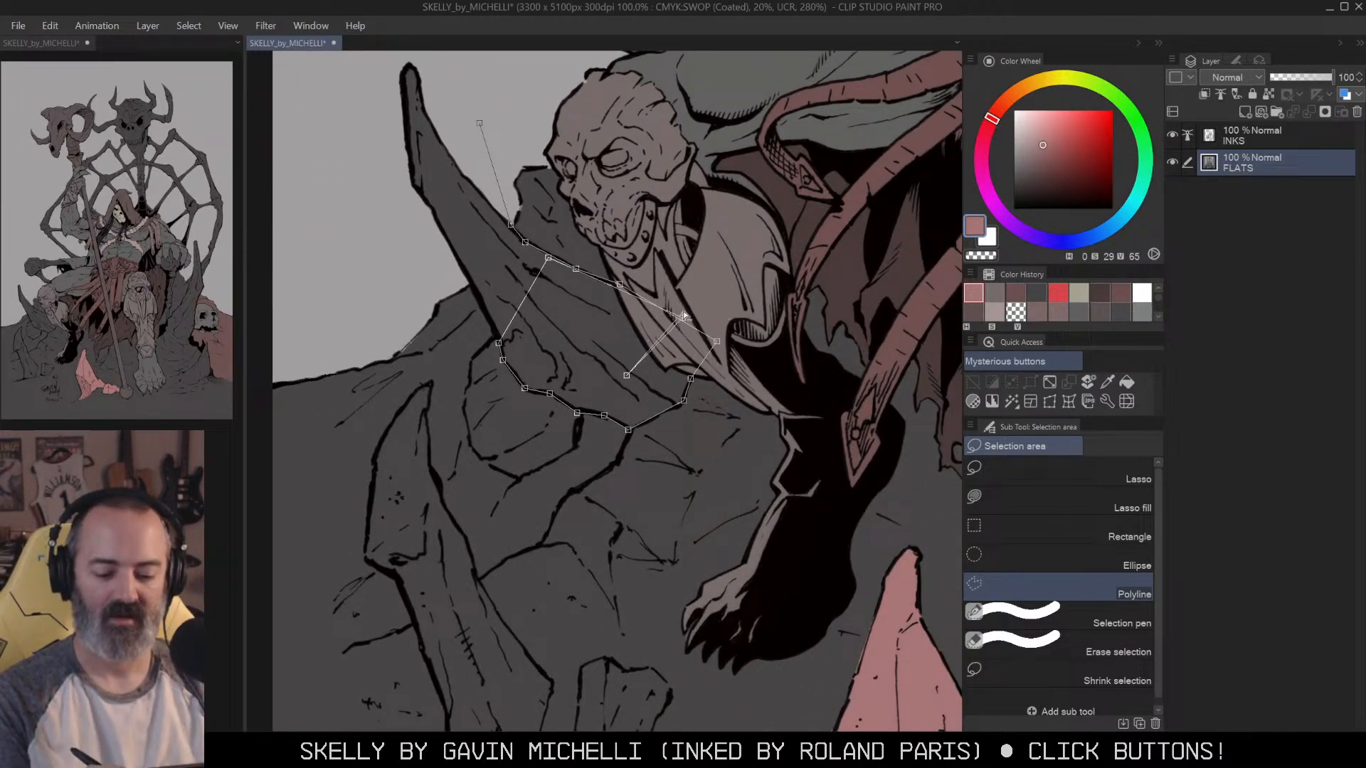
key("BackSpace")
key("BackSpace")
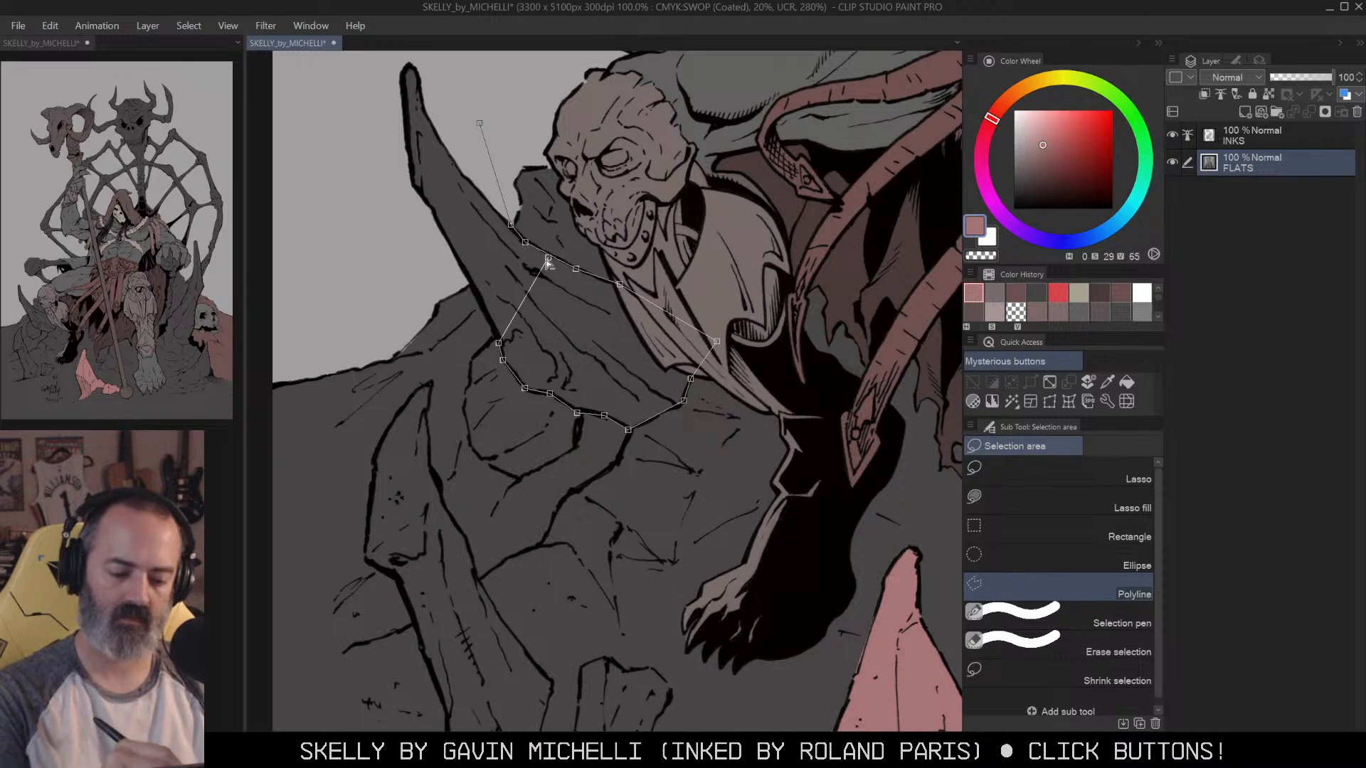
left_click(486, 312)
left_click(470, 286)
left_click(384, 239)
left_click(383, 73)
left_click(413, 56)
left_click(480, 123)
Step: Fill the selected horn-like rock spike with the same dusty pink and deselect
key("g")
left_click(643, 357)
key("m")
key("ctrl+d")
Step: Outline the tall upright rock shard above and left of the artist signatures with a polyline selection
key("/")
left_click(779, 346)
left_click_drag(895, 353, 740, 354)
left_click(741, 353)
left_click_drag(851, 341, 706, 370)
left_click_drag(774, 268, 781, 284)
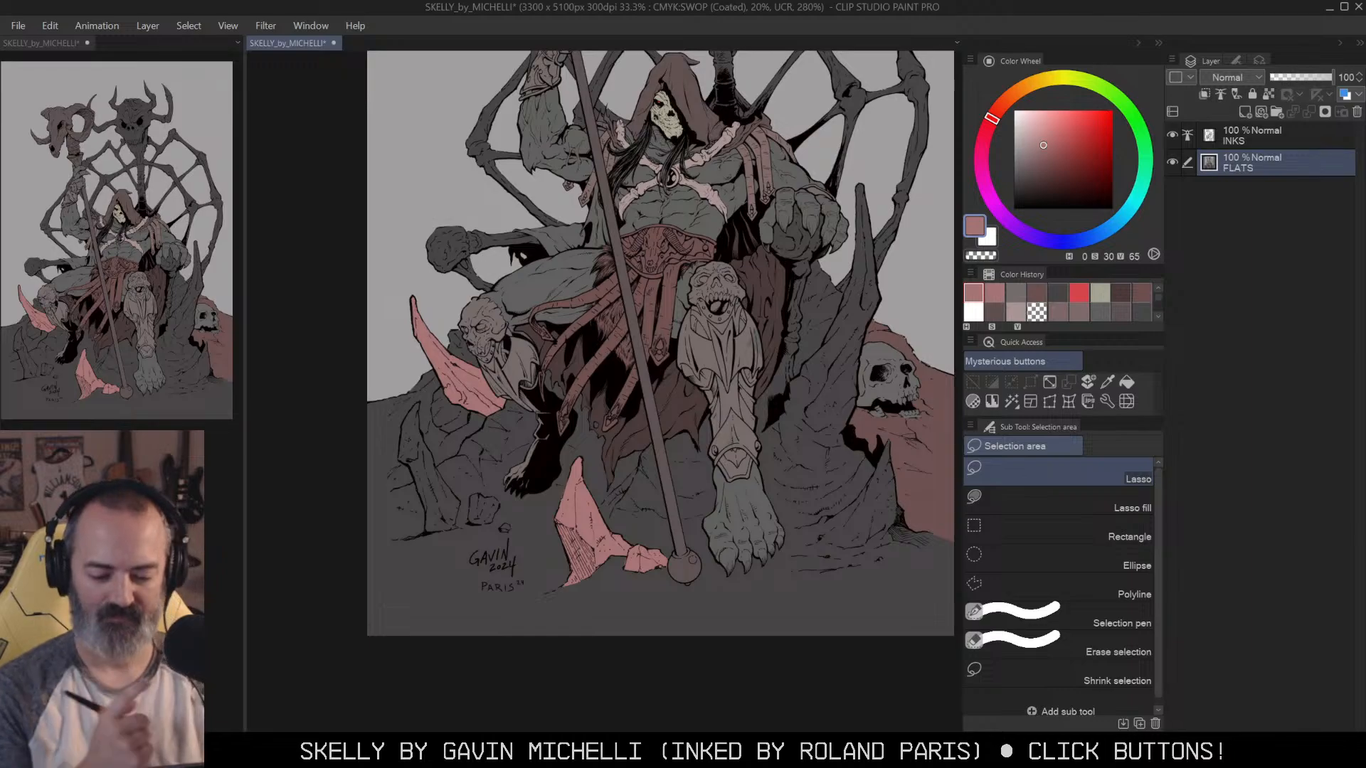
left_click_drag(477, 441, 767, 320)
double_click(637, 364)
left_click_drag(870, 414, 596, 449)
left_click_drag(877, 385, 993, 360)
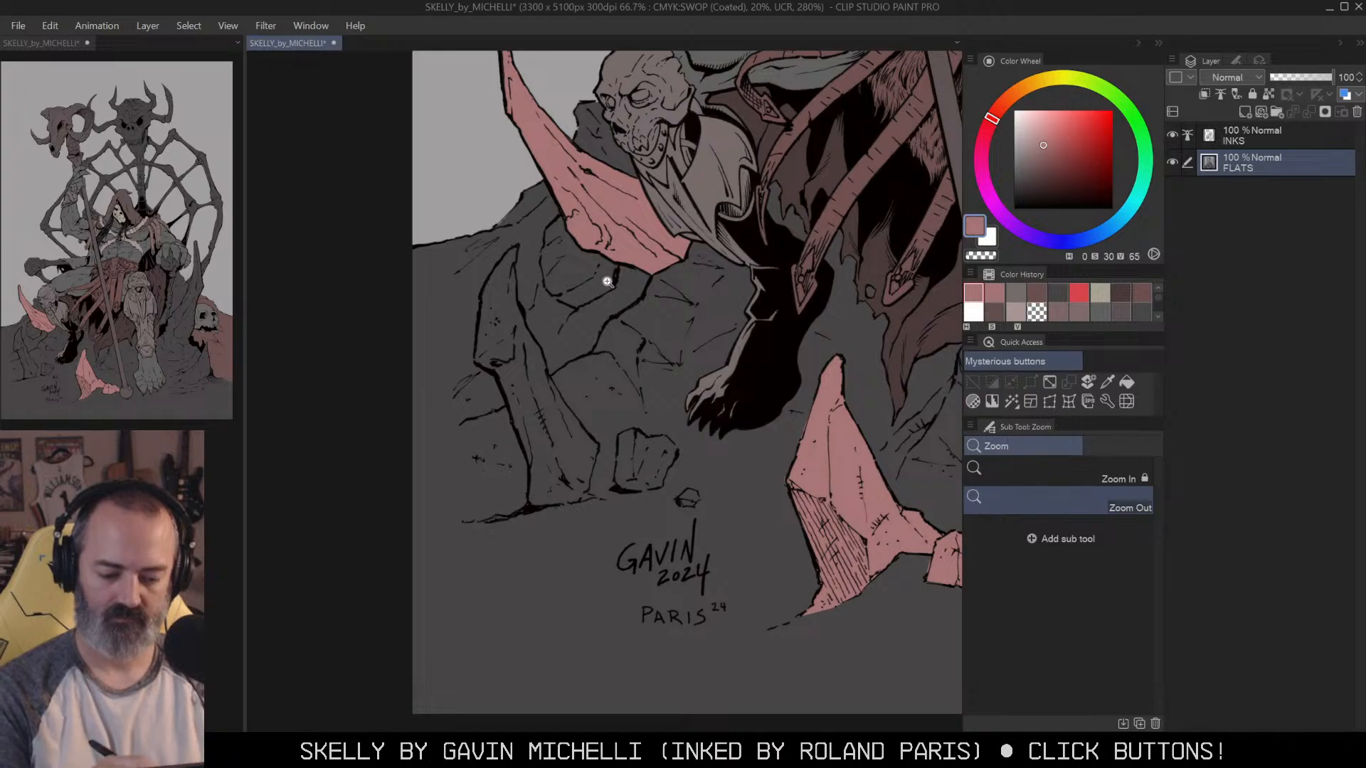
left_click_drag(586, 342, 683, 305)
left_click(685, 310)
key("m")
left_click(582, 149)
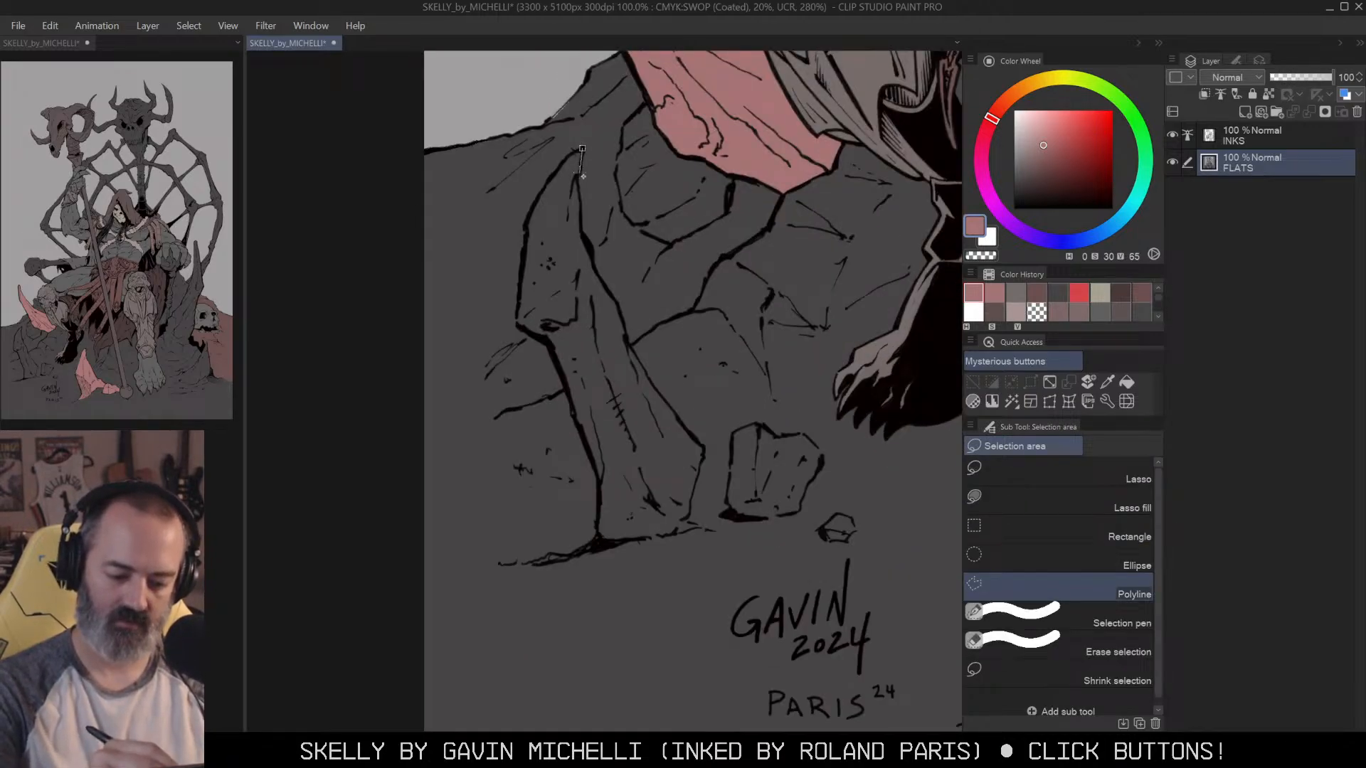
left_click(579, 213)
left_click(591, 251)
left_click(595, 274)
left_click(618, 304)
left_click(629, 347)
left_click(649, 381)
left_click(680, 420)
left_click(705, 449)
left_click(688, 518)
left_click(701, 529)
left_click(665, 536)
left_click(624, 543)
left_click(596, 542)
left_click(596, 482)
left_click(575, 422)
left_click(548, 343)
left_click(514, 324)
left_click(524, 223)
left_click(545, 182)
left_click(566, 155)
left_click(582, 148)
Step: Add the small boulder between the upright shard and the clawed foot to the selection
scroll(582, 149, "down", 1)
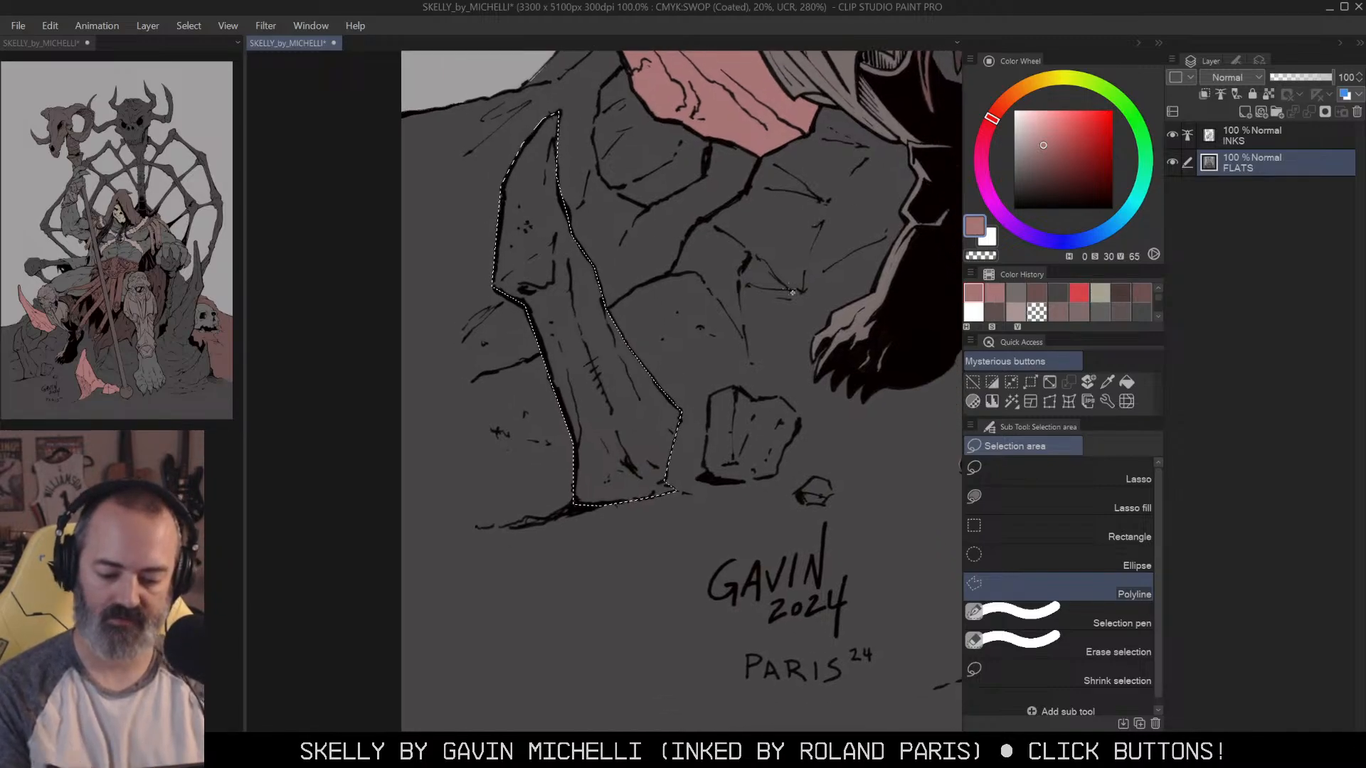
left_click(707, 395)
left_click(733, 386)
left_click(754, 399)
left_click(779, 396)
left_click(797, 418)
left_click(796, 433)
left_click(782, 449)
left_click(776, 475)
left_click(741, 481)
left_click(703, 468)
left_click(707, 396)
Step: Fill the selected upright shard and small boulder with the dusty pink and deselect
key("m")
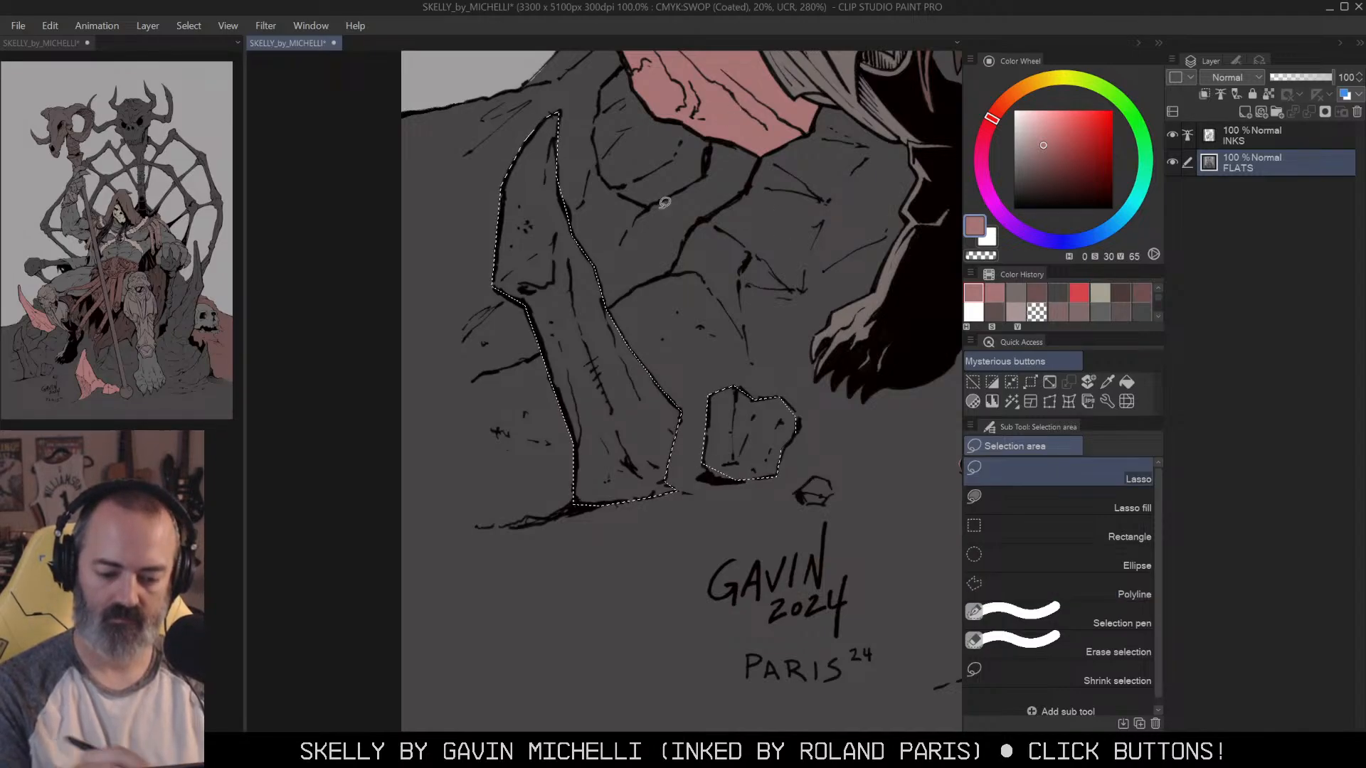
key("alt+Delete")
left_click(699, 325, "alt")
left_click(742, 285)
key("ctrl+d")
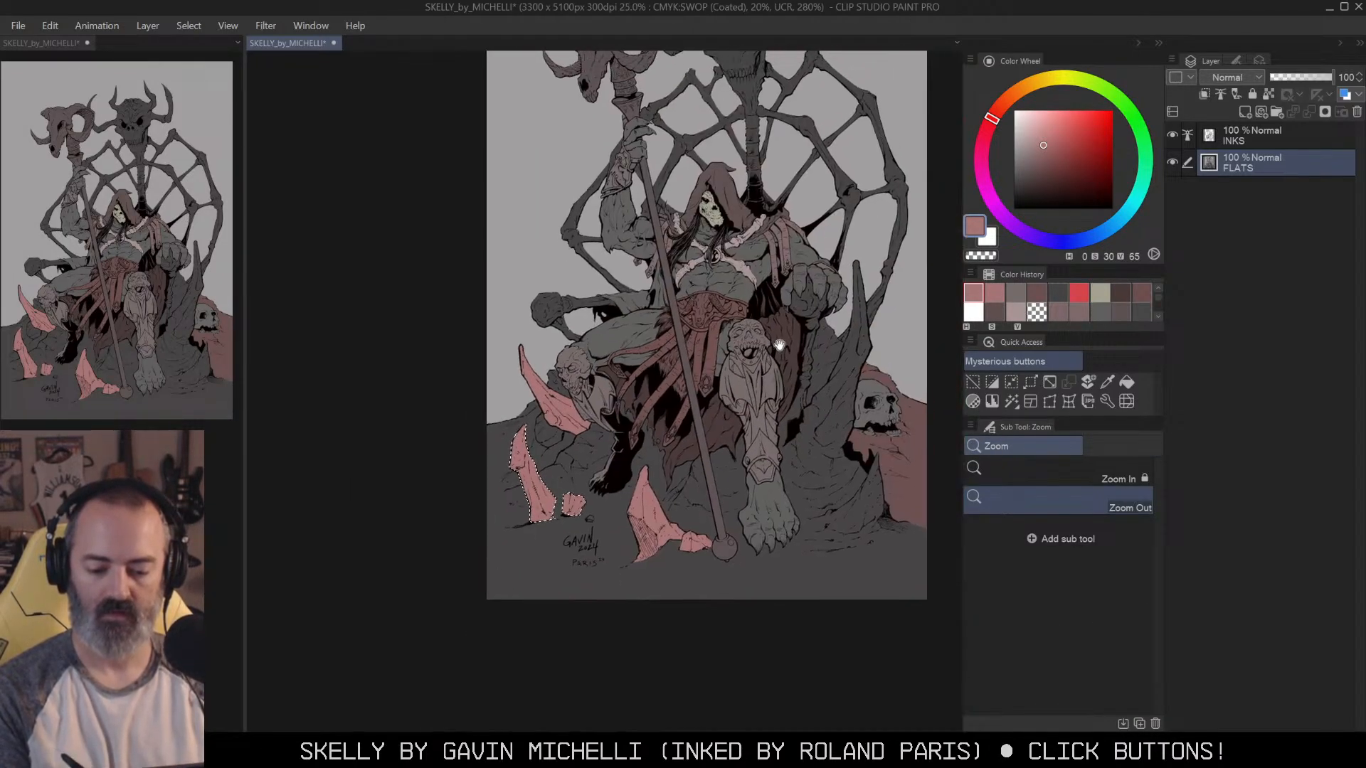
key("m")
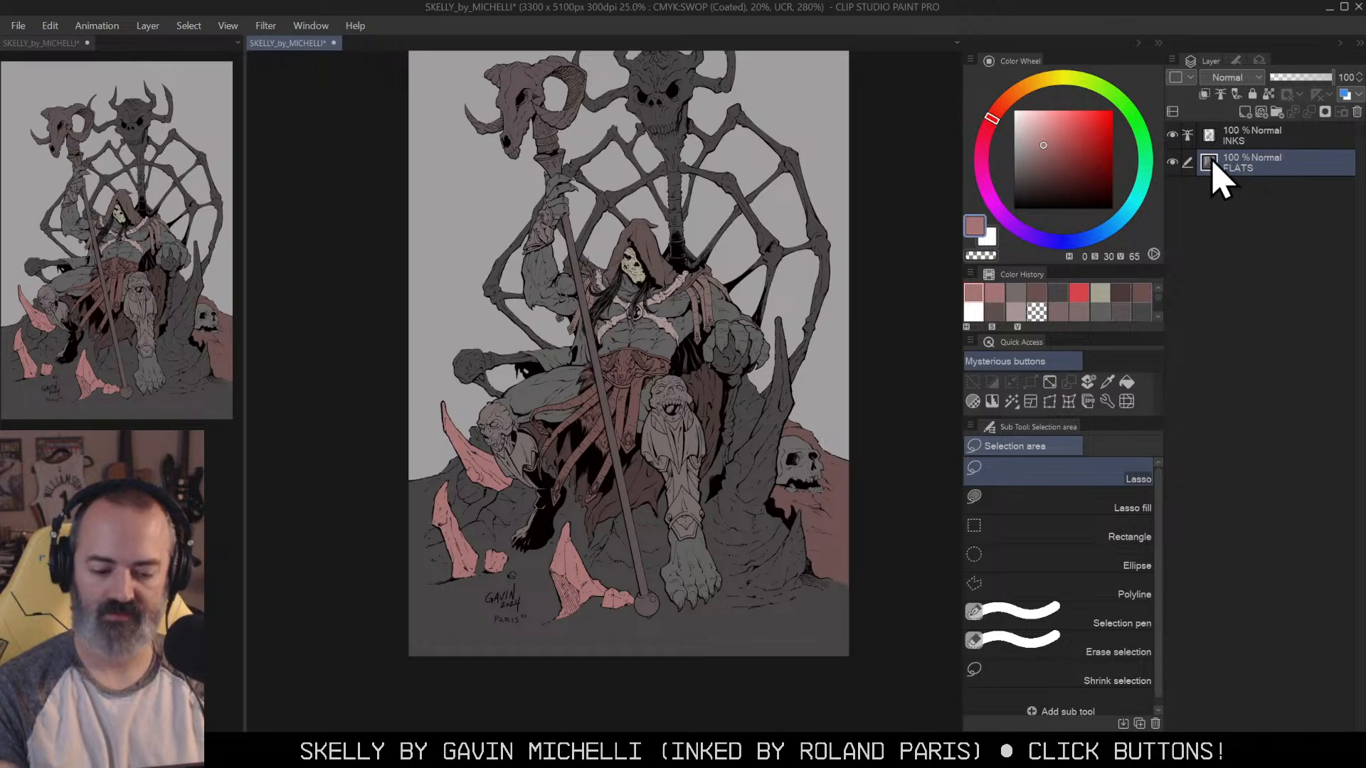
Step: Auto select the throne and ground flat colour, view its extent as a Quick Mask, and clear it
left_click_drag(828, 262, 839, 303)
mouse_move(732, 178)
left_mouse_down()
mouse_move(797, 427)
mouse_move(825, 403)
left_mouse_up()
key("ctrl+d")
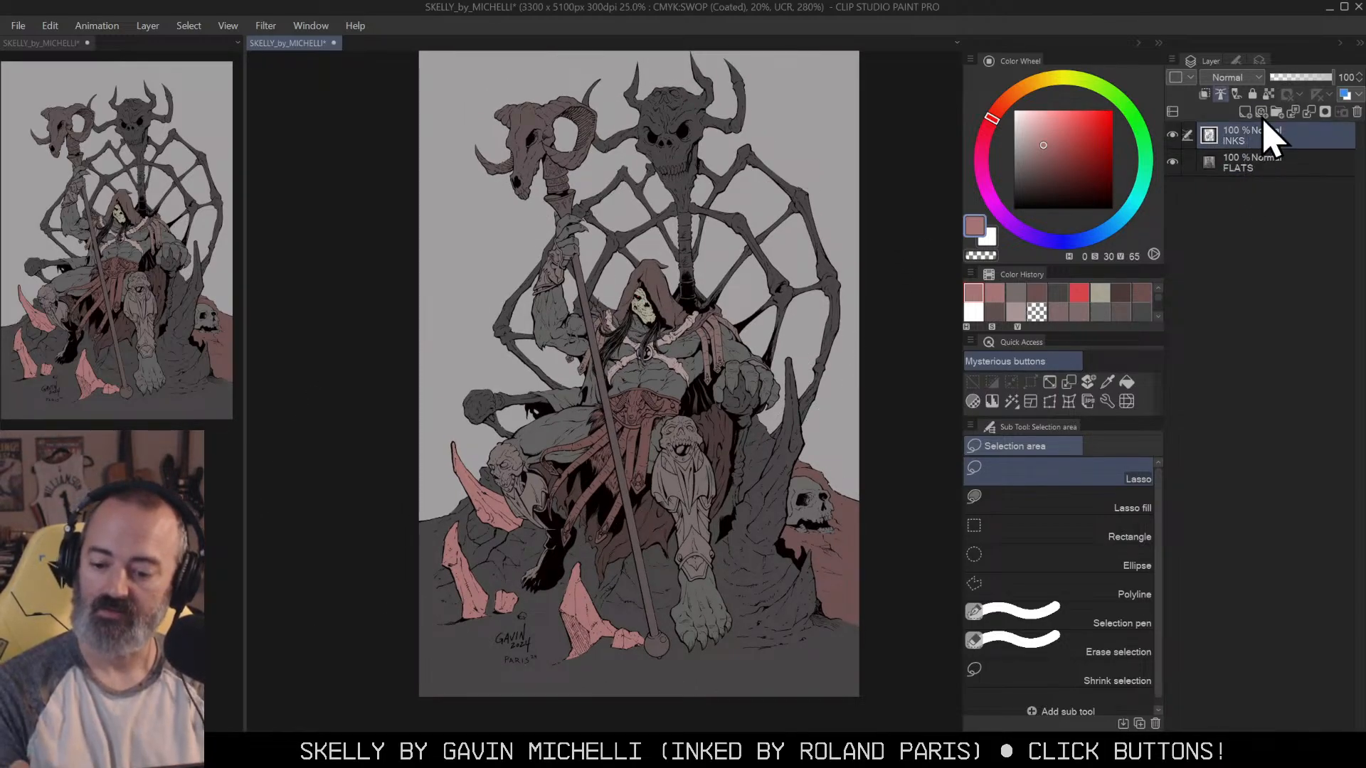
key("w")
left_click(703, 105)
key("ctrl+m")
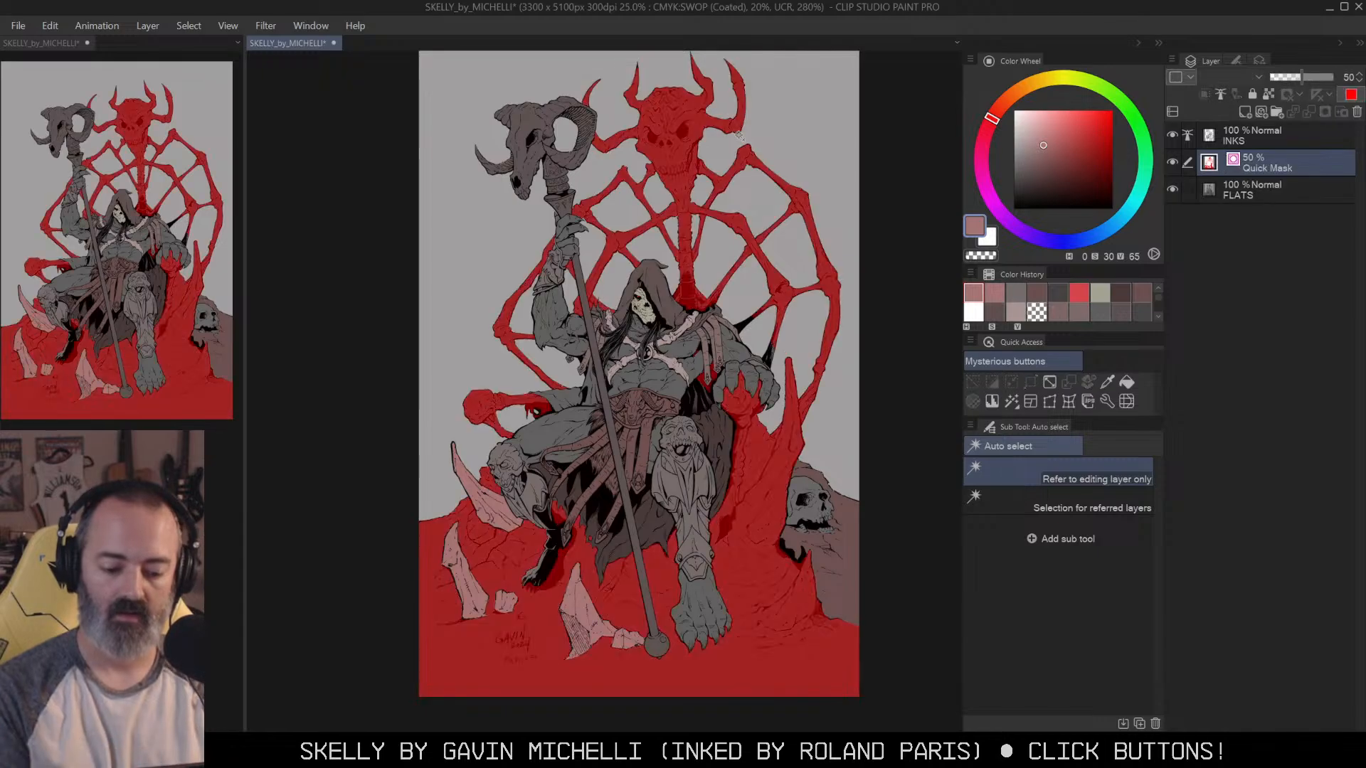
key("ctrl+d")
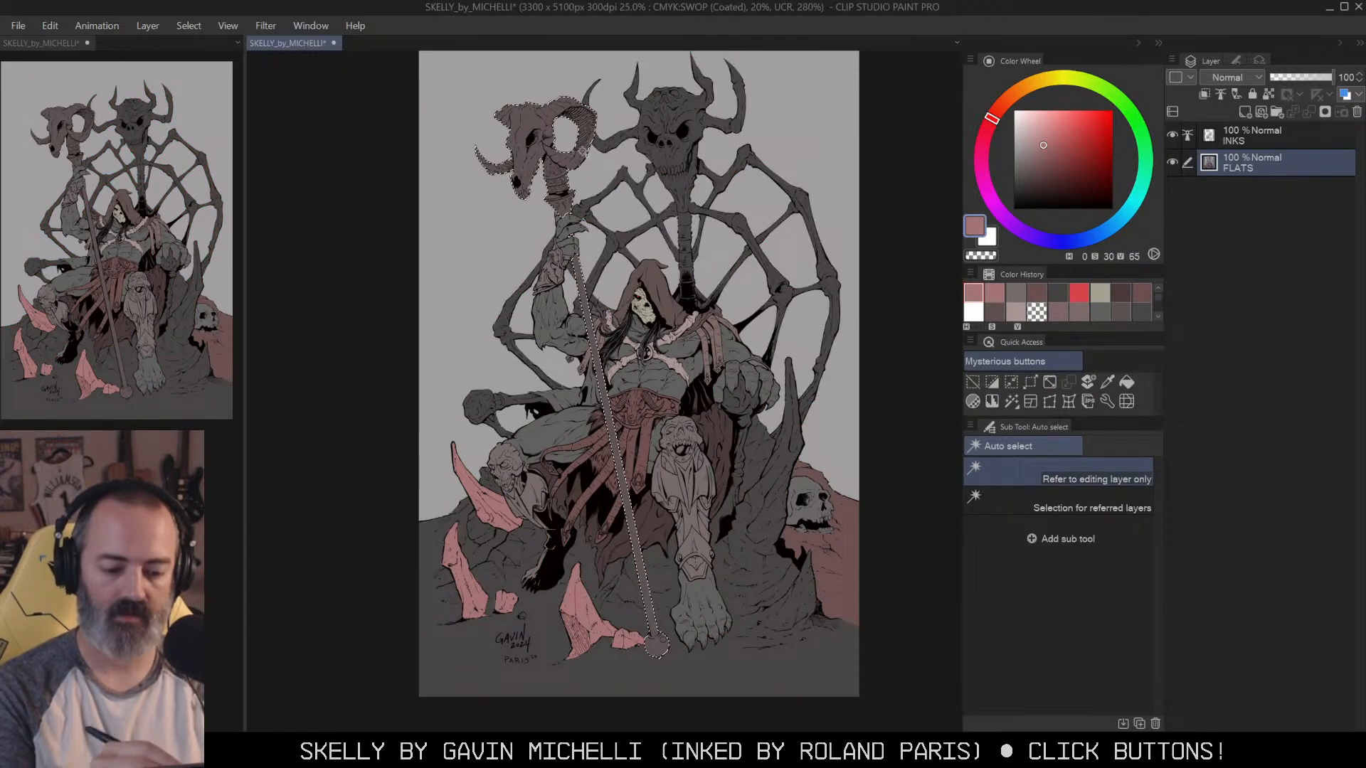
Step: Auto select the skull staff and the throne with ground in turn, check each as a Quick Mask, and deselect
left_click(592, 152)
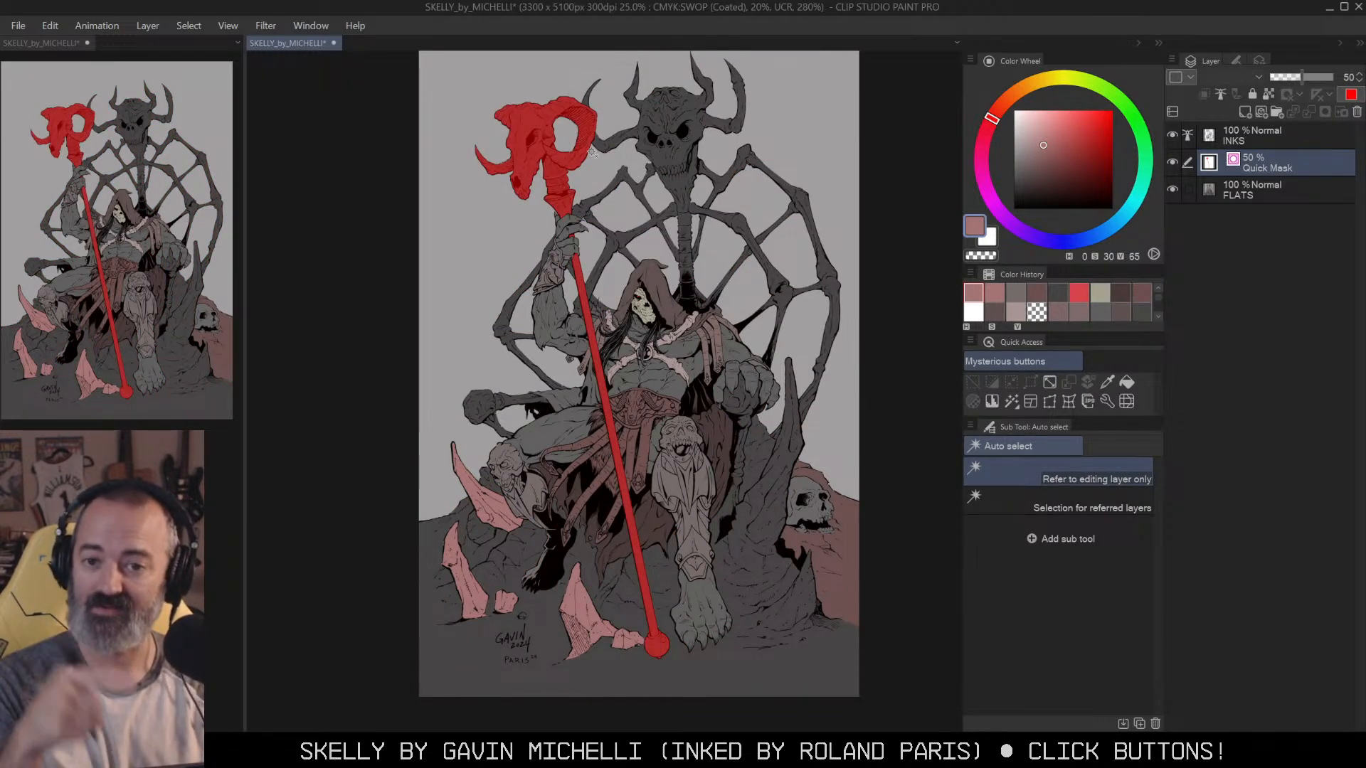
key("ctrl+m")
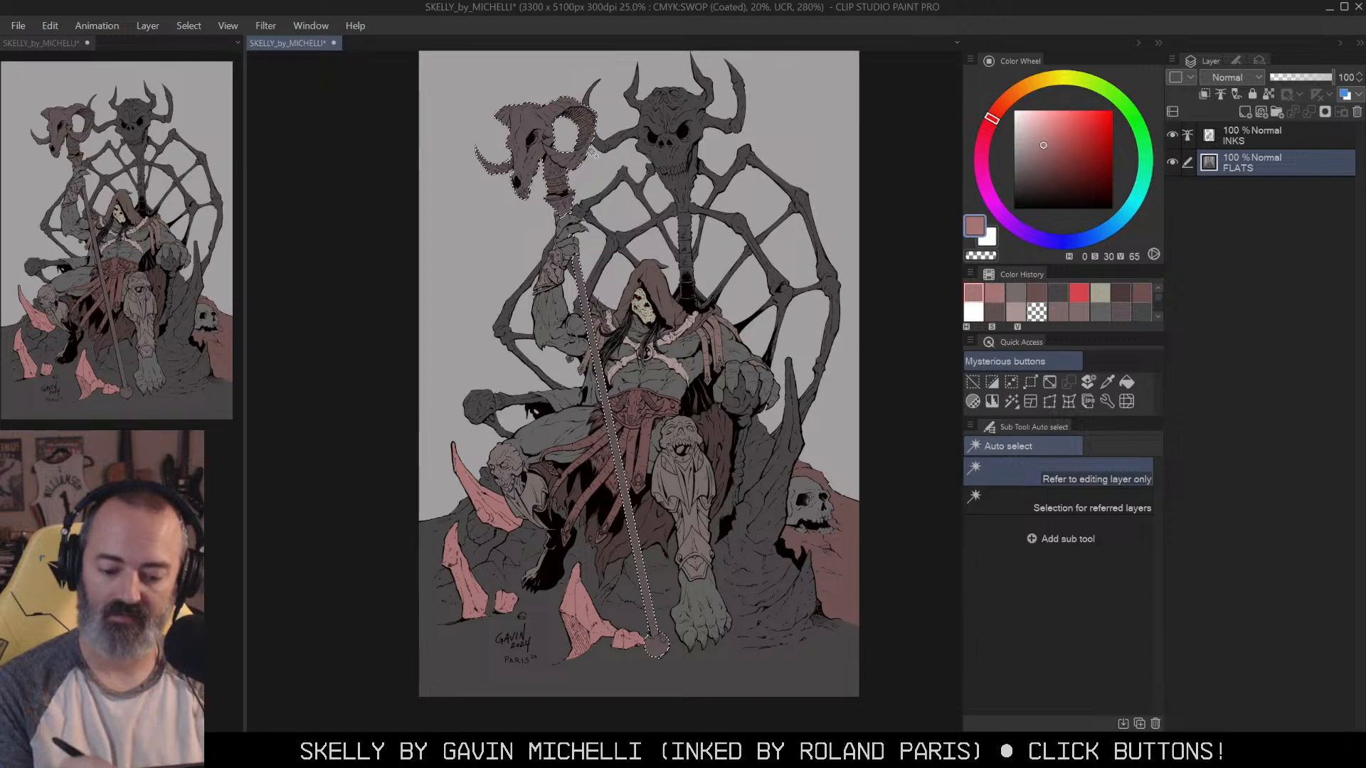
left_click(782, 299)
key("ctrl+m")
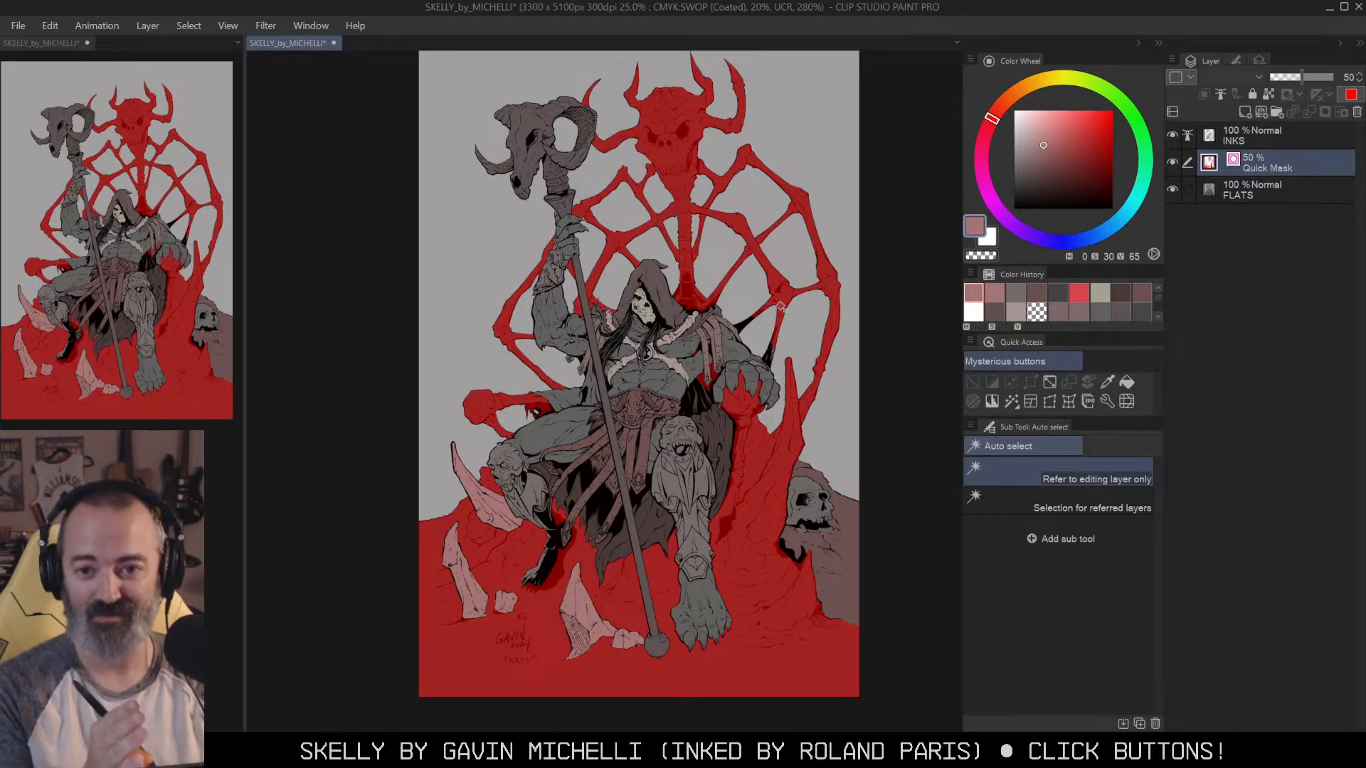
key("ctrl+m")
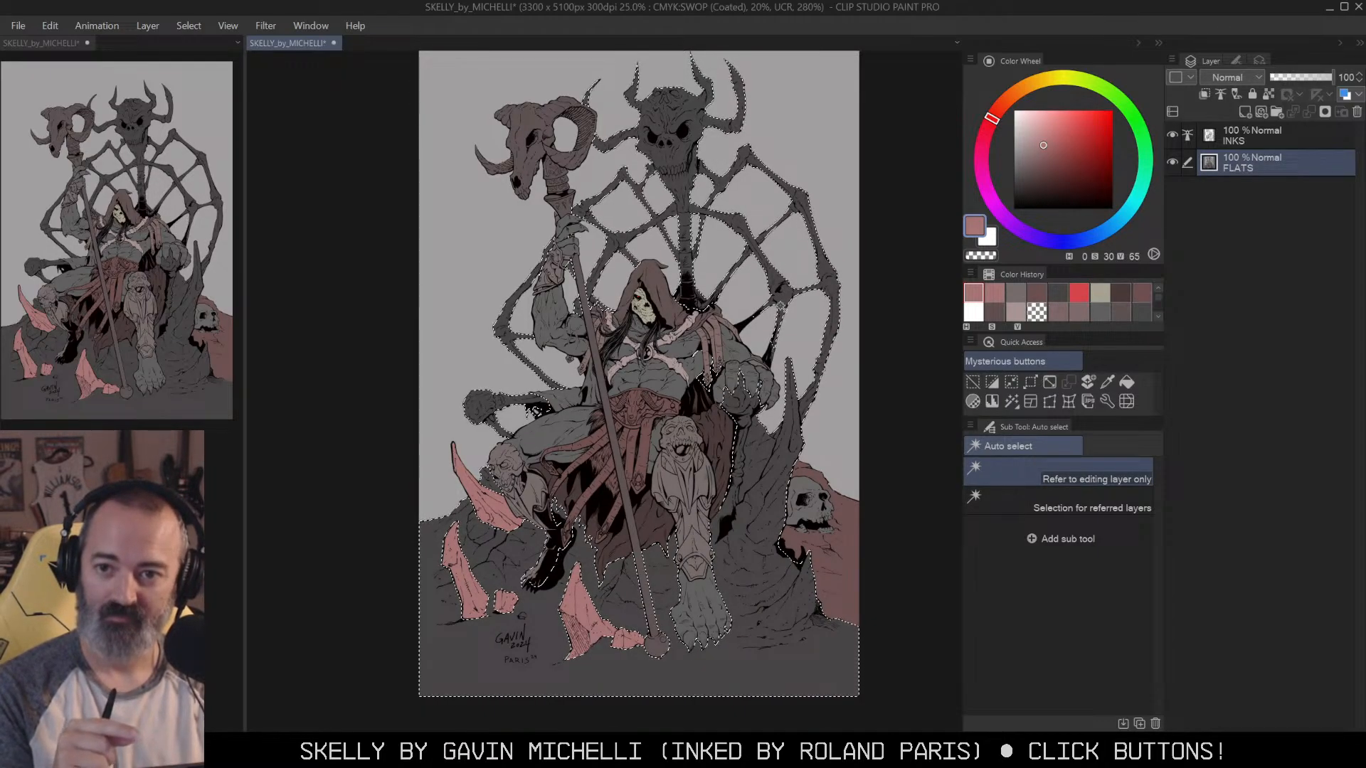
key("ctrl+d")
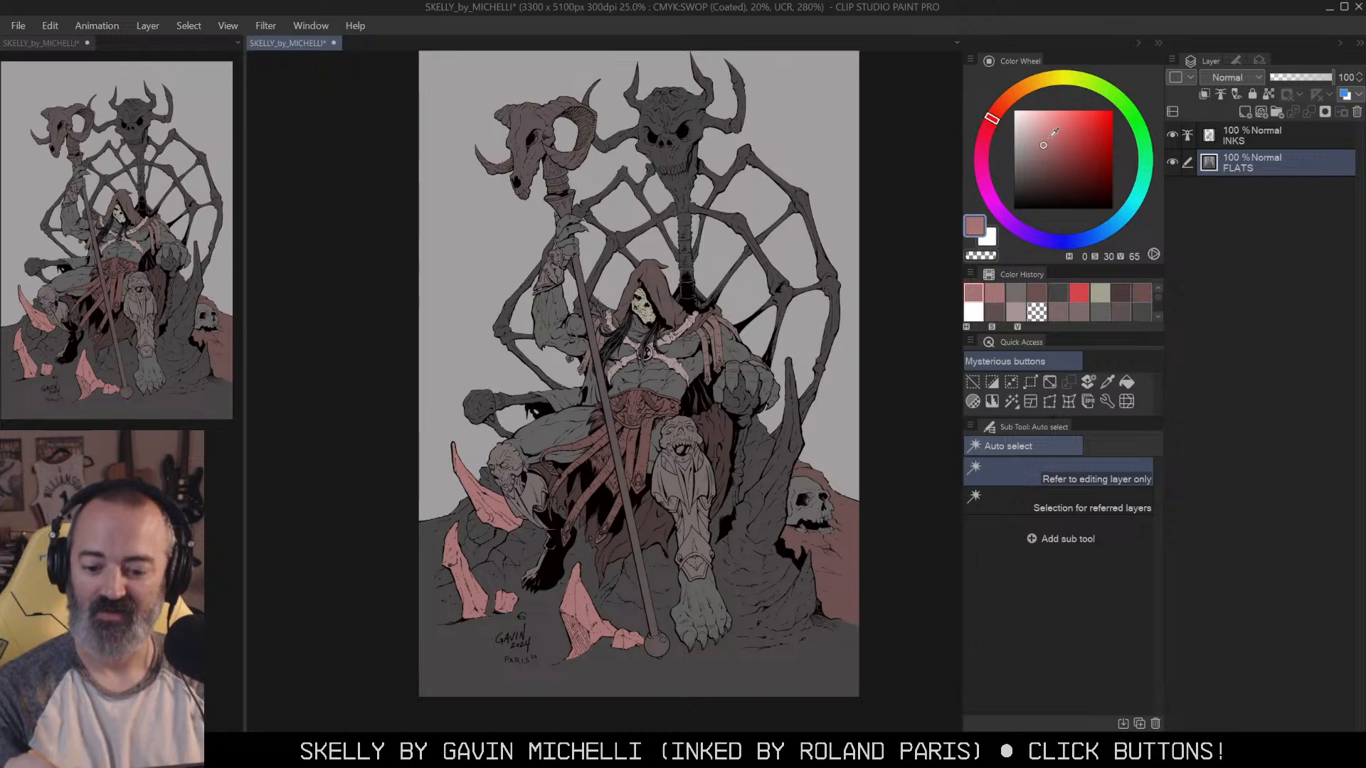
Step: Try filling the throne and ground with coral red (H 0, S 53, V 92), and undo the fill
left_click(1066, 118)
key("p")
left_click(867, 237)
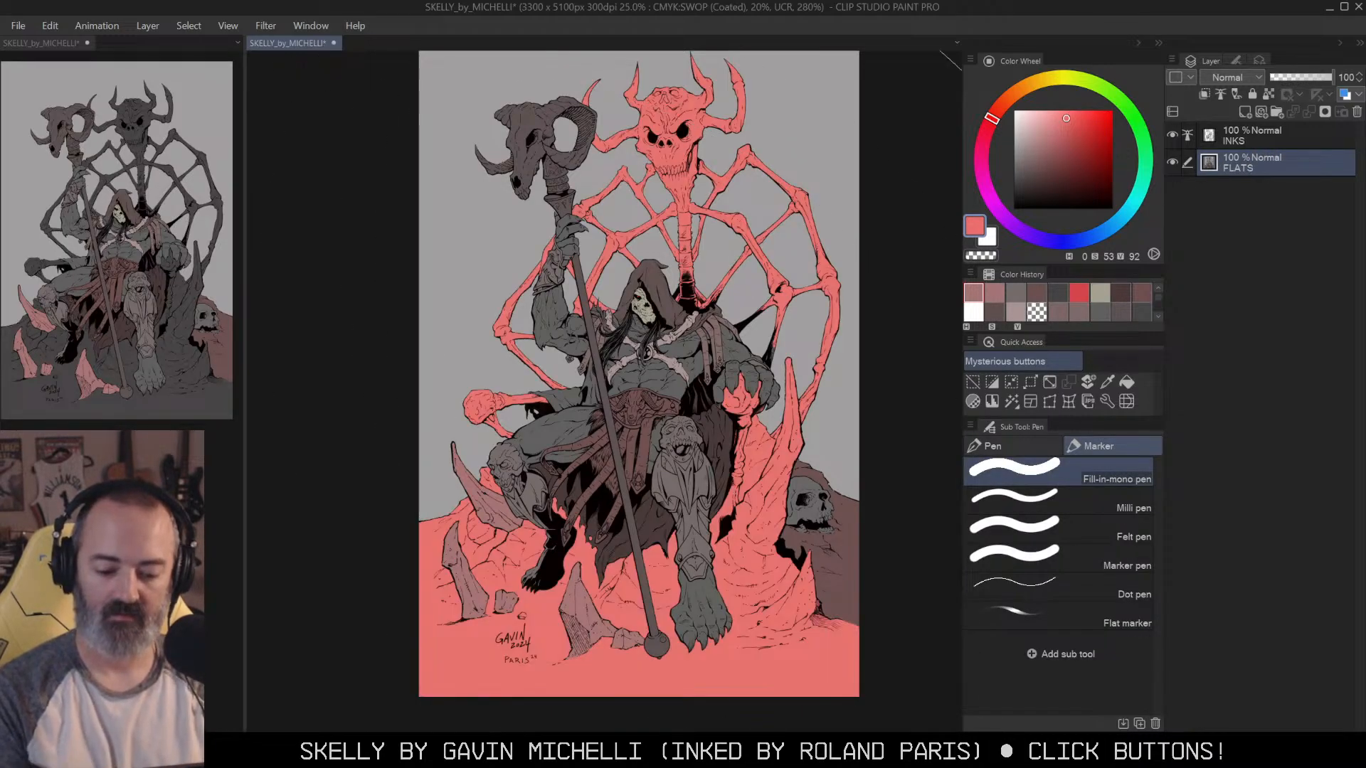
key("ctrl+z")
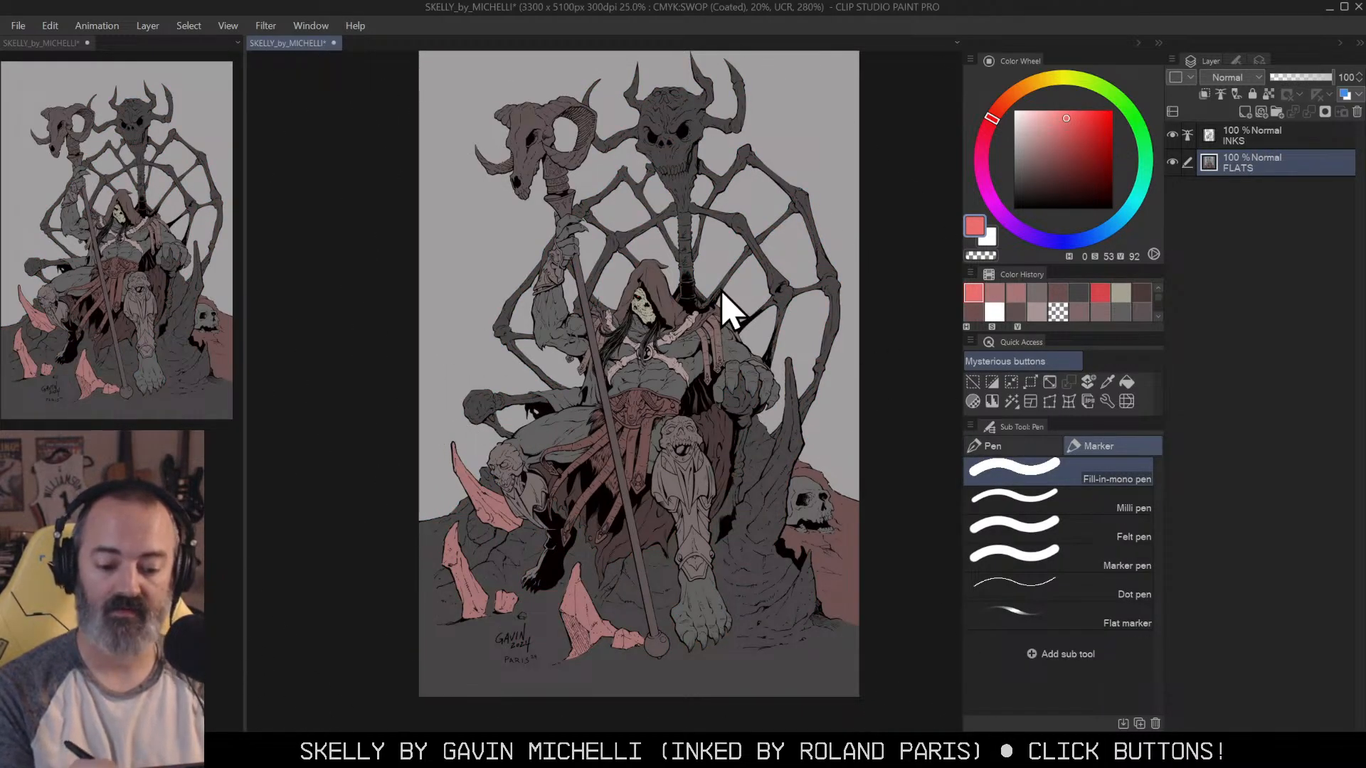
Step: Try wide coral red Crow Quill KMR v1 brush strokes across the selected throne, undoing them between attempts
key("b")
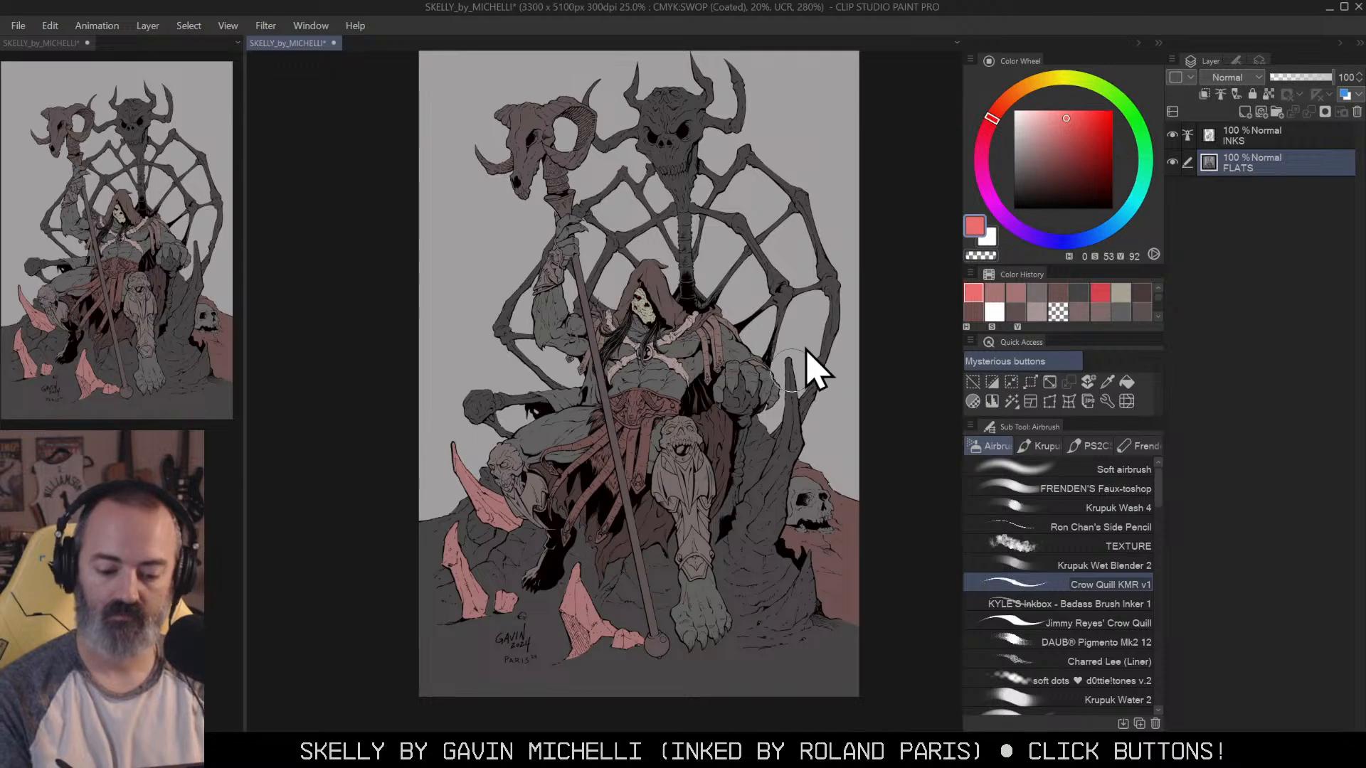
mouse_move(857, 270)
left_mouse_down()
mouse_move(498, 434)
mouse_move(445, 473)
left_mouse_up()
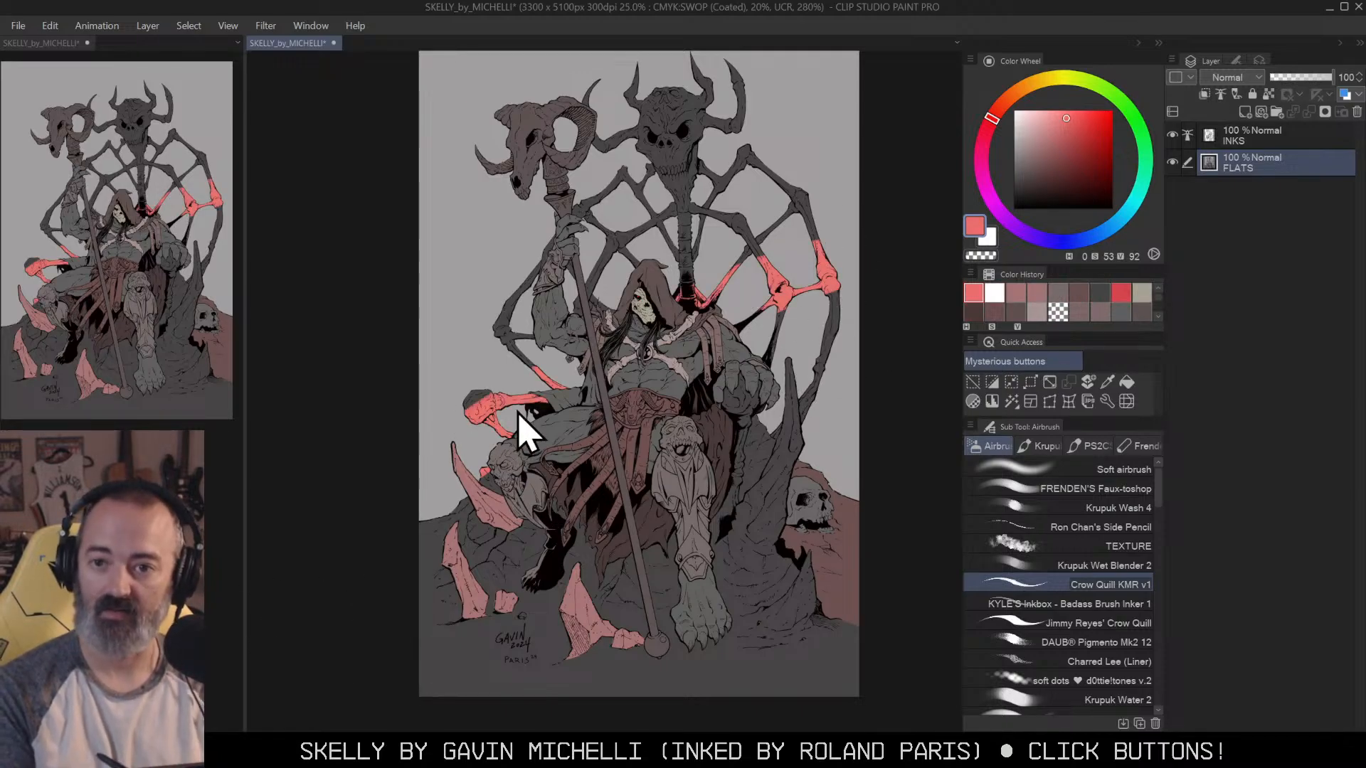
key("ctrl+z")
left_click_drag(498, 298, 797, 174)
key("ctrl+z")
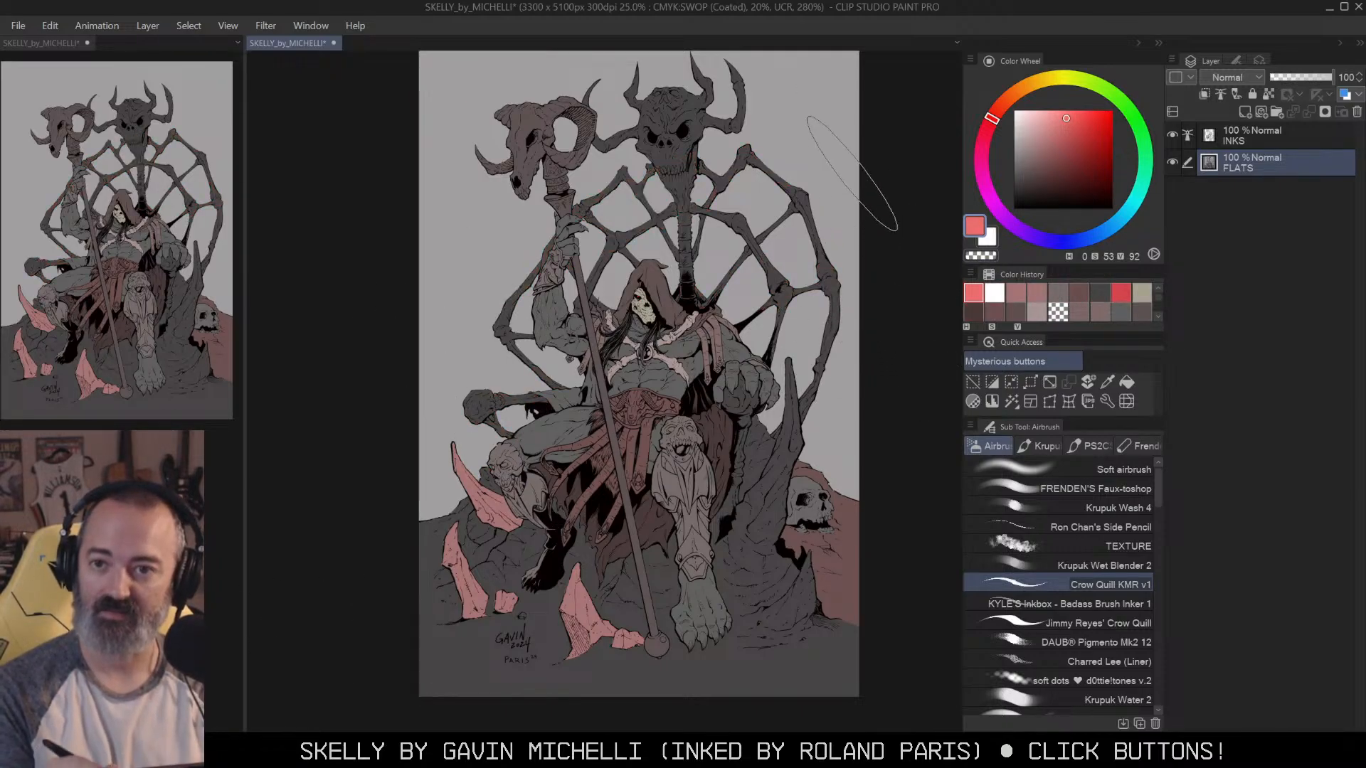
left_click_drag(800, 196, 498, 321)
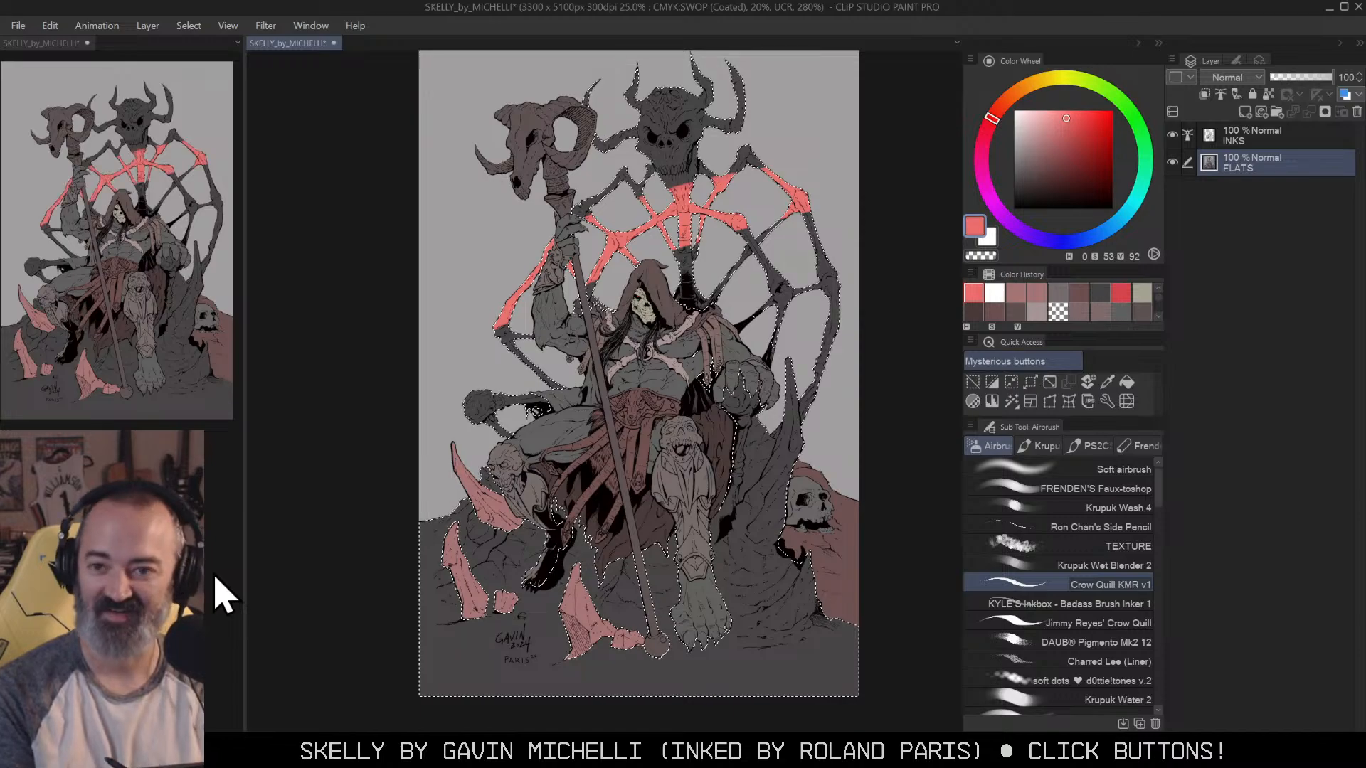
Step: Check the throne and ground selection as a Quick Mask and clear it
key("ctrl+m")
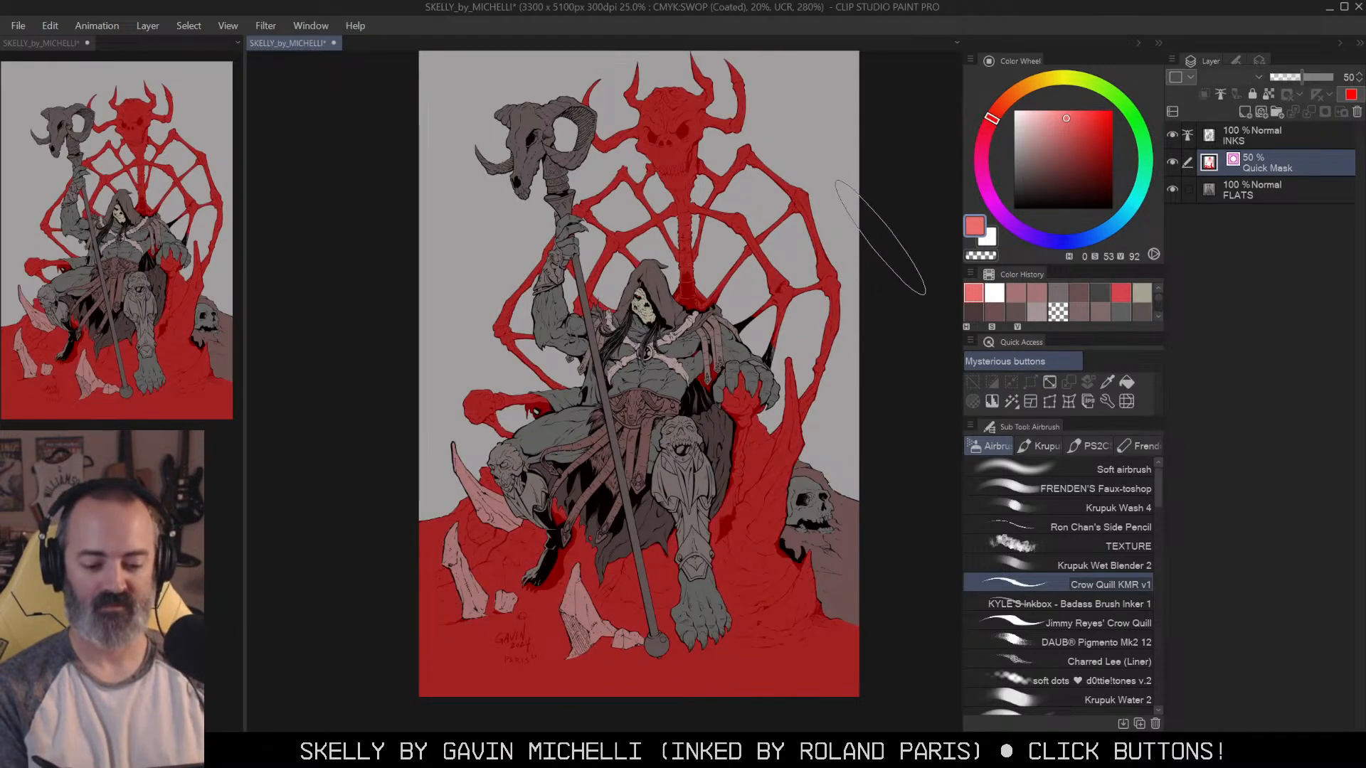
key("ctrl+m")
key("m")
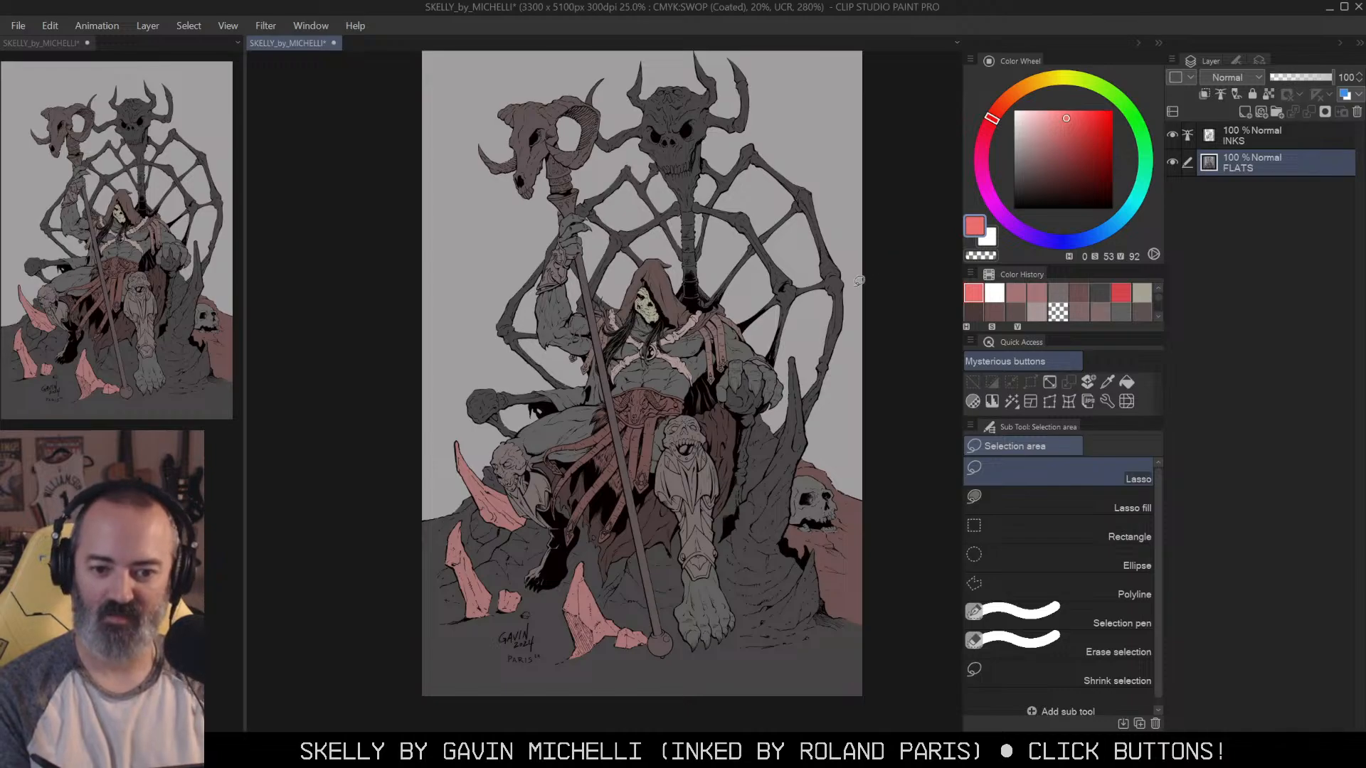
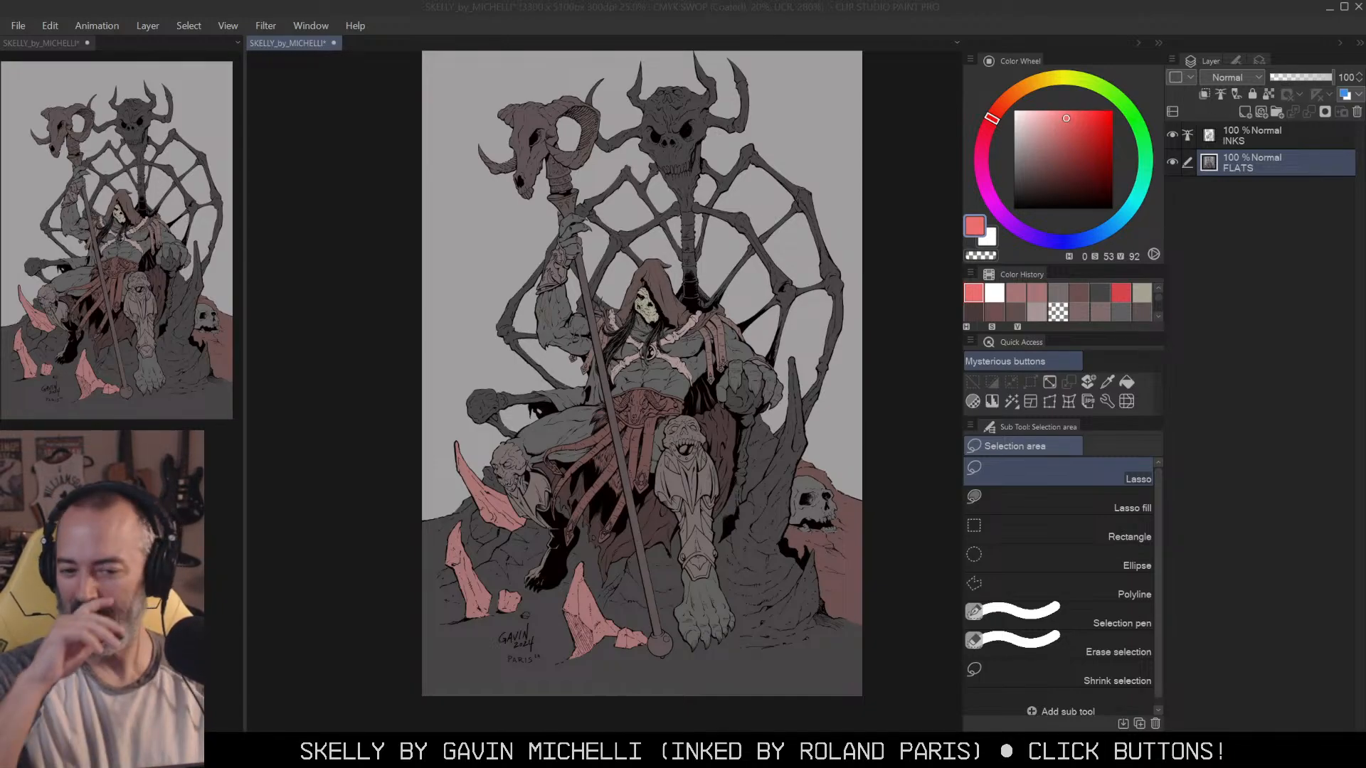
left_click(845, 282)
left_click_drag(865, 289, 873, 259)
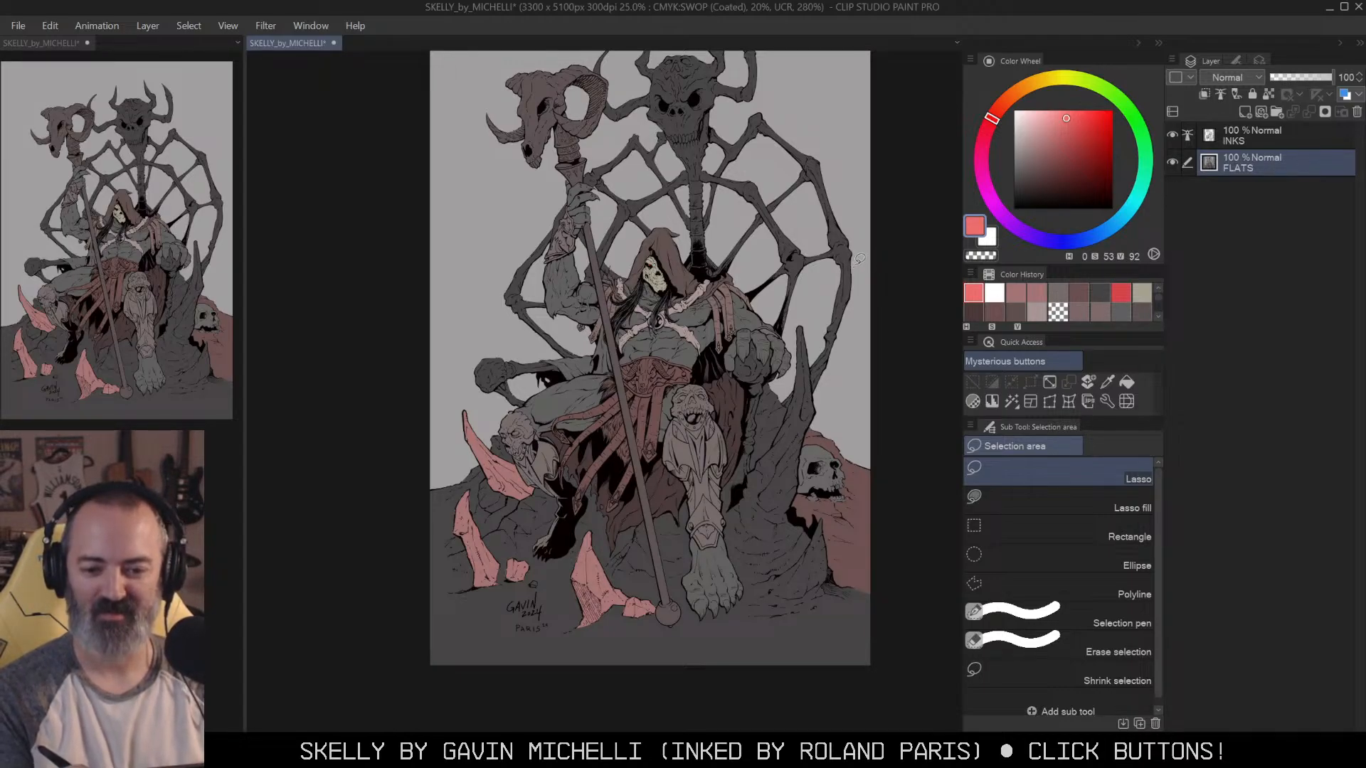
left_click_drag(852, 261, 857, 248)
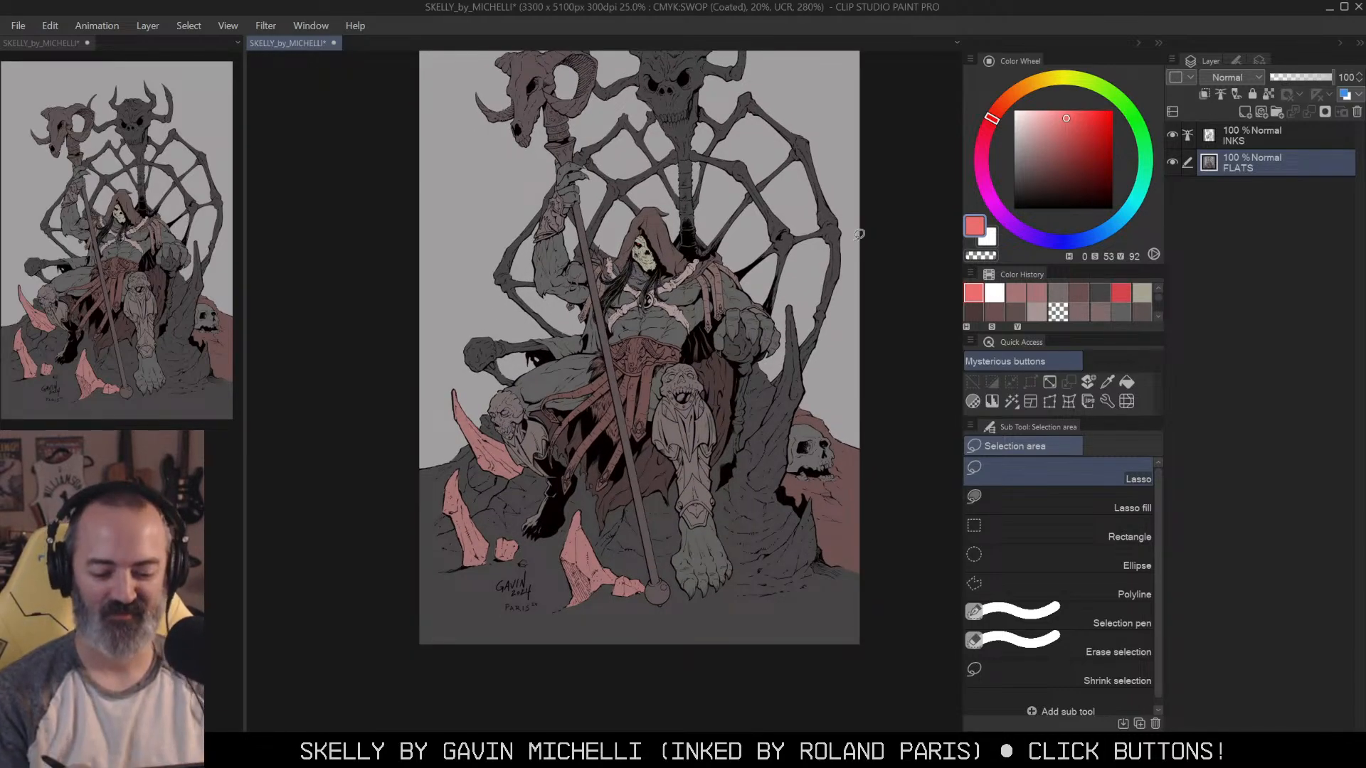
left_click_drag(858, 234, 856, 304)
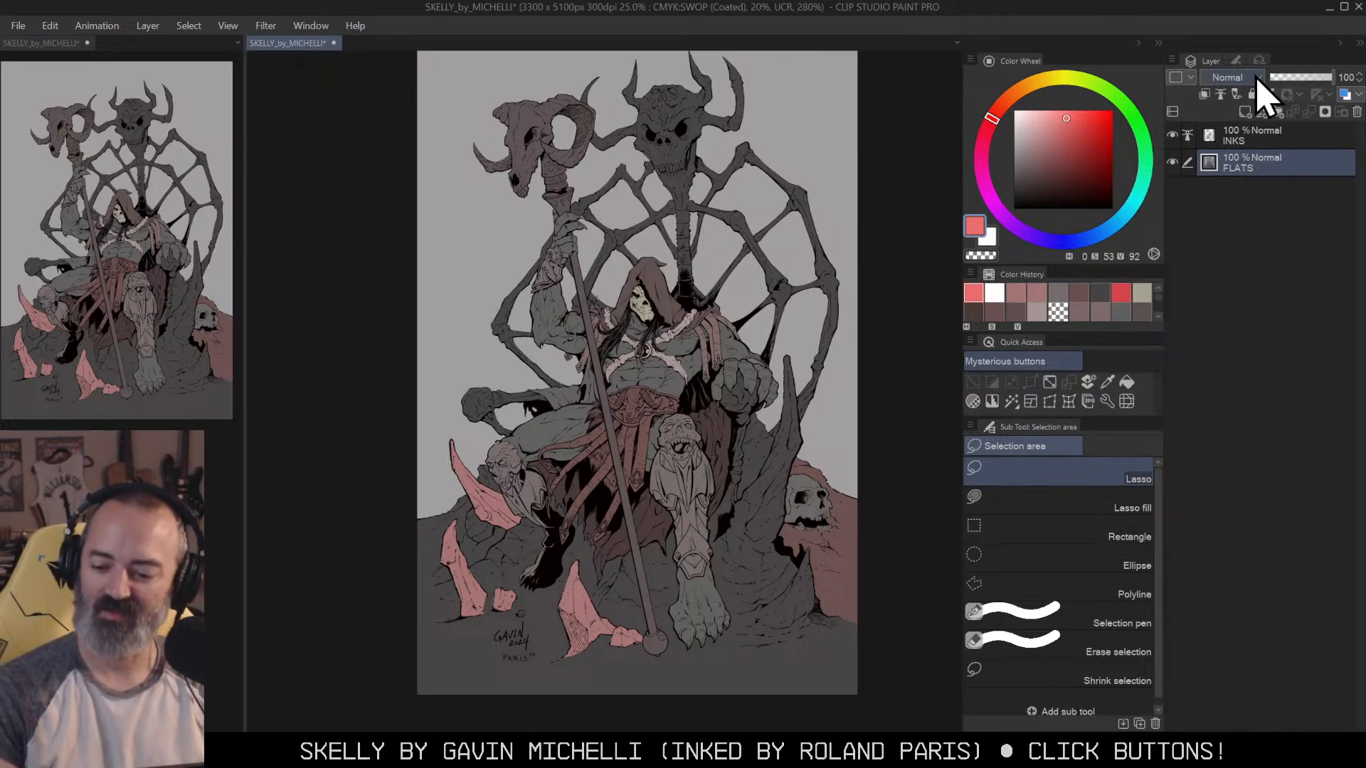
Step: Try FLATS as the reference layer, switch the reference back to INKS, and reselect FLATS for editing
left_click(1220, 94)
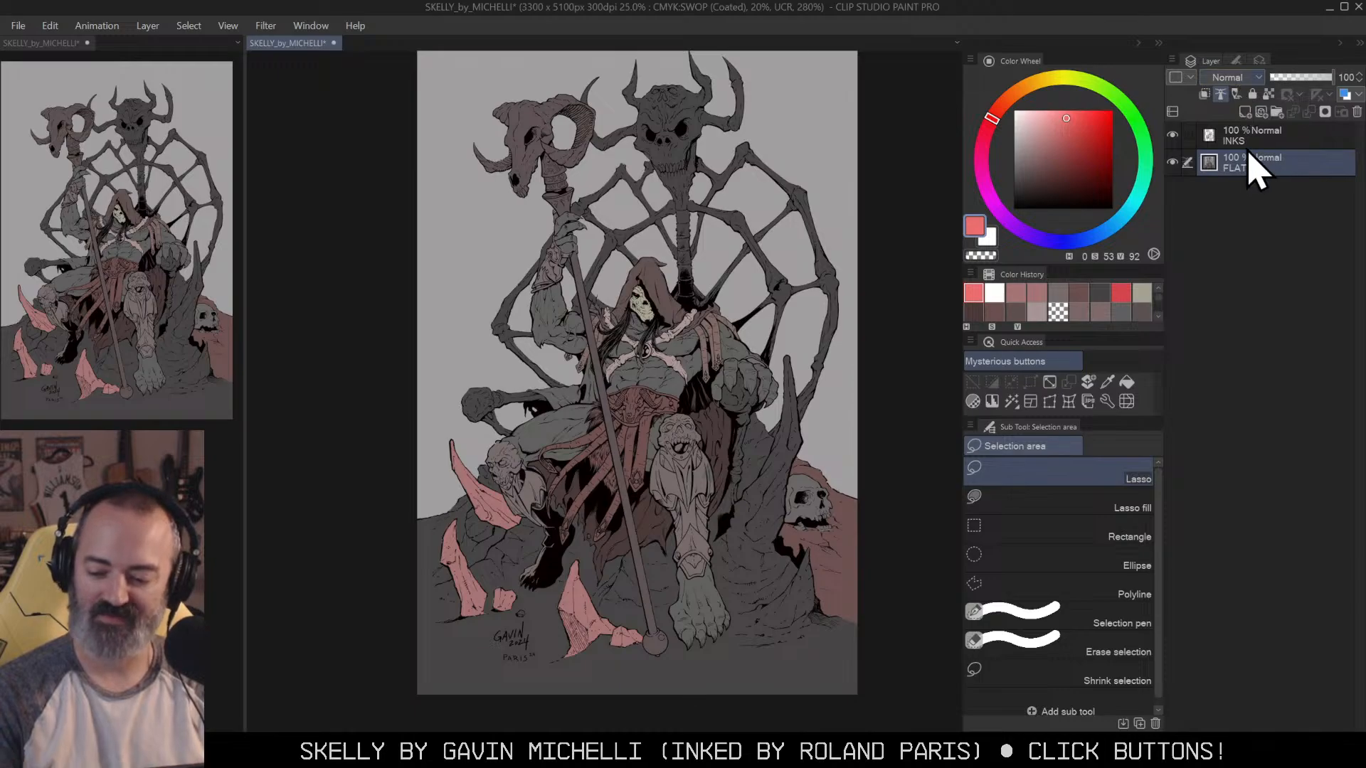
left_click(1280, 135)
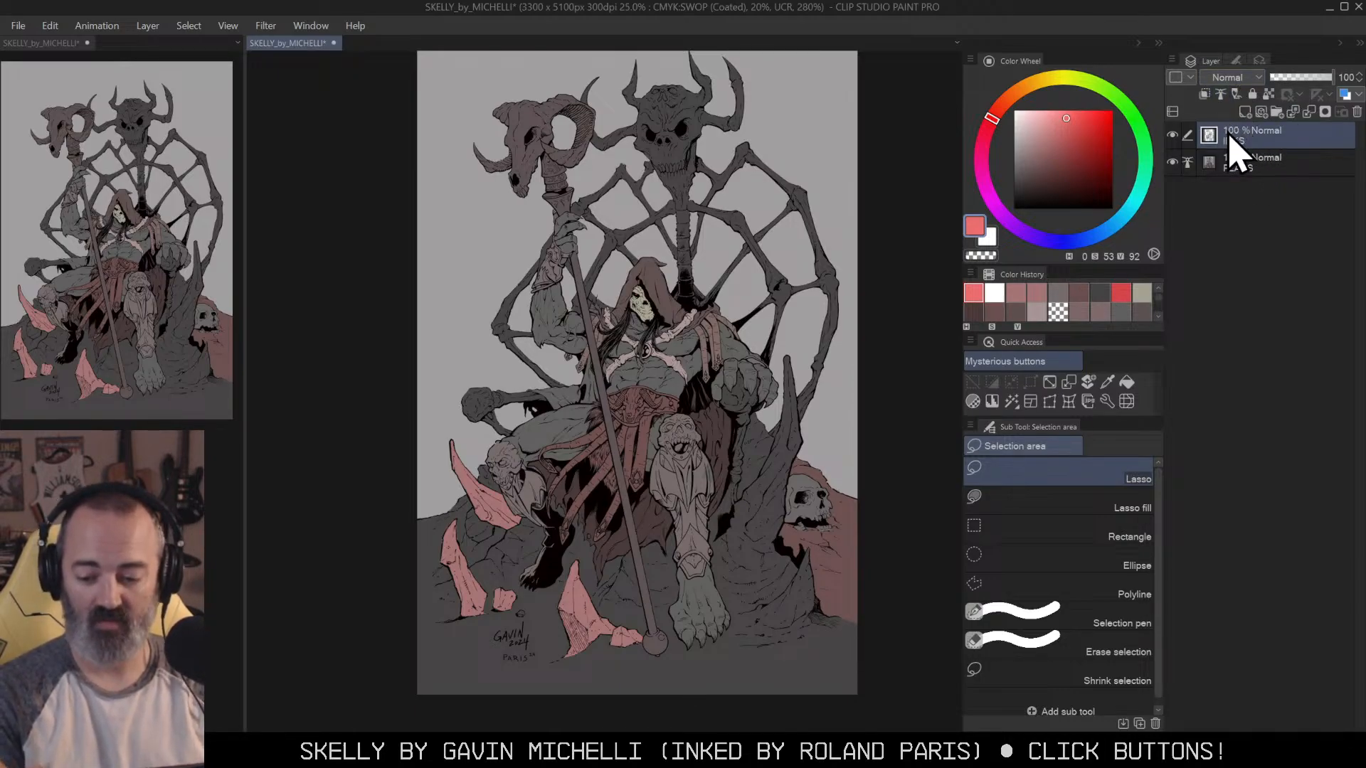
left_click(1220, 94)
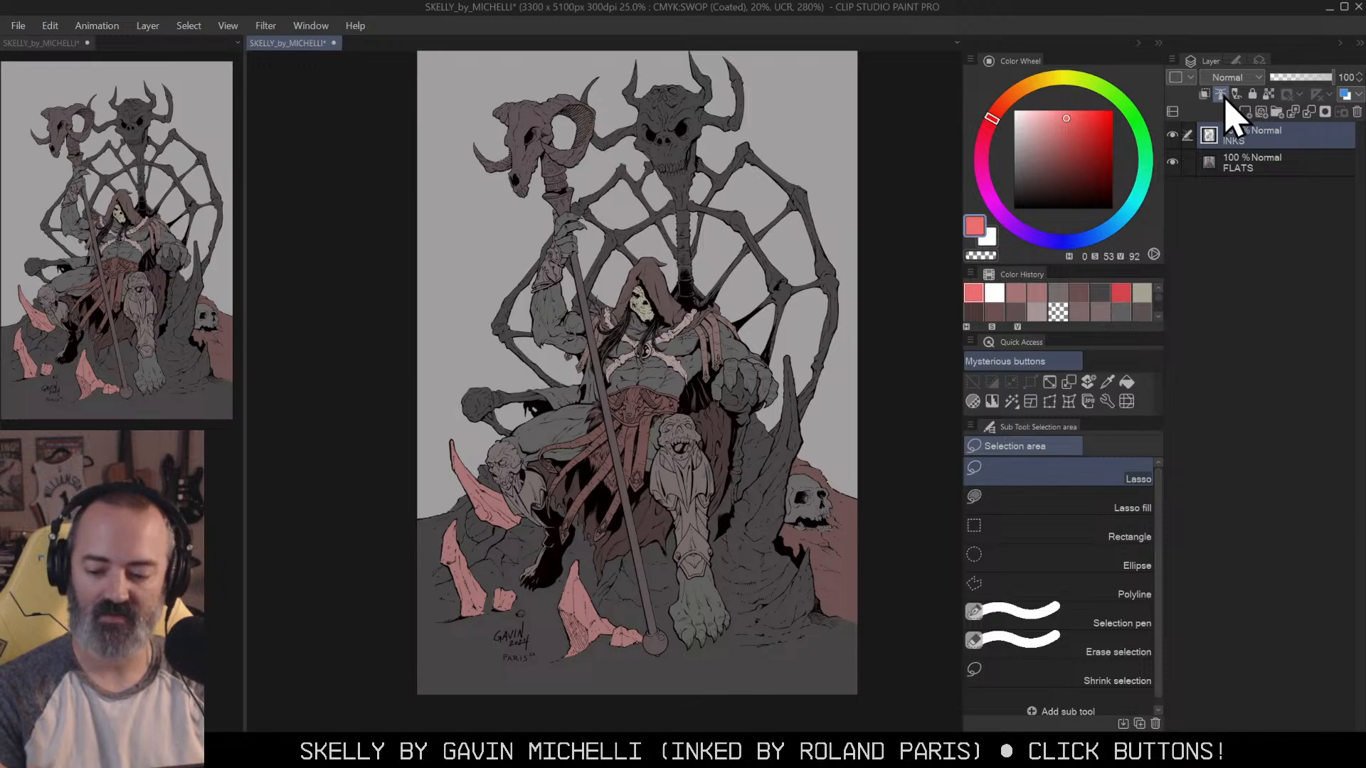
left_click(1250, 173)
Step: Choose the FLATTING TRICKERY fill and examine its gap closing, tolerance, area scaling and reference properties
key("g")
left_click(1104, 510)
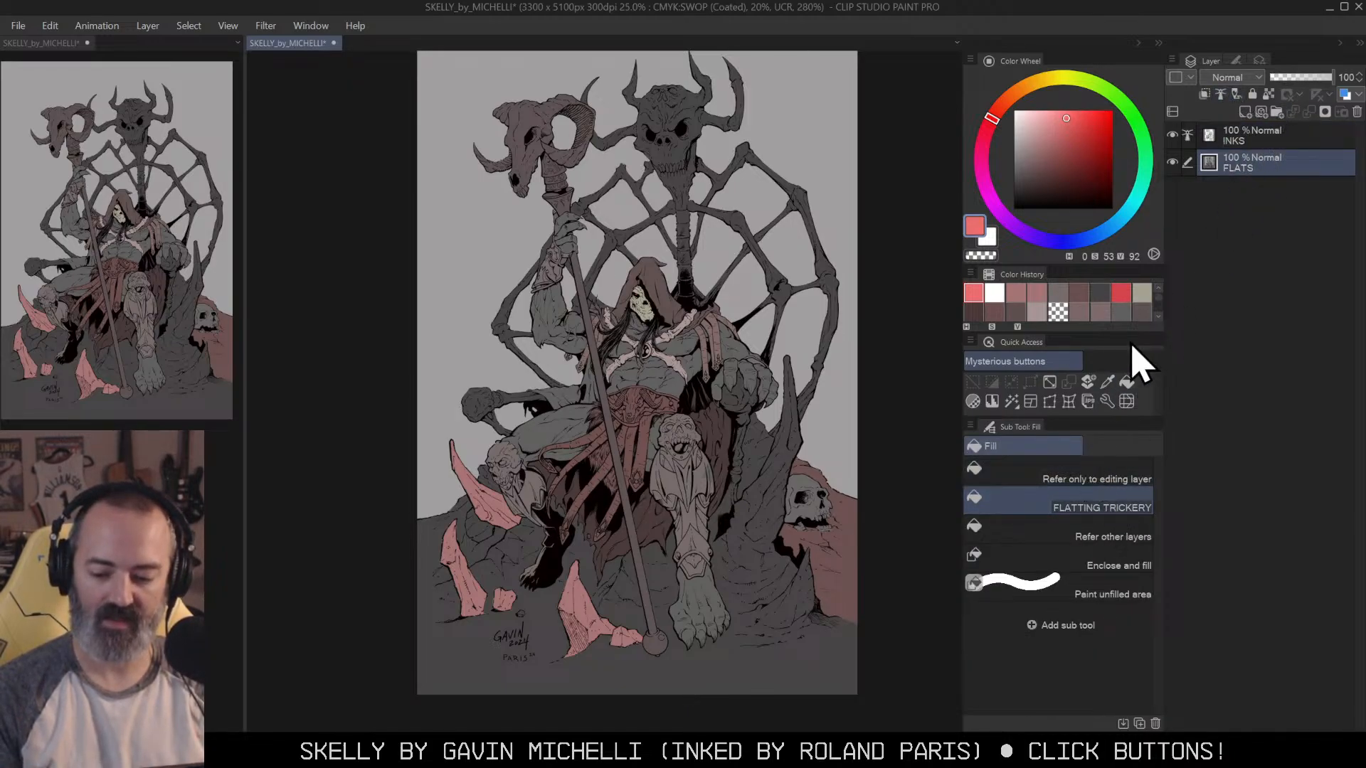
left_click(1236, 61)
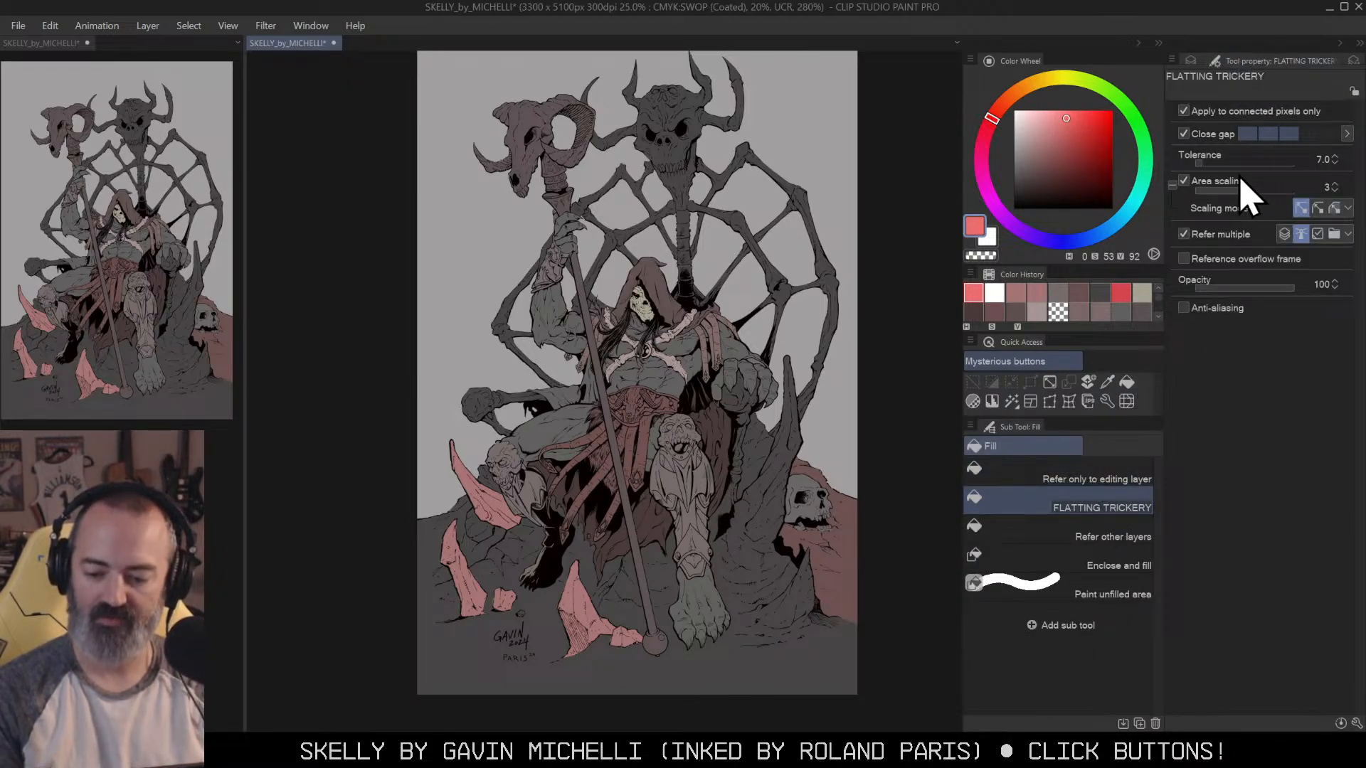
Step: Try filling the background and several gaps between the upper throne ribs with muted coral (H 0, S 43, V 78), and undo the fills
left_click_drag(1047, 121, 1055, 132)
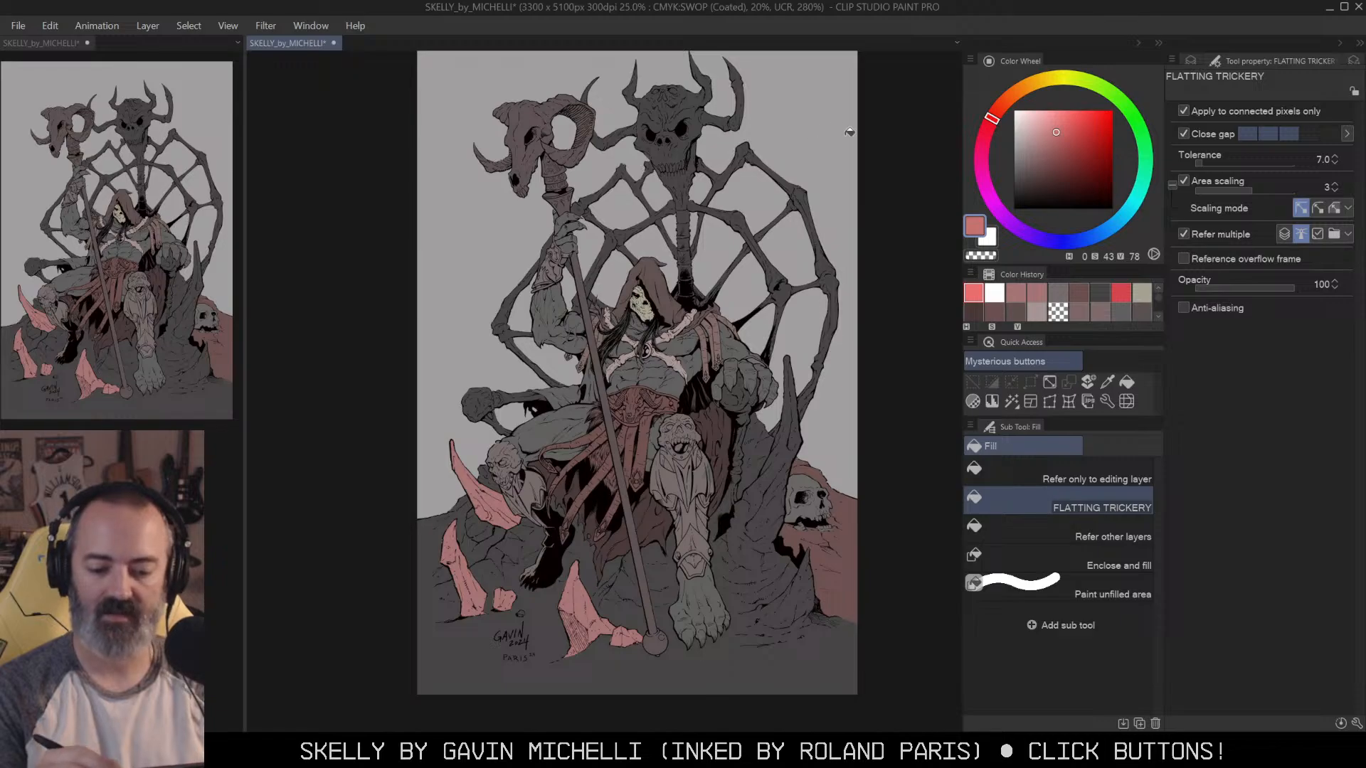
left_click(854, 162)
key("ctrl+z")
left_click(624, 207)
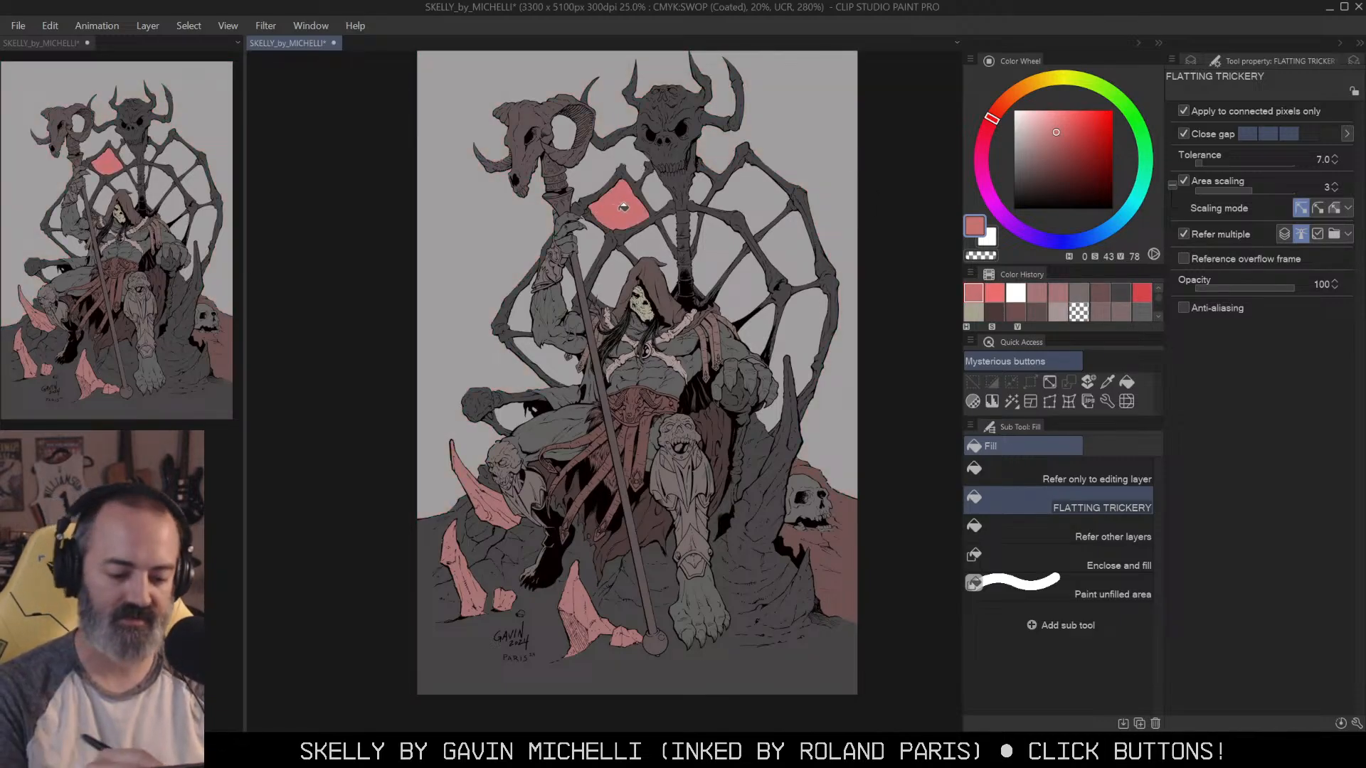
left_click(760, 202)
left_click(709, 189)
key("ctrl+z")
key("ctrl+z")
key("ctrl+z")
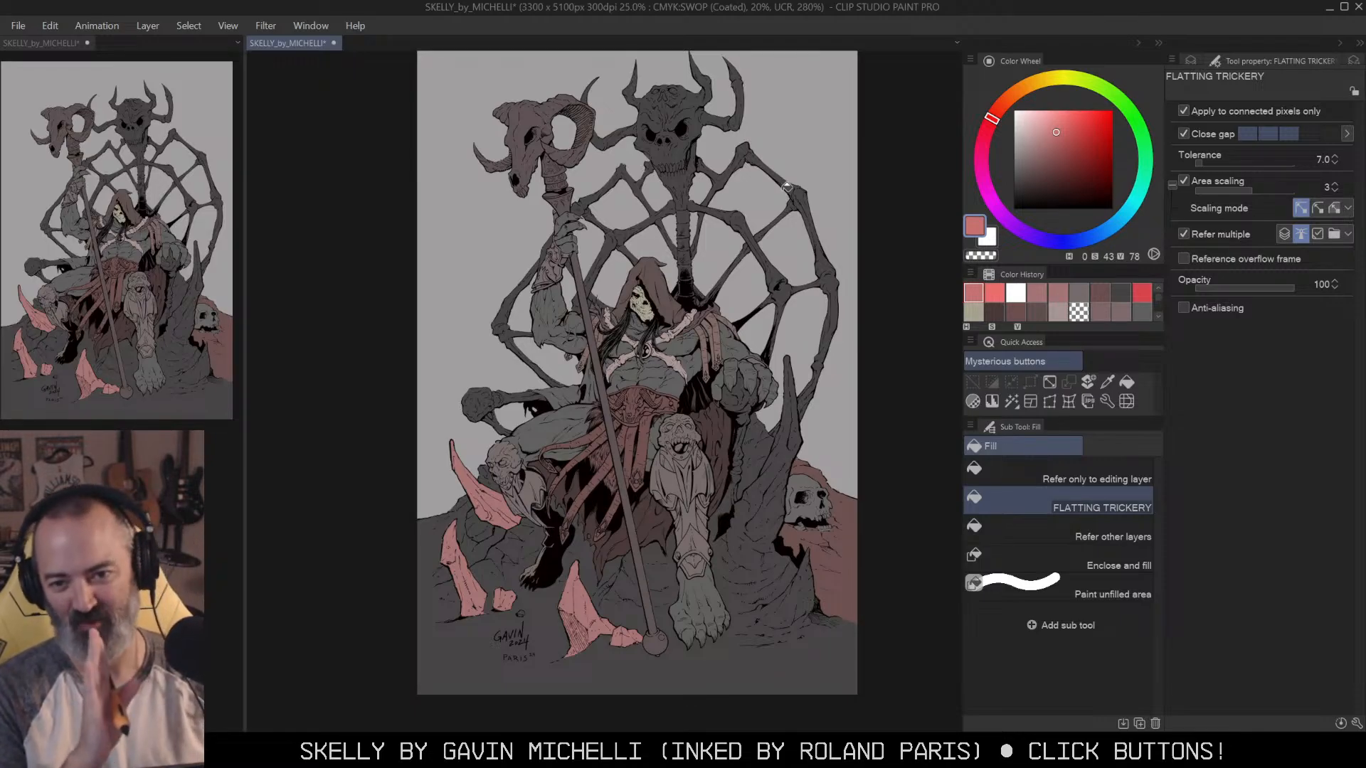
Step: Try filling two gaps in the throne's web beside the king's shoulder with the muted coral, and undo both
left_click(755, 282)
left_click(798, 258)
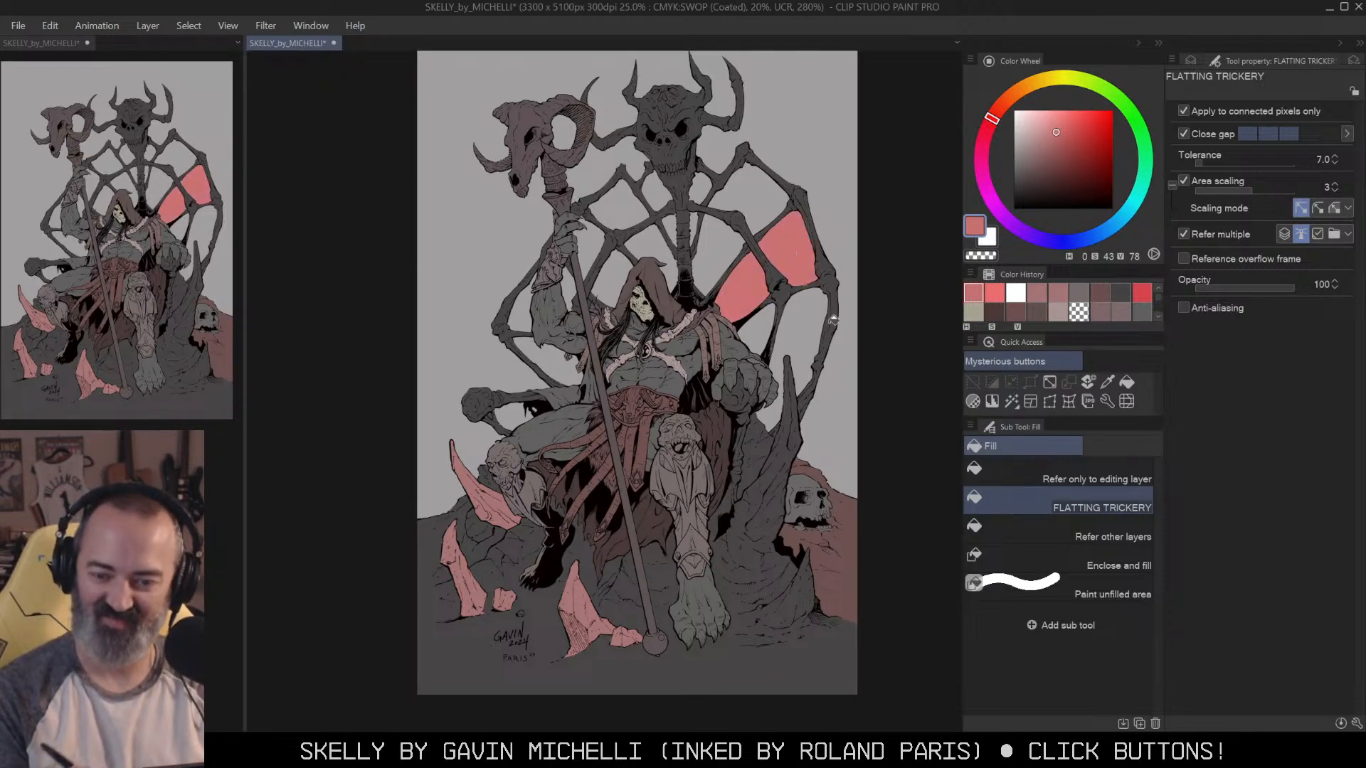
key("ctrl+z")
key("ctrl+z")
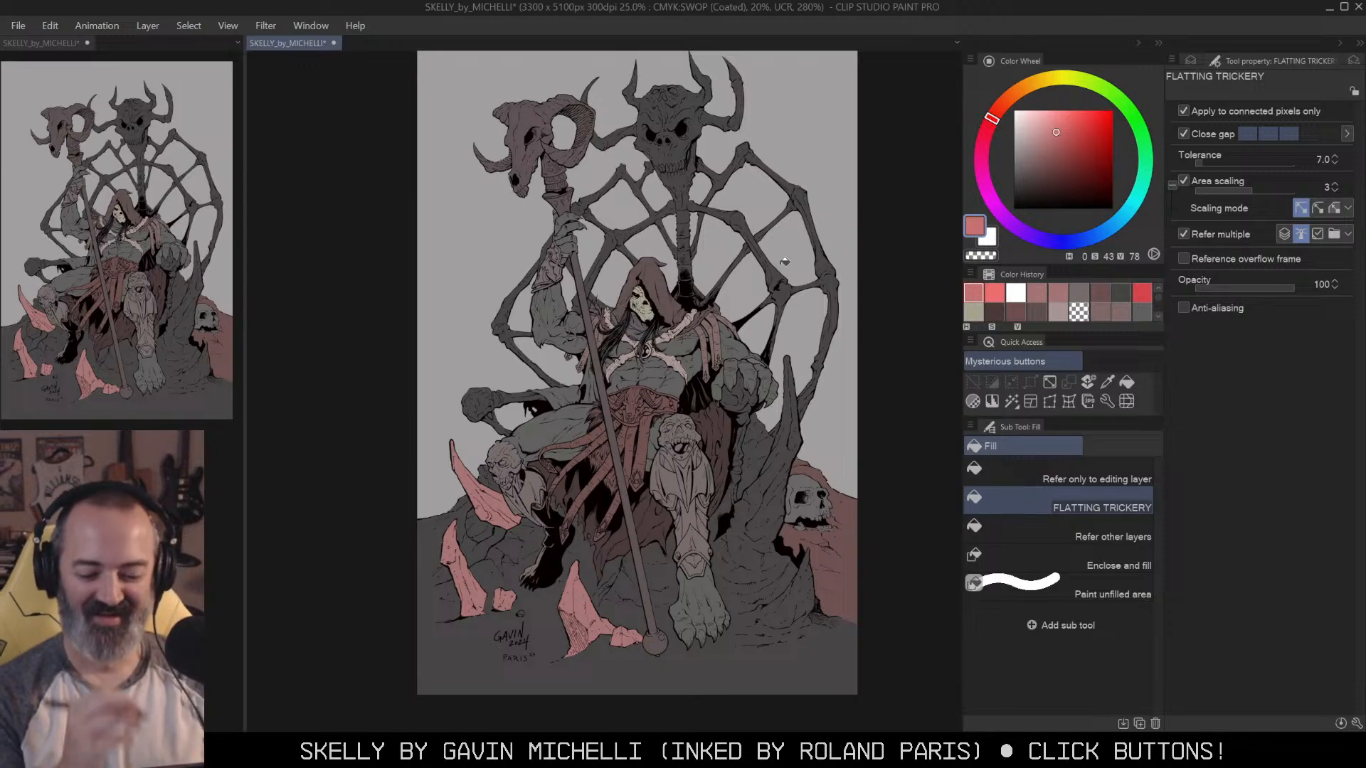
Step: Add a new layer directly above FLATS and choose a neutral mid grey (H 0, S 0, V 51)
left_click_drag(861, 278, 863, 292)
key("m")
left_click(1190, 61)
key("b")
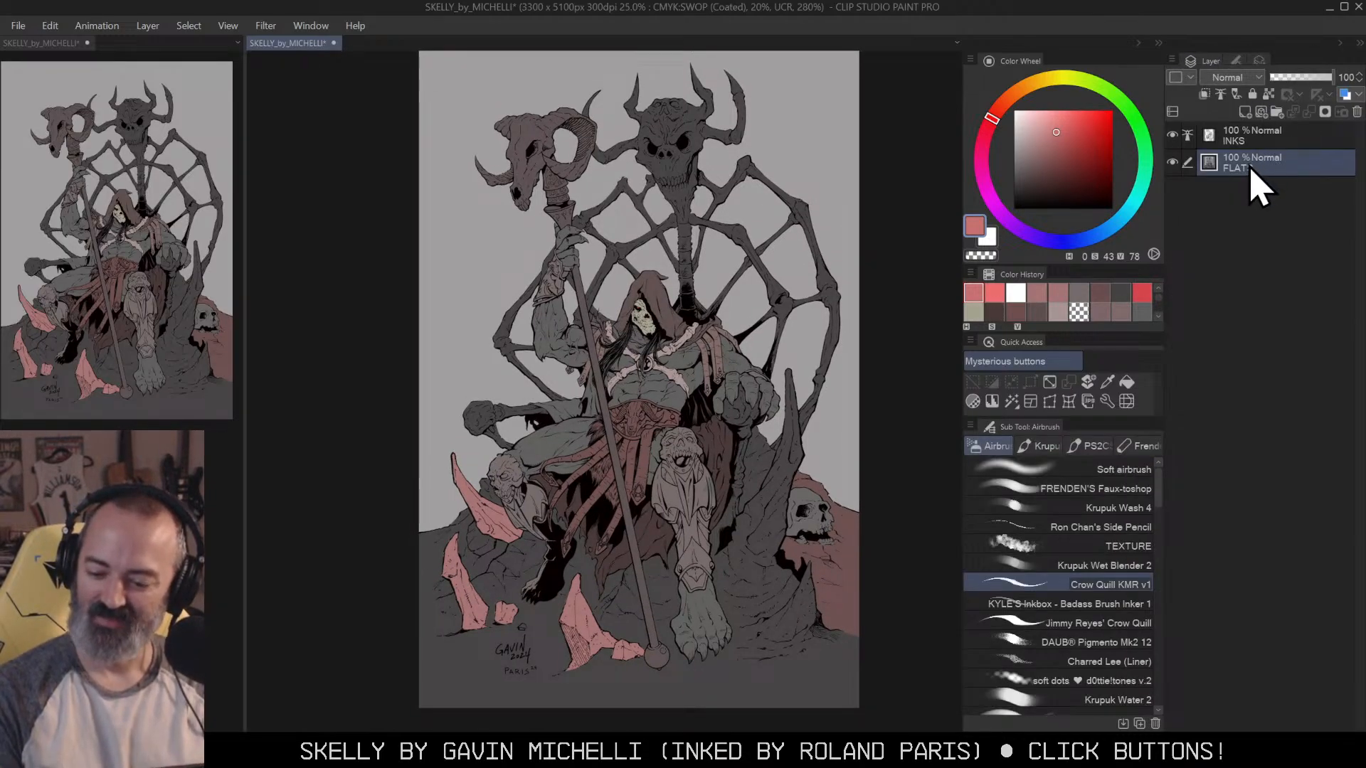
left_click(1245, 112)
mouse_move(1051, 140)
left_mouse_down()
mouse_move(1015, 158)
mouse_move(1016, 174)
mouse_move(1014, 160)
mouse_move(1059, 134)
mouse_move(1014, 161)
left_mouse_up()
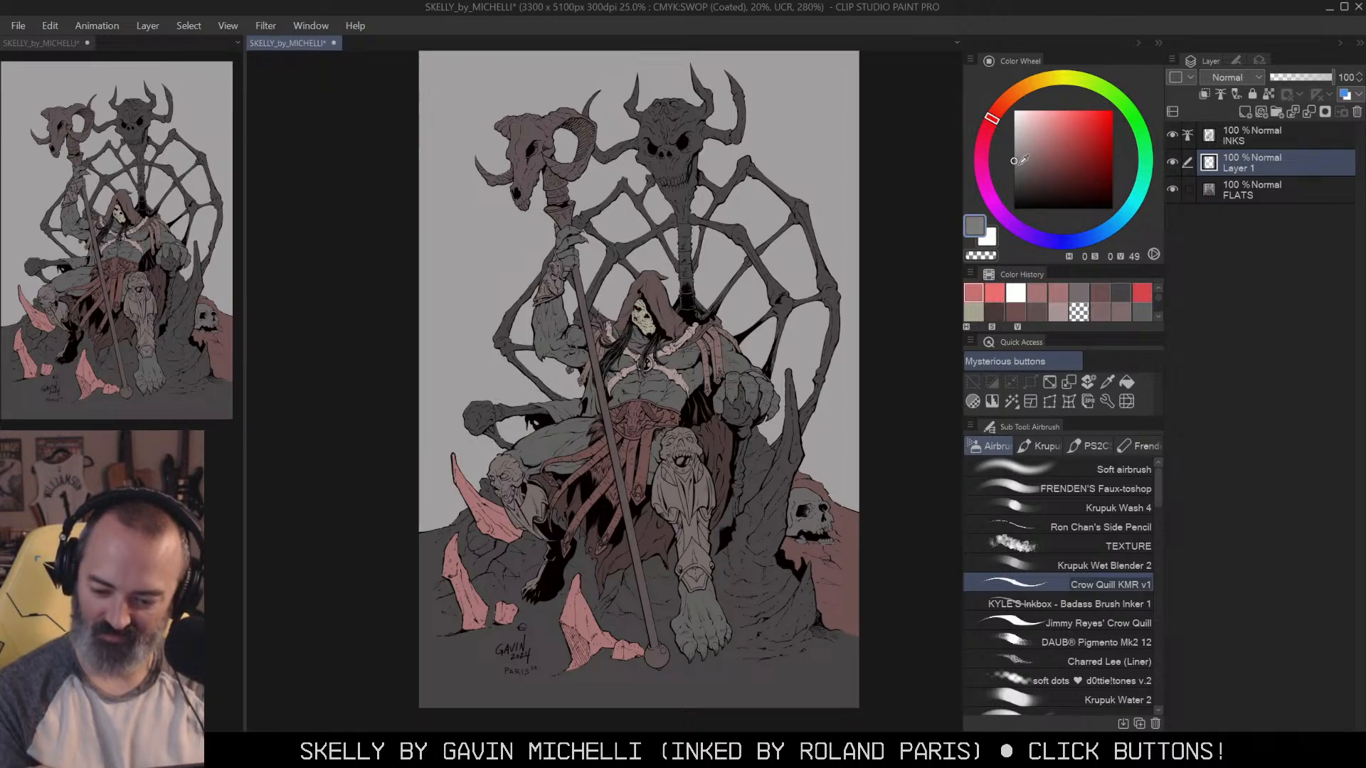
double_click(977, 227)
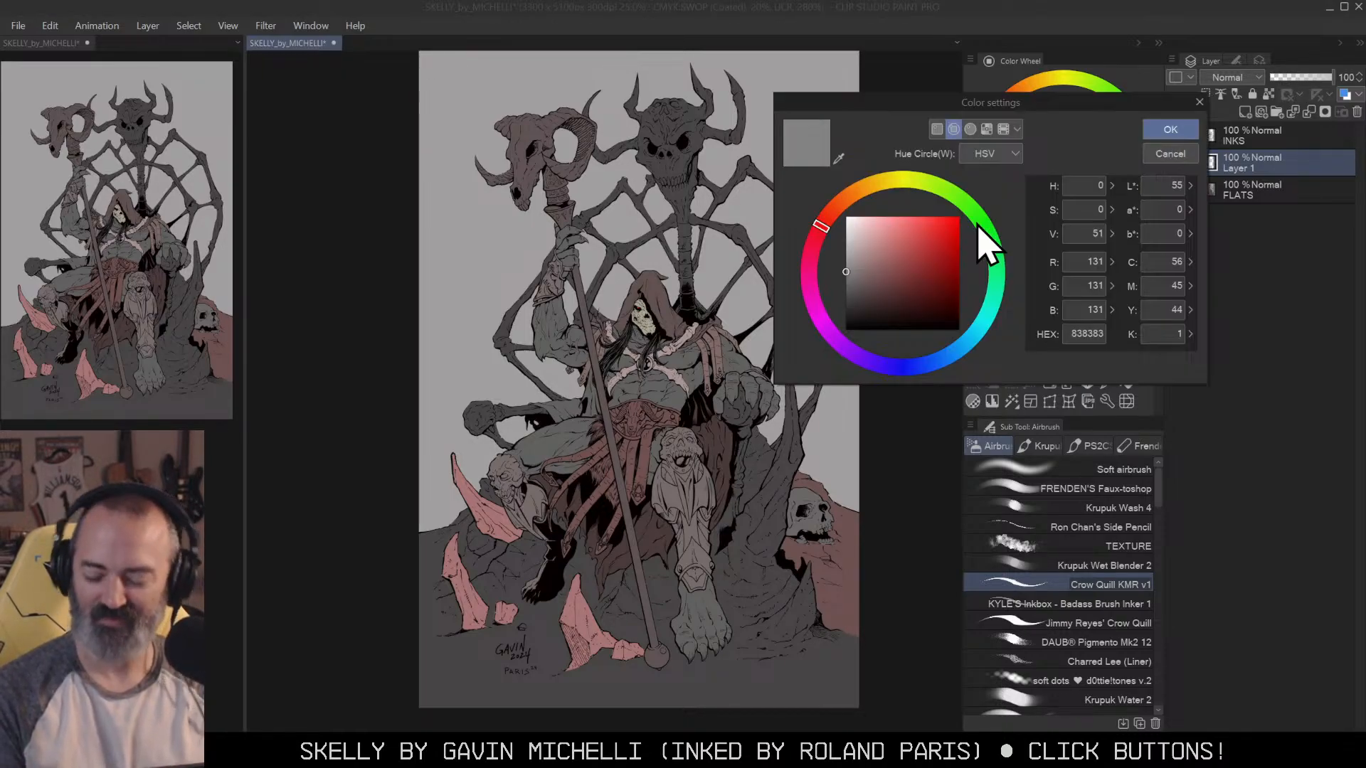
left_click(1181, 157)
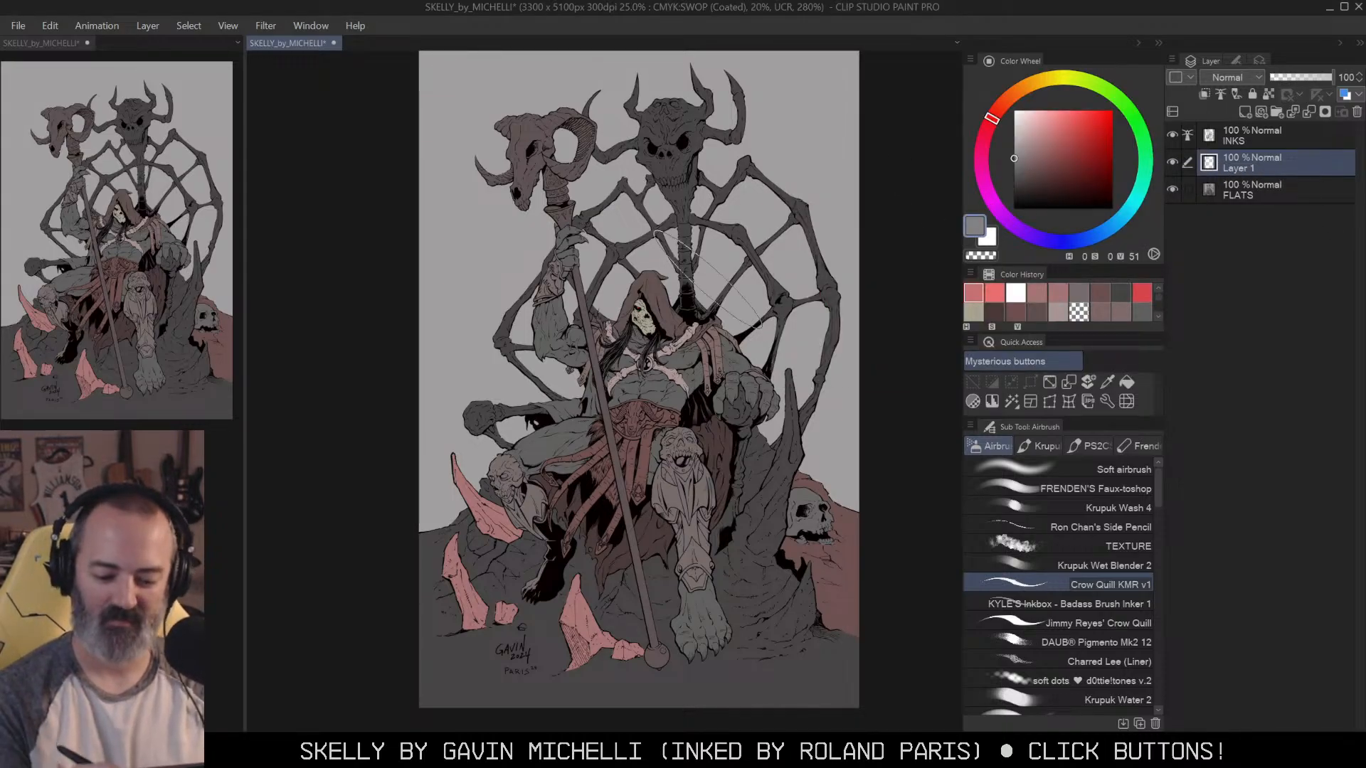
Step: Make FLATS the reference layer in place of INKS, and briefly view FLATS on its own
key("g")
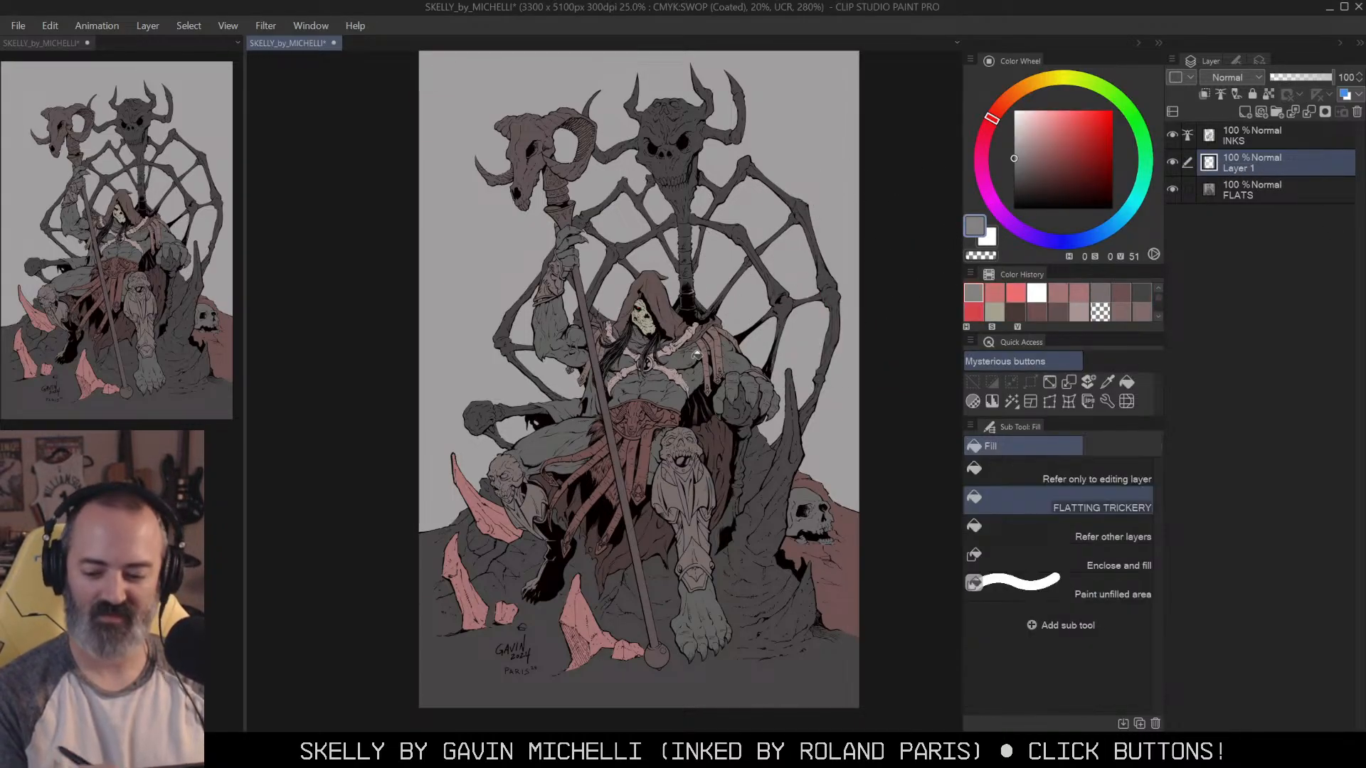
left_click(1242, 191)
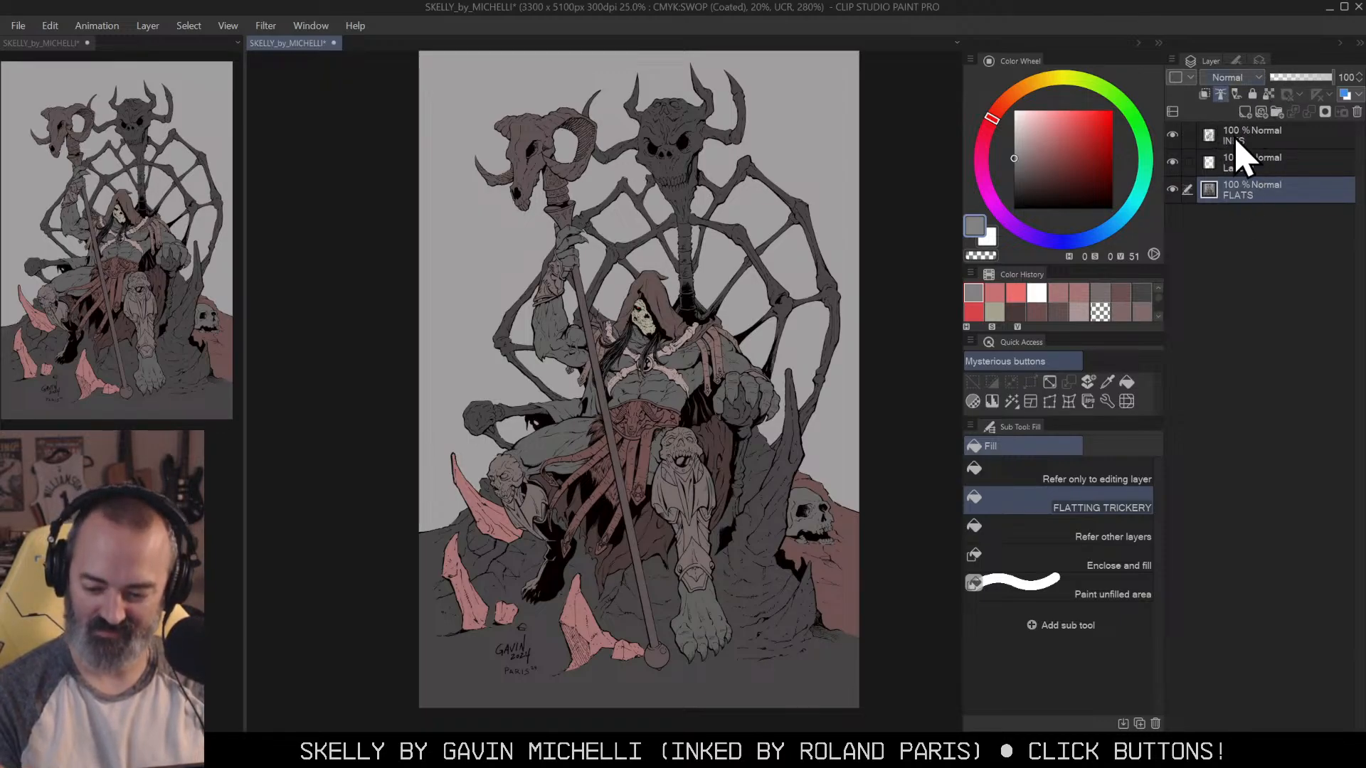
left_click(1245, 138)
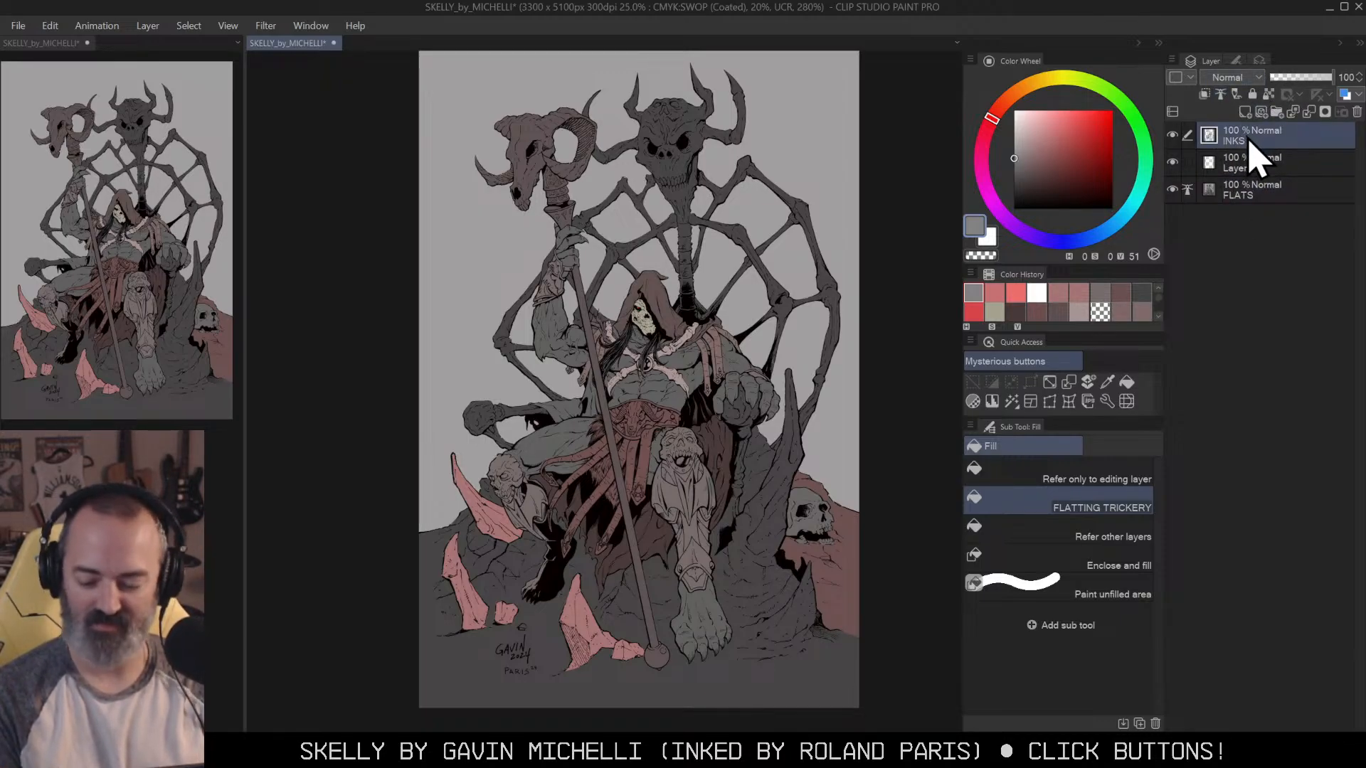
left_click(1253, 199)
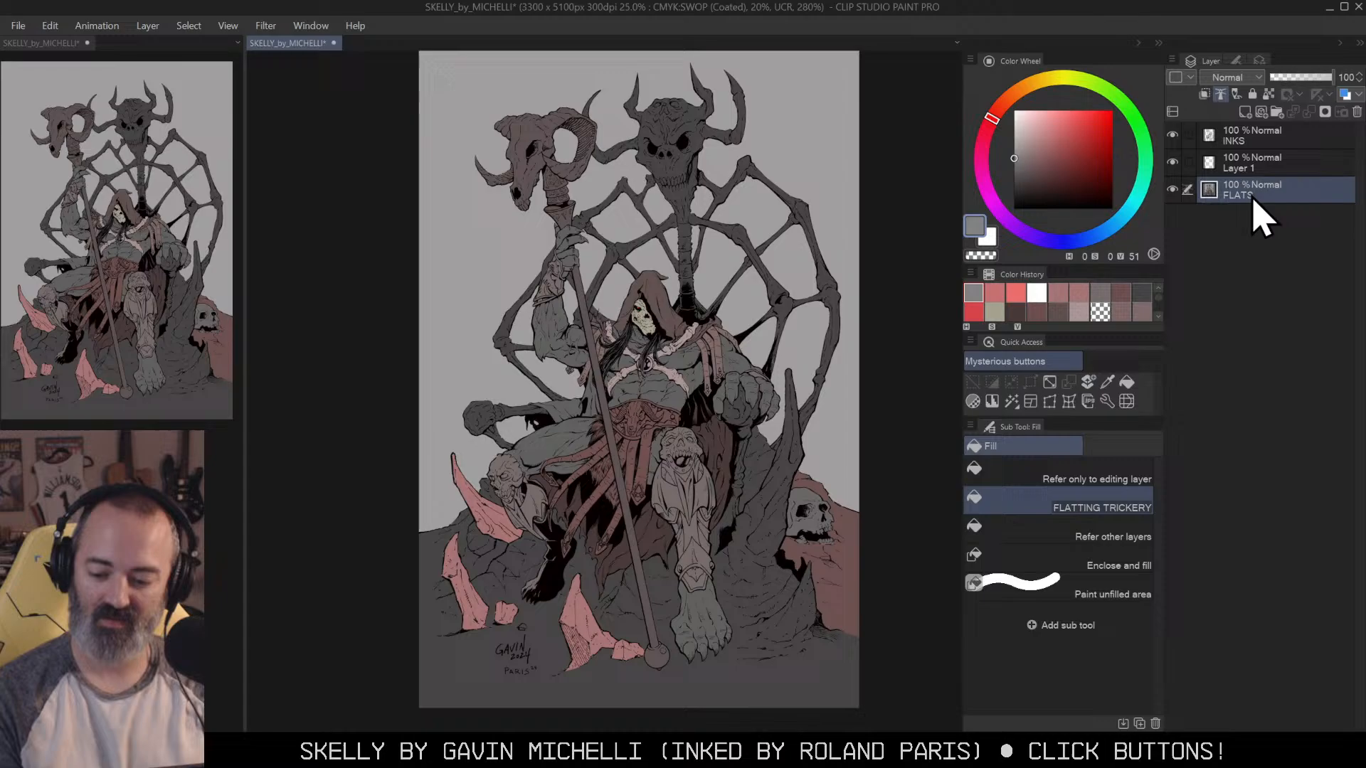
left_click(1177, 191, "alt")
left_click(1175, 192, "alt")
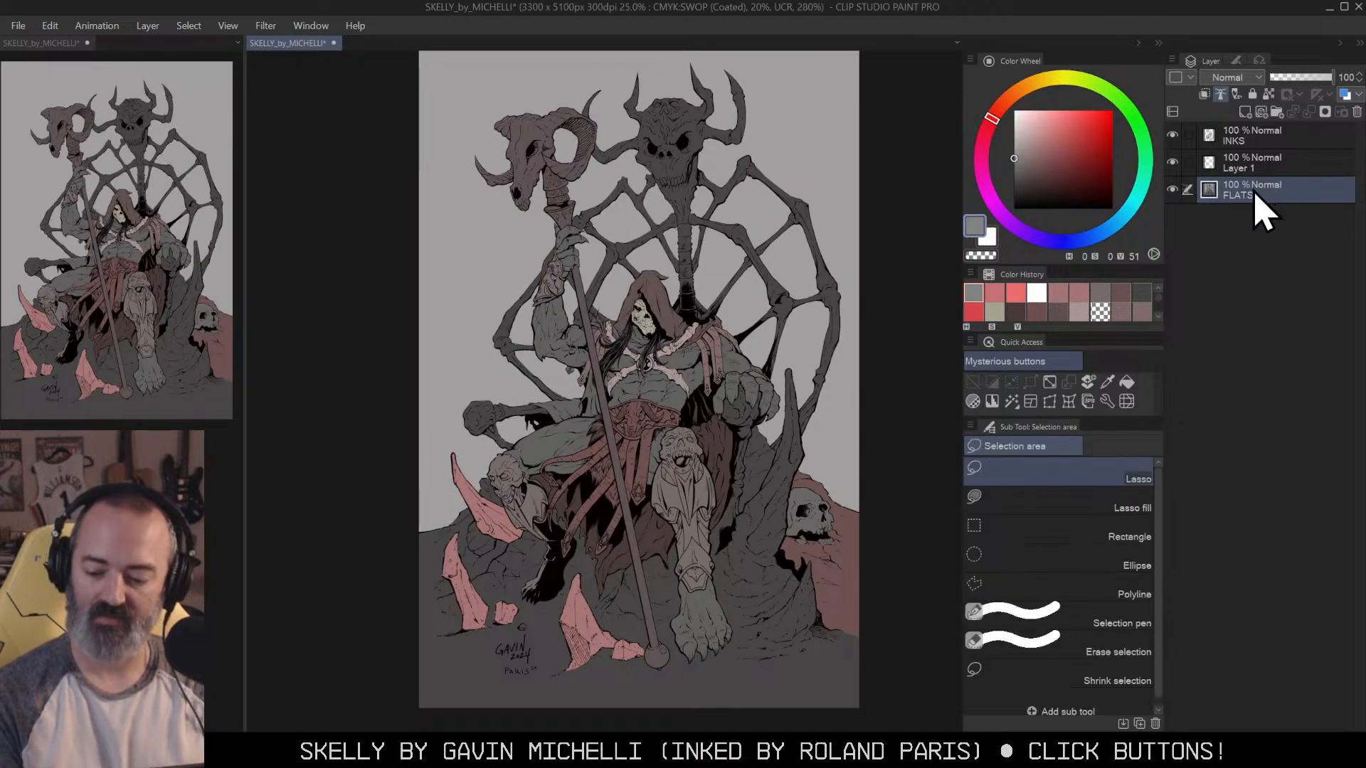
Step: Flood the whole new layer with the mid grey, using the fill that refers only to the editing layer
left_click(1242, 165)
left_click(813, 250)
key("ctrl+z")
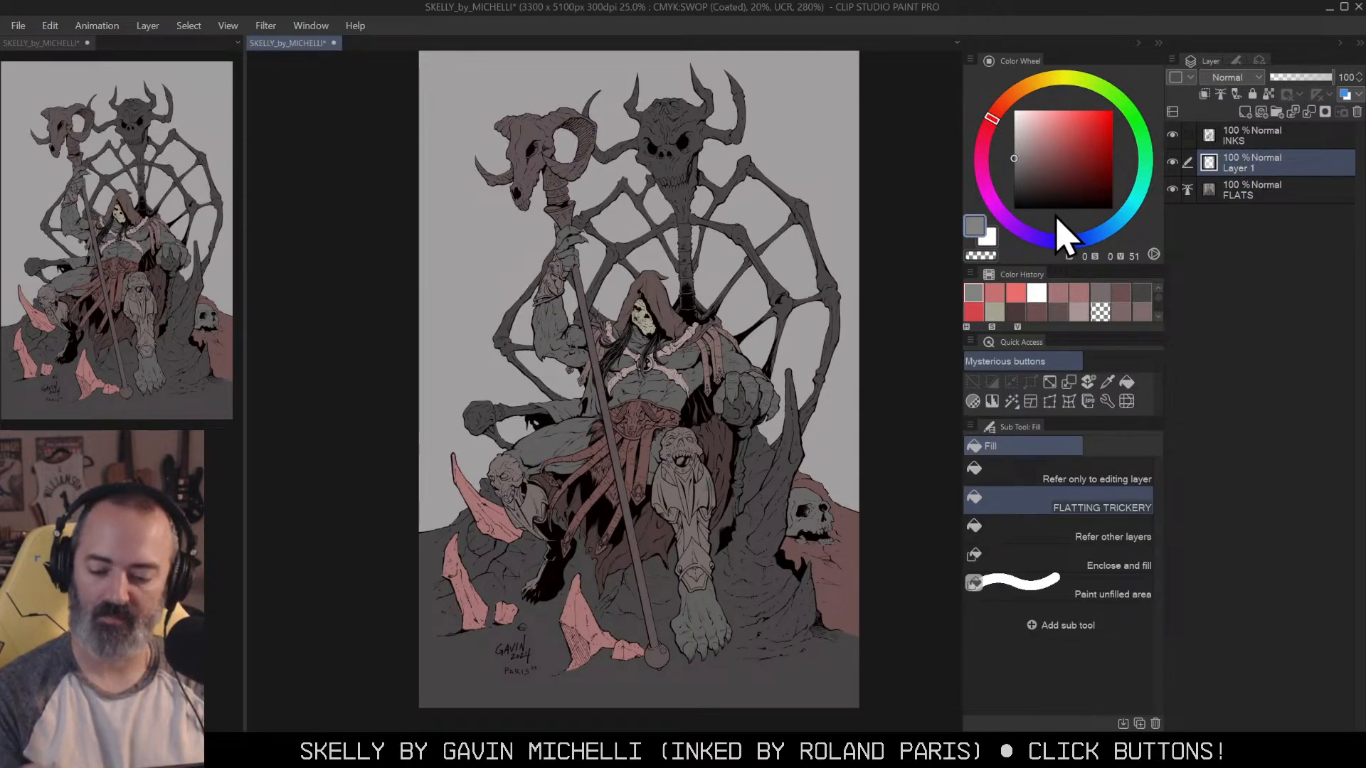
left_click(1119, 469)
left_click(812, 319)
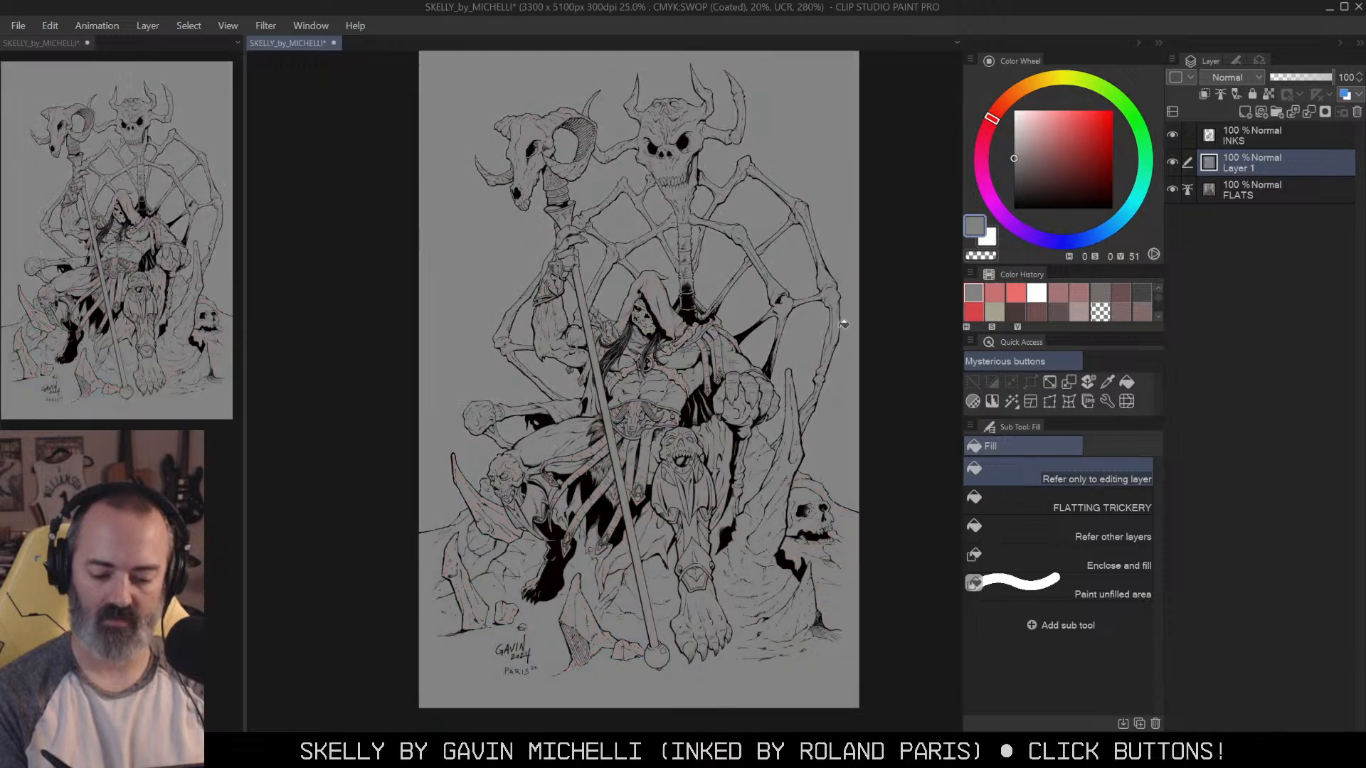
Step: Rename the grey layer as BASE
key("m")
double_click(1255, 164)
type("BASE")
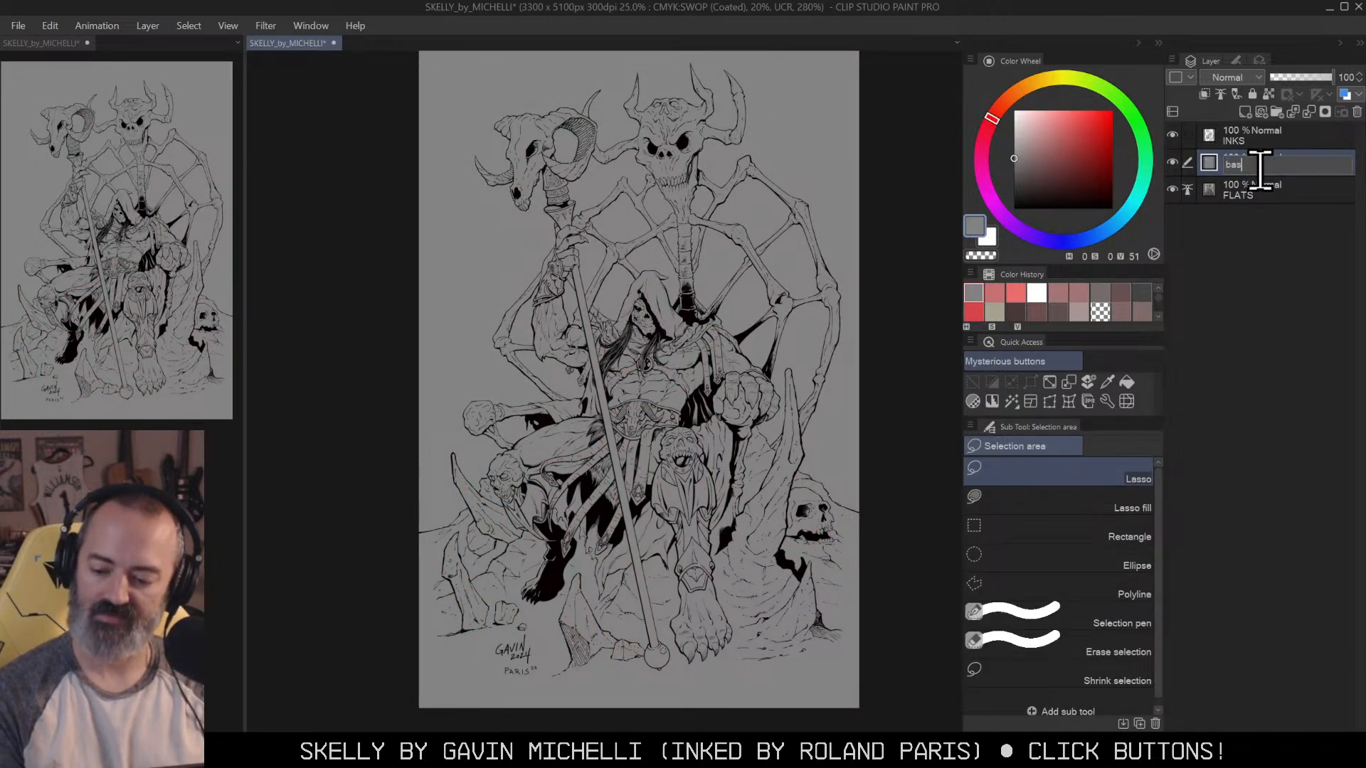
key("Return")
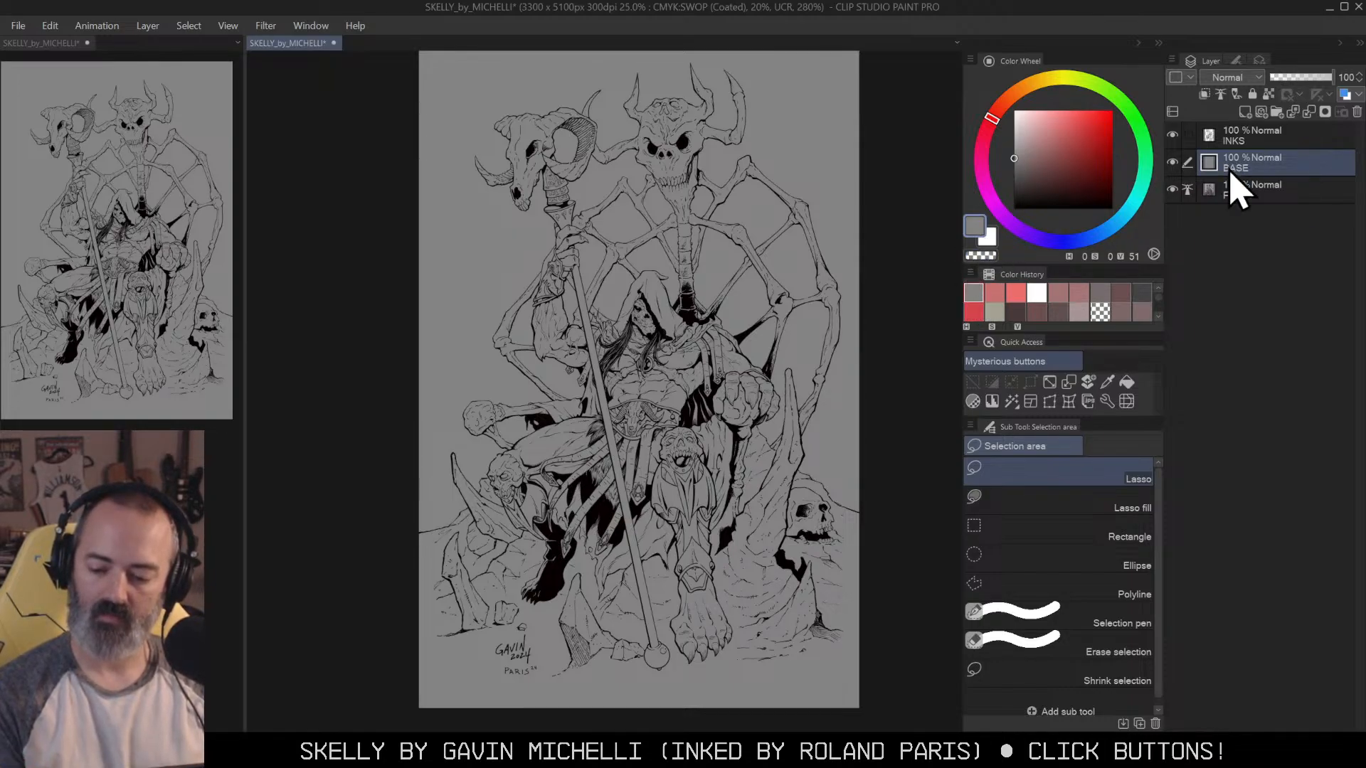
key("g")
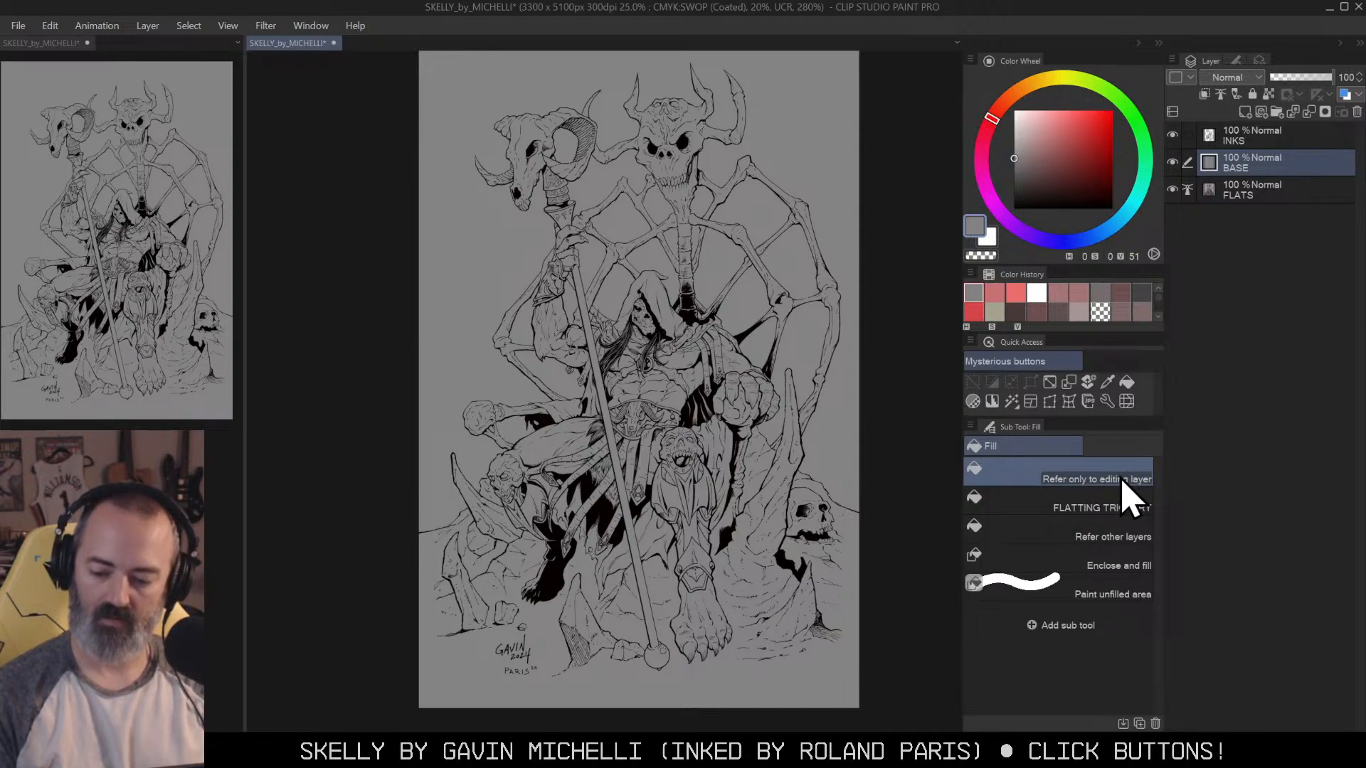
key("w")
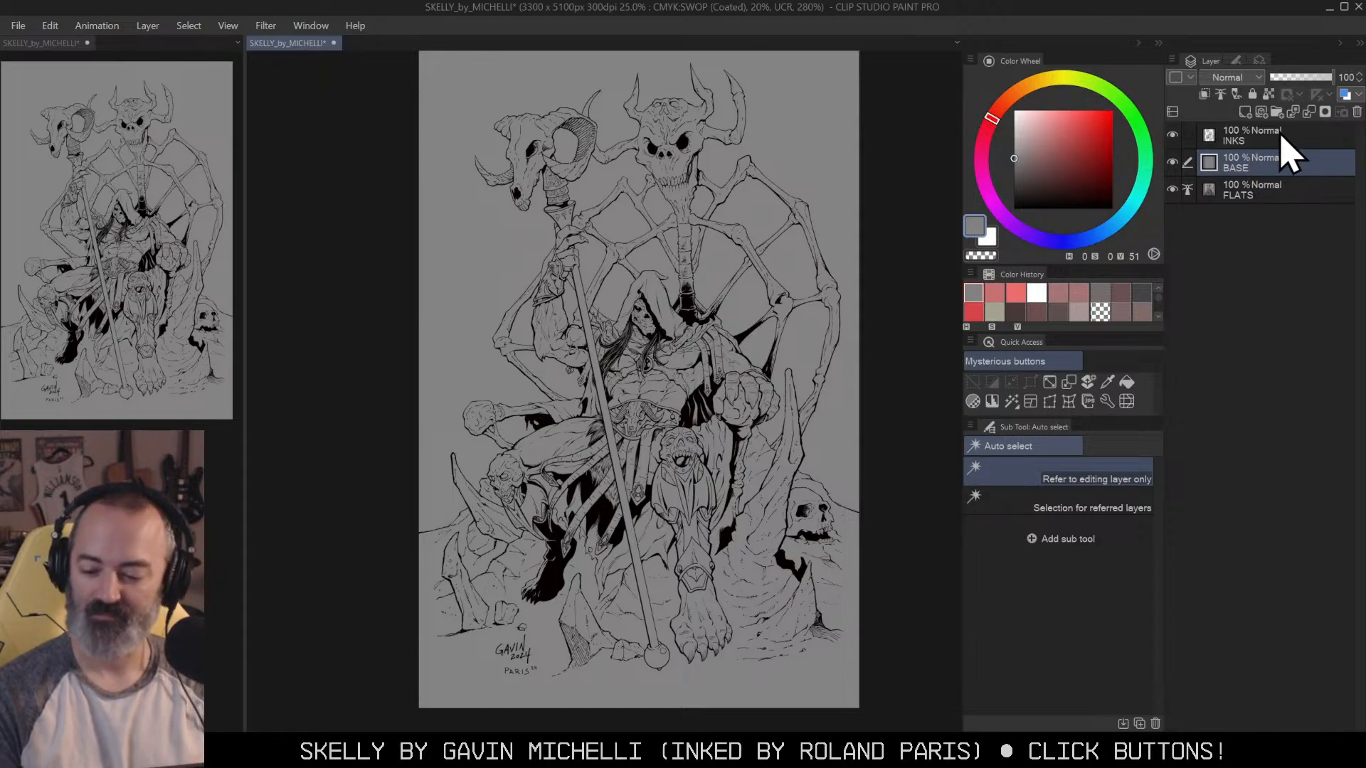
key("m")
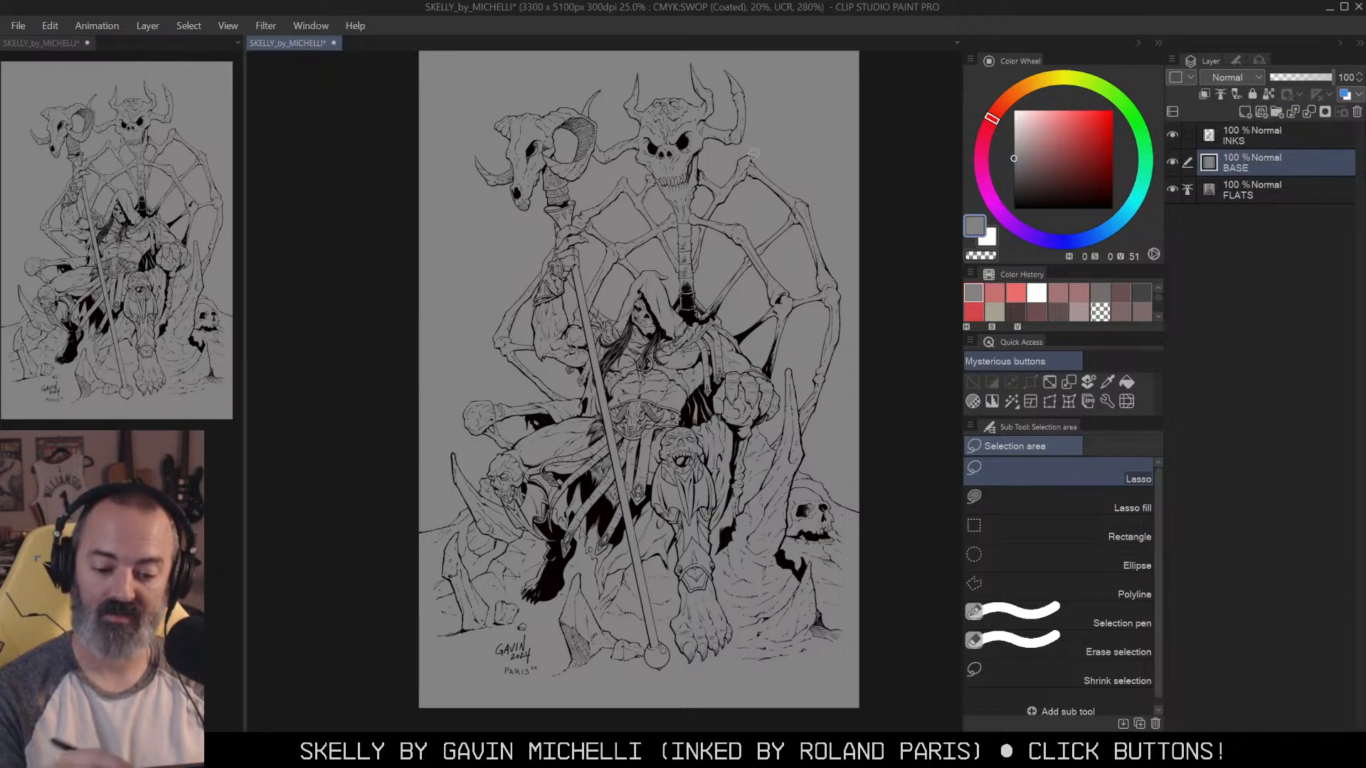
Step: Set Auto select to use referred layers, select the throne and ground area, preview it with Quick Mask, and deselect
key("w")
key("ctrl+a")
left_click(1110, 496)
key("ctrl+d")
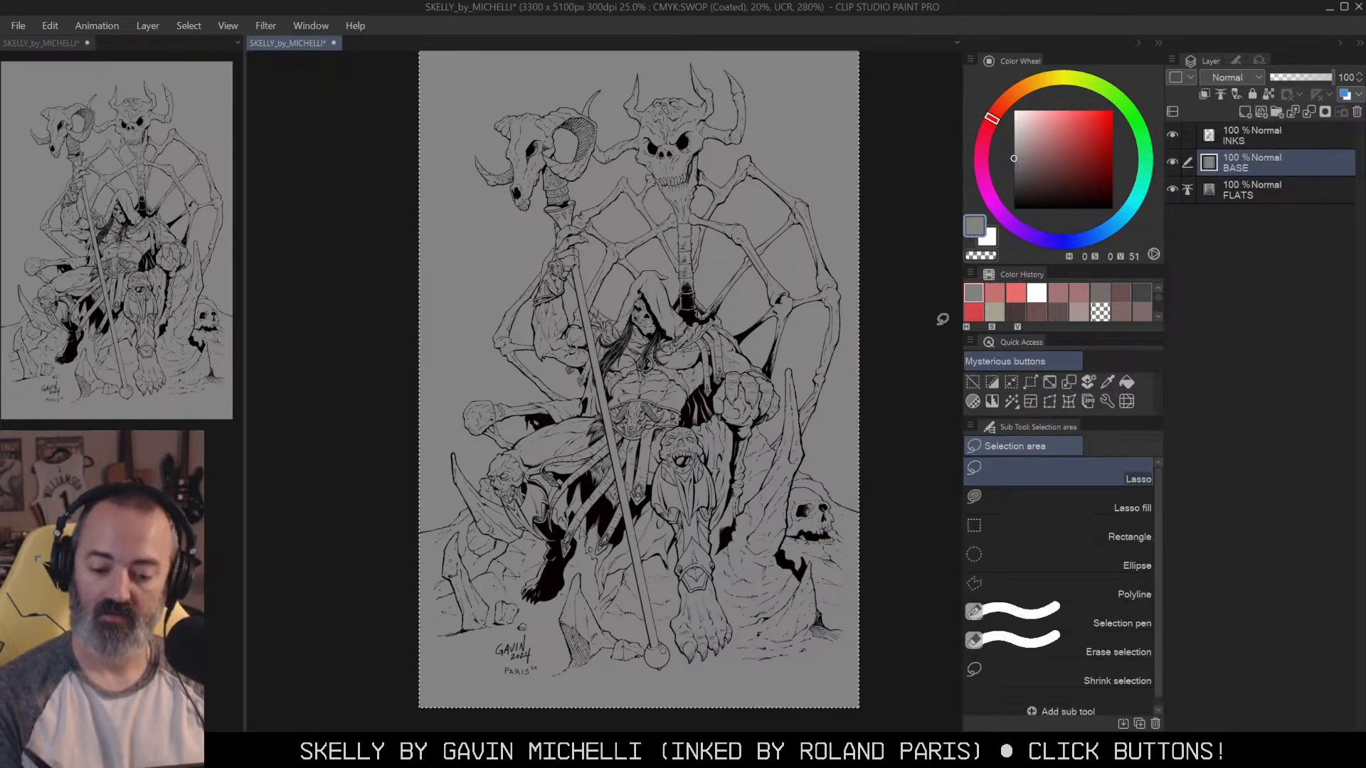
left_click(694, 148)
key("q")
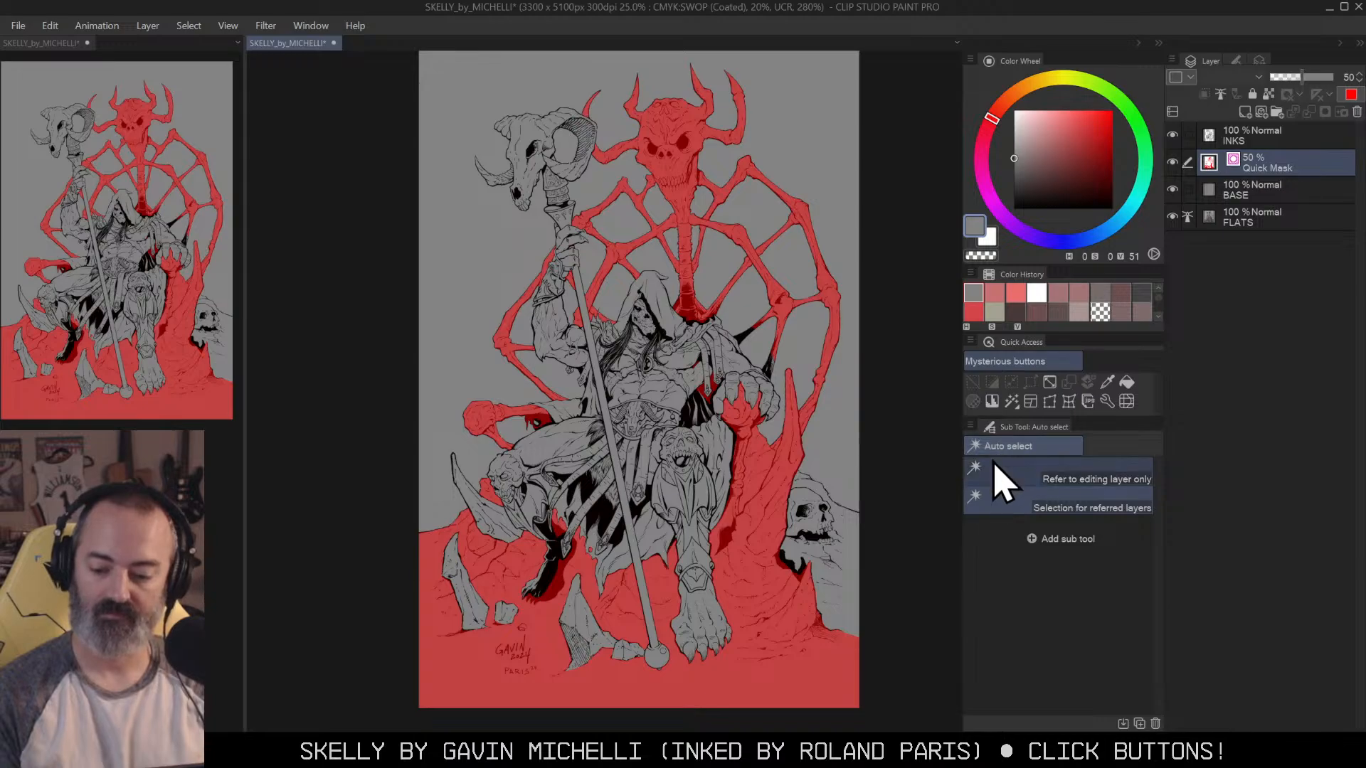
key("q")
key("ctrl+d")
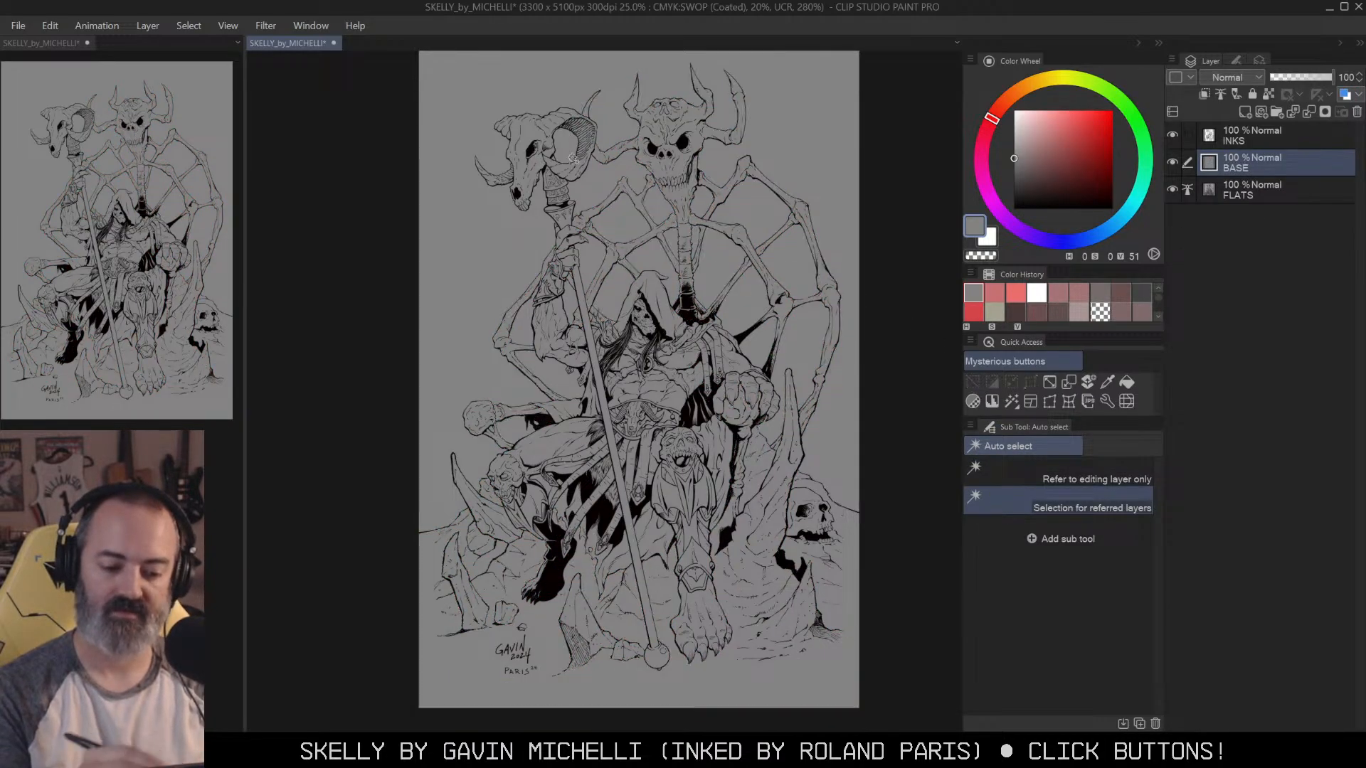
Step: Select the whole ram-skull staff from the reference layer, preview it with Quick Mask, and deselect
left_click(550, 169)
key("q")
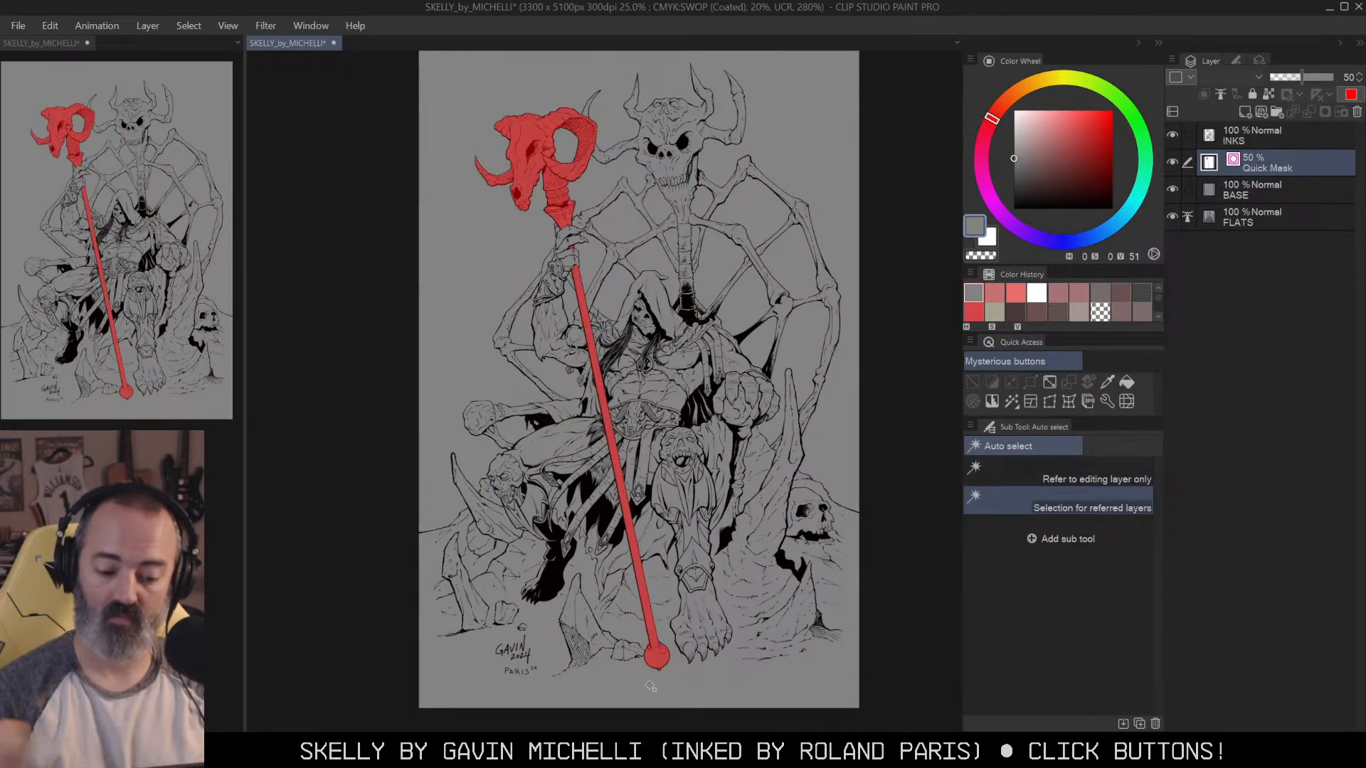
key("q")
key("ctrl+d")
Step: Select the seated figure's skin areas from the reference layer, preview them with Quick Mask, and deselect
left_click(677, 390)
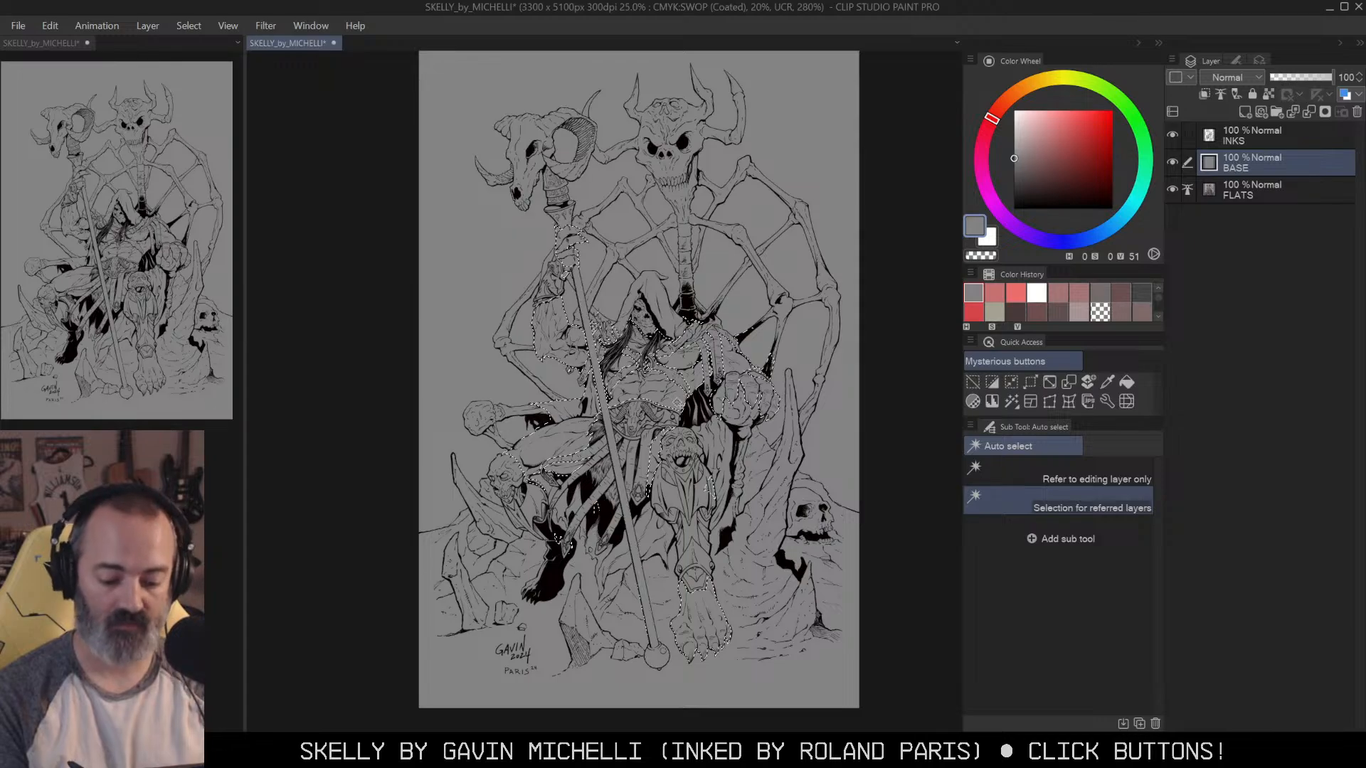
key("q")
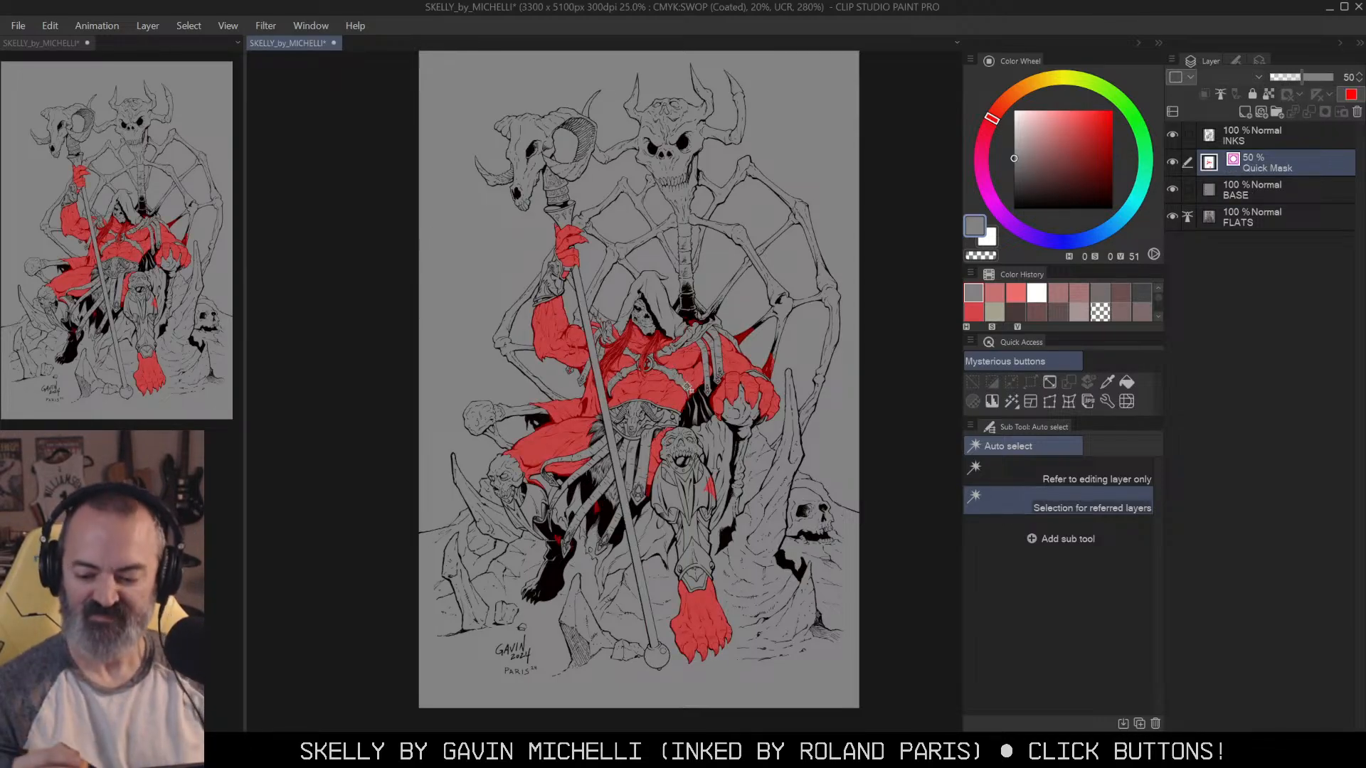
key("q")
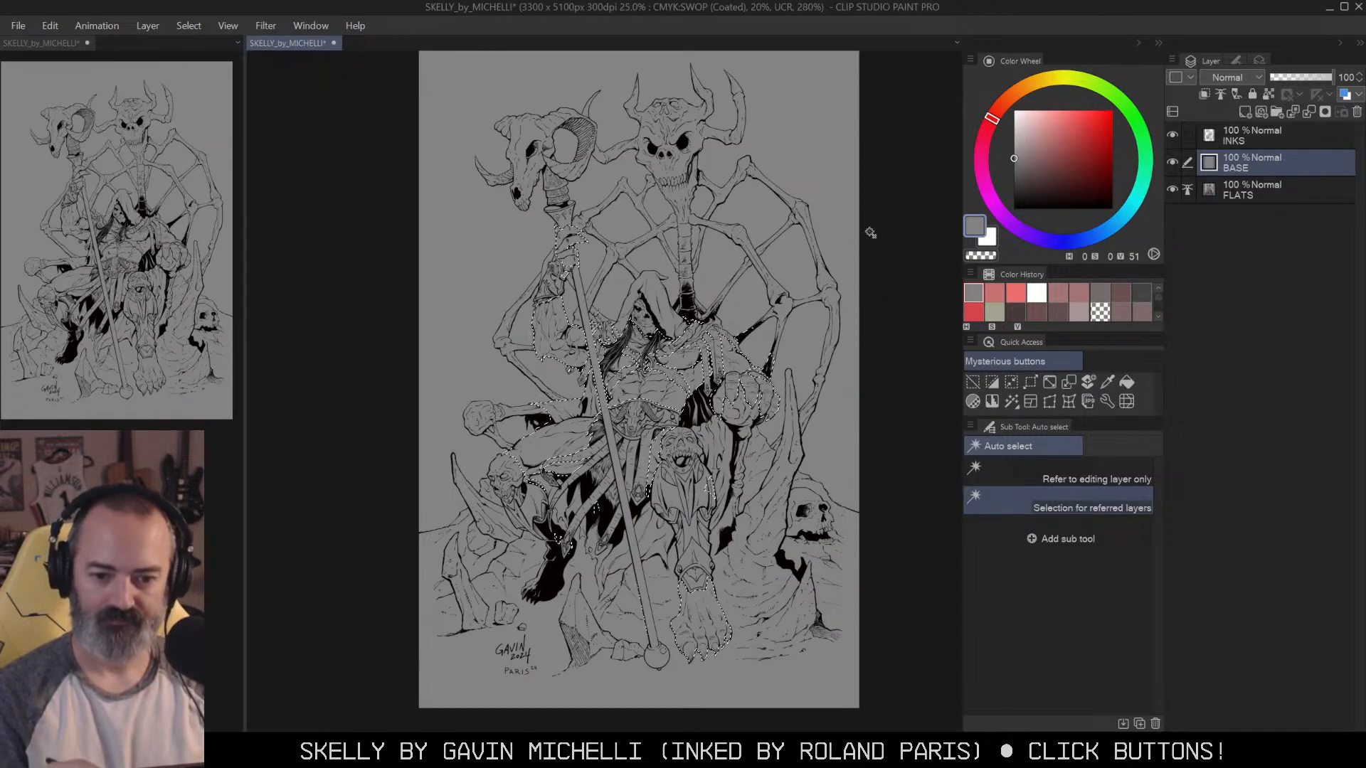
left_click_drag(856, 282, 875, 259)
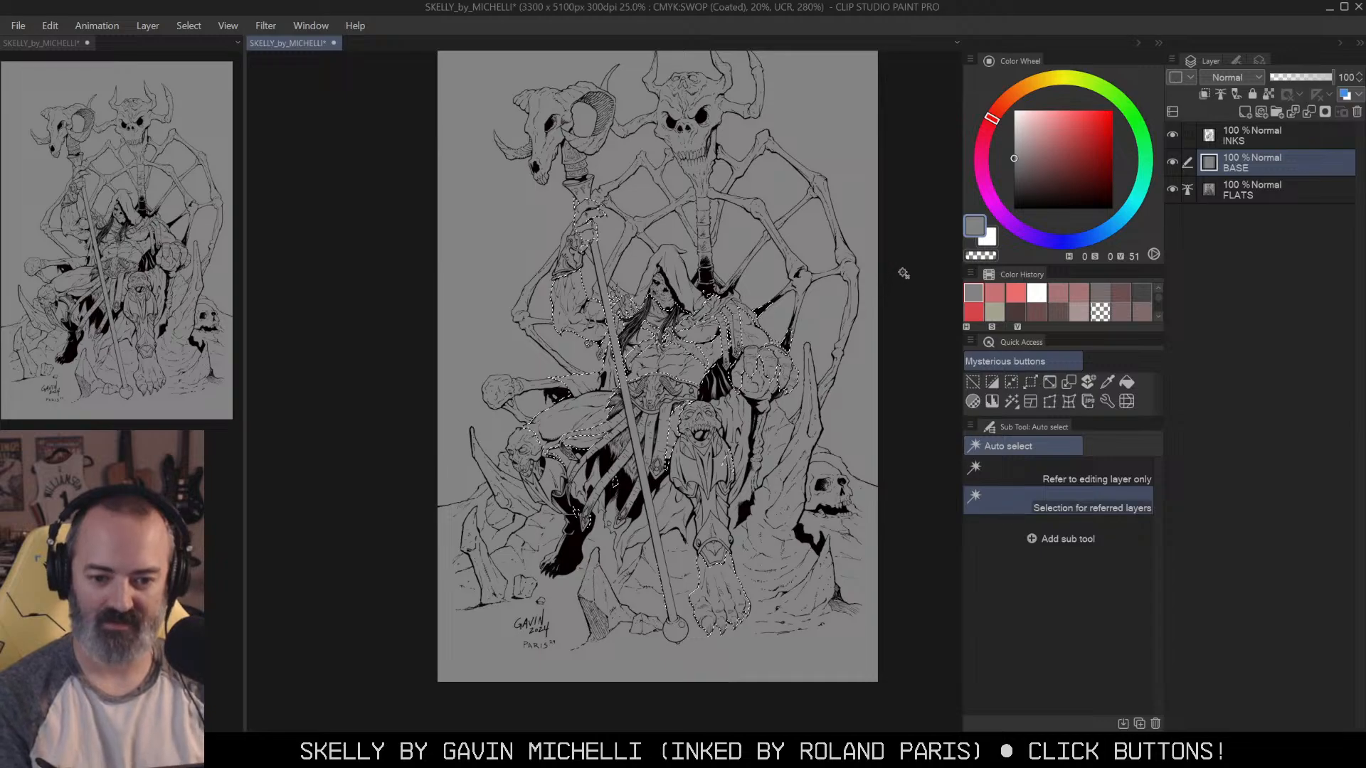
key("m")
left_click_drag(891, 304, 884, 323)
key("ctrl+d")
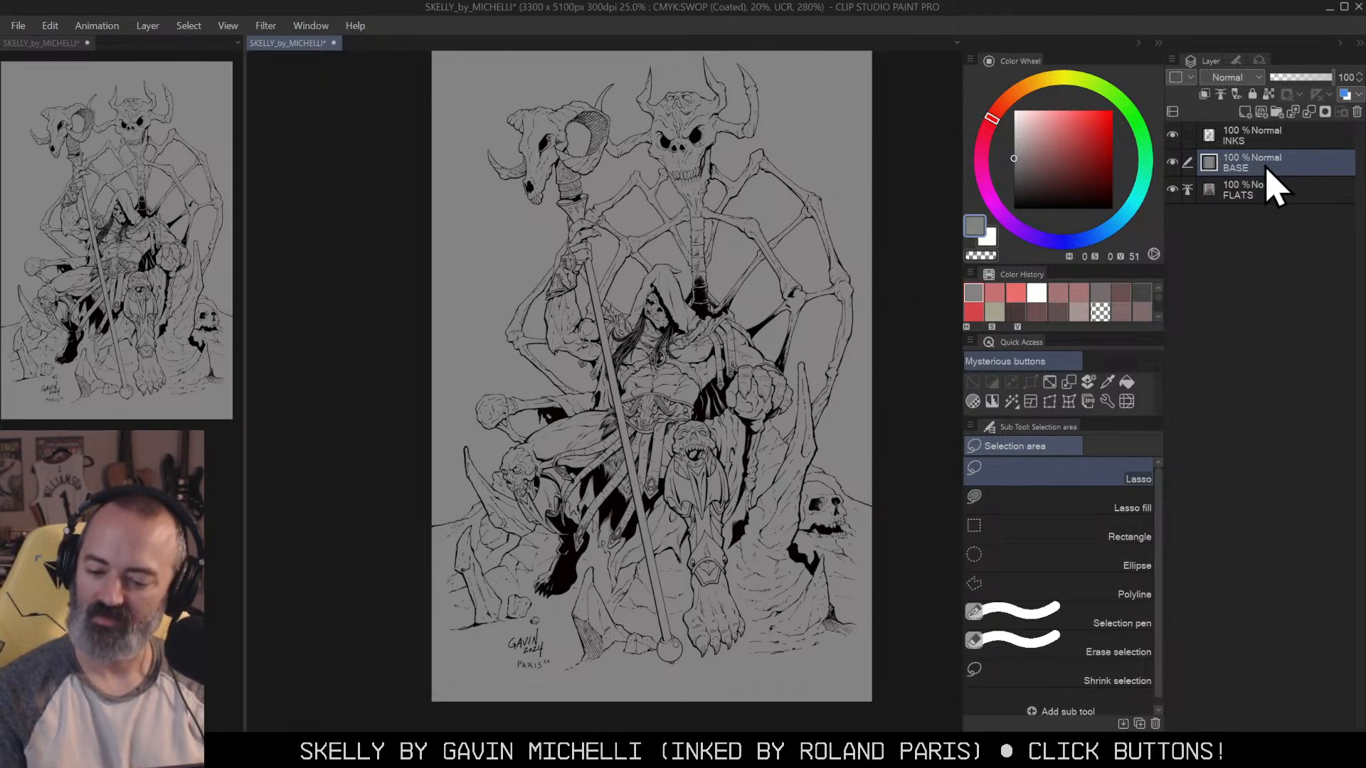
Step: Select the background, invert the selection, and fill the figure, throne and ground on BASE with dark grey (V 27)
key("b")
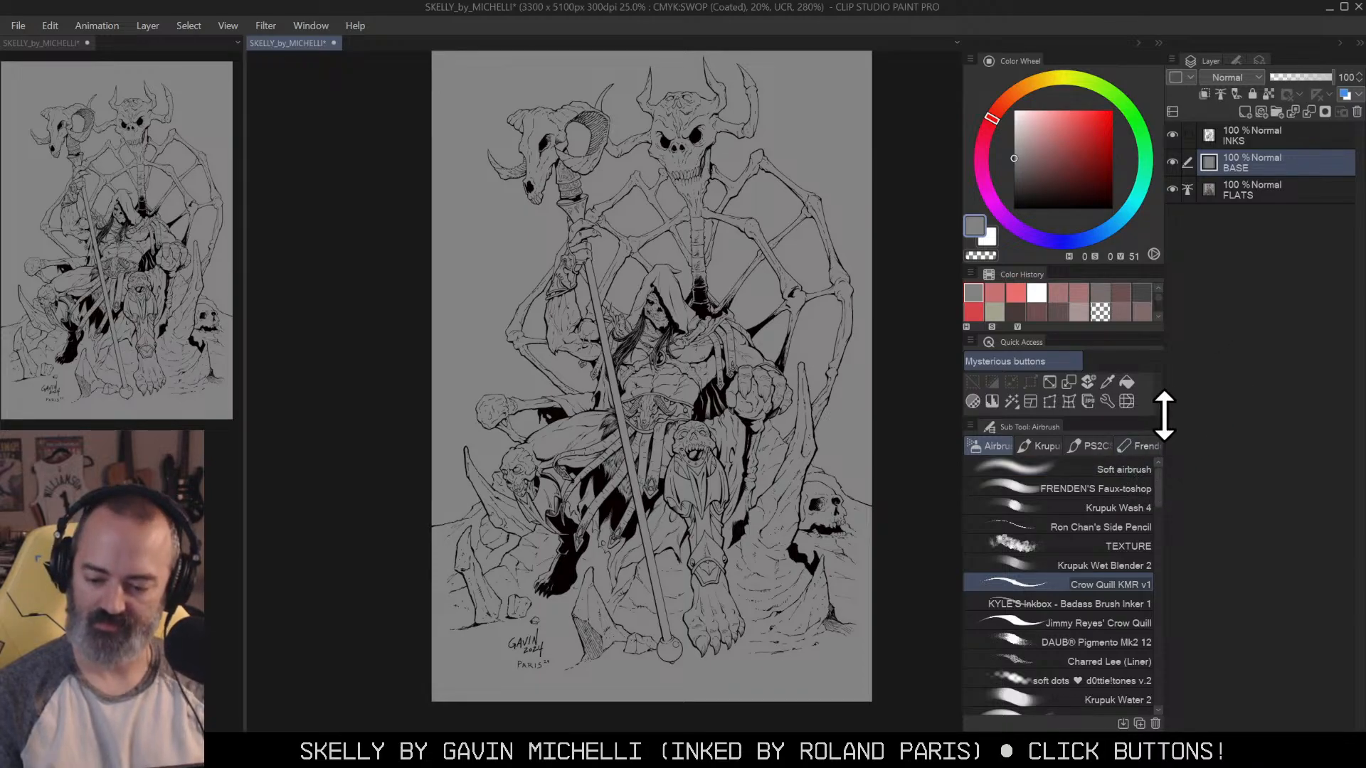
key("w")
left_click(869, 162)
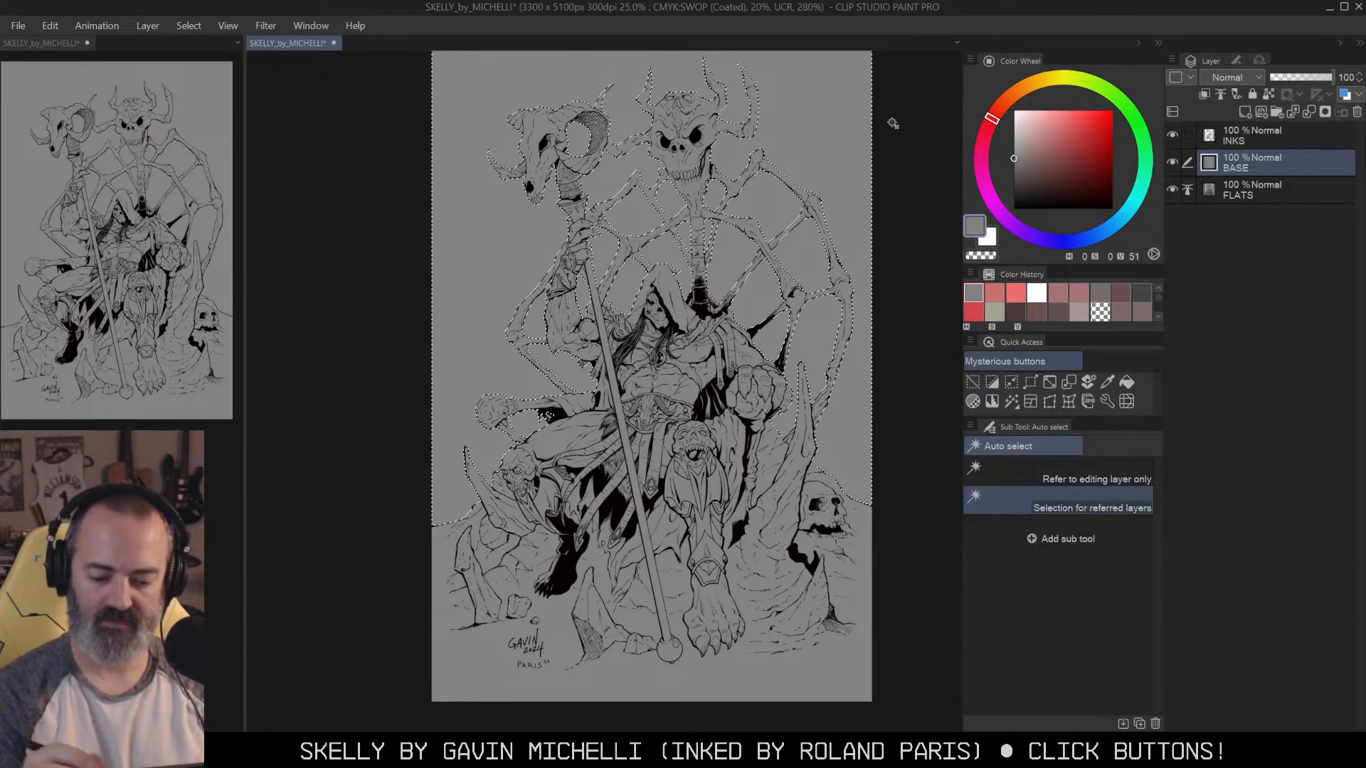
left_click(993, 387)
left_click(1014, 182)
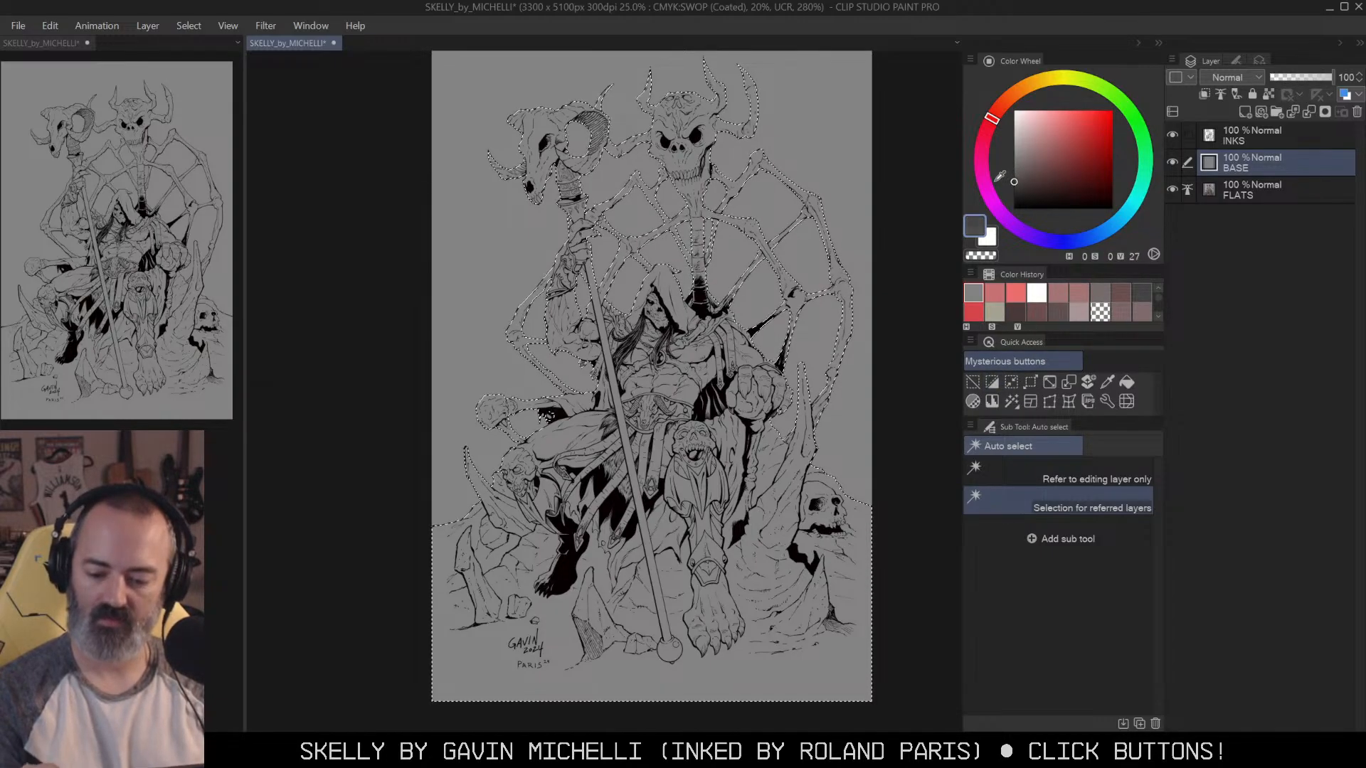
key("g")
left_click(672, 447)
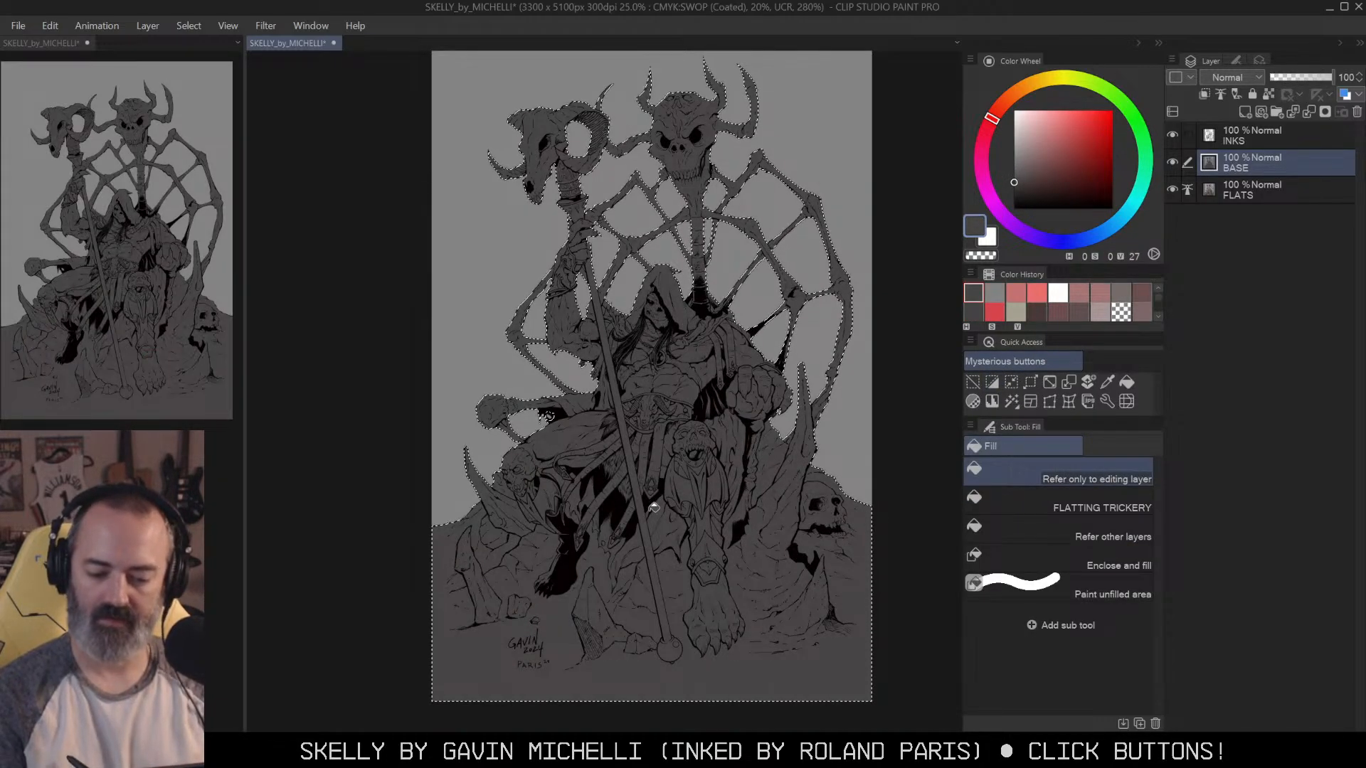
key("ctrl+d")
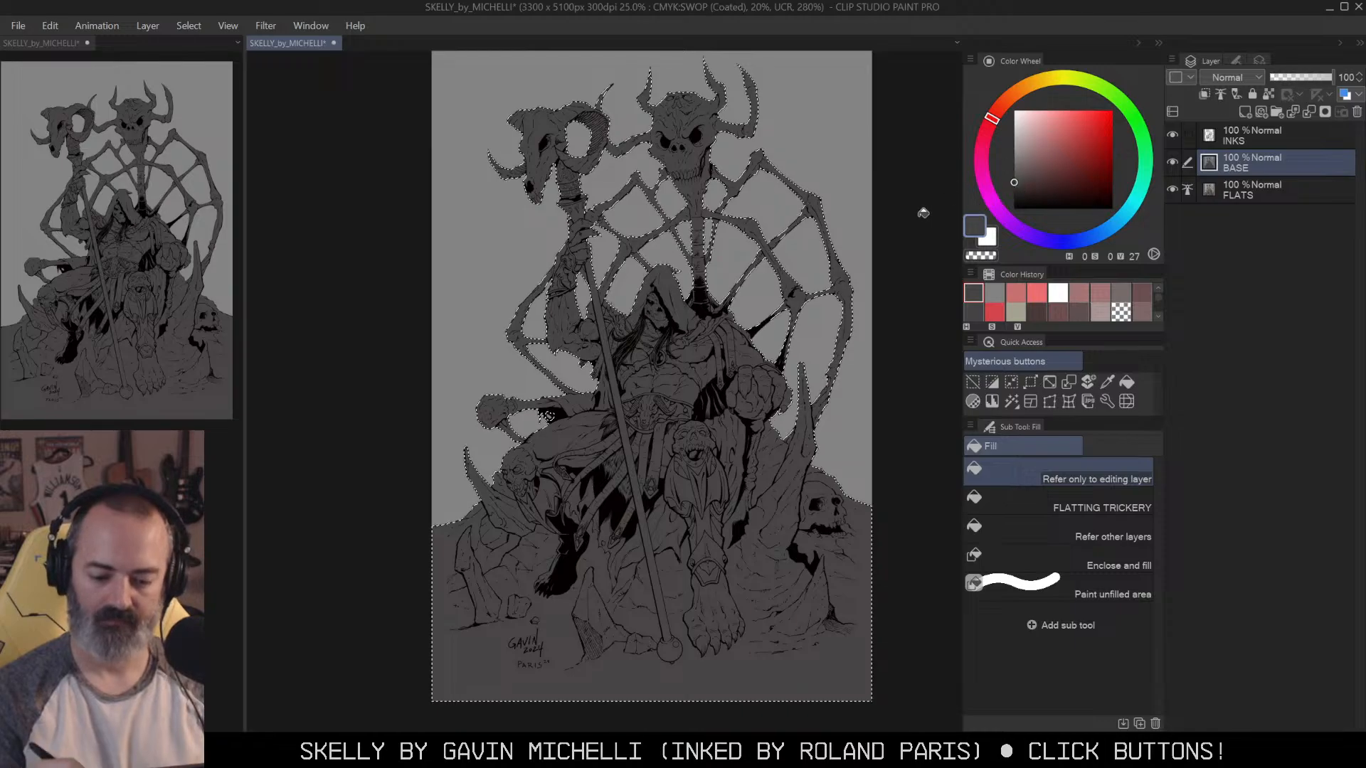
Step: Select the background by the reference layer, fill it on BASE with a medium-dark grey (V 43), and deselect
key("m")
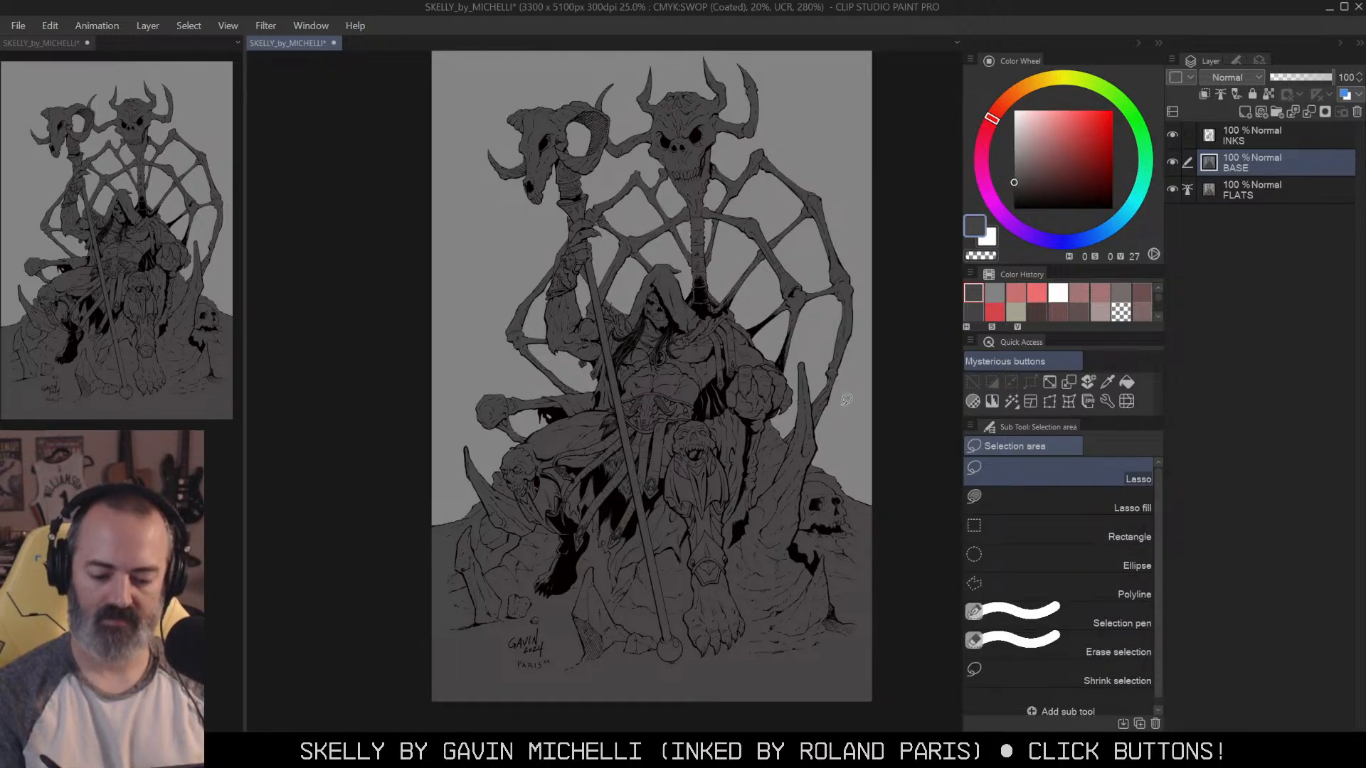
key("w")
left_click(843, 421)
key("m")
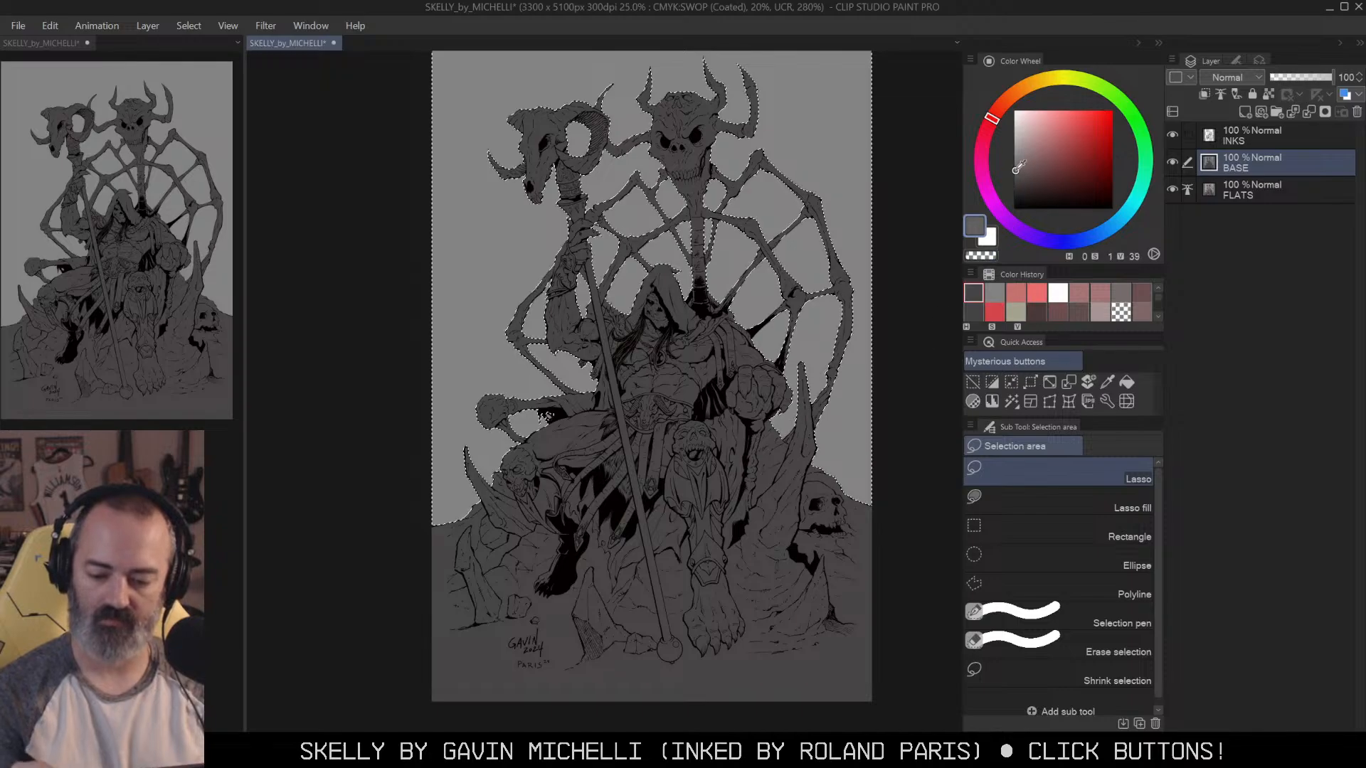
left_click(1014, 166)
key("g")
left_click(859, 379)
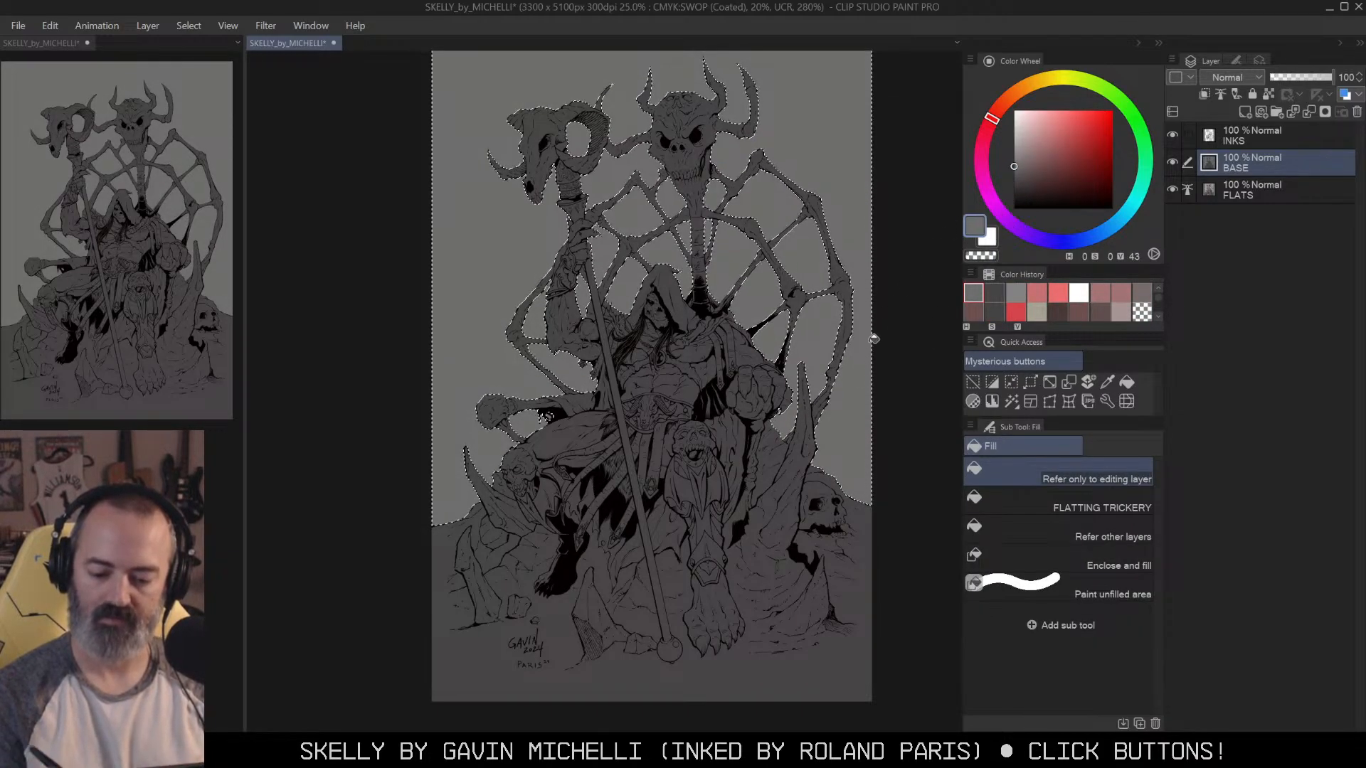
key("b")
key("ctrl+d")
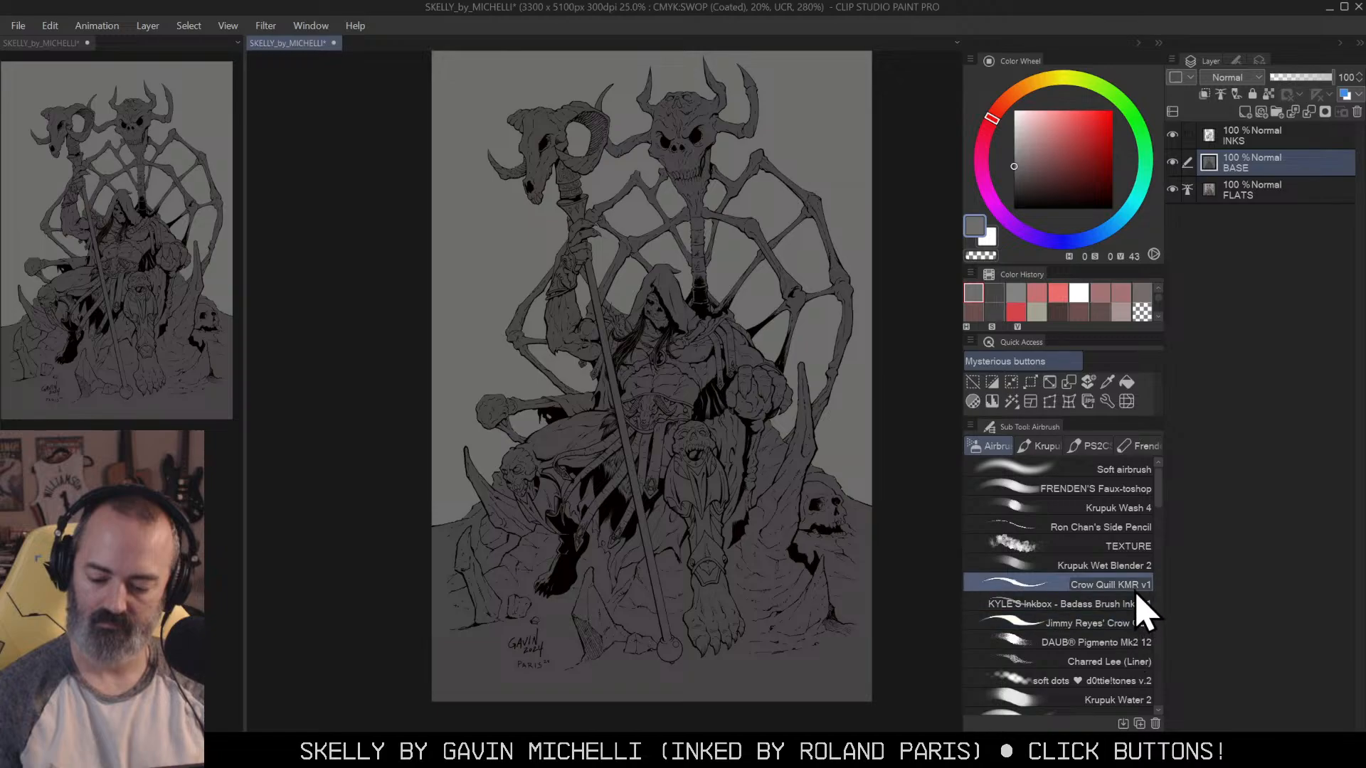
Step: Choose the Krupuk Wash 4 airbrush and enlarge it several sizes
left_click(1124, 506)
key("]")
key("]")
key("]")
key("]")
key("]")
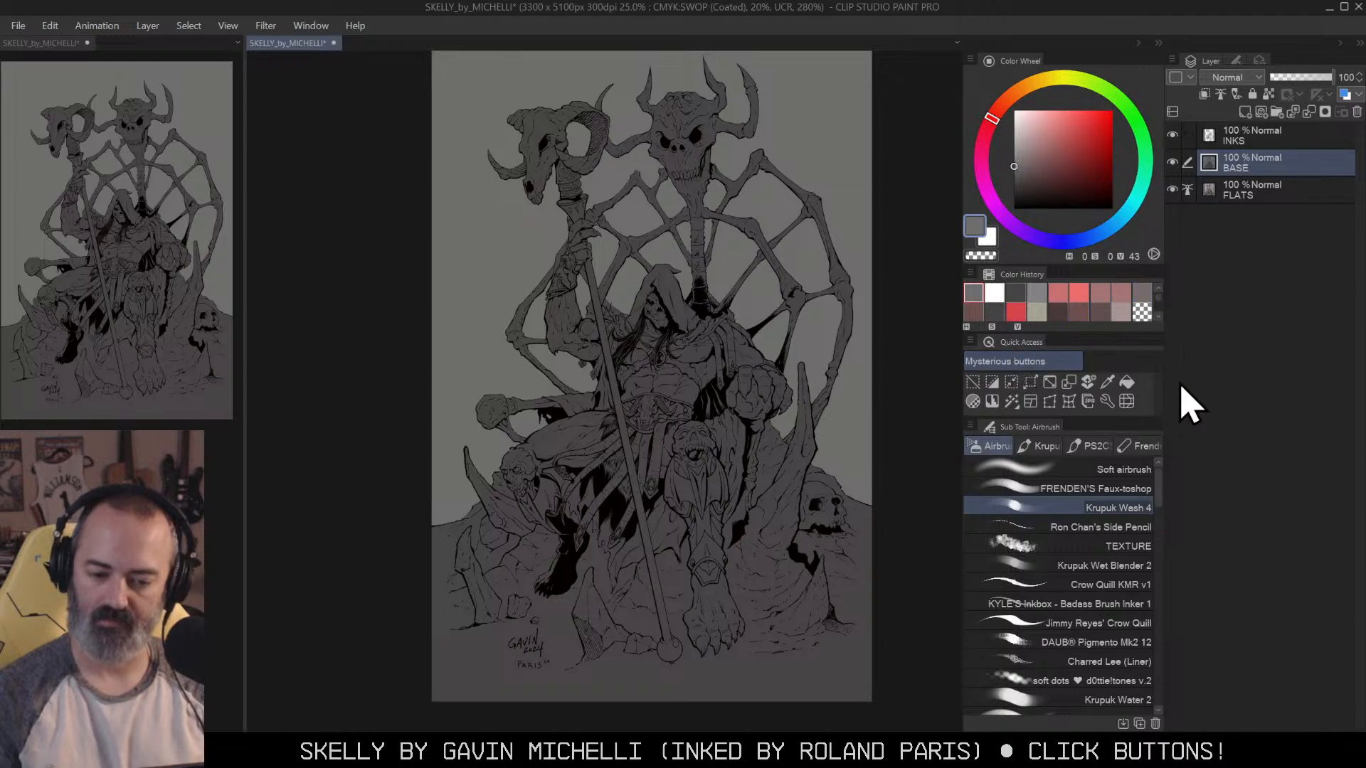
Step: Pick near-white (V 97), test strokes behind the throne with FRENDEN'S Faux-toshop and Krupuk Wash 4, and undo both
left_click(1135, 488)
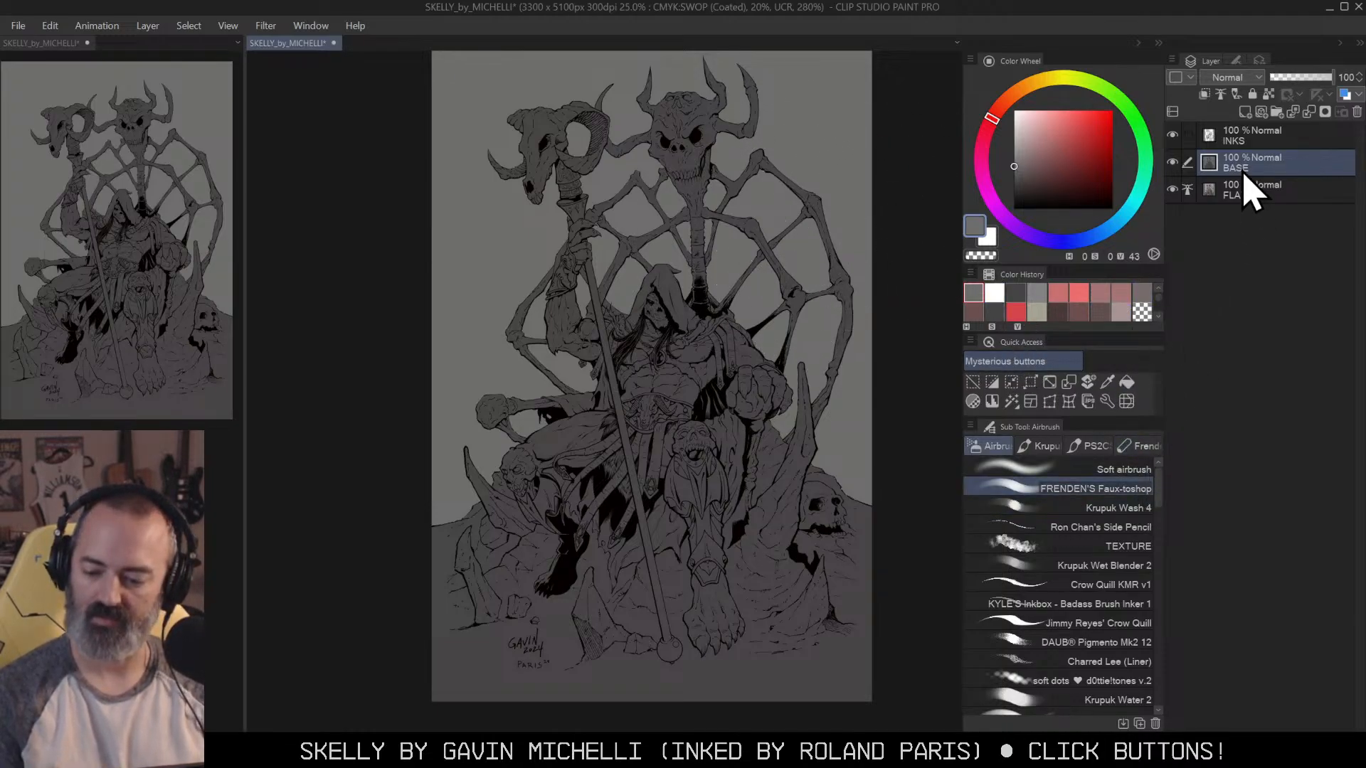
left_click(1014, 114)
left_click_drag(769, 210, 726, 353)
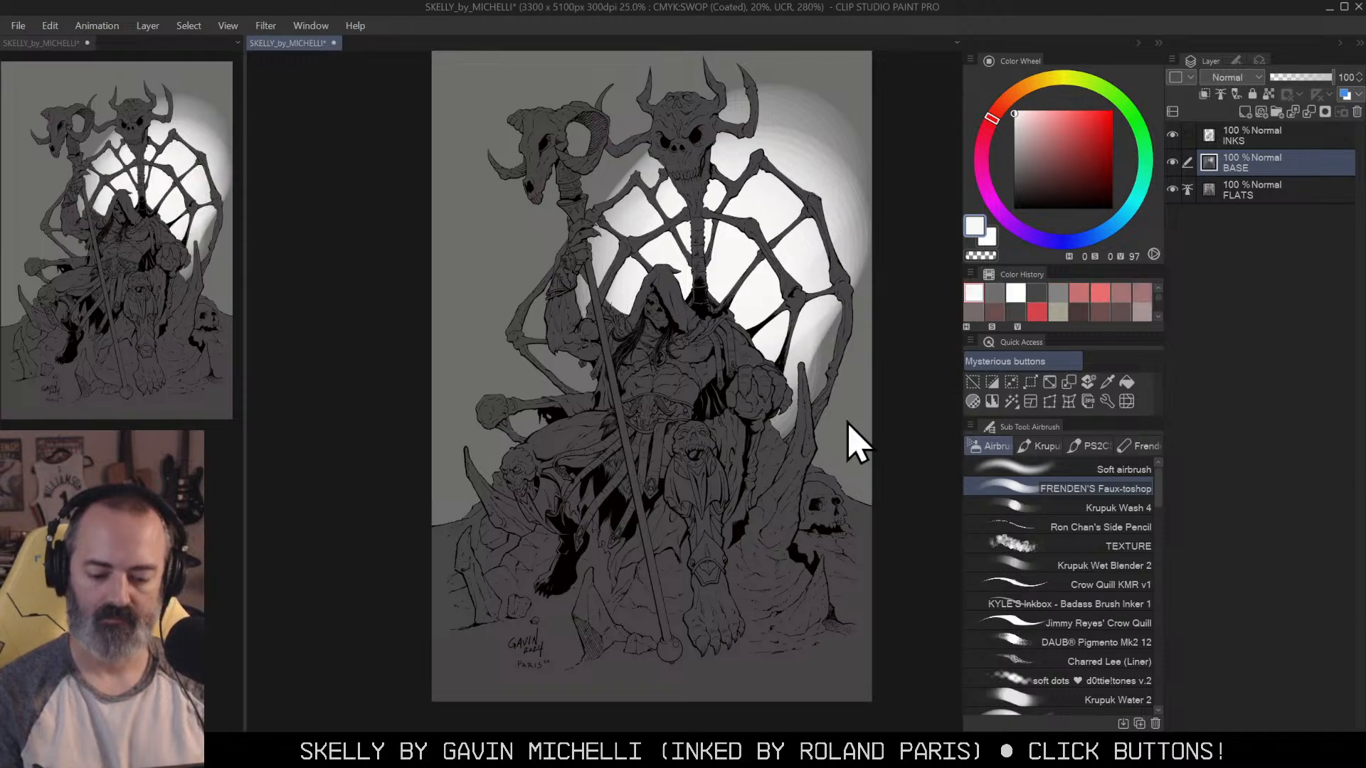
key("ctrl+z")
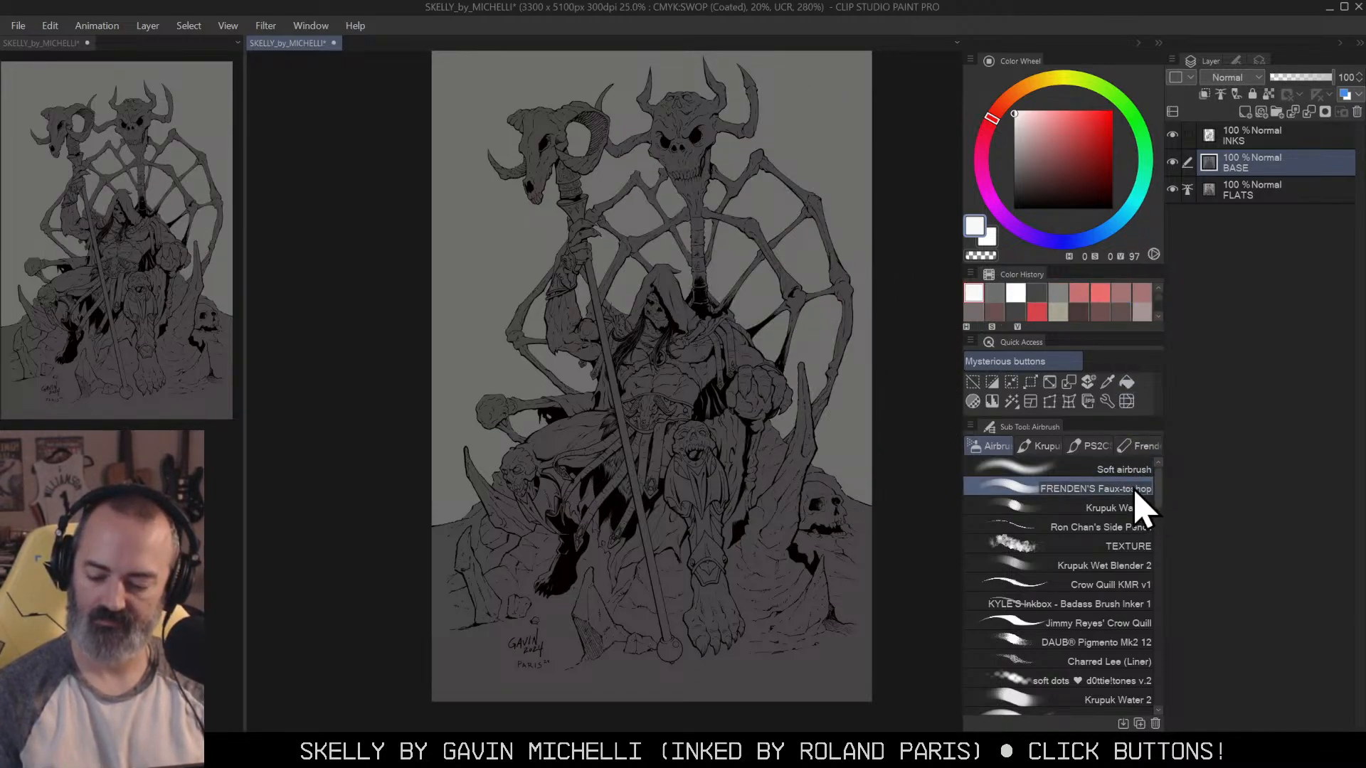
left_click(1138, 506)
mouse_move(769, 267)
left_mouse_down()
mouse_move(598, 298)
mouse_move(712, 463)
left_mouse_up()
key("ctrl+z")
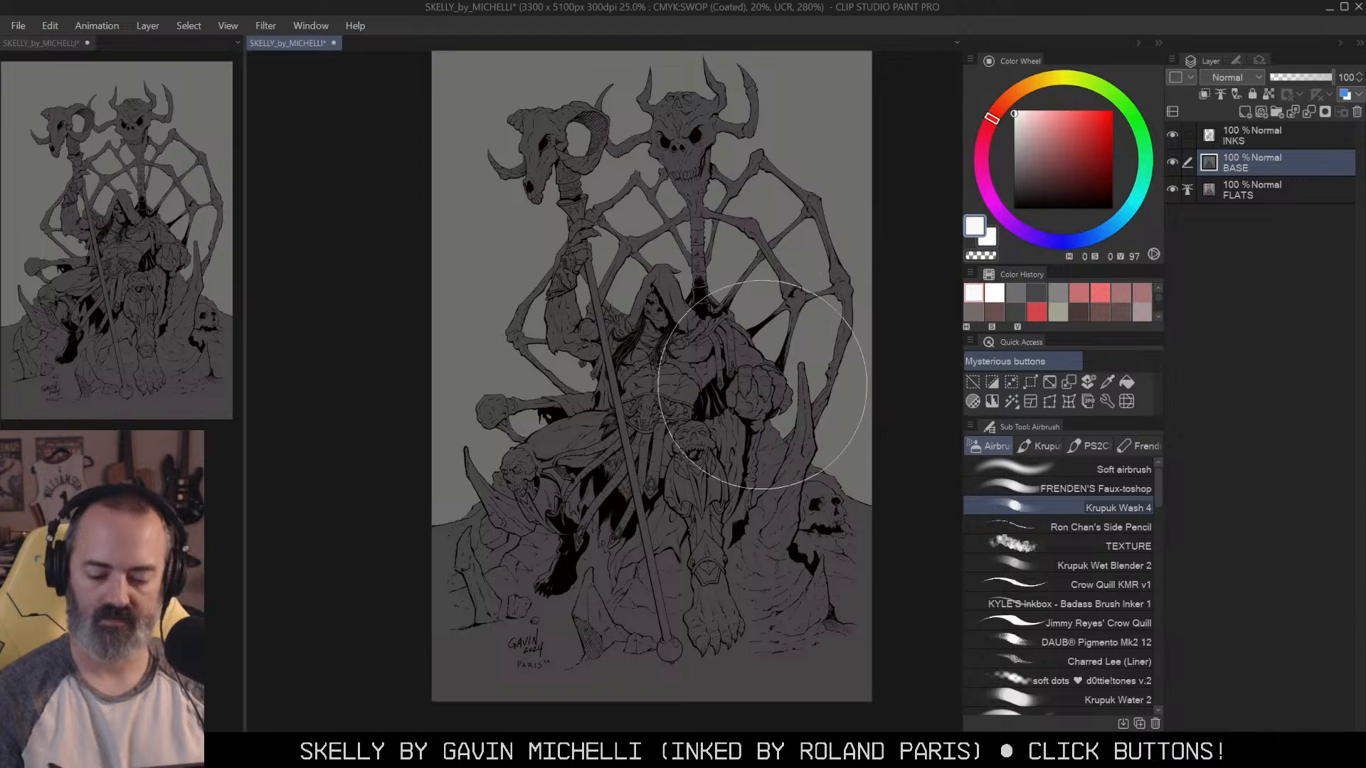
Step: Paint a soft, cloudy near-white glow in the background around the throne and figure with Krupuk Wash 4
mouse_move(782, 355)
left_mouse_down()
mouse_move(742, 361)
mouse_move(762, 335)
mouse_move(743, 366)
mouse_move(714, 380)
mouse_move(717, 351)
left_mouse_up()
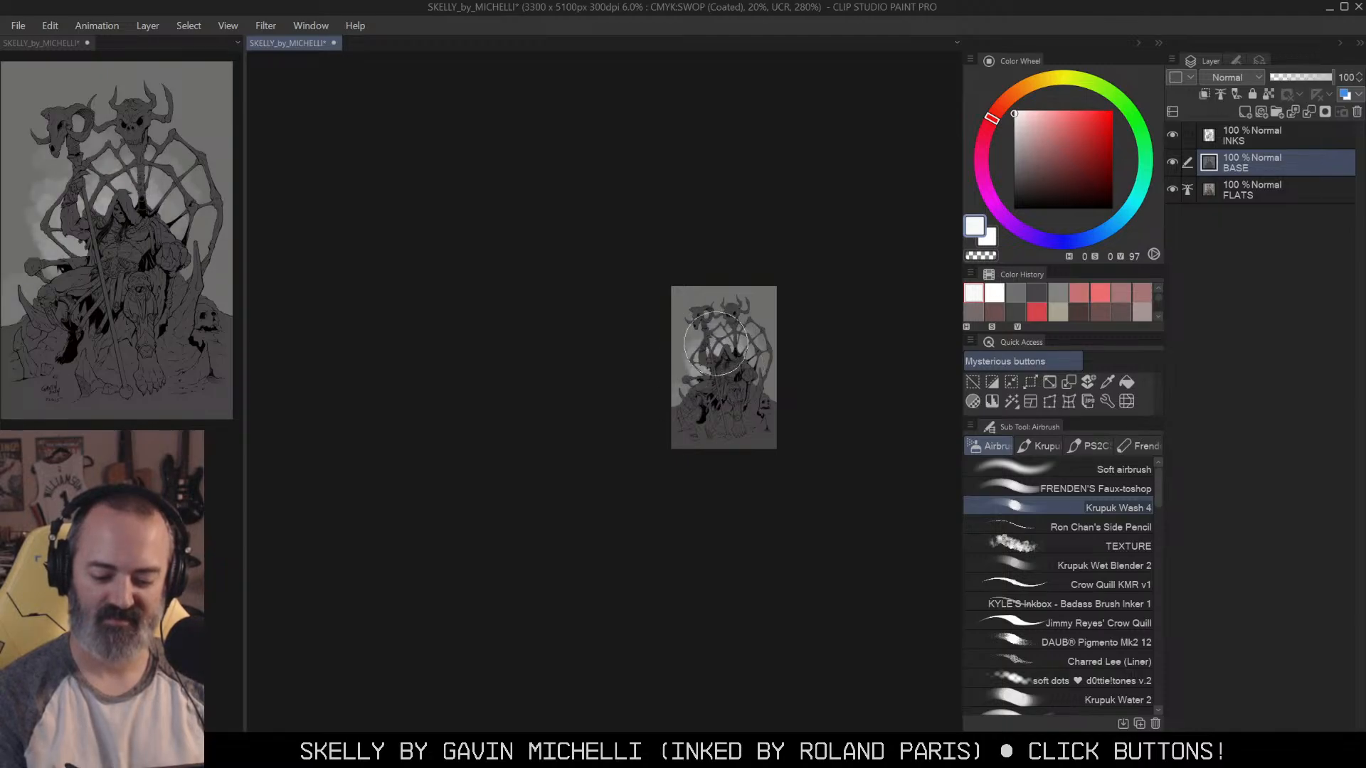
mouse_move(741, 340)
left_mouse_down()
mouse_move(715, 314)
mouse_move(749, 333)
mouse_move(699, 345)
mouse_move(695, 315)
mouse_move(710, 359)
mouse_move(701, 390)
mouse_move(686, 384)
mouse_move(693, 319)
mouse_move(737, 311)
left_mouse_up()
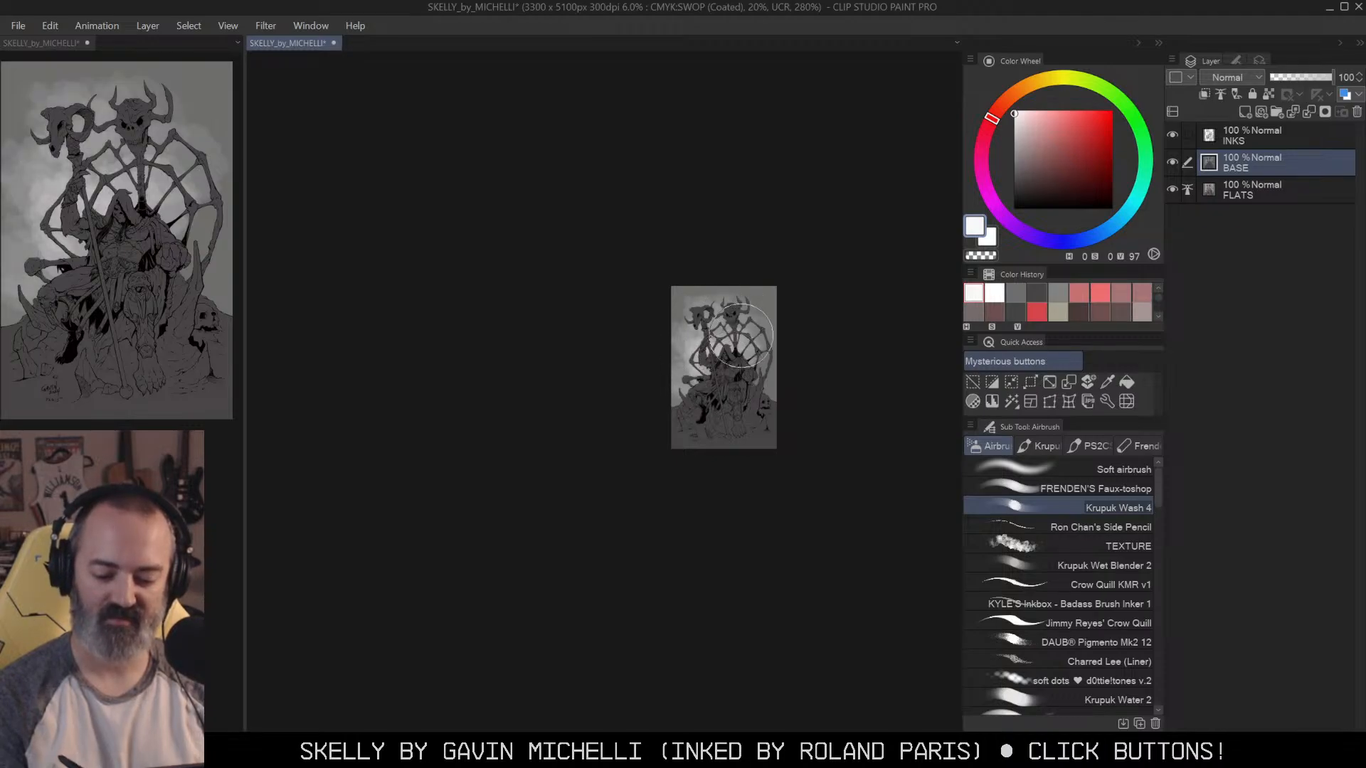
mouse_move(756, 341)
left_mouse_down()
mouse_move(762, 330)
mouse_move(758, 396)
mouse_move(772, 370)
left_mouse_up()
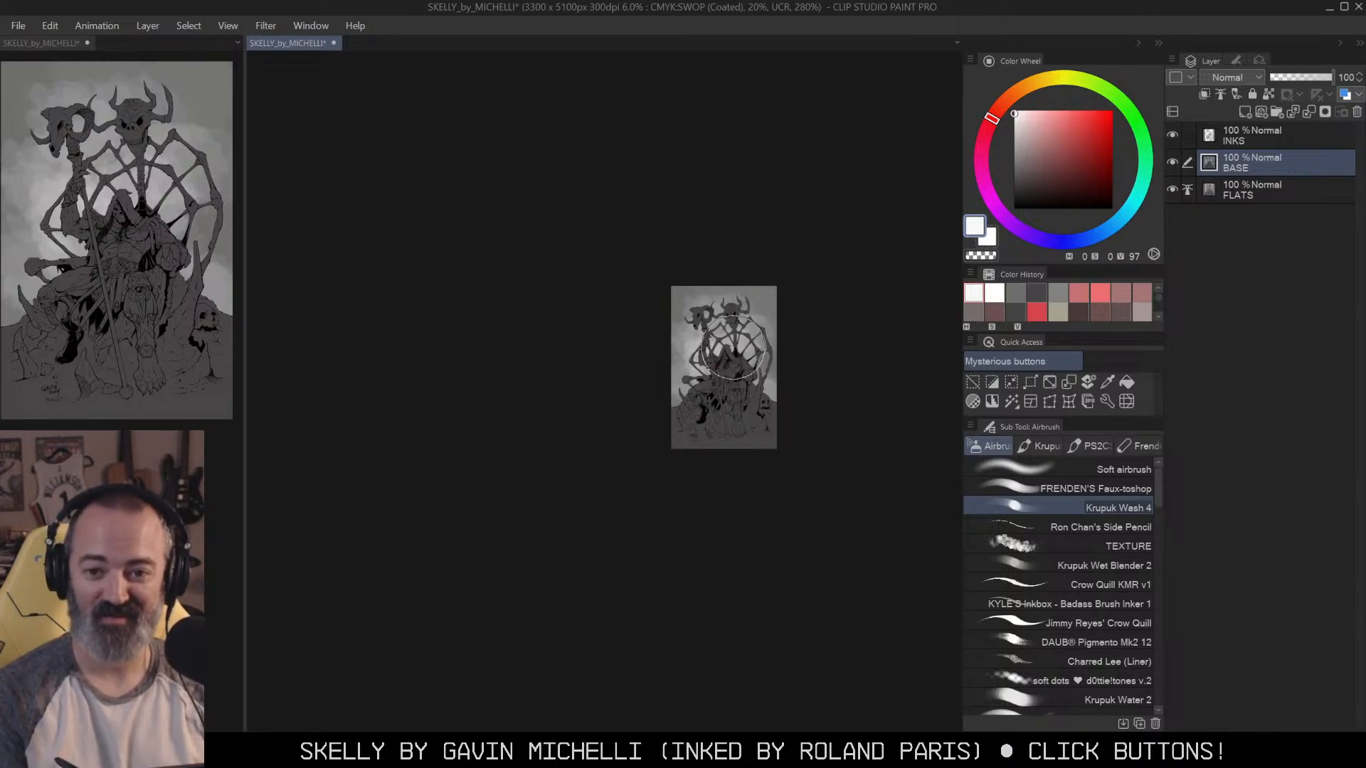
mouse_move(751, 374)
left_mouse_down()
mouse_move(751, 305)
mouse_move(747, 363)
left_mouse_up()
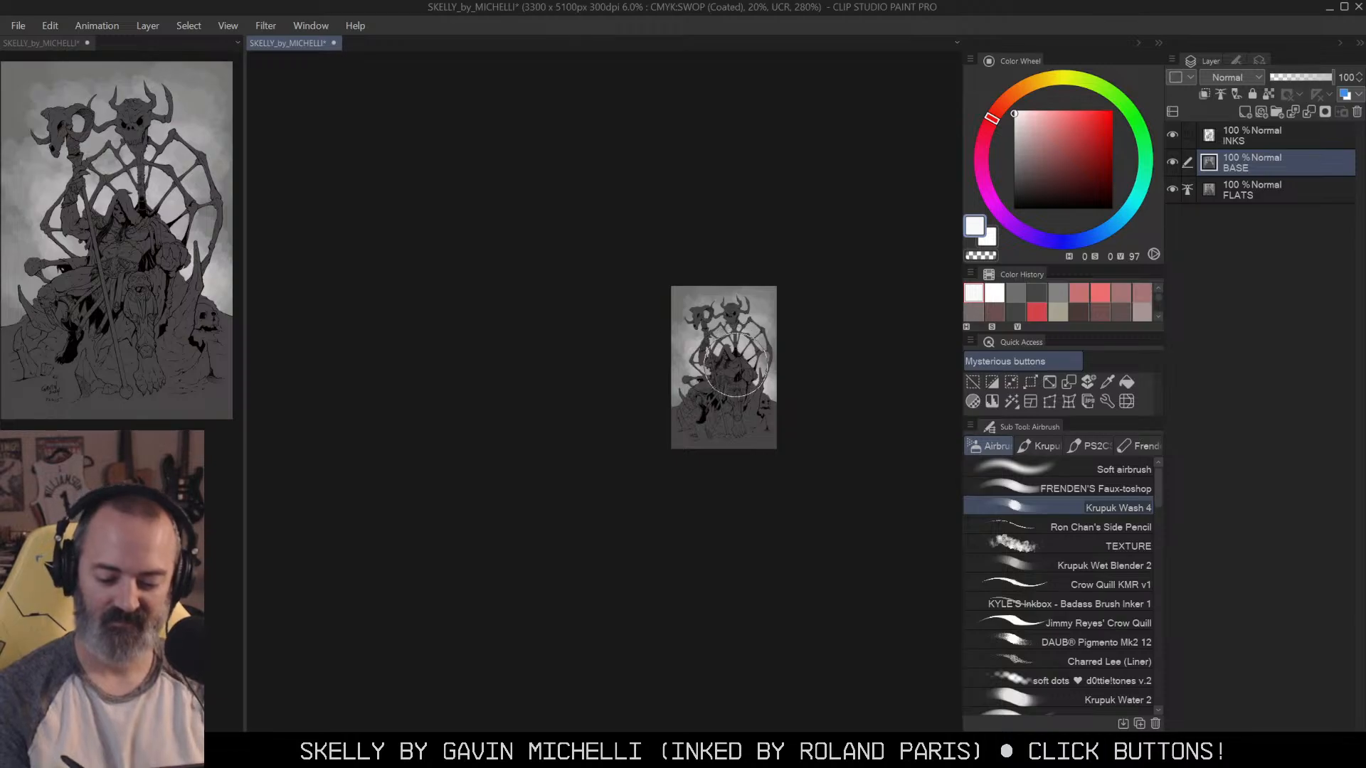
left_click_drag(714, 400, 753, 338)
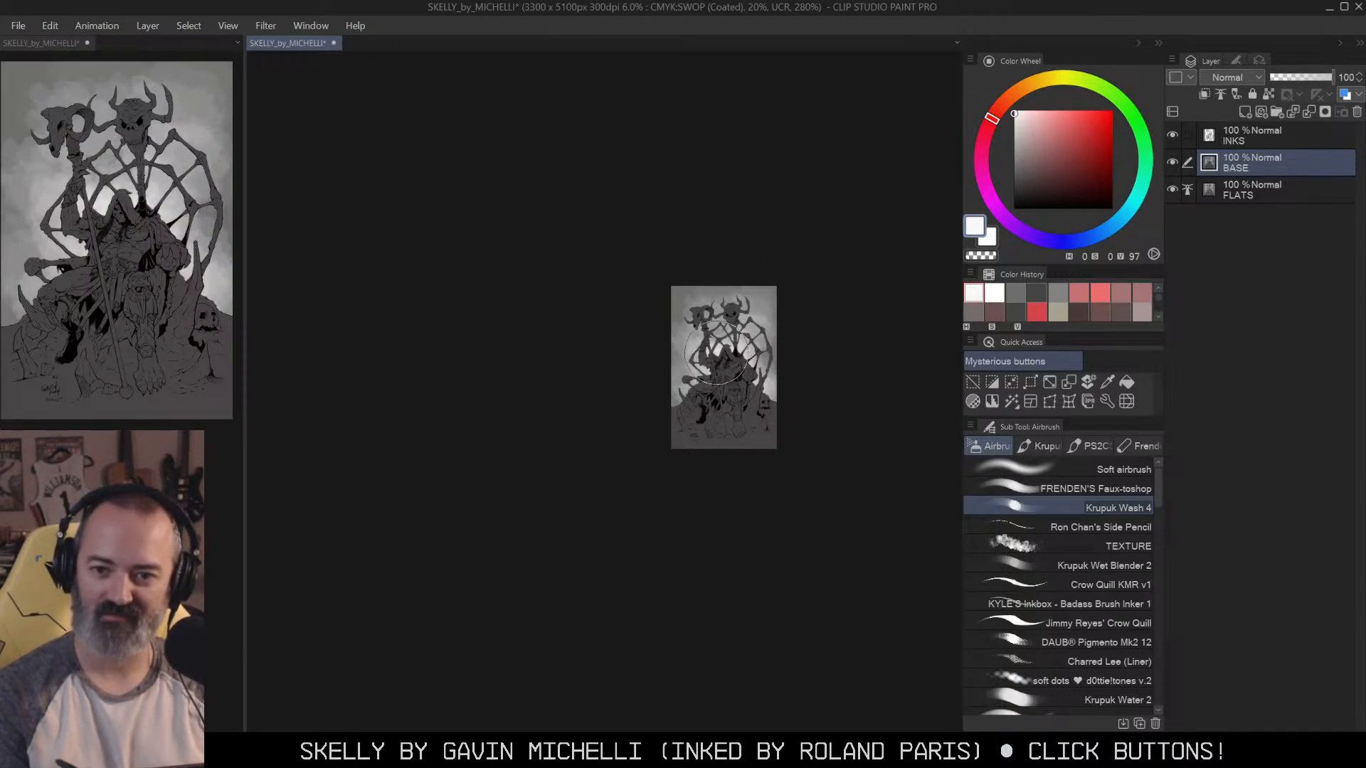
Step: Try brightening the glow behind the hooded figure with two dabs, undo both, and reduce the Krupuk Wash 4 brush size
key("/")
left_click(749, 367)
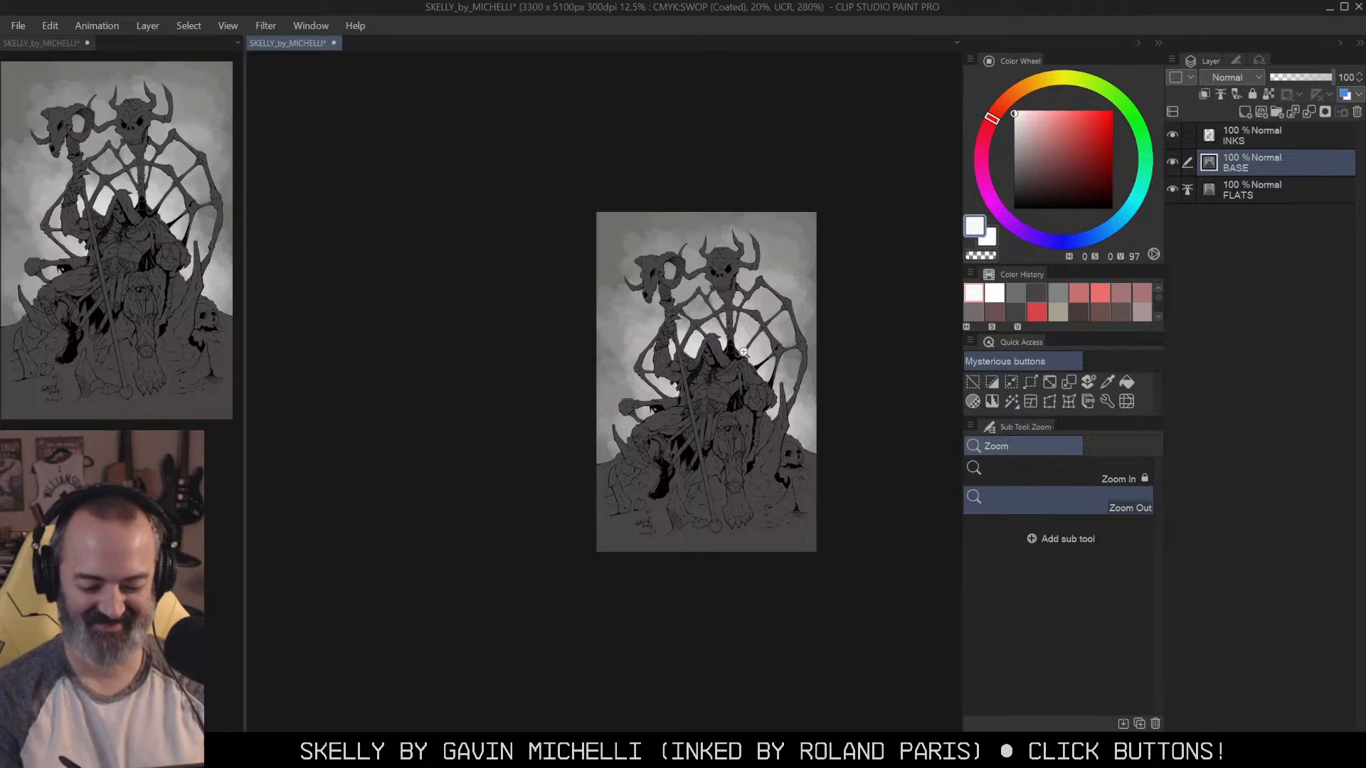
left_click(752, 355)
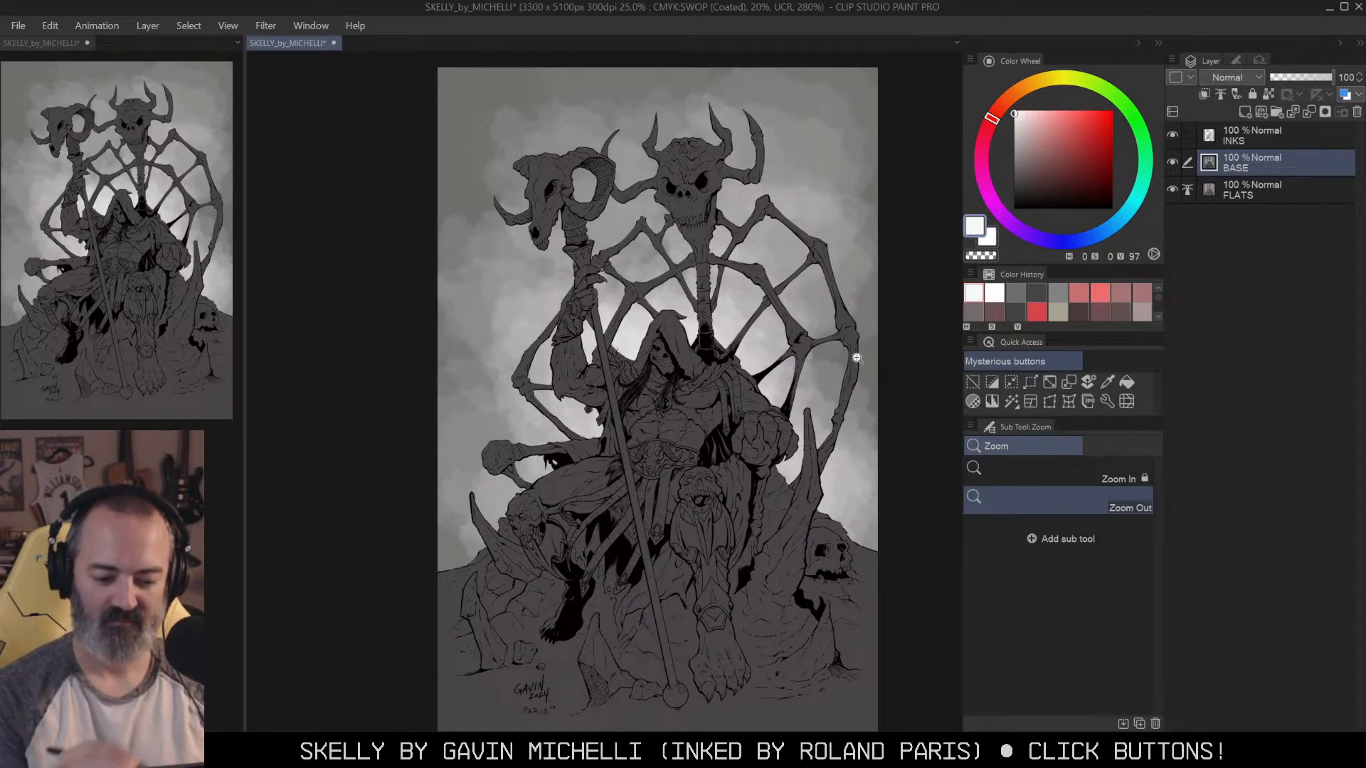
key("b")
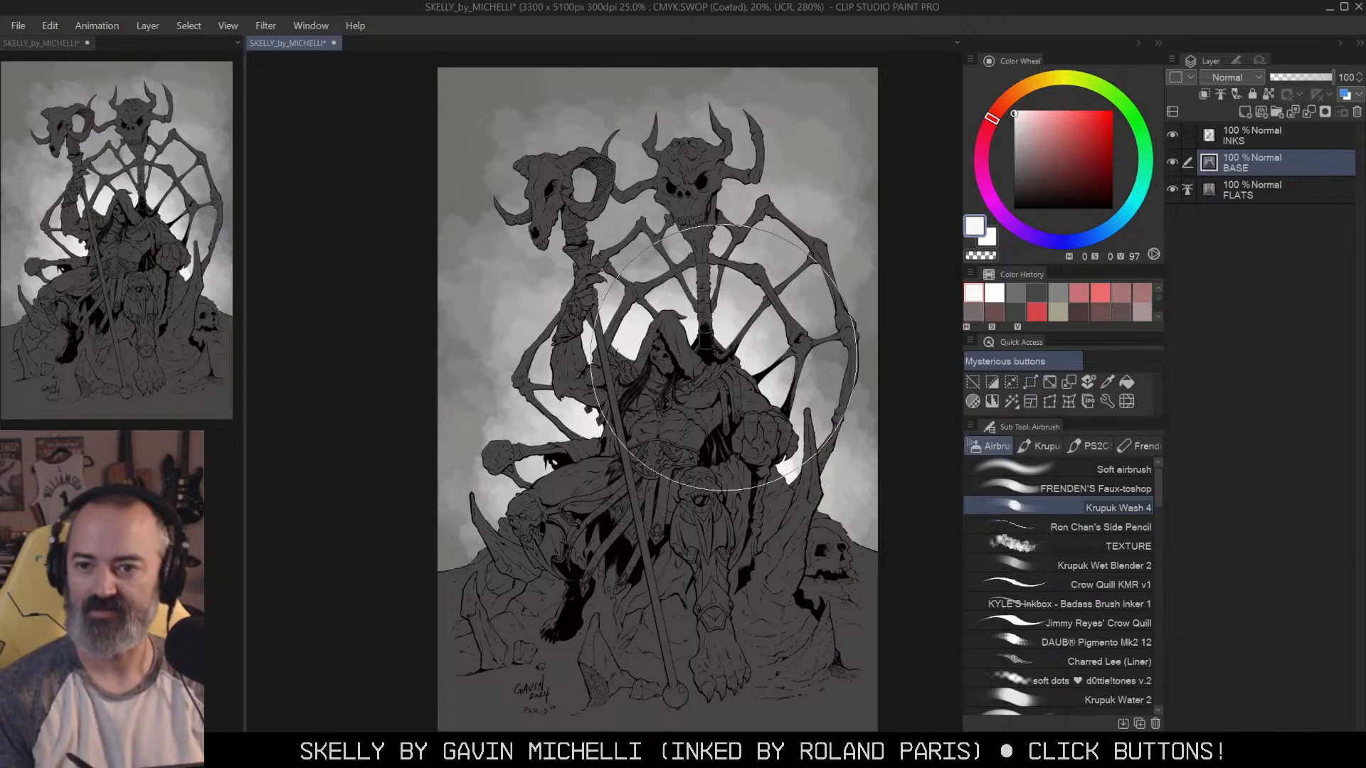
left_click(707, 365)
key("ctrl+z")
left_click(677, 390)
key("ctrl+z")
key("[")
key("[")
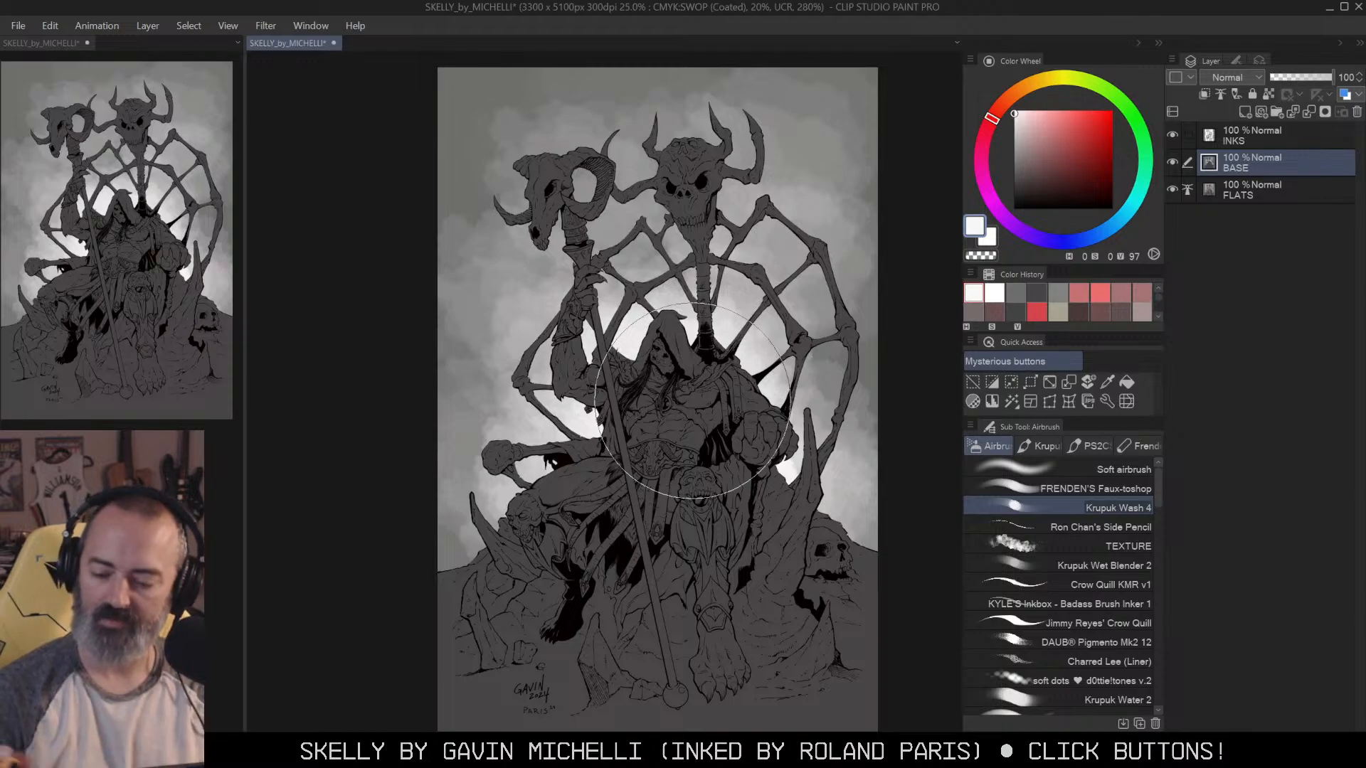
Step: Add a new layer above INKS, name it STREAM NOTES, and choose the Crow Quill KMR v1 brush
left_click(1245, 112)
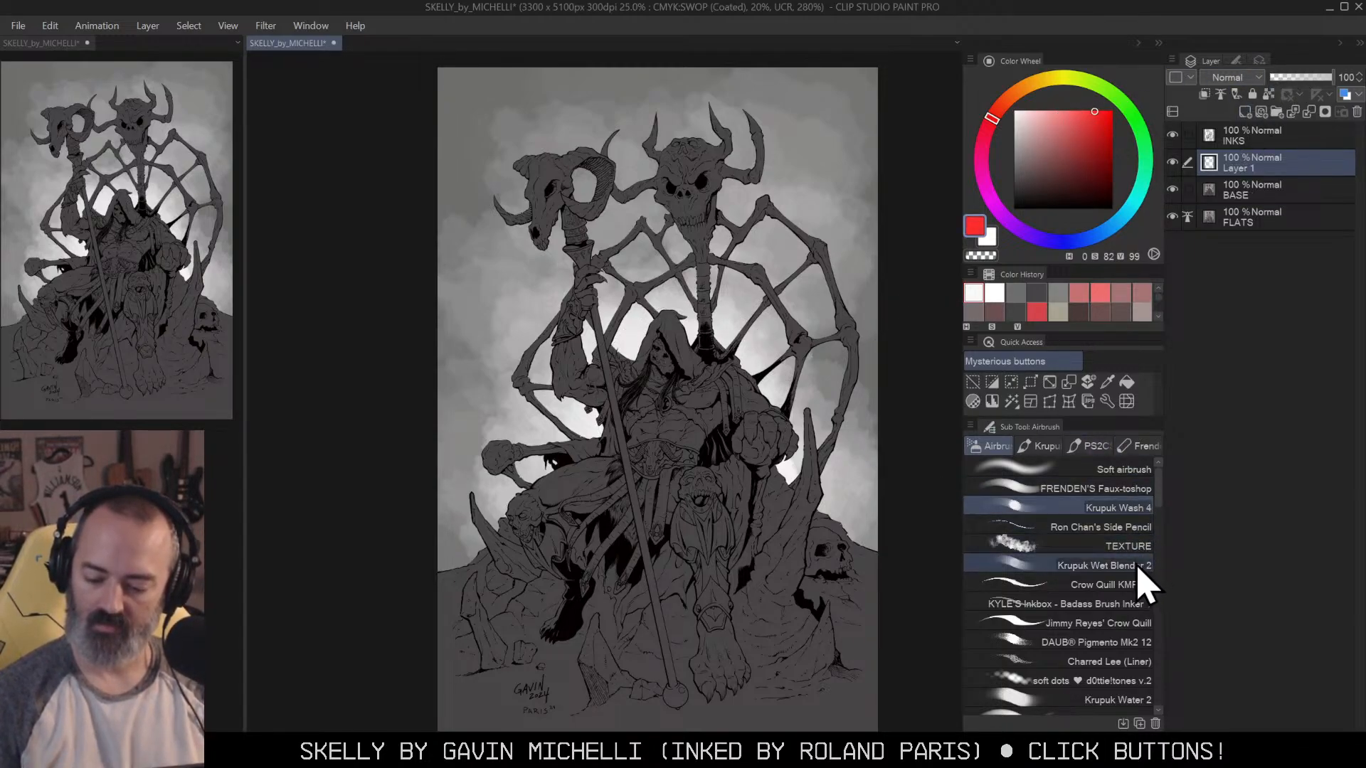
left_click(1128, 585)
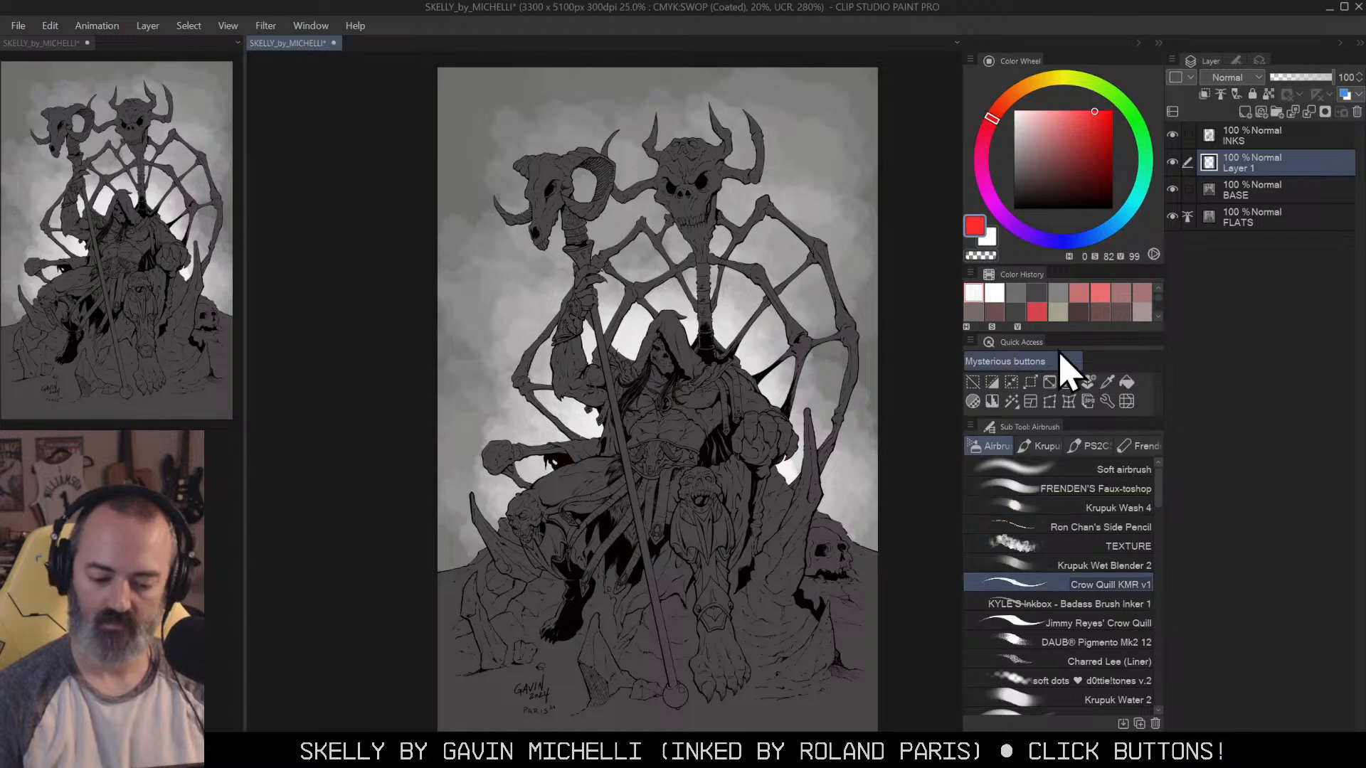
left_click_drag(1274, 157, 1251, 141)
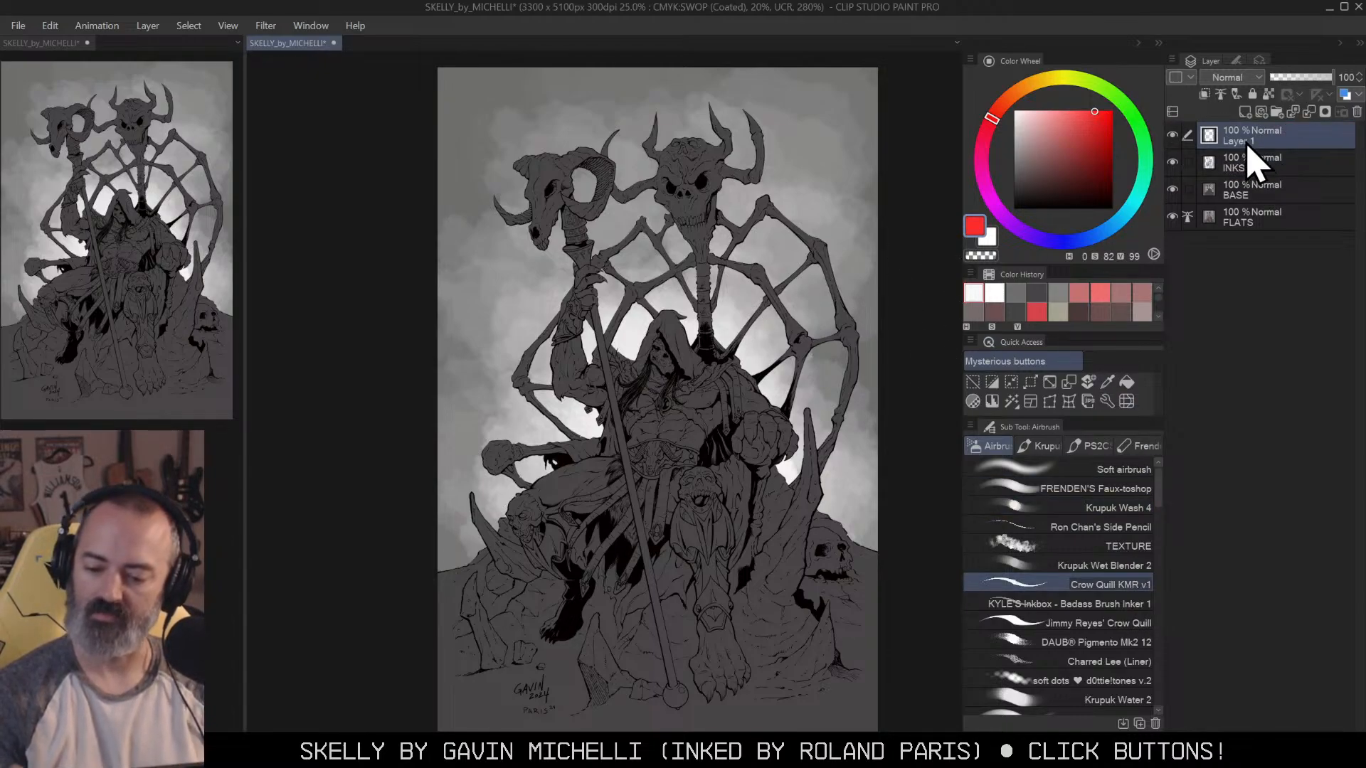
double_click(1251, 138)
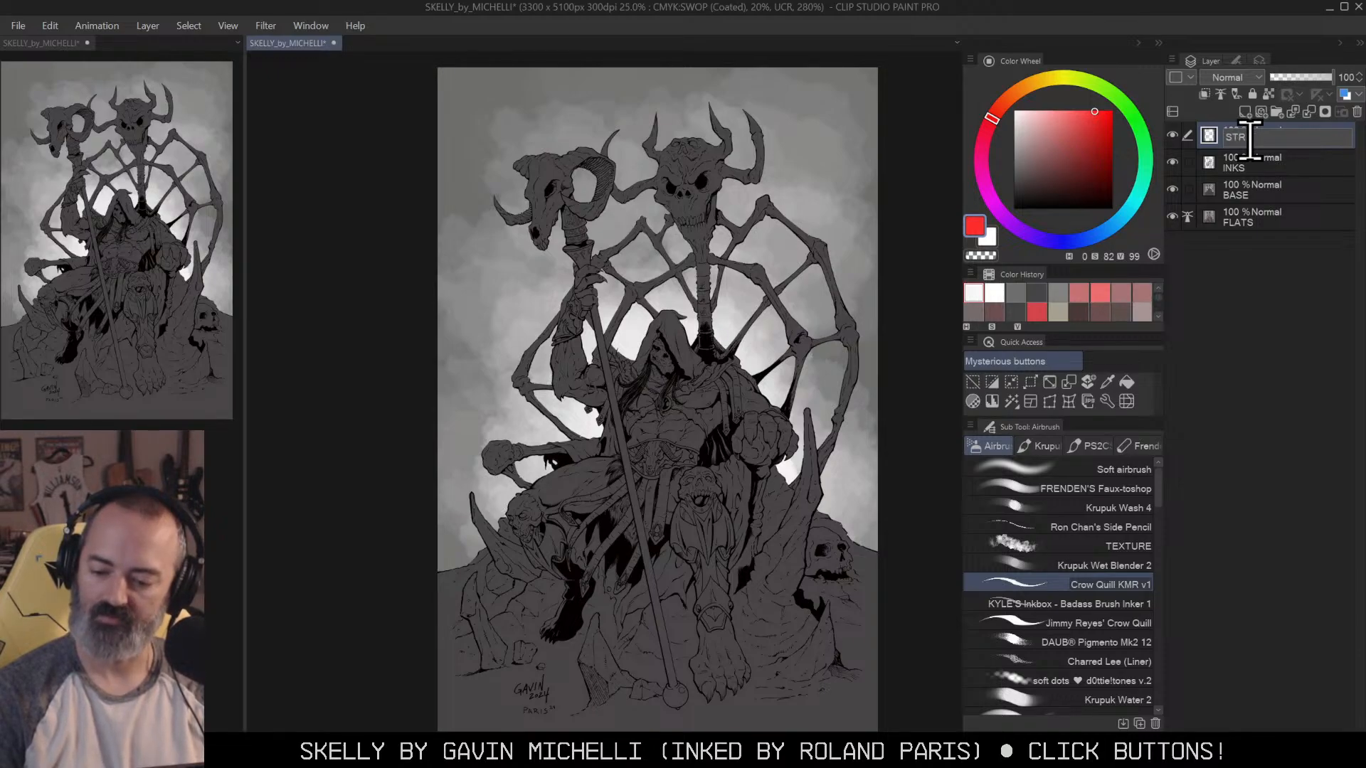
type("STREAM NOTES")
key("Return")
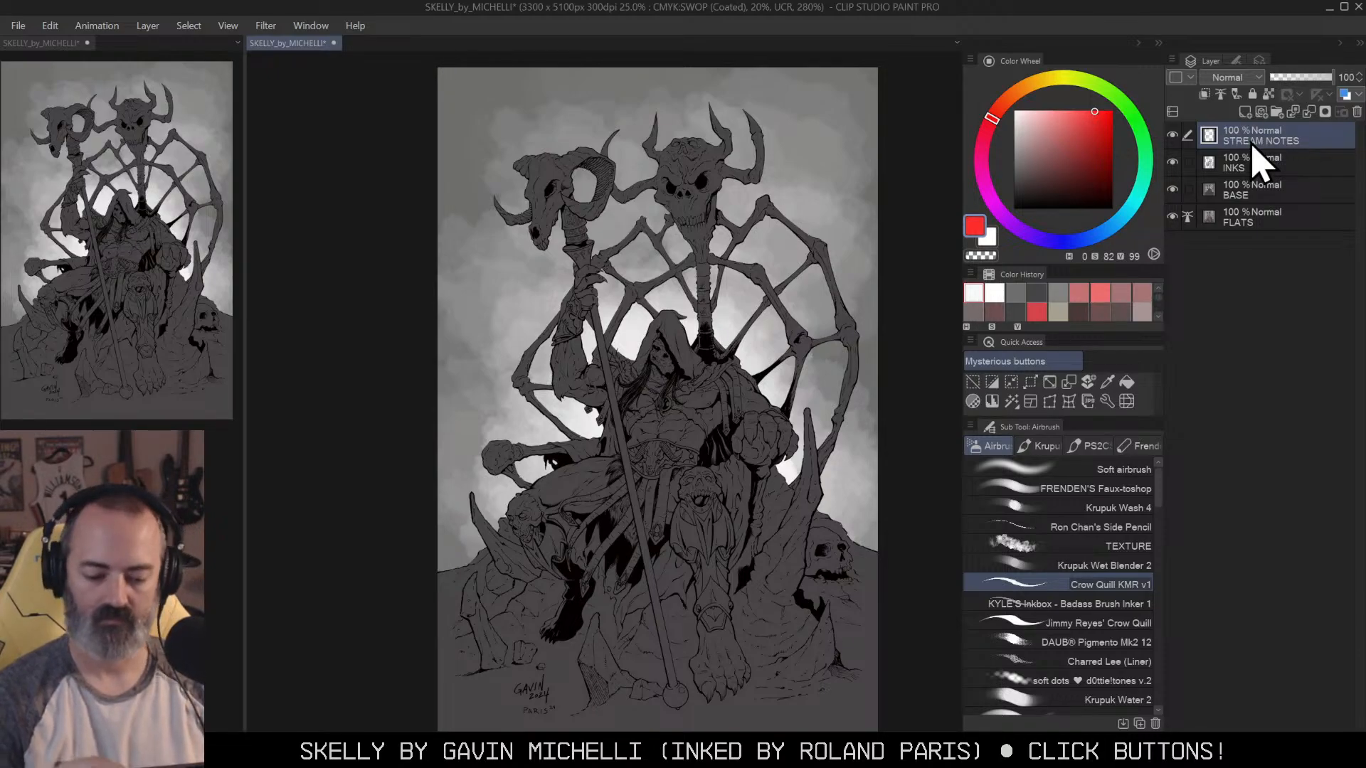
Step: Try sketching a large red triangle over the figure with a circular arc around the throne's web, and undo the strokes
mouse_move(458, 559)
left_mouse_down()
mouse_move(503, 524)
mouse_move(665, 309)
mouse_move(803, 480)
mouse_move(889, 542)
left_mouse_up()
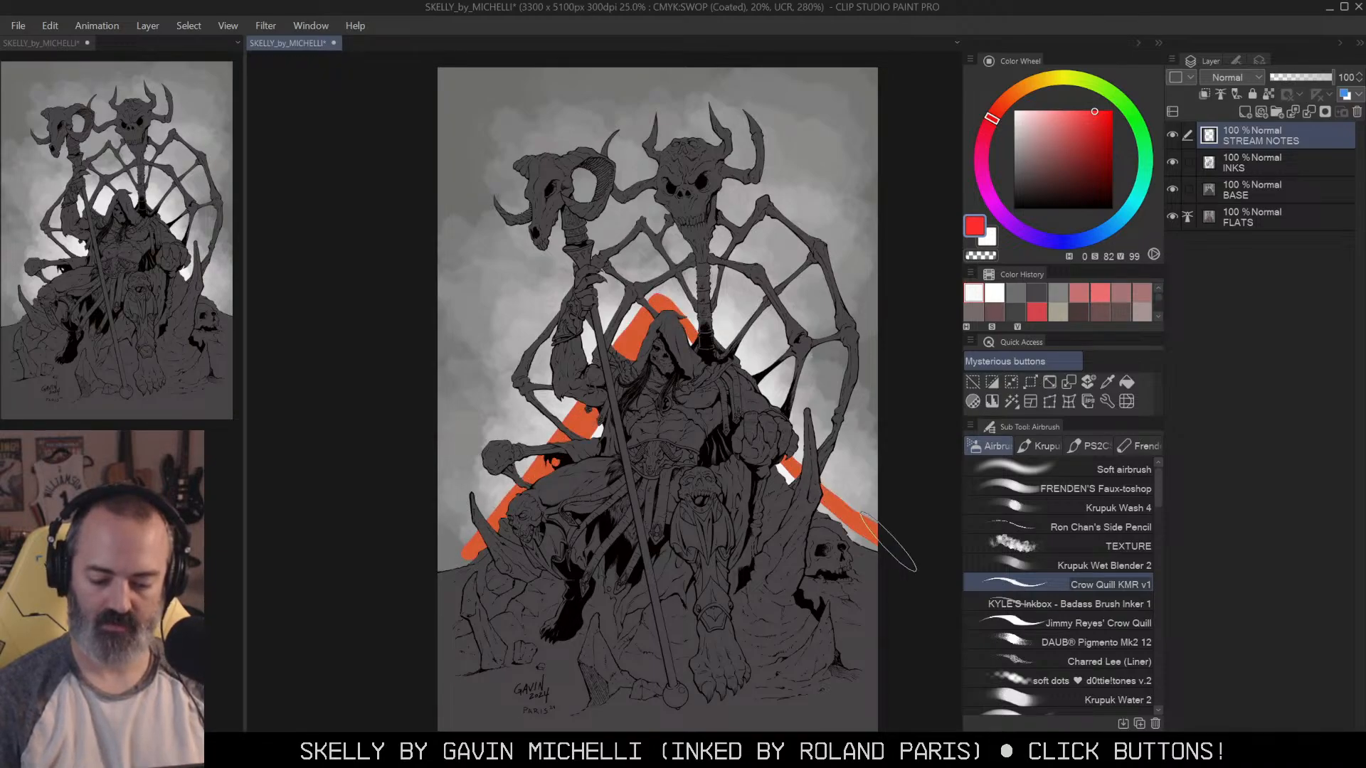
key("ctrl+z")
key("ctrl+d")
mouse_move(470, 544)
left_mouse_down()
mouse_move(582, 441)
mouse_move(675, 305)
mouse_move(886, 548)
left_mouse_up()
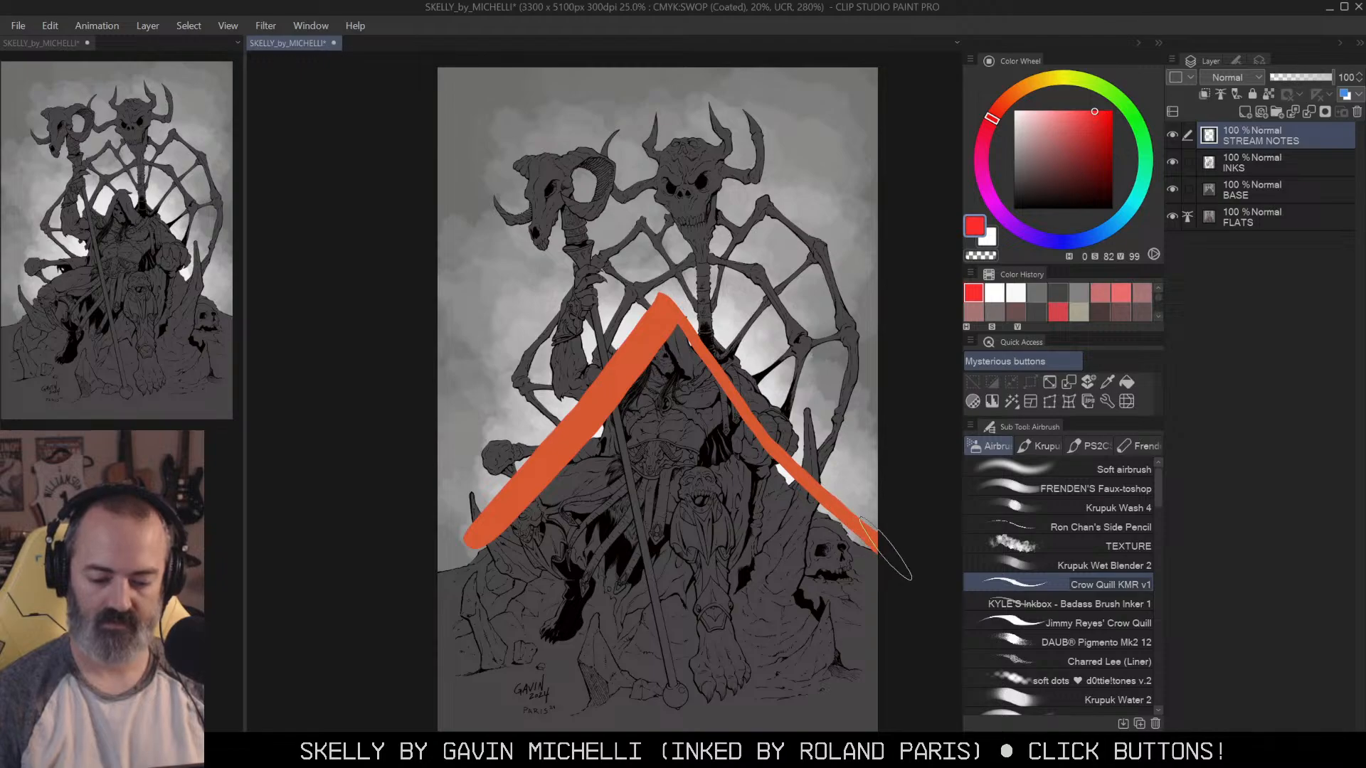
mouse_move(569, 410)
left_mouse_down()
mouse_move(594, 424)
mouse_move(520, 325)
mouse_move(640, 158)
mouse_move(818, 235)
mouse_move(783, 431)
left_mouse_up()
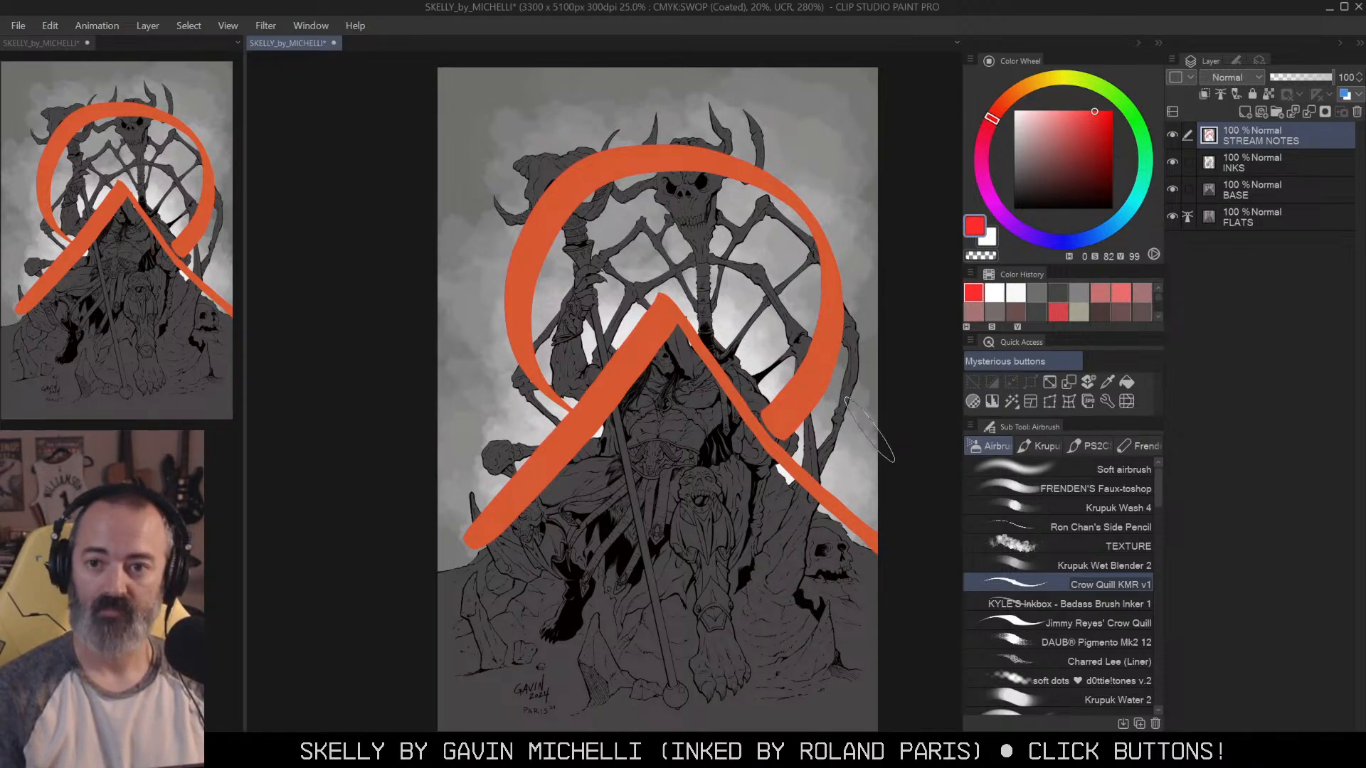
key("ctrl+z")
key("ctrl+z")
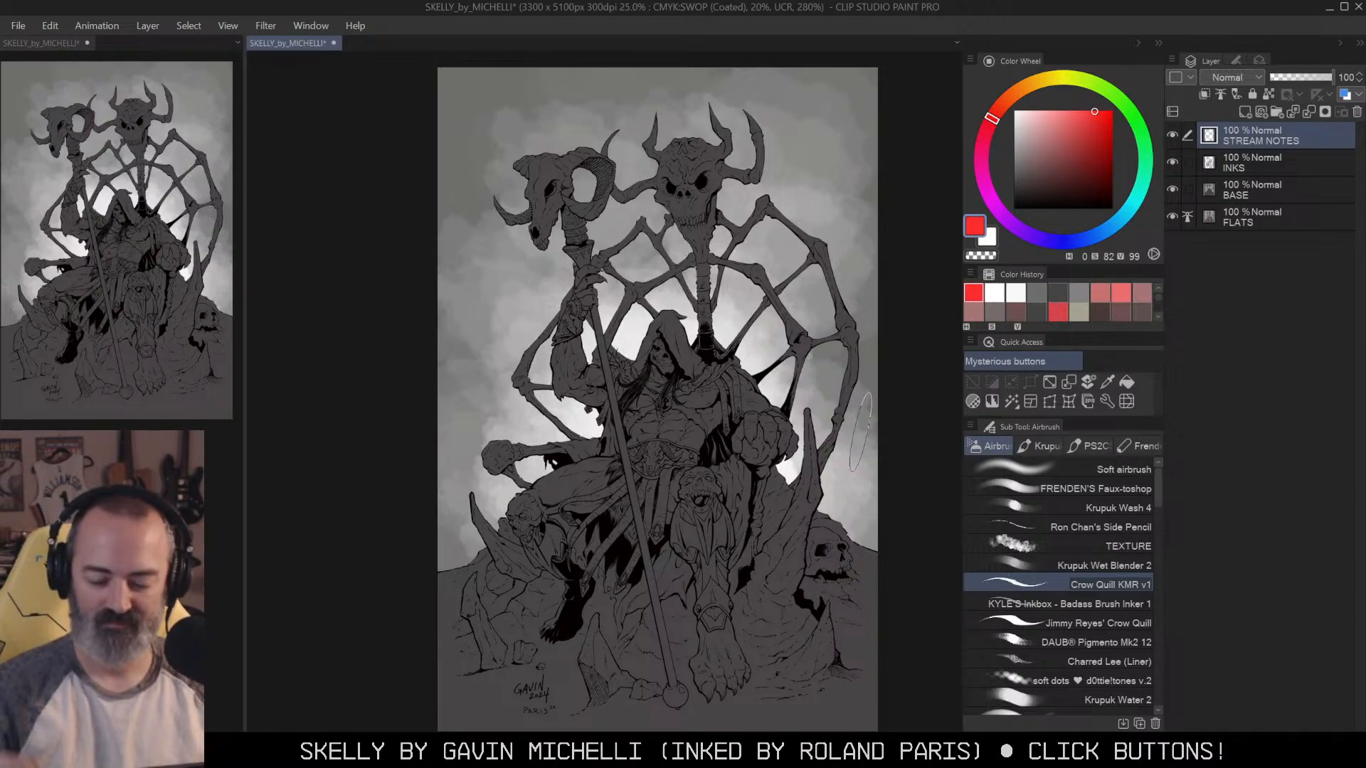
Step: Try a red circle around the throne and a stroke across the rocks' outline, undoing each one
mouse_move(583, 445)
left_mouse_down()
mouse_move(805, 217)
mouse_move(758, 488)
left_mouse_up()
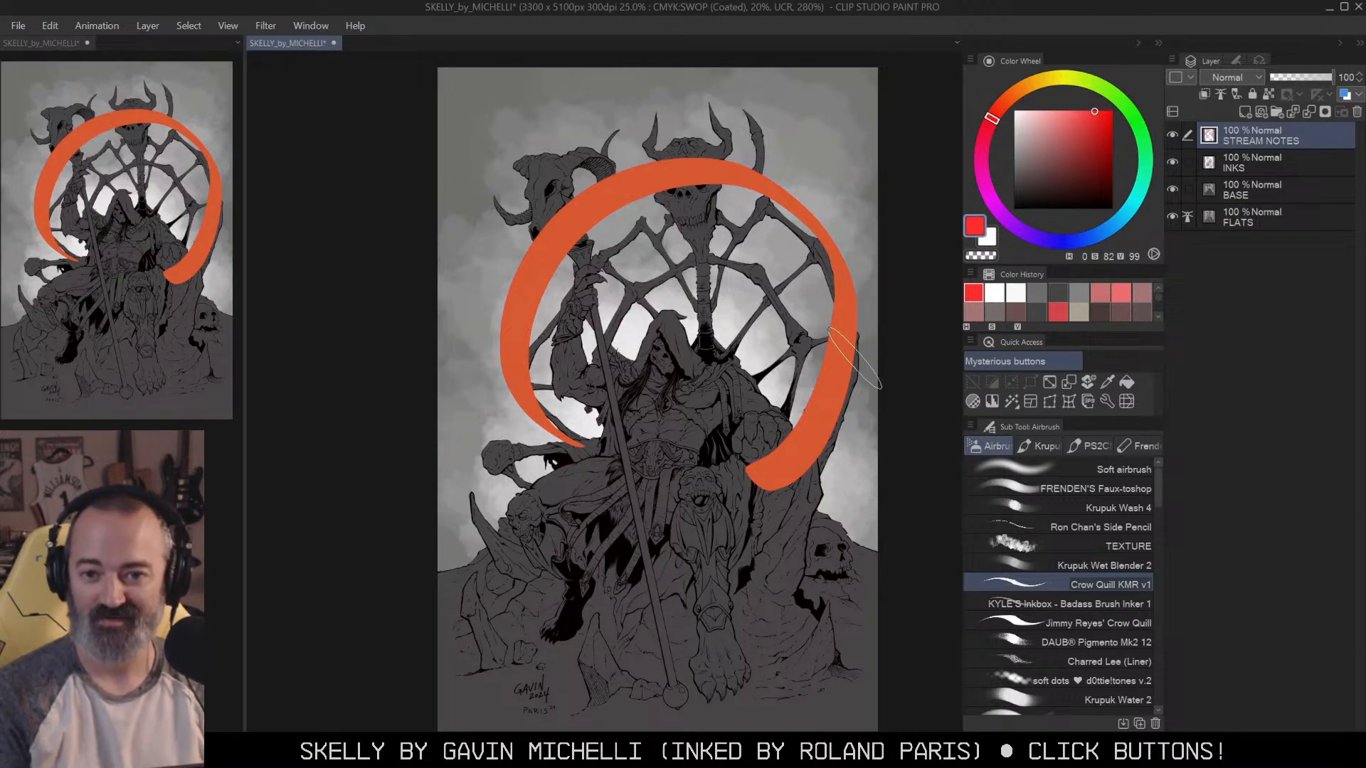
key("ctrl+z")
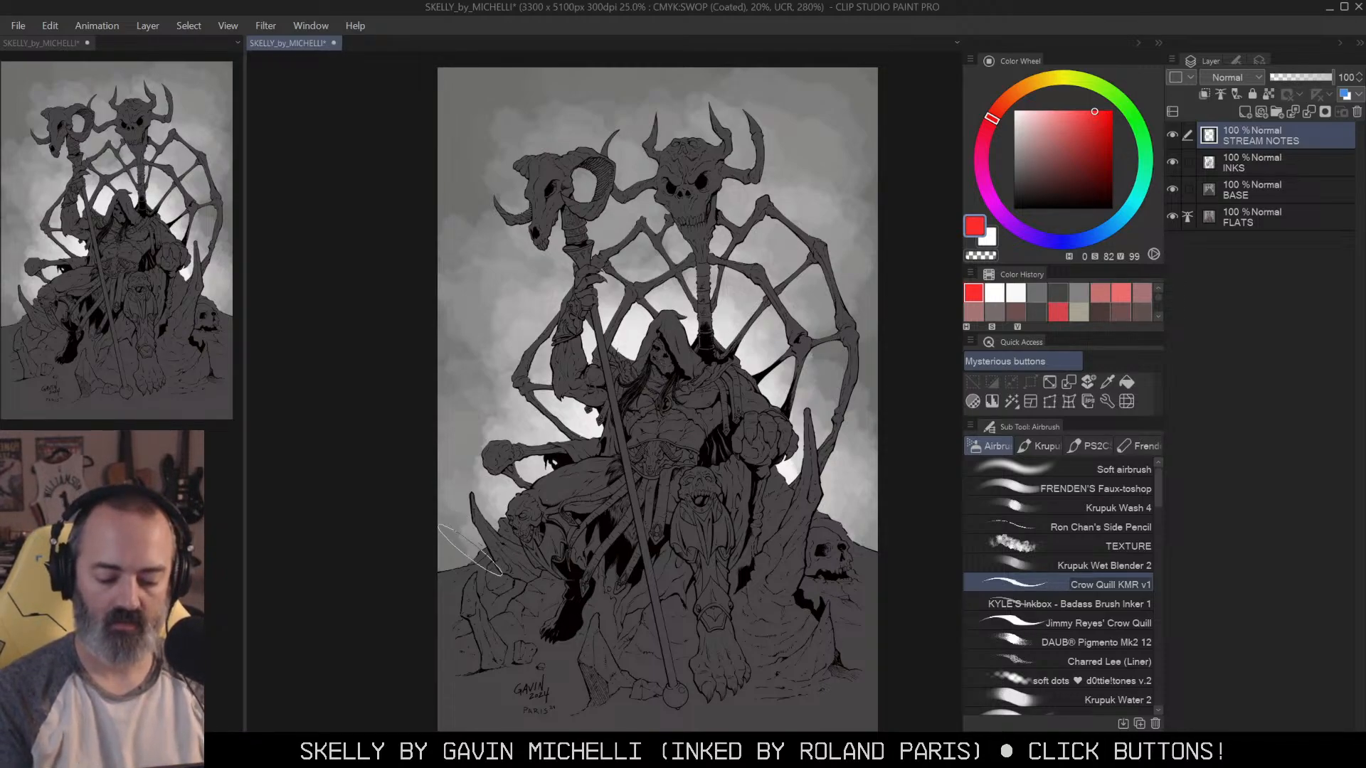
mouse_move(462, 555)
left_mouse_down()
mouse_move(660, 319)
mouse_move(683, 325)
mouse_move(880, 568)
left_mouse_up()
key("ctrl+z")
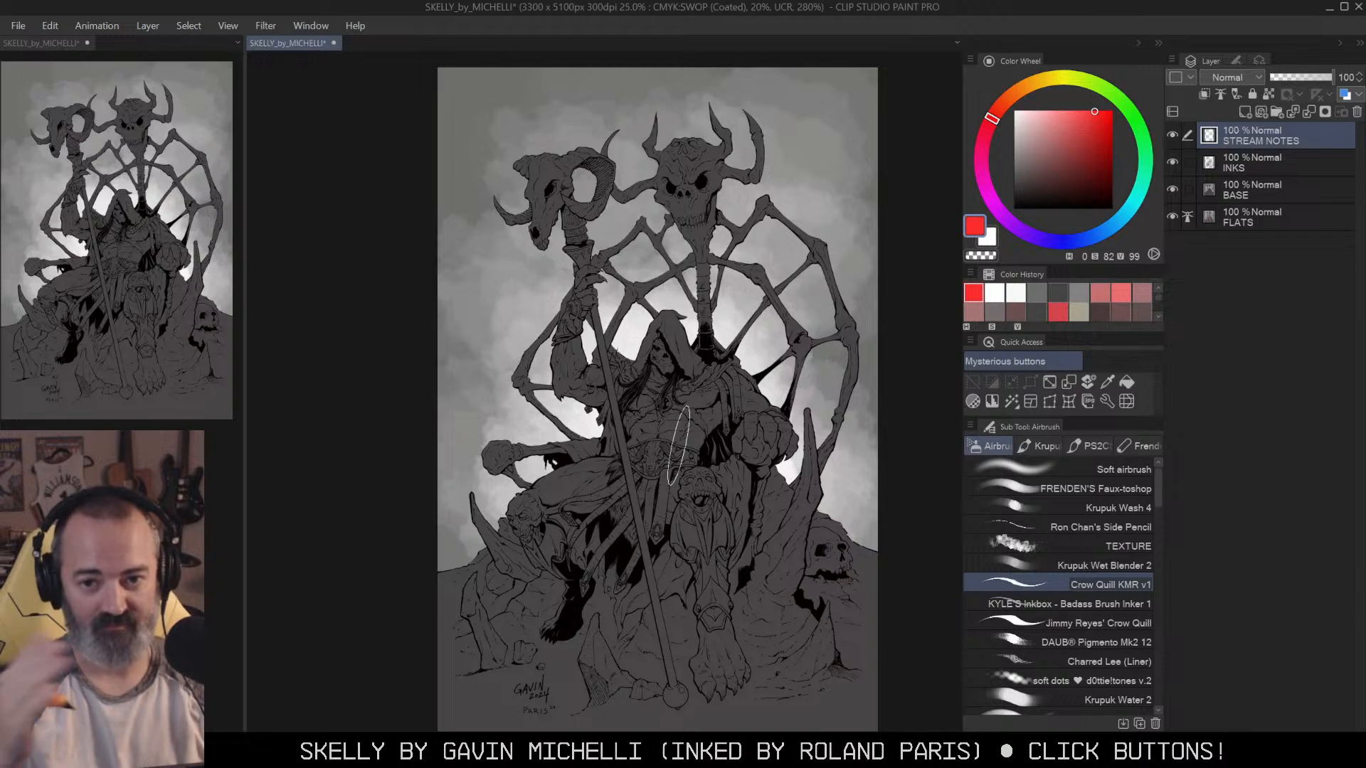
Step: Paint value swatches down the artwork's upper-right corner in white, light grey (V 74), mid grey (V 49), dark grey (V 29) and black
left_click_drag(834, 197, 834, 223)
left_click(1013, 113)
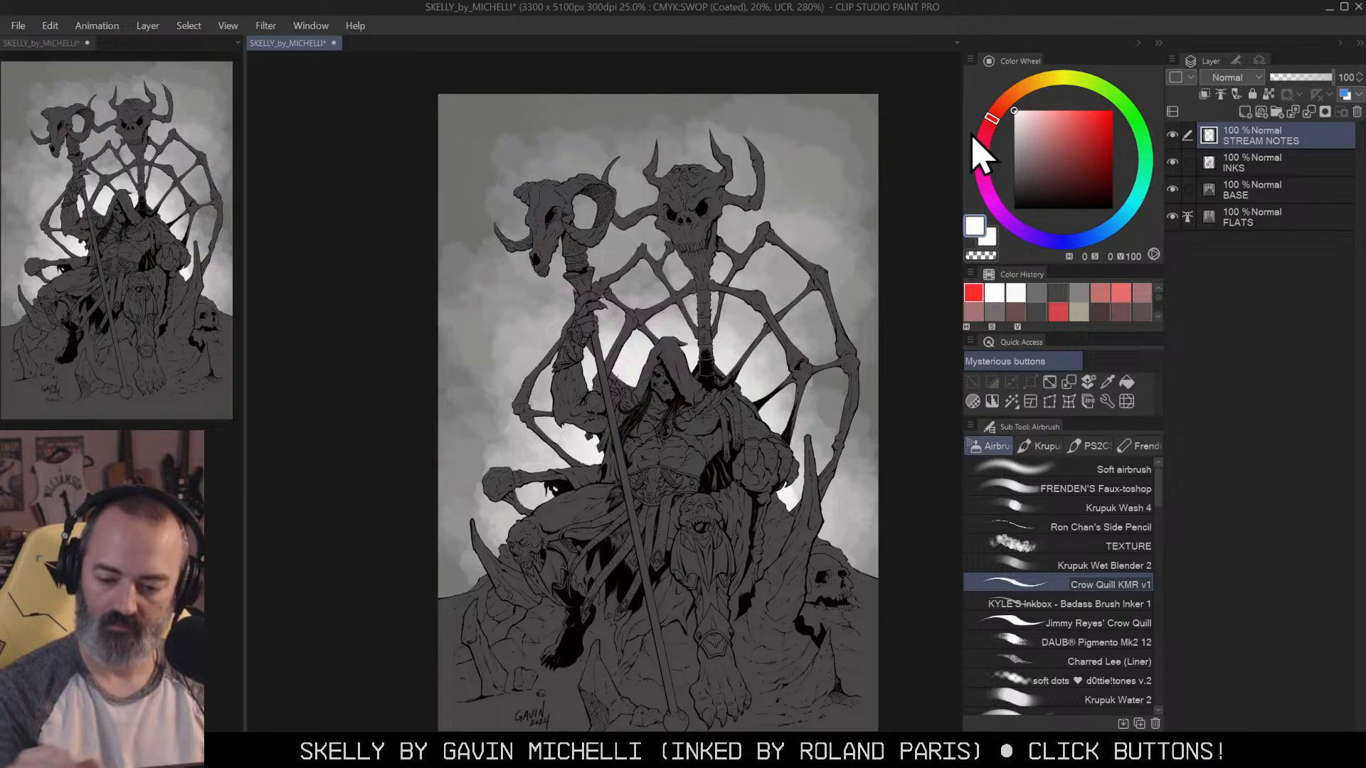
left_click(852, 110)
left_click(1014, 208)
left_click(854, 217)
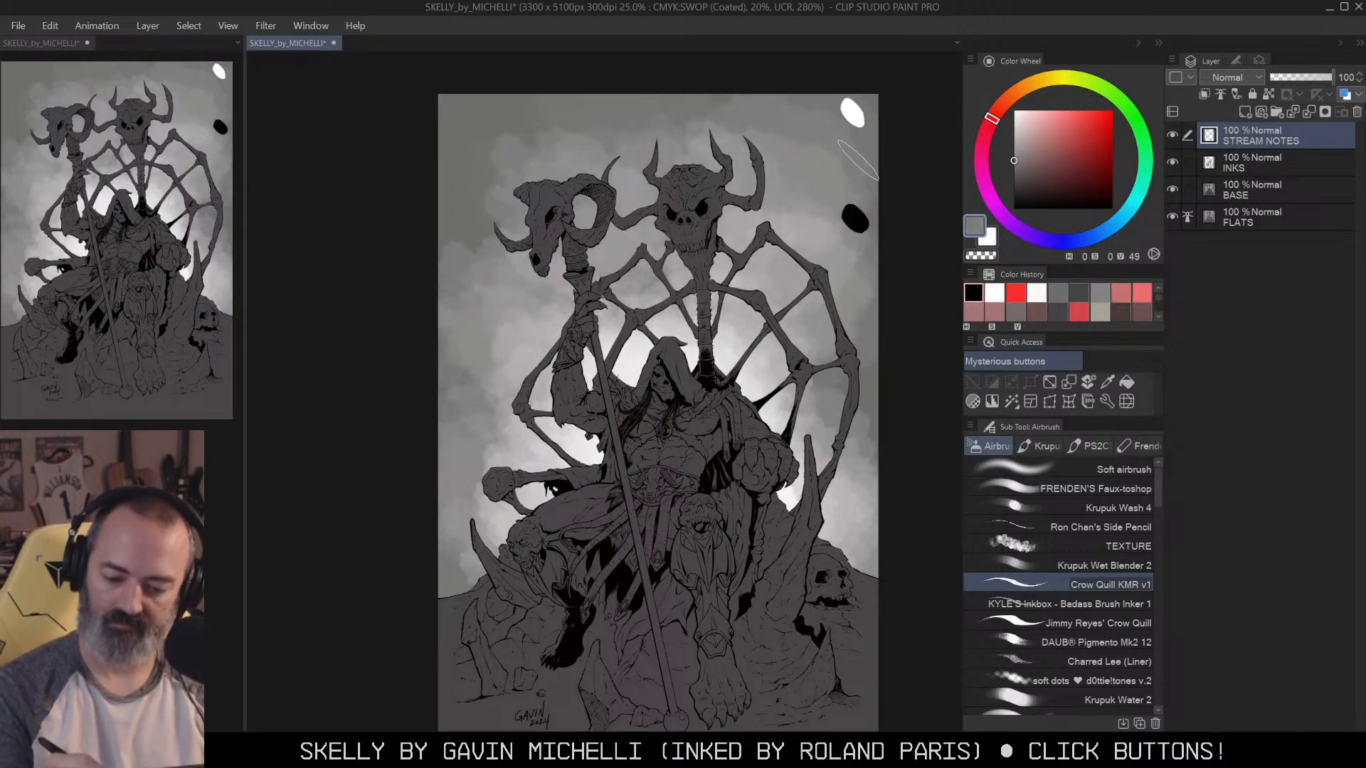
left_click(858, 160)
left_click(1014, 179)
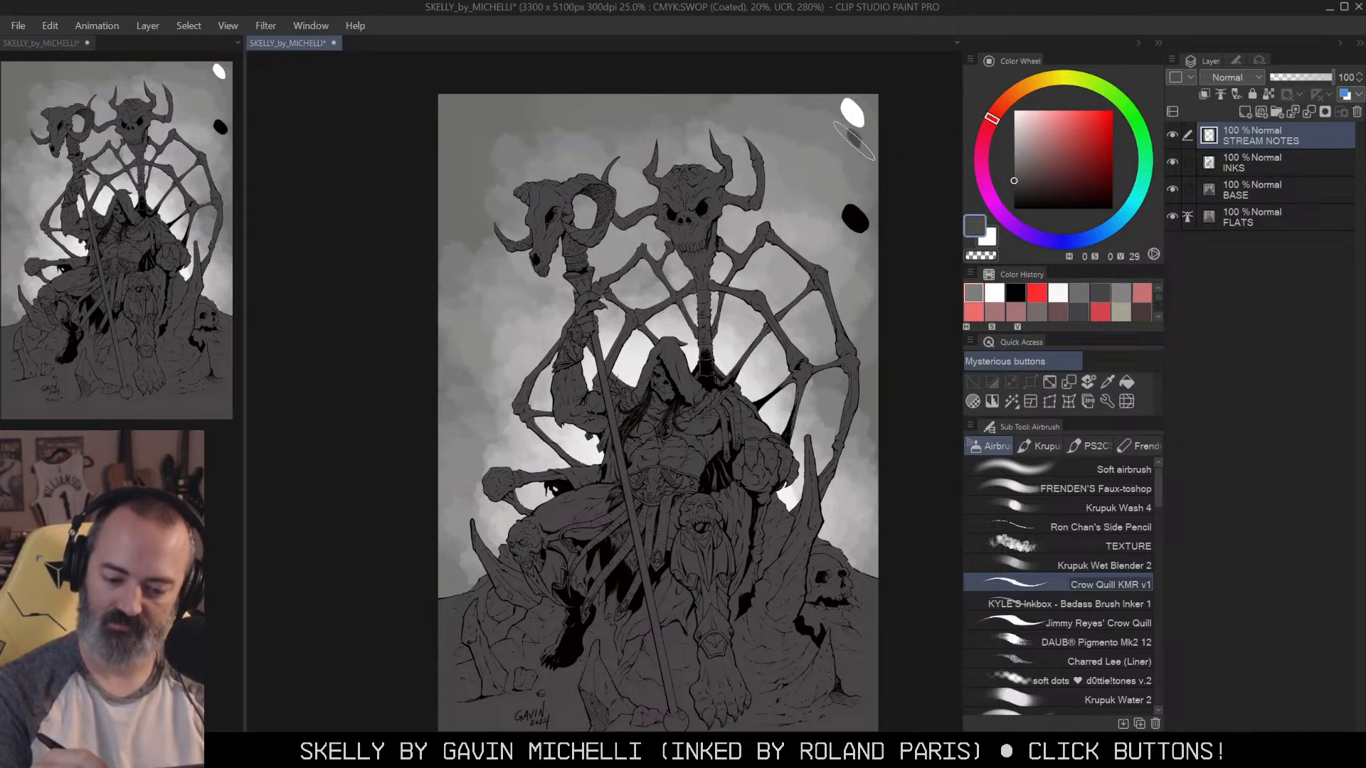
left_click(854, 140)
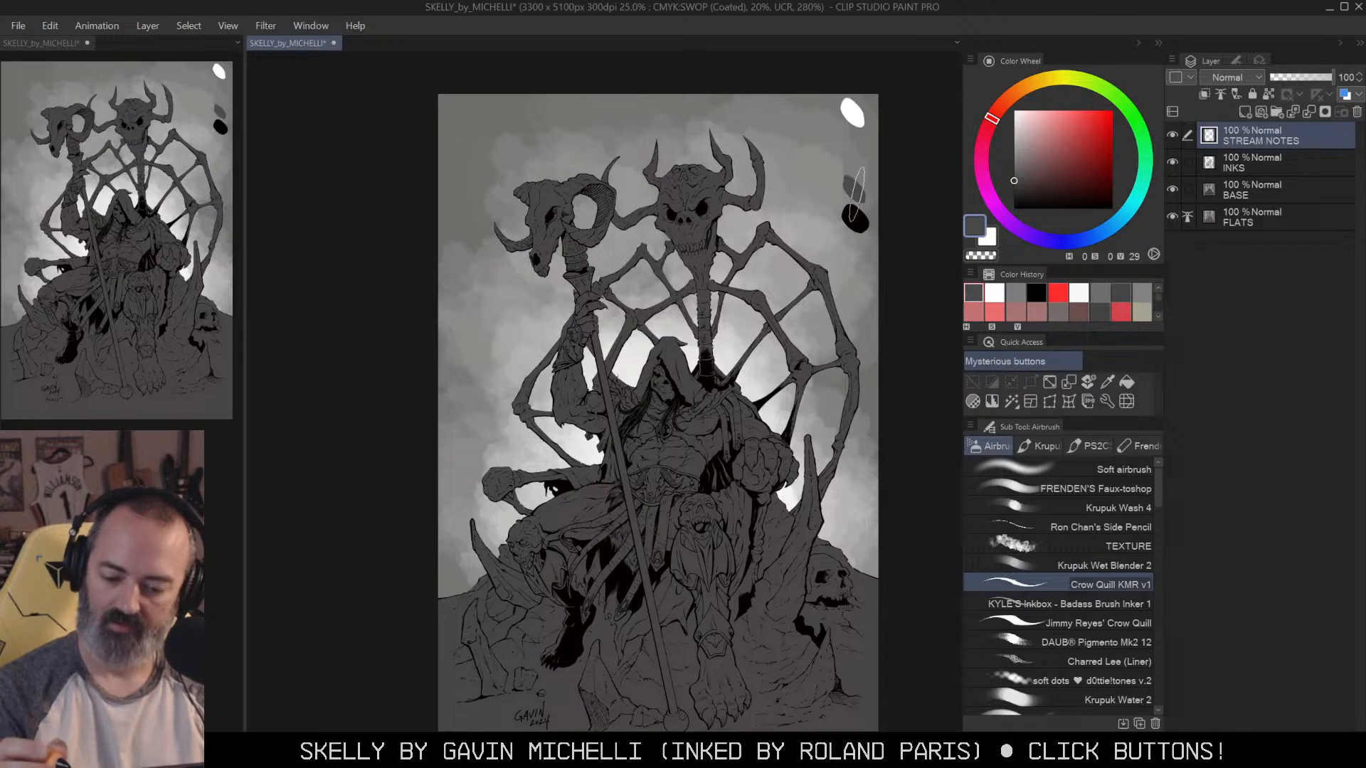
left_click(1014, 134)
mouse_move(845, 116)
left_mouse_down()
mouse_move(886, 149)
mouse_move(857, 141)
left_mouse_up()
Step: Try circling the column of value swatches in light grey, and undo the loop
key("ctrl+space")
left_click(877, 123)
left_click_drag(869, 195, 855, 263)
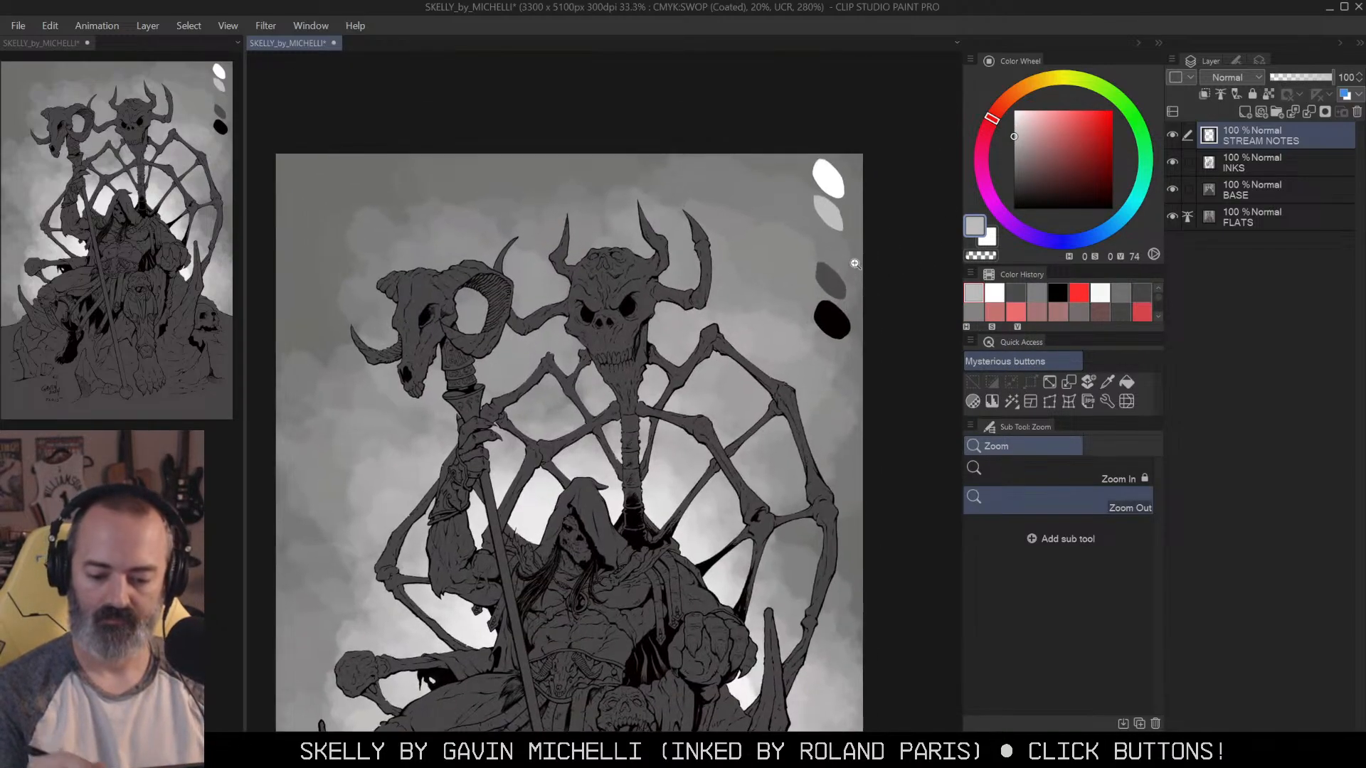
mouse_move(802, 168)
left_mouse_down()
mouse_move(875, 252)
mouse_move(849, 155)
mouse_move(832, 340)
mouse_move(813, 113)
left_mouse_up()
key("ctrl+z")
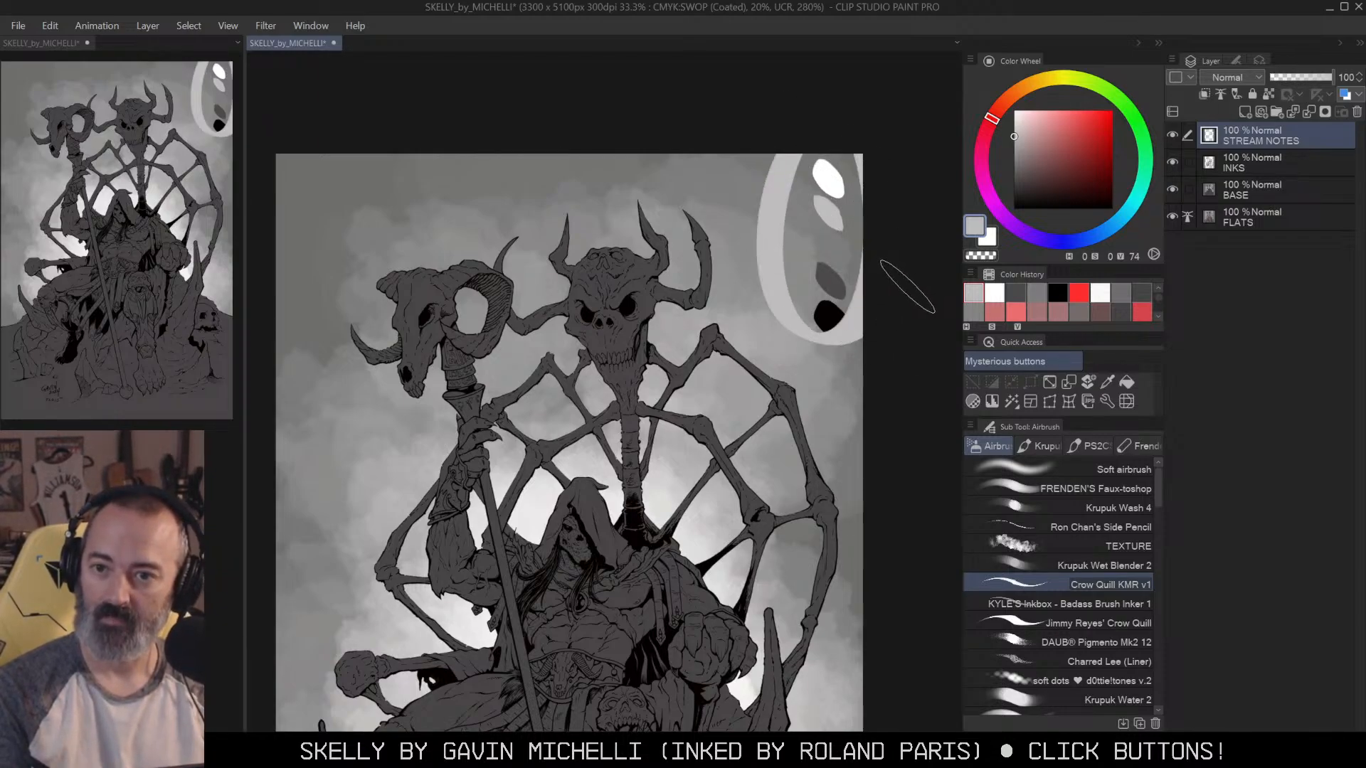
key("ctrl+z")
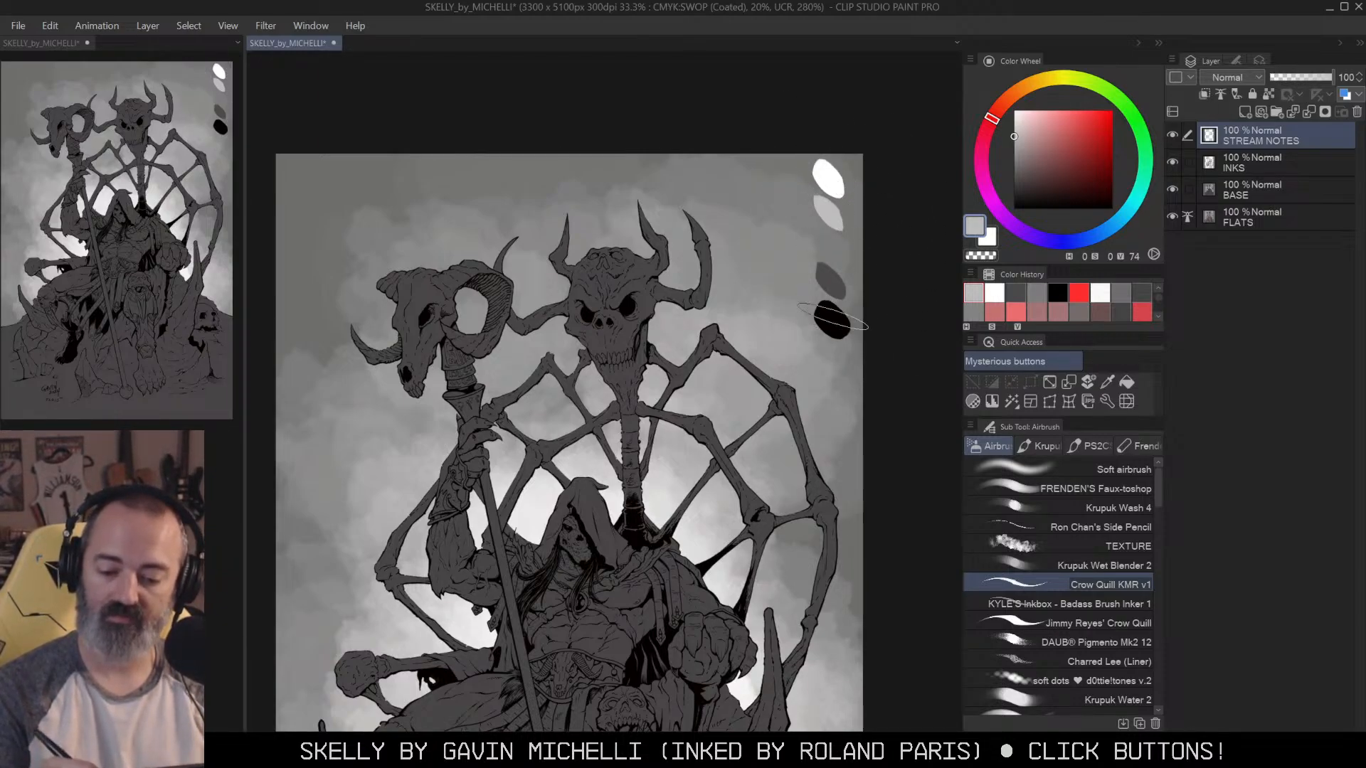
Step: Sample the black swatch and the dark grey (V 29) swatch from the value column
left_click(831, 320, "alt")
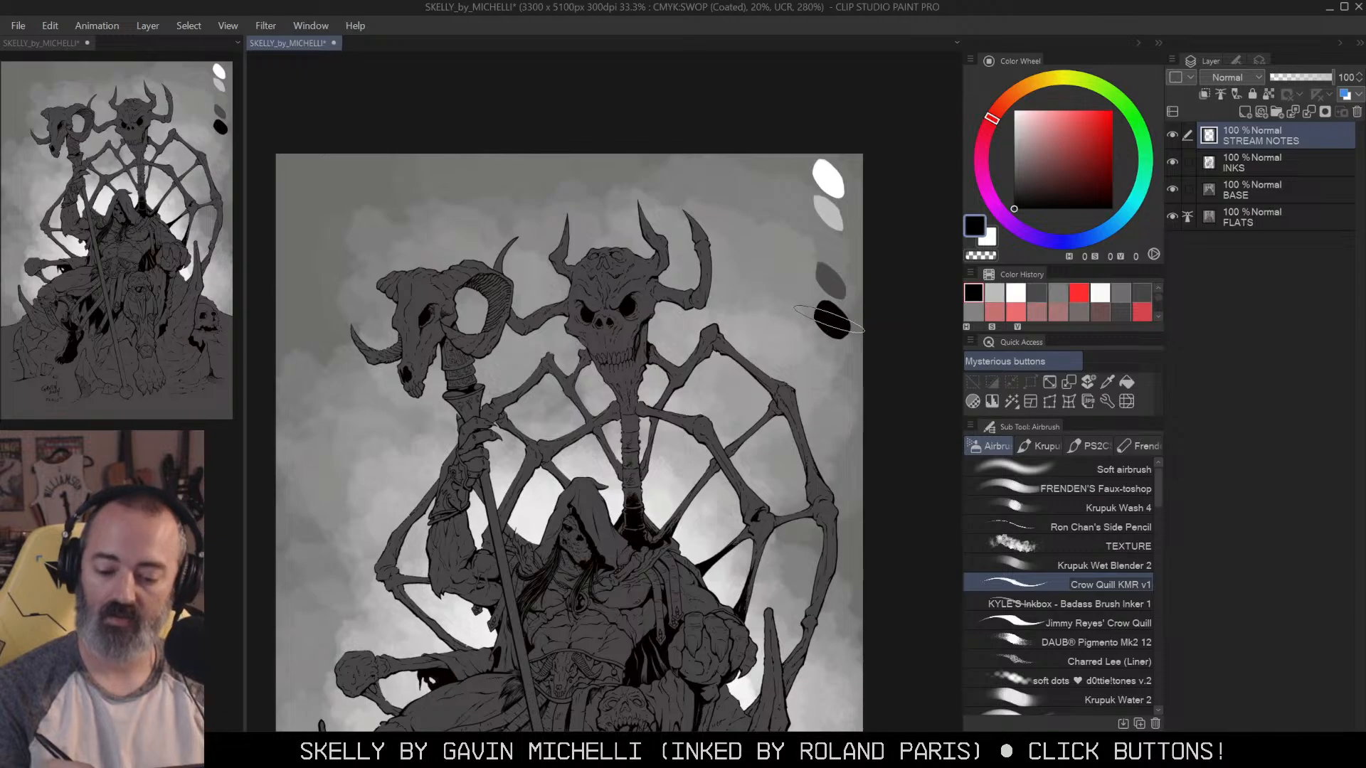
key("ctrl+z")
key("ctrl+y")
left_click(828, 283, "alt")
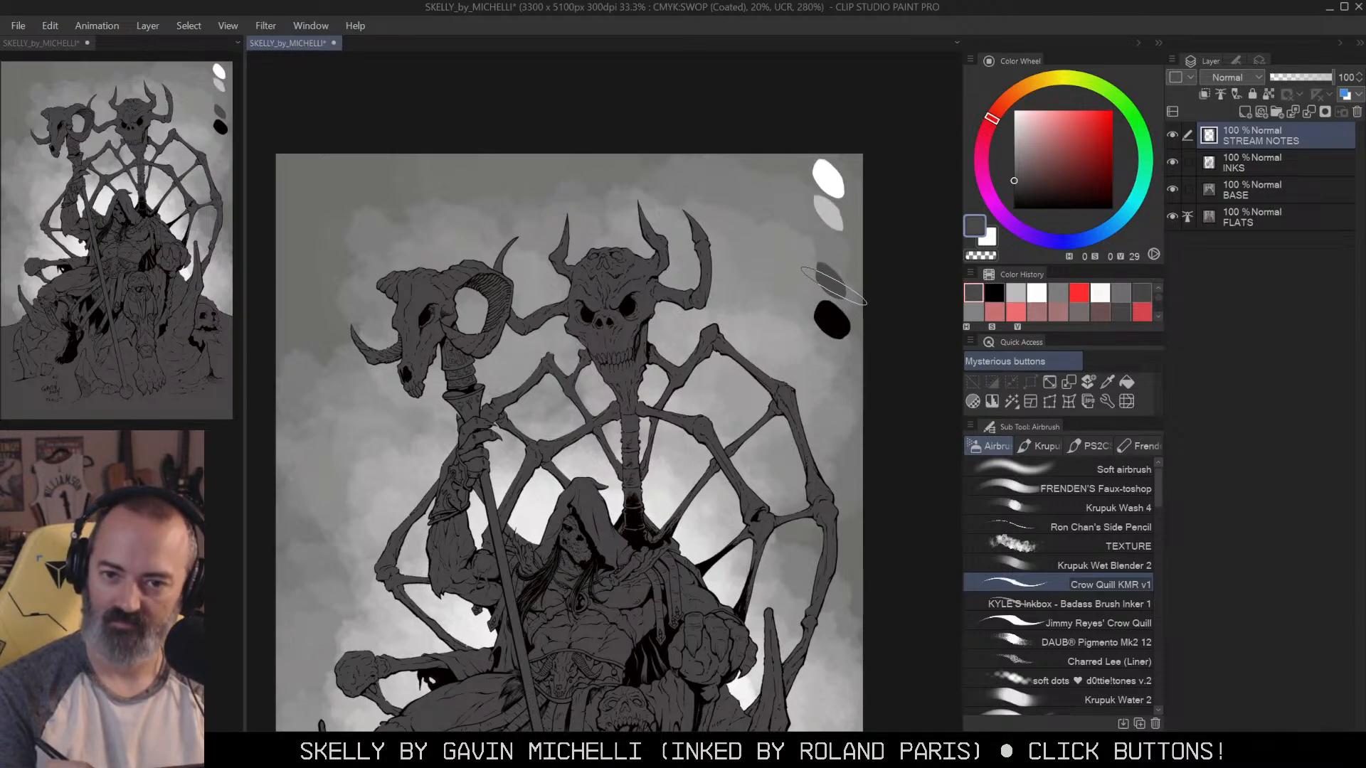
key("alt+space")
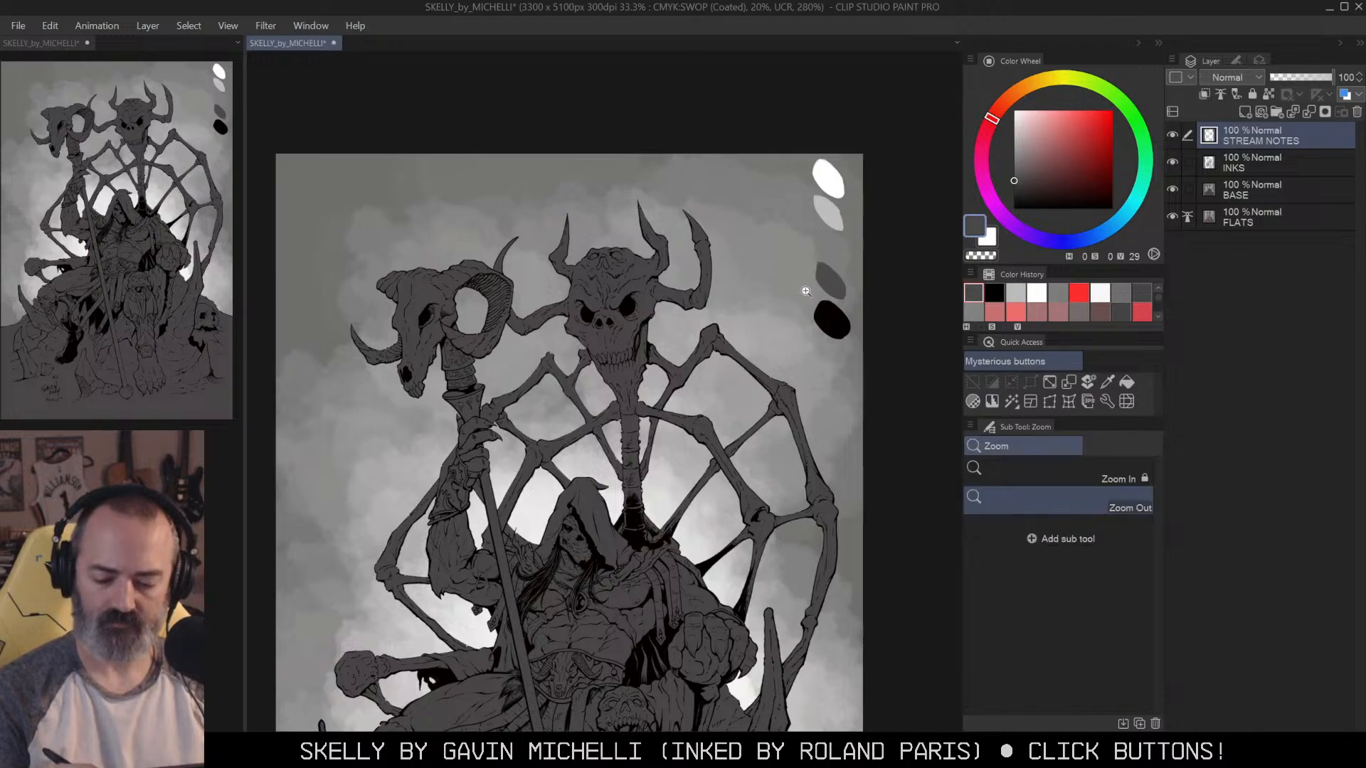
left_click(804, 292)
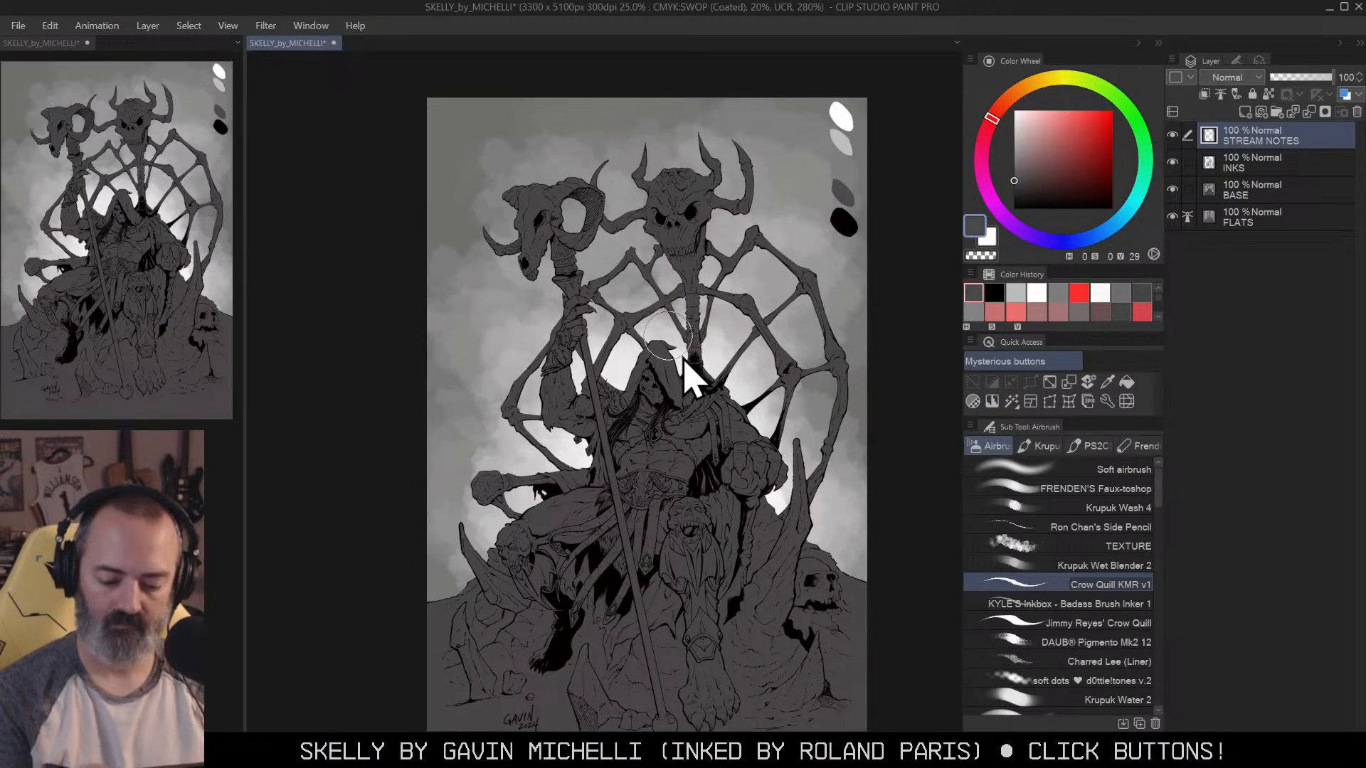
Step: Try two dark grey strokes where the lower-left rocks meet the background, and undo them
mouse_move(431, 569)
left_mouse_down()
mouse_move(448, 599)
mouse_move(467, 591)
left_mouse_up()
left_click_drag(463, 527, 494, 580)
key("ctrl+z")
key("ctrl+z")
key("ctrl+z")
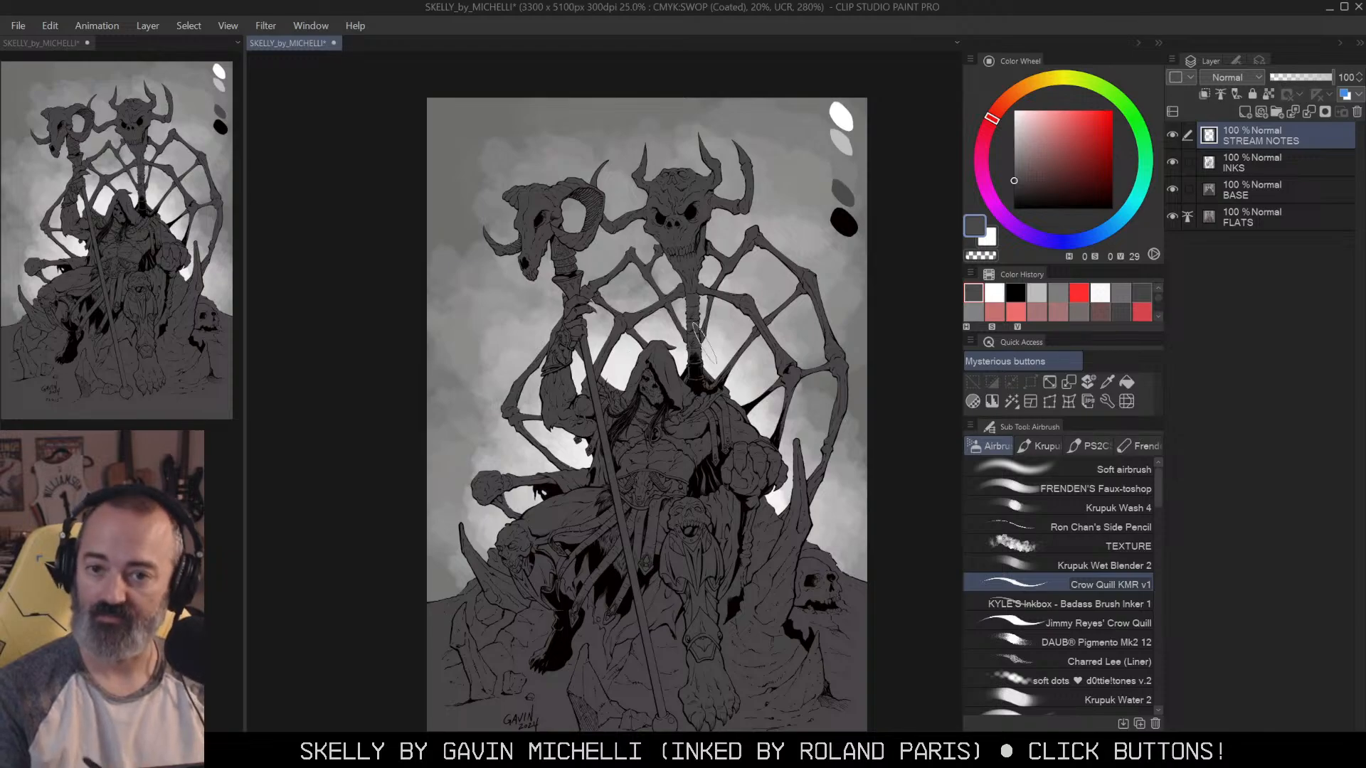
Step: Pick white (V 100), try marking the value range beside the dark grey swatch, and undo the marks
left_click(1015, 111)
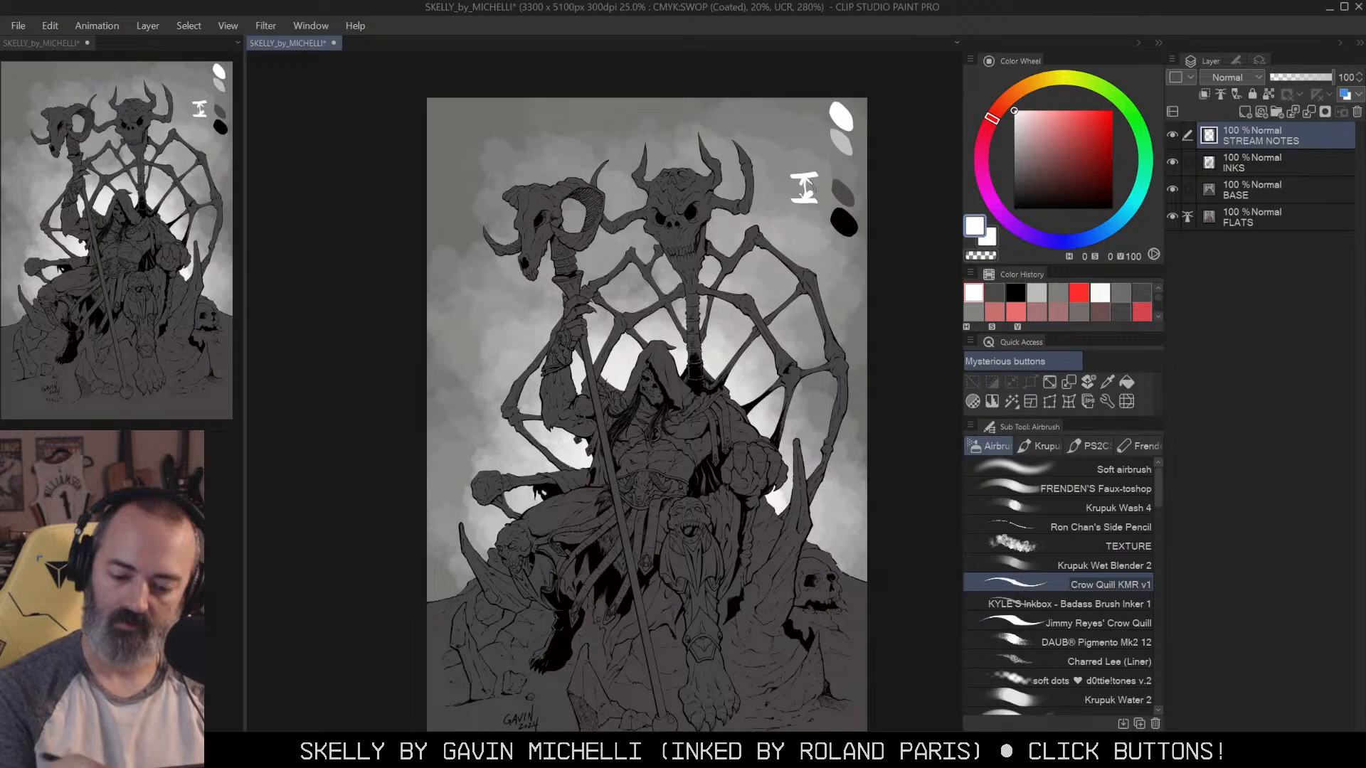
key("ctrl+space")
left_click(825, 212)
left_click_drag(825, 212, 782, 319)
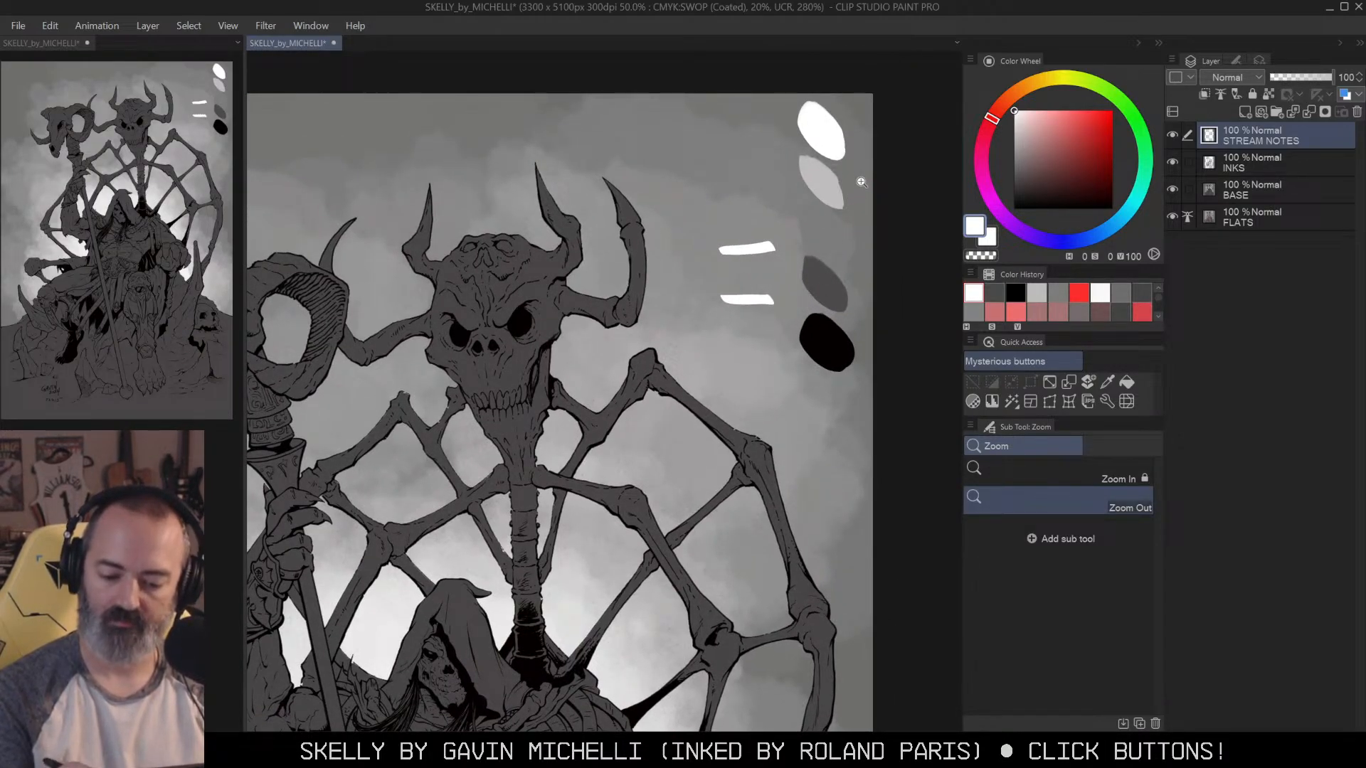
key("ctrl+z")
Step: Try two white strokes across the horizon edge beside the lower-left rocks, and undo both
key("ctrl+alt+space")
left_click(745, 333)
left_click_drag(765, 356, 847, 150)
left_click_drag(455, 466, 489, 529)
left_click_drag(468, 467, 491, 529)
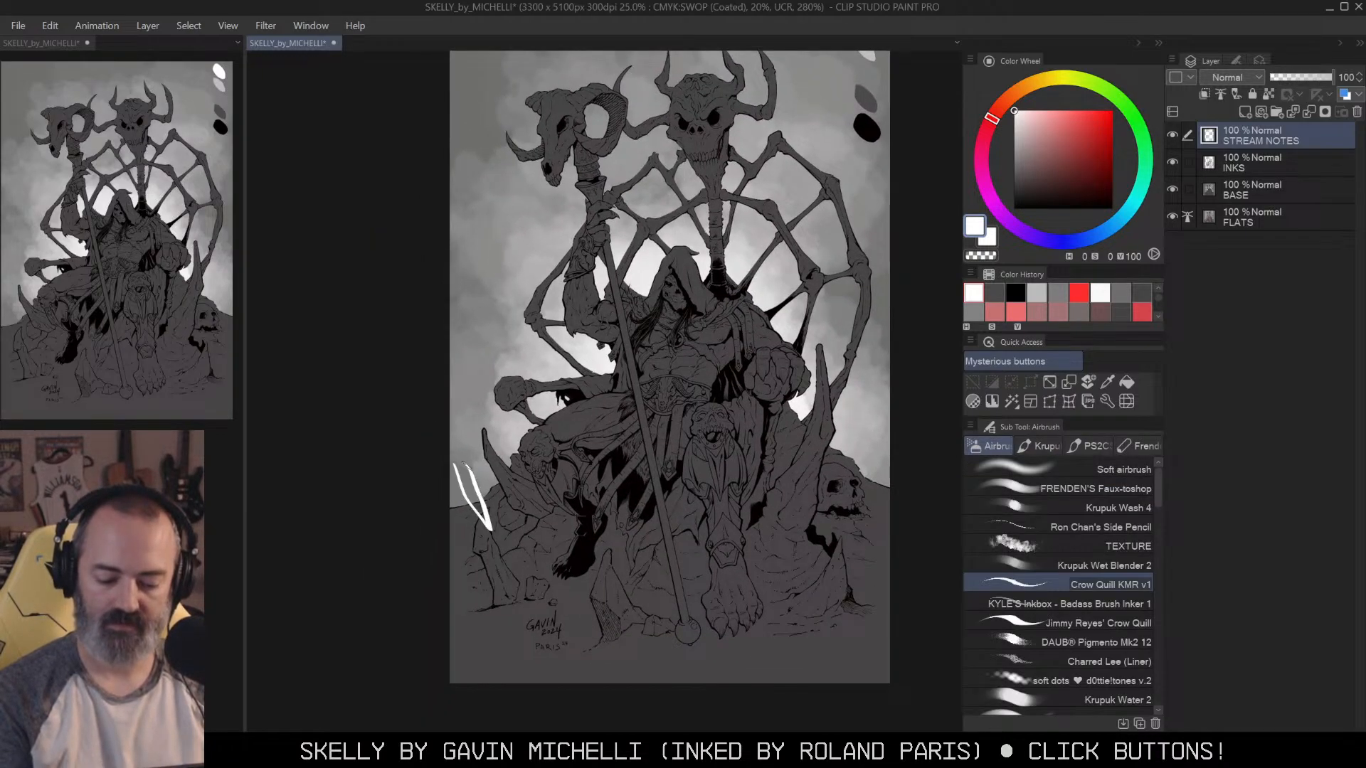
key("ctrl+z")
key("ctrl+z")
Step: Try small white loops on the background and the rock at the lower-left horizon, comparing with undo and redo before removing them
left_click_drag(475, 460, 490, 523)
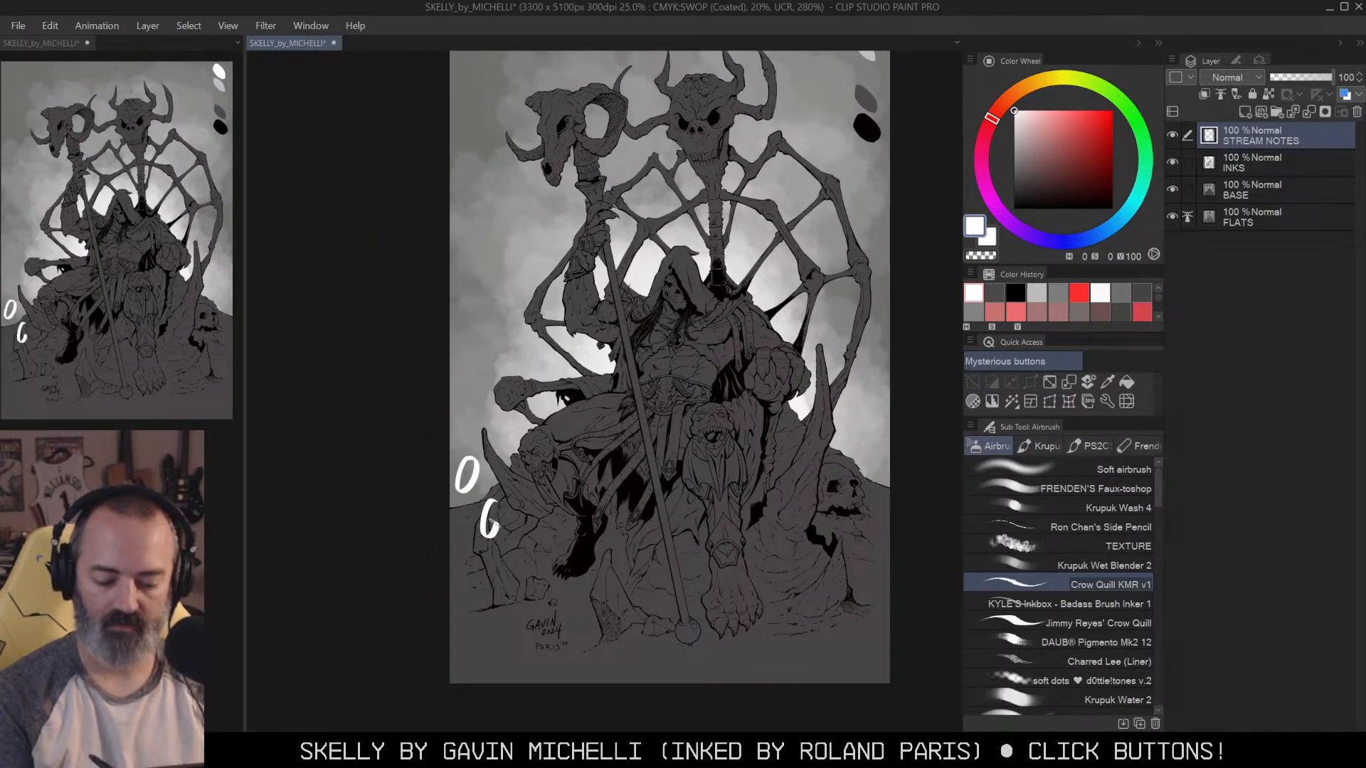
key("ctrl+z")
key("ctrl+z")
key("ctrl+y")
key("ctrl+y")
key("ctrl+z")
key("ctrl+z")
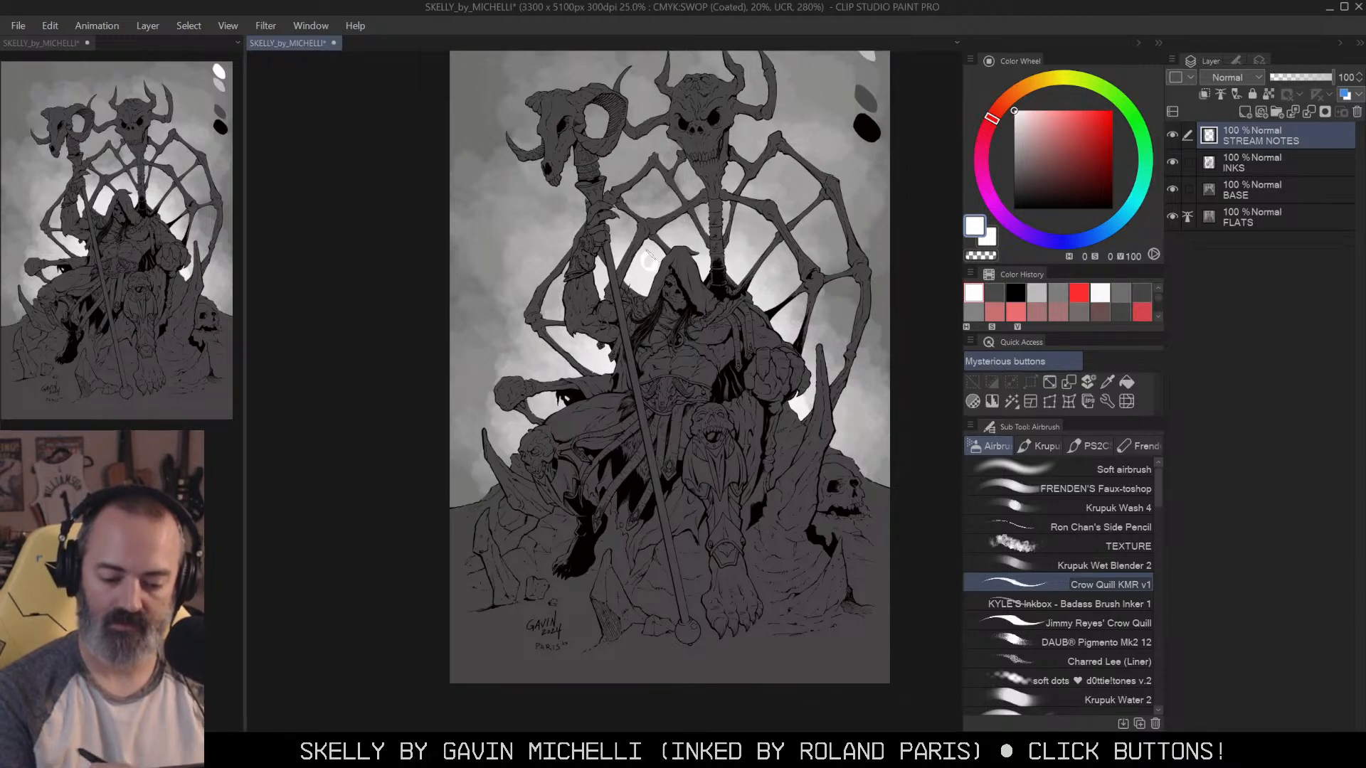
Step: Try white loops on the glow and the hooded face, plus strokes along the figure's sides, undoing them all
left_click_drag(656, 228, 655, 231)
left_click_drag(689, 276, 691, 276)
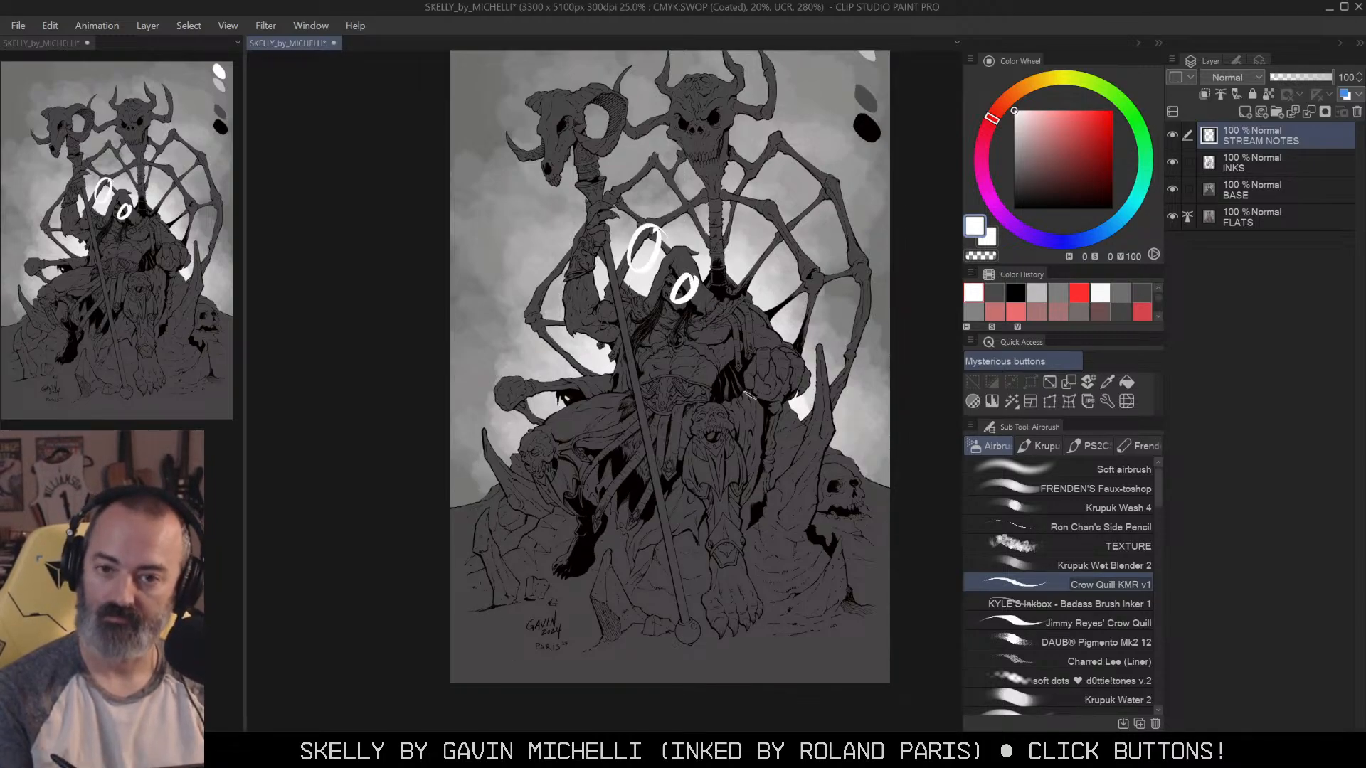
key("ctrl+z")
key("ctrl+z")
mouse_move(752, 333)
left_mouse_down()
mouse_move(616, 334)
mouse_move(523, 503)
mouse_move(851, 494)
left_mouse_up()
key("ctrl+z")
mouse_move(641, 288)
left_mouse_down()
mouse_move(727, 253)
mouse_move(640, 325)
left_mouse_up()
key("ctrl+z")
Step: Draw a white double-headed arrow beside the swatches from white to black, and undo a test stroke near the hood
left_click_drag(852, 249, 838, 403)
left_click(842, 304)
mouse_move(803, 142)
left_mouse_down()
mouse_move(813, 268)
mouse_move(805, 247)
mouse_move(820, 273)
left_mouse_up()
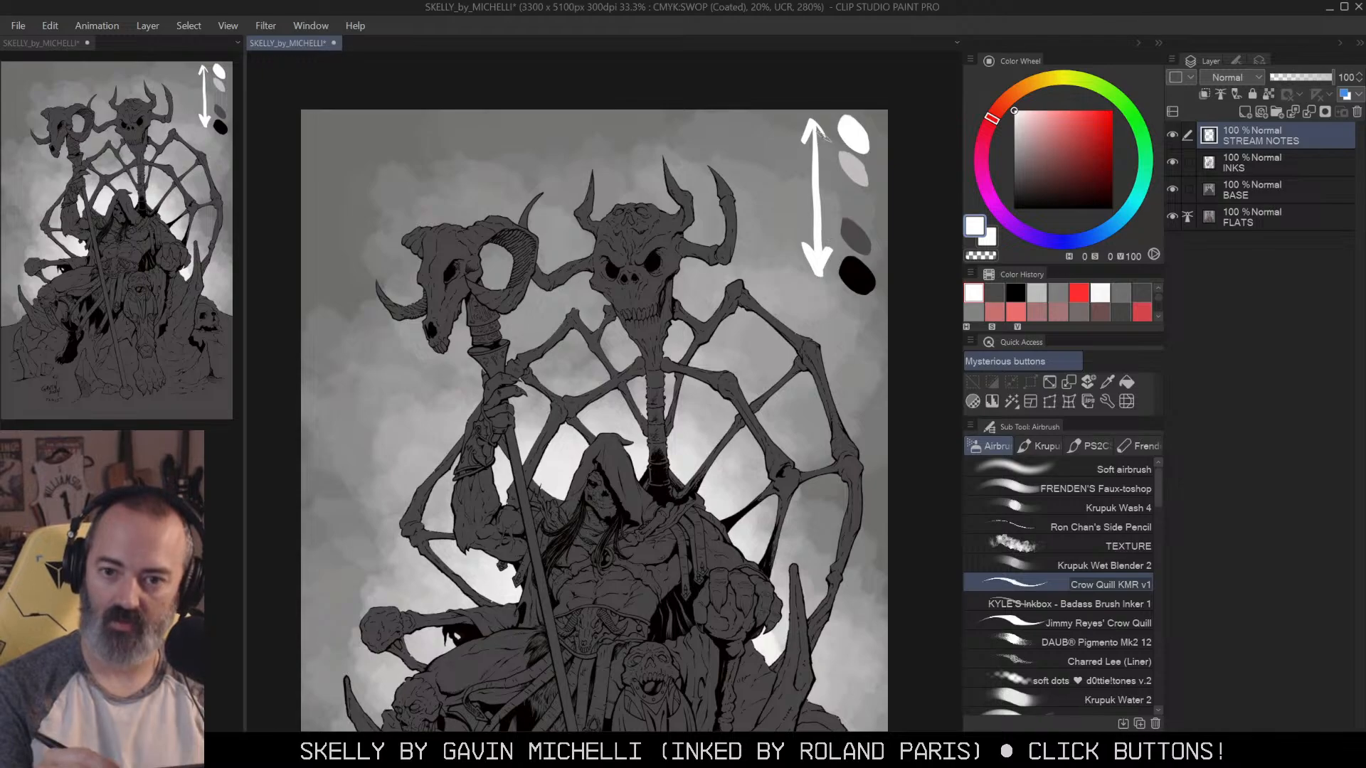
left_click_drag(774, 318, 772, 300)
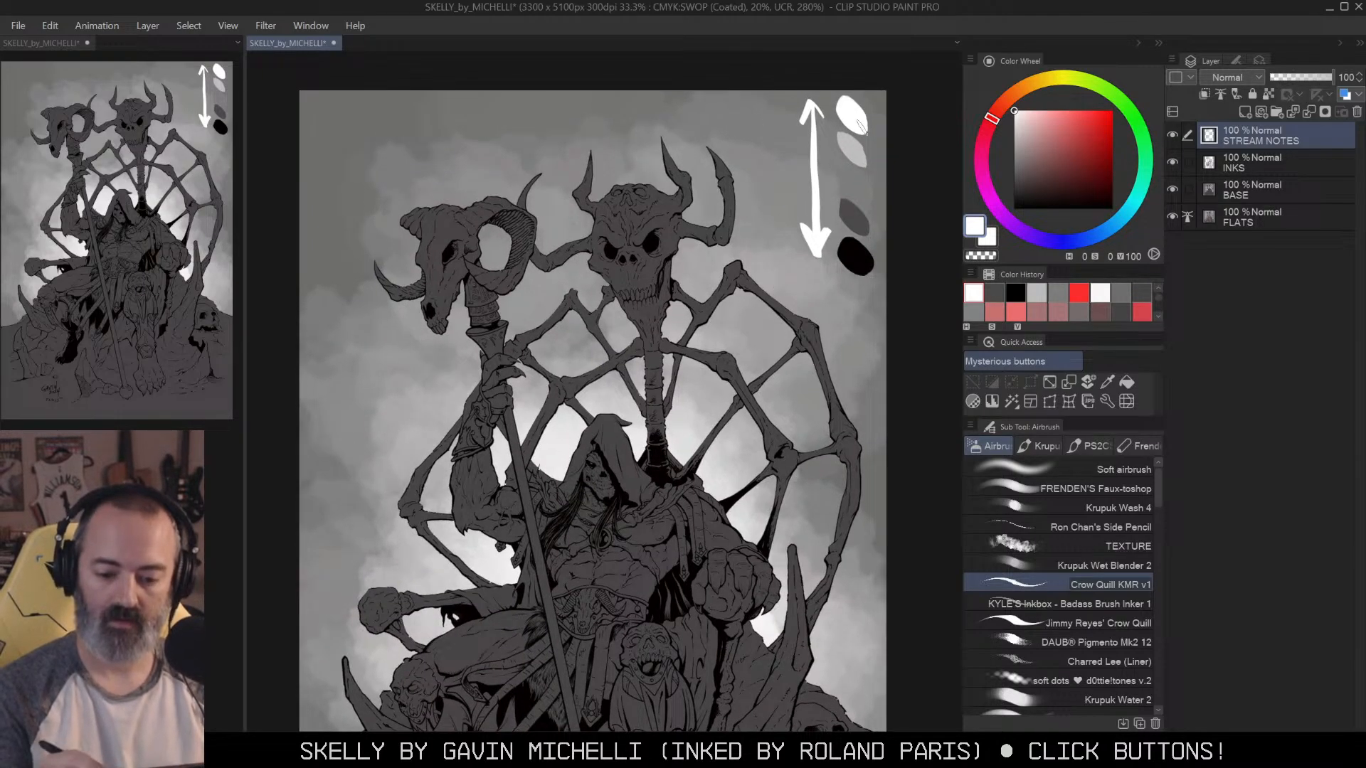
left_click_drag(642, 414, 605, 491)
key("ctrl+z")
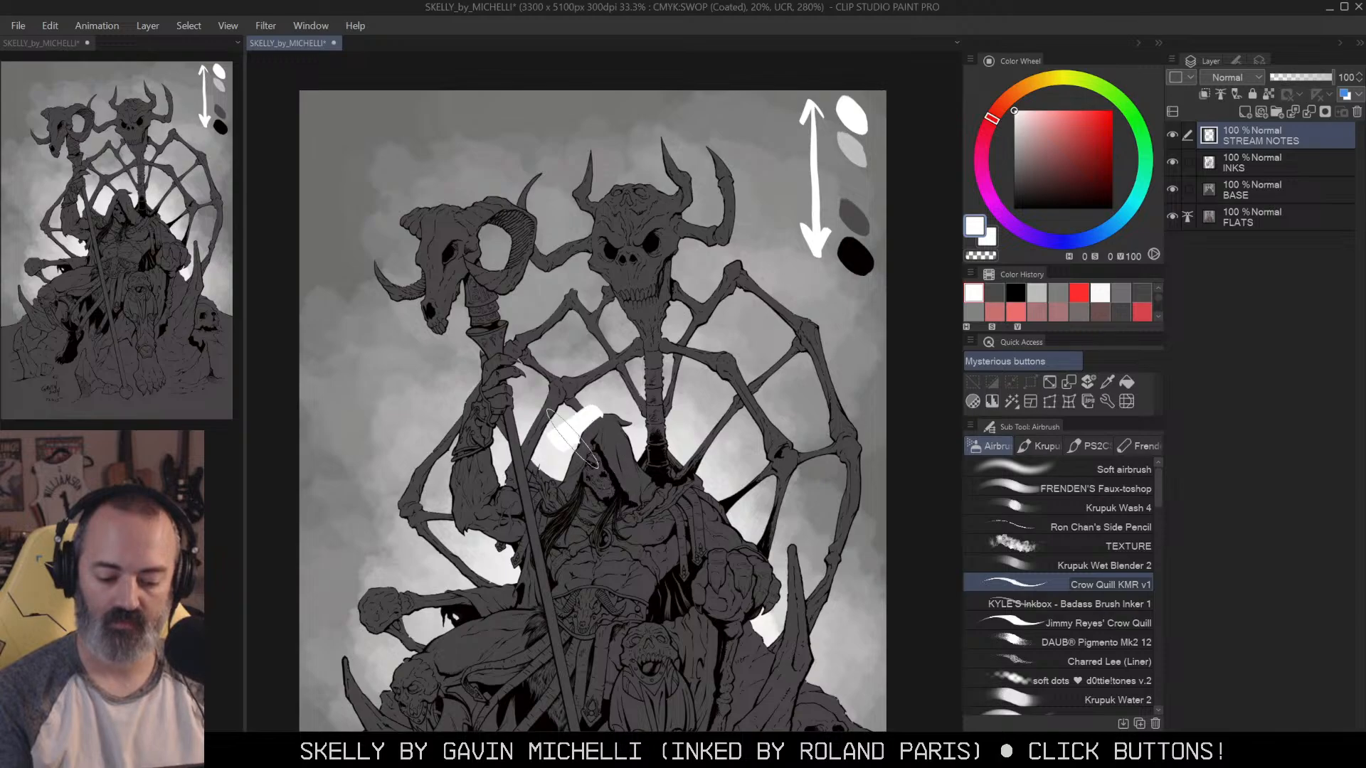
Step: Try to darken the BASE layer's shadows with Level Correction
key("m")
key("ctrl+minus")
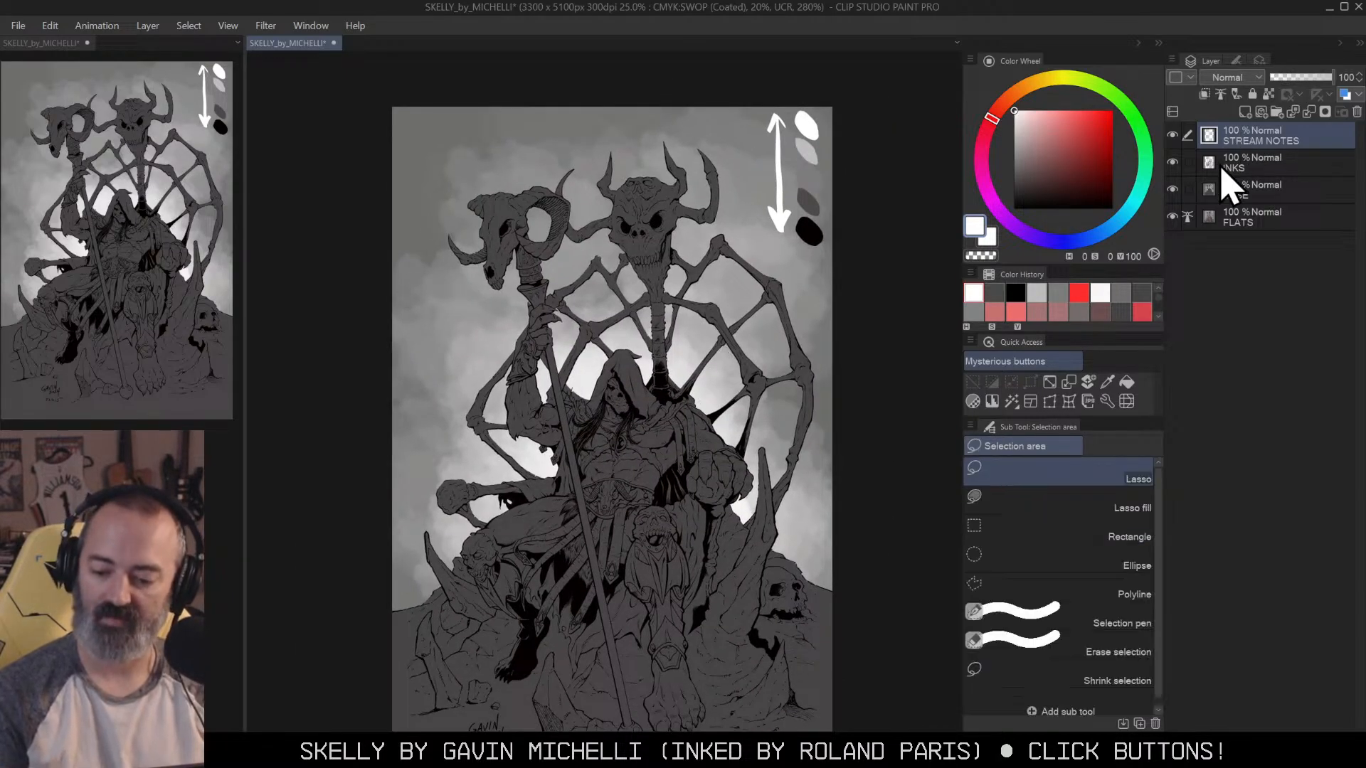
left_click(1226, 187)
key("ctrl+l")
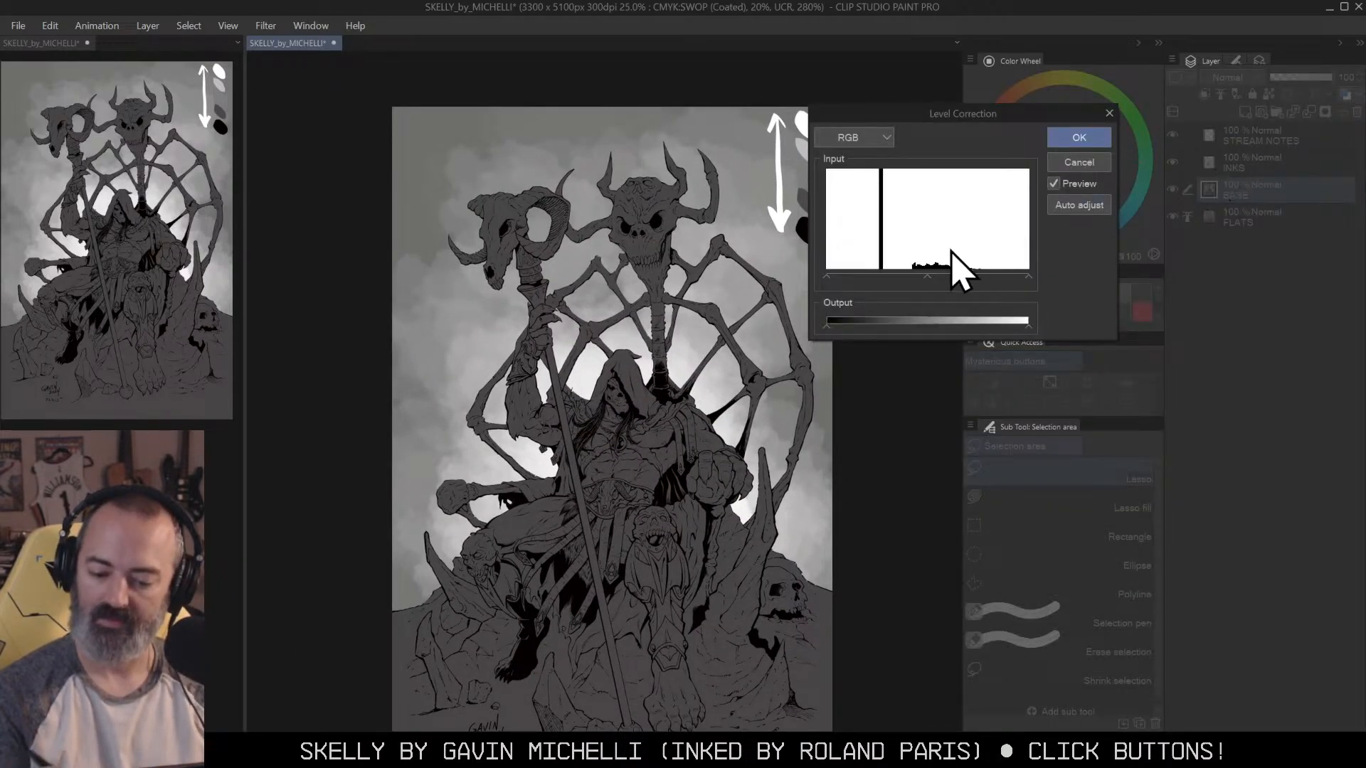
left_click_drag(834, 277, 852, 288)
left_click(1079, 163)
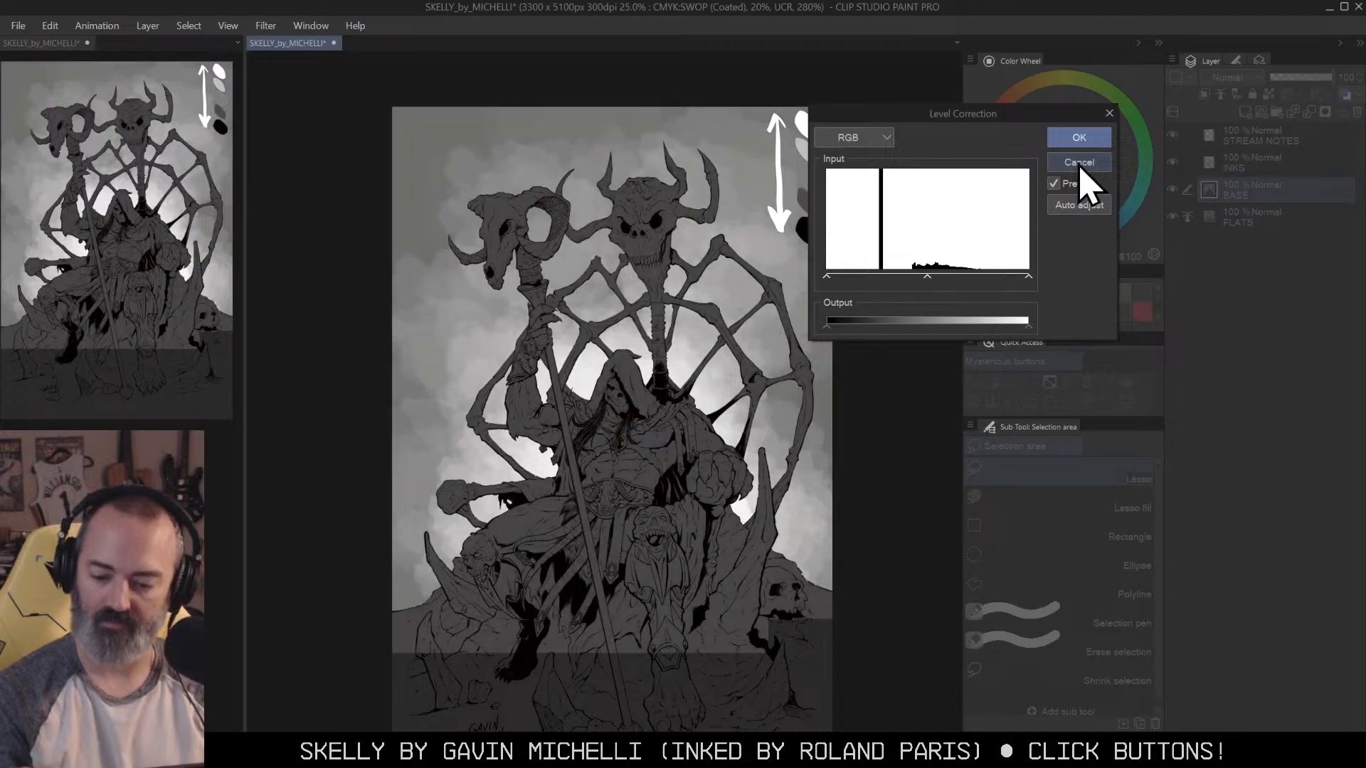
Step: Darken the selected background on the BASE layer with Hue/Saturation/Luminosity, setting Luminosity to -17
key("ctrl+m")
key("ctrl+m")
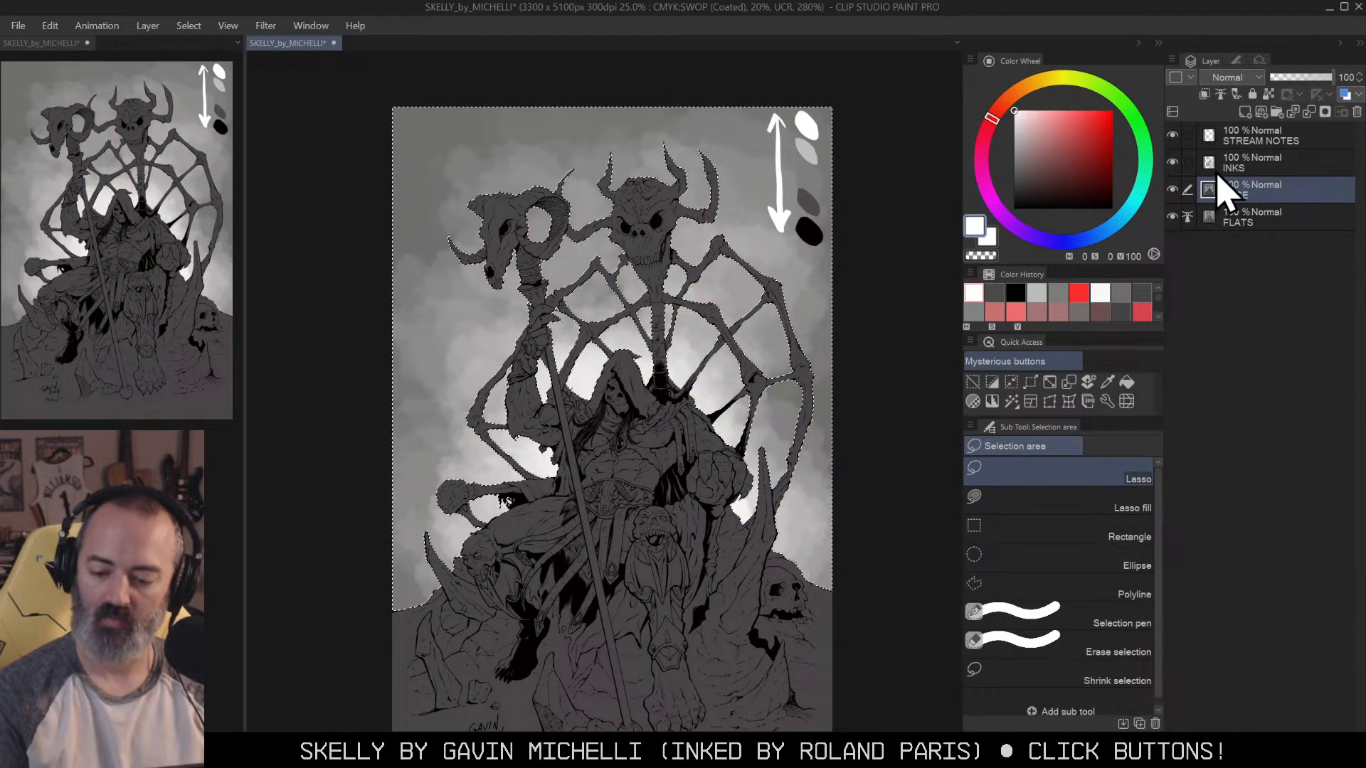
key("ctrl+u")
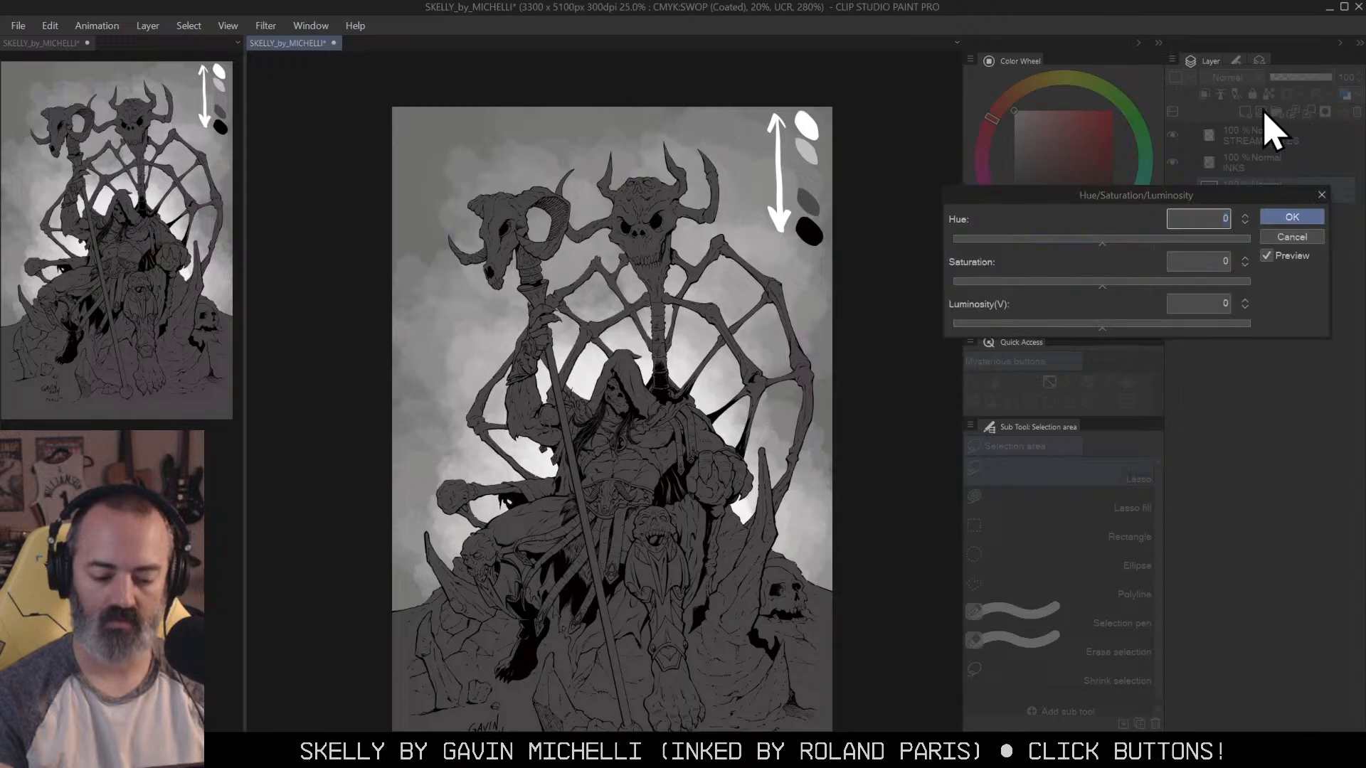
left_click_drag(1104, 324, 1077, 330)
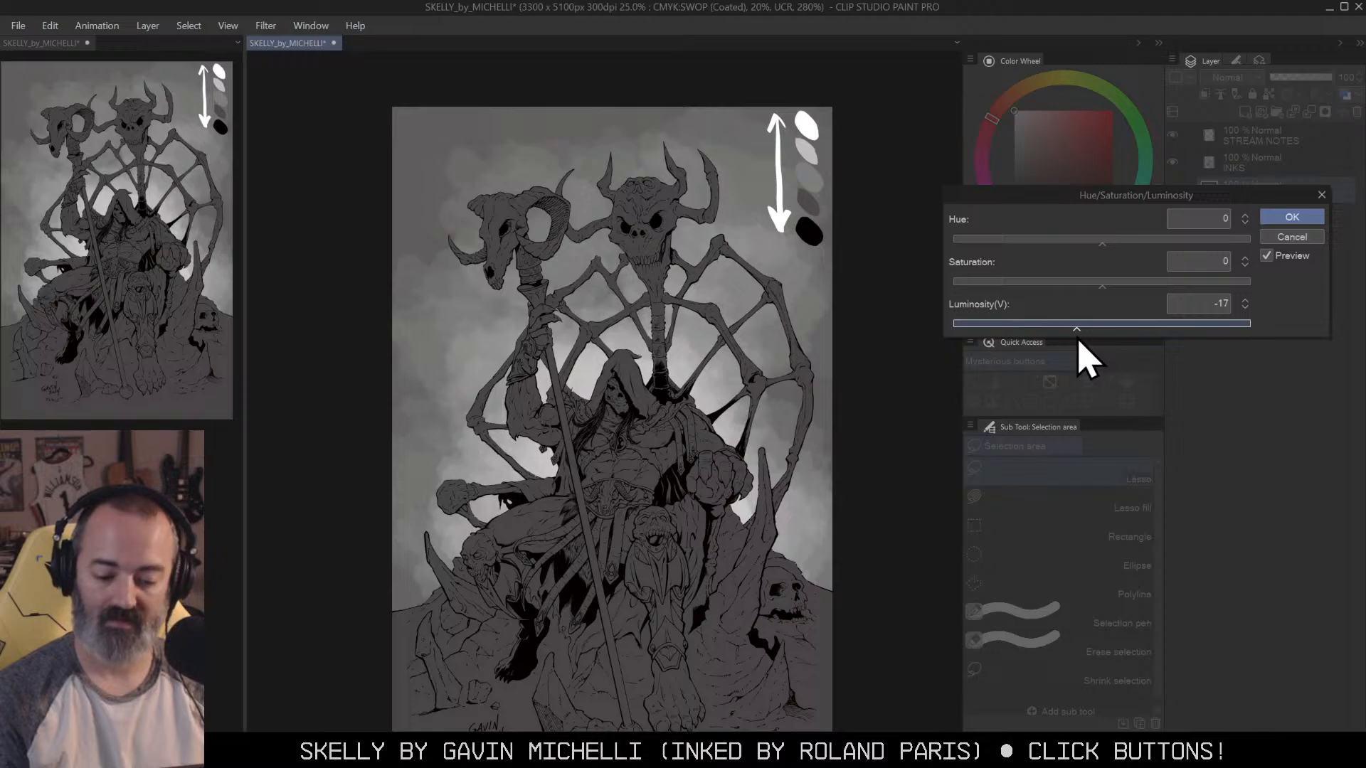
left_click(1288, 218)
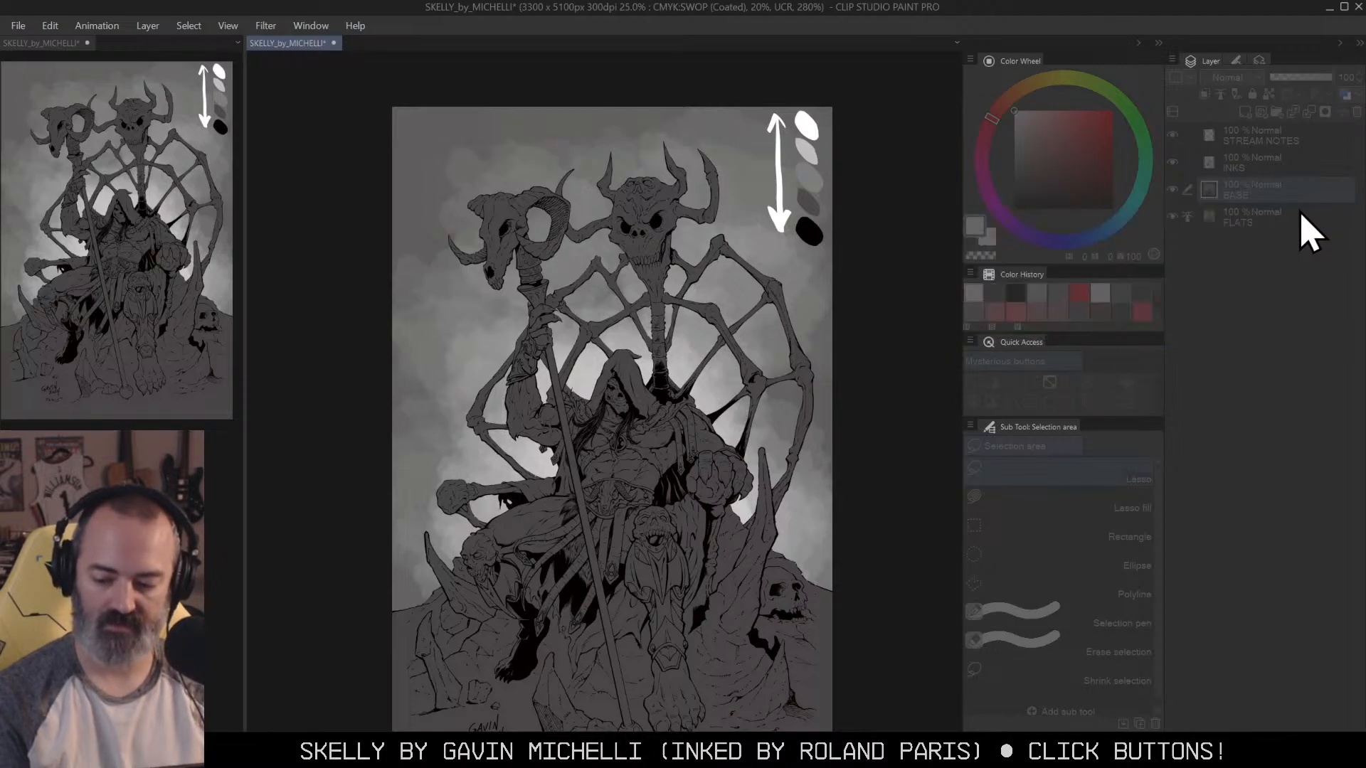
scroll(899, 282, "down", 1)
scroll(868, 302, "up", 1)
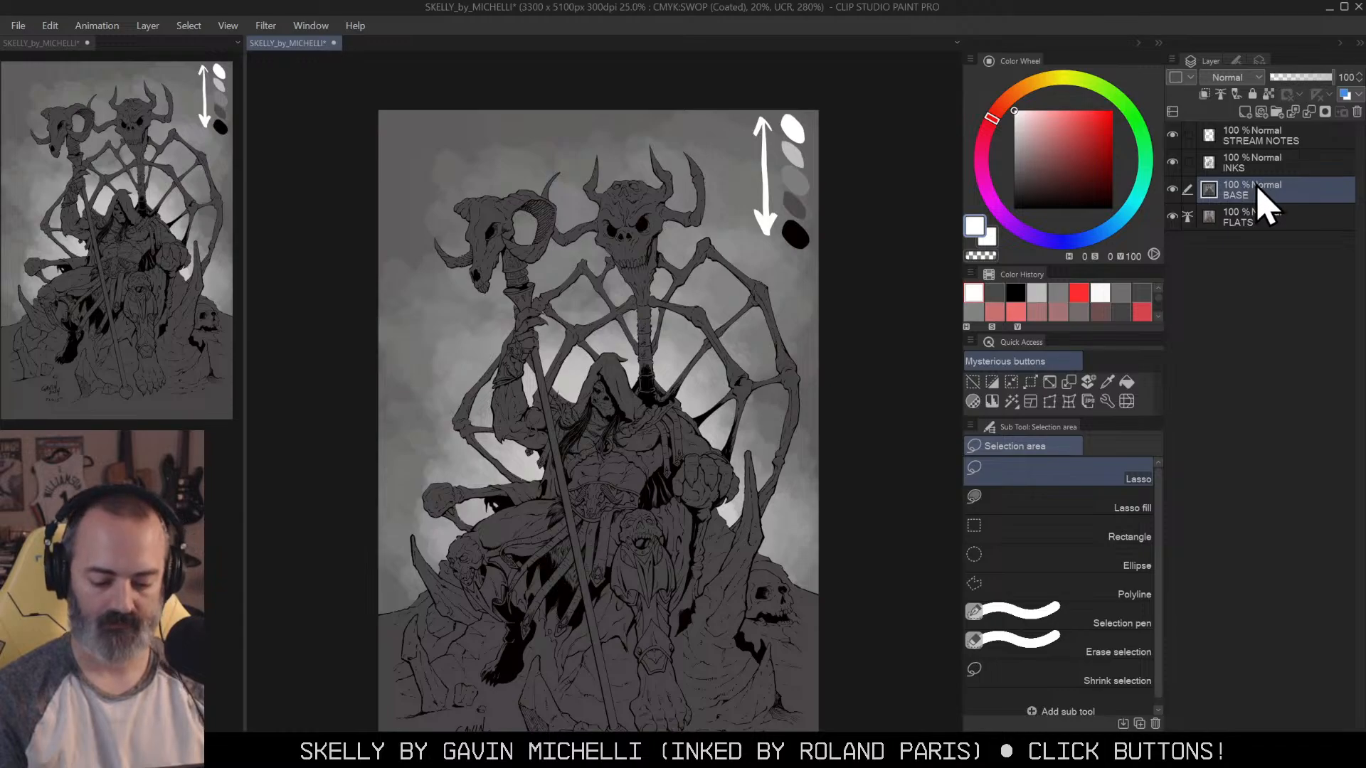
Step: Choose red on the STREAM NOTES layer, then try a brush stroke down the seated figure's body and undo it
left_click_drag(860, 372, 916, 335)
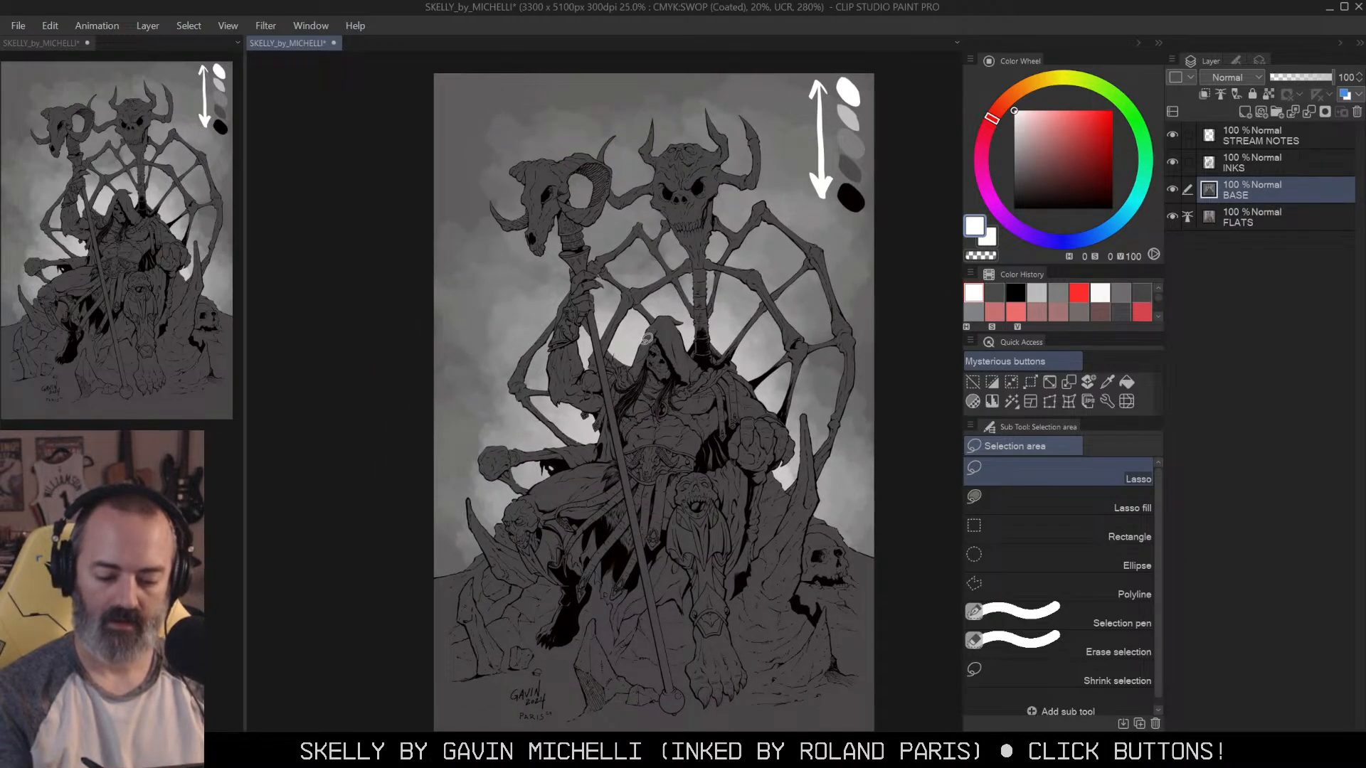
left_click_drag(720, 354, 731, 334)
key("b")
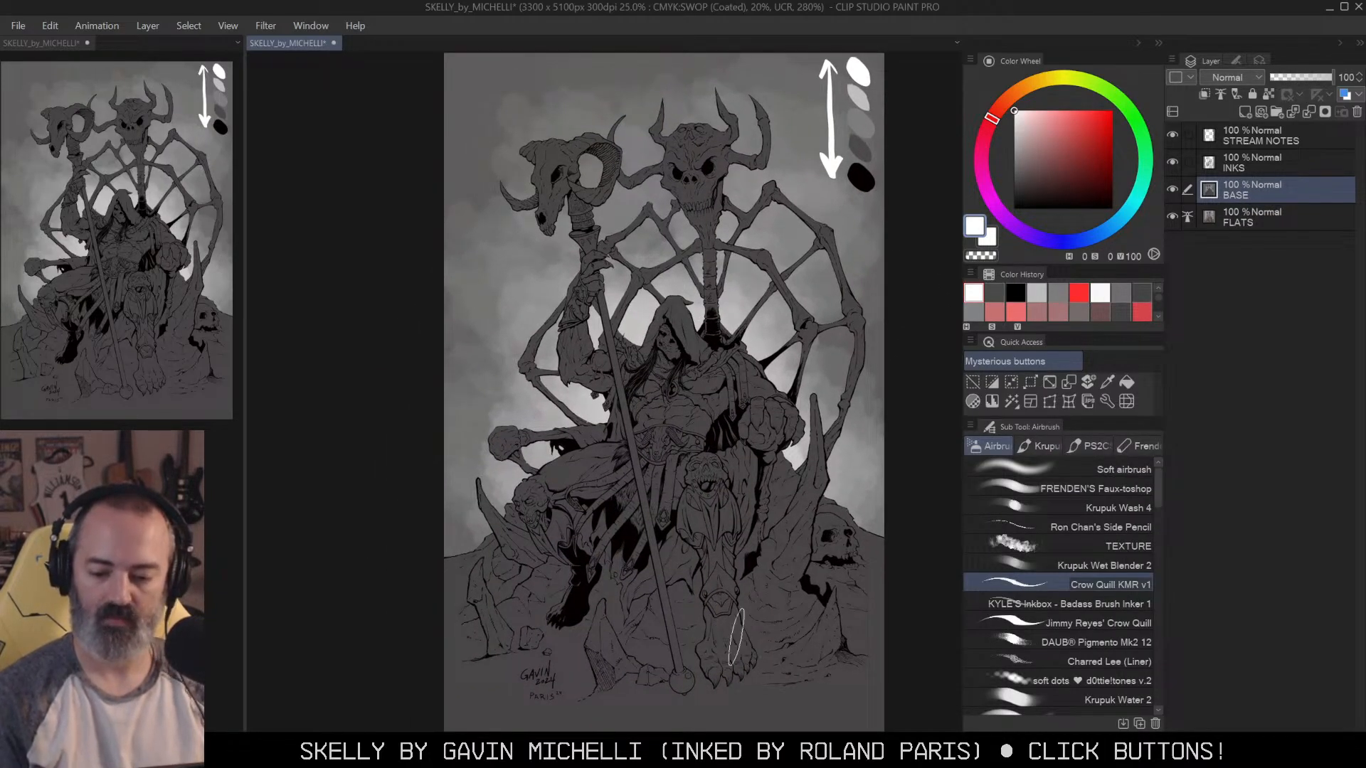
left_click(1091, 110)
left_click(1270, 139)
left_click(798, 622)
key("m")
key("b")
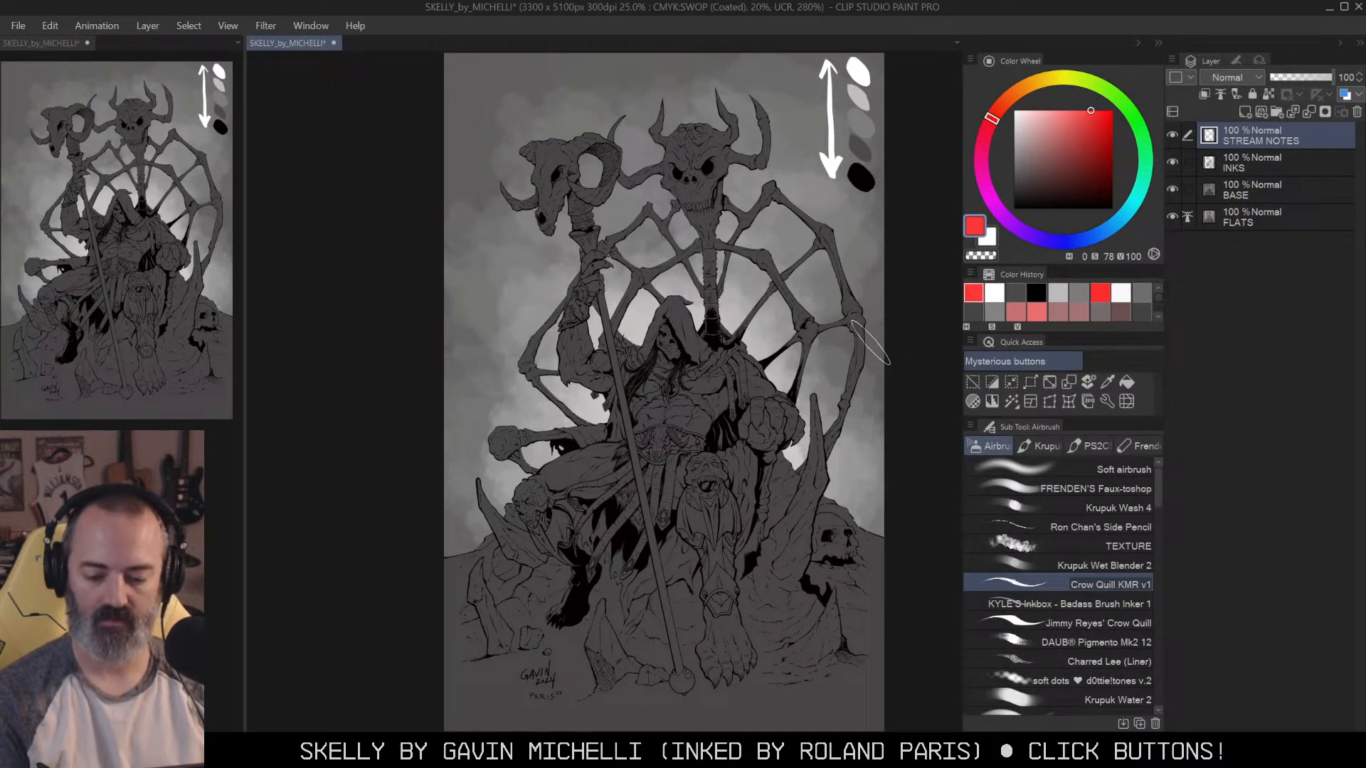
key("m")
left_click(911, 348)
key("b")
mouse_move(685, 395)
left_mouse_down()
mouse_move(646, 495)
mouse_move(714, 573)
left_mouse_up()
key("ctrl+z")
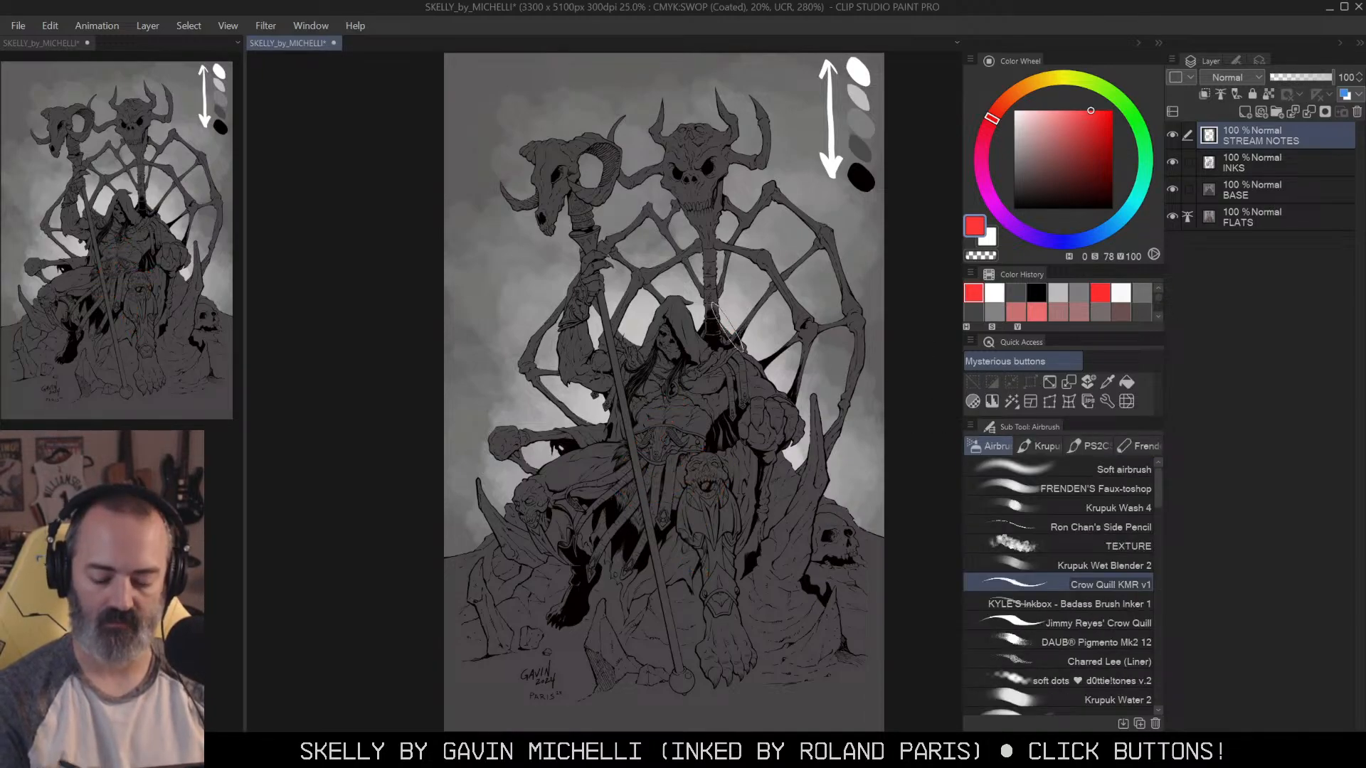
Step: Draw red concentric arcs radiating from the hooded head out across the figure and the rocks
mouse_move(676, 313)
left_mouse_down()
mouse_move(659, 347)
mouse_move(676, 320)
mouse_move(656, 327)
mouse_move(704, 345)
mouse_move(651, 308)
mouse_move(706, 353)
mouse_move(662, 289)
mouse_move(630, 368)
mouse_move(717, 332)
mouse_move(620, 293)
mouse_move(646, 409)
mouse_move(730, 322)
mouse_move(582, 276)
mouse_move(664, 443)
mouse_move(768, 278)
mouse_move(567, 230)
mouse_move(626, 484)
mouse_move(843, 337)
mouse_move(592, 180)
mouse_move(528, 476)
mouse_move(880, 459)
left_mouse_up()
left_click_drag(450, 436, 882, 587)
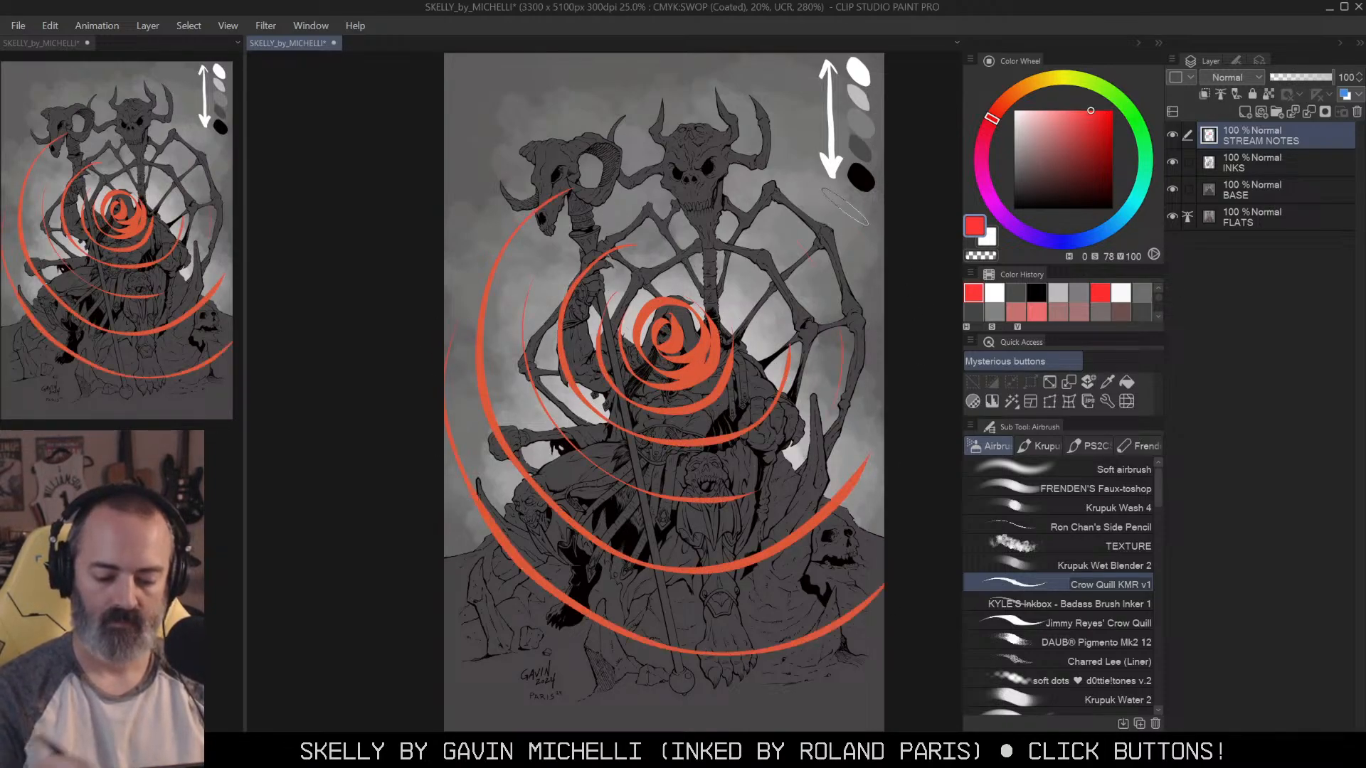
left_click_drag(435, 370, 740, 704)
left_click_drag(833, 423, 834, 413)
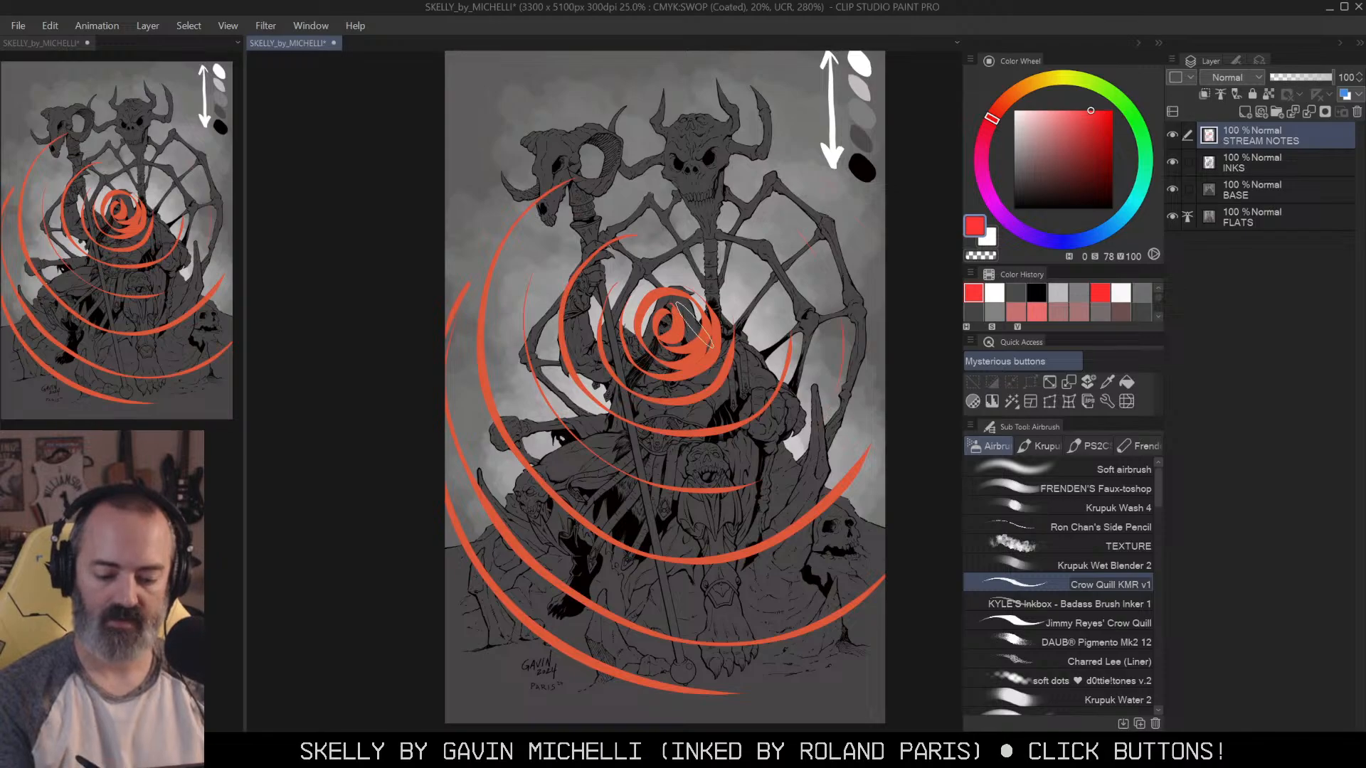
Step: Try crossing diagonal red strokes through the hooded head, undoing the second one
left_click_drag(637, 270, 711, 370)
left_click_drag(738, 263, 608, 387)
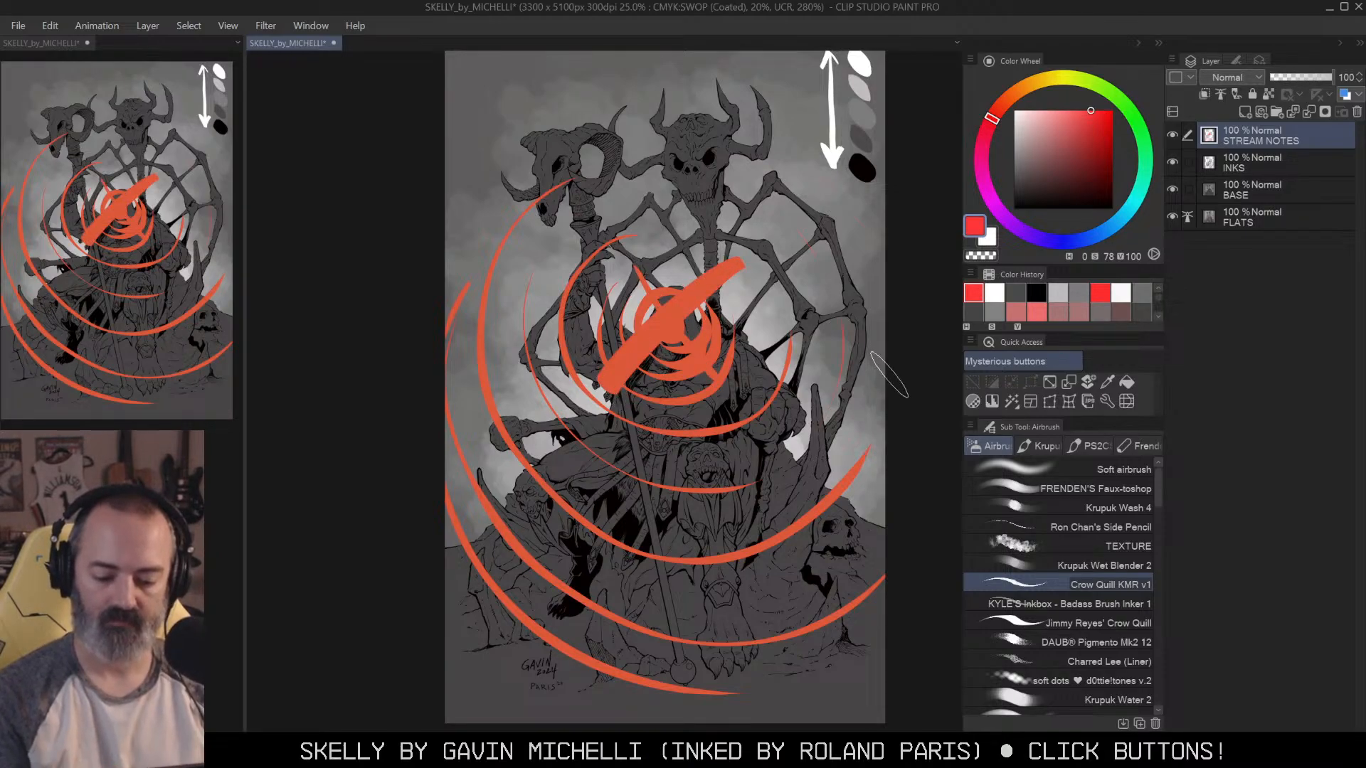
key("ctrl+z")
left_click_drag(921, 201, 914, 262)
mouse_move(790, 146)
left_mouse_down()
mouse_move(799, 124)
mouse_move(795, 226)
left_mouse_up()
key("ctrl+z")
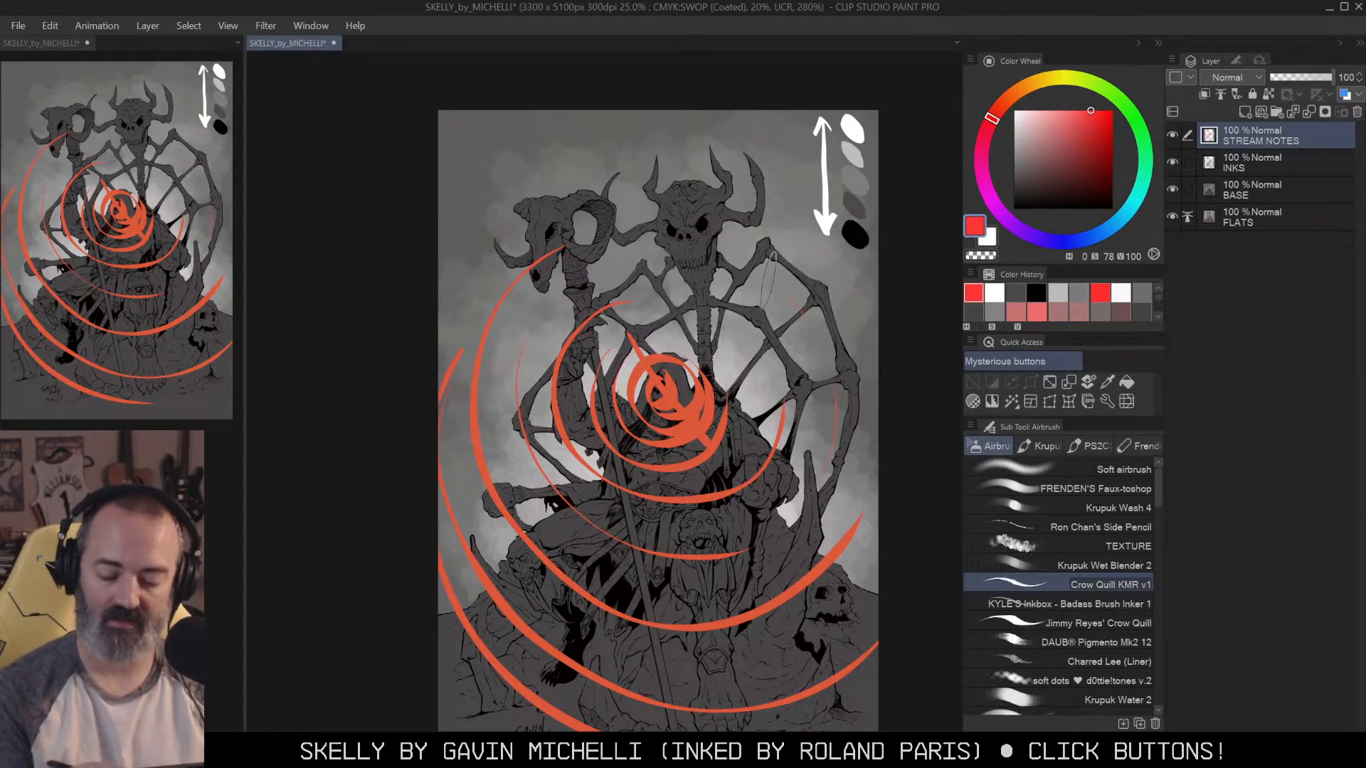
Step: Draw three red arrows from the figure down to the outer arcs, plus large ovals along the rocky ground
left_click_drag(759, 382, 781, 284)
left_click_drag(626, 354, 511, 555)
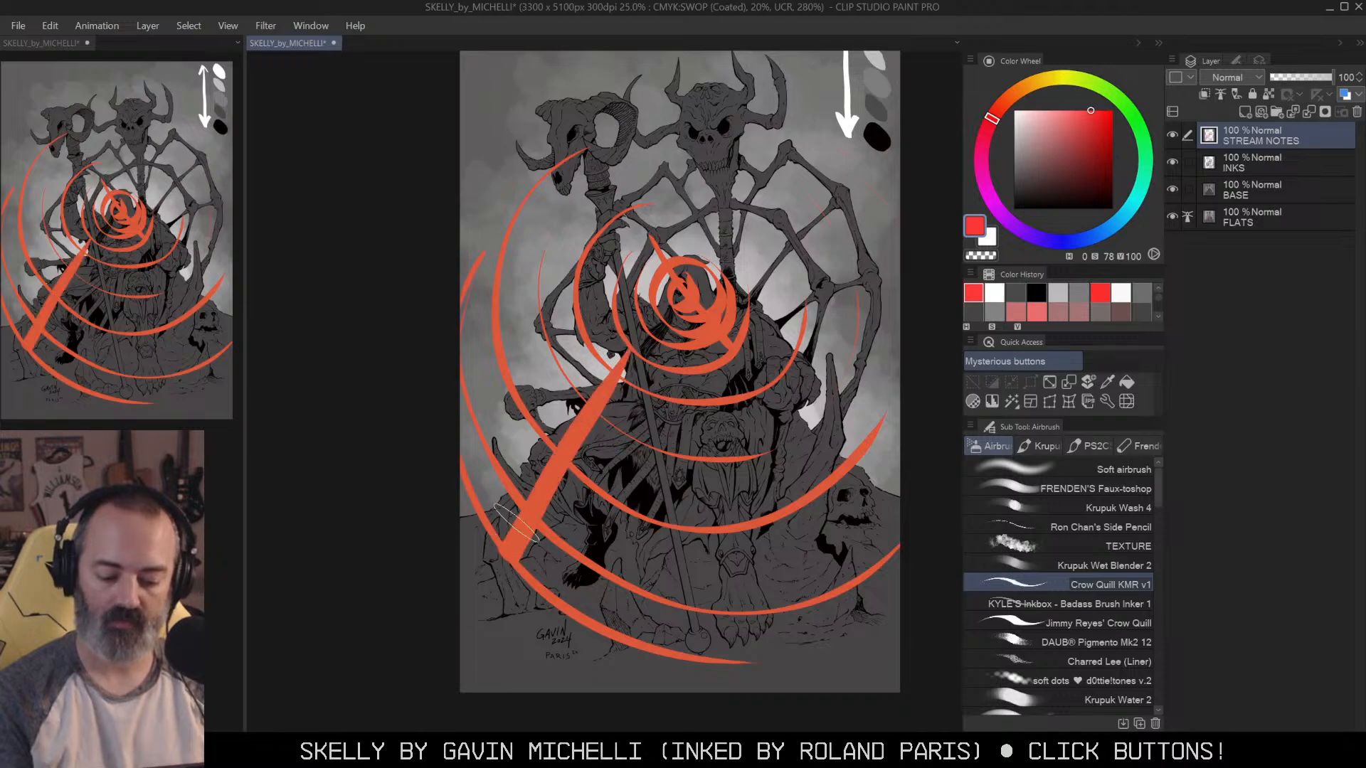
left_click_drag(491, 498, 562, 530)
left_click_drag(663, 470, 651, 636)
left_click_drag(601, 551, 672, 573)
mouse_move(746, 446)
left_mouse_down()
mouse_move(793, 534)
mouse_move(813, 494)
left_mouse_up()
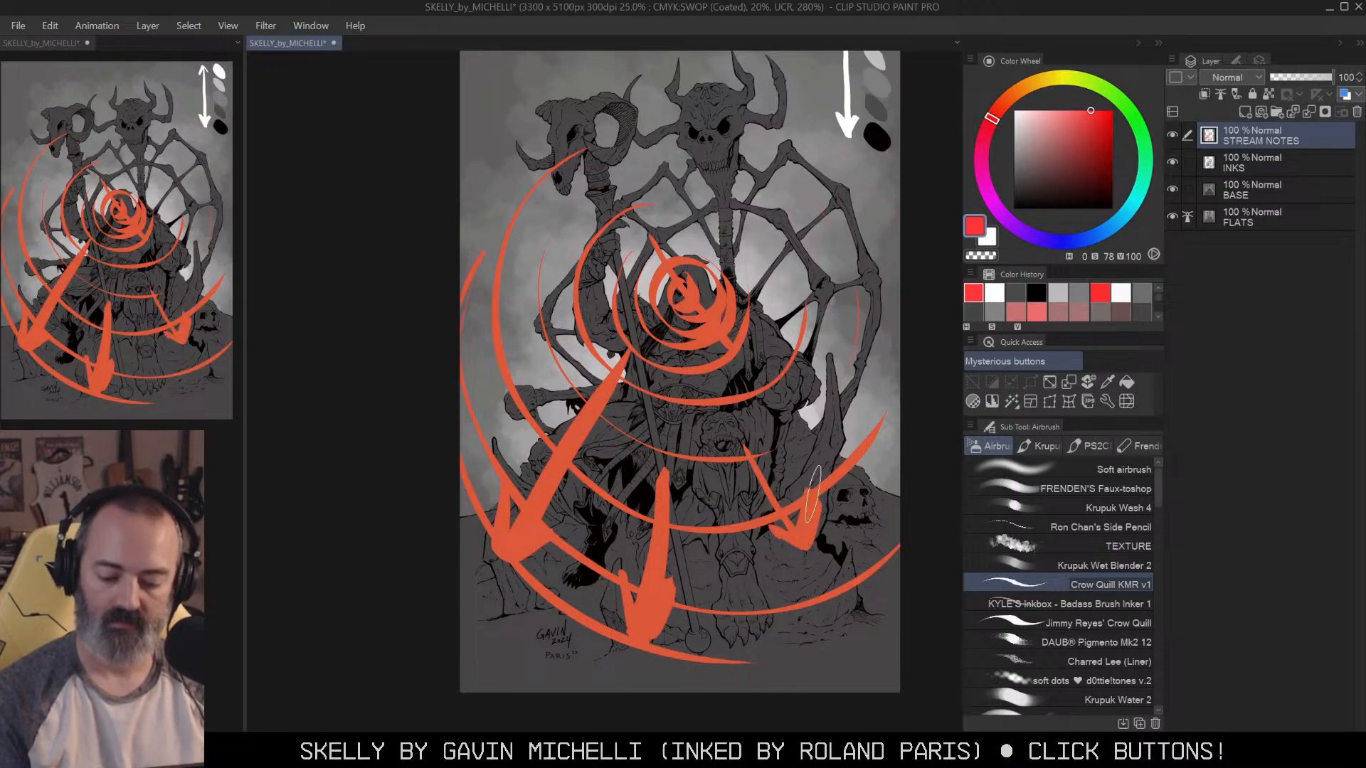
mouse_move(541, 555)
left_mouse_down()
mouse_move(561, 580)
mouse_move(551, 559)
left_mouse_up()
mouse_move(640, 566)
left_mouse_down()
mouse_move(610, 680)
mouse_move(742, 559)
mouse_move(758, 651)
mouse_move(873, 533)
mouse_move(896, 591)
mouse_move(874, 525)
left_mouse_up()
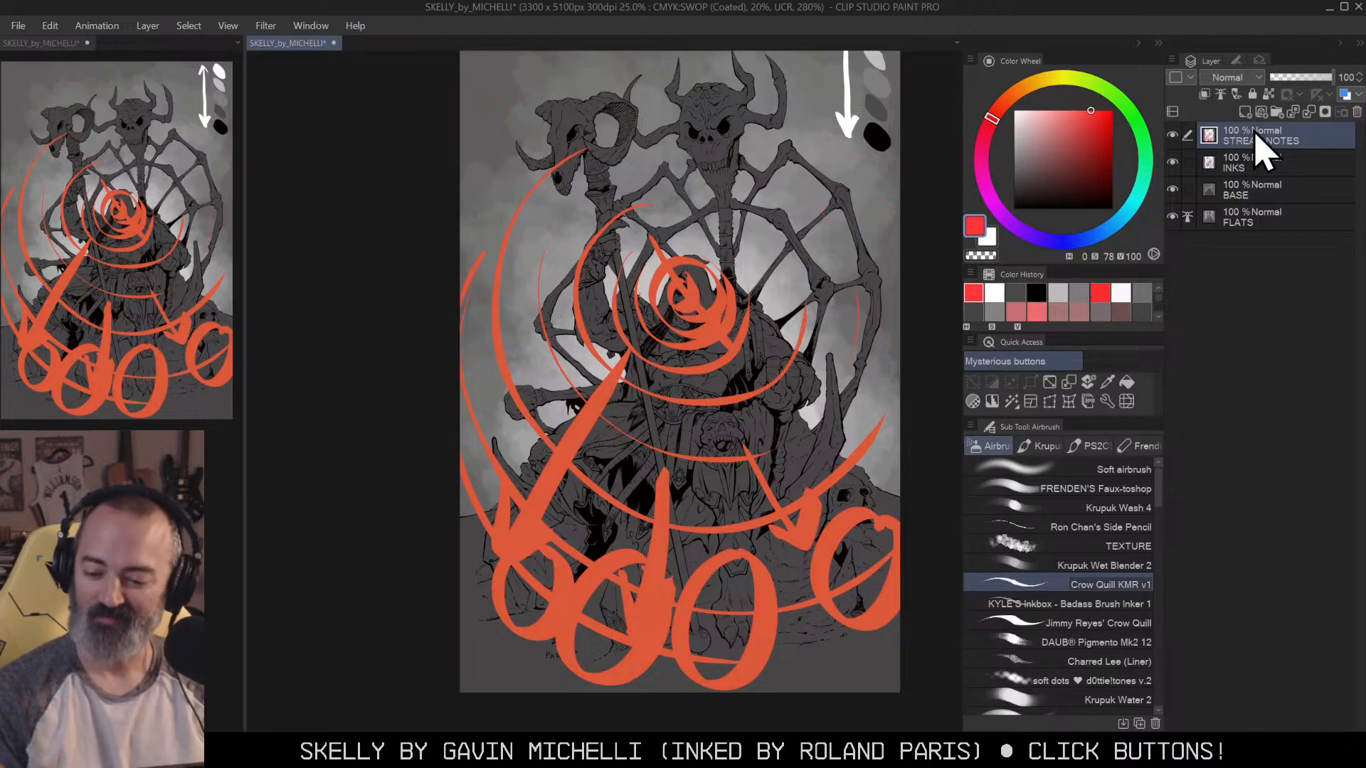
Step: Undo all the red arcs, arrows and ovals on the STREAM NOTES layer
key("ctrl+z")
key("ctrl+z")
key("ctrl+z")
key("ctrl+z")
key("ctrl+z")
key("ctrl+z")
key("ctrl+z")
key("ctrl+z")
key("ctrl+z")
key("ctrl+z")
key("ctrl+z")
key("ctrl+z")
key("ctrl+z")
key("ctrl+z")
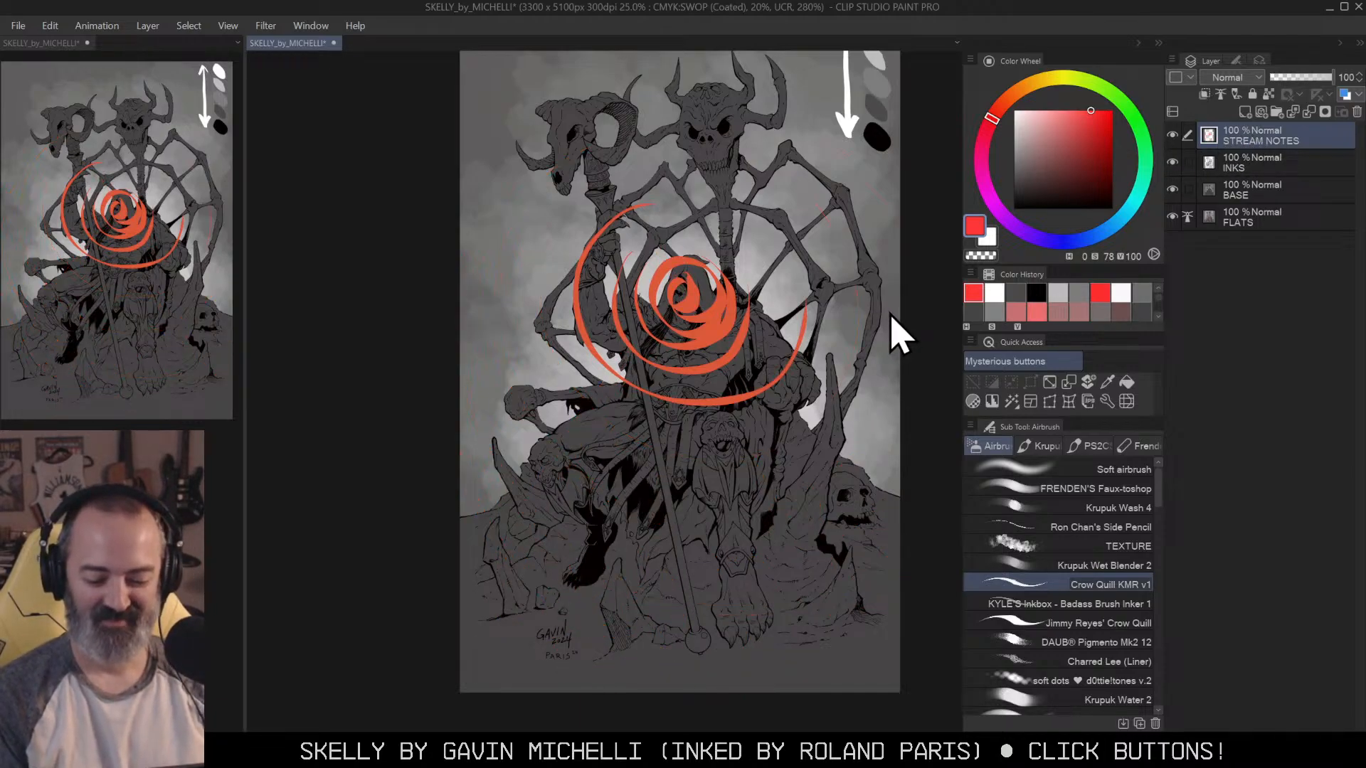
key("m")
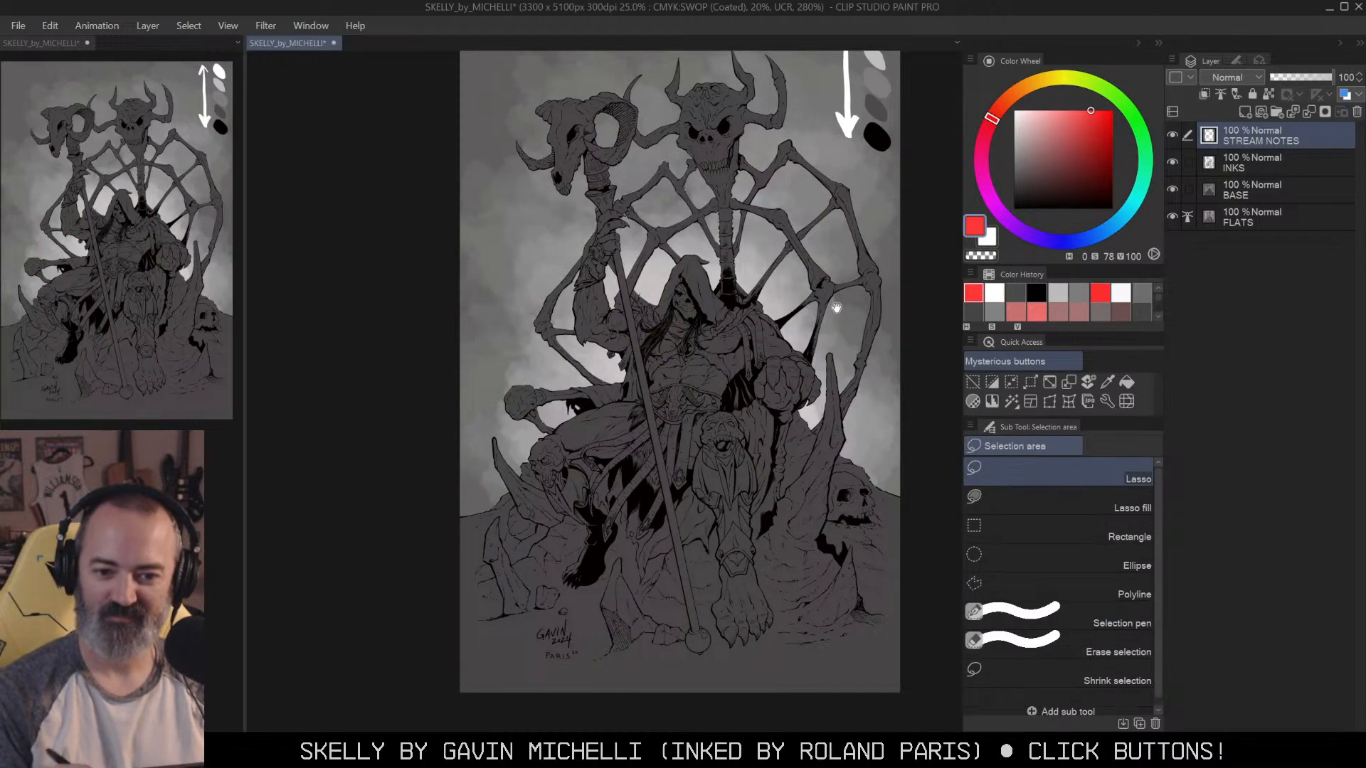
left_click_drag(844, 320, 816, 299)
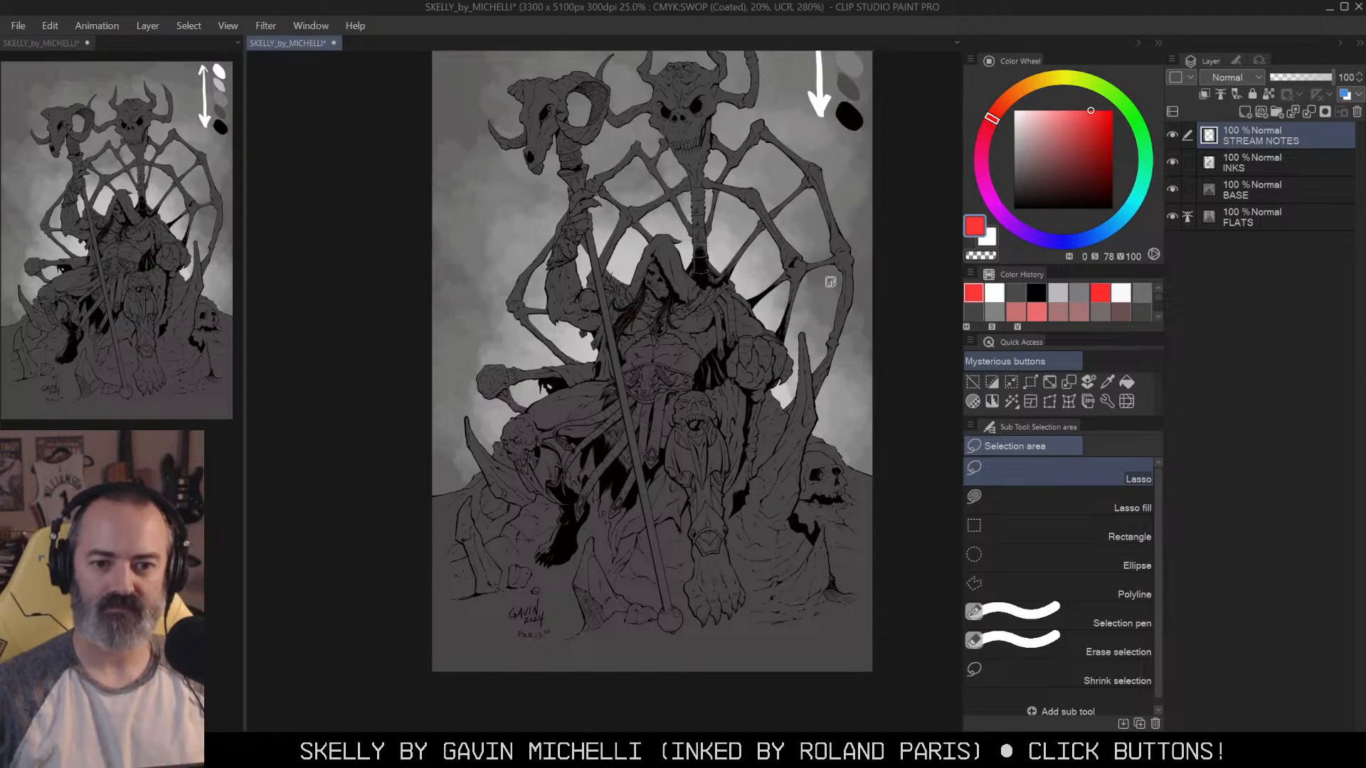
key("ctrl+d")
left_click_drag(836, 245, 842, 211)
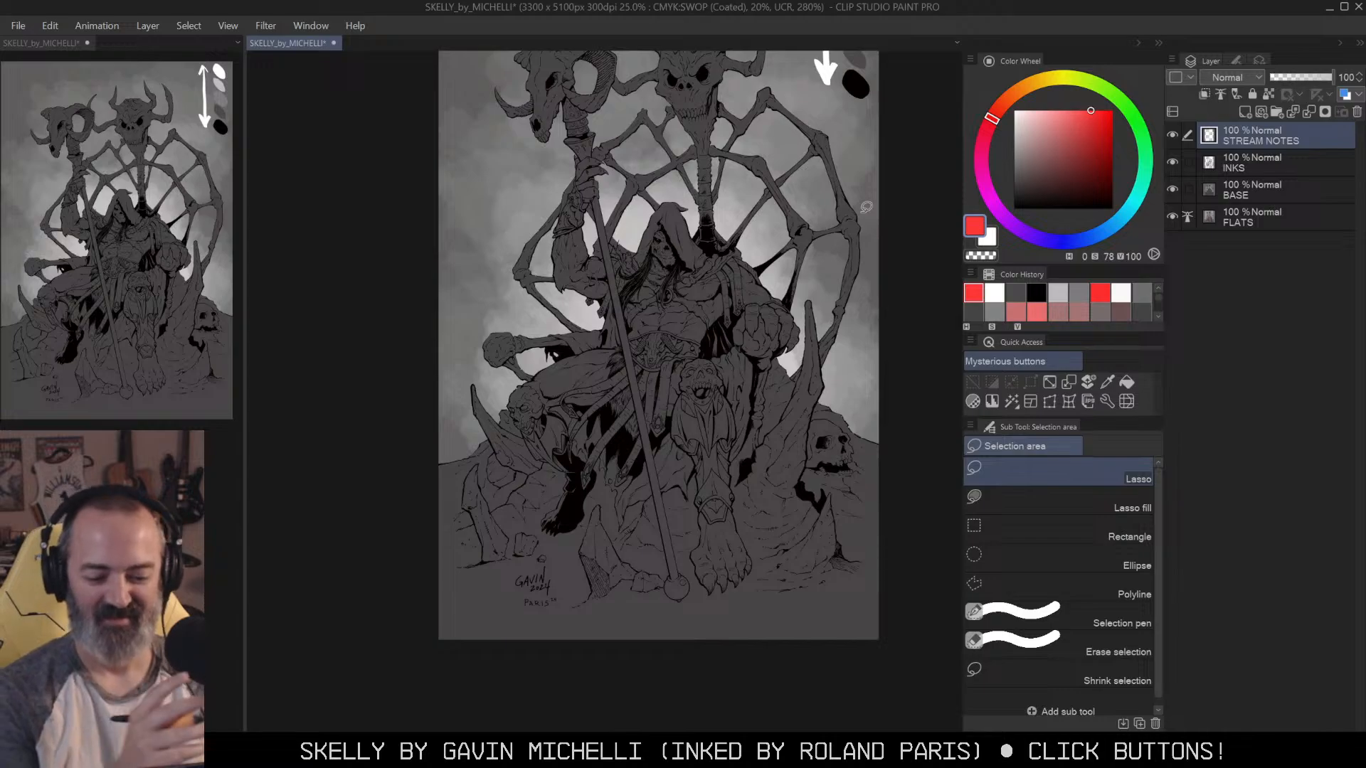
left_click_drag(751, 211, 764, 293)
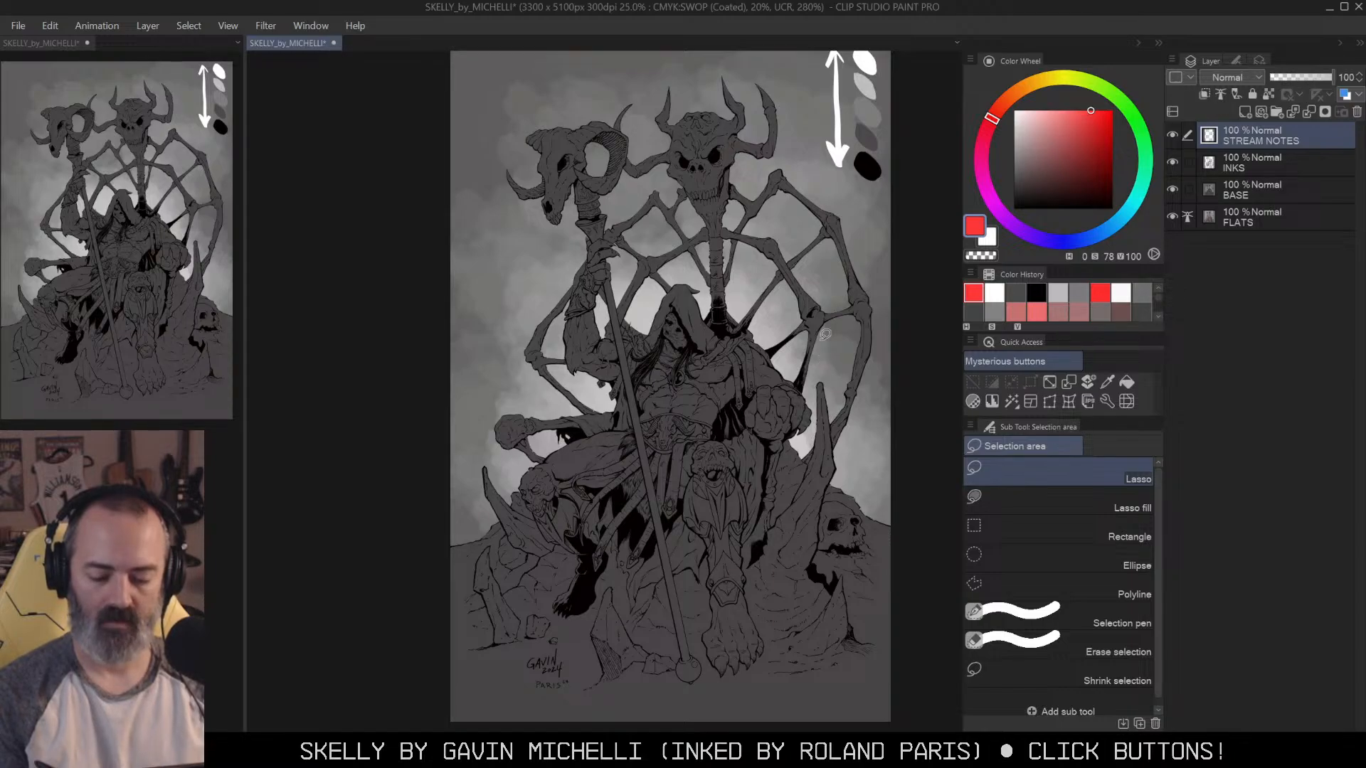
left_click_drag(801, 334, 817, 296)
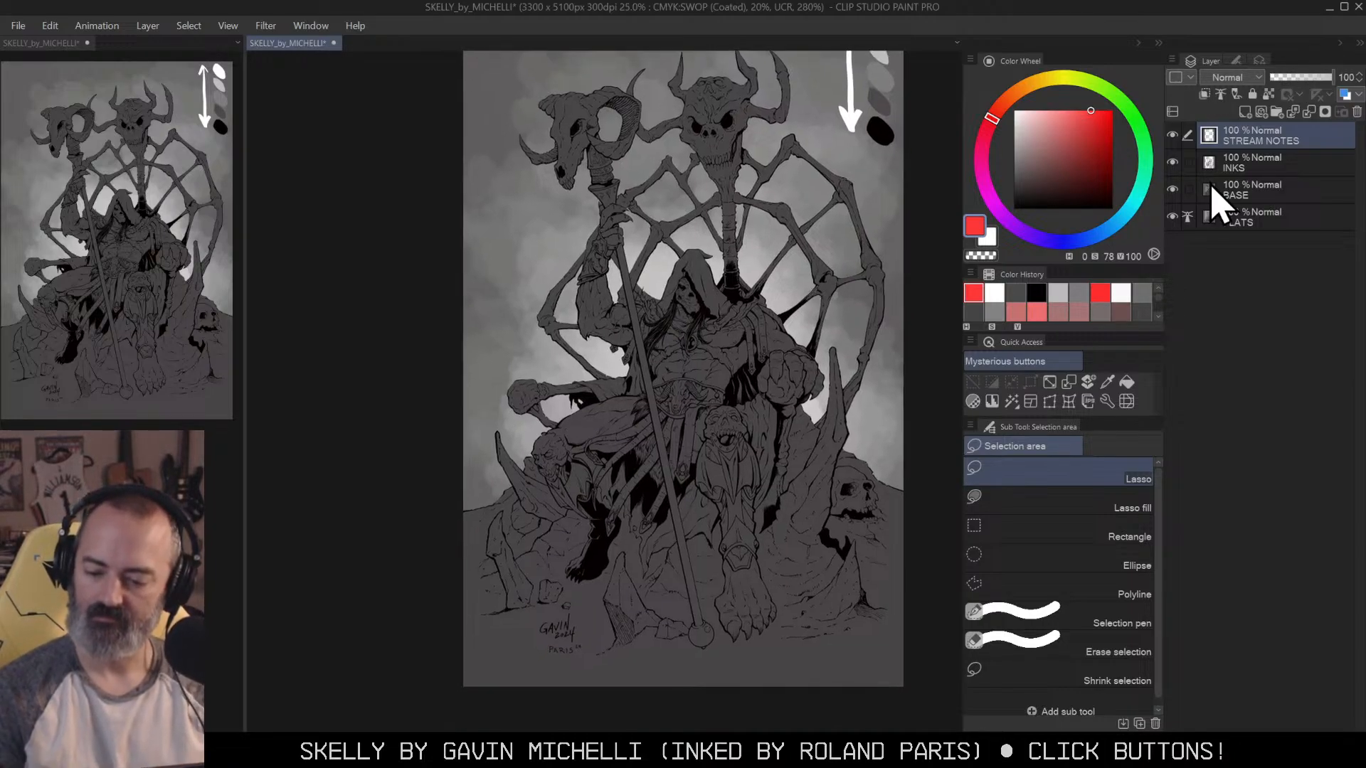
Step: Make BASE the active layer and sample the figure's dark grey as the drawing colour
left_click(1215, 191)
left_click(724, 369, "alt")
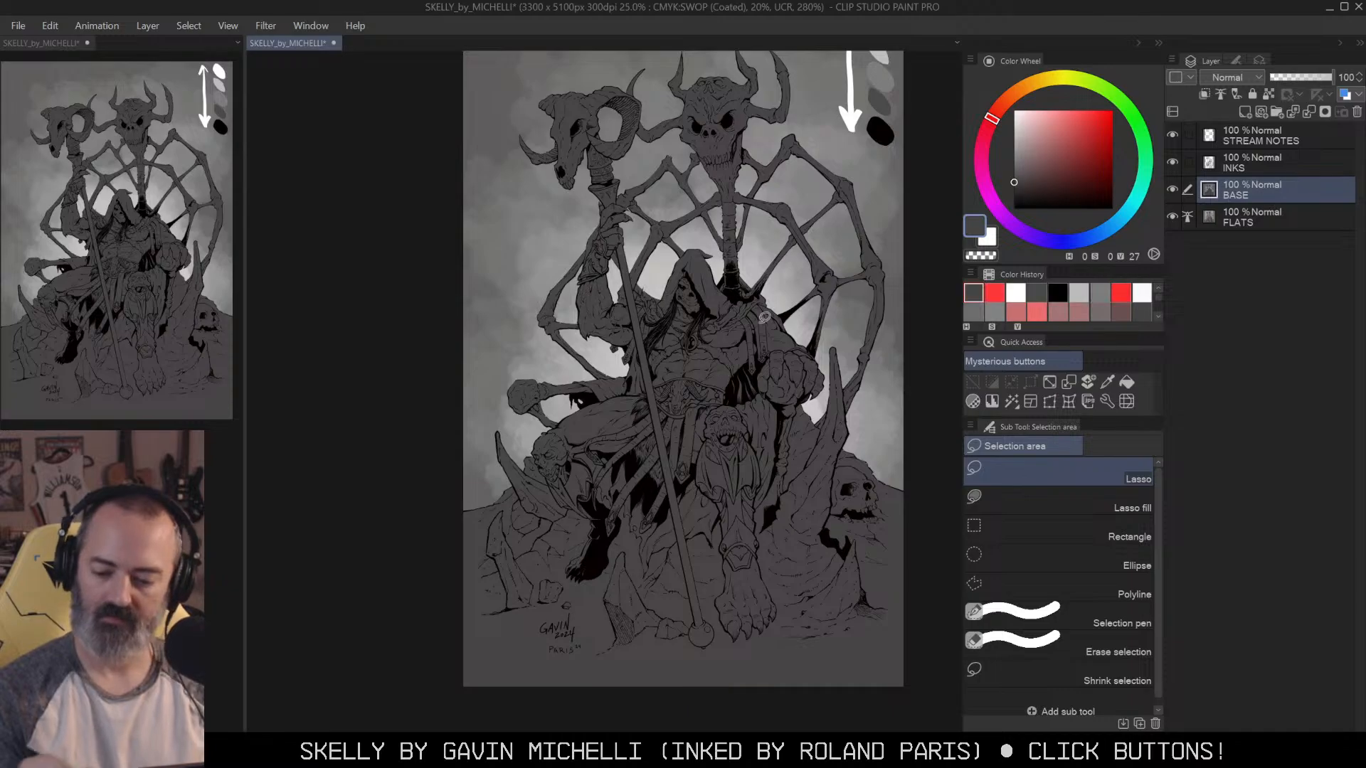
left_click_drag(725, 370, 720, 395)
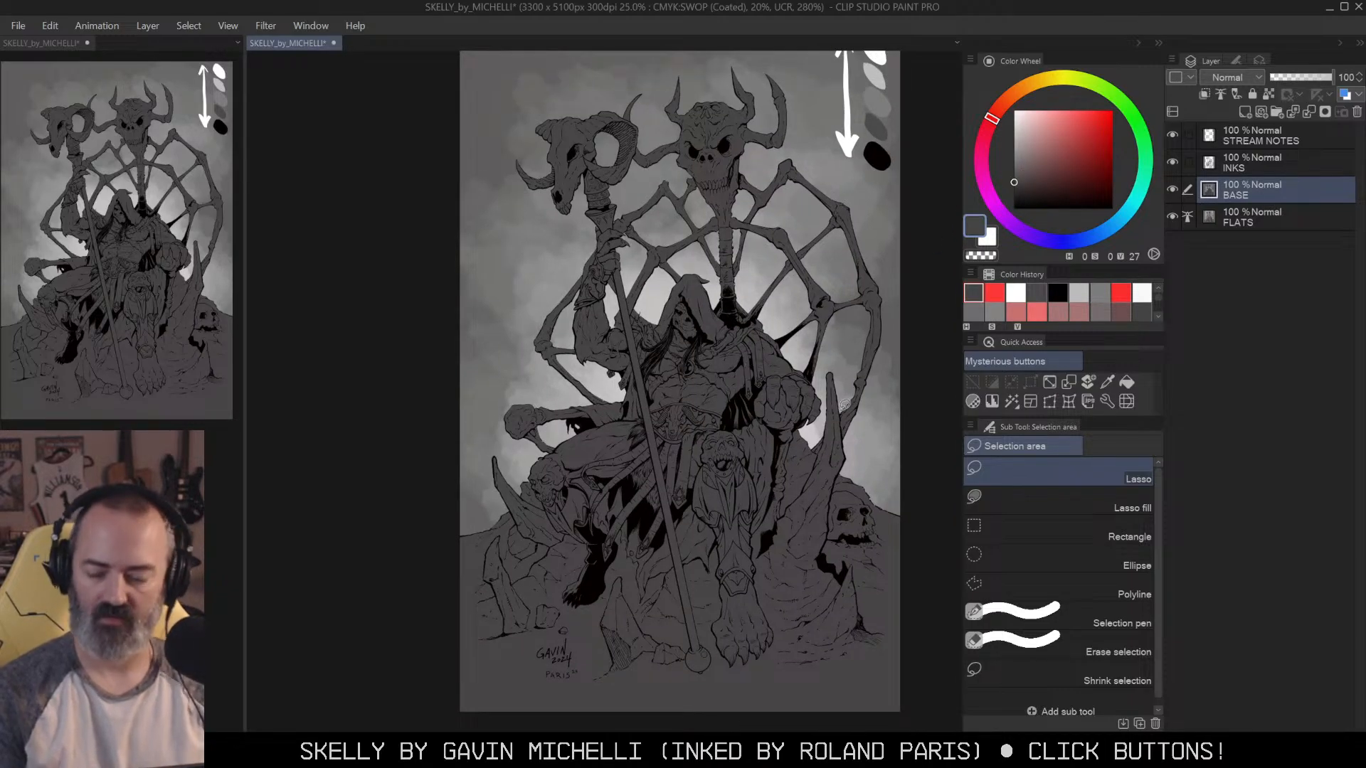
Step: Select the skull face inside the hood with Auto select, using the referred layers
key("slash")
left_click(715, 402)
left_click(717, 401)
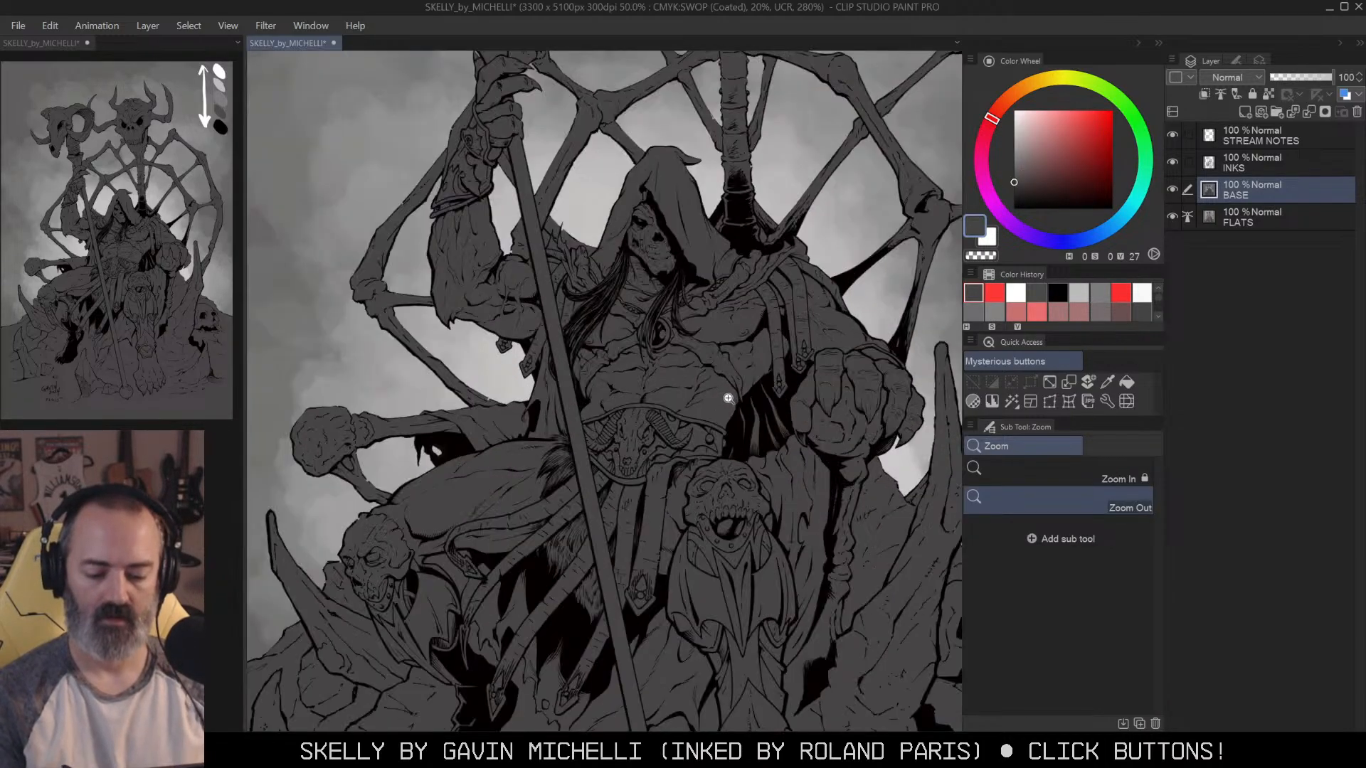
left_click_drag(750, 391, 746, 410)
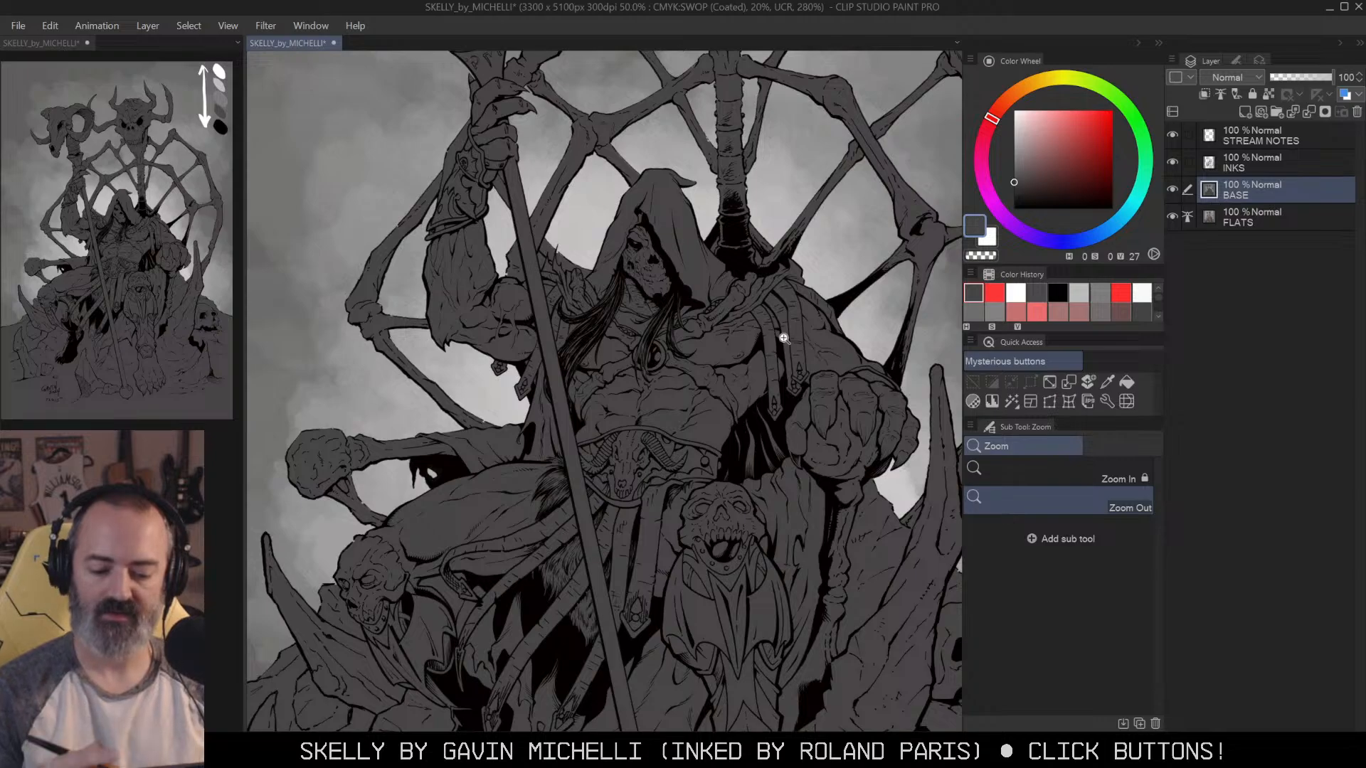
left_click(687, 356)
left_click_drag(699, 317, 728, 393)
left_click(748, 387)
left_click_drag(784, 314, 833, 341)
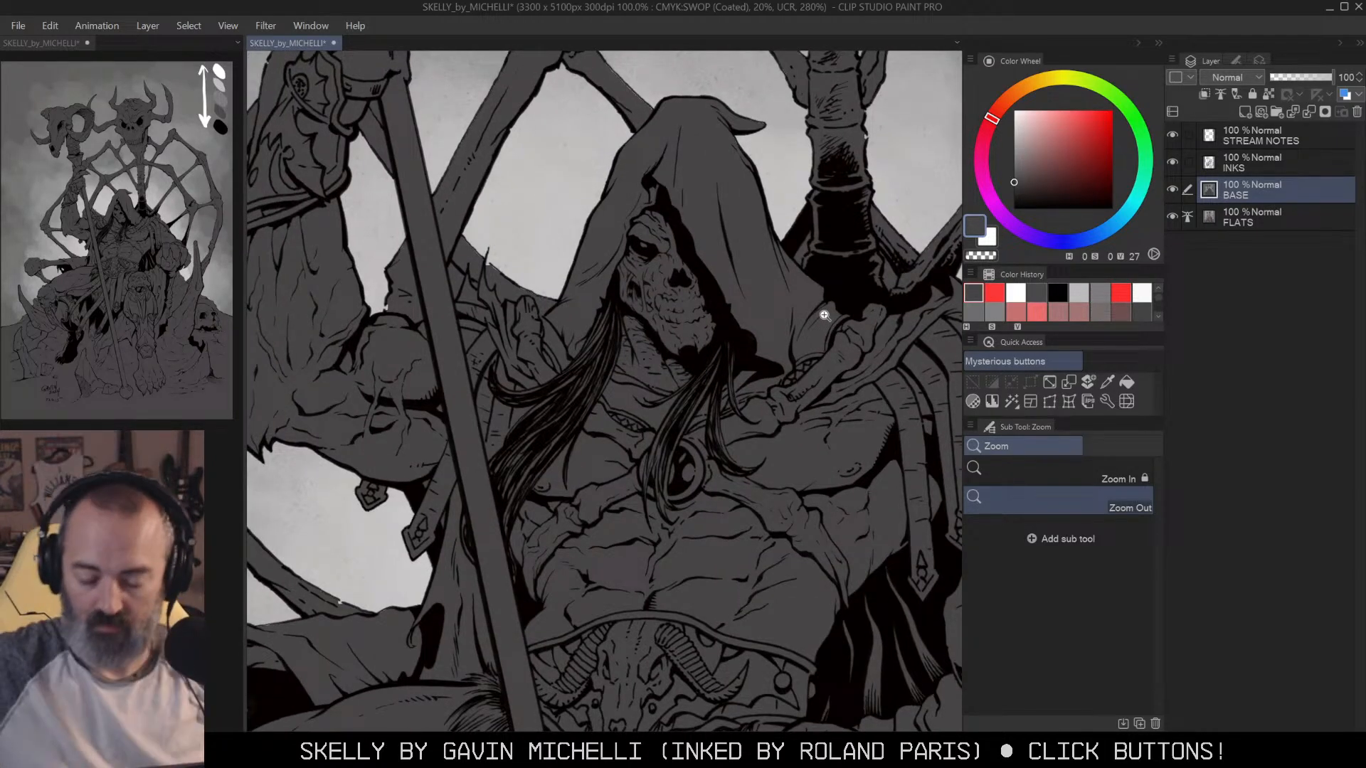
key("w")
left_click(699, 291)
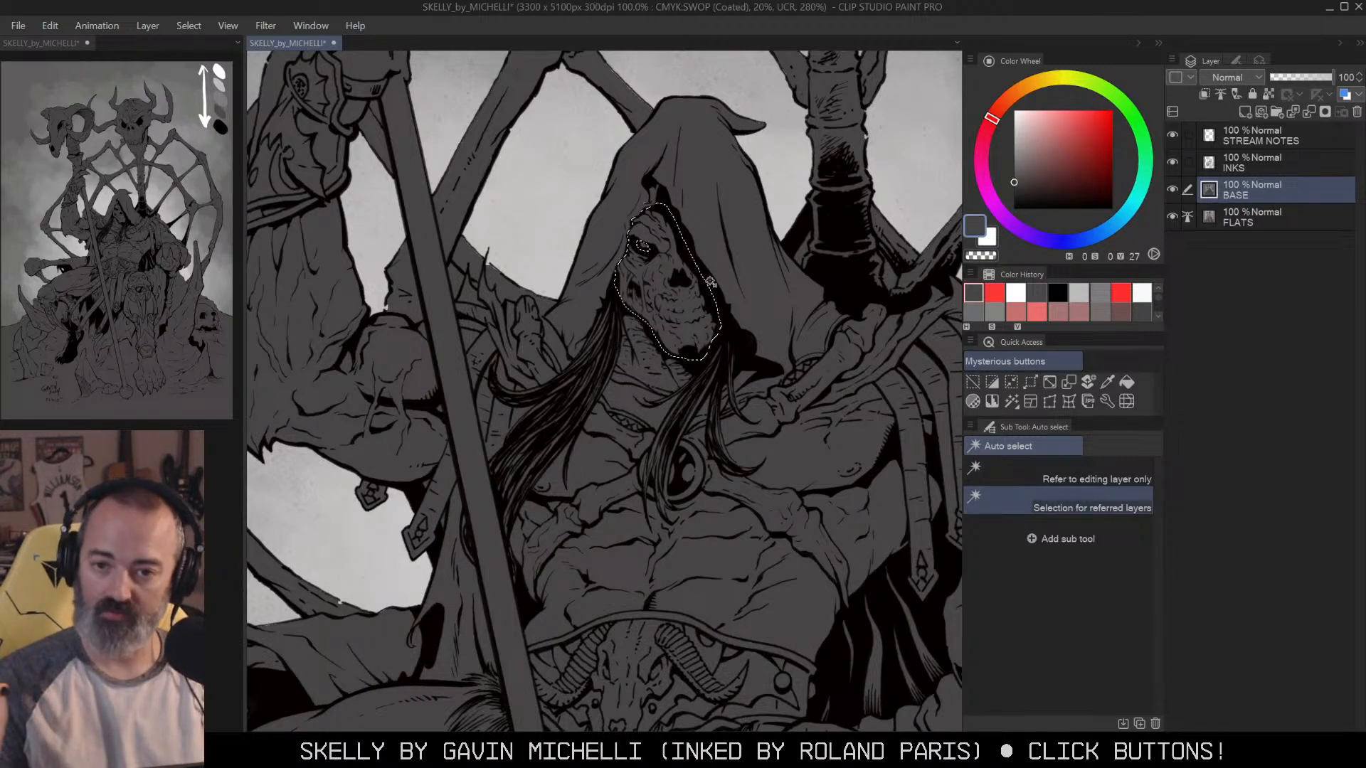
Step: Try filling the selected skull face with pale yellow, and undo the fill
left_click(1047, 78)
left_click_drag(1047, 118, 1043, 120)
key("g")
left_click(712, 311)
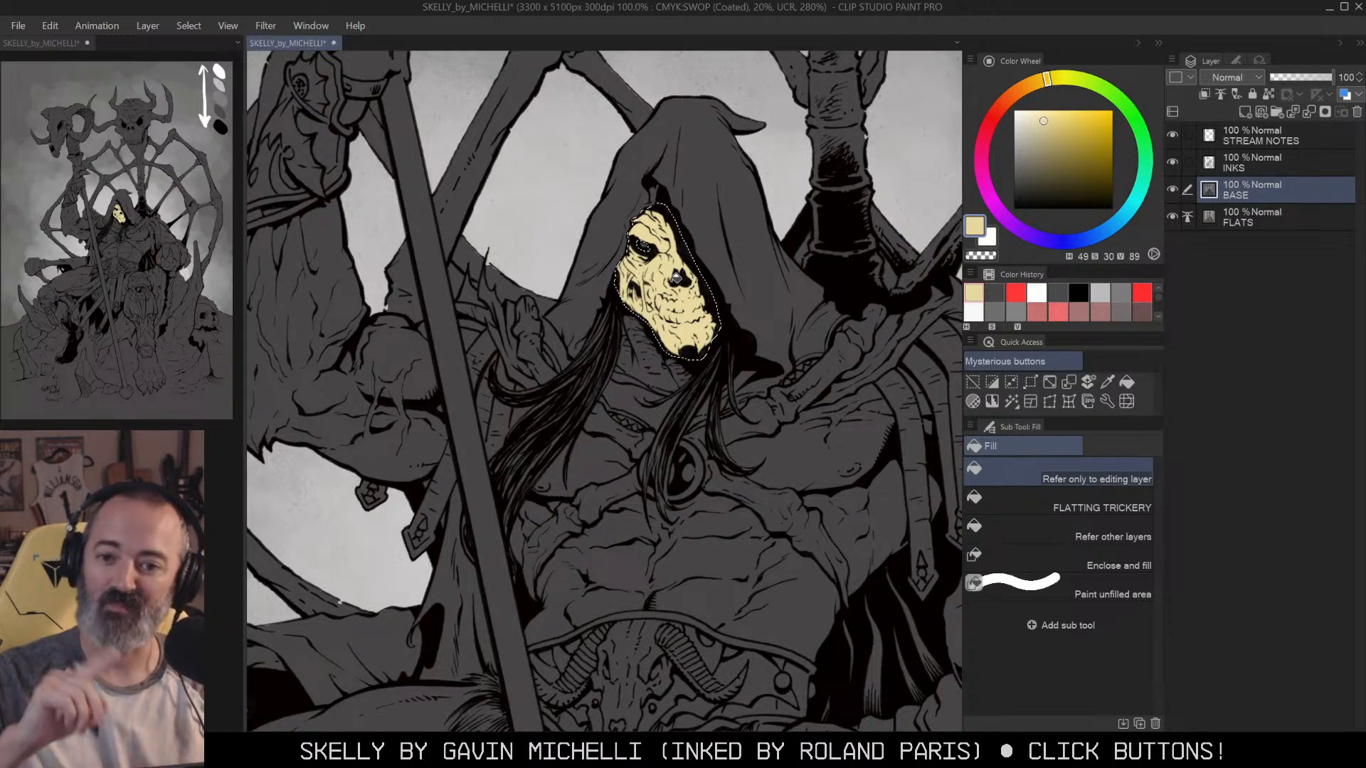
key("ctrl+z")
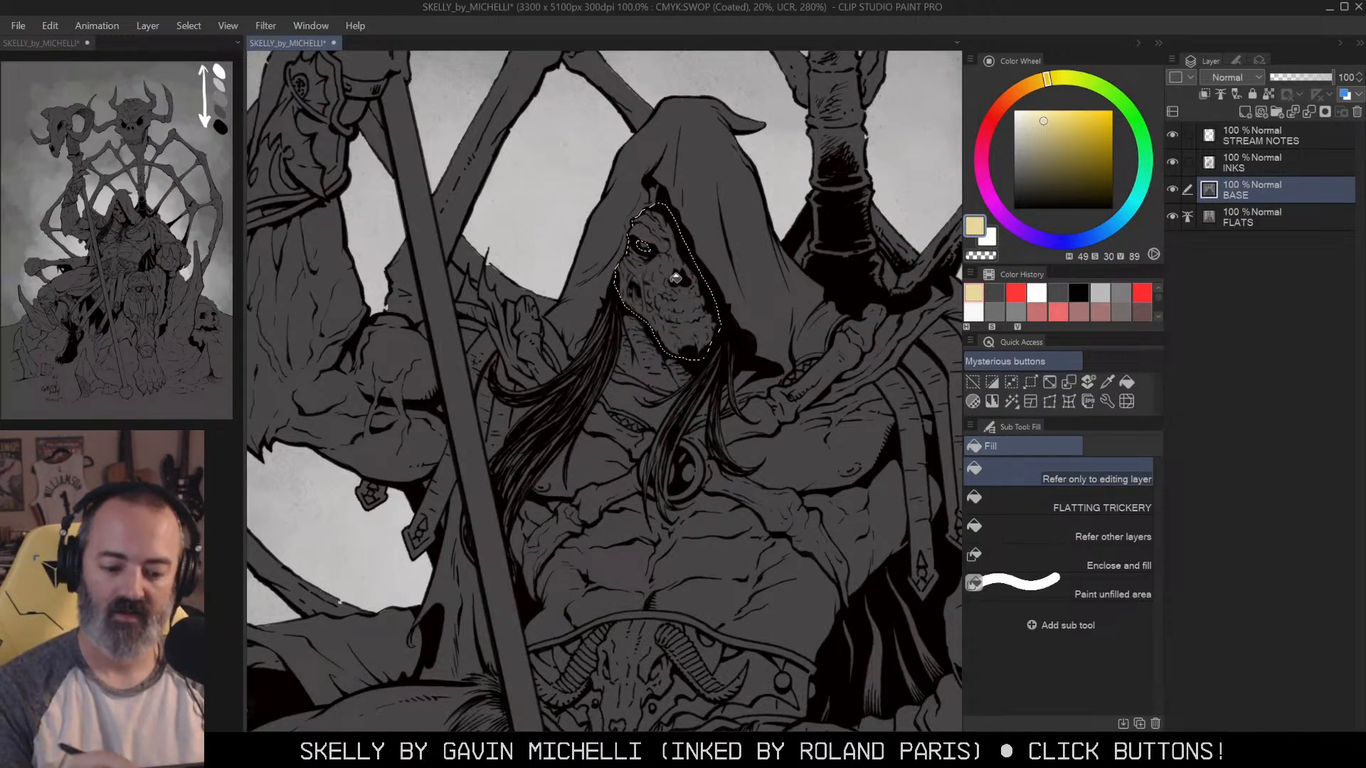
Step: Lighten the selected skull face by raising its luminosity to 27
key("w")
key("ctrl+u")
left_click_drag(1112, 324, 1142, 350)
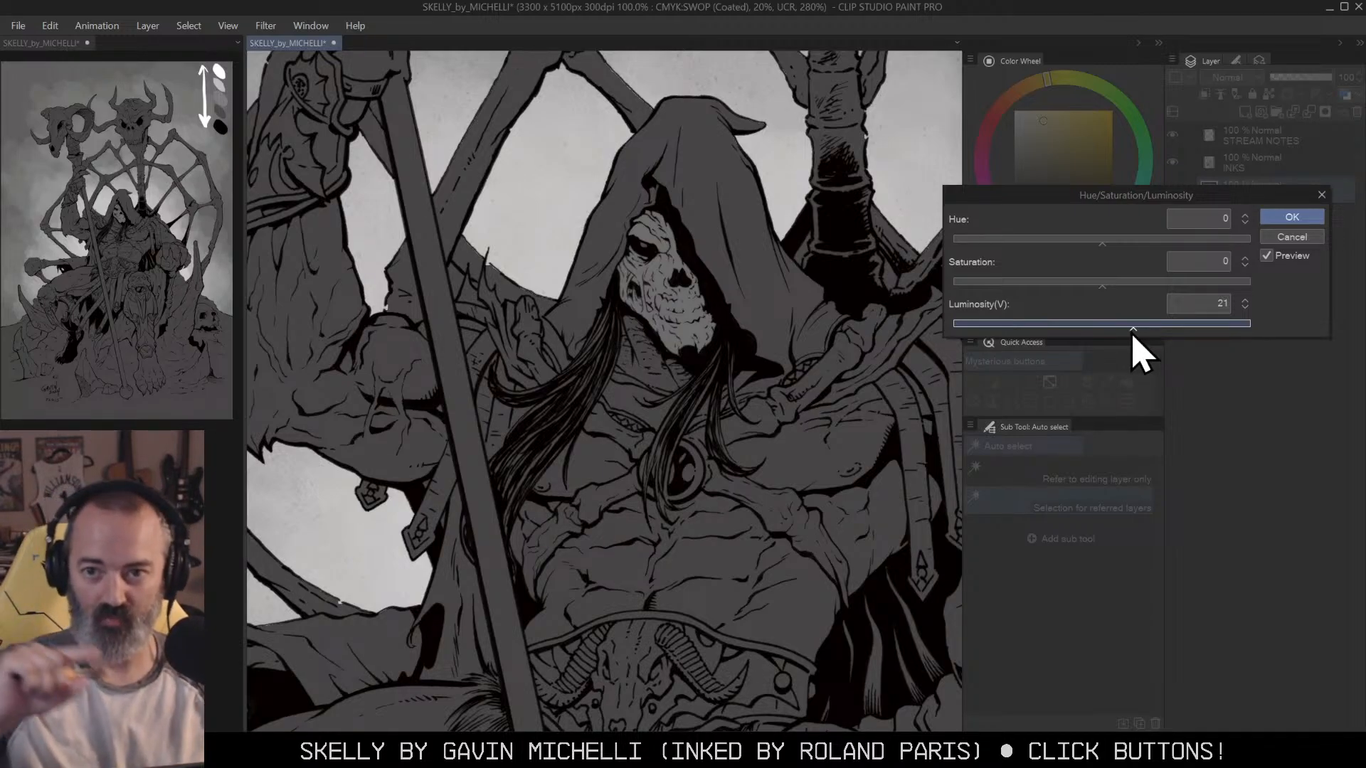
mouse_move(1132, 334)
left_mouse_down()
mouse_move(1213, 345)
mouse_move(1218, 331)
mouse_move(1129, 339)
mouse_move(1144, 332)
left_mouse_up()
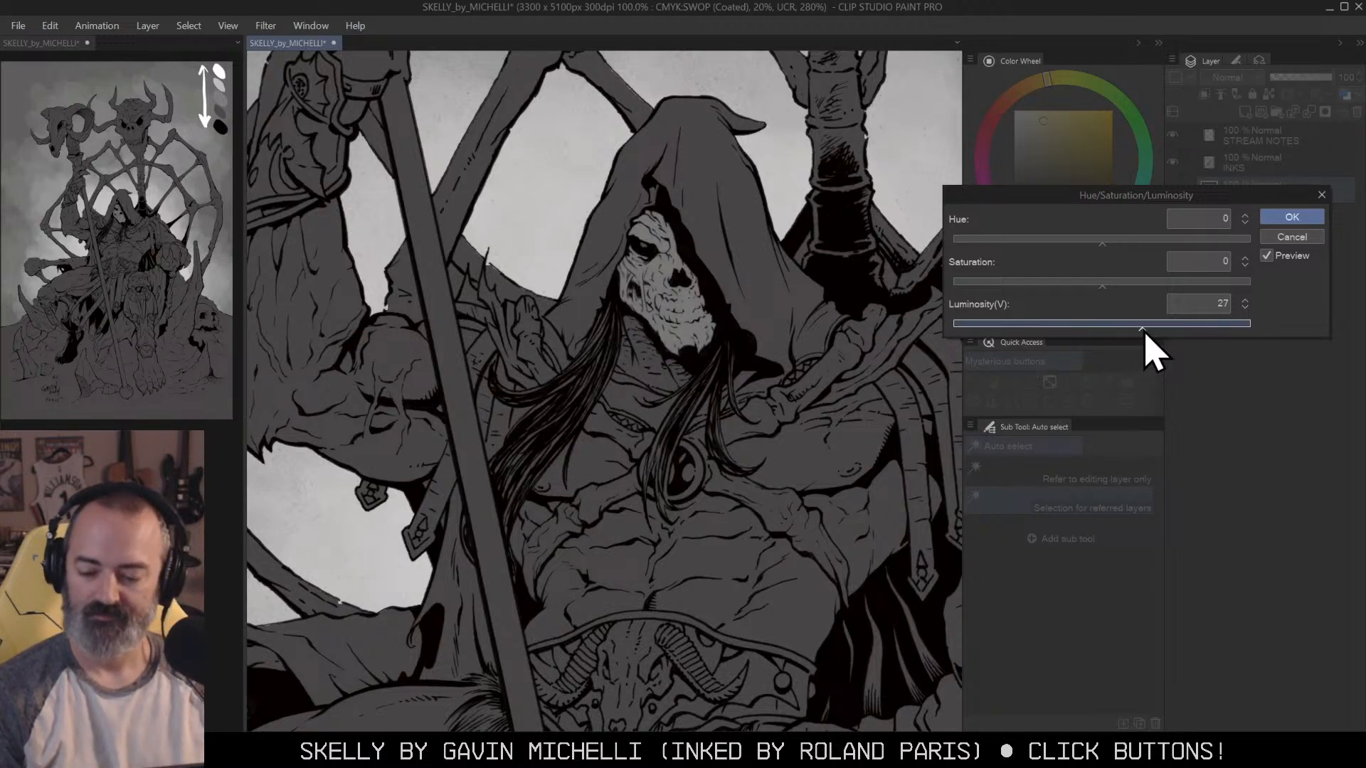
left_click(1292, 217)
Step: Select the bone harness across the chest with Auto select for referred layers and check the selection in Quick Mask
key("slash")
left_click(815, 357)
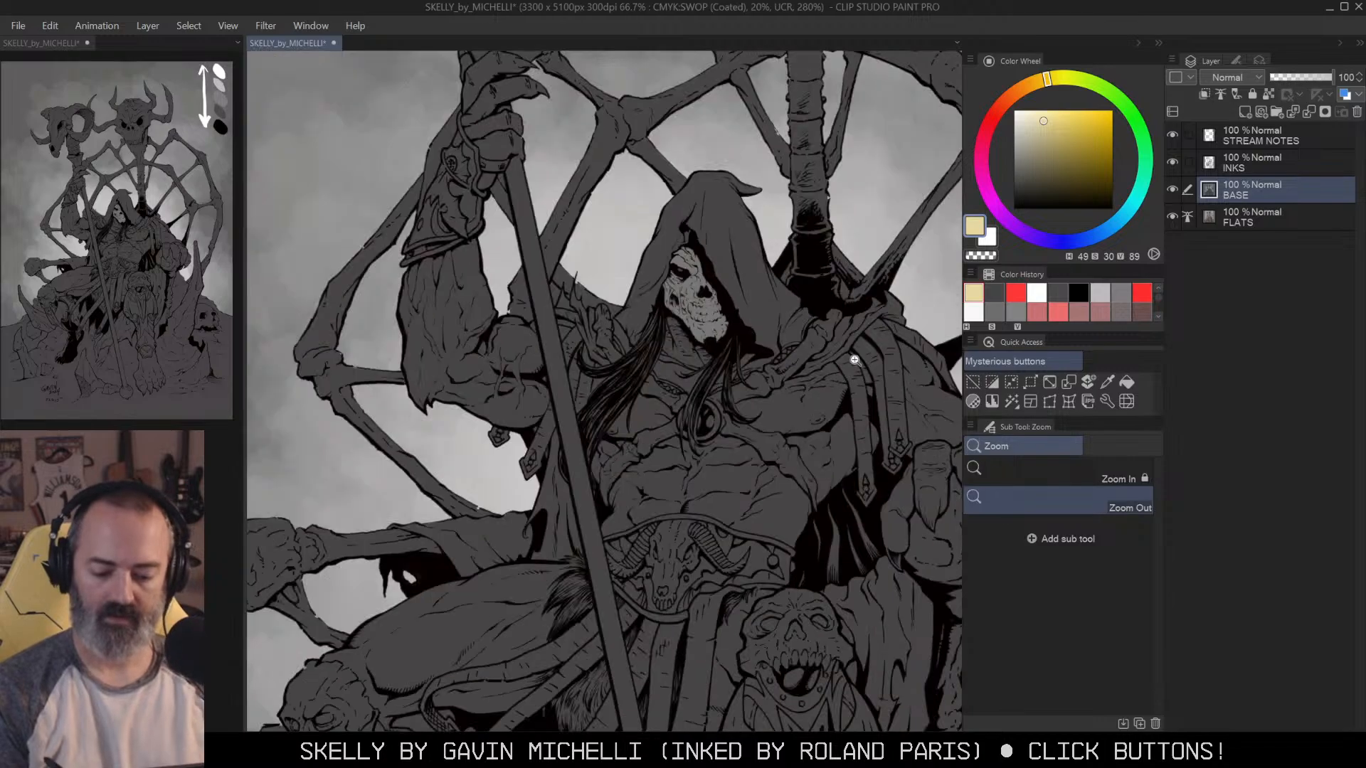
left_click(834, 320)
left_click(853, 355, "alt")
left_click_drag(882, 387, 744, 378)
left_click(743, 377)
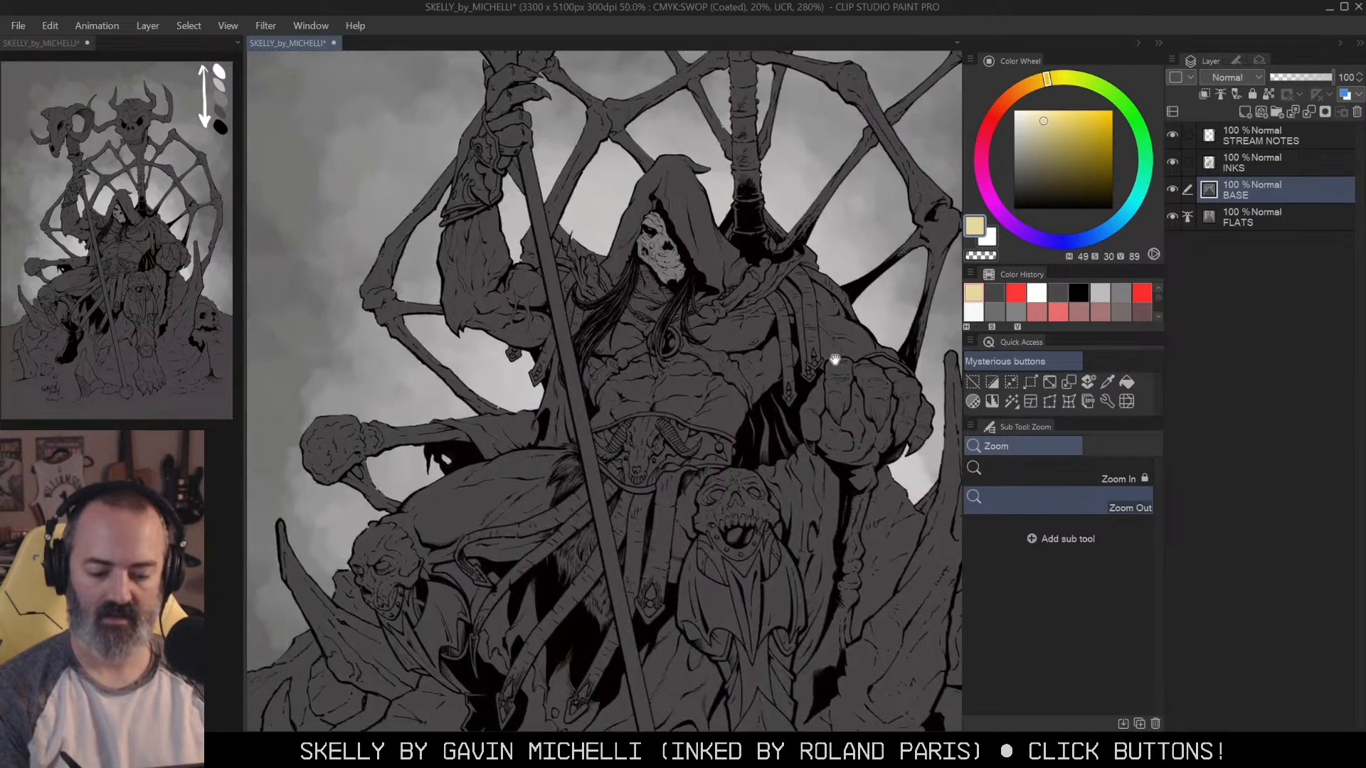
left_click(780, 306)
key("w")
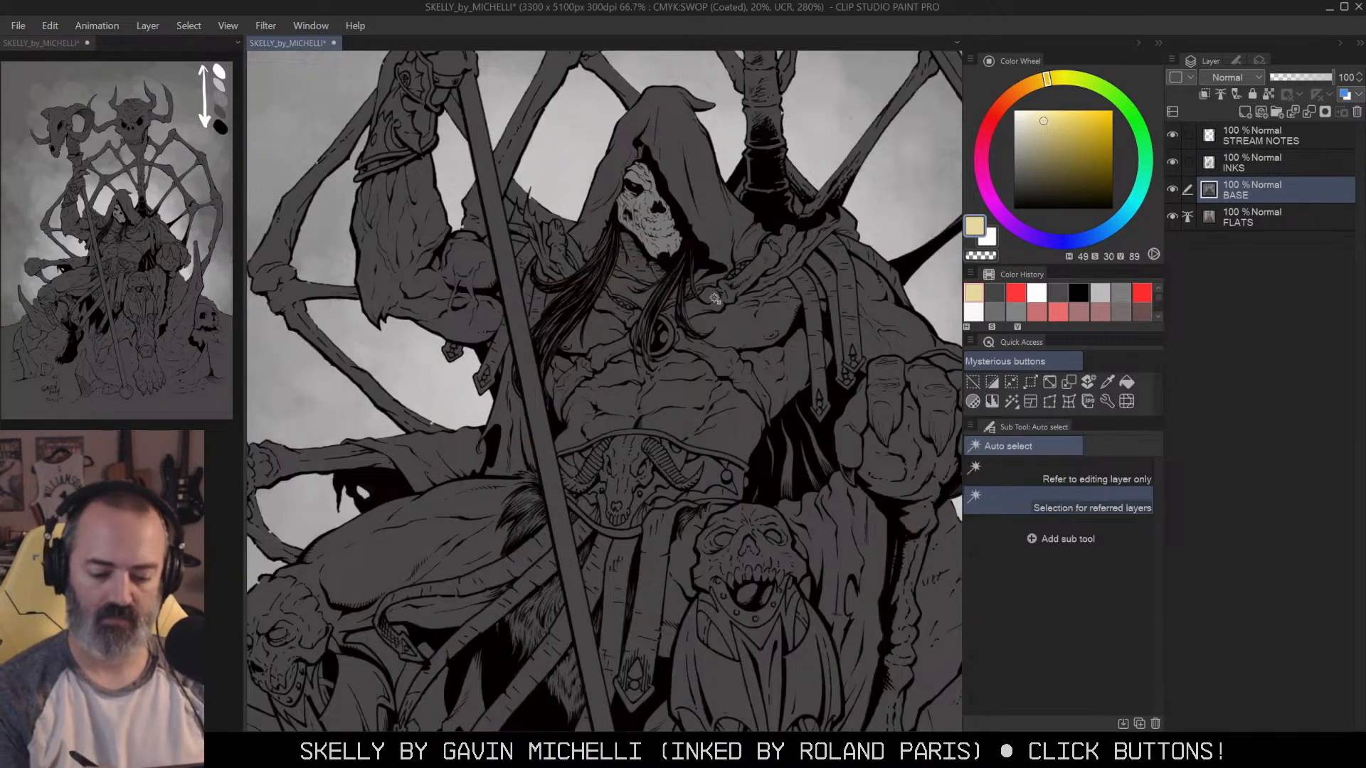
left_click(749, 283)
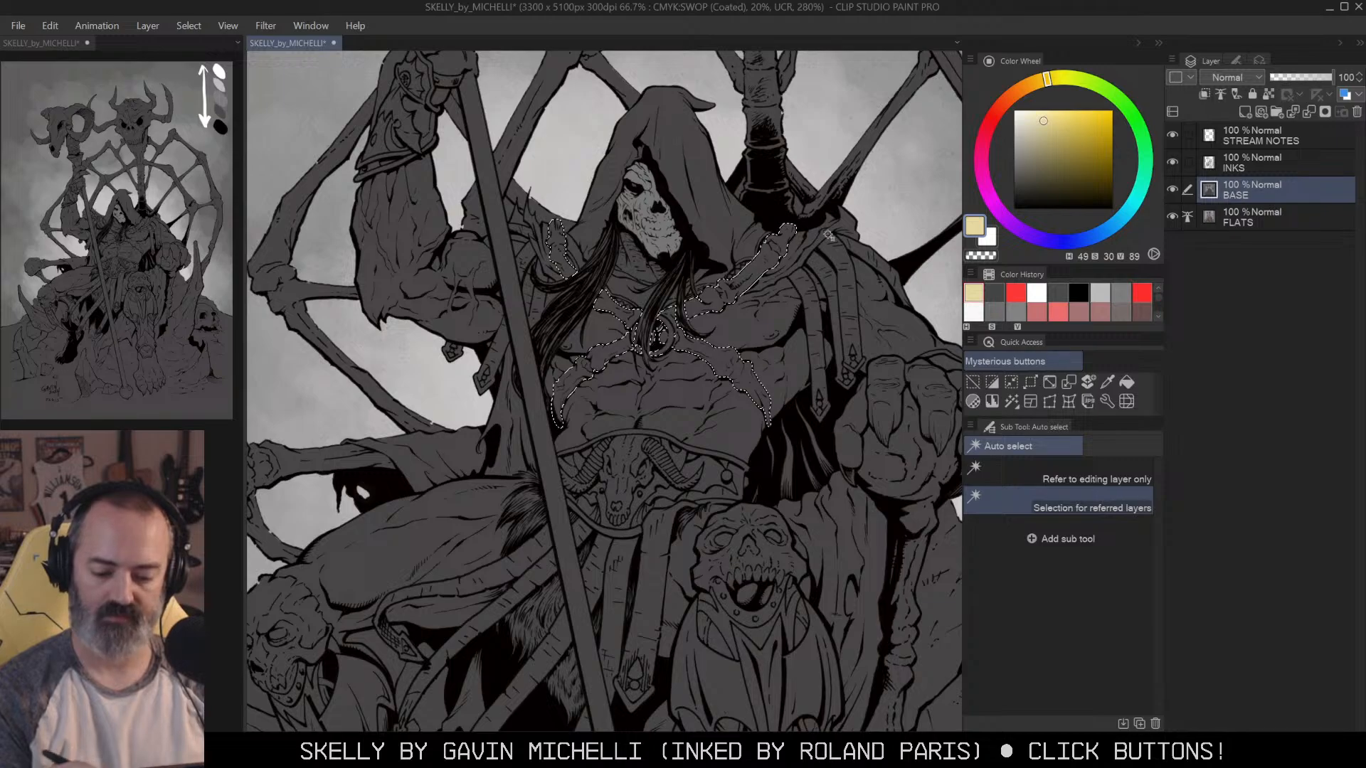
key("q")
key("q")
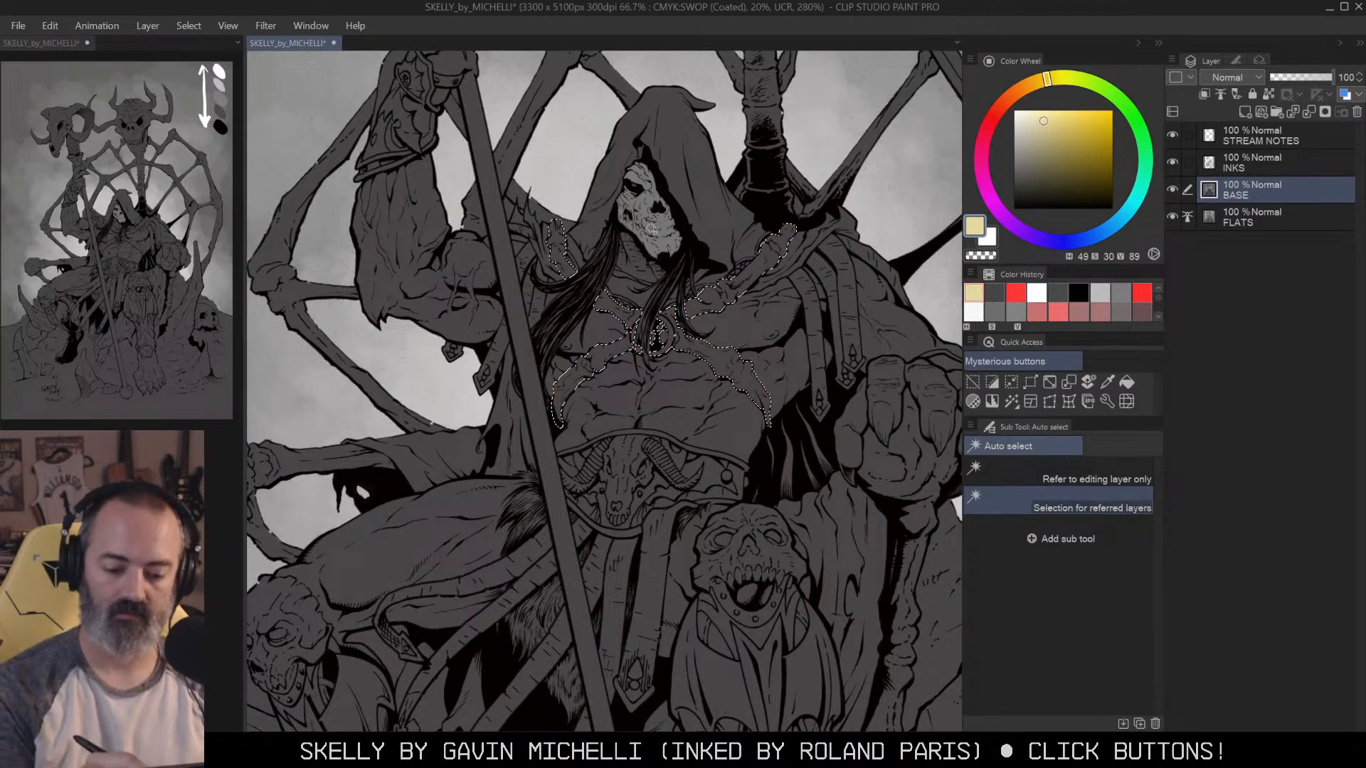
Step: Sample a mid grey with value 47, fill the selected bone harness with it, and clear the selection
left_click(726, 263, "alt")
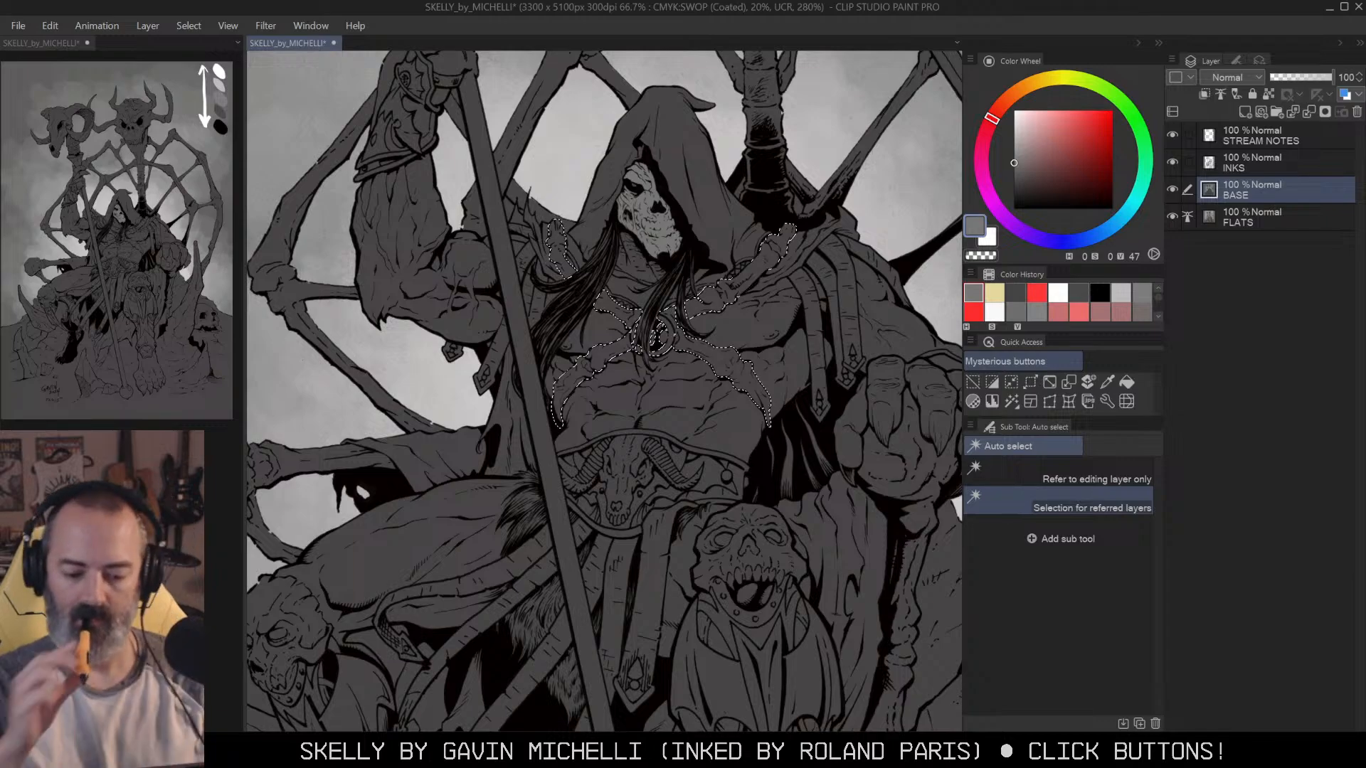
key("g")
left_click(793, 276)
key("alt+space")
left_click(829, 307)
left_click(781, 344)
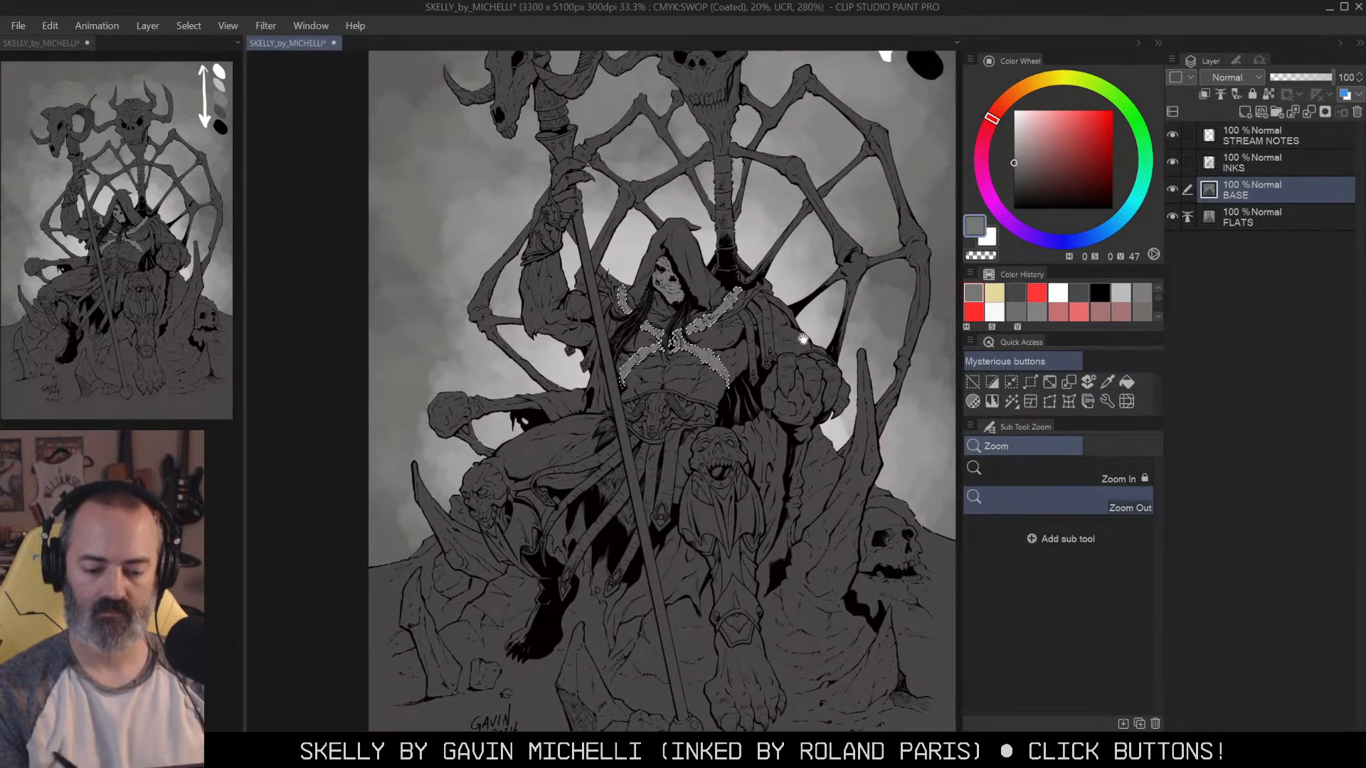
left_click(753, 350)
key("m")
key("ctrl+d")
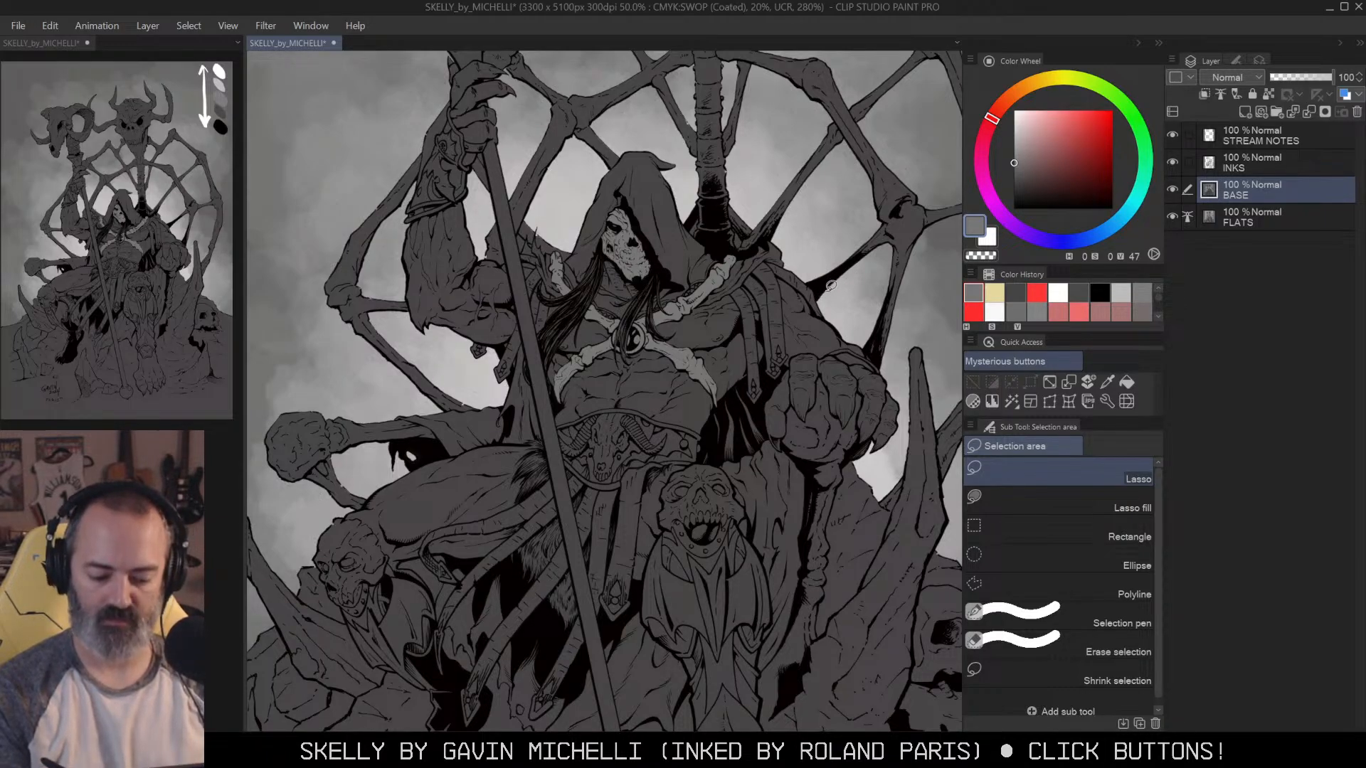
Step: Undo the deselection of the bone harness and clear the selection again
mouse_move(790, 313)
left_mouse_down()
mouse_move(837, 266)
mouse_move(779, 424)
left_mouse_up()
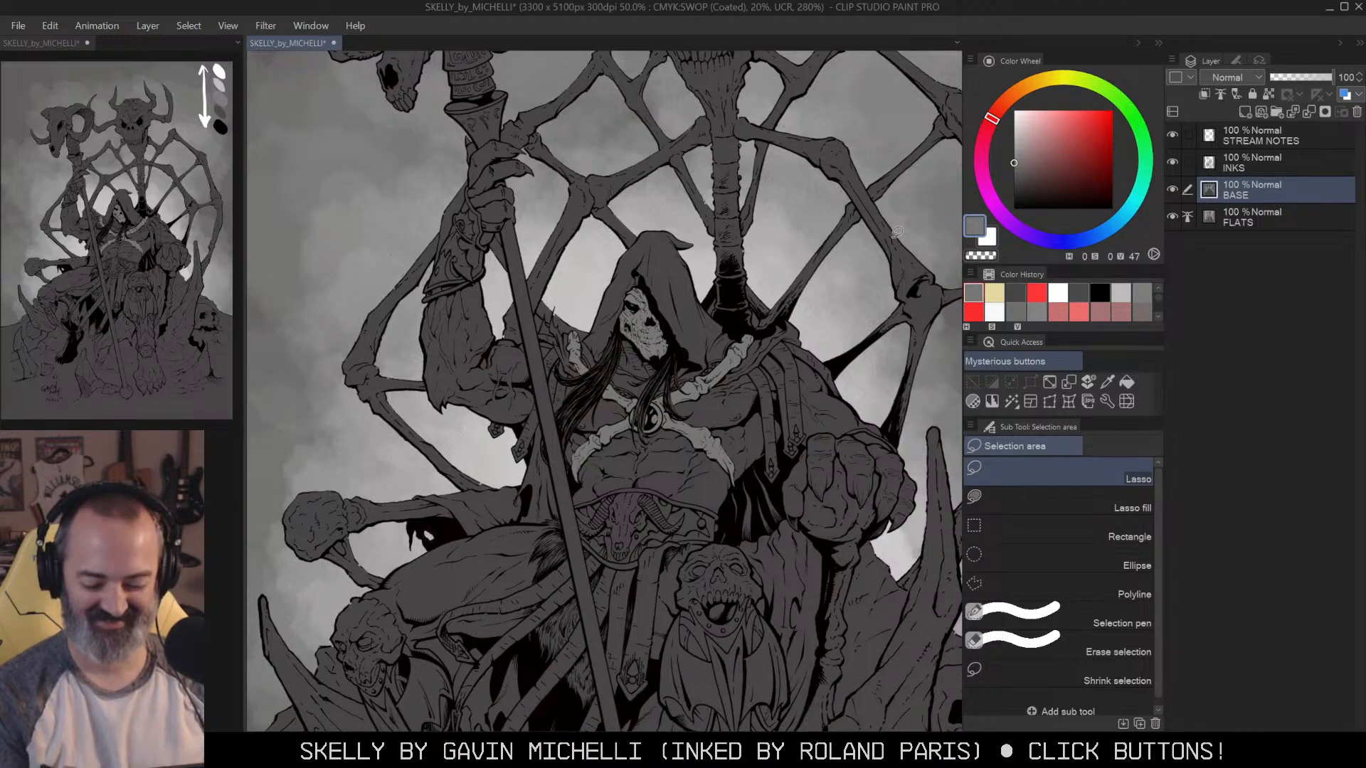
key("ctrl+space")
left_click(792, 384)
left_click_drag(830, 375, 850, 267)
key("ctrl+z")
left_click(830, 301)
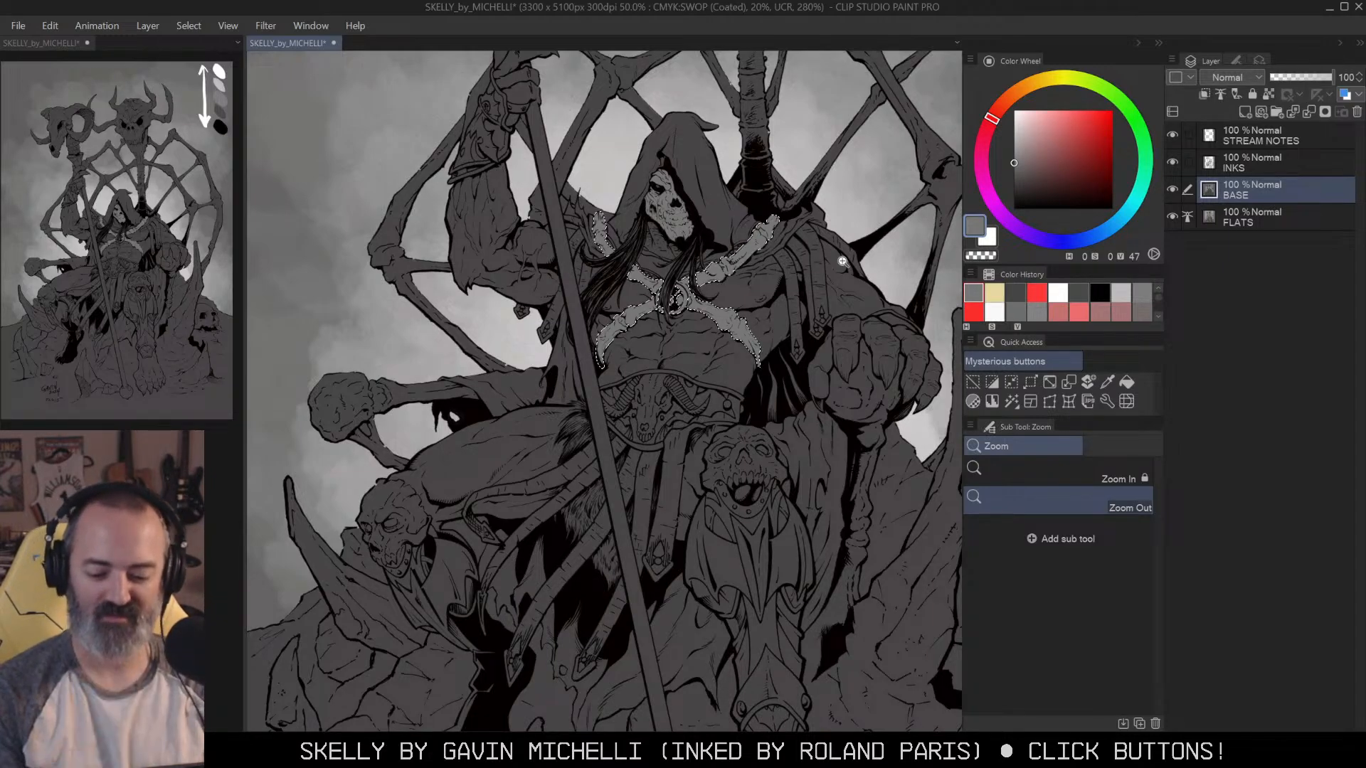
key("ctrl+d")
Step: Lasso the skull on the knee below the belt and fill it with the same mid grey
left_click(781, 360, "ctrl")
mouse_move(778, 408)
left_mouse_down()
mouse_move(795, 326)
mouse_move(765, 345)
mouse_move(769, 364)
left_mouse_up()
left_click(802, 400, "ctrl")
left_click(802, 399, "ctrl")
left_click_drag(807, 442, 835, 280)
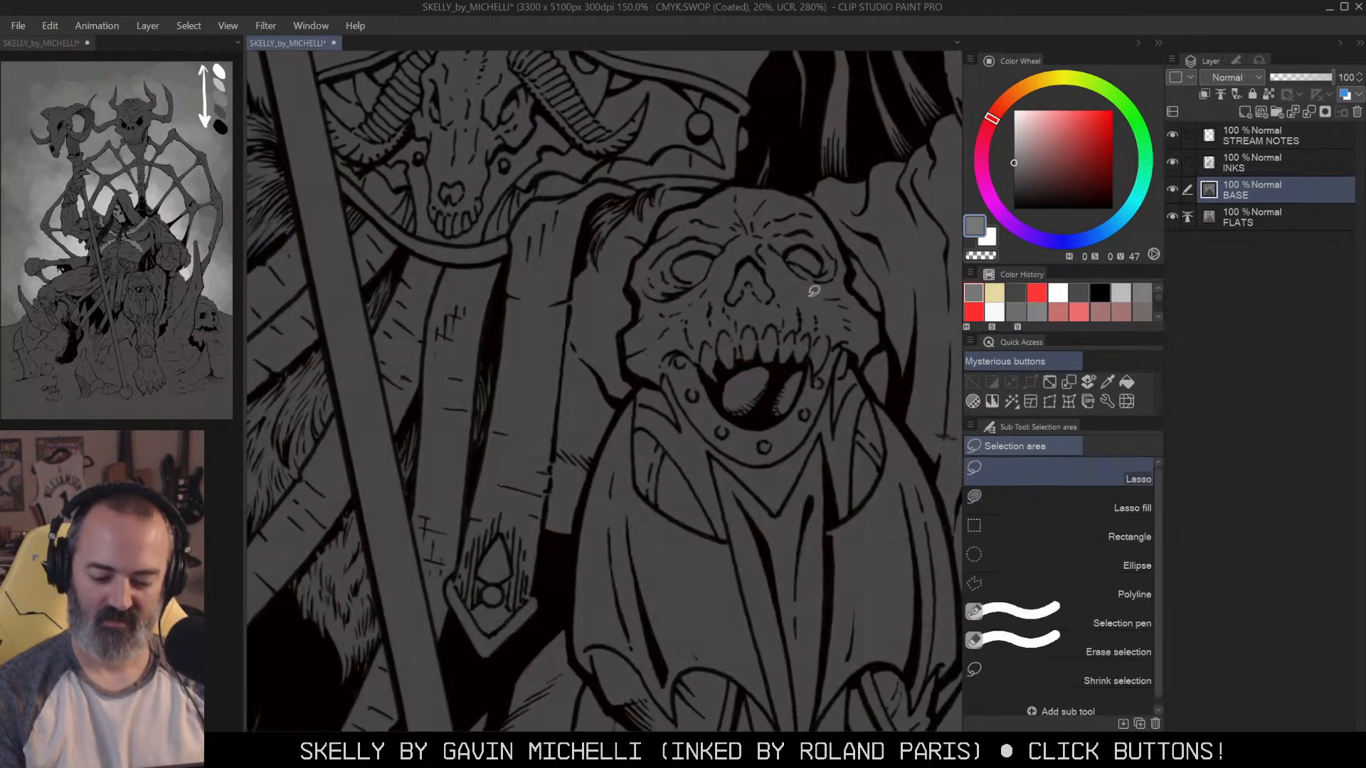
mouse_move(630, 377)
left_mouse_down()
mouse_move(658, 384)
mouse_move(673, 361)
mouse_move(797, 370)
mouse_move(831, 349)
mouse_move(861, 364)
mouse_move(882, 319)
mouse_move(807, 188)
mouse_move(736, 176)
mouse_move(668, 212)
mouse_move(638, 255)
mouse_move(629, 378)
mouse_move(702, 392)
left_mouse_up()
key("g")
left_click(643, 352)
Step: Add the bone harness to the knee skull selection and darken both by setting luminosity to -27
key("alt+space")
left_click(555, 375)
left_click(555, 375)
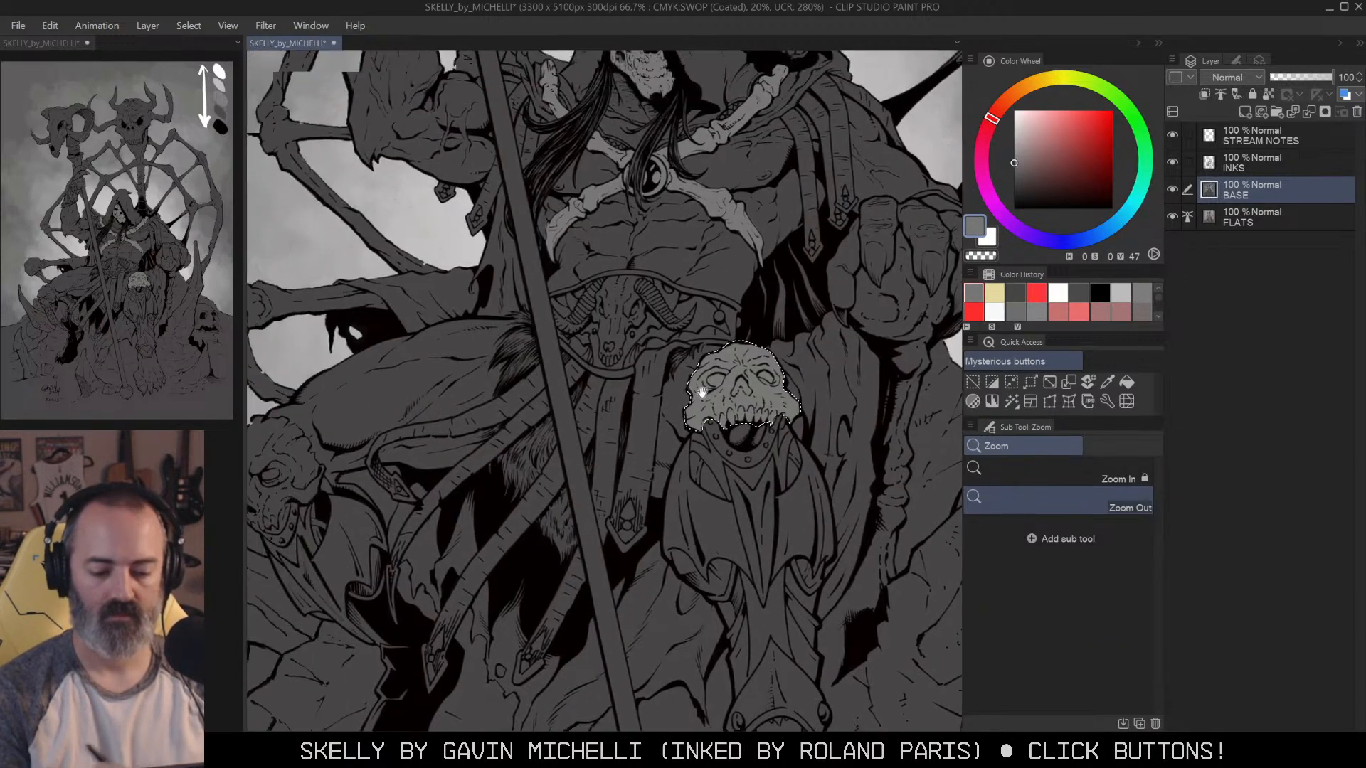
left_click(703, 392)
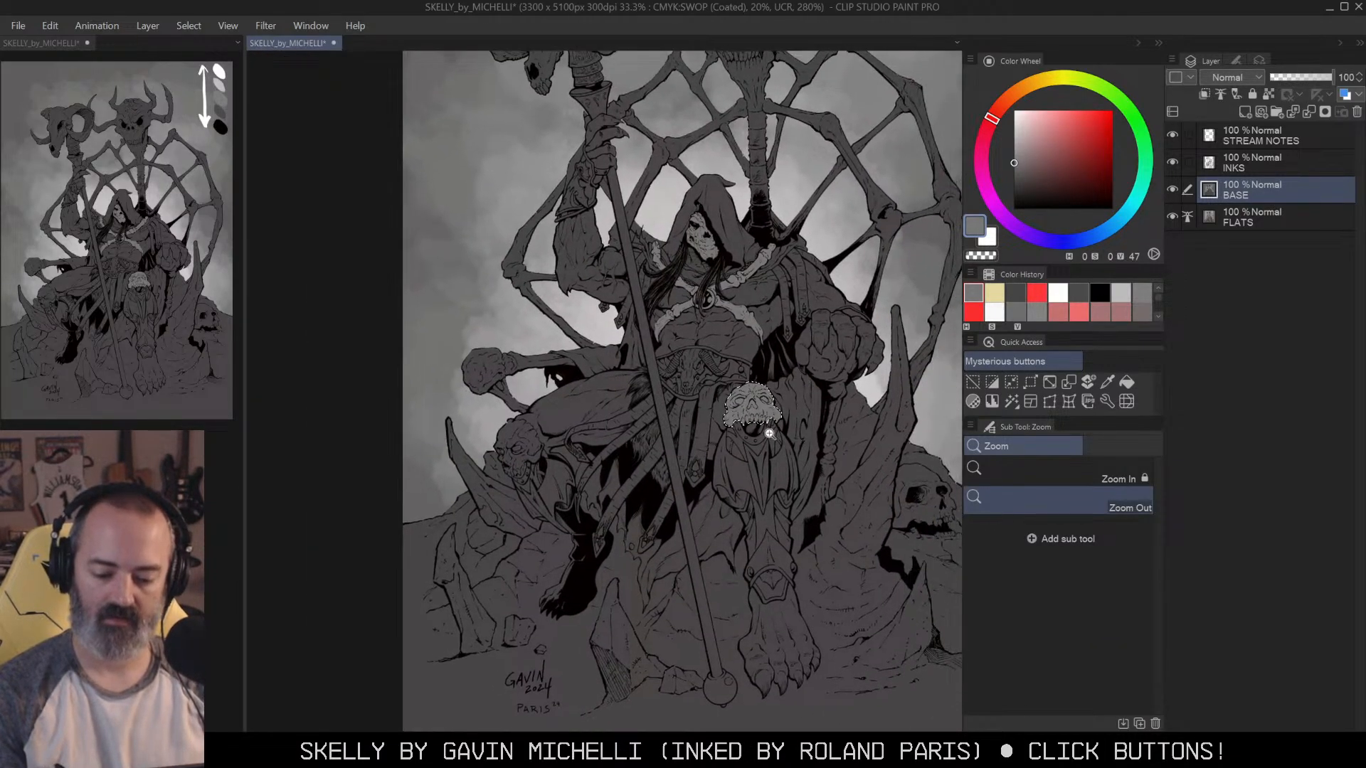
left_click(769, 433, "alt")
key("w")
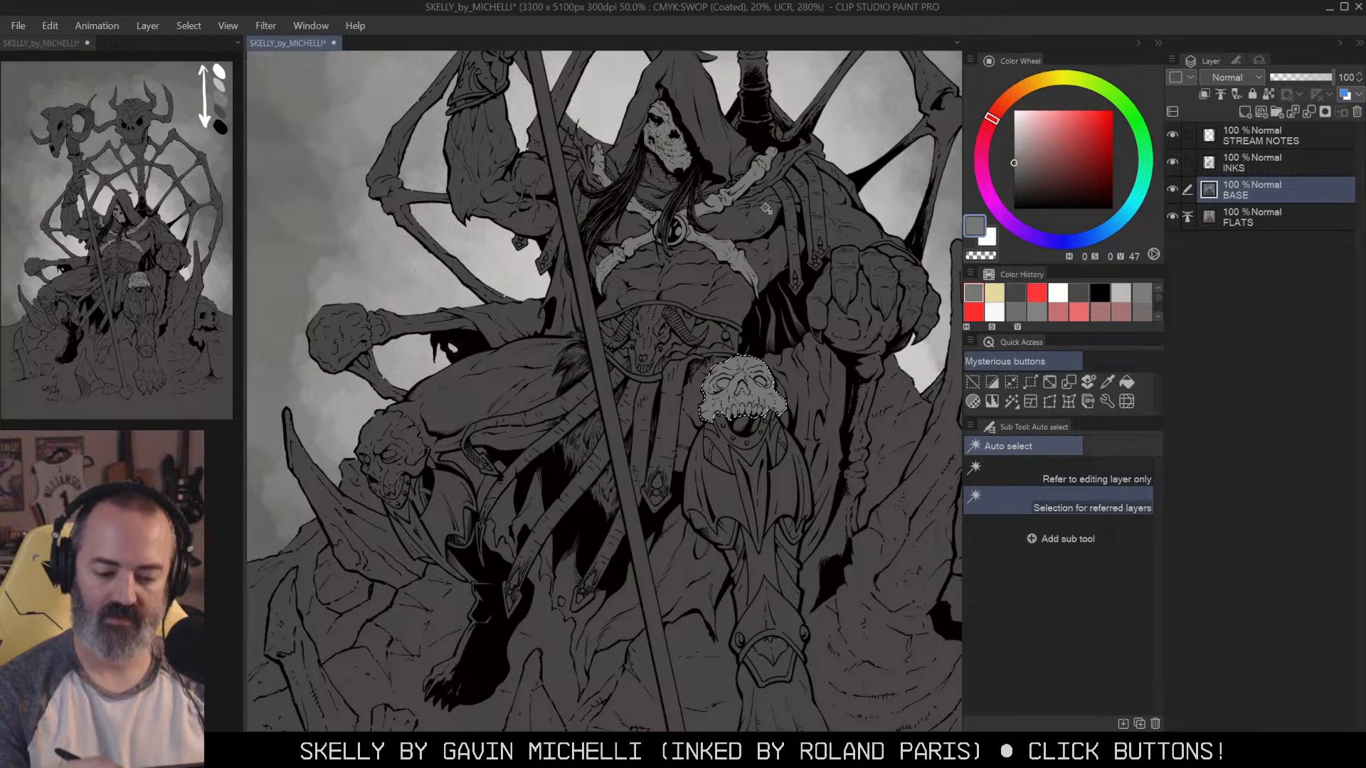
left_click(732, 256, "shift")
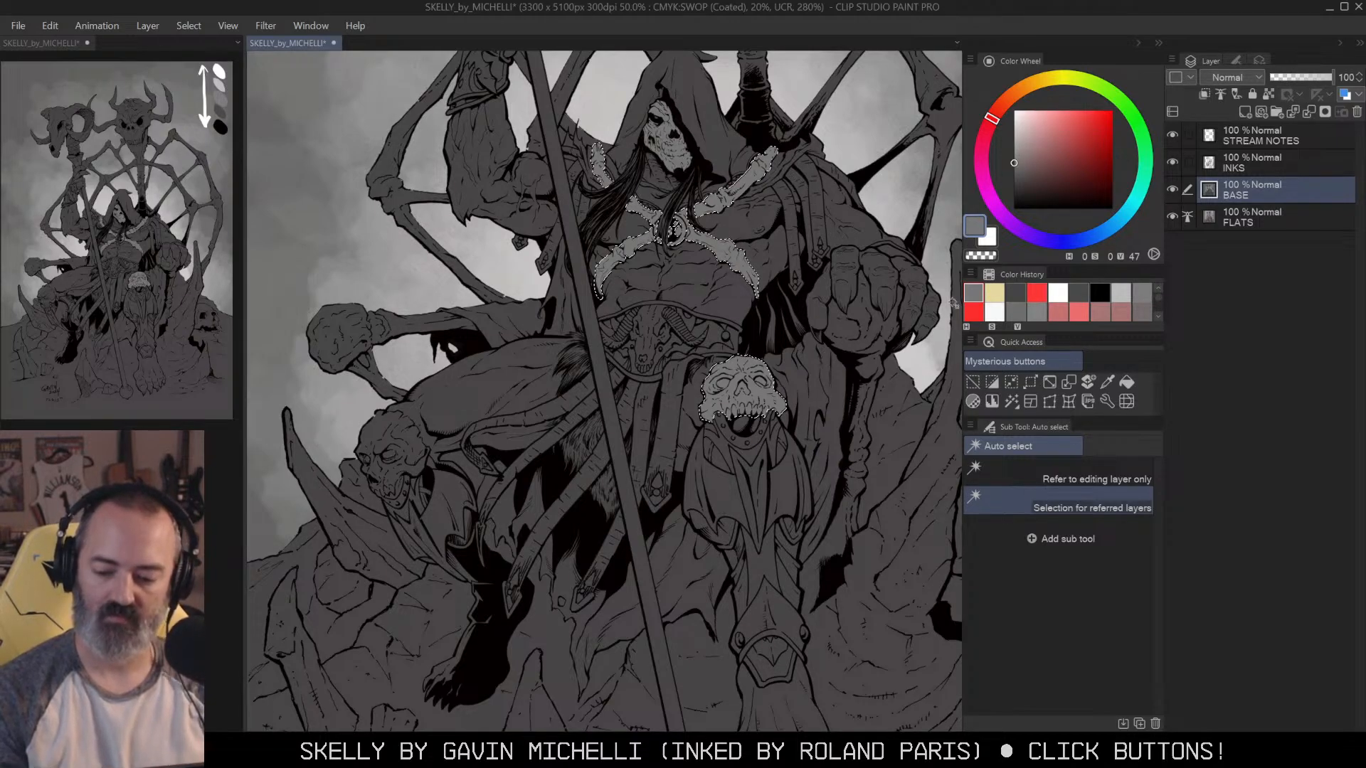
key("ctrl+u")
left_click_drag(1101, 326, 1066, 346)
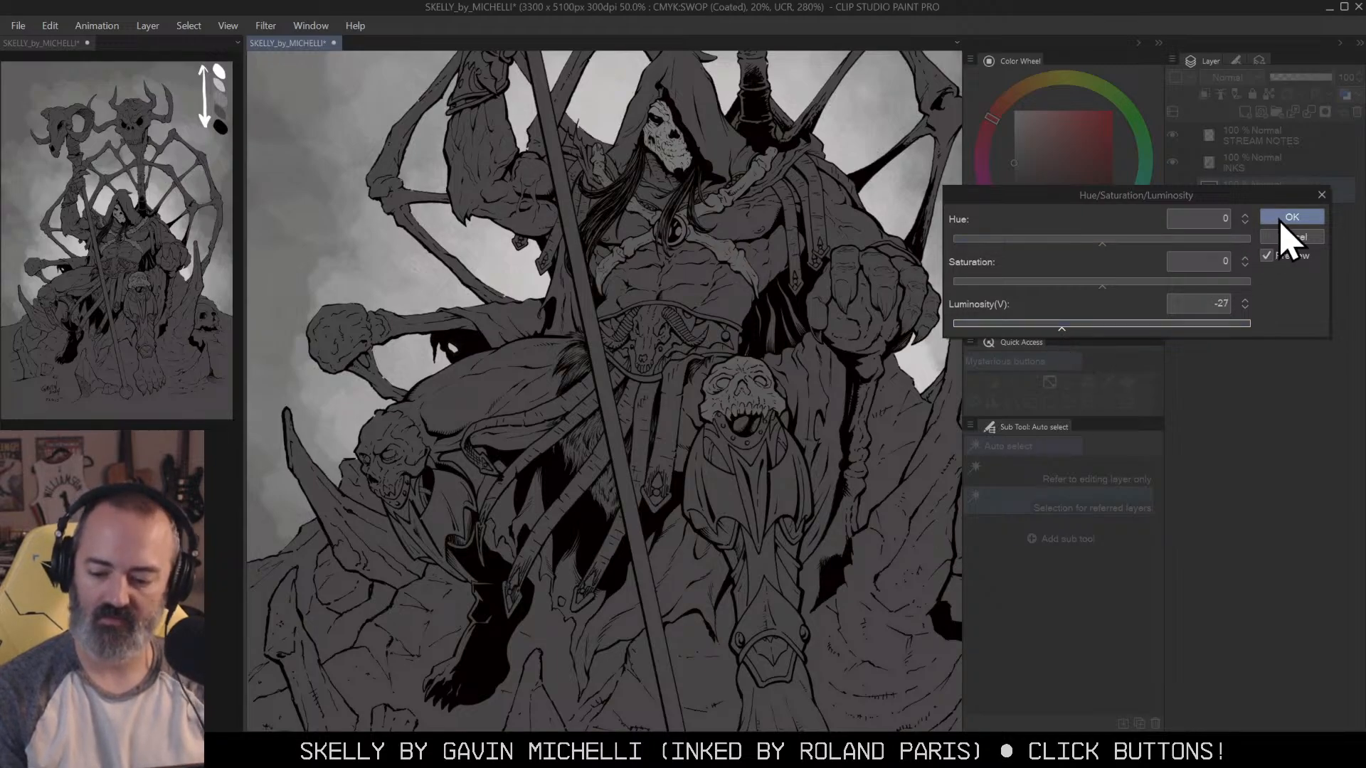
left_click(1292, 217)
Step: Sample the darkened bone grey, lasso the skull on the other knee, fill it with that grey, and deselect
left_click(818, 382, "ctrl")
left_click(827, 373, "alt")
mouse_move(783, 359)
left_mouse_down()
mouse_move(835, 341)
mouse_move(821, 358)
mouse_move(824, 343)
left_mouse_up()
left_click_drag(663, 400, 1011, 267)
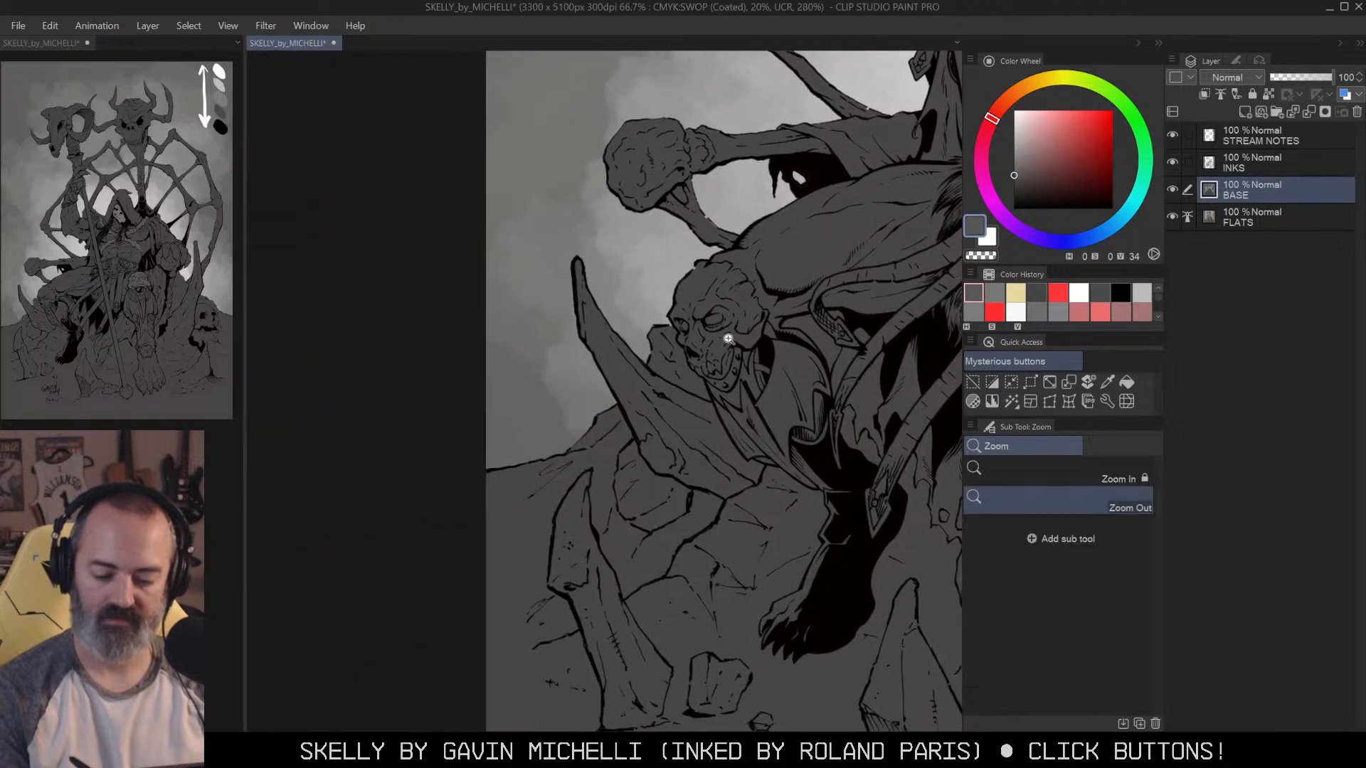
left_click(742, 334, "ctrl")
left_click(741, 334, "ctrl")
mouse_move(684, 161)
left_mouse_down()
mouse_move(740, 175)
mouse_move(603, 295)
mouse_move(627, 149)
left_mouse_up()
mouse_move(723, 192)
left_mouse_down()
mouse_move(745, 183)
mouse_move(763, 203)
mouse_move(814, 292)
mouse_move(791, 350)
mouse_move(729, 365)
mouse_move(714, 413)
mouse_move(669, 427)
mouse_move(642, 402)
mouse_move(598, 290)
left_mouse_up()
key("alt+Delete")
key("ctrl+d")
Step: Examine the whole illustration to judge how the lightened skulls and bone harness read against the dark figure
key("alt+space")
left_click(817, 333)
left_click(765, 342)
left_click_drag(869, 335, 808, 326)
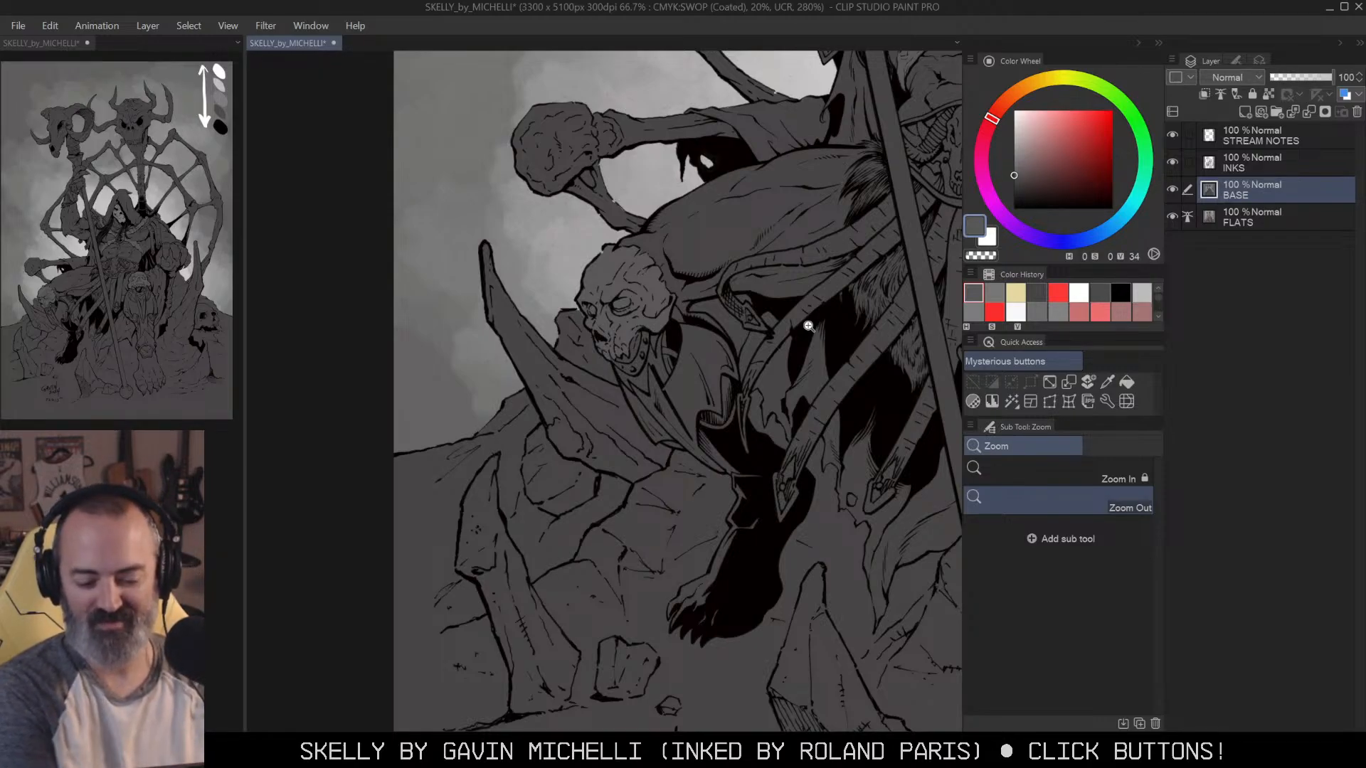
left_click(799, 373)
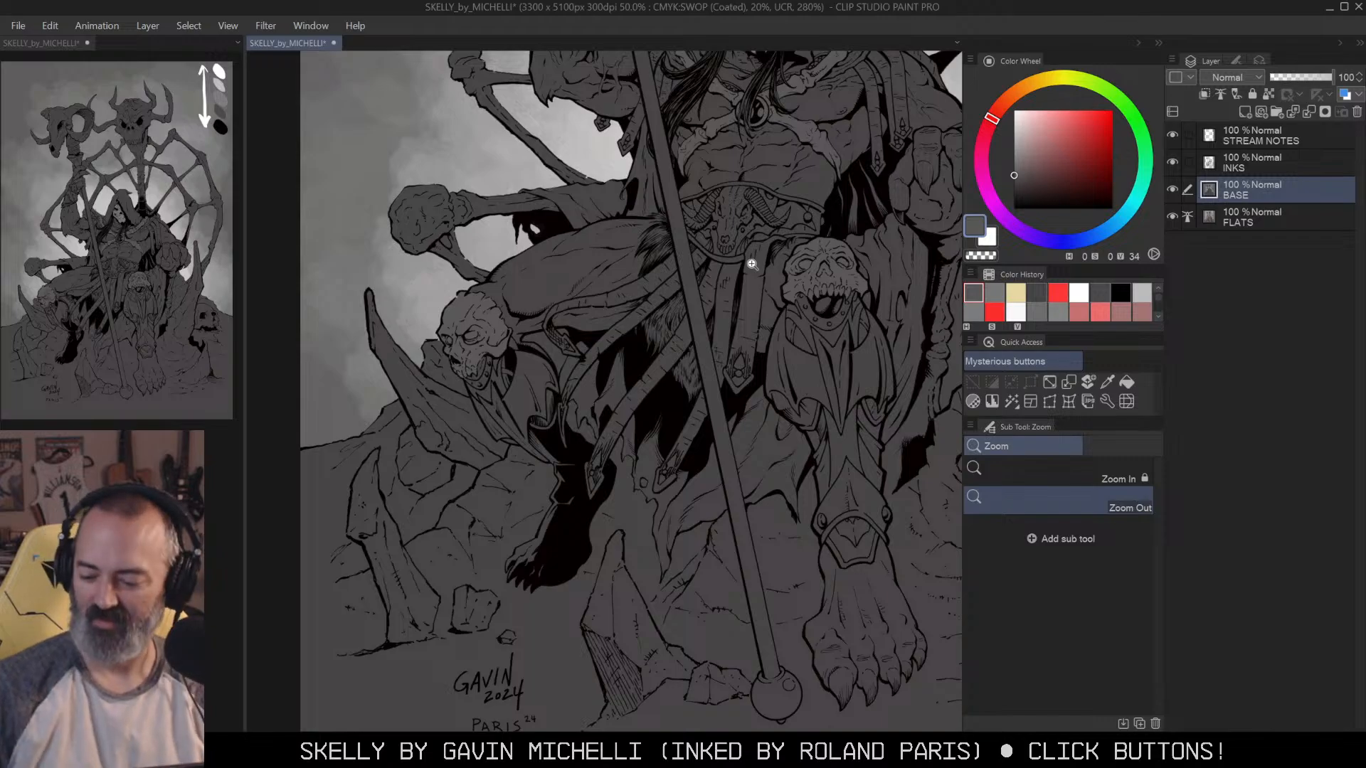
left_click(749, 307)
left_click_drag(823, 300, 763, 410)
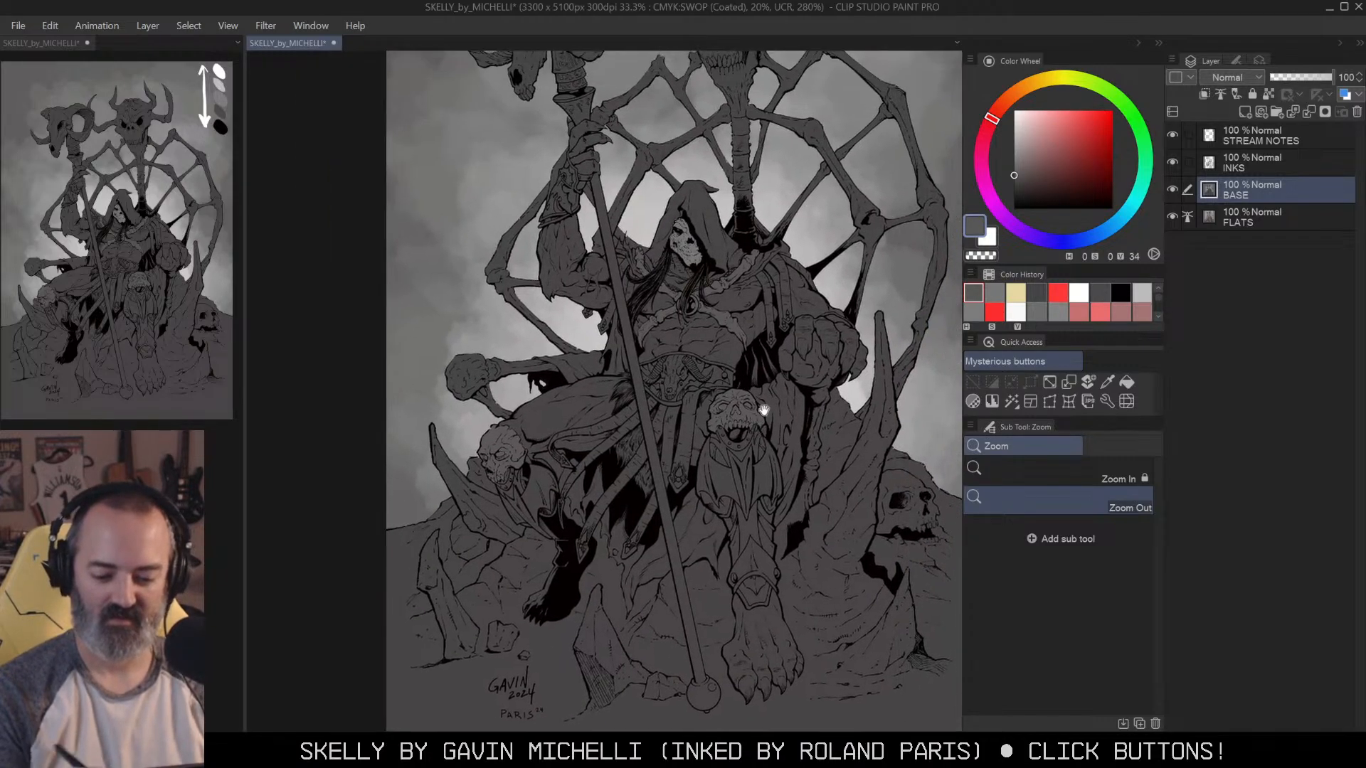
left_click_drag(830, 370, 792, 424)
left_click_drag(824, 369, 818, 387)
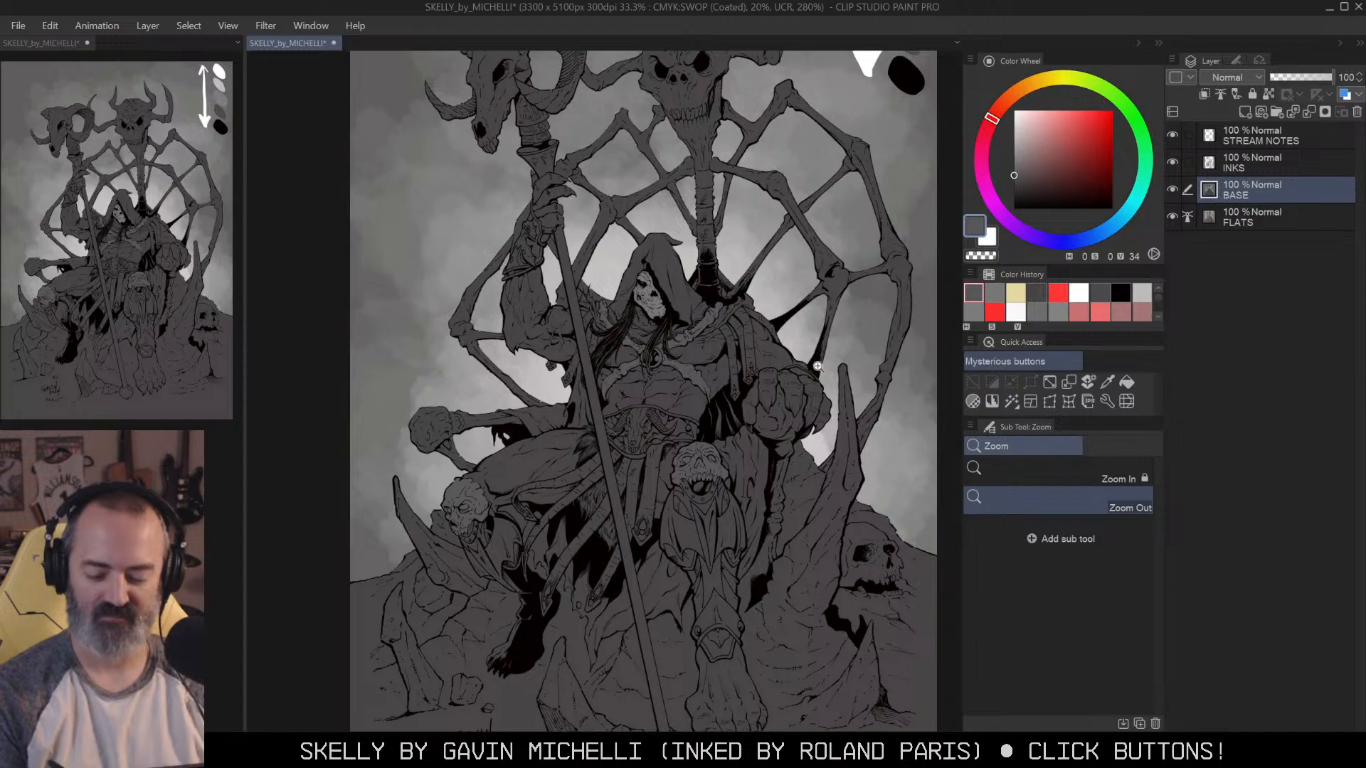
left_click_drag(824, 369, 831, 318)
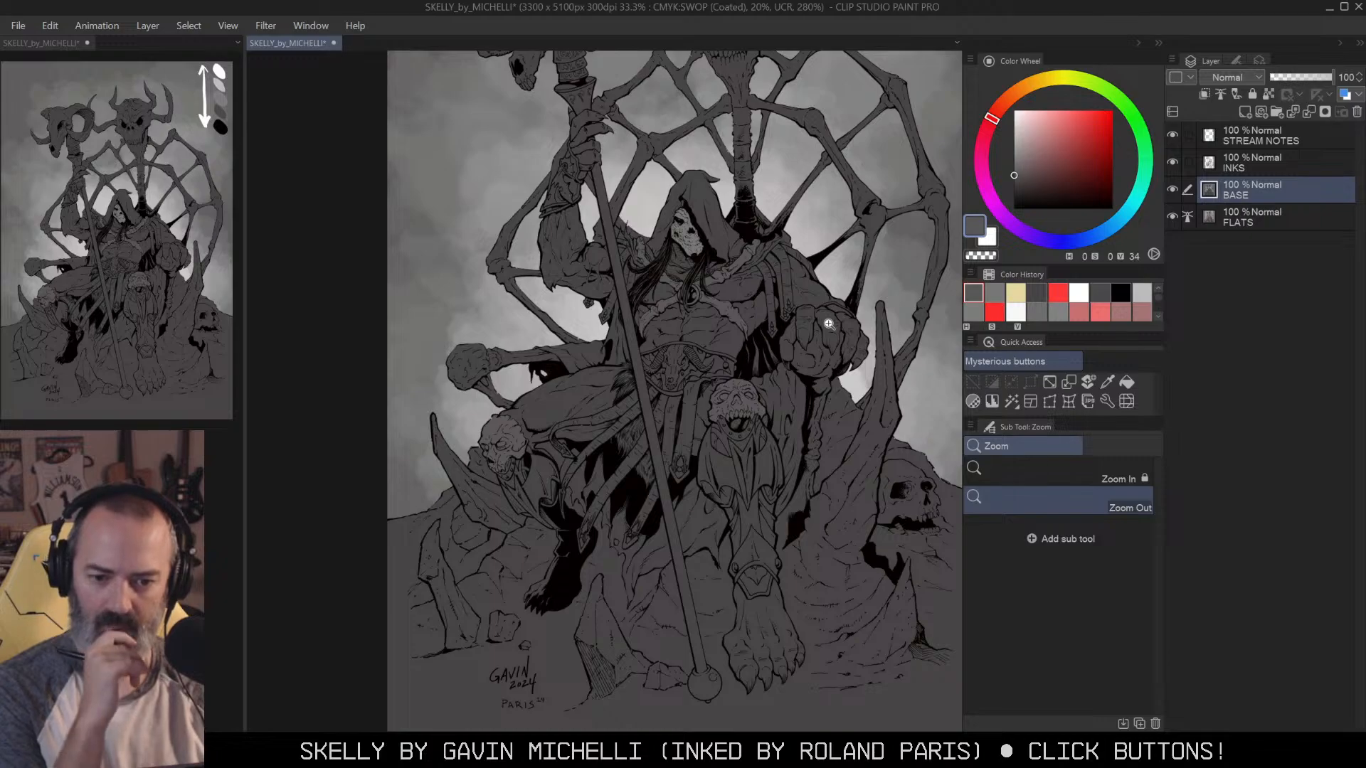
left_click(672, 406)
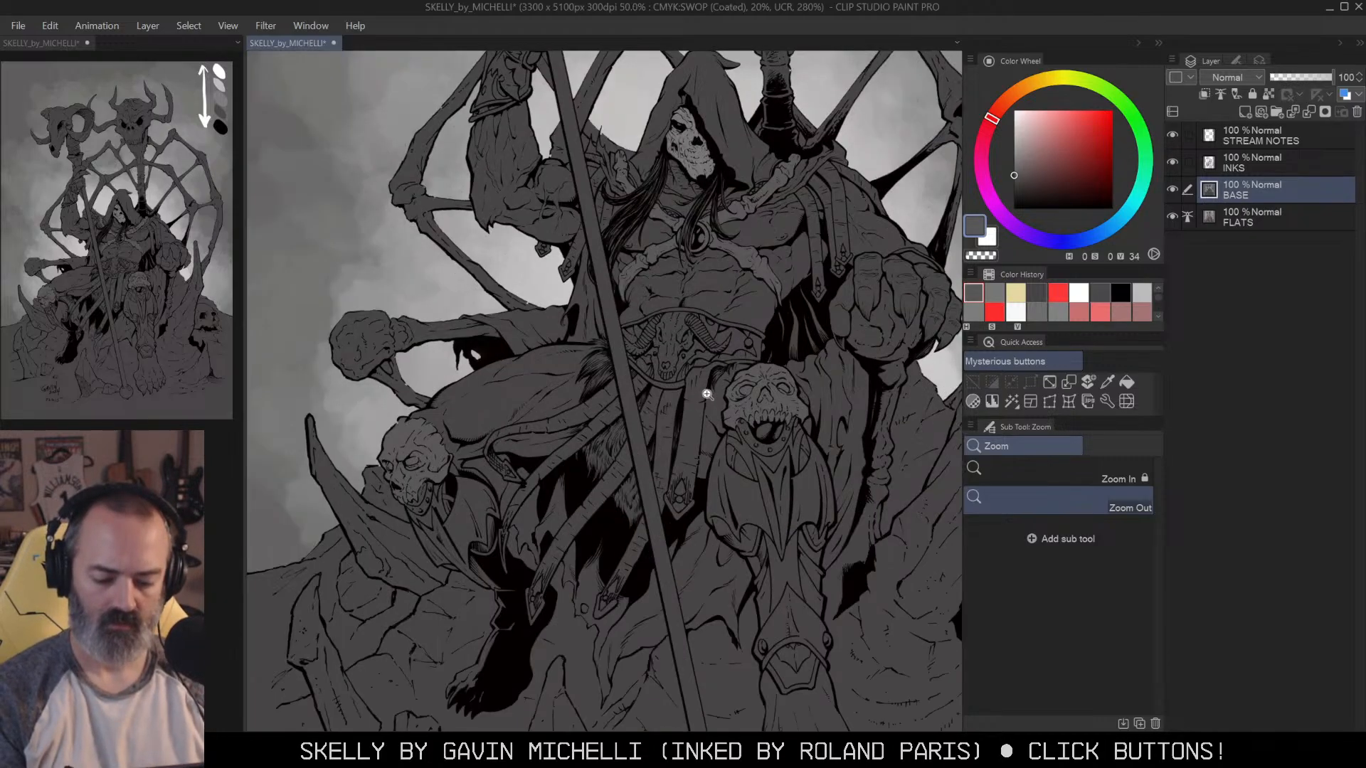
left_click_drag(818, 331, 799, 382)
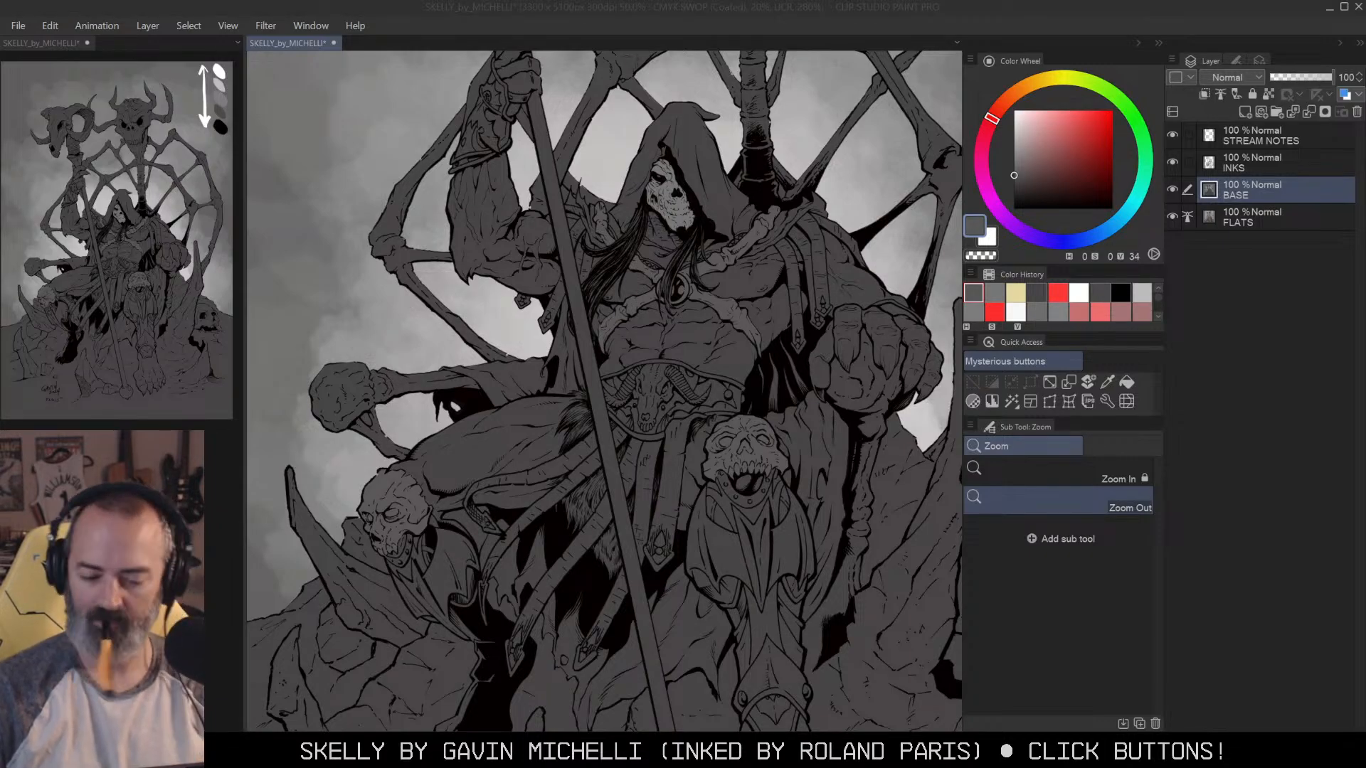
Step: Open the copied skull-faced cartoon reference as a new canvas and return to the SKELLY_by_MICHELLI document
left_click(595, 287)
key("ctrl+shift+n")
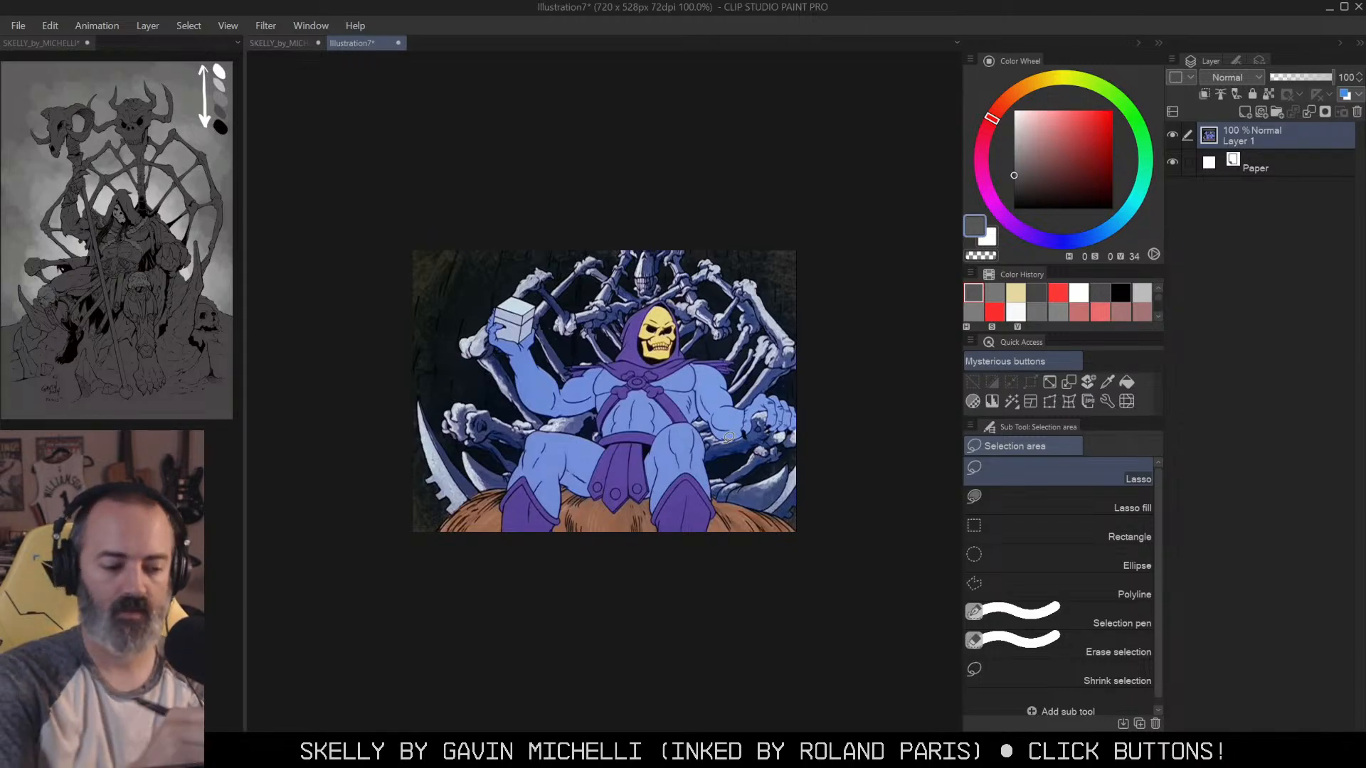
left_click(283, 43)
Step: Select the figure's skin areas on BASE and refine the selection around the neck with the Lasso
left_click(713, 344)
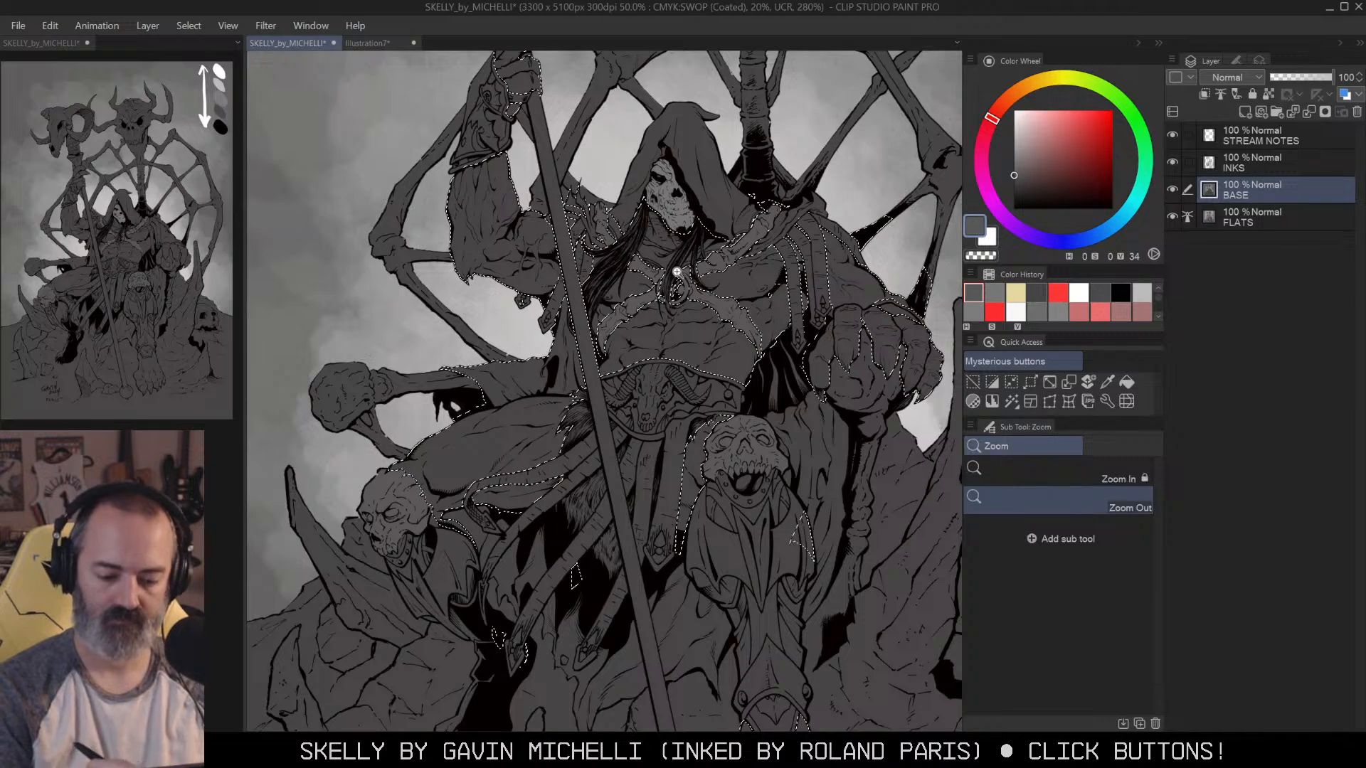
scroll(700, 179, "up", 3)
key("m")
mouse_move(691, 152)
left_mouse_down()
mouse_move(680, 189)
mouse_move(616, 229)
mouse_move(684, 174)
left_mouse_up()
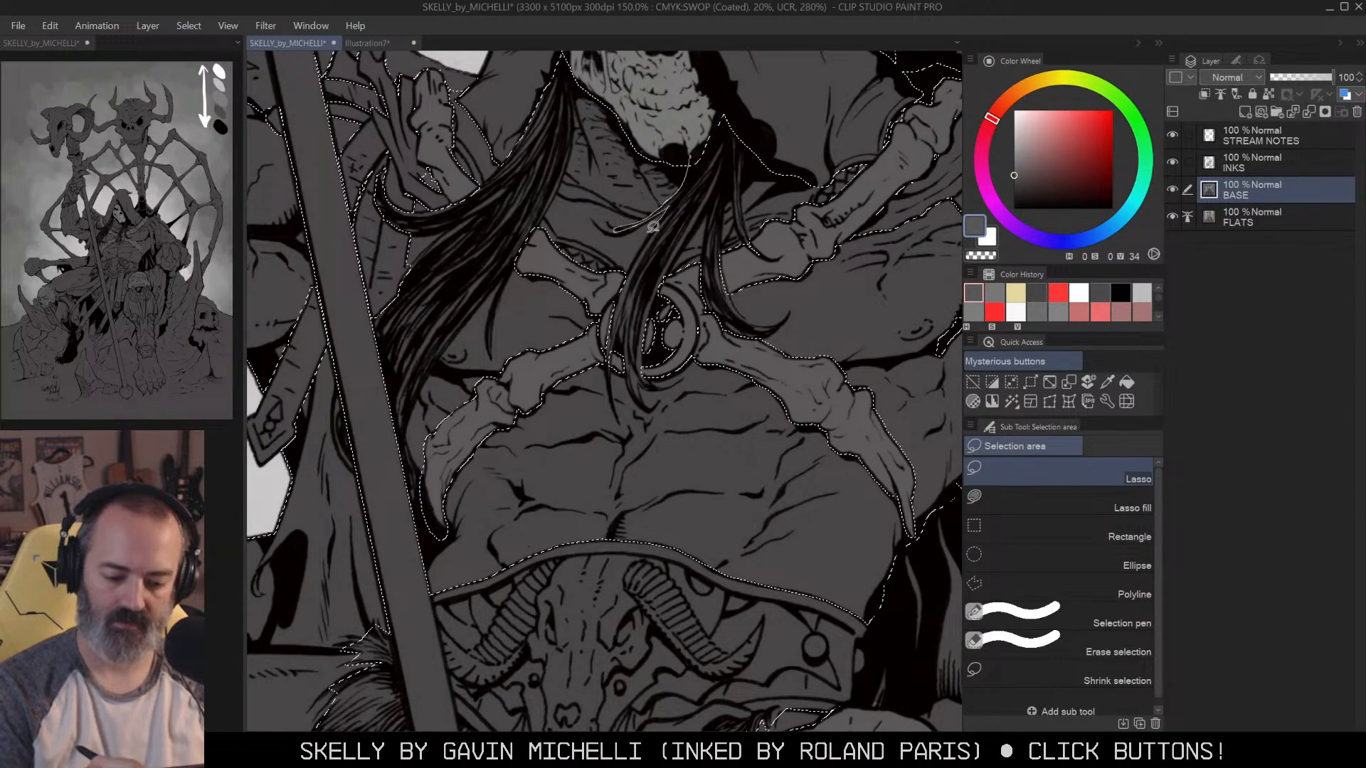
key("alt+space")
left_click(753, 278)
left_click(754, 278)
left_click(780, 258)
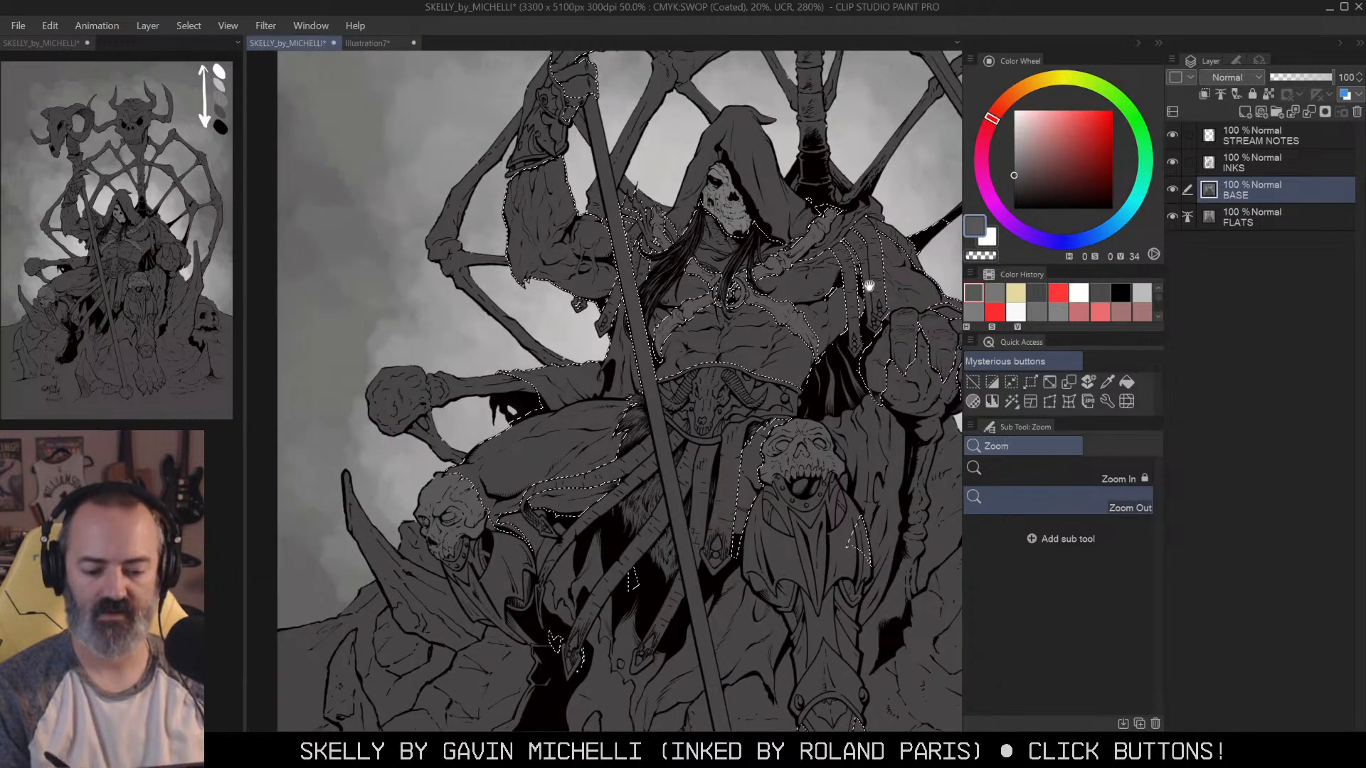
Step: Check the skin selection in Quick Mask and adjust it further with the Lasso around the upper body
left_click_drag(869, 281, 807, 271)
key("q")
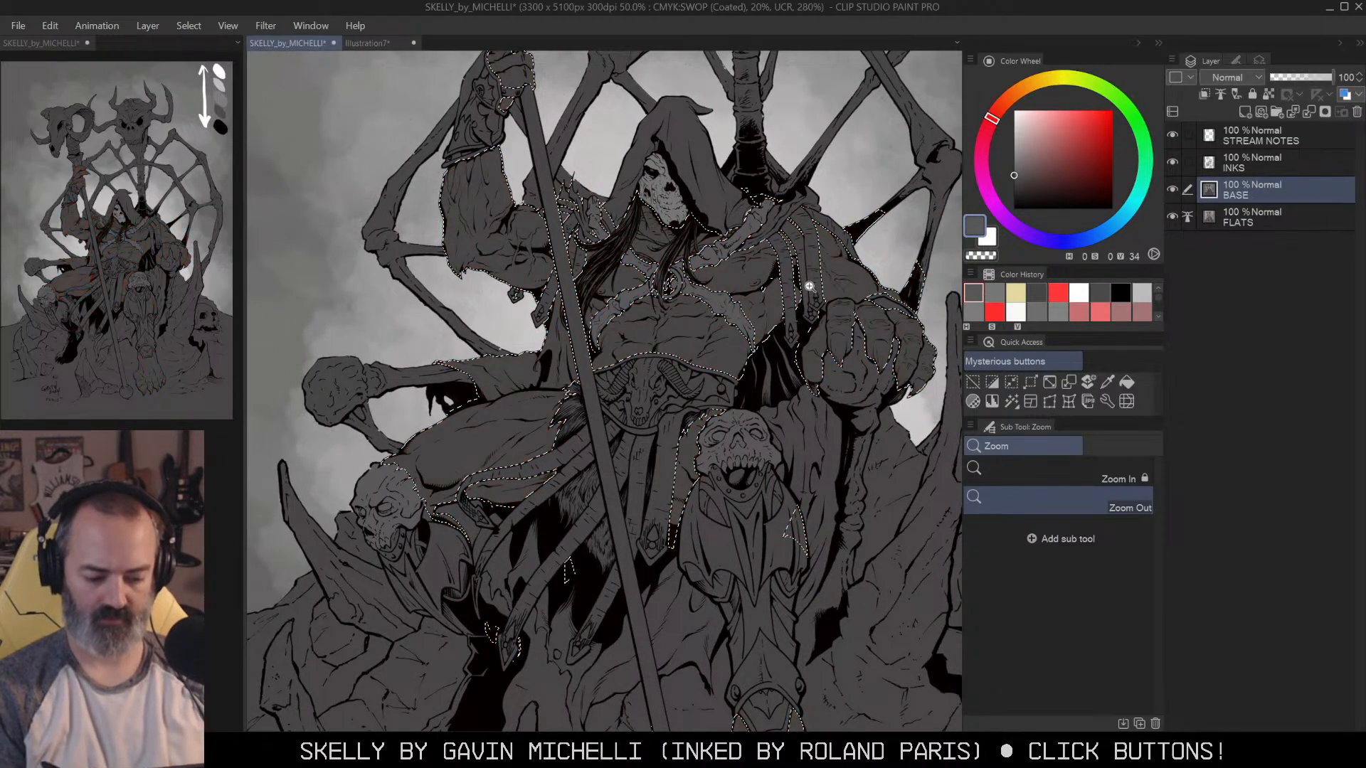
left_click(878, 234)
key("q")
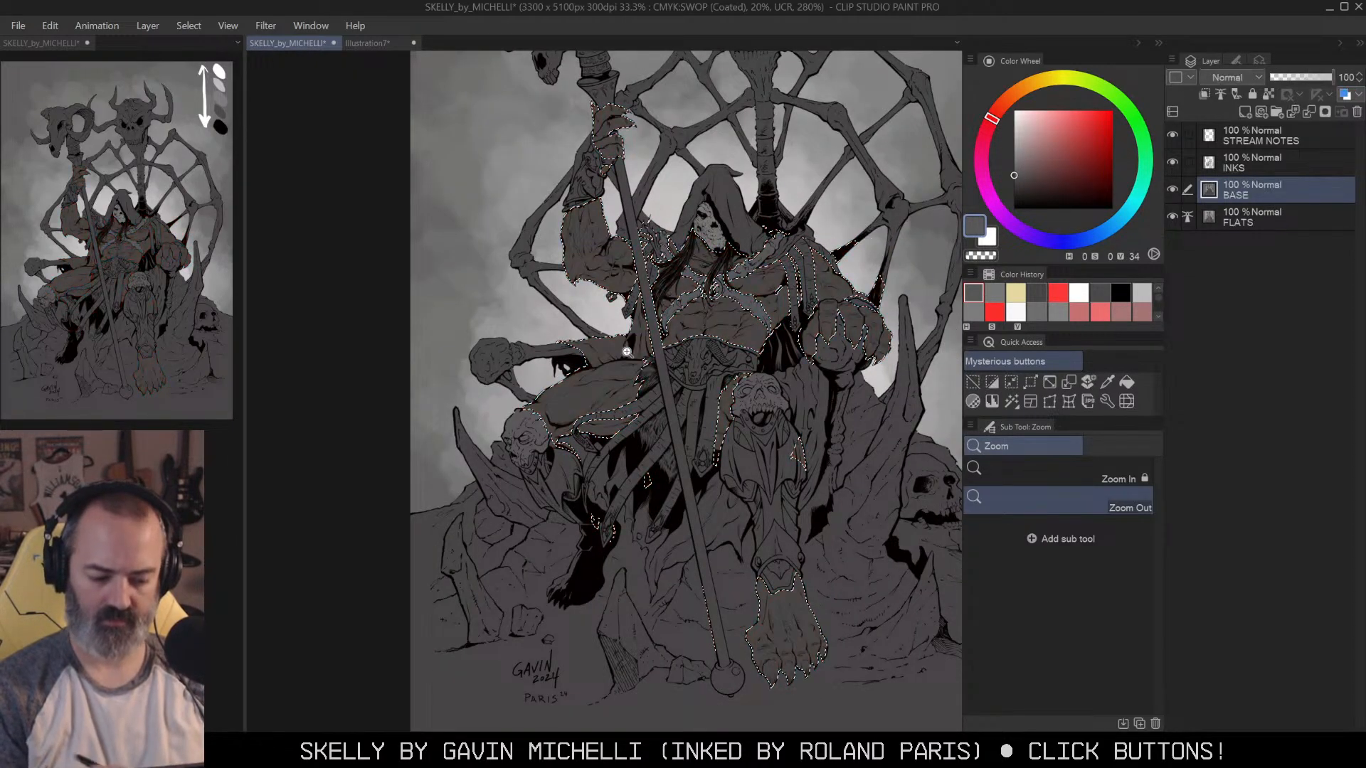
left_click(635, 341)
left_click(636, 341)
left_click(635, 342)
left_click_drag(638, 335, 804, 294)
key("m")
mouse_move(796, 247)
left_mouse_down()
mouse_move(798, 310)
mouse_move(761, 334)
mouse_move(626, 367)
mouse_move(740, 242)
left_mouse_up()
Step: Recheck the refined skin selection across the whole figure in Quick Mask and return to the normal selection
key("ctrl+alt+space")
left_click(847, 329)
left_click(848, 329)
left_click_drag(891, 335, 653, 320)
left_click(652, 321)
key("q")
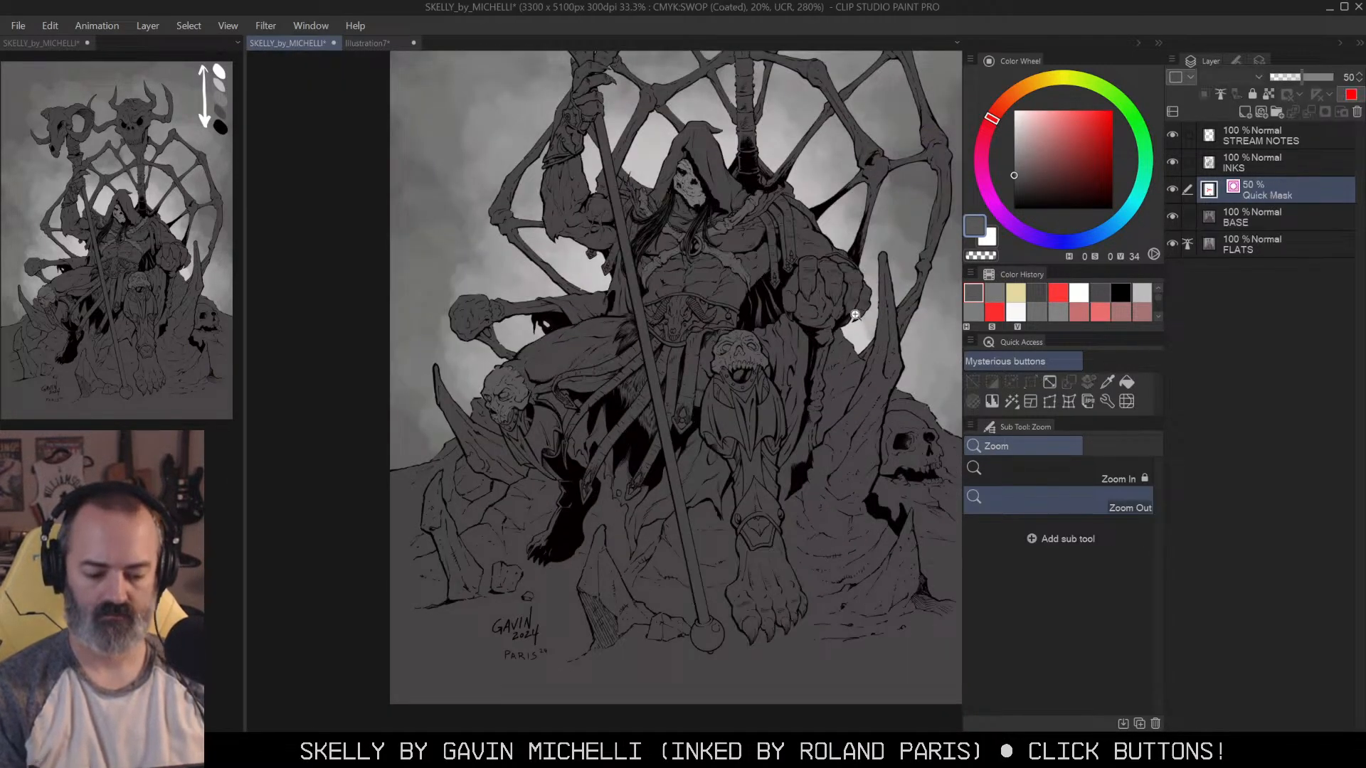
key("q")
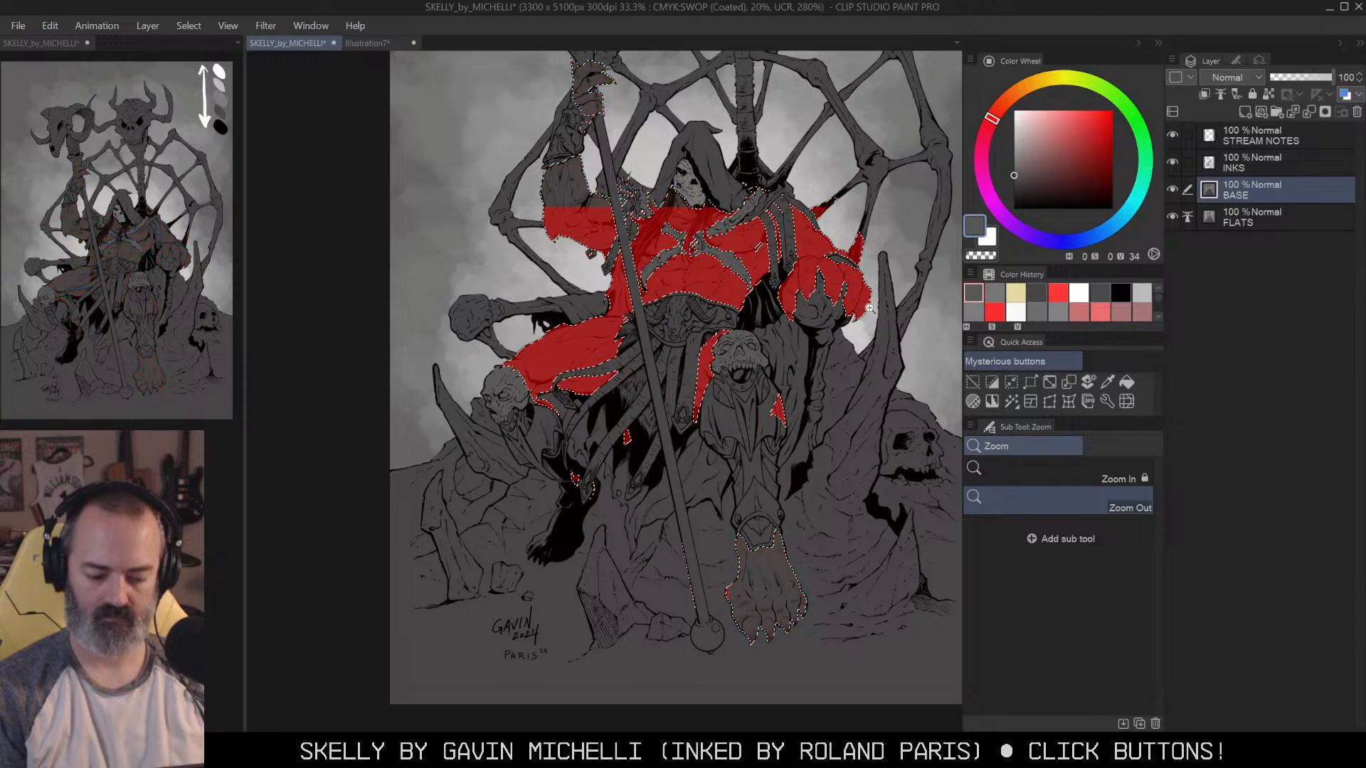
mouse_move(873, 259)
left_mouse_down()
mouse_move(861, 352)
mouse_move(843, 361)
left_mouse_up()
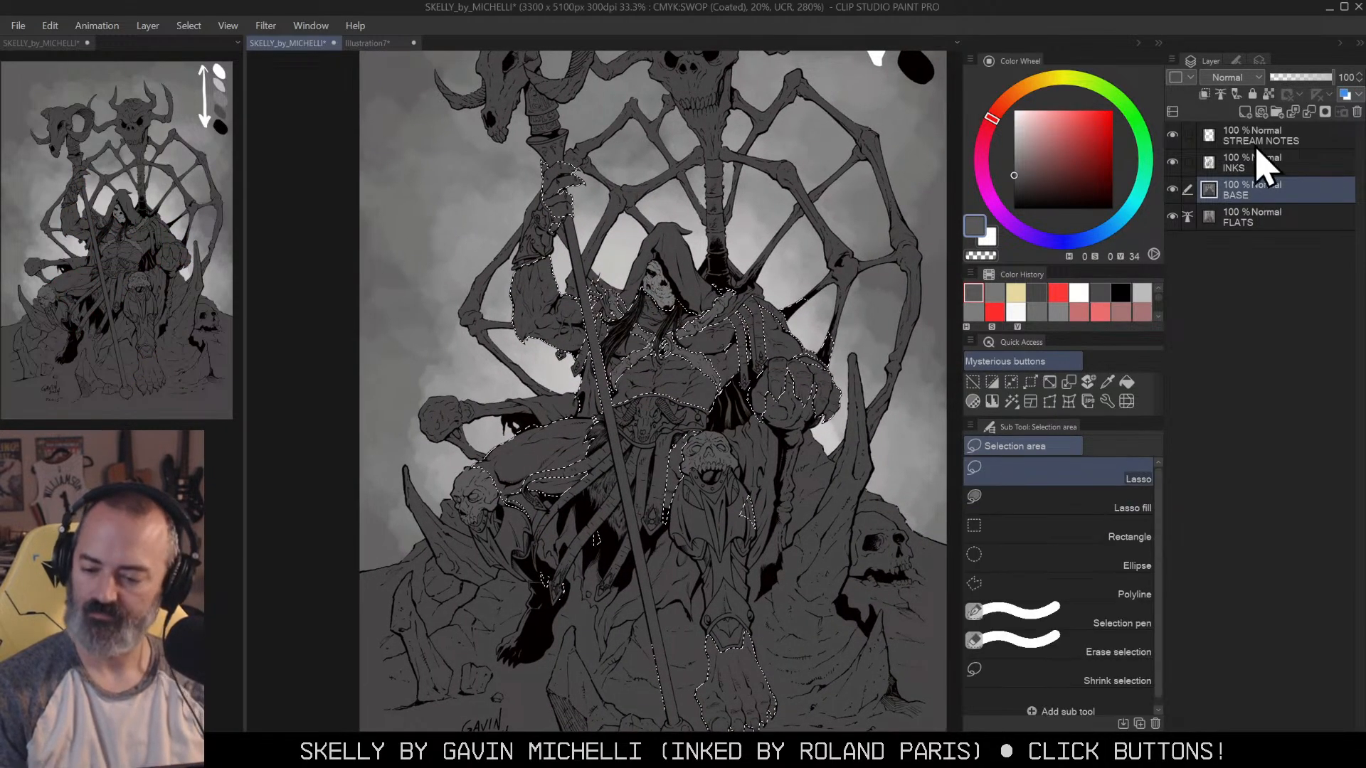
Step: Raise the luminosity of the selected skin areas on BASE by 5
key("ctrl+u")
left_click_drag(1123, 324, 1114, 337)
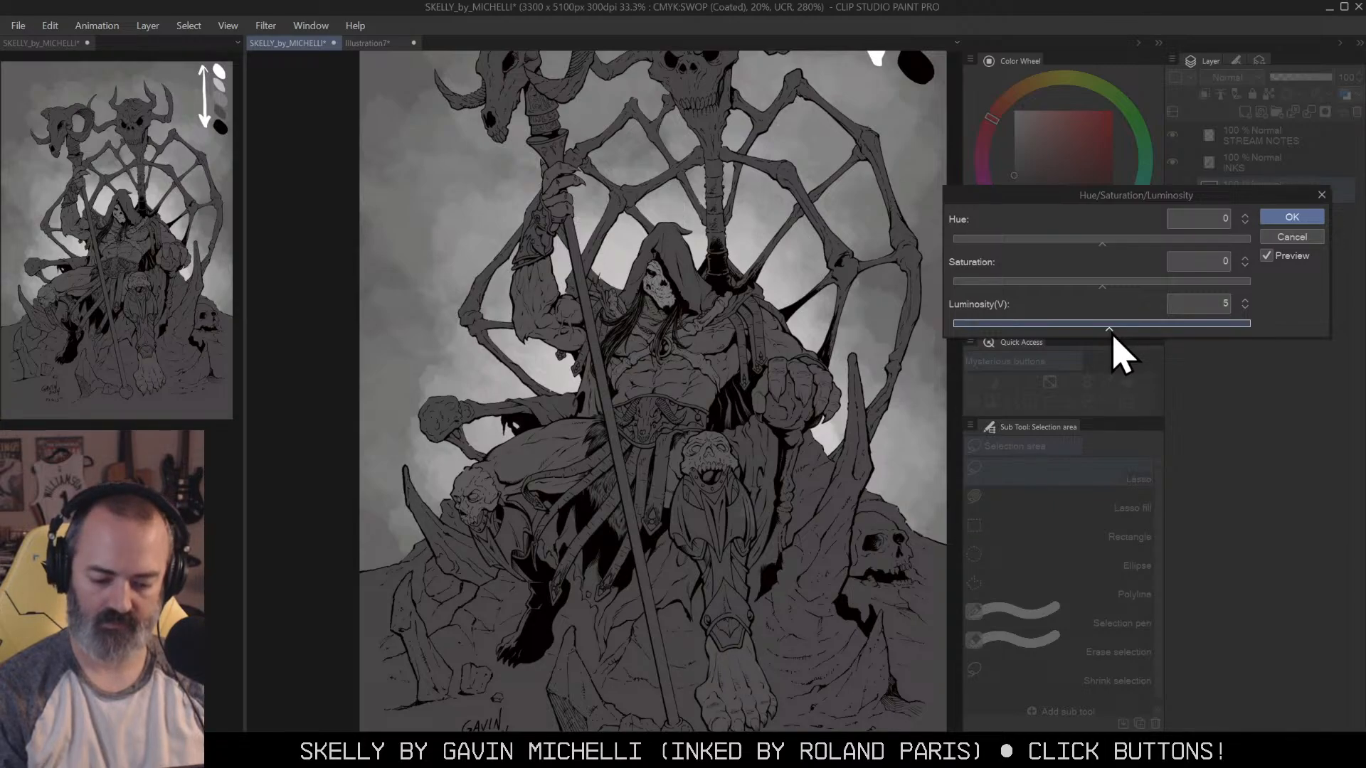
left_click(1293, 221)
Step: Select the hood with Auto select, check the selection in Quick Mask, and set its luminosity adjustment to -12
key("w")
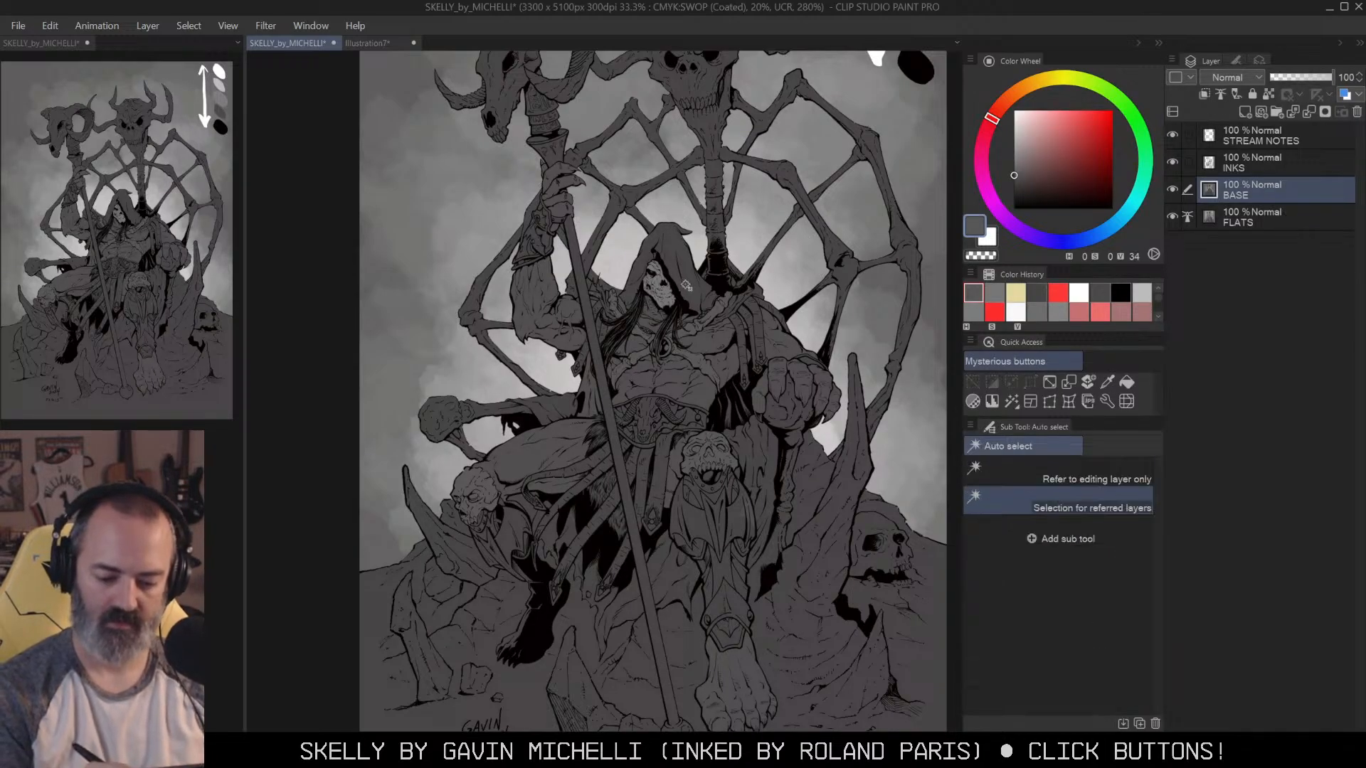
key("q")
key("q")
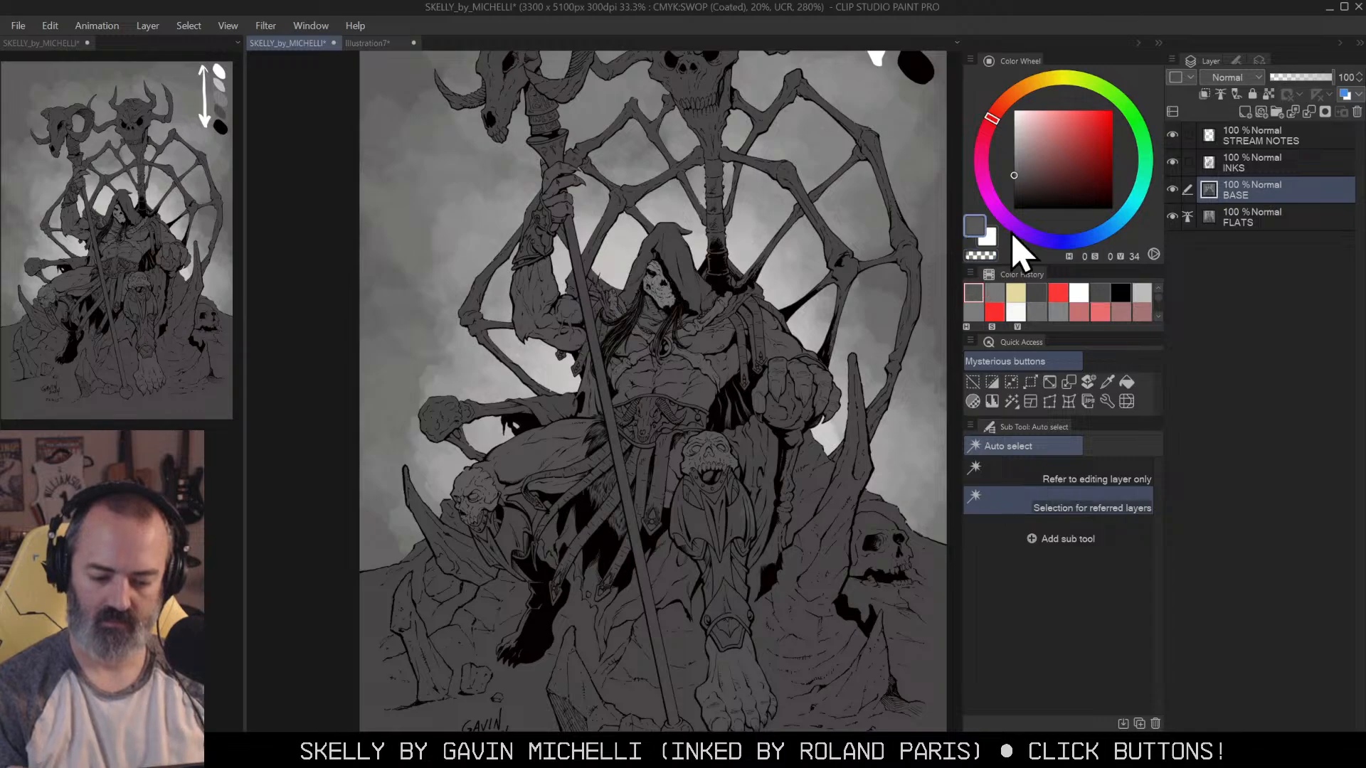
key("ctrl+u")
left_click_drag(1080, 325, 1086, 339)
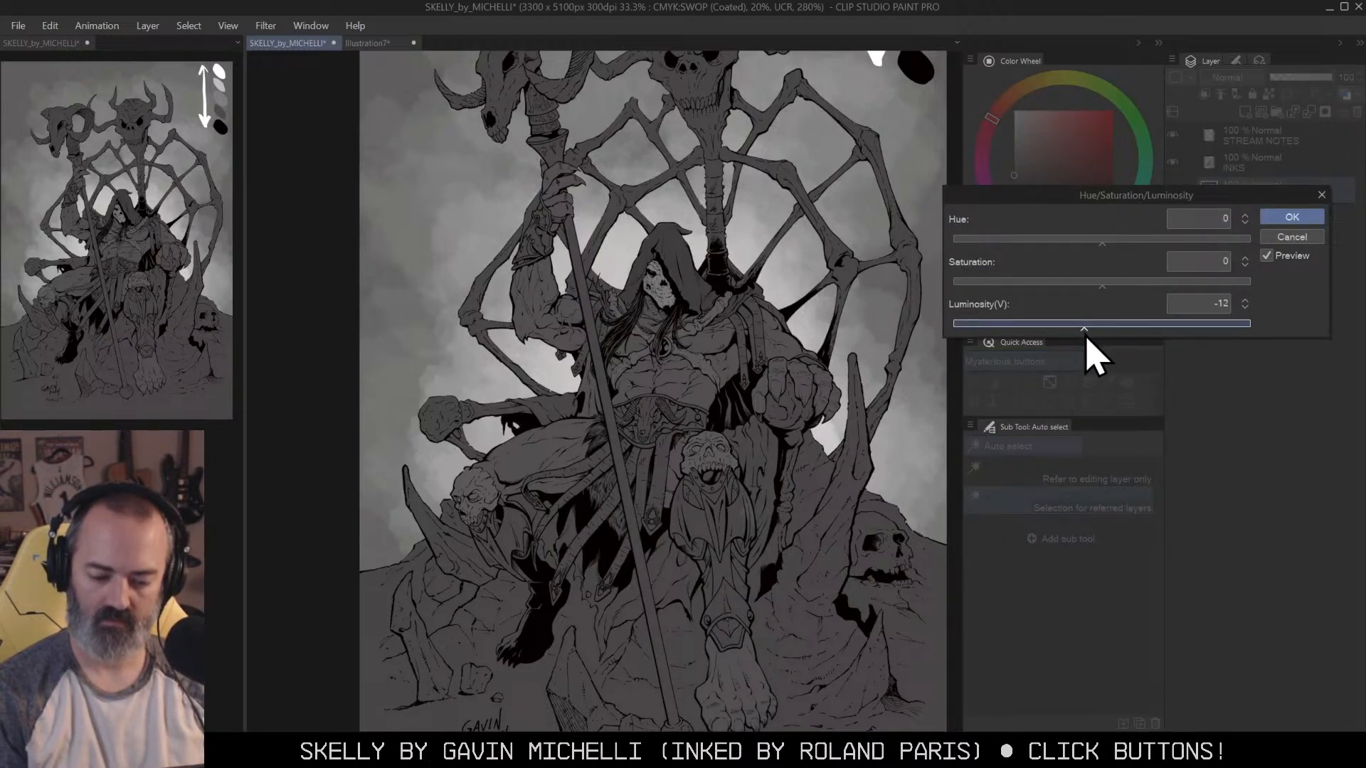
left_click(1268, 218)
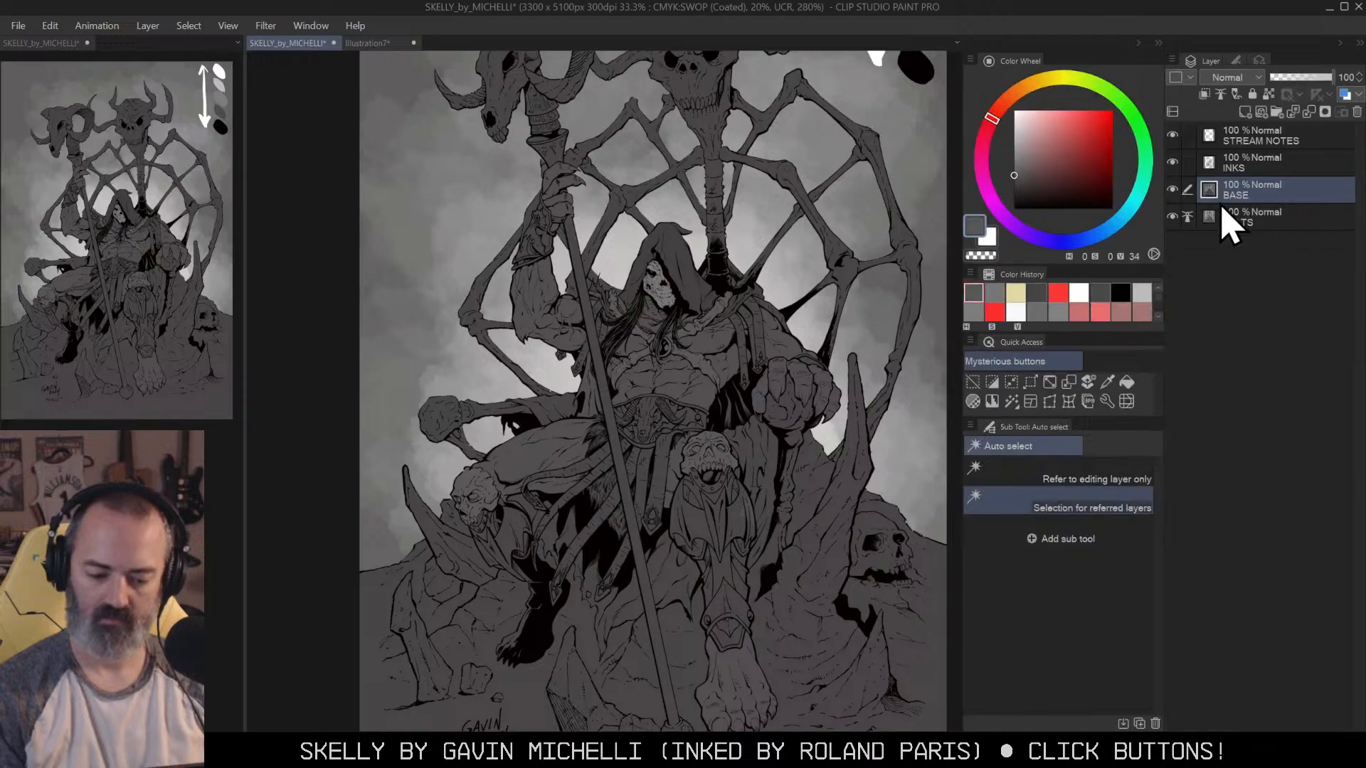
Step: Try to select the knee skulls with Auto select based on the referred layers
left_click(803, 350, "ctrl+alt")
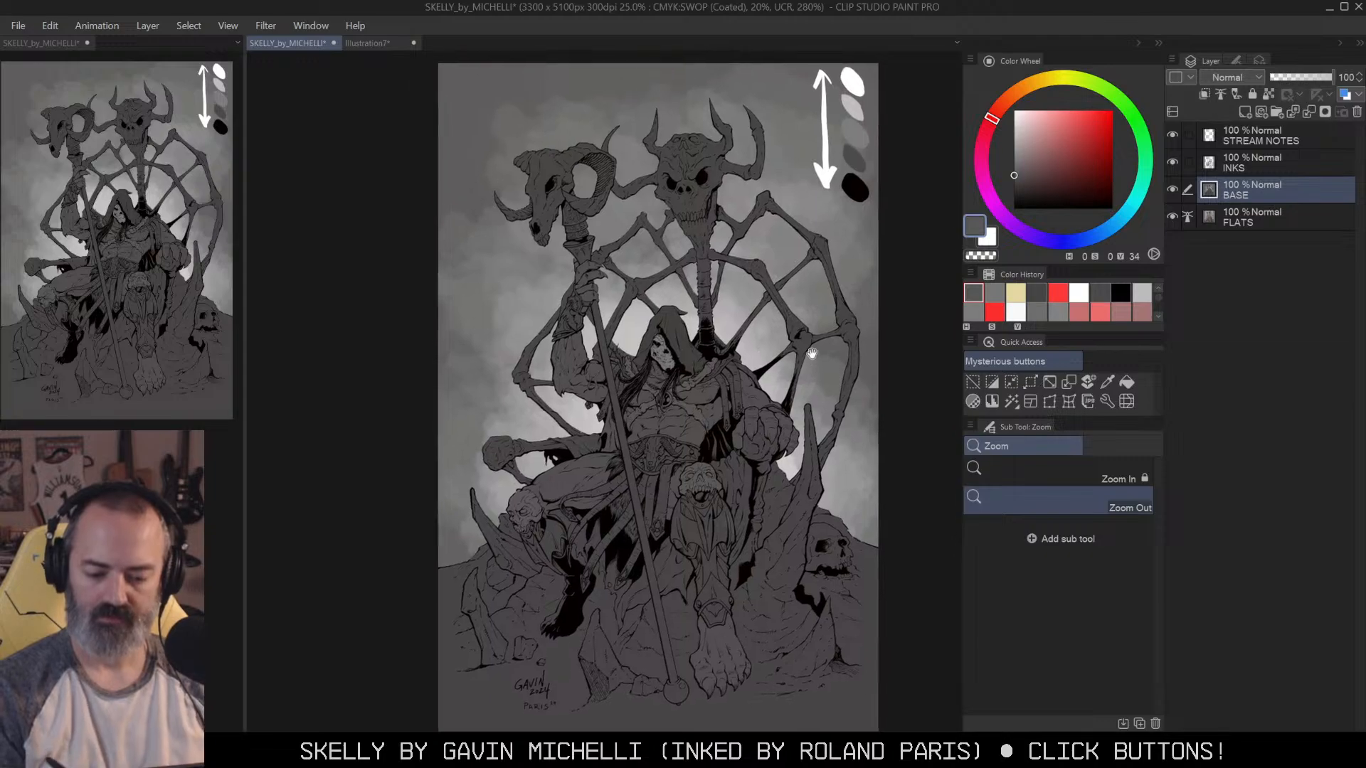
key("m")
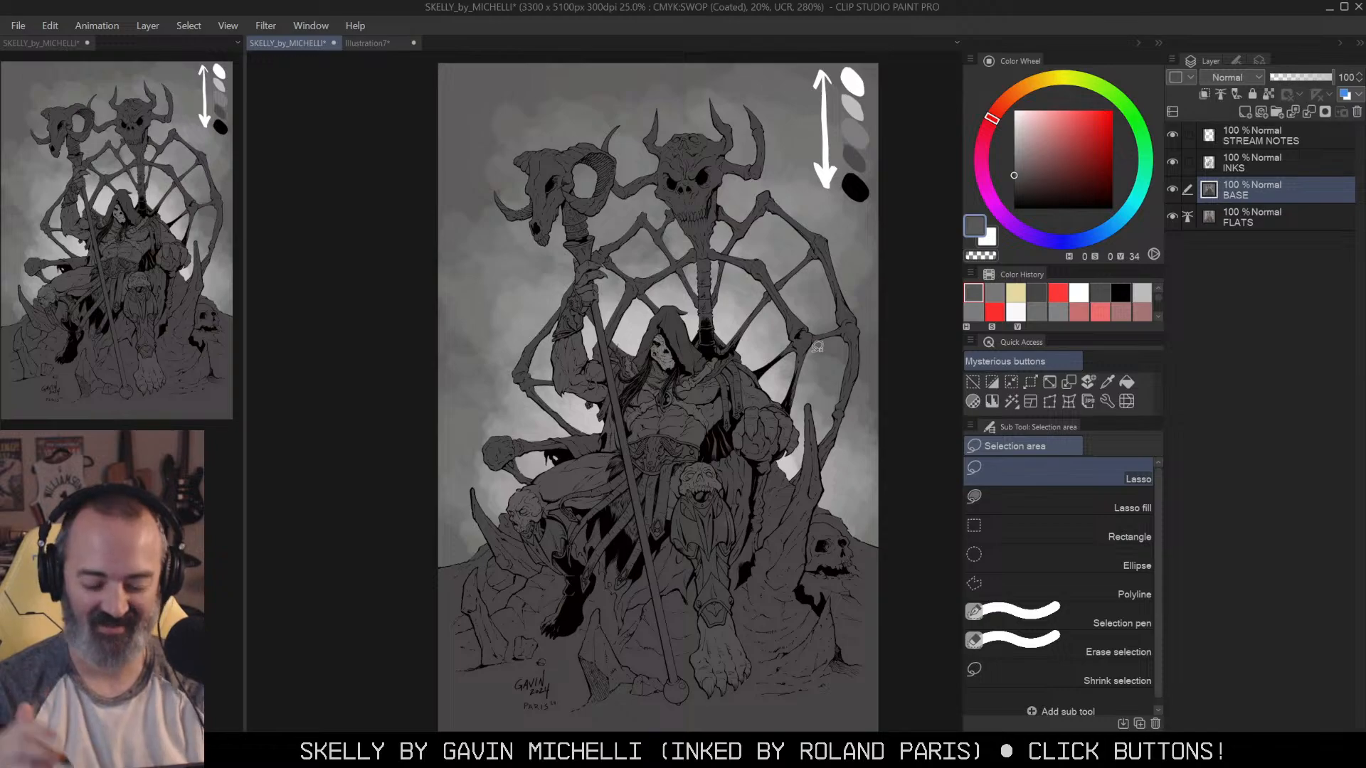
key("ctrl+space")
left_click(690, 386)
left_click(690, 386)
left_click_drag(742, 393, 799, 346)
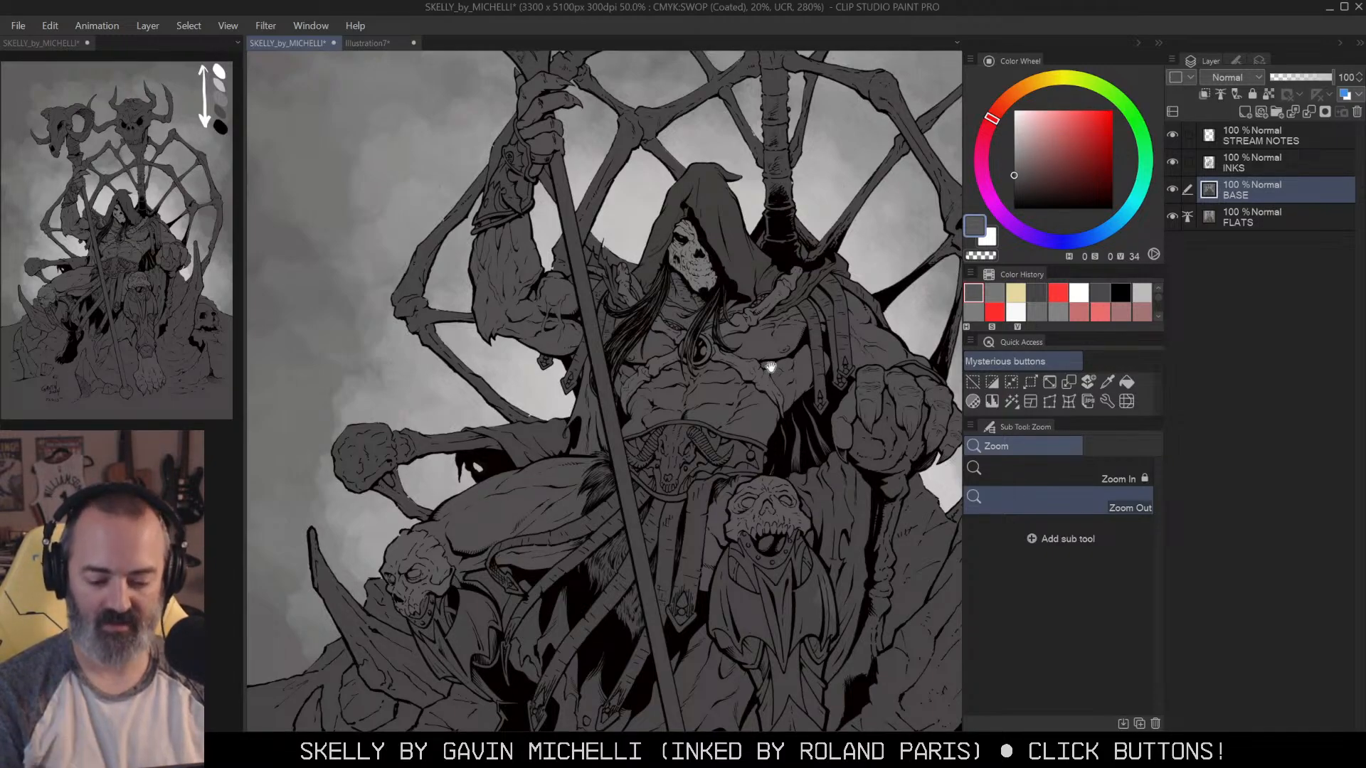
left_click_drag(771, 367, 740, 285)
key("w")
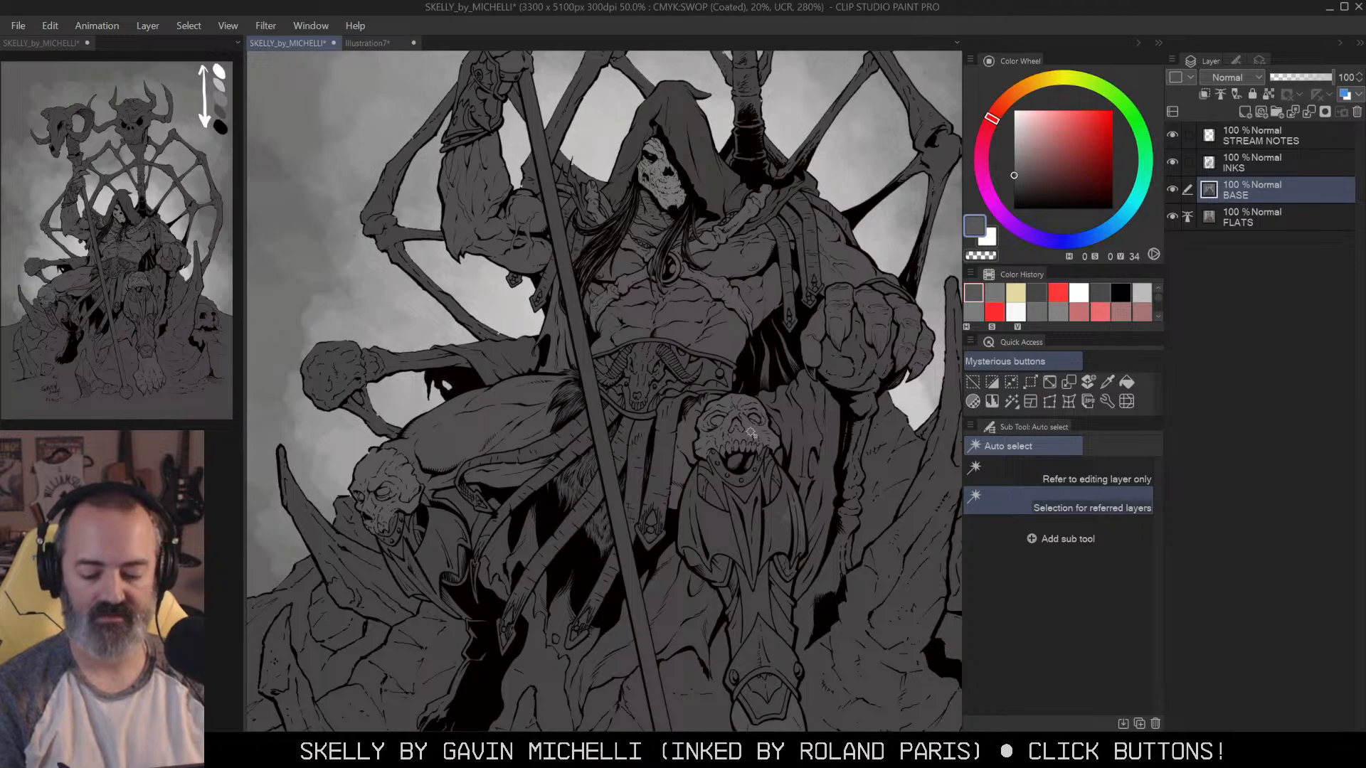
key("ctrl+d")
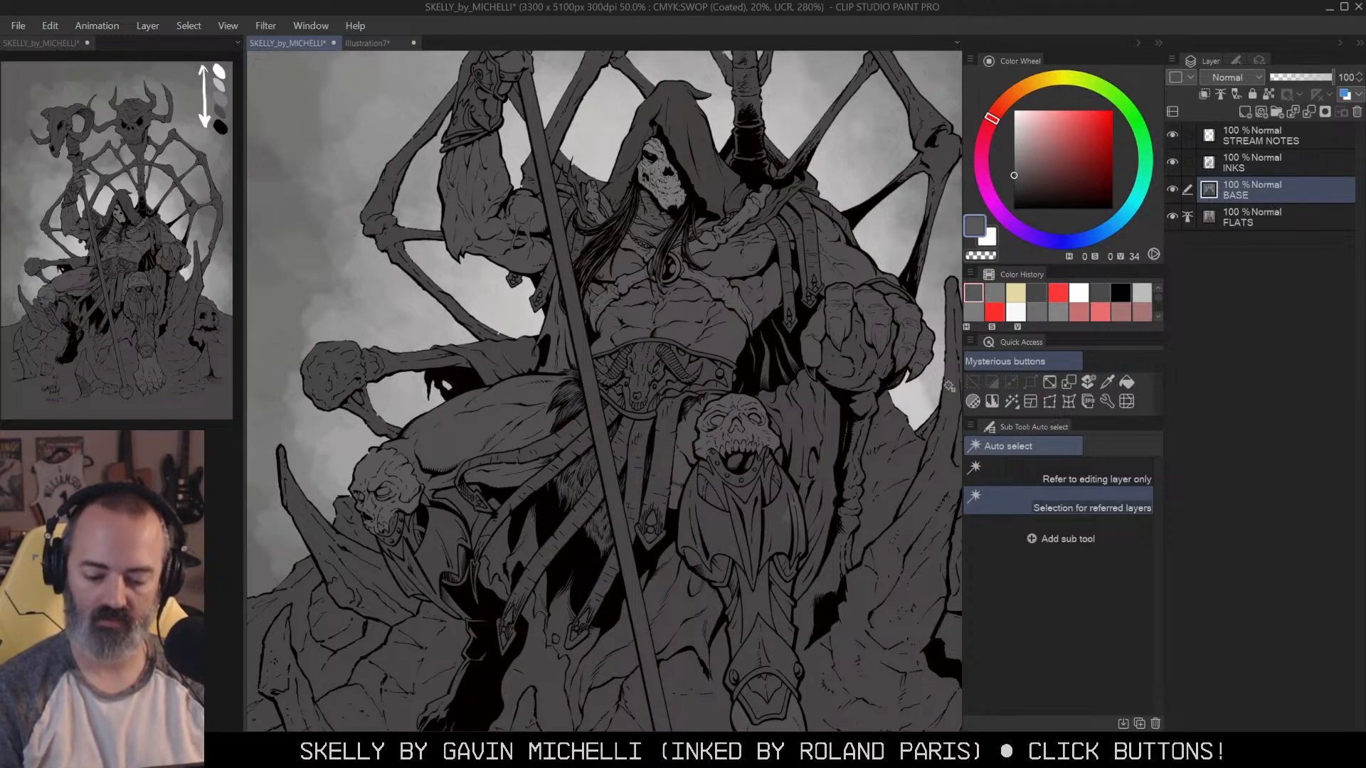
key("ctrl+z")
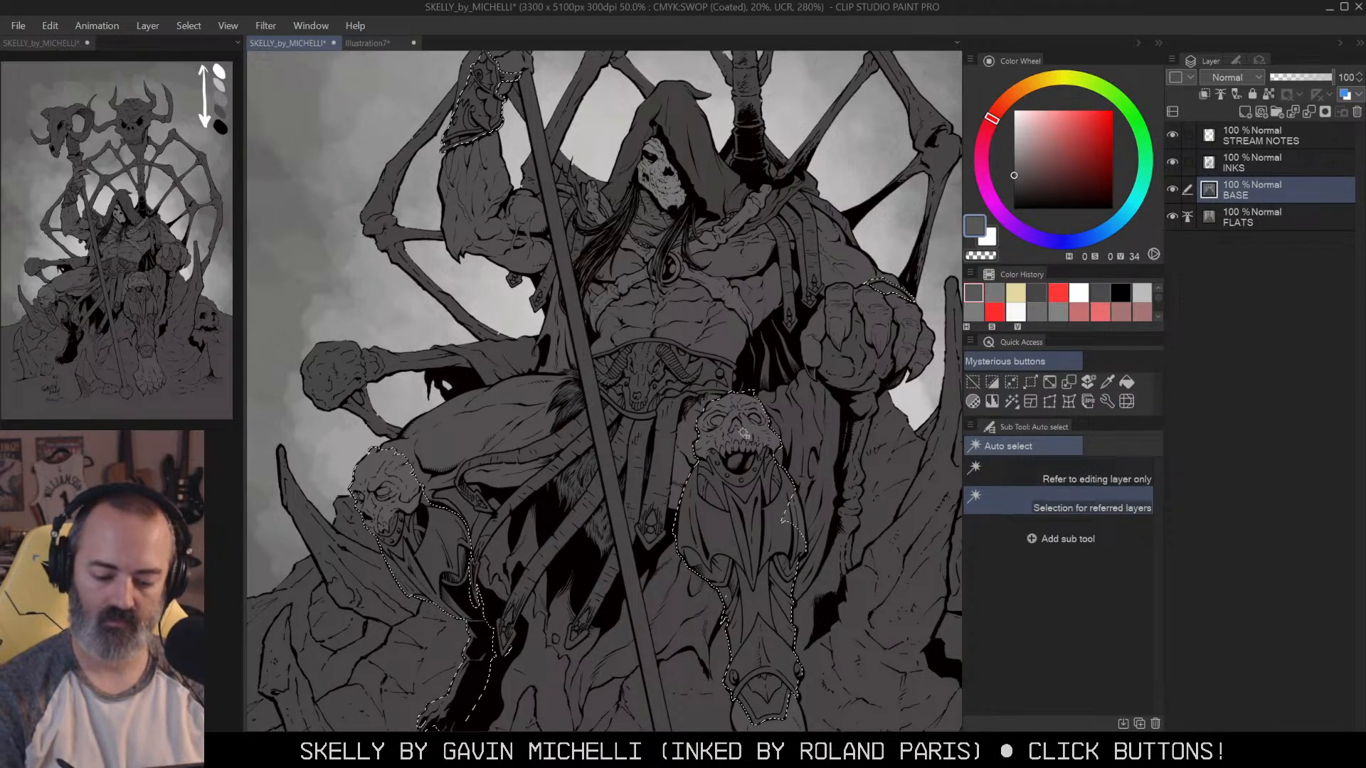
Step: Select the knee skulls and bone chest harness with Auto select referring to the editing layer only, and hide the selection border
left_click(1083, 472)
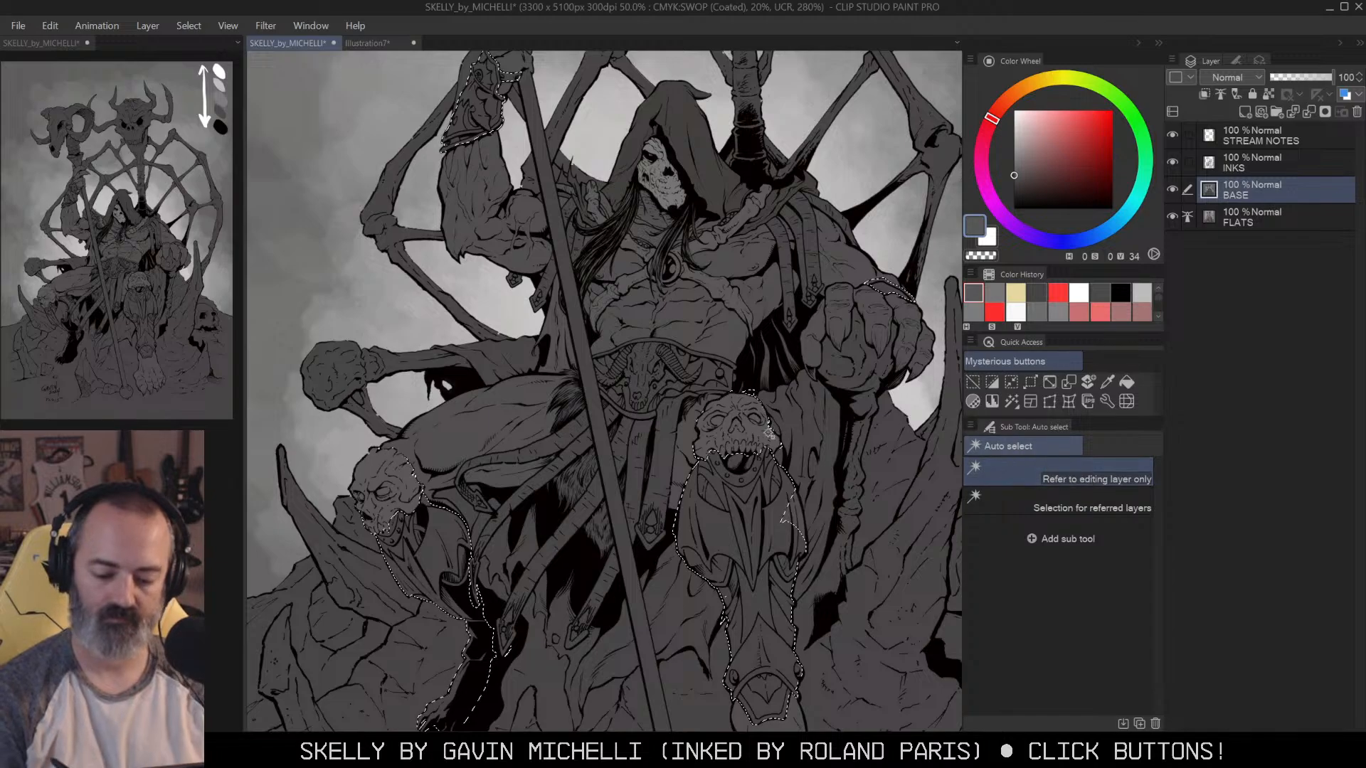
key("ctrl+d")
key("ctrl+z")
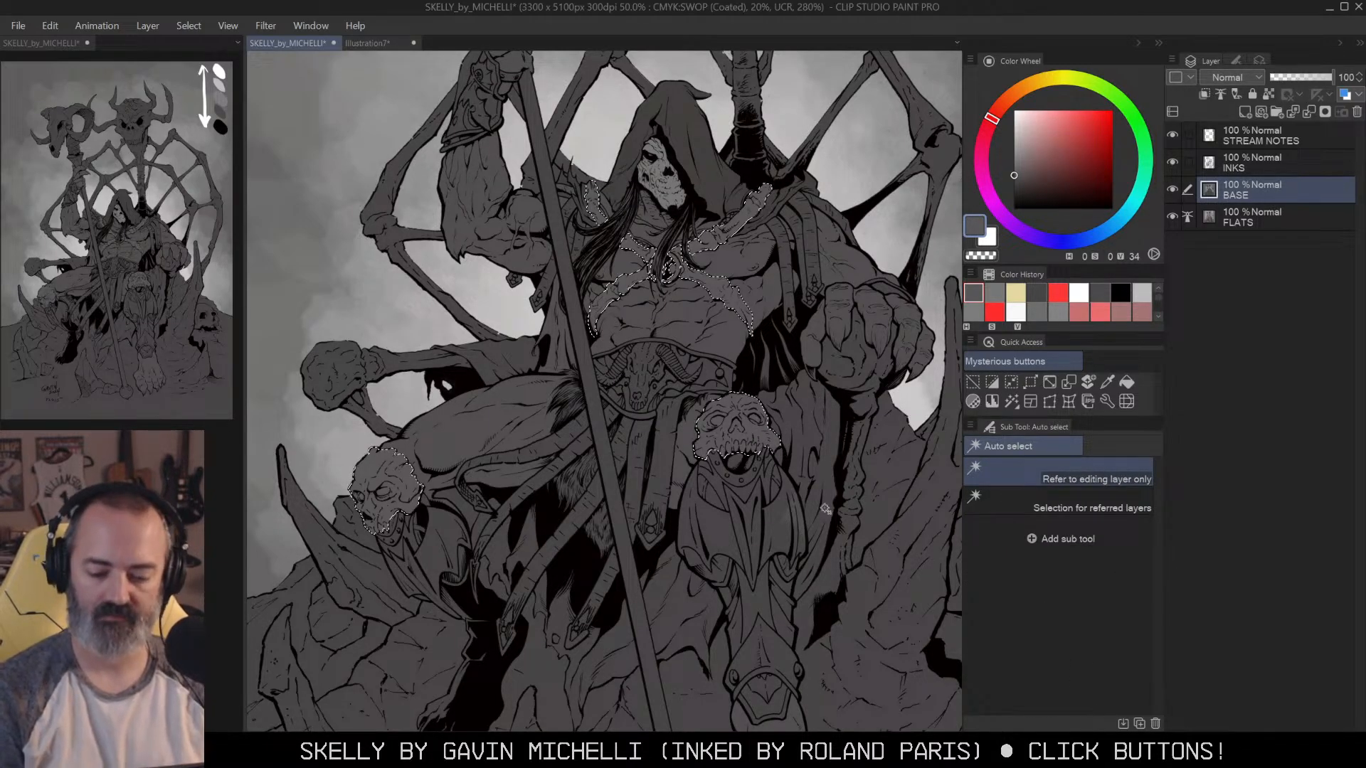
left_click_drag(859, 299, 832, 344)
key("ctrl+d")
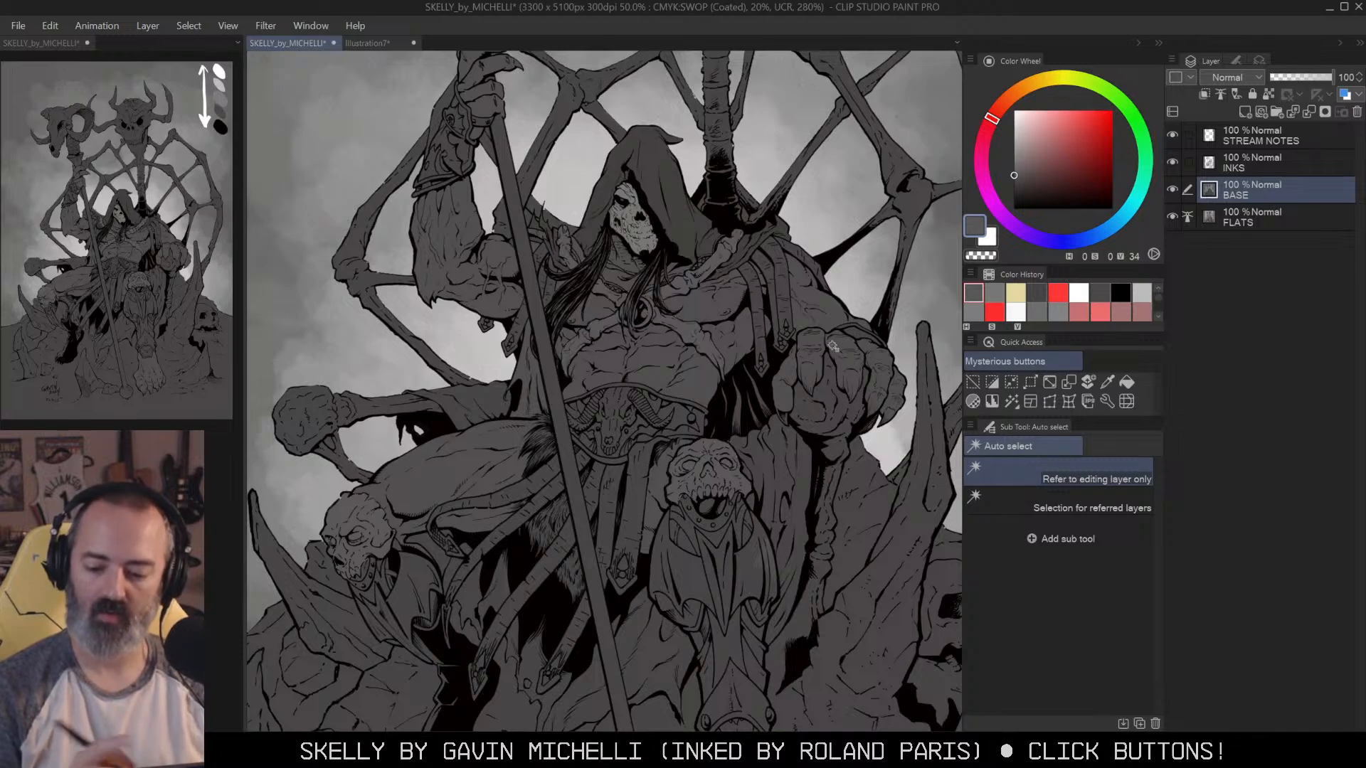
Step: Brighten the selected skulls and bone harness with a luminosity adjustment of 16
key("ctrl+u")
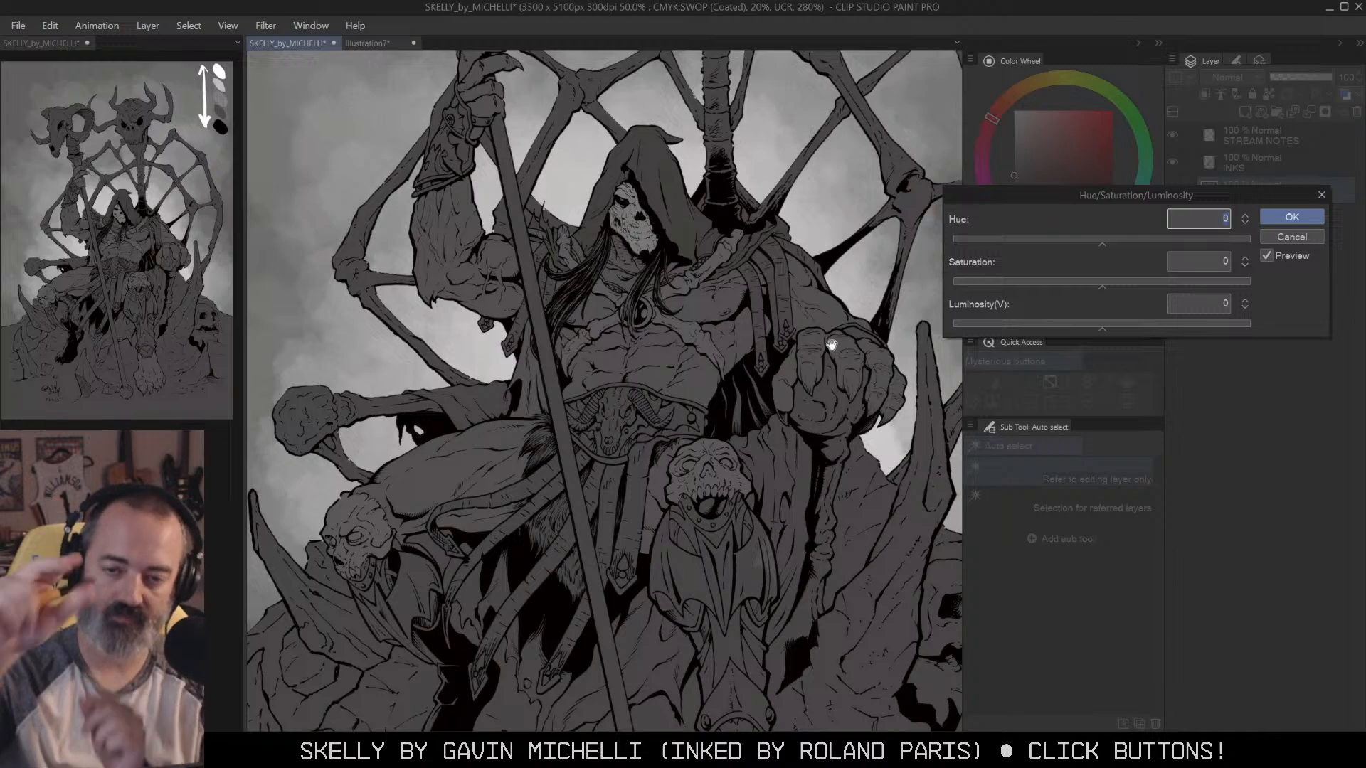
left_click_drag(1104, 328, 1136, 346)
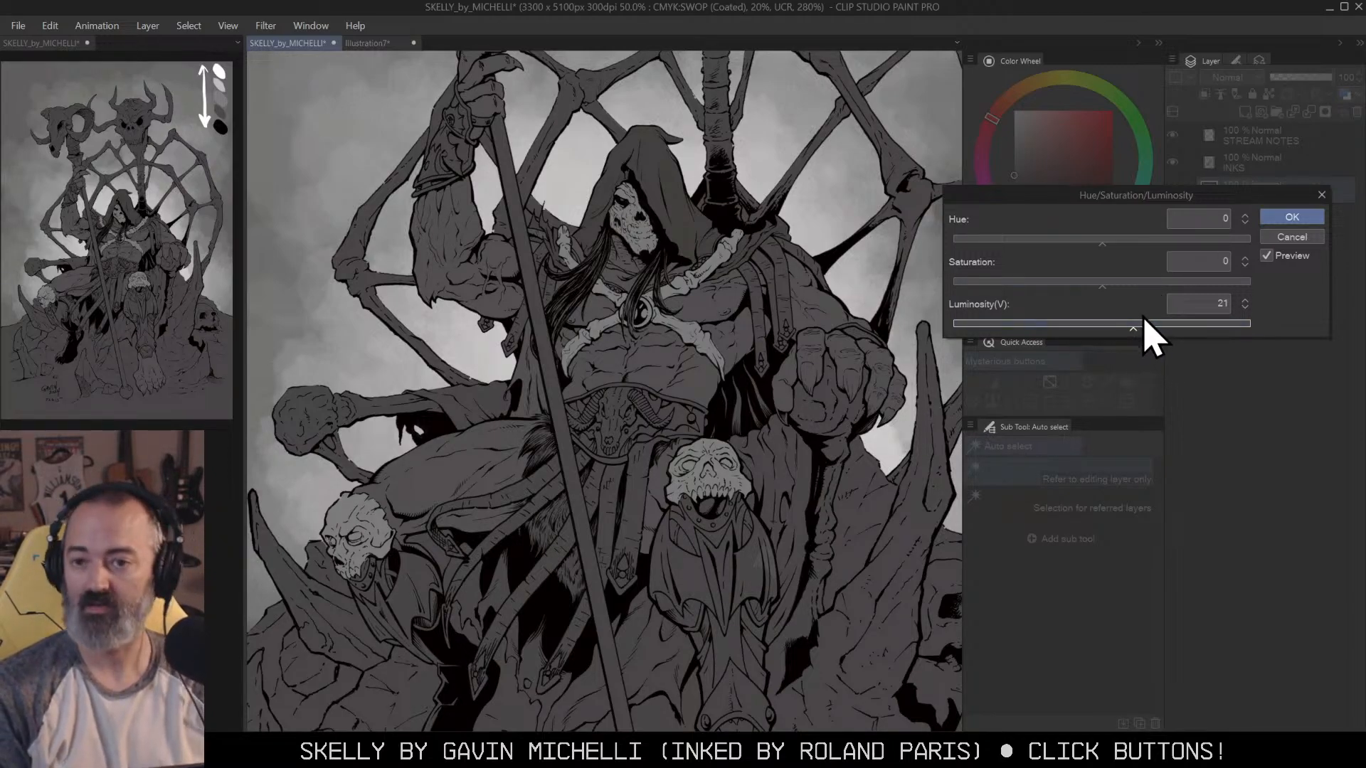
left_click_drag(1134, 329, 1129, 331)
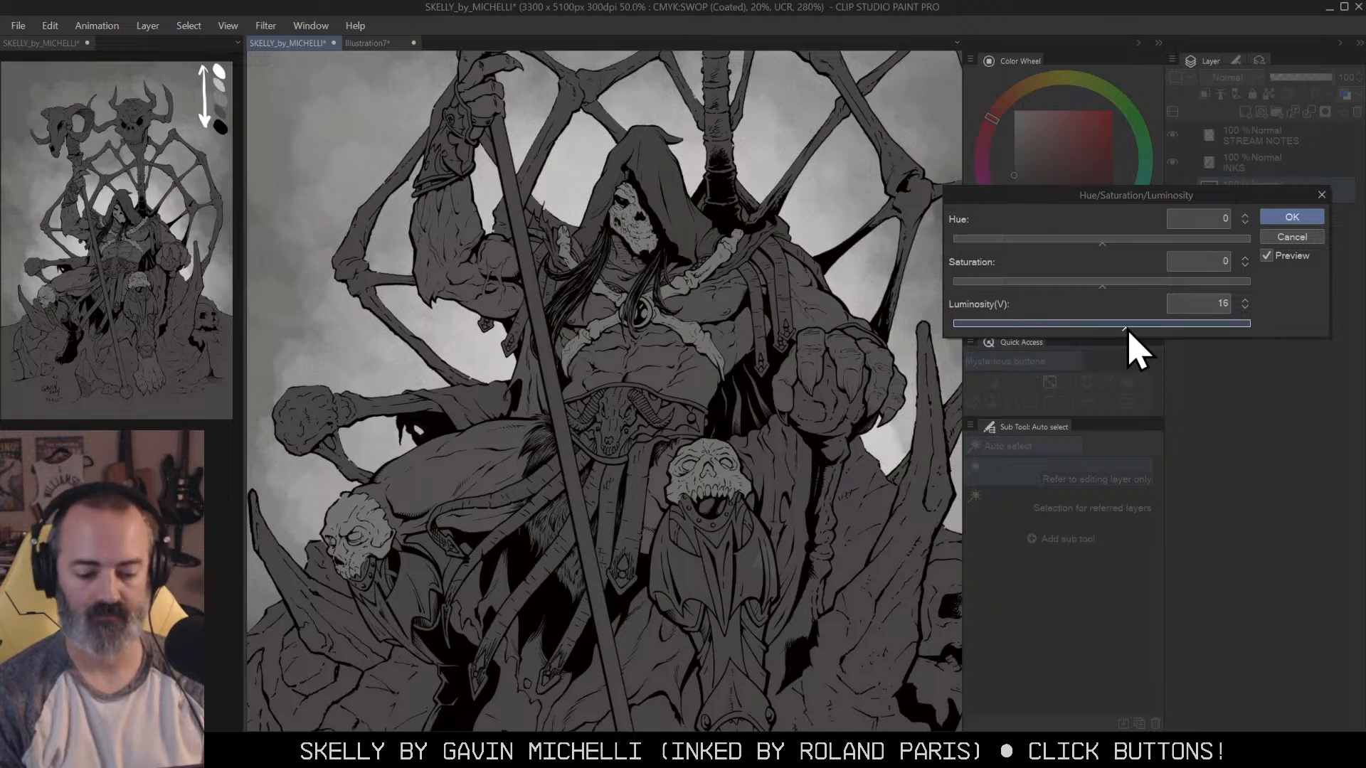
left_click(1292, 217)
Step: Try white brush strokes over the hooded figure's torso and undo them
key("m")
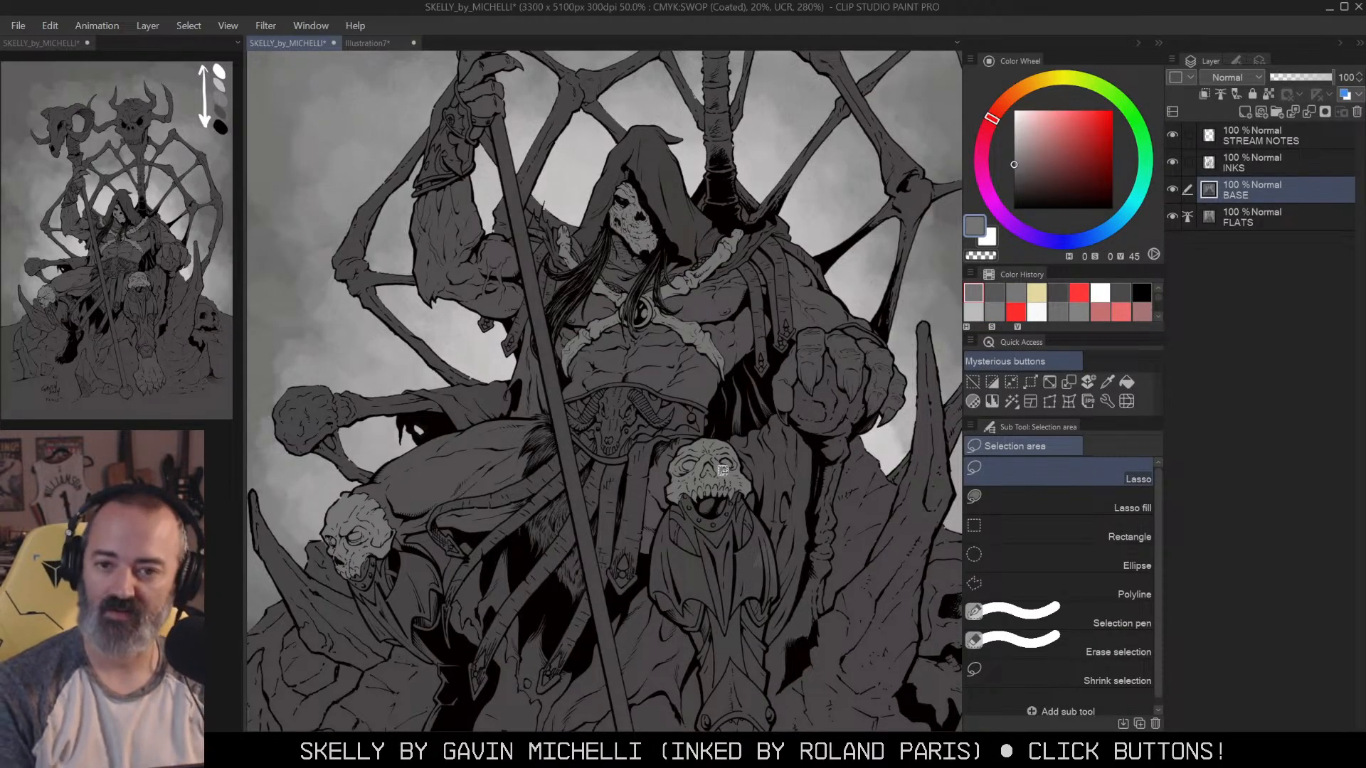
left_click(1013, 112)
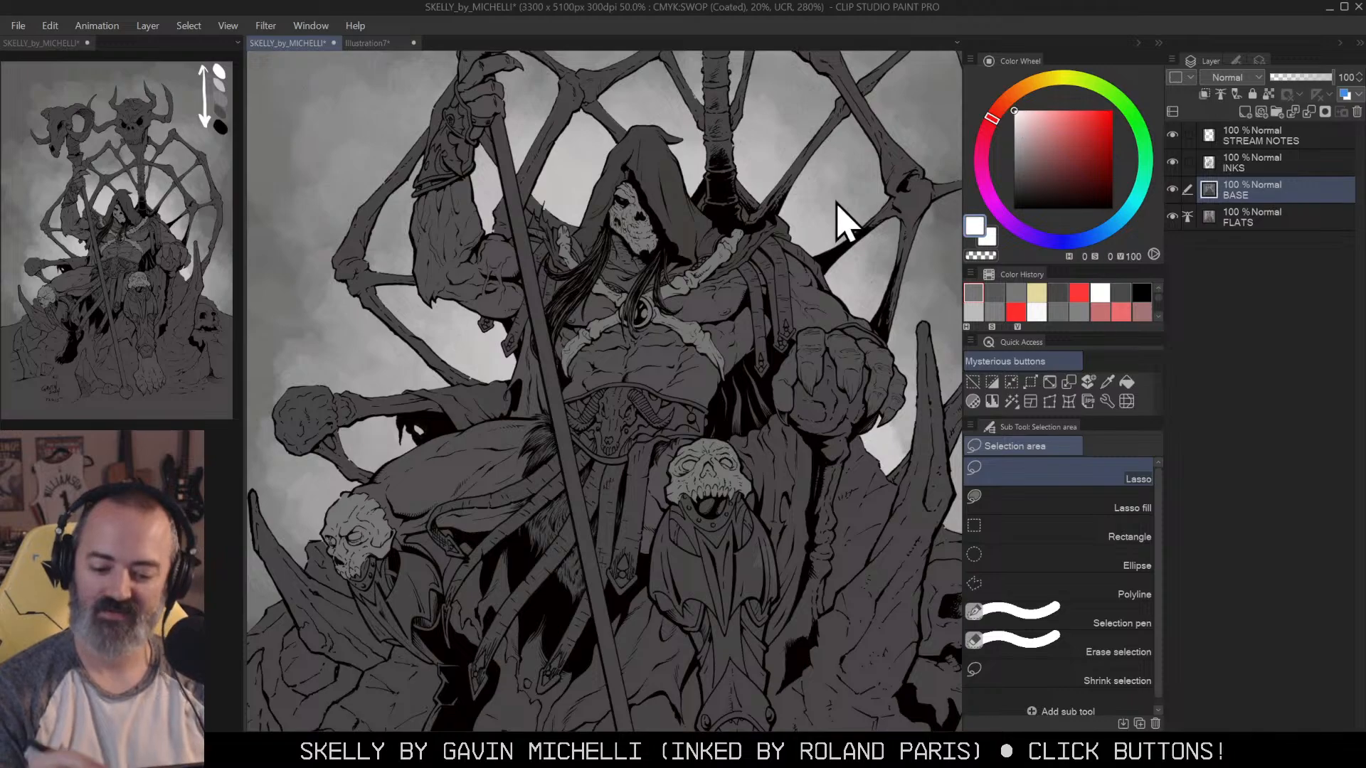
key("b")
left_click_drag(733, 249, 662, 320)
mouse_move(616, 390)
left_mouse_down()
mouse_move(672, 332)
mouse_move(626, 407)
left_mouse_up()
key("ctrl+z")
mouse_move(656, 177)
left_mouse_down()
mouse_move(614, 239)
mouse_move(527, 672)
left_mouse_up()
key("ctrl+z")
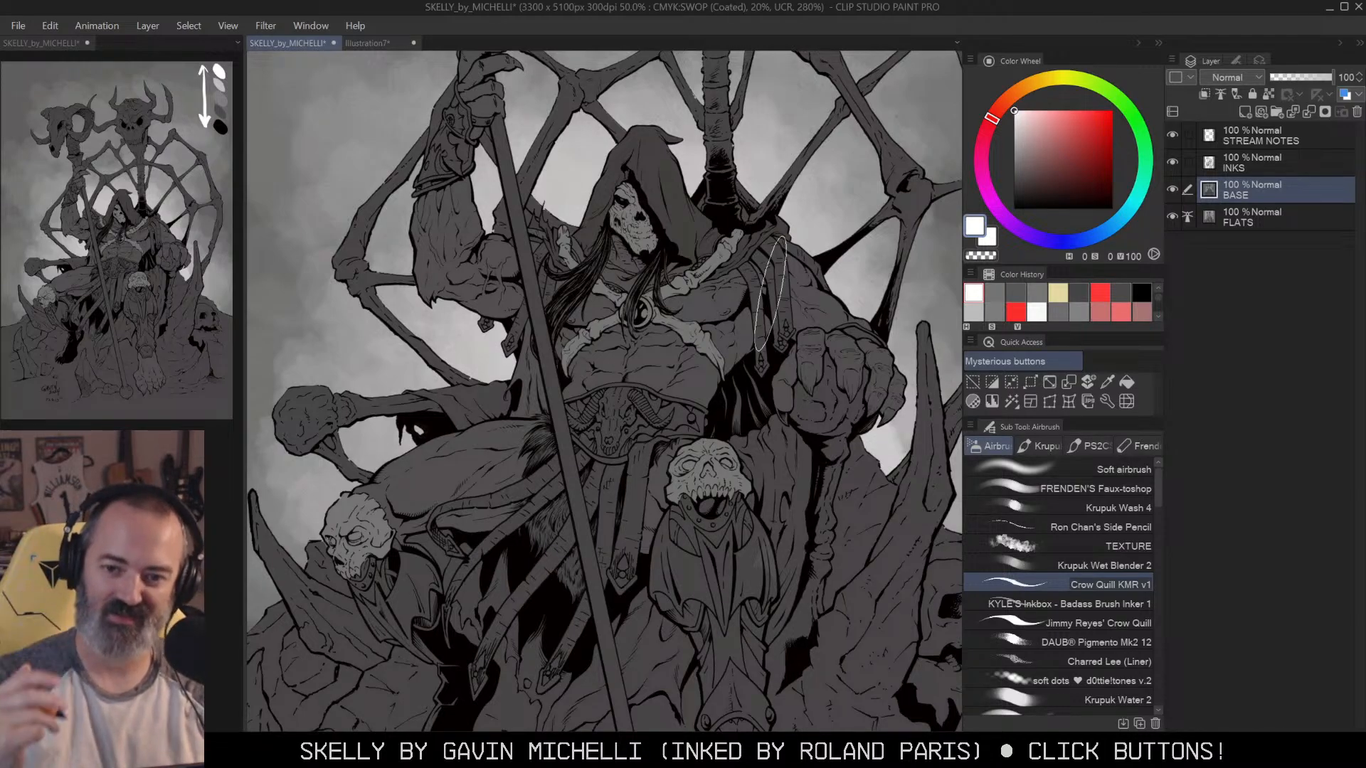
key("m")
Step: Add a new layer directly above BASE and name it RENDERING
key("/")
left_click(779, 368)
left_click_drag(808, 359, 830, 393)
left_click(791, 403)
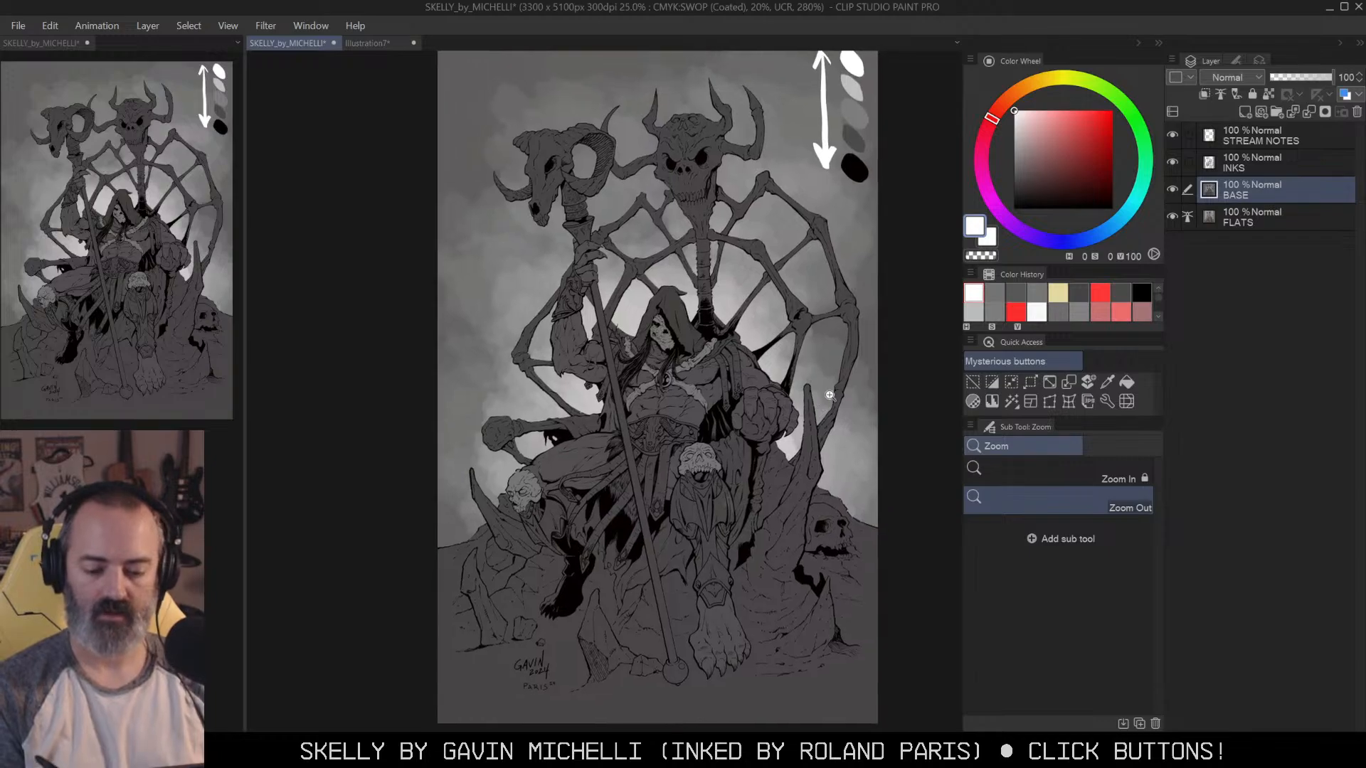
left_click_drag(879, 313, 884, 332)
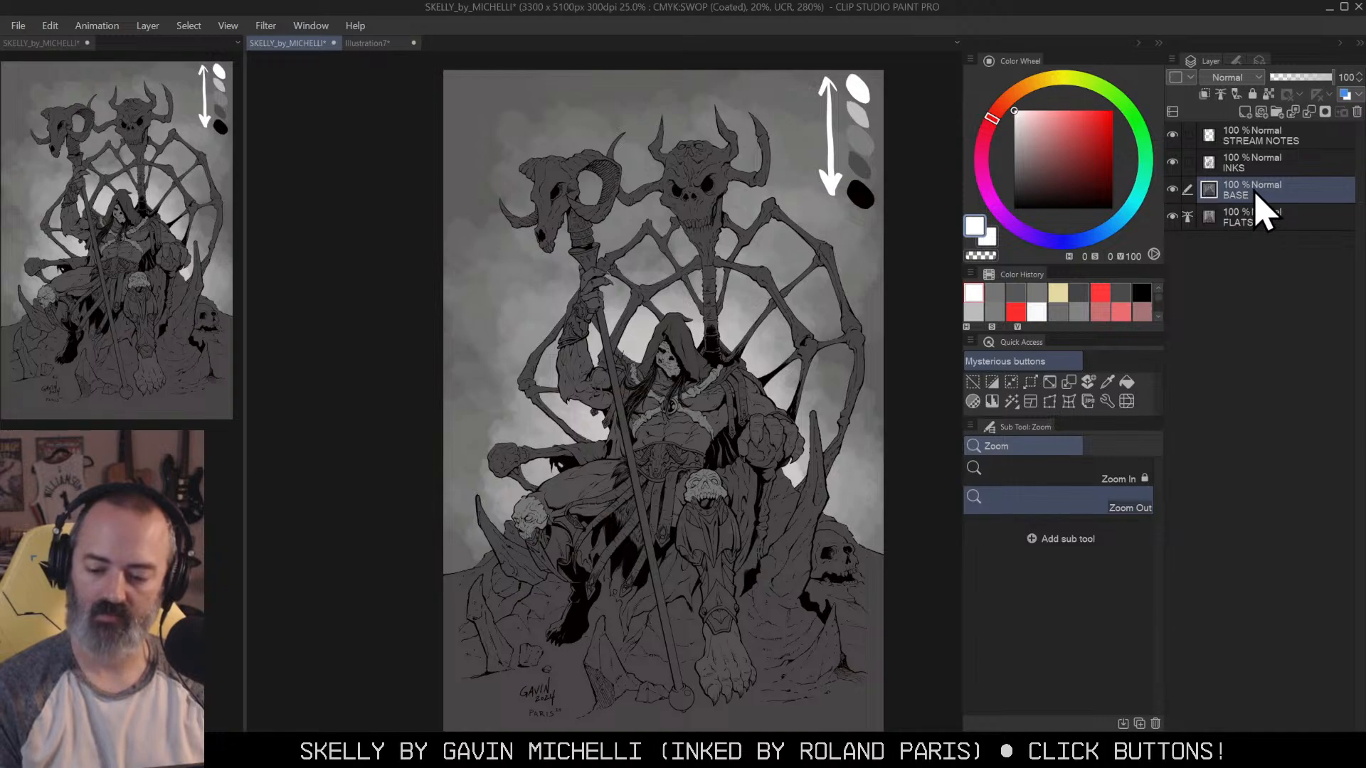
left_click(1244, 111)
double_click(1243, 190)
type("rendering")
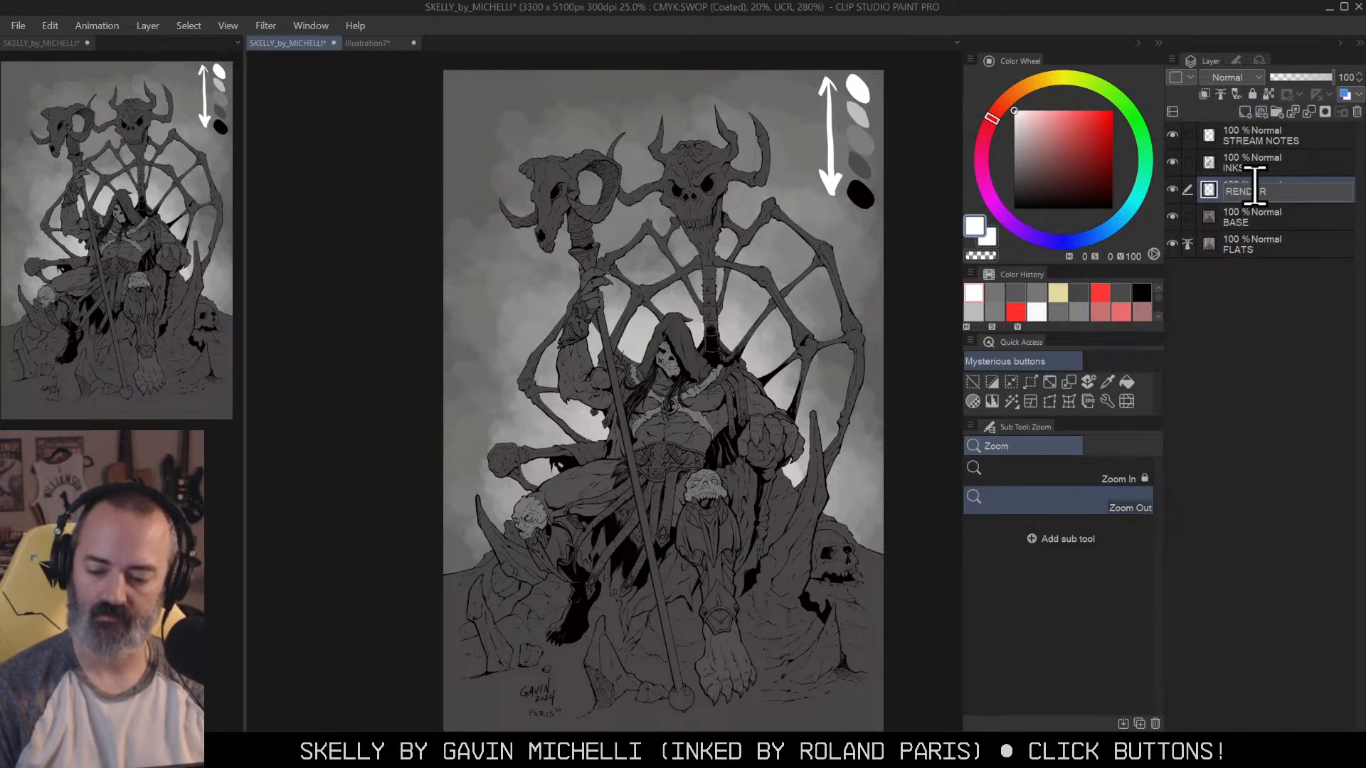
key("Return")
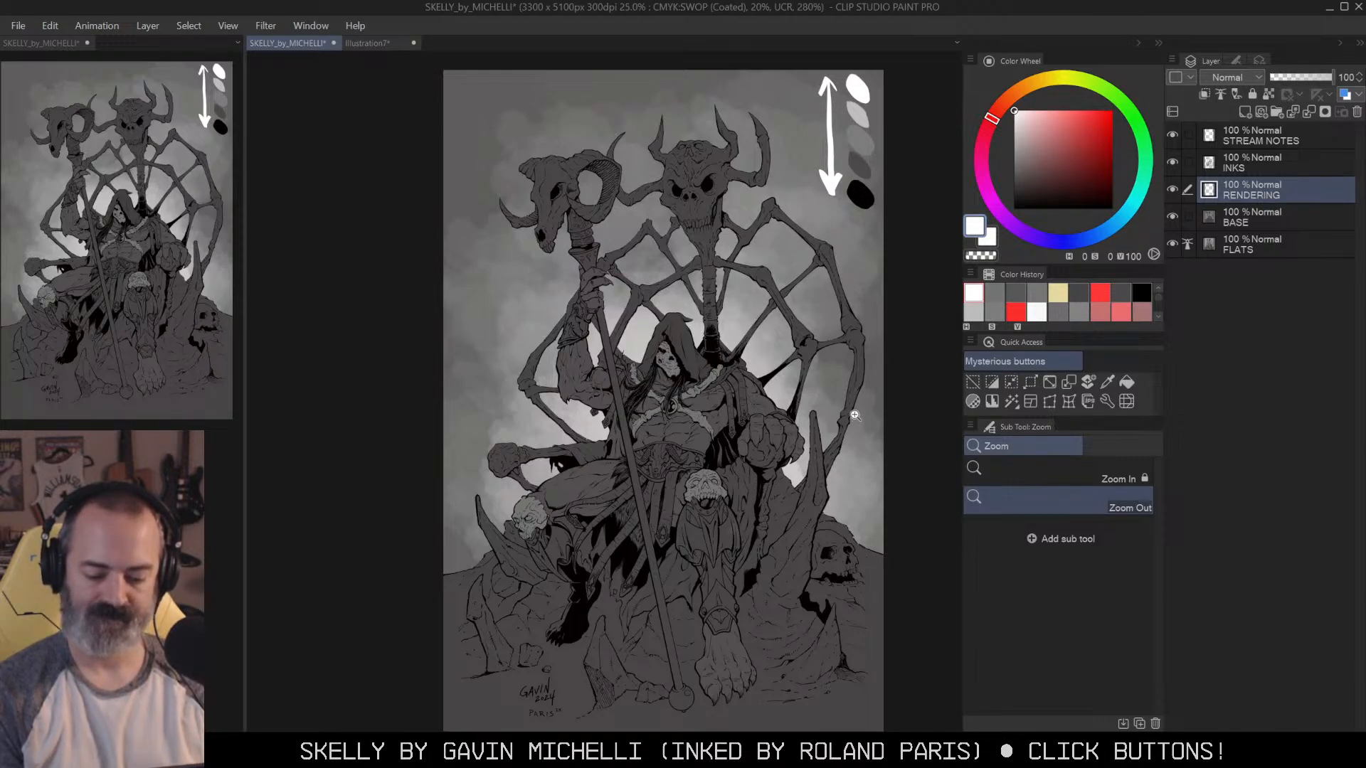
Step: Sample the grey of the staff's ram skull, lighten it to a value of about 61, and choose the Krupuk Wash 4 brush
left_click(644, 234)
left_click(606, 208)
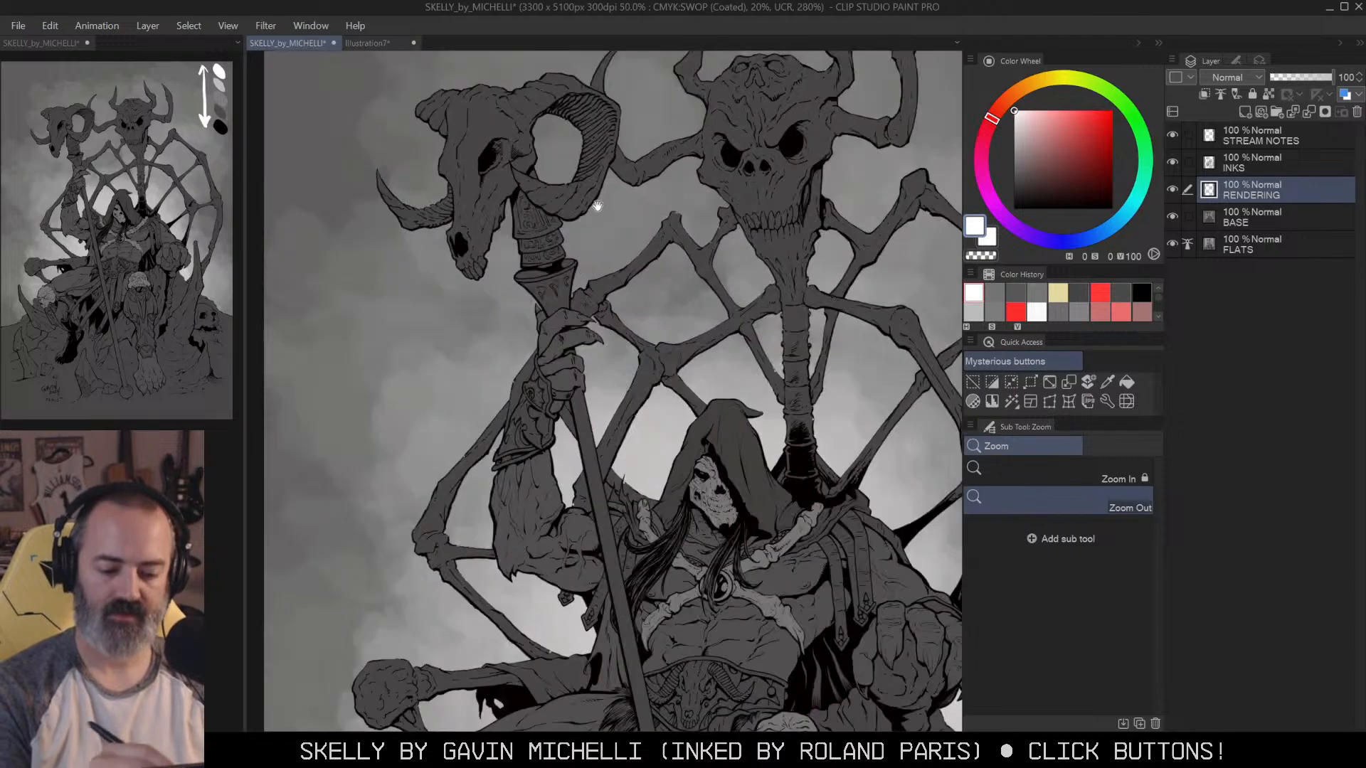
left_click_drag(600, 204, 725, 337)
left_click(693, 277)
left_click_drag(728, 221, 777, 223)
key("m")
left_click(656, 257, "alt")
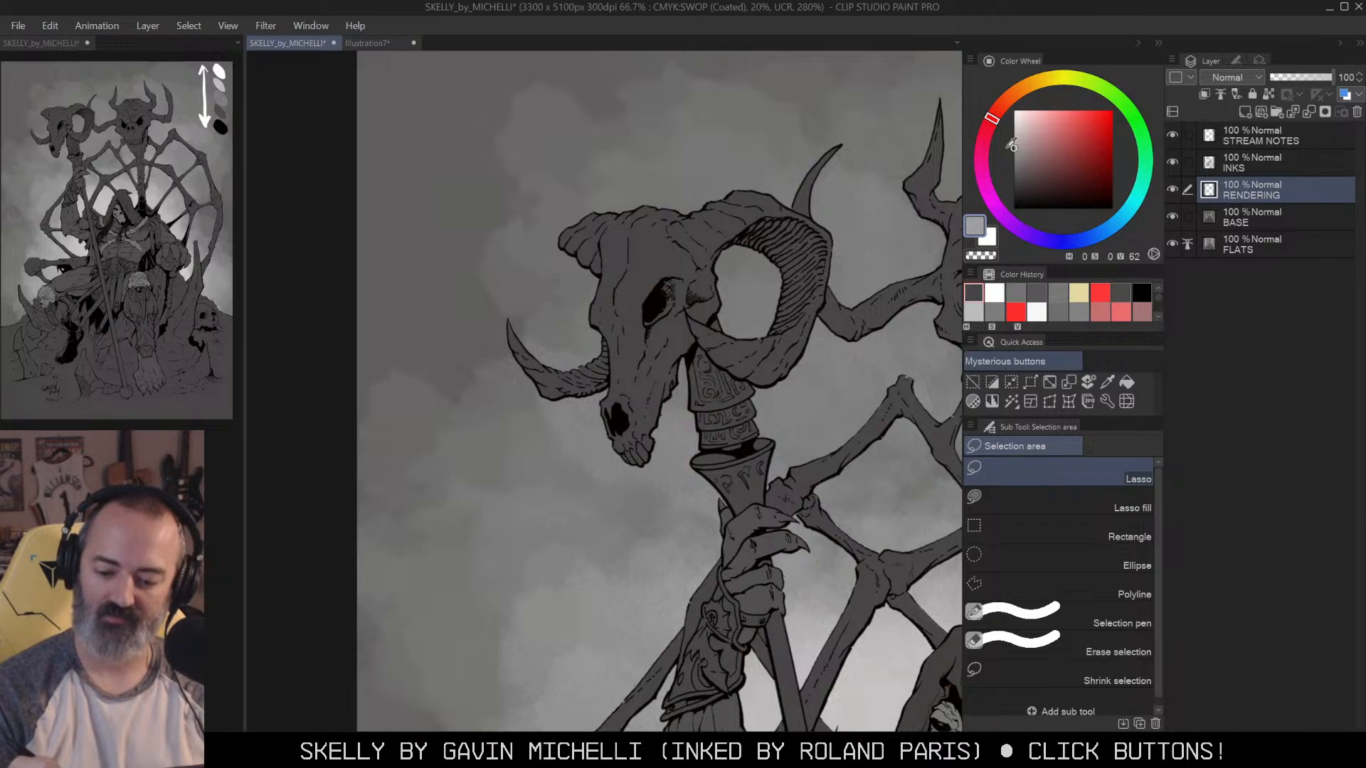
key("b")
left_click(1151, 509)
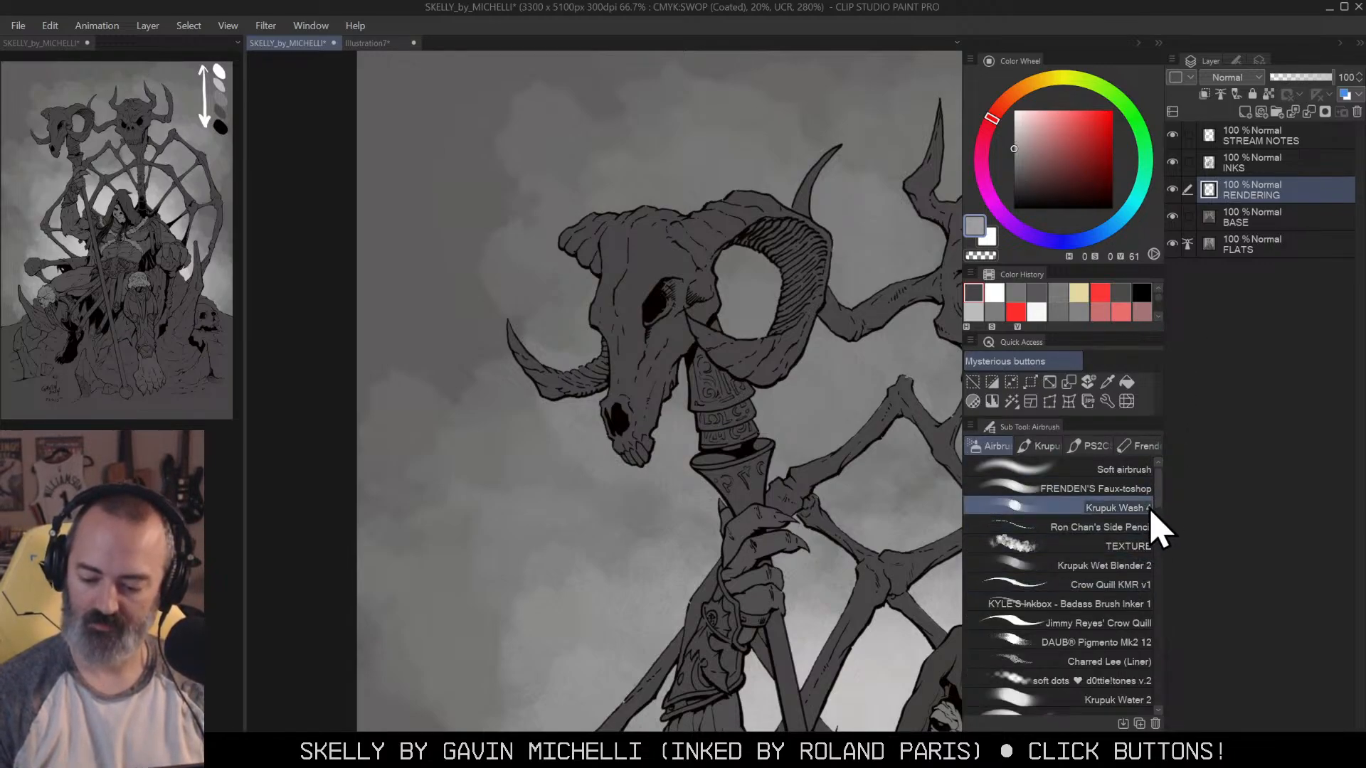
Step: Select the ram skull and staff area with Auto select for referred layers, keeping RENDERING as the active layer
key("w")
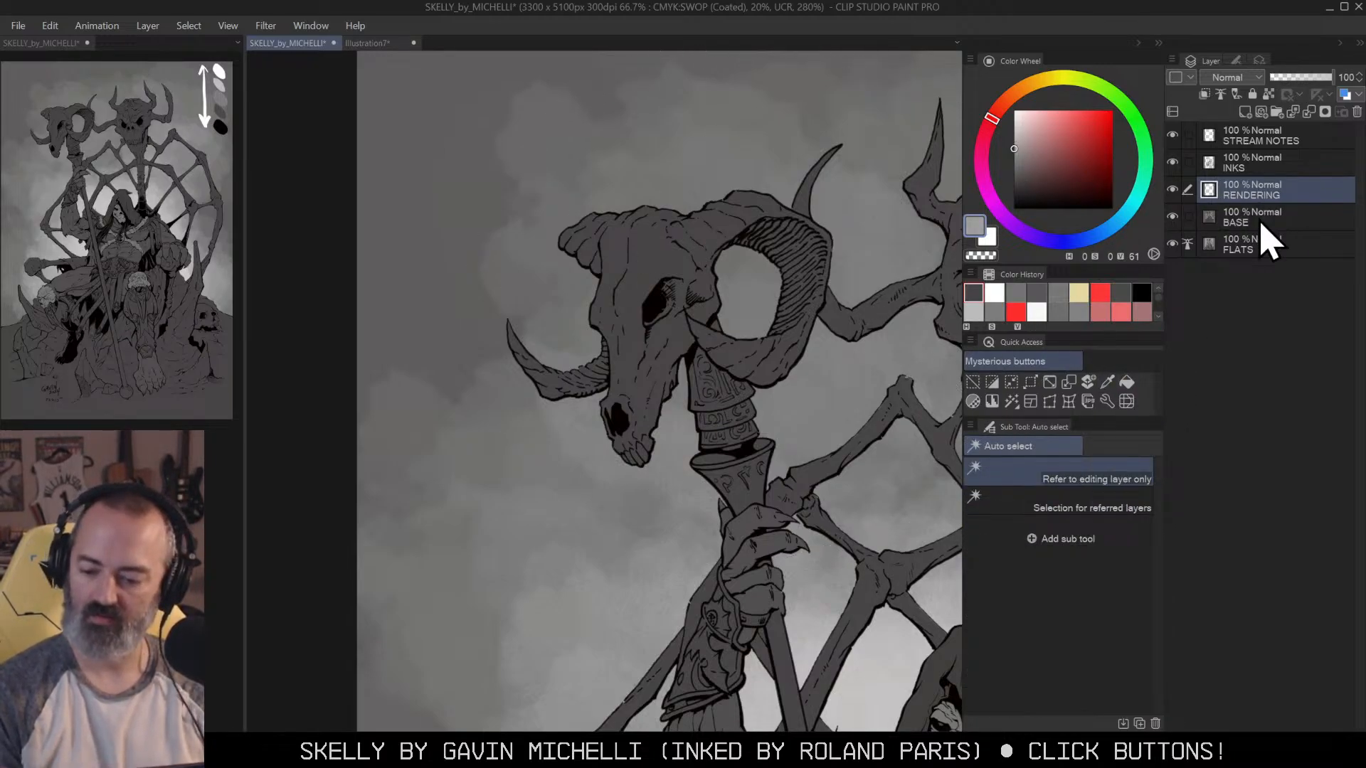
left_click(1127, 506)
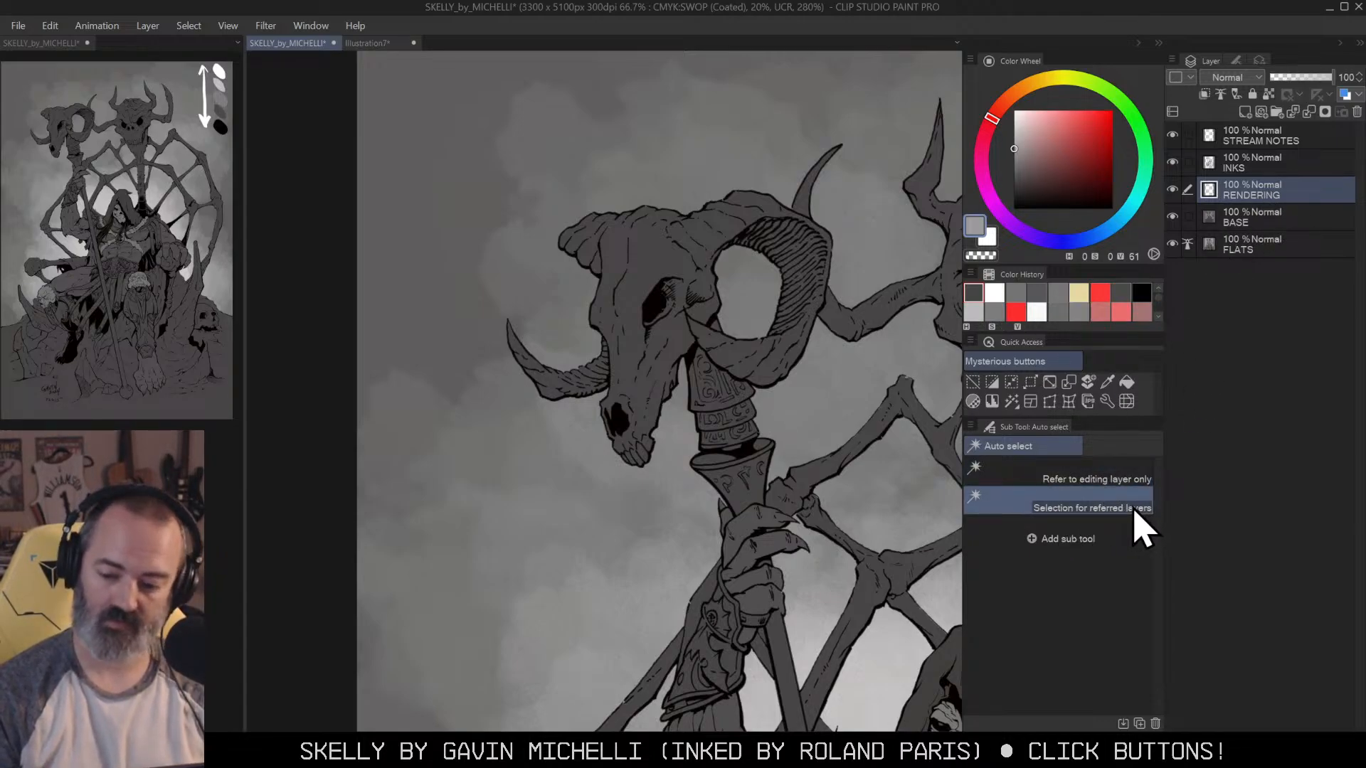
left_click(1274, 247)
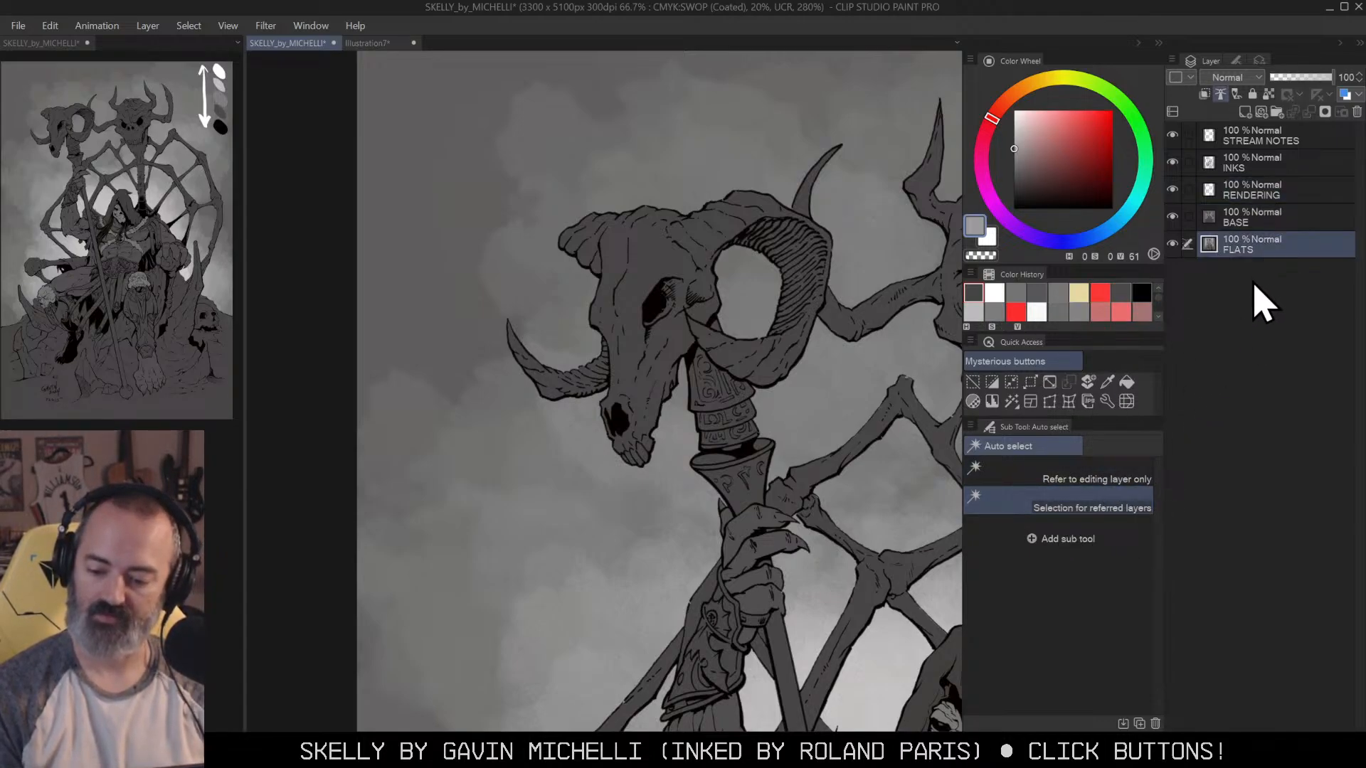
left_click(1238, 194)
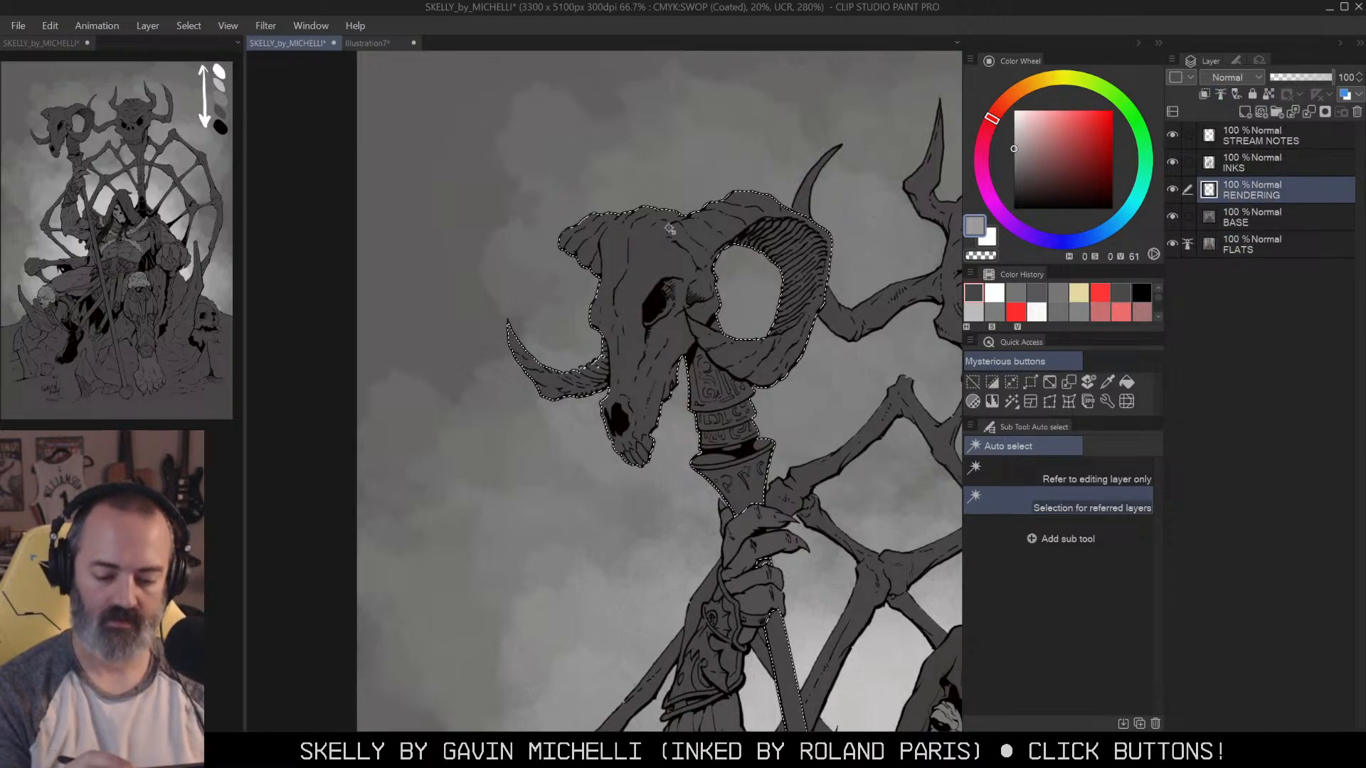
Step: Brush the lighter grey over the ram skull's crown, forehead and snout on the RENDERING layer with Krupuk Wash 4
key("ctrl+space")
left_click(728, 300)
key("b")
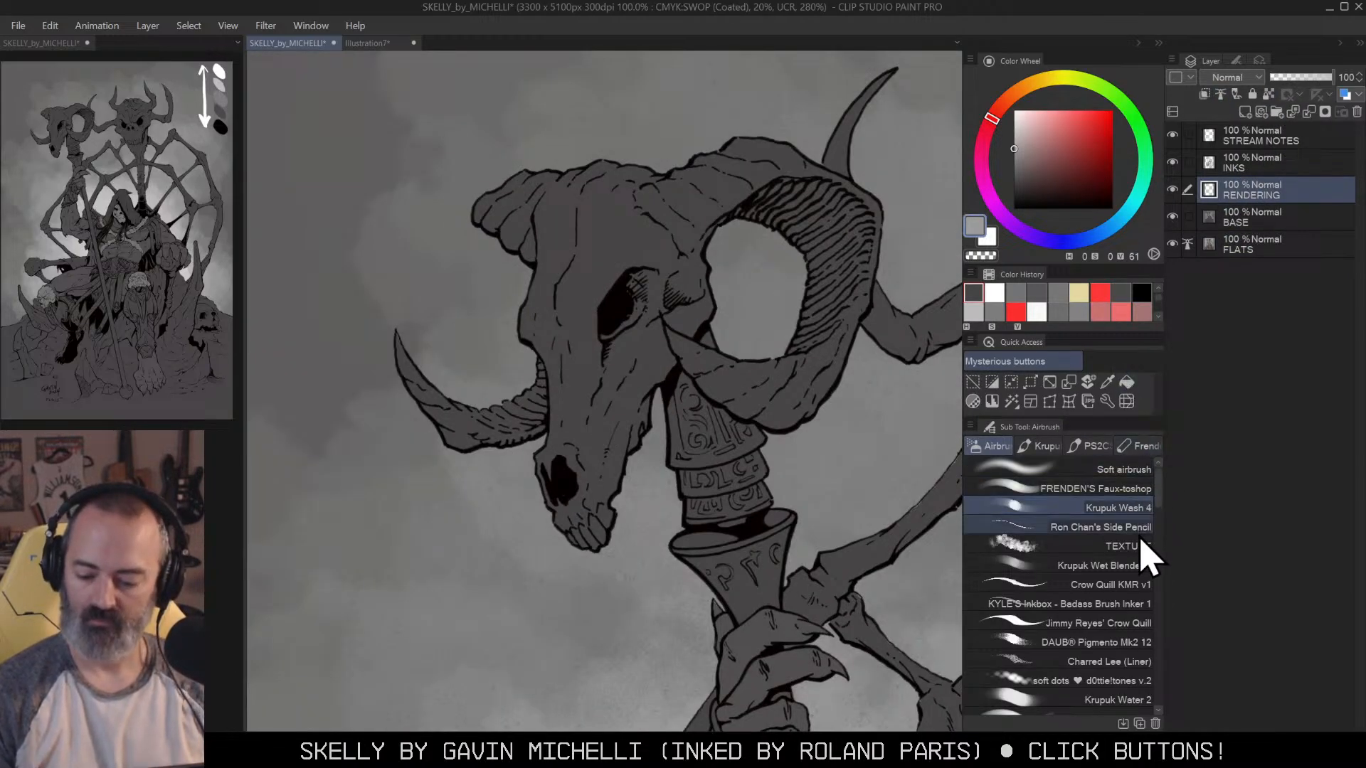
key("alt+space")
left_click(759, 369)
key("b")
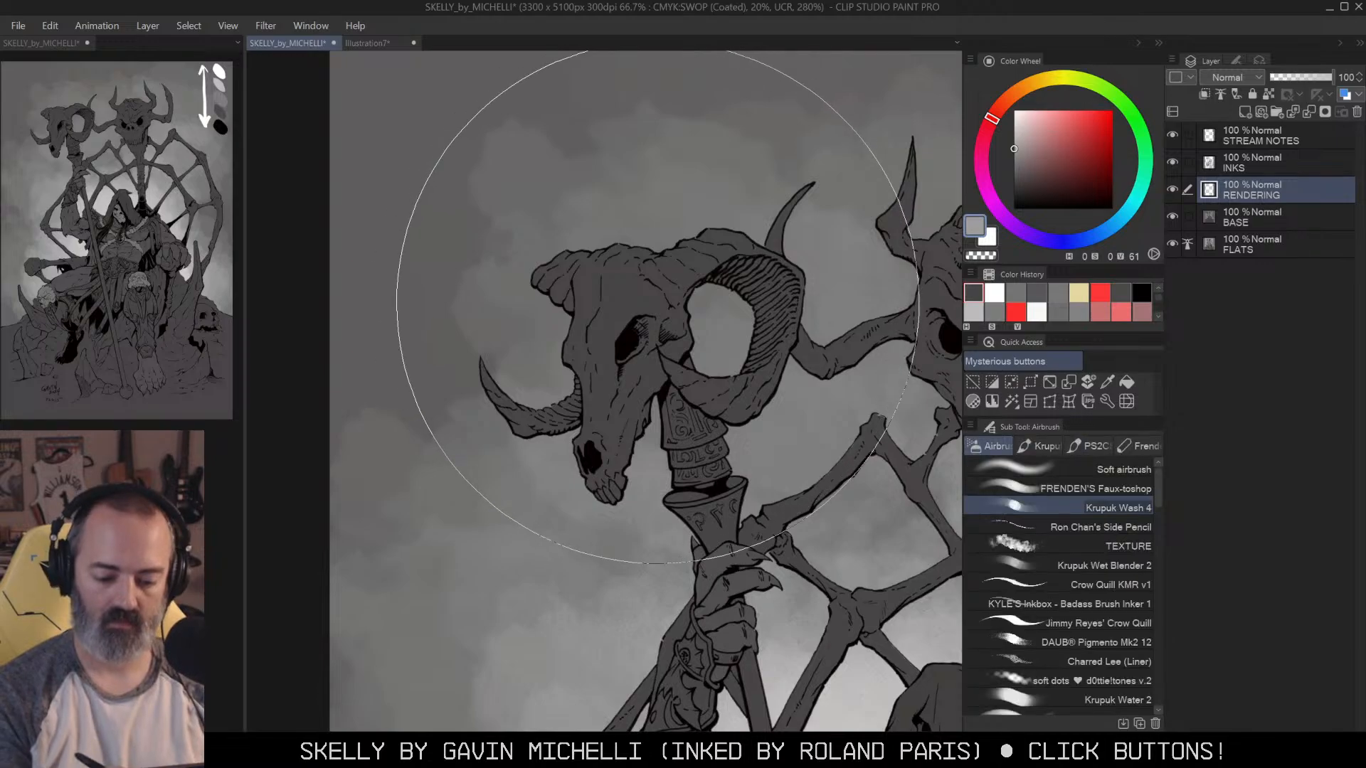
key("ctrl+space")
left_click(575, 276)
key("b")
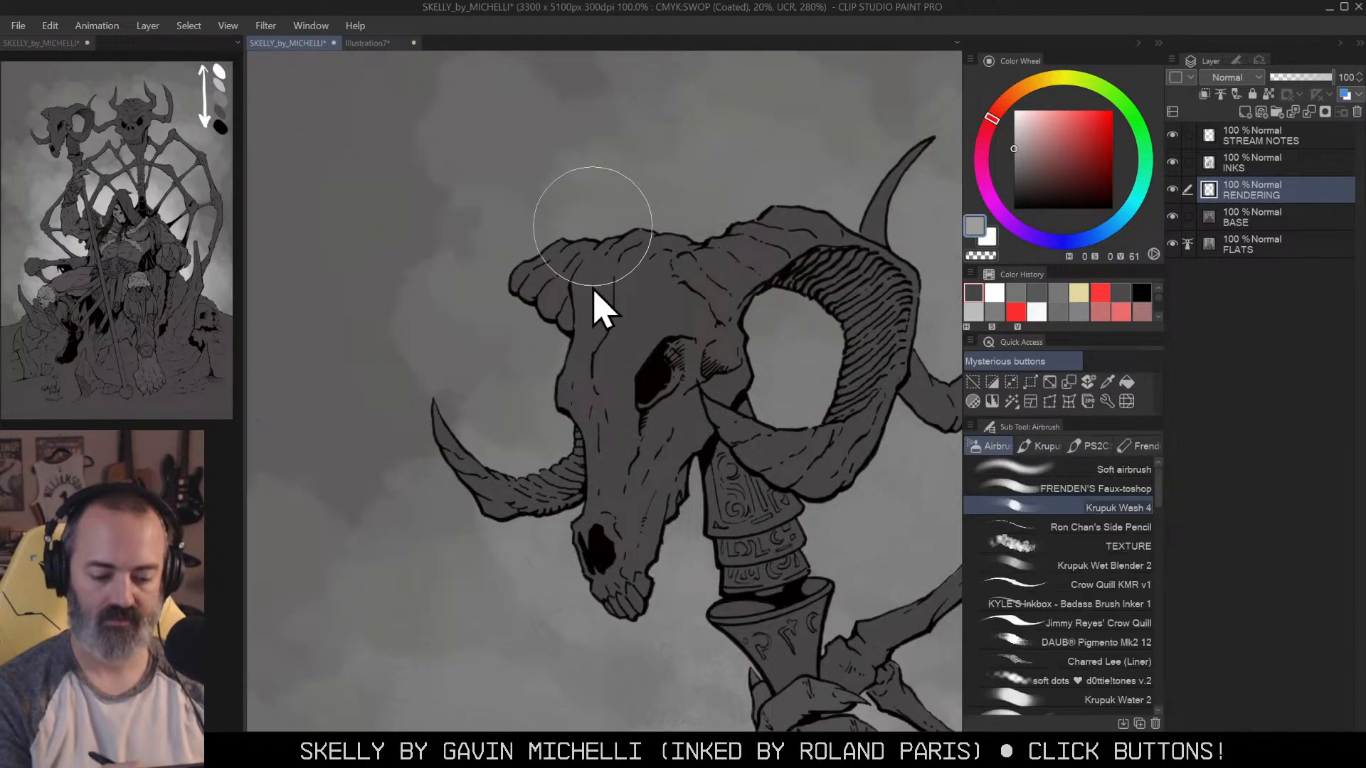
mouse_move(555, 244)
left_mouse_down()
mouse_move(595, 240)
mouse_move(570, 239)
mouse_move(545, 285)
mouse_move(605, 223)
mouse_move(627, 245)
mouse_move(590, 316)
mouse_move(593, 301)
mouse_move(596, 365)
mouse_move(642, 252)
mouse_move(661, 285)
mouse_move(593, 398)
left_mouse_up()
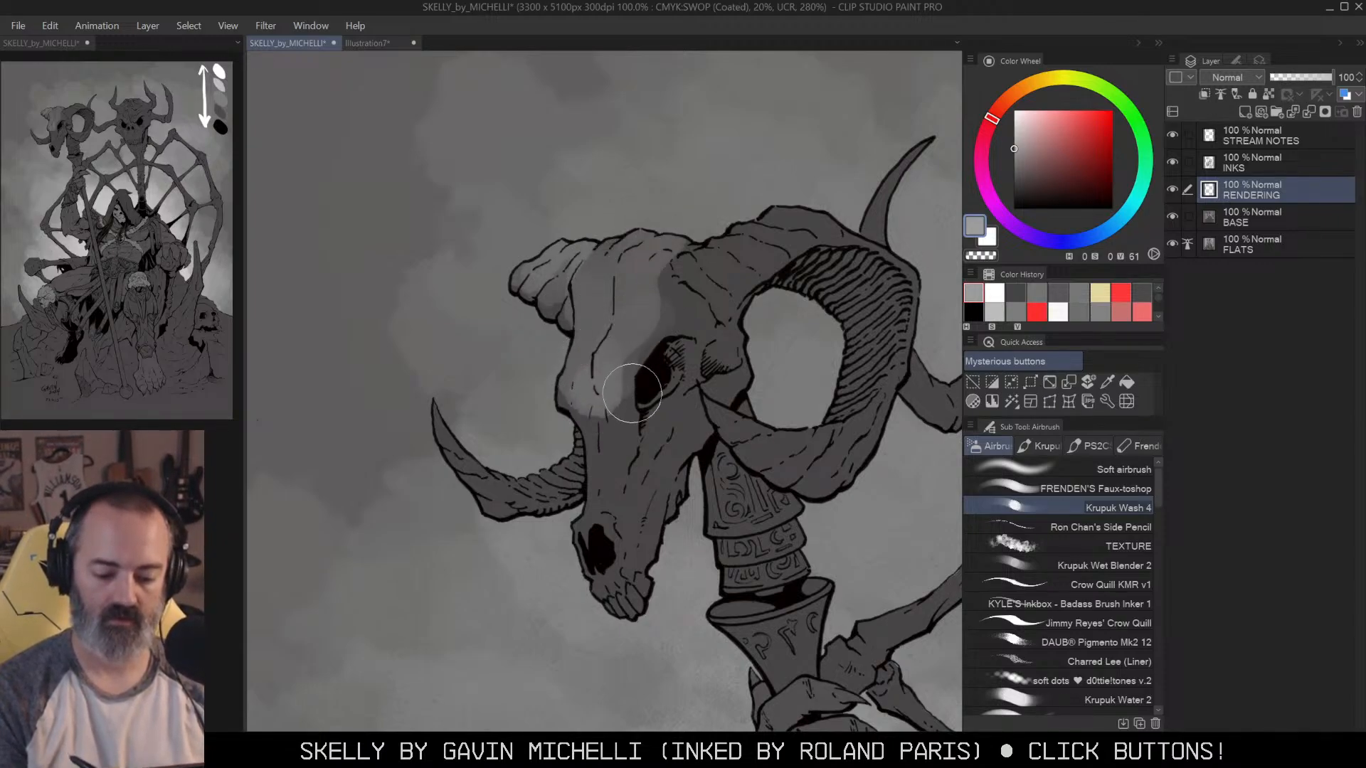
left_click_drag(701, 362, 733, 287)
mouse_move(669, 352)
left_mouse_down()
mouse_move(646, 379)
mouse_move(624, 361)
mouse_move(618, 319)
mouse_move(678, 333)
mouse_move(685, 378)
mouse_move(649, 421)
mouse_move(641, 514)
mouse_move(676, 323)
mouse_move(648, 410)
left_mouse_up()
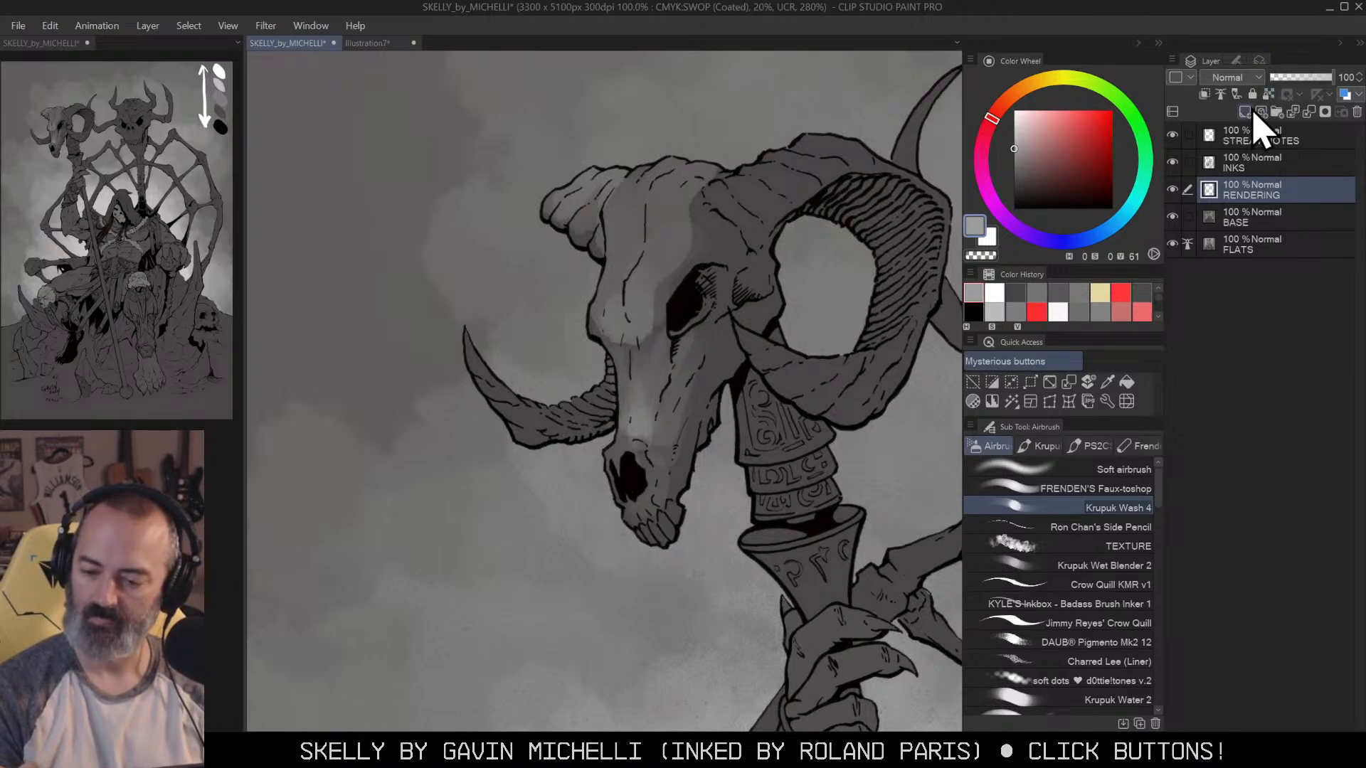
Step: Brush light grey highlights onto the ram skull's horns, covering the upper curve and lower curl of the large horn
mouse_move(498, 345)
left_mouse_down()
mouse_move(515, 406)
mouse_move(559, 409)
mouse_move(607, 381)
left_mouse_up()
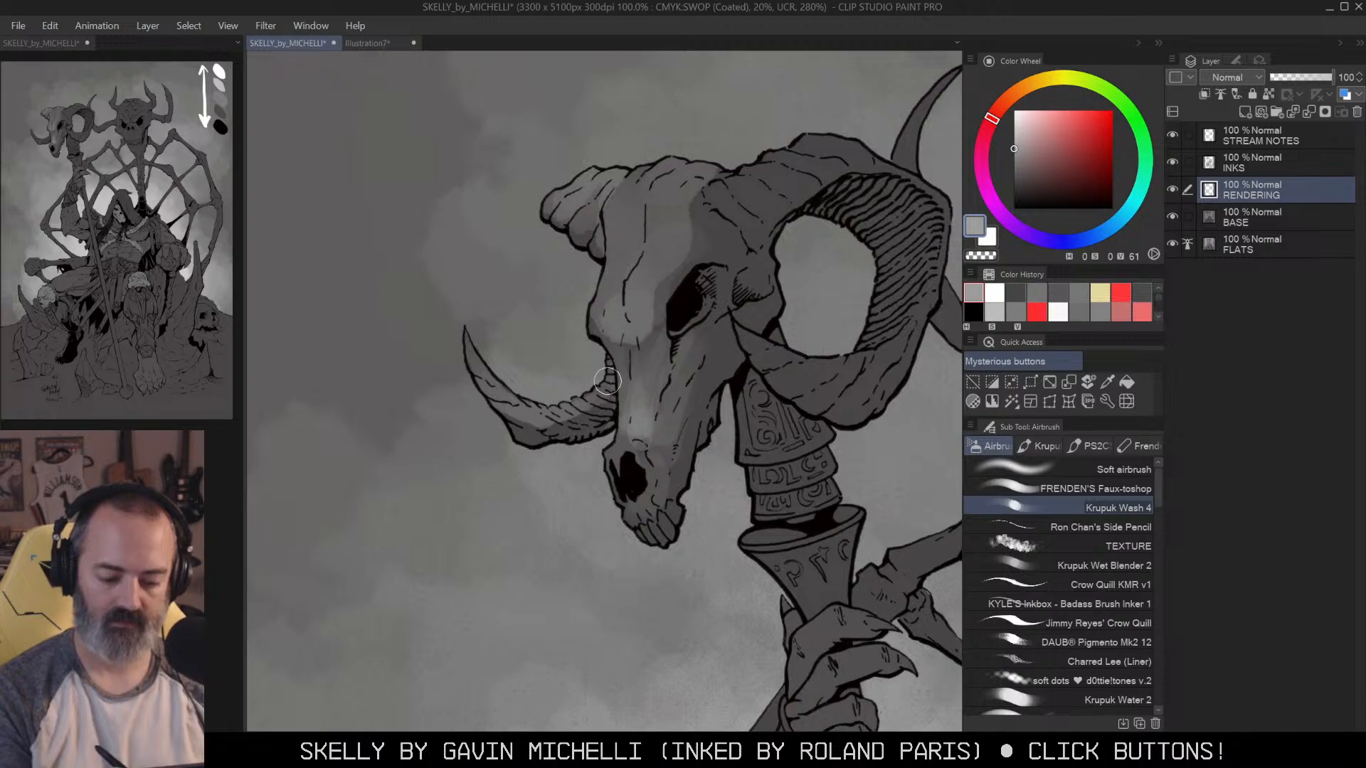
left_click_drag(743, 204, 794, 175)
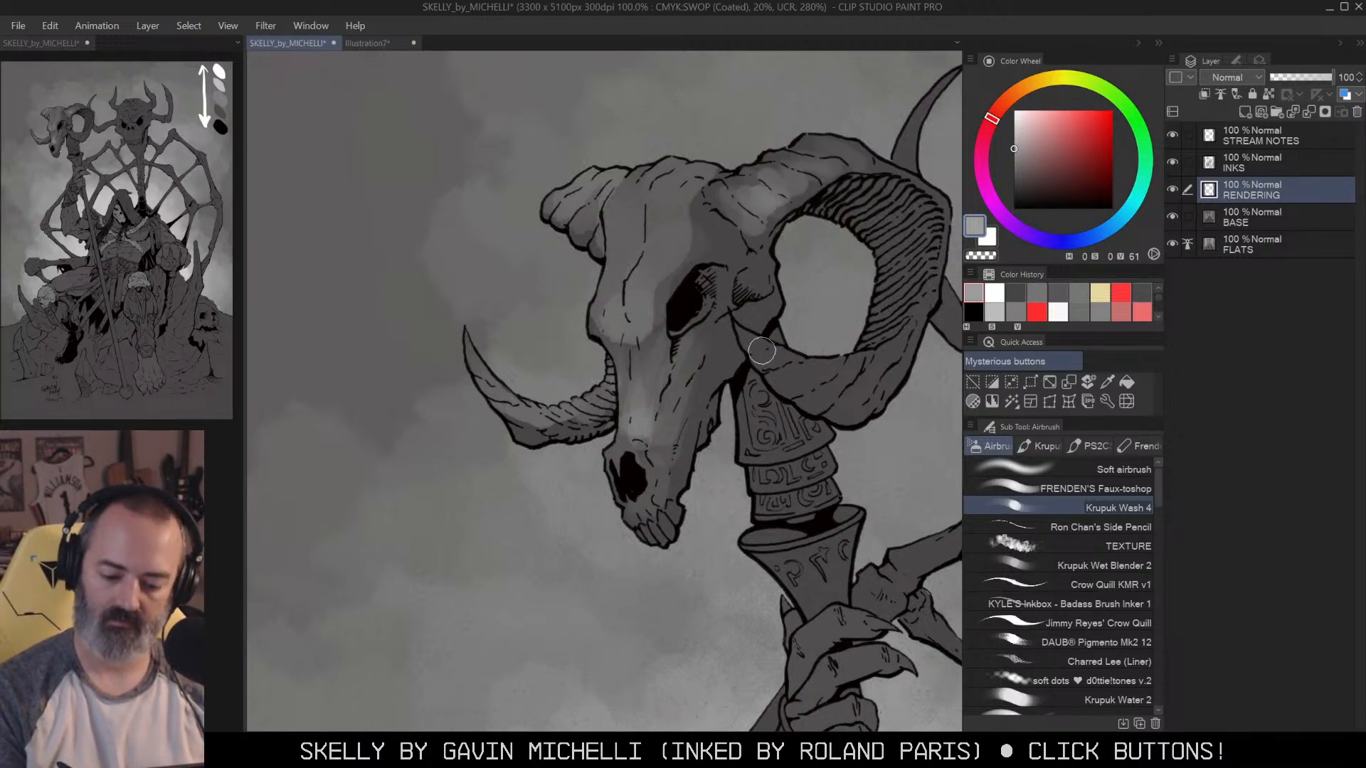
mouse_move(783, 371)
left_mouse_down()
mouse_move(829, 386)
mouse_move(890, 373)
mouse_move(769, 345)
mouse_move(741, 358)
left_mouse_up()
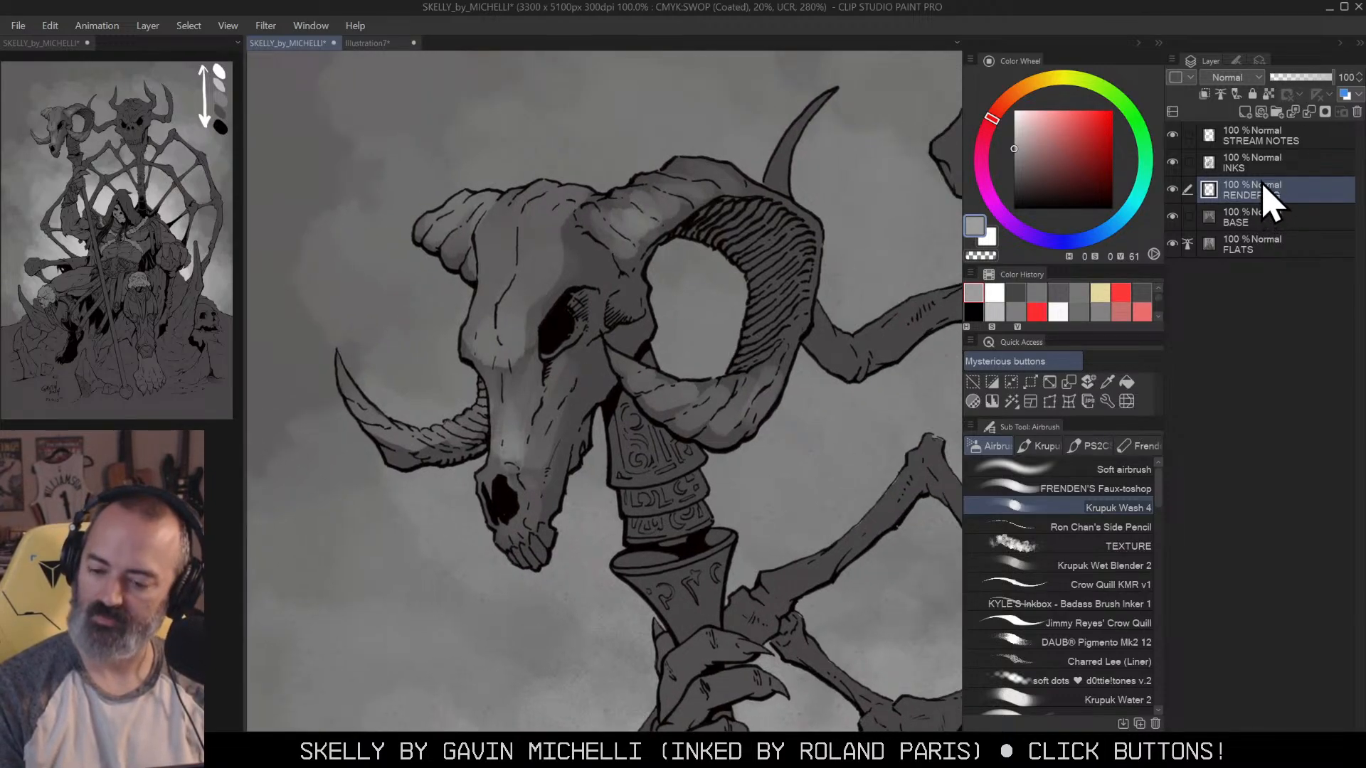
Step: Duplicate the Krupuk Wash 4 brush as Krupuk Wash 3 and place the copy directly below Krupuk Wash 4
right_click(1129, 514)
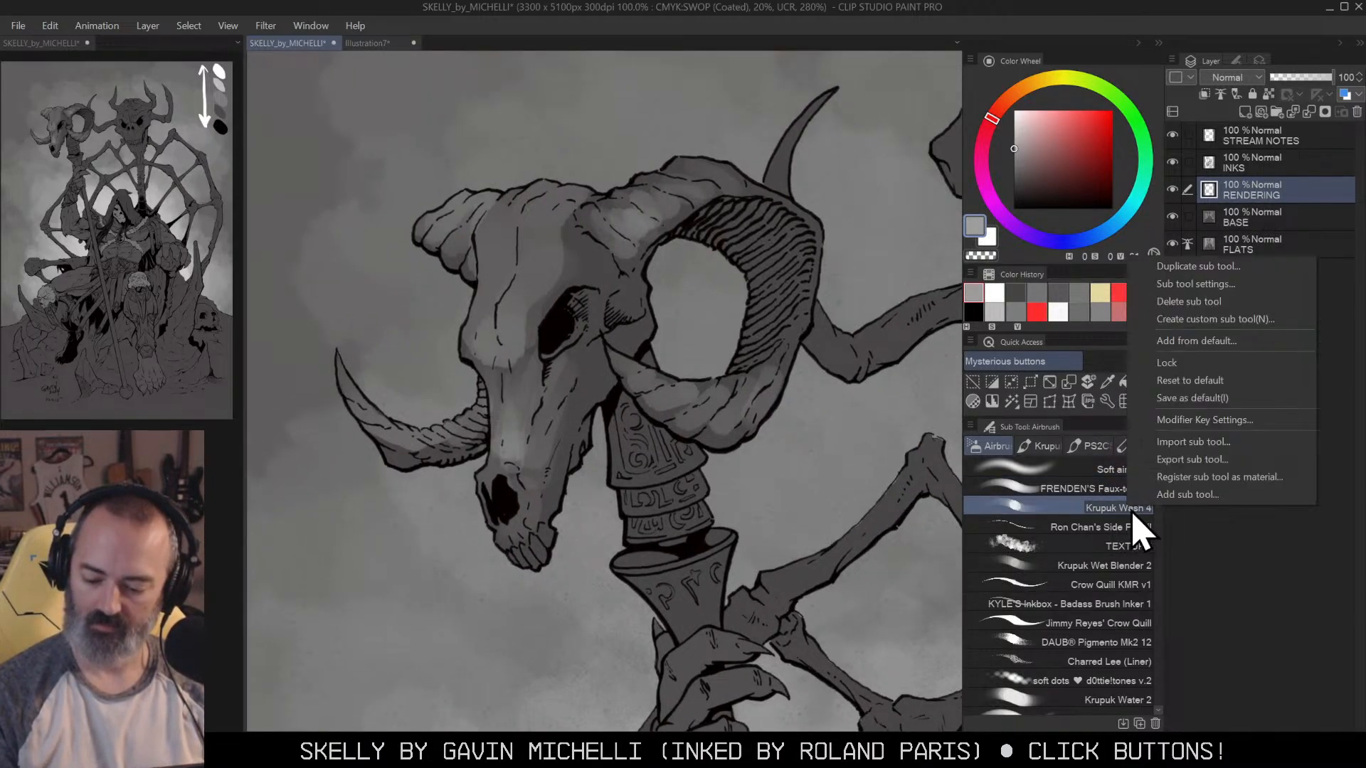
left_click(1225, 269)
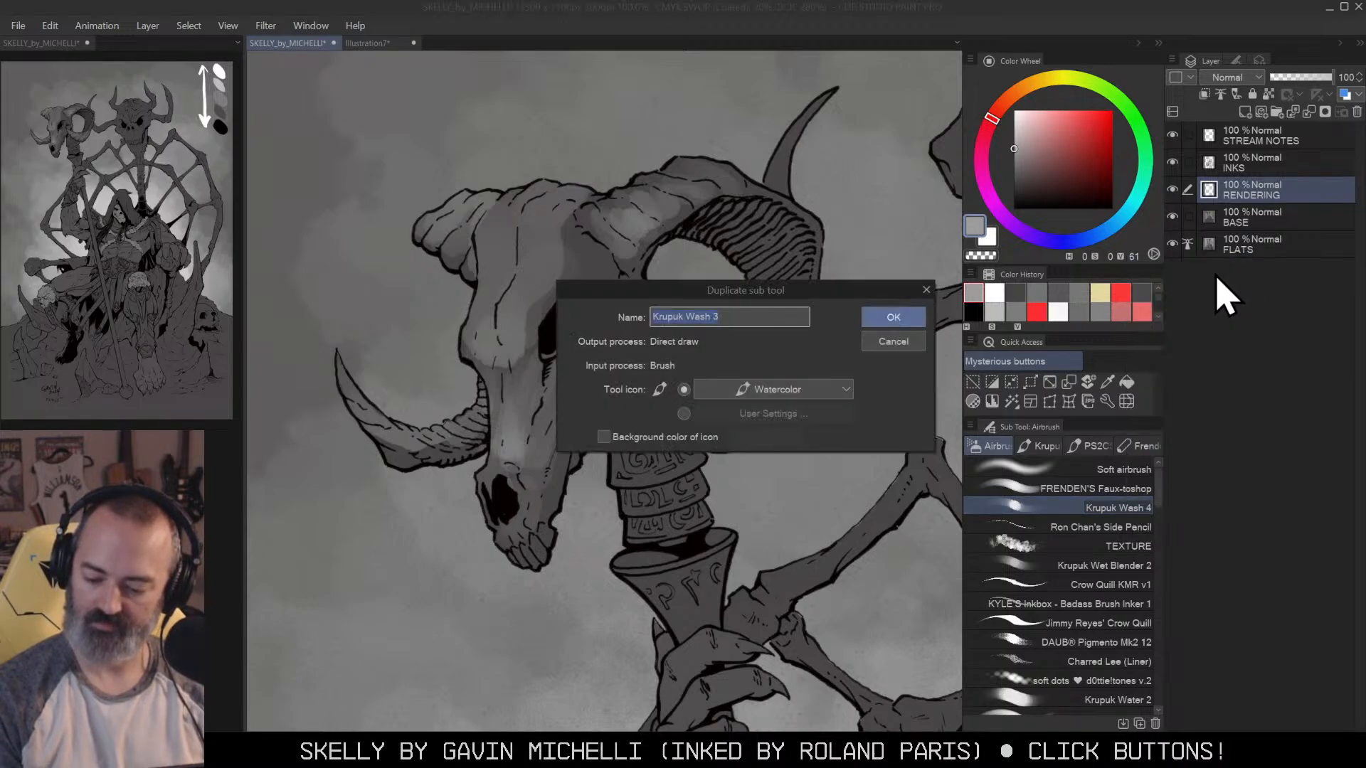
left_click(891, 315)
mouse_move(1136, 708)
left_mouse_down()
mouse_move(1136, 462)
mouse_move(1130, 475)
mouse_move(1003, 481)
mouse_move(991, 431)
mouse_move(1003, 484)
mouse_move(1032, 501)
mouse_move(1153, 494)
left_mouse_up()
left_click_drag(1160, 627, 1134, 513)
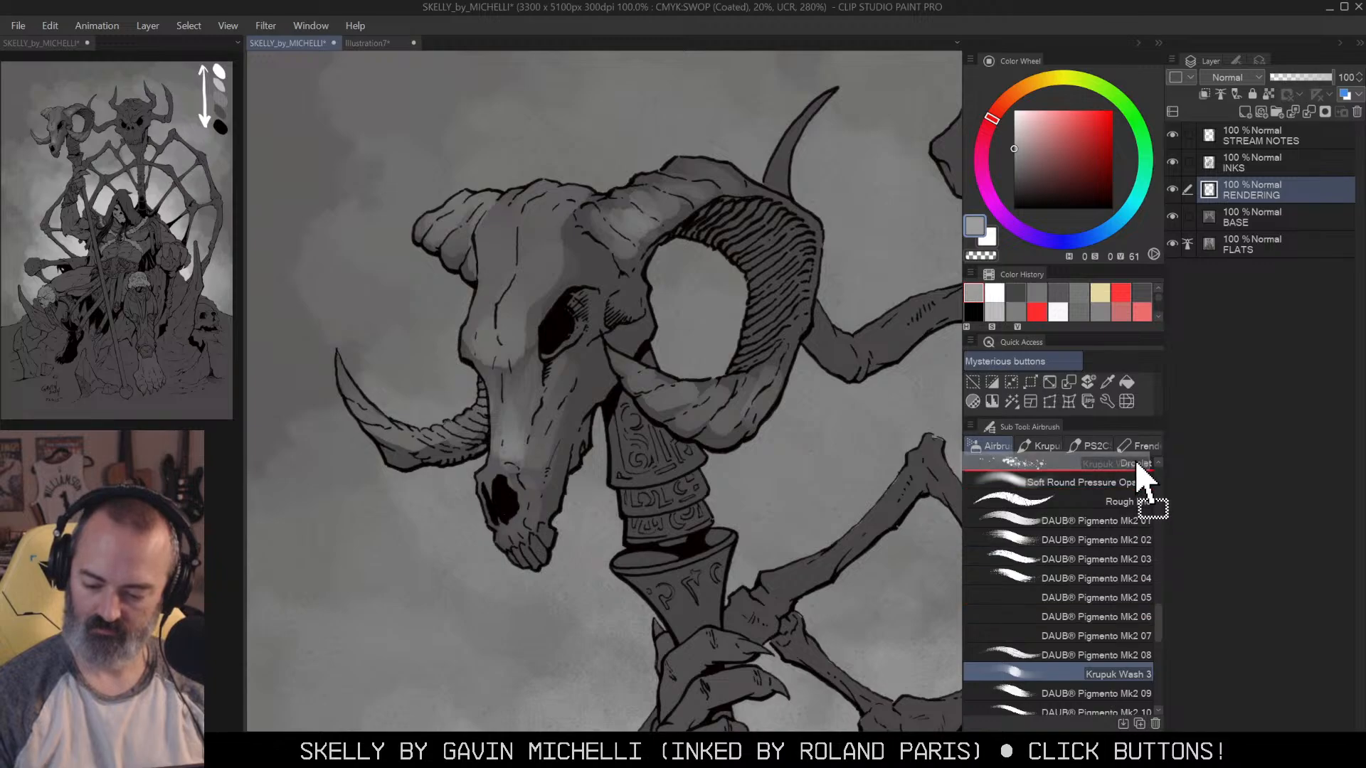
left_click_drag(1137, 453, 1134, 541)
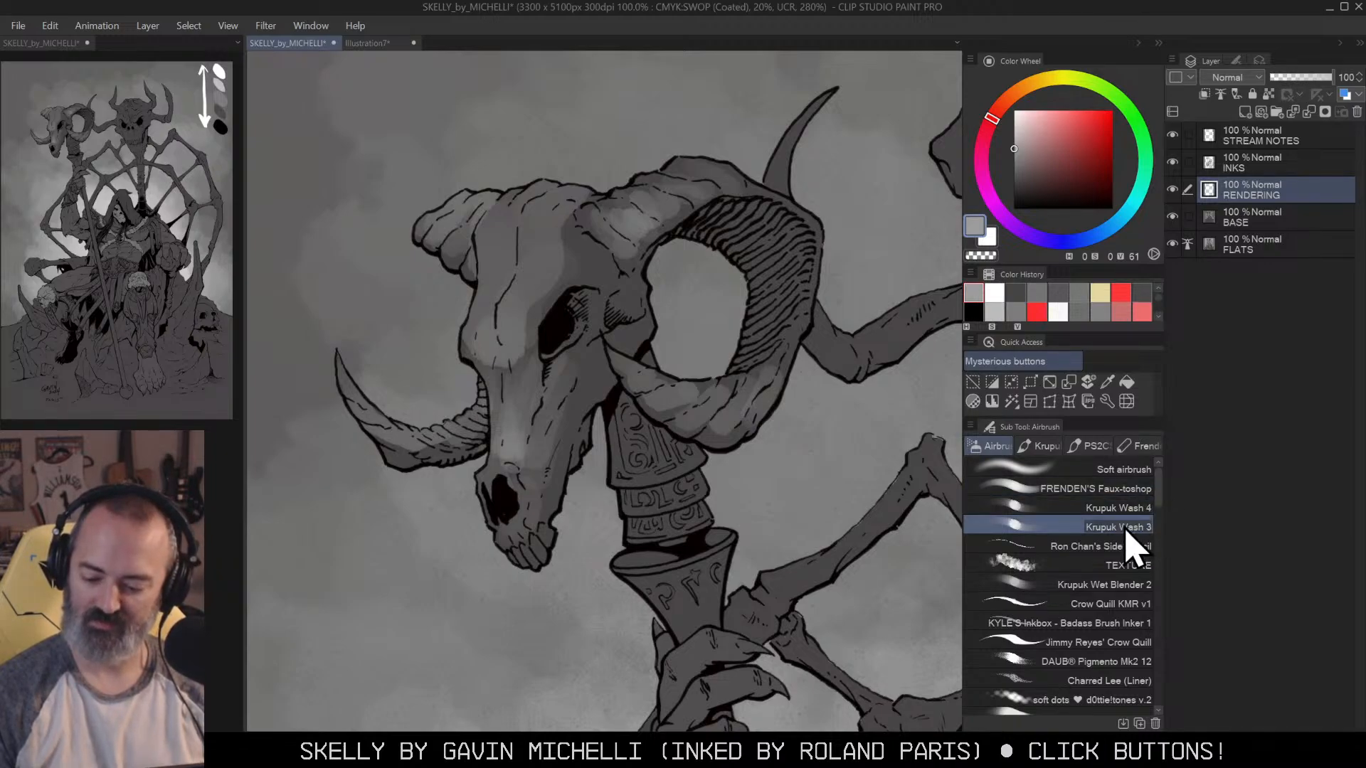
right_click(1136, 532)
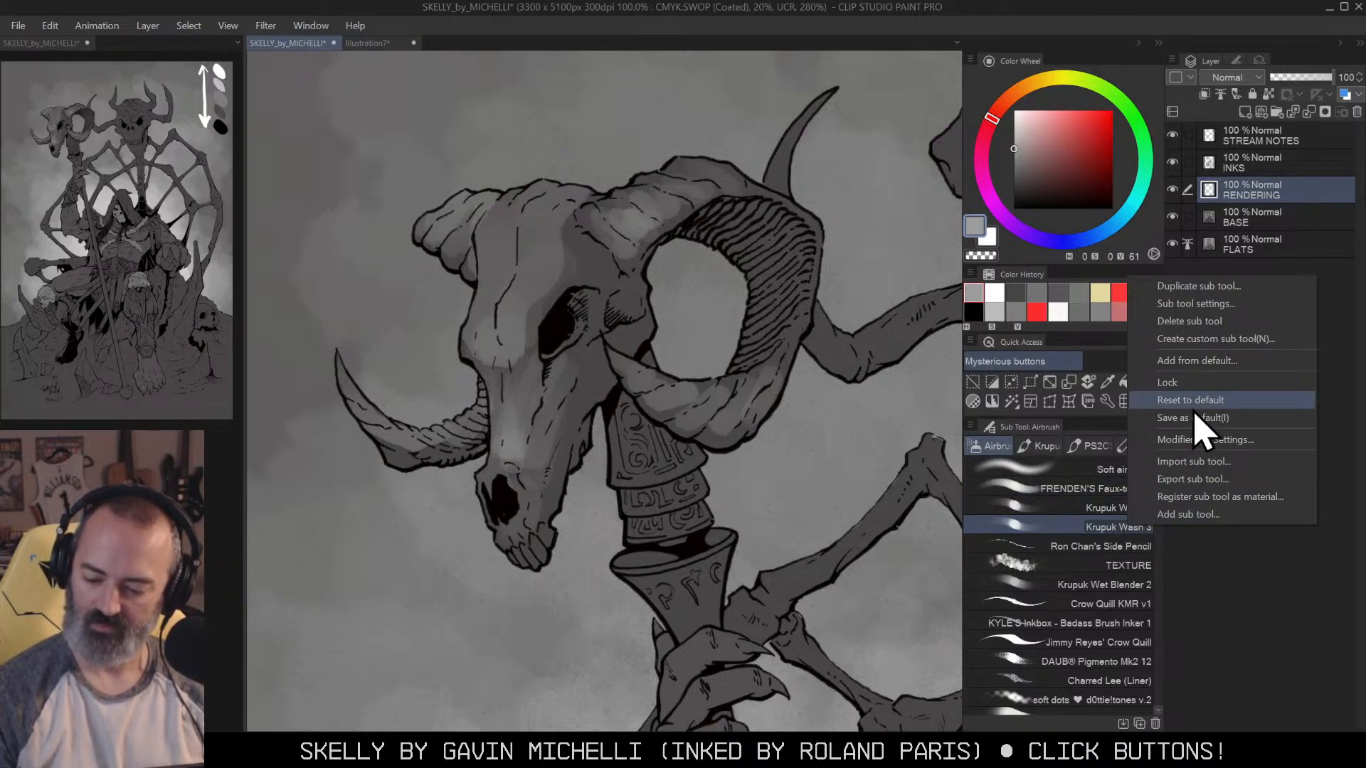
left_click(1241, 304)
left_click(903, 344)
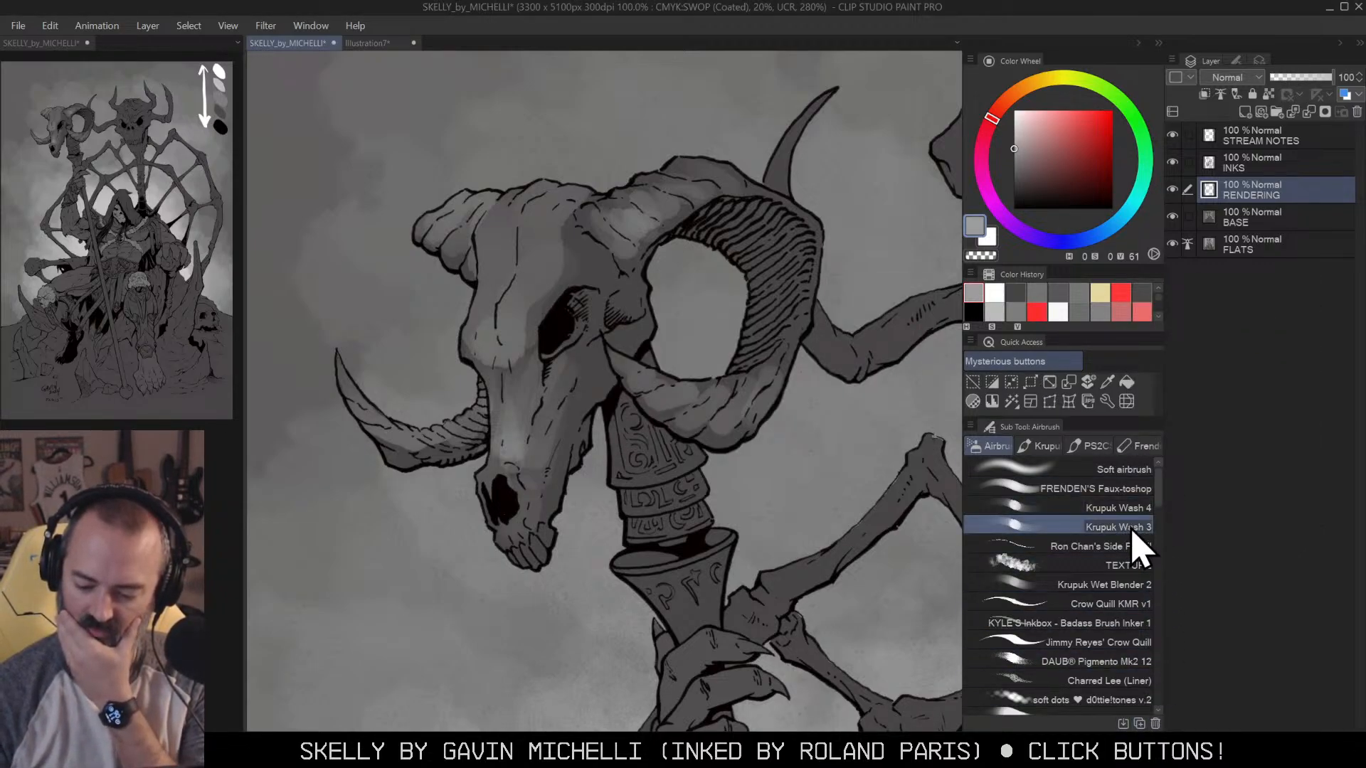
Step: Set the Krupuk Wash 3 brush's blending mode to Compare density
right_click(1075, 531)
left_click(1057, 529)
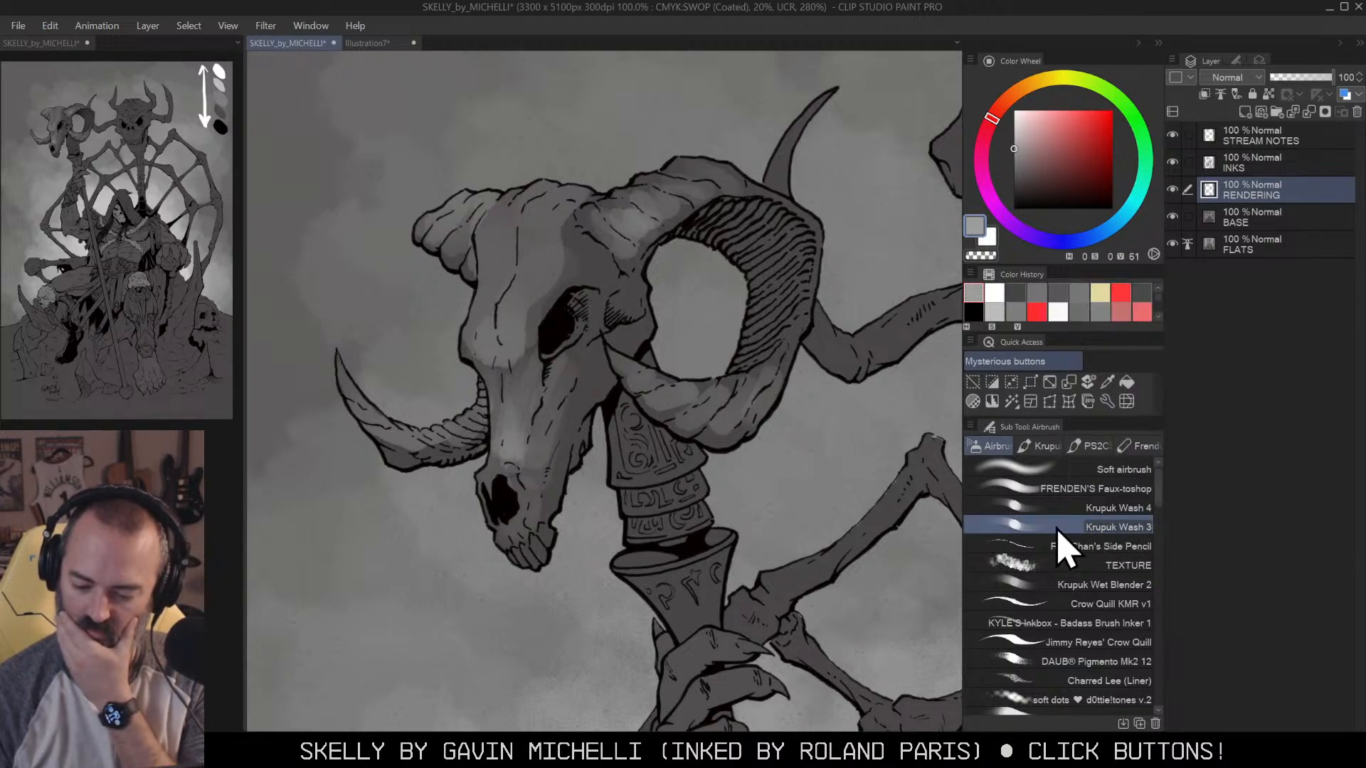
left_click(1236, 61)
left_click(1309, 165)
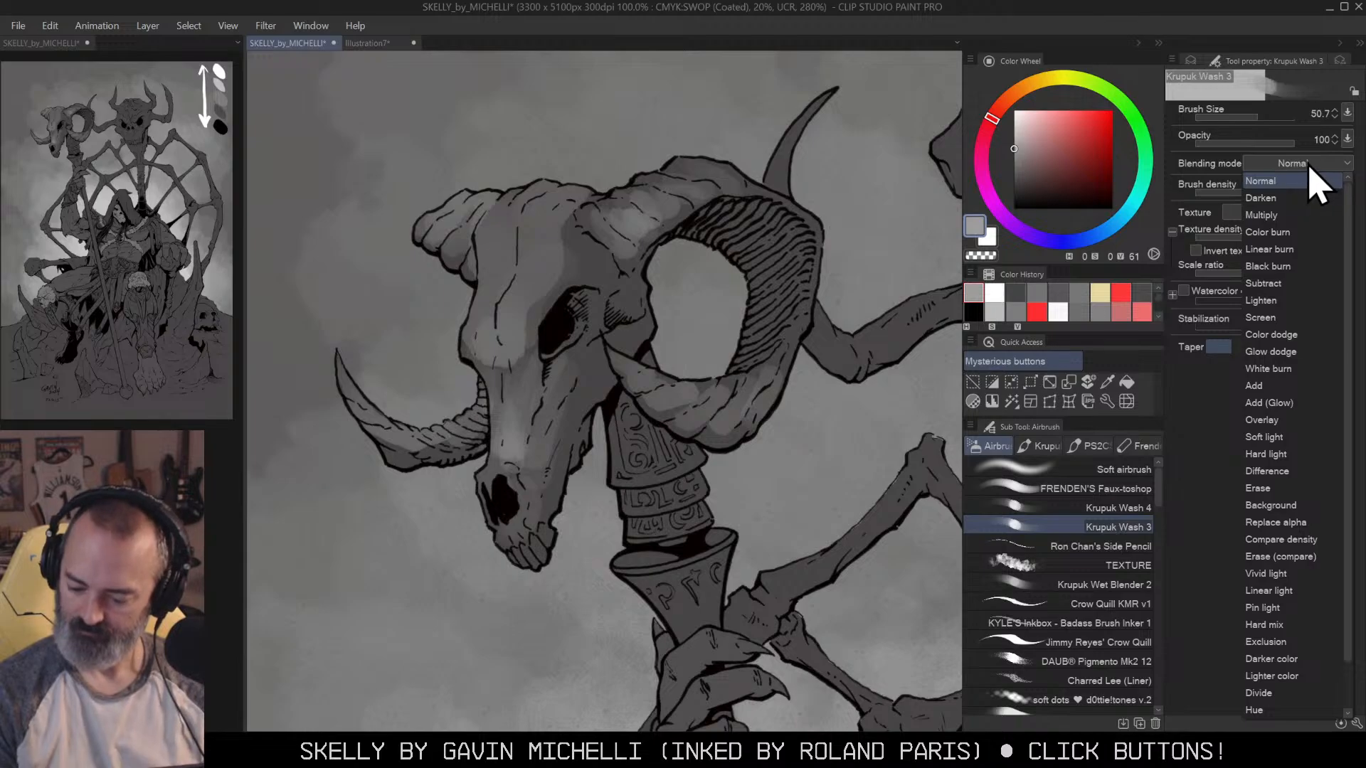
scroll(1351, 523, "down", 1)
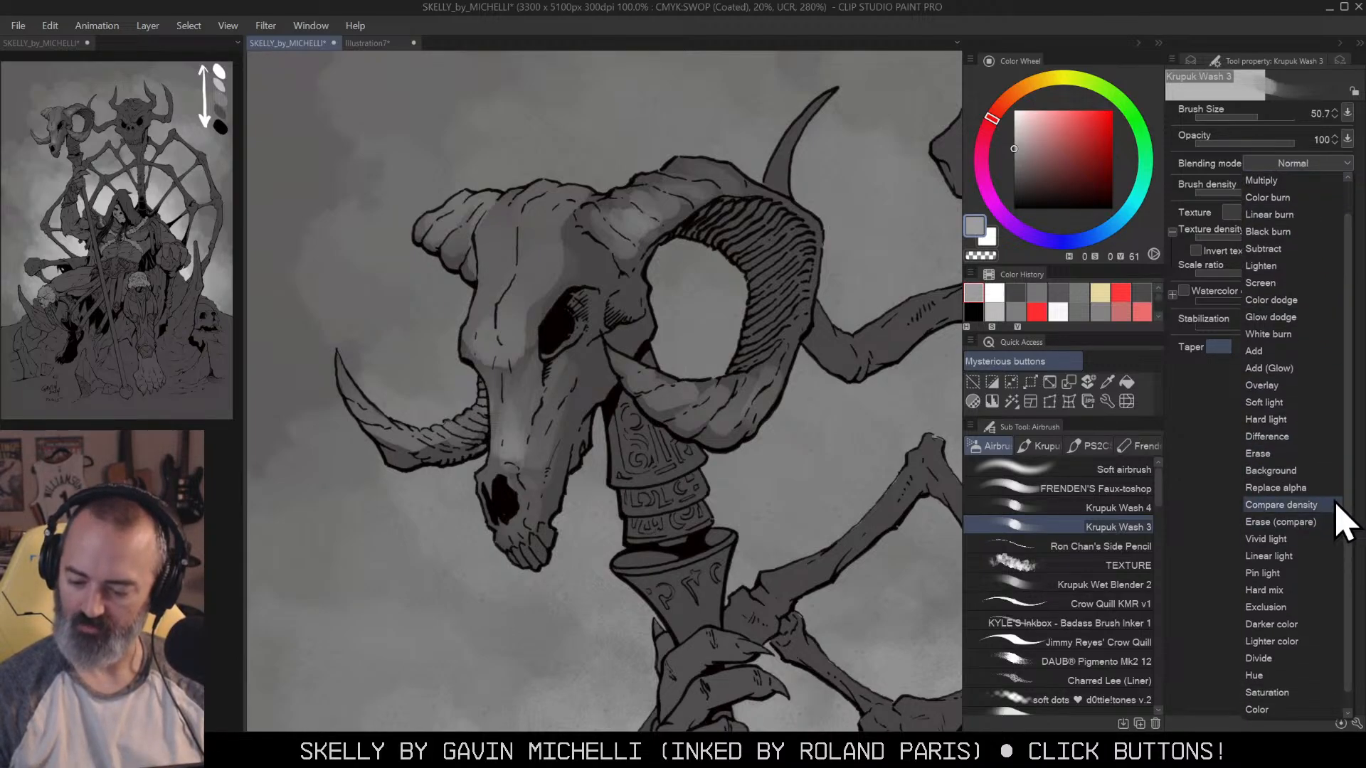
left_click(1289, 505)
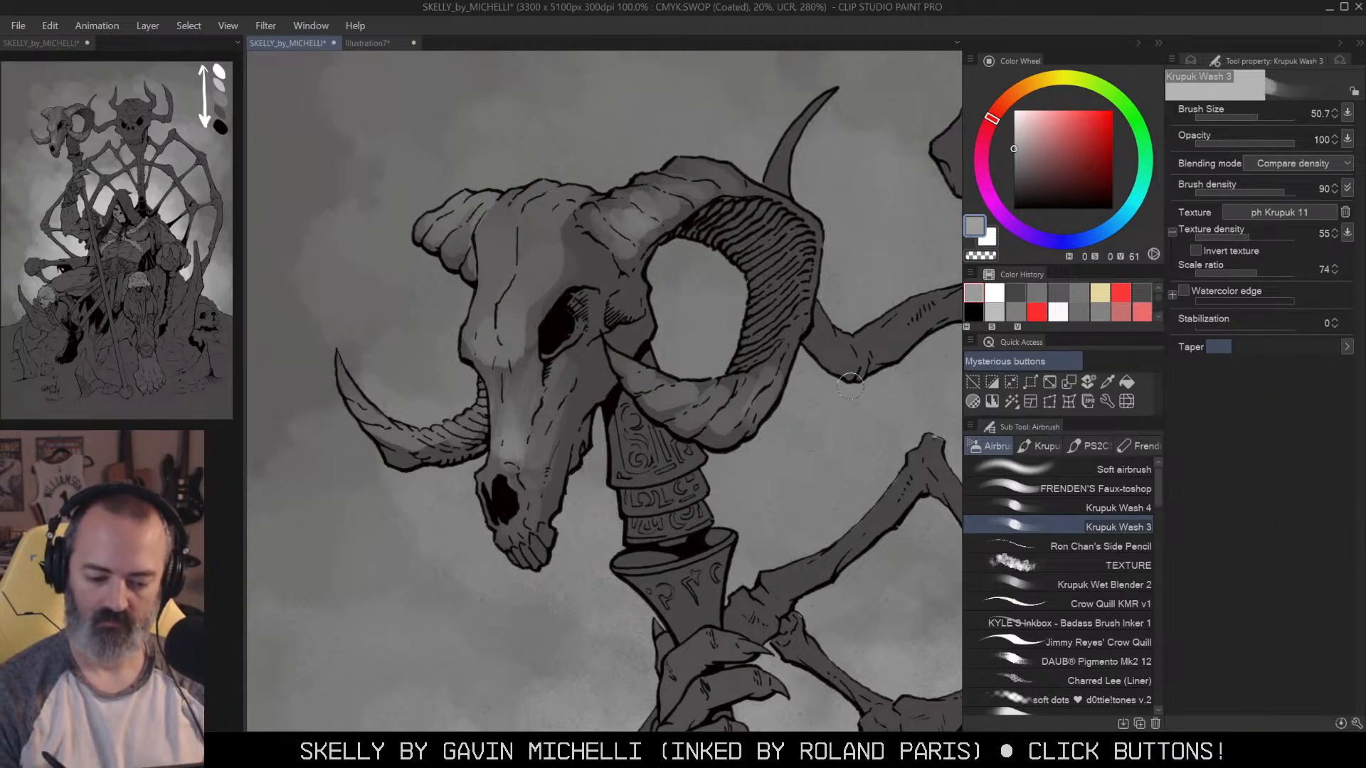
Step: Clear the selection and prepare the Krupuk Wash 3 brush at size 131.7 with a very pale pink colour
left_click_drag(799, 217, 759, 408)
left_click(770, 367, "ctrl")
left_click_drag(756, 214, 760, 307)
key("b")
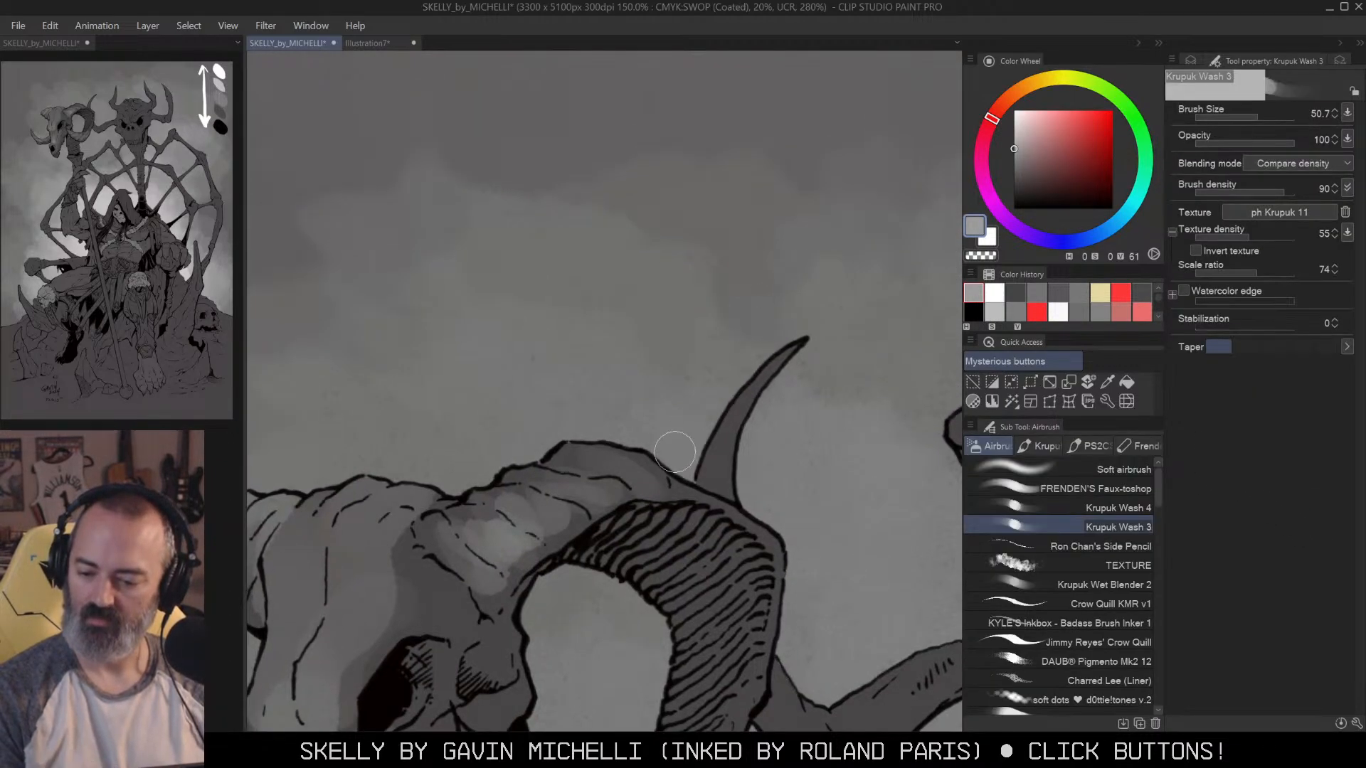
key("]")
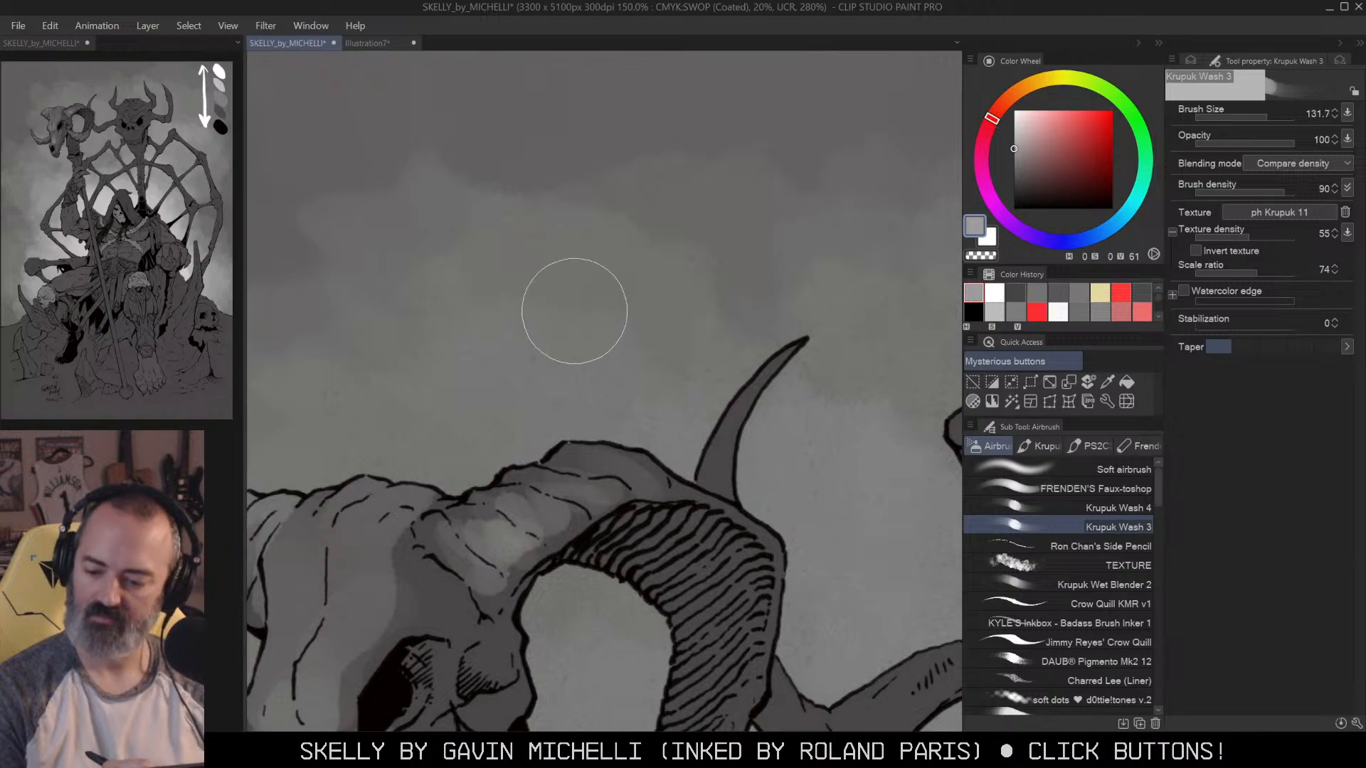
key("ctrl+d")
left_click(1020, 110)
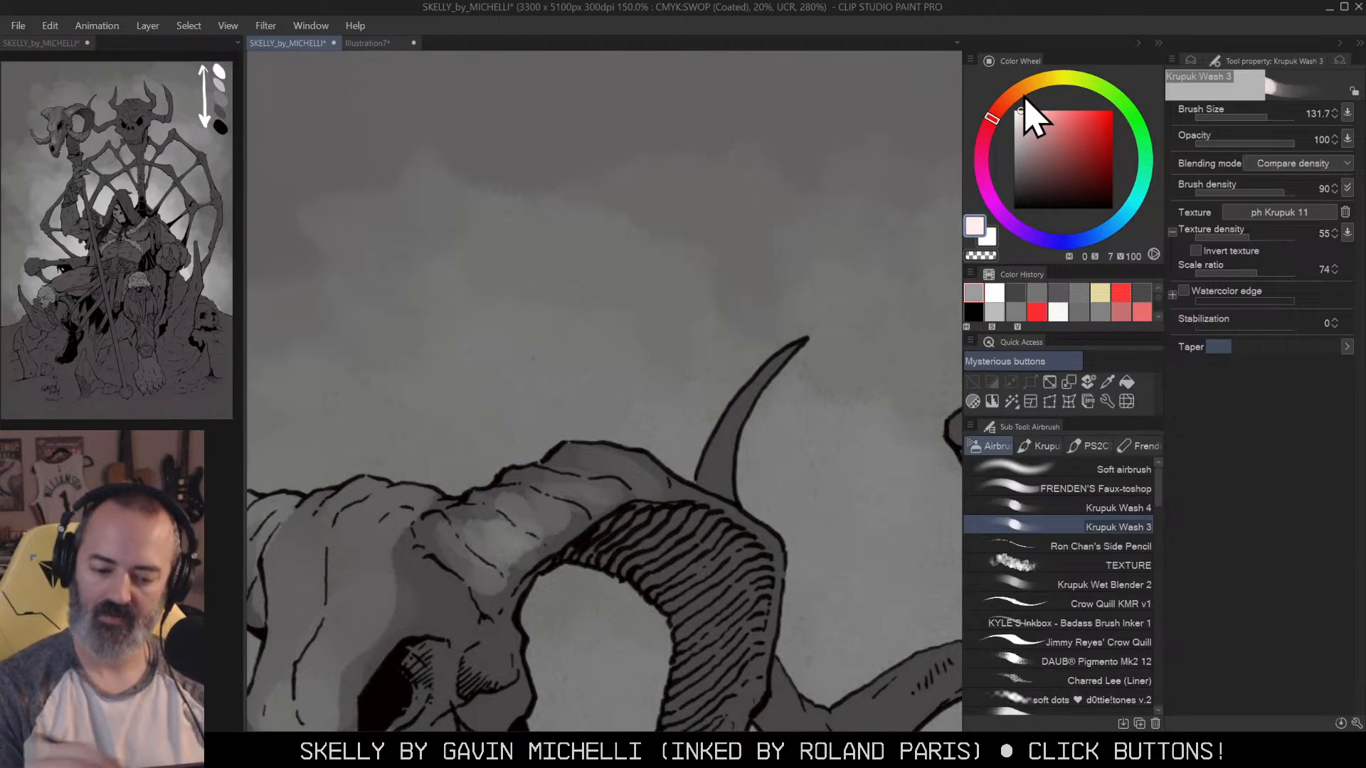
Step: Paint overlapping pale pink test strokes with Krupuk Wash 3 in the background above the ram skull's horns
left_click_drag(519, 314, 747, 174)
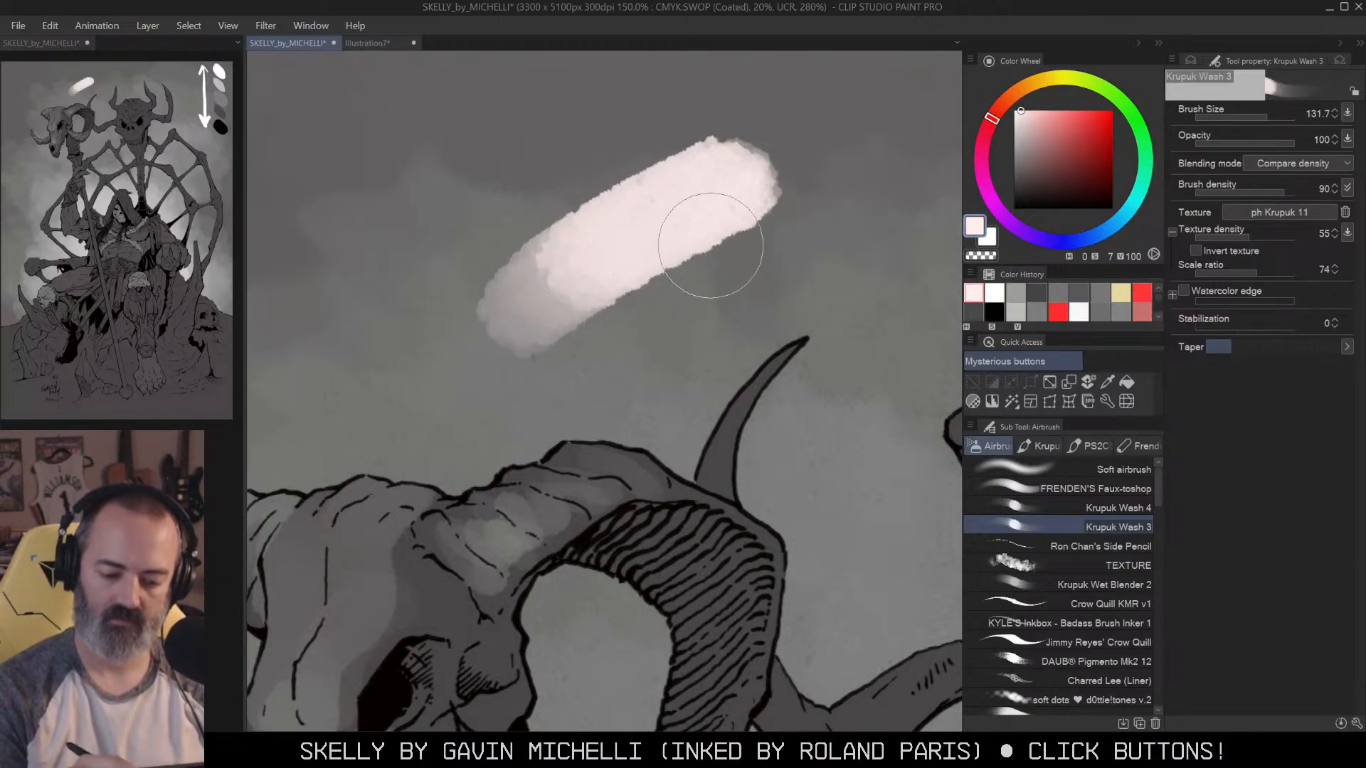
key("ctrl+z")
mouse_move(598, 213)
left_mouse_down()
mouse_move(634, 238)
mouse_move(694, 224)
mouse_move(662, 209)
mouse_move(741, 217)
mouse_move(702, 238)
left_mouse_up()
mouse_move(612, 224)
left_mouse_down()
mouse_move(663, 256)
mouse_move(780, 136)
mouse_move(908, 100)
left_mouse_up()
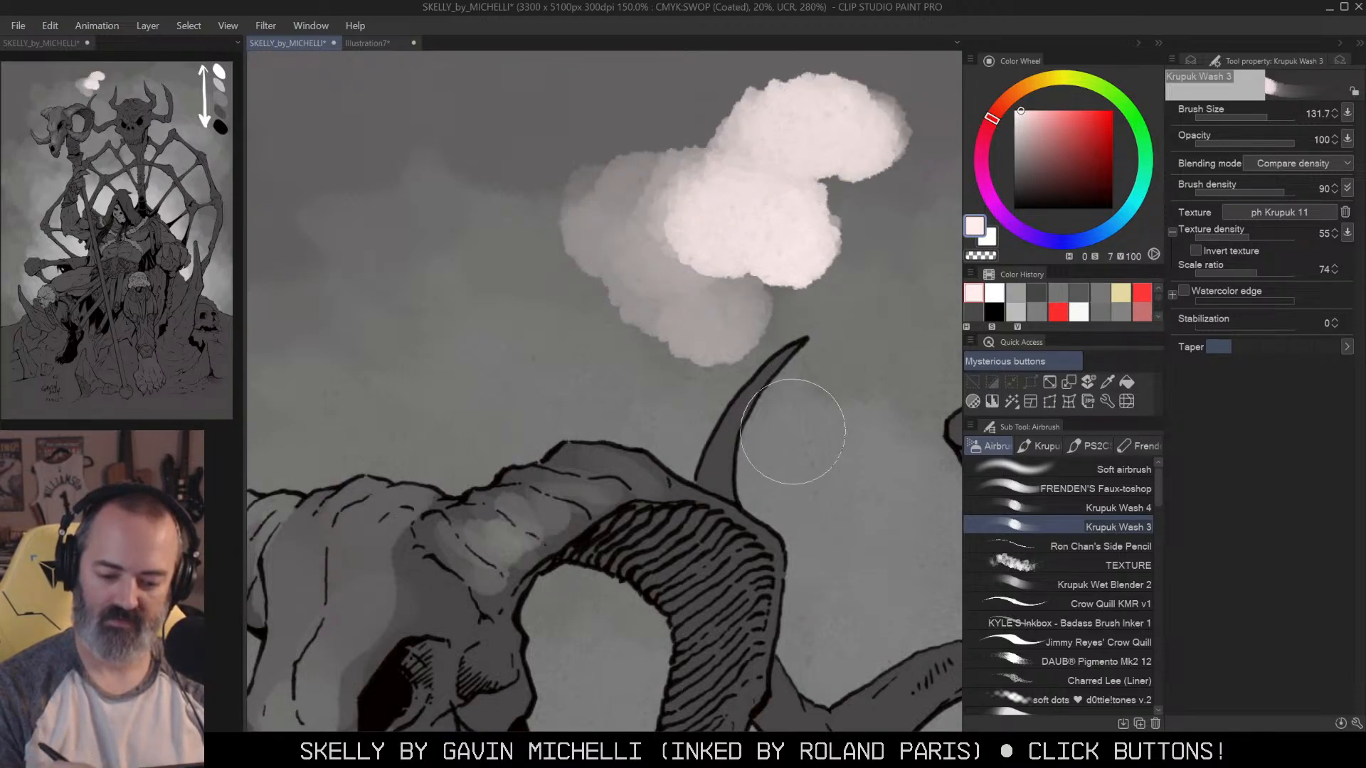
mouse_move(660, 252)
left_mouse_down()
mouse_move(604, 207)
mouse_move(555, 203)
mouse_move(485, 271)
mouse_move(570, 284)
mouse_move(581, 220)
mouse_move(548, 231)
mouse_move(564, 251)
mouse_move(570, 232)
mouse_move(559, 242)
mouse_move(575, 269)
left_mouse_up()
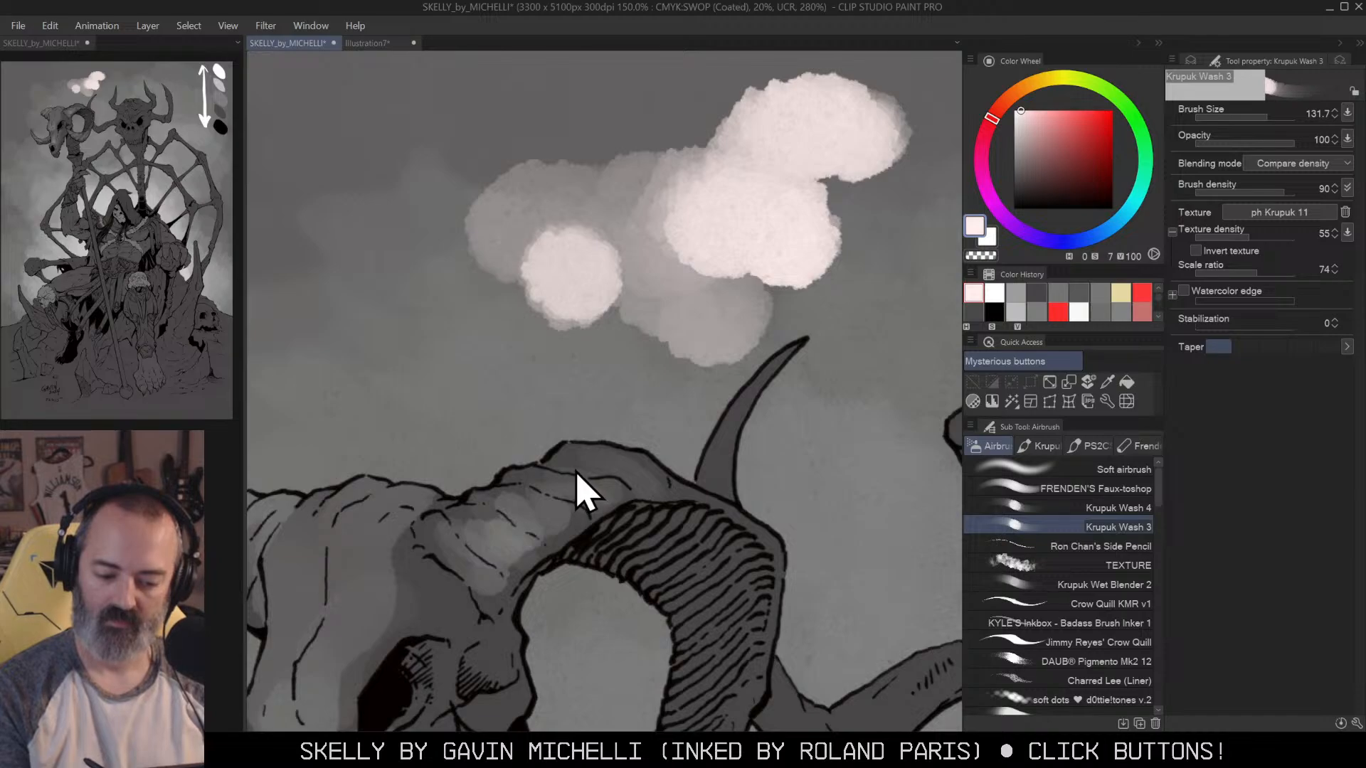
key("ctrl+z")
Step: Paint comparison dabs with the Krupuk Wash 4 brush in Normal mode at size 158.5, beside the earlier test strokes
left_click(1125, 508)
left_click_drag(420, 326, 502, 404)
key("ctrl+z")
left_click_drag(471, 291, 541, 305, "ctrl+alt")
mouse_move(429, 318)
left_mouse_down()
mouse_move(485, 389)
mouse_move(505, 392)
mouse_move(508, 378)
mouse_move(423, 284)
left_mouse_up()
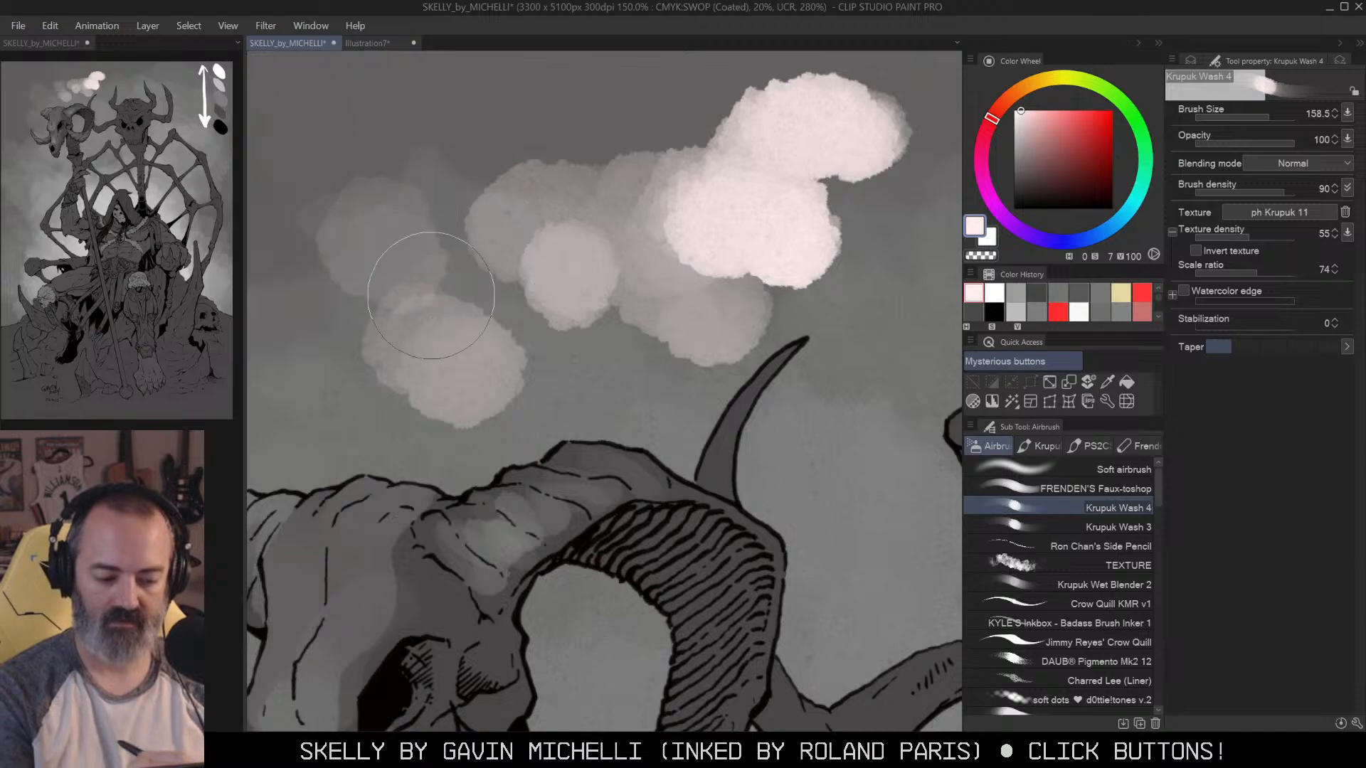
left_click(459, 365)
left_click_drag(487, 367, 479, 360)
key("ctrl+z")
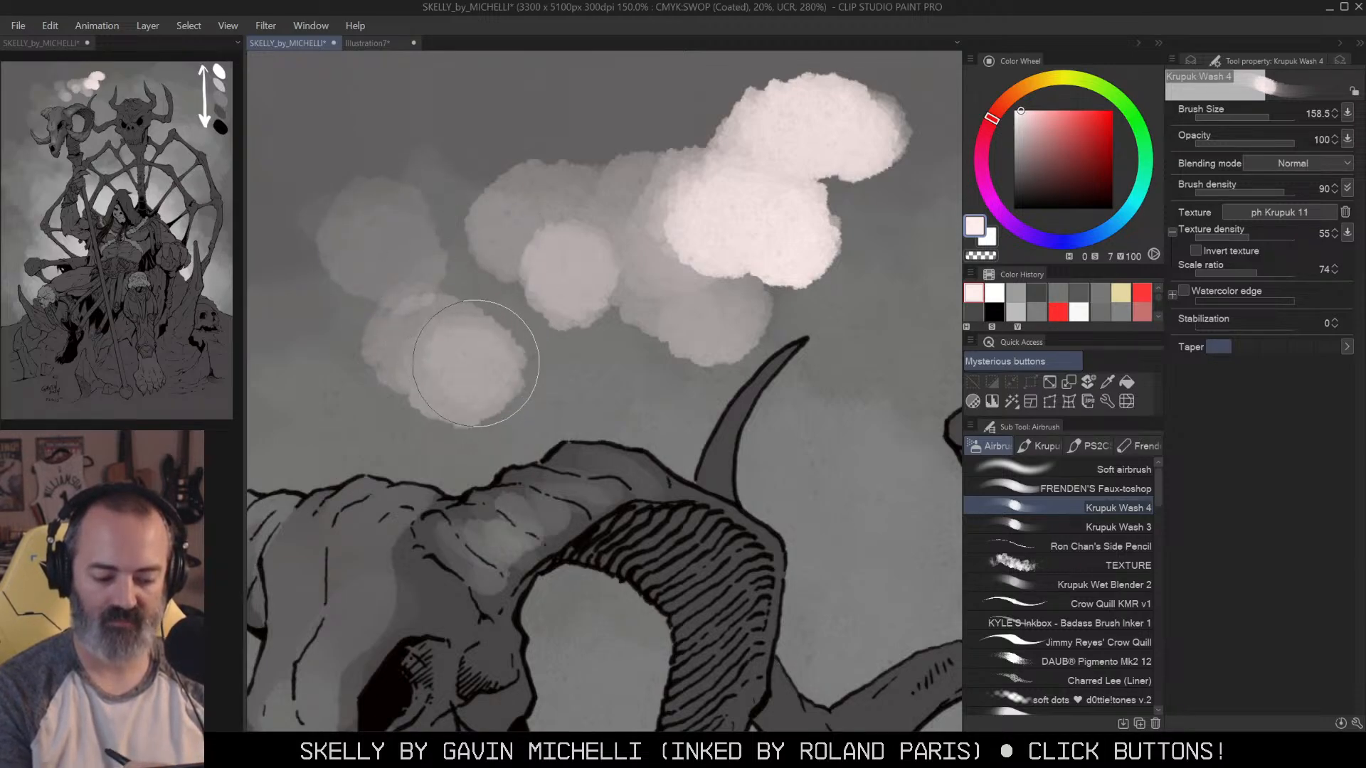
left_click(471, 367)
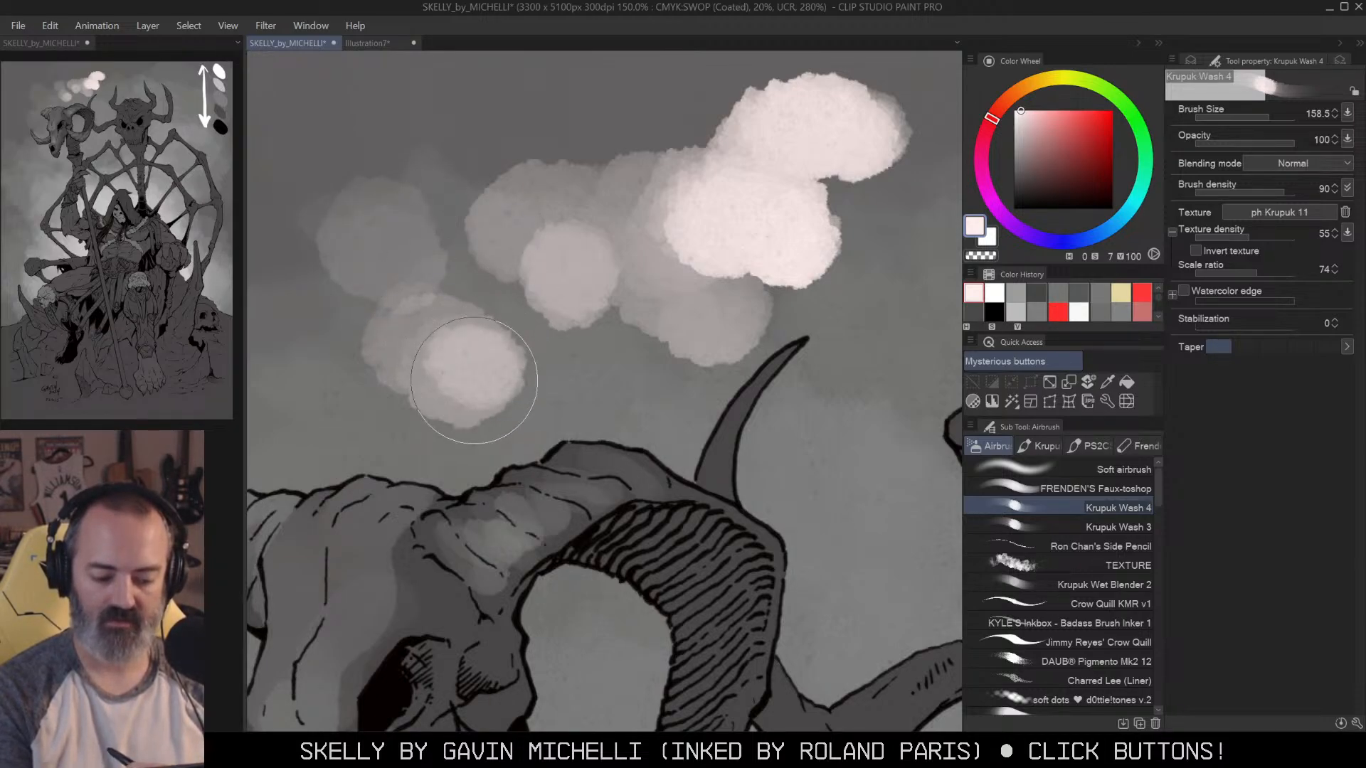
Step: Paint more overlapping test dabs above the middle strokes with Krupuk Wash 4 at size 119.3 and Krupuk Wash 3 at size 131.7
left_click(530, 178)
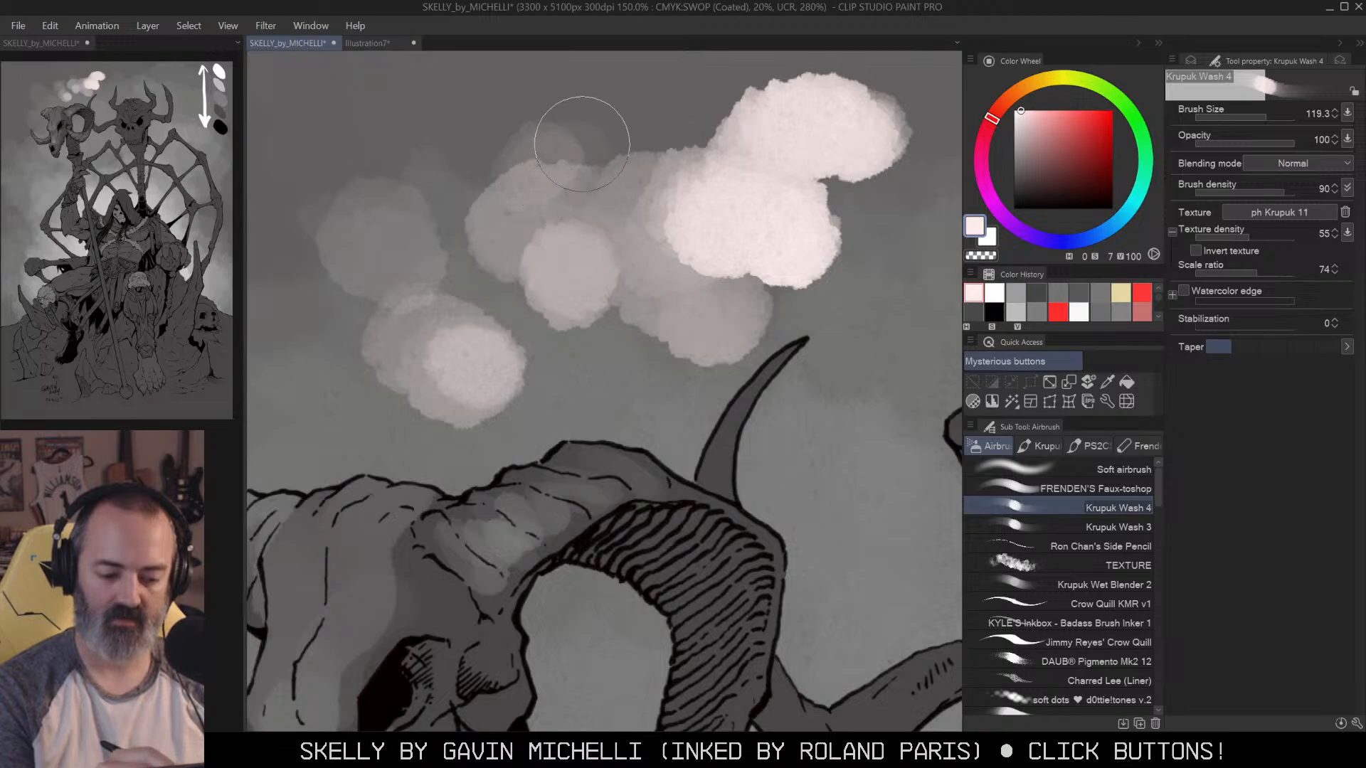
left_click(1124, 527)
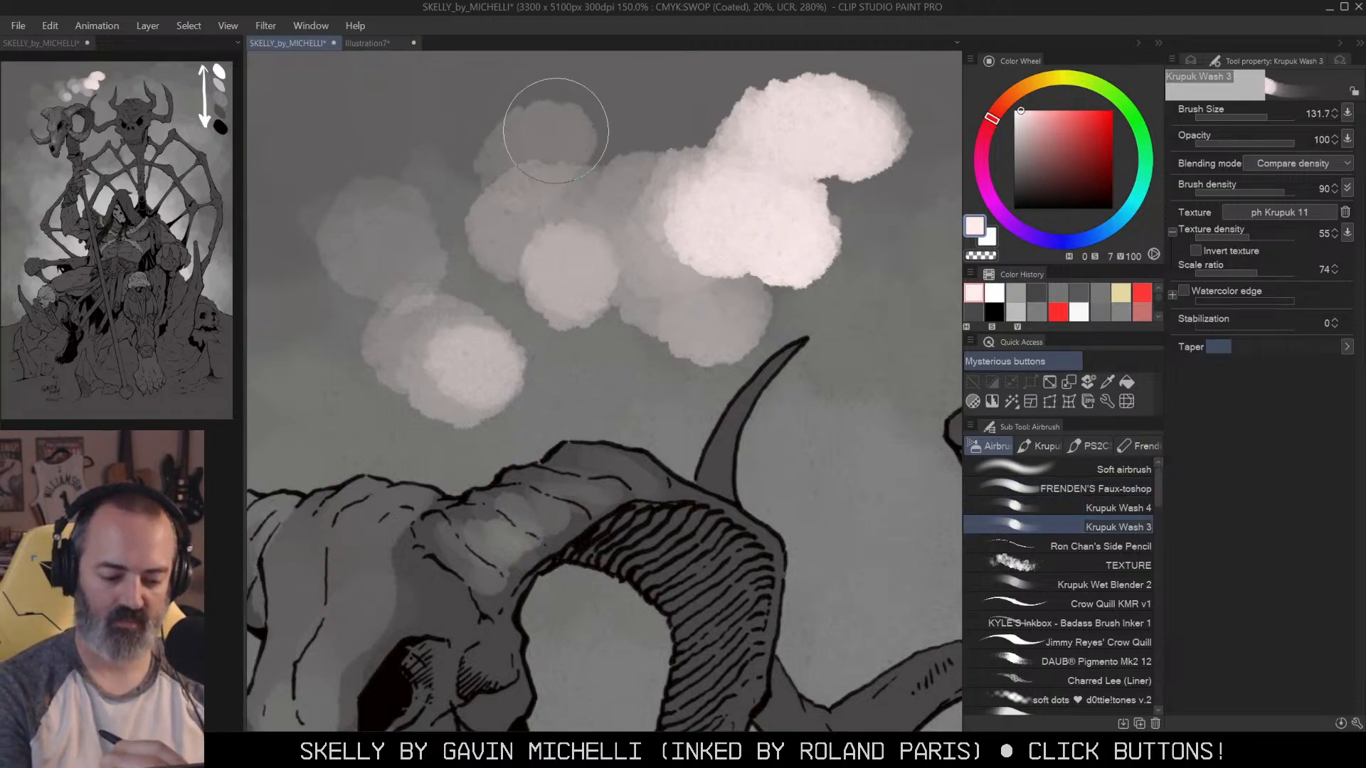
mouse_move(528, 167)
left_mouse_down()
mouse_move(577, 142)
mouse_move(523, 169)
mouse_move(570, 160)
mouse_move(567, 145)
mouse_move(626, 139)
left_mouse_up()
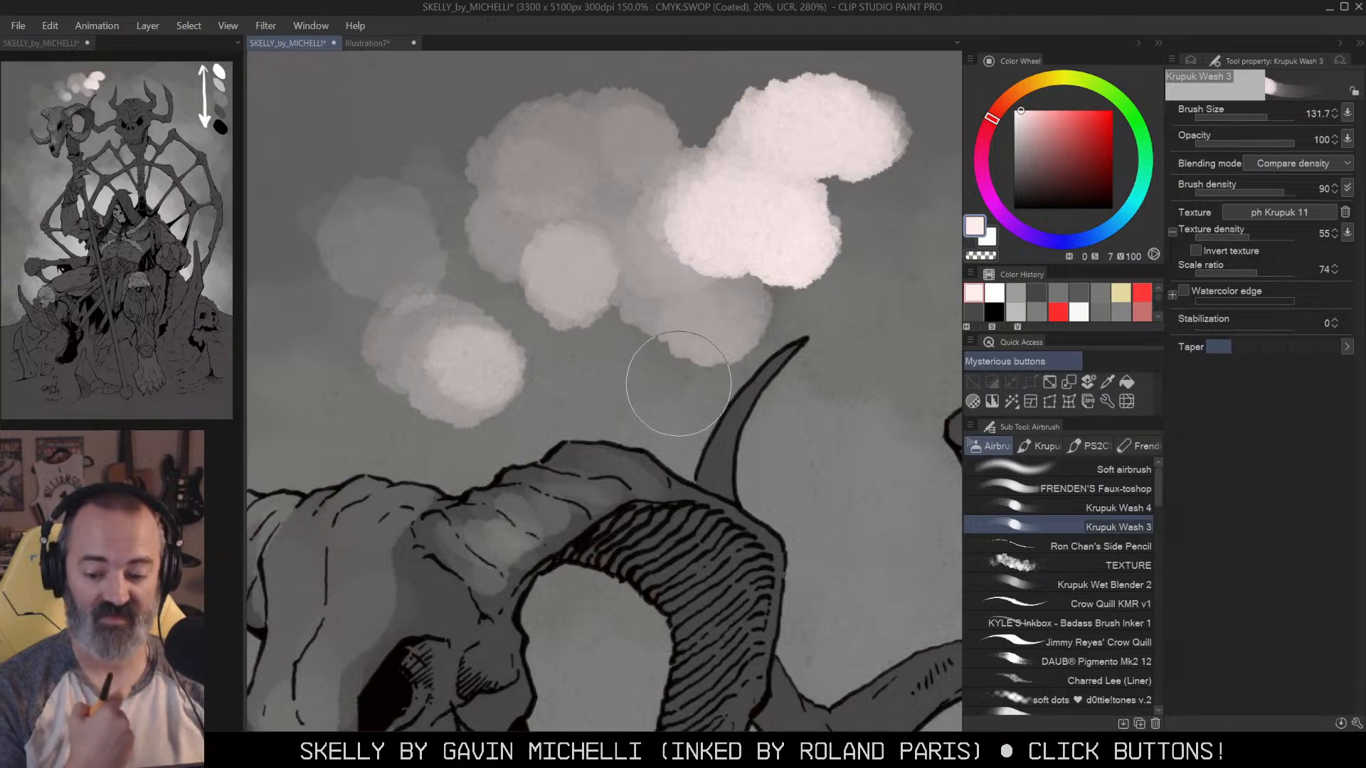
Step: Rename the Krupuk Wash 3 brush as "Krupuk Wash (Compare Density Mode)"
right_click(1142, 532)
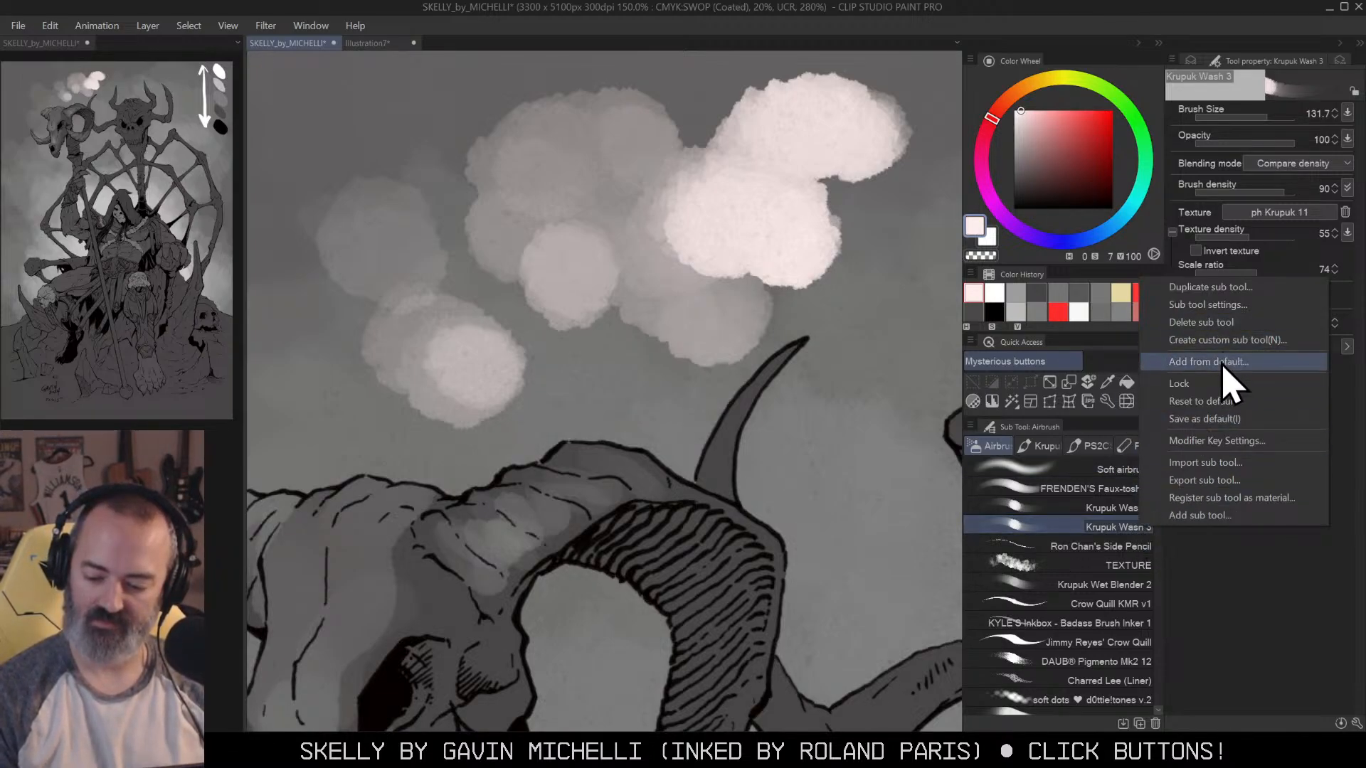
left_click(1238, 308)
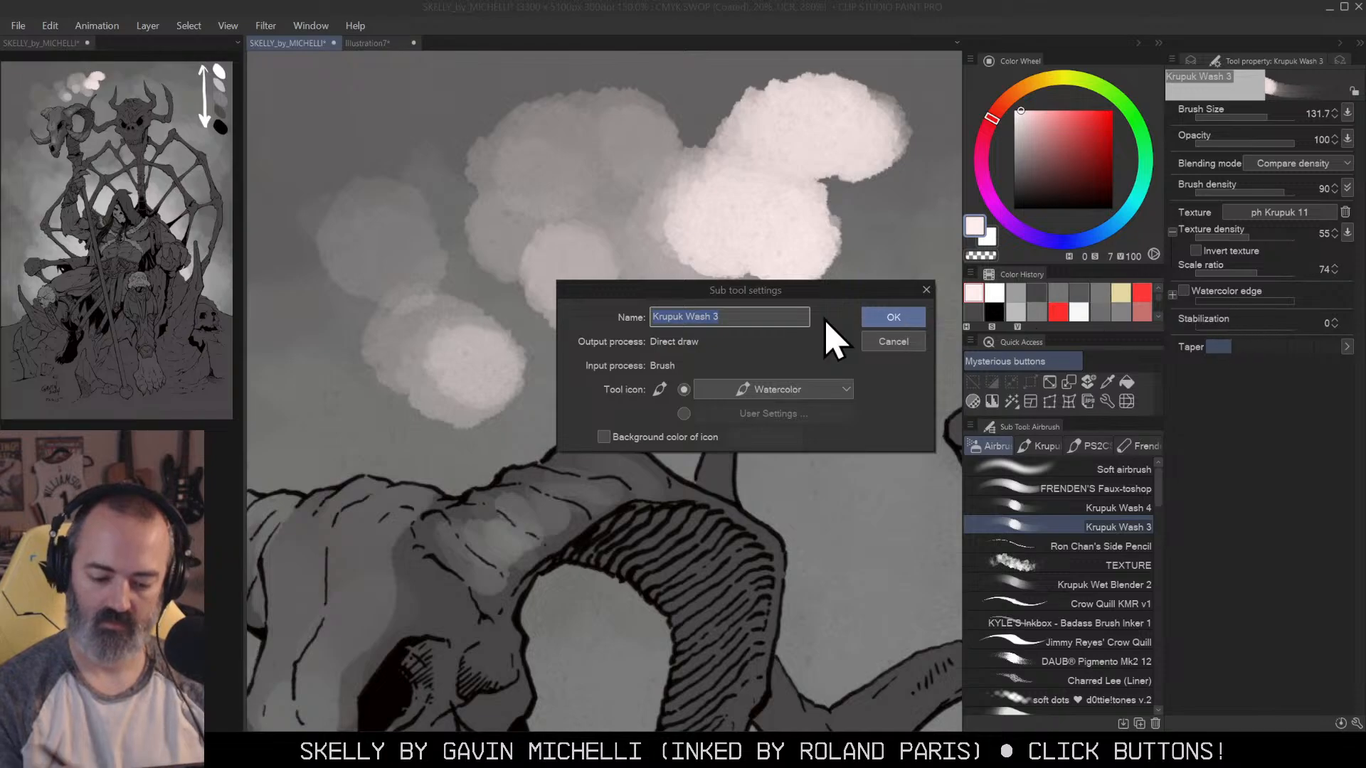
left_click(735, 316)
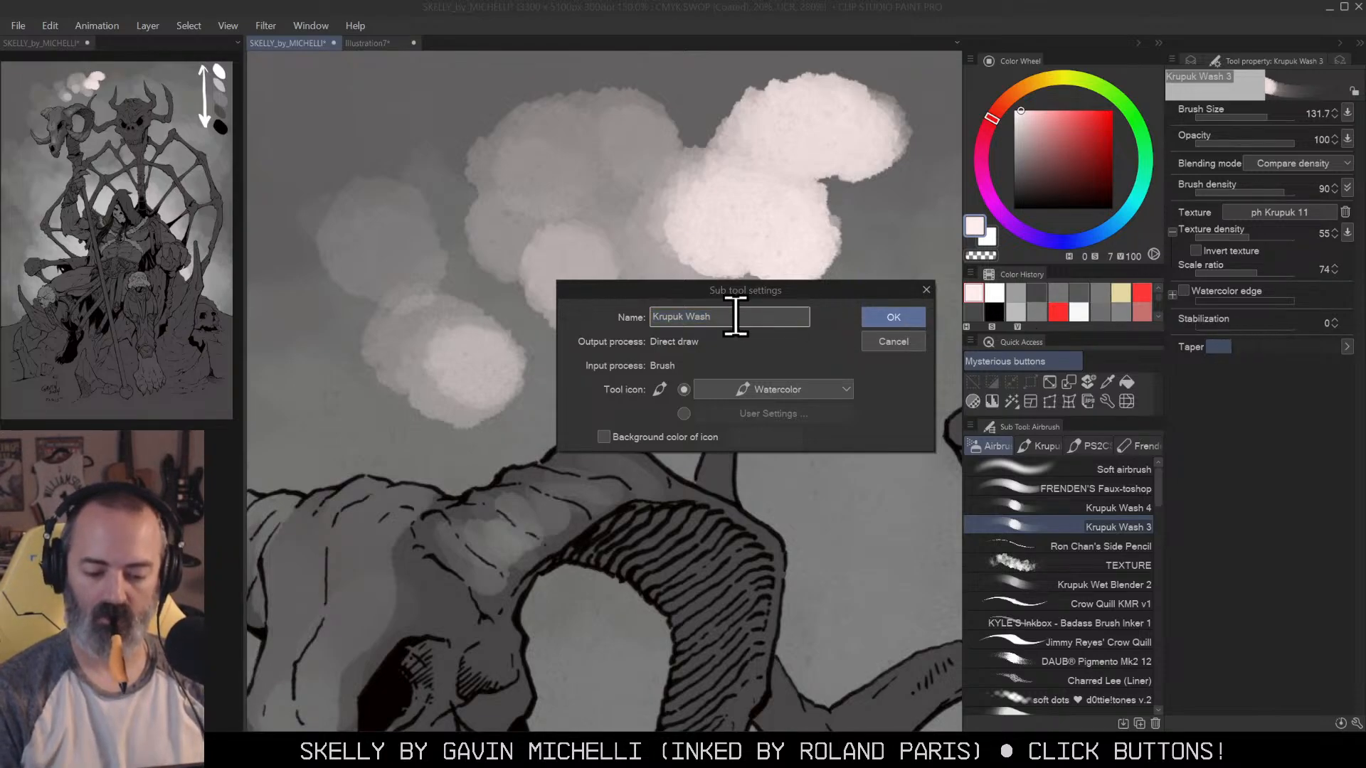
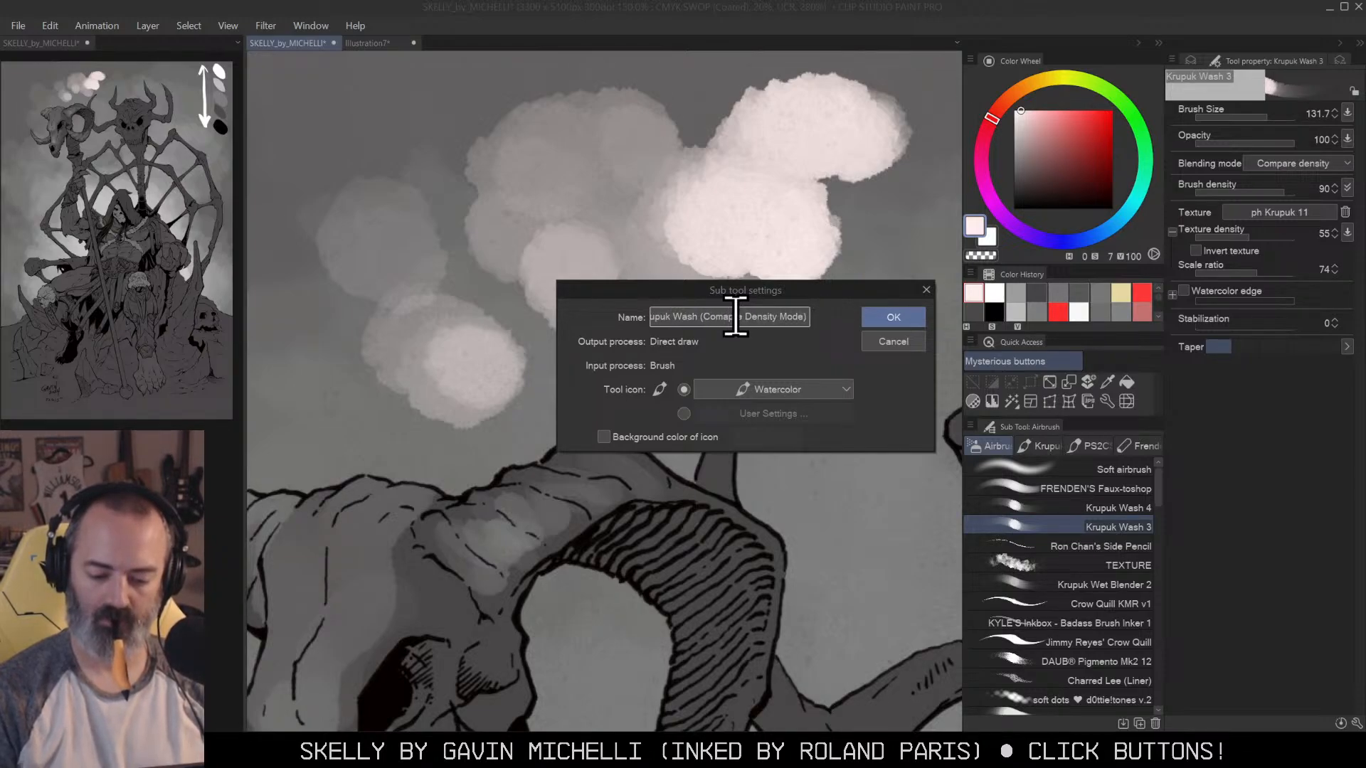
key("Return")
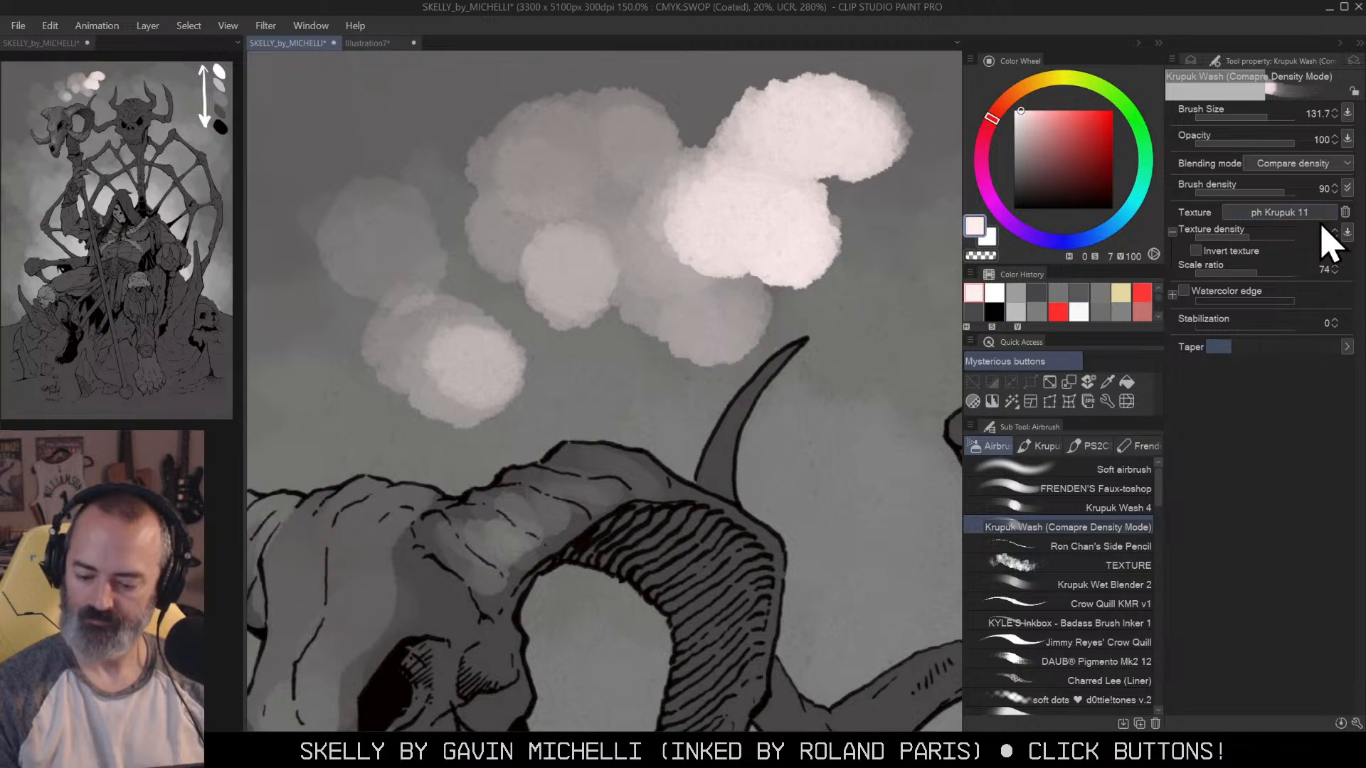
right_click(1110, 549)
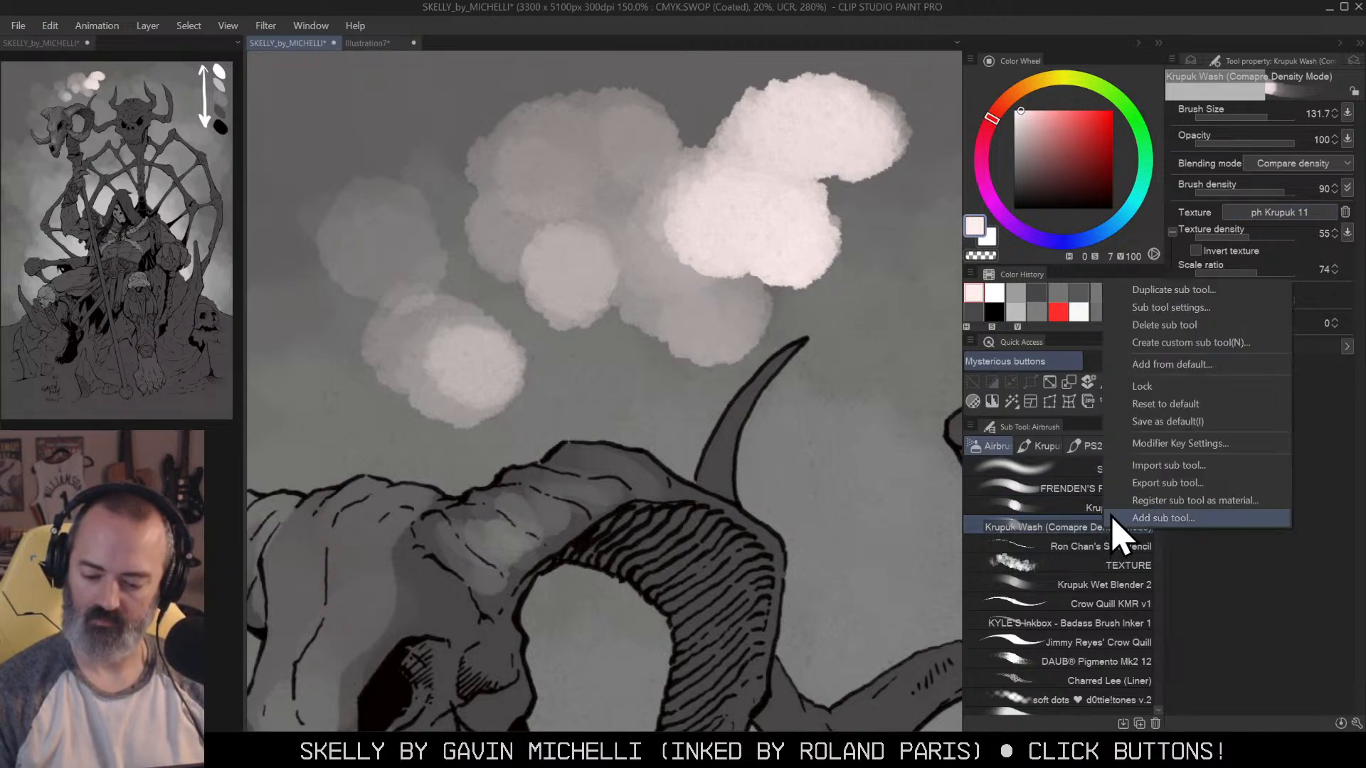
left_click(1199, 314)
left_click(744, 317)
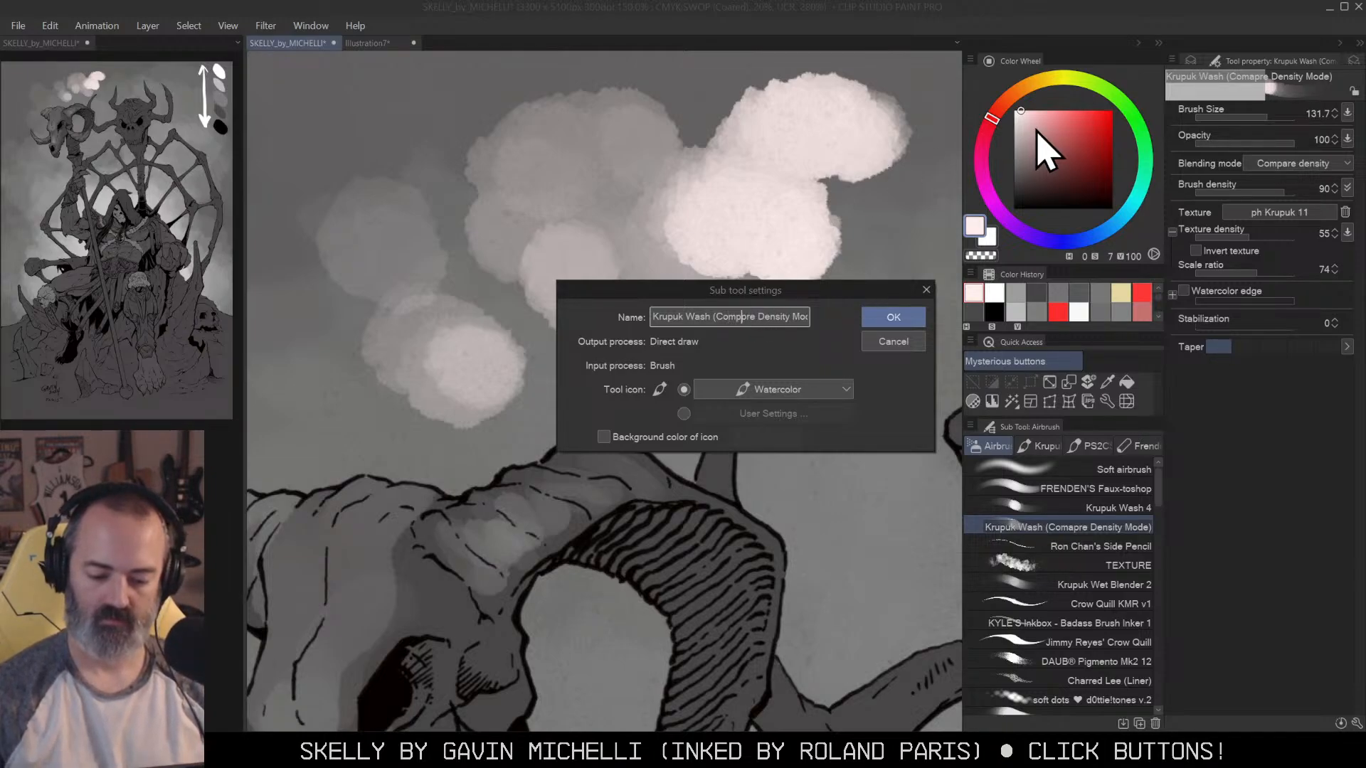
key("Return")
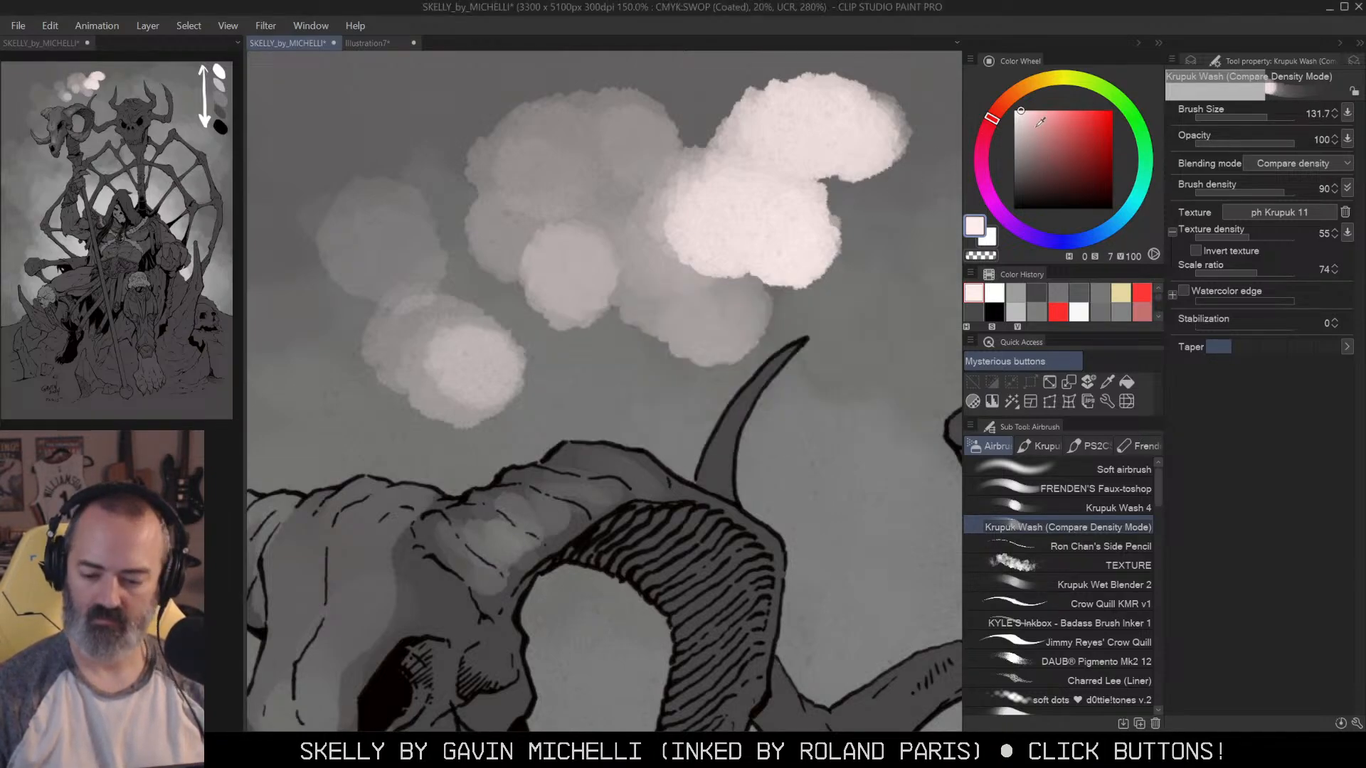
Step: Bring the layer list back and undo all the test strokes painted above the skull
left_click(1192, 60)
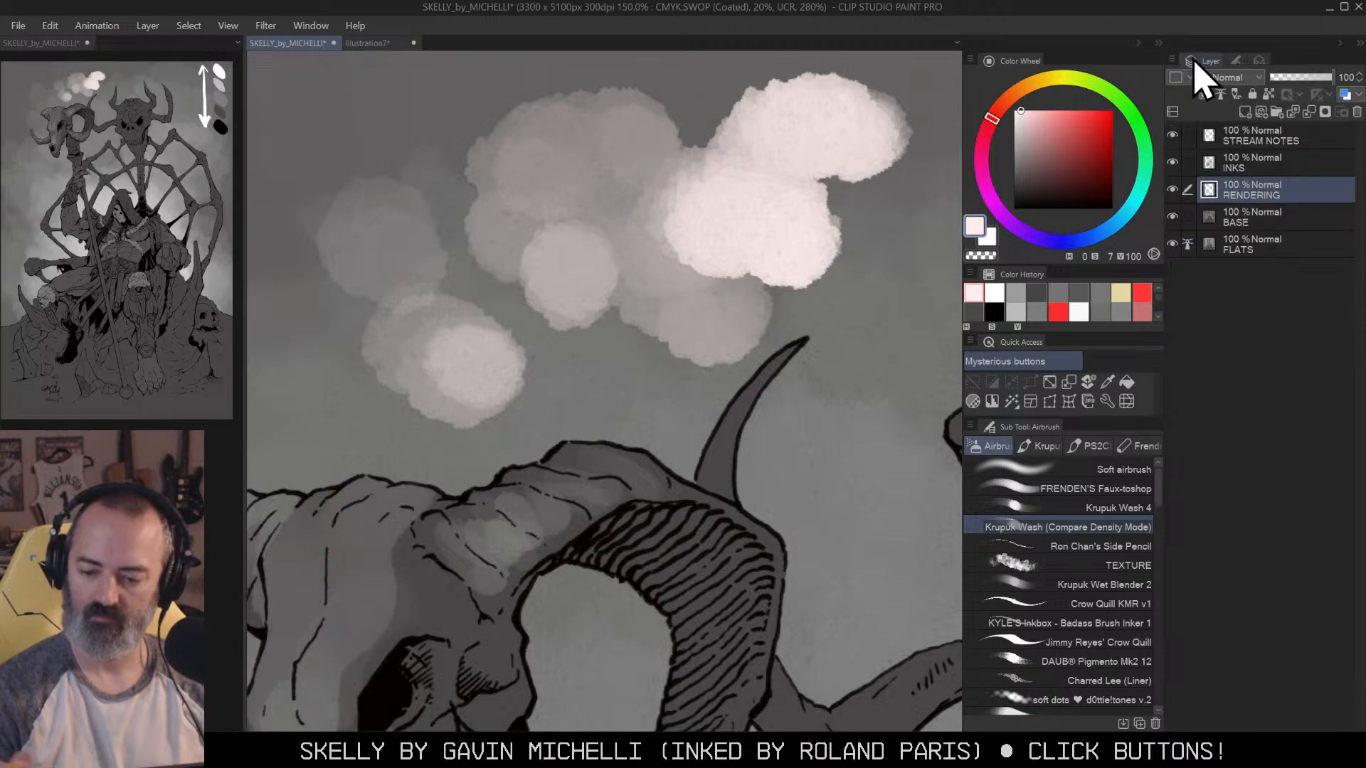
key("ctrl+z")
key("ctrl+z")
key("ctrl+z")
key("ctrl+z")
key("ctrl+z")
key("ctrl+z")
key("ctrl+z")
key("ctrl+z")
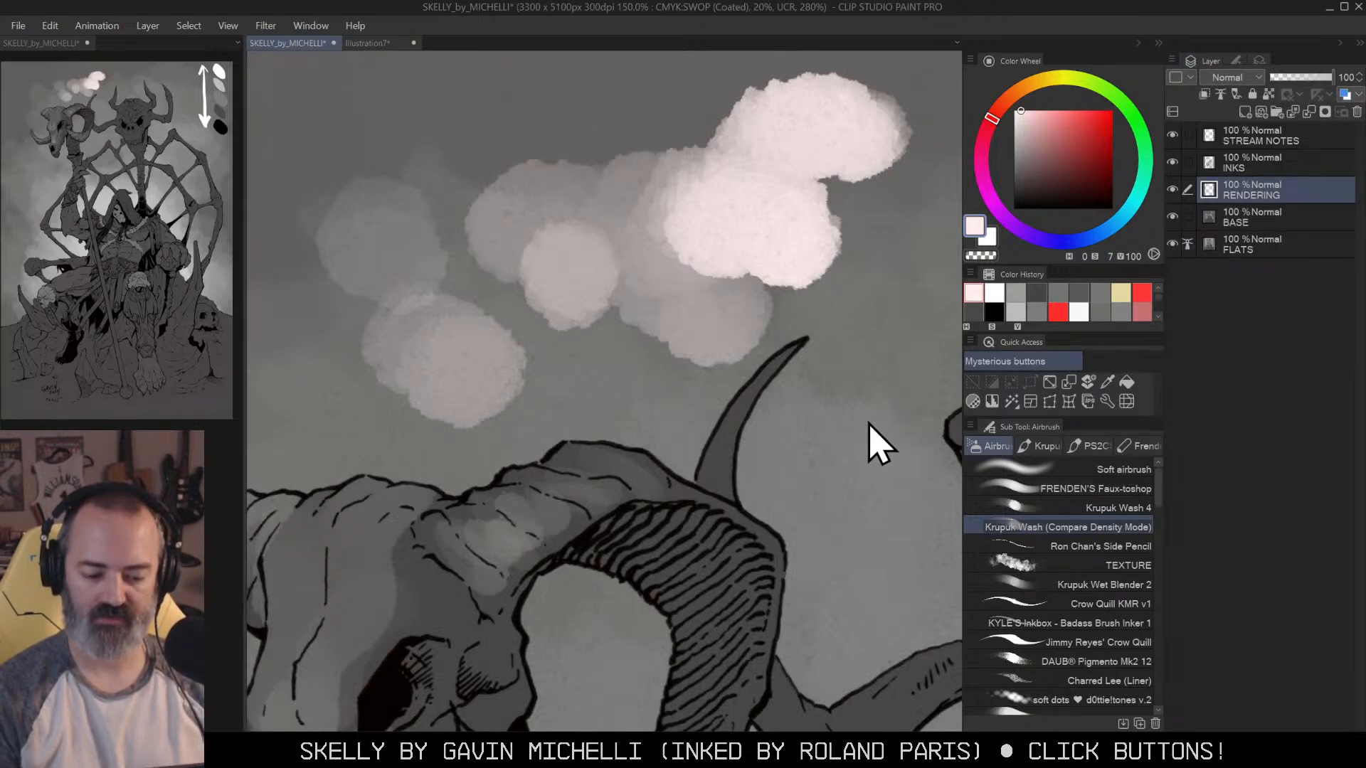
key("ctrl+z")
key("ctrl+z")
key("ctrl+z")
key("ctrl+z")
key("ctrl+z")
key("ctrl+z")
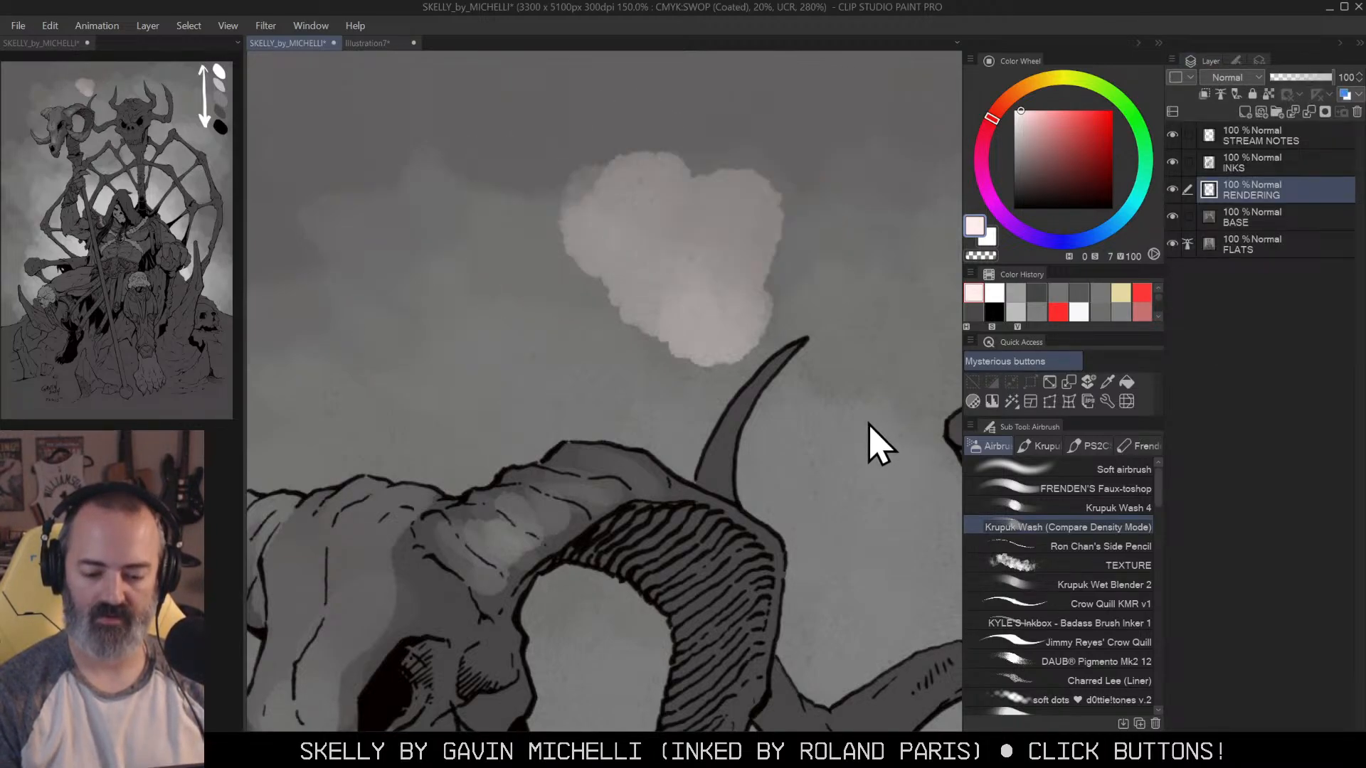
left_click_drag(713, 436, 846, 307)
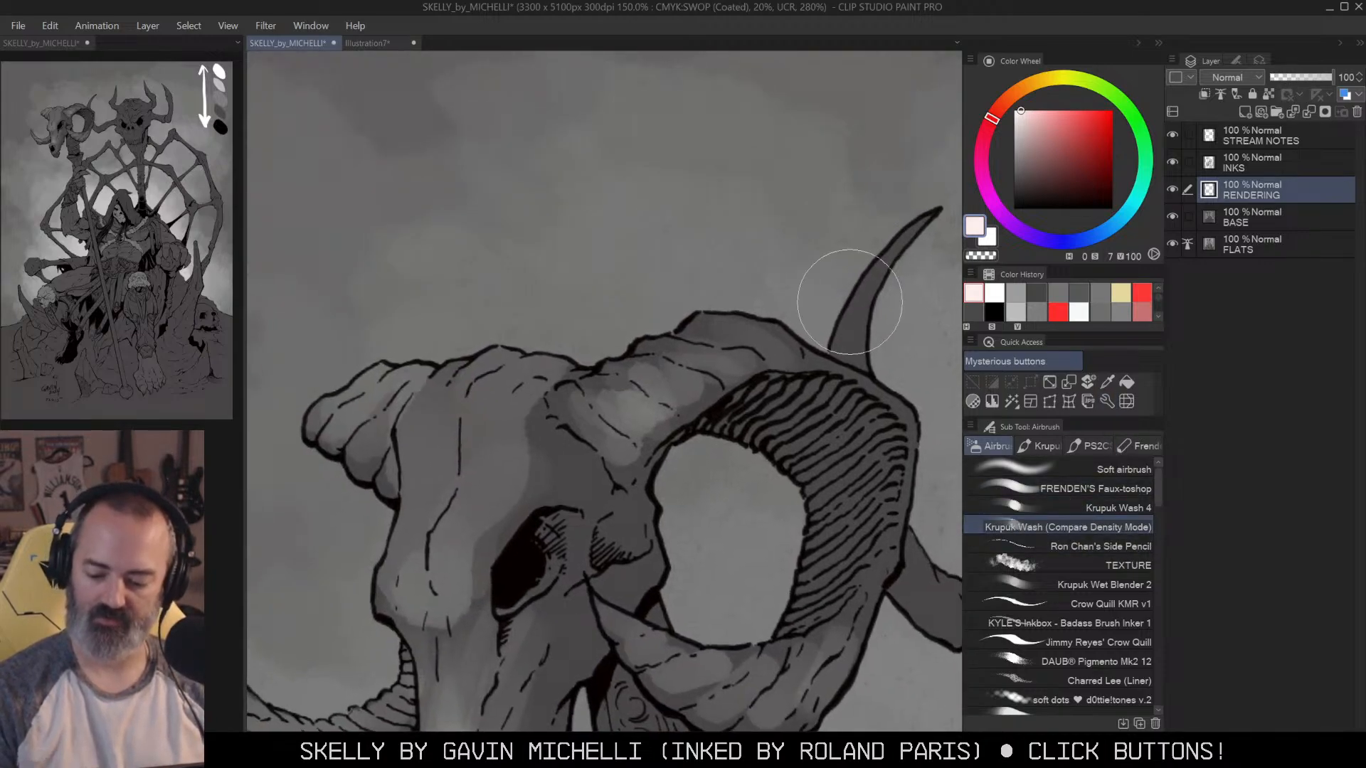
Step: Shorten the Compare density brush's name to "Krupuk Wash V2"
right_click(1135, 528)
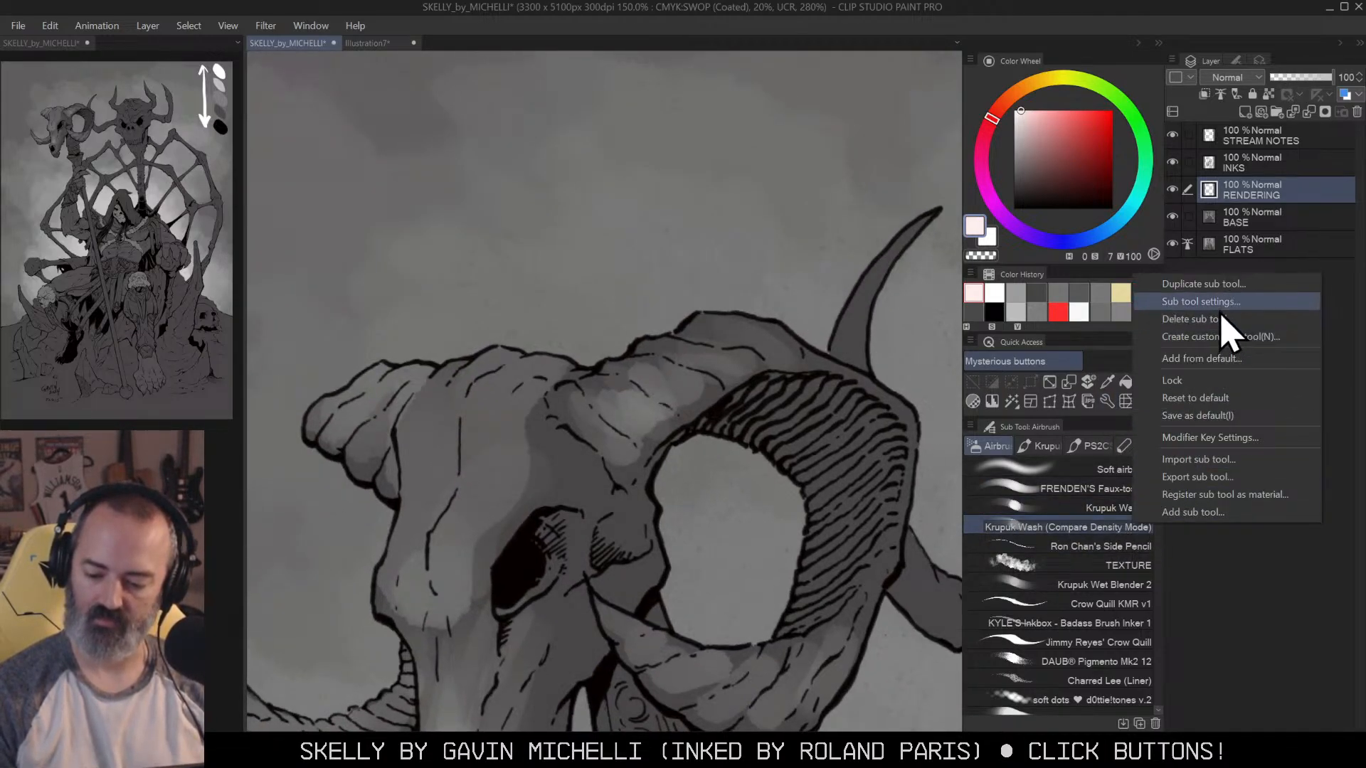
left_click(1234, 324)
left_click_drag(716, 313, 854, 314)
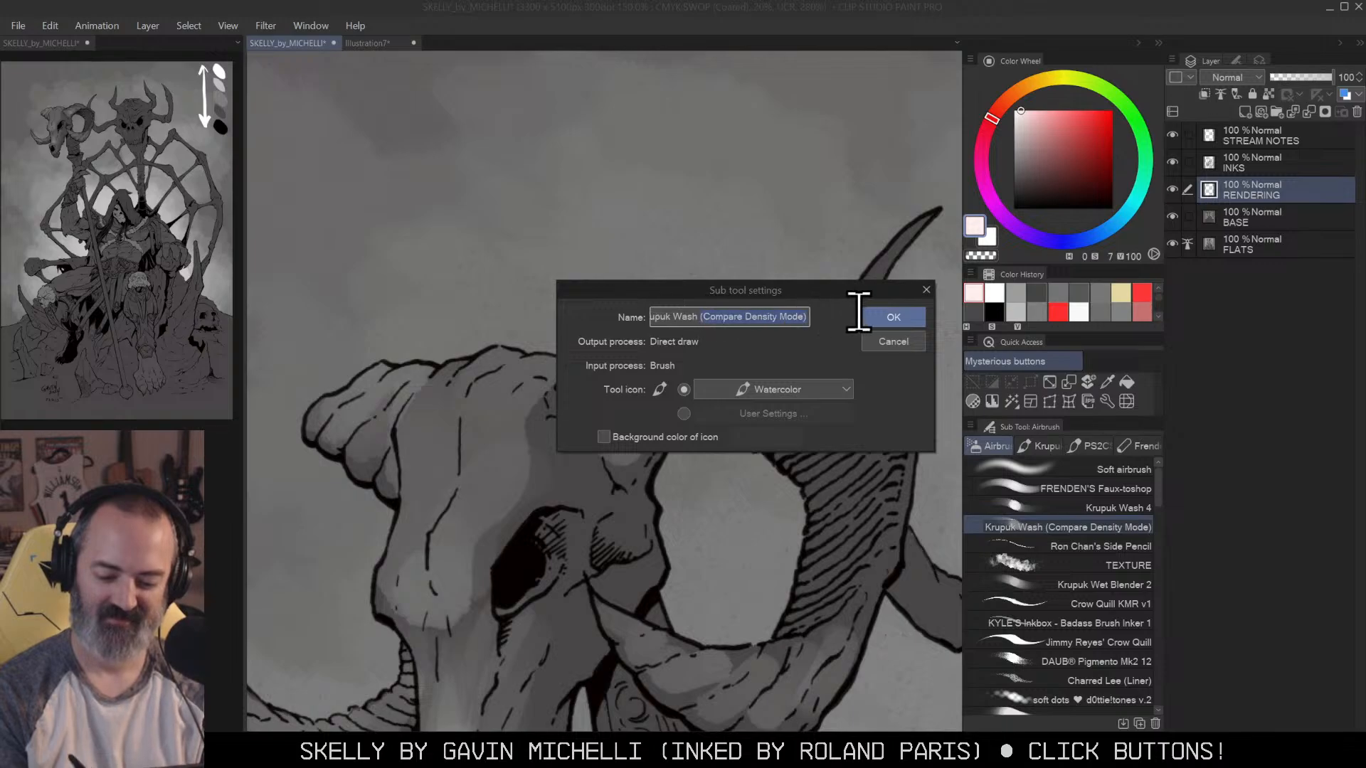
key("BackSpace")
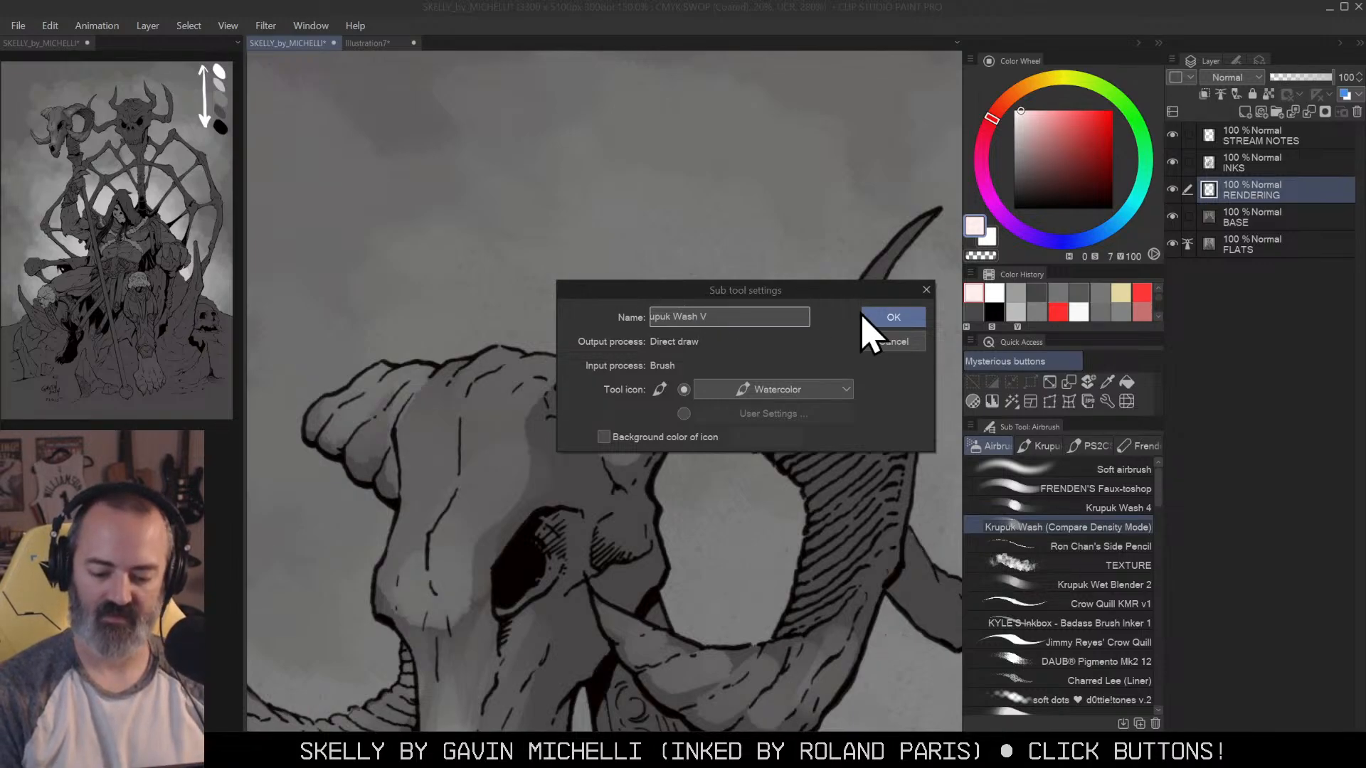
left_click(863, 317)
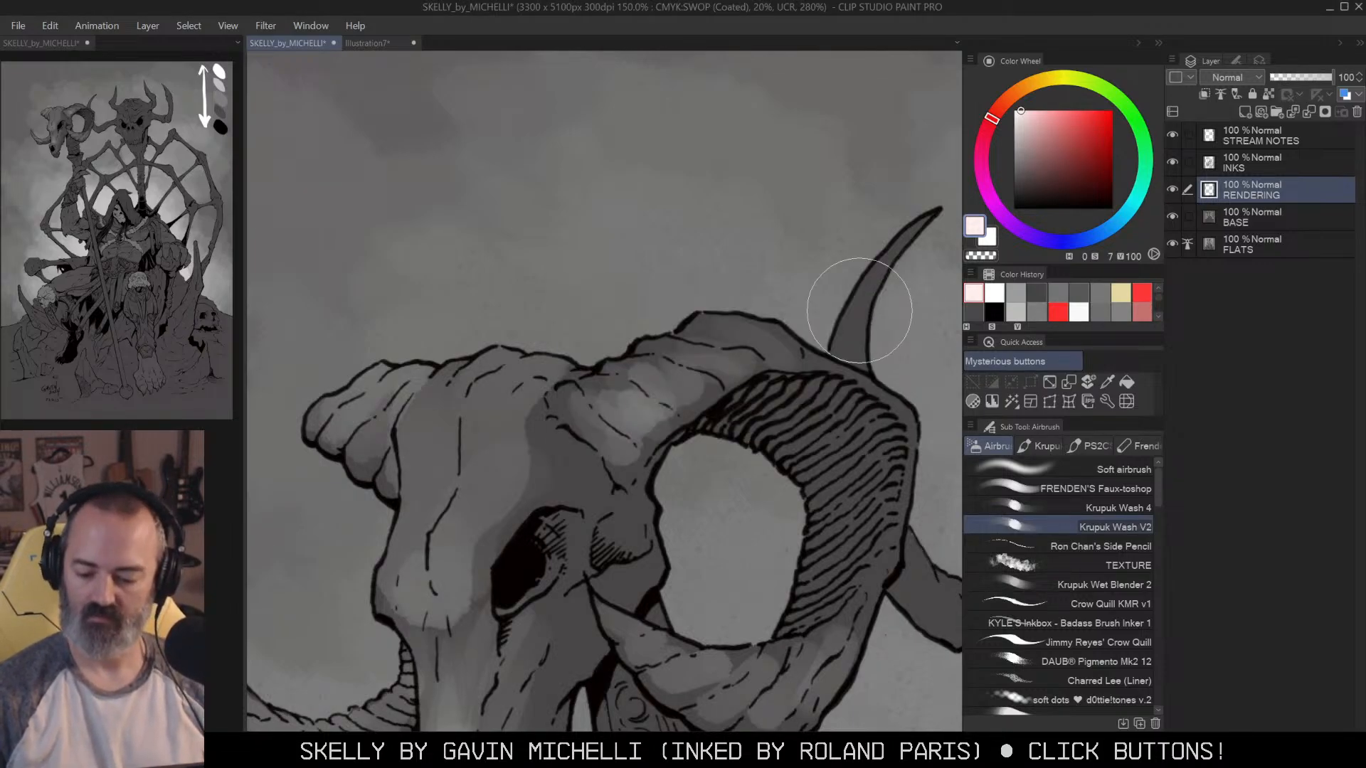
Step: Activate the Lasso selection tool, show only the RENDERING layer and sample the grey of the skull's forehead
left_click_drag(712, 384, 821, 216)
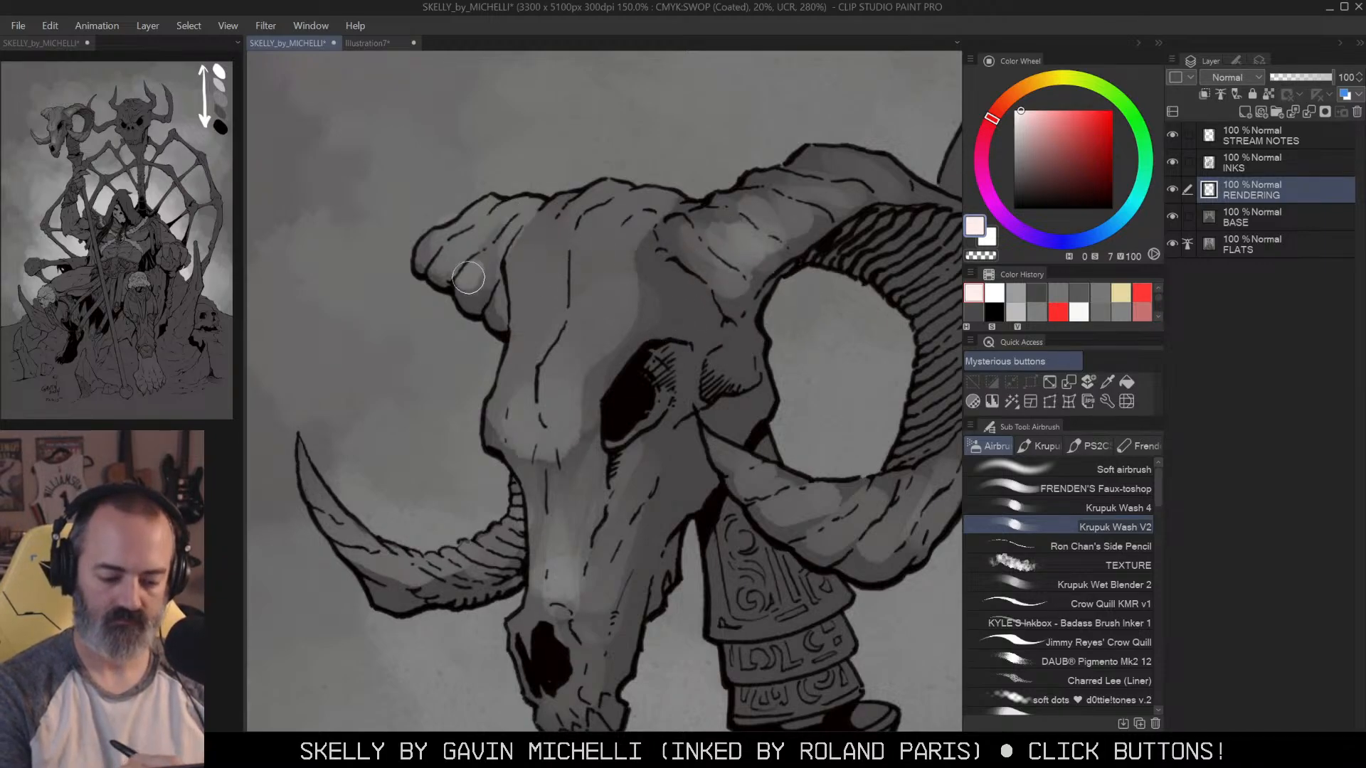
left_click_drag(527, 242, 516, 268)
key("m")
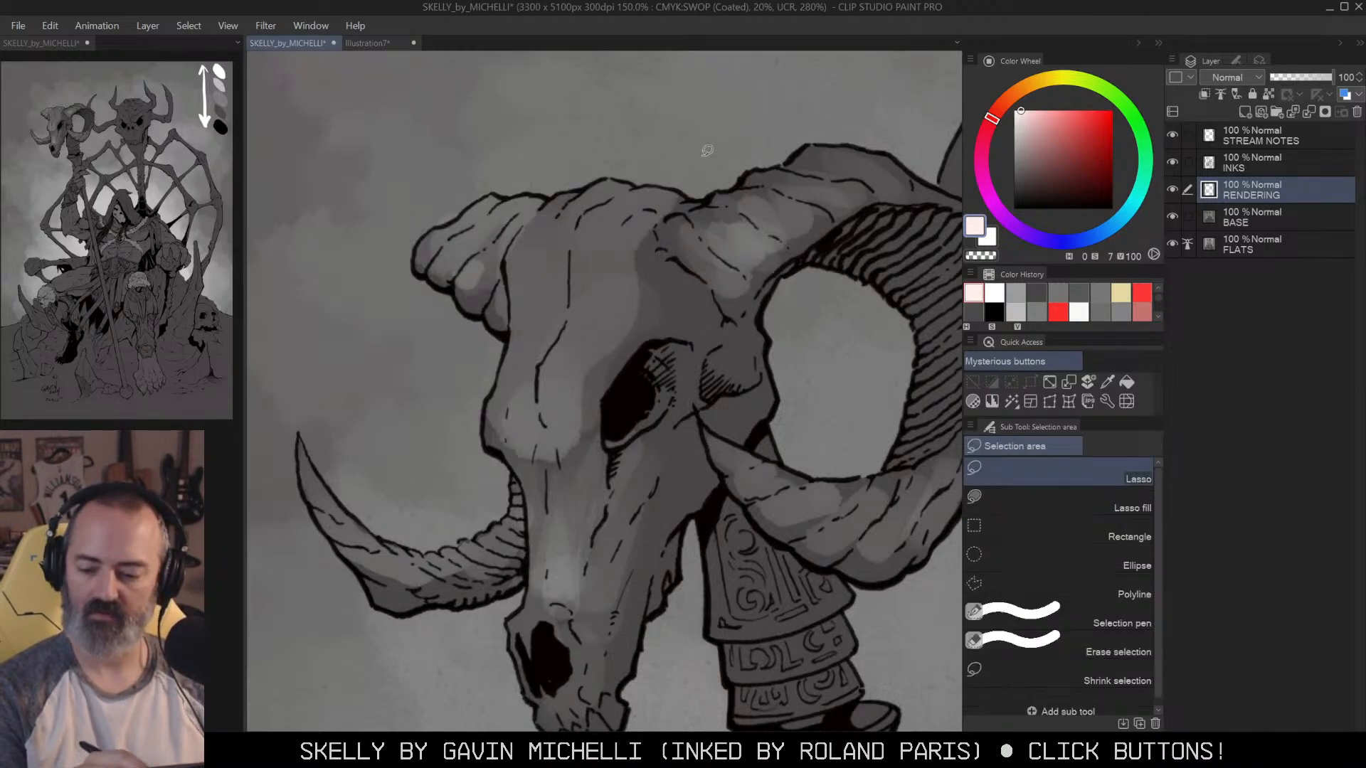
left_click(1172, 191, "alt")
left_click(591, 247, "alt")
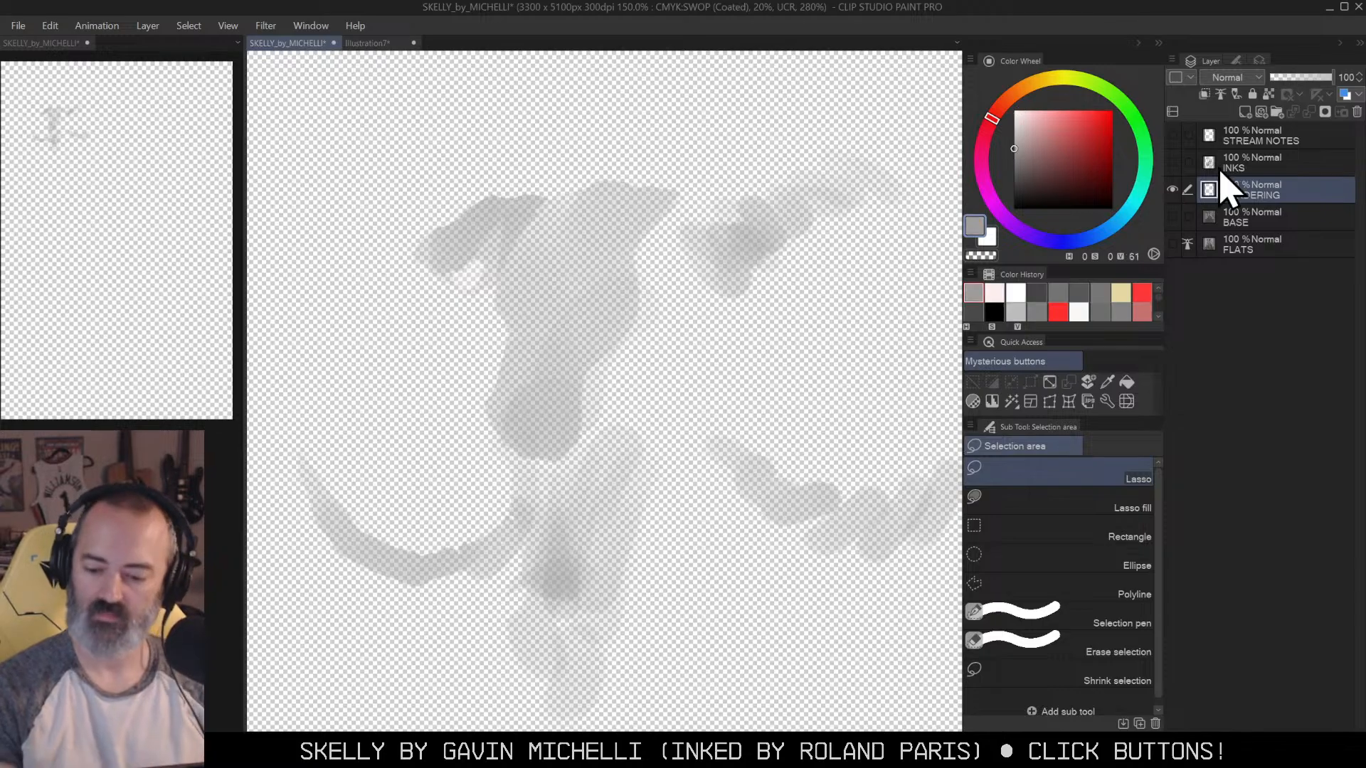
Step: Show all the layers again and switch to the Krupuk Wash V2 brush
left_click(1172, 189, "alt")
key("b")
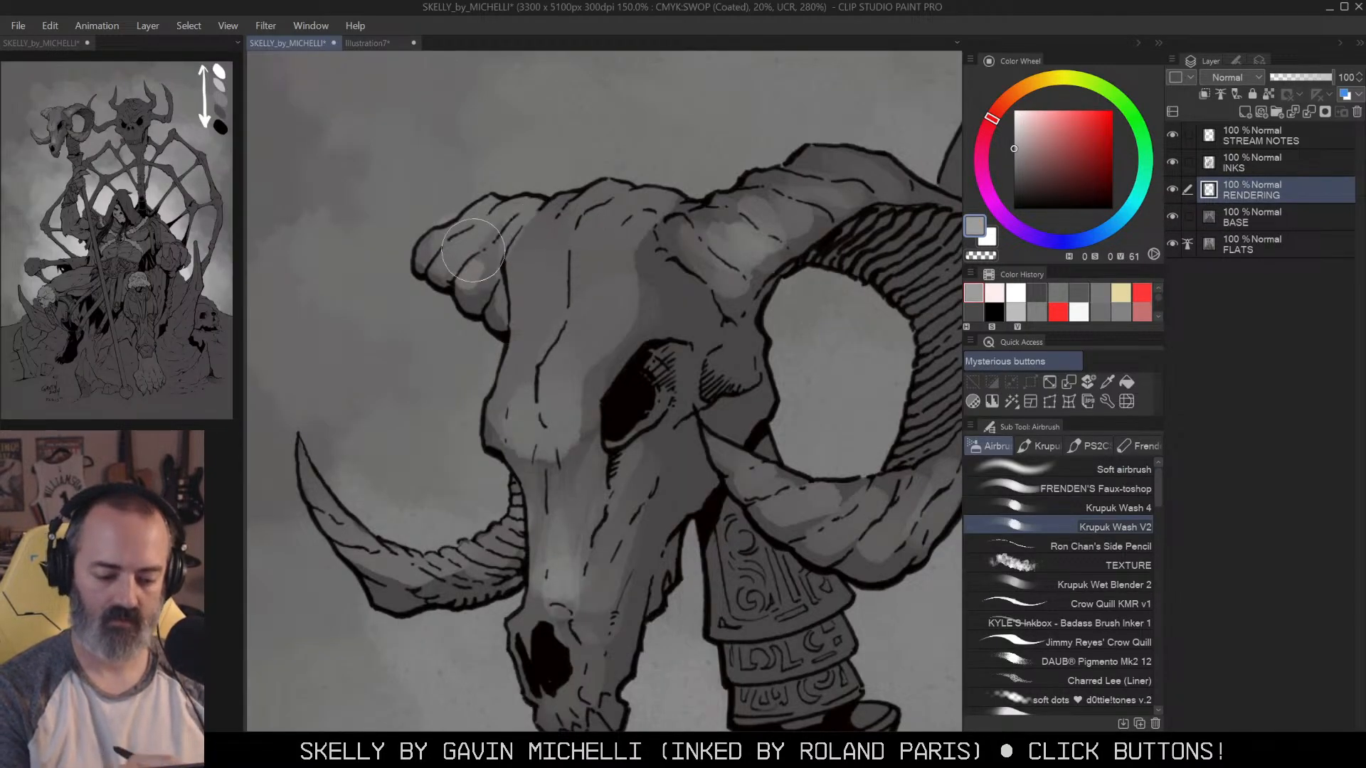
Step: Try light wash strokes along the skull's forehead and brow, then undo them
left_click_drag(552, 221, 530, 355)
left_click_drag(566, 259, 551, 263)
left_click_drag(566, 359, 562, 419)
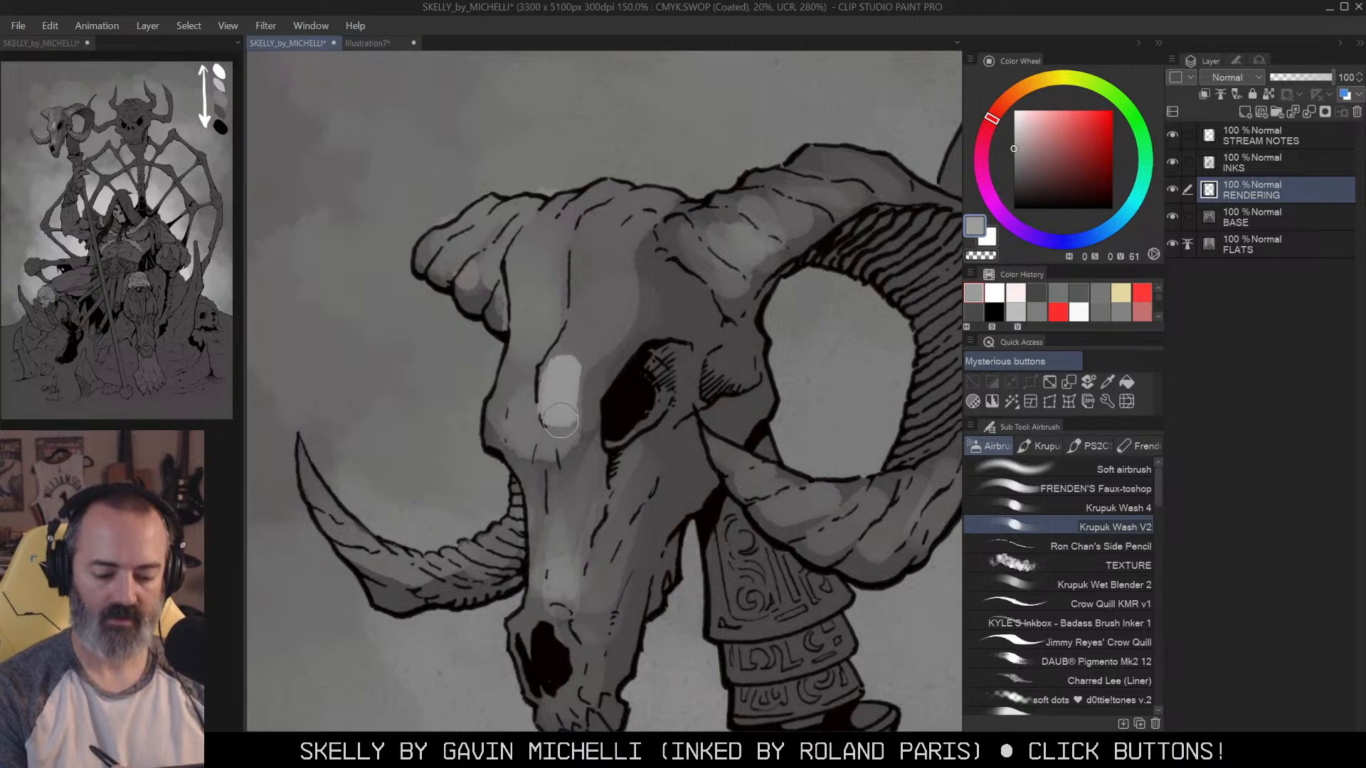
left_click_drag(584, 329, 600, 294)
mouse_move(521, 336)
left_mouse_down()
mouse_move(508, 417)
mouse_move(522, 335)
left_mouse_up()
left_click_drag(525, 422, 538, 424)
key("space")
left_click_drag(641, 319, 646, 316)
key("alt+space")
key("ctrl+z")
key("ctrl+z")
key("ctrl+z")
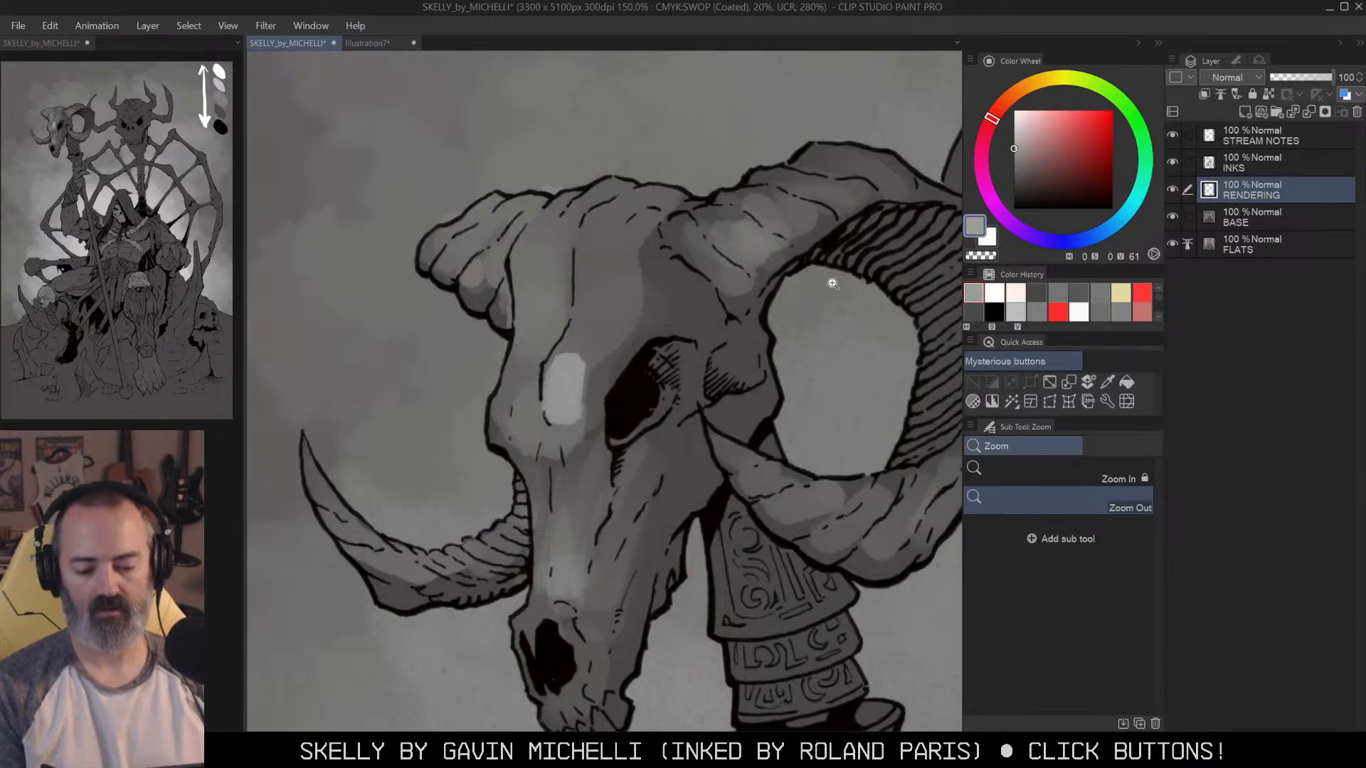
Step: Brush light grey wash highlights onto the ram skull's muzzle, around the nostril and on the teeth
left_click(720, 357)
left_click(721, 358)
left_click_drag(793, 341, 751, 258)
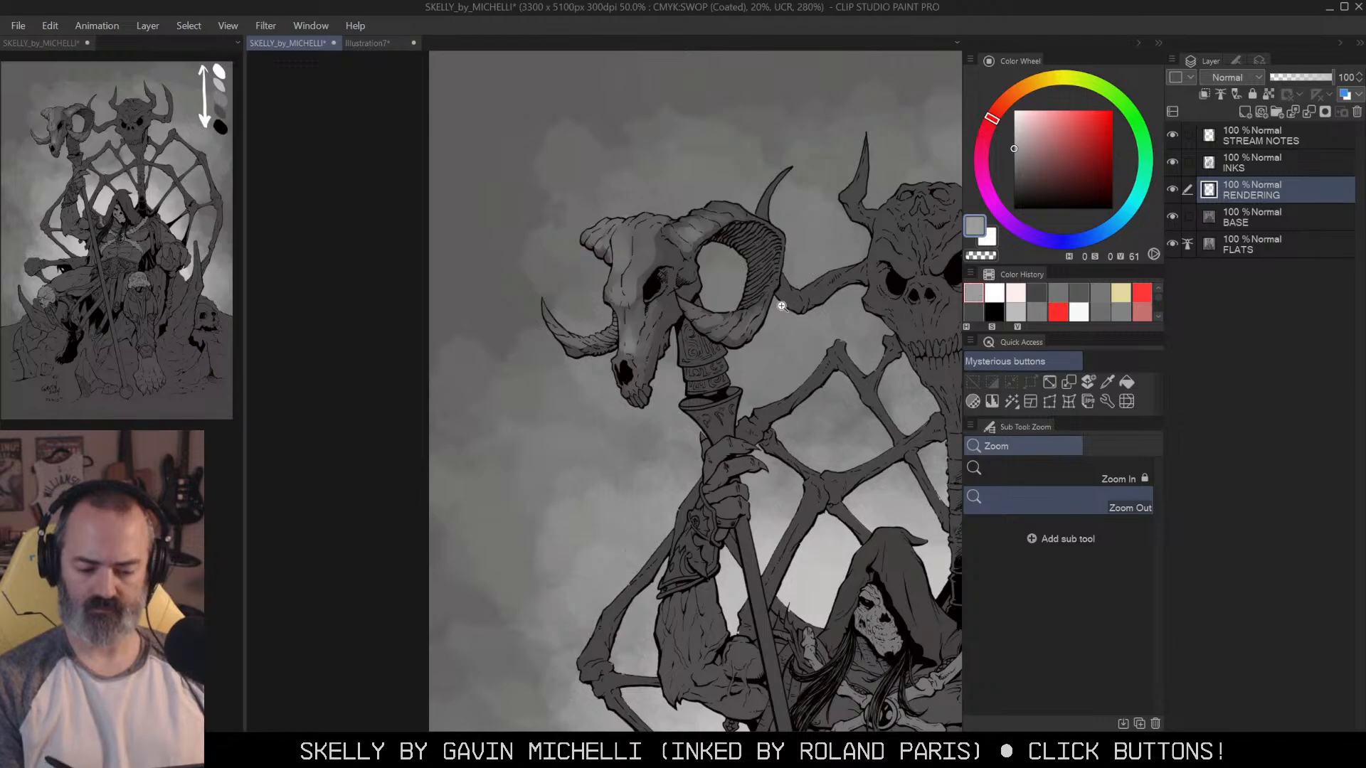
left_click(765, 325)
left_click(765, 325)
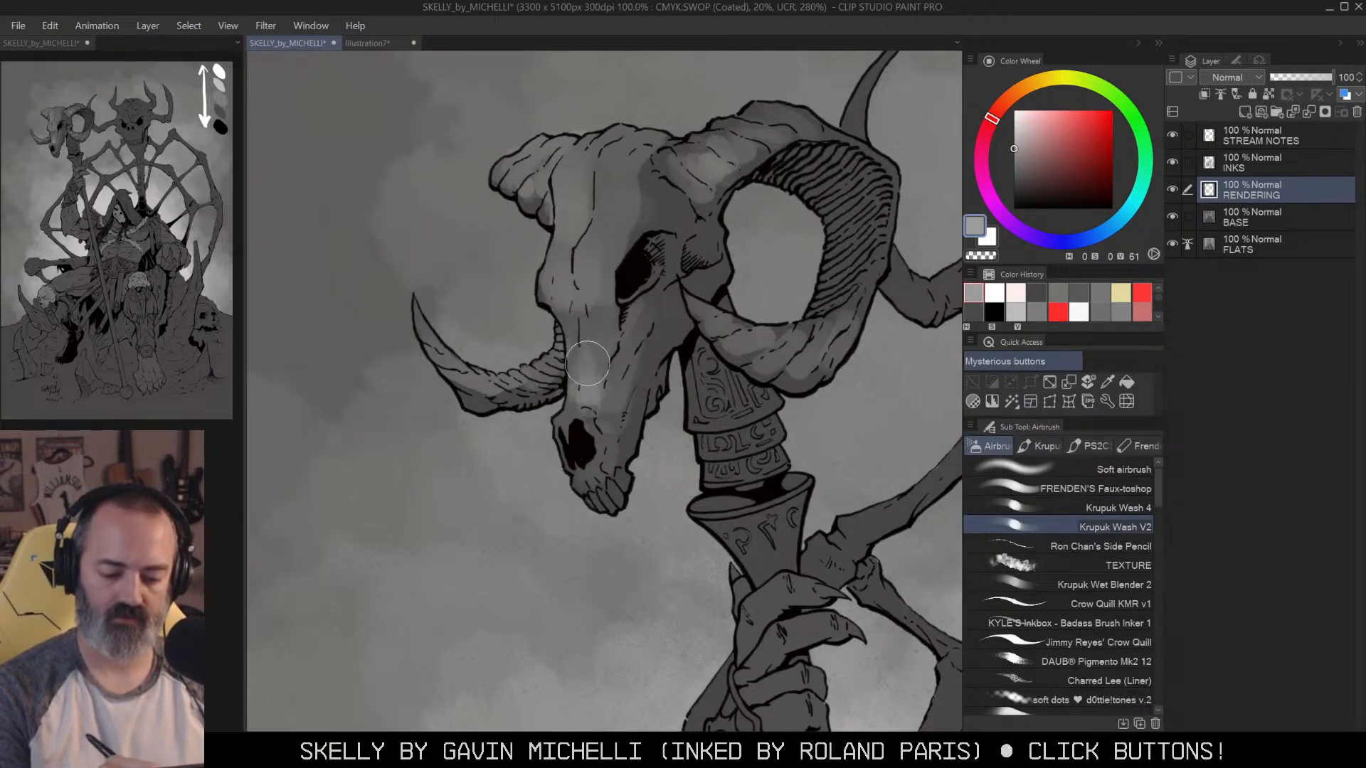
left_click_drag(616, 372, 601, 411)
left_click_drag(650, 330, 599, 397)
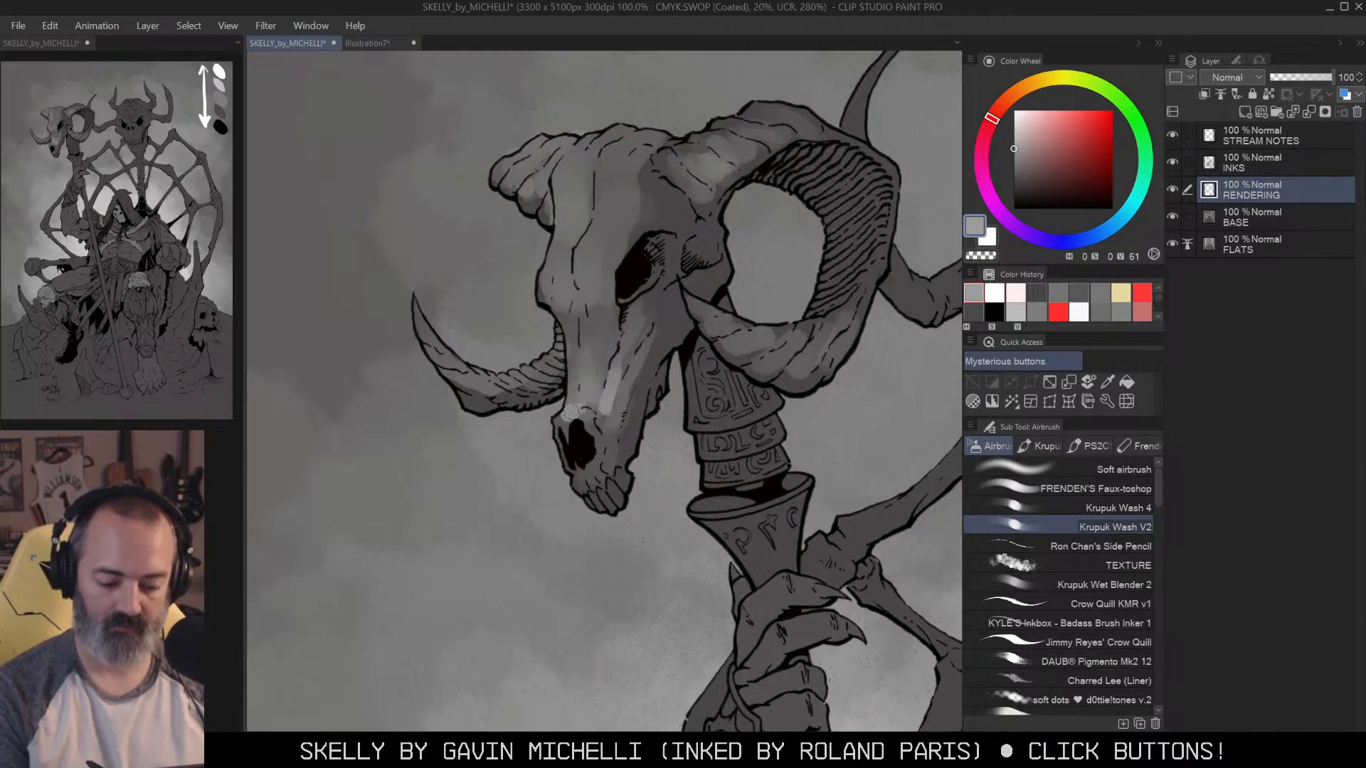
left_click_drag(600, 452, 596, 474)
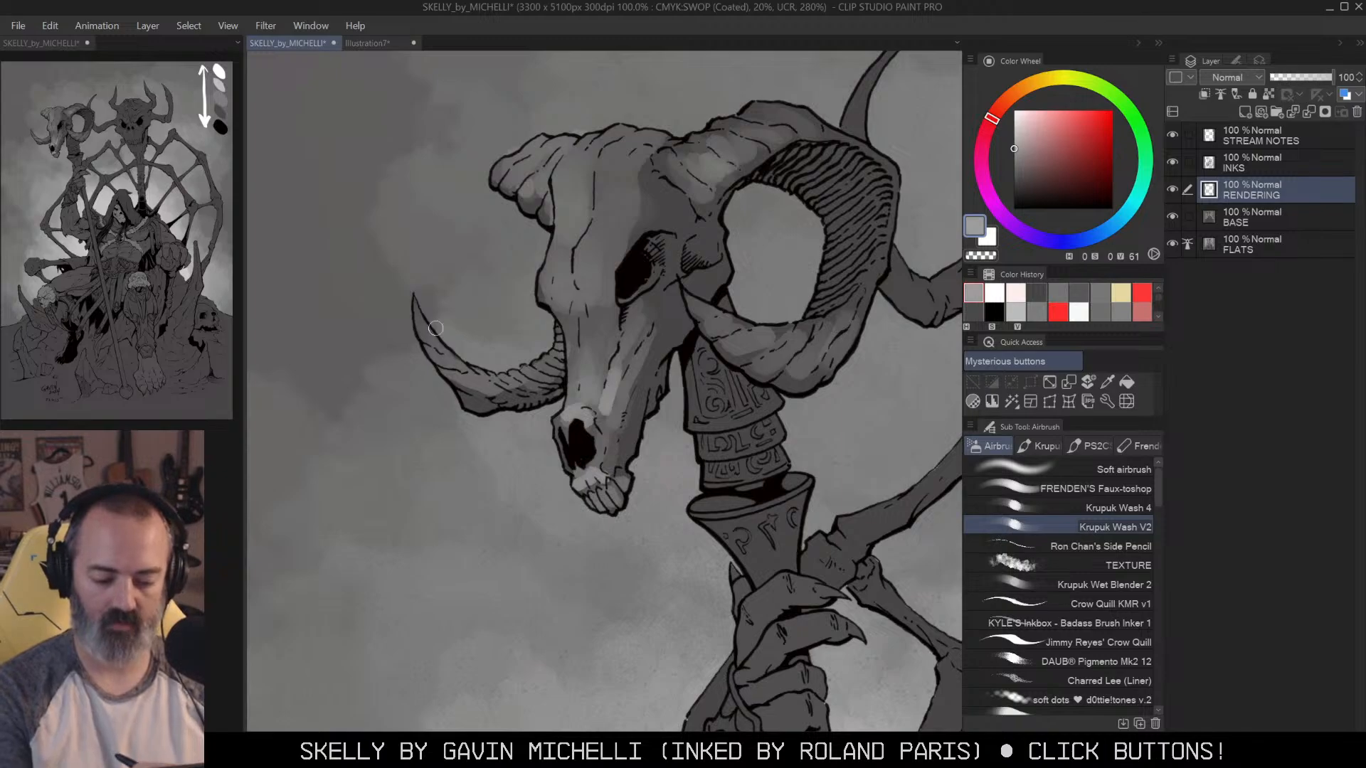
Step: Auto-select the skull's shape, hide the selection border and brush light highlights along the thin hooked horn beside the muzzle
key("w")
left_click(449, 362)
key("ctrl+h")
key("b")
mouse_move(420, 307)
left_mouse_down()
mouse_move(465, 363)
mouse_move(503, 369)
mouse_move(485, 379)
mouse_move(562, 353)
left_mouse_up()
Step: Brush light highlights onto the skull's forehead, the brow above the eye socket and the far horn
mouse_move(566, 214)
left_mouse_down()
mouse_move(559, 296)
mouse_move(552, 271)
mouse_move(567, 303)
mouse_move(590, 270)
mouse_move(602, 303)
left_mouse_up()
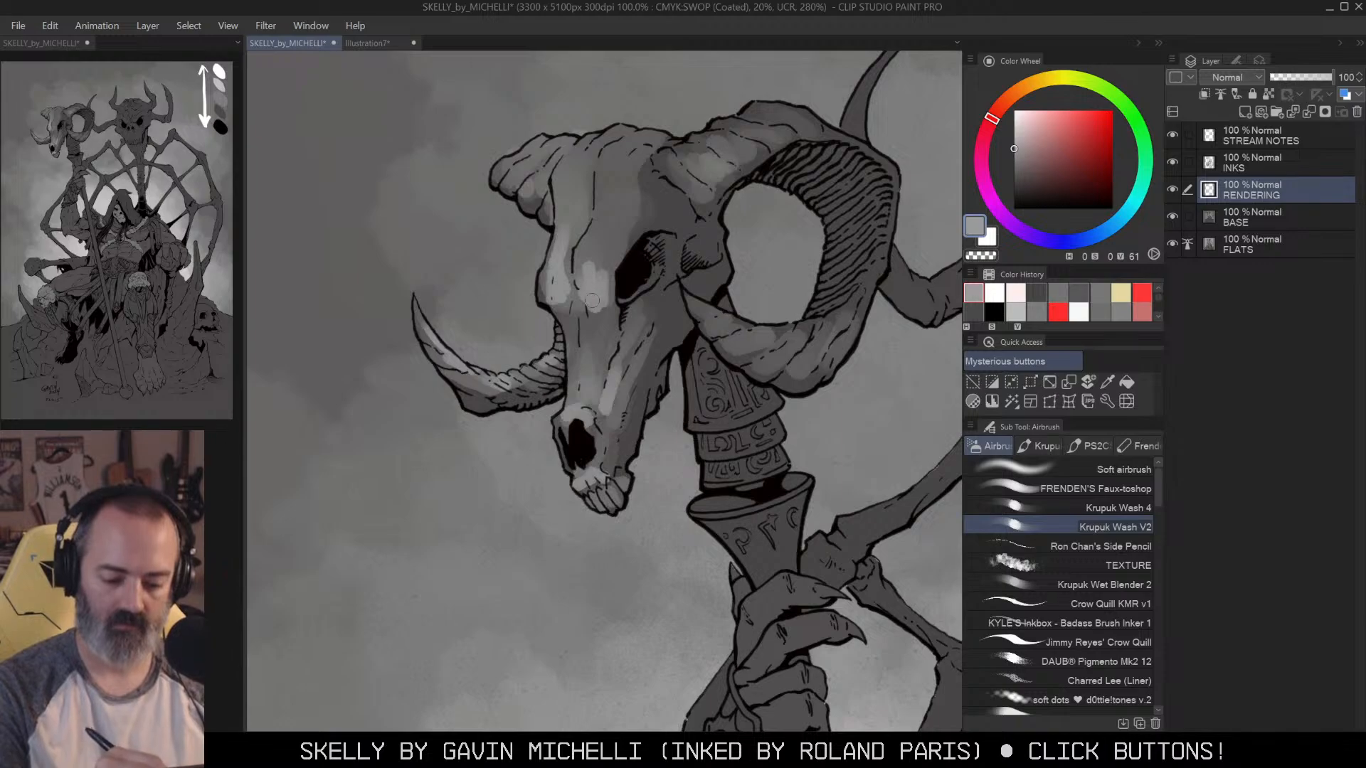
mouse_move(534, 125)
left_mouse_down()
mouse_move(527, 190)
mouse_move(504, 169)
left_mouse_up()
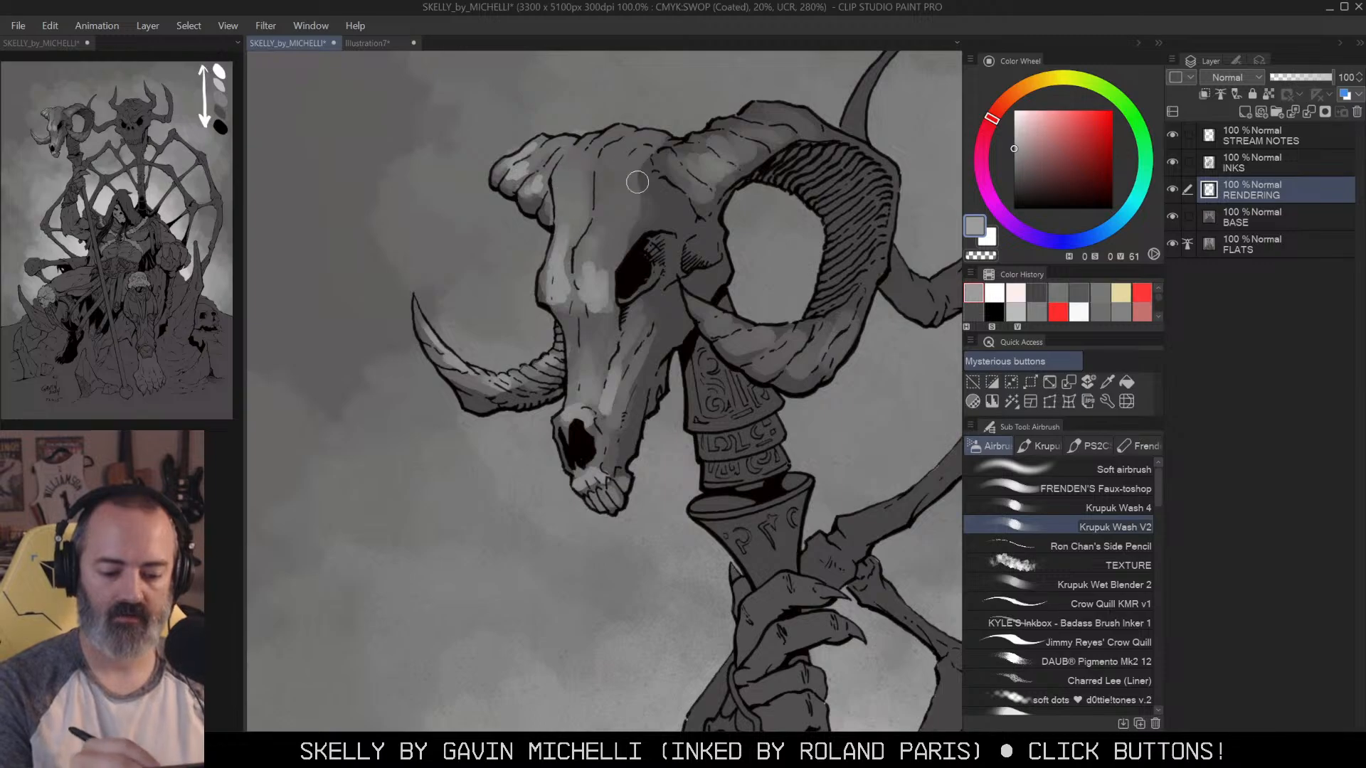
left_click_drag(603, 254, 633, 212)
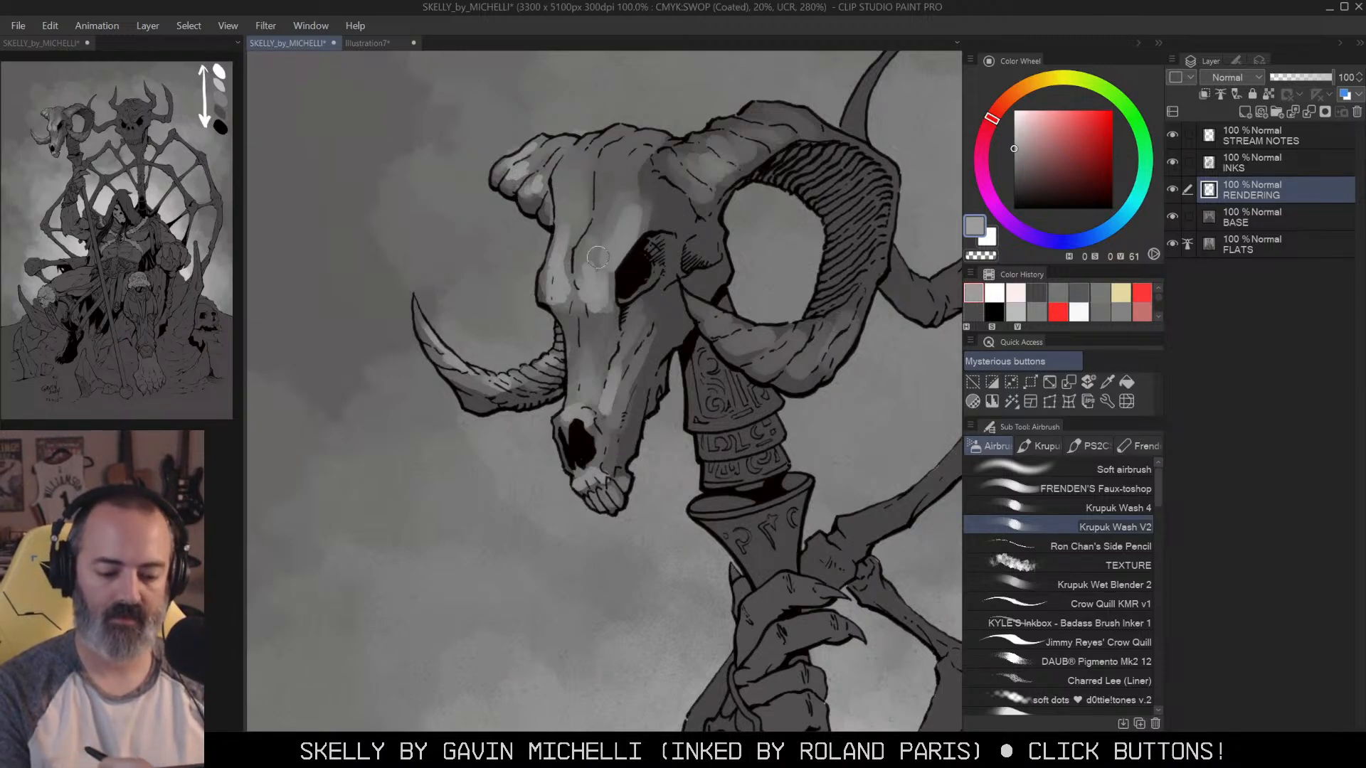
left_click_drag(599, 255, 604, 265)
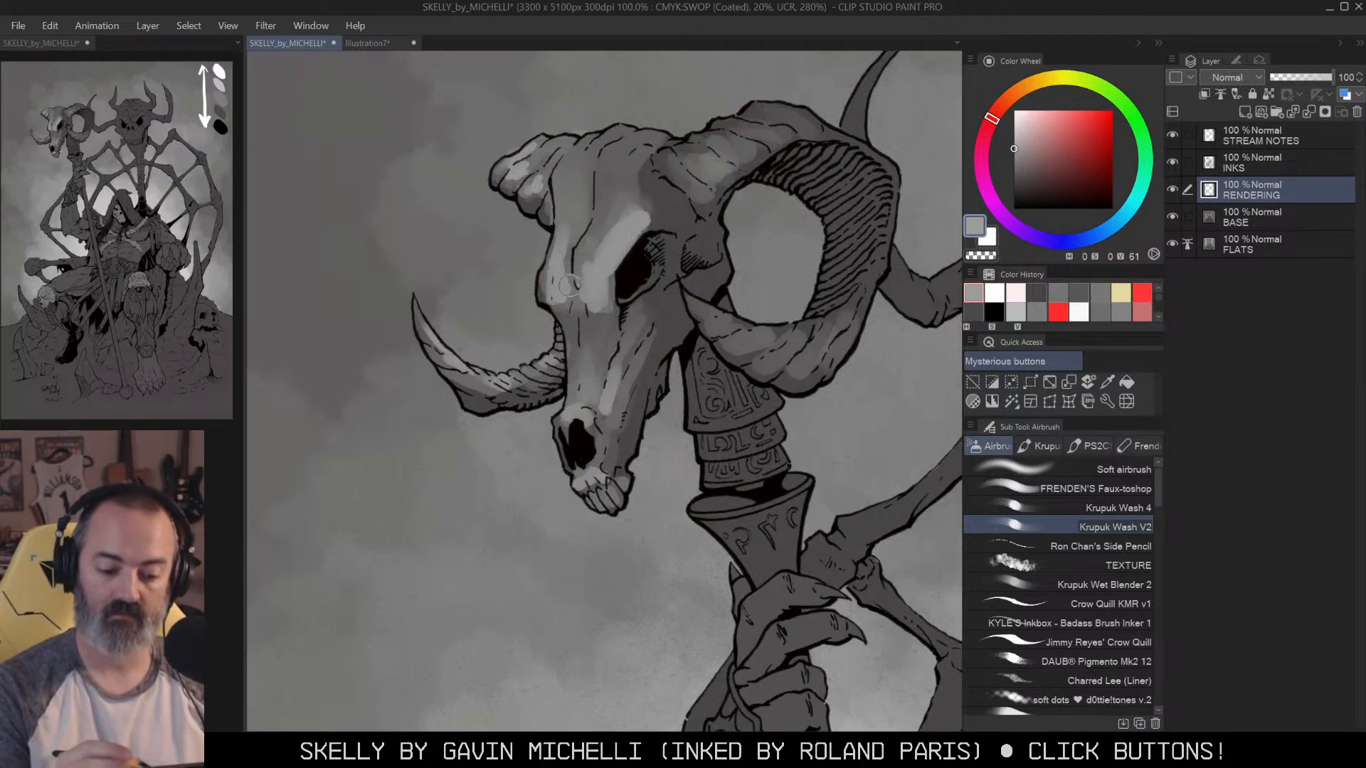
Step: Trim the brow and muzzle highlights with the transparent colour, then add grey highlights on the cheek below the eye socket
key("c")
mouse_move(639, 232)
left_mouse_down()
mouse_move(617, 286)
mouse_move(634, 240)
mouse_move(609, 315)
mouse_move(570, 306)
mouse_move(580, 353)
mouse_move(595, 282)
mouse_move(560, 291)
mouse_move(587, 322)
mouse_move(557, 274)
mouse_move(576, 309)
mouse_move(561, 307)
mouse_move(554, 265)
mouse_move(570, 311)
mouse_move(584, 289)
mouse_move(582, 385)
left_mouse_up()
key("c")
key("c")
key("c")
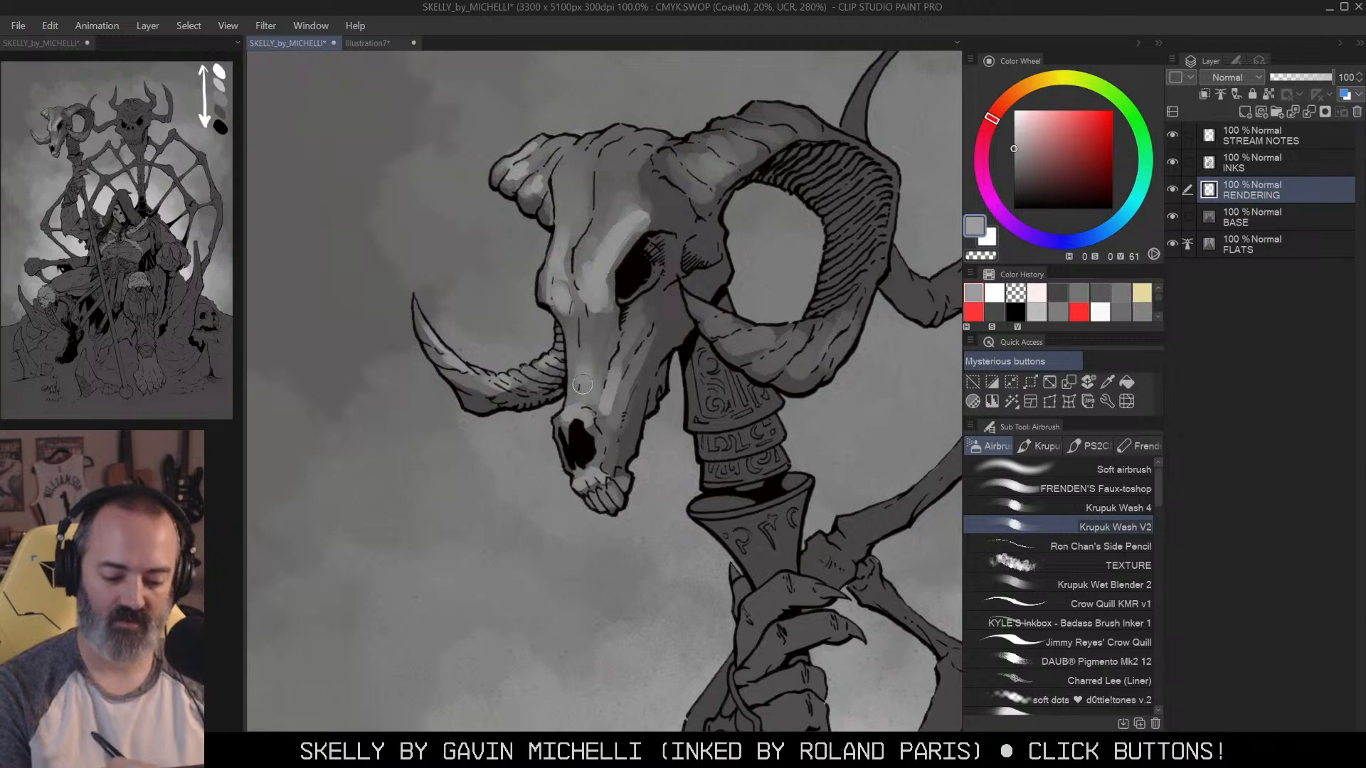
left_click_drag(661, 306, 647, 357)
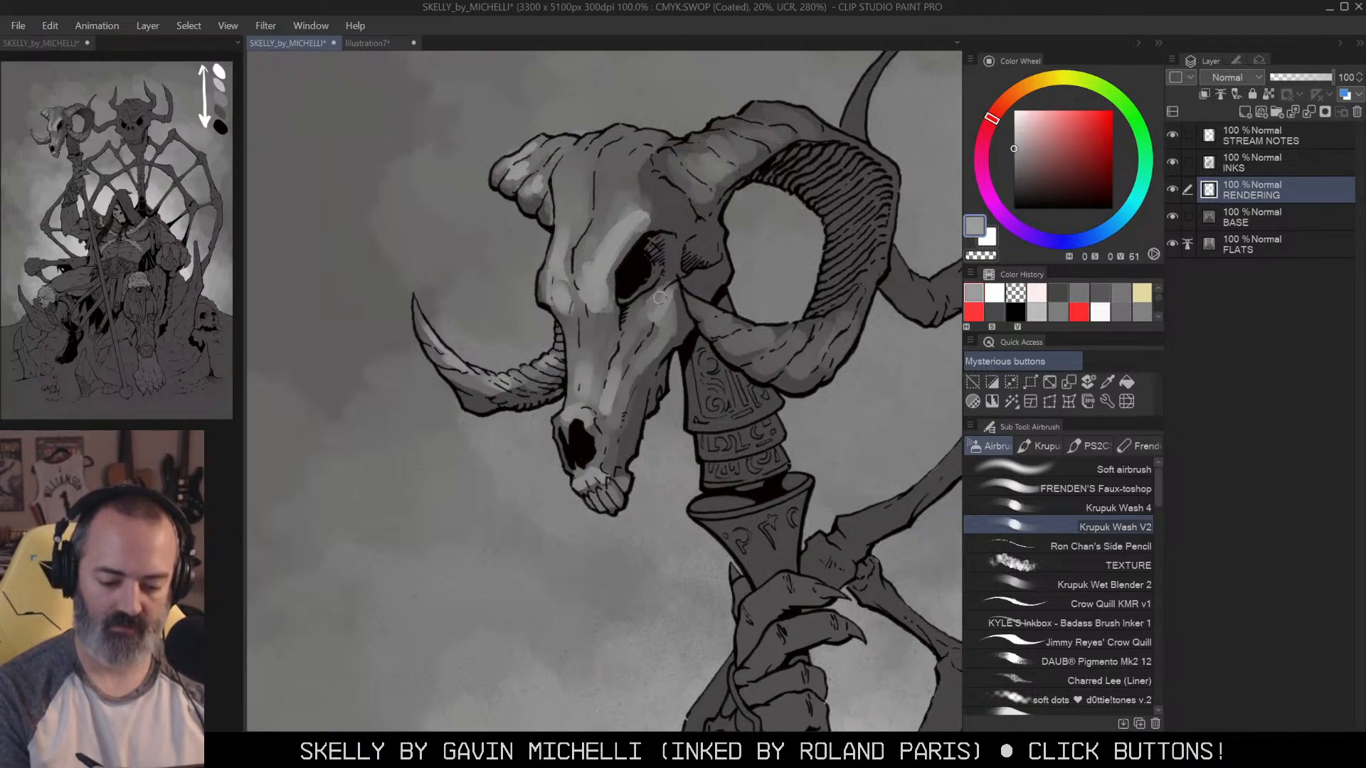
left_click_drag(640, 362, 644, 403)
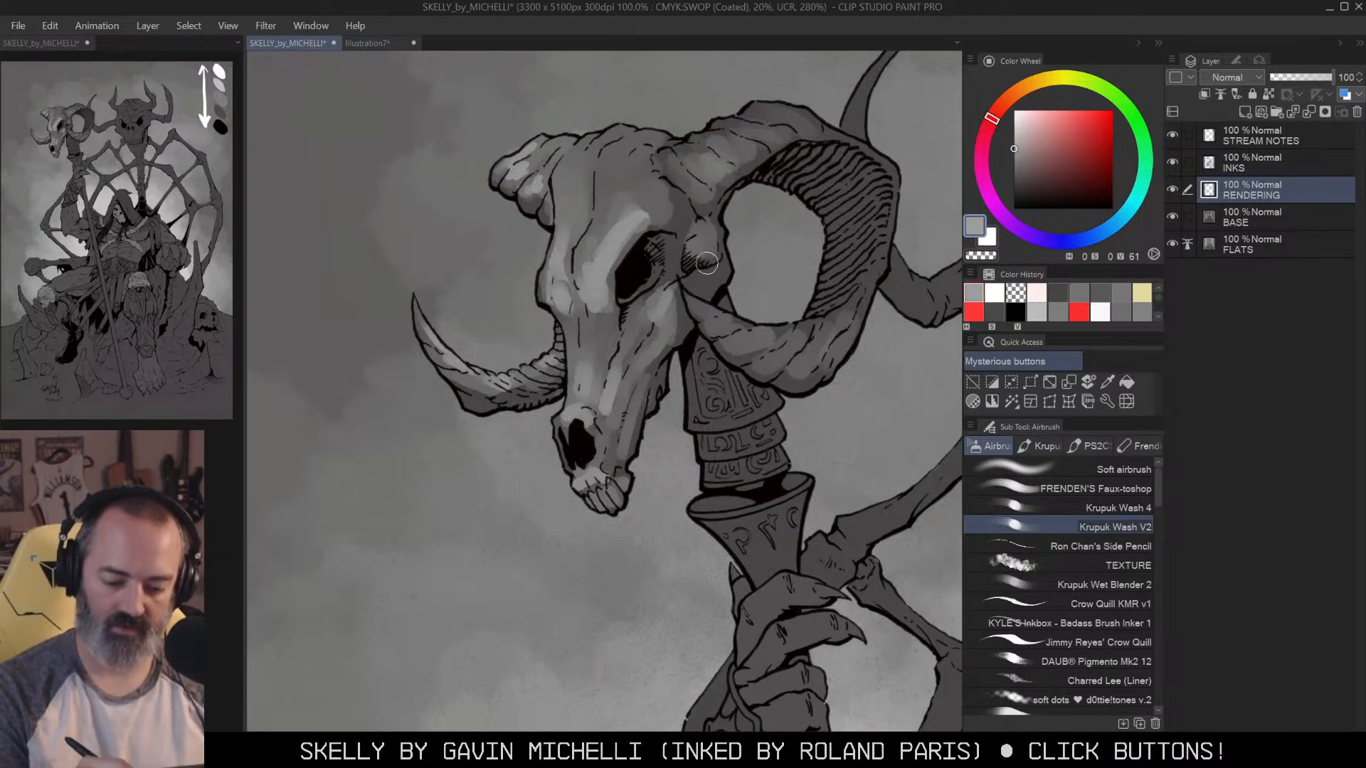
Step: Reduce the brush size and paint light highlights on the forehead edge and the ridges of the large curled horn
key("[")
left_click_drag(557, 172, 561, 212)
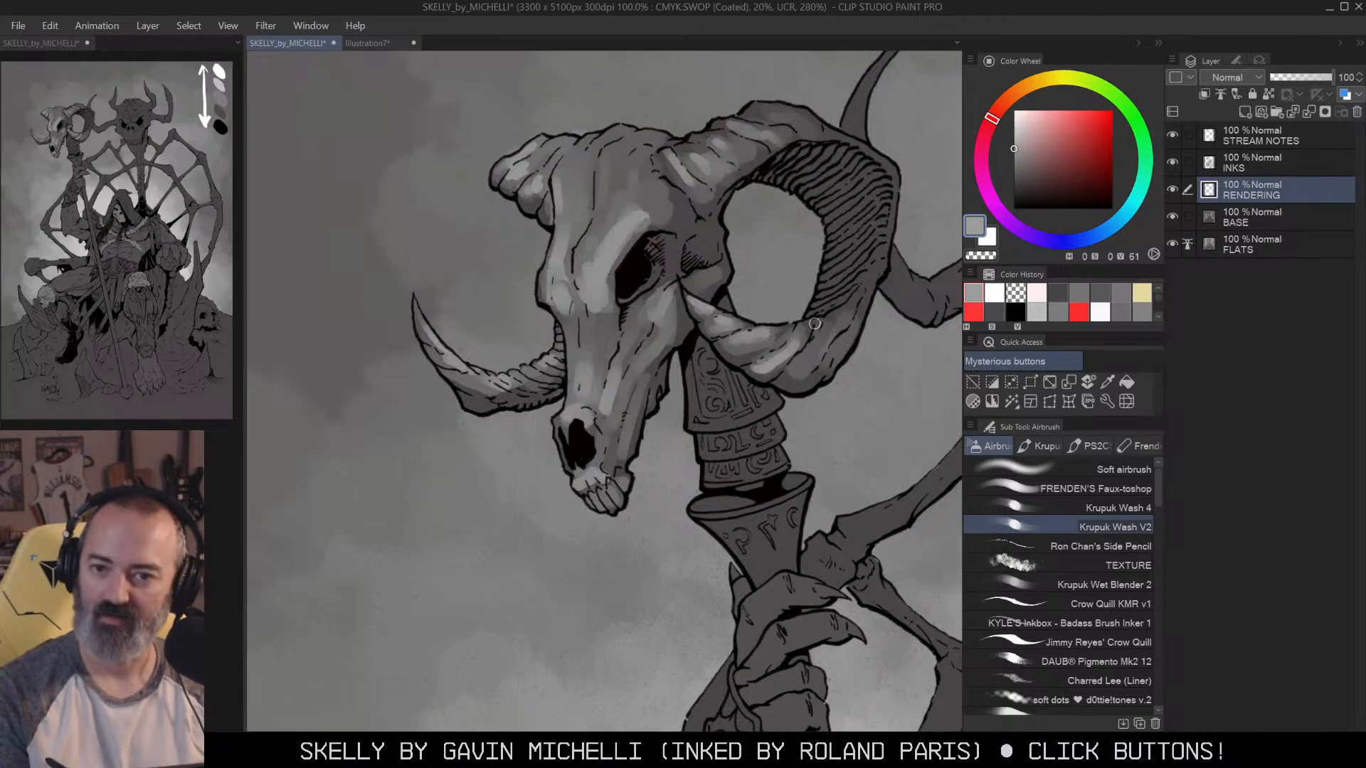
left_click_drag(804, 355, 831, 325)
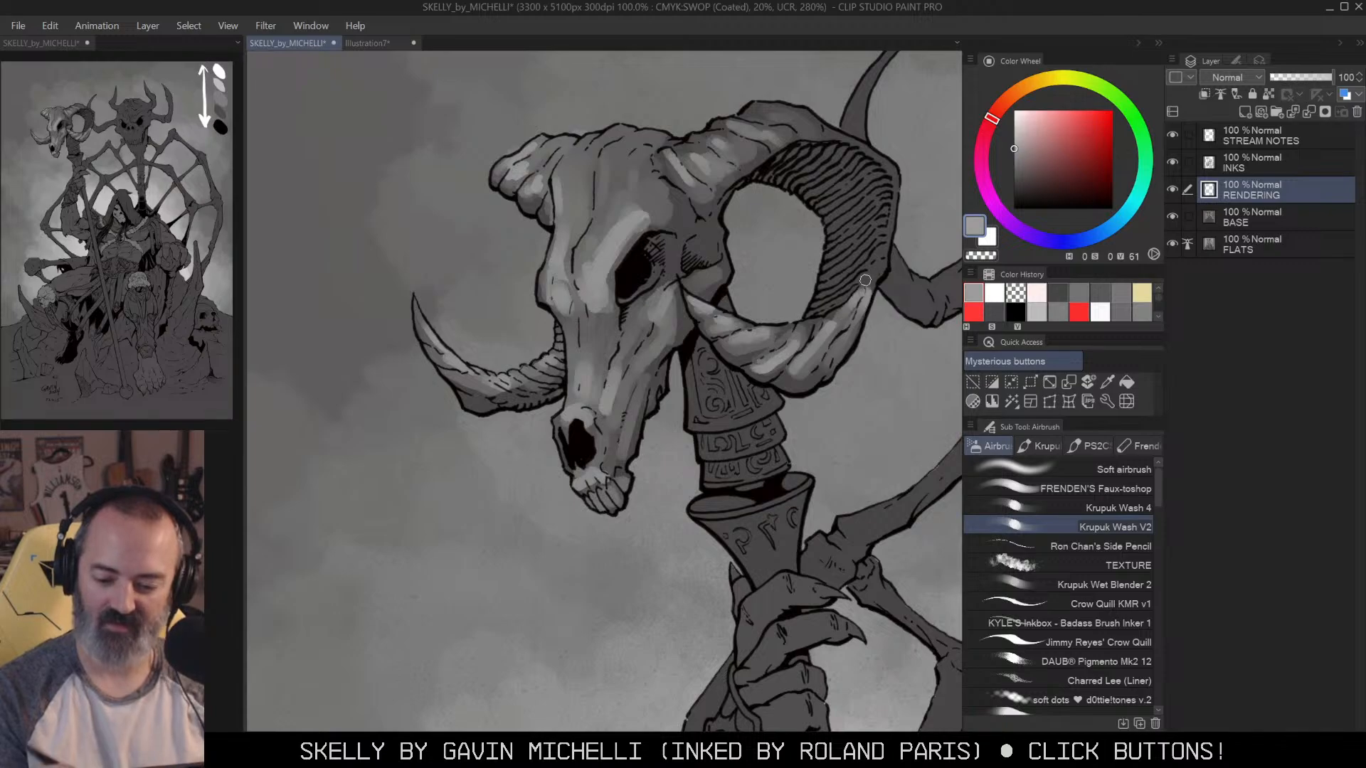
Step: Add a light wash to the top of the skull's forehead and trim it with the transparent colour
mouse_move(846, 215)
left_mouse_down()
mouse_move(824, 178)
mouse_move(847, 263)
mouse_move(834, 297)
mouse_move(853, 327)
mouse_move(676, 369)
left_mouse_up()
left_click(716, 332, "alt")
left_click(717, 332, "alt")
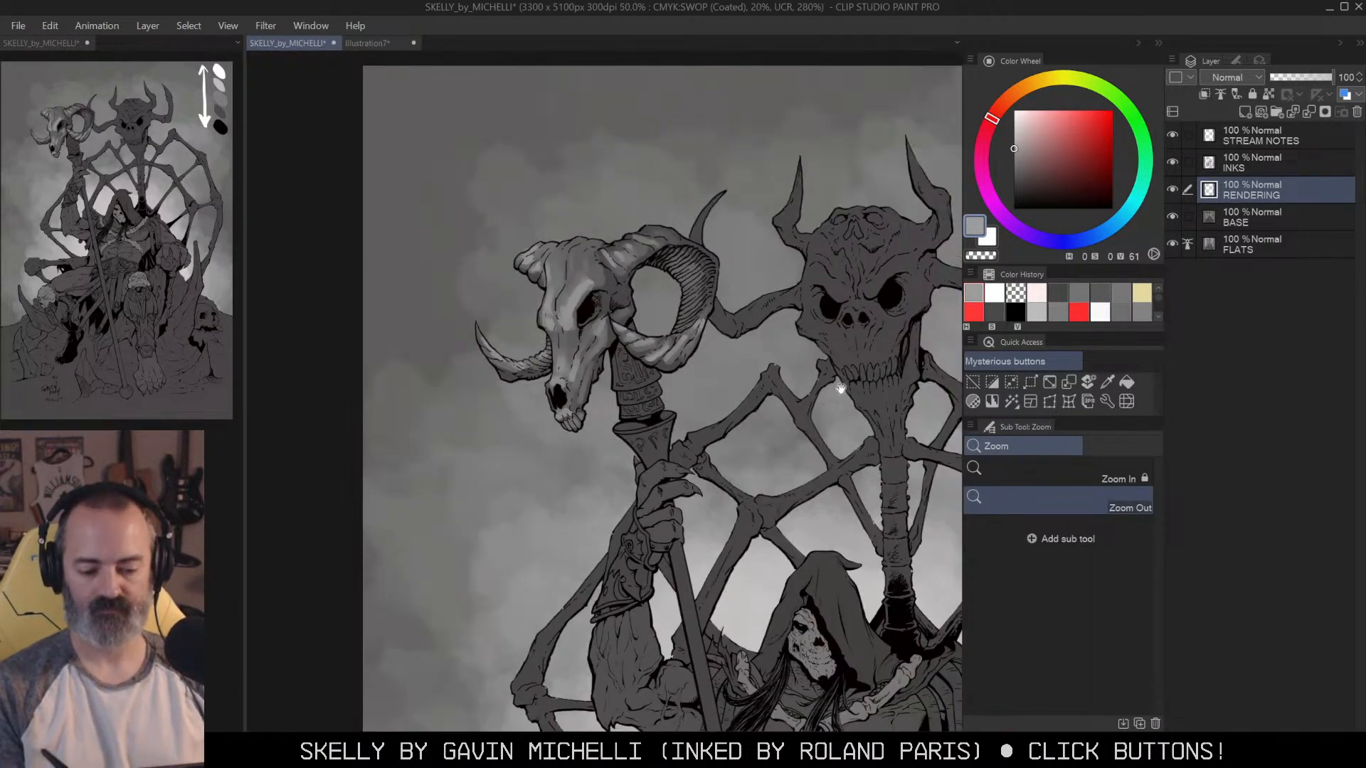
left_click_drag(841, 389, 846, 271)
left_click(652, 157, "ctrl")
left_click_drag(653, 156, 717, 193)
mouse_move(591, 194)
left_mouse_down()
mouse_move(633, 178)
mouse_move(587, 188)
mouse_move(593, 200)
mouse_move(636, 191)
mouse_move(617, 237)
left_mouse_up()
key("c")
mouse_move(587, 188)
left_mouse_down()
mouse_move(631, 155)
mouse_move(589, 186)
left_mouse_up()
key("c")
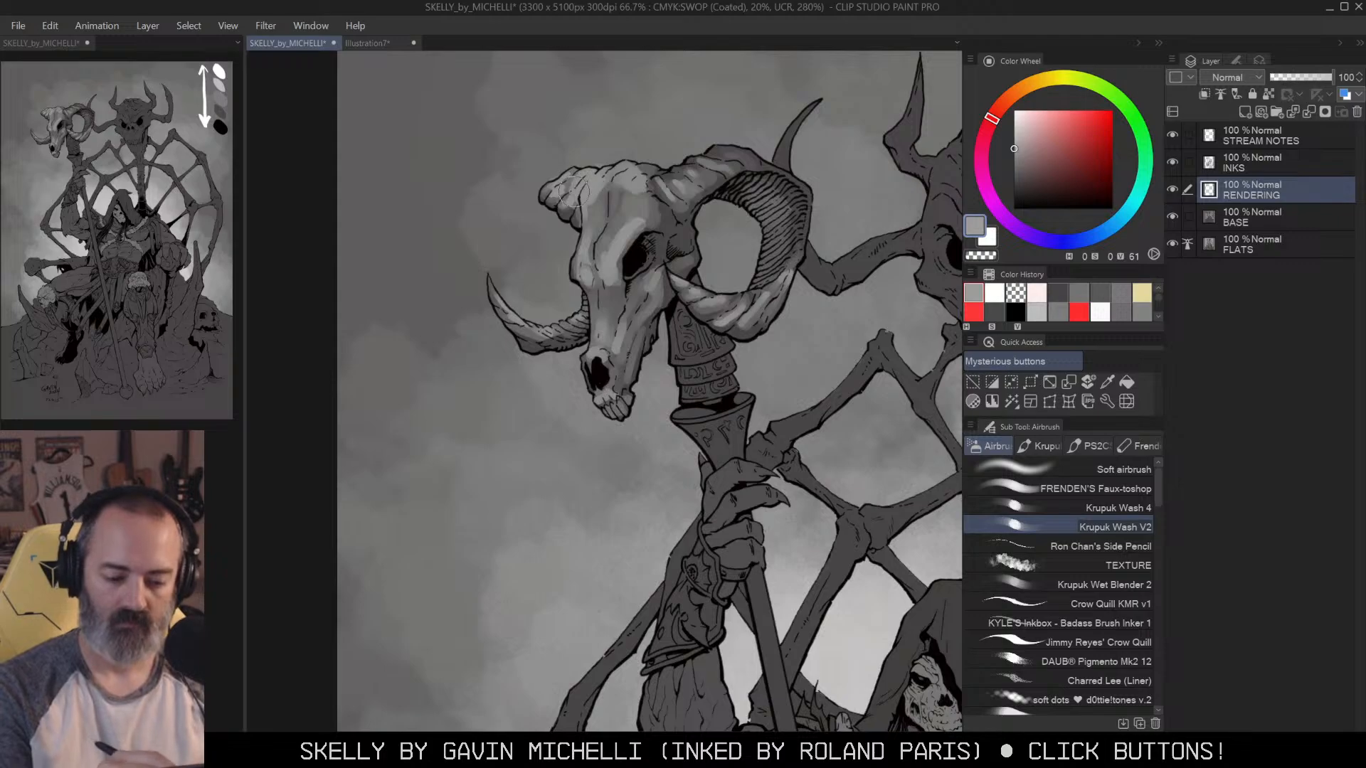
Step: Refine the forehead highlight using a smaller brush and the transparent colour
key("bracketleft")
key("bracketleft")
key("bracketleft")
key("c")
left_click_drag(613, 192, 600, 210)
key("c")
key("c")
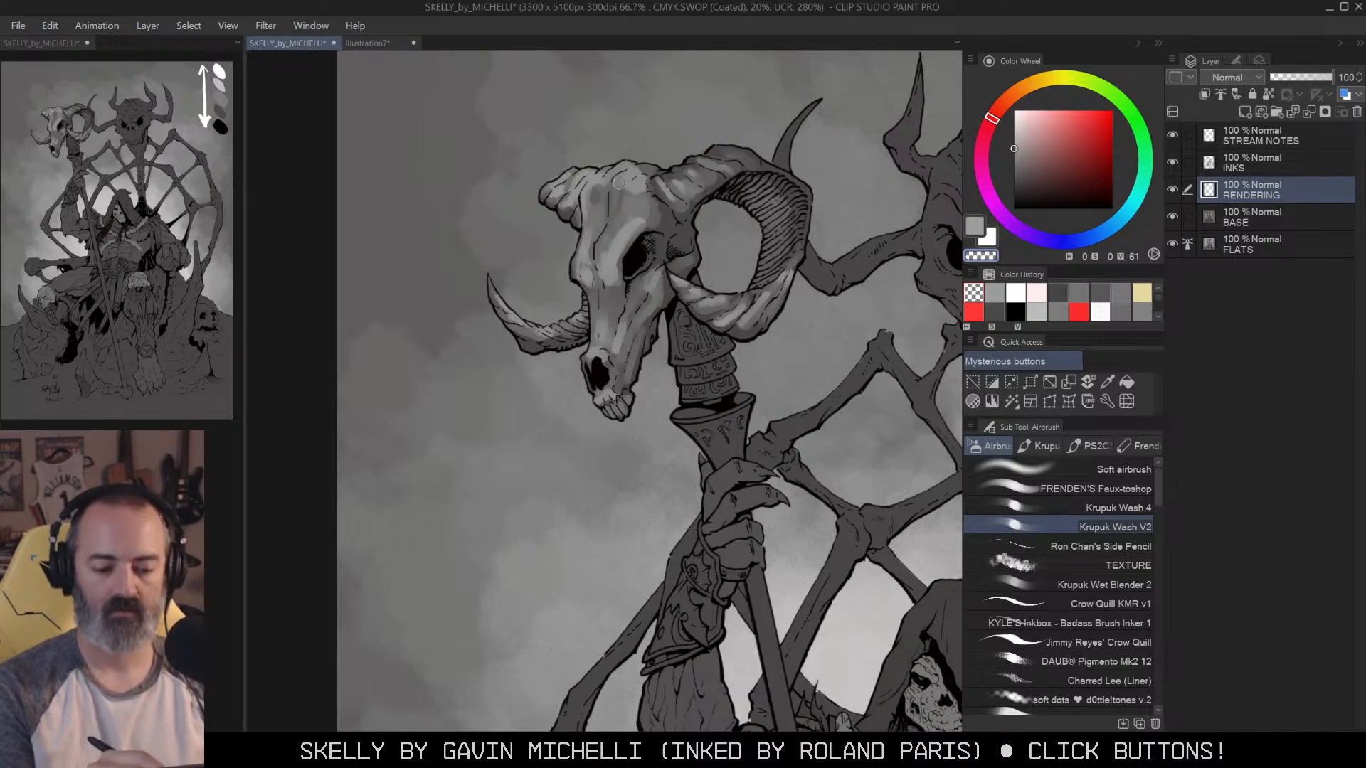
Step: Auto-select the combined ram skull and staff shape using the referred layers
key("alt+space")
left_click(701, 274)
left_click_drag(805, 250, 718, 240)
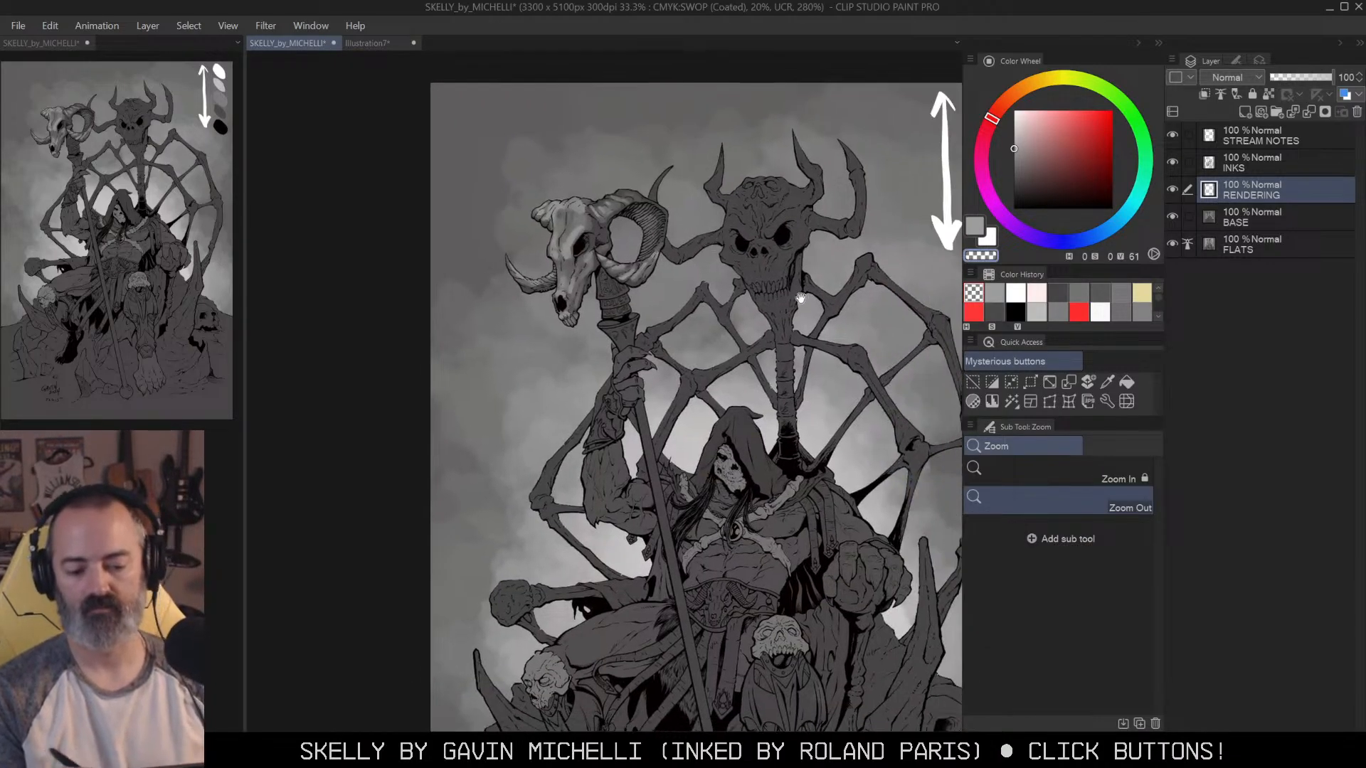
left_click_drag(836, 302, 824, 276)
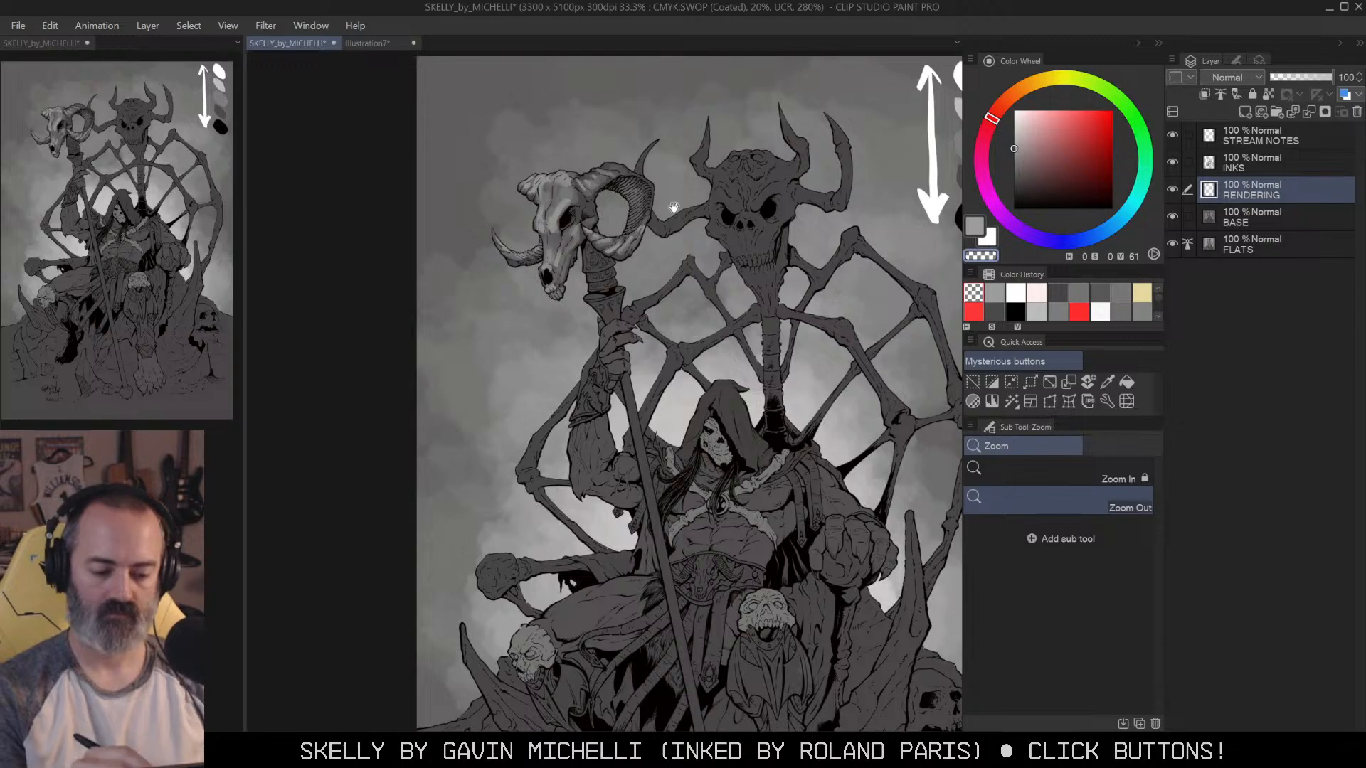
left_click_drag(674, 207, 701, 177)
left_click(661, 235, "ctrl")
left_click_drag(659, 251, 722, 355)
left_click(722, 299, "ctrl")
key("w")
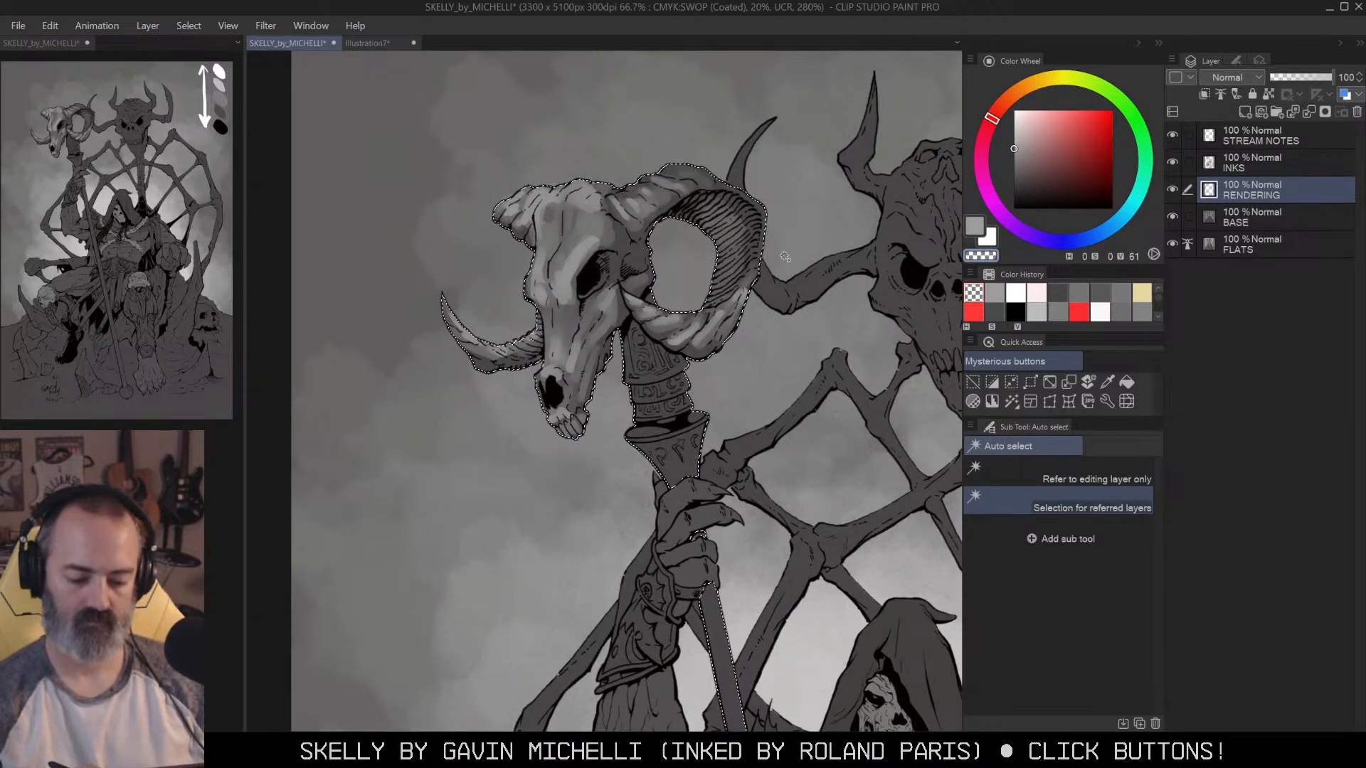
Step: Brush a light grey wash over the carved collar rings of the staff just below the skull
left_click_drag(725, 350, 745, 327)
scroll(745, 327, "up", 1)
key("b")
key("c")
mouse_move(629, 347)
left_mouse_down()
mouse_move(632, 309)
mouse_move(654, 354)
mouse_move(668, 323)
mouse_move(634, 356)
mouse_move(678, 348)
mouse_move(640, 360)
mouse_move(695, 364)
left_mouse_up()
left_click_drag(644, 409, 756, 376)
Step: Try a thinner light stroke along the rim of the staff's cup, then undo it
key("bracketleft")
key("bracketleft")
left_click_drag(636, 422, 724, 404)
key("ctrl+z")
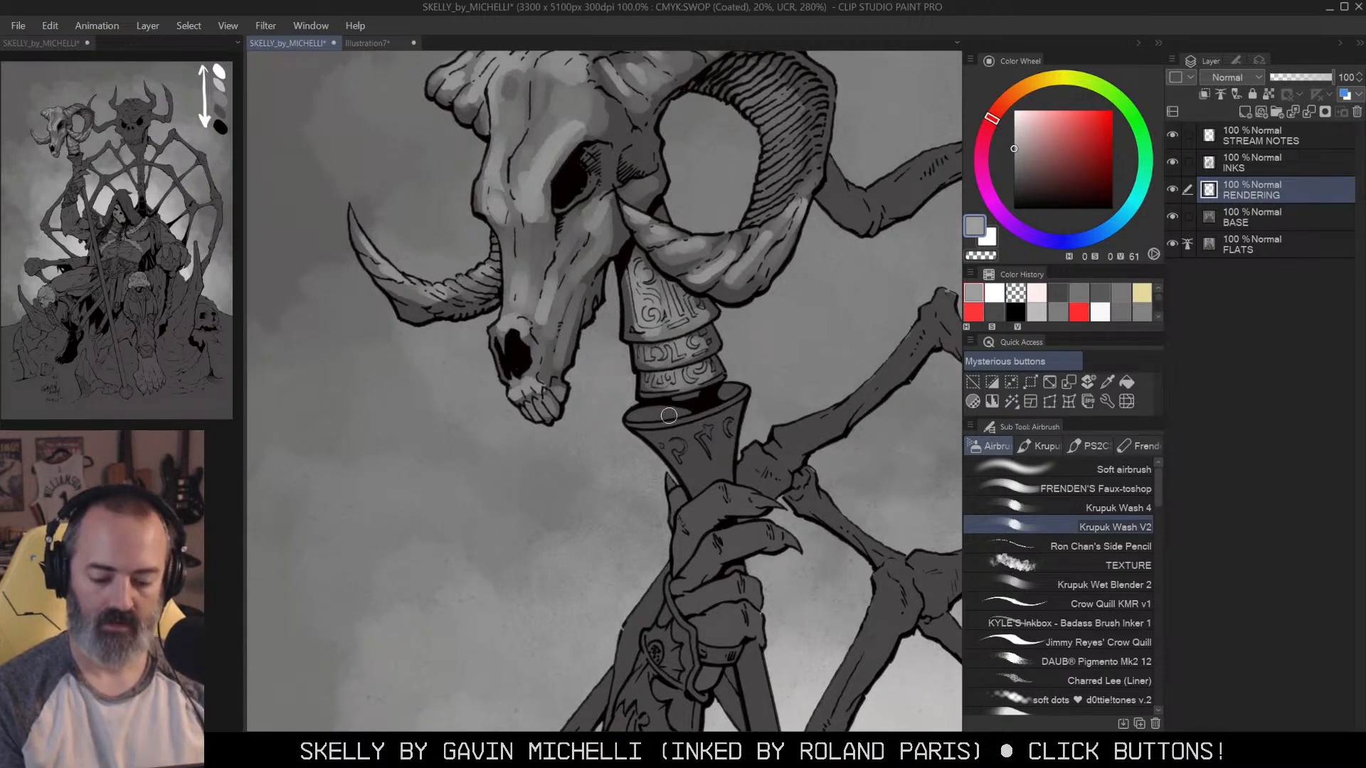
Step: Enlarge the brush, auto-select the rune-carved cup of the staff and brush a light wash down its front
left_click_drag(770, 413, 794, 323)
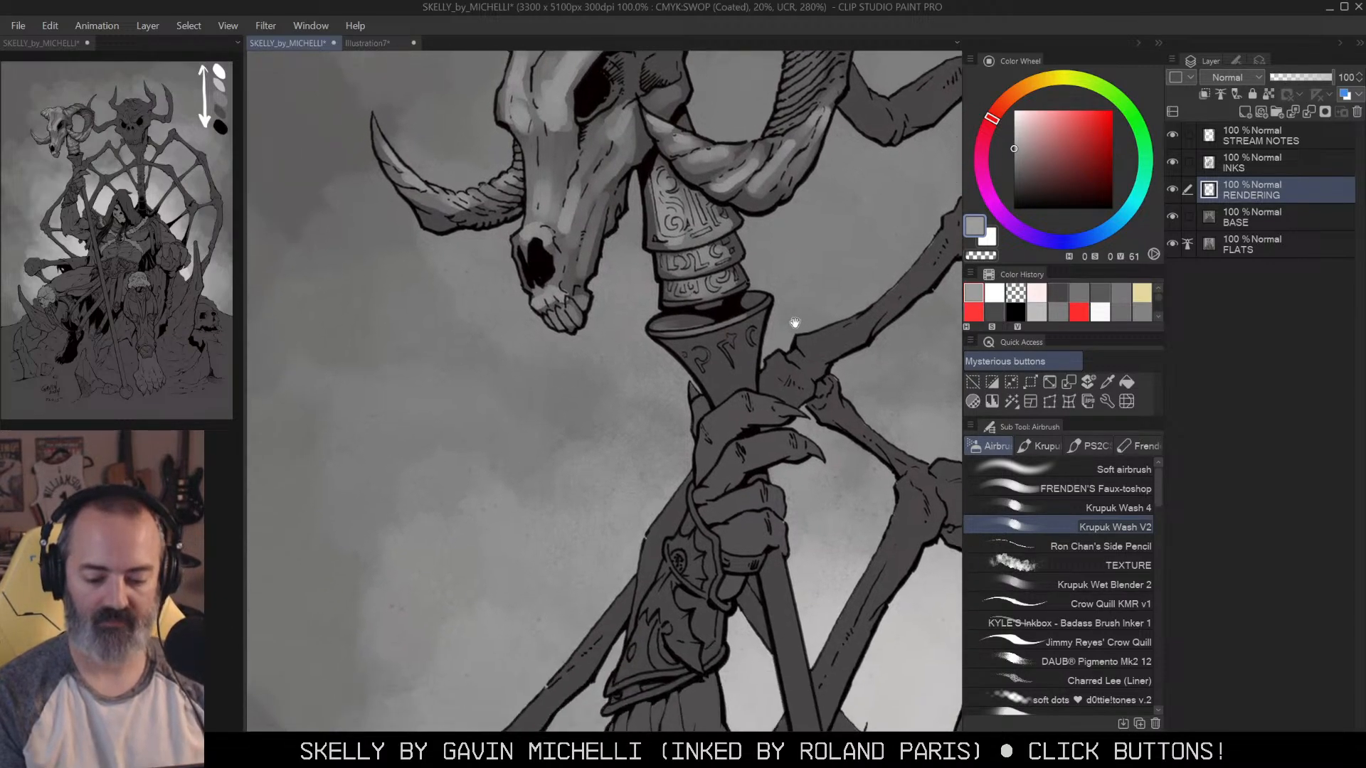
left_click_drag(679, 335, 670, 304)
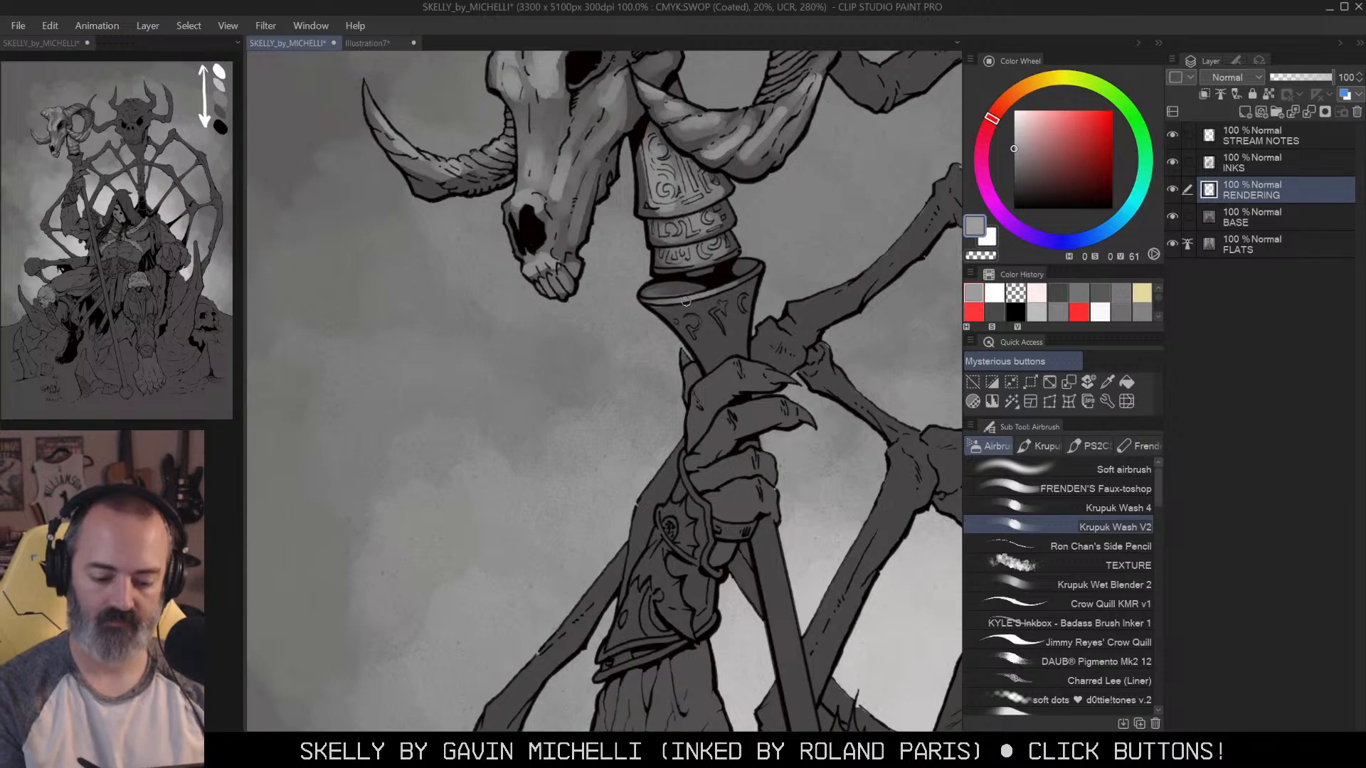
key("bracketright")
key("bracketright")
key("bracketright")
key("w")
left_click(722, 334)
key("b")
mouse_move(715, 350)
left_mouse_down()
mouse_move(694, 307)
mouse_move(724, 334)
mouse_move(729, 390)
left_mouse_up()
Step: Touch up the wash on the rune-carved cup with the grey
key("c")
left_click(756, 343, "alt")
left_click_drag(805, 363, 765, 274)
key("c")
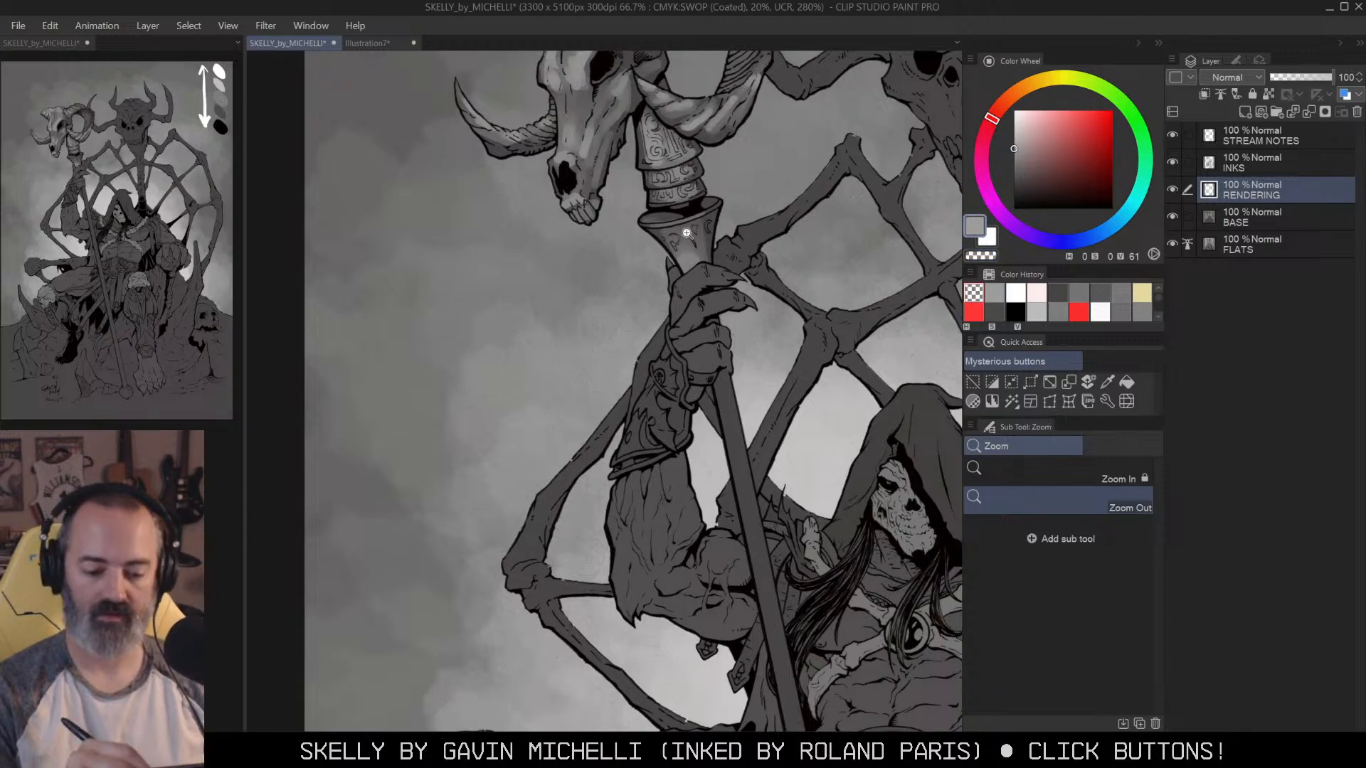
mouse_move(689, 238)
left_mouse_down()
mouse_move(663, 226)
mouse_move(681, 248)
left_mouse_up()
left_click_drag(770, 314, 746, 235)
Step: Clear the old selection and brush a light grey wash down the staff's shaft and over the ball at its foot
key("w")
left_click(904, 274, "alt")
mouse_move(871, 302)
left_mouse_down()
mouse_move(746, 271)
mouse_move(744, 225)
mouse_move(677, 196)
left_mouse_up()
key("ctrl+d")
left_click(743, 279, "alt")
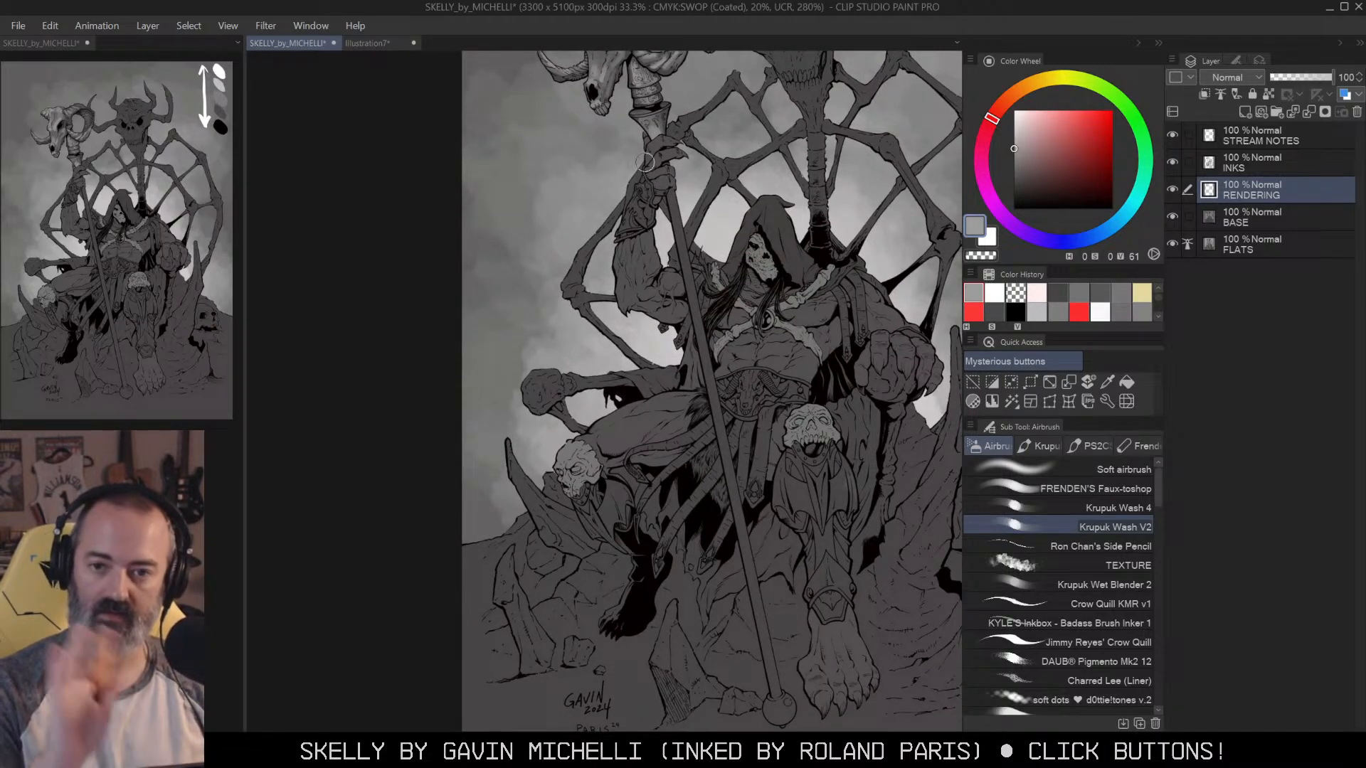
mouse_move(663, 181)
left_mouse_down()
mouse_move(773, 707)
mouse_move(791, 552)
mouse_move(747, 584)
mouse_move(754, 601)
mouse_move(795, 586)
mouse_move(755, 564)
mouse_move(760, 575)
left_mouse_up()
left_click(796, 555)
key("w")
key("b")
key("c")
key("c")
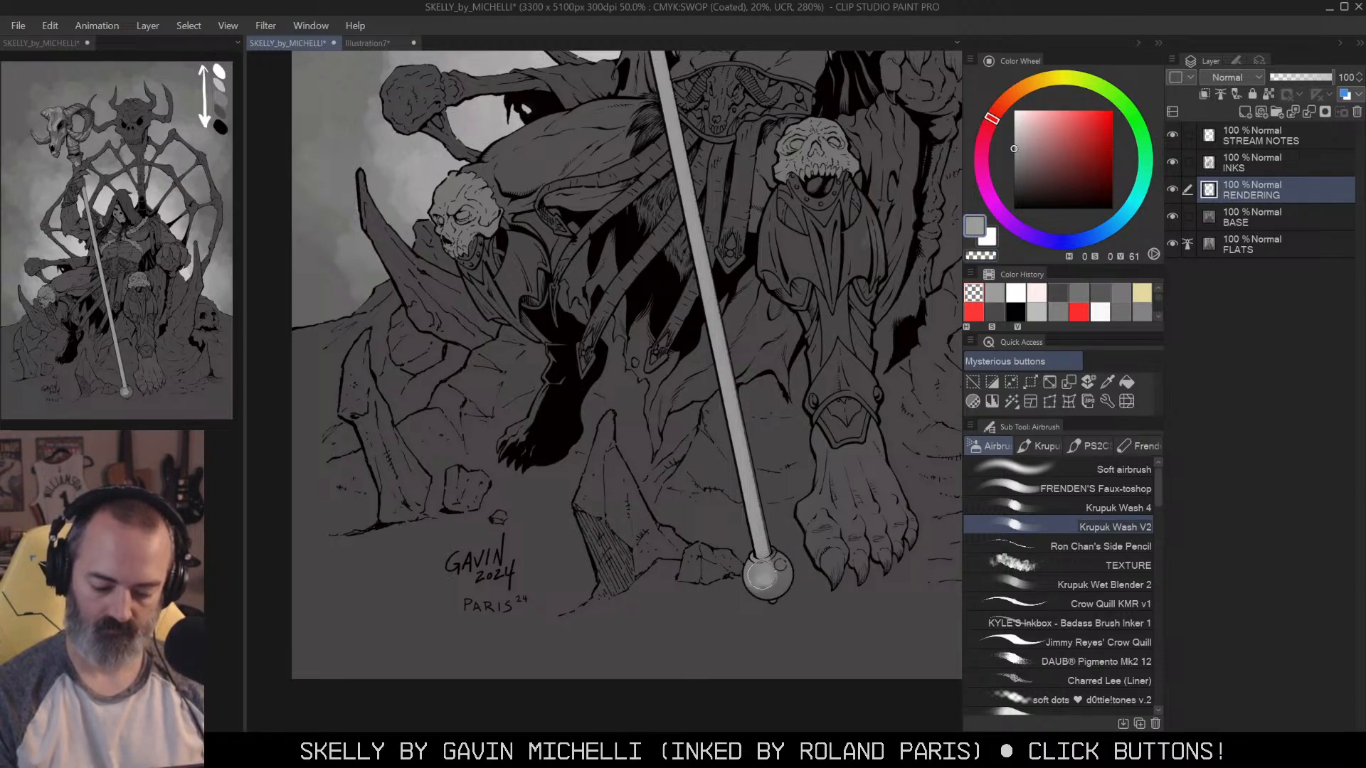
Step: Auto-select the area at the fist, hide the selection border and touch up the wash where the shaft leaves the hand
left_click_drag(804, 436, 767, 531)
left_click(783, 344, "alt")
left_click_drag(719, 228, 728, 377)
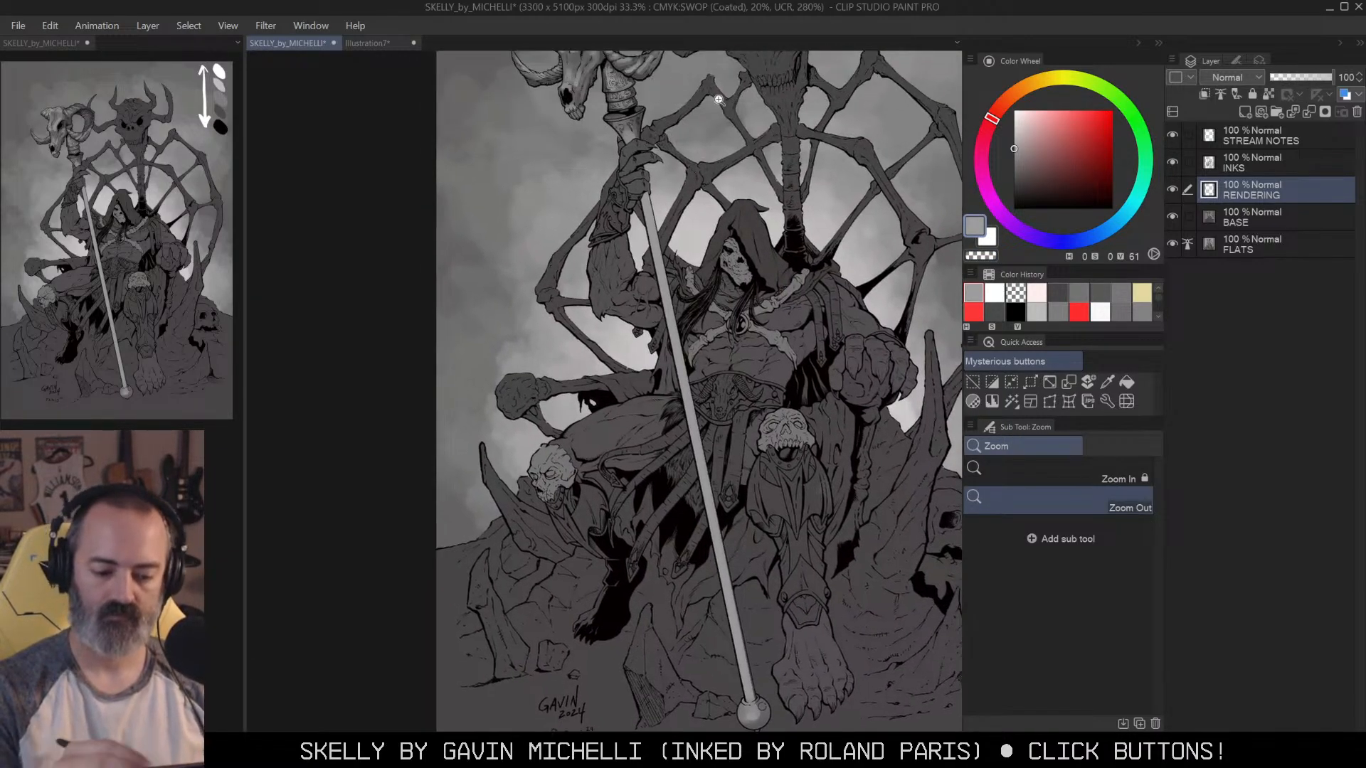
left_click(648, 175, "ctrl")
left_click(655, 172, "ctrl")
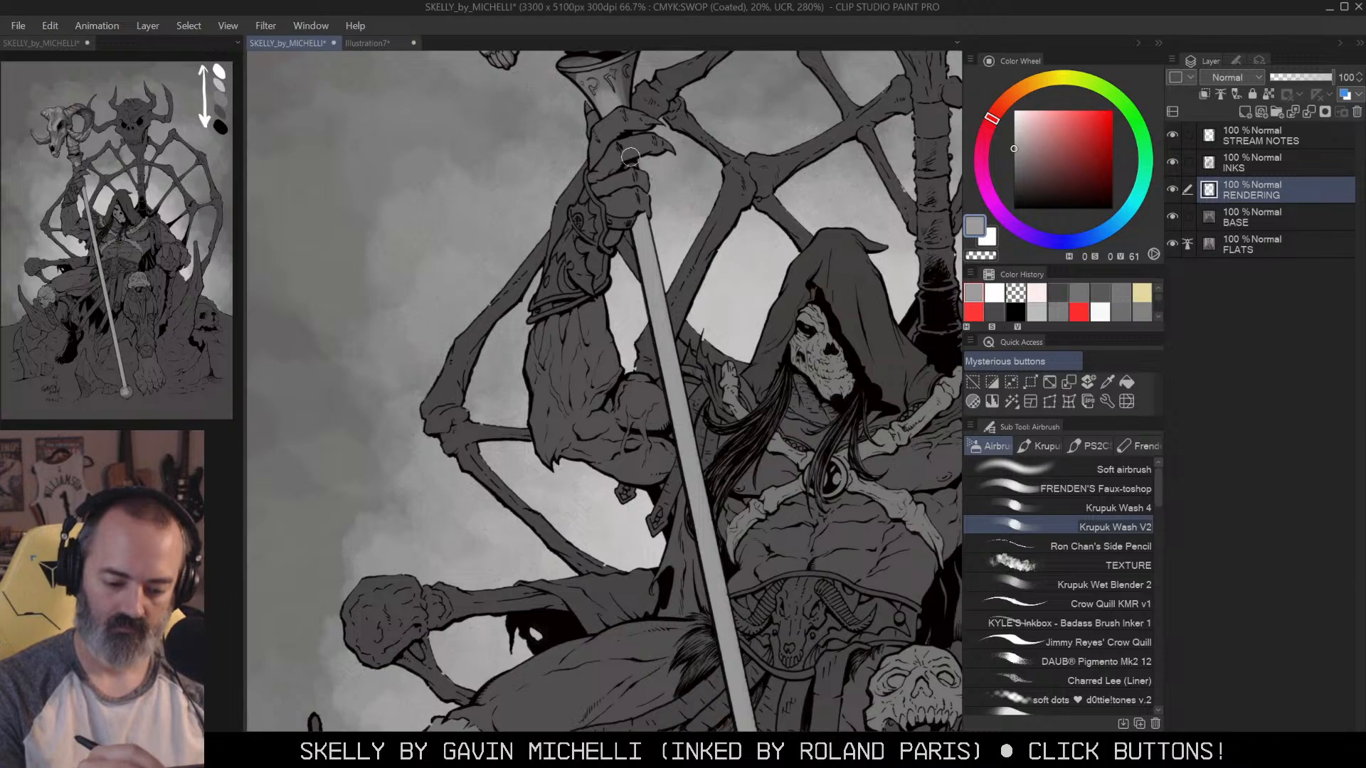
key("w")
left_click(630, 165)
key("ctrl+h")
key("b")
key("c")
key("c")
mouse_move(630, 163)
left_mouse_down()
mouse_move(647, 206)
mouse_move(633, 217)
left_mouse_up()
key("c")
key("c")
key("c")
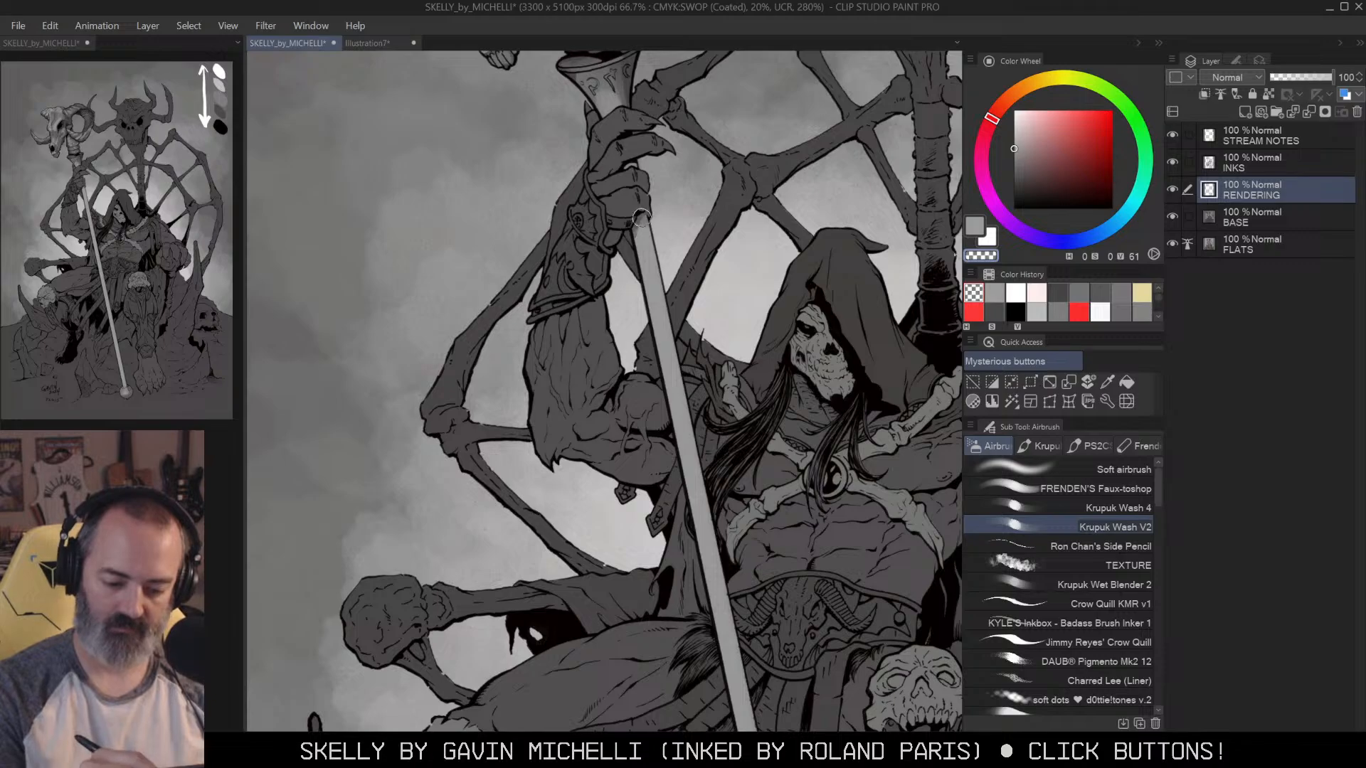
Step: Try a straight light stroke down the shaft from the fist to the ball, then undo it
scroll(657, 219, "down", 1)
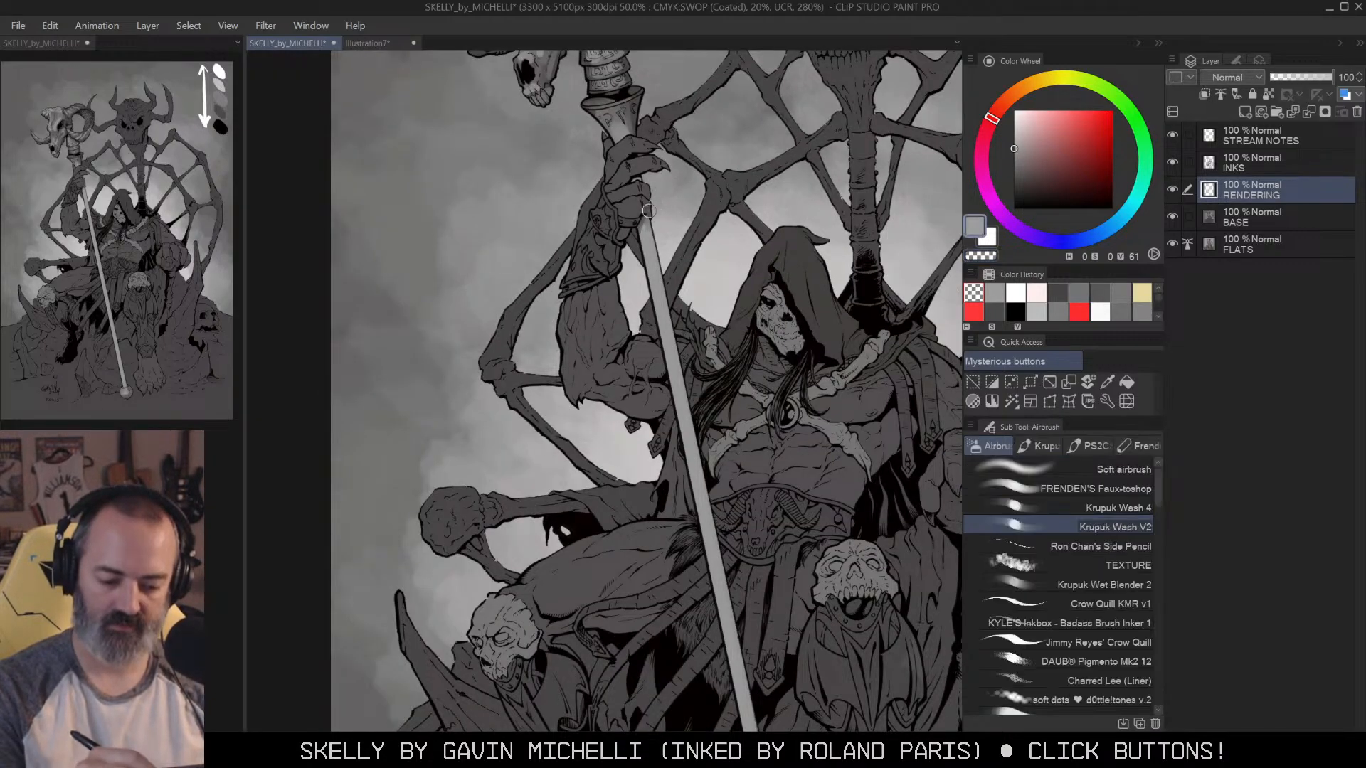
left_click_drag(734, 339, 709, 141)
left_click_drag(772, 626, 777, 415)
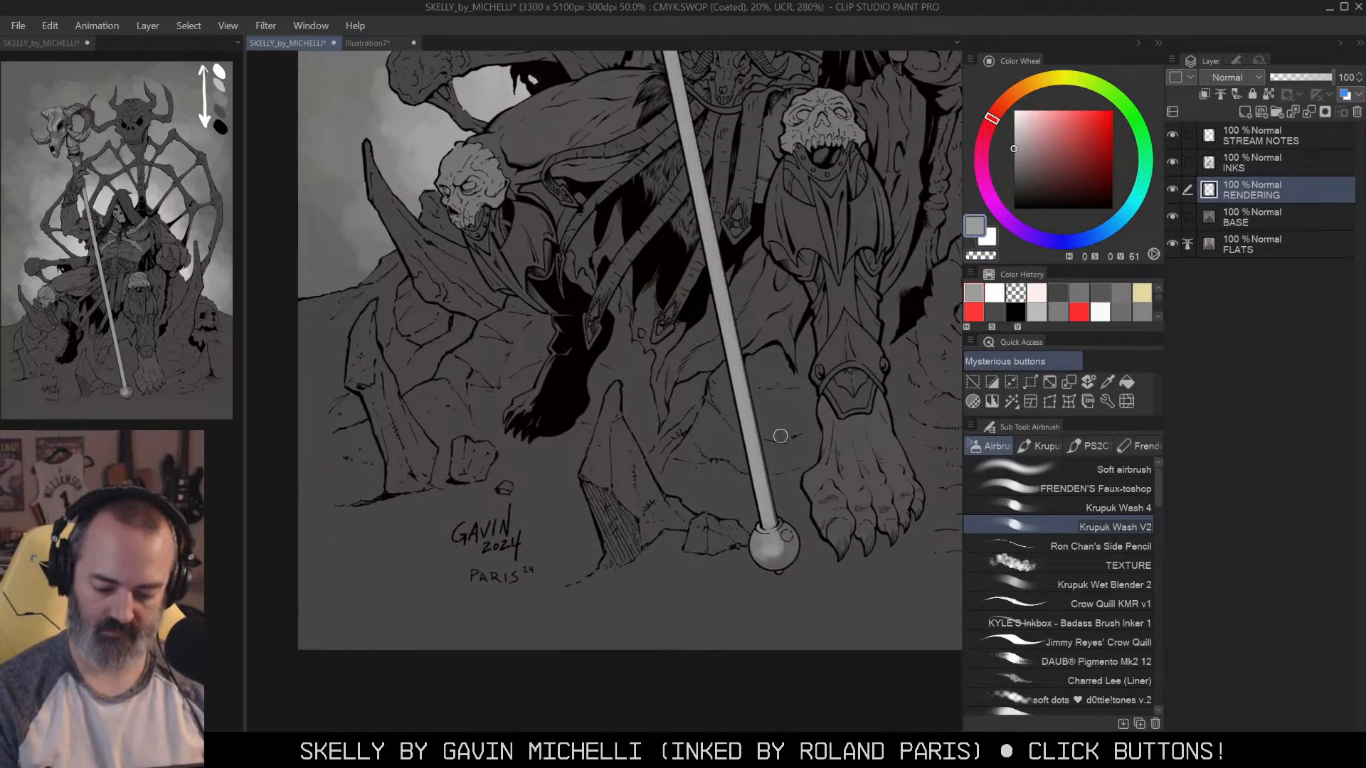
left_click(780, 537, "shift")
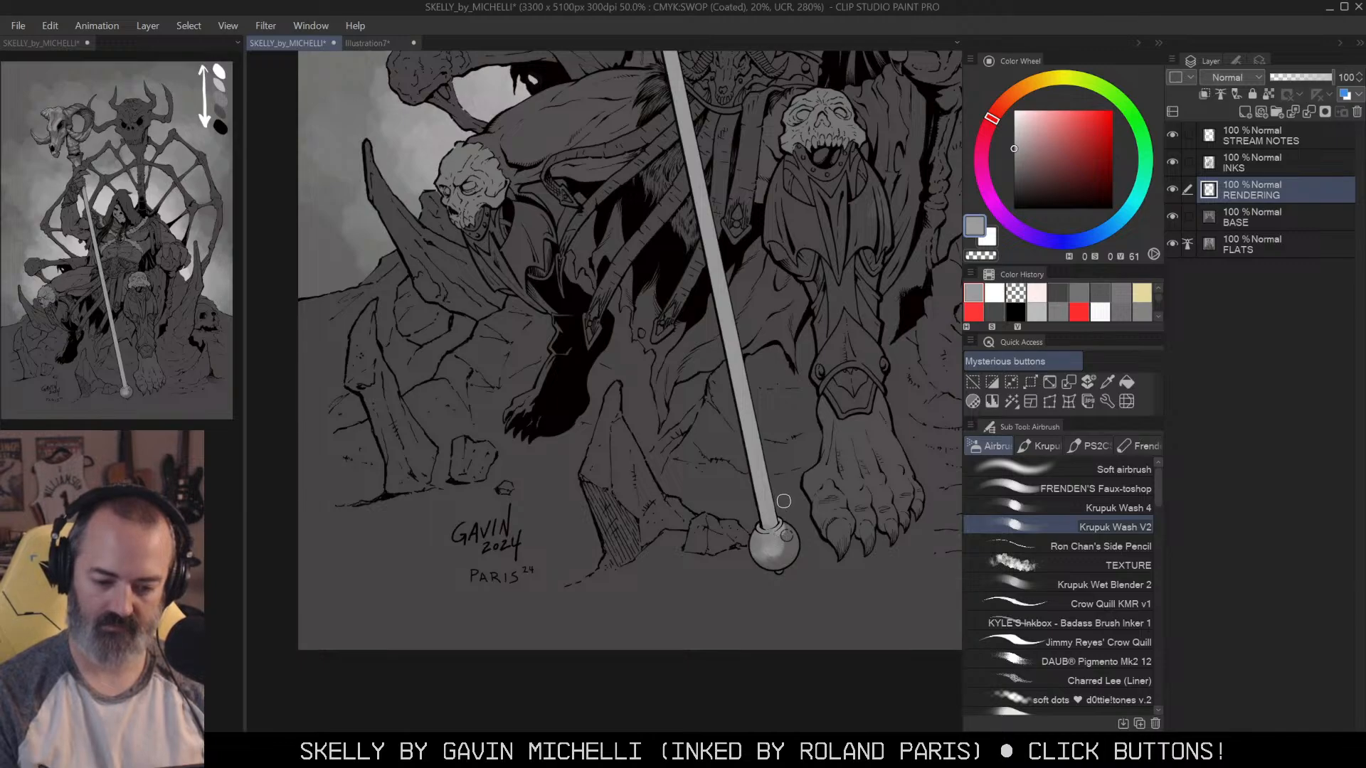
left_click_drag(771, 254, 755, 420)
key("ctrl+z")
Step: Switch to the transparent colour and make a straight erasing stroke down the staff's shaft from the fist
left_click_drag(737, 241, 761, 427)
key("c")
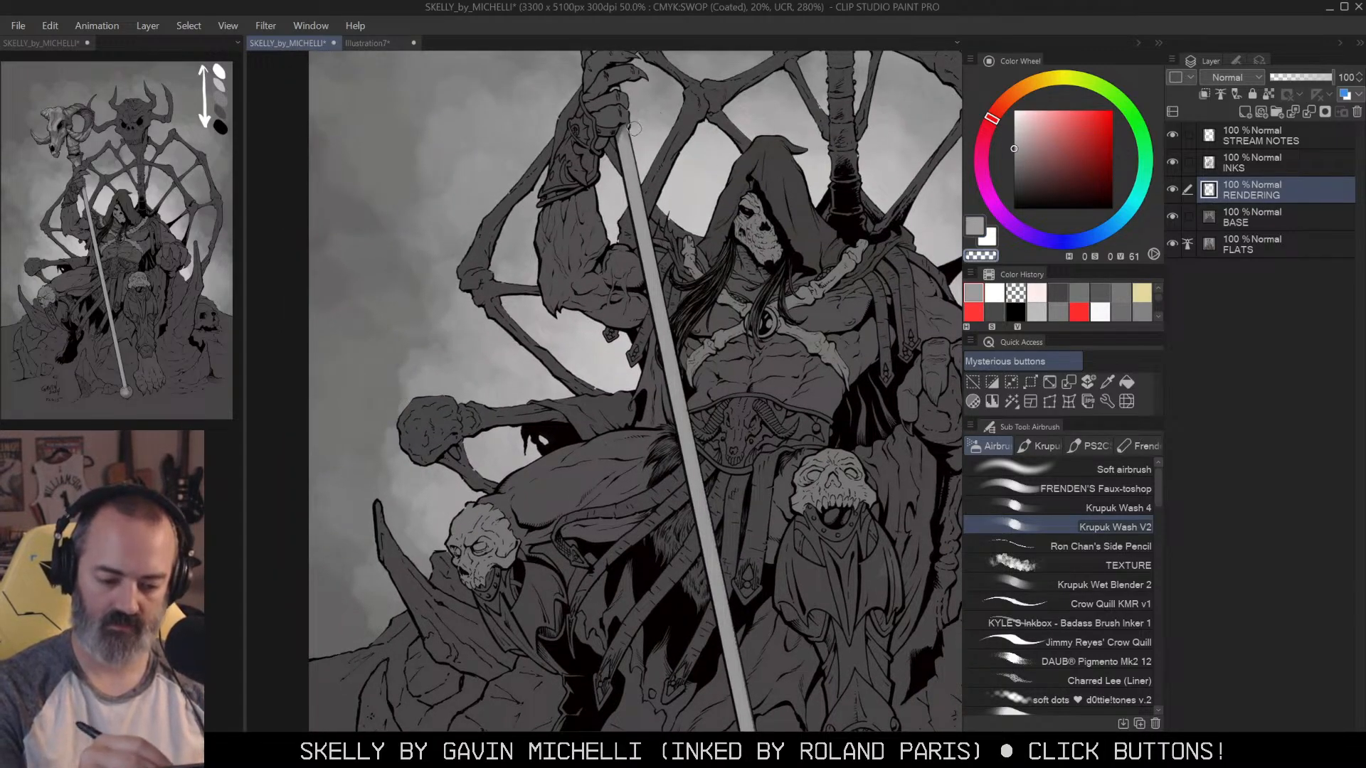
left_click(624, 118)
scroll(758, 569, "down", 3)
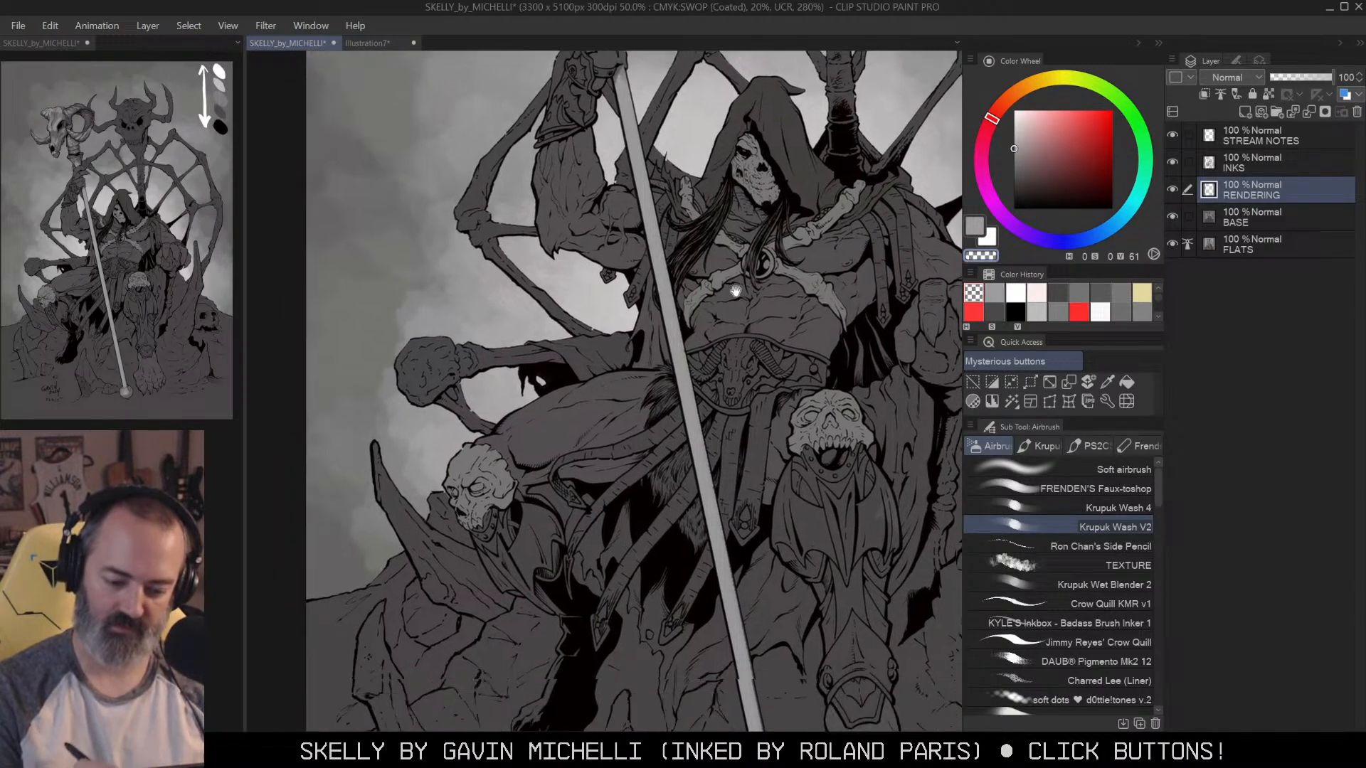
left_click(762, 614, "shift")
key("ctrl+z")
key("ctrl+y")
Step: Try another straight transparent stroke along the shaft from the fist to the ball, and undo the straight strokes
left_click_drag(746, 200, 779, 427)
left_click(639, 81)
left_click_drag(778, 618, 756, 441)
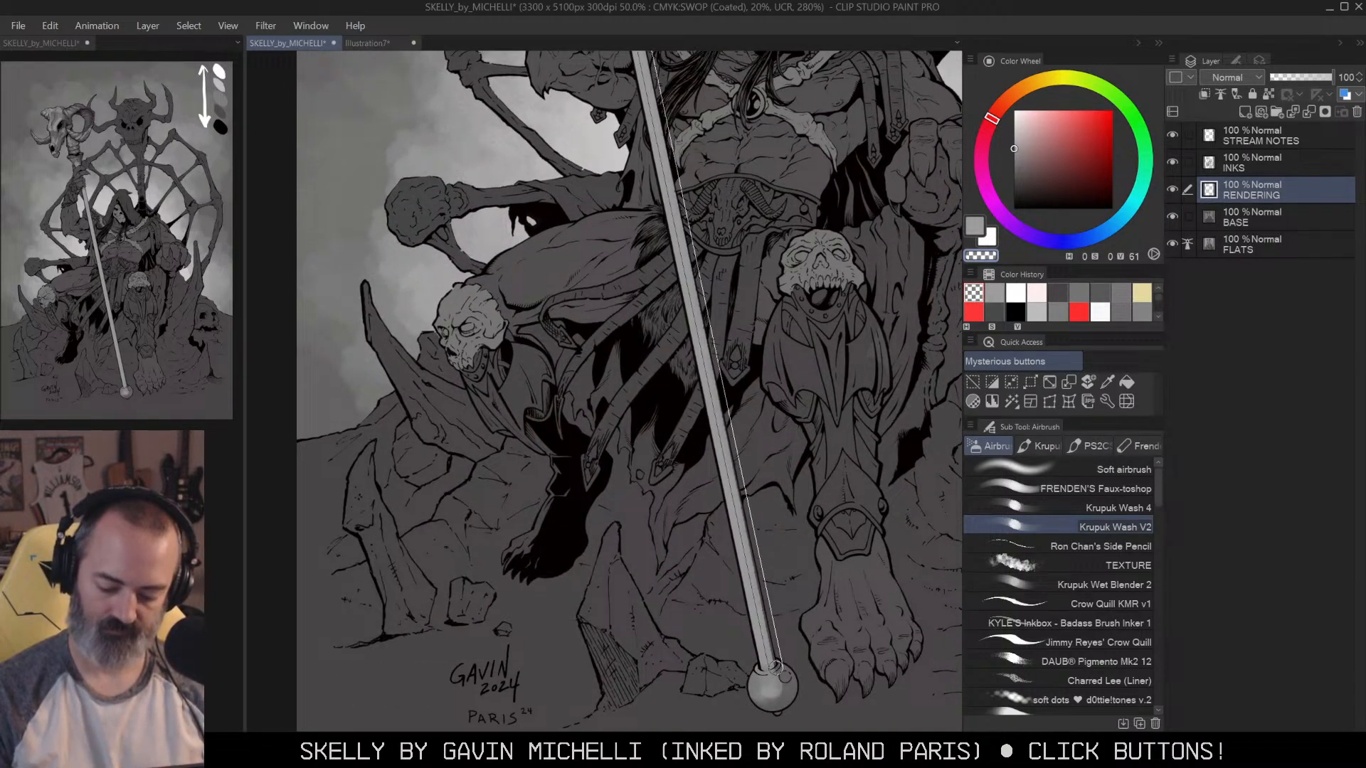
left_click(775, 668, "shift")
left_click_drag(768, 425, 787, 534)
key("ctrl+z")
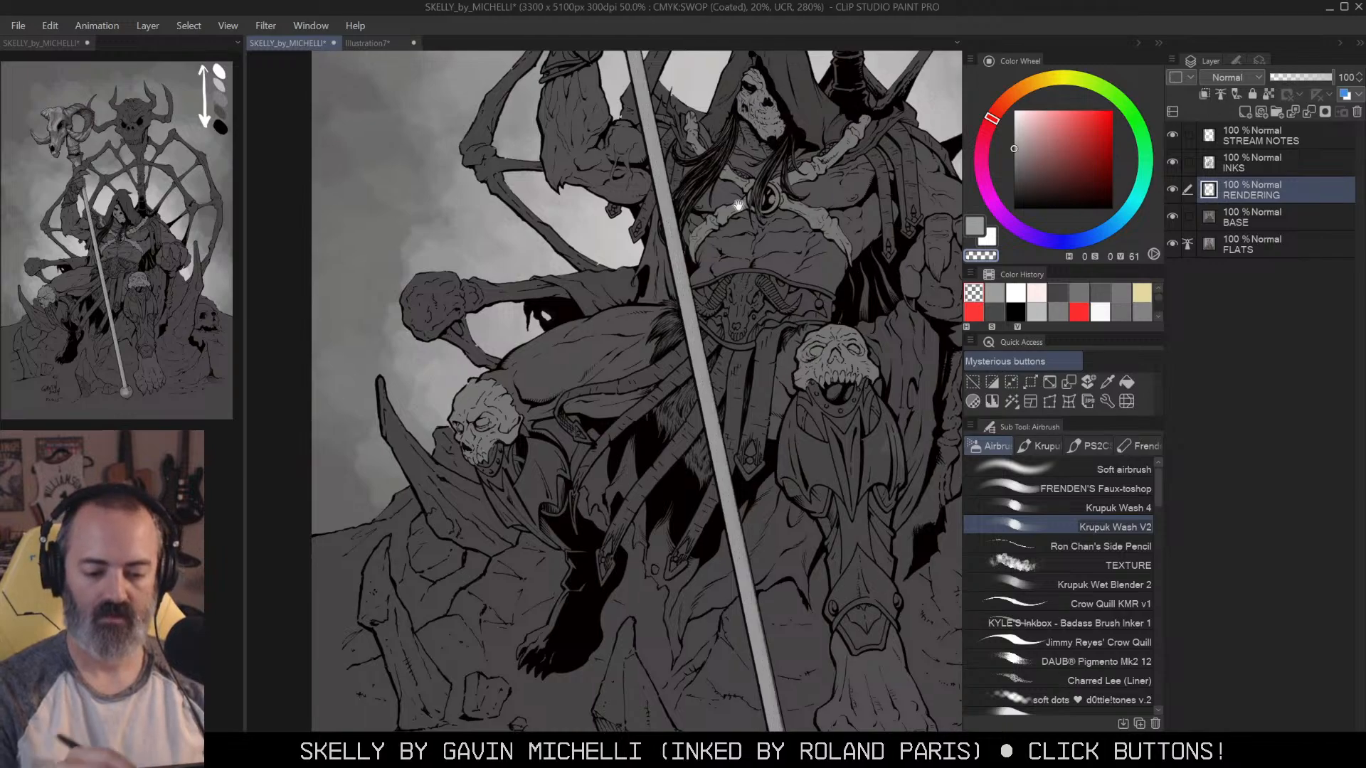
left_click_drag(738, 207, 797, 420)
key("ctrl+z")
Step: Shade the right edge of the staff's shaft below the fist with freehand strokes in the transparent colour
scroll(693, 229, "up", 1)
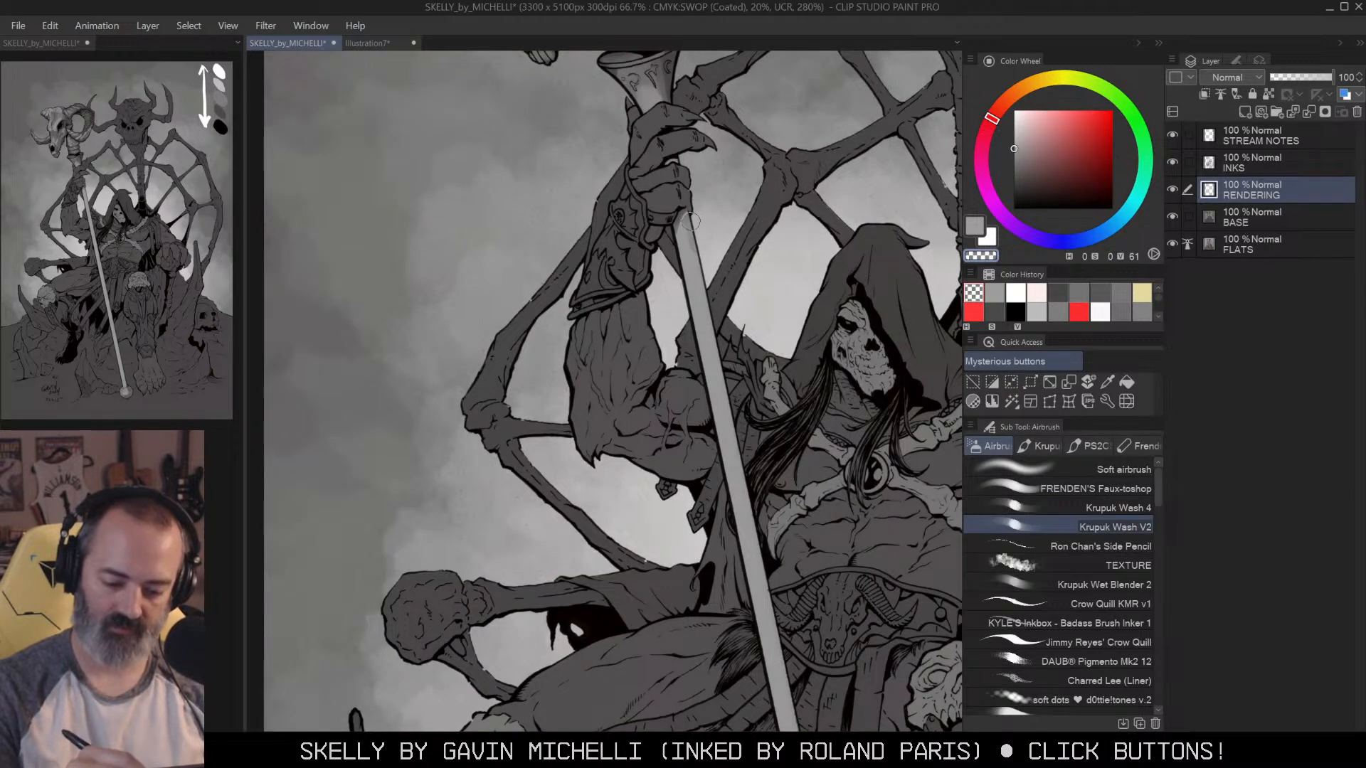
mouse_move(696, 236)
left_mouse_down()
mouse_move(736, 438)
mouse_move(720, 323)
mouse_move(773, 536)
left_mouse_up()
left_click_drag(762, 483, 797, 632)
mouse_move(804, 605)
left_mouse_down()
mouse_move(775, 463)
mouse_move(755, 467)
mouse_move(784, 585)
left_mouse_up()
mouse_move(786, 598)
left_mouse_down()
mouse_move(762, 489)
mouse_move(790, 636)
left_mouse_up()
left_click_drag(803, 596, 780, 476)
left_click_drag(772, 532, 805, 675)
left_click_drag(788, 354, 833, 596)
left_click_drag(733, 299, 756, 445)
left_click_drag(653, 71, 665, 131)
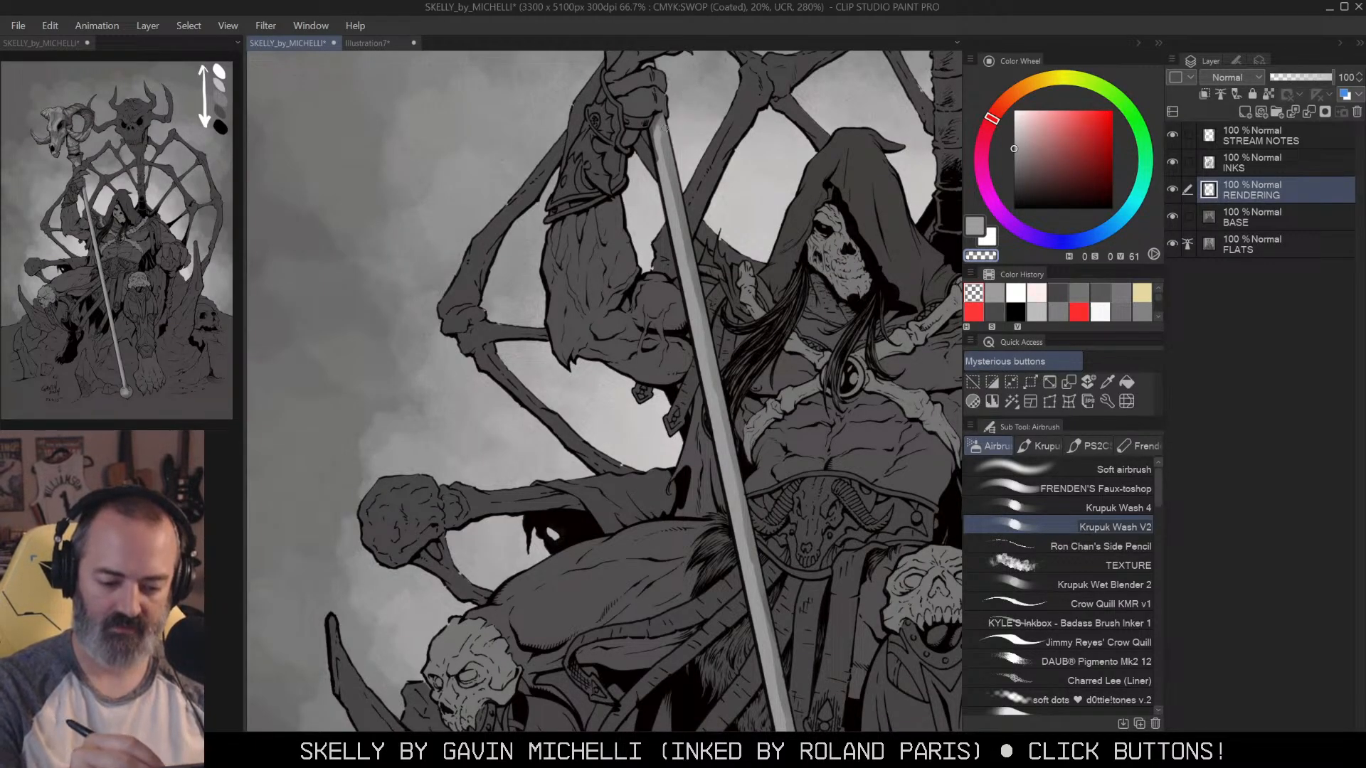
Step: Thin the wash along the left edge of the shaft with transparent strokes, working down to the ball at its foot
key("c")
key("c")
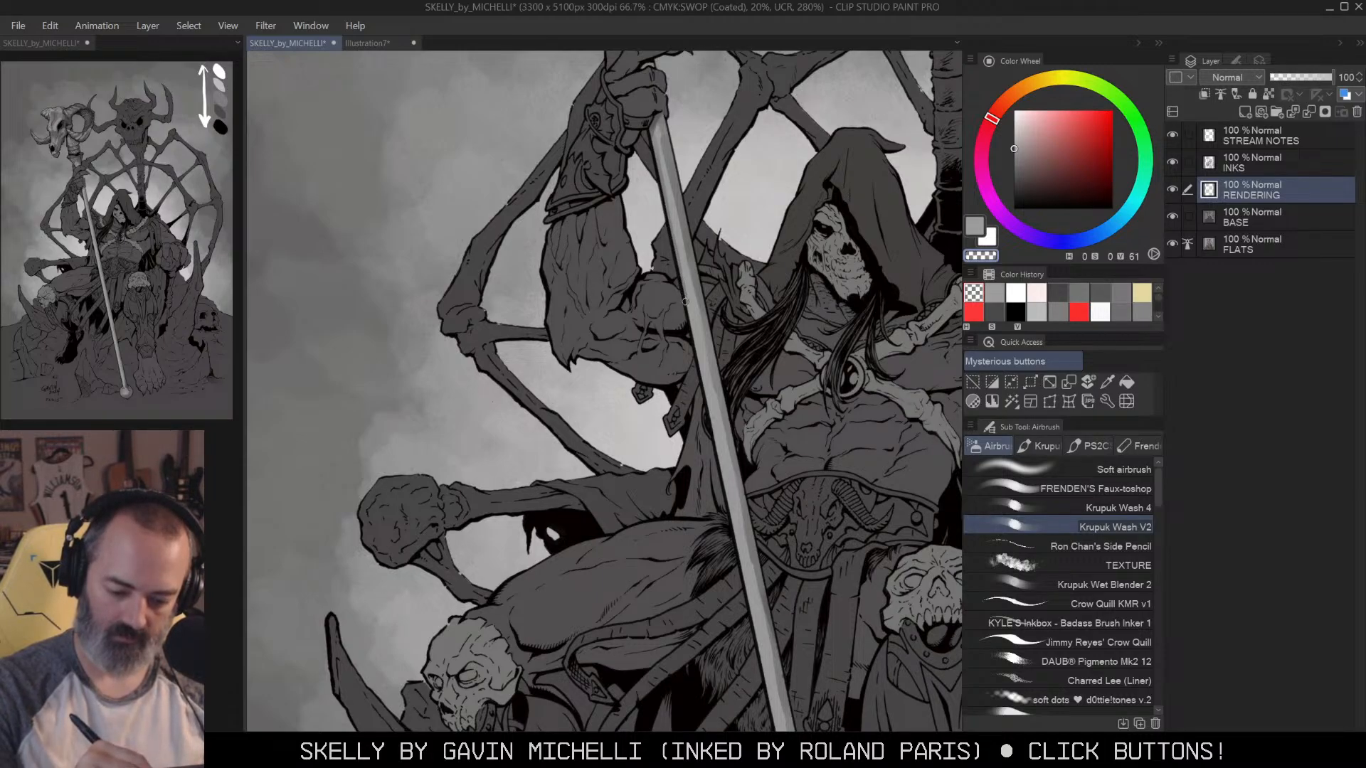
left_click_drag(689, 327, 680, 243)
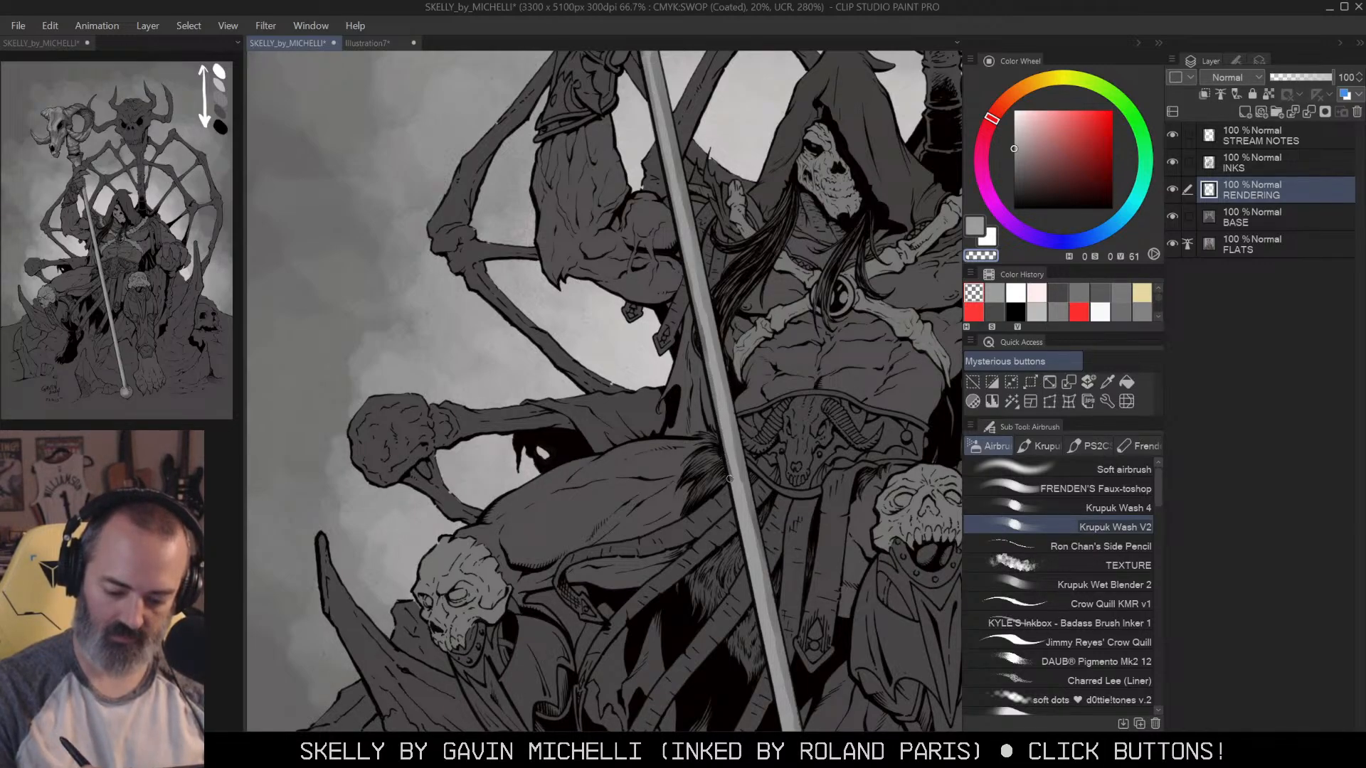
left_click_drag(739, 523, 706, 391)
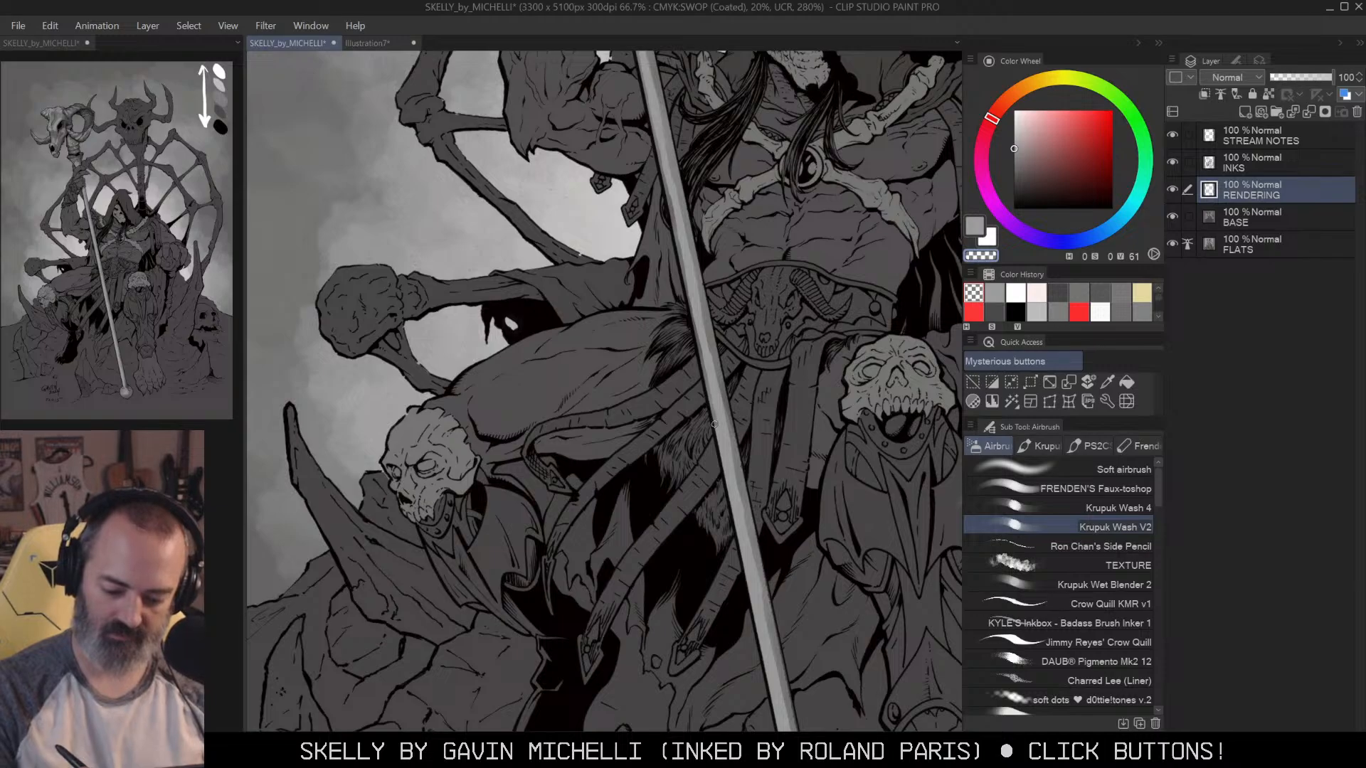
left_click_drag(736, 526, 716, 415)
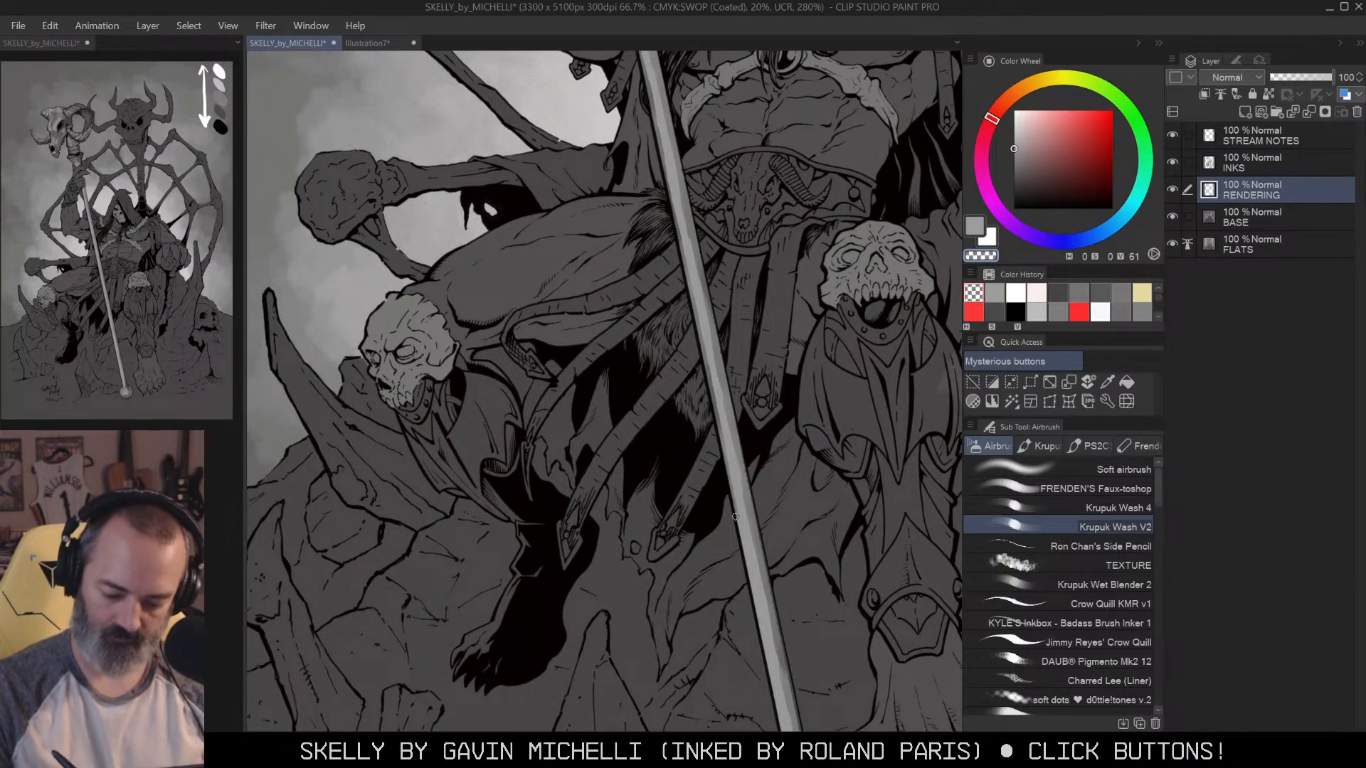
left_click_drag(744, 560, 703, 394)
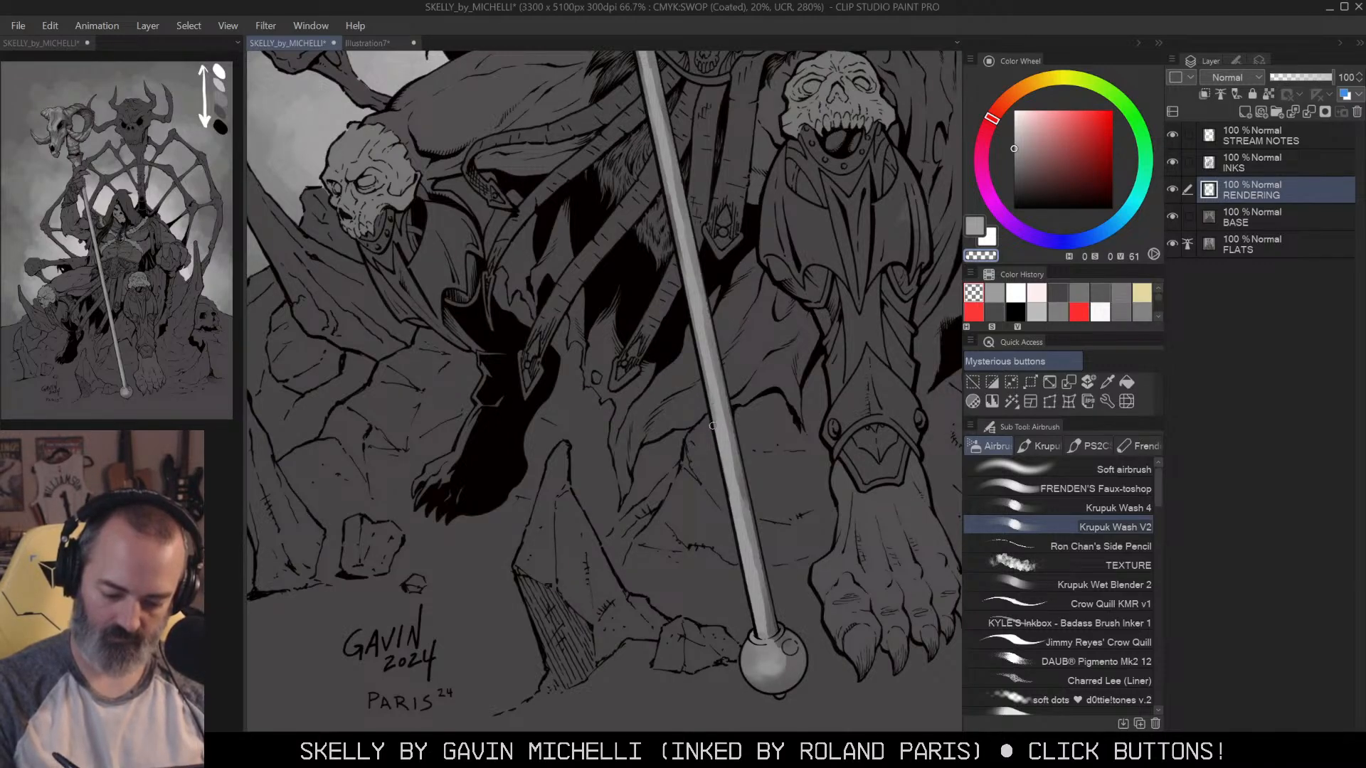
left_click_drag(738, 539, 758, 638)
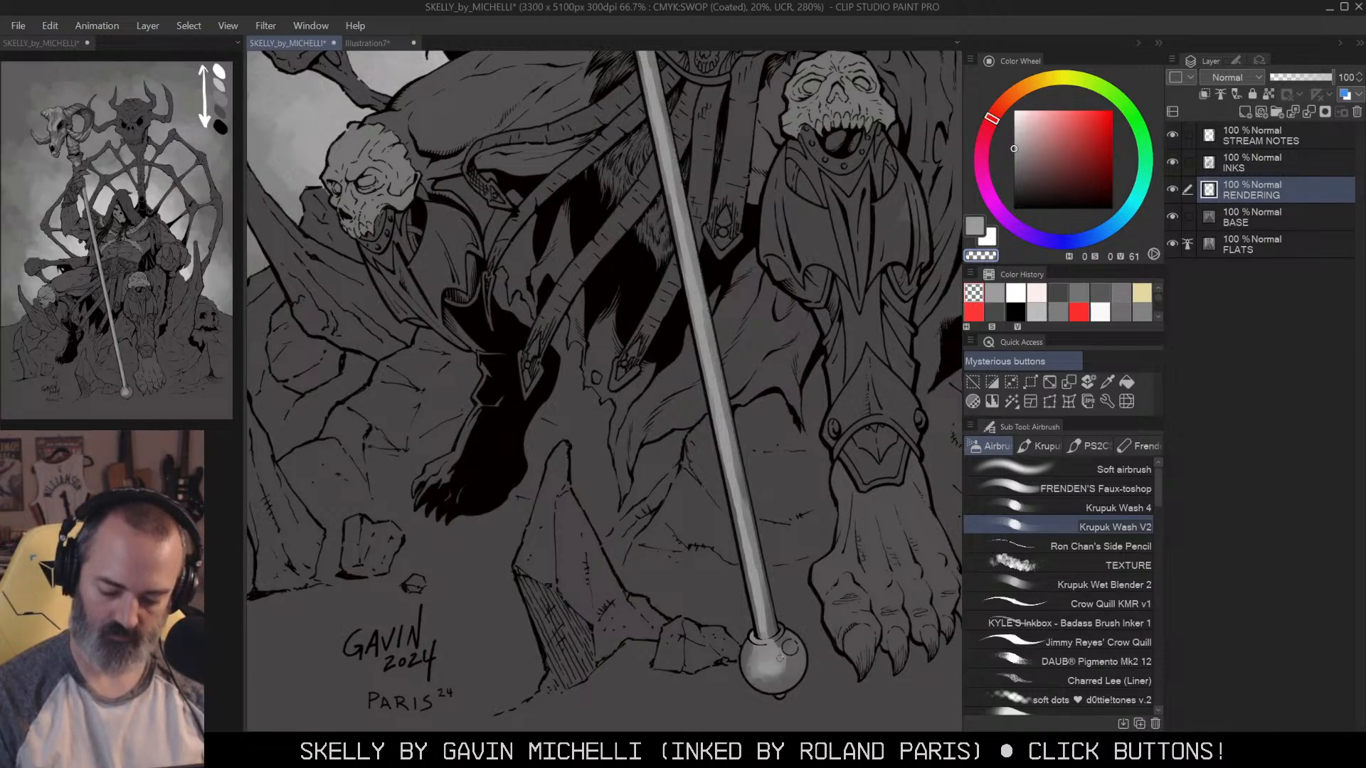
Step: Examine the whole illustration and the horned skull on top of the throne
key("alt+space")
left_click(770, 365)
left_click(770, 365)
left_click_drag(804, 240, 735, 465)
left_click(765, 407)
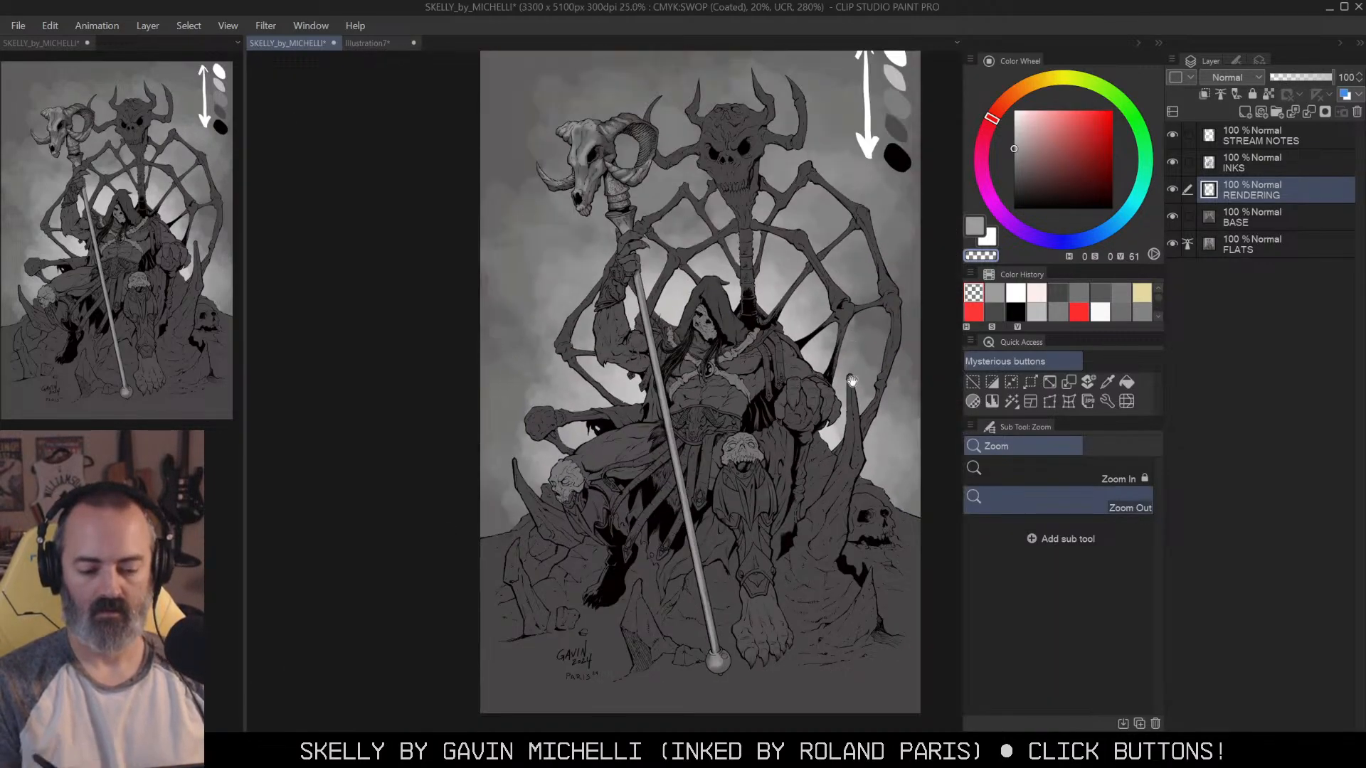
left_click_drag(851, 385, 838, 320)
left_click_drag(723, 178, 756, 308)
left_click(752, 264)
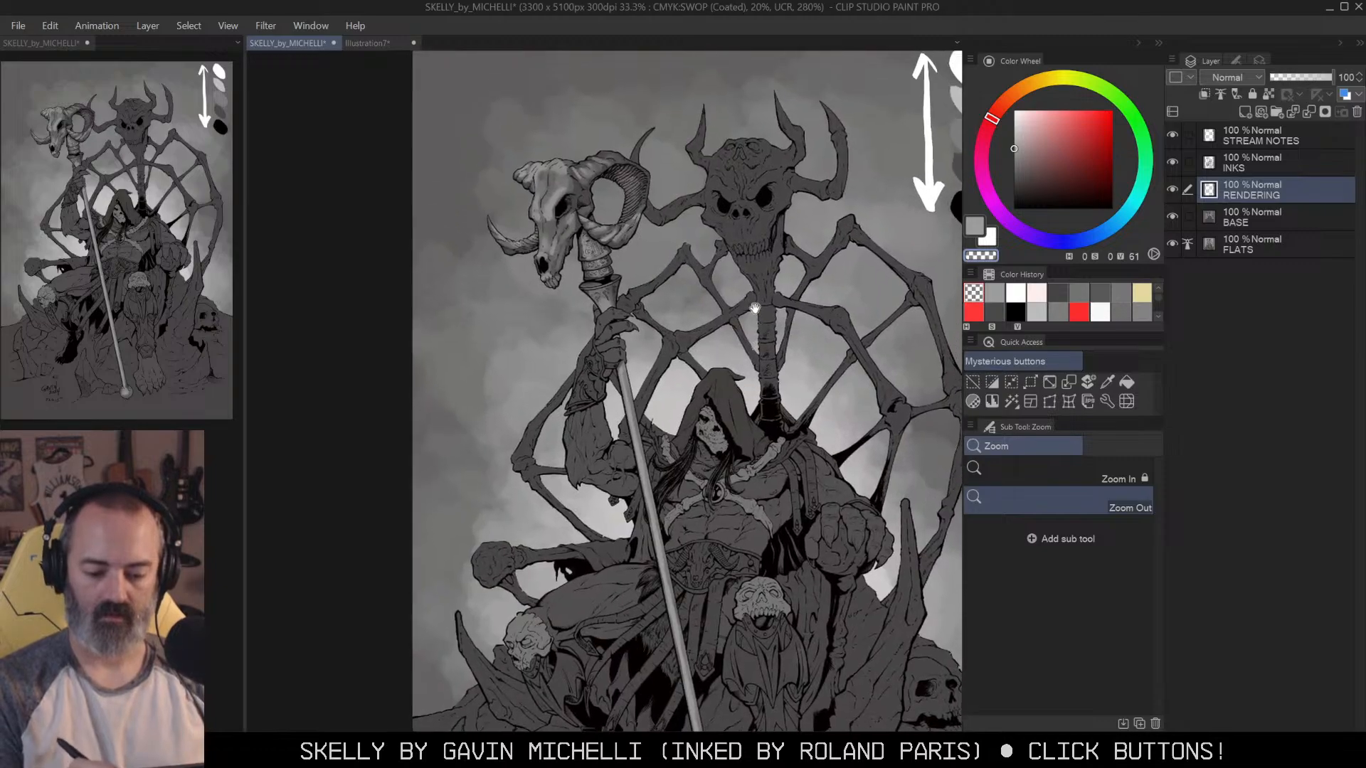
left_click(780, 283)
left_click(780, 283)
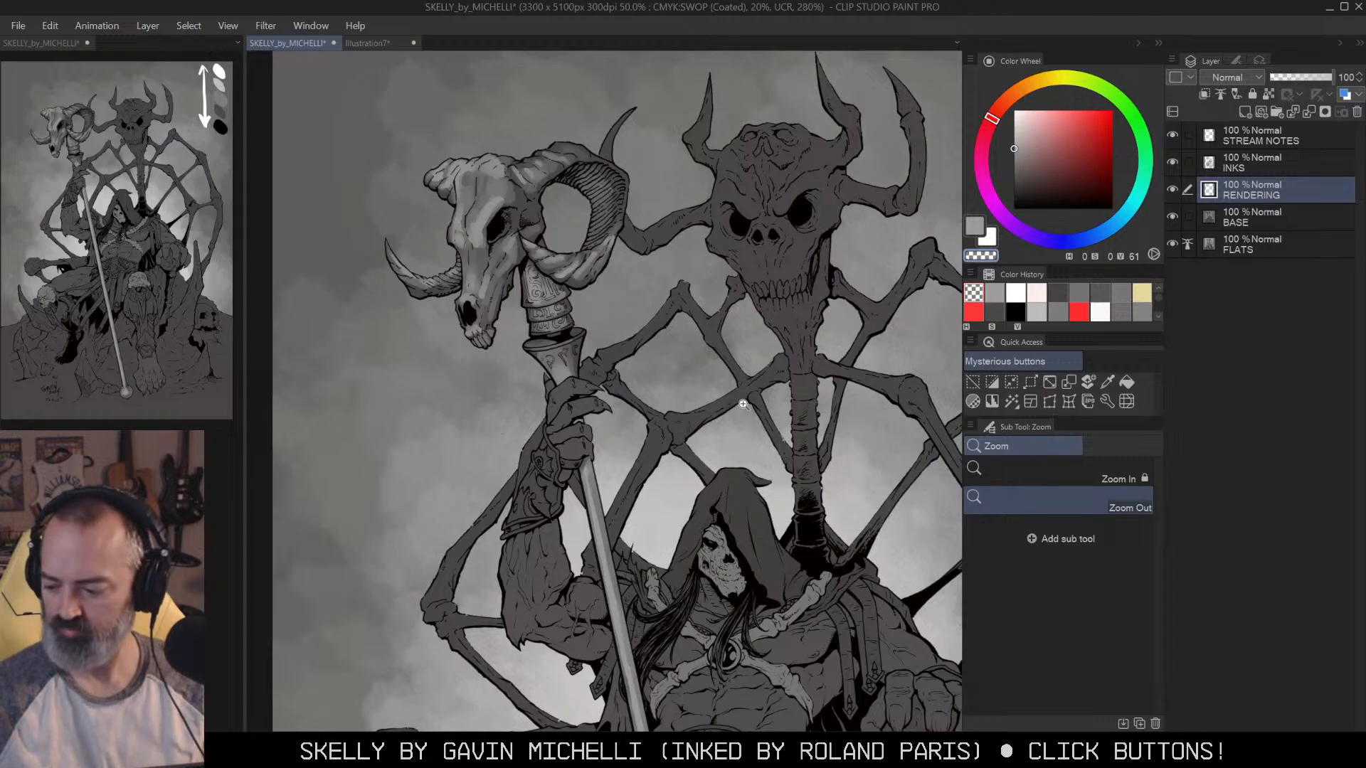
key("m")
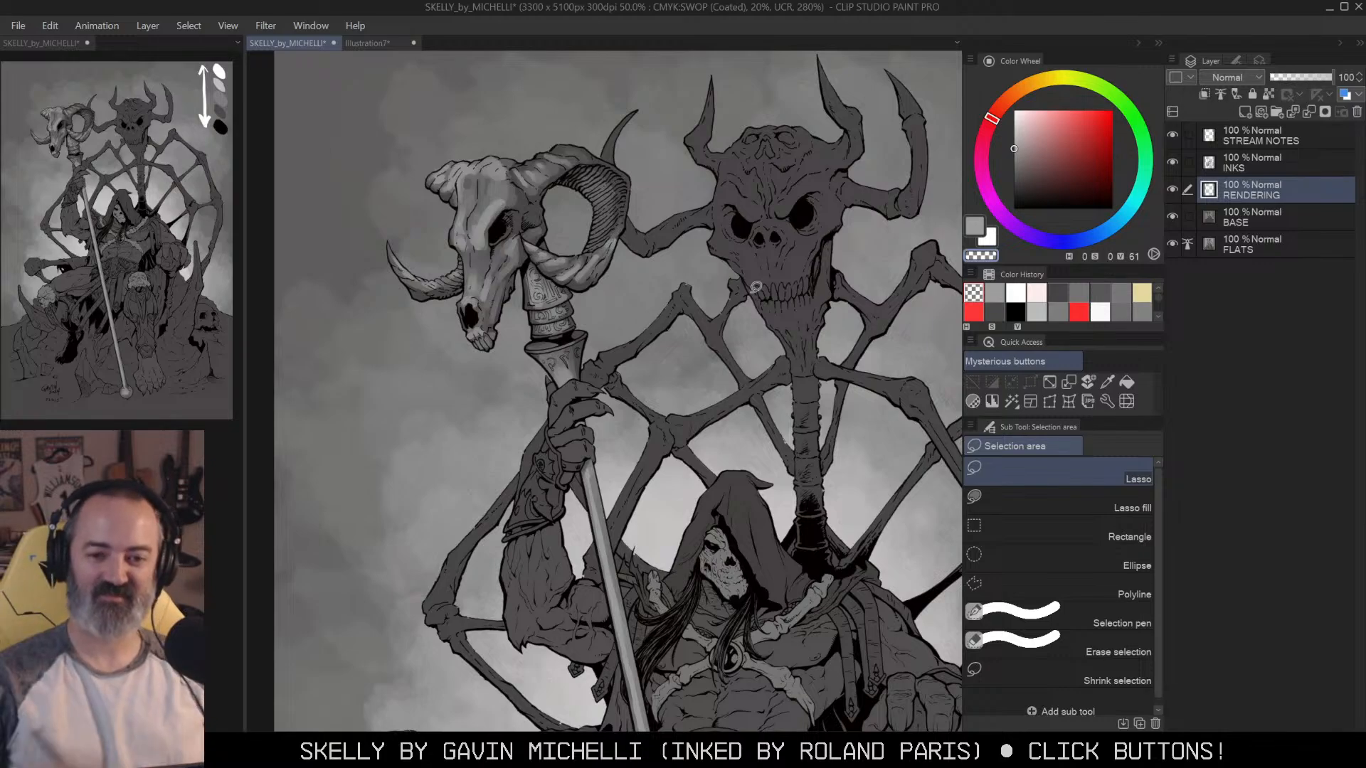
scroll(807, 323, "down", 5)
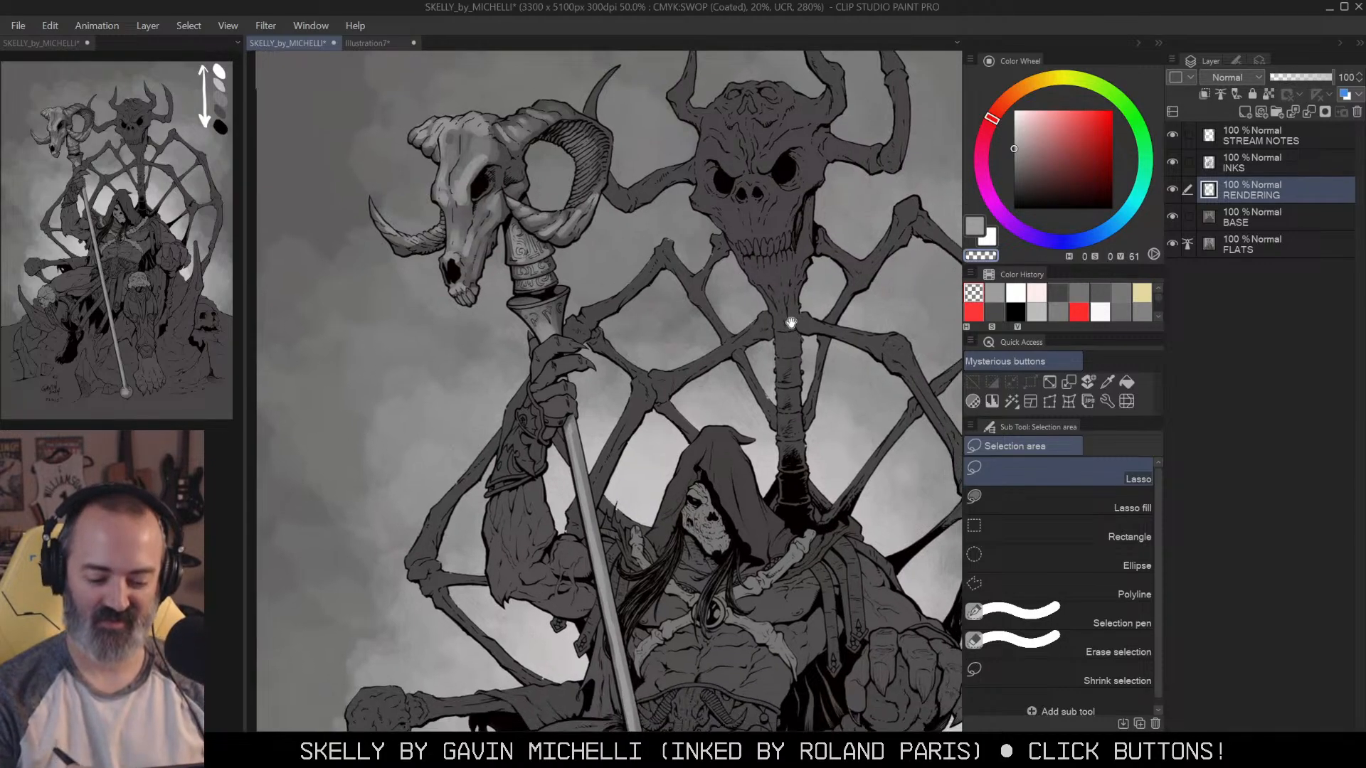
left_click_drag(797, 275, 756, 431)
left_click(738, 304, "ctrl")
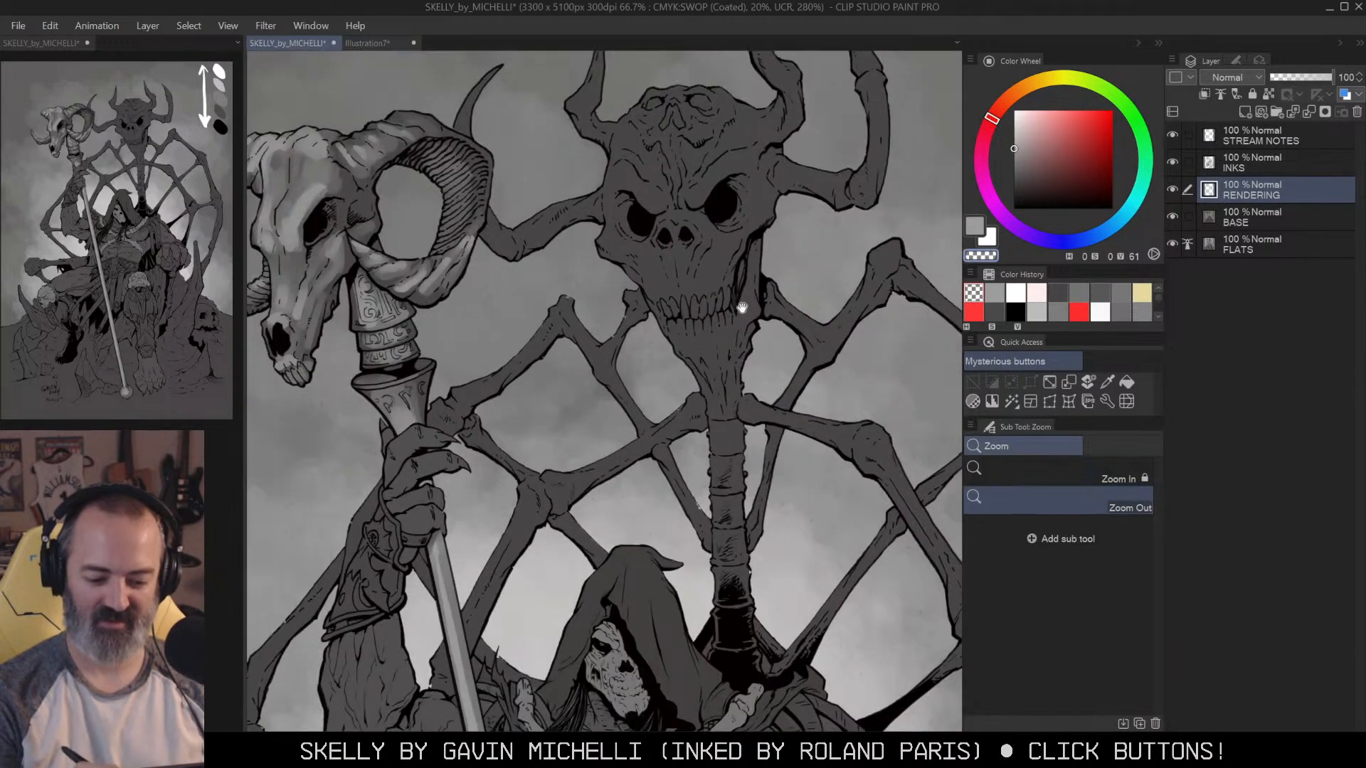
left_click_drag(737, 304, 762, 429)
left_click(763, 395, "ctrl")
left_click(785, 315)
left_click(786, 316, "ctrl+alt")
key("q")
key("q")
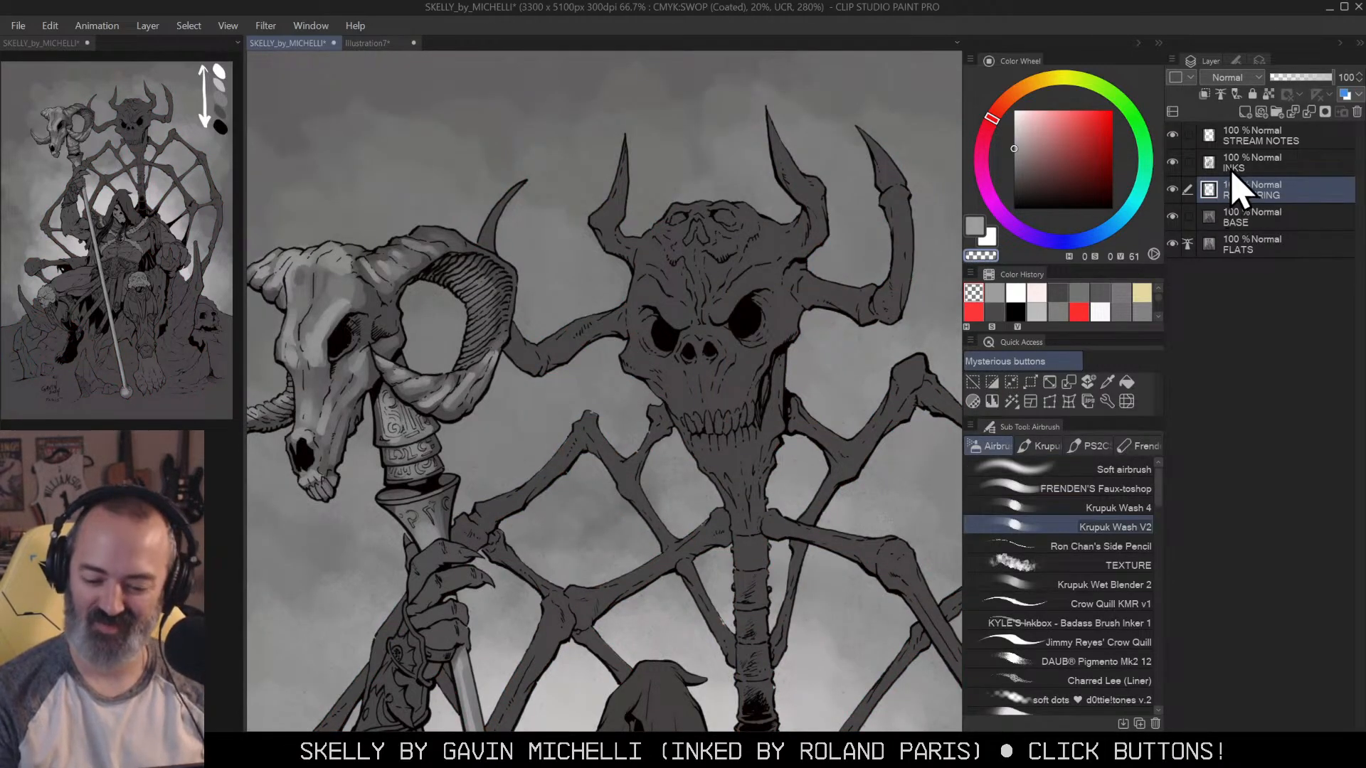
Step: Switch back to the grey and view the RENDERING layer on its own, restoring all layers after each look
left_click(1176, 190, "alt")
key("c")
left_click(332, 251)
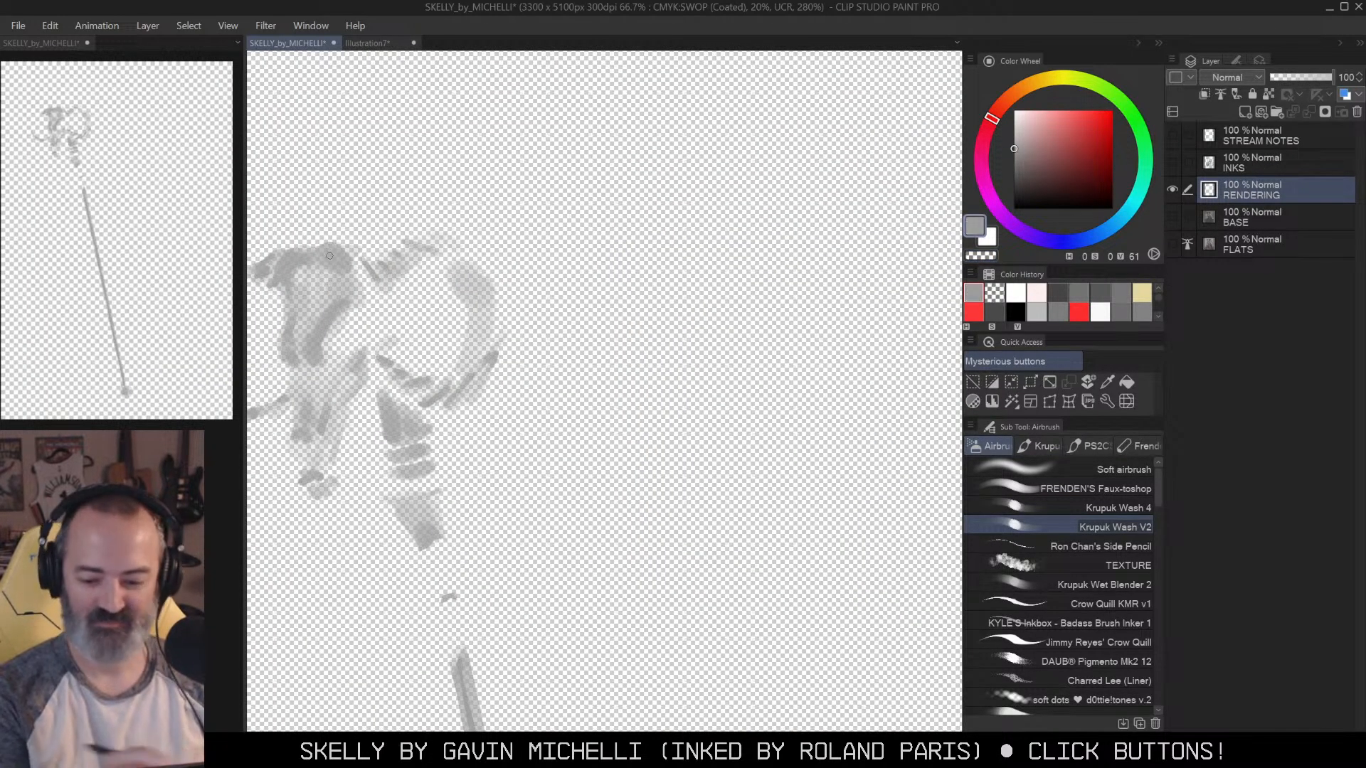
left_click(1173, 189, "alt")
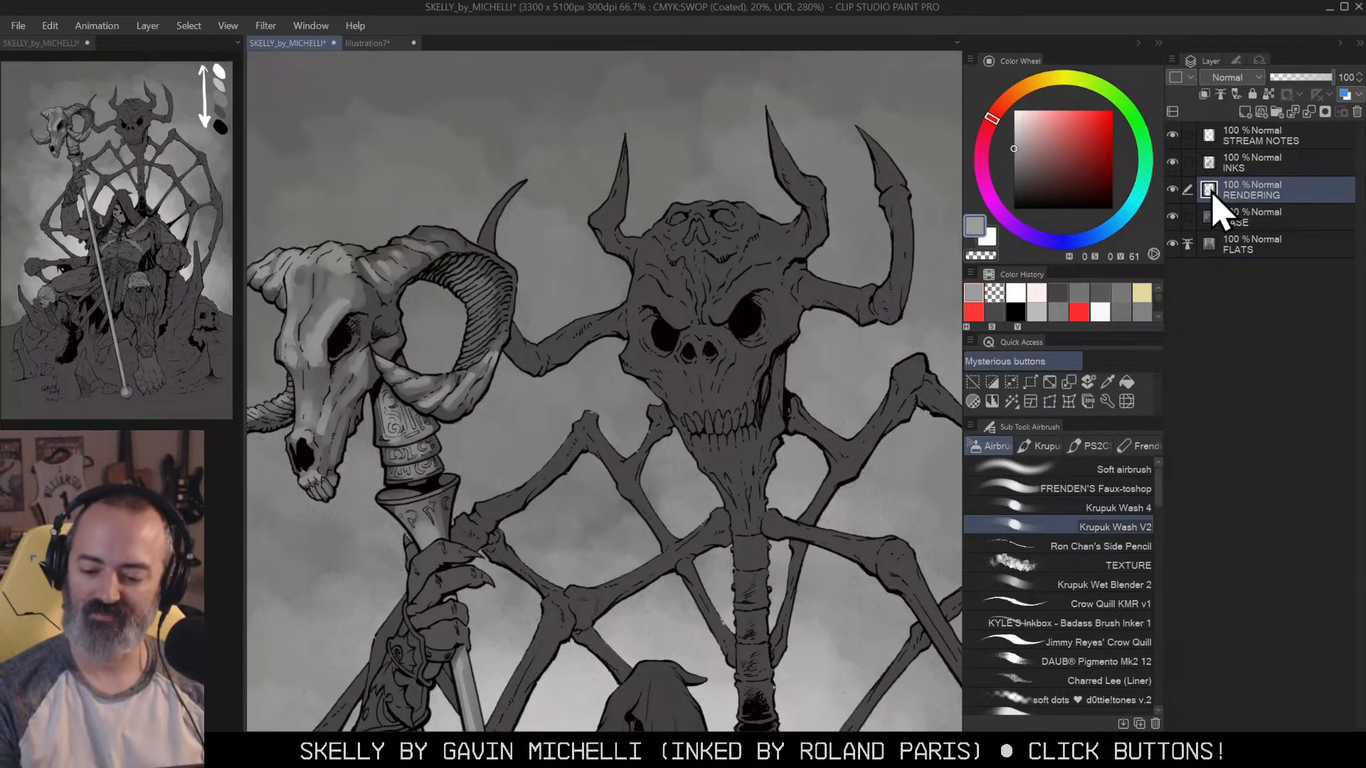
left_click(1174, 192, "alt")
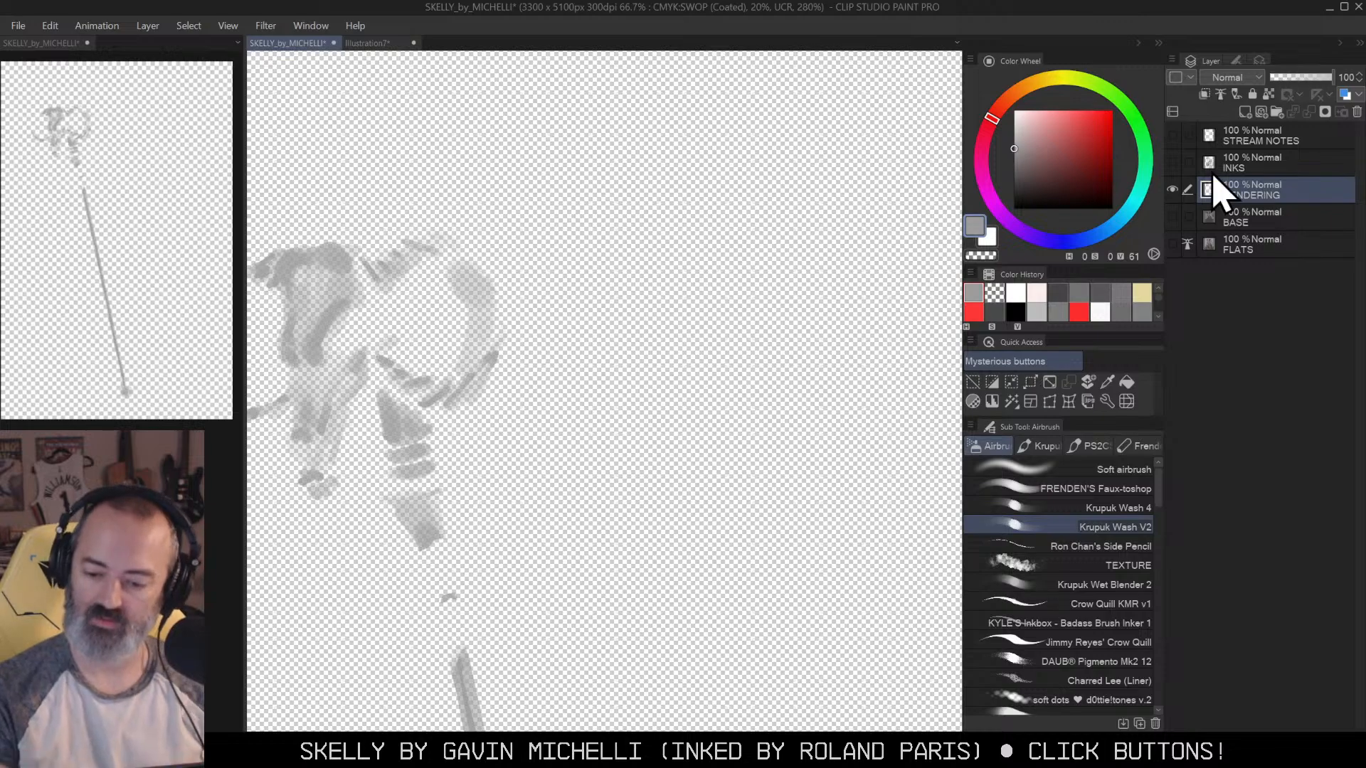
left_click(1174, 192, "alt")
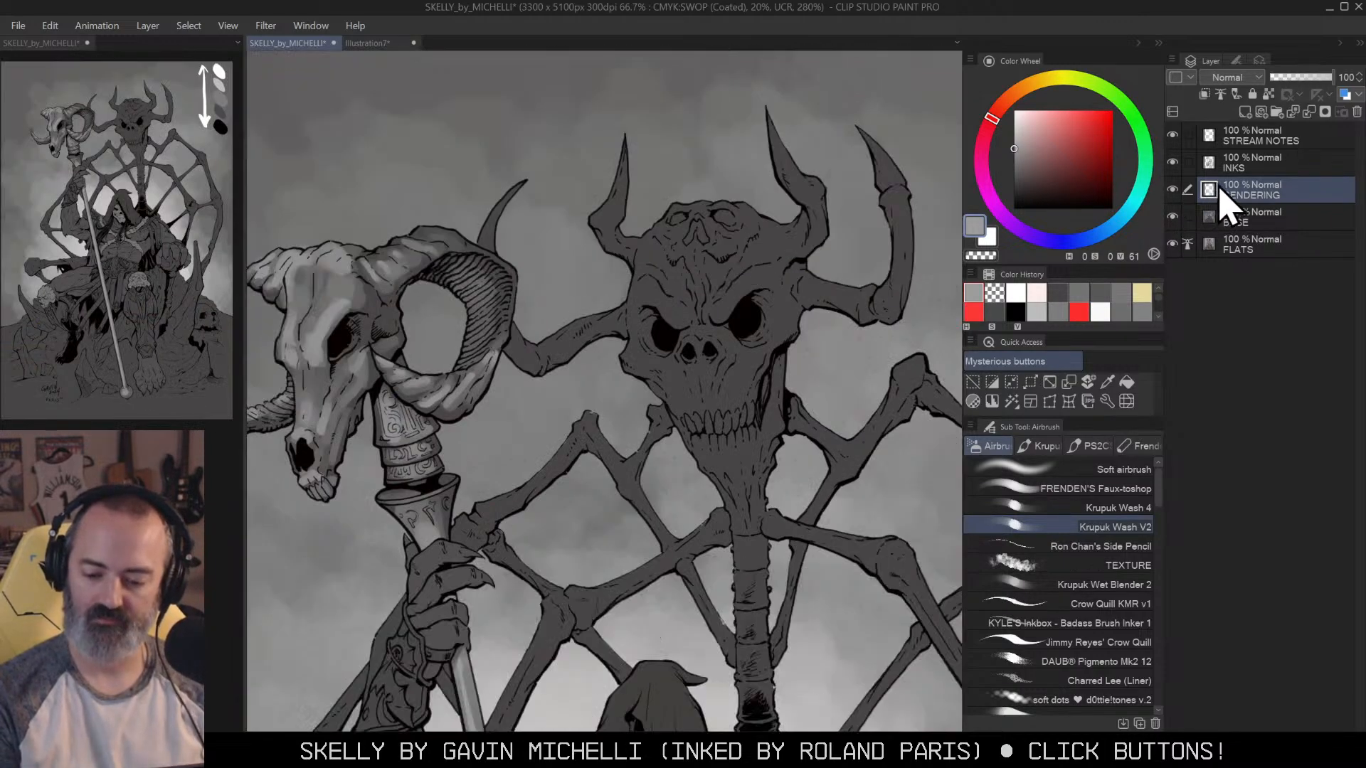
Step: Auto-select the horned throne skull's area, hide the selection border and brush a broad light grey wash over the skull and horns
key("w")
left_click(779, 148)
key("ctrl+h")
key("b")
left_click_drag(669, 213, 648, 242)
key("ctrl+z")
mouse_move(620, 163)
left_mouse_down()
mouse_move(603, 233)
mouse_move(618, 247)
left_mouse_up()
mouse_move(681, 210)
left_mouse_down()
mouse_move(735, 255)
mouse_move(712, 273)
mouse_move(721, 283)
mouse_move(744, 256)
mouse_move(696, 318)
mouse_move(721, 349)
mouse_move(756, 297)
mouse_move(730, 335)
mouse_move(737, 355)
mouse_move(729, 295)
mouse_move(691, 291)
mouse_move(790, 211)
left_mouse_up()
left_click(775, 276, "alt")
key("]")
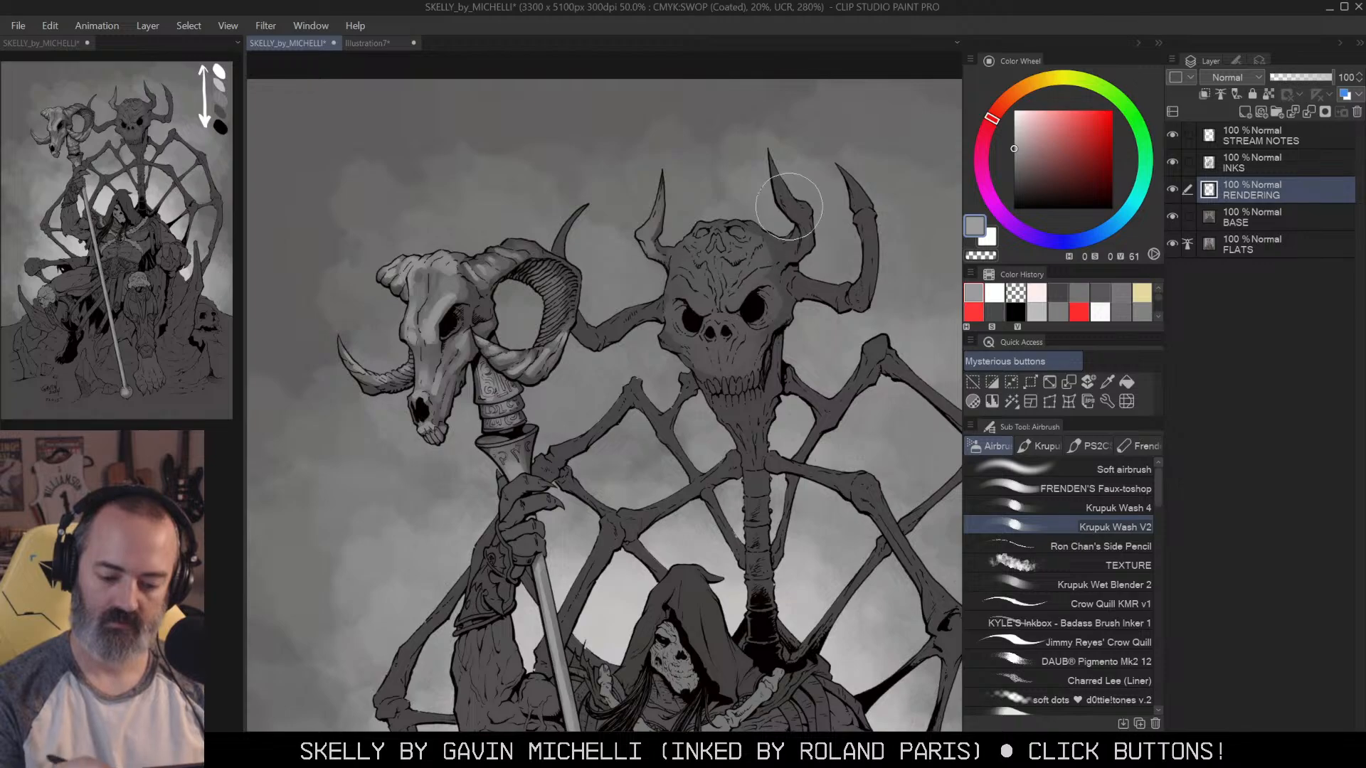
Step: Reduce the brush size and extend the grey wash along the throne skull's horns
key("[")
key("[")
key("[")
key("[")
left_click_drag(592, 339, 652, 307)
mouse_move(773, 179)
left_mouse_down()
mouse_move(802, 224)
mouse_move(790, 251)
mouse_move(819, 204)
mouse_move(802, 288)
mouse_move(851, 299)
mouse_move(848, 174)
mouse_move(864, 283)
mouse_move(868, 240)
mouse_move(863, 290)
left_mouse_up()
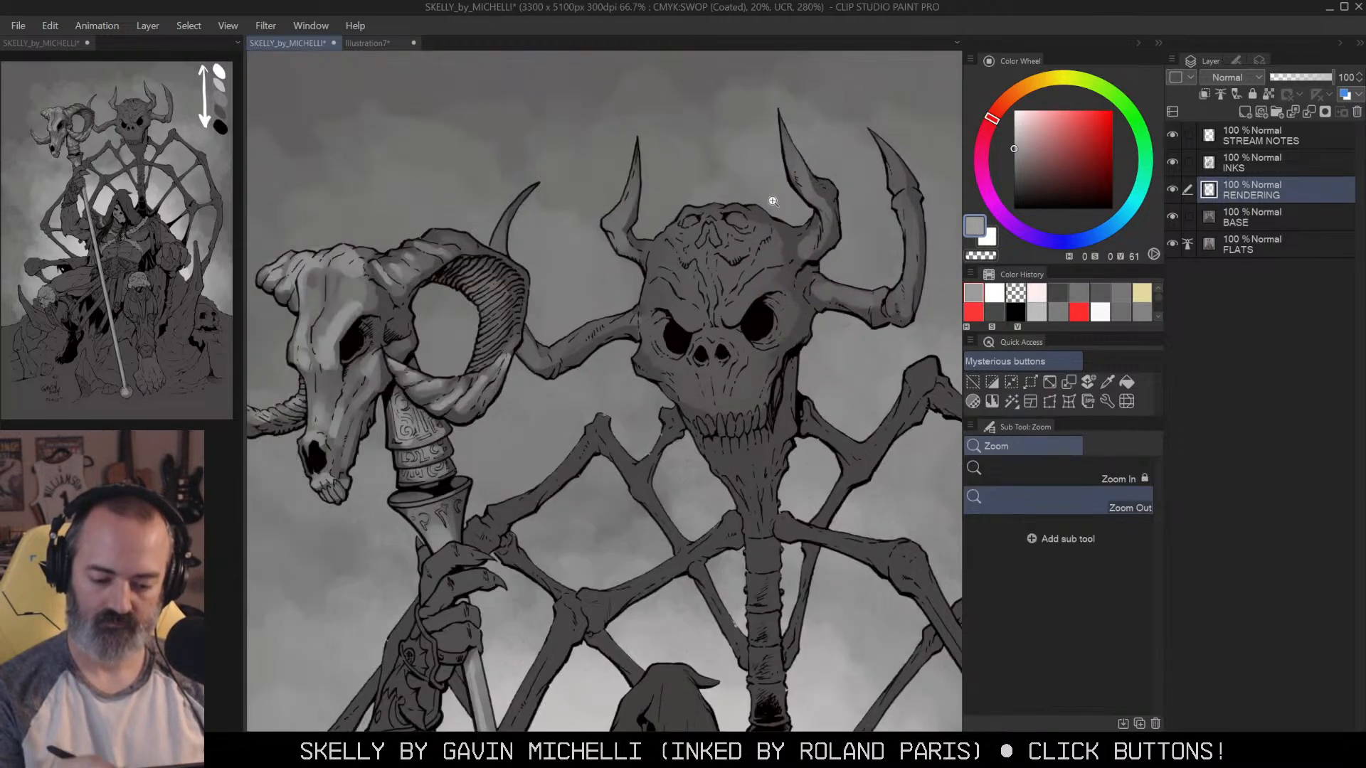
Step: Brush lighter grey highlights onto the throne skull's brow ridges, crown and forehead
scroll(713, 254, "up", 1)
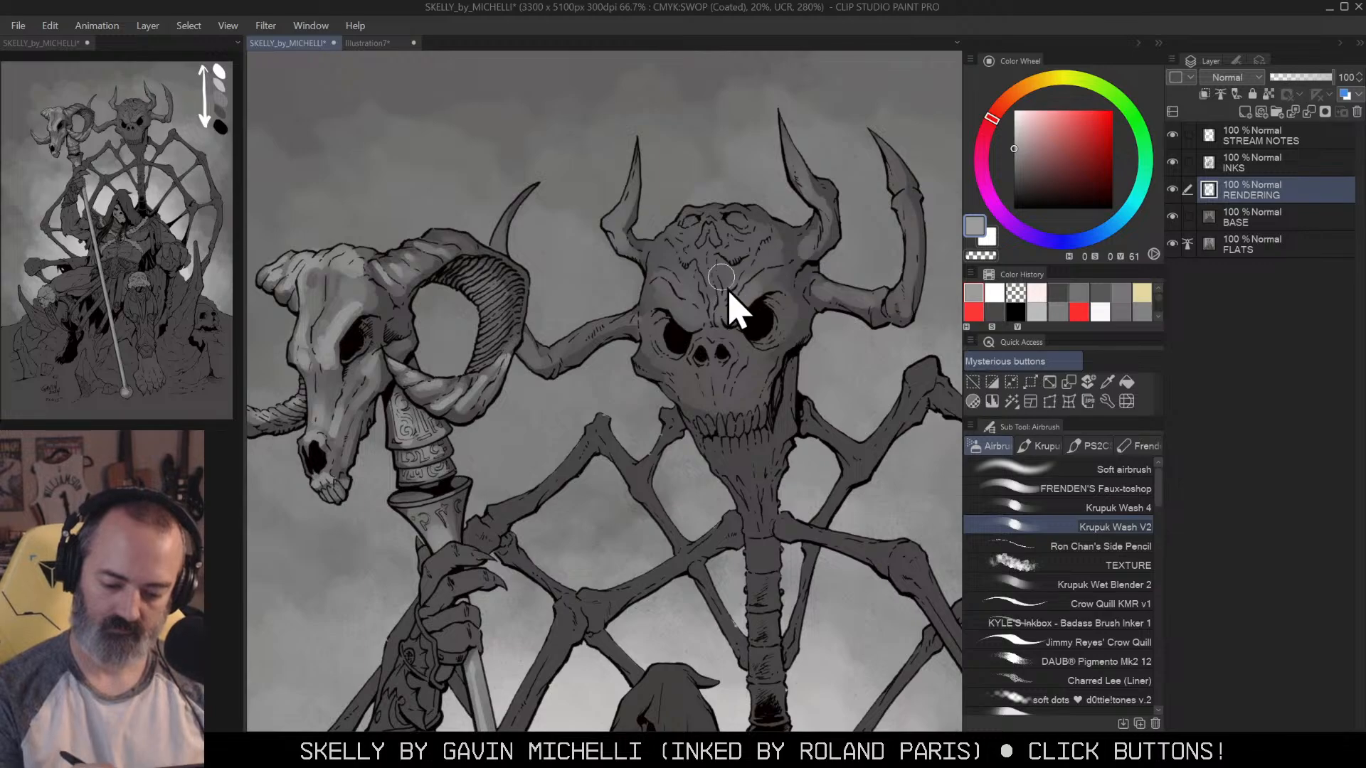
left_click_drag(683, 310, 704, 319)
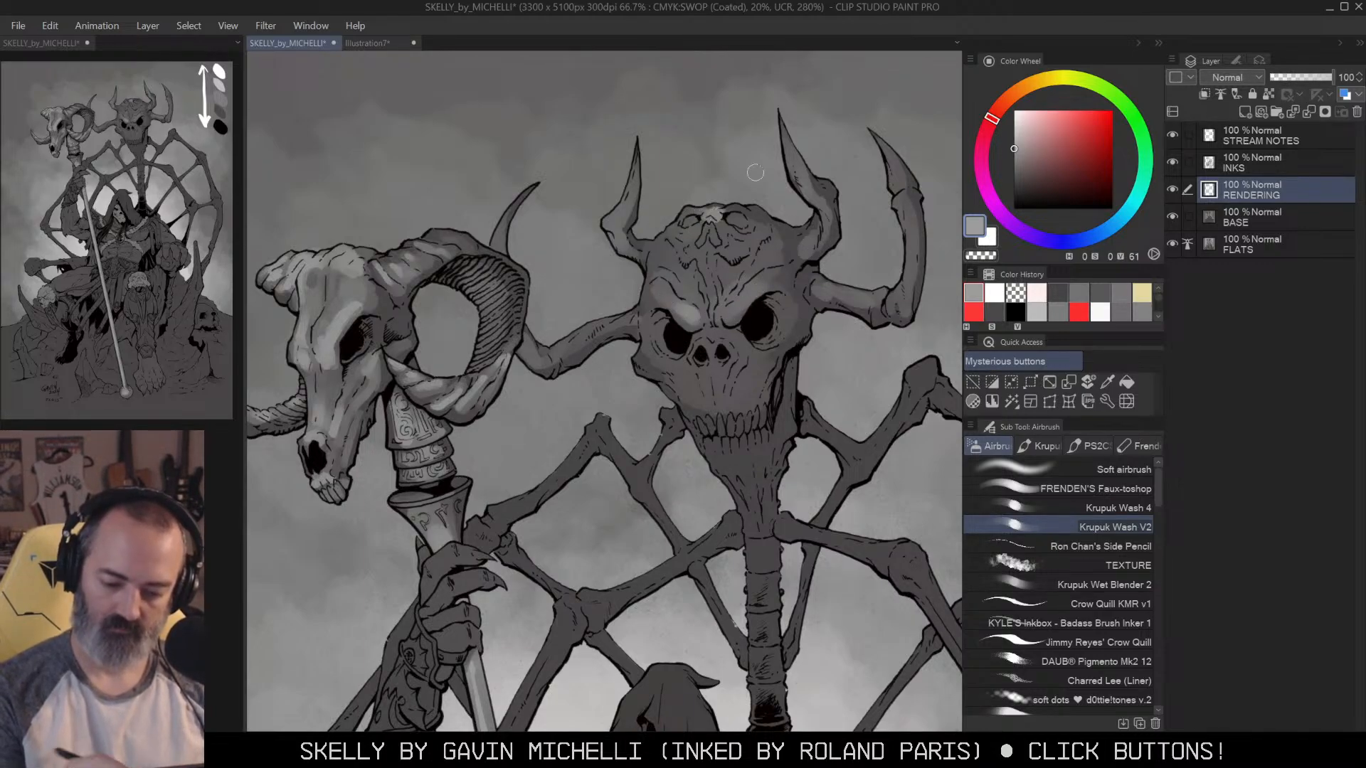
mouse_move(696, 212)
left_mouse_down()
mouse_move(735, 207)
mouse_move(721, 224)
left_mouse_up()
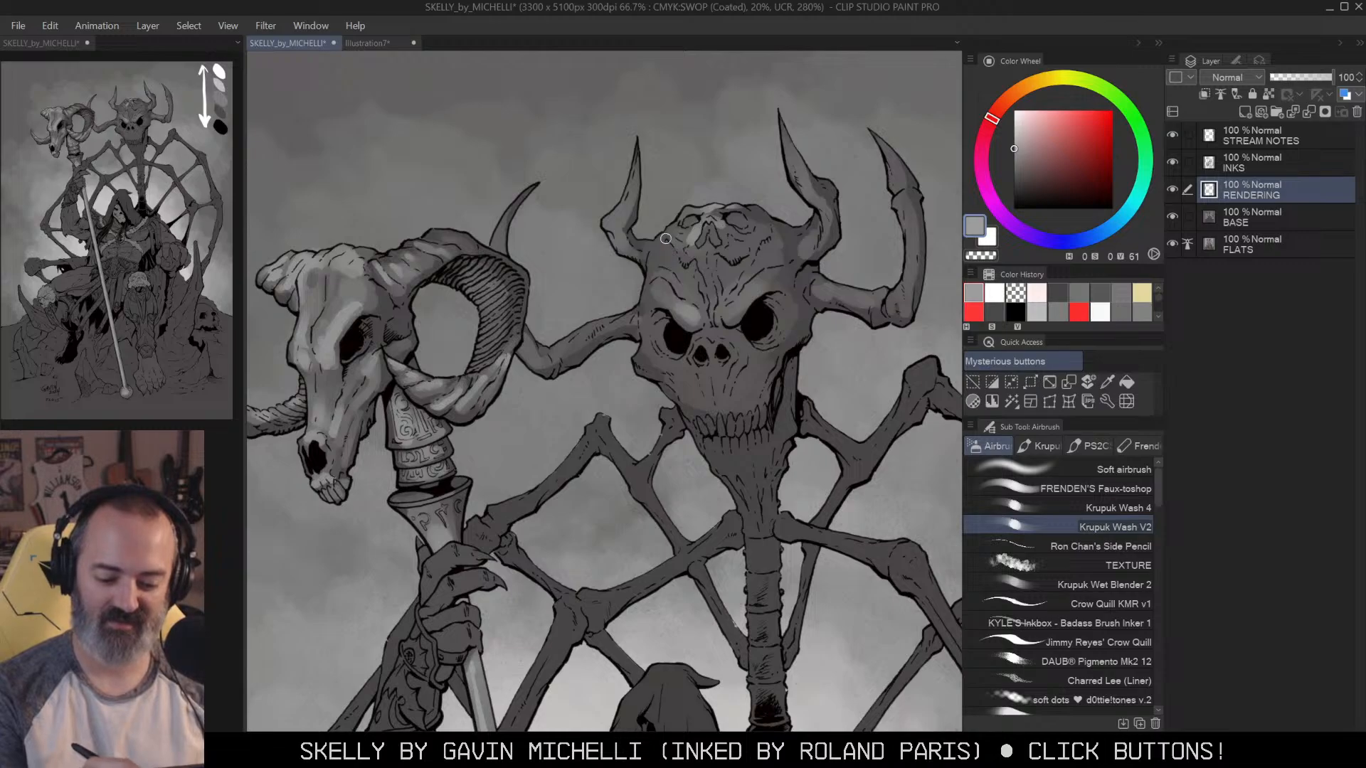
left_click_drag(696, 254, 714, 249)
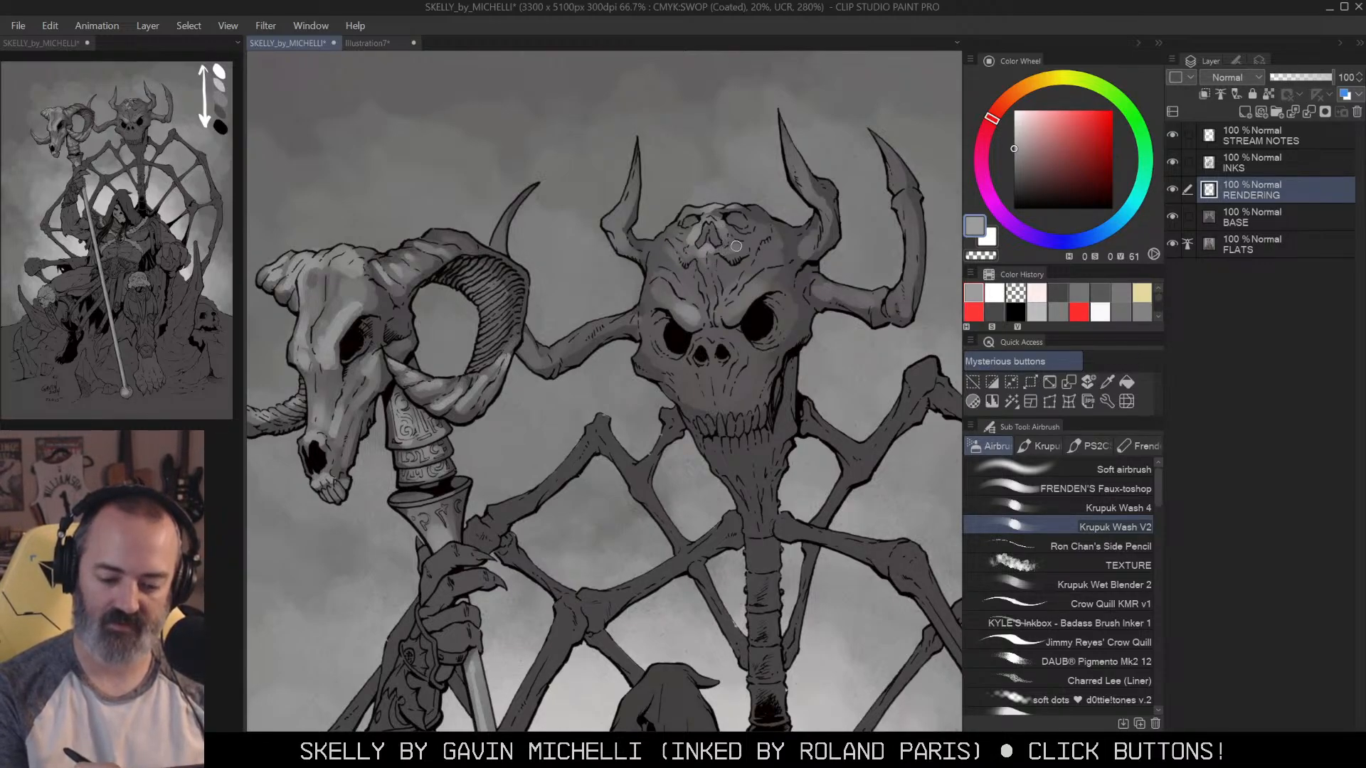
mouse_move(690, 261)
left_mouse_down()
mouse_move(707, 311)
mouse_move(702, 288)
mouse_move(693, 297)
mouse_move(732, 305)
mouse_move(772, 275)
left_mouse_up()
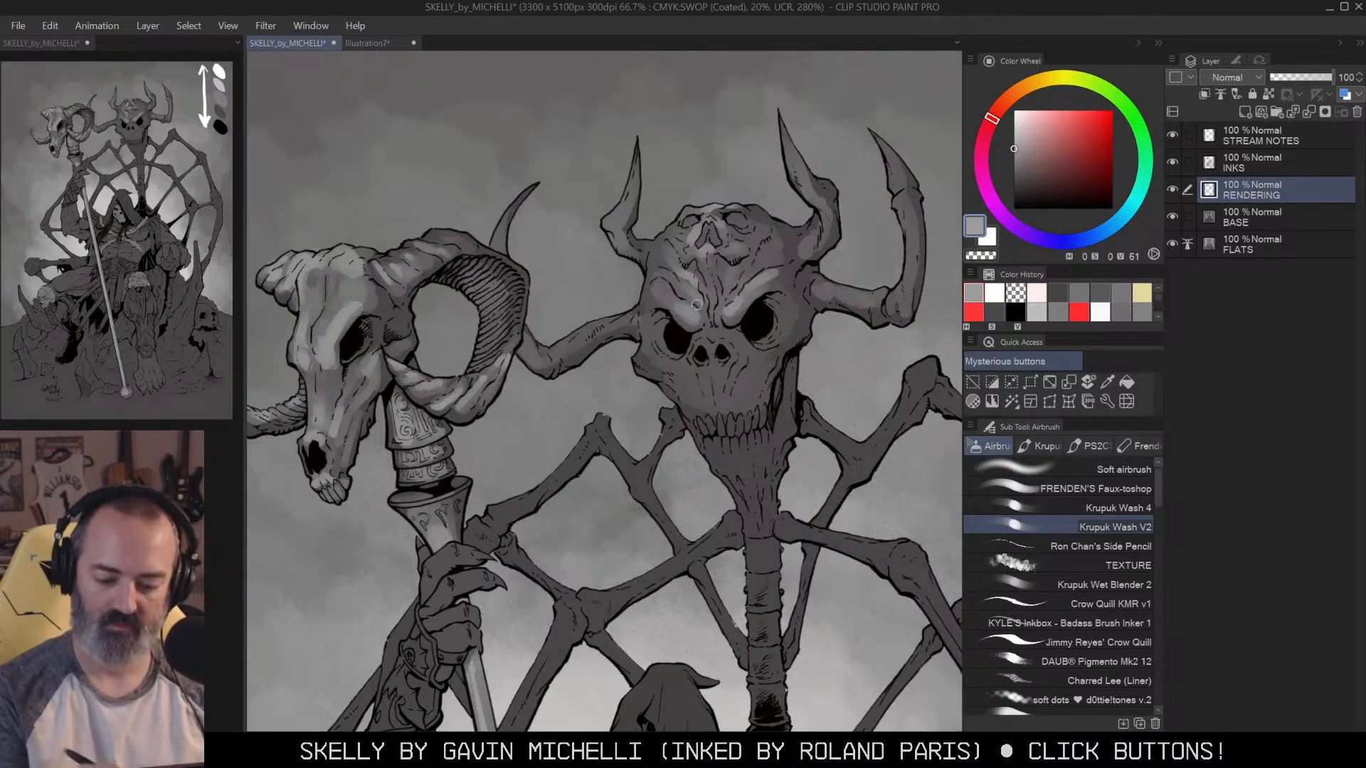
left_click_drag(653, 286, 649, 287)
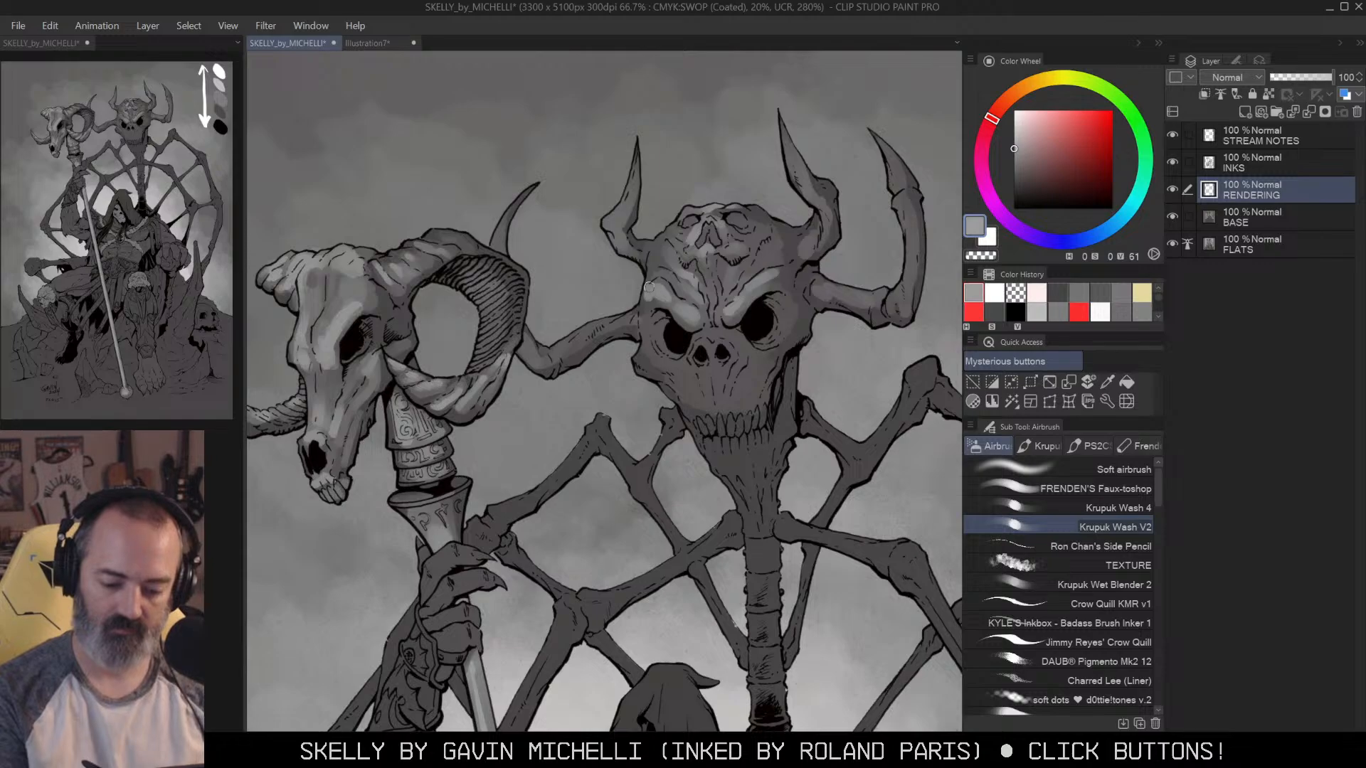
Step: Highlight the throne skull's lower and upper left horns with the light grey, keeping the current drawing colour
mouse_move(527, 338)
left_mouse_down()
mouse_move(545, 364)
mouse_move(638, 315)
left_mouse_up()
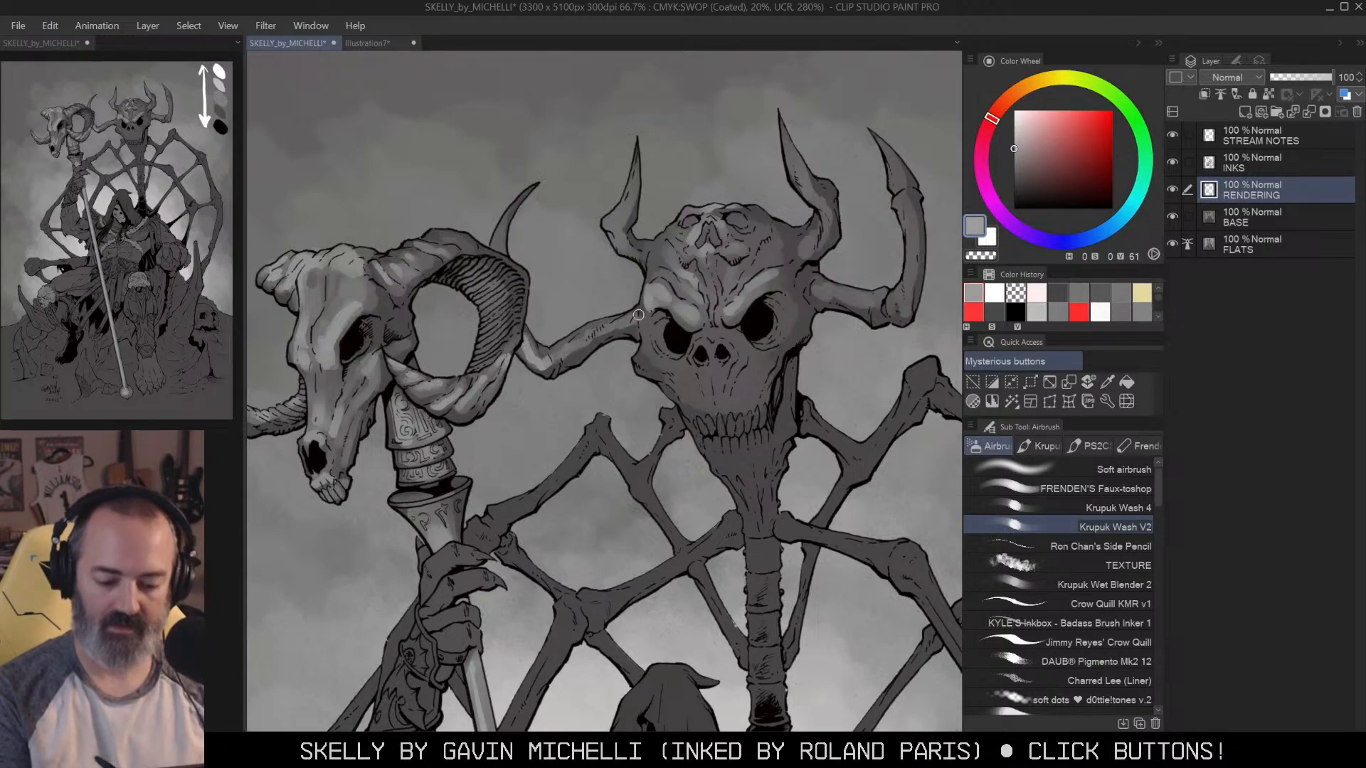
left_click_drag(637, 173, 619, 244)
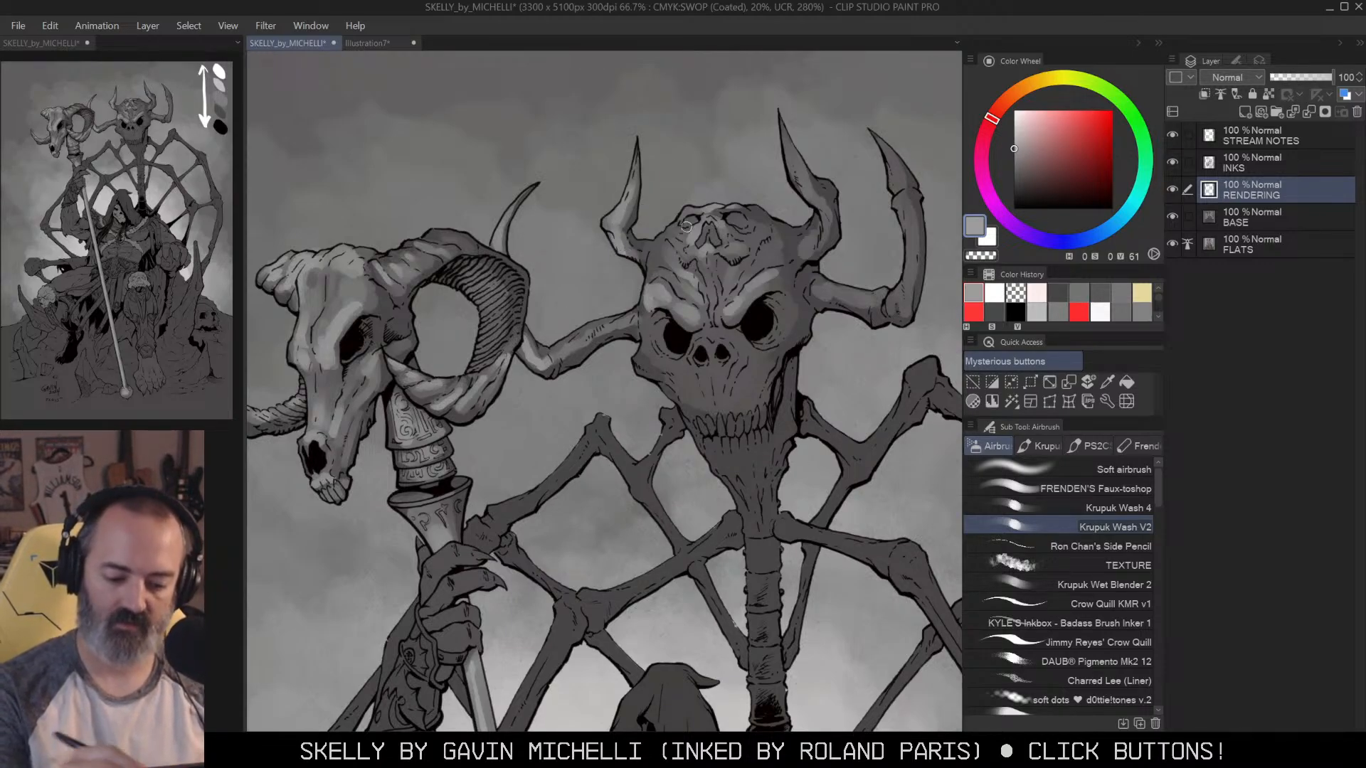
double_click(977, 229)
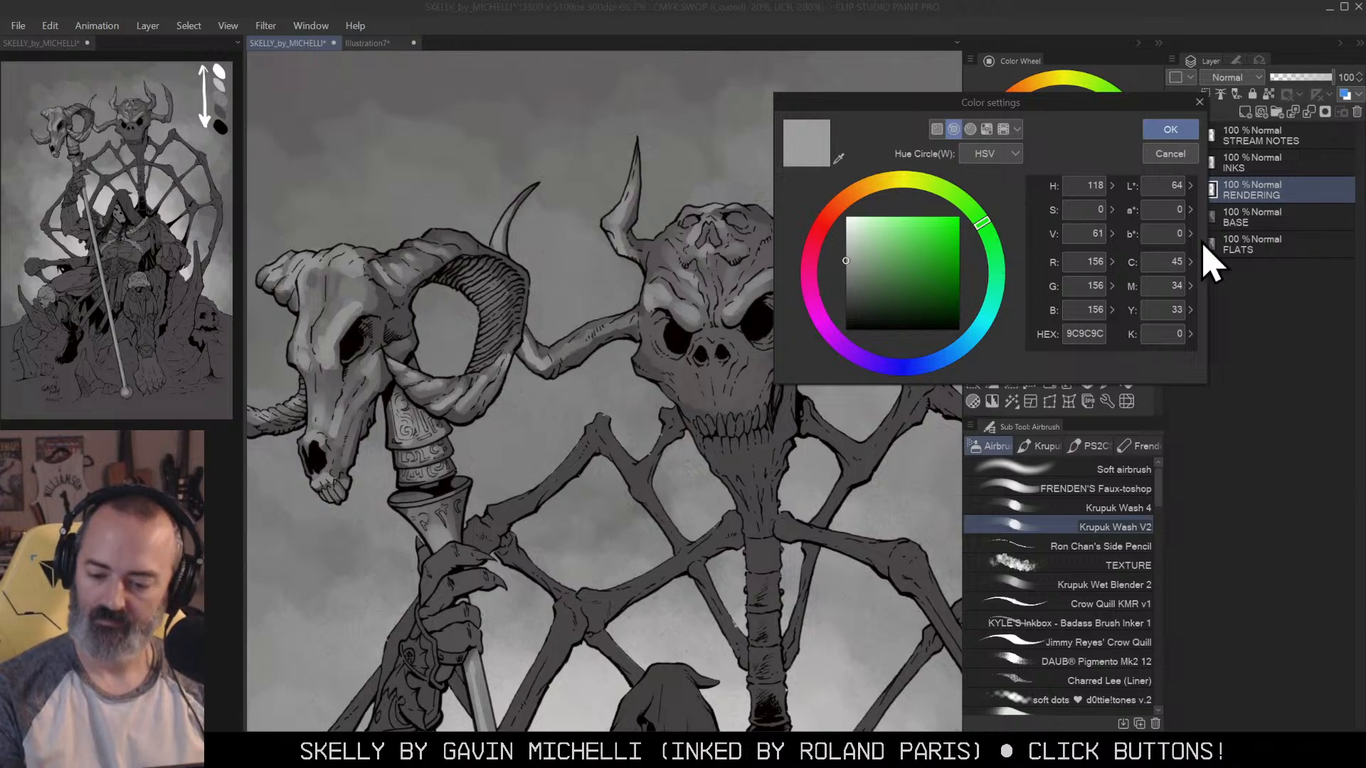
left_click(1170, 154)
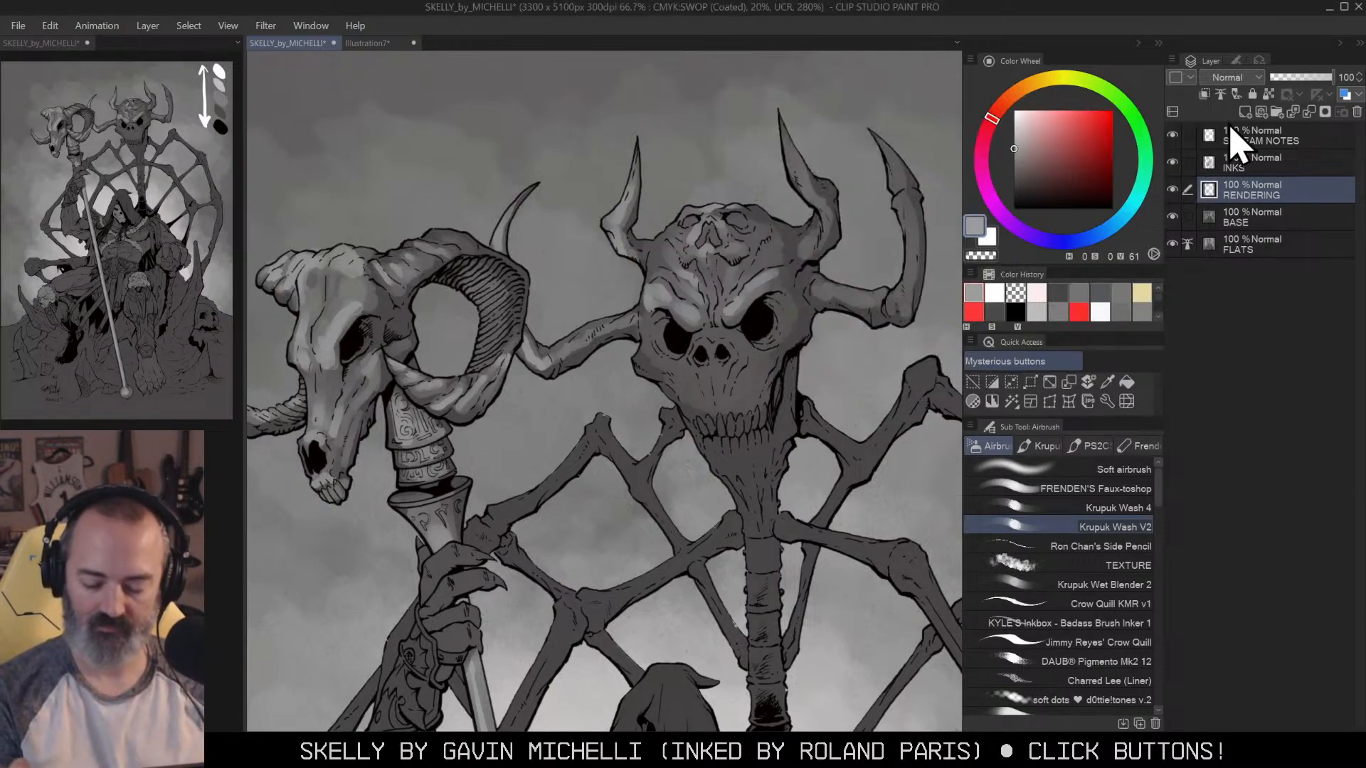
Step: Brush light grey highlights onto the throne skull's upper right horn, brow, nose, cheekbones and upper jaw
mouse_move(788, 144)
left_mouse_down()
mouse_move(812, 198)
mouse_move(787, 139)
mouse_move(826, 218)
mouse_move(799, 260)
left_mouse_up()
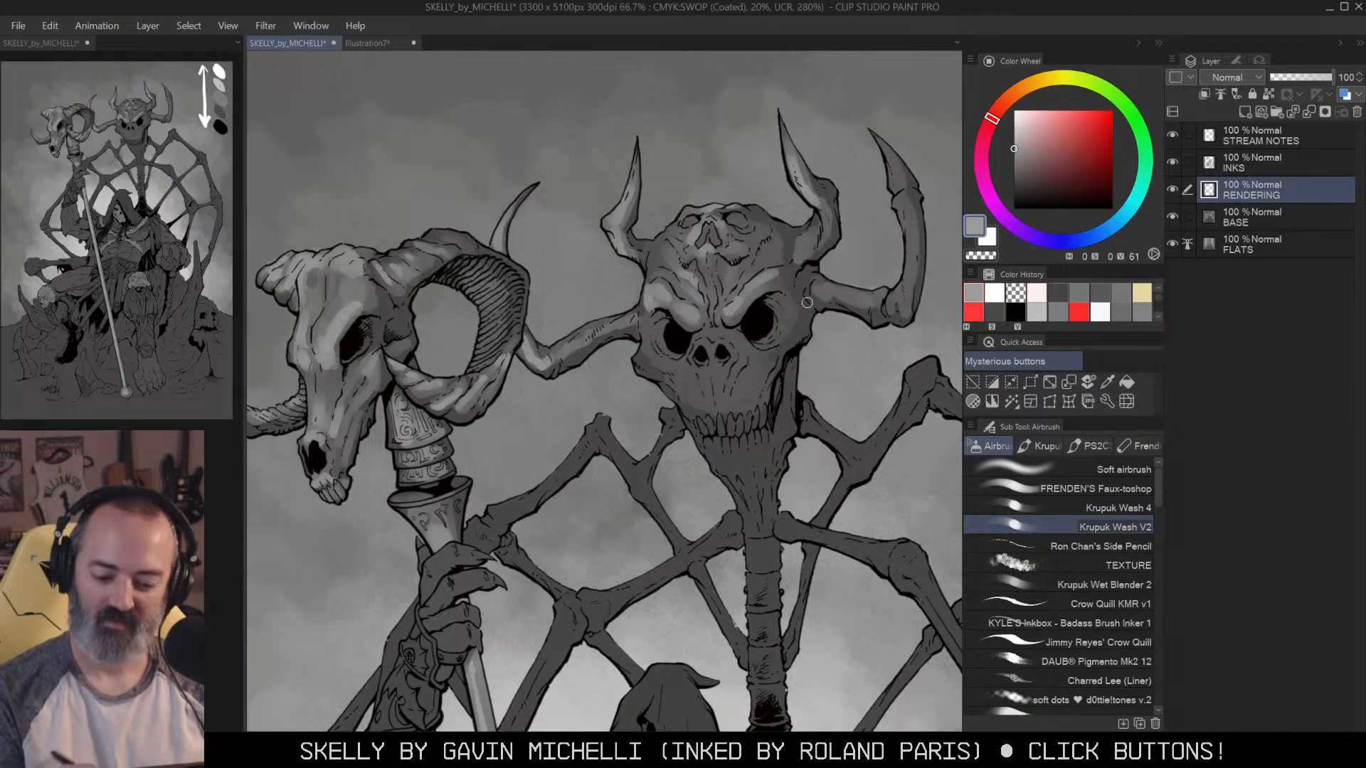
mouse_move(713, 271)
left_mouse_down()
mouse_move(741, 271)
mouse_move(663, 271)
left_mouse_up()
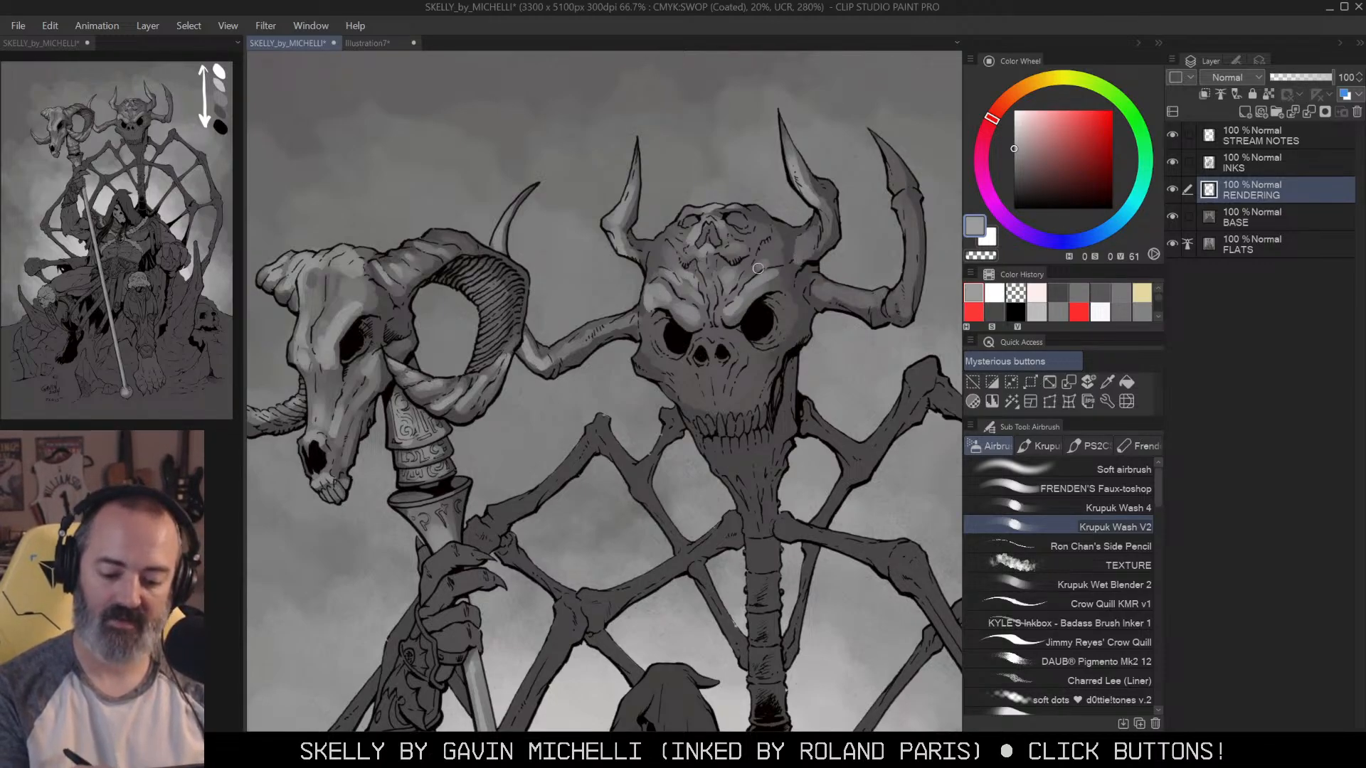
mouse_move(669, 259)
left_mouse_down()
mouse_move(750, 260)
mouse_move(669, 262)
left_mouse_up()
key("ctrl+z")
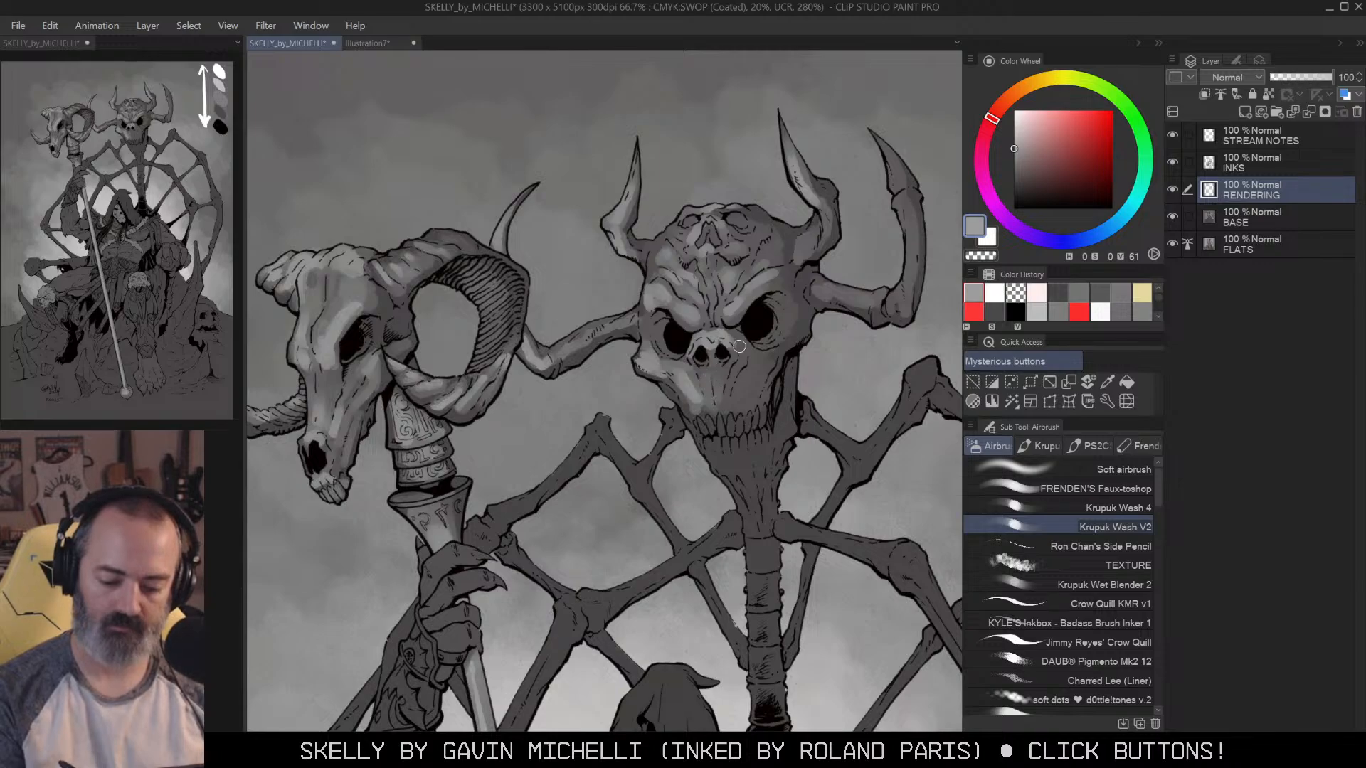
mouse_move(740, 367)
left_mouse_down()
mouse_move(748, 401)
mouse_move(694, 411)
mouse_move(679, 399)
mouse_move(693, 416)
mouse_move(738, 386)
mouse_move(714, 399)
mouse_move(696, 375)
mouse_move(704, 411)
left_mouse_up()
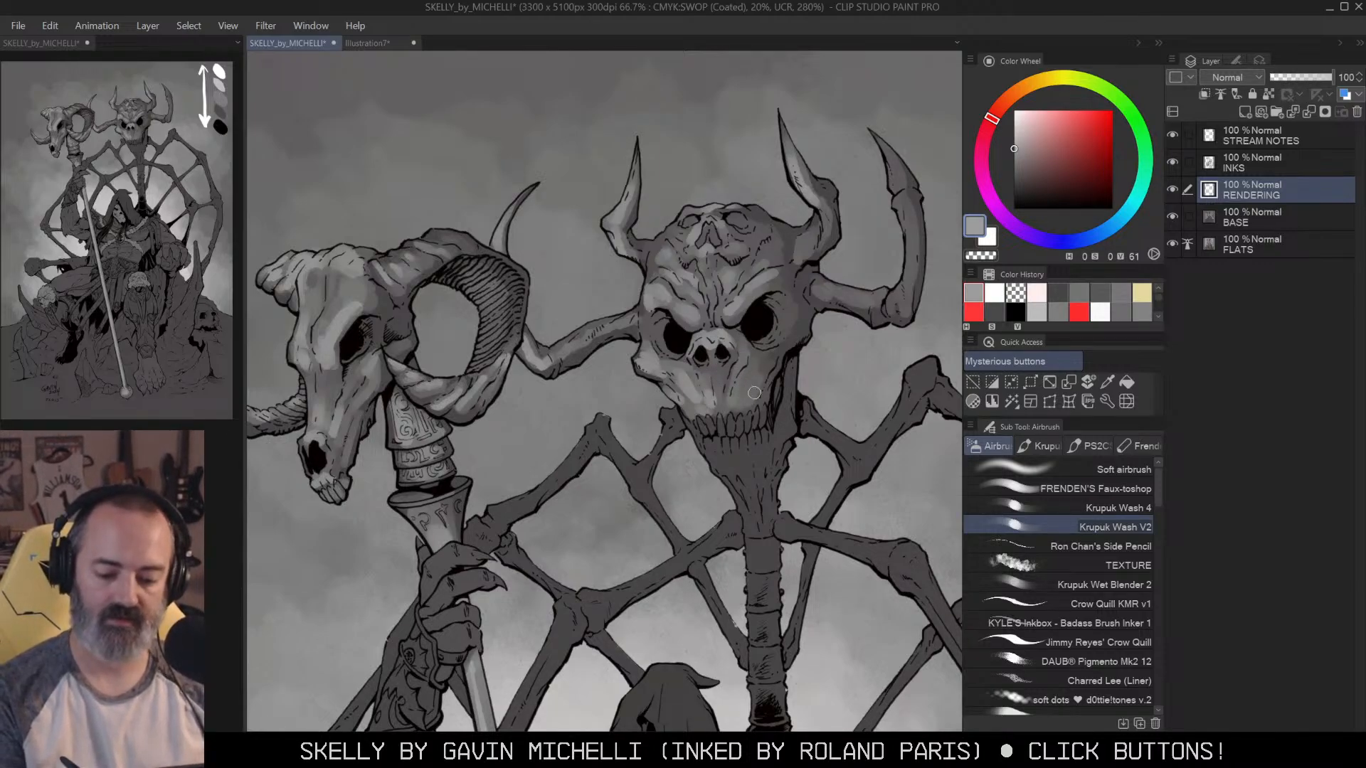
Step: Try rough pure white highlights along the ram skull's eye socket, forehead and snout with Ron Chan's Side Pencil
left_click_drag(744, 293, 1016, 262)
key("/")
left_click_drag(634, 306, 701, 313)
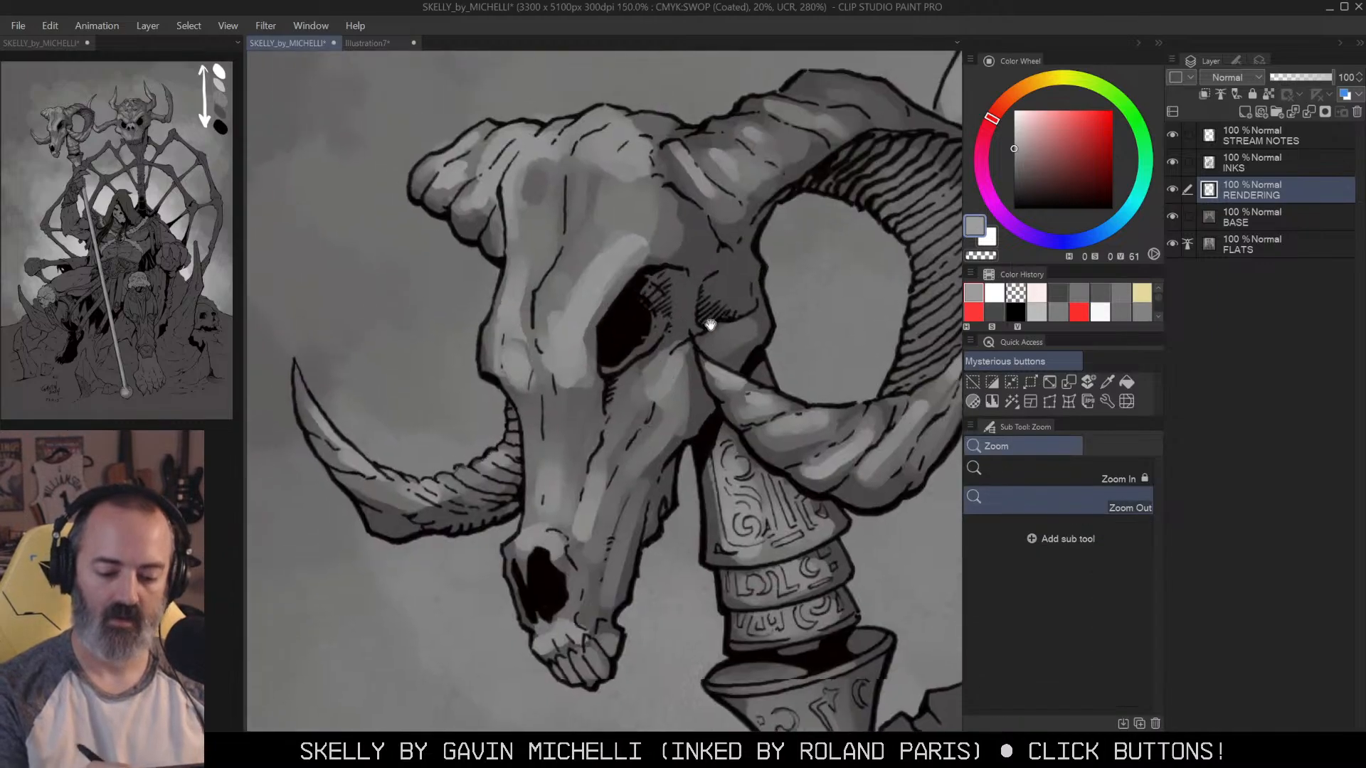
key("b")
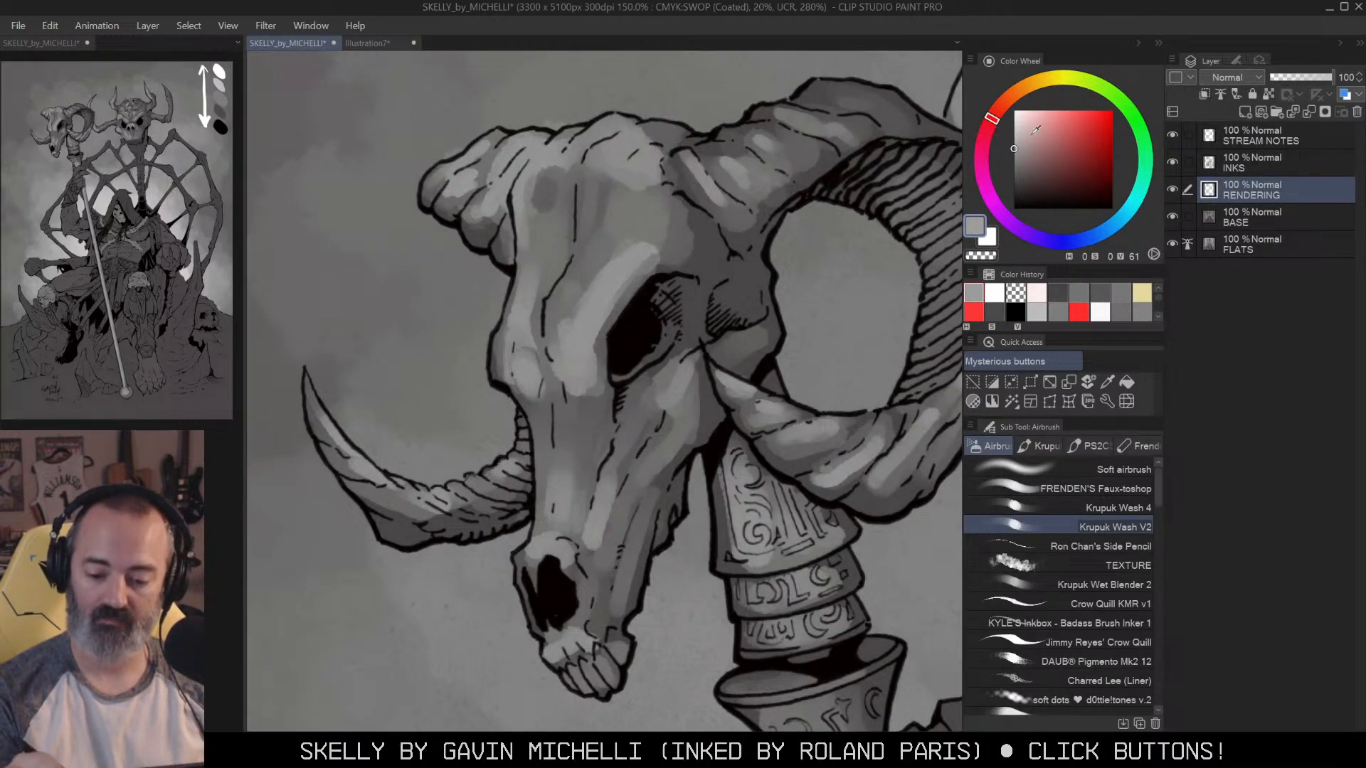
left_click(1015, 111)
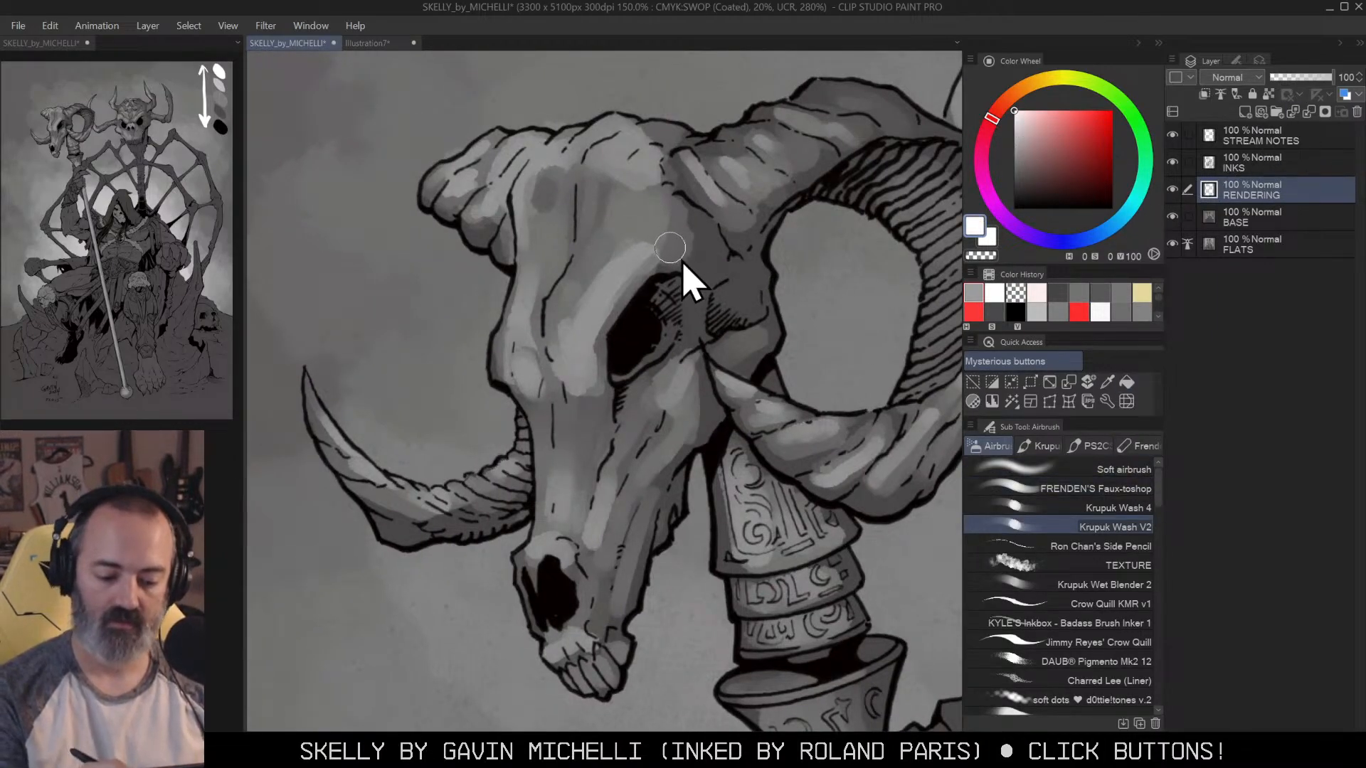
left_click_drag(637, 284, 605, 316)
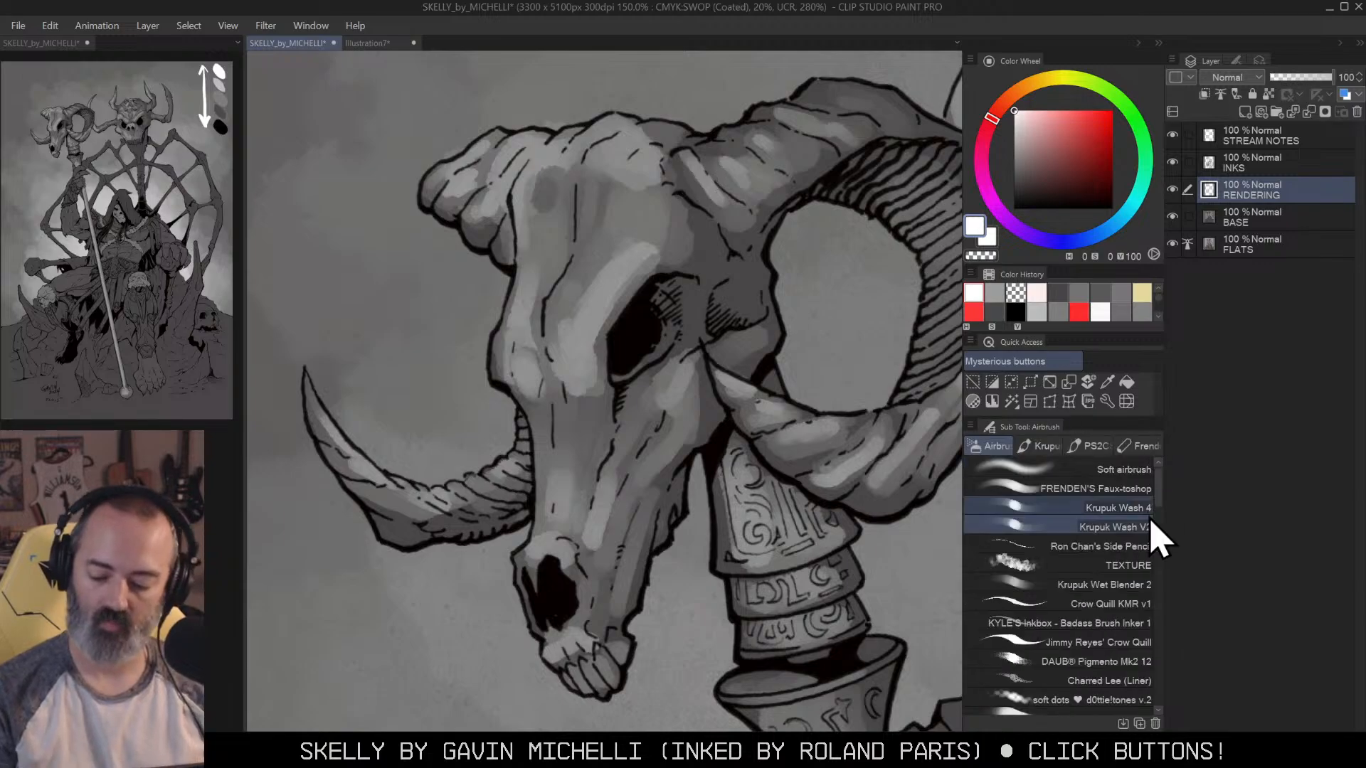
left_click(1131, 545)
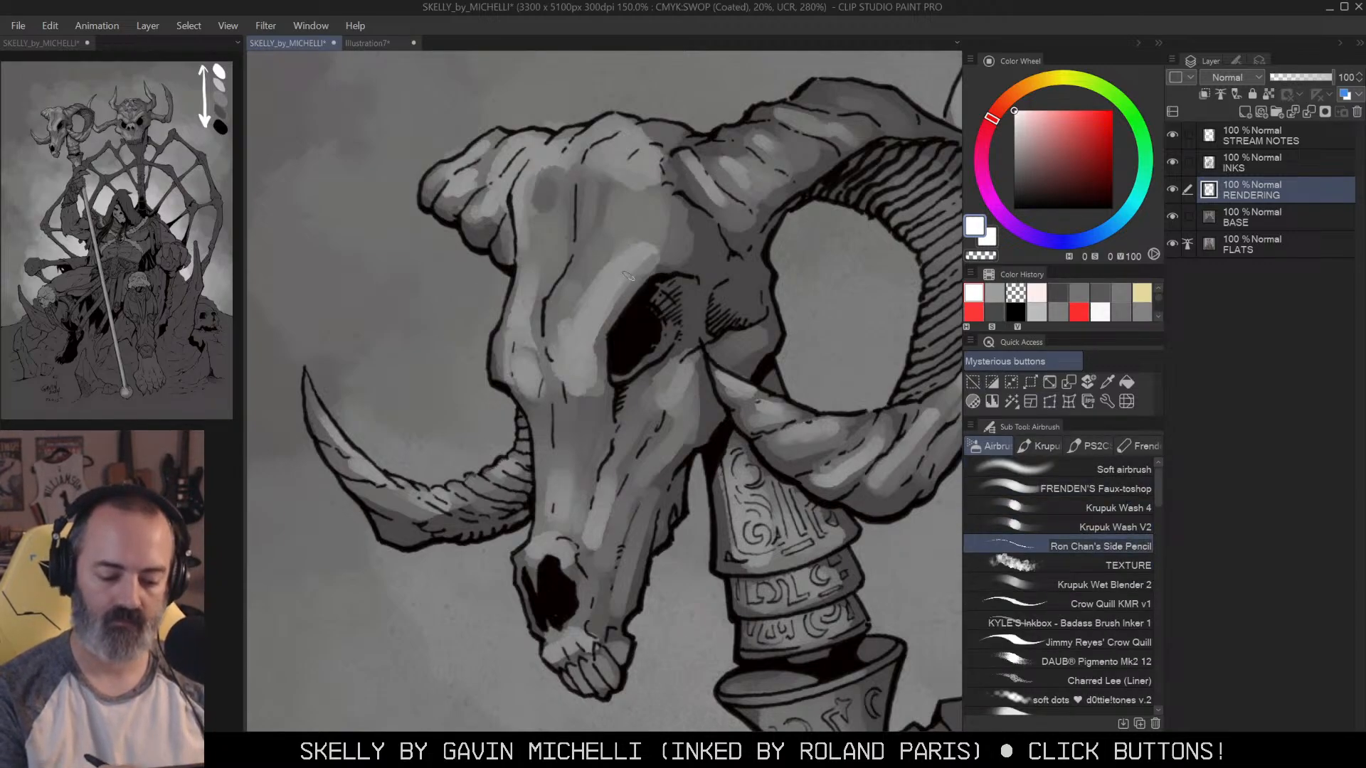
left_click_drag(633, 278, 591, 322)
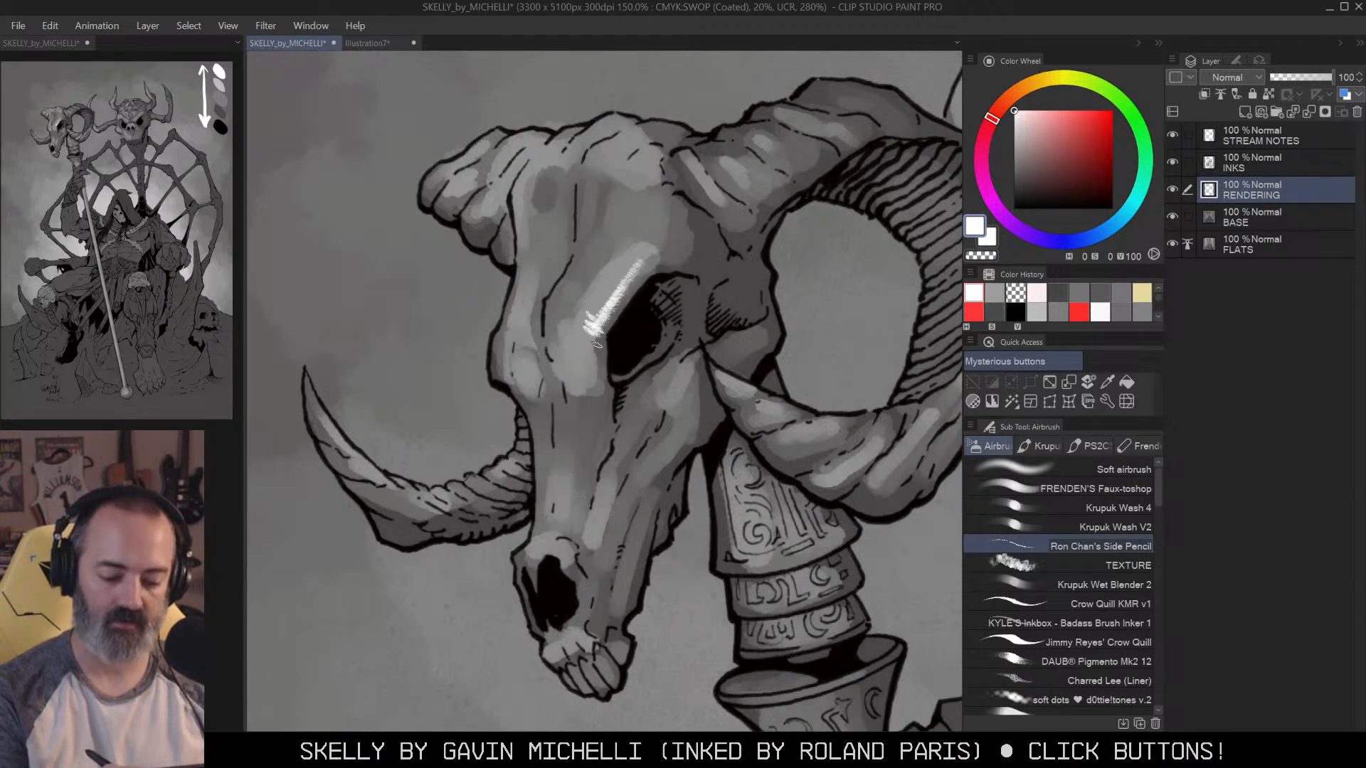
left_click_drag(600, 394, 578, 528)
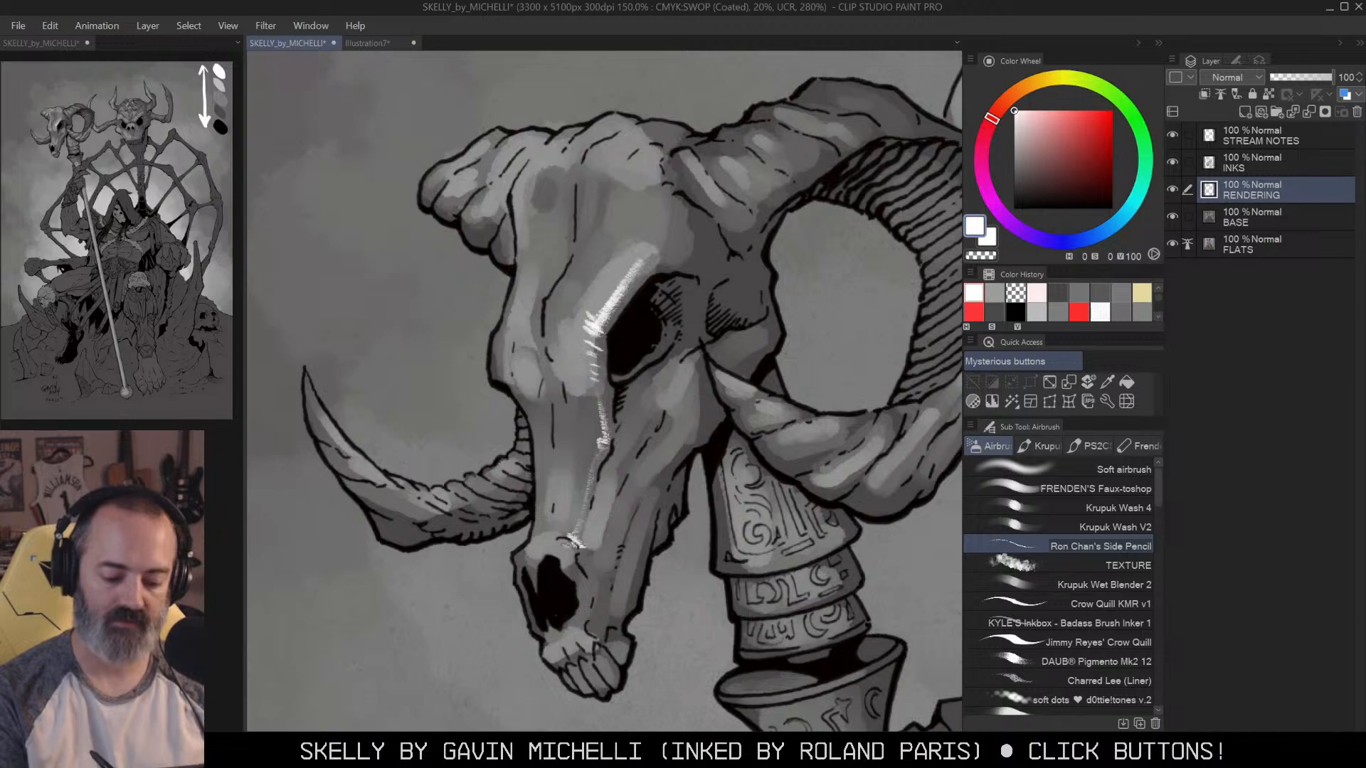
left_click_drag(658, 252, 684, 210)
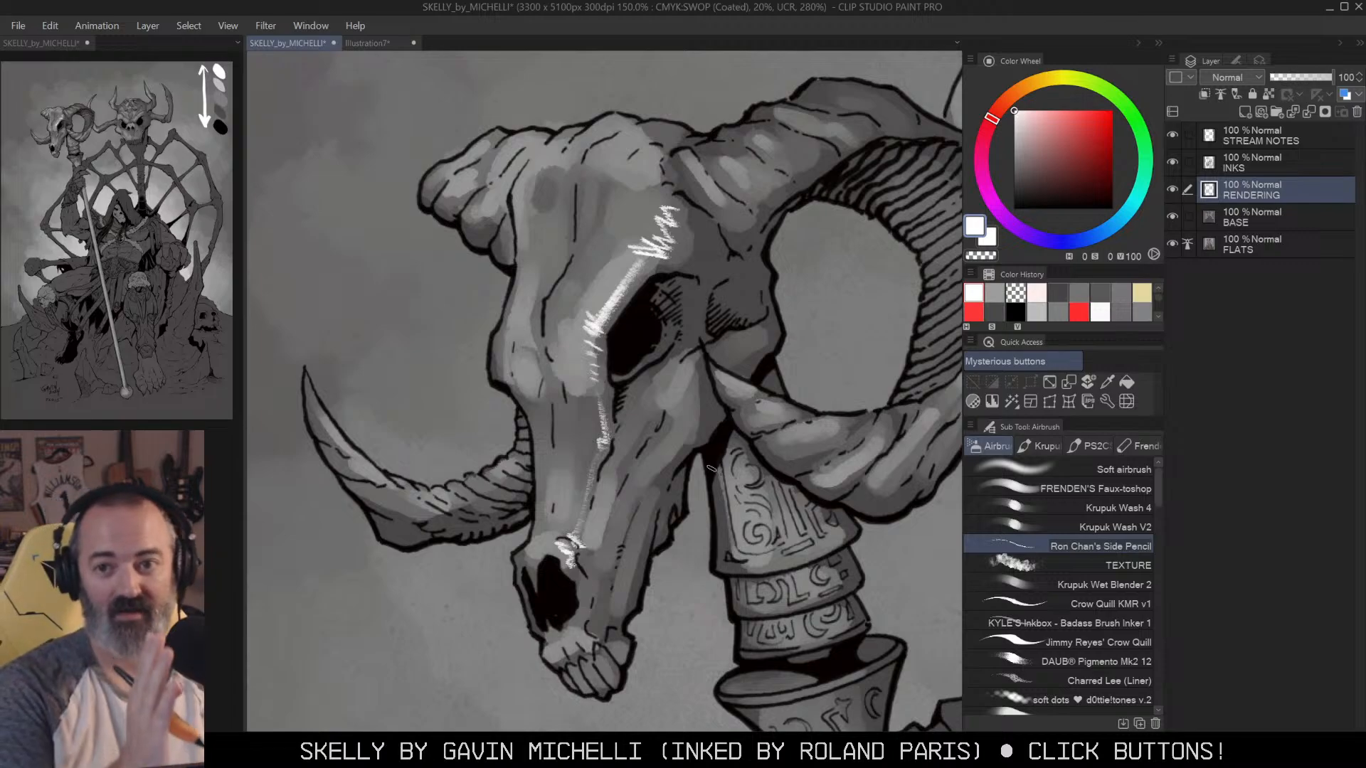
Step: Undo the white pencil highlights on the ram skull
key("ctrl+z")
key("ctrl+z")
key("ctrl+z")
key("ctrl+z")
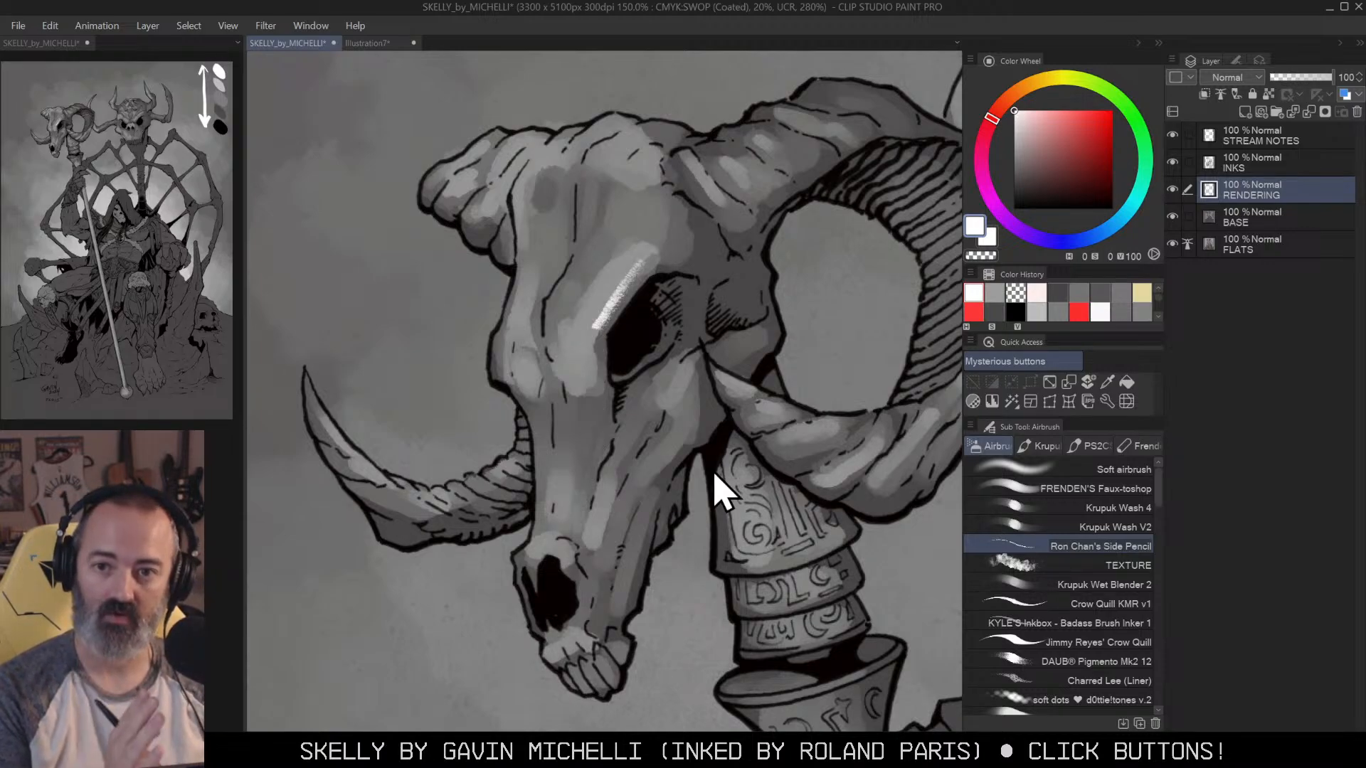
key("ctrl+z")
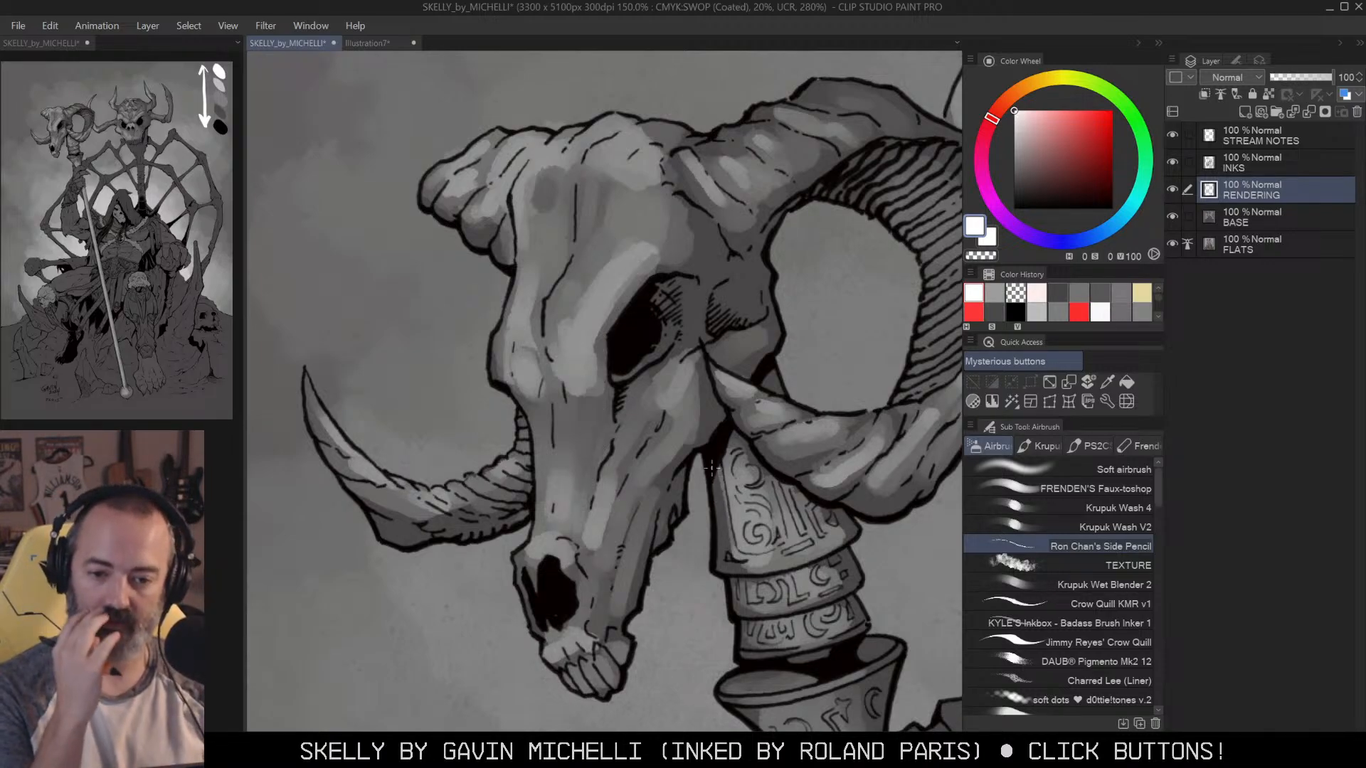
Step: Return to the previous light grey and Krupuk Wash V2, and highlight the small skull on the throne skull's crown
left_click_drag(799, 279, 757, 301)
left_click(750, 268, "alt")
key("b")
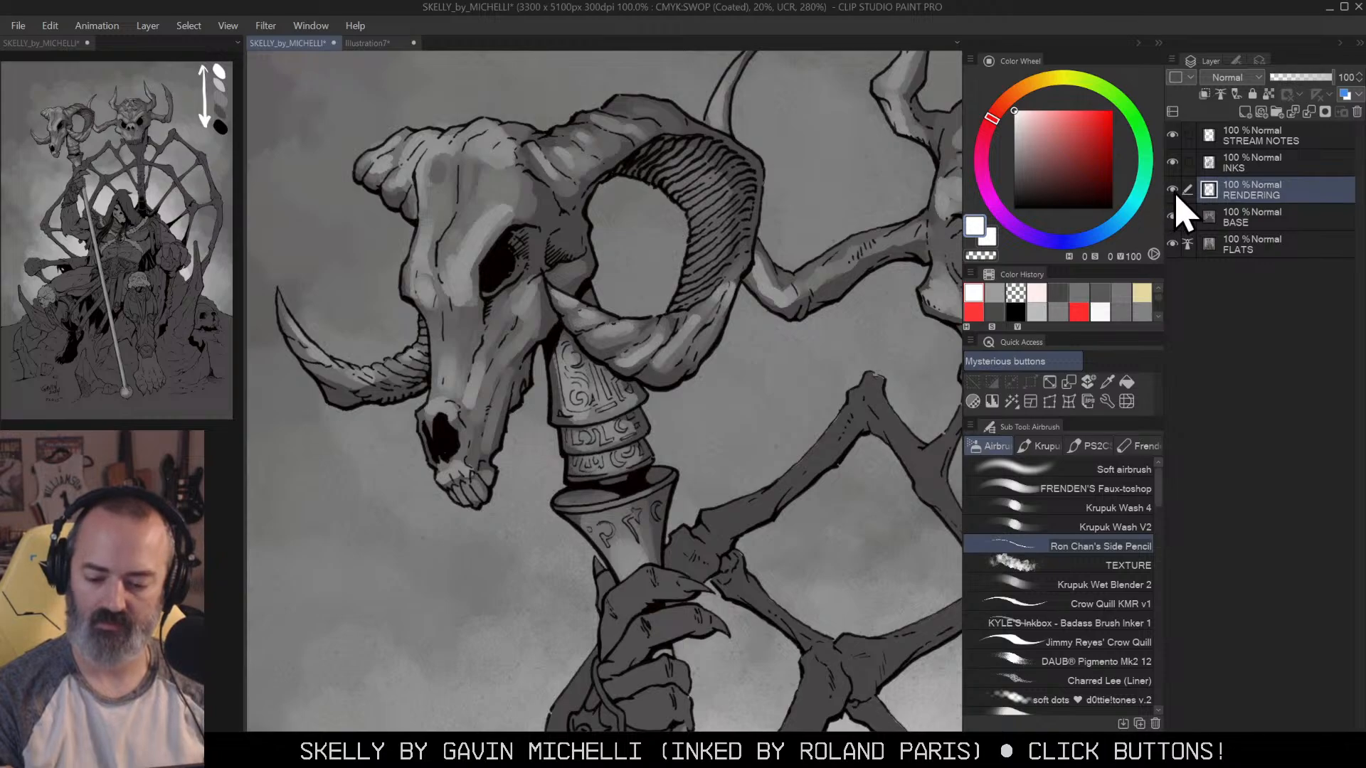
left_click(995, 292)
left_click_drag(850, 296, 568, 406)
left_click_drag(884, 275, 818, 260)
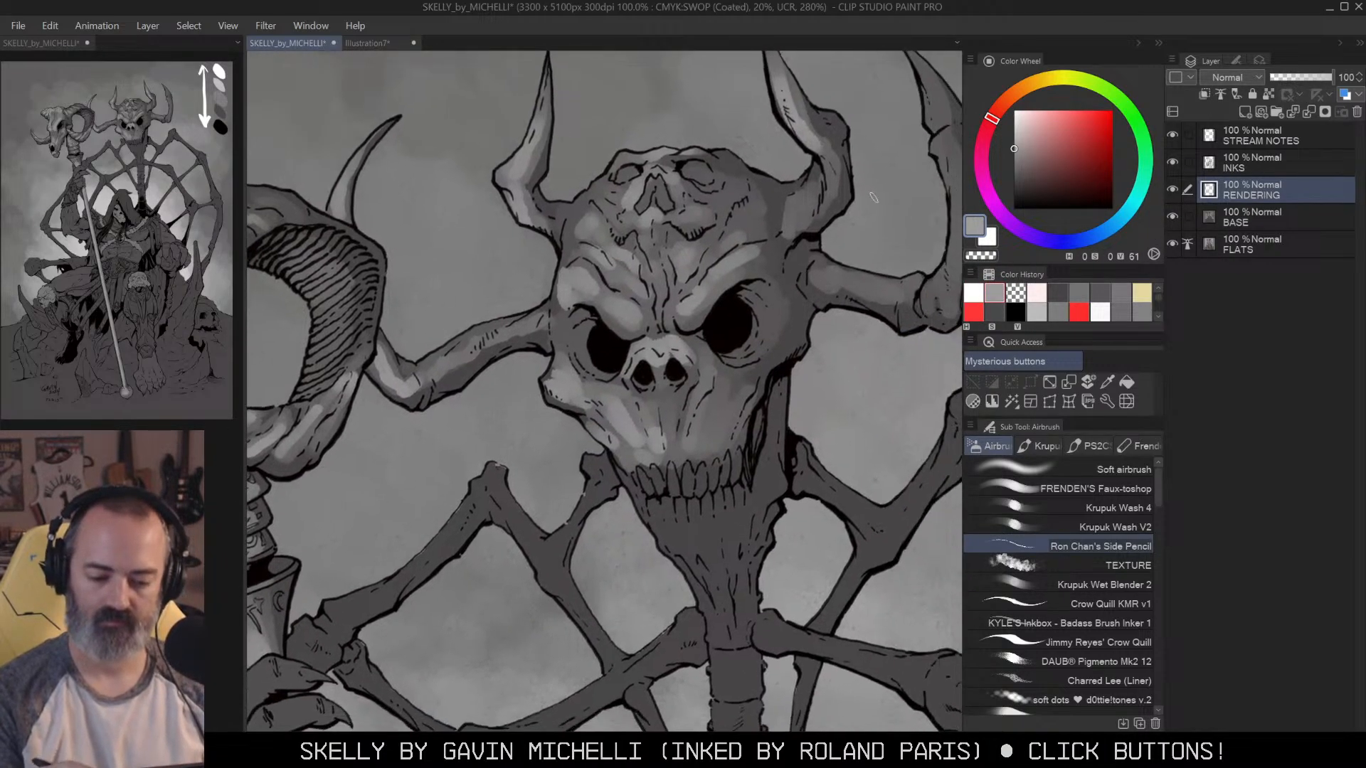
left_click_drag(609, 195, 625, 189)
key("ctrl+z")
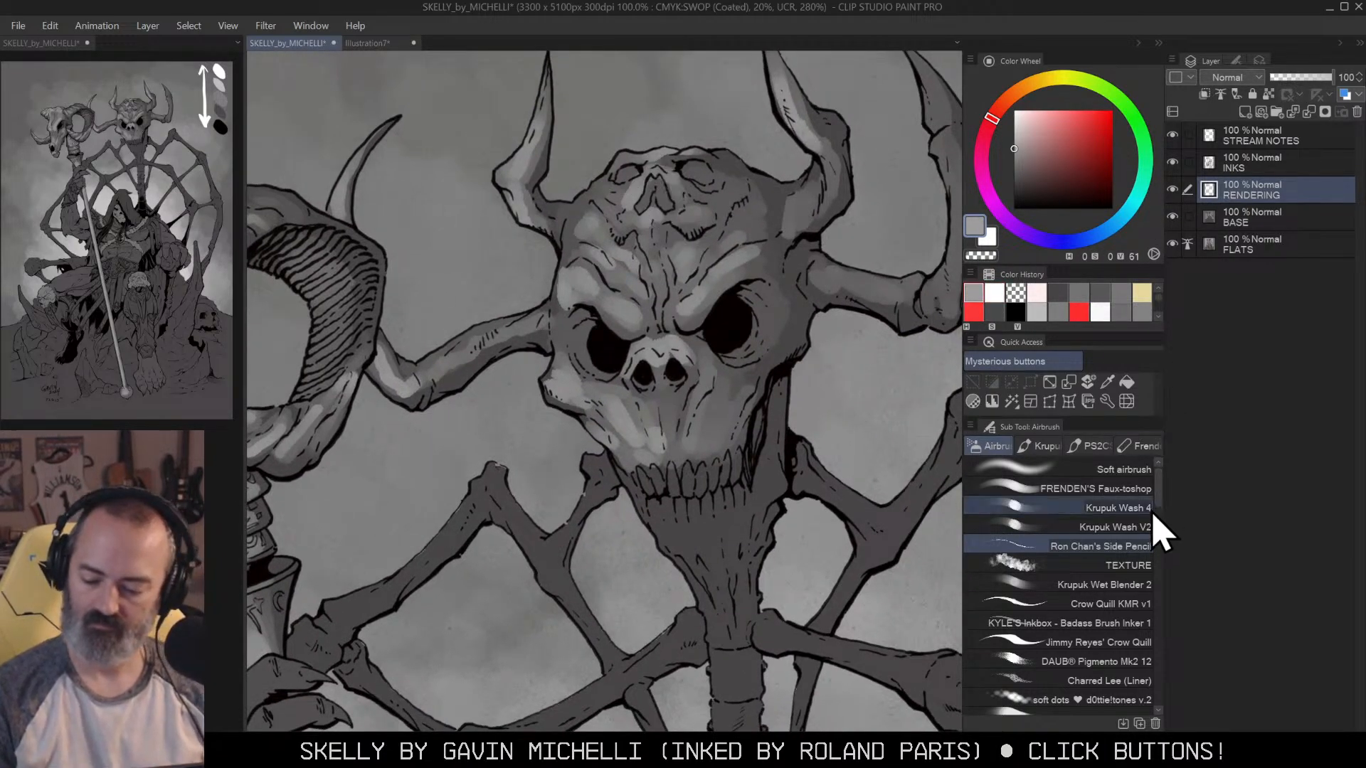
left_click(1131, 527)
mouse_move(613, 199)
left_mouse_down()
mouse_move(617, 216)
mouse_move(580, 239)
left_mouse_up()
mouse_move(741, 176)
left_mouse_down()
mouse_move(713, 209)
mouse_move(732, 189)
mouse_move(687, 194)
mouse_move(694, 218)
mouse_move(725, 204)
mouse_move(723, 164)
mouse_move(738, 231)
left_mouse_up()
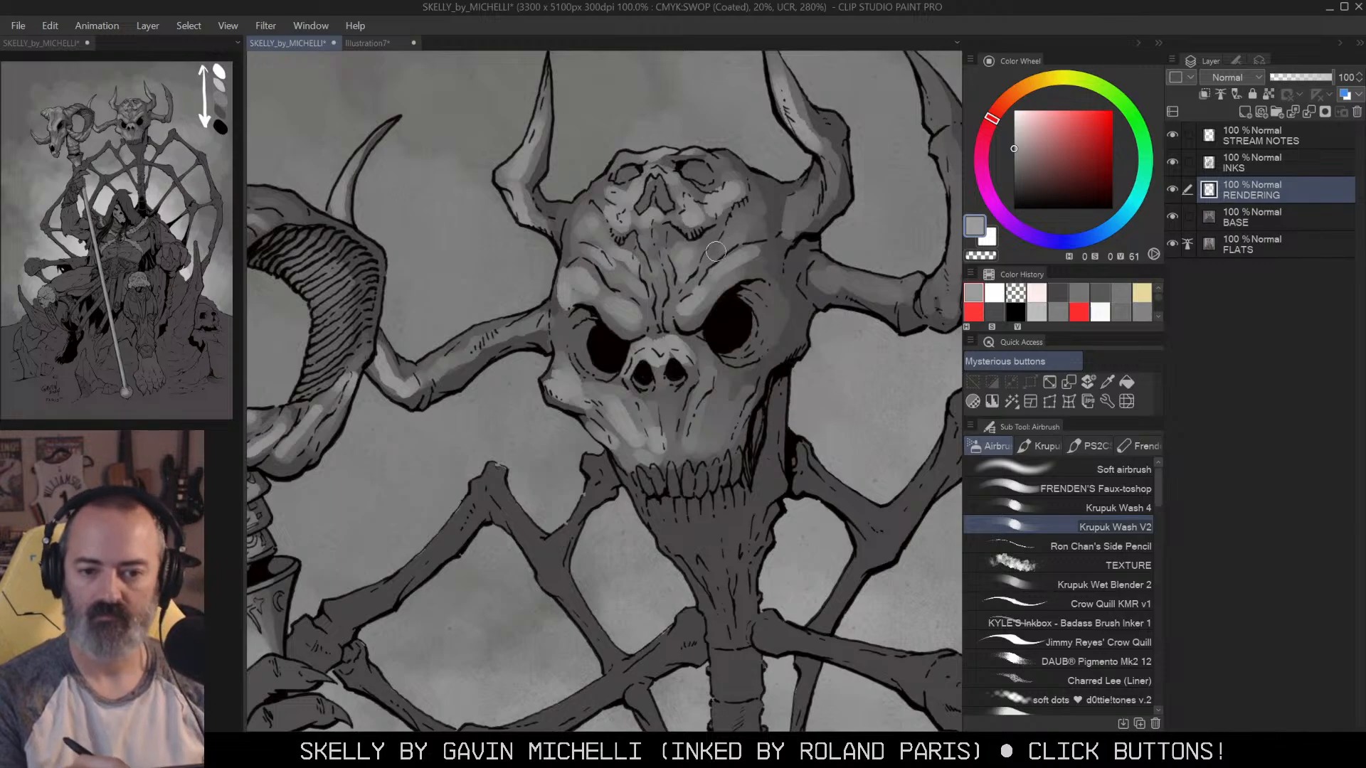
Step: Ink the small crown skull's nose and eye sockets solid black on the INKS layer with the Crow Quill KMR v1 brush
key("m")
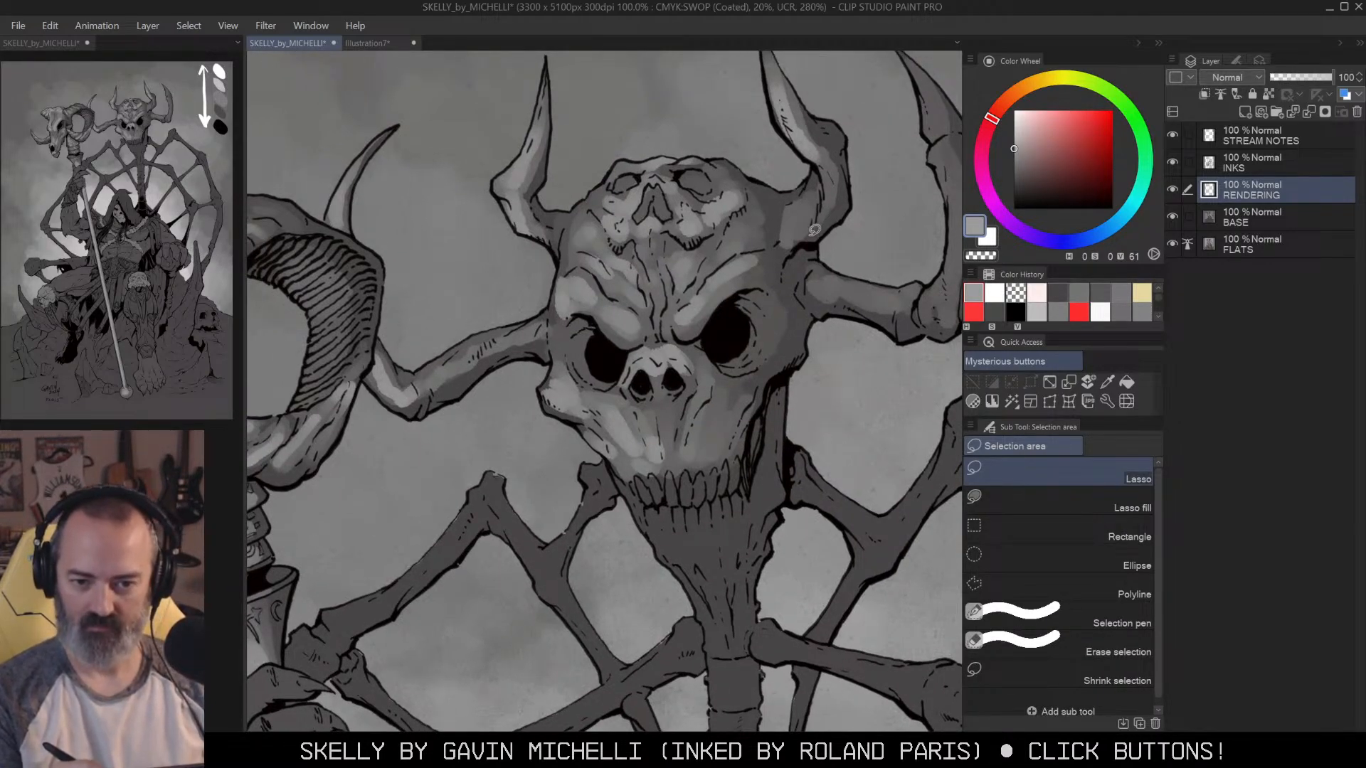
key("alt+space")
key("d")
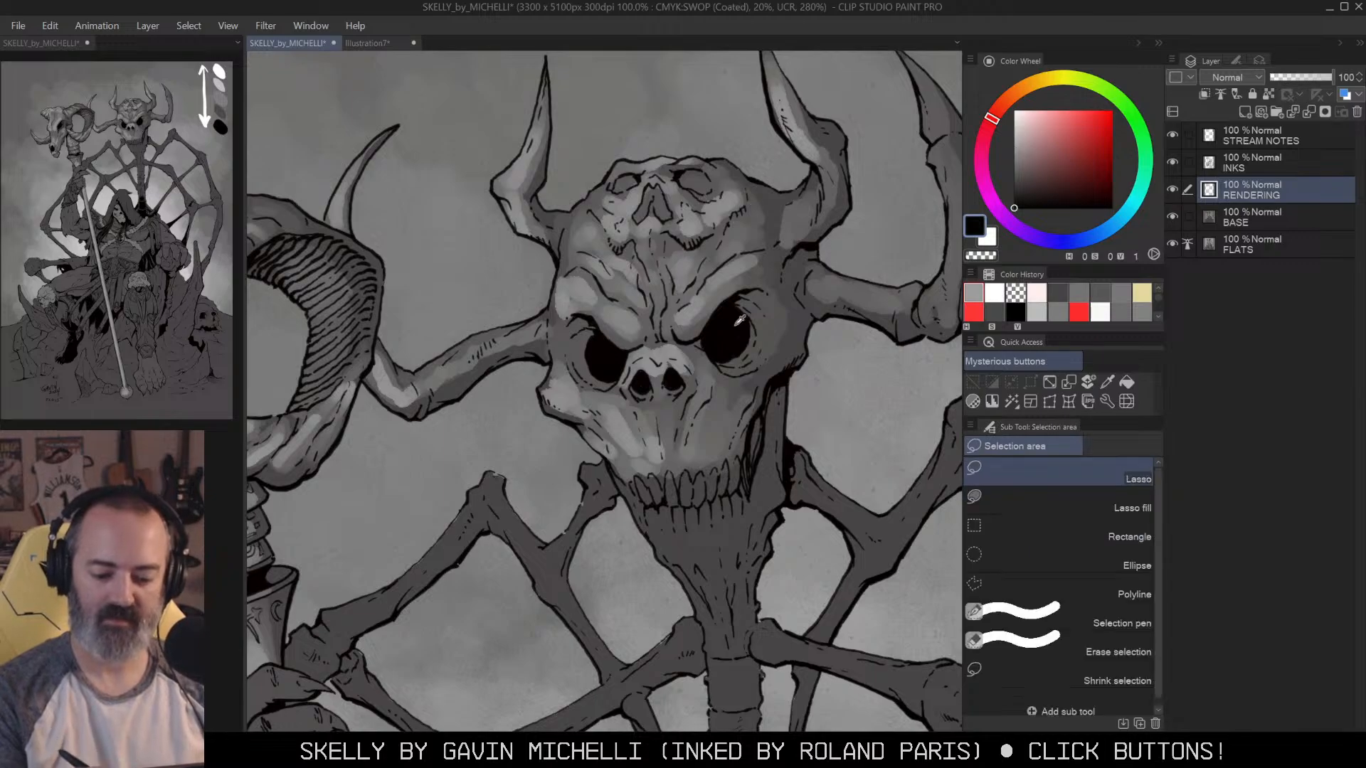
key("p")
left_click(1218, 165)
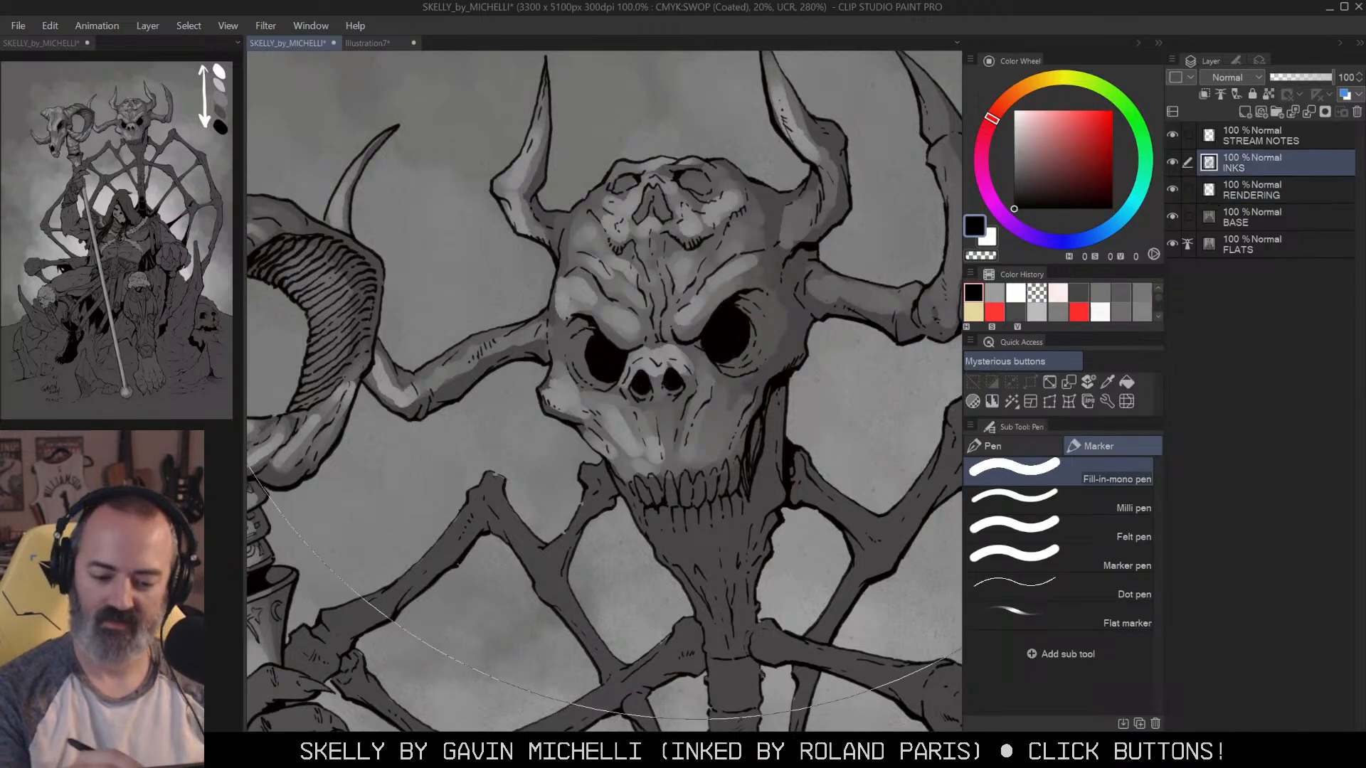
key("b")
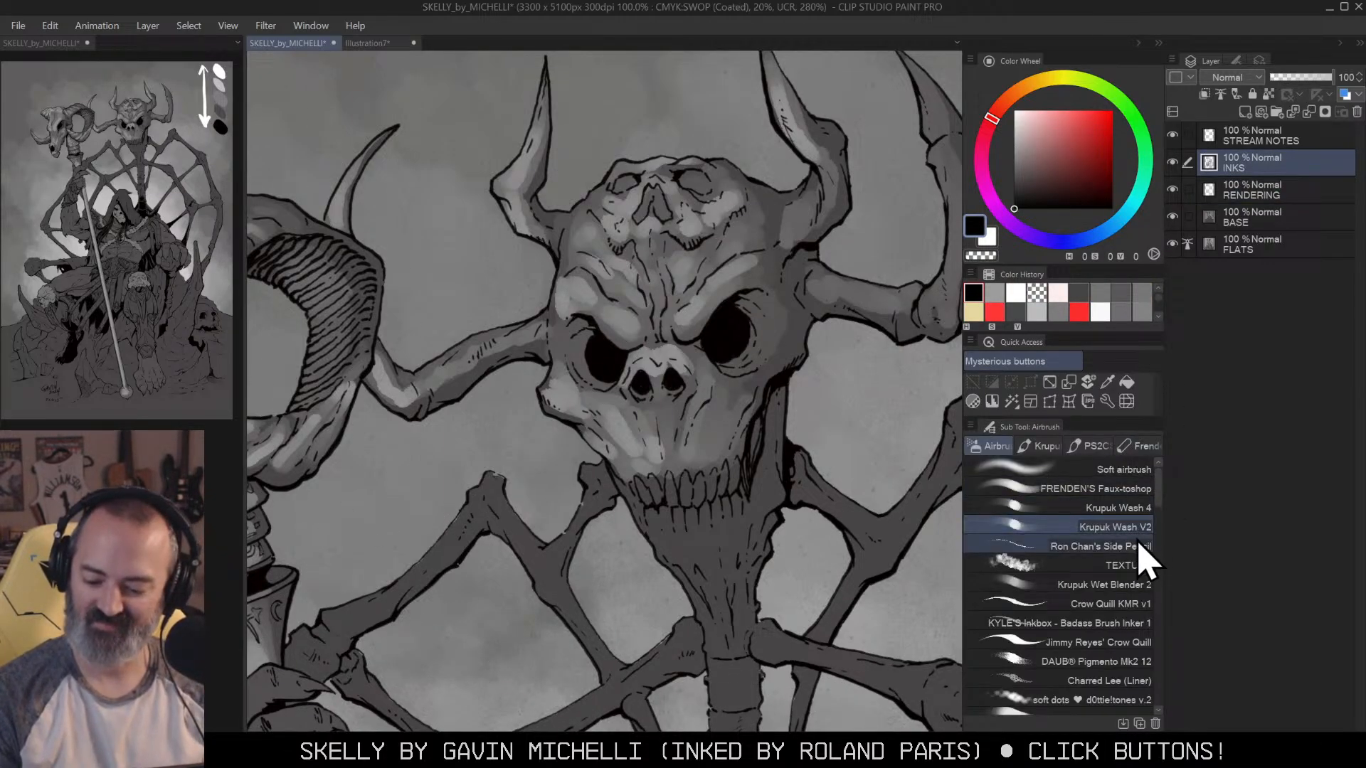
left_click(1137, 603)
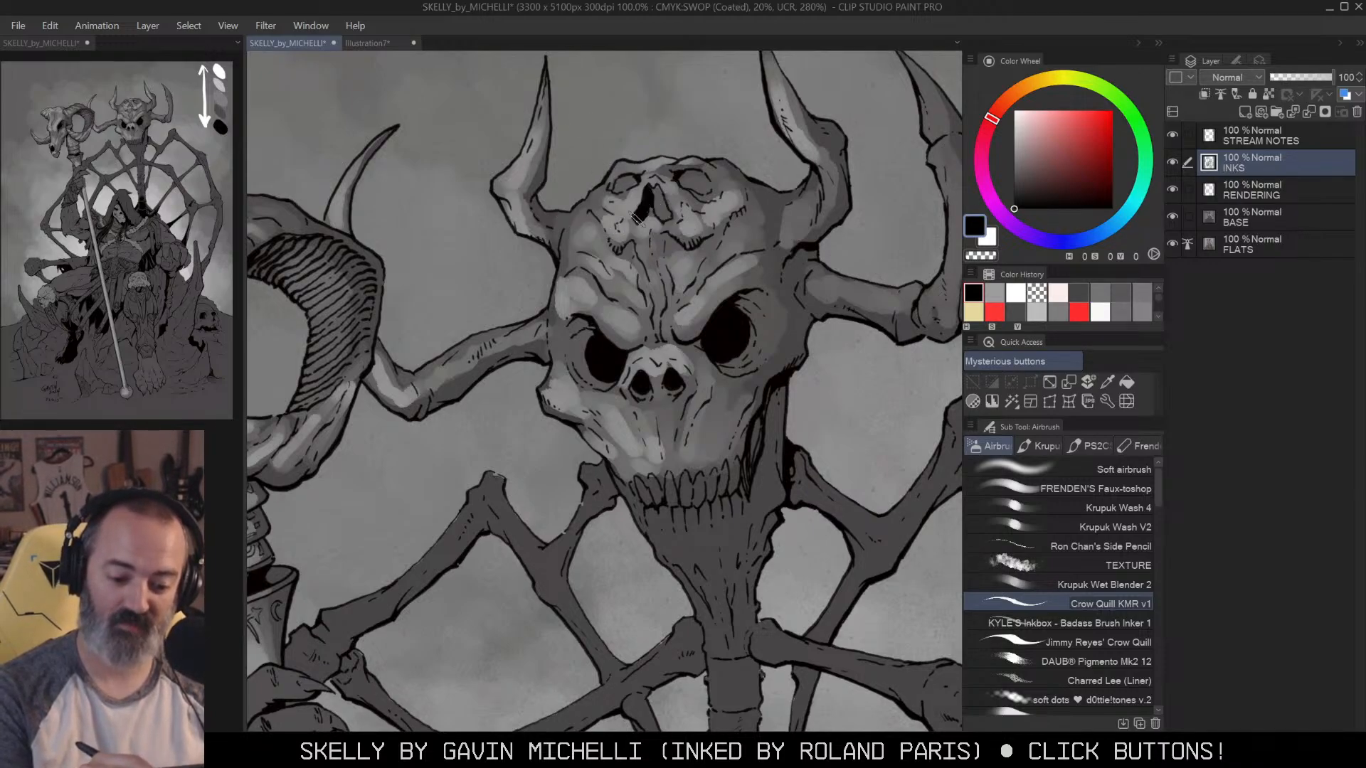
left_click_drag(665, 212, 667, 216)
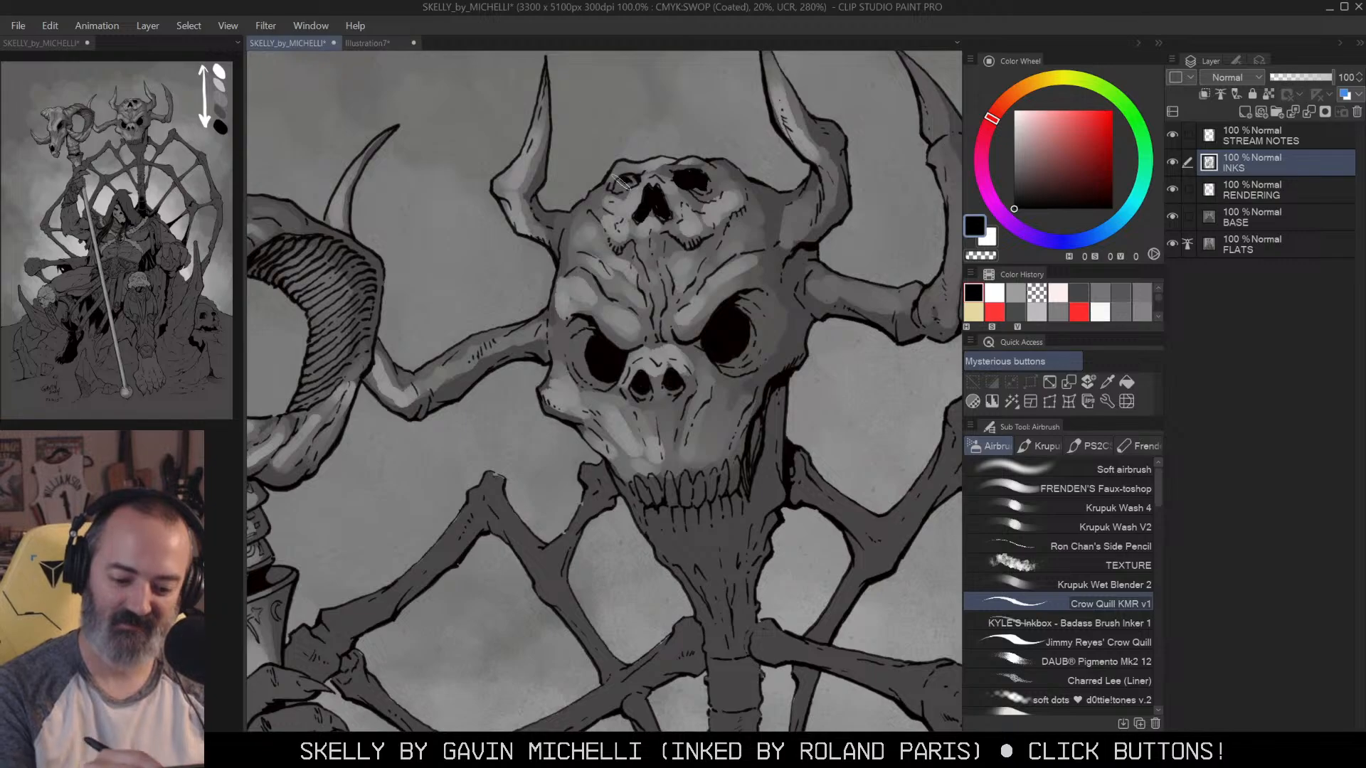
key("ctrl+space")
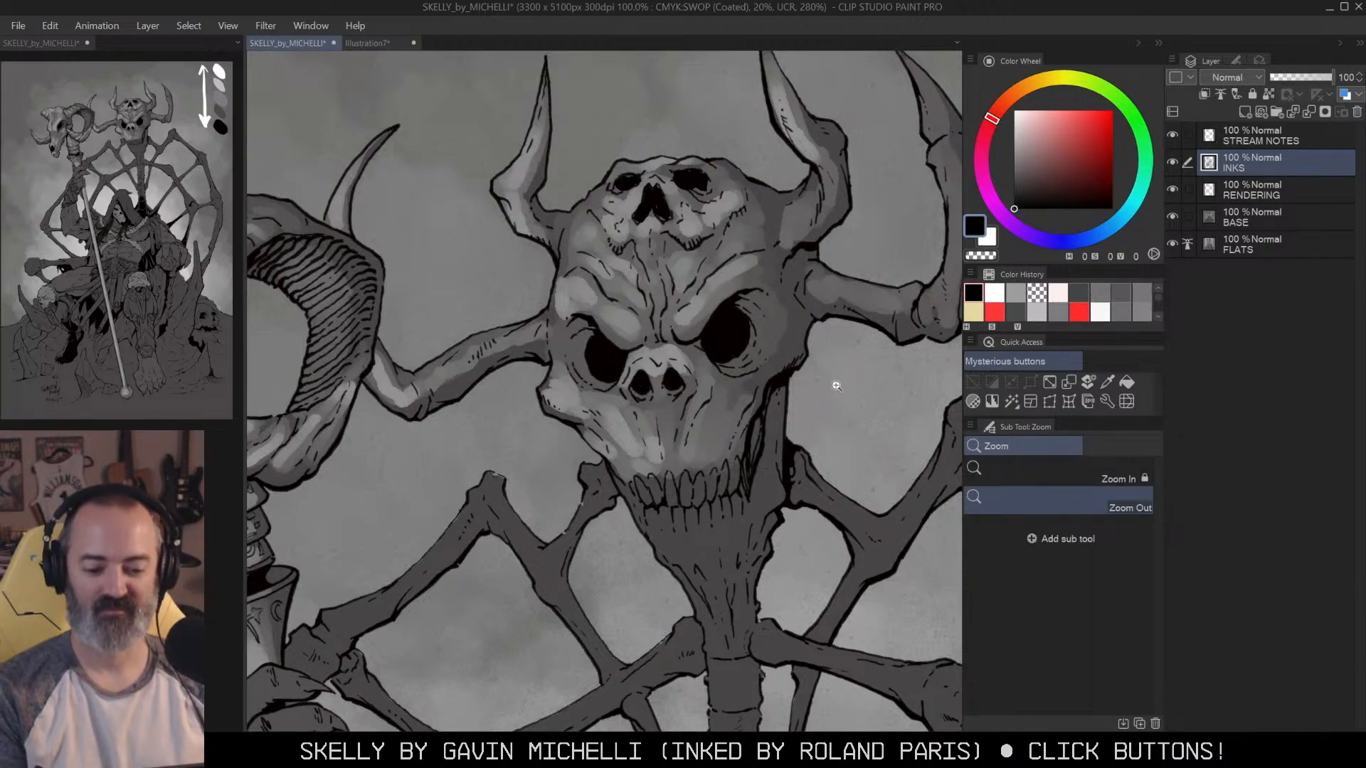
left_click(803, 386)
left_click(825, 379)
scroll(790, 356, "up", 2)
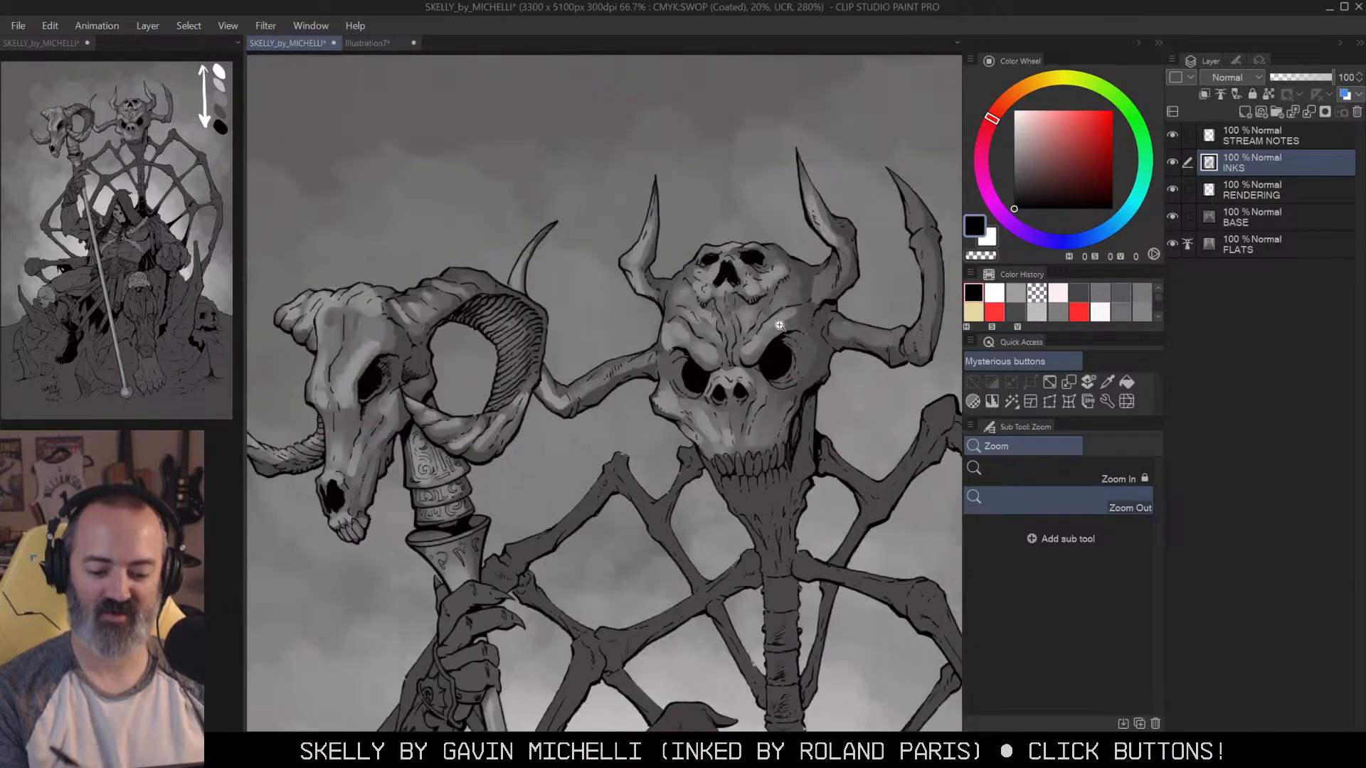
scroll(773, 367, "up", 2)
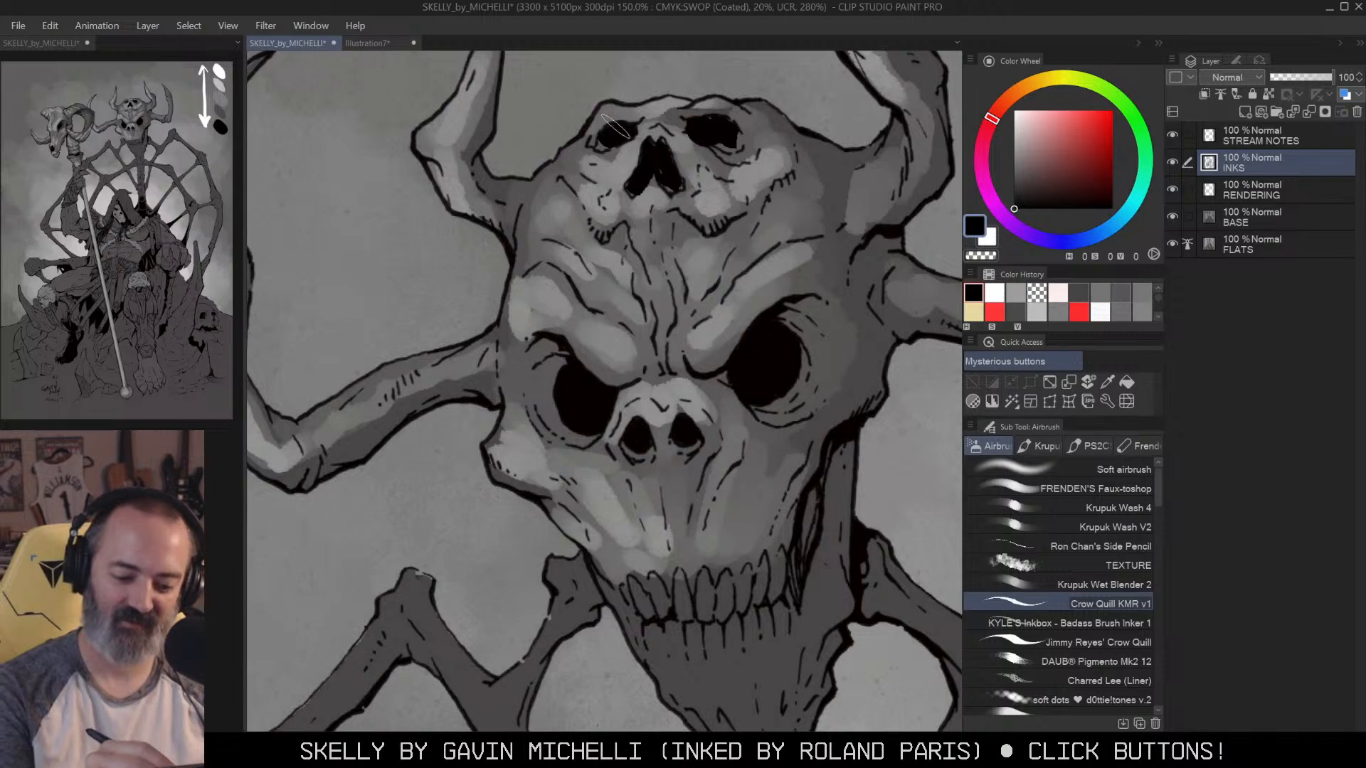
Step: Fill the left eye socket of the open-mouthed skull on the seated figure's front knee with black
left_click(754, 178, "alt")
left_click(755, 178, "alt")
left_click(754, 178, "alt")
mouse_move(909, 358)
left_mouse_down()
mouse_move(847, 266)
mouse_move(744, 250)
left_mouse_up()
left_click_drag(839, 405, 713, 370)
left_click_drag(688, 571, 907, 162)
left_click_drag(918, 352, 845, 210)
left_click_drag(707, 219, 925, 359)
left_click_drag(816, 320, 830, 314)
left_click_drag(623, 299, 639, 302)
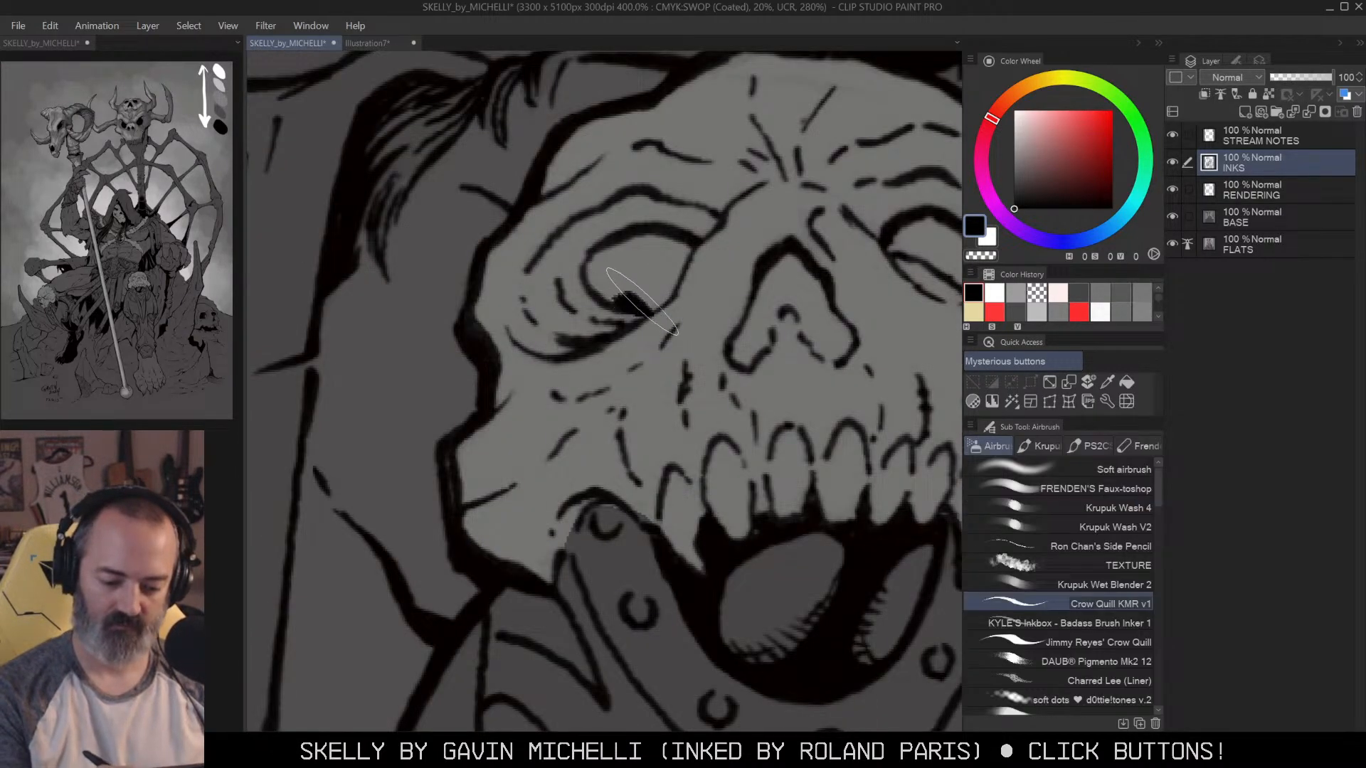
key("ctrl+z")
mouse_move(630, 307)
left_mouse_down()
mouse_move(687, 243)
mouse_move(670, 292)
mouse_move(645, 302)
mouse_move(607, 299)
mouse_move(591, 260)
mouse_move(598, 249)
mouse_move(611, 268)
mouse_move(614, 250)
mouse_move(677, 244)
mouse_move(618, 254)
mouse_move(646, 241)
mouse_move(607, 276)
mouse_move(615, 298)
mouse_move(662, 280)
left_mouse_up()
Step: Fill the front knee skull's nose cavity and right eye socket with black
mouse_move(866, 224)
left_mouse_down()
mouse_move(807, 235)
mouse_move(800, 192)
left_mouse_up()
key("m")
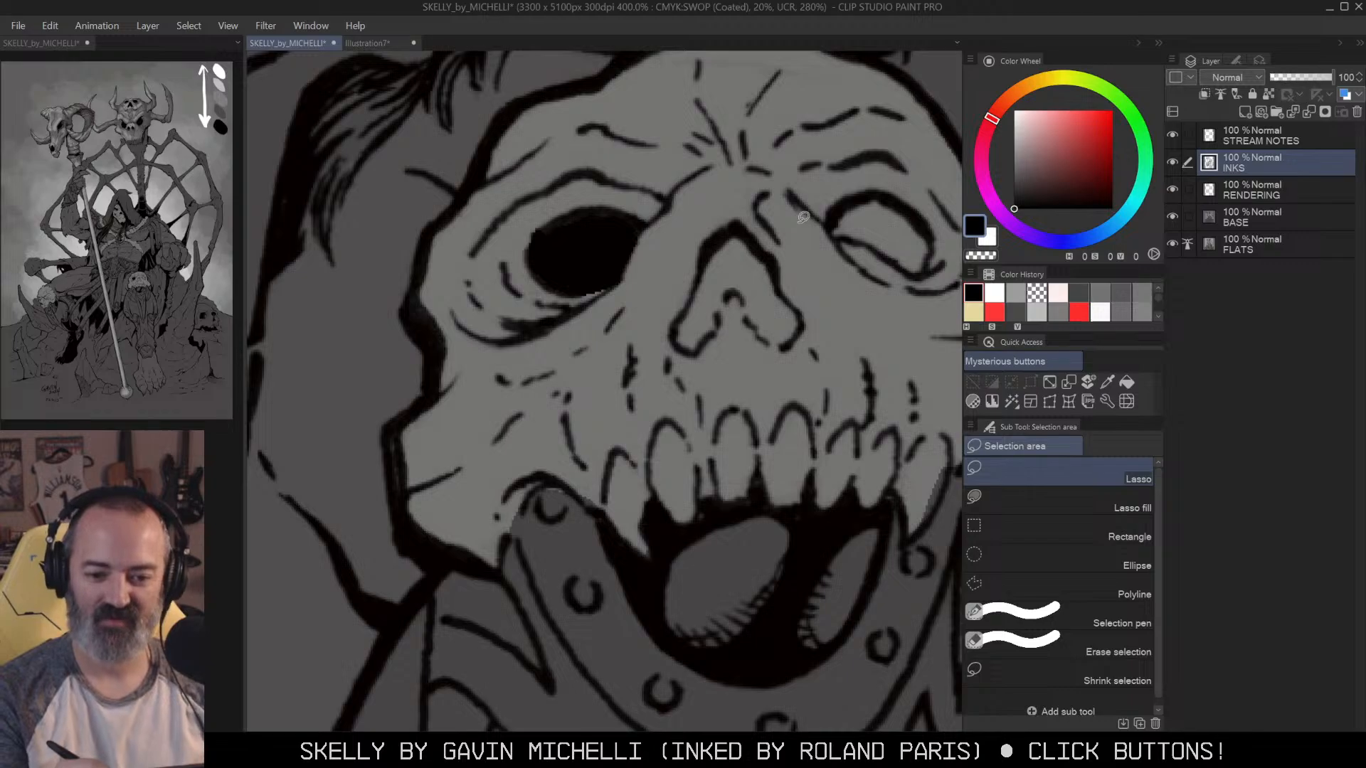
left_click_drag(832, 192, 817, 220)
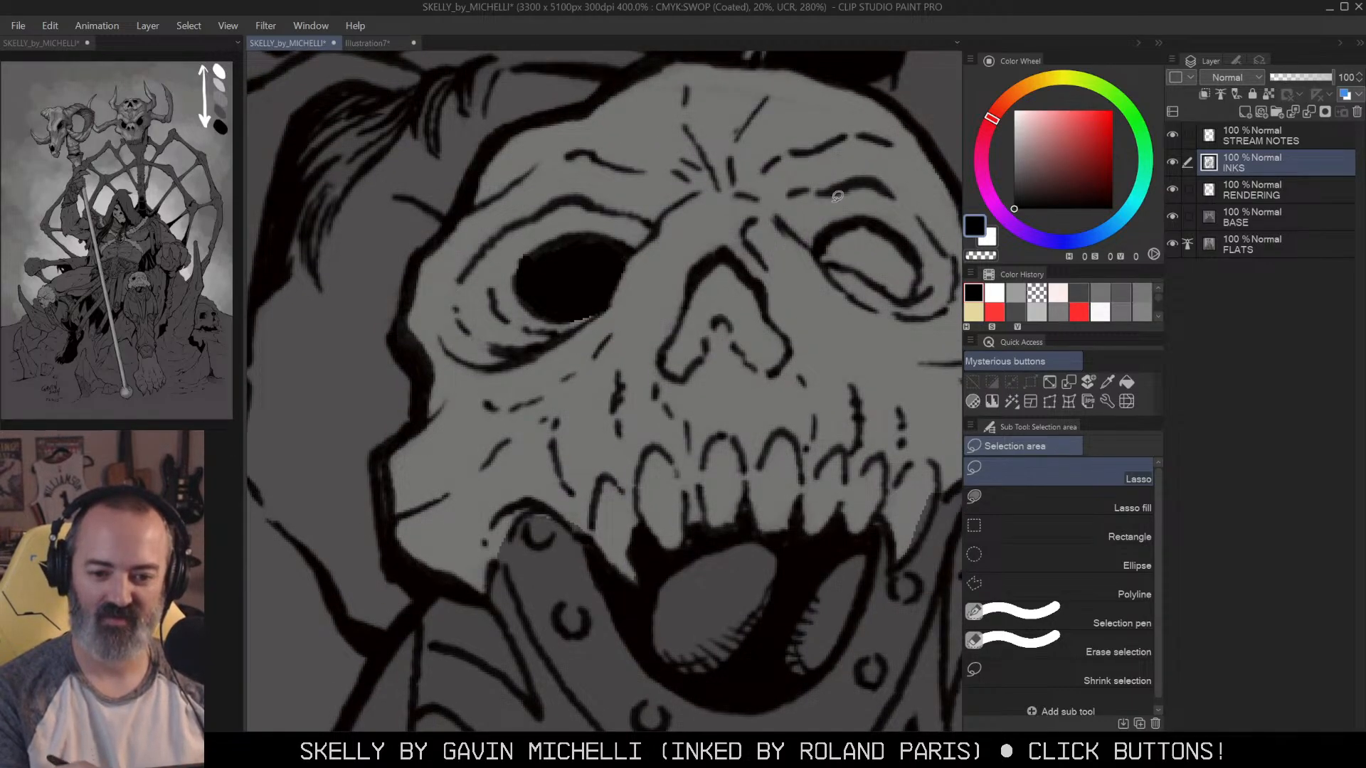
key("b")
mouse_move(708, 303)
left_mouse_down()
mouse_move(693, 351)
mouse_move(683, 334)
mouse_move(696, 334)
mouse_move(720, 261)
mouse_move(731, 323)
mouse_move(757, 299)
mouse_move(744, 347)
mouse_move(761, 326)
mouse_move(782, 346)
mouse_move(757, 370)
left_mouse_up()
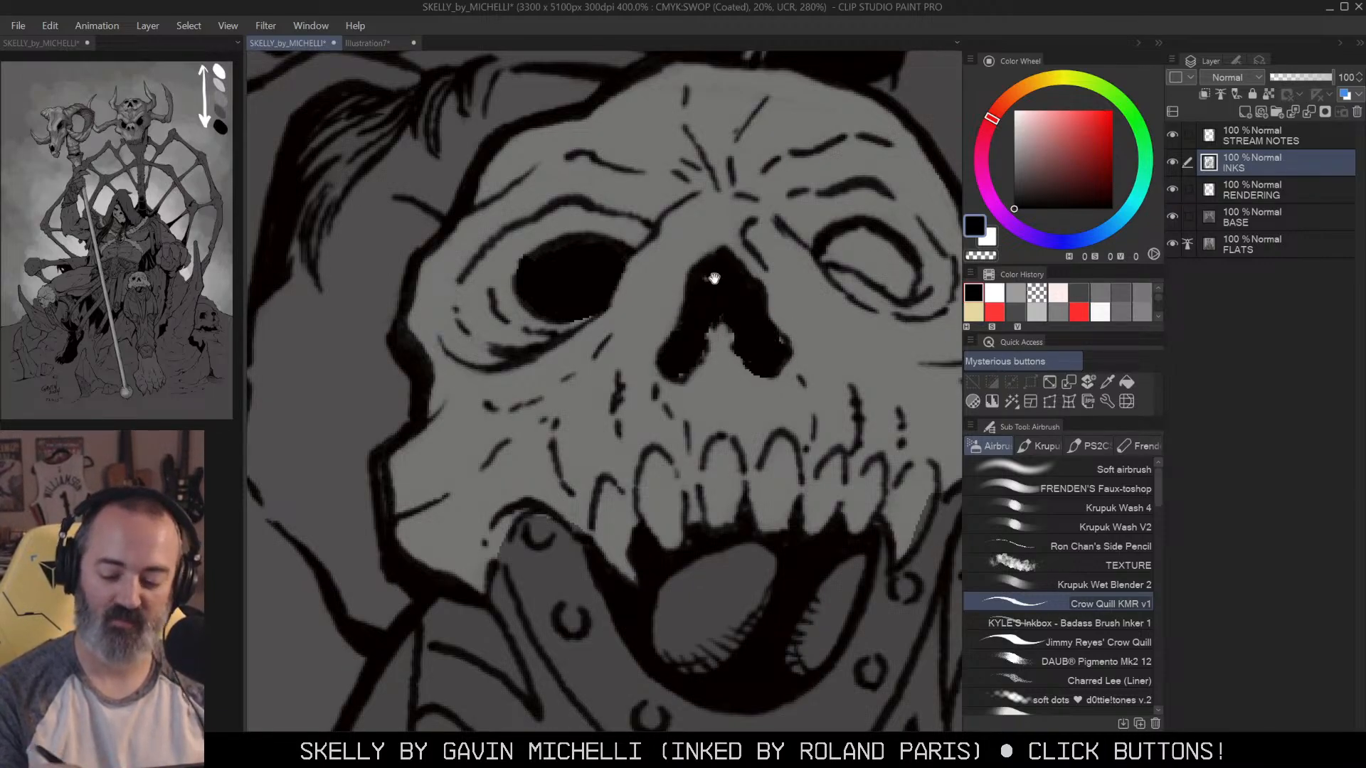
left_click_drag(714, 277, 660, 295)
mouse_move(776, 264)
left_mouse_down()
mouse_move(808, 251)
mouse_move(806, 285)
mouse_move(836, 262)
mouse_move(845, 303)
mouse_move(848, 284)
mouse_move(823, 297)
mouse_move(849, 285)
left_mouse_up()
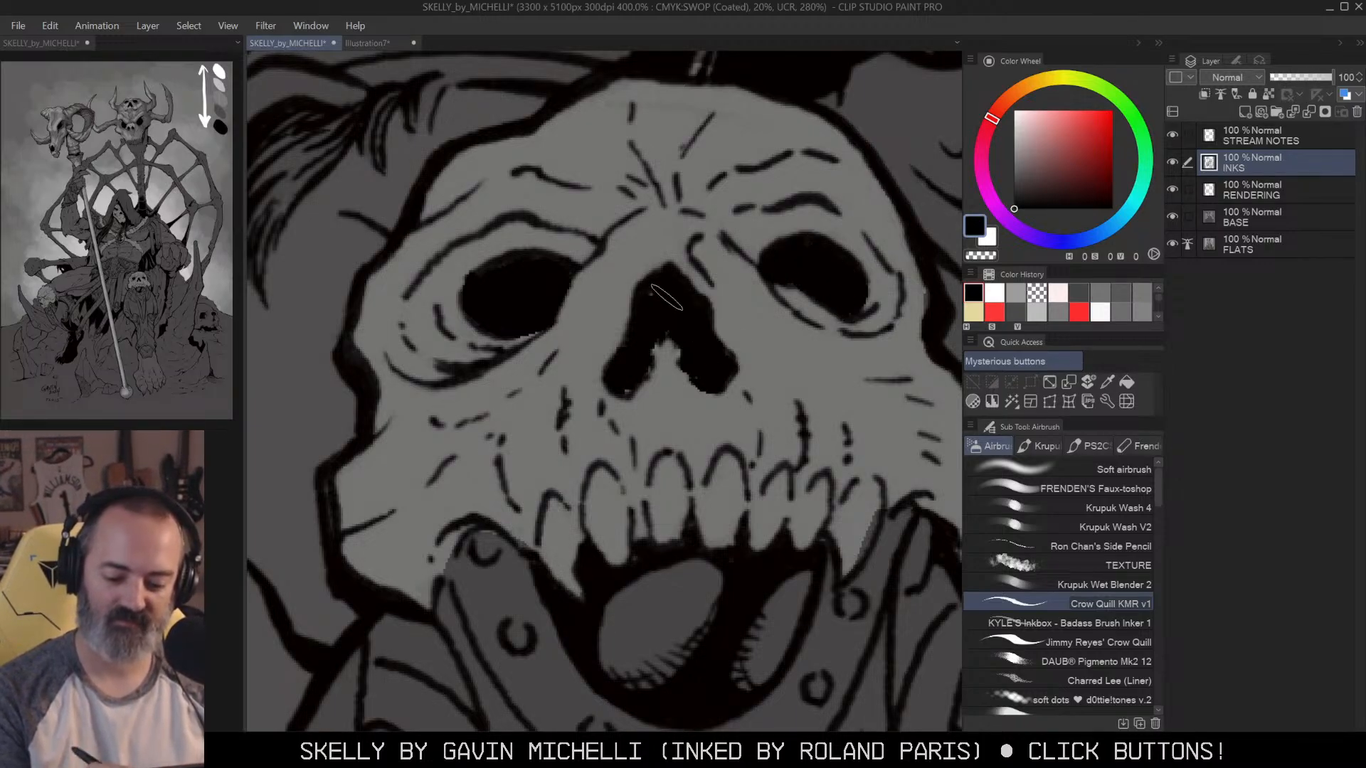
Step: Fill both eye sockets of the skull on the figure's other knee with black
key("/")
left_click_drag(701, 364, 598, 364)
left_click_drag(786, 396, 668, 351)
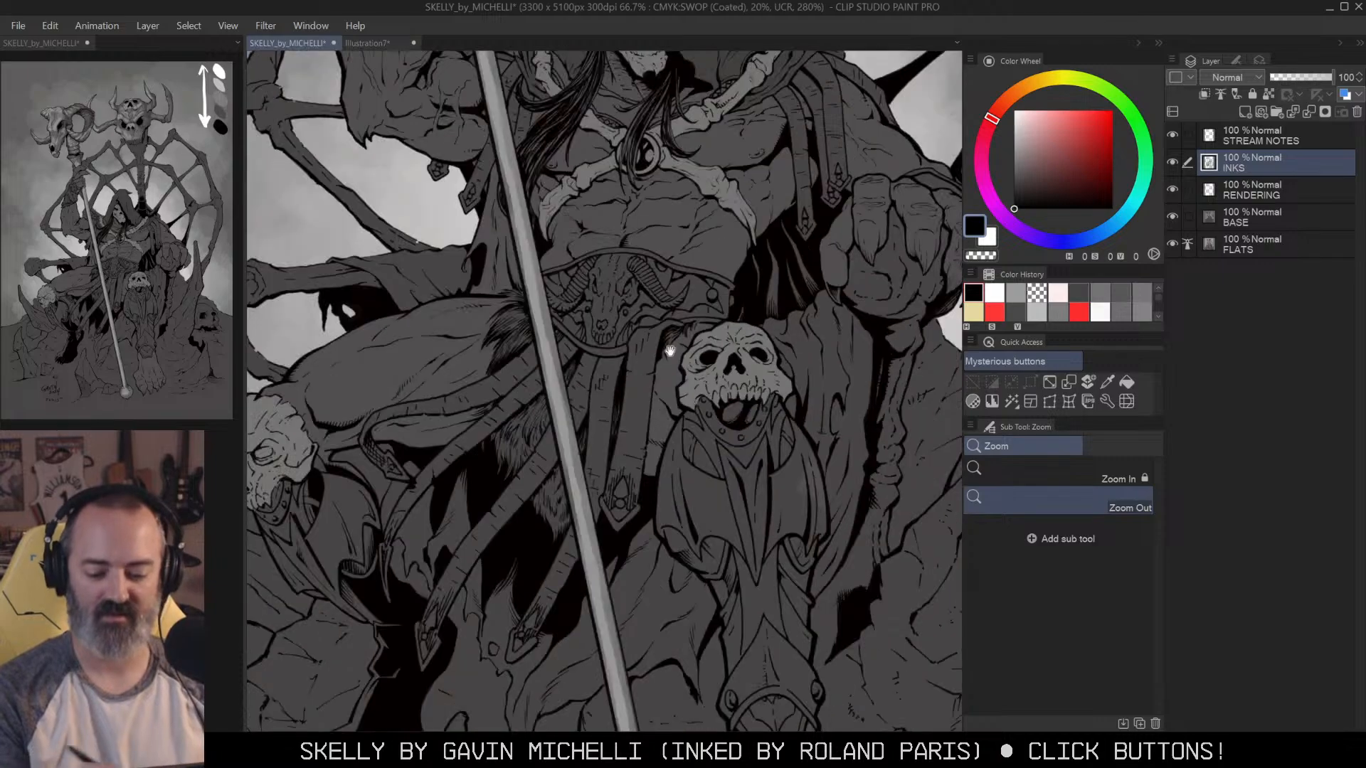
left_click_drag(437, 395, 818, 316)
left_click_drag(681, 388, 692, 382)
left_click_drag(488, 256, 498, 284)
mouse_move(601, 238)
left_mouse_down()
mouse_move(704, 200)
mouse_move(710, 230)
mouse_move(624, 254)
mouse_move(650, 225)
mouse_move(614, 248)
mouse_move(706, 211)
left_mouse_up()
key("alt+space")
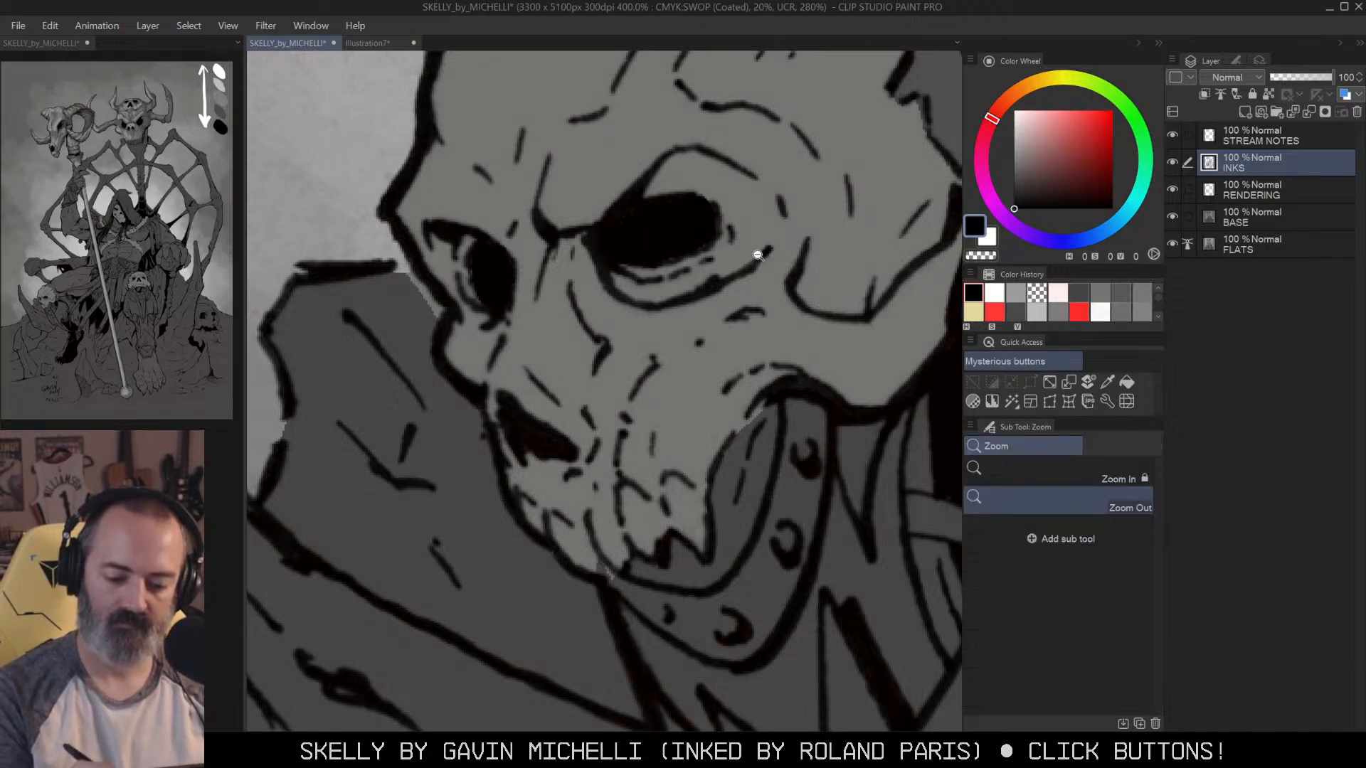
left_click(755, 257)
left_click(755, 258)
left_click_drag(901, 295, 602, 346)
left_click(759, 361)
left_click_drag(759, 360, 705, 390)
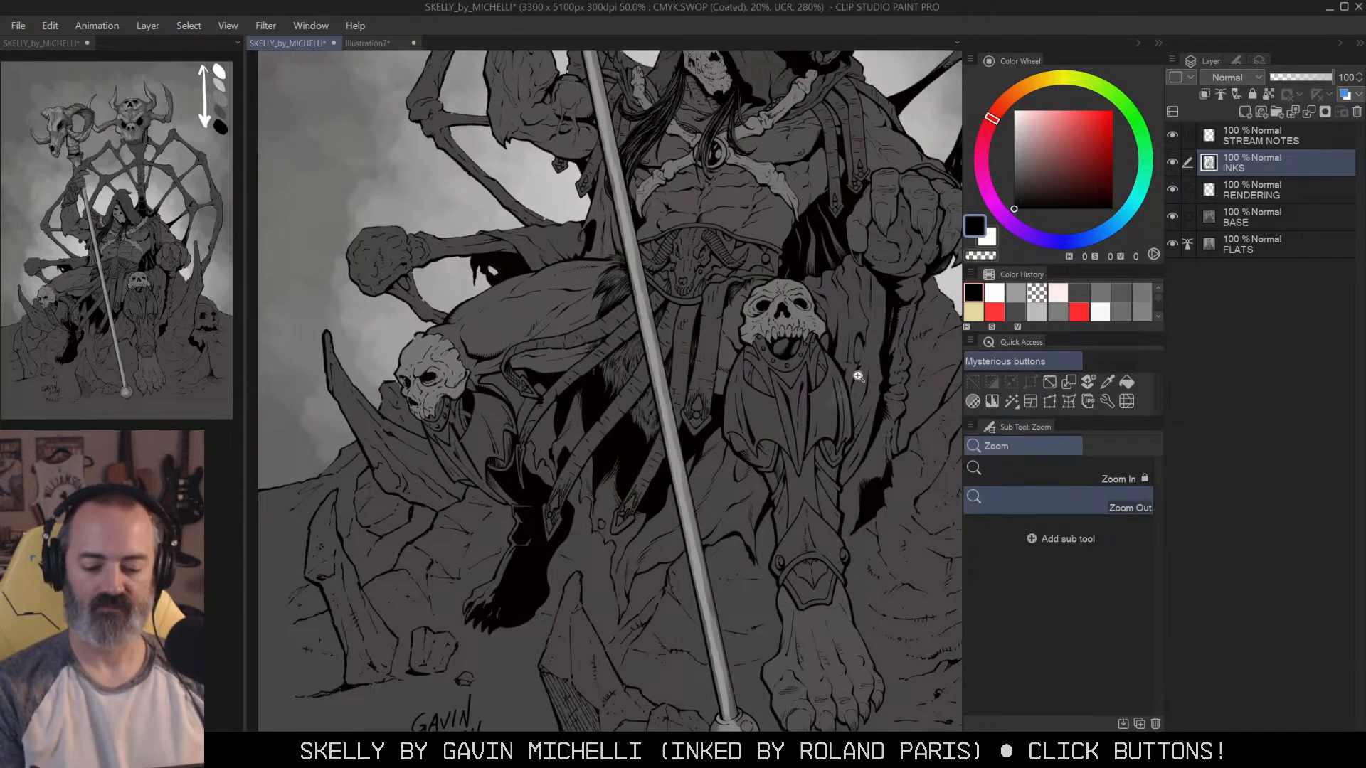
Step: Review the blackened knee skulls within the whole figure, up to the horned skull crowning the throne
left_click_drag(799, 256, 785, 384)
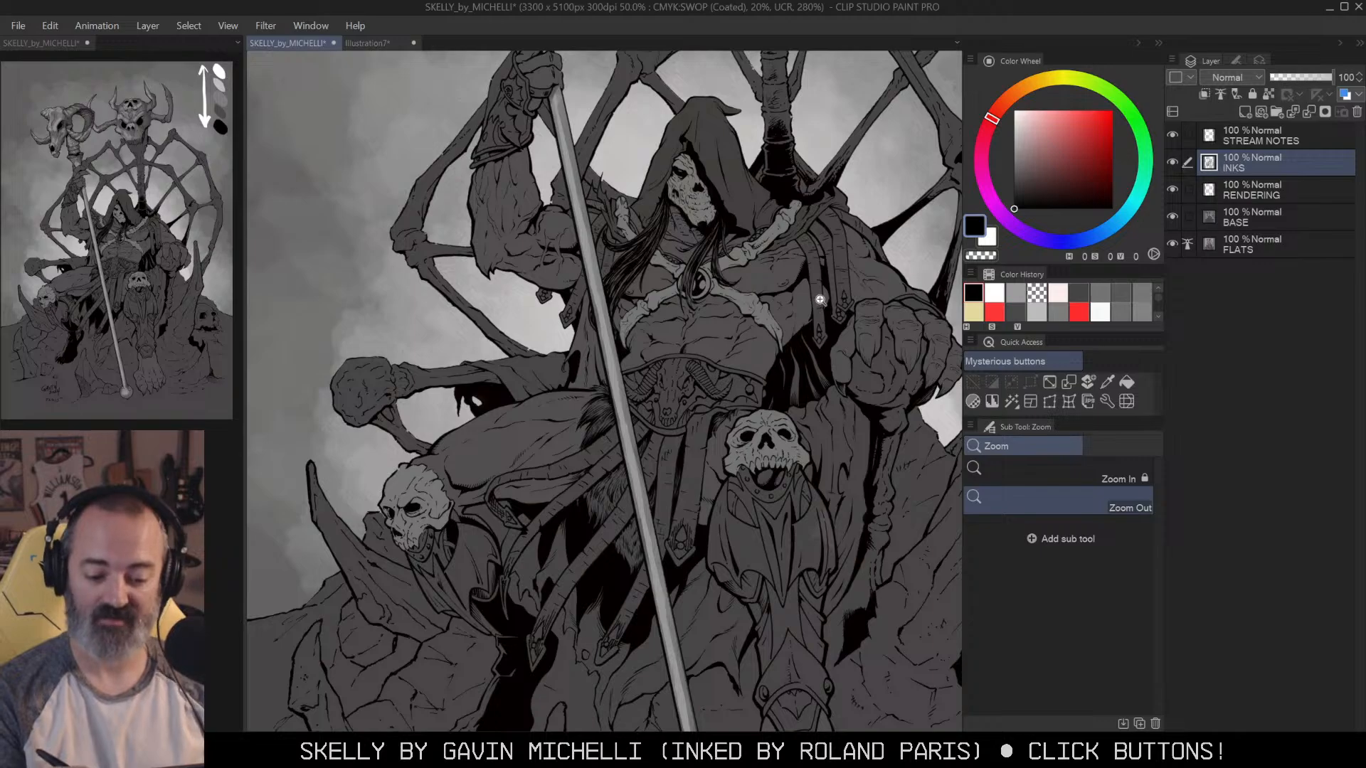
left_click_drag(796, 307, 779, 322)
key("m")
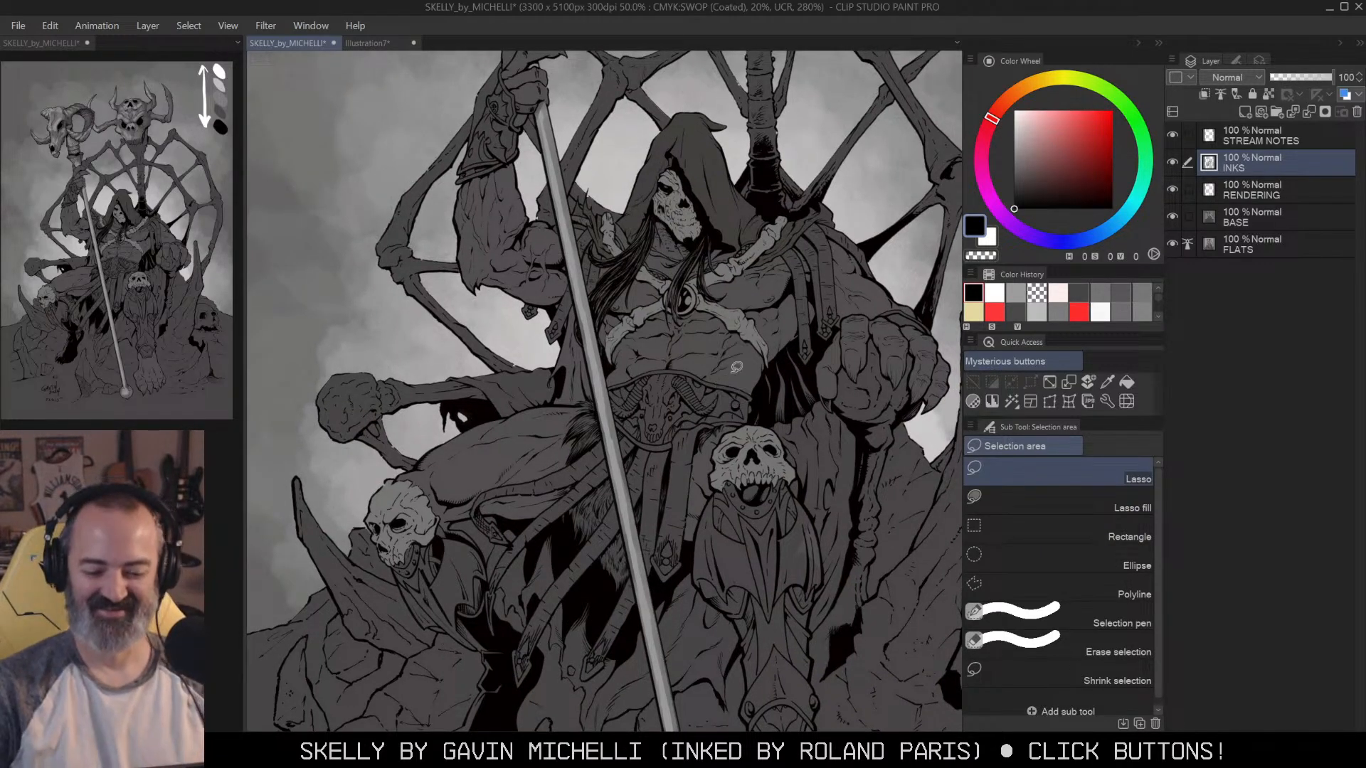
key("alt+space")
left_click(703, 337)
left_click_drag(815, 322, 796, 333)
left_click_drag(826, 290, 785, 350)
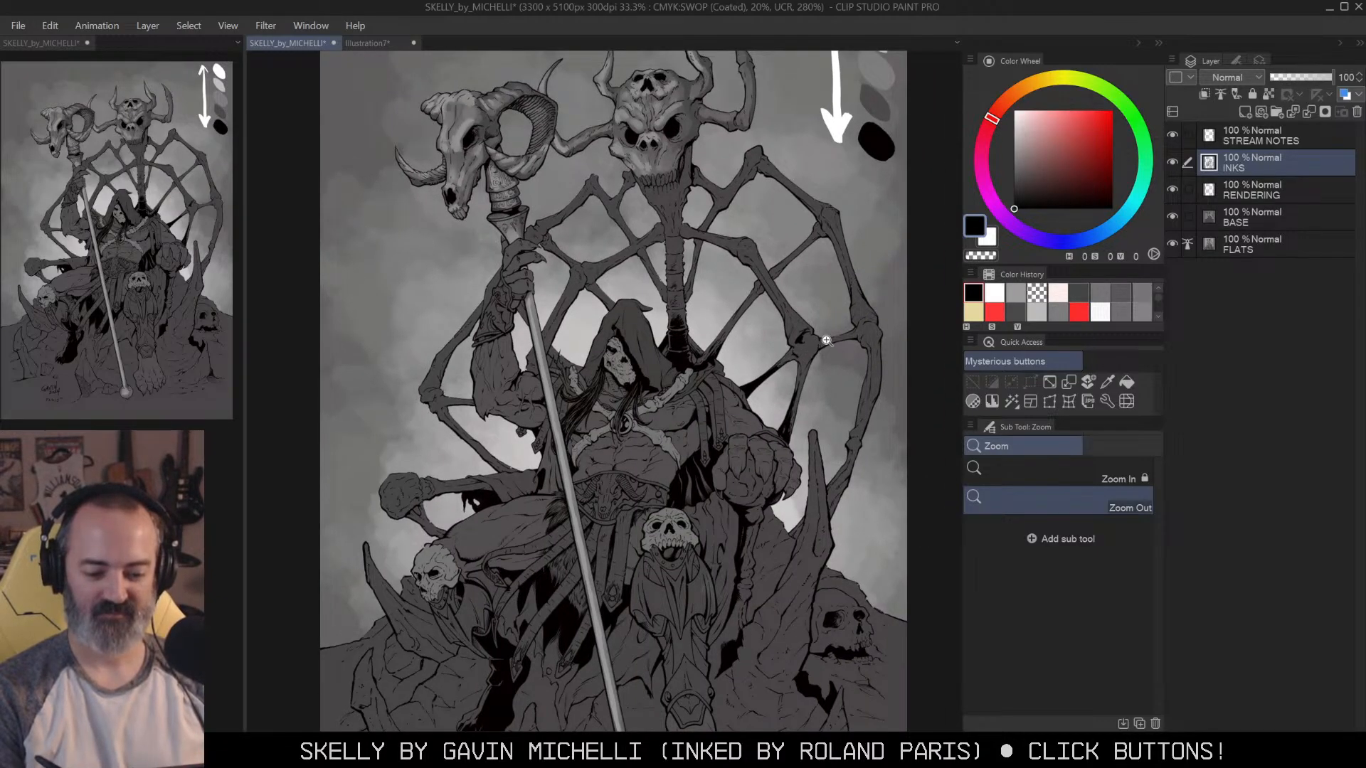
key("ctrl+space")
left_click(688, 274)
mouse_move(673, 150)
left_mouse_down()
mouse_move(681, 280)
mouse_move(780, 266)
left_mouse_up()
left_click(701, 252)
left_click(702, 250)
Step: Sample a light grey from the isolated RENDERING layer, make that layer active and choose the Krupuk Wash V2 brush
key("b")
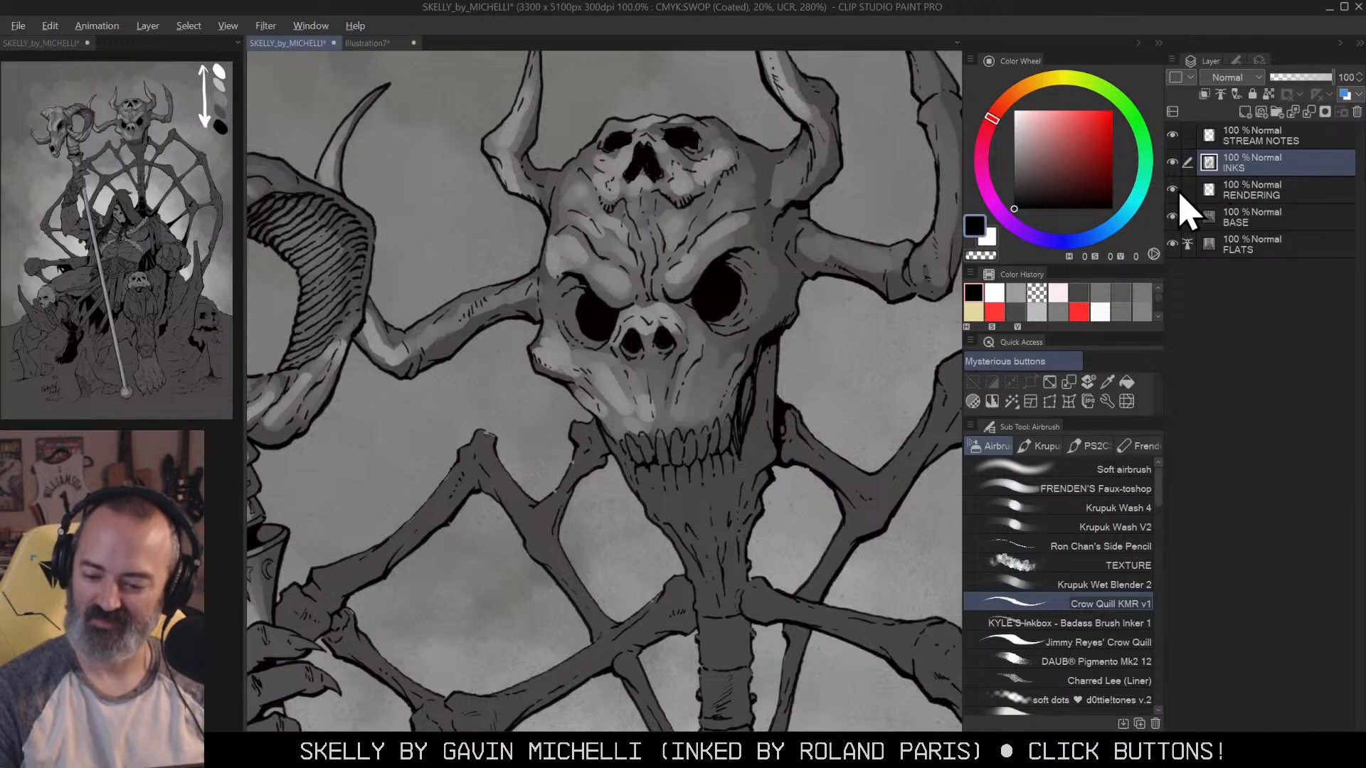
left_click(1172, 189, "alt")
left_click(729, 180, "alt")
left_click(1172, 190, "alt")
left_click(1238, 190)
left_click_drag(826, 142, 761, 203)
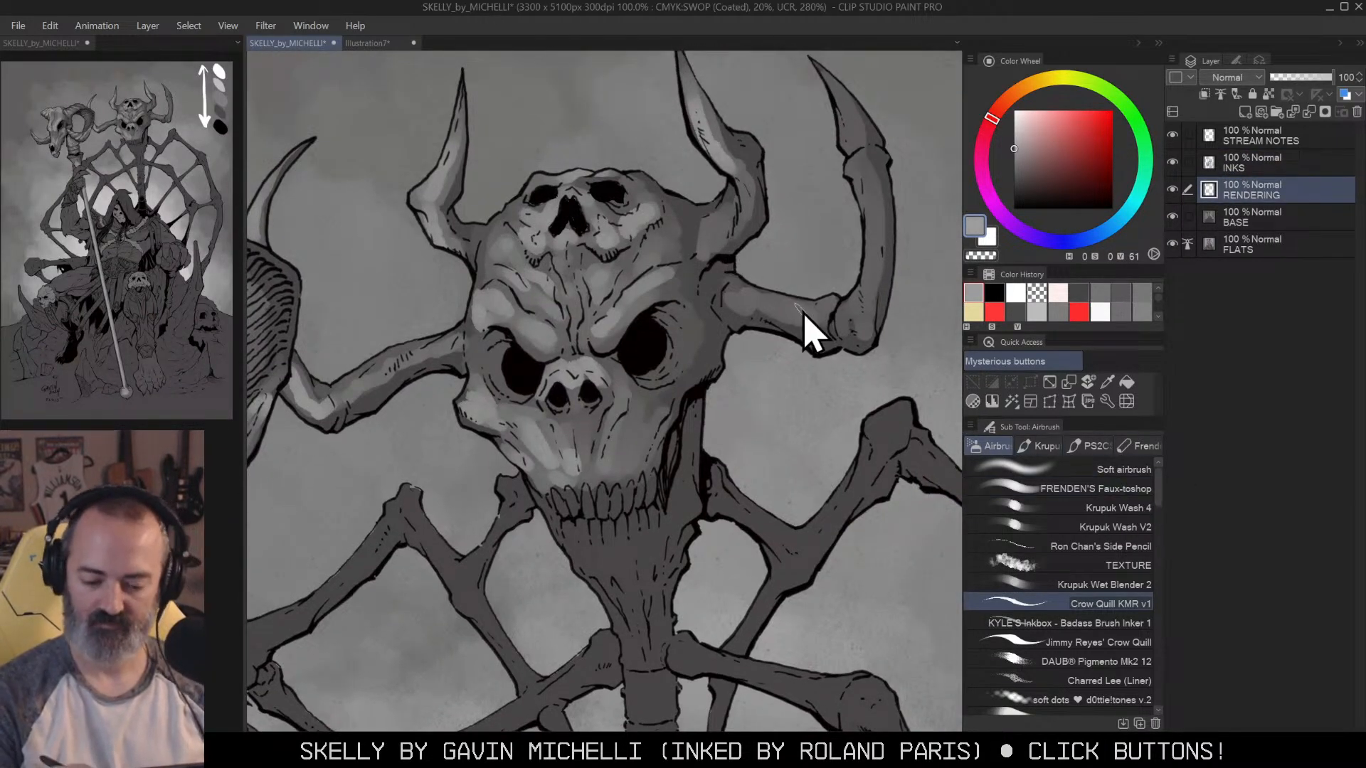
left_click(1147, 530)
Step: Paint light grey highlights on the right-hand horns of the throne's horned skull with a smaller brush
left_click_drag(699, 91, 699, 128)
key("bracketleft")
key("bracketleft")
key("bracketleft")
key("bracketleft")
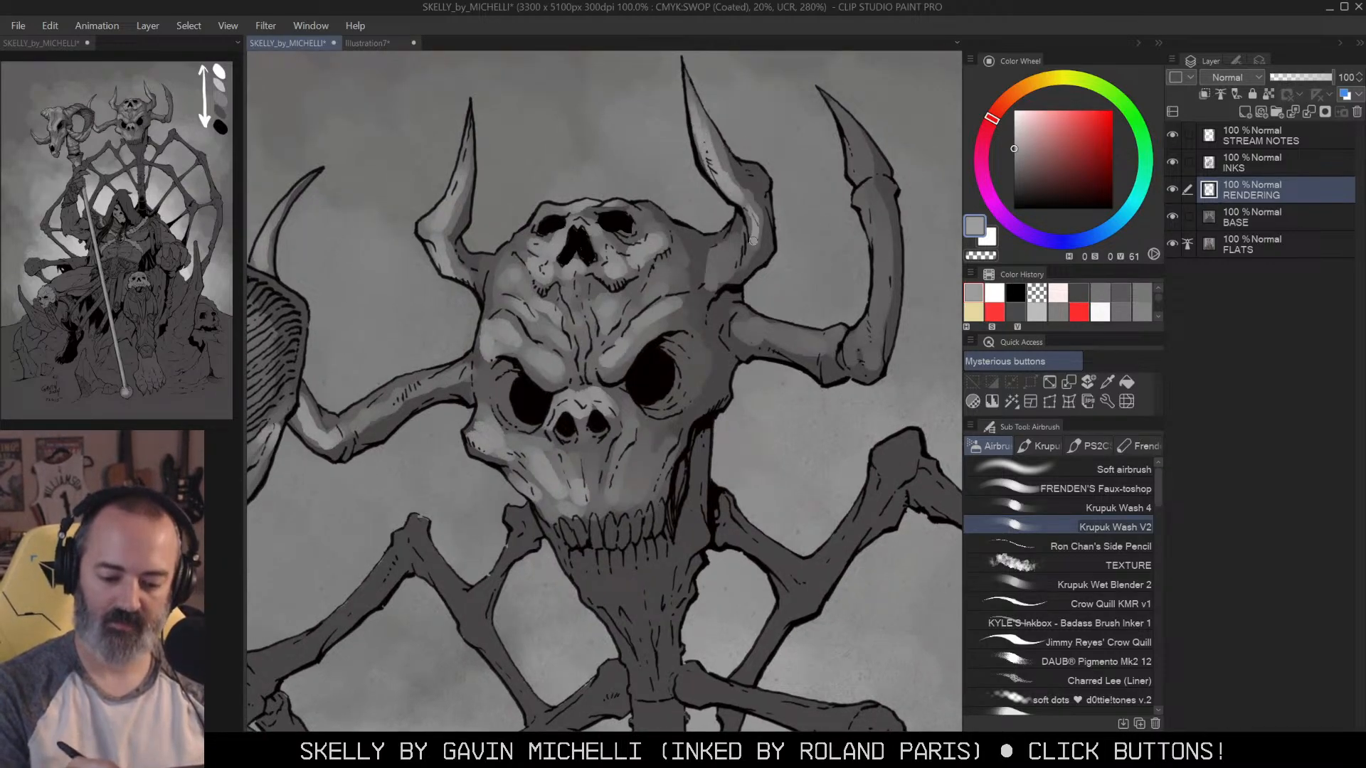
left_click_drag(733, 239, 718, 272)
mouse_move(741, 319)
left_mouse_down()
mouse_move(744, 339)
mouse_move(819, 348)
left_mouse_up()
mouse_move(742, 323)
left_mouse_down()
mouse_move(837, 352)
mouse_move(854, 342)
mouse_move(832, 363)
mouse_move(872, 313)
mouse_move(879, 229)
left_mouse_up()
mouse_move(829, 103)
left_mouse_down()
mouse_move(872, 203)
mouse_move(883, 300)
mouse_move(798, 235)
left_mouse_up()
Step: Paint the horned skull's teeth and chin in light grey, with brighter touches across the chin
key("ctrl+alt+space")
left_click(808, 305)
left_click_drag(801, 352, 813, 239)
key("ctrl+space")
left_click(811, 220)
key("ctrl+space")
left_click(716, 253)
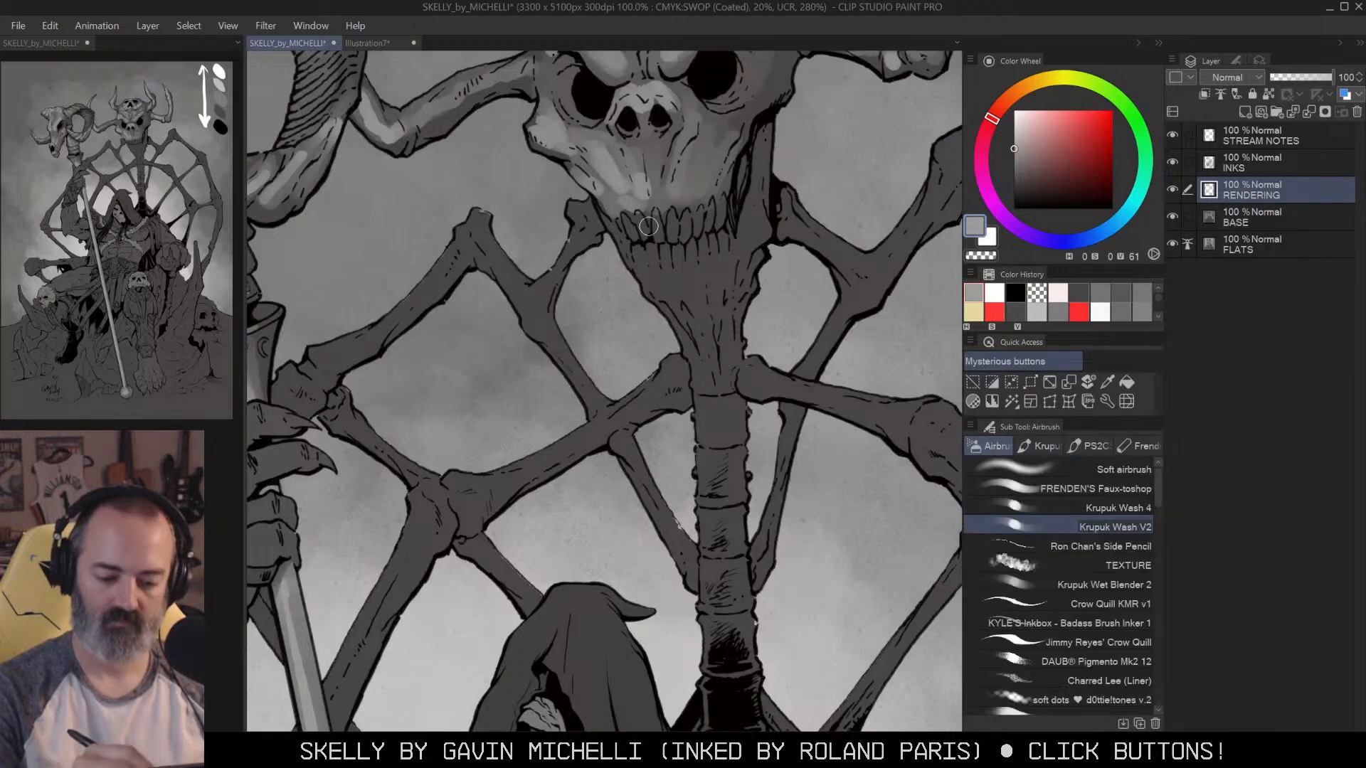
left_click_drag(656, 220, 685, 237)
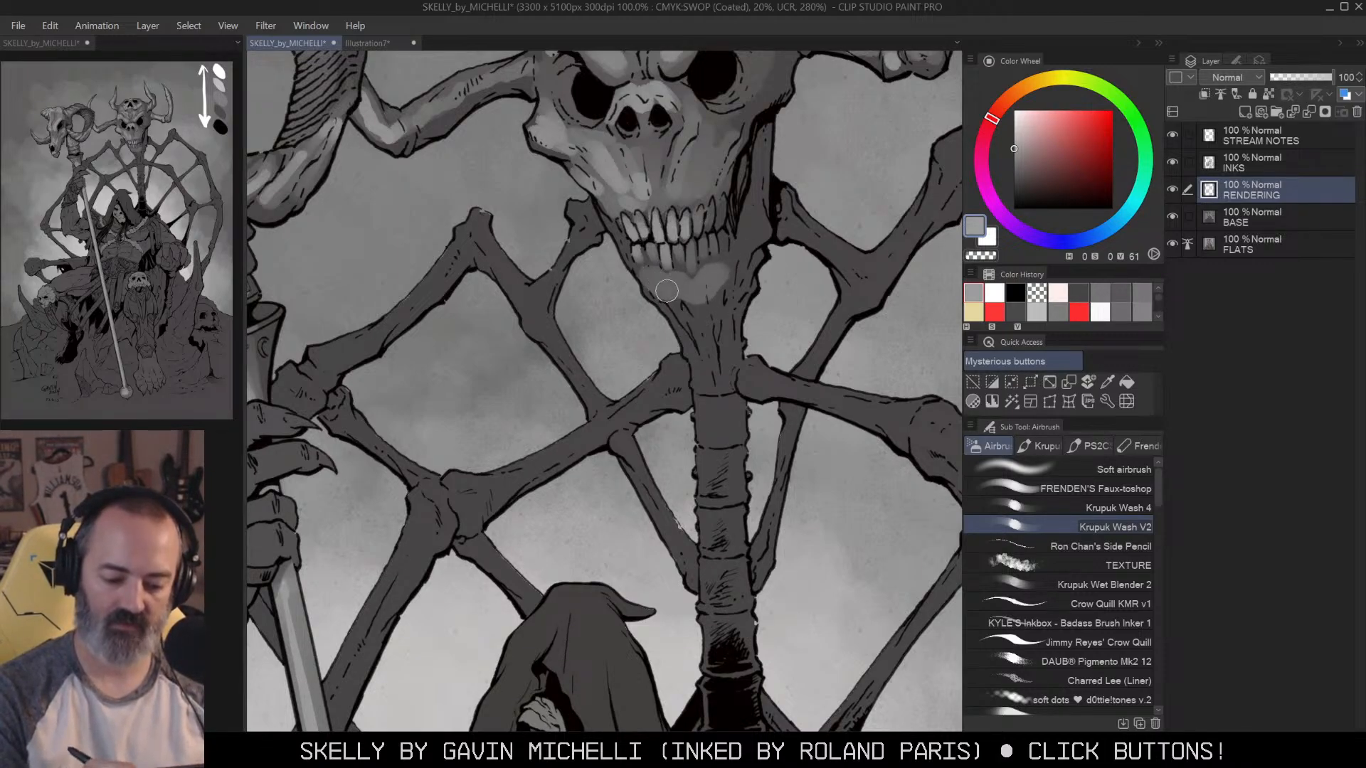
left_click_drag(683, 304, 707, 360)
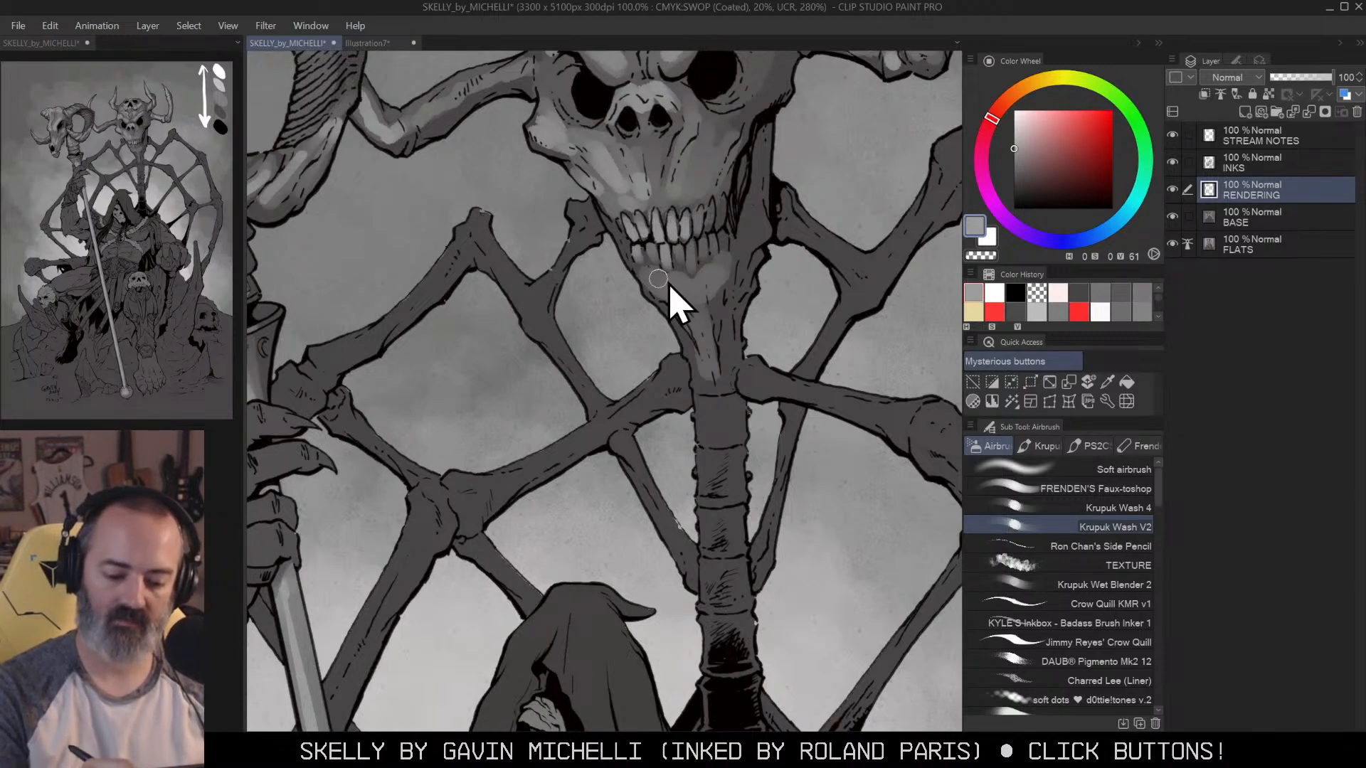
left_click_drag(666, 287, 696, 309)
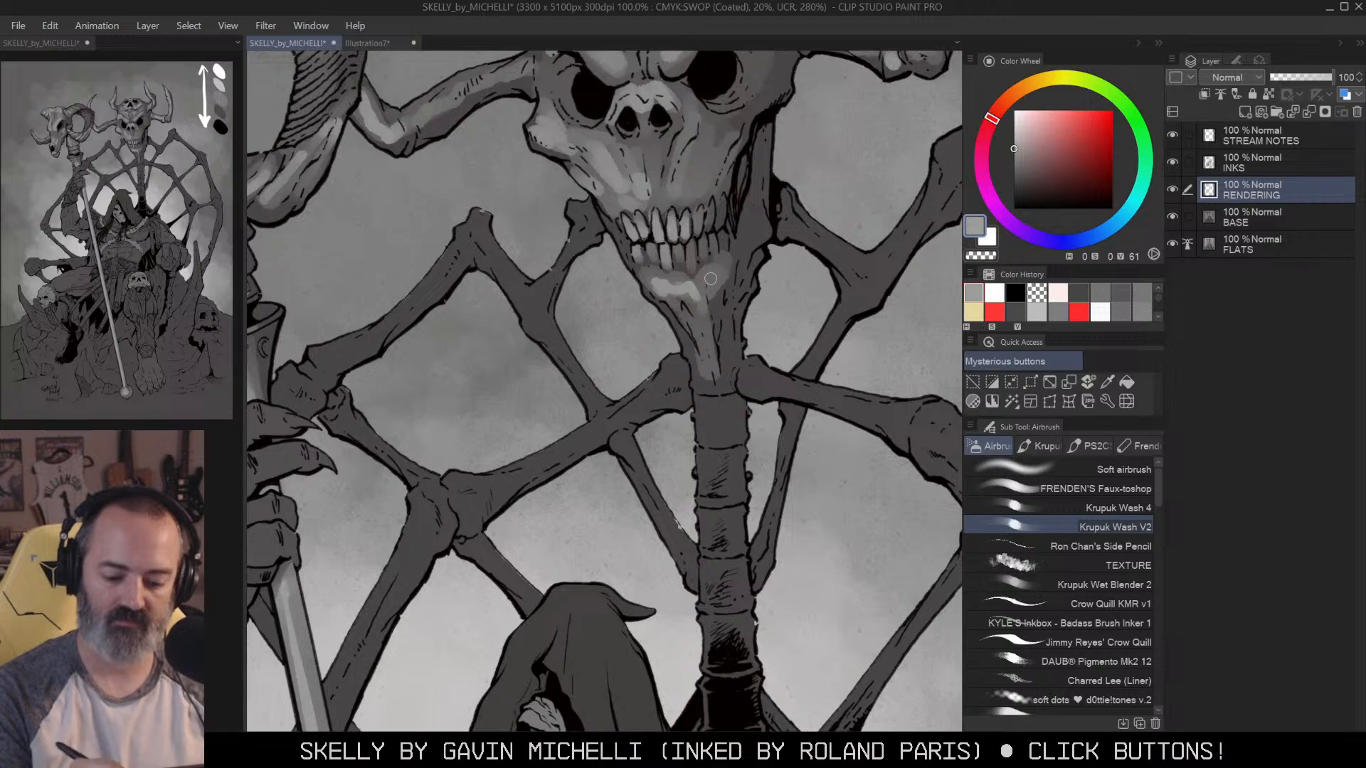
Step: Lighten the top vertebra below the horned skull's chin with grey, adjusting it with transparent colour and a larger brush
key("alt+space")
mouse_move(737, 283)
left_mouse_down()
mouse_move(711, 281)
mouse_move(722, 274)
left_mouse_up()
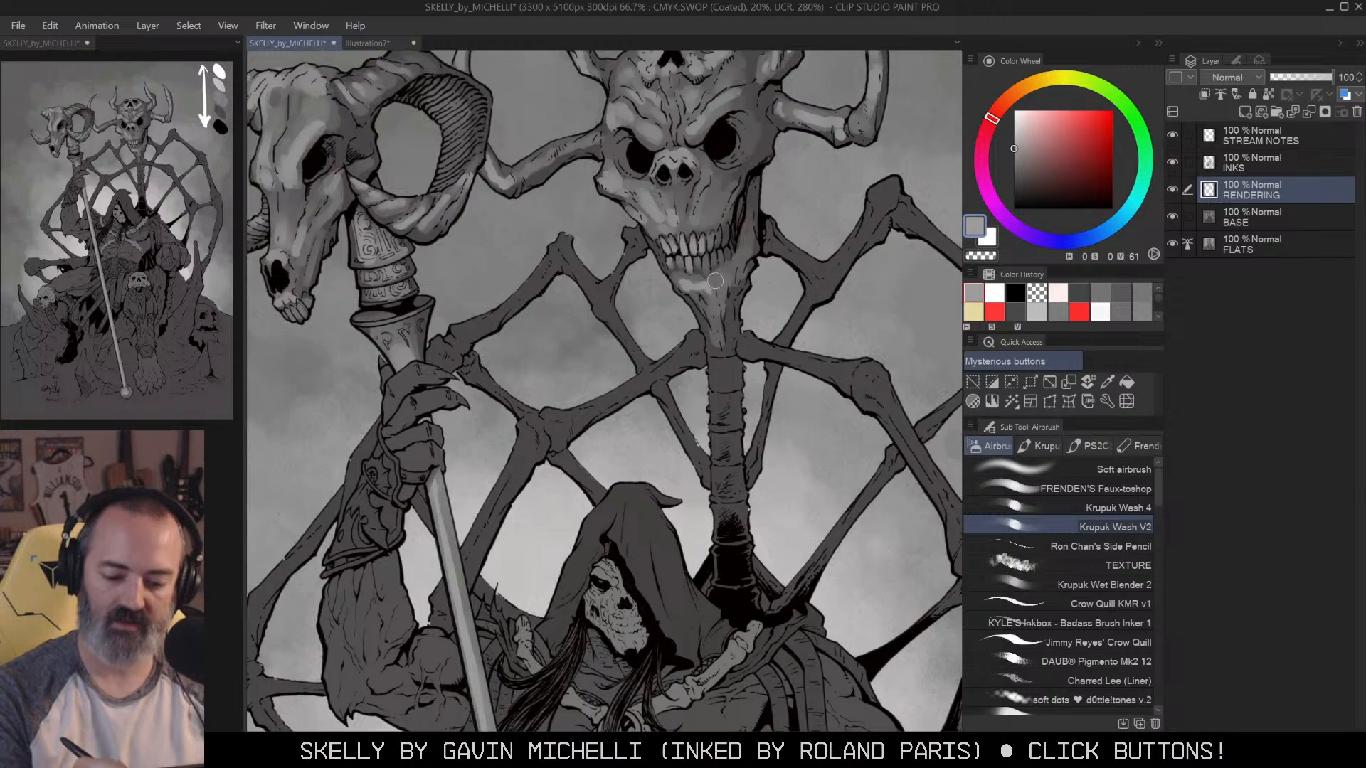
key("alt+space")
mouse_move(720, 181)
left_mouse_down()
mouse_move(694, 183)
mouse_move(707, 191)
left_mouse_up()
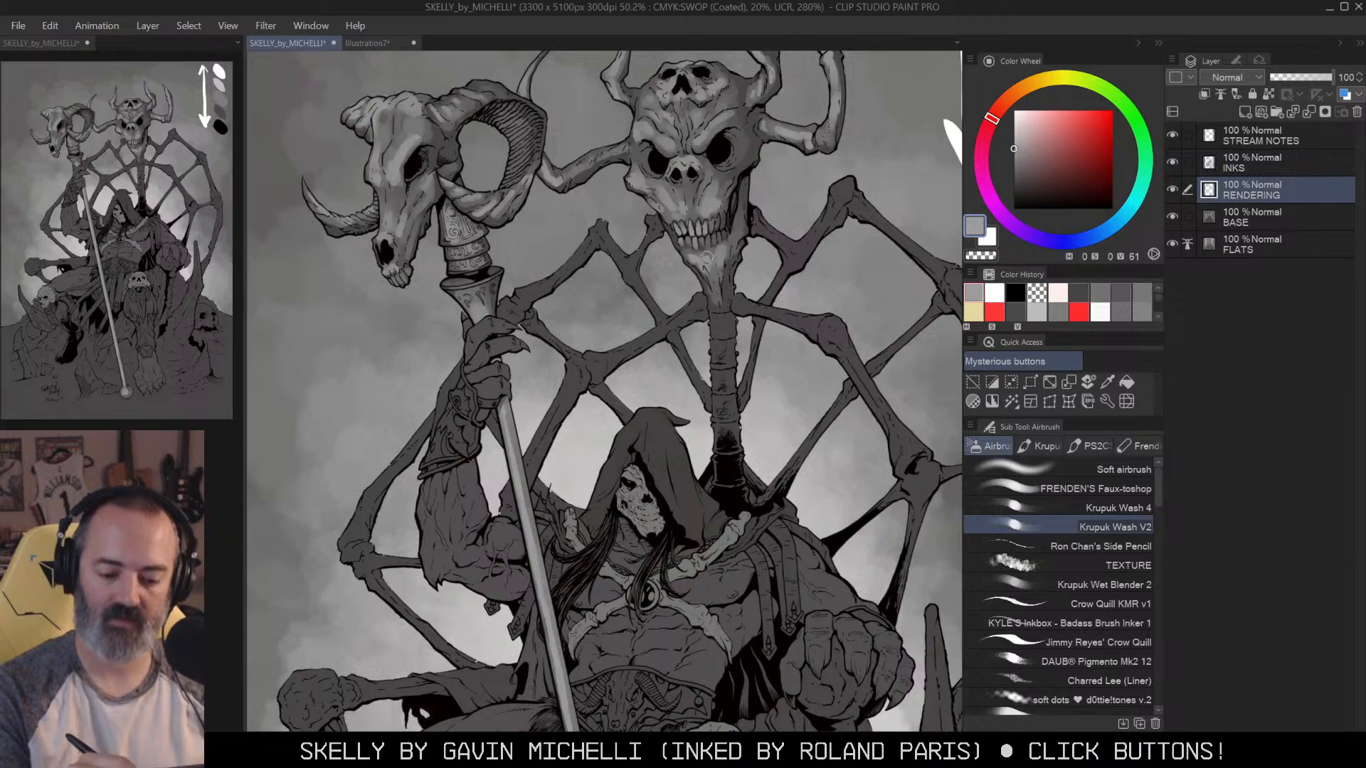
left_click(732, 305, "ctrl")
mouse_move(713, 308)
left_mouse_down()
mouse_move(721, 290)
mouse_move(720, 338)
mouse_move(727, 321)
left_mouse_up()
key("c")
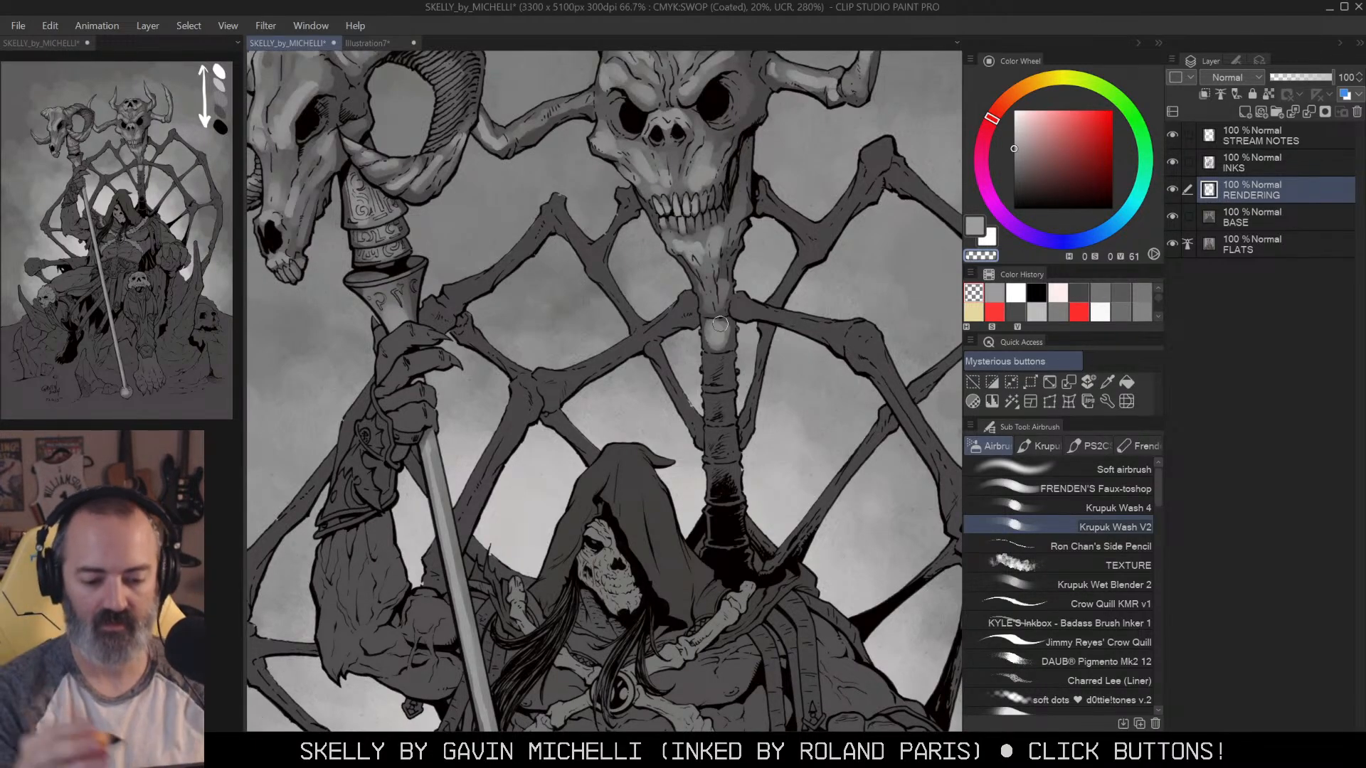
key("]")
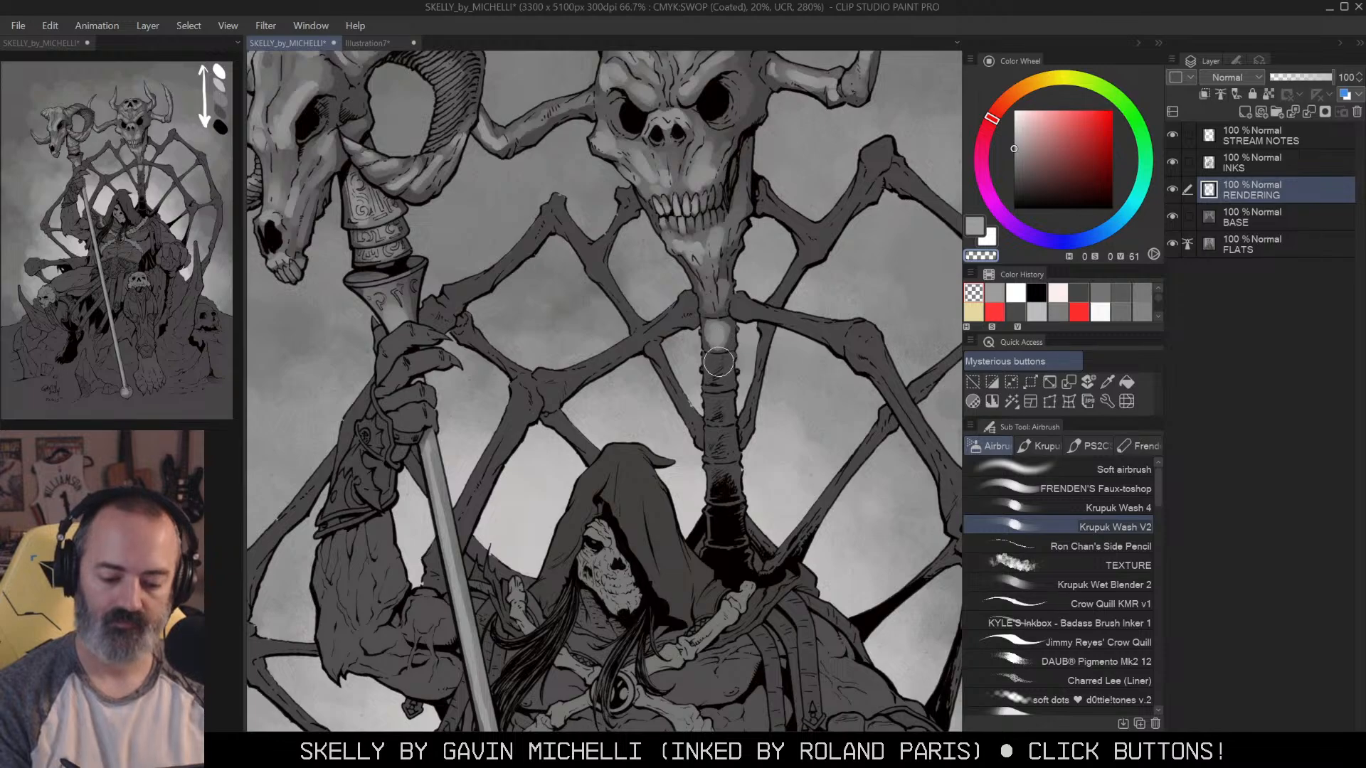
left_click(723, 373, "alt")
left_click(720, 343, "alt")
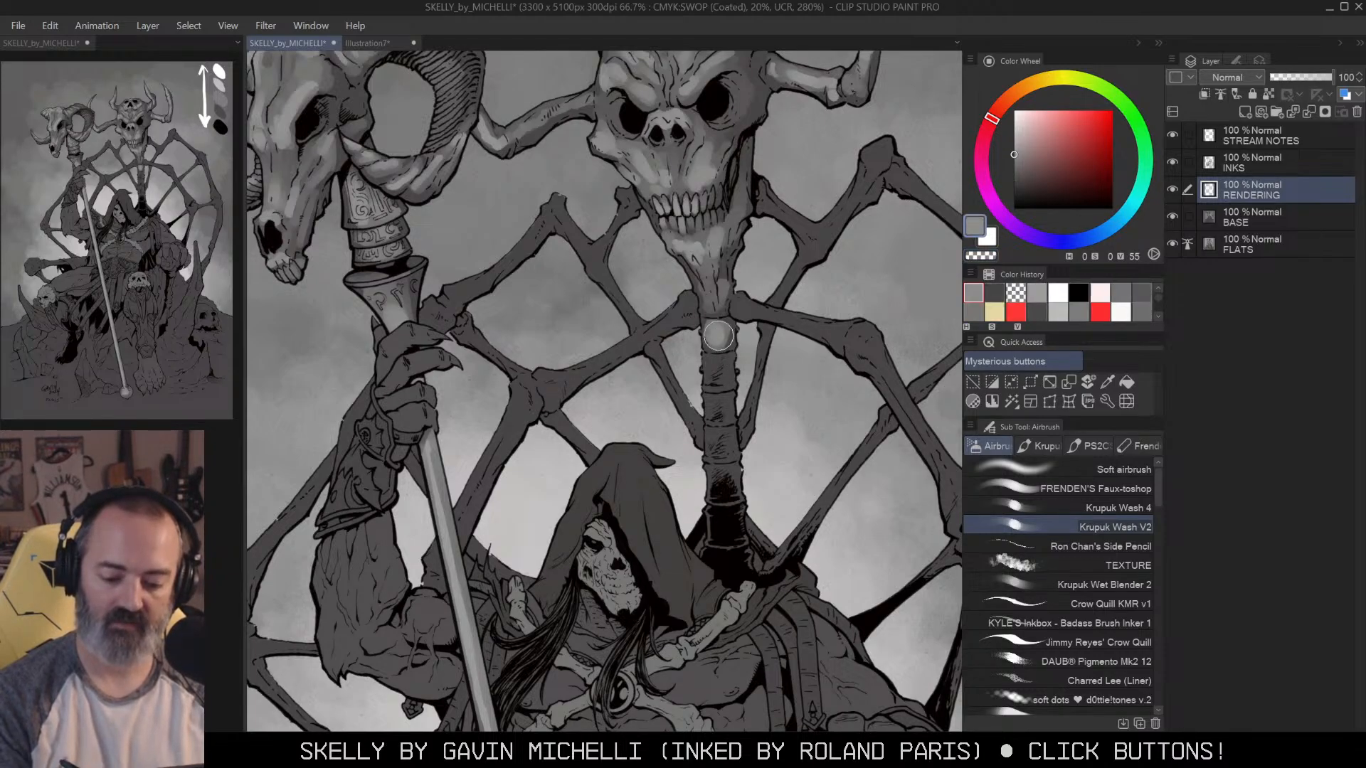
Step: Sample the lighter grey from the isolated RENDERING layer and paint the vertebrae down the throne's spine
left_click(1172, 189, "alt")
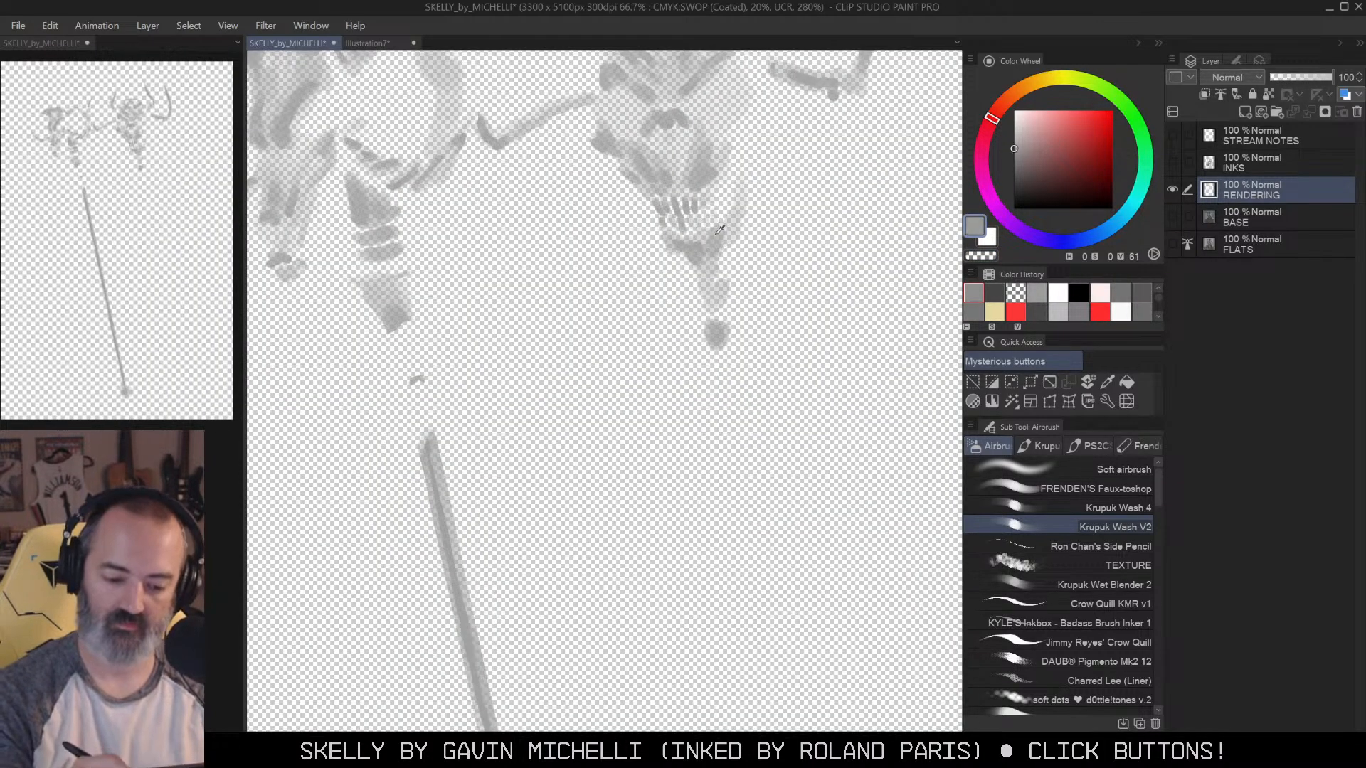
left_click(1172, 190, "alt")
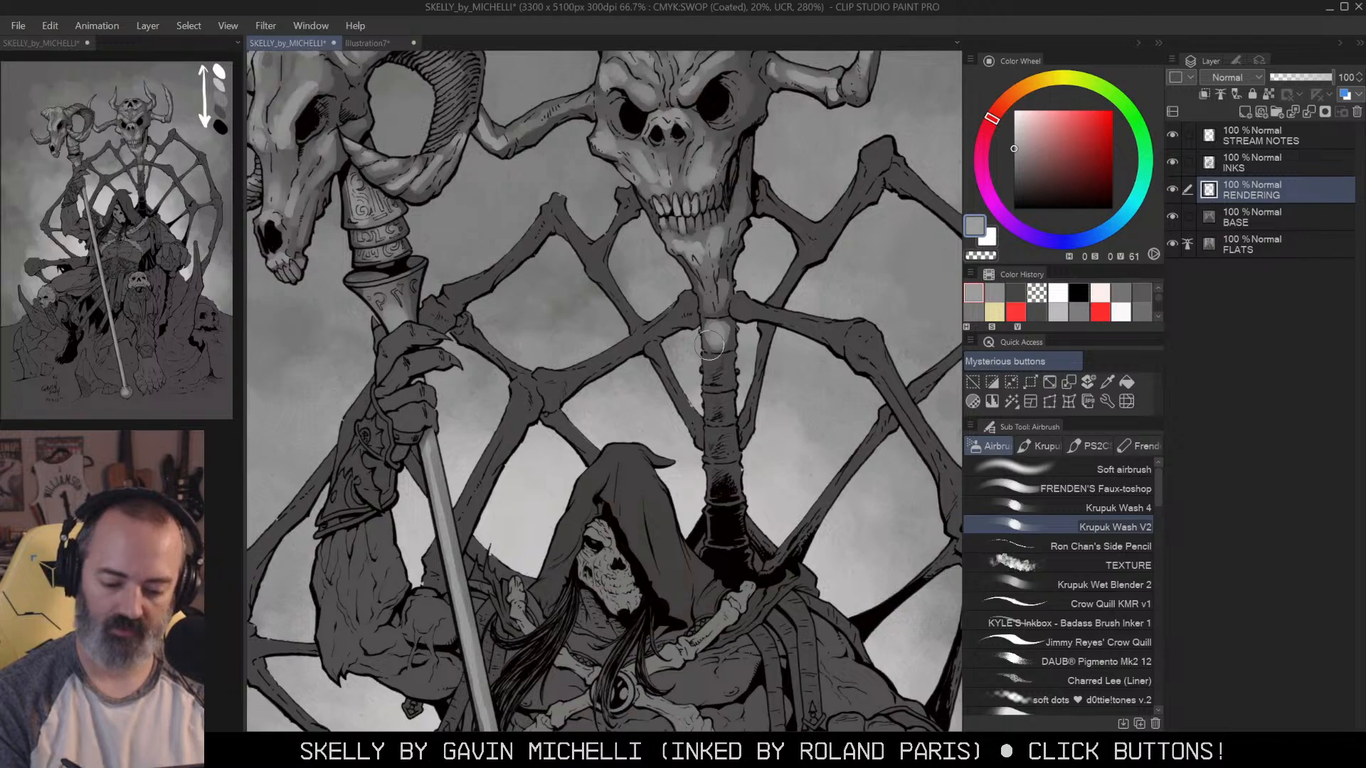
mouse_move(720, 361)
left_mouse_down()
mouse_move(717, 453)
mouse_move(730, 449)
mouse_move(722, 436)
mouse_move(718, 461)
mouse_move(742, 460)
mouse_move(715, 475)
mouse_move(742, 514)
left_mouse_up()
key("[")
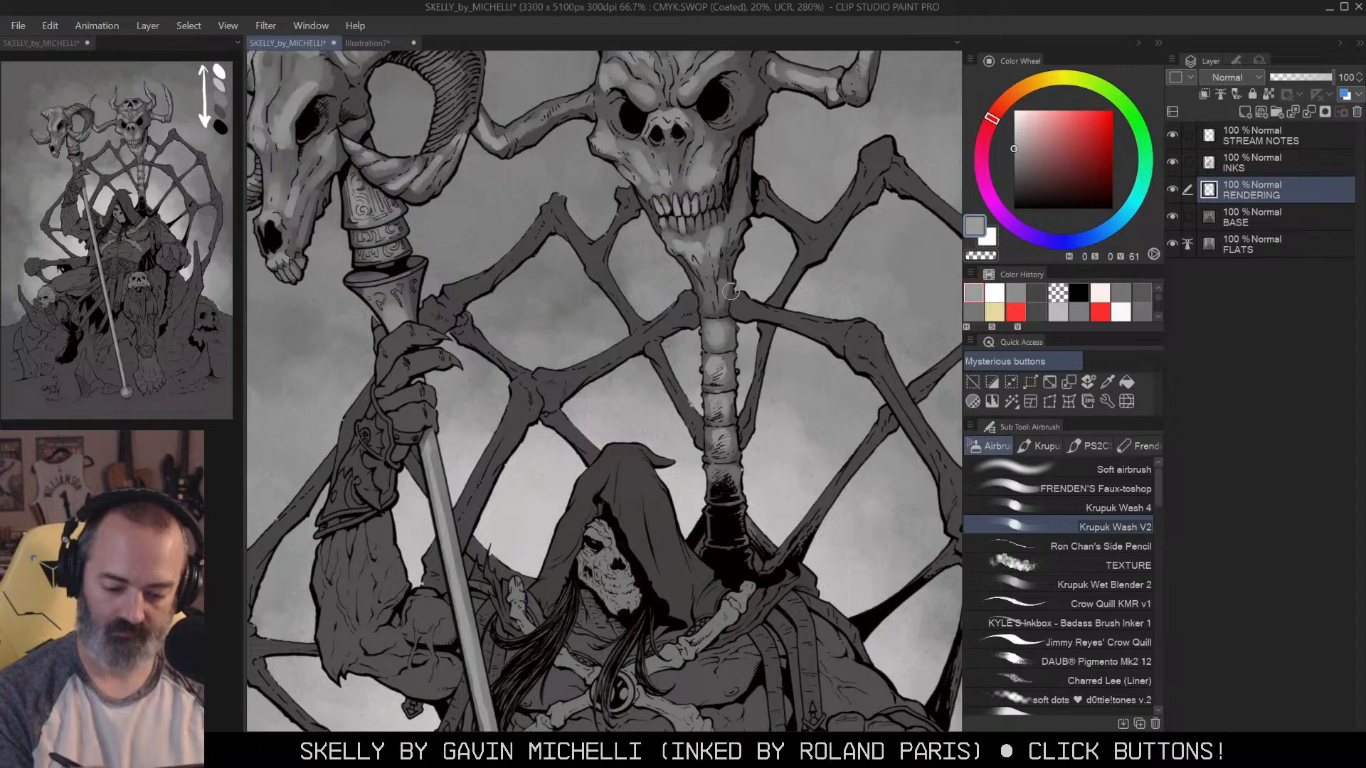
Step: Add light grey highlights between the ridges of the horned skull's tapering chin and along its jaw
scroll(747, 280, "up", 2)
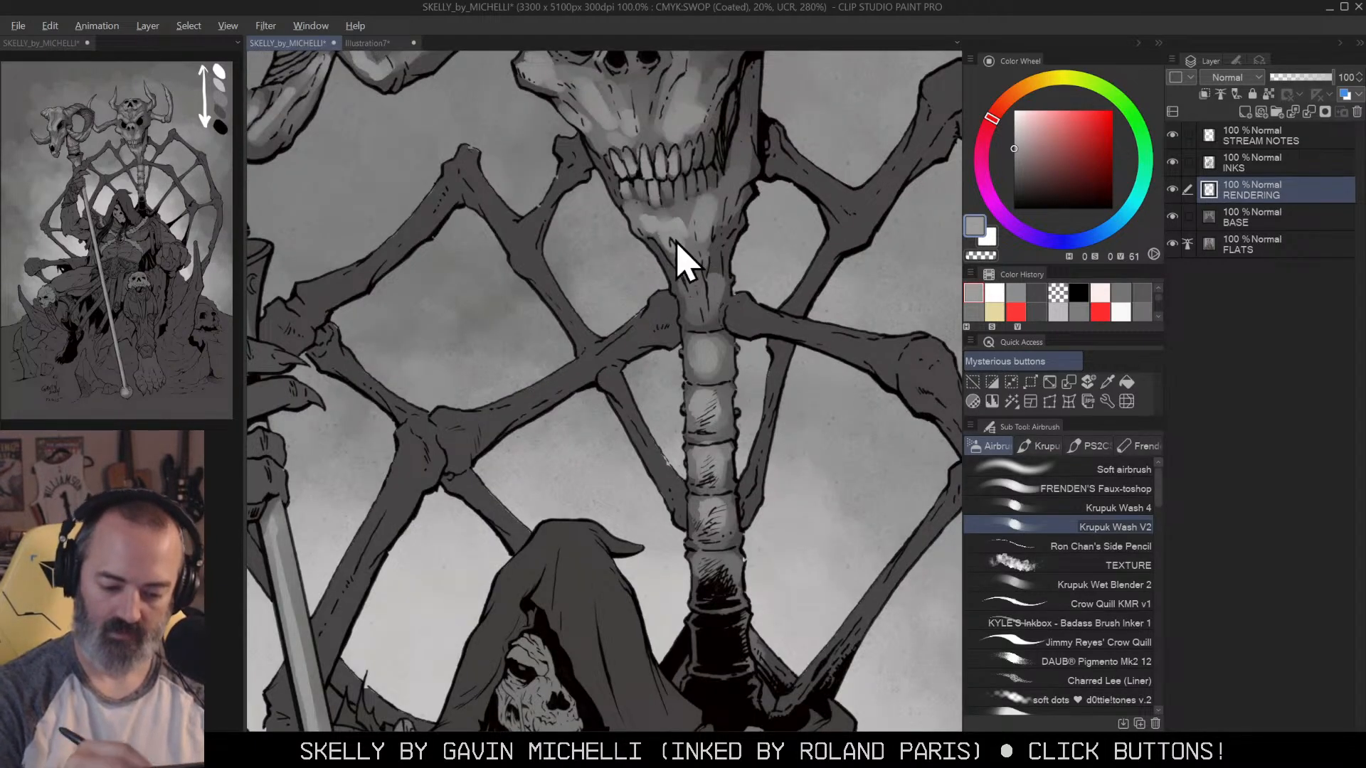
mouse_move(681, 247)
left_mouse_down()
mouse_move(696, 323)
mouse_move(713, 285)
mouse_move(710, 322)
left_mouse_up()
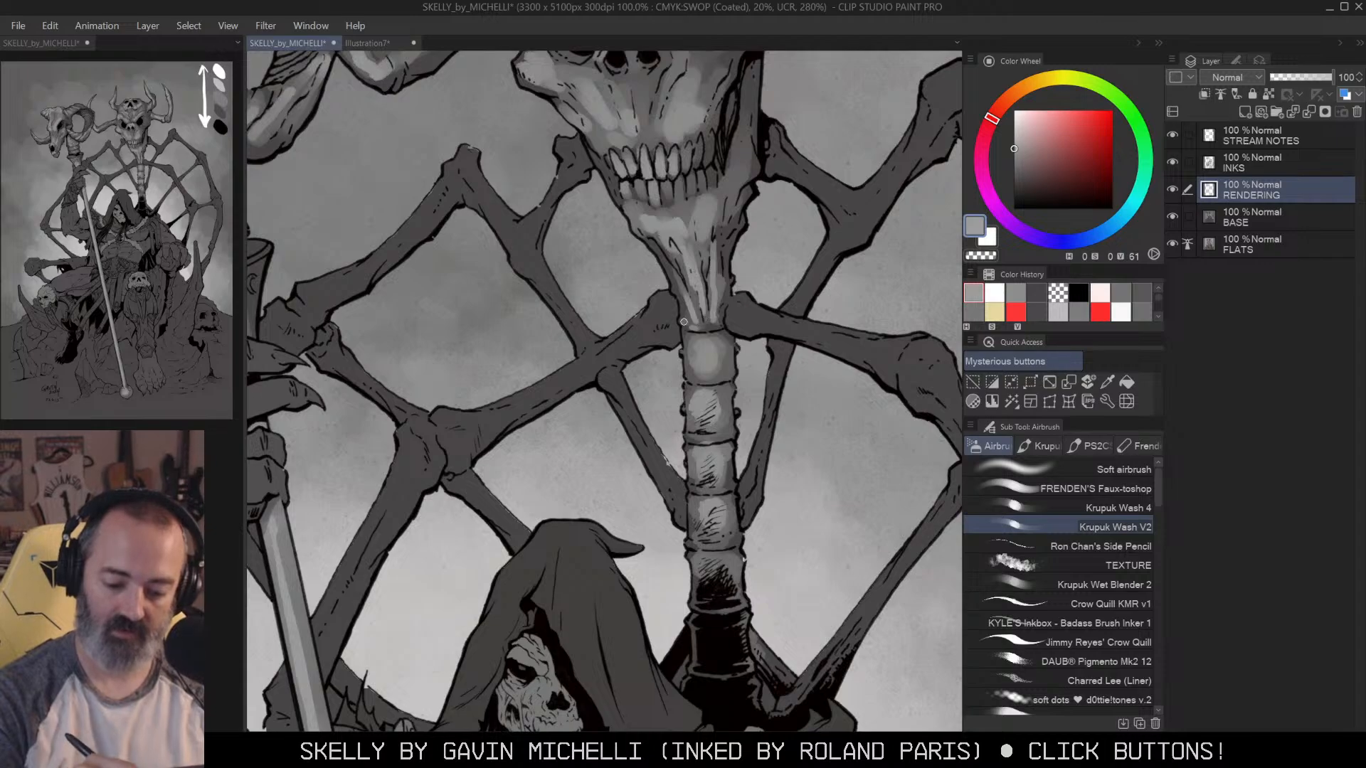
mouse_move(726, 265)
left_mouse_down()
mouse_move(725, 235)
mouse_move(749, 338)
left_mouse_up()
mouse_move(749, 235)
left_mouse_down()
mouse_move(737, 290)
mouse_move(762, 252)
mouse_move(728, 324)
left_mouse_up()
key("]")
key("[")
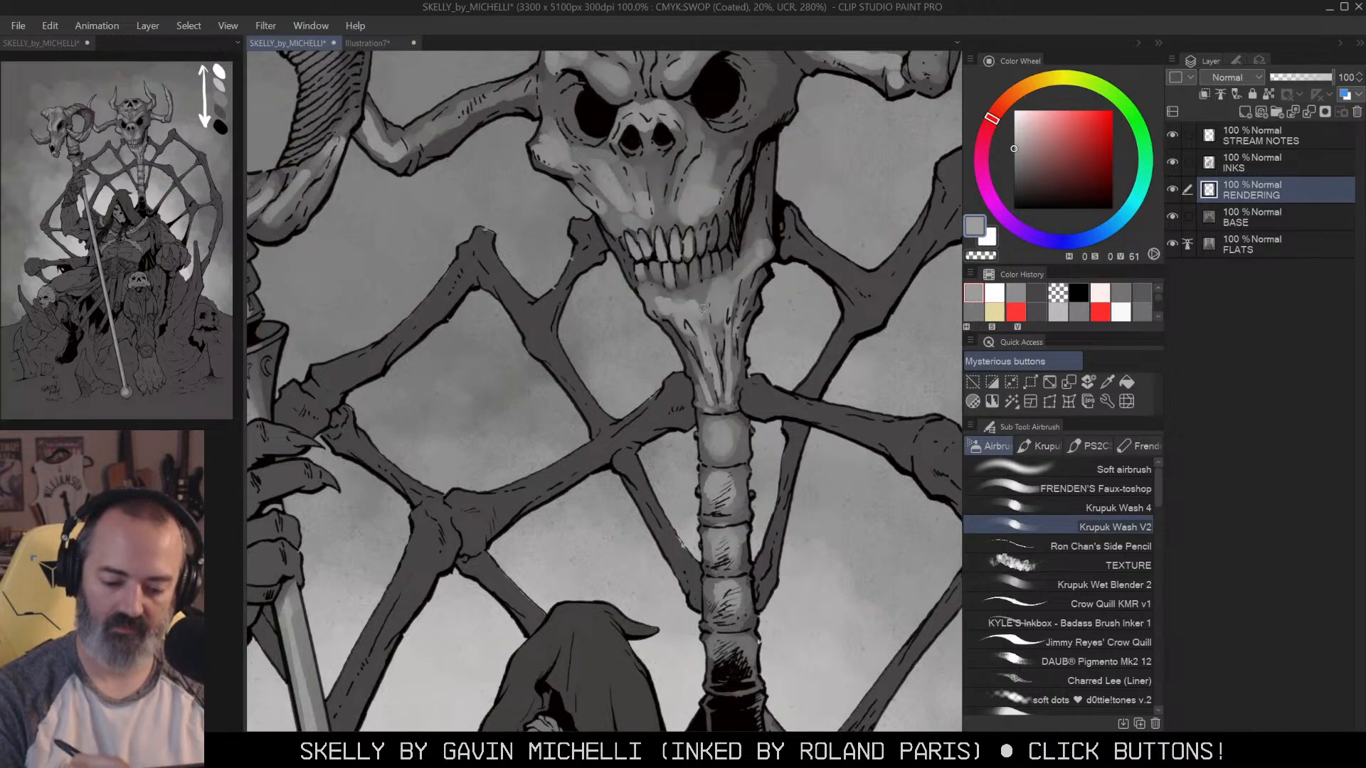
mouse_move(643, 287)
left_mouse_down()
mouse_move(627, 253)
mouse_move(640, 292)
left_mouse_up()
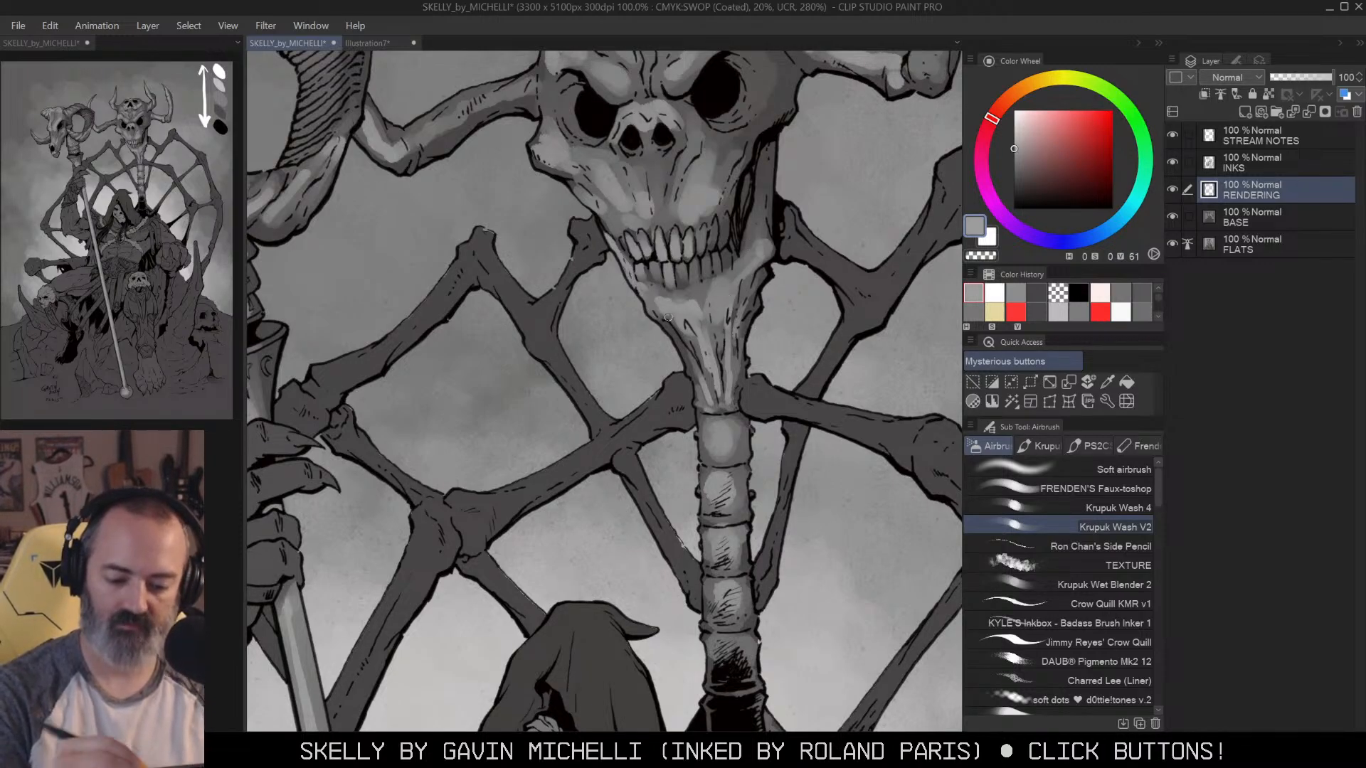
left_click_drag(759, 209, 768, 288)
Step: Paint grey tones on the horned skull's right brow and temple, around the eye socket
key("ctrl+alt+space")
mouse_move(701, 260)
left_mouse_down()
mouse_move(841, 265)
mouse_move(809, 253)
left_mouse_up()
left_click_drag(798, 306, 804, 355)
key("ctrl+space")
left_click(782, 246)
left_click_drag(730, 187, 756, 230)
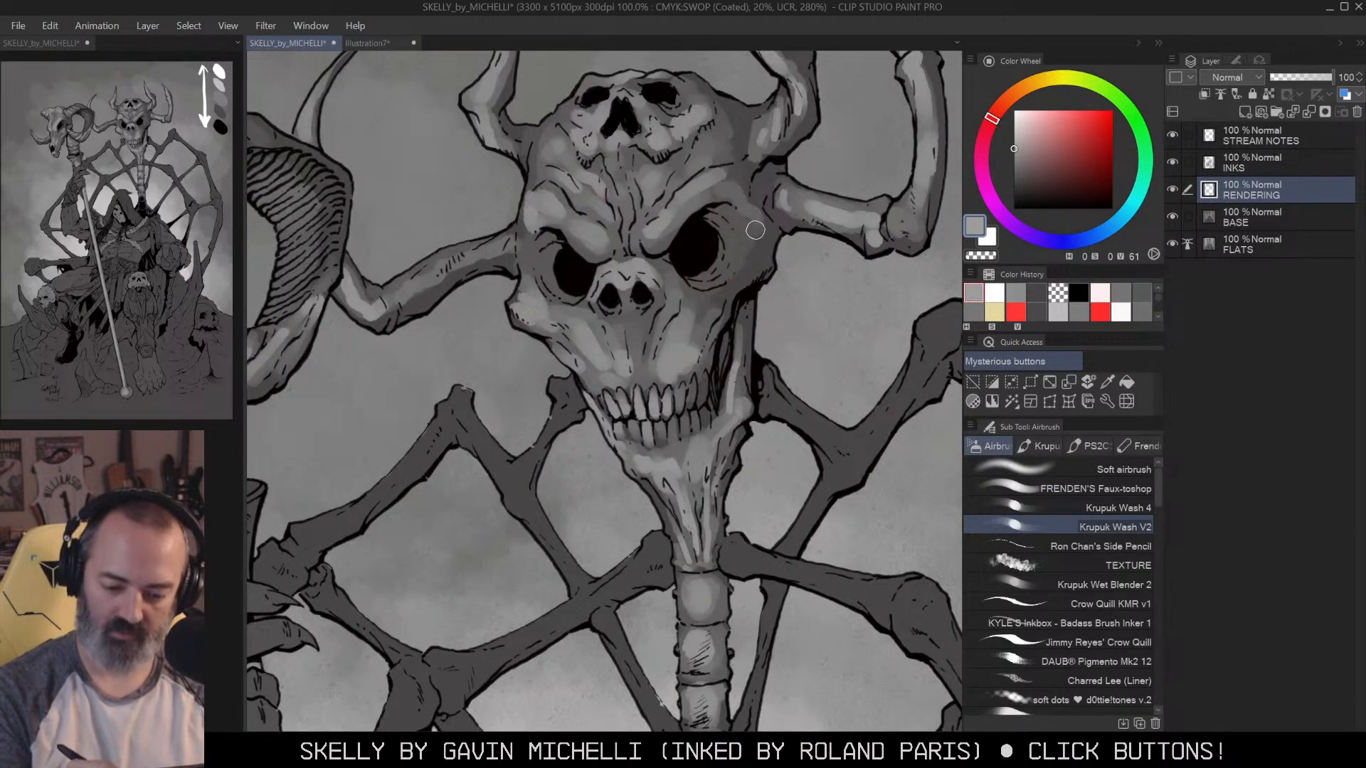
mouse_move(724, 194)
left_mouse_down()
mouse_move(754, 218)
mouse_move(745, 273)
mouse_move(720, 294)
mouse_move(677, 292)
mouse_move(743, 275)
mouse_move(685, 293)
left_mouse_up()
left_click(727, 274, "alt")
left_click(737, 271, "alt")
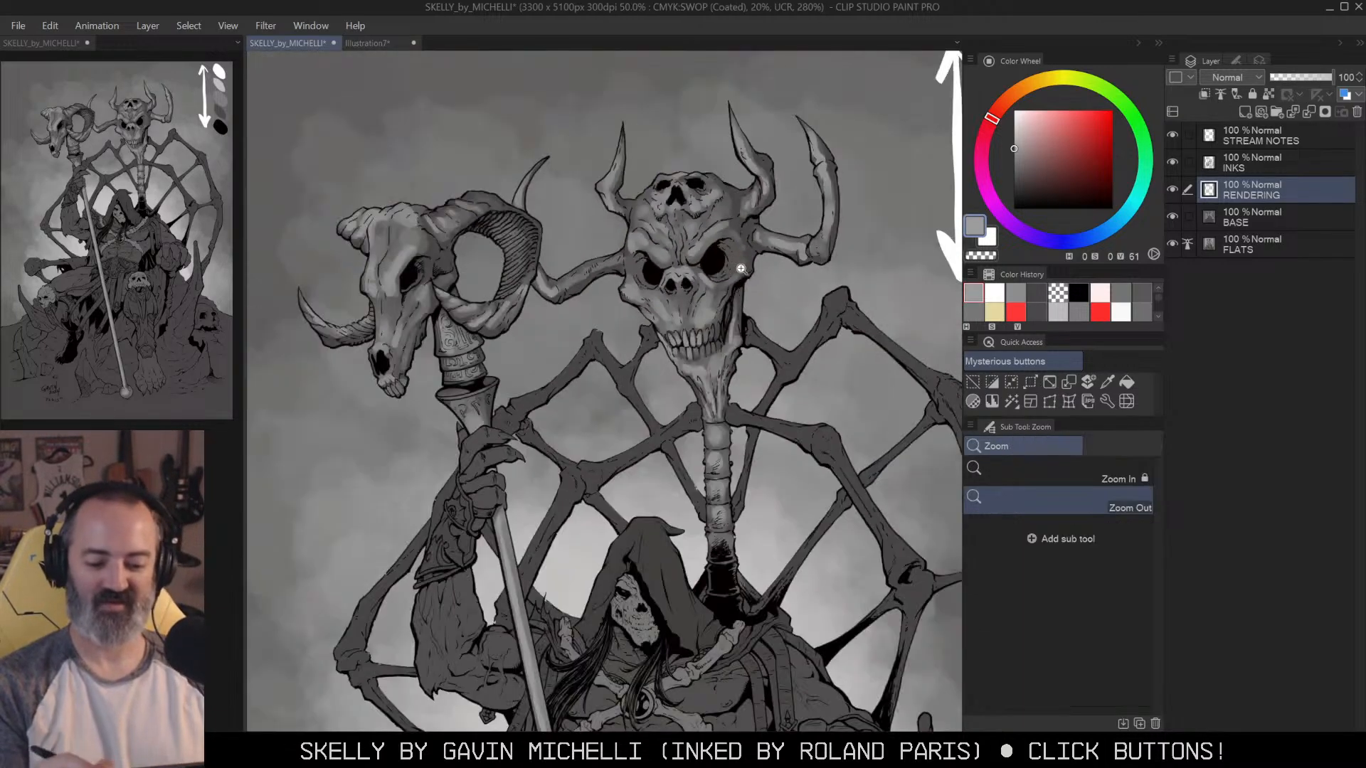
Step: Auto-select the throne's bone framework with the Selection for referred layers tool
left_click(742, 269, "ctrl")
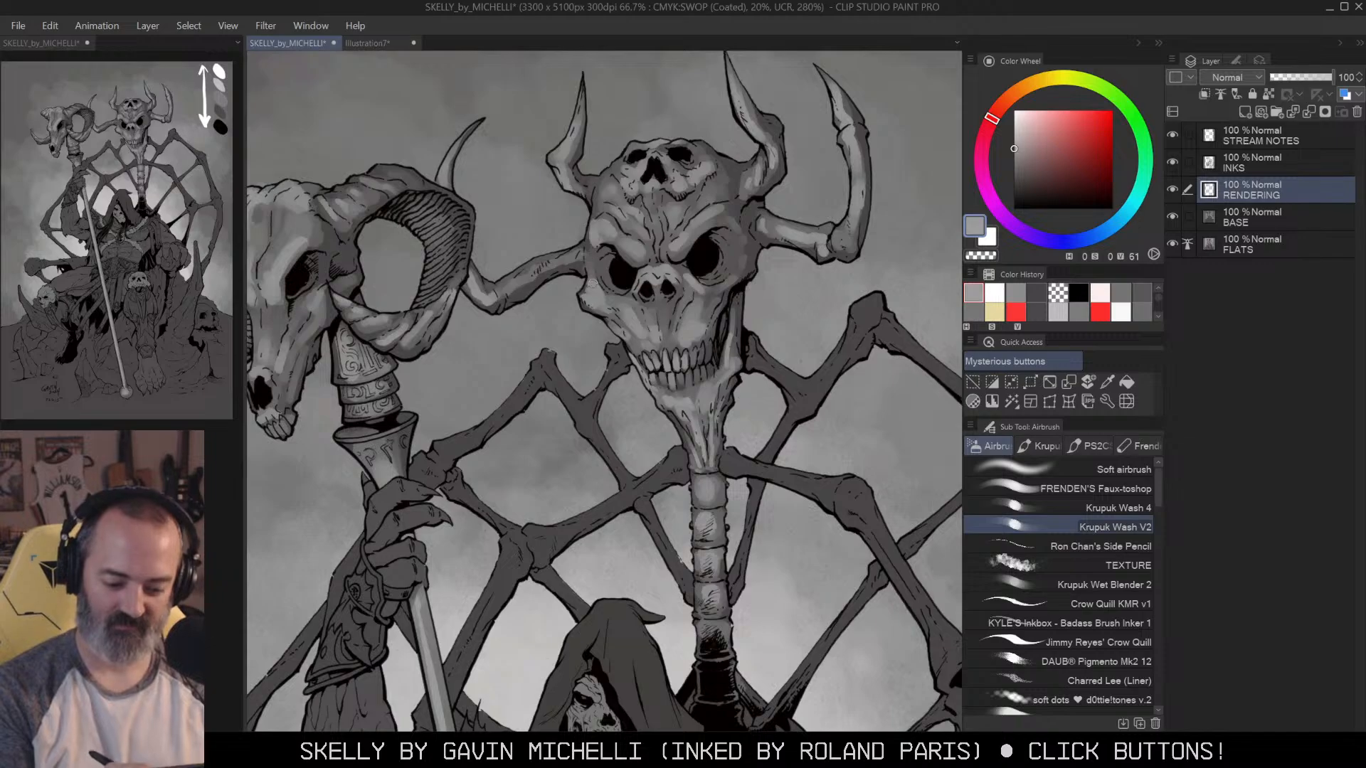
left_click(602, 292, "alt")
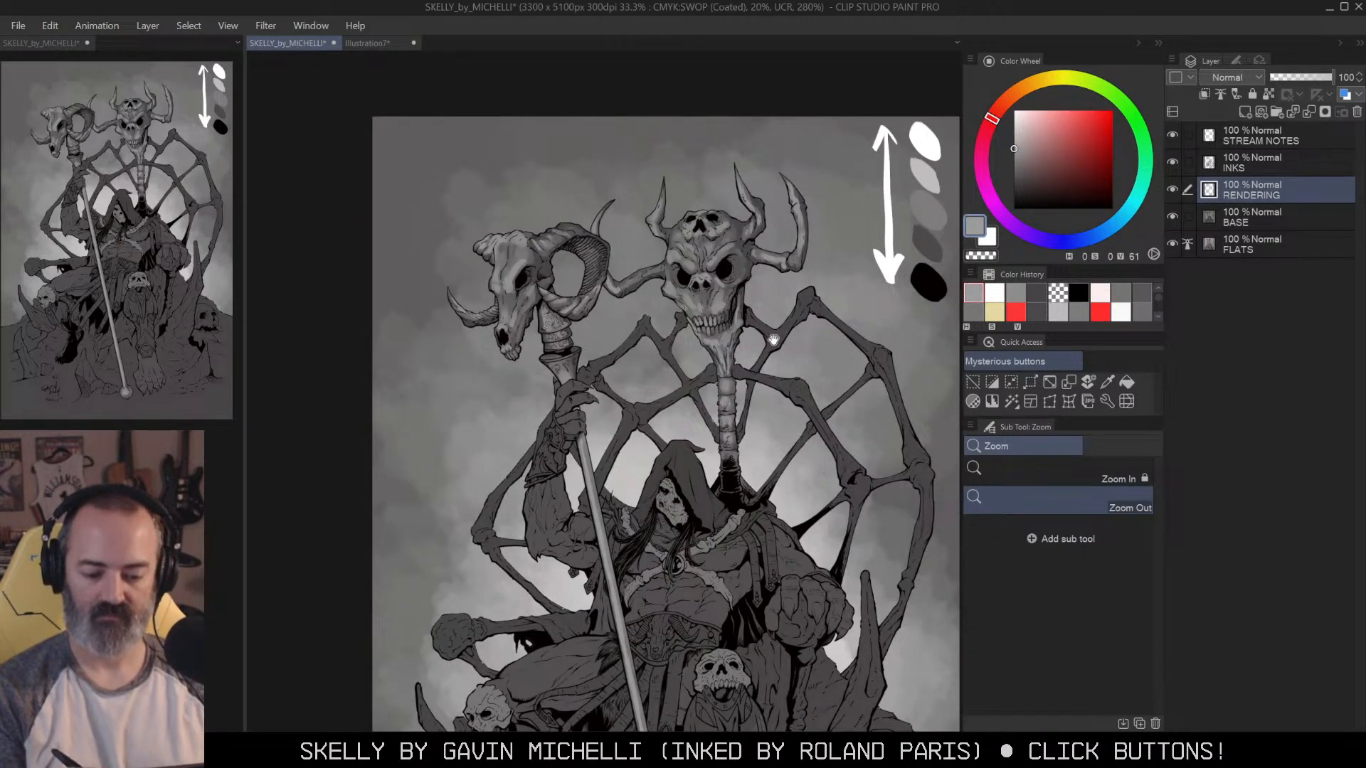
left_click(767, 290, "ctrl")
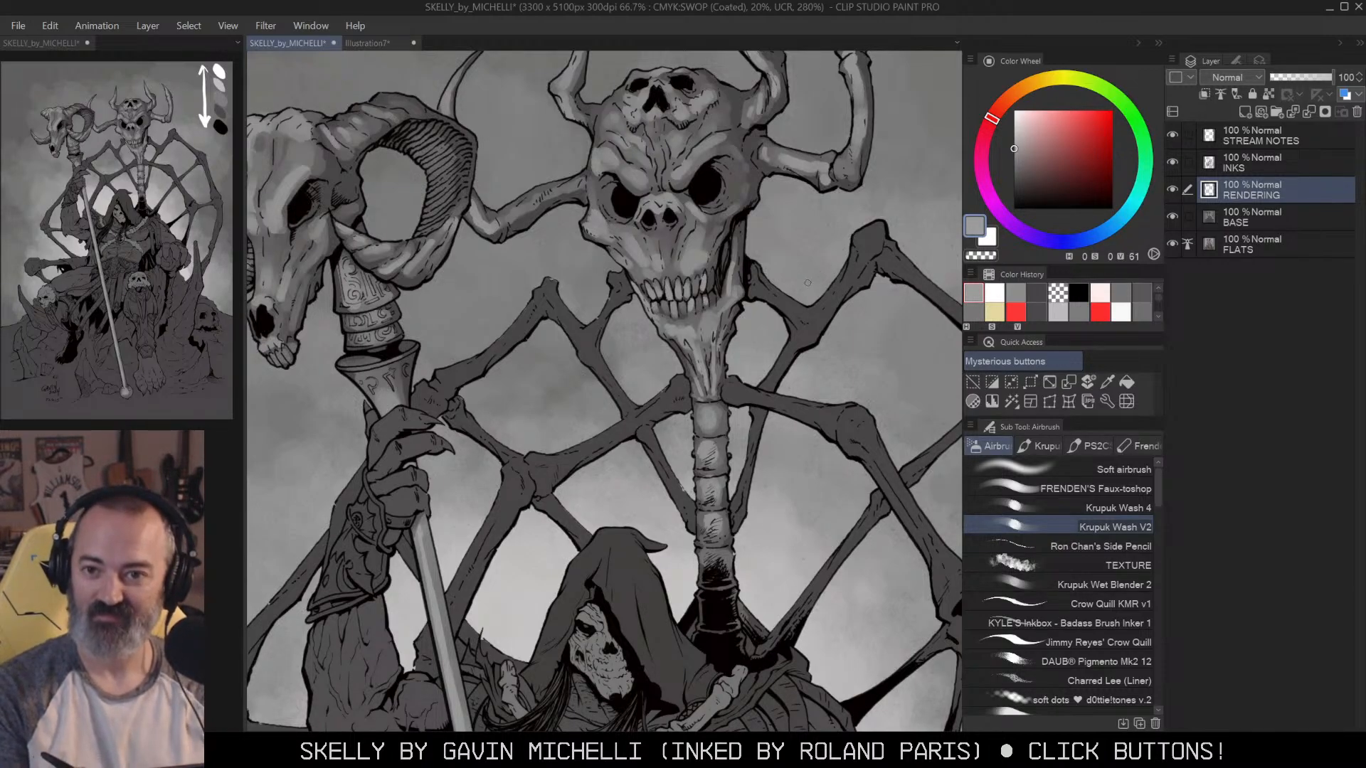
left_click_drag(755, 293, 810, 270)
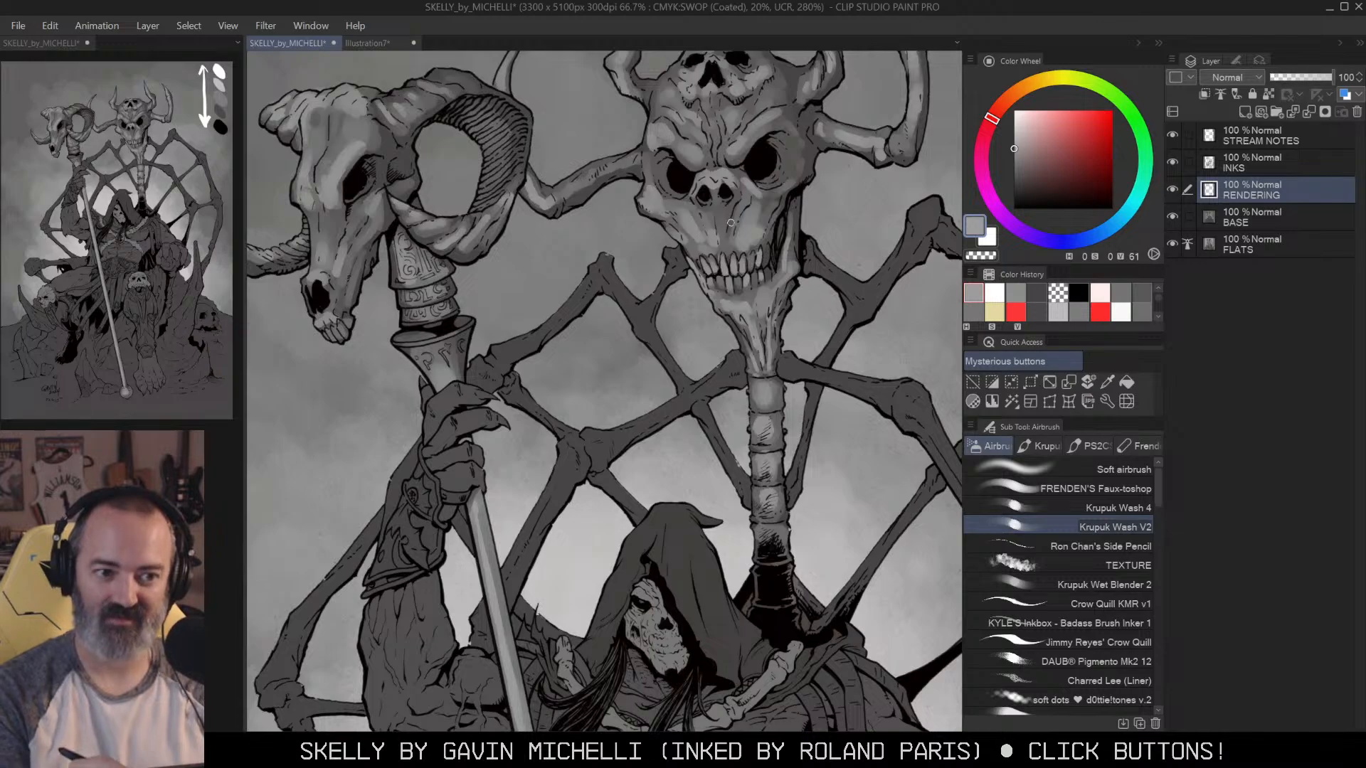
key("w")
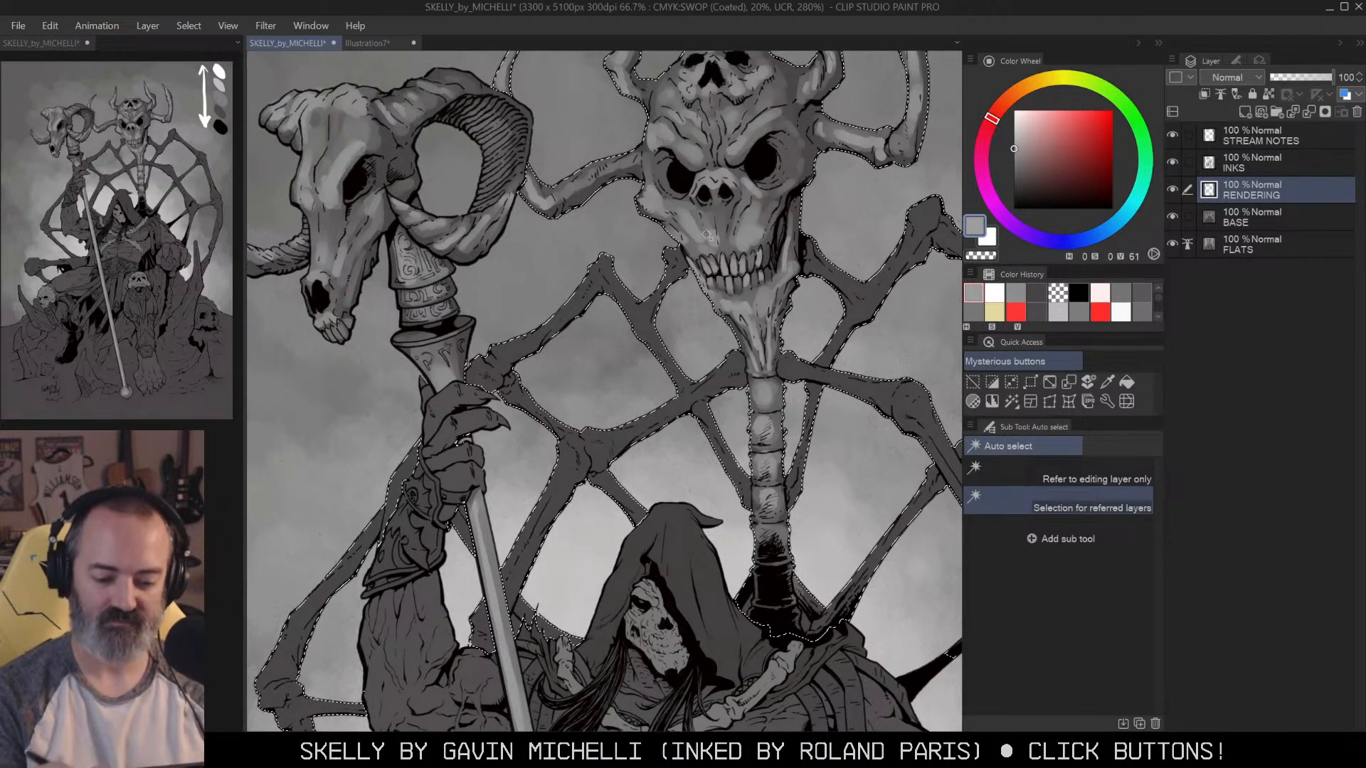
Step: Paint light grey along the throne's upper bone struts between the staff and the spine, using a larger Krupuk Wash V2 brush
key("b")
key("]")
key("ctrl+z")
mouse_move(688, 255)
left_mouse_down()
mouse_move(717, 293)
mouse_move(671, 269)
mouse_move(641, 333)
left_mouse_up()
mouse_move(626, 278)
left_mouse_down()
mouse_move(596, 262)
mouse_move(529, 338)
mouse_move(497, 346)
mouse_move(589, 280)
mouse_move(489, 376)
left_mouse_up()
left_click_drag(819, 321, 820, 293)
mouse_move(513, 348)
left_mouse_down()
mouse_move(594, 382)
mouse_move(551, 390)
mouse_move(602, 416)
mouse_move(688, 348)
mouse_move(661, 394)
mouse_move(627, 407)
mouse_move(738, 338)
left_mouse_up()
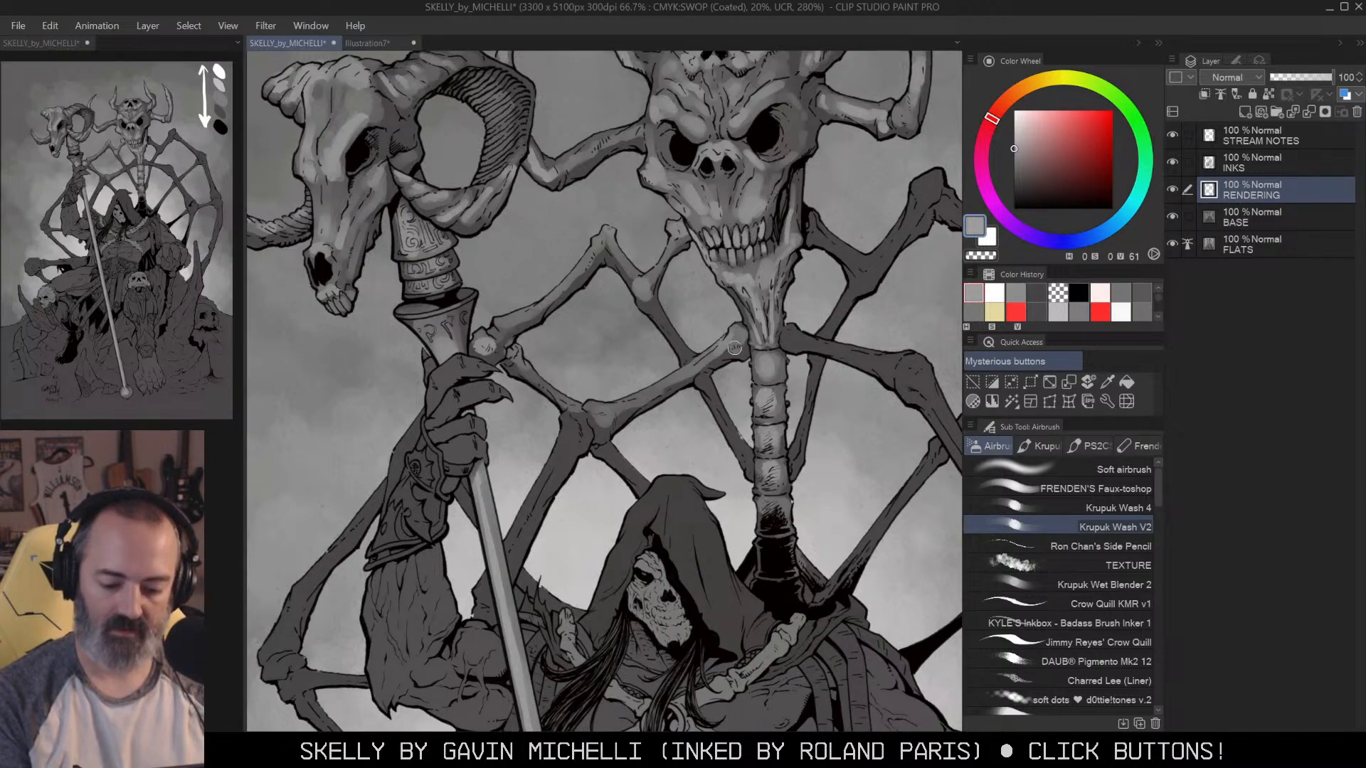
left_click_drag(649, 304, 685, 355)
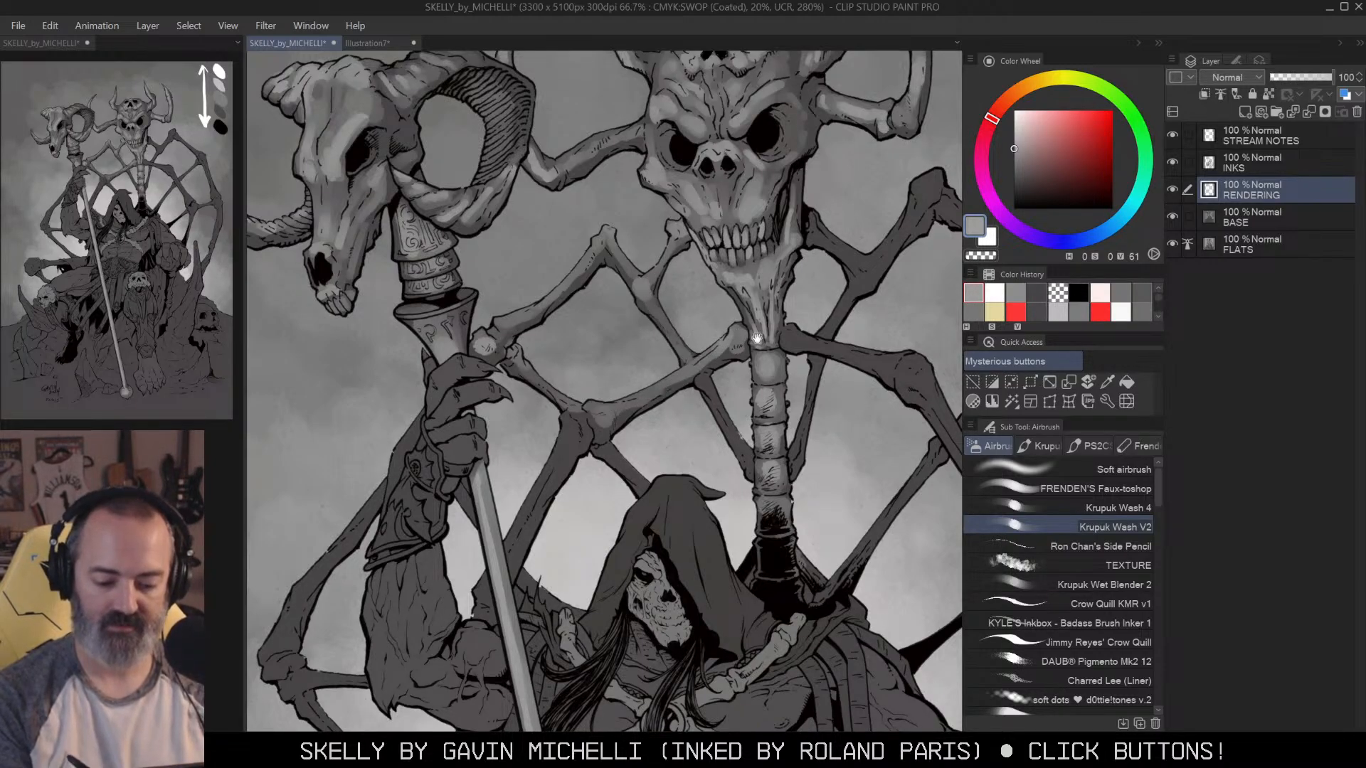
Step: Lighten the bone struts that run down from the left web joint behind the staff and towards the hood
left_click_drag(542, 361, 653, 260)
mouse_move(681, 321)
left_mouse_down()
mouse_move(701, 353)
mouse_move(676, 338)
mouse_move(639, 406)
left_mouse_up()
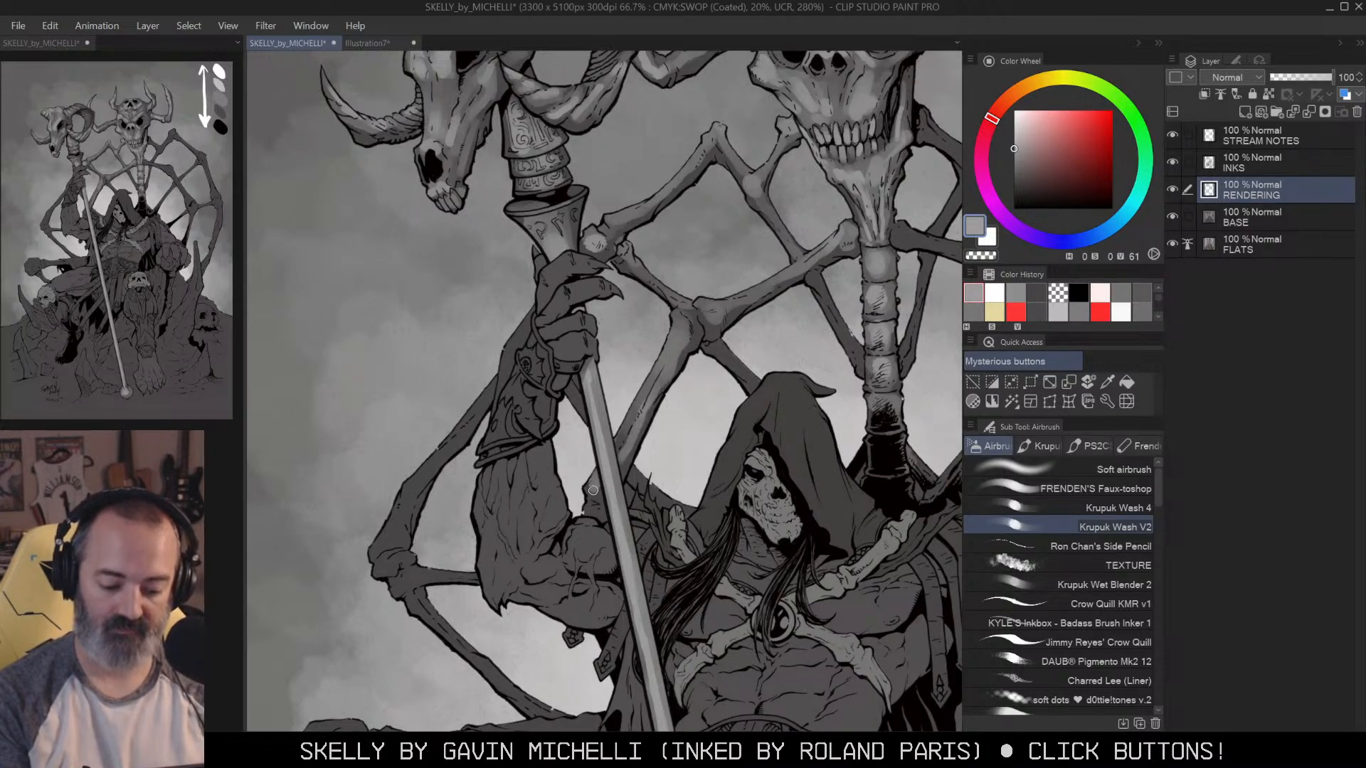
left_click_drag(841, 366, 750, 378)
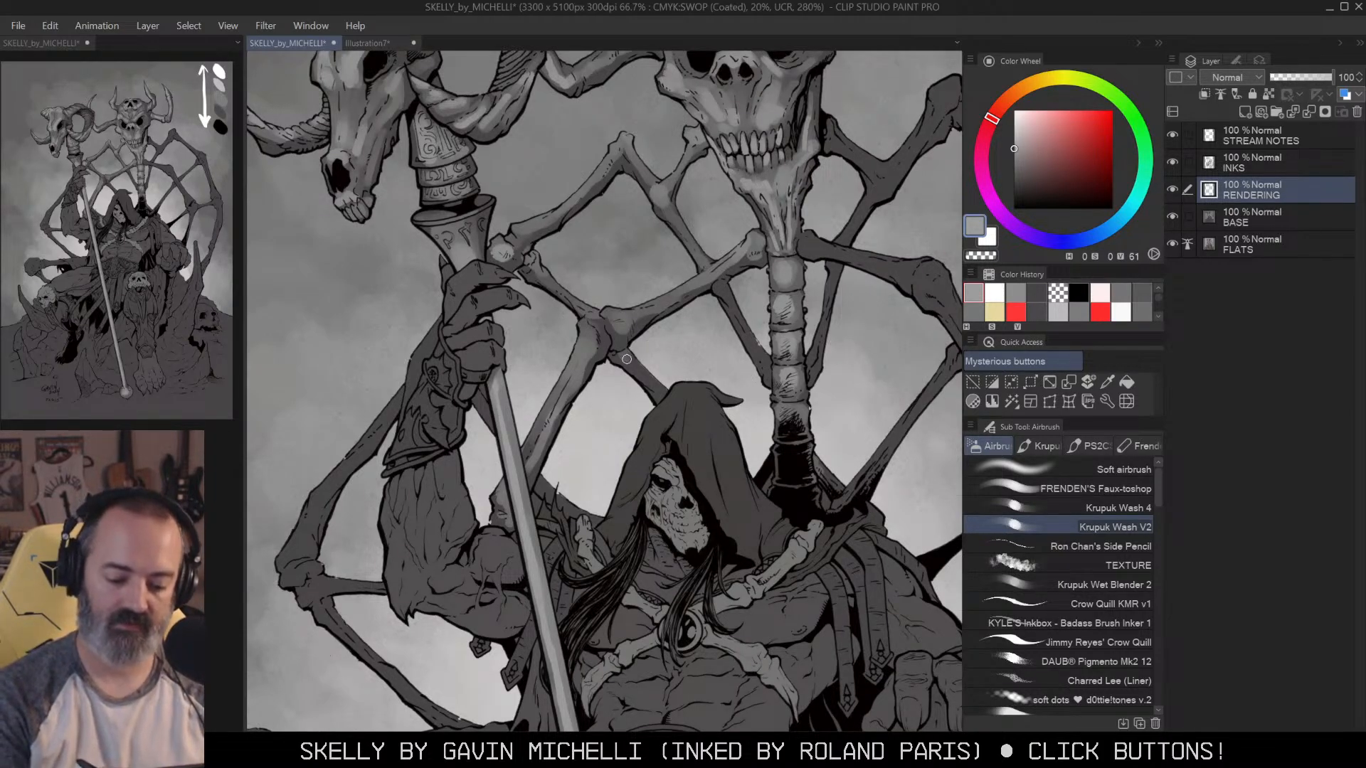
Step: Paint light grey highlights along the bone strut extending from the spine's right side to its outer joint
left_click_drag(861, 314, 771, 349)
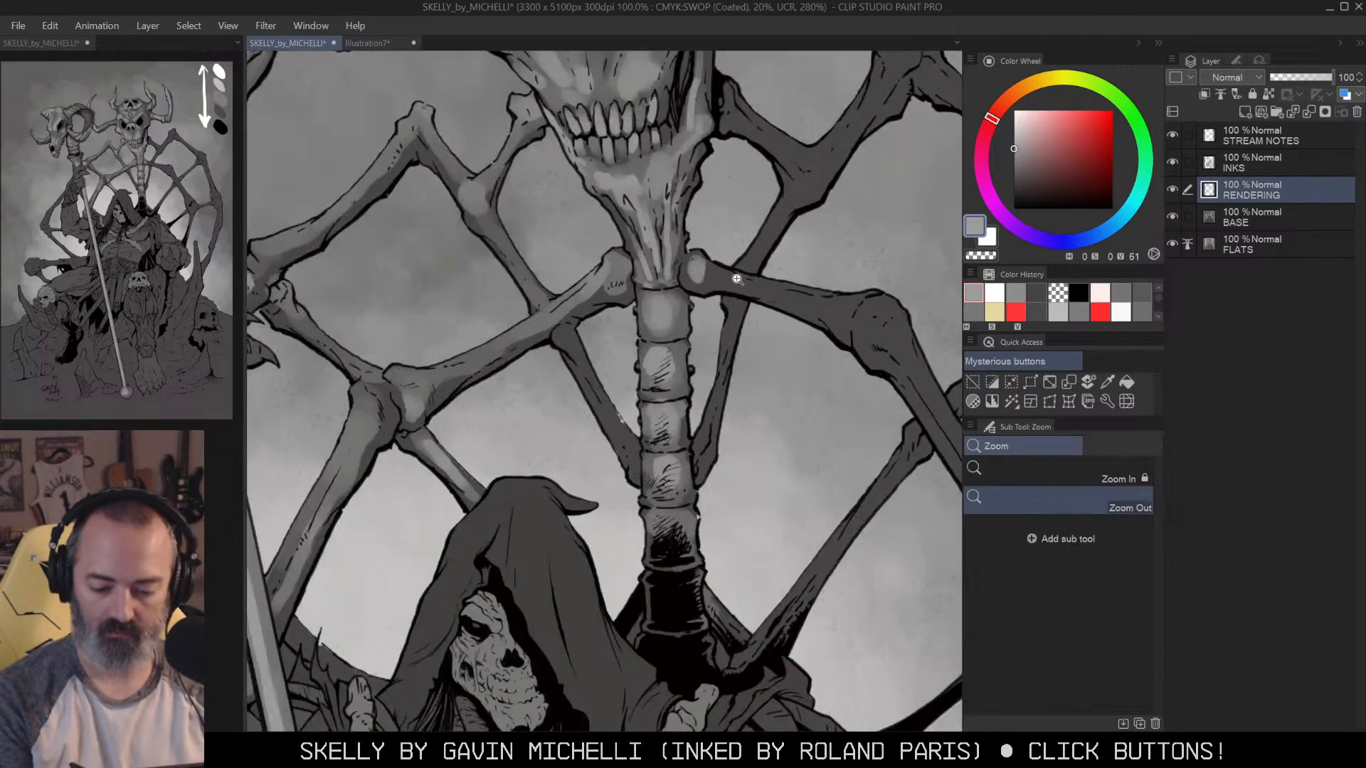
scroll(757, 269, "up", 1)
mouse_move(718, 274)
left_mouse_down()
mouse_move(847, 301)
mouse_move(822, 307)
mouse_move(837, 314)
mouse_move(702, 271)
left_mouse_up()
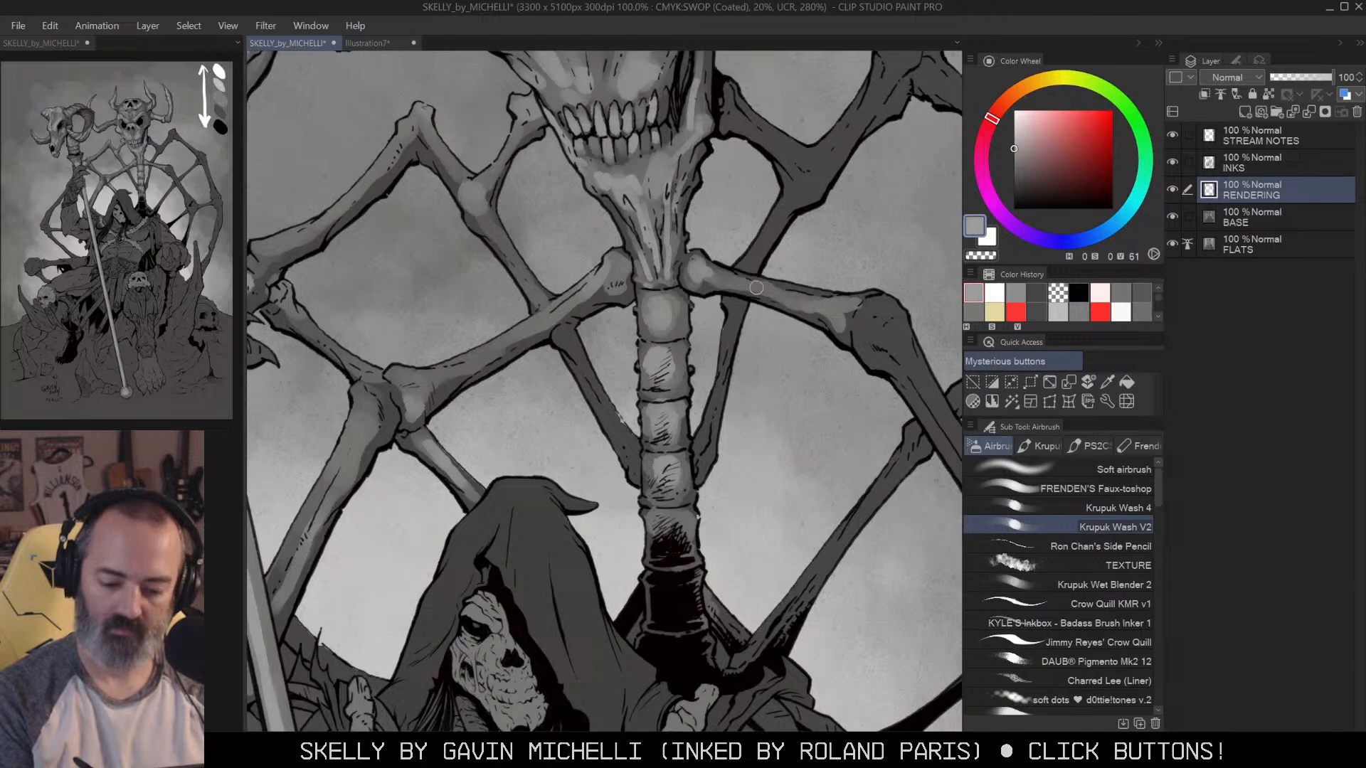
Step: Paint light grey highlights on the web joint to the spine's right and down the long strut to the next joint
mouse_move(837, 303)
left_mouse_down()
mouse_move(854, 333)
mouse_move(871, 311)
mouse_move(880, 322)
mouse_move(860, 343)
mouse_move(889, 309)
mouse_move(898, 341)
mouse_move(875, 363)
mouse_move(869, 333)
left_mouse_up()
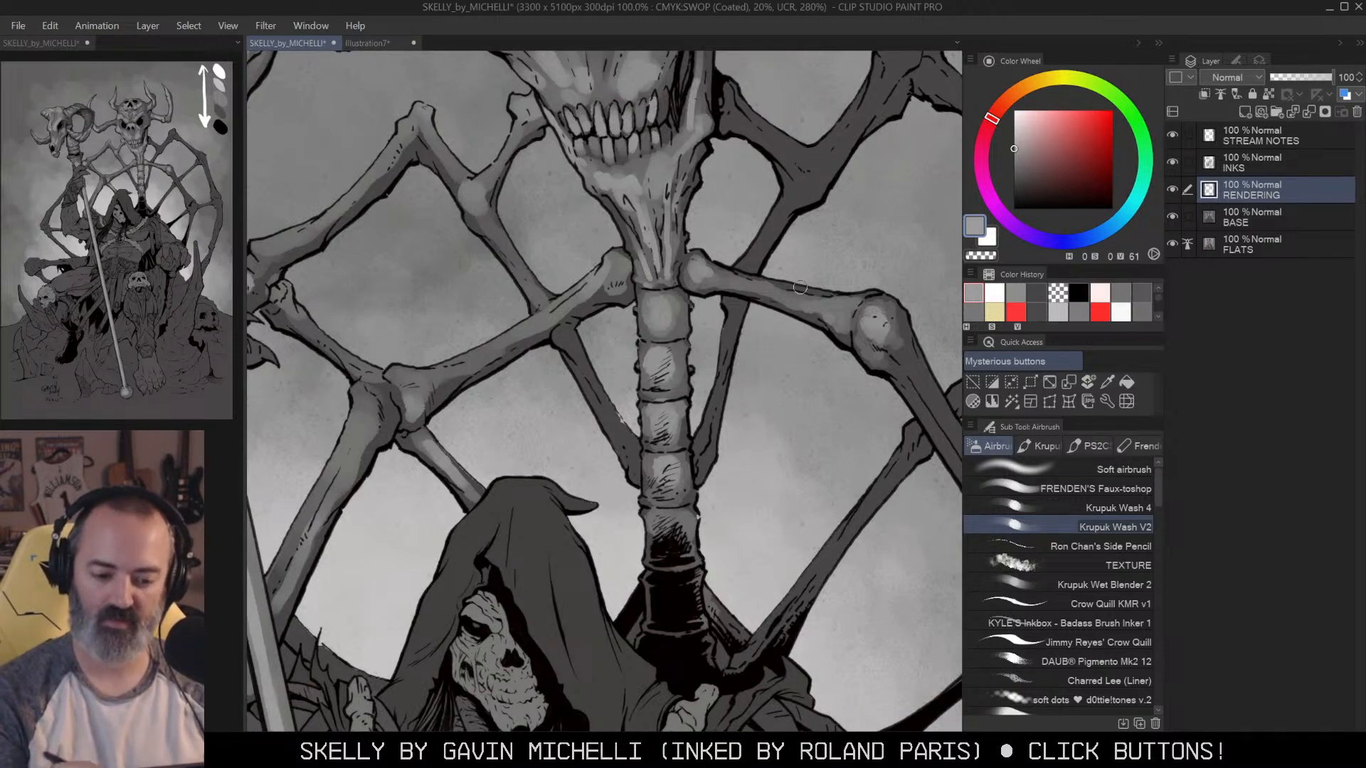
key("alt+space")
left_click(769, 303)
left_click_drag(825, 347, 835, 282)
left_click_drag(828, 374, 832, 259)
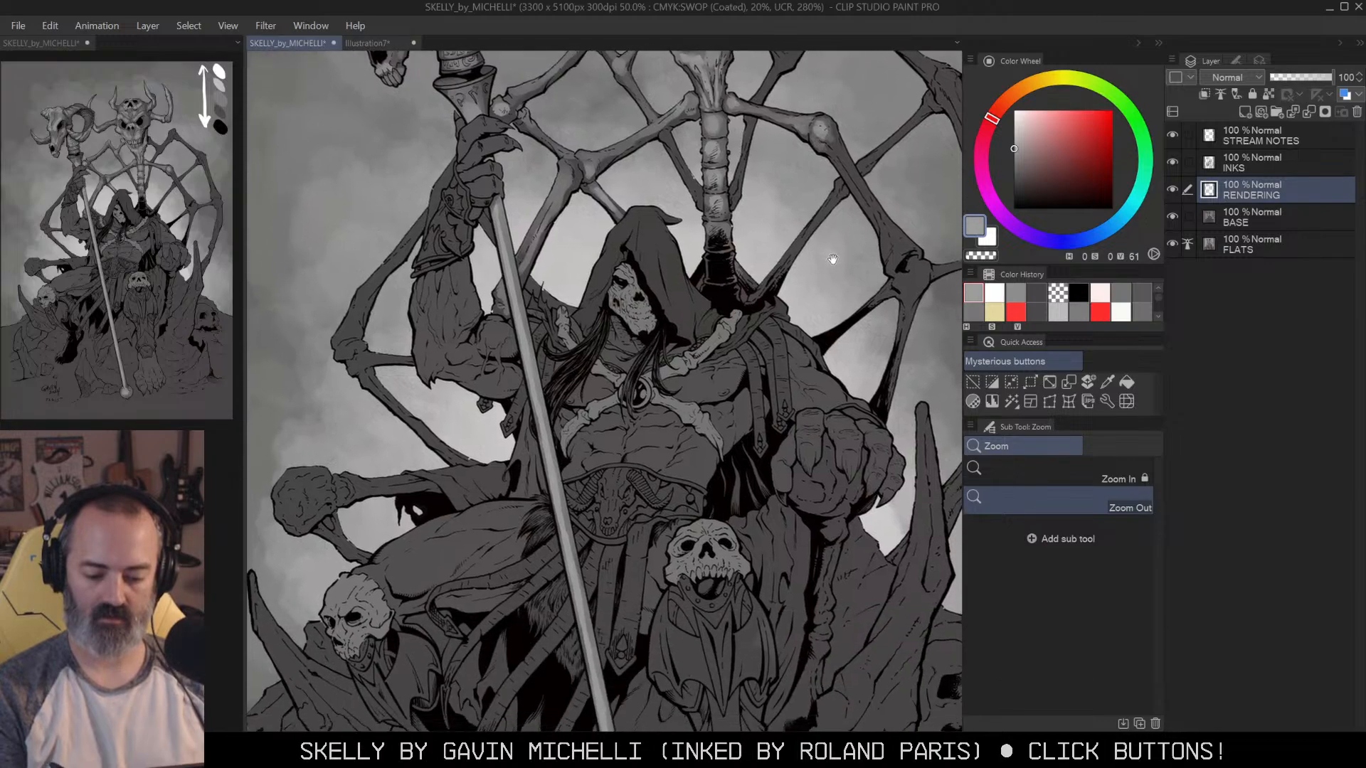
left_click_drag(850, 353, 868, 269)
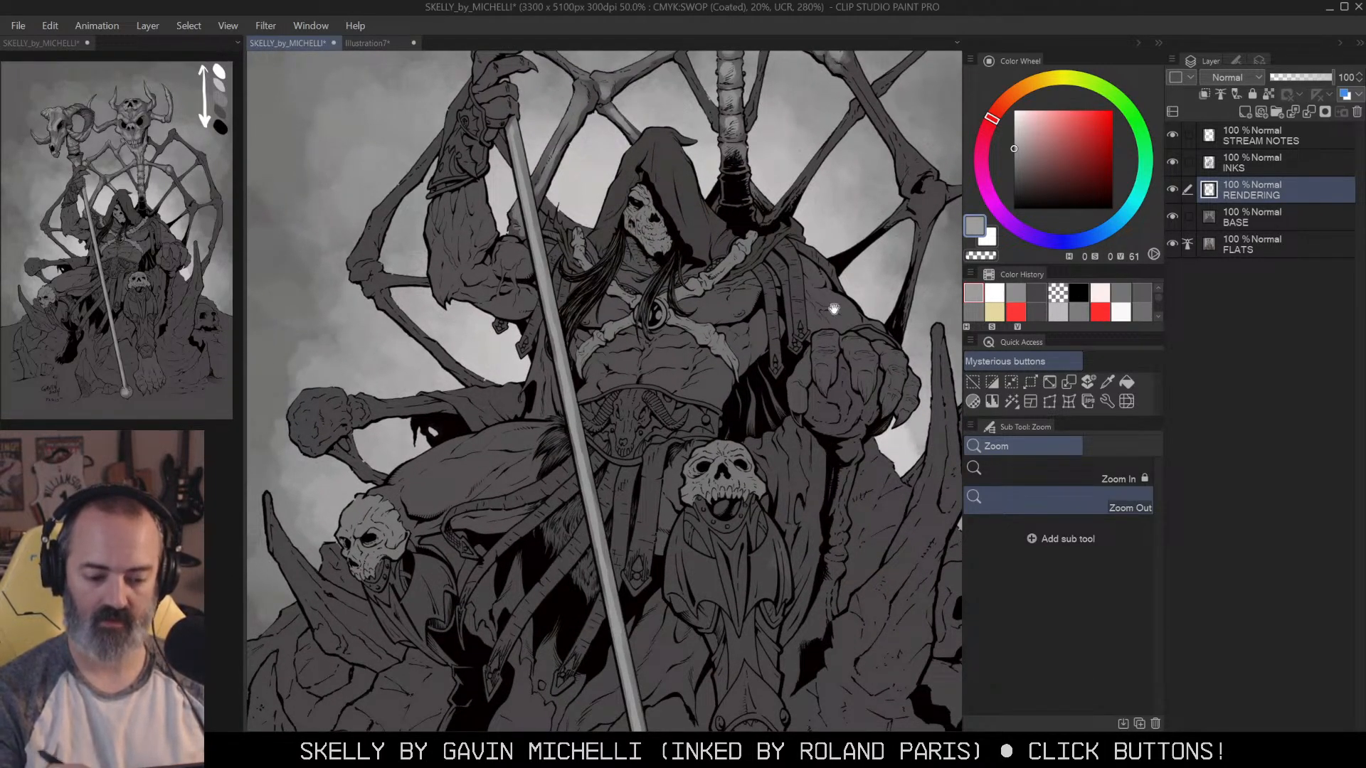
left_click_drag(841, 246, 820, 375)
left_click_drag(793, 265, 807, 293)
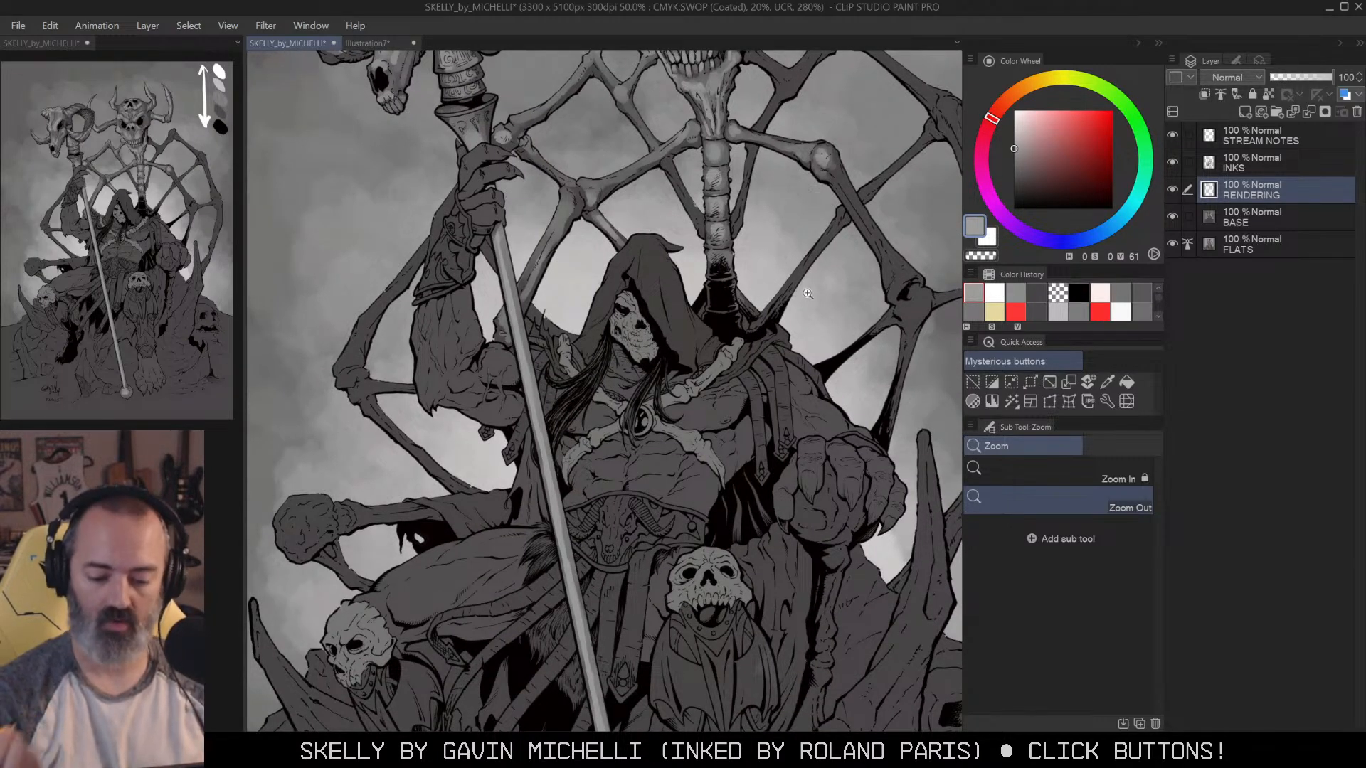
left_click(794, 413, "alt")
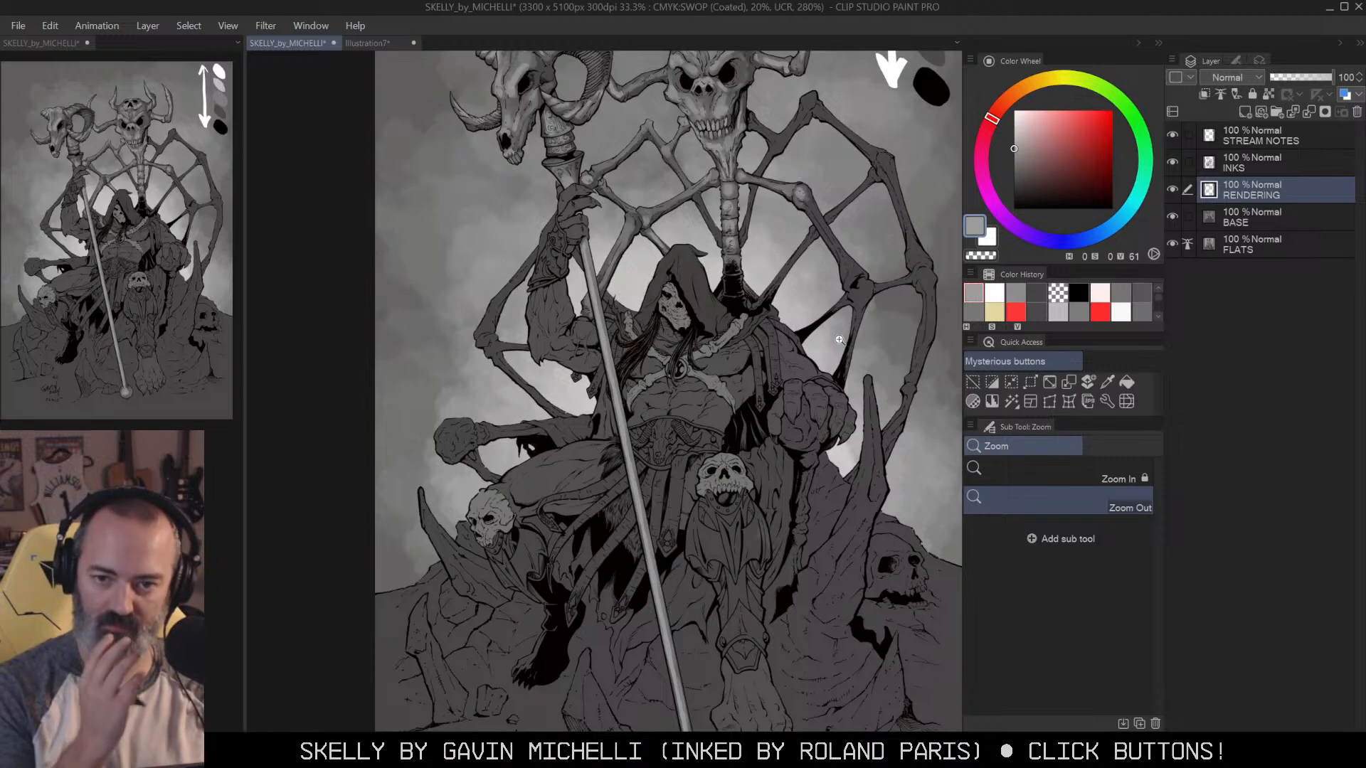
left_click(770, 343)
left_click_drag(842, 233, 742, 386)
key("b")
mouse_move(724, 279)
left_mouse_down()
mouse_move(787, 401)
mouse_move(781, 375)
mouse_move(813, 407)
mouse_move(796, 421)
mouse_move(809, 409)
mouse_move(788, 497)
mouse_move(762, 446)
left_mouse_up()
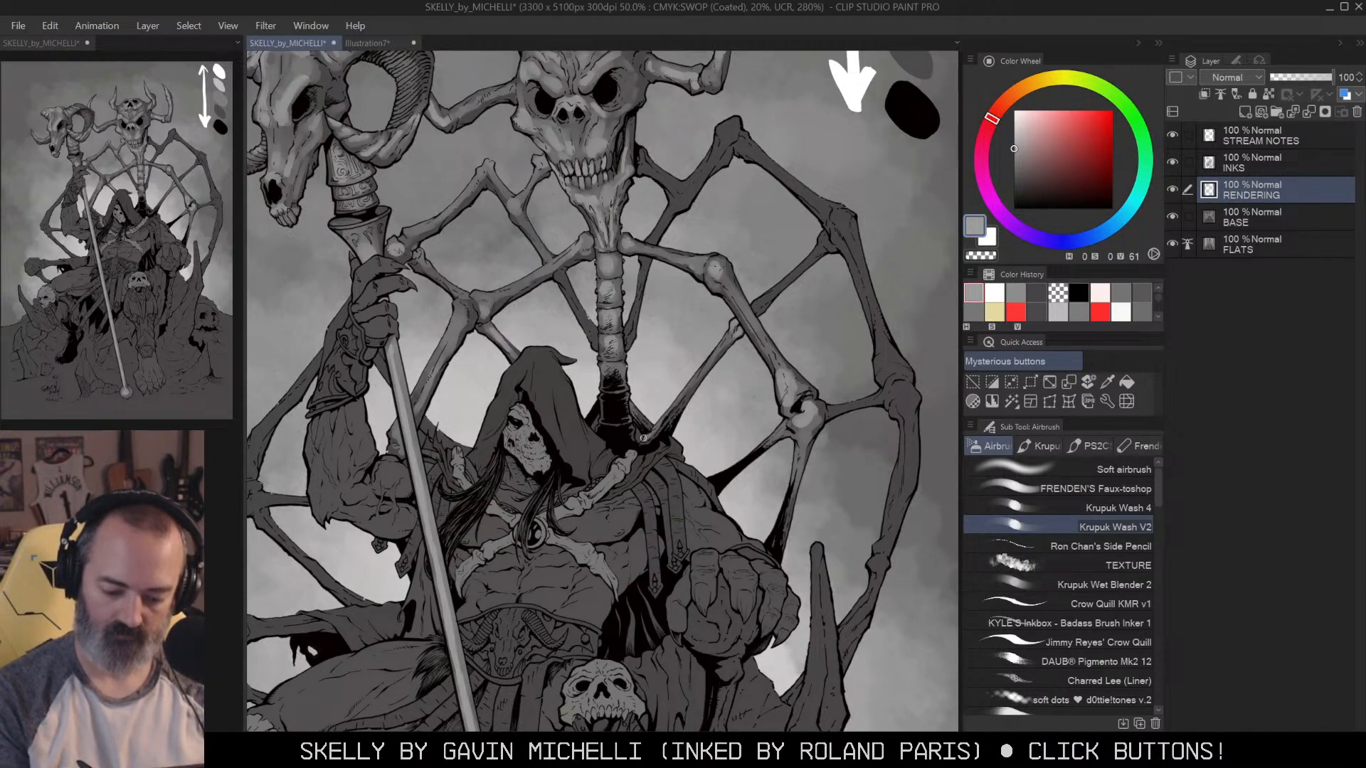
Step: Lighten the thin bone struts that run down behind the spine on both sides
key("ctrl+space")
left_click(707, 237)
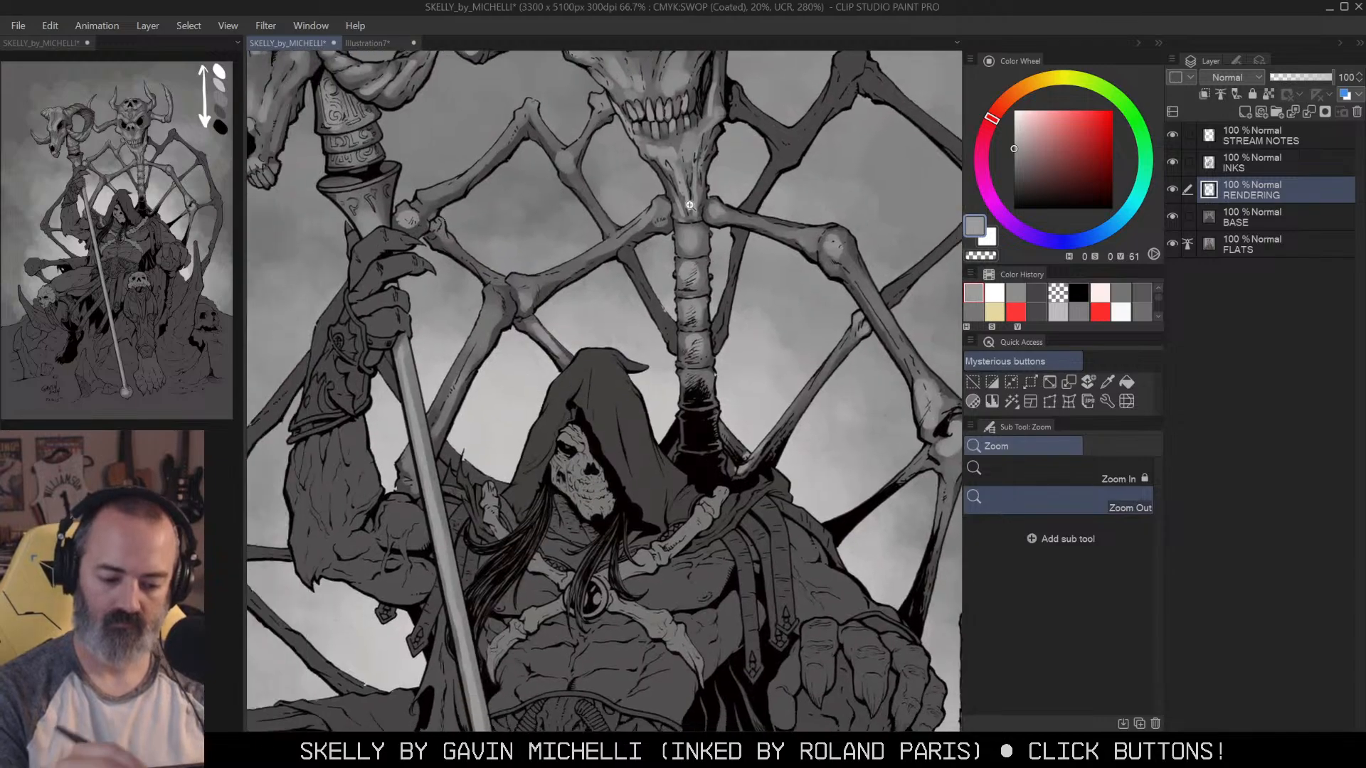
left_click_drag(644, 282, 666, 323)
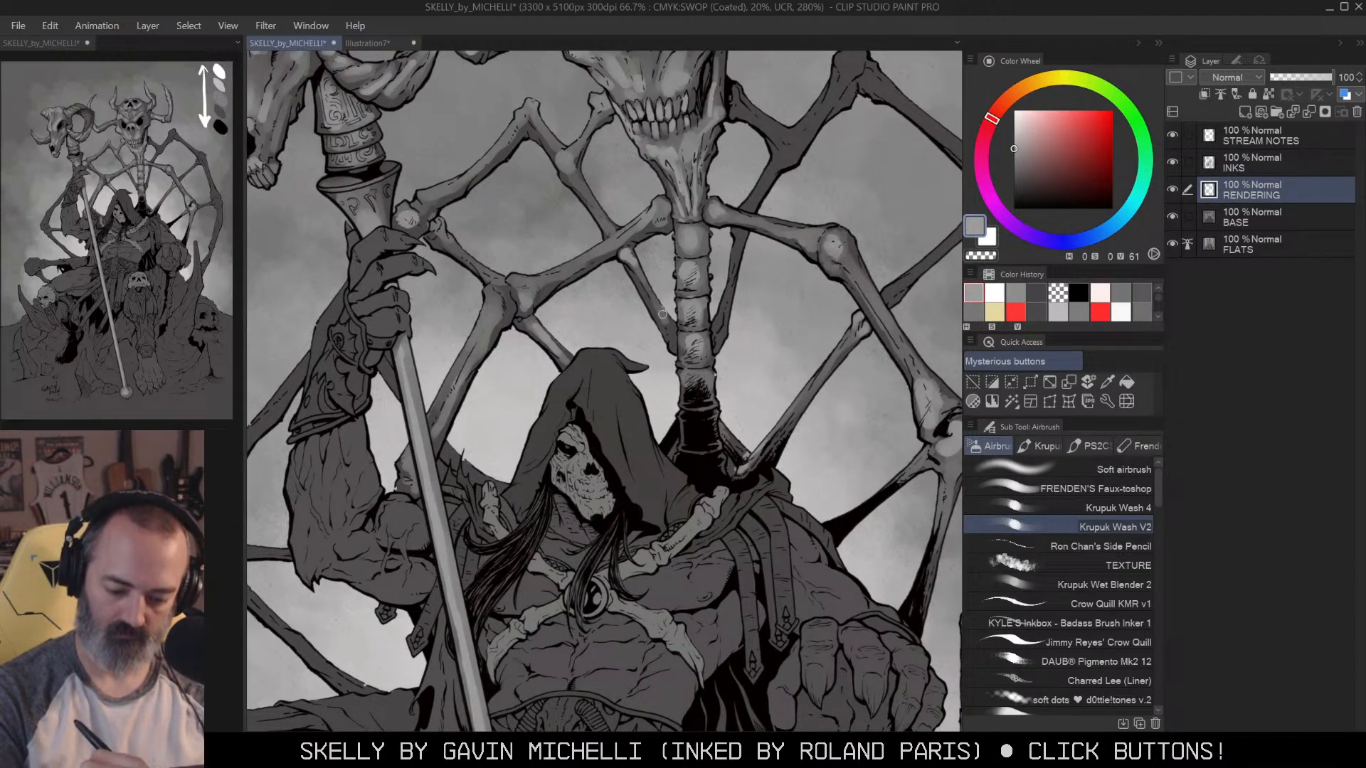
left_click_drag(738, 233, 719, 338)
key("space")
mouse_move(791, 222)
left_mouse_down()
mouse_move(770, 279)
mouse_move(740, 244)
mouse_move(766, 201)
mouse_move(767, 212)
left_mouse_up()
Step: Paint light grey highlights along the strut beside the horned skull's jaw and up to the web's upper right joint
key("alt")
mouse_move(716, 145)
left_mouse_down()
mouse_move(761, 189)
mouse_move(786, 179)
mouse_move(771, 205)
mouse_move(827, 108)
mouse_move(800, 161)
left_mouse_up()
key("[")
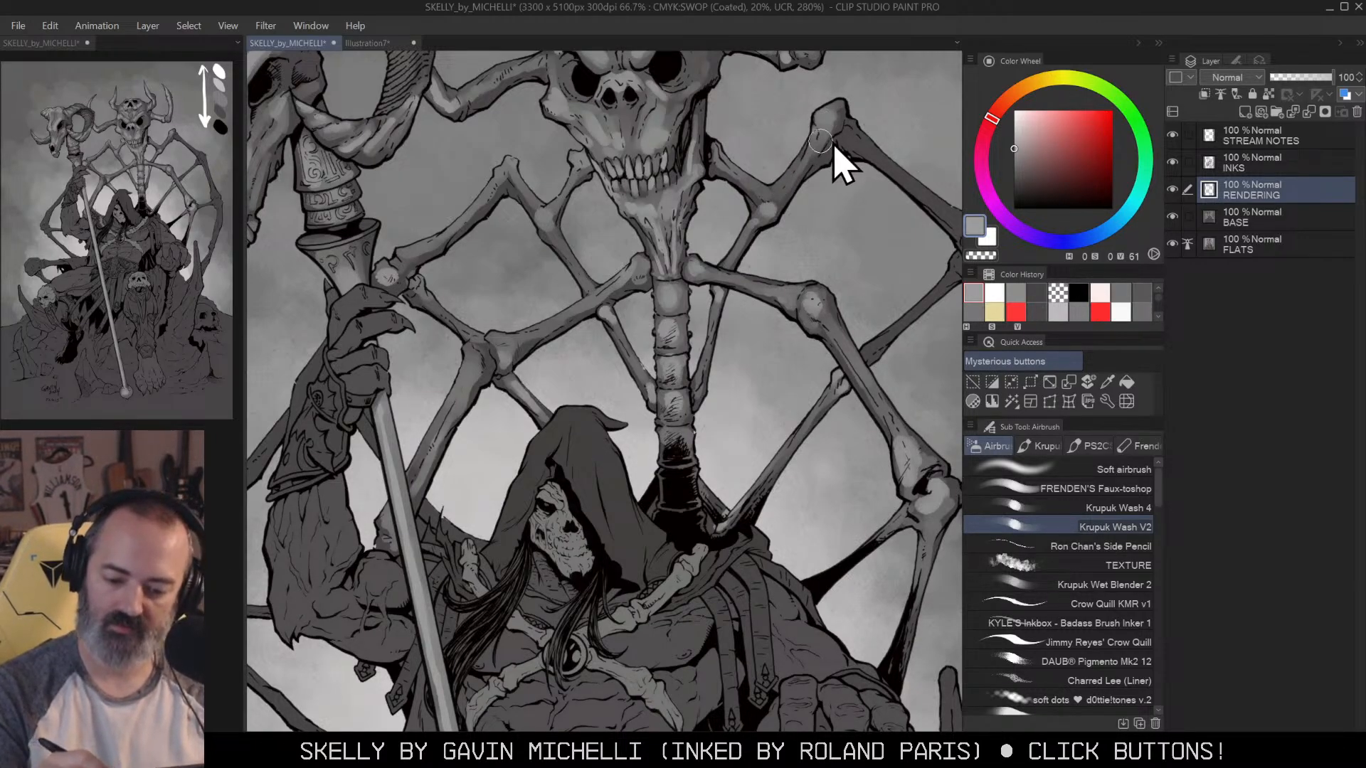
key("[")
left_click_drag(828, 146, 836, 134)
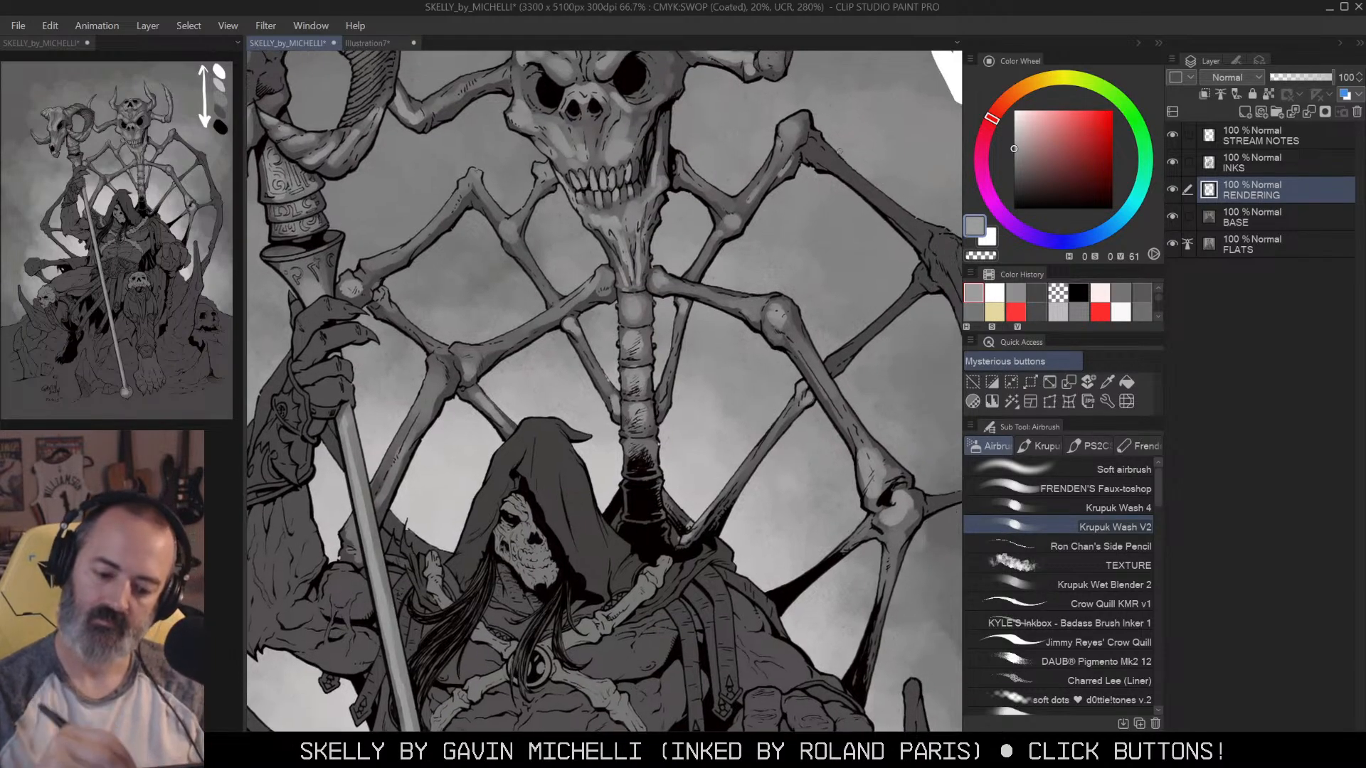
Step: Lighten the strut from the upper right joint to the outer joint and down the long outer strut to its knobbed end
left_click_drag(817, 142, 901, 219)
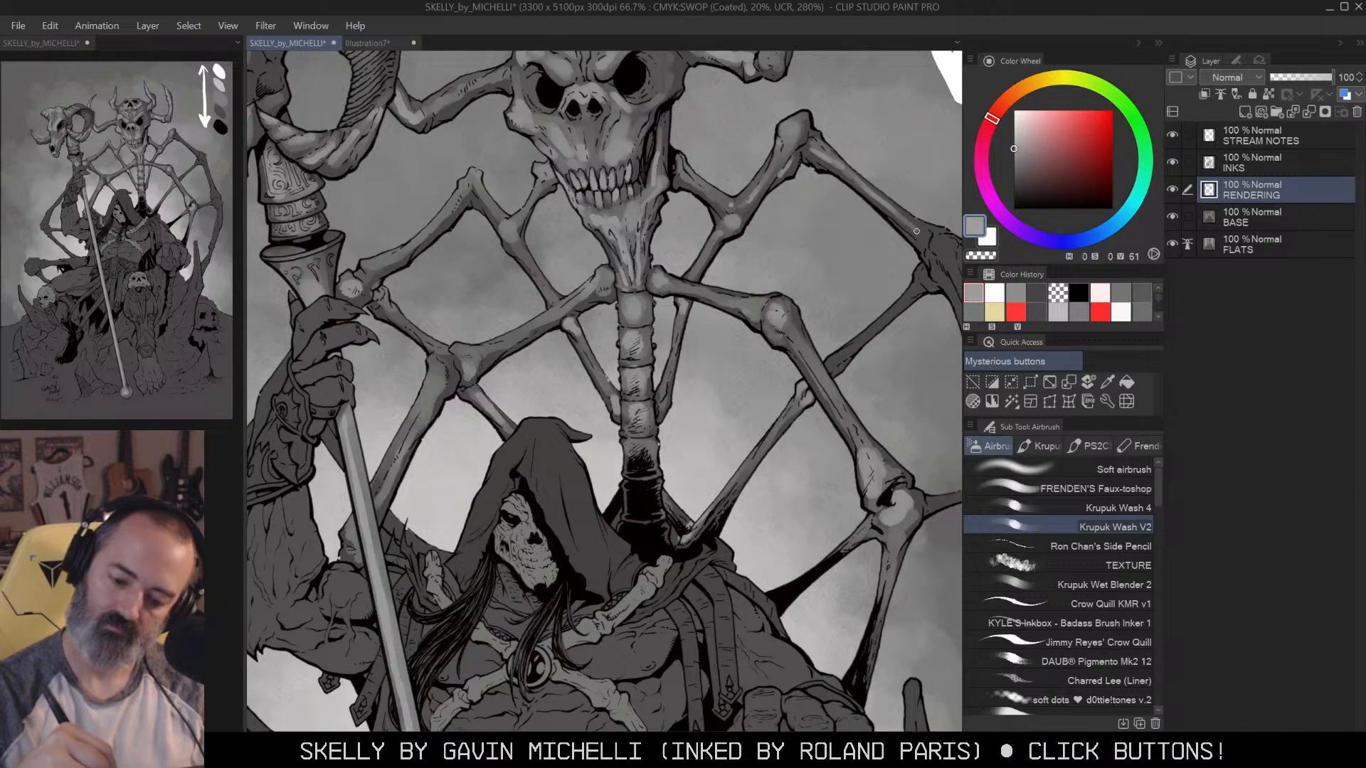
left_click_drag(922, 246, 881, 226)
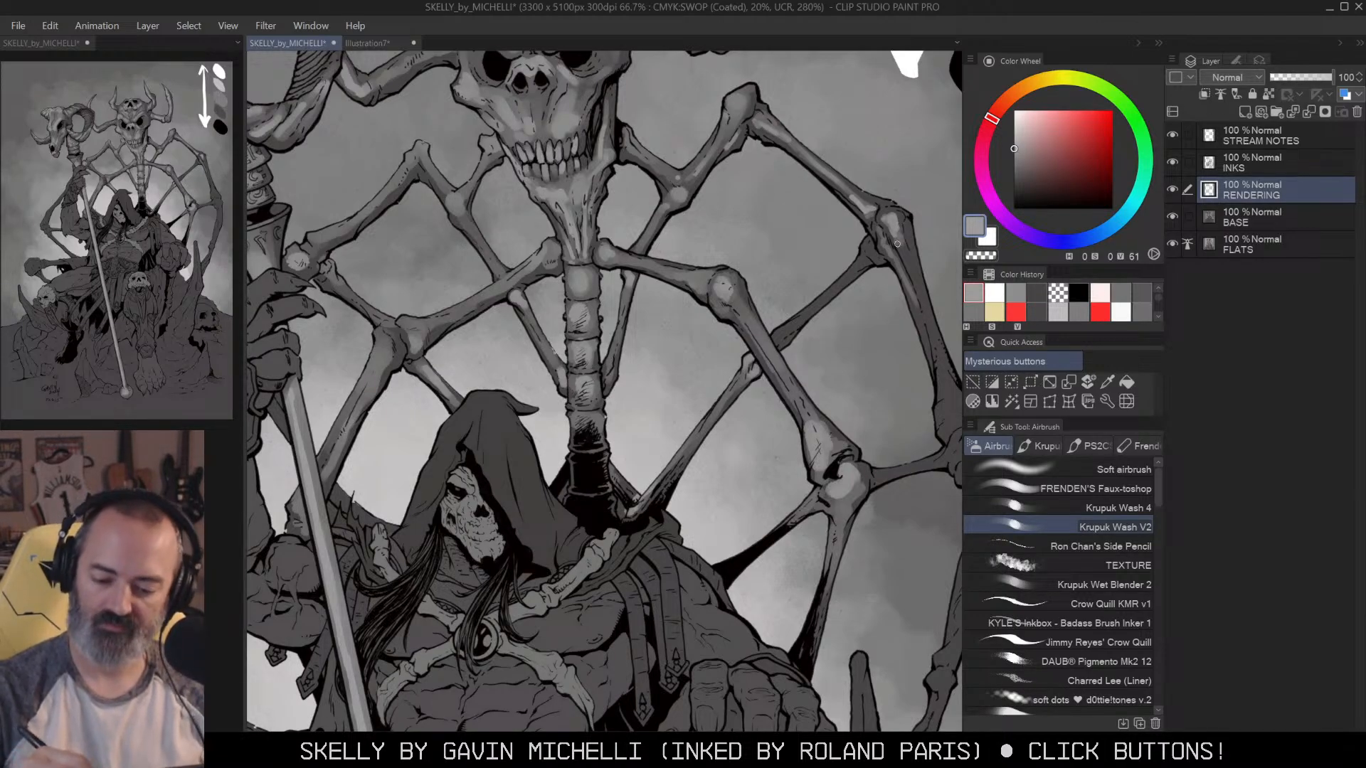
left_click_drag(897, 244, 906, 262)
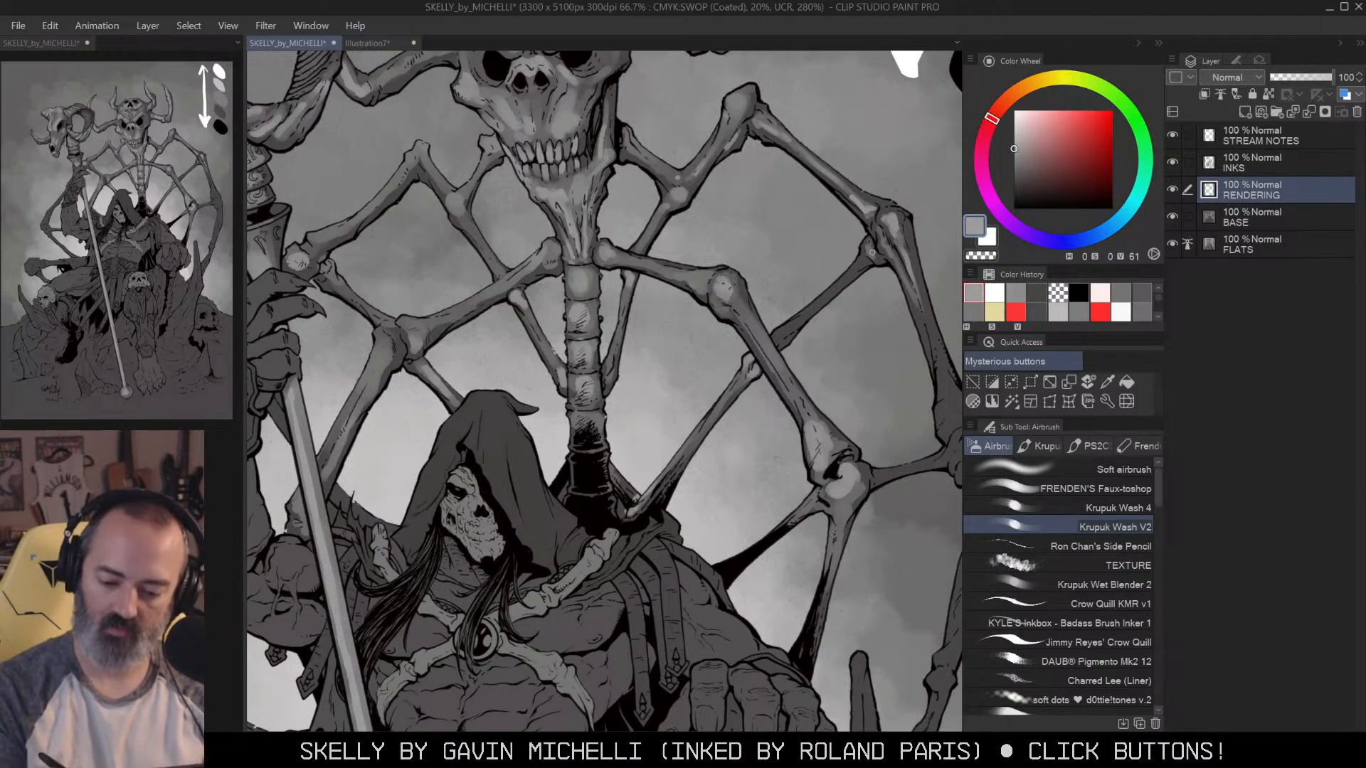
left_click_drag(856, 267, 854, 272)
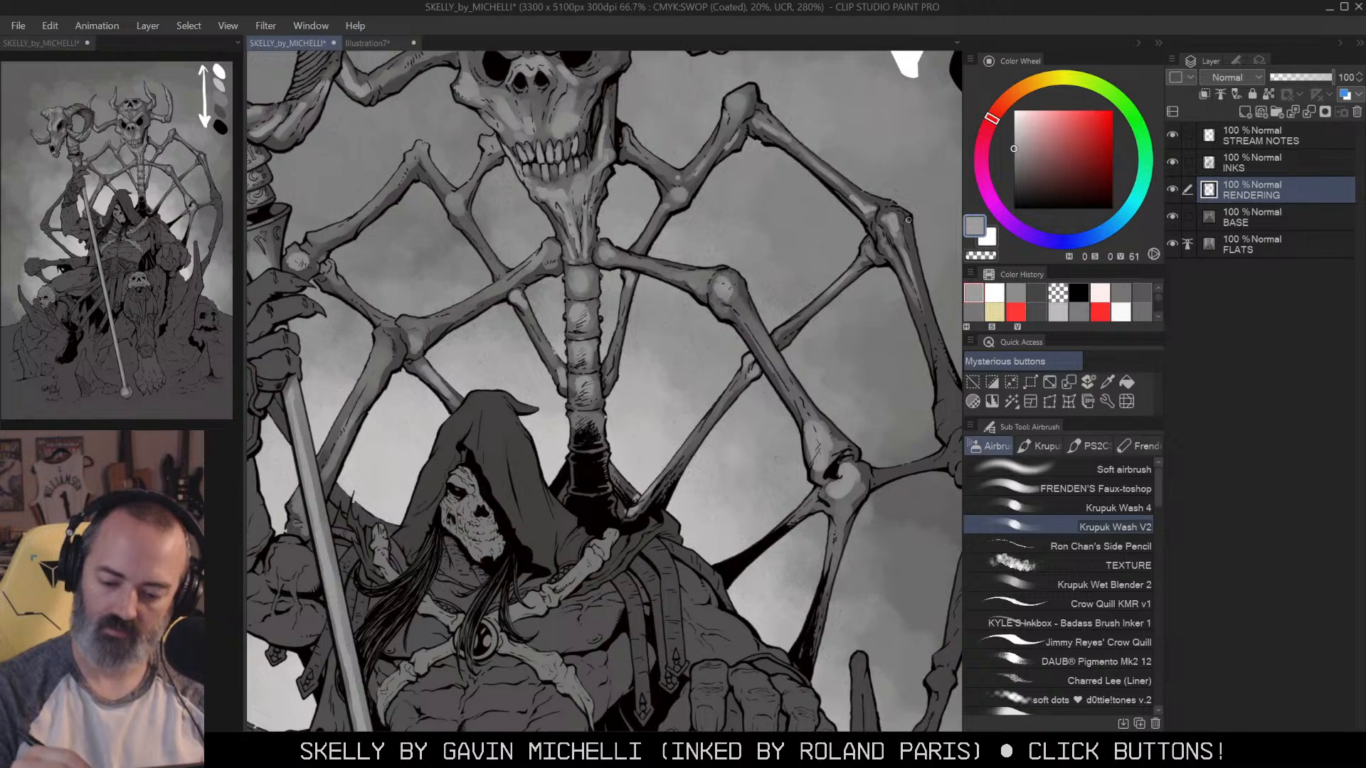
left_click_drag(900, 223, 883, 197)
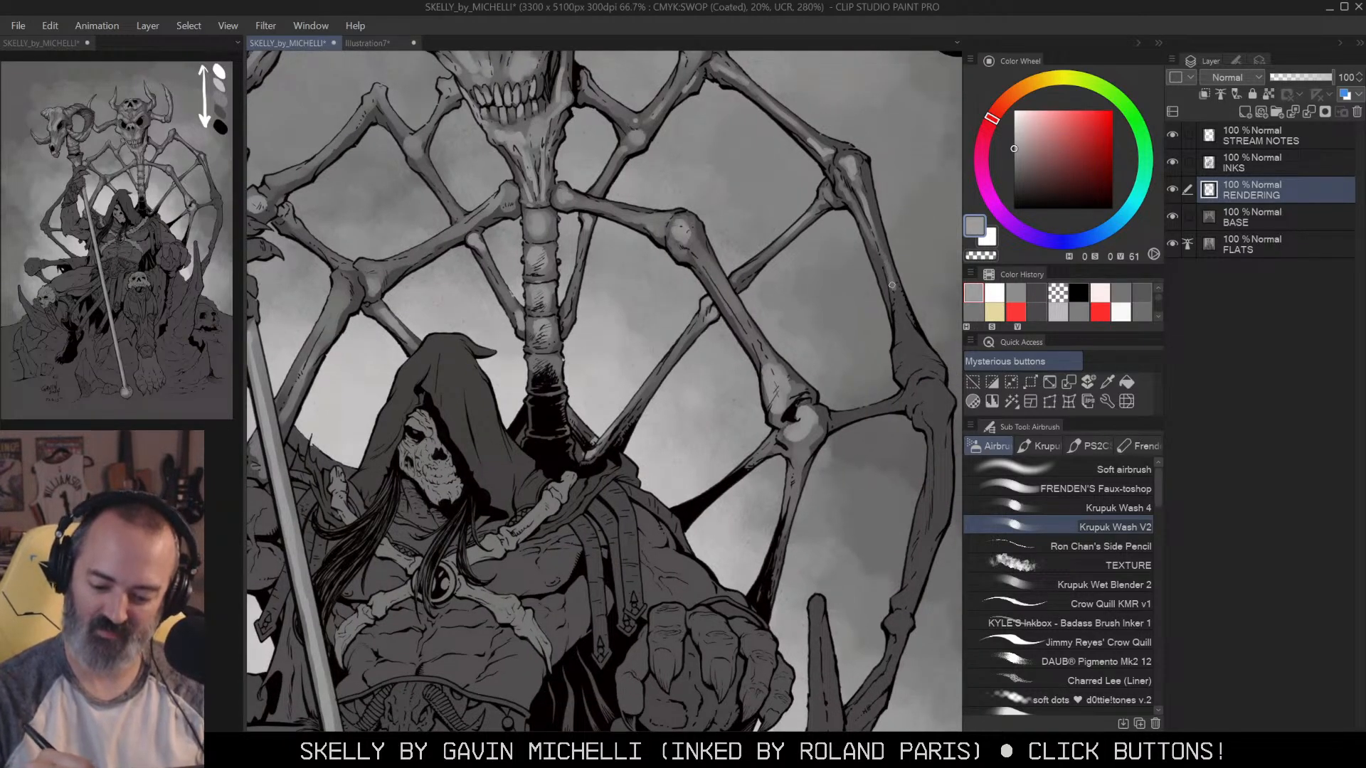
left_click_drag(908, 344, 921, 370)
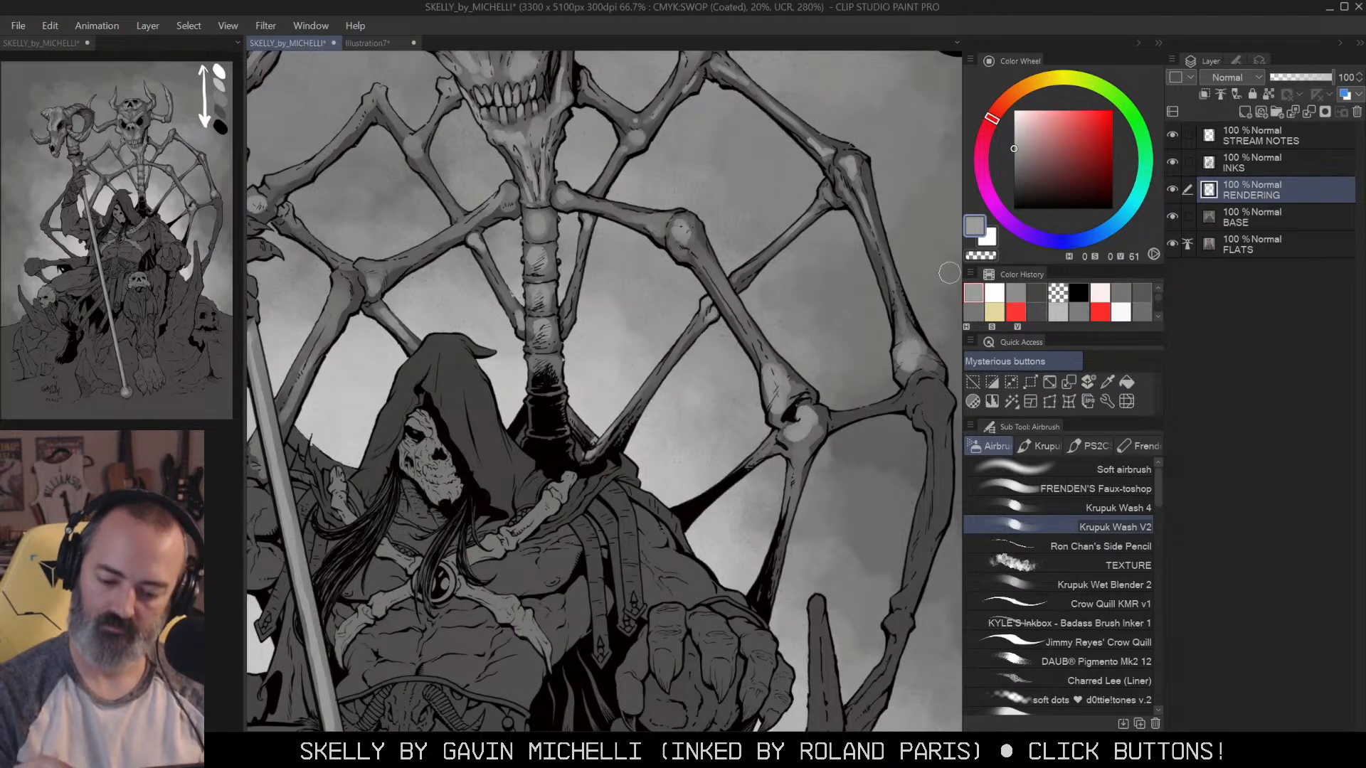
Step: Paint light grey highlights along the short horizontal strut and on the outermost right joint it meets
key("alt+space")
left_click(814, 441)
mouse_move(879, 417)
left_mouse_down()
mouse_move(831, 313)
mouse_move(918, 272)
mouse_move(829, 375)
left_mouse_up()
key("ctrl+space")
left_click(879, 331)
left_click_drag(911, 295, 846, 319)
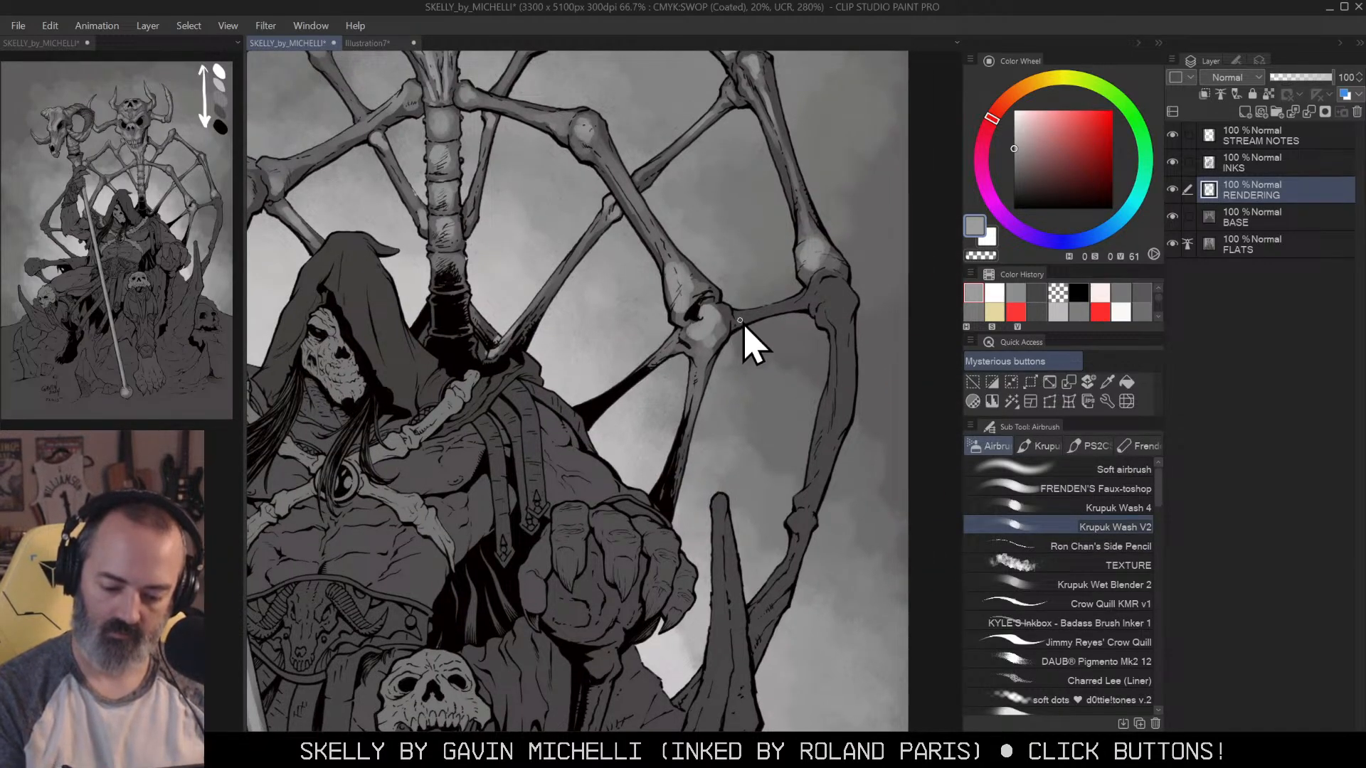
mouse_move(722, 318)
left_mouse_down()
mouse_move(816, 306)
mouse_move(830, 286)
mouse_move(815, 283)
mouse_move(835, 301)
mouse_move(828, 287)
mouse_move(823, 314)
mouse_move(843, 302)
mouse_move(815, 303)
left_mouse_up()
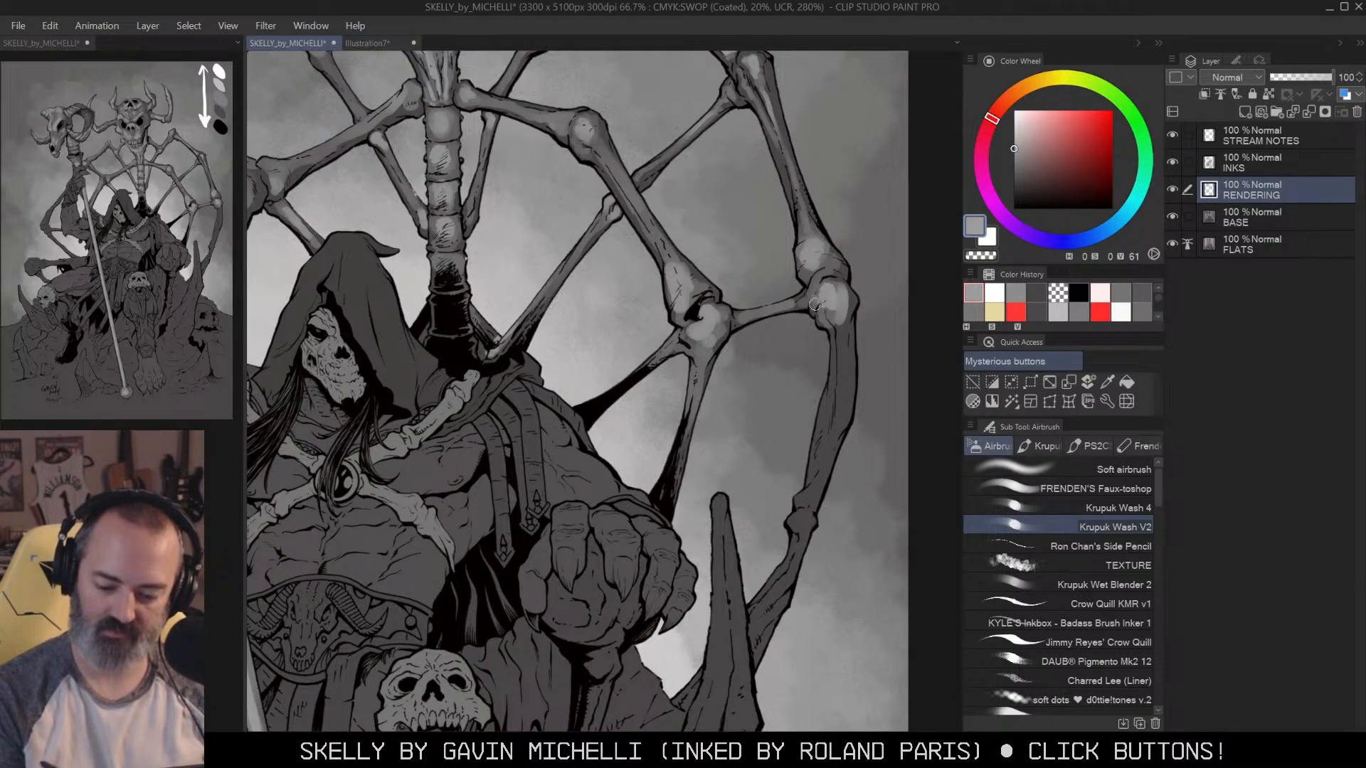
Step: Highlight the long outer strut descending from the outermost right joint, using a smaller brush
key("[")
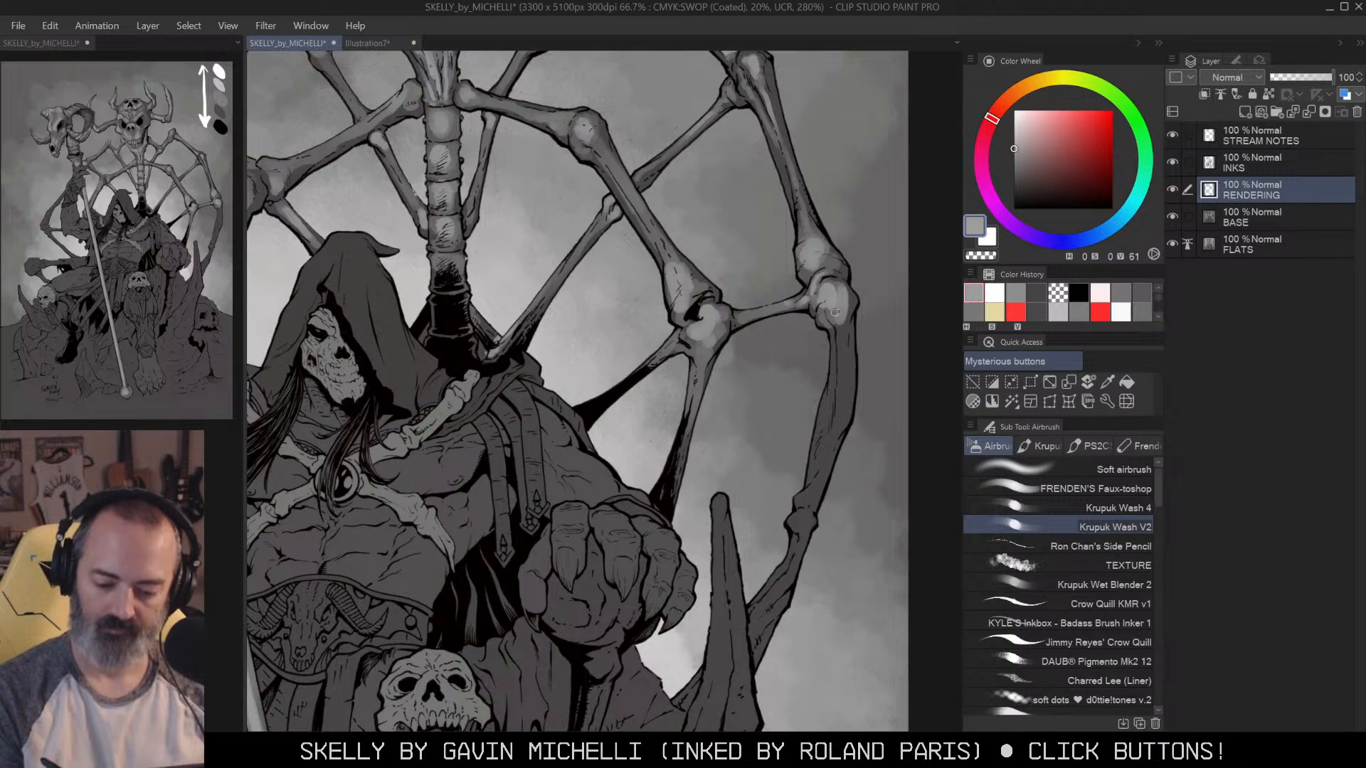
mouse_move(842, 333)
left_mouse_down()
mouse_move(840, 426)
mouse_move(825, 429)
left_mouse_up()
left_click_drag(860, 360, 858, 312)
mouse_move(826, 406)
left_mouse_down()
mouse_move(807, 461)
mouse_move(863, 350)
mouse_move(807, 397)
mouse_move(848, 291)
left_mouse_up()
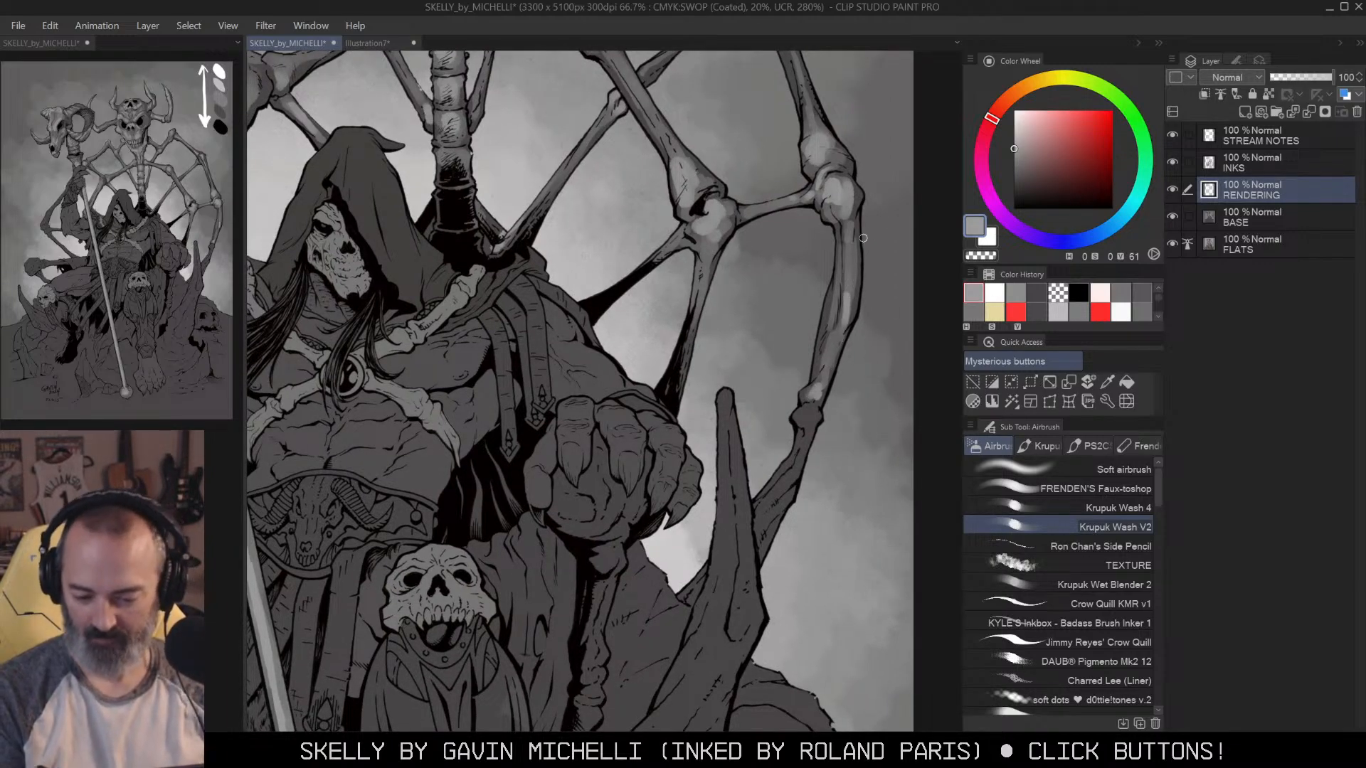
left_click_drag(851, 227, 841, 282)
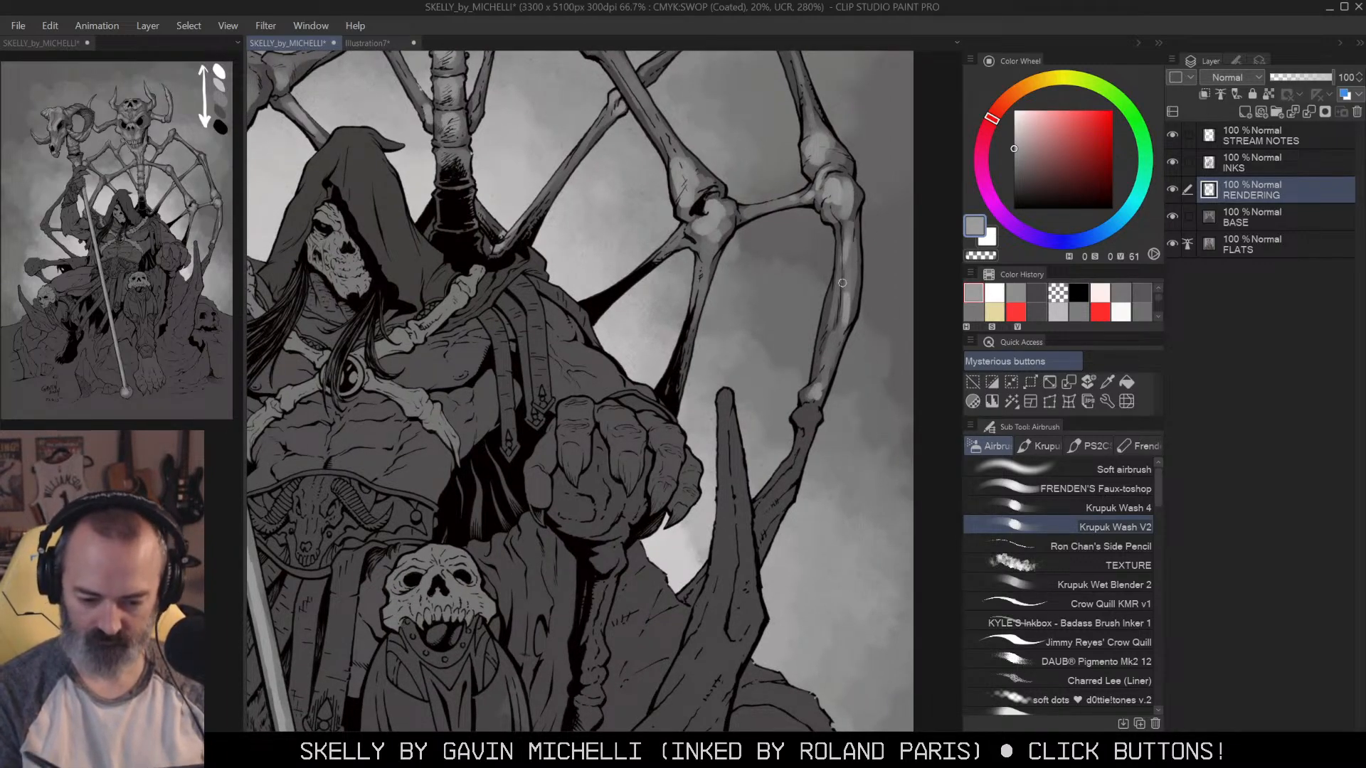
Step: Lighten the lowest segment of the right outer strut and the tip of the tall spike beside it
left_click_drag(809, 427, 759, 516)
left_click_drag(792, 469, 812, 382)
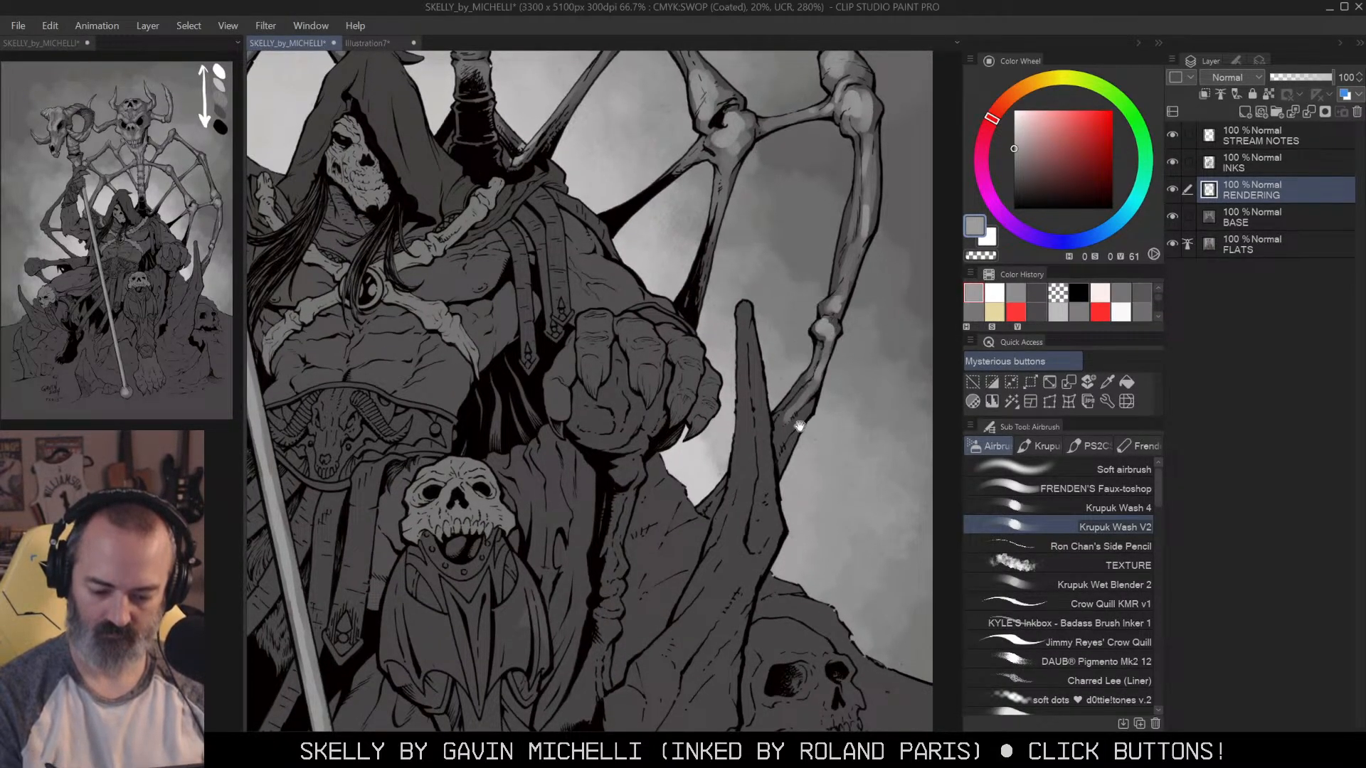
left_click_drag(779, 446, 807, 404)
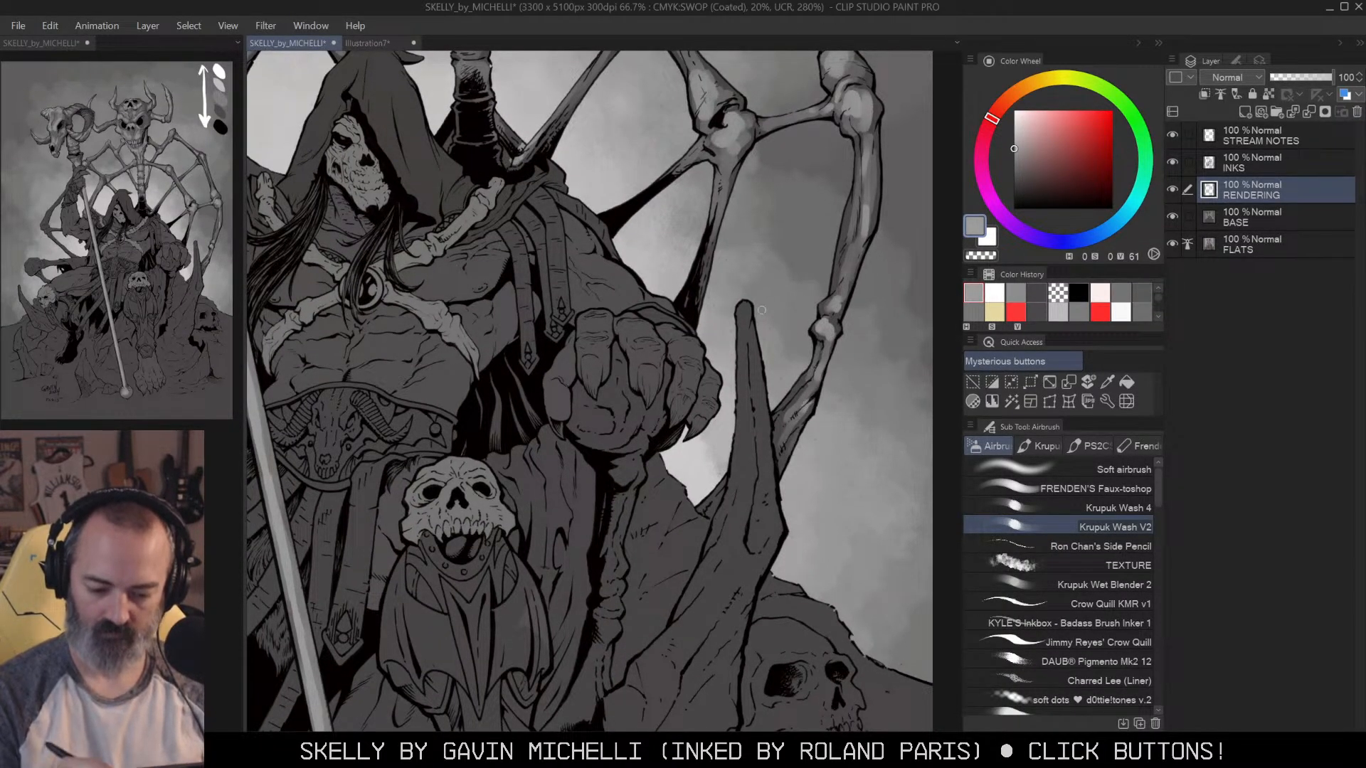
left_click_drag(747, 306, 743, 350)
left_click(49, 25)
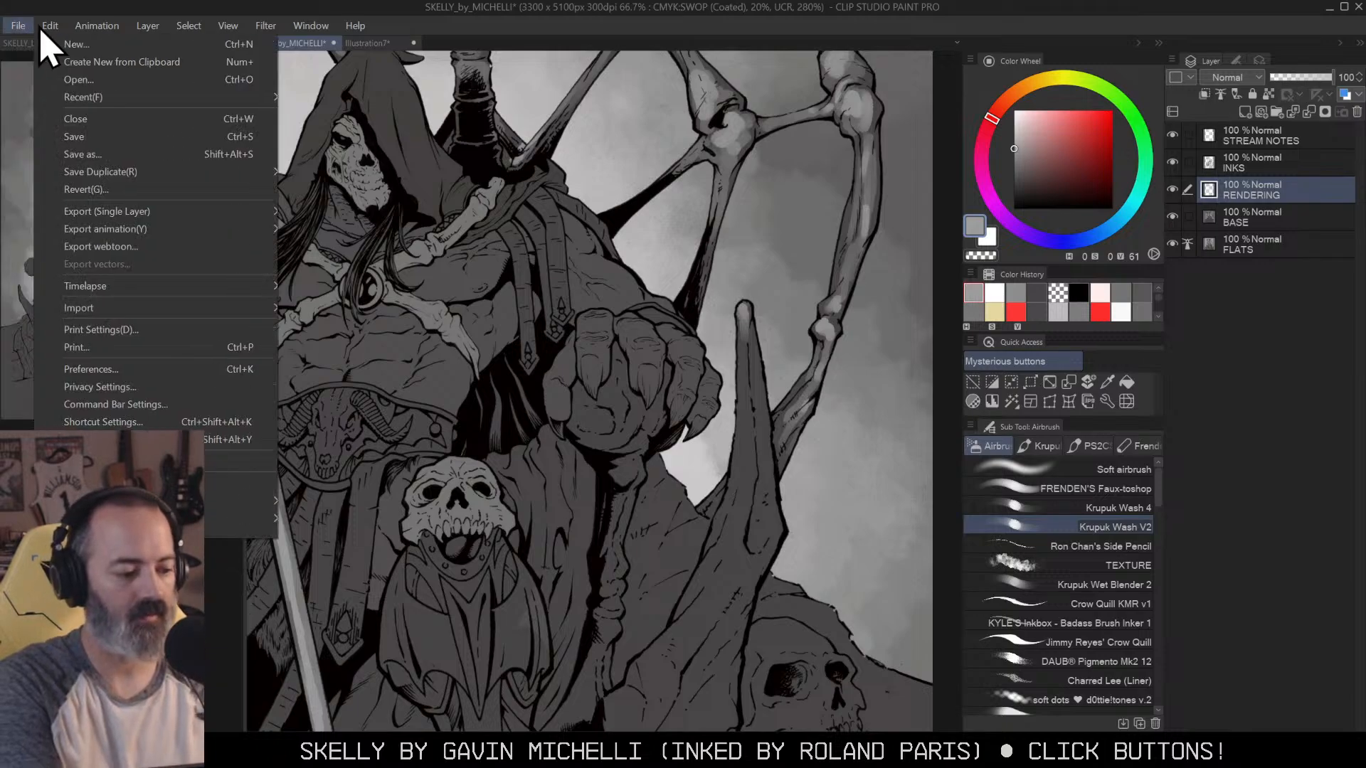
left_click(18, 26)
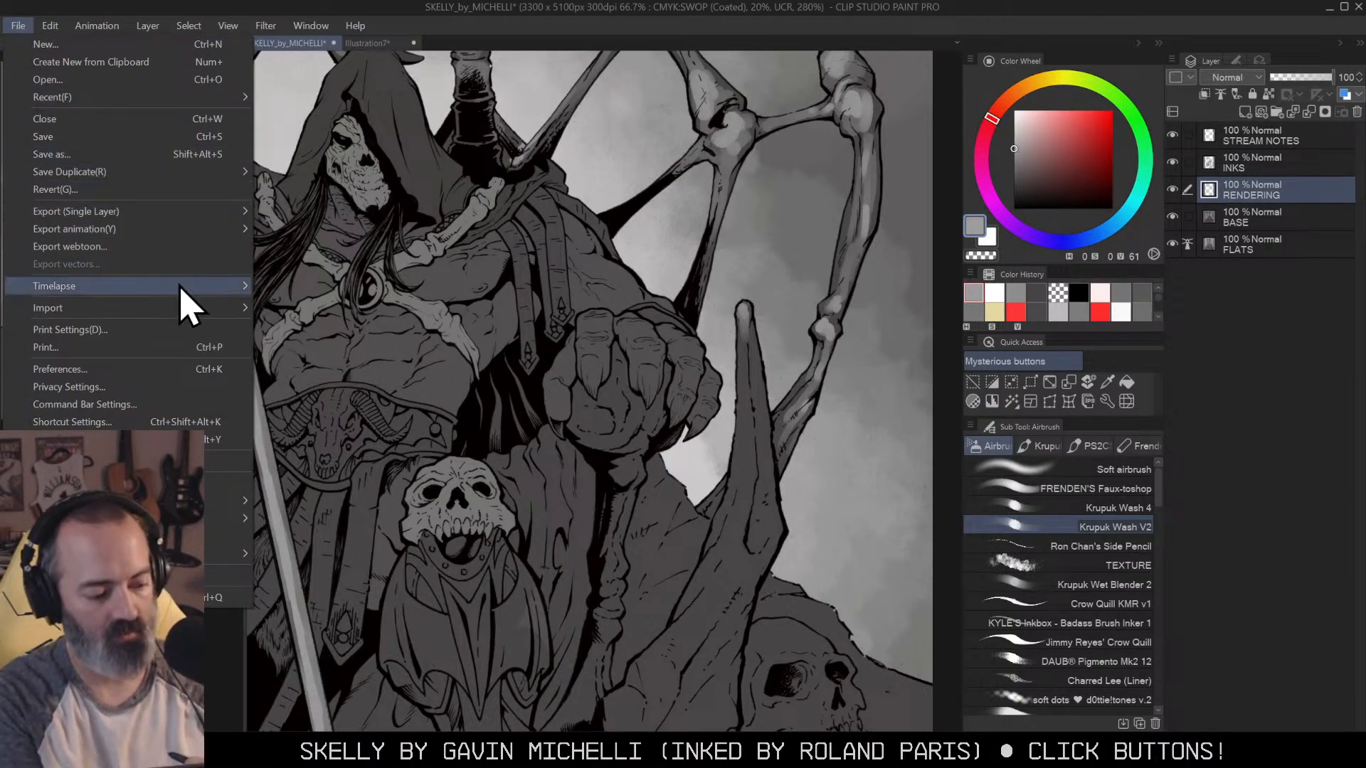
mouse_move(184, 288)
left_click(688, 241)
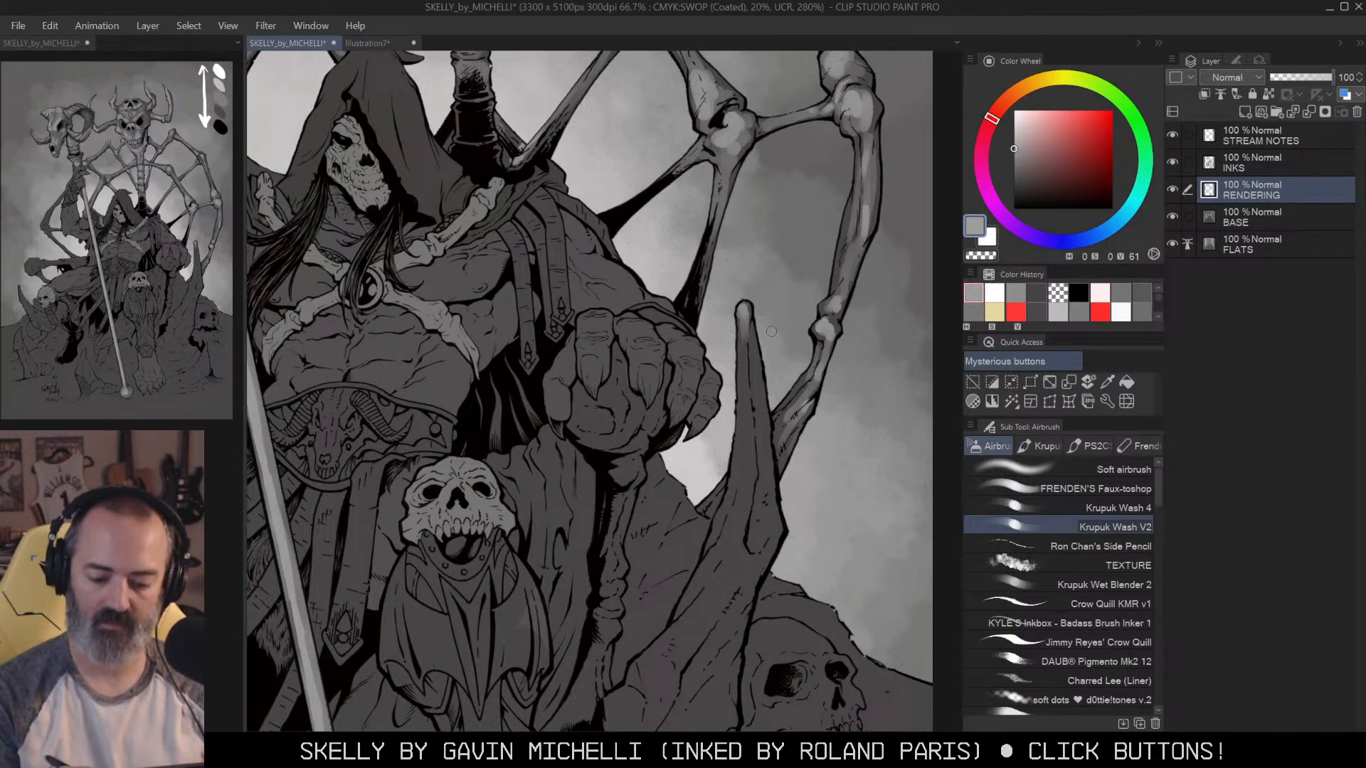
Step: Paint broad light grey strokes down the tall right spike from its tip towards its base
left_click_drag(772, 331, 816, 258)
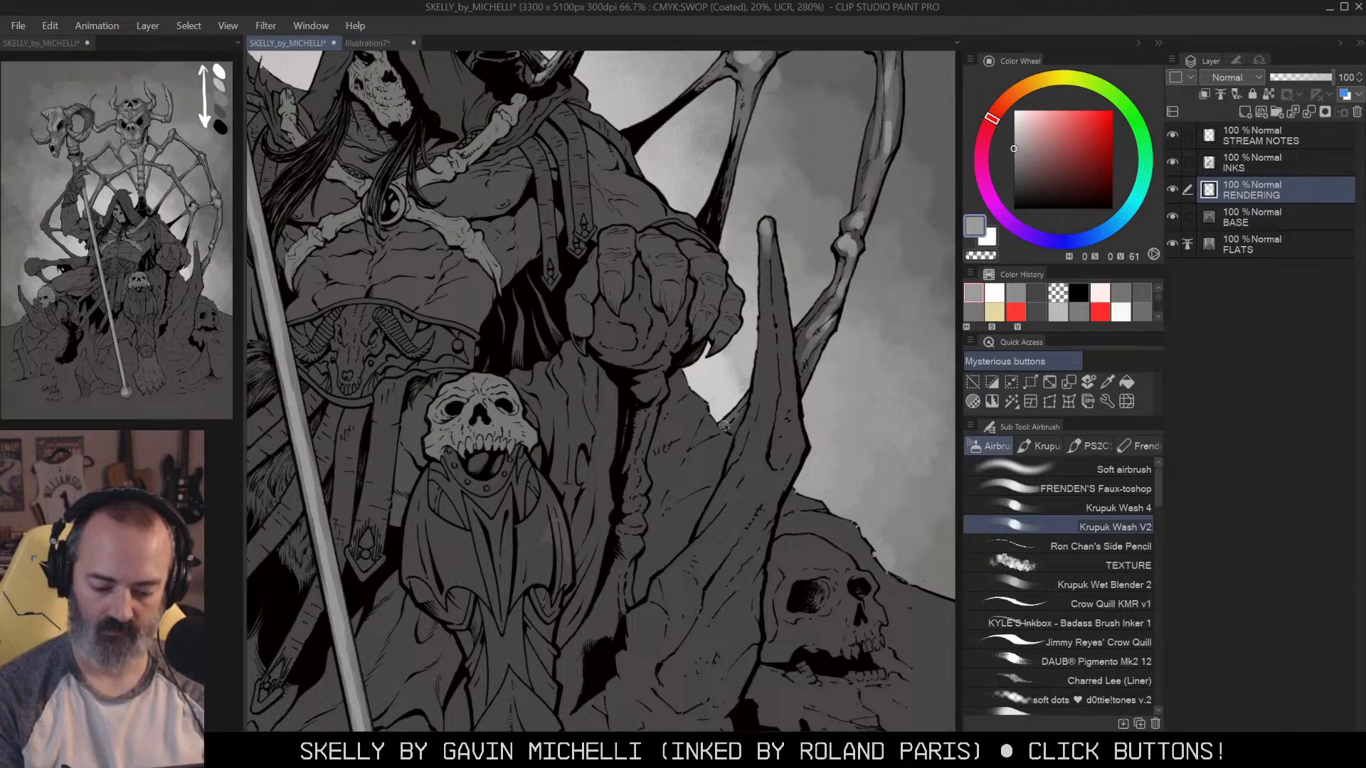
mouse_move(768, 253)
left_mouse_down()
mouse_move(751, 445)
mouse_move(703, 525)
left_mouse_up()
mouse_move(772, 313)
left_mouse_down()
mouse_move(789, 452)
mouse_move(825, 319)
mouse_move(676, 494)
mouse_move(672, 525)
left_mouse_up()
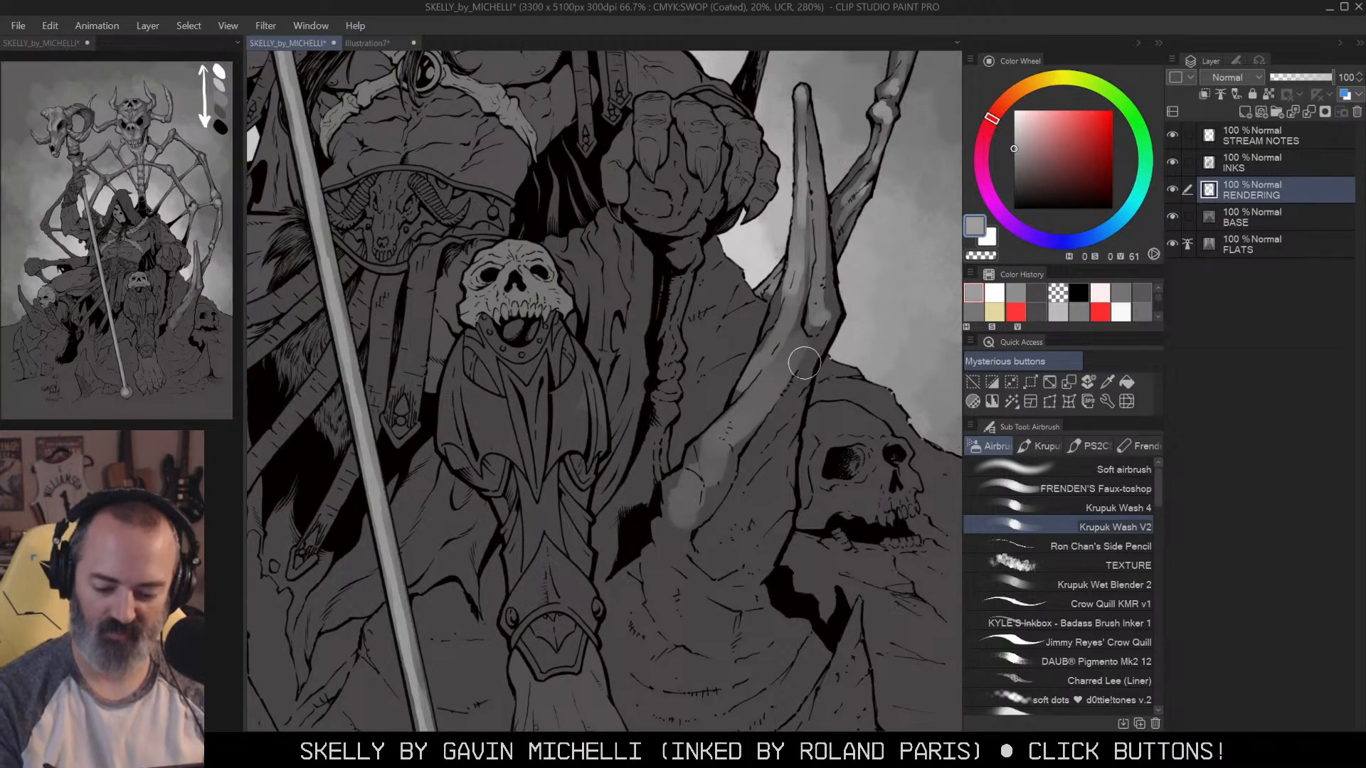
mouse_move(762, 455)
left_mouse_down()
mouse_move(743, 473)
mouse_move(765, 491)
mouse_move(740, 512)
mouse_move(762, 520)
mouse_move(736, 551)
left_mouse_up()
Step: Extend the light grey wash around the base of the right spike where it meets the rocks
left_click(768, 461, "alt")
left_click(784, 454, "alt")
left_click_drag(840, 407, 851, 334)
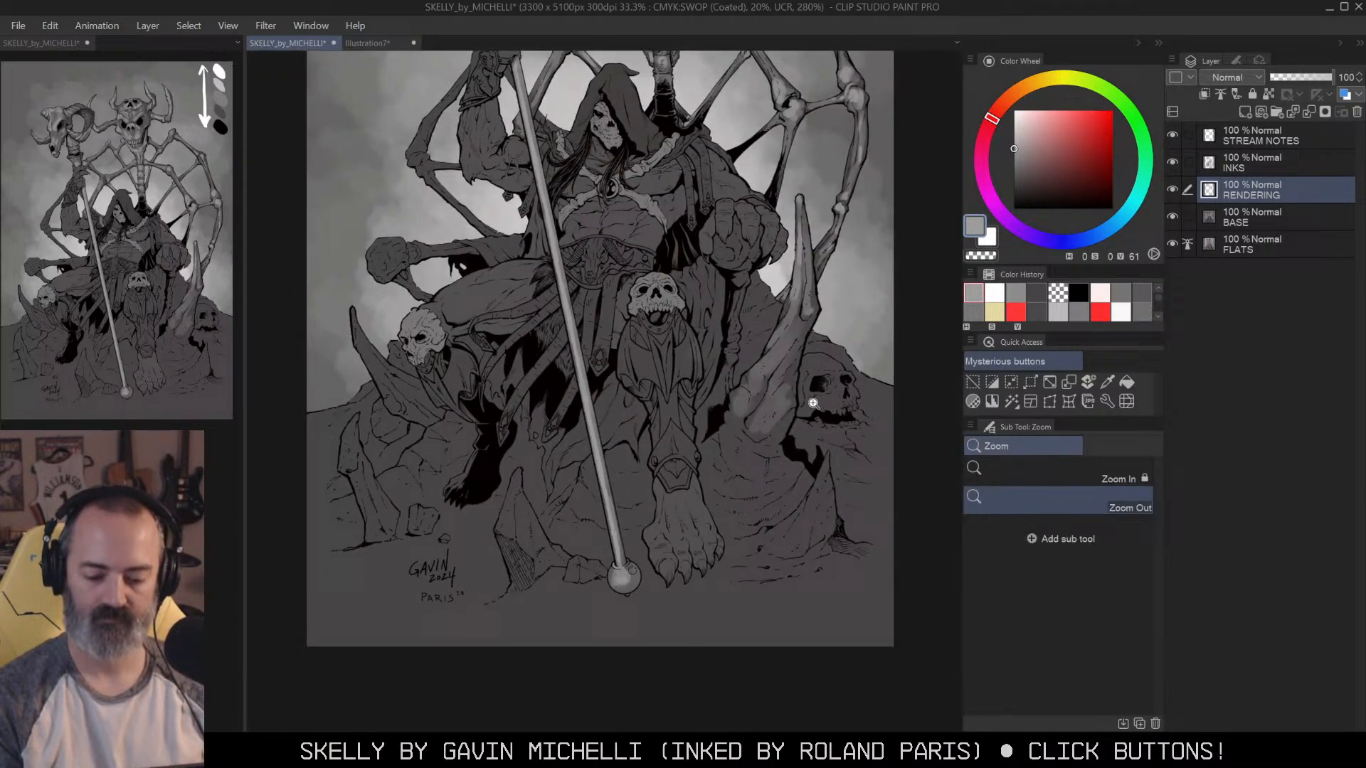
left_click(810, 353)
mouse_move(702, 474)
left_mouse_down()
mouse_move(754, 473)
mouse_move(691, 472)
mouse_move(708, 519)
mouse_move(727, 514)
mouse_move(669, 482)
mouse_move(702, 539)
mouse_move(703, 556)
mouse_move(678, 554)
mouse_move(757, 526)
mouse_move(726, 559)
mouse_move(757, 532)
mouse_move(731, 557)
mouse_move(769, 549)
left_mouse_up()
left_click_drag(688, 566, 756, 567)
Step: Clear the selection and hide the STREAM NOTES layer
left_click(835, 374, "alt")
left_click(836, 375, "alt")
left_click_drag(866, 343, 898, 358)
mouse_move(824, 202)
left_mouse_down()
mouse_move(802, 300)
mouse_move(778, 273)
left_mouse_up()
key("ctrl+d")
key("m")
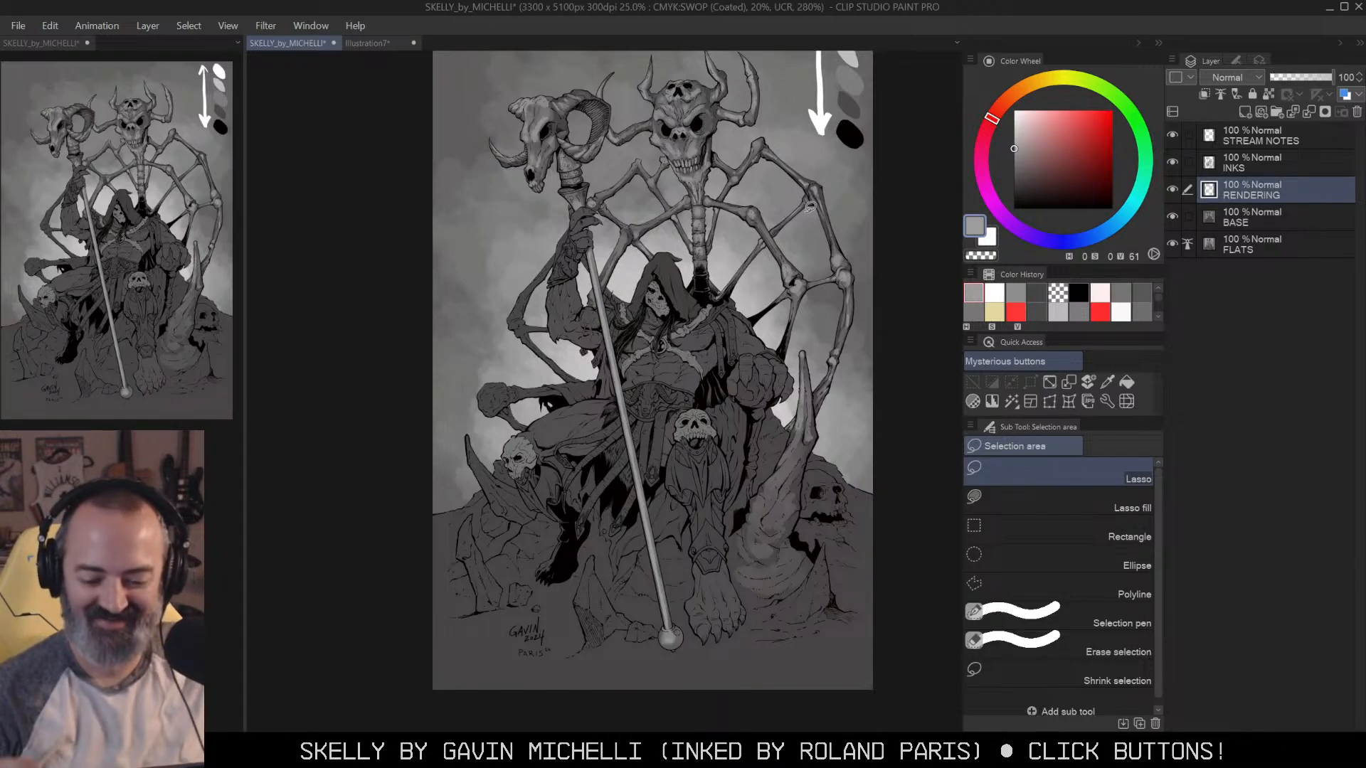
scroll(832, 202, "up", 3)
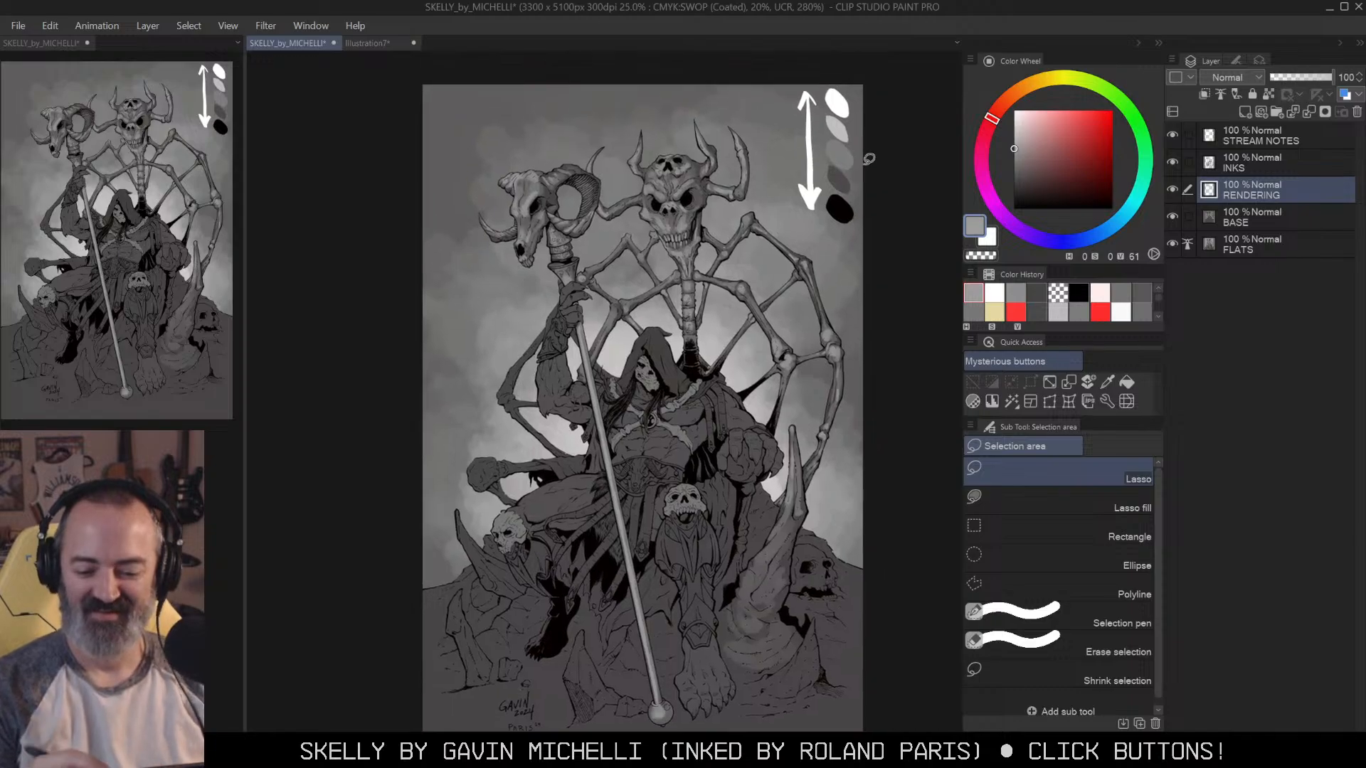
left_click(1172, 135)
scroll(918, 249, "down", 3)
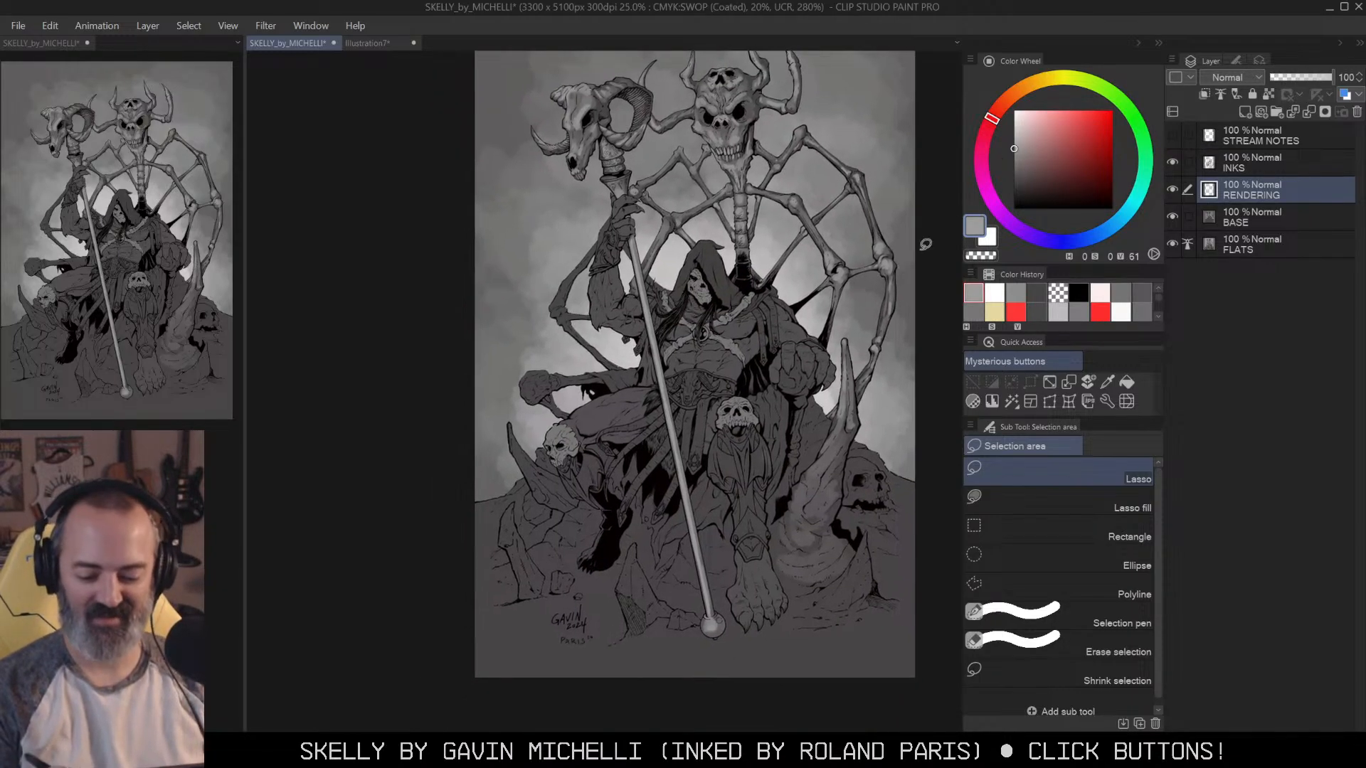
Step: Paint light grey highlights on the left outer bone strut, its joint and the short strut behind the raised arm
key("/")
mouse_move(648, 374)
left_mouse_down()
mouse_move(714, 433)
mouse_move(726, 375)
left_mouse_up()
key("b")
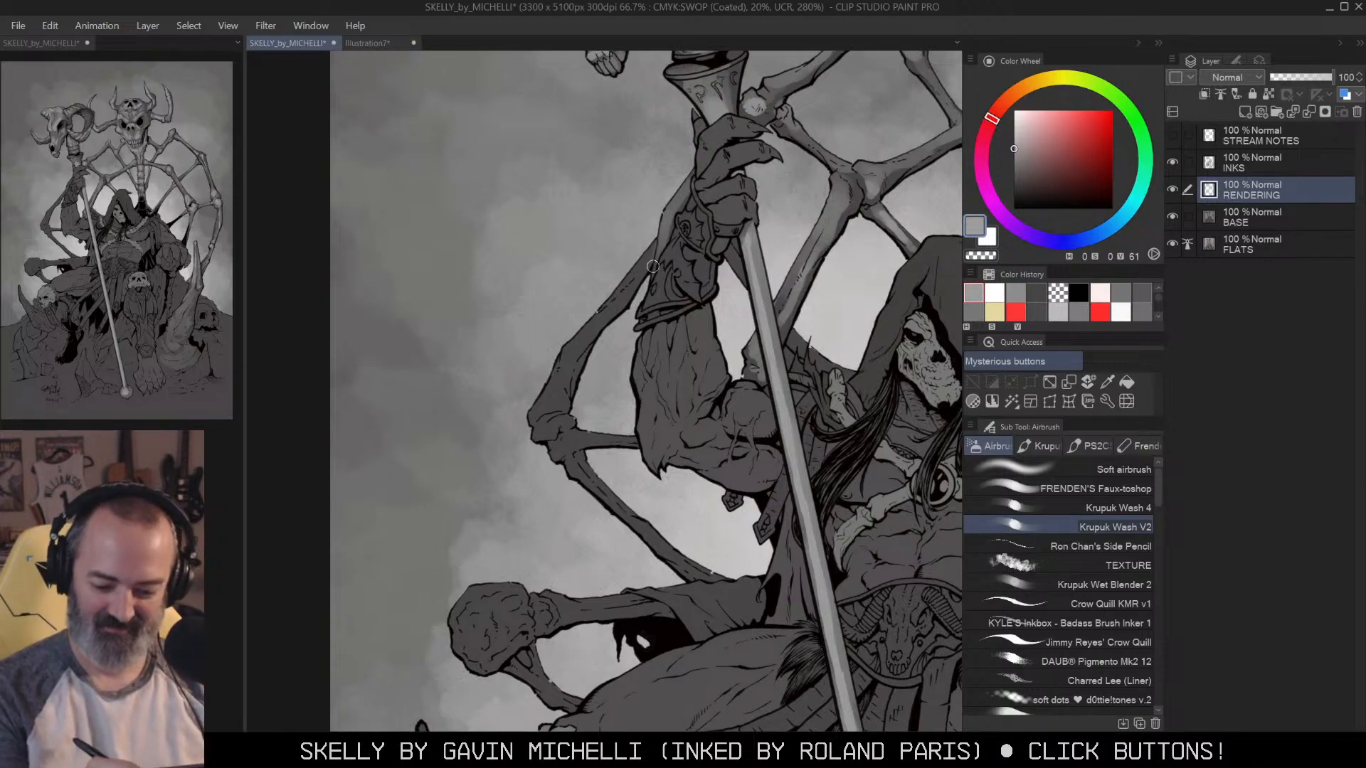
mouse_move(646, 259)
left_mouse_down()
mouse_move(542, 412)
mouse_move(656, 335)
mouse_move(715, 229)
mouse_move(630, 288)
left_mouse_up()
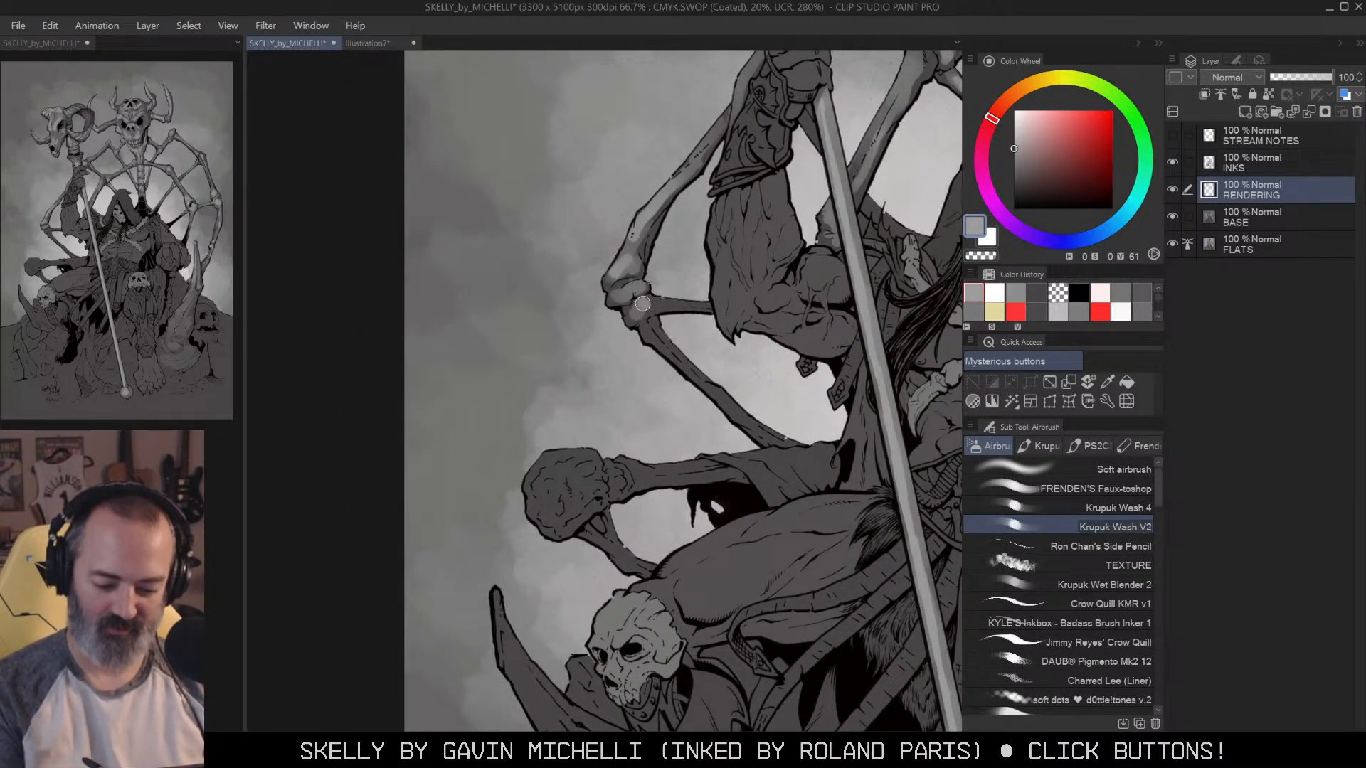
left_click_drag(663, 301, 723, 305)
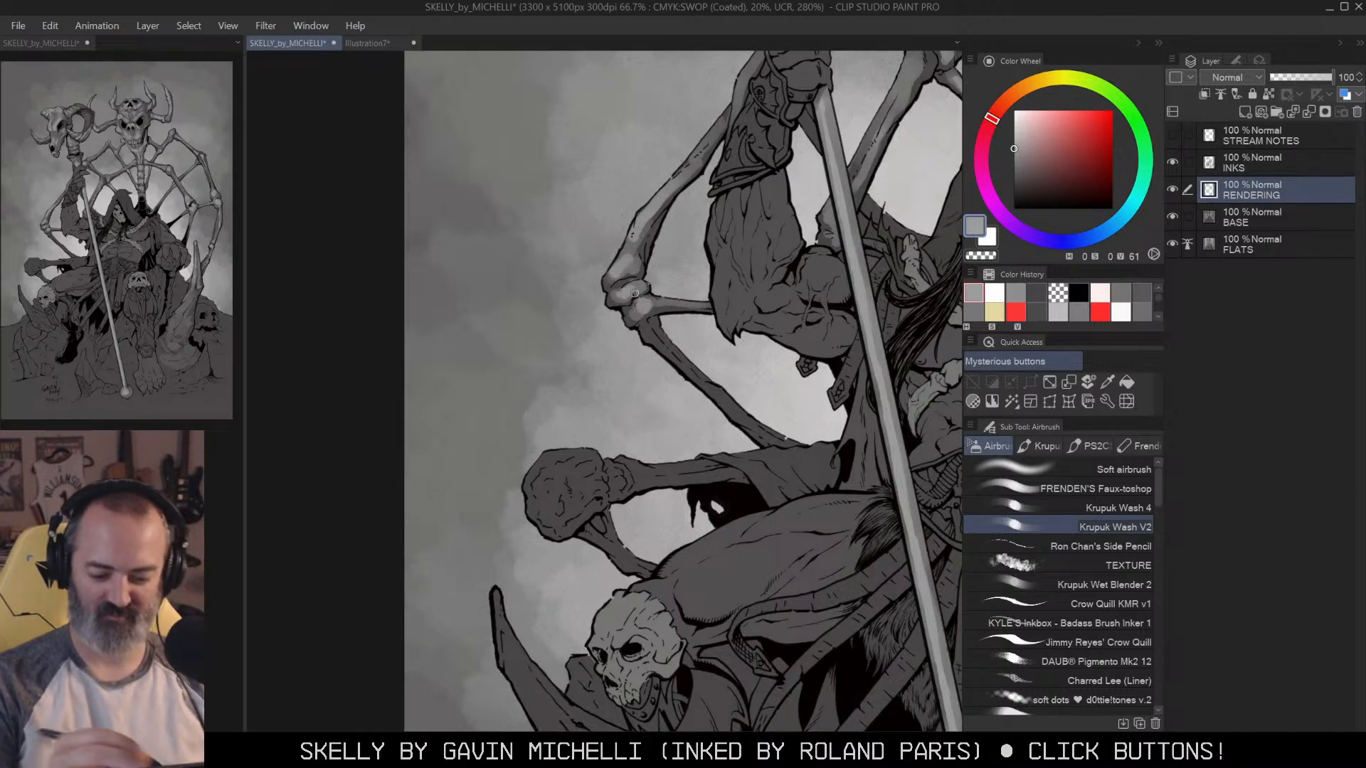
Step: Paint light grey highlights down the lower left outer strut and along the horizontal bone and its joint behind the figure's leg
left_click_drag(661, 335, 801, 456)
left_click_drag(845, 281, 815, 187)
mouse_move(608, 382)
left_mouse_down()
mouse_move(599, 396)
mouse_move(618, 393)
left_mouse_up()
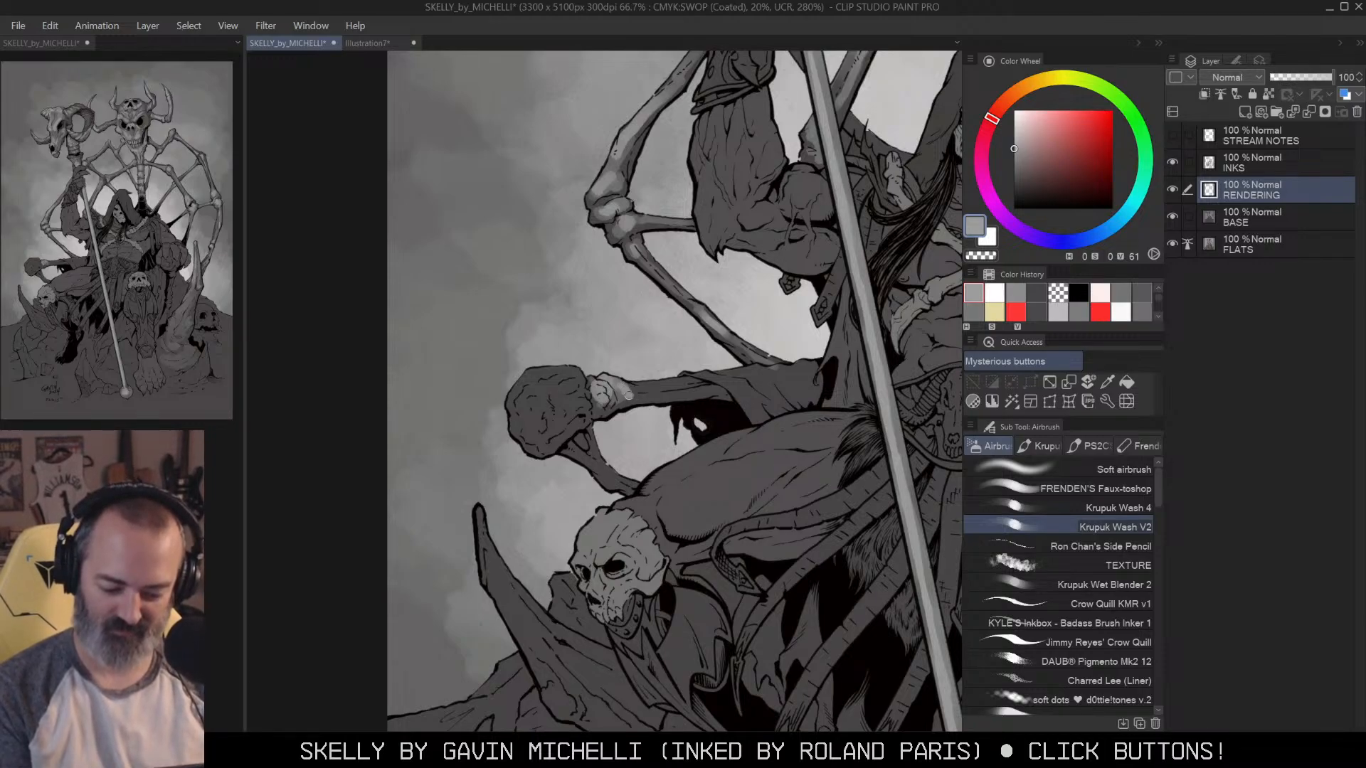
mouse_move(659, 397)
left_mouse_down()
mouse_move(641, 388)
mouse_move(656, 386)
left_mouse_up()
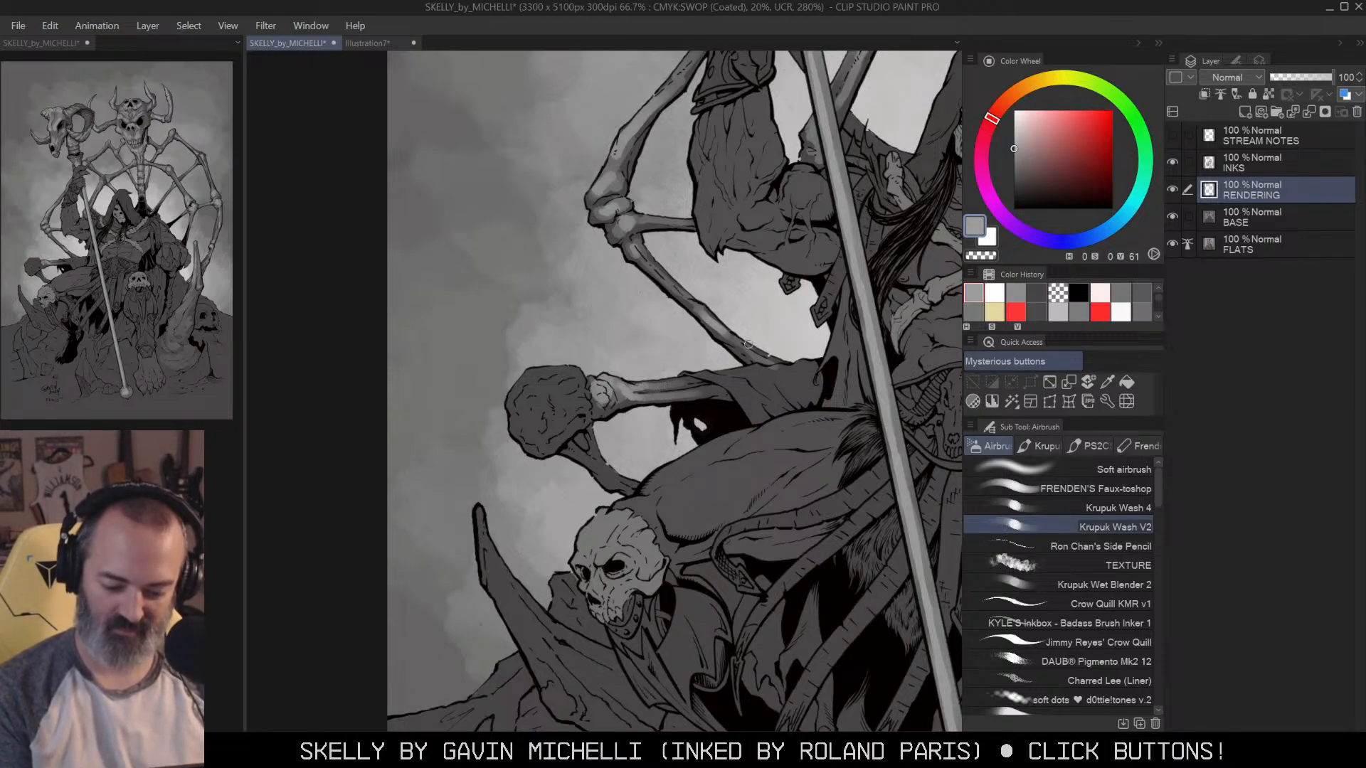
Step: Paint light grey wash over the round knob at the left end of the horizontal bone with a larger brush
left_click_drag(759, 246, 790, 190)
key("bracketright")
key("ctrl+z")
mouse_move(617, 359)
left_mouse_down()
mouse_move(604, 331)
mouse_move(560, 335)
mouse_move(564, 369)
mouse_move(592, 333)
mouse_move(554, 359)
mouse_move(570, 378)
mouse_move(606, 355)
mouse_move(606, 372)
left_mouse_up()
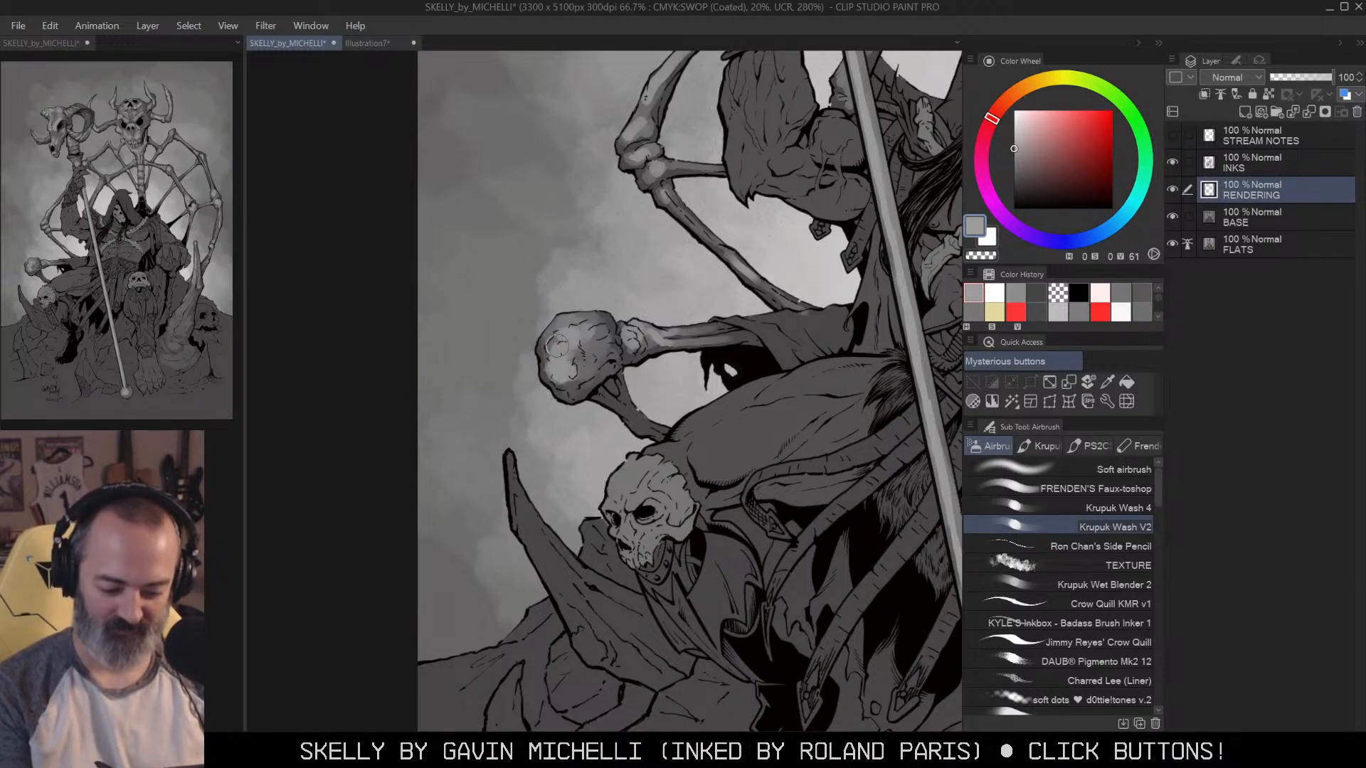
left_click_drag(595, 343, 580, 387)
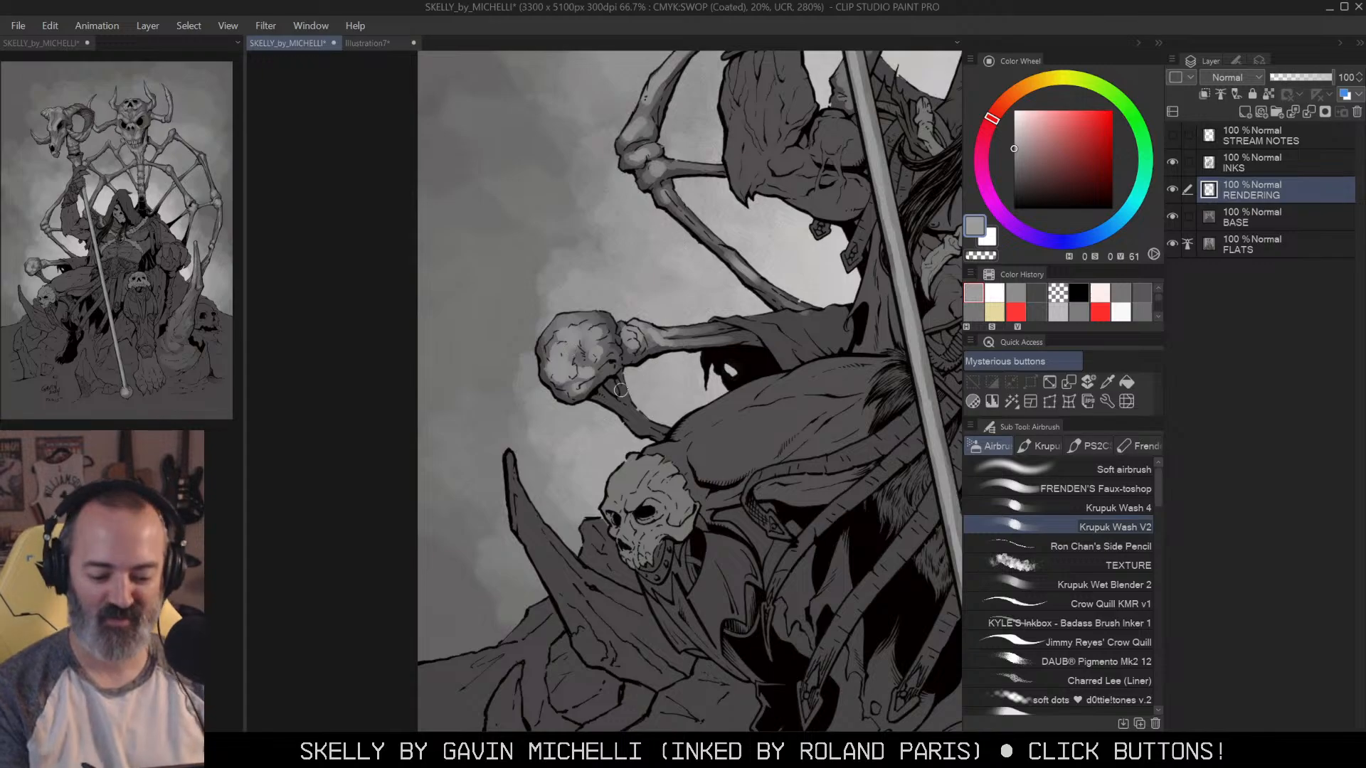
Step: Isolate the short bone beneath the round knob with a lasso selection, paint light grey on it and clear the selection
mouse_move(652, 306)
left_mouse_down()
mouse_move(666, 242)
mouse_move(641, 306)
mouse_move(679, 337)
mouse_move(701, 445)
mouse_move(717, 345)
left_mouse_up()
key("ctrl+plus")
key("r")
left_click_drag(852, 246, 776, 160)
key("m")
mouse_move(656, 303)
left_mouse_down()
mouse_move(678, 296)
mouse_move(682, 324)
mouse_move(658, 302)
mouse_move(676, 309)
mouse_move(618, 329)
left_mouse_up()
key("b")
key("m")
key("ctrl+d")
Step: Examine the greyscale rendering across the whole composition, from the horned skulls down to the rocks
left_click(801, 335, "ctrl+alt")
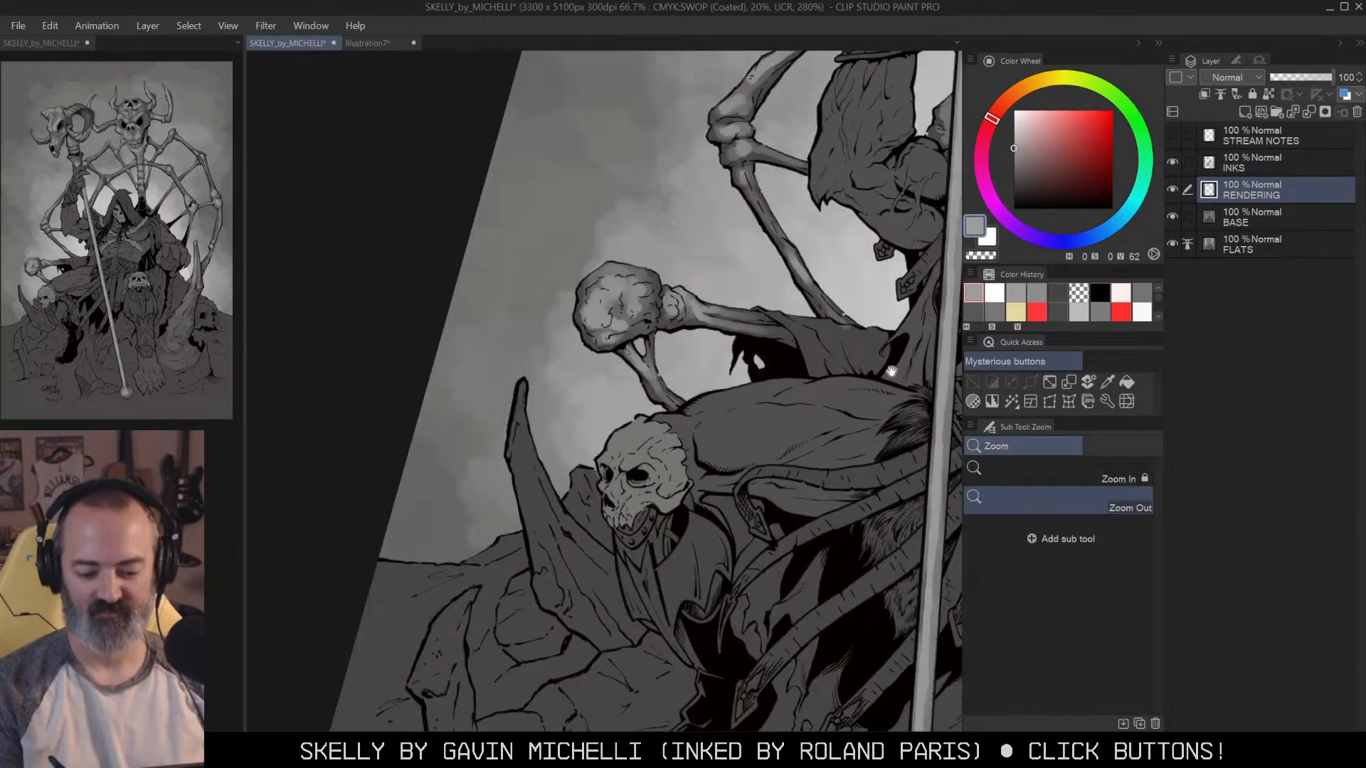
left_click_drag(802, 335, 584, 315)
key("r")
left_click_drag(823, 276, 775, 268)
key("alt+space")
left_click(774, 278)
left_click(774, 278)
left_click_drag(830, 305, 817, 288)
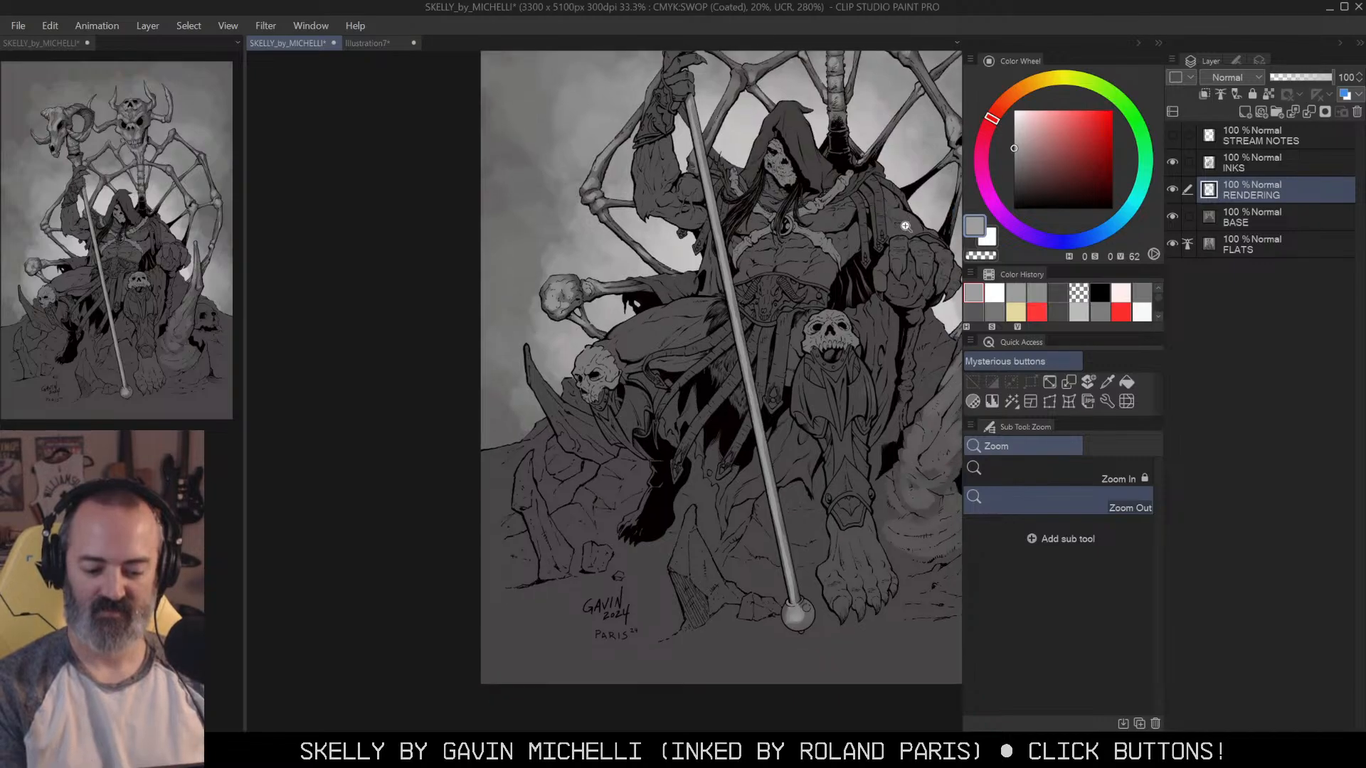
left_click_drag(870, 340, 772, 338)
left_click_drag(883, 199, 848, 409)
left_click(800, 354)
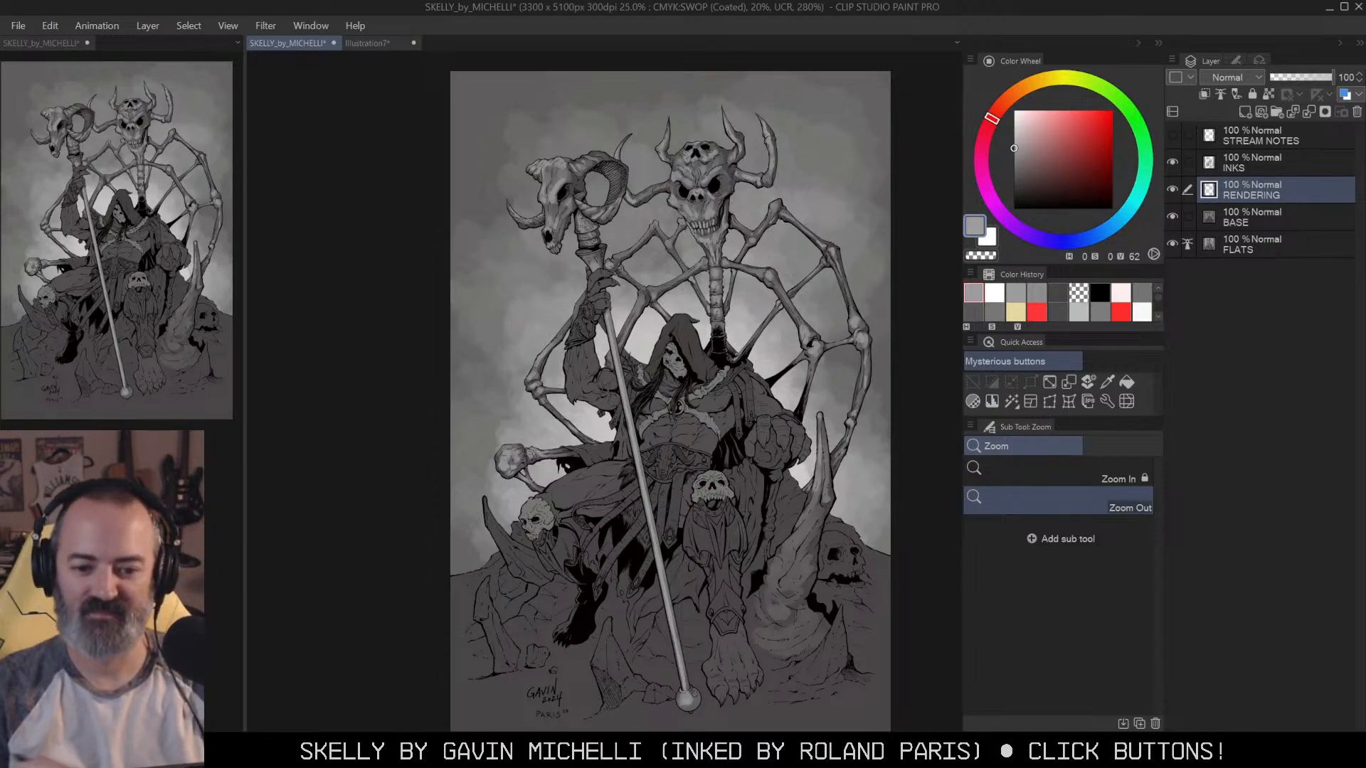
Step: Add a new layer above INKS and try a red stroke beside the hooded figure
key("m")
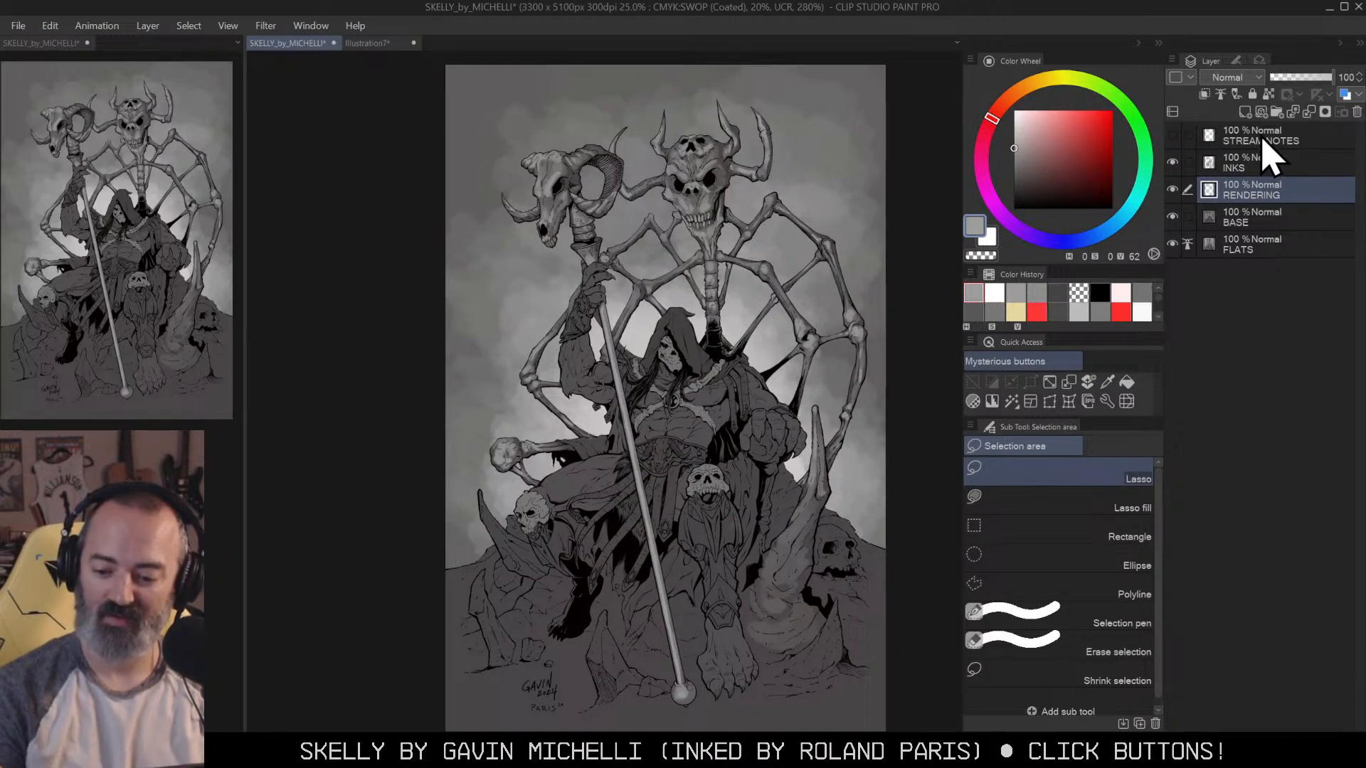
left_click(1263, 163)
left_click(1246, 112)
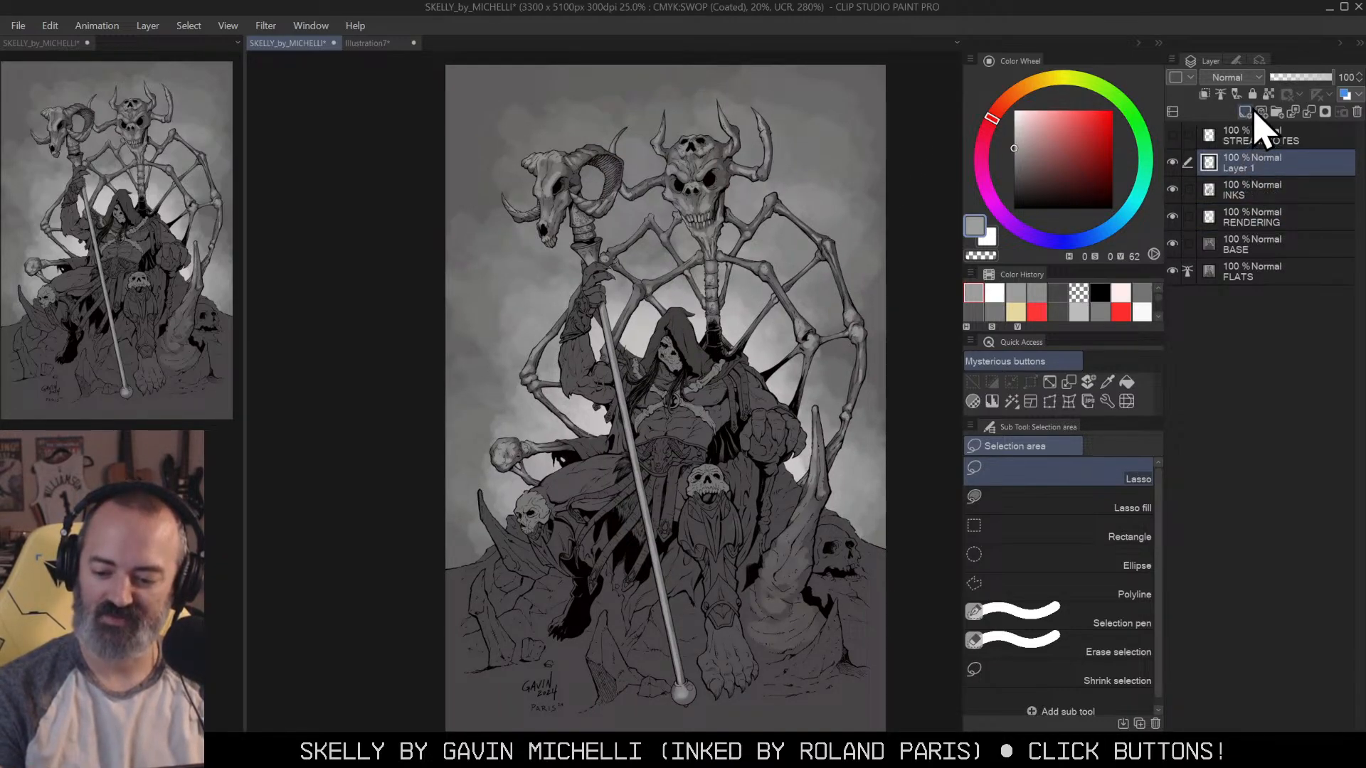
key("b")
left_click_drag(1065, 134, 1102, 125)
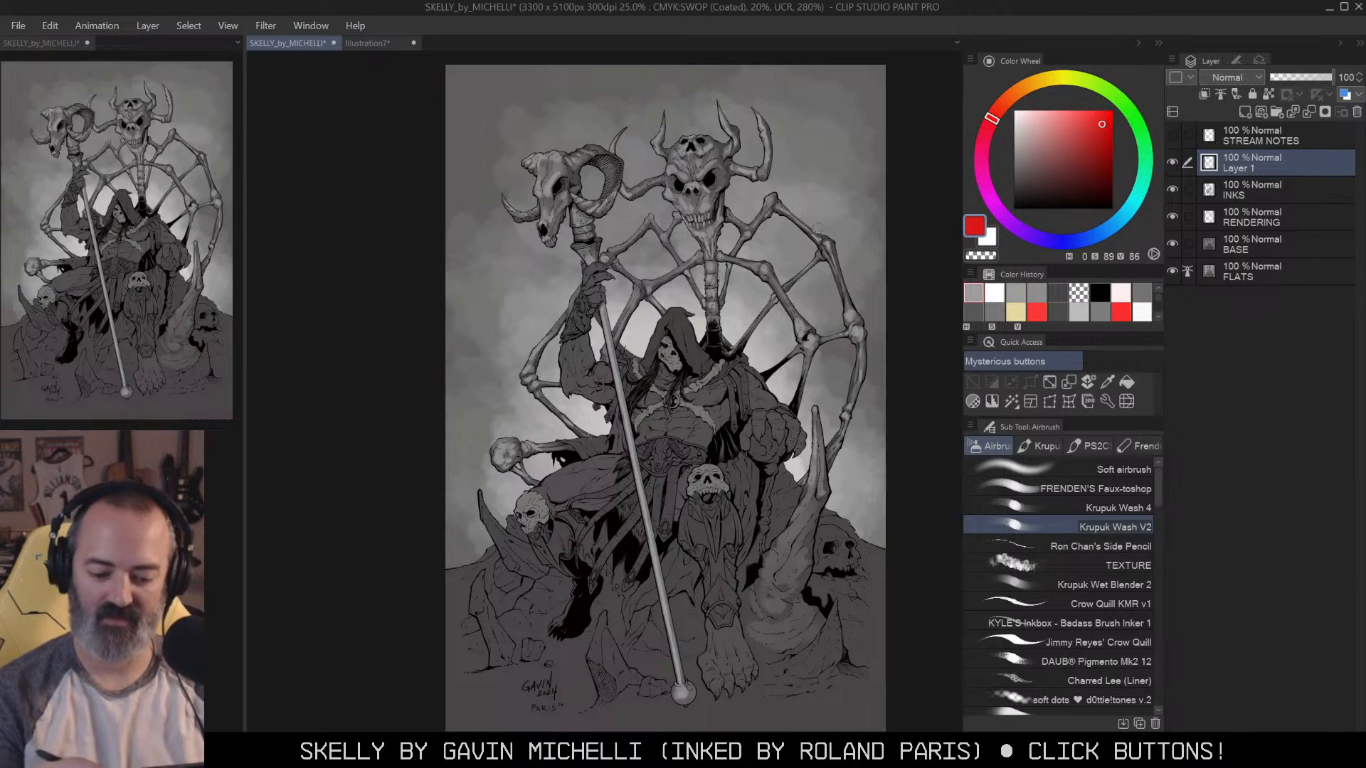
left_click(783, 288, "ctrl")
left_click_drag(782, 324, 793, 446)
left_click(783, 406, "ctrl")
mouse_move(799, 387)
left_mouse_down()
mouse_move(844, 379)
mouse_move(815, 376)
left_mouse_up()
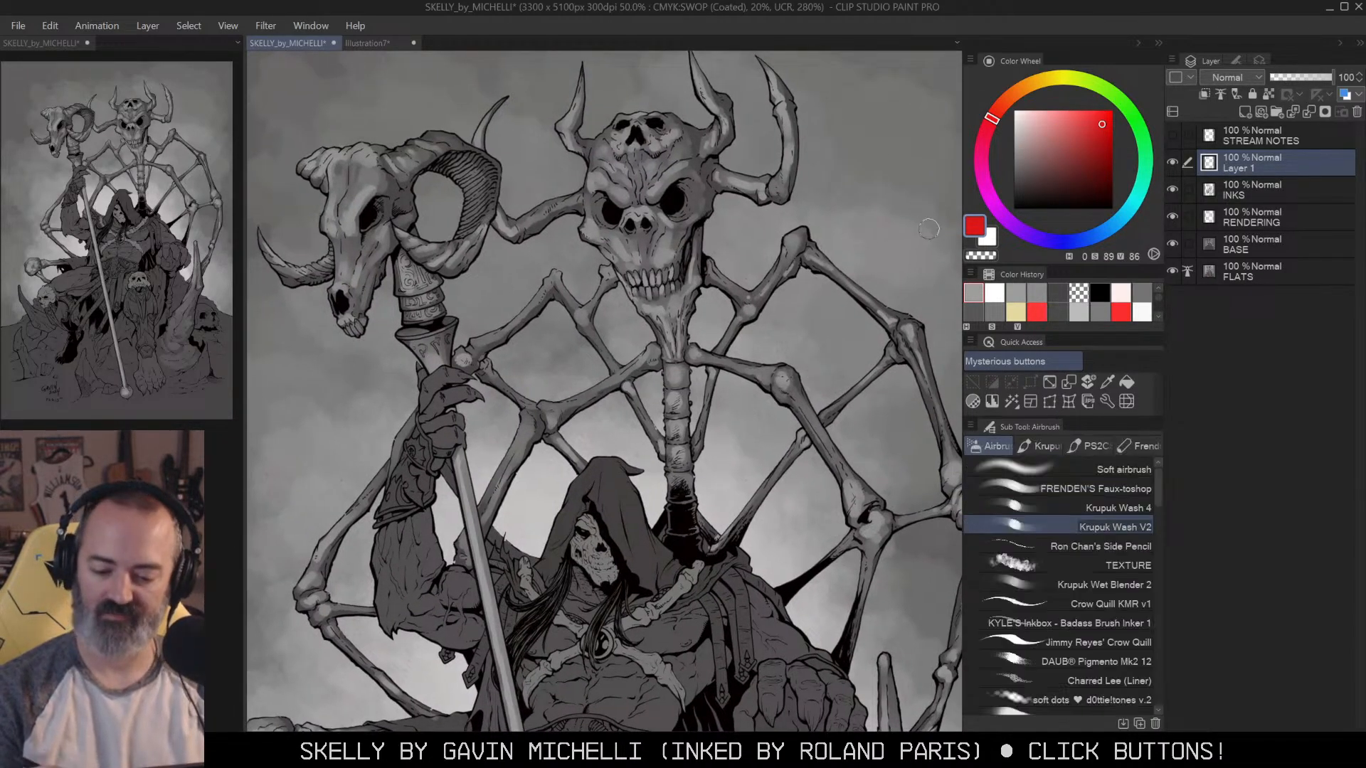
left_click_drag(669, 484, 747, 470)
key("ctrl+z")
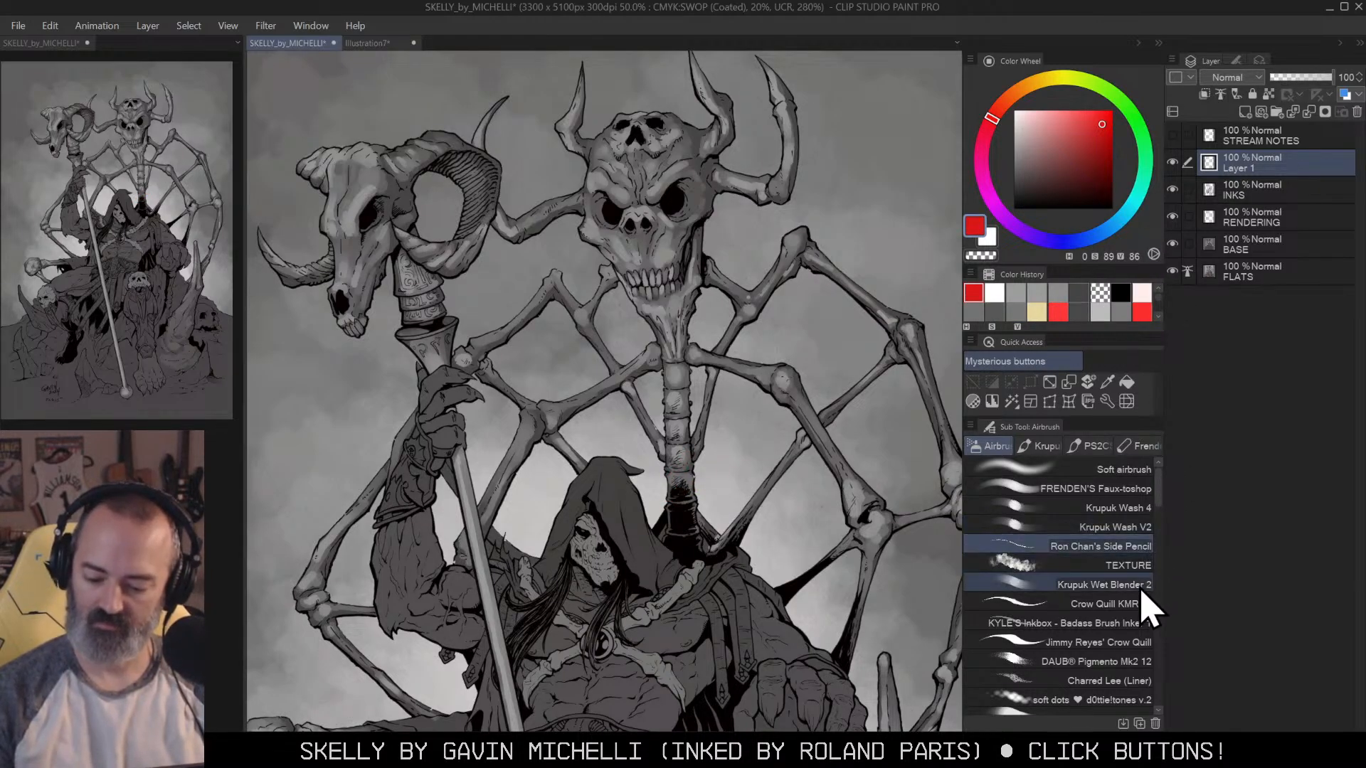
Step: Draw a white speech bubble outline above the hooded figure with the Crow Quill KMR v1 brush and try filling it
left_click(1138, 548)
left_click(1139, 604)
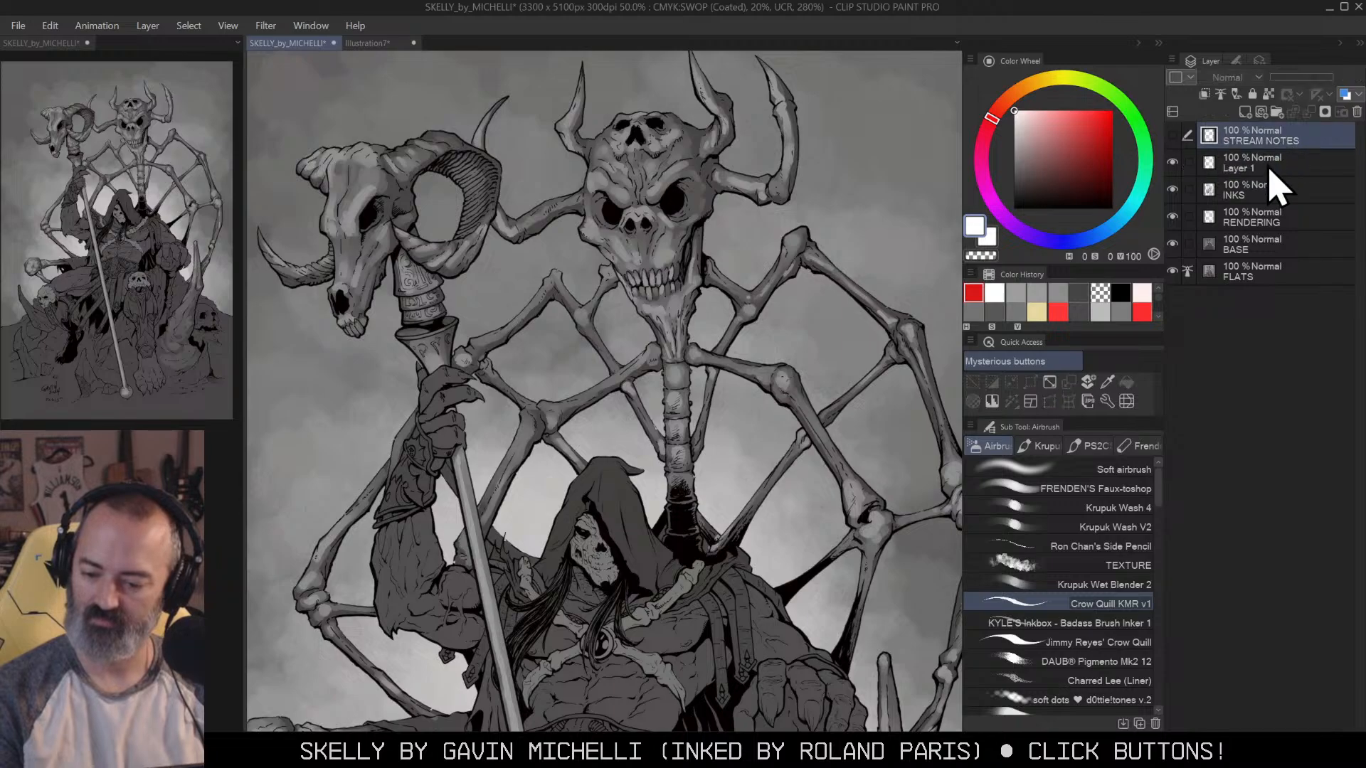
mouse_move(691, 447)
left_mouse_down()
mouse_move(767, 452)
mouse_move(871, 257)
mouse_move(605, 294)
mouse_move(643, 437)
mouse_move(696, 448)
left_mouse_up()
key("g")
left_click(767, 384)
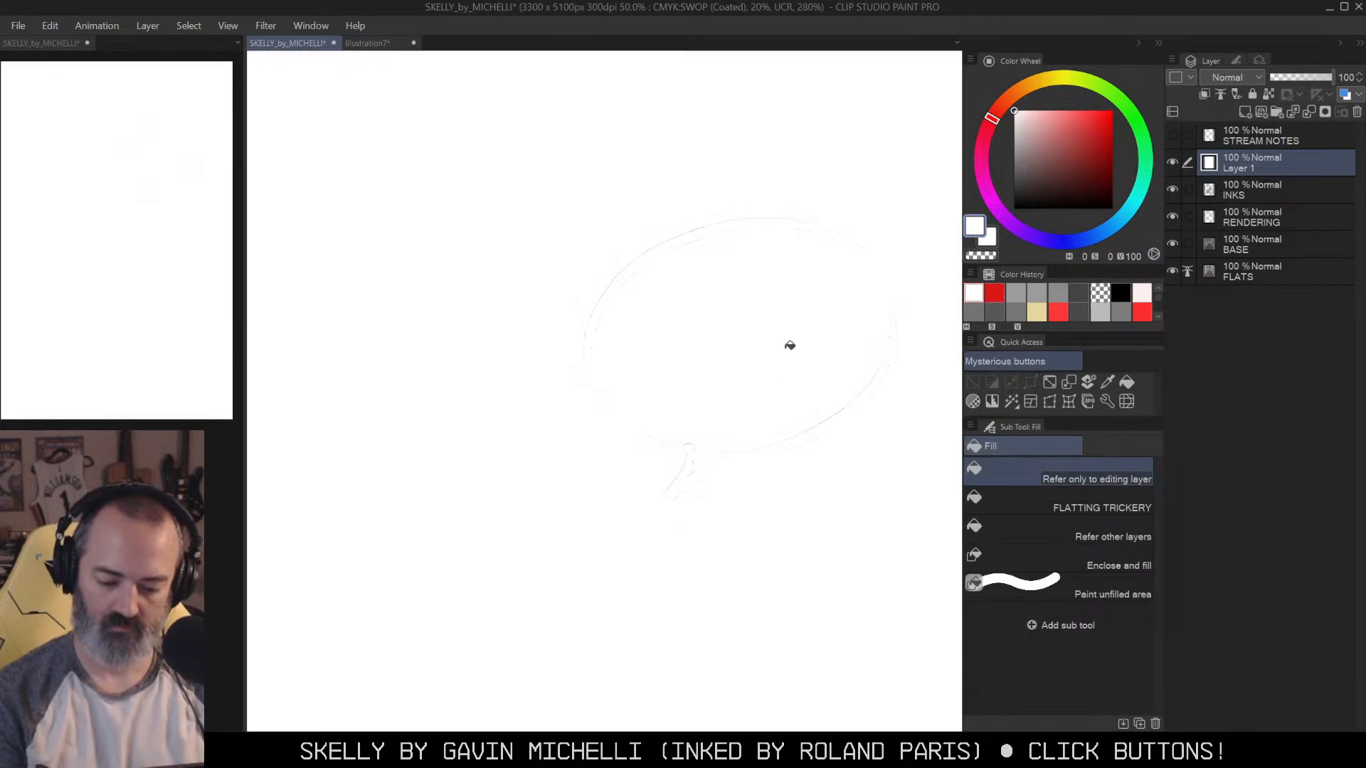
key("ctrl+z")
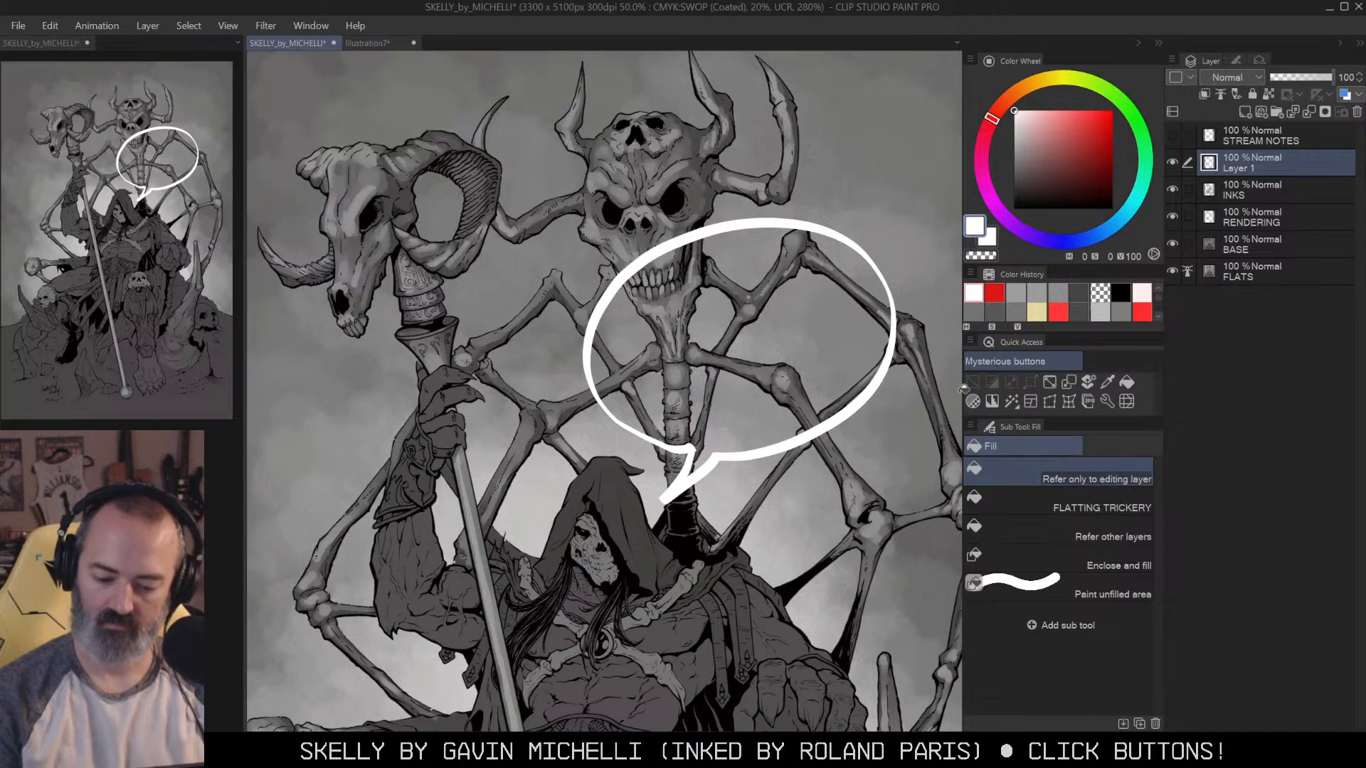
Step: Lasso the inside of the speech bubble and fill it with white
key("m")
mouse_move(660, 251)
left_mouse_down()
mouse_move(605, 298)
mouse_move(606, 407)
mouse_move(710, 464)
mouse_move(828, 429)
mouse_move(895, 304)
mouse_move(718, 227)
mouse_move(660, 251)
left_mouse_up()
key("g")
left_click(727, 278)
Step: Hand-letter BRB in red inside the white speech bubble
mouse_move(1036, 177)
left_mouse_down()
mouse_move(1017, 196)
mouse_move(1122, 95)
left_mouse_up()
key("b")
left_click_drag(666, 285, 646, 363)
mouse_move(623, 317)
left_mouse_down()
mouse_move(711, 274)
mouse_move(634, 390)
left_mouse_up()
left_click_drag(711, 303, 719, 348)
left_click_drag(715, 306, 775, 350)
mouse_move(786, 299)
left_mouse_down()
mouse_move(782, 347)
mouse_move(803, 273)
mouse_move(772, 363)
left_mouse_up()
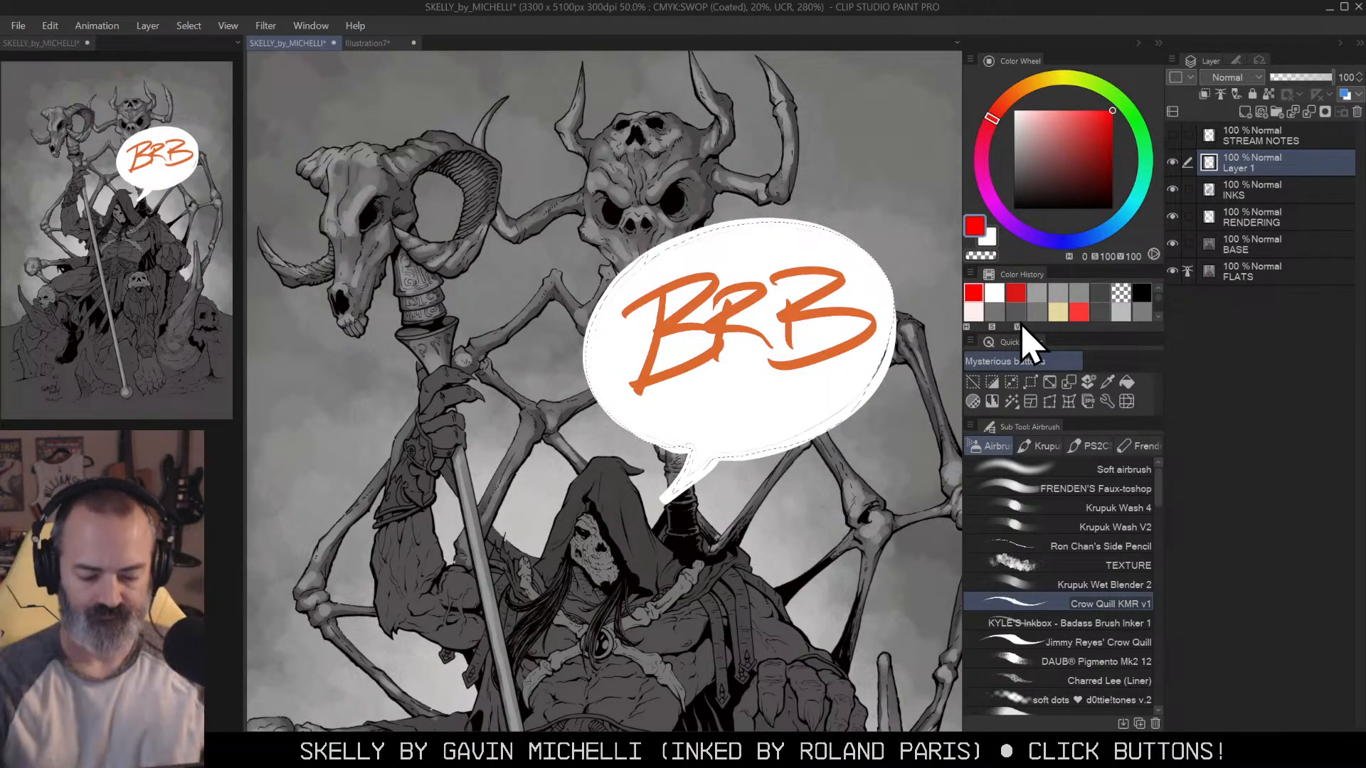
Step: Delete the layer holding the BRB speech bubble and clear the selection
right_click(1263, 165)
left_click(1265, 293)
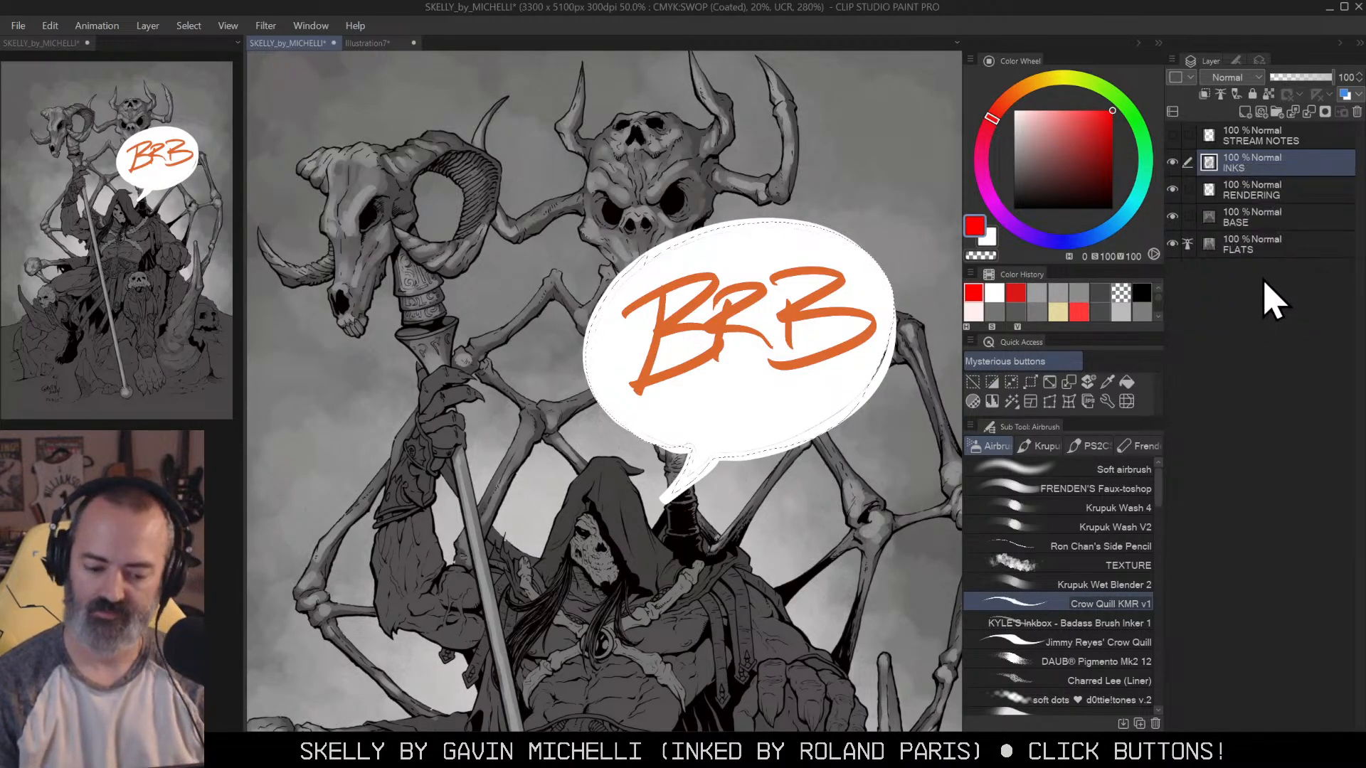
key("m")
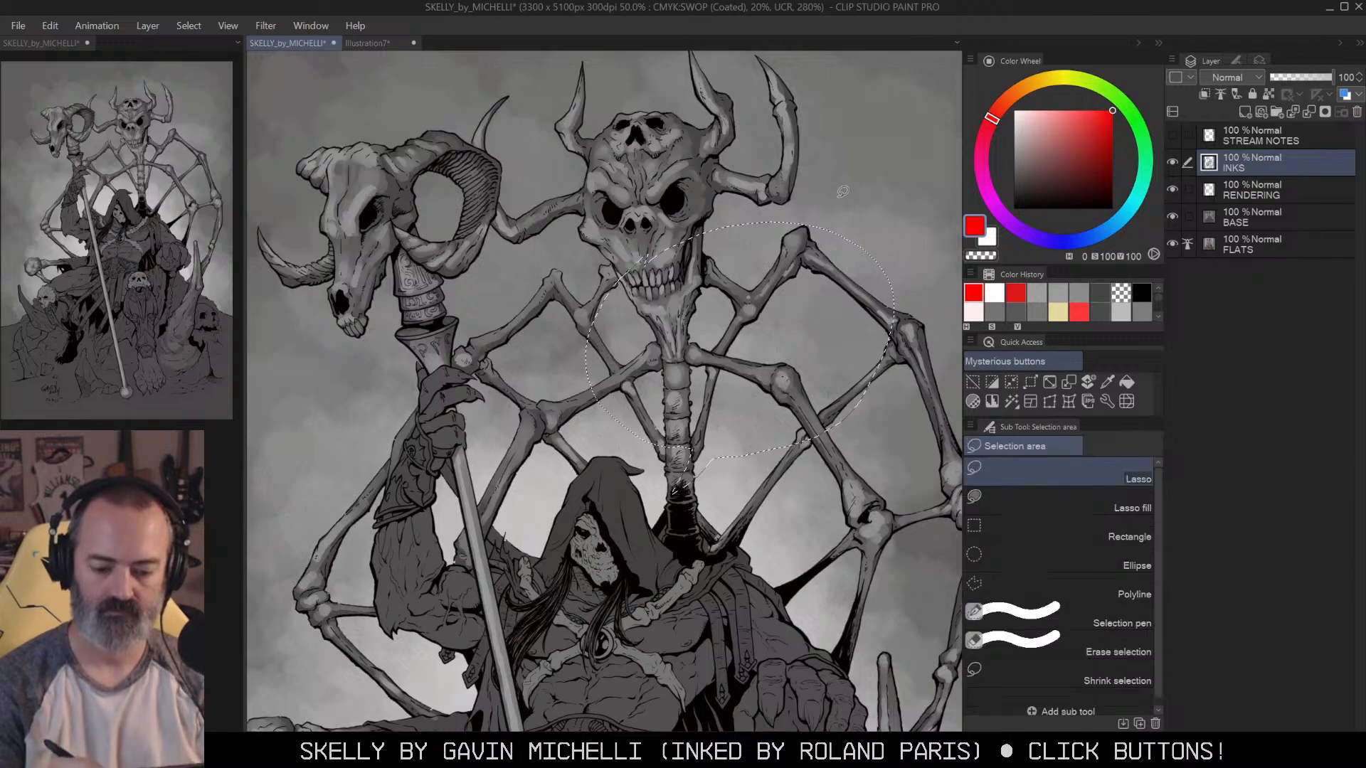
key("ctrl+d")
Step: Sample the light grey from the isolated RENDERING layer, restore all layers, and activate RENDERING with the Krupuk Wash V2 brush
left_click_drag(766, 314, 763, 287)
key("ctrl+space")
scroll(762, 287, "down", 3)
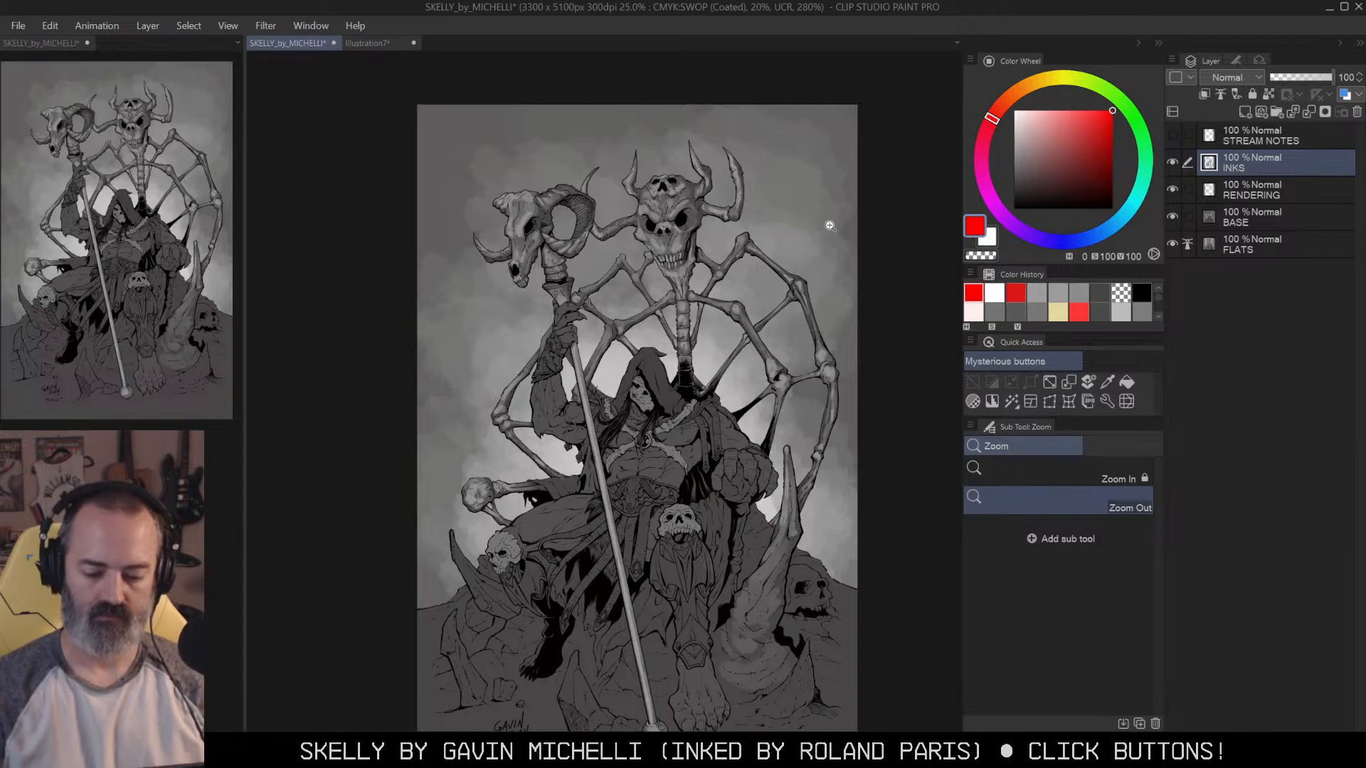
scroll(780, 366, "up", 3)
key("b")
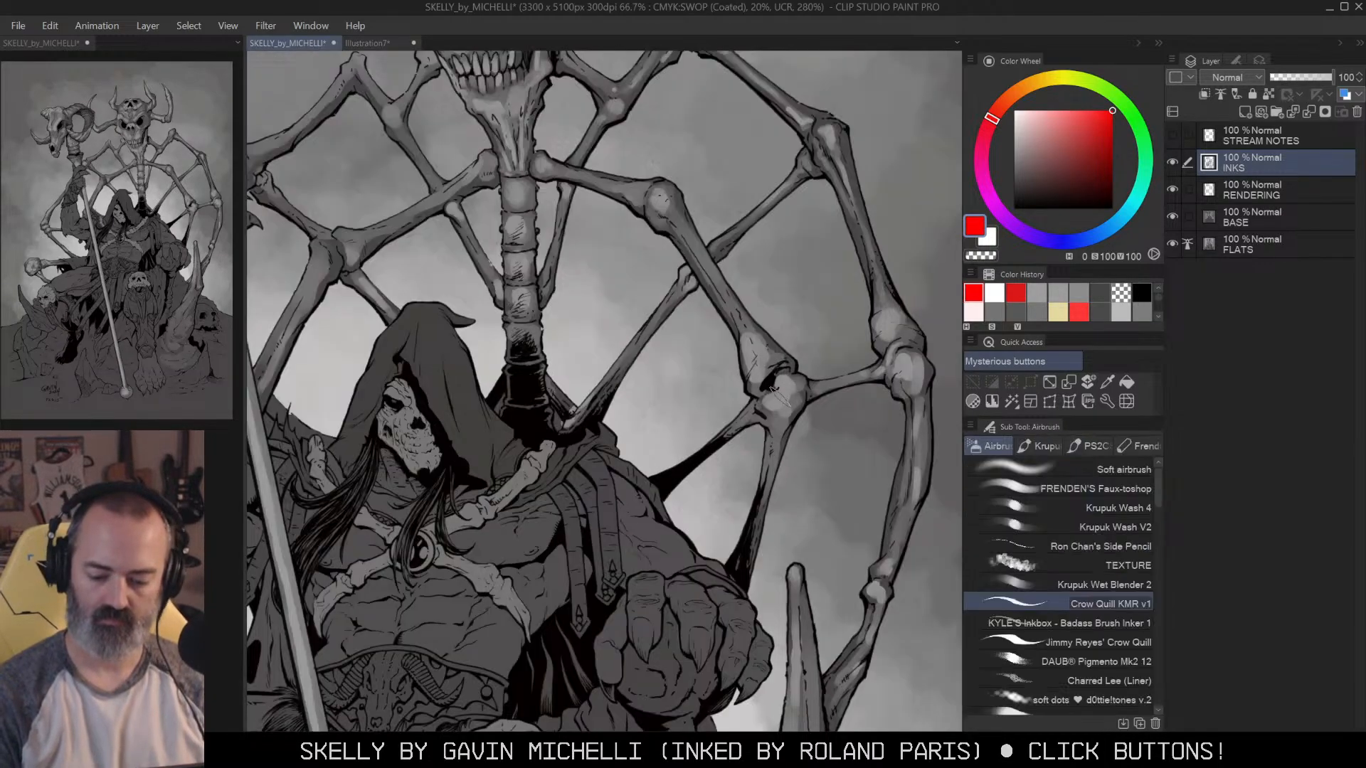
left_click(1173, 189, "alt")
left_click(787, 389, "alt")
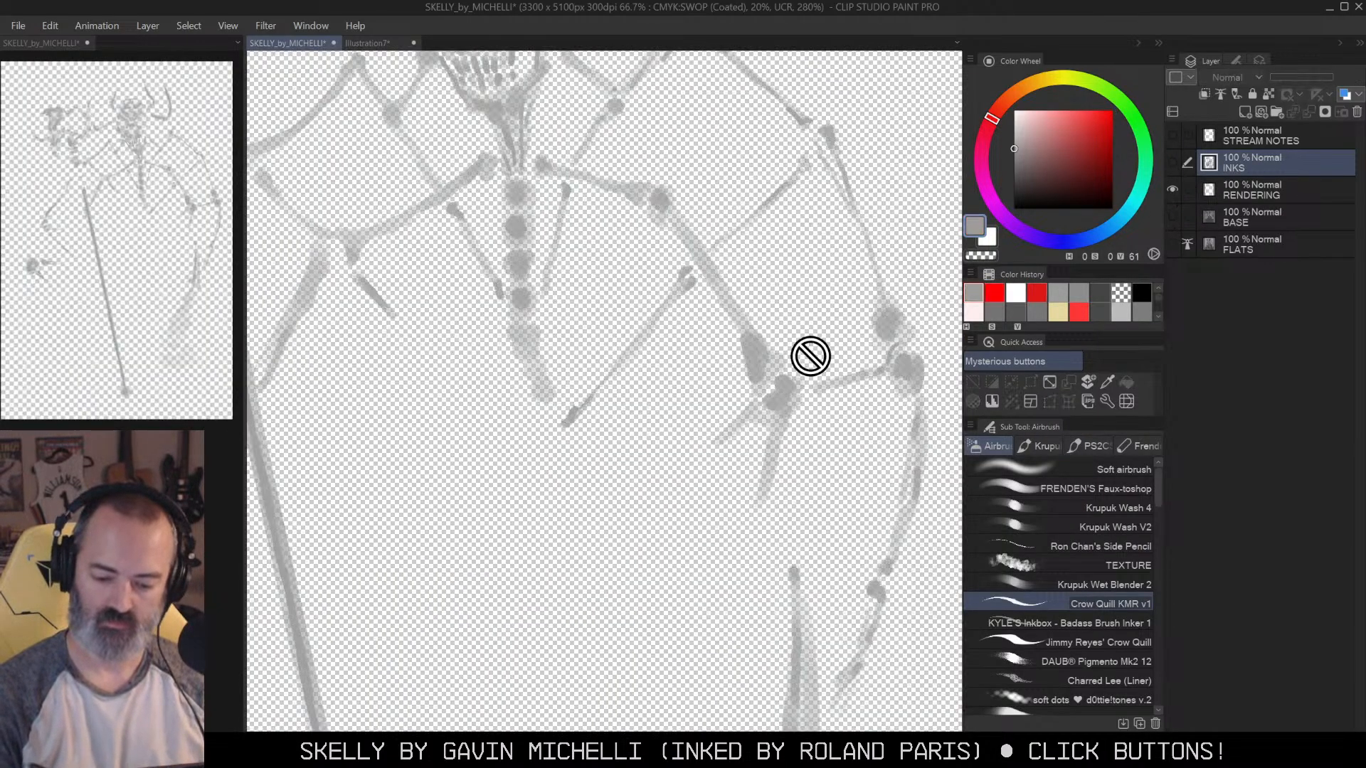
left_click(1173, 189, "alt")
left_click(1210, 190)
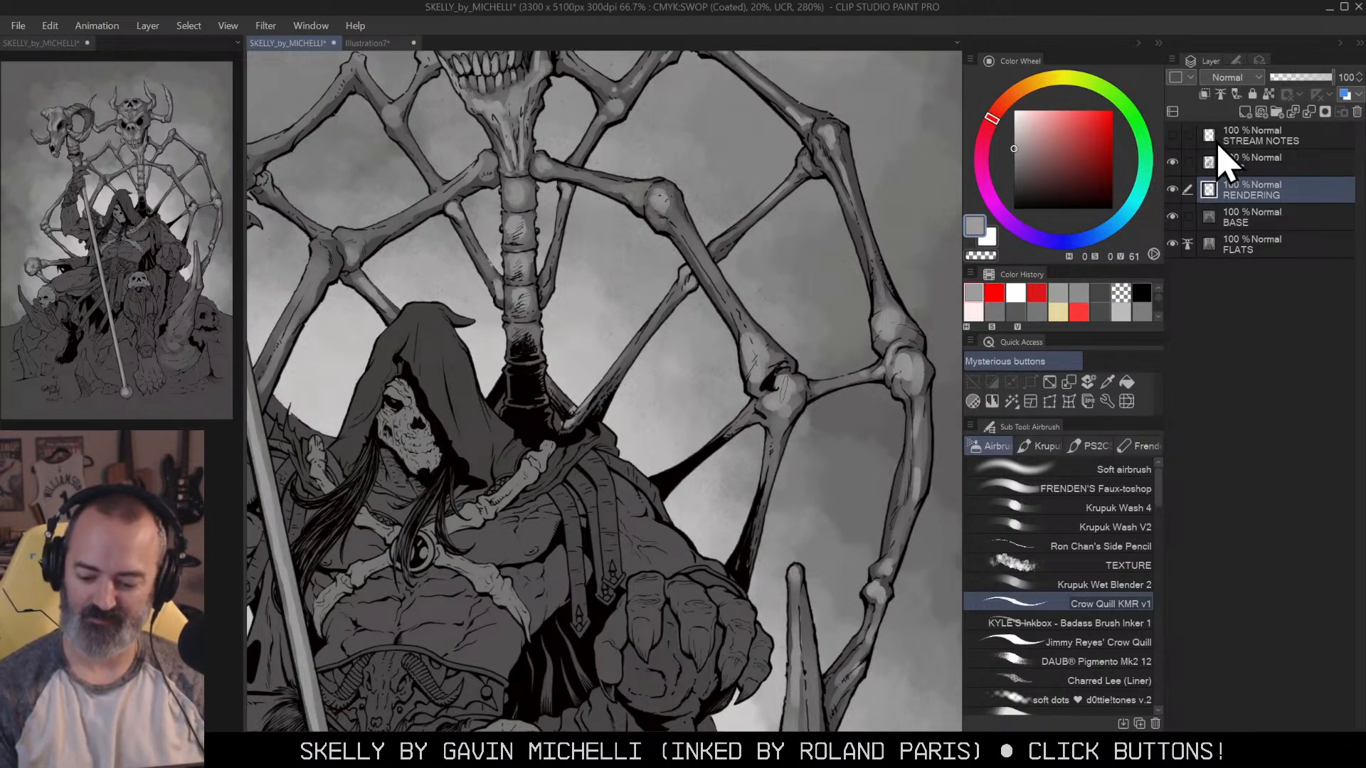
left_click(1135, 527)
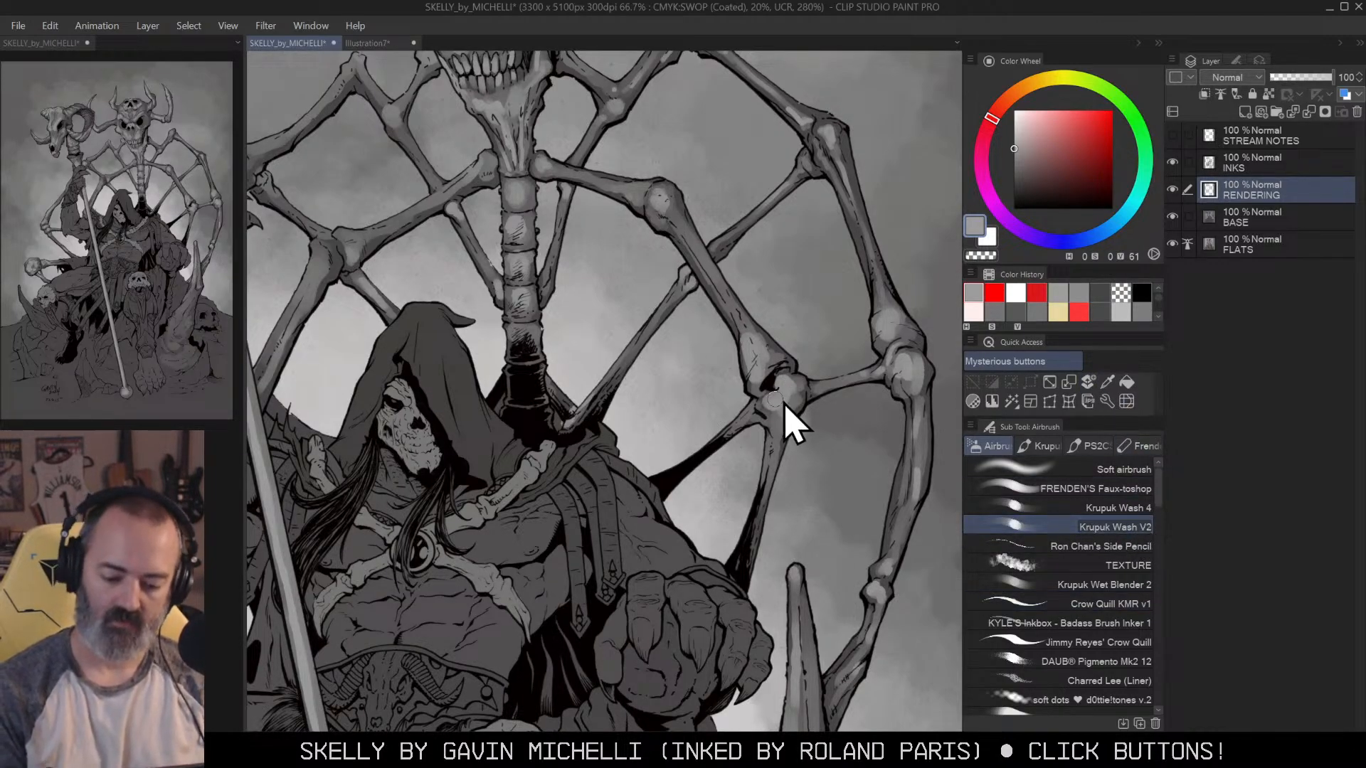
Step: Paint light grey highlights on the throne's right bone branches, from the central joint's struts to the lower outer bone
mouse_move(770, 400)
left_mouse_down()
mouse_move(775, 430)
mouse_move(787, 427)
mouse_move(774, 429)
mouse_move(750, 570)
left_mouse_up()
left_click_drag(751, 409, 705, 452)
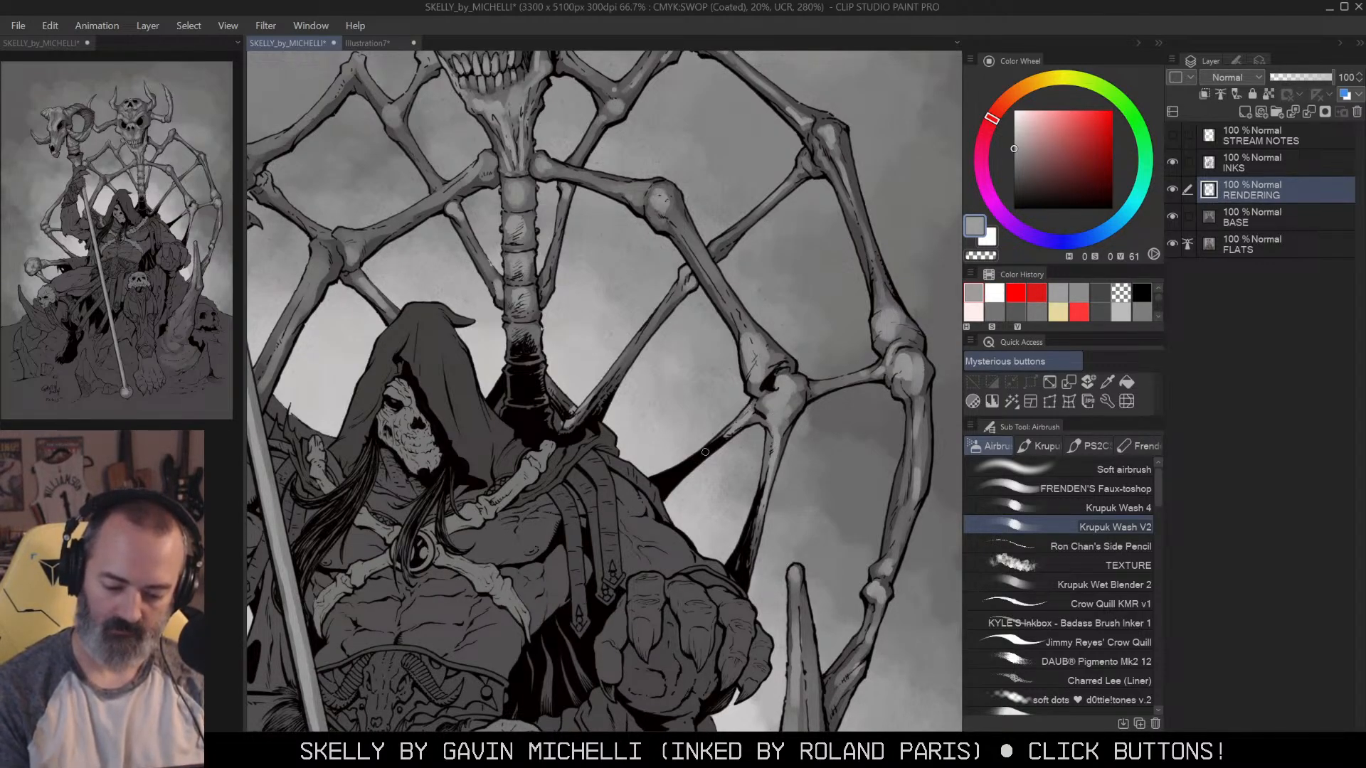
mouse_move(683, 226)
left_mouse_down()
mouse_move(754, 342)
mouse_move(656, 197)
mouse_move(664, 223)
left_mouse_up()
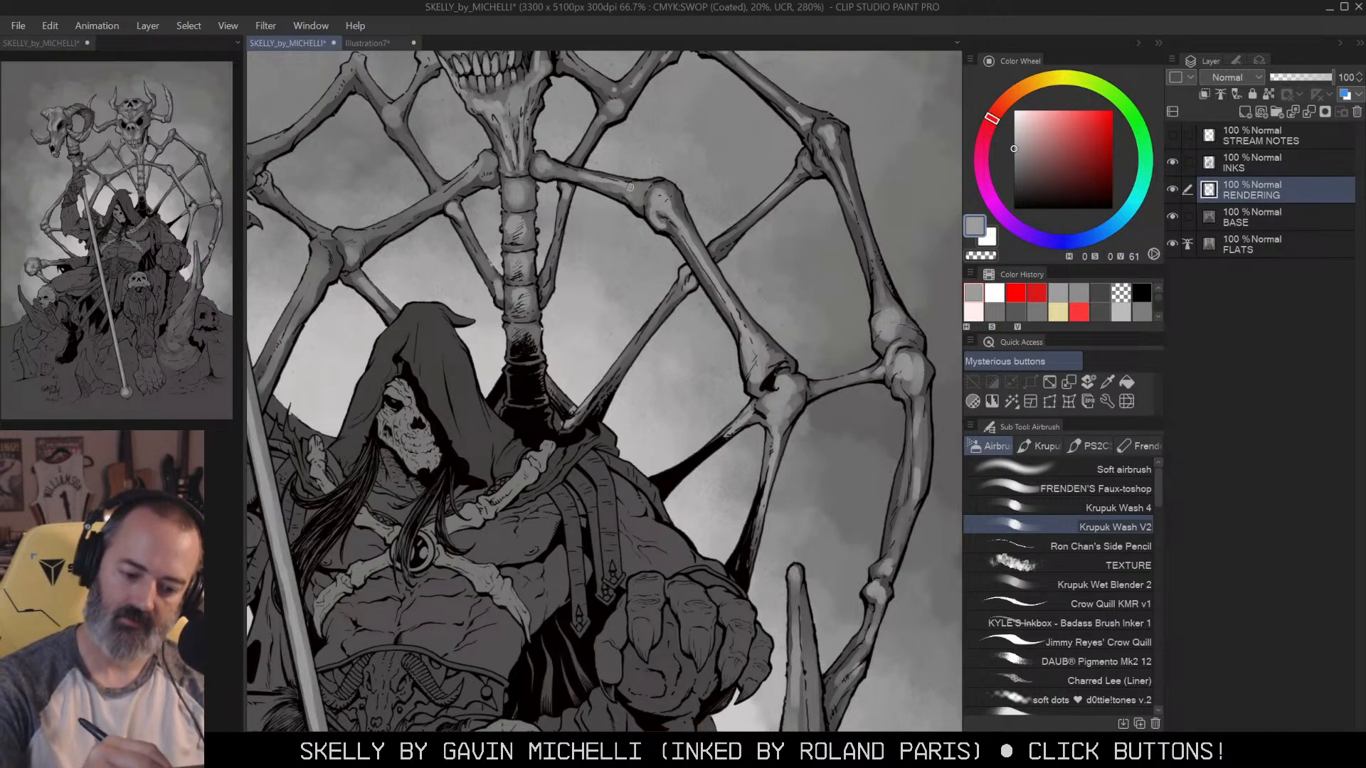
left_click_drag(855, 199, 870, 266)
left_click_drag(918, 435, 892, 550)
left_click_drag(910, 444, 905, 485)
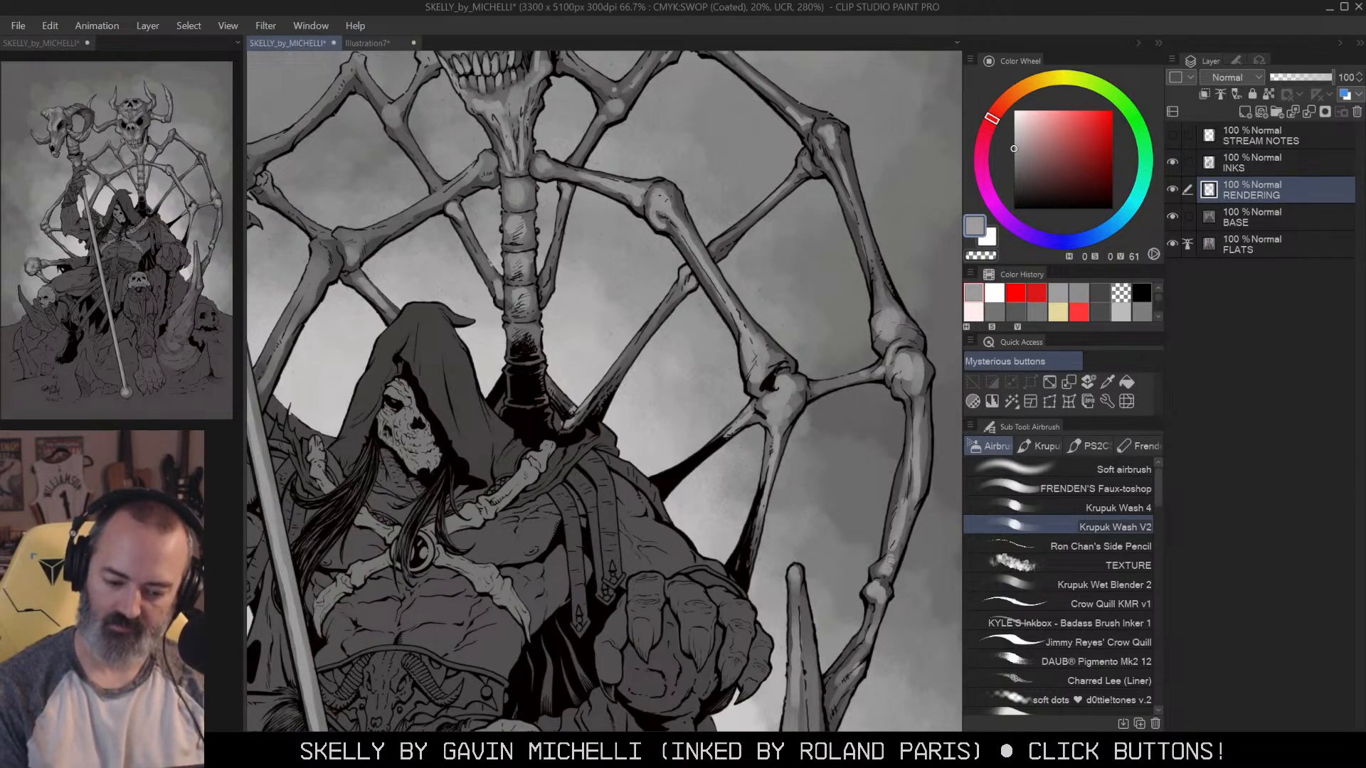
Step: Paint light grey highlights along the left outer bone behind the raised forearm and on the joint beside the hand
left_click(802, 387, "alt")
left_click(809, 372, "alt")
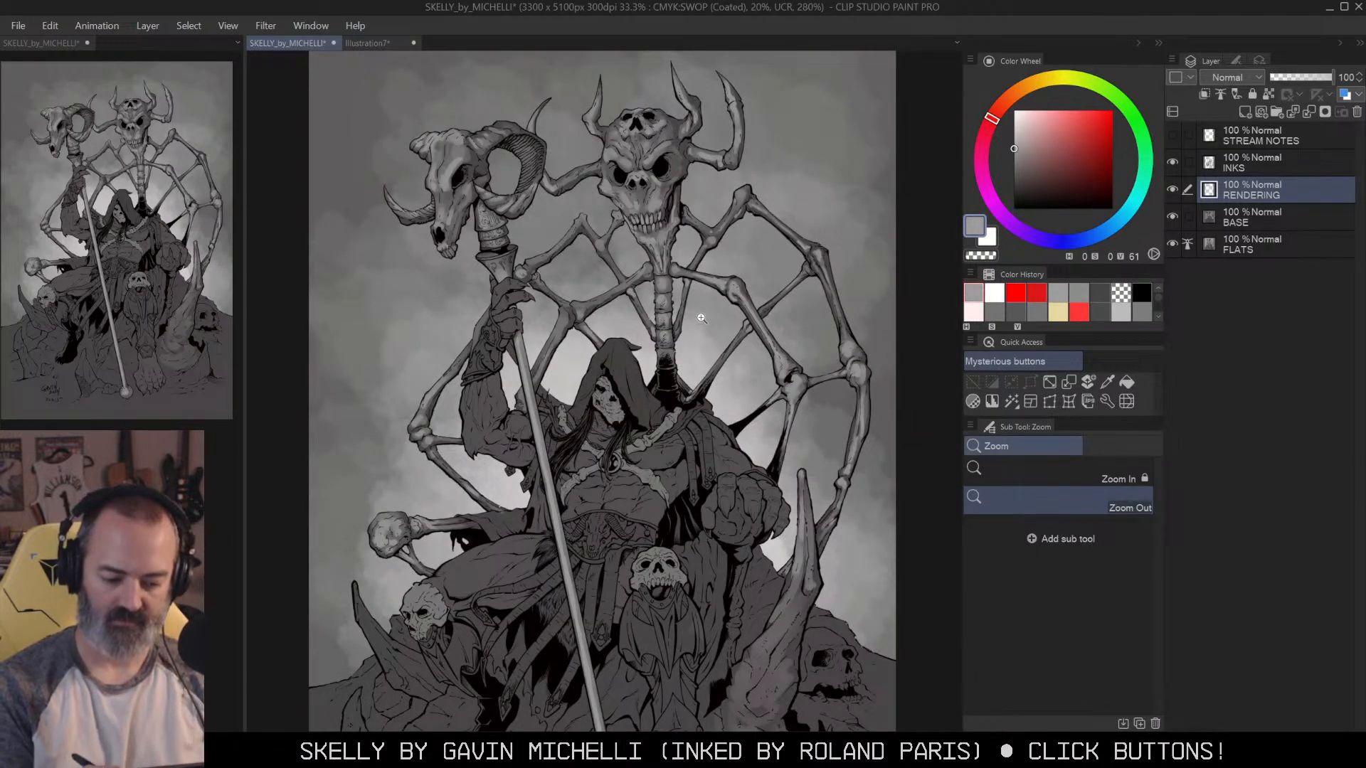
left_click_drag(662, 313, 743, 302)
left_click(742, 303)
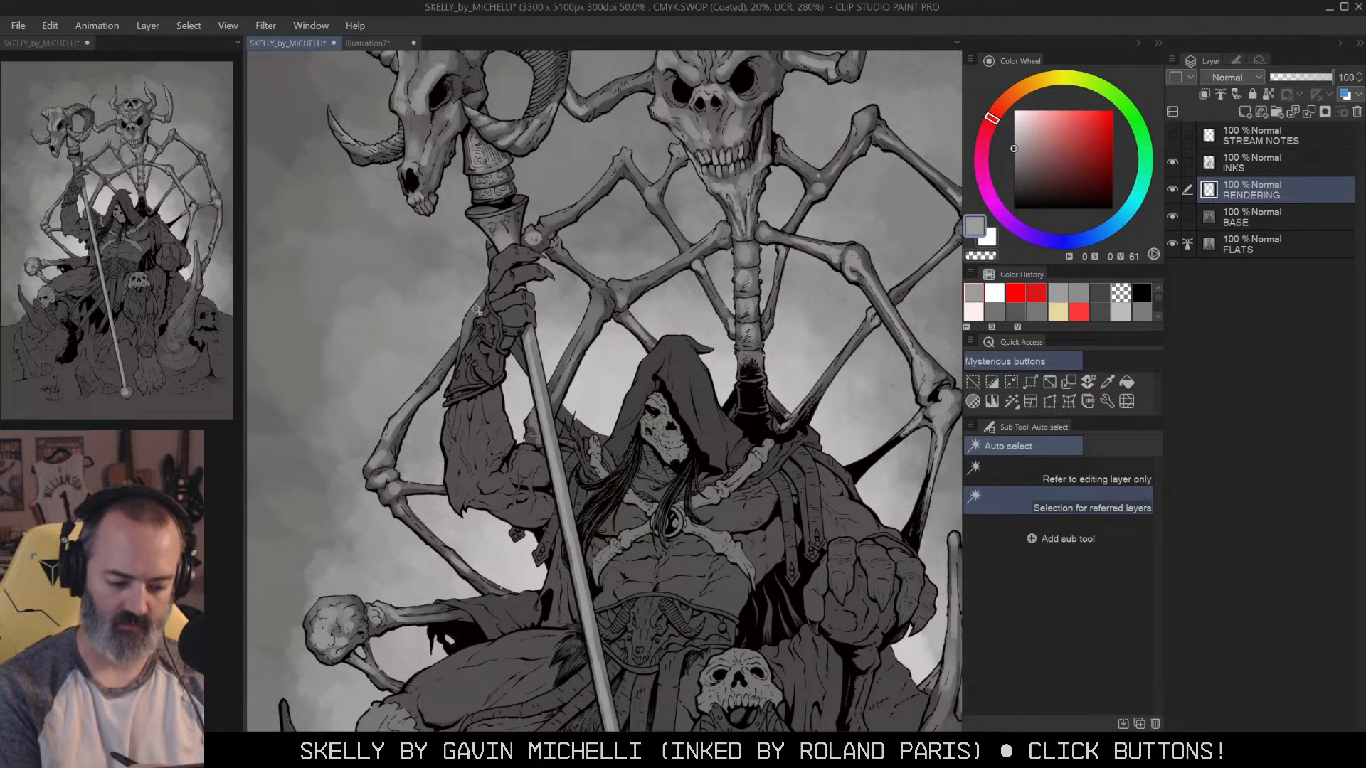
left_click_drag(481, 297, 420, 391)
left_click_drag(484, 293, 473, 304)
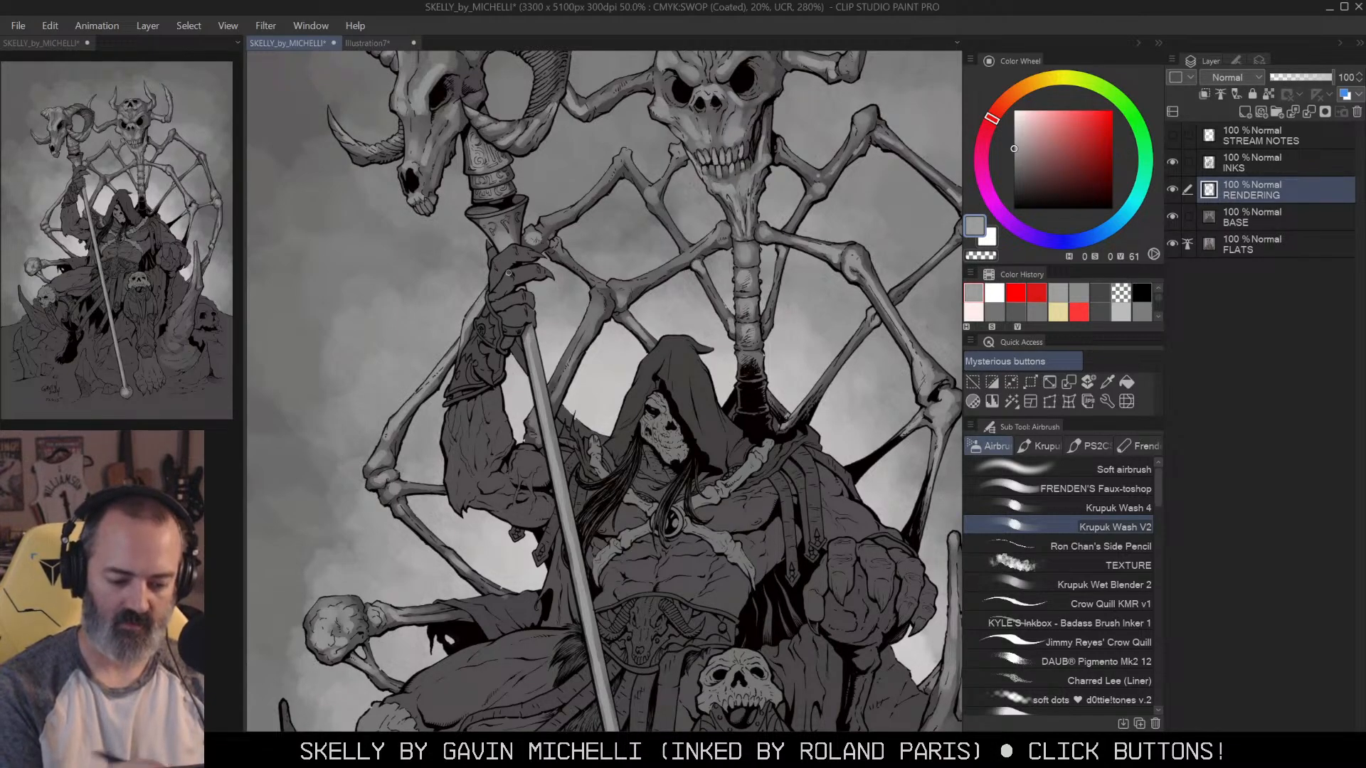
left_click(547, 229)
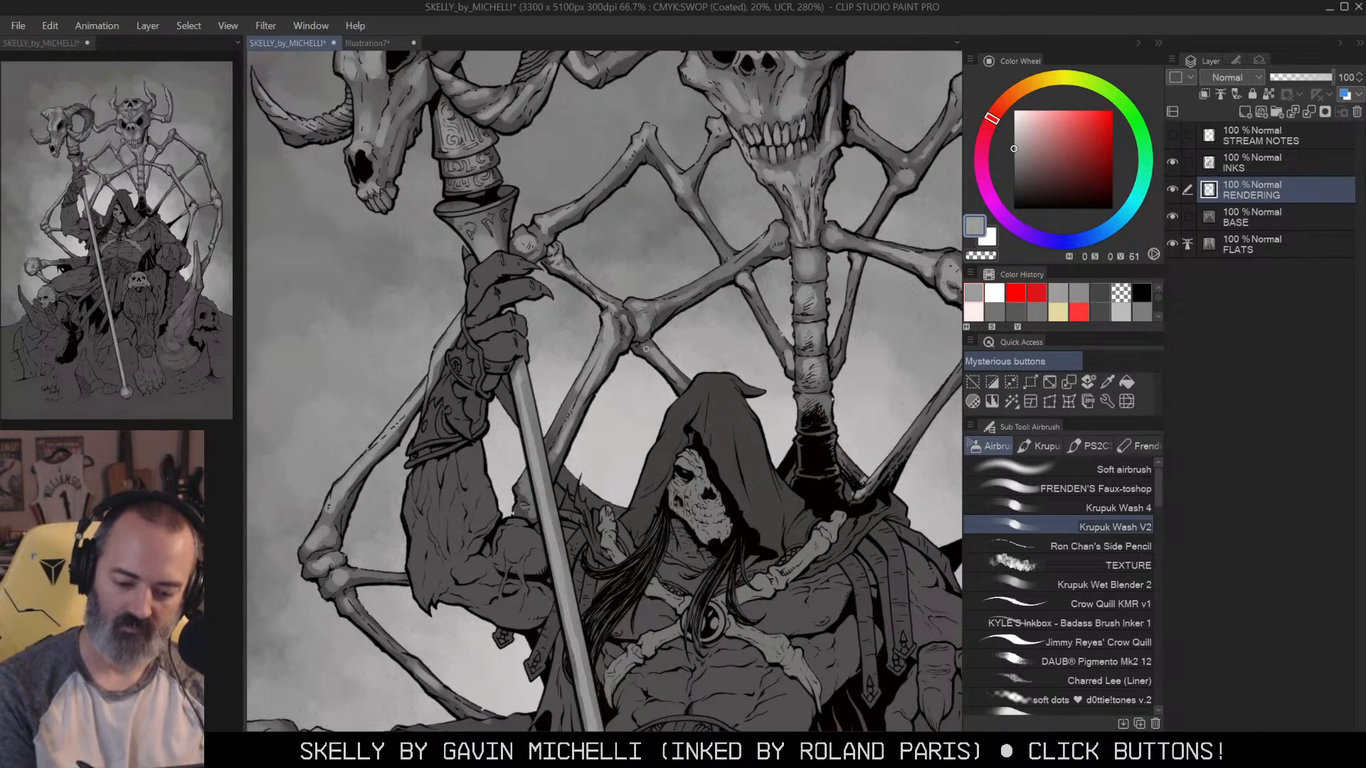
Step: Review the rendered bone framework around the hooded figure and the lower throne, skulls and rocks
left_click(707, 319, "ctrl+alt")
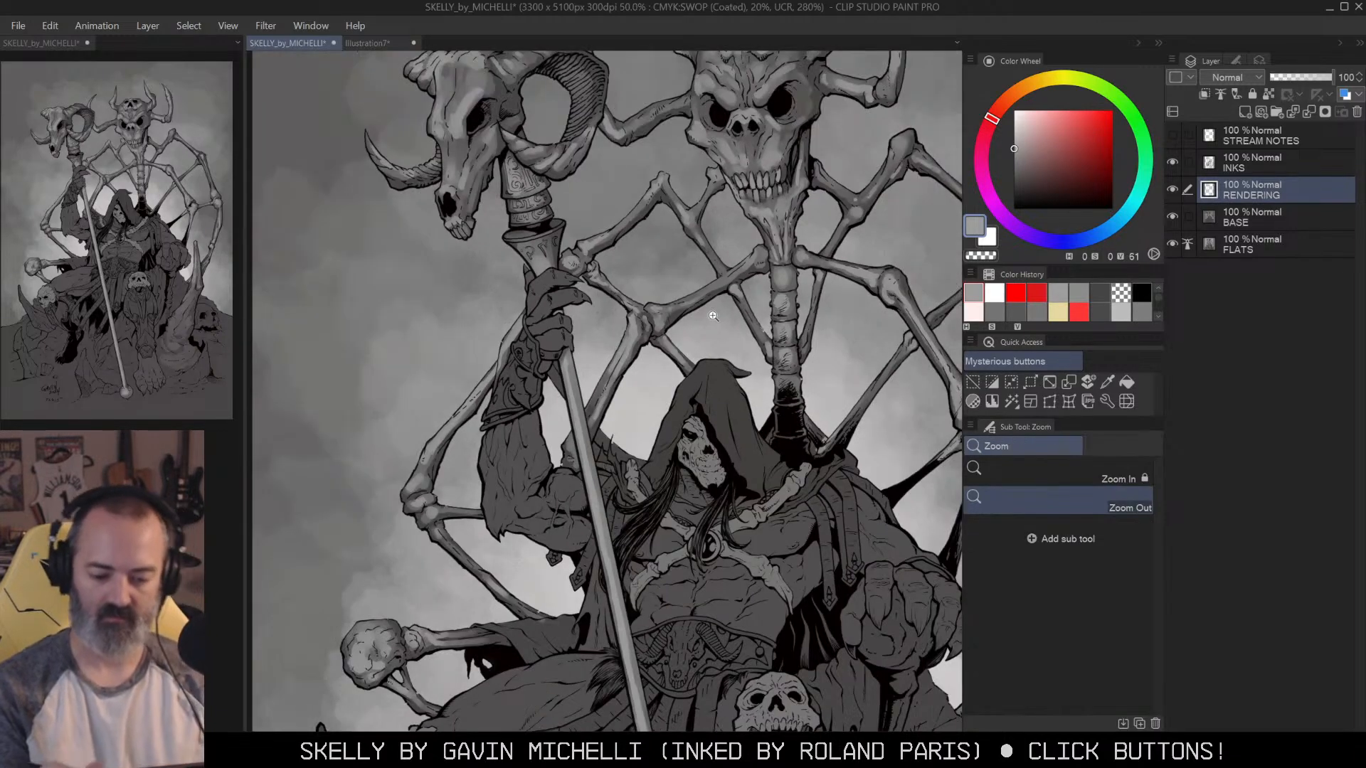
left_click(889, 211, "ctrl")
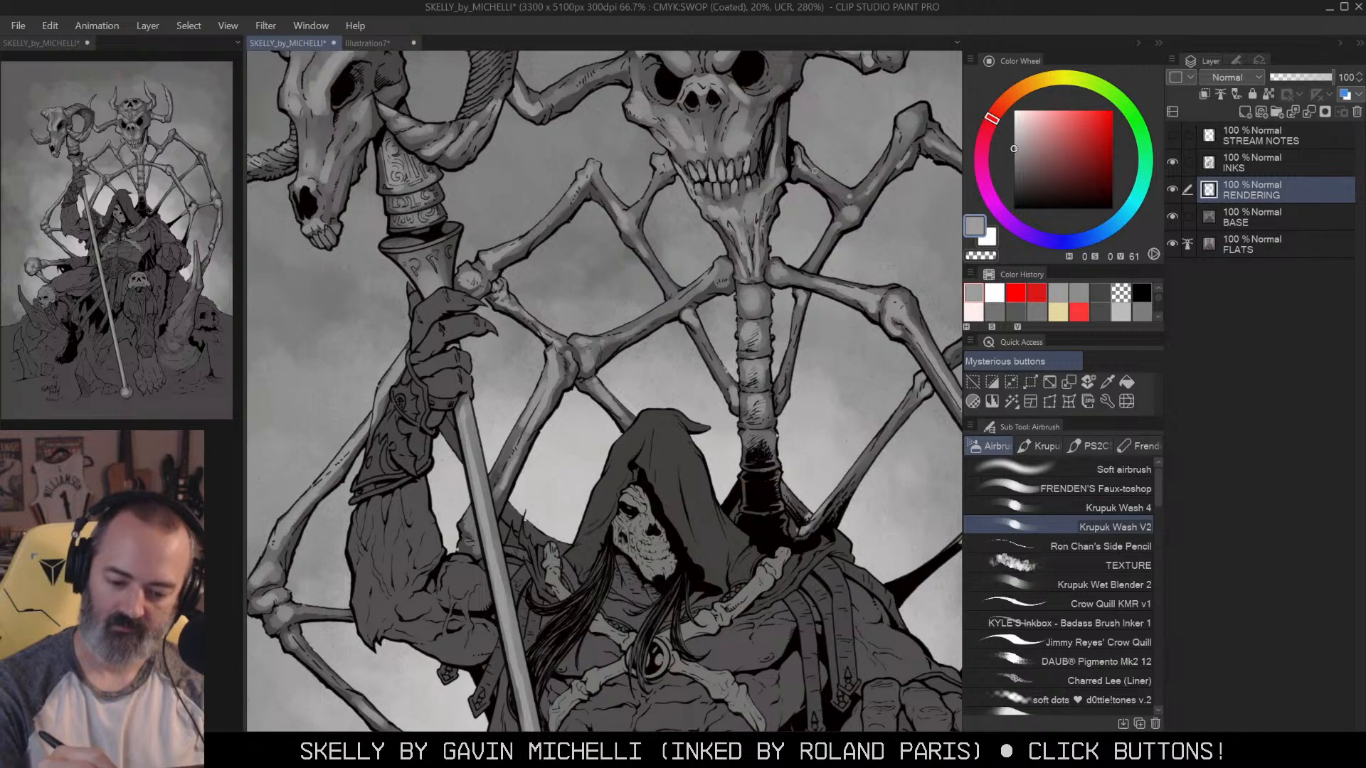
key("m")
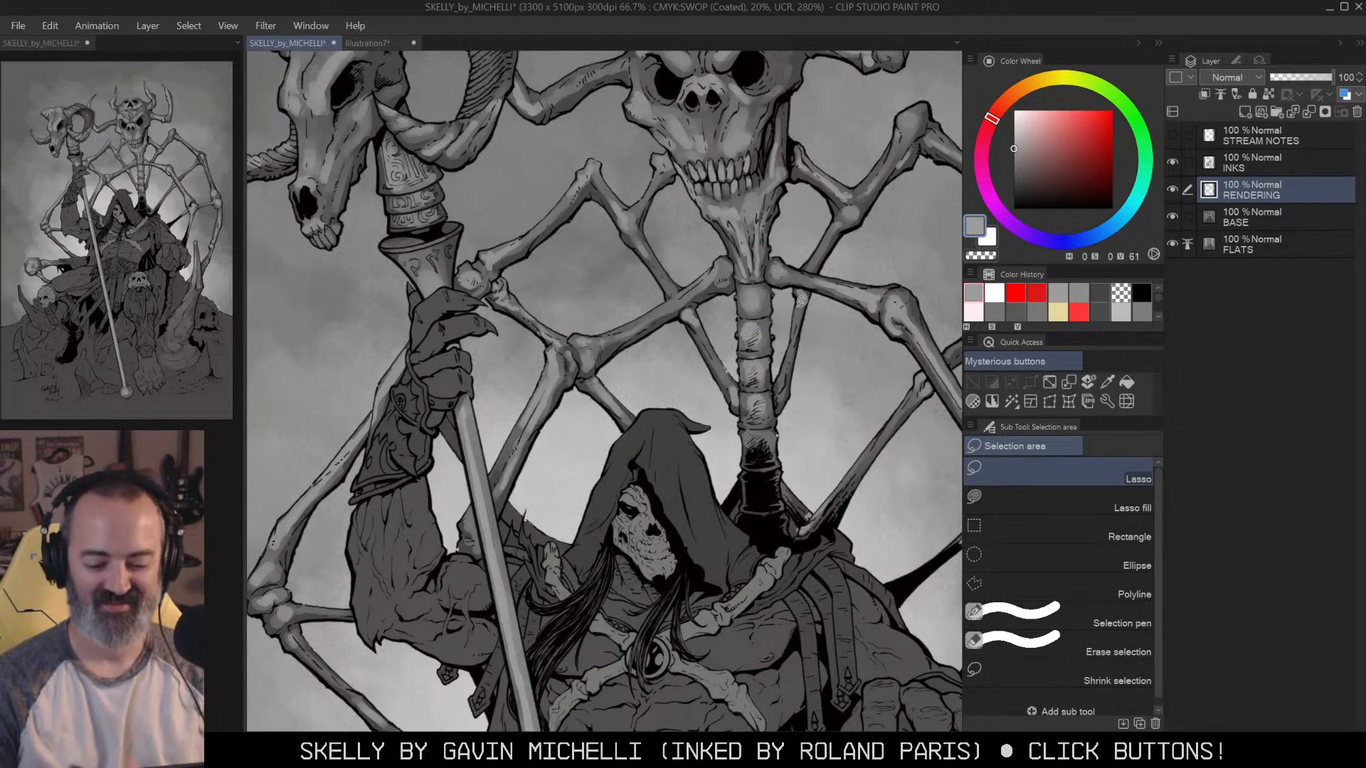
key("ctrl+alt+space")
double_click(755, 274)
left_click_drag(848, 298, 793, 254)
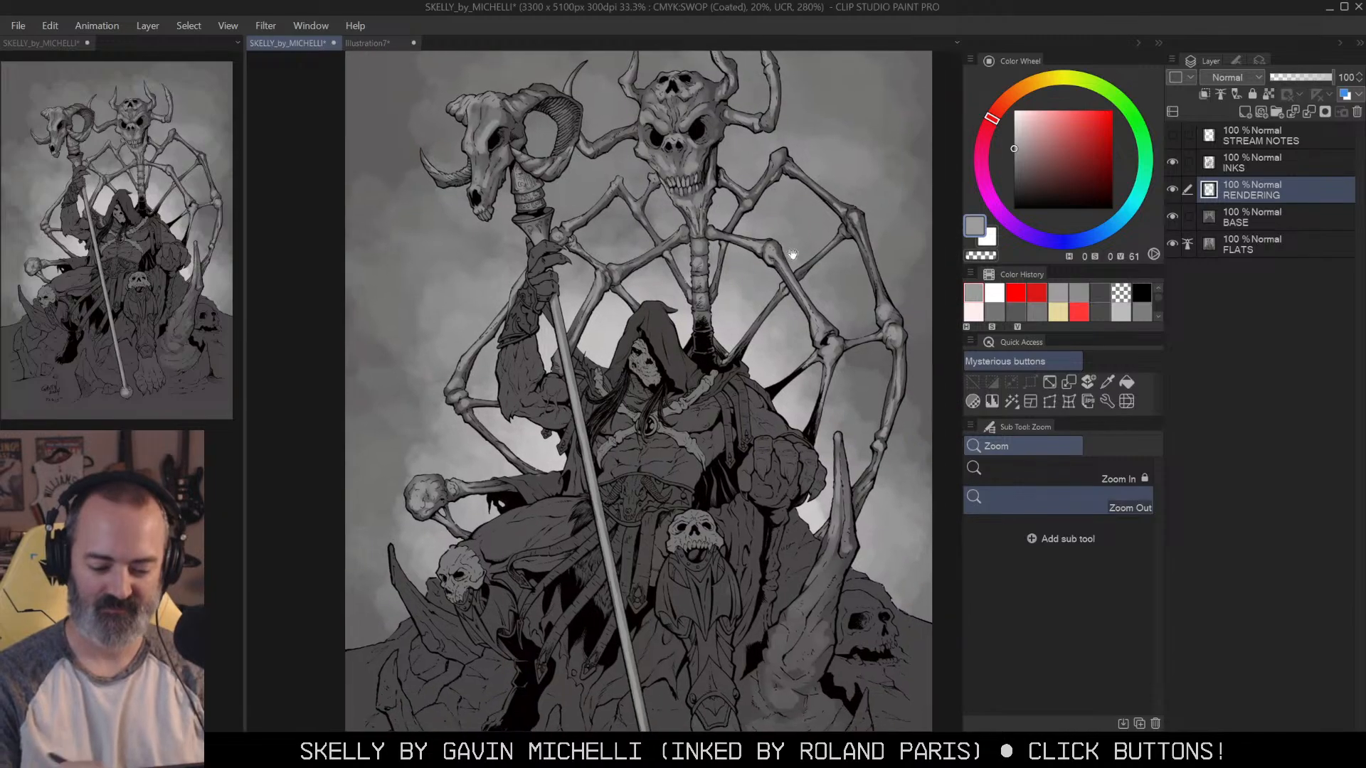
left_click_drag(810, 507, 856, 307)
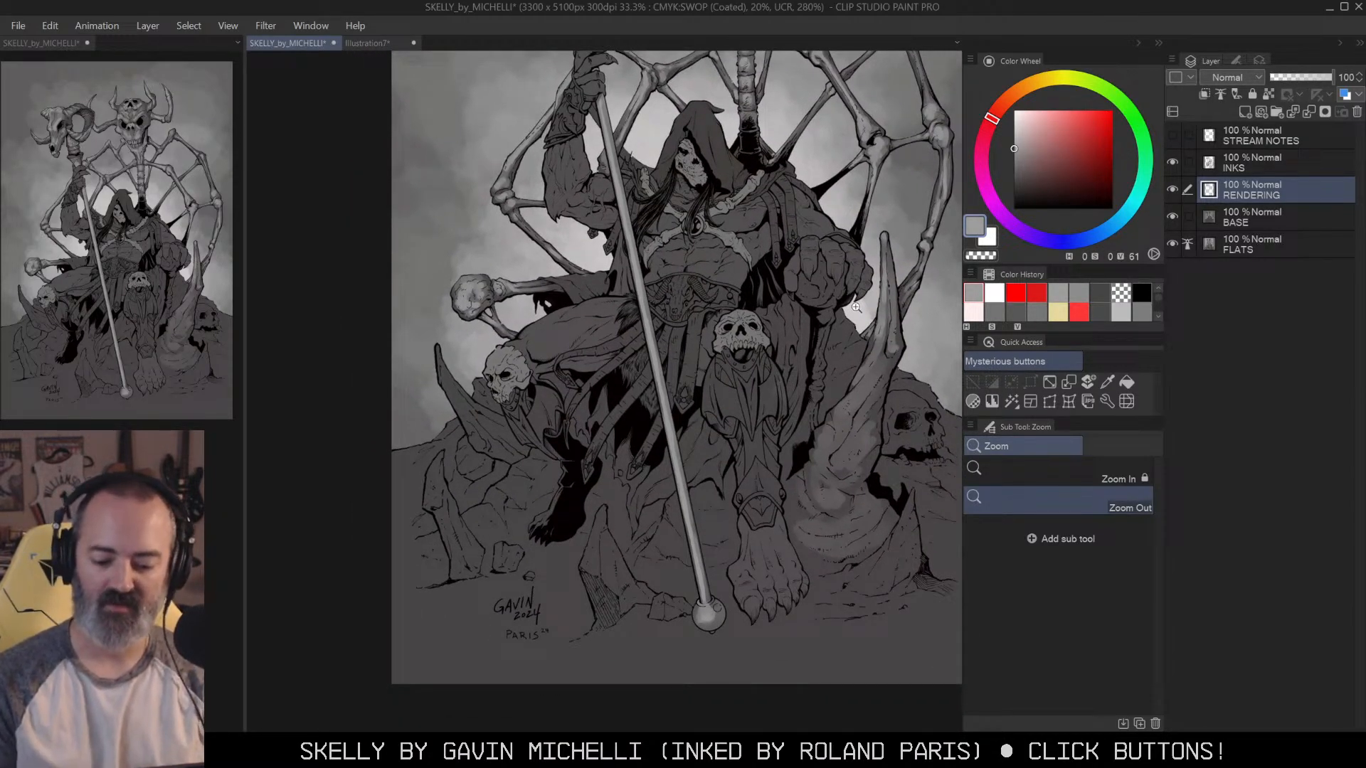
Step: Auto-select the bone areas around the fist and large horn, hide the selection outline, and activate the Krupuk Wash V2 brush
left_click_drag(856, 307, 809, 250)
key("w")
left_click(849, 276)
key("q")
key("q")
left_click_drag(811, 405, 818, 407)
key("ctrl+d")
key("ctrl+space")
left_click(824, 317)
key("b")
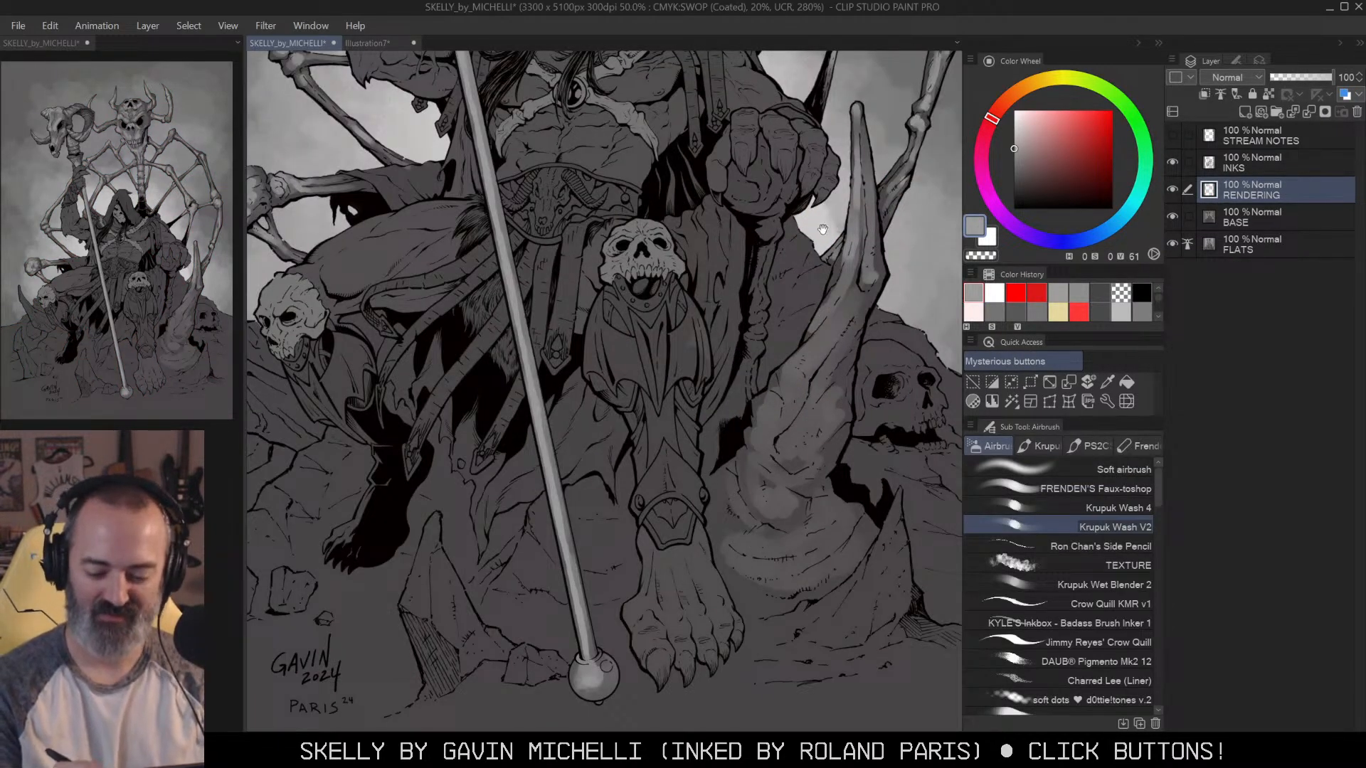
left_click_drag(823, 178, 834, 252)
key("q")
key("q")
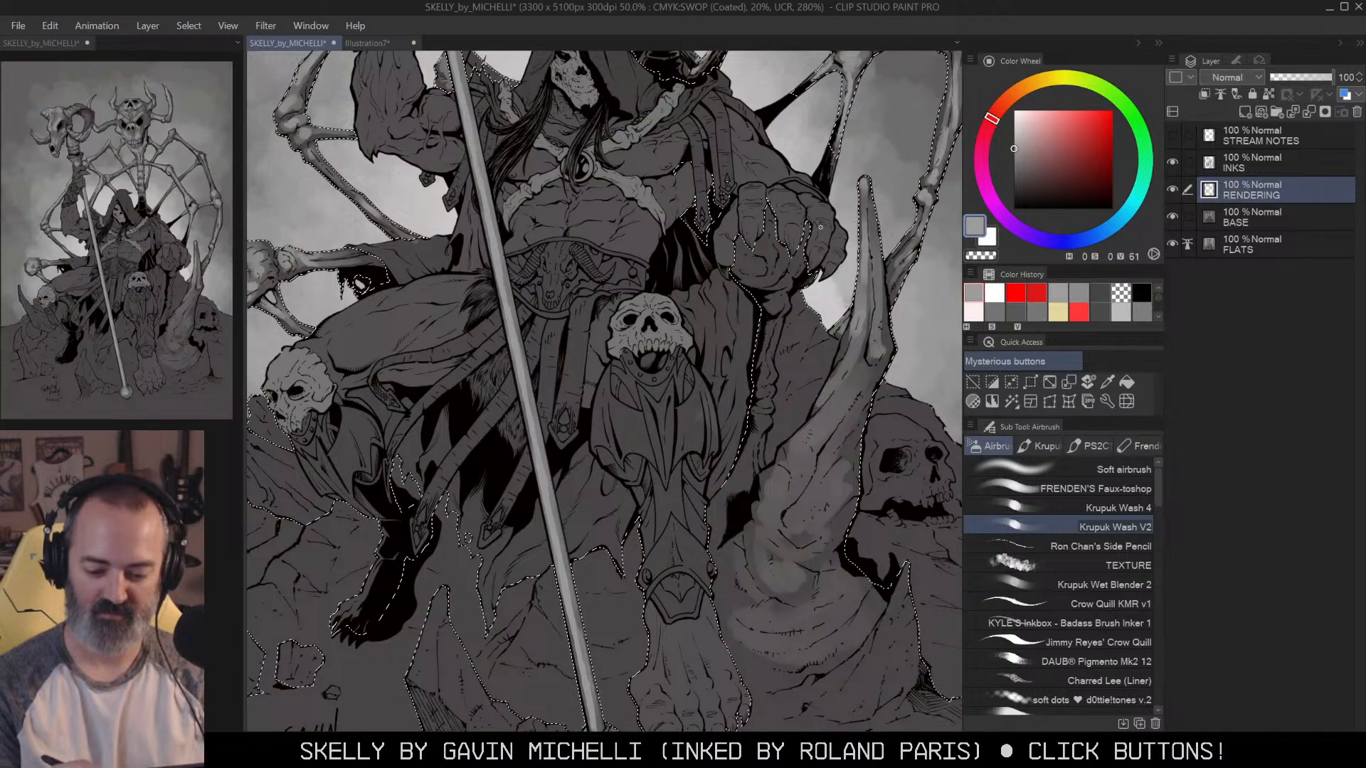
key("ctrl+space")
left_click(778, 291)
key("ctrl+d")
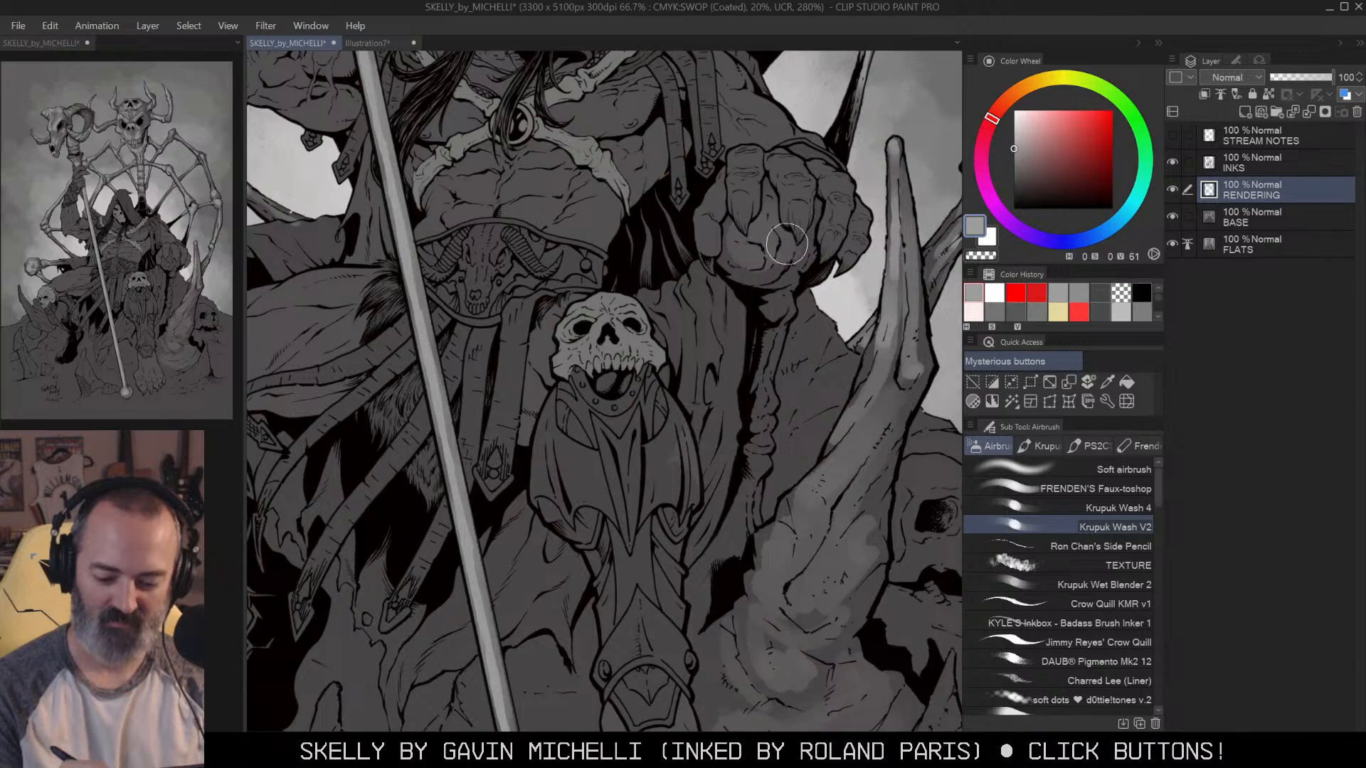
Step: Paint light grey highlights with a smaller brush on the knobbed end of the bone held beneath the right fist
key("[")
key("[")
key("[")
mouse_move(746, 247)
left_mouse_down()
mouse_move(756, 217)
mouse_move(770, 245)
mouse_move(729, 256)
mouse_move(767, 276)
left_mouse_up()
mouse_move(768, 200)
left_mouse_down()
mouse_move(774, 256)
mouse_move(771, 204)
mouse_move(797, 243)
mouse_move(790, 301)
left_mouse_up()
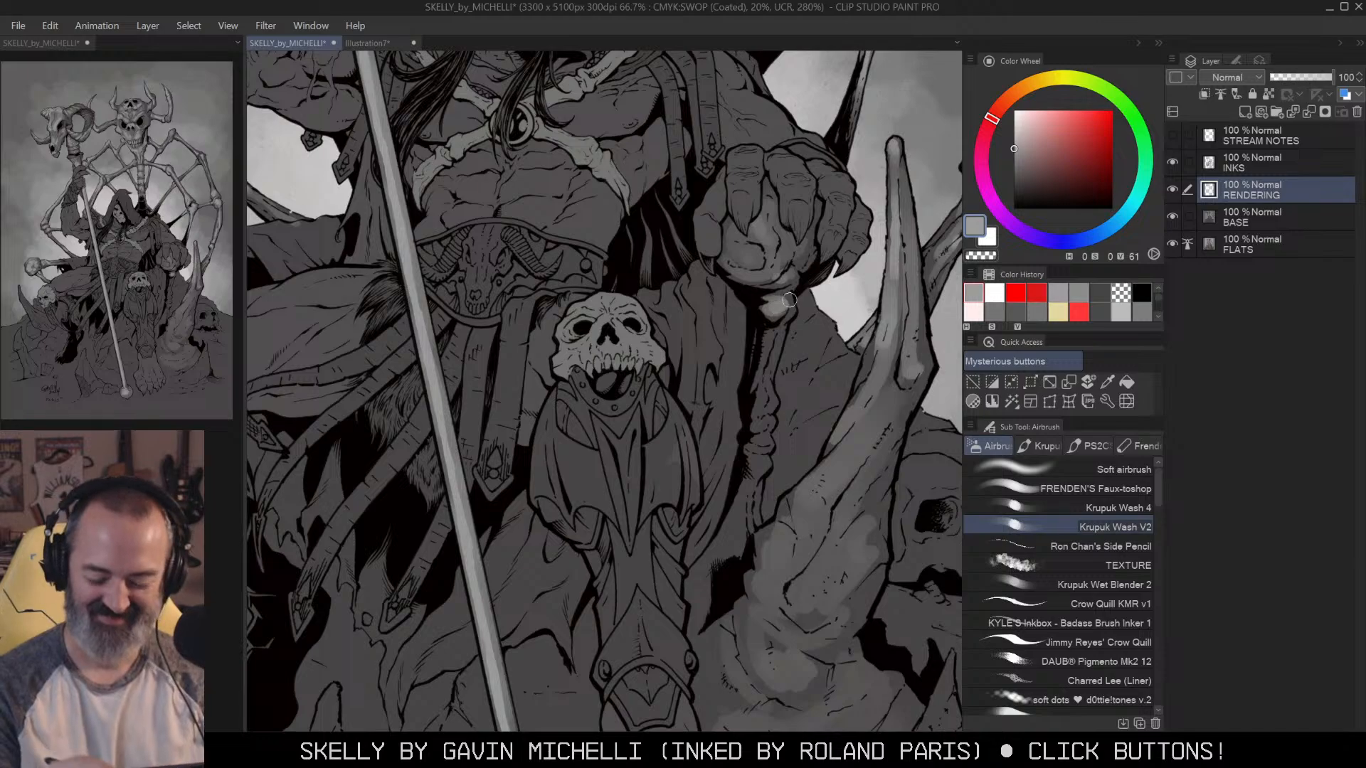
mouse_move(762, 228)
left_mouse_down()
mouse_move(738, 257)
mouse_move(771, 251)
mouse_move(773, 219)
mouse_move(784, 290)
mouse_move(771, 327)
mouse_move(808, 319)
left_mouse_up()
key("alt+space")
left_click(808, 319)
left_click(800, 320)
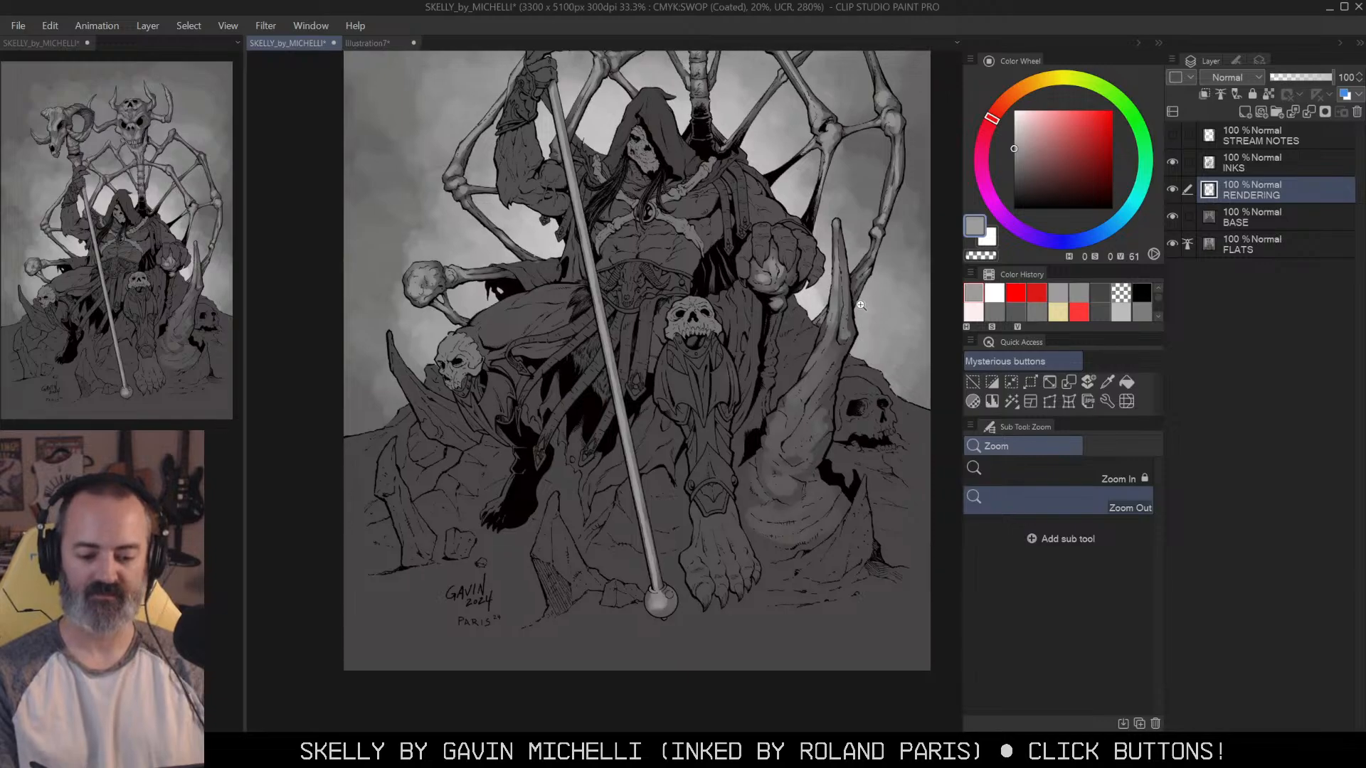
Step: Paint light grey highlights down the shaft of the armrest bone below the fist to its lower end
left_click(783, 302)
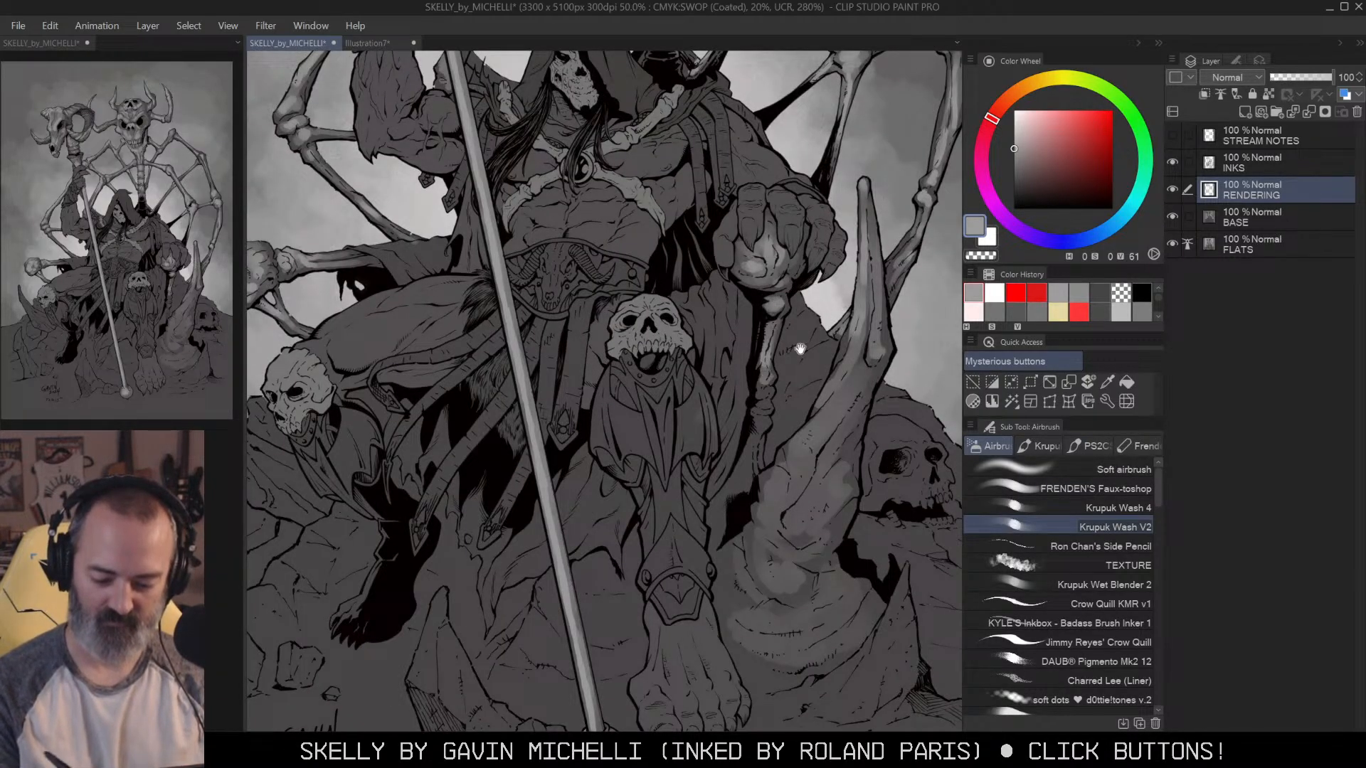
scroll(776, 327, "down", 1)
key("ctrl+space")
left_click(777, 333)
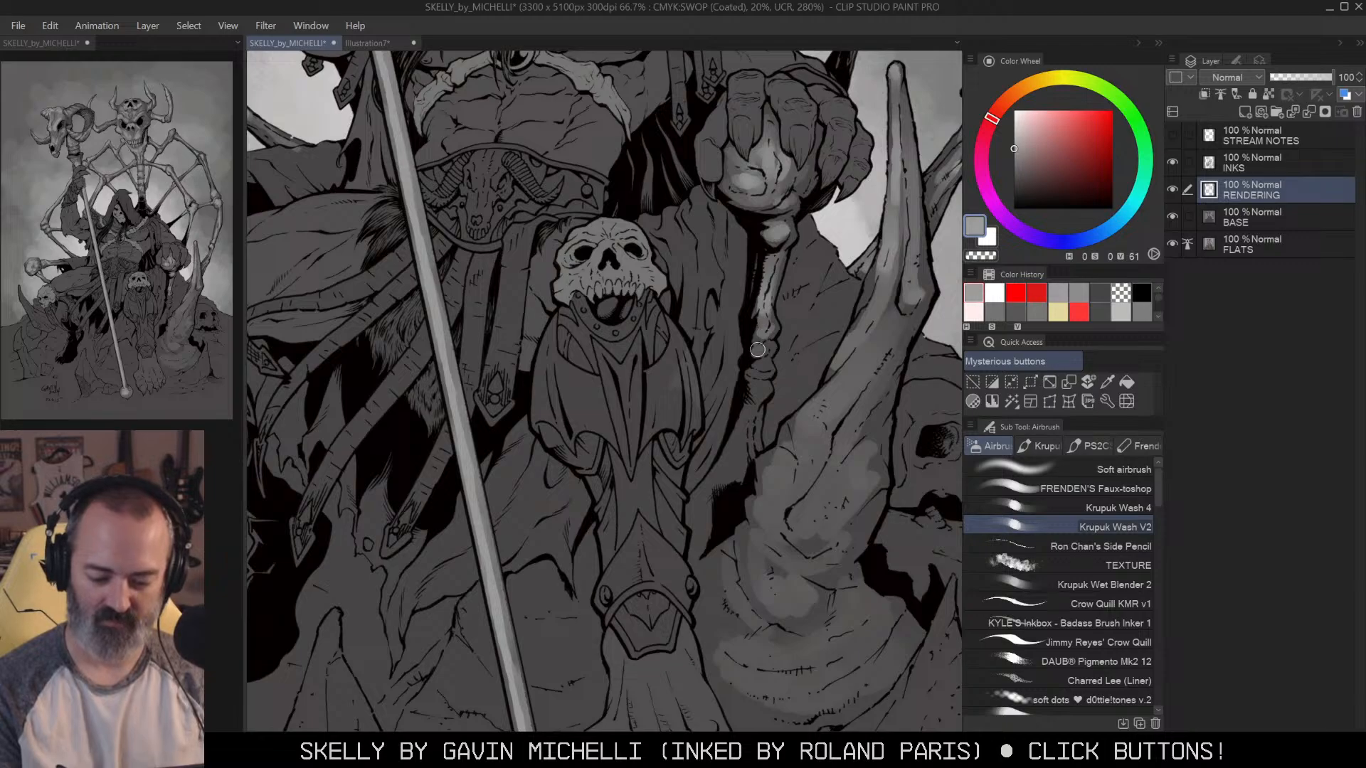
mouse_move(765, 364)
left_mouse_down()
mouse_move(740, 476)
mouse_move(723, 486)
mouse_move(734, 458)
mouse_move(712, 507)
left_mouse_up()
key("alt+space")
left_click(755, 434)
Step: Wash light grey onto the mound beside the clawed foot and along the front edge of the small spike
left_click_drag(842, 376, 819, 330)
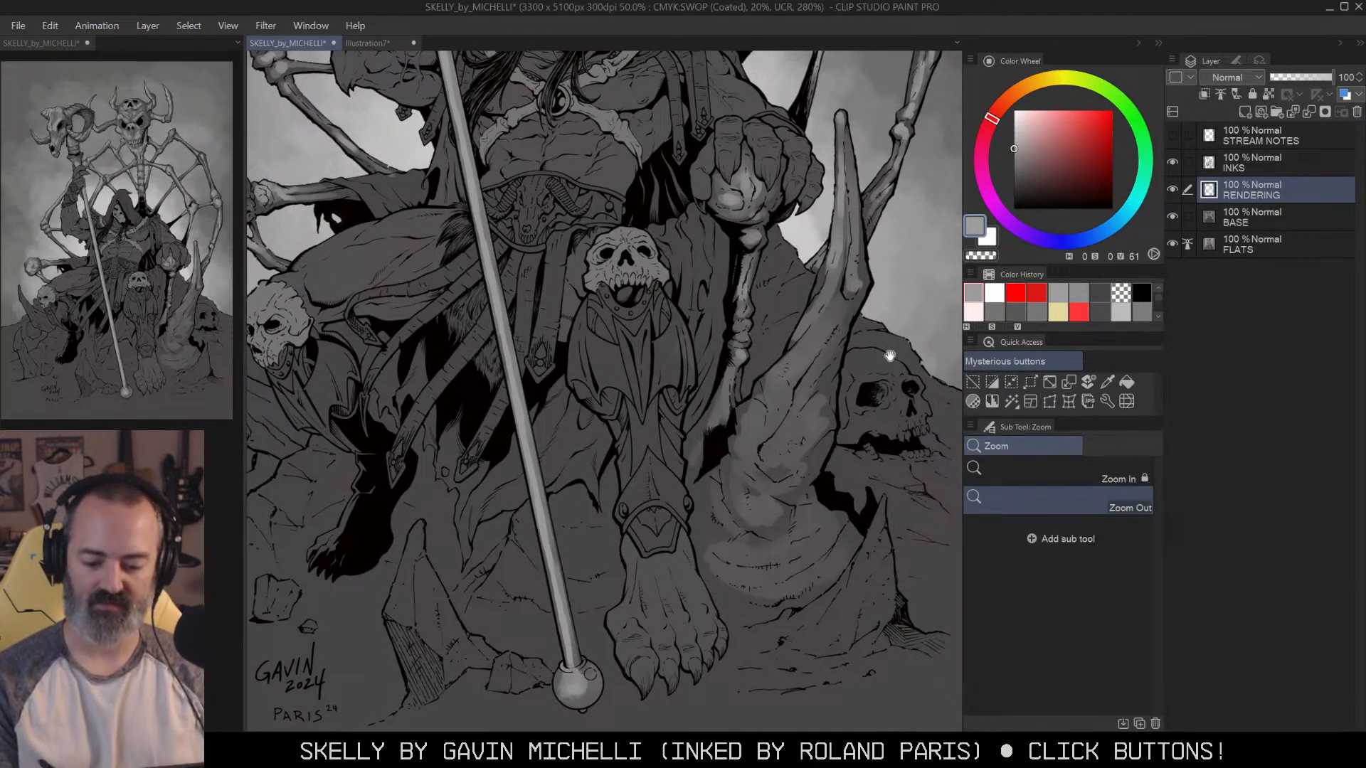
left_click_drag(890, 354, 861, 328)
left_click_drag(810, 377, 856, 278)
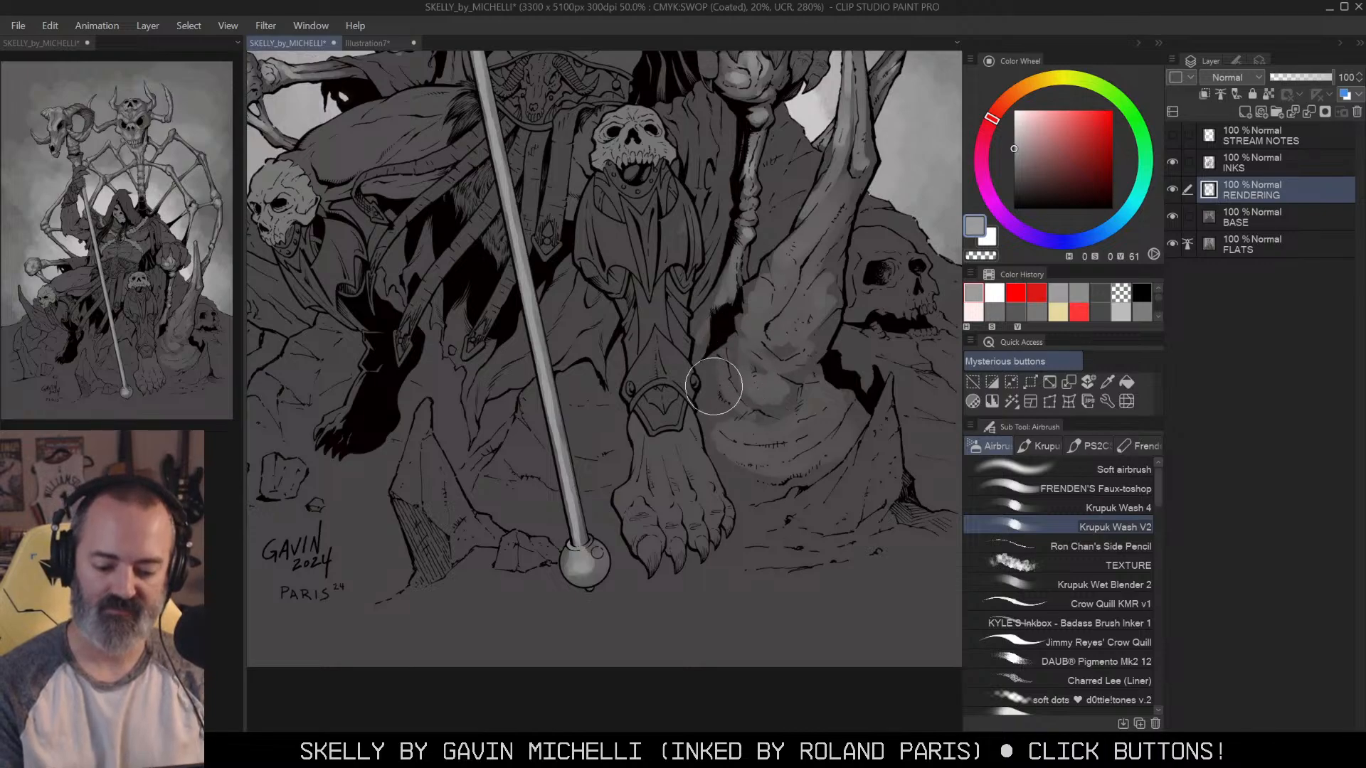
left_click_drag(715, 386, 713, 412)
key("ctrl+space")
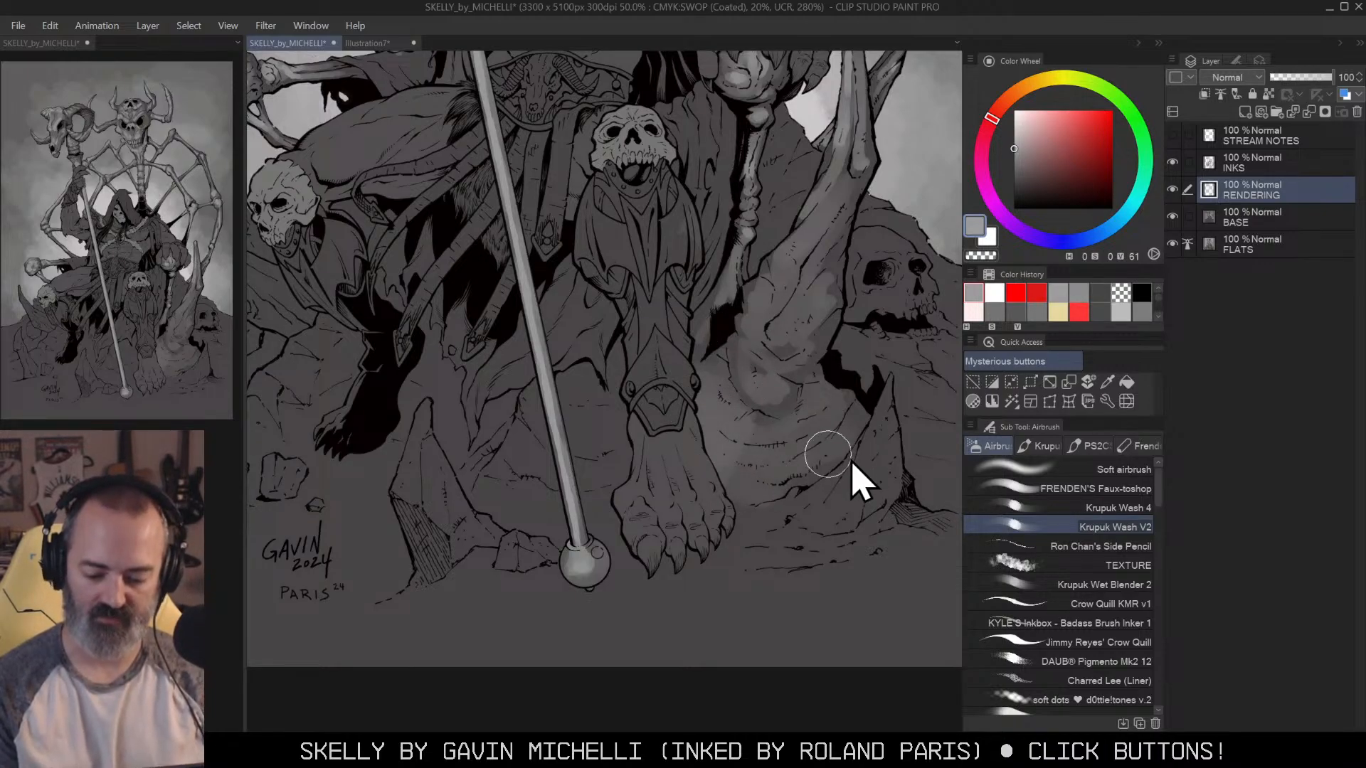
left_click(883, 444)
left_click_drag(900, 439, 887, 381)
mouse_move(881, 297)
left_mouse_down()
mouse_move(796, 484)
mouse_move(849, 383)
mouse_move(822, 463)
mouse_move(796, 491)
mouse_move(801, 449)
mouse_move(773, 479)
left_mouse_up()
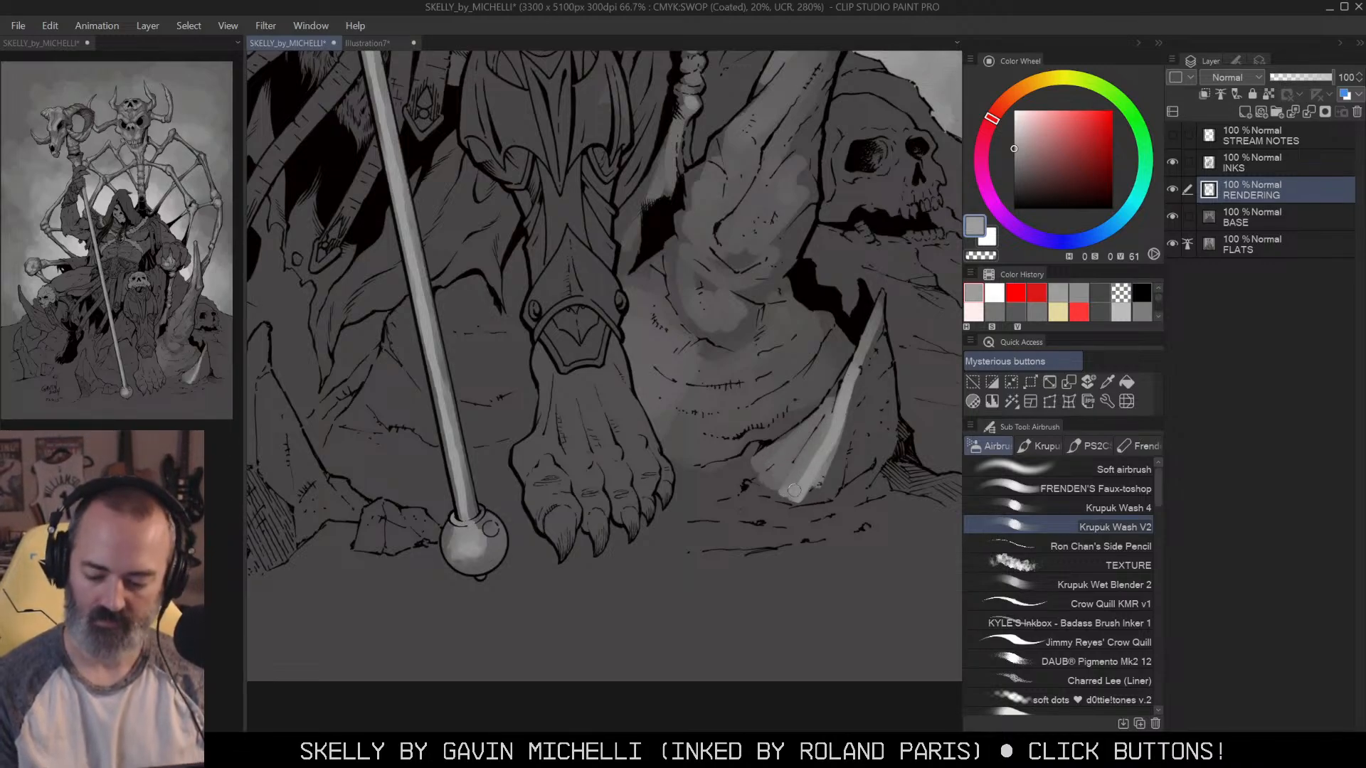
Step: Enlarge the brush and broaden the light grey shading across the small spike's face and the ground at its base
key("bracketright")
key("bracketright")
key("bracketright")
key("bracketright")
key("bracketright")
mouse_move(873, 381)
left_mouse_down()
mouse_move(822, 479)
mouse_move(806, 474)
mouse_move(814, 430)
mouse_move(798, 449)
mouse_move(818, 423)
mouse_move(790, 460)
mouse_move(873, 336)
mouse_move(838, 459)
mouse_move(829, 415)
mouse_move(883, 338)
mouse_move(764, 468)
mouse_move(764, 496)
mouse_move(787, 485)
mouse_move(752, 454)
mouse_move(719, 483)
mouse_move(747, 472)
mouse_move(702, 497)
mouse_move(771, 455)
mouse_move(760, 502)
mouse_move(711, 511)
mouse_move(866, 500)
mouse_move(683, 517)
mouse_move(657, 535)
mouse_move(764, 536)
mouse_move(933, 508)
mouse_move(854, 445)
mouse_move(811, 481)
mouse_move(761, 493)
mouse_move(814, 491)
left_mouse_up()
left_click_drag(872, 406, 851, 463)
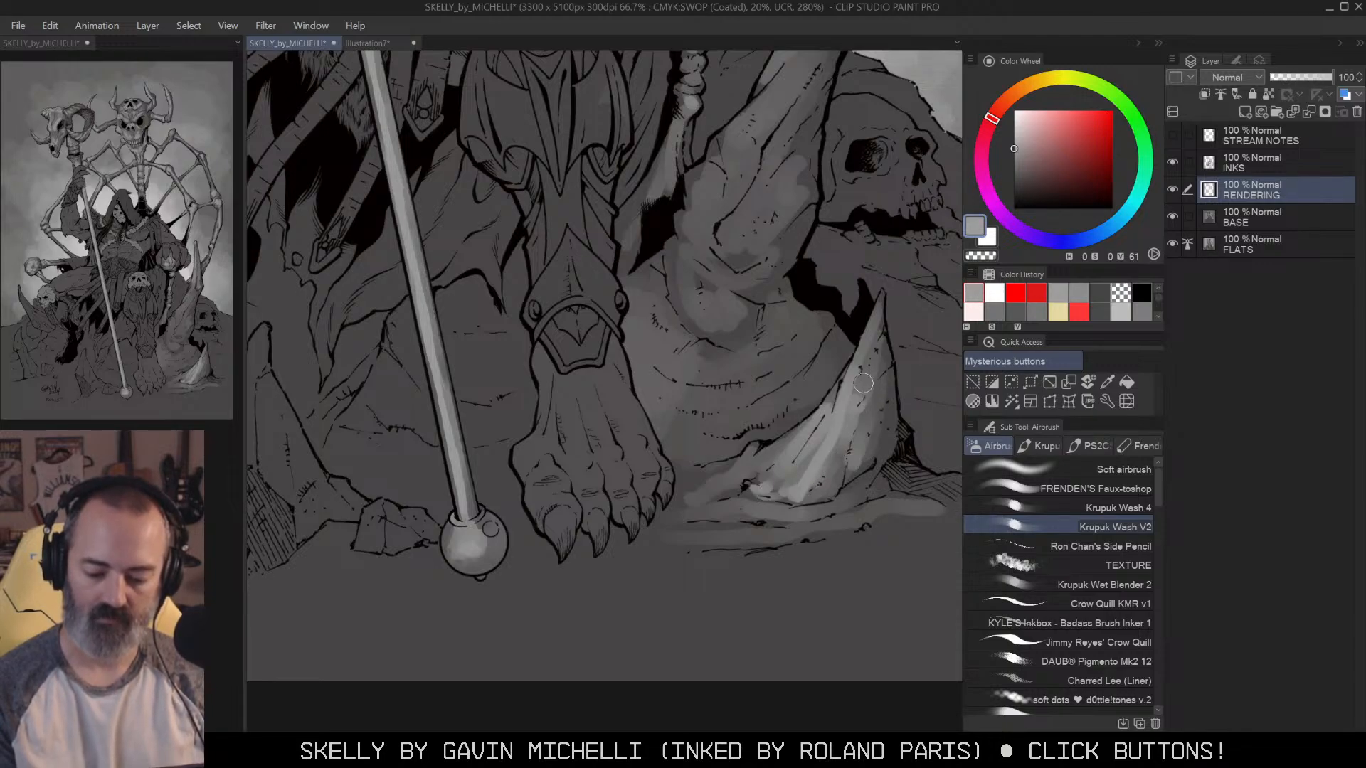
Step: Paint light grey highlights along the lower part of the large right horn and over the ridges of its base
key("alt+space")
left_click(864, 385)
left_click(884, 381)
left_click(885, 381)
left_click_drag(878, 383, 839, 514)
left_click(844, 472, "ctrl")
left_click(775, 396, "ctrl")
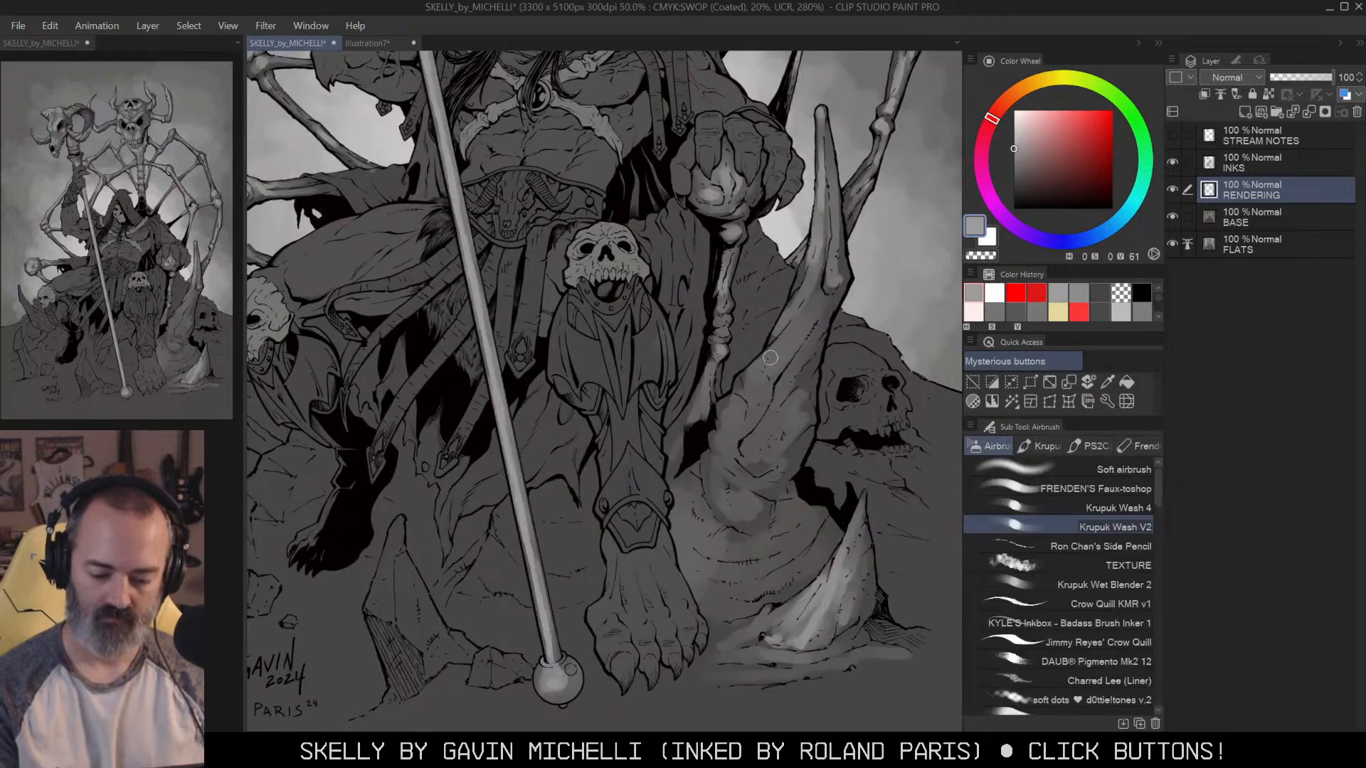
mouse_move(749, 389)
left_mouse_down()
mouse_move(775, 357)
mouse_move(719, 439)
mouse_move(745, 439)
mouse_move(748, 453)
mouse_move(764, 441)
mouse_move(757, 458)
mouse_move(782, 413)
mouse_move(778, 431)
mouse_move(772, 383)
left_mouse_up()
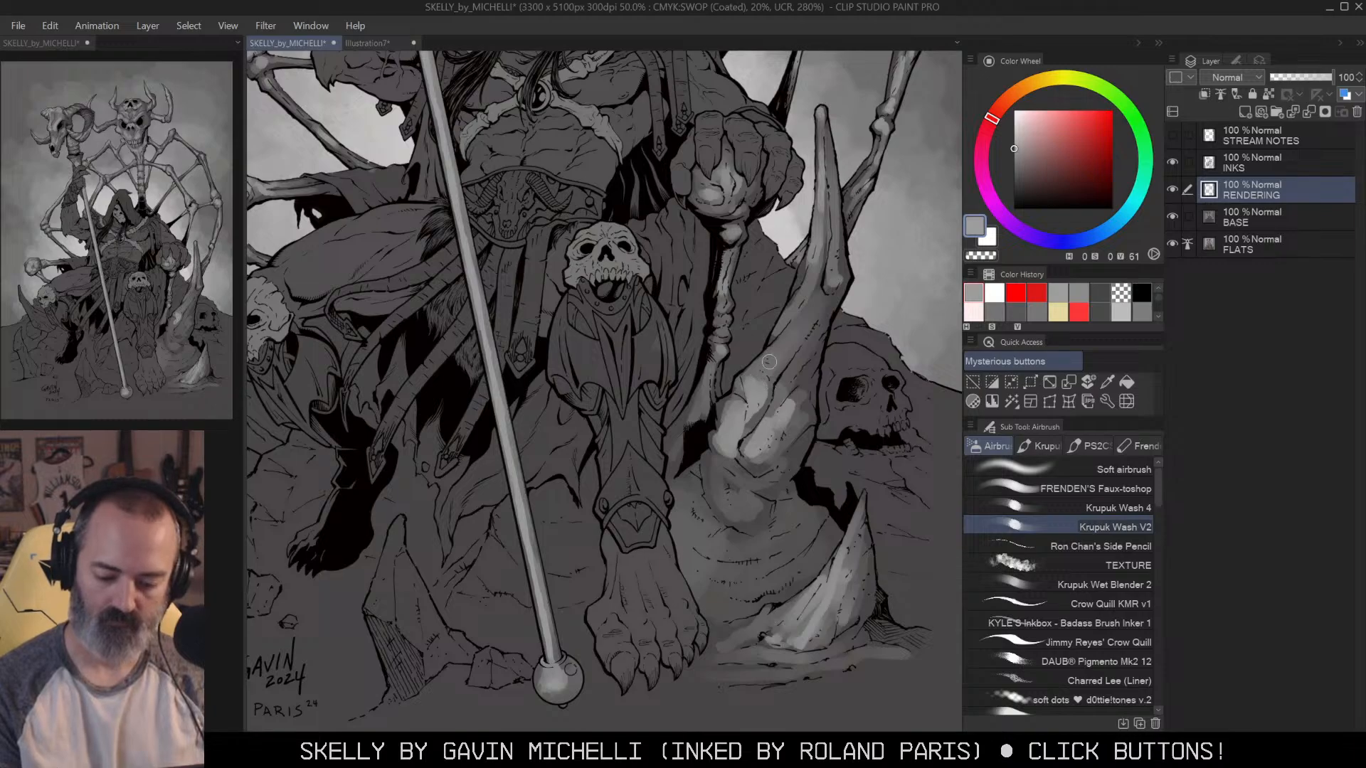
left_click_drag(750, 385, 790, 329)
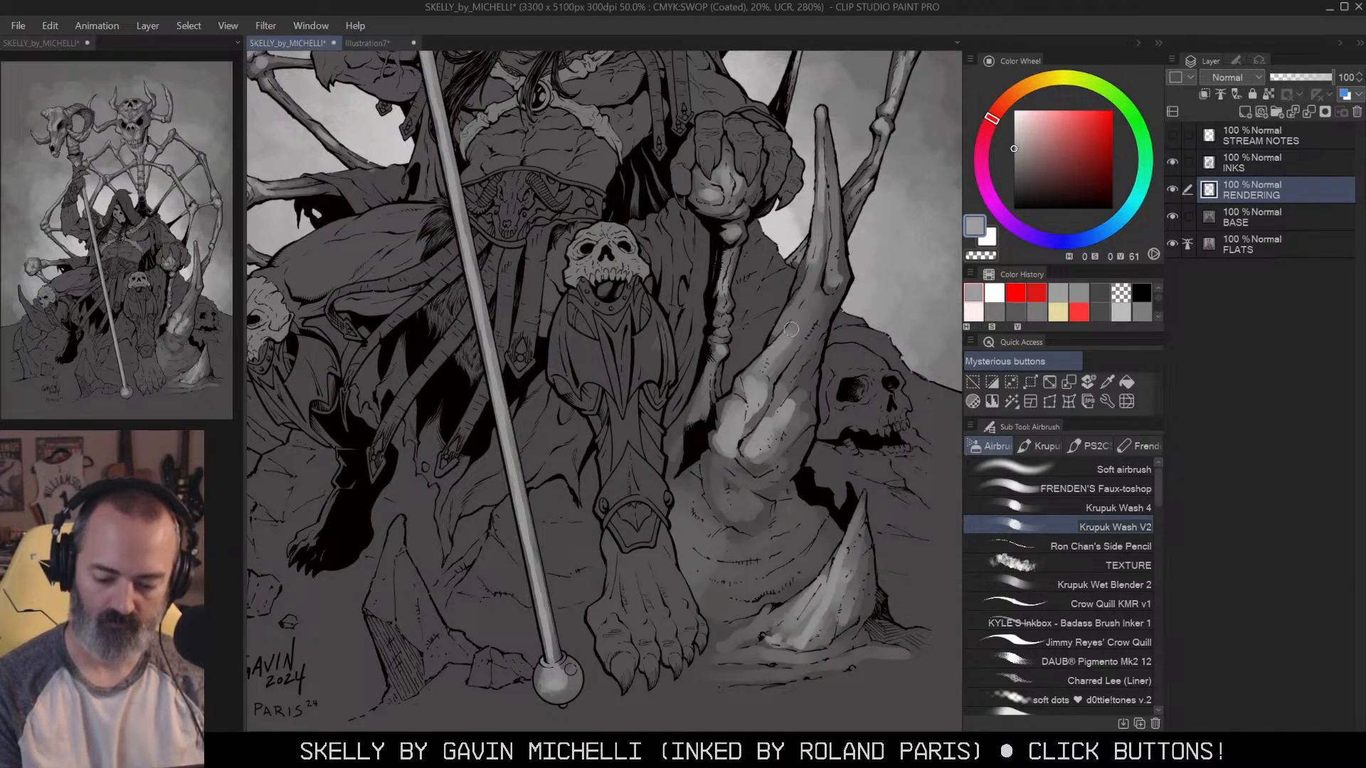
left_click_drag(756, 377, 801, 313)
mouse_move(767, 439)
left_mouse_down()
mouse_move(716, 453)
mouse_move(742, 479)
mouse_move(716, 476)
mouse_move(737, 519)
mouse_move(753, 502)
mouse_move(703, 471)
mouse_move(706, 528)
mouse_move(724, 530)
mouse_move(699, 526)
mouse_move(723, 552)
mouse_move(780, 515)
mouse_move(783, 532)
mouse_move(728, 553)
mouse_move(757, 559)
mouse_move(830, 530)
mouse_move(790, 569)
mouse_move(715, 574)
mouse_move(707, 561)
mouse_move(738, 598)
left_mouse_up()
Step: Blend the highlights at the base of the large right horn with the Krupuk Wet Blender 2 brush
key("alt+space")
left_click(790, 478)
left_click_drag(878, 295, 913, 265)
left_click_drag(894, 412, 855, 420)
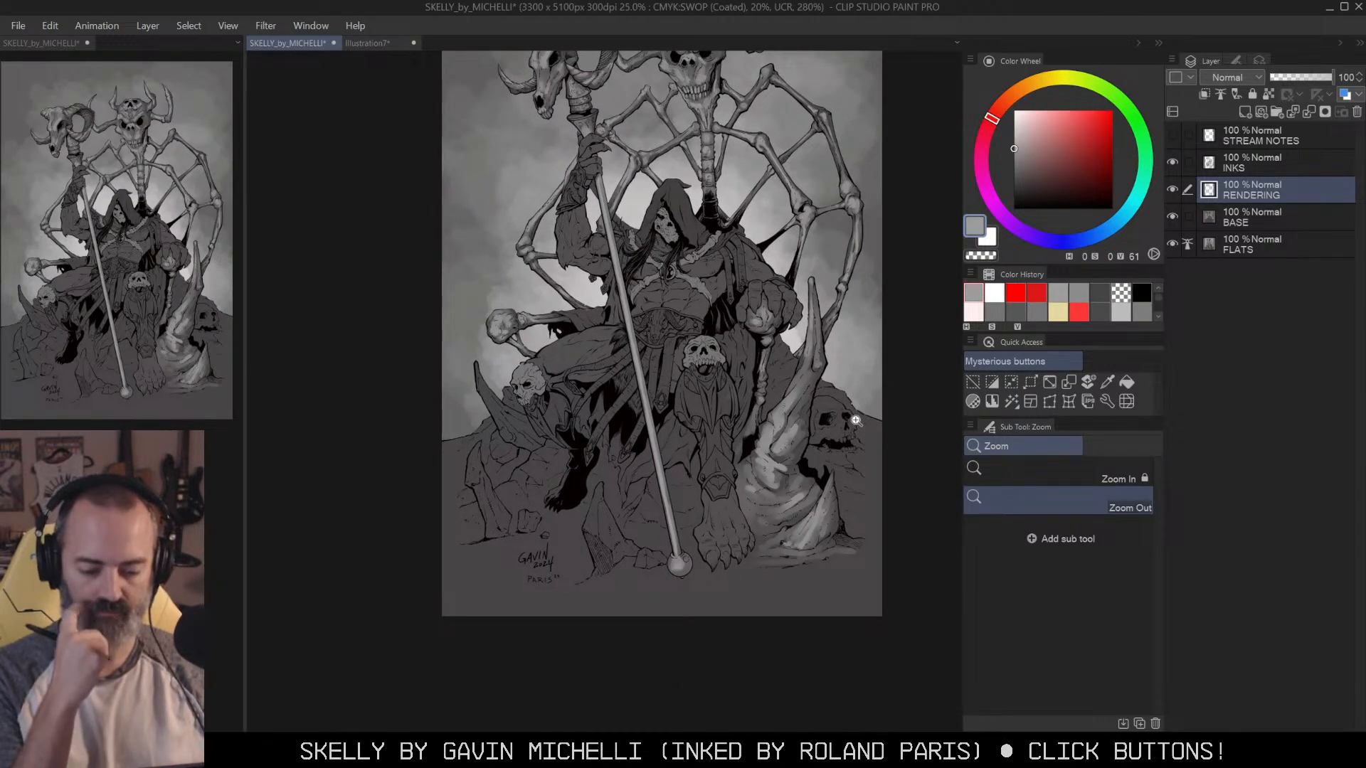
left_click_drag(758, 322, 783, 319)
left_click(824, 461)
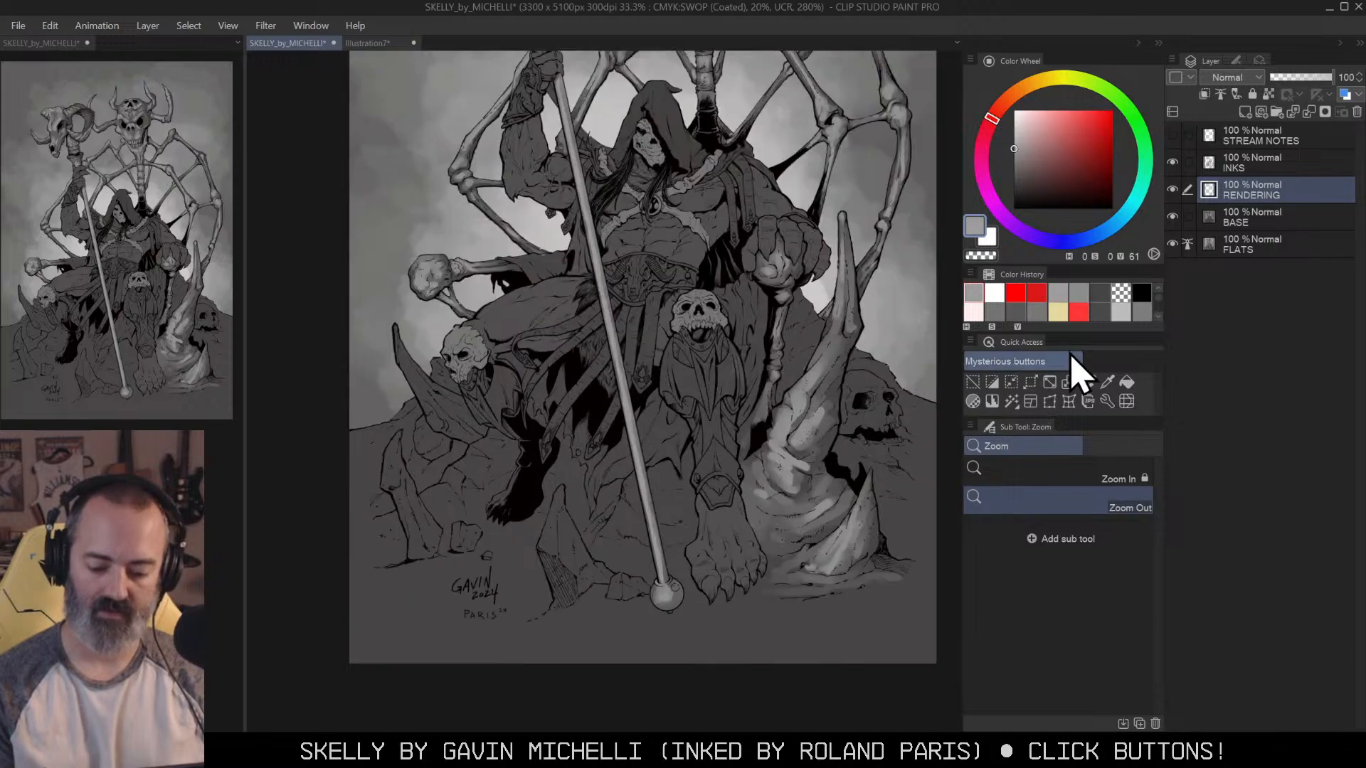
key("b")
left_click(1125, 586)
scroll(852, 488, "up", 1)
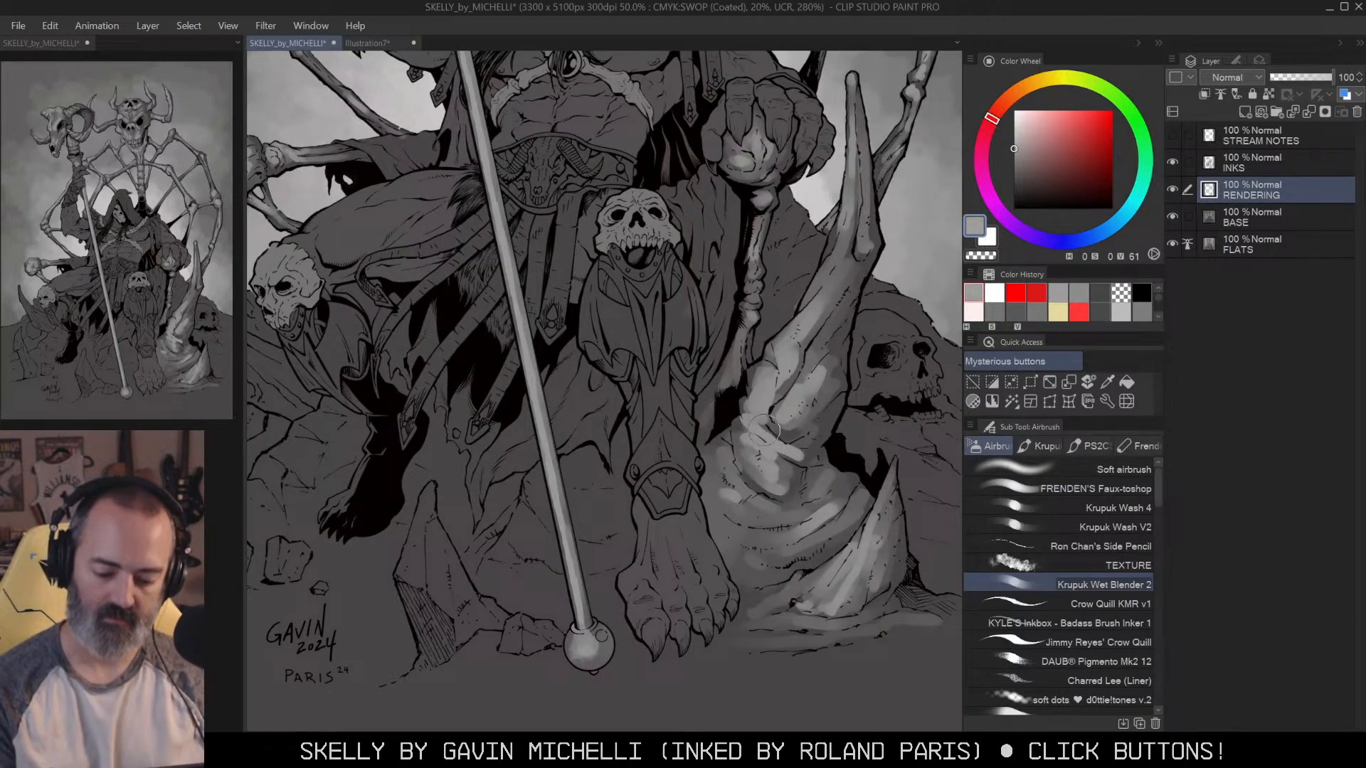
mouse_move(763, 451)
left_mouse_down()
mouse_move(787, 464)
mouse_move(763, 468)
mouse_move(745, 440)
mouse_move(789, 481)
mouse_move(760, 487)
mouse_move(781, 491)
mouse_move(754, 413)
mouse_move(794, 431)
mouse_move(818, 372)
mouse_move(774, 407)
mouse_move(798, 433)
mouse_move(780, 496)
mouse_move(740, 507)
left_mouse_up()
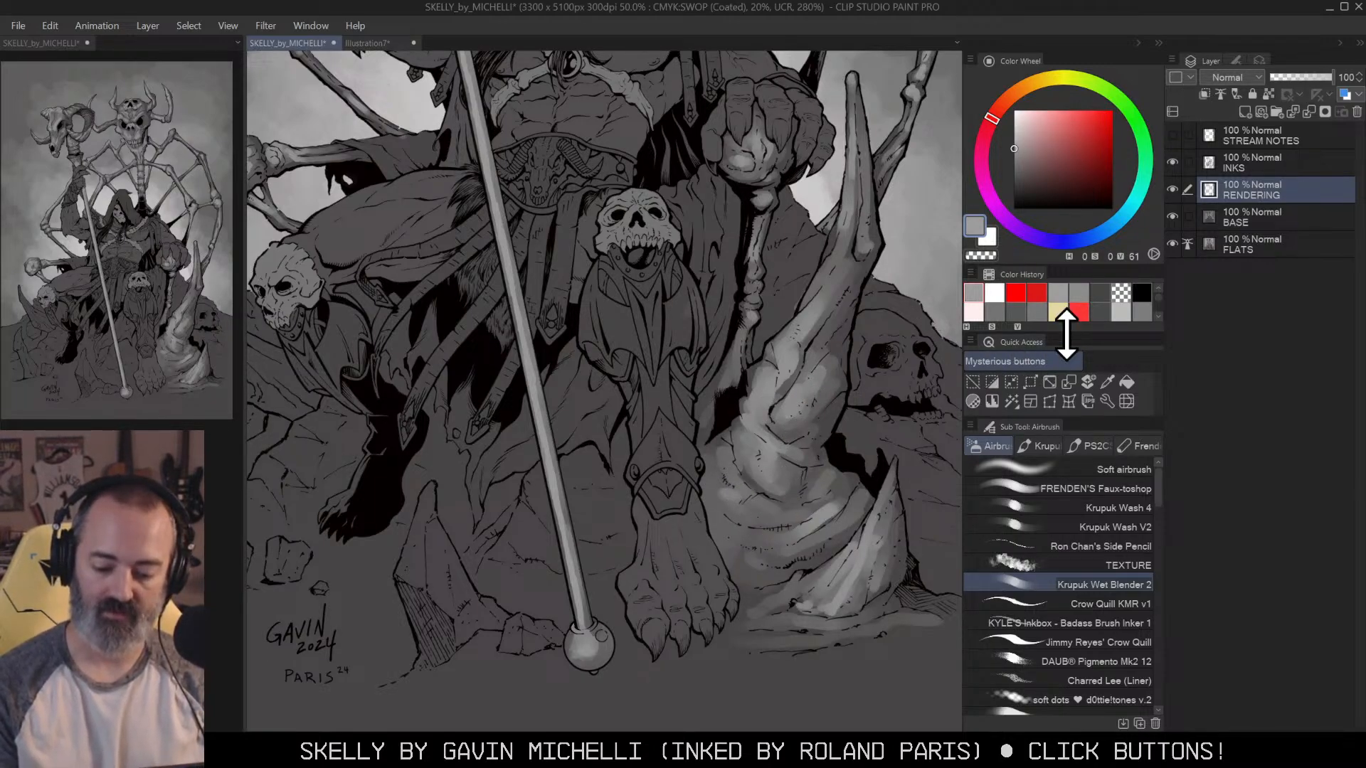
Step: Refine the ridges around the large horn's base with Krupuk Wash V2, alternating between transparent colour and light grey
left_click(1131, 528)
key("c")
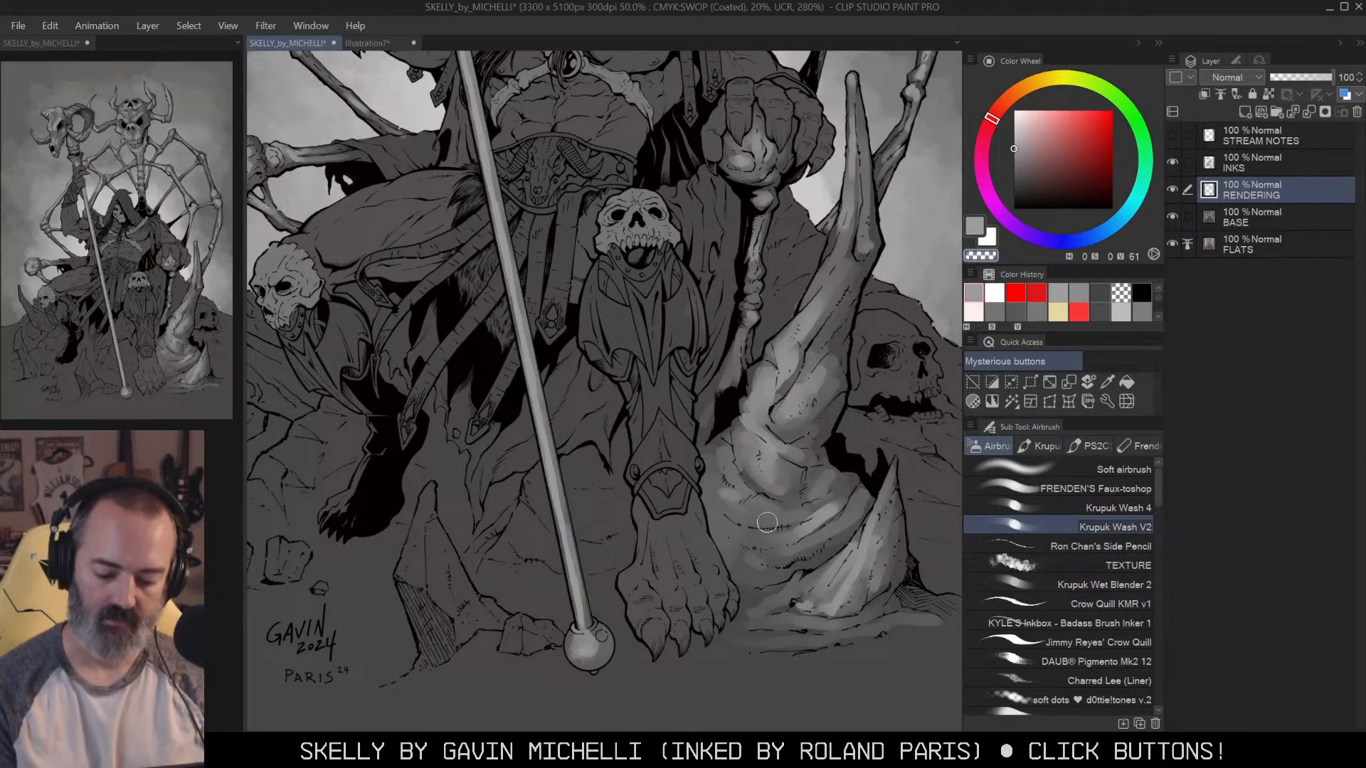
key("c")
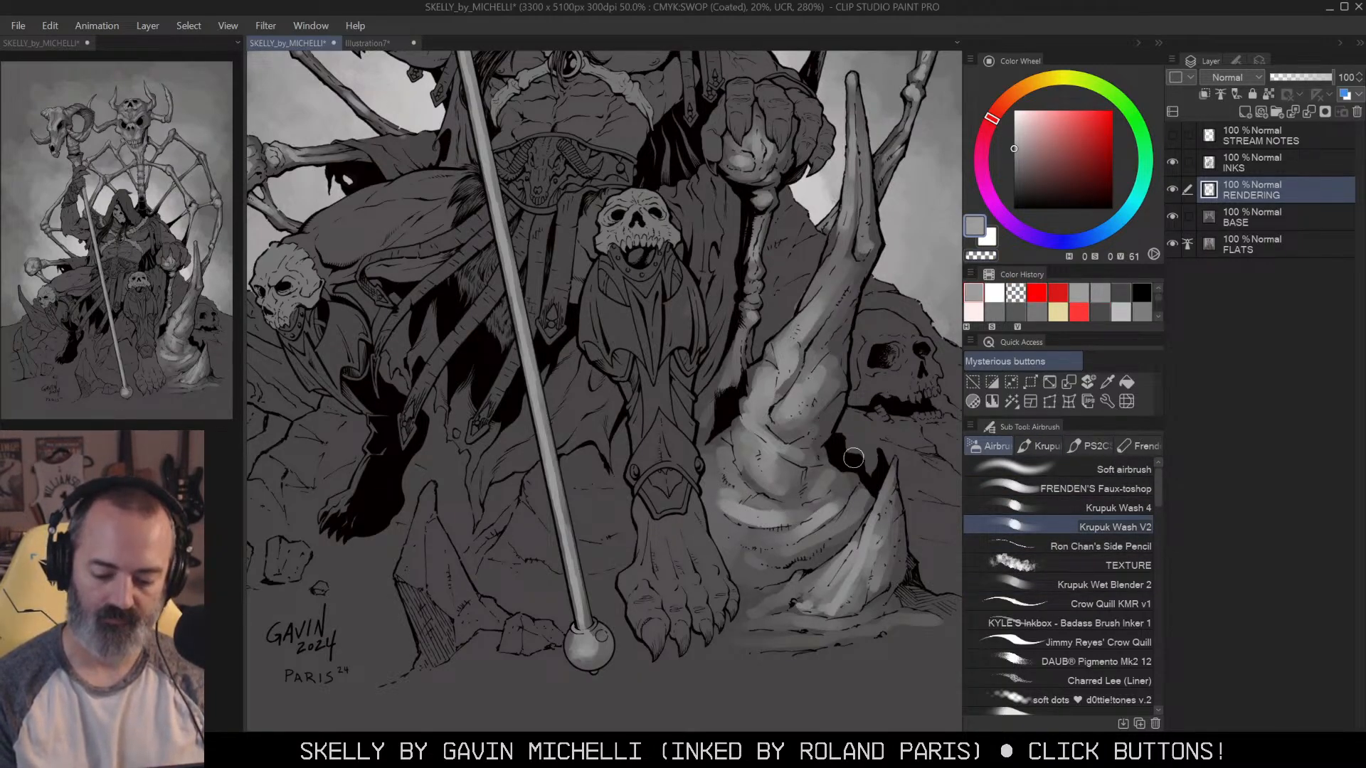
left_click_drag(733, 507, 791, 518)
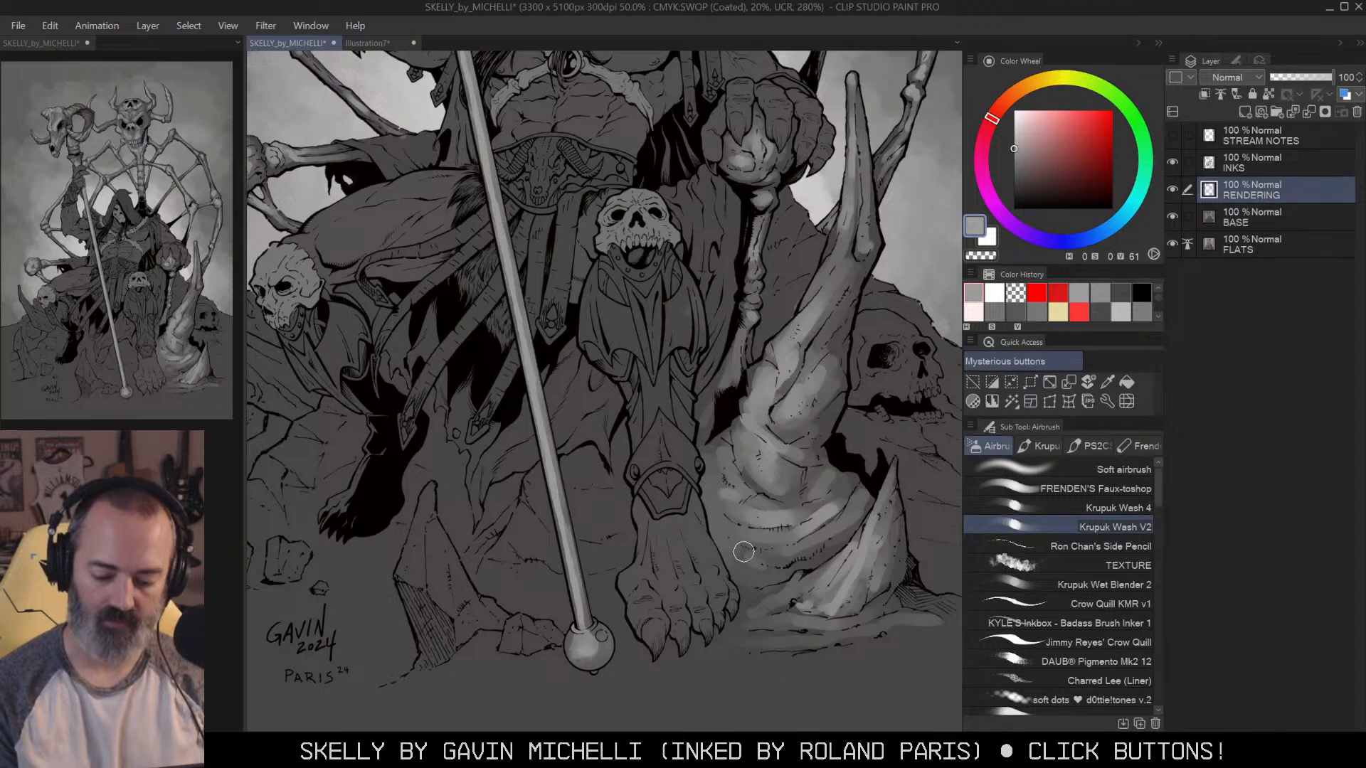
Step: Auto-select the ground and rock area around the throne and hide the selection outline
key("ctrl+space")
left_click(857, 527)
left_click(826, 336)
left_click(826, 336)
left_click_drag(858, 292, 865, 386)
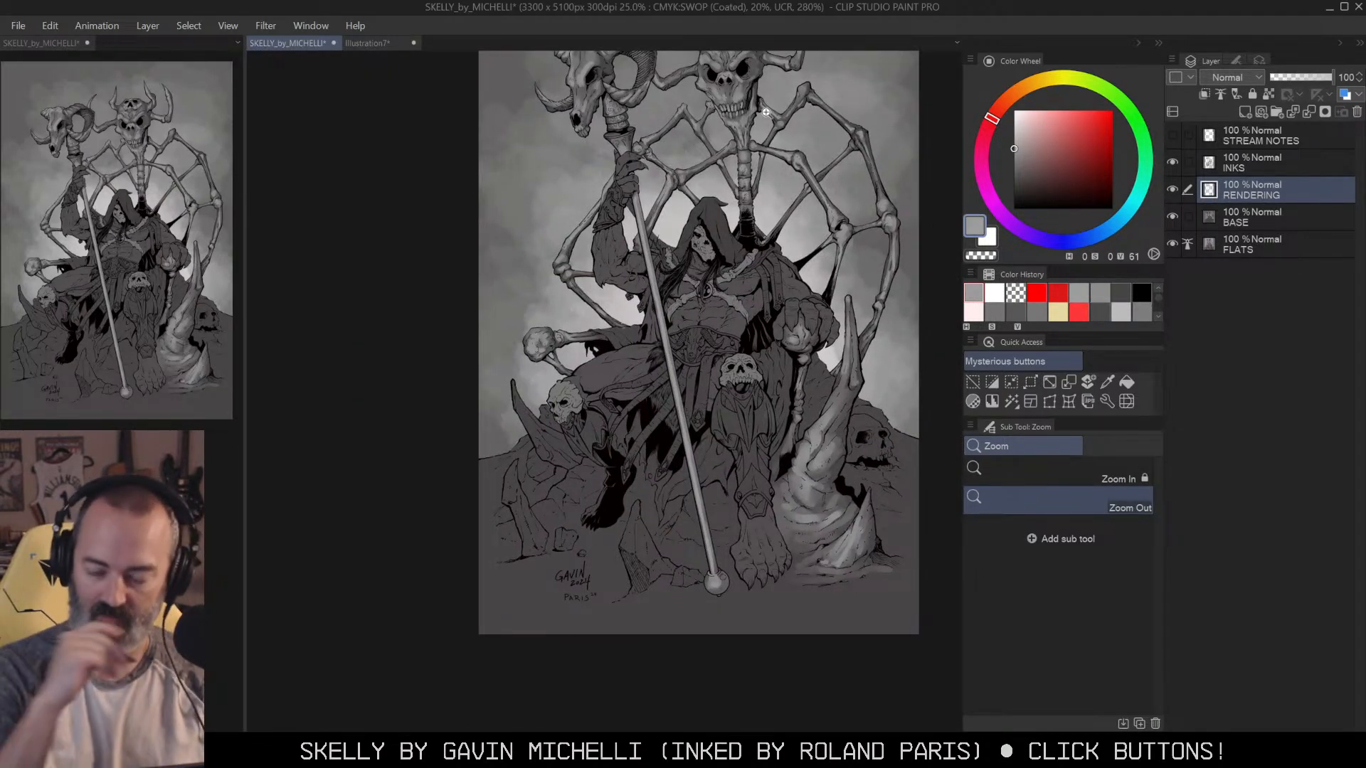
left_click(730, 507)
mouse_move(770, 496)
left_mouse_down()
mouse_move(817, 413)
mouse_move(760, 450)
mouse_move(760, 472)
mouse_move(733, 466)
left_mouse_up()
key("w")
left_click(777, 418)
key("ctrl+h")
Step: Wash light grey over the left rocks and the ground around the dark foot with an enlarged Krupuk Wash V2 brush
key("b")
key("]")
key("]")
key("]")
key("]")
key("]")
key("[")
key("[")
key("[")
key("[")
key("[")
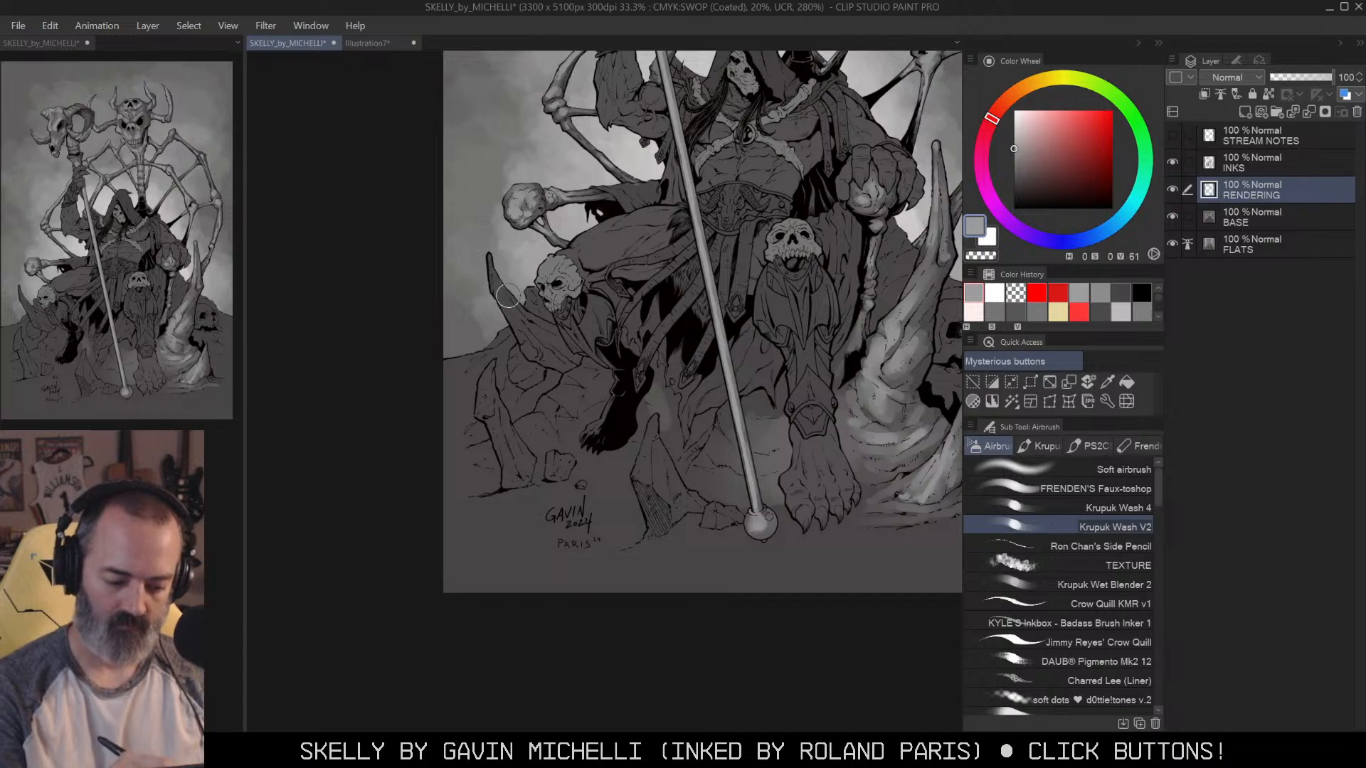
left_click_drag(779, 334, 838, 324)
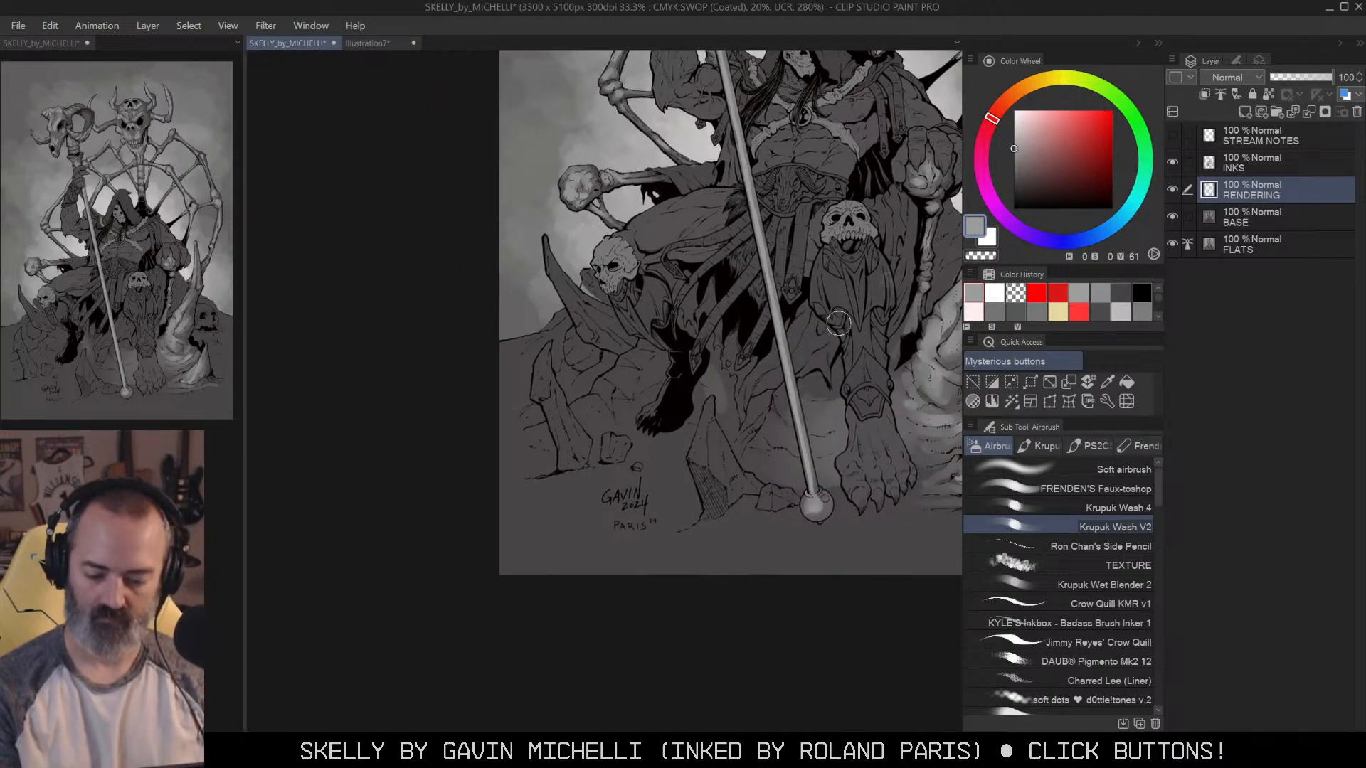
left_click_drag(696, 396, 731, 411, "ctrl+alt")
mouse_move(692, 399)
left_mouse_down()
mouse_move(648, 412)
mouse_move(692, 408)
mouse_move(637, 384)
mouse_move(535, 439)
mouse_move(577, 383)
mouse_move(554, 251)
mouse_move(588, 321)
mouse_move(503, 390)
mouse_move(487, 364)
mouse_move(515, 436)
left_mouse_up()
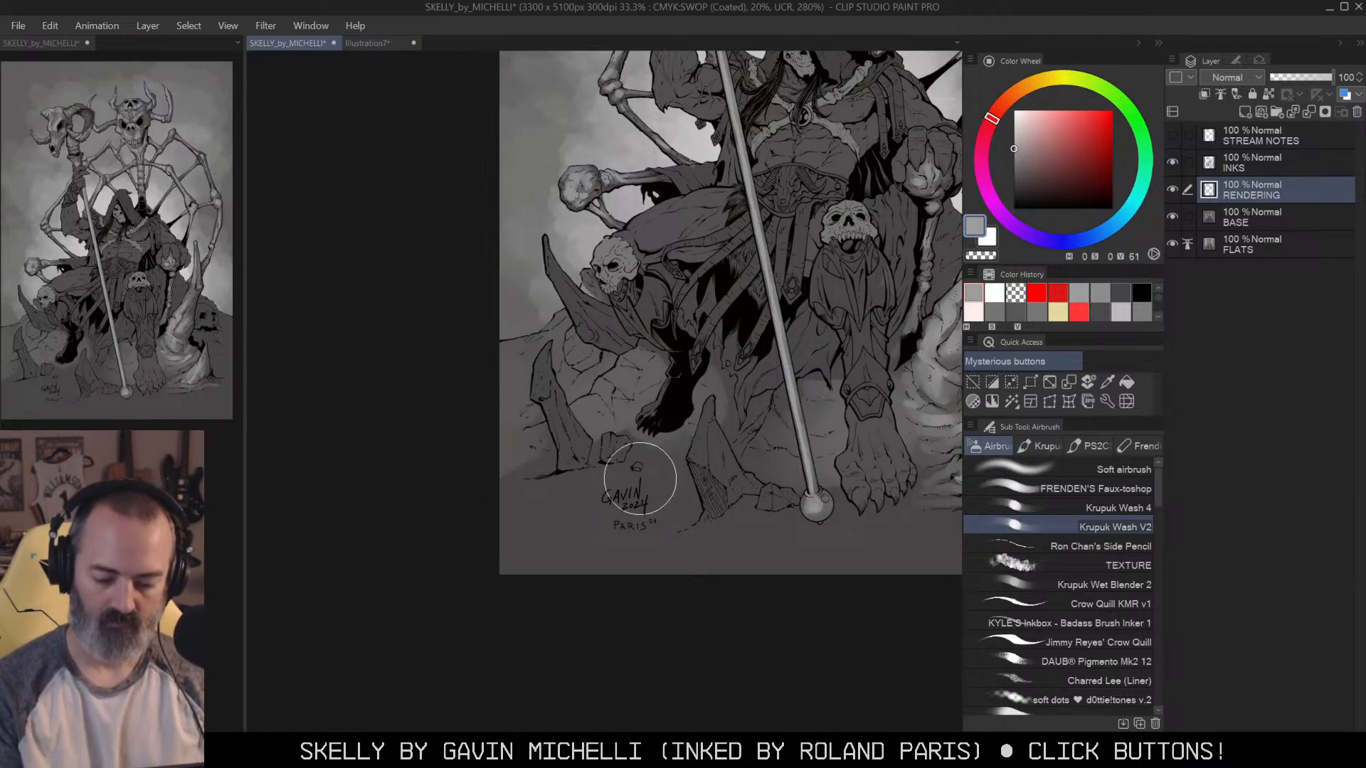
Step: Auto-select the curved left horn beside the knee skull and brush a first light wash from its tip downward
key("ctrl+space")
left_click(605, 312)
left_click_drag(605, 312, 672, 331)
key("w")
left_click(673, 332)
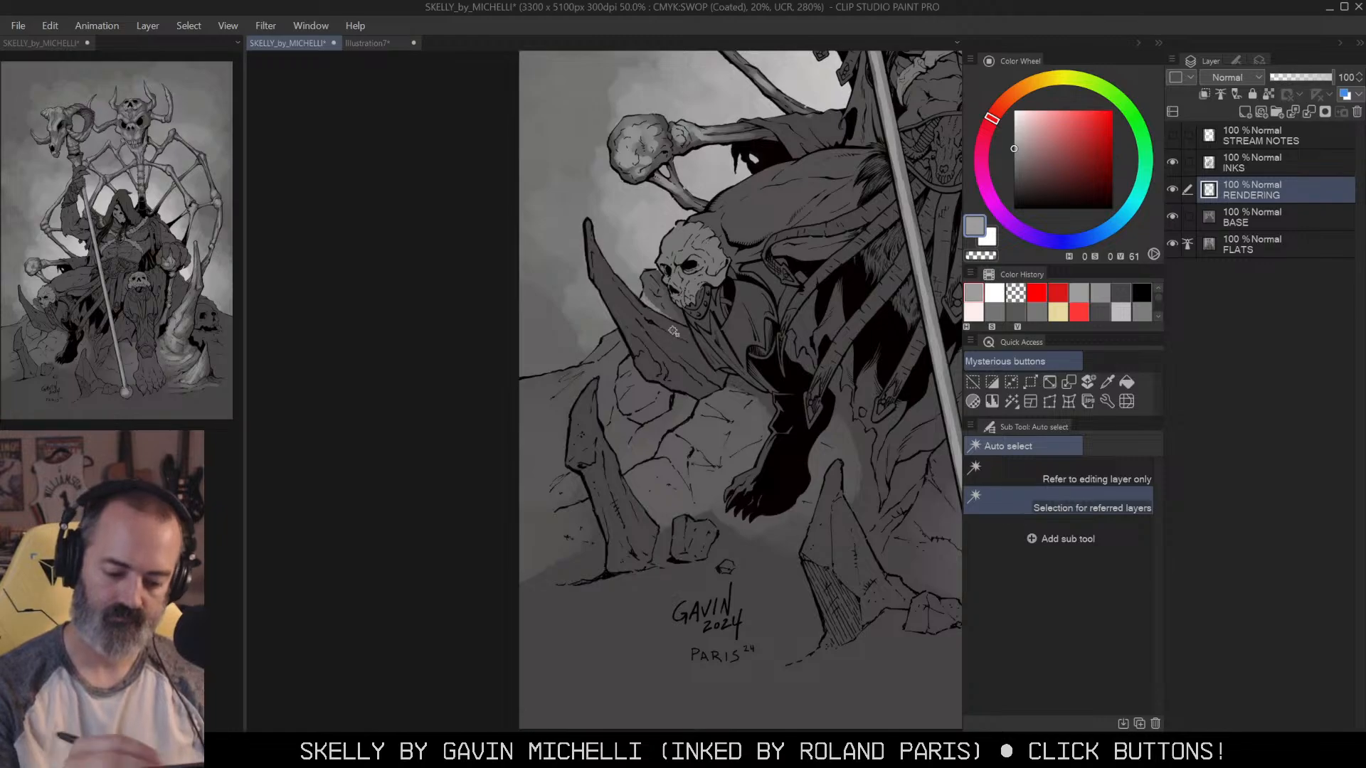
key("b")
mouse_move(586, 232)
left_mouse_down()
mouse_move(639, 334)
mouse_move(676, 367)
left_mouse_up()
Step: Paint light grey highlights along the curved left horn's edge, over its knobbly base and across its inner face
key("ctrl+space")
left_click(701, 334)
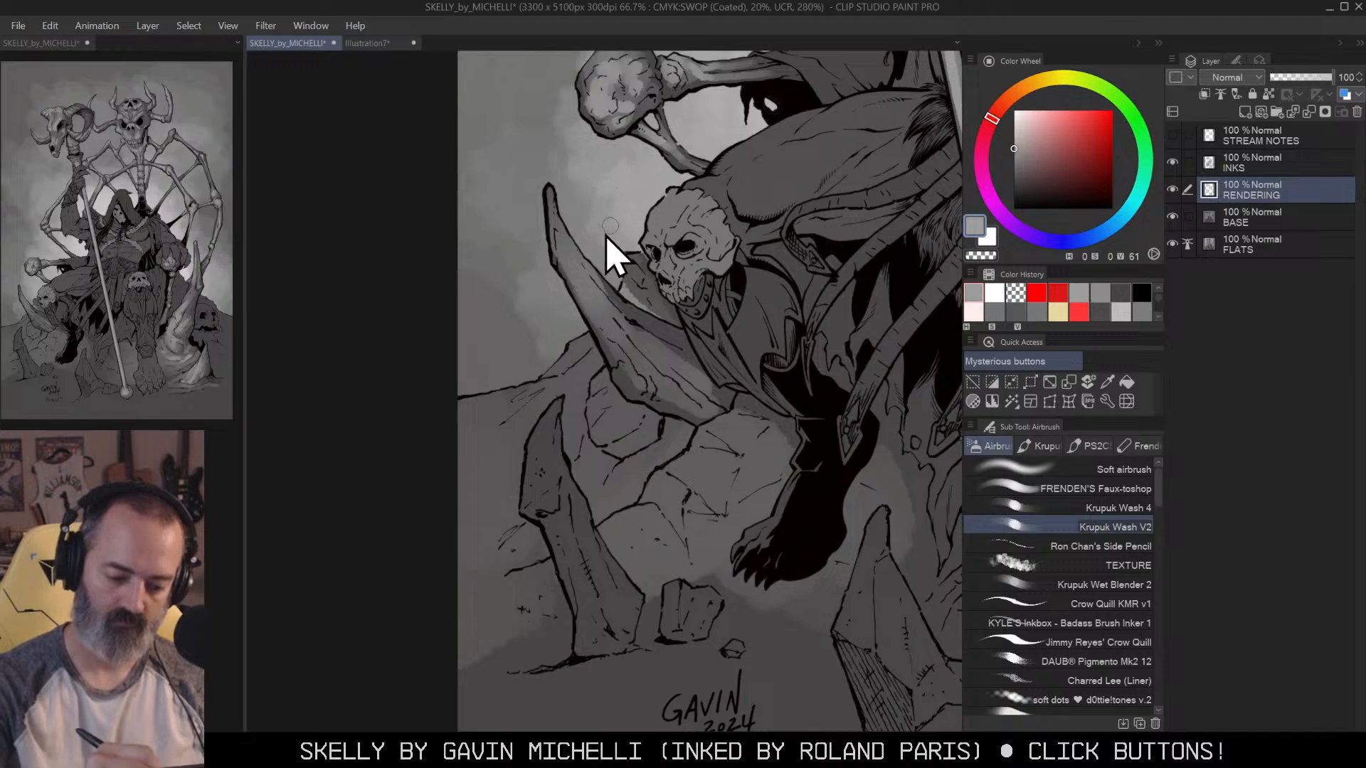
left_click_drag(550, 195, 597, 296)
mouse_move(616, 353)
left_mouse_down()
mouse_move(644, 371)
mouse_move(650, 356)
mouse_move(633, 368)
mouse_move(638, 390)
mouse_move(665, 397)
left_mouse_up()
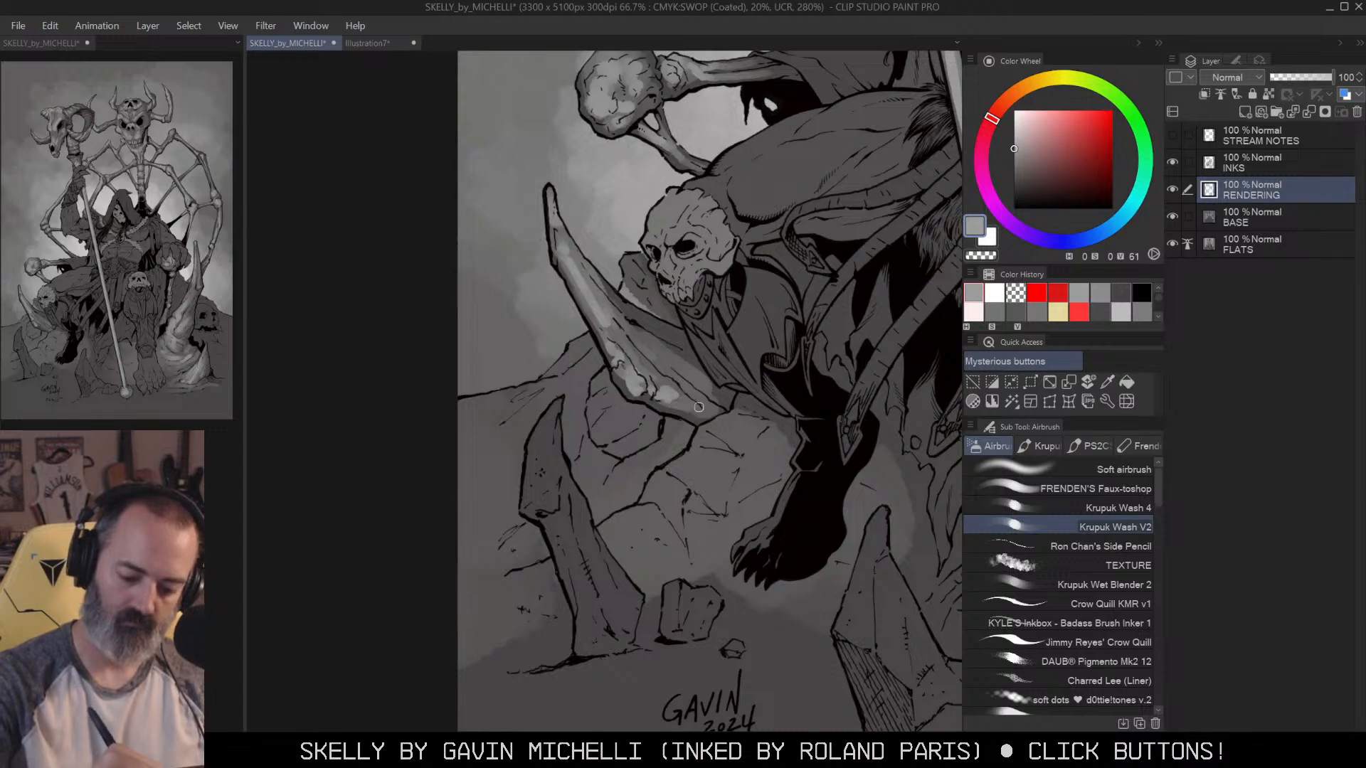
mouse_move(609, 311)
left_mouse_down()
mouse_move(666, 366)
mouse_move(628, 350)
left_mouse_up()
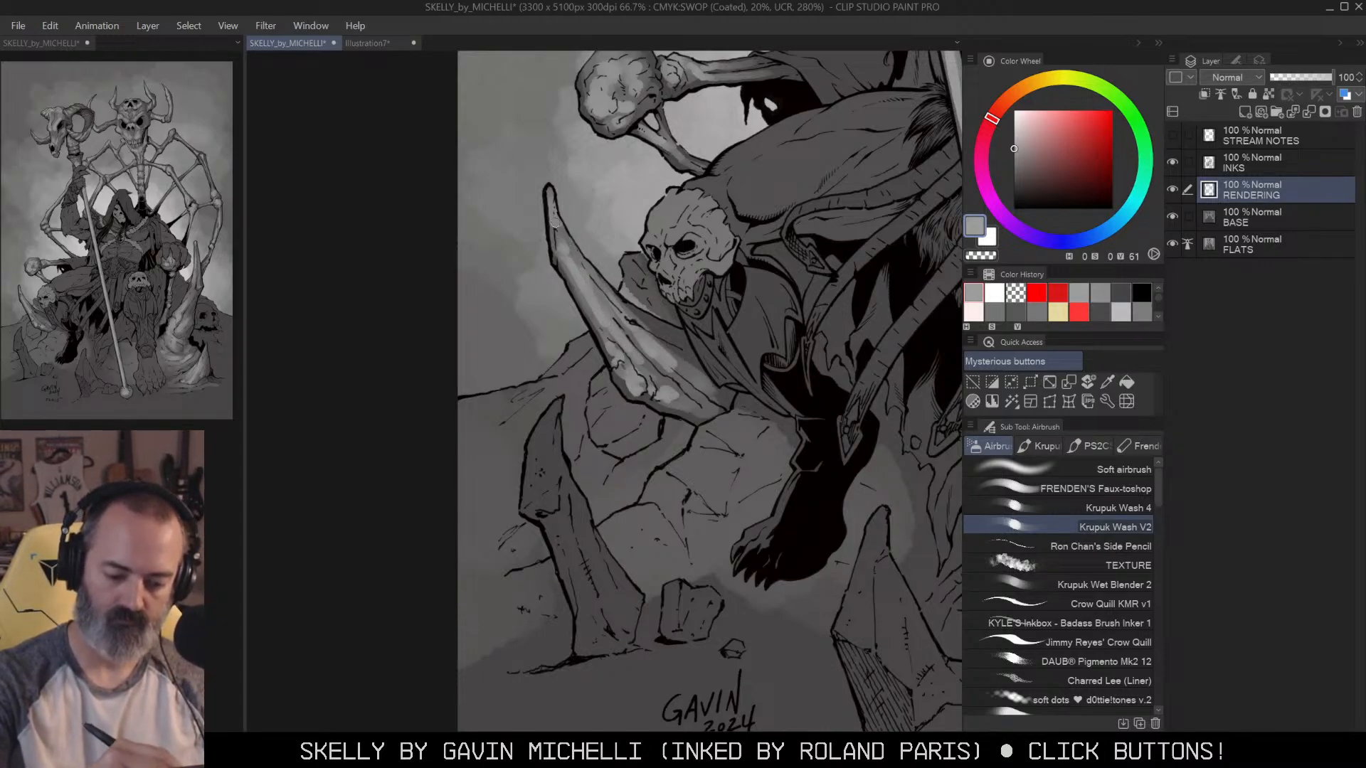
left_click_drag(648, 322, 685, 375)
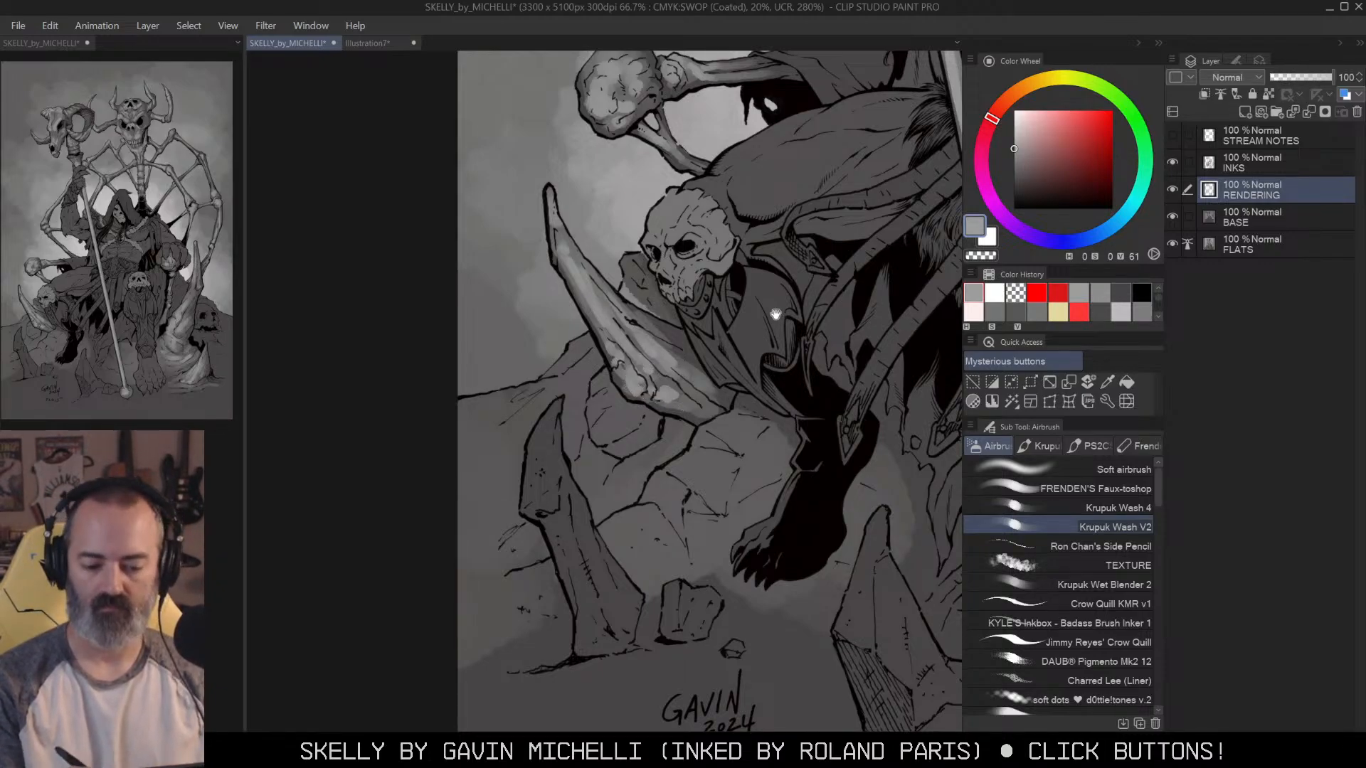
Step: Auto-select the broken spike below the left horn and display the Krupuk Wash V2 tool properties
left_click_drag(776, 314, 818, 236)
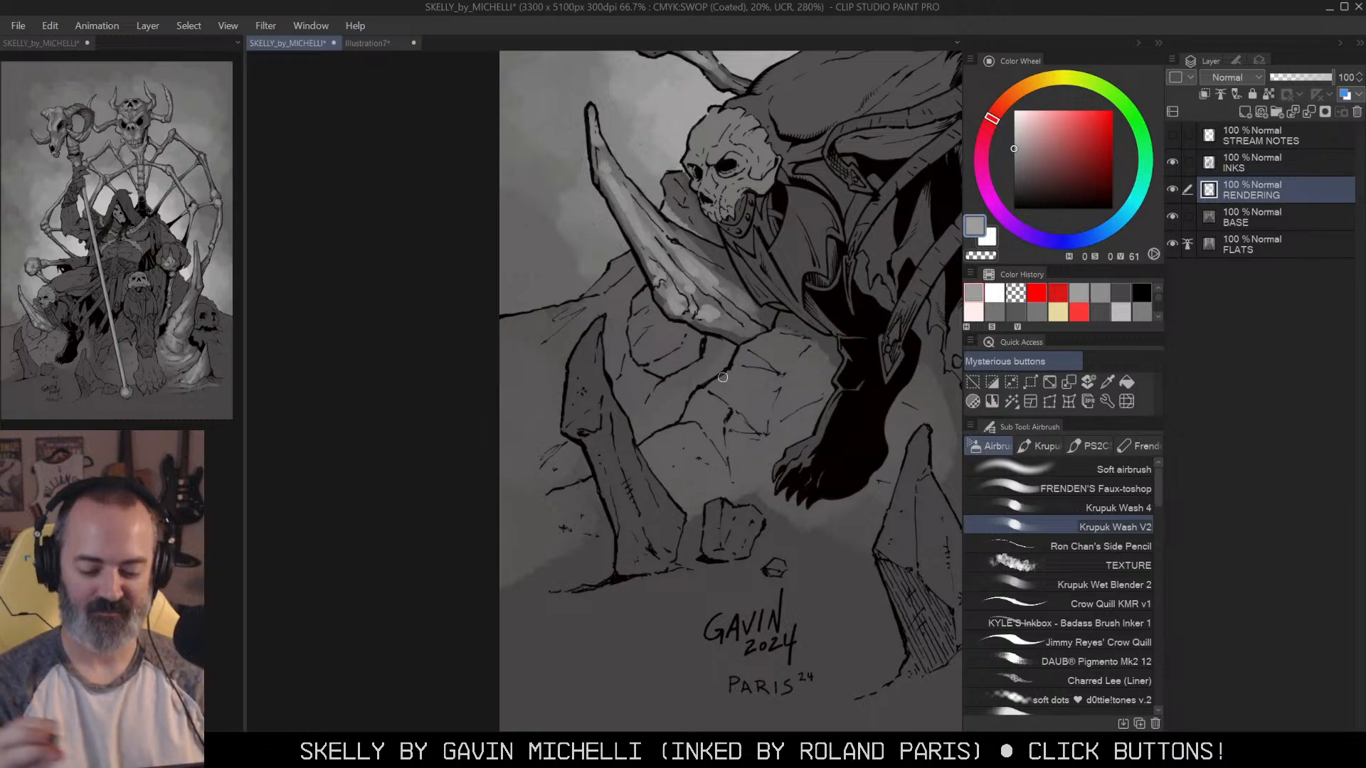
key("w")
left_click(615, 412)
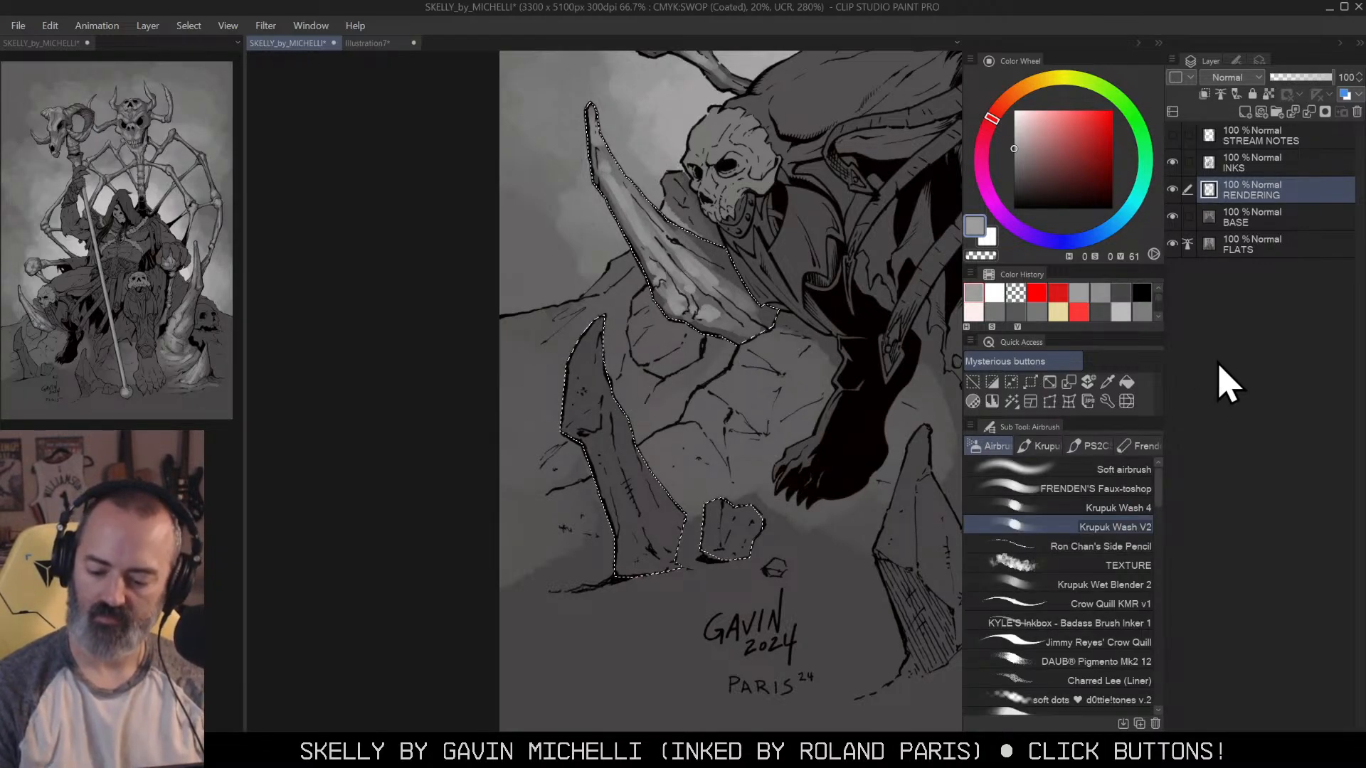
left_click(1238, 61)
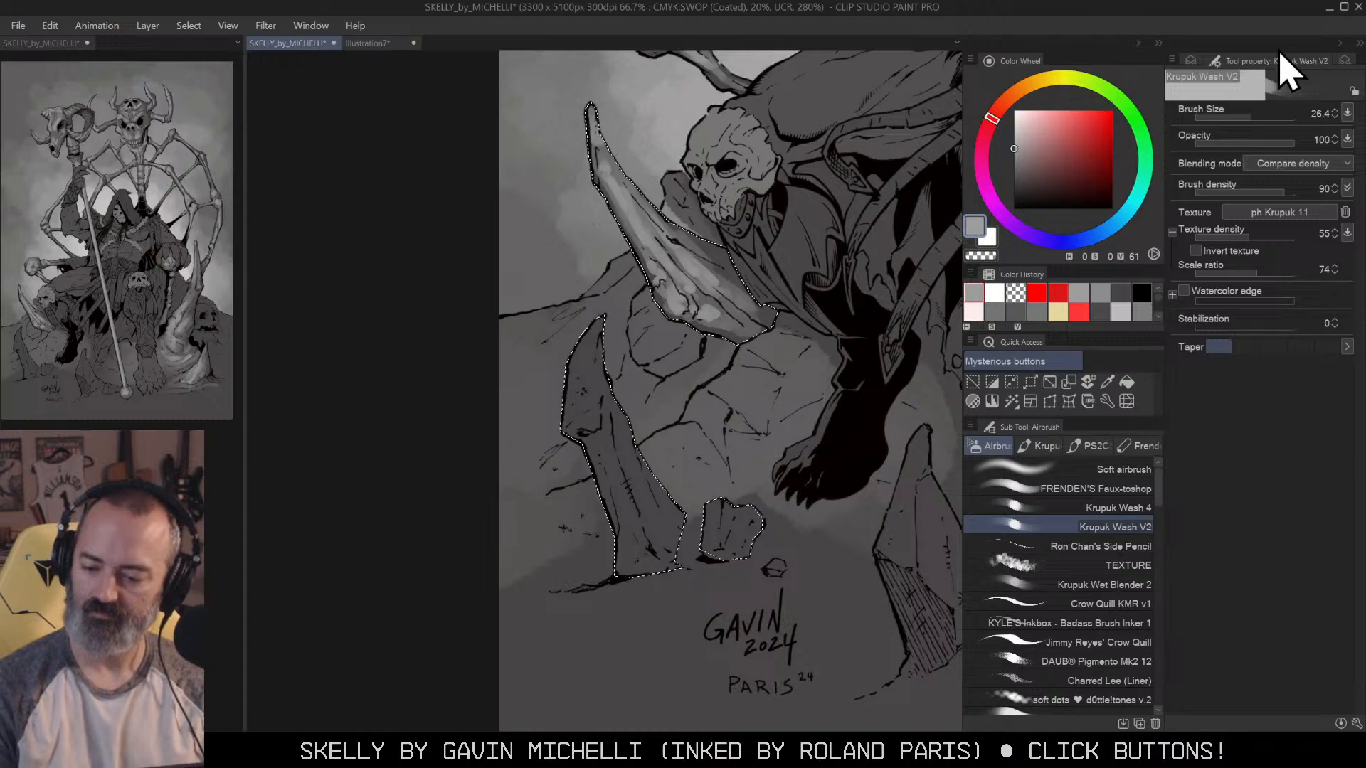
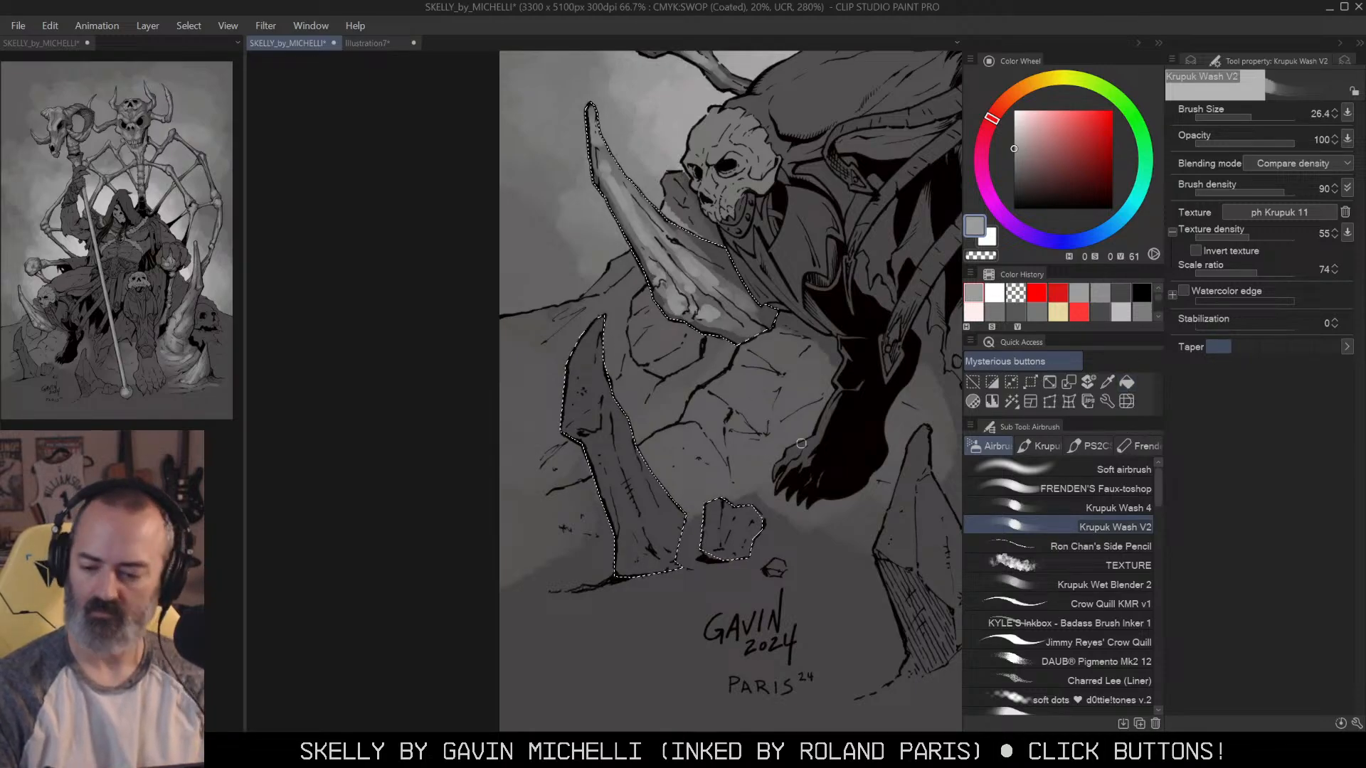
Step: Hide the selection outline, bring back the layer list and brush a light grey base wash down the broken left spike
key("ctrl+d")
left_click(1192, 61)
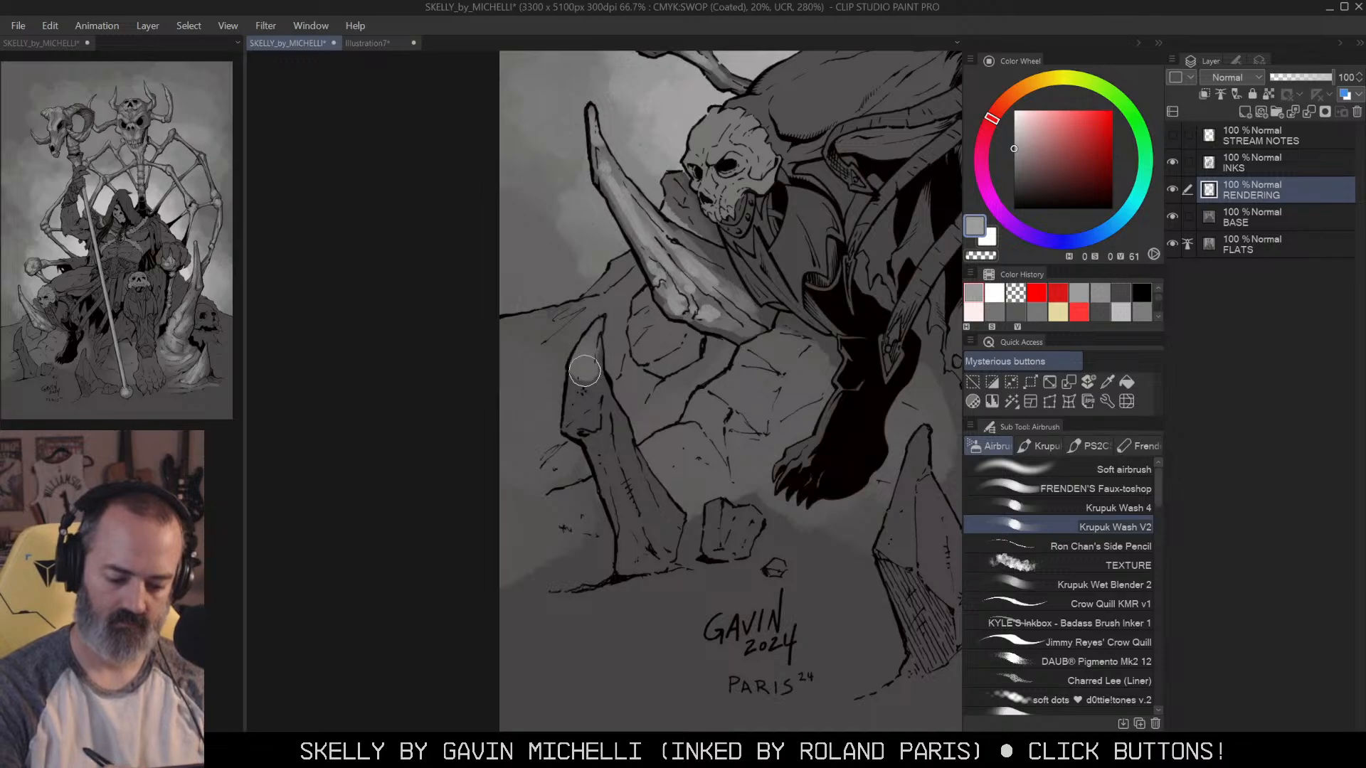
mouse_move(593, 424)
left_mouse_down()
mouse_move(629, 526)
mouse_move(611, 419)
mouse_move(663, 532)
mouse_move(634, 555)
left_mouse_up()
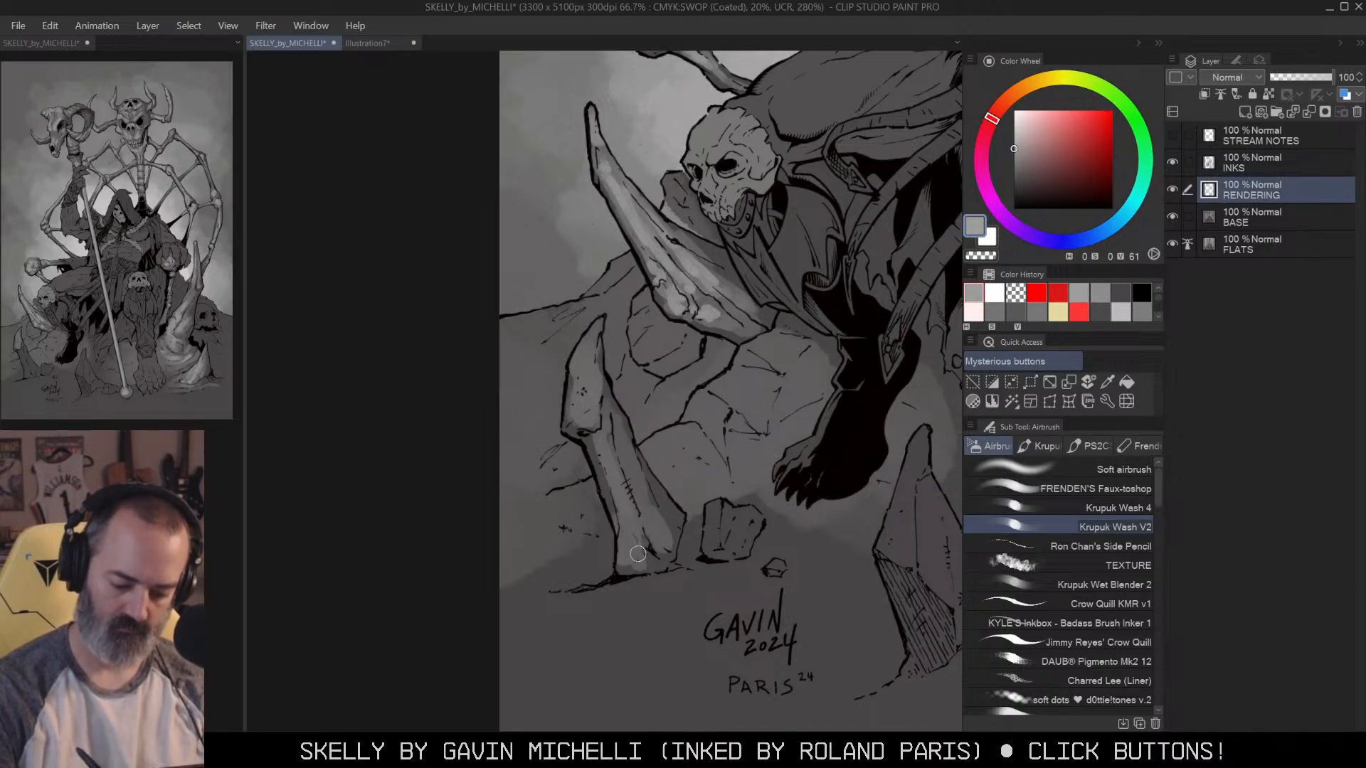
Step: Build up light grey highlights on the broken left spike's tip, shaft and base, and on the bone chunk beside it
left_click_drag(592, 333, 586, 416)
left_click_drag(611, 468, 632, 563)
left_click_drag(596, 449, 607, 502)
left_click_drag(646, 562, 631, 569)
left_click_drag(595, 435, 599, 458)
mouse_move(722, 507)
left_mouse_down()
mouse_move(713, 541)
mouse_move(725, 524)
mouse_move(734, 547)
mouse_move(735, 512)
mouse_move(708, 547)
mouse_move(746, 512)
mouse_move(713, 502)
mouse_move(749, 518)
mouse_move(730, 554)
mouse_move(746, 512)
left_mouse_up()
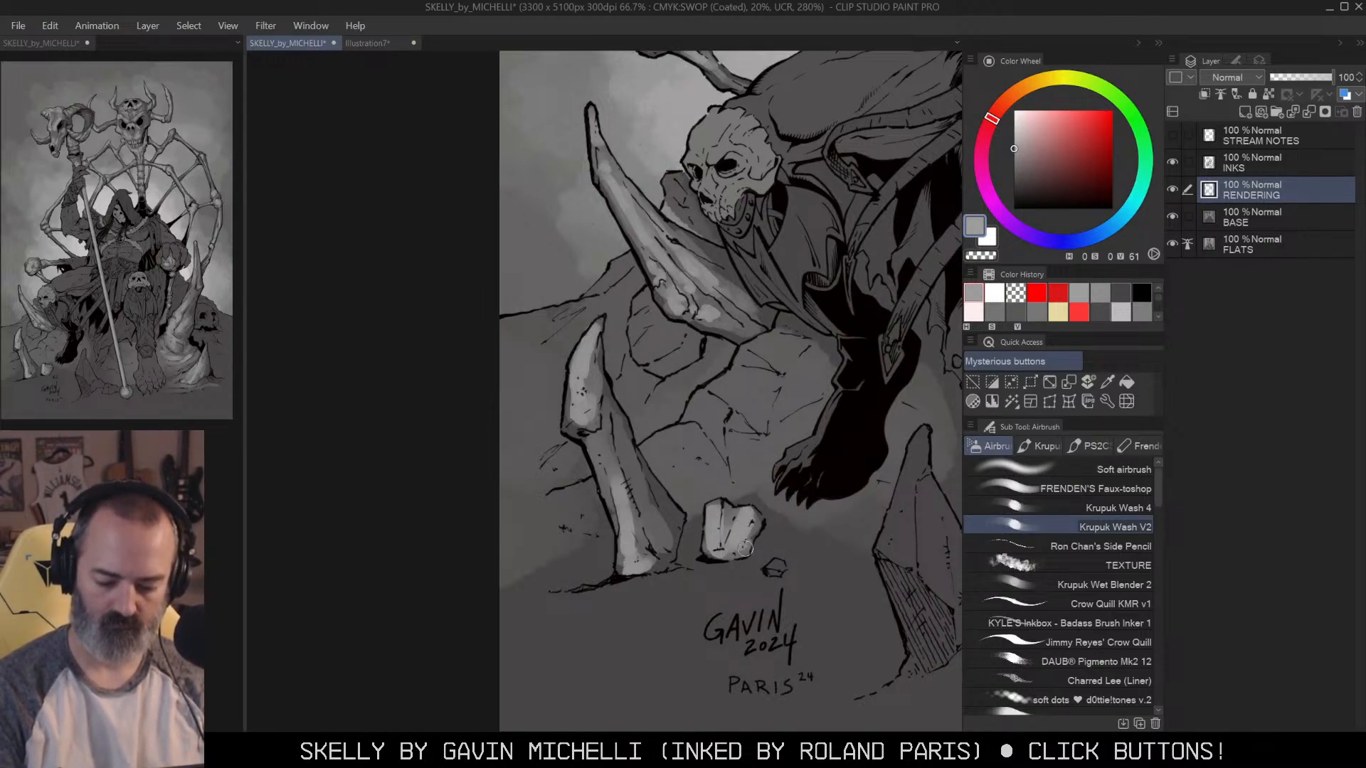
Step: Auto-select the broken spike in the centre foreground and paint light grey highlights from its tip to its base
key("/")
left_click(805, 493)
left_click(805, 493)
mouse_move(842, 451)
left_mouse_down()
mouse_move(771, 404)
mouse_move(685, 428)
mouse_move(705, 392)
mouse_move(697, 433)
mouse_move(738, 520)
mouse_move(686, 477)
mouse_move(754, 522)
mouse_move(690, 442)
mouse_move(702, 477)
left_mouse_up()
left_click(738, 504, "alt")
key("w")
key("b")
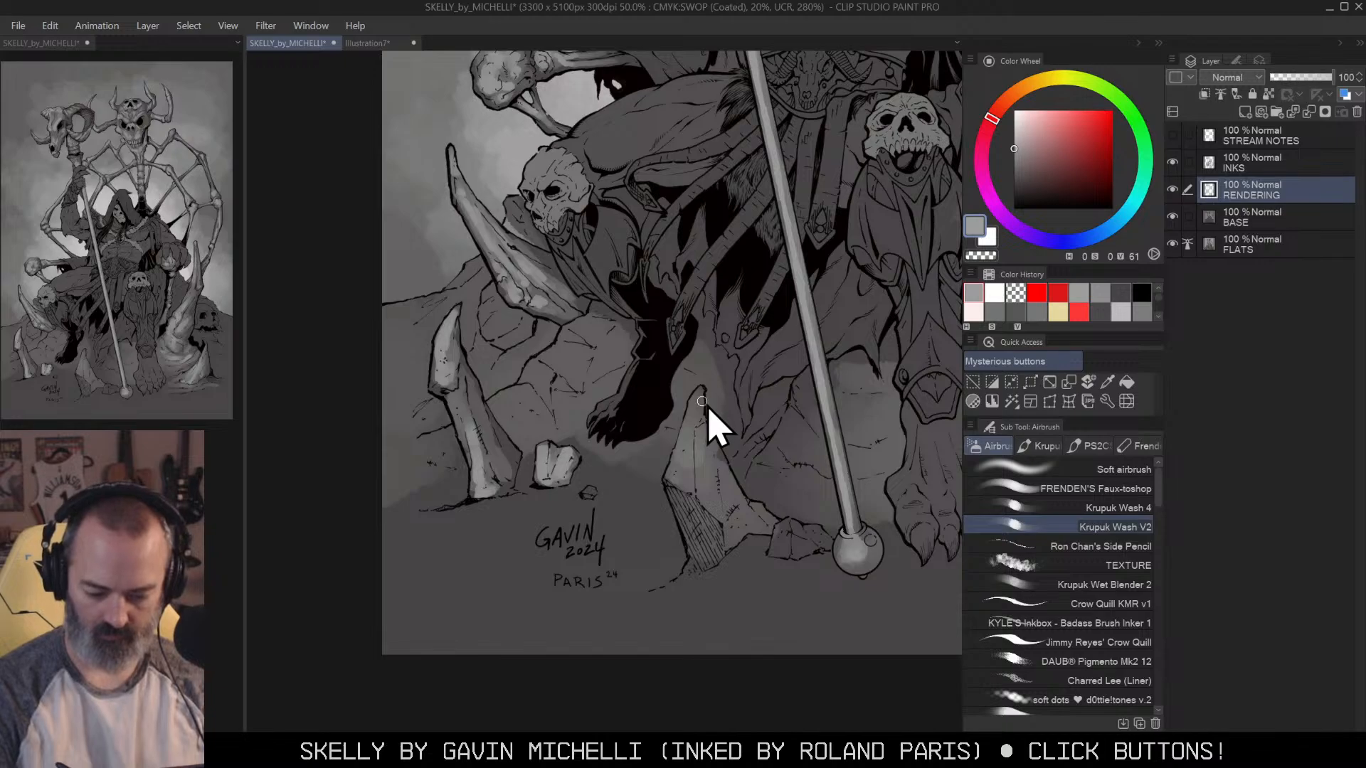
mouse_move(702, 402)
left_mouse_down()
mouse_move(684, 482)
mouse_move(703, 440)
mouse_move(704, 482)
mouse_move(710, 446)
left_mouse_up()
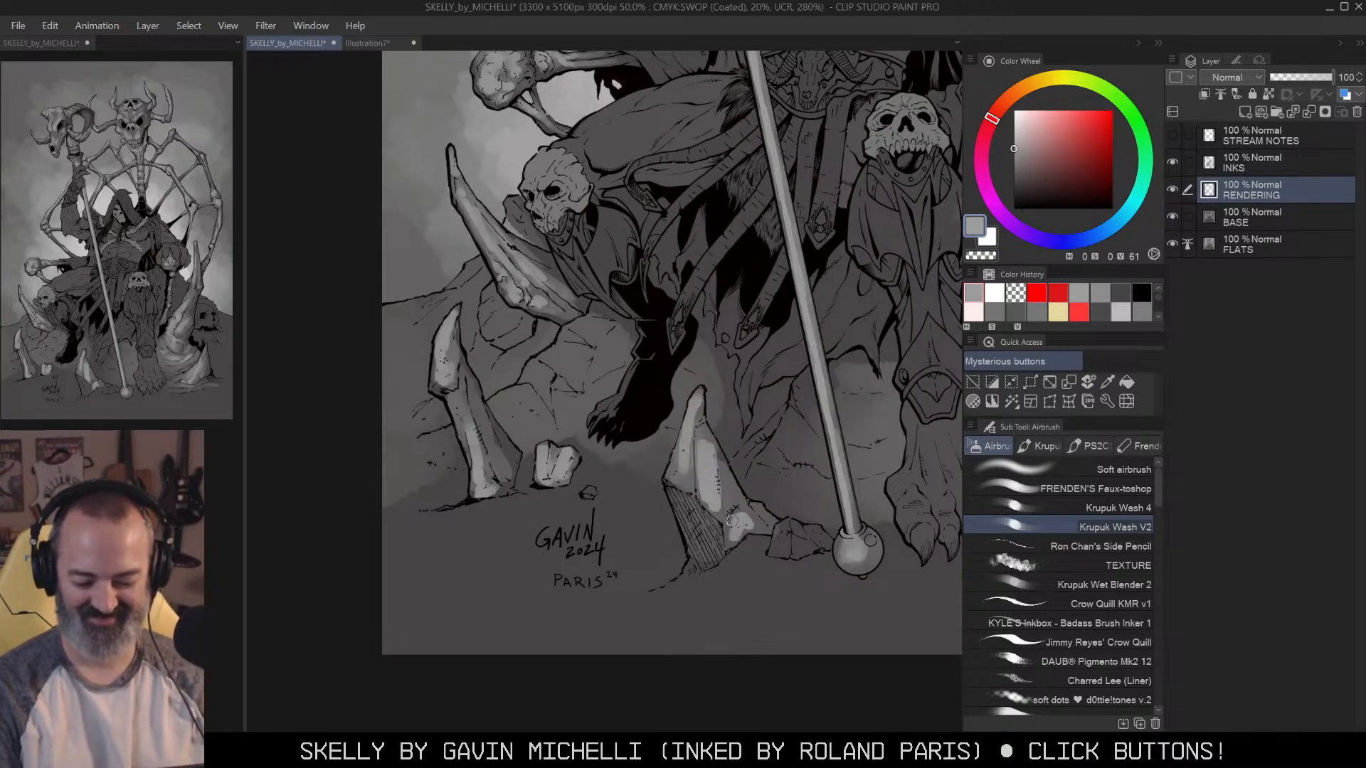
Step: Trim the centre spike's highlights along its base and shaded faces by brushing with transparent colour
key("c")
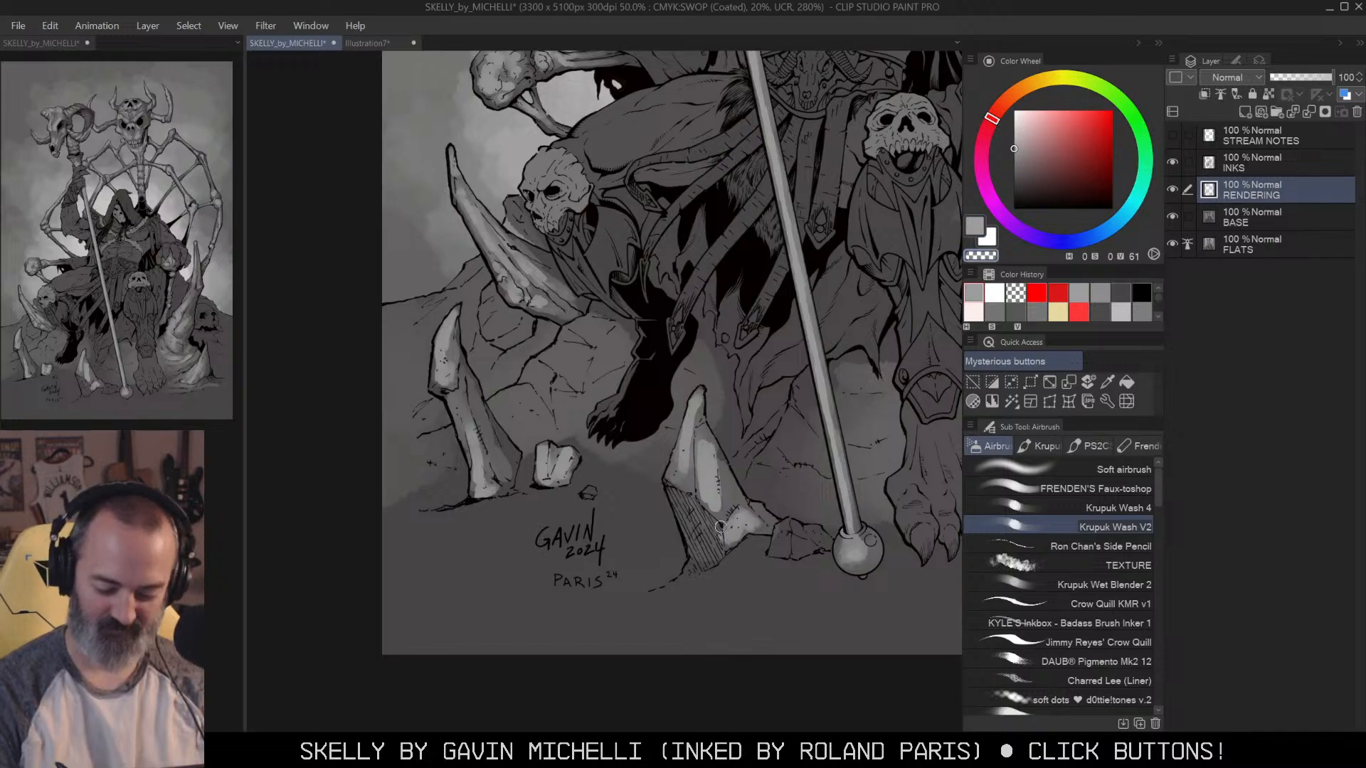
left_click_drag(722, 526, 720, 547)
key("c")
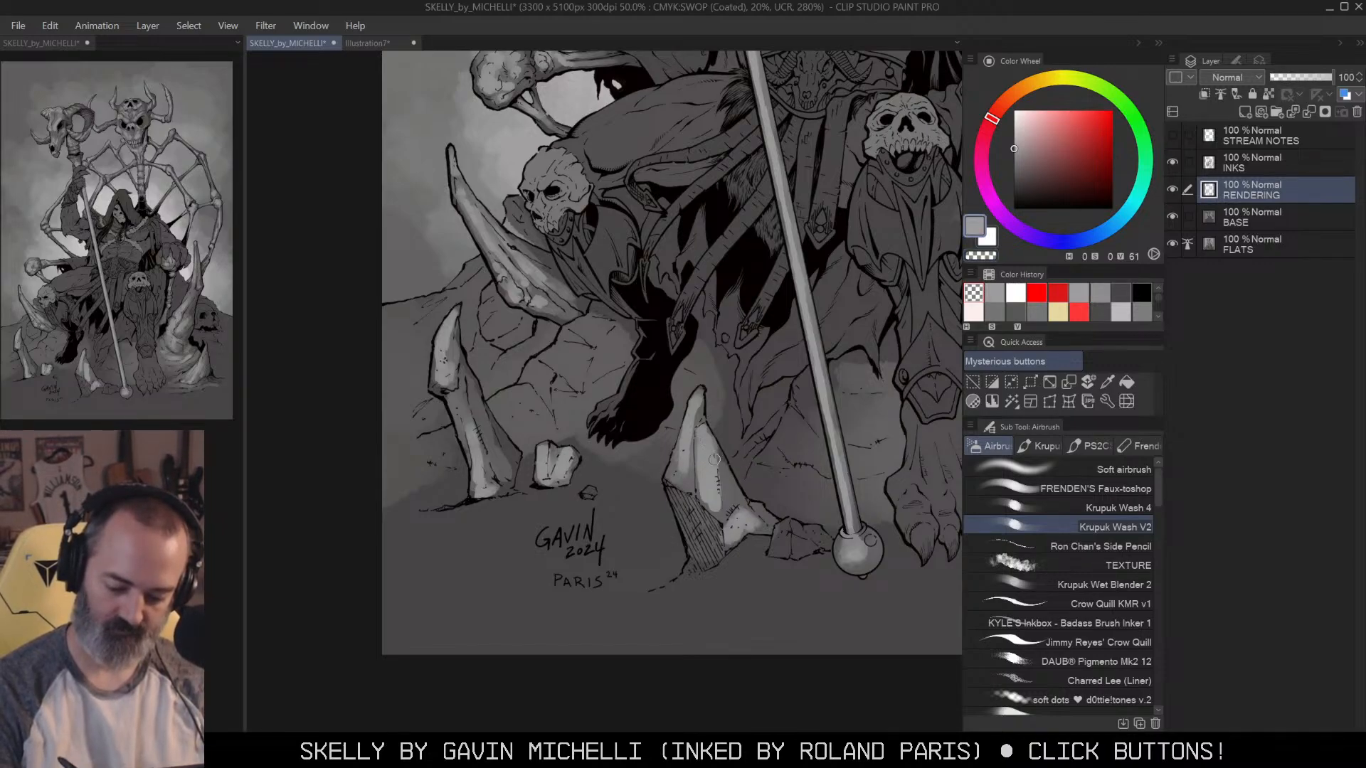
key("c")
left_click_drag(707, 506, 689, 464)
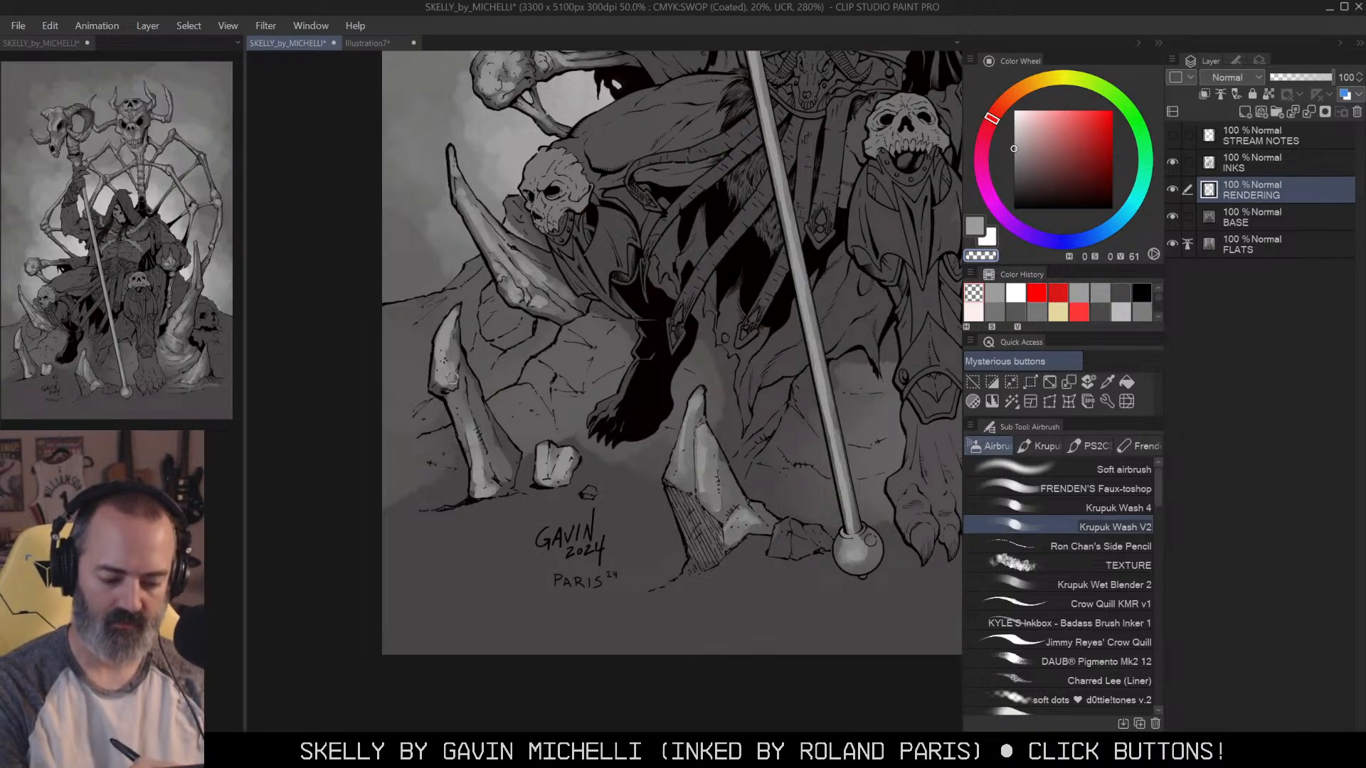
Step: Auto-select the broken left spike and soften its highlights and those of the neighbouring bone chunk with transparent colour
left_click_drag(455, 313, 454, 321)
key("w")
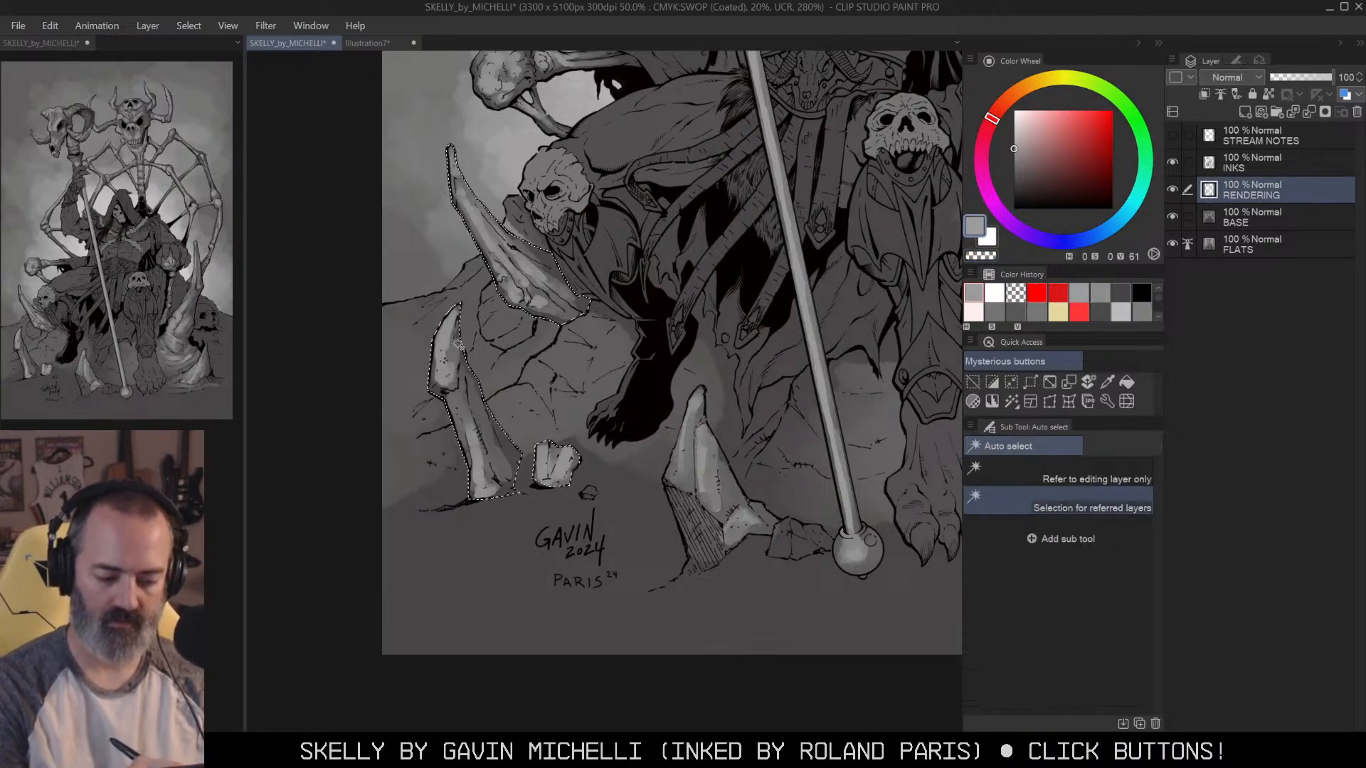
key("c")
key("b")
key("c")
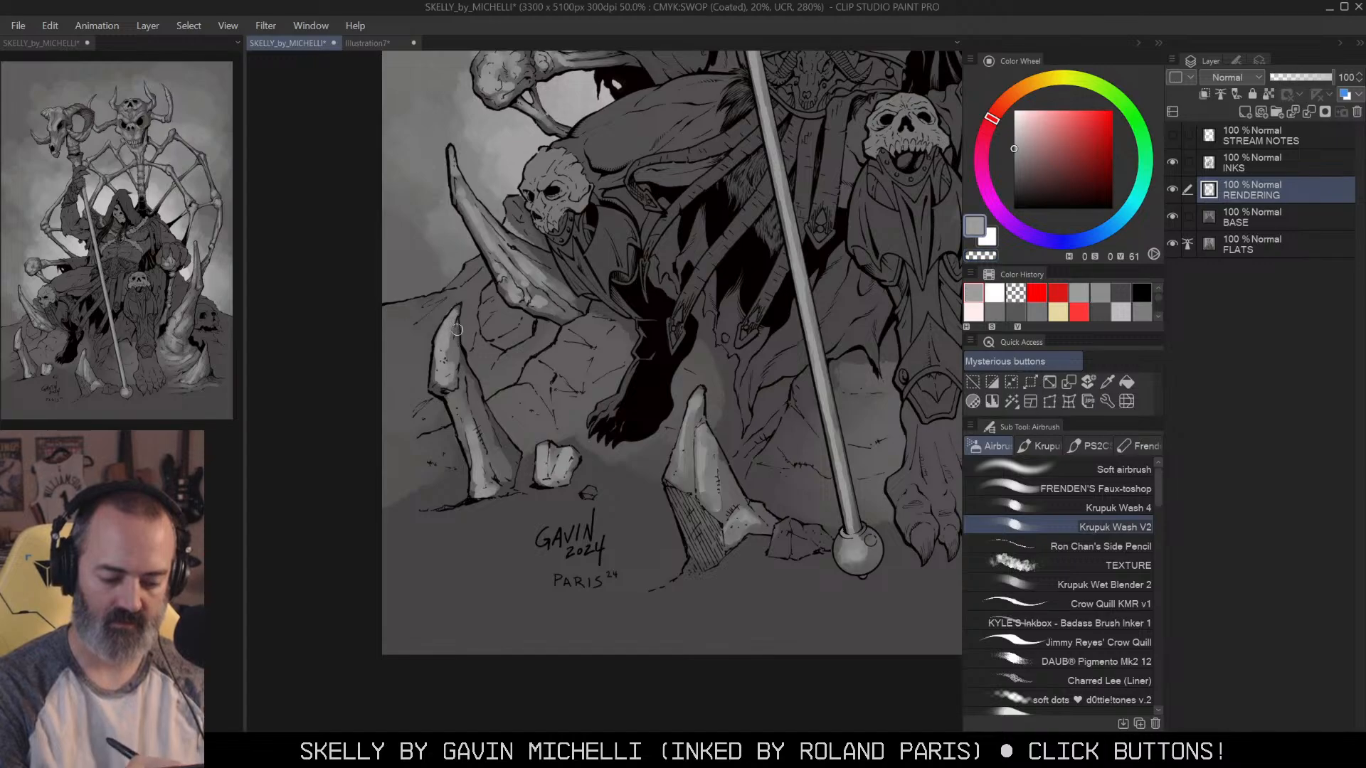
key("c")
left_click_drag(451, 340, 455, 337)
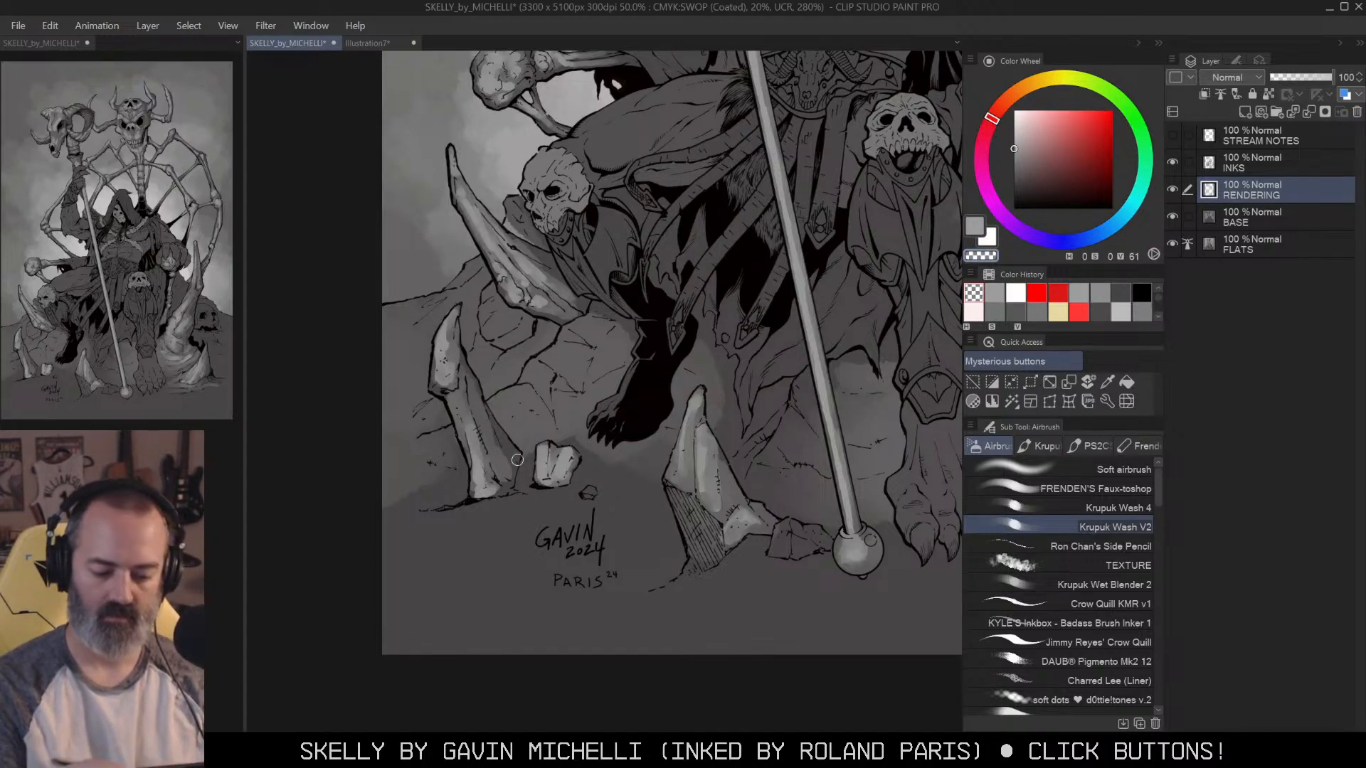
left_click_drag(473, 413, 487, 445)
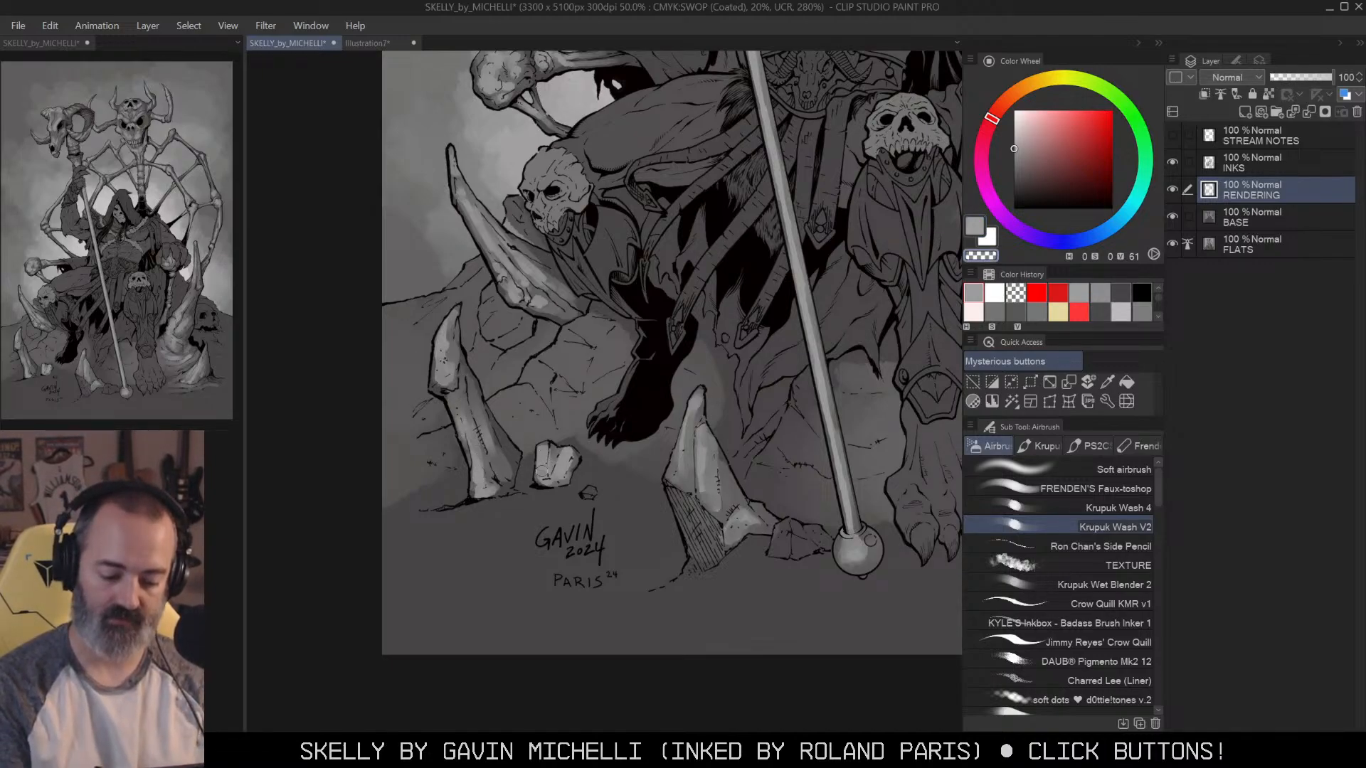
left_click_drag(542, 463, 558, 480)
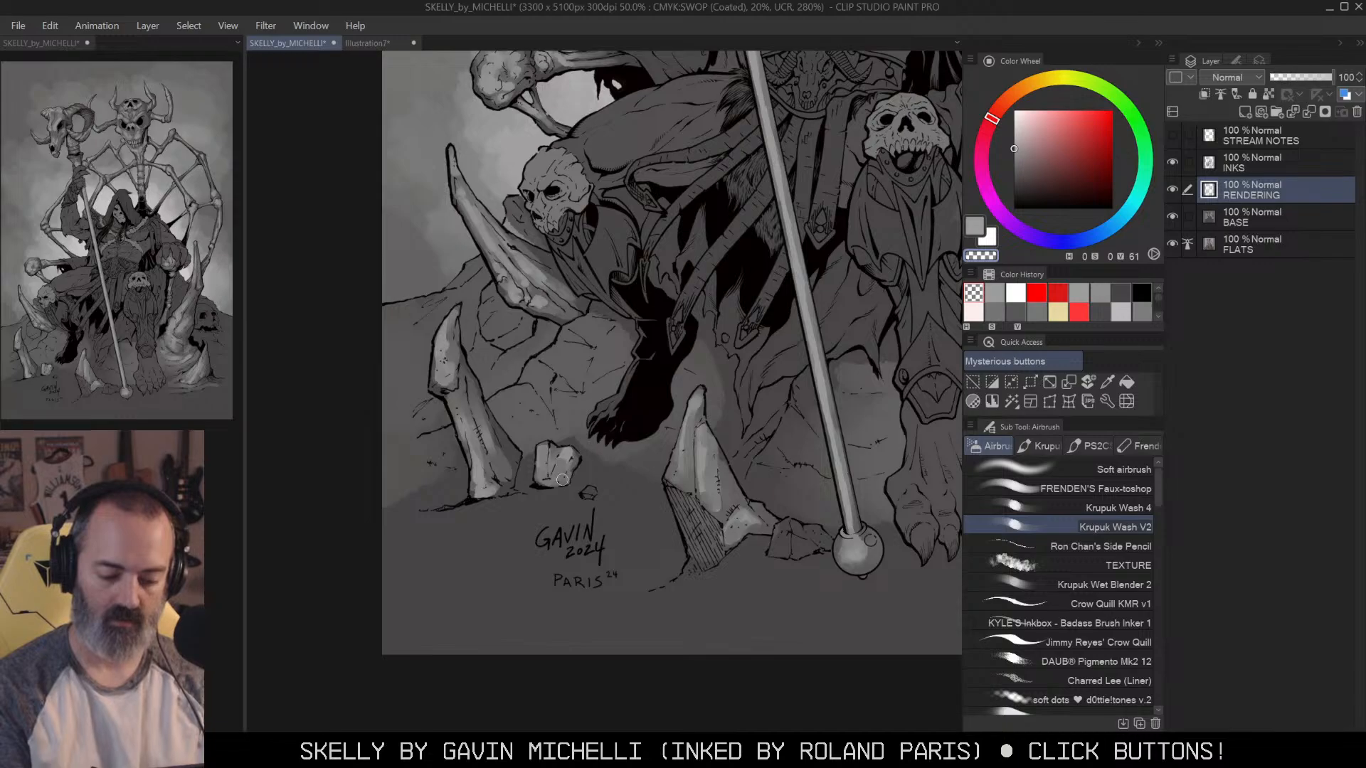
left_click_drag(564, 459, 555, 472)
Step: Render the small rock beside the staff's ball with light grey highlights and transparent touch-ups
left_click(798, 478, "alt")
left_click_drag(887, 426, 811, 433)
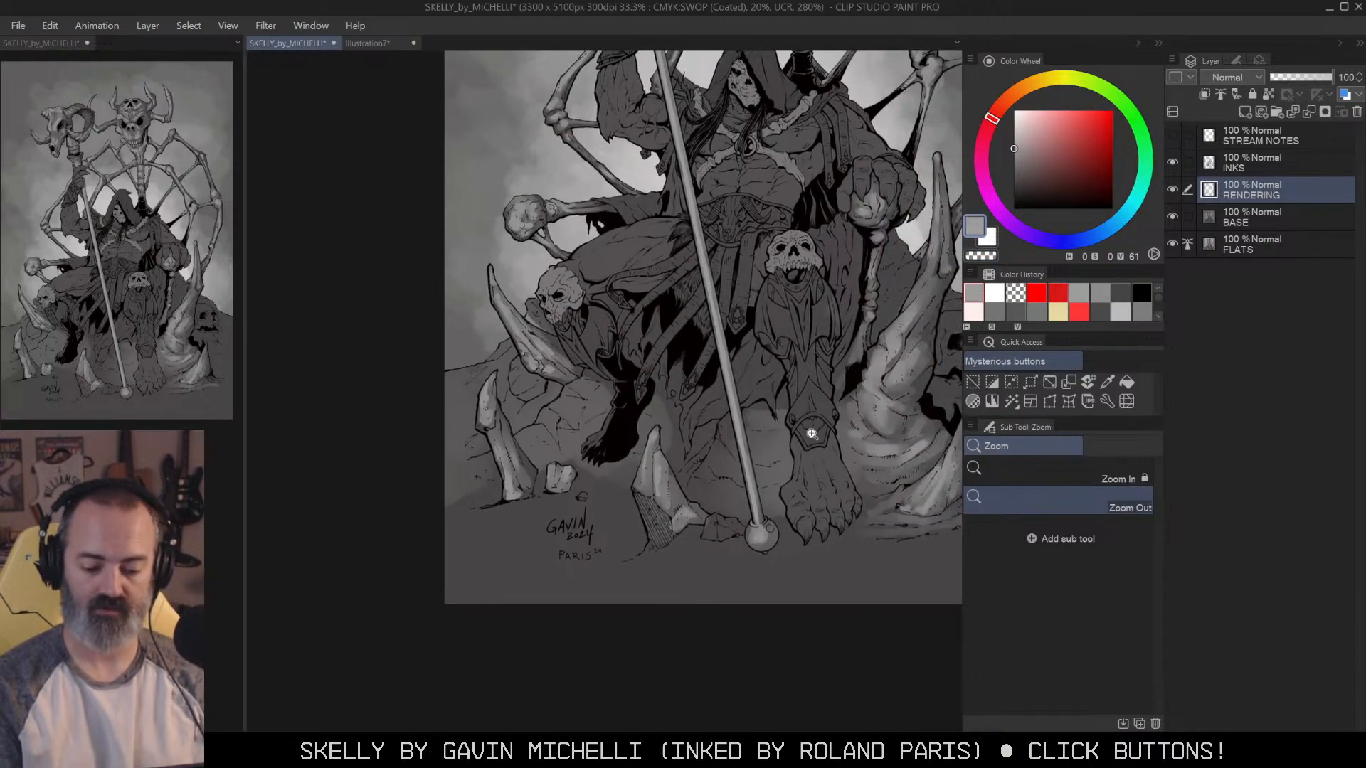
left_click(754, 500)
key("b")
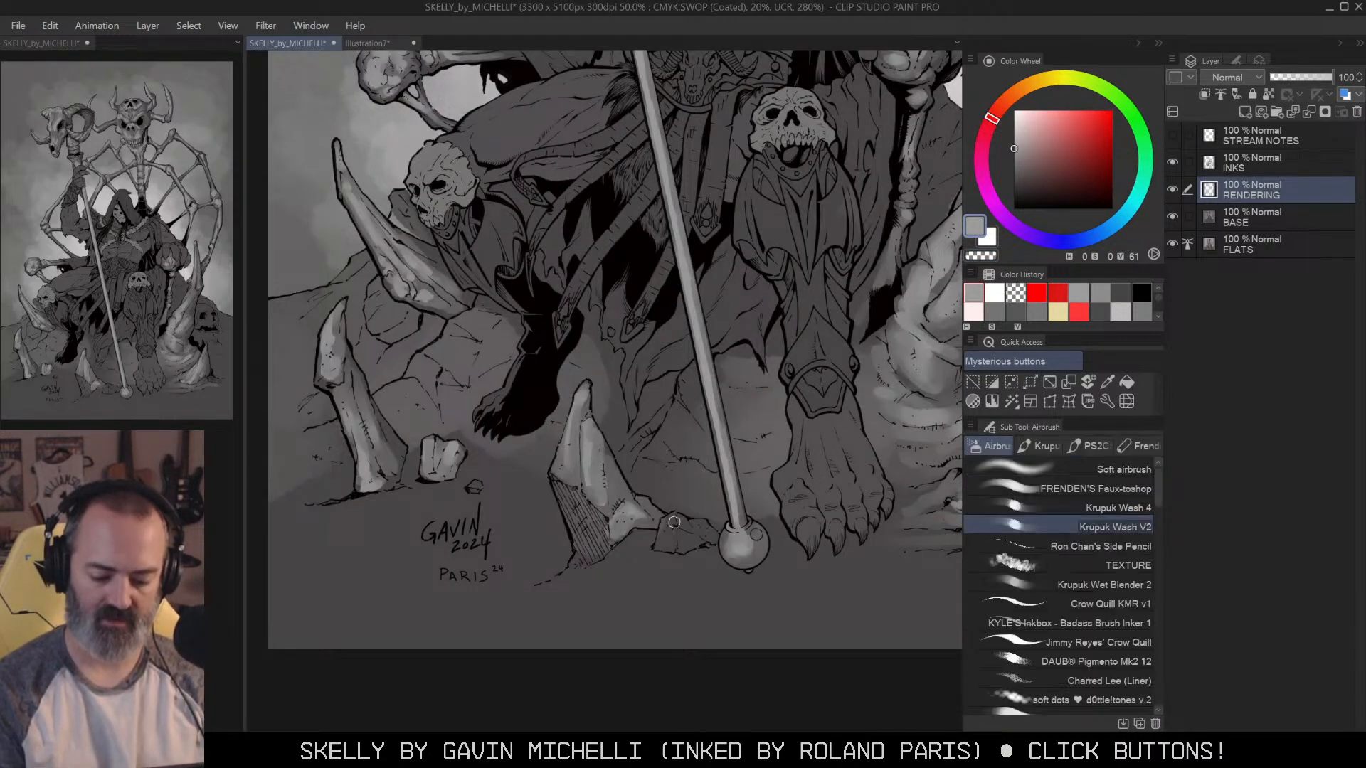
key("c")
left_click_drag(665, 515, 671, 506)
Step: Auto-select the ground and wash light grey across it around the spikes and along the lower edge with an enlarged brush
key("w")
scroll(691, 496, "down", 1)
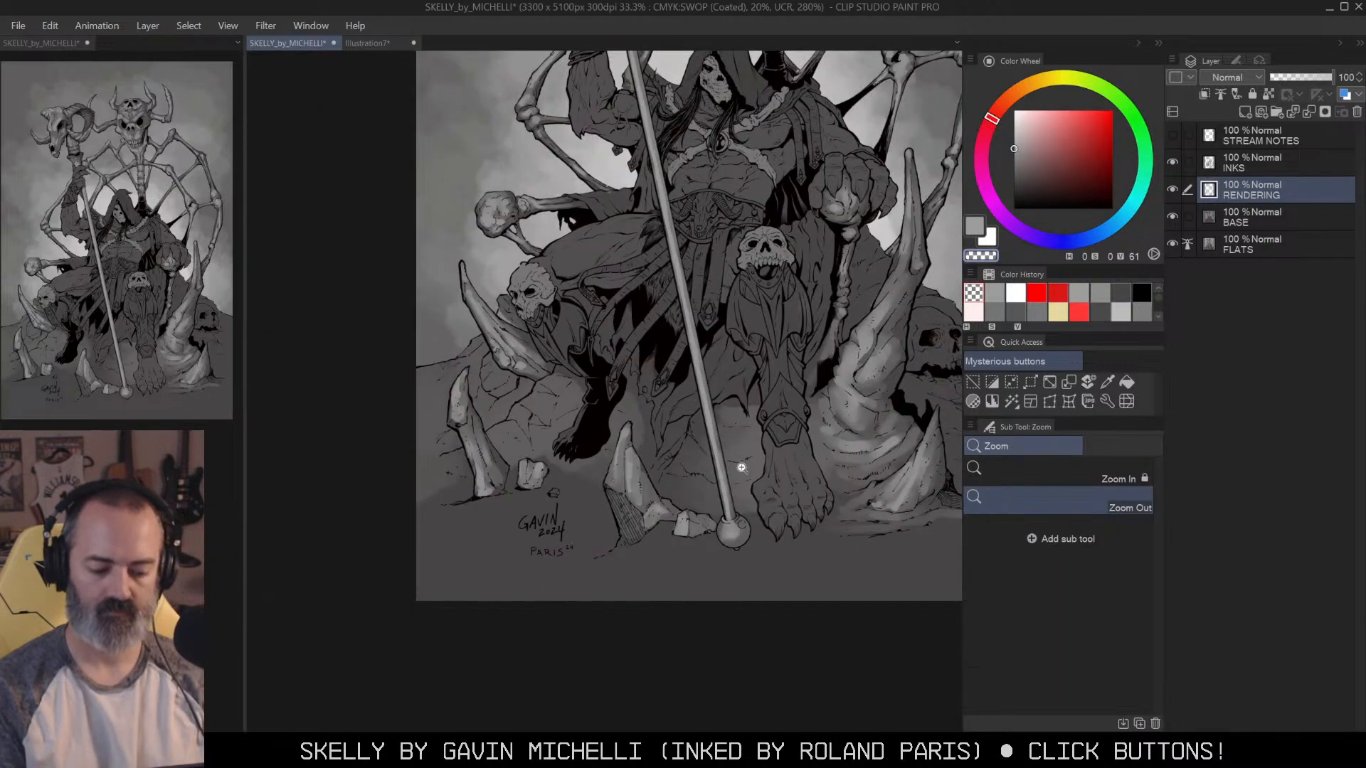
key("b")
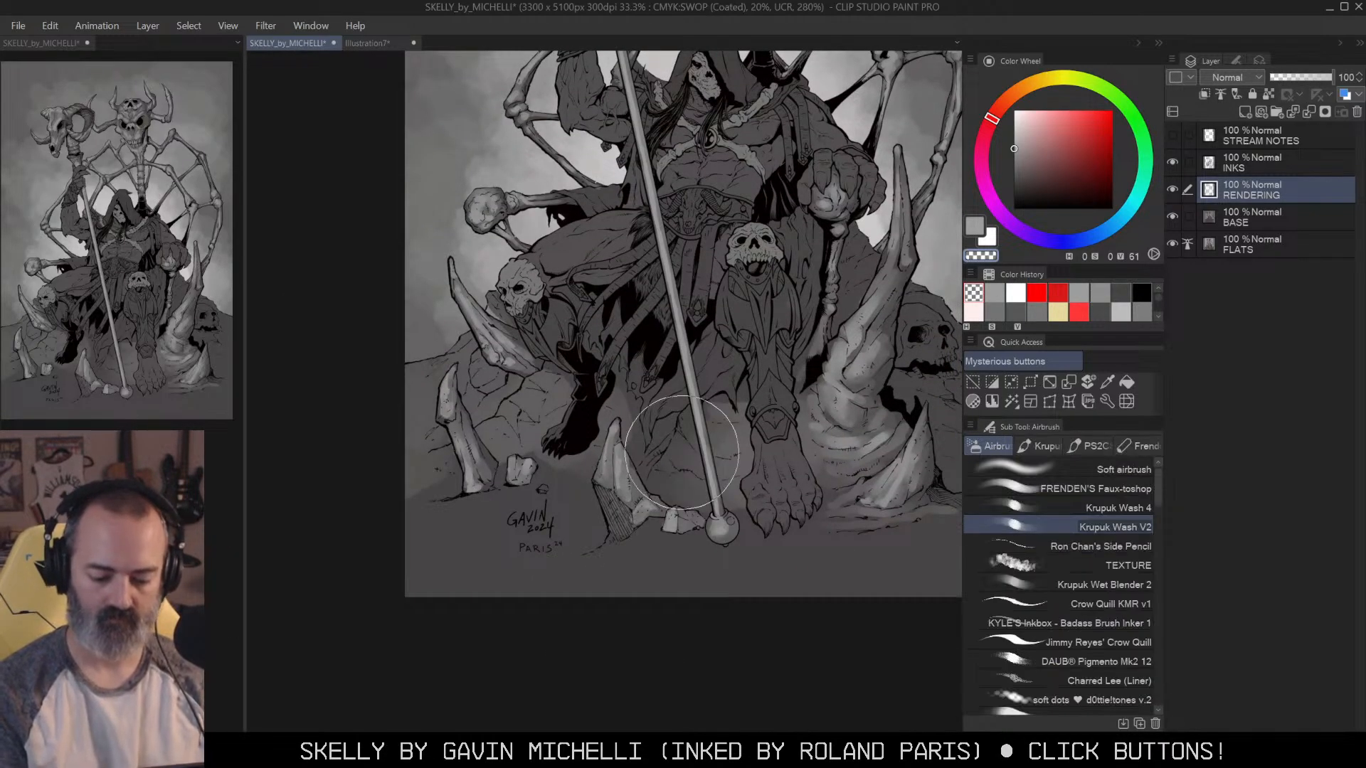
key("c")
mouse_move(559, 483)
left_mouse_down()
mouse_move(451, 488)
mouse_move(659, 513)
mouse_move(664, 526)
left_mouse_up()
mouse_move(857, 537)
left_mouse_down()
mouse_move(889, 547)
mouse_move(895, 516)
left_mouse_up()
left_click_drag(892, 498, 875, 501)
left_click_drag(639, 518, 793, 538)
mouse_move(510, 577)
left_mouse_down()
mouse_move(474, 607)
mouse_move(588, 627)
mouse_move(863, 634)
left_mouse_up()
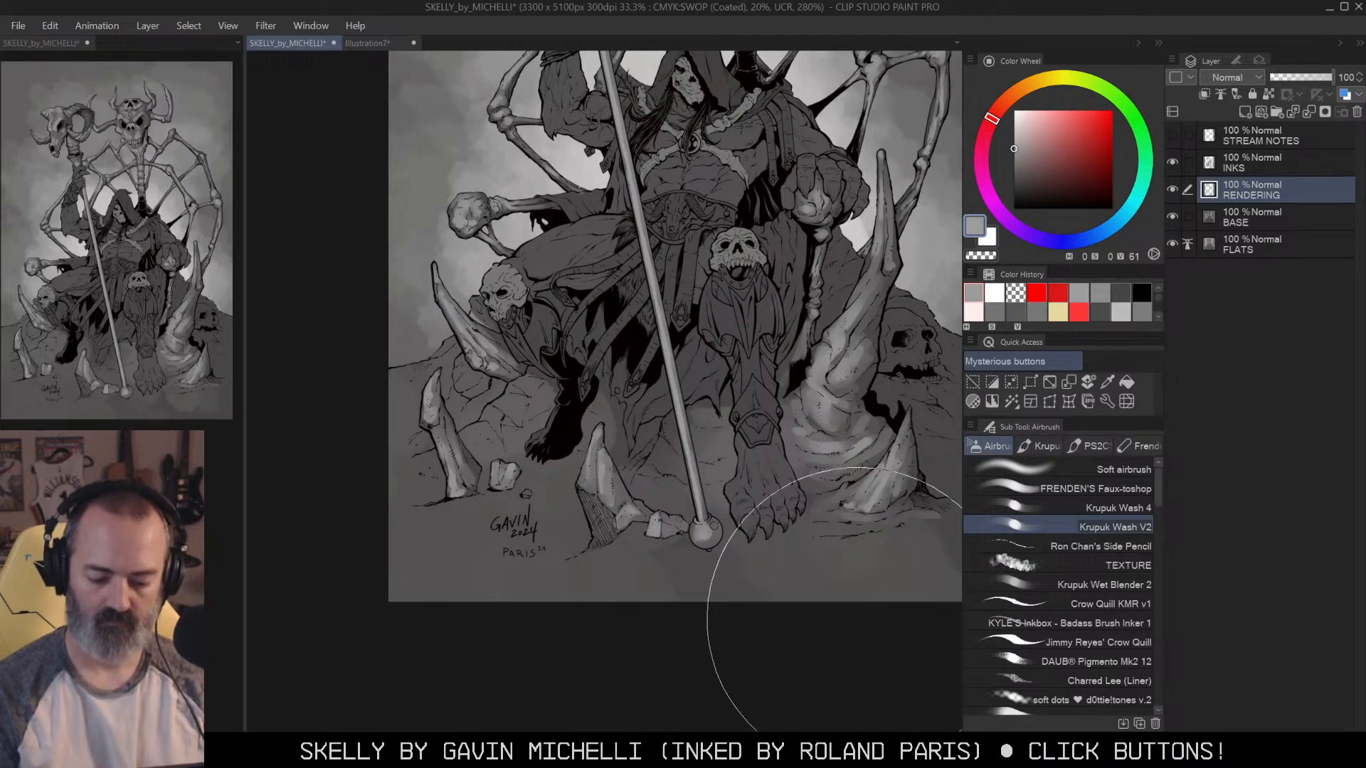
Step: Paint light grey tones on the rocks between the curved left horn and the broken left spike
mouse_move(570, 471)
left_mouse_down()
mouse_move(639, 482)
mouse_move(663, 374)
left_mouse_up()
left_click_drag(626, 277, 760, 311)
mouse_move(652, 342)
left_mouse_down()
mouse_move(629, 384)
mouse_move(458, 372)
mouse_move(451, 359)
left_mouse_up()
left_click_drag(651, 376, 624, 313)
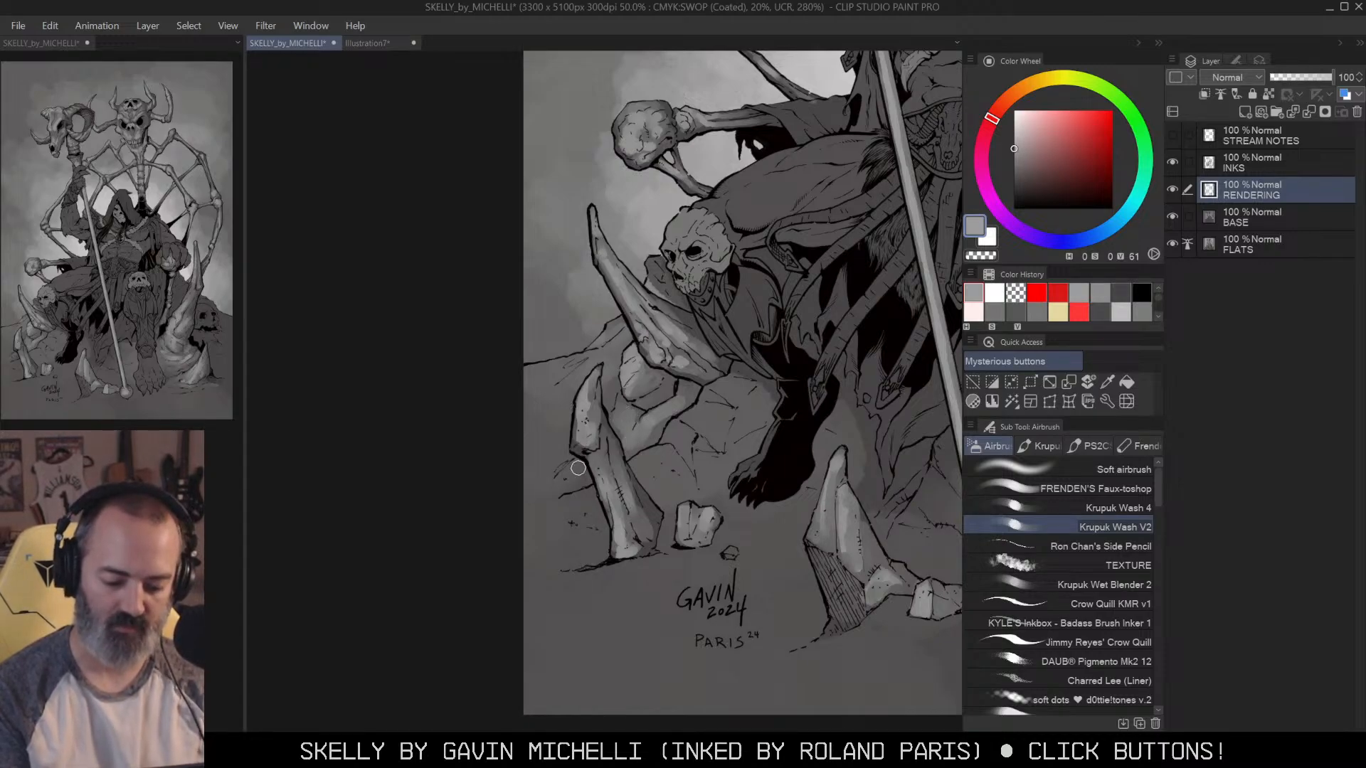
Step: Auto-select the left rock pile and brush light grey planes onto the rocks between the broken spike and the dark foot
key("]")
key("]")
key("]")
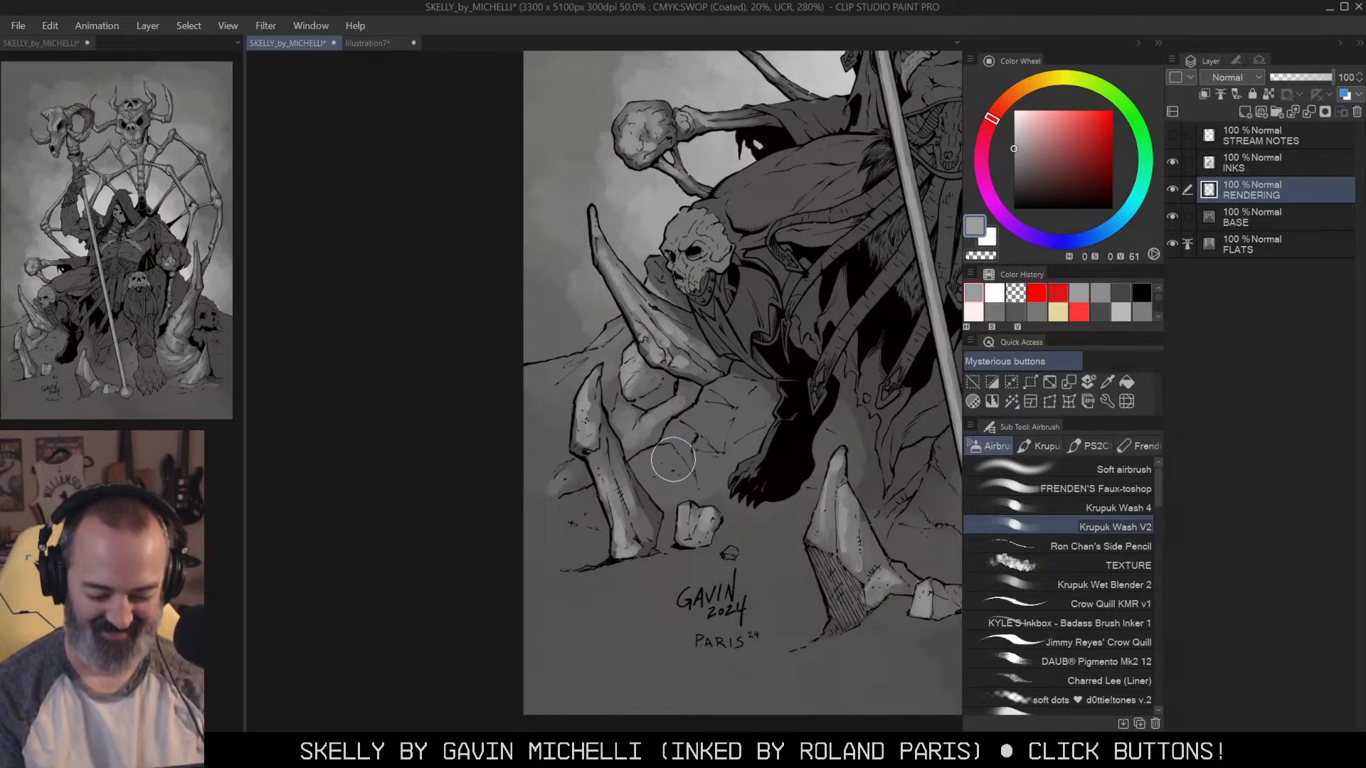
key("w")
left_click(661, 470)
key("ctrl+h")
key("b")
left_click_drag(661, 462, 581, 530)
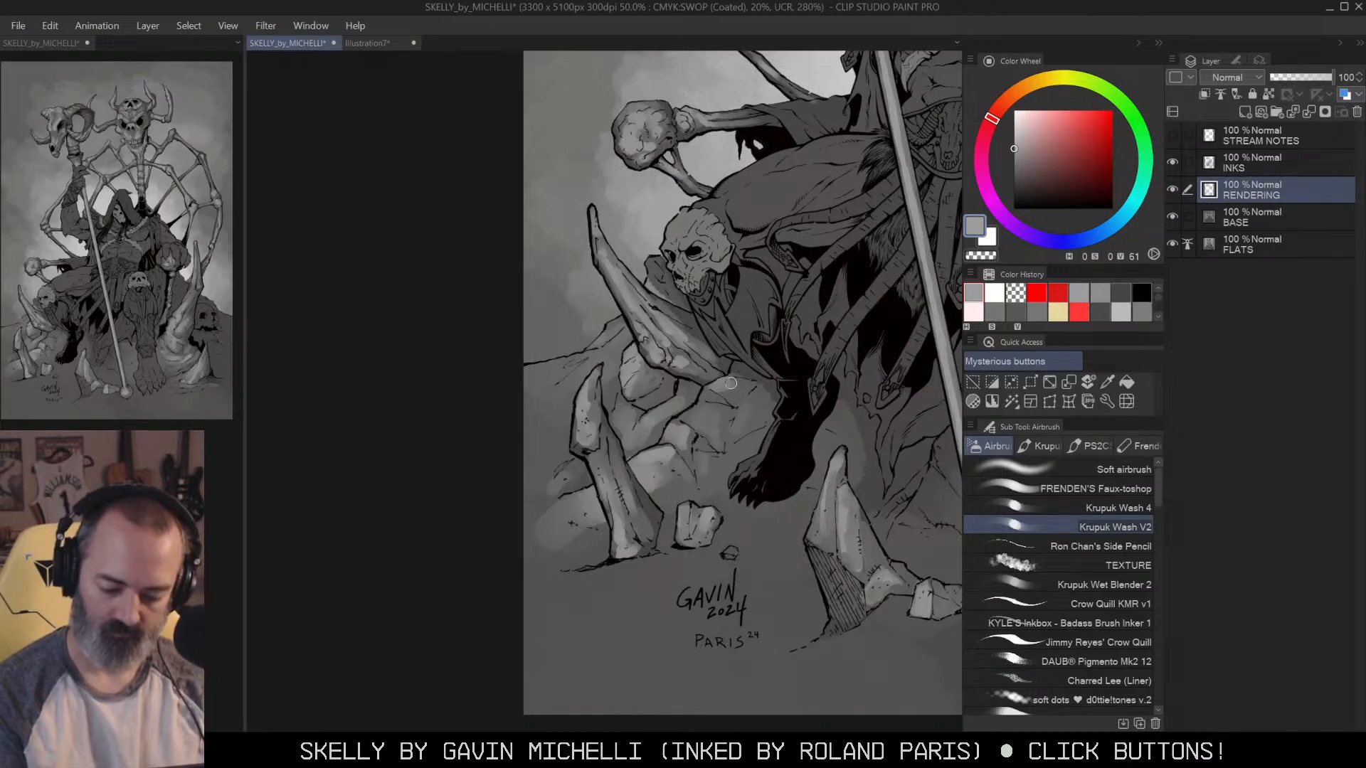
left_click_drag(778, 429, 745, 413)
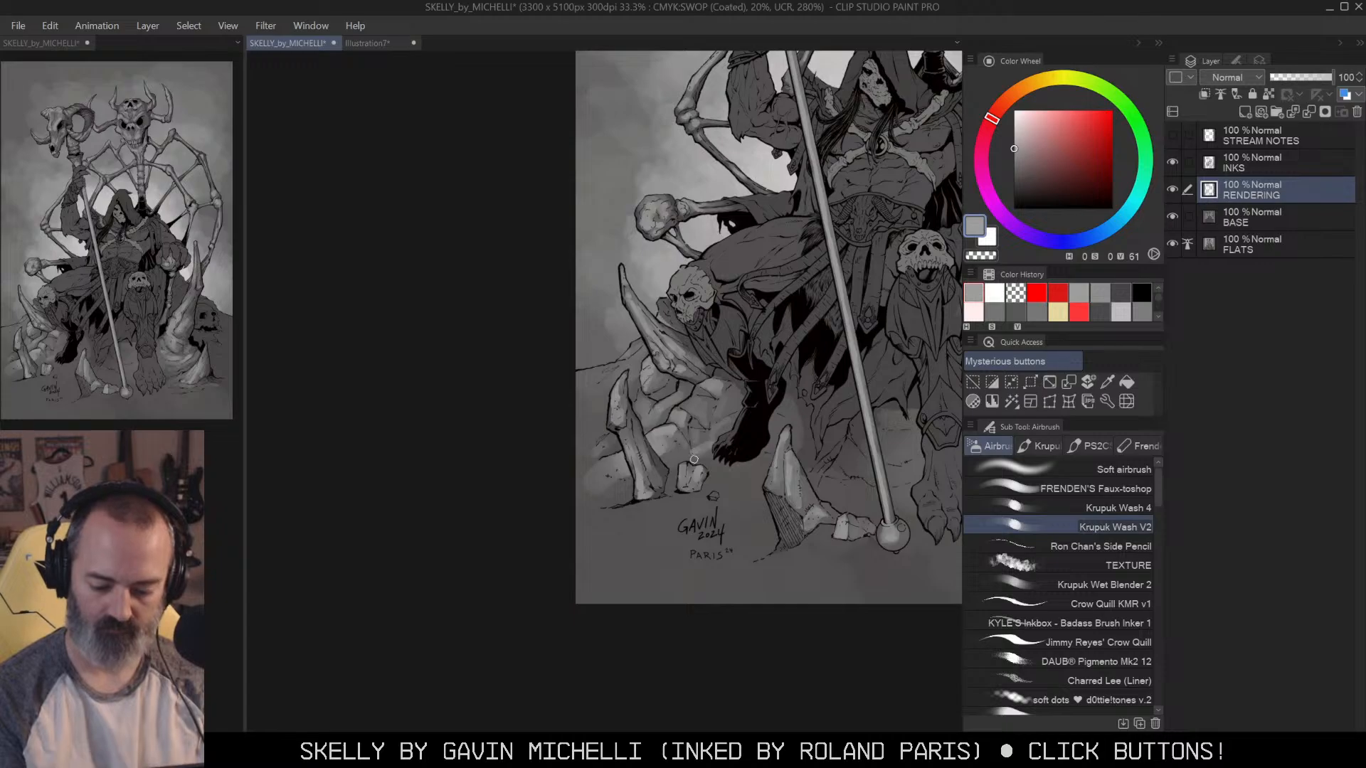
Step: Undo the last stroke beside the dark foot and fade the wash on the rock behind it with transparent colour
left_click_drag(877, 404, 772, 417)
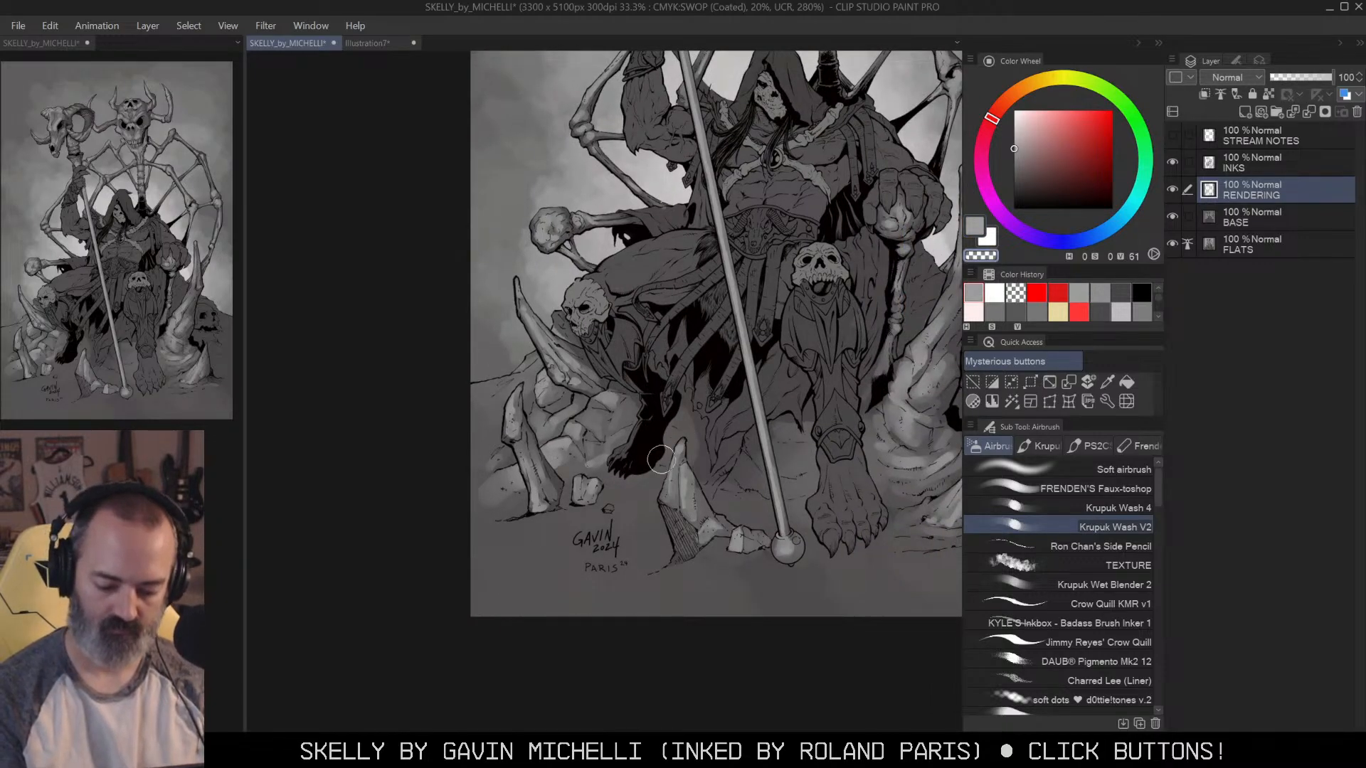
key("w")
left_click_drag(659, 459, 700, 425)
key("c")
key("b")
key("ctrl+z")
key("c")
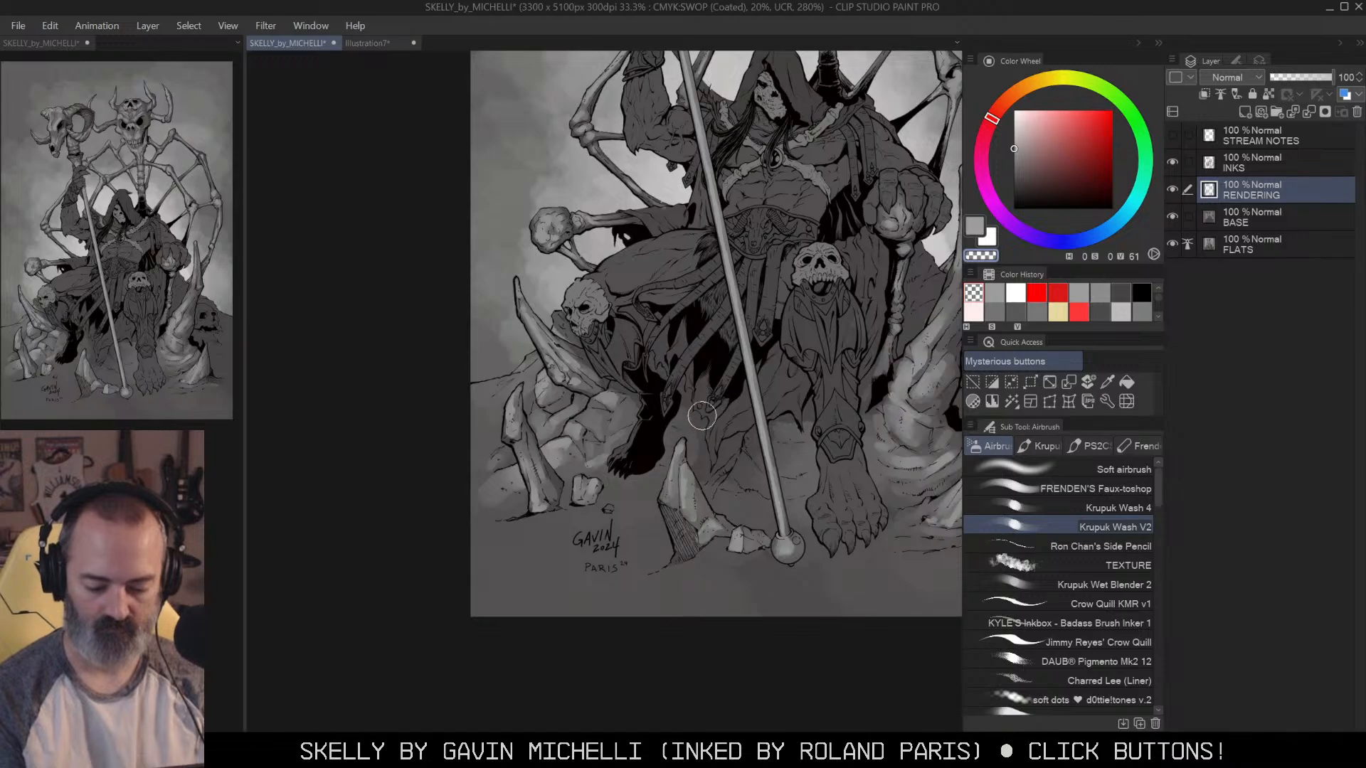
left_click_drag(875, 495, 845, 480)
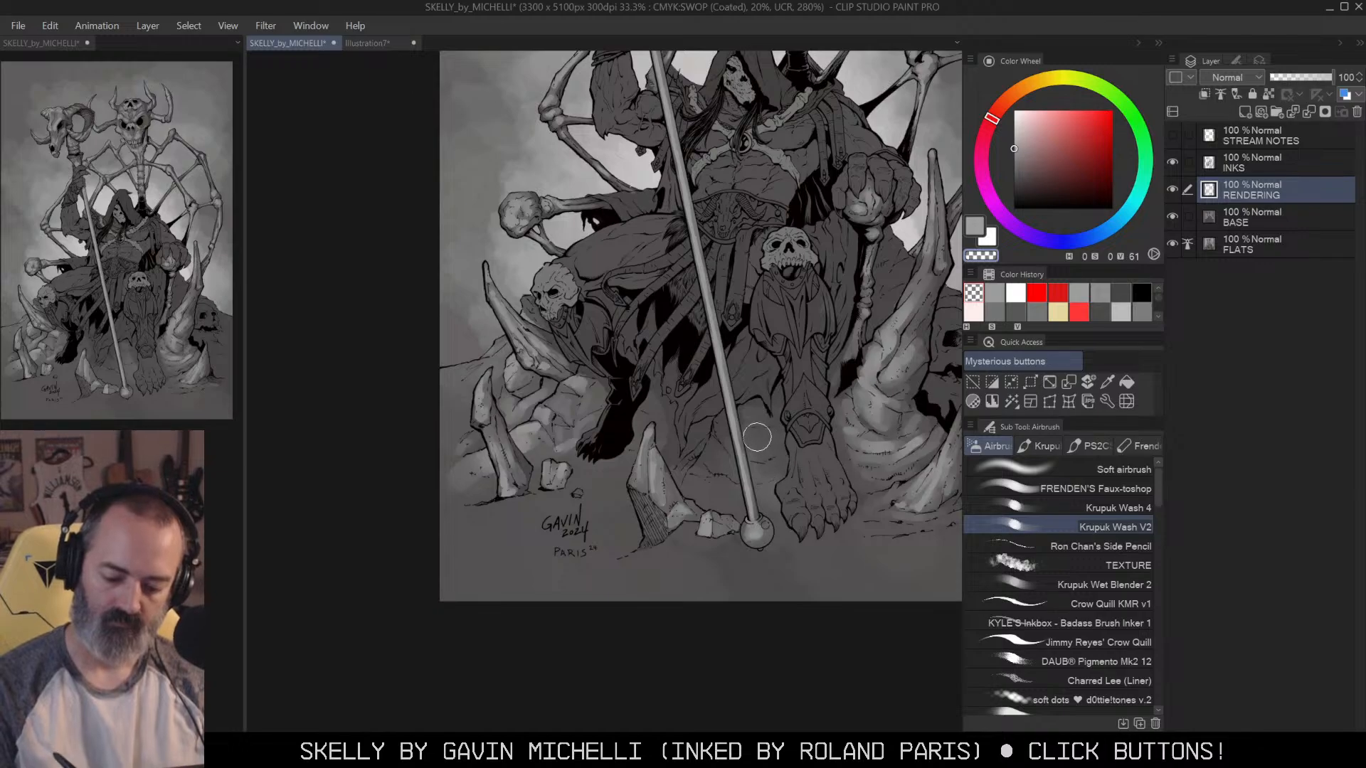
Step: Auto-select the ground, hide the selection outline and wash light grey between the signature and the centre spike
left_click_drag(821, 333, 795, 325)
key("slash")
left_click(823, 381)
left_click_drag(882, 382, 826, 425)
key("w")
left_click(698, 511)
key("ctrl+d")
key("b")
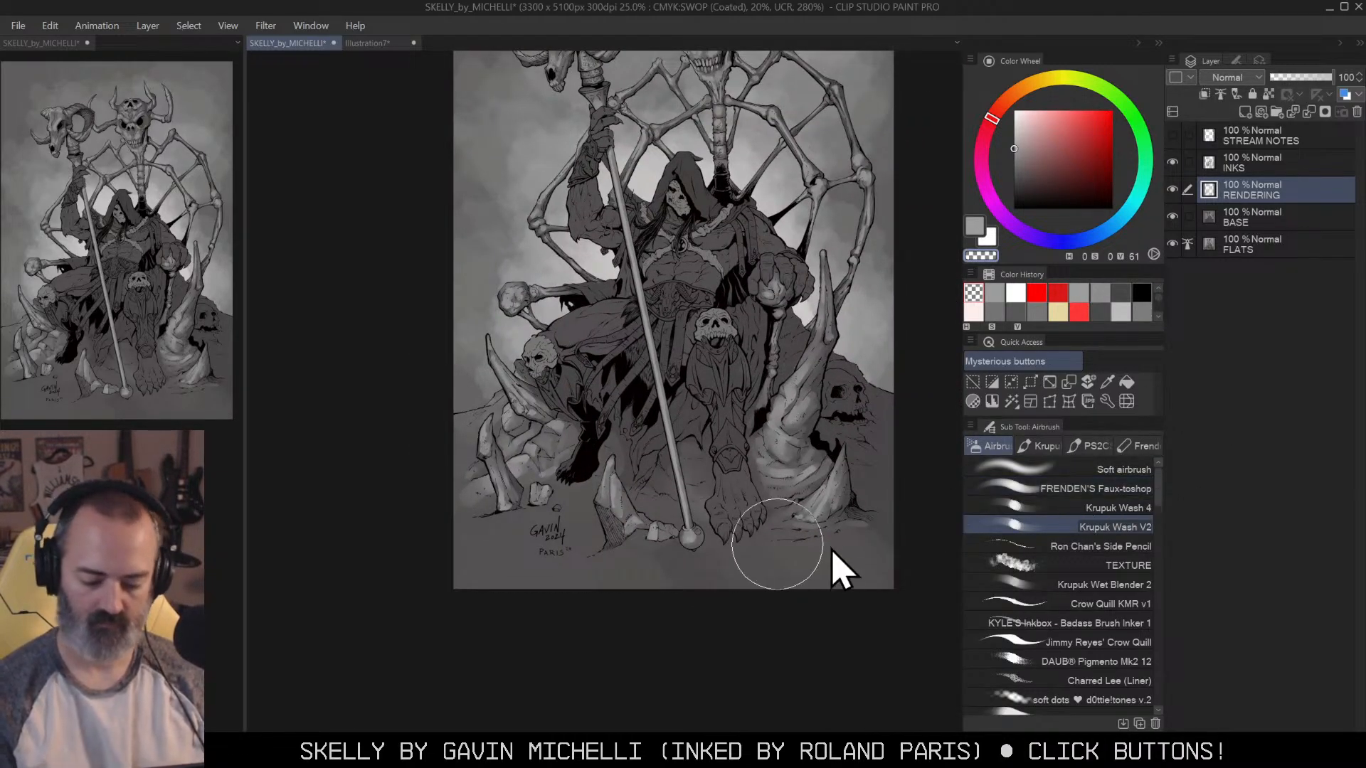
key("c")
mouse_move(567, 545)
left_mouse_down()
mouse_move(561, 564)
mouse_move(597, 539)
left_mouse_up()
key("c")
key("c")
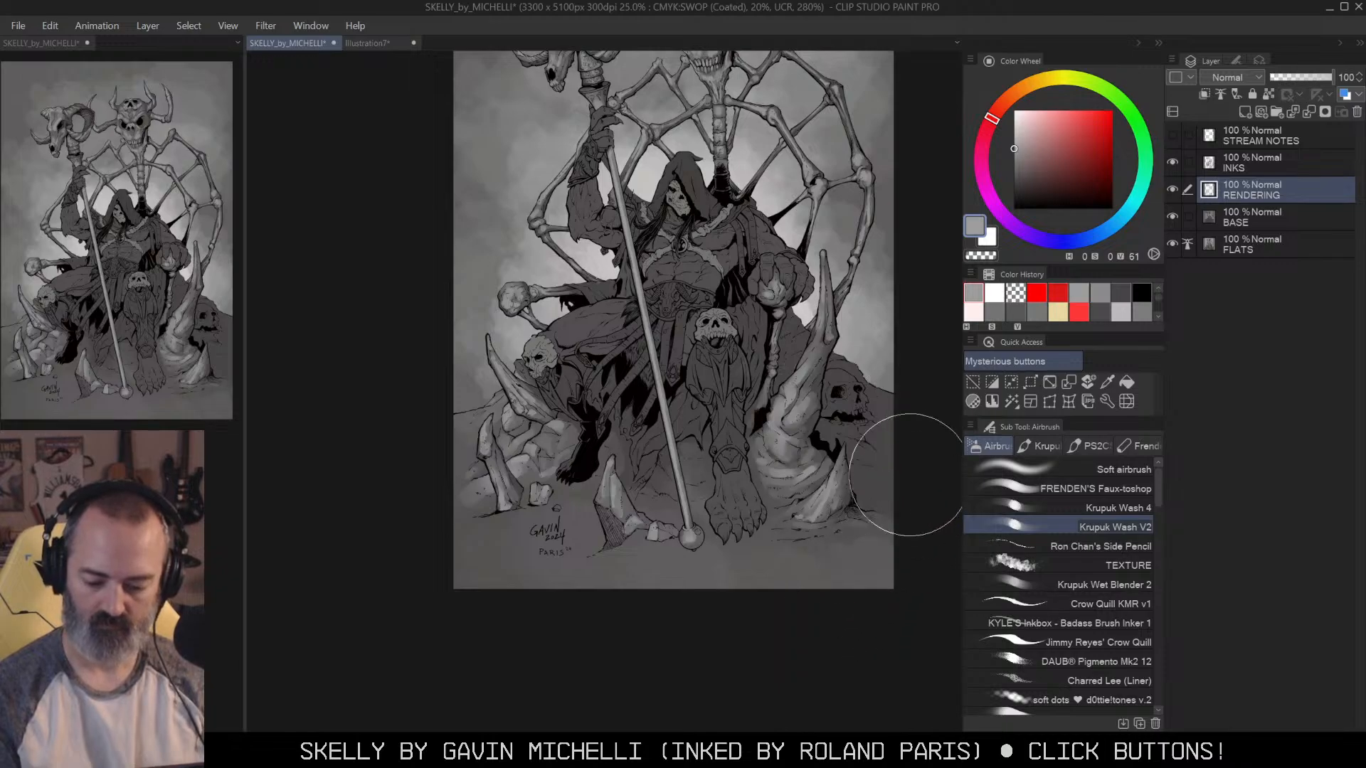
Step: Wash light grey over the ground slope beside the right-hand spike and the large skull
key("w")
key("b")
left_click_drag(899, 448, 869, 470)
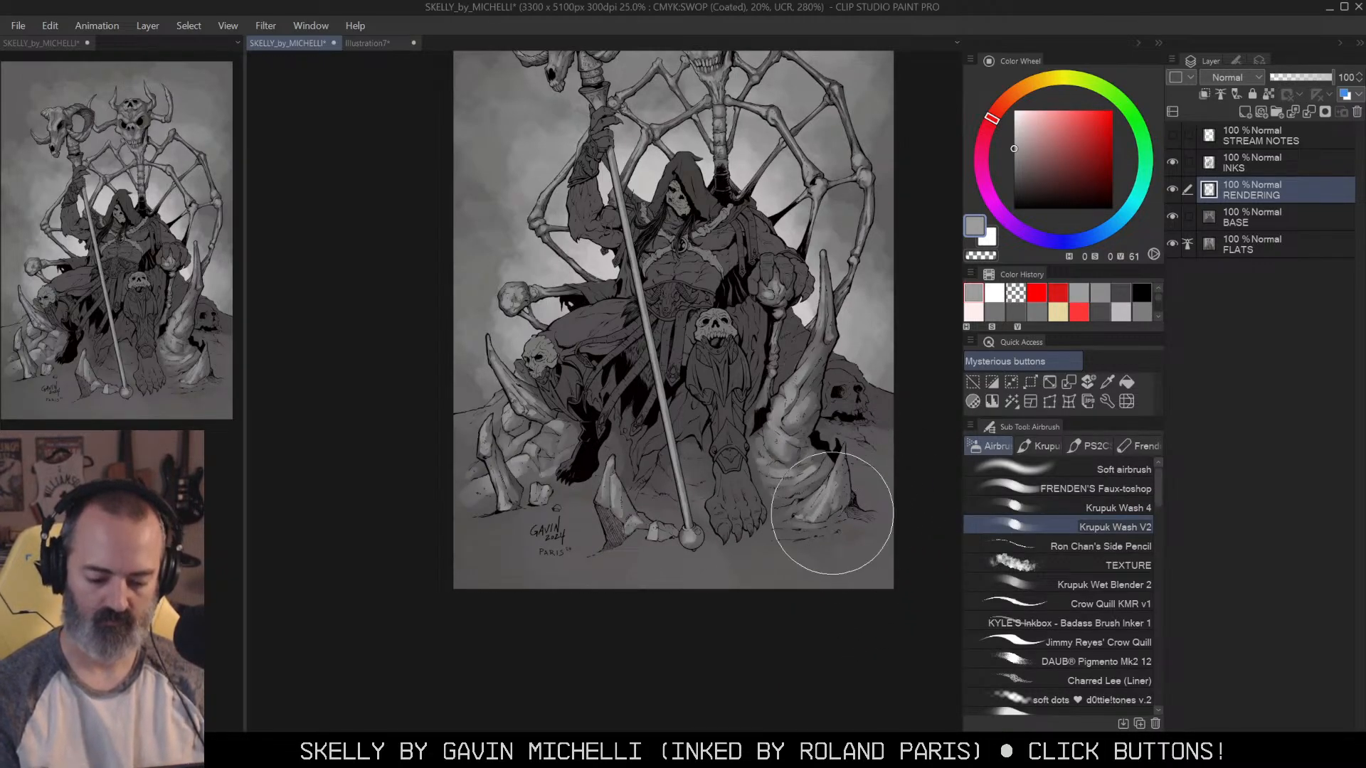
Step: Brush a lighter grey wash along the ground's lower edge and blend it below the feet with Krupuk Wet Blender 2
key("w")
key("b")
mouse_move(646, 579)
left_mouse_down()
mouse_move(609, 584)
mouse_move(640, 589)
mouse_move(523, 554)
mouse_move(532, 589)
left_mouse_up()
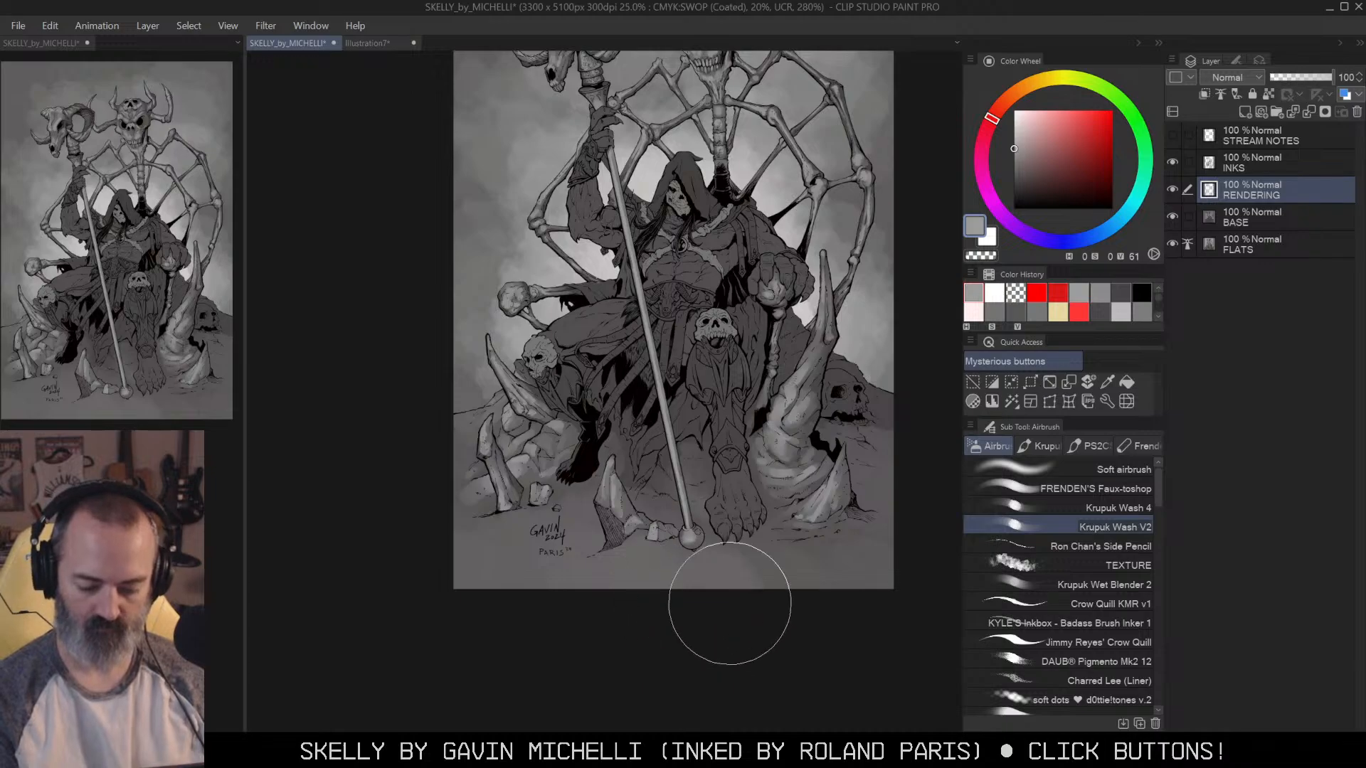
mouse_move(775, 607)
left_mouse_down()
mouse_move(848, 600)
mouse_move(879, 580)
mouse_move(870, 558)
mouse_move(824, 559)
mouse_move(876, 557)
mouse_move(803, 580)
mouse_move(785, 597)
mouse_move(818, 585)
mouse_move(795, 600)
mouse_move(865, 562)
mouse_move(725, 592)
mouse_move(600, 597)
mouse_move(662, 599)
mouse_move(658, 577)
mouse_move(615, 616)
mouse_move(707, 587)
mouse_move(701, 606)
mouse_move(582, 597)
mouse_move(532, 574)
mouse_move(521, 583)
mouse_move(530, 560)
mouse_move(535, 602)
mouse_move(556, 592)
mouse_move(487, 573)
mouse_move(521, 565)
mouse_move(525, 598)
mouse_move(486, 596)
mouse_move(595, 589)
left_mouse_up()
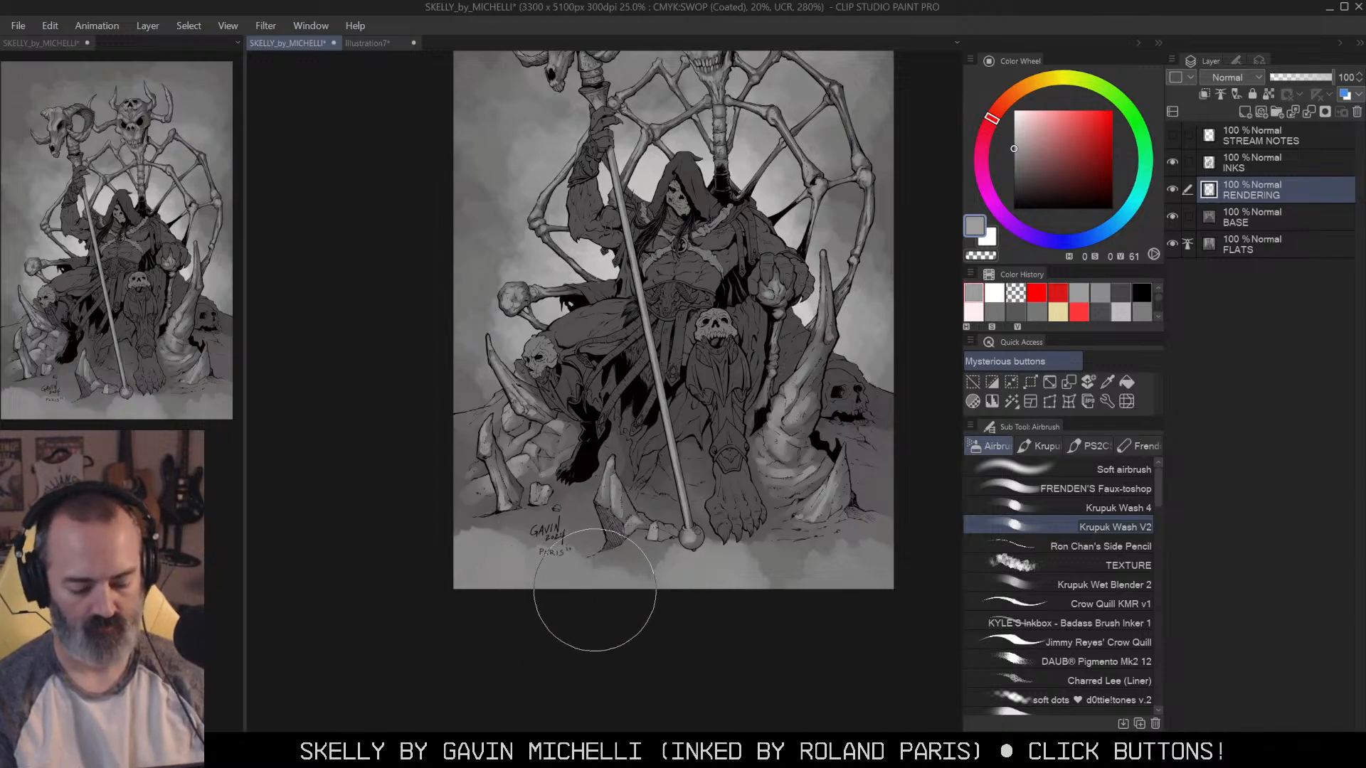
left_click(1147, 585)
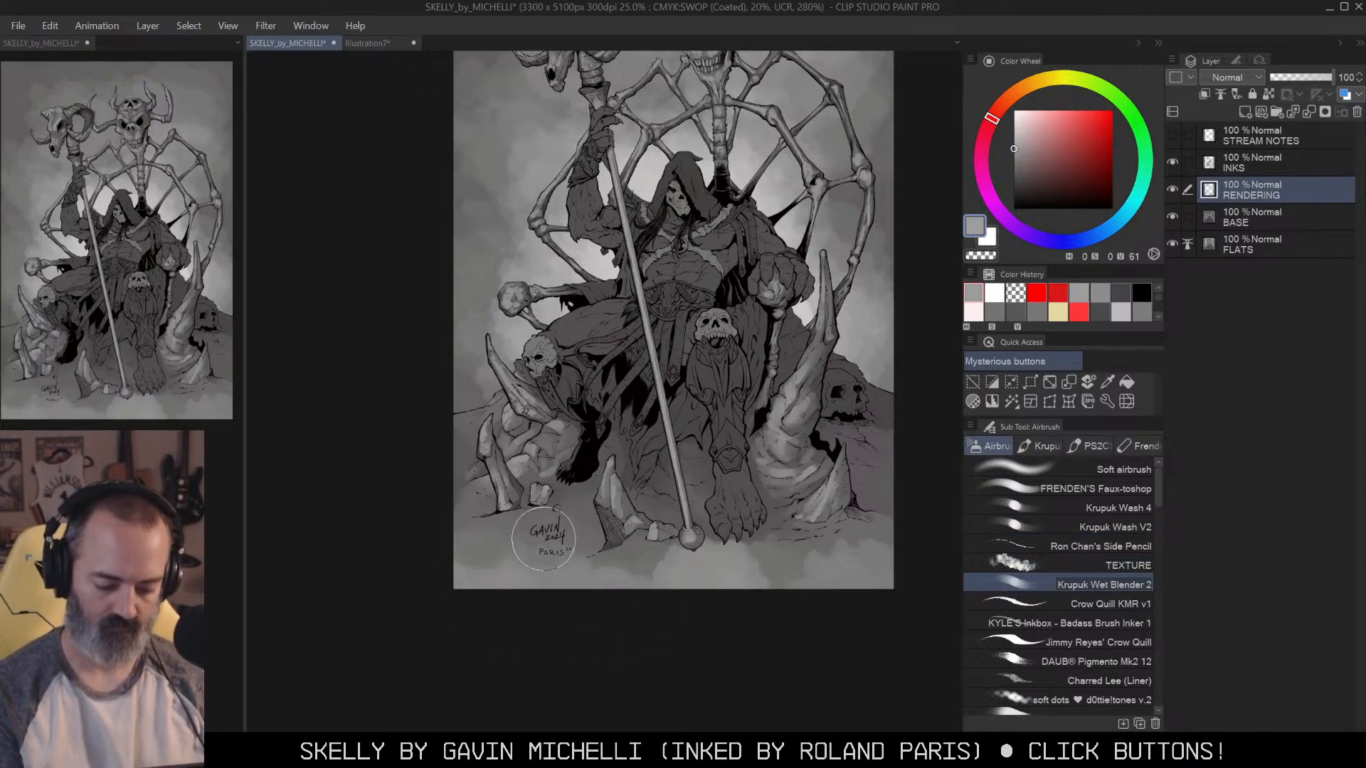
mouse_move(677, 548)
left_mouse_down()
mouse_move(733, 538)
mouse_move(745, 551)
left_mouse_up()
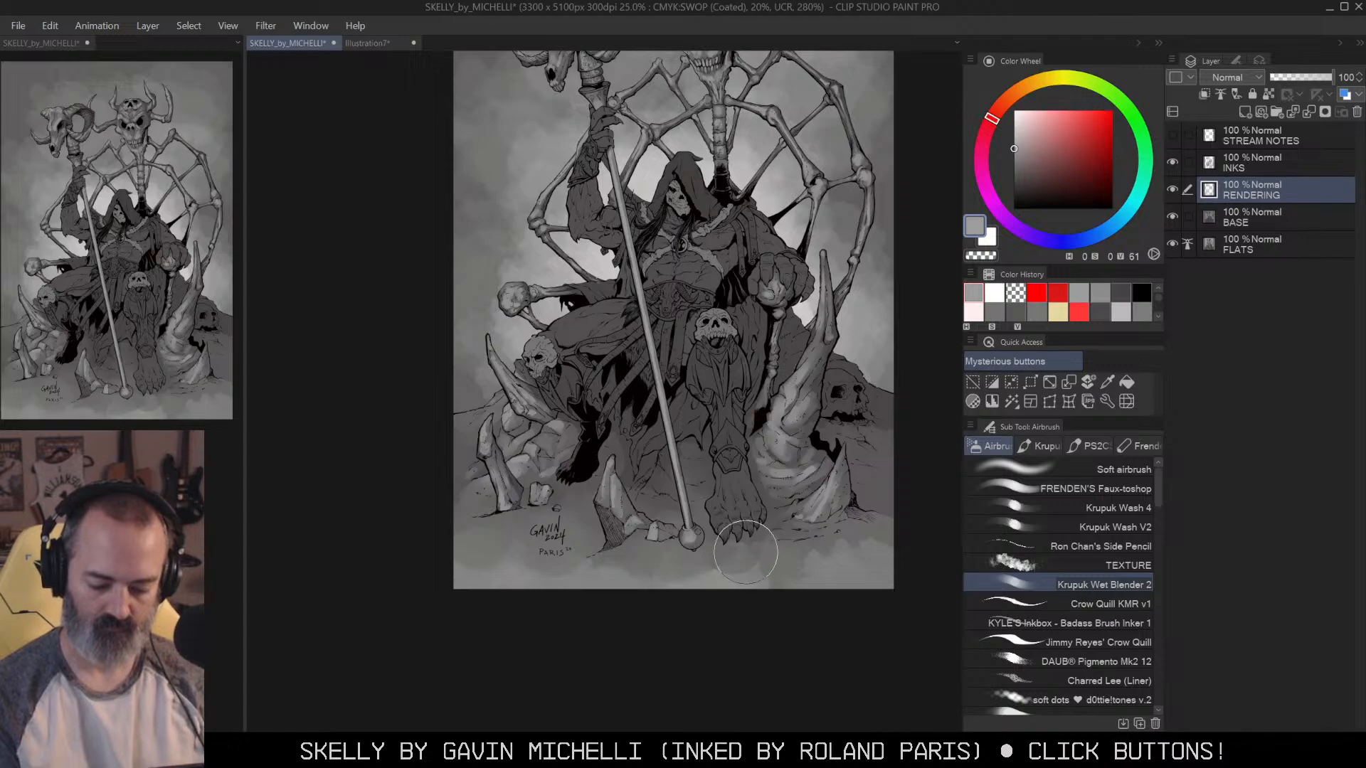
Step: Choose the Krupuk Wash V2 brush and auto-select the ground along the picture's lower edge
left_click(1147, 546)
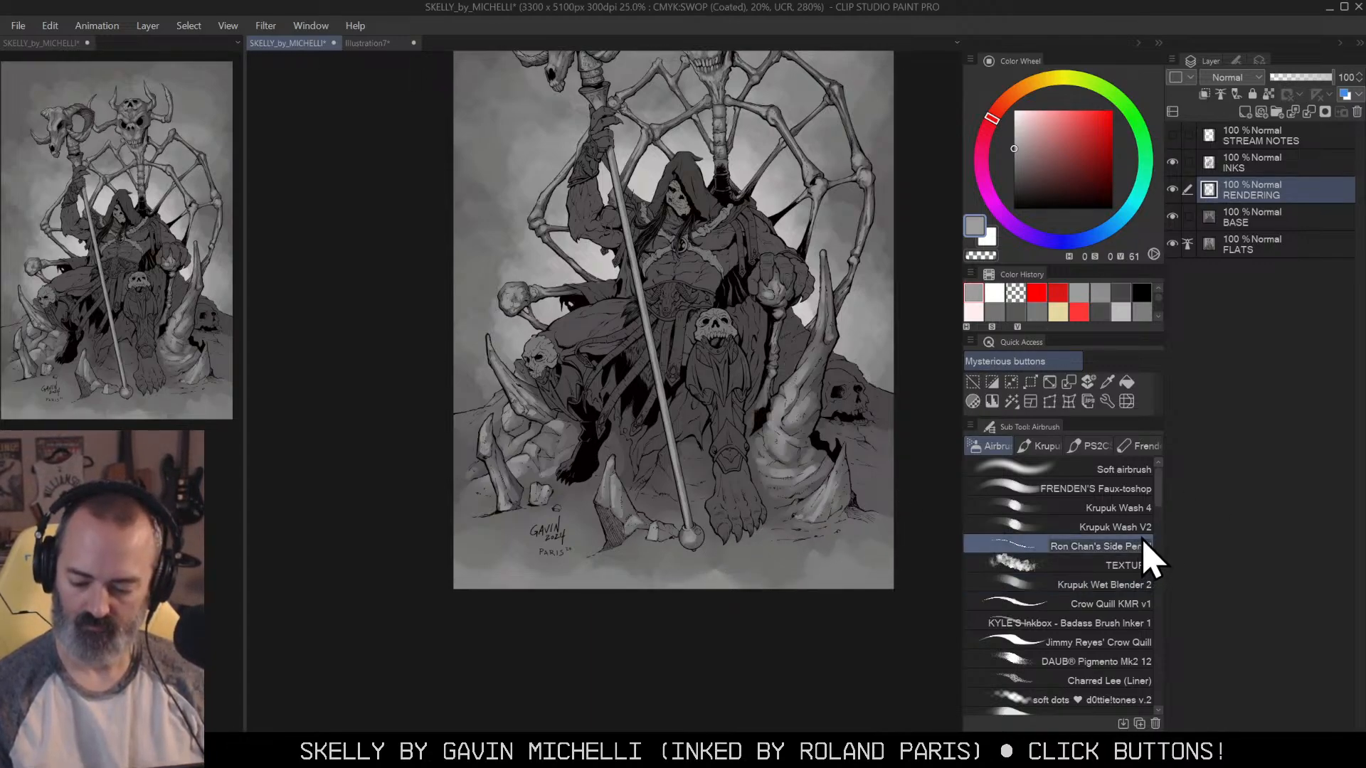
left_click(1139, 527)
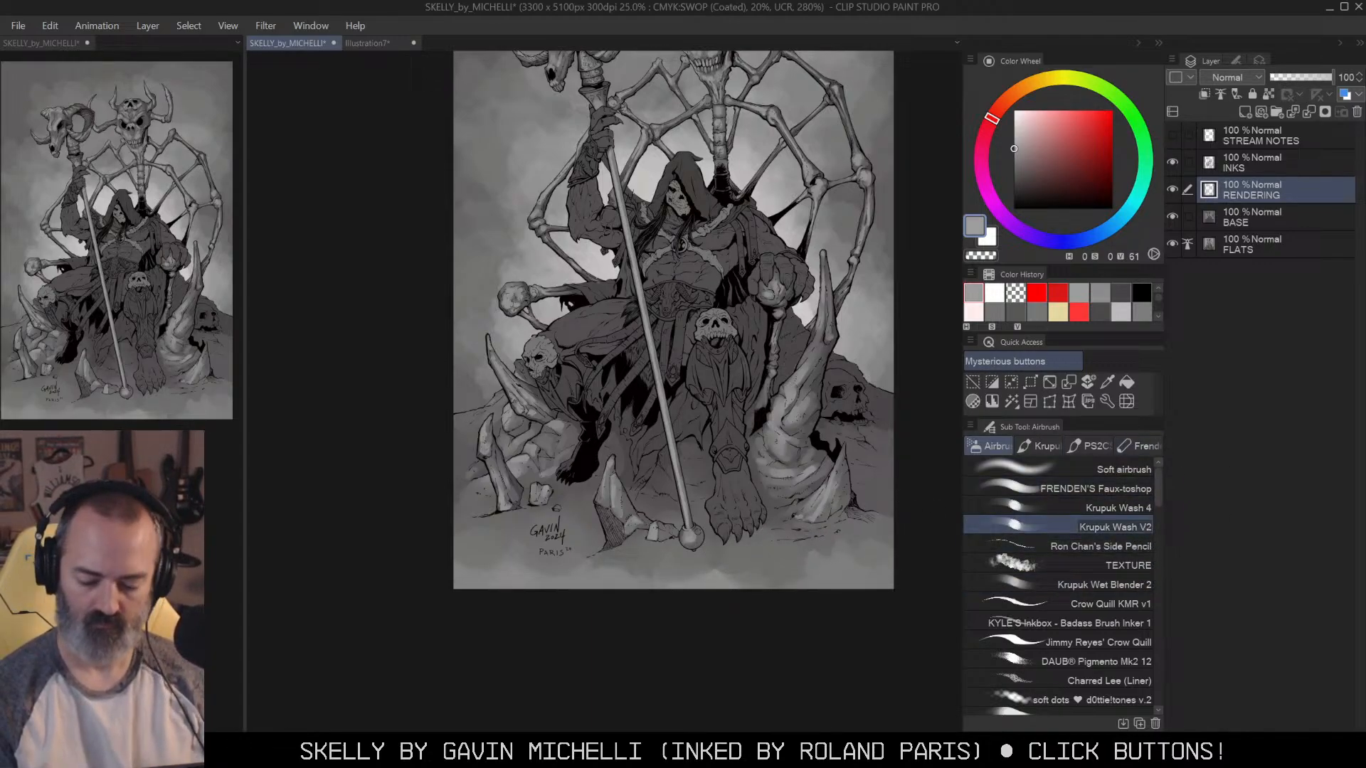
key("w")
left_click(868, 539)
key("ctrl+d")
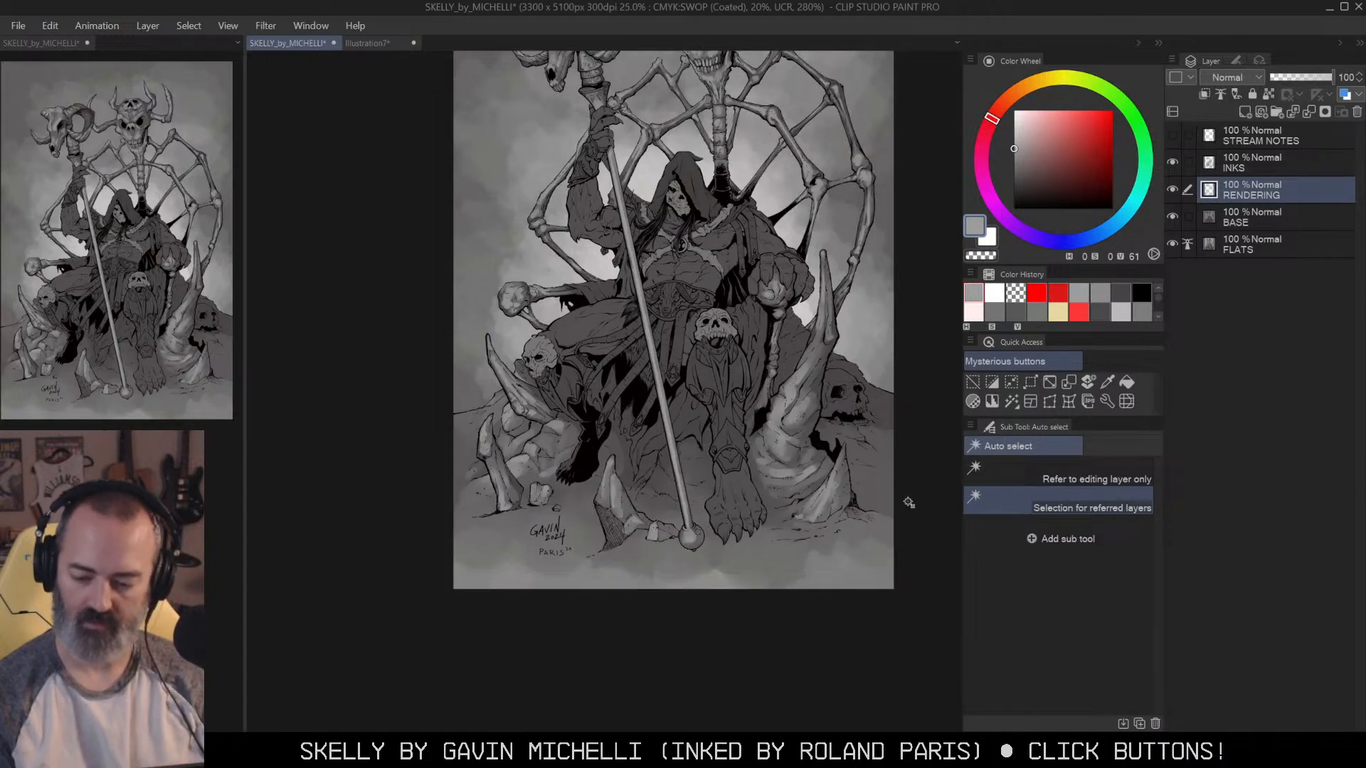
key("b")
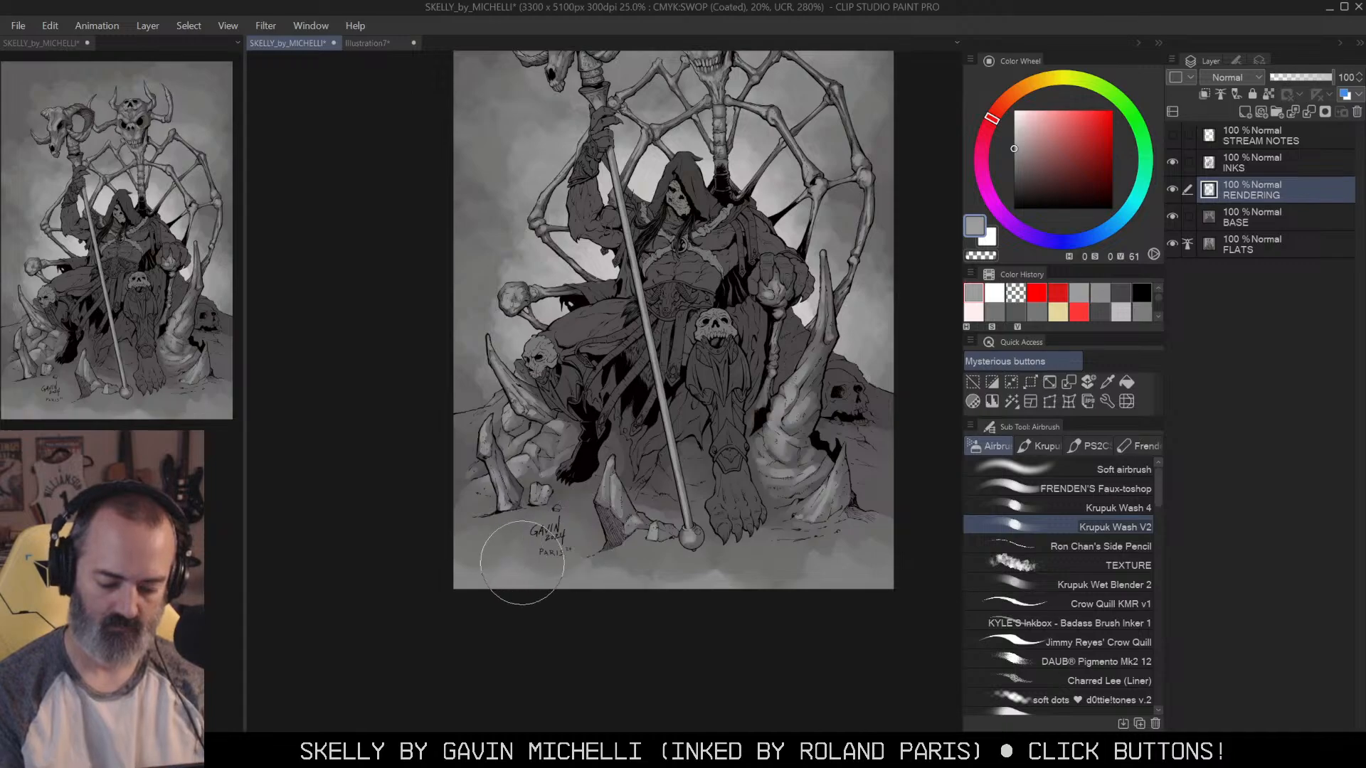
Step: Wash light grey over the rock between the staff and the front foot with a smaller Krupuk Wash V2 brush
left_click_drag(871, 290, 857, 351)
left_click(857, 352, "alt")
left_click_drag(897, 310, 874, 353)
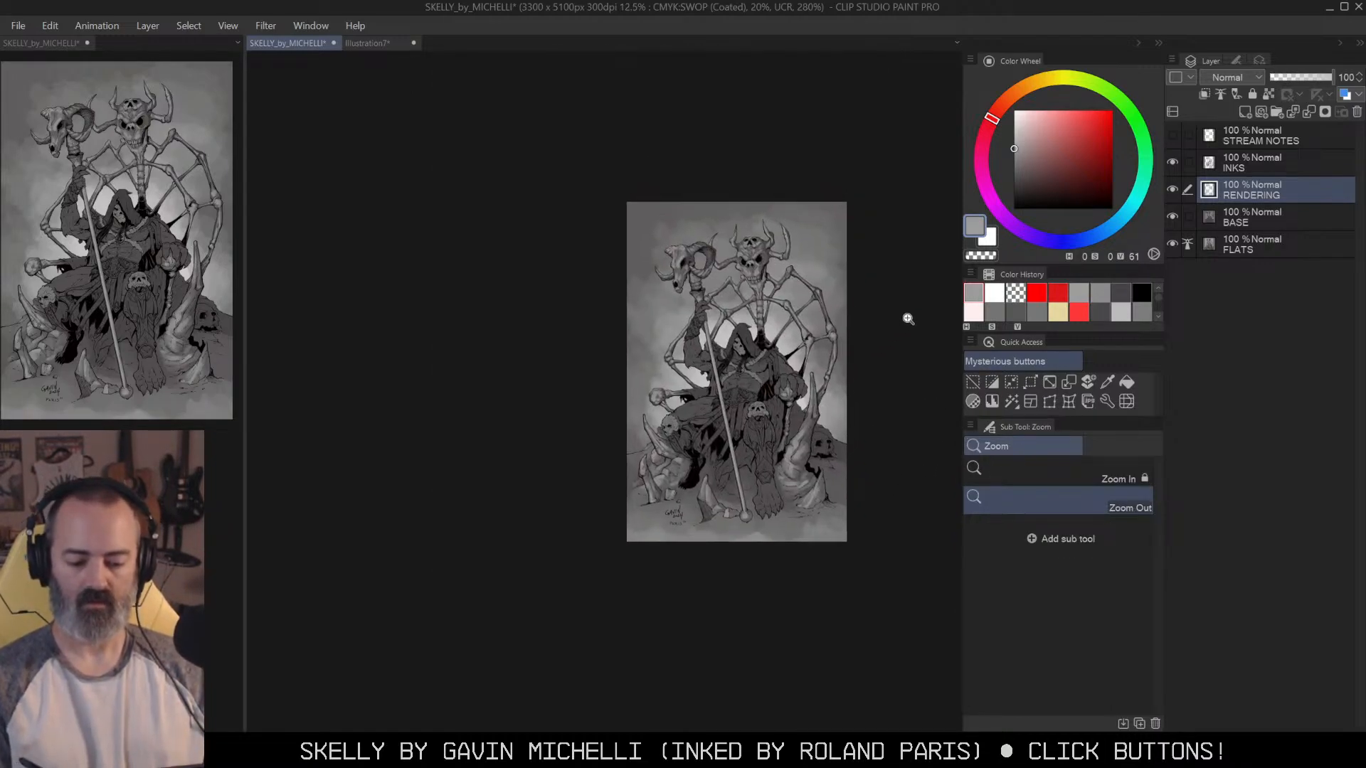
left_click(836, 414, "alt")
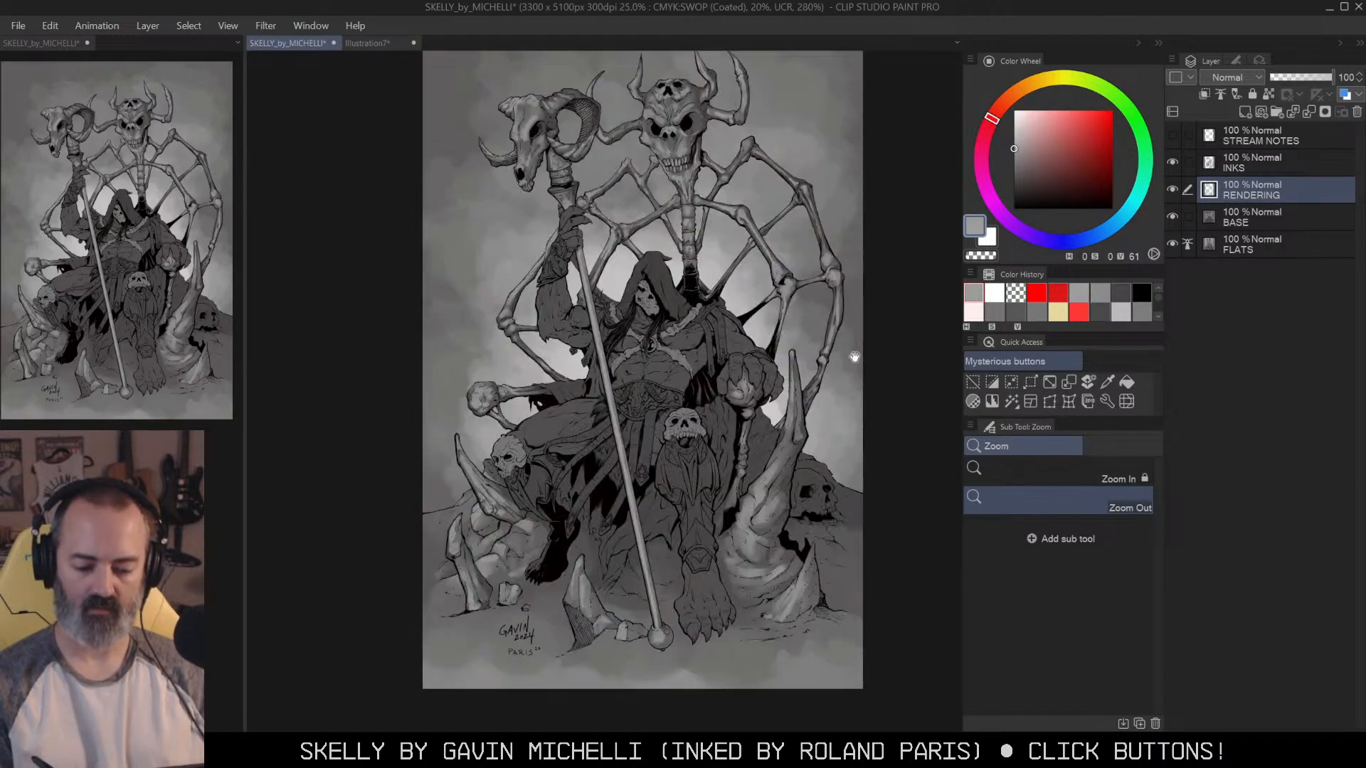
left_click(751, 472, "alt")
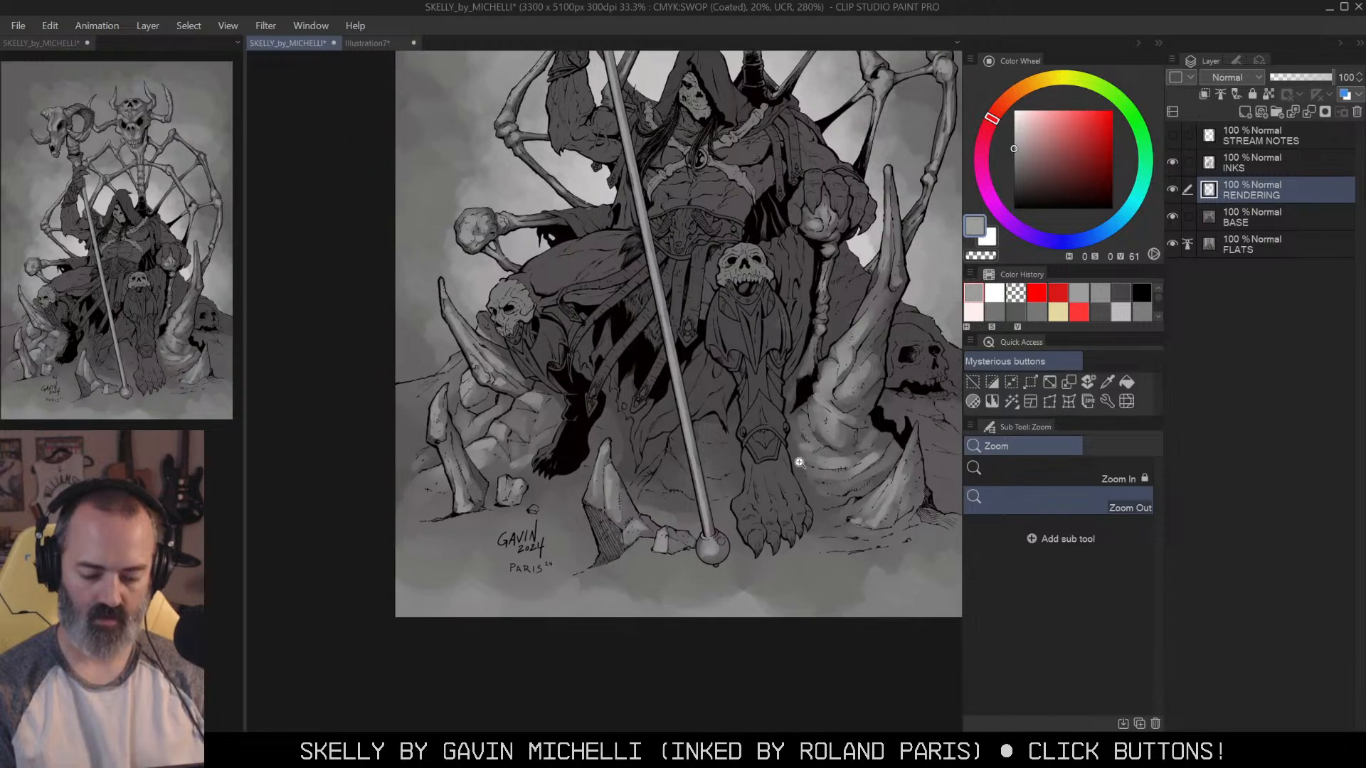
left_click(703, 524)
key("b")
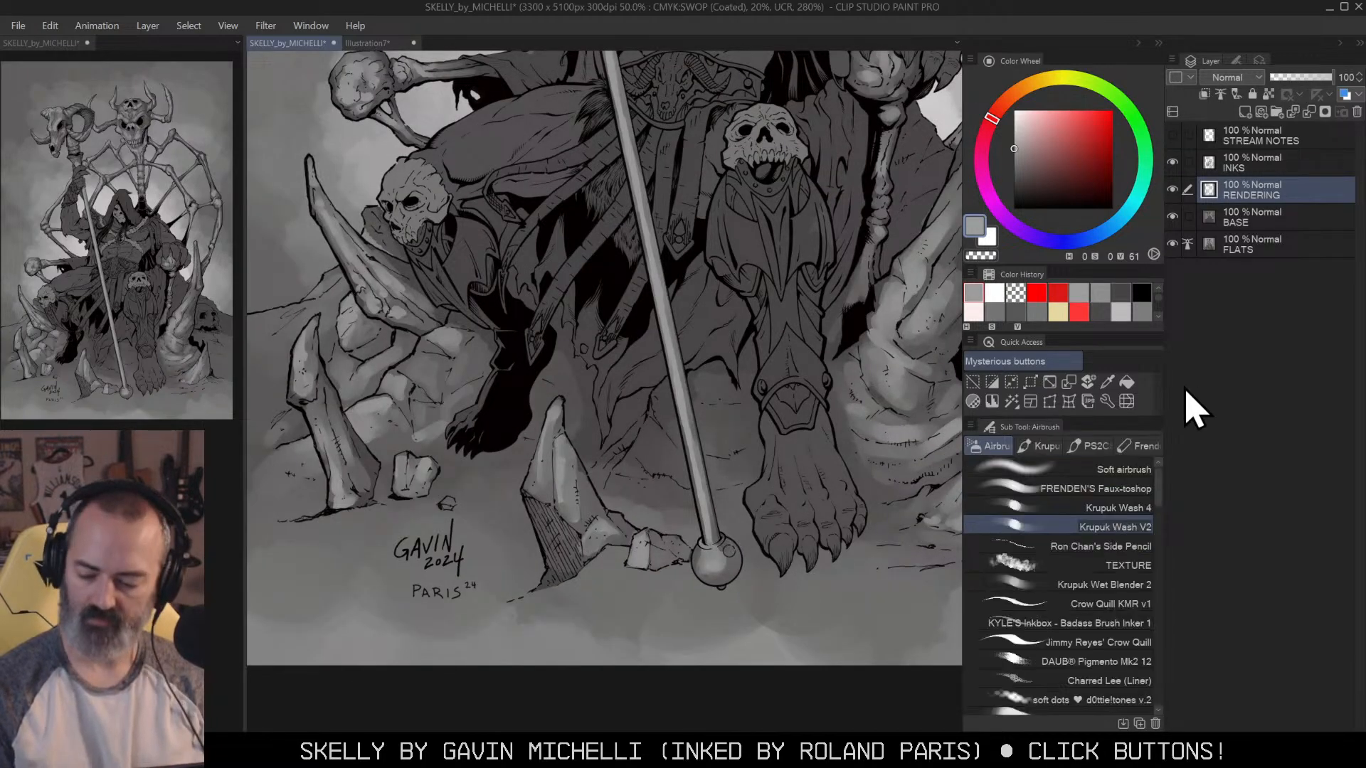
mouse_move(638, 461)
left_mouse_down("ctrl+alt")
mouse_move(602, 471)
mouse_move(623, 429)
left_mouse_up("ctrl+alt")
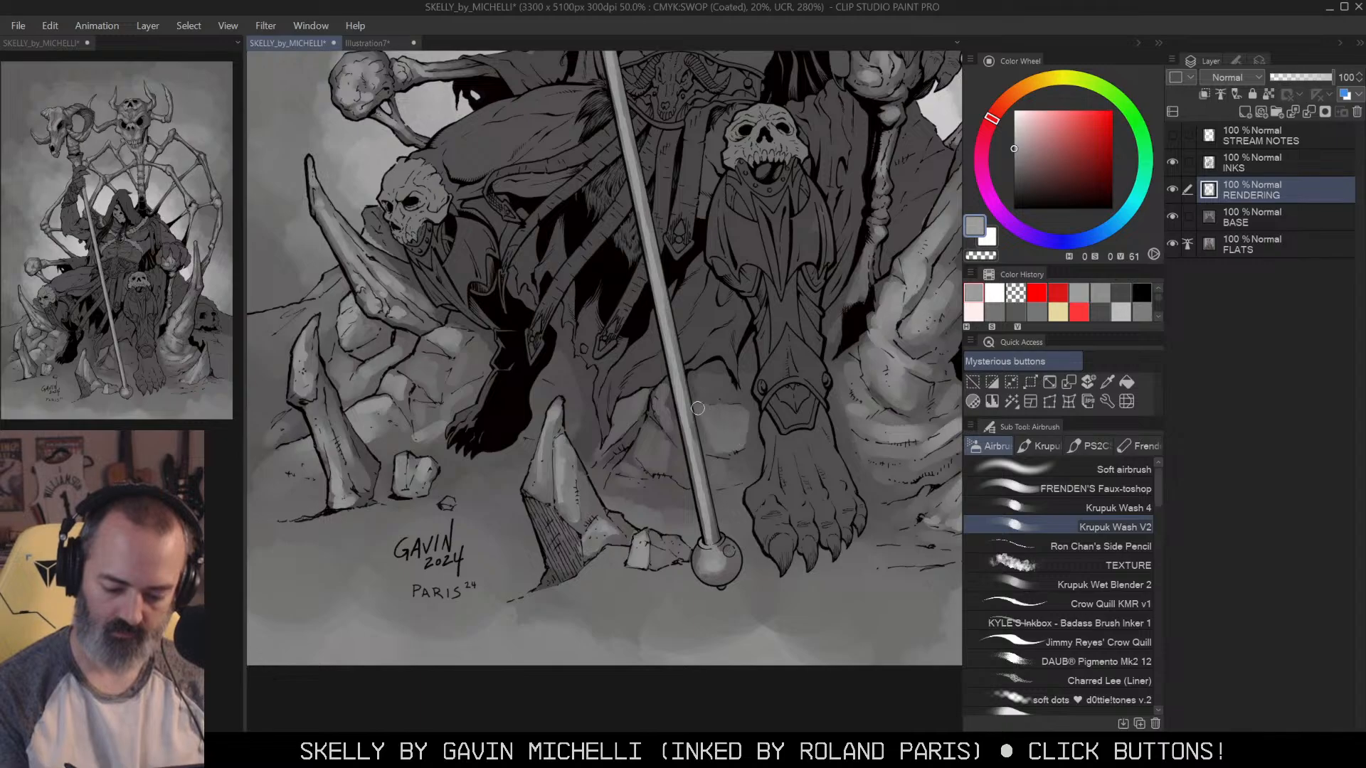
left_click(748, 395, "ctrl+alt")
left_click(759, 396, "ctrl")
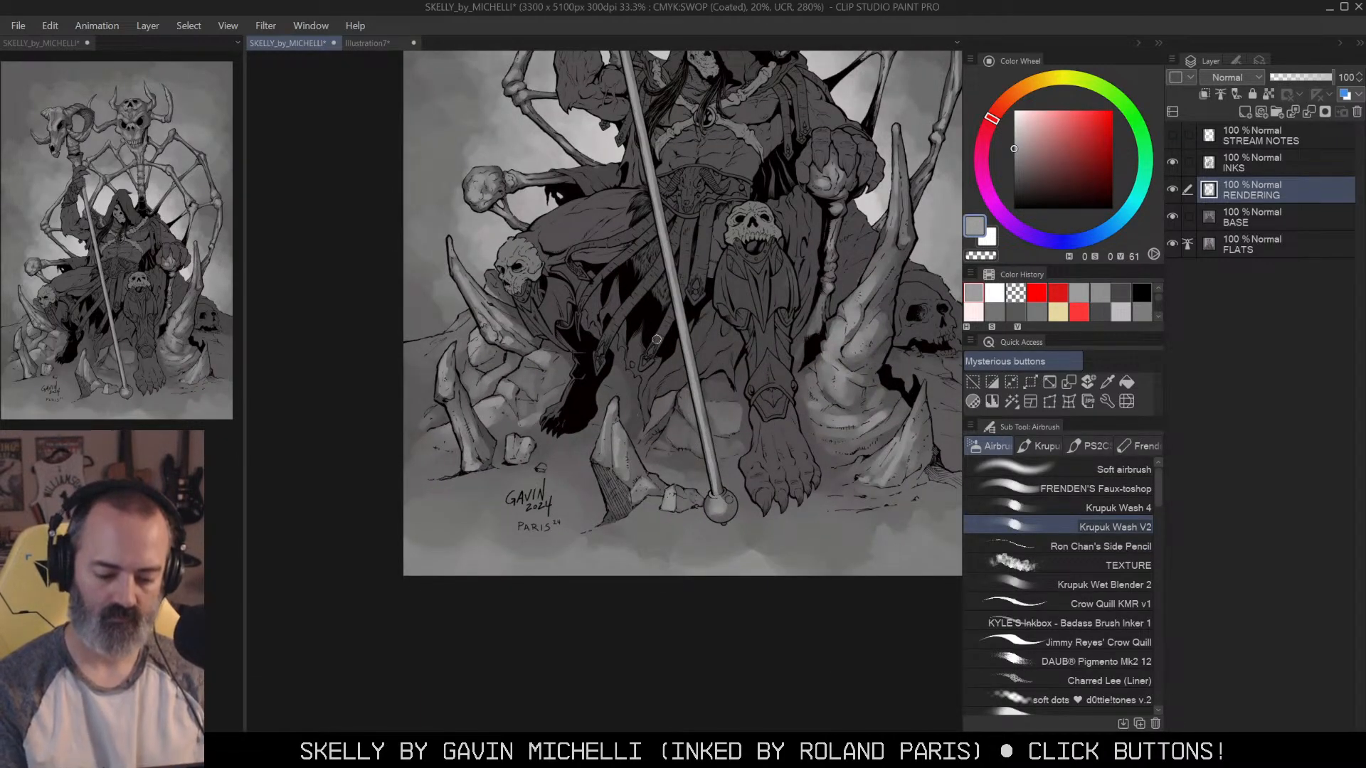
Step: Auto-select the ground and wash light grey around the signature and the base of the left-hand spike
key("w")
left_click(591, 471)
mouse_move(602, 462)
left_mouse_down()
mouse_move(487, 506)
mouse_move(588, 497)
mouse_move(535, 527)
mouse_move(574, 526)
left_mouse_up()
left_click_drag(469, 509, 486, 476)
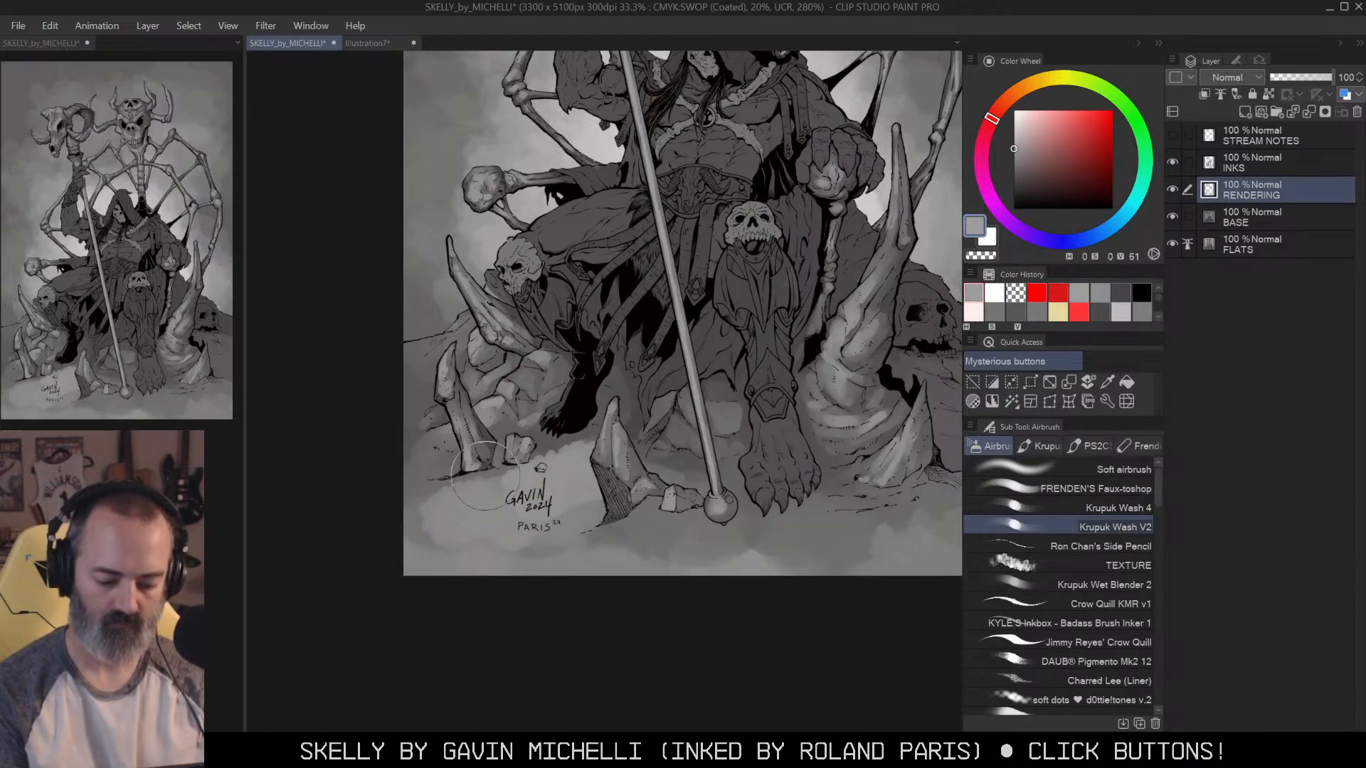
mouse_move(484, 560)
left_mouse_down()
mouse_move(452, 558)
mouse_move(526, 569)
mouse_move(585, 525)
left_mouse_up()
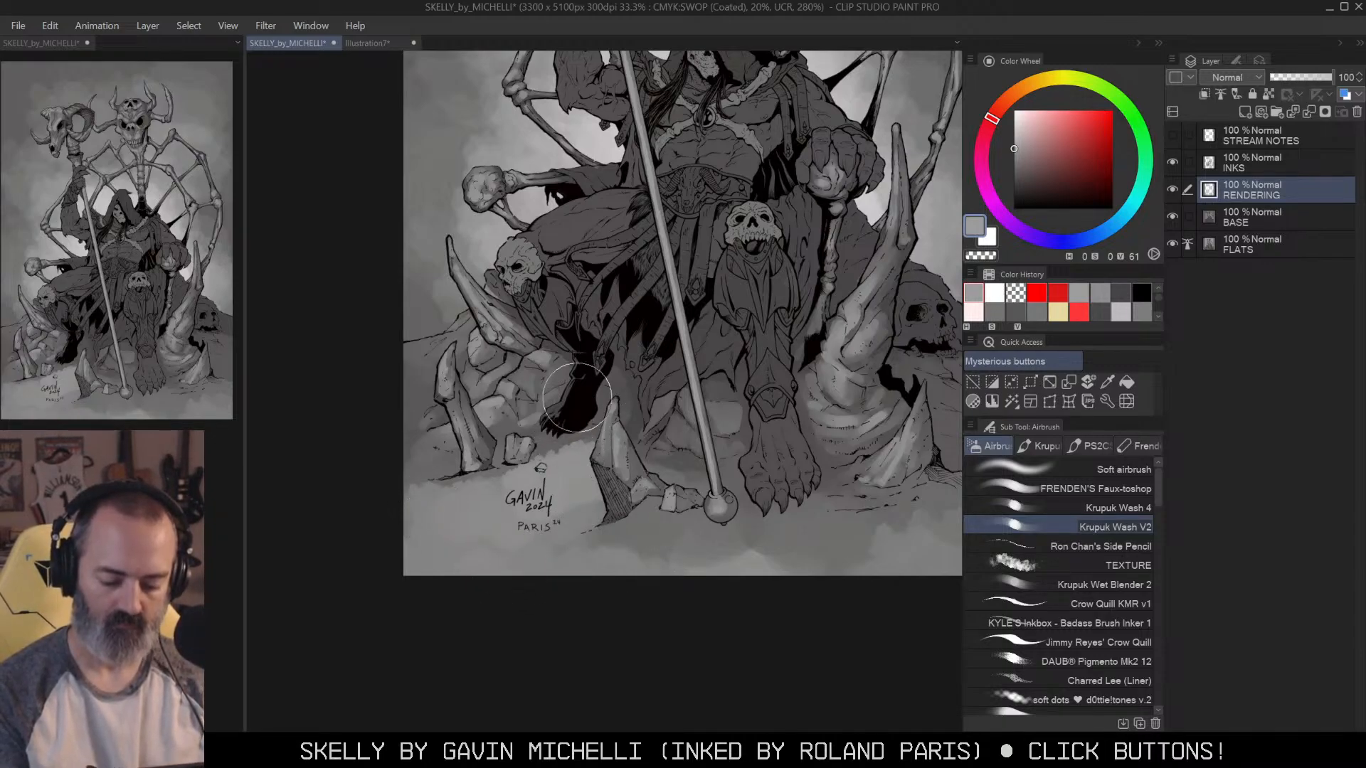
Step: Soften the light wash on the ground from below the dark foot to the front foot with Krupuk Wet Blender 2
left_click(1124, 584)
left_click_drag(562, 430, 559, 446)
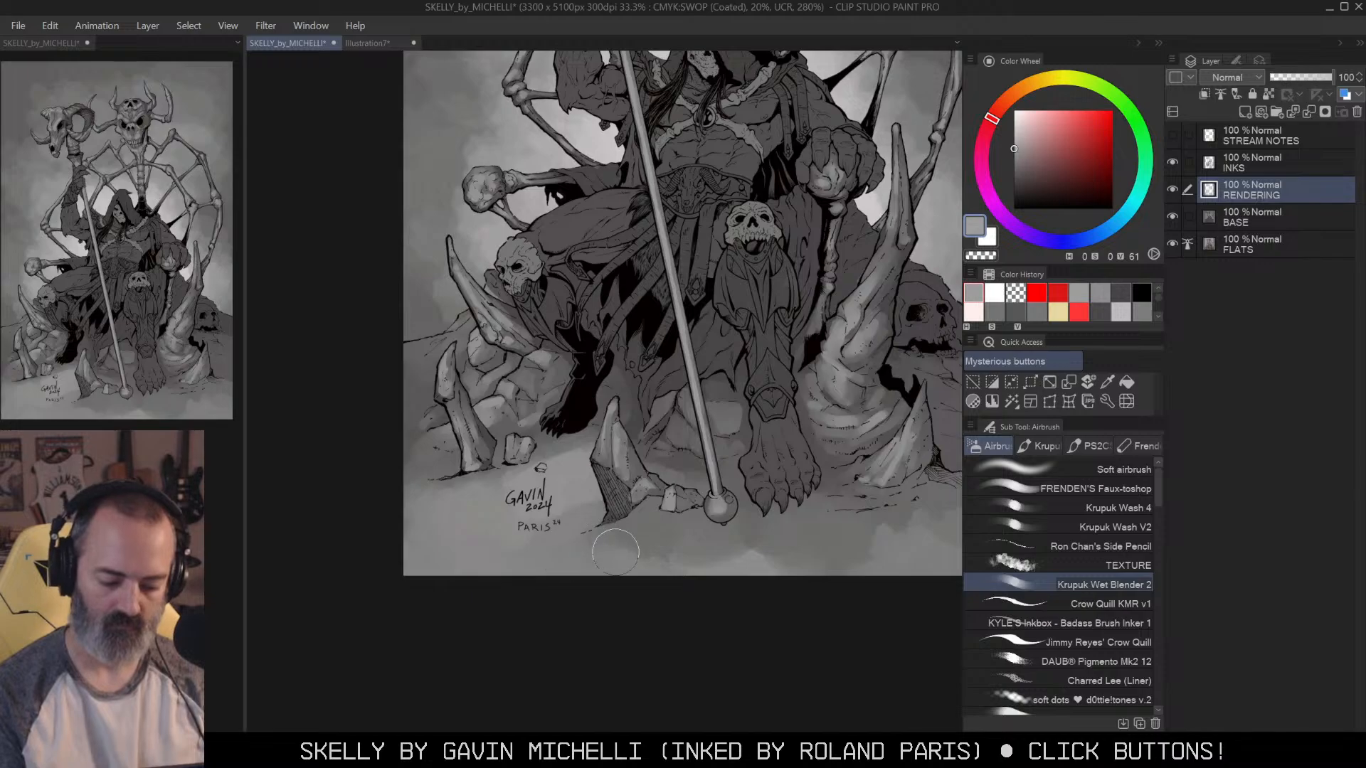
left_click_drag(777, 535, 764, 518)
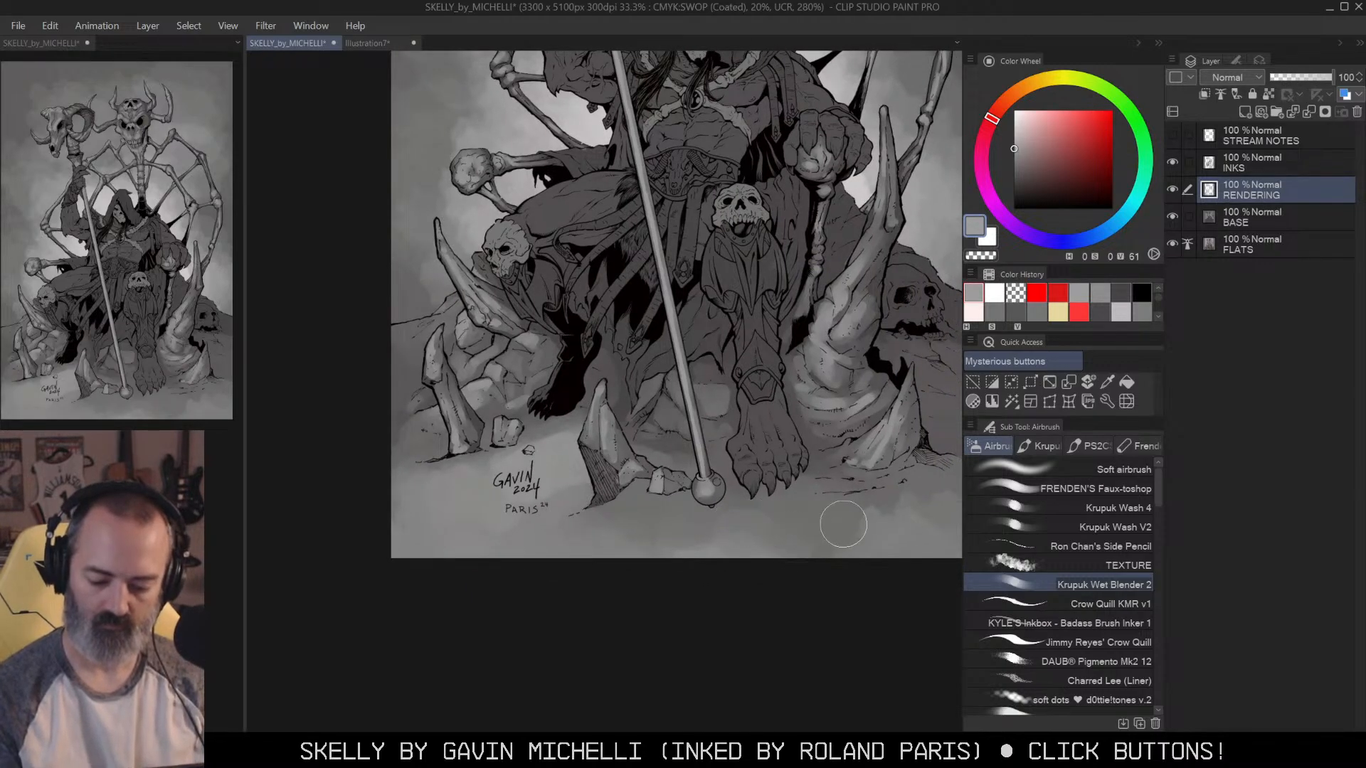
Step: Fade the light wash around the signature and along the ground's lower edge with Soft airbrush in transparent colour
key("alt+space")
left_click(884, 525)
double_click(881, 394)
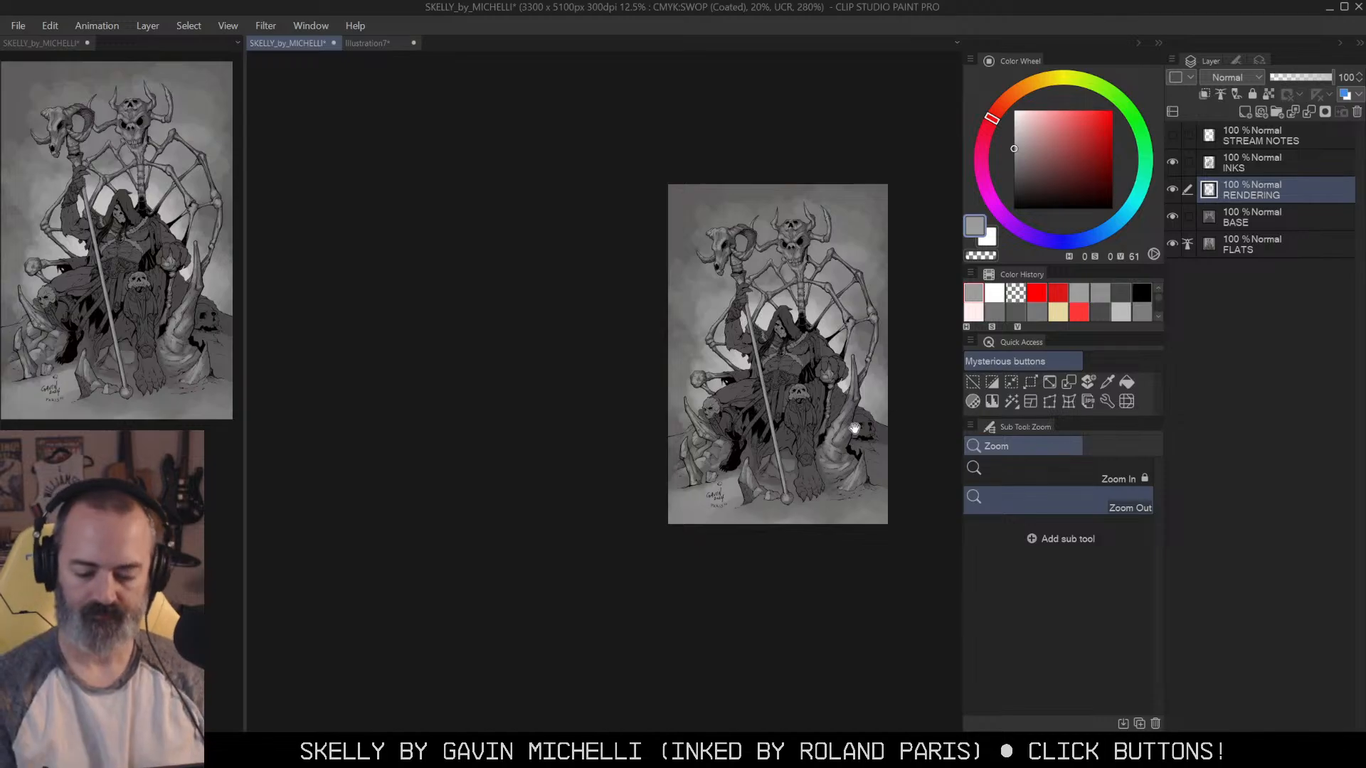
left_click_drag(854, 428, 839, 425)
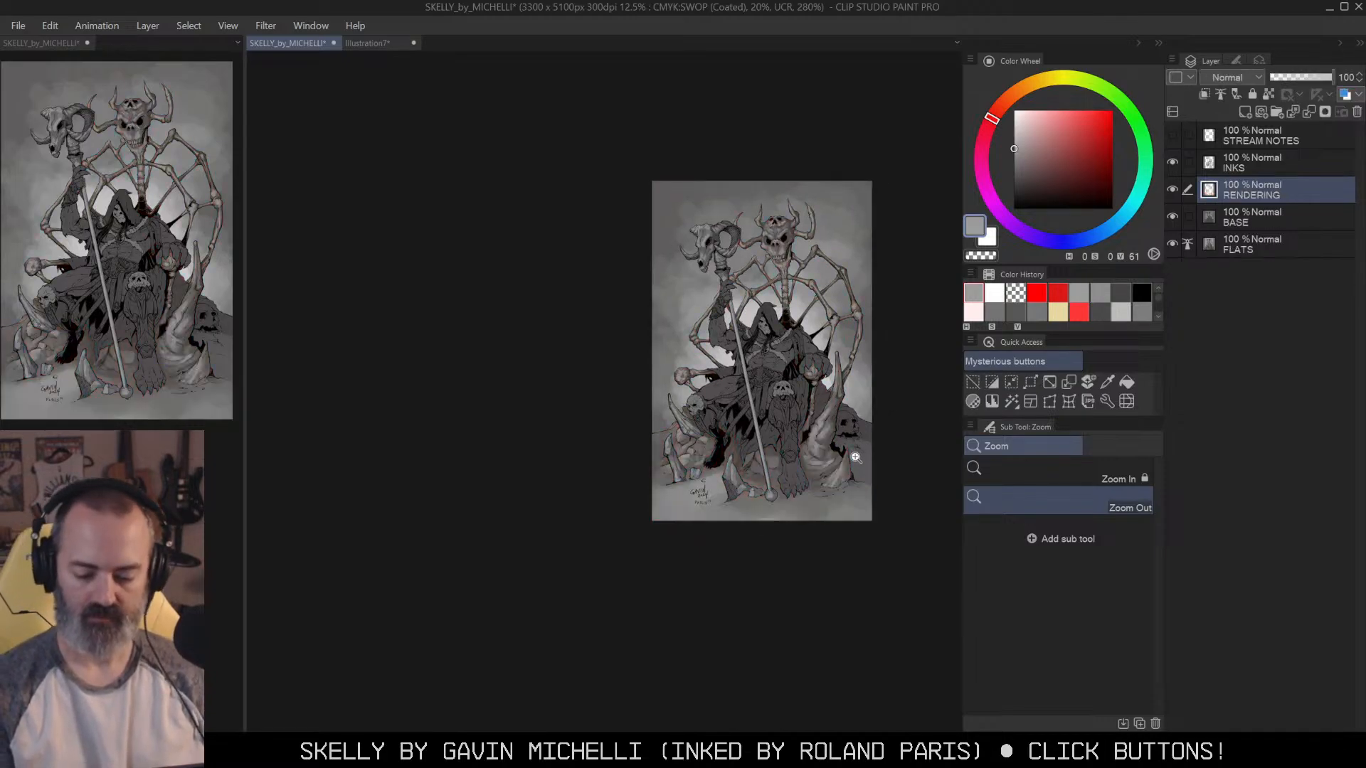
left_click(804, 490)
key("ctrl+d")
key("c")
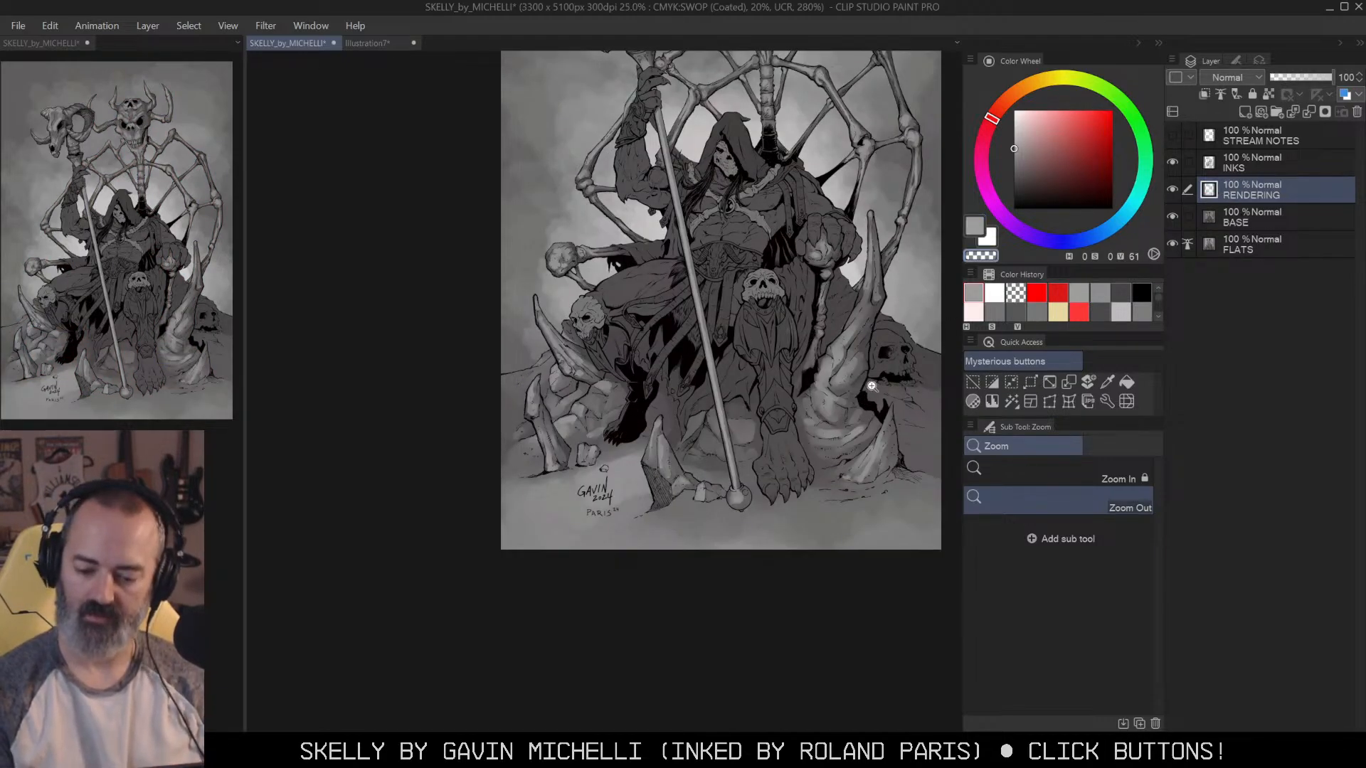
key("b")
left_click(1123, 463)
left_click_drag(711, 521, 552, 576)
mouse_move(664, 612)
left_mouse_down()
mouse_move(762, 661)
mouse_move(785, 655)
left_mouse_up()
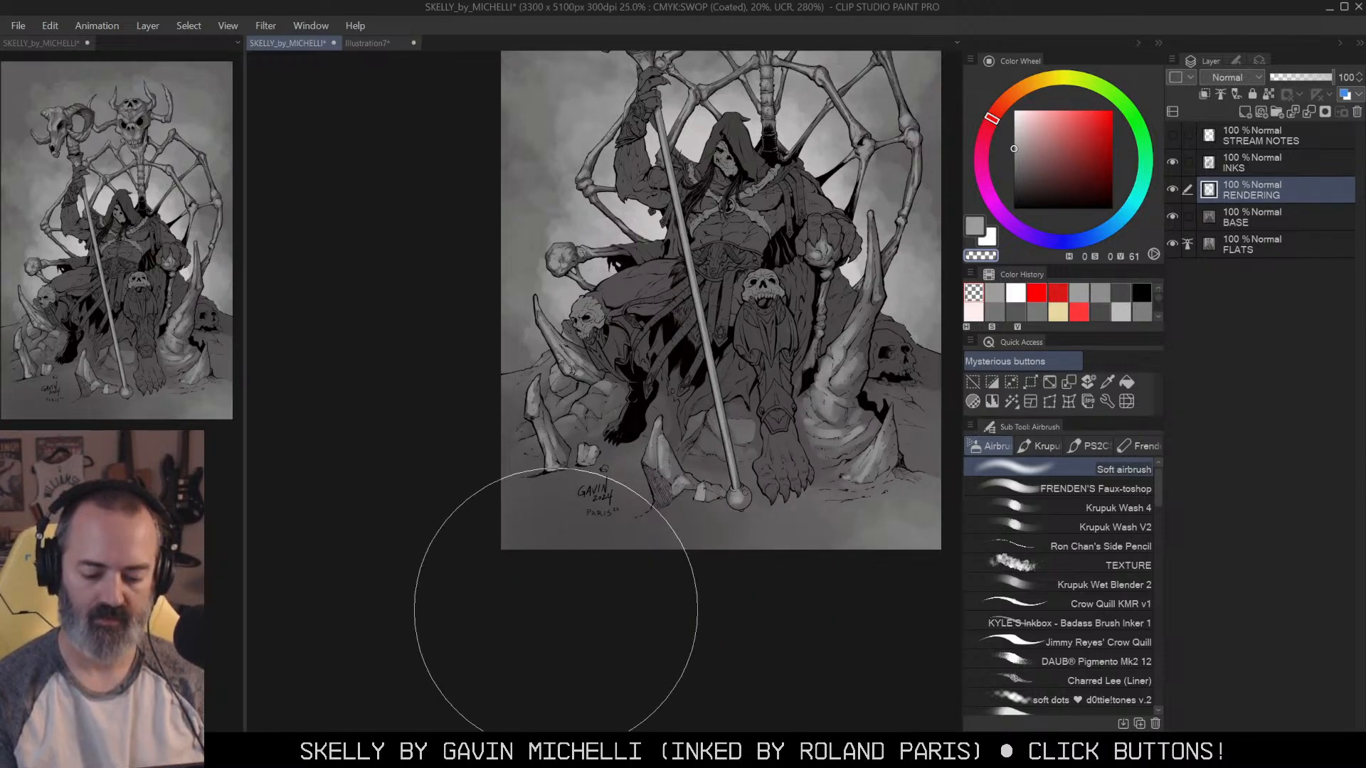
Step: Fade the remaining light wash on the ground below the front foot and the right-hand spikes with the transparent airbrush
left_click(719, 550, "ctrl+alt")
left_click(884, 461, "ctrl")
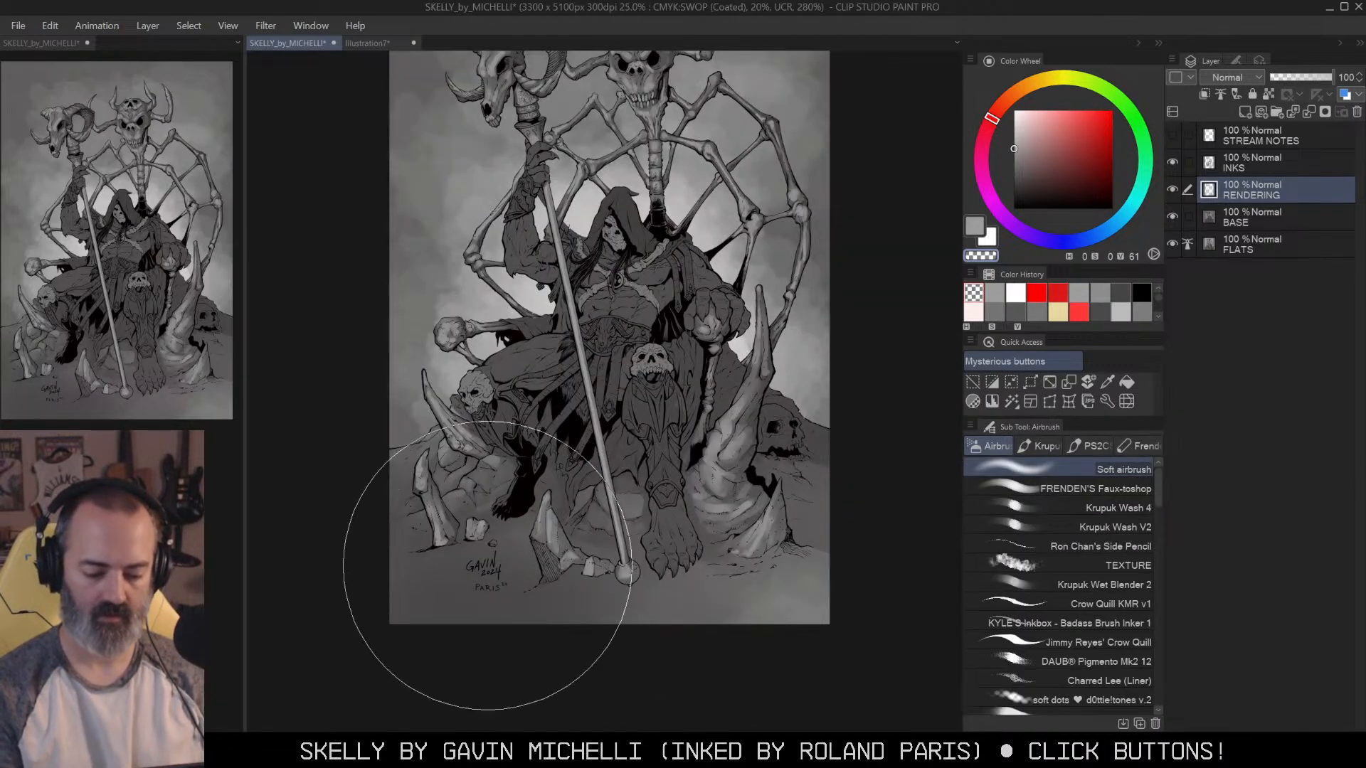
left_click_drag(484, 565, 509, 529)
left_click_drag(732, 582, 715, 650)
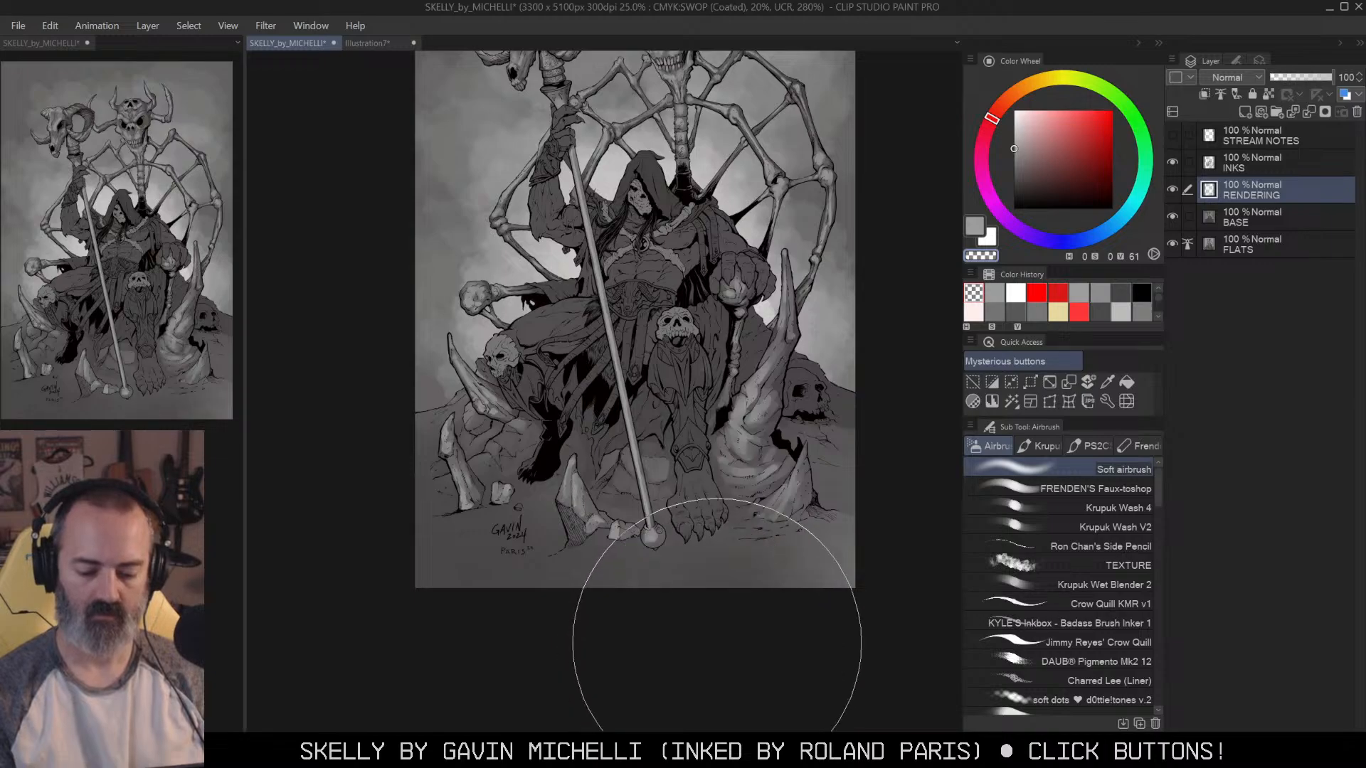
left_click(887, 434, "ctrl+alt")
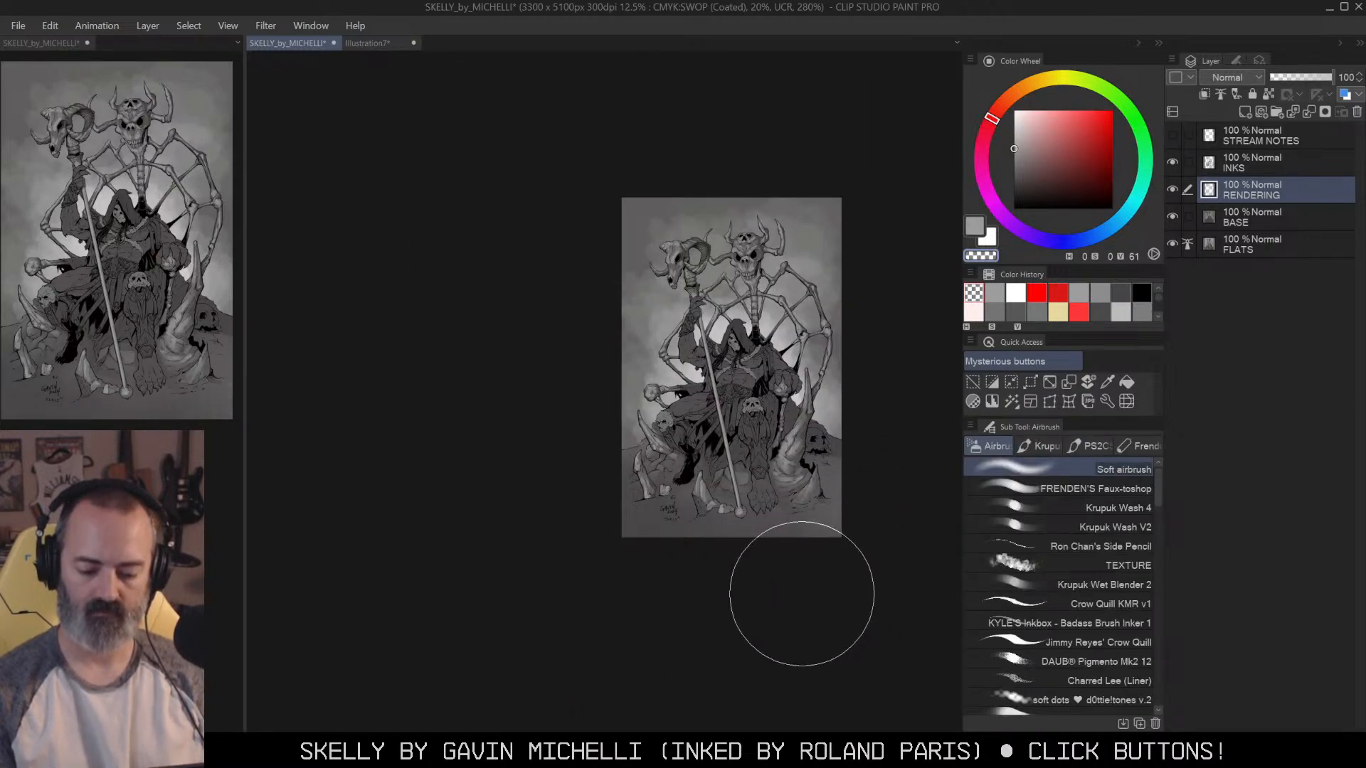
left_click(844, 346, "ctrl")
left_click_drag(878, 340, 920, 333)
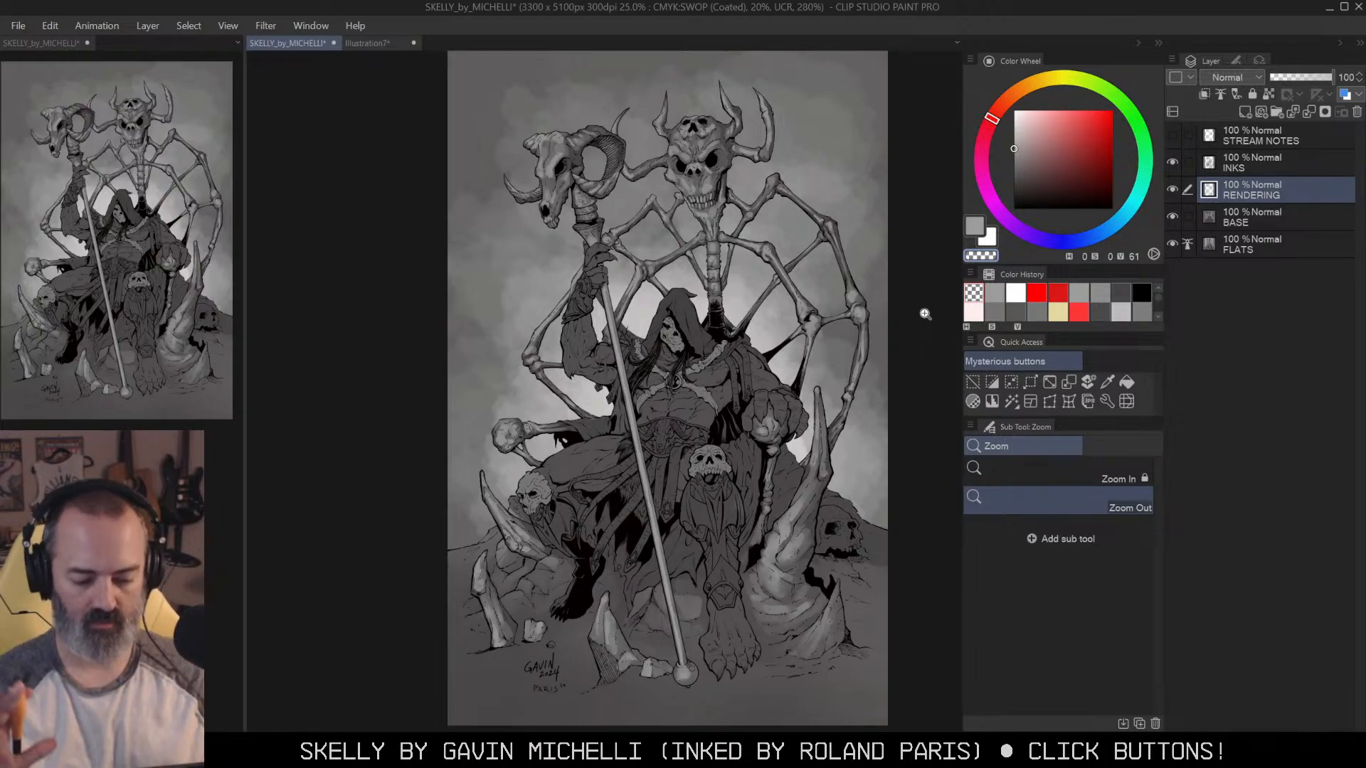
Step: Wash light grey over the rock behind the tall right-hand spike with a small Krupuk Wash V2 brush
left_click_drag(811, 478, 813, 444)
left_click(809, 444, "ctrl")
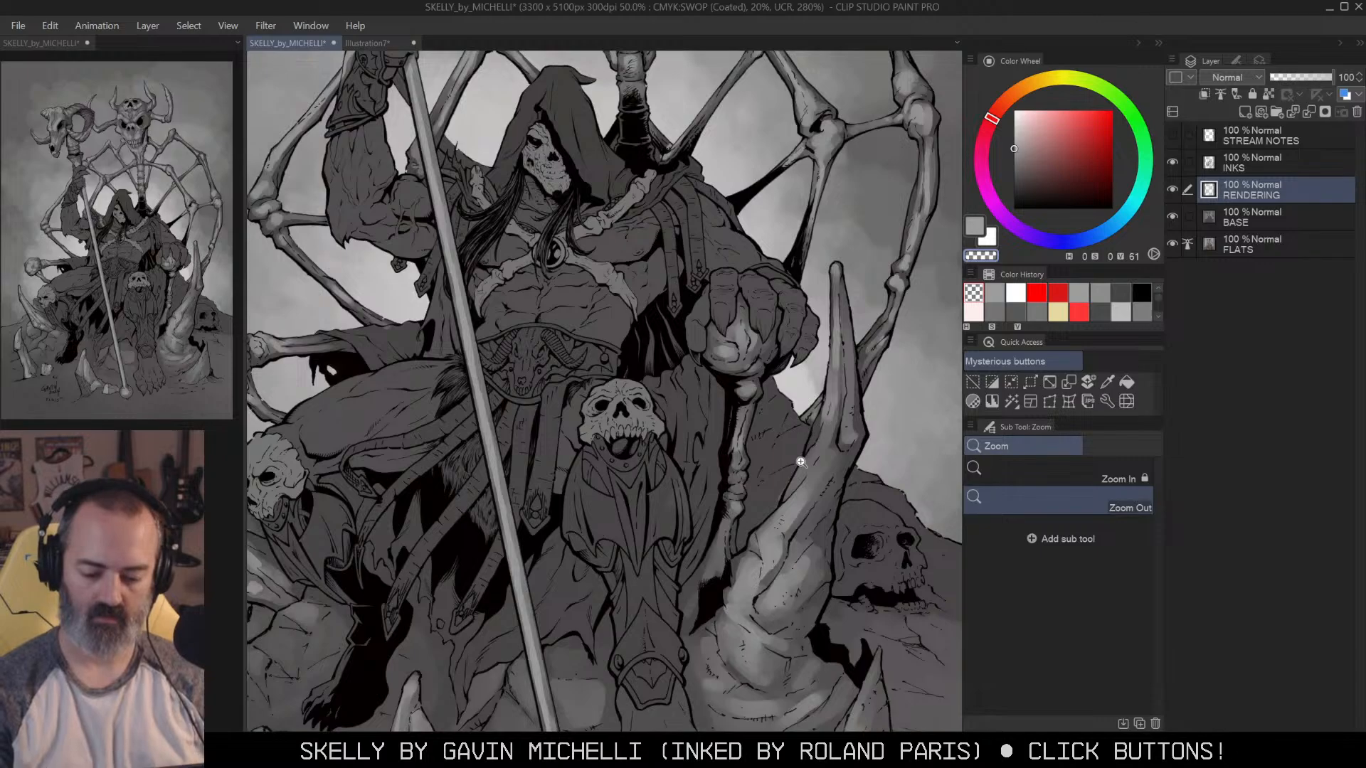
left_click(787, 447, "ctrl")
left_click(786, 446)
key("ctrl+d")
key("b")
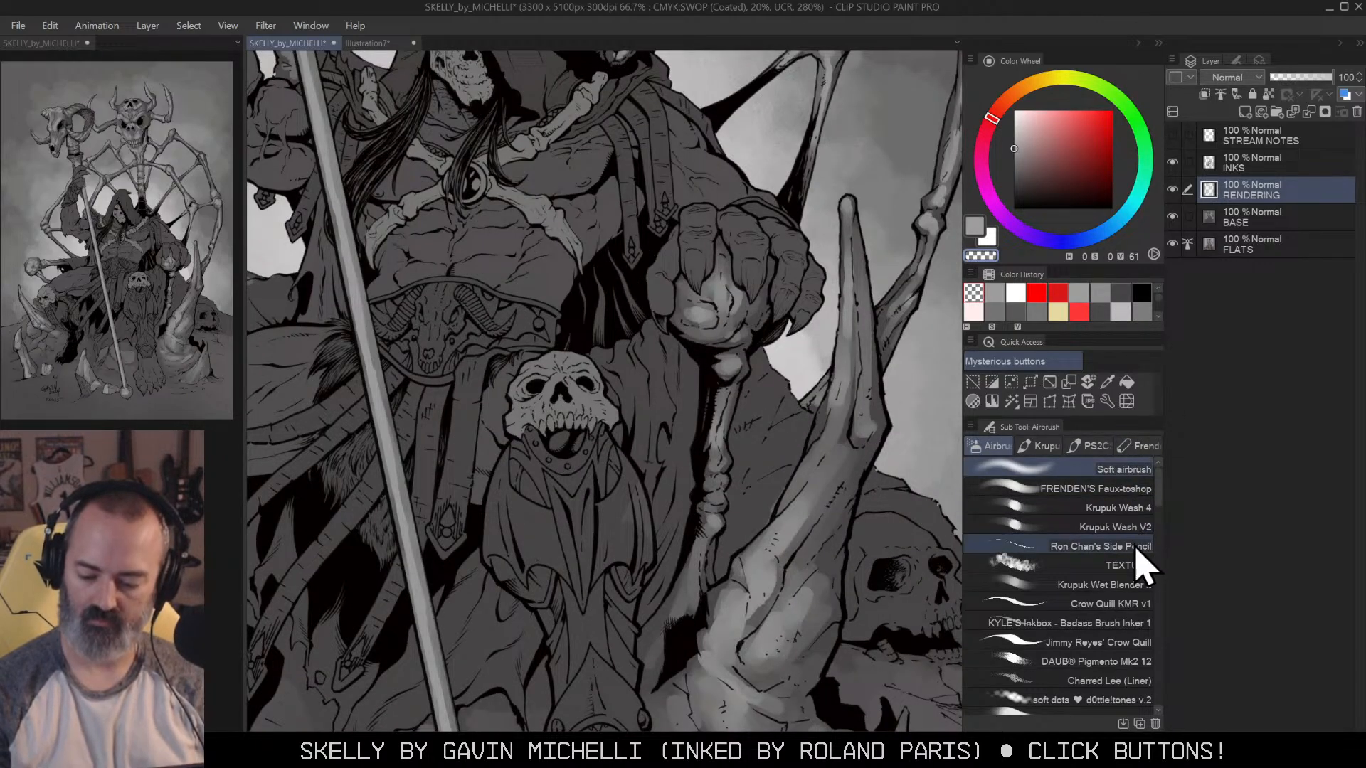
left_click(1137, 532)
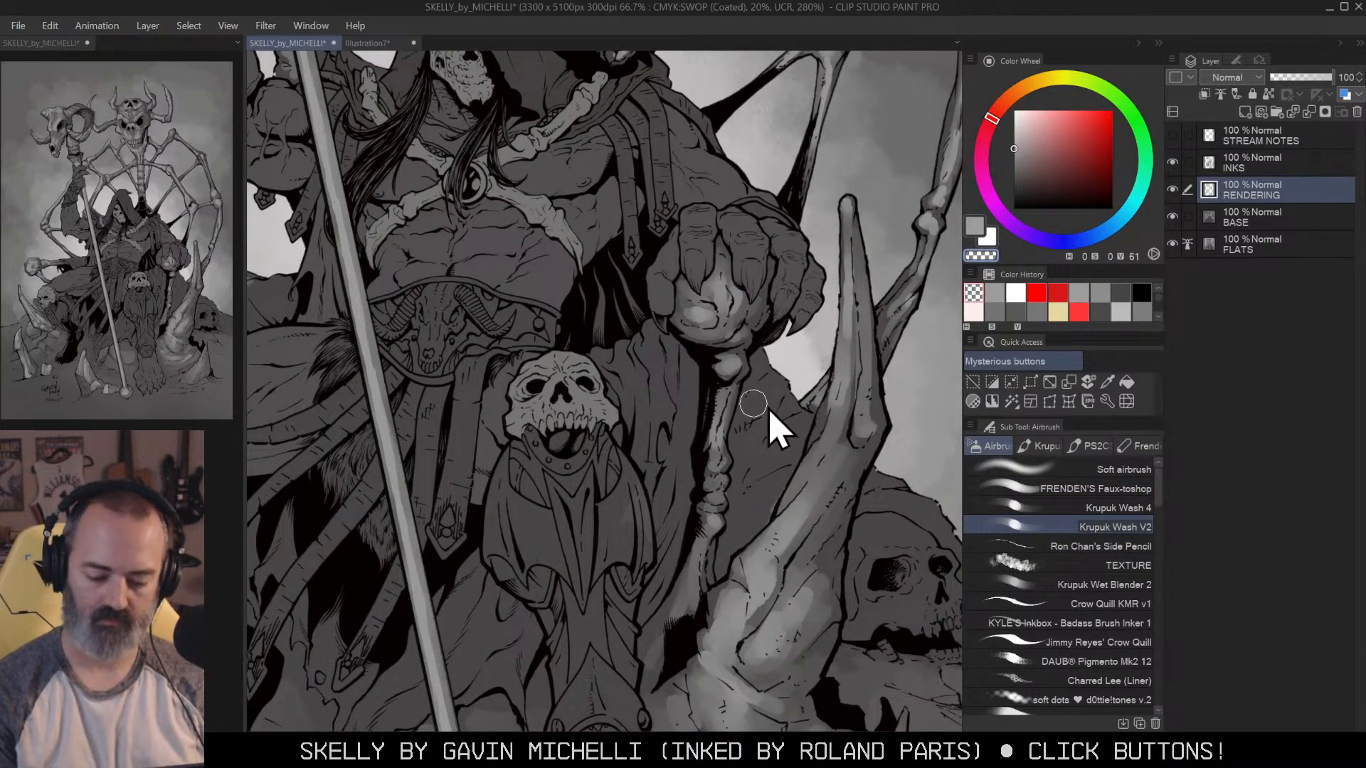
key("[")
key("[")
key("[")
key("c")
mouse_move(767, 380)
left_mouse_down()
mouse_move(801, 417)
mouse_move(778, 456)
mouse_move(762, 432)
mouse_move(773, 480)
mouse_move(723, 552)
left_mouse_up()
left_click_drag(878, 449, 803, 358)
left_click_drag(907, 407, 875, 360)
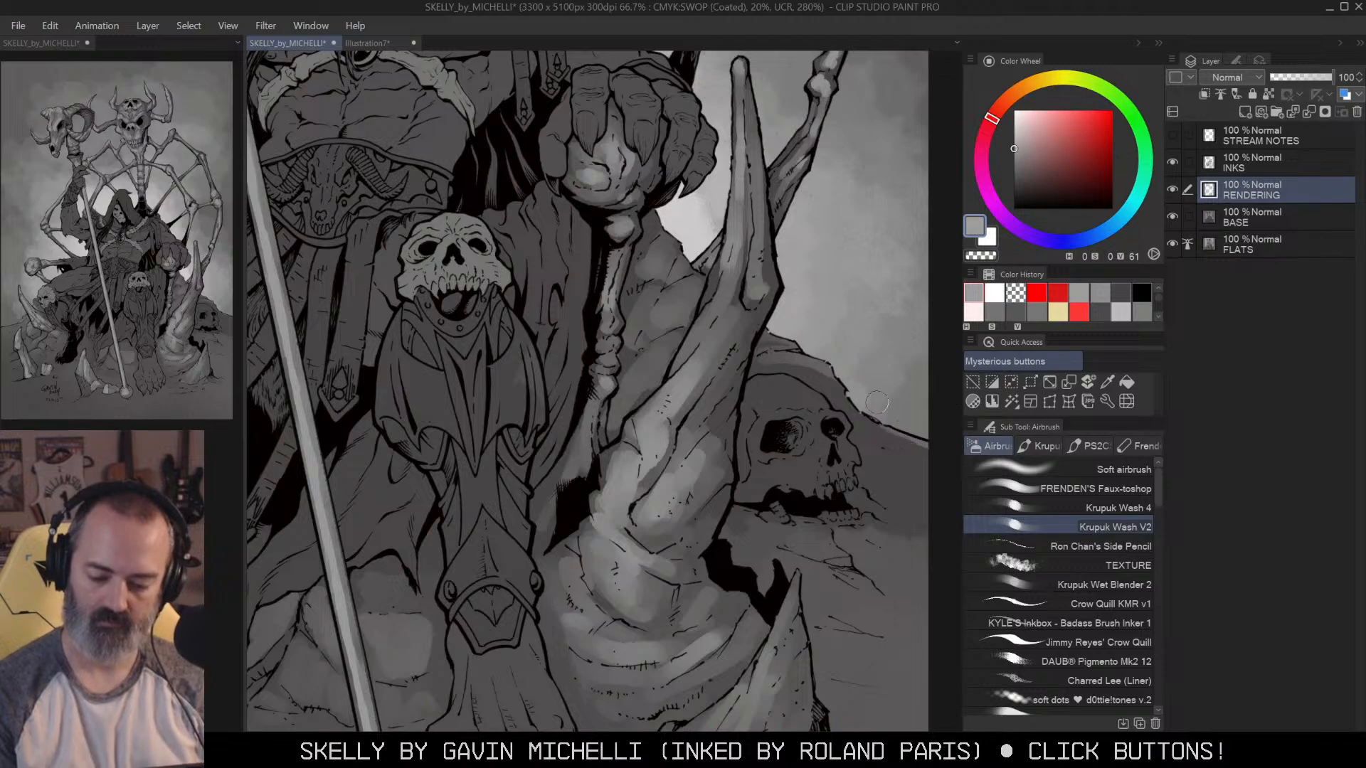
Step: Auto-select the large skull behind the right-hand spike and wash light grey over its forehead and cheekbones
key("w")
left_click(818, 403)
key("b")
key("]")
mouse_move(785, 397)
left_mouse_down()
mouse_move(757, 394)
mouse_move(807, 403)
mouse_move(764, 408)
mouse_move(748, 438)
mouse_move(768, 465)
mouse_move(817, 440)
mouse_move(803, 470)
mouse_move(758, 481)
mouse_move(813, 473)
mouse_move(817, 436)
mouse_move(805, 461)
mouse_move(776, 464)
mouse_move(808, 464)
mouse_move(823, 442)
mouse_move(806, 467)
mouse_move(818, 476)
mouse_move(751, 453)
left_mouse_up()
key("[")
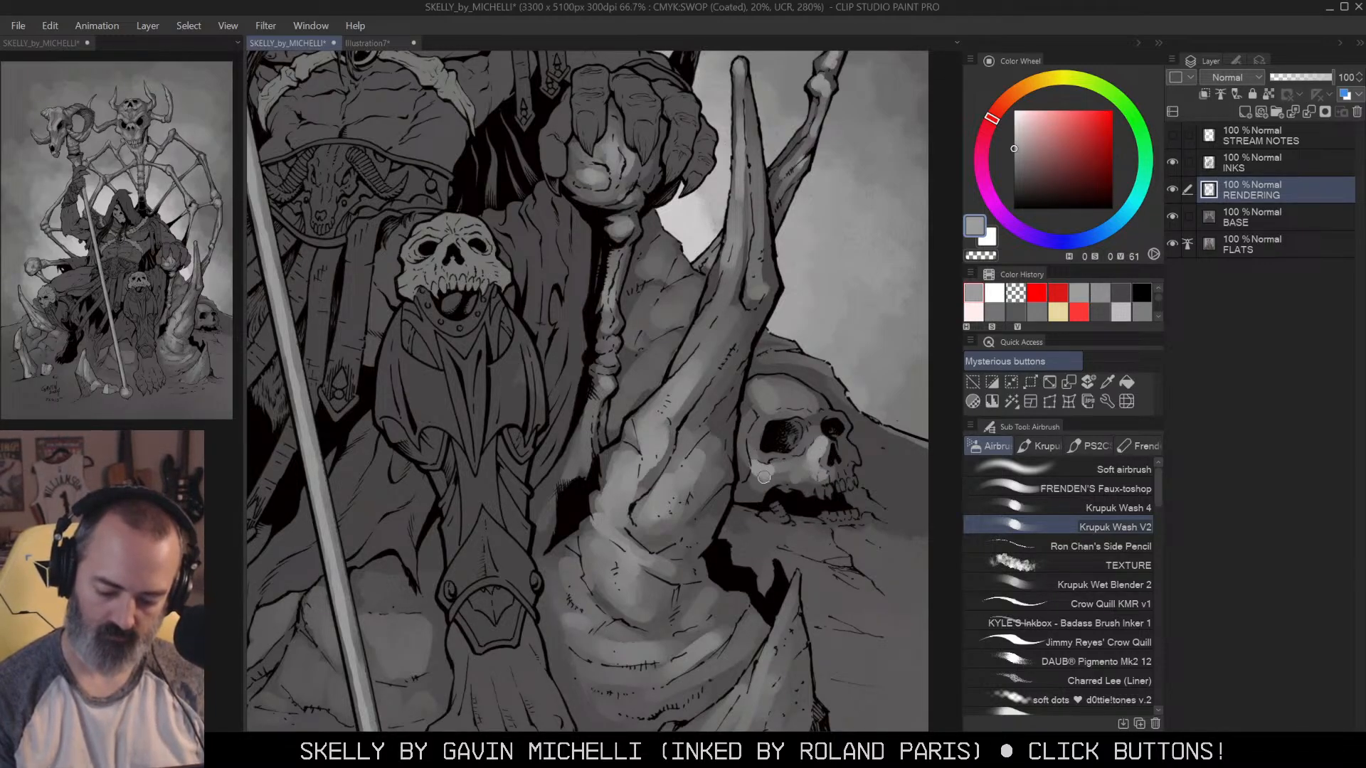
Step: Paint light grey highlights along the large skull's brow ridges above both eye sockets, undoing the stray stroke
left_click(832, 445, "ctrl")
left_click_drag(847, 449, 847, 359)
left_click(847, 358, "ctrl")
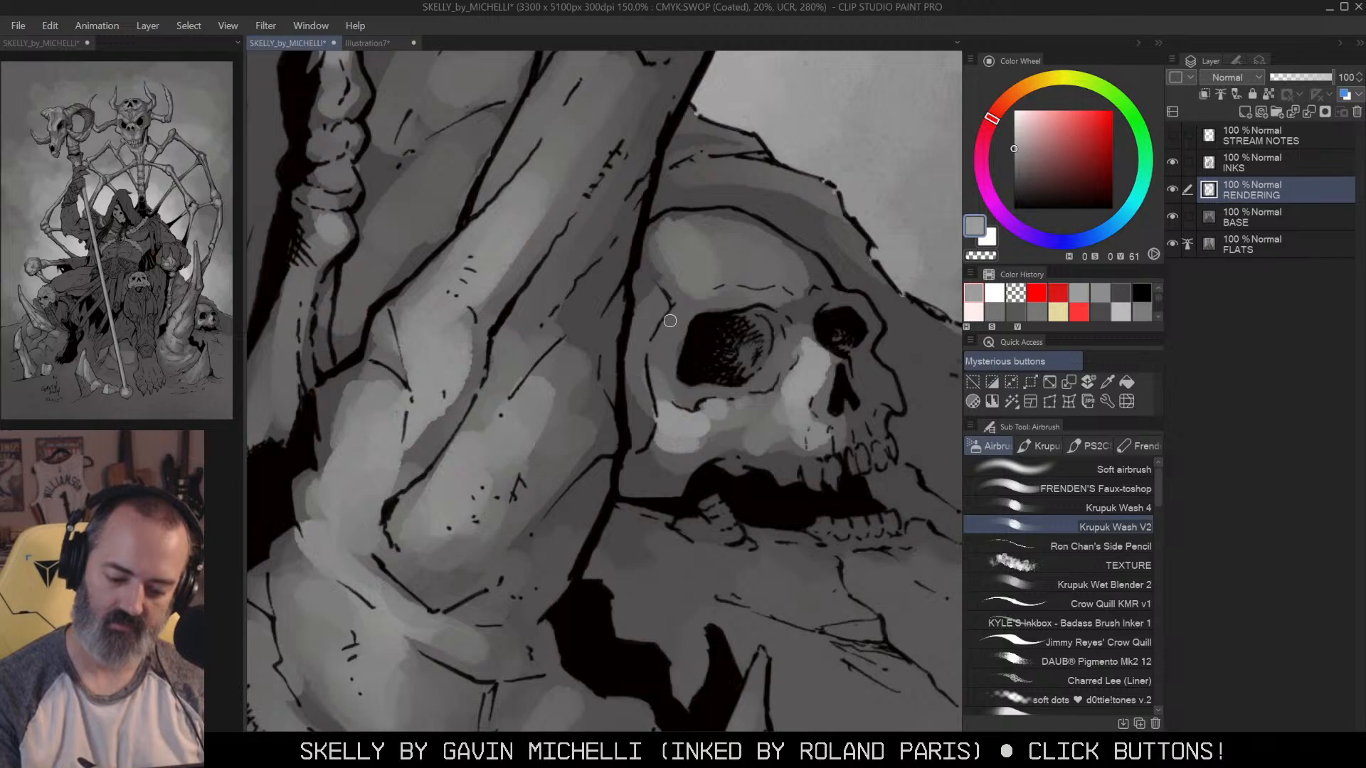
mouse_move(670, 321)
left_mouse_down()
mouse_move(833, 289)
mouse_move(674, 214)
left_mouse_up()
key("ctrl+z")
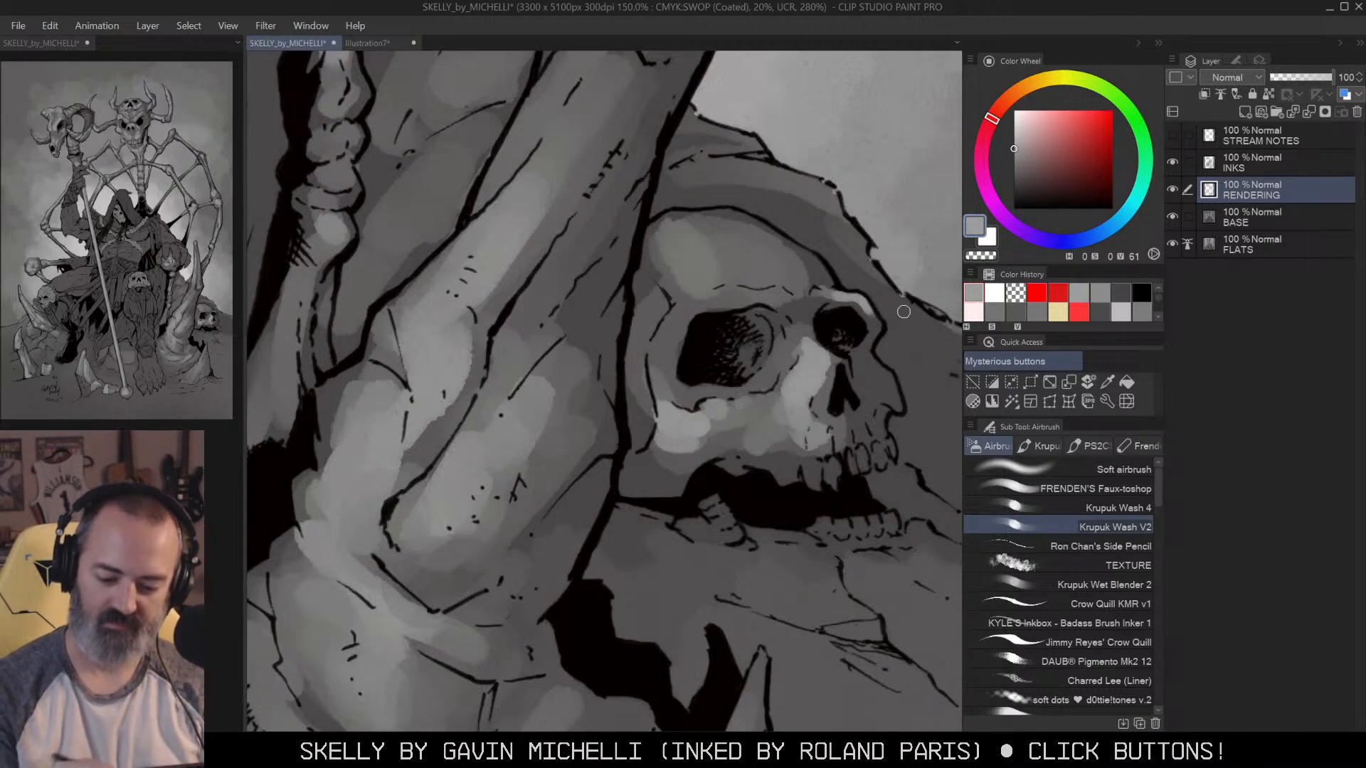
mouse_move(679, 319)
left_mouse_down()
mouse_move(719, 291)
mouse_move(767, 293)
left_mouse_up()
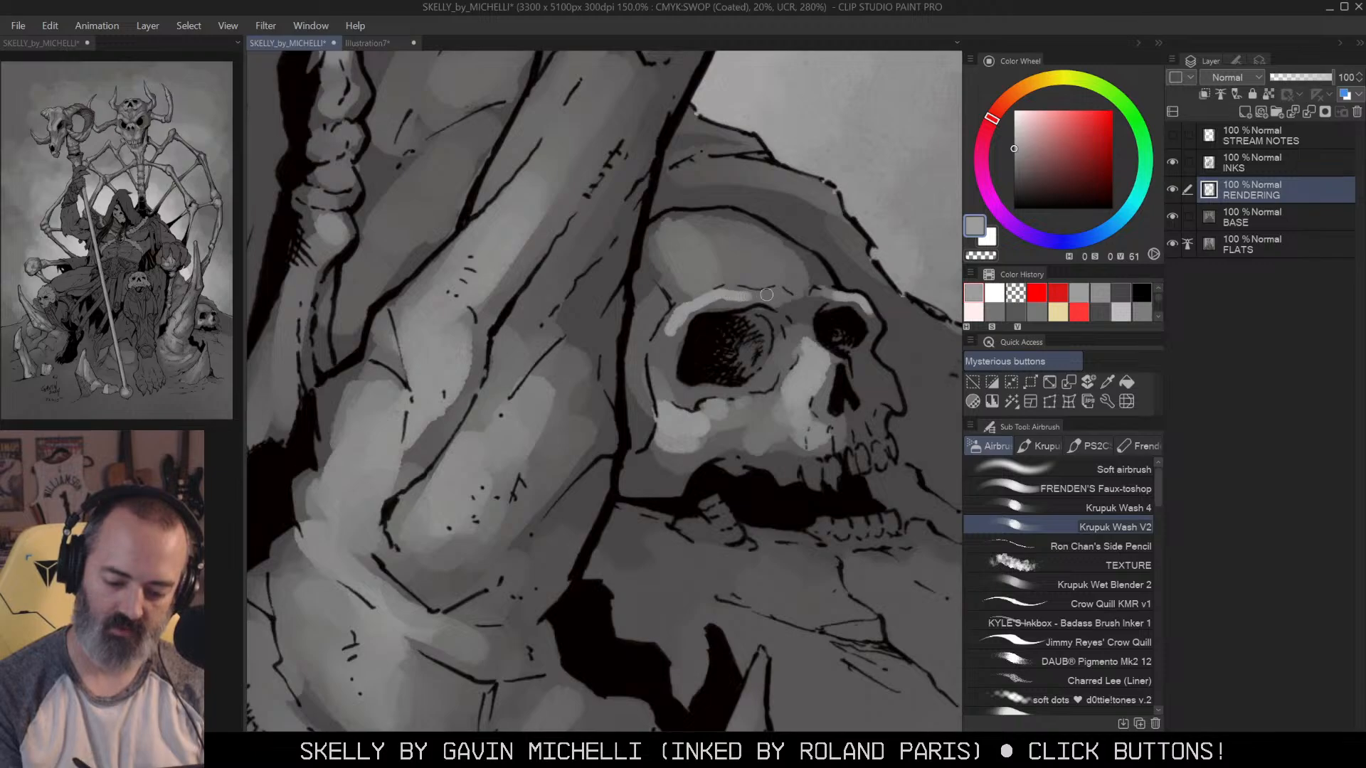
Step: Build up the light grey wash across the large skull's forehead and temple, adjusting the brush size
key("]")
mouse_move(705, 256)
left_mouse_down()
mouse_move(645, 289)
mouse_move(693, 255)
mouse_move(747, 268)
mouse_move(680, 260)
mouse_move(690, 246)
mouse_move(734, 248)
mouse_move(783, 273)
left_mouse_up()
key("[")
mouse_move(676, 282)
left_mouse_down()
mouse_move(652, 283)
mouse_move(649, 323)
left_mouse_up()
left_click_drag(666, 239, 722, 224)
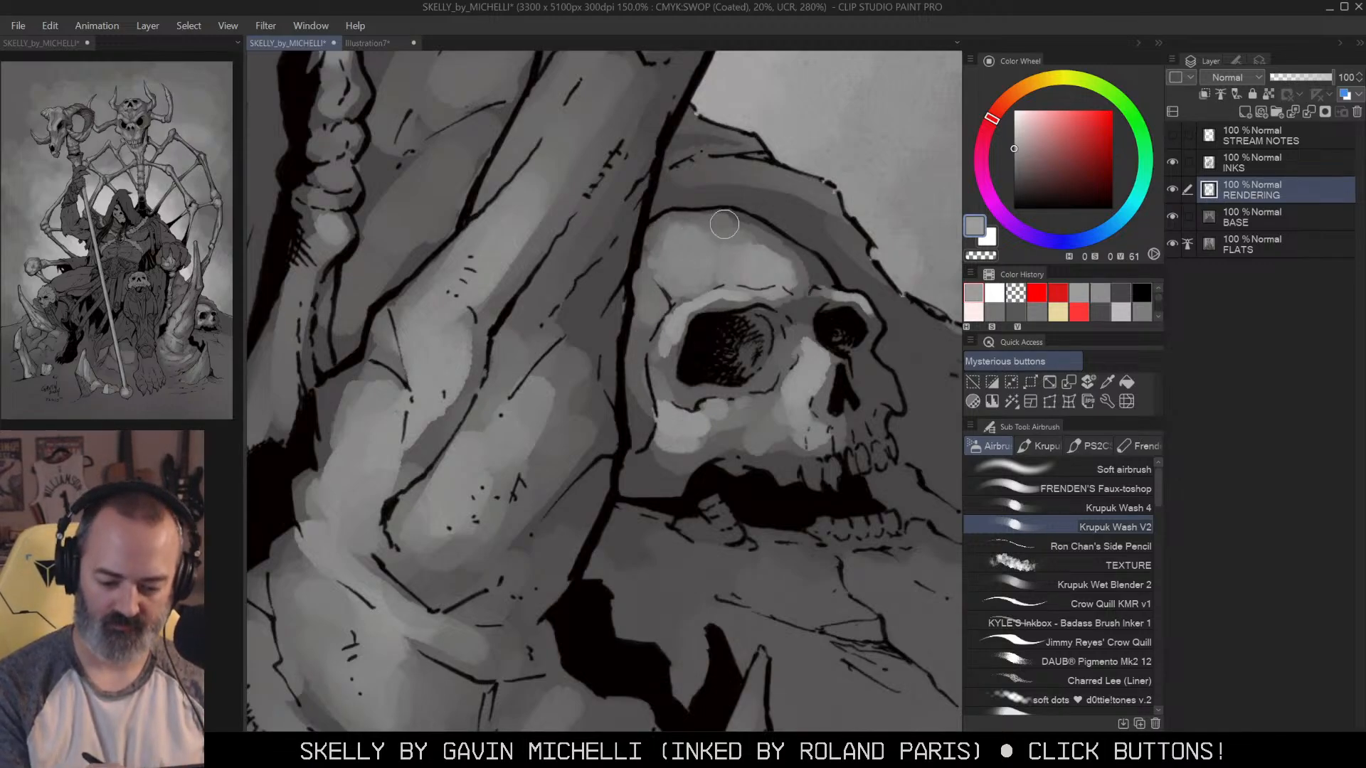
Step: Highlight the large skull's upper jaw and its upper and lower teeth in light grey
mouse_move(875, 372)
left_mouse_down()
mouse_move(846, 442)
mouse_move(891, 374)
mouse_move(787, 466)
mouse_move(822, 479)
mouse_move(893, 457)
left_mouse_up()
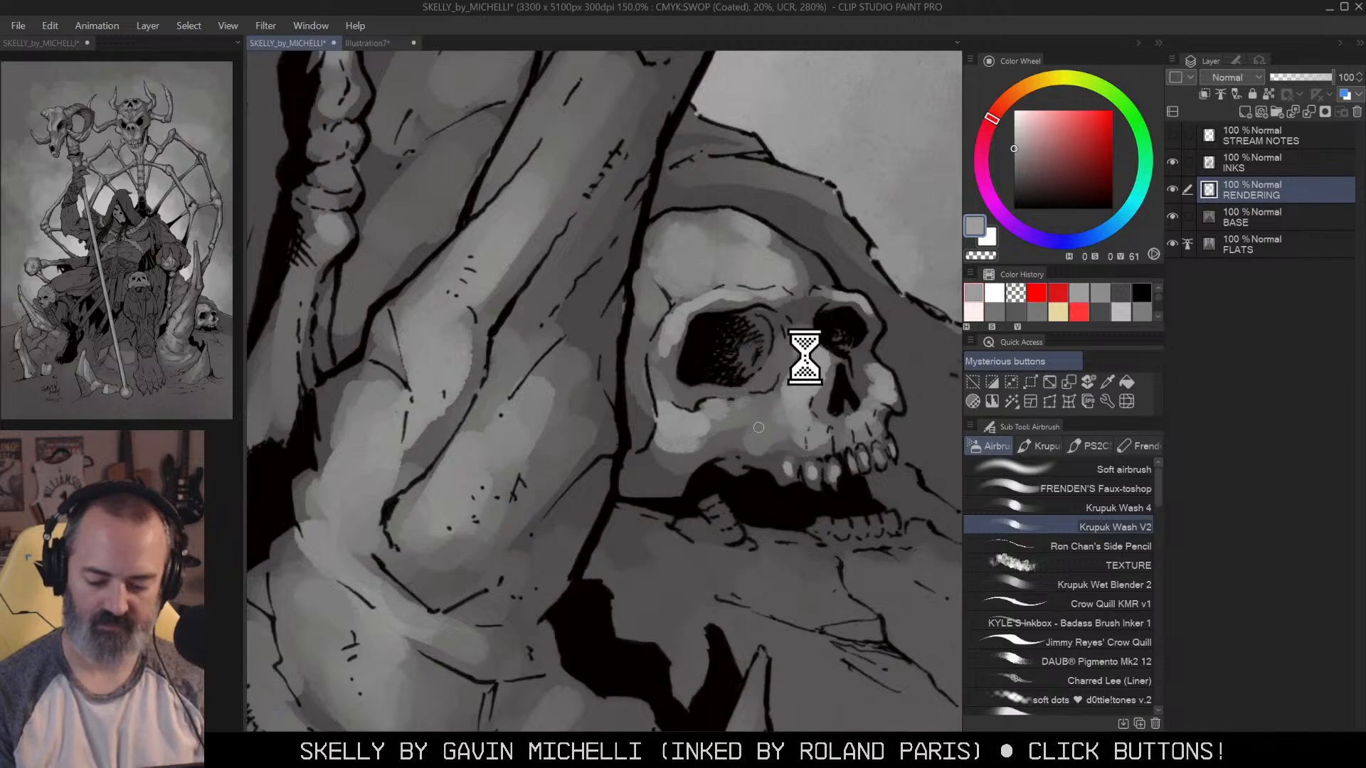
left_click_drag(891, 336, 864, 289)
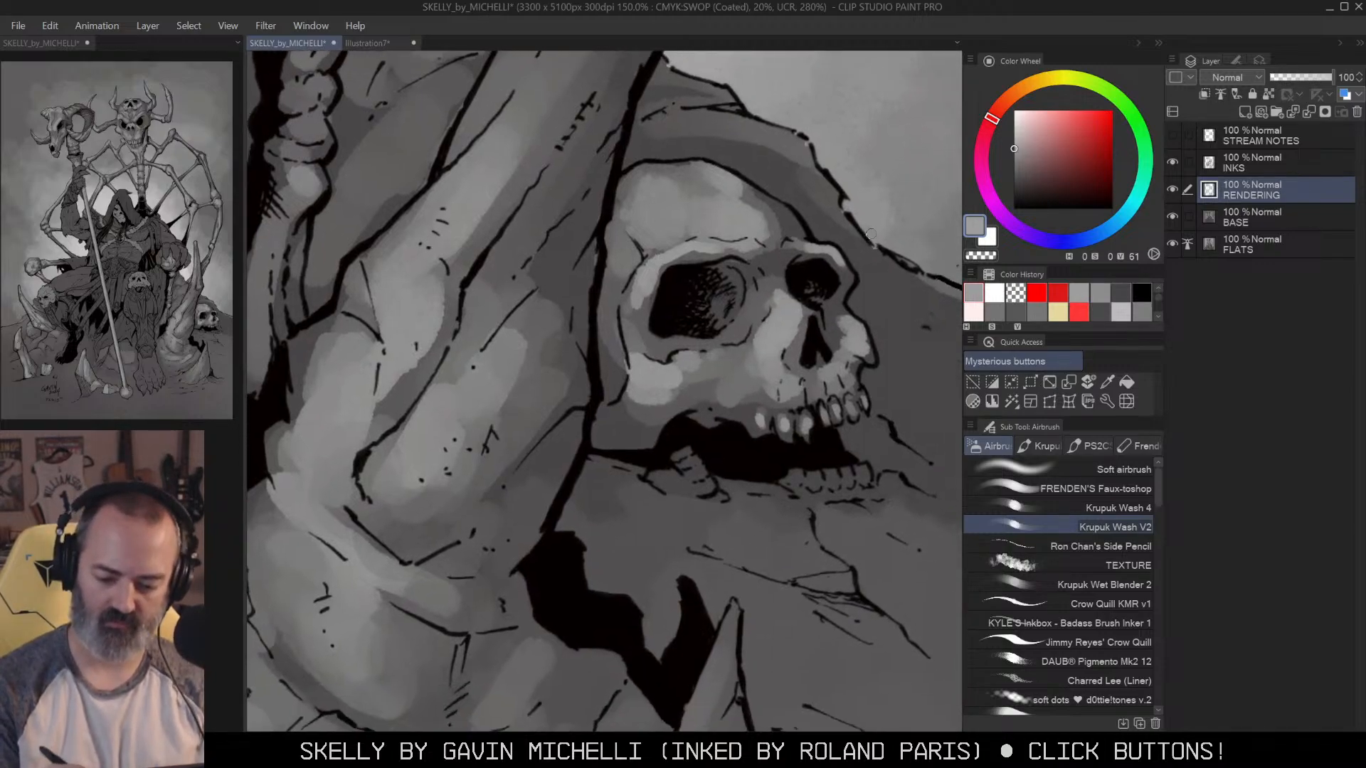
left_click_drag(680, 450, 712, 490)
left_click_drag(797, 473, 836, 474)
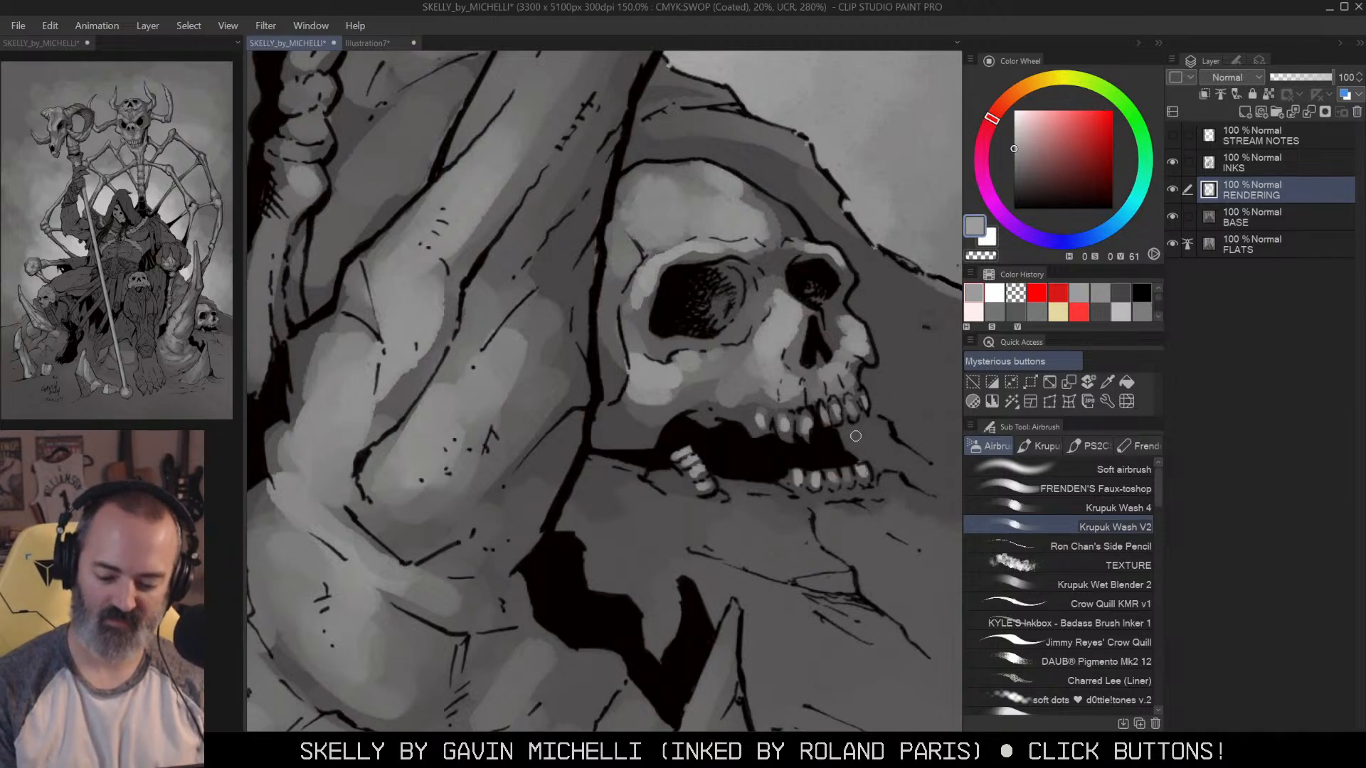
Step: Paint a light grey highlight along the inner rim of the large skull's near eye socket beside the nose
key("alt+space")
left_click(881, 409)
left_click(880, 408)
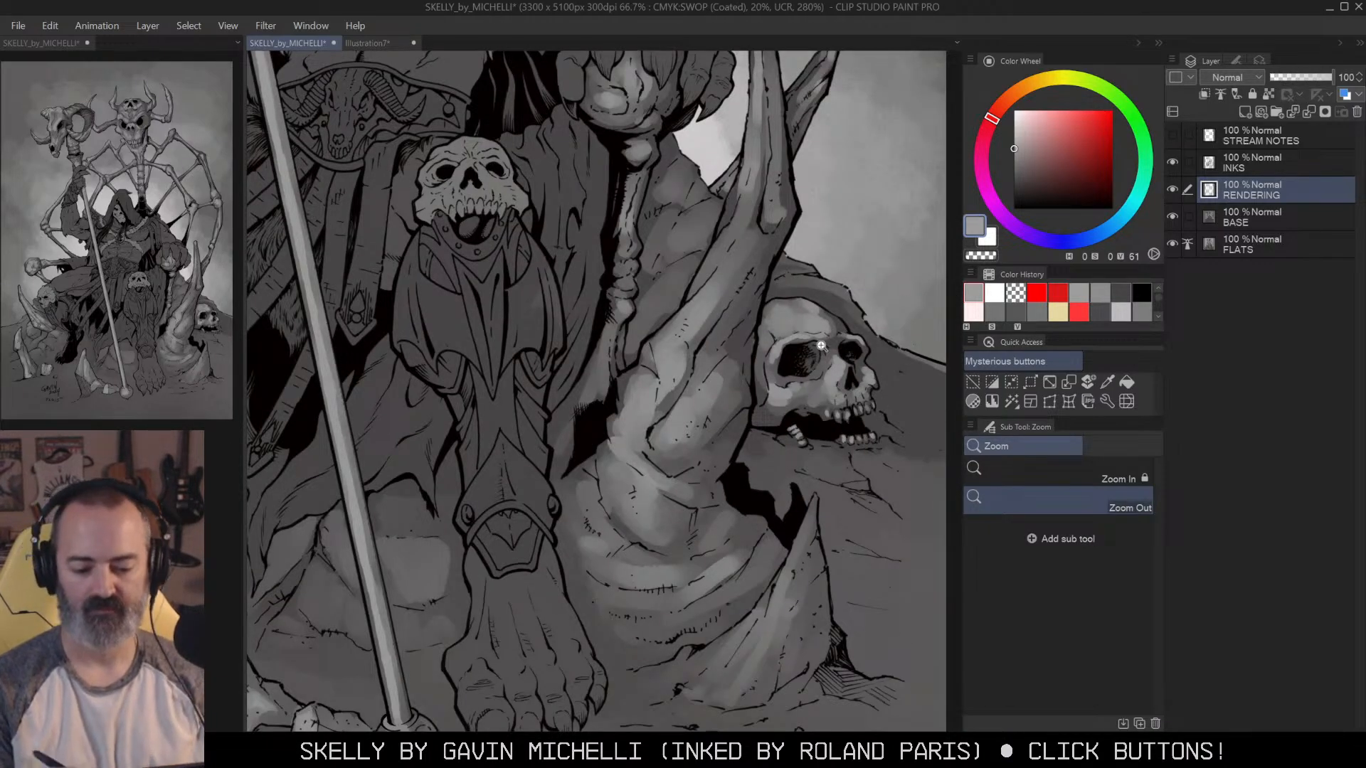
key("ctrl+space")
left_click(832, 332)
left_click(832, 331)
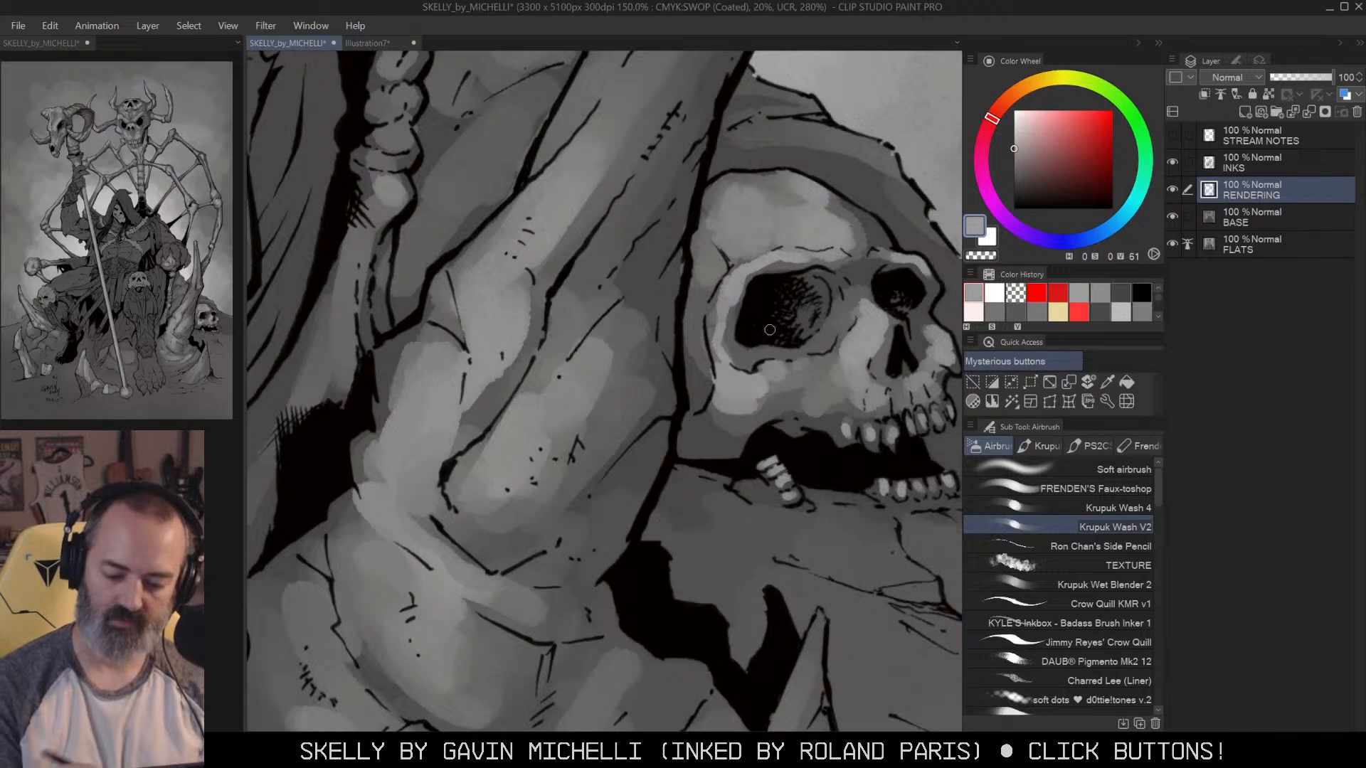
mouse_move(830, 318)
left_mouse_down()
mouse_move(815, 337)
mouse_move(831, 313)
mouse_move(842, 319)
left_mouse_up()
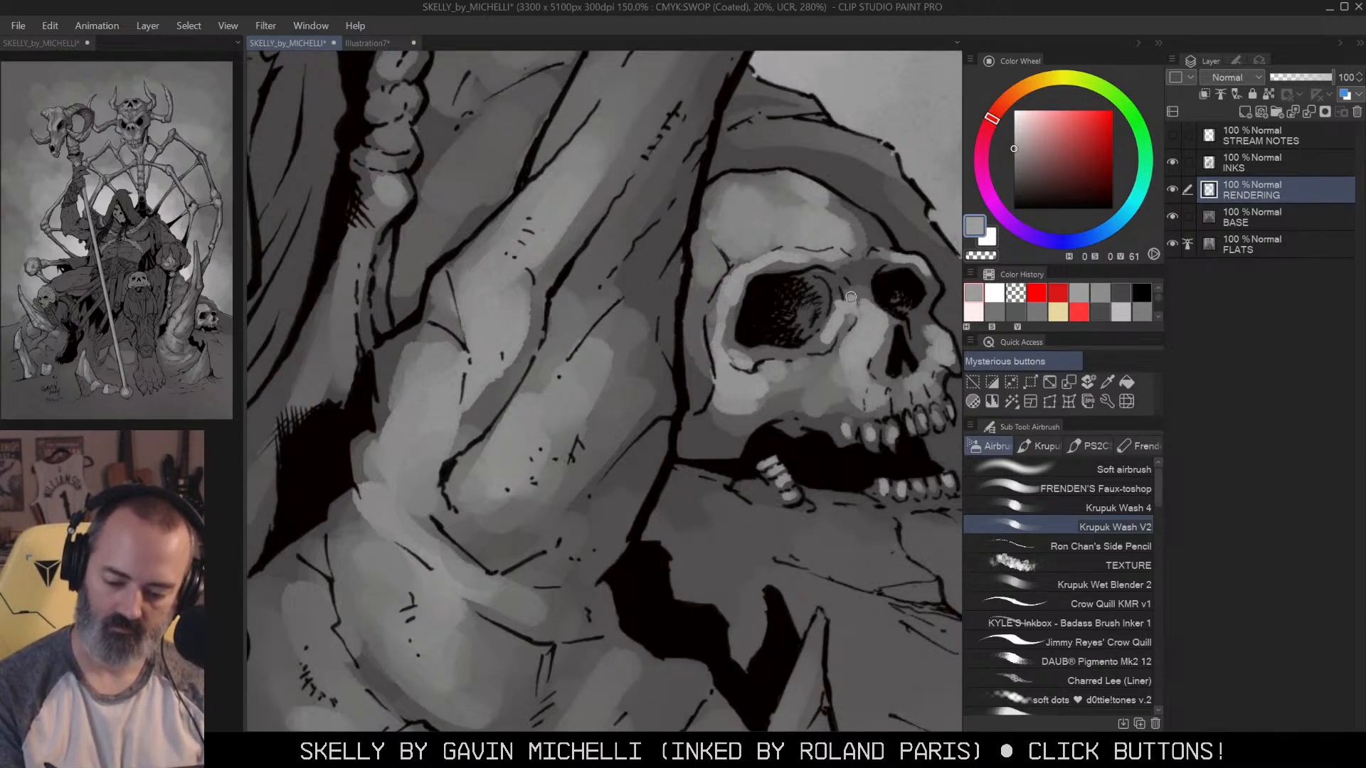
Step: Examine the rendered skull beside the throne and how it reads within the whole illustration
key("ctrl+space")
left_click(868, 319)
left_click(868, 319)
left_click(877, 333, "alt")
left_click(873, 345, "alt")
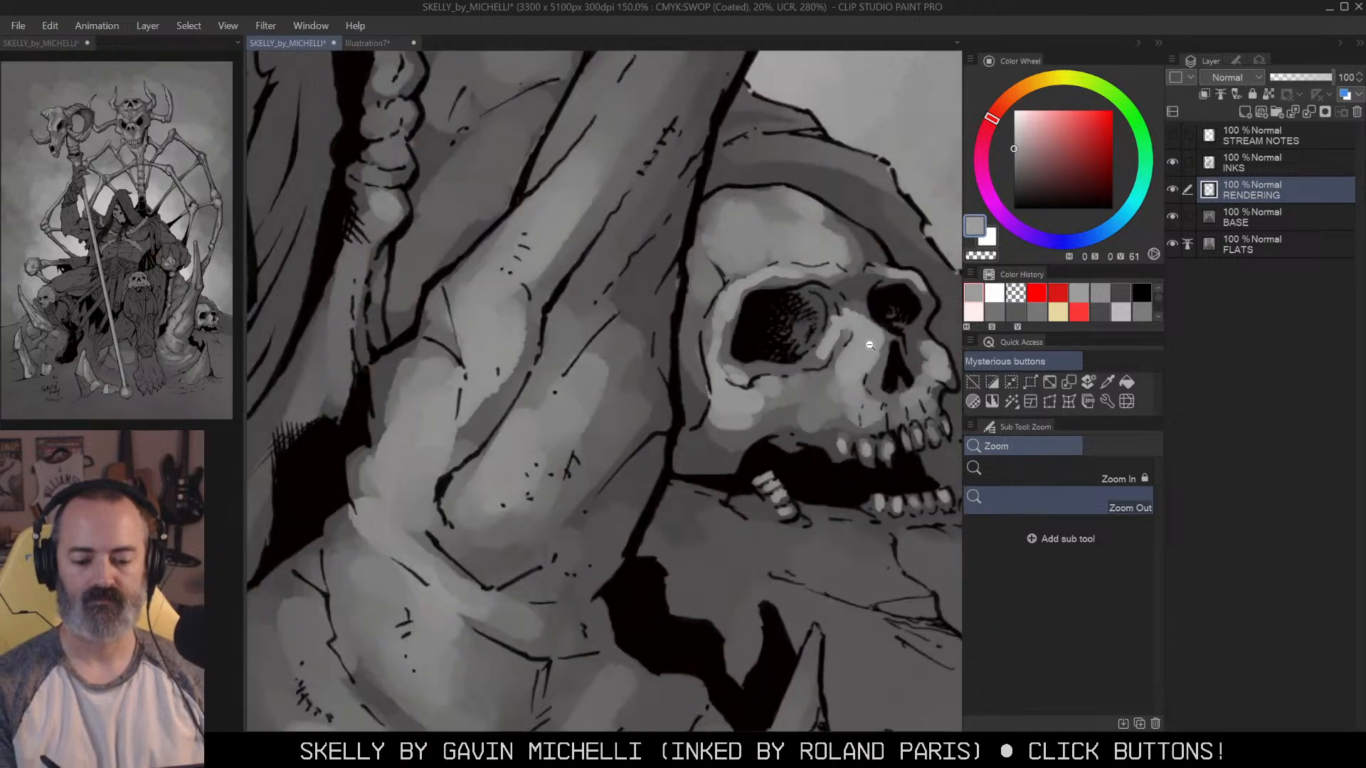
left_click(876, 345, "alt")
left_click(878, 345, "alt")
left_click(880, 345, "alt")
left_click(905, 337, "alt")
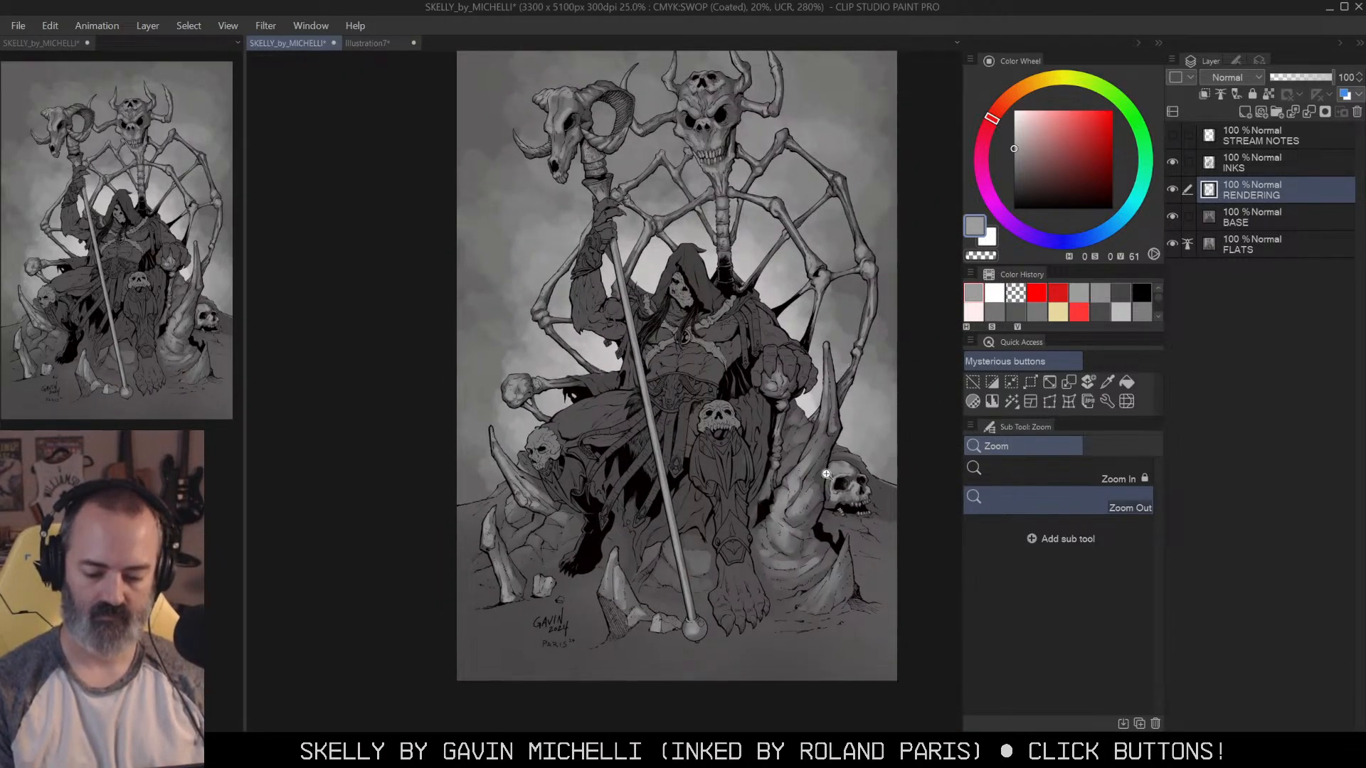
left_click(852, 486)
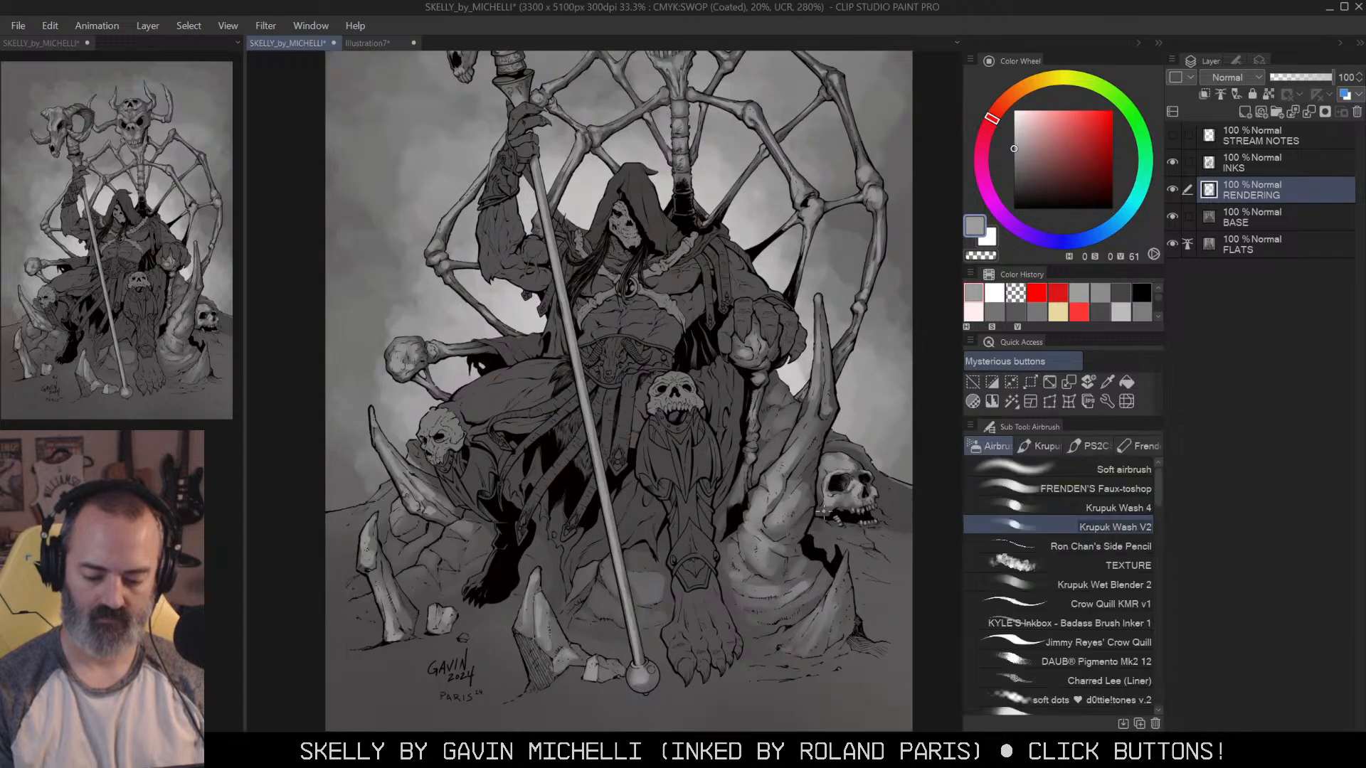
left_click(852, 486, "alt")
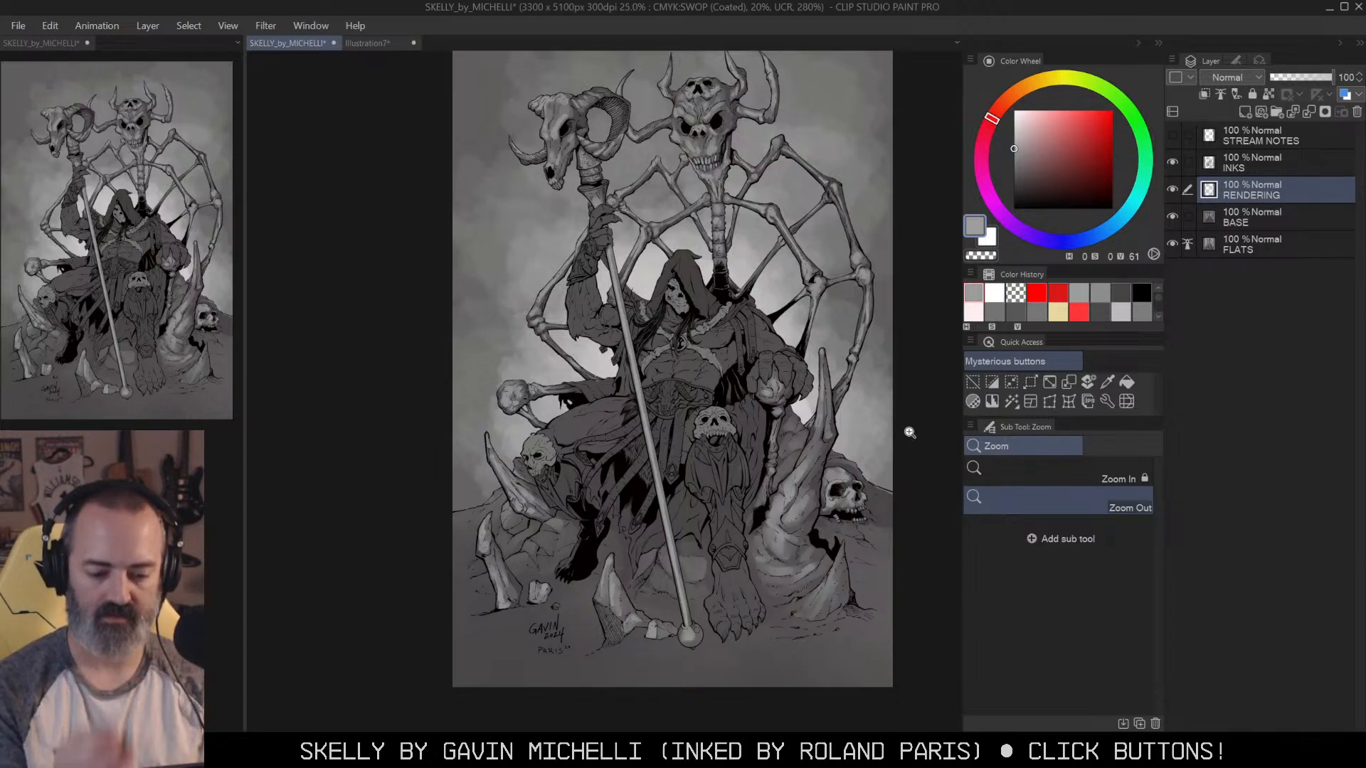
left_click(685, 300)
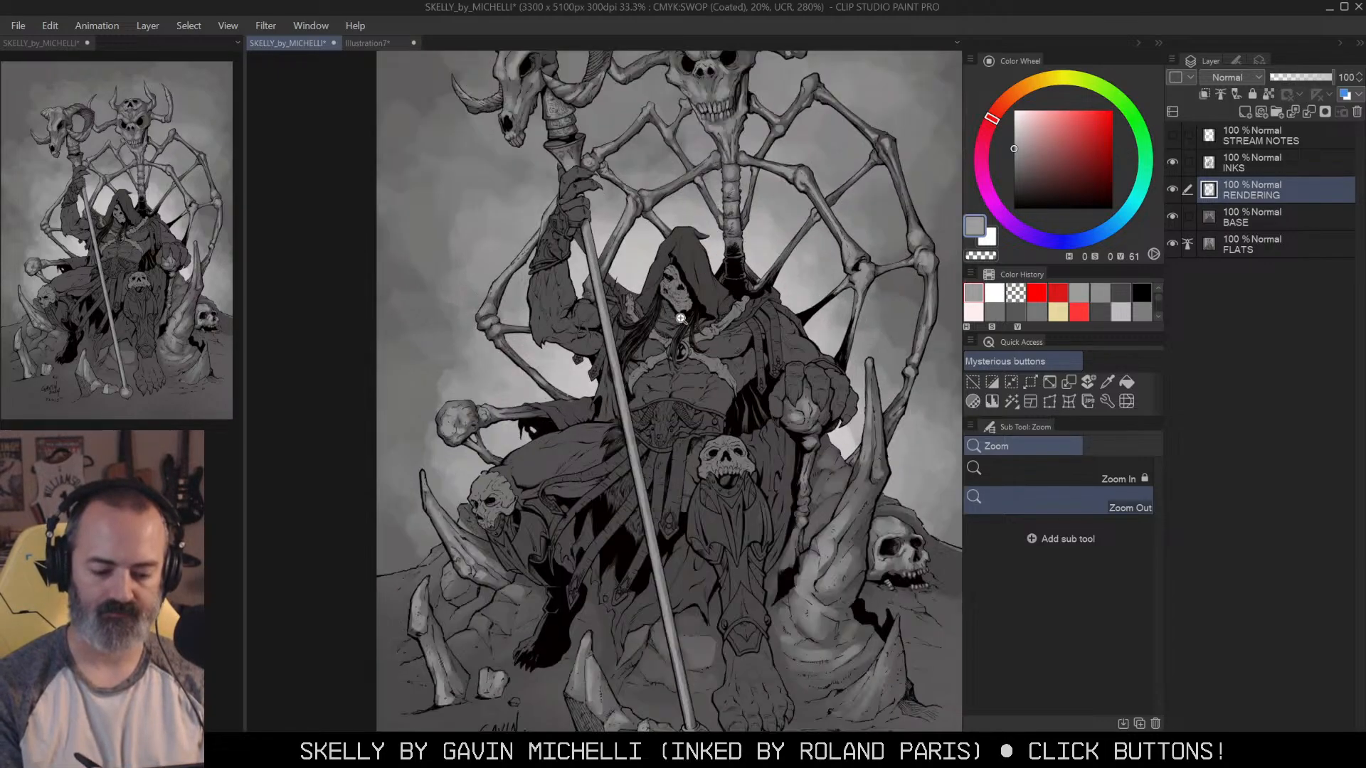
left_click(687, 306)
left_click(688, 306)
left_click_drag(726, 277, 710, 383)
left_click(710, 383)
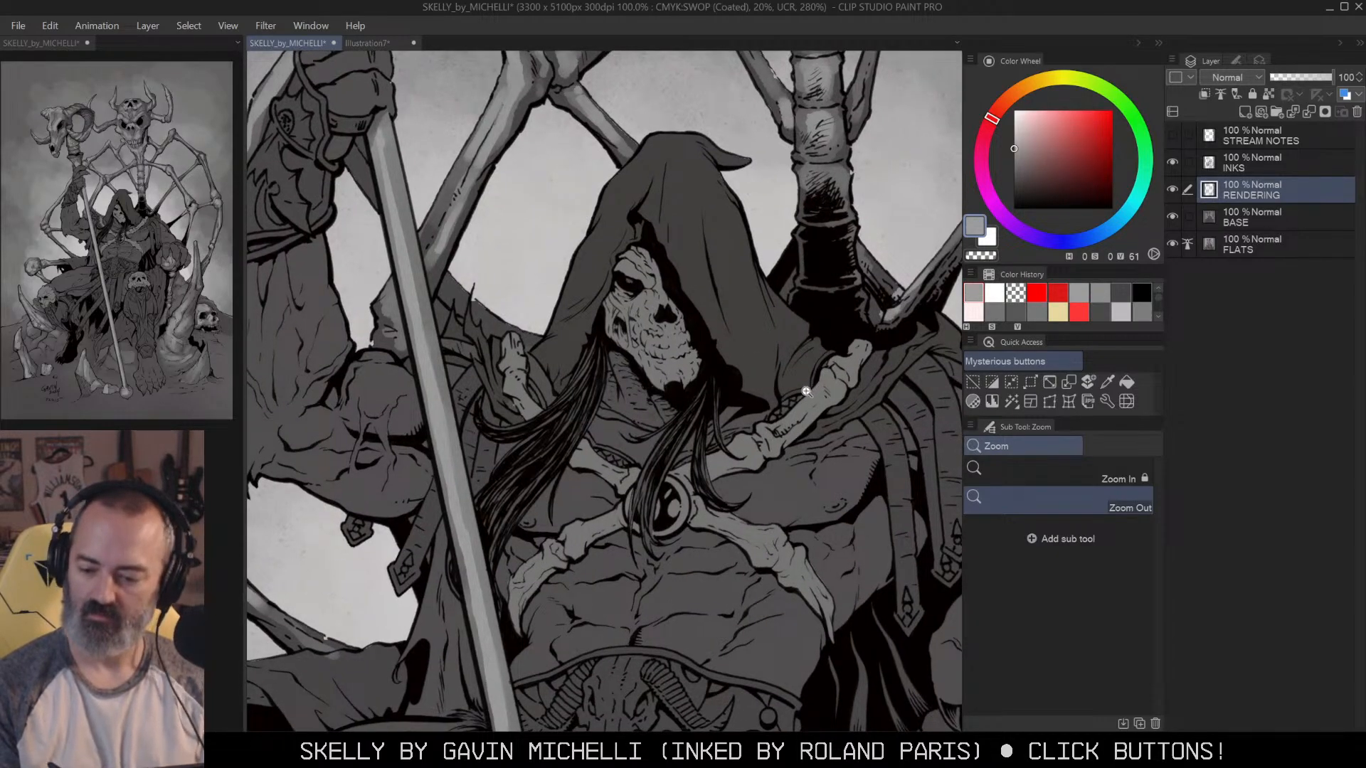
key("b")
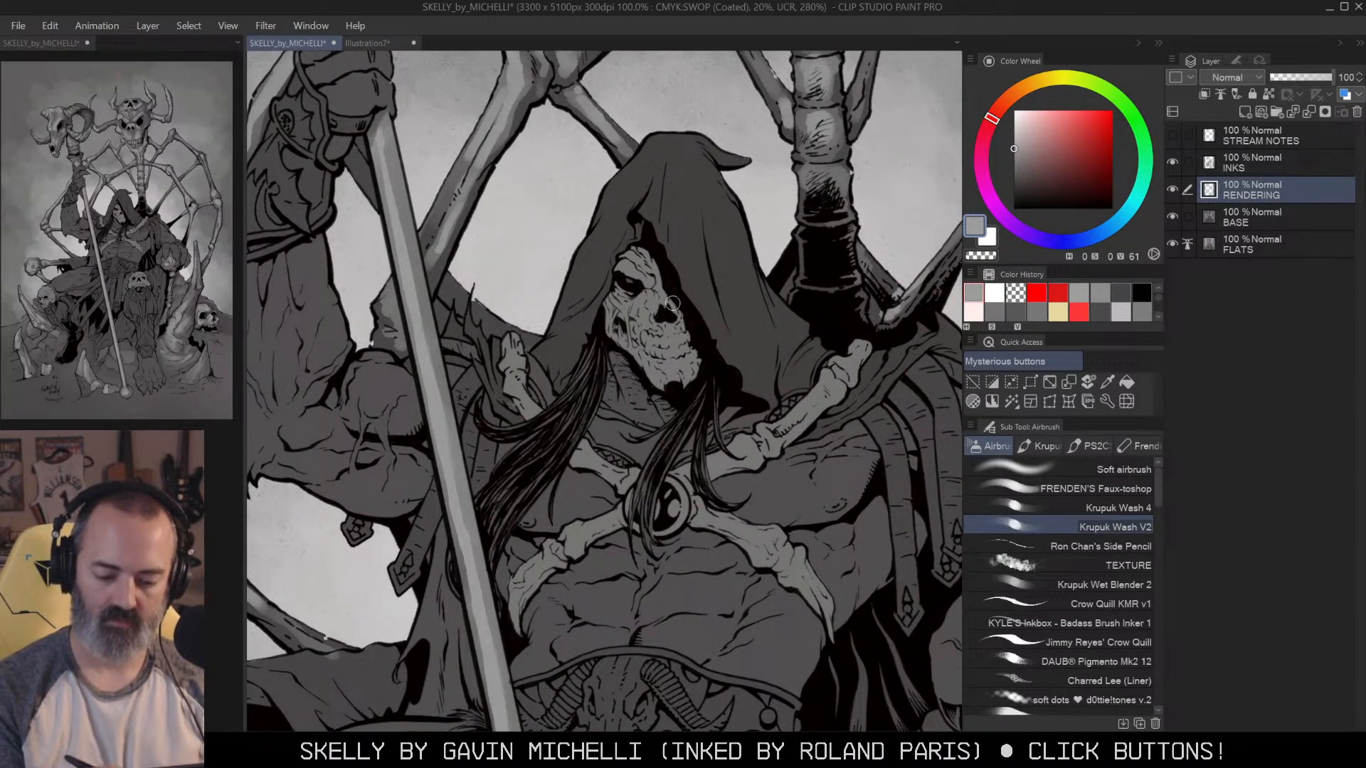
key("w")
left_click(649, 273)
key("alt+space")
left_click(759, 353)
left_click(758, 353)
key("m")
key("ctrl+d")
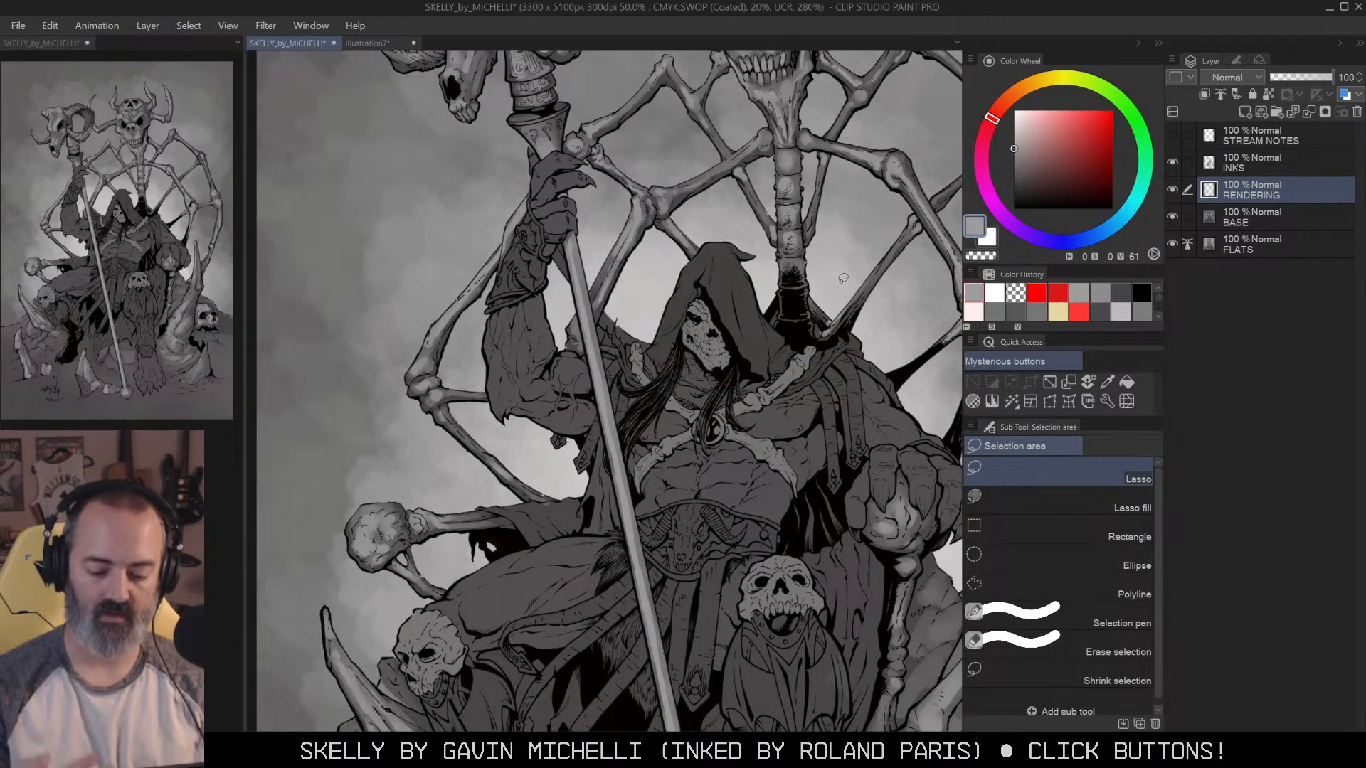
Step: Select the hooded figure's skull face with Auto select for referred layers and check the area with Quick Mask
key("ctrl+space")
left_click(760, 334)
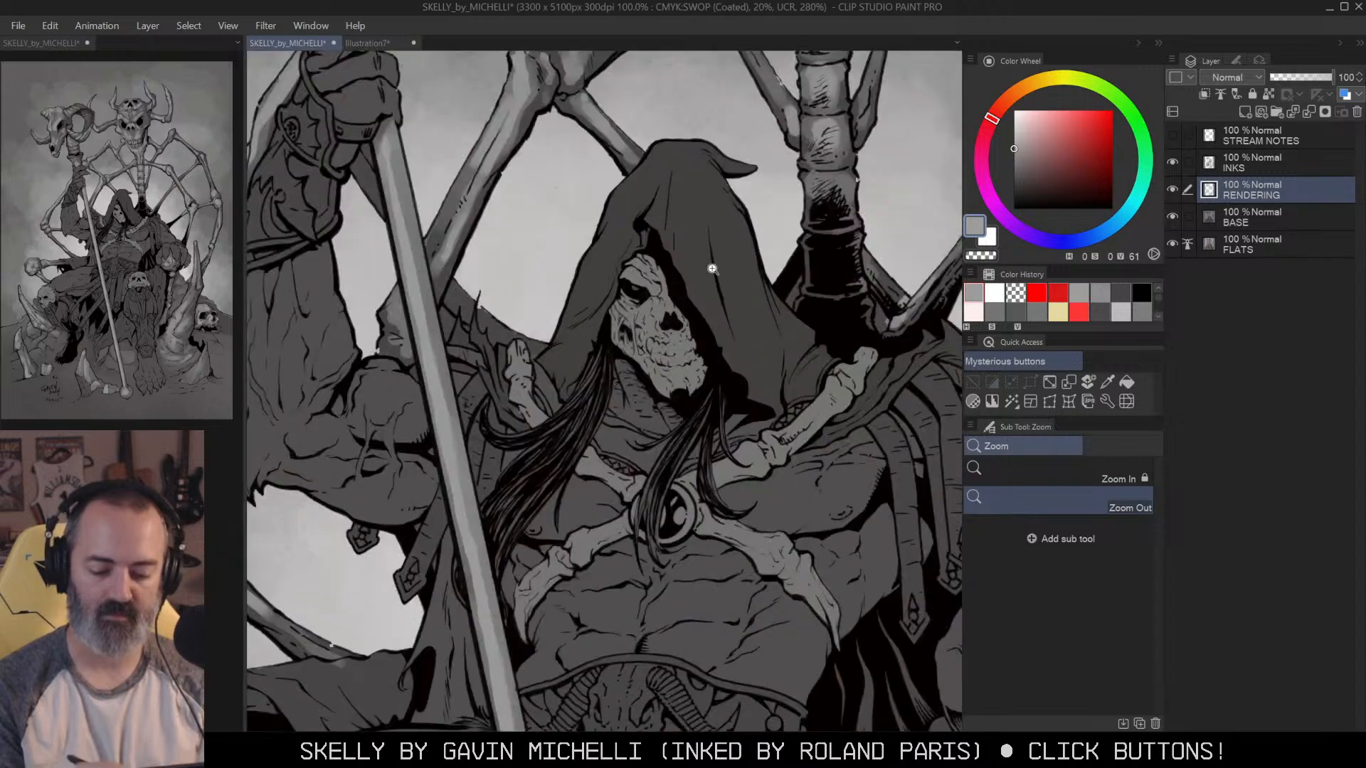
key("w")
left_click(680, 342)
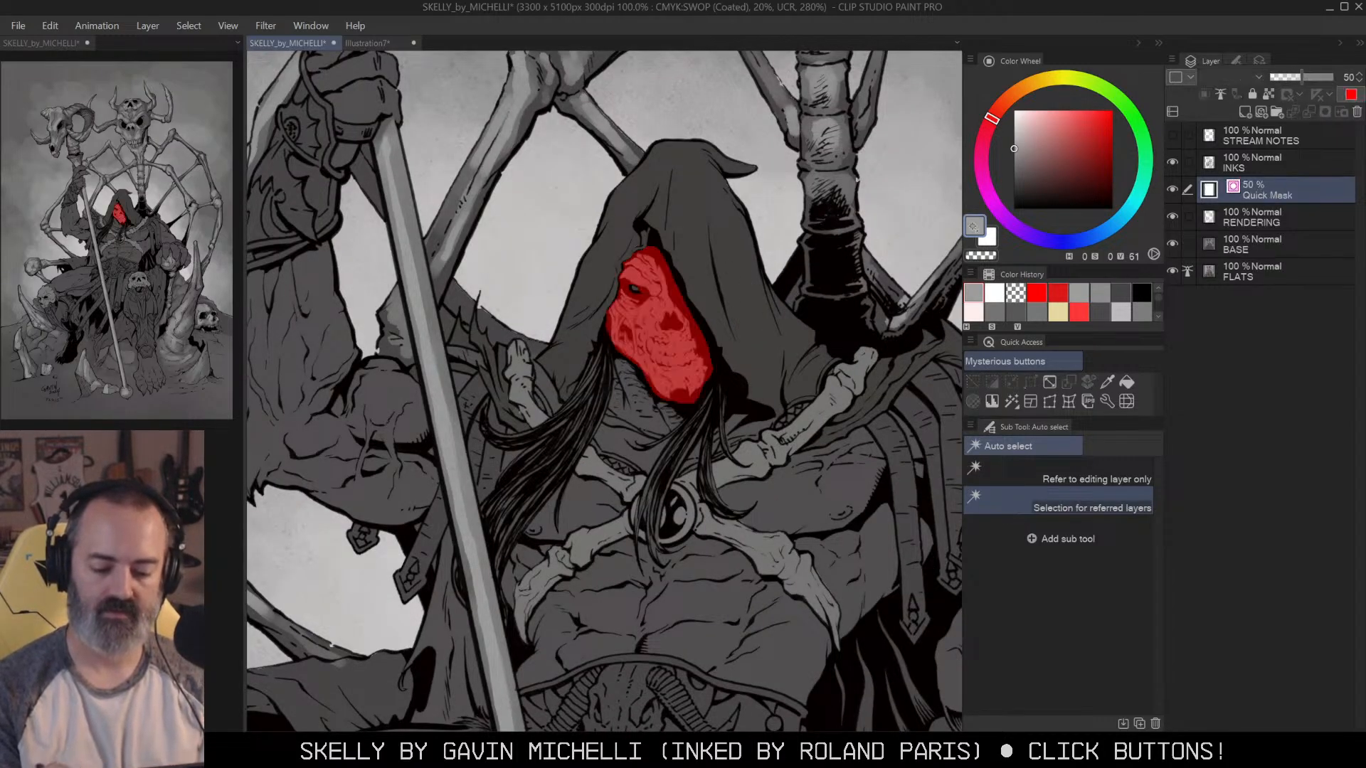
key("b")
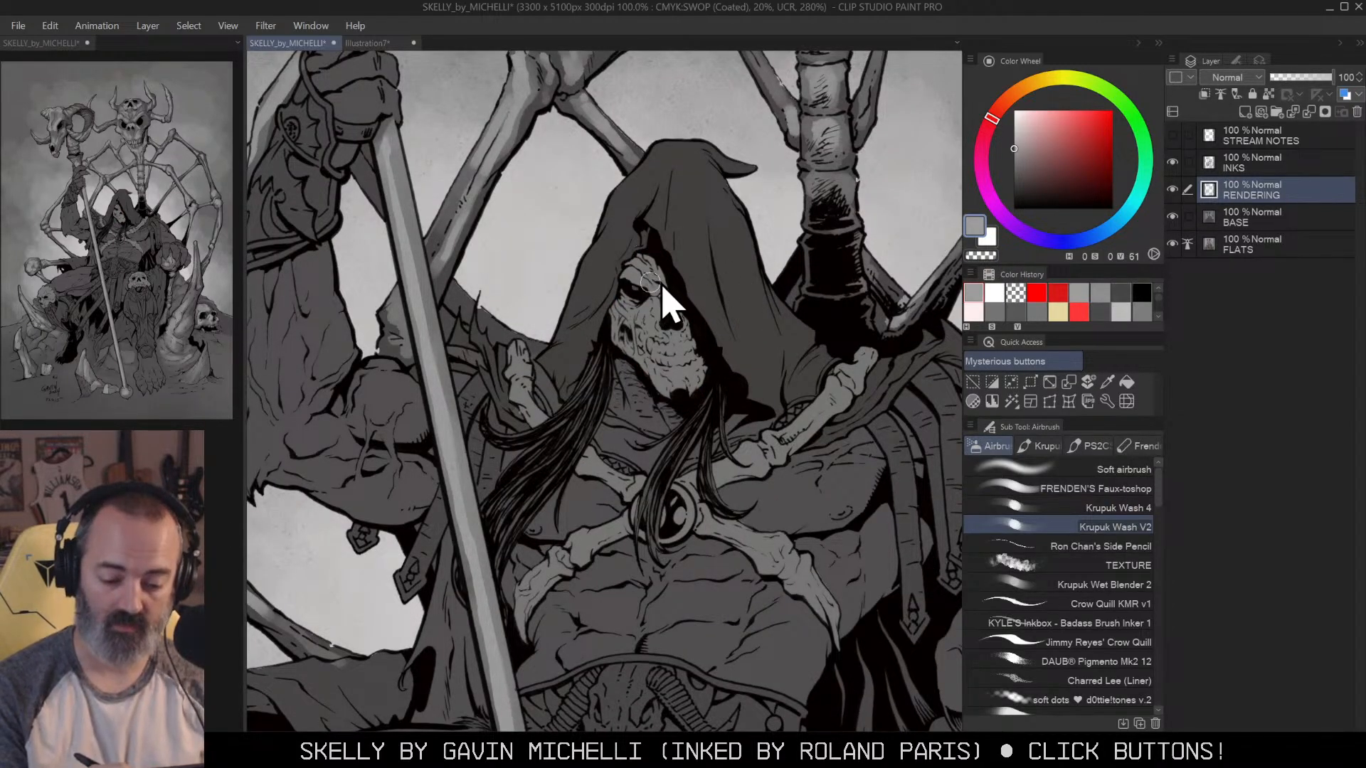
Step: Paint light grey highlights on the skull's brow, nose area and cheek on the RENDERING layer with the Krupuk Wash V2 brush
left_click_drag(635, 263, 642, 268)
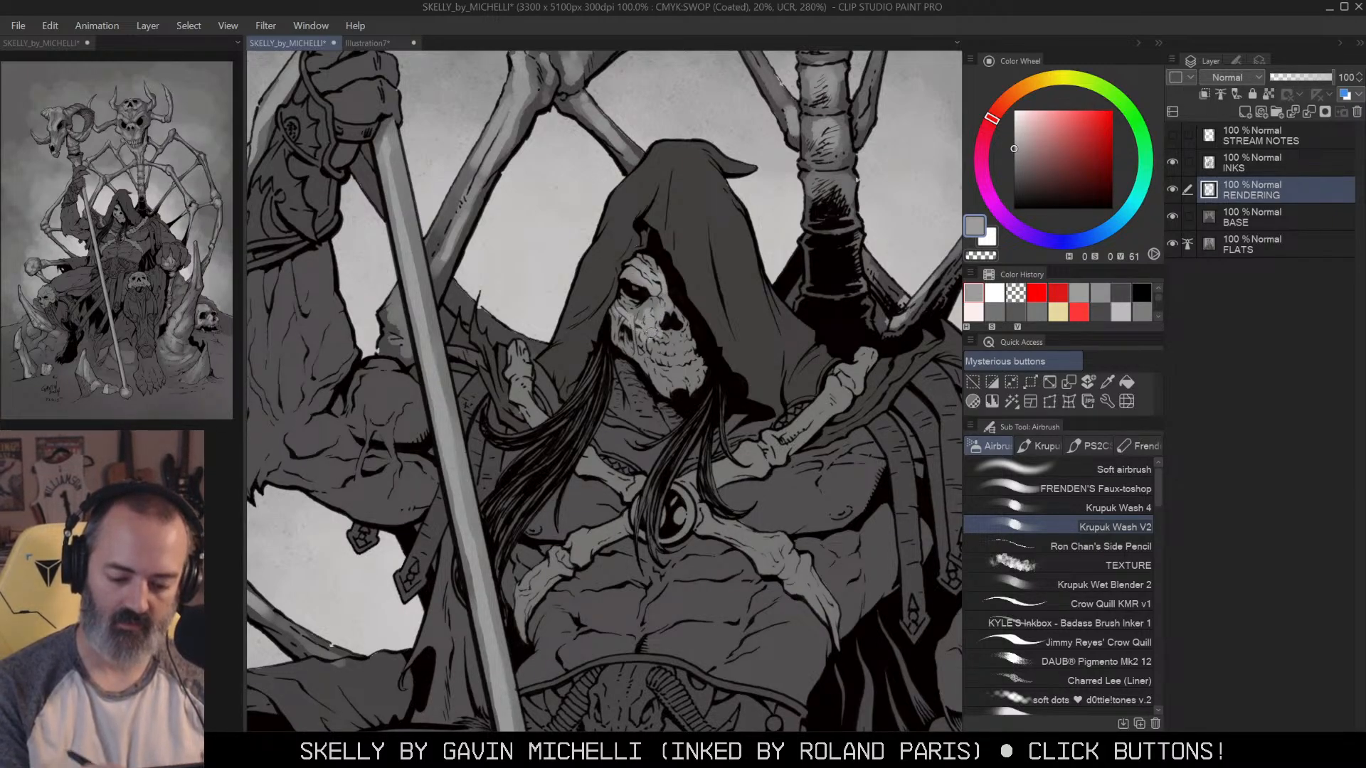
key("ctrl+space")
left_click(689, 329)
mouse_move(635, 299)
left_mouse_down()
mouse_move(641, 355)
mouse_move(669, 356)
mouse_move(636, 368)
mouse_move(669, 374)
mouse_move(696, 332)
left_mouse_up()
mouse_move(617, 302)
left_mouse_down()
mouse_move(606, 343)
mouse_move(625, 365)
left_mouse_up()
key("[")
key("[")
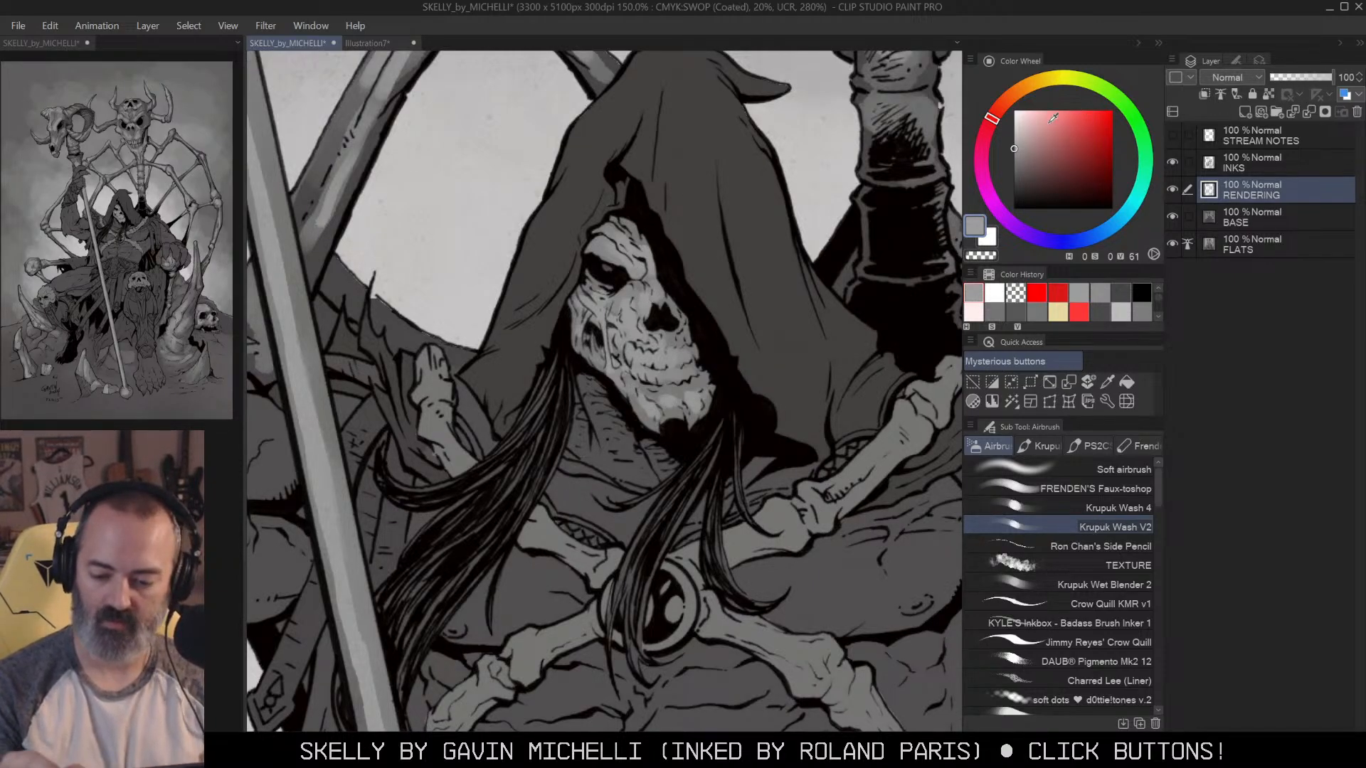
Step: Select the hood's cloth with Auto select for referred layers, hide the selection outline and ready the Krupuk Wash V2 brush
key("alt+space")
left_click(741, 314)
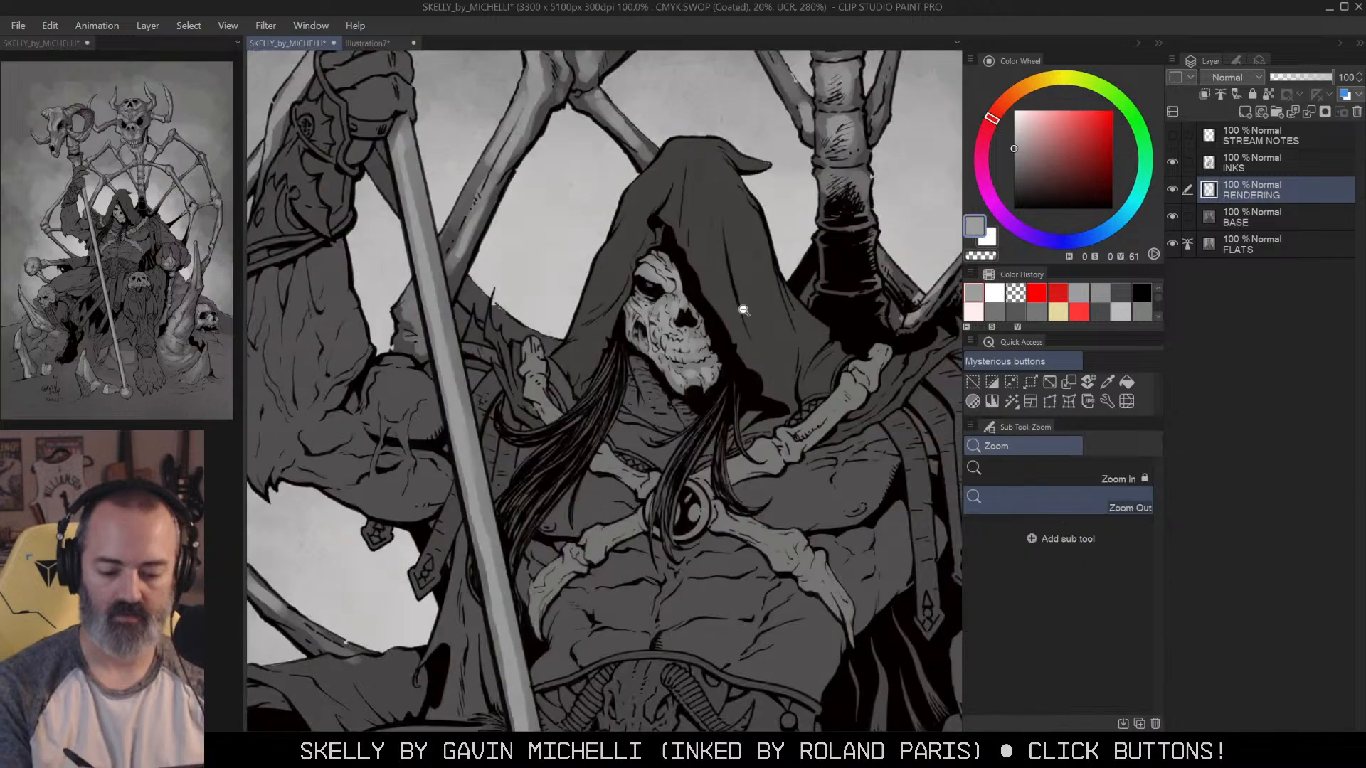
left_click(741, 314)
left_click(774, 355)
key("w")
left_click(777, 290)
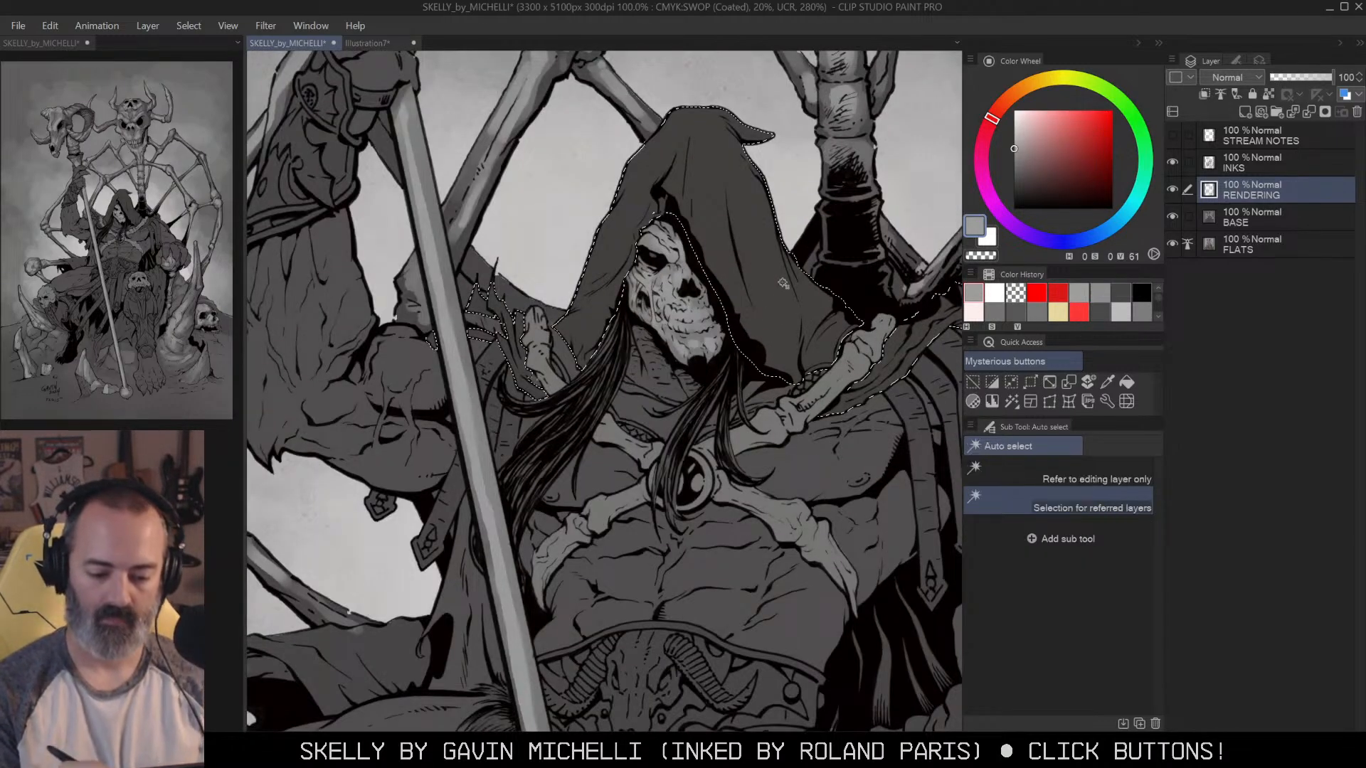
left_click_drag(778, 289, 786, 364)
key("ctrl+h")
key("b")
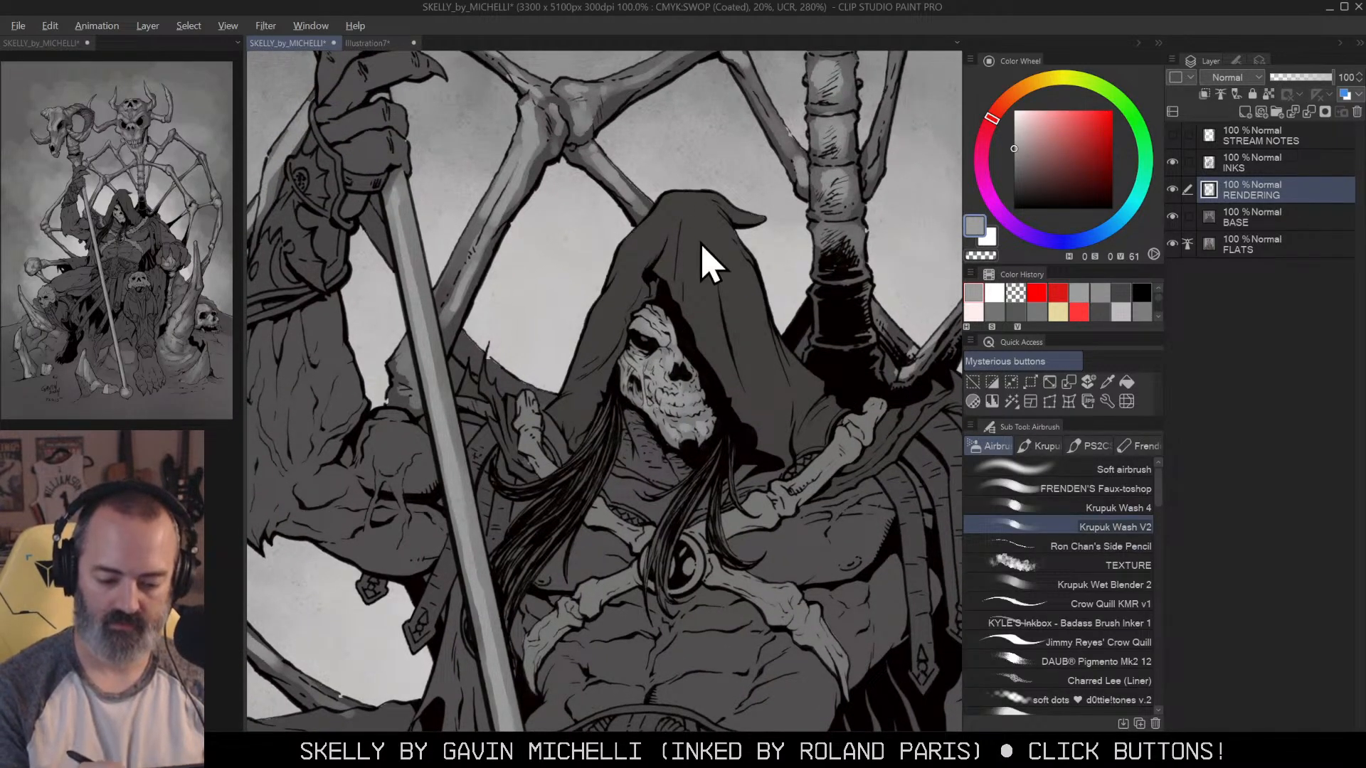
Step: Paint soft grey highlights down the hood's front fold and its broad side, using a larger brush for the side
left_click_drag(671, 225, 659, 274)
key("ctrl+z")
mouse_move(674, 219)
left_mouse_down()
mouse_move(655, 280)
mouse_move(713, 384)
left_mouse_up()
key("]")
key("]")
key("]")
key("]")
key("]")
key("]")
left_click_drag(715, 258, 792, 444)
mouse_move(743, 361)
left_mouse_down()
mouse_move(755, 422)
mouse_move(730, 384)
mouse_move(794, 473)
left_mouse_up()
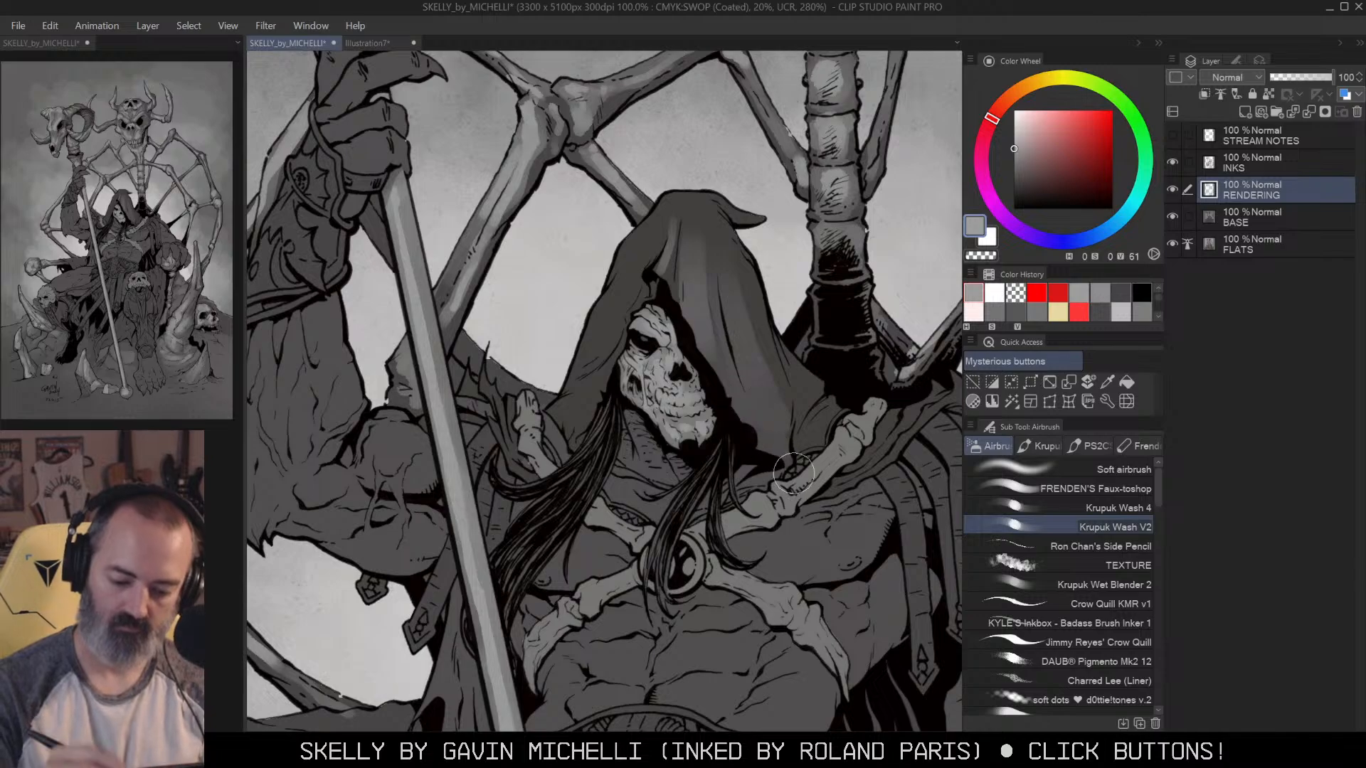
Step: Paint a soft highlight down the hood's narrow side facing the staff with a smaller brush
key("[")
key("[")
key("[")
mouse_move(657, 208)
left_mouse_down()
mouse_move(624, 256)
mouse_move(602, 356)
mouse_move(575, 381)
mouse_move(608, 365)
mouse_move(582, 399)
left_mouse_up()
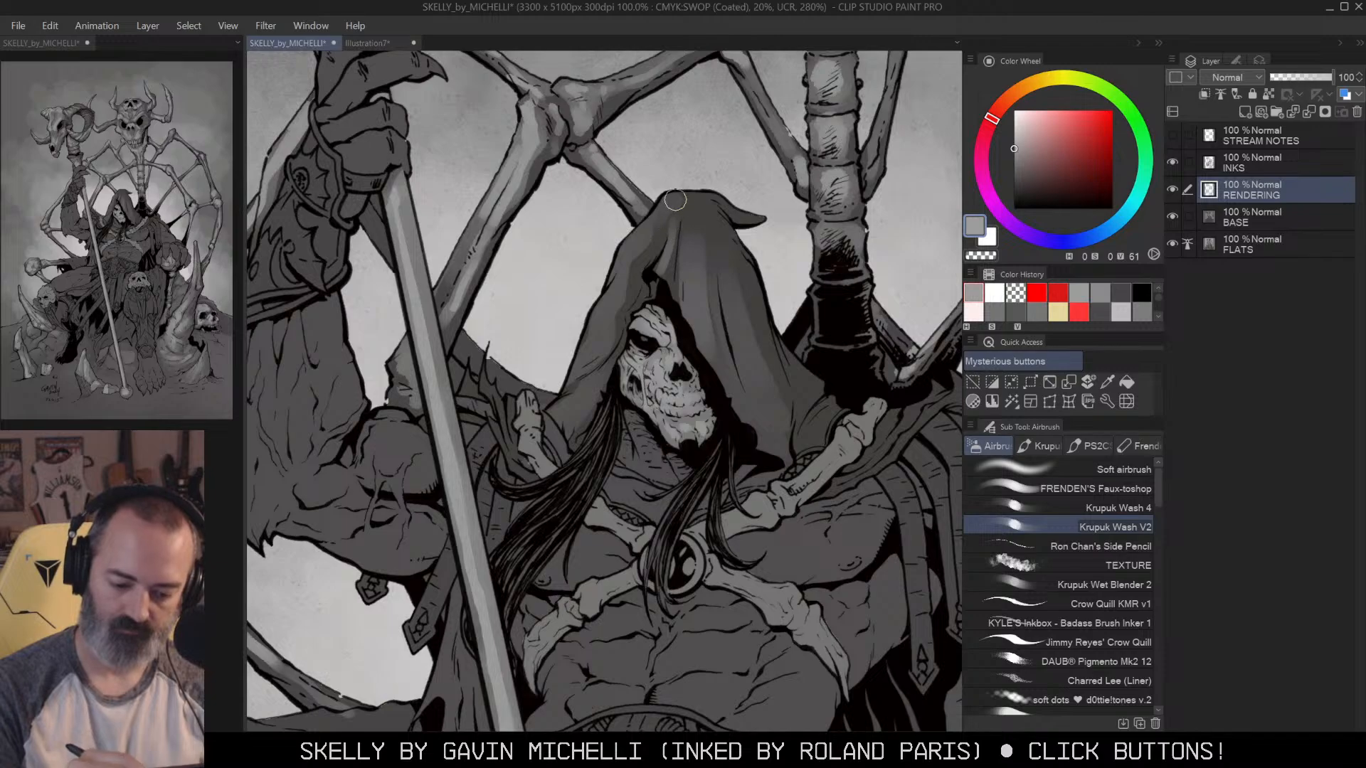
Step: Build up soft grey tones on the hood's crown and broad side down to the shoulder fold, varying the brush size
key("bracketright")
key("bracketright")
key("bracketright")
key("bracketright")
key("bracketright")
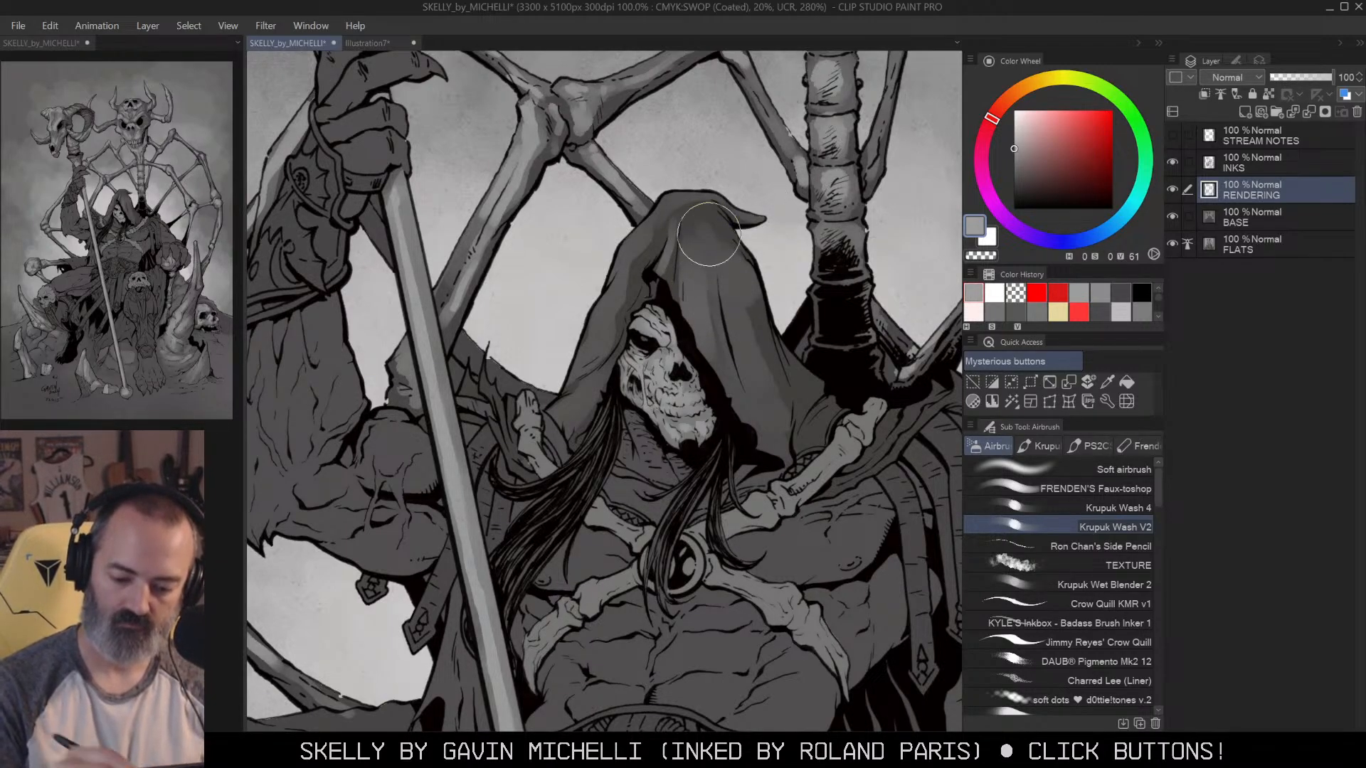
key("bracketleft")
key("bracketleft")
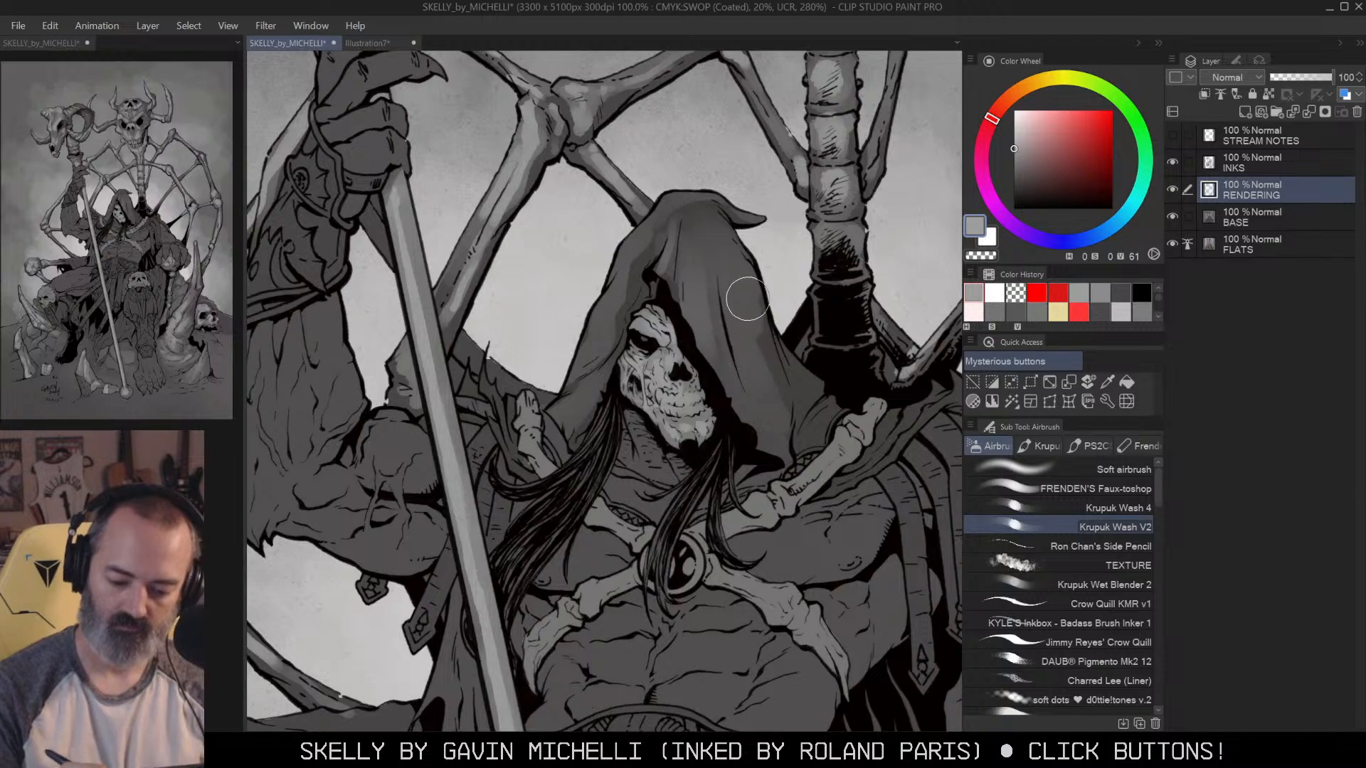
mouse_move(794, 381)
left_mouse_down("ctrl+alt")
mouse_move(781, 375)
mouse_move(807, 391)
mouse_move(809, 451)
left_mouse_up("ctrl+alt")
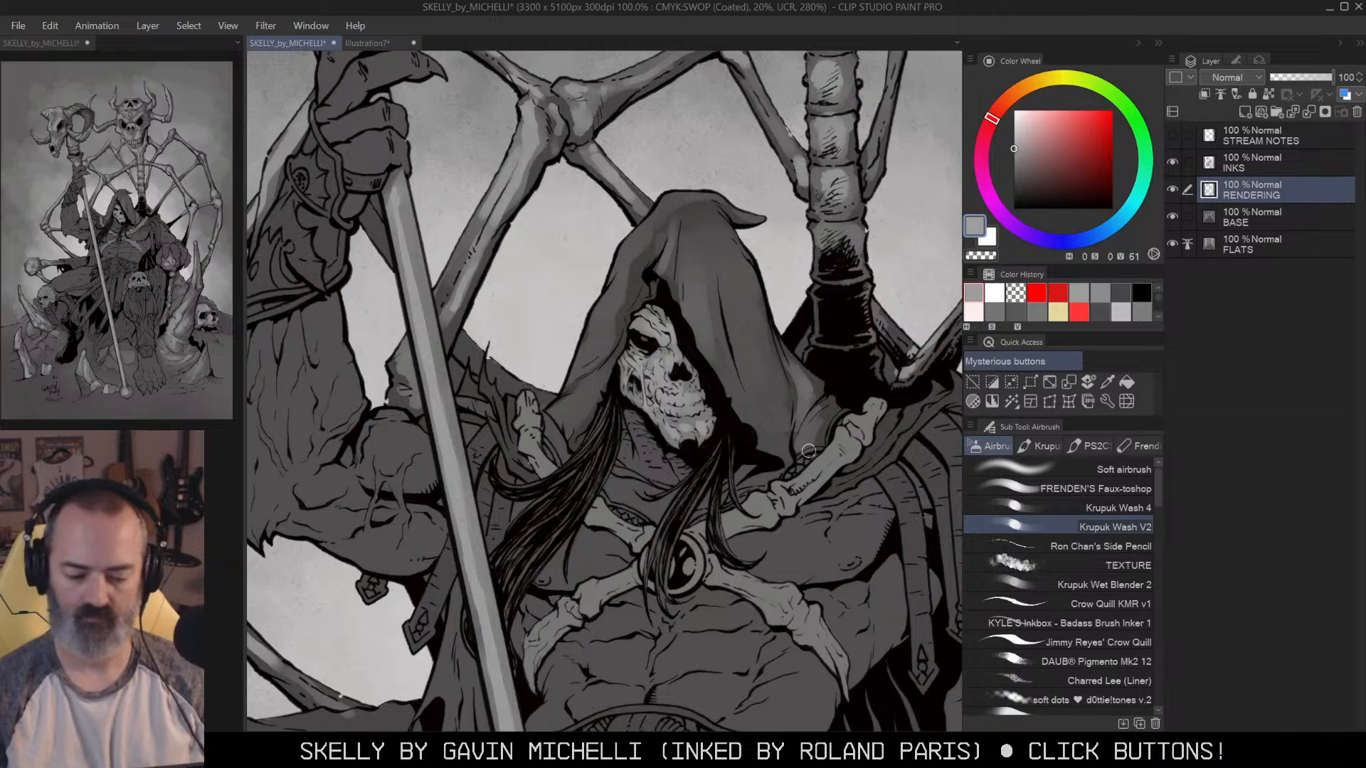
Step: Try a pure white highlight stroke on the front of the hood
key("alt+space")
left_click(736, 363, "alt")
left_click(737, 363, "alt")
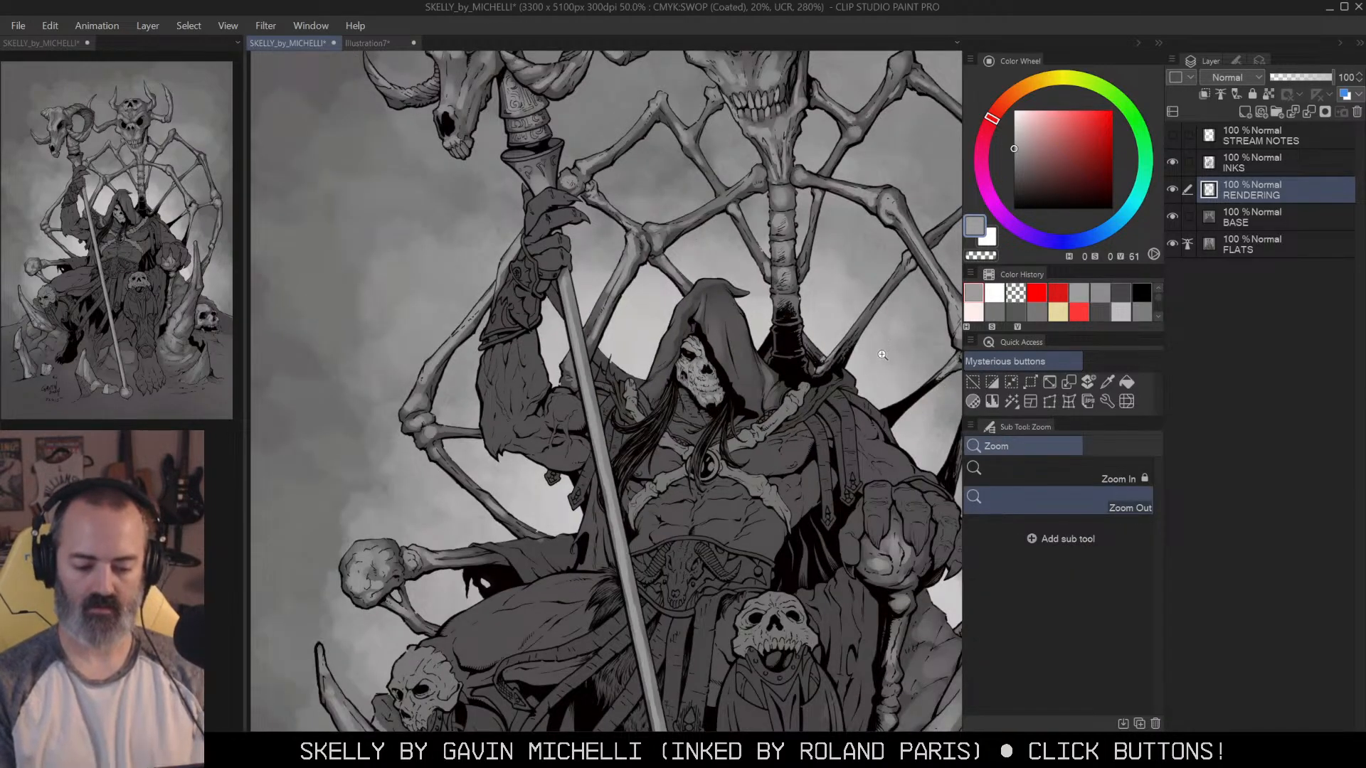
left_click(760, 428)
left_click(824, 414)
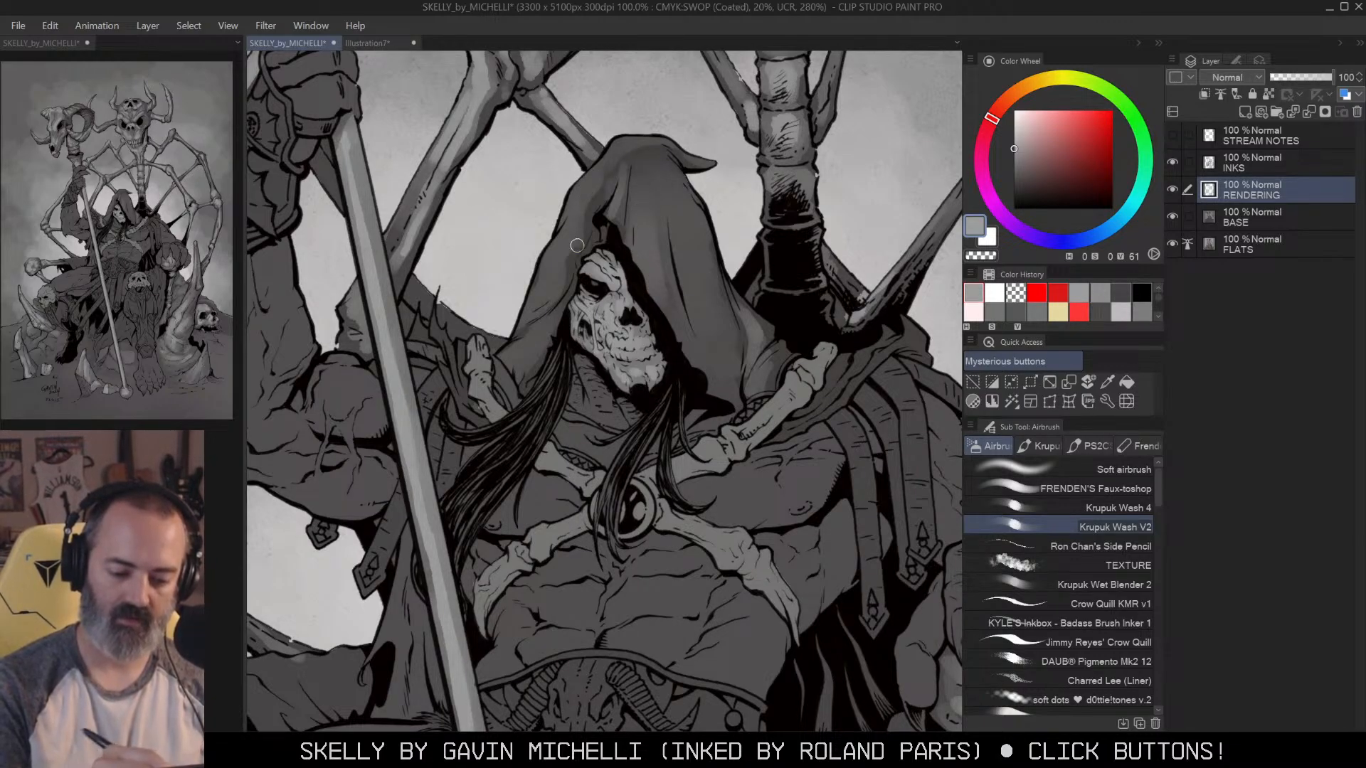
left_click(794, 208, "ctrl+alt")
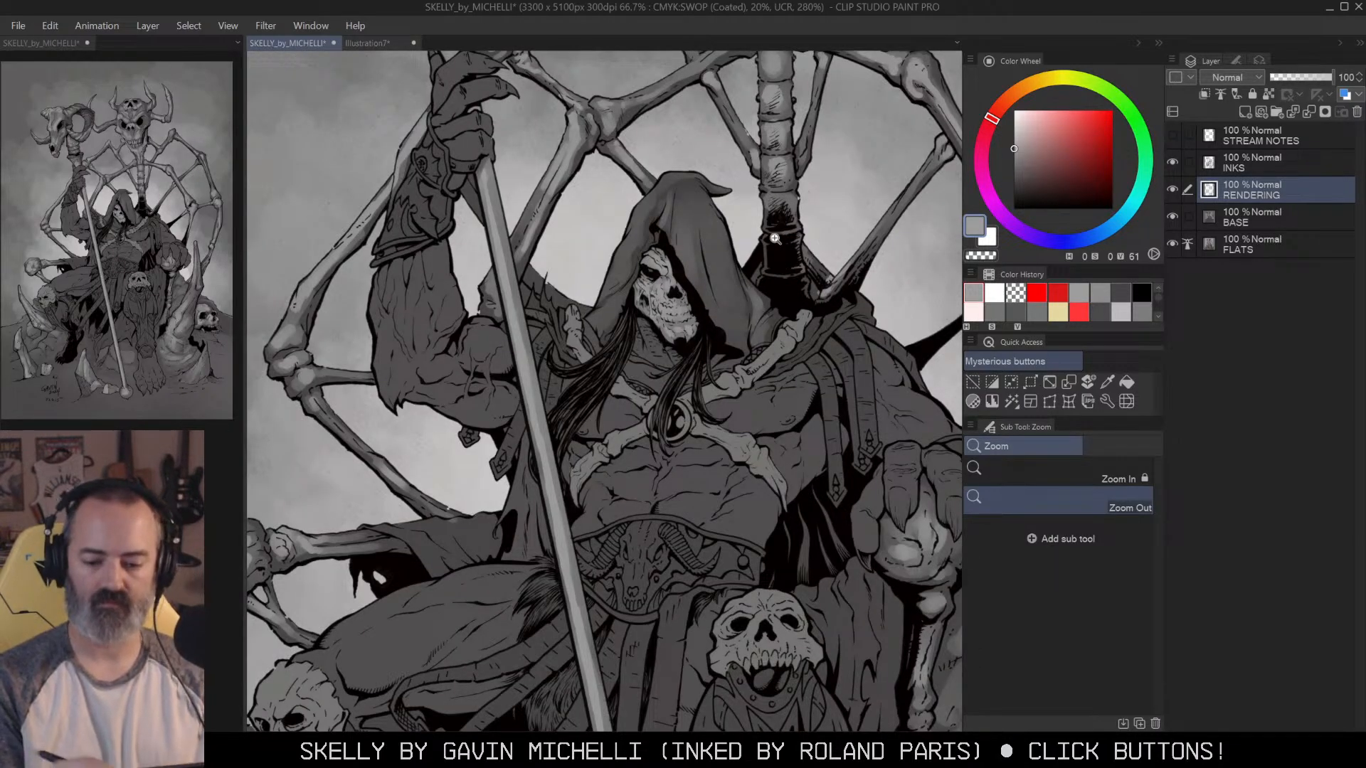
left_click(1014, 112)
left_click_drag(694, 194, 672, 254)
key("ctrl+z")
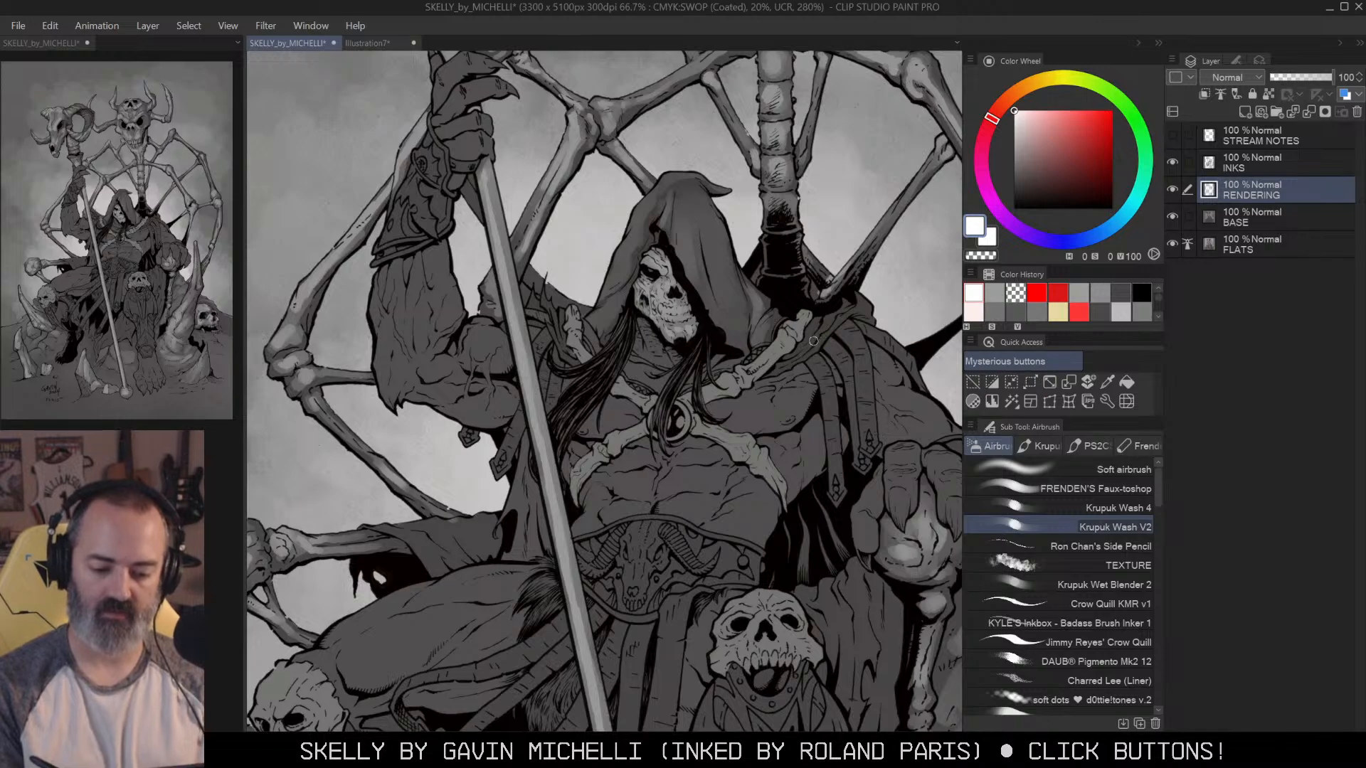
Step: Isolate the RENDERING layer, sample its grey near the skull face, and restore the visibility of the other layers
left_click(1172, 190, "alt")
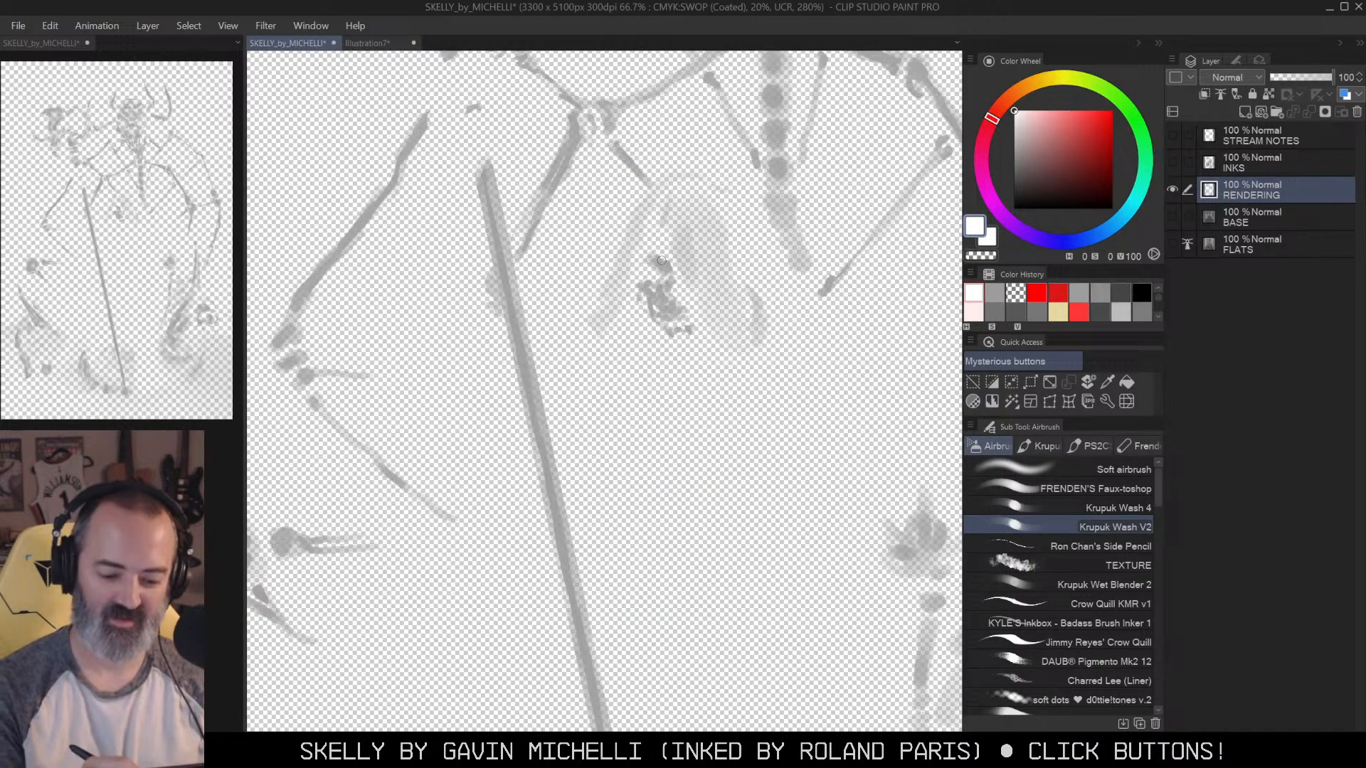
left_click(664, 262, "alt")
left_click(1172, 188, "alt")
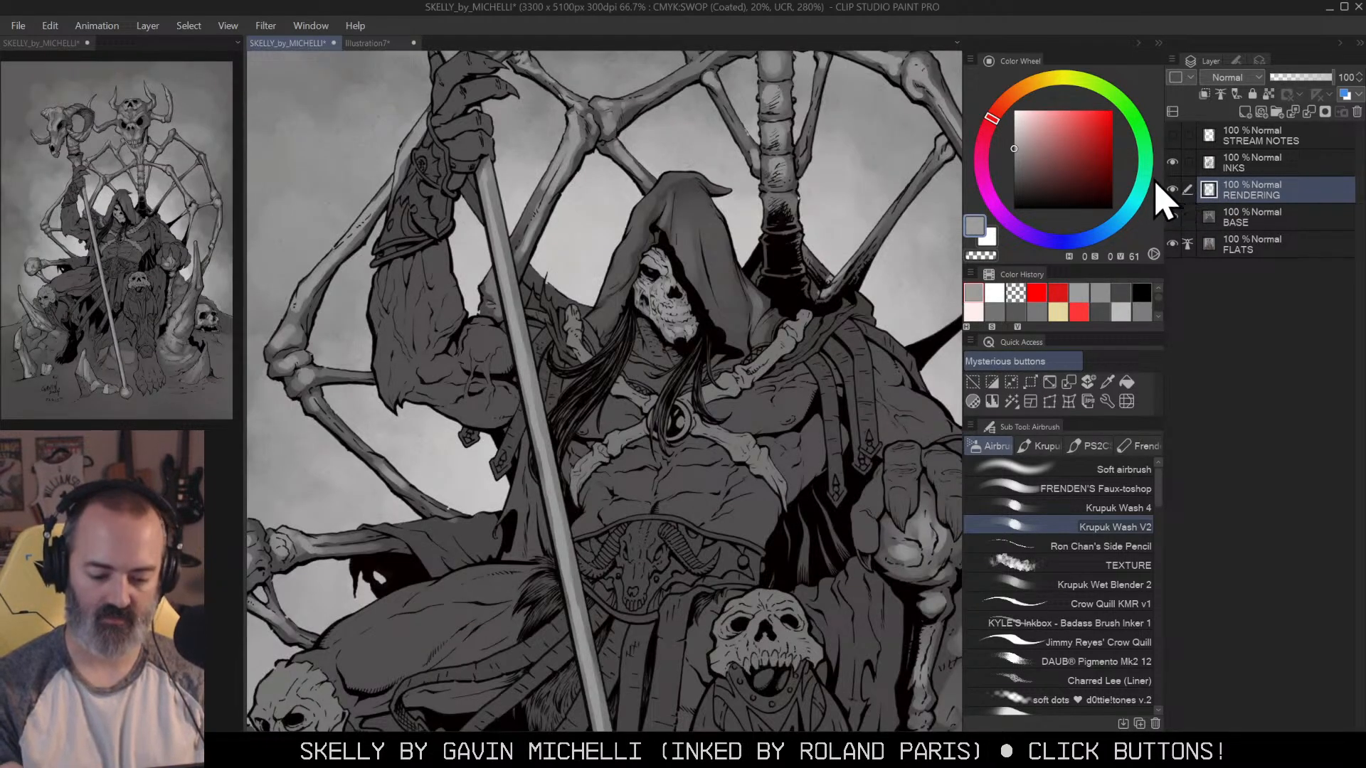
Step: Paint light grey highlights on the tattered cloth around the shoulder bone beside the staff
left_click_drag(824, 268, 855, 286)
left_click(712, 434, "ctrl")
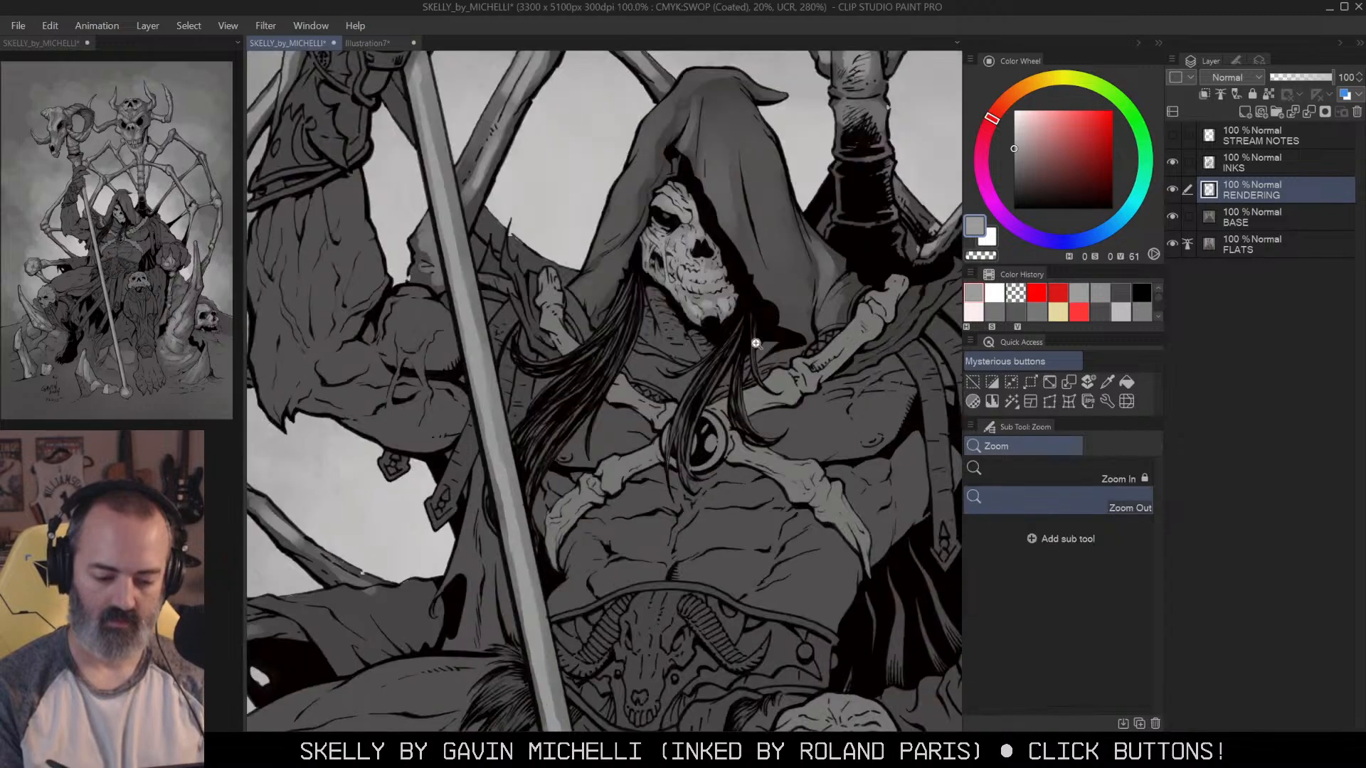
key("w")
key("b")
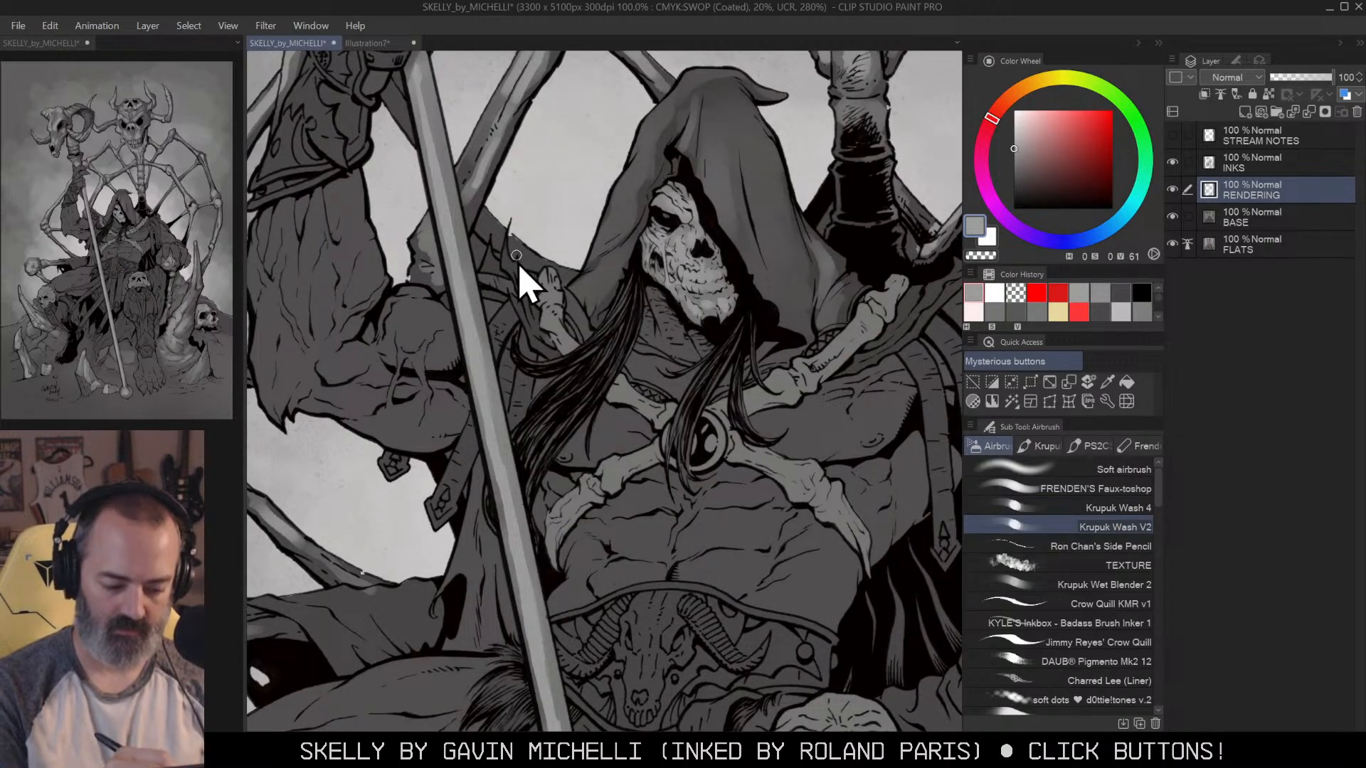
left_click(518, 277, "ctrl")
mouse_move(555, 204)
left_mouse_down()
mouse_move(587, 222)
mouse_move(614, 268)
mouse_move(628, 345)
mouse_move(665, 367)
left_mouse_up()
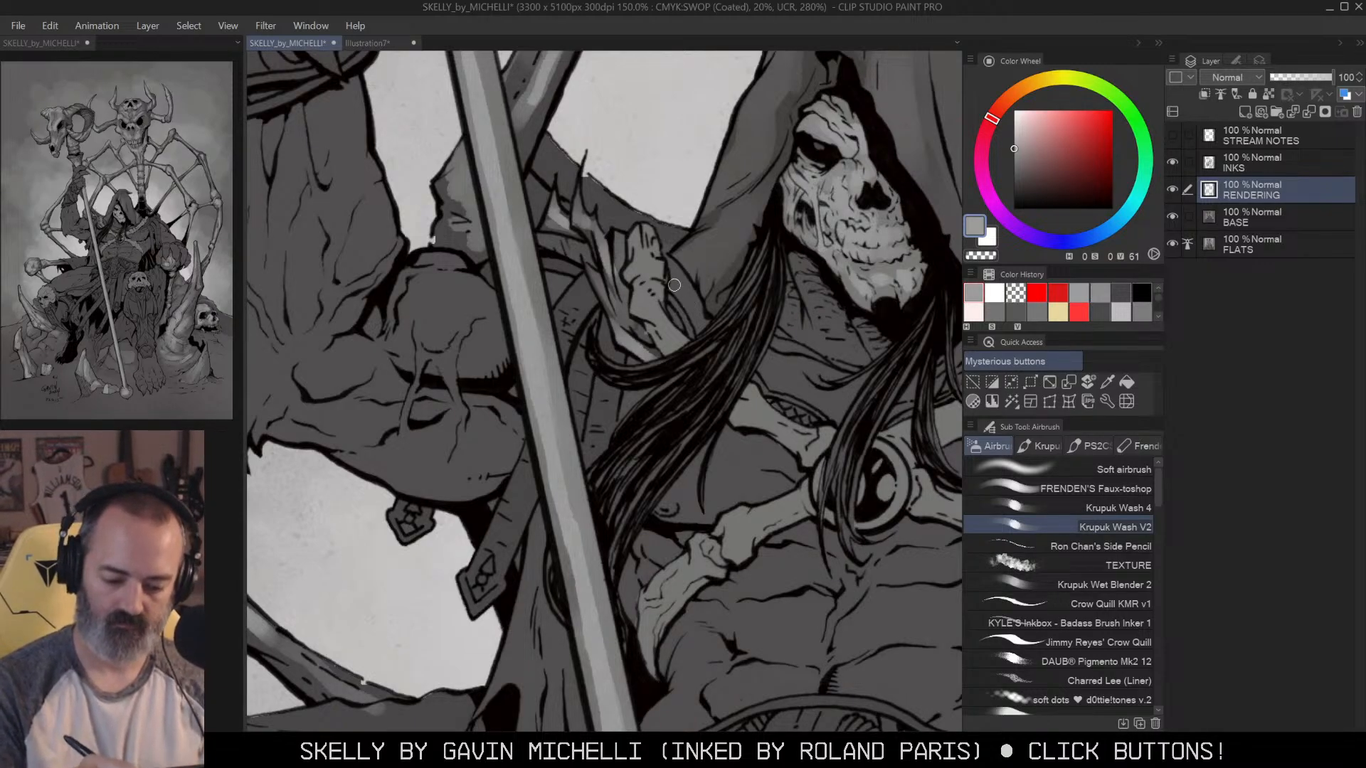
key("w")
left_click_drag(679, 288, 699, 322)
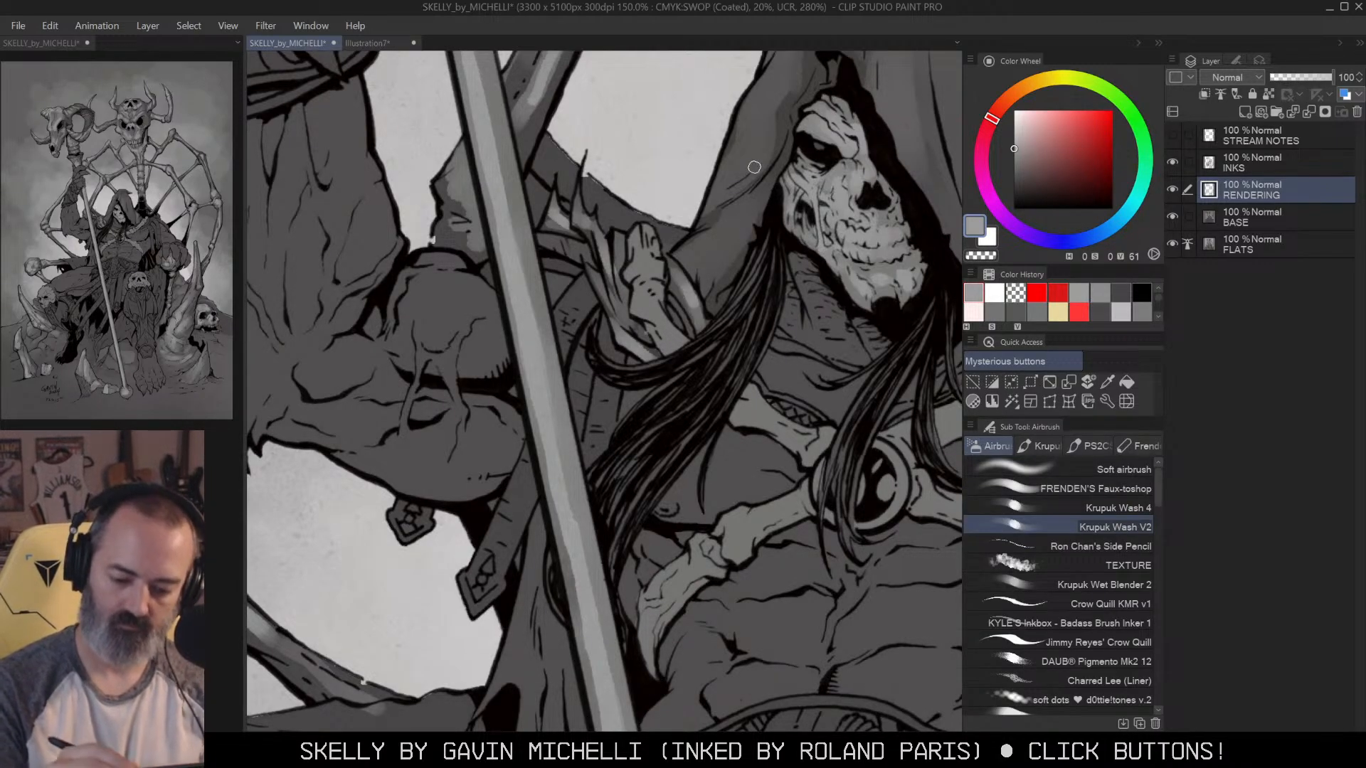
Step: Paint thin light grey highlights along the hood's opening edge and on the small cloth fold below its lower corner
mouse_move(871, 105)
left_mouse_down()
mouse_move(819, 138)
mouse_move(801, 185)
mouse_move(760, 195)
mouse_move(907, 436)
mouse_move(918, 487)
left_mouse_up()
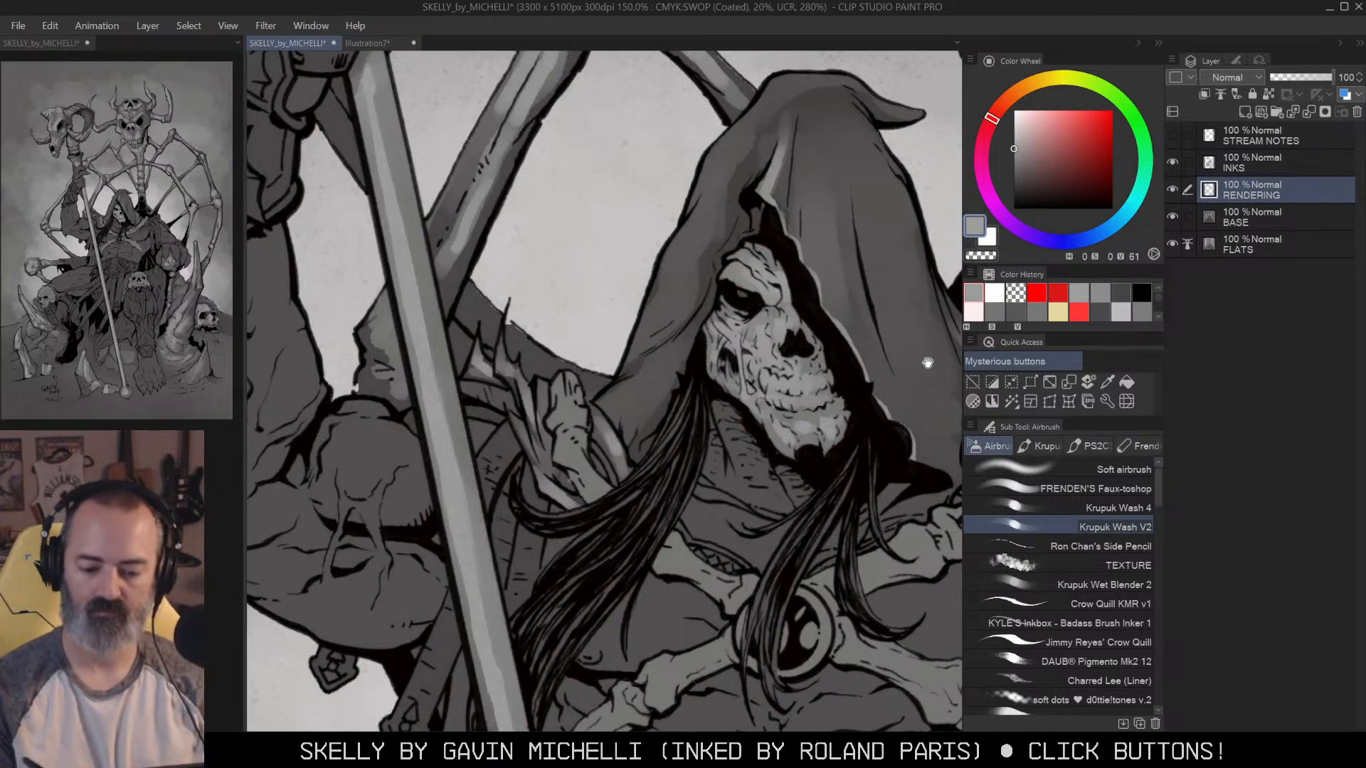
left_click_drag(927, 356, 804, 295)
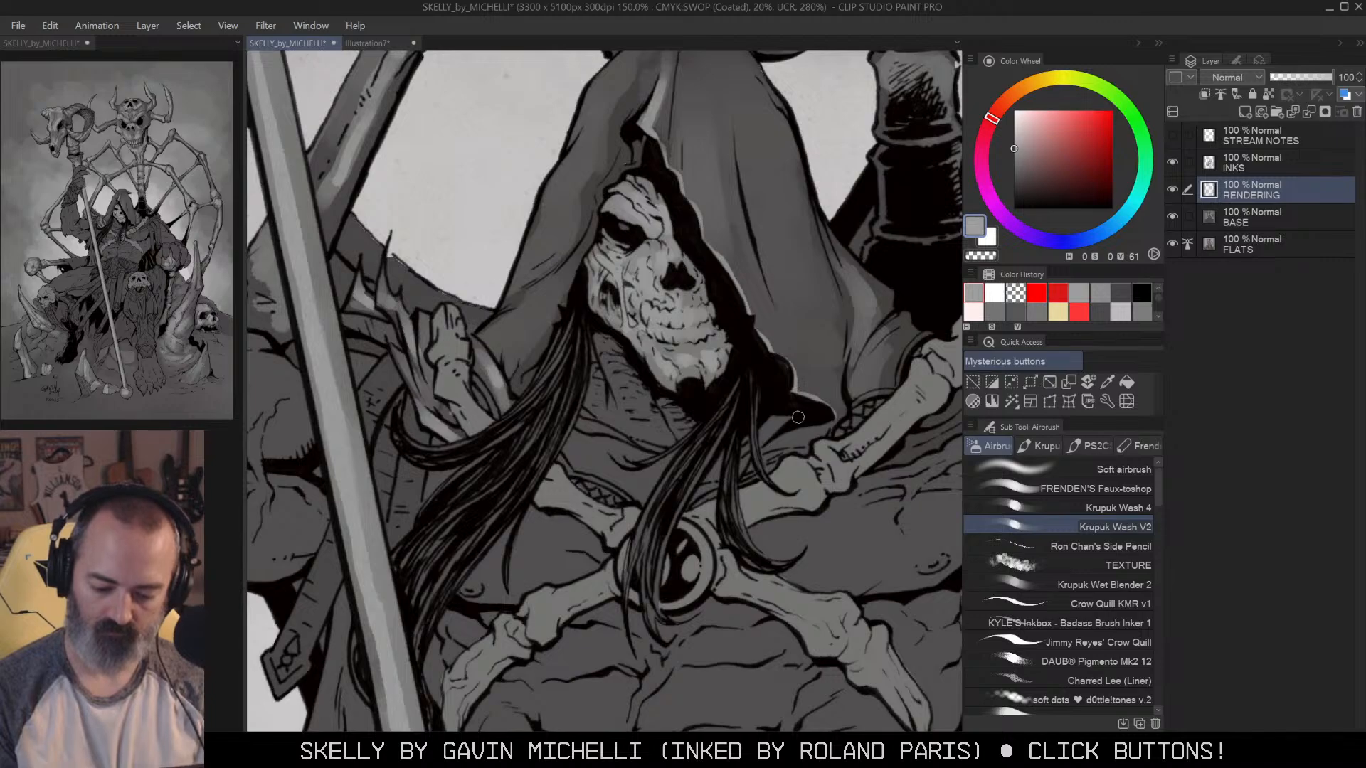
key("w")
left_click(770, 425)
key("b")
left_click_drag(764, 448, 829, 426)
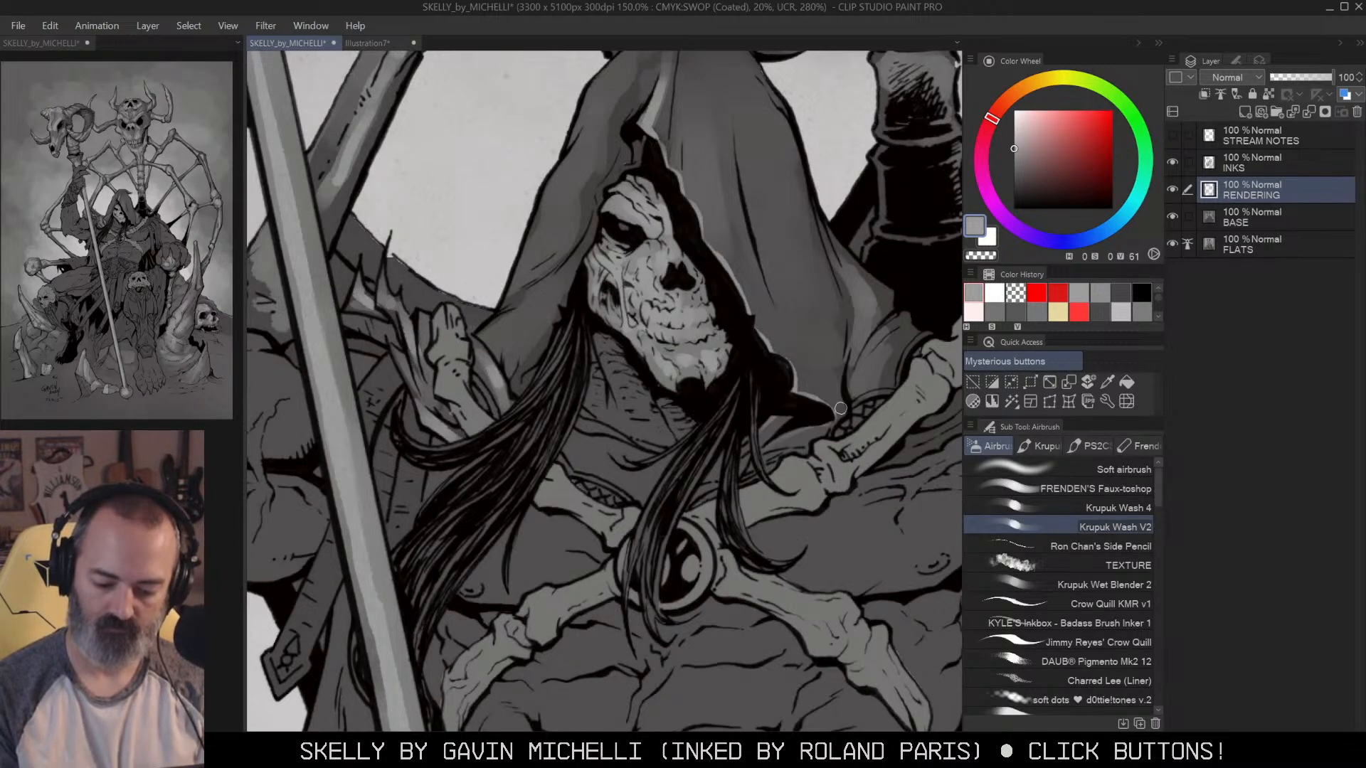
Step: Examine how the rendering of the hood and skull face reads against the surrounding figure
key("alt+space")
left_click_drag(808, 265, 812, 347)
left_click(761, 306)
left_click(761, 306)
left_click(761, 306)
left_click(754, 327)
left_click(754, 327)
left_click(720, 380)
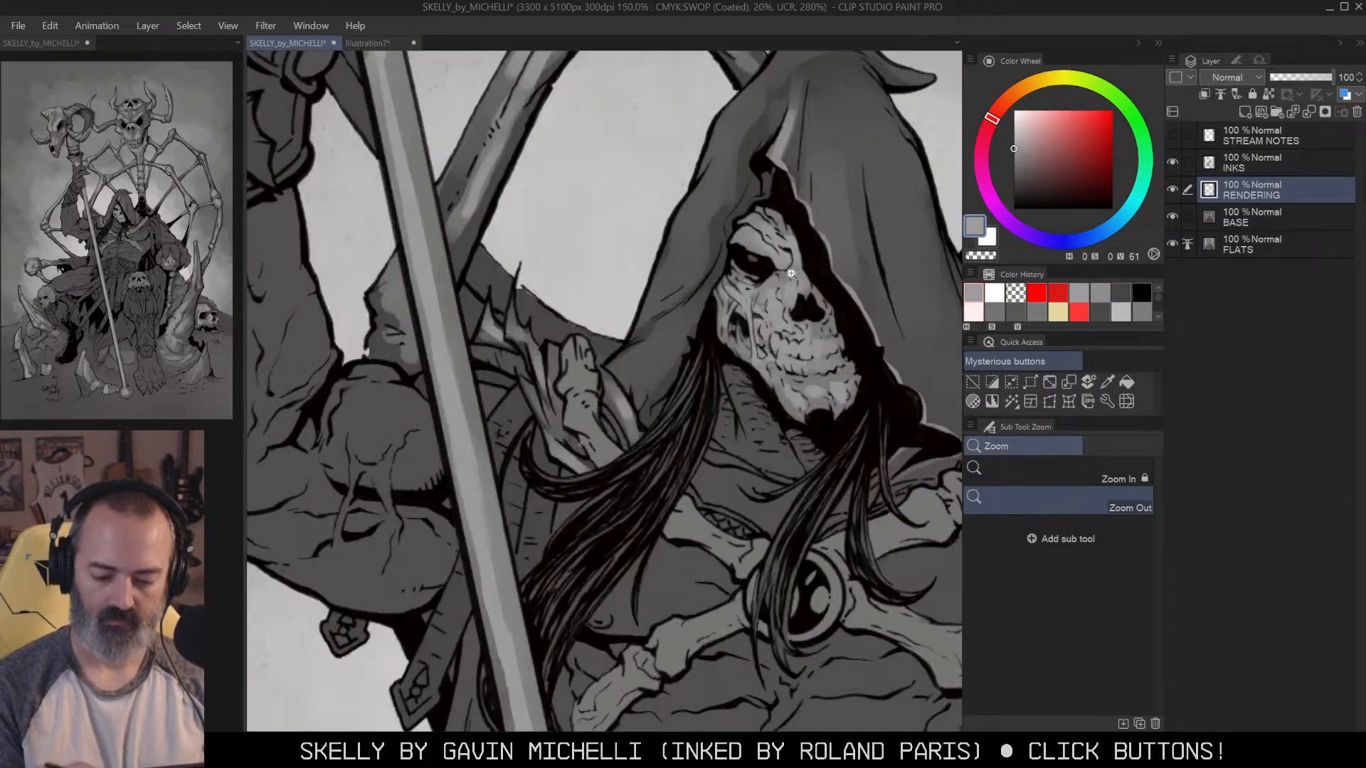
Step: Review the skull face and hood highlights from a wider view of the upper body
key("b")
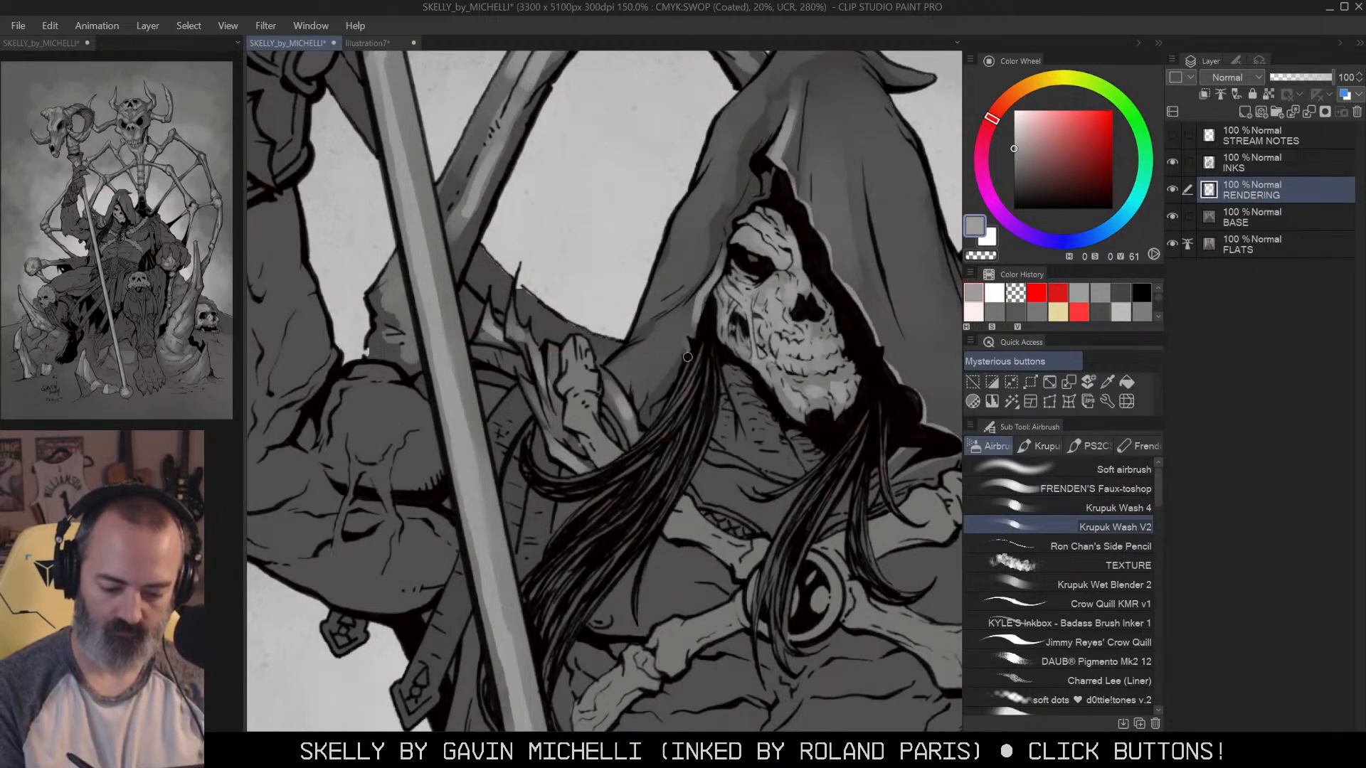
key("slash")
left_click(747, 355)
left_click(829, 301)
left_click_drag(845, 311, 768, 323)
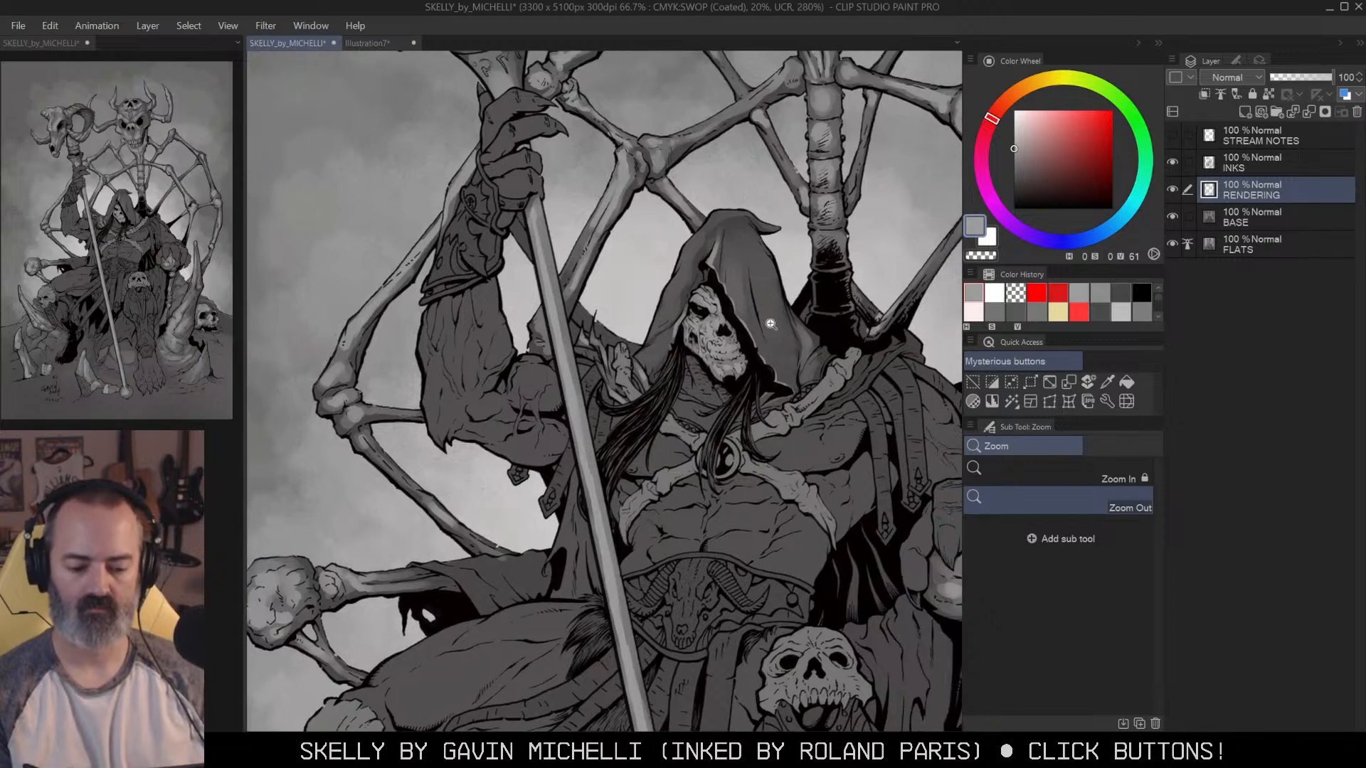
left_click_drag(849, 312, 776, 302)
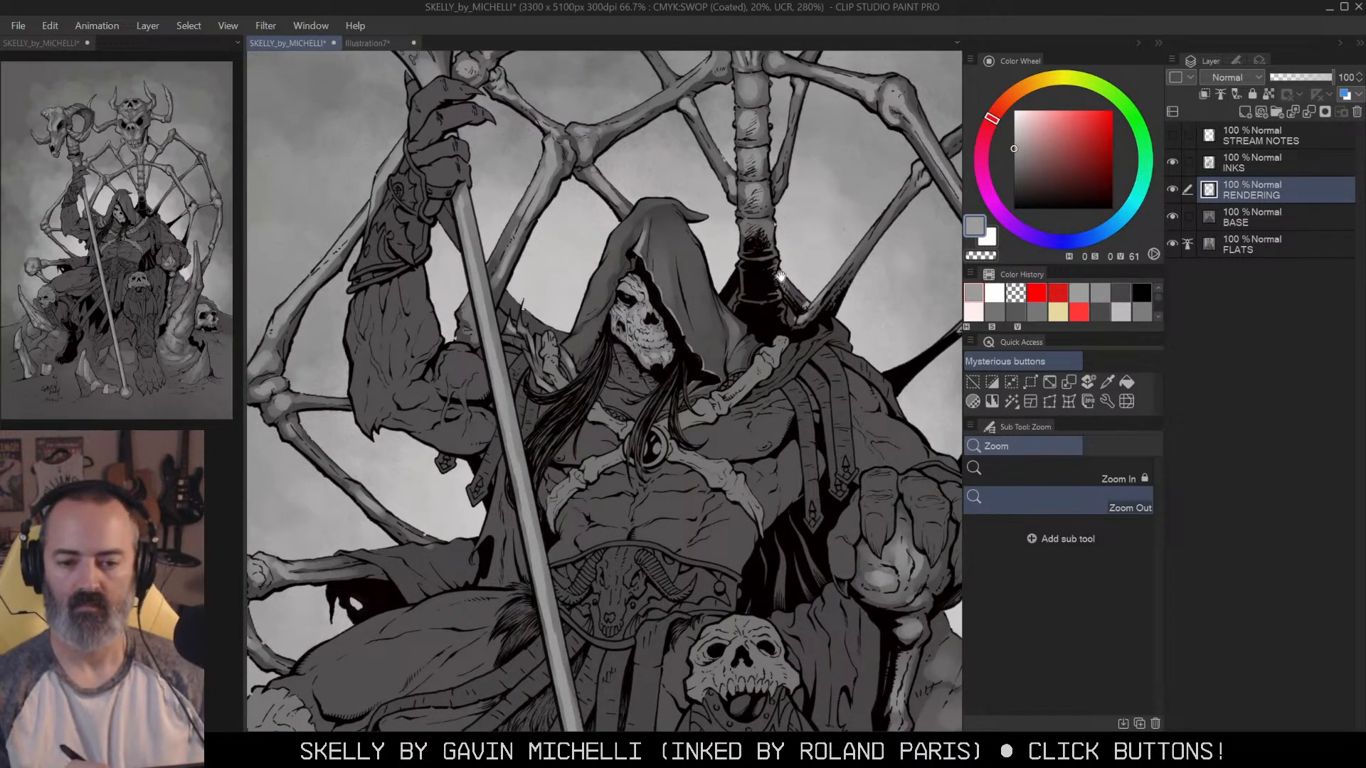
key("m")
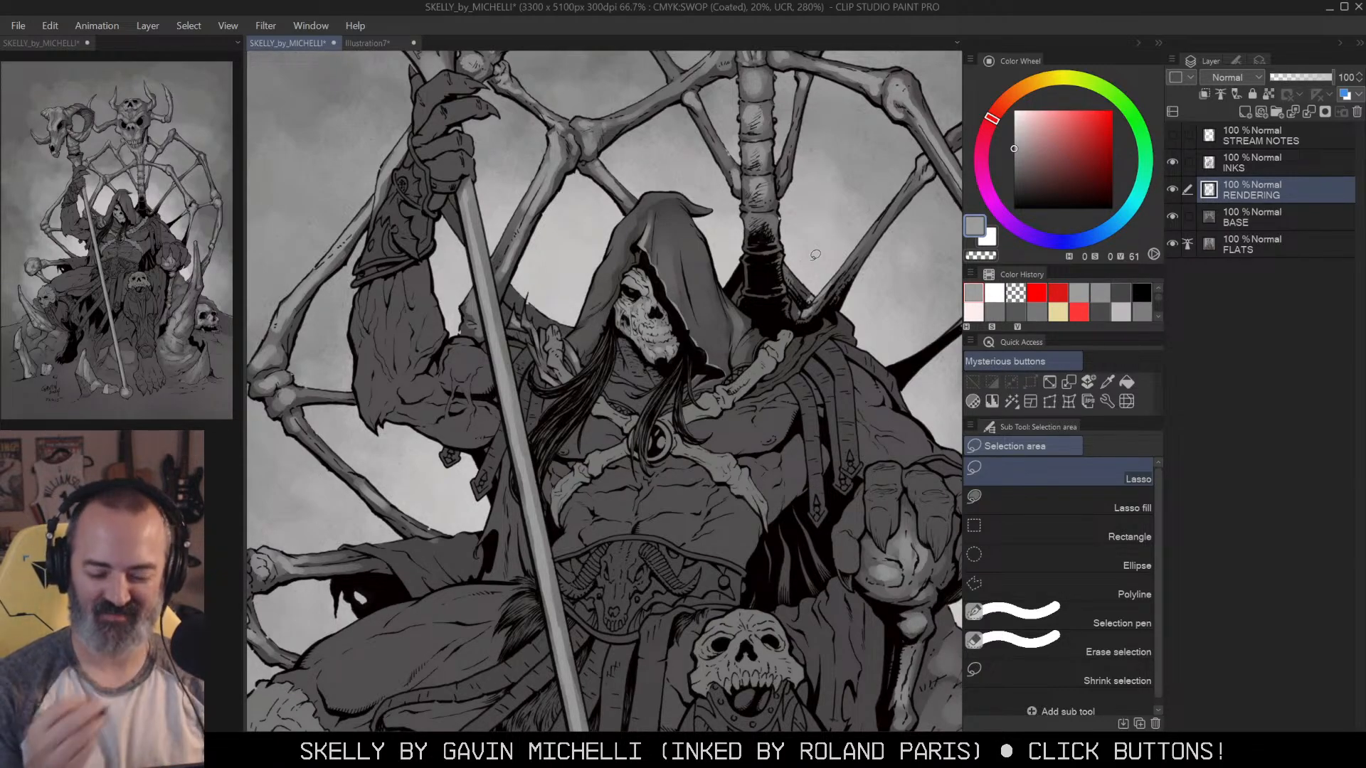
key("slash")
left_click_drag(724, 355, 805, 360)
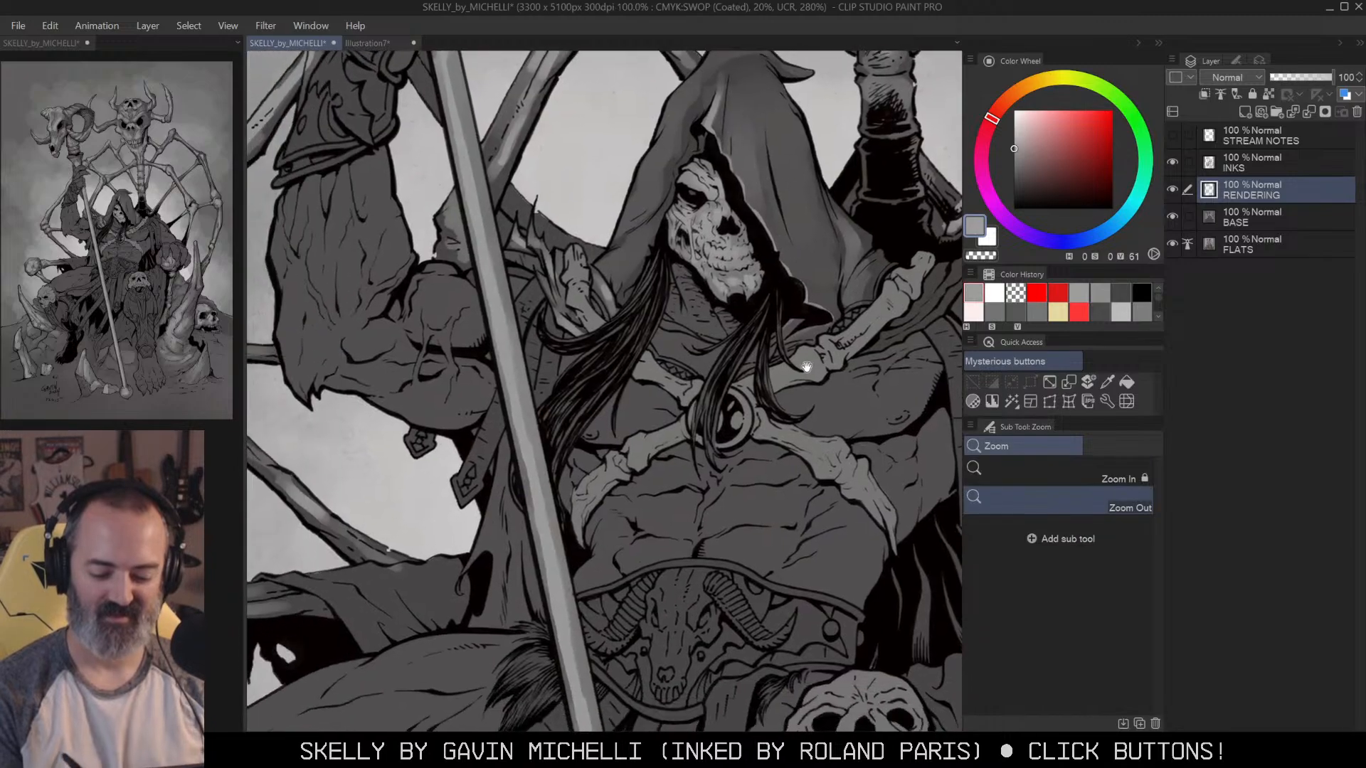
Step: Select the crossed chest bones and paint light grey highlights on the short bone between the hair strands
key("w")
key("b")
scroll(598, 278, "up", 1)
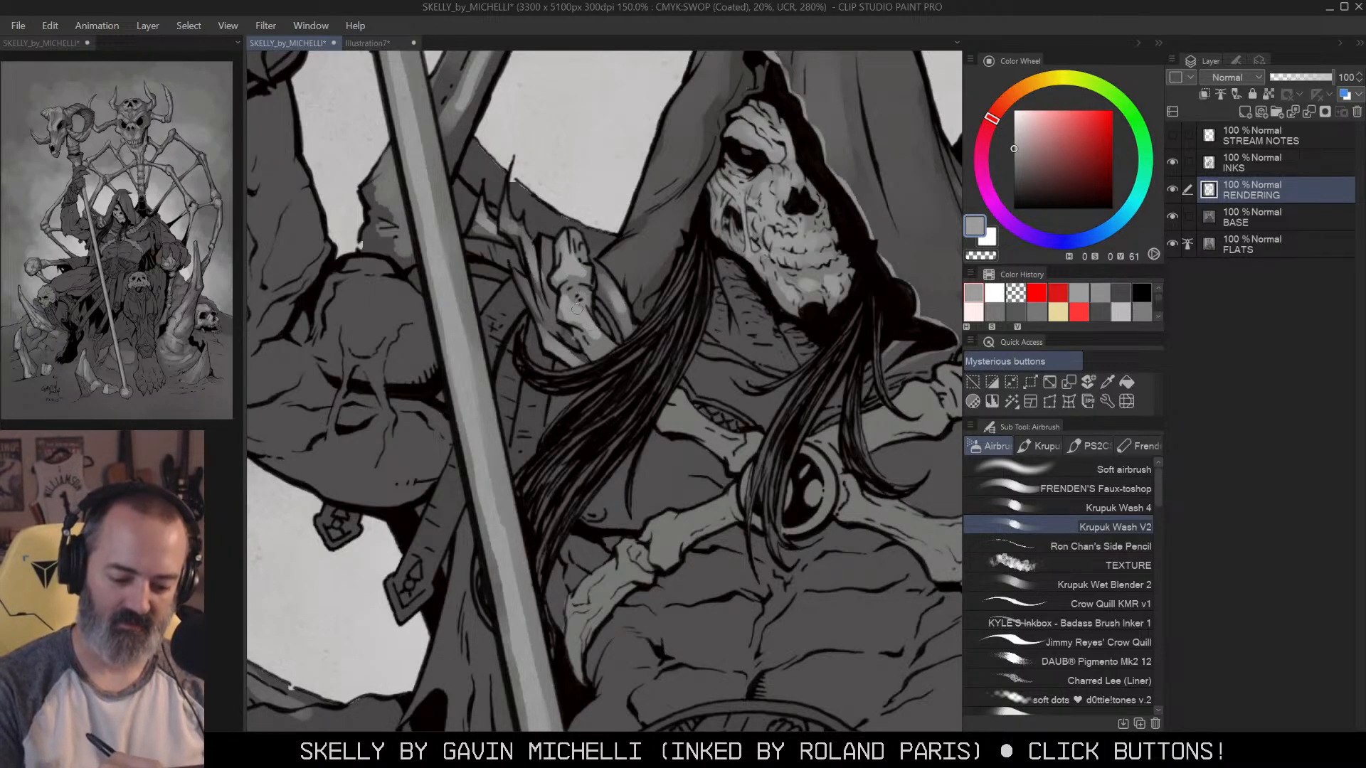
left_click_drag(826, 322, 807, 286)
mouse_move(656, 357)
left_mouse_down()
mouse_move(662, 388)
mouse_move(707, 406)
left_mouse_up()
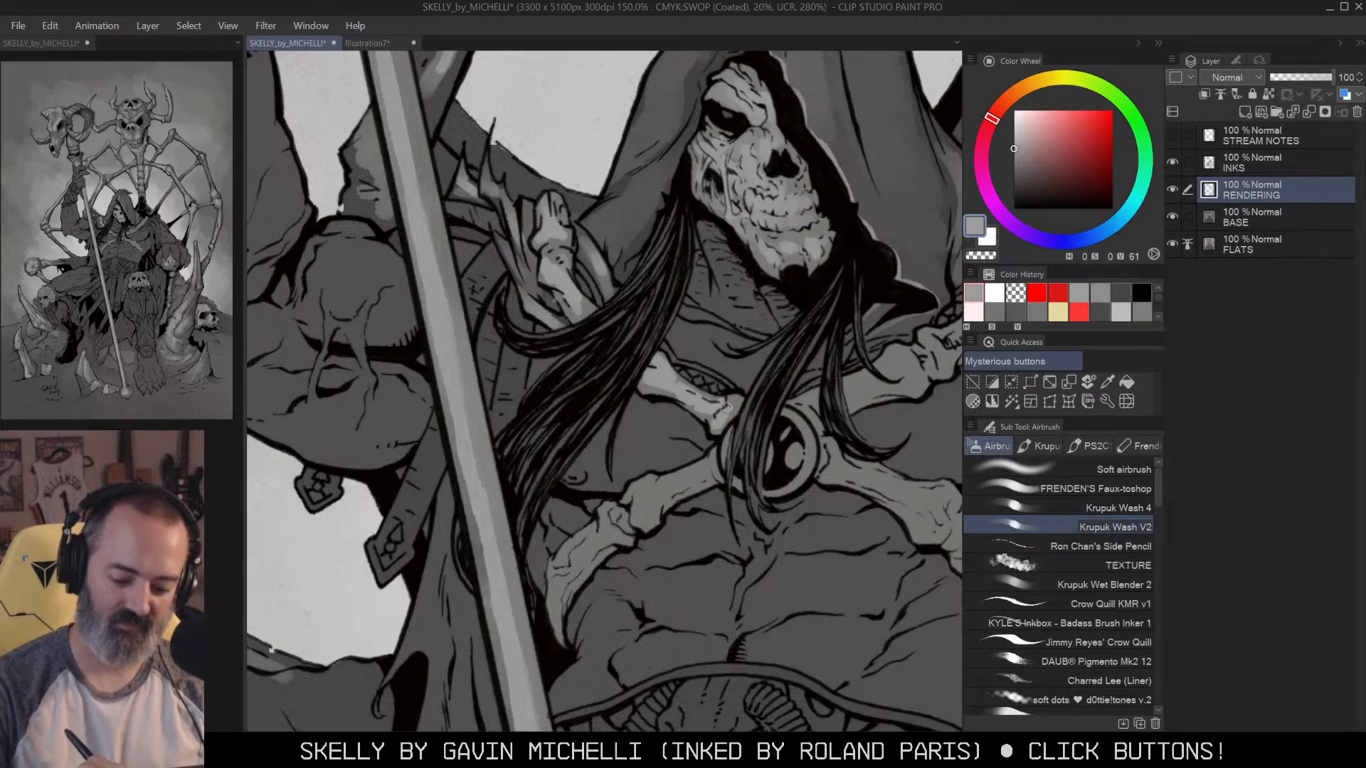
left_click_drag(880, 309, 827, 226)
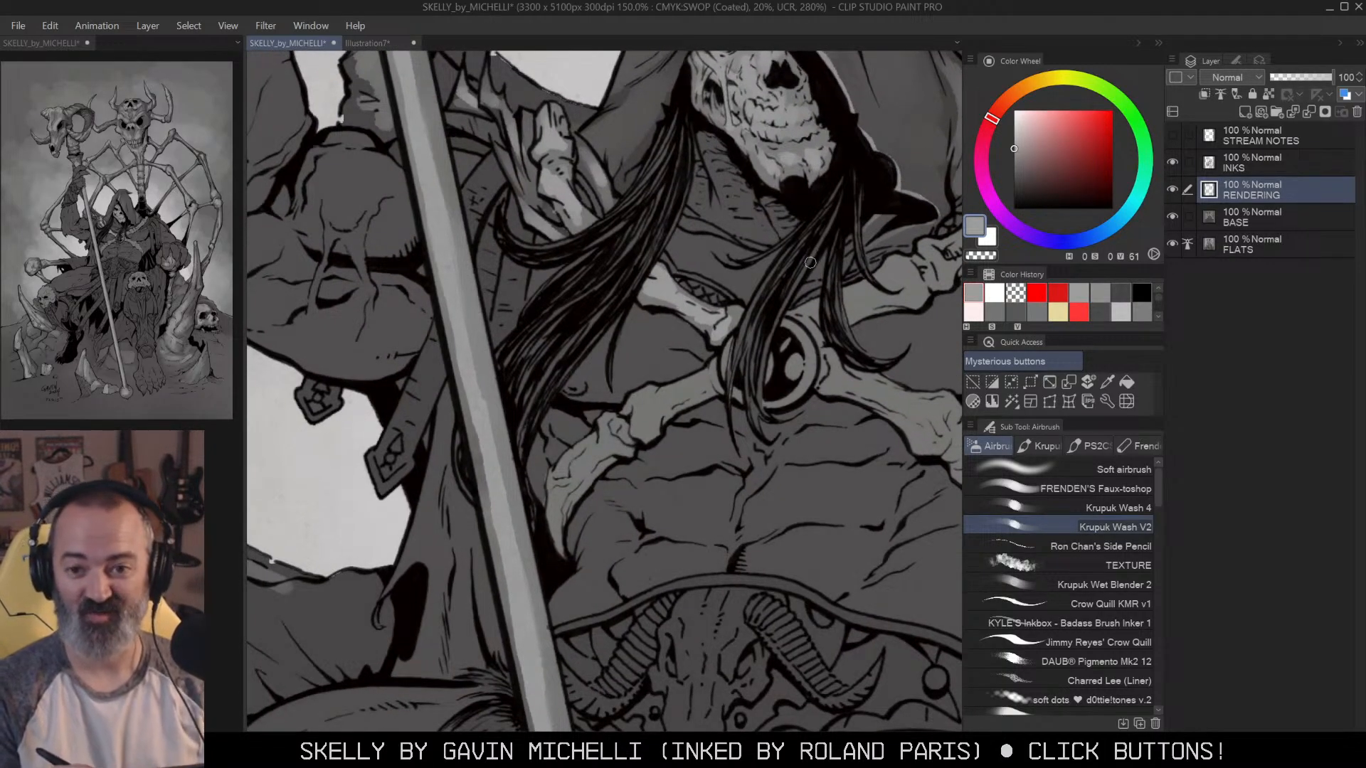
left_click_drag(808, 278, 831, 252)
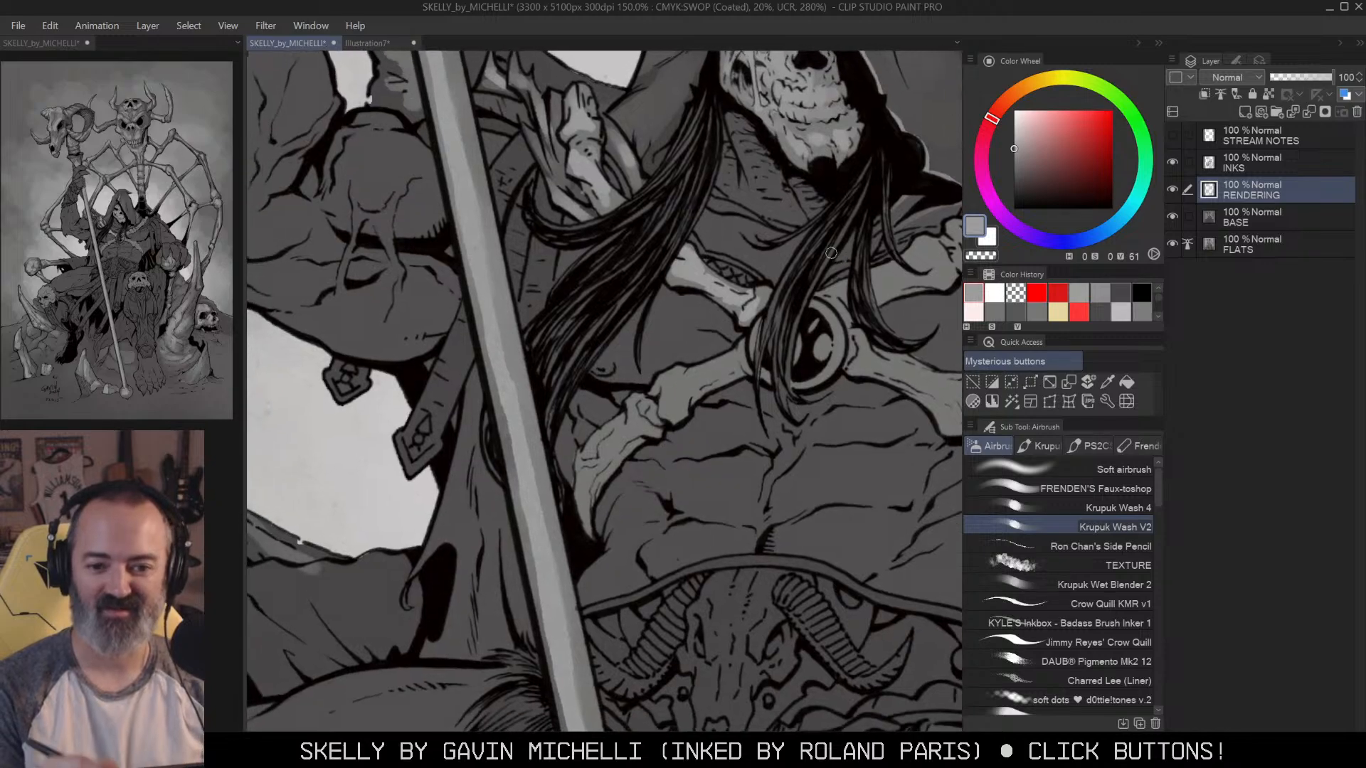
left_click_drag(751, 322, 744, 317)
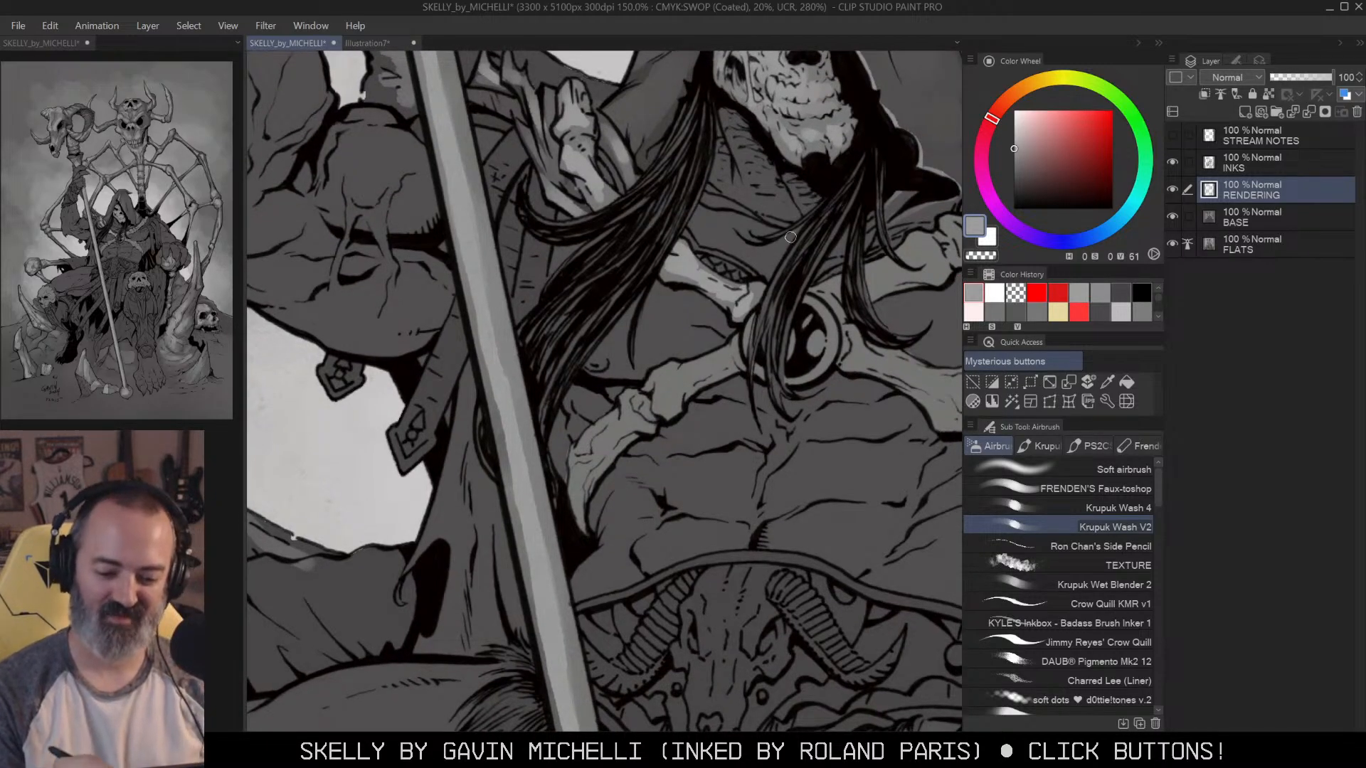
Step: Undo the last stroke and paint light grey over the remaining crossed chest bones around the round medallion with a larger brush
key("ctrl+z")
key("]")
mouse_move(664, 375)
left_mouse_down()
mouse_move(681, 414)
mouse_move(667, 394)
mouse_move(723, 357)
mouse_move(588, 454)
mouse_move(578, 482)
left_mouse_up()
mouse_move(876, 276)
left_mouse_down()
mouse_move(863, 294)
mouse_move(684, 356)
mouse_move(845, 284)
mouse_move(898, 218)
mouse_move(883, 275)
mouse_move(918, 192)
left_mouse_up()
mouse_move(666, 376)
left_mouse_down()
mouse_move(673, 402)
mouse_move(756, 434)
mouse_move(772, 468)
mouse_move(775, 427)
mouse_move(762, 447)
mouse_move(676, 400)
mouse_move(685, 383)
mouse_move(816, 459)
mouse_move(865, 544)
left_mouse_up()
mouse_move(629, 349)
left_mouse_down()
mouse_move(641, 403)
mouse_move(615, 388)
left_mouse_up()
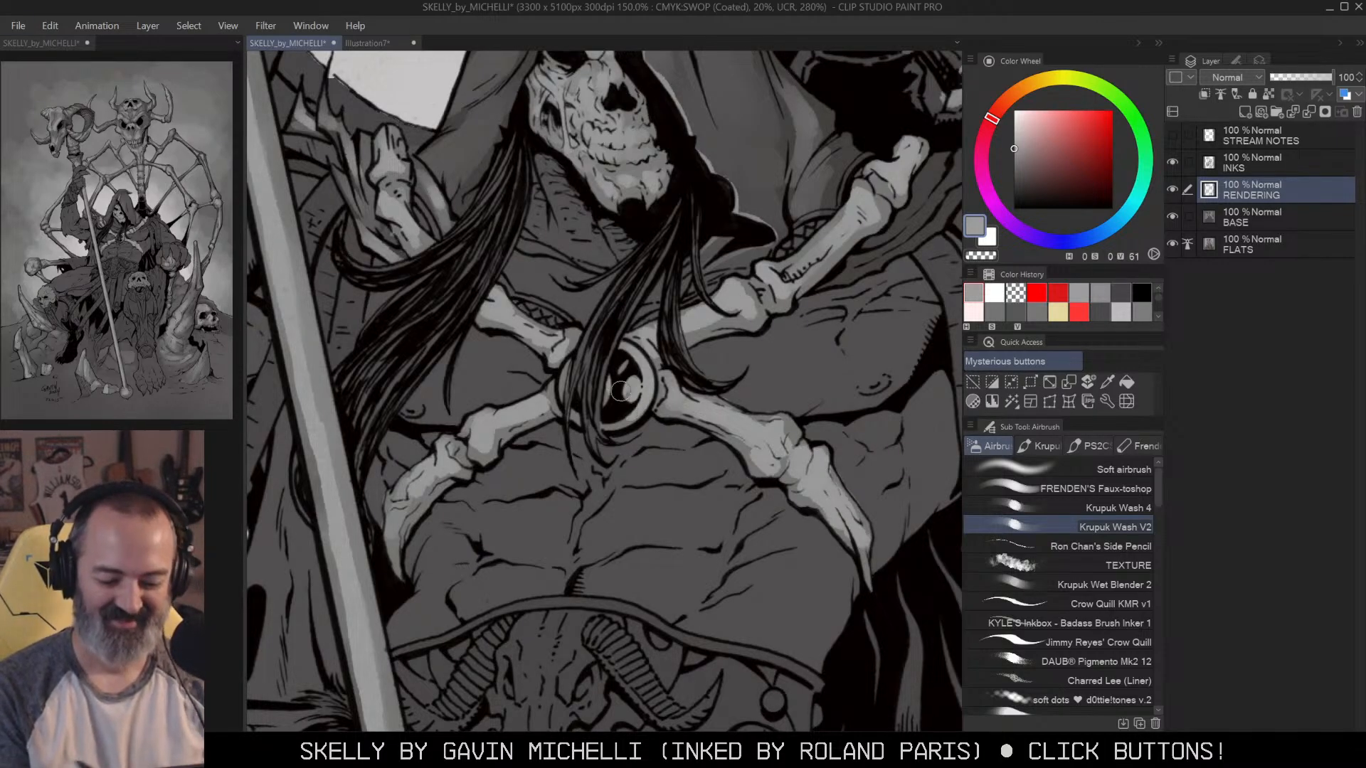
left_click(714, 354, "alt")
left_click(714, 354, "alt")
left_click_drag(856, 356, 833, 325)
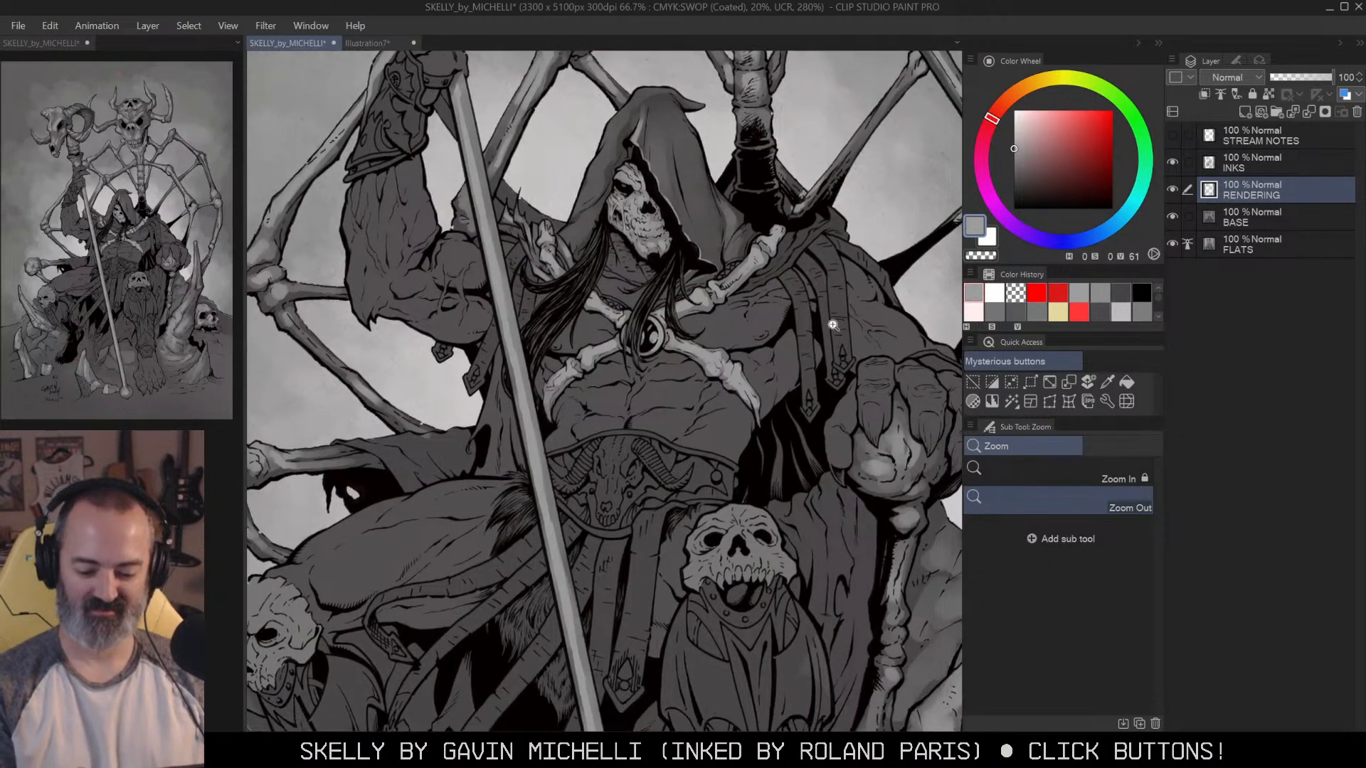
Step: Select the hood and shoulder cloth and paint light grey highlights on the cloth folds behind the shoulder bone
left_click_drag(740, 337, 735, 391)
left_click(755, 389)
key("w")
left_click(683, 178)
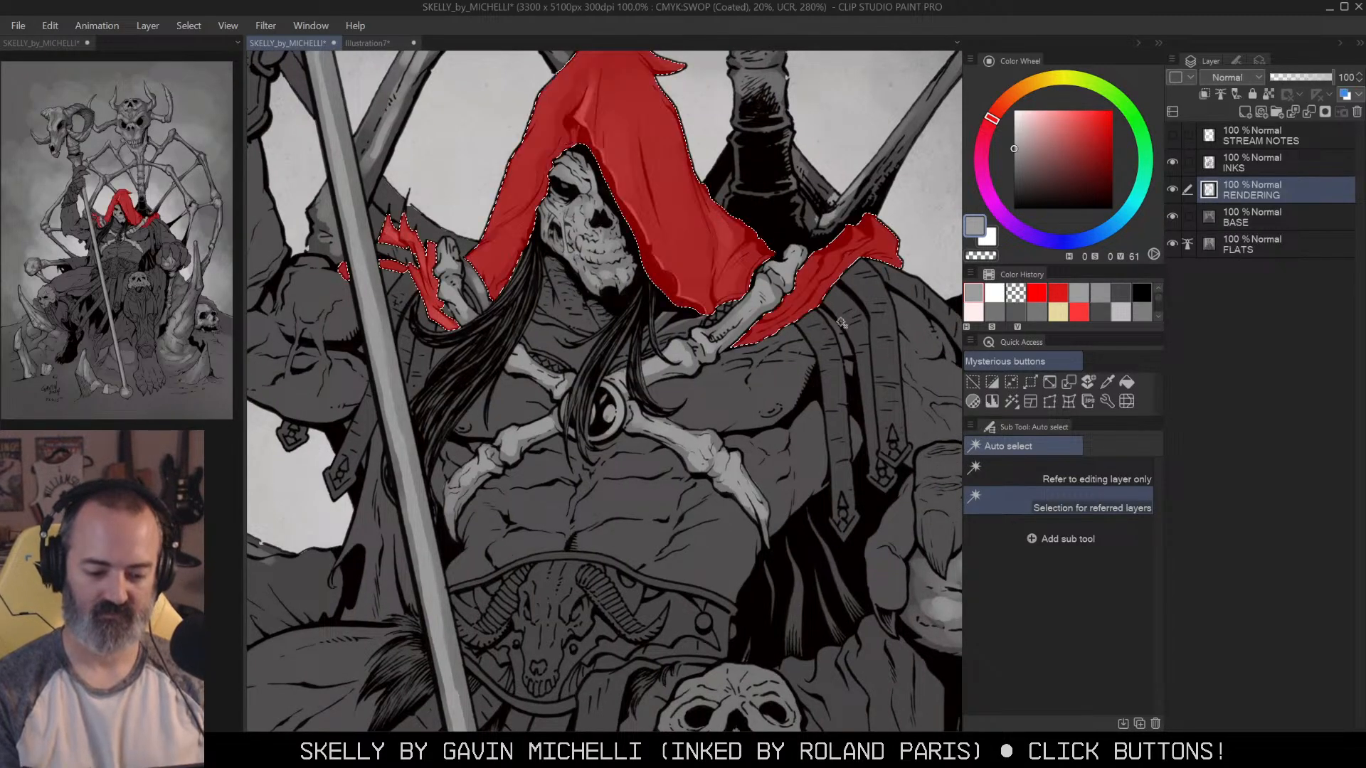
key("b")
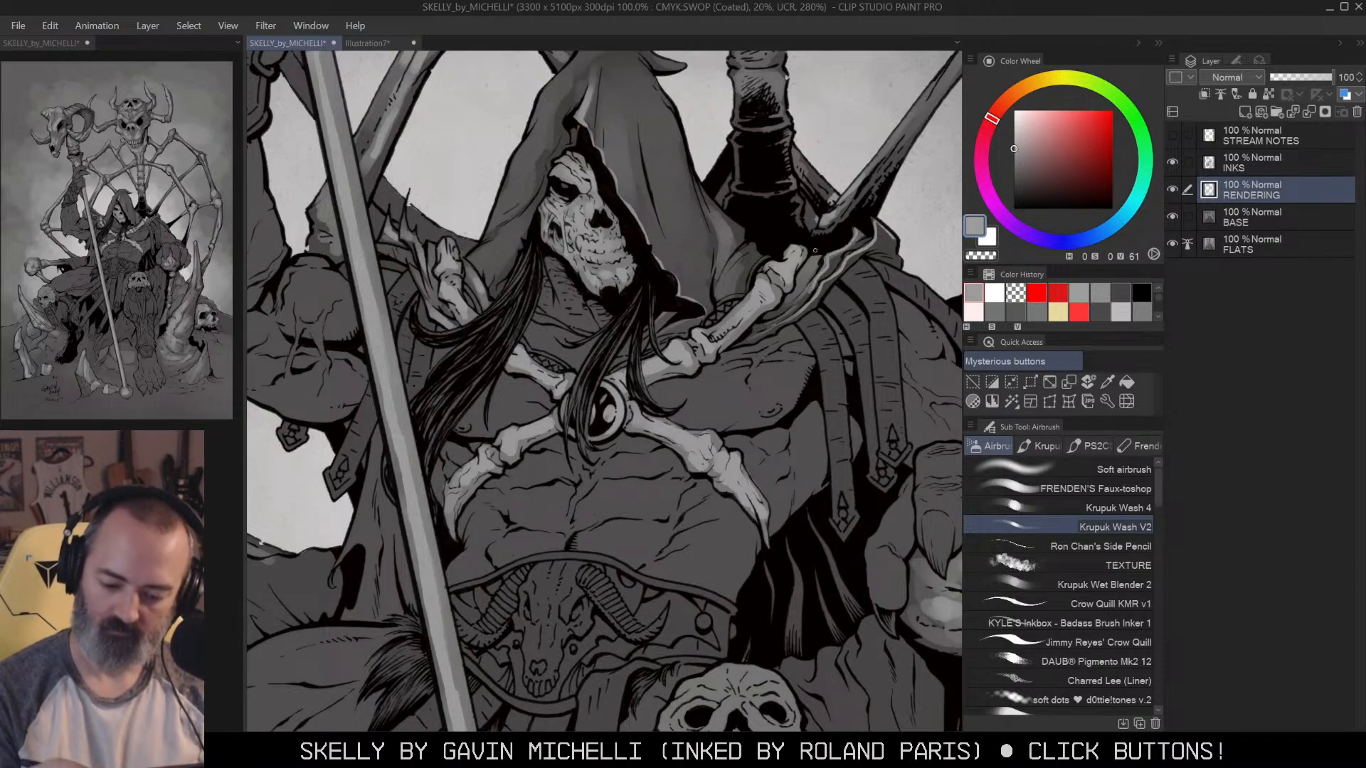
left_click_drag(826, 227, 831, 252)
Step: Paint thin light grey highlights on the hood's lower folds above the shoulder bone, undoing the stray stroke on the hood's side
key("ctrl+plus")
left_click_drag(684, 215, 699, 296)
mouse_move(710, 243)
left_mouse_down()
mouse_move(742, 254)
mouse_move(727, 246)
mouse_move(714, 294)
mouse_move(723, 273)
mouse_move(751, 290)
mouse_move(749, 335)
left_mouse_up()
left_click_drag(795, 186, 823, 258)
left_click_drag(760, 151, 822, 202)
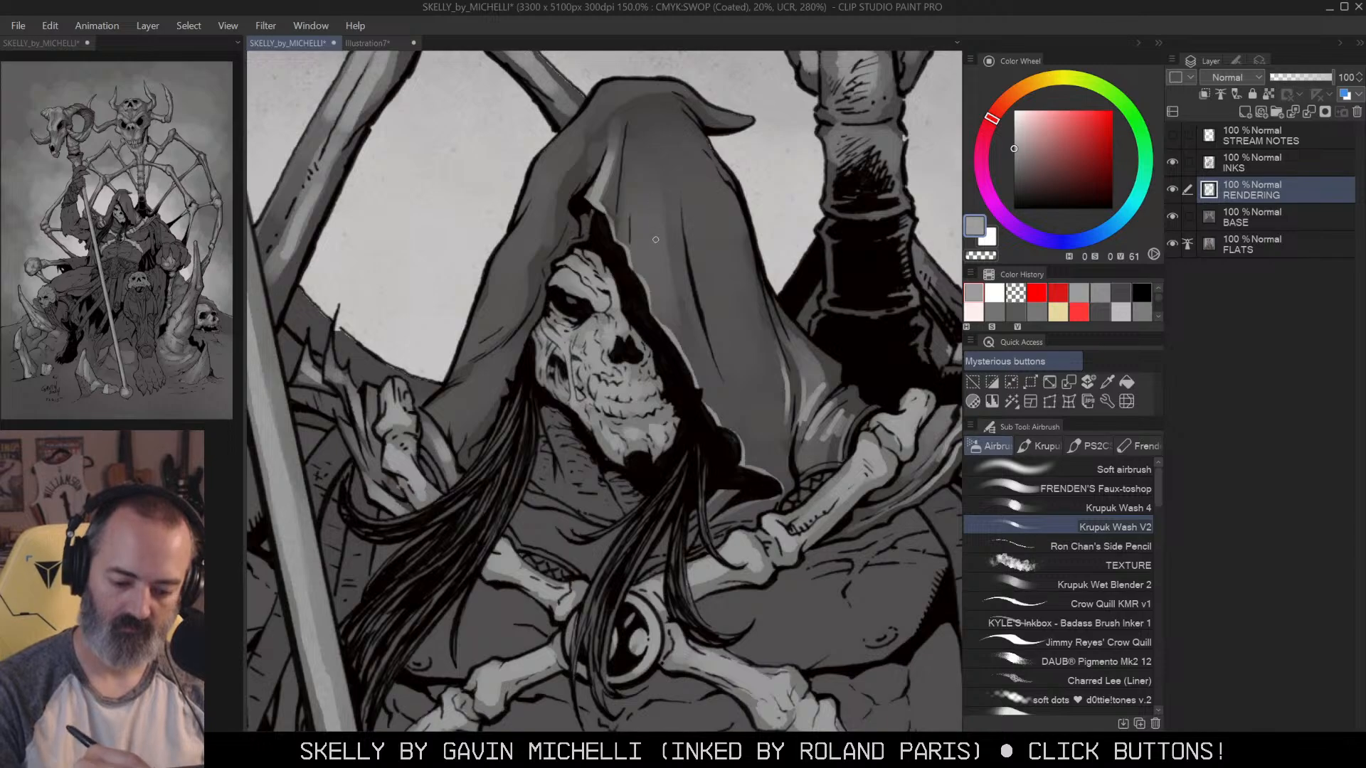
left_click_drag(659, 214, 694, 320)
key("ctrl+z")
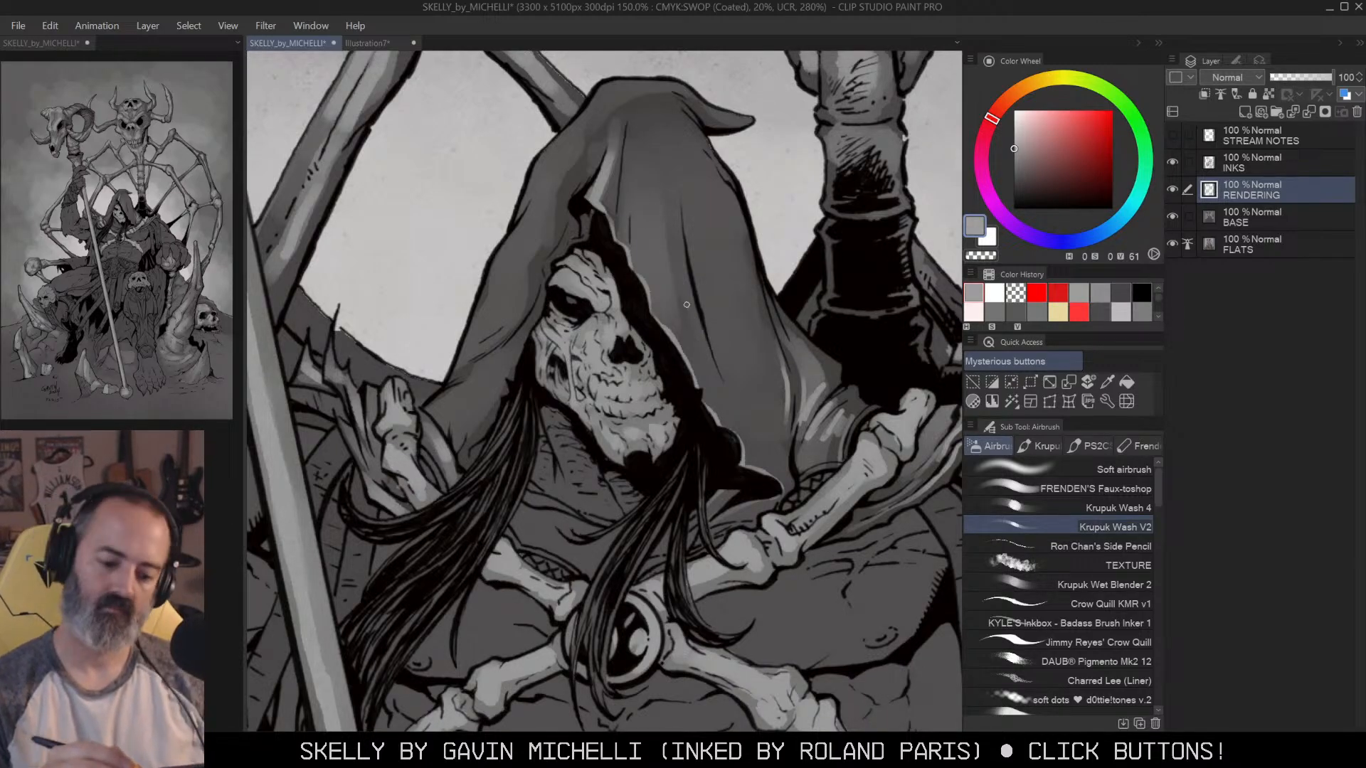
Step: Paint soft grey highlights on the hood's crown and along its staff-side folds down to the hair
key("alt+space")
left_click(725, 213)
left_click(725, 213)
left_click(752, 165)
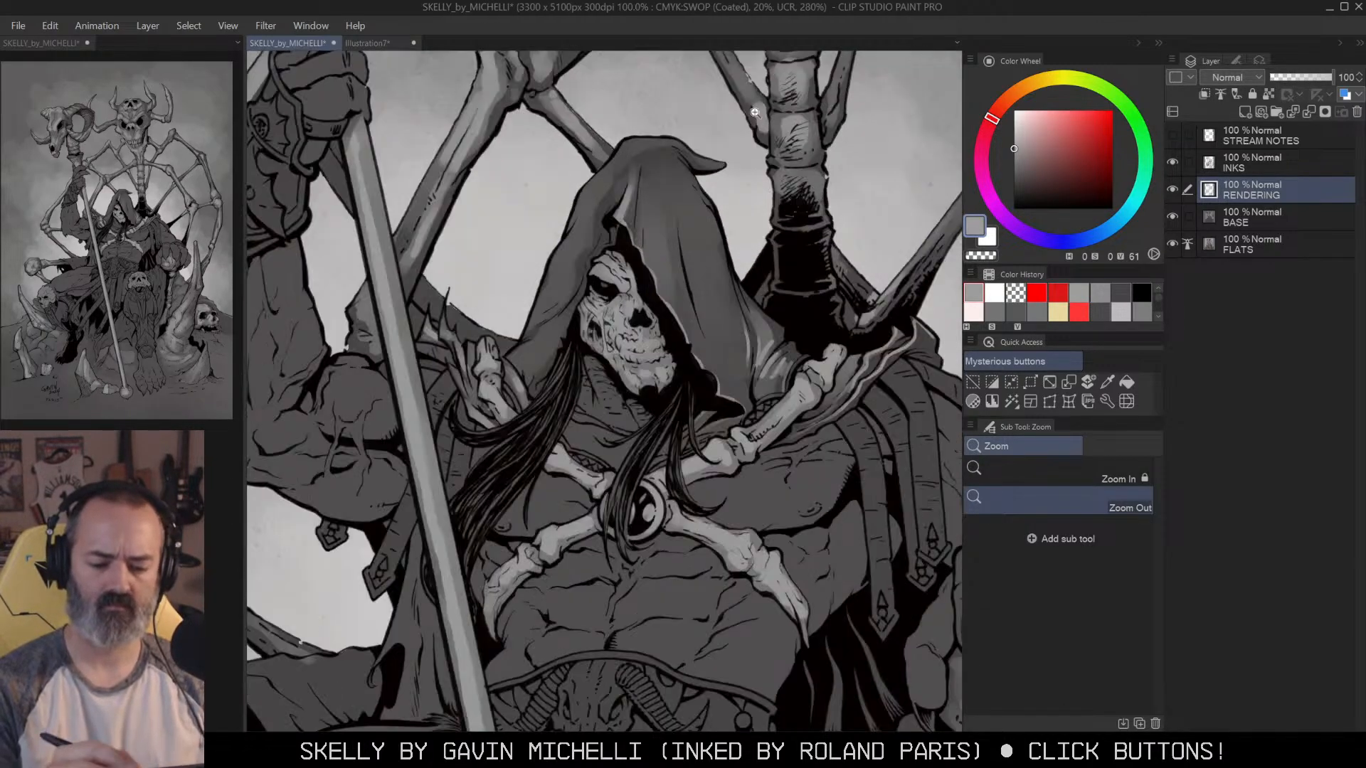
left_click(704, 176)
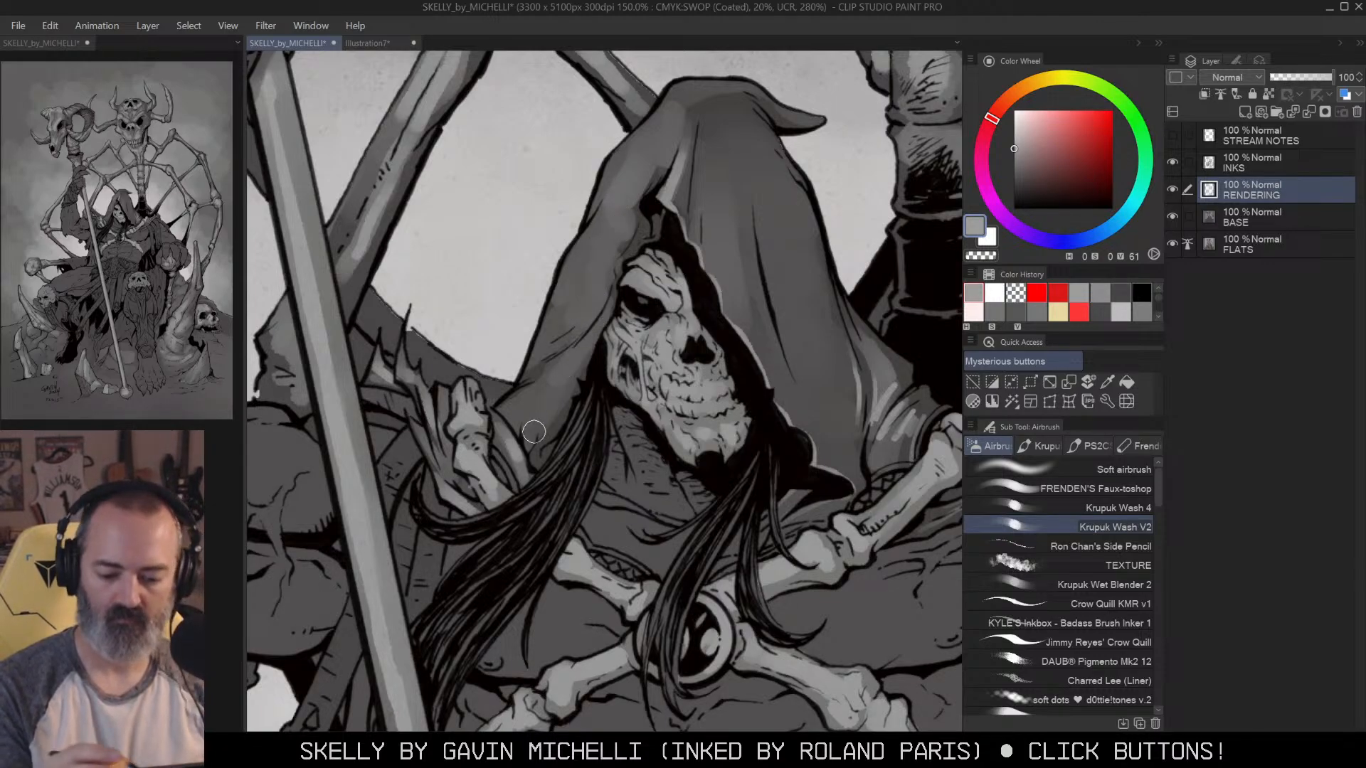
left_click_drag(636, 175, 624, 167, "ctrl+alt")
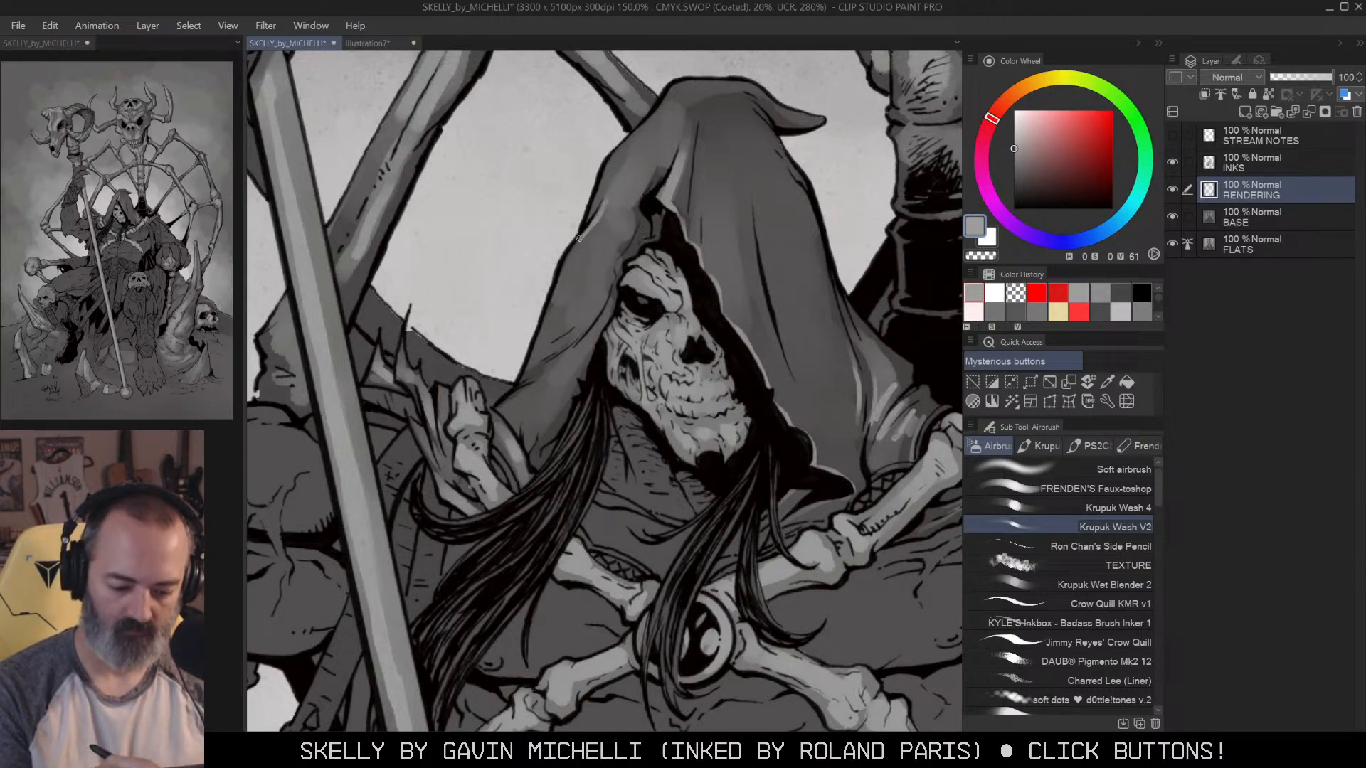
left_click_drag(506, 402, 582, 327)
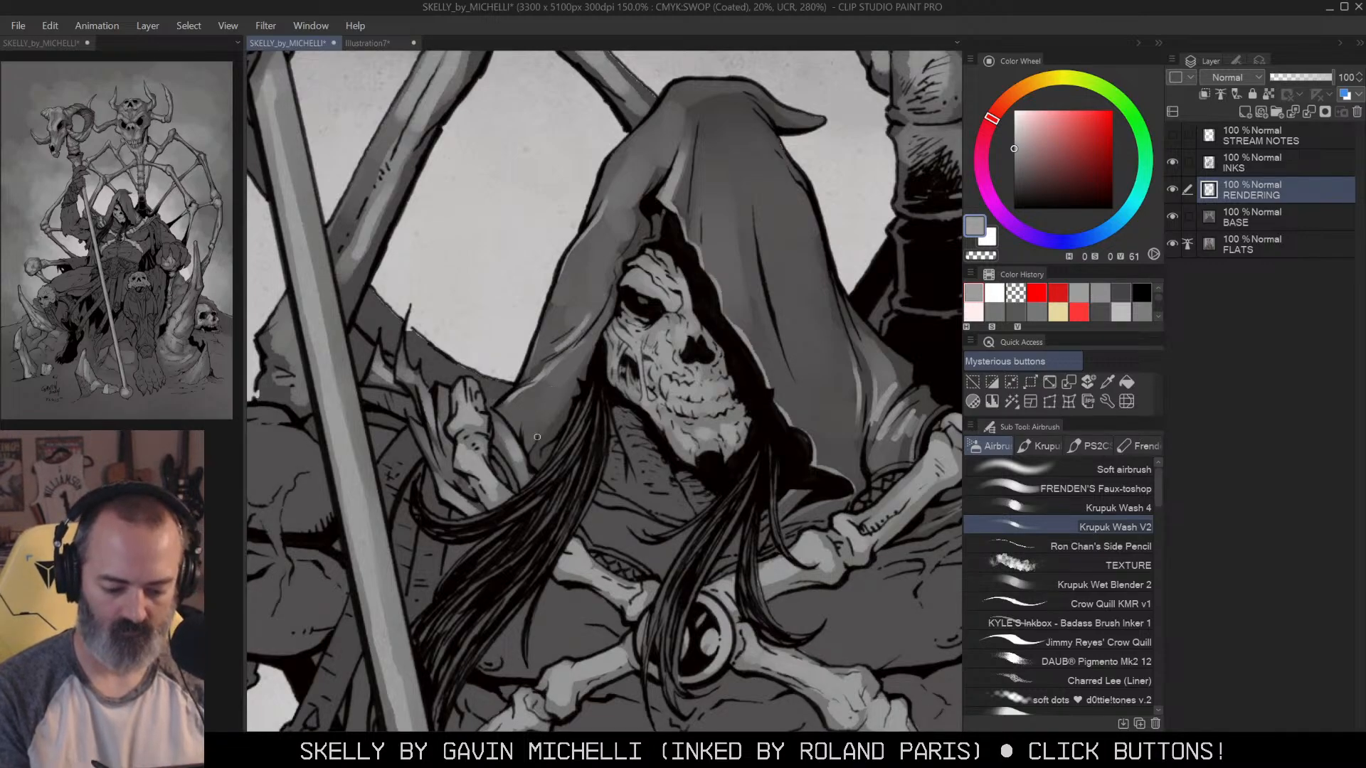
left_click_drag(533, 429, 542, 459)
Step: Clear the hood selection and select the hanging shoulder straps for painting with the Krupuk Wash V2 brush
key("alt+space")
left_click(768, 312)
left_click(768, 312)
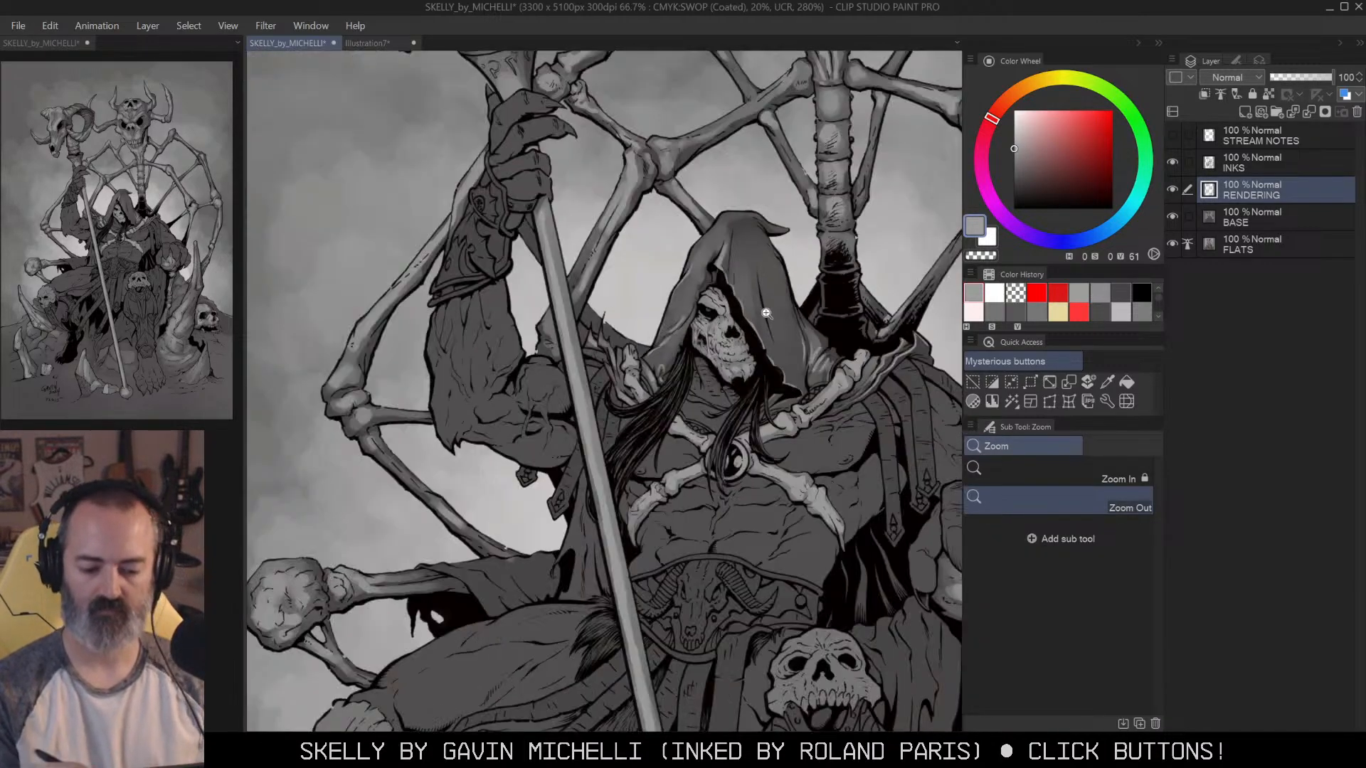
left_click(768, 311)
left_click_drag(878, 282, 853, 276)
key("m")
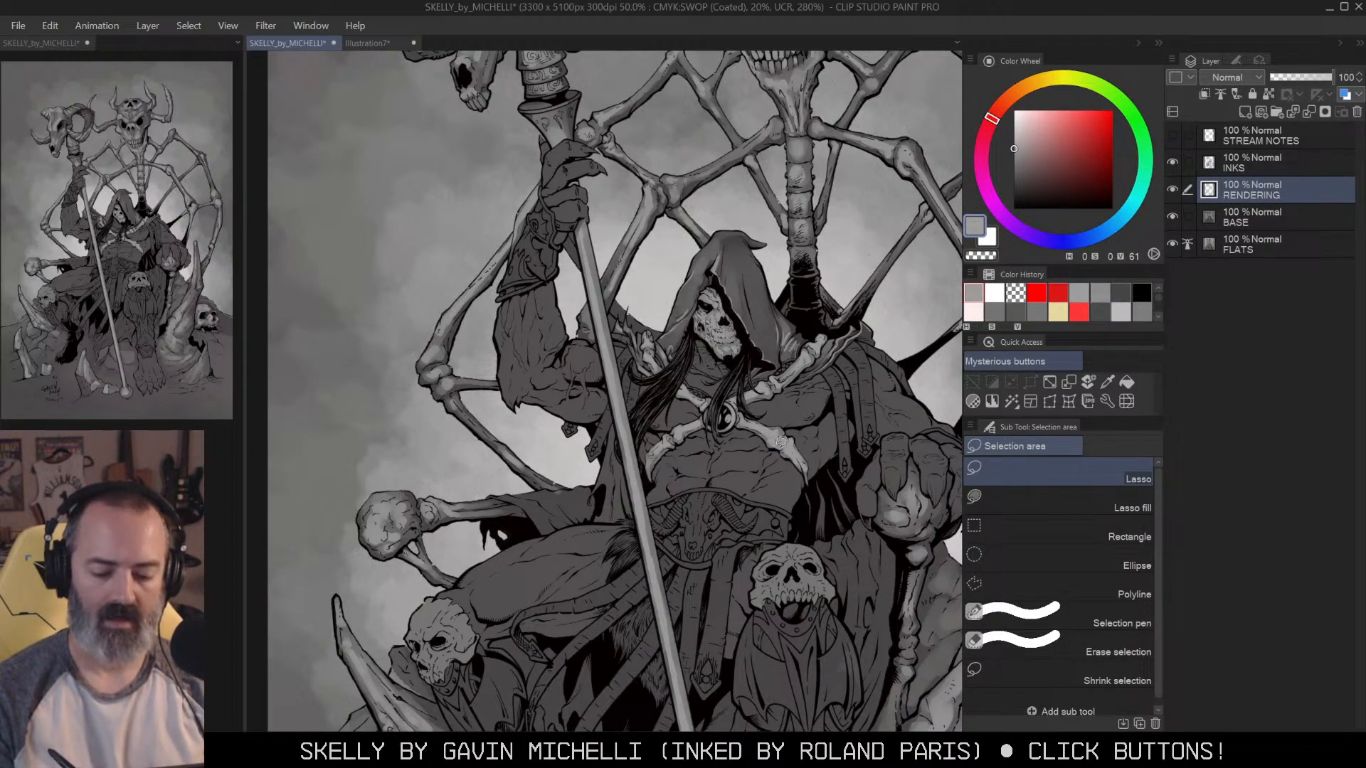
left_click_drag(854, 380, 882, 283)
left_click(792, 375, "ctrl")
key("w")
left_click(804, 301)
key("q")
key("q")
left_click_drag(725, 321, 796, 327)
key("ctrl+d")
mouse_move(732, 287)
left_mouse_down()
mouse_move(791, 314)
mouse_move(803, 304)
left_mouse_up()
key("b")
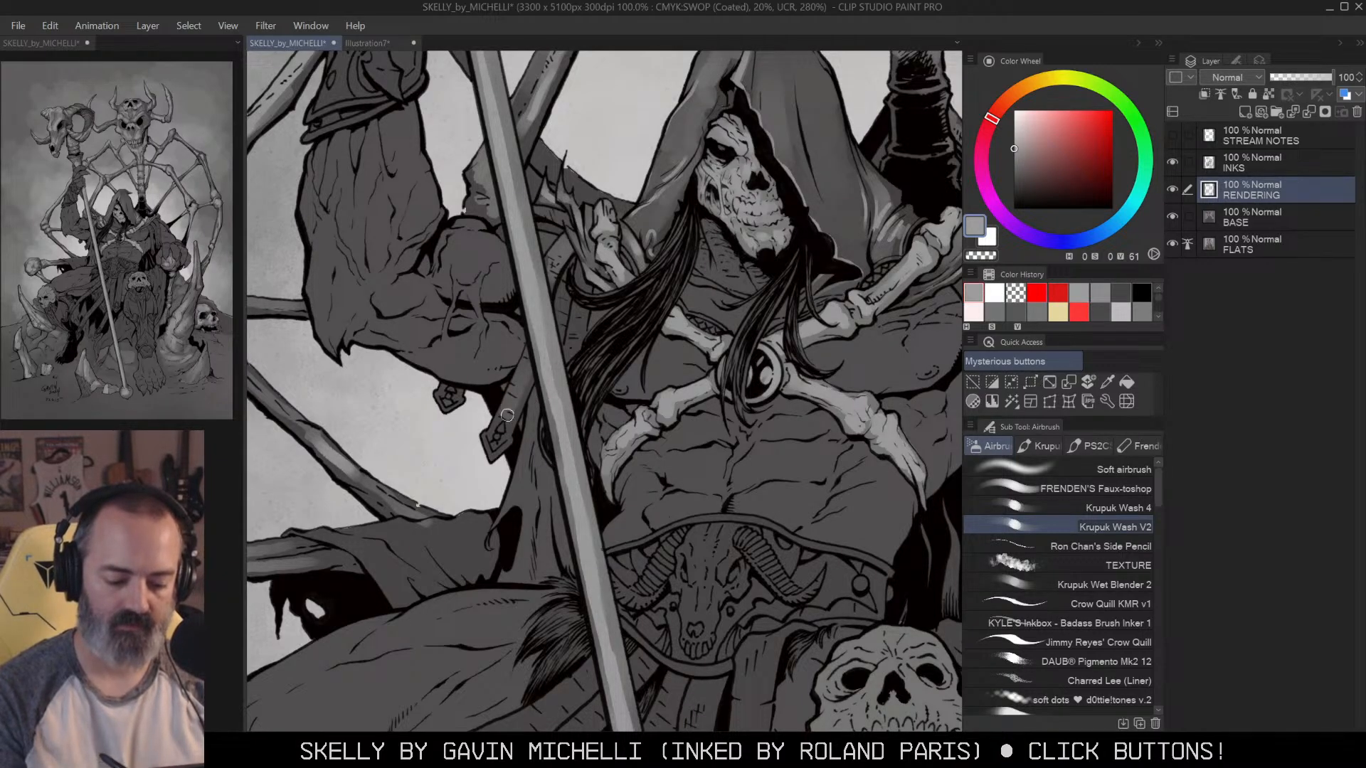
Step: Paint light grey highlights on the strap segments on both sides of the staff, including the pointed strap end below the arm
left_click_drag(537, 415, 638, 355)
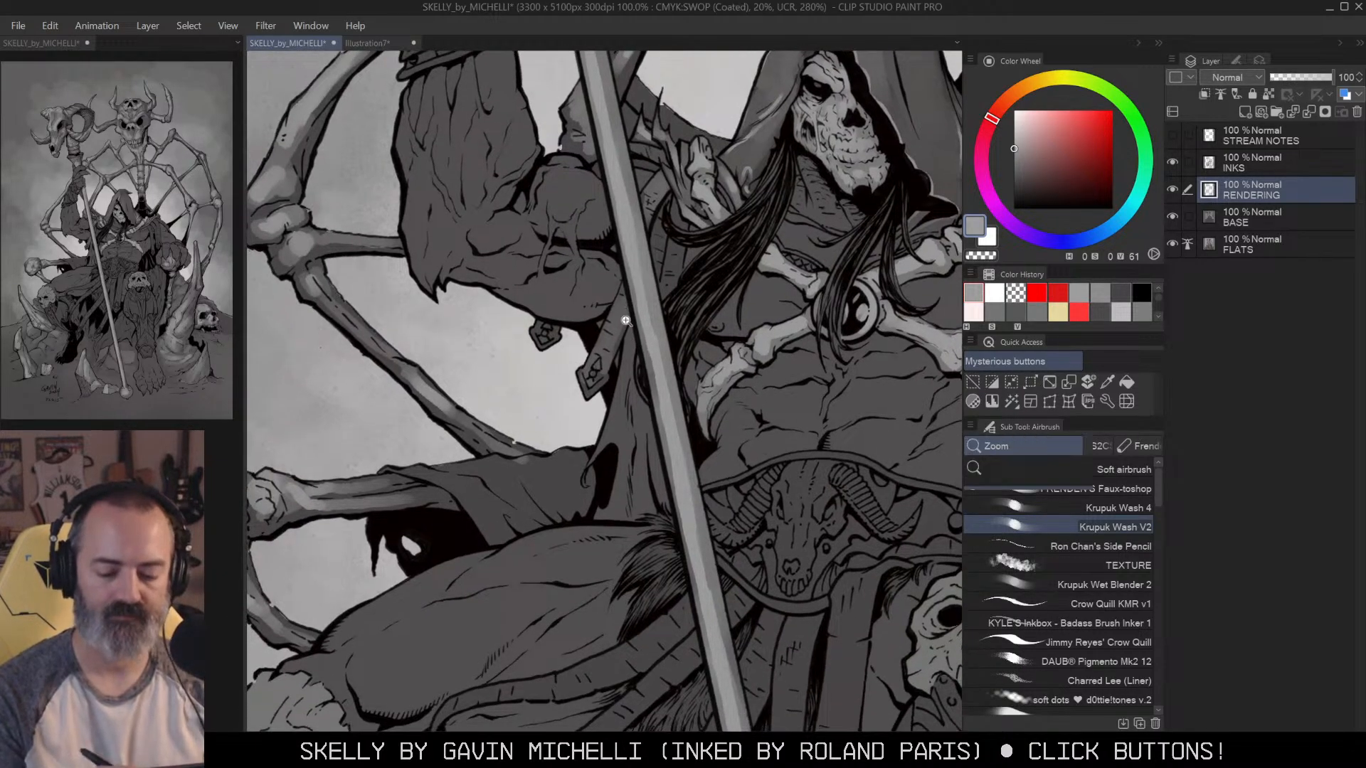
scroll(638, 355, "up", 2)
left_click_drag(621, 256, 569, 392)
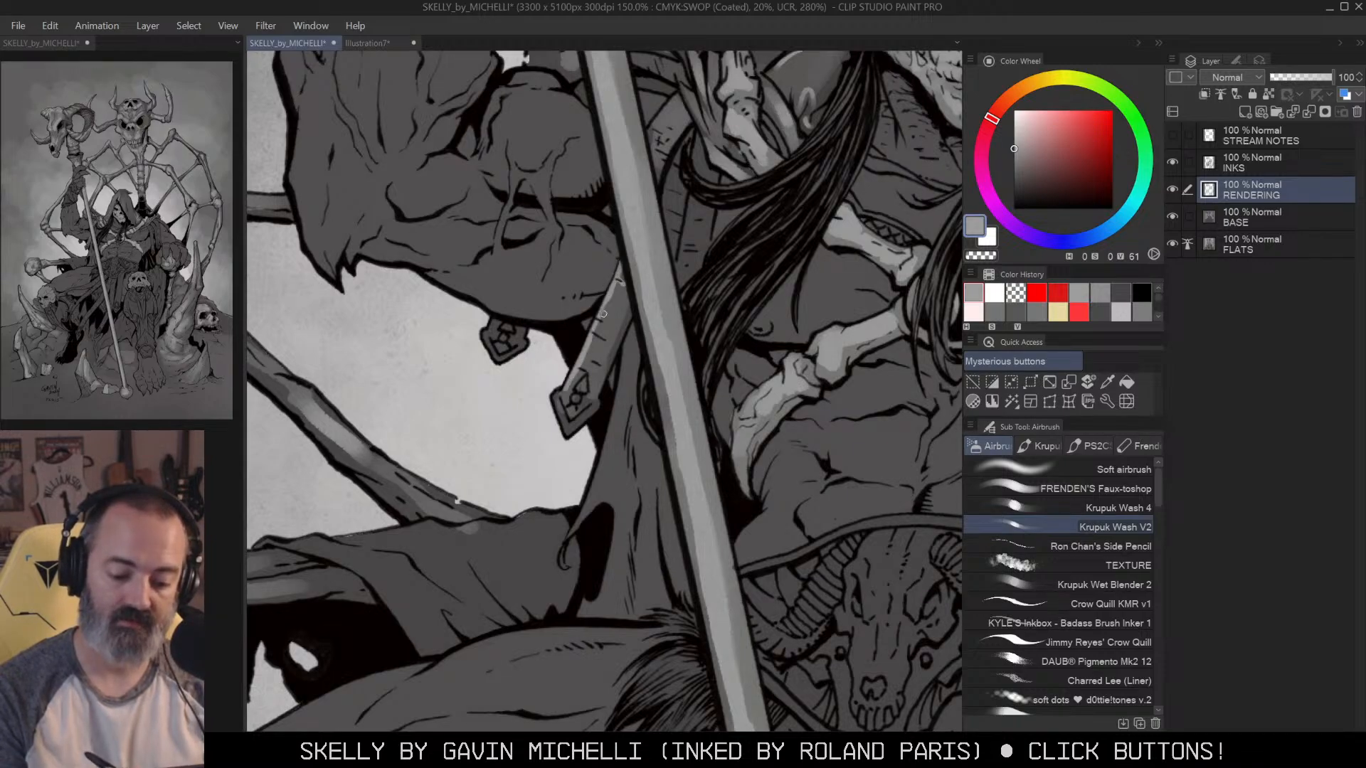
mouse_move(596, 325)
left_mouse_down()
mouse_move(587, 359)
mouse_move(597, 377)
mouse_move(560, 415)
mouse_move(590, 405)
left_mouse_up()
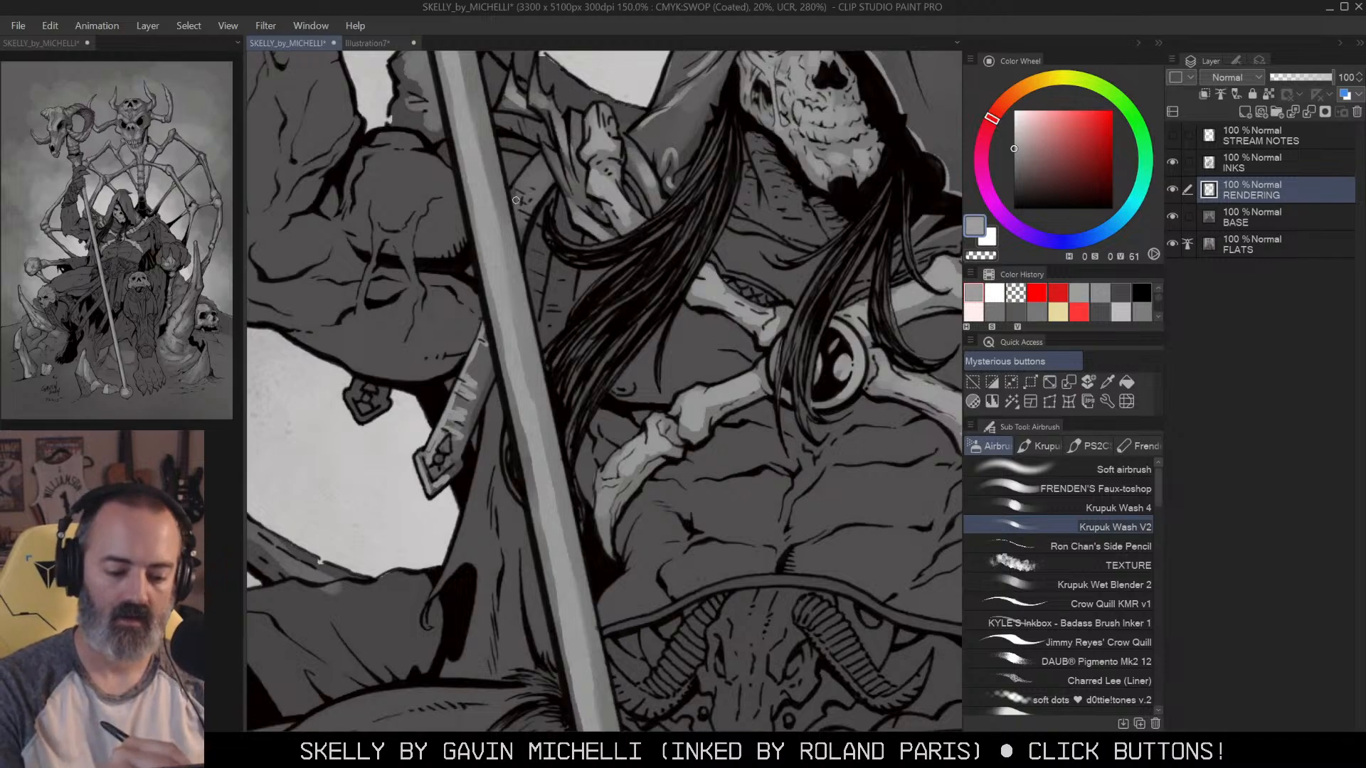
left_click_drag(520, 209, 540, 174)
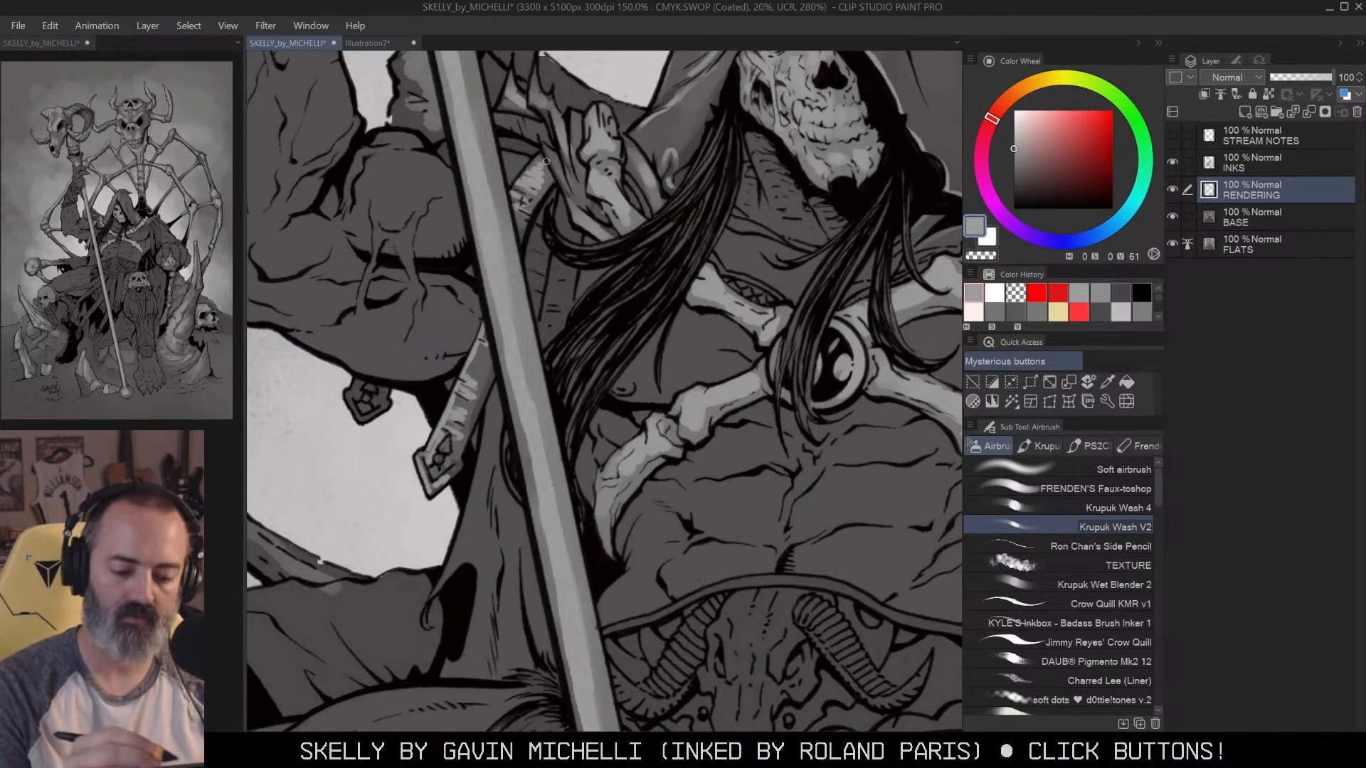
mouse_move(562, 231)
left_mouse_down()
mouse_move(555, 292)
mouse_move(559, 272)
left_mouse_up()
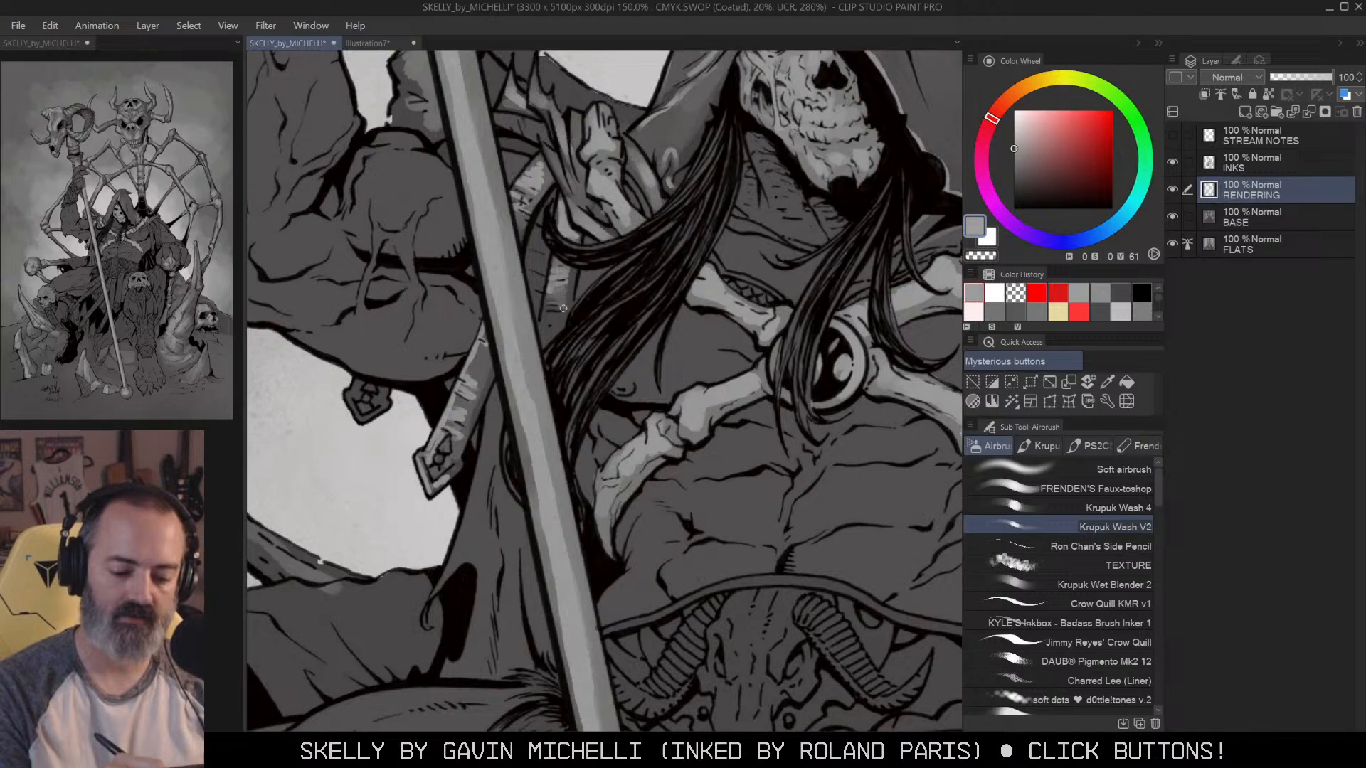
left_click_drag(559, 322, 553, 334)
Step: Paint light grey highlights down the innermost strap hanging from the opposite shoulder, adjusting the brush size
left_click_drag(959, 288, 814, 339)
mouse_move(934, 306)
left_mouse_down()
mouse_move(715, 361)
mouse_move(786, 339)
mouse_move(791, 369)
mouse_move(810, 367)
mouse_move(846, 318)
left_mouse_up()
mouse_move(787, 356)
left_mouse_down()
mouse_move(813, 370)
mouse_move(804, 383)
mouse_move(803, 297)
left_mouse_up()
key("]")
mouse_move(796, 344)
left_mouse_down()
mouse_move(809, 416)
mouse_move(795, 417)
mouse_move(799, 448)
mouse_move(814, 467)
mouse_move(798, 477)
mouse_move(823, 439)
mouse_move(800, 486)
mouse_move(818, 516)
mouse_move(825, 486)
mouse_move(804, 546)
mouse_move(809, 511)
mouse_move(818, 530)
mouse_move(806, 510)
mouse_move(815, 591)
left_mouse_up()
key("[")
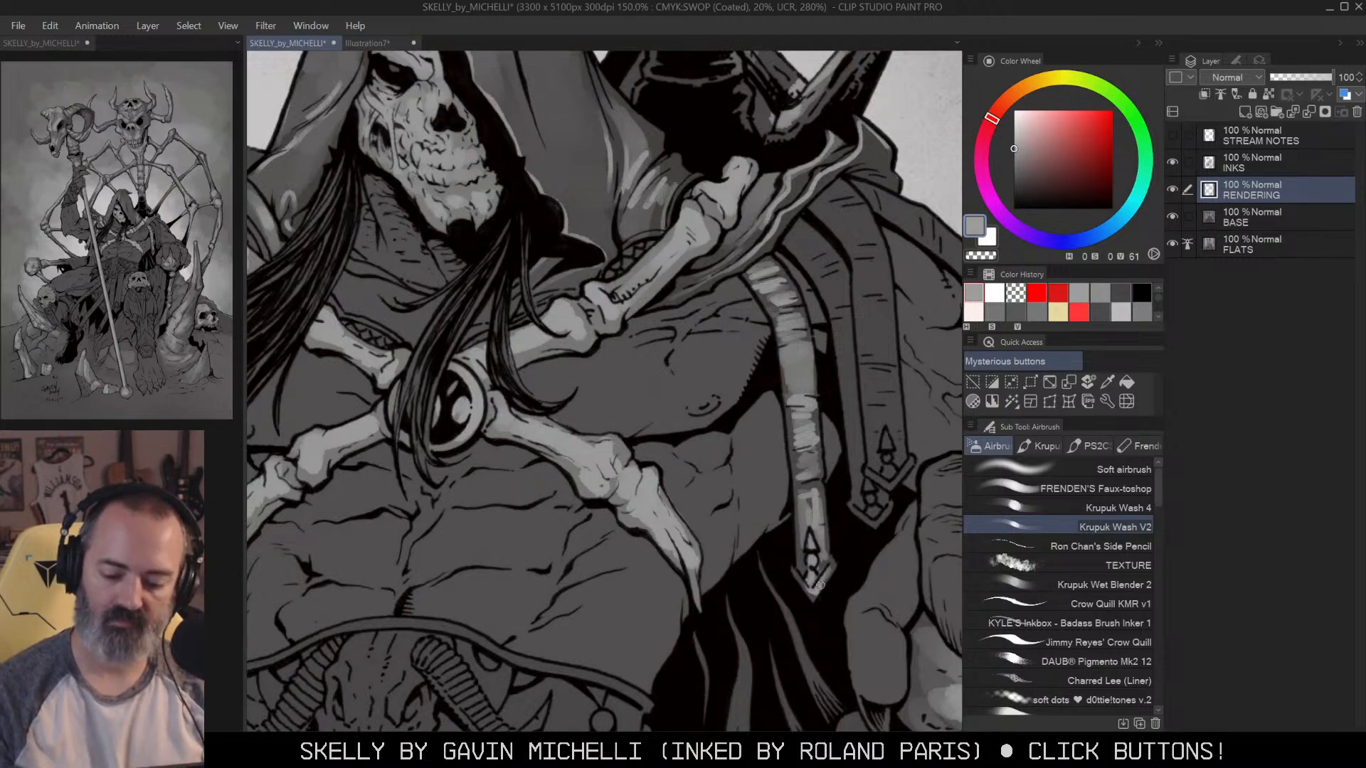
Step: Paint banded light grey highlights down the middle and outer straps of that shoulder to their pointed ends
mouse_move(800, 237)
left_mouse_down()
mouse_move(831, 250)
mouse_move(816, 269)
mouse_move(842, 266)
mouse_move(838, 297)
mouse_move(827, 290)
mouse_move(848, 300)
mouse_move(839, 324)
mouse_move(862, 314)
mouse_move(842, 337)
mouse_move(856, 488)
mouse_move(852, 464)
mouse_move(878, 522)
left_mouse_up()
mouse_move(849, 207)
left_mouse_down()
mouse_move(818, 205)
mouse_move(848, 196)
mouse_move(833, 223)
mouse_move(862, 228)
mouse_move(865, 247)
mouse_move(839, 221)
mouse_move(861, 217)
mouse_move(858, 200)
mouse_move(827, 194)
mouse_move(850, 202)
mouse_move(834, 218)
mouse_move(860, 231)
mouse_move(827, 196)
mouse_move(855, 252)
mouse_move(875, 259)
mouse_move(864, 273)
mouse_move(887, 304)
left_mouse_up()
key("ctrl+z")
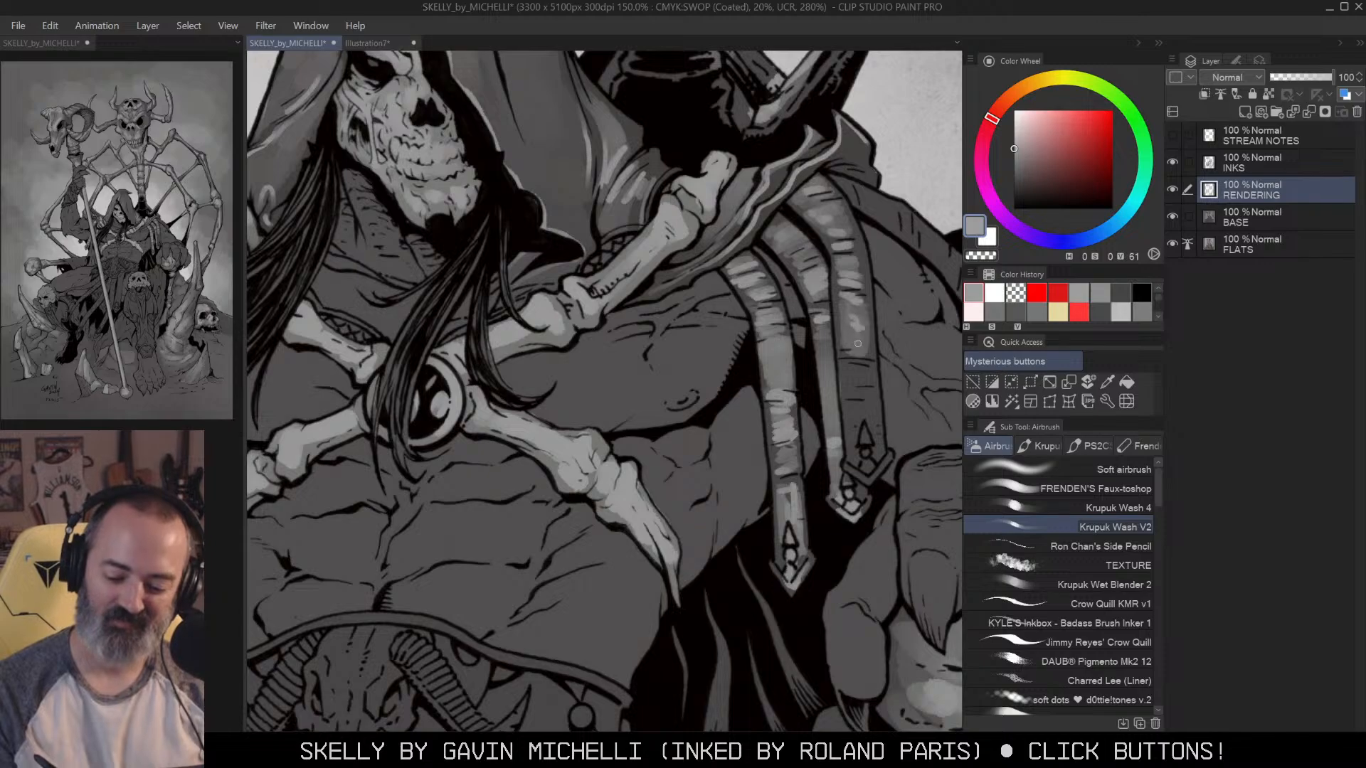
left_click_drag(863, 353, 849, 400)
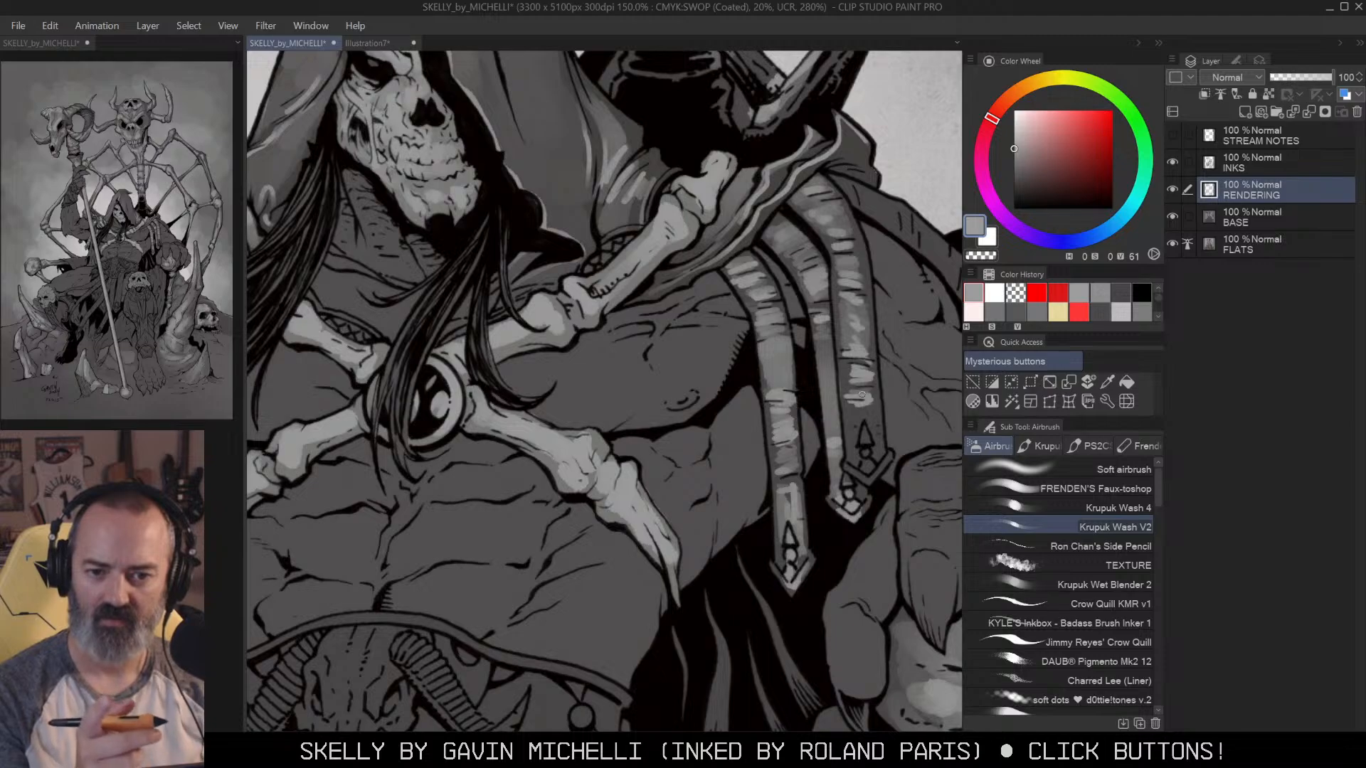
mouse_move(856, 358)
left_mouse_down()
mouse_move(853, 394)
mouse_move(865, 387)
mouse_move(853, 424)
mouse_move(866, 398)
mouse_move(875, 467)
left_mouse_up()
key("bracketleft")
key("bracketleft")
mouse_move(861, 411)
left_mouse_down()
mouse_move(856, 455)
mouse_move(868, 449)
mouse_move(844, 361)
left_mouse_up()
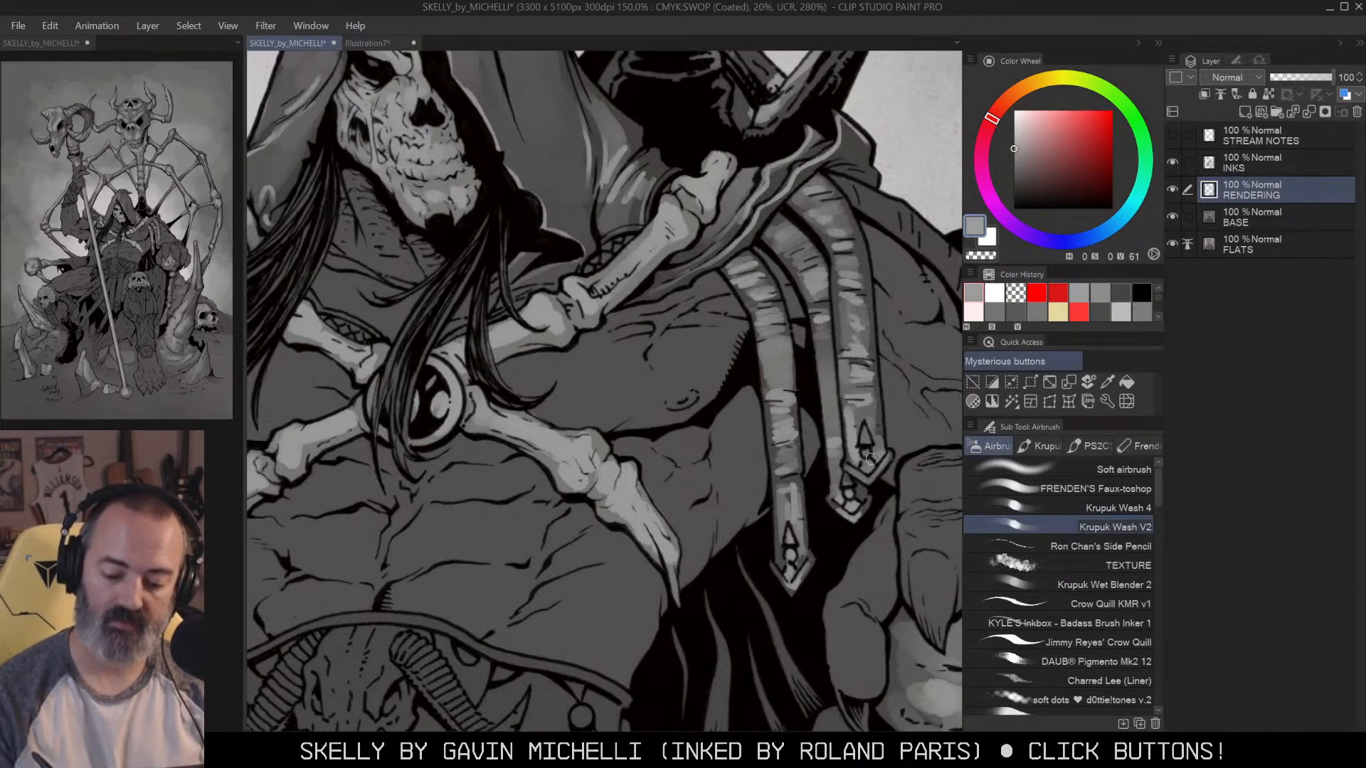
Step: Paint thin light grey edge highlights along the borders of the three shoulder straps with a small brush
key("bracketleft")
key("bracketleft")
key("bracketright")
left_click_drag(819, 352, 824, 421)
mouse_move(763, 235)
left_mouse_down()
mouse_move(814, 349)
mouse_move(814, 318)
mouse_move(830, 488)
left_mouse_up()
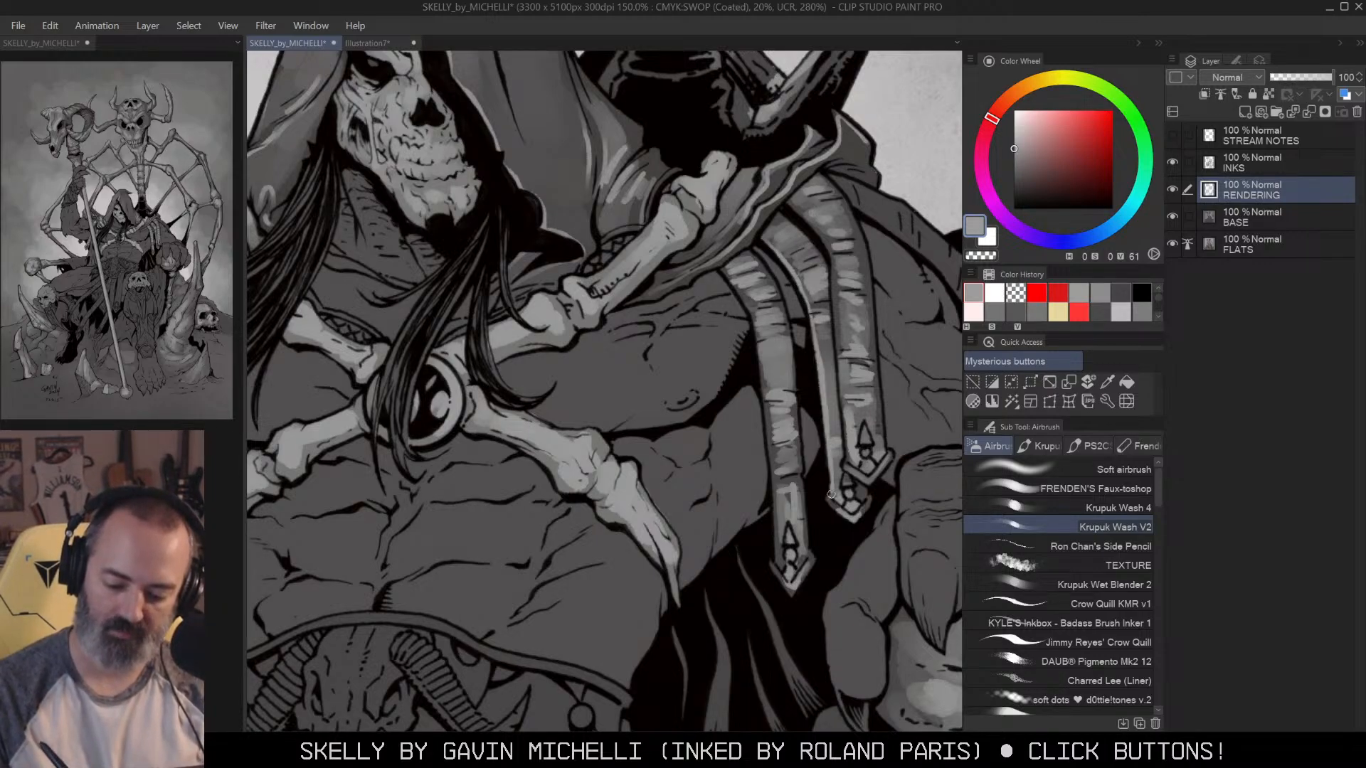
mouse_move(791, 201)
left_mouse_down()
mouse_move(833, 272)
mouse_move(856, 477)
left_mouse_up()
mouse_move(720, 265)
left_mouse_down()
mouse_move(761, 357)
mouse_move(773, 597)
left_mouse_up()
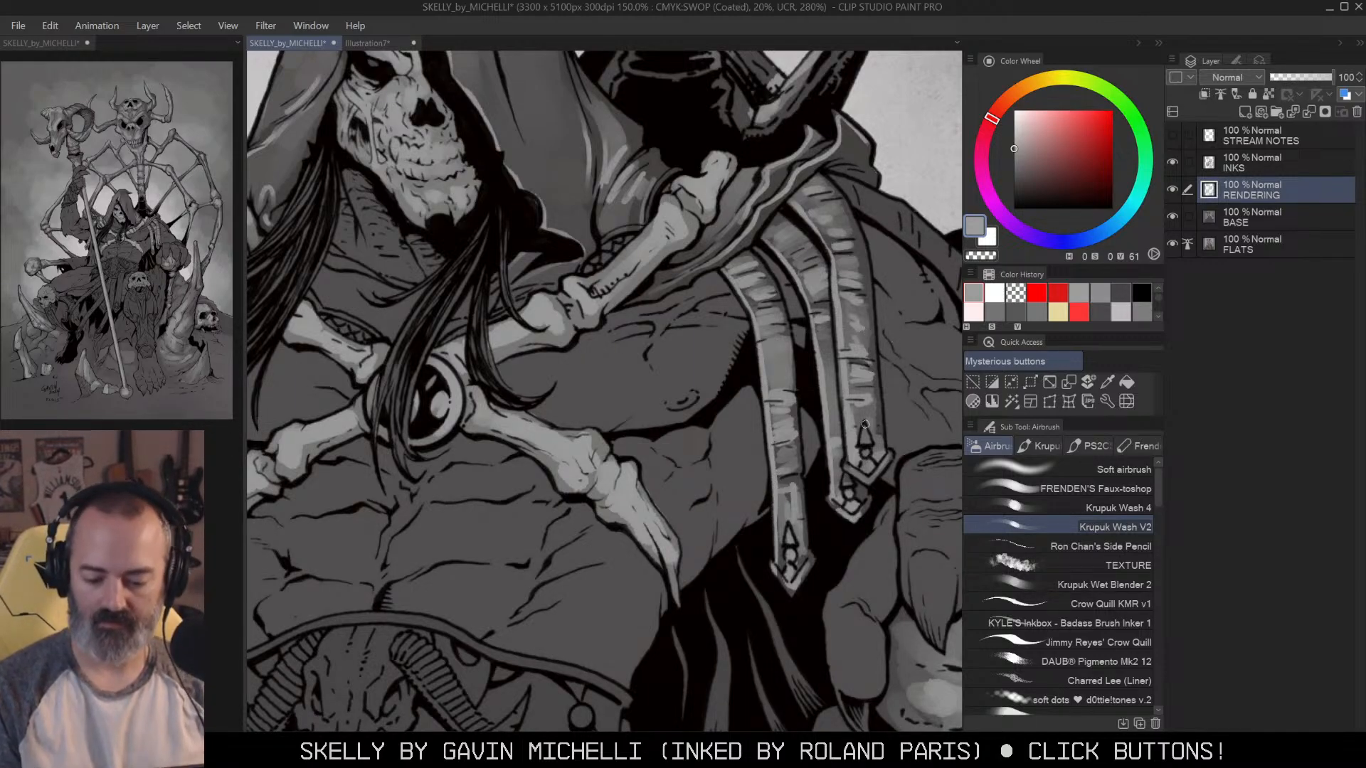
Step: Clear the selection and examine how the rendered straps and bones read against the whole figure
key("alt+space")
left_click(923, 342)
left_click_drag(772, 356, 901, 342)
left_click_drag(725, 340, 867, 333)
mouse_move(521, 361)
left_mouse_down()
mouse_move(655, 328)
mouse_move(585, 370)
mouse_move(607, 374)
mouse_move(587, 388)
mouse_move(605, 381)
left_mouse_up()
key("ctrl+space")
left_click(593, 360)
key("m")
key("m")
key("m")
key("alt+space")
left_click(772, 347)
left_click(772, 348)
left_click_drag(904, 345, 642, 329)
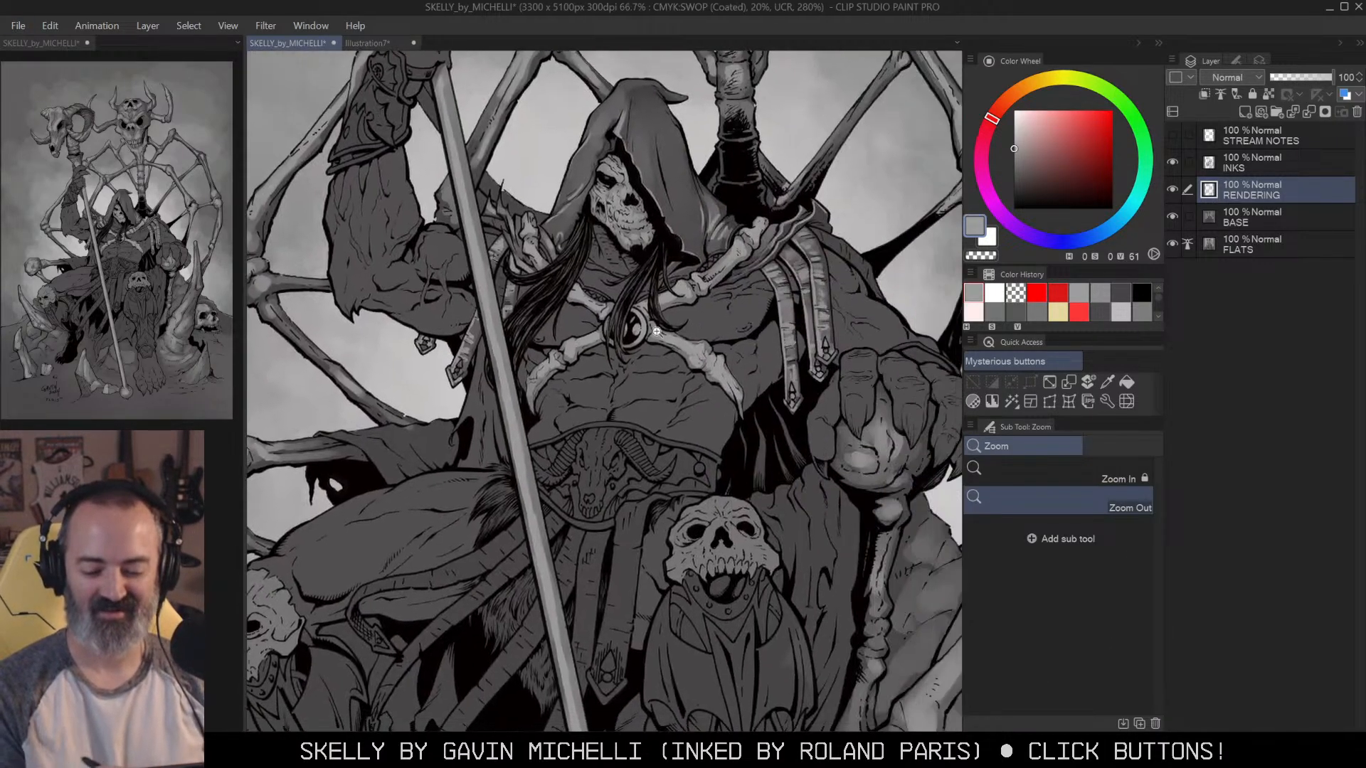
Step: Paint a light grey highlight along the cord wrapped around the wrist of the raised hand gripping the staff
left_click(737, 371)
left_click_drag(859, 391, 836, 361)
left_click(844, 368)
left_click(836, 362)
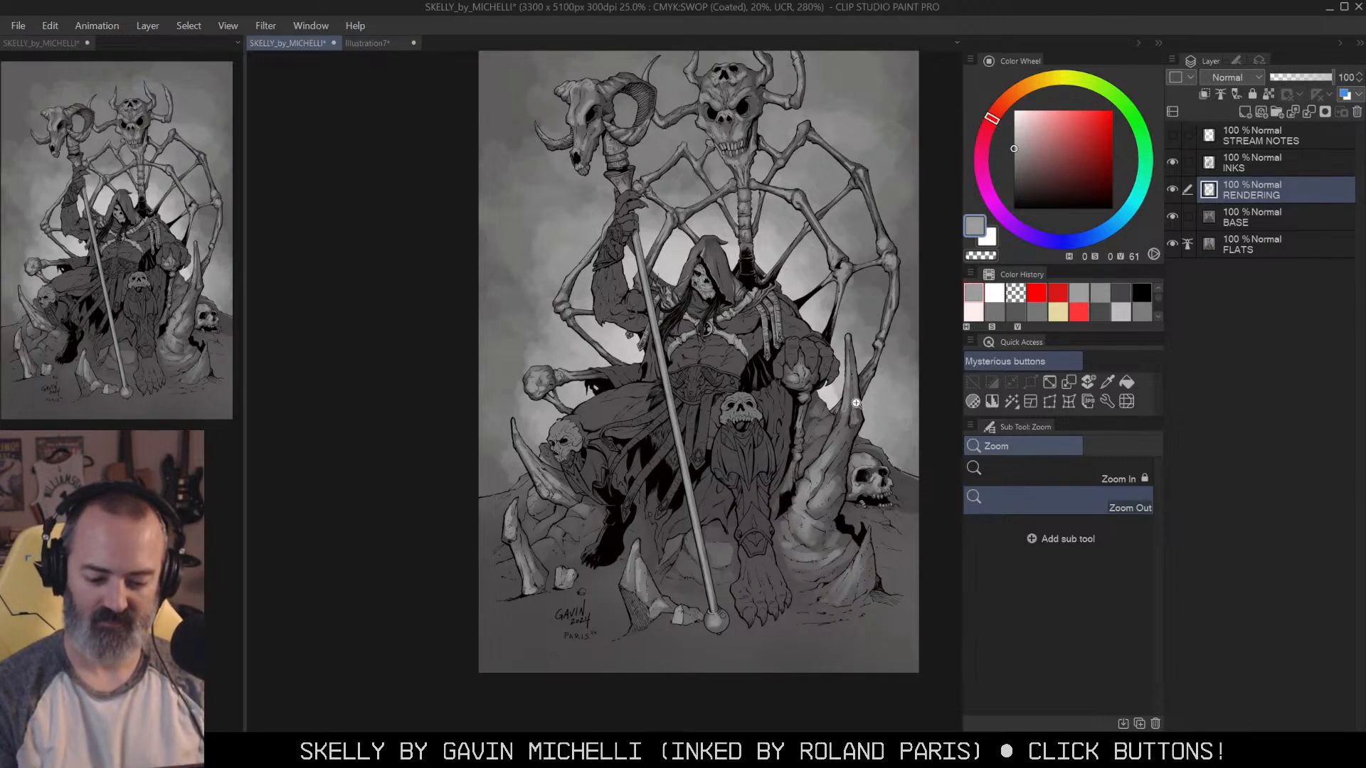
scroll(715, 326, "up", 2)
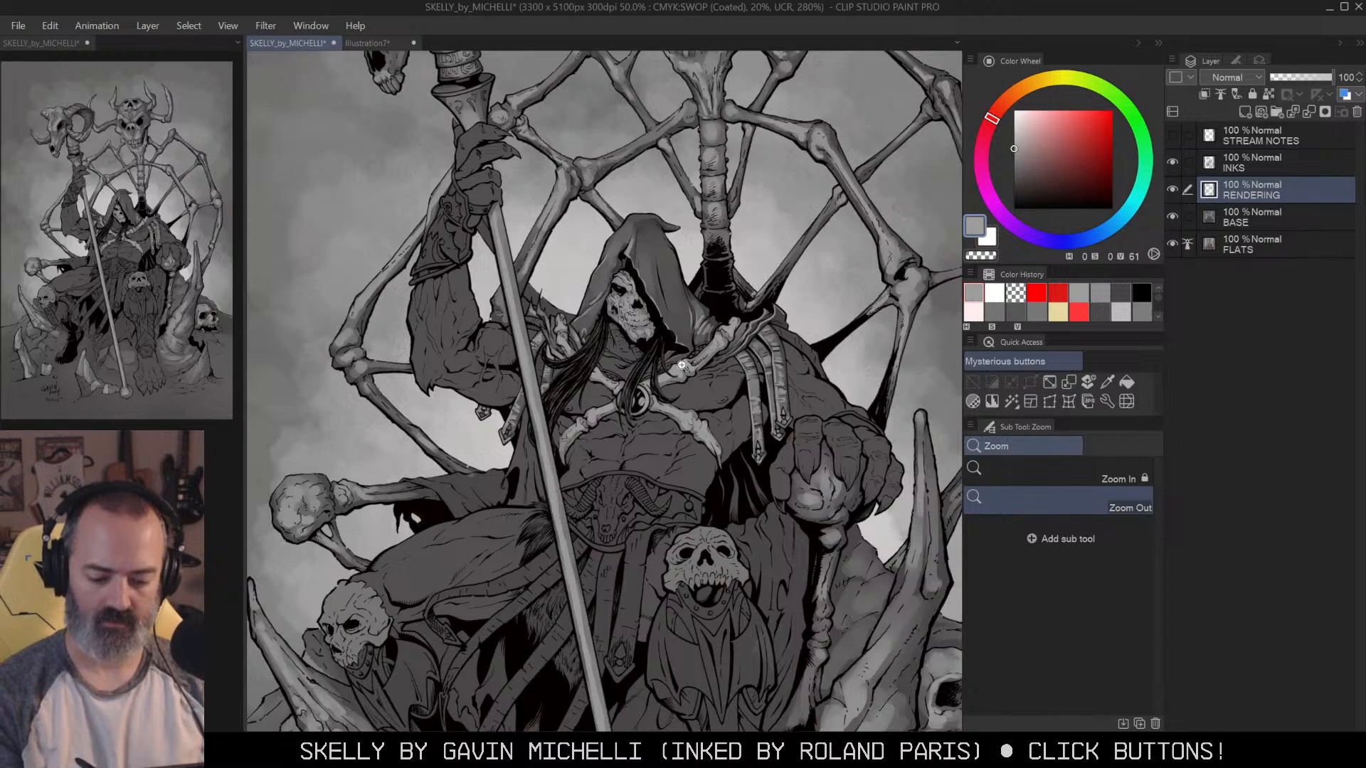
scroll(682, 365, "up", 1)
left_click_drag(689, 411, 904, 522)
scroll(596, 308, "up", 1)
key("w")
left_click(592, 313)
left_click_drag(623, 289, 656, 349)
key("ctrl+h")
key("b")
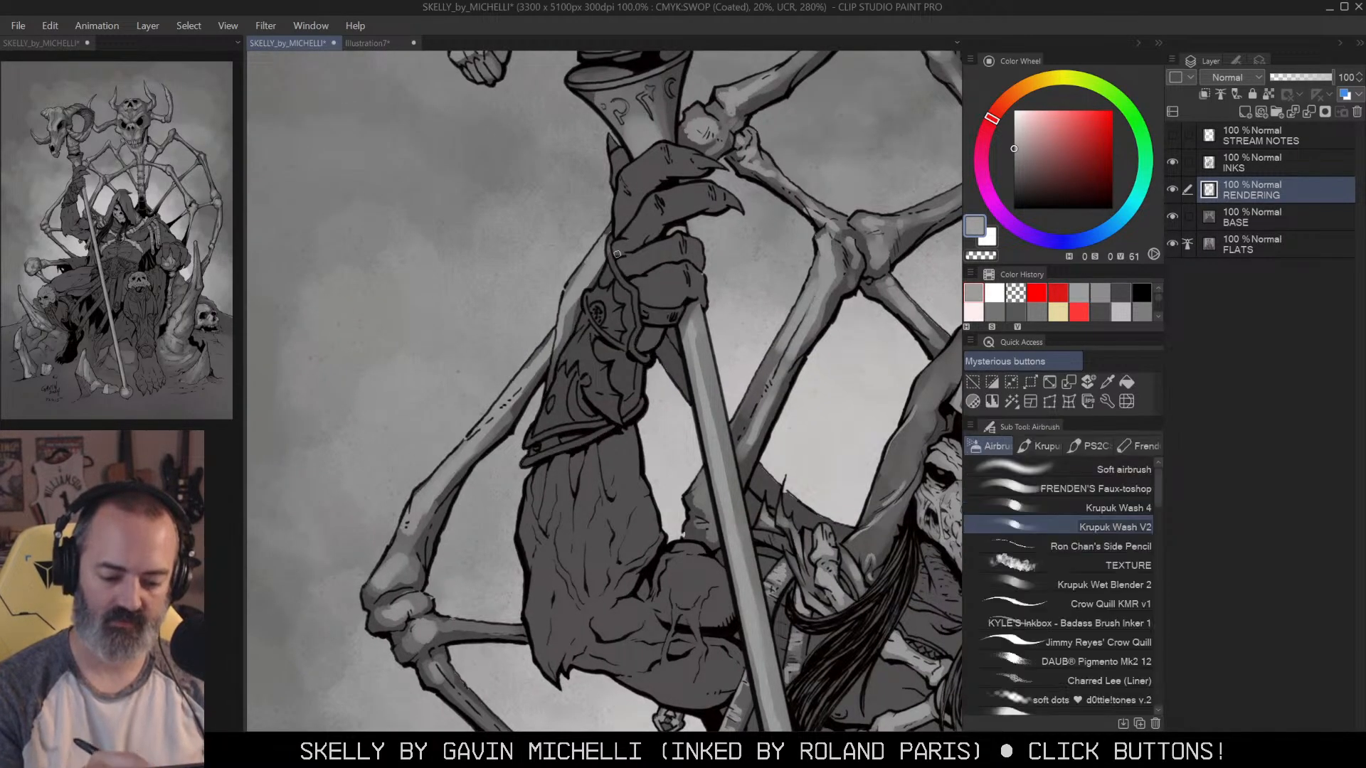
left_click_drag(611, 241, 648, 362)
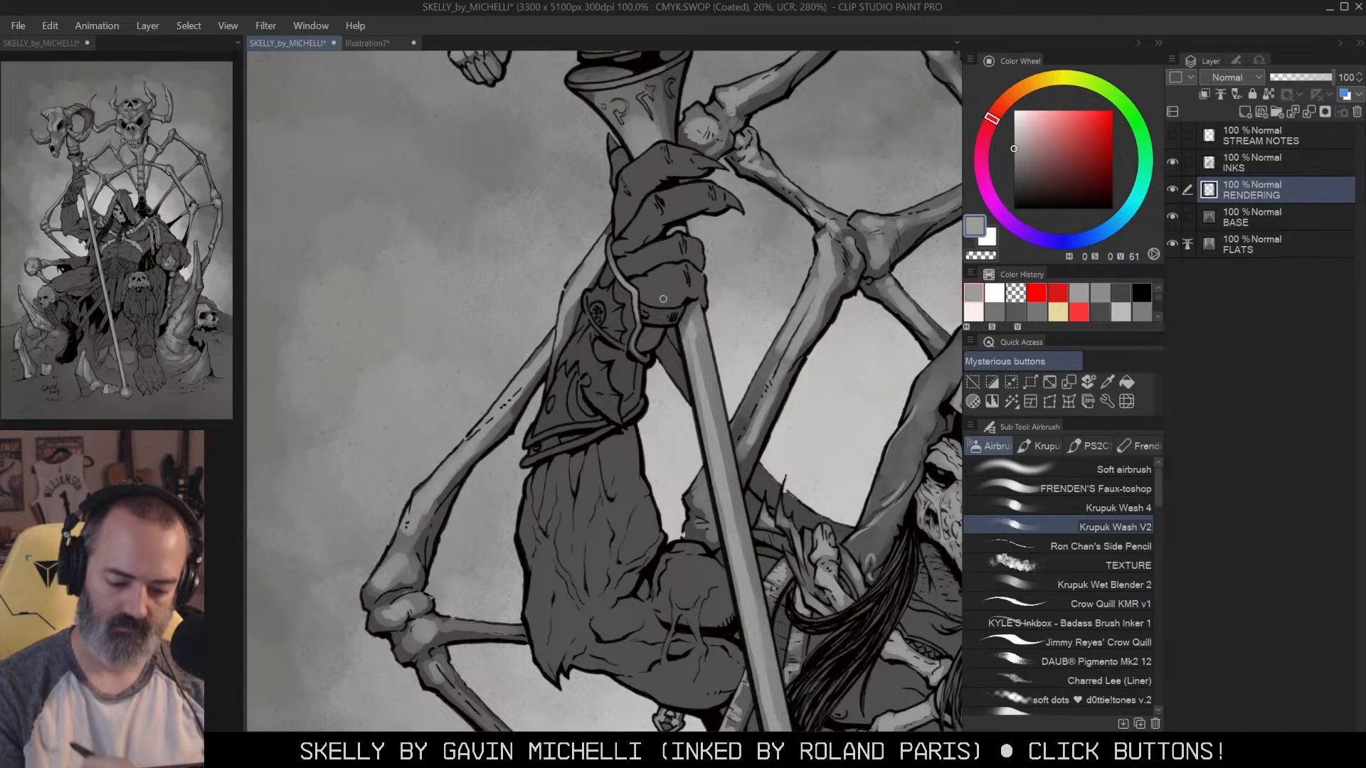
Step: Paint light grey highlights on the ornaments and rims of the raised arm's bracer, undoing a stray stroke
mouse_move(605, 304)
left_mouse_down()
mouse_move(590, 299)
mouse_move(612, 324)
mouse_move(569, 340)
mouse_move(617, 415)
left_mouse_up()
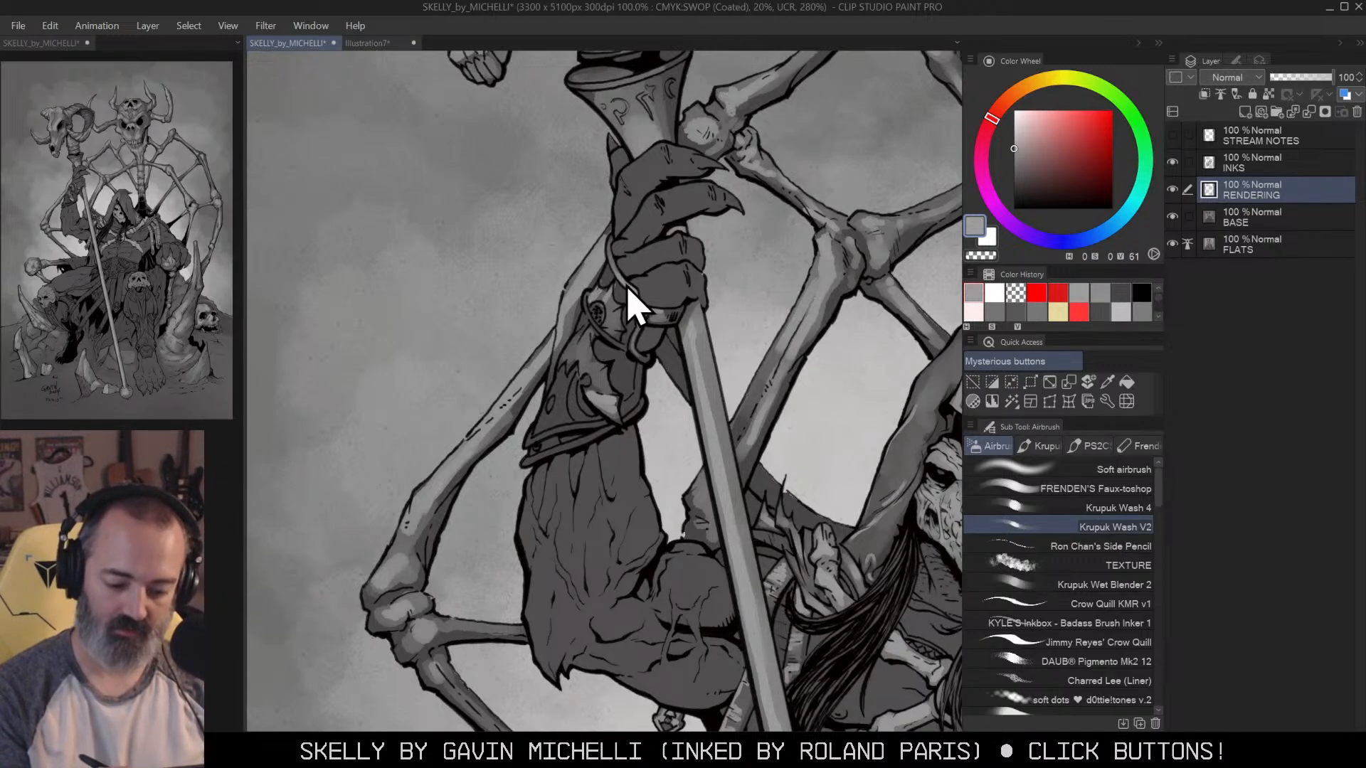
left_click_drag(589, 330, 539, 428)
mouse_move(562, 377)
left_mouse_down()
mouse_move(557, 424)
mouse_move(536, 426)
mouse_move(573, 404)
left_mouse_up()
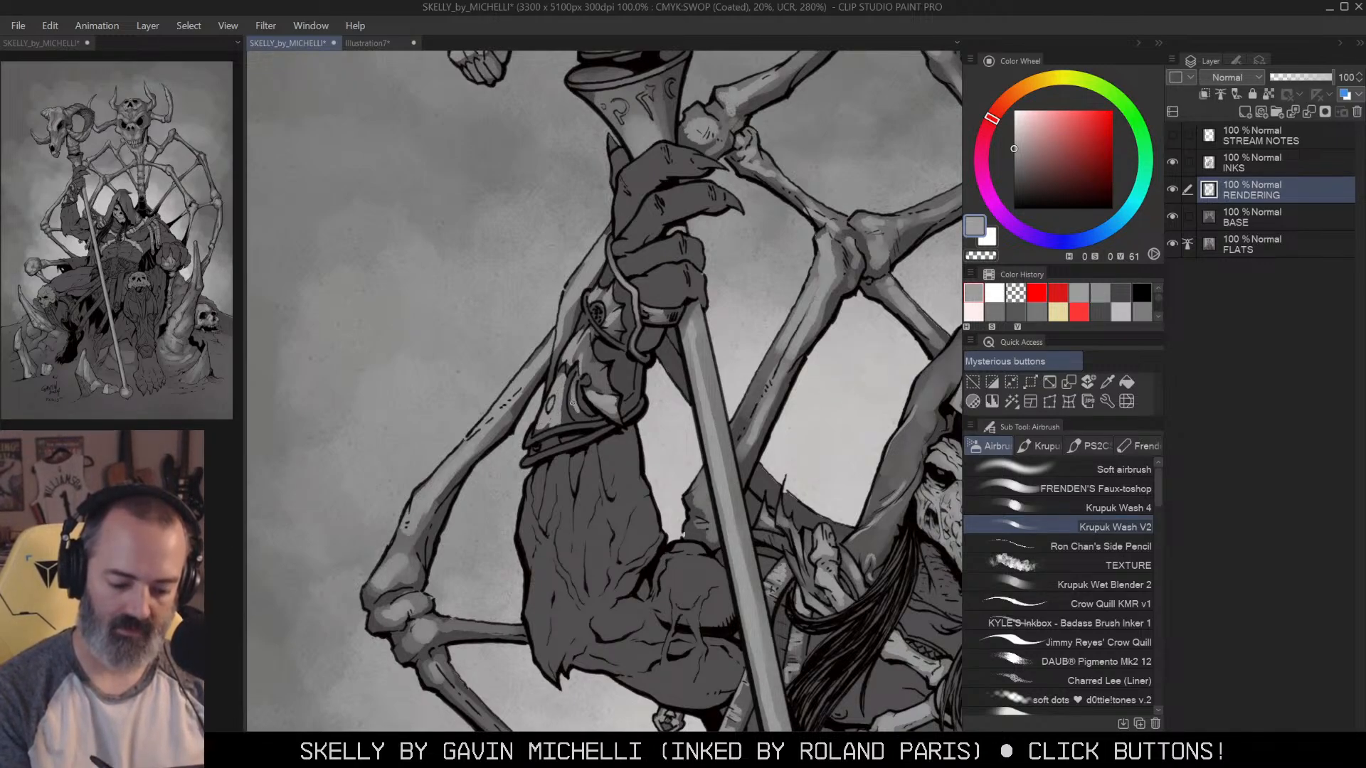
key("ctrl+z")
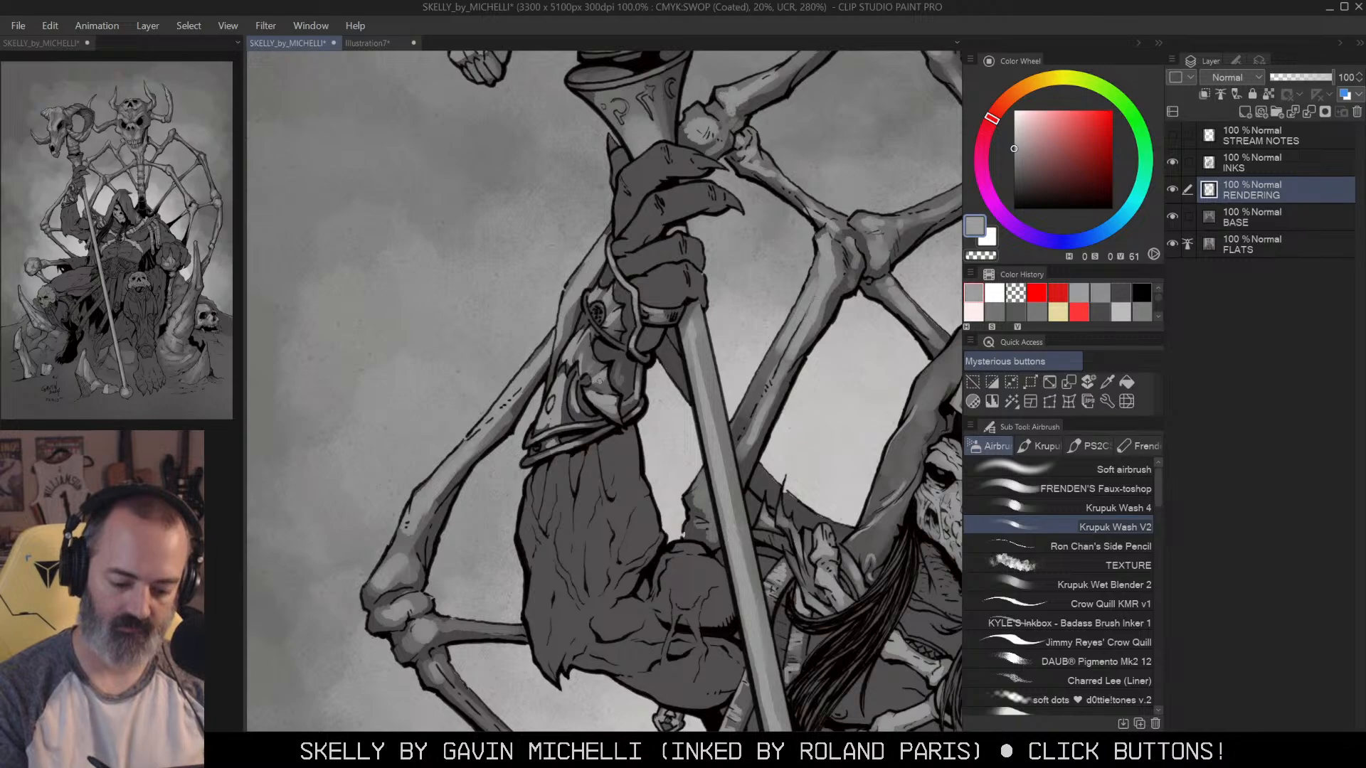
Step: Sample a lighter grey of value 69 and touch up the raised arm's bracer highlights, then clear the selection
key("ctrl+space")
left_click_drag(688, 381, 555, 381)
left_click(839, 324)
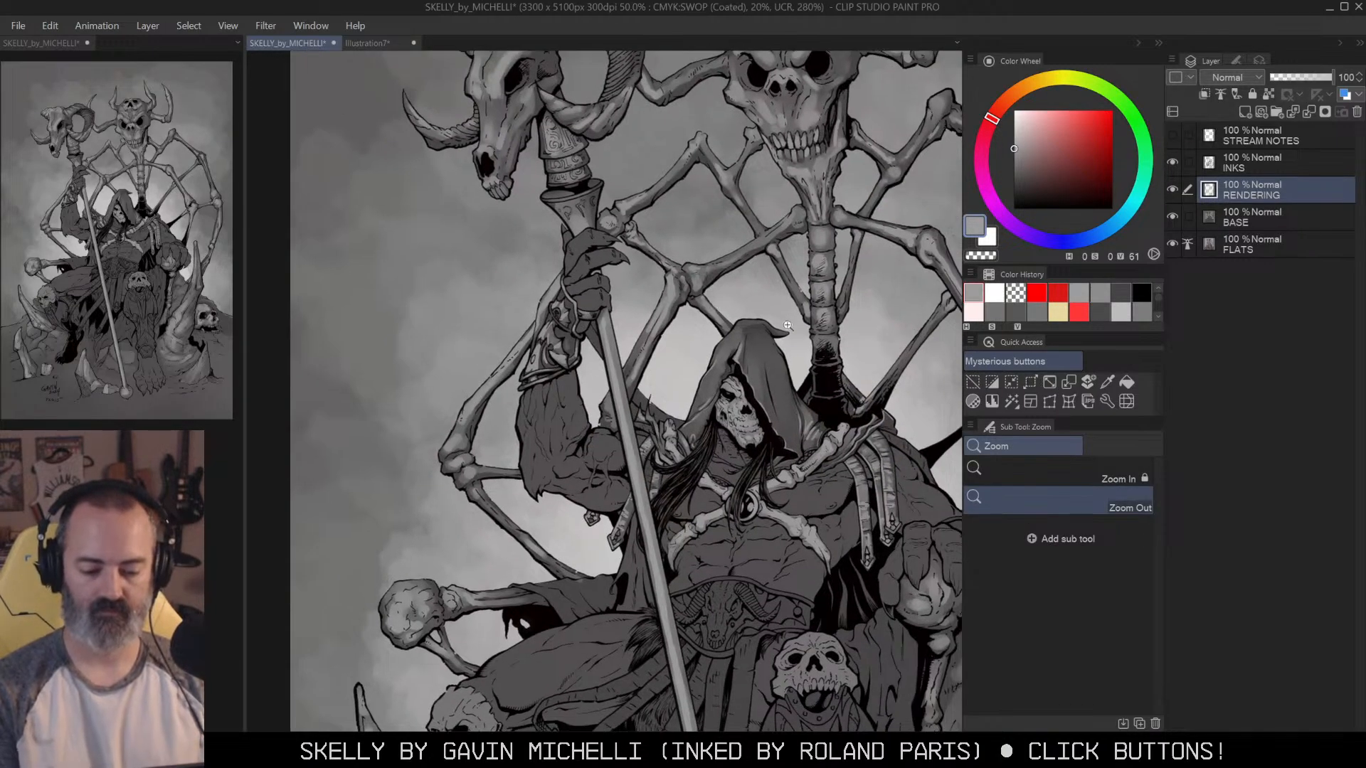
left_click(629, 286)
left_click(629, 286)
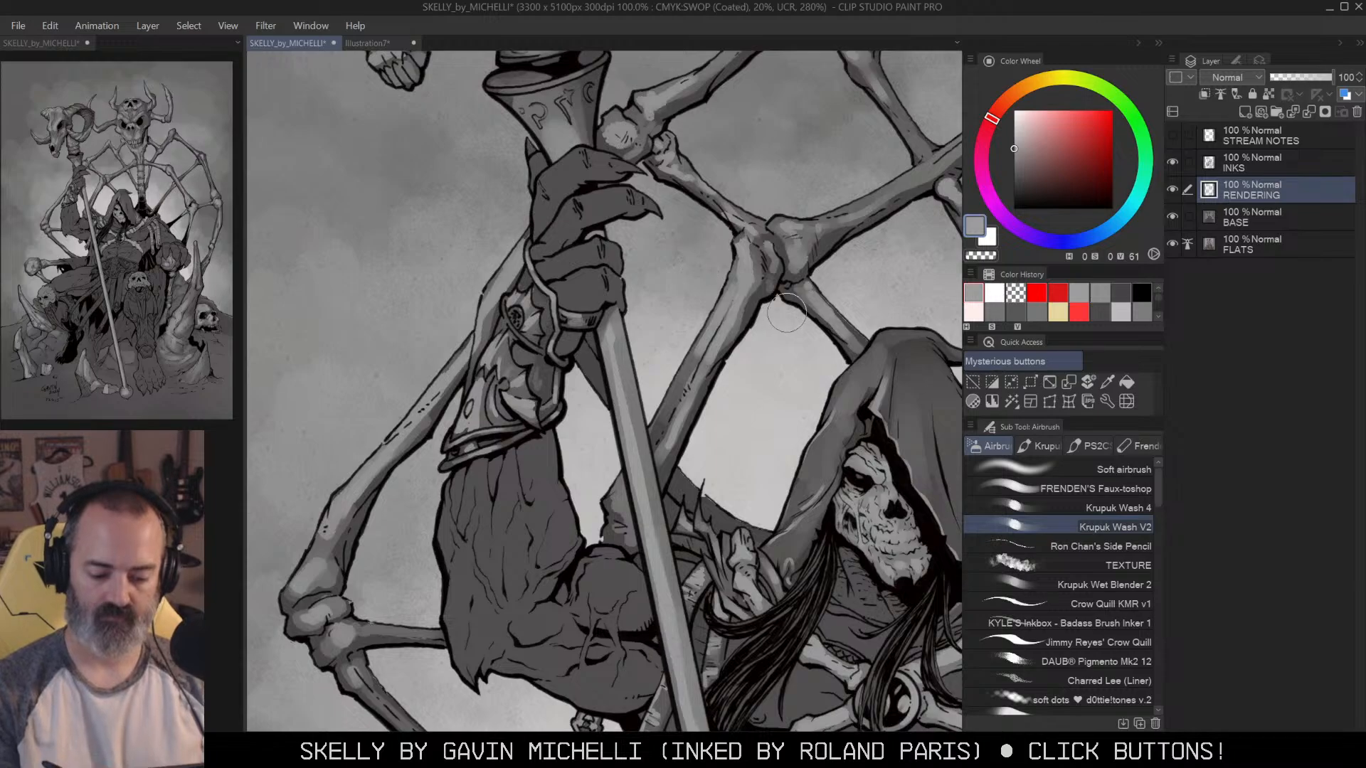
key("alt+space")
left_click(888, 406)
left_click_drag(888, 406, 791, 350)
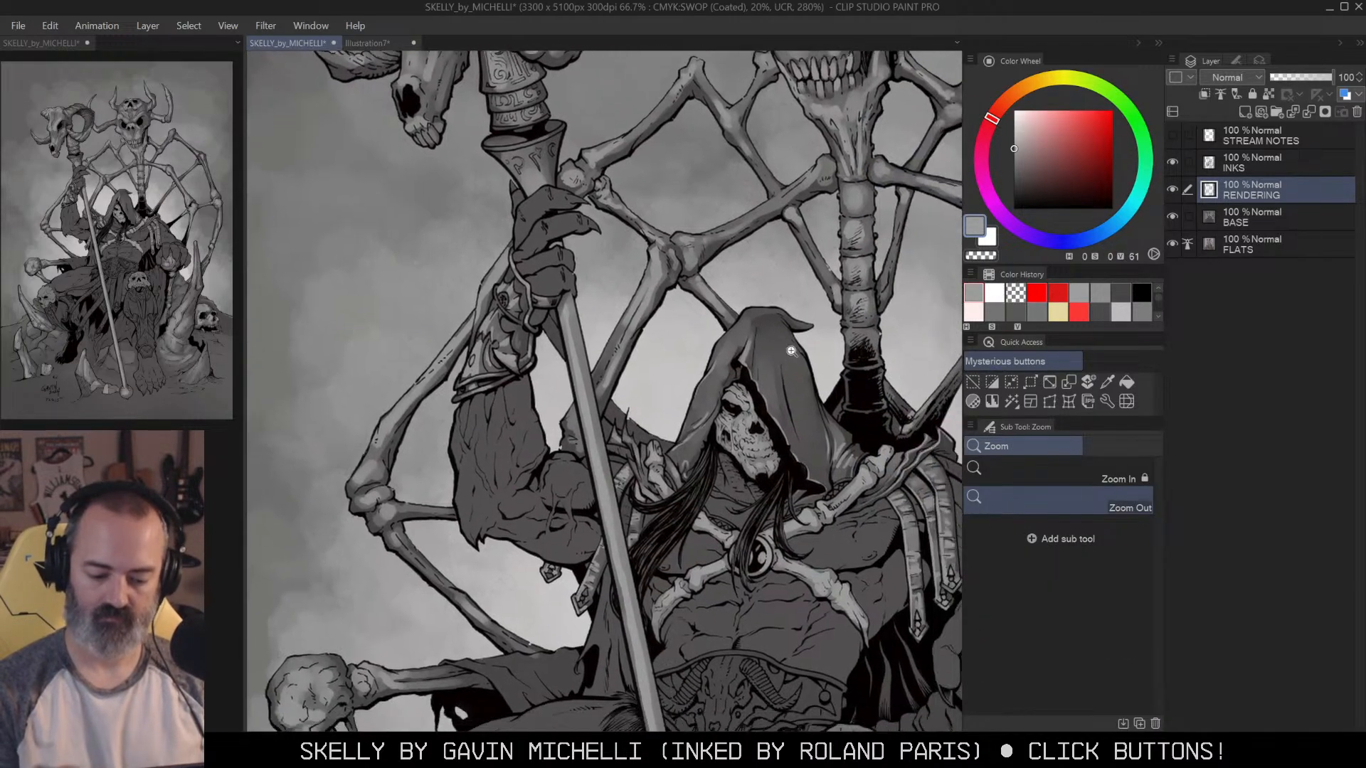
left_click(791, 349)
key("w")
key("m")
mouse_move(500, 264)
left_mouse_down()
mouse_move(488, 274)
mouse_move(502, 299)
mouse_move(499, 267)
mouse_move(485, 296)
left_mouse_up()
key("b")
left_click(524, 285, "alt")
key("m")
key("w")
key("ctrl+d")
key("b")
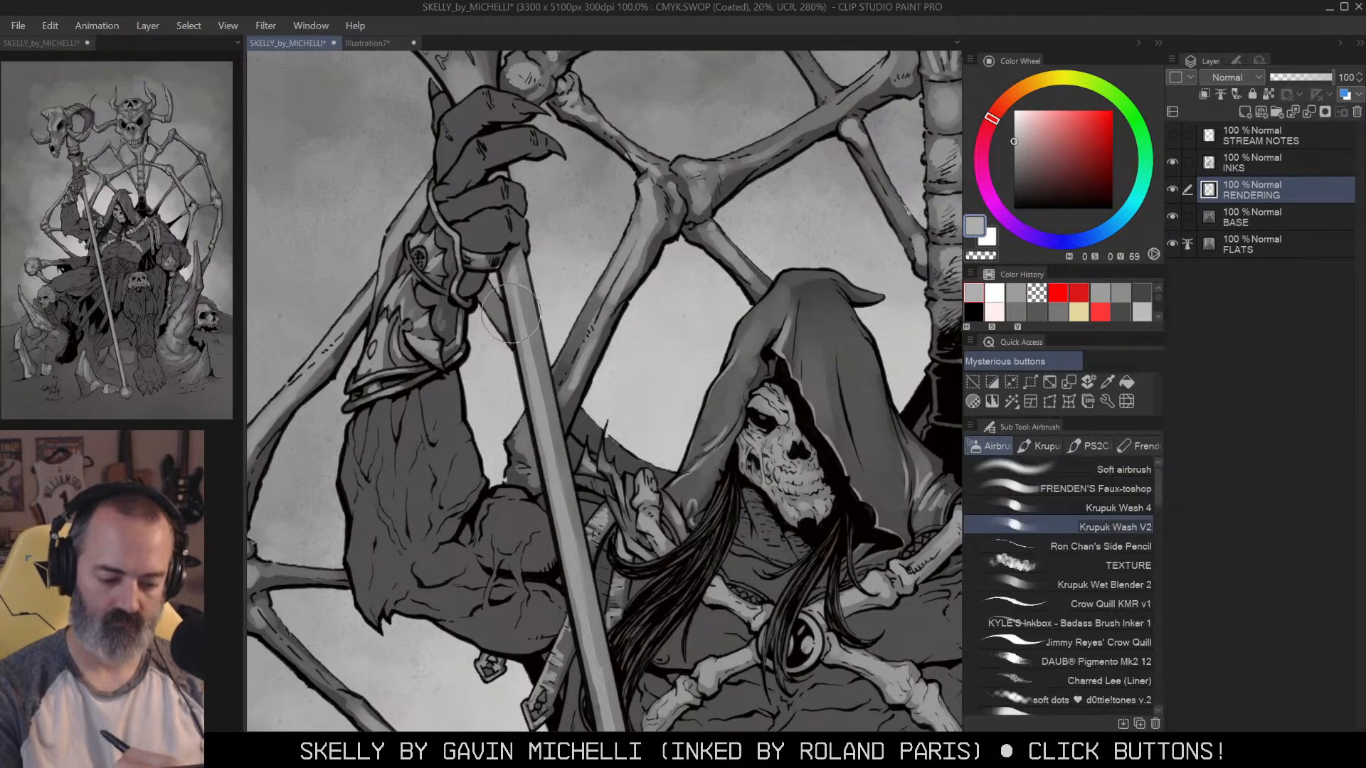
Step: Sample a brighter grey of value 77 for the strongest accents on the raised arm's bracer and clear the selection
key("w")
key("b")
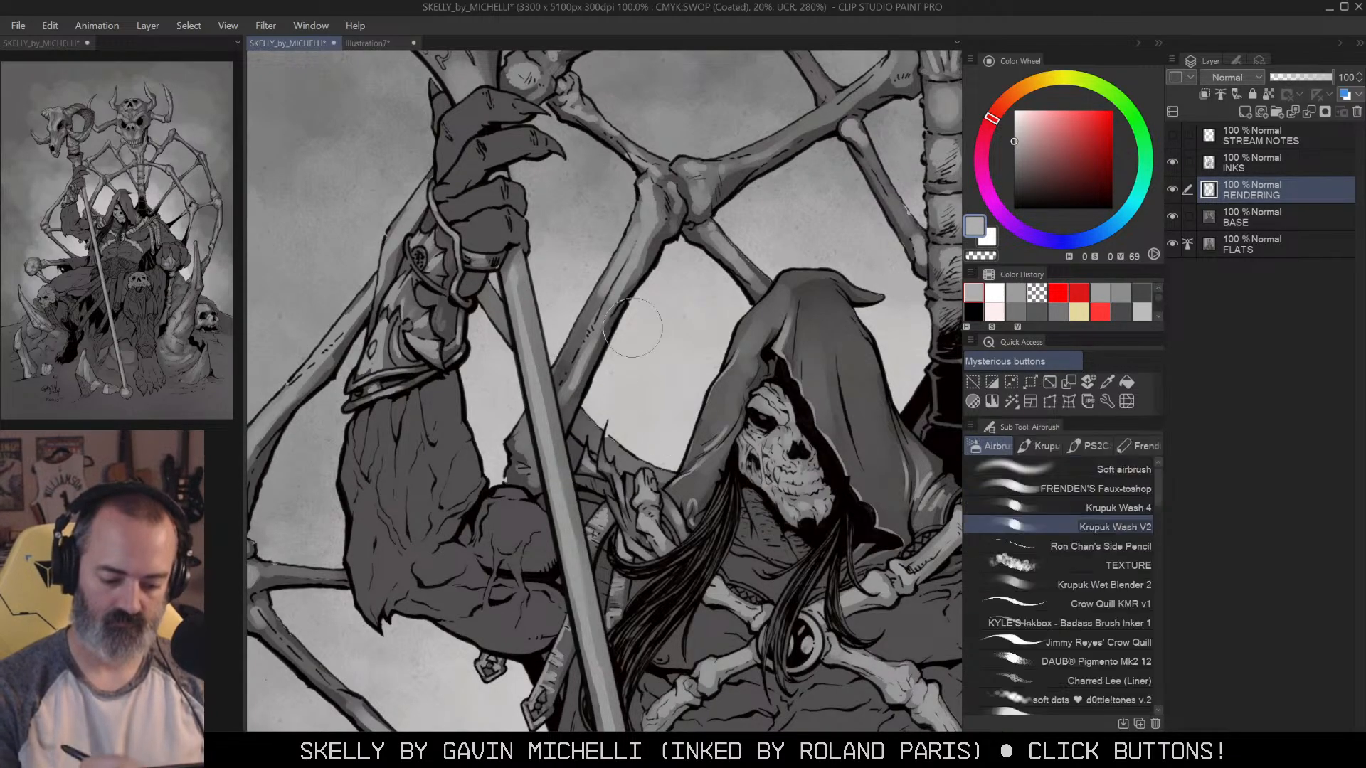
key("m")
key("/")
left_click(678, 368)
left_click(678, 368)
left_click(647, 364, "alt")
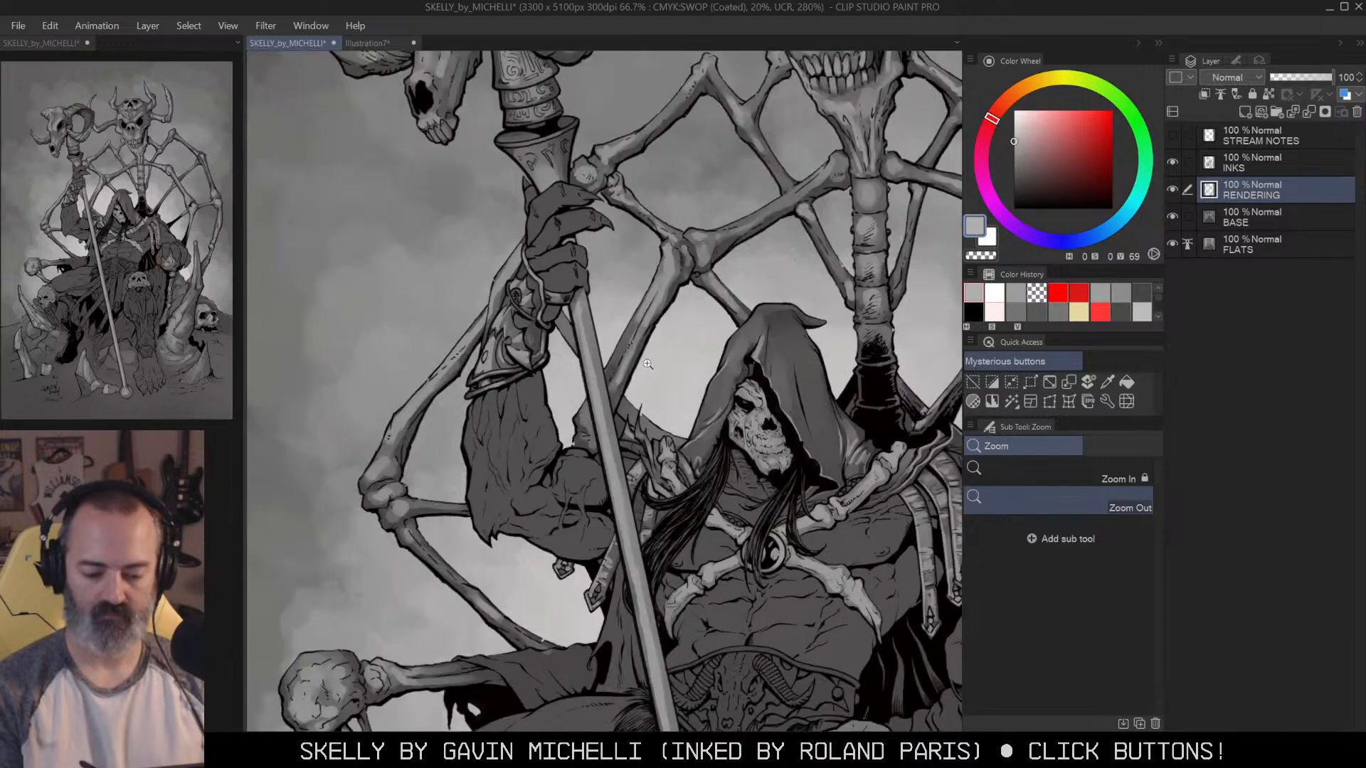
left_click(646, 364)
left_click(646, 363)
key("m")
mouse_move(564, 482)
left_mouse_down()
mouse_move(582, 461)
mouse_move(601, 484)
mouse_move(594, 516)
mouse_move(576, 461)
mouse_move(601, 491)
left_mouse_up()
key("b")
left_click(608, 425, "alt")
key("ctrl+d")
Step: Examine the rendered bracer against the whole figure, down to the clawed hand resting on the bone armrest
key("/")
left_click(710, 401)
left_click(711, 401)
left_click(711, 401)
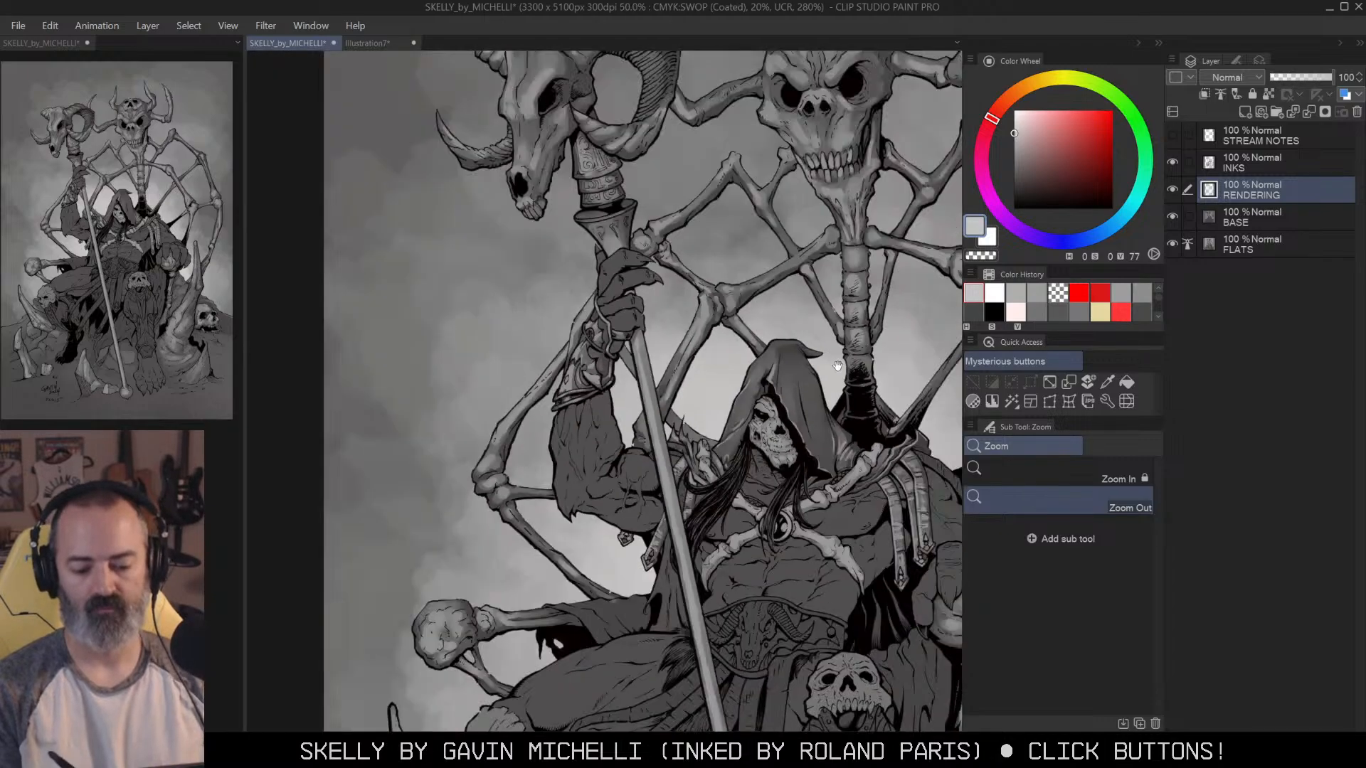
left_click_drag(827, 360, 777, 289)
left_click_drag(901, 382, 831, 346)
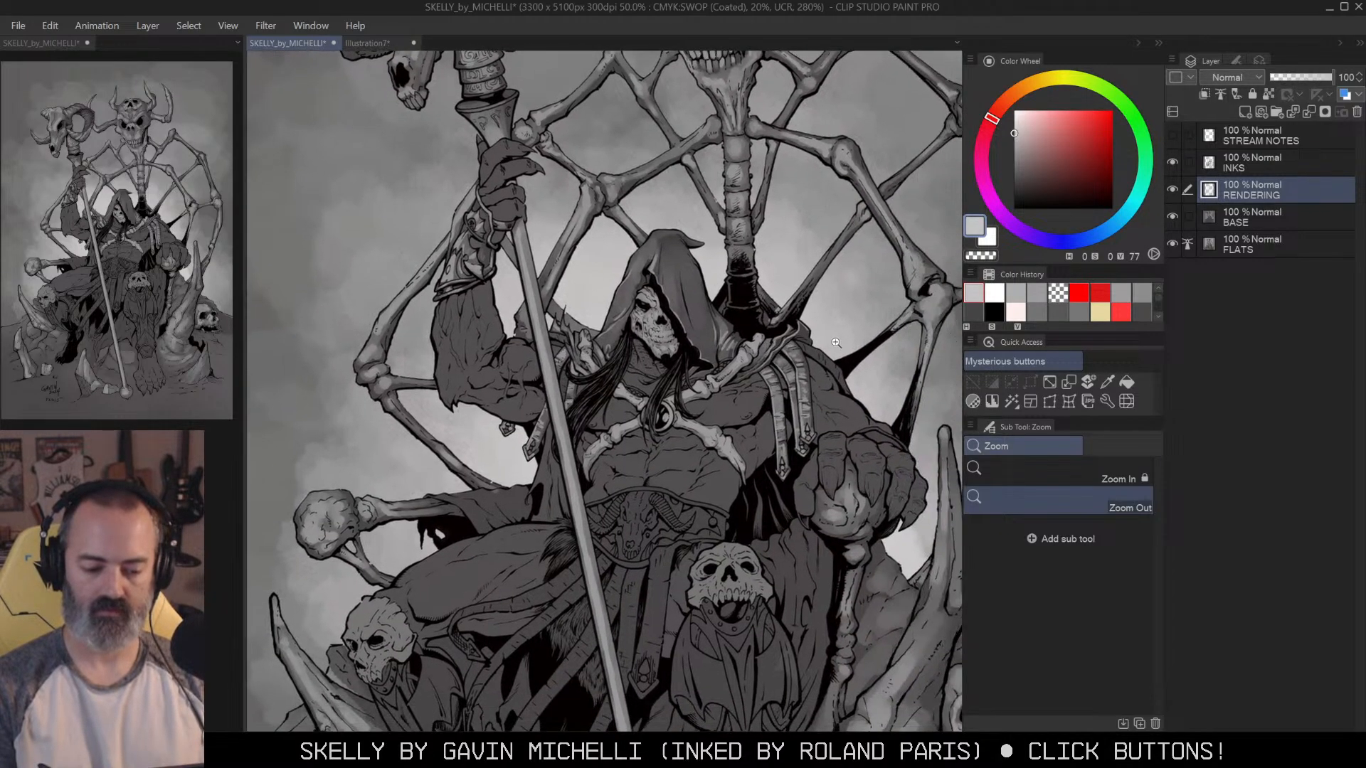
left_click_drag(864, 474, 797, 381)
left_click(828, 420, "ctrl")
left_click(828, 420, "ctrl")
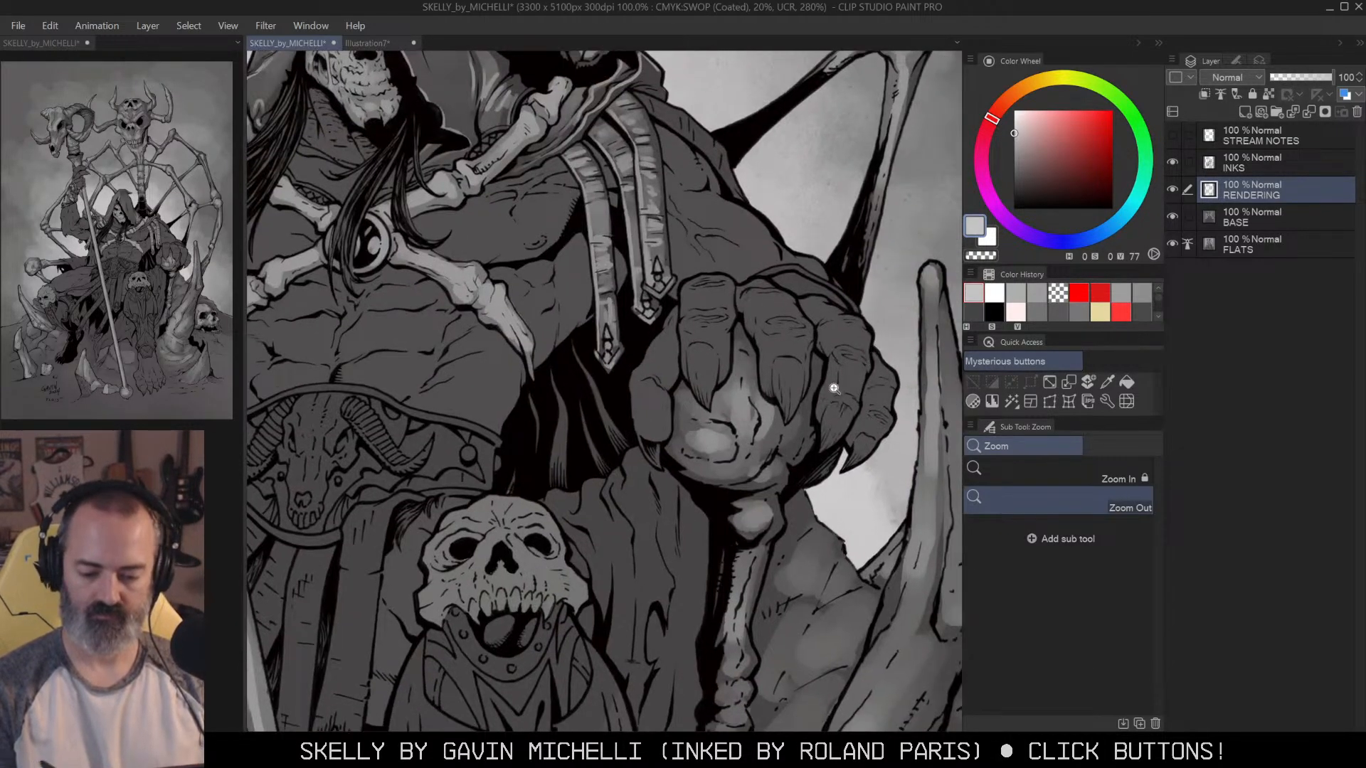
left_click(787, 427)
Step: Paint a light grey highlight along the upper rim of the horned-skull belt at the figure's waist
left_click_drag(516, 438, 709, 402)
left_click(709, 402)
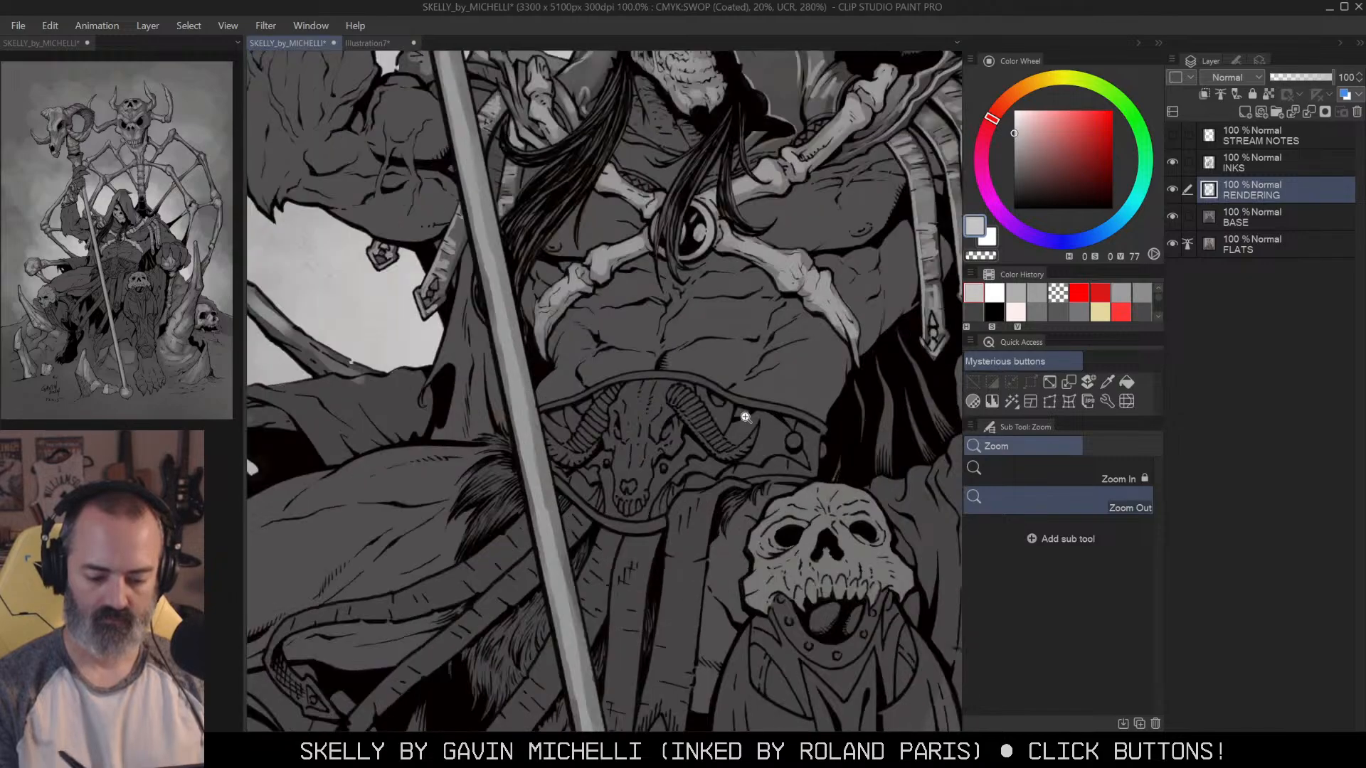
key("w")
left_click(769, 404)
key("q")
mouse_move(776, 437)
left_mouse_down()
mouse_move(846, 283)
mouse_move(855, 320)
left_mouse_up()
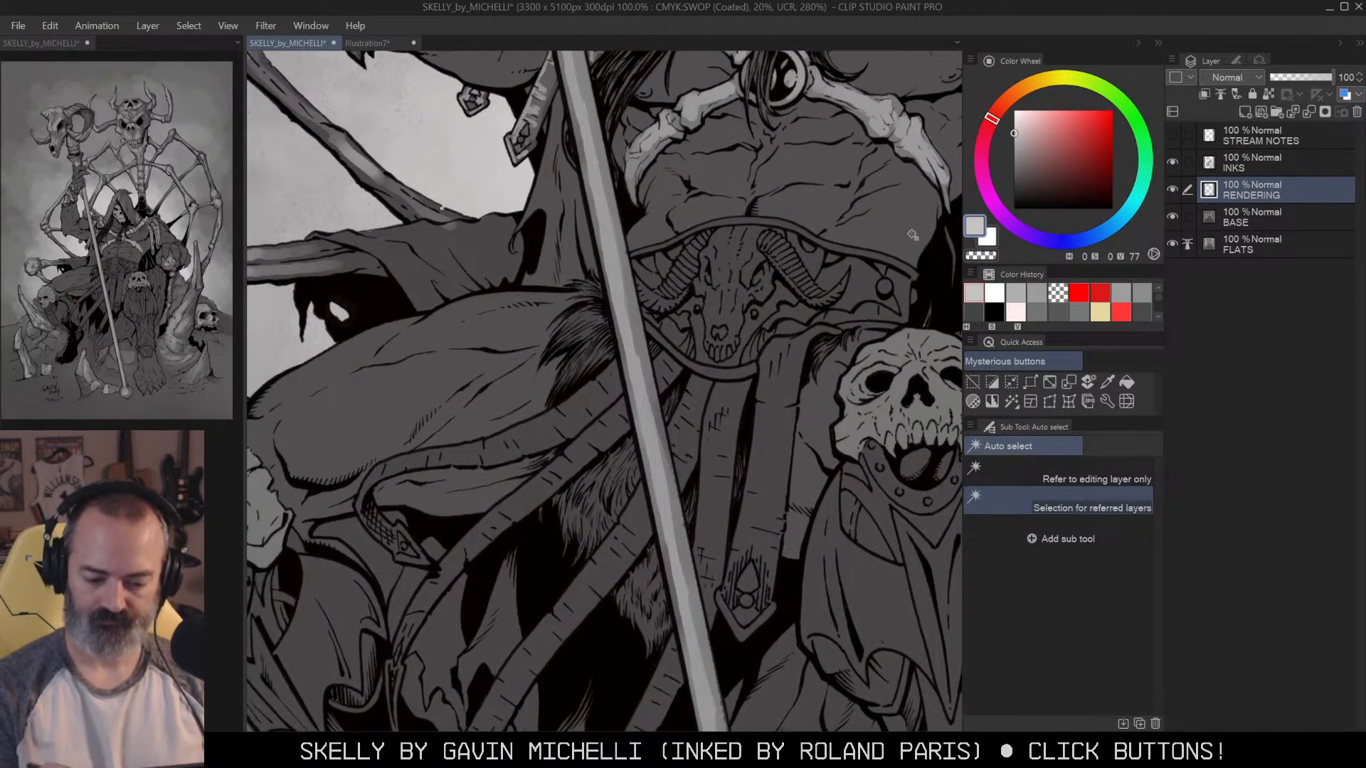
key("b")
mouse_move(760, 231)
left_mouse_down()
mouse_move(754, 259)
mouse_move(758, 244)
left_mouse_up()
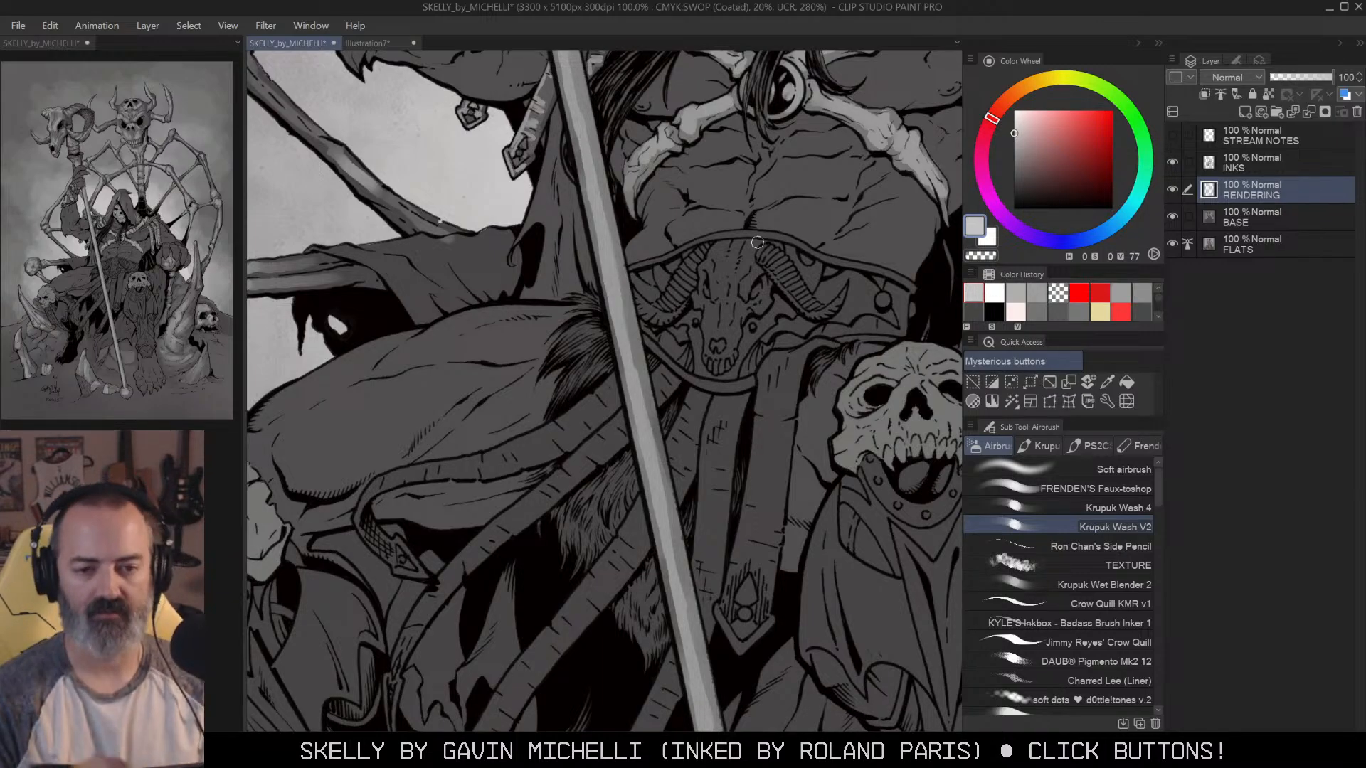
key("q")
key("q")
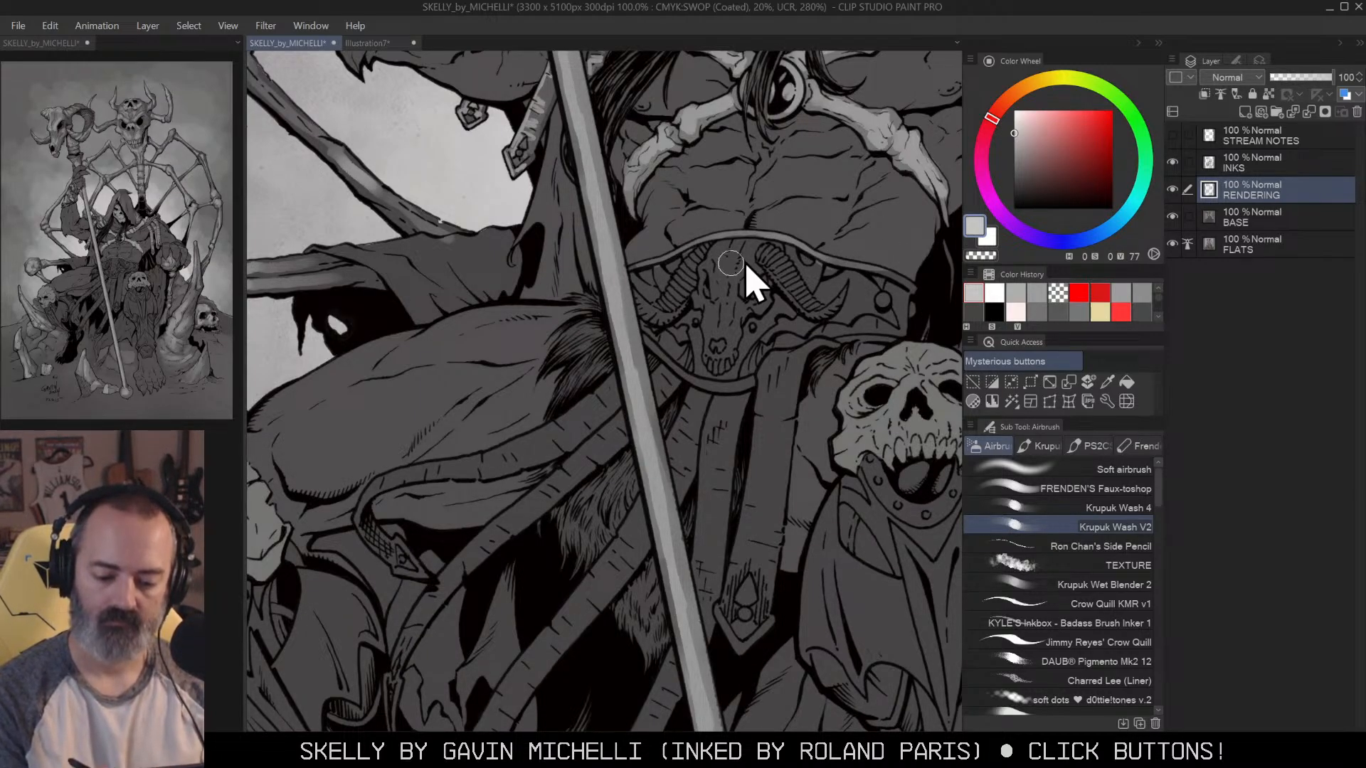
Step: Paint light grey highlights on the ridges and tips of both horns of the belt skull
left_click(763, 273, "ctrl")
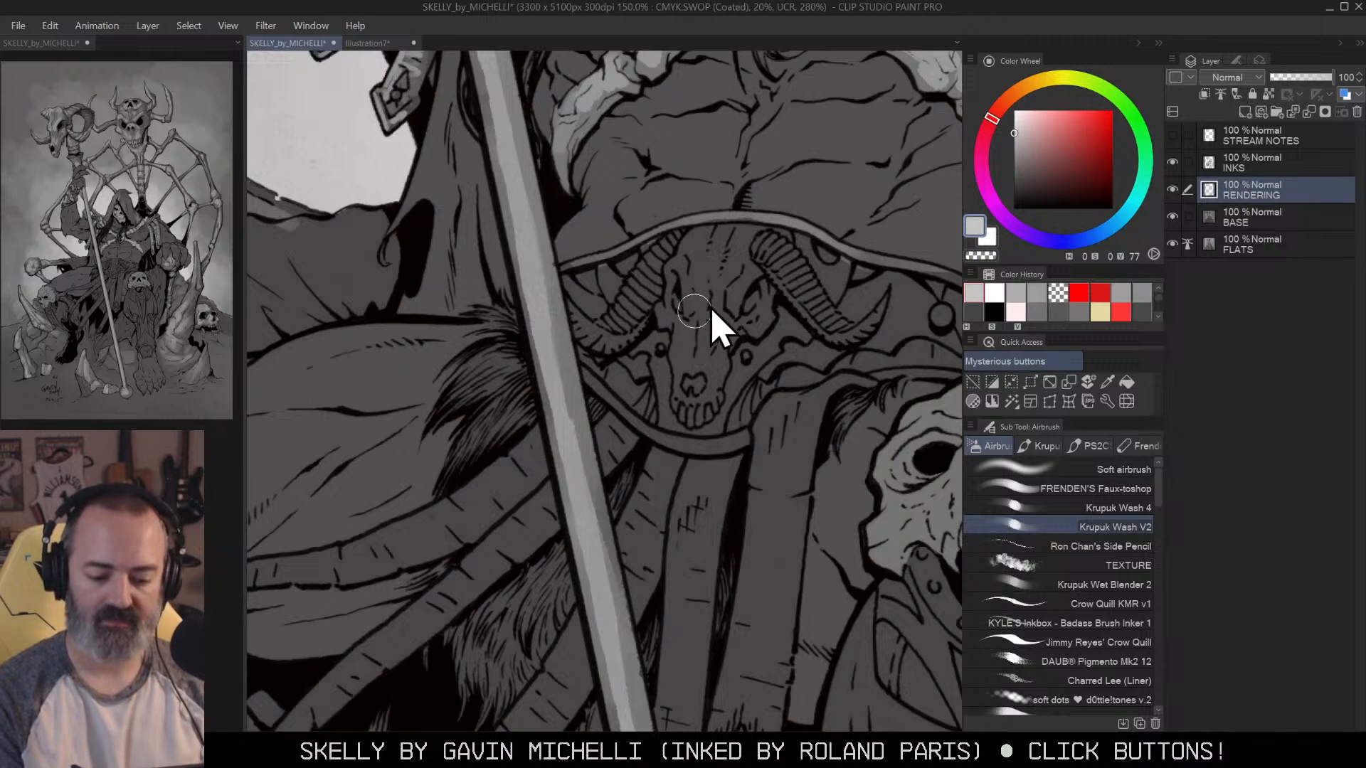
mouse_move(610, 316)
left_mouse_down()
mouse_move(573, 313)
mouse_move(615, 343)
left_mouse_up()
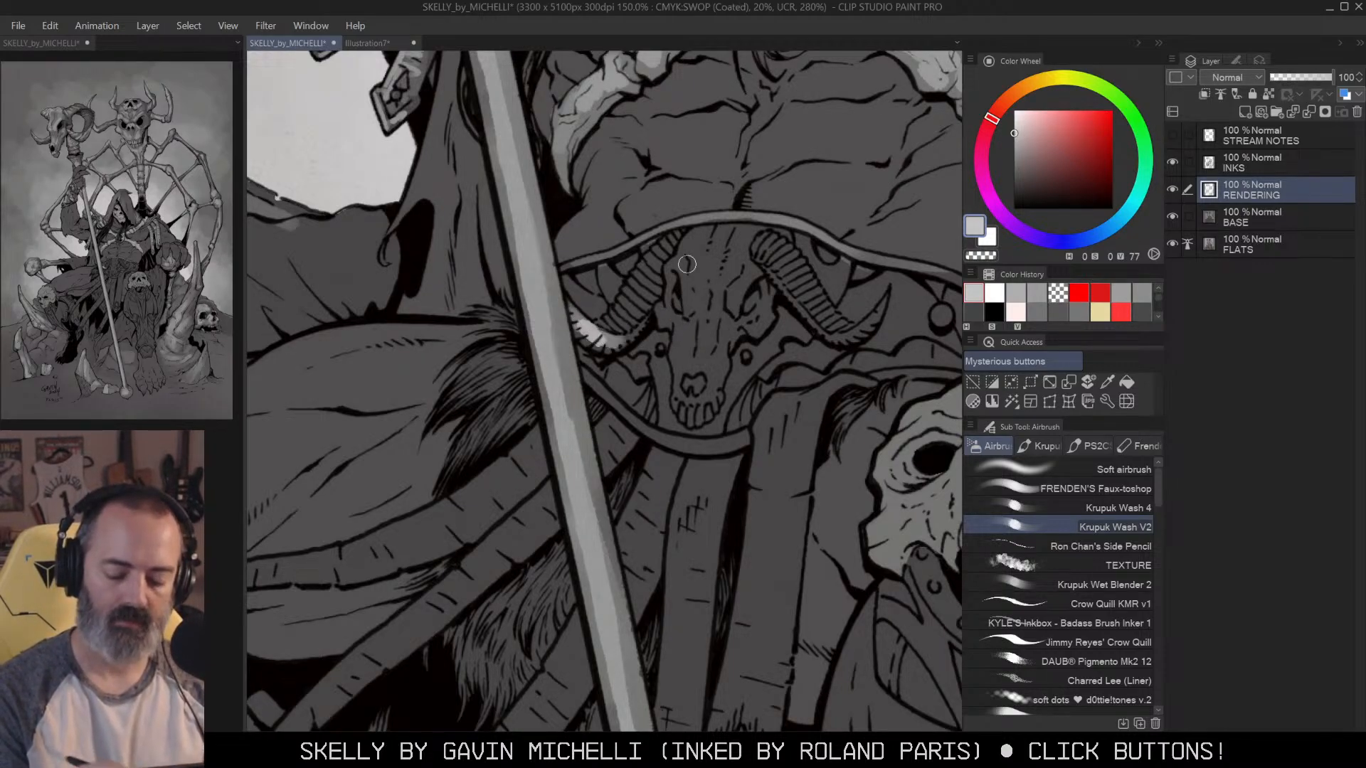
mouse_move(770, 273)
left_mouse_down()
mouse_move(827, 332)
mouse_move(865, 331)
left_mouse_up()
mouse_move(615, 317)
left_mouse_down()
mouse_move(648, 278)
mouse_move(639, 304)
left_mouse_up()
left_click_drag(768, 249, 834, 326)
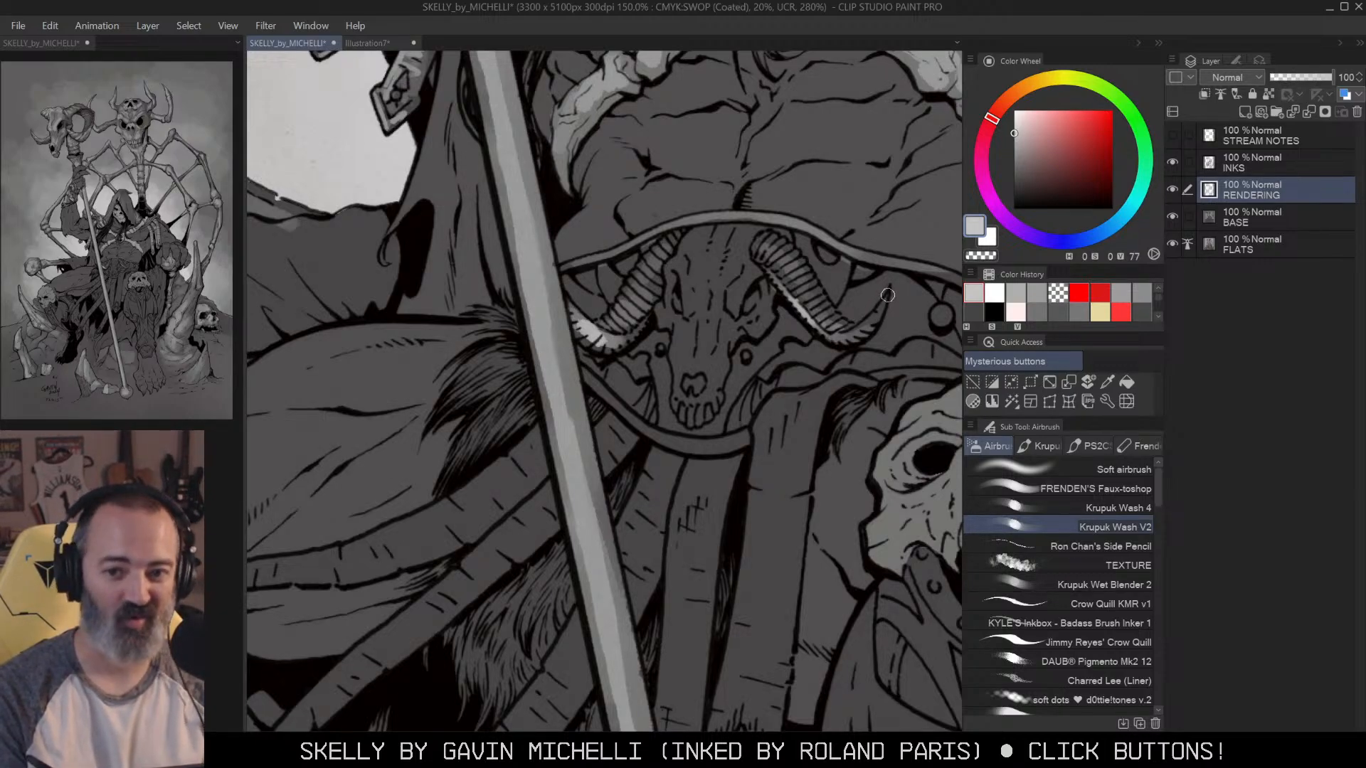
Step: Paint light grey highlights on the belt skull's forehead, brows, snout and teeth, undoing the first forehead strokes
mouse_move(692, 241)
left_mouse_down()
mouse_move(689, 300)
mouse_move(713, 278)
left_mouse_up()
key("ctrl+z")
key("ctrl+z")
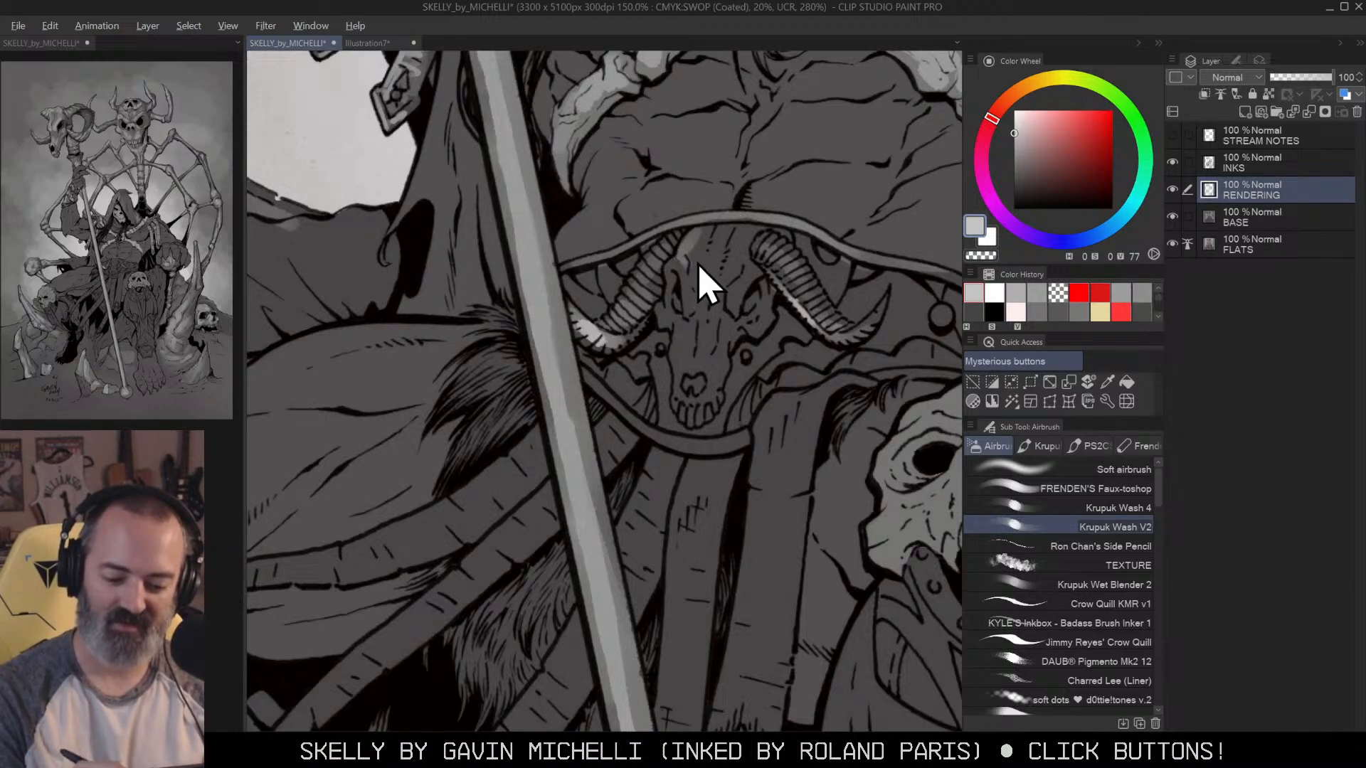
mouse_move(693, 231)
left_mouse_down()
mouse_move(675, 264)
mouse_move(693, 299)
mouse_move(720, 239)
mouse_move(724, 275)
left_mouse_up()
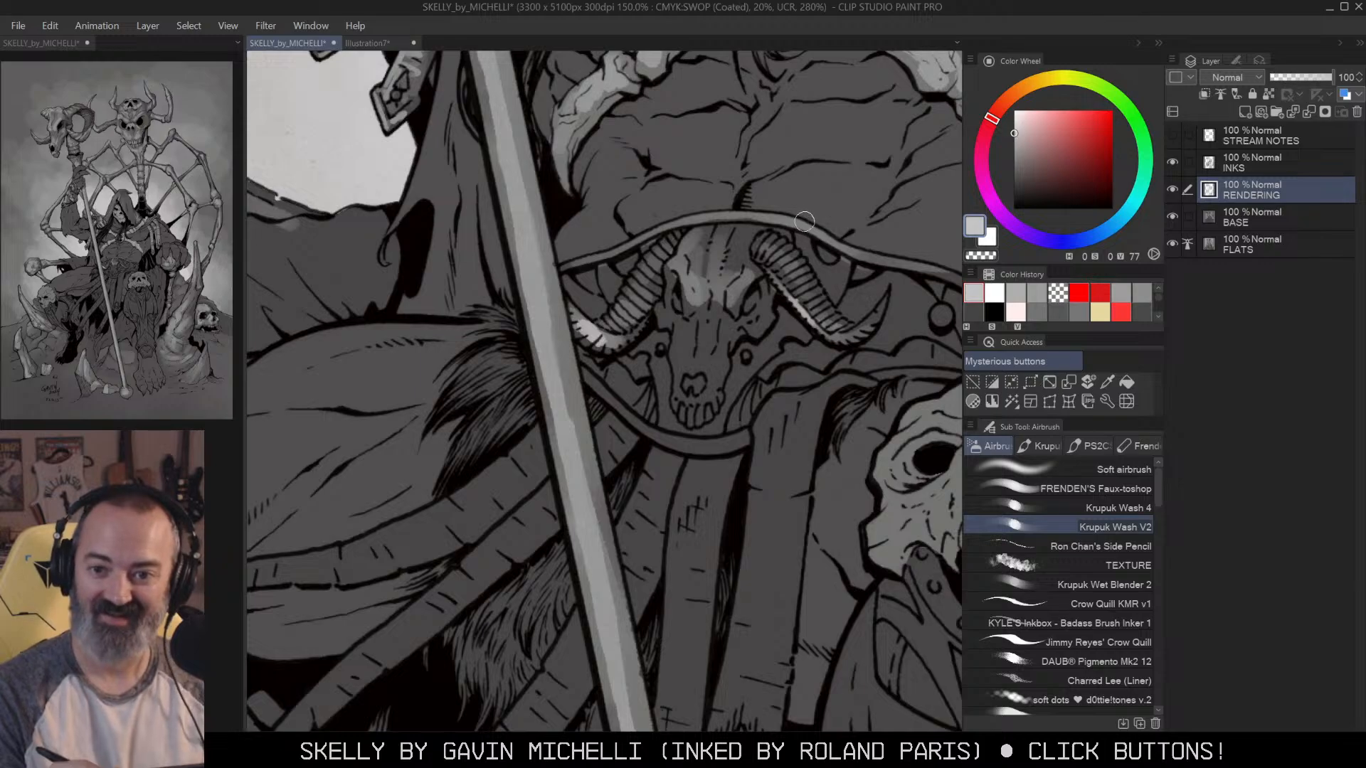
mouse_move(736, 244)
left_mouse_down()
mouse_move(735, 290)
mouse_move(674, 288)
mouse_move(685, 339)
mouse_move(715, 374)
mouse_move(701, 353)
mouse_move(686, 373)
mouse_move(706, 404)
mouse_move(719, 399)
mouse_move(697, 412)
left_mouse_up()
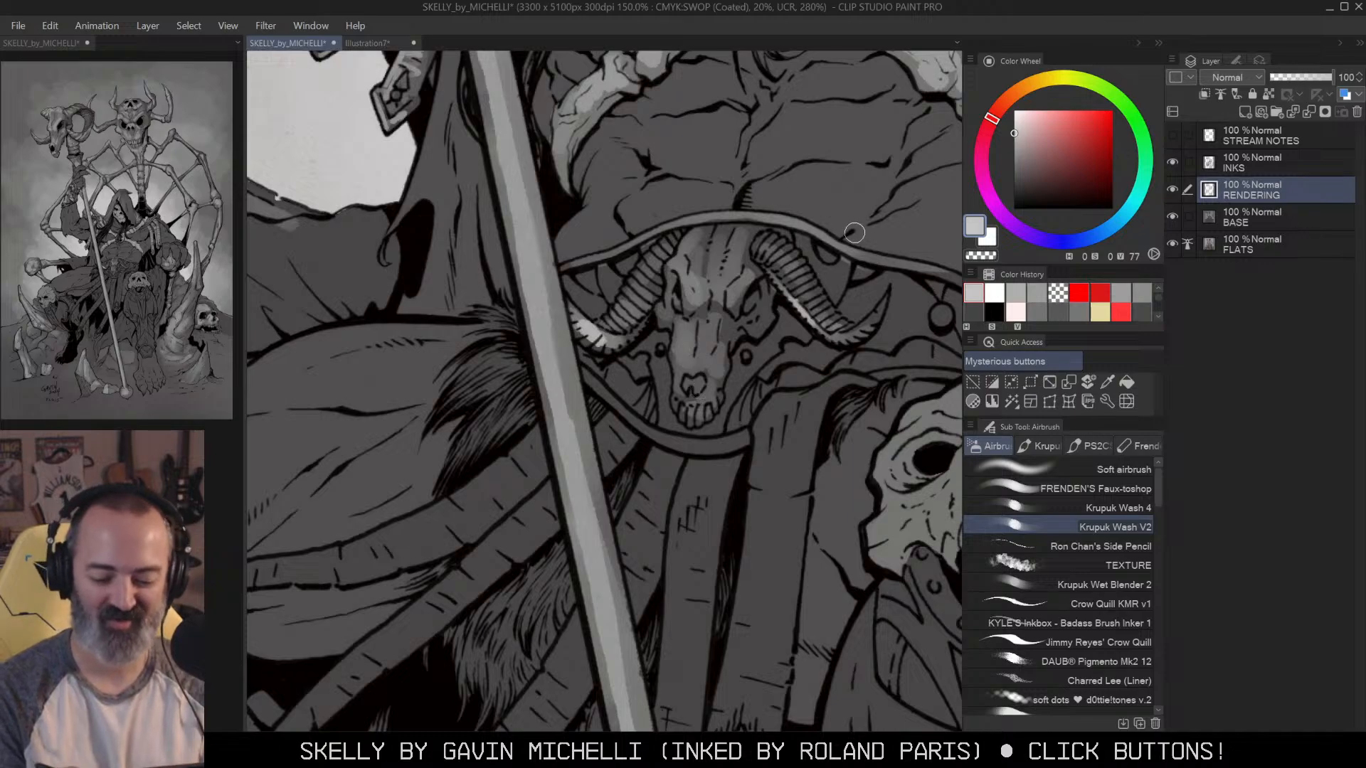
mouse_move(721, 335)
left_mouse_down()
mouse_move(750, 323)
mouse_move(761, 294)
mouse_move(740, 310)
left_mouse_up()
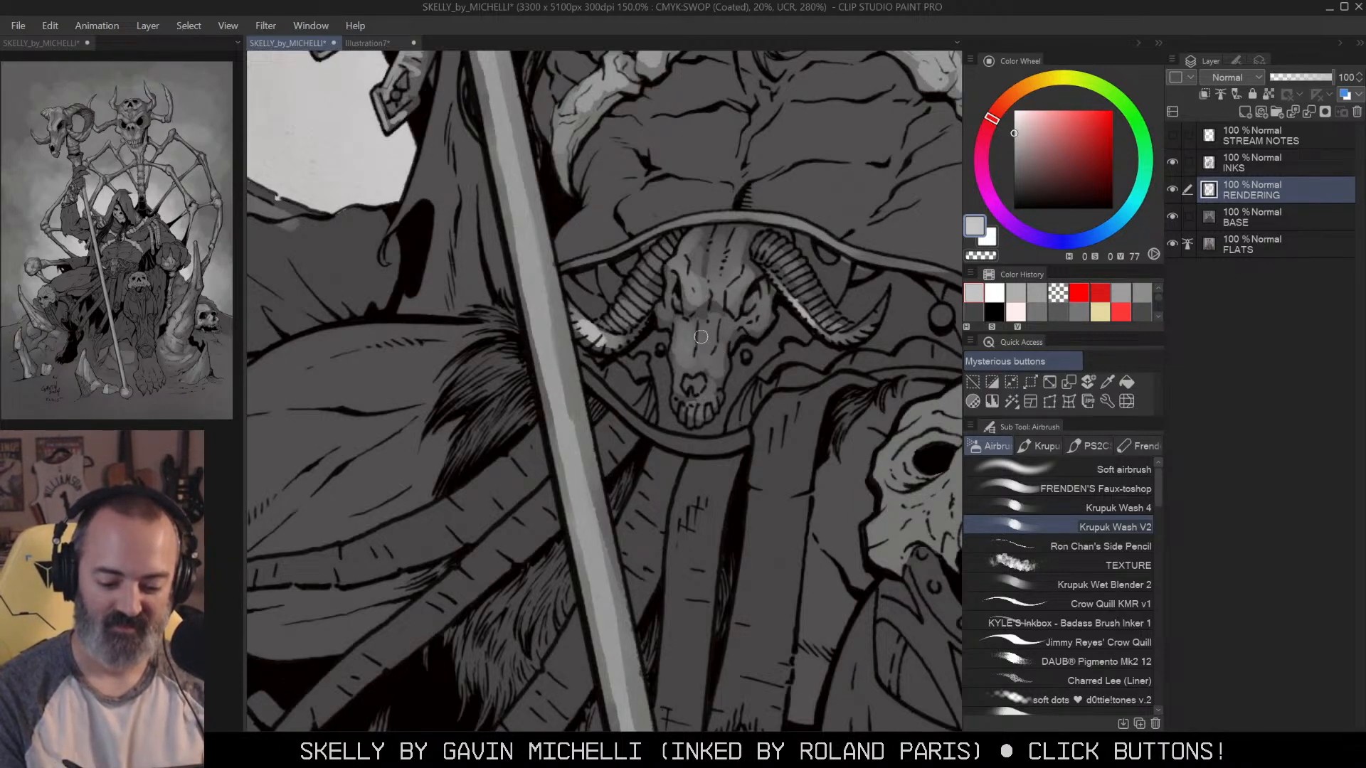
left_click_drag(710, 353, 716, 376)
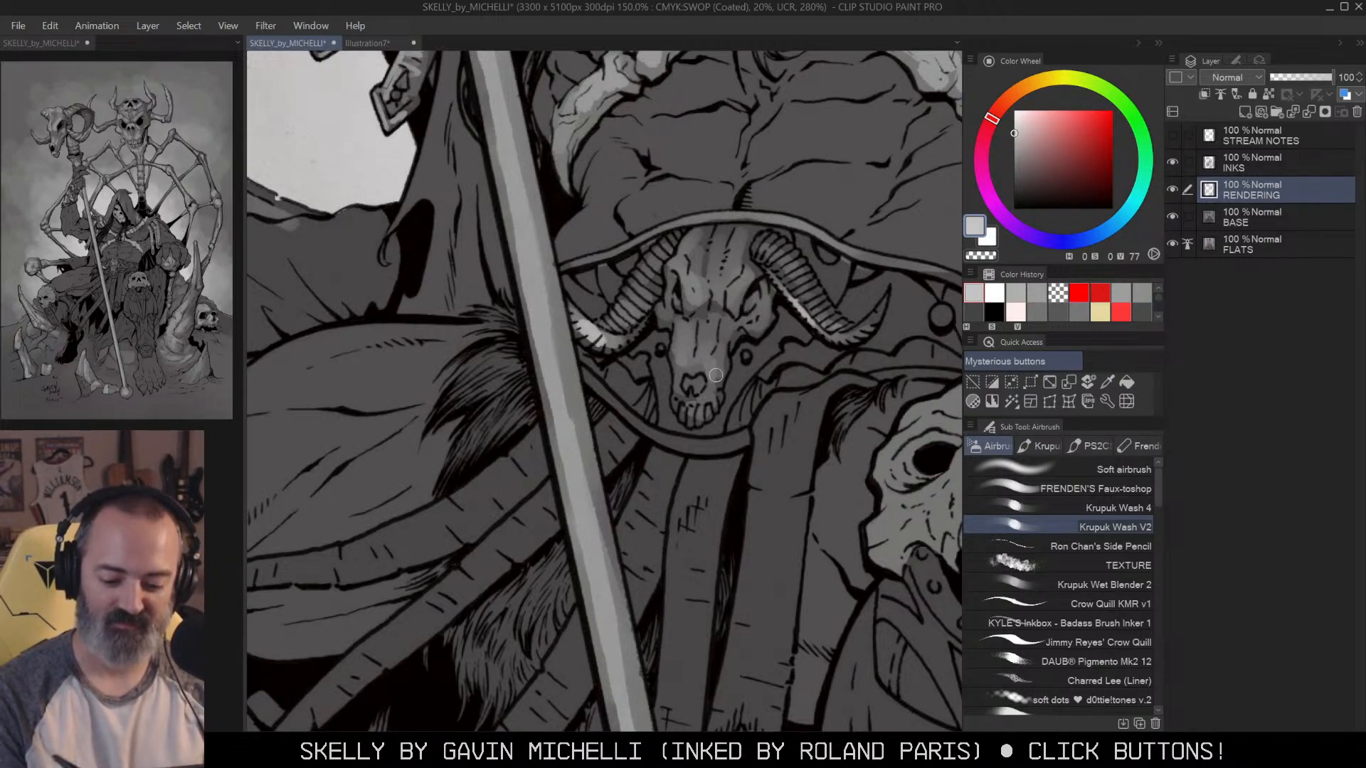
key("w")
left_click(903, 263)
key("m")
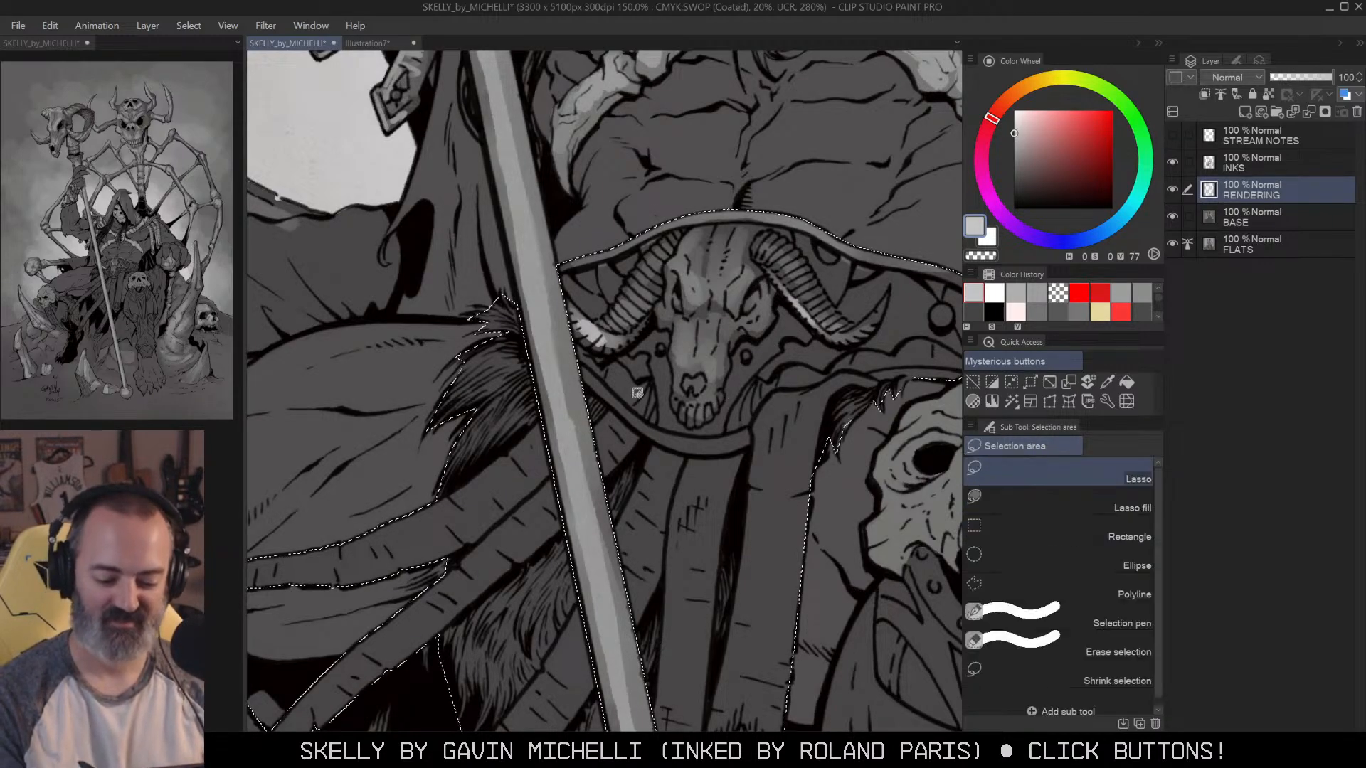
key("w")
key("ctrl+d")
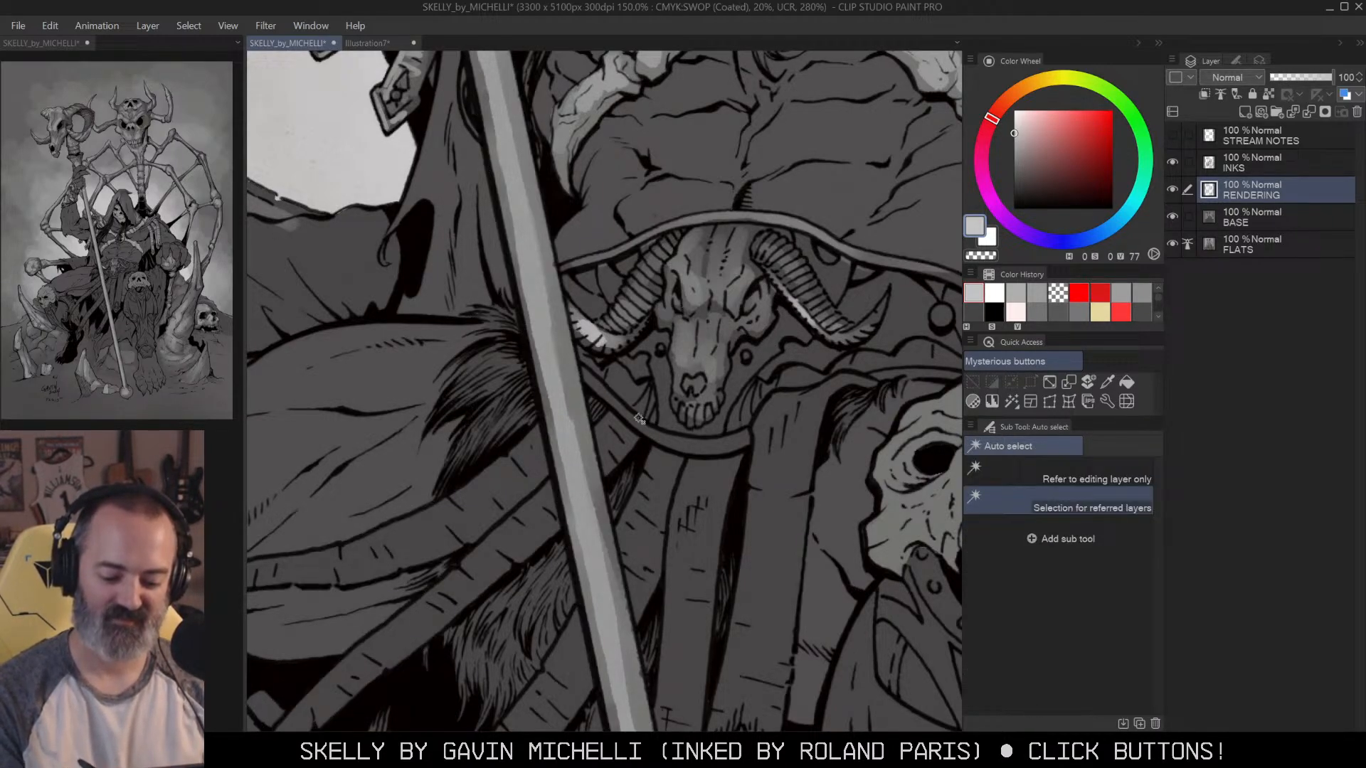
Step: Paint light grey highlights along the belt's lower rim and on the ornamental shapes around the skull and horns
key("b")
left_click_drag(719, 443, 742, 437)
mouse_move(609, 379)
left_mouse_down()
mouse_move(632, 395)
mouse_move(664, 391)
mouse_move(664, 404)
left_mouse_up()
left_click_drag(641, 354, 641, 370)
mouse_move(608, 265)
left_mouse_down()
mouse_move(592, 303)
mouse_move(621, 290)
left_mouse_up()
mouse_move(695, 423)
left_mouse_down()
mouse_move(714, 422)
mouse_move(778, 324)
mouse_move(767, 346)
left_mouse_up()
mouse_move(809, 246)
left_mouse_down()
mouse_move(838, 266)
mouse_move(832, 286)
left_mouse_up()
mouse_move(800, 358)
left_mouse_down()
mouse_move(761, 380)
mouse_move(820, 348)
left_mouse_up()
left_click_drag(758, 388, 737, 420)
left_click_drag(851, 299, 880, 293)
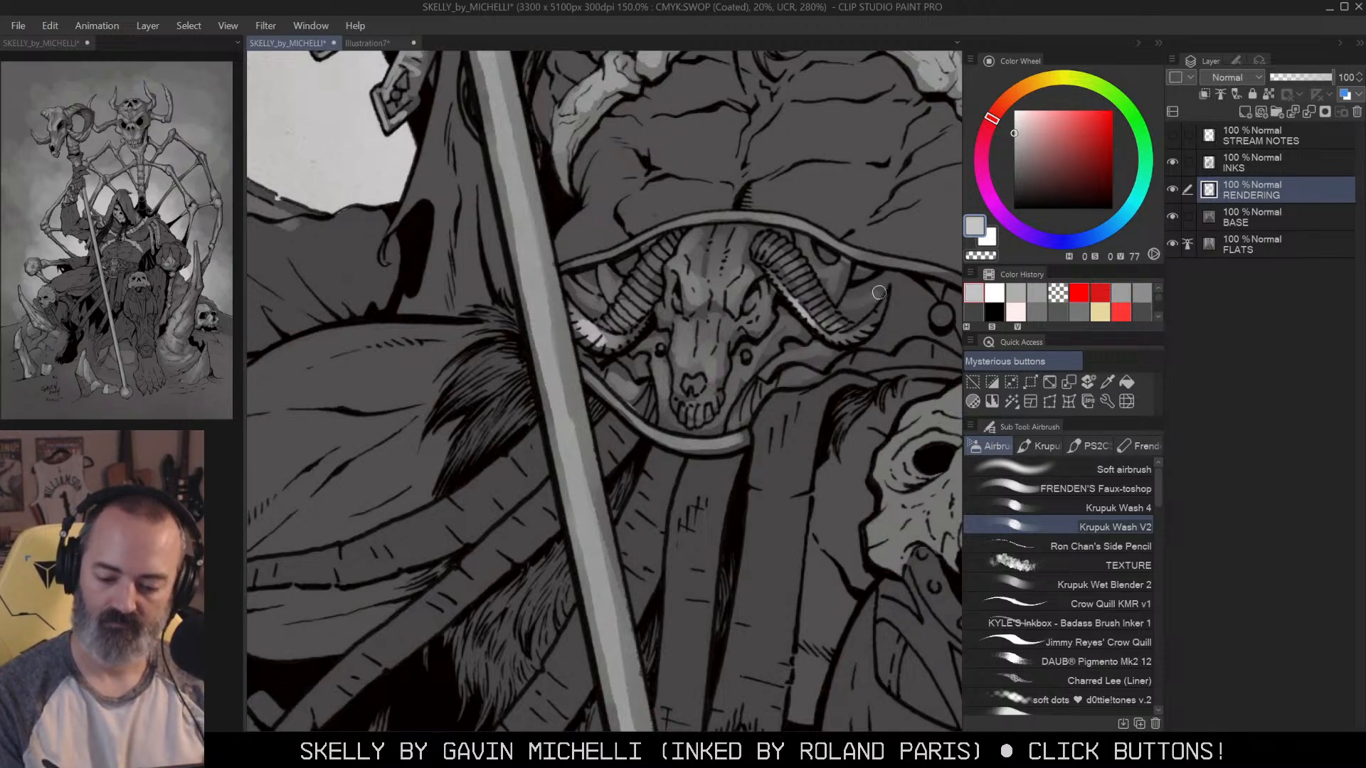
Step: Paint light grey highlights on the belt's side section around the round stud and check it against the figure
left_click_drag(953, 323, 883, 327)
mouse_move(821, 364)
left_mouse_down()
mouse_move(776, 367)
mouse_move(869, 352)
left_mouse_up()
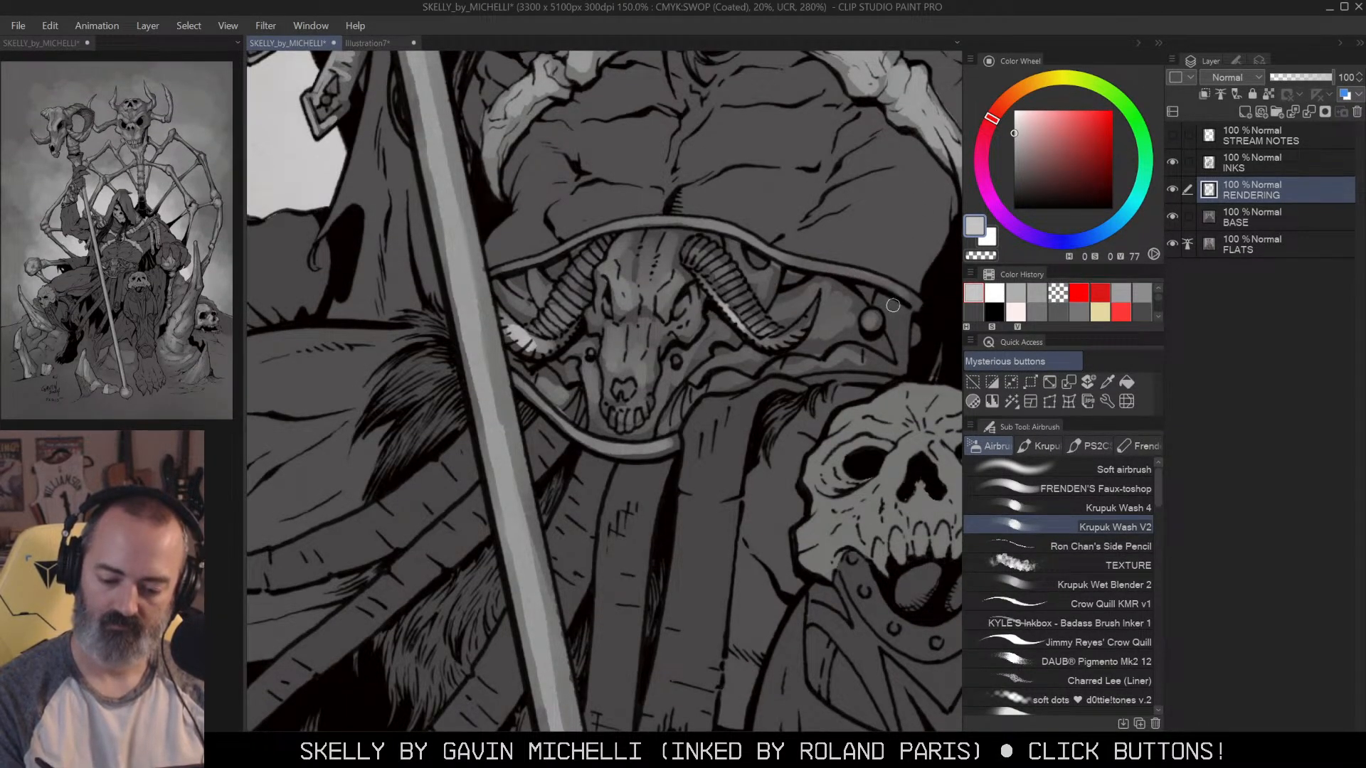
left_click(828, 356, "alt")
left_click(823, 354, "alt")
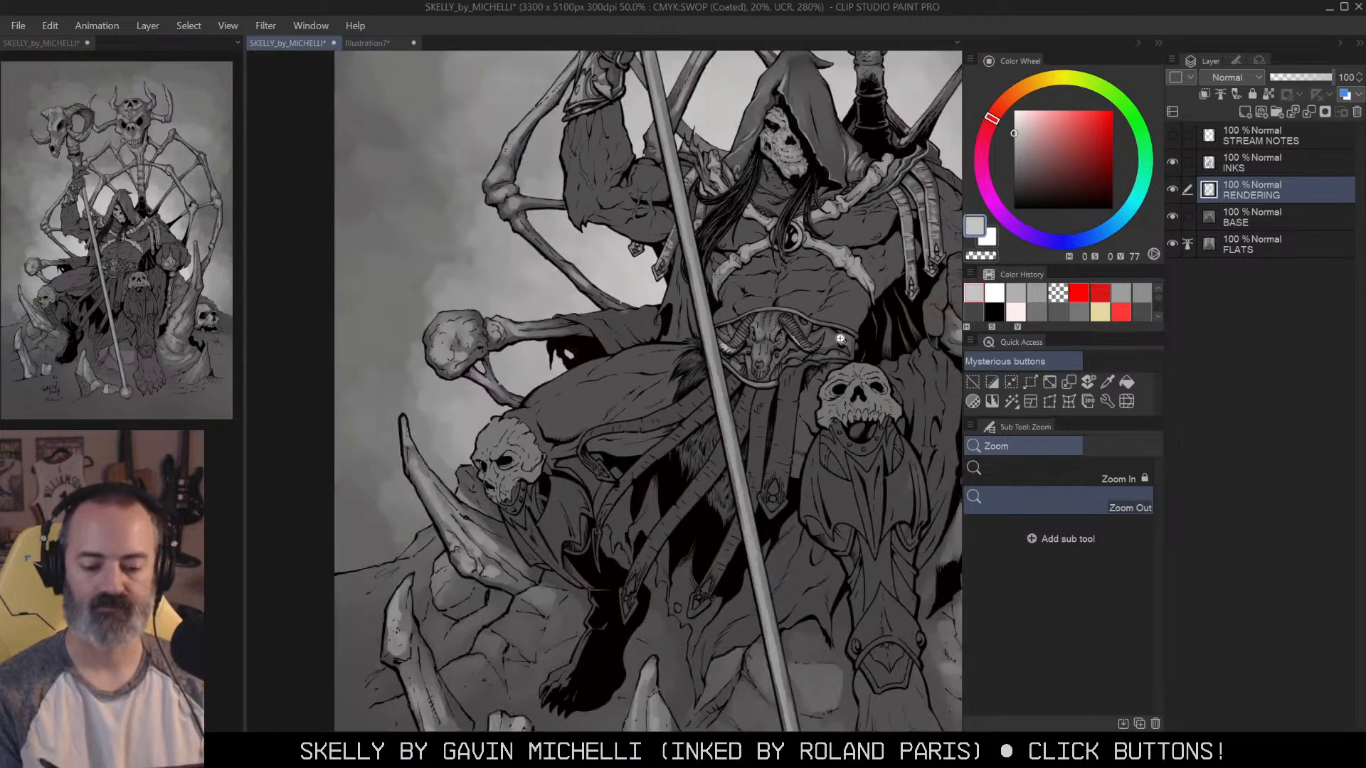
Step: Build up brighter highlights on the belt skull's forehead and snout and along the ridges of both horns
left_click(843, 335, "ctrl")
left_click(740, 334, "ctrl")
mouse_move(730, 299)
left_mouse_down()
mouse_move(750, 335)
mouse_move(719, 329)
mouse_move(731, 337)
mouse_move(718, 383)
mouse_move(730, 376)
mouse_move(734, 404)
left_mouse_up()
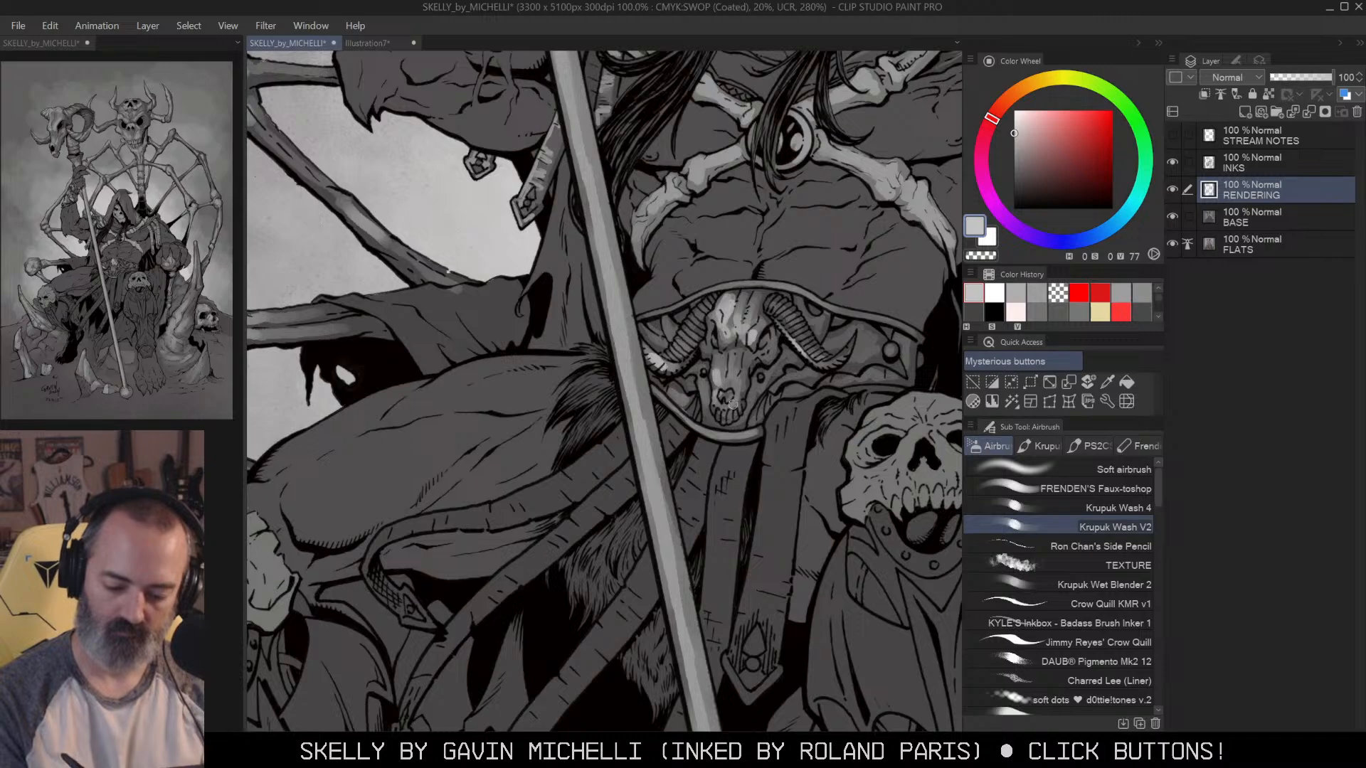
left_click(763, 376, "ctrl")
left_click(767, 373, "alt")
left_click(784, 368, "ctrl")
left_click_drag(784, 278, 836, 345)
mouse_move(671, 283)
left_mouse_down()
mouse_move(642, 334)
mouse_move(675, 283)
mouse_move(624, 348)
left_mouse_up()
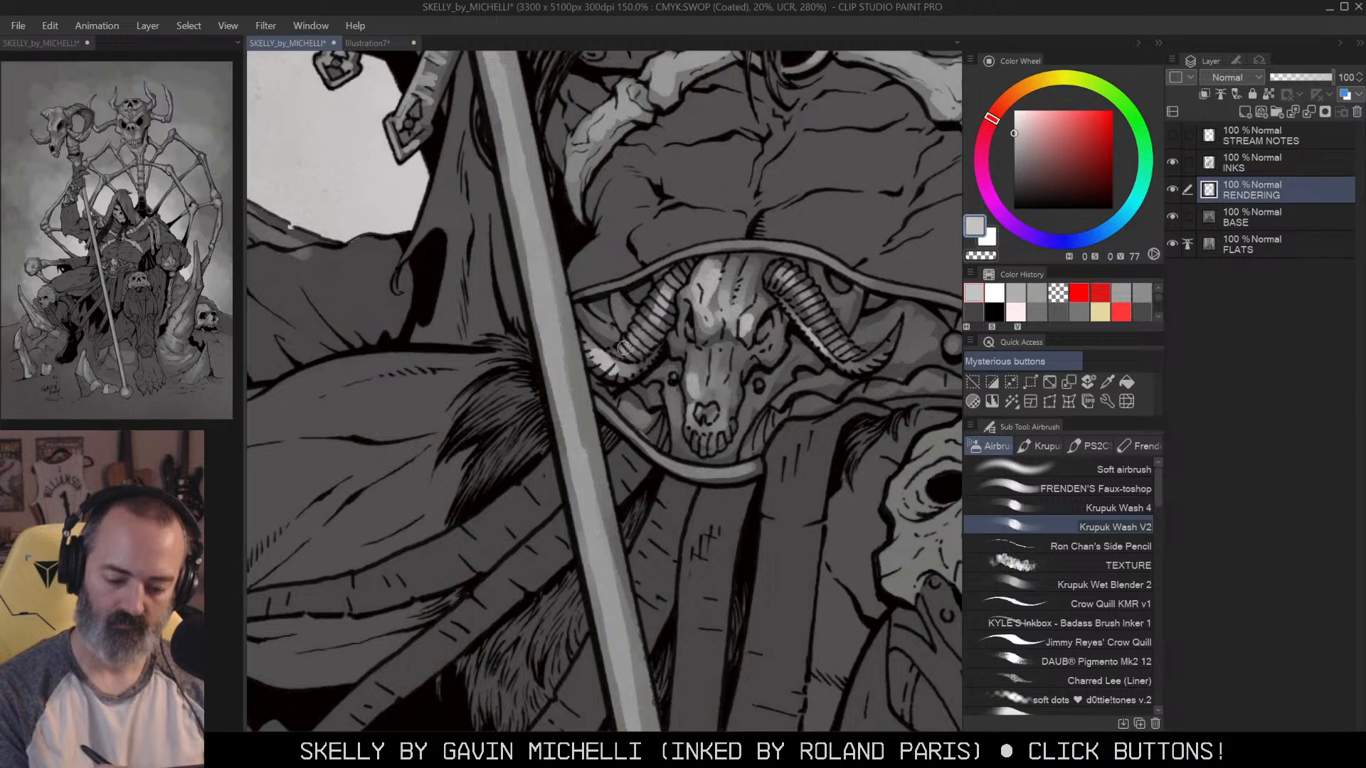
Step: Check the rendered belt against the whole figure
left_click(781, 334, "alt")
left_click(790, 327, "alt")
left_click(799, 324, "alt")
left_click_drag(867, 324, 815, 323)
left_click(766, 370, "ctrl")
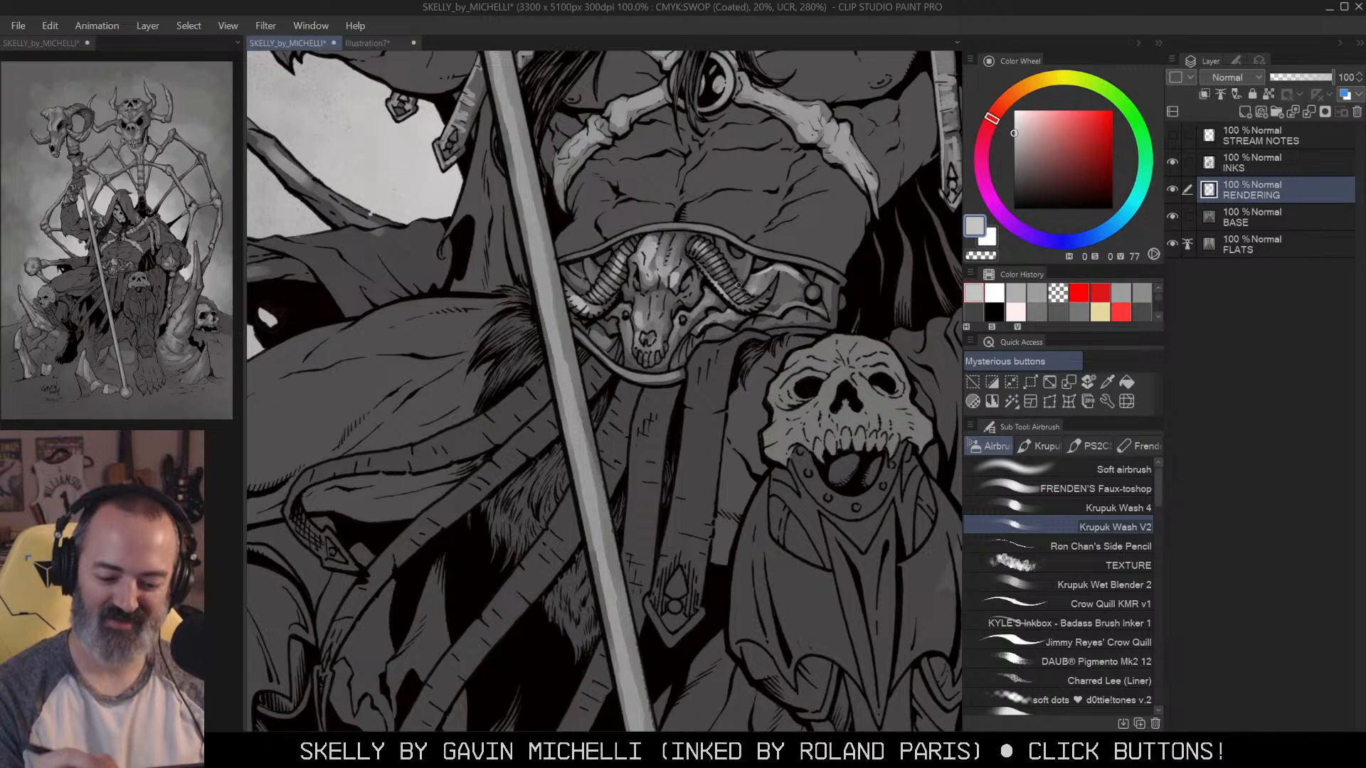
key("/")
left_click(792, 338)
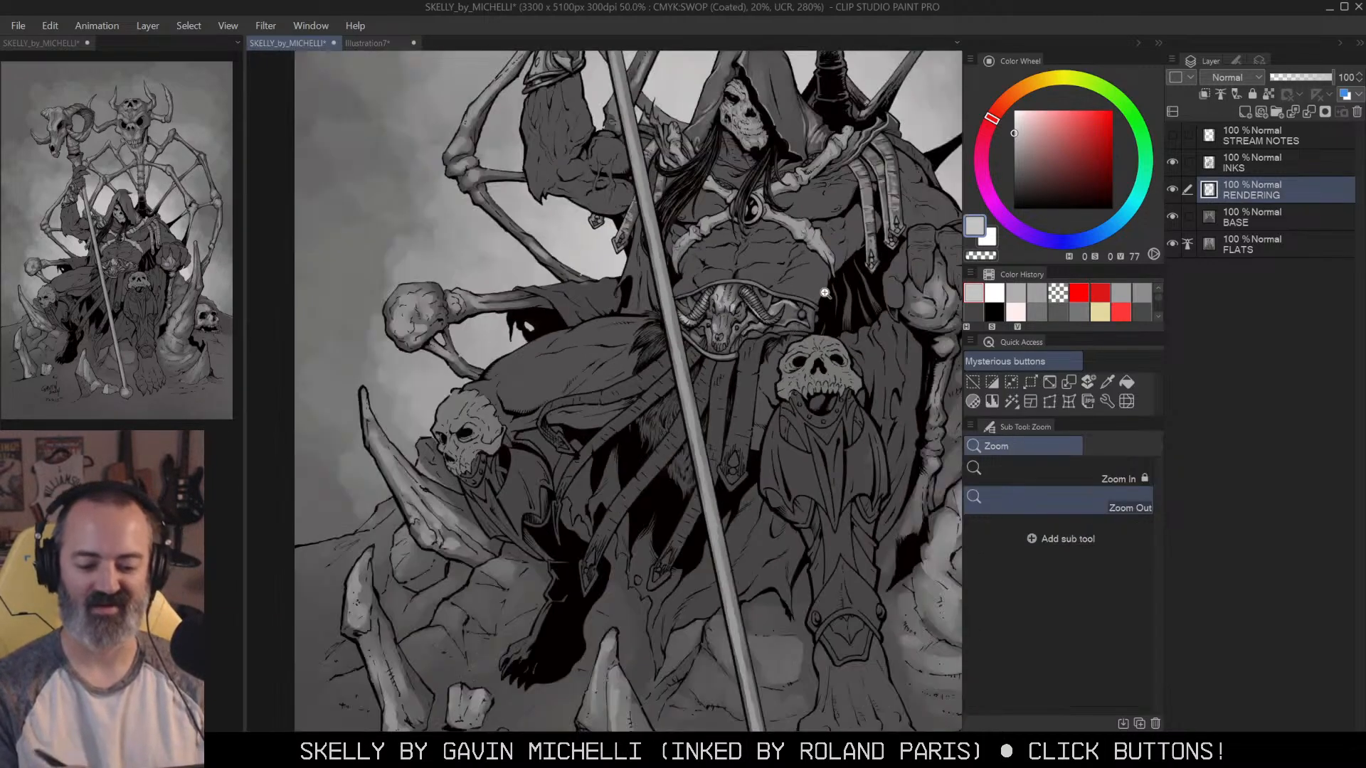
key("m")
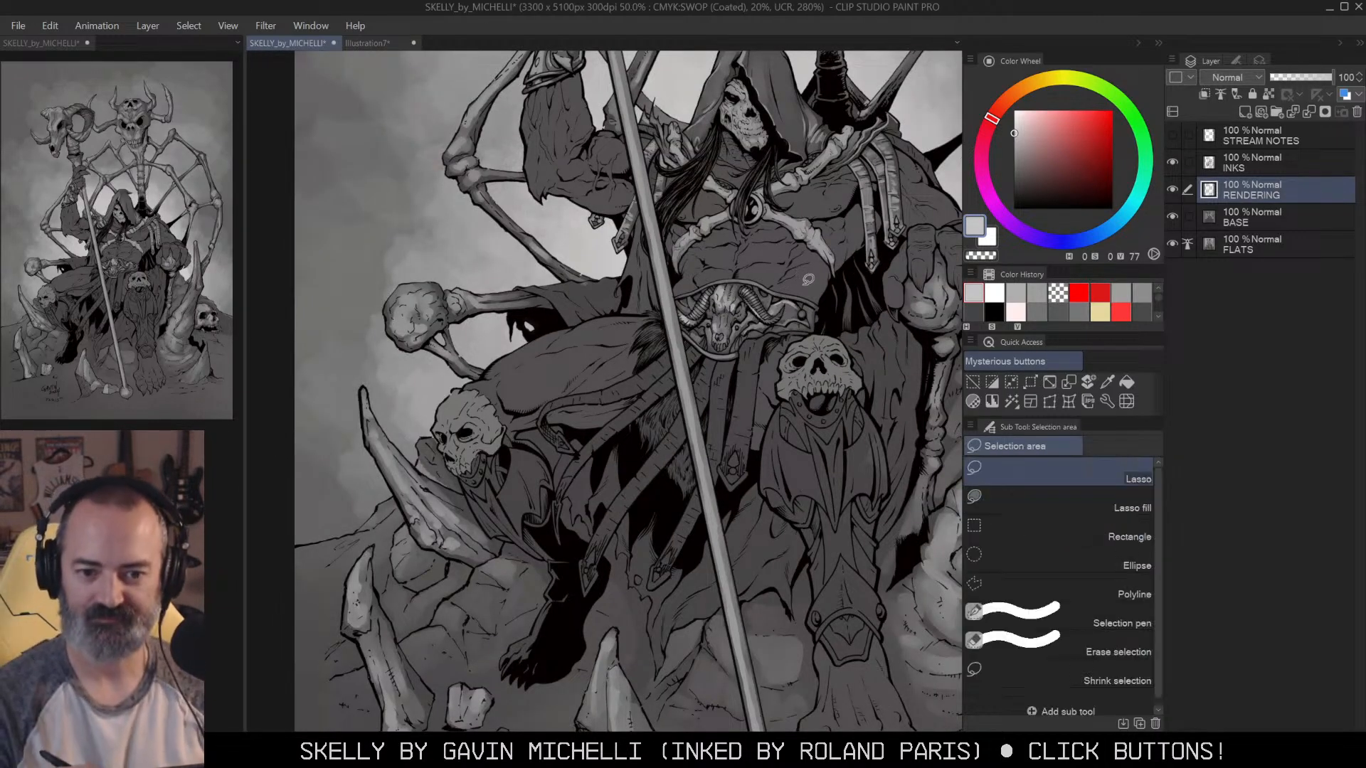
mouse_move(817, 237)
left_mouse_down()
mouse_move(808, 230)
mouse_move(813, 254)
left_mouse_up()
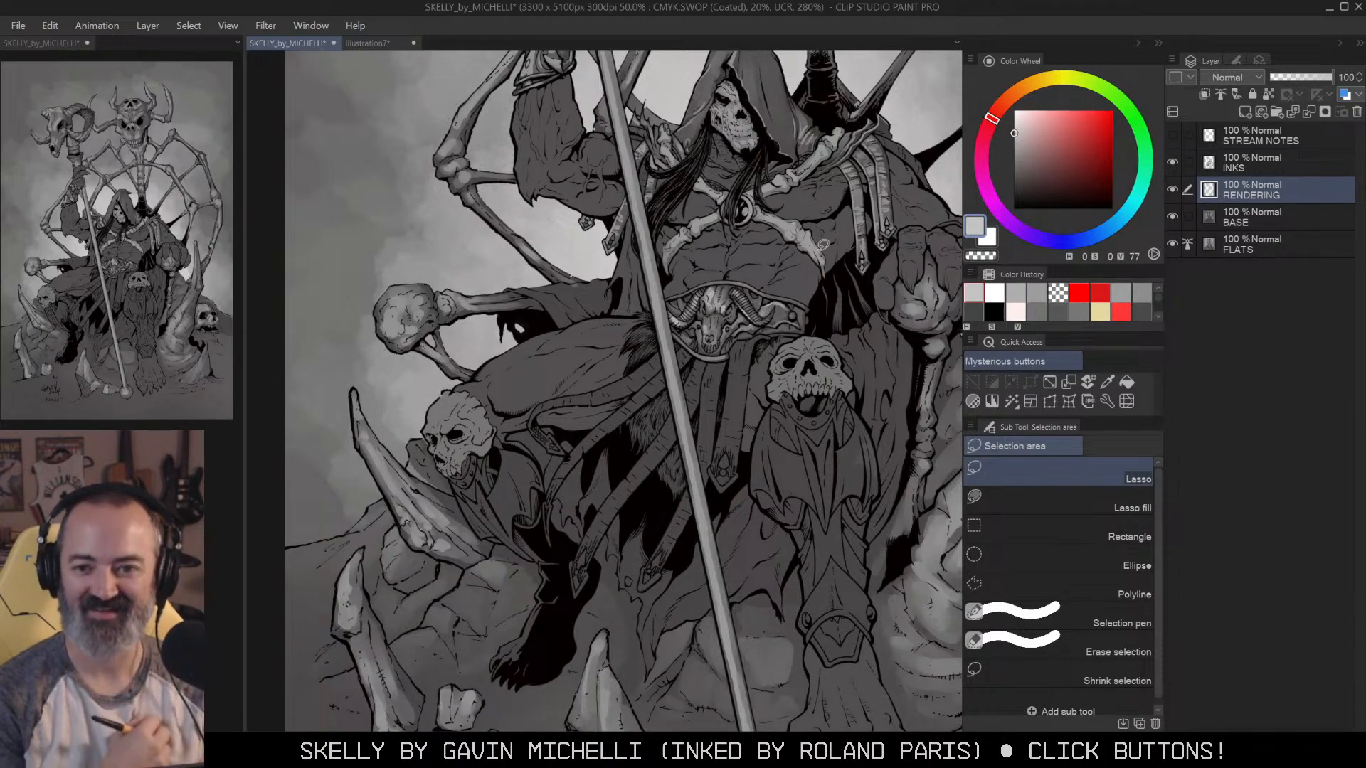
Step: Select the fur areas and paint light grey hair highlights on the fur tuft at the hip beside the staff
left_click(734, 389, "ctrl")
key("w")
left_click(741, 396)
left_click_drag(742, 396, 826, 355)
key("q")
key("q")
key("ctrl+h")
key("b")
left_click_drag(673, 226, 768, 226)
key("b")
key("[")
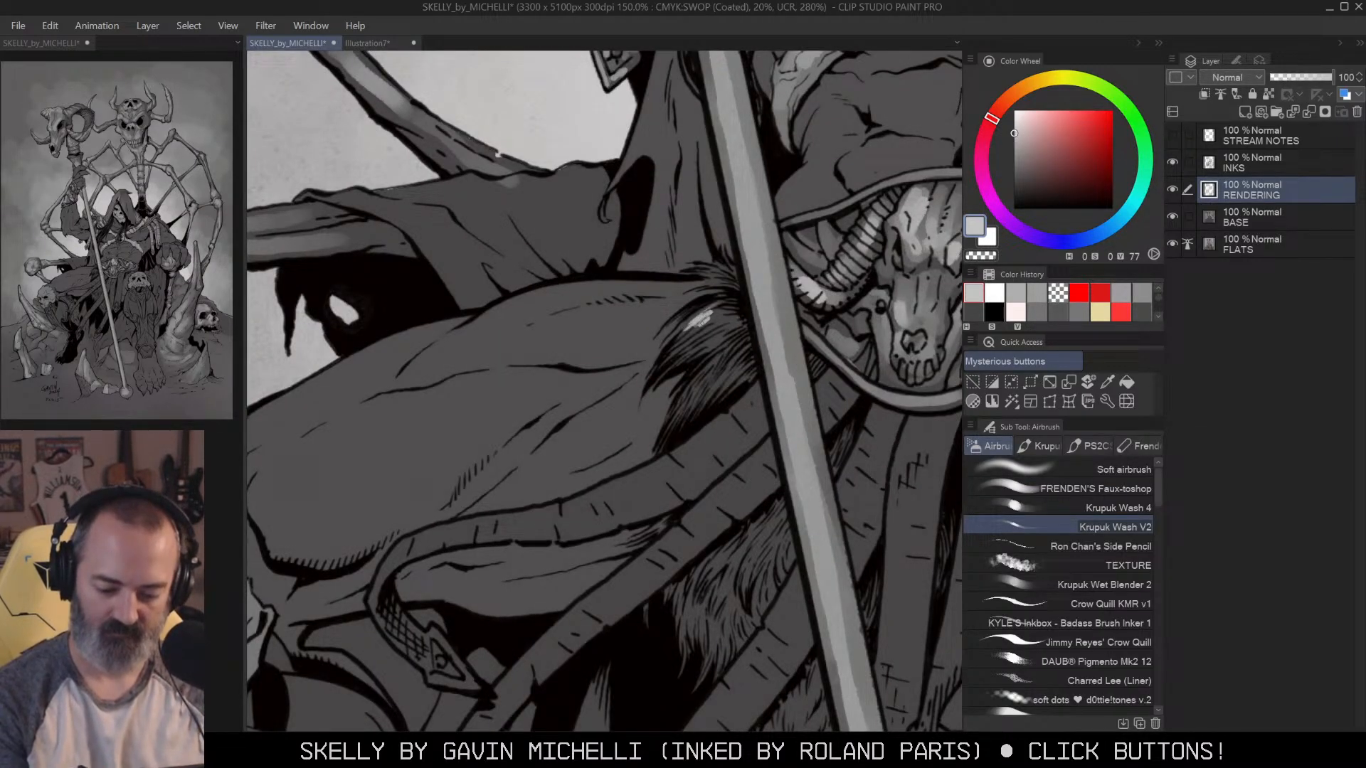
mouse_move(726, 324)
left_mouse_down()
mouse_move(705, 345)
mouse_move(681, 340)
mouse_move(687, 399)
left_mouse_up()
left_click_drag(736, 352, 714, 387)
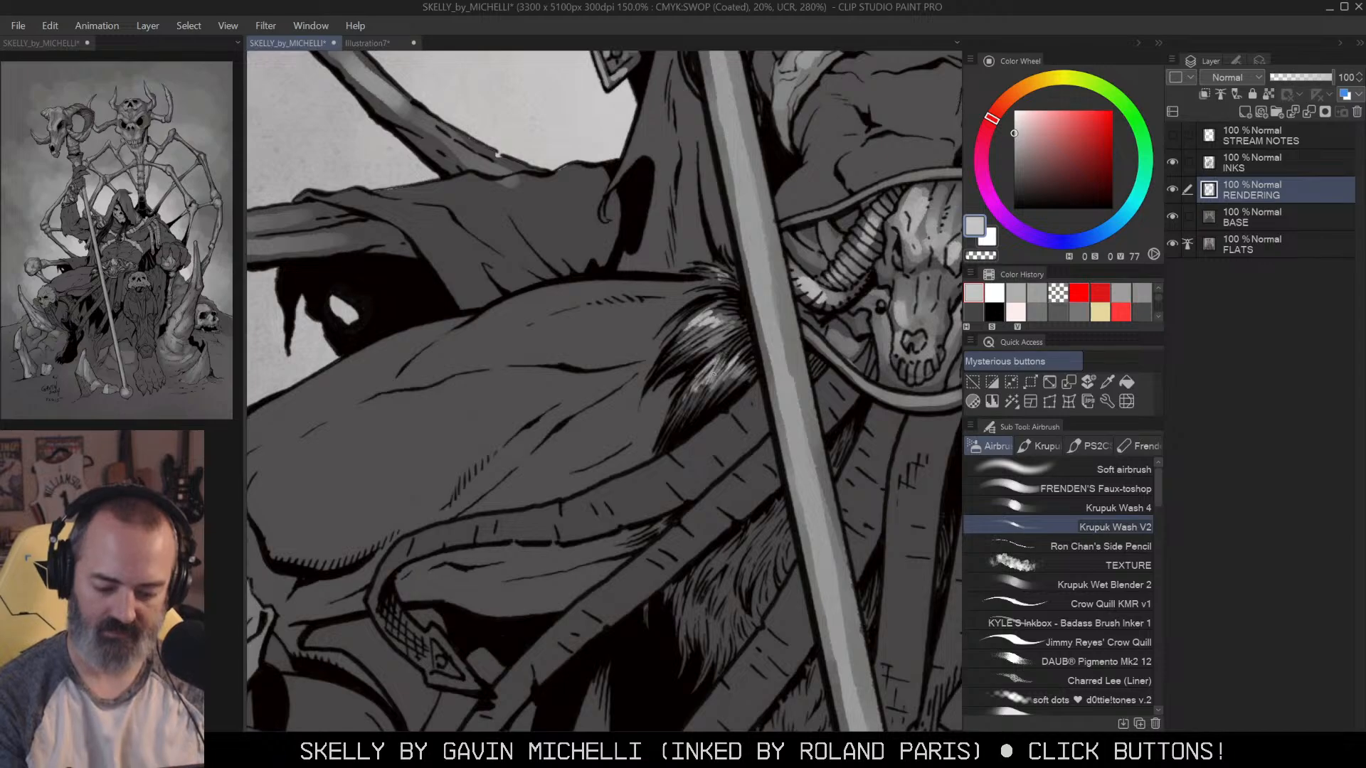
Step: Paint light grey hair highlights on the small tuft beside the knee skull and the fur patch beneath the diagonal straps
left_click_drag(675, 422, 527, 287)
left_click_drag(911, 314, 798, 359)
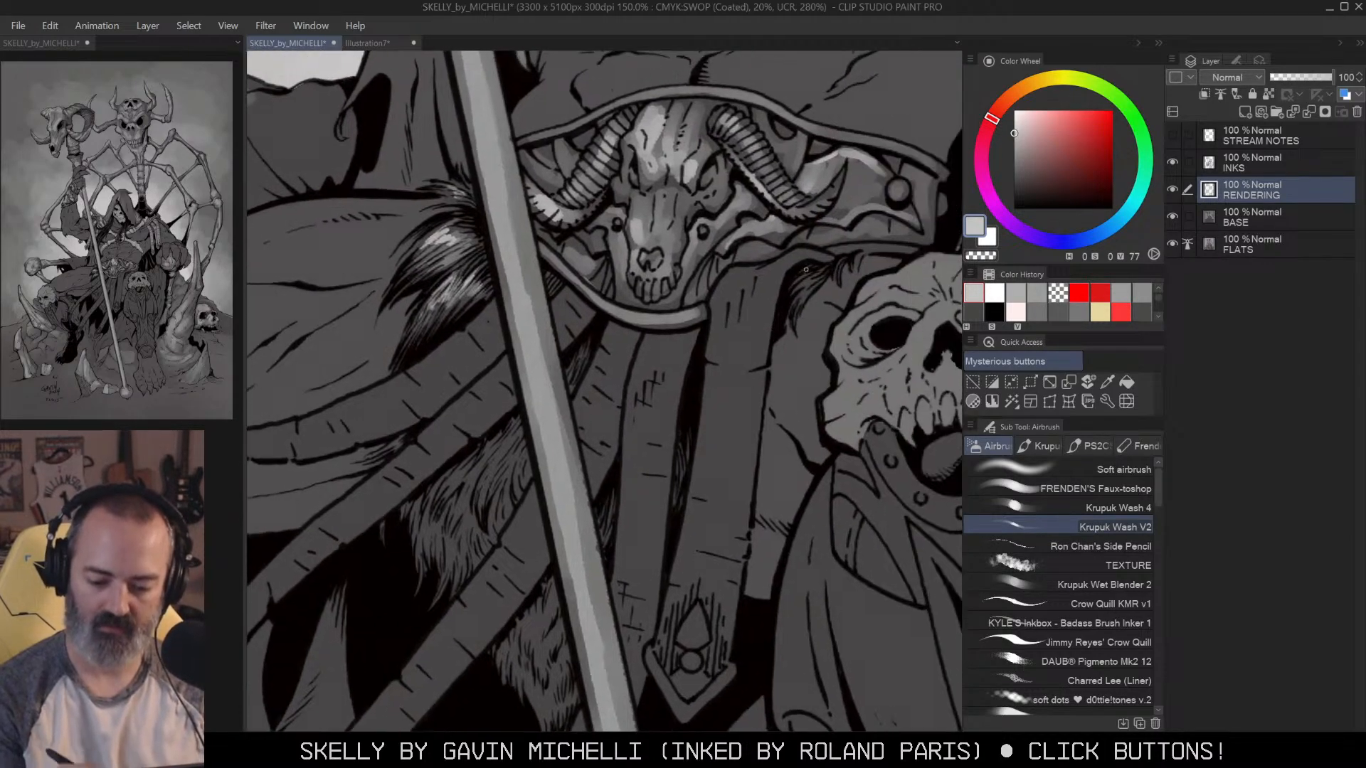
left_click_drag(803, 293, 952, 194)
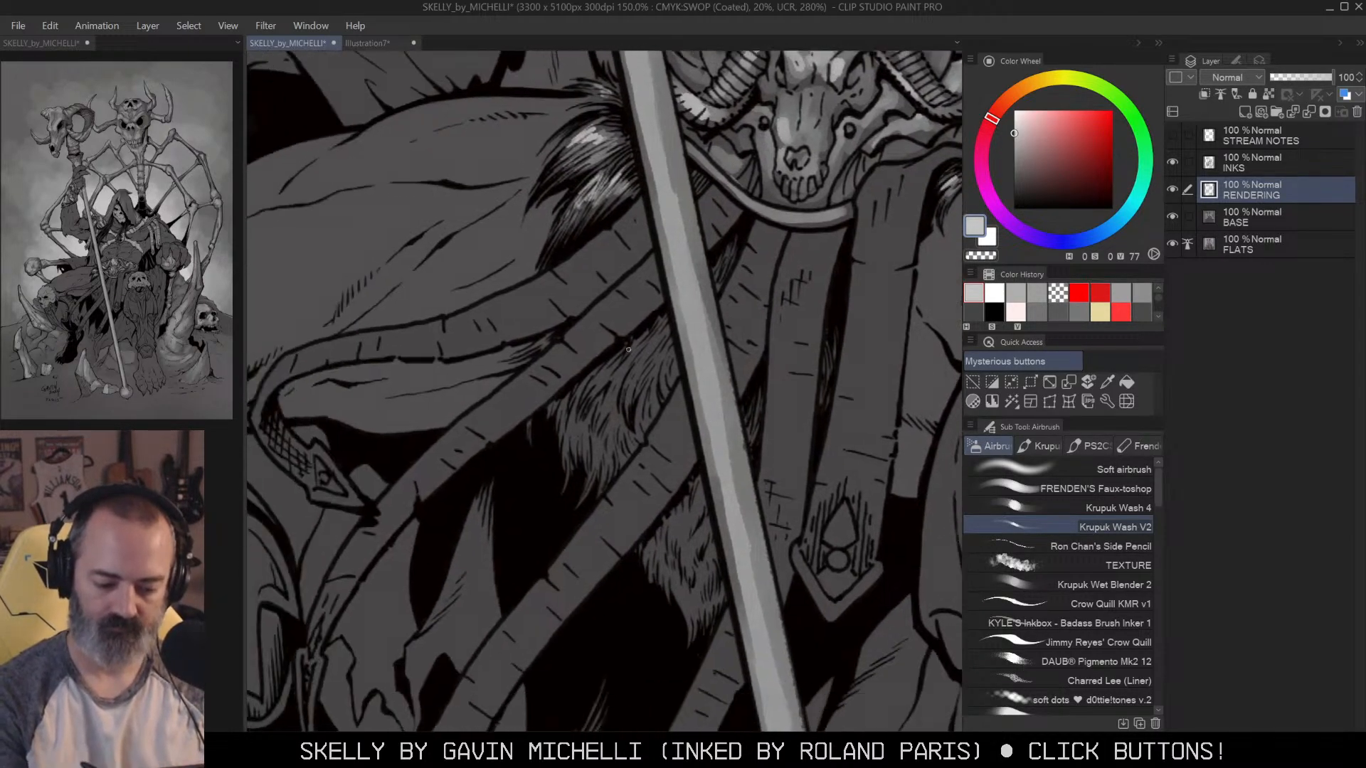
left_click_drag(627, 357, 649, 336)
mouse_move(637, 388)
left_mouse_down()
mouse_move(653, 347)
mouse_move(660, 384)
mouse_move(630, 359)
left_mouse_up()
left_click_drag(616, 387, 609, 400)
left_click_drag(581, 453, 592, 410)
left_click_drag(603, 451, 618, 412)
left_click_drag(618, 439, 645, 392)
mouse_move(649, 419)
left_mouse_down()
mouse_move(653, 383)
mouse_move(646, 399)
left_mouse_up()
Step: Paint broader light grey highlights with a larger brush on the lower fur patch beside the staff, undoing the first stroke
left_click(714, 355, "ctrl+alt")
left_click(714, 355, "ctrl+alt")
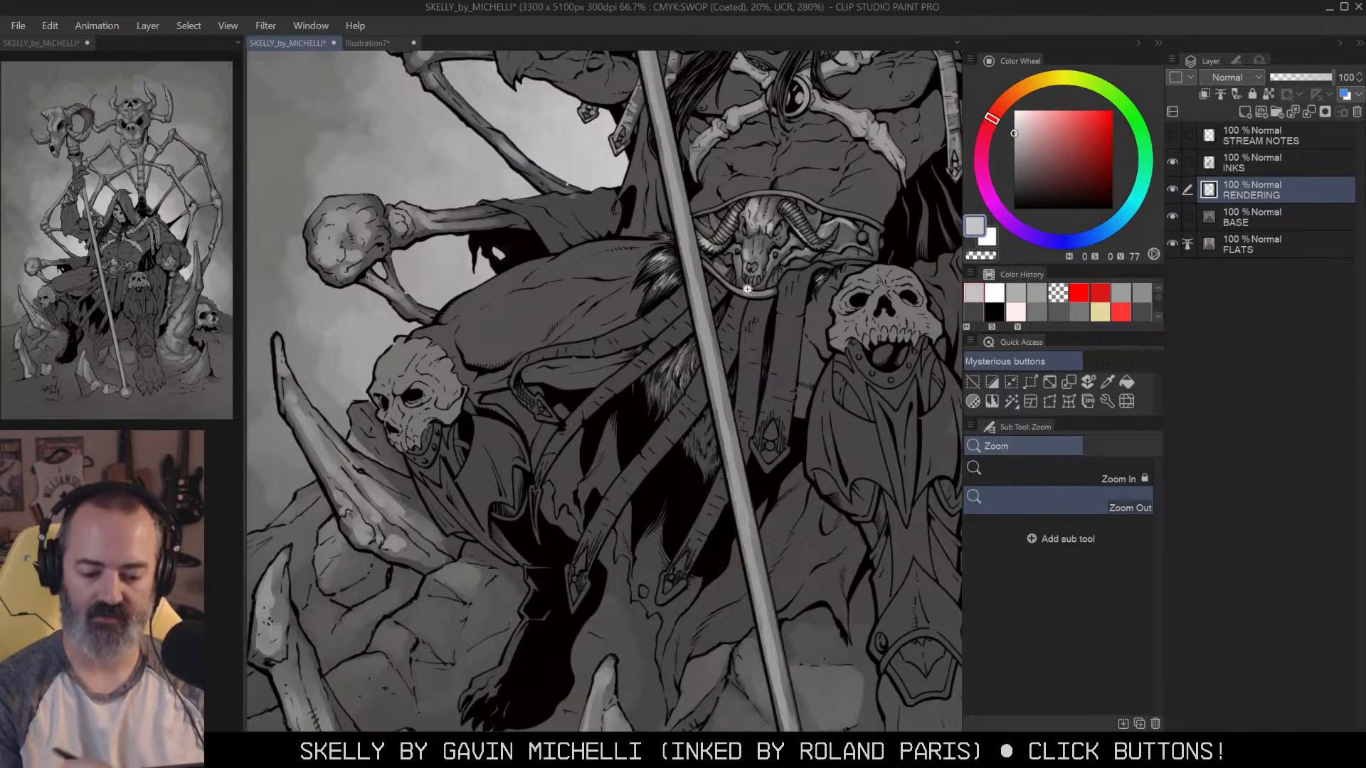
left_click(766, 285, "ctrl")
left_click(765, 286, "ctrl")
left_click_drag(743, 364, 769, 232)
key("ctrl+z")
key("]")
mouse_move(722, 450)
left_mouse_down()
mouse_move(706, 485)
mouse_move(694, 467)
left_mouse_up()
left_click_drag(694, 453, 680, 503)
mouse_move(705, 467)
left_mouse_down()
mouse_move(678, 489)
mouse_move(699, 500)
mouse_move(668, 490)
mouse_move(702, 555)
left_mouse_up()
left_click_drag(708, 497, 704, 550)
left_click_drag(684, 455, 663, 498)
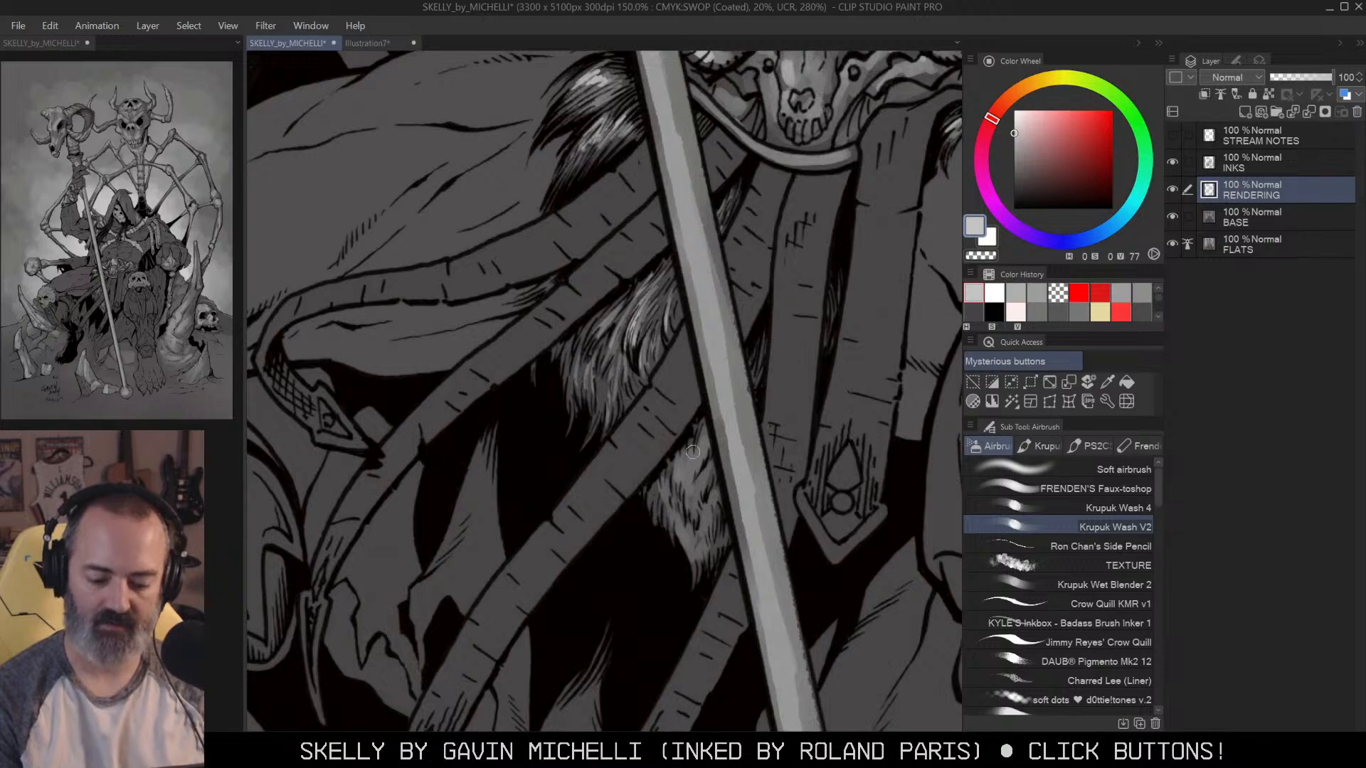
Step: Build up finer, brighter hair strokes with a smaller brush on both fur patches and the hip tuft
key("[")
key("[")
left_click_drag(693, 440, 688, 471)
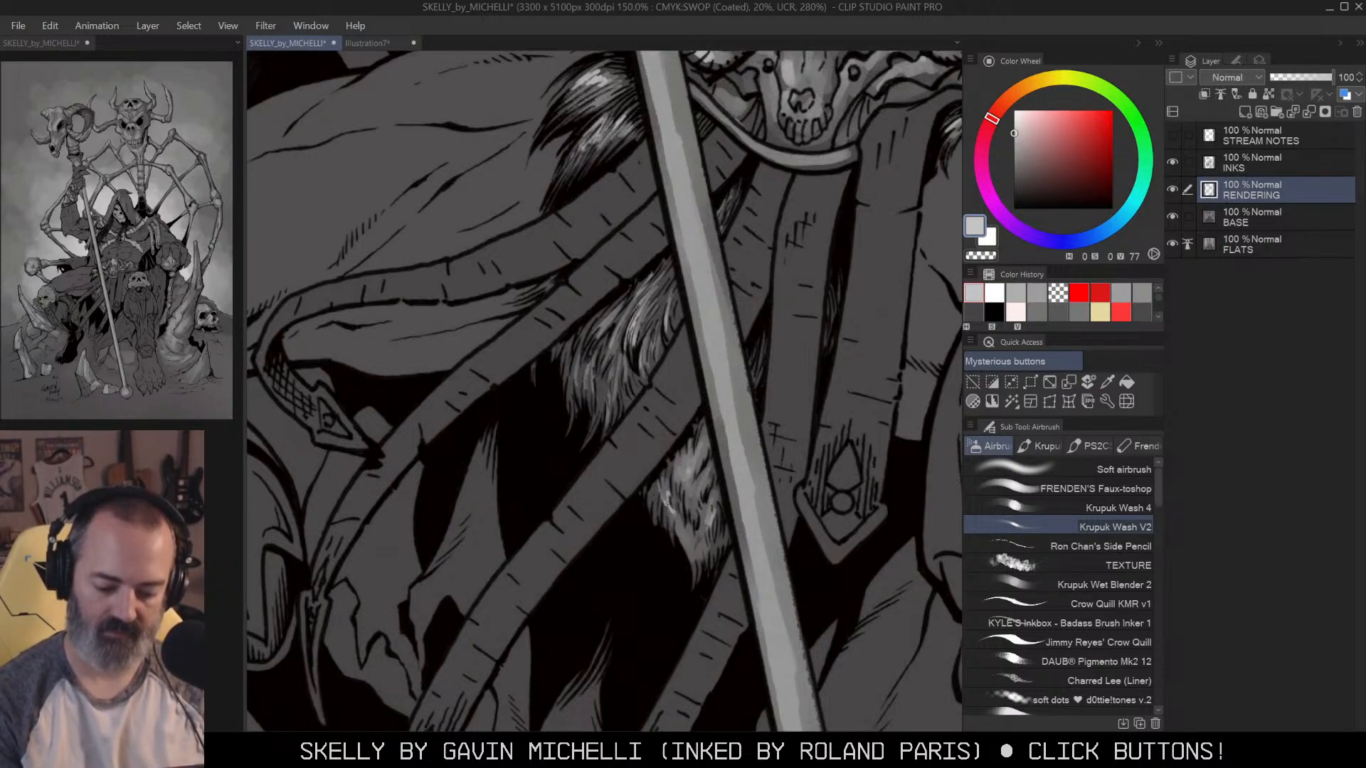
mouse_move(685, 448)
left_mouse_down()
mouse_move(679, 498)
mouse_move(699, 520)
left_mouse_up()
mouse_move(653, 300)
left_mouse_down()
mouse_move(629, 341)
mouse_move(605, 328)
left_mouse_up()
left_click_drag(613, 315, 582, 393)
left_click_drag(576, 343, 565, 379)
left_click_drag(587, 364, 579, 399)
left_click_drag(619, 326, 607, 371)
left_click_drag(617, 371, 602, 426)
left_click_drag(678, 286, 666, 324)
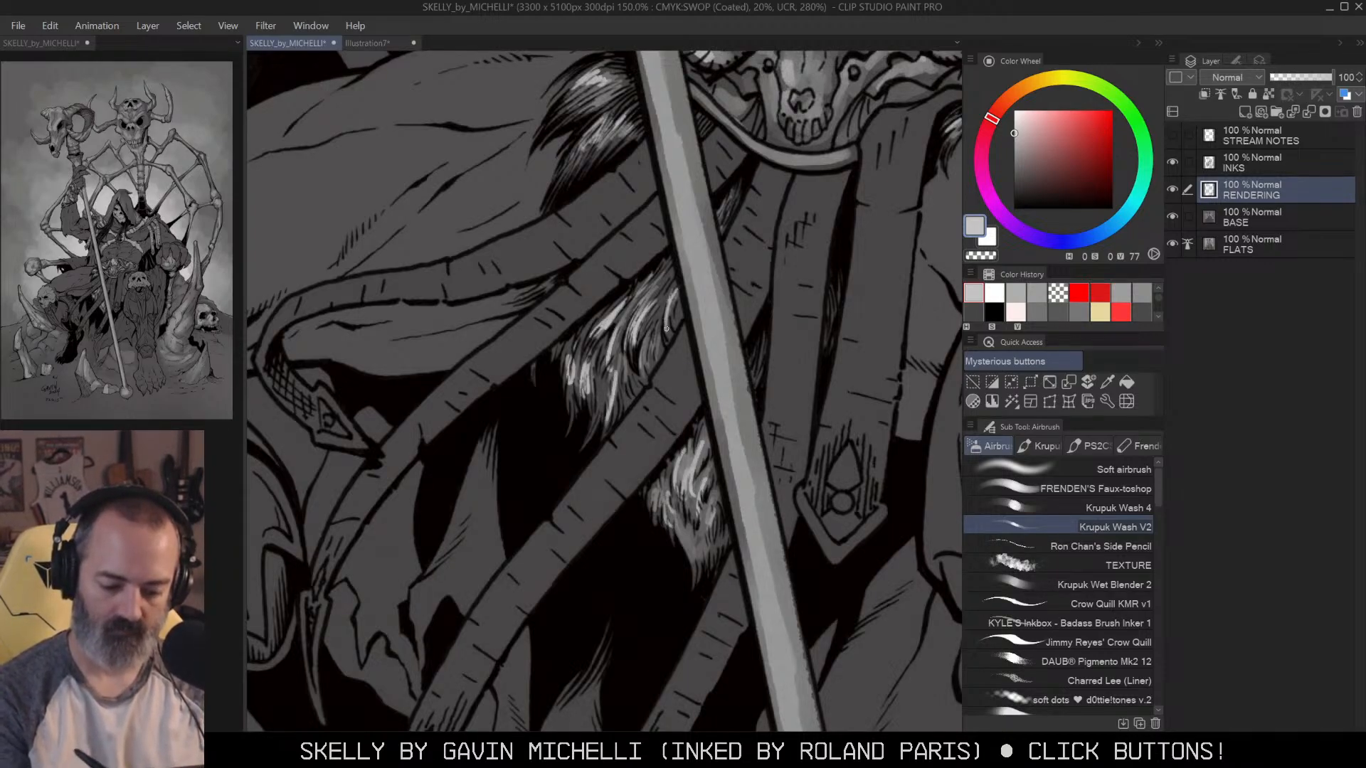
left_click_drag(944, 247, 979, 342)
left_click_drag(653, 182, 615, 208)
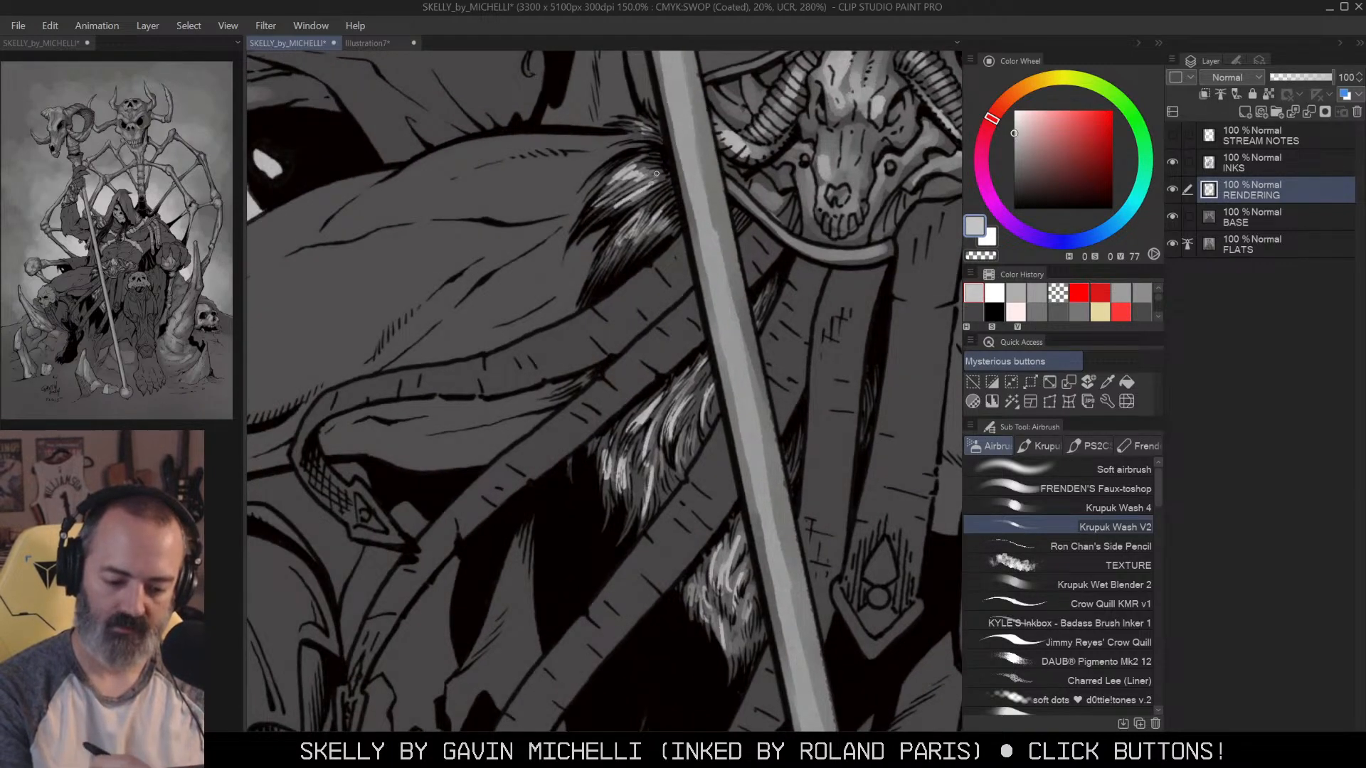
Step: Select the hanging straps and paint light grey highlights down the wide strap below the belt skull to its pointed tip
key("/")
left_click_drag(772, 276, 843, 314)
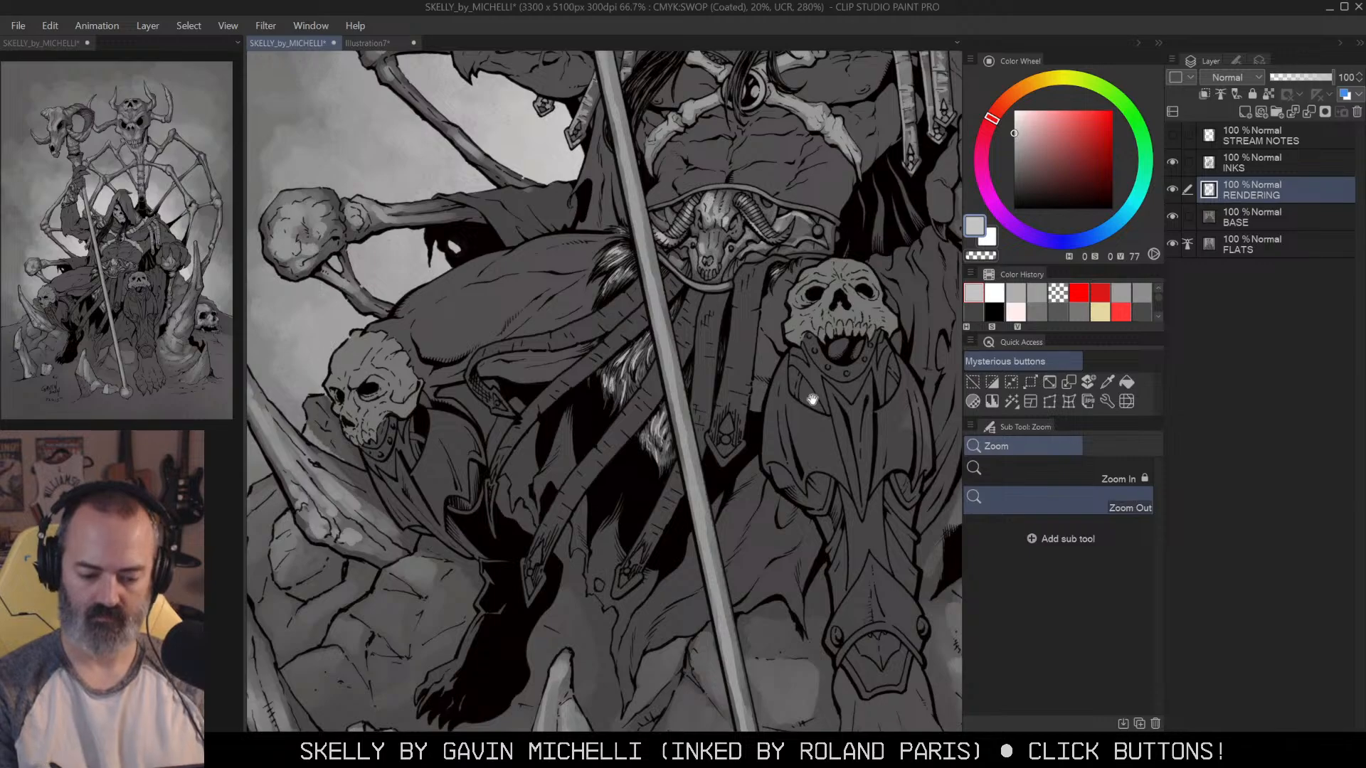
left_click_drag(811, 397, 869, 398)
left_click_drag(802, 351, 825, 334)
key("w")
left_click(821, 320)
key("q")
key("q")
key("ctrl+h")
key("/")
left_click(837, 286)
key("b")
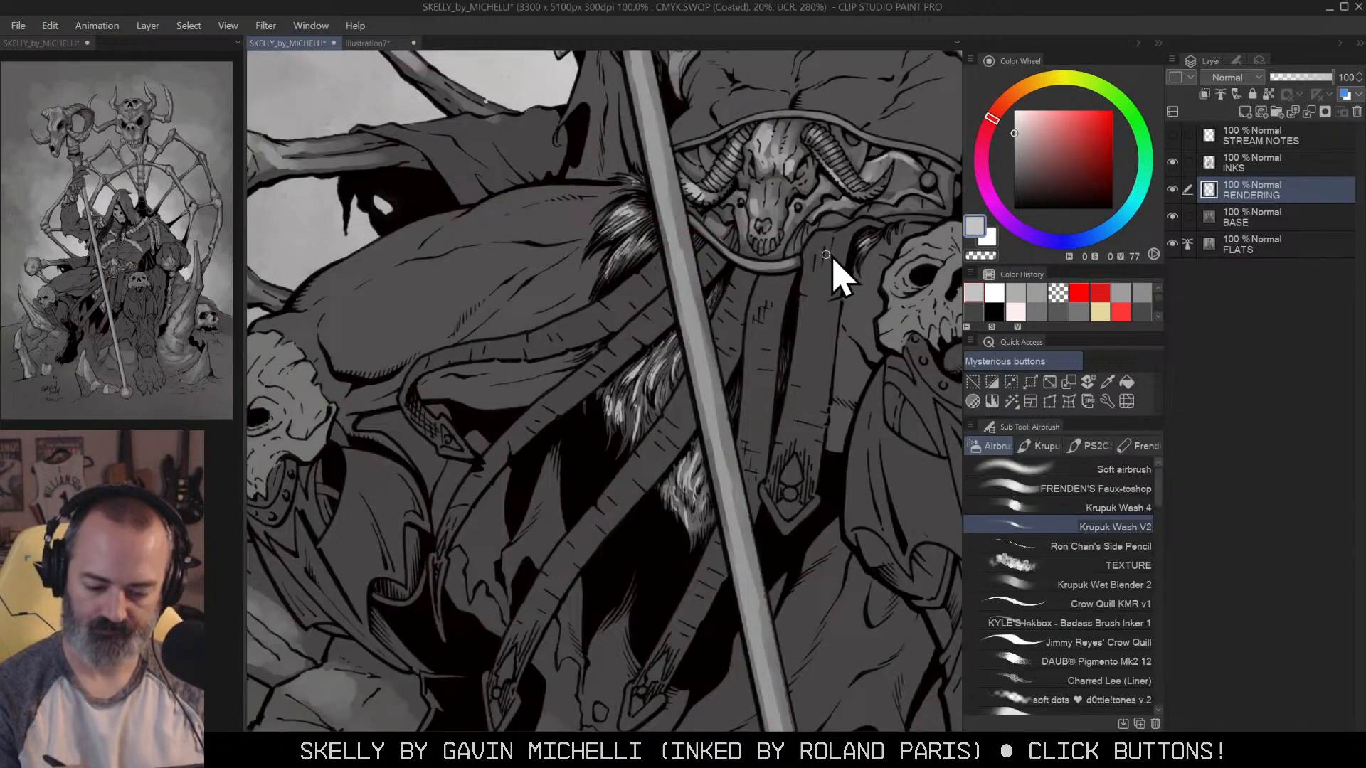
mouse_move(822, 279)
left_mouse_down()
mouse_move(793, 458)
mouse_move(807, 432)
mouse_move(784, 481)
mouse_move(780, 462)
mouse_move(797, 518)
left_mouse_up()
mouse_move(844, 230)
left_mouse_down()
mouse_move(821, 269)
mouse_move(817, 245)
mouse_move(807, 283)
mouse_move(820, 290)
mouse_move(805, 279)
mouse_move(836, 245)
mouse_move(817, 246)
mouse_move(832, 243)
mouse_move(817, 280)
mouse_move(834, 260)
mouse_move(831, 290)
mouse_move(845, 278)
mouse_move(808, 303)
mouse_move(824, 326)
mouse_move(798, 354)
mouse_move(827, 330)
mouse_move(822, 356)
mouse_move(799, 383)
mouse_move(811, 405)
mouse_move(788, 422)
mouse_move(811, 444)
mouse_move(792, 460)
mouse_move(777, 528)
mouse_move(812, 508)
left_mouse_up()
Step: Paint light grey highlights down the narrower hanging strap between the staff and the wide strap
mouse_move(778, 281)
left_mouse_down()
mouse_move(772, 346)
mouse_move(757, 344)
mouse_move(773, 343)
mouse_move(753, 358)
mouse_move(769, 367)
mouse_move(750, 393)
mouse_move(751, 440)
mouse_move(768, 383)
mouse_move(762, 473)
left_mouse_up()
left_click_drag(854, 398, 868, 333)
mouse_move(775, 314)
left_mouse_down()
mouse_move(760, 322)
mouse_move(766, 411)
left_mouse_up()
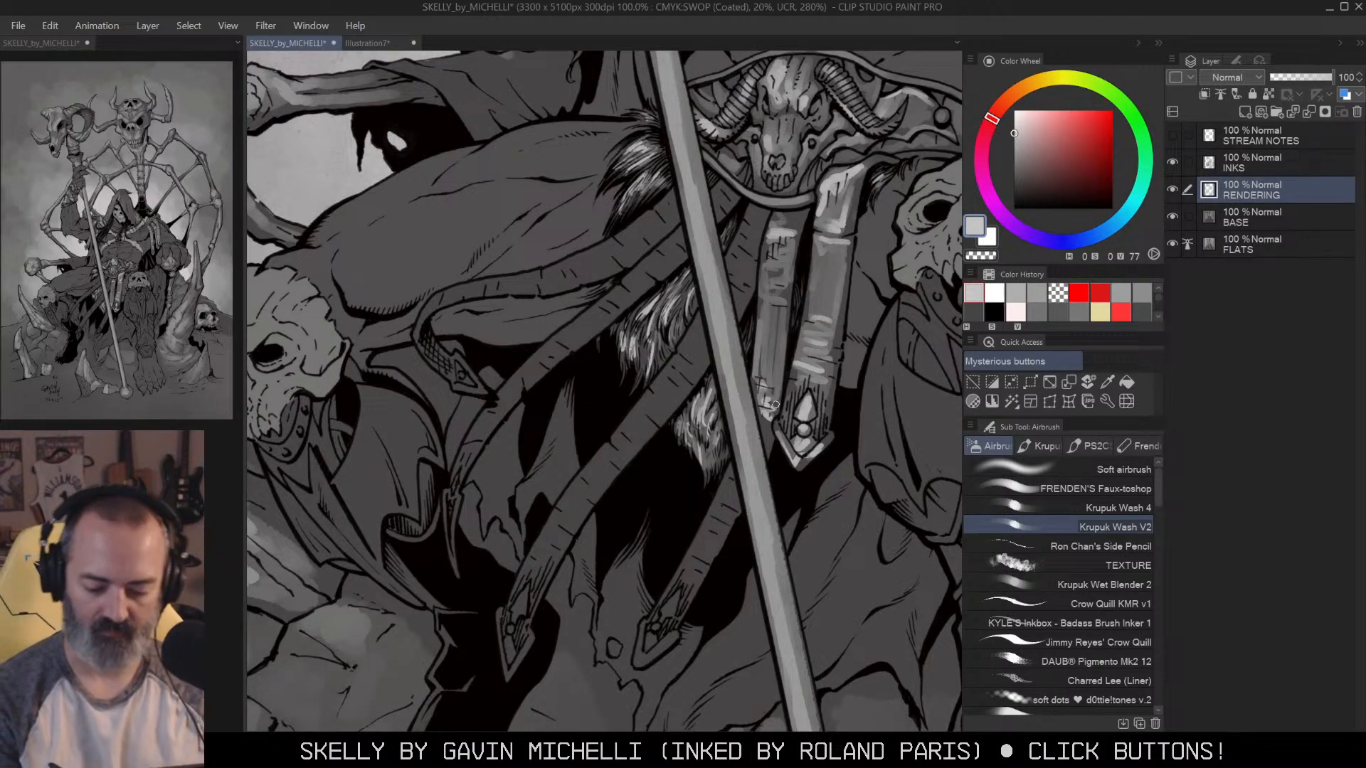
Step: Paint light grey highlights and fine bright bands on the short strap emerging below the staff, including its pointed metal tip
left_click_drag(800, 424, 829, 318)
mouse_move(758, 377)
left_mouse_down()
mouse_move(715, 491)
mouse_move(673, 542)
left_mouse_up()
key("[")
mouse_move(756, 371)
left_mouse_down()
mouse_move(723, 434)
mouse_move(761, 394)
left_mouse_up()
key("[")
key("[")
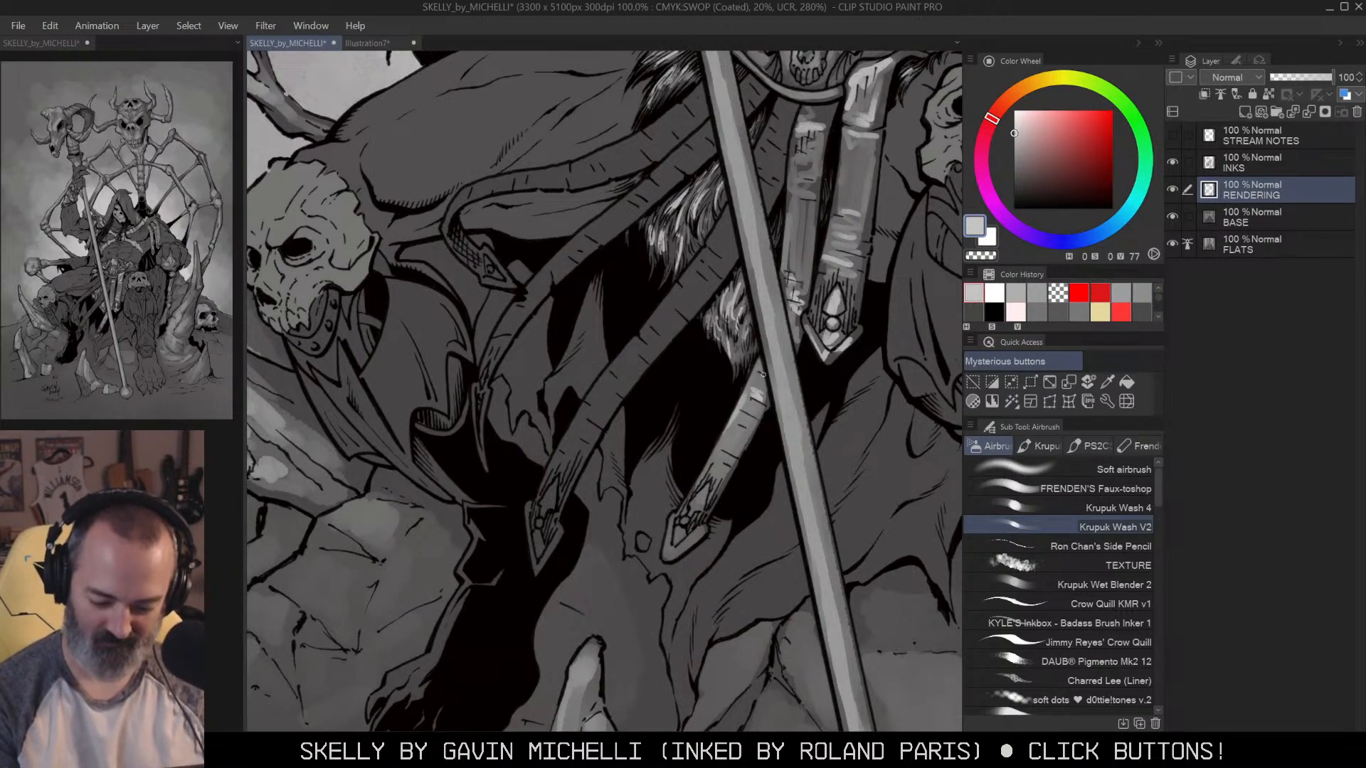
left_click_drag(729, 444, 712, 464)
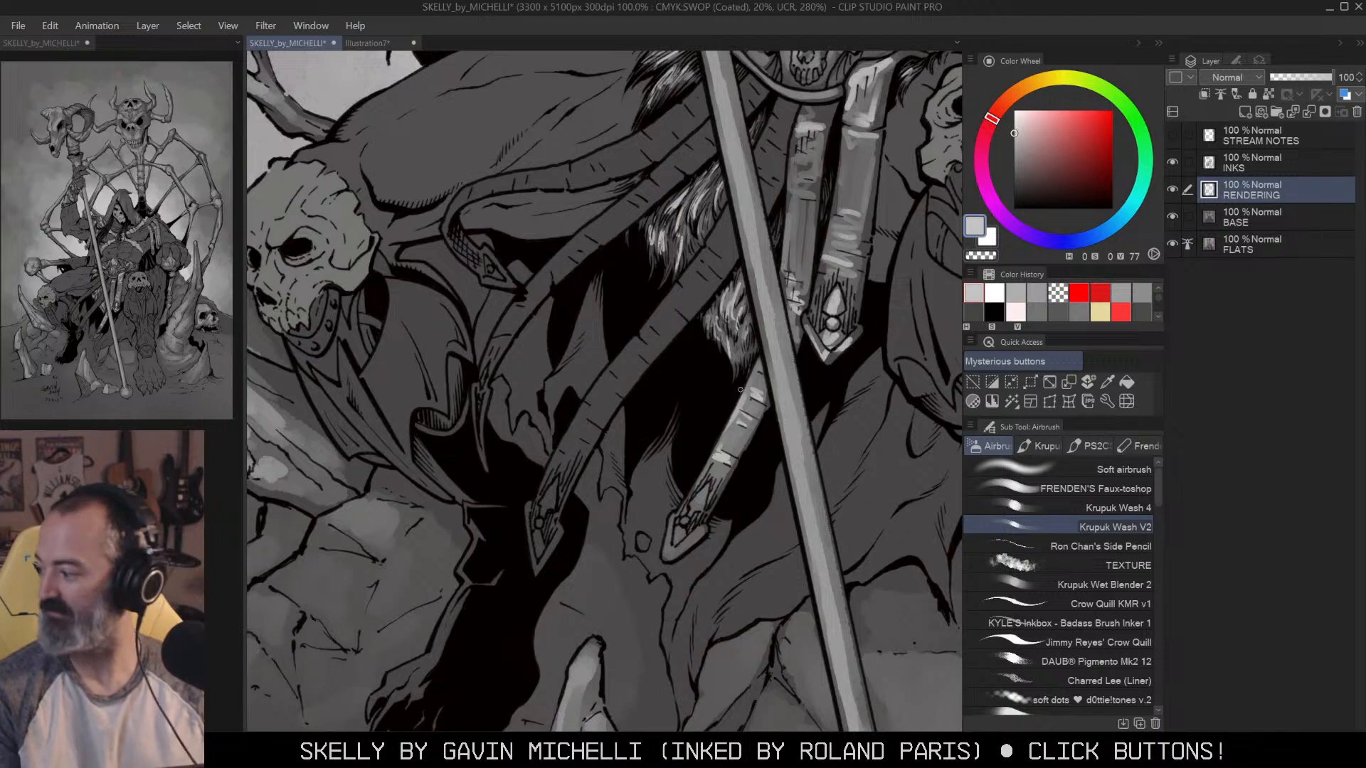
mouse_move(702, 492)
left_mouse_down()
mouse_move(676, 535)
mouse_move(673, 516)
mouse_move(666, 553)
left_mouse_up()
left_click_drag(668, 553, 698, 533)
Step: Select the long curved strap running down from the staff and paint light grey along it and on its pointed tip
key("w")
left_click(777, 163)
key("ctrl+h")
key("b")
key("bracketright")
key("bracketright")
key("bracketright")
key("bracketright")
mouse_move(784, 125)
left_mouse_down()
mouse_move(764, 186)
mouse_move(666, 320)
left_mouse_up()
key("ctrl+z")
mouse_move(784, 122)
left_mouse_down()
mouse_move(735, 221)
mouse_move(583, 428)
mouse_move(546, 515)
left_mouse_up()
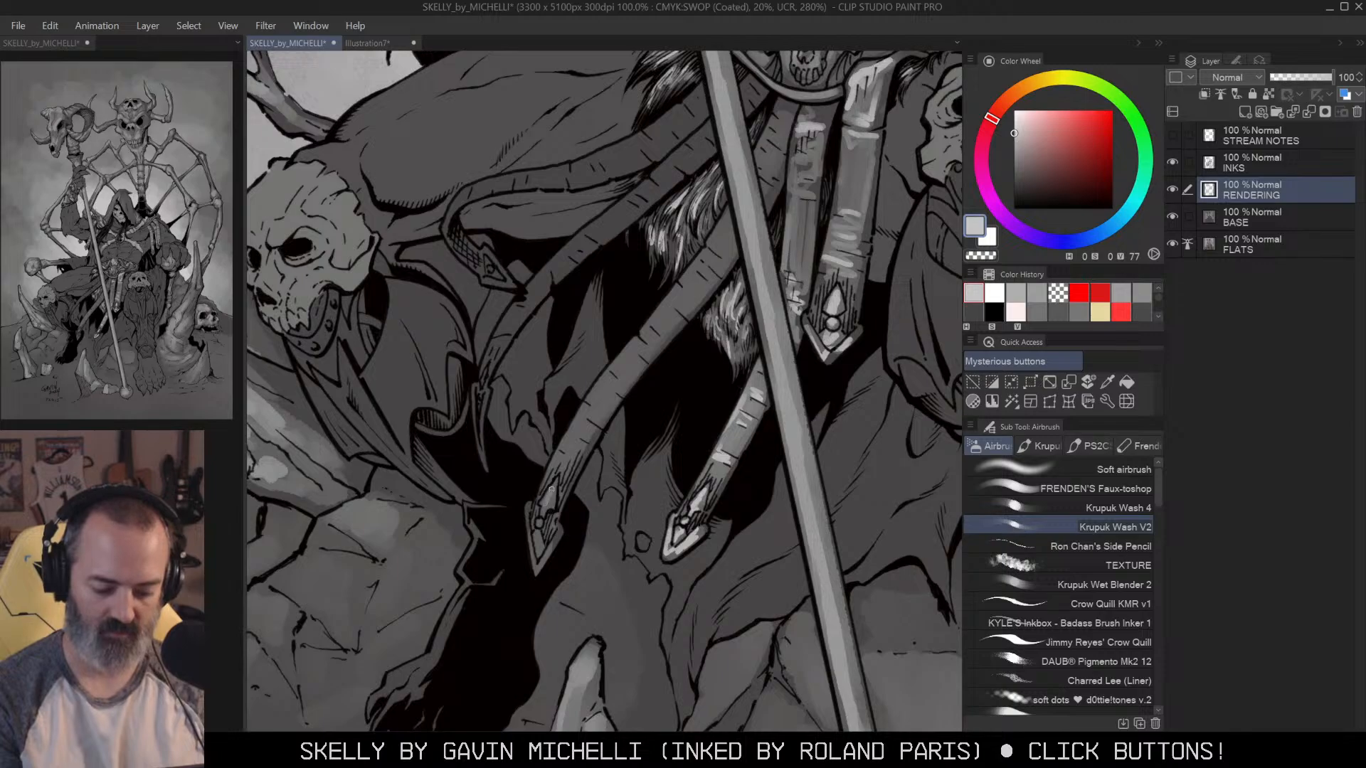
left_click_drag(548, 502, 531, 548)
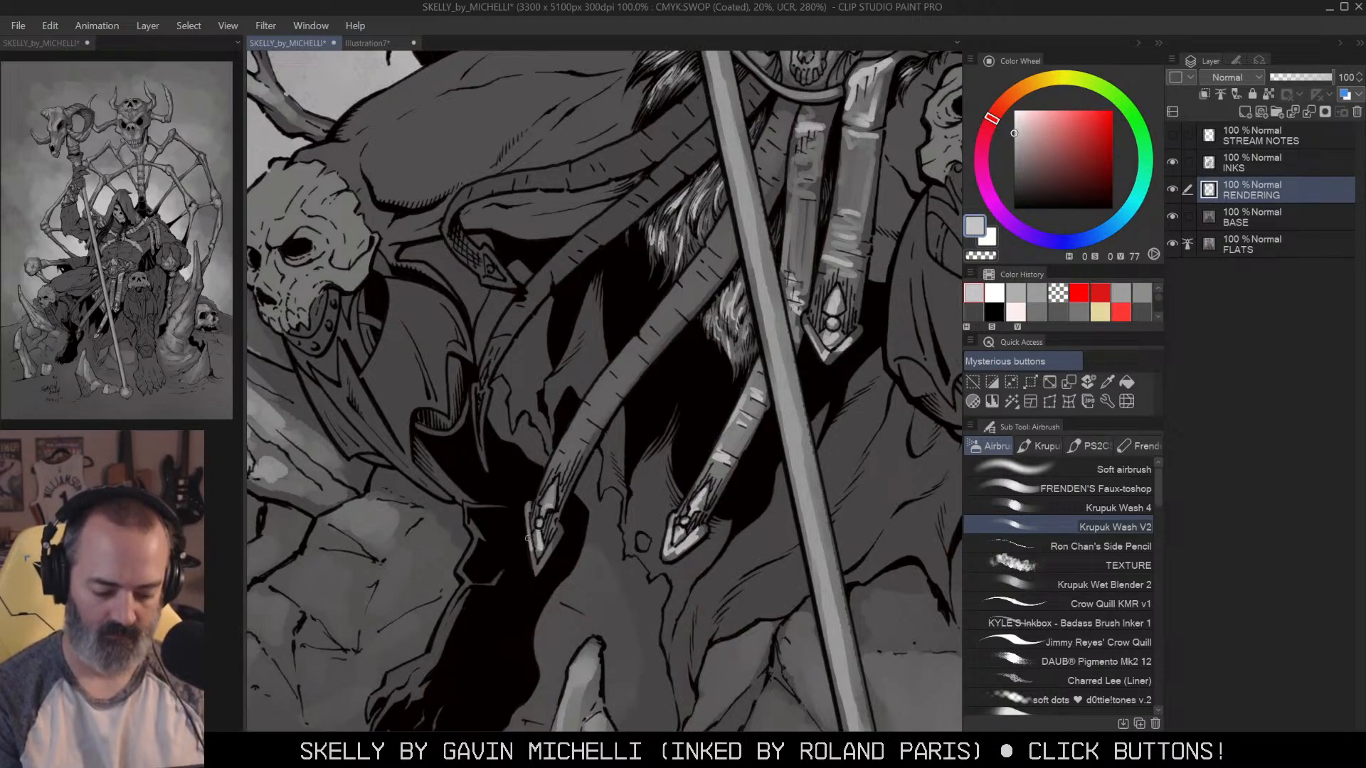
mouse_move(567, 480)
left_mouse_down()
mouse_move(549, 452)
mouse_move(616, 362)
left_mouse_up()
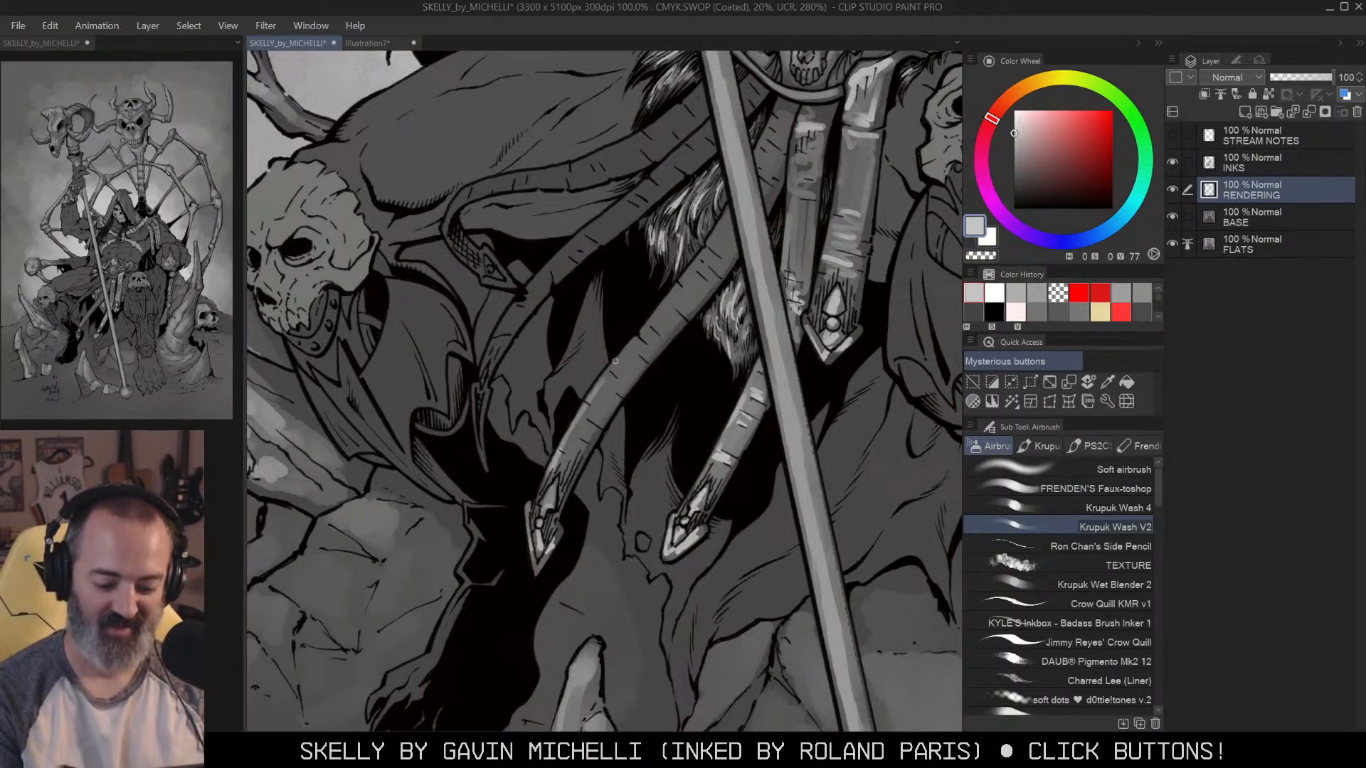
key("ctrl+z")
left_click_drag(548, 478, 600, 375)
key("ctrl+z")
Step: Paint the long curved strap's edge and bright bands in light grey, undoing stray strokes, and check it against the figure
mouse_move(547, 489)
left_mouse_down()
mouse_move(621, 350)
mouse_move(715, 237)
left_mouse_up()
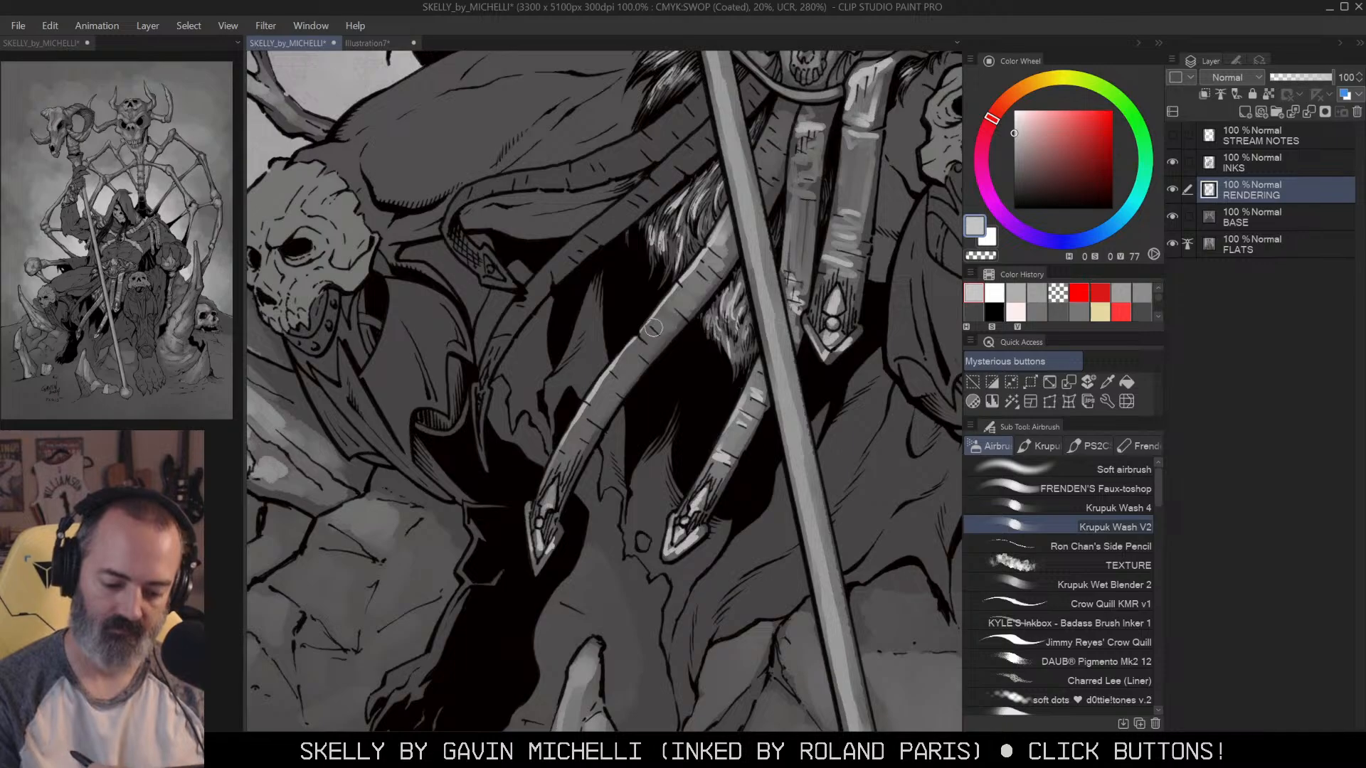
mouse_move(640, 343)
left_mouse_down()
mouse_move(615, 378)
mouse_move(634, 374)
mouse_move(656, 334)
mouse_move(605, 389)
left_mouse_up()
key("ctrl+z")
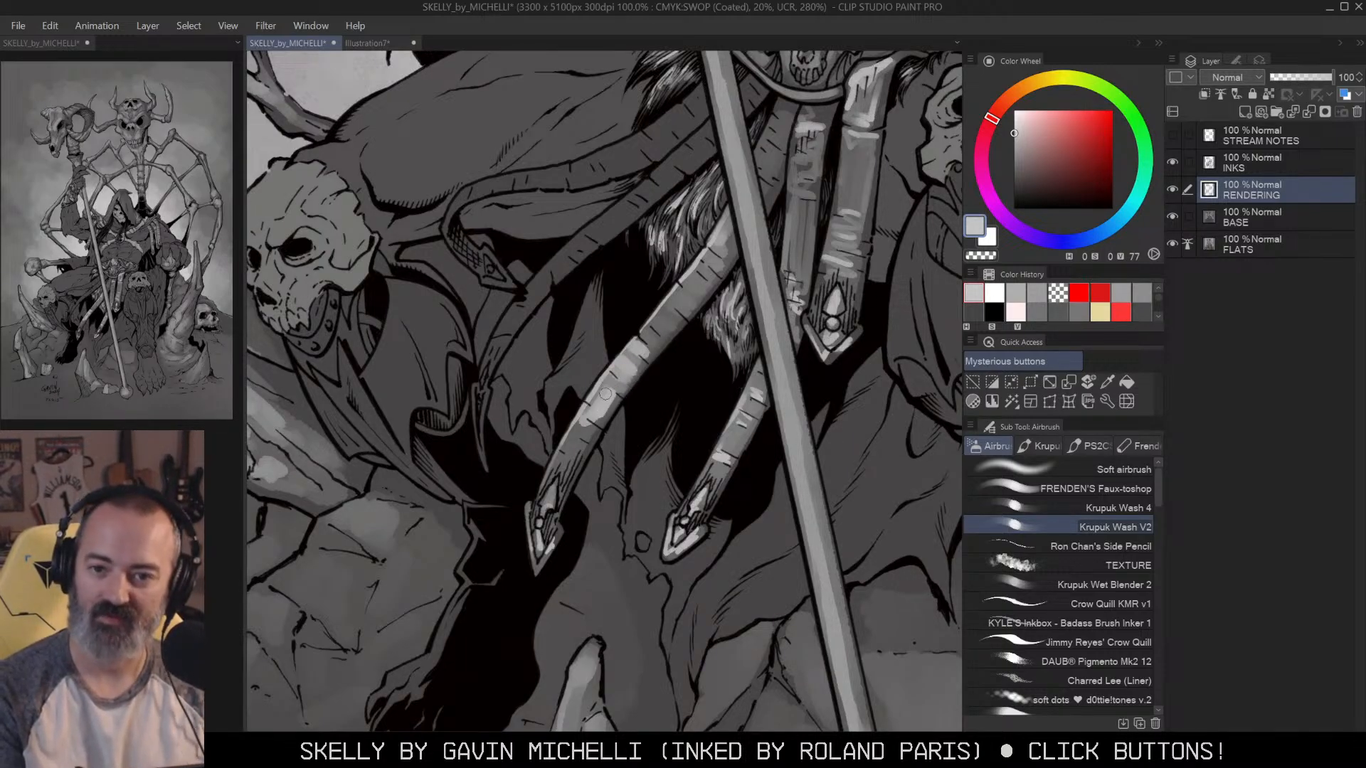
key("ctrl+z")
key("ctrl+z")
mouse_move(589, 410)
left_mouse_down()
mouse_move(610, 377)
mouse_move(578, 425)
mouse_move(584, 447)
mouse_move(565, 449)
mouse_move(555, 496)
left_mouse_up()
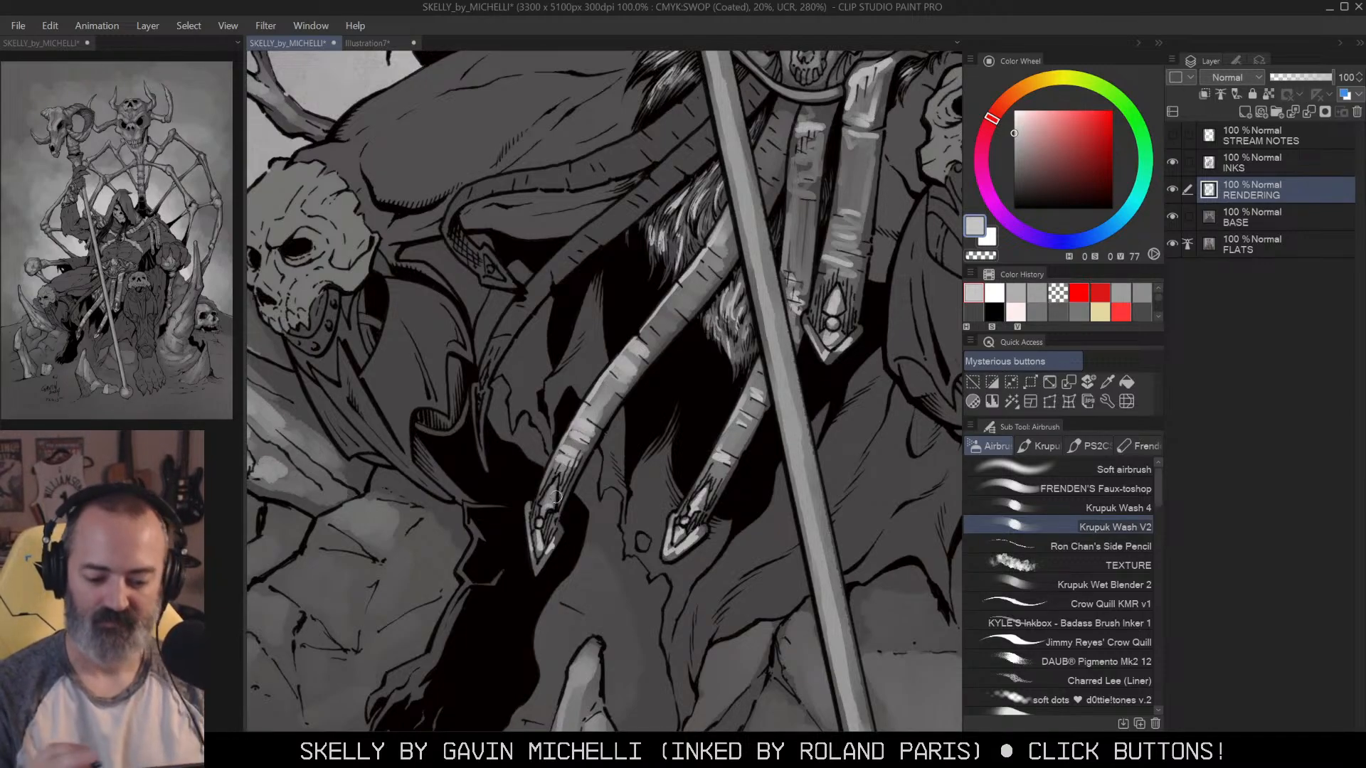
left_click_drag(663, 334, 685, 284)
left_click(731, 347, "alt")
left_click(731, 347, "alt")
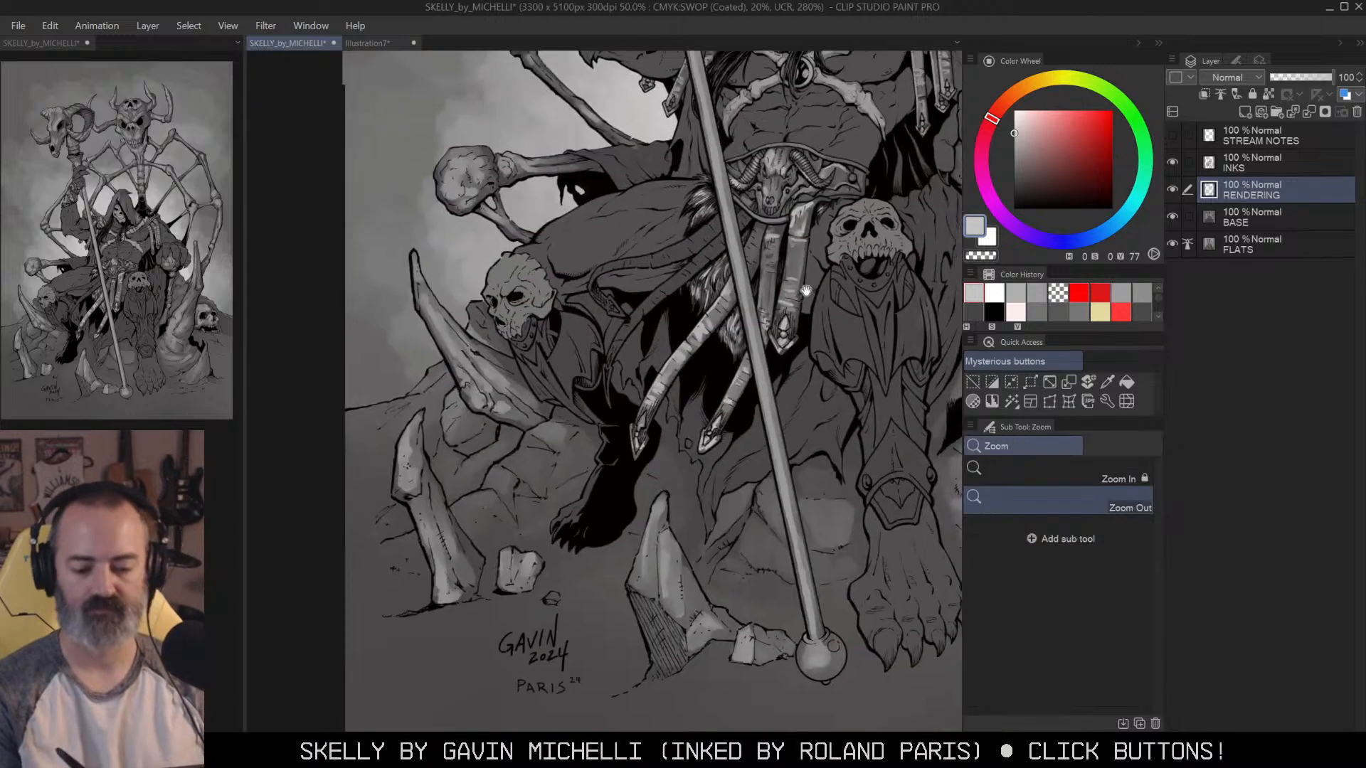
left_click_drag(814, 281, 754, 339)
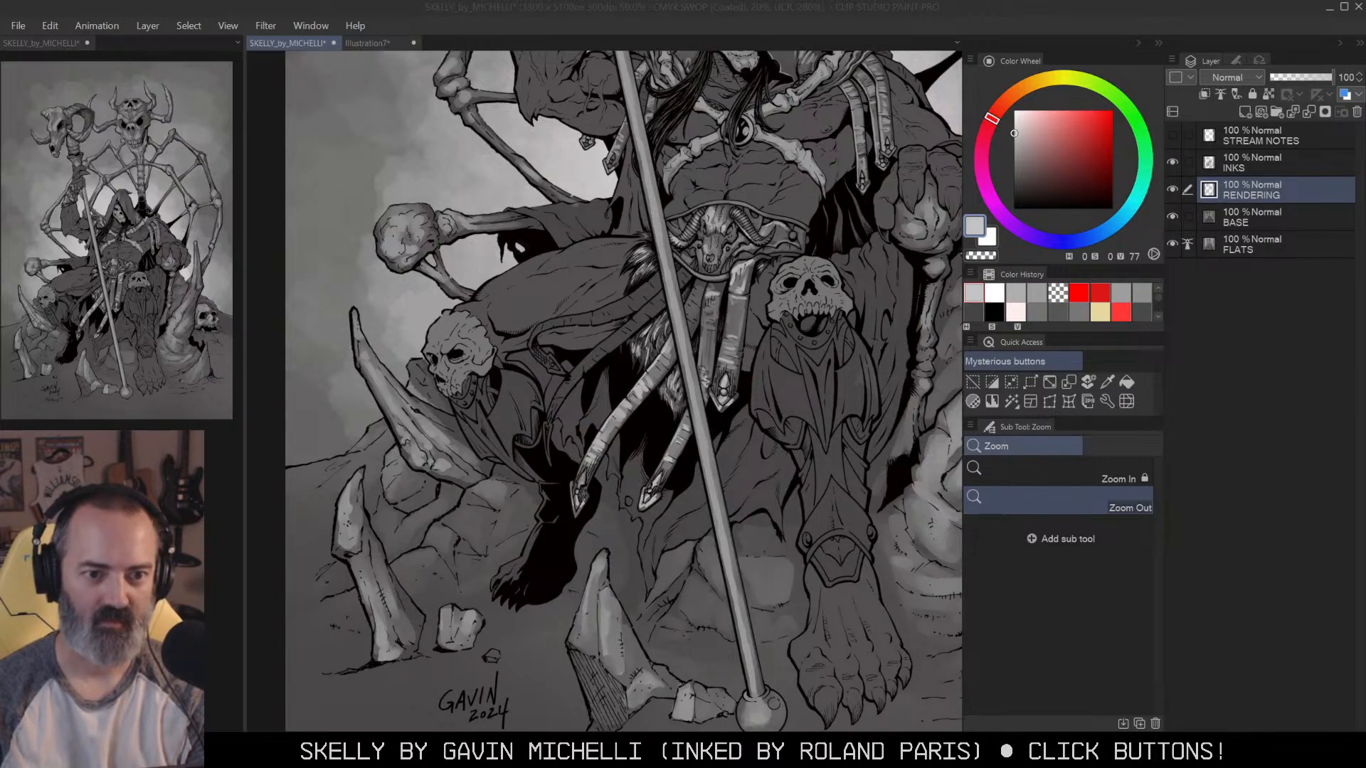
Step: Open the copied tabby kitten photo as a new canvas and view its face up close
left_click(734, 239)
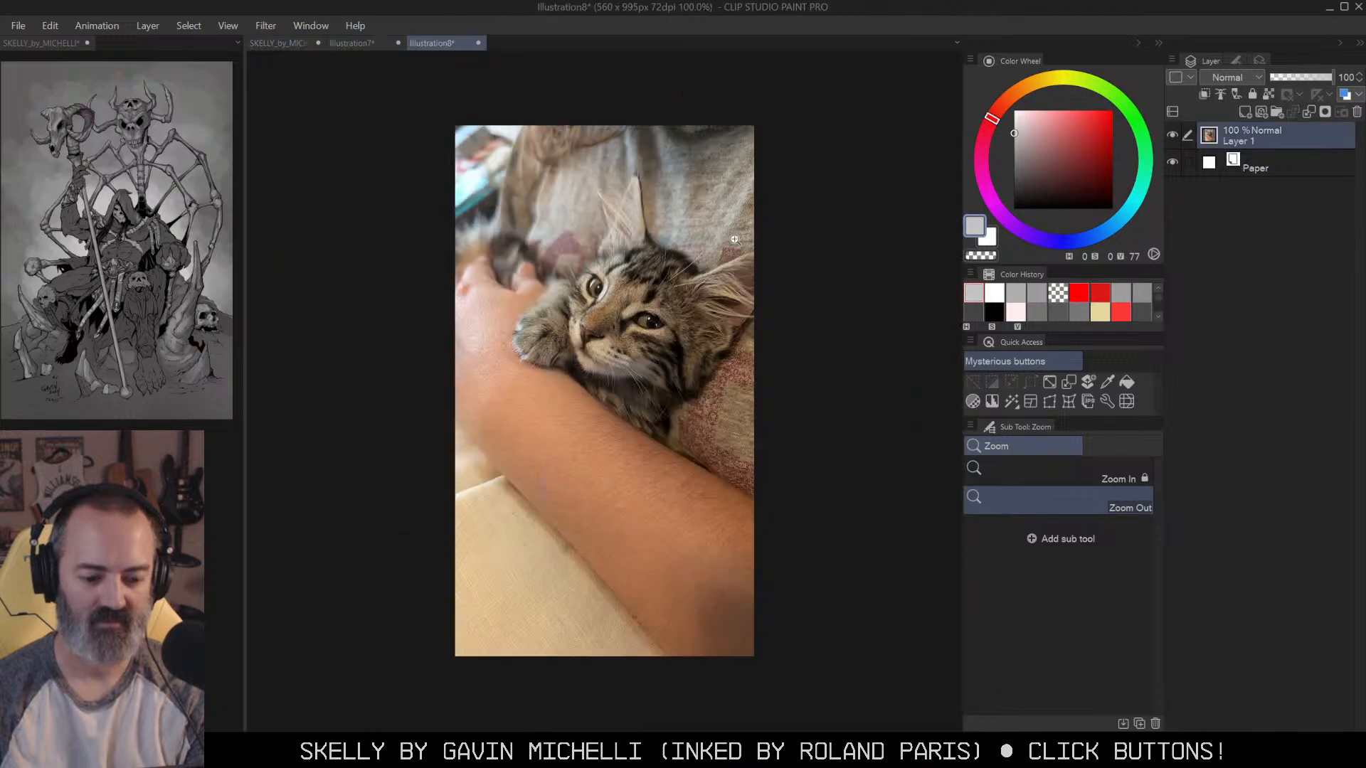
left_click(662, 346)
left_click(663, 345)
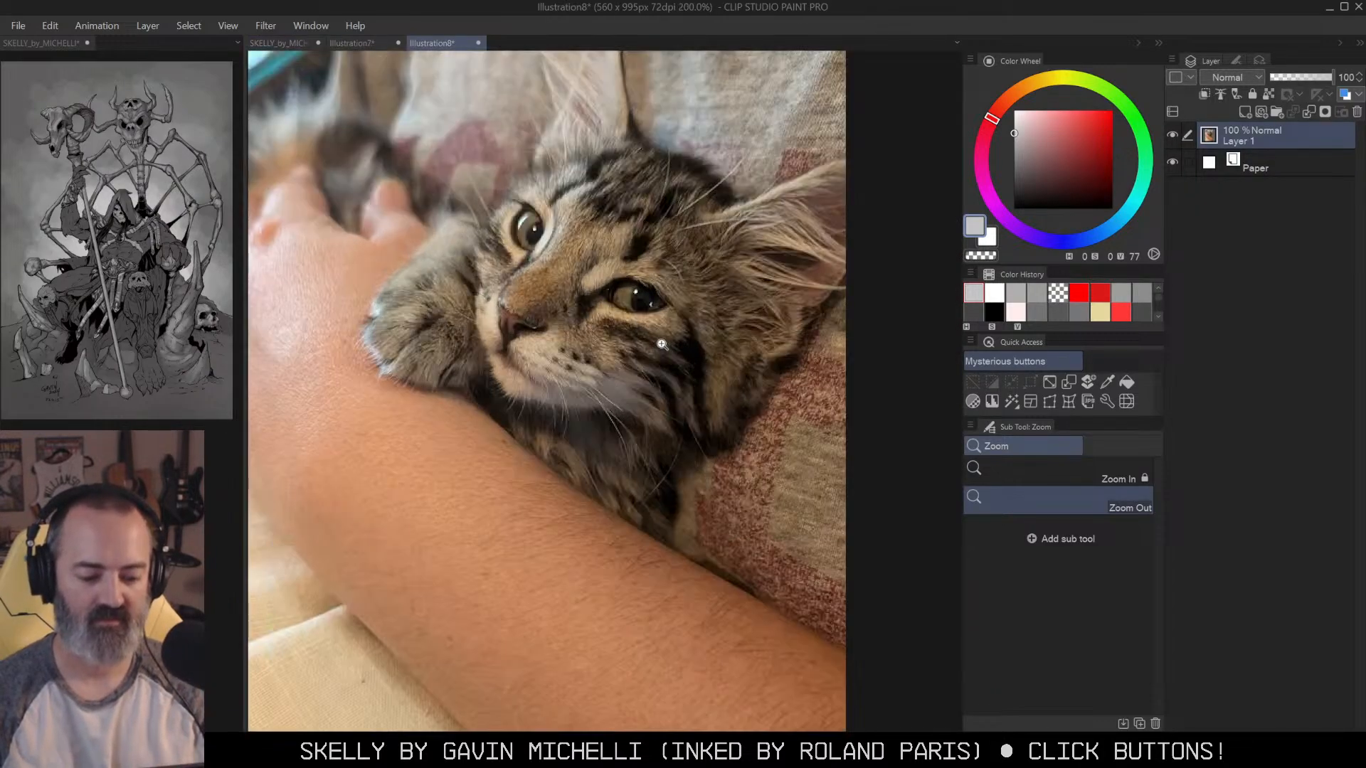
left_click(665, 356)
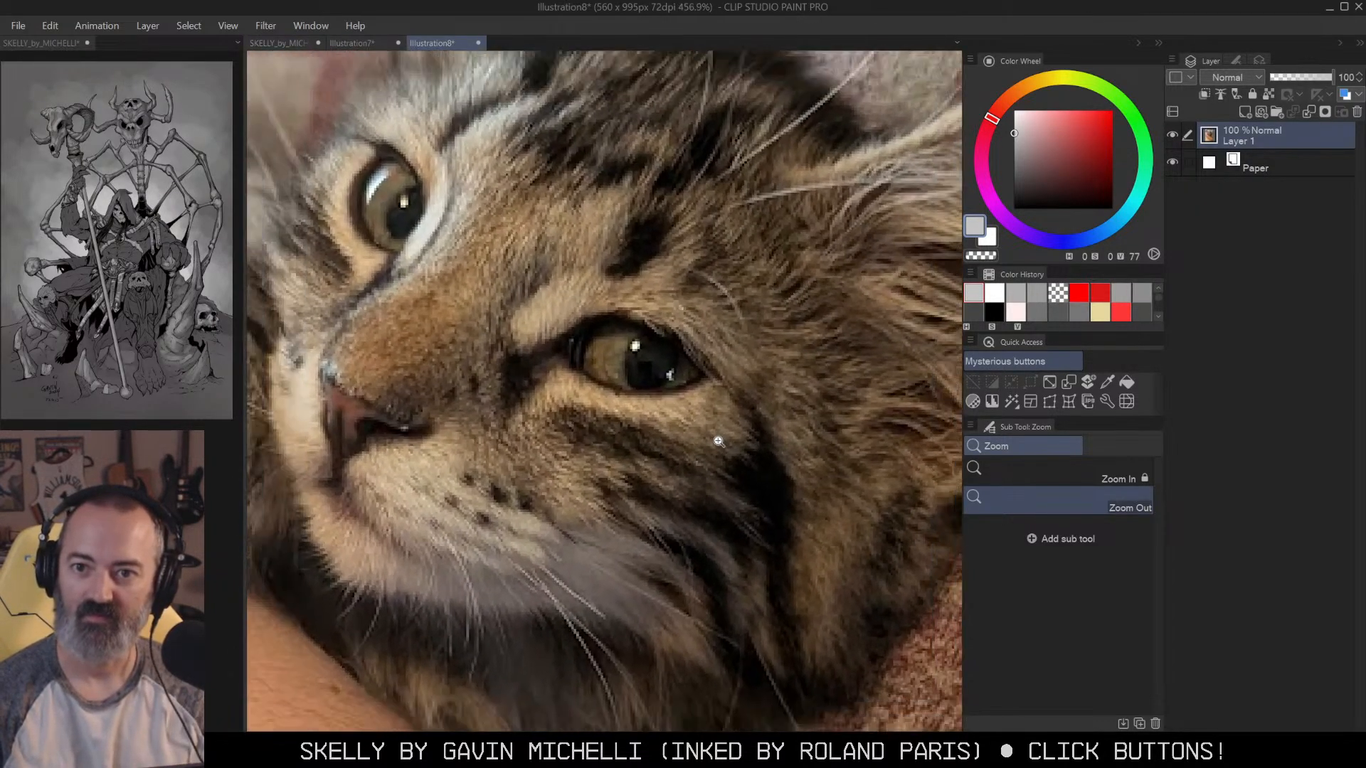
mouse_move(720, 442)
left_mouse_down()
mouse_move(738, 445)
mouse_move(710, 445)
left_mouse_up()
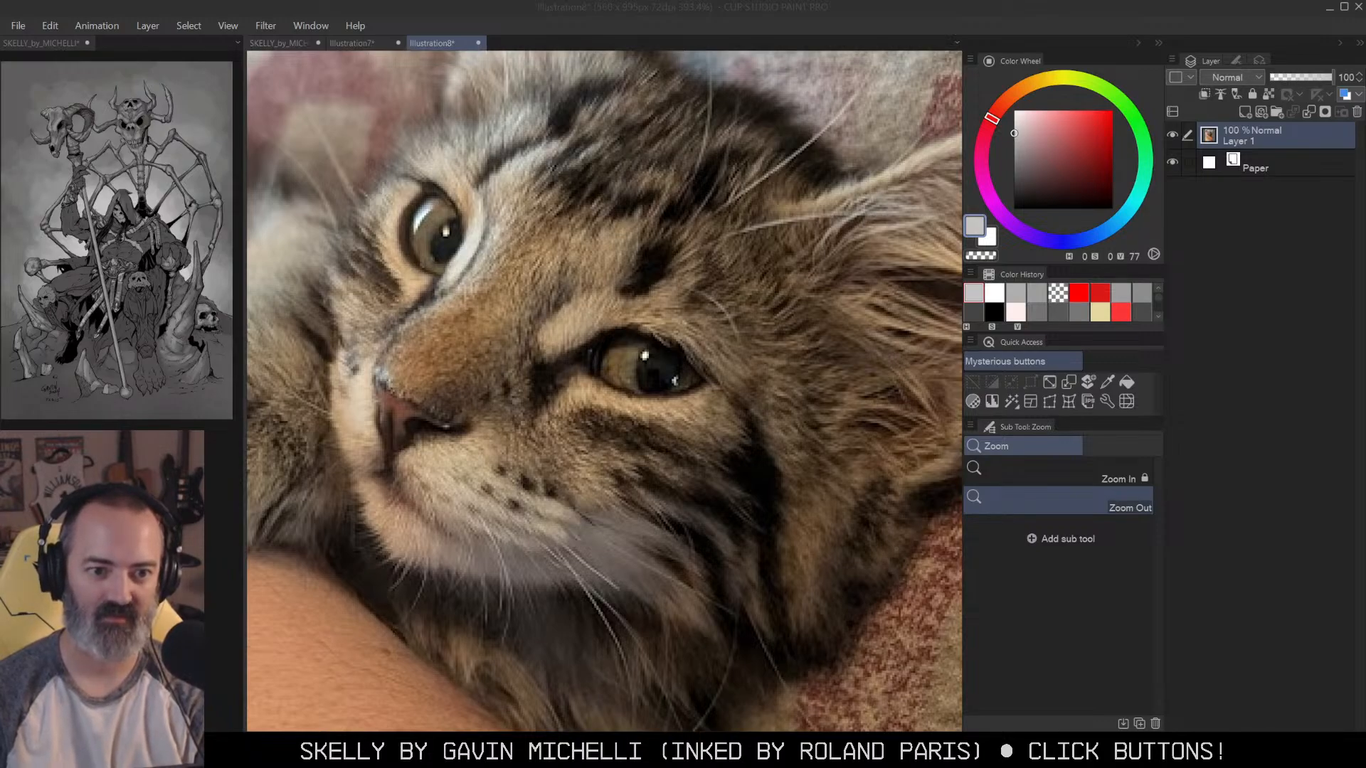
Step: Create another canvas from the copied photo of two kittens and view their faces up close
left_click(587, 212)
key("ctrl+shift+v")
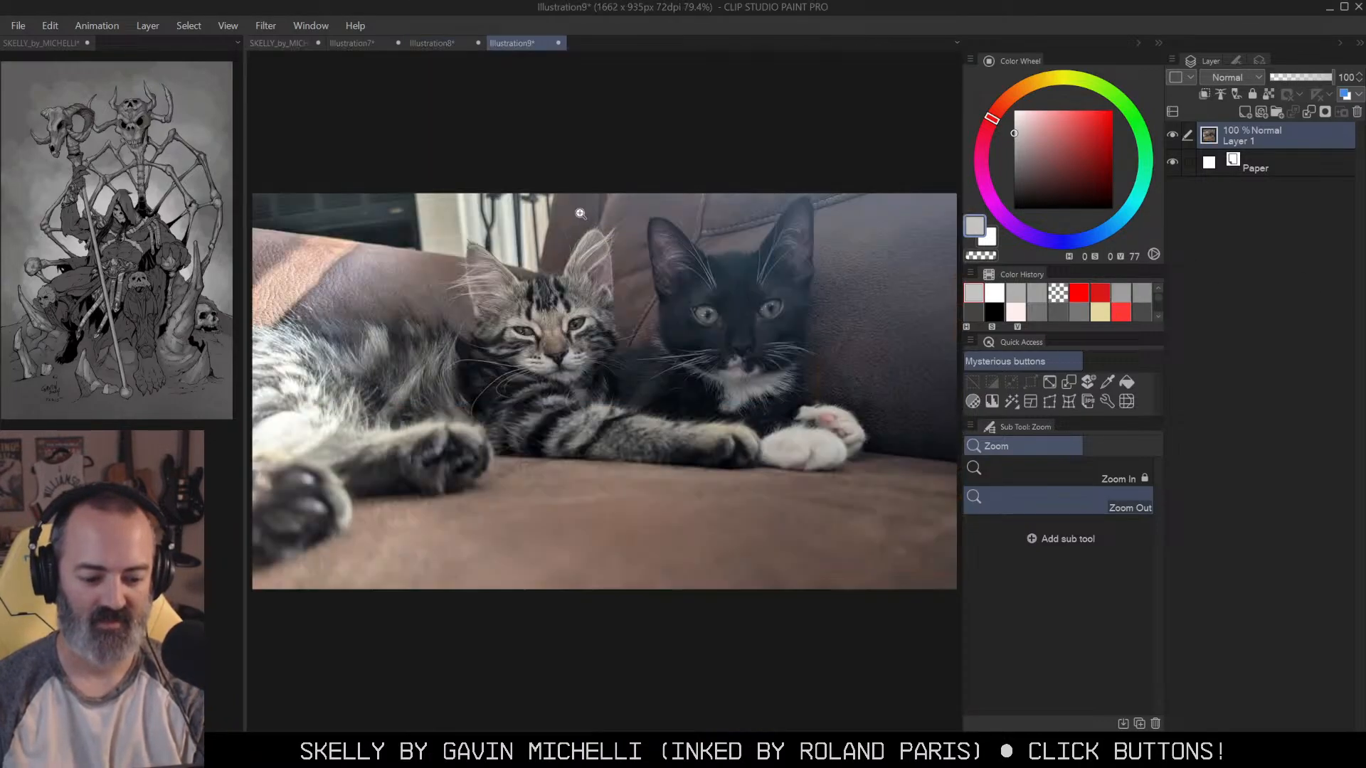
left_click(750, 312)
left_click(750, 312)
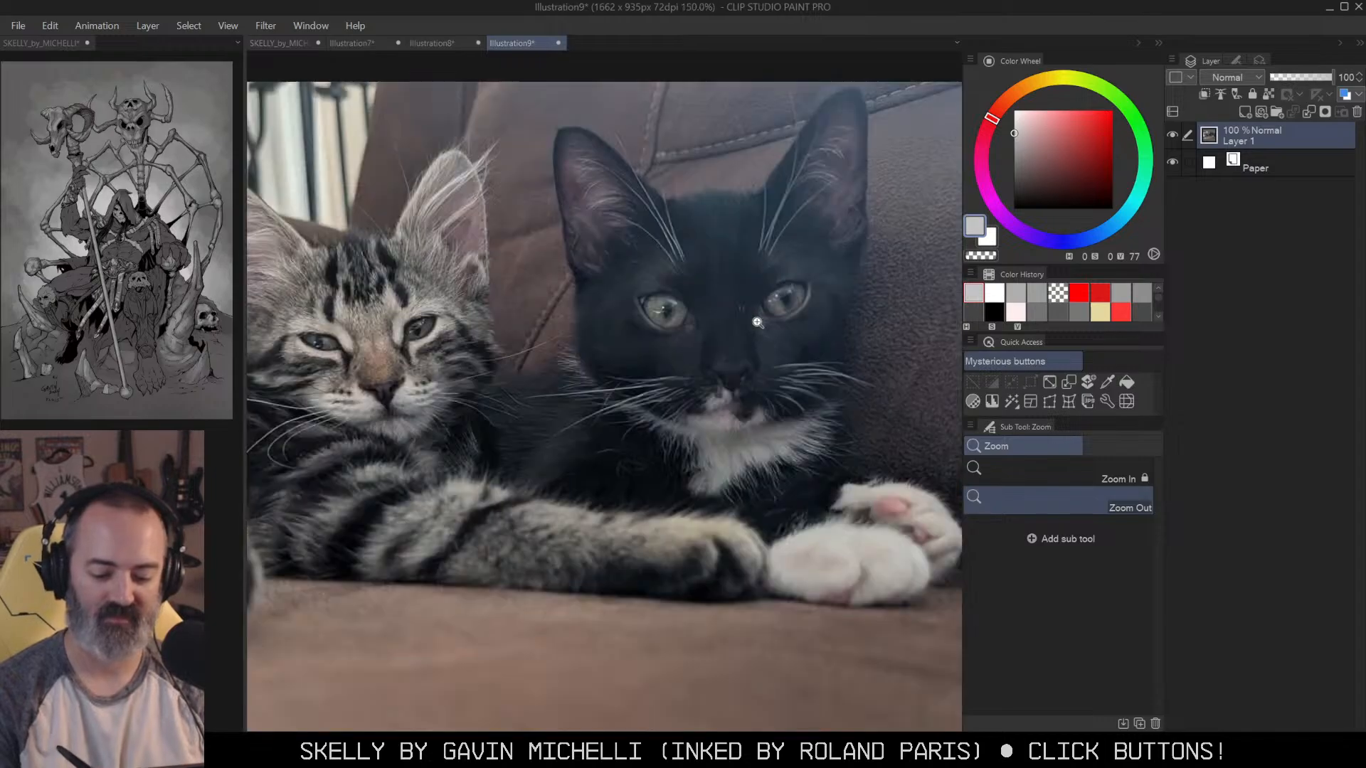
left_click_drag(808, 433, 876, 420)
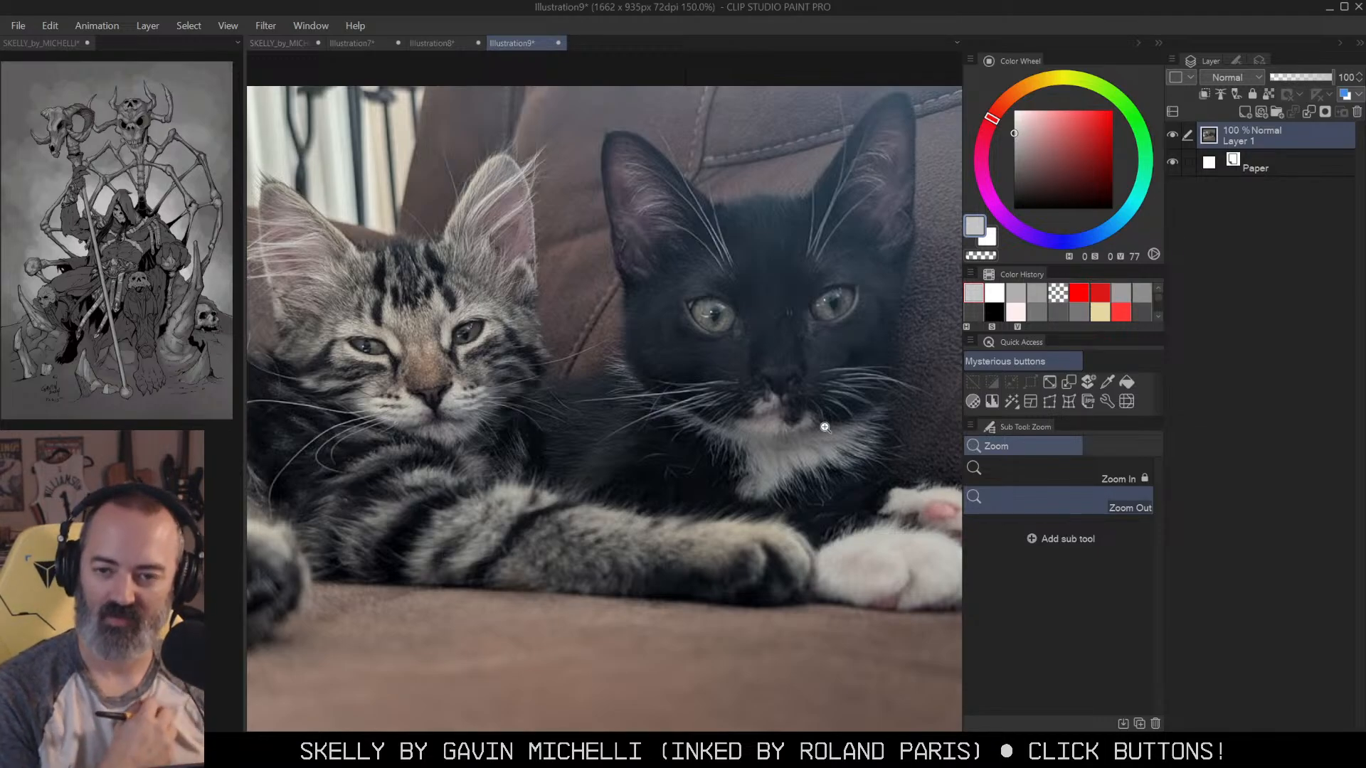
Step: Close both kitten photo canvases without saving and return to the Skelly illustration
left_click(558, 43)
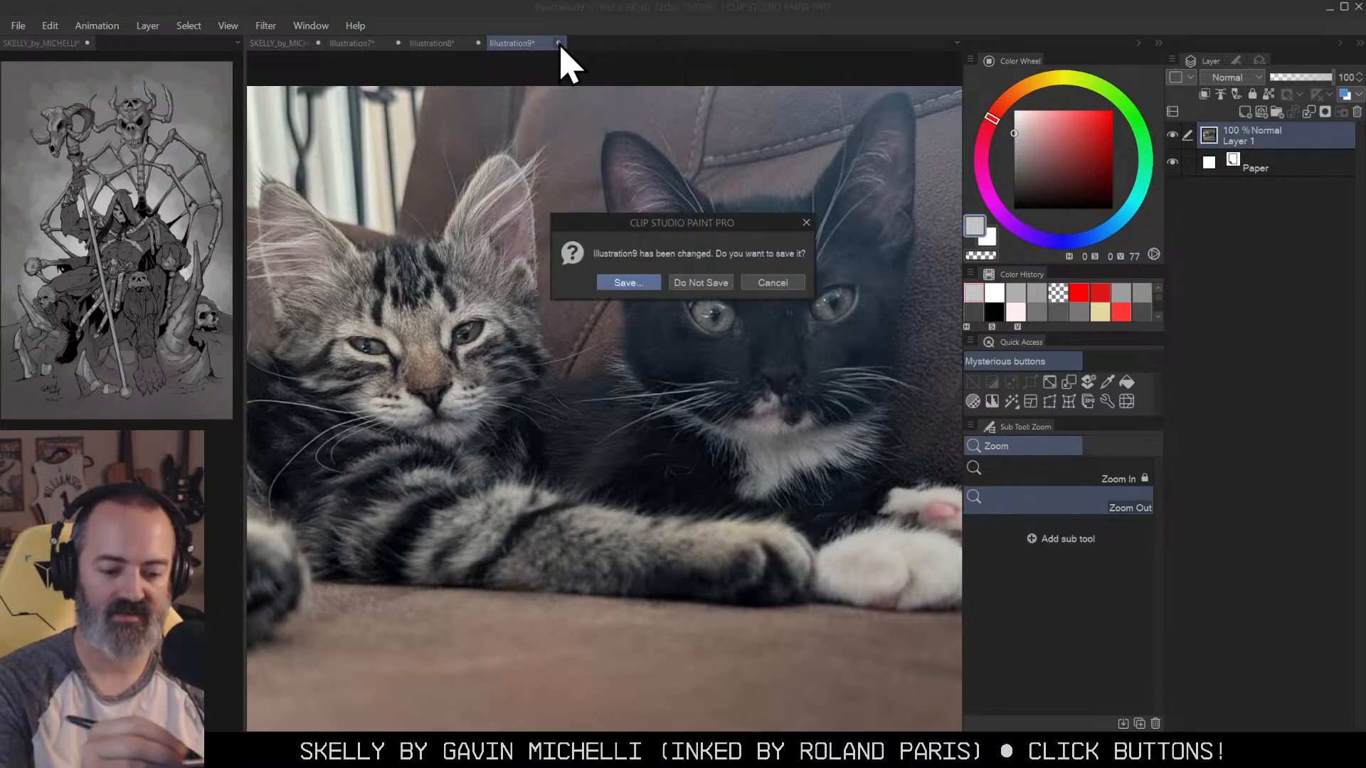
left_click(714, 282)
left_click(477, 42)
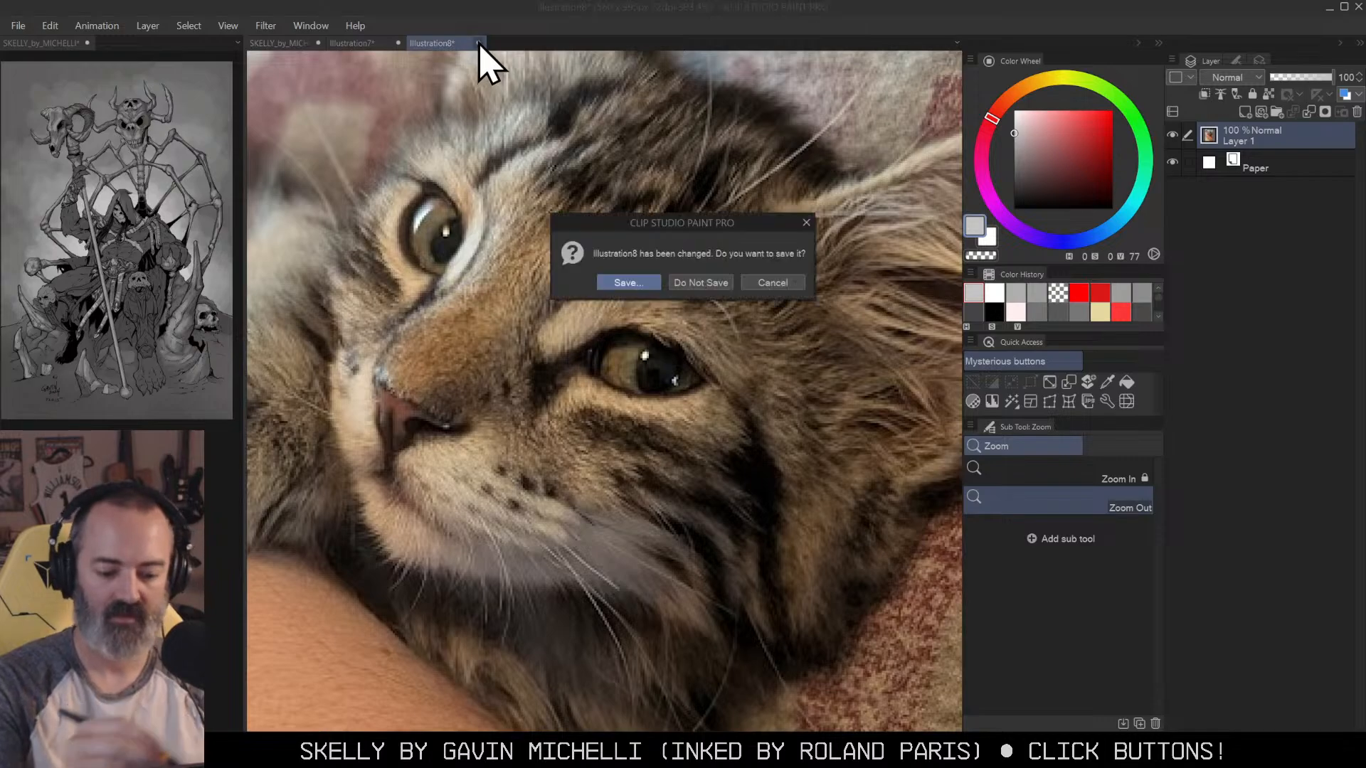
left_click(713, 282)
key("m")
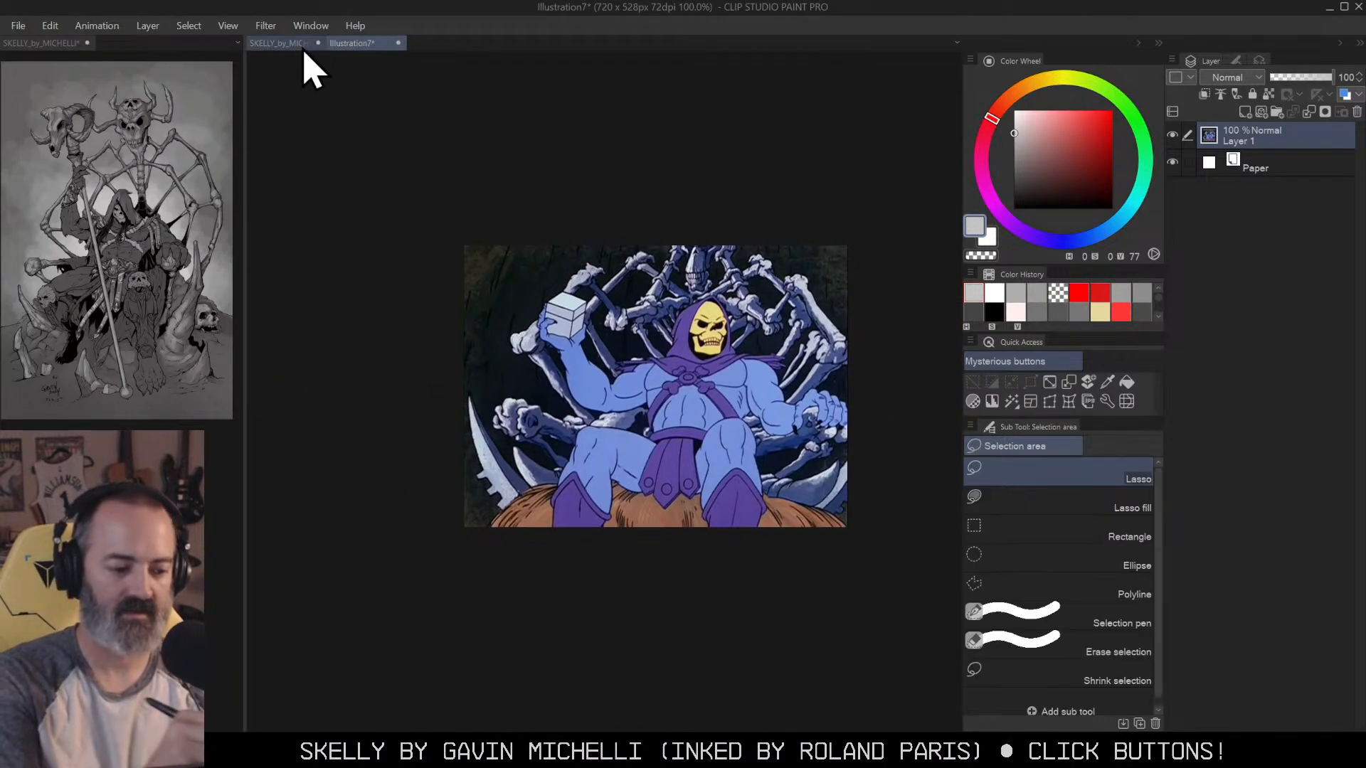
left_click(302, 44)
Step: Paint light grey highlight bands on the two straps hanging straight down below the horned-skull belt
key("/")
left_click(720, 326, "alt")
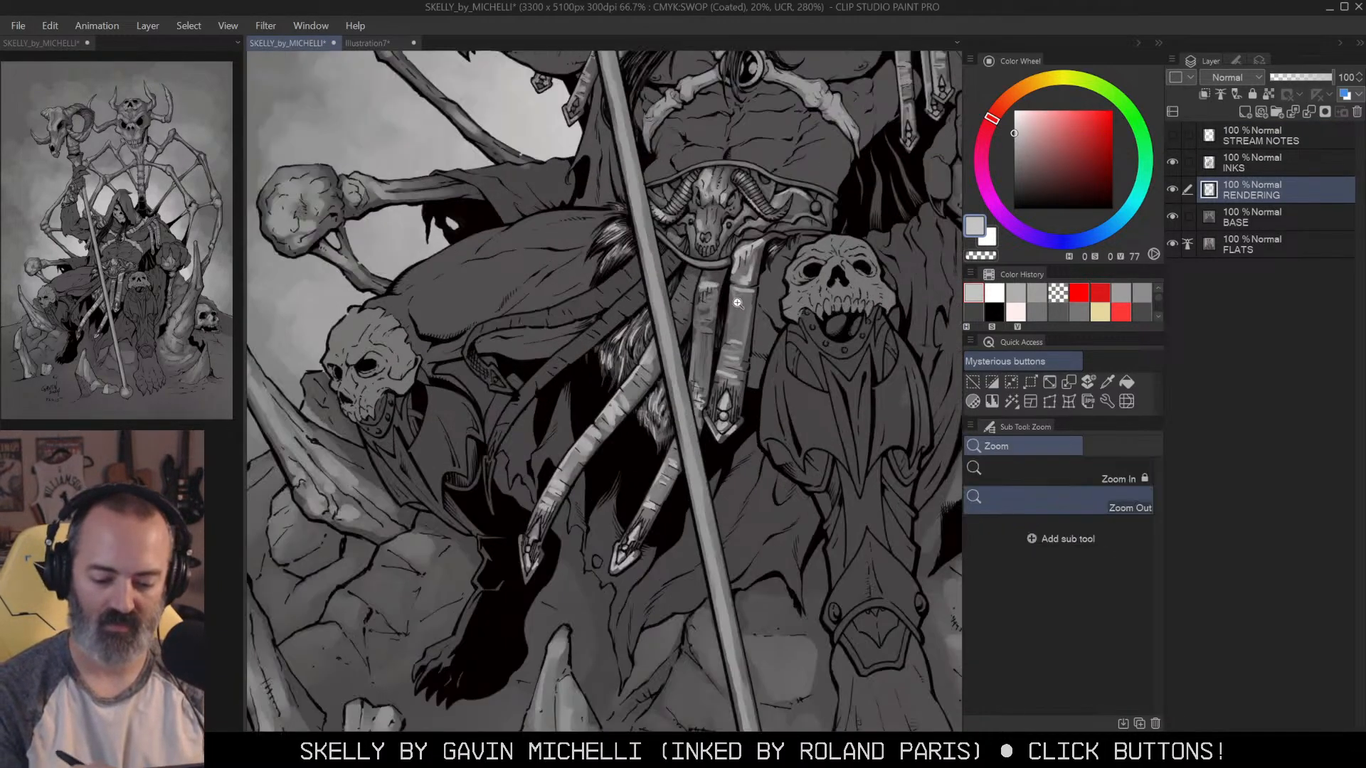
key("w")
left_click(683, 311)
key("/")
left_click(689, 346, "alt")
key("ctrl+d")
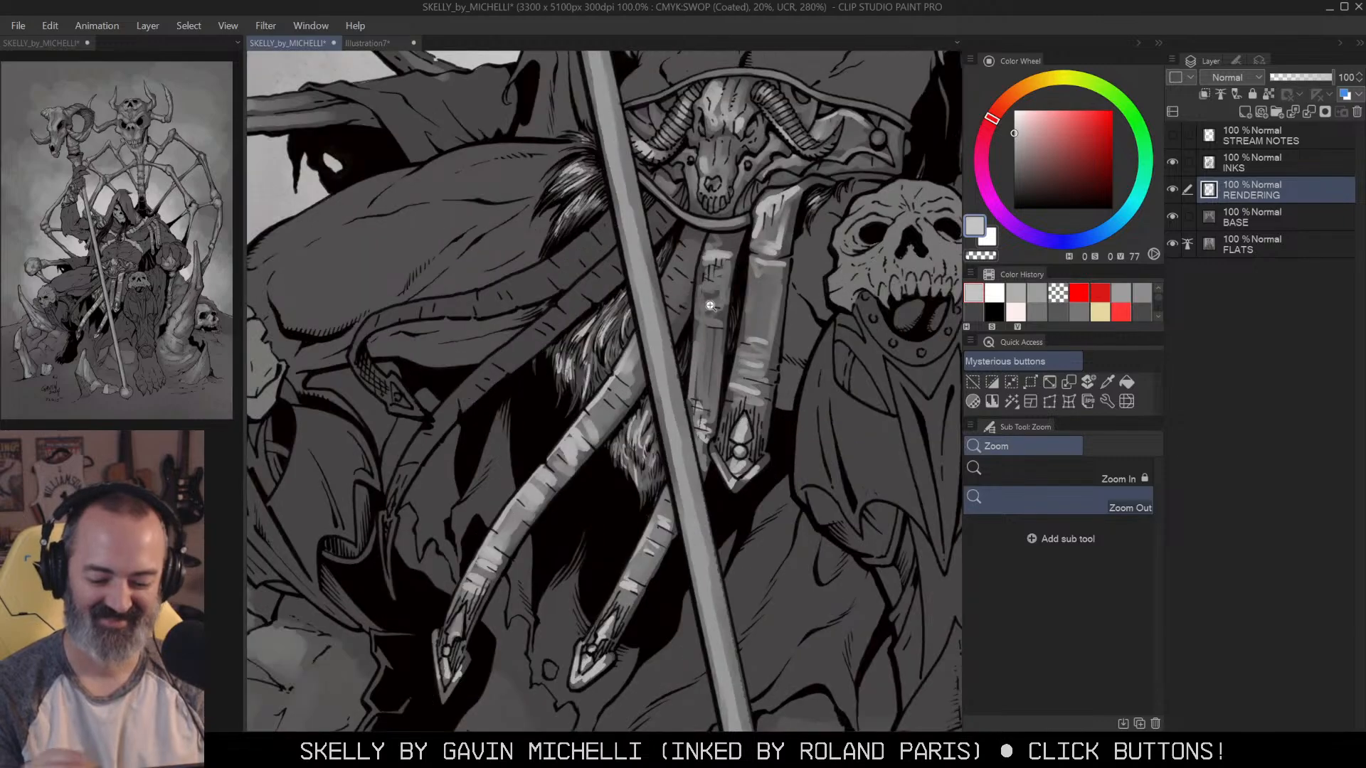
key("b")
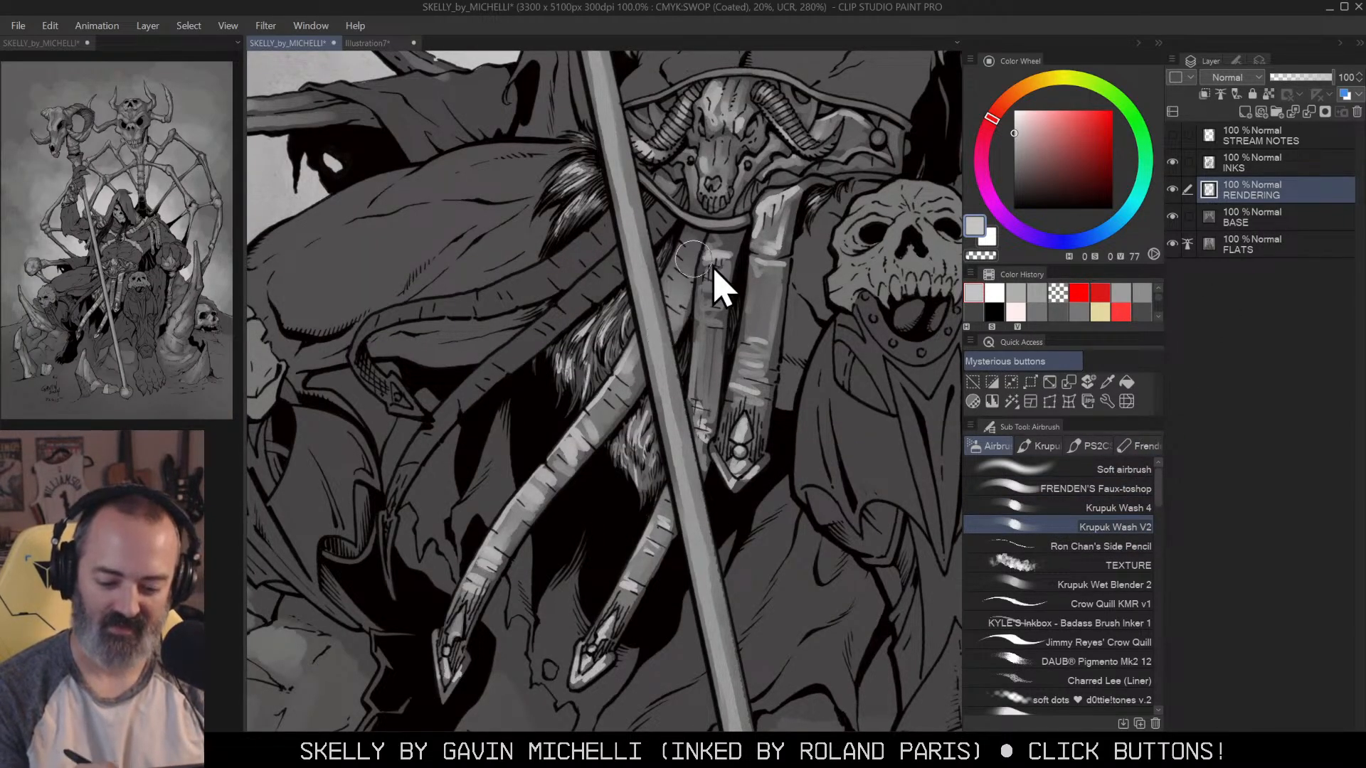
mouse_move(717, 270)
left_mouse_down()
mouse_move(704, 284)
mouse_move(722, 293)
mouse_move(704, 303)
mouse_move(700, 280)
mouse_move(711, 332)
mouse_move(697, 407)
left_mouse_up()
left_click_drag(758, 242, 759, 336)
left_click_drag(764, 277, 767, 358)
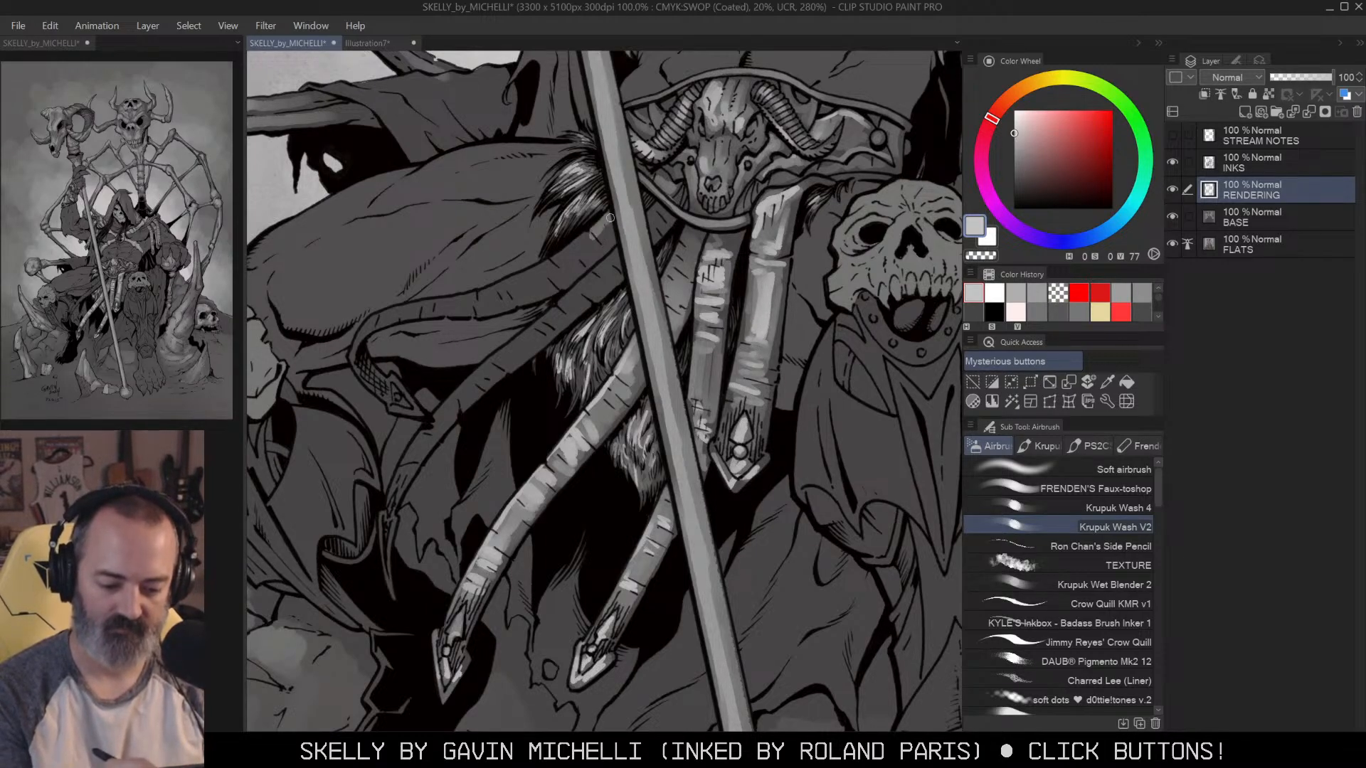
Step: Paint light grey bands along the uppermost curled strap that runs from the belt across the figure's thigh
mouse_move(604, 236)
left_mouse_down()
mouse_move(743, 246)
mouse_move(730, 268)
mouse_move(549, 309)
mouse_move(650, 284)
mouse_move(559, 307)
mouse_move(569, 297)
mouse_move(533, 322)
mouse_move(582, 352)
mouse_move(535, 369)
mouse_move(597, 395)
left_mouse_up()
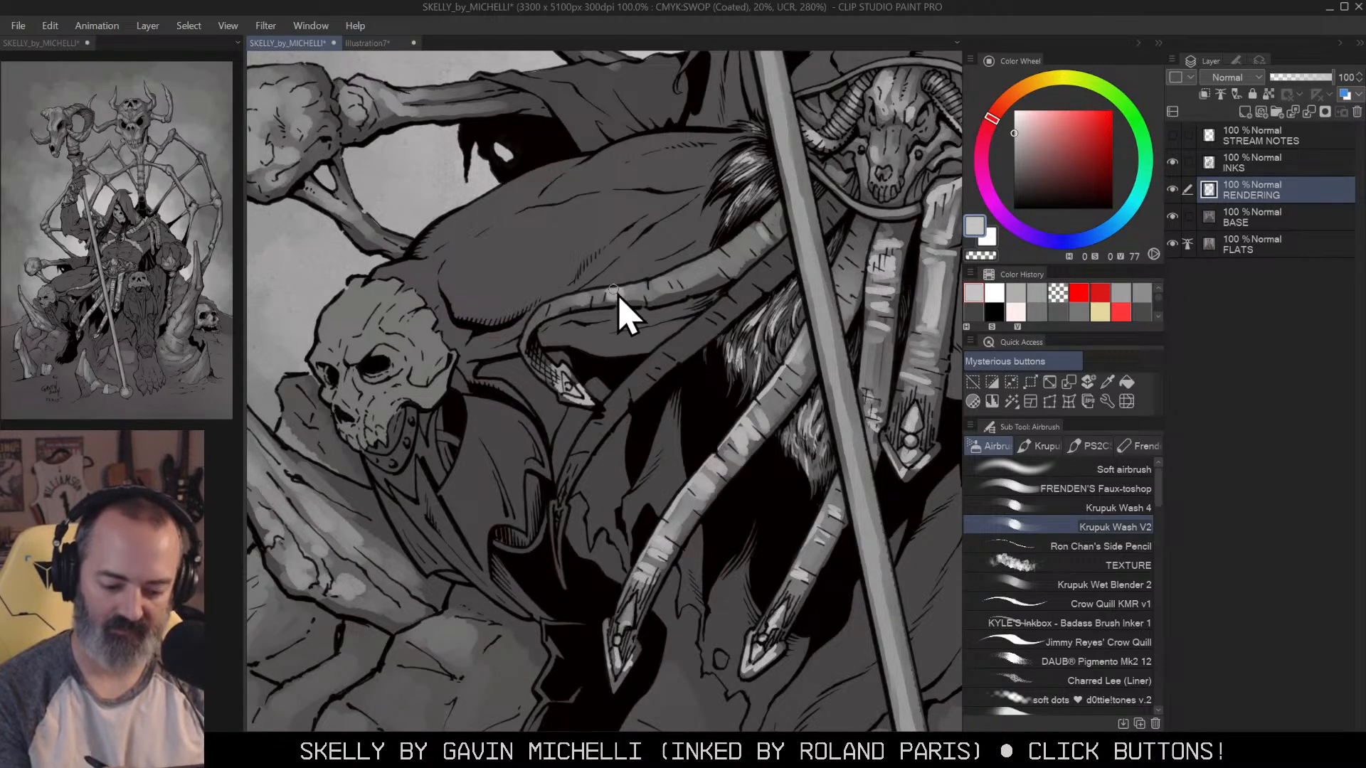
left_click_drag(585, 295, 581, 304)
left_click_drag(575, 296, 570, 308)
mouse_move(658, 280)
left_mouse_down()
mouse_move(676, 293)
mouse_move(775, 215)
left_mouse_up()
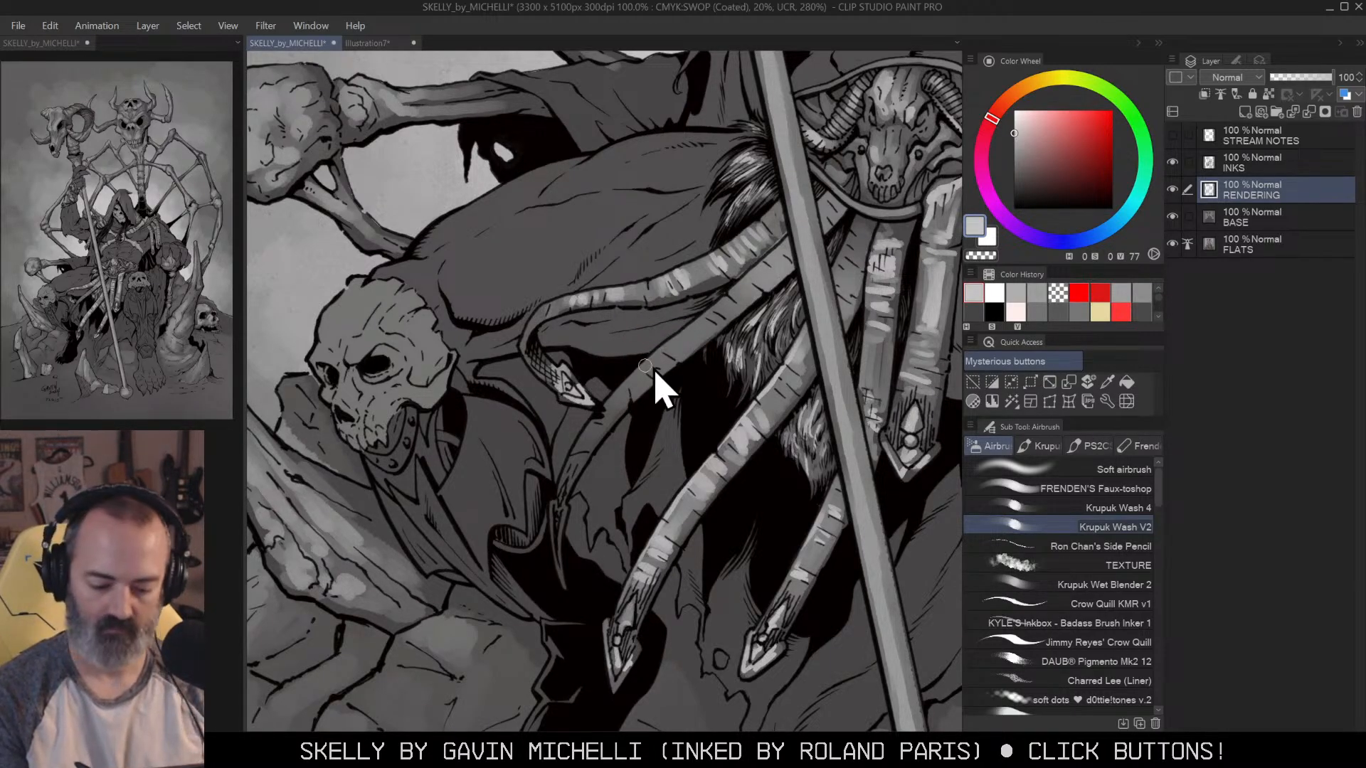
Step: Paint light grey along the second curved strap and brighten the pointed tips of the neighbouring straps
mouse_move(566, 481)
left_mouse_down()
mouse_move(624, 384)
mouse_move(800, 236)
mouse_move(762, 268)
mouse_move(784, 263)
mouse_move(787, 242)
mouse_move(767, 277)
mouse_move(786, 246)
mouse_move(781, 269)
mouse_move(838, 213)
left_mouse_up()
mouse_move(681, 332)
left_mouse_down()
mouse_move(750, 274)
mouse_move(603, 405)
left_mouse_up()
mouse_move(529, 326)
left_mouse_down()
mouse_move(562, 298)
mouse_move(526, 343)
mouse_move(560, 394)
left_mouse_up()
mouse_move(604, 432)
left_mouse_down()
mouse_move(552, 511)
mouse_move(567, 594)
mouse_move(624, 602)
mouse_move(633, 573)
mouse_move(606, 621)
mouse_move(618, 690)
left_mouse_up()
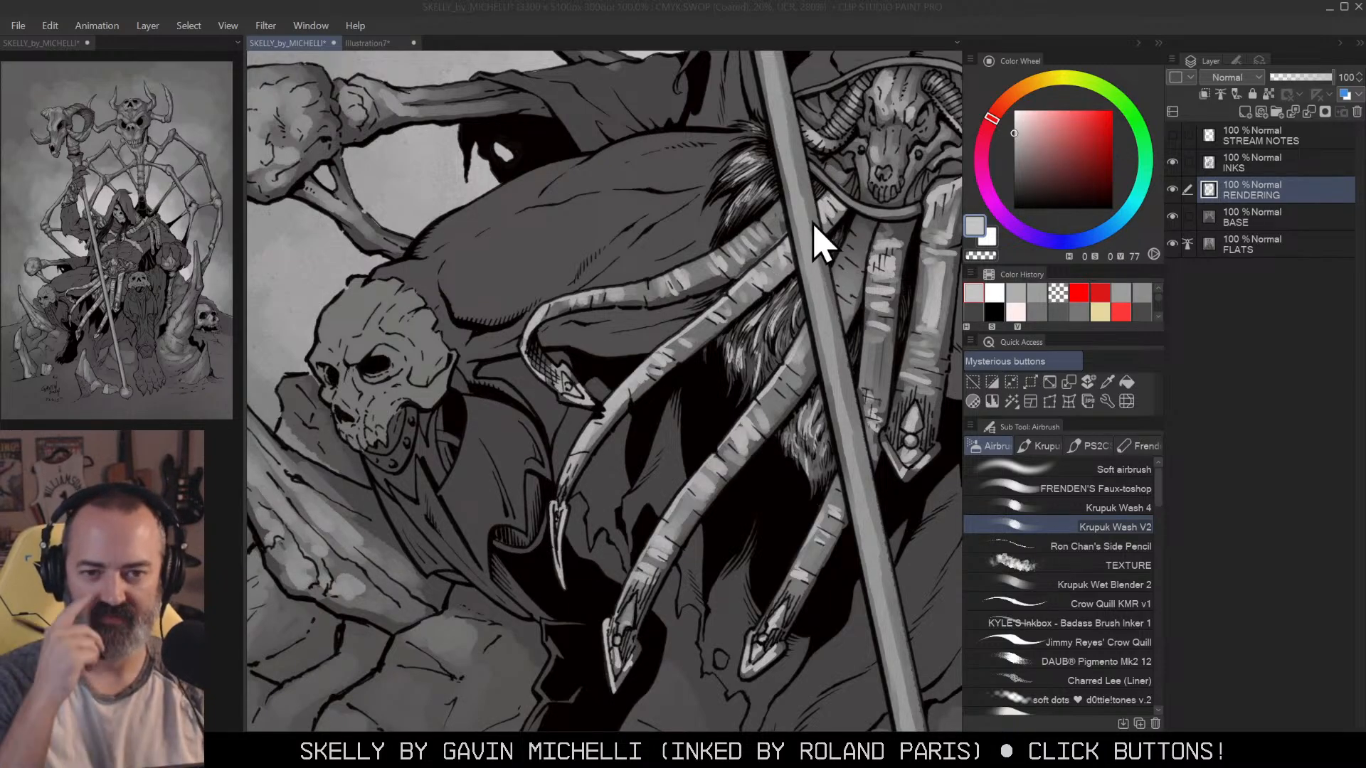
left_click(828, 283)
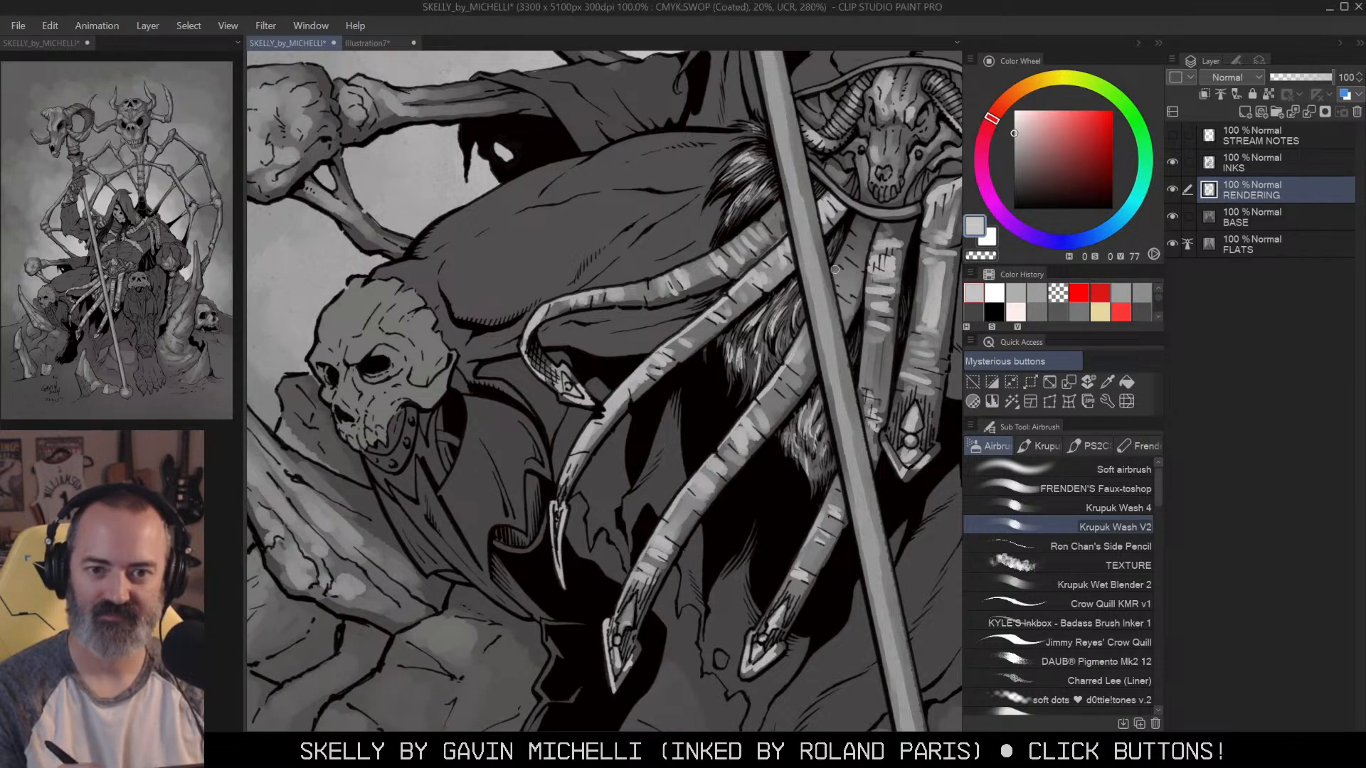
Step: Examine the highlighted belt straps up close and against the whole figure
key("m")
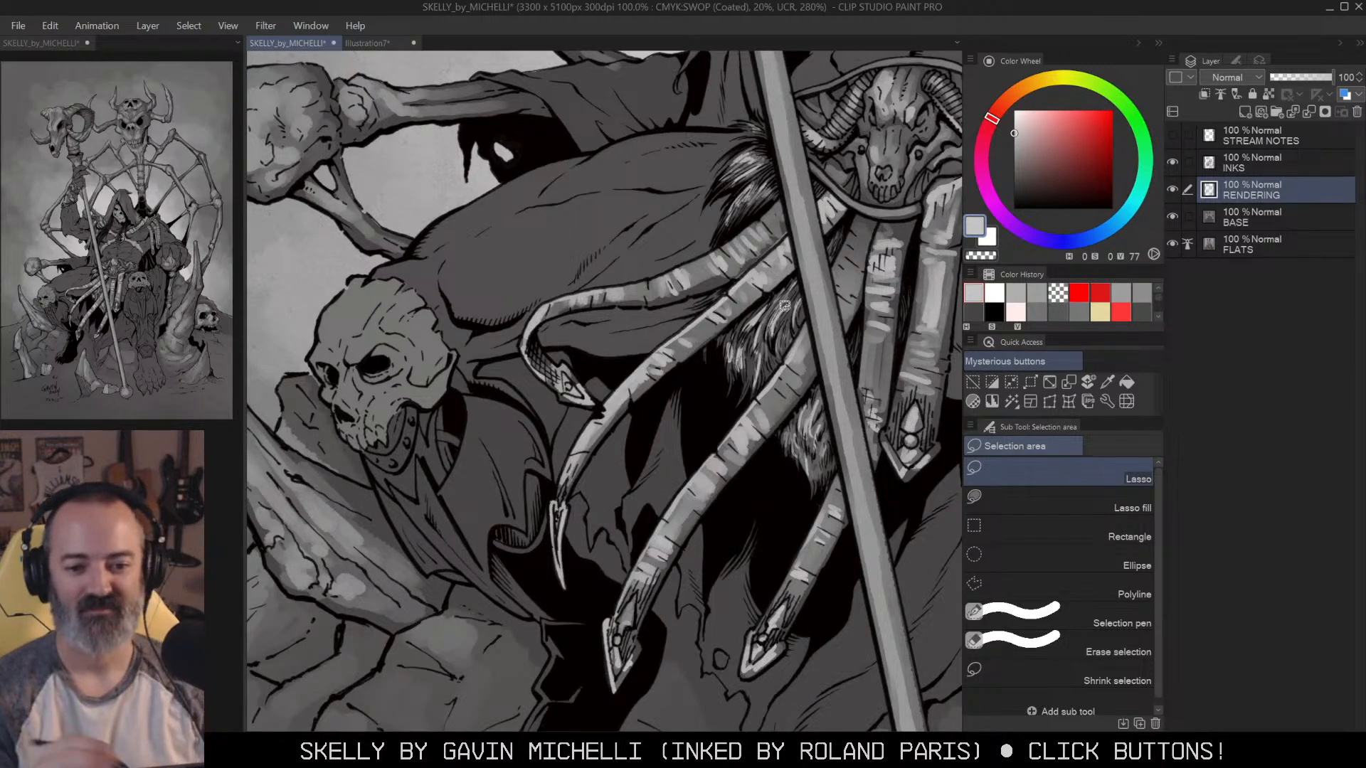
key("ctrl+alt+space")
left_click(760, 249)
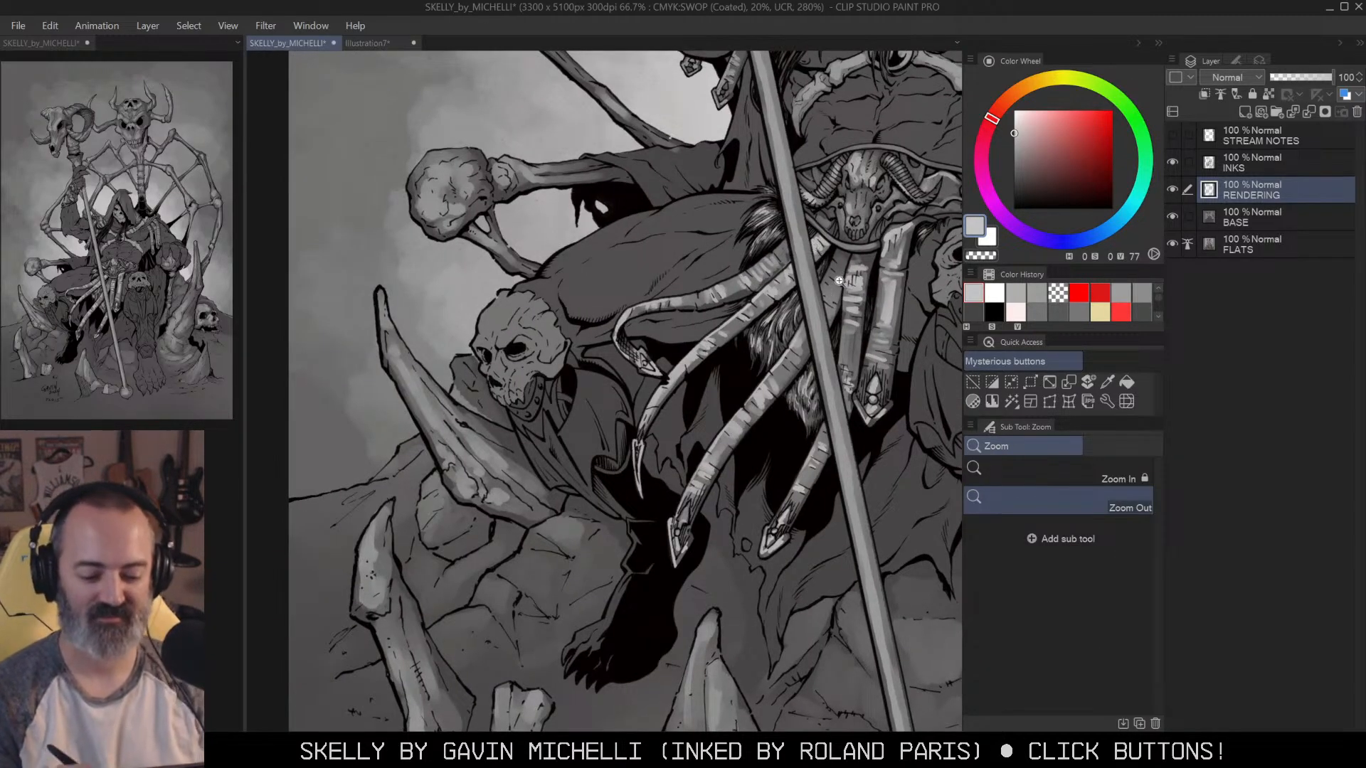
left_click_drag(866, 260, 834, 287)
left_click(834, 245)
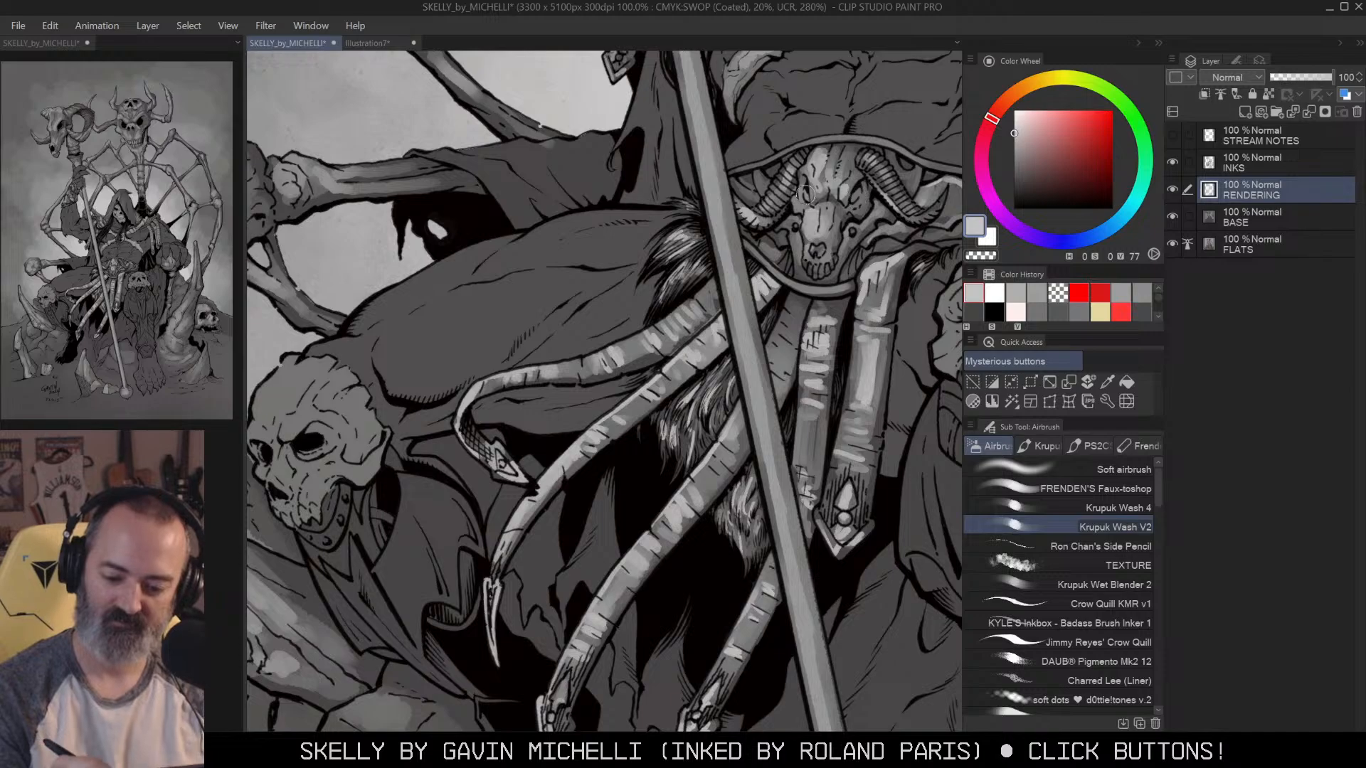
left_click_drag(833, 241, 682, 279)
left_click(880, 217, "alt")
left_click(924, 187, "alt")
left_click_drag(925, 187, 833, 259)
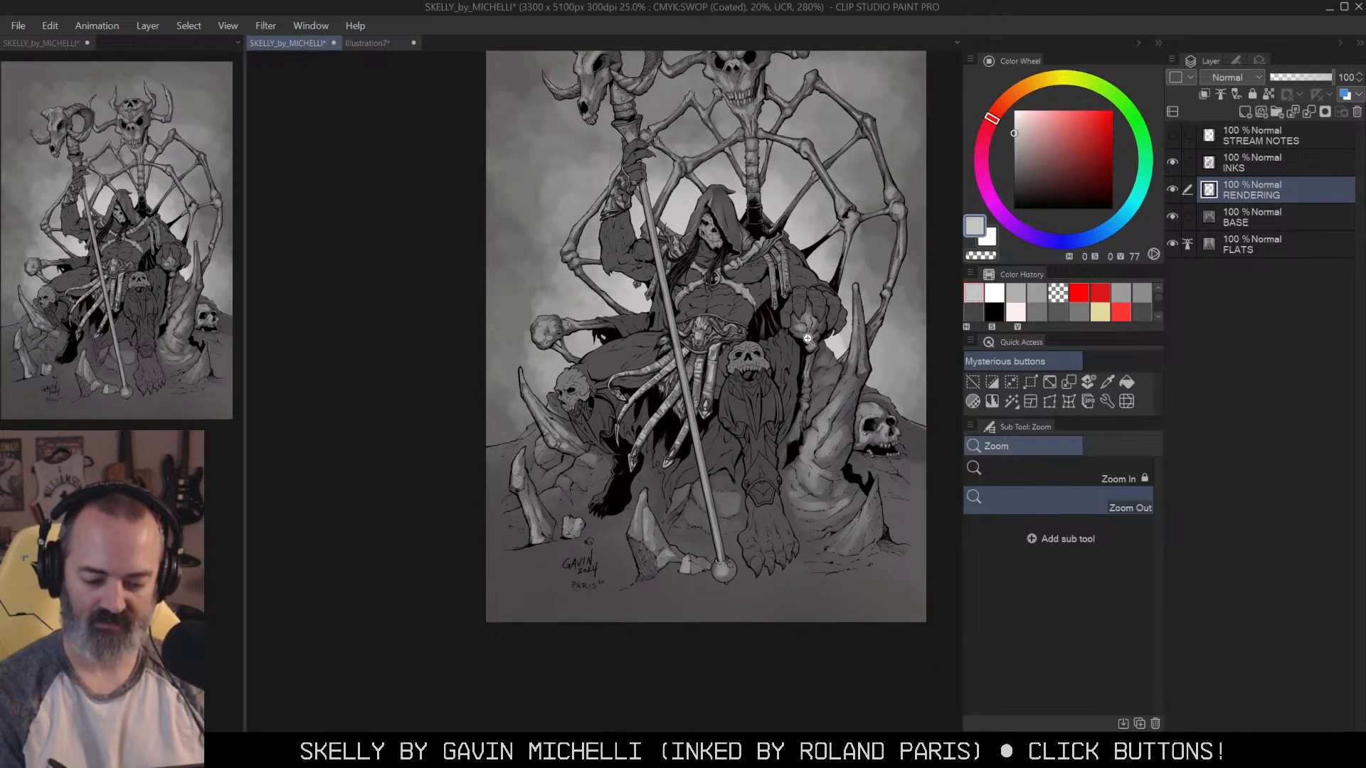
Step: Clear the old selection and select the skull kneepiece with the leg and draped cloth beneath it beside the curved tusk
scroll(797, 342, "up", 3)
left_click_drag(794, 345, 861, 240)
left_click_drag(784, 321, 912, 270)
key("ctrl+d")
key("w")
scroll(553, 276, "up", 1)
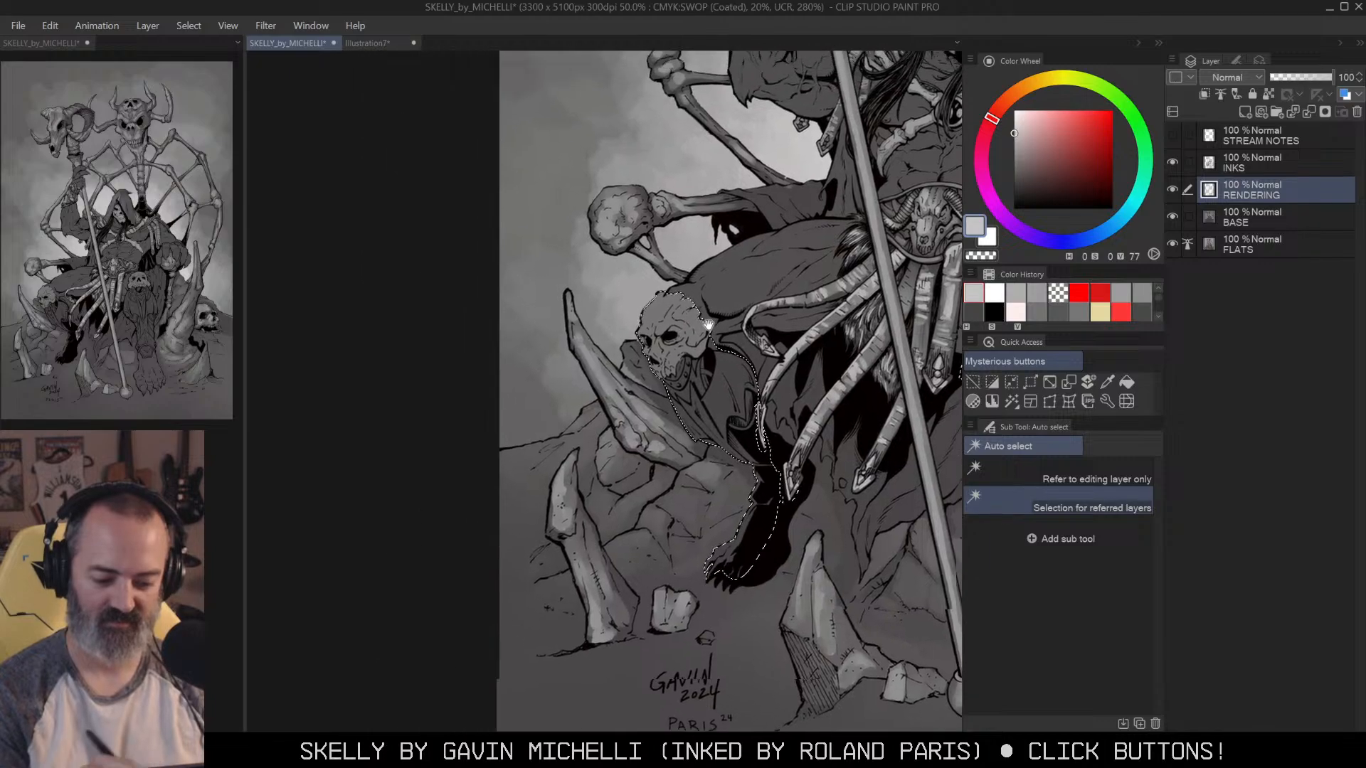
Step: Paint light grey on the selected knee skull's cranium and trim the highlight with a smaller transparent brush
key("b")
mouse_move(672, 294)
left_mouse_down()
mouse_move(641, 321)
mouse_move(647, 303)
mouse_move(688, 343)
mouse_move(659, 357)
mouse_move(638, 316)
mouse_move(652, 322)
mouse_move(642, 329)
left_mouse_up()
key("[")
key("[")
key("[")
key("[")
key("[")
key("c")
mouse_move(648, 303)
left_mouse_down()
mouse_move(665, 299)
mouse_move(642, 345)
left_mouse_up()
key("c")
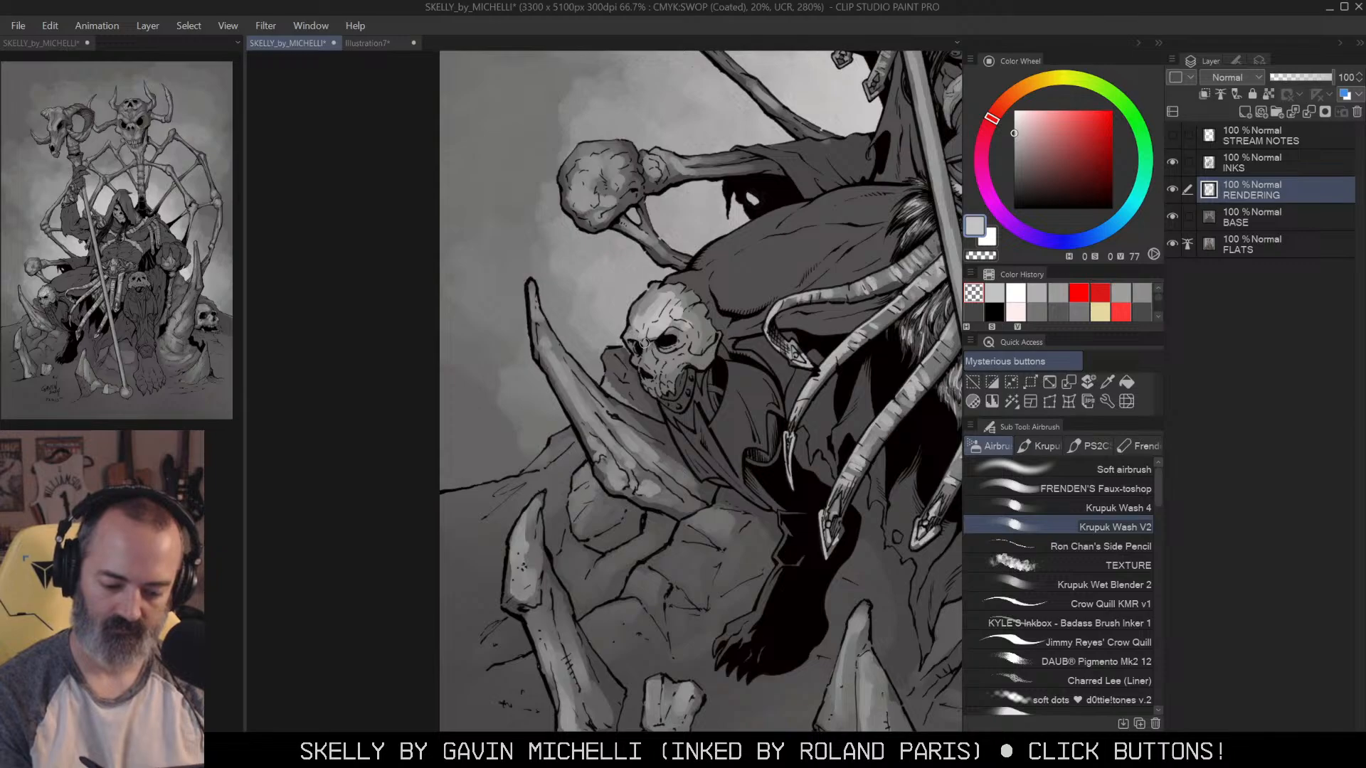
Step: Refine the light grey highlights on the knee skull's brow and cranium and clear the selection
key("c")
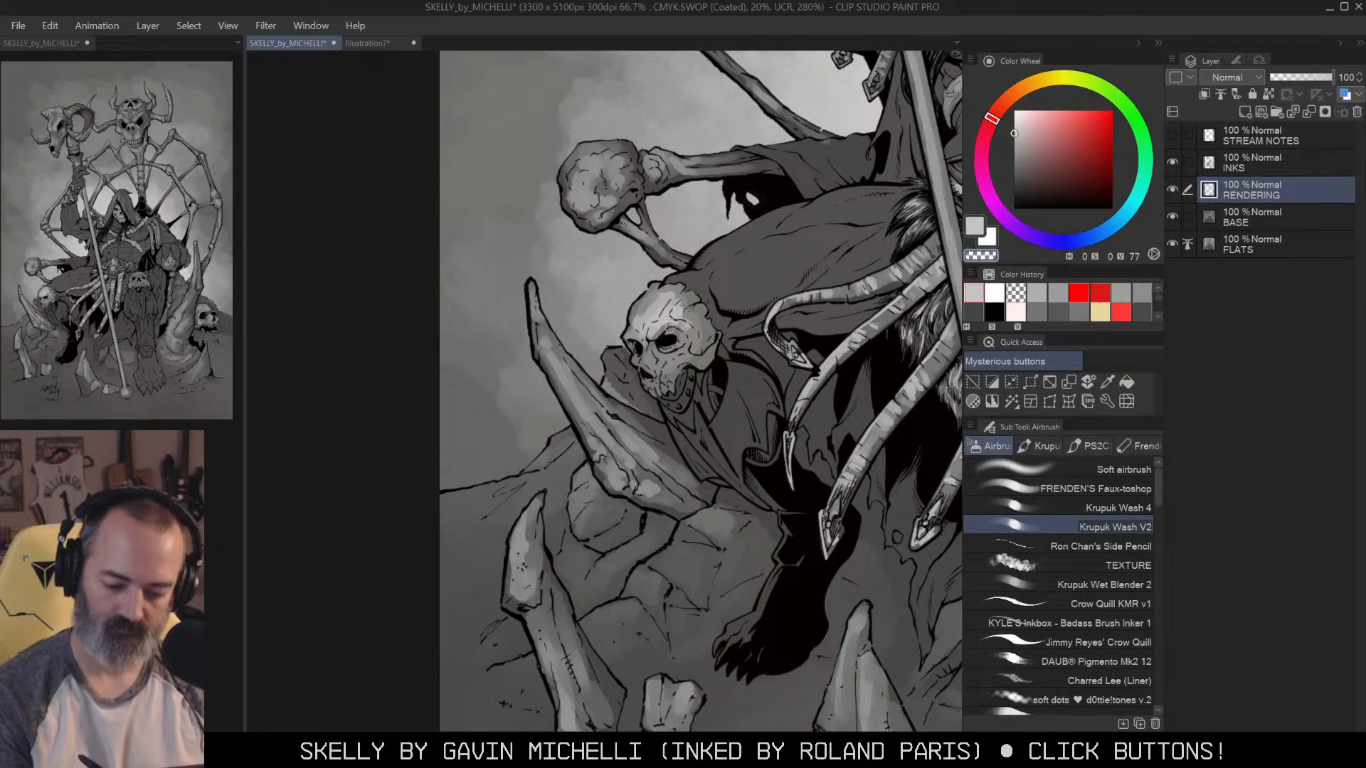
key("c")
mouse_move(669, 325)
left_mouse_down()
mouse_move(697, 329)
mouse_move(634, 335)
mouse_move(665, 388)
mouse_move(702, 358)
mouse_move(692, 327)
mouse_move(727, 286)
left_mouse_up()
key("c")
key("m")
key("ctrl+d")
left_click_drag(831, 252, 762, 259)
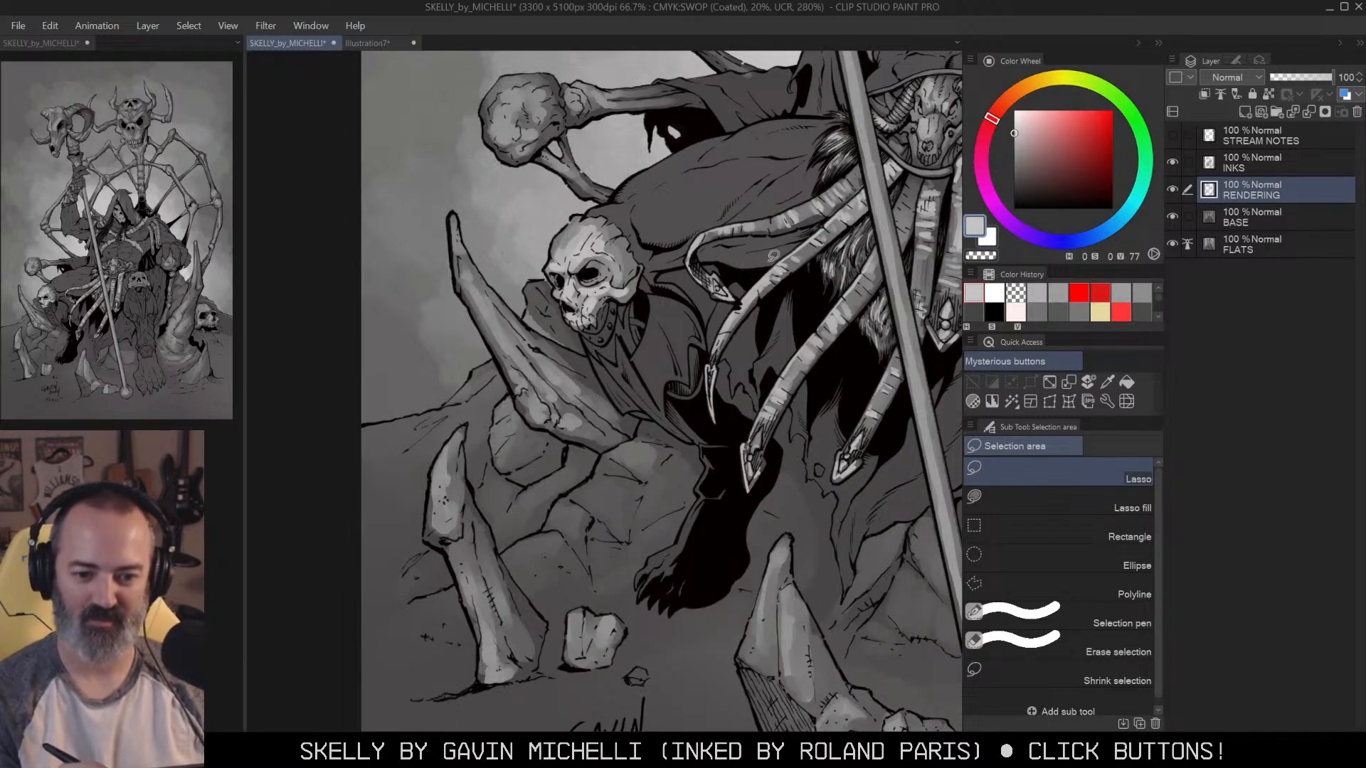
Step: Reselect the knee skull with its leg and cloth, and resize the view to work on the folds
key("w")
left_click(639, 371)
key("q")
key("q")
key("ctrl+d")
left_click_drag(683, 334, 714, 320)
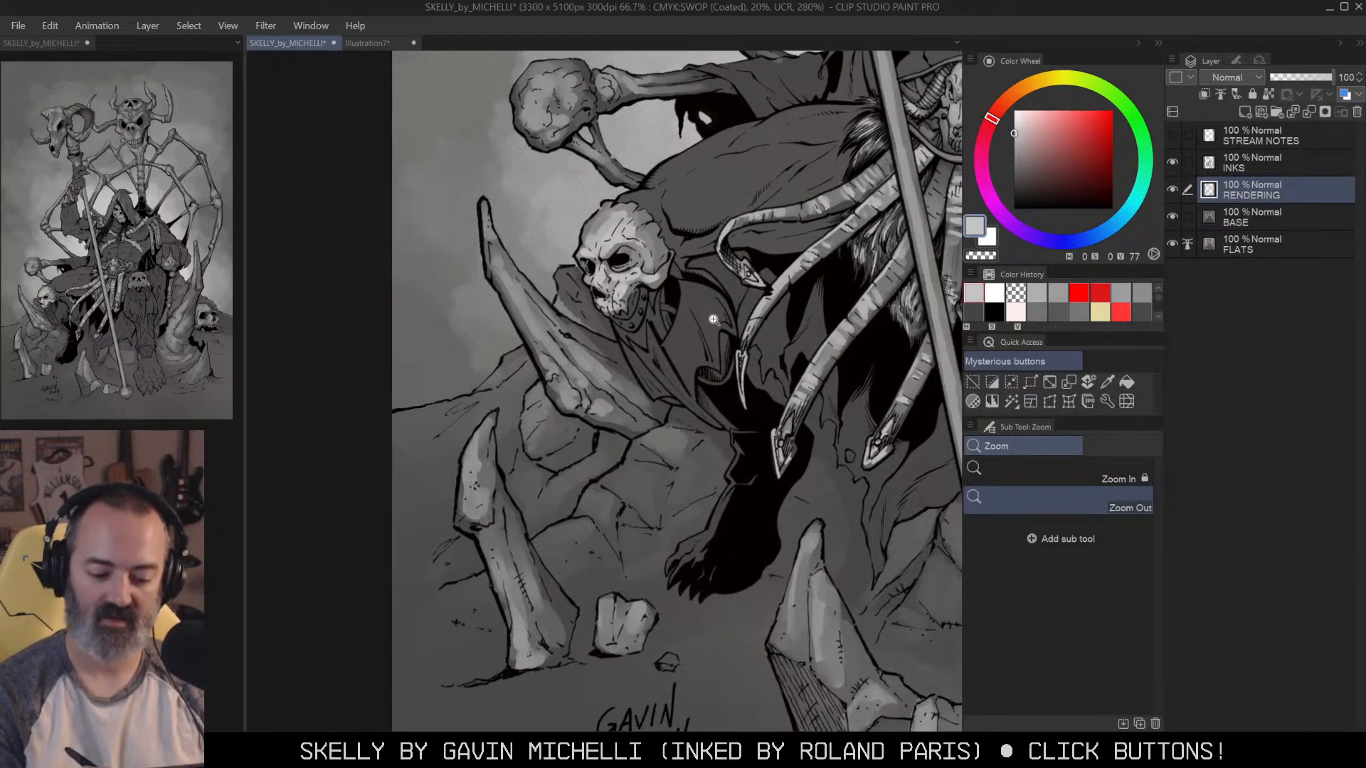
left_click(713, 320)
key("b")
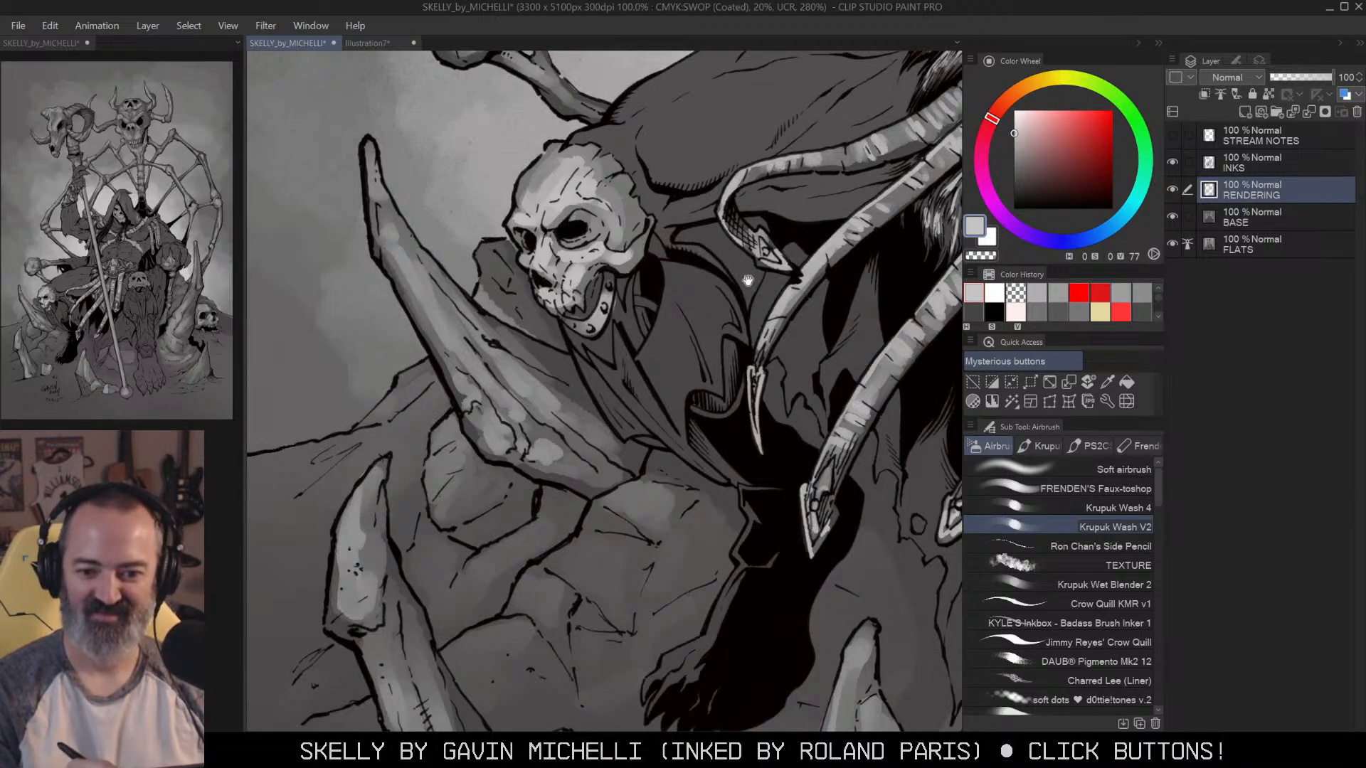
left_click_drag(746, 279, 754, 247)
key("q")
key("q")
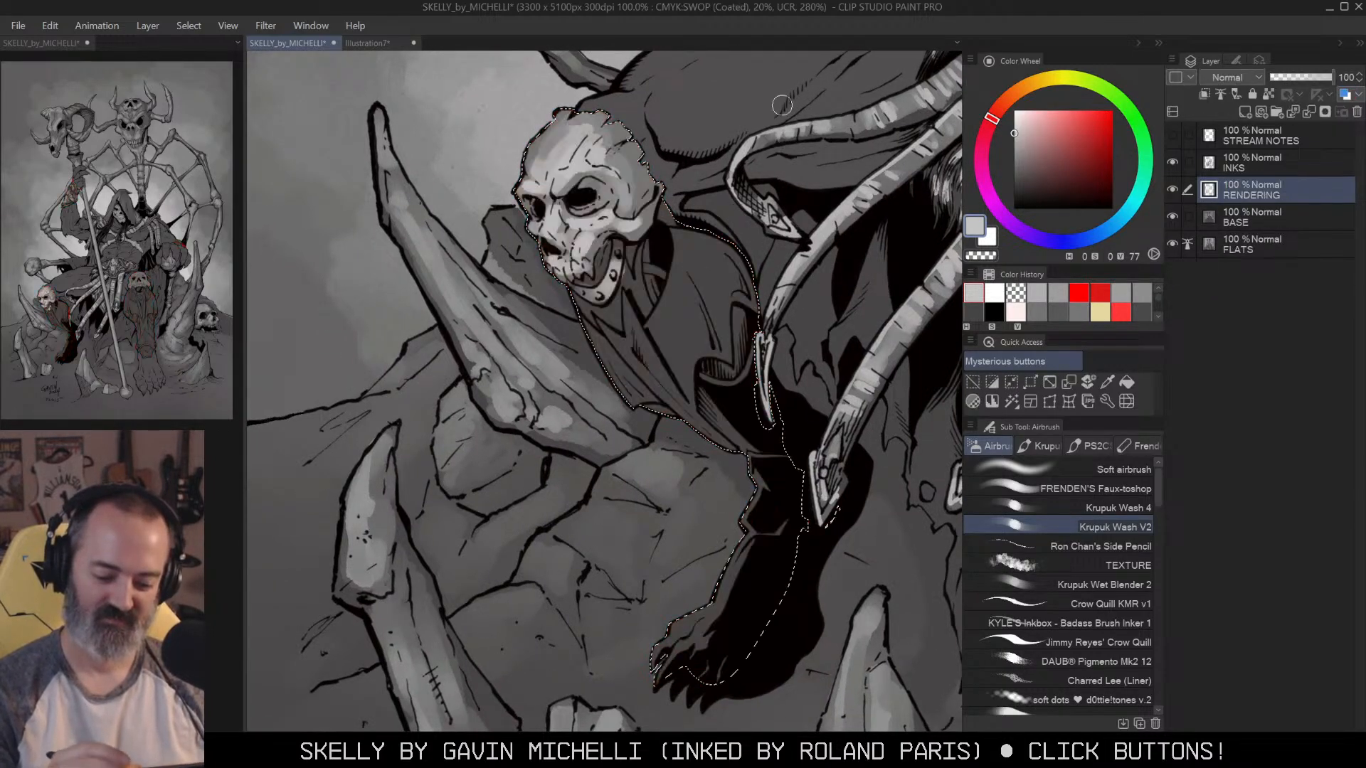
Step: Paint light grey highlights on the cloth folds and collar below the knee skull, undoing stray strokes, and deselect
mouse_move(640, 360)
left_mouse_down()
mouse_move(677, 355)
mouse_move(673, 311)
mouse_move(769, 573)
mouse_move(720, 551)
left_mouse_up()
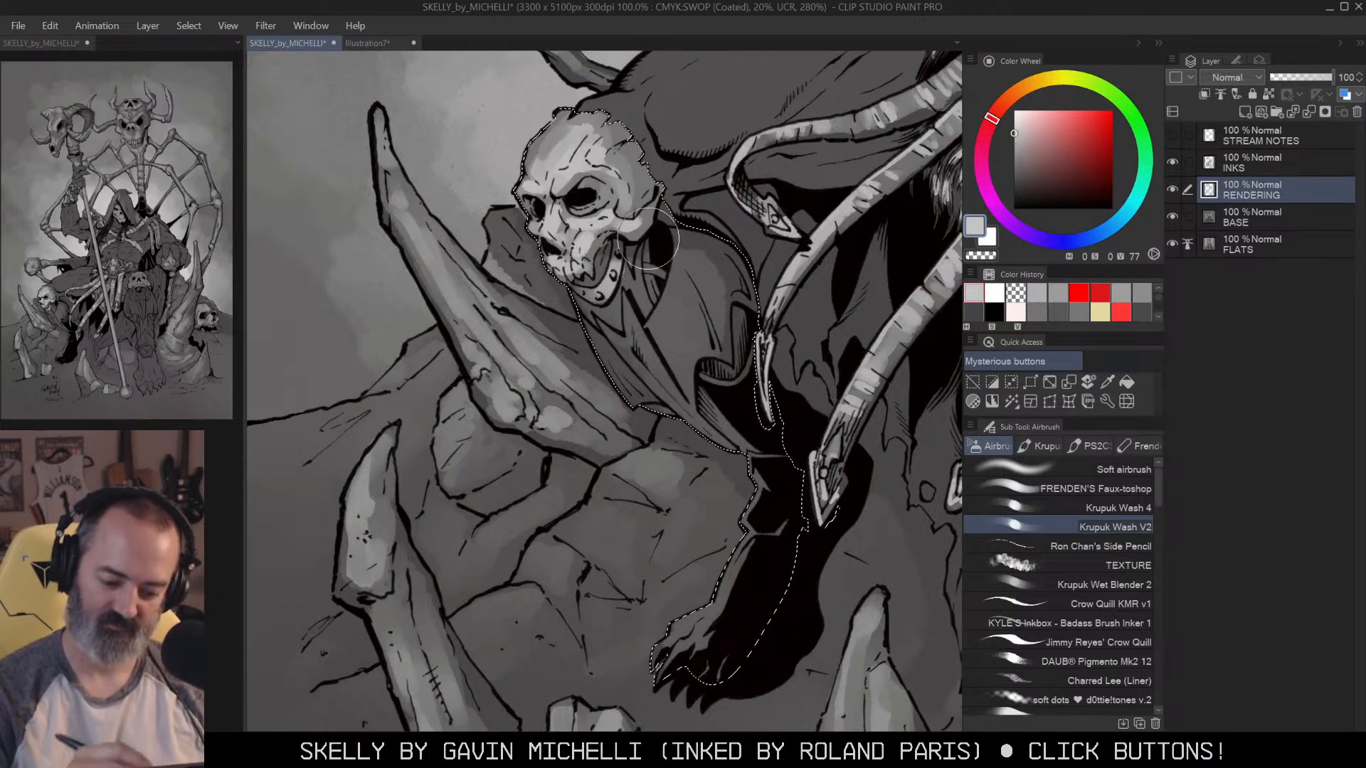
mouse_move(629, 306)
left_mouse_down()
mouse_move(626, 351)
mouse_move(683, 408)
left_mouse_up()
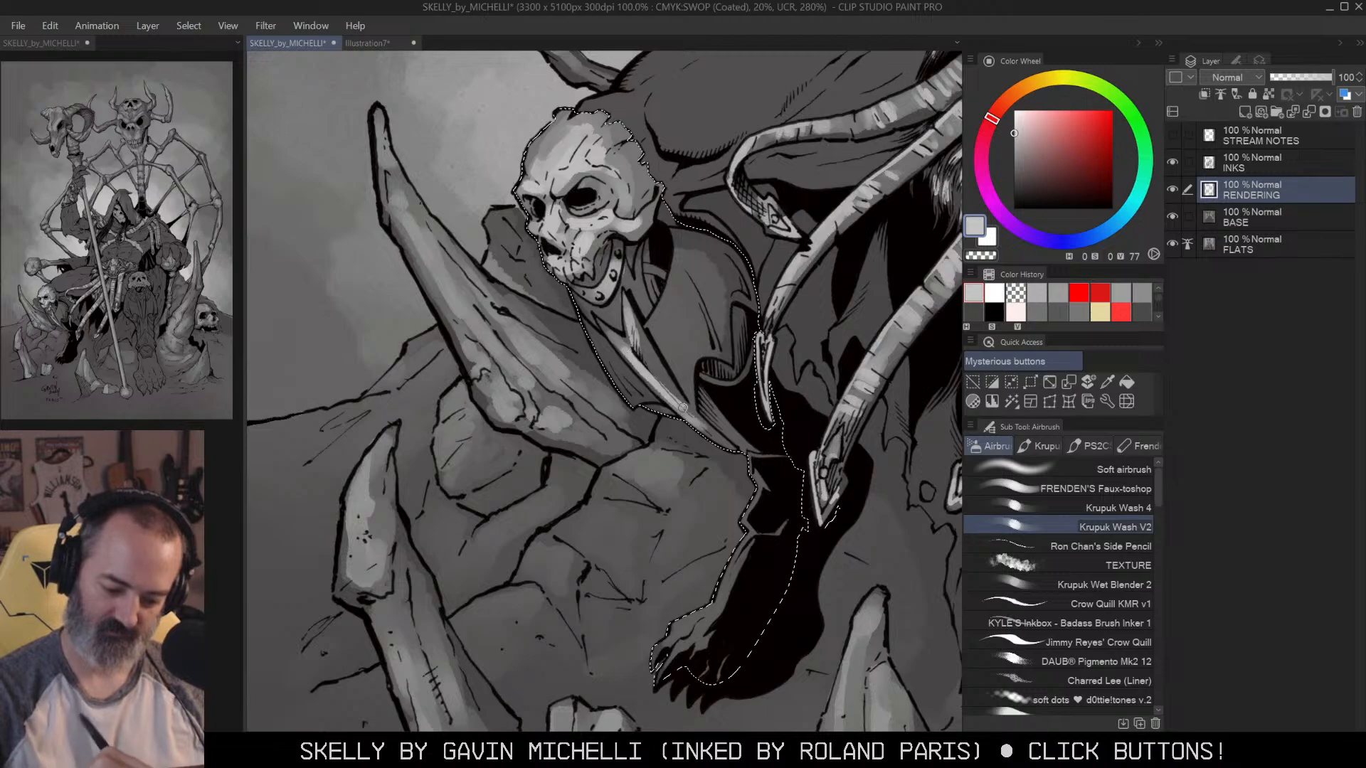
key("ctrl+z")
mouse_move(625, 310)
left_mouse_down()
mouse_move(656, 372)
mouse_move(720, 441)
left_mouse_up()
left_click_drag(590, 329, 640, 391)
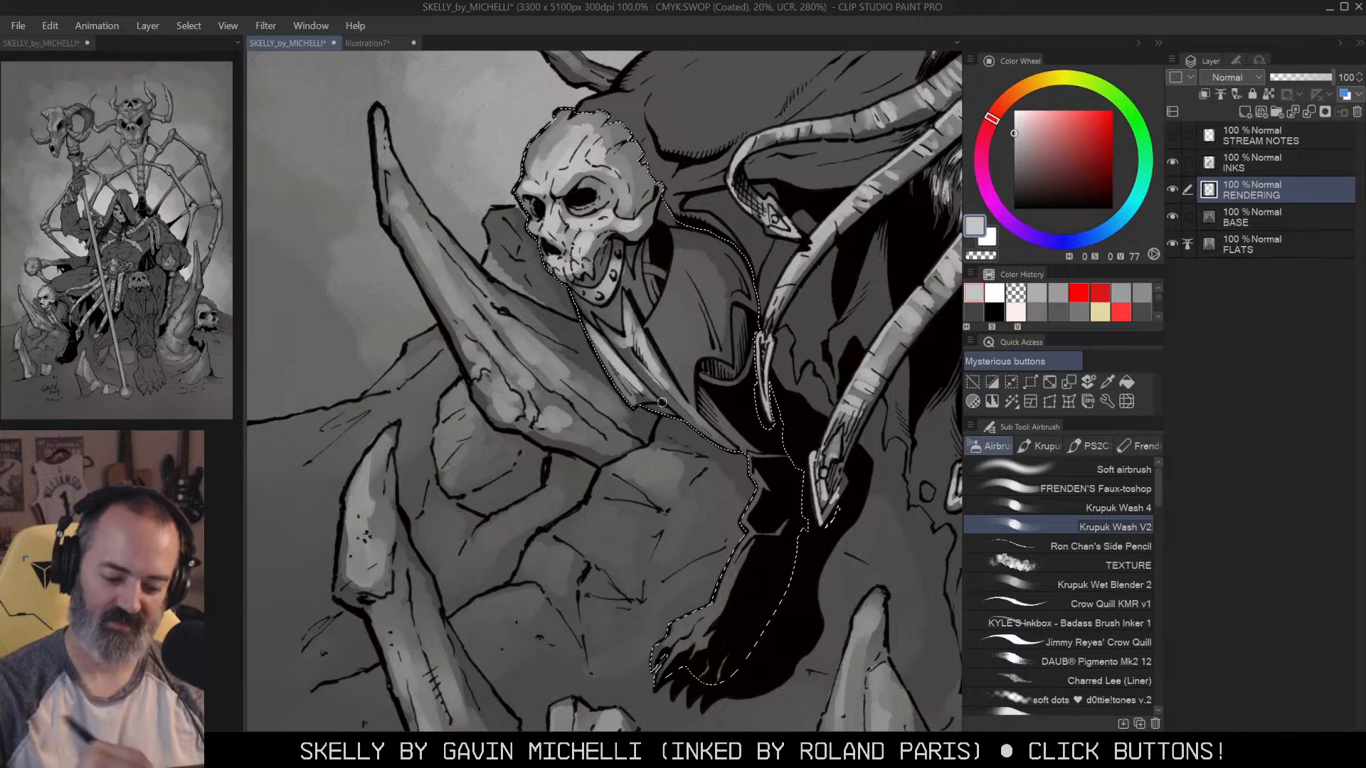
key("ctrl+z")
left_click_drag(631, 382, 656, 402)
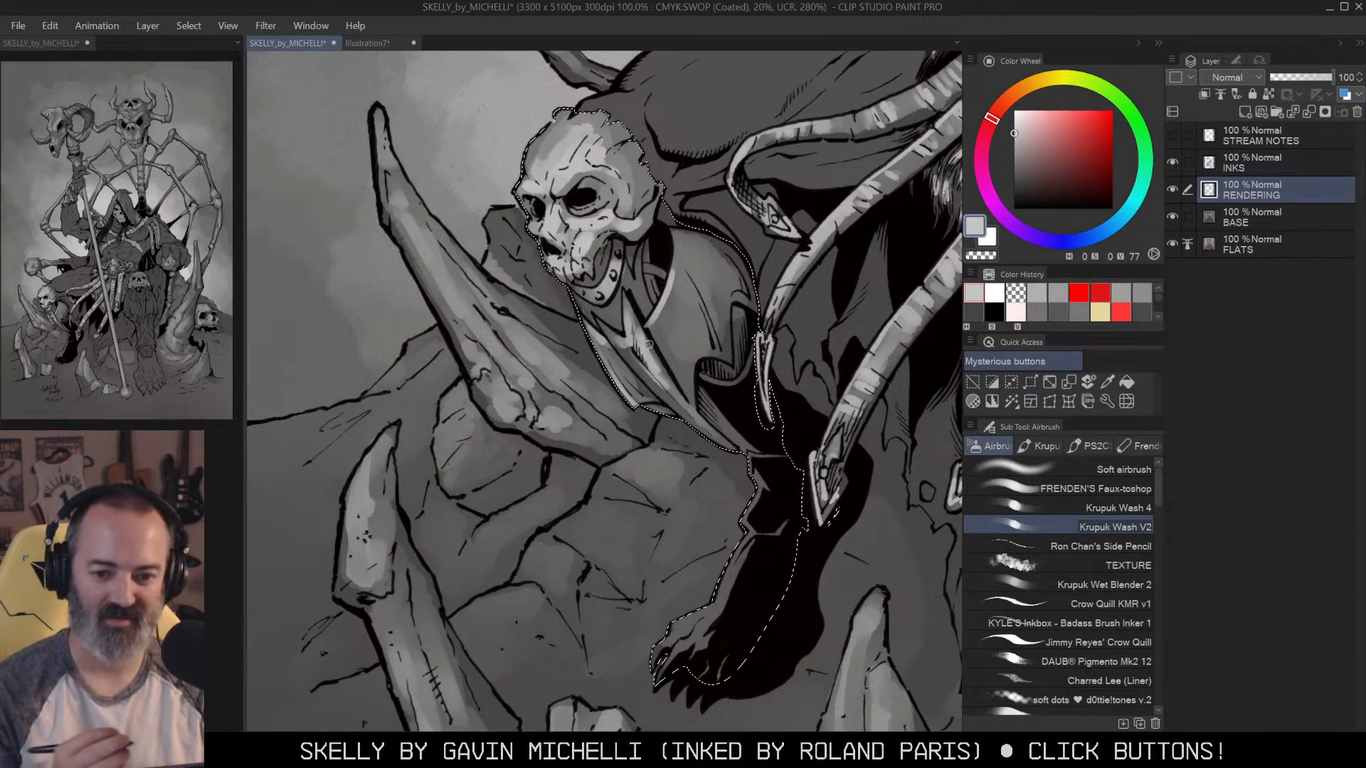
key("ctrl+d")
key("m")
left_click_drag(828, 306, 834, 272)
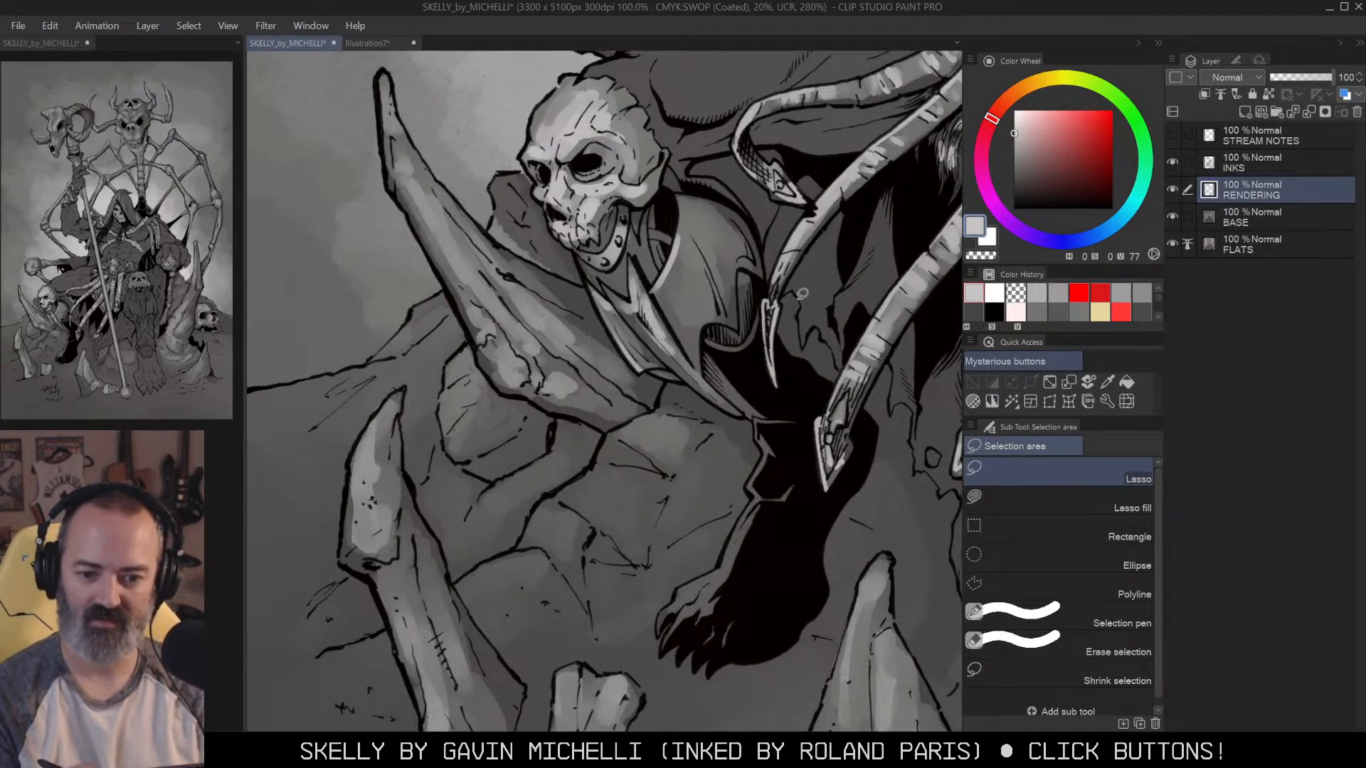
Step: Select the rocks beside the clawed foot and paint light grey across their upper faces
key("slash")
left_click(817, 313)
left_click_drag(882, 325, 844, 283)
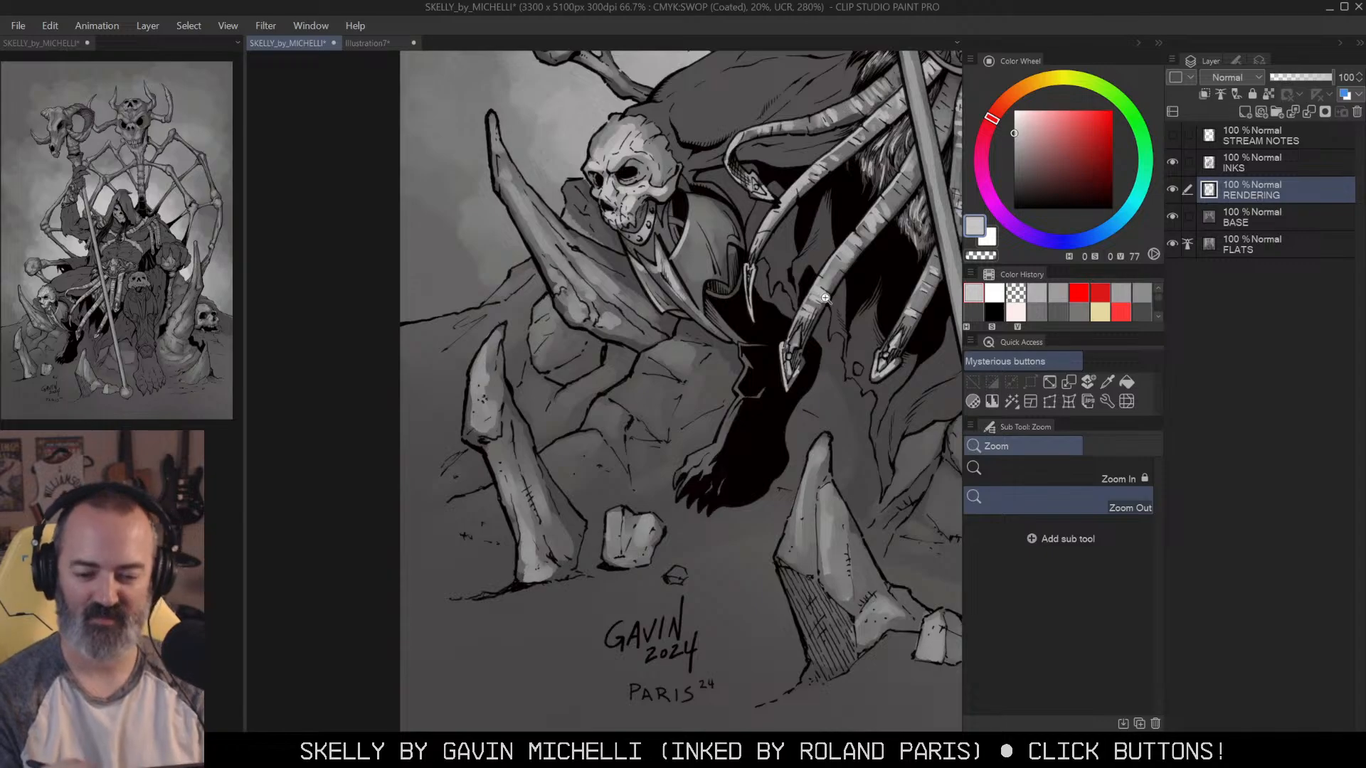
left_click_drag(825, 298, 768, 339)
left_click_drag(767, 423, 827, 384)
key("w")
key("b")
mouse_move(684, 363)
left_mouse_down()
mouse_move(671, 387)
mouse_move(694, 330)
mouse_move(621, 397)
mouse_move(630, 404)
mouse_move(494, 502)
mouse_move(502, 521)
left_mouse_up()
mouse_move(570, 480)
left_mouse_down()
mouse_move(700, 345)
mouse_move(665, 412)
mouse_move(686, 284)
mouse_move(627, 371)
left_mouse_up()
Step: Trim the rock highlights with a smaller transparent brush and touch up their edges in light grey
key("c")
key("[")
key("[")
key("[")
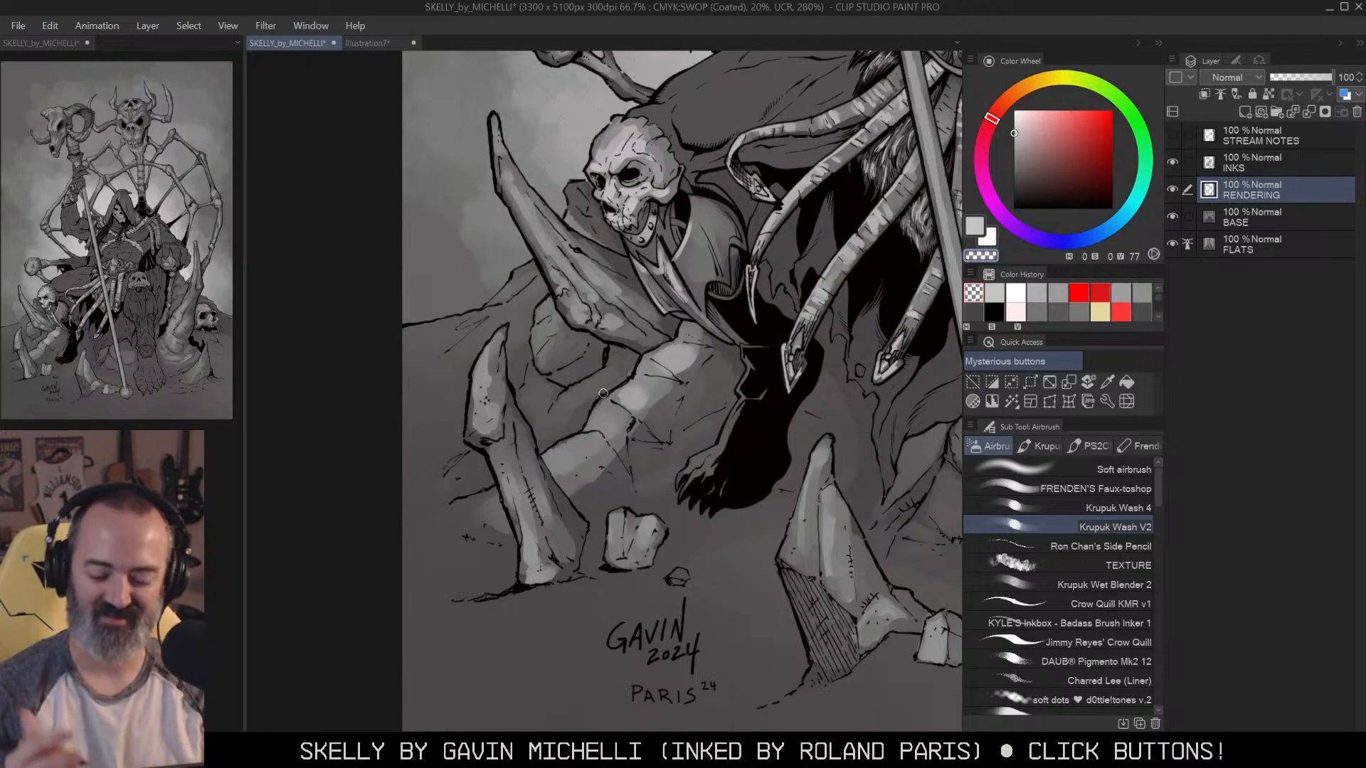
key("c")
mouse_move(609, 436)
left_mouse_down()
mouse_move(625, 465)
mouse_move(609, 438)
mouse_move(635, 463)
mouse_move(643, 419)
left_mouse_up()
key("c")
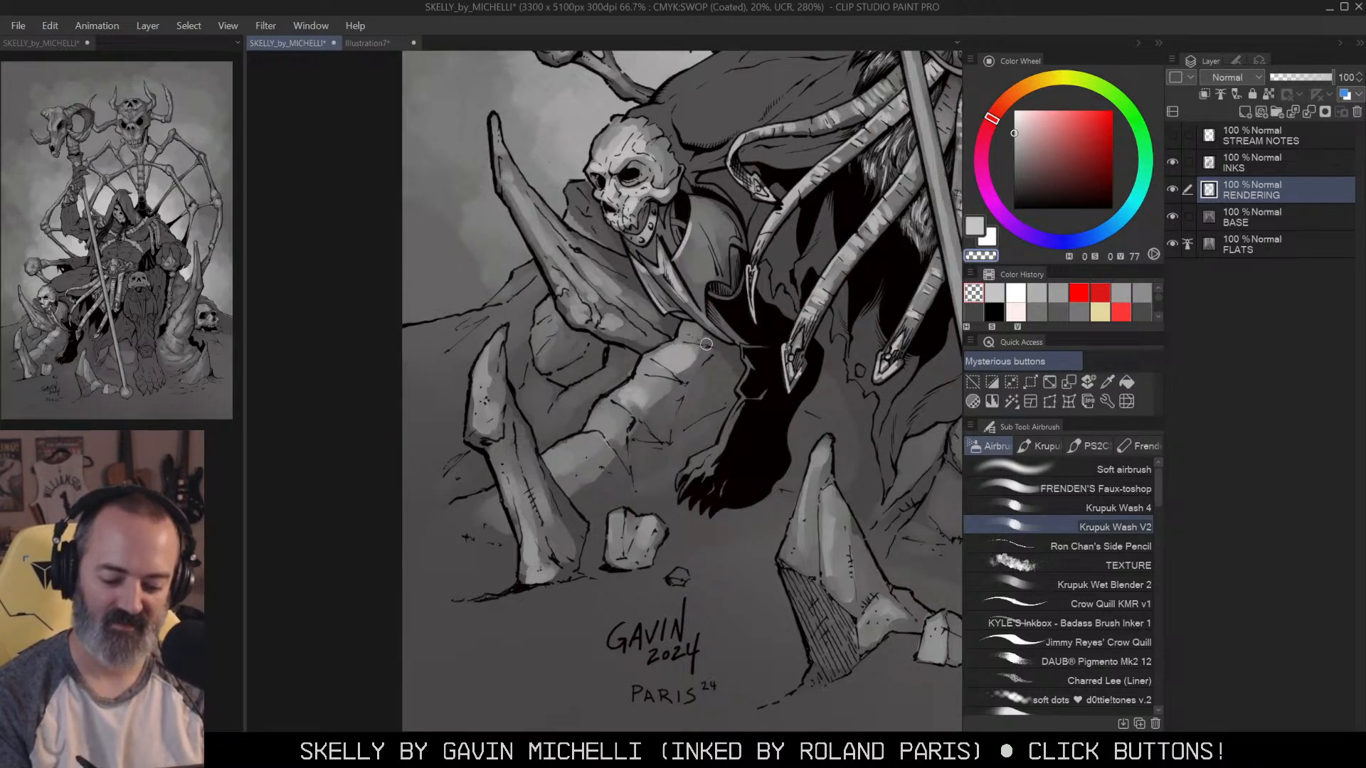
Step: Check the highlighted rocks and knee skull against the whole illustration
key("alt+space")
left_click(735, 353, "alt")
left_click_drag(738, 354, 677, 336)
left_click_drag(835, 403, 737, 420)
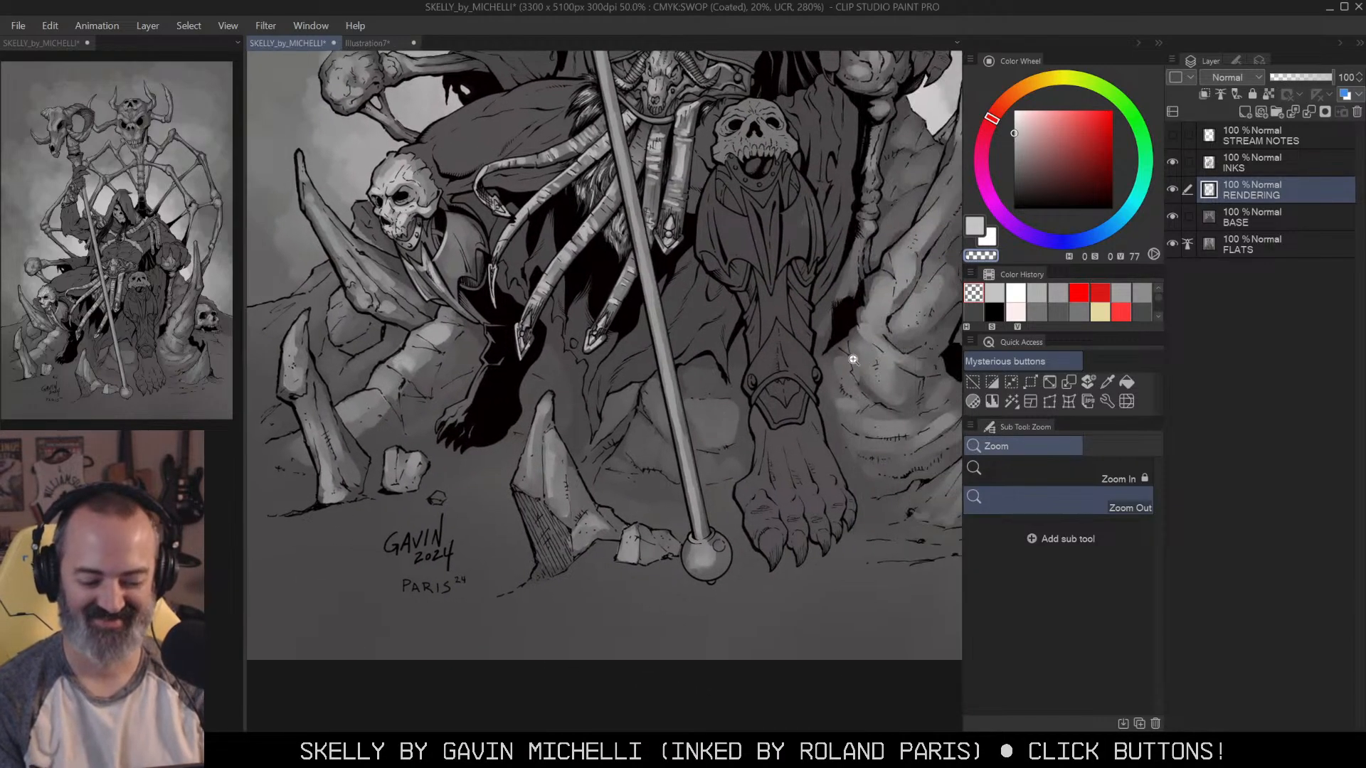
left_click(752, 341, "alt")
left_click(752, 338, "alt")
left_click_drag(814, 312, 865, 362)
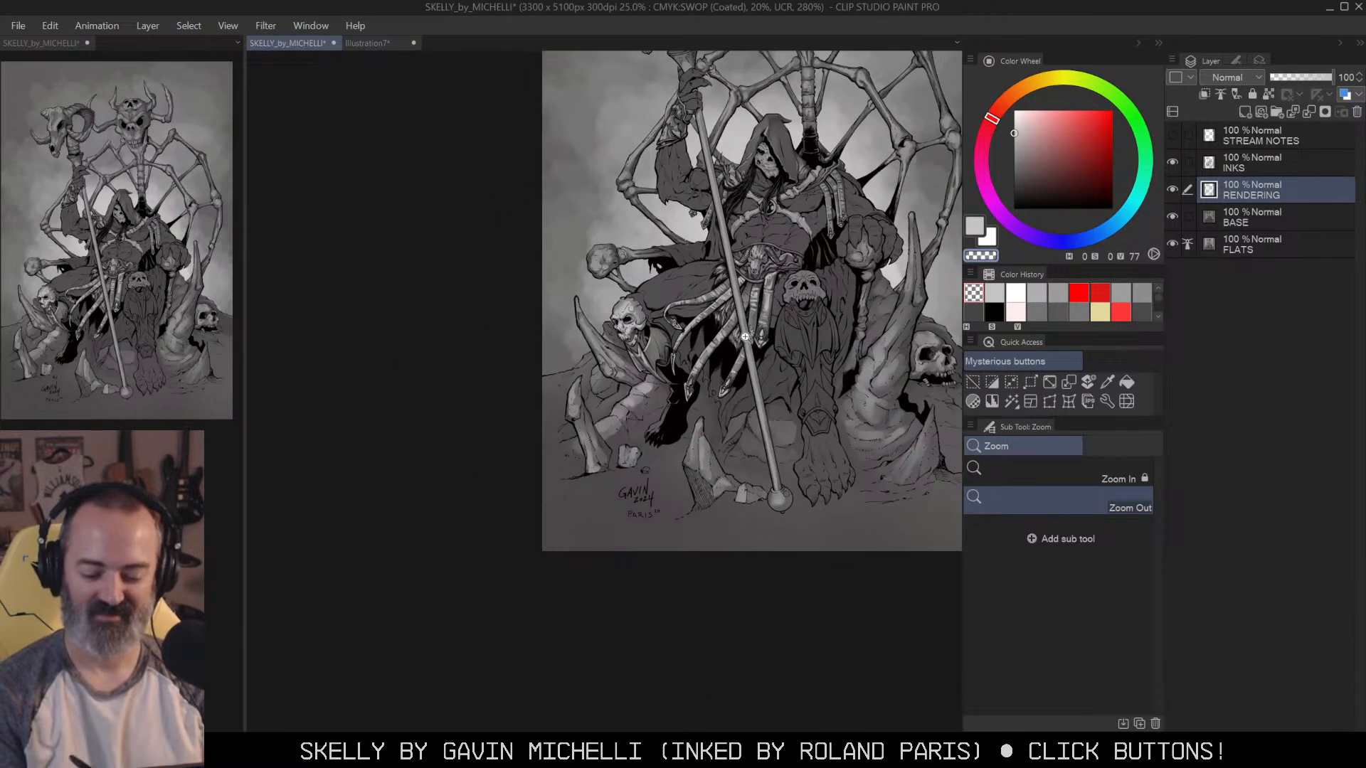
left_click(747, 335, "ctrl")
left_click_drag(748, 335, 860, 321)
Step: Paint broad light grey strokes over the rocky ground around the tusks on the illustration's left side
key("w")
left_click(650, 357)
key("ctrl+d")
key("b")
mouse_move(617, 370)
left_mouse_down()
mouse_move(585, 378)
mouse_move(596, 388)
mouse_move(639, 367)
mouse_move(569, 456)
mouse_move(574, 469)
mouse_move(639, 409)
mouse_move(633, 440)
mouse_move(580, 482)
mouse_move(668, 426)
mouse_move(603, 495)
left_mouse_up()
left_click_drag(908, 427, 690, 427)
left_click_drag(607, 397, 703, 380)
Step: Enlarge the brush and paint light grey on the ground at the illustration's lower-left edge
key("/")
left_click(856, 390)
left_click_drag(910, 372, 779, 418)
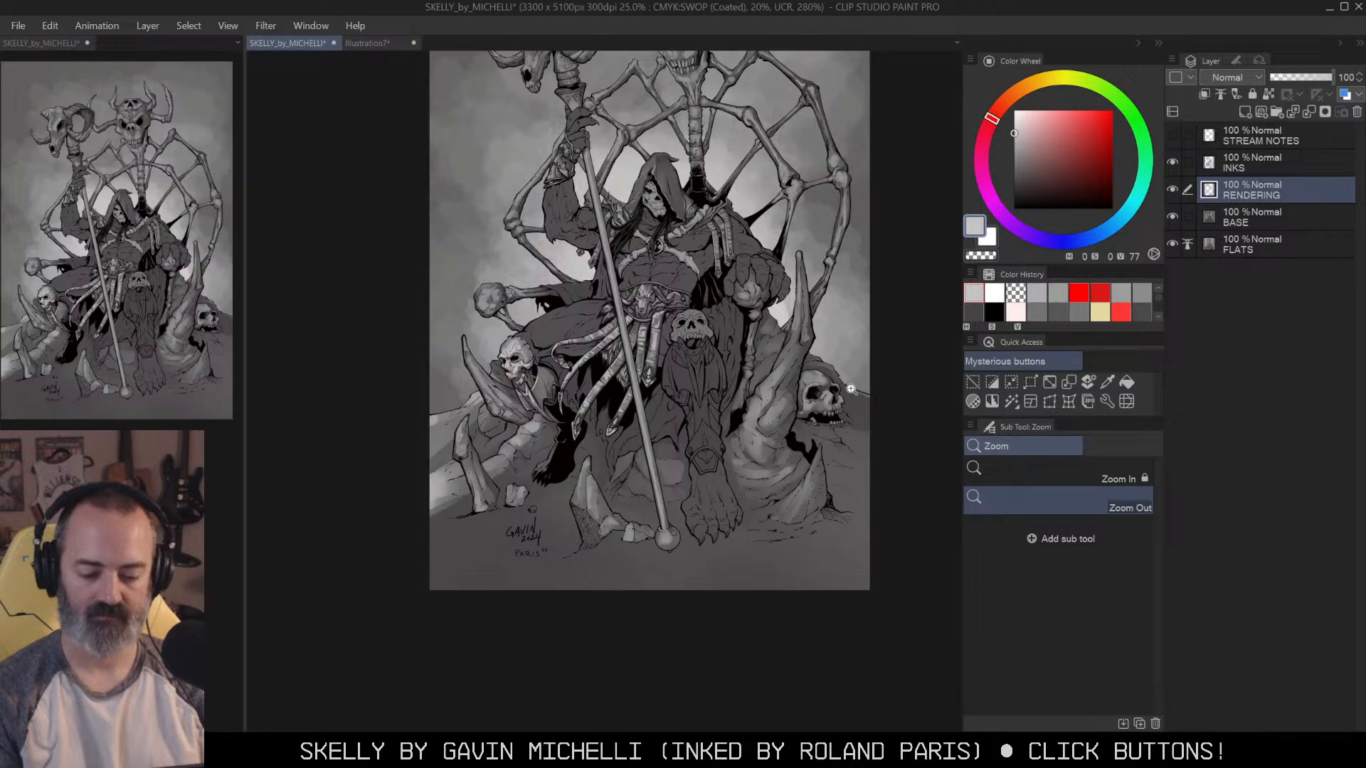
left_click_drag(853, 389, 893, 368)
key("b")
key("]")
key("]")
key("]")
mouse_move(498, 469)
left_mouse_down()
mouse_move(496, 497)
mouse_move(487, 473)
mouse_move(471, 488)
mouse_move(486, 501)
mouse_move(511, 486)
mouse_move(466, 503)
left_mouse_up()
Step: Soften the light grey on the ground along the illustration's left edge with transparent colour and clear the selection
key("c")
key("c")
left_click_drag(499, 414, 484, 454)
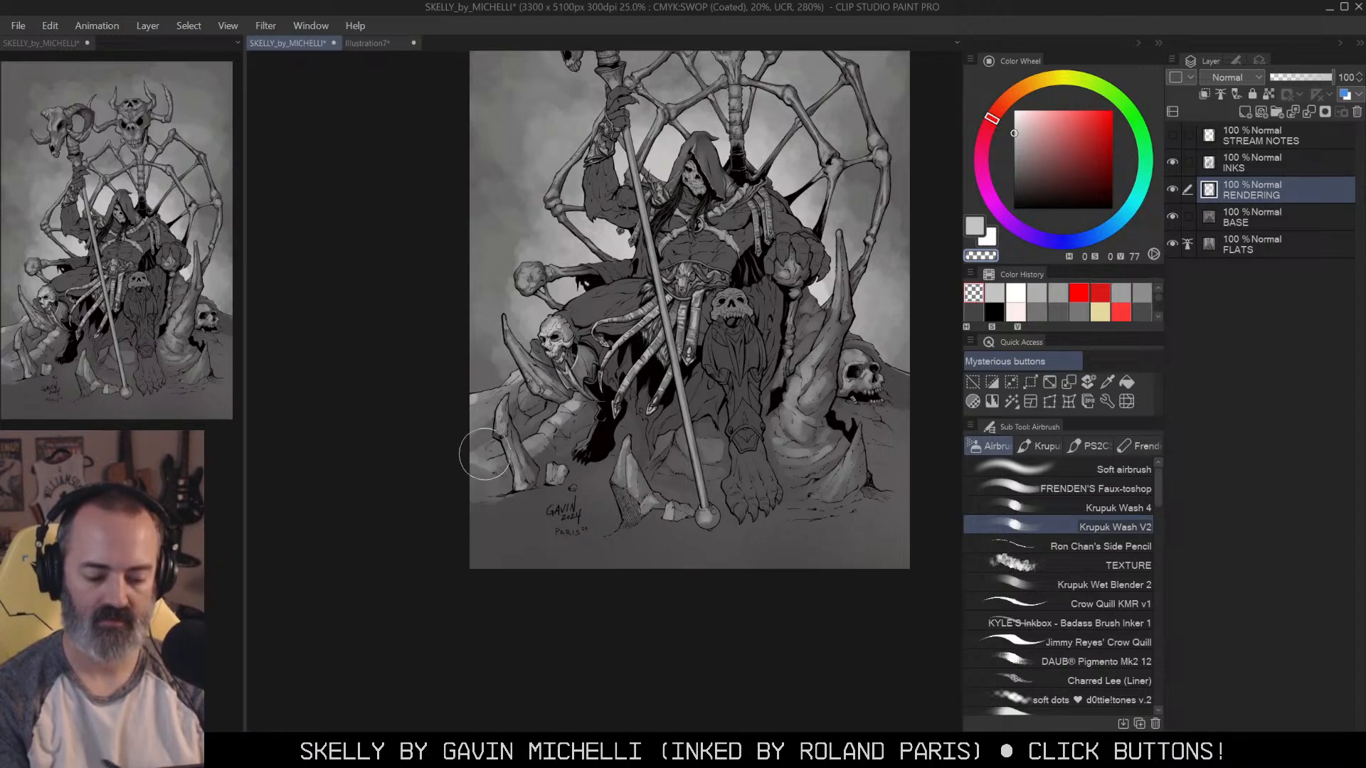
key("w")
left_click(578, 235)
key("ctrl+d")
key("b")
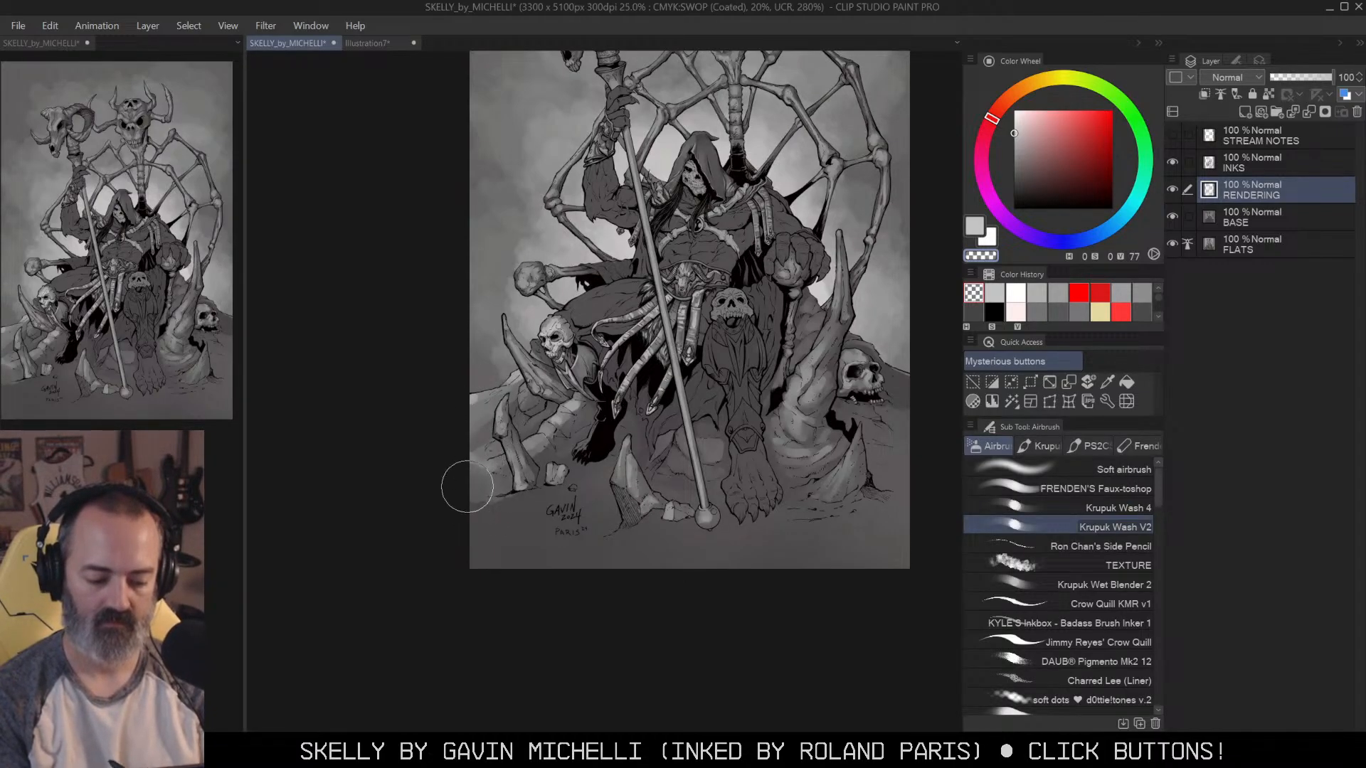
Step: Soften the light grey at the ground's left edge with one more transparent stroke and check the whole illustration
left_click_drag(481, 451, 472, 458)
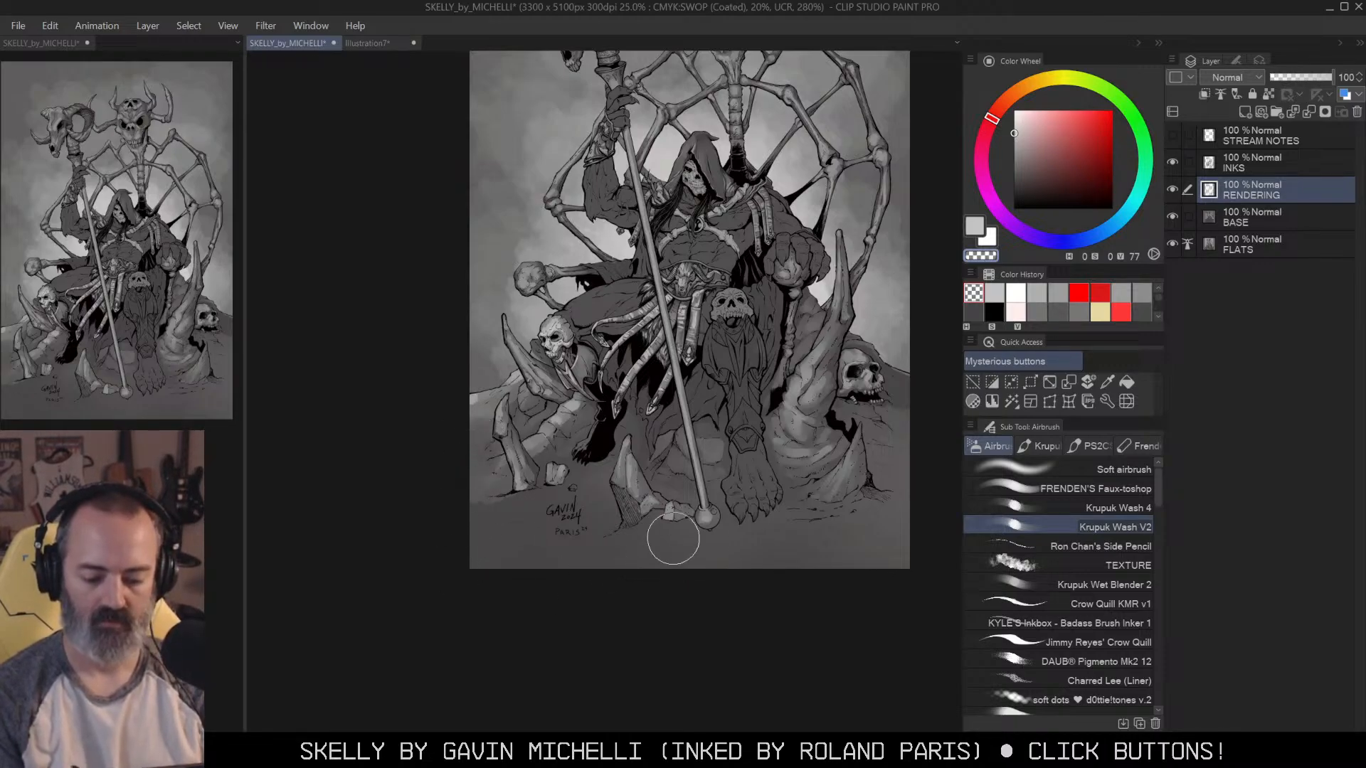
key("alt+space")
left_click(795, 477)
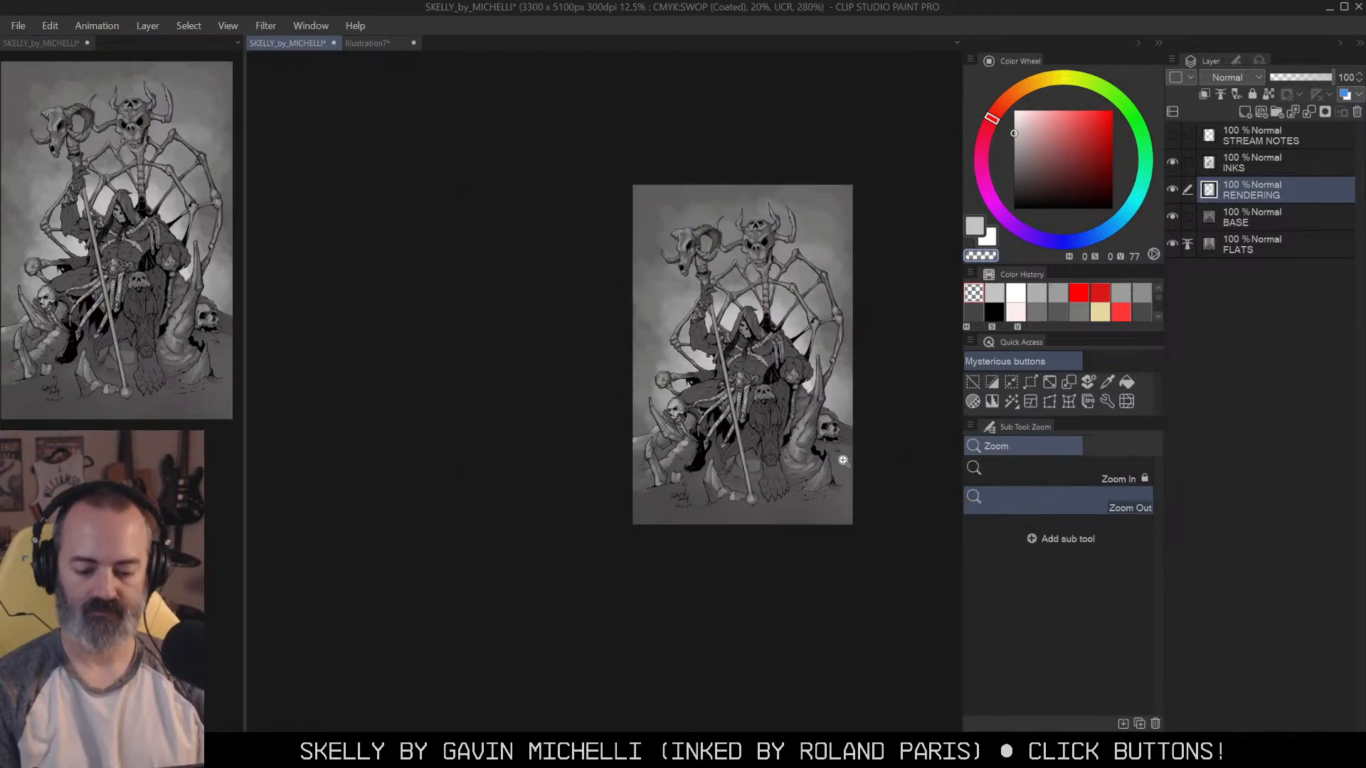
Step: Select the skull-topped leg armour on the illustration's left side and paint light grey highlights on its plate
left_click(756, 418)
left_click(719, 451)
left_click_drag(703, 451, 878, 385)
left_click(749, 397)
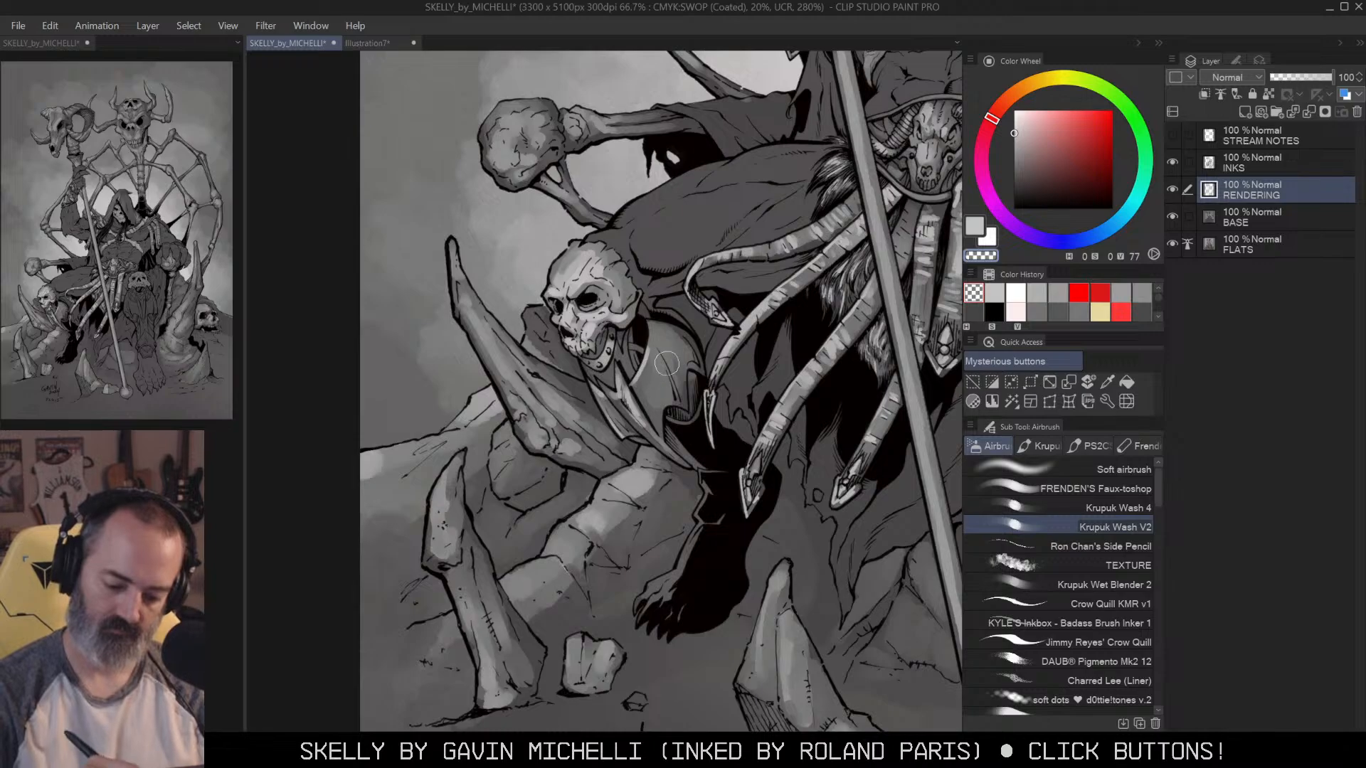
key("w")
key("c")
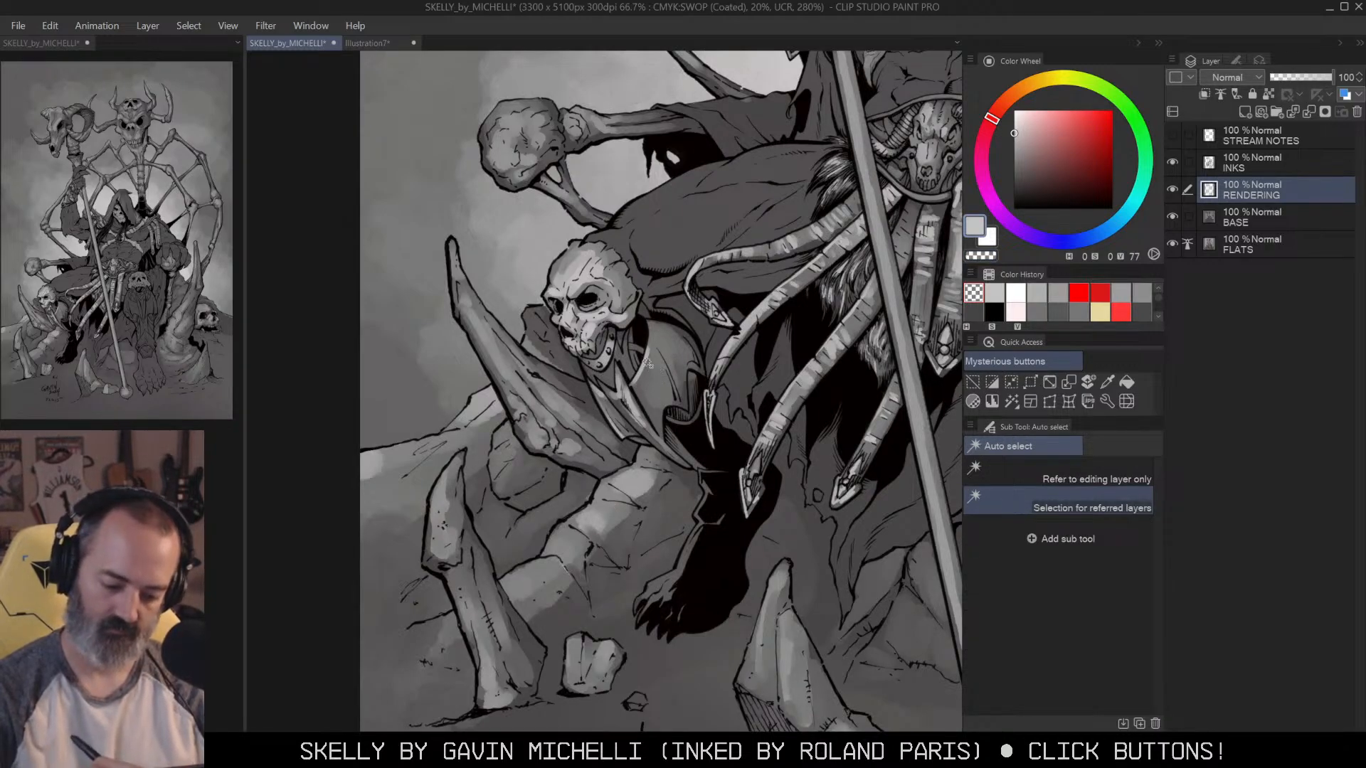
left_click(647, 364)
key("b")
mouse_move(649, 367)
left_mouse_down()
mouse_move(659, 396)
mouse_move(654, 364)
left_mouse_up()
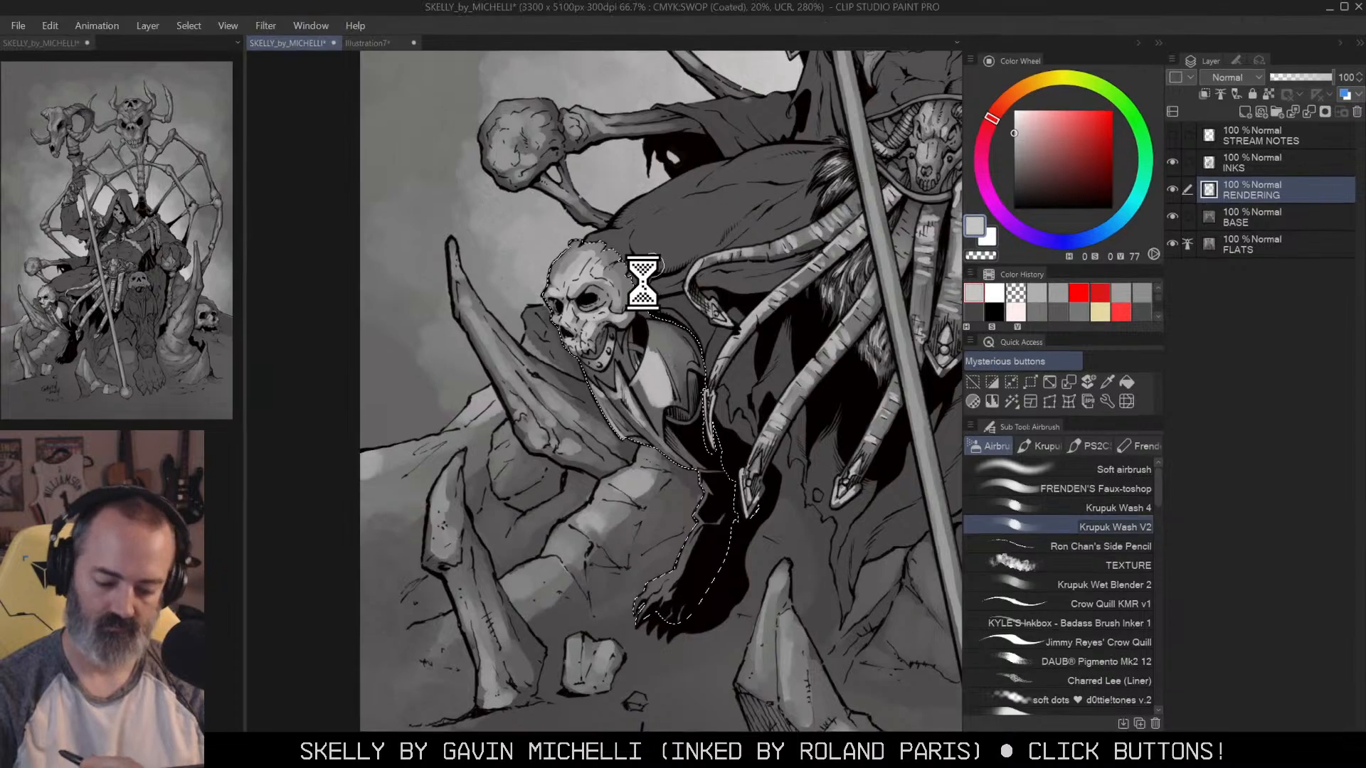
key("ctrl+z")
mouse_move(643, 369)
left_mouse_down()
mouse_move(655, 400)
mouse_move(651, 353)
mouse_move(665, 355)
mouse_move(651, 375)
mouse_move(675, 455)
left_mouse_up()
key("ctrl+z")
Step: Hide the selection outline and paint light grey highlights on the forehead and cheeks of the front knee's skull
left_click_drag(846, 367, 586, 420)
left_click_drag(900, 386, 811, 339)
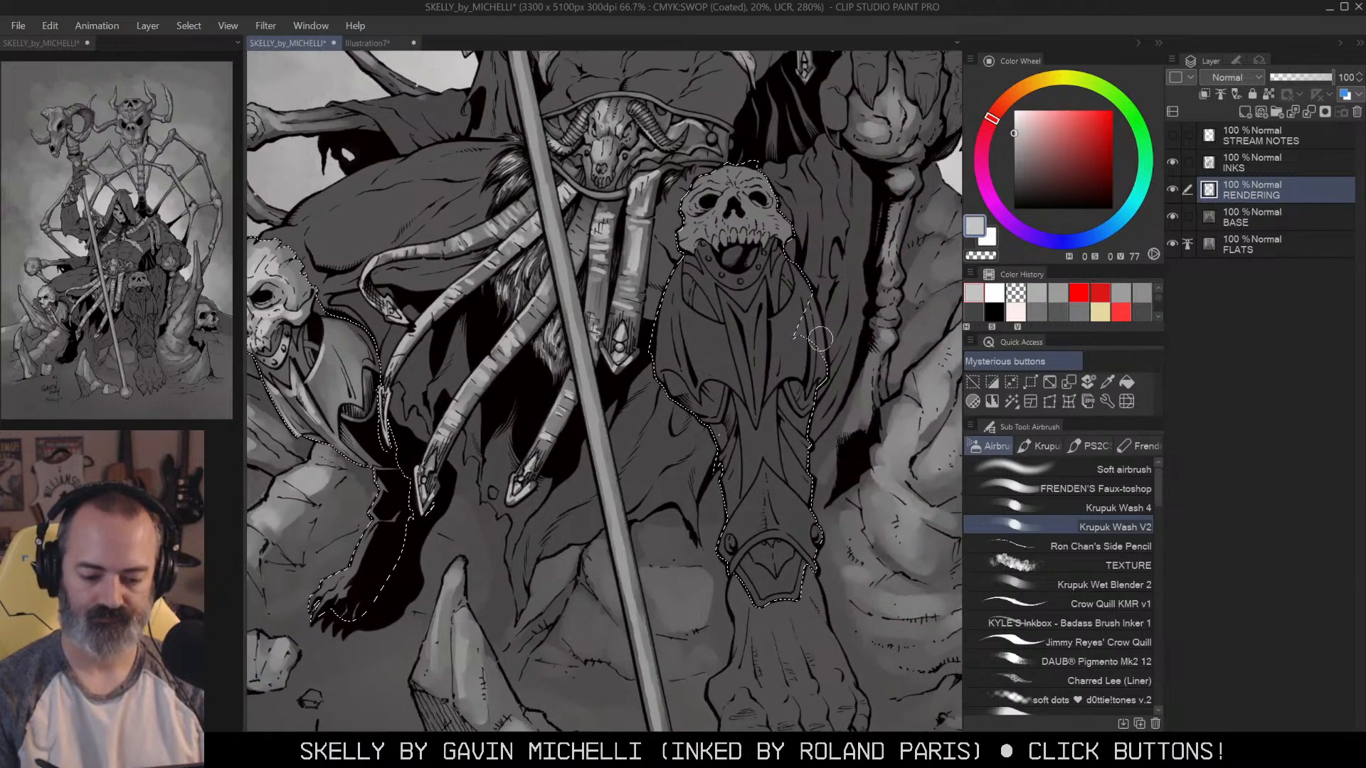
left_click(772, 217, "ctrl")
left_click_drag(747, 238, 804, 331)
key("ctrl+d")
key("b")
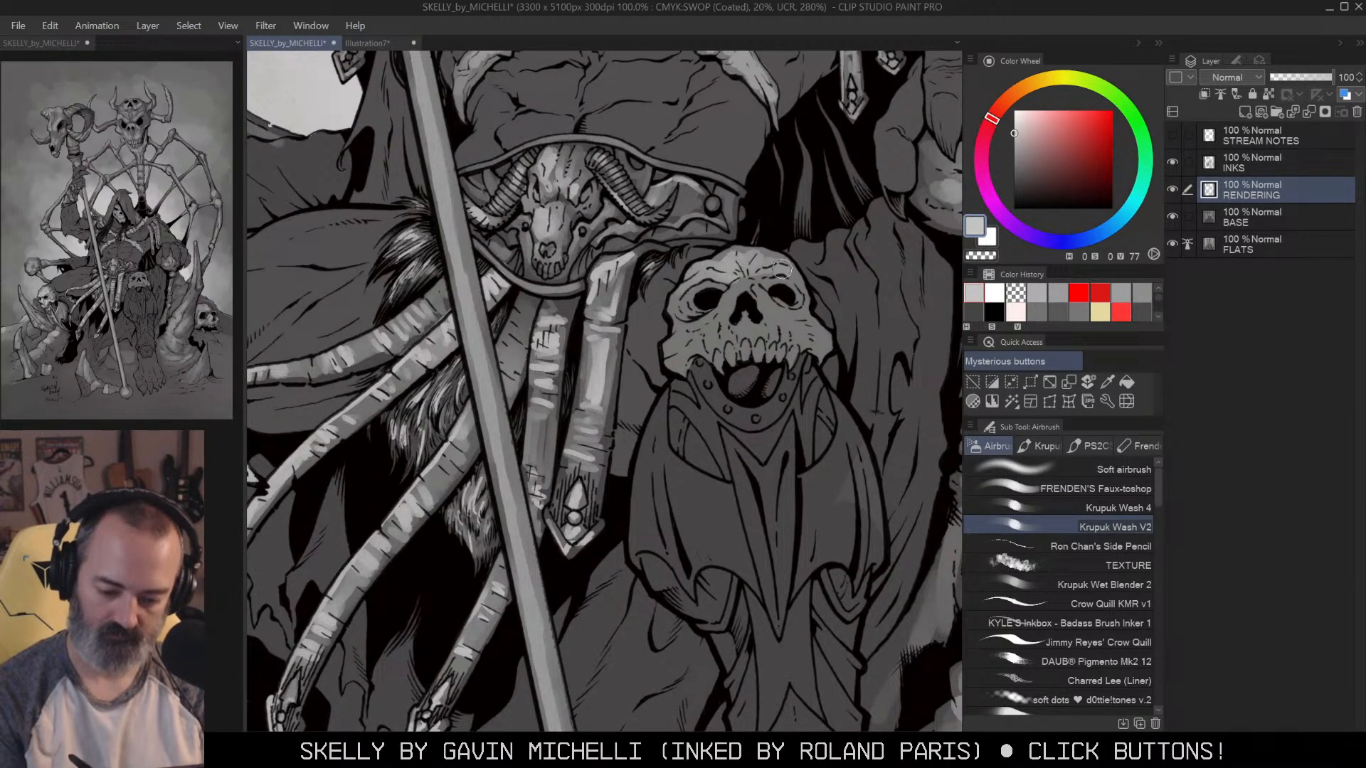
left_click_drag(720, 274, 687, 284)
mouse_move(752, 279)
left_mouse_down()
mouse_move(717, 319)
mouse_move(684, 327)
mouse_move(690, 340)
mouse_move(725, 314)
mouse_move(728, 336)
mouse_move(675, 356)
left_mouse_up()
mouse_move(743, 325)
left_mouse_down()
mouse_move(732, 331)
mouse_move(776, 299)
mouse_move(726, 352)
mouse_move(800, 354)
mouse_move(781, 307)
mouse_move(816, 328)
left_mouse_up()
Step: Isolate the front leg's skull and armour with an auto selection and hide the selection outline
key("ctrl+alt+space")
left_click(808, 337)
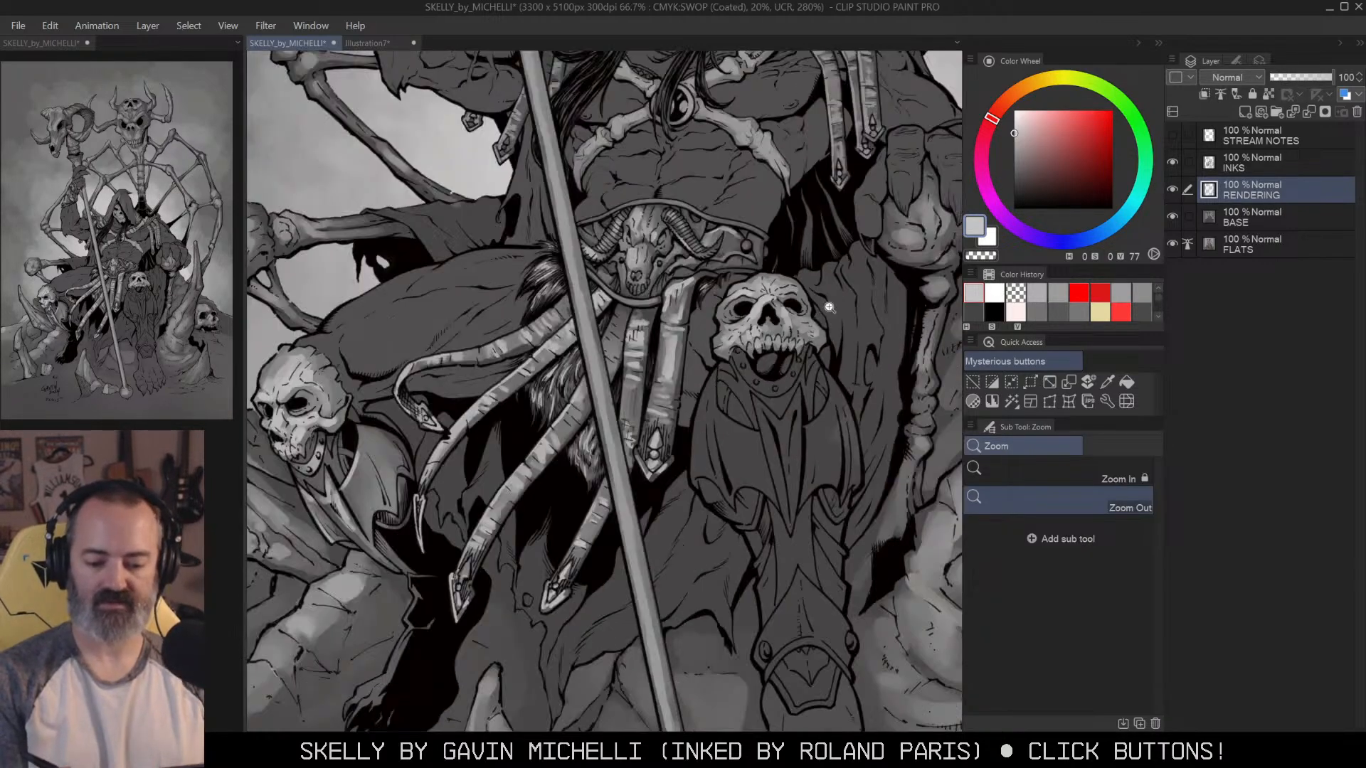
left_click_drag(844, 350, 836, 356)
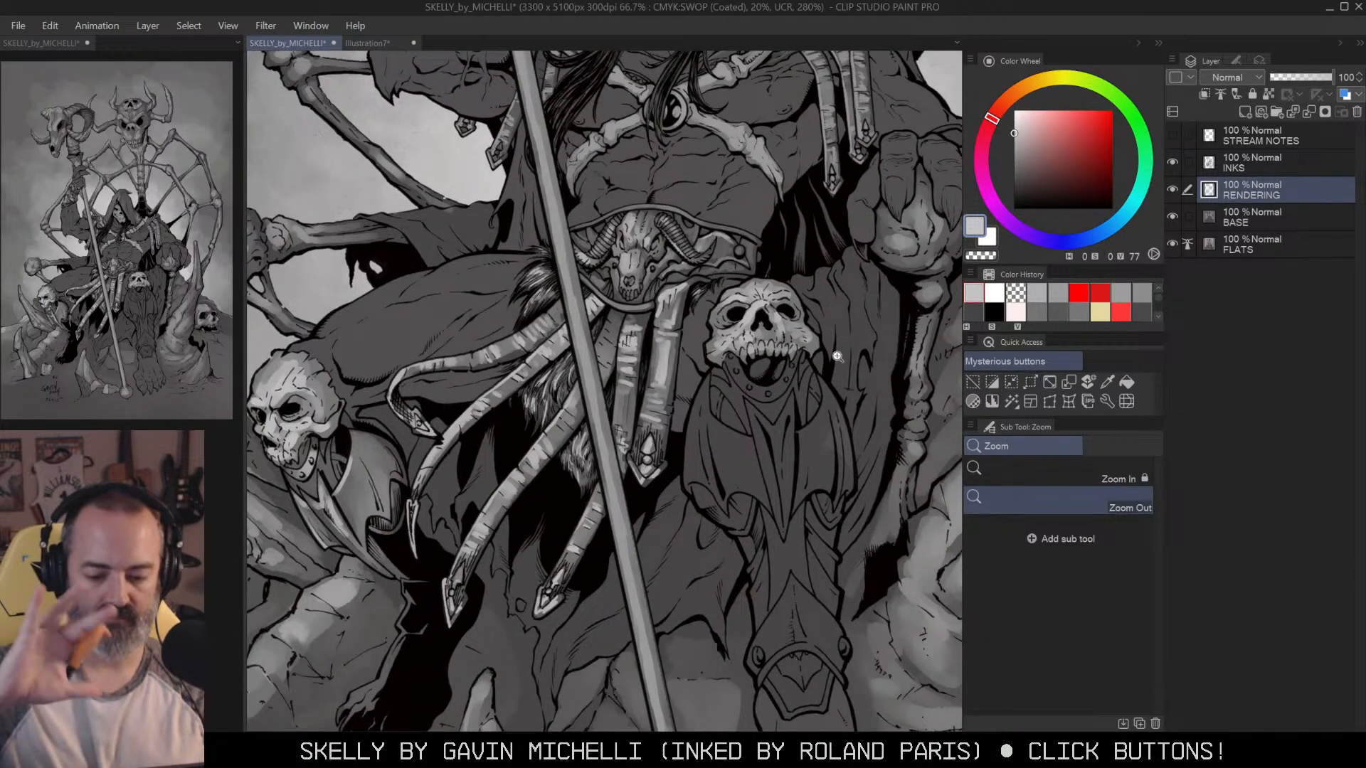
left_click(784, 404)
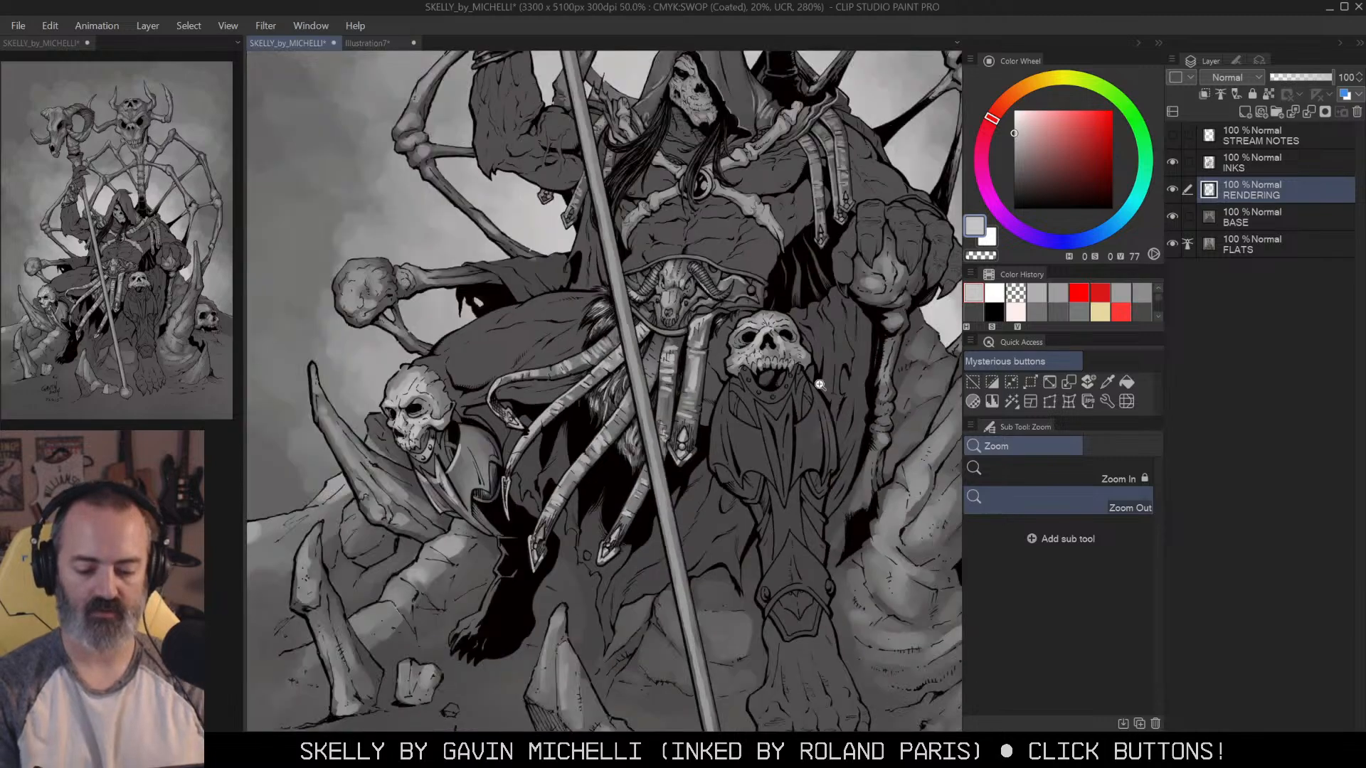
left_click(767, 447)
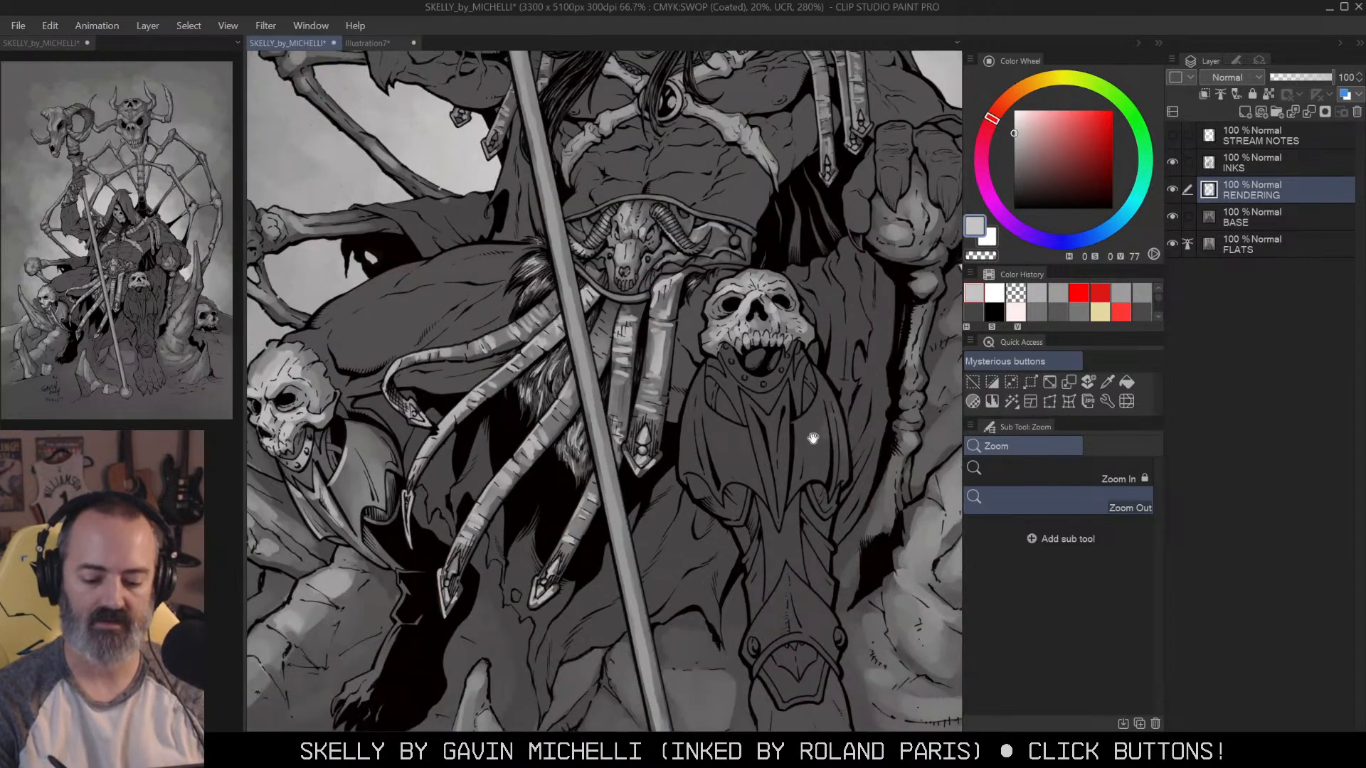
key("w")
left_click(803, 390)
scroll(803, 390, "down", 1)
key("m")
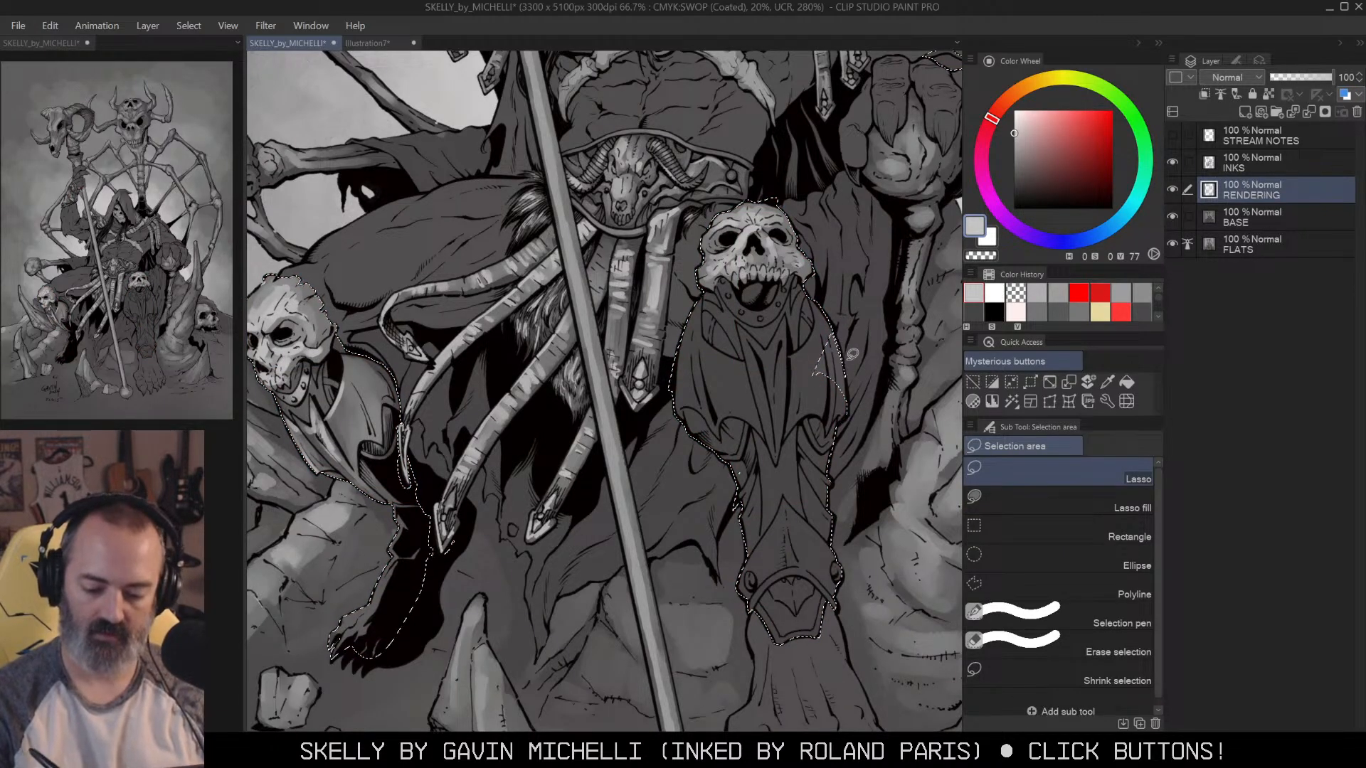
mouse_move(826, 322)
left_mouse_down()
mouse_move(848, 371)
mouse_move(816, 340)
left_mouse_up()
key("q")
key("q")
key("ctrl+h")
key("b")
Step: Paint light grey over the collar, pointed centre plate and left side plate of the front knee armour
mouse_move(728, 292)
left_mouse_down()
mouse_move(748, 316)
mouse_move(779, 301)
left_mouse_up()
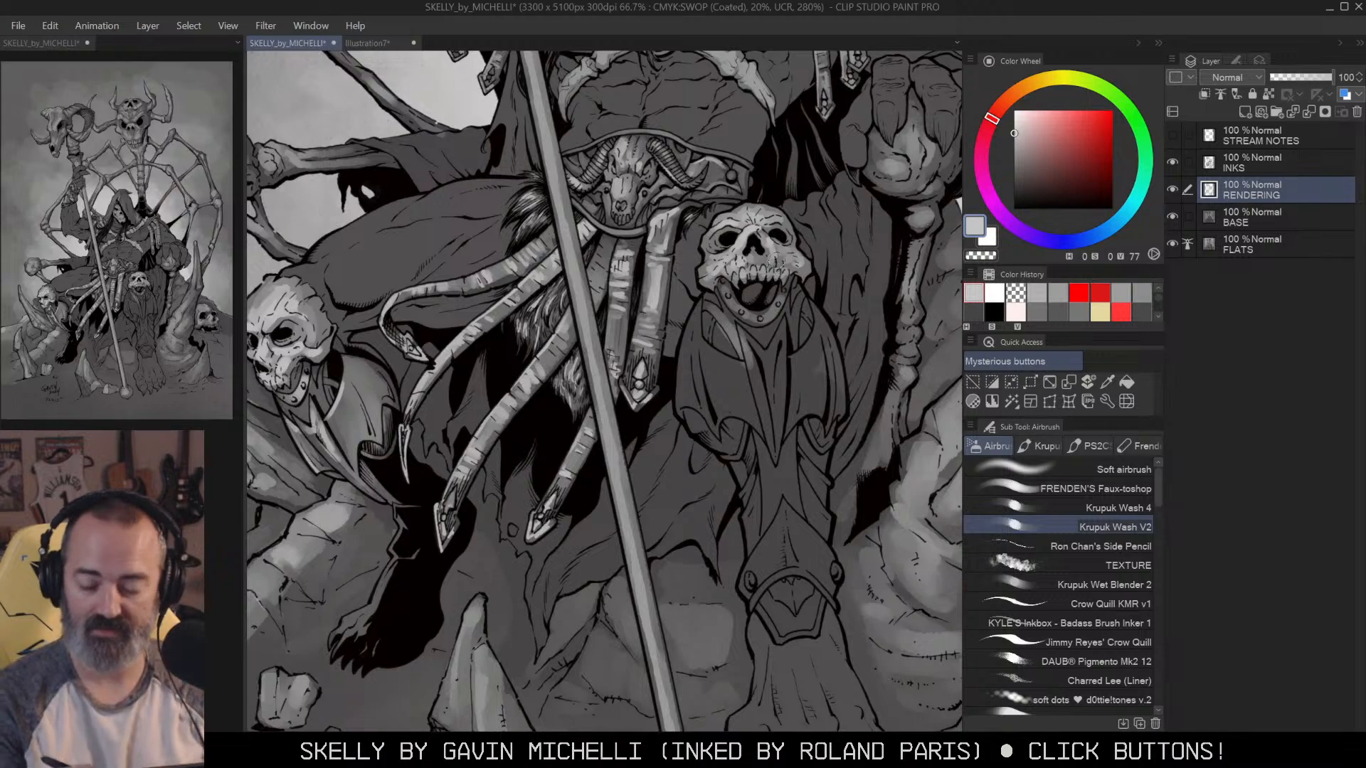
mouse_move(743, 326)
left_mouse_down()
mouse_move(763, 350)
mouse_move(770, 425)
left_mouse_up()
left_click_drag(768, 353, 774, 443)
mouse_move(741, 374)
left_mouse_down()
mouse_move(750, 418)
mouse_move(728, 418)
mouse_move(722, 395)
left_mouse_up()
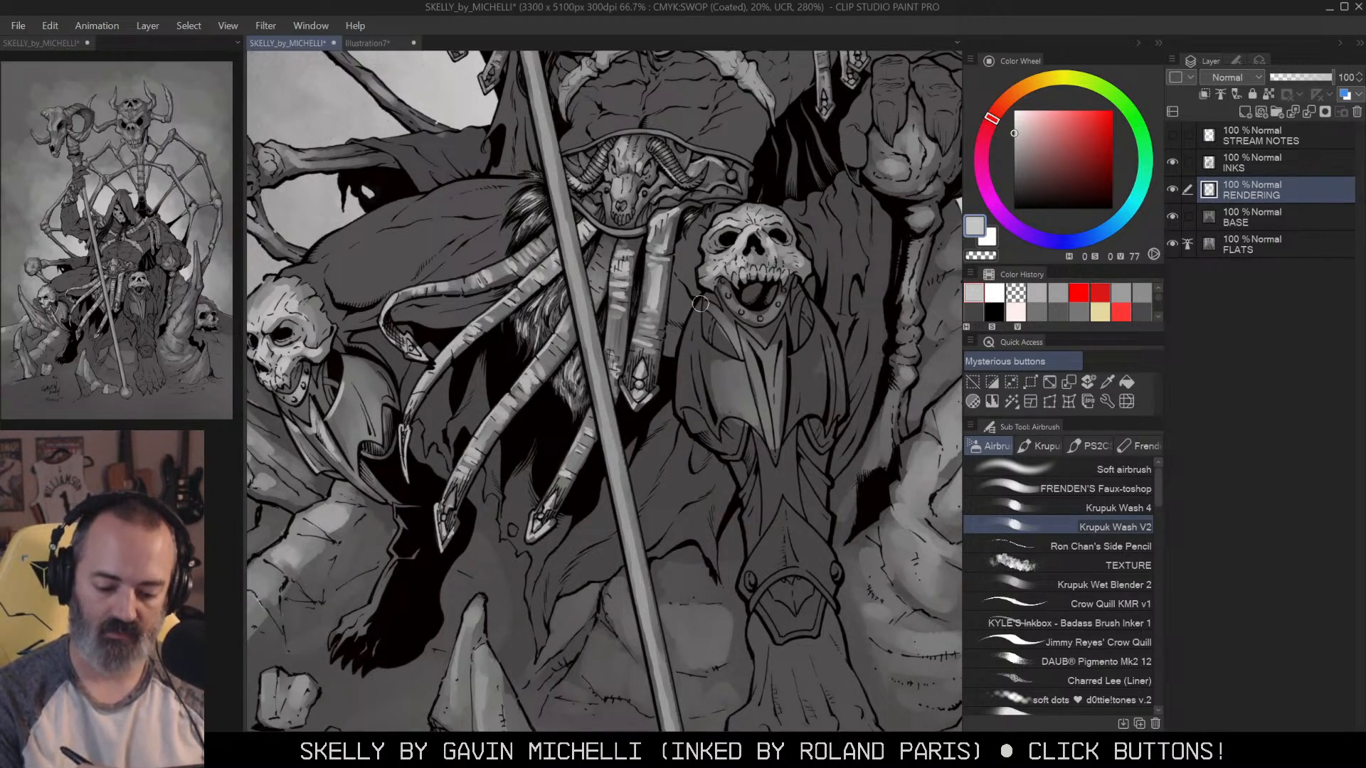
left_click_drag(701, 305, 721, 439)
mouse_move(690, 334)
left_mouse_down()
mouse_move(691, 405)
mouse_move(702, 428)
mouse_move(734, 439)
left_mouse_up()
Step: Extend the light grey tone across the knee armour's right side plate and down the shin guard
mouse_move(811, 359)
left_mouse_down()
mouse_move(802, 412)
mouse_move(814, 324)
mouse_move(828, 387)
left_mouse_up()
mouse_move(743, 432)
left_mouse_down()
mouse_move(771, 506)
mouse_move(785, 497)
mouse_move(758, 460)
mouse_move(754, 533)
mouse_move(778, 490)
mouse_move(790, 508)
mouse_move(813, 445)
left_mouse_up()
left_click_drag(814, 496, 815, 522)
left_click_drag(859, 453, 873, 332)
left_click_drag(723, 227, 721, 251)
mouse_move(784, 403)
left_mouse_down()
mouse_move(789, 431)
mouse_move(800, 390)
mouse_move(822, 442)
mouse_move(822, 430)
mouse_move(773, 448)
mouse_move(795, 438)
mouse_move(806, 467)
mouse_move(785, 486)
mouse_move(822, 496)
mouse_move(785, 508)
left_mouse_up()
Step: Paint brighter highlights on the knee armour's pointed centre ridge and along the curved rims of its side plates
key("w")
key("b")
scroll(732, 249, "up", 2)
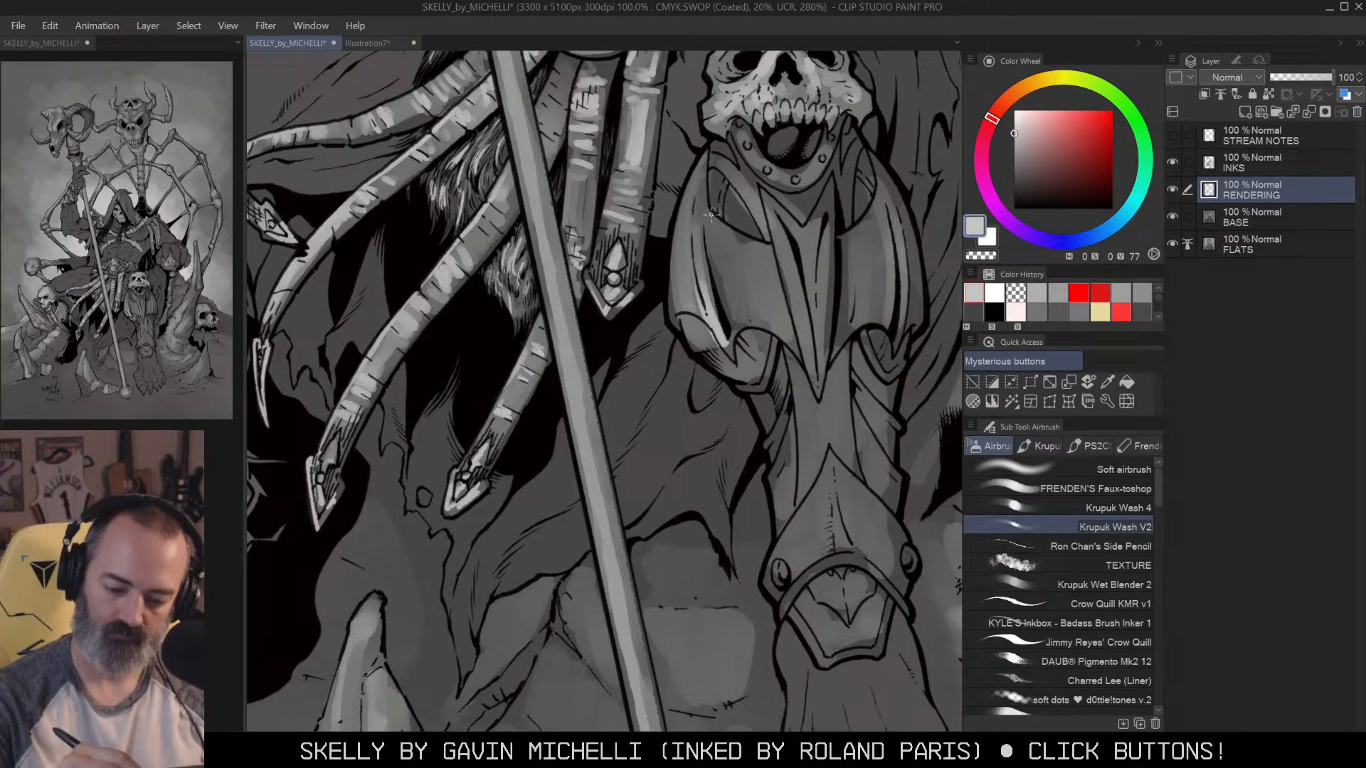
left_click_drag(754, 242, 769, 244)
key("]")
mouse_move(764, 196)
left_mouse_down()
mouse_move(805, 366)
mouse_move(793, 232)
mouse_move(801, 246)
mouse_move(811, 349)
left_mouse_up()
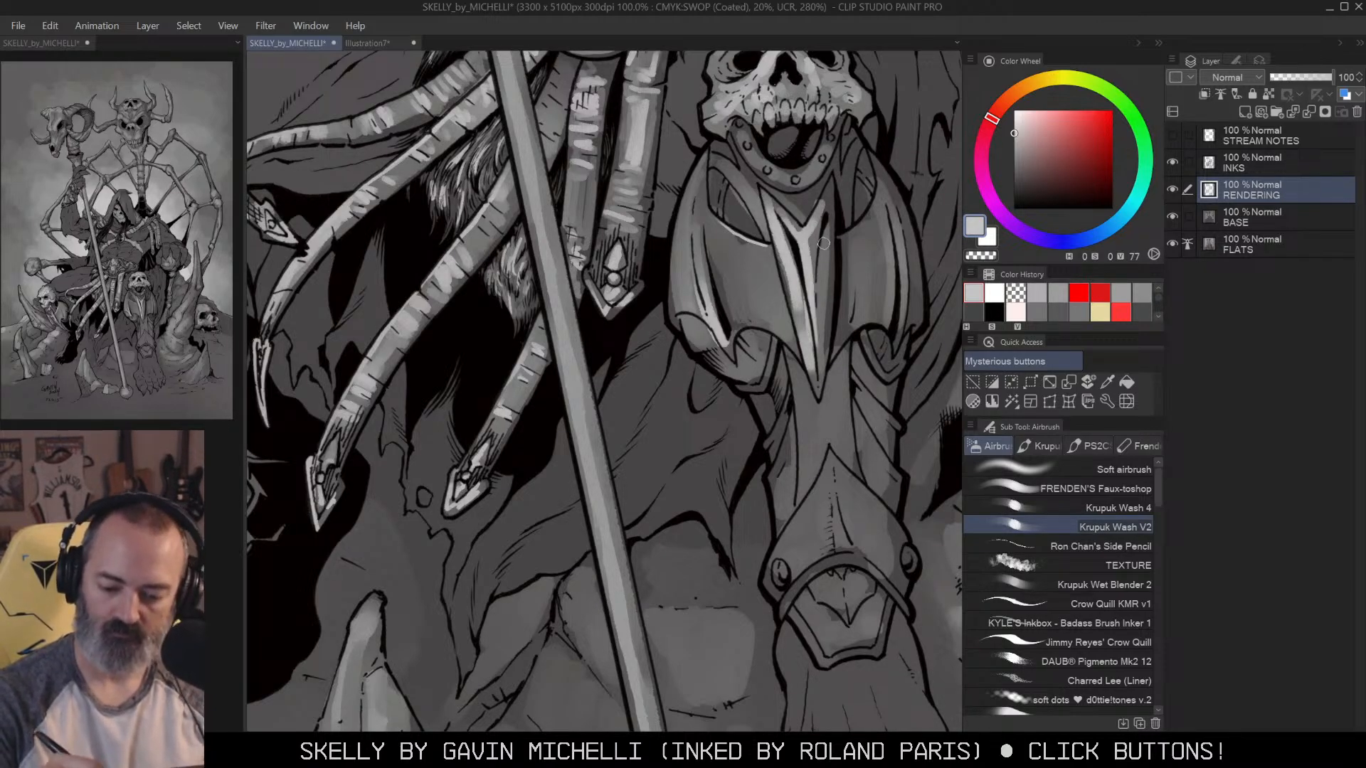
left_click_drag(824, 243, 818, 352)
key("[")
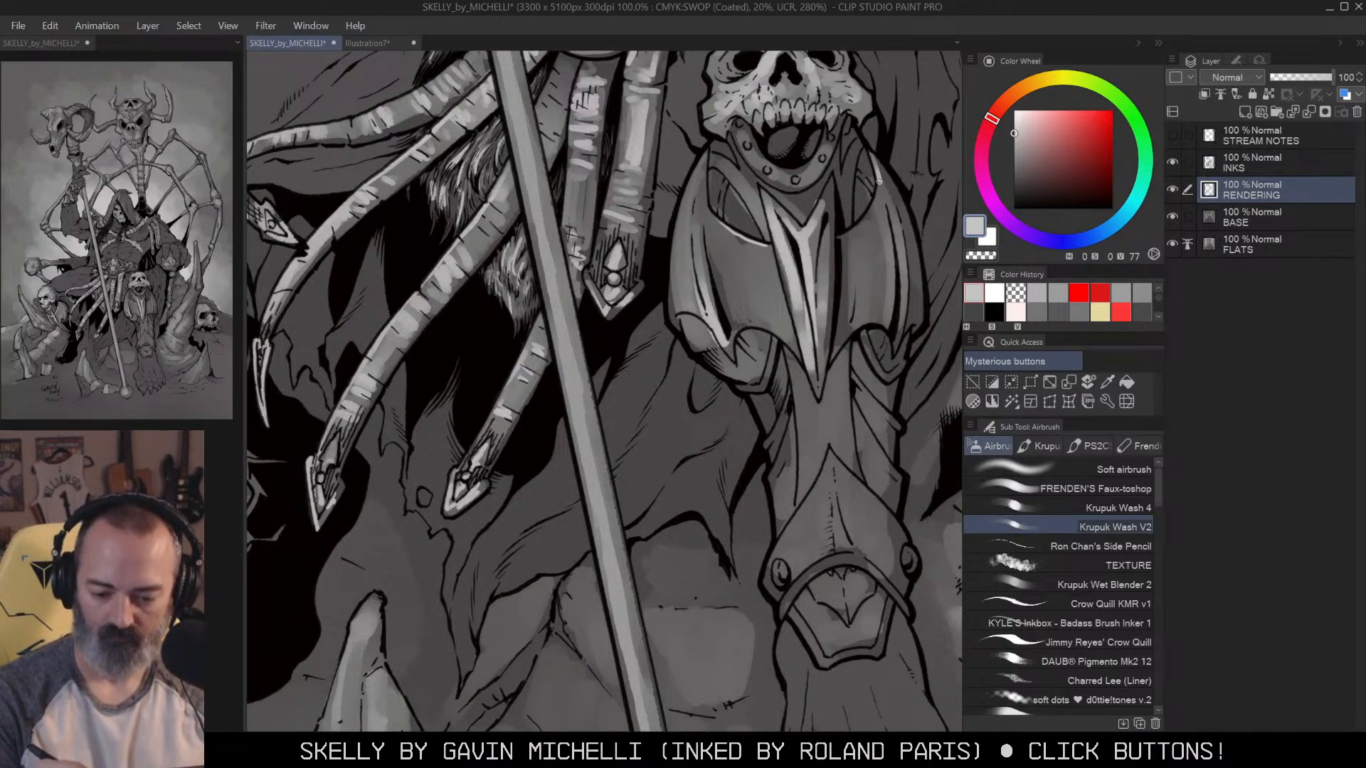
left_click_drag(708, 151, 681, 286)
left_click_drag(720, 359, 752, 378)
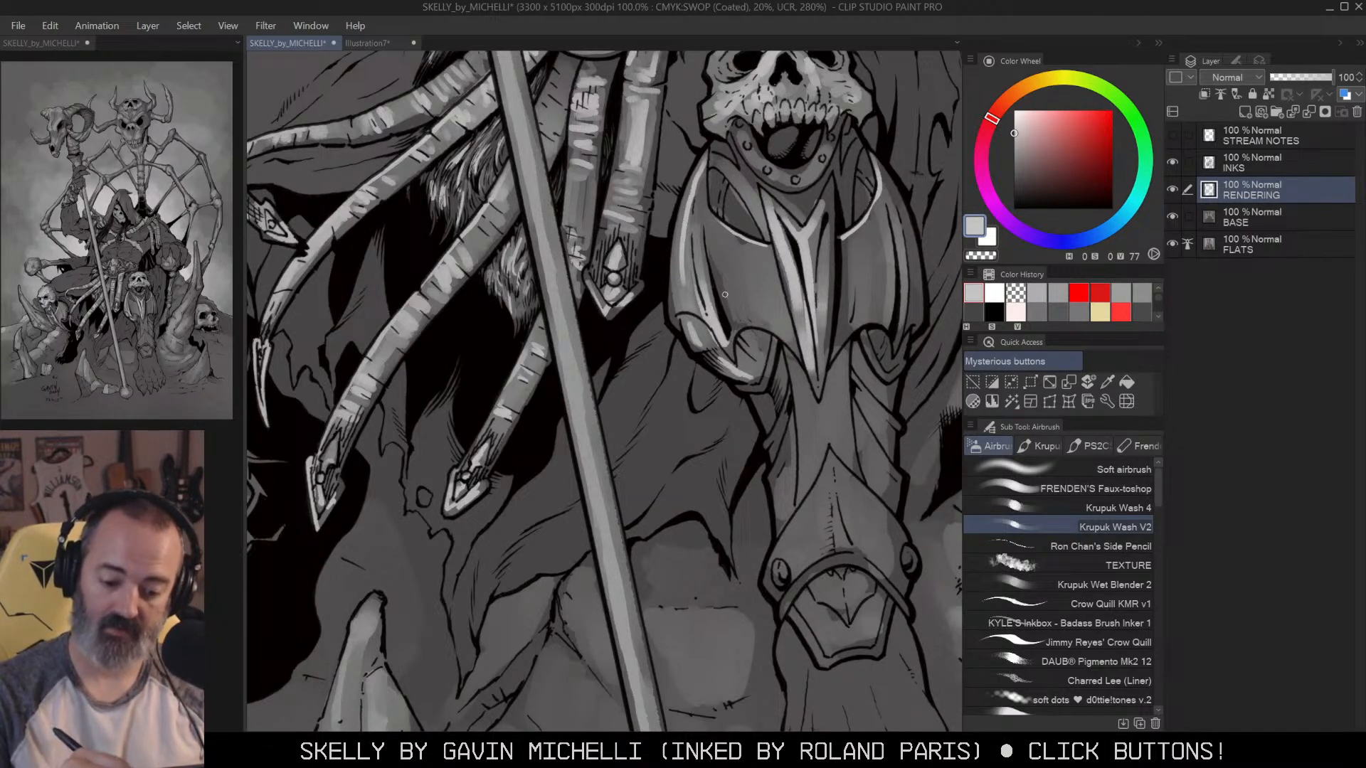
Step: Redo the shin guard's highlight as bright strokes down its central strip beneath the knee armour's point
left_click_drag(795, 369, 807, 420)
key("ctrl+z")
key("m")
key("ctrl+shift+d")
key("ctrl+d")
mouse_move(813, 381)
left_mouse_down()
mouse_move(801, 496)
mouse_move(830, 445)
mouse_move(863, 477)
mouse_move(846, 349)
mouse_move(825, 393)
mouse_move(811, 360)
mouse_move(821, 447)
mouse_move(826, 402)
mouse_move(809, 399)
mouse_move(806, 343)
mouse_move(812, 481)
left_mouse_up()
key("b")
left_click_drag(805, 356, 815, 473)
left_click_drag(805, 403, 815, 470)
left_click_drag(813, 420, 813, 486)
Step: Try trimming the shin strip's highlight with transparent colour and undo the last stroke
key("c")
mouse_move(807, 380)
left_mouse_down()
mouse_move(819, 404)
mouse_move(828, 374)
mouse_move(822, 422)
left_mouse_up()
key("c")
key("c")
key("c")
key("ctrl+z")
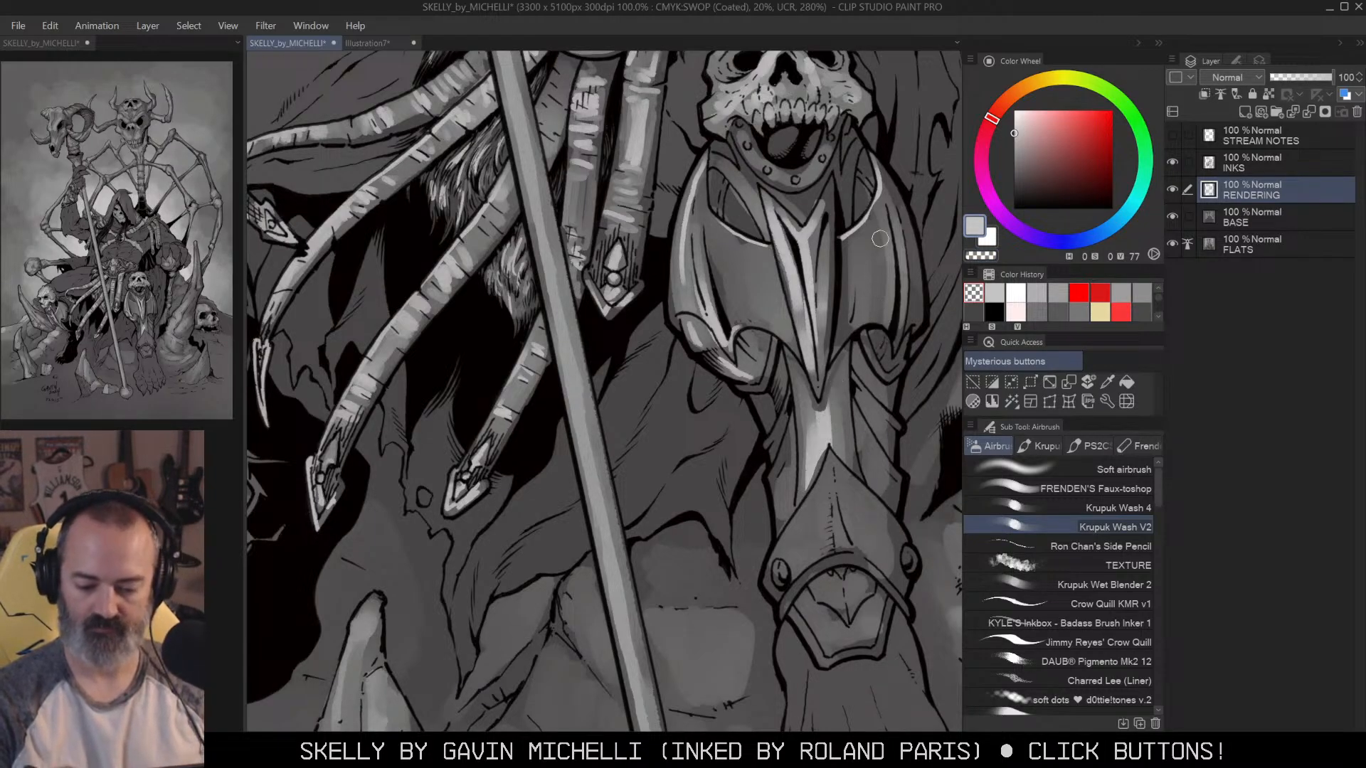
Step: Return to the light grey, highlight the lower corner of the knee armour's left side plate and clear the selection
key("m")
left_click(780, 313, "alt")
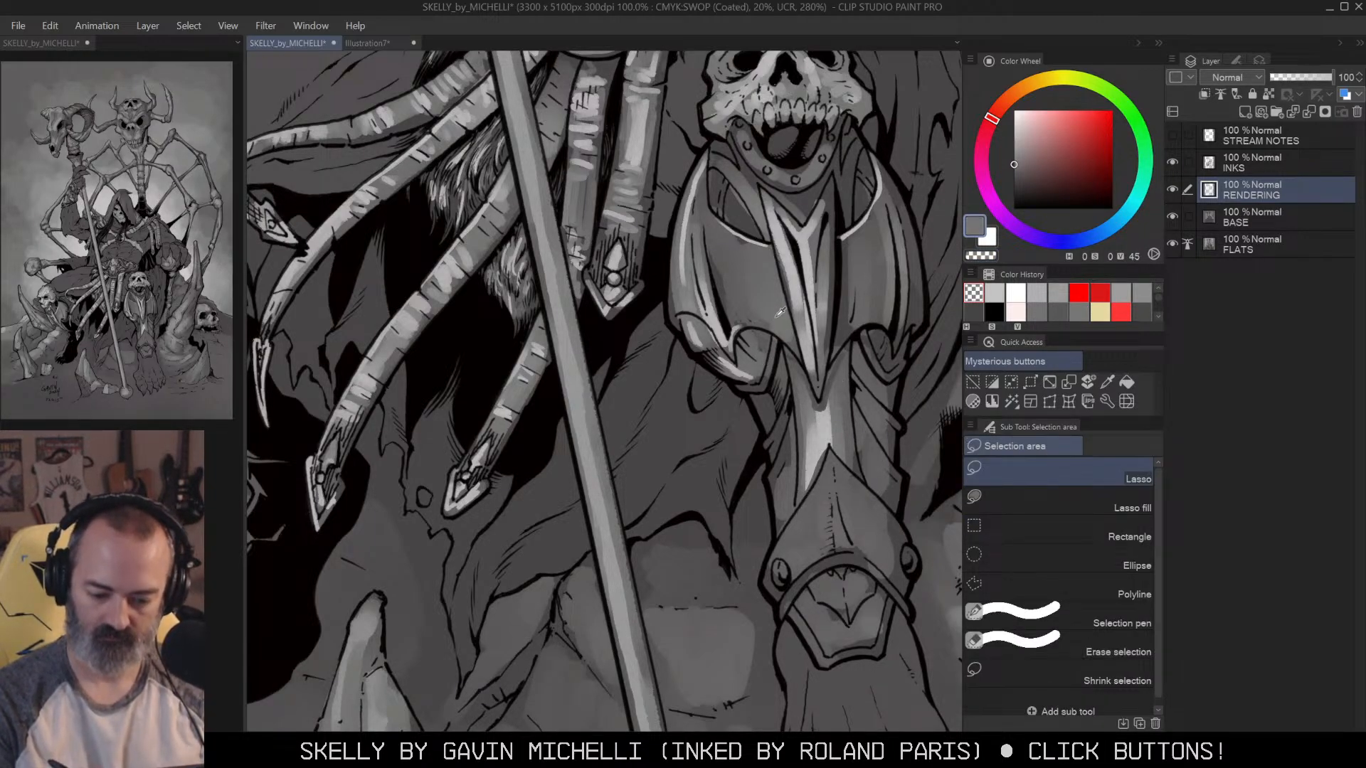
key("b")
left_click(1015, 292)
mouse_move(790, 352)
left_mouse_down()
mouse_move(757, 345)
mouse_move(761, 383)
left_mouse_up()
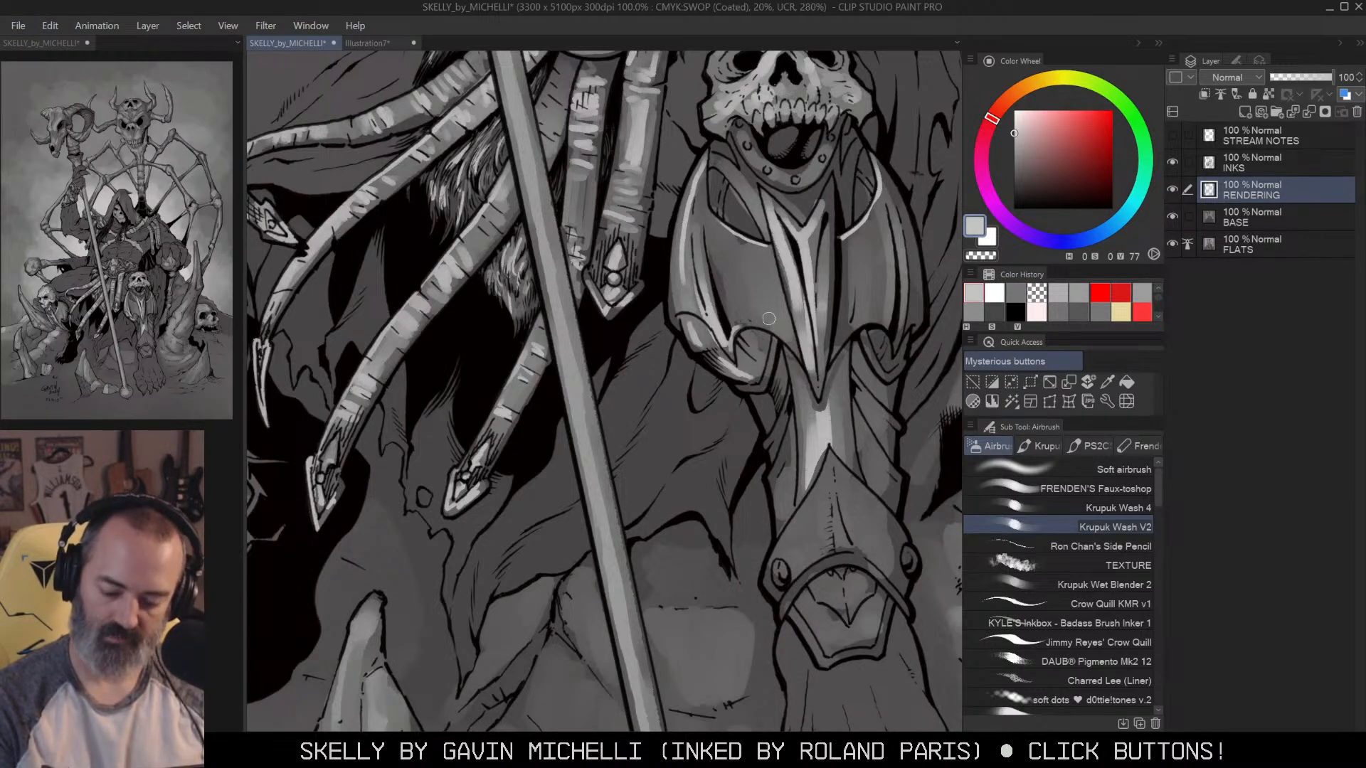
key("ctrl+d")
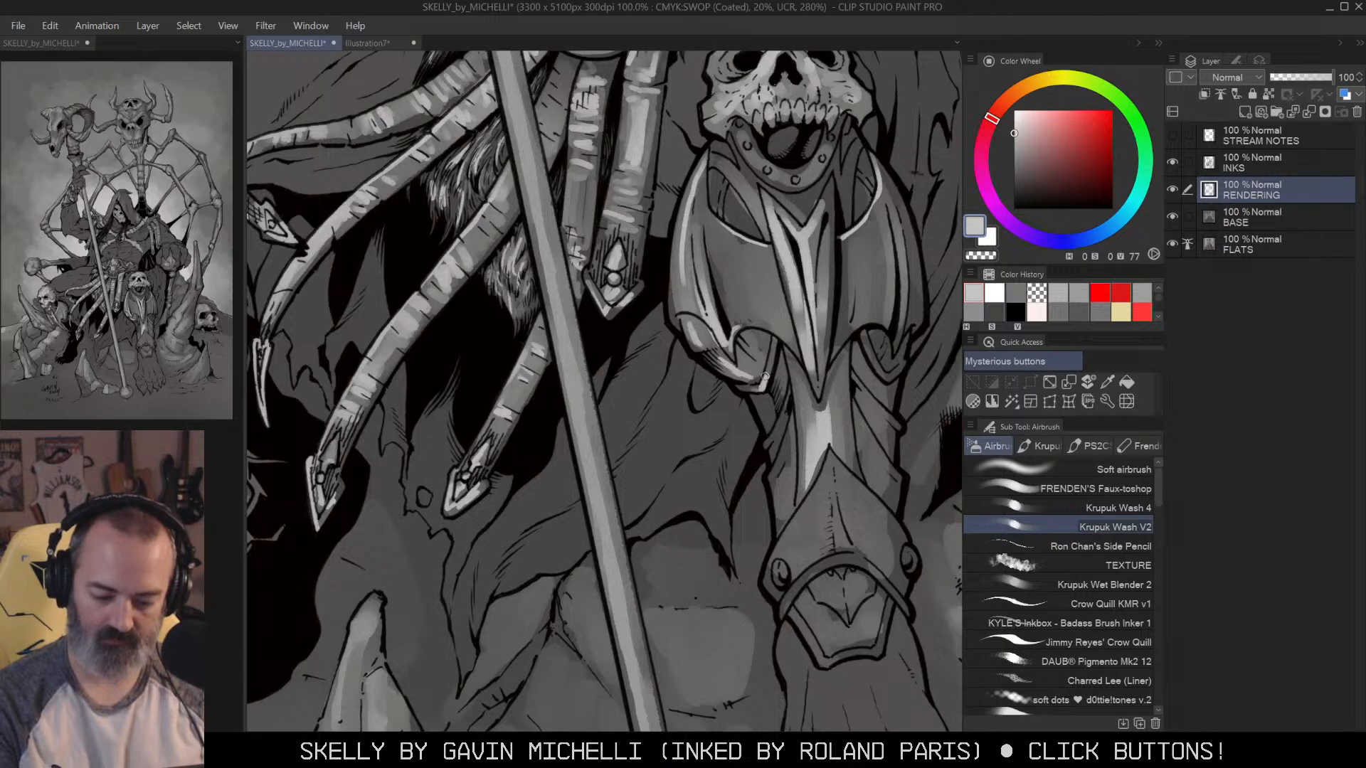
Step: Paint light grey highlights on the shin guard's side plates and on the pointed ankle plate below
left_click_drag(787, 411, 775, 441)
left_click_drag(789, 357, 796, 485)
mouse_move(793, 432)
left_mouse_down()
mouse_move(772, 474)
mouse_move(773, 528)
left_mouse_up()
mouse_move(847, 406)
left_mouse_down()
mouse_move(843, 363)
mouse_move(864, 430)
left_mouse_up()
left_click_drag(851, 347, 884, 408)
mouse_move(857, 313)
left_mouse_down()
mouse_move(875, 350)
mouse_move(888, 311)
left_mouse_up()
mouse_move(839, 379)
left_mouse_down()
mouse_move(815, 452)
mouse_move(796, 425)
mouse_move(782, 488)
mouse_move(829, 366)
mouse_move(865, 452)
left_mouse_up()
left_click_drag(861, 402, 897, 489)
left_click_drag(893, 419, 875, 329)
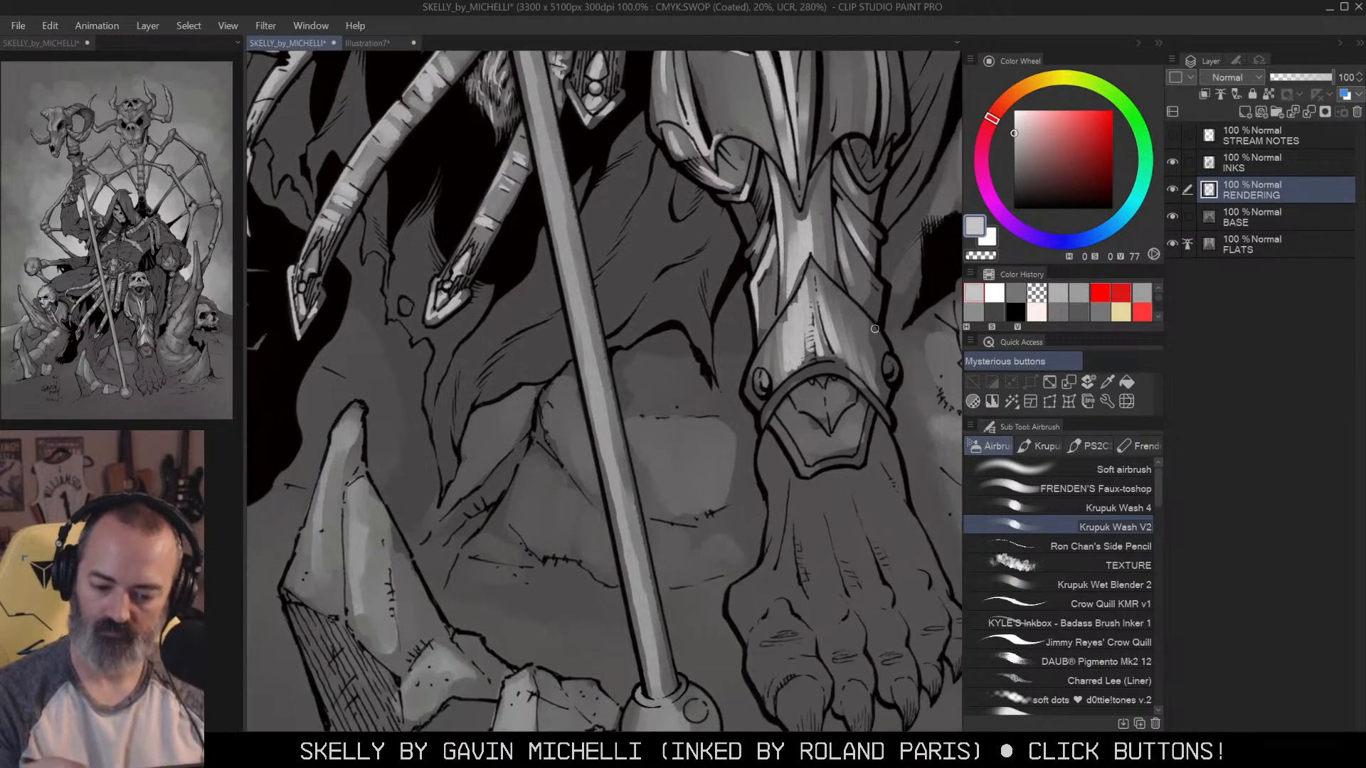
Step: Highlight the small plate over the top of the foot and check the leg armour from further out
mouse_move(811, 372)
left_mouse_down()
mouse_move(764, 421)
mouse_move(831, 369)
mouse_move(819, 409)
mouse_move(800, 408)
mouse_move(802, 391)
mouse_move(823, 399)
mouse_move(800, 419)
mouse_move(812, 445)
mouse_move(799, 426)
mouse_move(841, 404)
mouse_move(824, 440)
mouse_move(844, 434)
mouse_move(783, 434)
mouse_move(801, 470)
mouse_move(842, 462)
left_mouse_up()
key("alt+space")
left_click(860, 377)
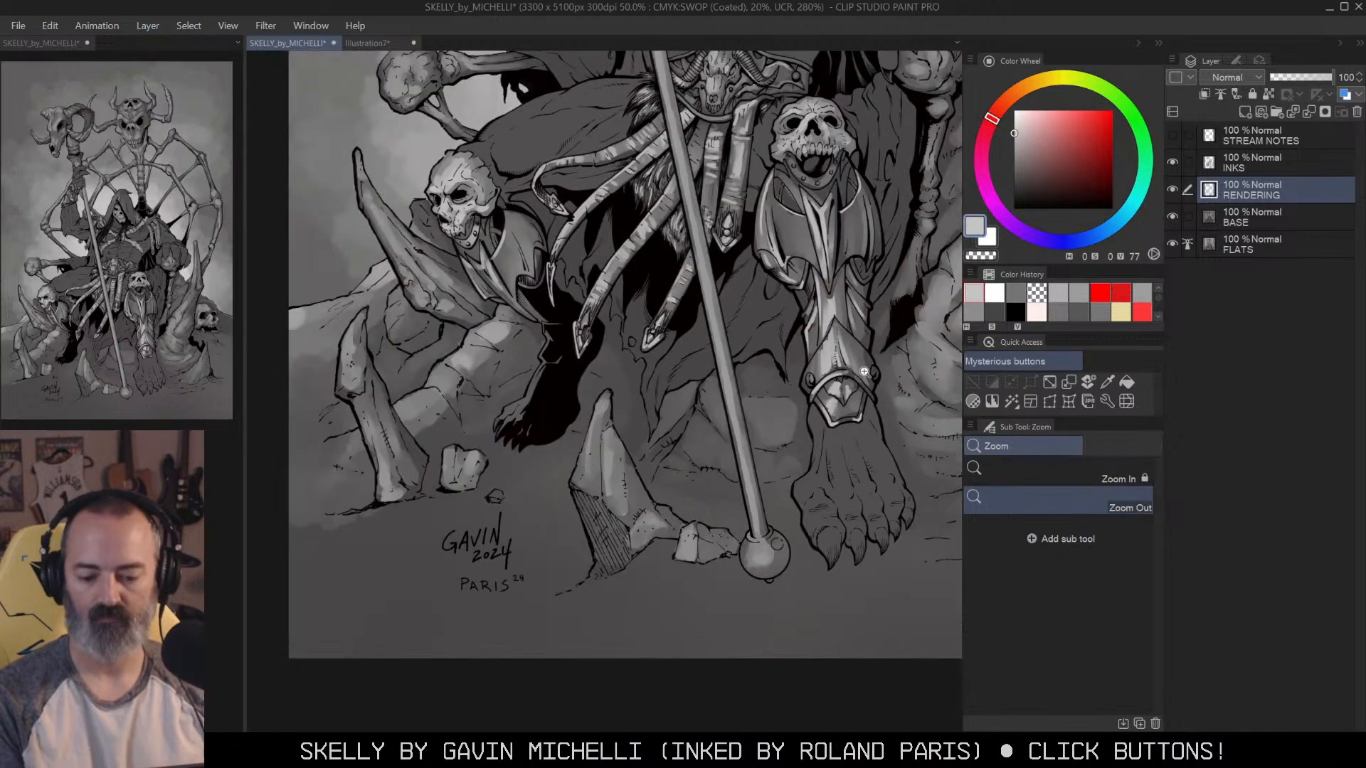
Step: Select the clawed front foot and paint light grey along its tendons, toes and claws
left_click(828, 439)
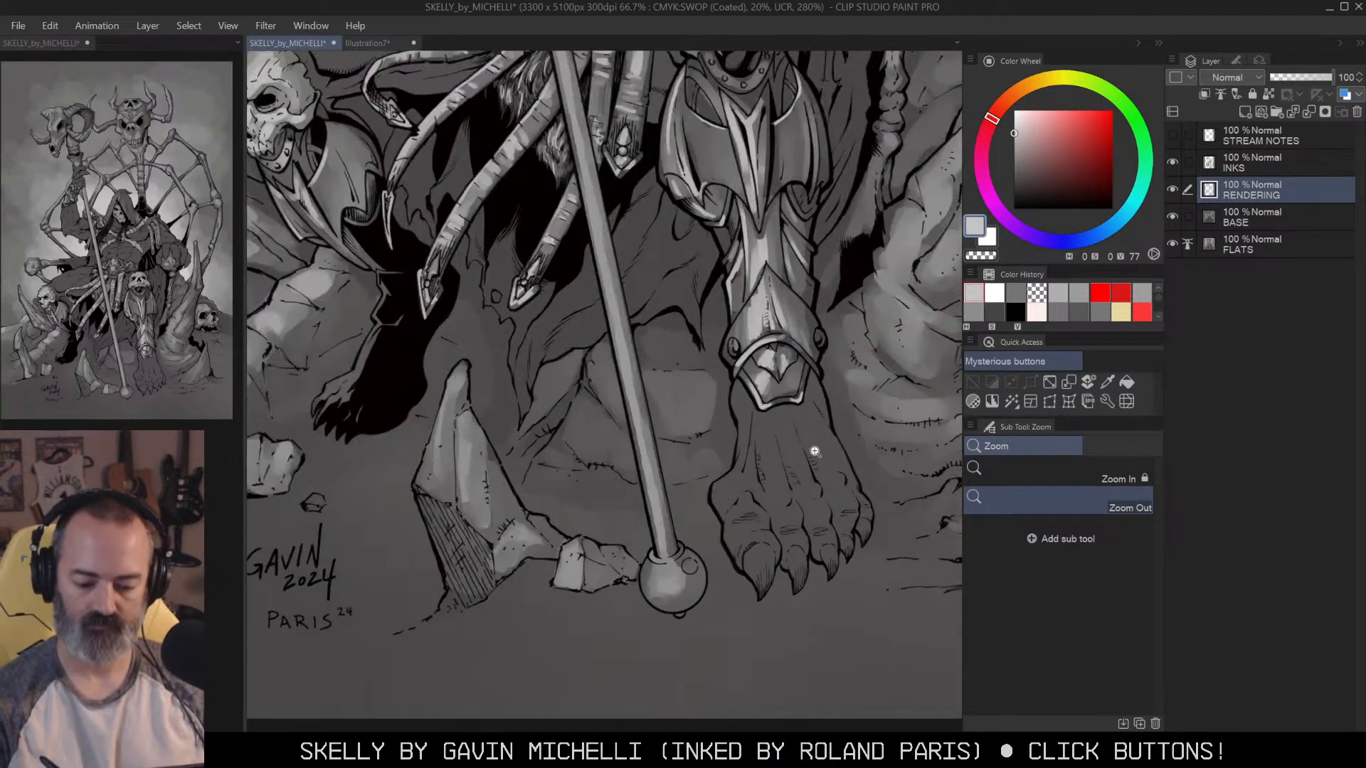
key("w")
left_click(823, 437)
key("b")
mouse_move(750, 385)
left_mouse_down()
mouse_move(765, 470)
mouse_move(748, 489)
mouse_move(760, 558)
left_mouse_up()
mouse_move(765, 477)
left_mouse_down()
mouse_move(790, 545)
mouse_move(795, 442)
mouse_move(786, 454)
mouse_move(780, 419)
mouse_move(830, 552)
mouse_move(823, 443)
mouse_move(809, 421)
mouse_move(858, 520)
left_mouse_up()
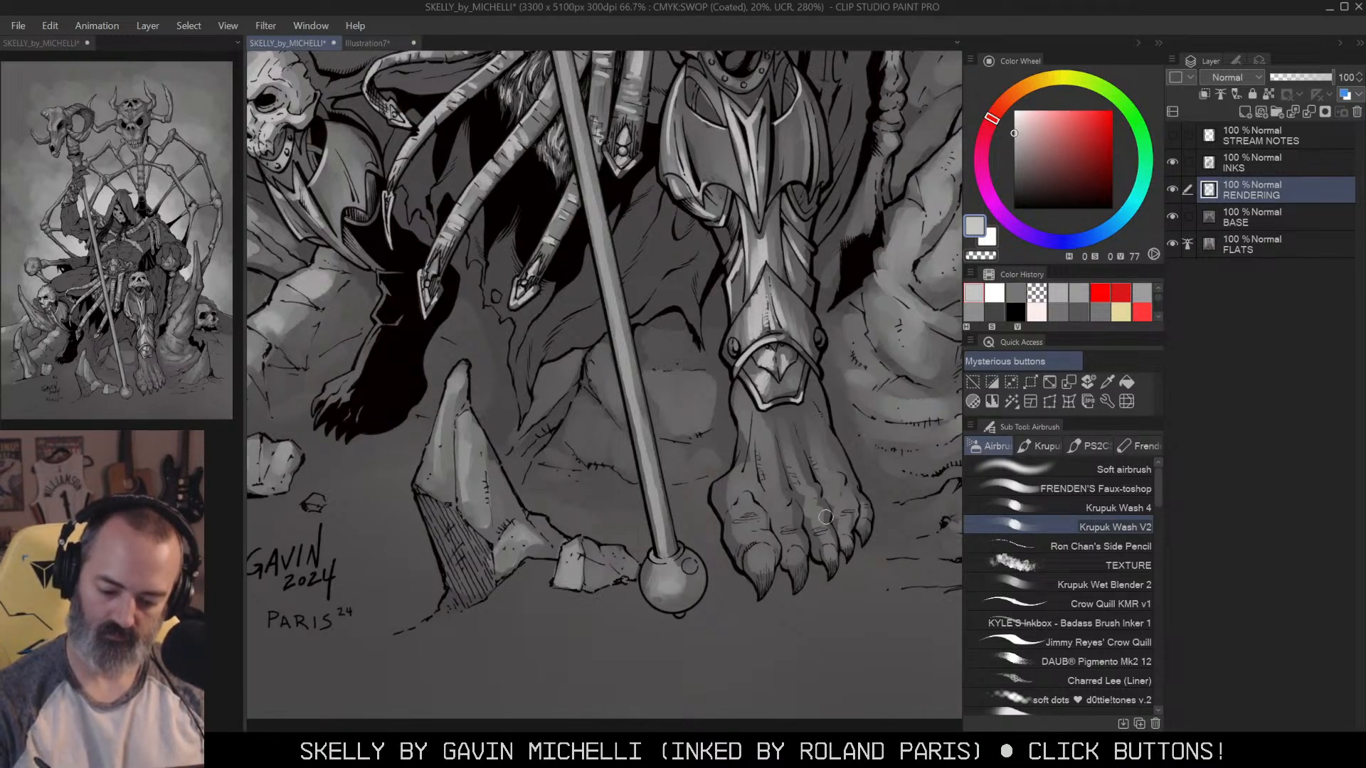
mouse_move(742, 507)
left_mouse_down()
mouse_move(752, 562)
mouse_move(740, 474)
mouse_move(729, 504)
mouse_move(740, 523)
mouse_move(772, 477)
mouse_move(796, 574)
mouse_move(817, 511)
mouse_move(845, 544)
left_mouse_up()
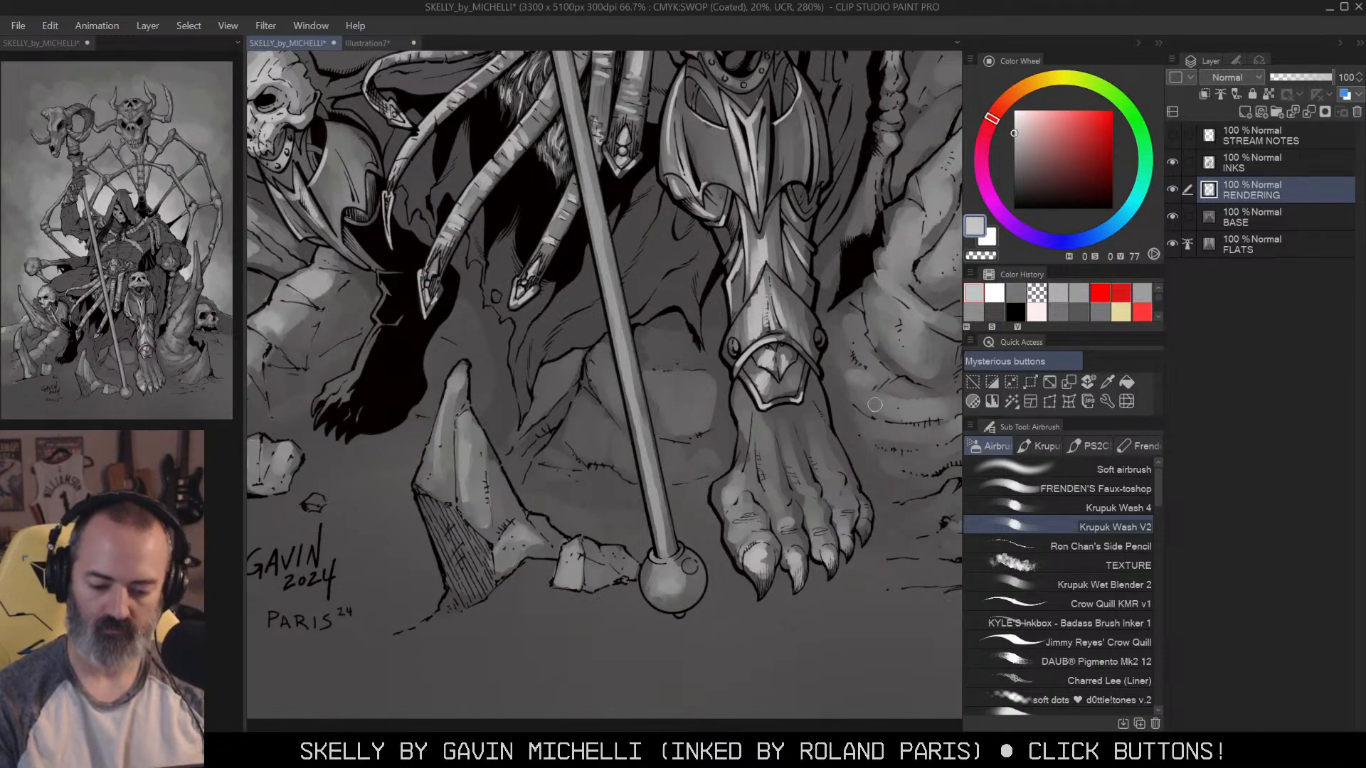
Step: Check the highlighted leg armour and foot against the whole seated figure
left_click(795, 317, "alt")
left_click(796, 317, "alt")
left_click_drag(862, 239, 833, 465)
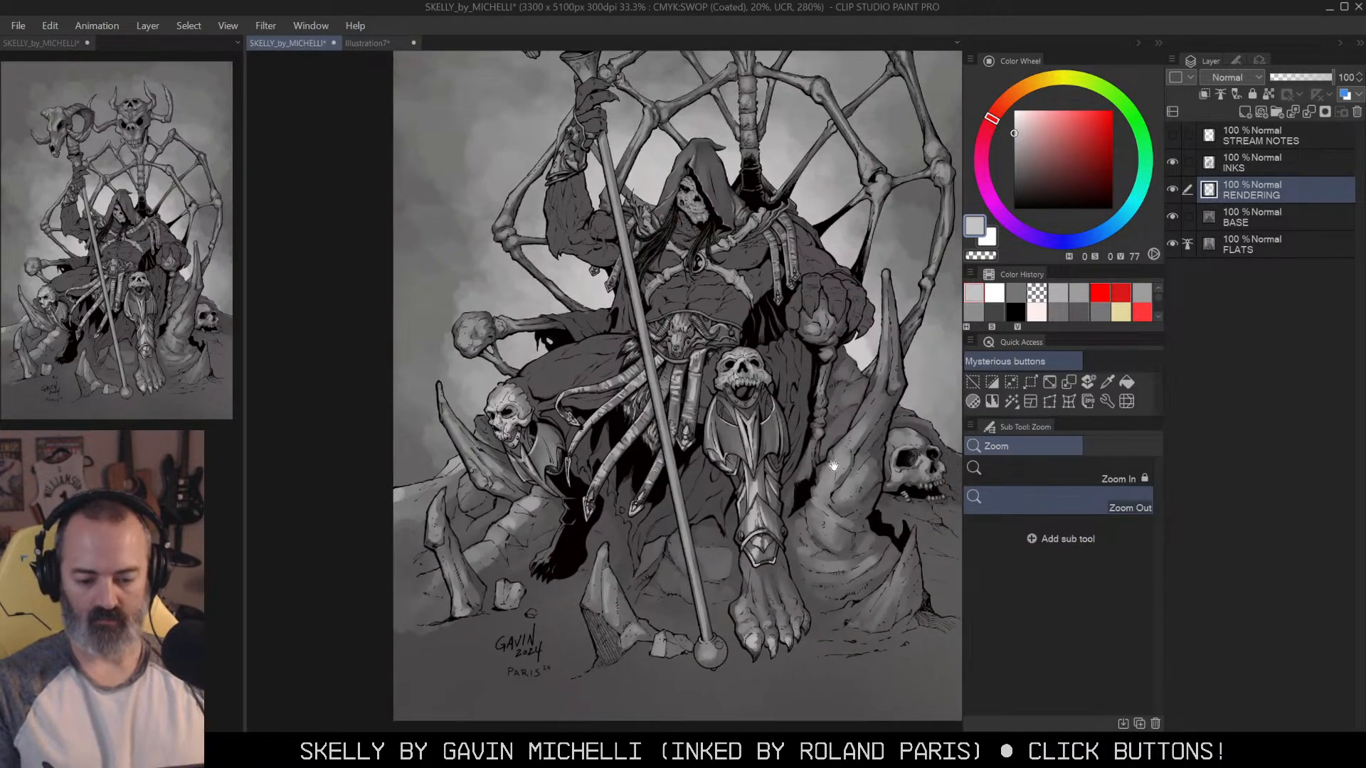
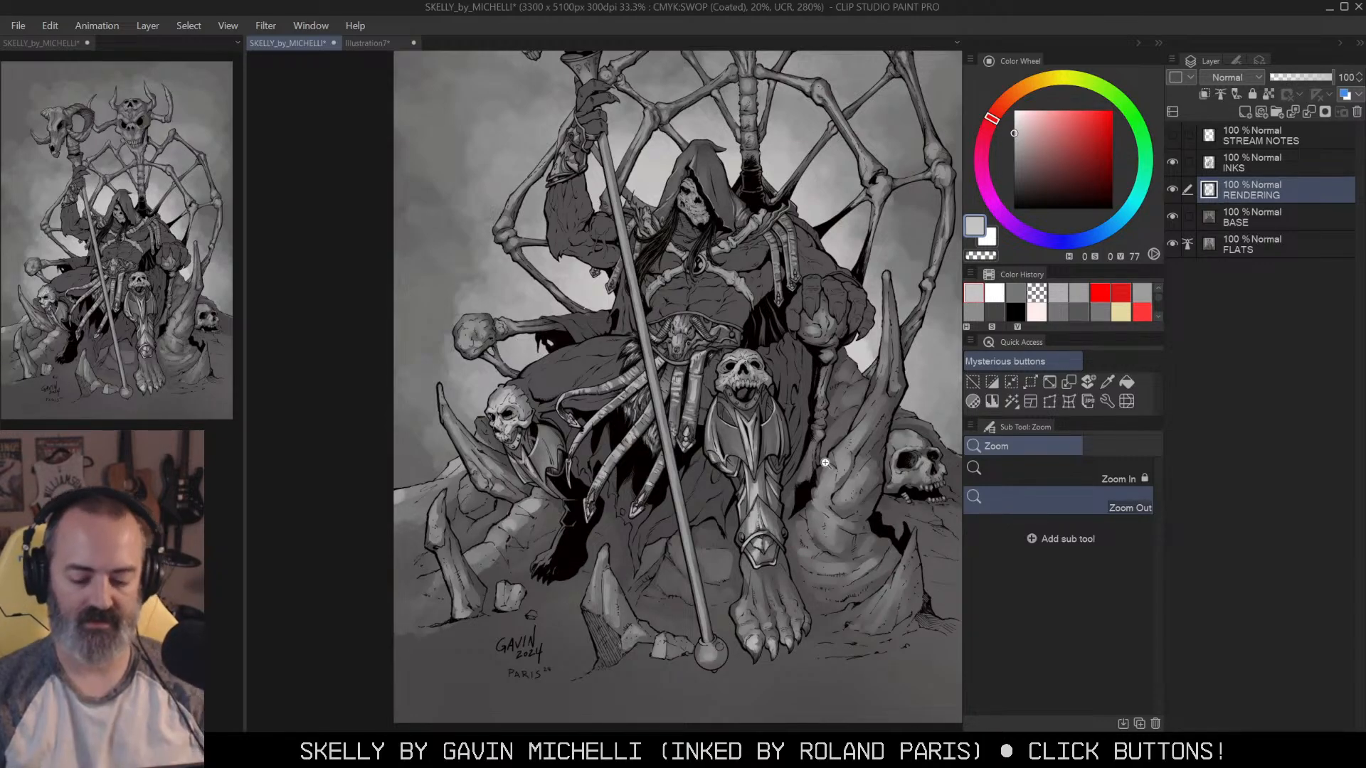
left_click_drag(794, 341, 784, 370)
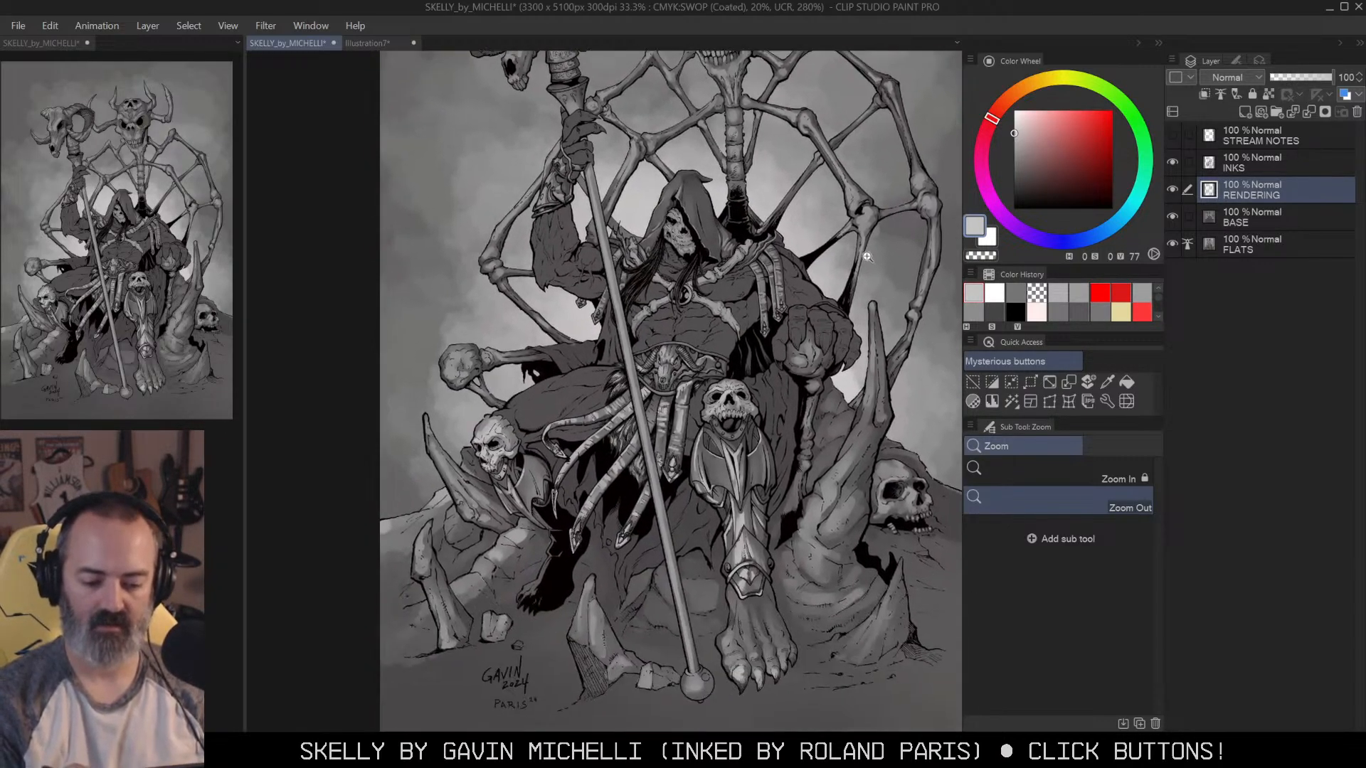
Step: Select the robe around the front leg by its flat colour and hide the selection outline
left_click(773, 398)
key("w")
left_click(780, 404)
left_click_drag(792, 427, 816, 364)
left_click(817, 365, "ctrl")
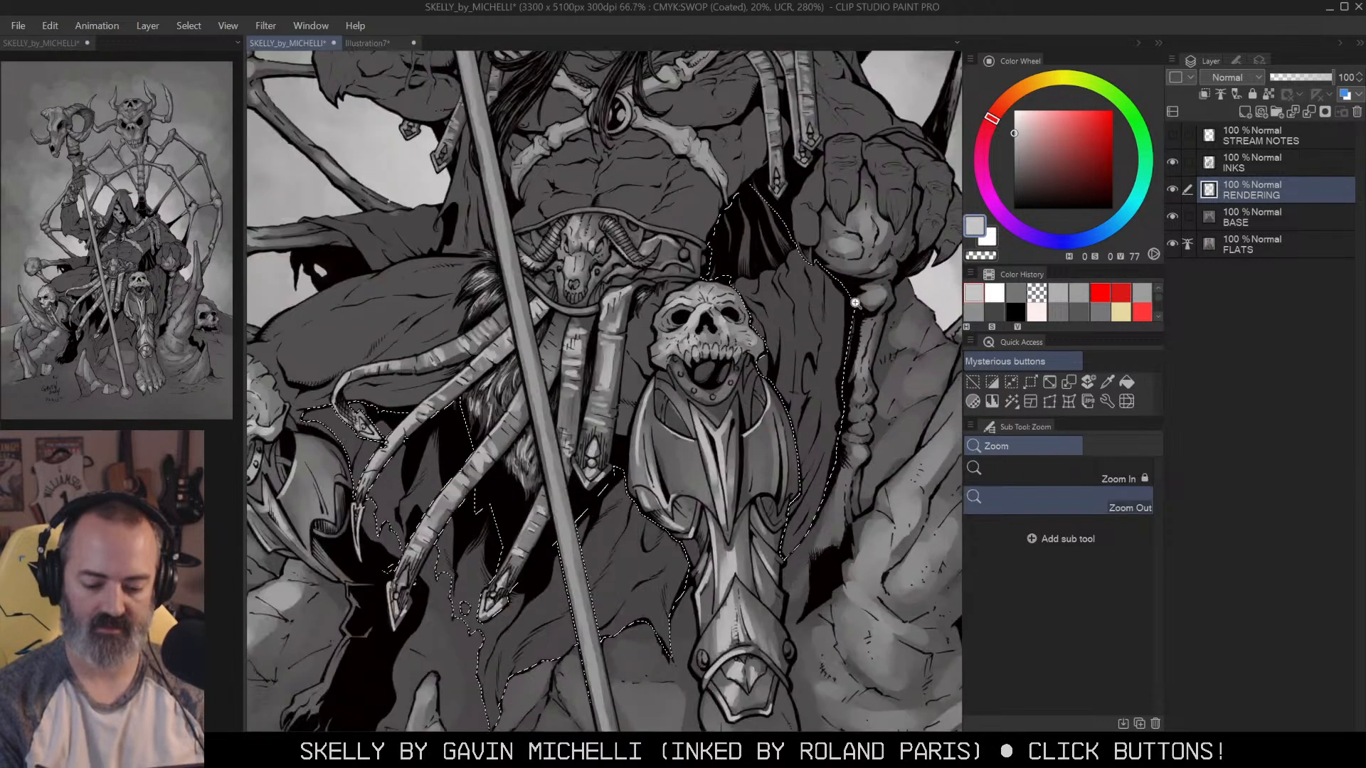
key("ctrl+d")
key("b")
left_click(844, 352, "ctrl")
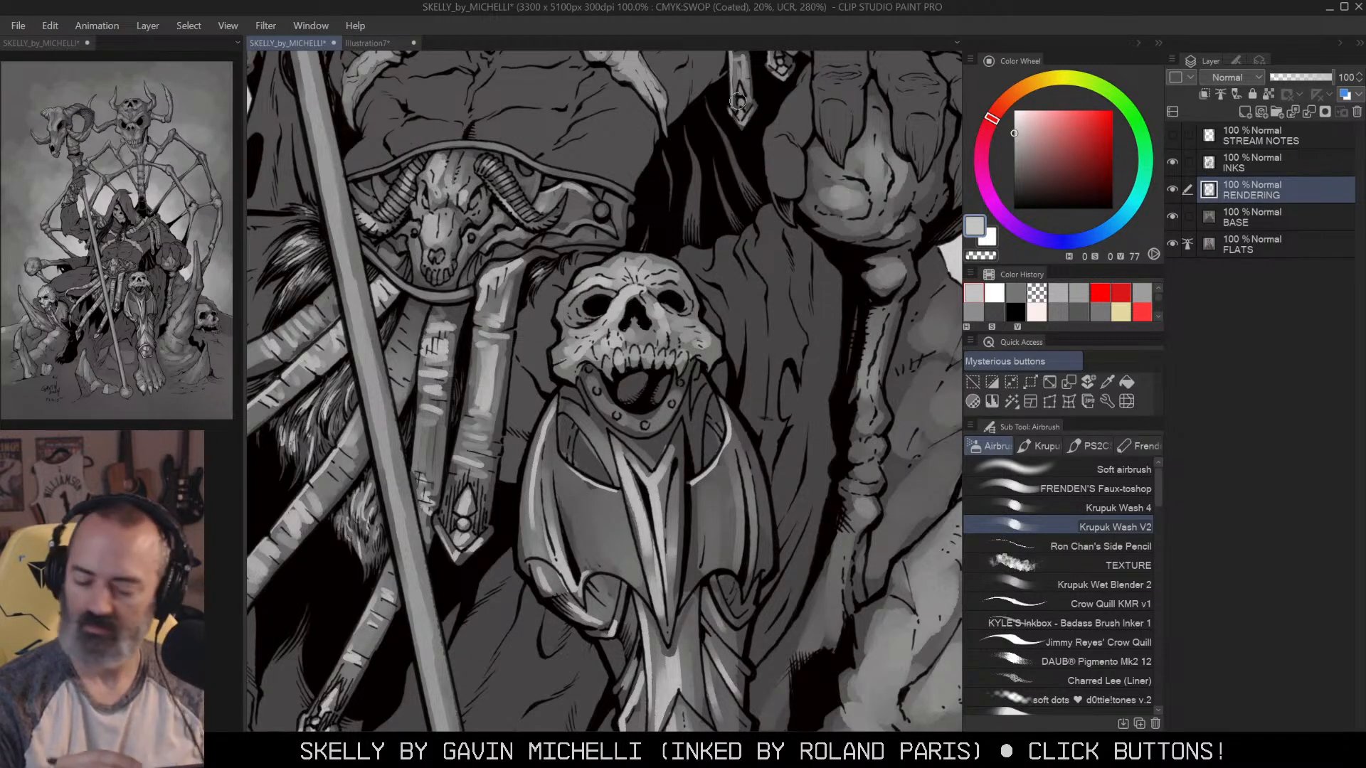
Step: Paint light grey strokes down the robe folds beside the front knee's skull and armour
mouse_move(722, 246)
left_mouse_down()
mouse_move(735, 296)
mouse_move(704, 260)
mouse_move(700, 274)
mouse_move(742, 257)
left_mouse_up()
left_click_drag(765, 217, 781, 405)
mouse_move(803, 241)
left_mouse_down()
mouse_move(822, 315)
mouse_move(815, 376)
mouse_move(763, 498)
left_mouse_up()
mouse_move(825, 456)
left_mouse_down()
mouse_move(759, 589)
mouse_move(850, 363)
mouse_move(765, 537)
left_mouse_up()
key("bracketleft")
Step: Paint light grey on the robe folds hanging behind the staff and belt straps, enlarging the brush for broader areas
left_click(821, 411, "alt")
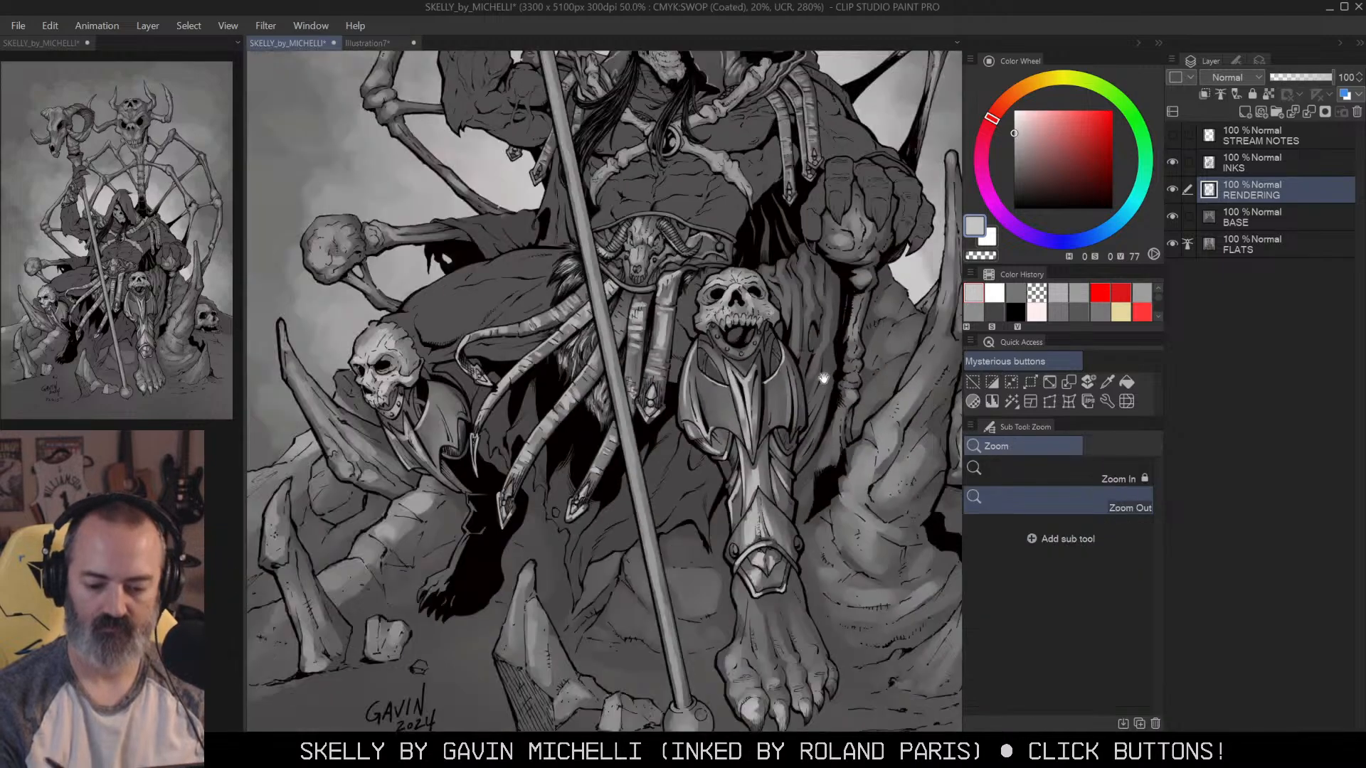
left_click_drag(817, 391, 884, 328)
key("w")
key("b")
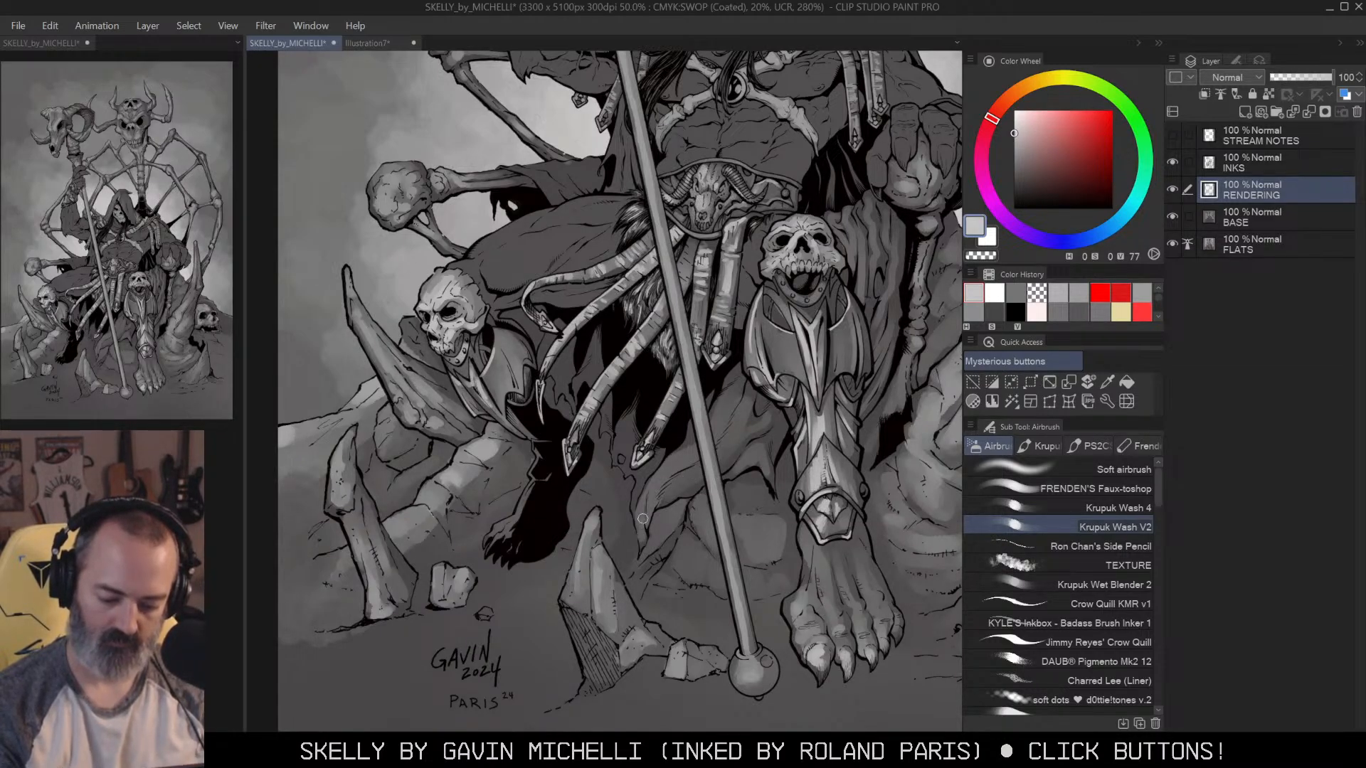
mouse_move(634, 407)
left_mouse_down()
mouse_move(618, 458)
mouse_move(631, 449)
mouse_move(630, 470)
mouse_move(659, 452)
mouse_move(632, 469)
mouse_move(608, 428)
left_mouse_up()
key("]")
key("]")
key("]")
left_click_drag(594, 343, 570, 395)
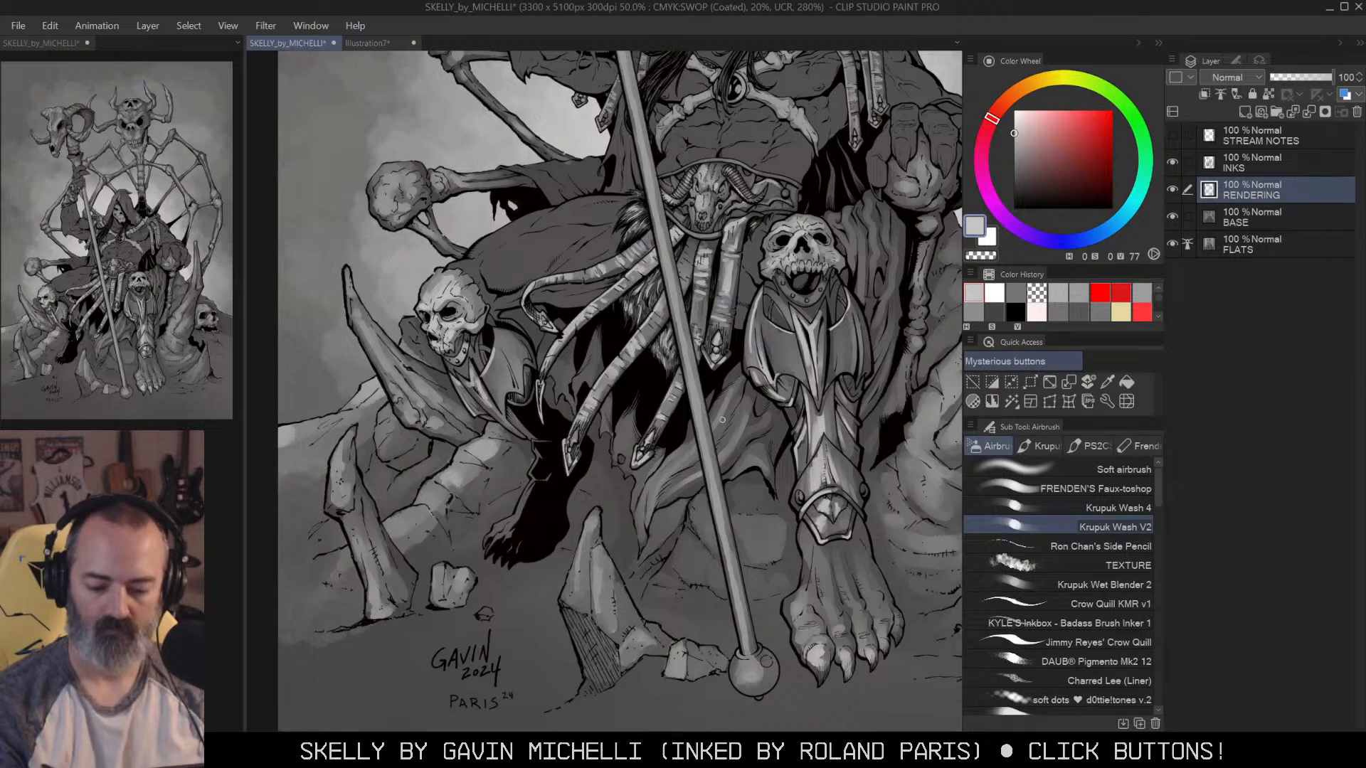
Step: Soften the light grey on the robe folds beside the front knee's armour with transparent paint
left_click(773, 377, "alt")
left_click(774, 376, "alt")
left_click(807, 363)
key("c")
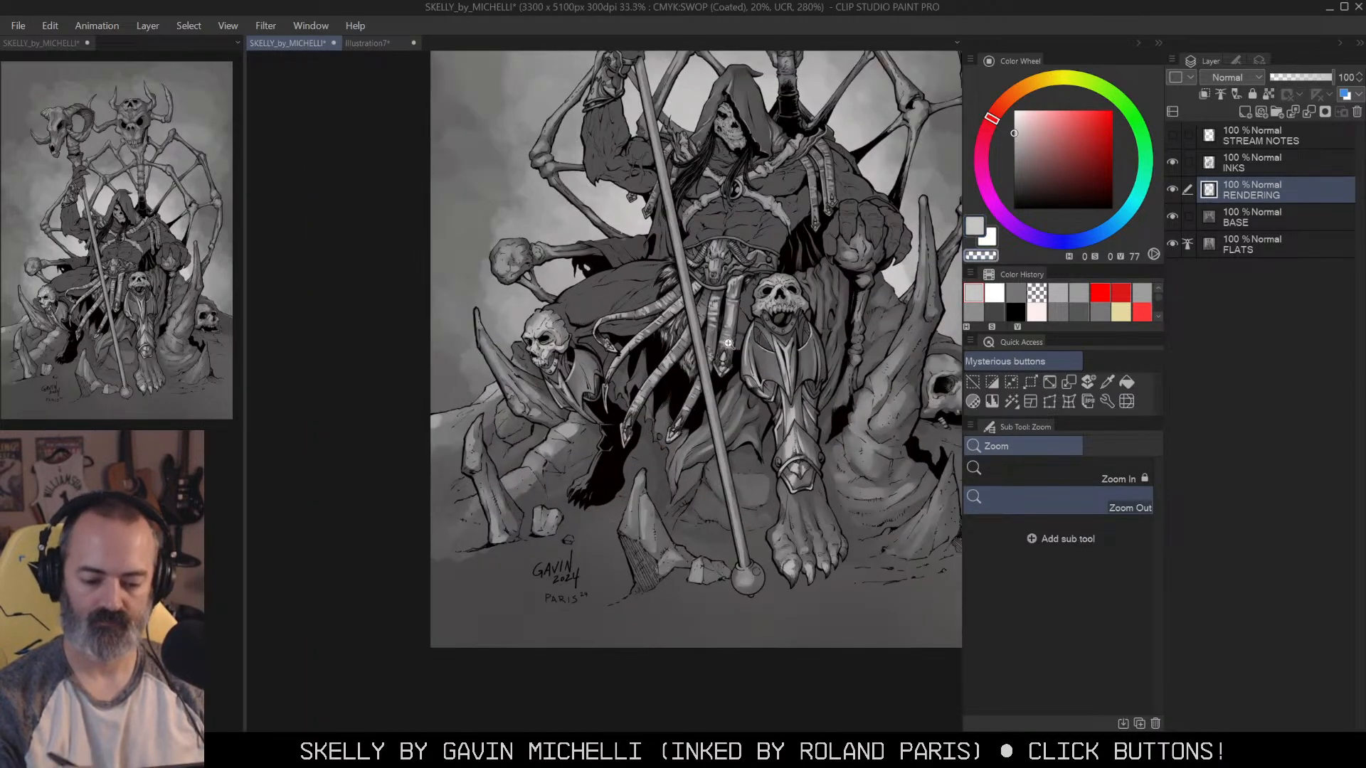
key("b")
left_click_drag(749, 381, 746, 395)
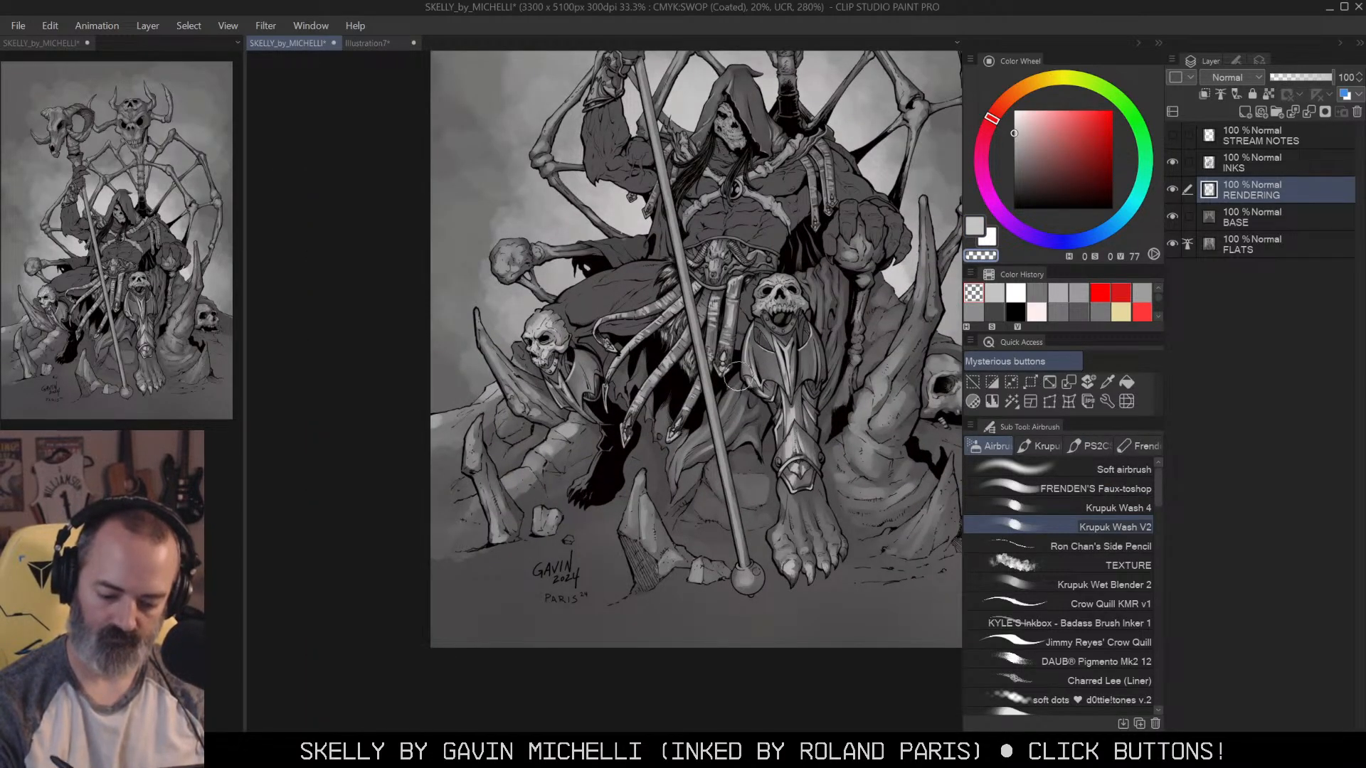
left_click(760, 401, "alt")
left_click_drag(761, 402, 761, 418)
key("ctrl+z")
key("c")
left_click_drag(737, 370, 769, 422)
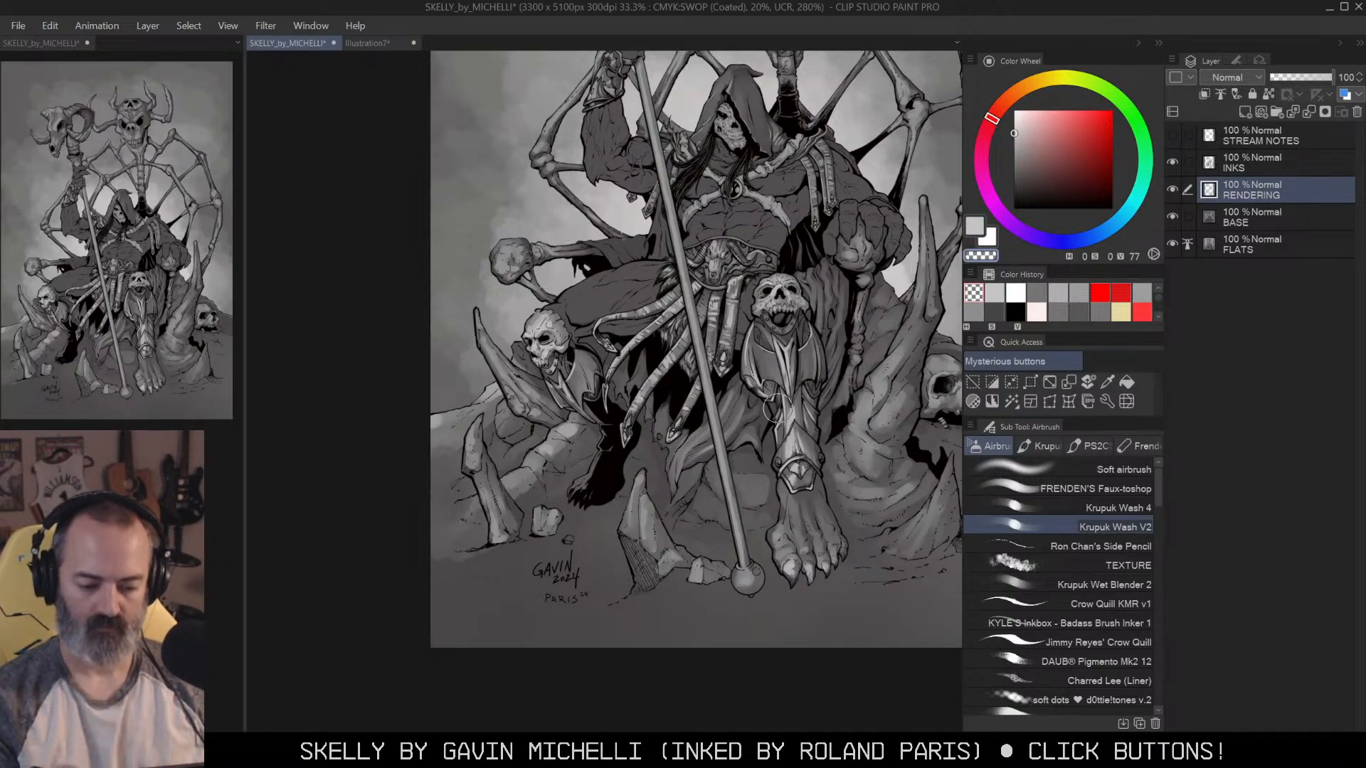
Step: Check the rendered robe folds against the whole seated figure
left_click_drag(870, 290, 837, 381)
left_click(832, 353, "alt")
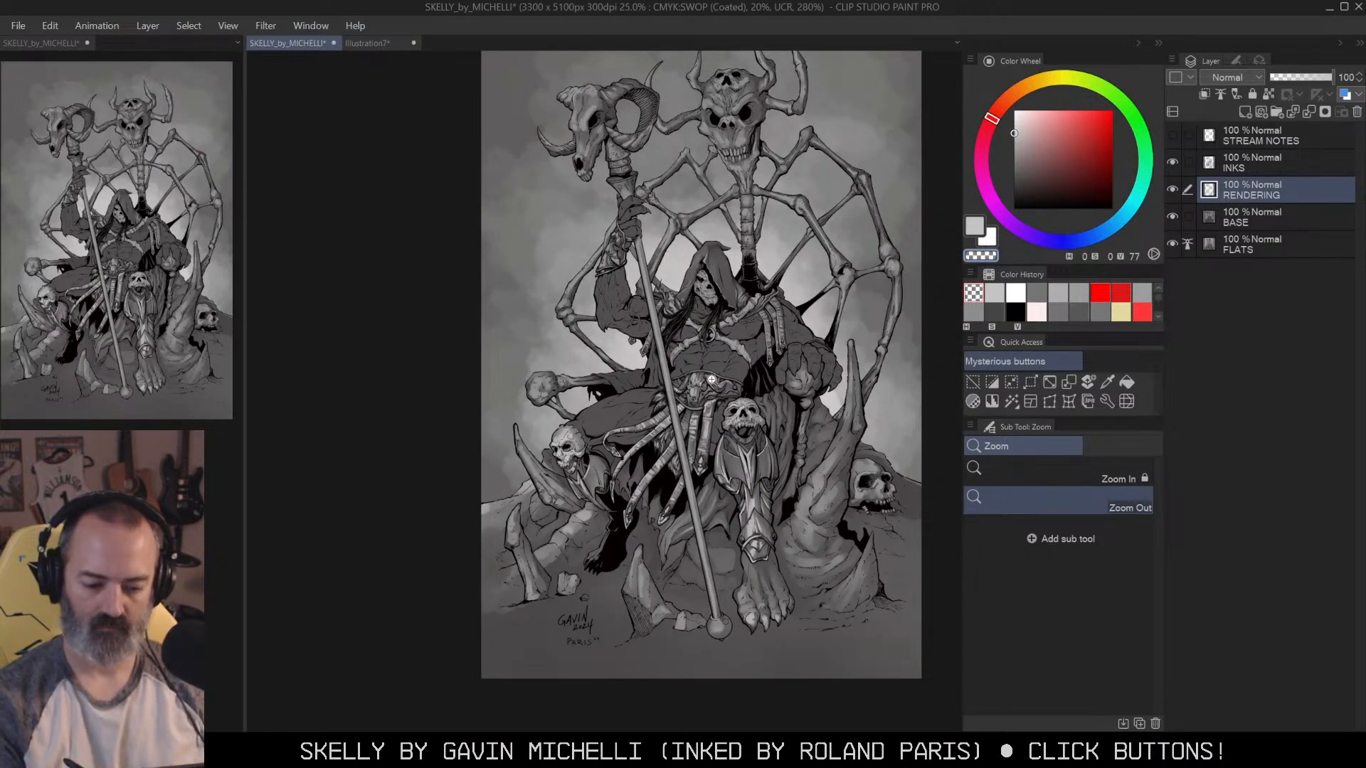
left_click_drag(736, 379, 717, 530)
left_click(753, 371)
left_click(753, 378)
left_click(753, 387)
left_click(744, 435)
left_click_drag(744, 436, 761, 505)
left_click(778, 473)
Step: Select the figure's skin on the arms and torso by its flat colour and hide the selection outline
key("ctrl+space")
key("m")
key("w")
key("alt+space")
left_click(760, 483)
left_click(813, 357, "shift")
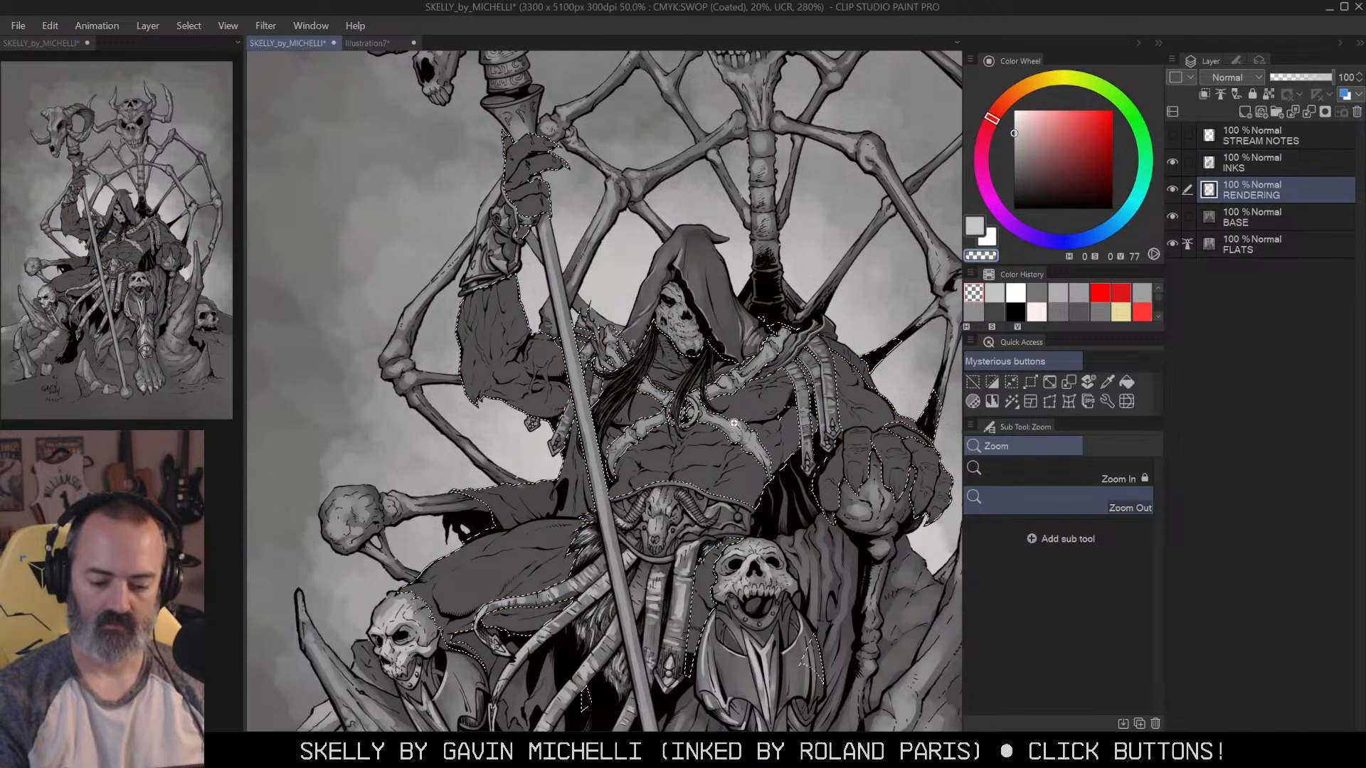
scroll(727, 427, "up", 1)
left_click_drag(727, 427, 808, 474)
scroll(720, 470, "up", 1)
left_click_drag(760, 373, 840, 509)
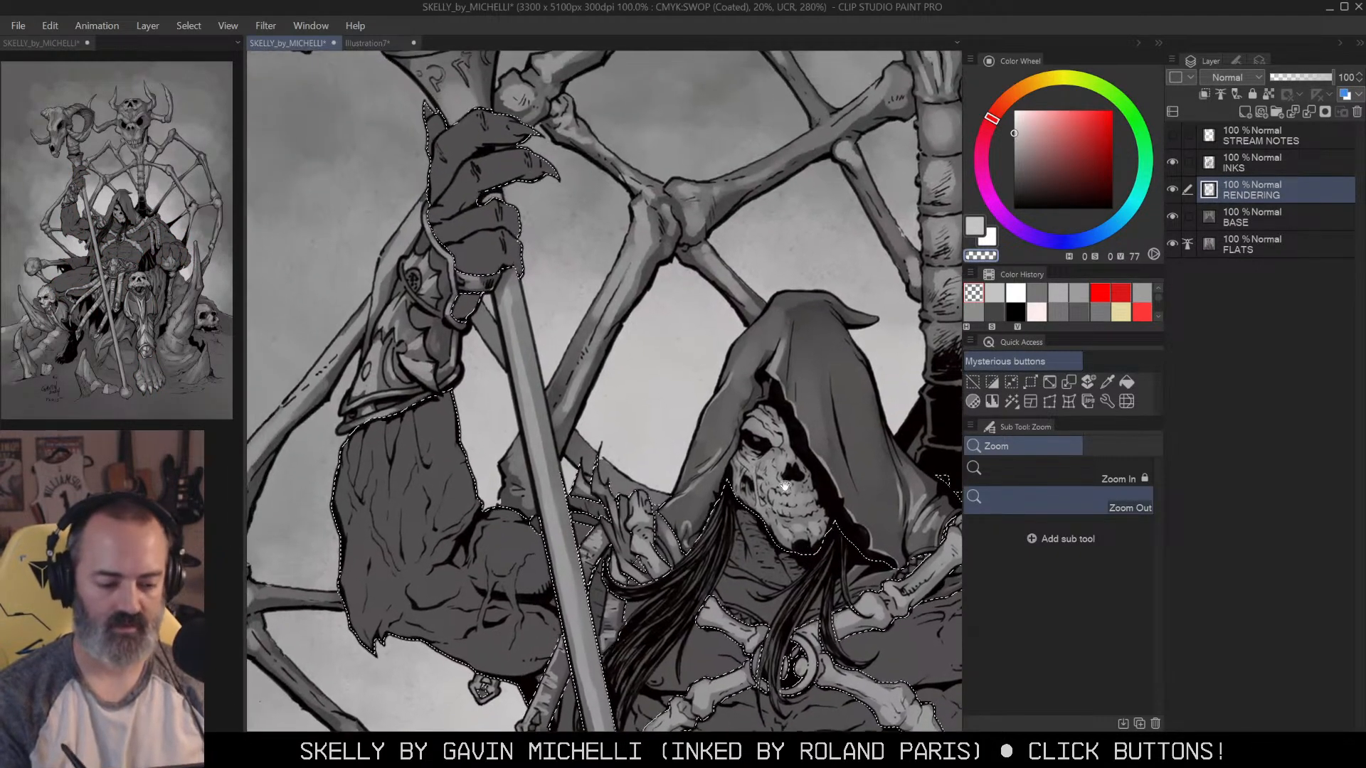
left_click_drag(659, 254, 762, 368)
key("ctrl+h")
Step: Paint light grey on the fingers and knuckles of the raised hand gripping the staff, adjusting the brush size
key("b")
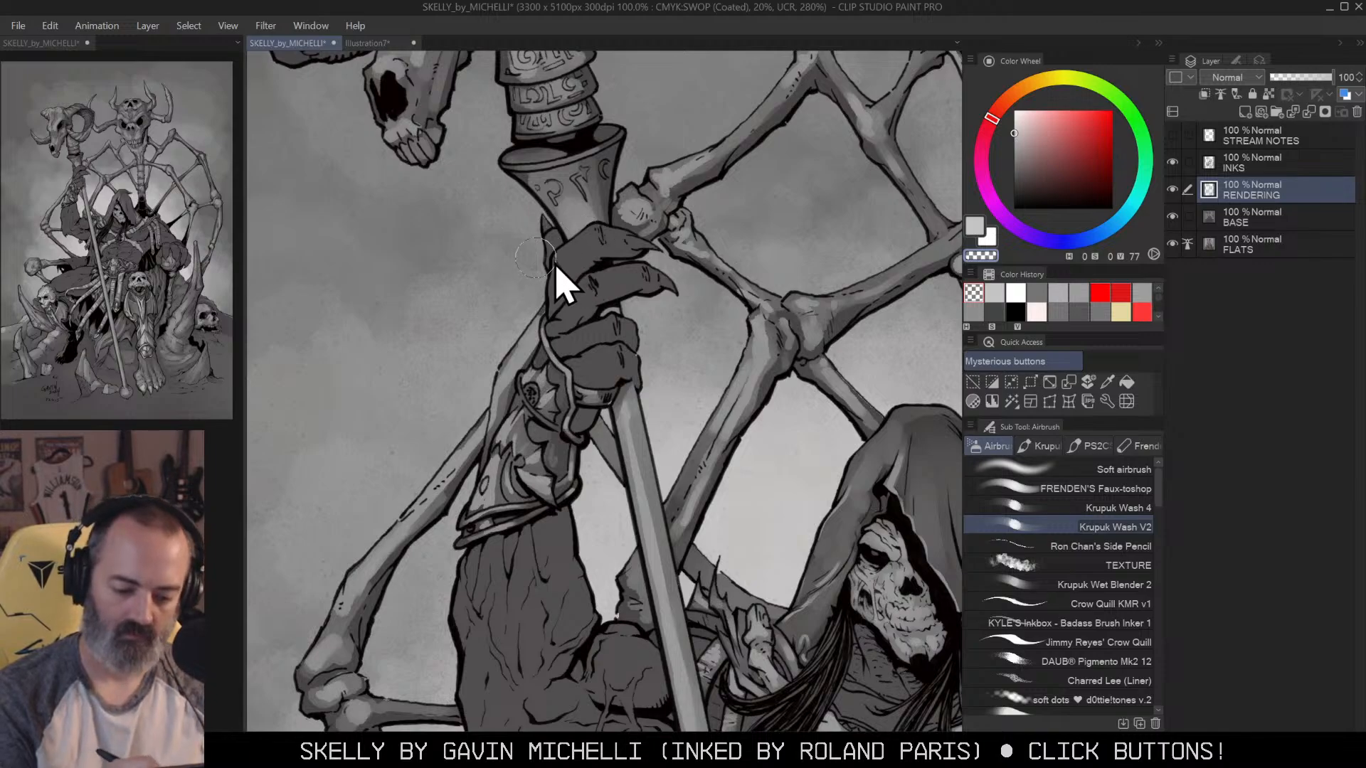
key("alt")
key("alt")
key("bracketright")
key("bracketright")
key("bracketright")
key("c")
left_click_drag(568, 257, 589, 238)
key("bracketleft")
key("bracketleft")
key("bracketleft")
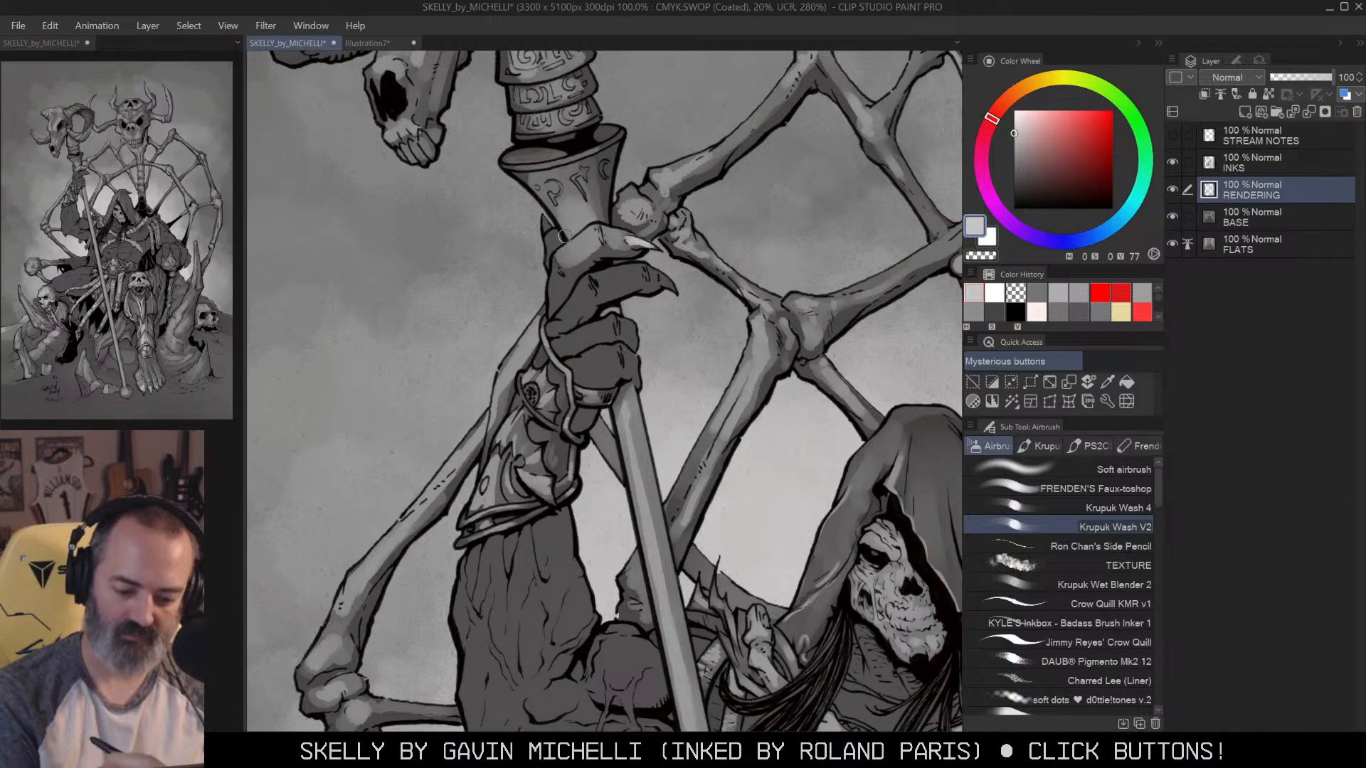
mouse_move(569, 308)
left_mouse_down()
mouse_move(654, 244)
mouse_move(656, 278)
mouse_move(599, 337)
mouse_move(569, 345)
mouse_move(623, 324)
mouse_move(576, 362)
mouse_move(609, 359)
left_mouse_up()
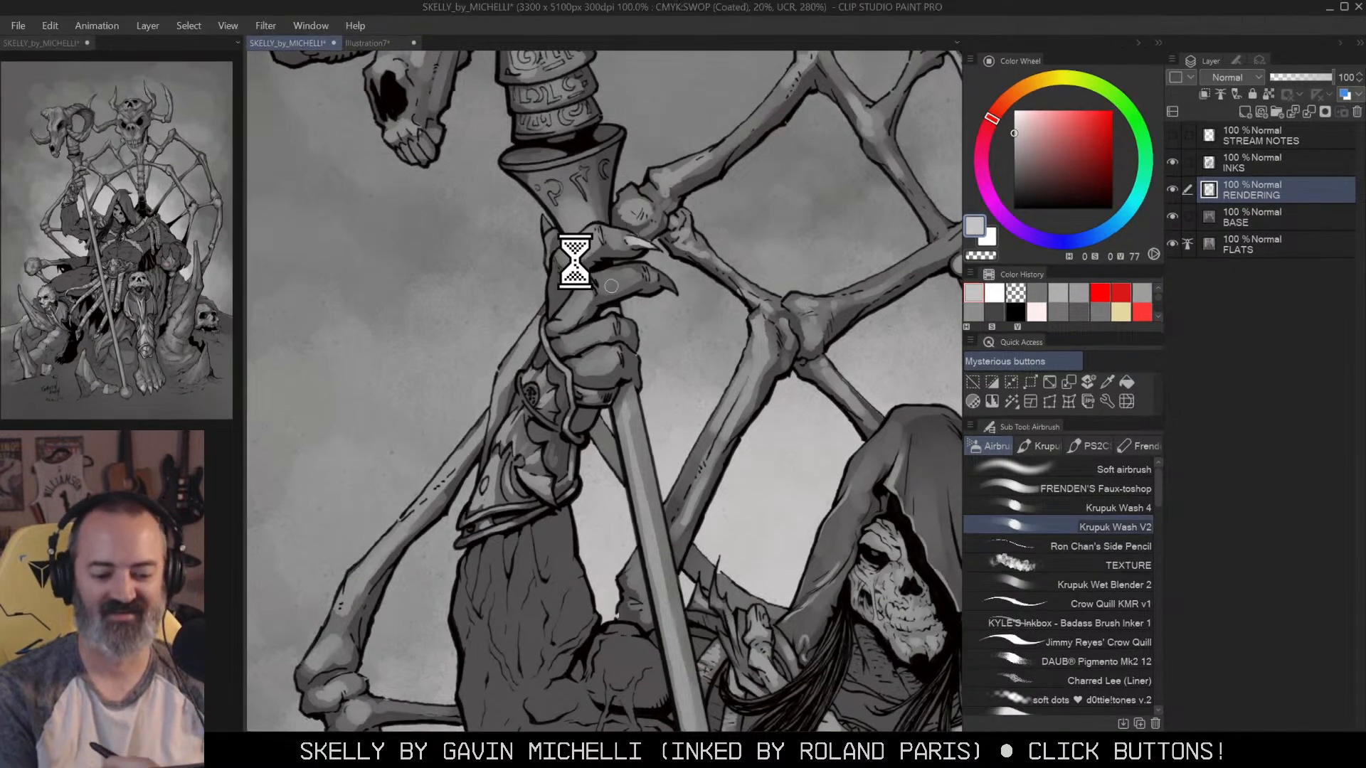
Step: Add brighter highlights to the knuckles and fingers of the hand gripping the staff
mouse_move(557, 258)
left_mouse_down()
mouse_move(557, 290)
mouse_move(599, 231)
left_mouse_up()
key("ctrl+z")
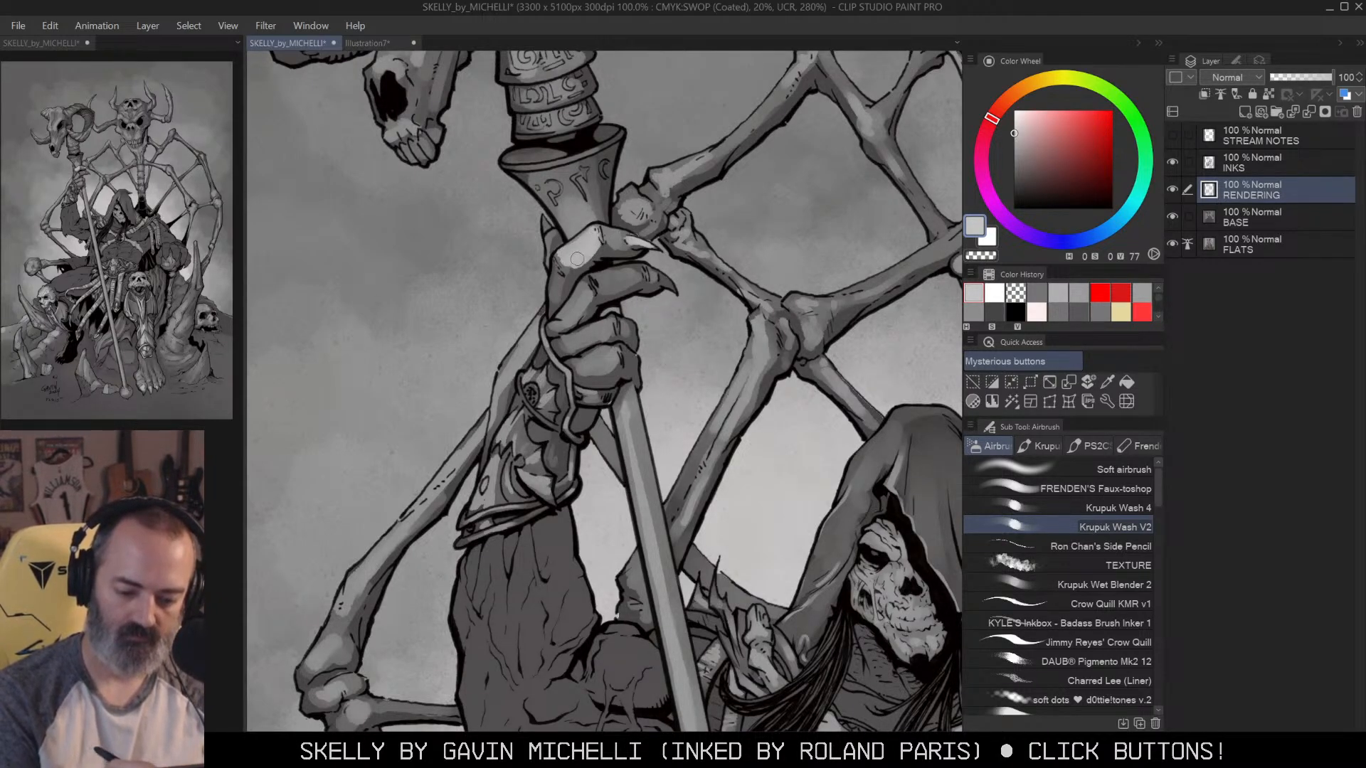
left_click_drag(586, 277, 592, 279)
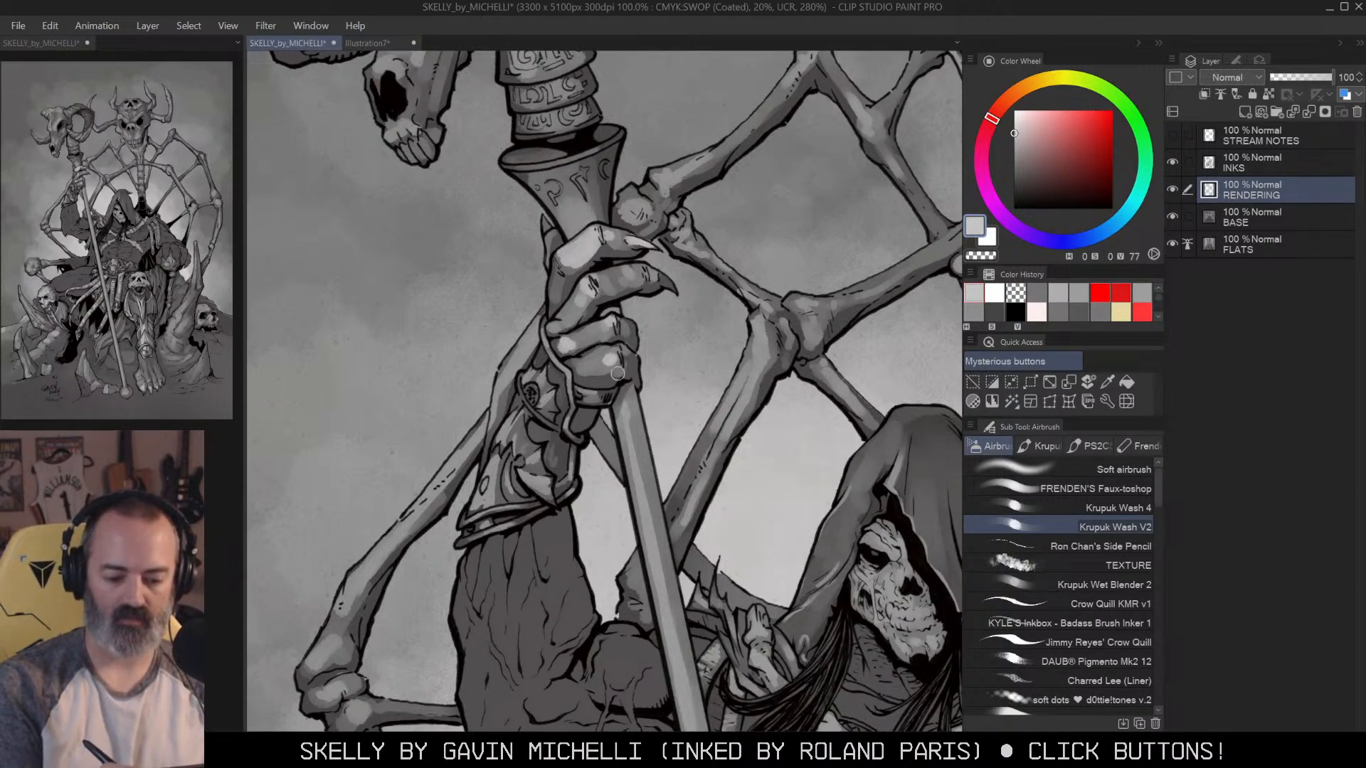
Step: Paint broad light grey tones down the raised forearm below the bracer with a resized brush
mouse_move(694, 334)
left_mouse_down()
mouse_move(737, 229)
mouse_move(690, 329)
mouse_move(697, 293)
mouse_move(643, 258)
left_mouse_up()
key("]")
key("]")
mouse_move(591, 367)
left_mouse_down()
mouse_move(542, 406)
mouse_move(582, 388)
mouse_move(541, 433)
mouse_move(586, 445)
mouse_move(590, 415)
mouse_move(590, 472)
mouse_move(537, 461)
mouse_move(553, 522)
left_mouse_up()
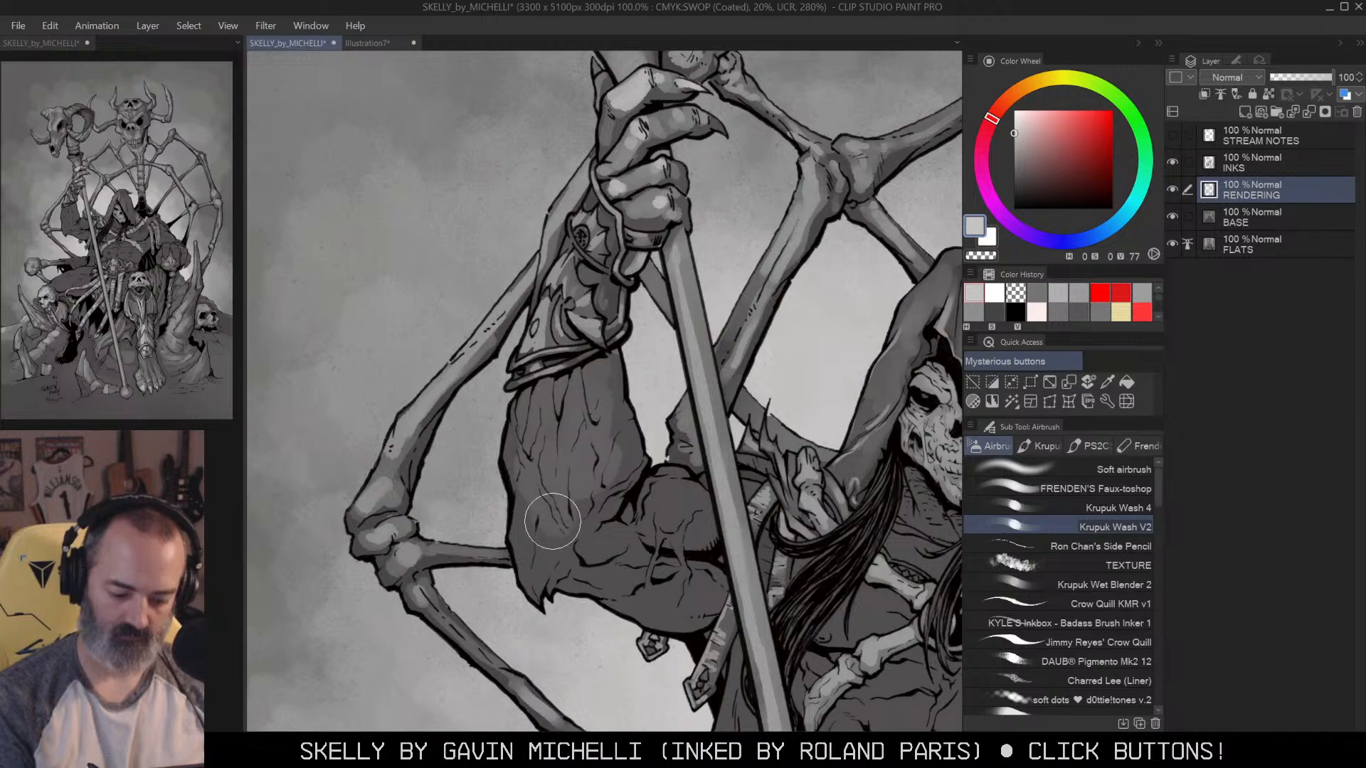
key("[")
mouse_move(527, 397)
left_mouse_down()
mouse_move(543, 467)
mouse_move(532, 455)
mouse_move(522, 465)
mouse_move(530, 502)
left_mouse_up()
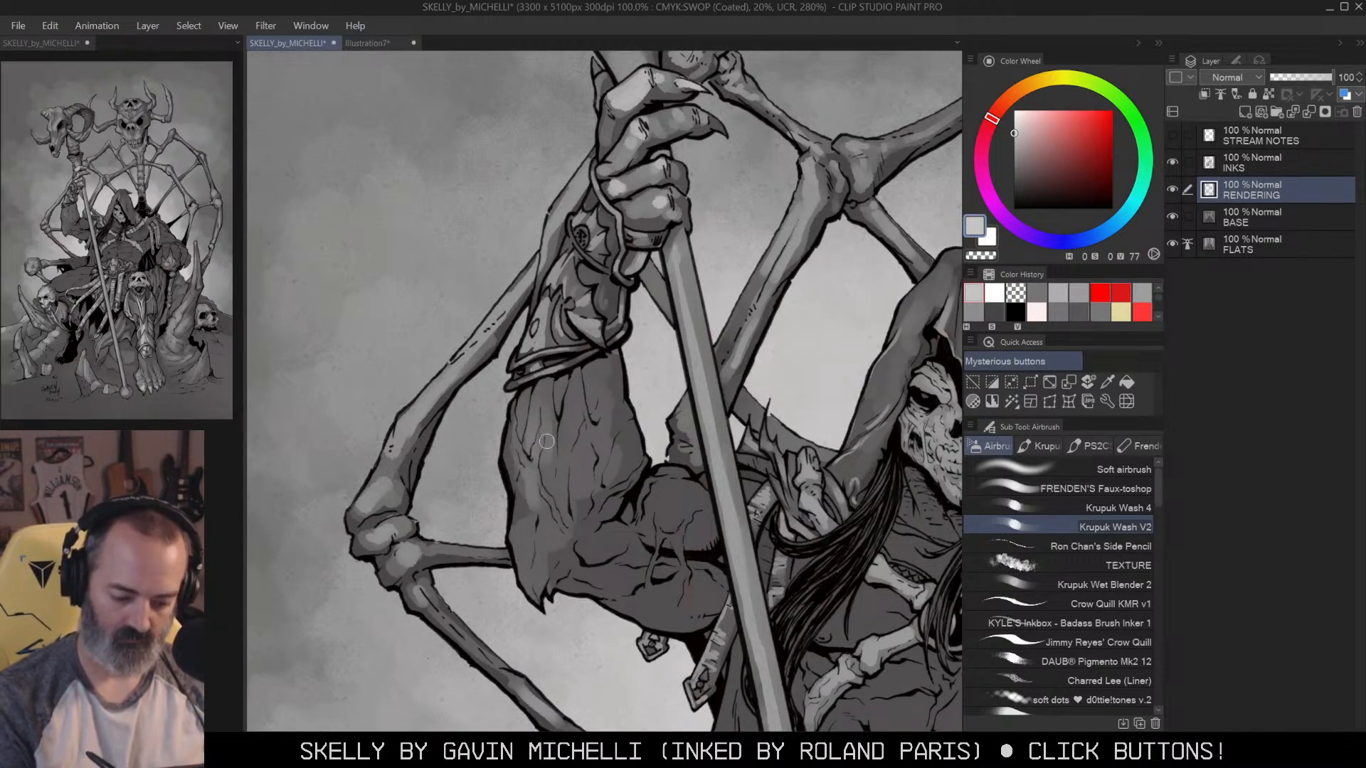
Step: Paint lighter streaks along the raised forearm's muscles and brighten its outer edge and pointed elbow
left_click_drag(547, 441, 548, 483)
left_click_drag(574, 373, 577, 490)
left_click_drag(589, 373, 589, 477)
left_click_drag(544, 377, 517, 580)
mouse_move(530, 519)
left_mouse_down()
mouse_move(535, 608)
mouse_move(547, 564)
left_mouse_up()
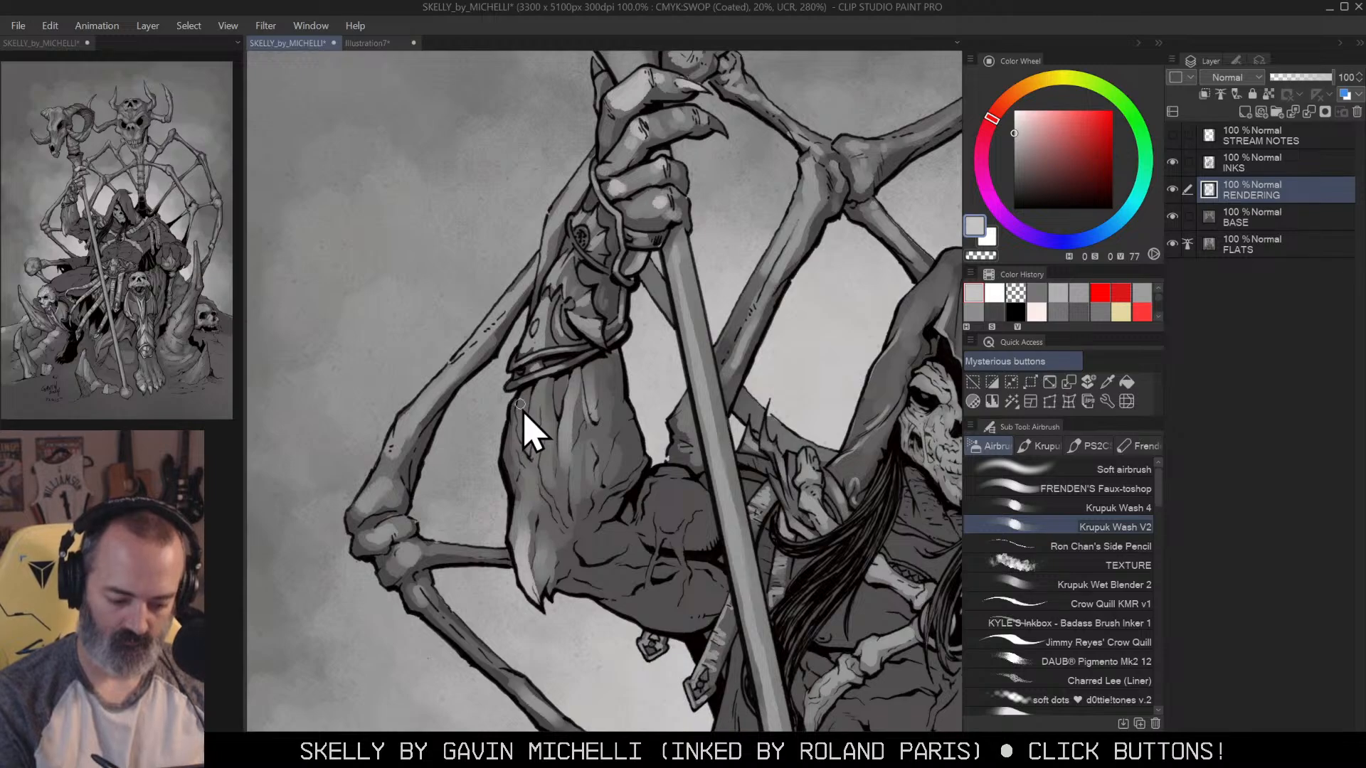
mouse_move(513, 429)
left_mouse_down()
mouse_move(522, 462)
mouse_move(541, 425)
mouse_move(532, 459)
left_mouse_up()
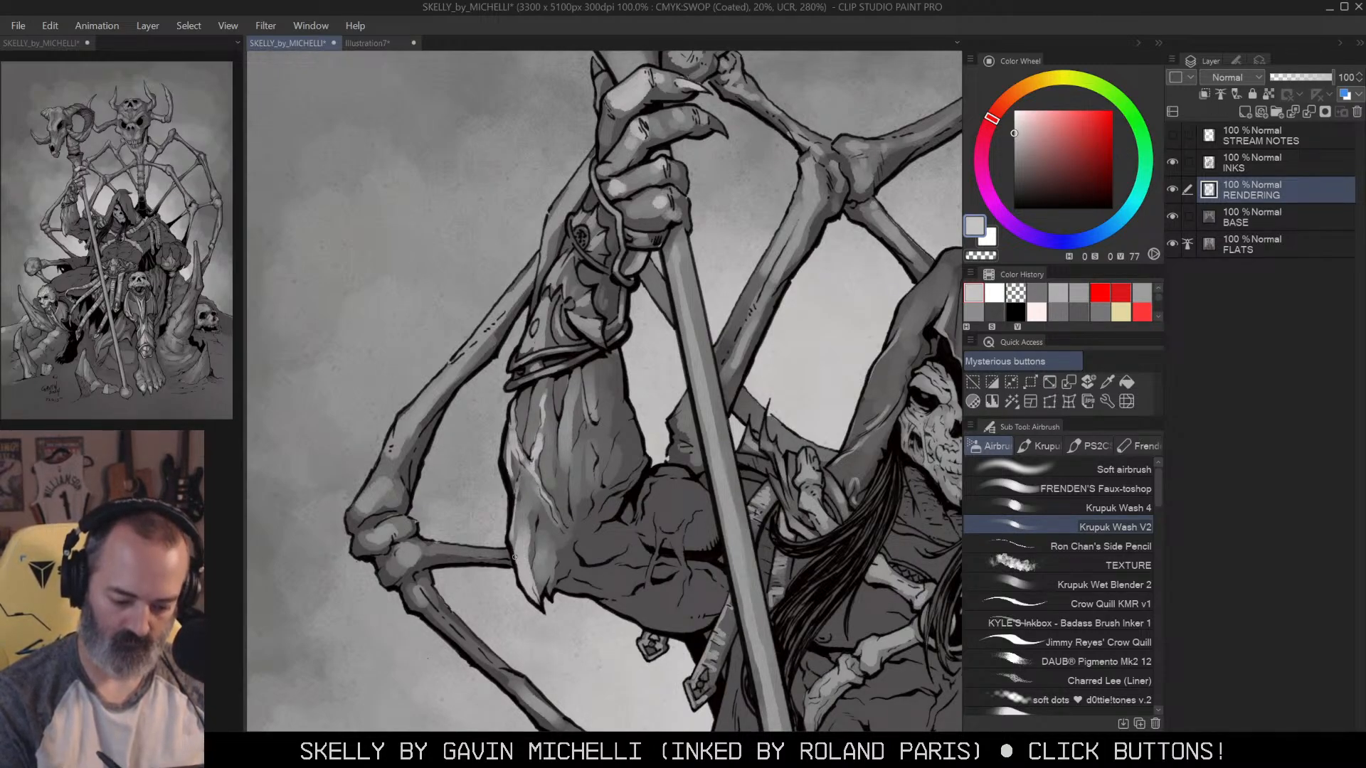
Step: Add fine bright highlights along the veins and tendons of the raised forearm
left_click(603, 385, "ctrl")
left_click_drag(641, 357, 663, 291)
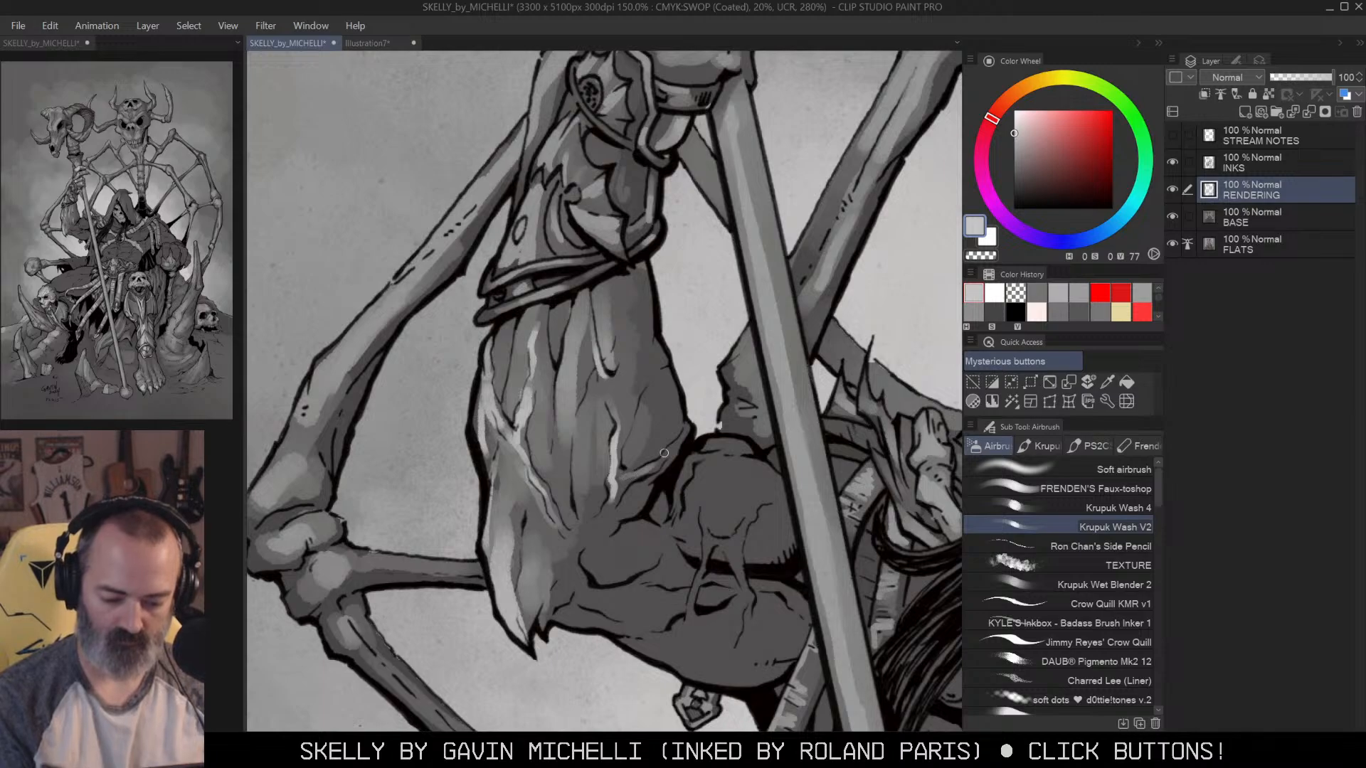
mouse_move(582, 448)
left_mouse_down()
mouse_move(586, 502)
mouse_move(561, 493)
left_mouse_up()
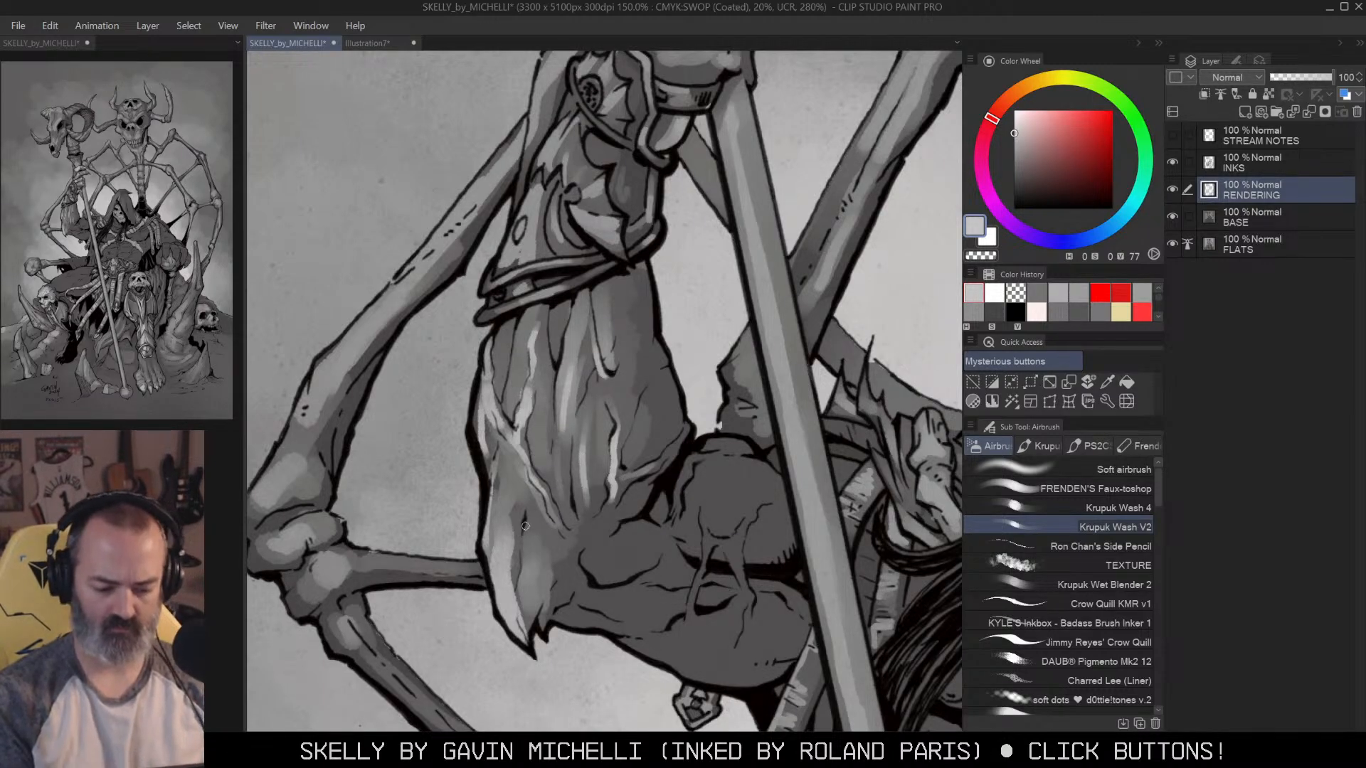
Step: Paint light grey on the rounded muscles of the raised upper arm beside the staff
key("/")
left_click(694, 453)
left_click(693, 453)
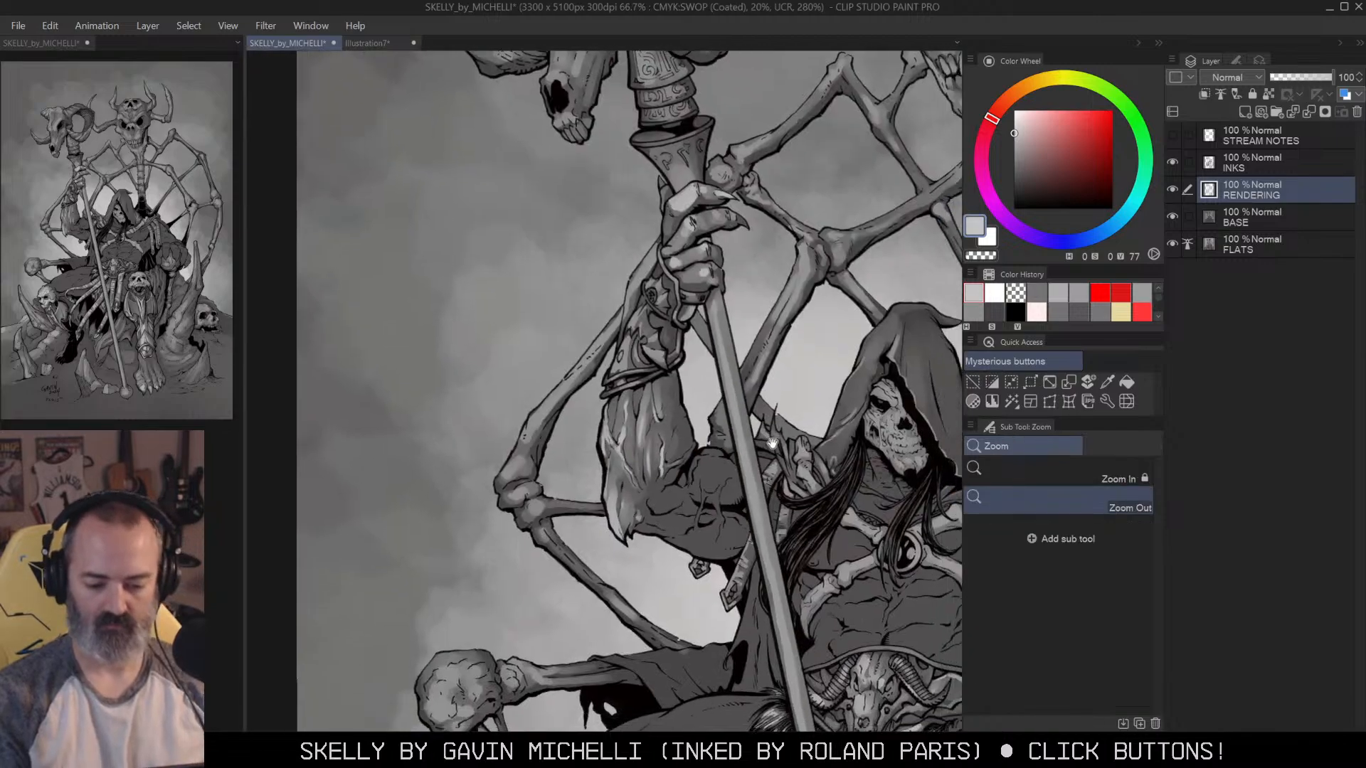
left_click(804, 526, "alt")
key("b")
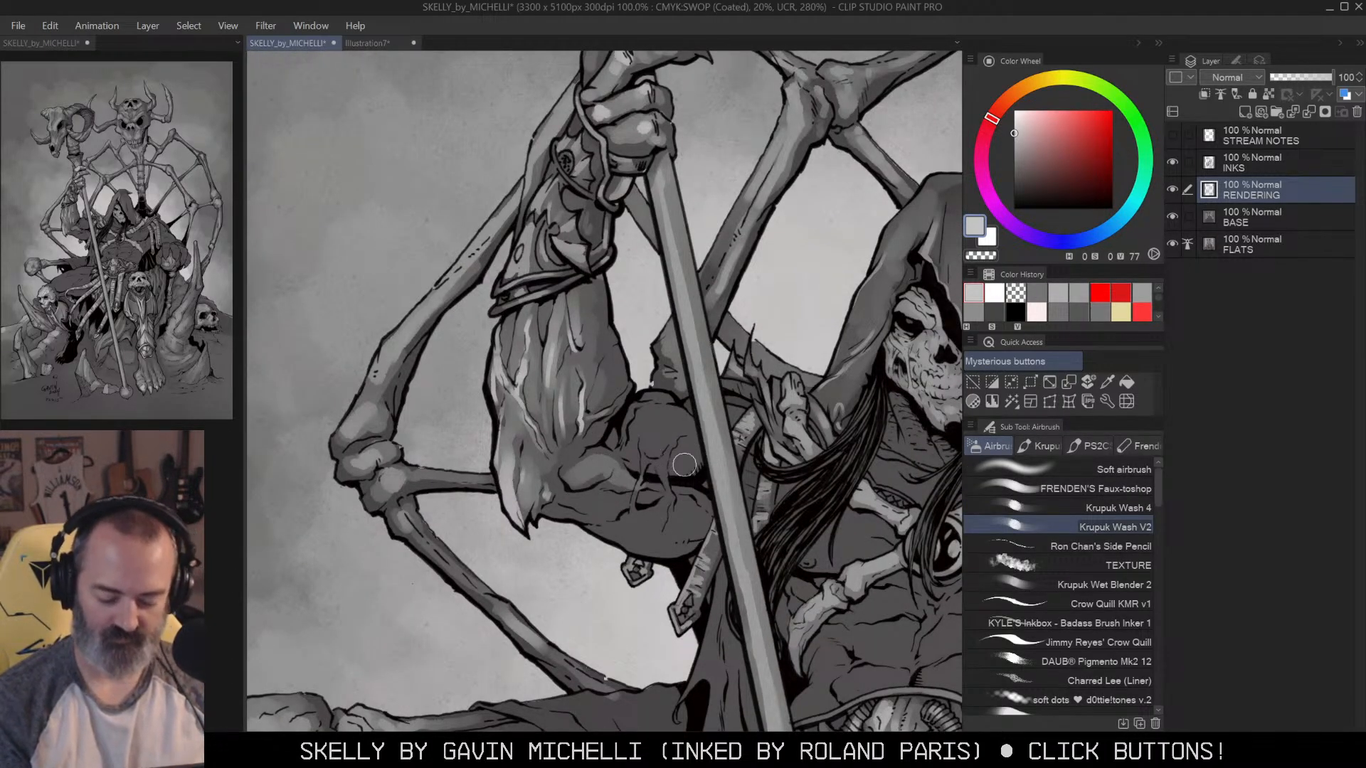
mouse_move(585, 500)
left_mouse_down()
mouse_move(693, 500)
mouse_move(630, 536)
left_mouse_up()
mouse_move(626, 452)
left_mouse_down()
mouse_move(650, 426)
mouse_move(665, 432)
mouse_move(667, 474)
mouse_move(646, 490)
mouse_move(683, 446)
mouse_move(660, 415)
mouse_move(687, 450)
mouse_move(607, 472)
mouse_move(684, 474)
mouse_move(730, 398)
mouse_move(803, 384)
left_mouse_up()
Step: Highlight the branching veins crossing the dark crease of the raised upper arm
key("ctrl+space")
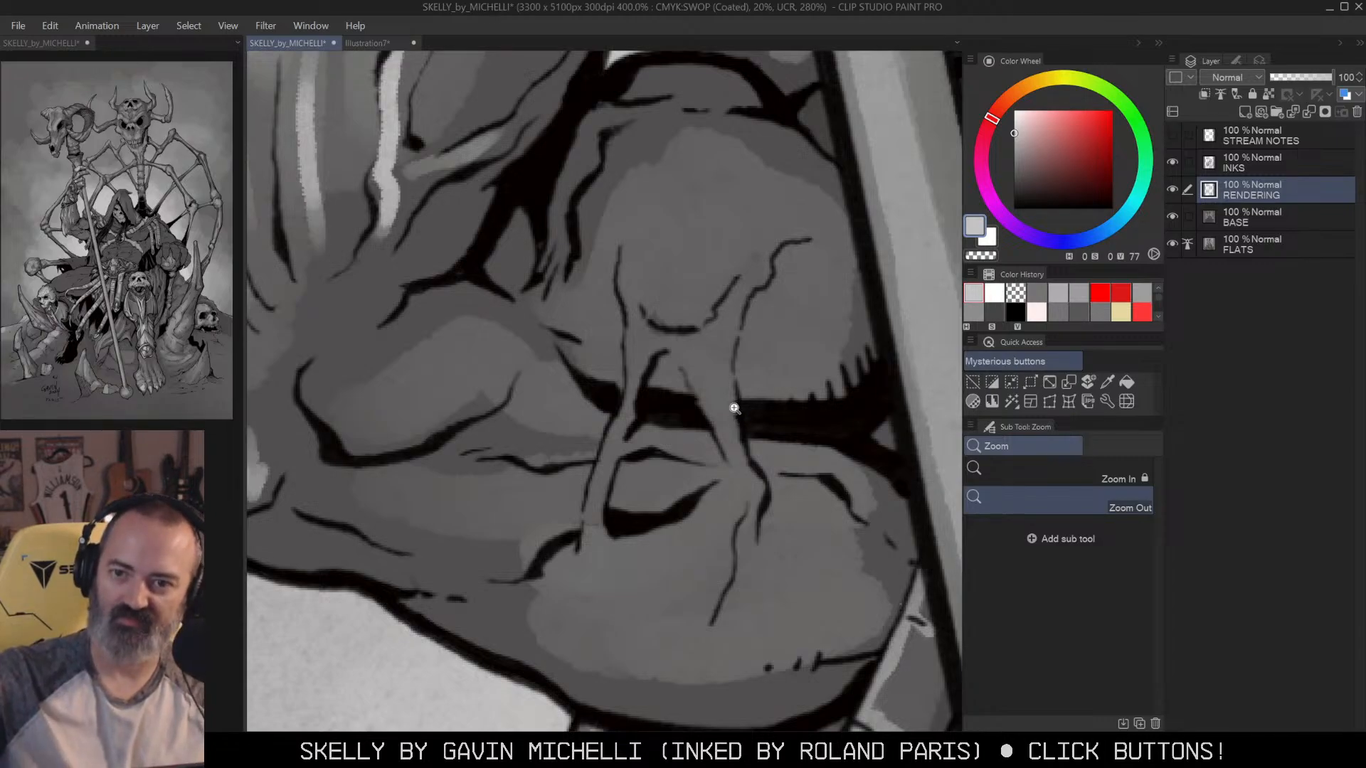
key("b")
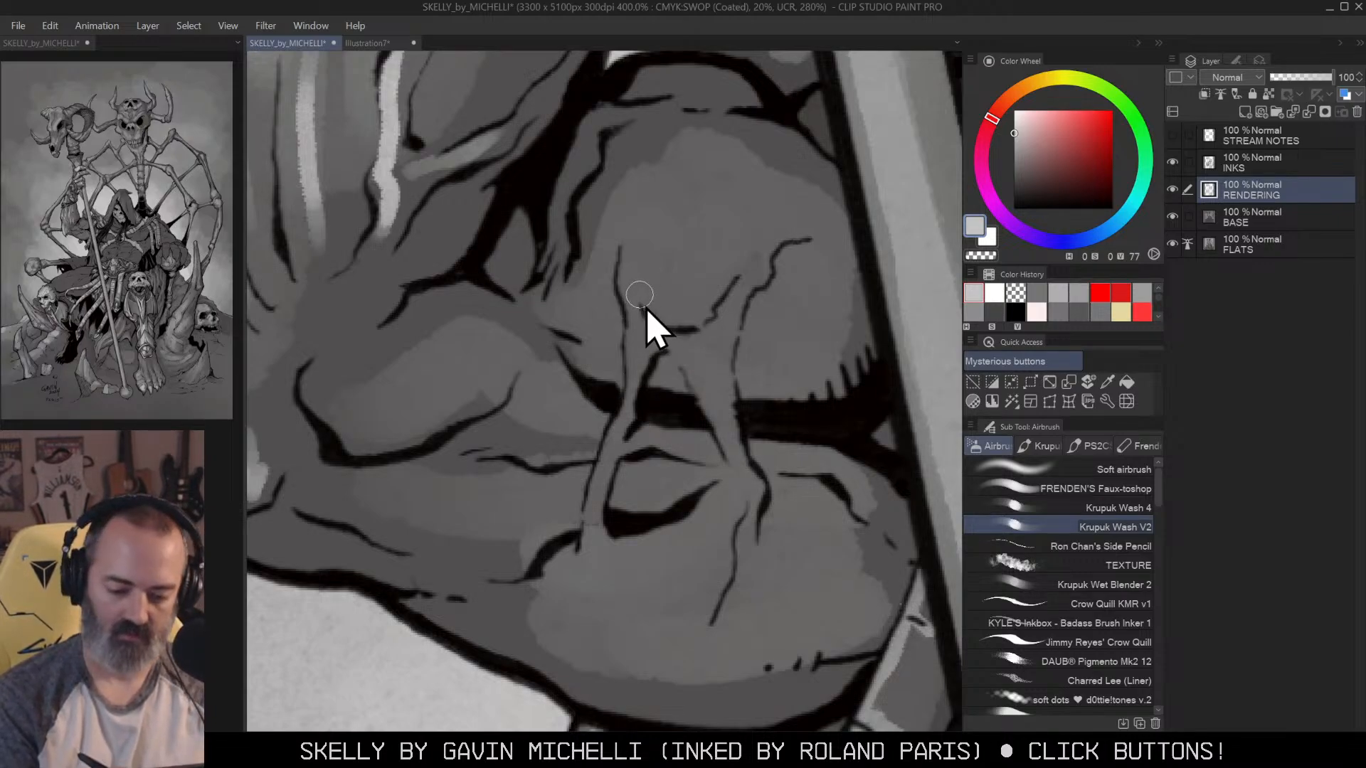
mouse_move(625, 244)
left_mouse_down()
mouse_move(630, 383)
mouse_move(640, 358)
mouse_move(586, 545)
left_mouse_up()
mouse_move(658, 335)
left_mouse_down()
mouse_move(688, 344)
mouse_move(736, 303)
mouse_move(699, 358)
mouse_move(715, 421)
left_mouse_up()
left_click_drag(722, 491, 666, 537)
Step: Add light grey highlights along the inner forearm and above the pointed elbow, enlarging the brush for broader tones
left_click(745, 421, "alt")
left_click(771, 395, "alt")
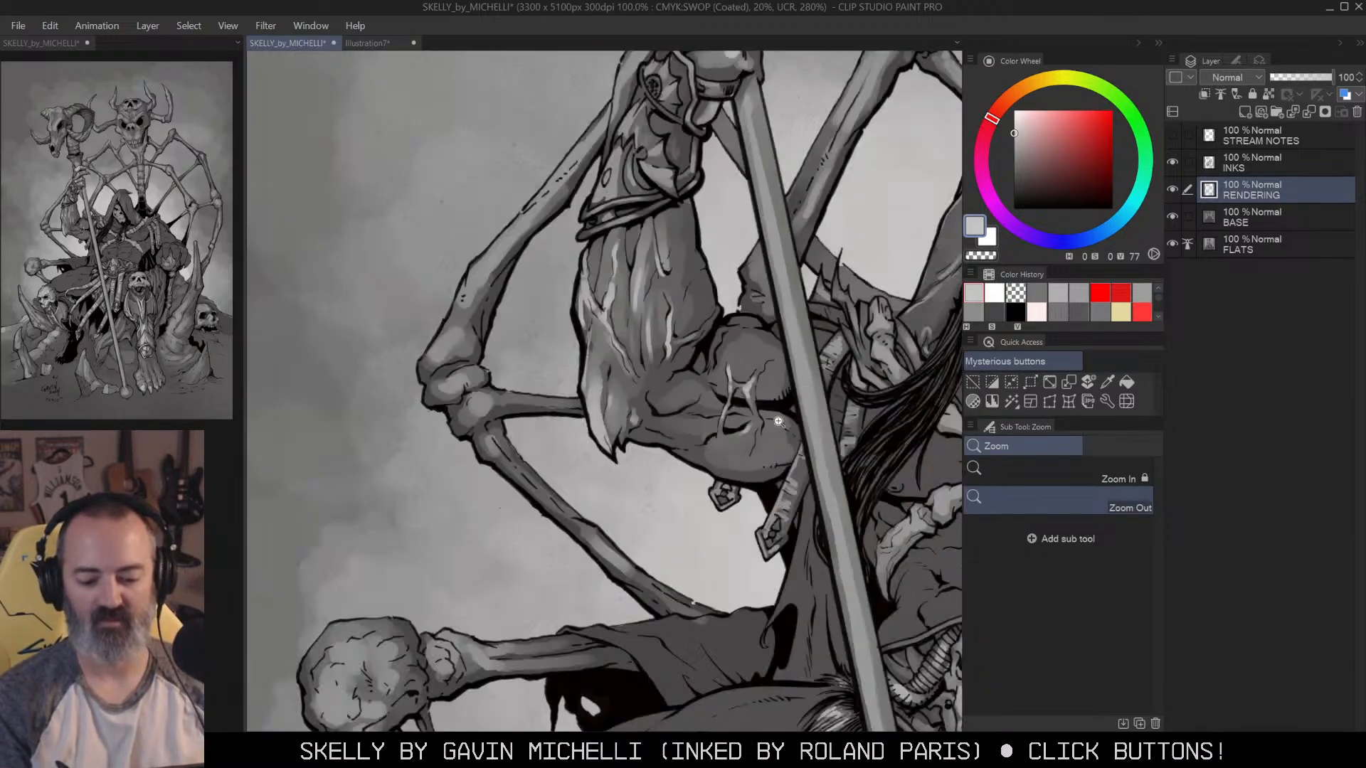
left_click(764, 433)
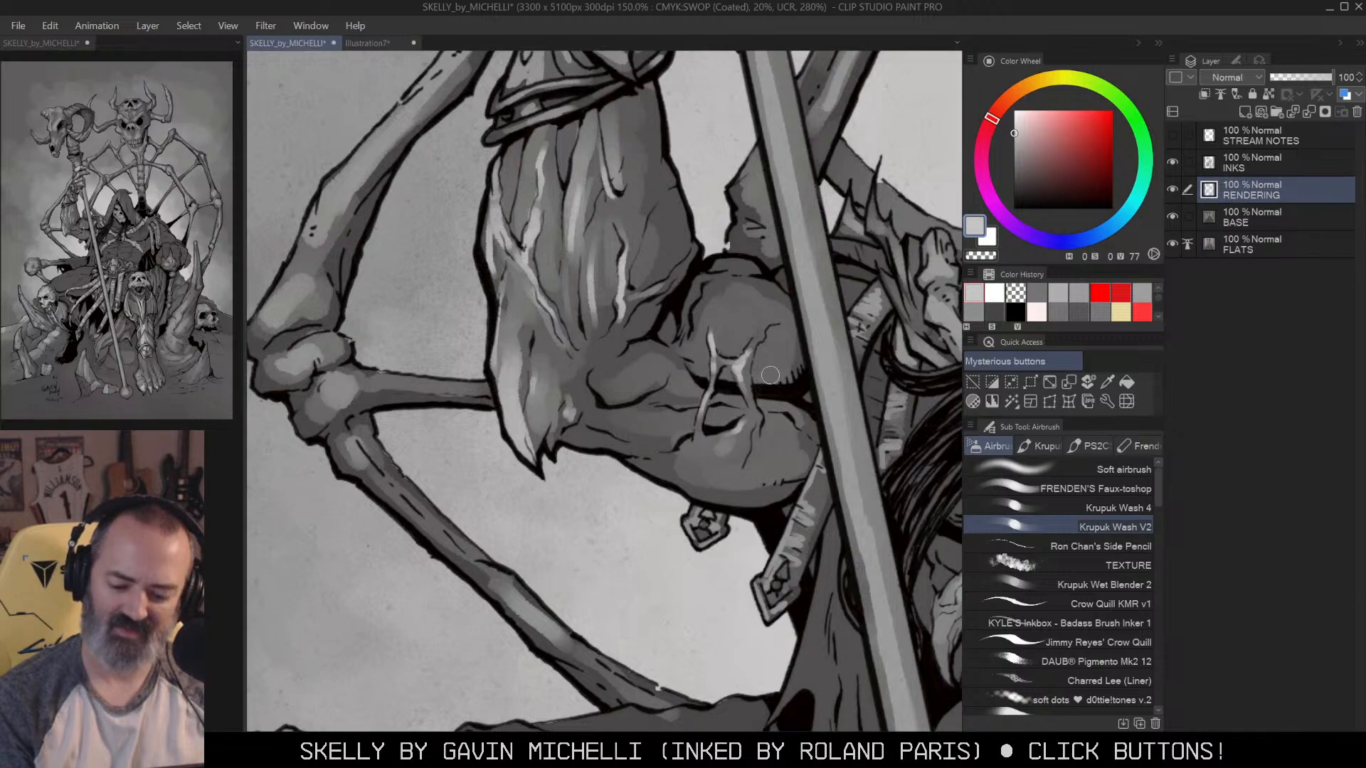
left_click_drag(775, 353, 688, 425)
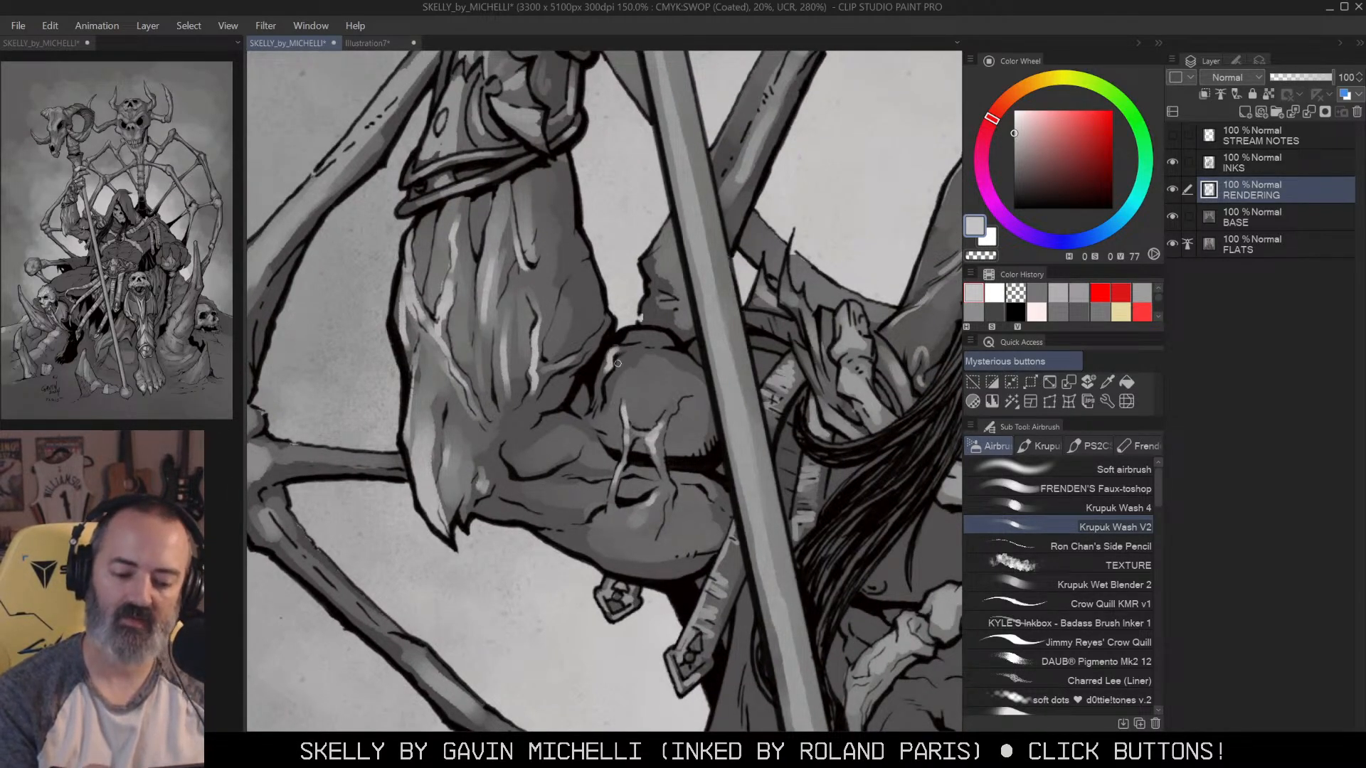
left_click_drag(571, 265, 538, 343)
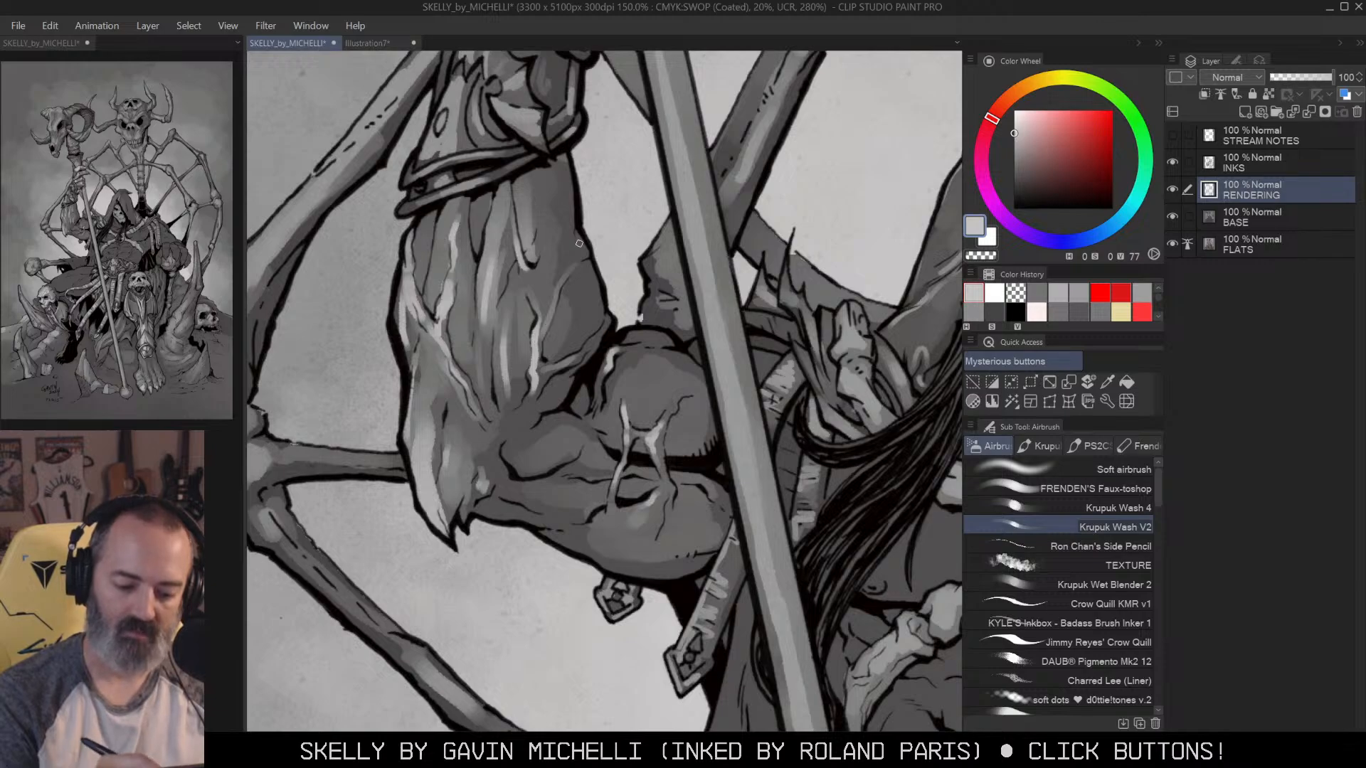
key("]")
left_click_drag(561, 334, 517, 432)
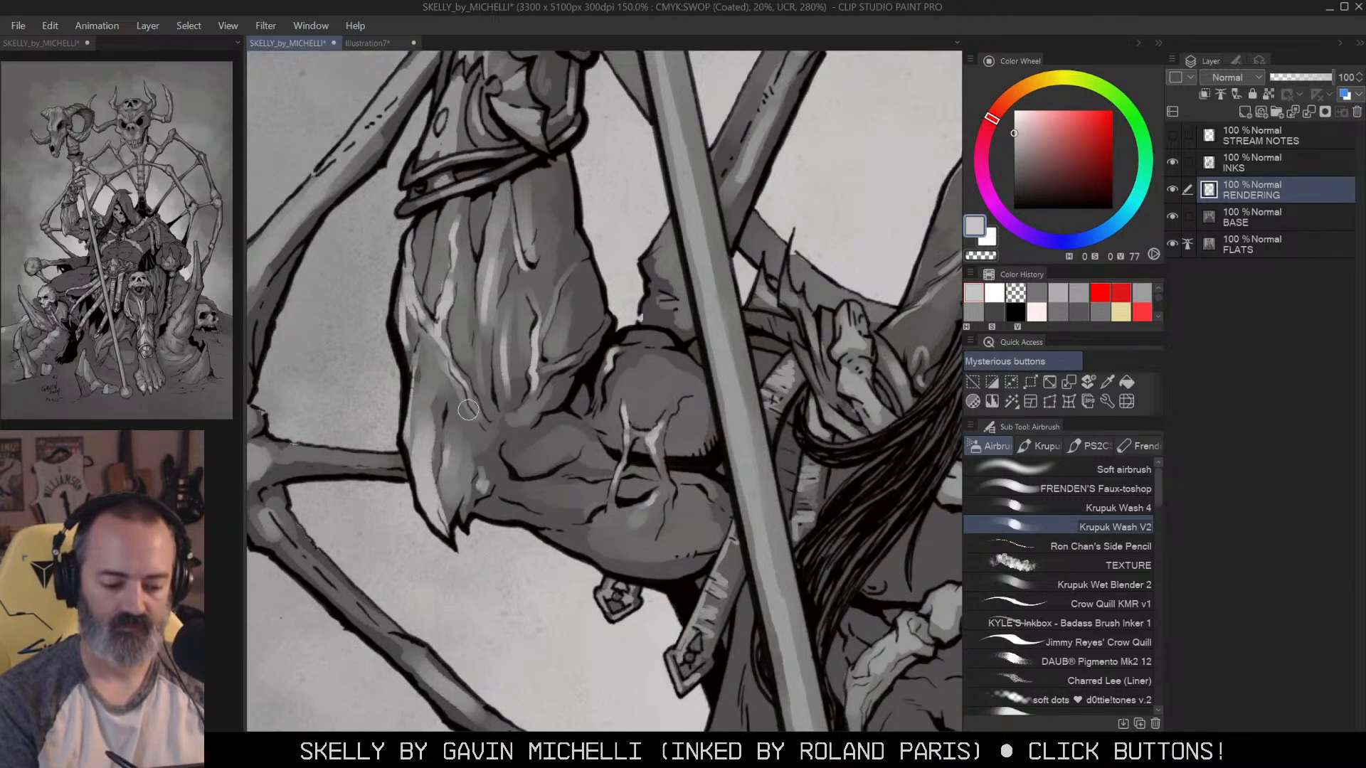
mouse_move(431, 394)
left_mouse_down()
mouse_move(434, 437)
mouse_move(454, 430)
mouse_move(451, 478)
mouse_move(489, 475)
left_mouse_up()
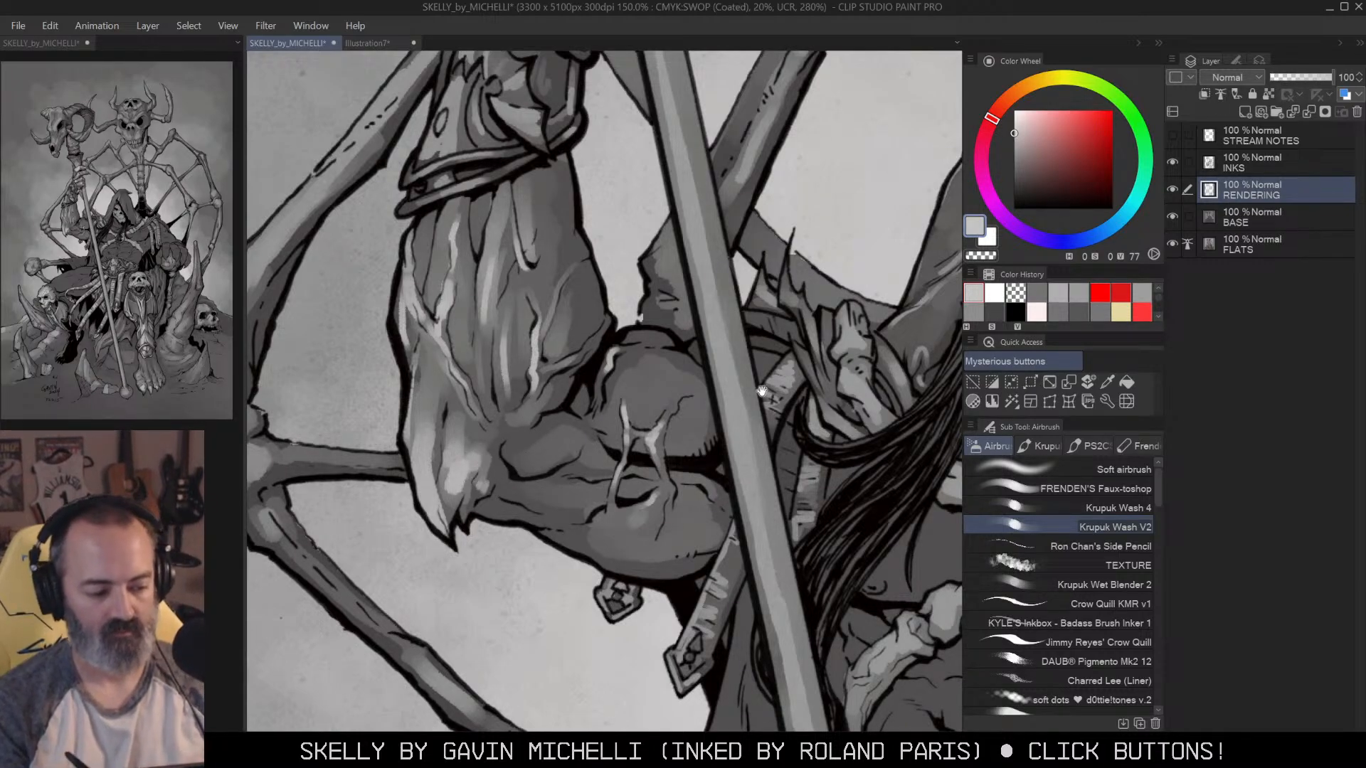
Step: Paint soft highlights on the biceps, the muscle beside the elbow and the underside of the upper arm
left_click_drag(761, 391, 746, 376)
key("[")
key("[")
key("[")
left_click_drag(609, 373, 671, 365)
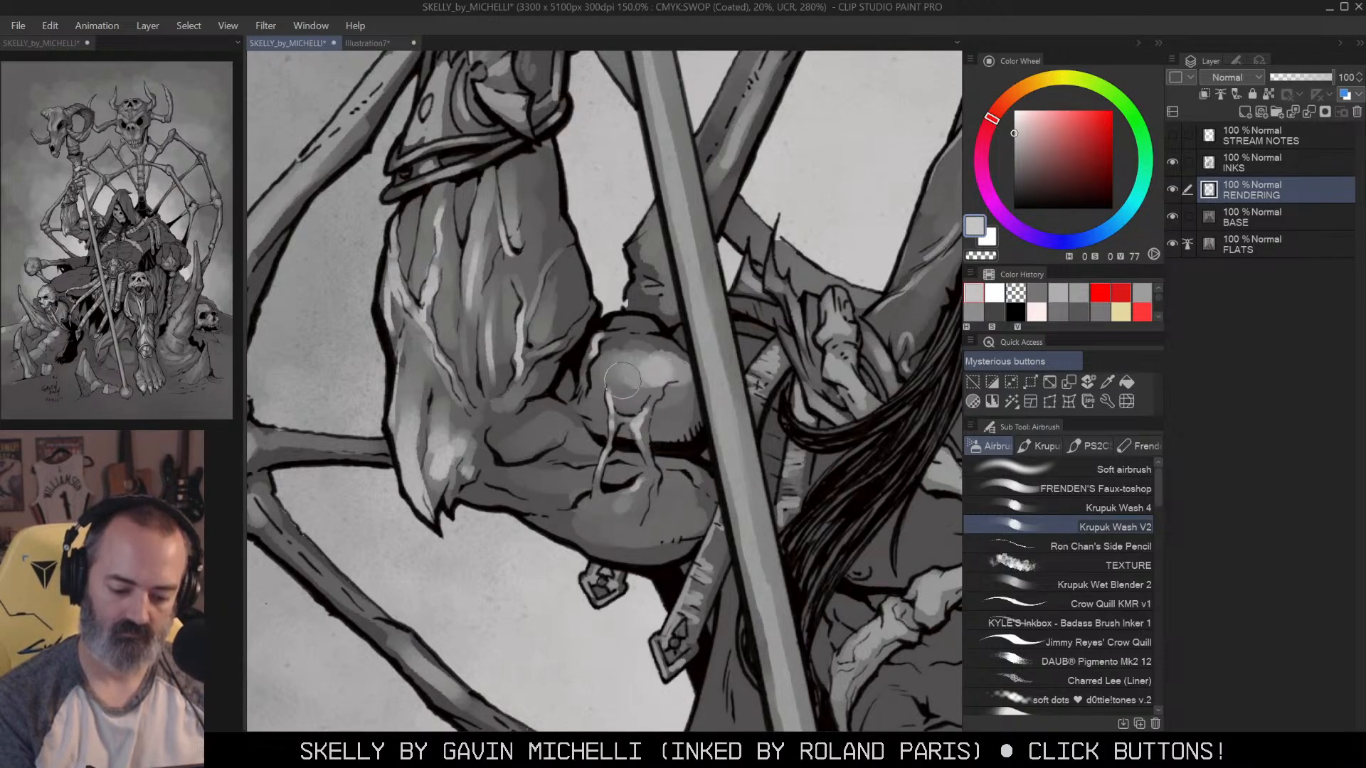
left_click_drag(511, 439, 546, 422)
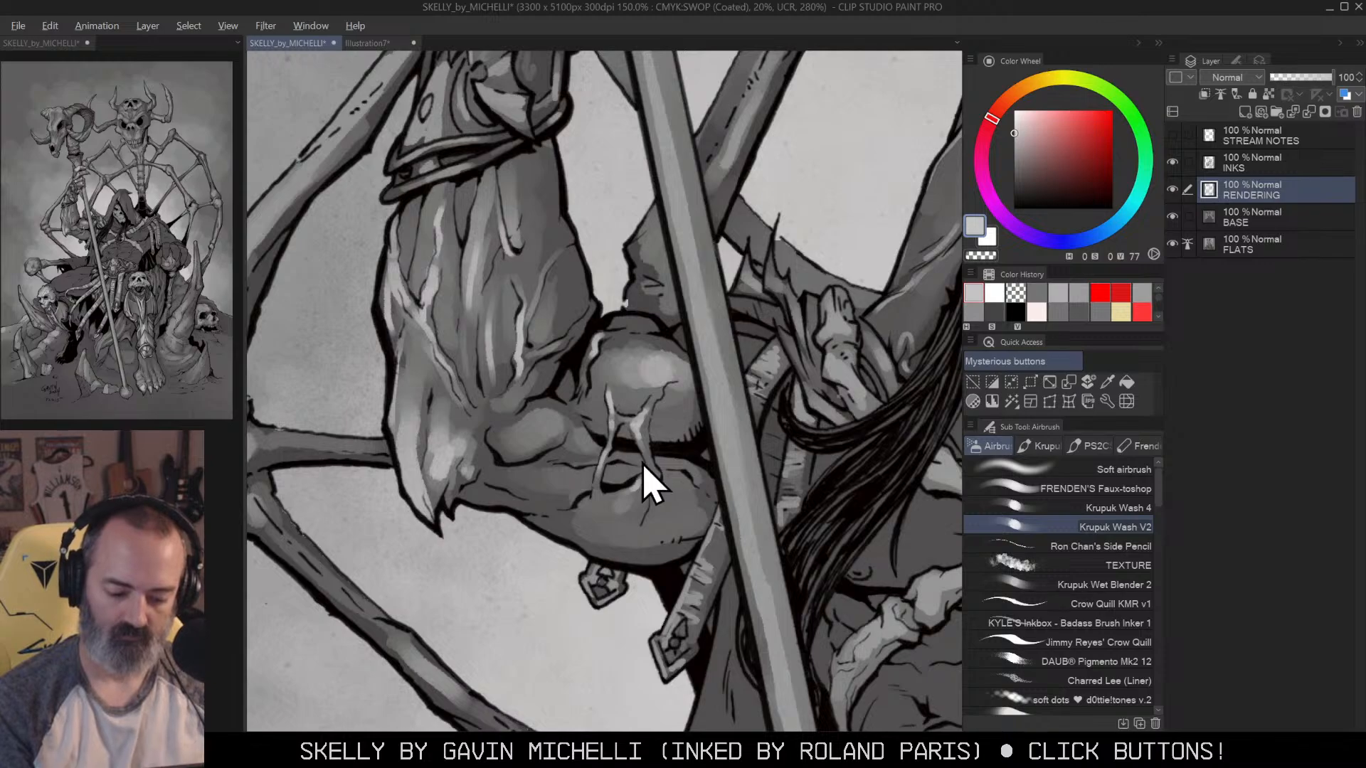
left_click(655, 501, "alt")
mouse_move(651, 504)
left_mouse_down()
mouse_move(629, 523)
mouse_move(619, 509)
mouse_move(672, 496)
mouse_move(680, 513)
left_mouse_up()
Step: Brighten the branching veins on the raised upper arm with a smaller brush
left_click(994, 290)
key("[")
key("[")
key("[")
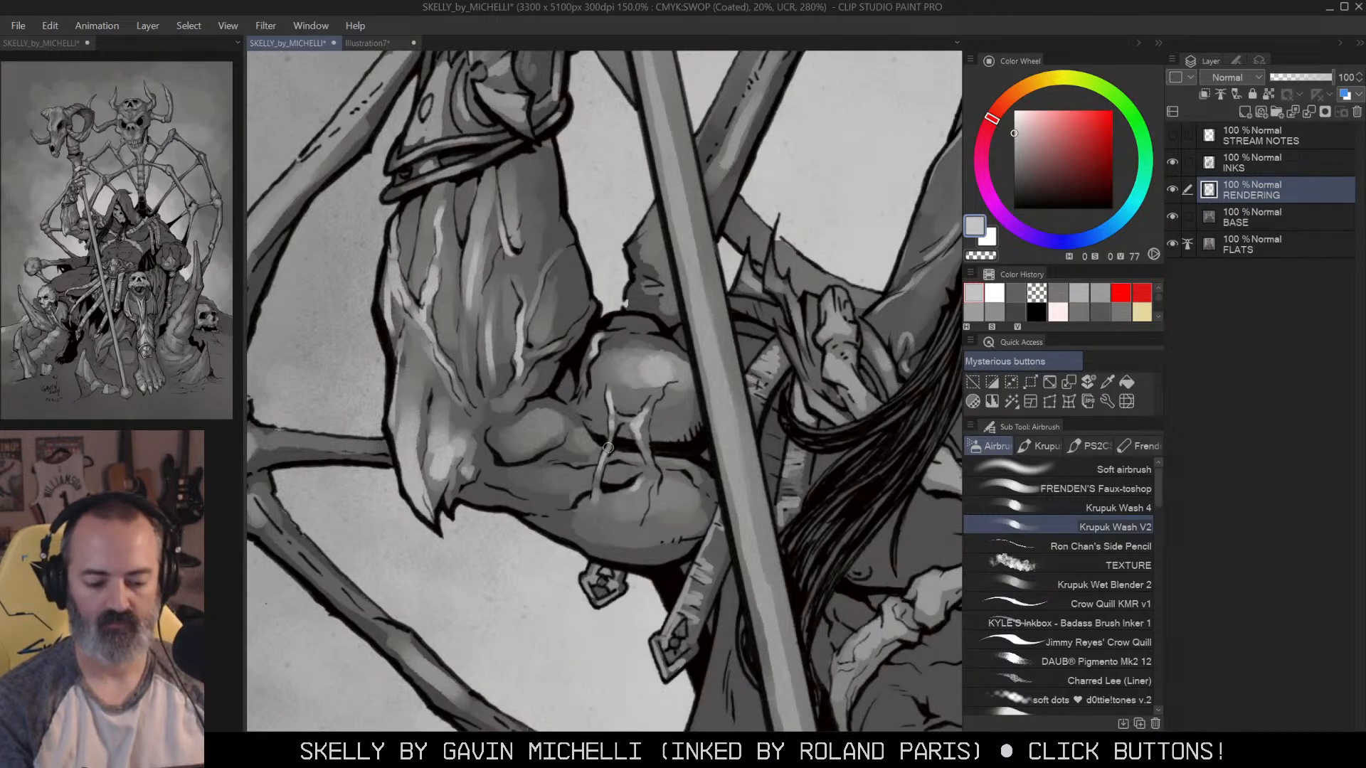
key("[")
key("[")
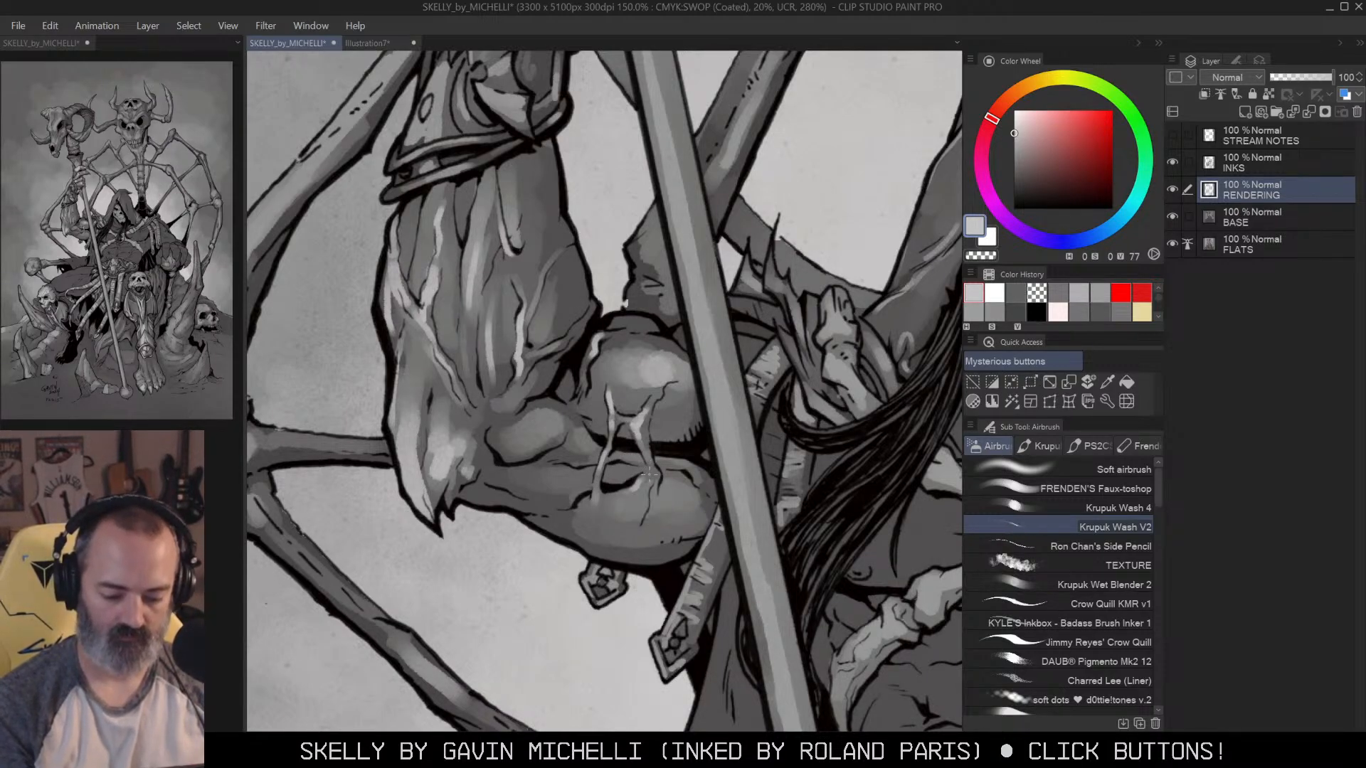
key("]")
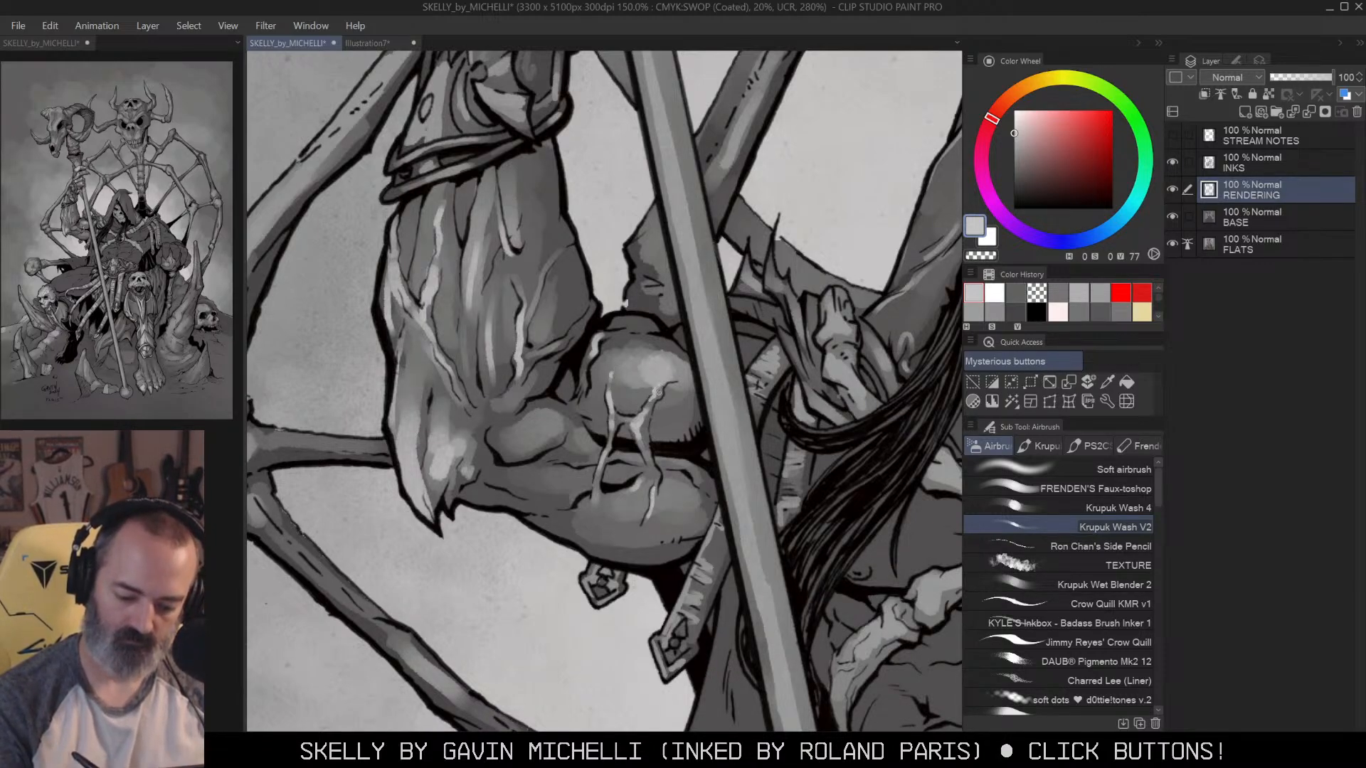
Step: Paint light grey along the muscle folds between the elbow and upper arm, undoing the last strokes
key("]")
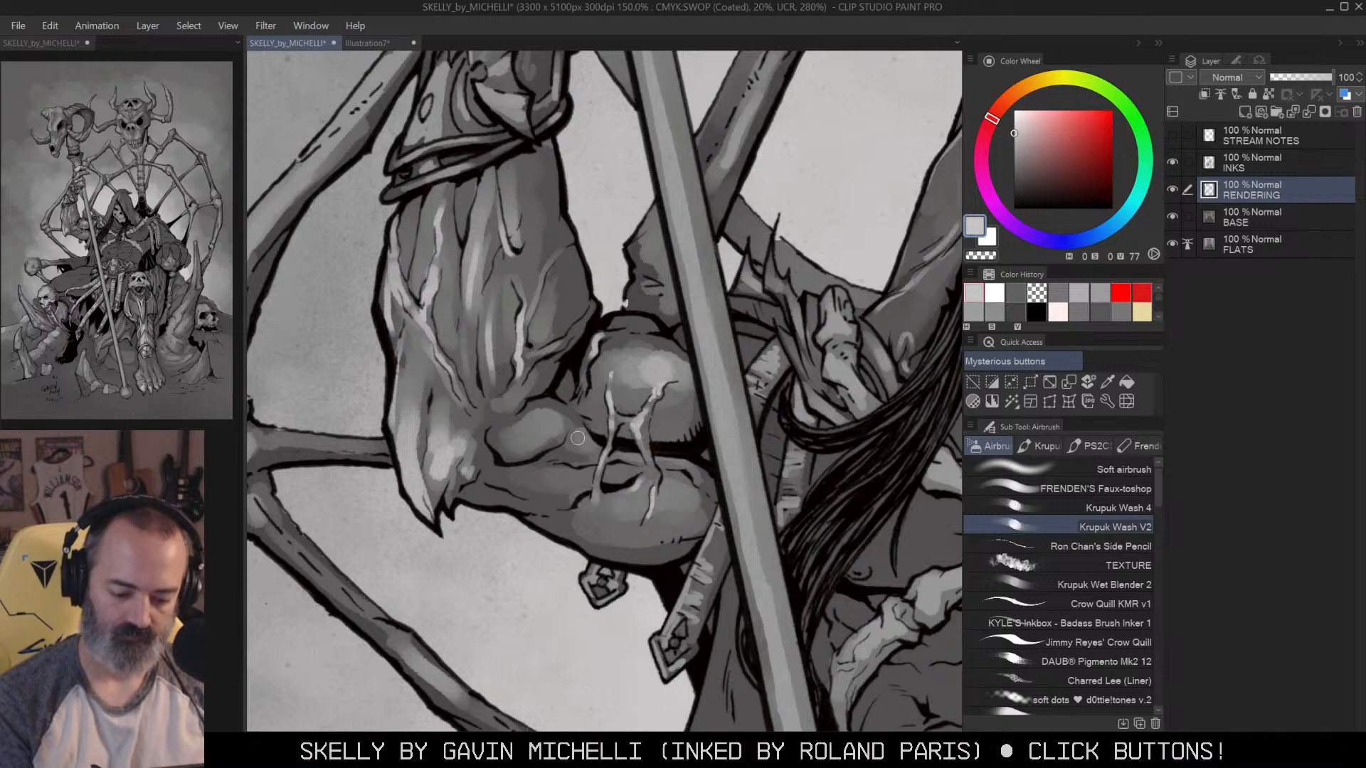
left_click_drag(561, 476, 594, 468)
mouse_move(497, 476)
left_mouse_down()
mouse_move(636, 467)
mouse_move(523, 483)
mouse_move(582, 468)
left_mouse_up()
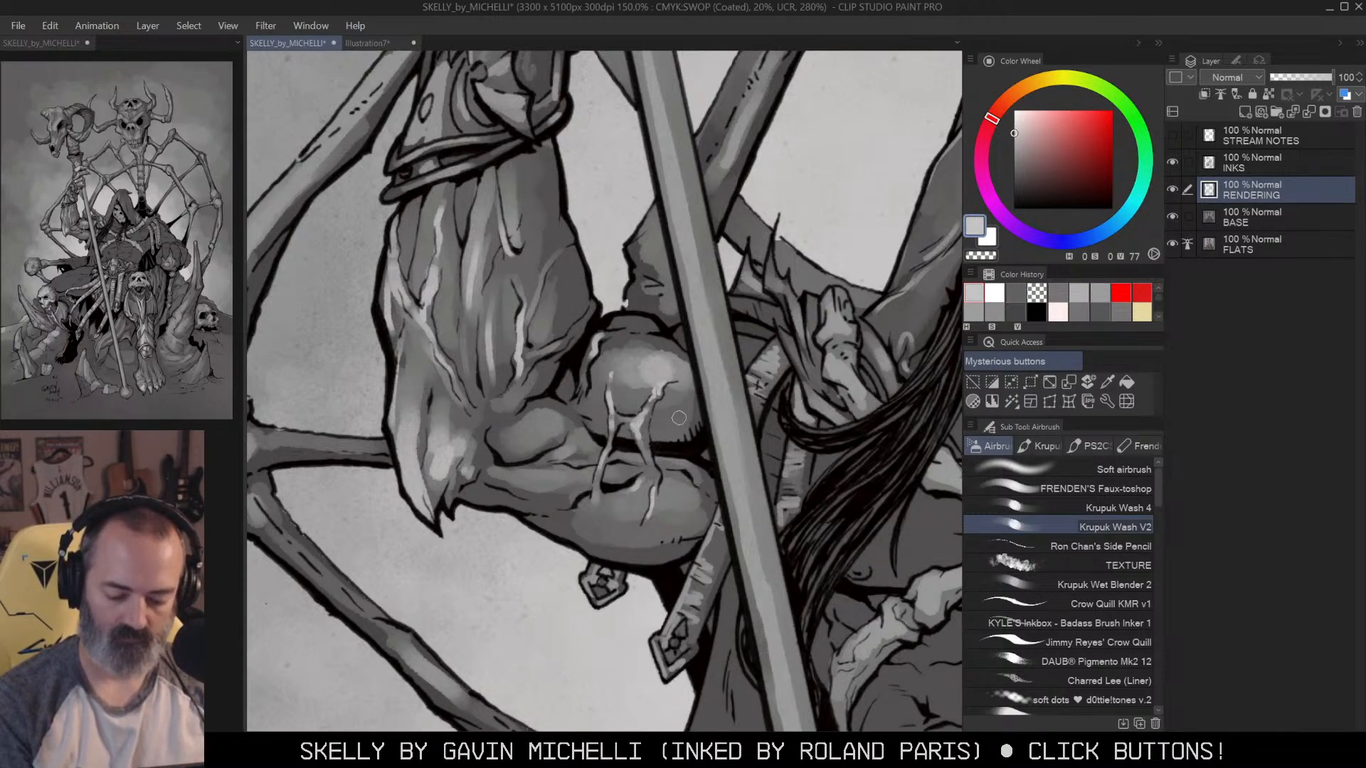
mouse_move(545, 516)
left_mouse_down()
mouse_move(672, 498)
mouse_move(619, 515)
mouse_move(681, 493)
mouse_move(658, 486)
mouse_move(610, 521)
mouse_move(663, 504)
mouse_move(652, 523)
mouse_move(554, 518)
left_mouse_up()
key("ctrl+z")
key("ctrl+z")
key("]")
left_click(590, 489, "alt")
left_click(591, 488, "alt")
left_click_drag(742, 460, 712, 423)
left_click_drag(806, 438, 714, 435)
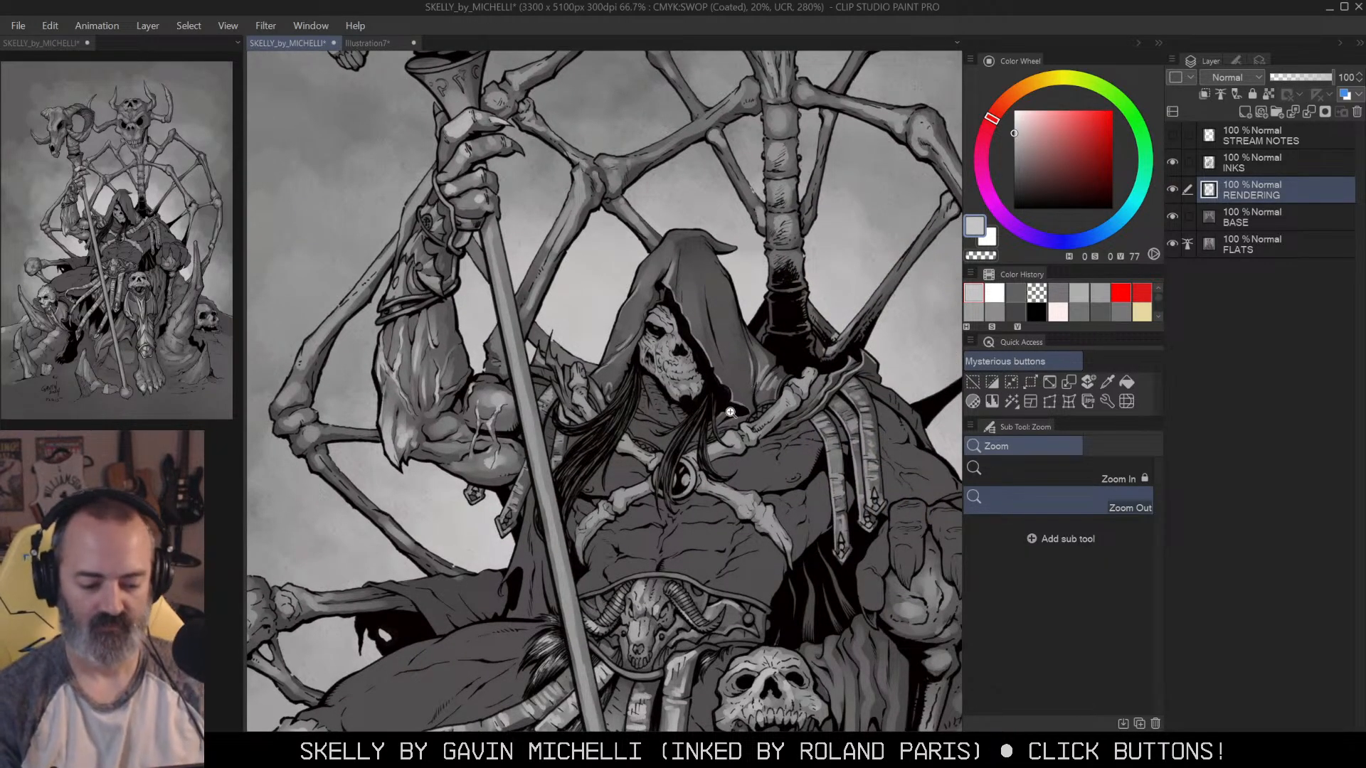
key("w")
key("b")
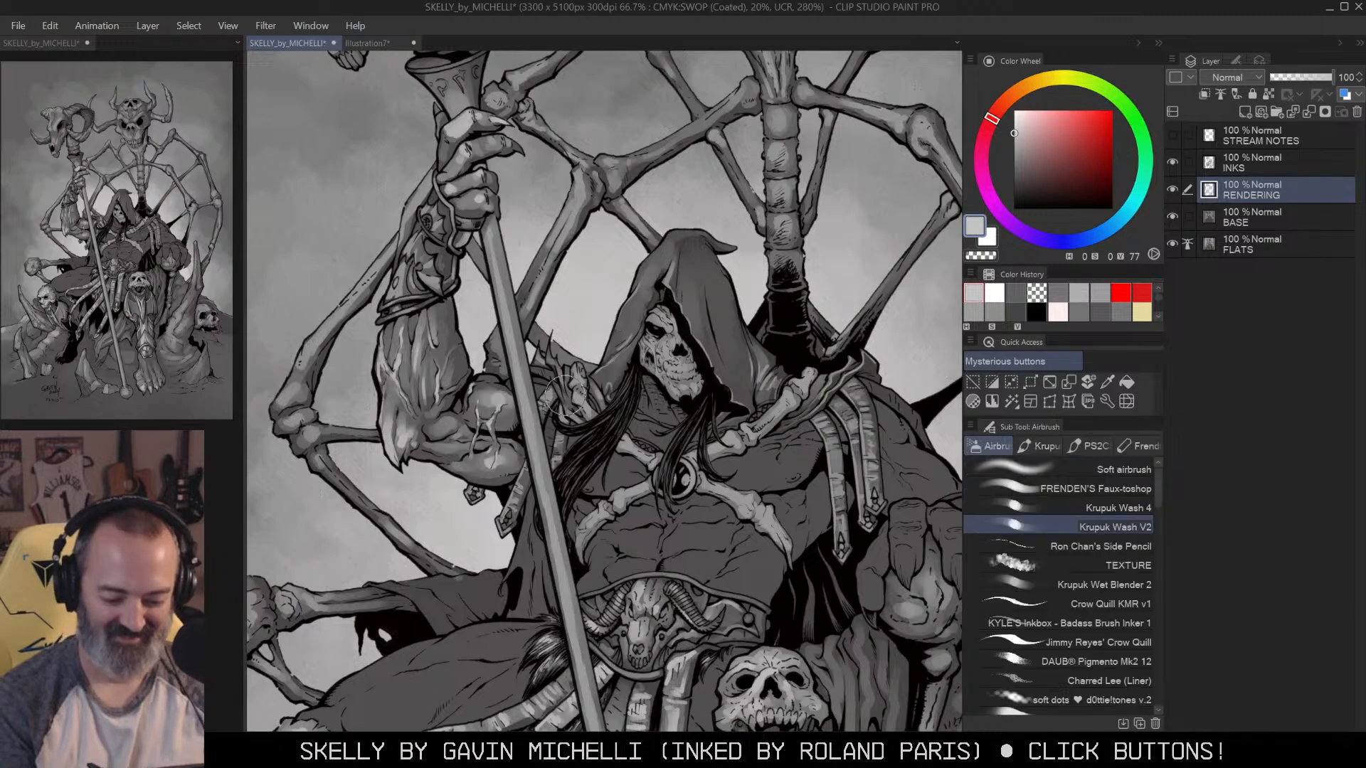
key("ctrl+space")
left_click(592, 436)
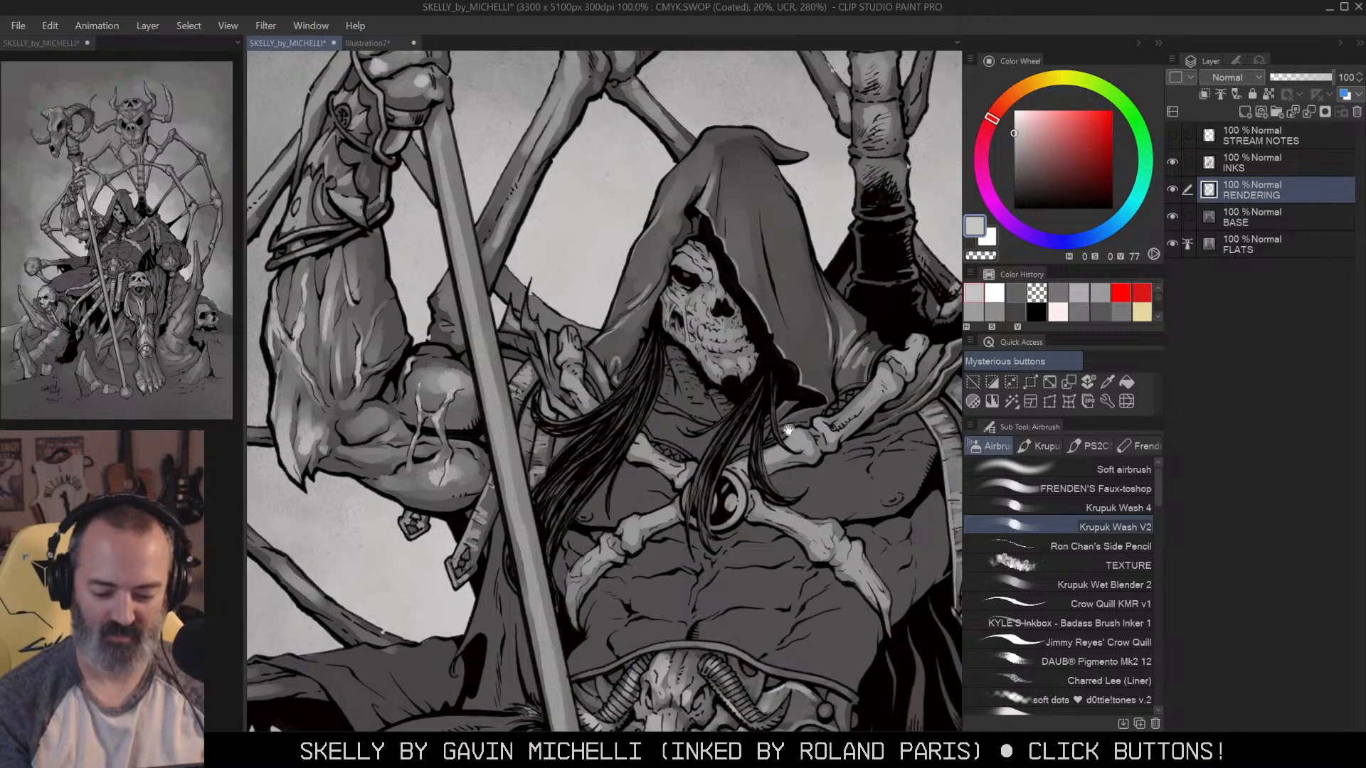
left_click_drag(789, 430, 747, 427)
left_click_drag(852, 451, 842, 377)
key("alt+space")
left_click(836, 404)
left_click(836, 404)
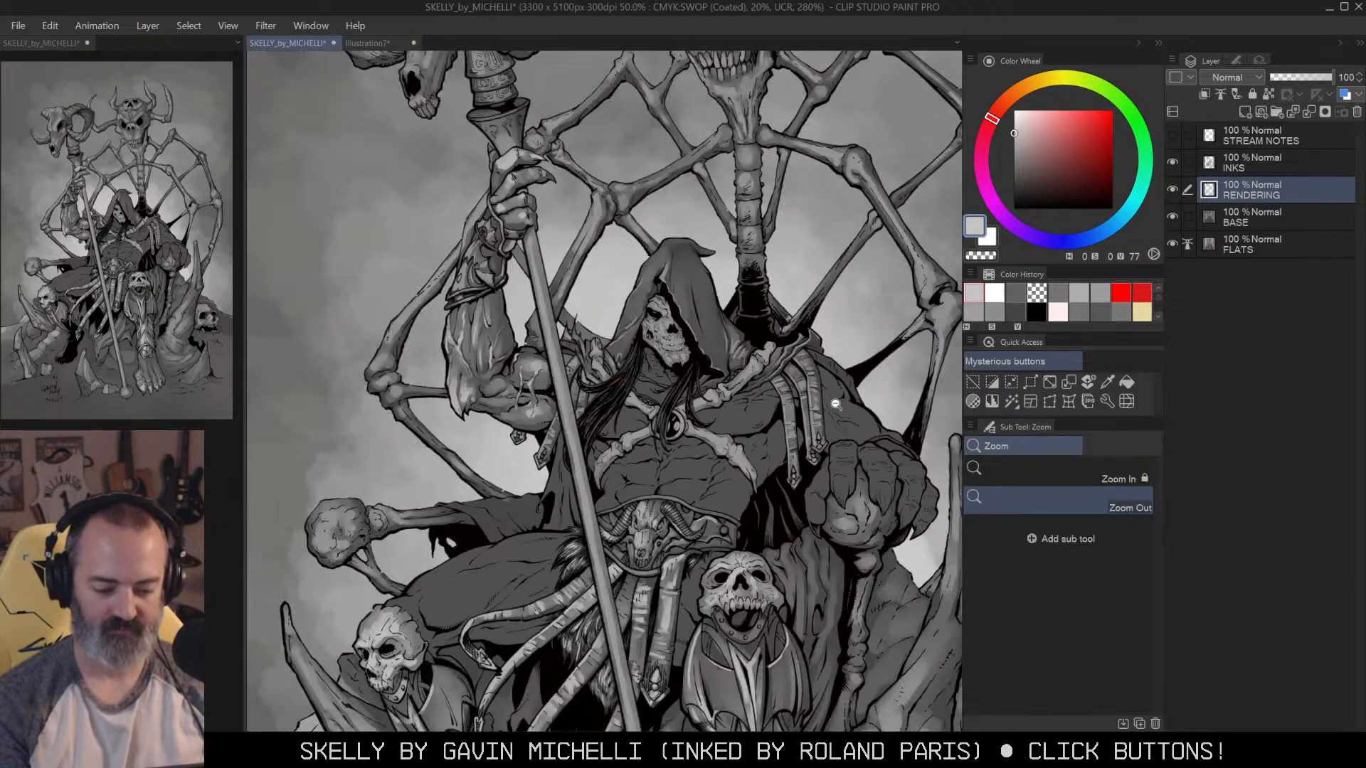
left_click_drag(727, 434, 747, 414)
Step: Select the skin area and paint soft light grey tones across both pectorals below the hood and hair
key("w")
left_click(722, 397)
key("ctrl+d")
key("ctrl+space")
left_click(646, 340)
key("b")
mouse_move(623, 348)
left_mouse_down()
mouse_move(638, 373)
mouse_move(608, 355)
mouse_move(660, 355)
mouse_move(654, 371)
mouse_move(689, 301)
mouse_move(653, 375)
mouse_move(590, 389)
mouse_move(640, 399)
left_mouse_up()
mouse_move(612, 455)
left_mouse_down()
mouse_move(600, 463)
mouse_move(572, 441)
mouse_move(540, 466)
left_mouse_up()
mouse_move(754, 441)
left_mouse_down()
mouse_move(715, 445)
mouse_move(778, 418)
mouse_move(801, 425)
mouse_move(751, 452)
mouse_move(848, 422)
mouse_move(832, 440)
mouse_move(741, 455)
mouse_move(797, 458)
left_mouse_up()
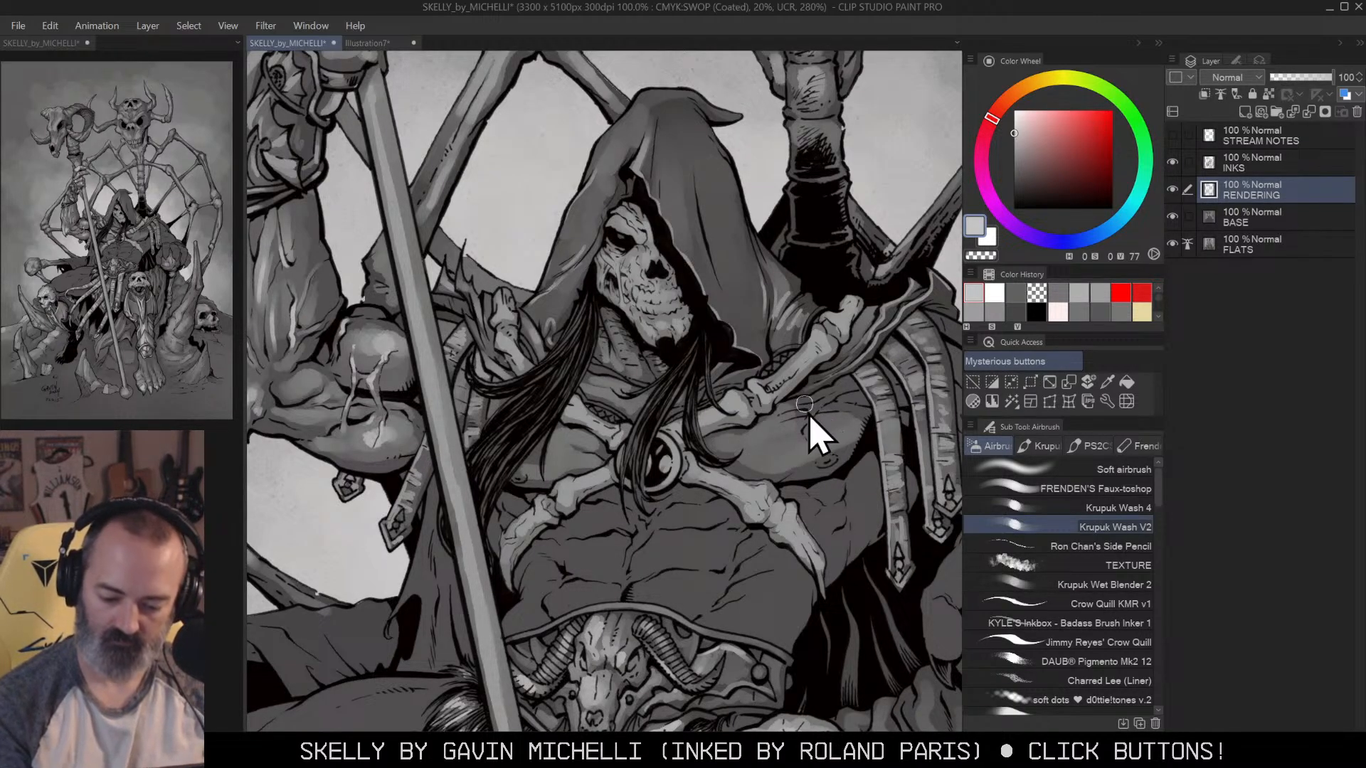
Step: Brighten the branching veins and the nipple on the pectoral beside the shoulder straps
key("ctrl+space")
left_click(830, 448)
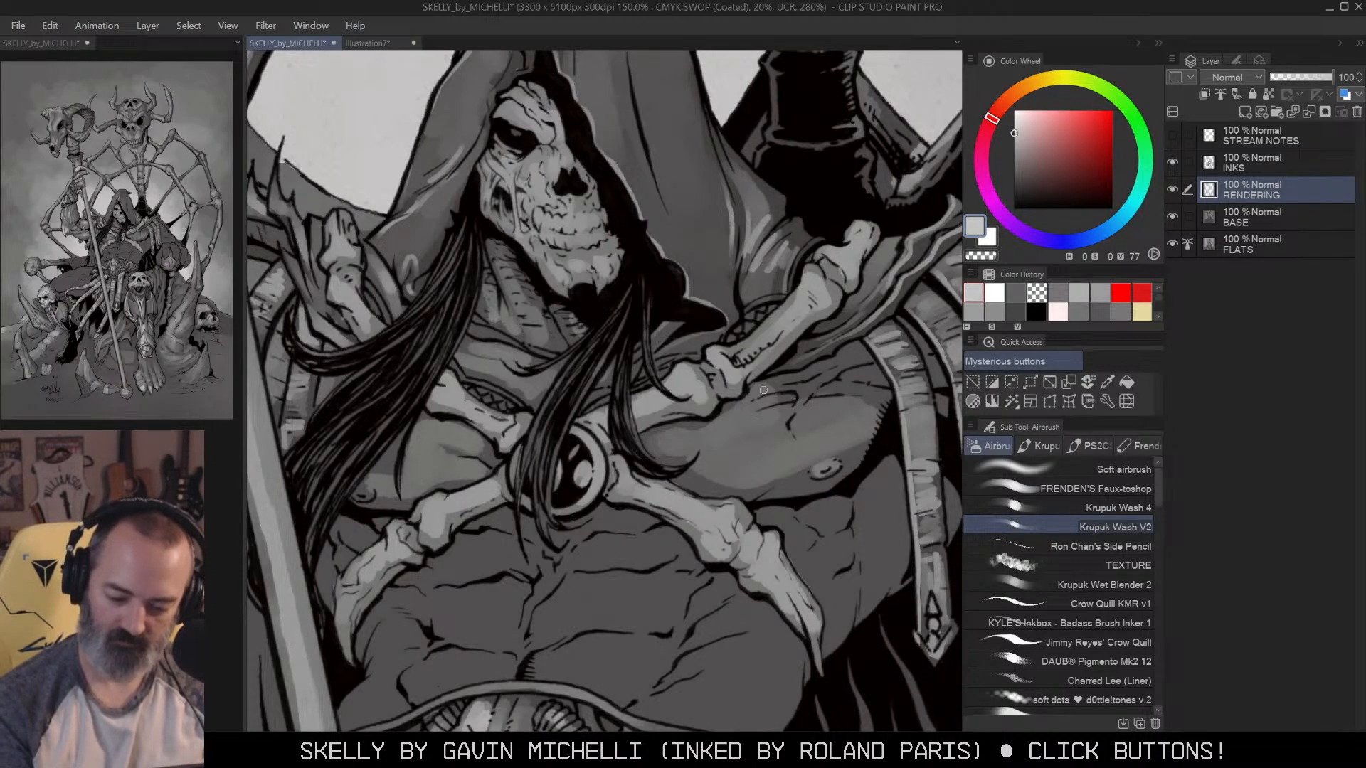
mouse_move(794, 387)
left_mouse_down()
mouse_move(837, 366)
mouse_move(764, 402)
mouse_move(854, 392)
left_mouse_up()
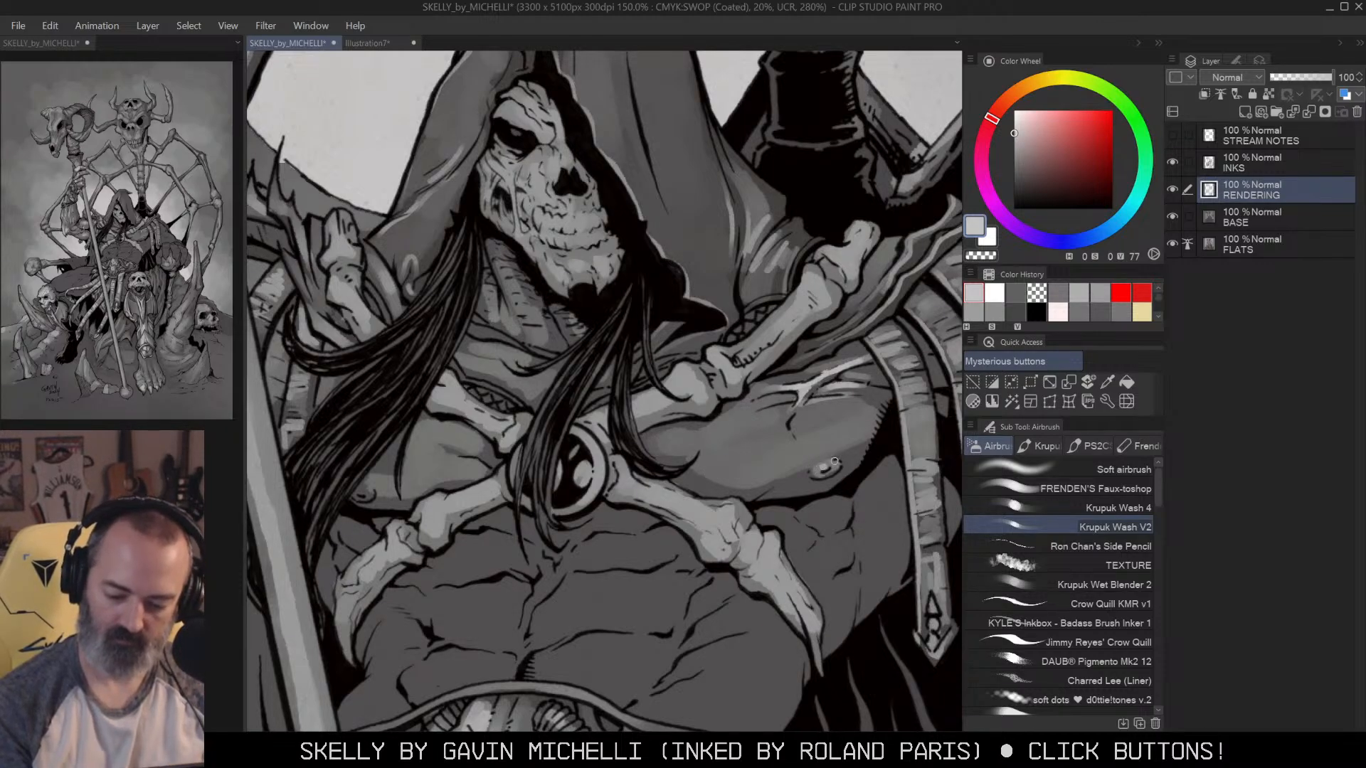
left_click_drag(787, 336, 881, 315)
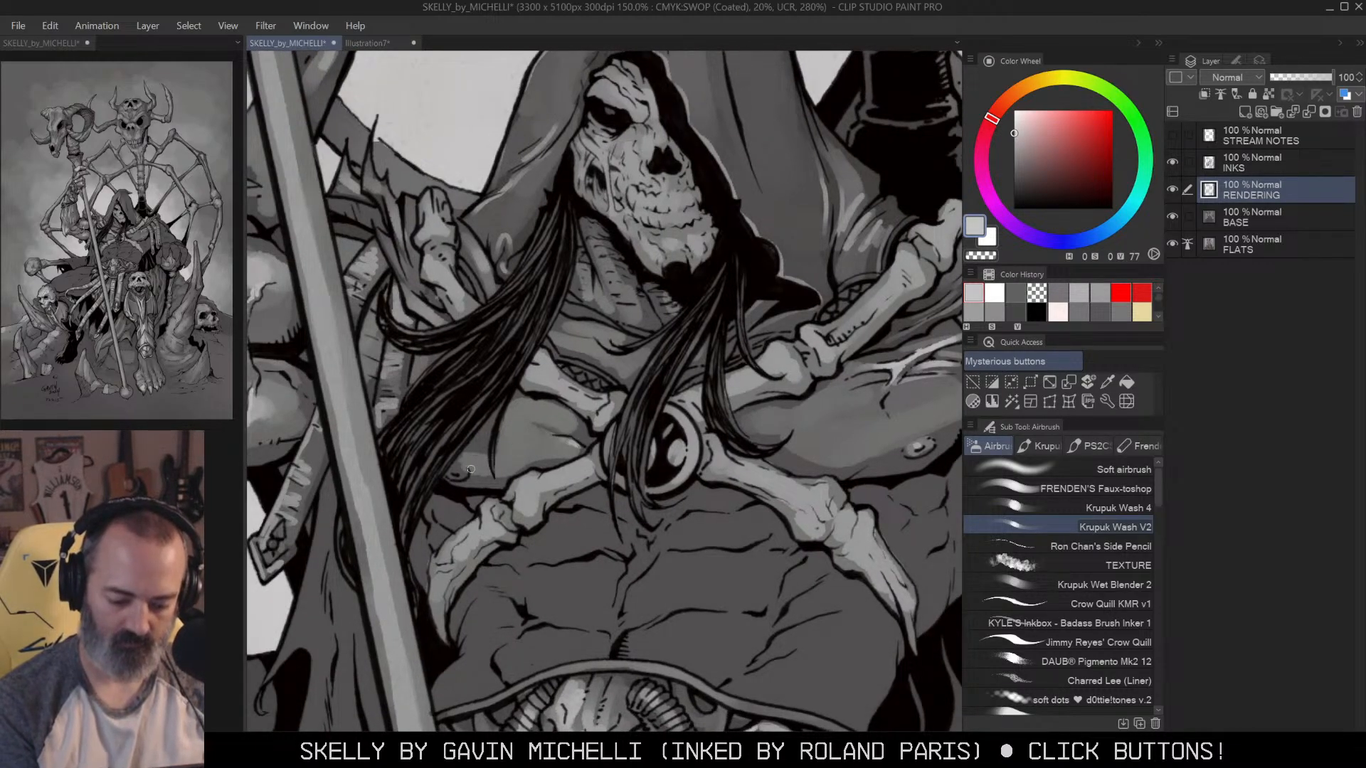
Step: Paint light grey tones over the abdominal muscles and the side of the torso beneath the crossed chest bones
mouse_move(749, 420)
left_mouse_down()
mouse_move(619, 419)
mouse_move(682, 414)
left_mouse_up()
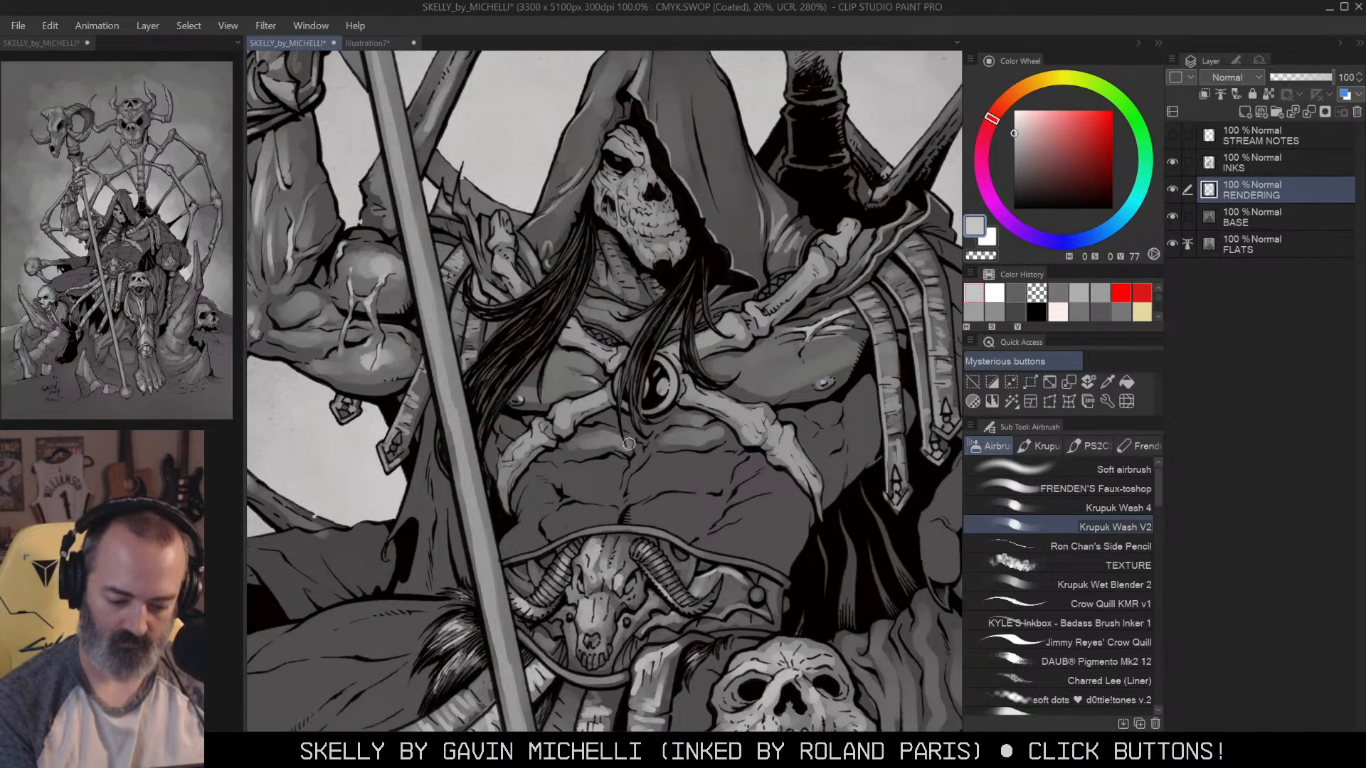
mouse_move(671, 461)
left_mouse_down()
mouse_move(687, 473)
mouse_move(665, 463)
mouse_move(641, 516)
mouse_move(738, 488)
left_mouse_up()
mouse_move(576, 471)
left_mouse_down()
mouse_move(616, 472)
mouse_move(631, 496)
mouse_move(571, 484)
mouse_move(562, 463)
mouse_move(536, 484)
mouse_move(539, 521)
mouse_move(608, 516)
mouse_move(527, 538)
left_mouse_up()
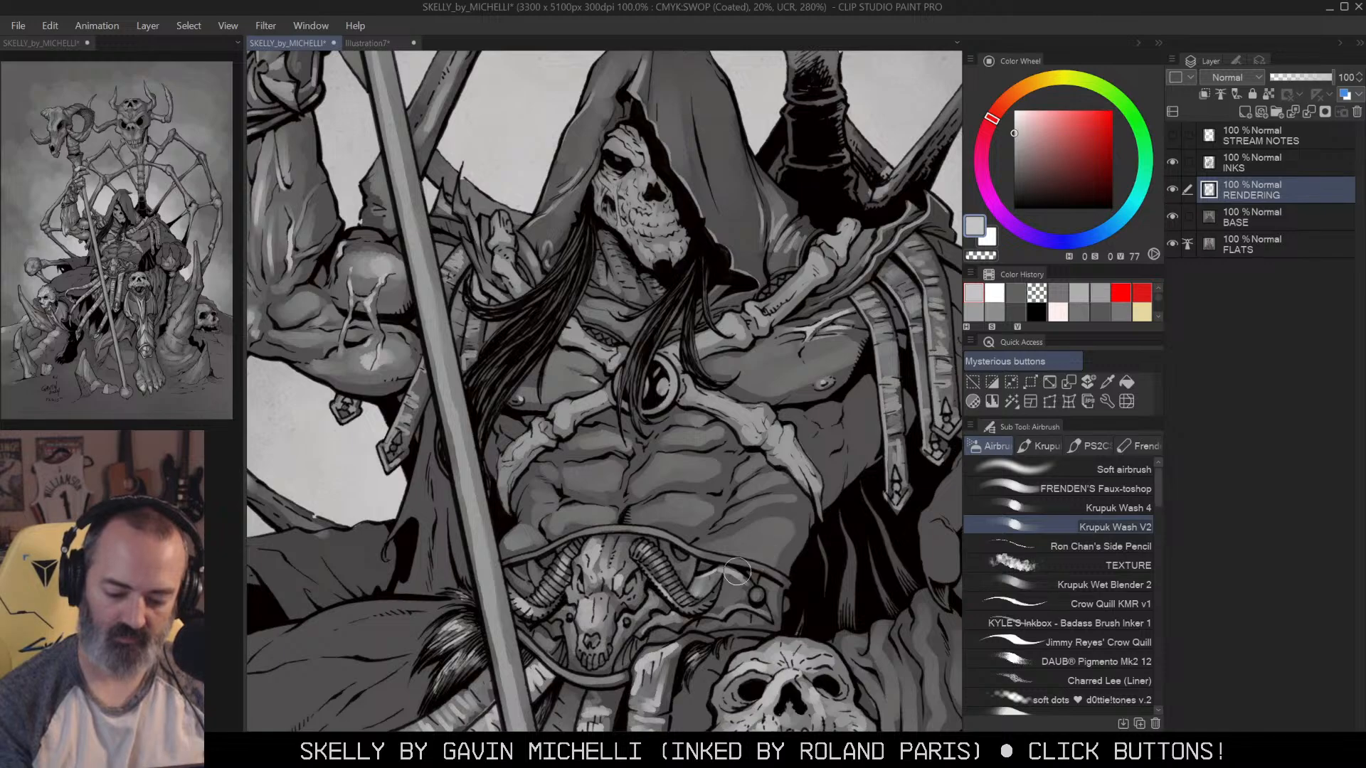
mouse_move(793, 418)
left_mouse_down()
mouse_move(827, 409)
mouse_move(819, 451)
mouse_move(865, 392)
mouse_move(842, 467)
left_mouse_up()
key("alt+space")
left_click(849, 431)
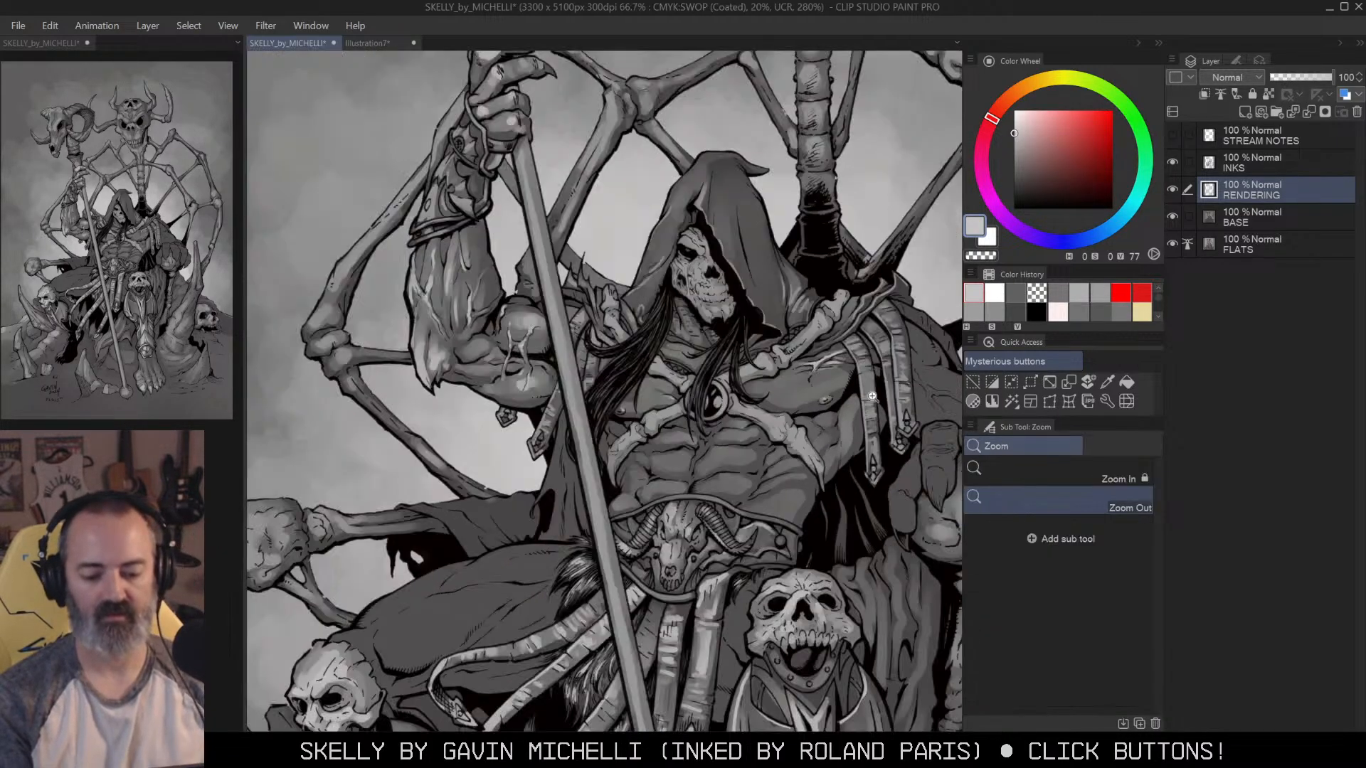
left_click_drag(884, 377, 853, 413)
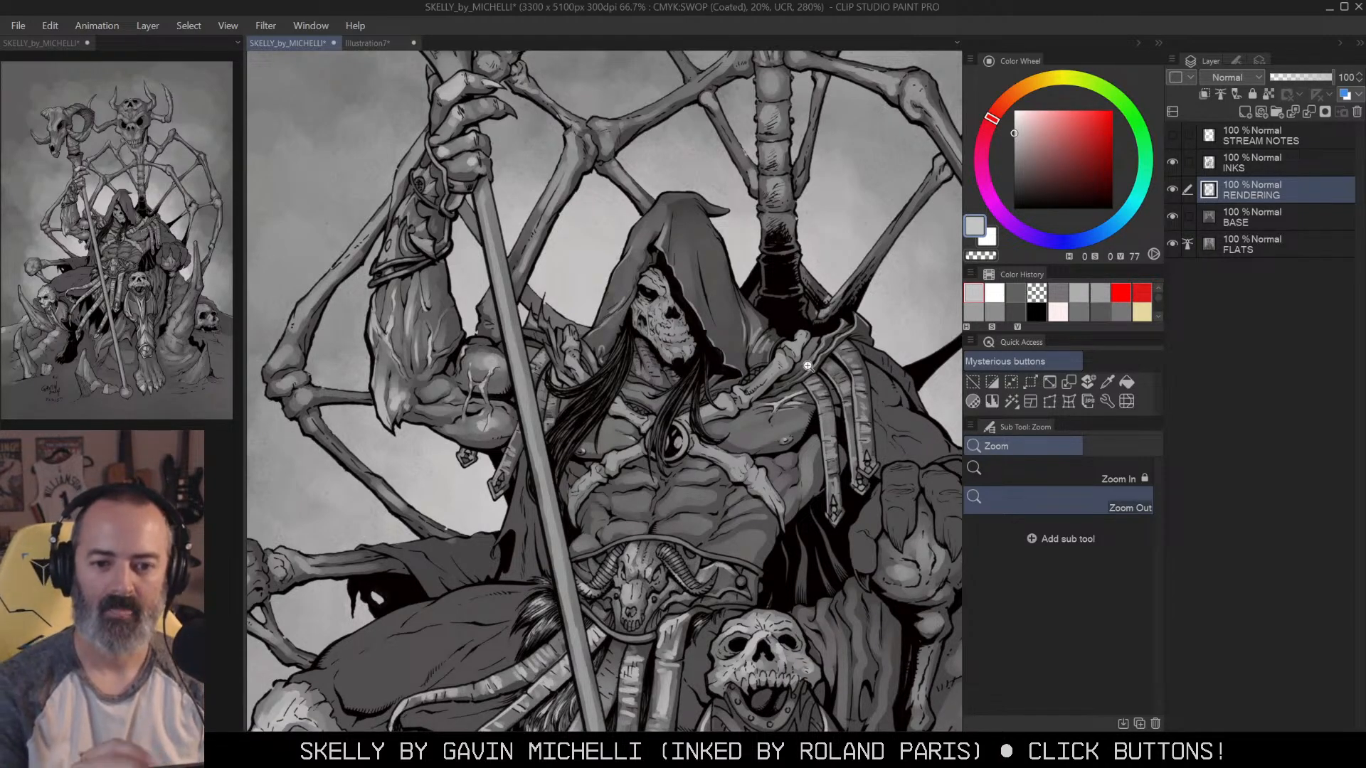
key("m")
key("ctrl+d")
left_click_drag(808, 282, 780, 260)
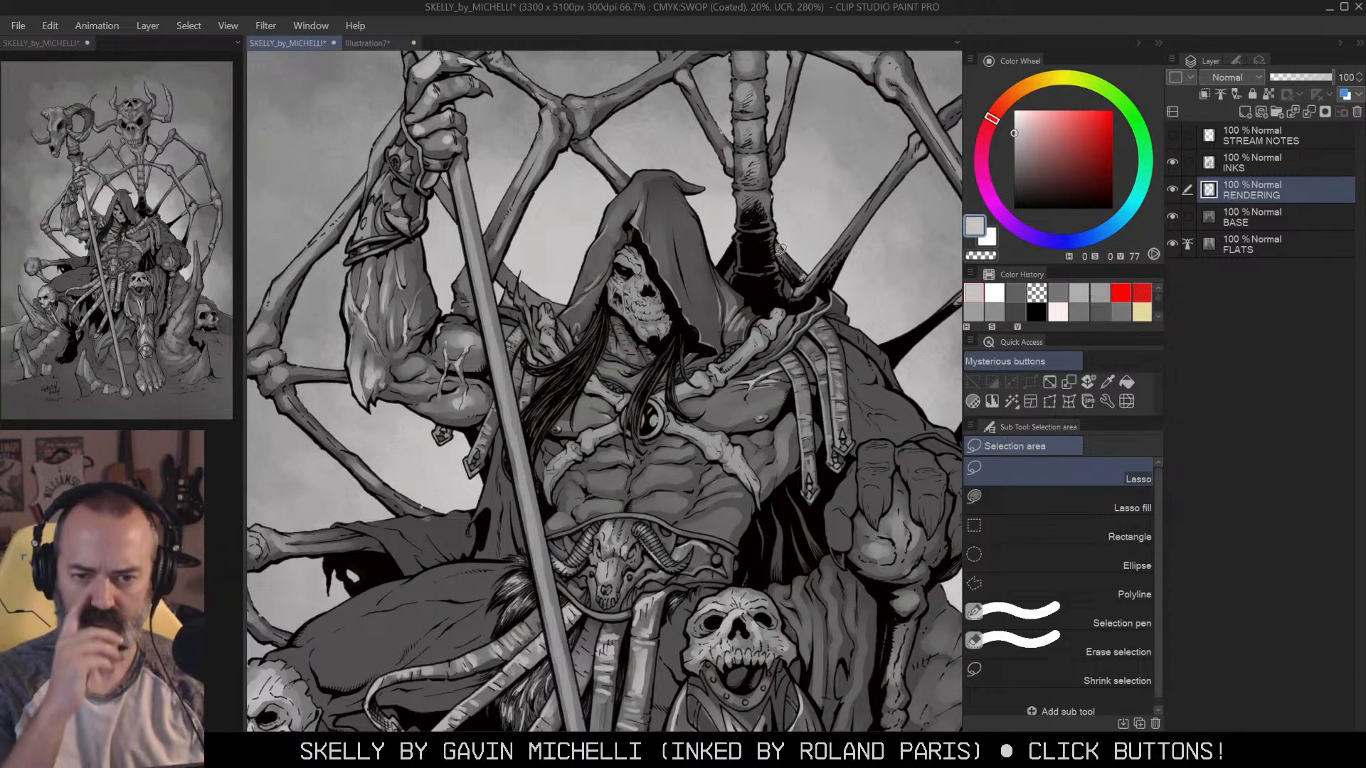
key("b")
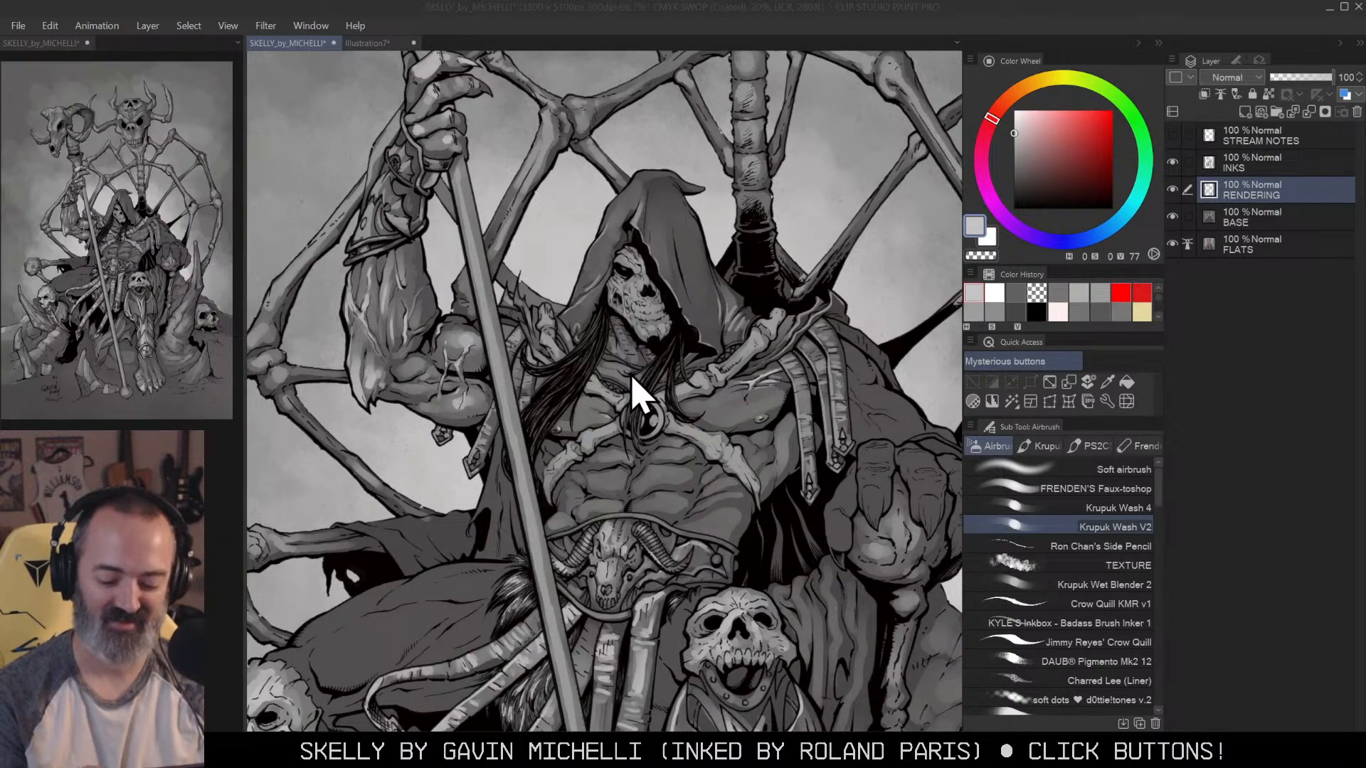
key("ctrl+space")
left_click(693, 465)
left_click_drag(786, 398, 833, 399)
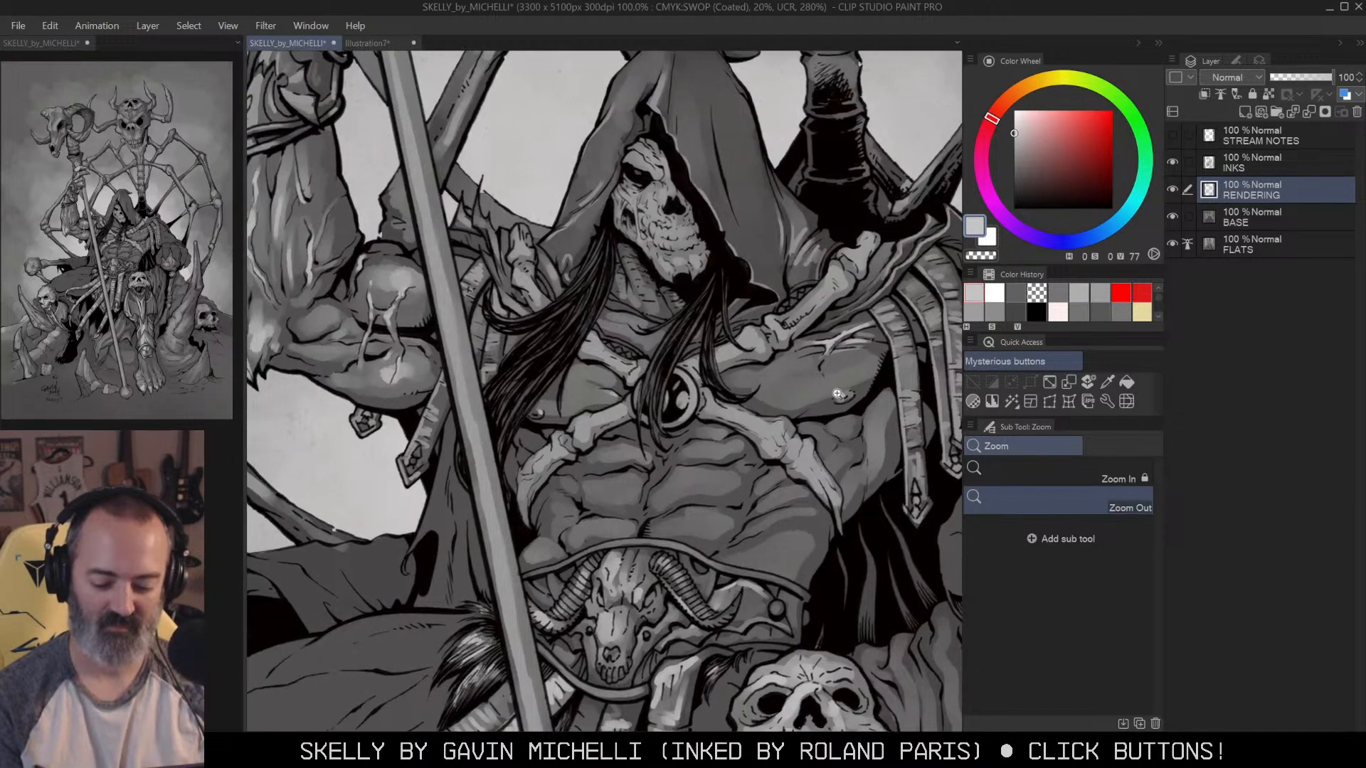
left_click_drag(698, 295, 728, 314)
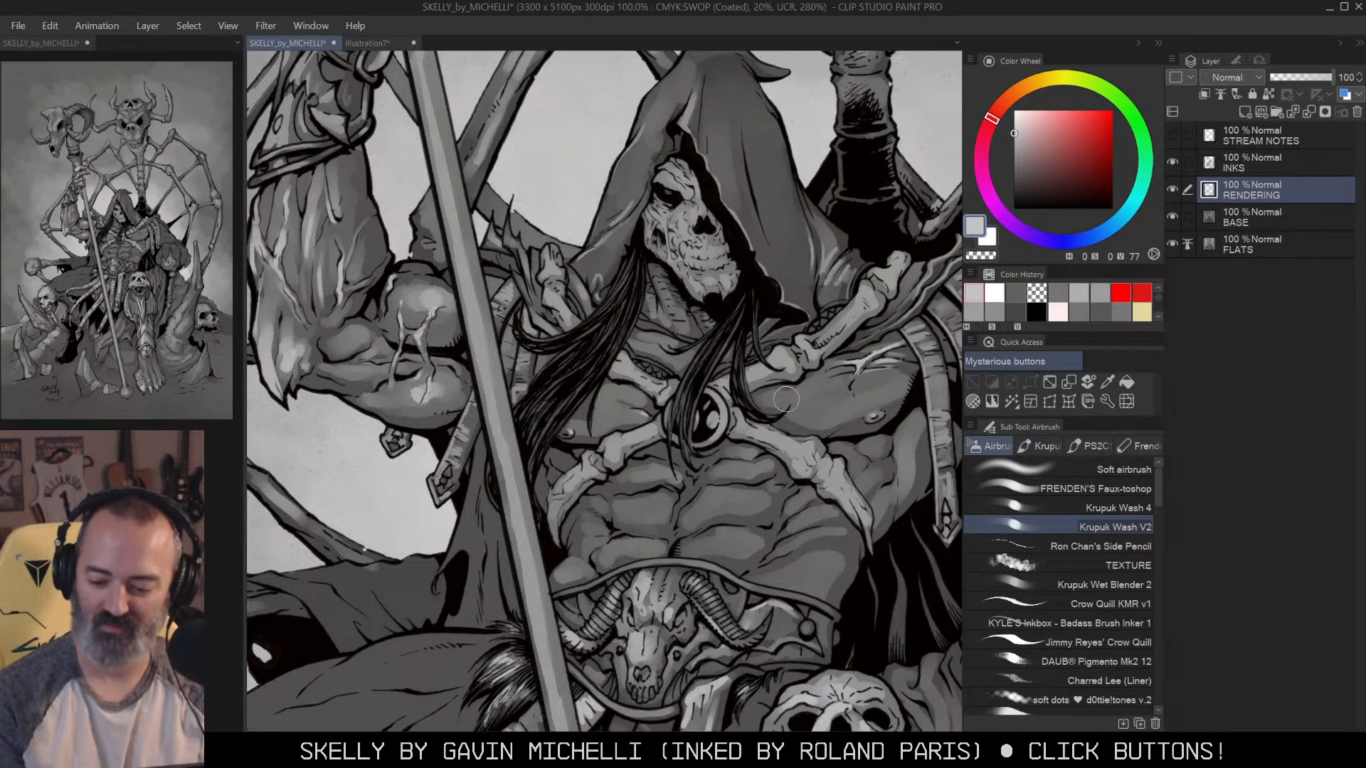
left_click(1147, 586)
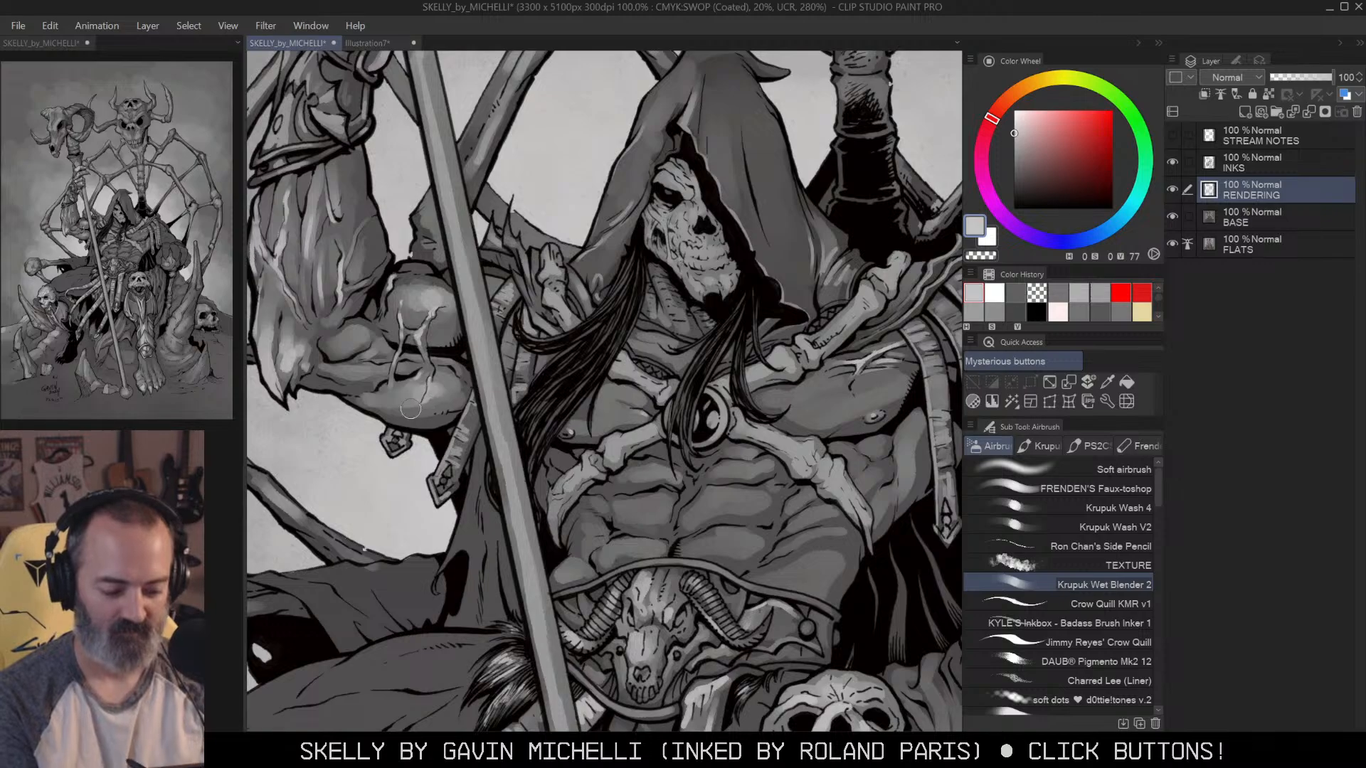
key("alt+space")
left_click(756, 404, "alt")
left_click_drag(873, 387, 785, 389)
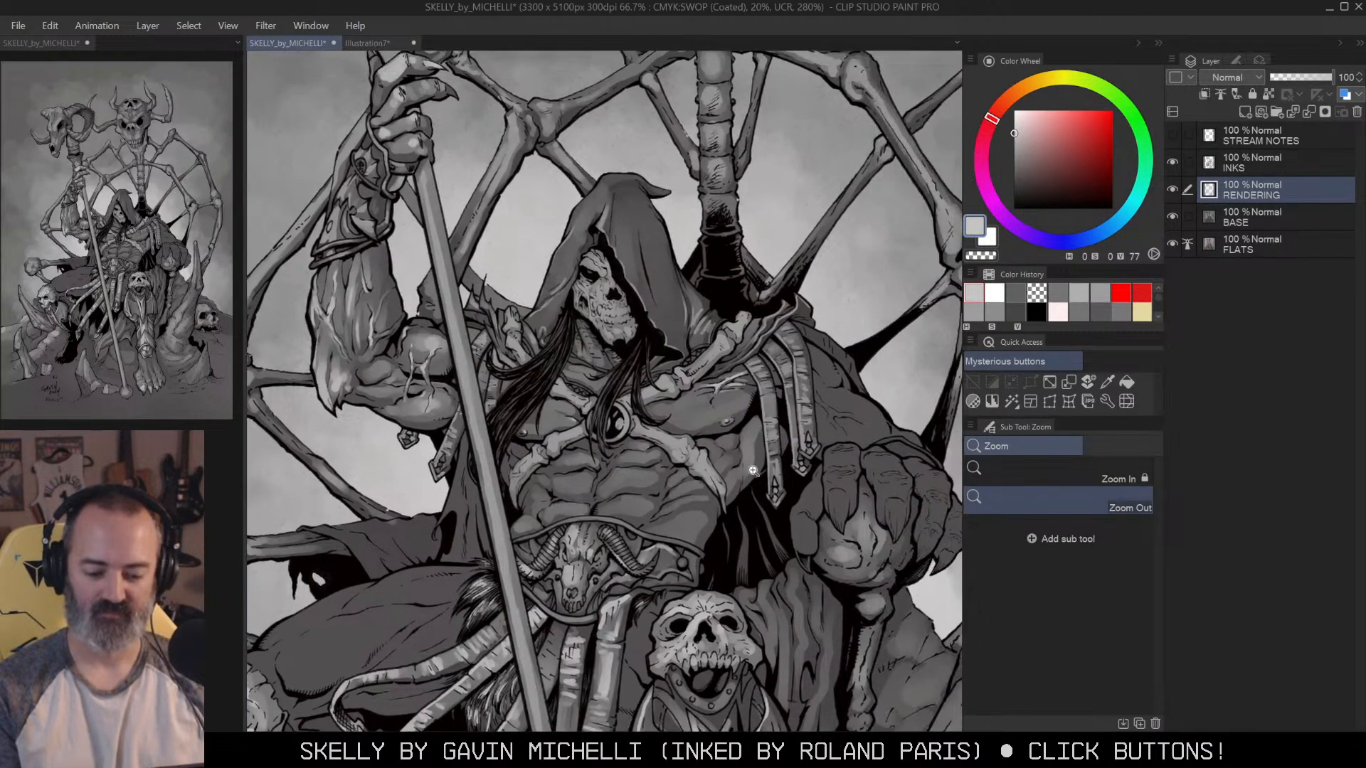
left_click(804, 398)
Step: Reselect the skin area and touch up the tone on the pectoral beside the shoulder straps with transparent colour
key("w")
left_click_drag(679, 386, 762, 397)
left_click(762, 396)
key("q")
key("q")
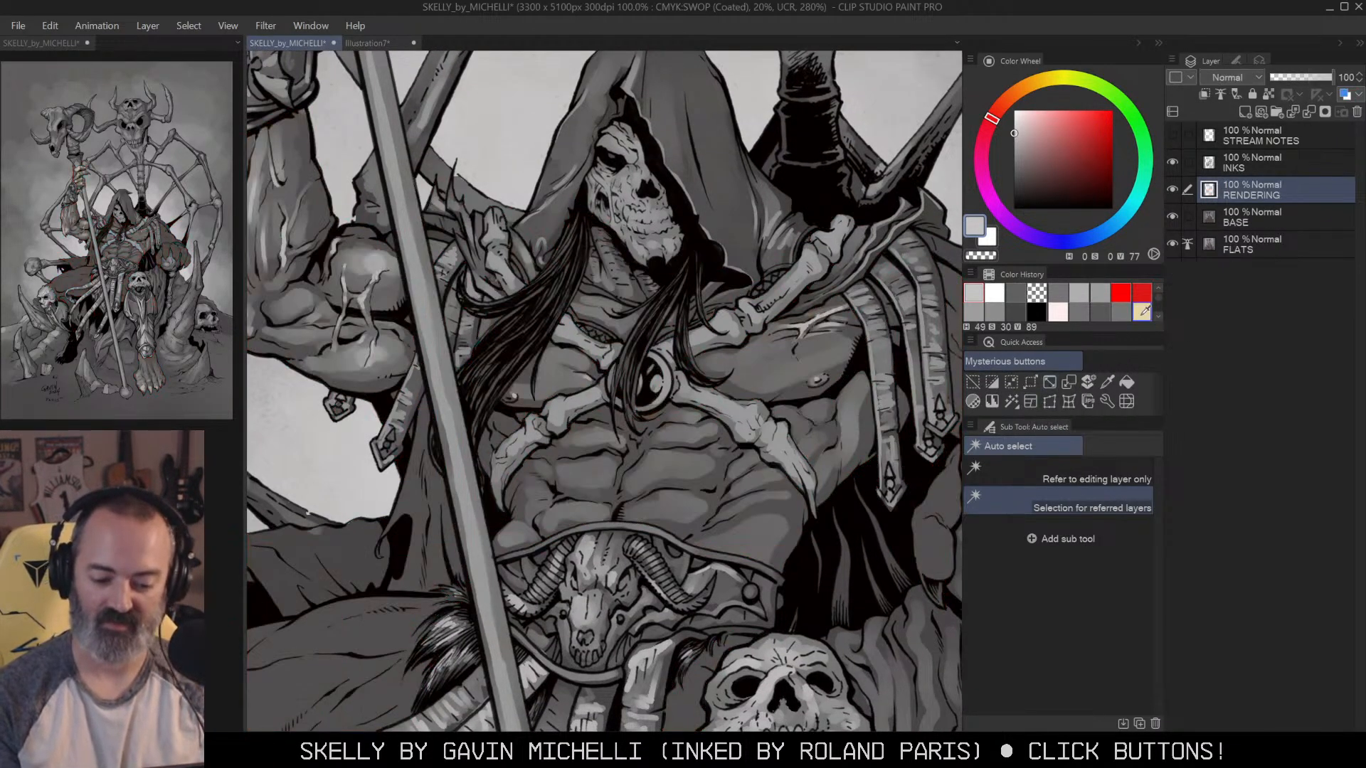
key("b")
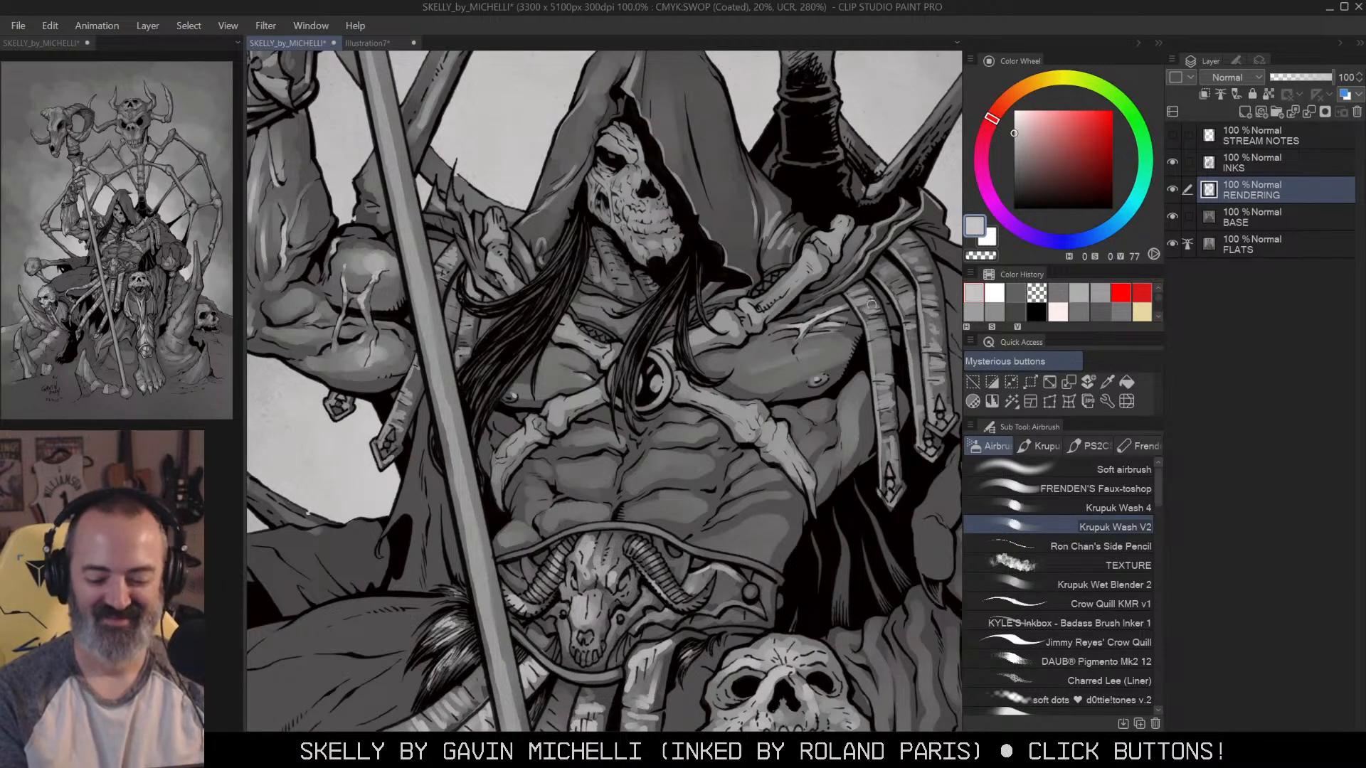
left_click_drag(824, 355, 825, 329)
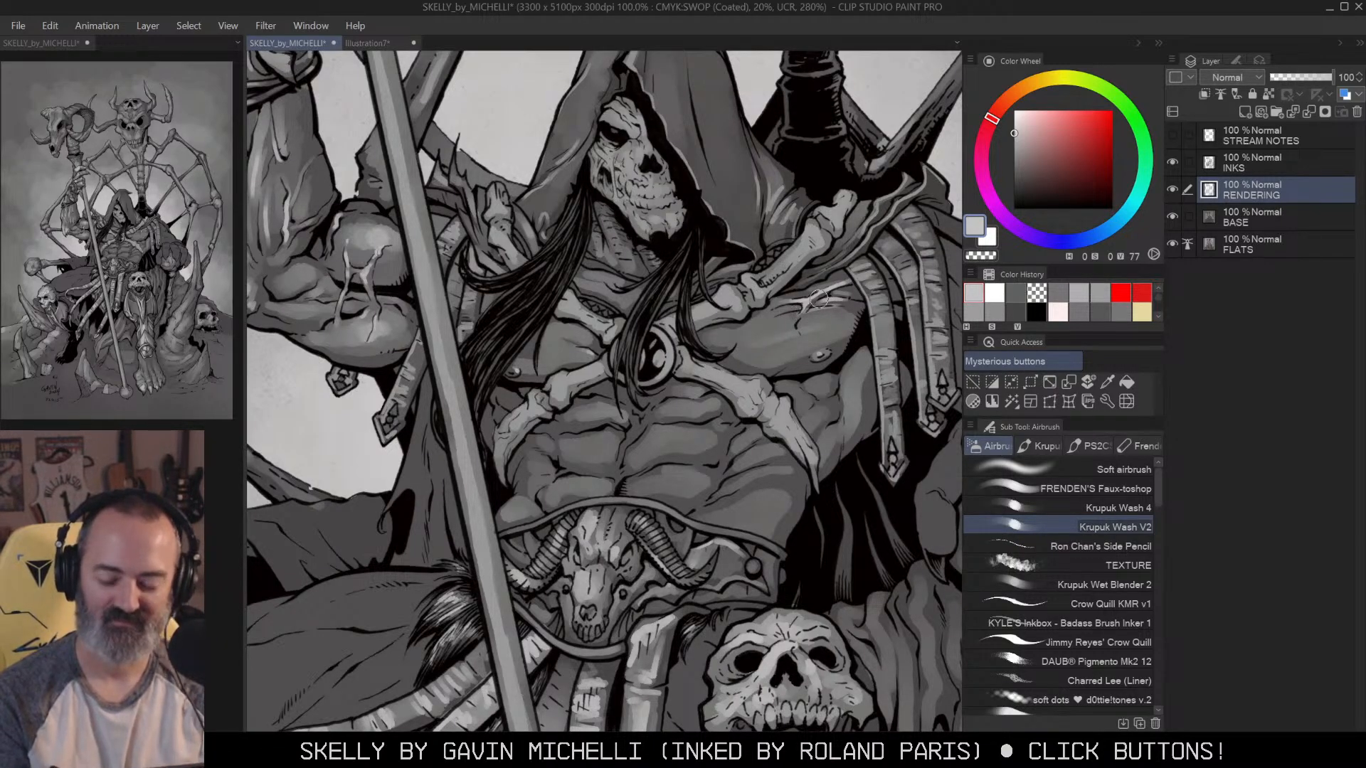
key("ctrl+alt+space")
left_click(776, 350)
key("q")
key("q")
left_click(786, 360)
key("ctrl+d")
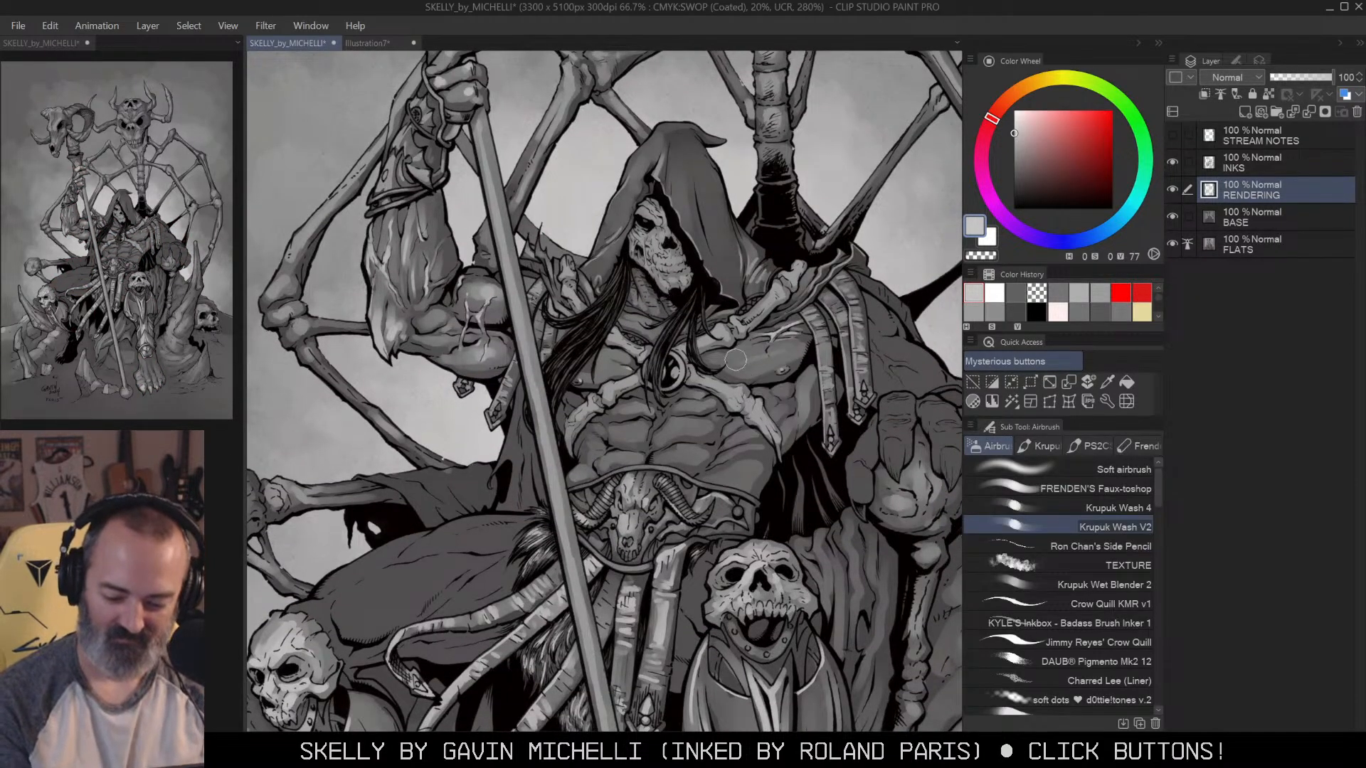
key("c")
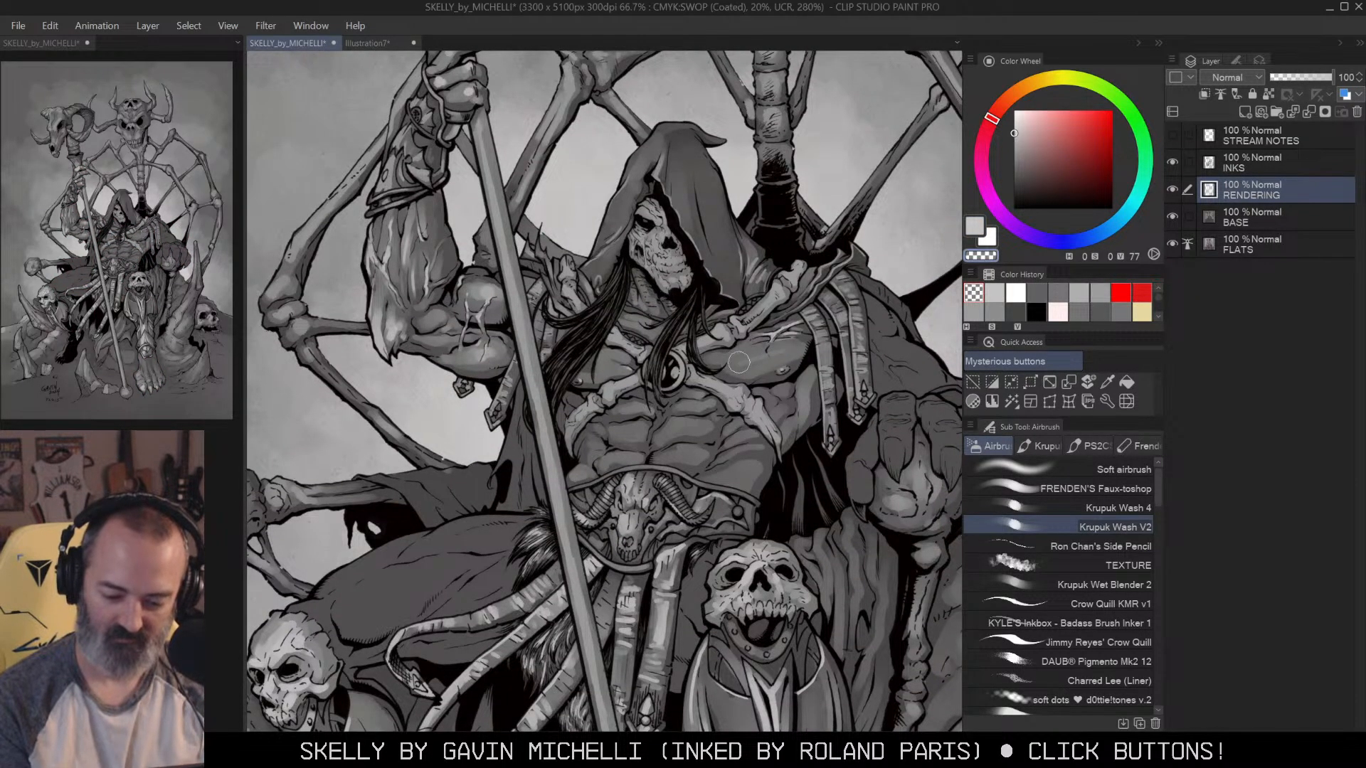
left_click(740, 363)
key("c")
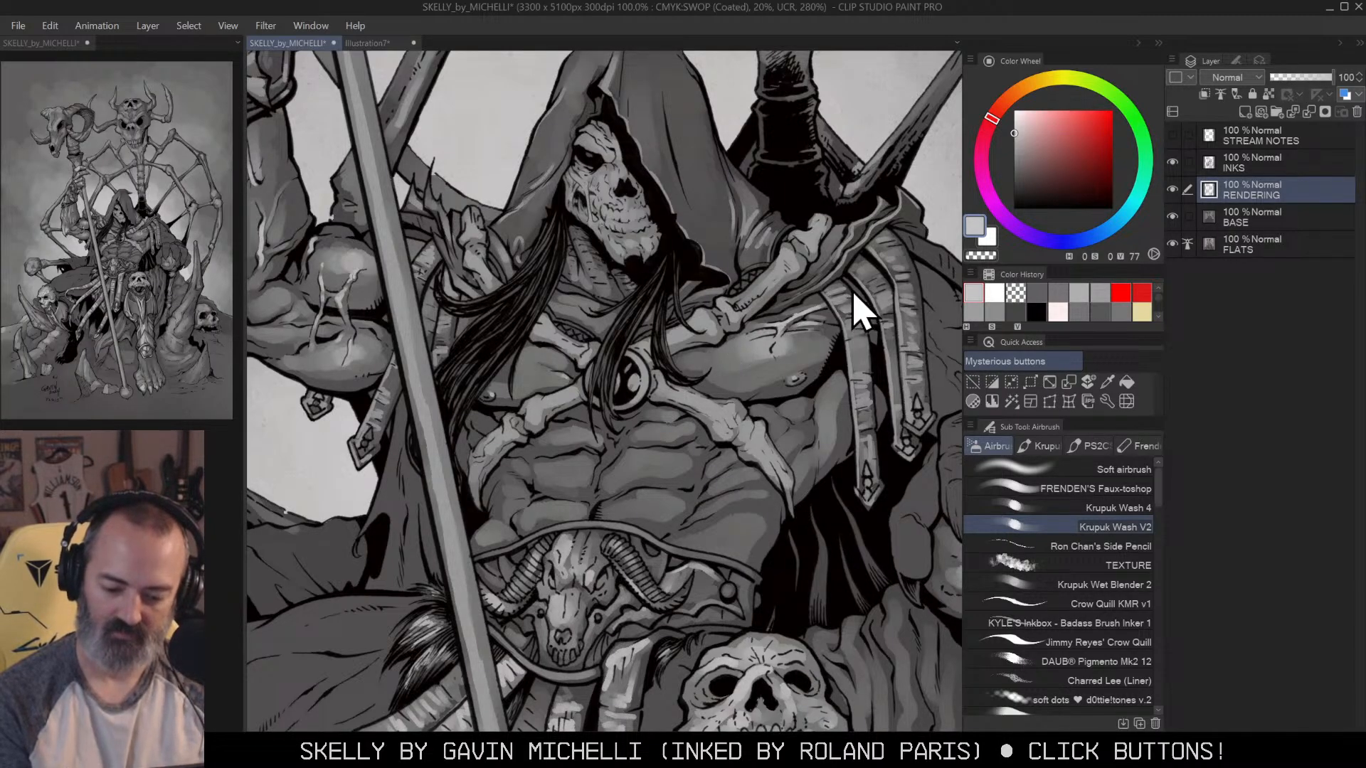
Step: Renew the skin selection and add brighter light grey highlights to both pectorals with Krupuk Wash V2
key("m")
key("ctrl+d")
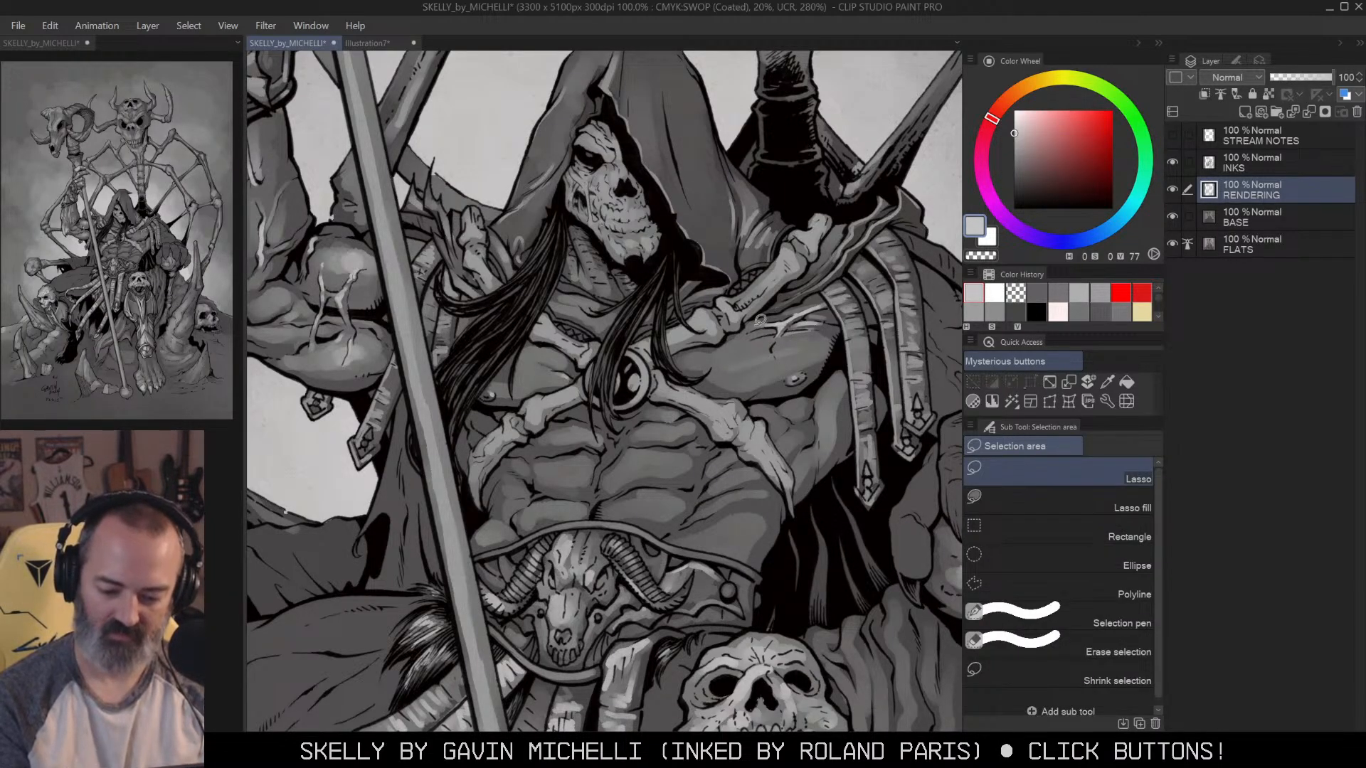
key("b")
key("m")
key("w")
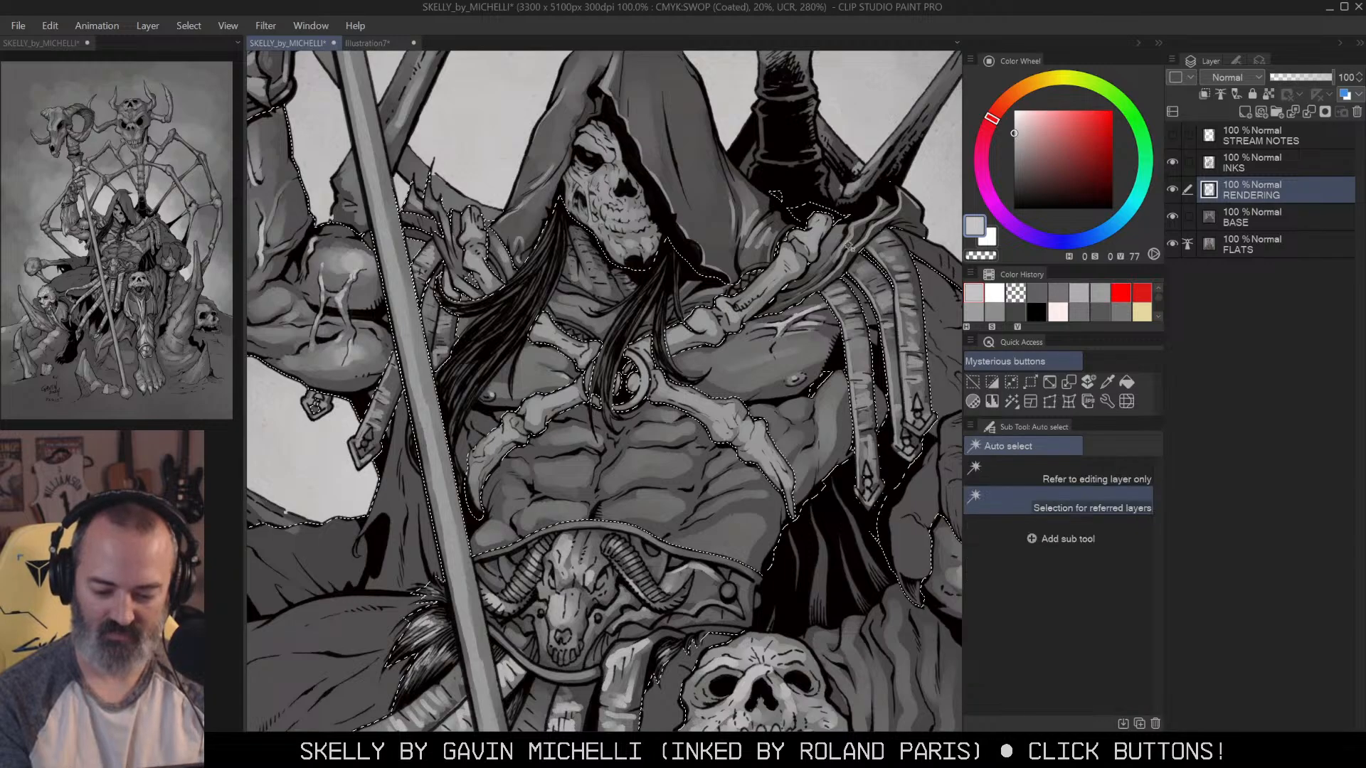
key("b")
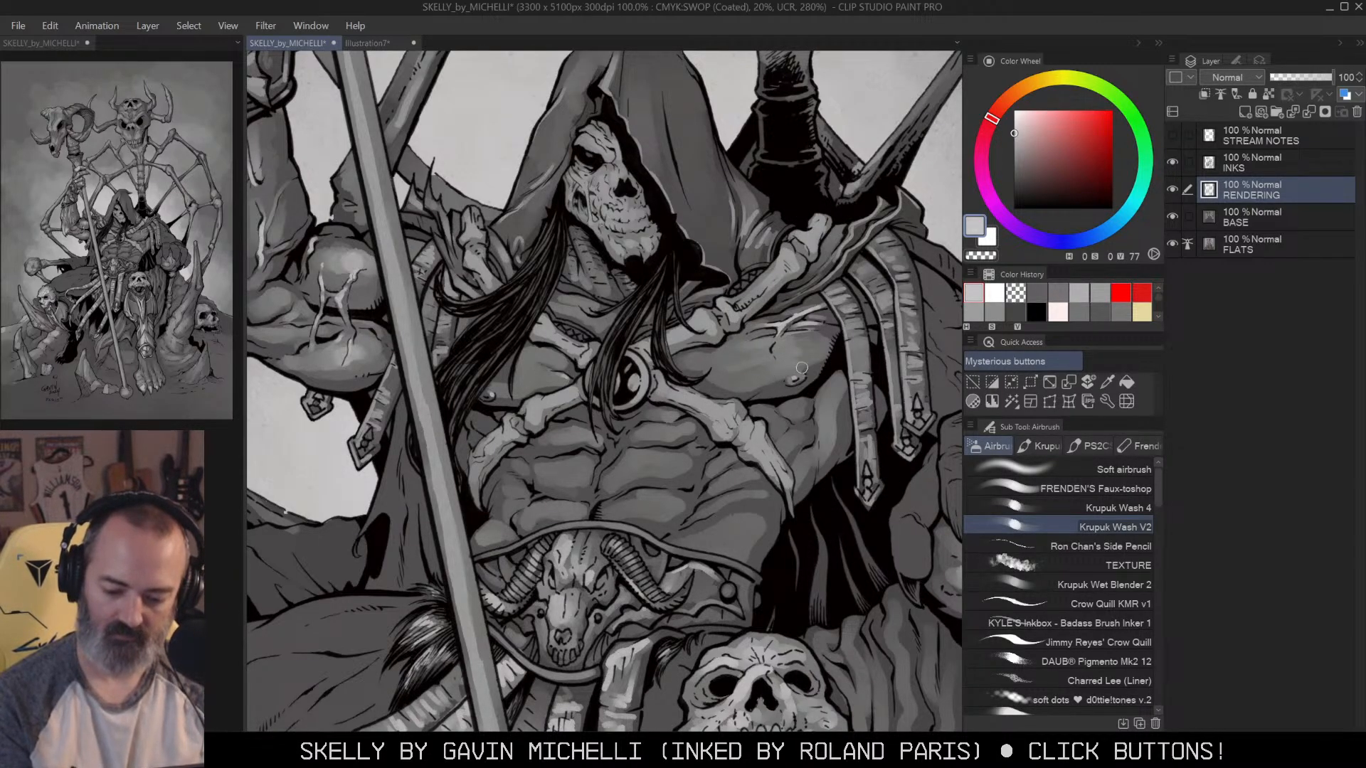
mouse_move(776, 326)
left_mouse_down()
mouse_move(731, 352)
mouse_move(788, 348)
left_mouse_up()
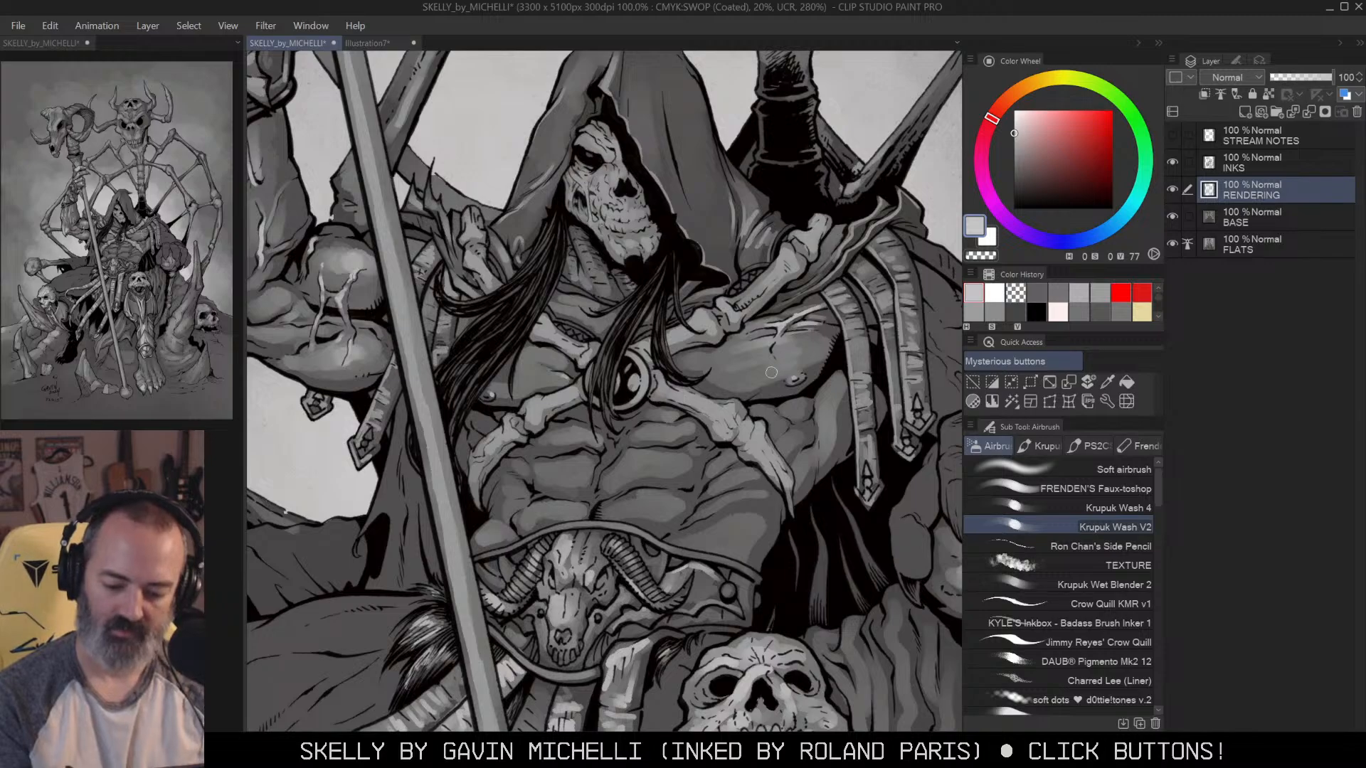
left_click_drag(792, 359, 812, 331)
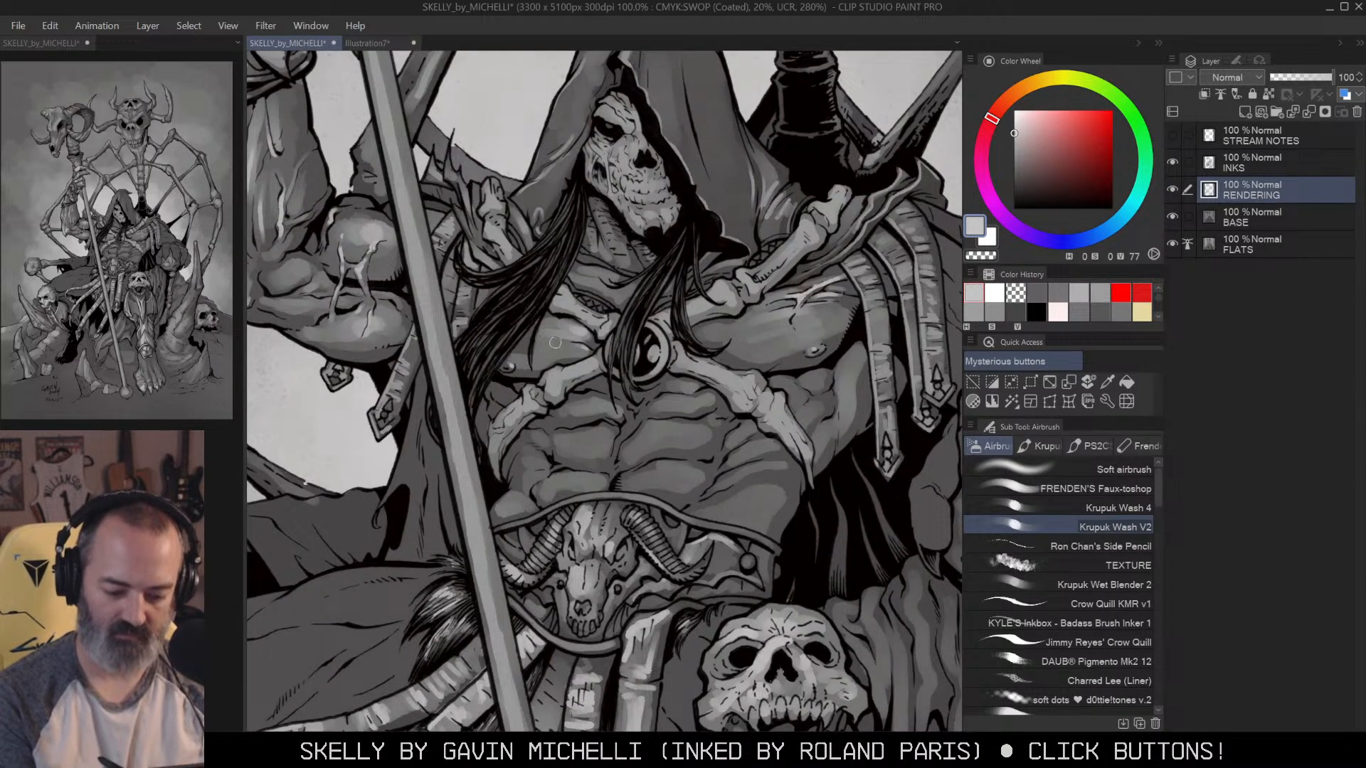
left_click_drag(520, 352, 550, 355)
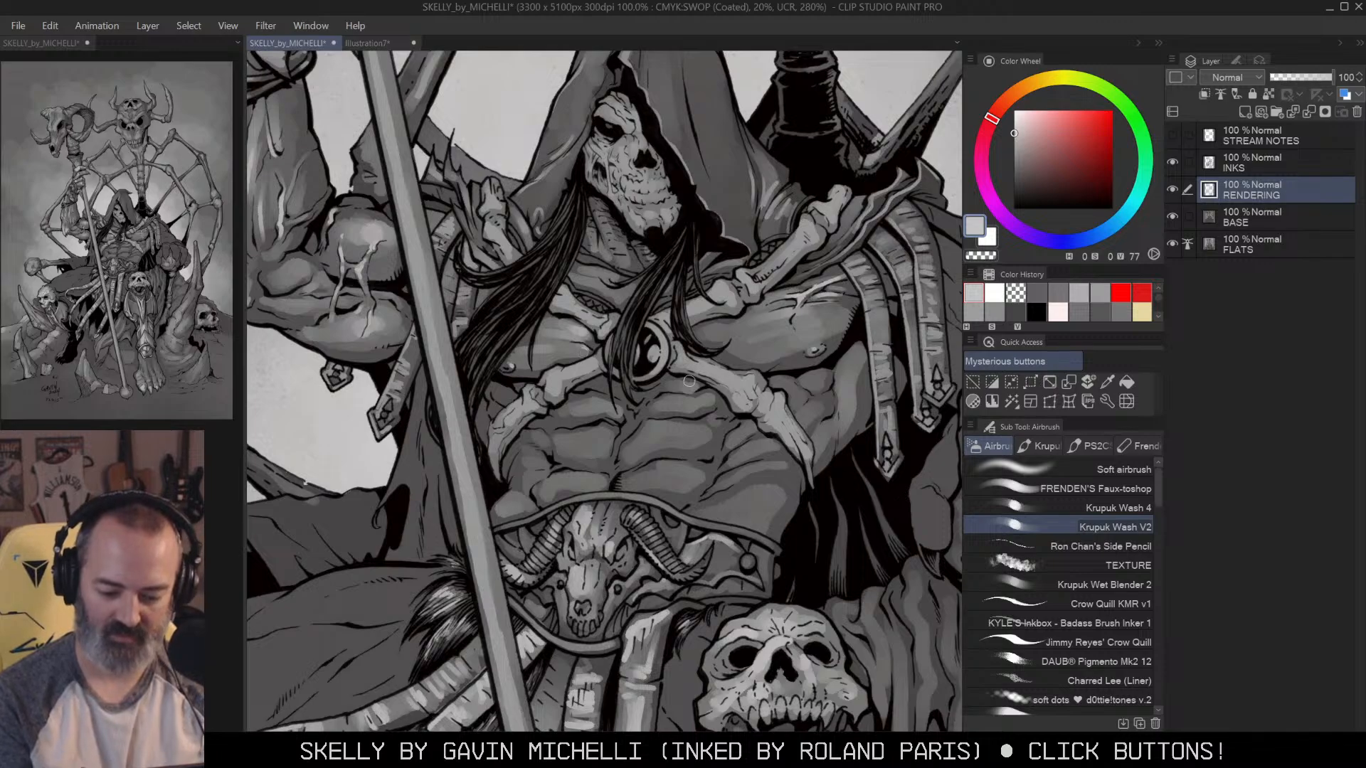
Step: Paint brighter highlights on both columns of abdominal muscles, undoing unwanted strokes
mouse_move(688, 404)
left_mouse_down()
mouse_move(662, 437)
mouse_move(691, 434)
mouse_move(671, 429)
mouse_move(678, 439)
mouse_move(746, 372)
mouse_move(683, 408)
mouse_move(666, 399)
mouse_move(694, 402)
mouse_move(647, 439)
mouse_move(693, 430)
mouse_move(639, 483)
mouse_move(667, 483)
left_mouse_up()
key("ctrl+z")
key("ctrl+z")
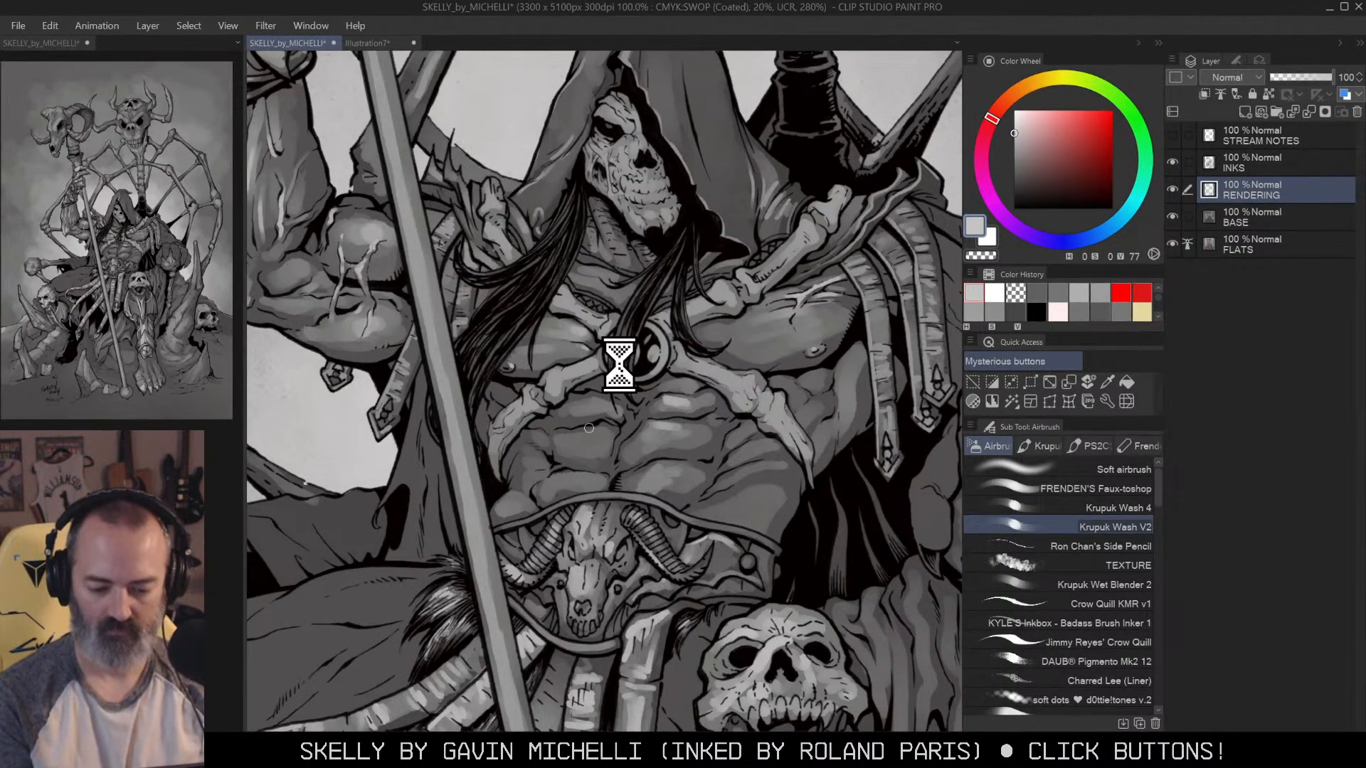
mouse_move(593, 395)
left_mouse_down()
mouse_move(569, 416)
mouse_move(592, 401)
mouse_move(581, 417)
mouse_move(614, 409)
mouse_move(581, 439)
mouse_move(605, 436)
mouse_move(577, 449)
mouse_move(606, 447)
mouse_move(567, 480)
mouse_move(594, 482)
mouse_move(662, 437)
mouse_move(644, 437)
mouse_move(654, 472)
mouse_move(667, 460)
mouse_move(619, 426)
mouse_move(561, 456)
left_mouse_up()
key("ctrl+z")
Step: Soften the abdominal highlights using Krupuk Wet Blender 2 with transparent colour
key("c")
left_click(1136, 586)
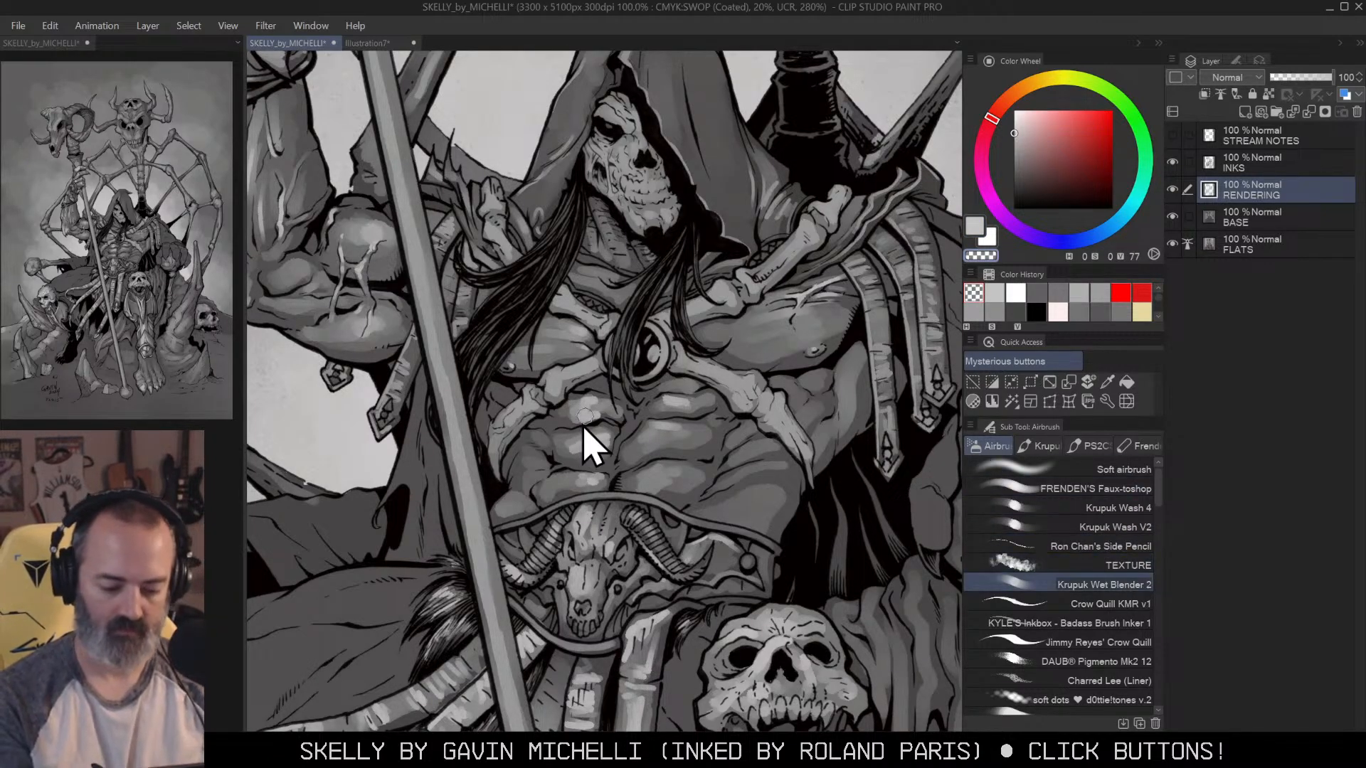
mouse_move(585, 413)
left_mouse_down()
mouse_move(581, 449)
mouse_move(604, 451)
mouse_move(572, 458)
mouse_move(573, 490)
left_mouse_up()
mouse_move(644, 459)
left_mouse_down()
mouse_move(660, 488)
mouse_move(698, 463)
mouse_move(694, 422)
left_mouse_up()
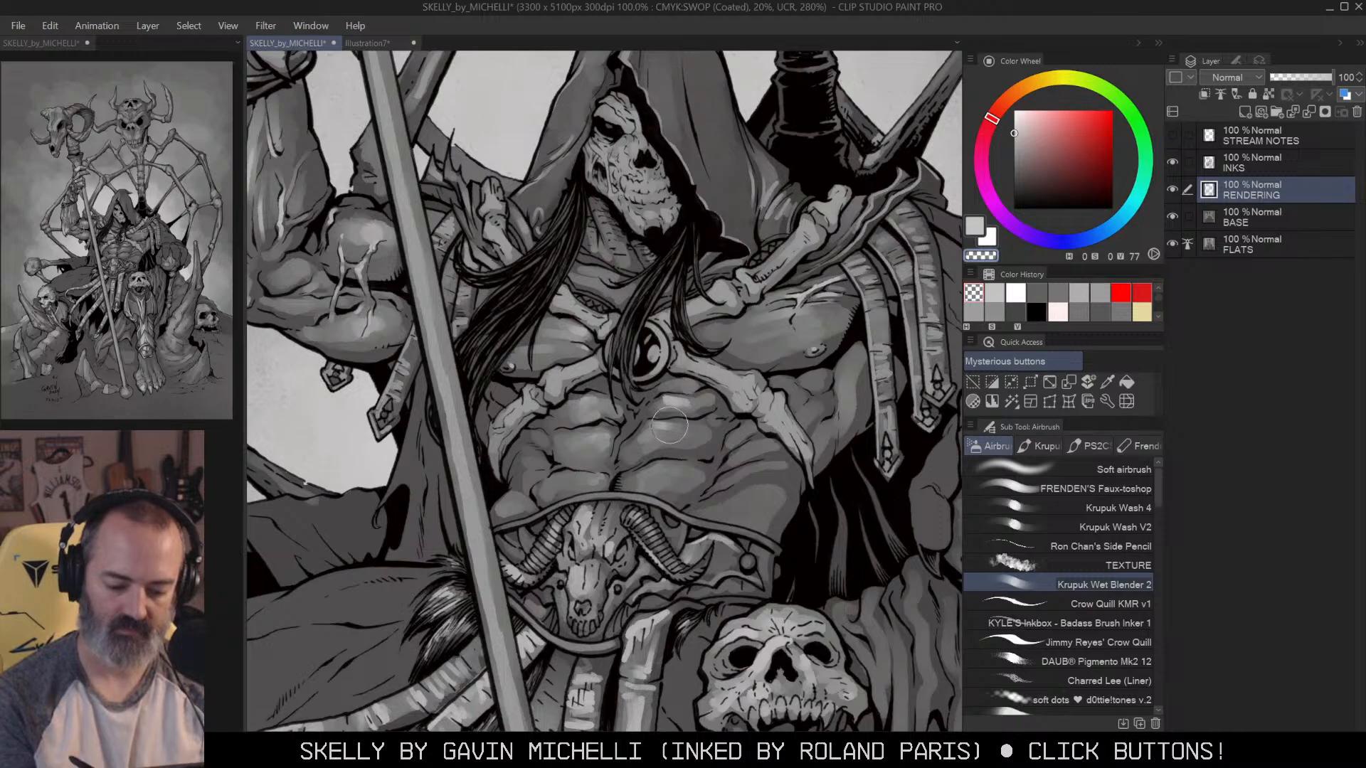
key("alt+space")
left_click(830, 375, "alt")
mouse_move(830, 405)
left_mouse_down()
mouse_move(760, 419)
mouse_move(766, 436)
left_mouse_up()
left_click(678, 441, "ctrl")
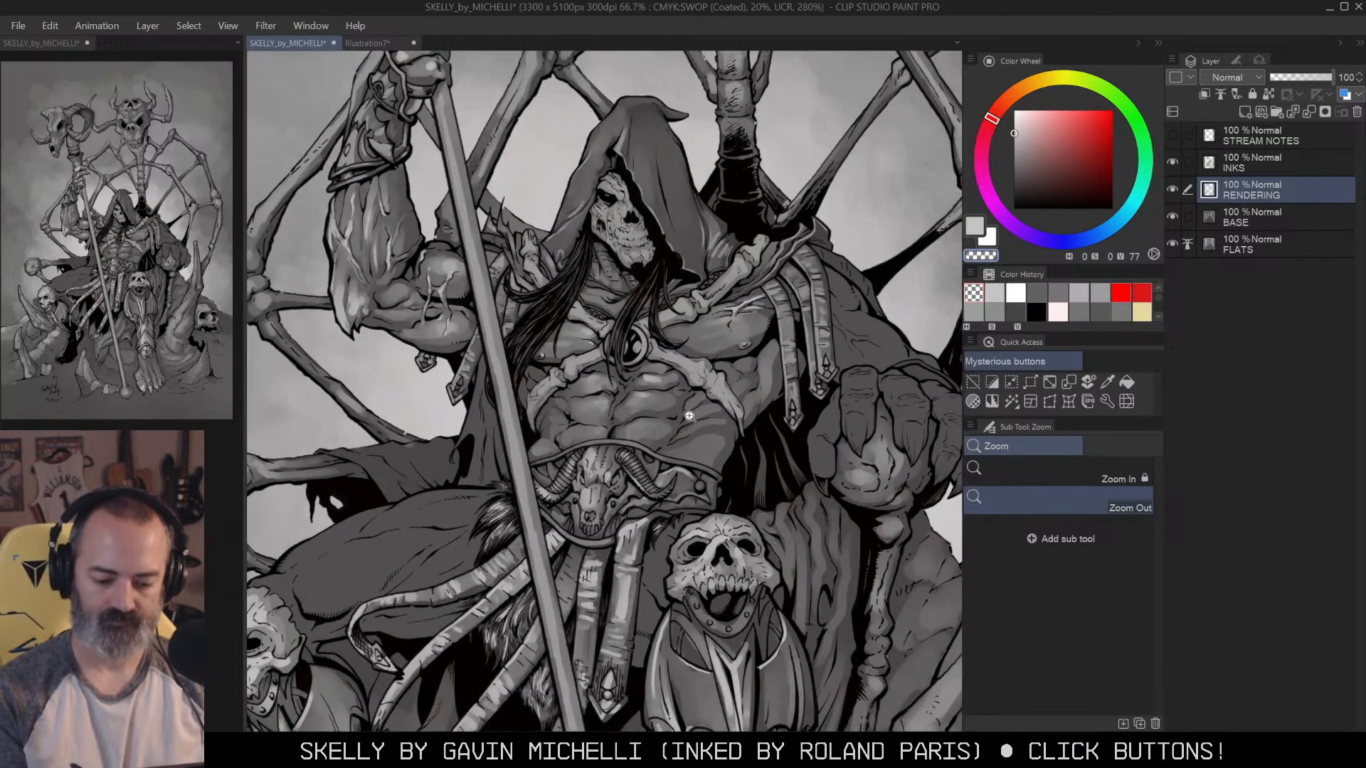
Step: Touch up the upper abdominal highlights with Krupuk Wet Blender 2, alternating between transparent colour and light grey
key("c")
left_click_drag(642, 394, 655, 384)
key("c")
key("c")
key("c")
key("c")
left_click_drag(651, 403, 656, 402)
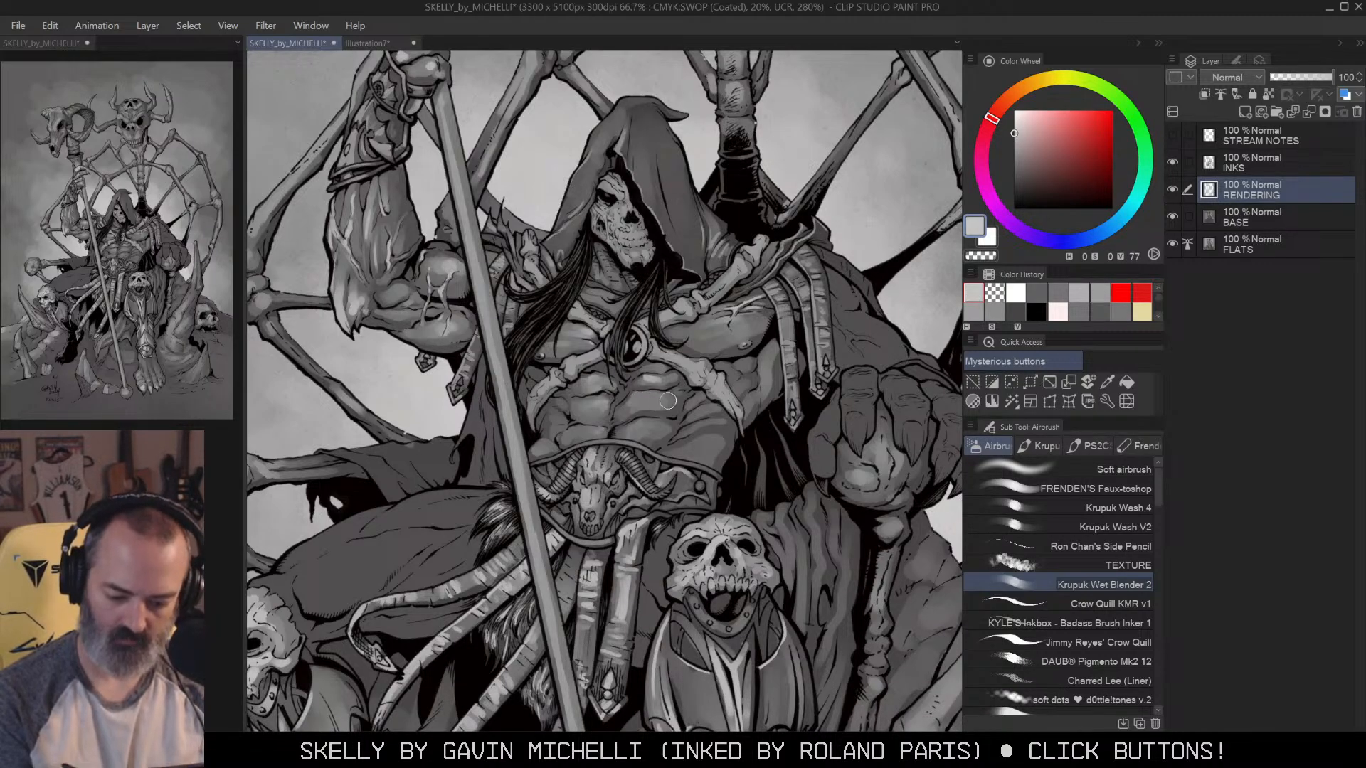
Step: Paint brighter light grey highlights on both columns of abdominal muscles with Krupuk Wash V2, undoing the first stroke
left_click(1138, 530)
left_click_drag(647, 399, 660, 400)
key("ctrl+z")
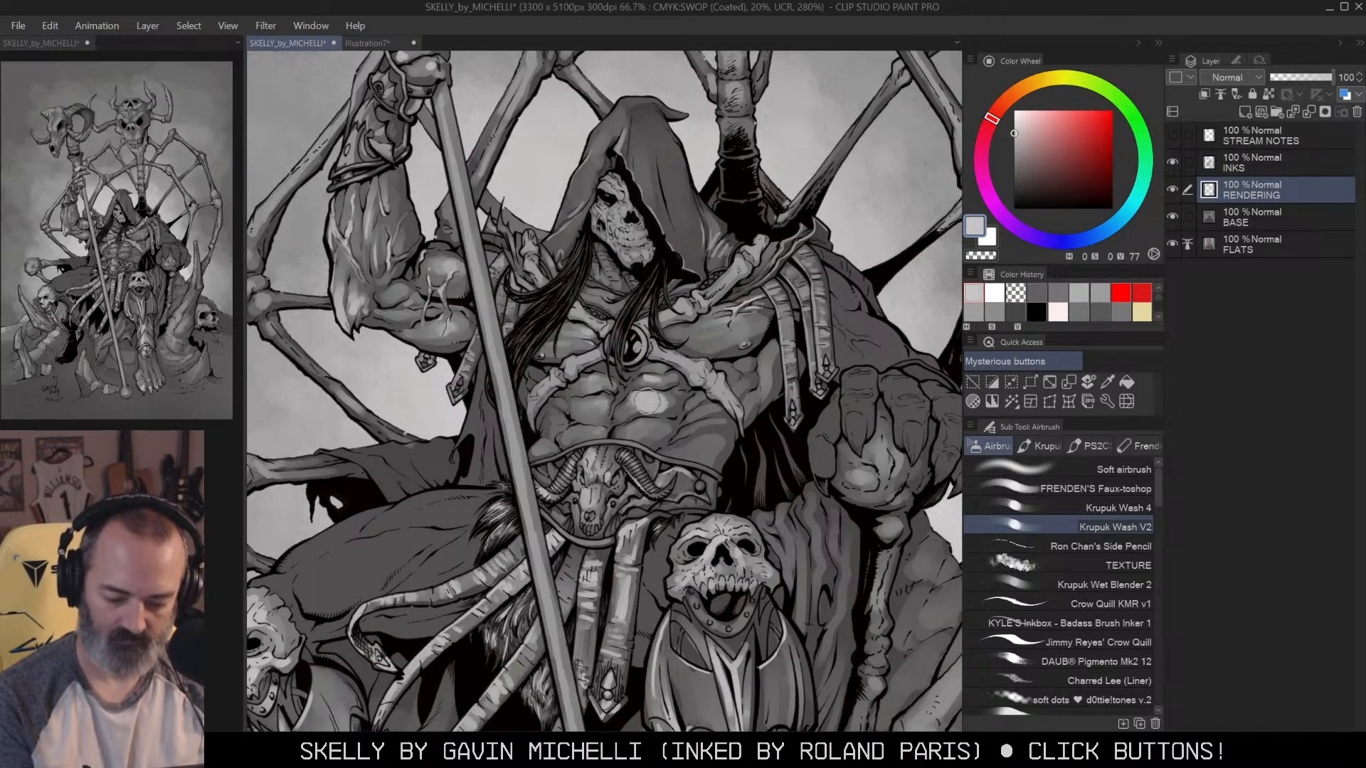
mouse_move(643, 401)
left_mouse_down()
mouse_move(673, 405)
mouse_move(634, 427)
mouse_move(658, 431)
mouse_move(589, 407)
mouse_move(618, 407)
mouse_move(589, 411)
left_mouse_up()
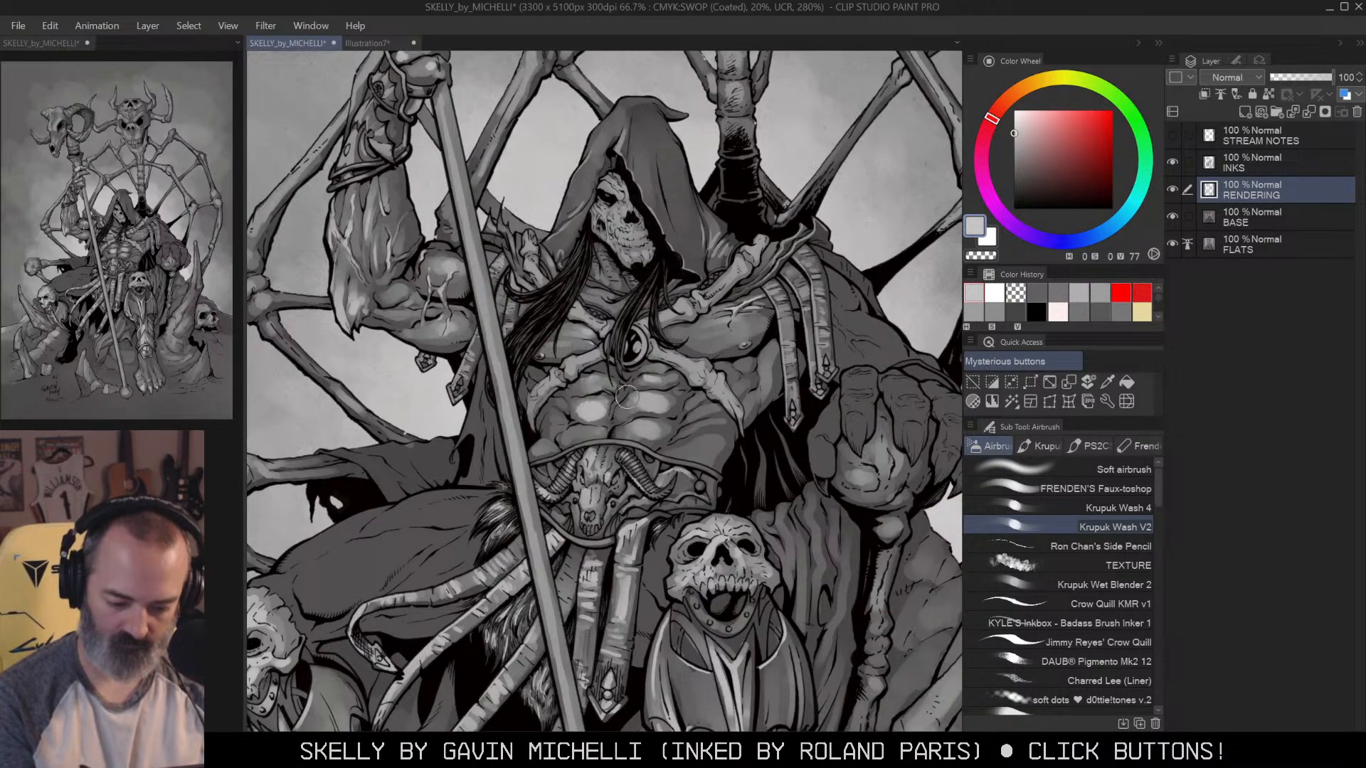
mouse_move(589, 409)
left_mouse_down()
mouse_move(617, 399)
mouse_move(599, 430)
left_mouse_up()
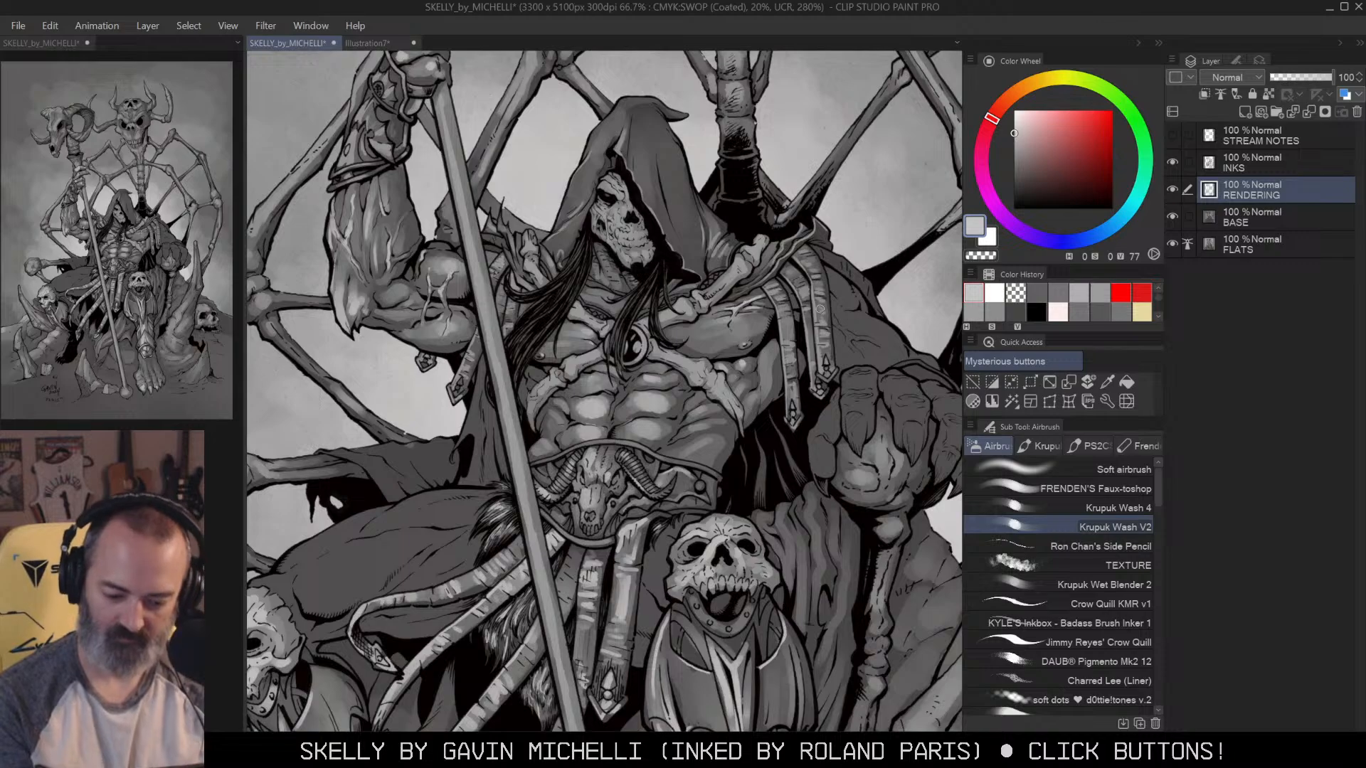
key("/")
left_click(740, 382)
key("w")
left_click(728, 391)
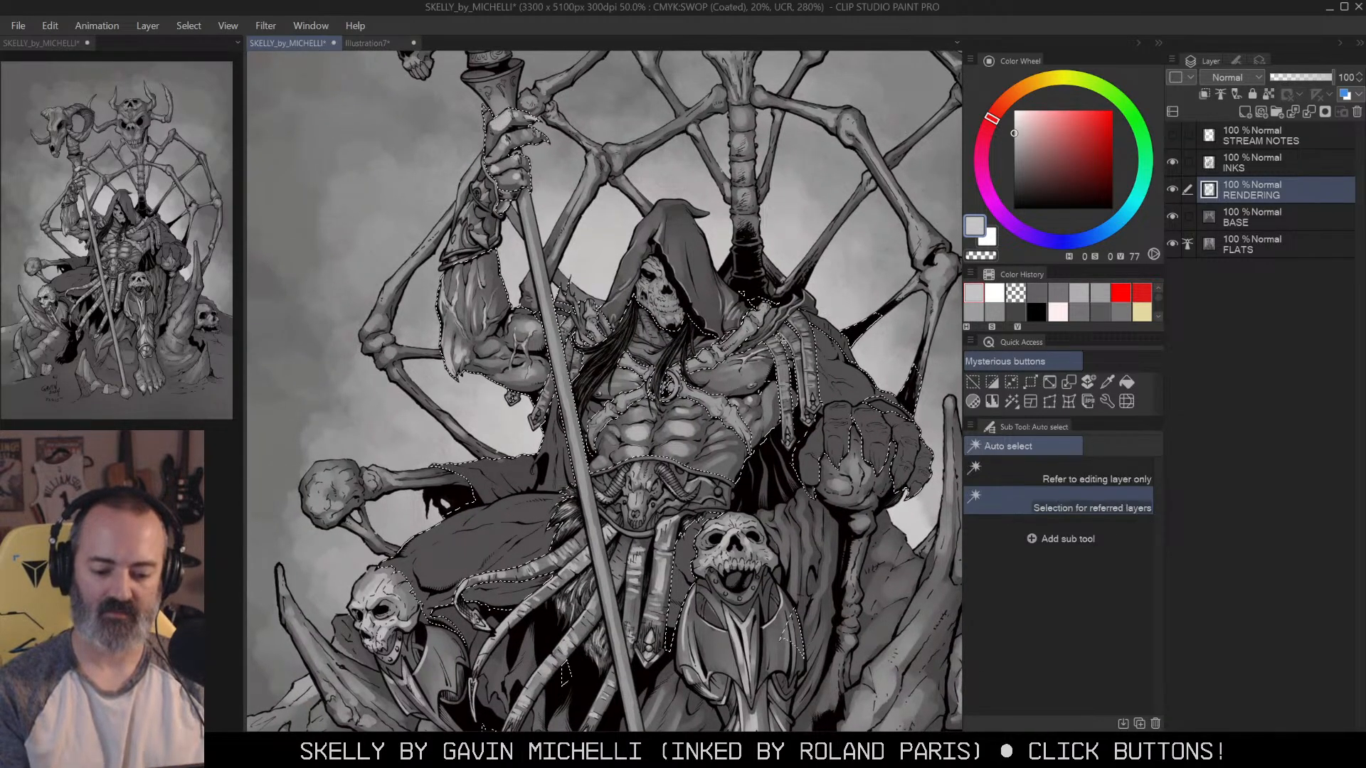
key("m")
key("ctrl+d")
mouse_move(864, 351)
left_mouse_down()
mouse_move(817, 344)
mouse_move(790, 364)
left_mouse_up()
key("/")
left_click(784, 398)
key("w")
left_click(750, 388)
key("m")
key("ctrl+d")
key("/")
left_click(687, 297)
key("b")
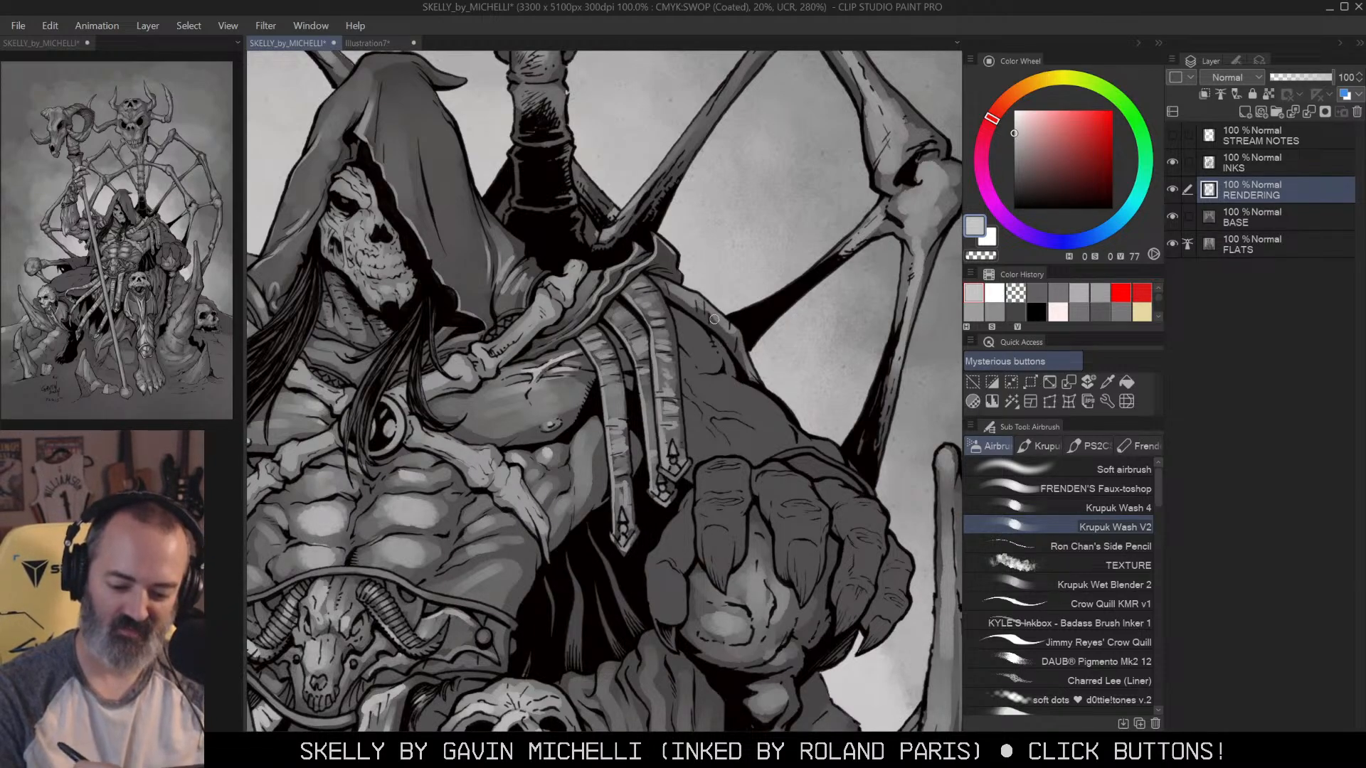
Step: Select the figure's skin area around the lowered arm using Auto select for referred layers
key("w")
left_click(709, 356)
left_click_drag(816, 346, 773, 279)
key("q")
key("q")
key("b")
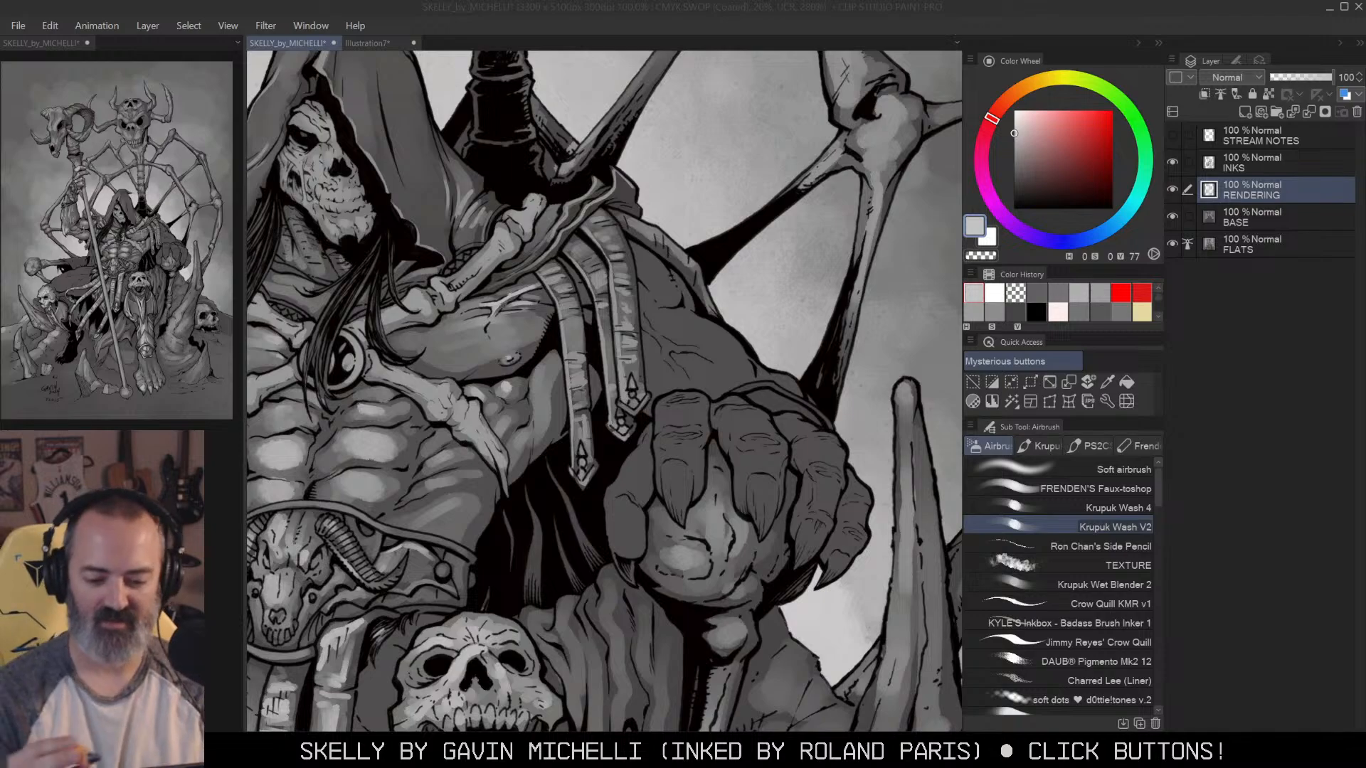
left_click(709, 339)
key("w")
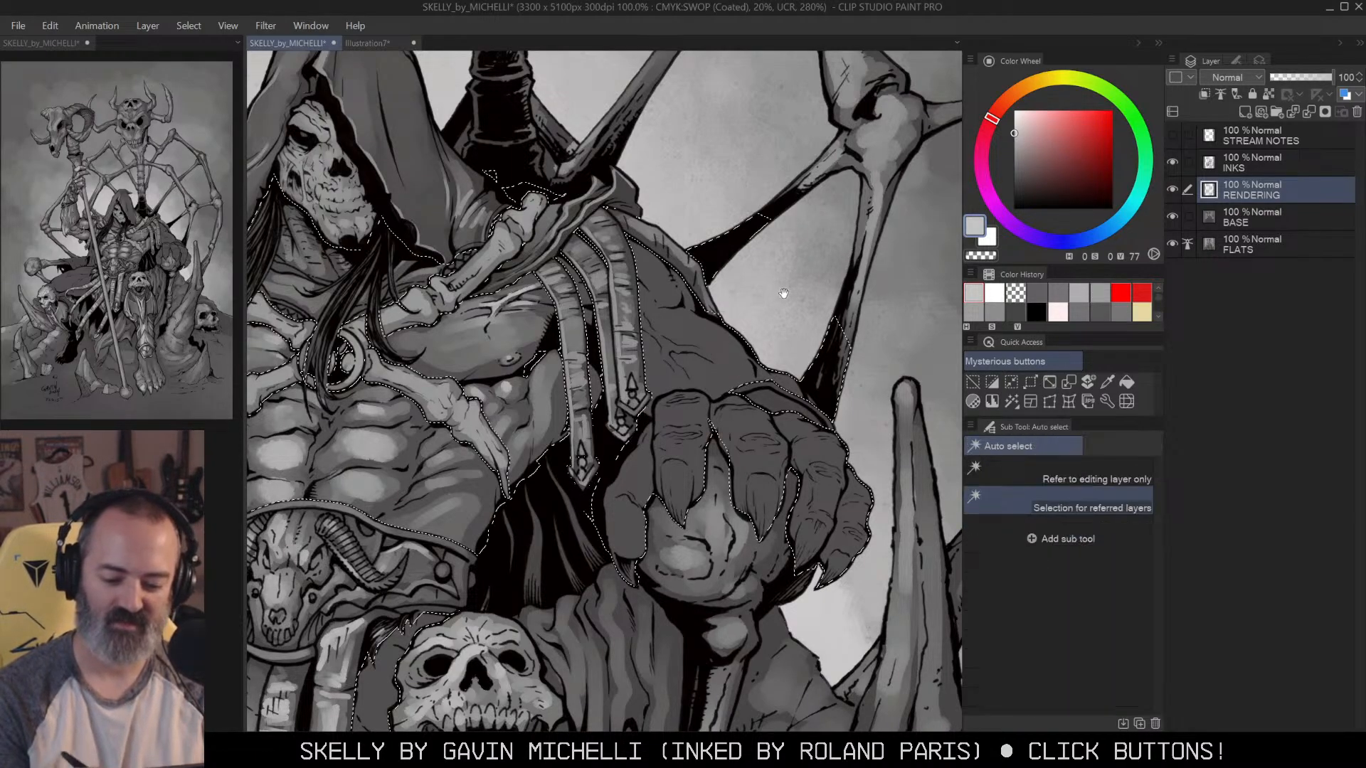
left_click_drag(788, 293, 745, 302)
key("b")
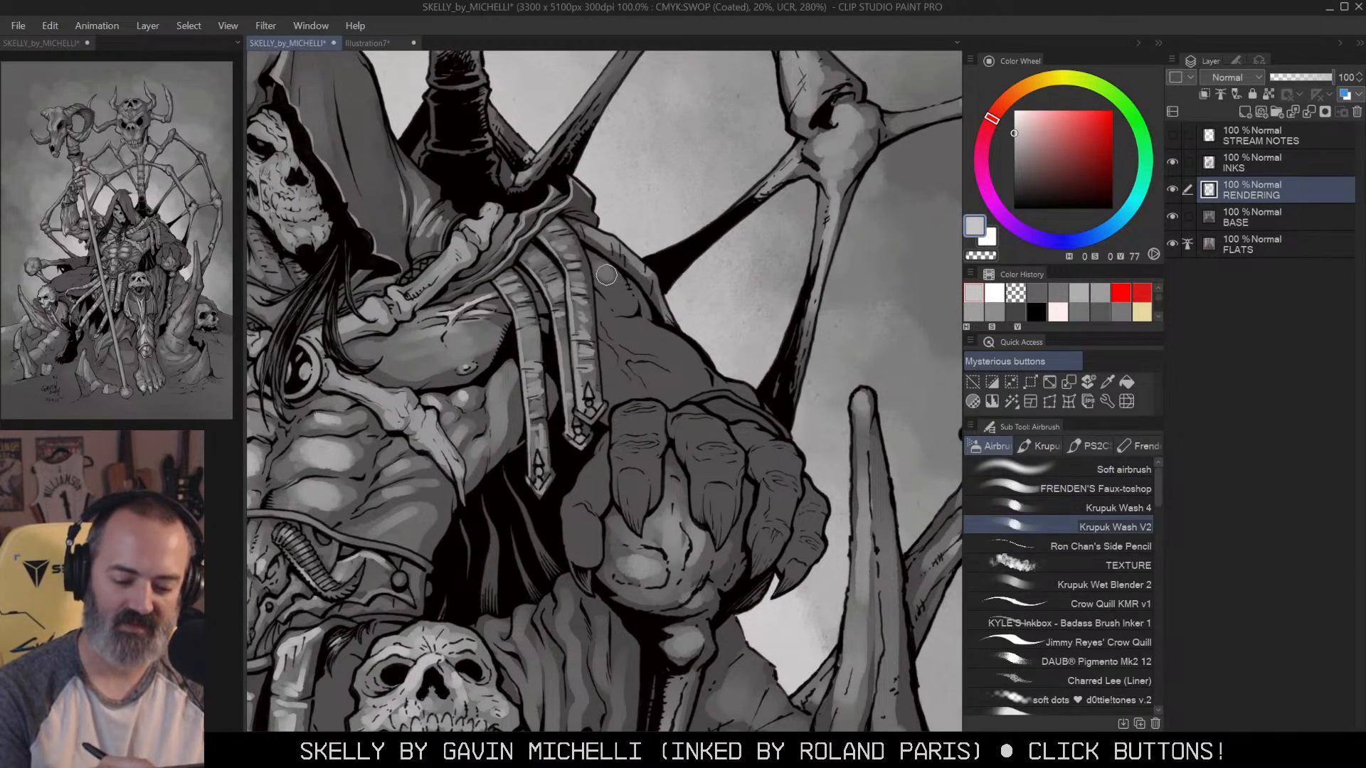
Step: Paint light grey highlights on the lowered arm's shoulder and upper arm, including its branching veins, with Krupuk Wash V2
key("]")
key("]")
mouse_move(619, 319)
left_mouse_down()
mouse_move(686, 370)
mouse_move(617, 347)
mouse_move(640, 381)
left_mouse_up()
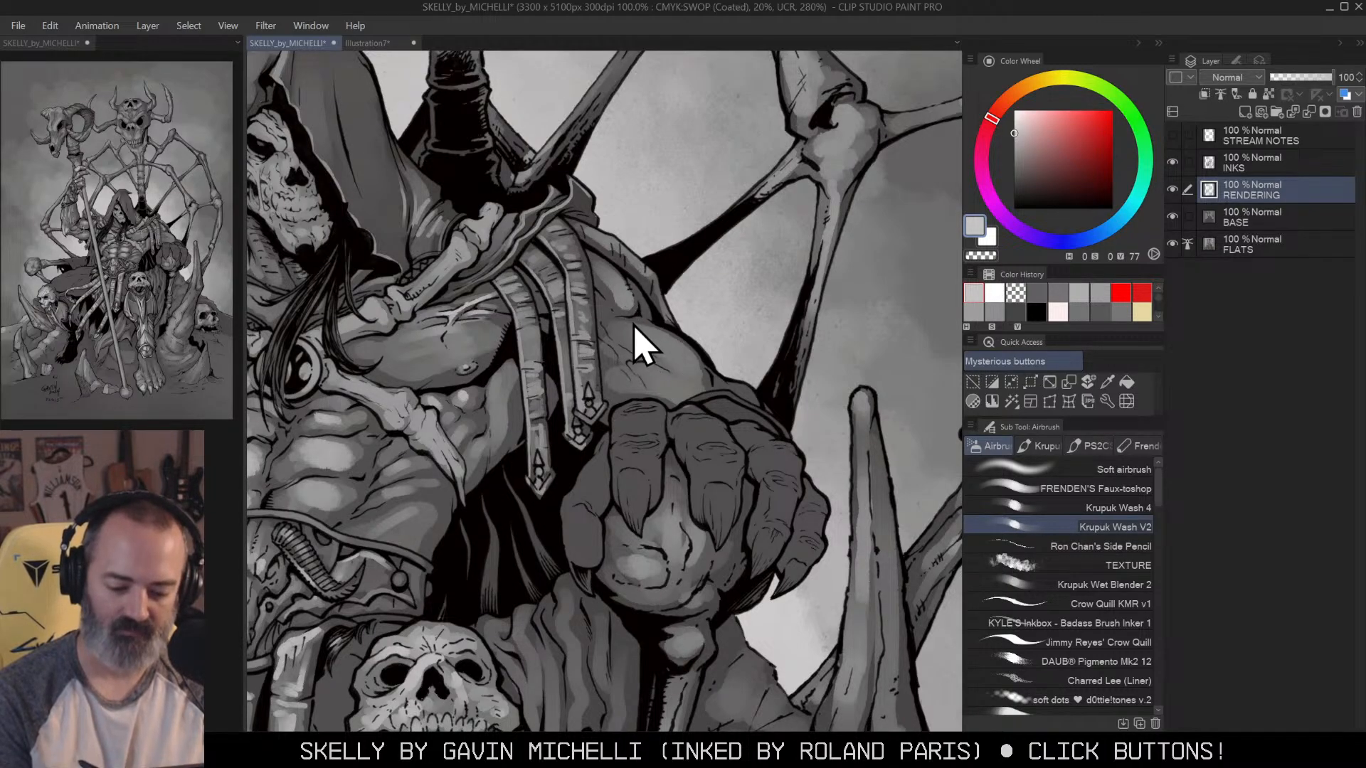
key("/")
left_click(721, 302)
key("b")
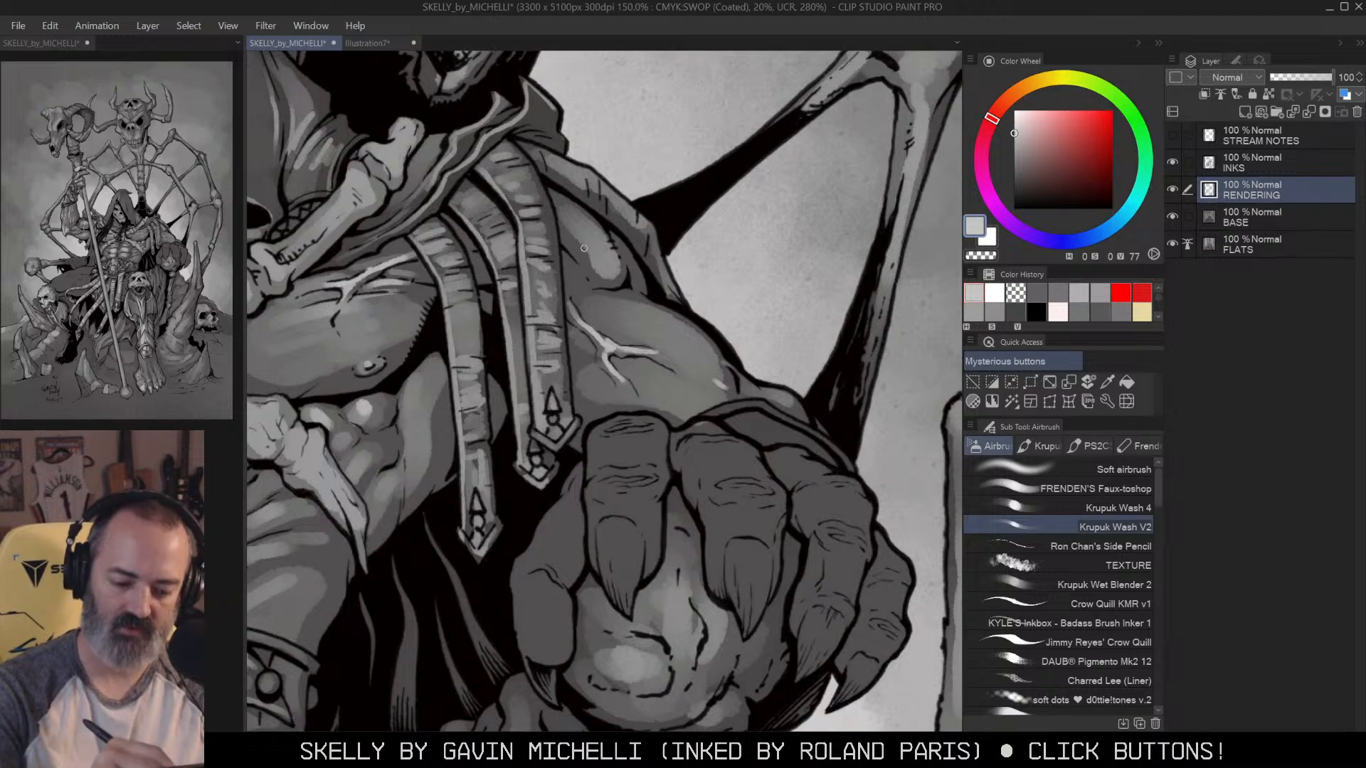
left_click_drag(631, 202, 569, 202)
left_click_drag(727, 307, 769, 308)
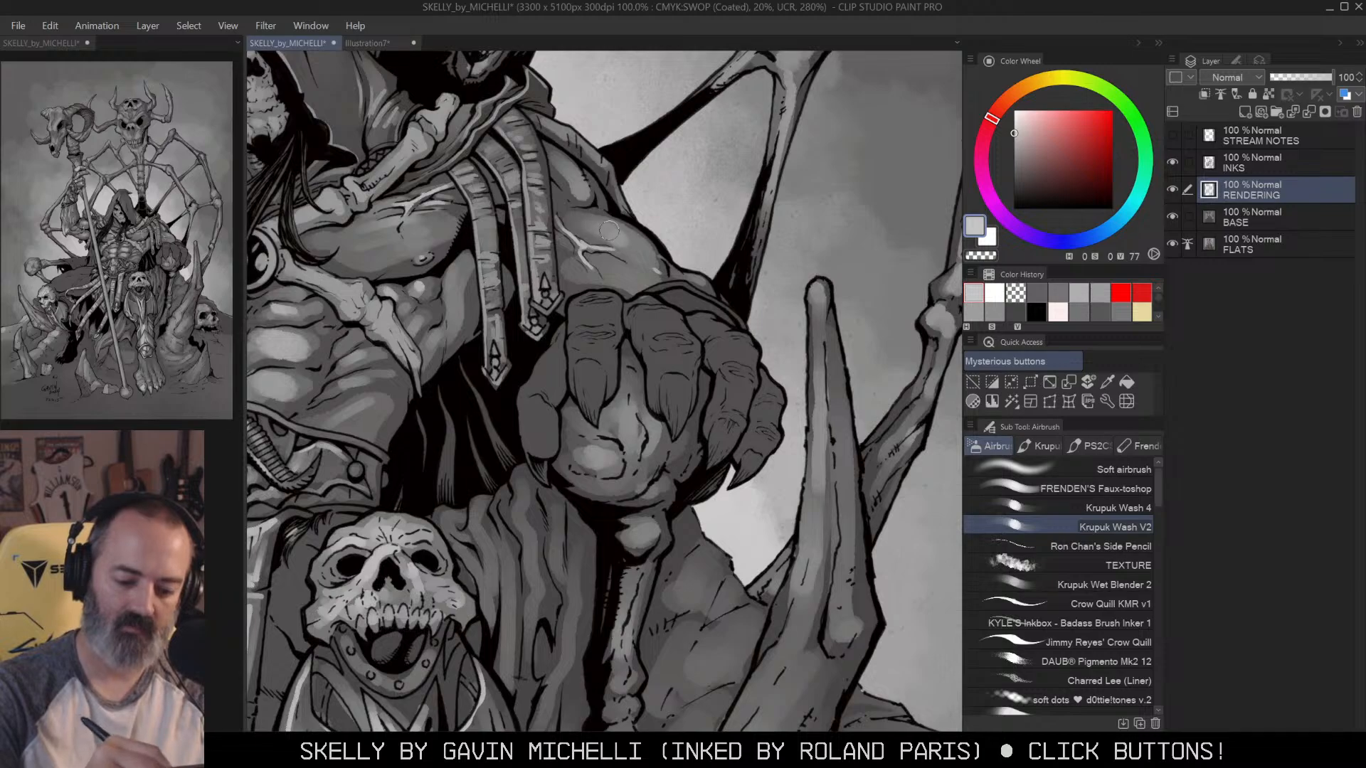
Step: Paint light grey highlights on the clawed hand's first finger and thumb with a smaller brush, undoing one stroke
key("w")
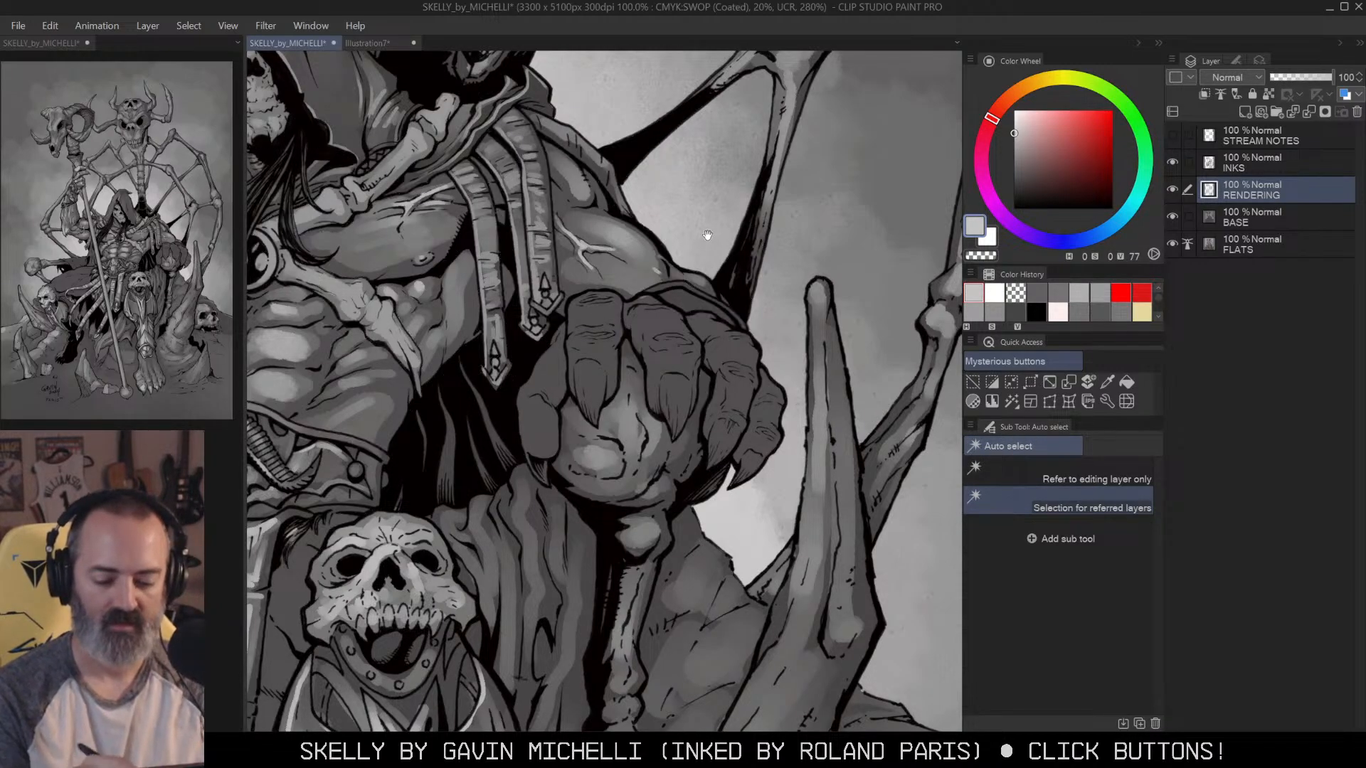
left_click_drag(701, 235, 835, 257)
key("b")
left_click_drag(729, 321, 728, 414)
key("[")
key("[")
key("[")
key("[")
mouse_move(718, 315)
left_mouse_down()
mouse_move(765, 330)
mouse_move(718, 308)
mouse_move(732, 423)
left_mouse_up()
key("ctrl+z")
mouse_move(687, 352)
left_mouse_down()
mouse_move(660, 417)
mouse_move(674, 461)
left_mouse_up()
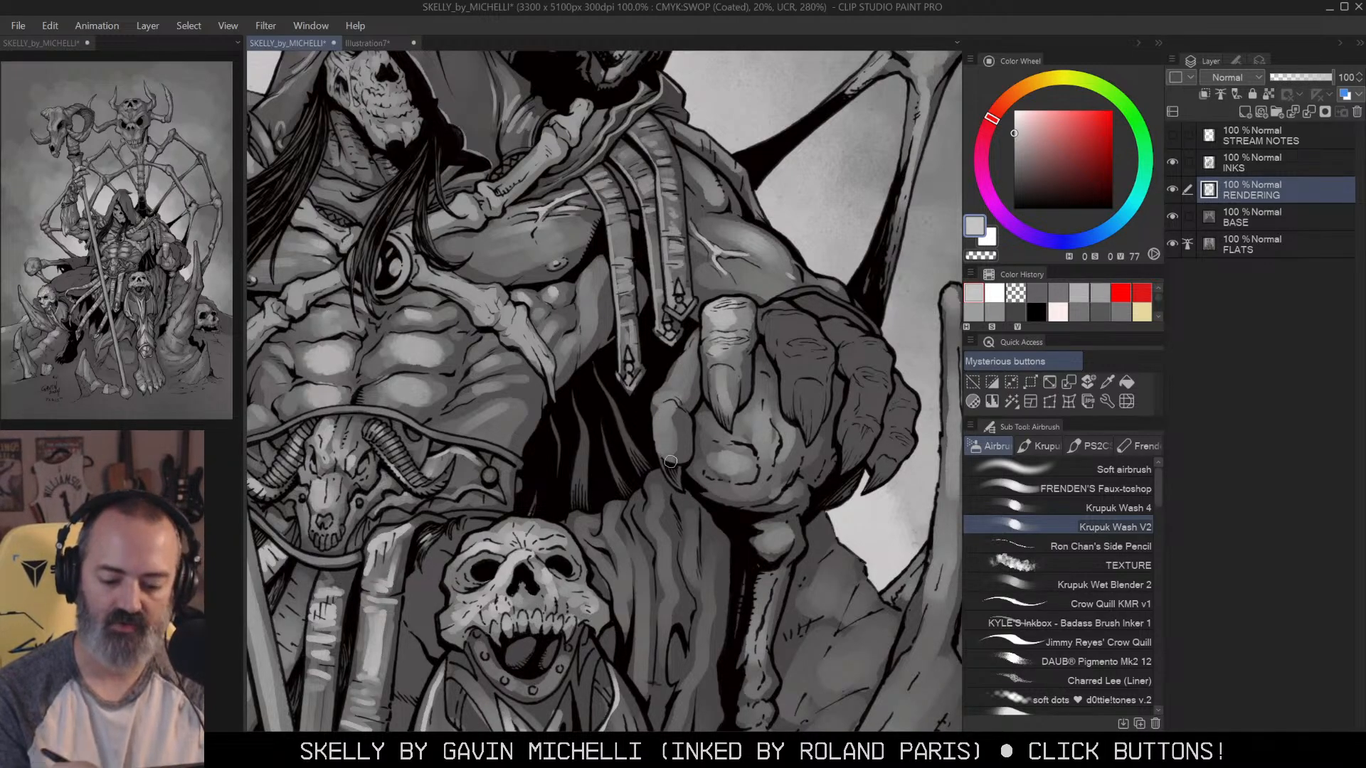
left_click_drag(664, 394, 665, 450)
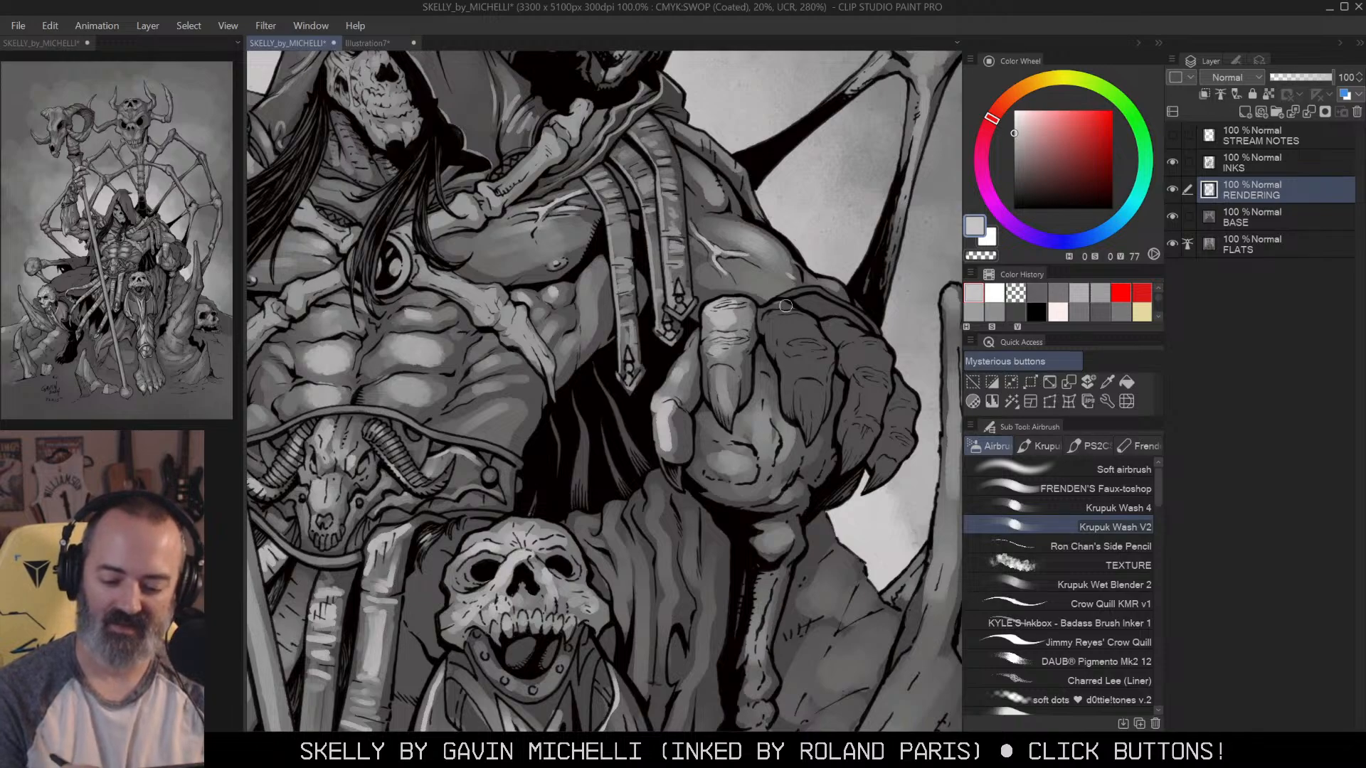
Step: Paint light grey highlights along the remaining fingers of the clawed hand, from the knuckles to the claws
mouse_move(811, 349)
left_mouse_down()
mouse_move(795, 364)
mouse_move(806, 431)
left_mouse_up()
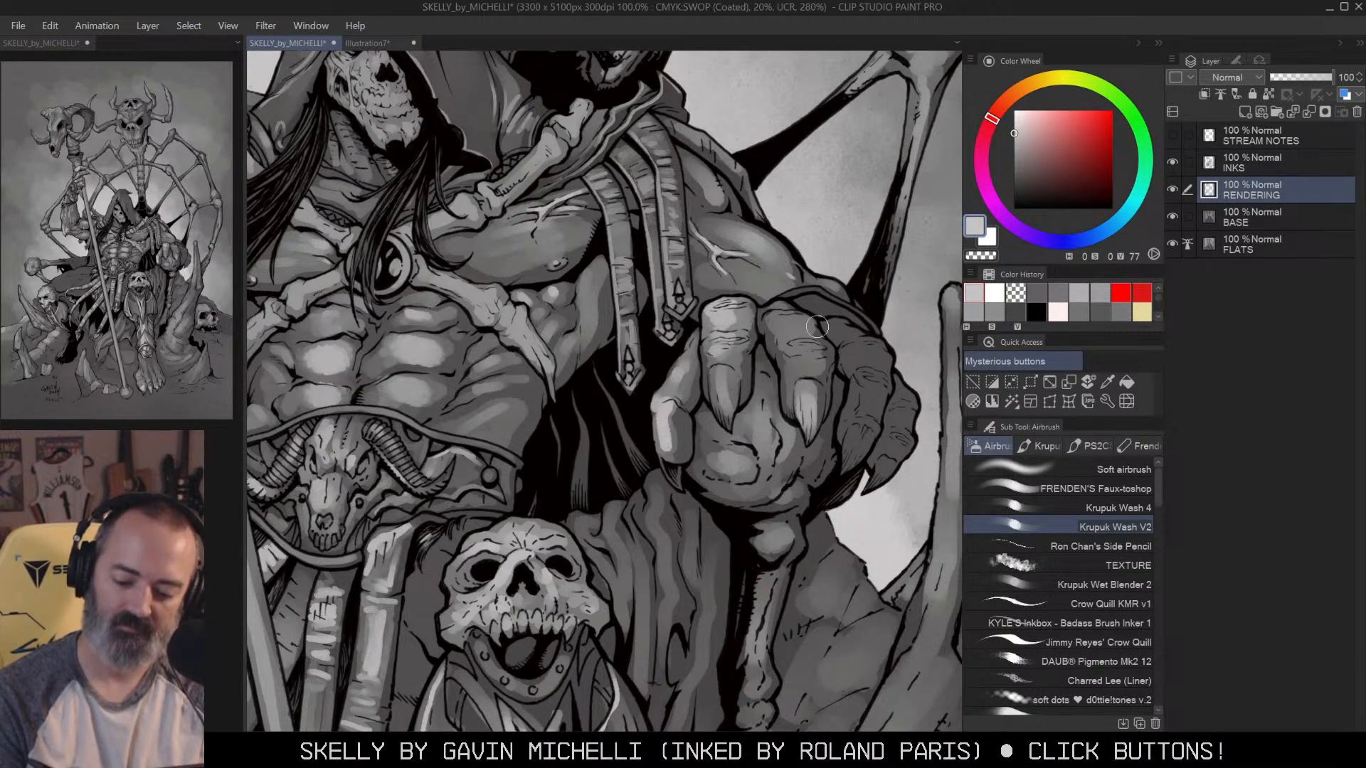
left_click_drag(790, 331, 798, 389)
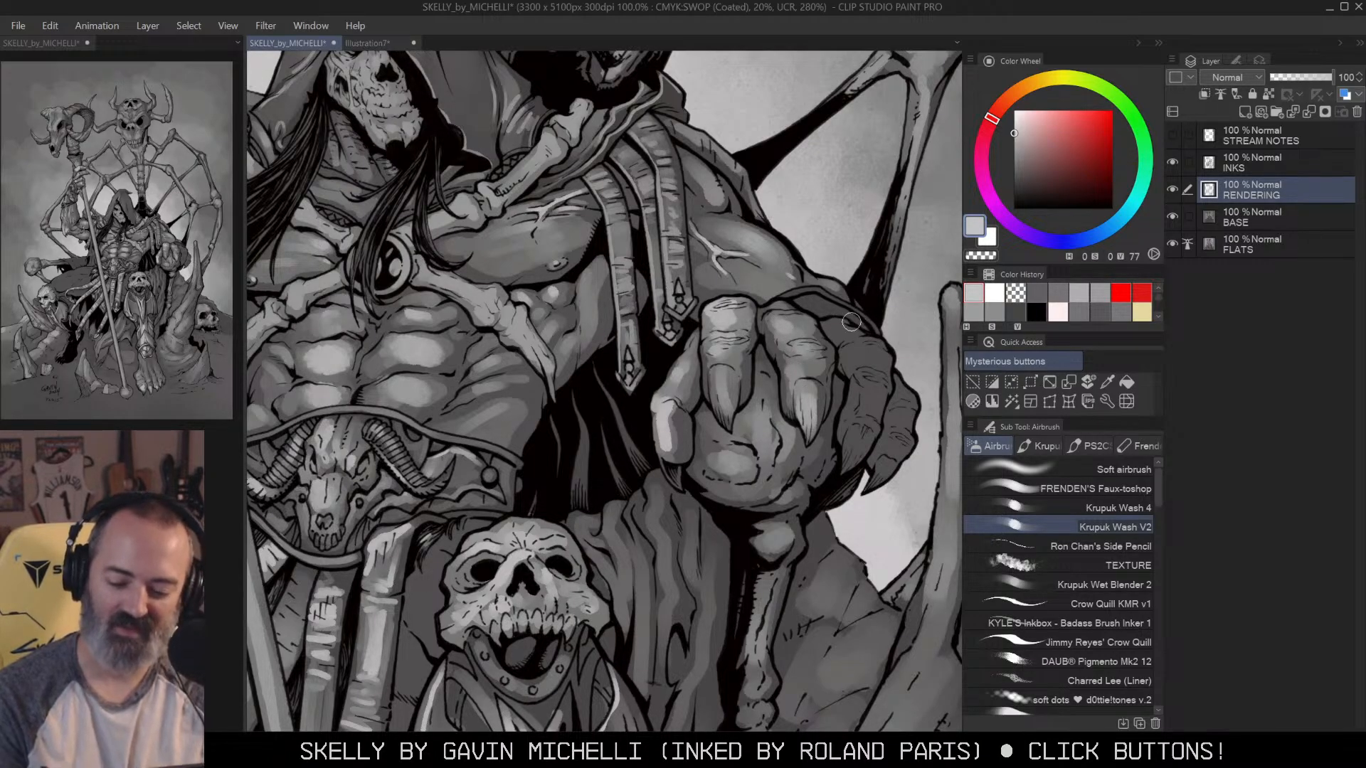
mouse_move(851, 323)
left_mouse_down()
mouse_move(858, 362)
mouse_move(872, 357)
mouse_move(854, 446)
left_mouse_up()
mouse_move(912, 378)
left_mouse_down()
mouse_move(882, 356)
mouse_move(846, 449)
left_mouse_up()
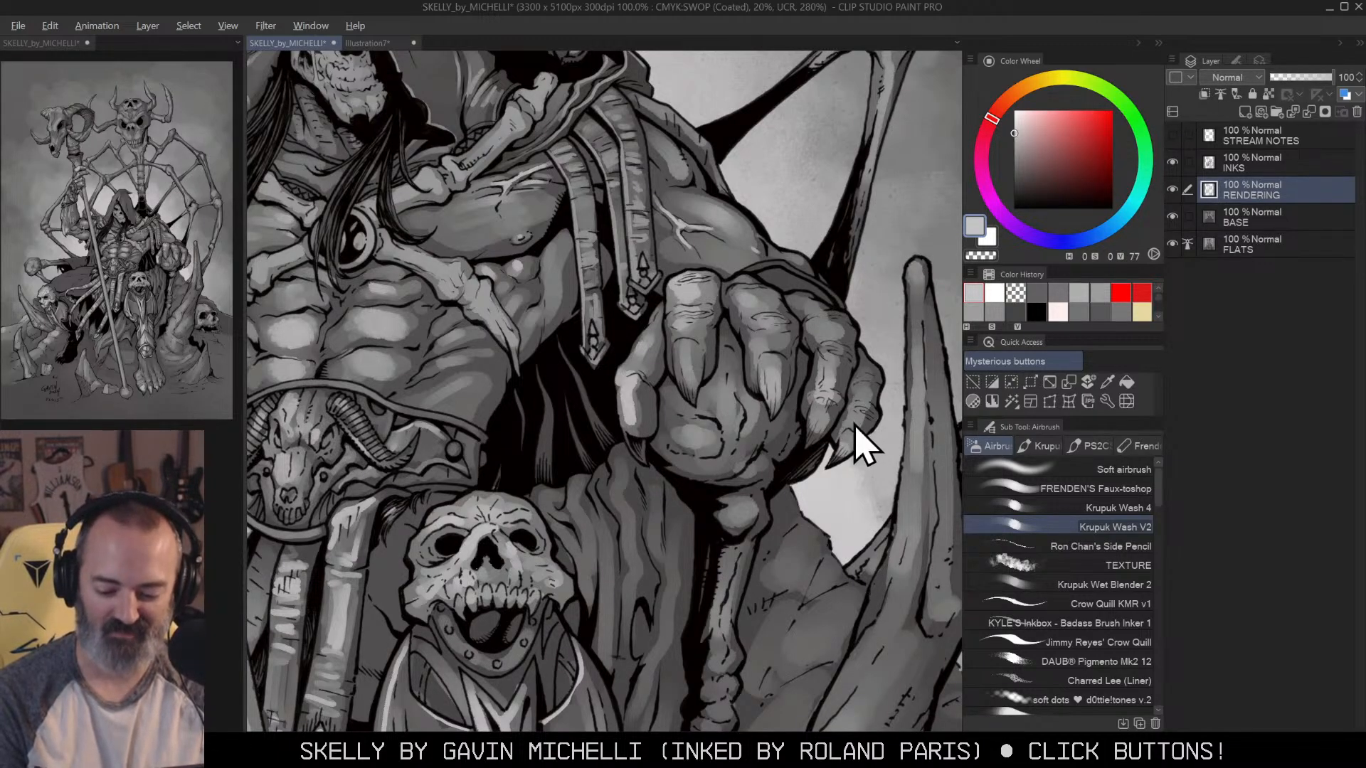
Step: Adjust the brush size and add brighter highlights to the claws of the thumb and first two fingers
key("bracketleft")
key("bracketleft")
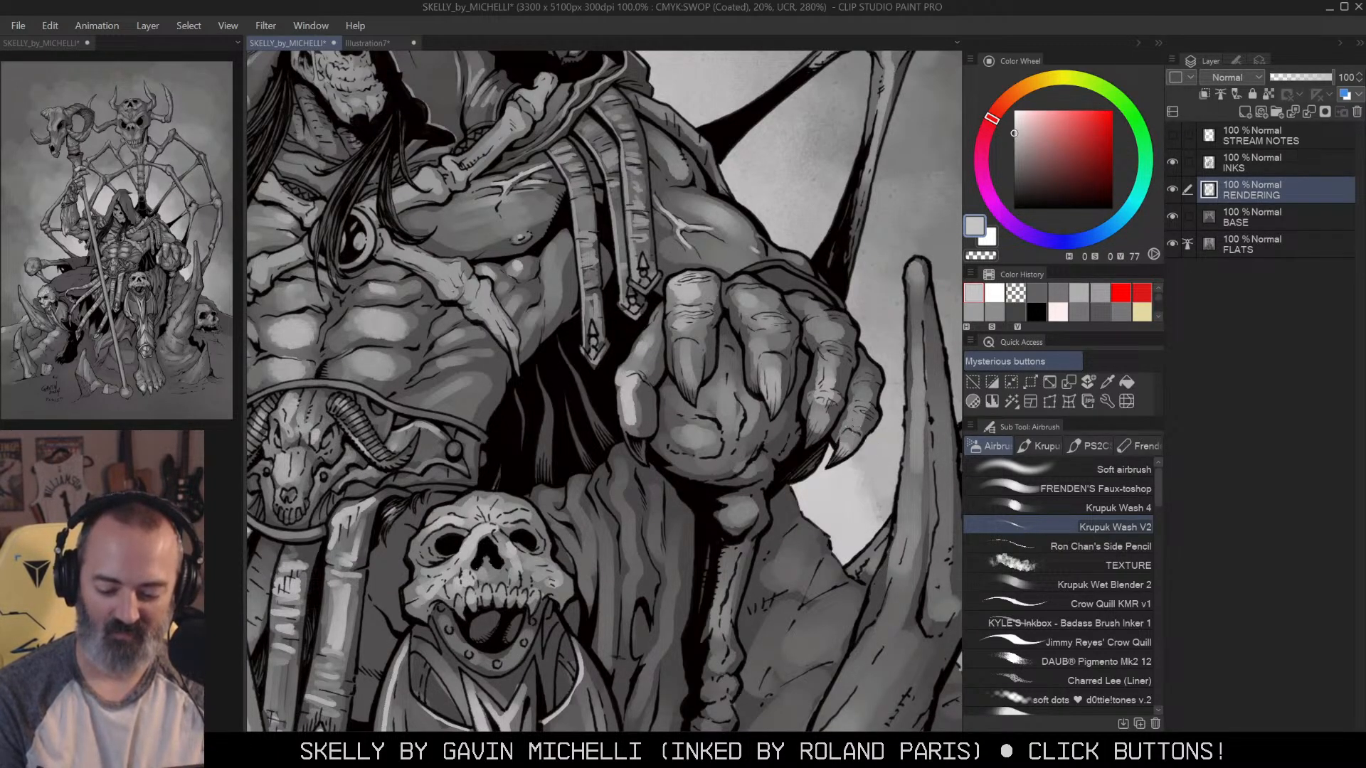
key("bracketright")
key("bracketright")
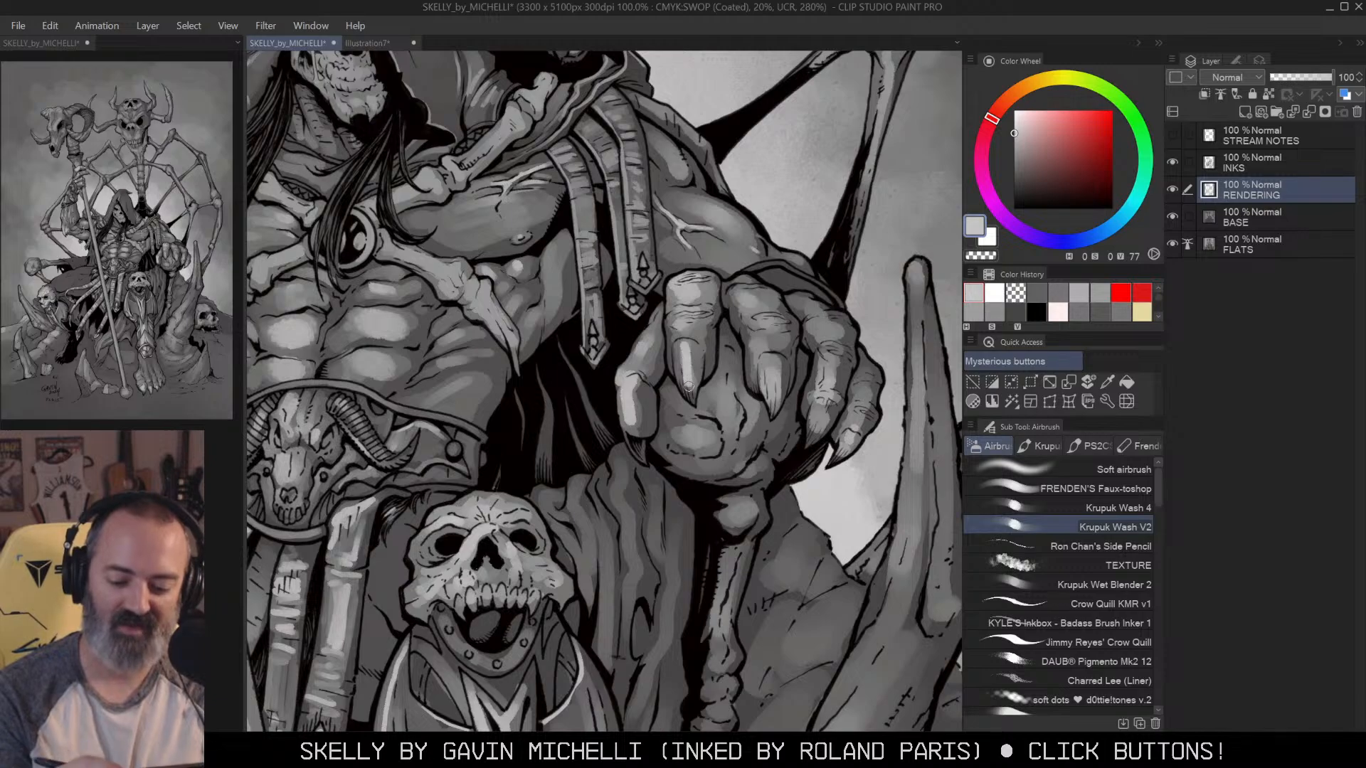
left_click_drag(683, 344, 686, 384)
left_click_drag(627, 434, 643, 461)
left_click_drag(767, 360, 770, 395)
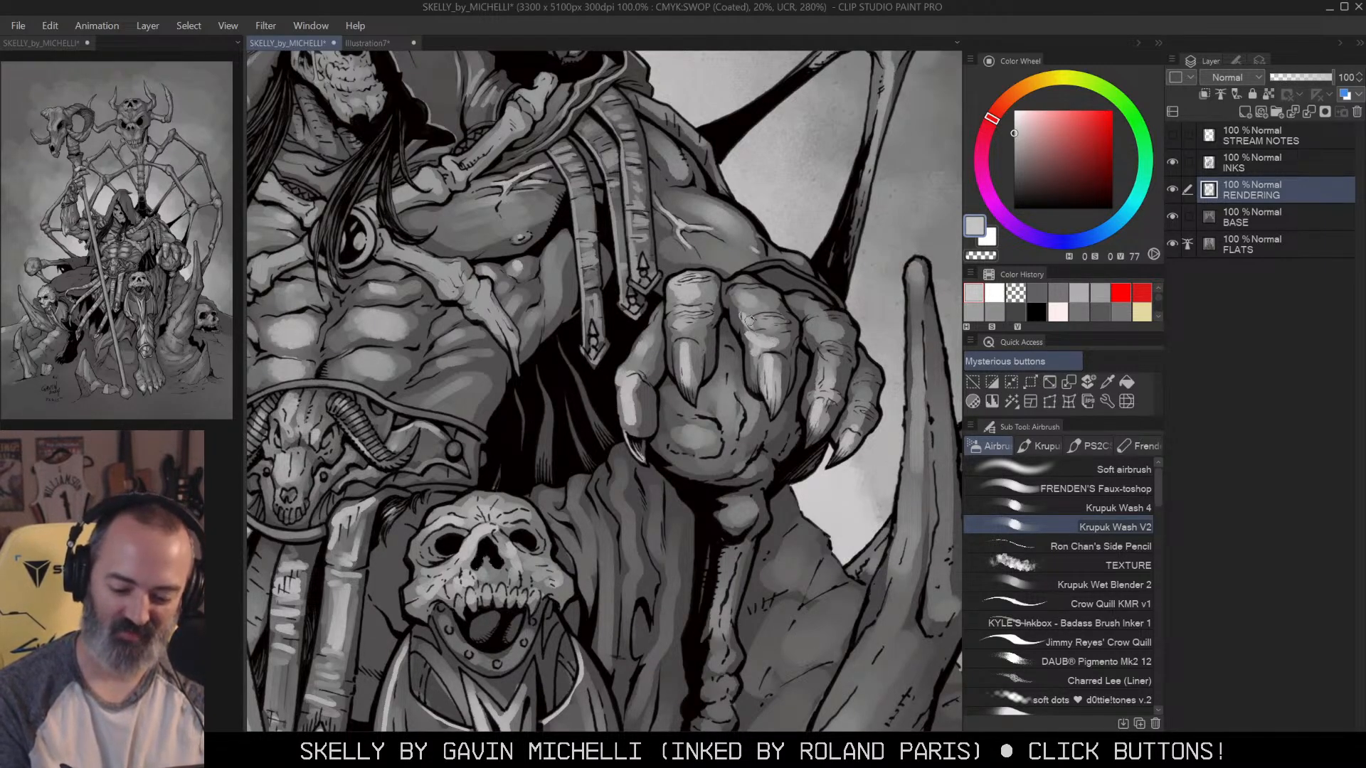
Step: Brighten the knuckles and finger segments of the clawed hand, undoing an unwanted stroke near the thumb
left_click_drag(726, 289, 745, 279)
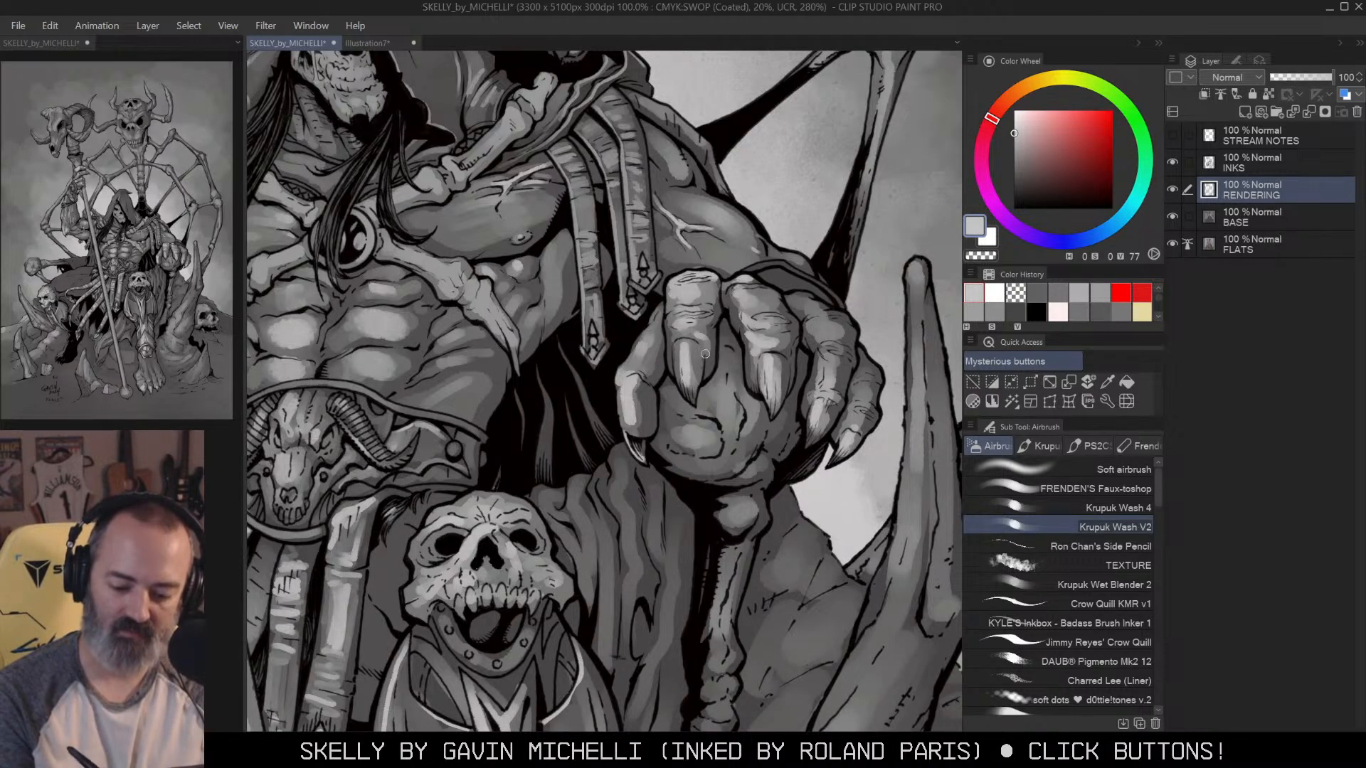
mouse_move(670, 339)
left_mouse_down()
mouse_move(669, 368)
mouse_move(635, 421)
left_mouse_up()
key("ctrl+z")
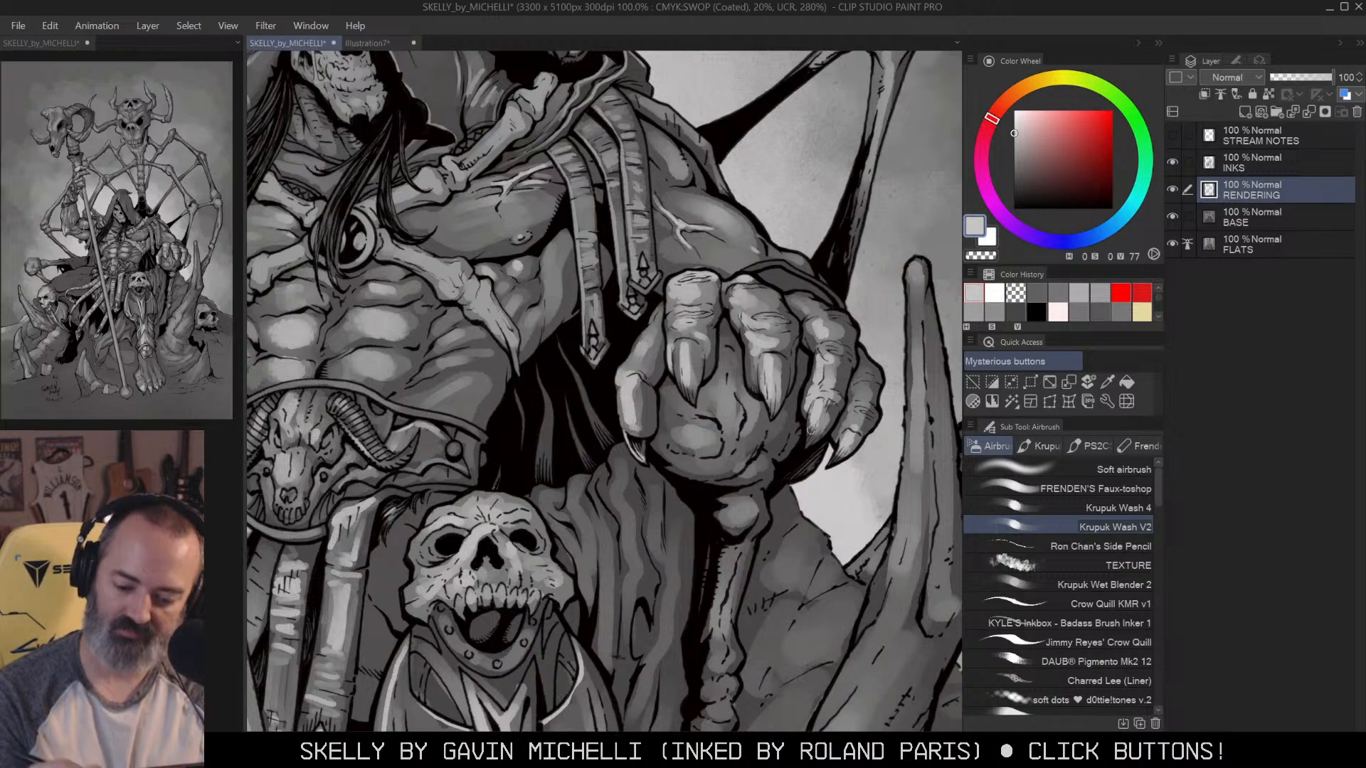
left_click_drag(867, 379, 859, 394)
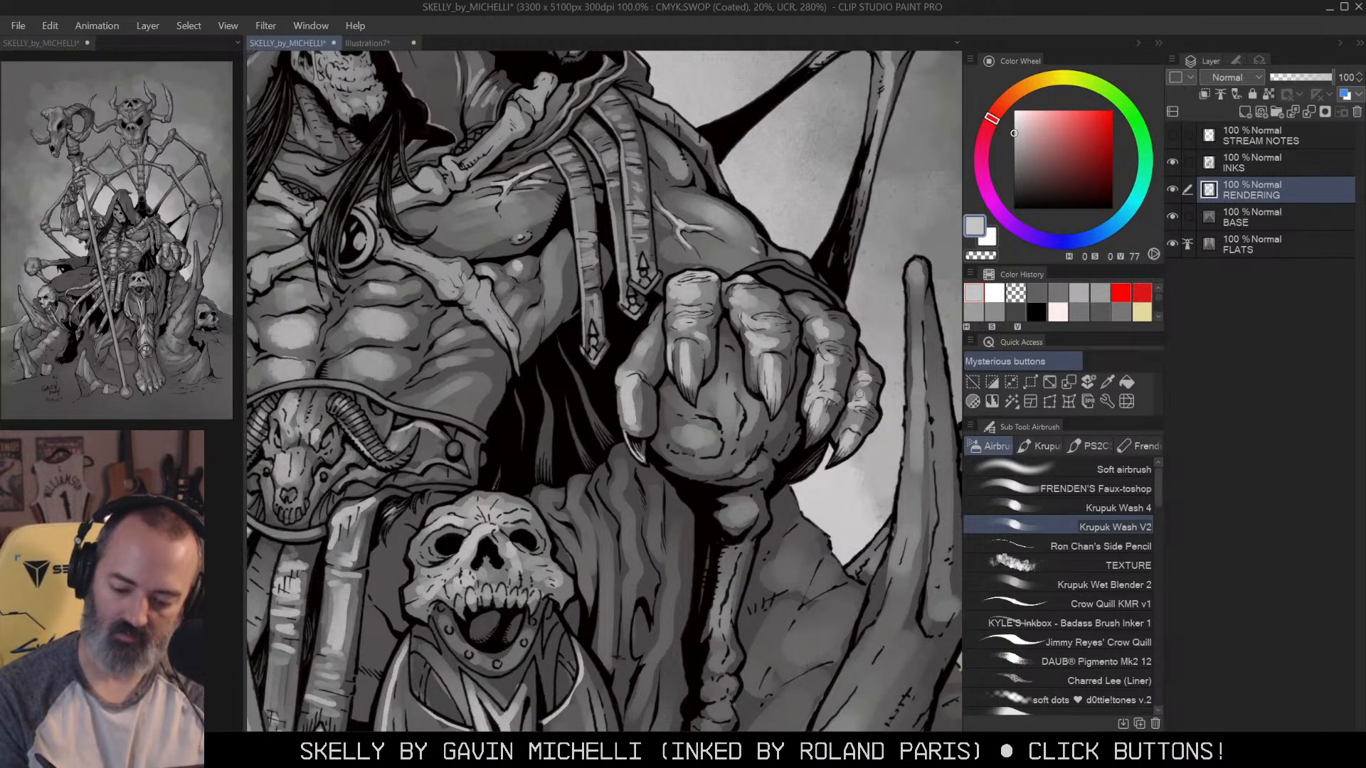
Step: Reselect the skin area with Auto select and add further highlights to the lowered arm's upper section
key("alt+space")
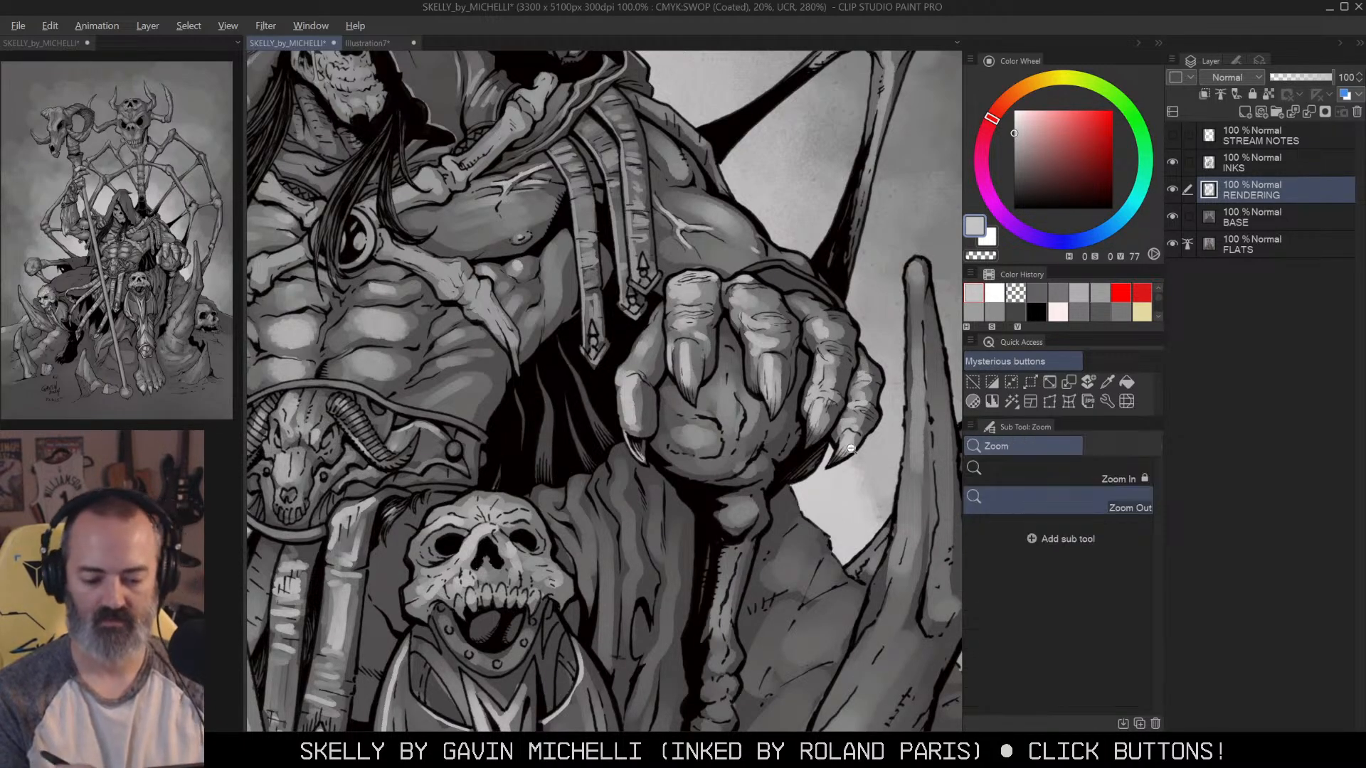
left_click(836, 329)
left_click(837, 329)
left_click(836, 329)
left_click_drag(837, 329, 909, 253)
left_click_drag(890, 407, 863, 379)
left_click(809, 425)
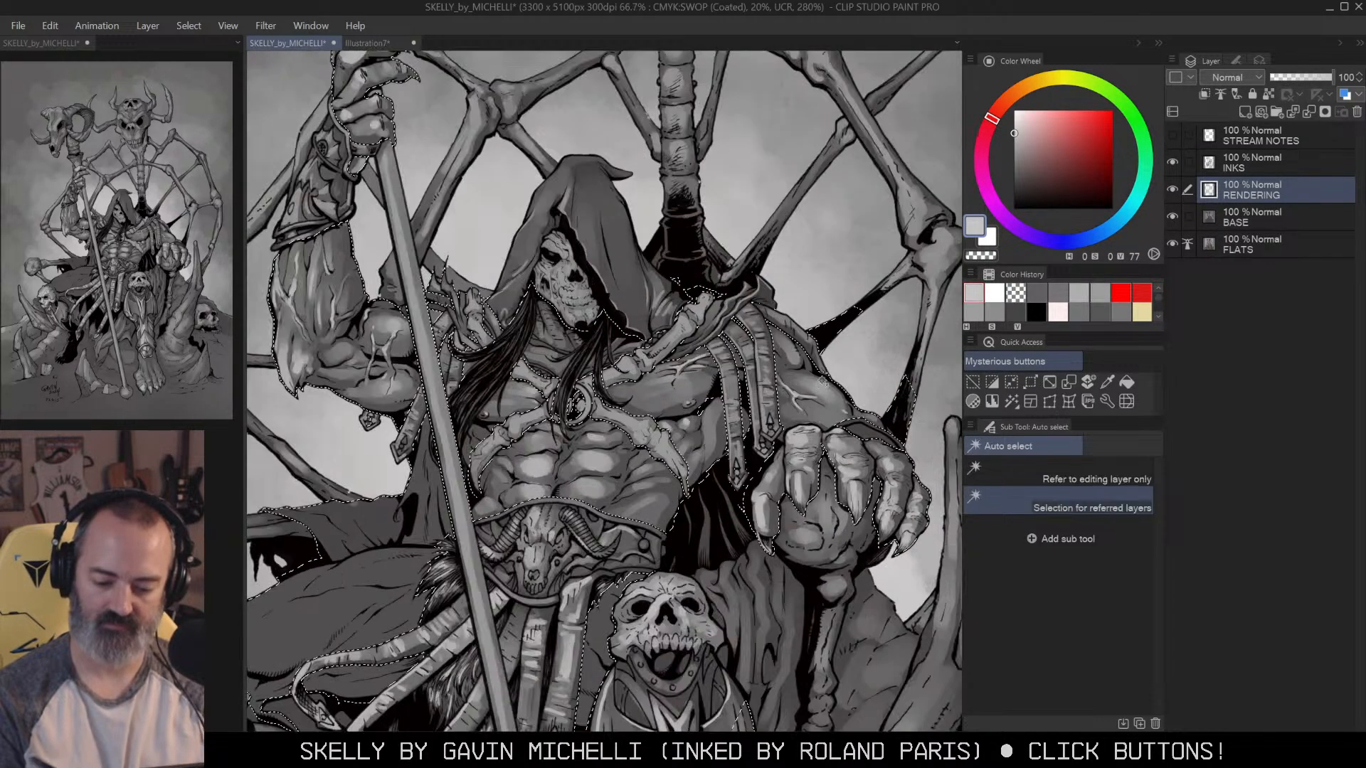
key("b")
mouse_move(808, 385)
left_mouse_down()
mouse_move(790, 398)
mouse_move(810, 386)
mouse_move(829, 417)
left_mouse_up()
mouse_move(789, 350)
left_mouse_down()
mouse_move(810, 369)
mouse_move(851, 266)
left_mouse_up()
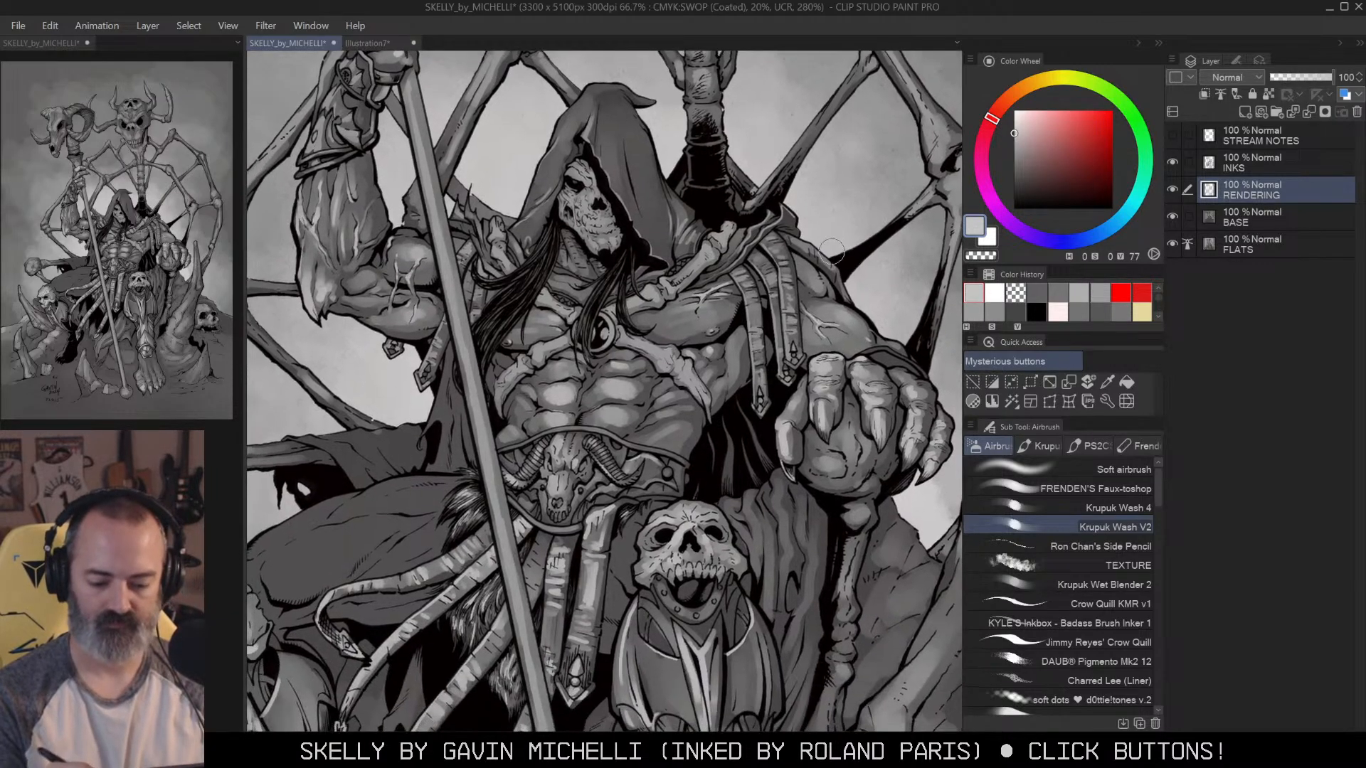
Step: Renew the Auto select selection and paint a broad light grey highlight along the thigh above the small skull
left_click(850, 252)
left_click(807, 295)
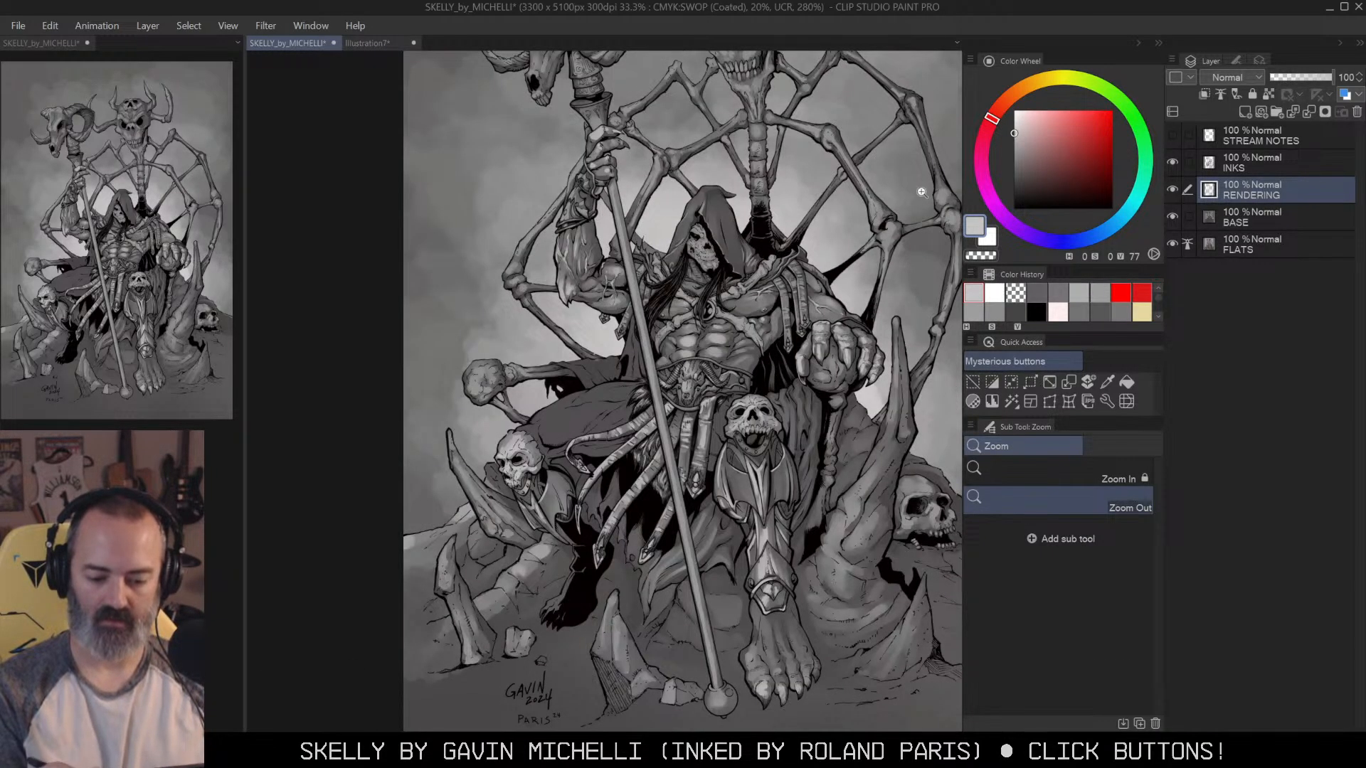
left_click(733, 388)
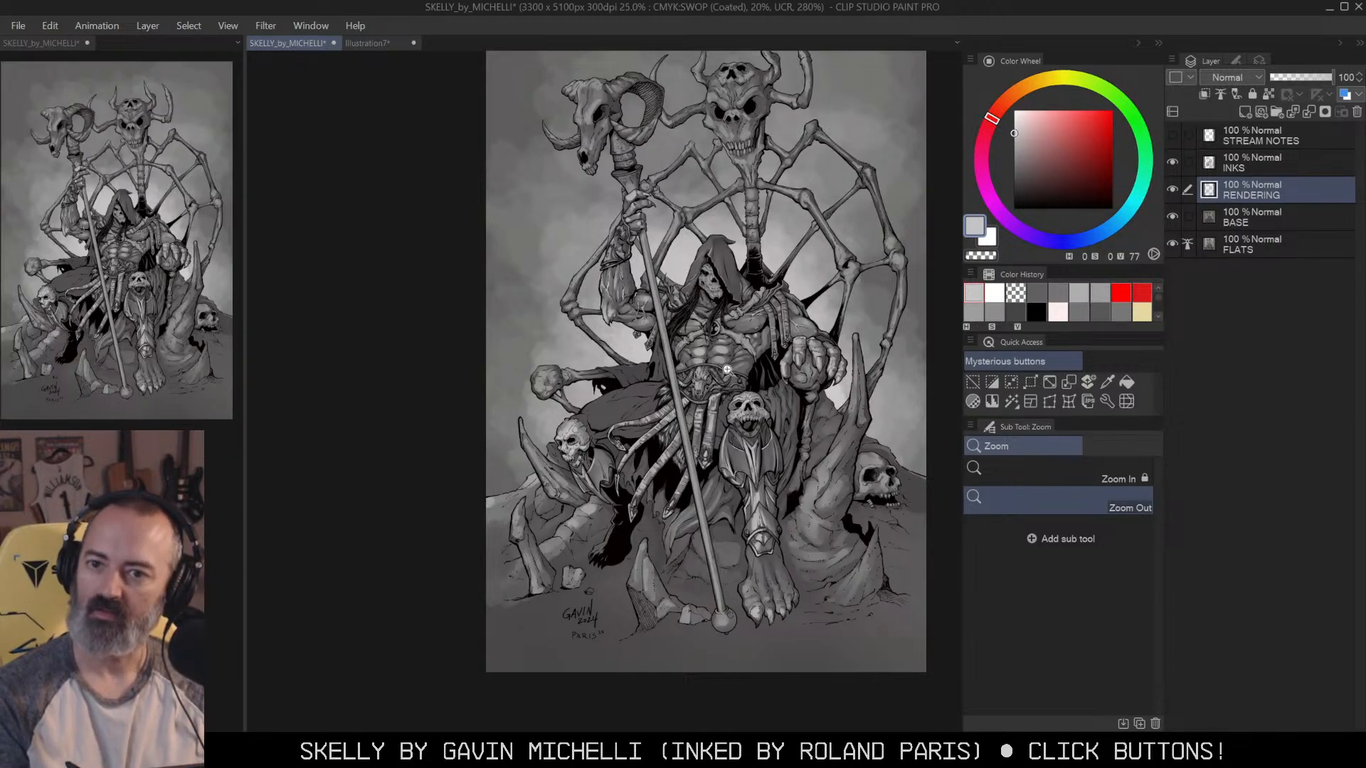
scroll(727, 370, "up", 2)
key("w")
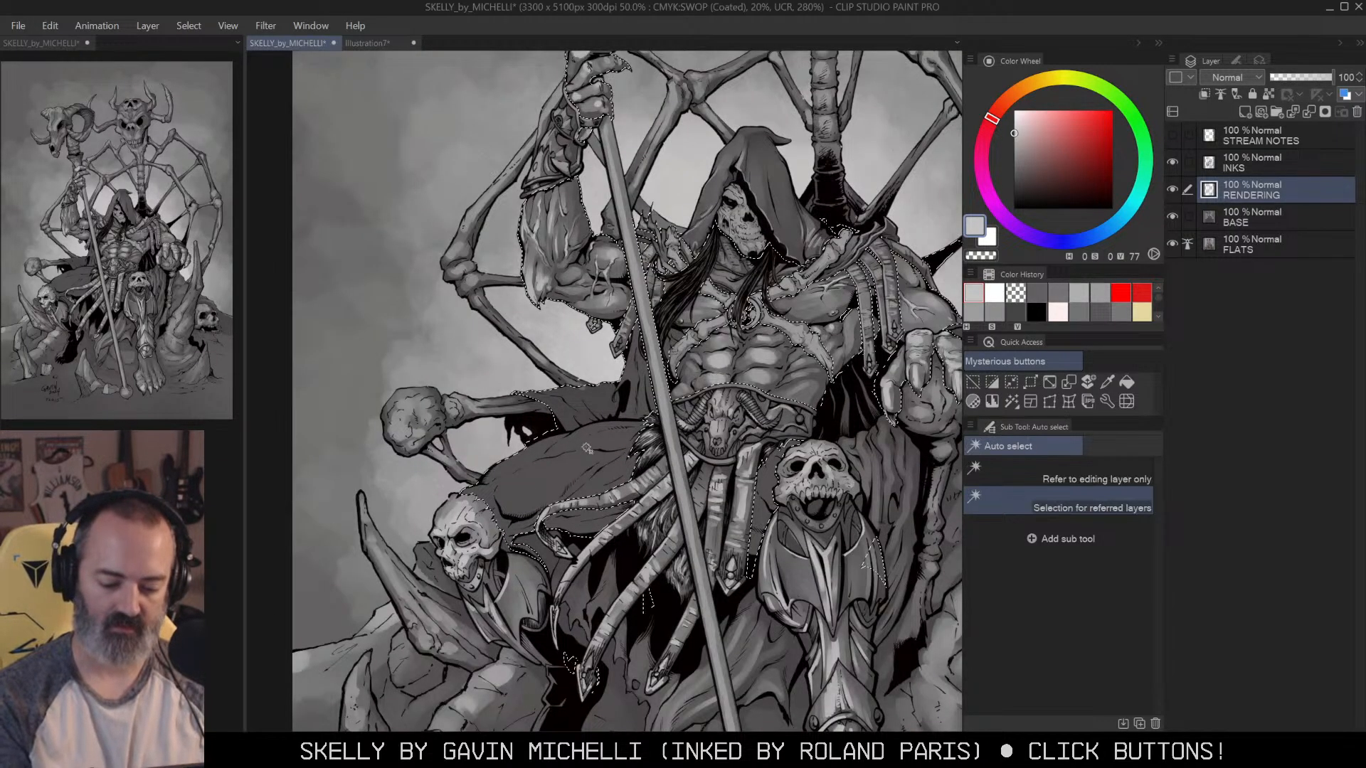
left_click_drag(585, 448, 695, 400)
left_click(726, 377)
key("b")
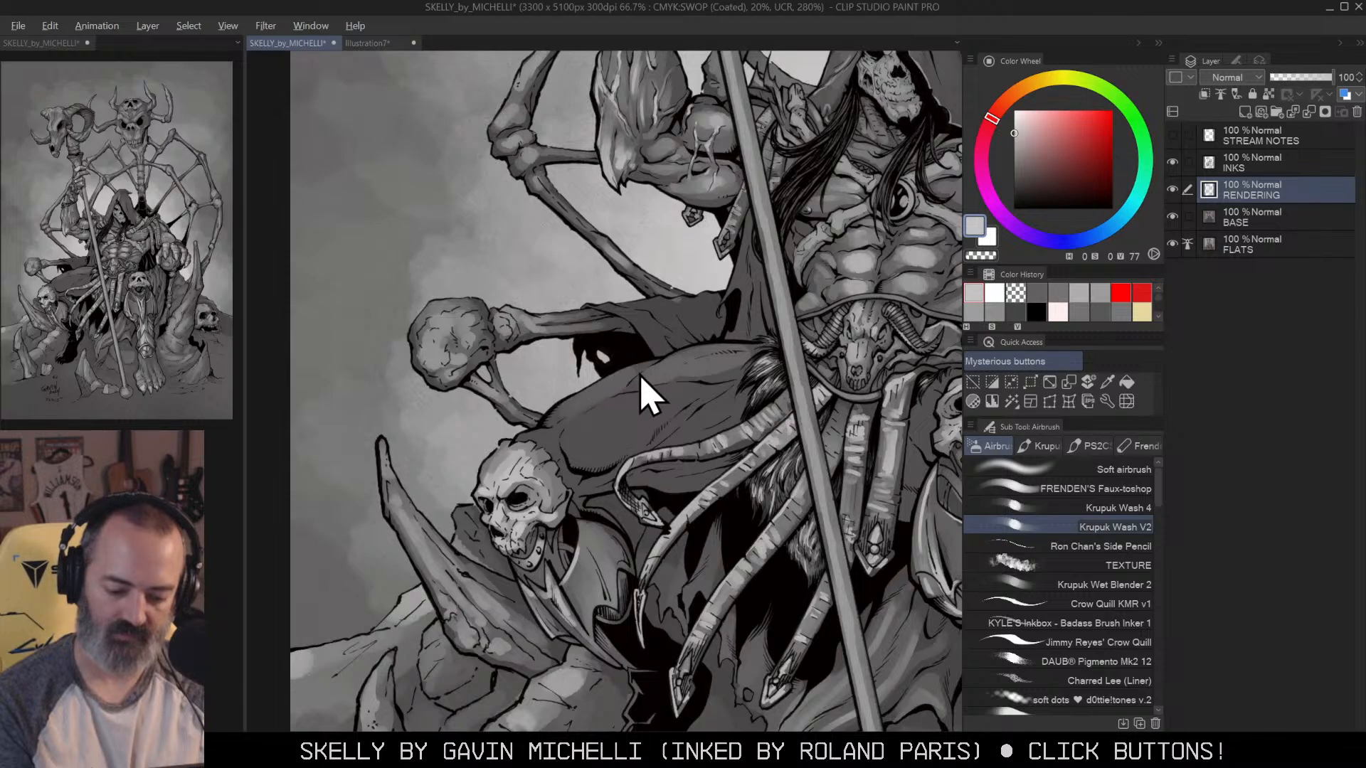
mouse_move(598, 435)
left_mouse_down()
mouse_move(585, 439)
mouse_move(689, 395)
left_mouse_up()
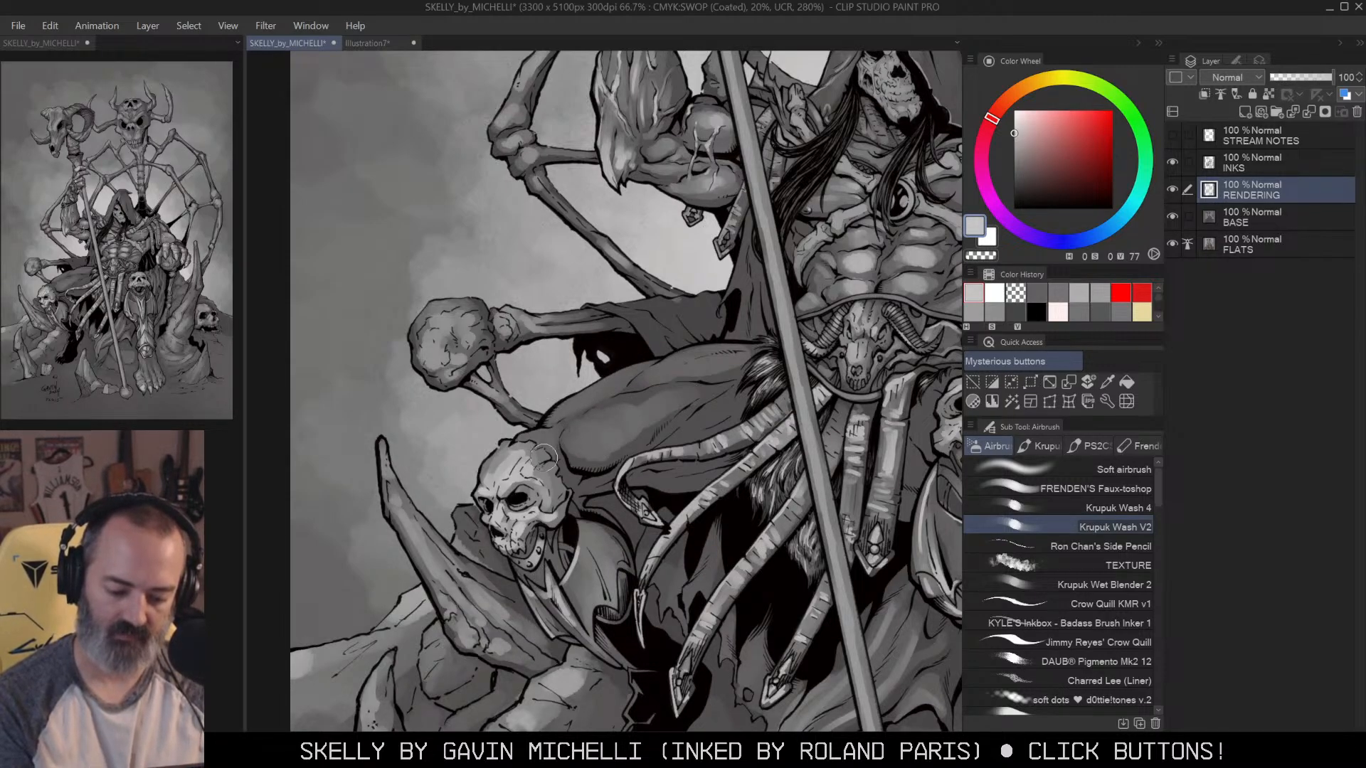
Step: Refine the thigh highlights with a smaller Krupuk Wash V2 brush, adding strokes along its top and lower folds
key("bracketleft")
key("bracketleft")
key("bracketleft")
mouse_move(666, 434)
left_mouse_down()
mouse_move(714, 394)
mouse_move(675, 437)
mouse_move(732, 398)
mouse_move(698, 405)
left_mouse_up()
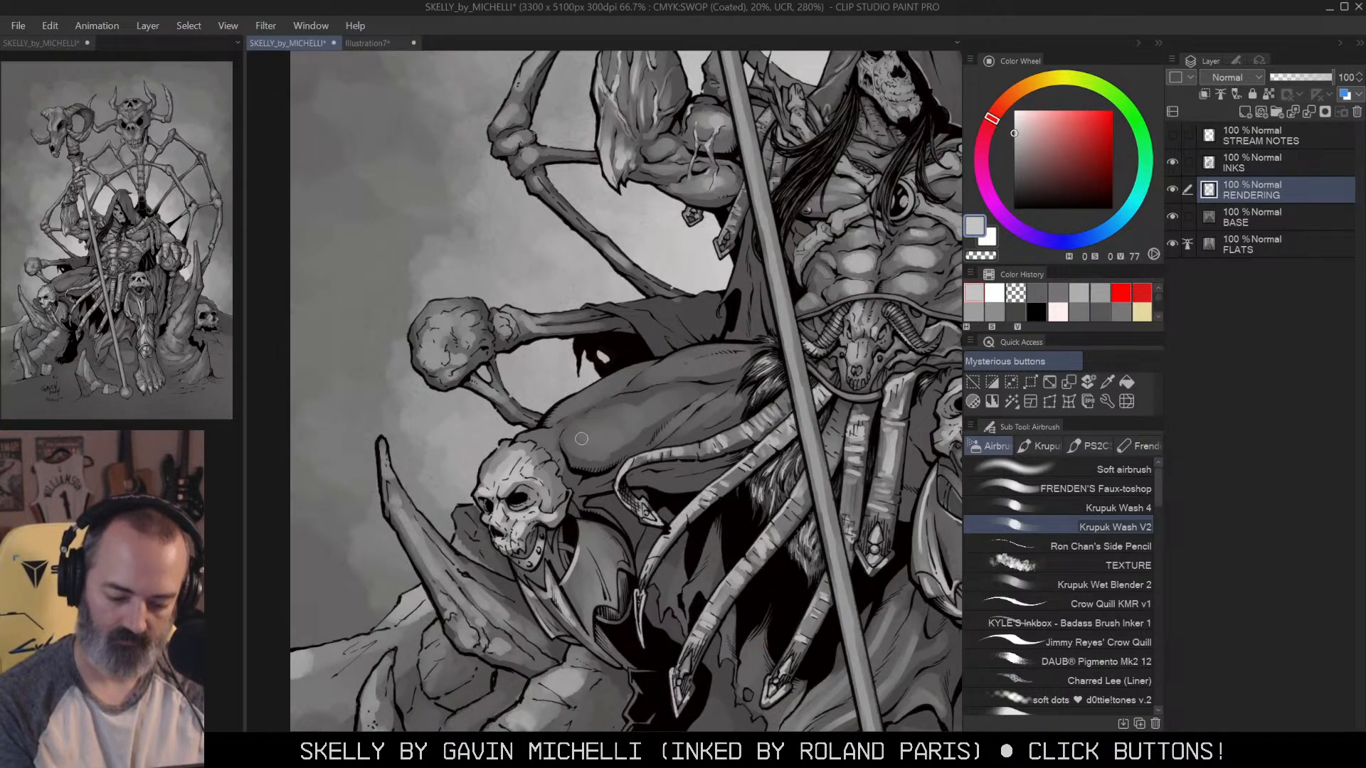
mouse_move(591, 441)
left_mouse_down()
mouse_move(690, 388)
mouse_move(605, 395)
mouse_move(681, 365)
mouse_move(615, 426)
mouse_move(675, 384)
left_mouse_up()
left_click_drag(597, 484, 727, 465)
left_click_drag(848, 411, 753, 391)
key("alt+space")
left_click(753, 390)
left_click(817, 353)
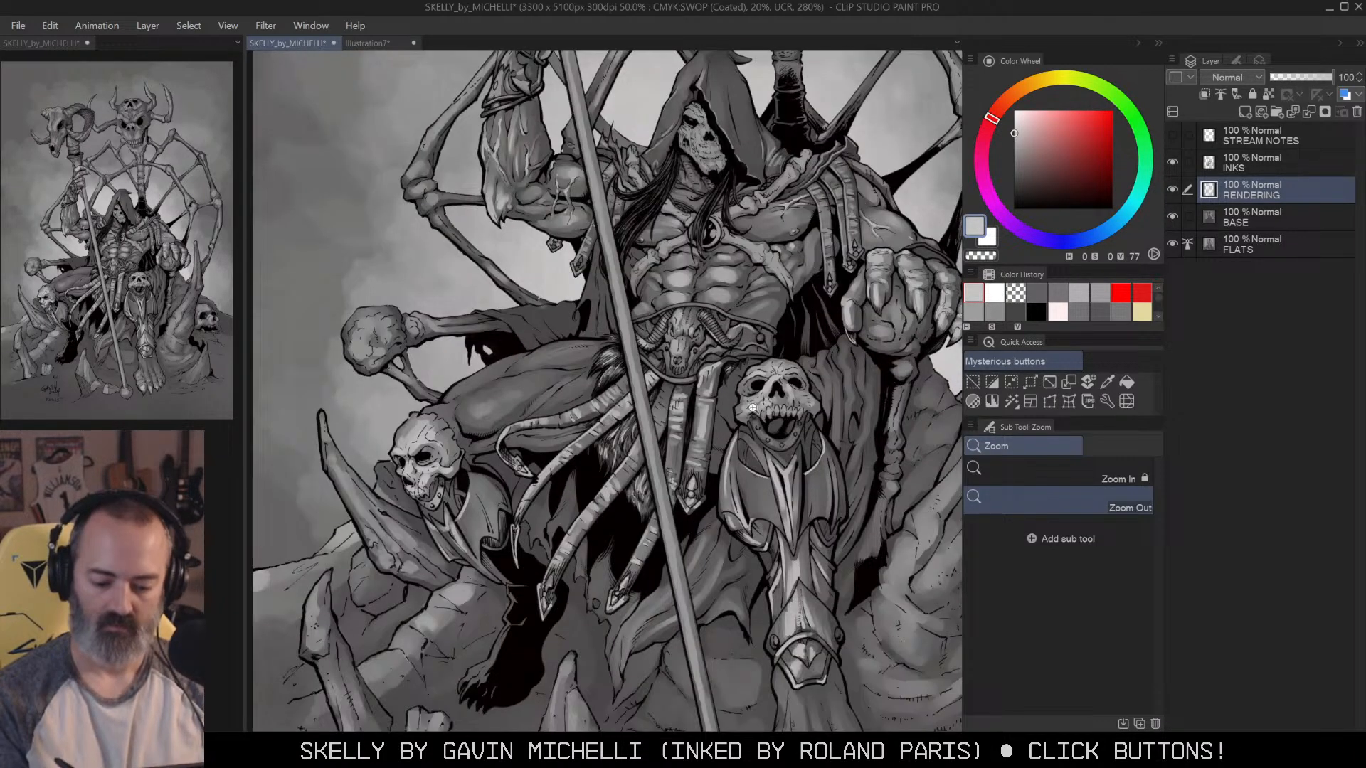
left_click(845, 333)
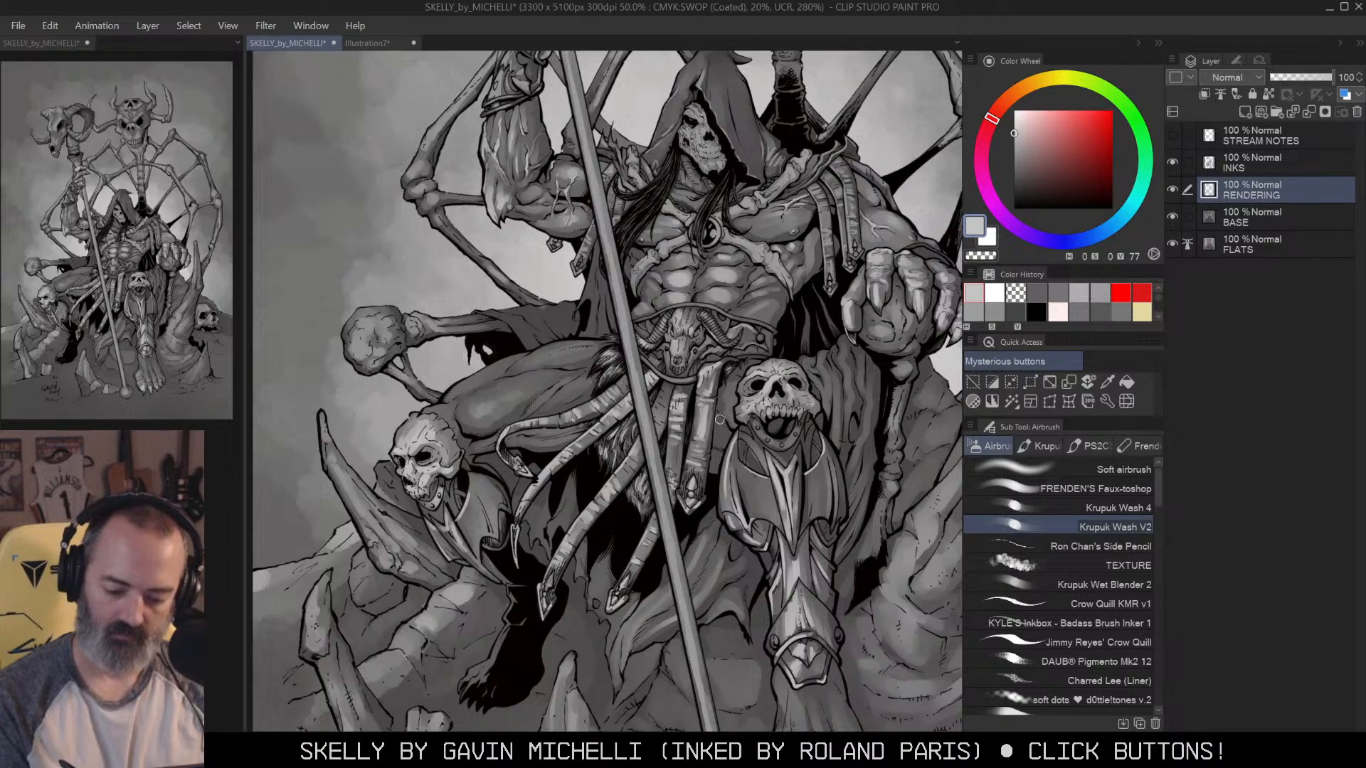
Step: Clear the active selection on the skin area
left_click(805, 431)
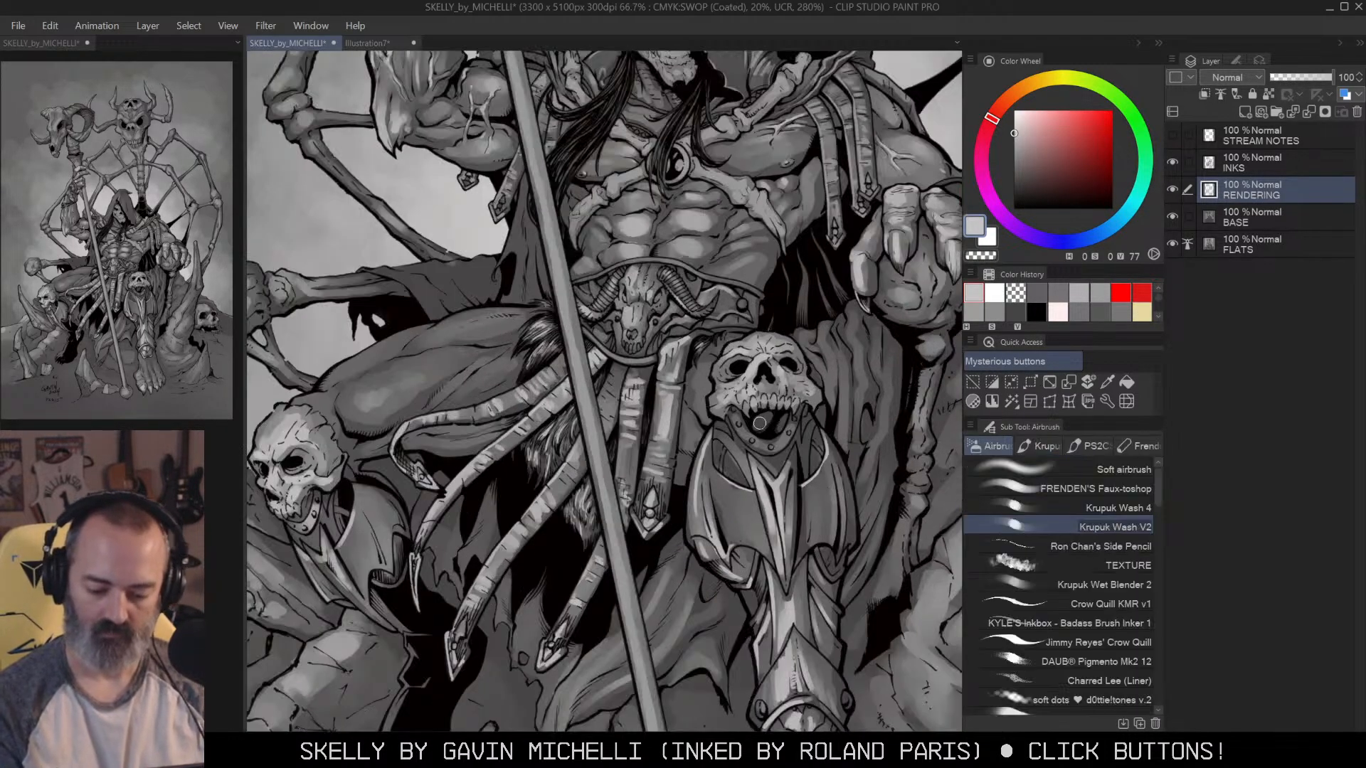
left_click_drag(744, 430, 770, 443)
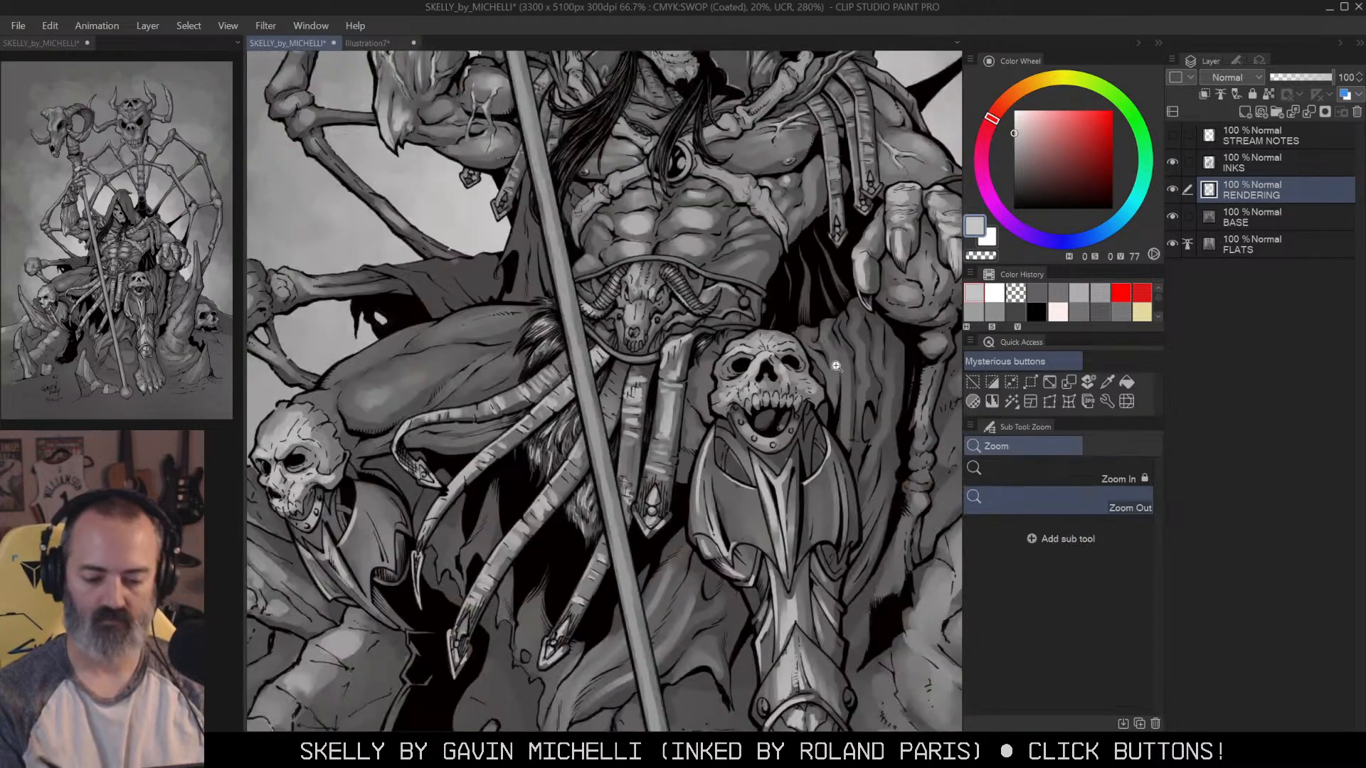
left_click_drag(833, 369, 784, 419)
left_click(793, 399, "ctrl+alt")
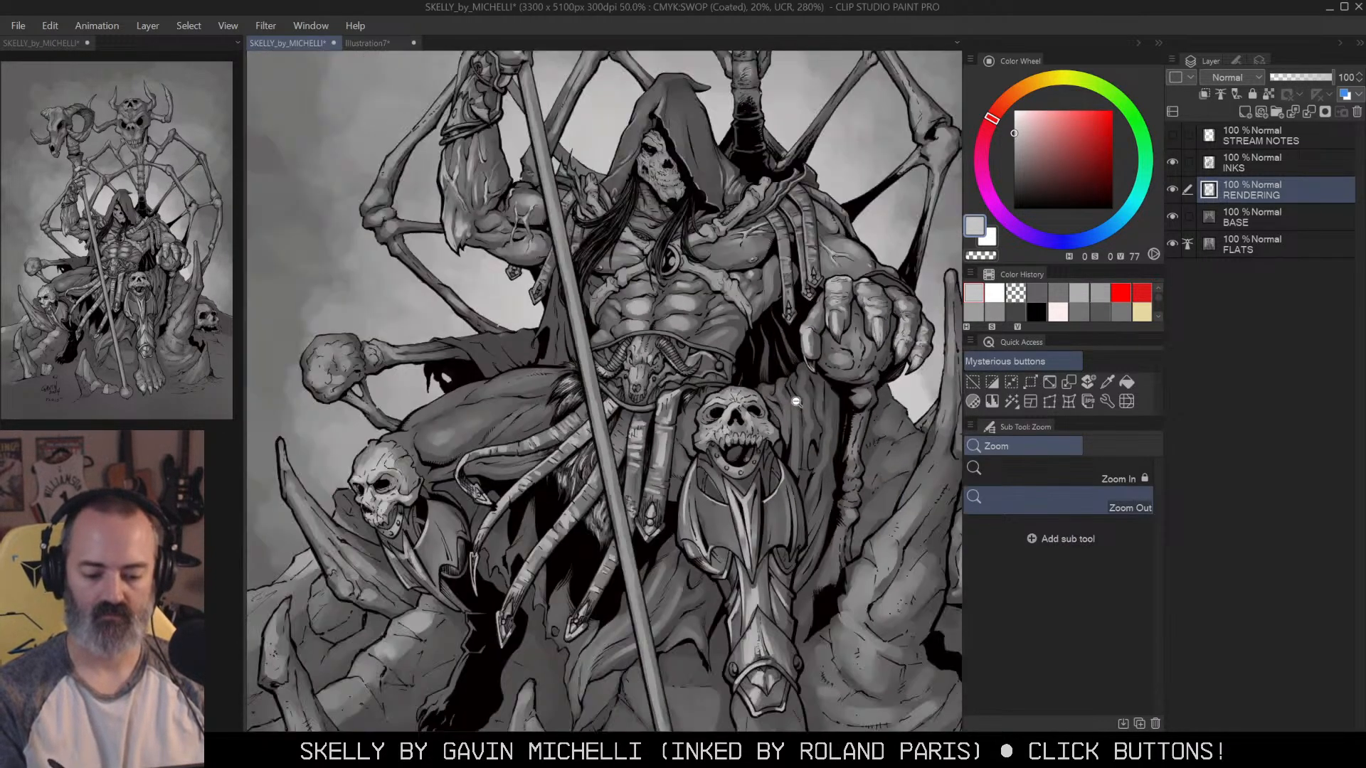
left_click(804, 392, "ctrl+alt")
left_click(809, 393, "ctrl+alt")
left_click_drag(858, 353, 797, 387)
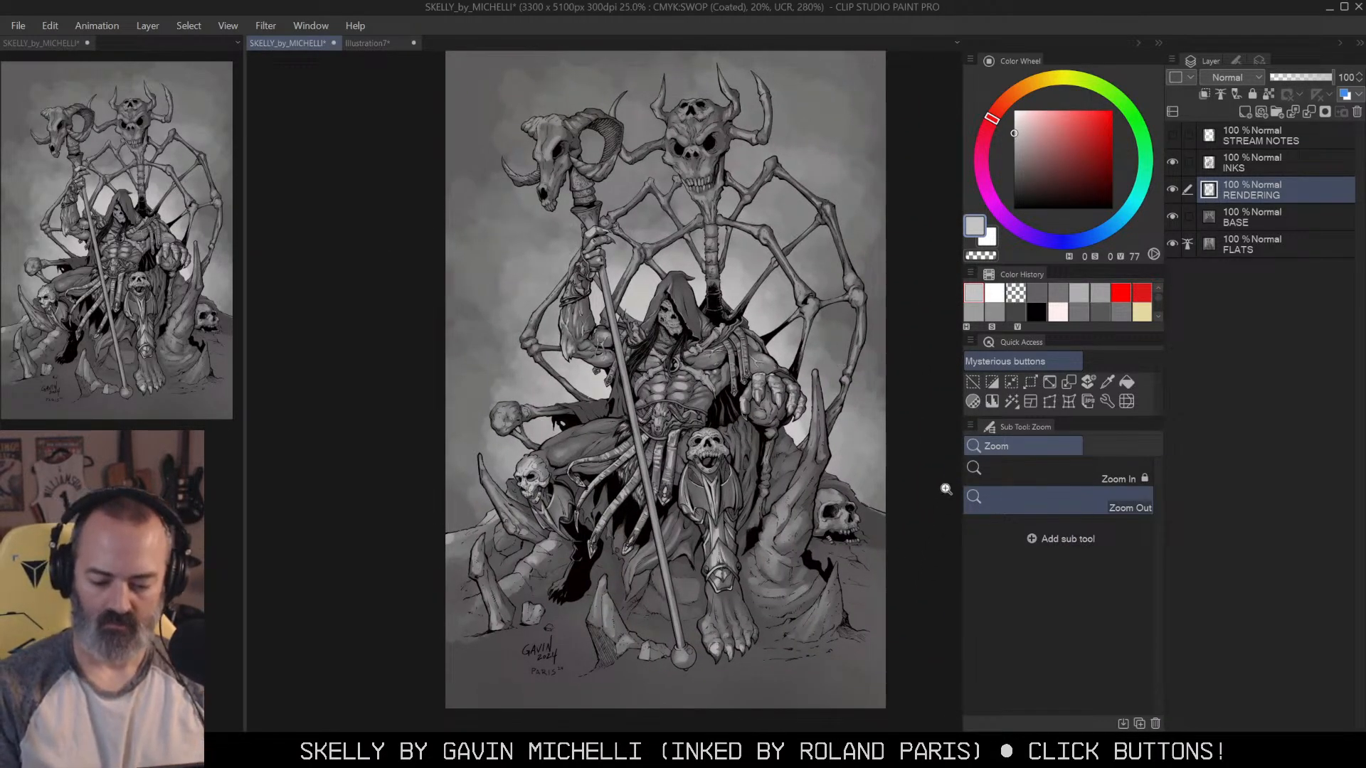
left_click_drag(892, 363, 881, 357)
key("m")
key("ctrl+d")
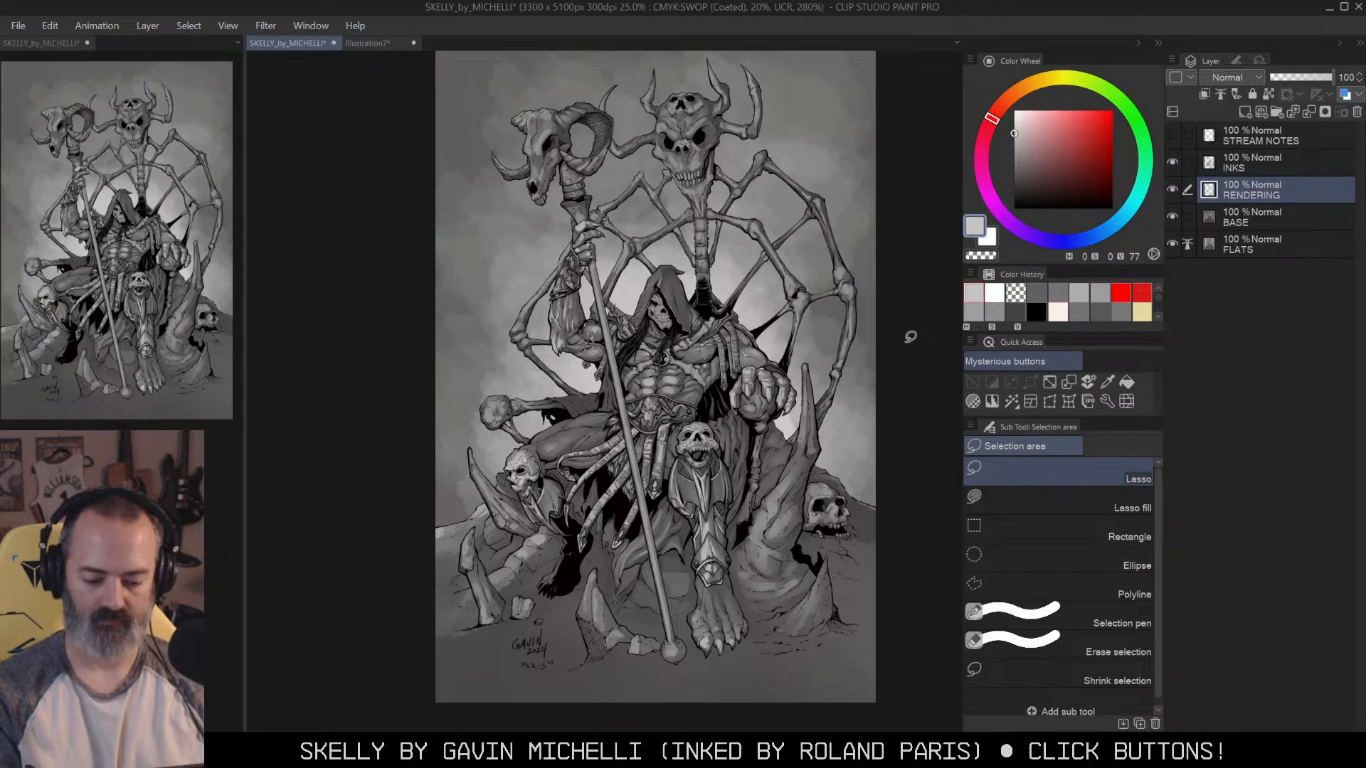
Step: Paint a bright highlight spot on the bent knee and light grey strokes along the thigh with Krupuk Wash V2
left_click(624, 432, "ctrl")
left_click(624, 432, "ctrl")
left_click_drag(624, 431, 771, 434)
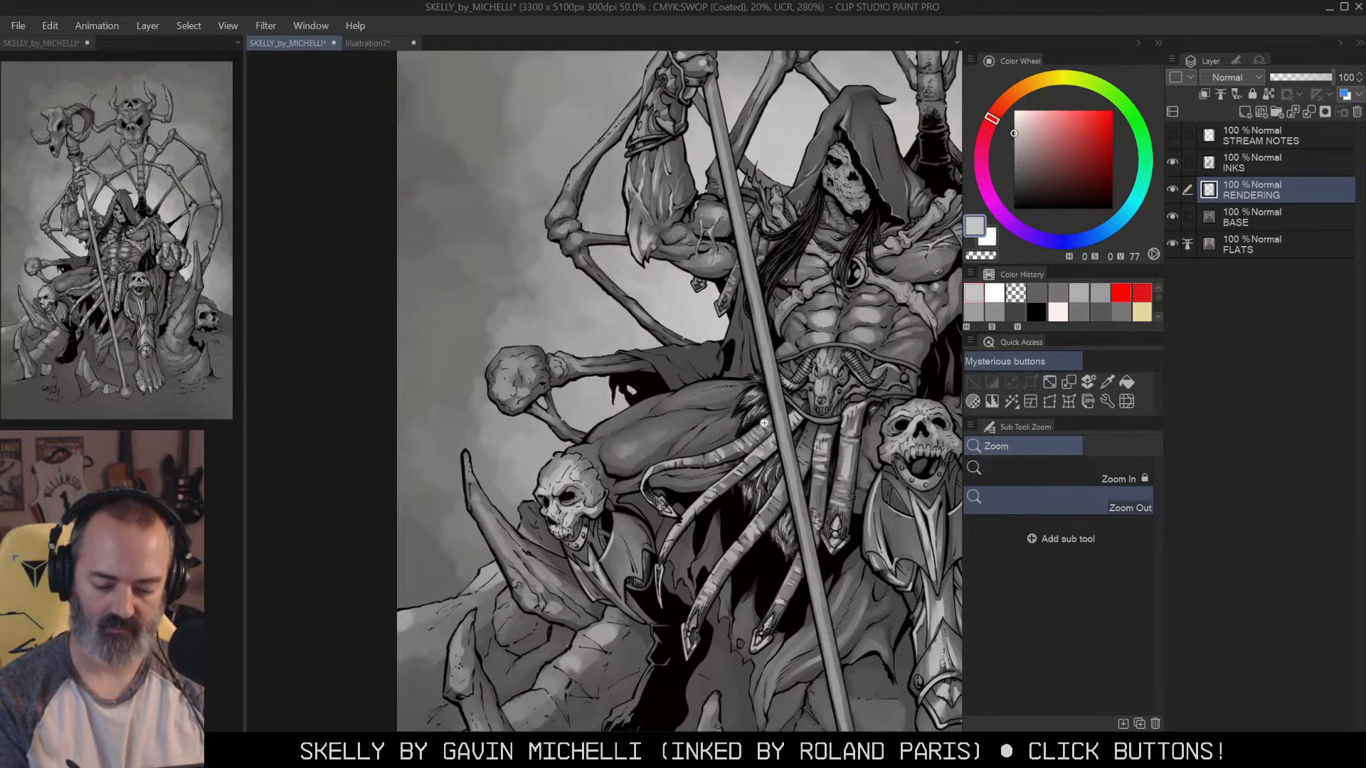
left_click(770, 455, "ctrl")
key("b")
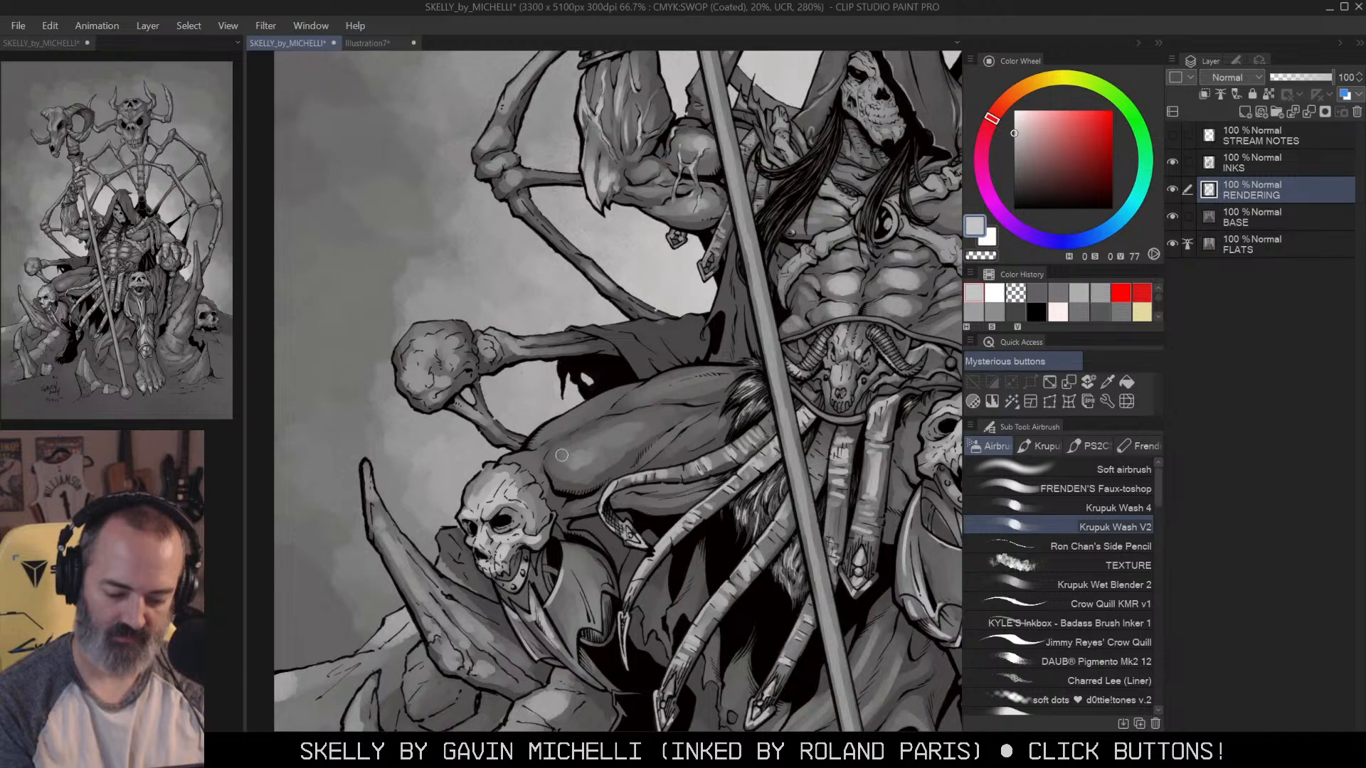
left_click_drag(589, 443, 658, 417)
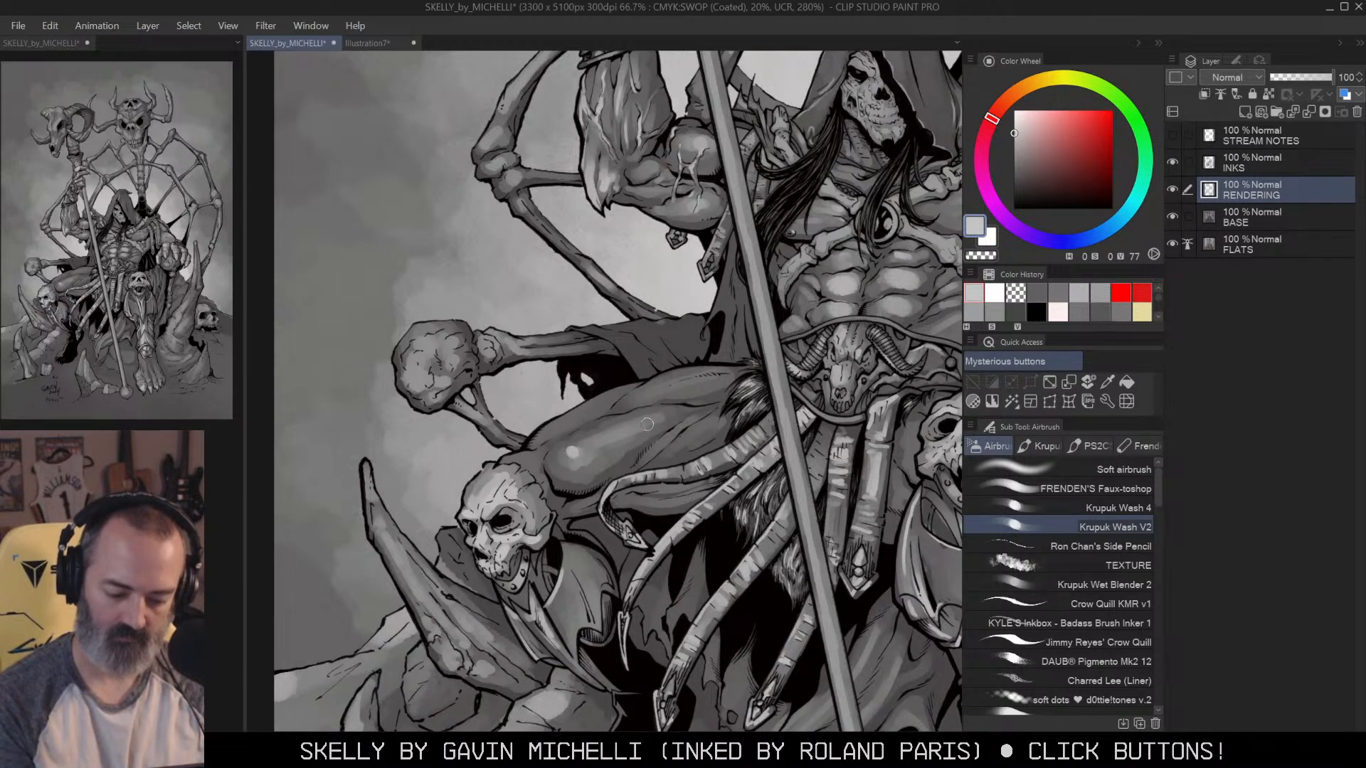
mouse_move(595, 468)
left_mouse_down()
mouse_move(583, 426)
mouse_move(565, 428)
mouse_move(626, 400)
left_mouse_up()
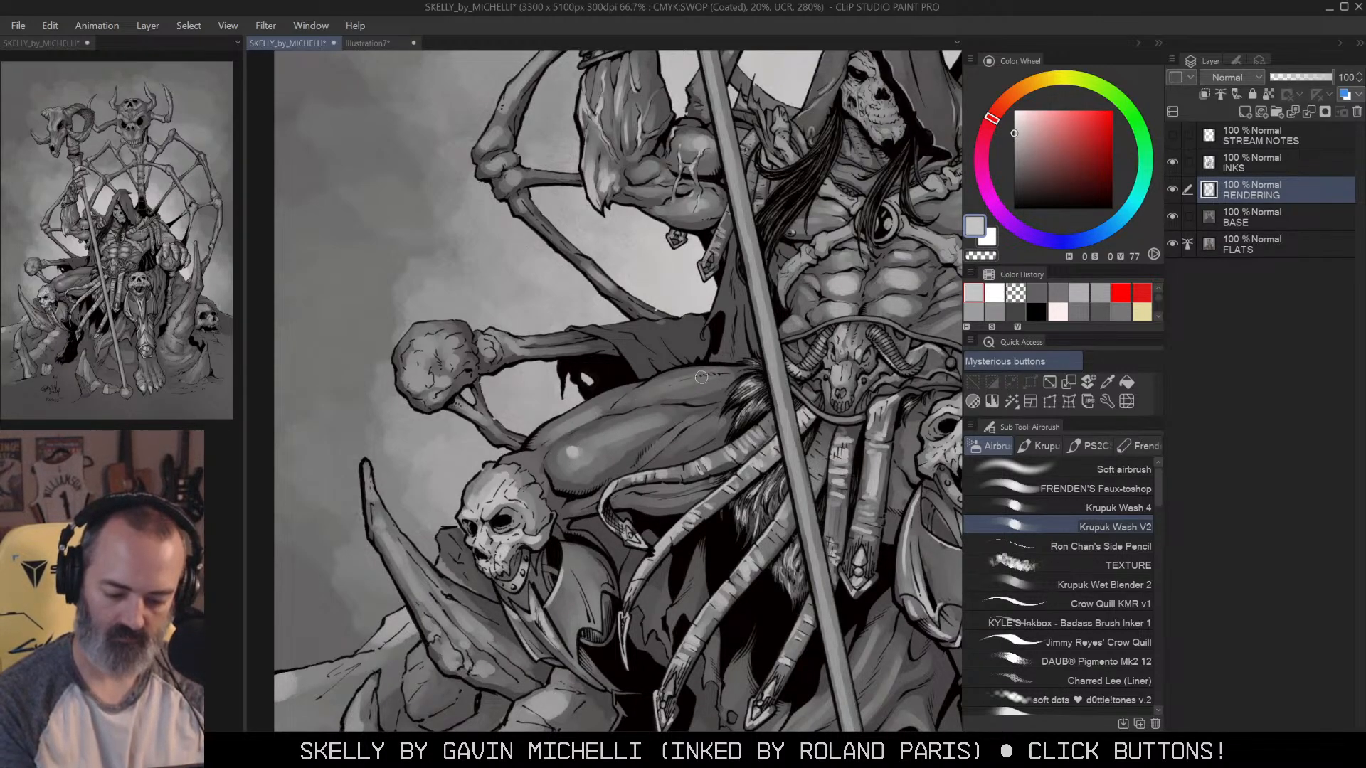
Step: Select the cloak with Auto select and brush a light grey highlight along the torn fabric behind the thigh
left_click(527, 469, "ctrl")
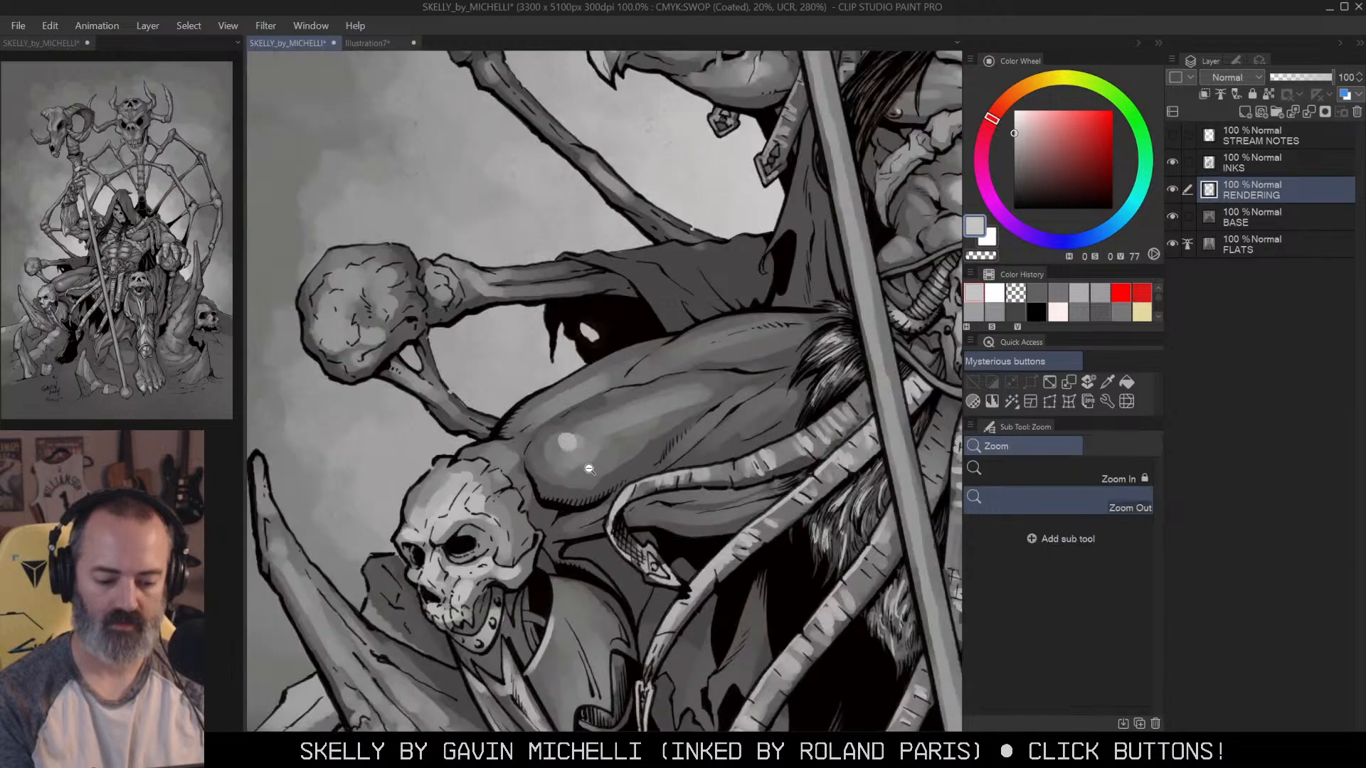
left_click(529, 468, "alt")
left_click(600, 458, "alt")
left_click(799, 401, "alt")
left_click(708, 379, "ctrl")
key("w")
left_click(686, 377)
key("b")
left_click_drag(636, 372, 727, 365)
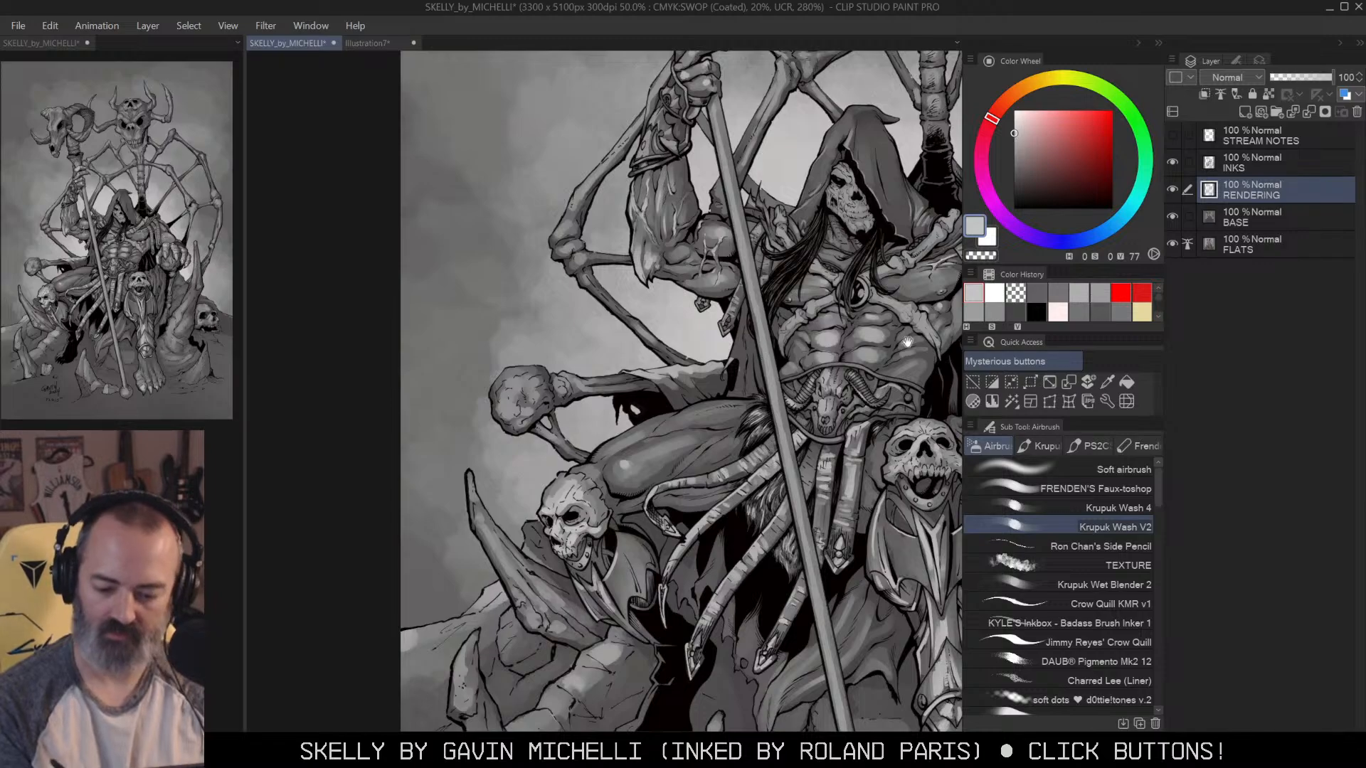
Step: Reselect the cloak with Auto select and brush highlights onto its folds beside the staff
left_click_drag(868, 353, 658, 379)
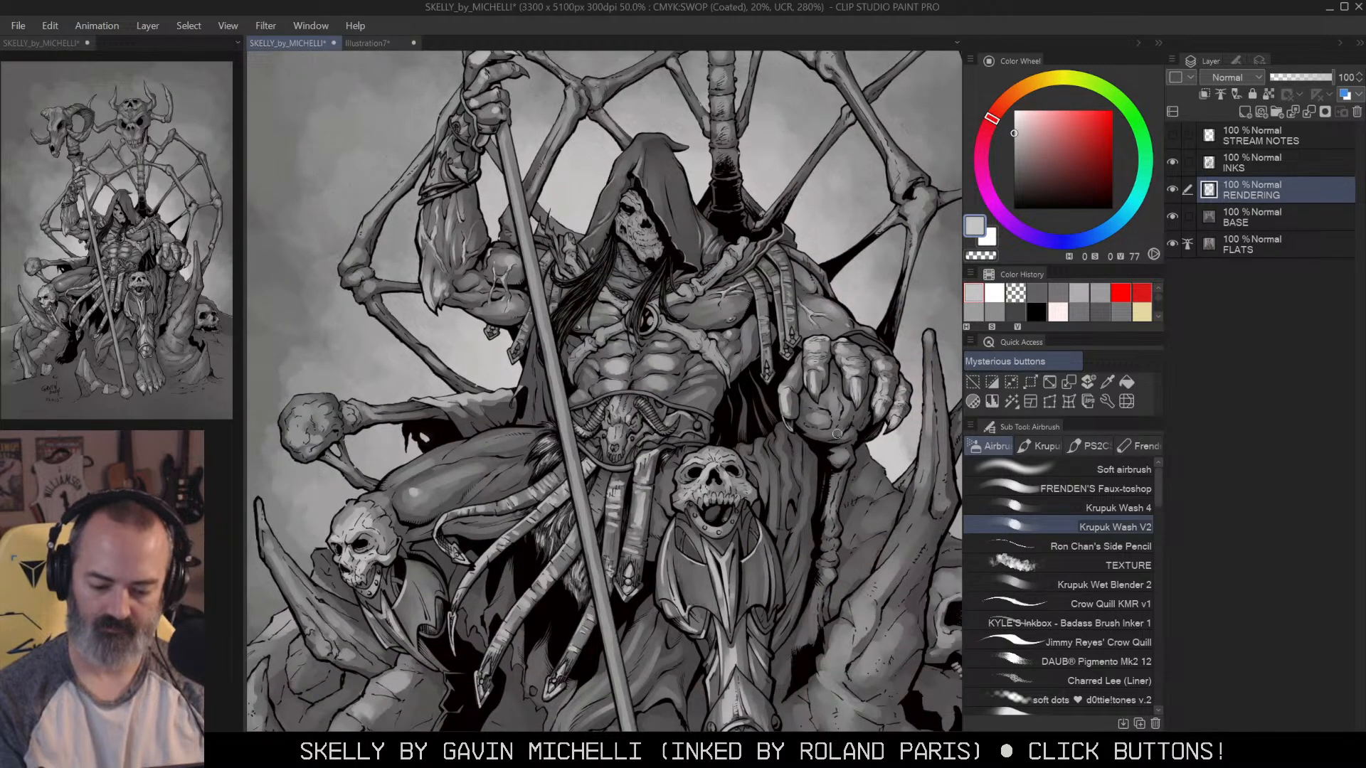
left_click(839, 450, "alt")
left_click_drag(906, 405, 913, 344)
left_click(857, 394, "alt")
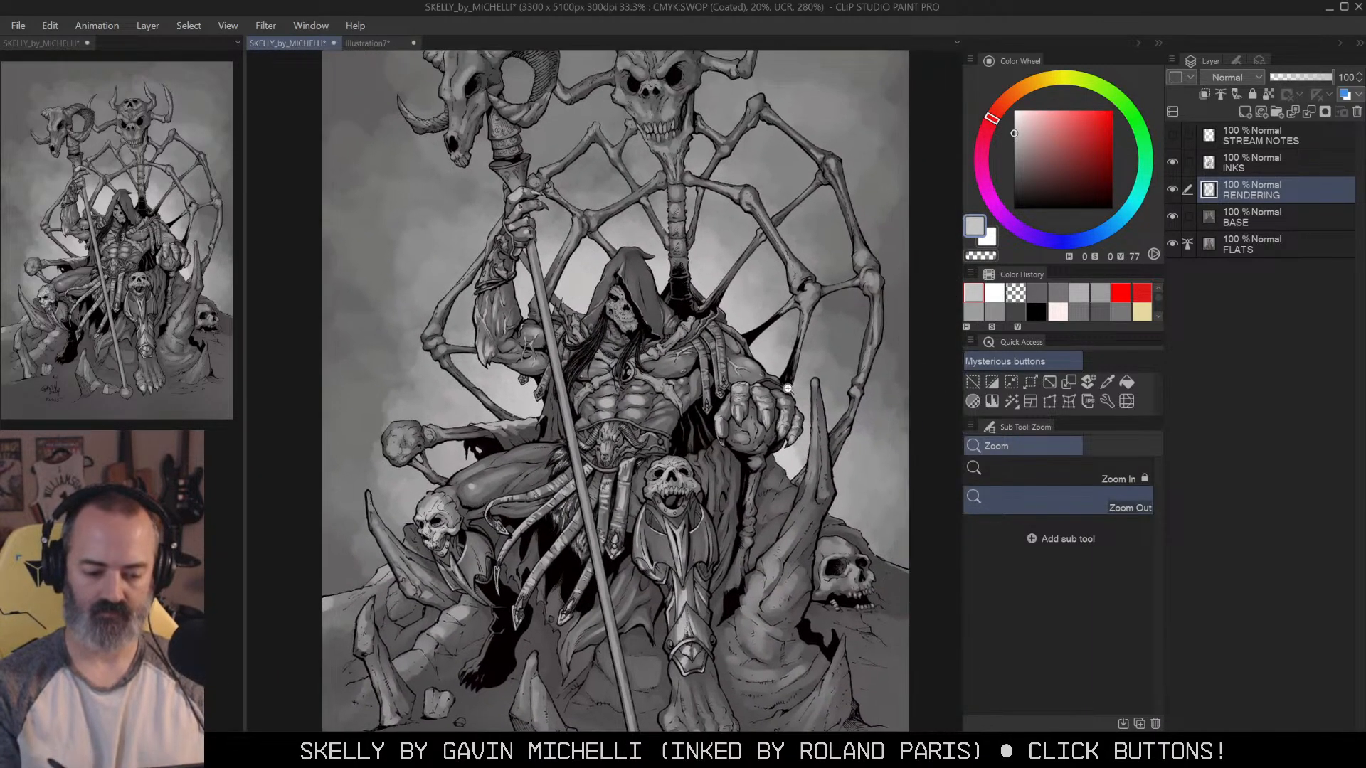
left_click_drag(630, 398, 736, 399)
key("w")
left_click(569, 321)
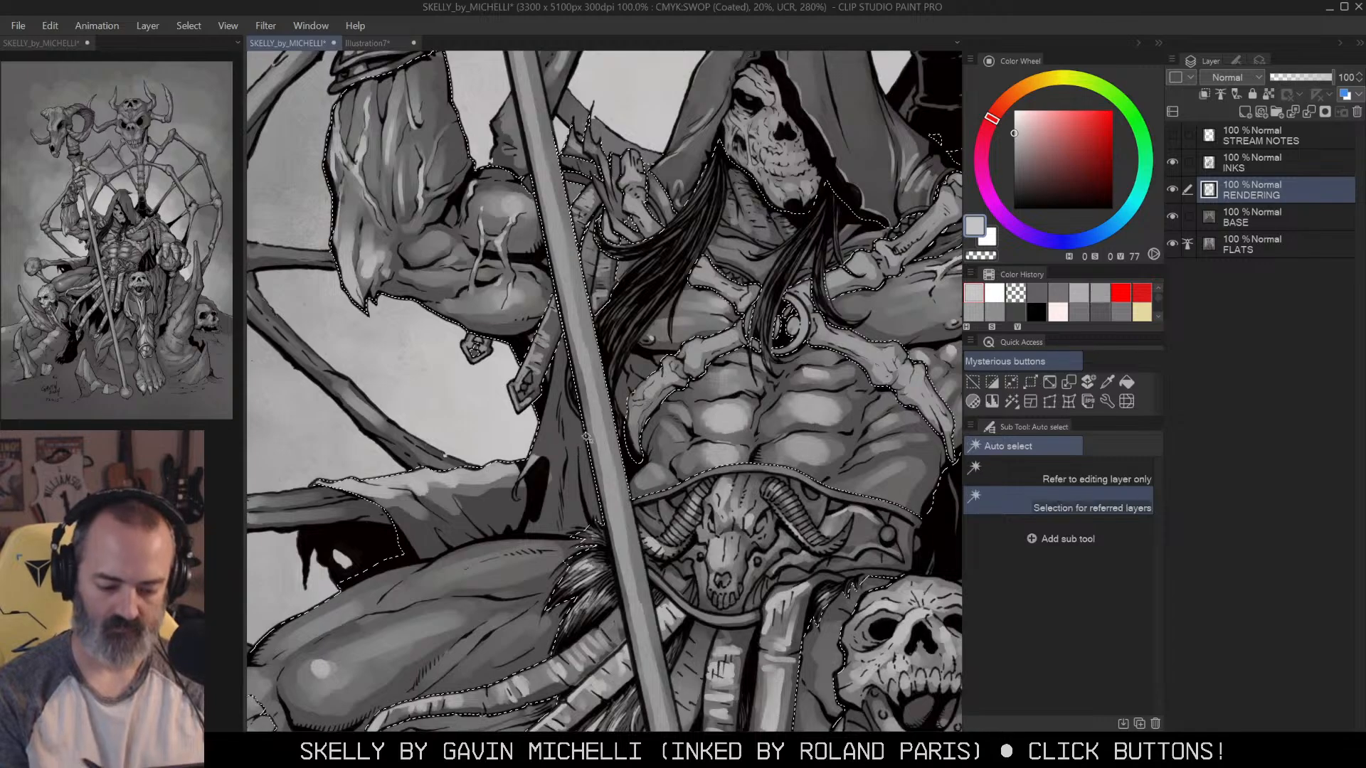
key("b")
mouse_move(564, 341)
left_mouse_down()
mouse_move(528, 456)
mouse_move(550, 432)
mouse_move(570, 461)
mouse_move(573, 388)
left_mouse_up()
left_click(614, 380, "alt")
left_click(852, 333, "alt")
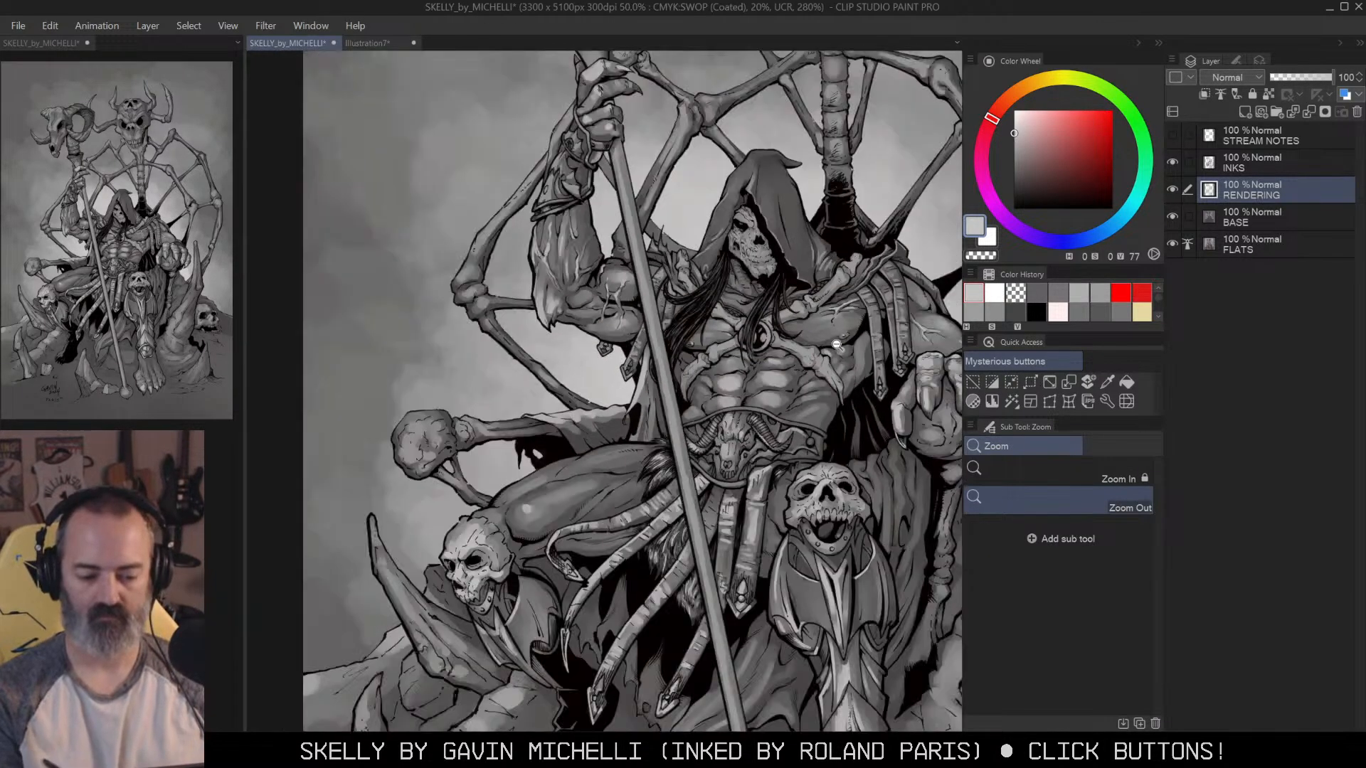
Step: Clear the current selection on the cloak
left_click_drag(892, 332, 814, 349)
left_click_drag(878, 413, 833, 332)
left_click(814, 406, "alt")
left_click(837, 346, "alt")
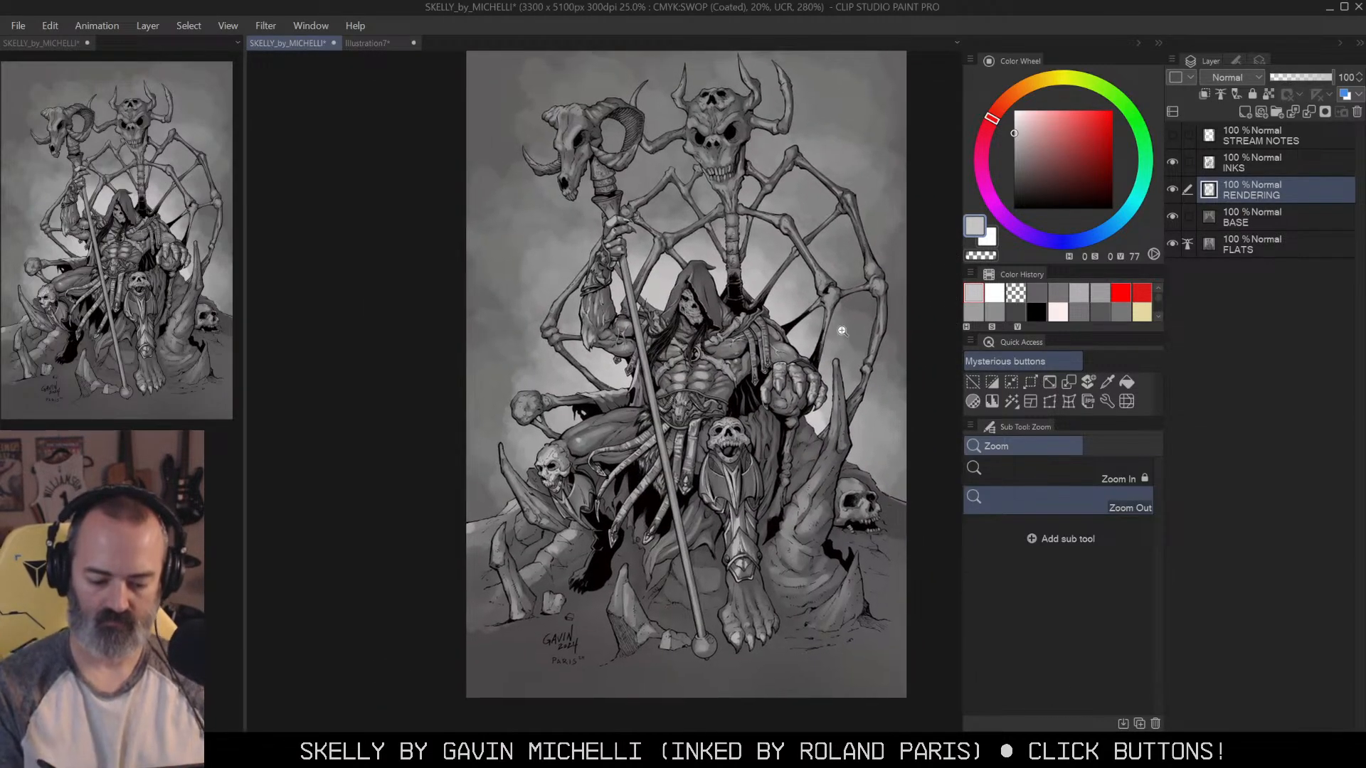
key("m")
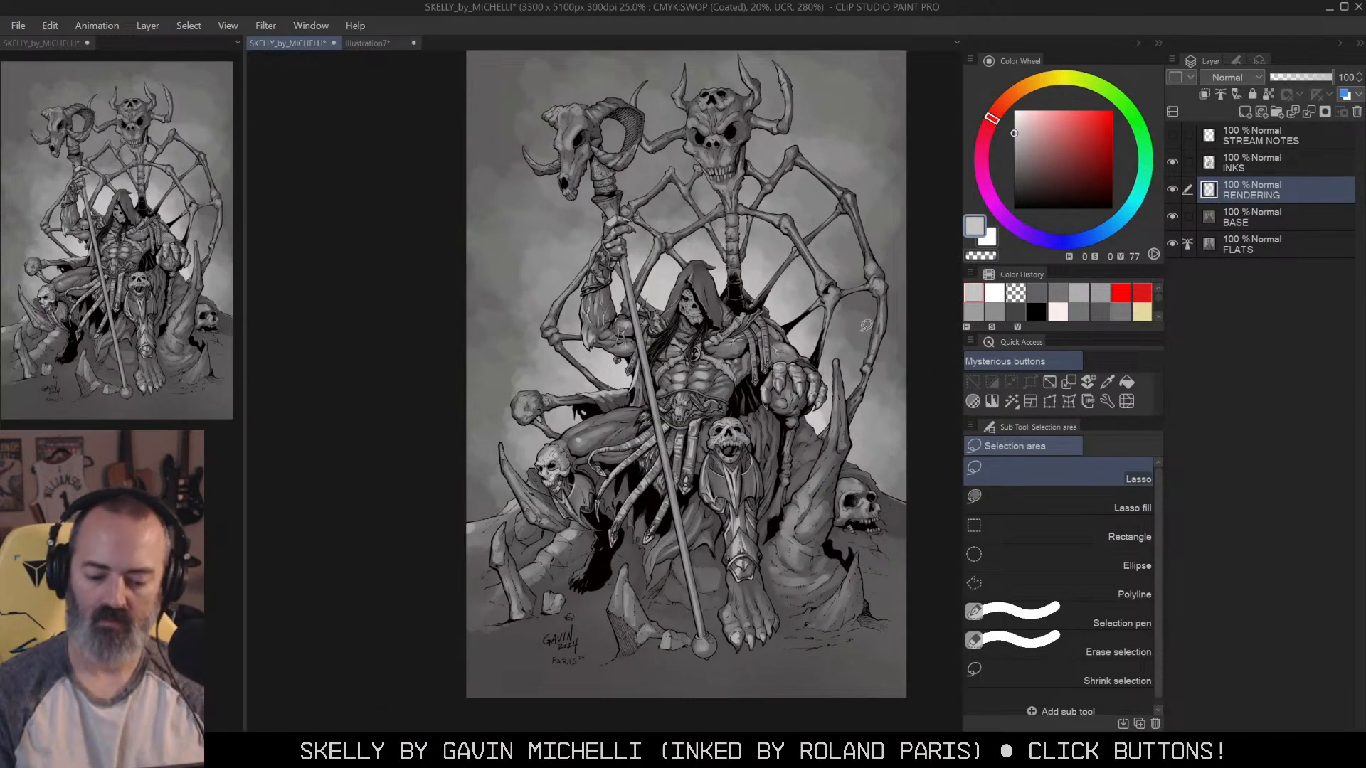
left_click_drag(866, 325, 857, 347)
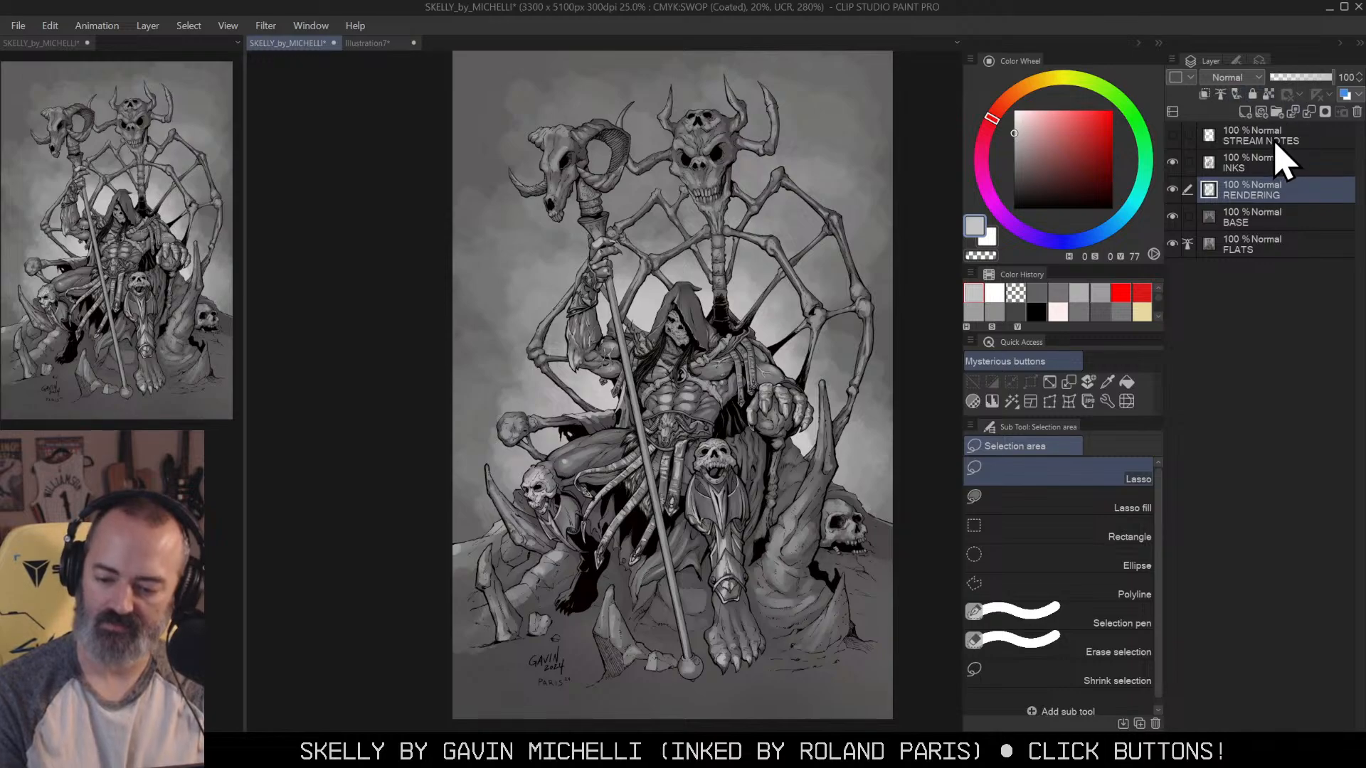
Step: Create a Tone Curve correction layer above the INKS layer
right_click(1272, 139)
key("Escape")
left_click(1260, 161)
right_click(1260, 160)
mouse_move(1277, 193)
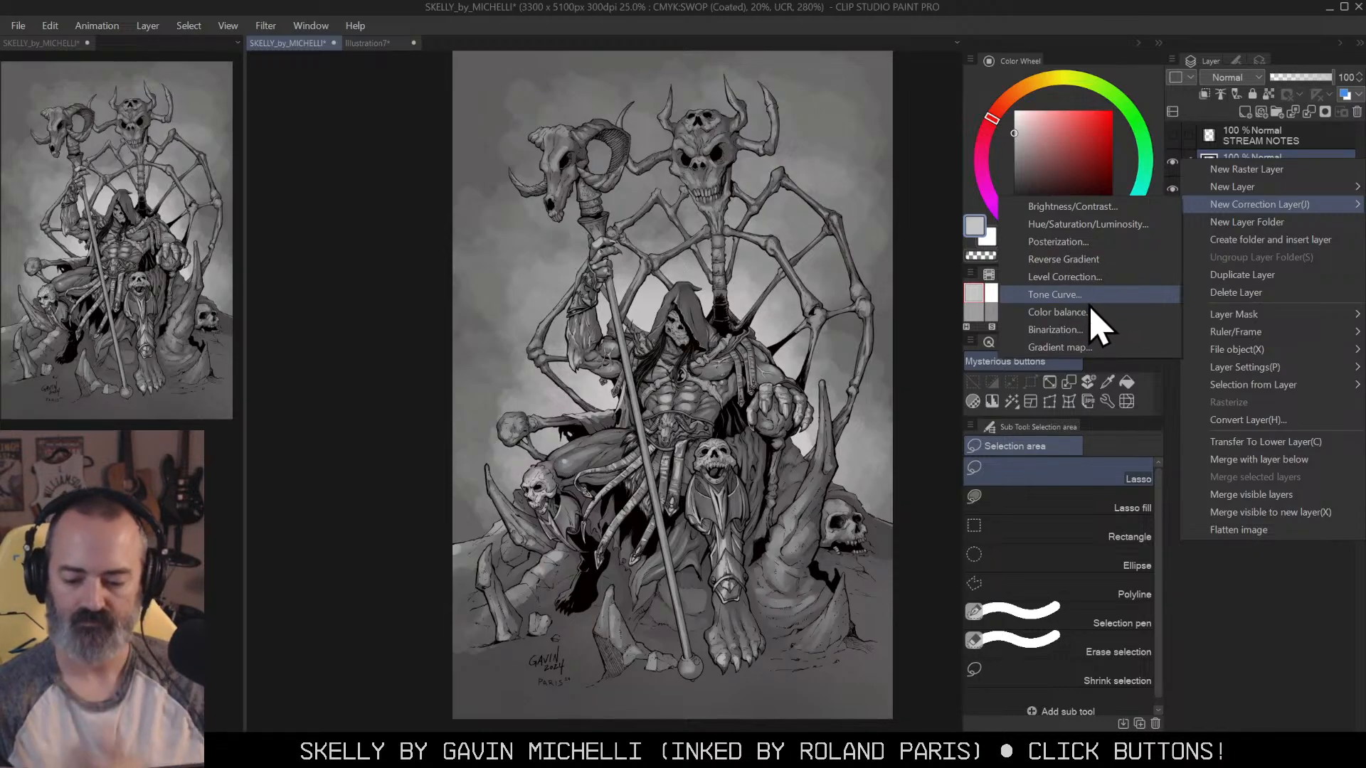
left_click(1075, 295)
Step: Shape the tone curve into a steep S for stronger contrast and compare the image with the correction on and off
left_click_drag(1142, 155, 1127, 113)
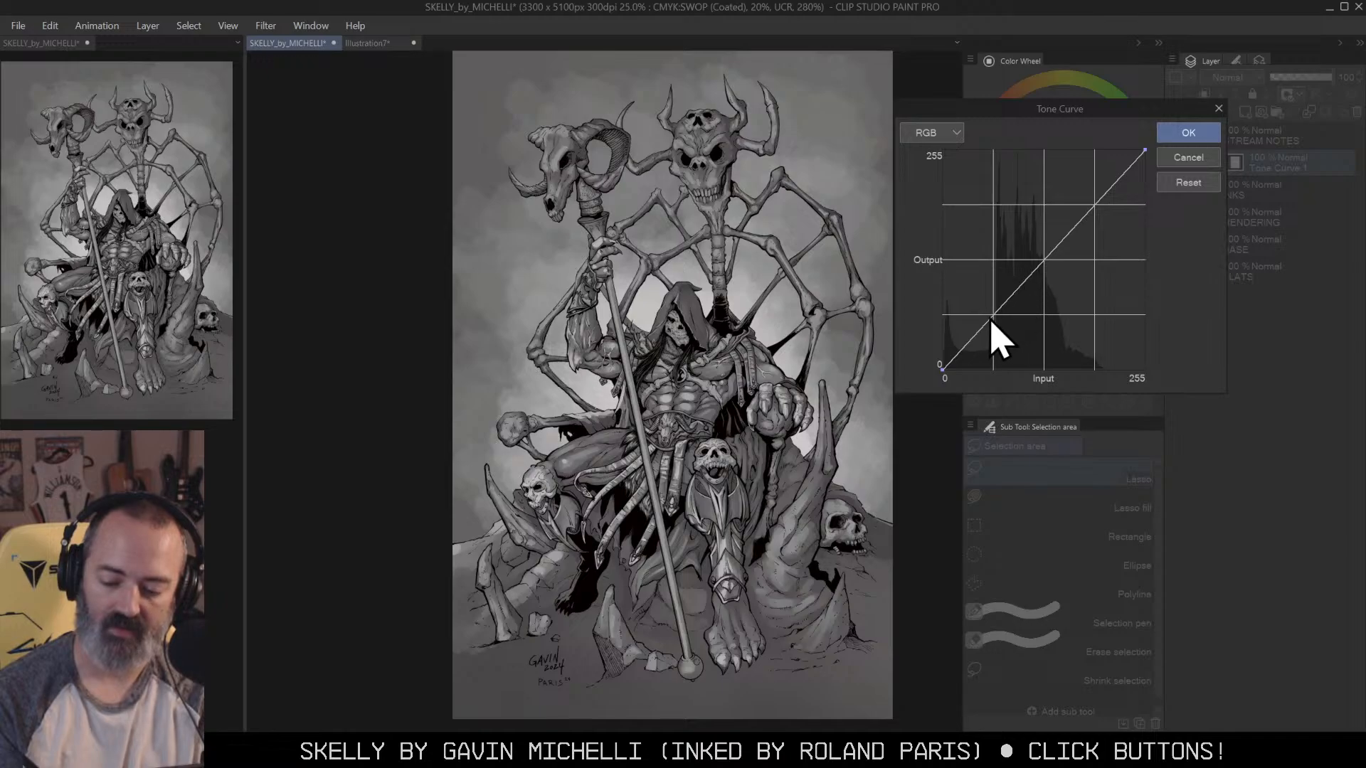
left_click_drag(1104, 198, 1081, 153)
left_click_drag(1006, 306, 1021, 332)
left_click_drag(1091, 171, 1108, 148)
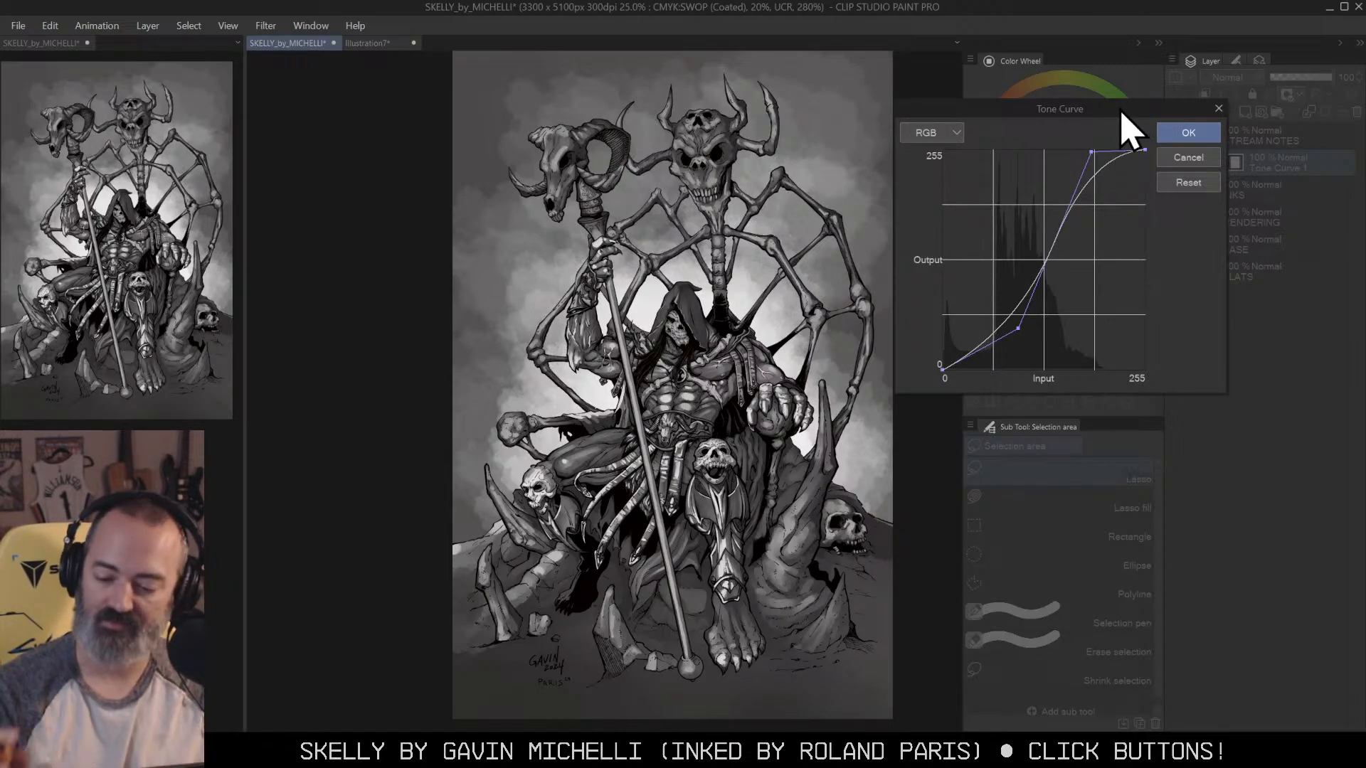
left_click(1189, 135)
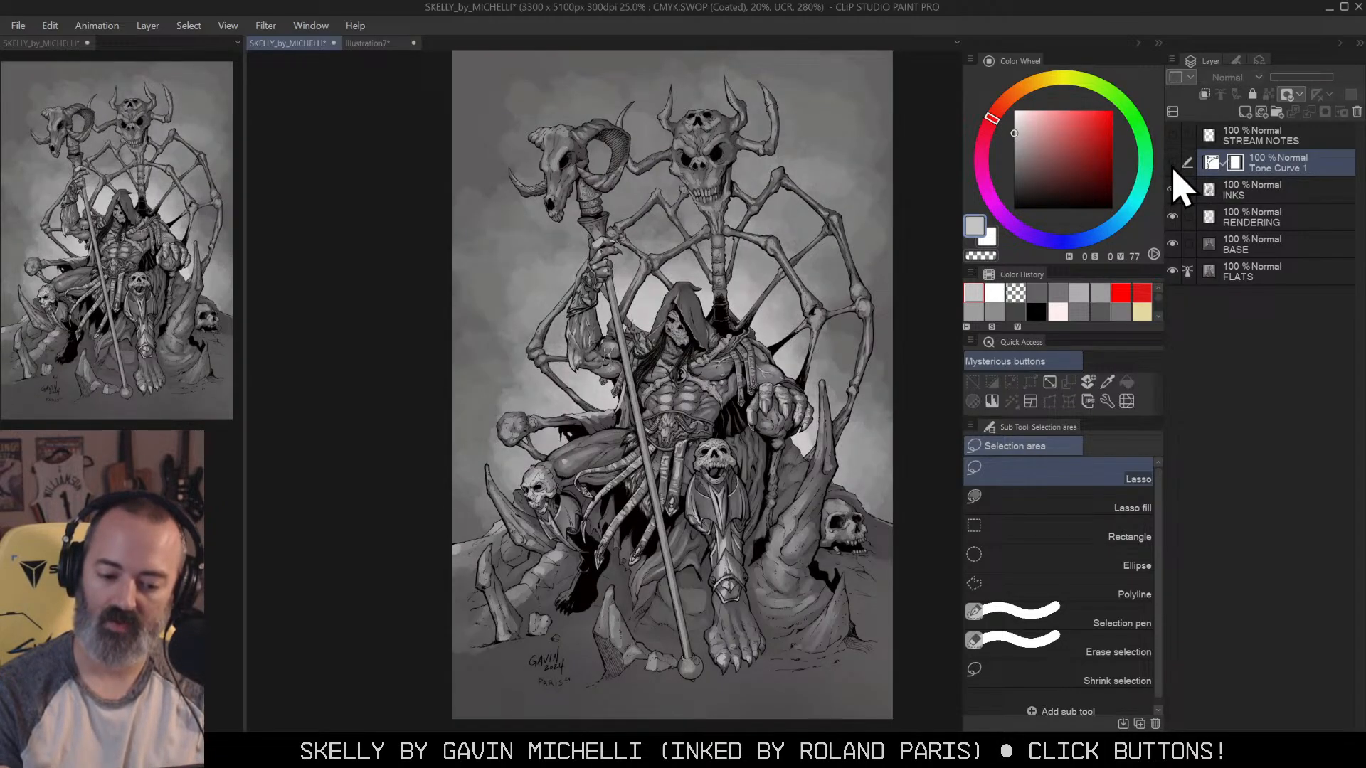
left_click(1172, 163)
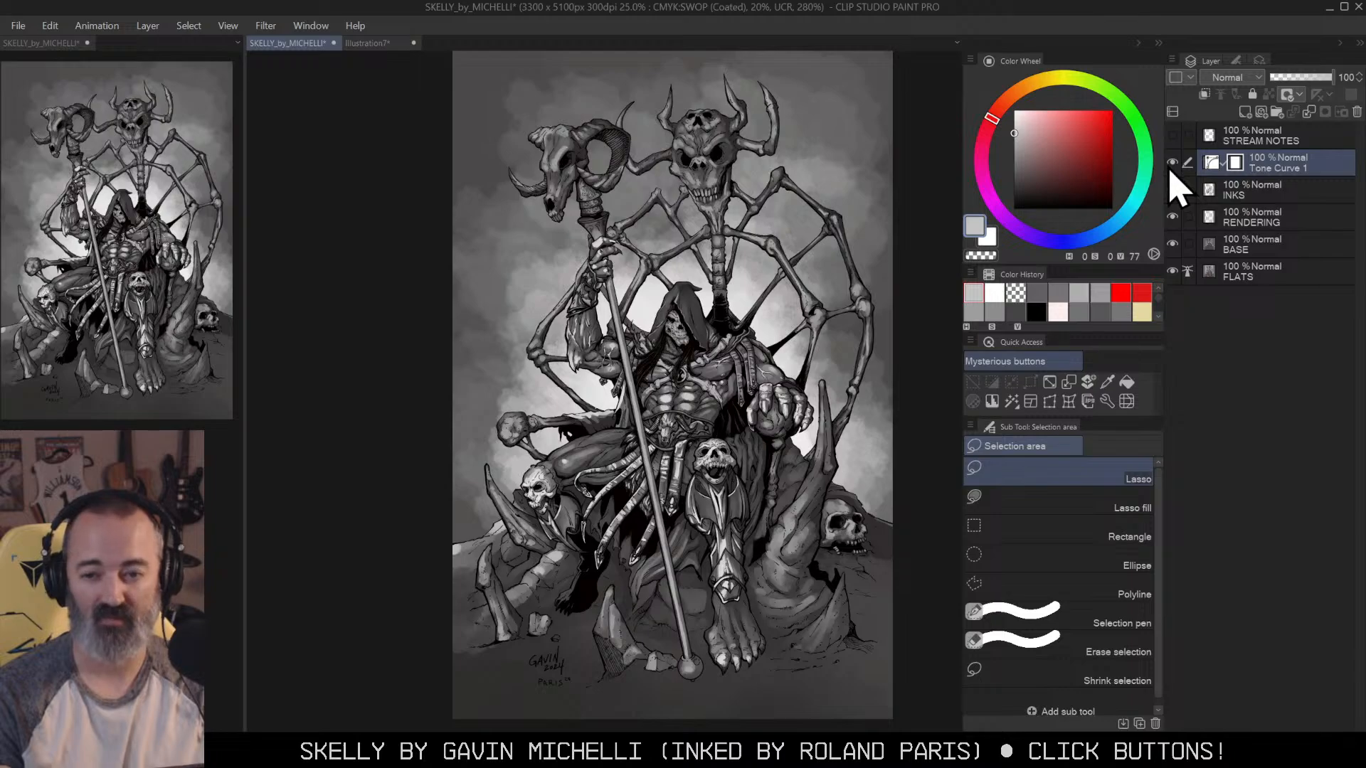
left_click(1172, 163)
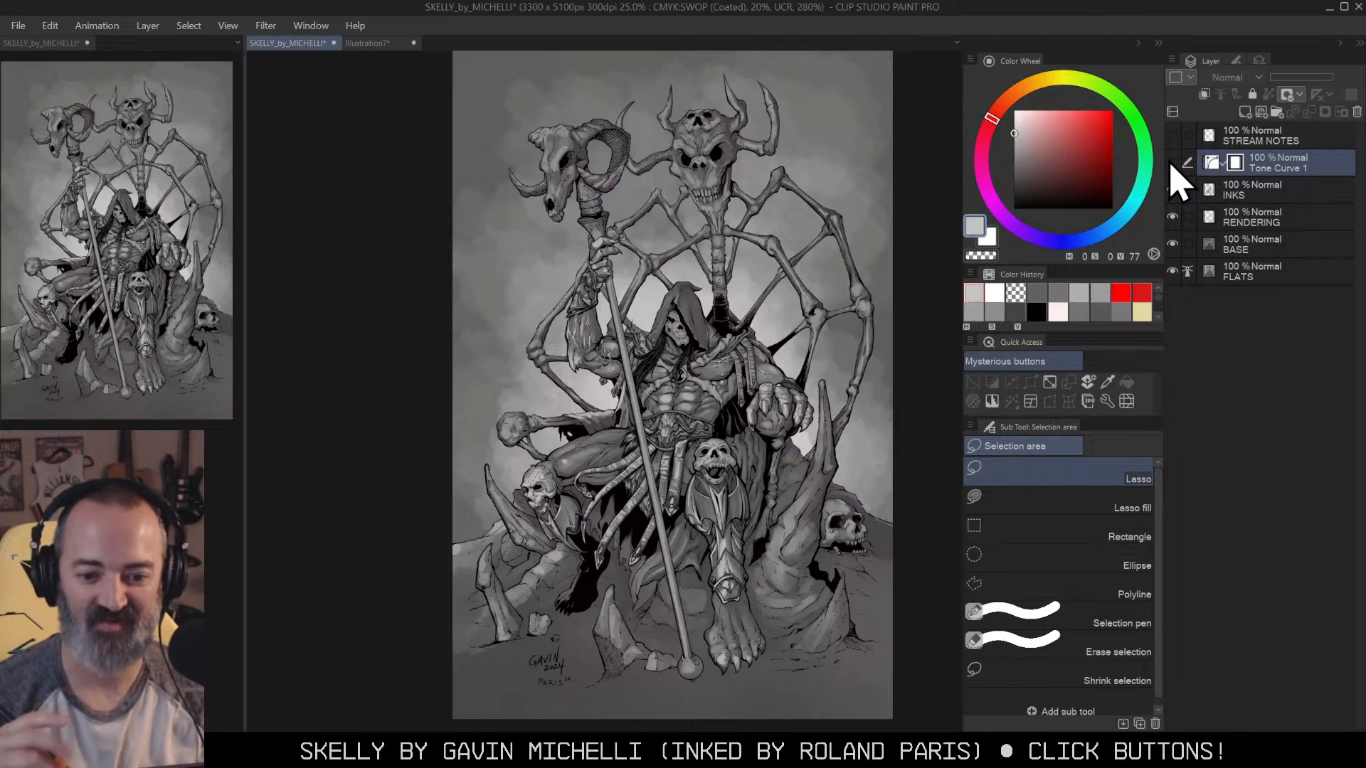
Step: Select the cloudy background with Auto select and invert the selection to isolate the figures and ground
left_click_drag(830, 374, 821, 371)
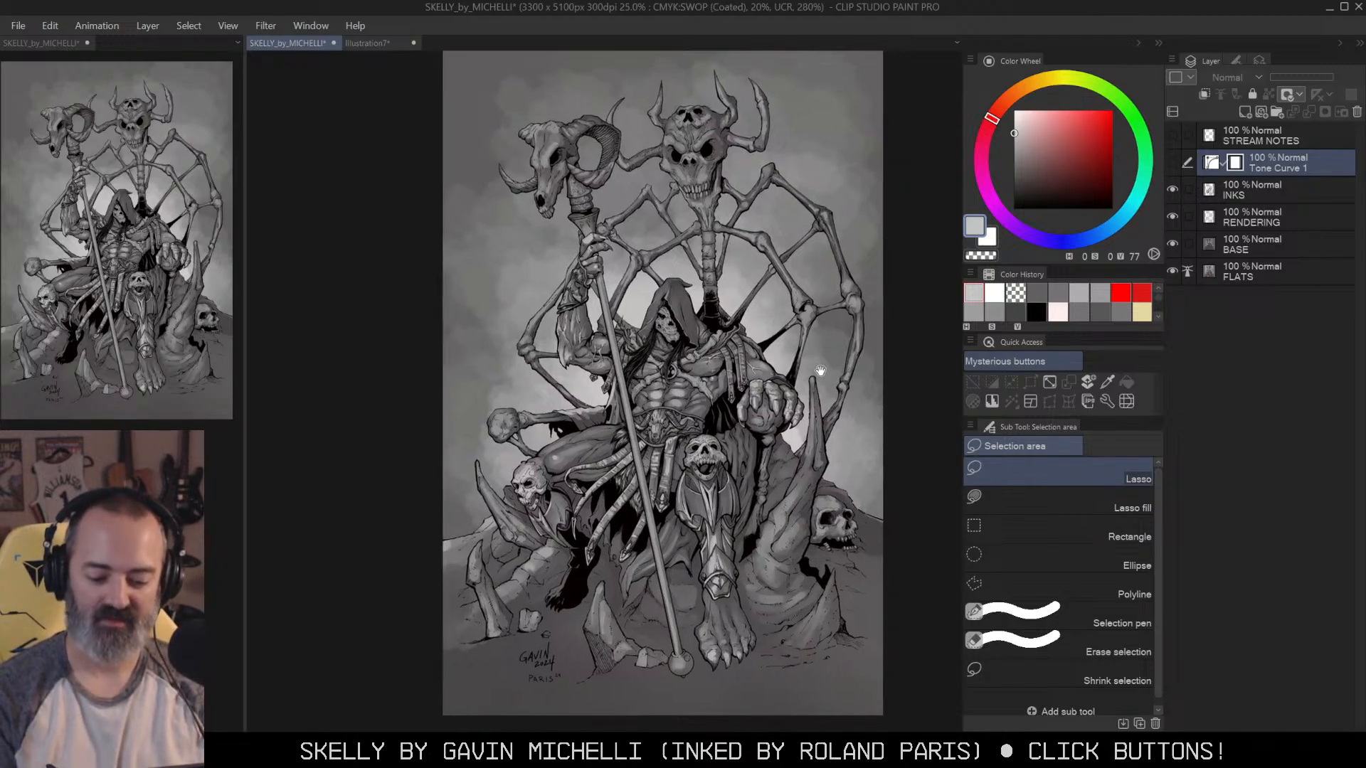
key("w")
left_click(837, 174)
left_click(993, 383)
key("q")
key("q")
left_click(1015, 379)
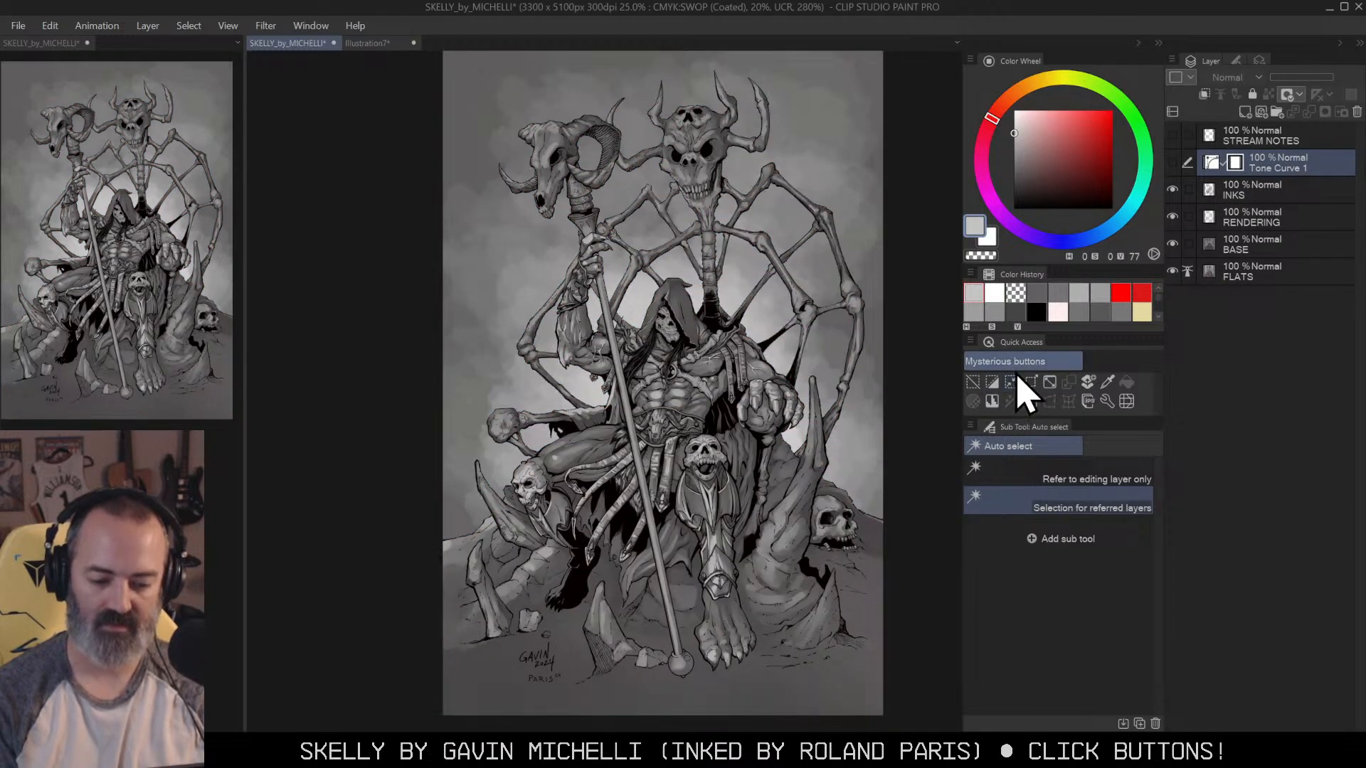
Step: Delete the Tone Curve correction layer above INKS
right_click(1259, 163)
left_click(1265, 294)
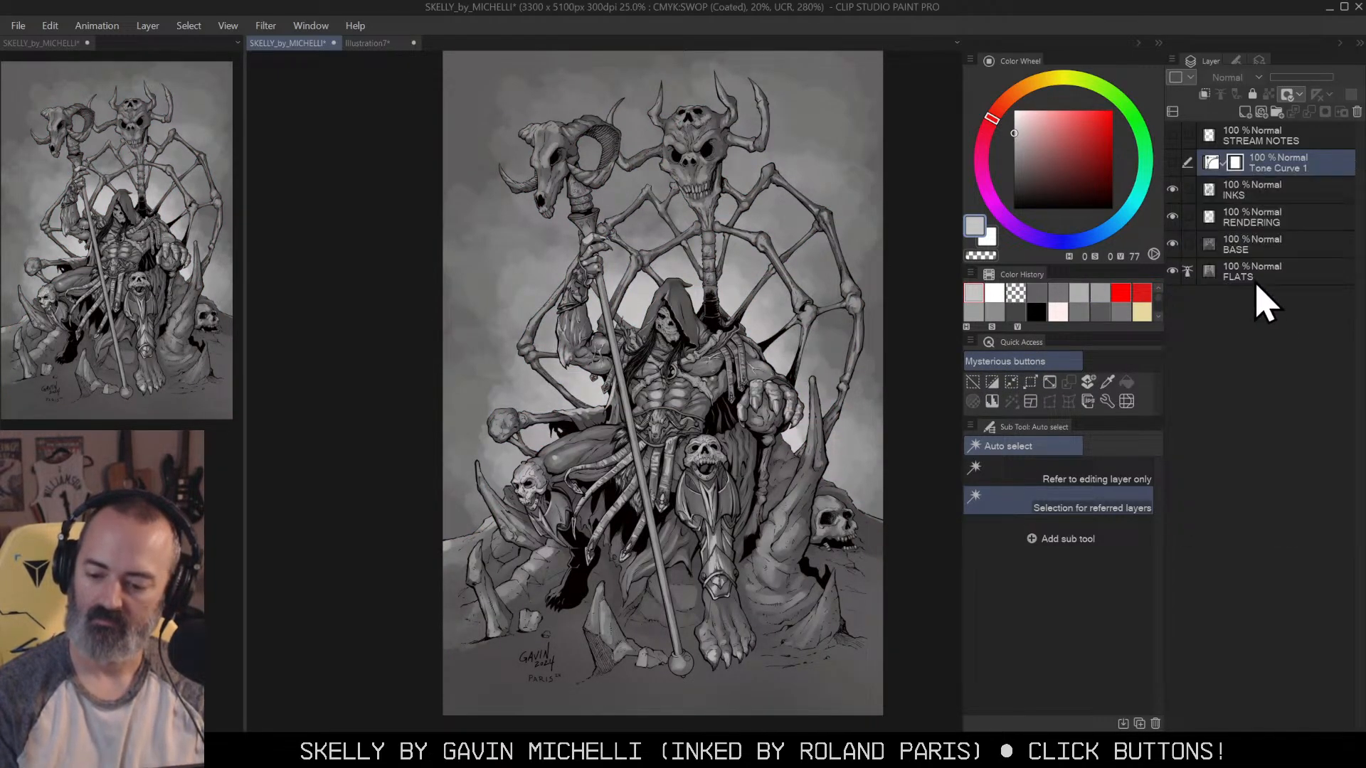
left_click(1173, 135)
left_click(1173, 136)
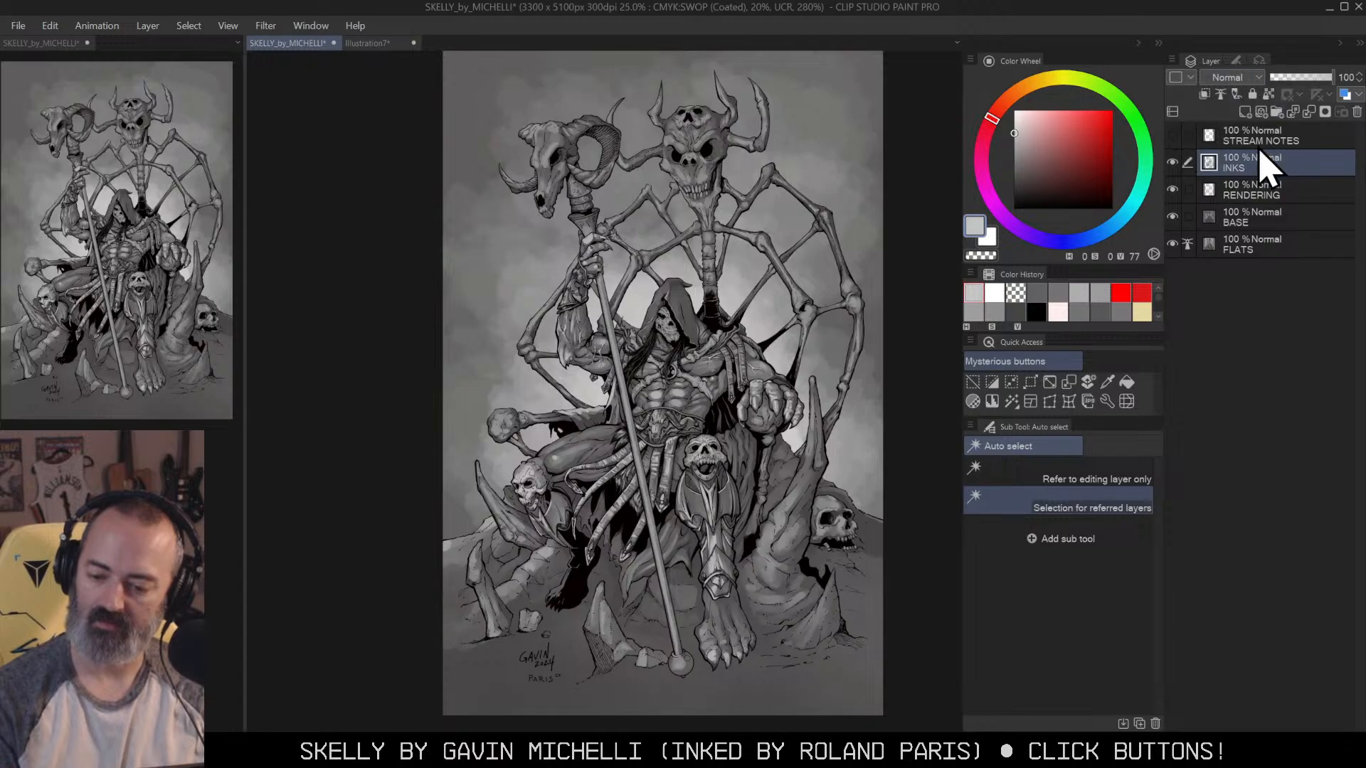
Step: Add a selection-masked Tone Curve correction layer above RENDERING, bend the curve down to darken the shadows and midtones, and compare before and after
left_click(1266, 187)
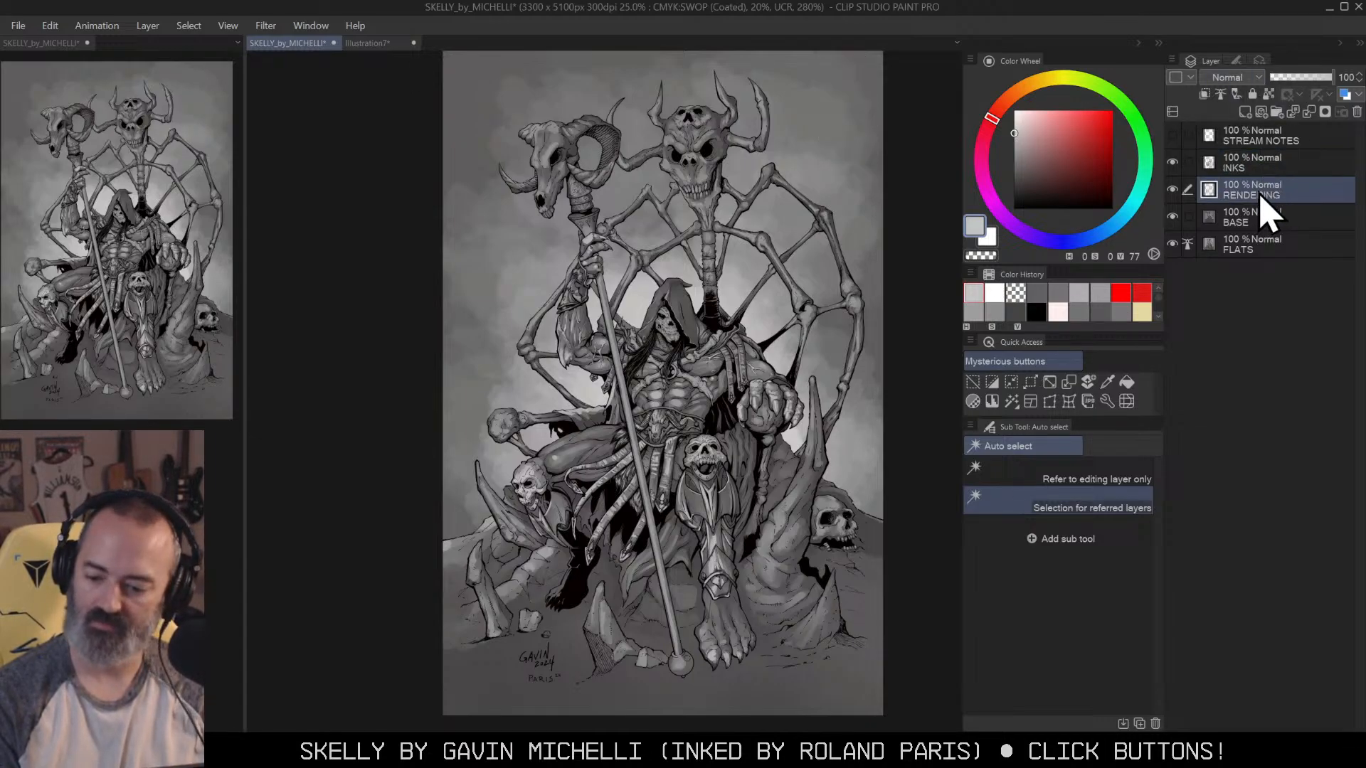
right_click(1273, 190)
mouse_move(1276, 248)
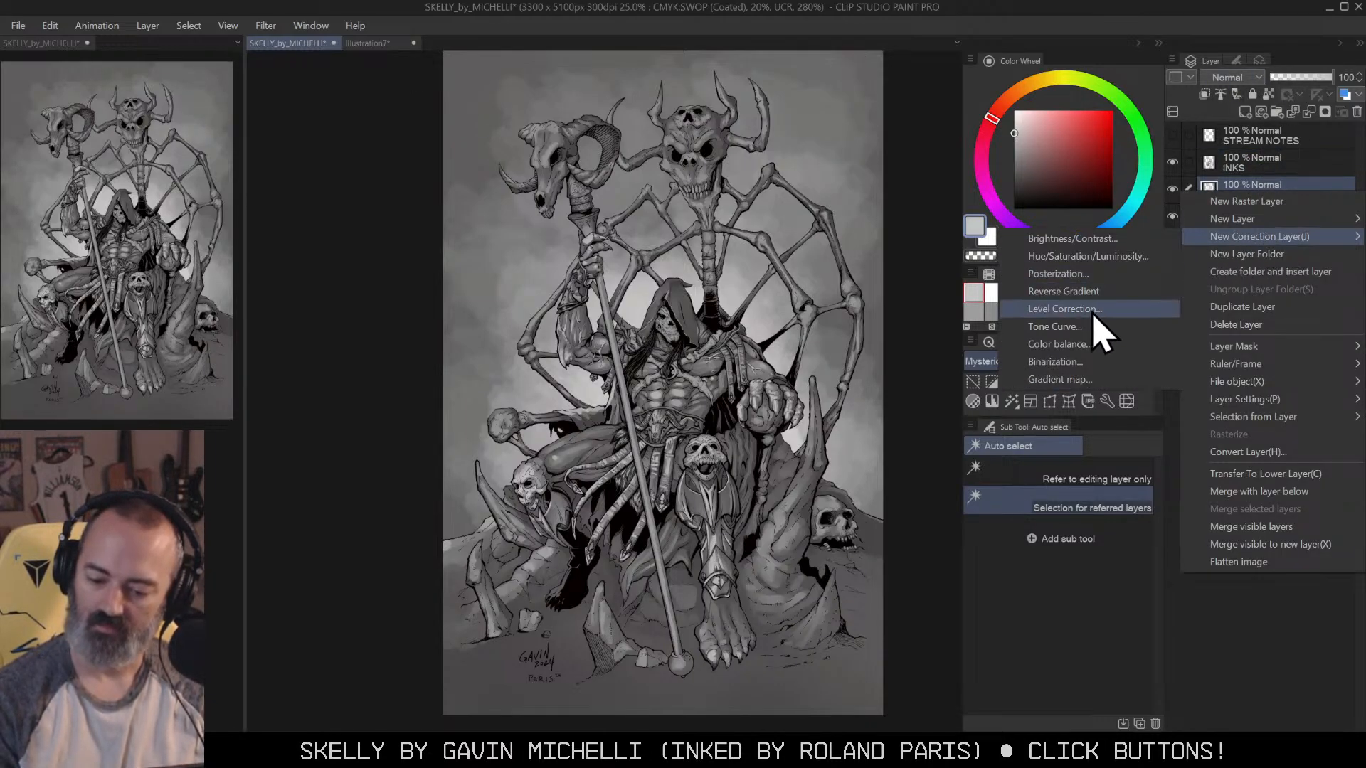
left_click(1068, 326)
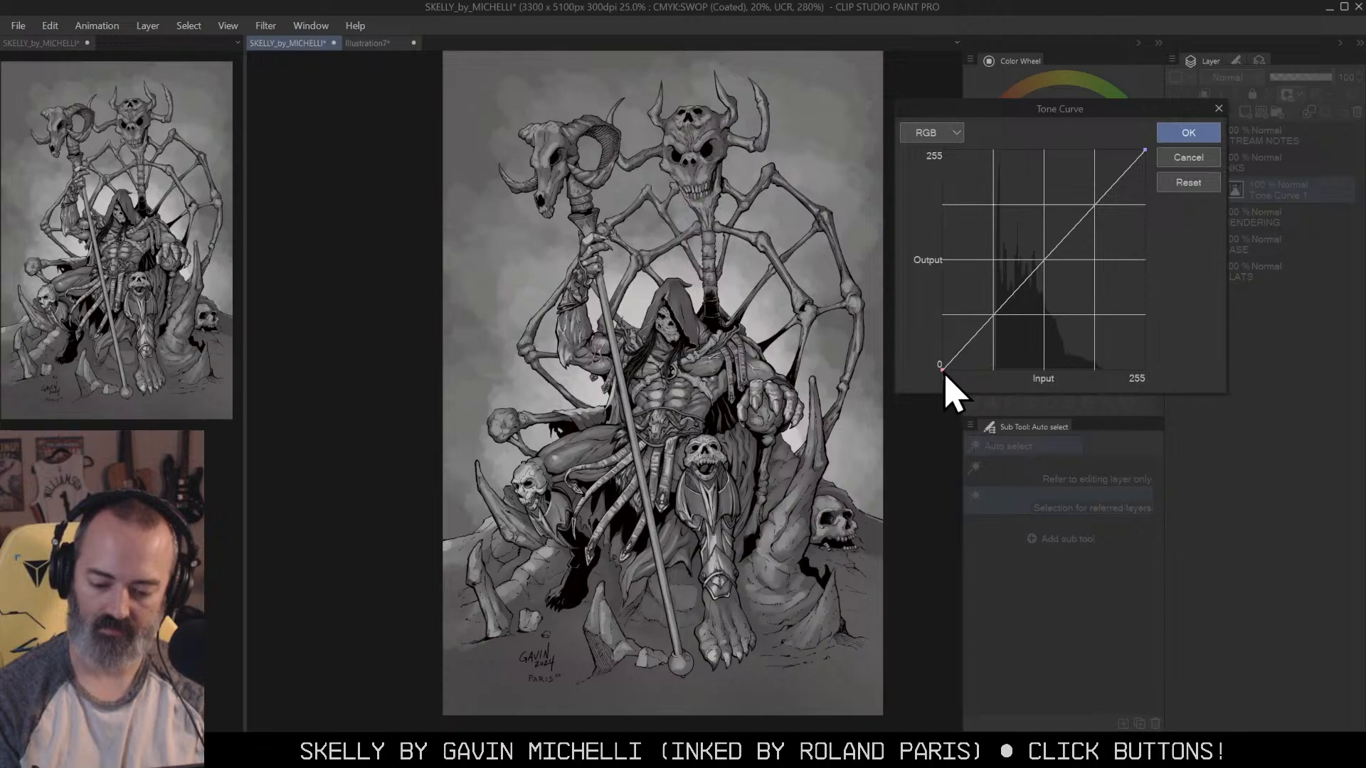
left_click_drag(985, 337, 992, 343)
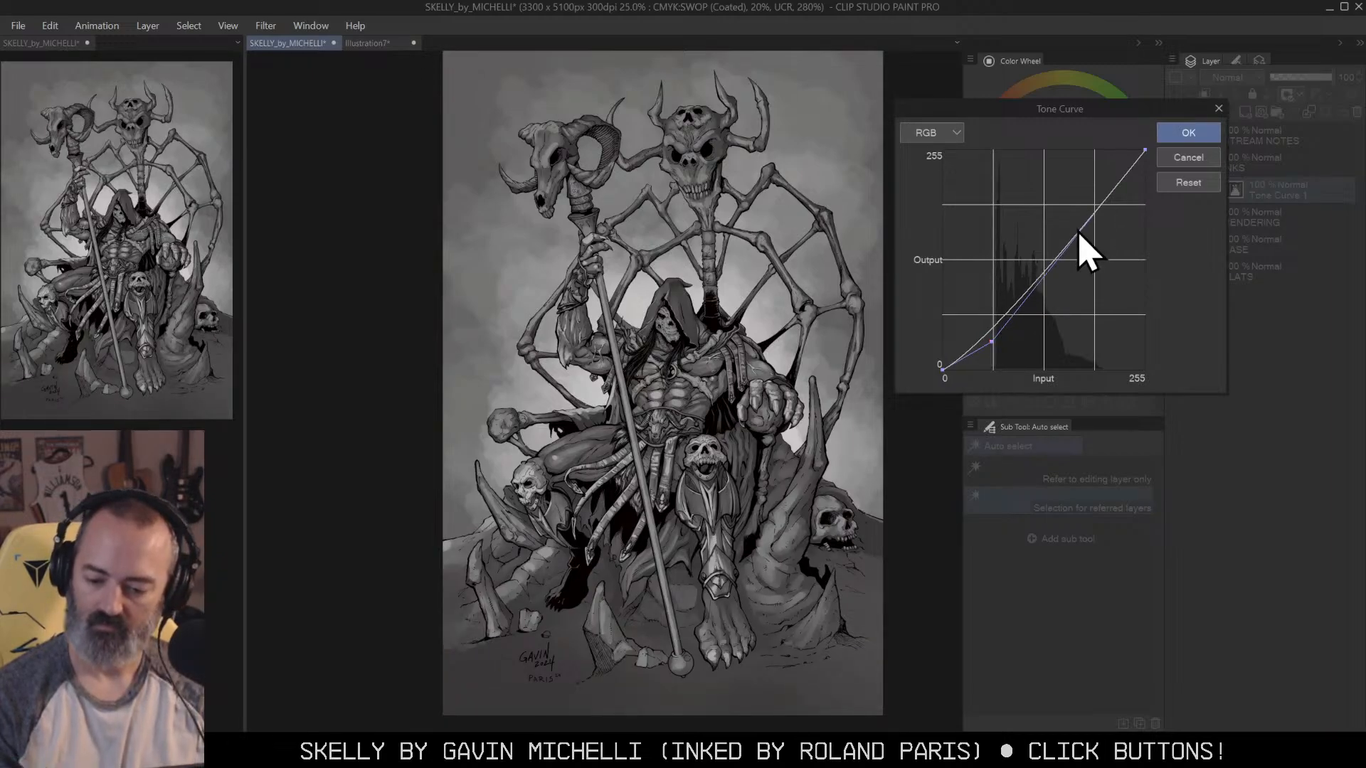
mouse_move(1055, 273)
left_mouse_down()
mouse_move(1061, 250)
mouse_move(1056, 268)
left_mouse_up()
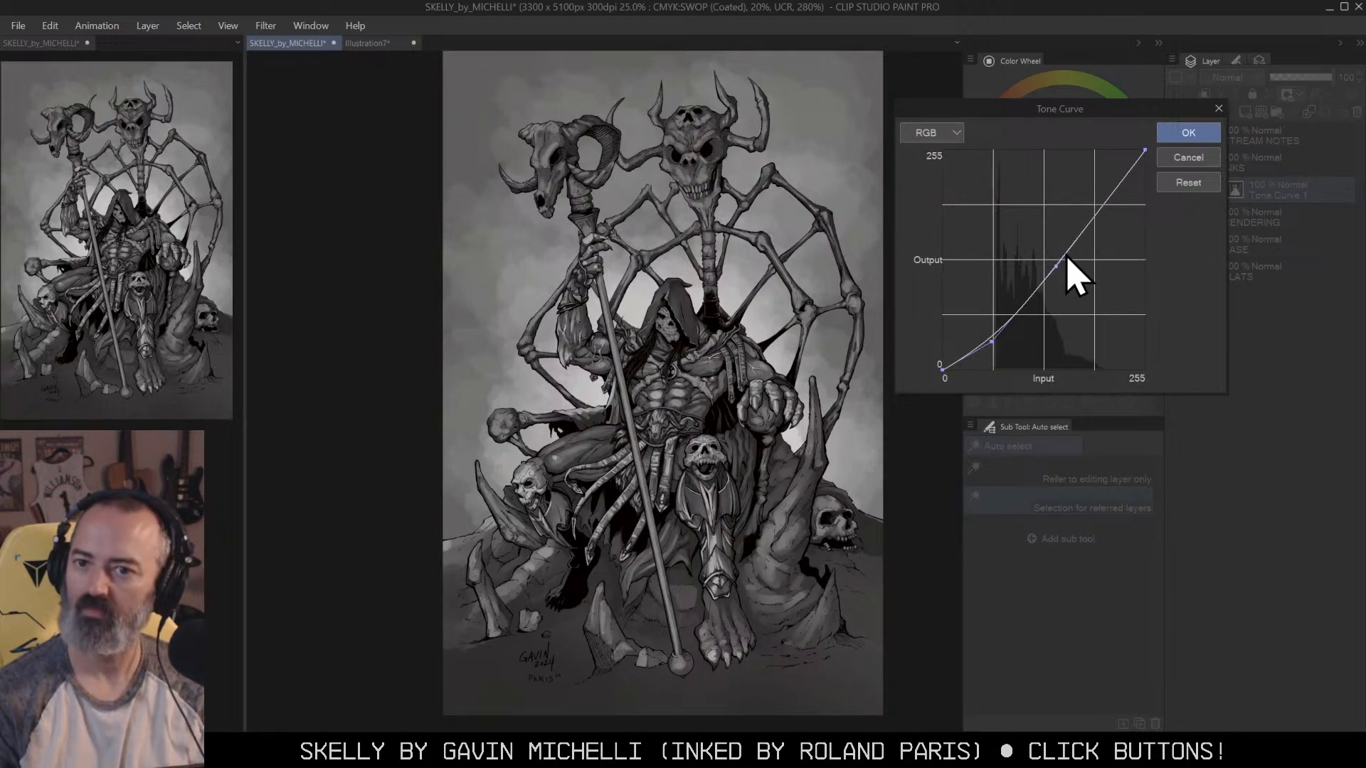
left_click(1201, 138)
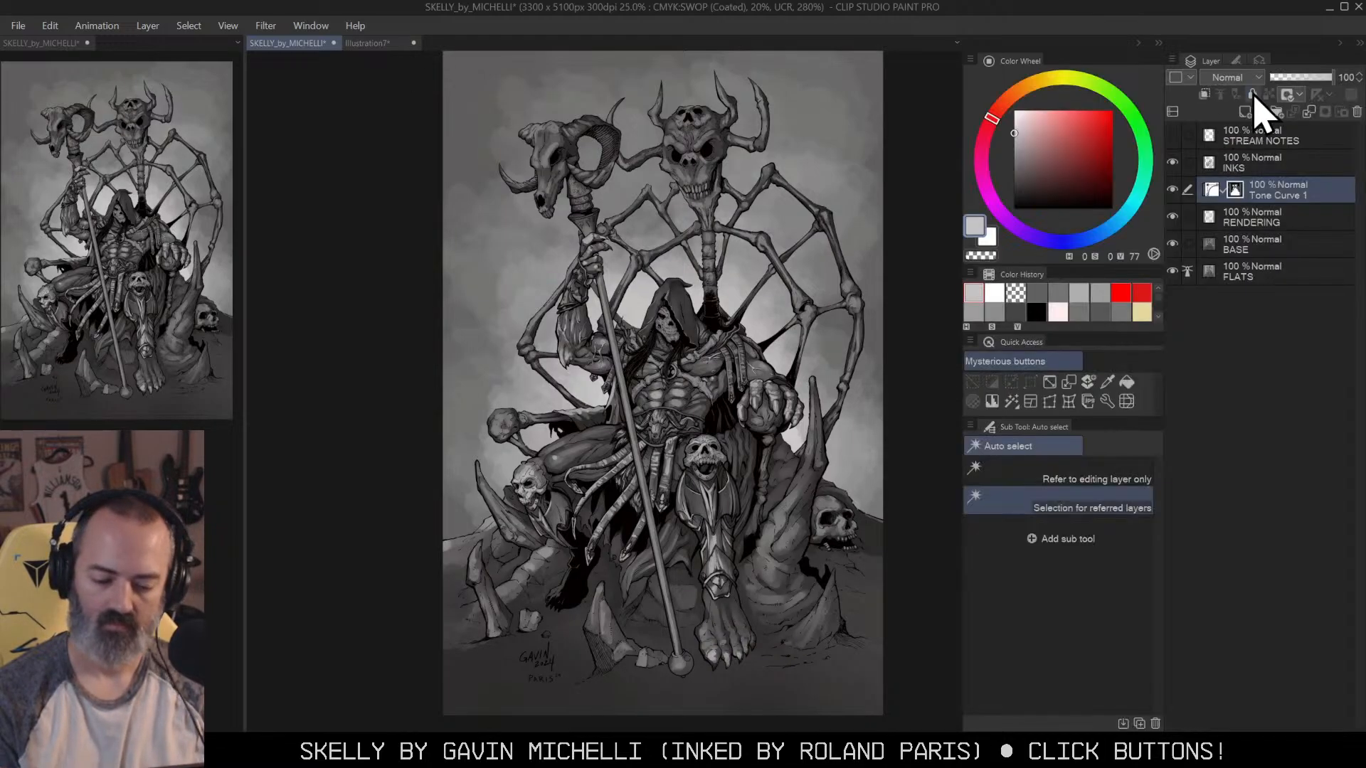
left_click(1172, 192)
left_click(1172, 191)
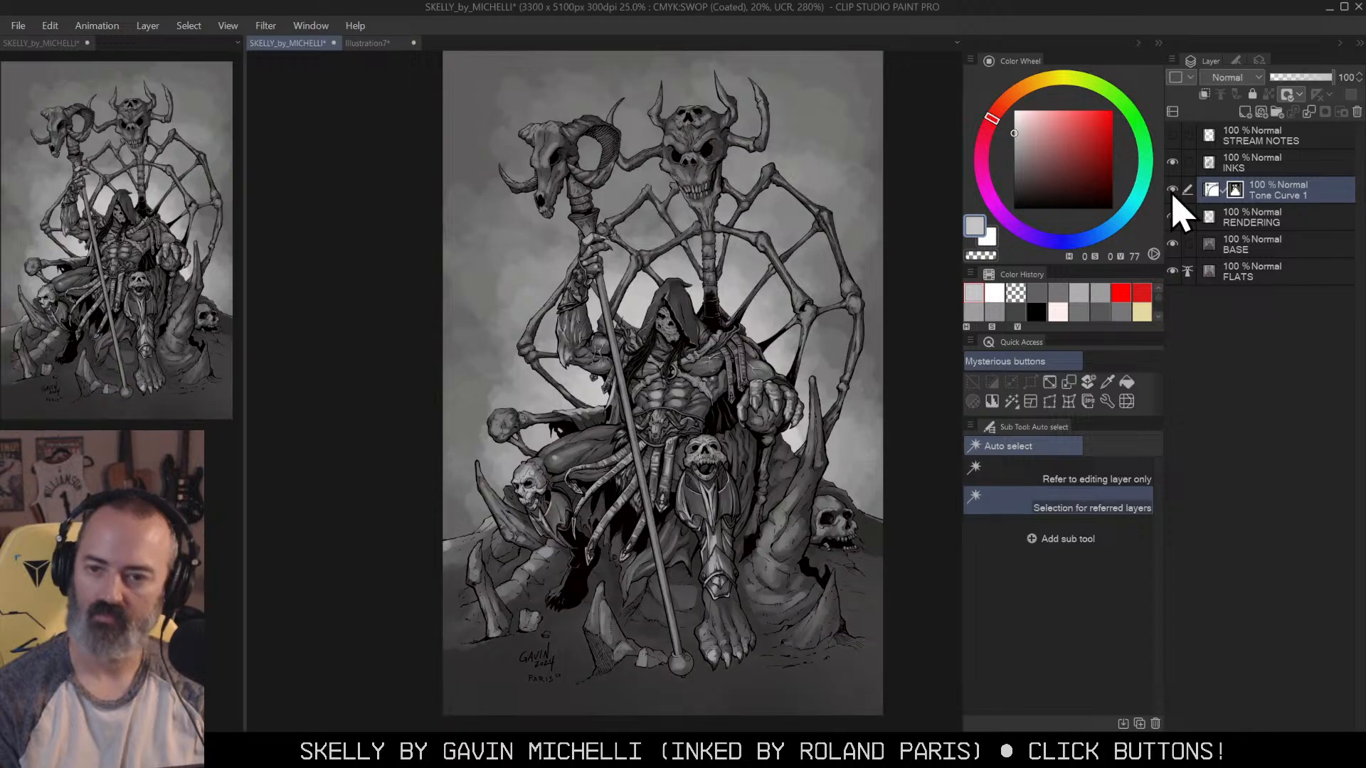
left_click(1173, 191)
left_click(1173, 191)
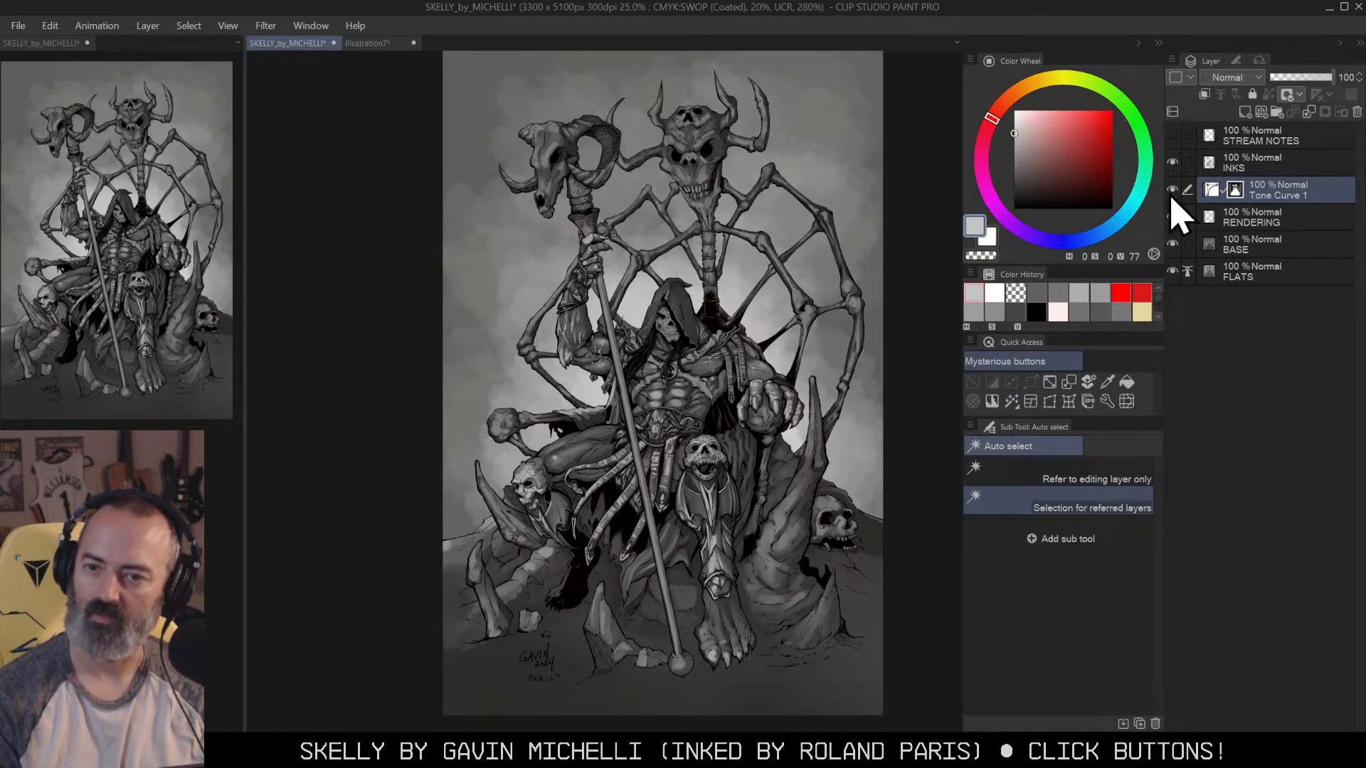
Step: Try merging the Tone Curve 1 correction layer into the RENDERING layer below it, and undo the merge
right_click(1290, 195)
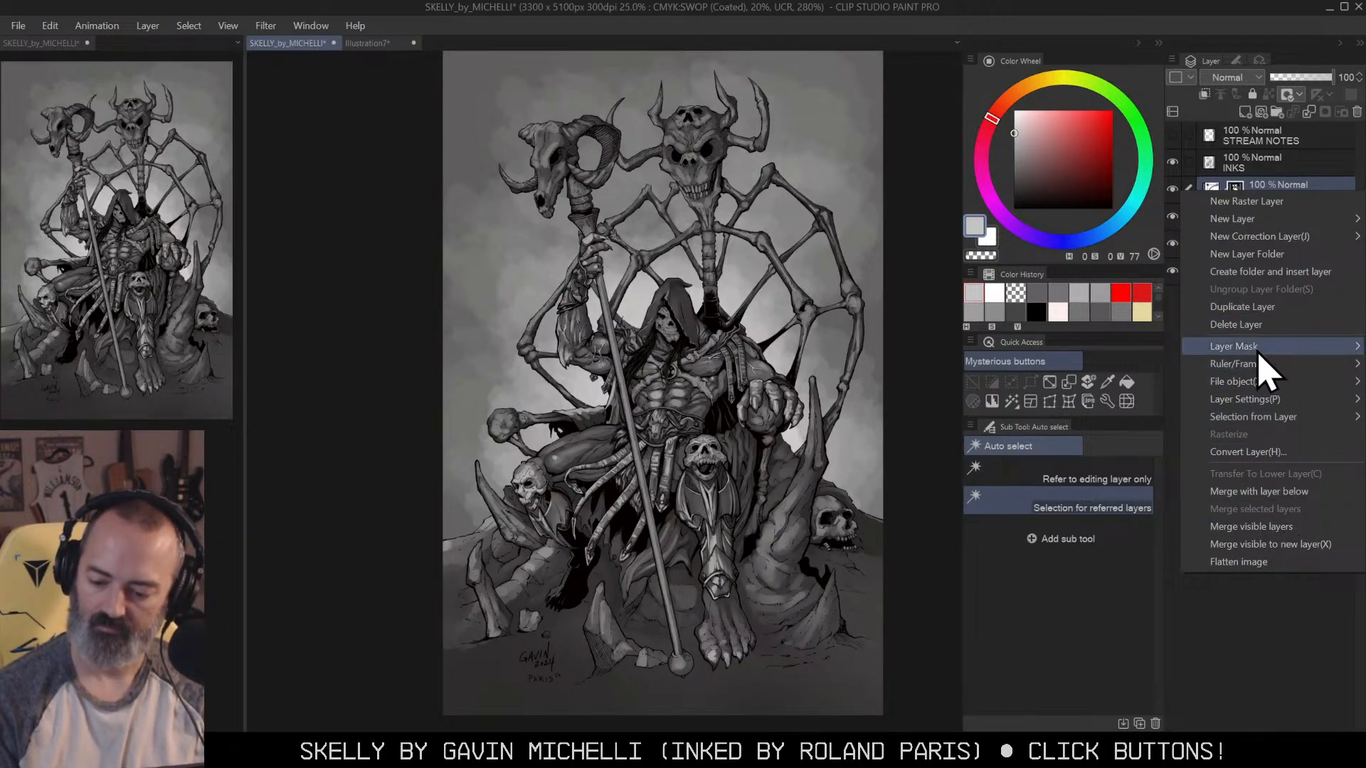
mouse_move(1263, 348)
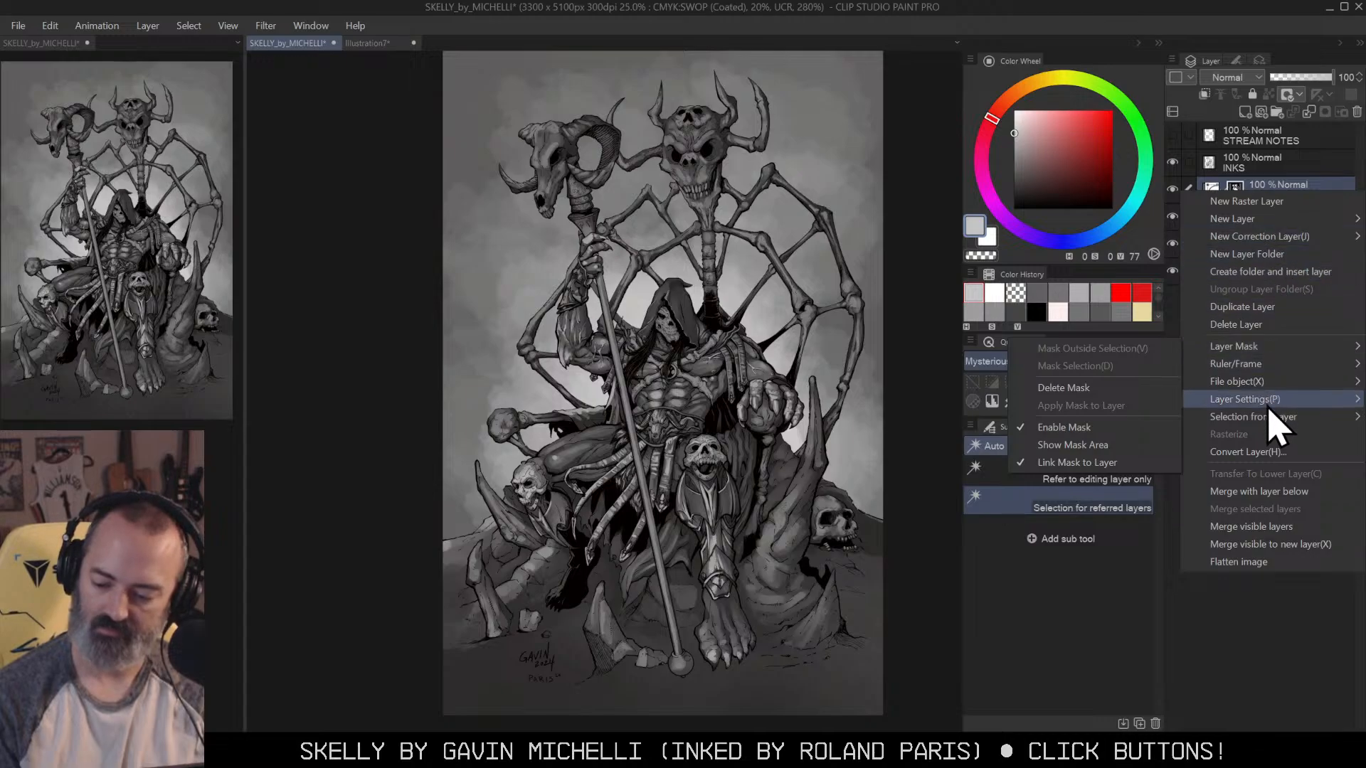
left_click(1289, 498)
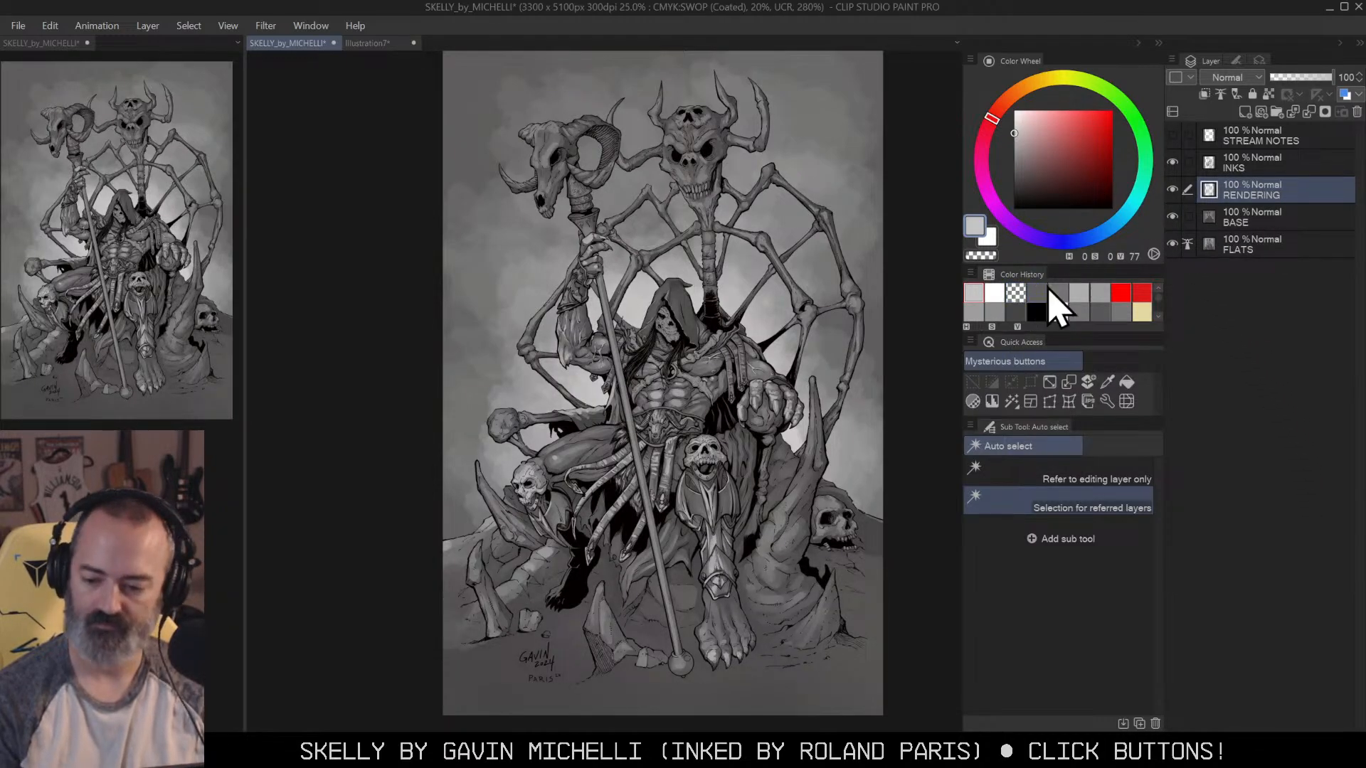
key("ctrl+z")
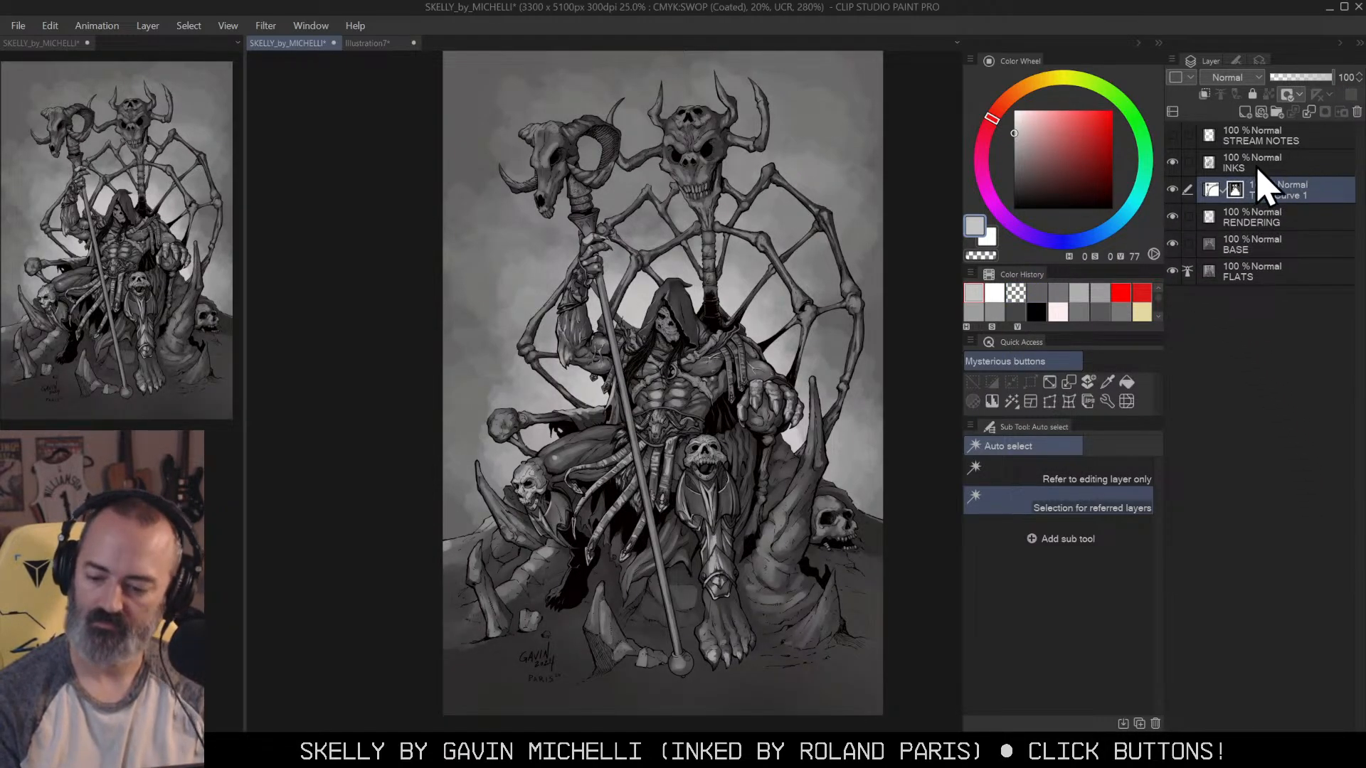
Step: Hide the STREAM NOTES, INKS and FLATS layers and merge the Tone Curve 1, RENDERING and BASE layers into one
left_click(1171, 134)
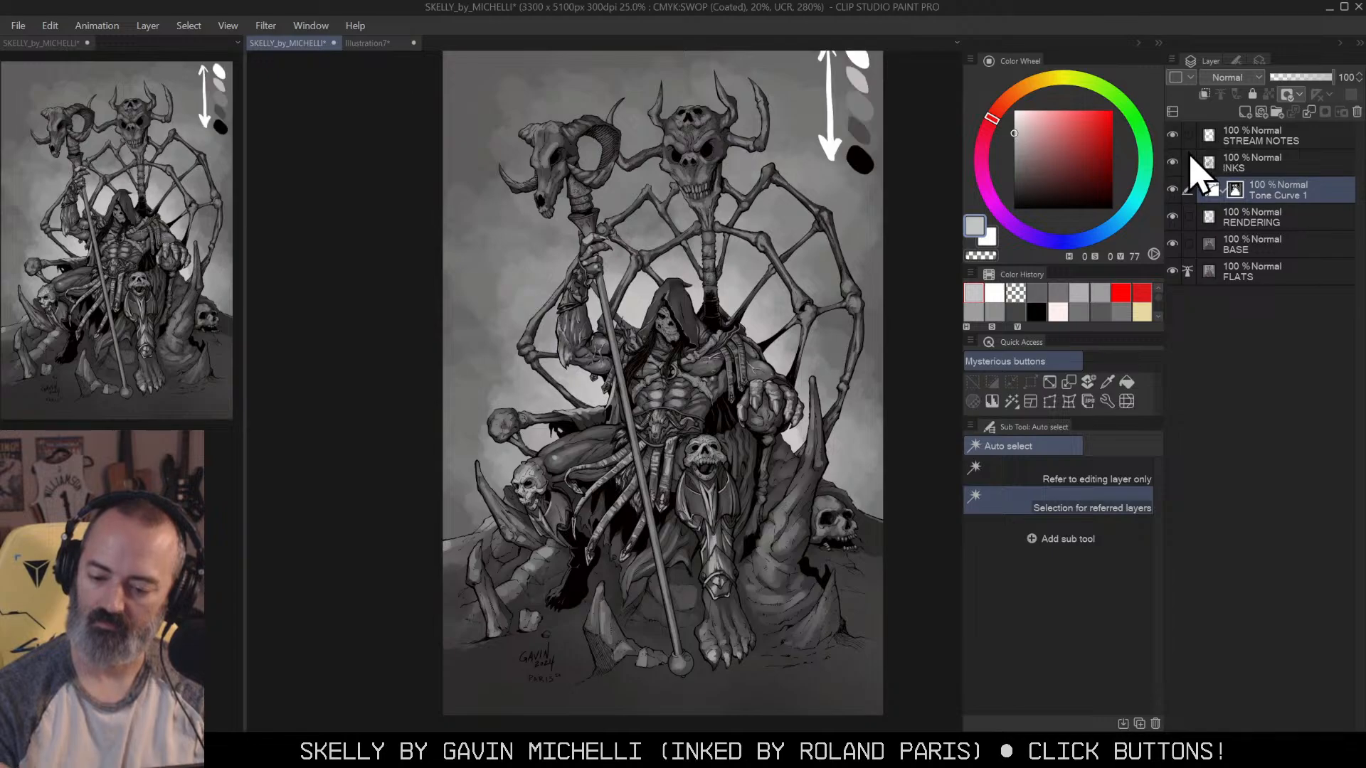
left_click(1173, 271)
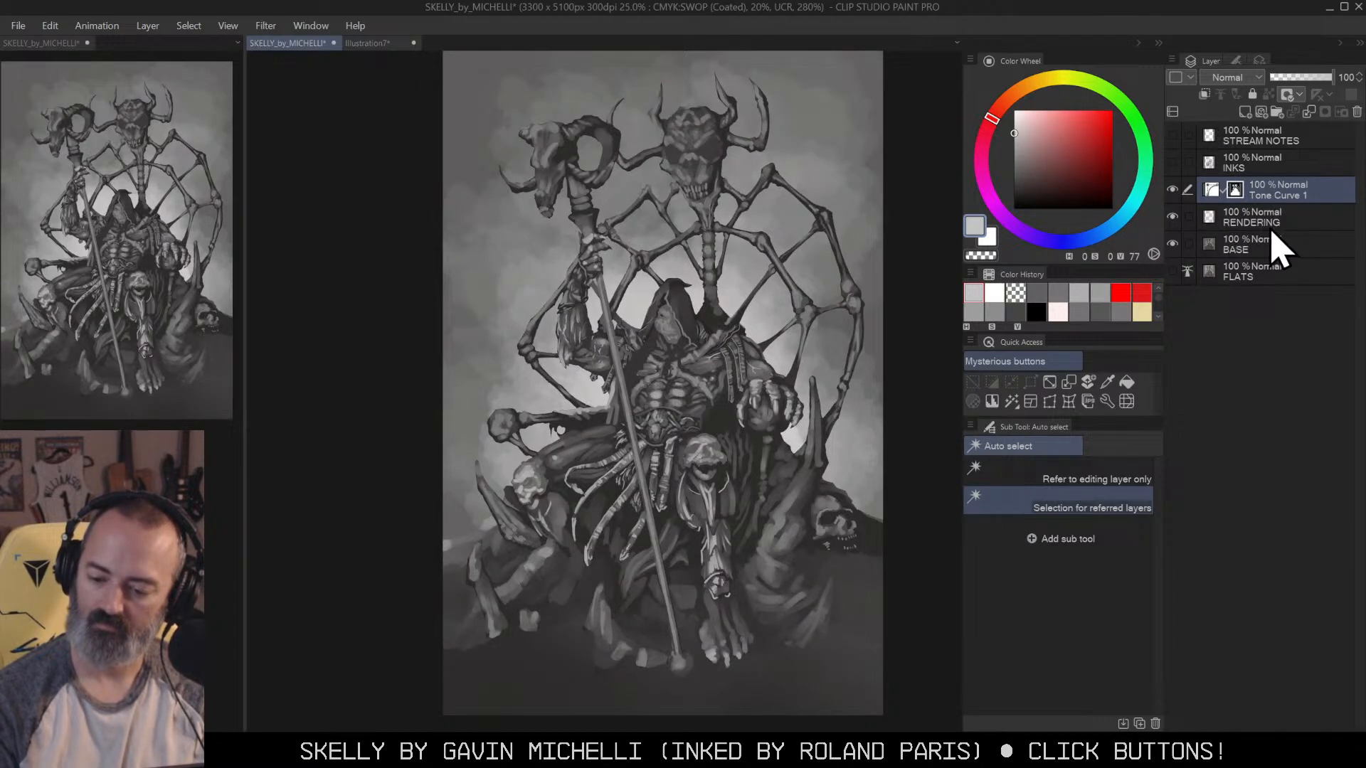
left_click(1272, 244, "shift")
right_click(1293, 190)
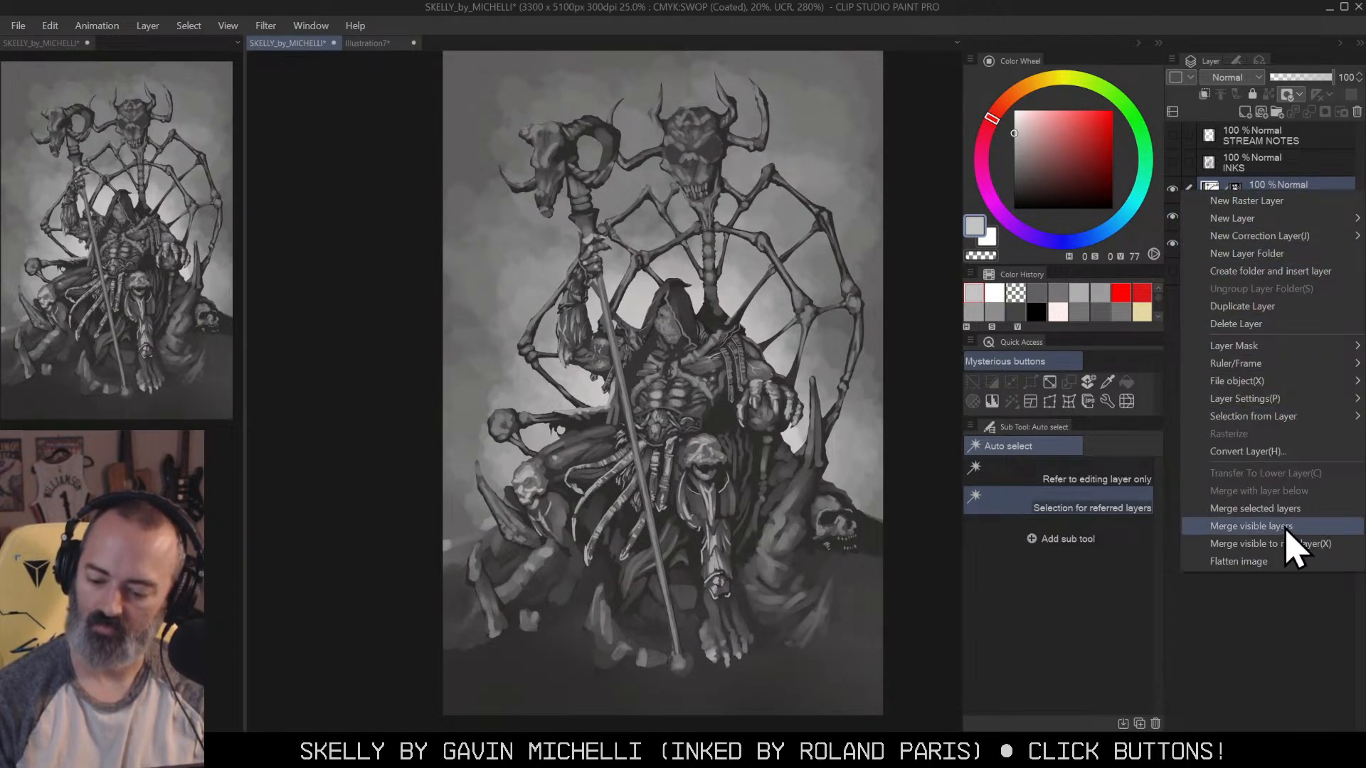
left_click(1290, 527)
Step: Rename the merged layer BASE
double_click(1264, 191)
type("BASE")
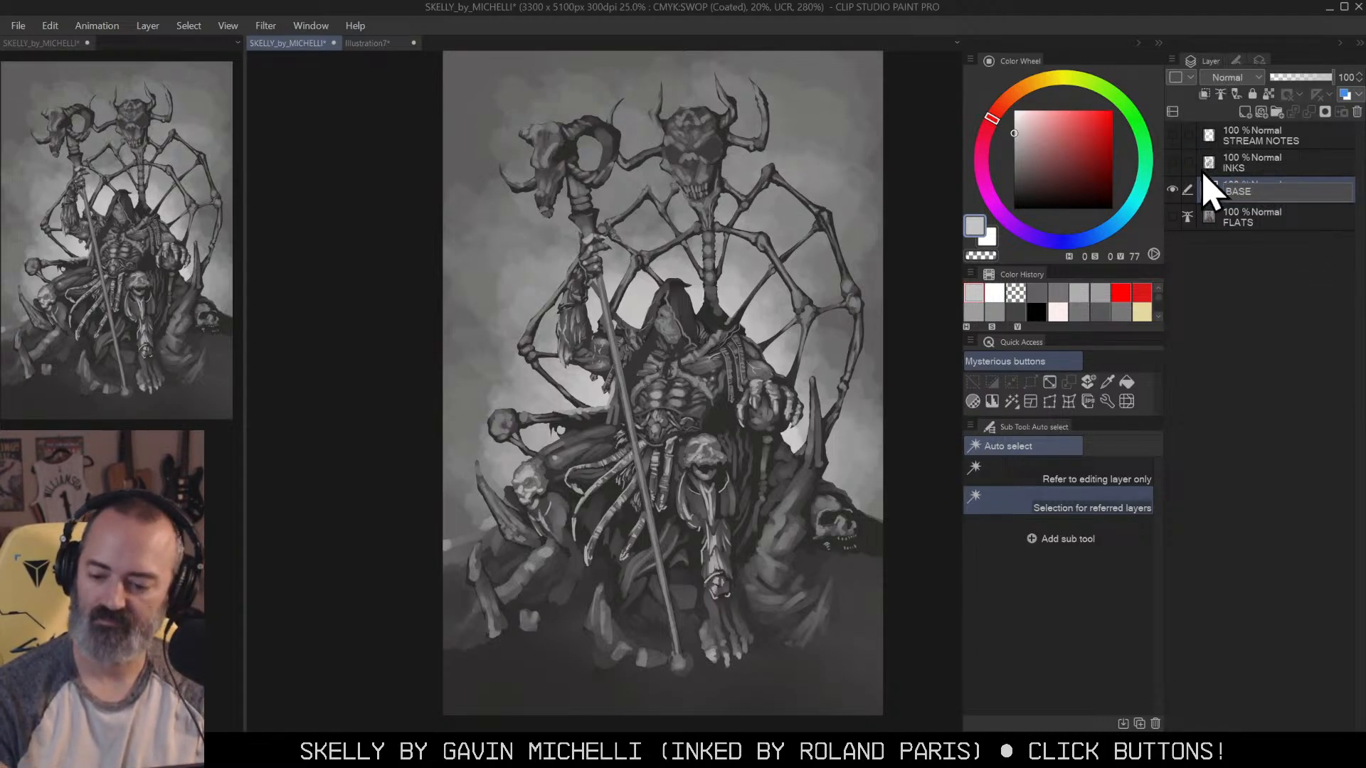
key("Return")
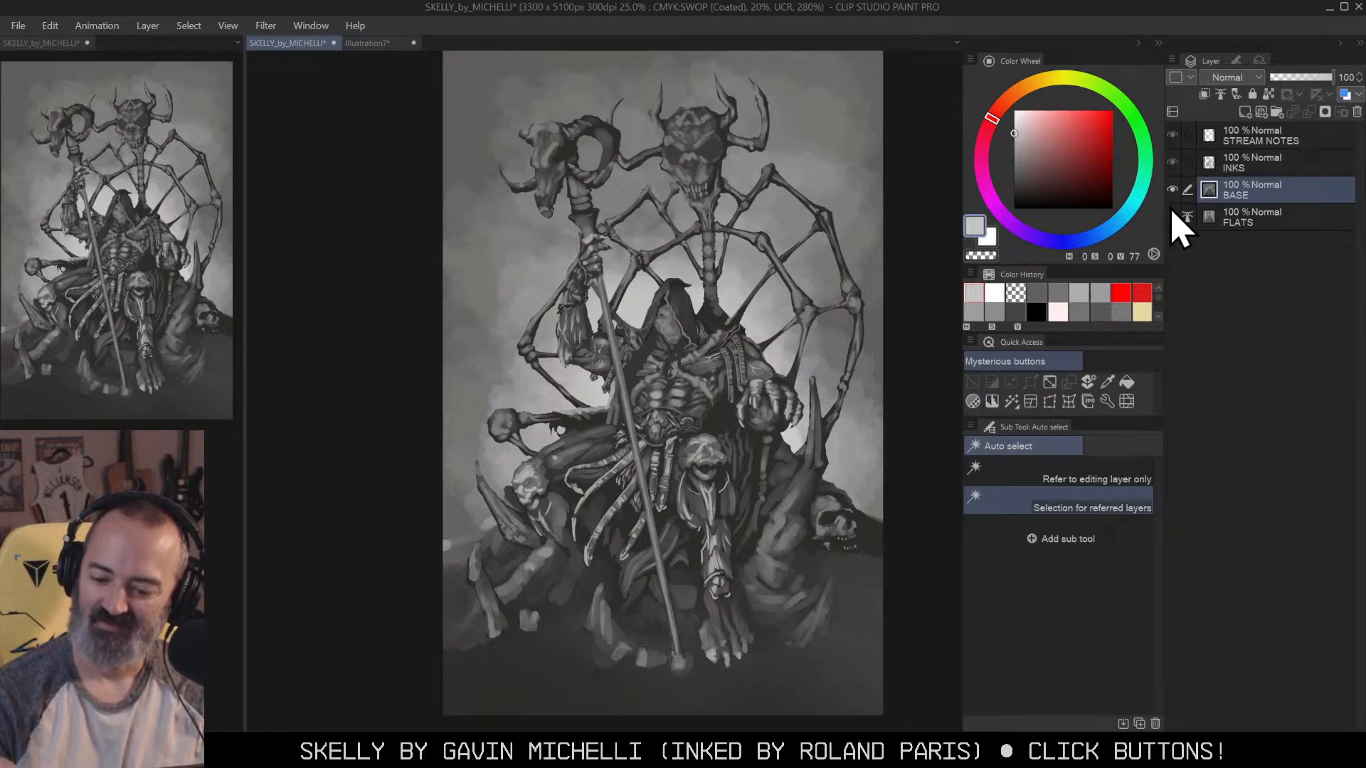
Step: Show the STREAM NOTES, INKS and FLATS layers again, and toggle the BASE layer off and on to compare with the flats
left_click(1173, 216)
key("m")
left_click(1174, 190)
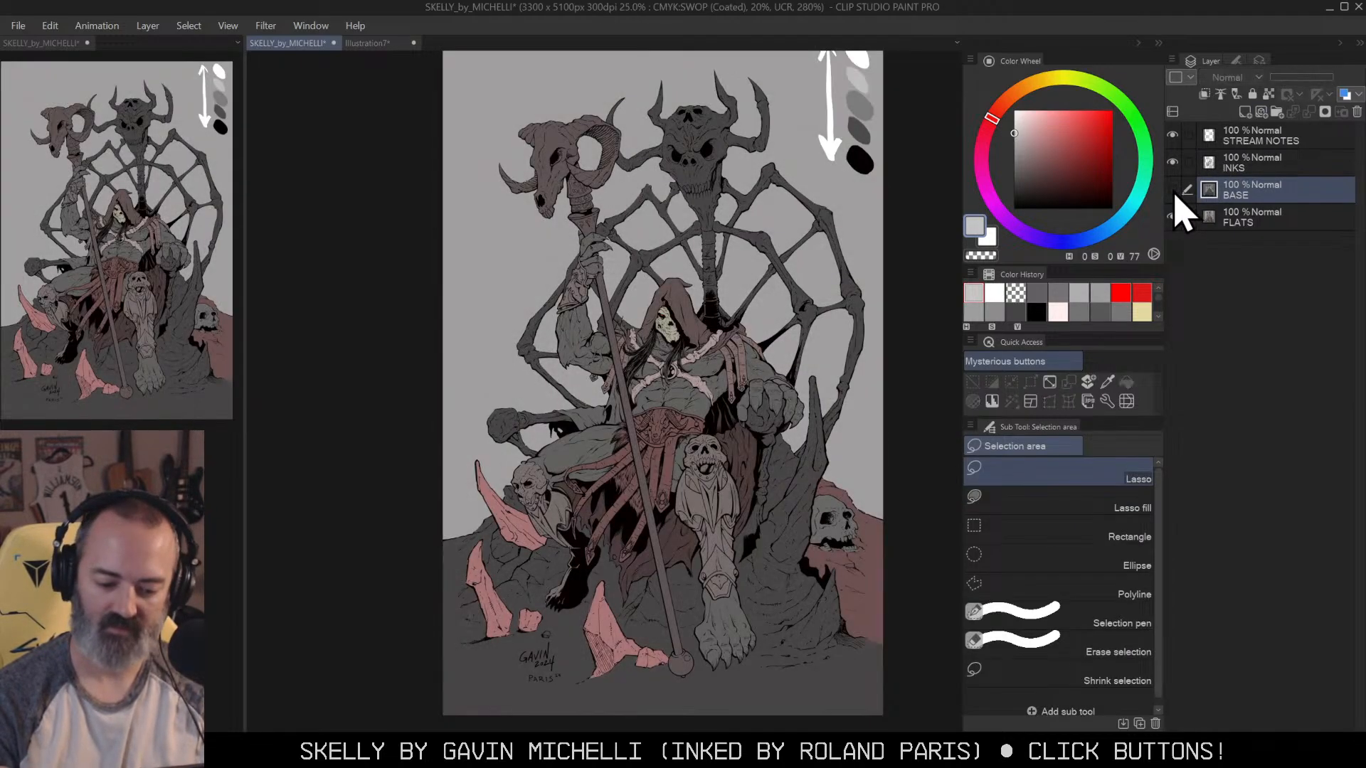
left_click(1172, 190)
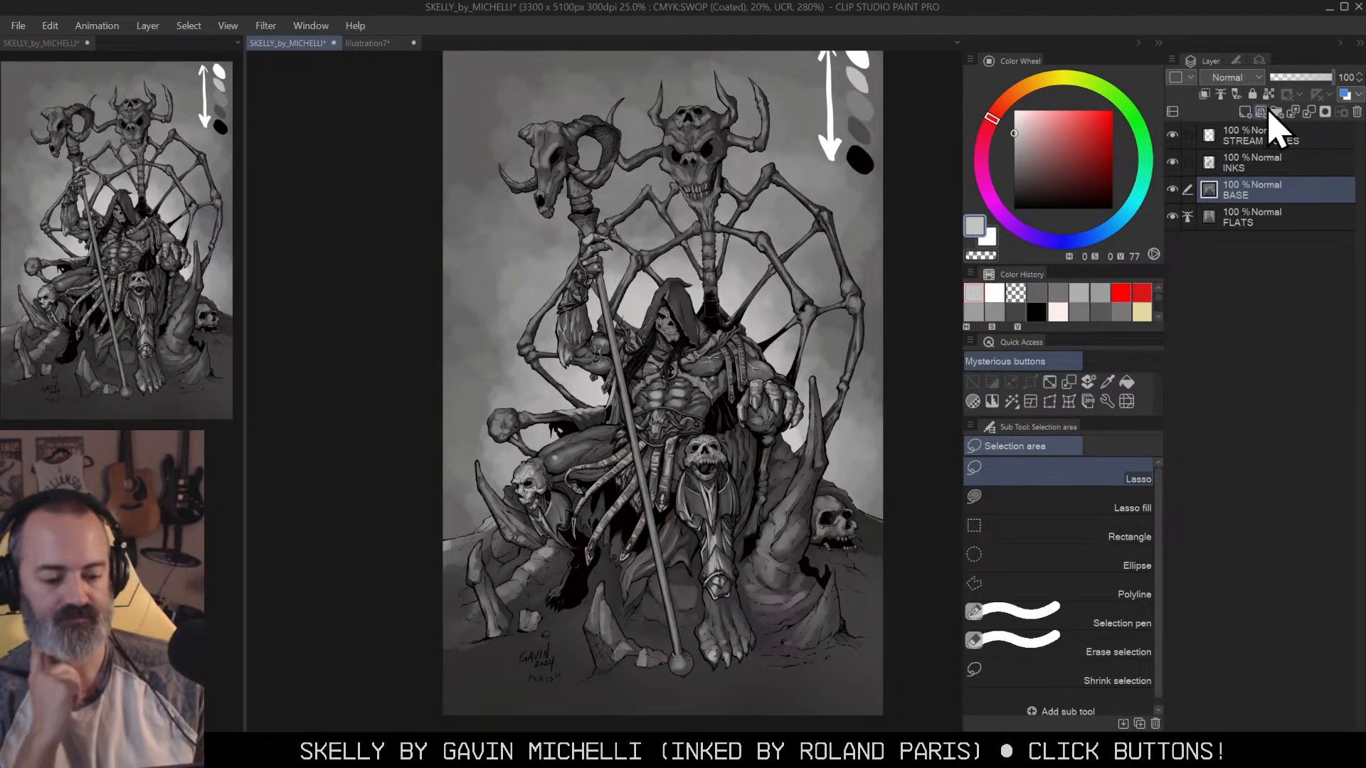
Step: Select the sky background behind the throne with Auto select, using the referred layers
left_click_drag(904, 262, 890, 271)
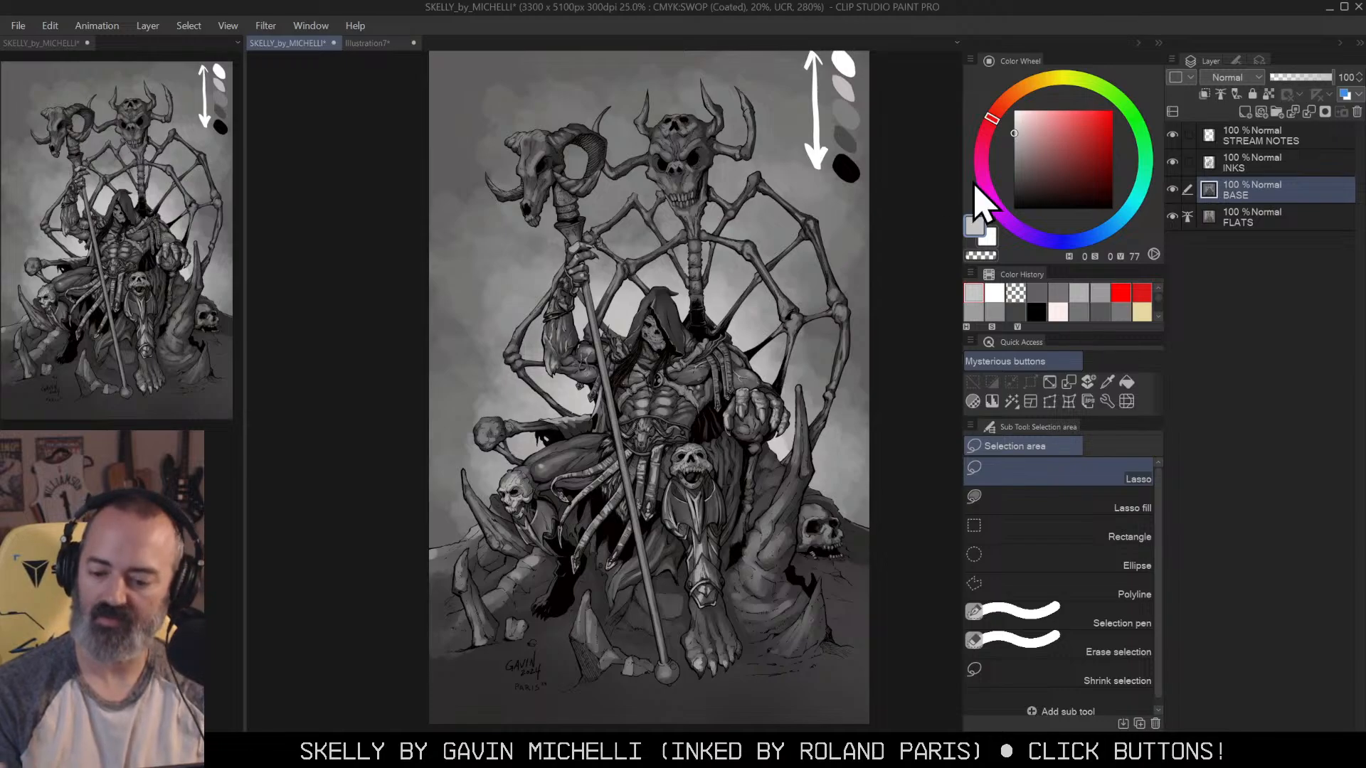
key("w")
left_click(857, 277)
key("q")
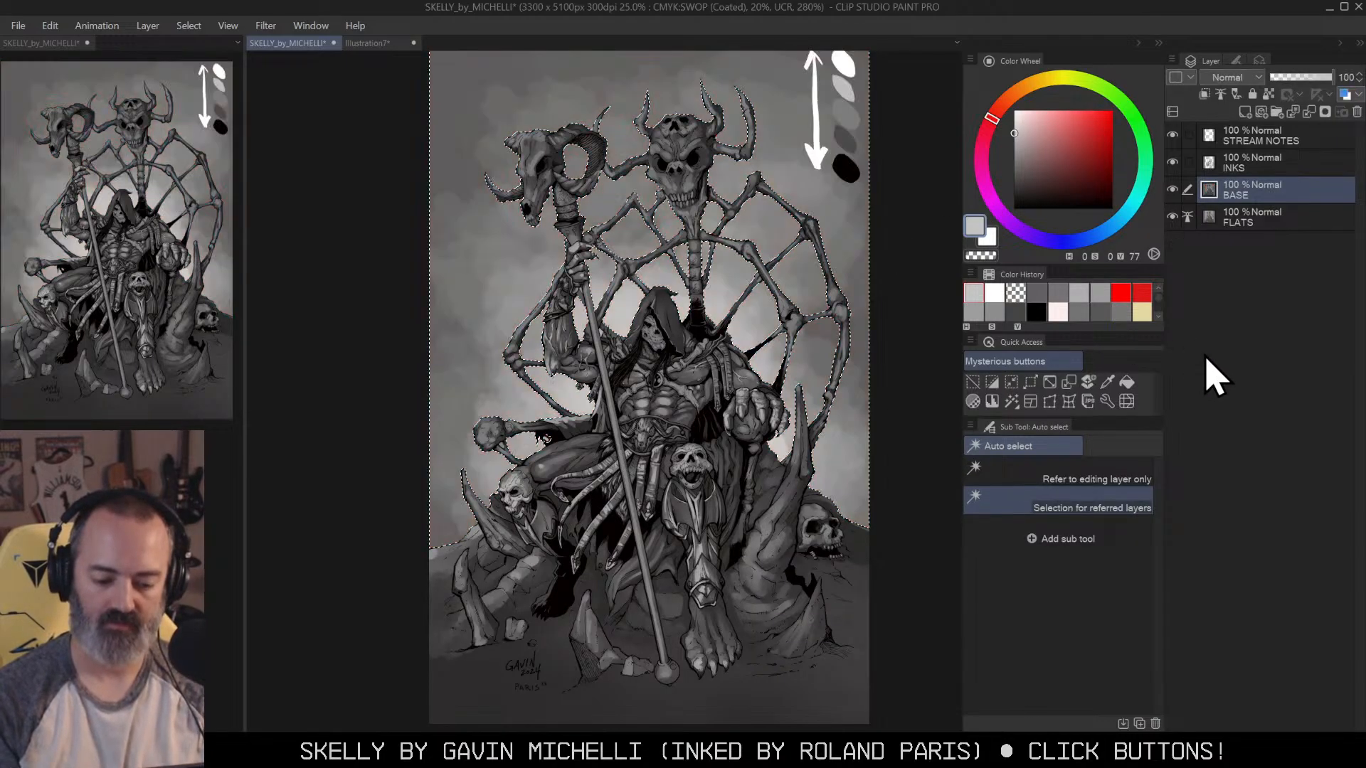
key("q")
Step: Add a Tone Curve correction layer above BASE for the selected background and raise the RGB curve to brighten it
right_click(1268, 206)
mouse_move(1262, 242)
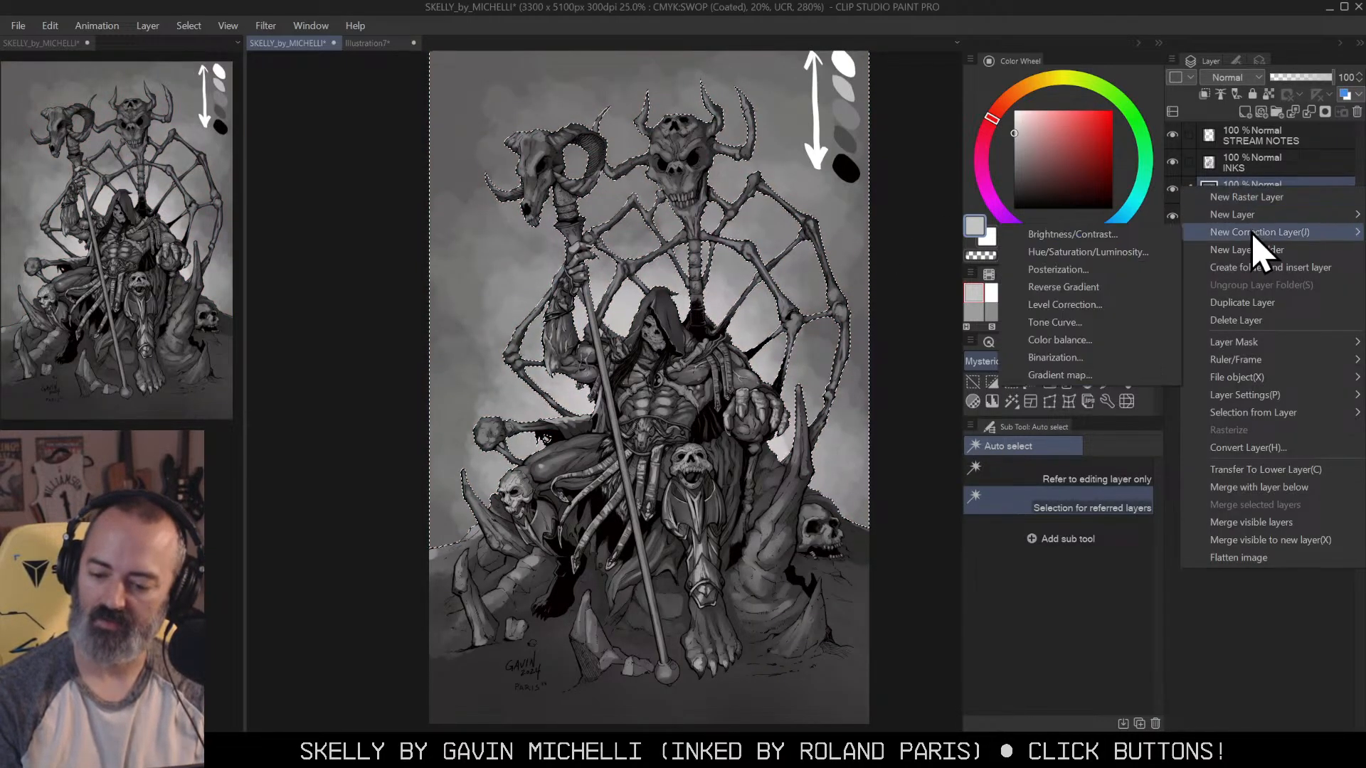
left_click(1087, 313)
left_click_drag(1076, 222, 1063, 151)
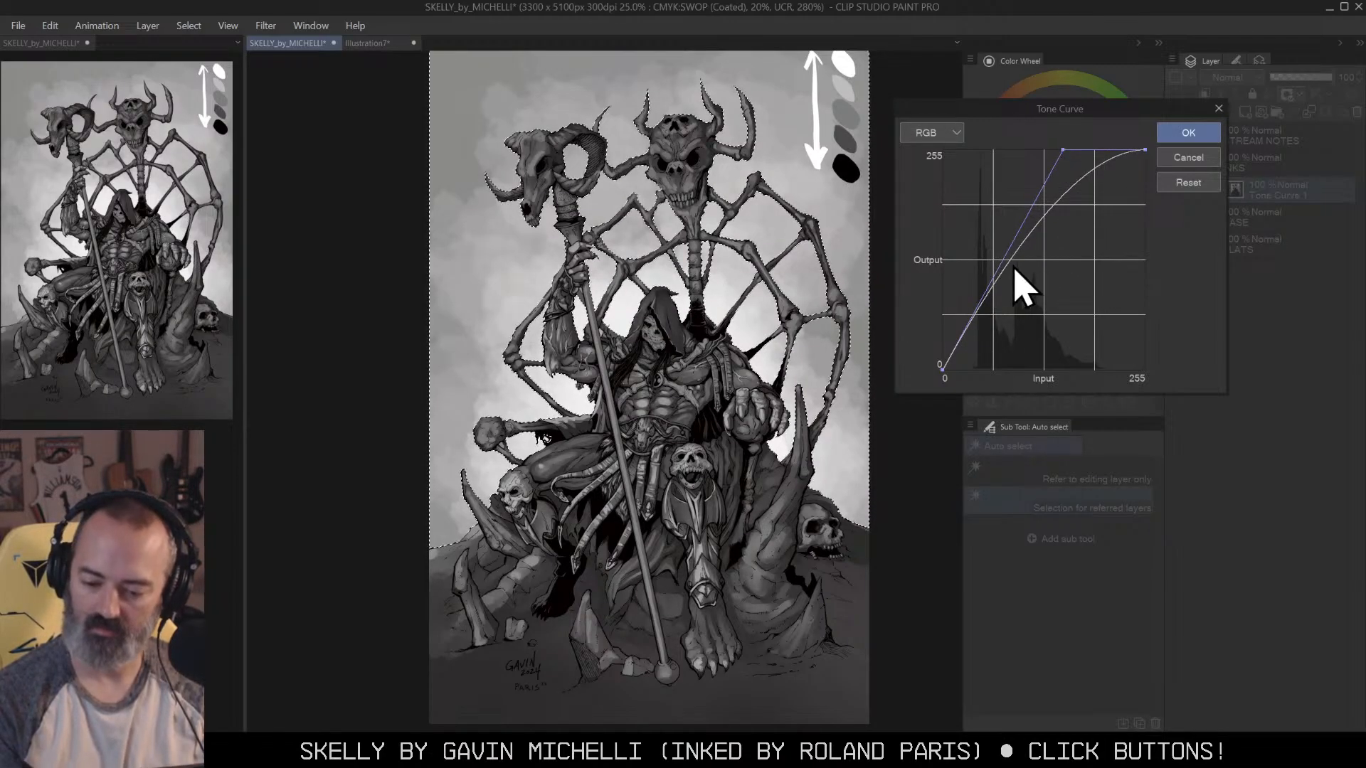
left_click_drag(1063, 150, 1059, 145)
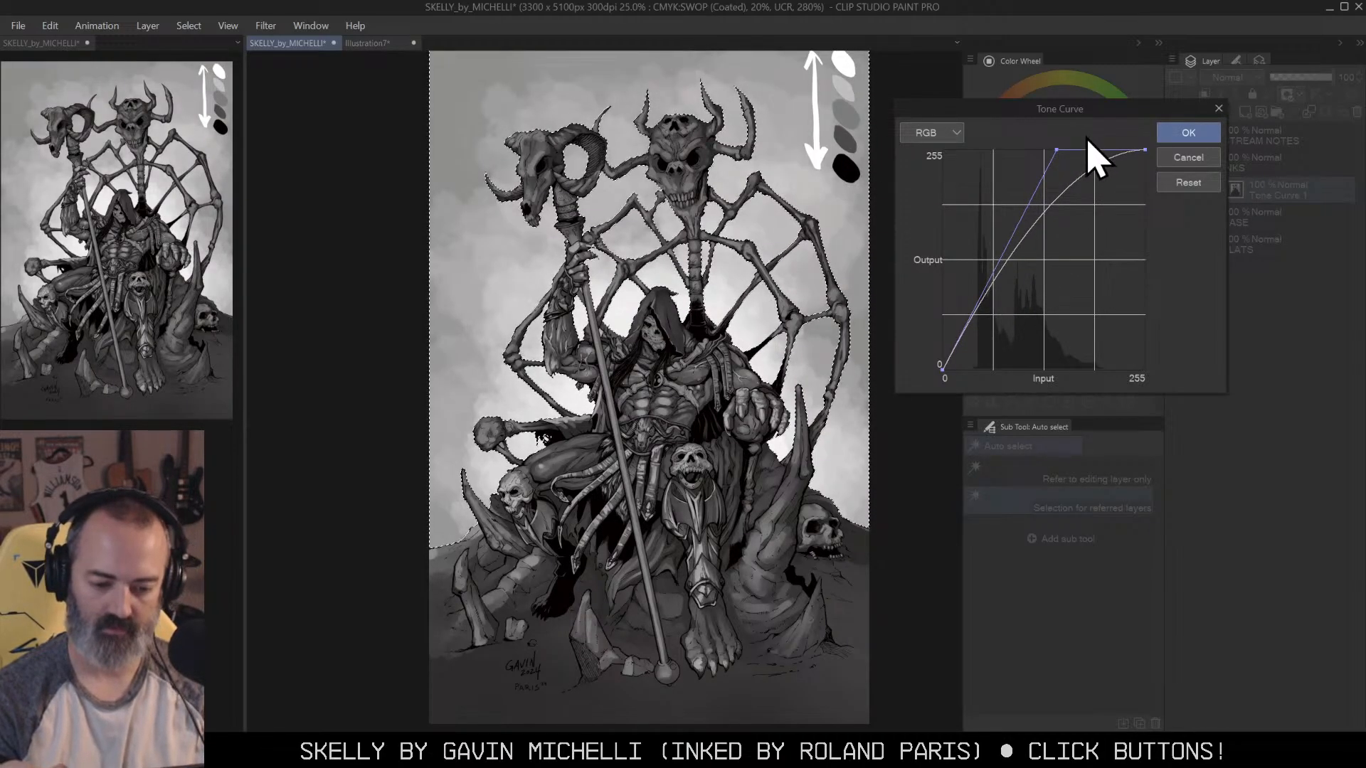
left_click(1187, 134)
key("m")
left_click(897, 298, "alt")
left_click(900, 297, "alt")
left_click(893, 315)
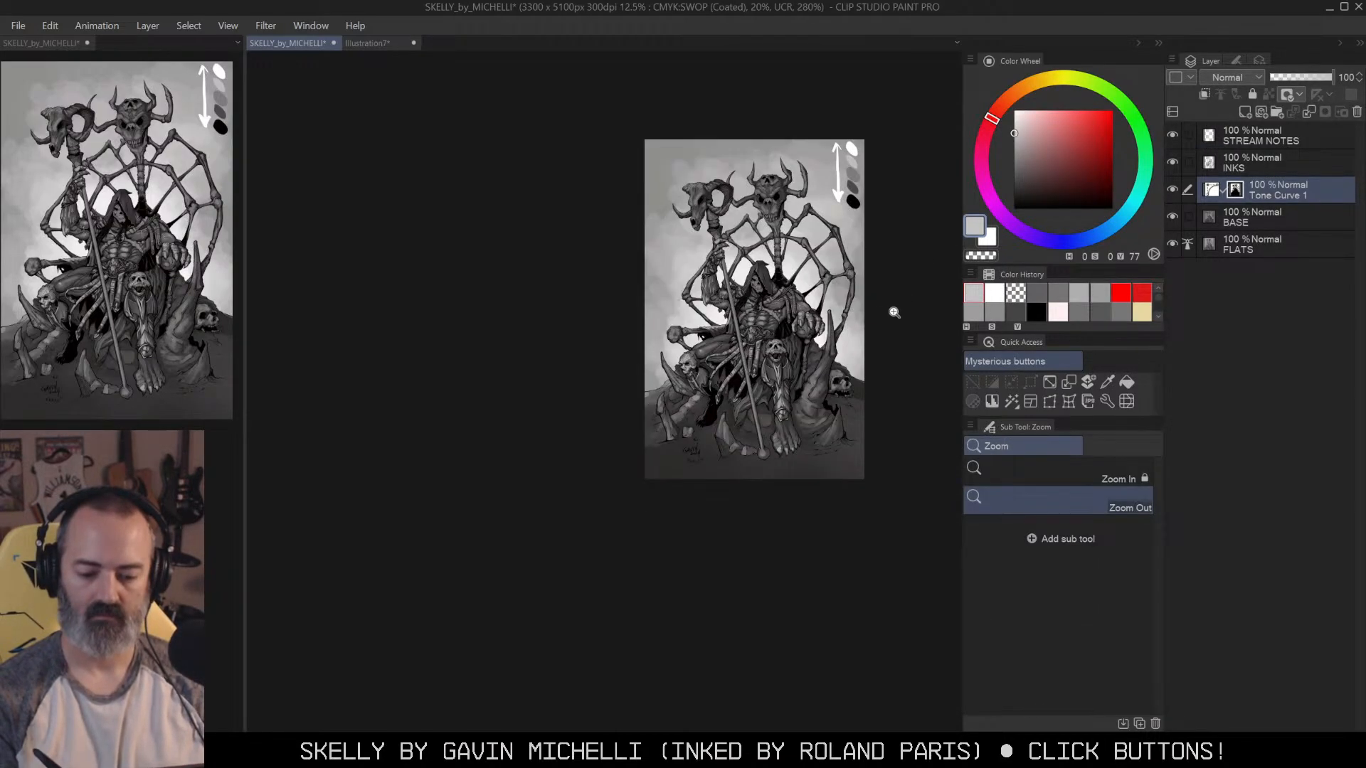
left_click(893, 308)
left_click_drag(889, 290, 889, 353)
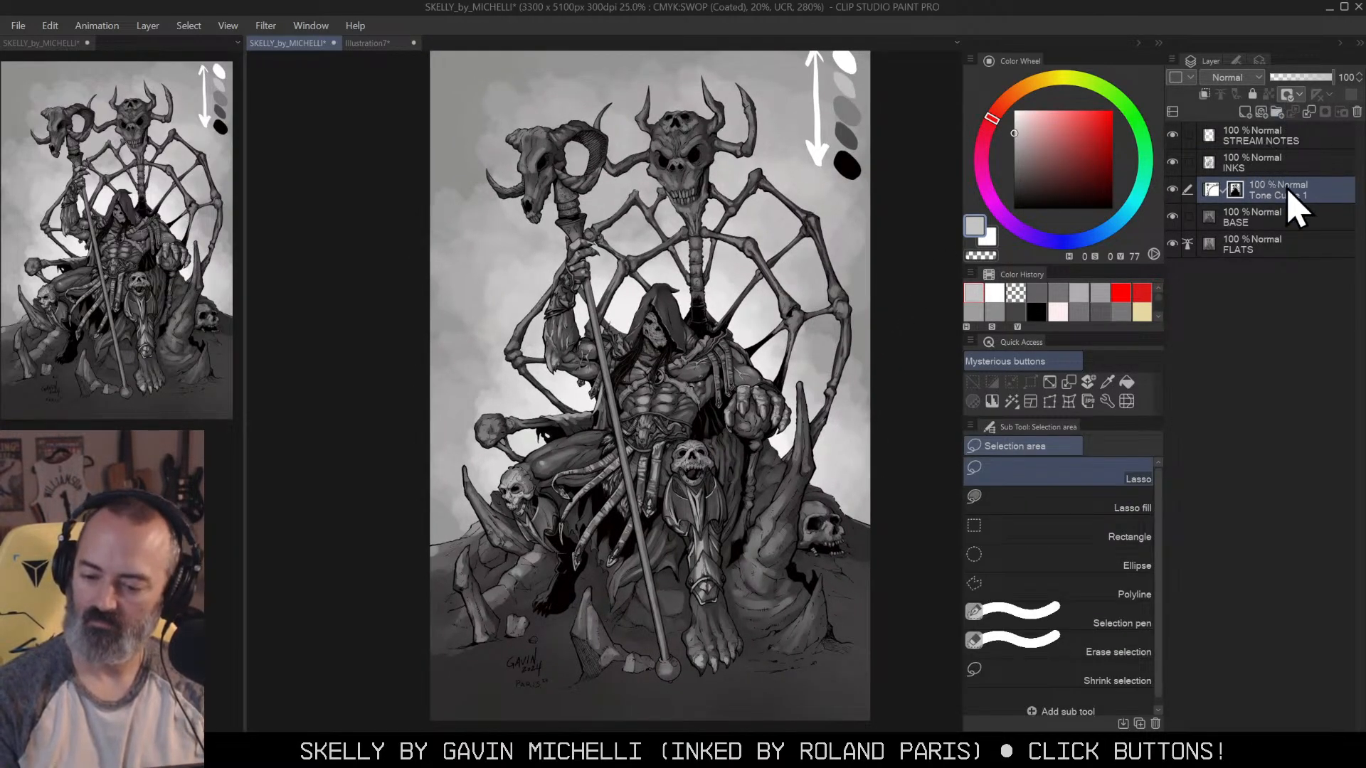
Step: Merge the background's Tone Curve 1 correction layer into the BASE layer
left_click(1273, 221, "ctrl")
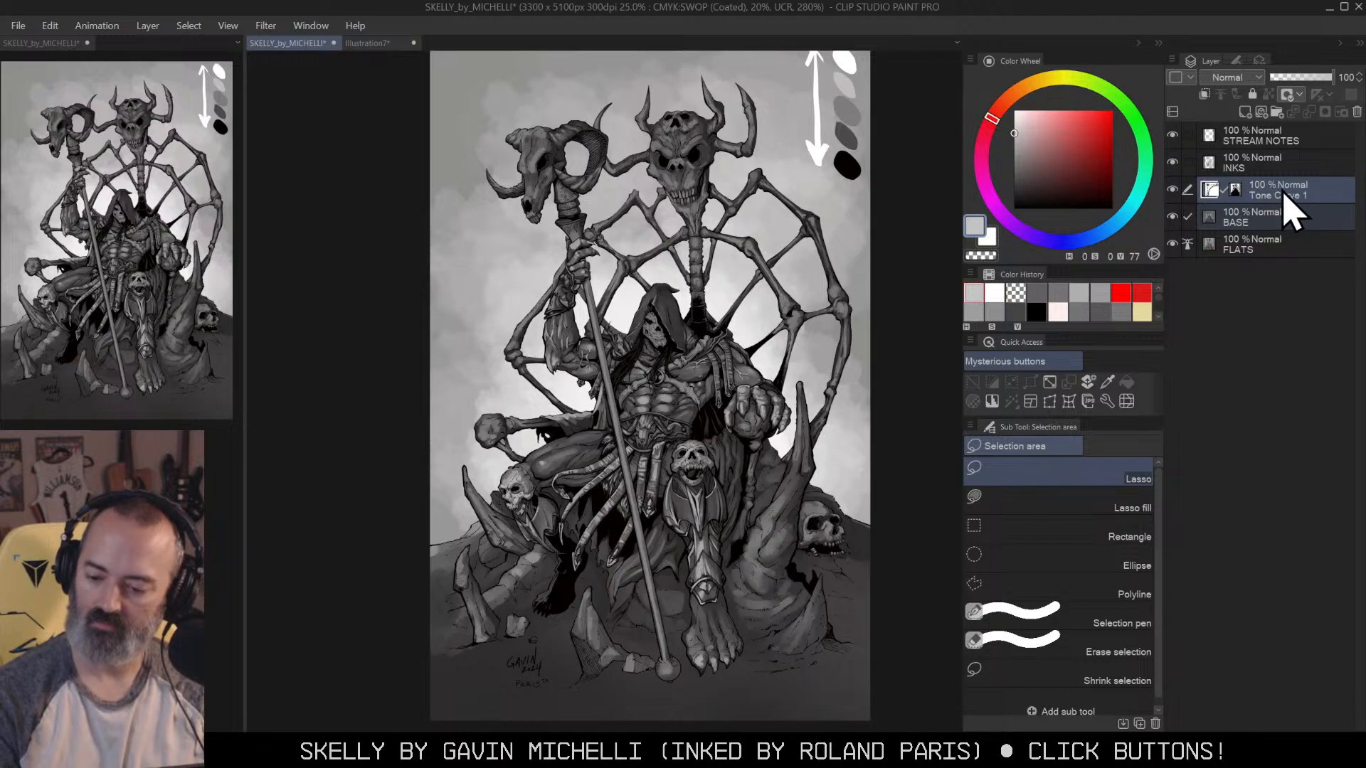
right_click(1280, 189)
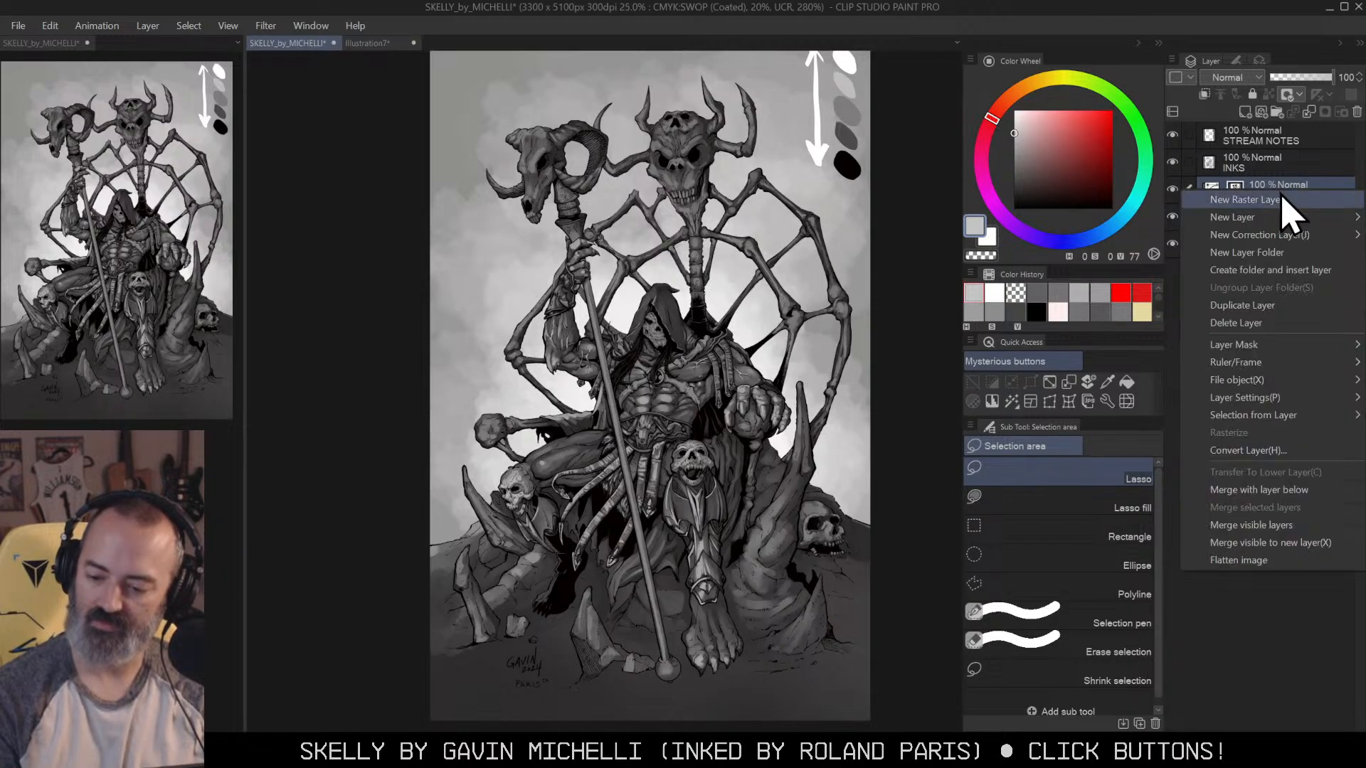
left_click(1288, 495)
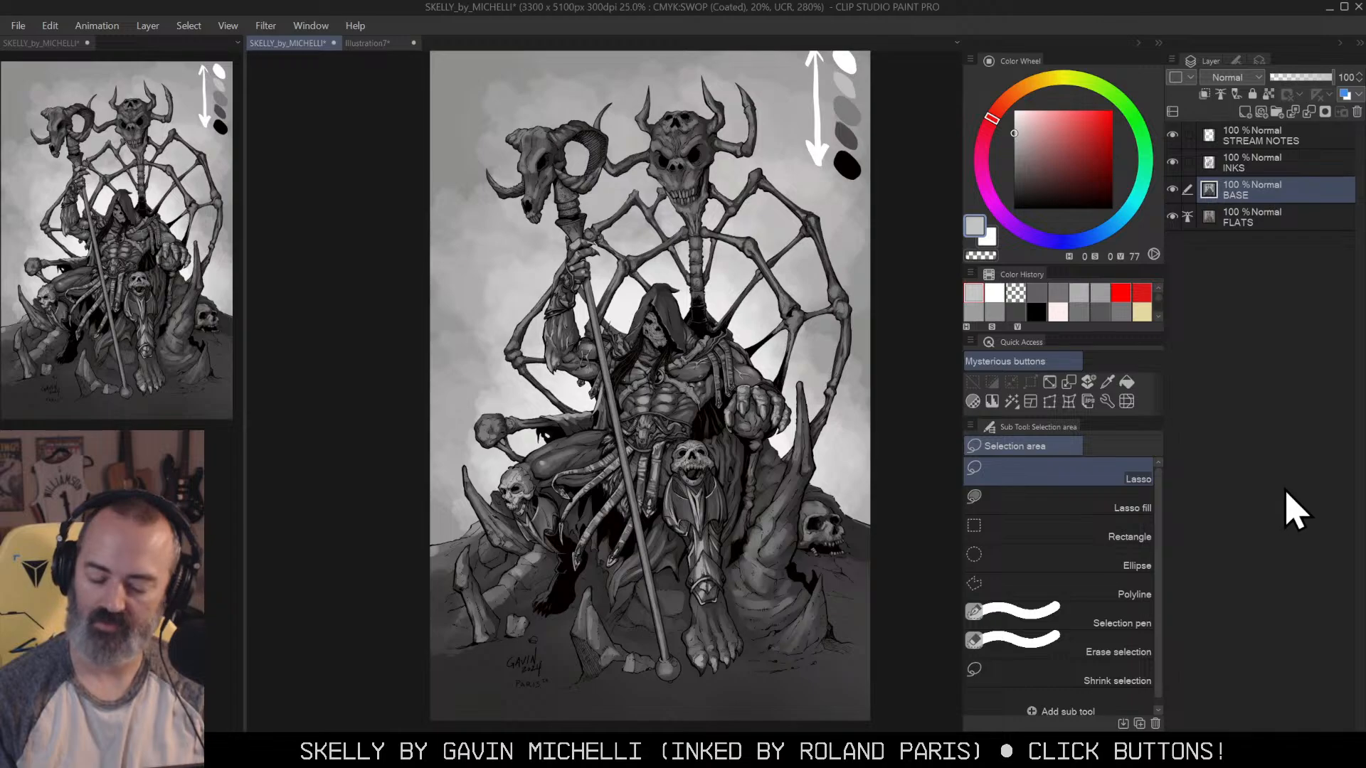
right_click(1267, 197)
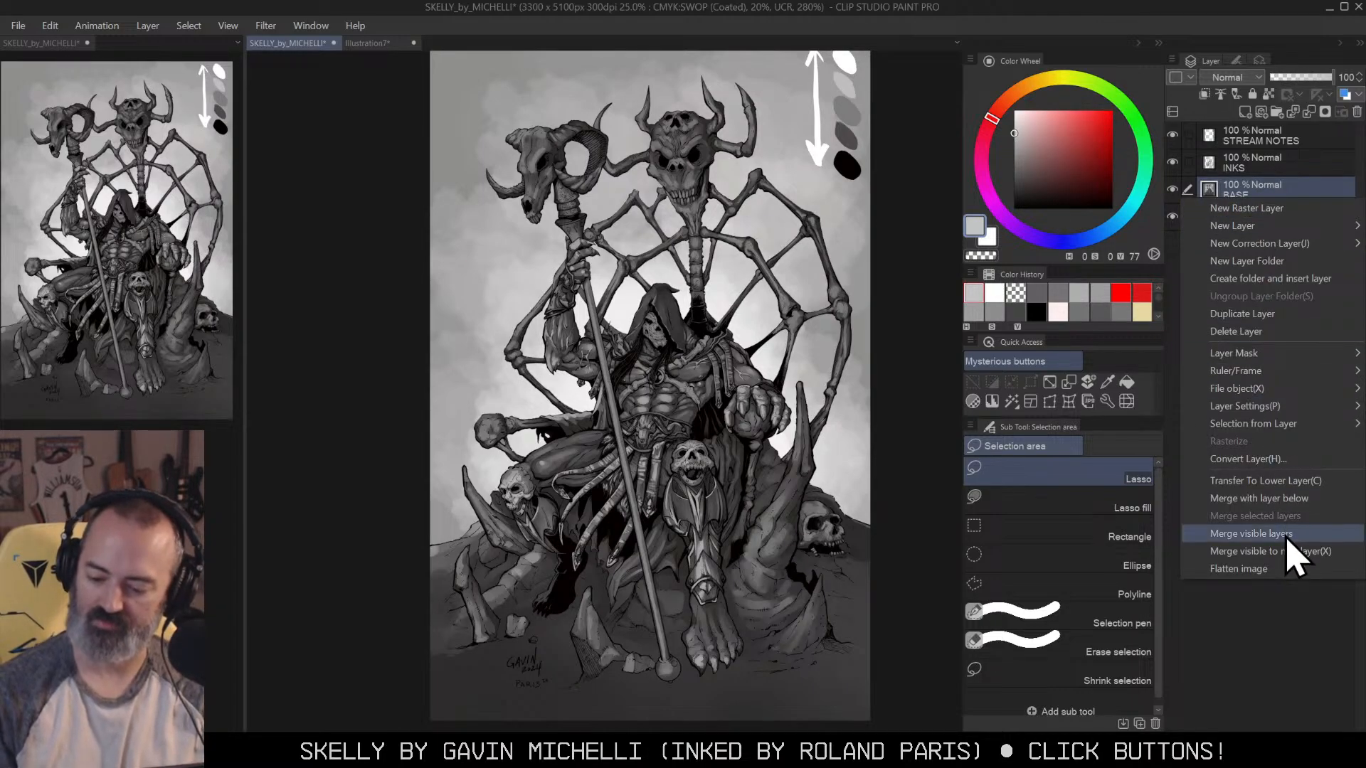
left_click(1286, 187)
scroll(898, 325, "up", 1)
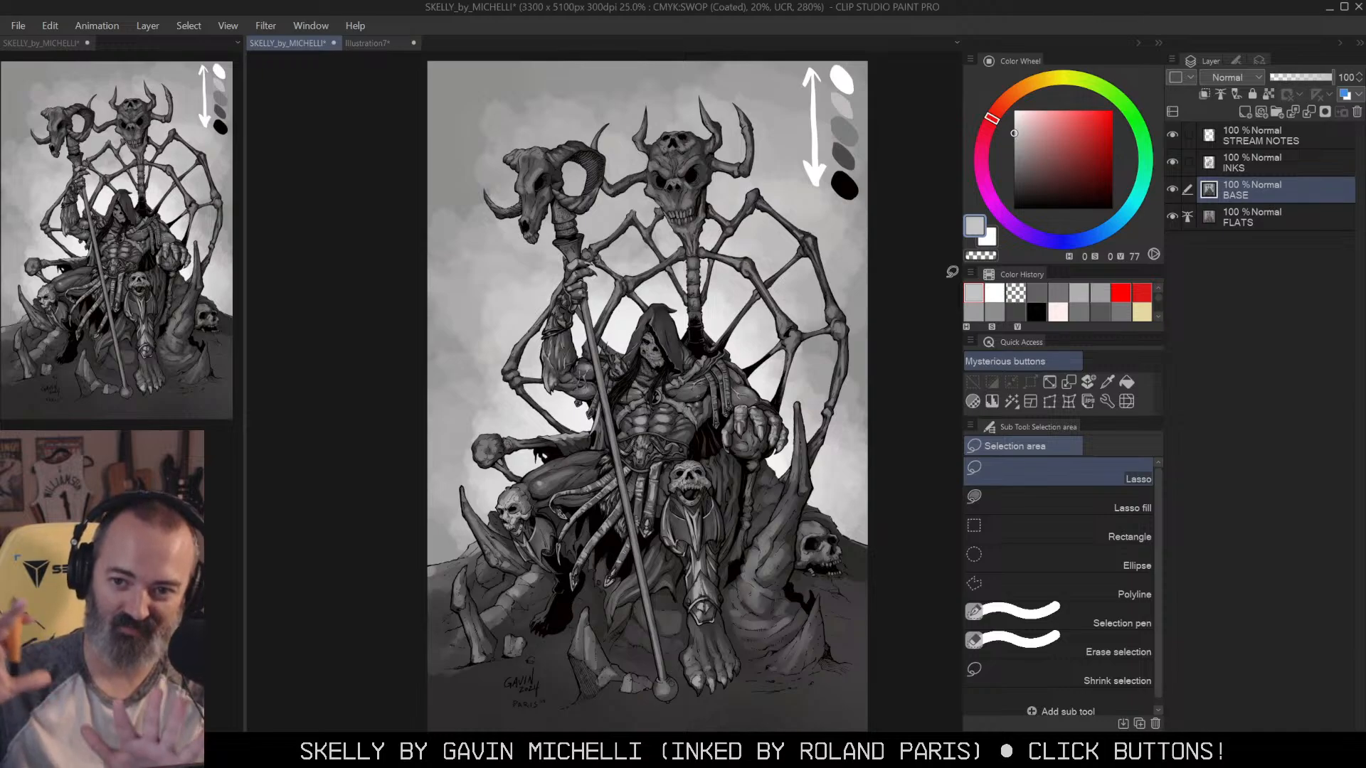
Step: Hide the STREAM NOTES layer
right_click(1276, 140)
left_click(1284, 128)
left_click(1181, 135)
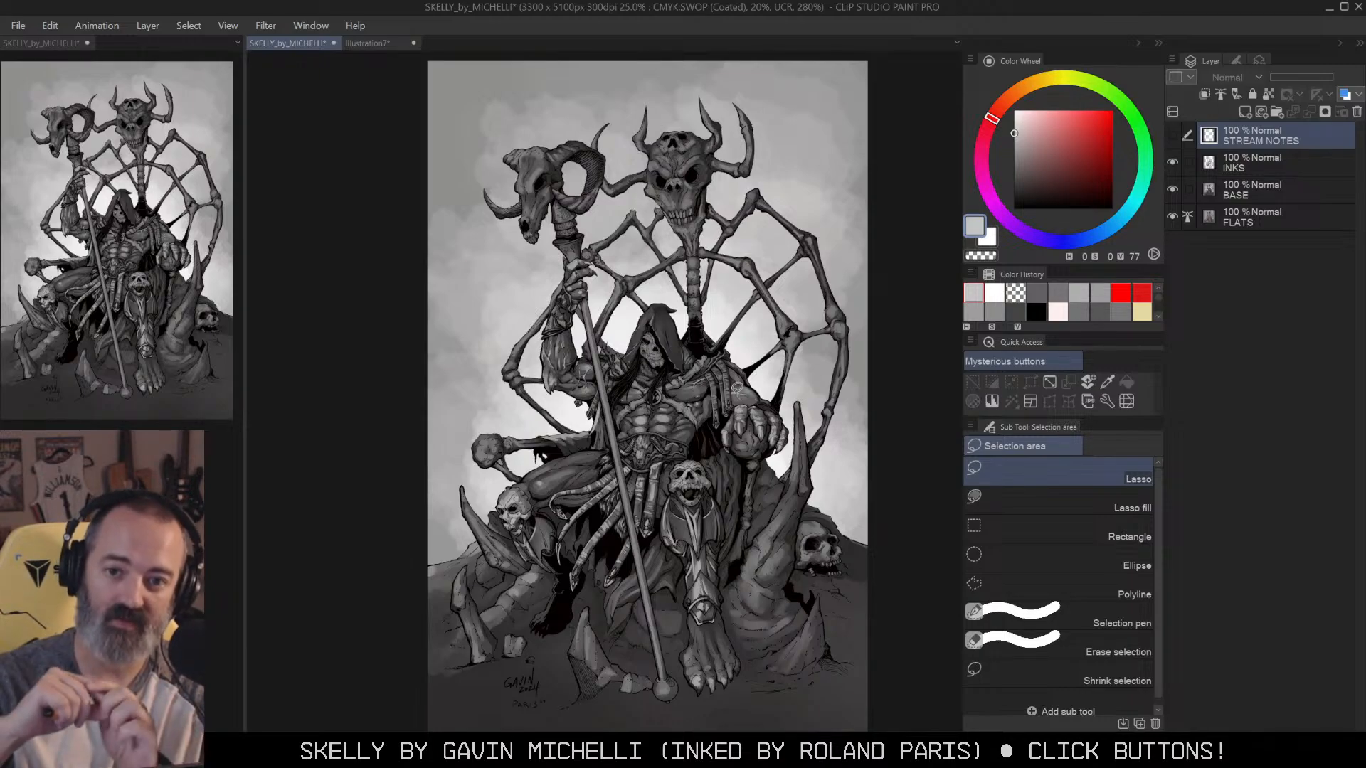
Step: Pick a muted dark red with hue 0, saturation 27 and value 43 as the drawing colour
left_click_drag(1072, 119, 1051, 133)
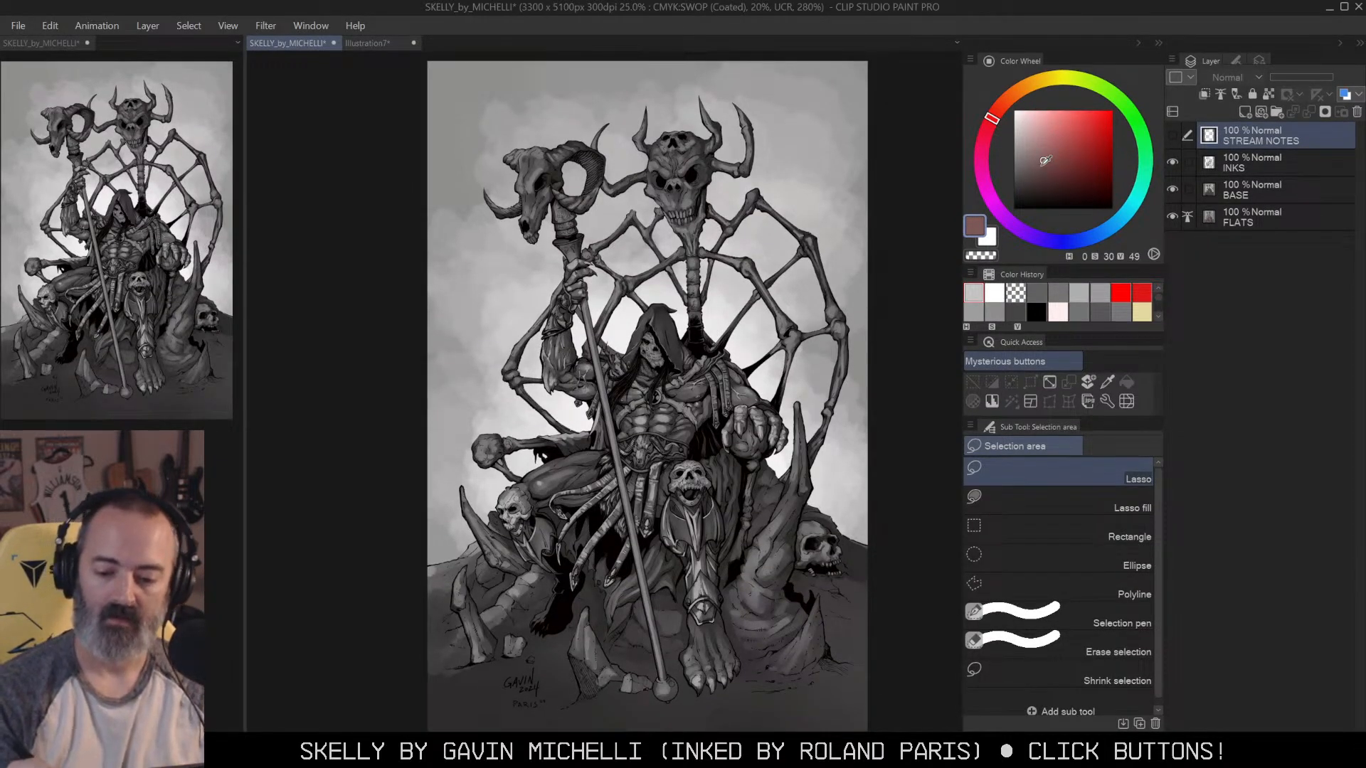
left_click_drag(1045, 161, 1039, 165)
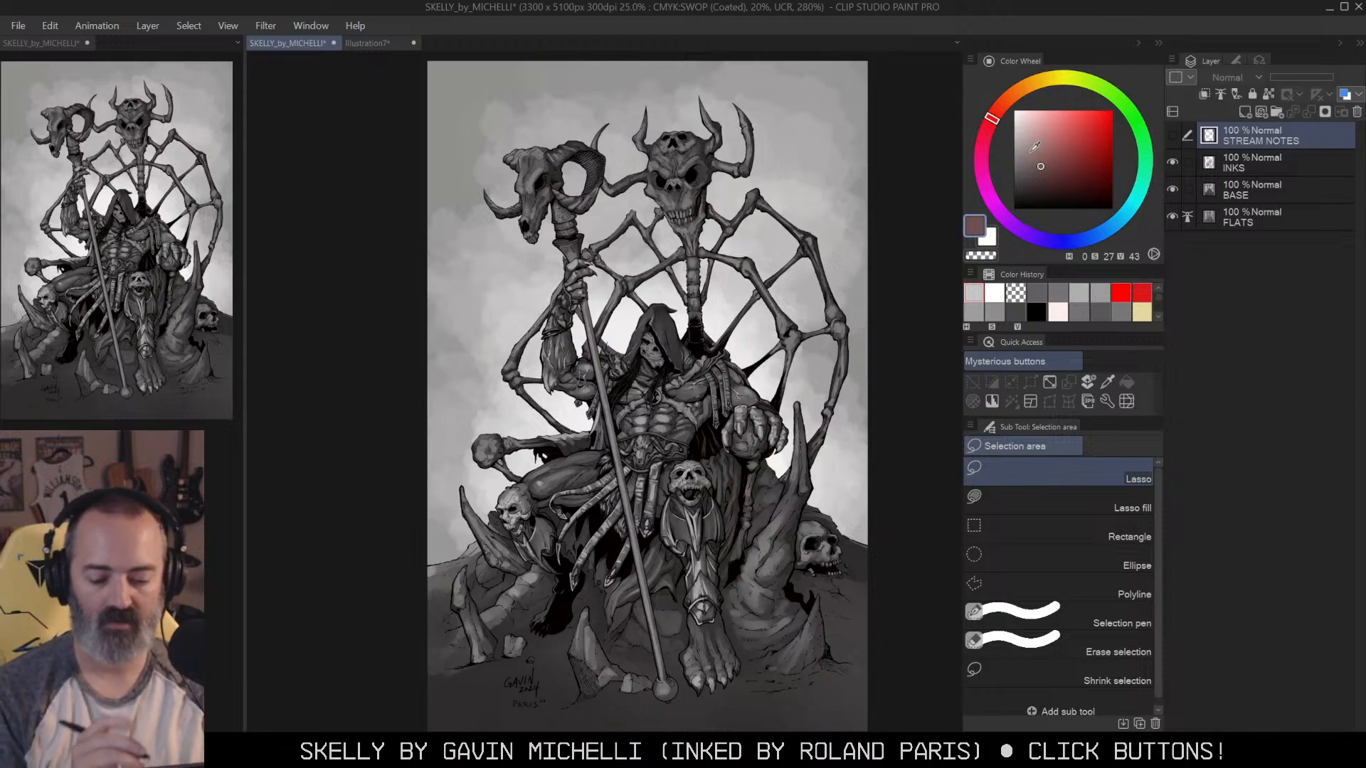
Step: Add a new layer named OL in Overlay mode directly above the BASE layer
left_click(1277, 191)
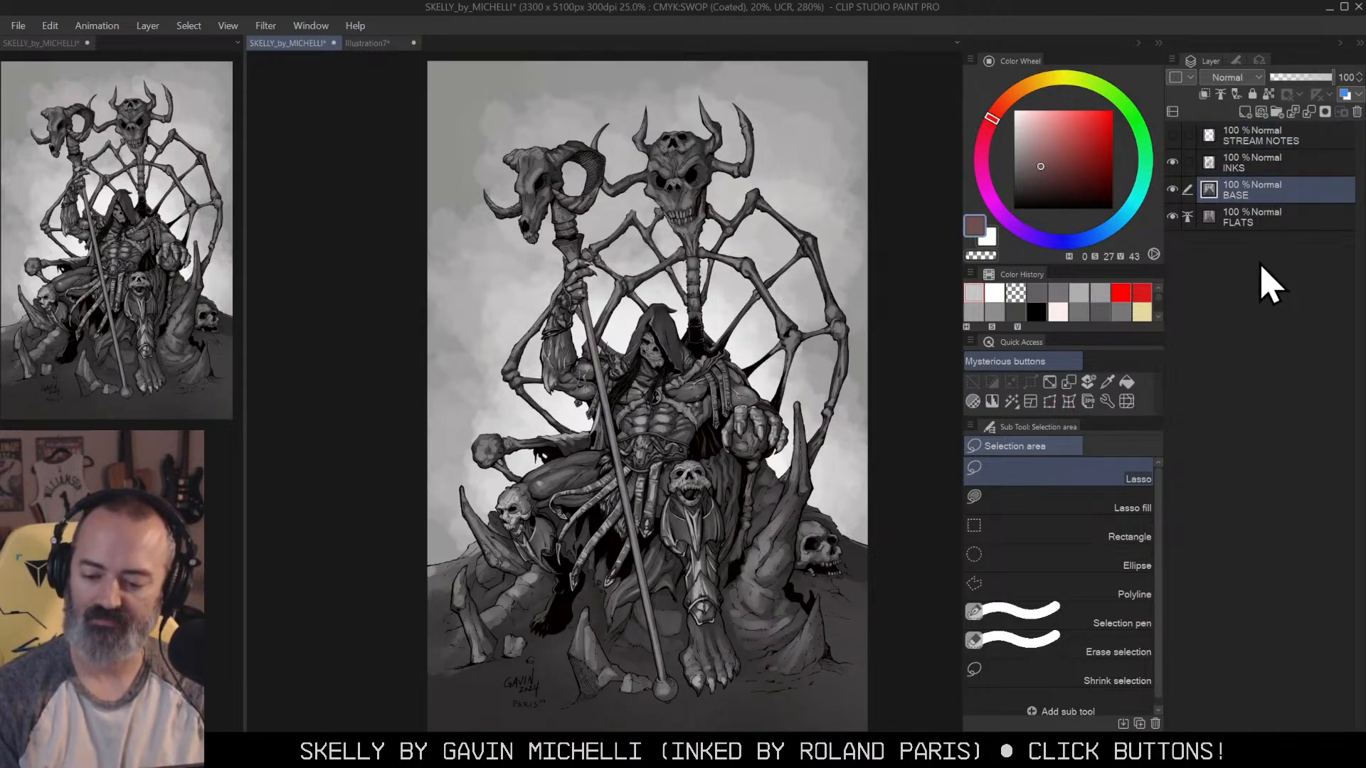
key("ctrl+shift+n")
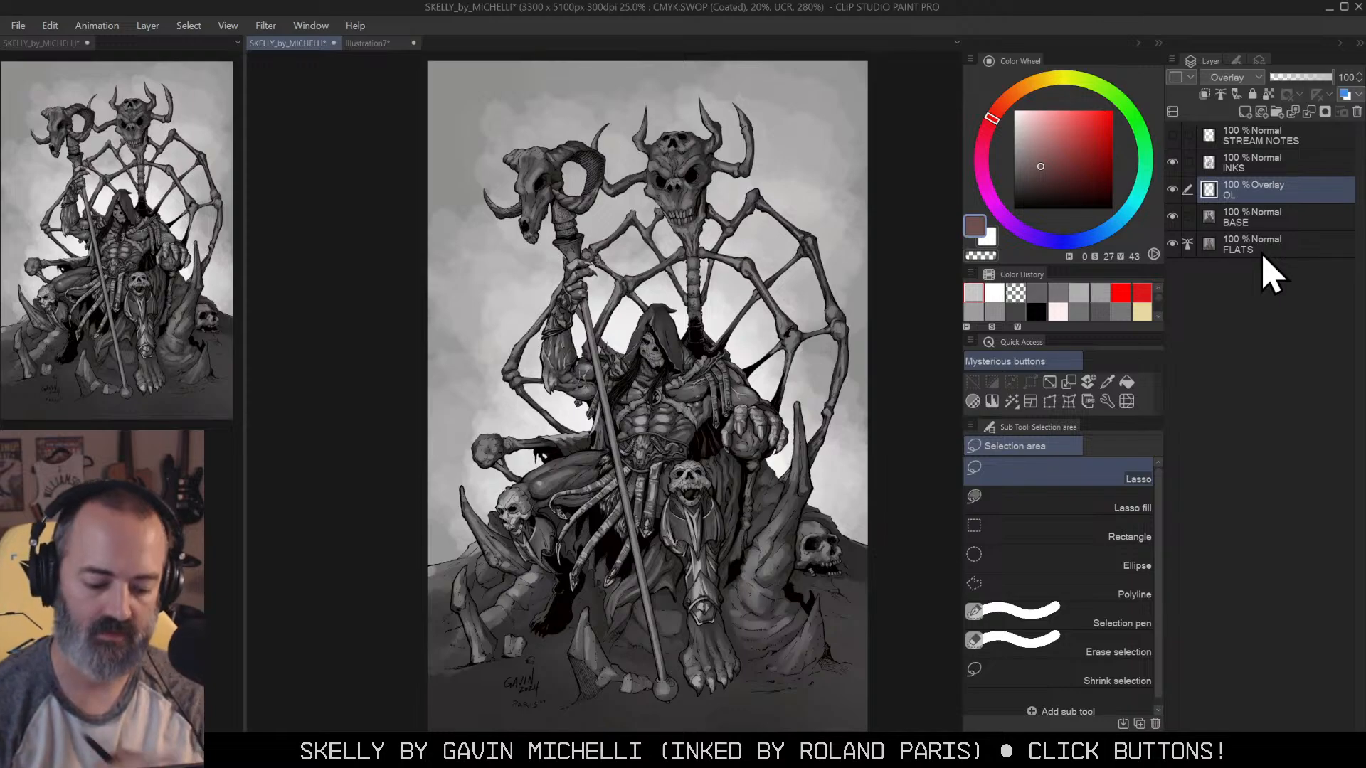
Step: Fill the whole OL layer with a muted green of hue 116, saturation 33 and value 48
left_click(1071, 142)
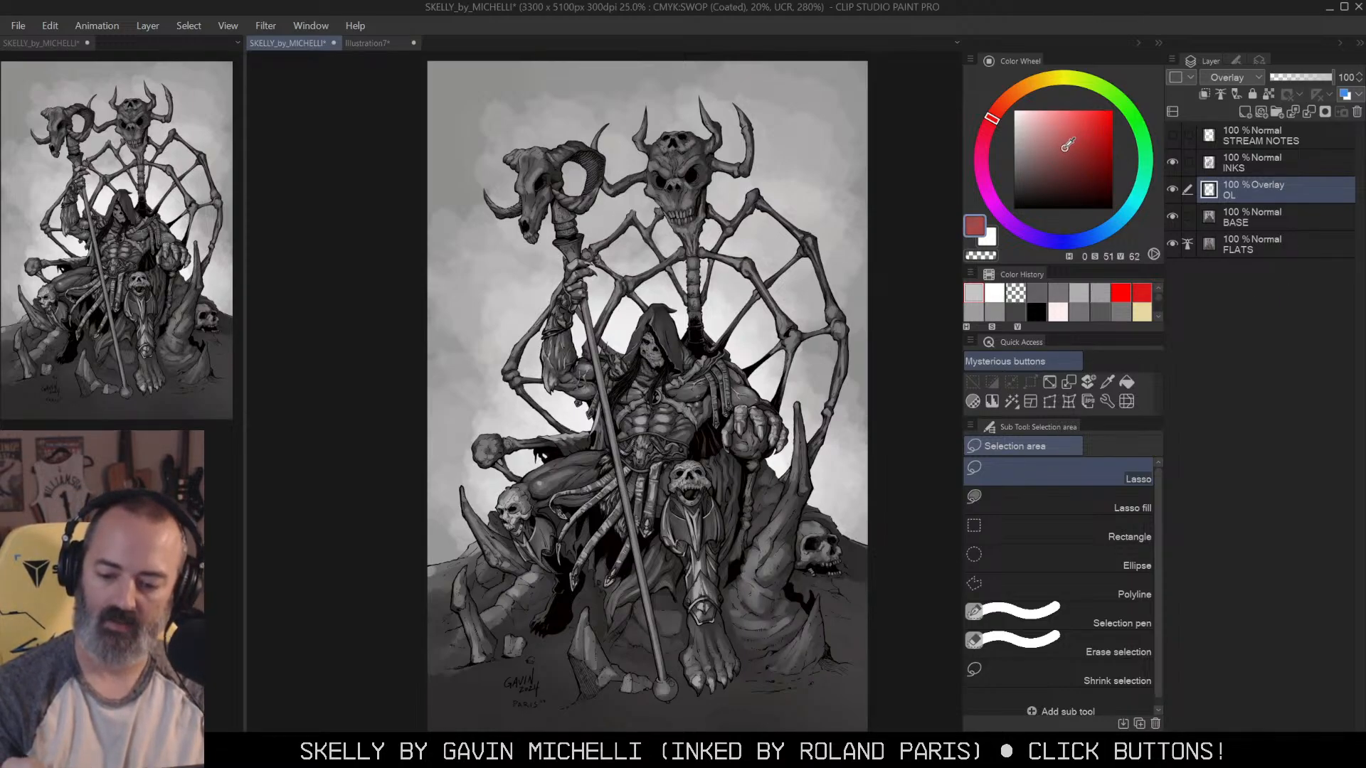
left_click(1108, 91)
left_click(1067, 153)
left_click(1073, 148)
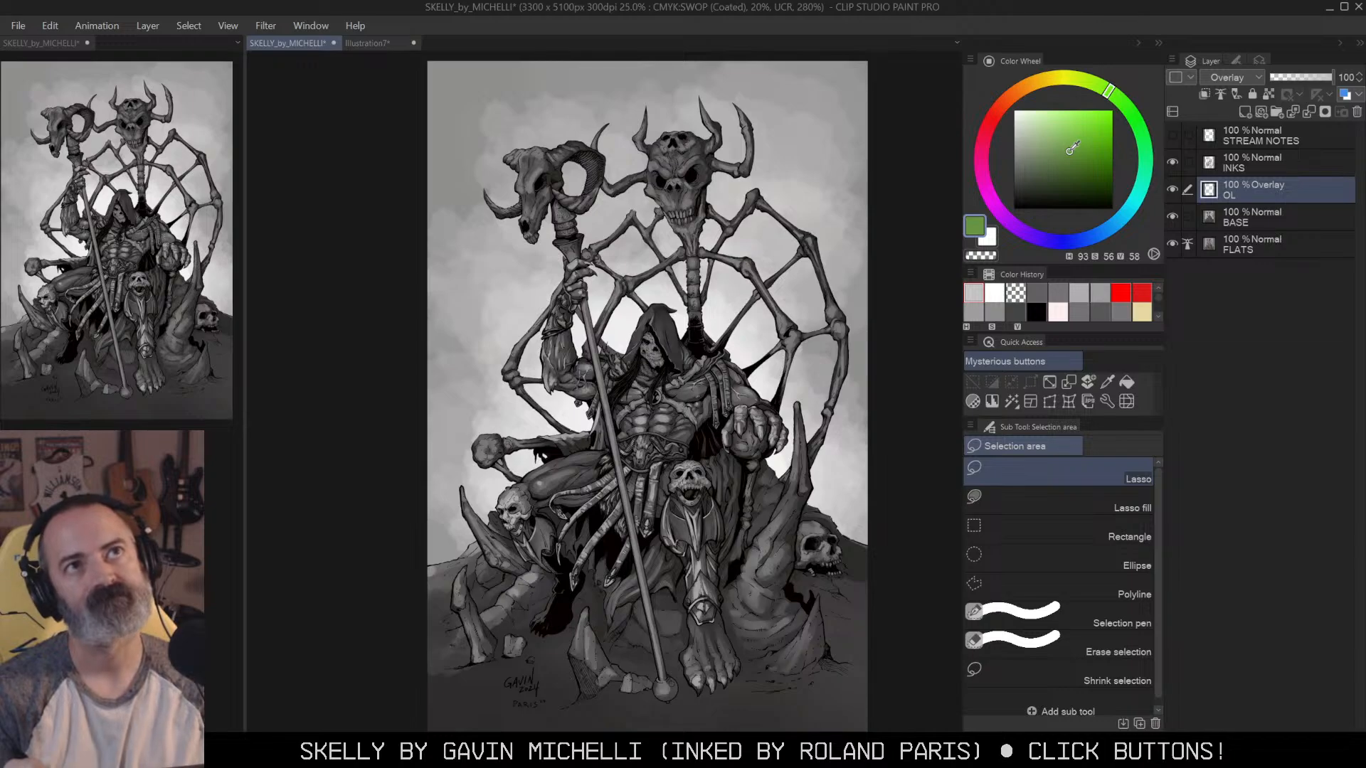
left_click(1132, 111)
left_click(1065, 155)
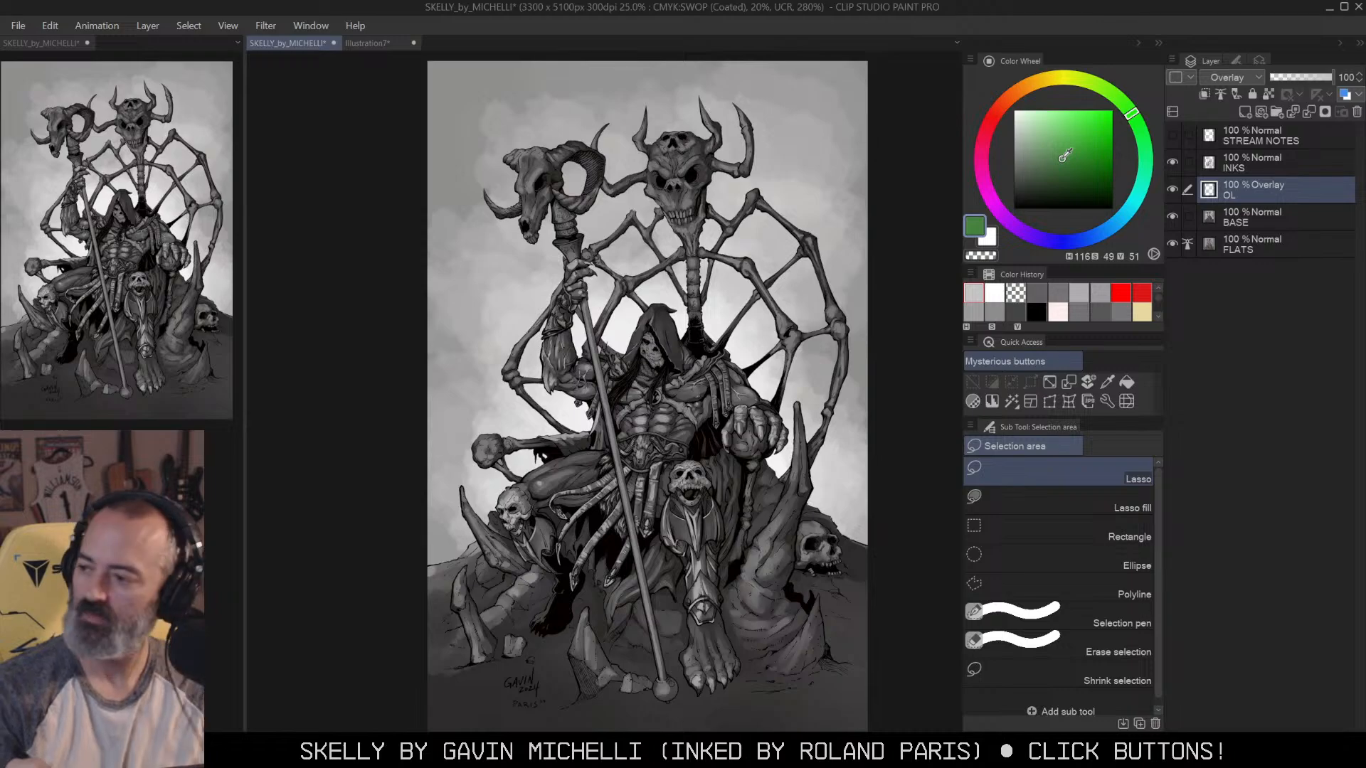
left_click_drag(1046, 163, 1048, 160)
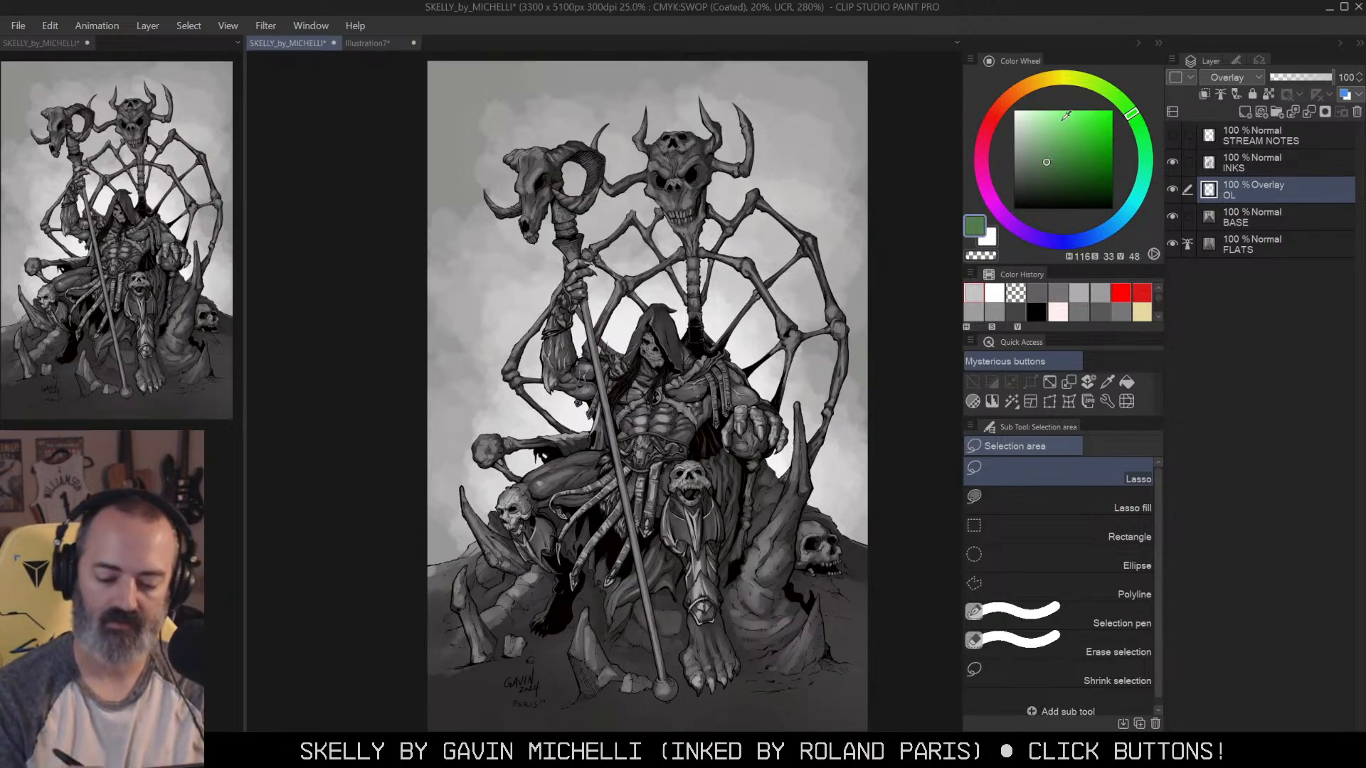
key("g")
left_click(776, 381)
Step: Lighten the green fill on the OL layer with a Hue/Saturation/Luminosity adjustment
key("ctrl+u")
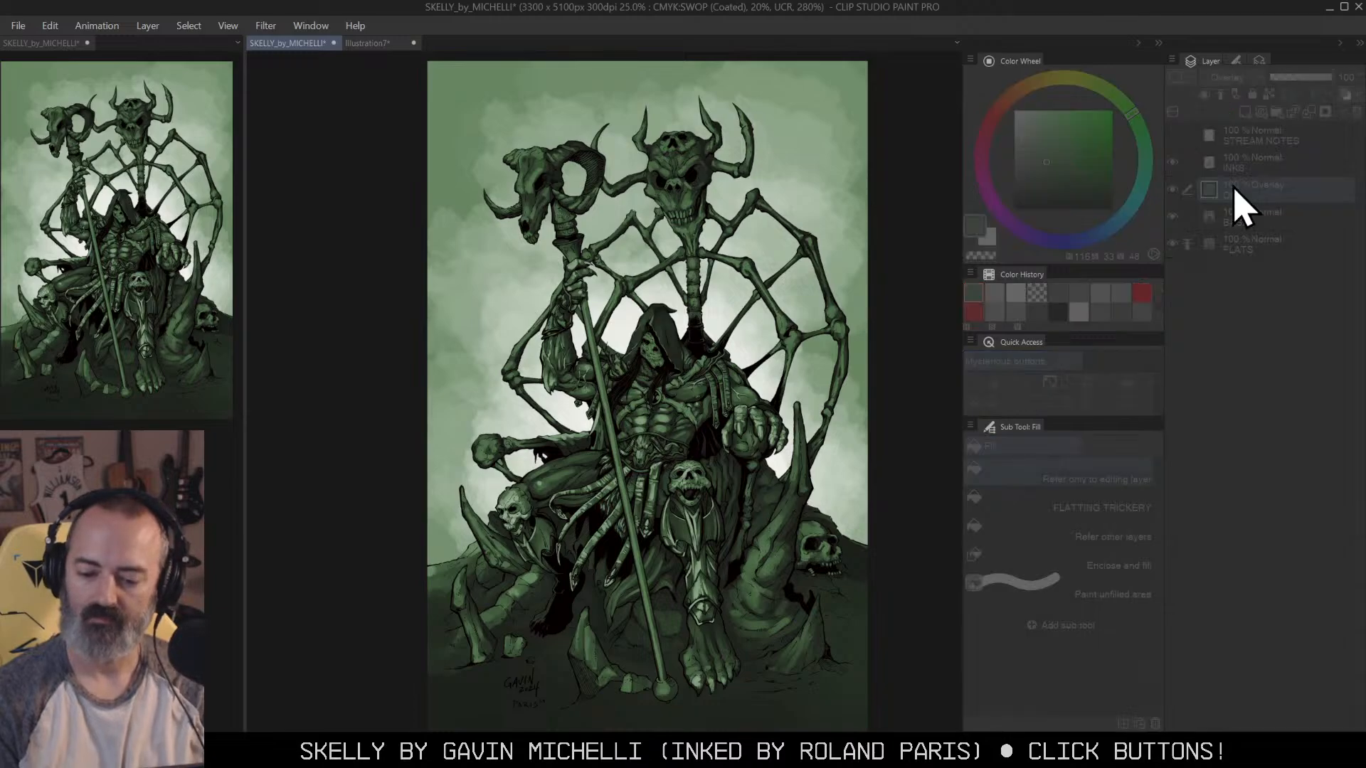
left_click_drag(1112, 324, 1135, 332)
left_click(1284, 217)
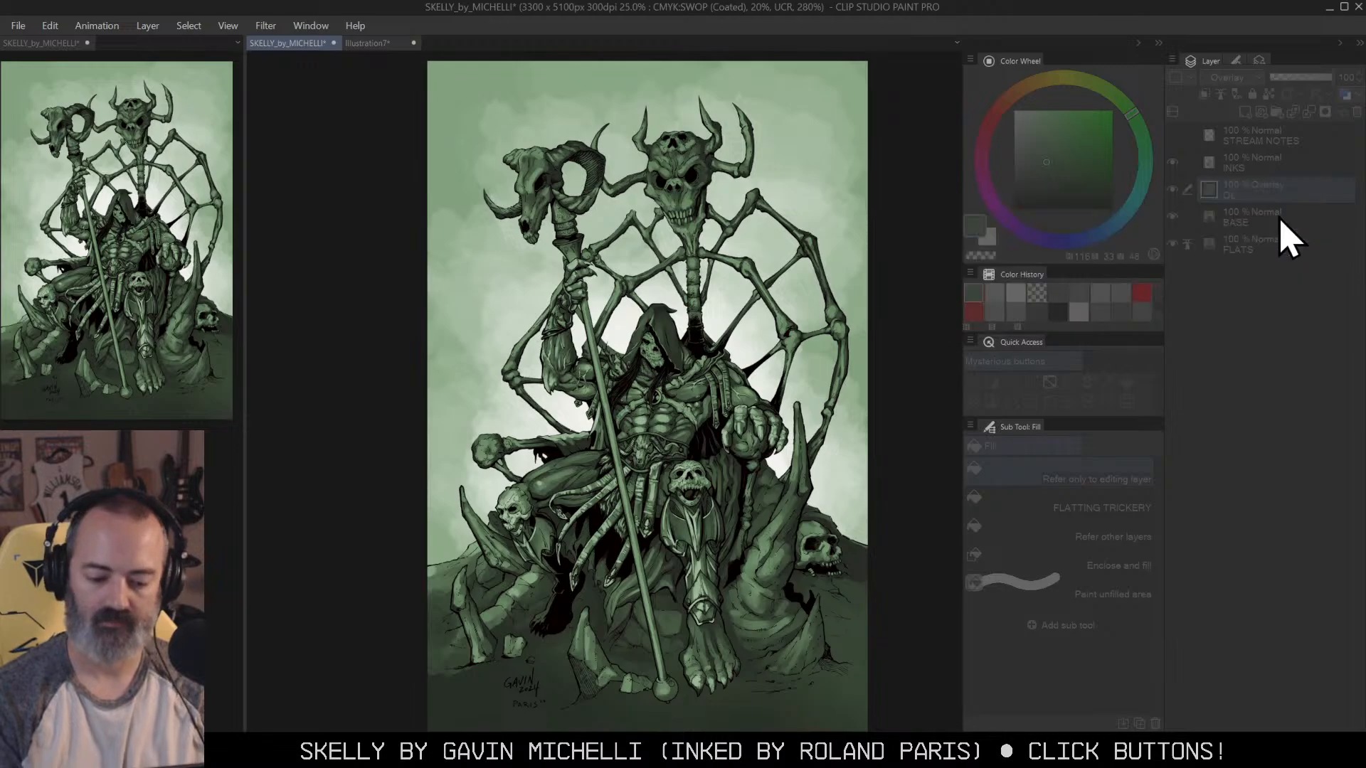
Step: Isolate the OL layer so that its green fill is the only thing shown on the canvas
key("m")
left_click(1173, 191, "alt")
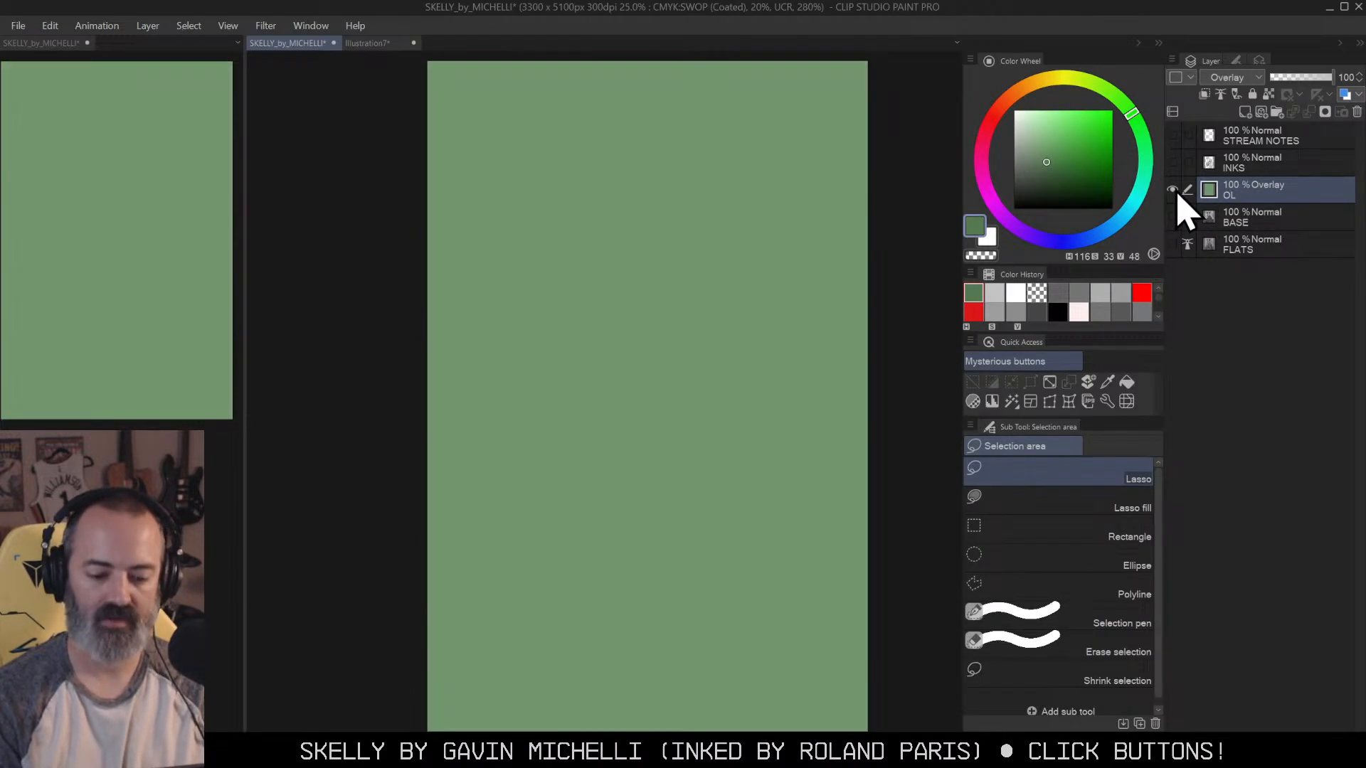
Step: Show all layers again, select the sky background and lower its saturation on the OL layer by 59
left_click(1173, 191, "alt")
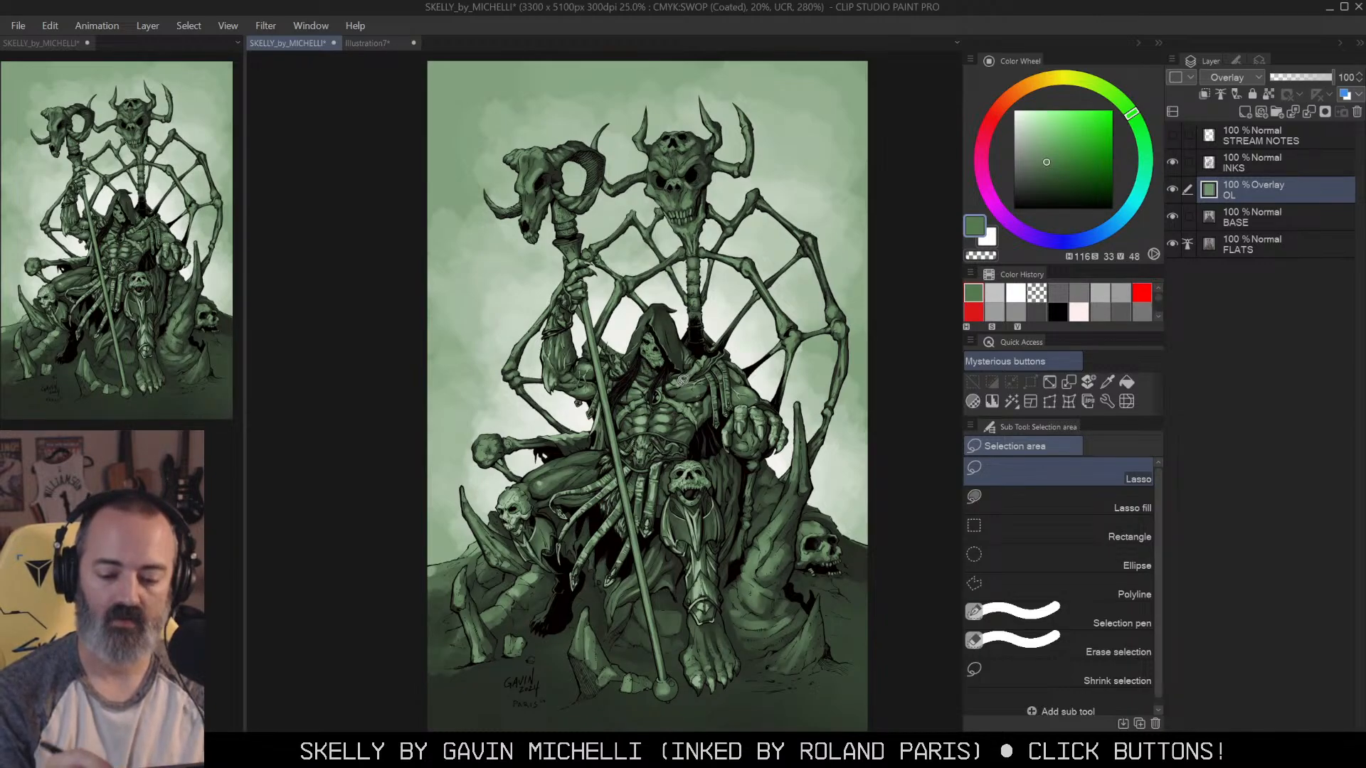
key("w")
left_click(824, 186)
key("q")
key("q")
key("ctrl+u")
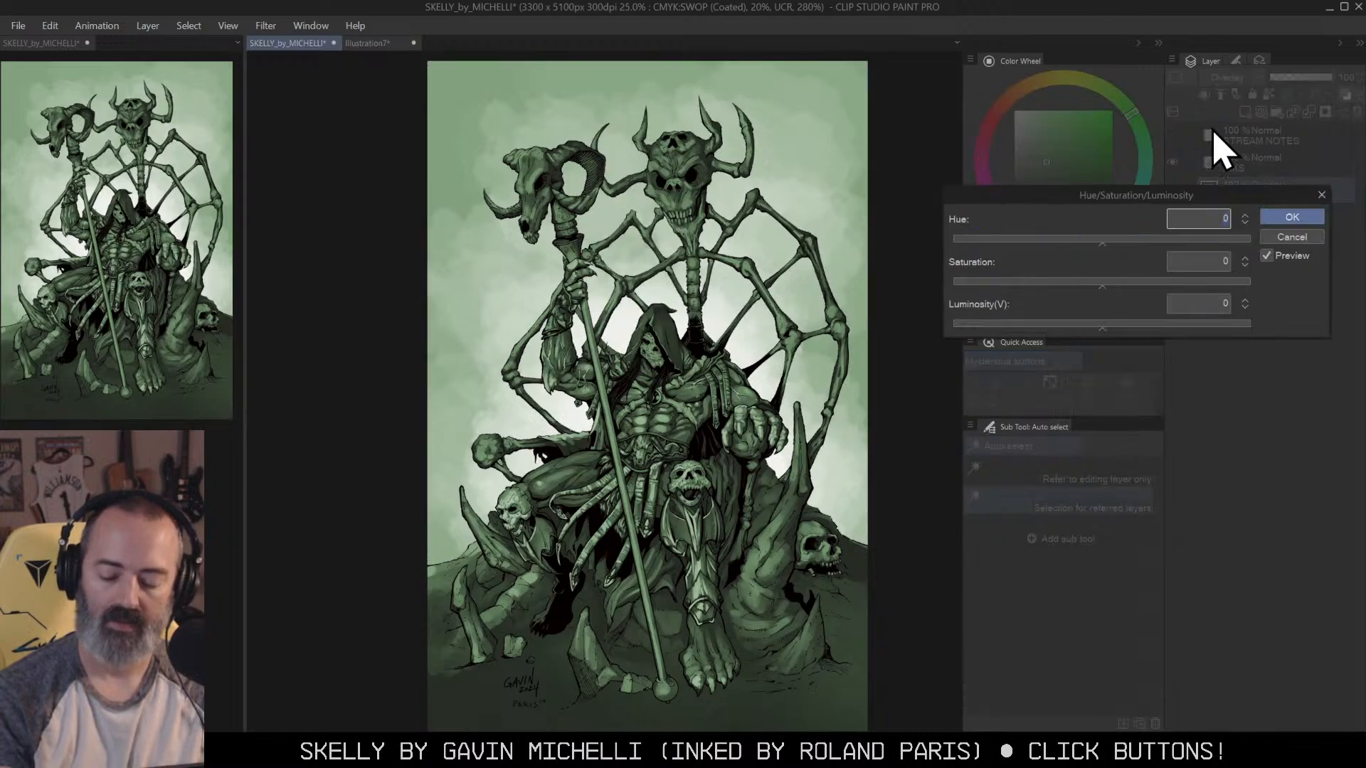
mouse_move(1092, 288)
left_mouse_down()
mouse_move(1003, 298)
mouse_move(1018, 301)
left_mouse_up()
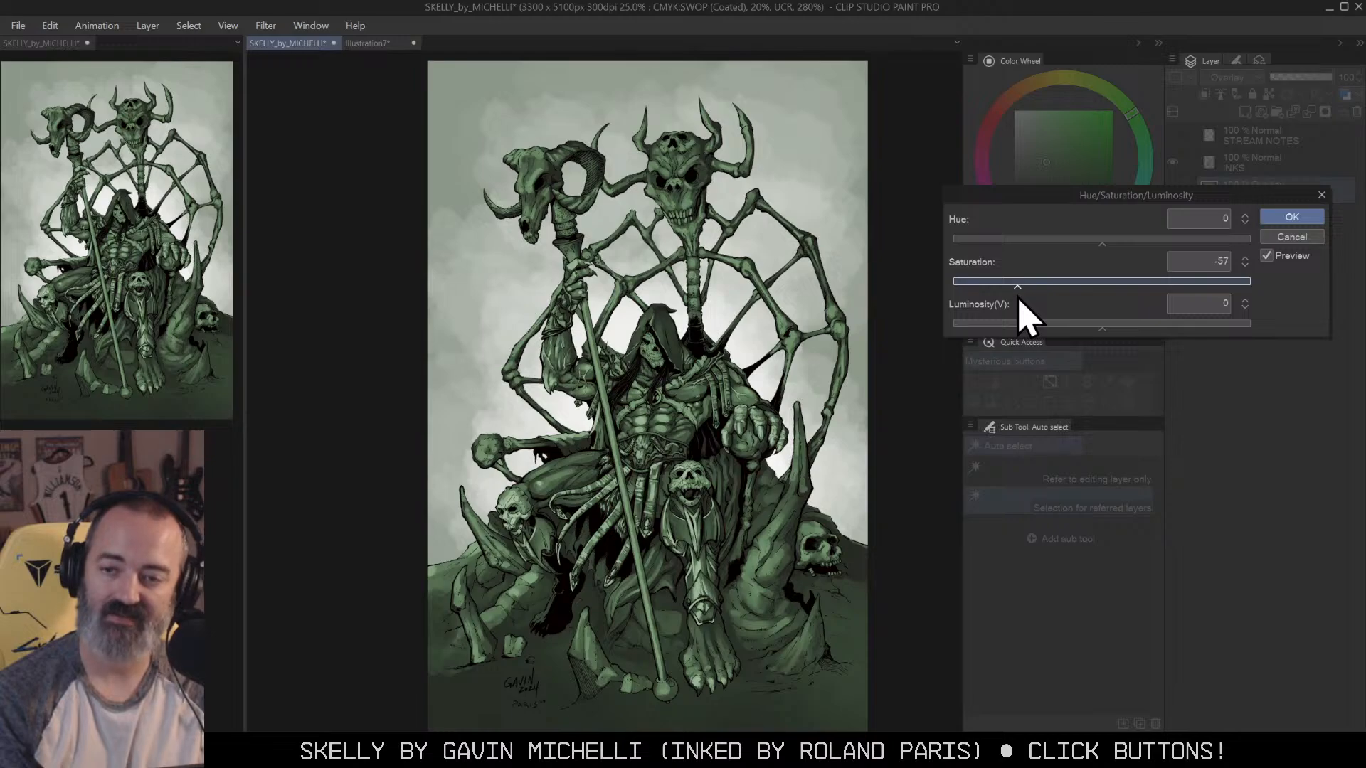
left_click_drag(1019, 299, 1016, 299)
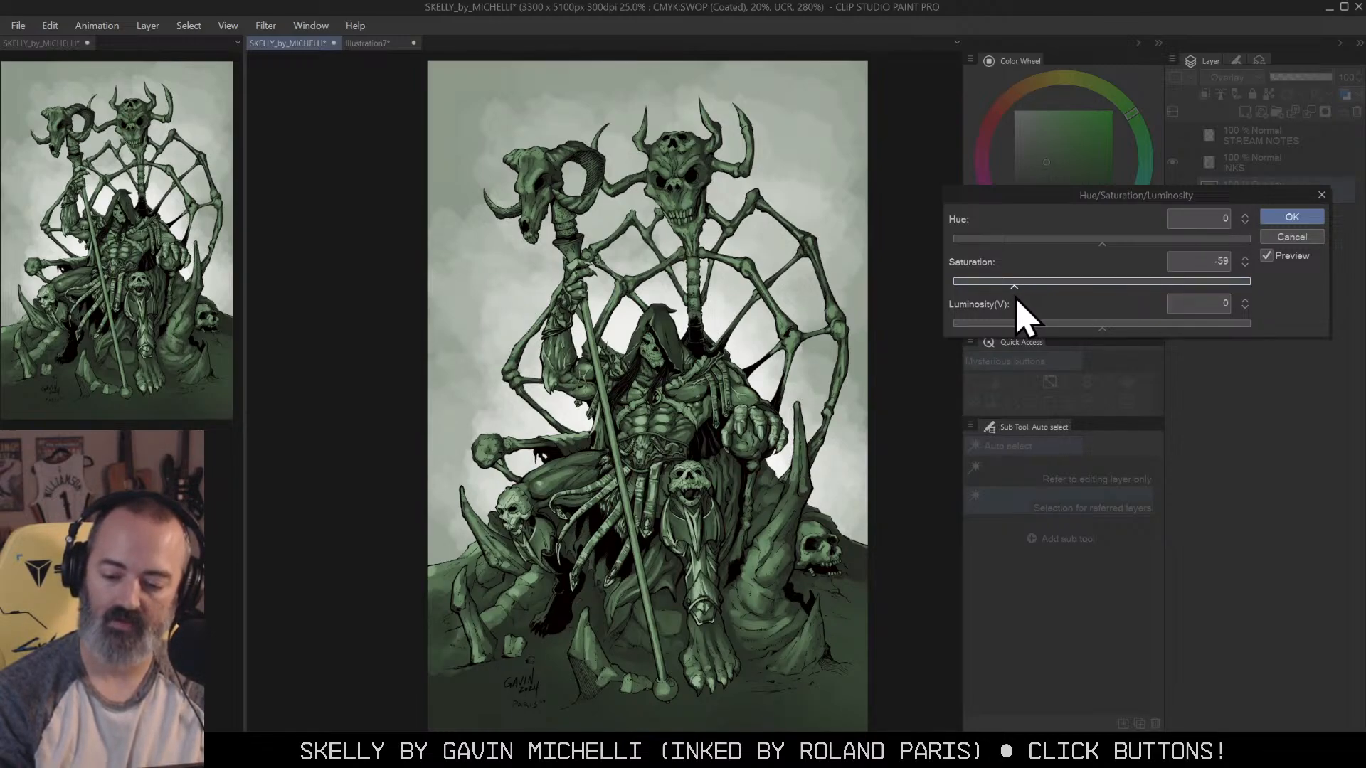
left_click(1293, 219)
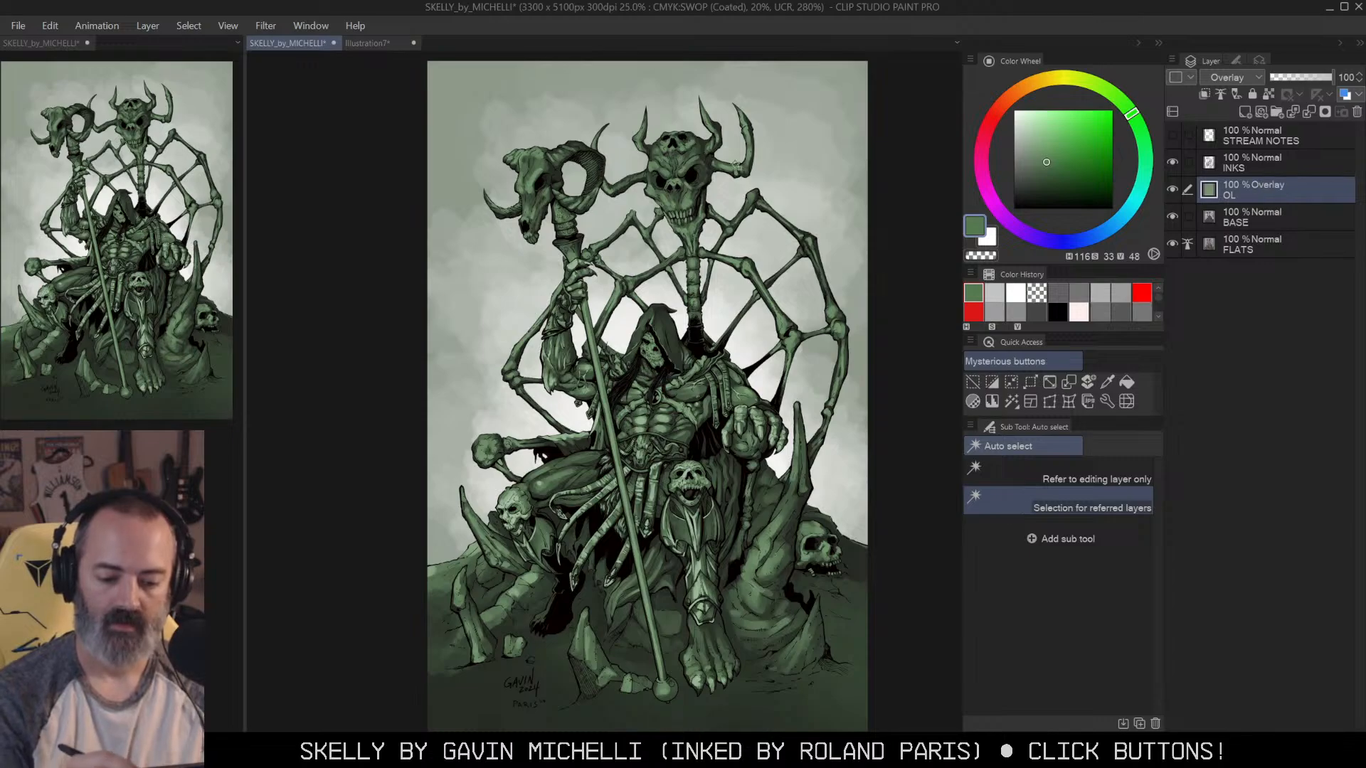
key("ctrl+d")
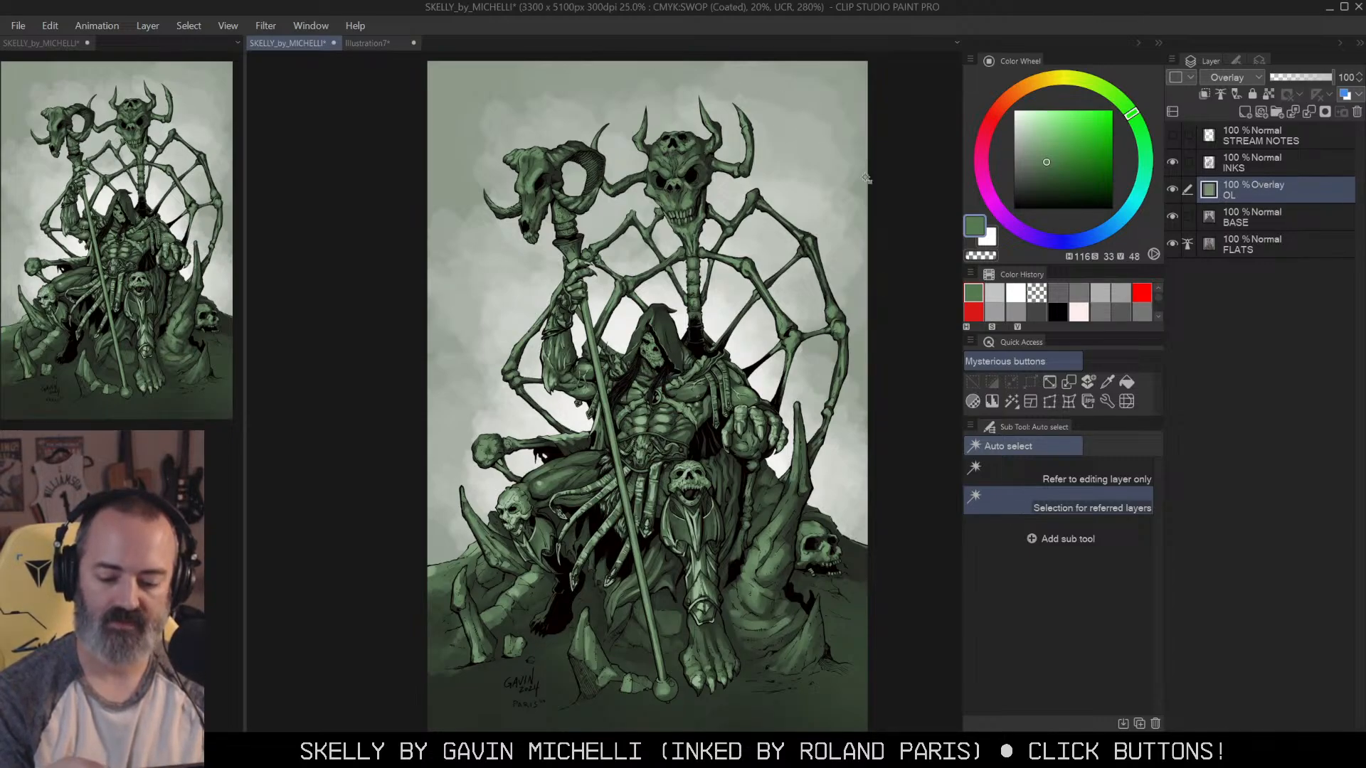
Step: Select the figure's costume pieces together, including the hood, chest straps, belt, loincloth strips, arm guard and skull-topped leg armour
key("m")
key("w")
left_click(681, 337)
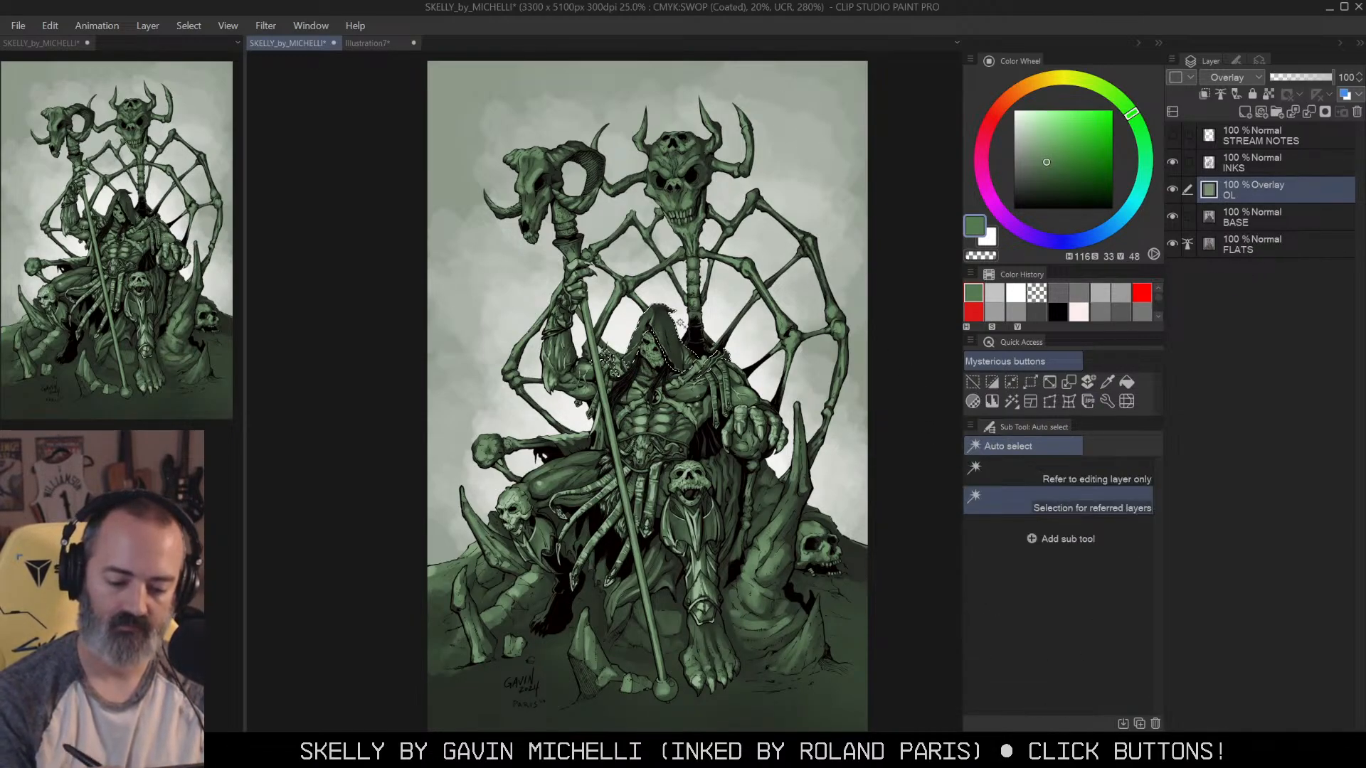
key("q")
key("q")
left_click(717, 383, "shift")
left_click(656, 398, "shift")
key("q")
key("q")
left_click(689, 540, "shift")
left_click(631, 462, "shift")
key("q")
key("q")
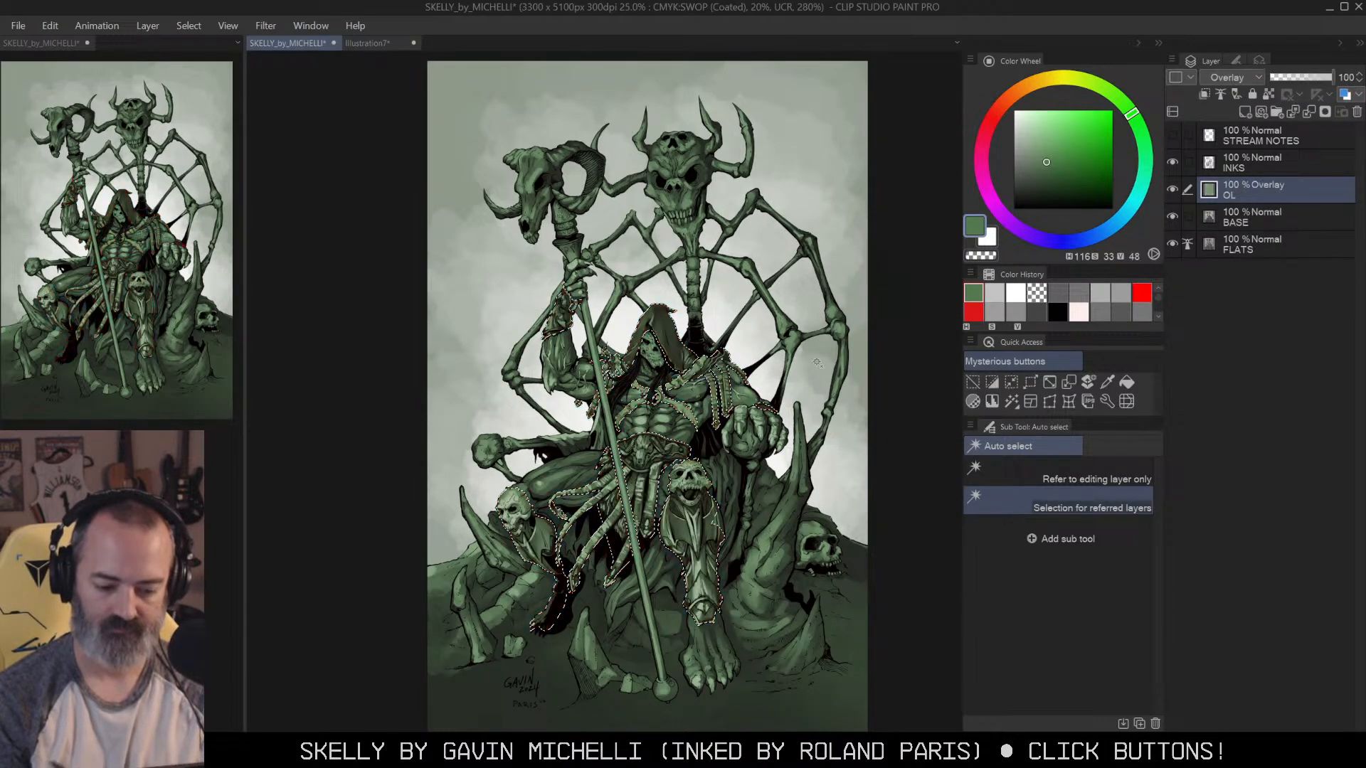
key("ctrl+plus")
key("m")
key("ctrl+u")
left_click_drag(1111, 282, 1187, 293)
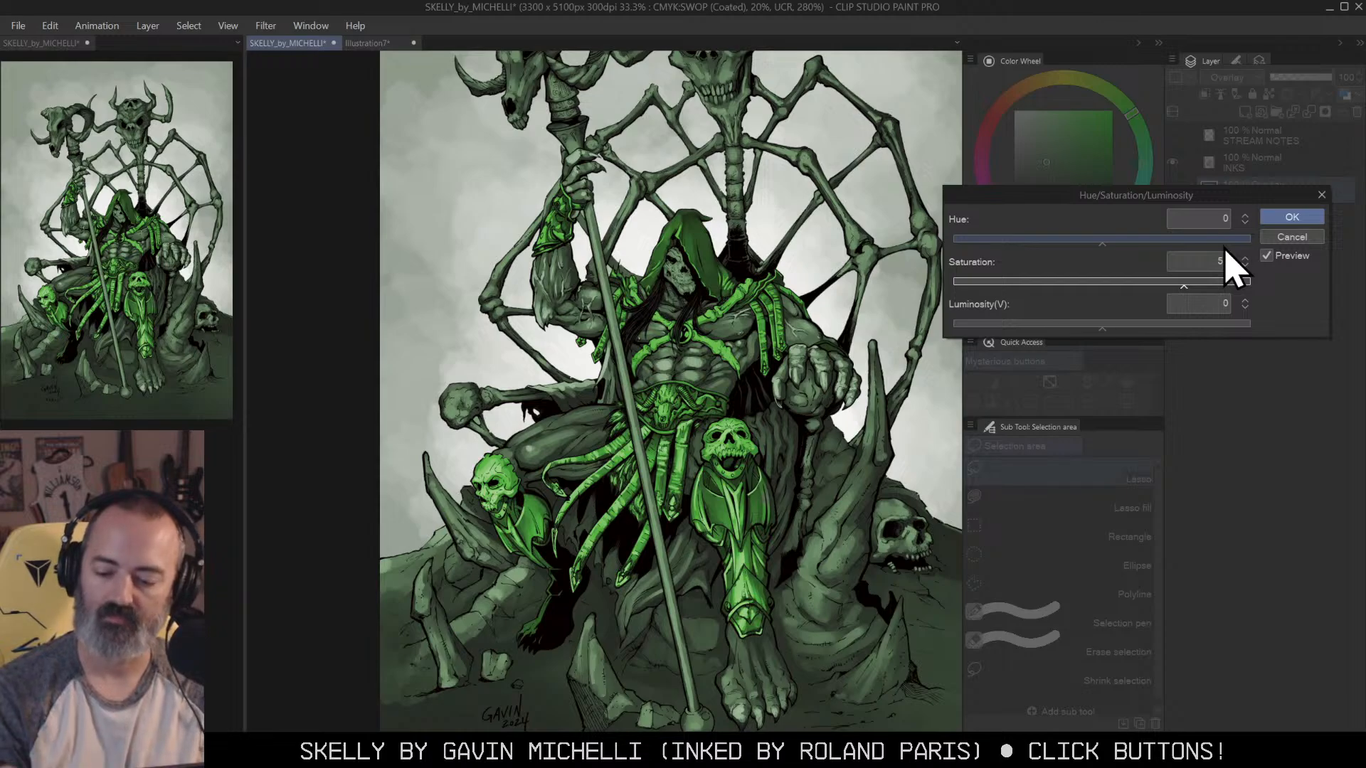
left_click_drag(1103, 243, 1128, 247)
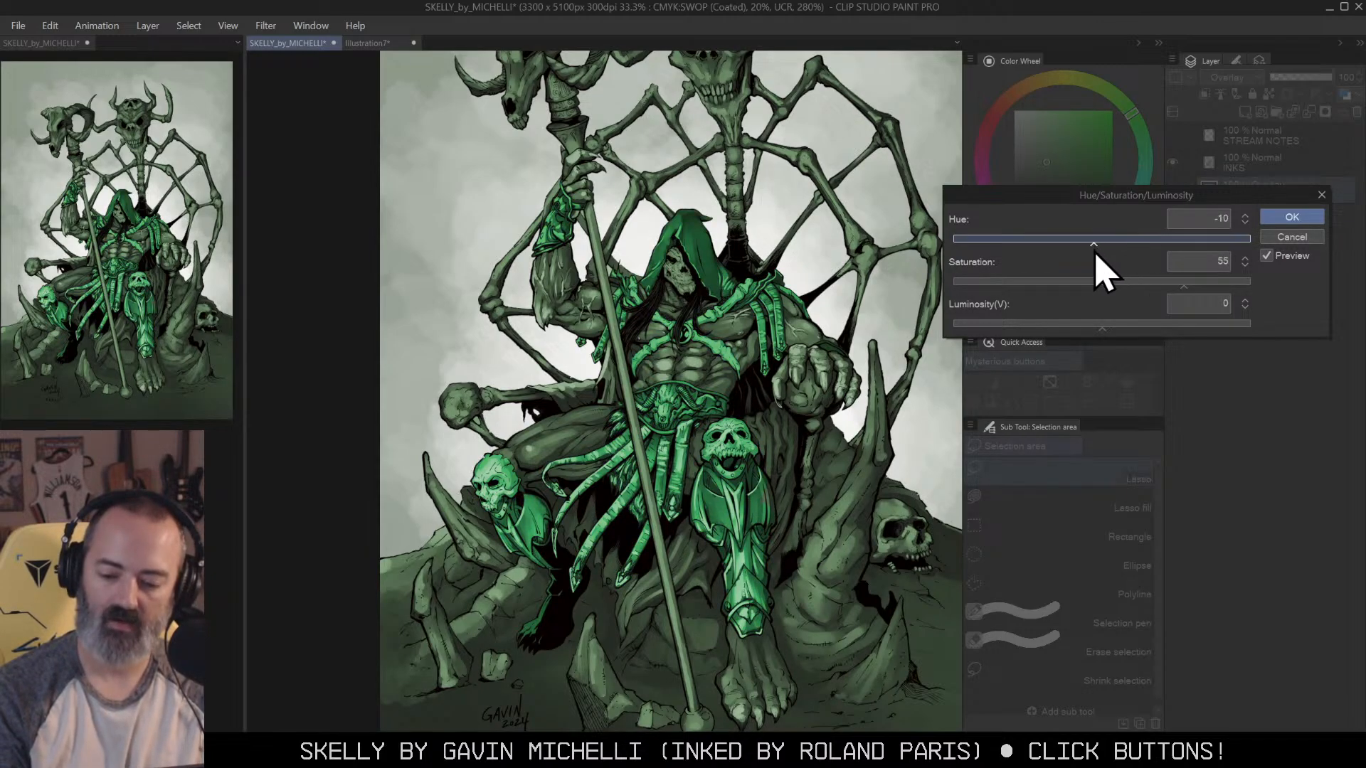
left_click(1307, 236)
Step: Raise the saturation of the selected costume pieces on the OL layer by 64
key("ctrl+u")
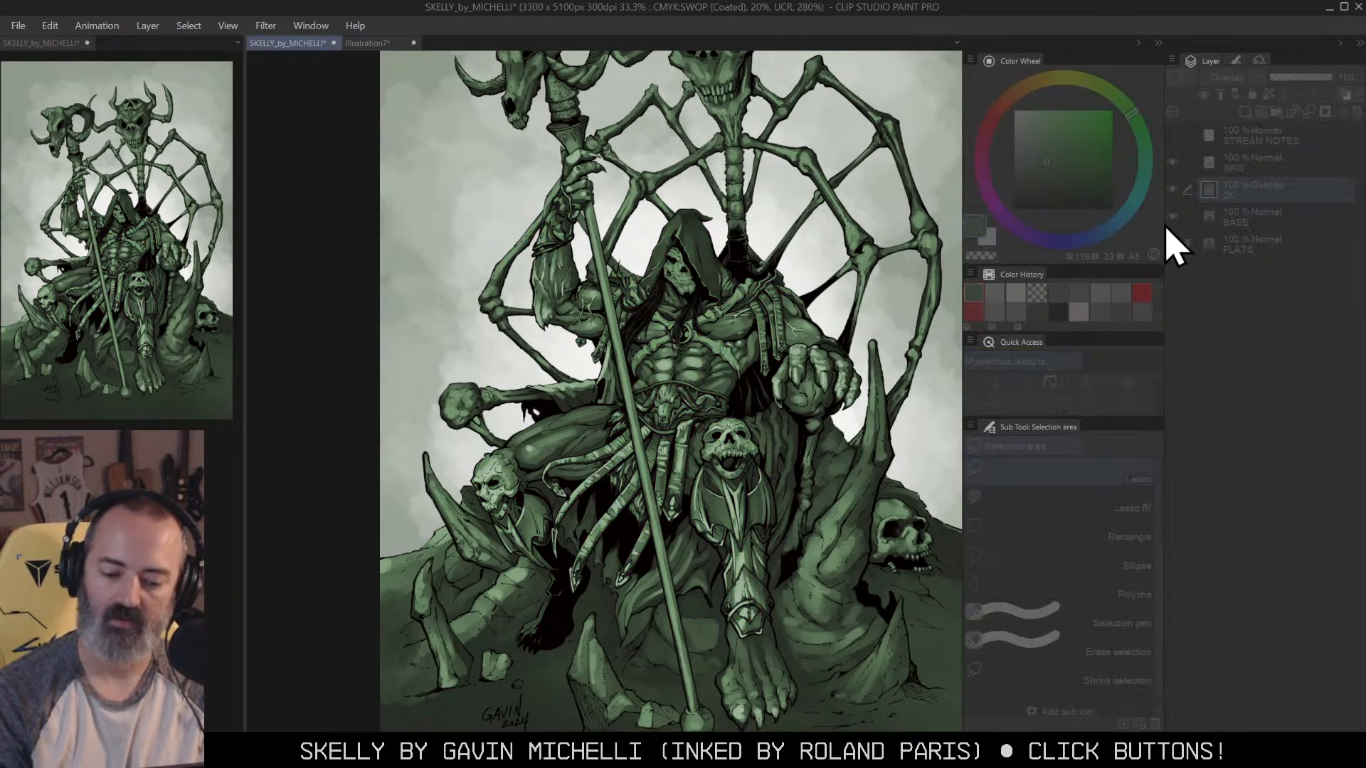
left_click_drag(1143, 284, 1199, 285)
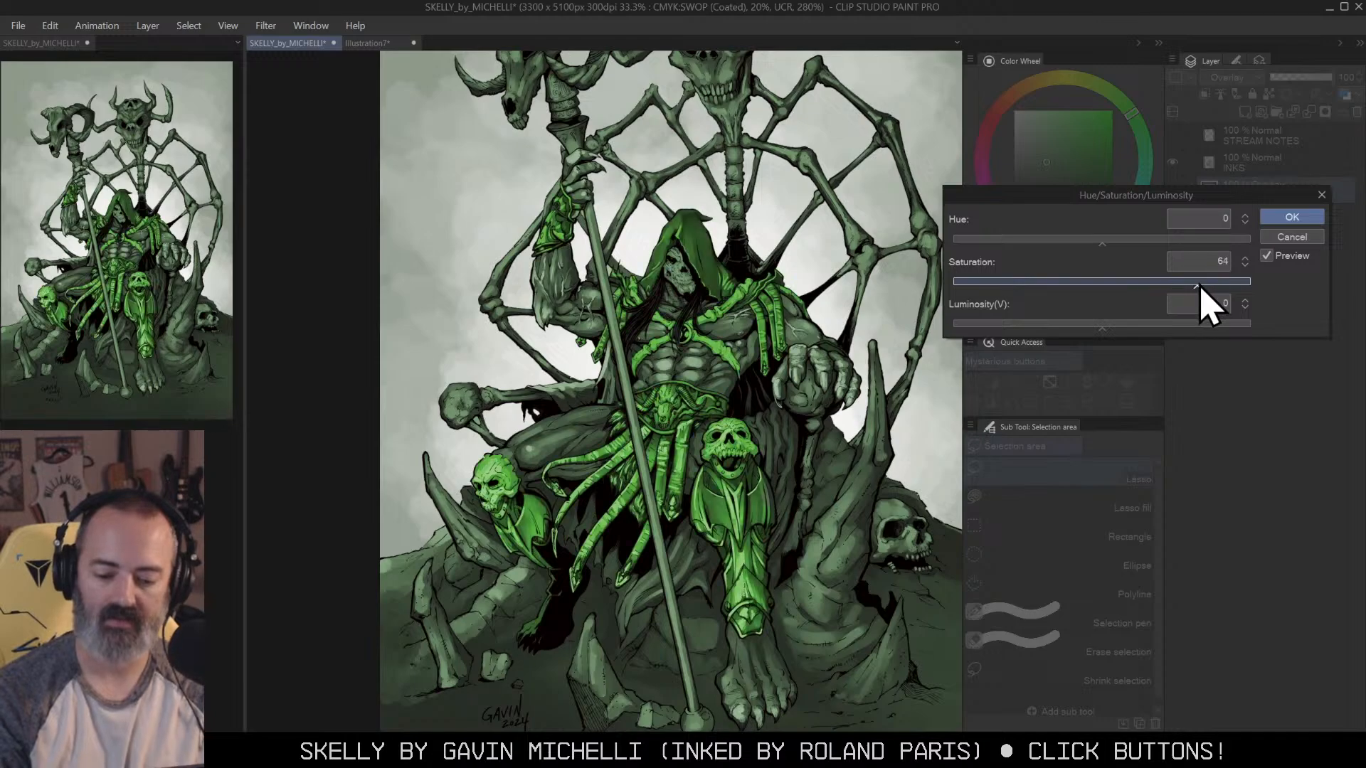
left_click(1291, 216)
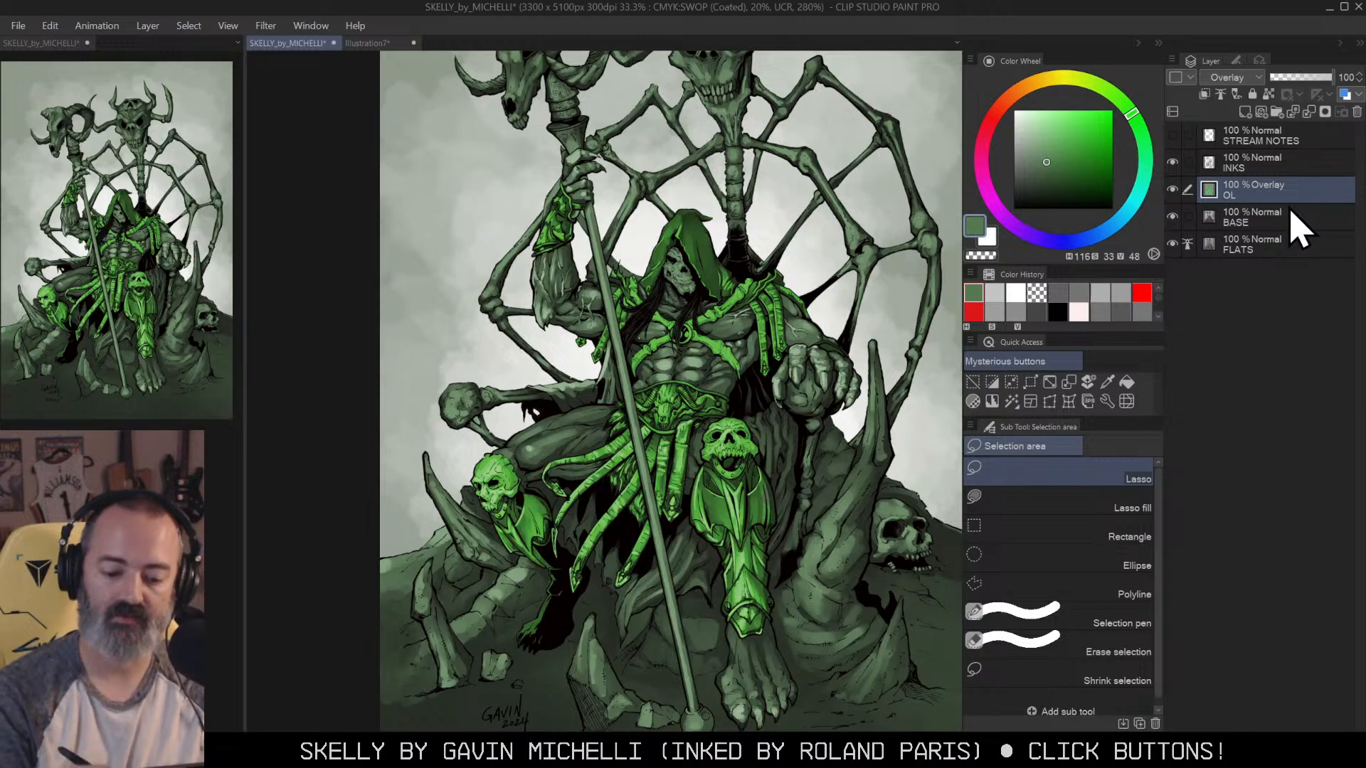
Step: Try to desaturate the figure's skin areas on the OL layer with a saturation shift of -83
key("w")
key("ctrl+u")
mouse_move(1099, 286)
left_mouse_down()
mouse_move(984, 306)
mouse_move(1025, 318)
mouse_move(1022, 288)
mouse_move(981, 305)
left_mouse_up()
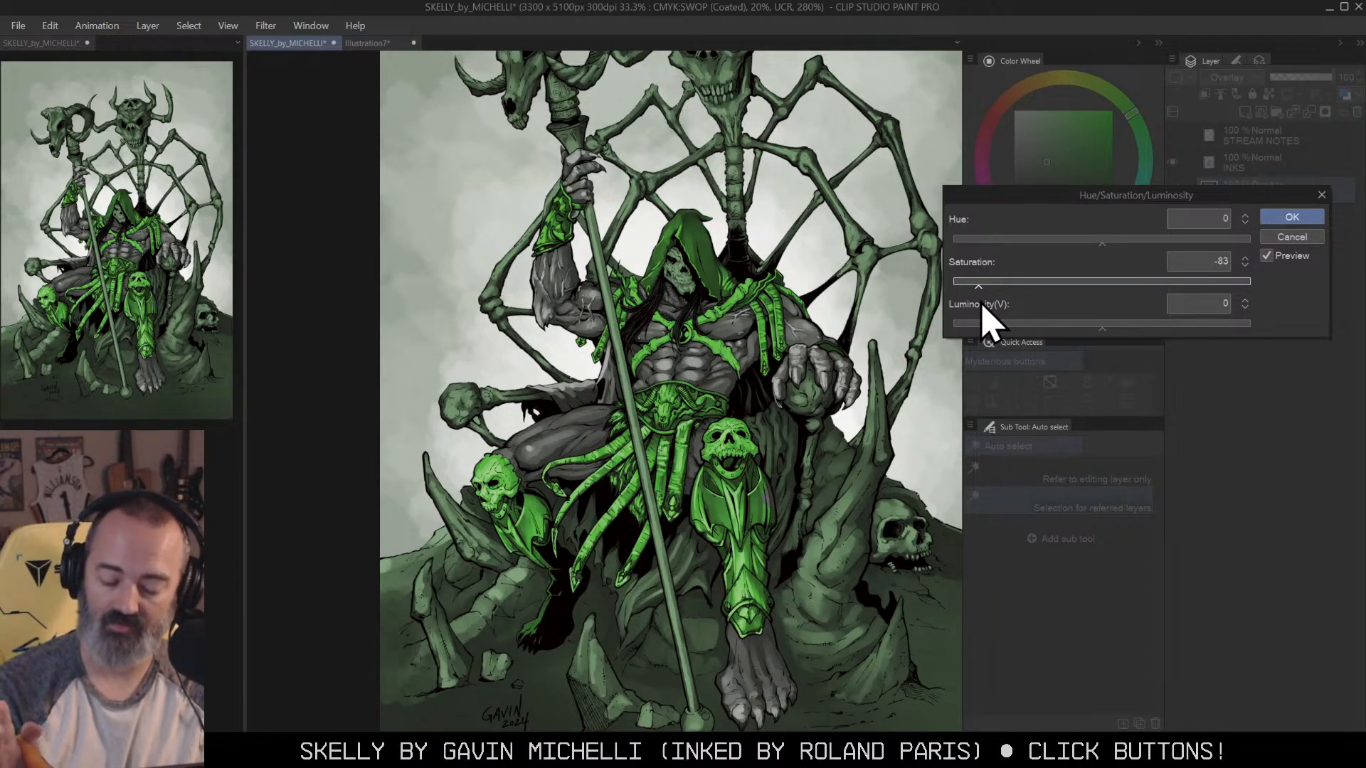
left_click(1292, 217)
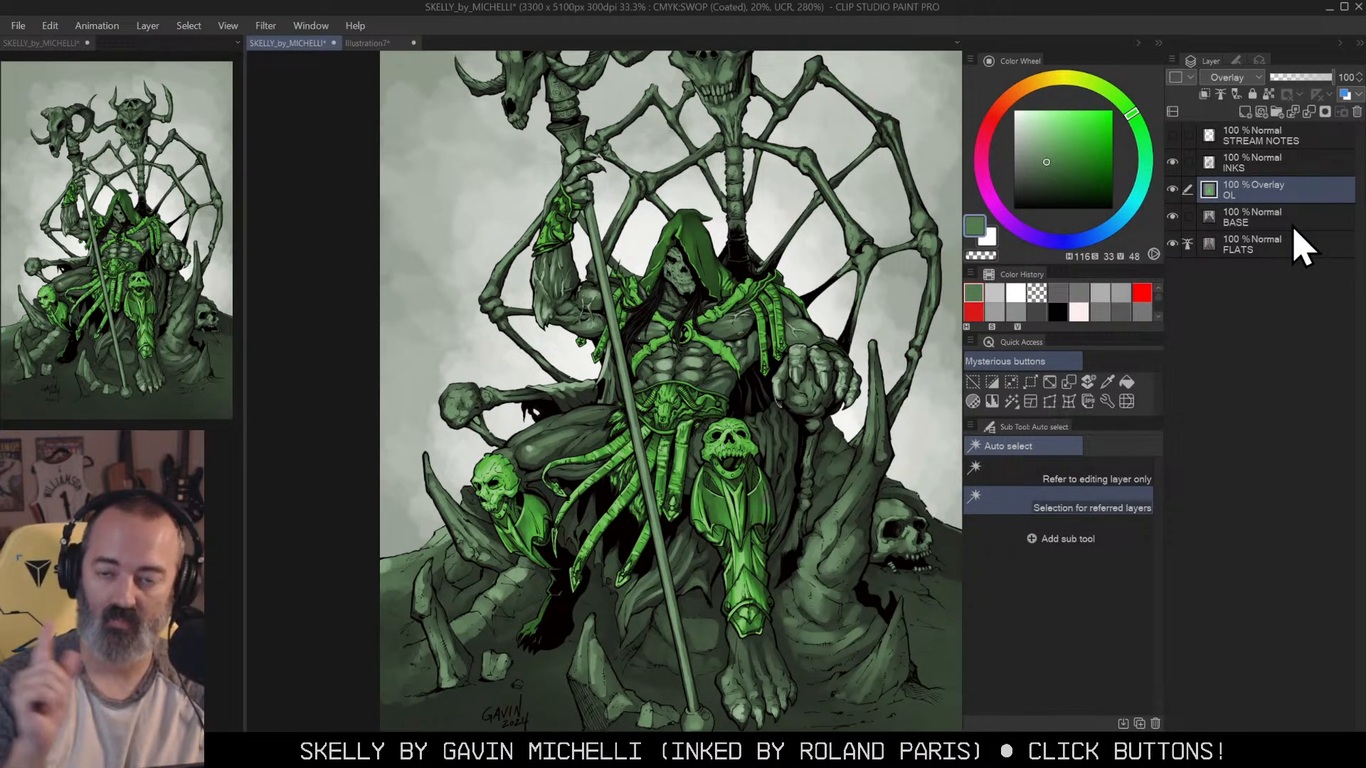
Step: Shift the hue of the entire OL layer by 140 to turn the green scheme blue and purple
key("m")
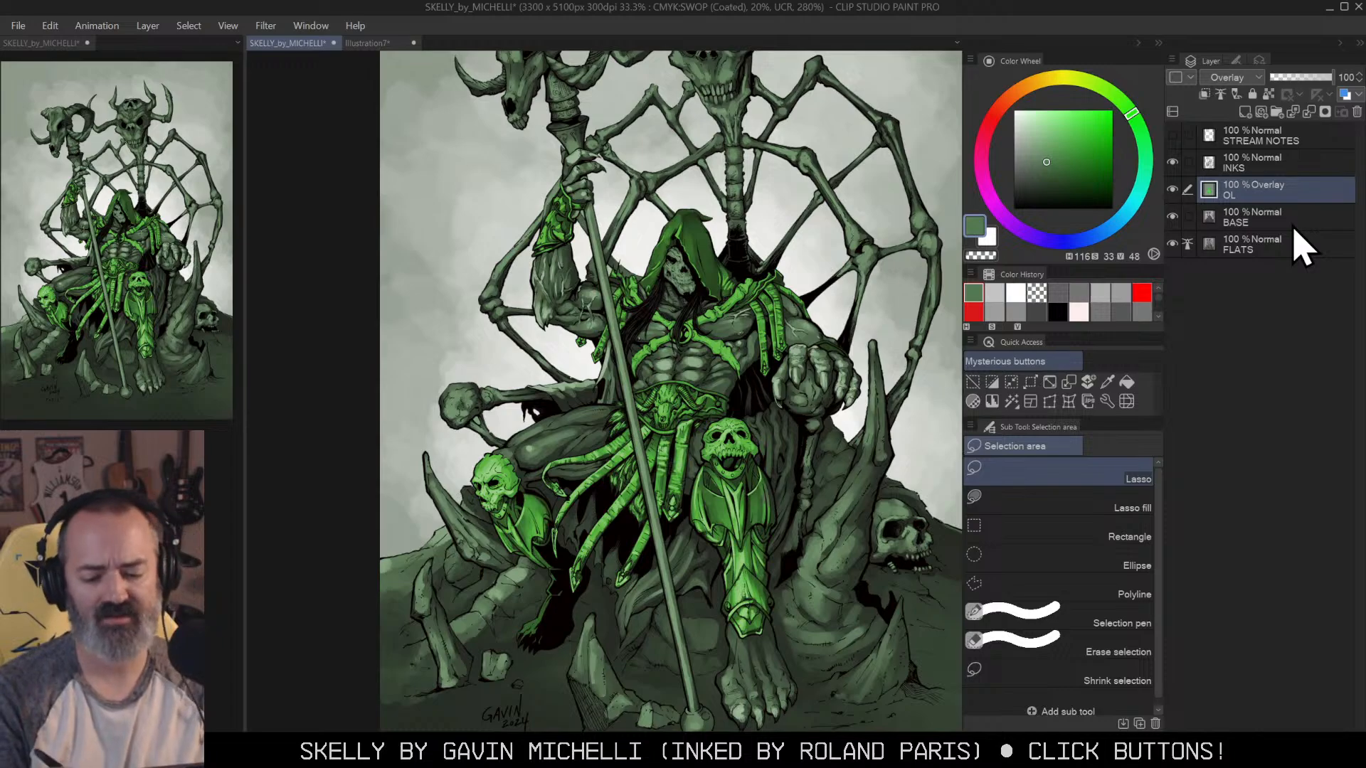
key("ctrl+u")
left_click(1120, 239)
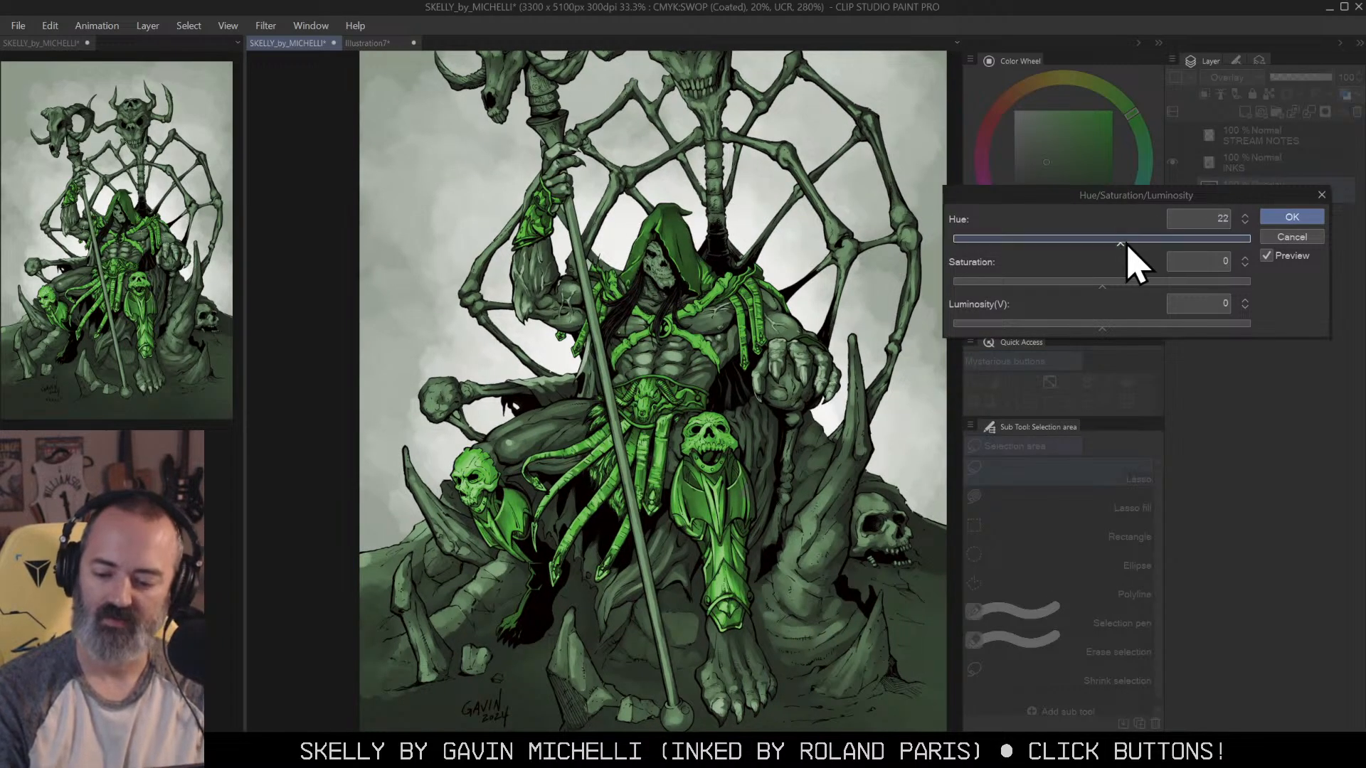
left_click_drag(1120, 239, 1208, 239)
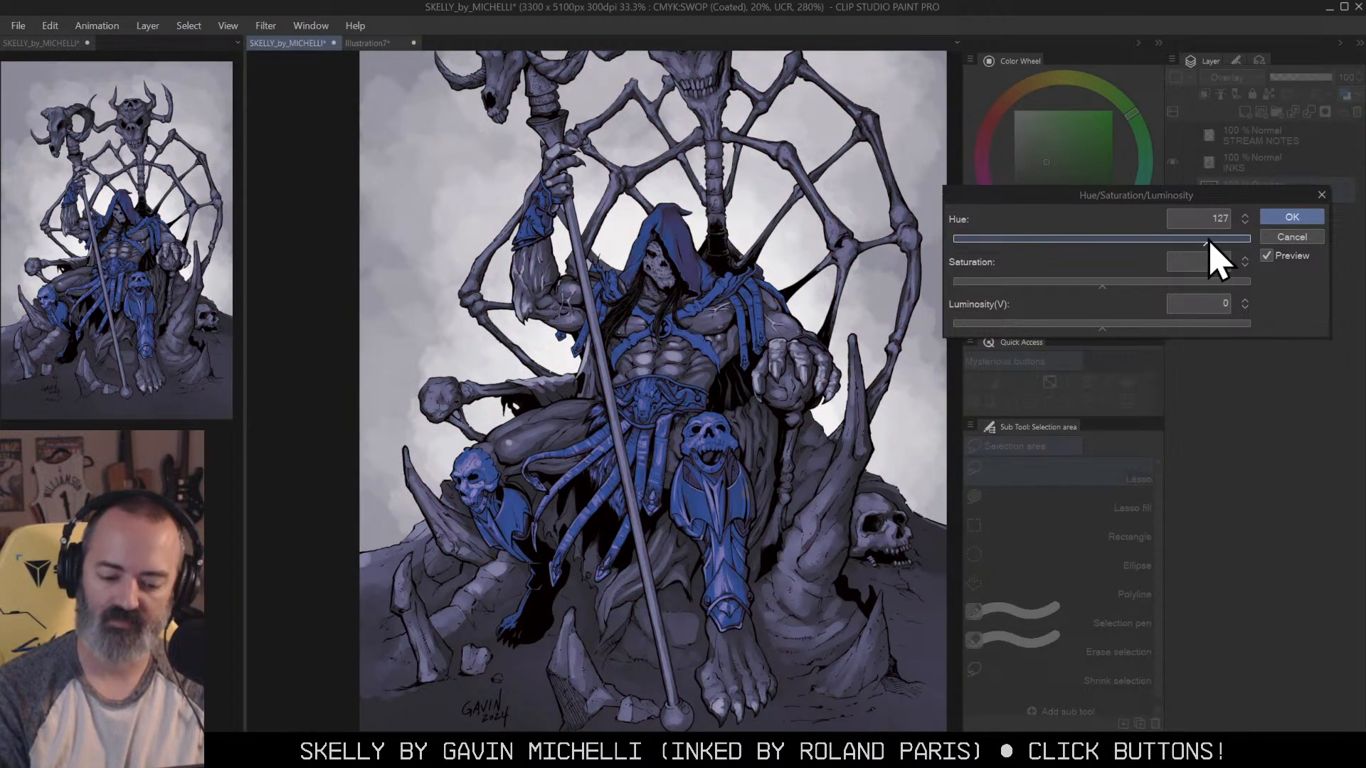
left_click_drag(1209, 243, 1219, 247)
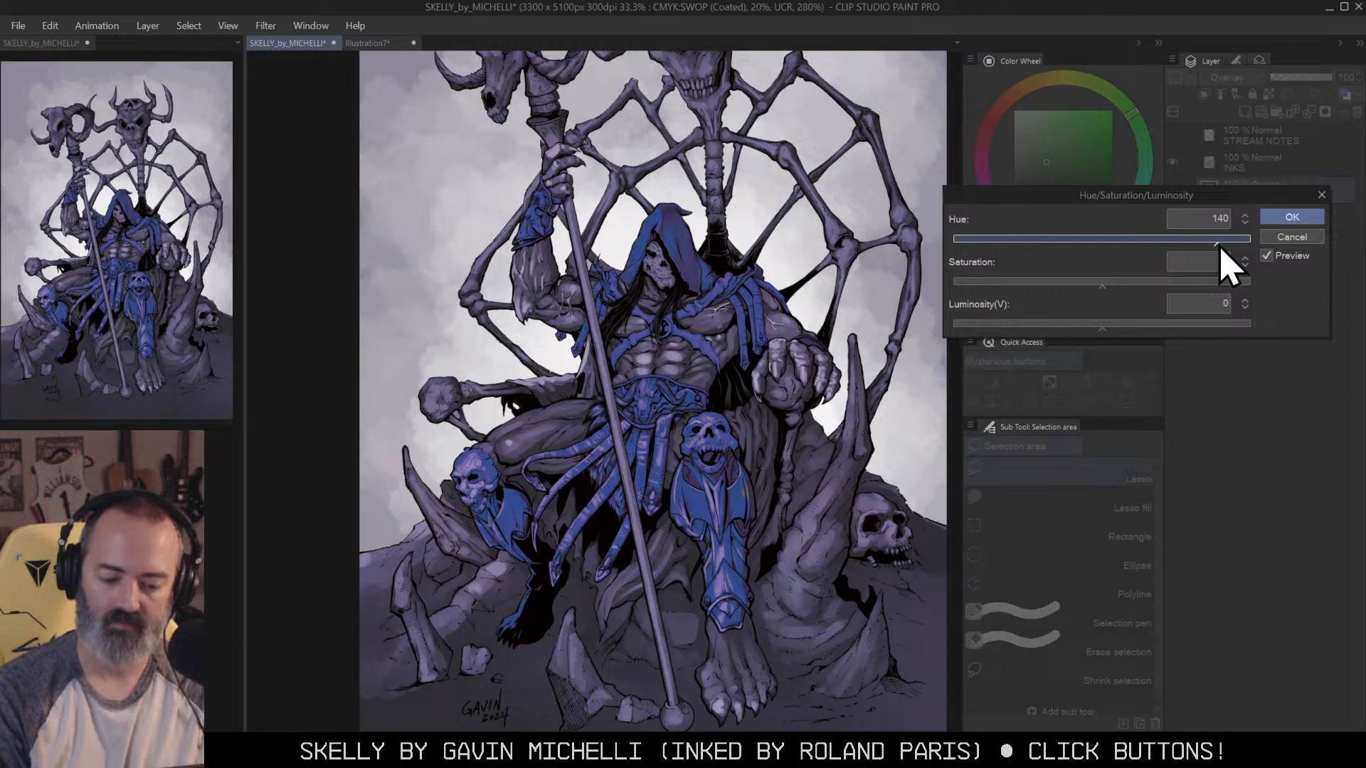
left_click(1310, 217)
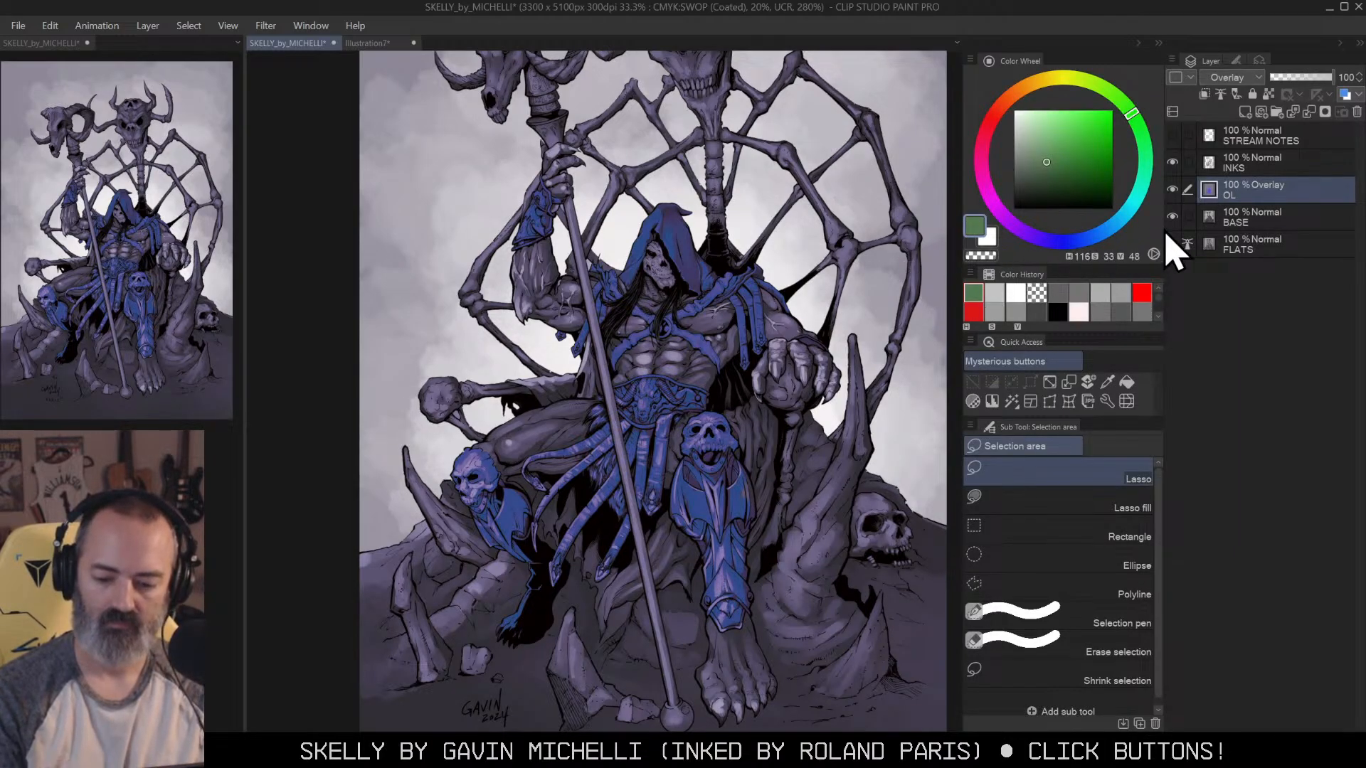
Step: Isolate the OL layer to inspect its flat colours, sample the background and hood, and show all layers again
left_click(1176, 191, "alt")
left_click(1175, 190, "alt")
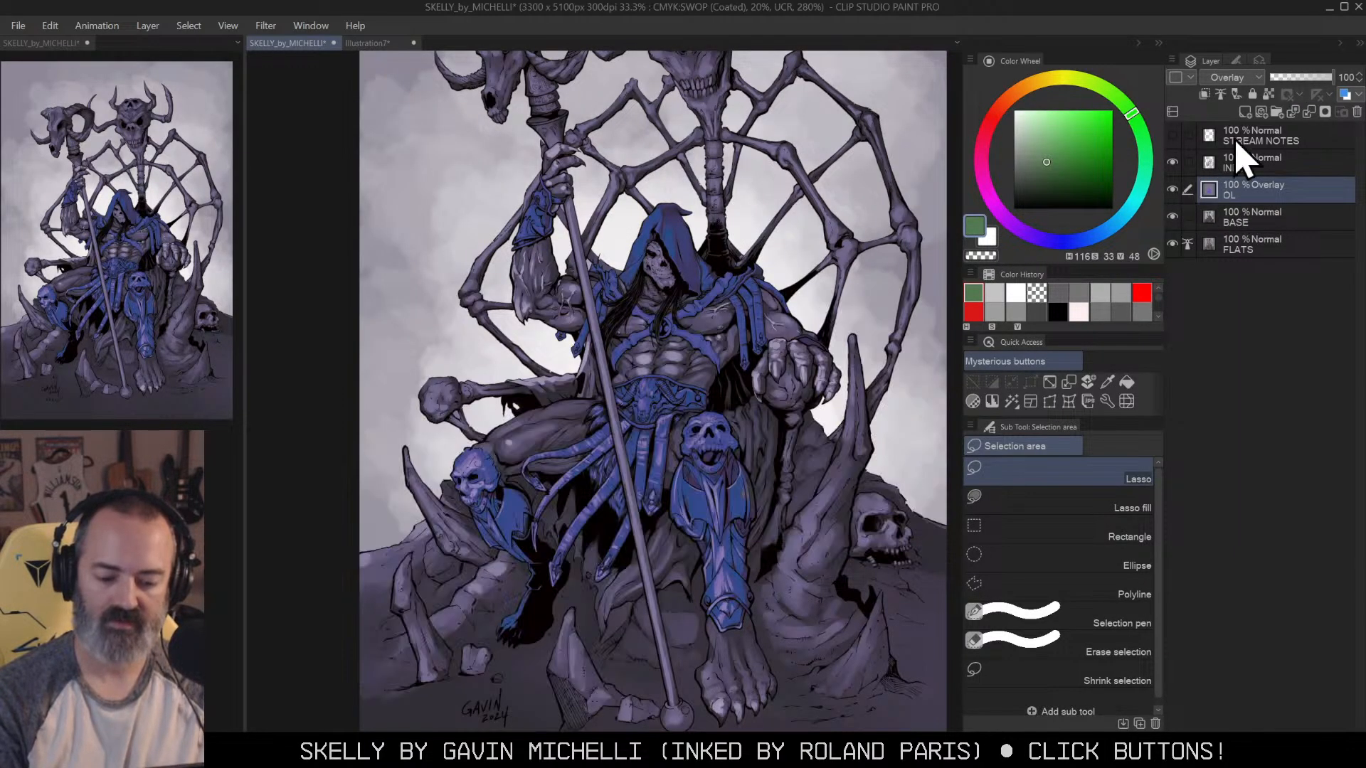
left_click_drag(873, 334, 871, 361)
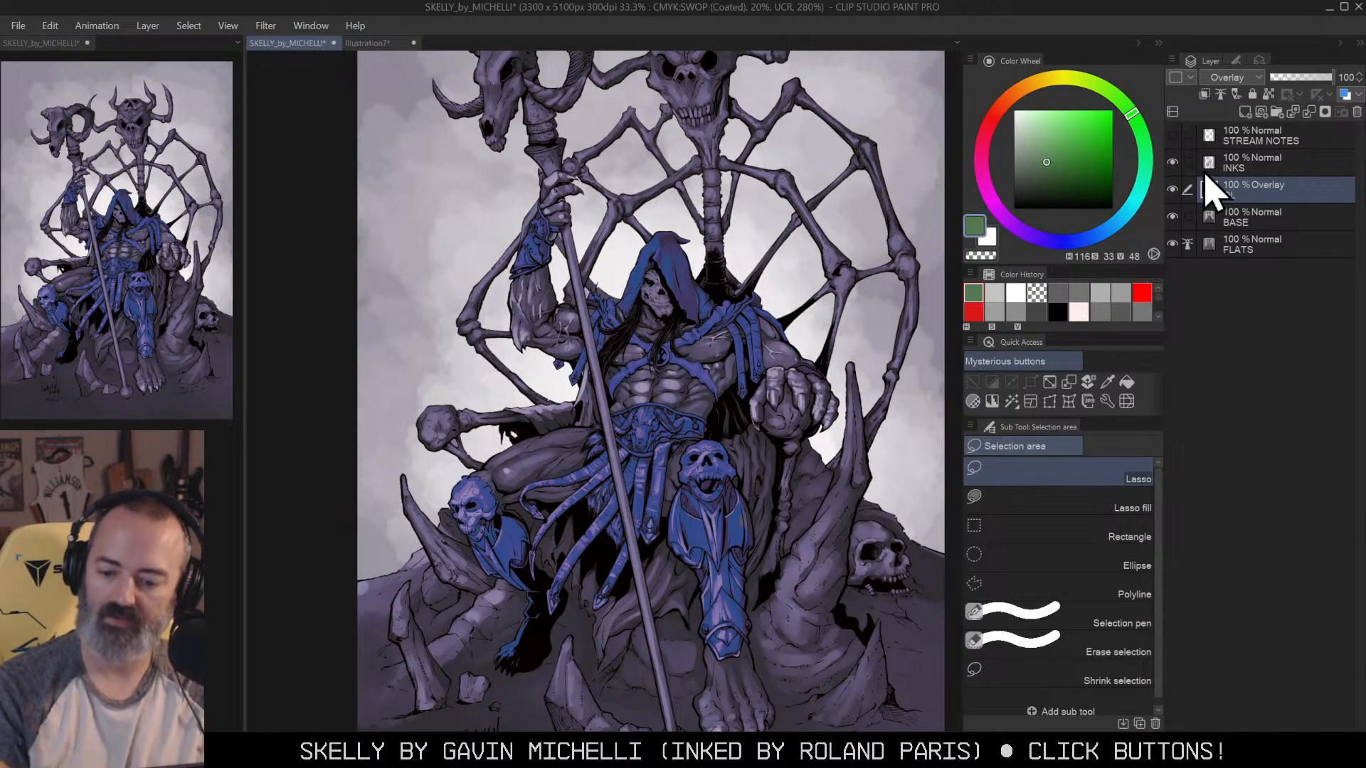
left_click(1174, 191, "alt")
left_click(683, 165, "alt")
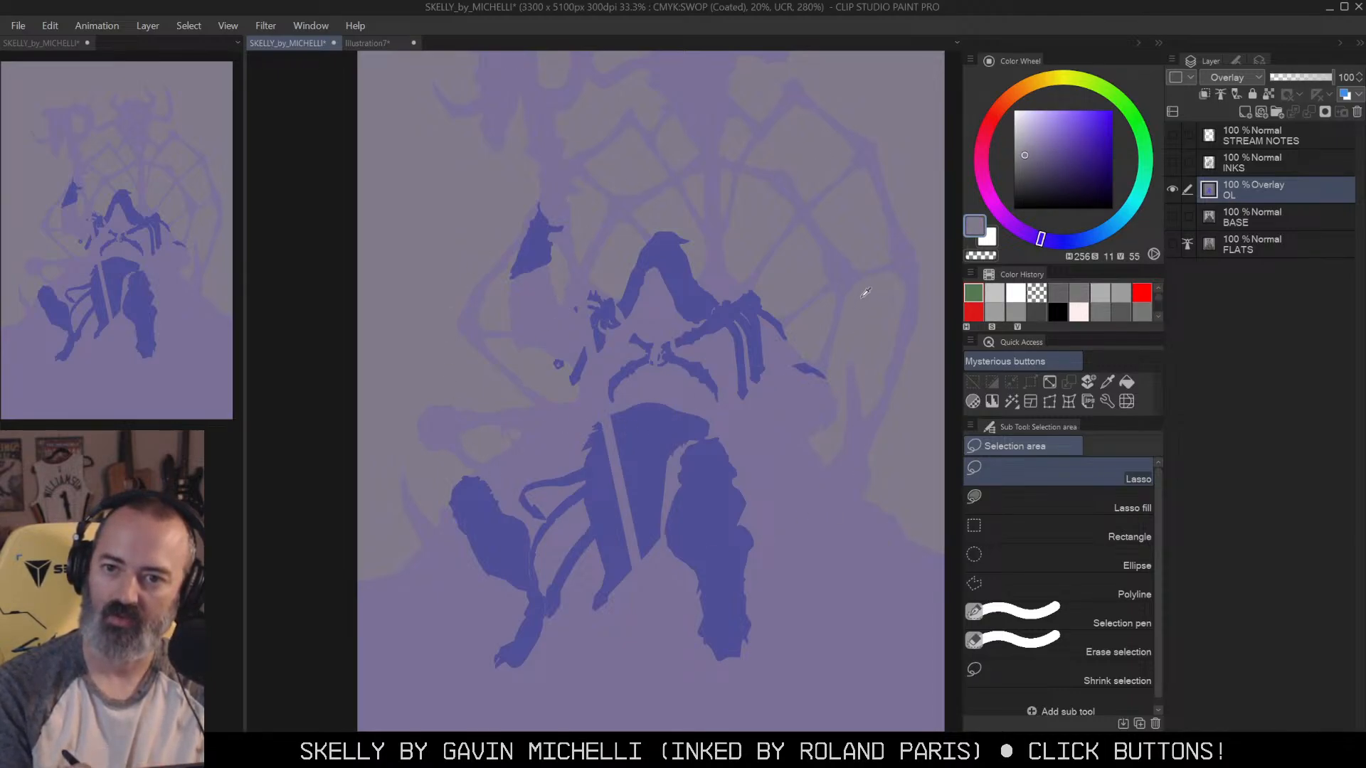
left_click(689, 239, "alt")
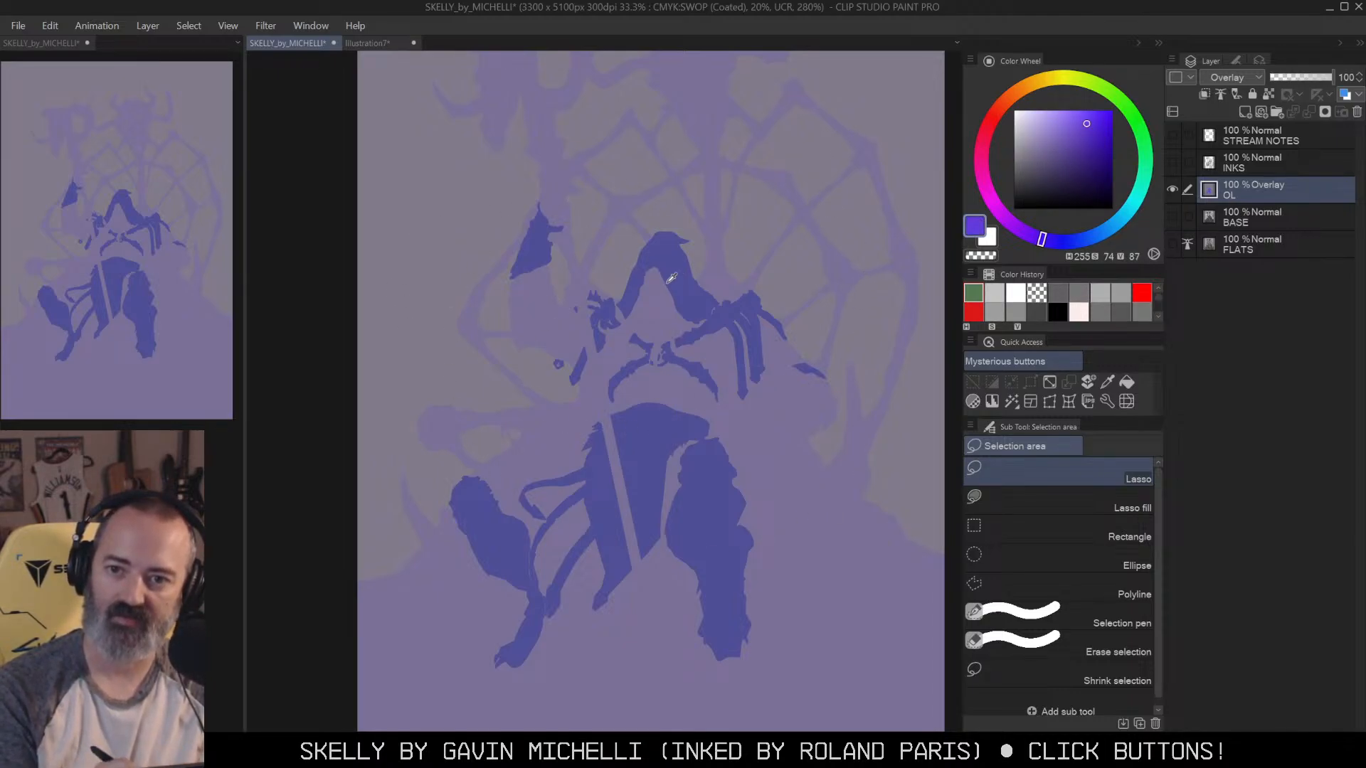
left_click(1173, 189, "alt")
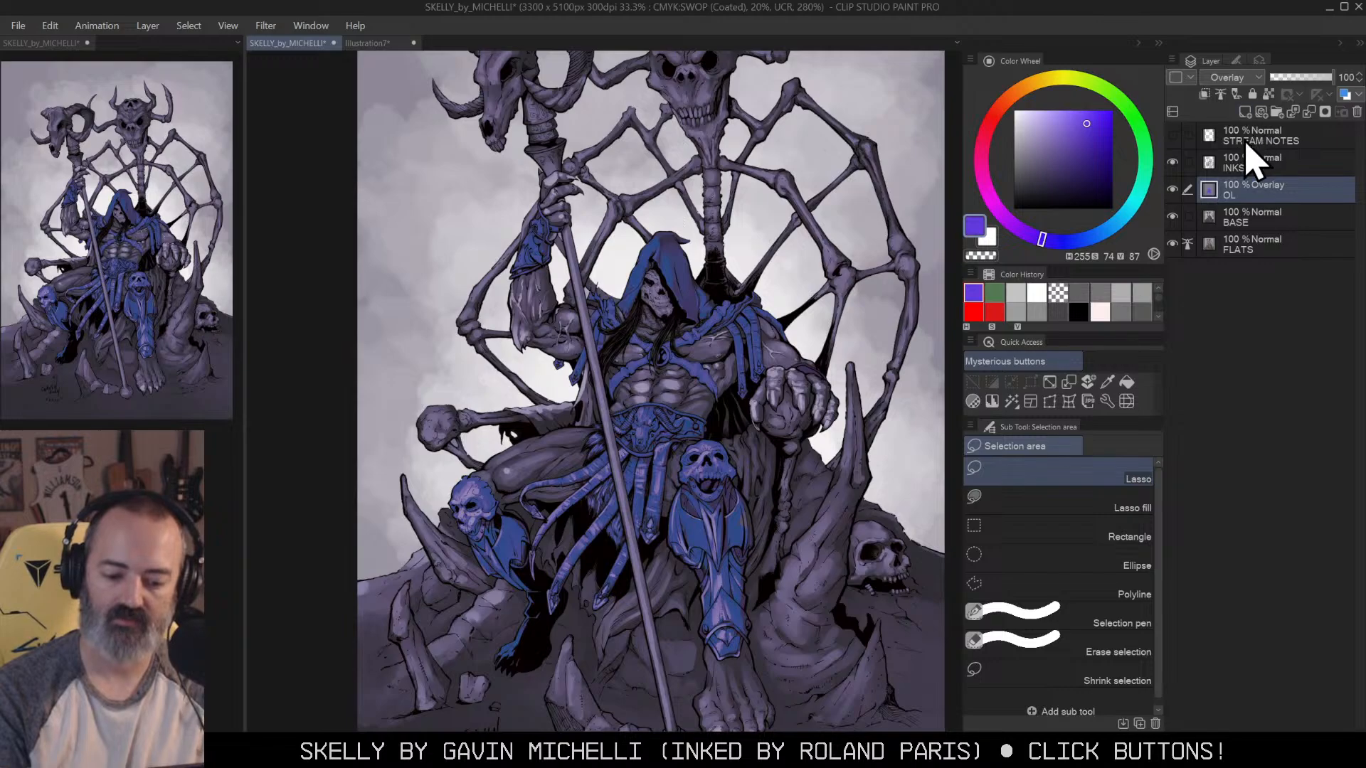
Step: Select the skull face under the hood and lower its saturation on the OL layer by 100
key("w")
left_click(666, 288)
key("/")
left_click_drag(666, 288, 775, 303)
key("ctrl+u")
left_click_drag(1076, 277, 962, 334)
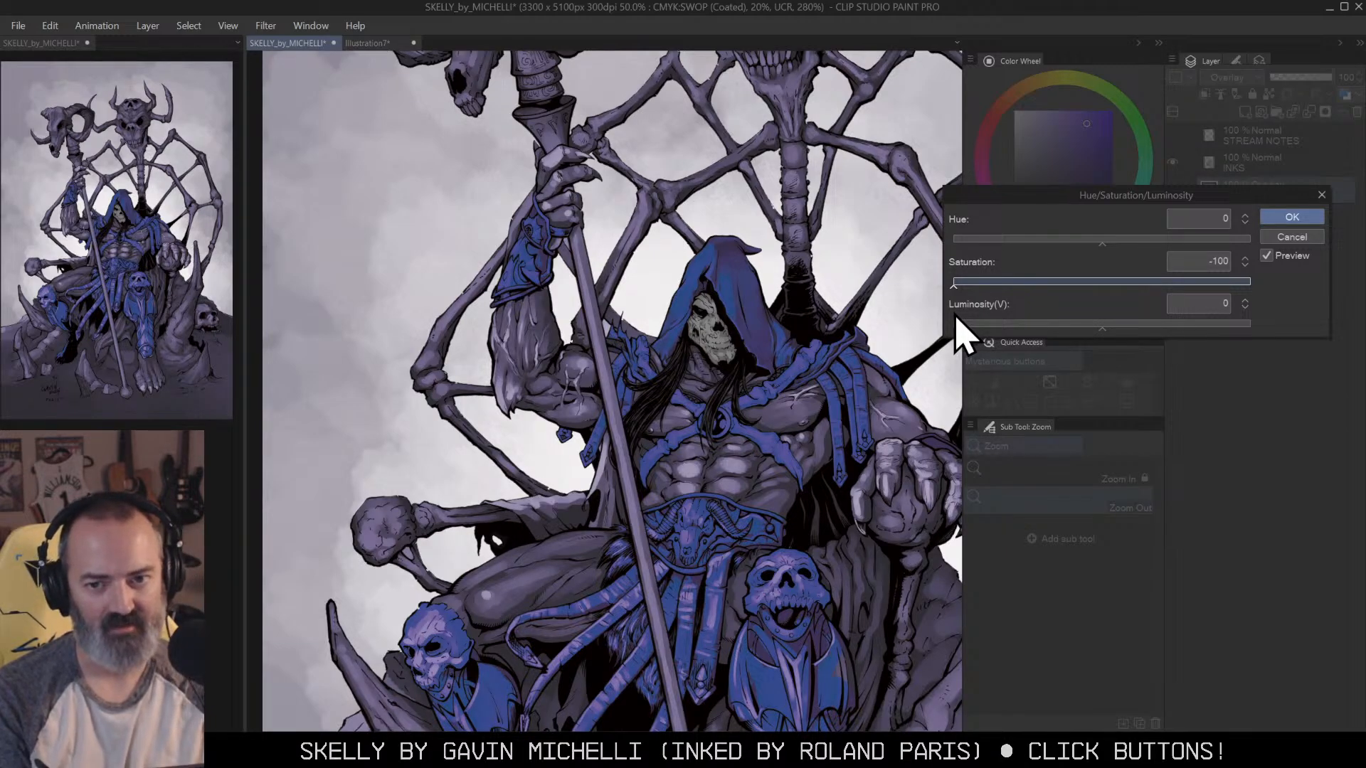
left_click_drag(956, 319, 958, 319)
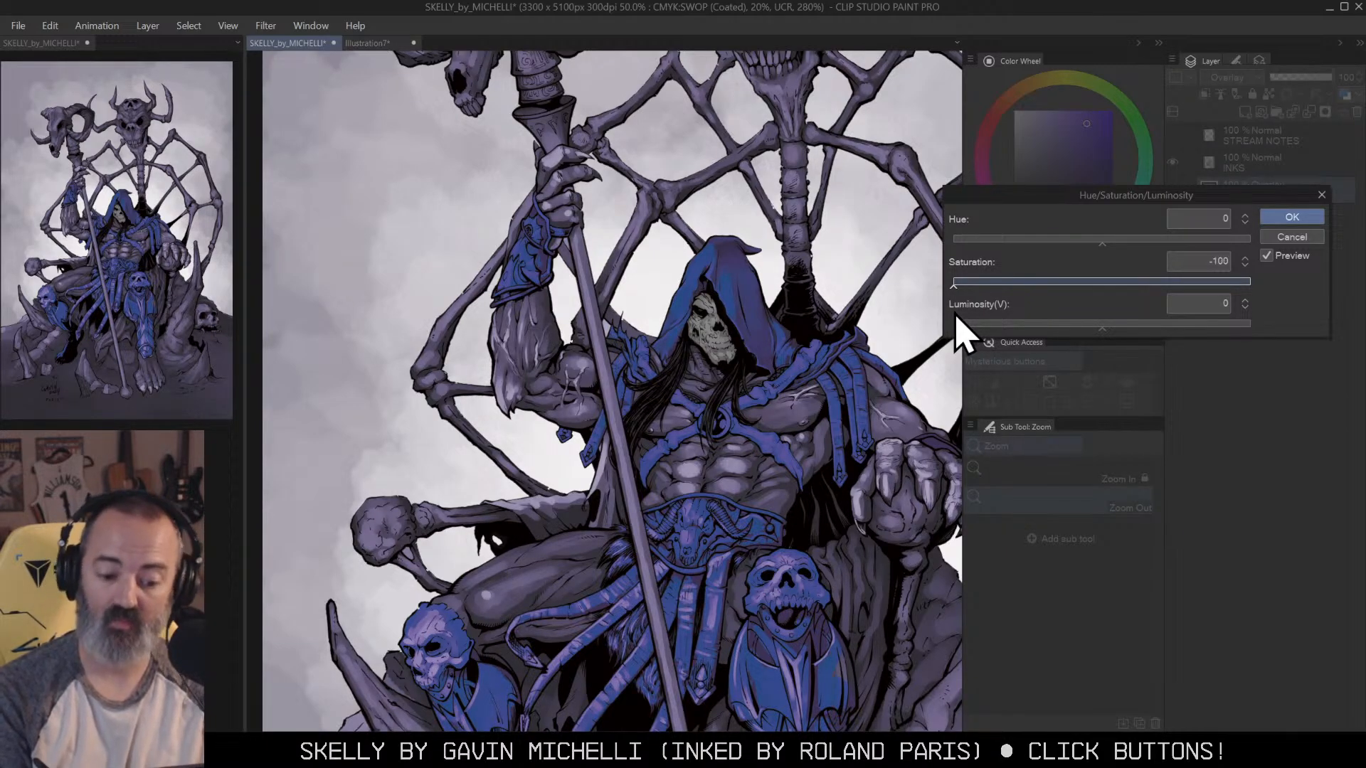
left_click(1292, 217)
Step: Sample the background grey from the isolated OL layer and change the drawing colour to hue 256, saturation 38, value 50 with all layers shown
scroll(770, 338, "up", 1)
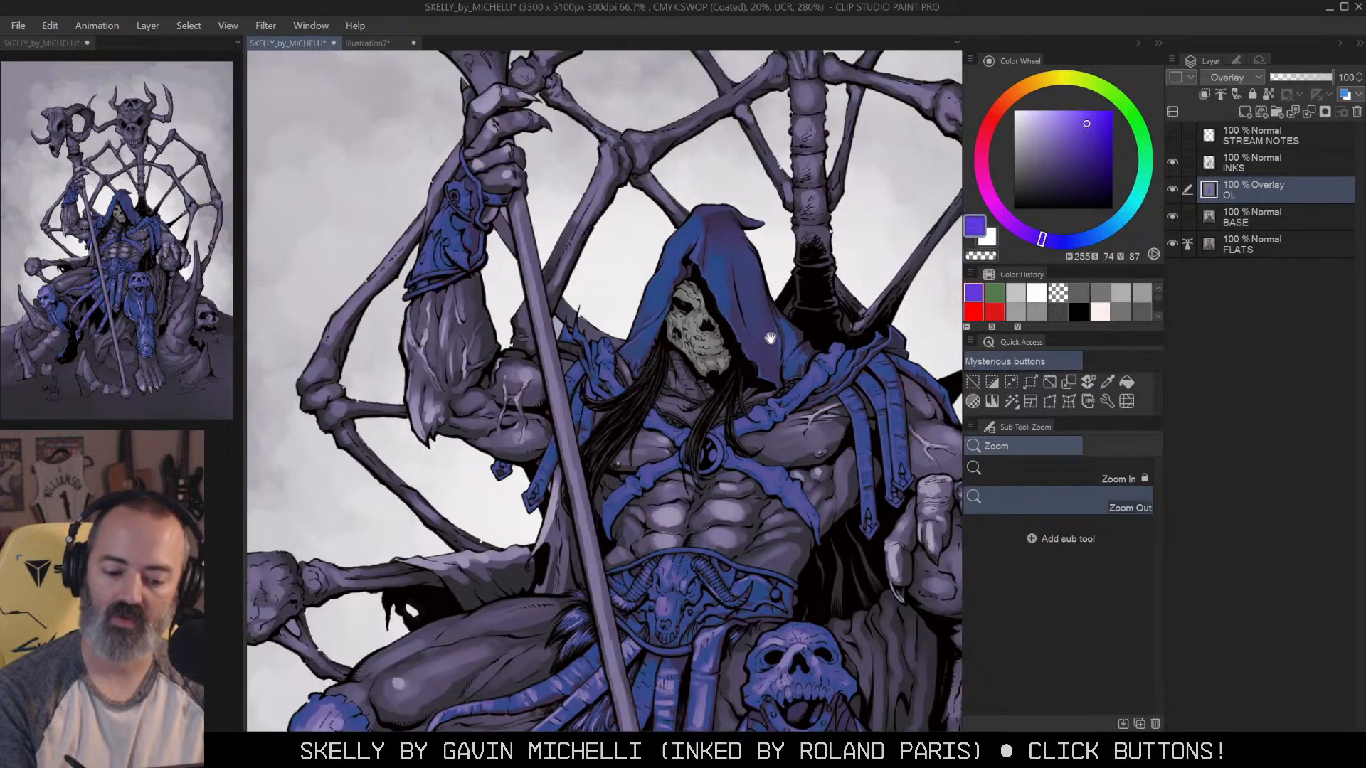
left_click_drag(770, 339, 752, 351)
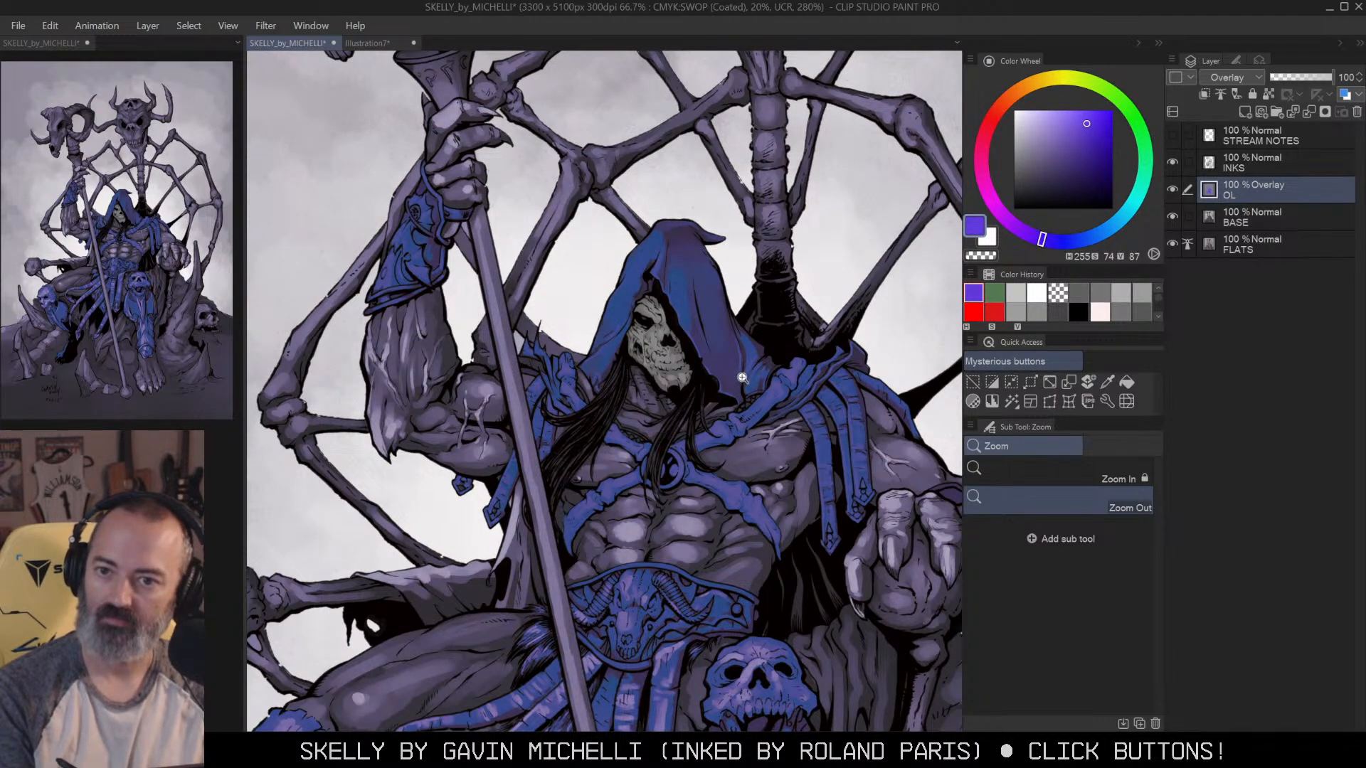
key("m")
left_click(1172, 189, "alt")
left_click(876, 223, "alt")
left_click_drag(872, 226, 613, 447)
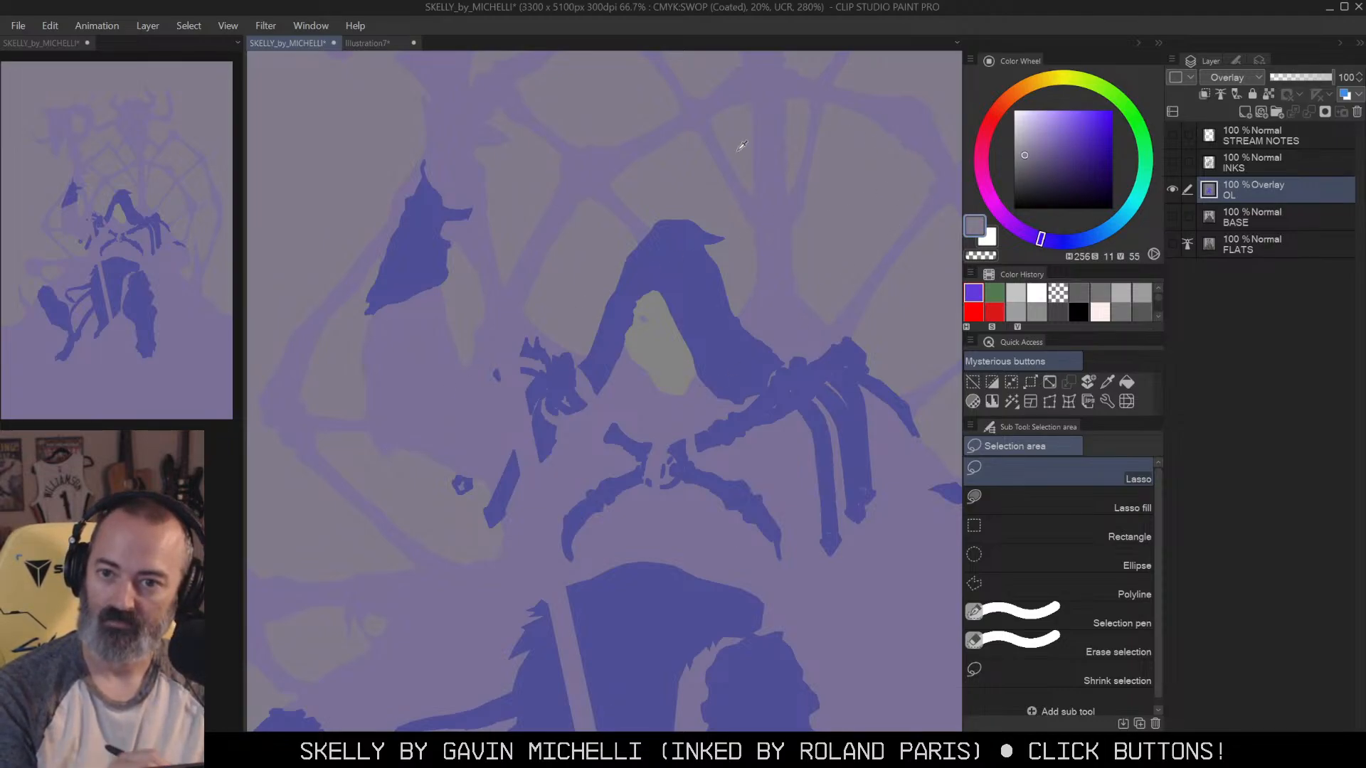
left_click(1173, 189, "alt")
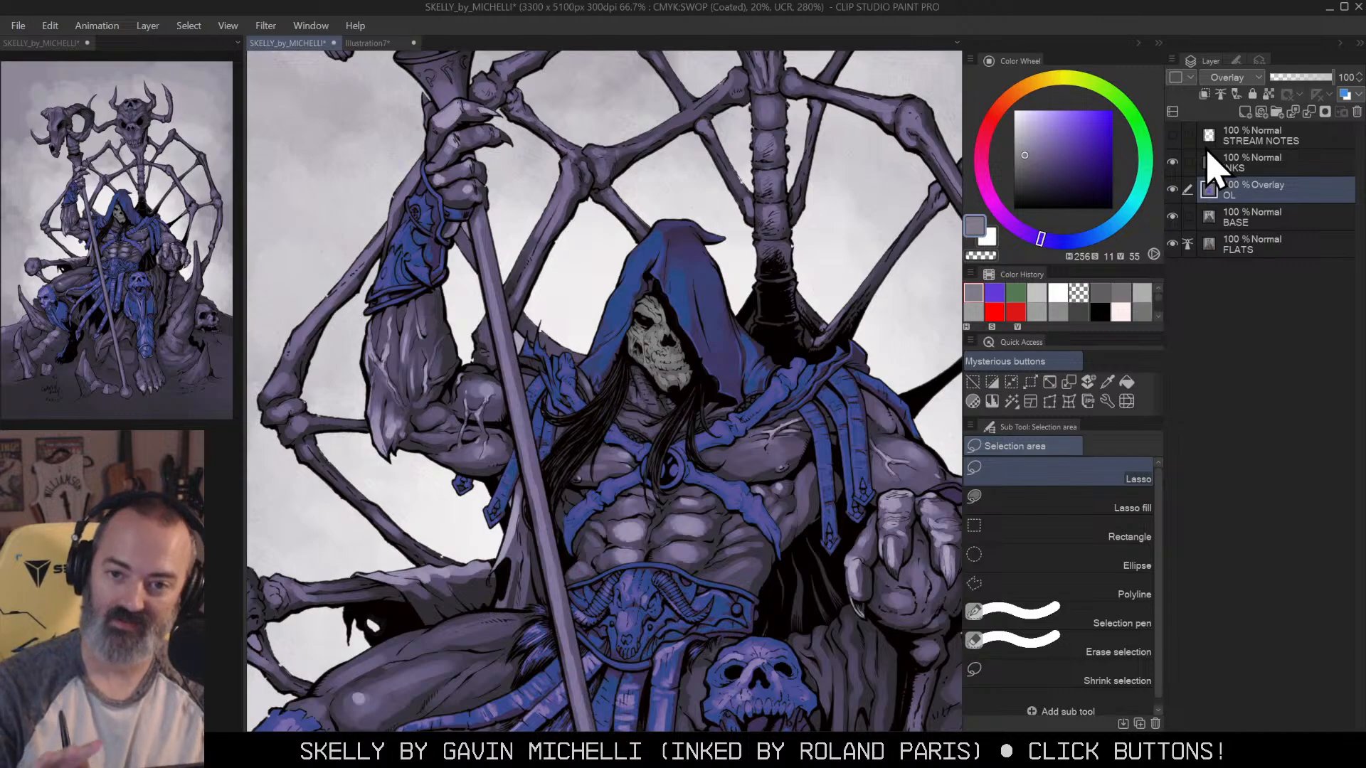
left_click_drag(1052, 129, 1052, 160)
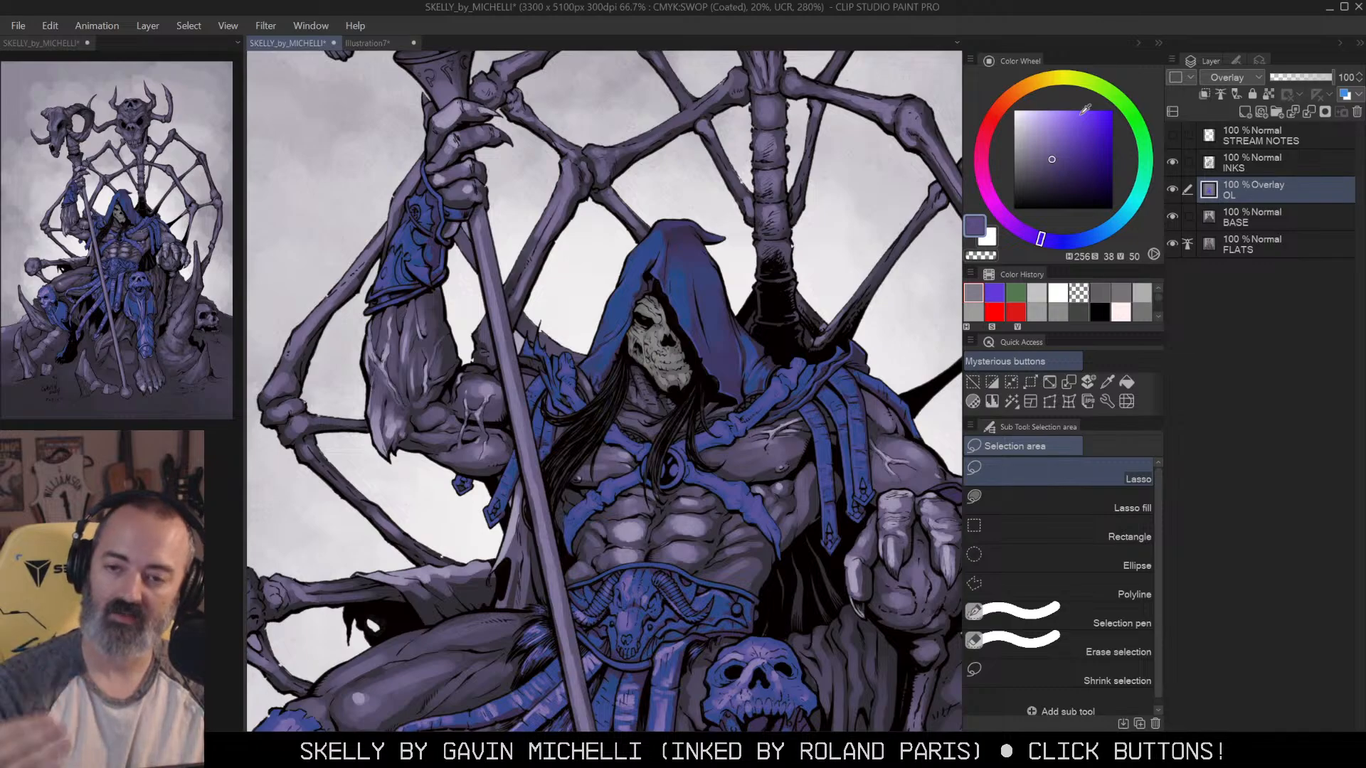
Step: Create a new colour illustration, 8.50 × 11.00 in at 400 dpi, with a grey paper colour
key("alt+space")
left_click(577, 351)
left_click(721, 320)
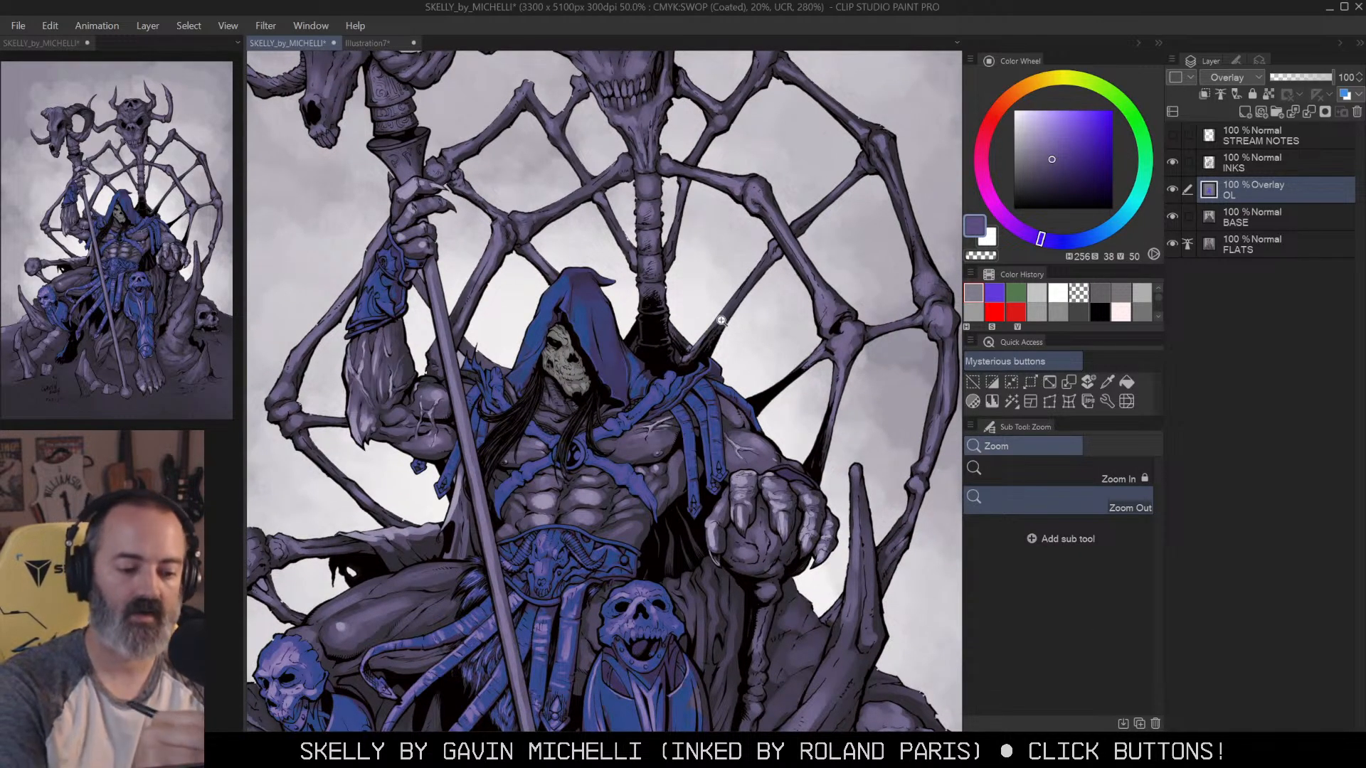
left_click(390, 46)
key("m")
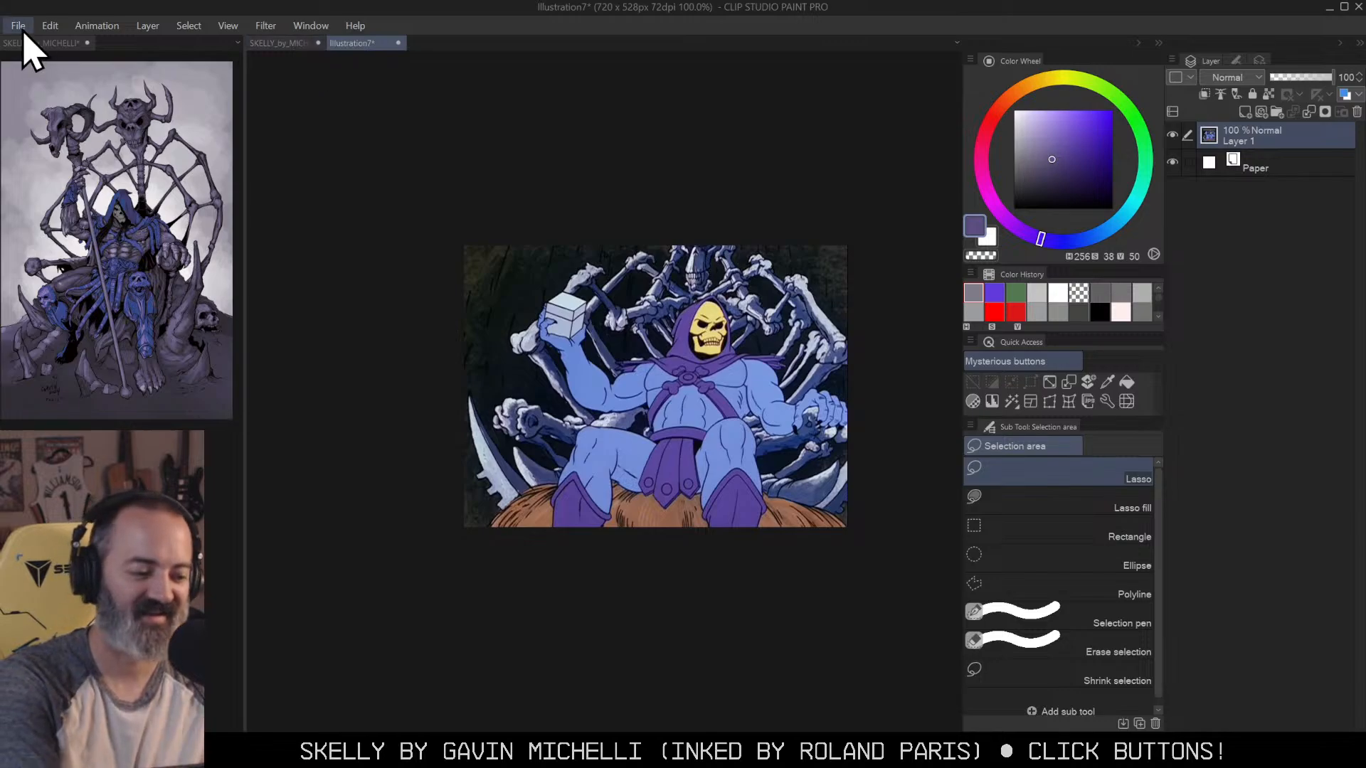
left_click(97, 26)
left_click(30, 44)
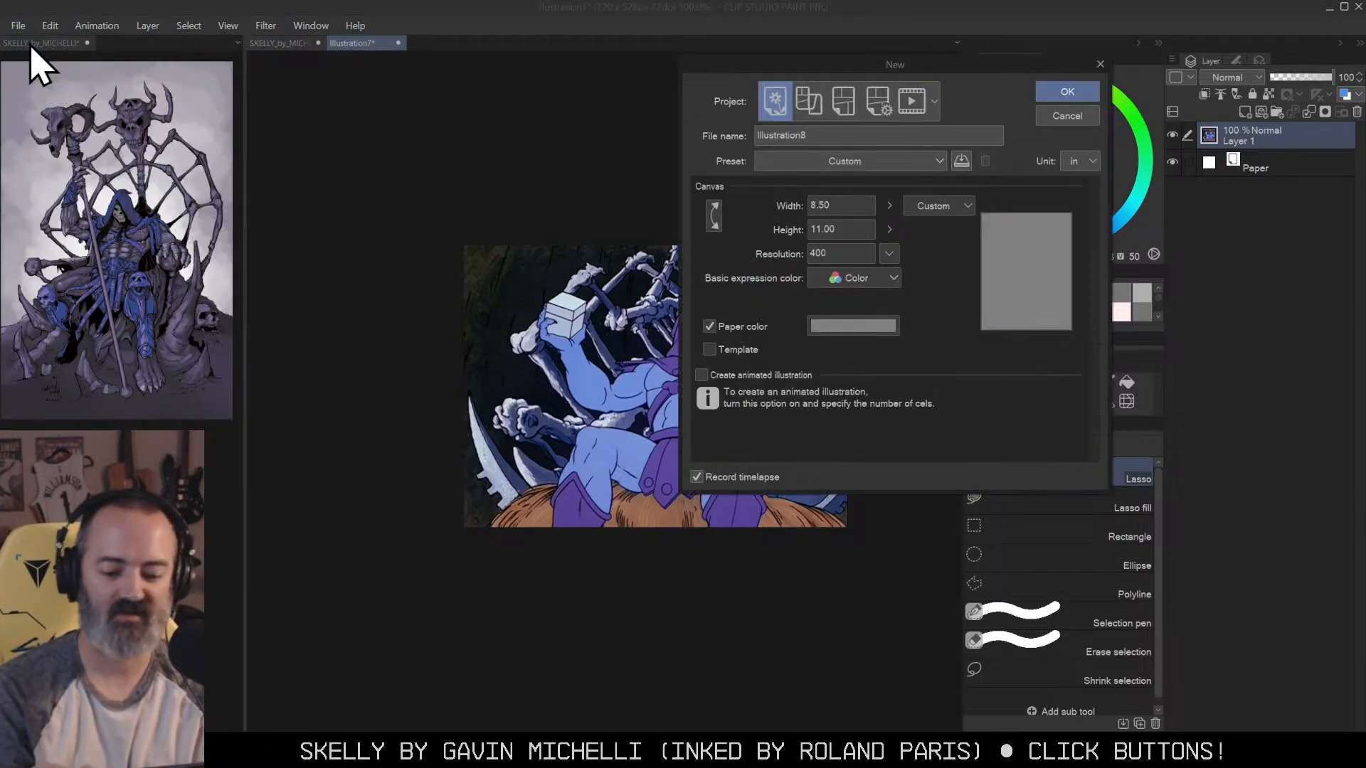
key("Return")
Step: Fill a wide rectangular selection across the middle of the canvas with muted brown, hue 22, saturation 52, value 50
left_click(999, 108)
left_click(1085, 146)
left_click(1010, 95)
left_click(1090, 140)
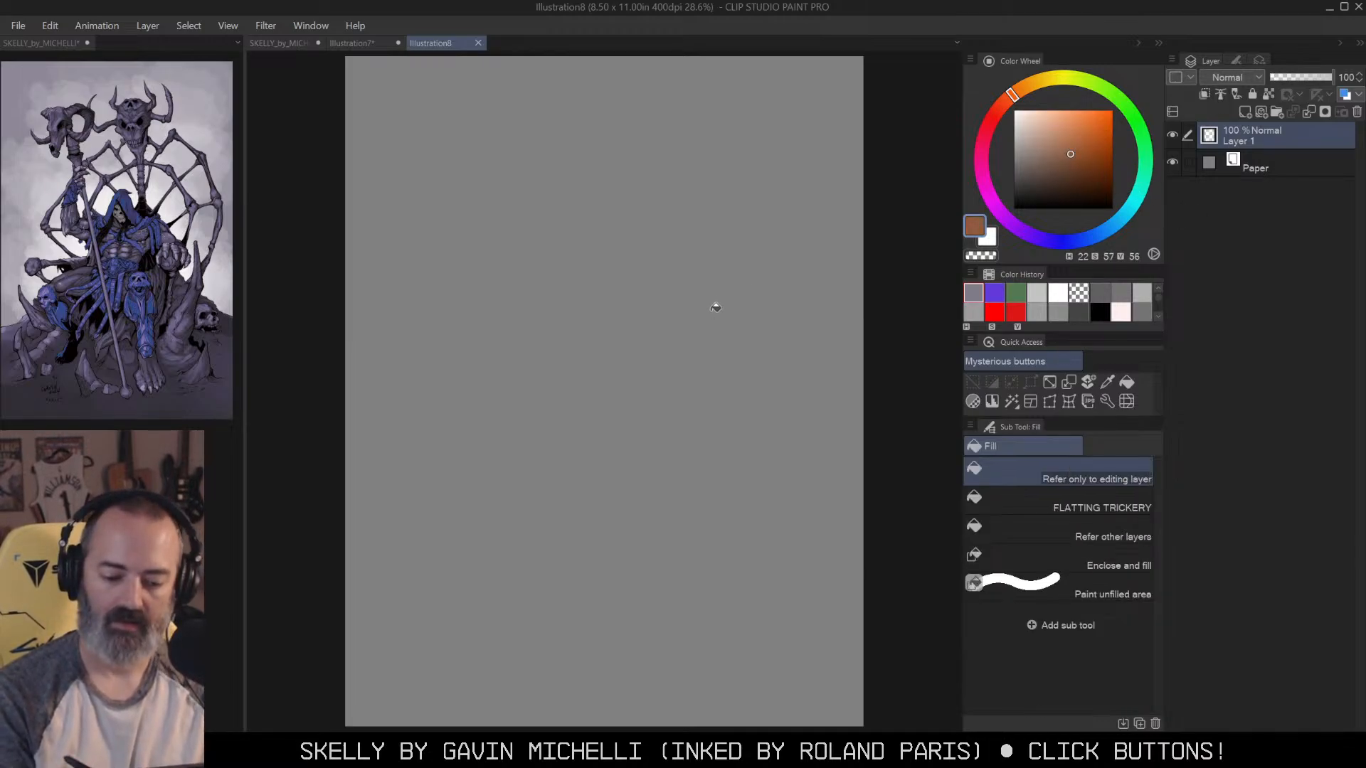
left_click(1129, 533)
left_click_drag(382, 222, 836, 529)
left_click(1065, 159)
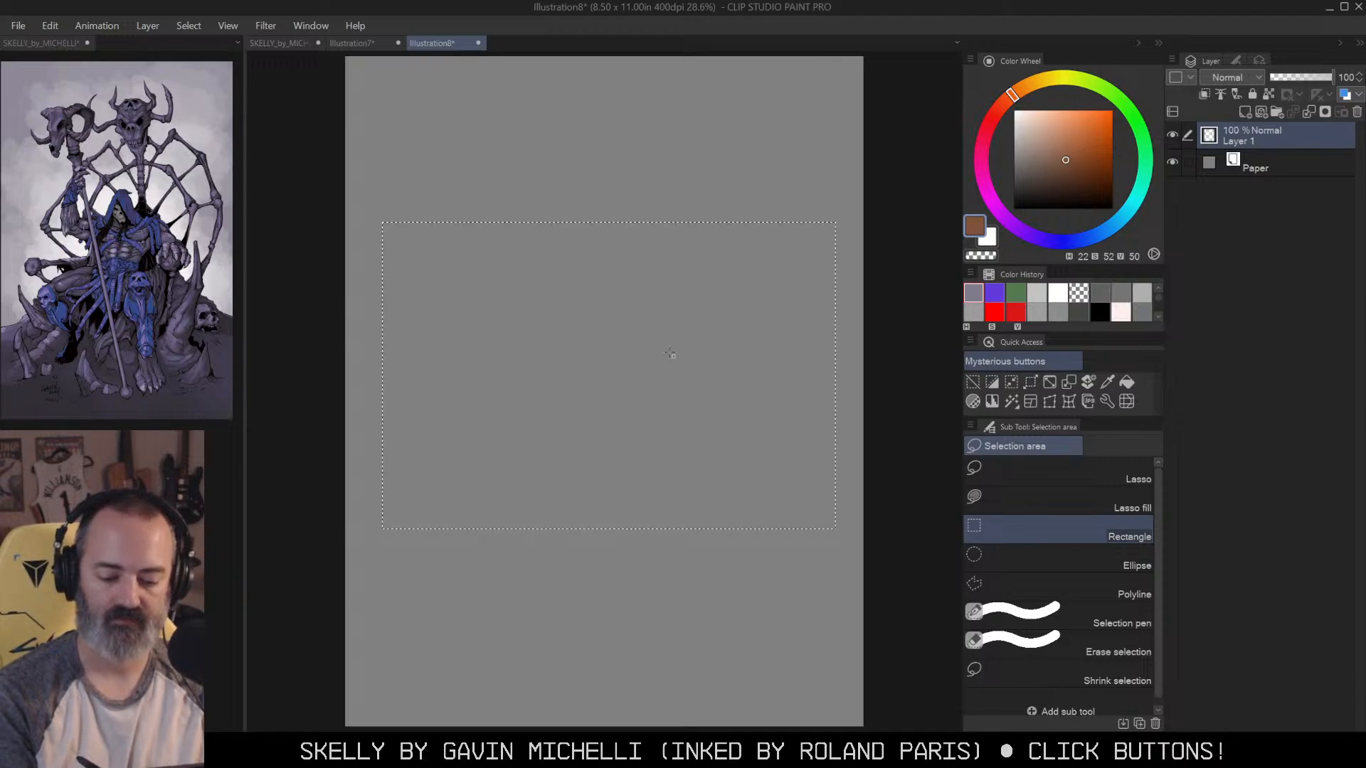
key("g")
left_click(626, 466)
Step: Paint a soft-edged orange square, hue 22, saturation 86, value 67, in the brown rectangle's upper right using the FRENDEN'S Faux-toshop brush
key("b")
left_click(1099, 137)
left_click(1098, 143)
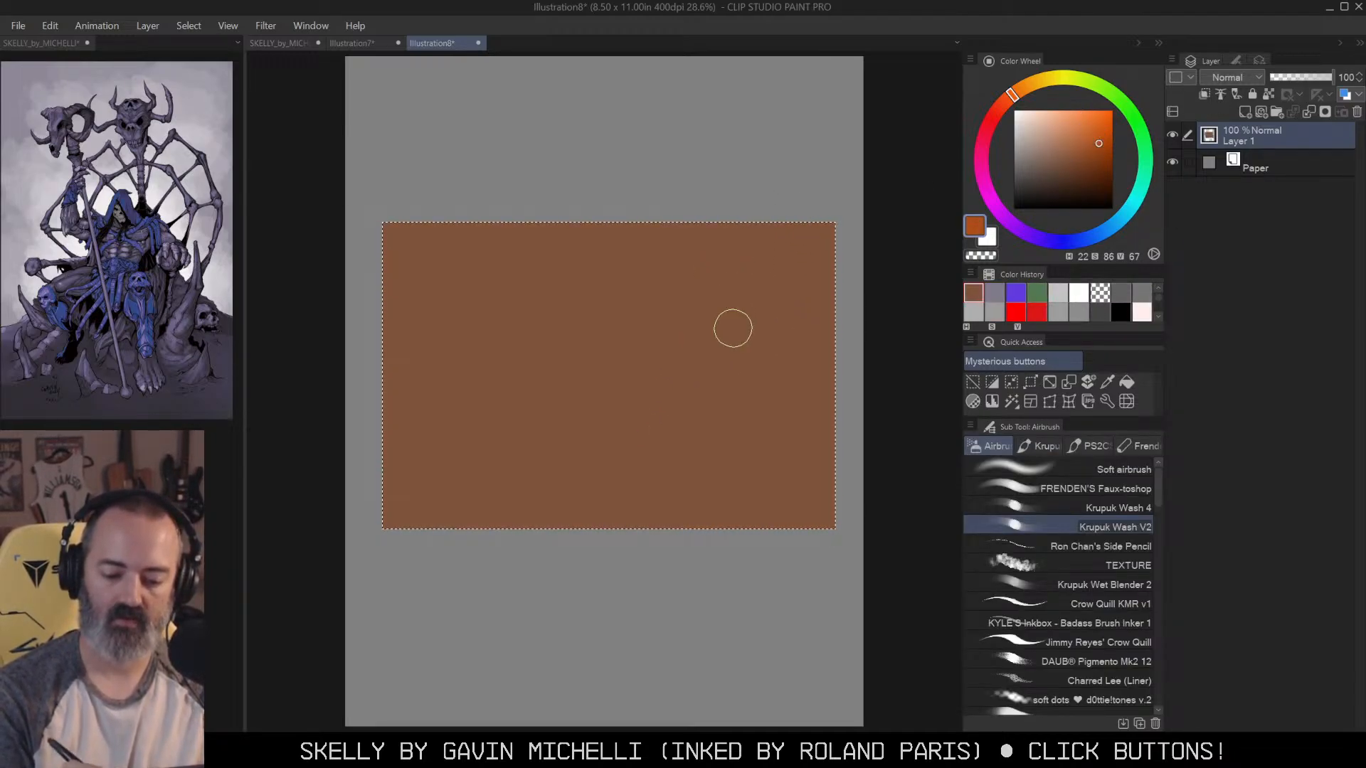
left_click_drag(732, 292, 759, 330)
left_click(1095, 489)
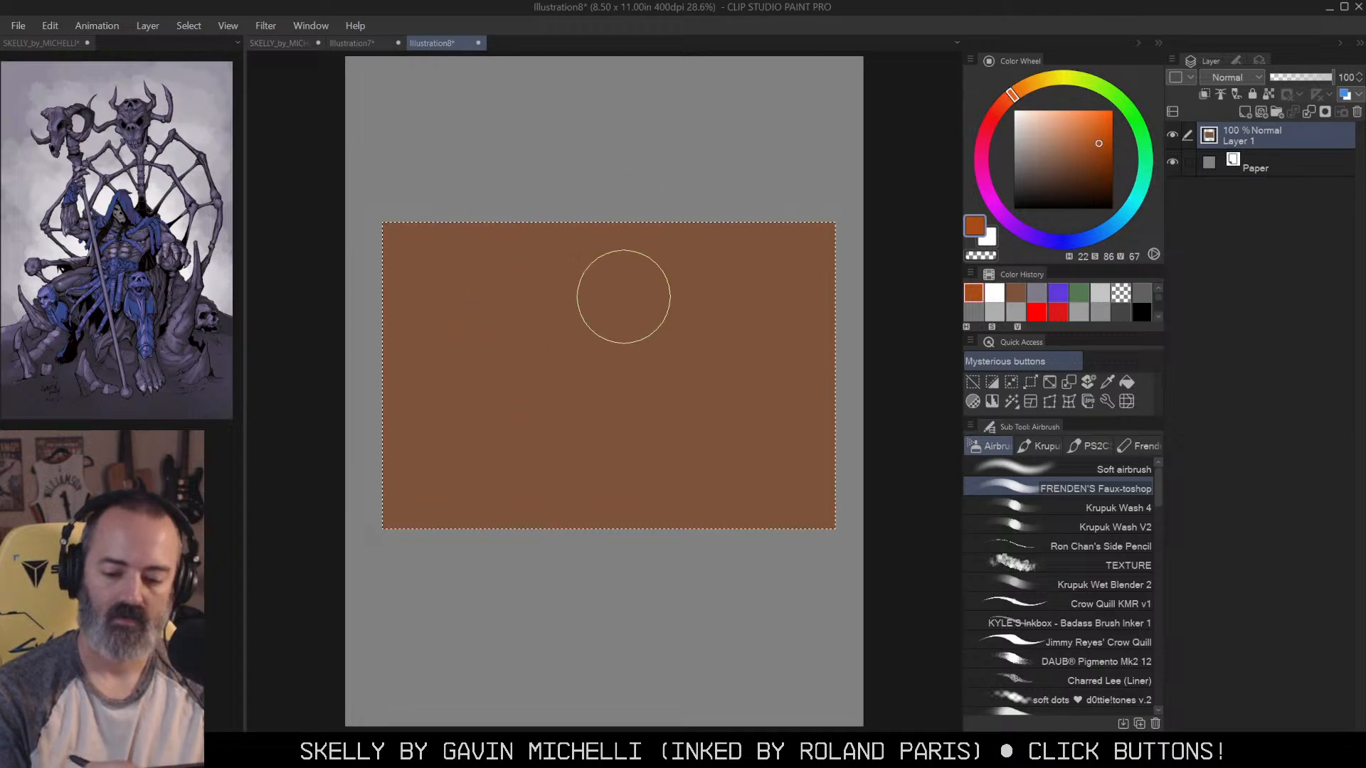
left_click_drag(719, 269, 723, 354)
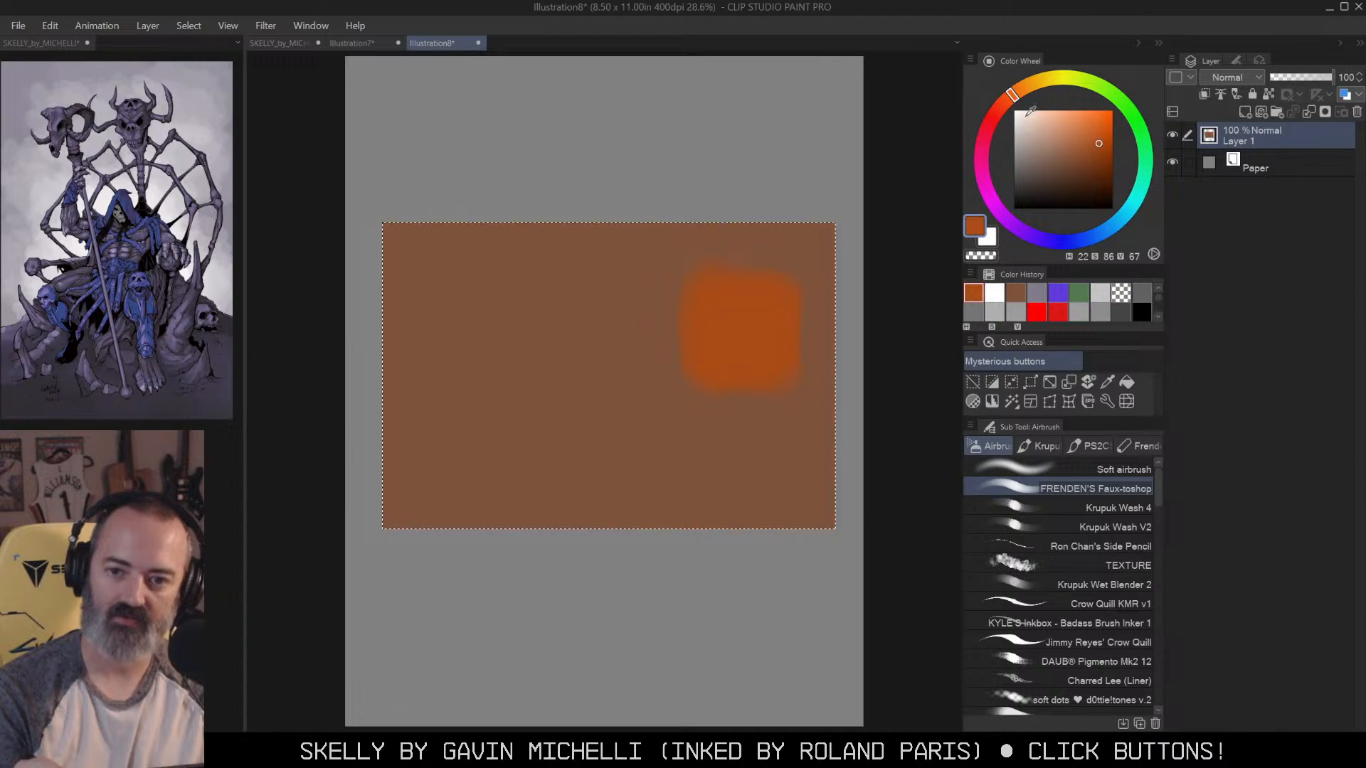
Step: Trim the left edge of the orange square with brown sampled from just above it
mouse_move(1024, 106)
left_mouse_down()
mouse_move(1006, 137)
mouse_move(1048, 90)
mouse_move(1061, 244)
mouse_move(985, 189)
mouse_move(1041, 77)
left_mouse_up()
left_click(726, 263, "alt")
left_click_drag(676, 278, 679, 384)
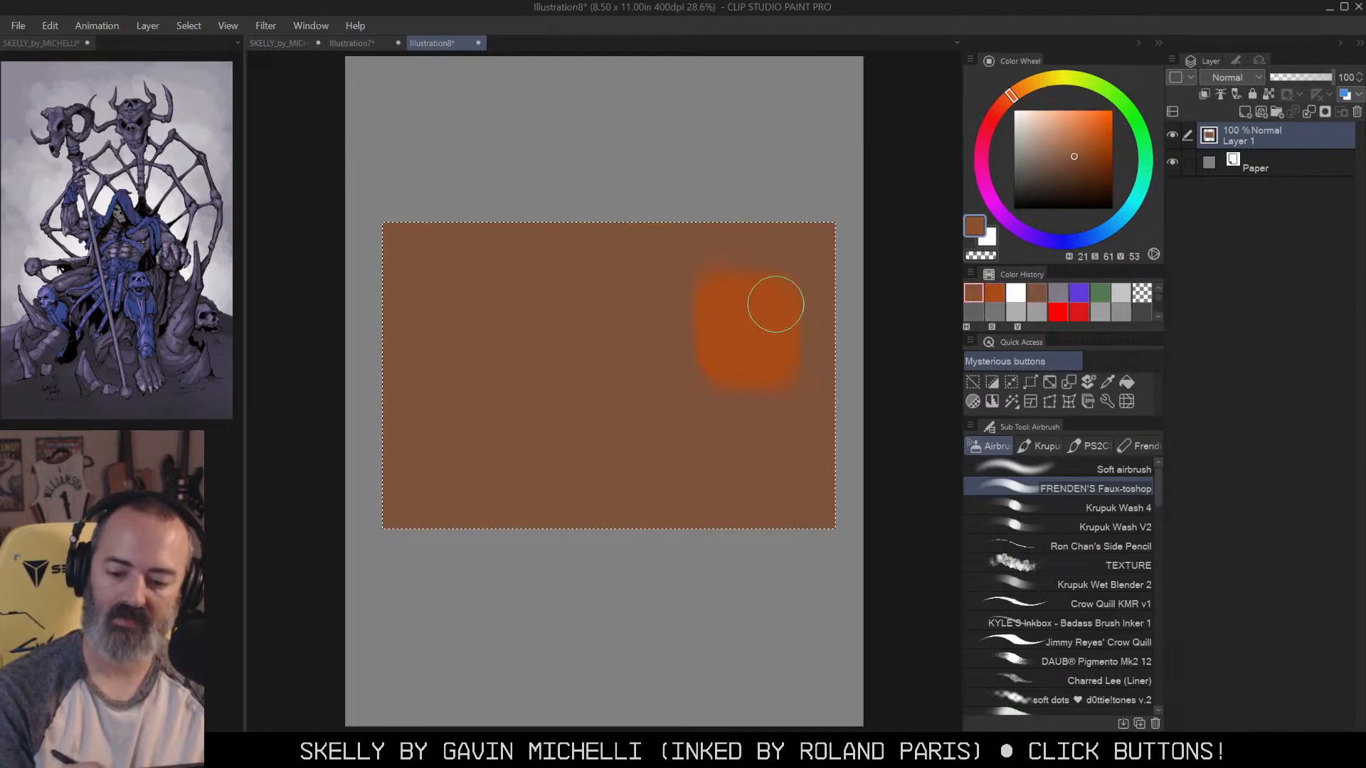
Step: Spread broad strokes and patches of the orange sampled from the square across both sides and the centre of the brown rectangle
left_click(747, 308, "alt")
left_click_drag(456, 239, 455, 315)
left_click_drag(474, 461, 467, 458)
left_click_drag(552, 311, 552, 280)
left_click_drag(580, 433, 648, 446)
left_click_drag(667, 317, 665, 207)
left_click_drag(758, 221, 807, 351)
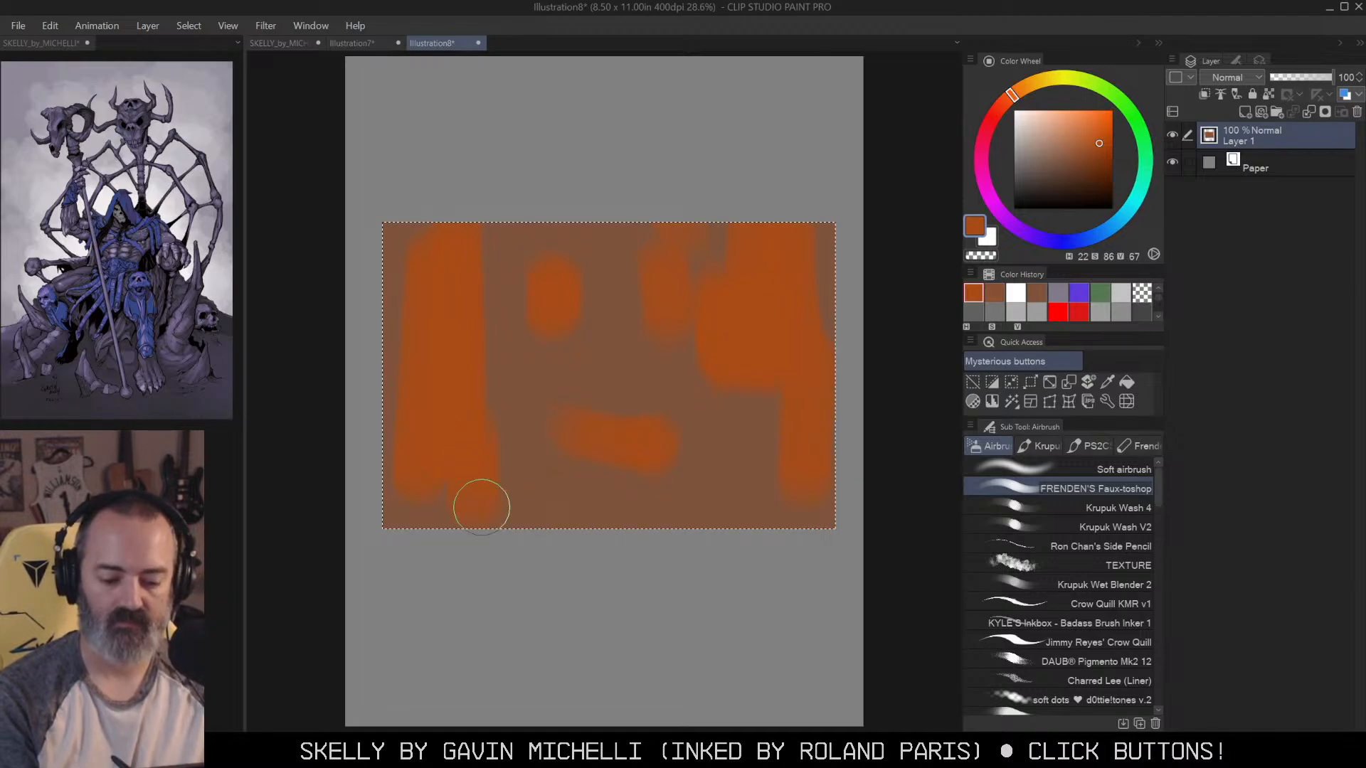
left_click_drag(678, 461, 687, 481)
left_click_drag(525, 289, 535, 313)
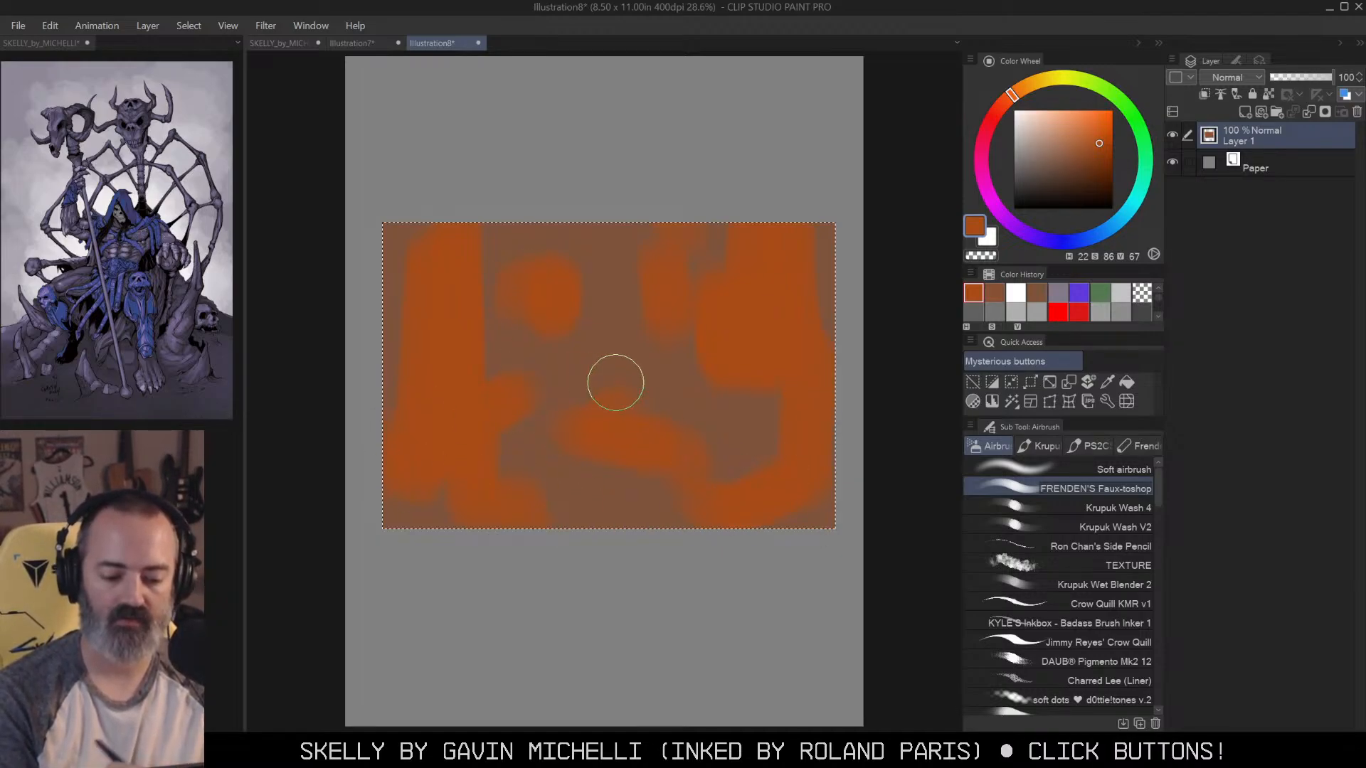
left_click_drag(613, 399, 626, 410)
Step: Add light orange strokes down both upper sides and dabs around the centre, using hue 22, saturation 69, value 90
left_click(1082, 119)
mouse_move(447, 238)
left_mouse_down()
mouse_move(534, 222)
mouse_move(509, 331)
left_mouse_up()
left_click_drag(669, 239, 745, 263)
left_click_drag(700, 299, 703, 313)
mouse_move(617, 367)
left_mouse_down()
mouse_move(656, 399)
mouse_move(613, 354)
left_mouse_up()
key("ctrl+z")
key("ctrl+z")
mouse_move(728, 296)
left_mouse_down()
mouse_move(736, 362)
mouse_move(789, 341)
mouse_move(771, 437)
left_mouse_up()
left_click(491, 400)
left_click(545, 344)
left_click(496, 402)
left_click(439, 470)
left_click(568, 446)
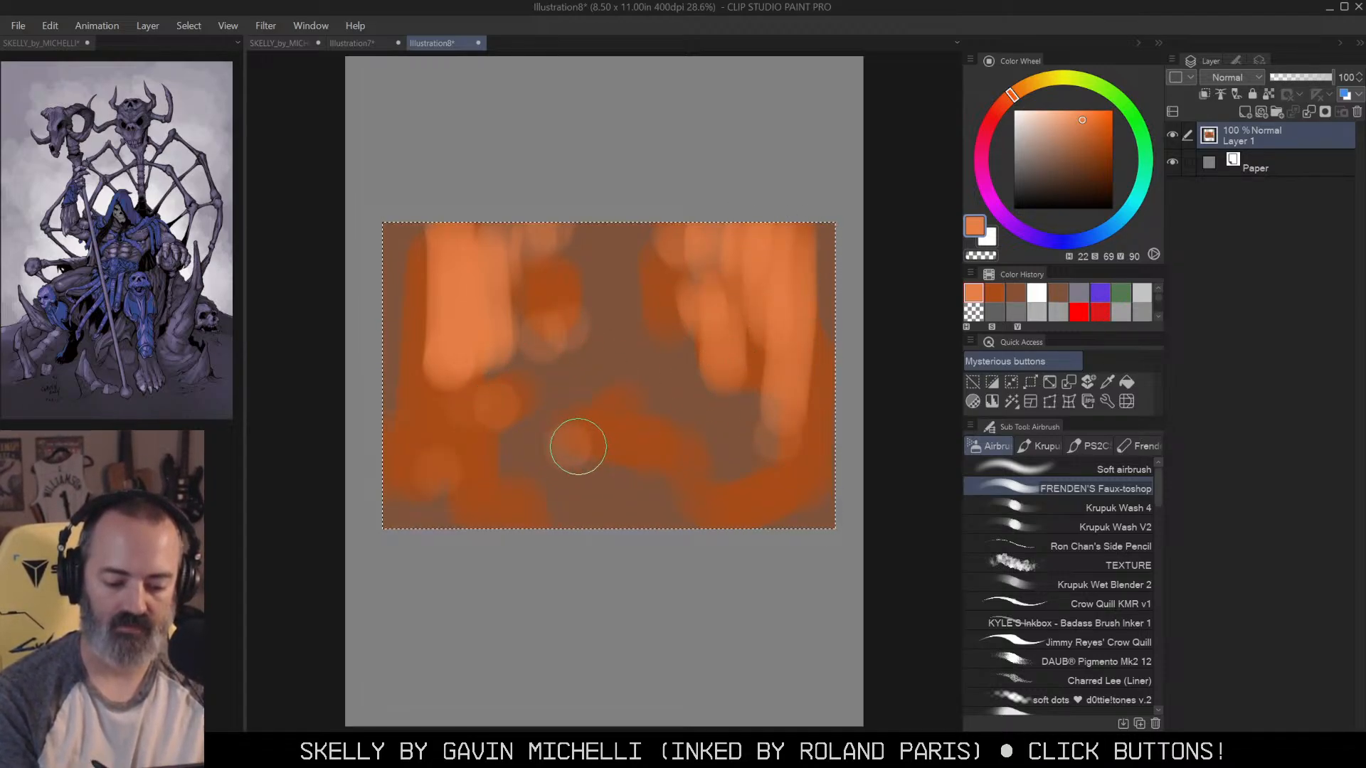
left_click(667, 443)
Step: Dab pale beige highlights, hue 22, saturation 29, value 78, near the centre of the orange study
left_click(1043, 132)
left_click(548, 406)
left_click_drag(547, 371, 551, 416)
left_click(605, 414)
left_click(575, 442)
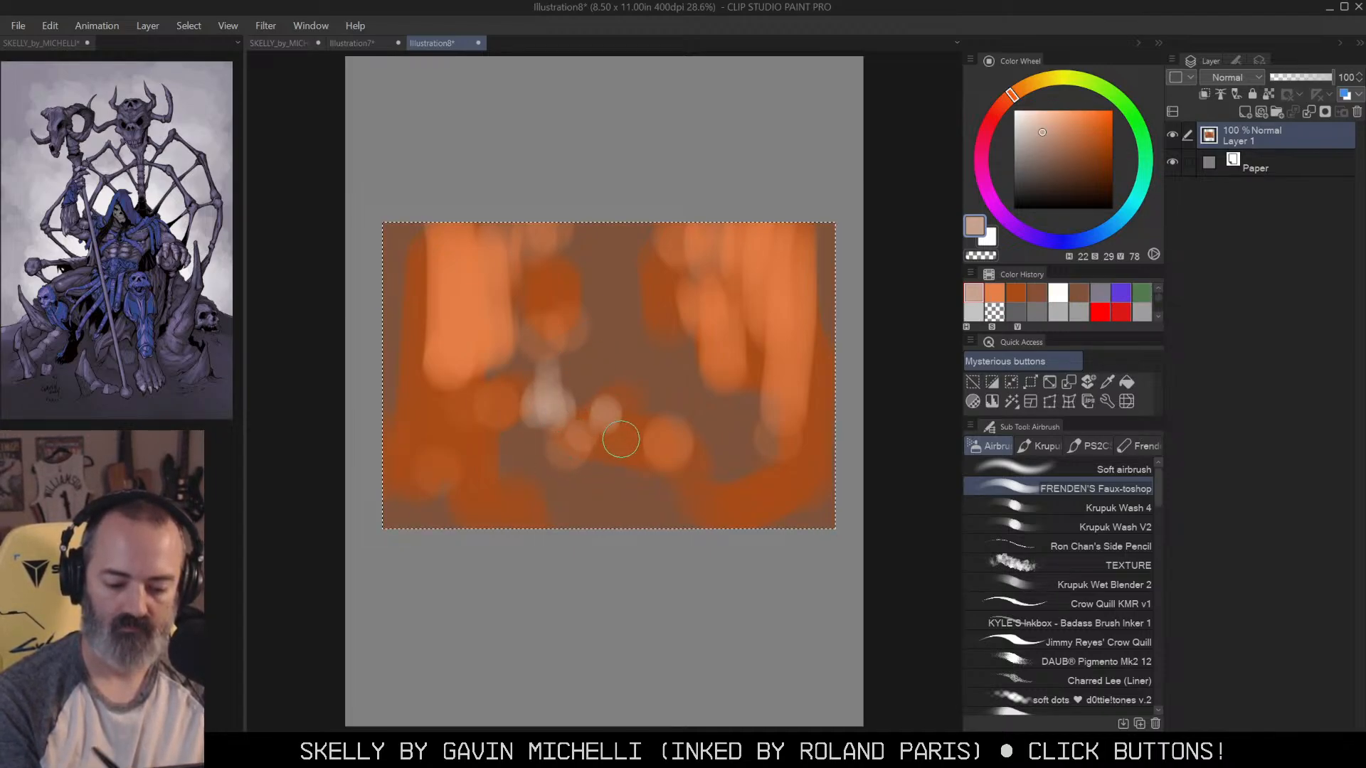
Step: Paint dark brown strokes, hue 22, saturation 83, value 26, down both sides of the study like tree trunks
left_click(1095, 183)
mouse_move(806, 239)
left_mouse_down()
mouse_move(814, 301)
mouse_move(822, 219)
mouse_move(855, 394)
mouse_move(810, 484)
mouse_move(814, 538)
left_mouse_up()
mouse_move(427, 226)
left_mouse_down()
mouse_move(399, 326)
mouse_move(396, 506)
mouse_move(436, 369)
left_mouse_up()
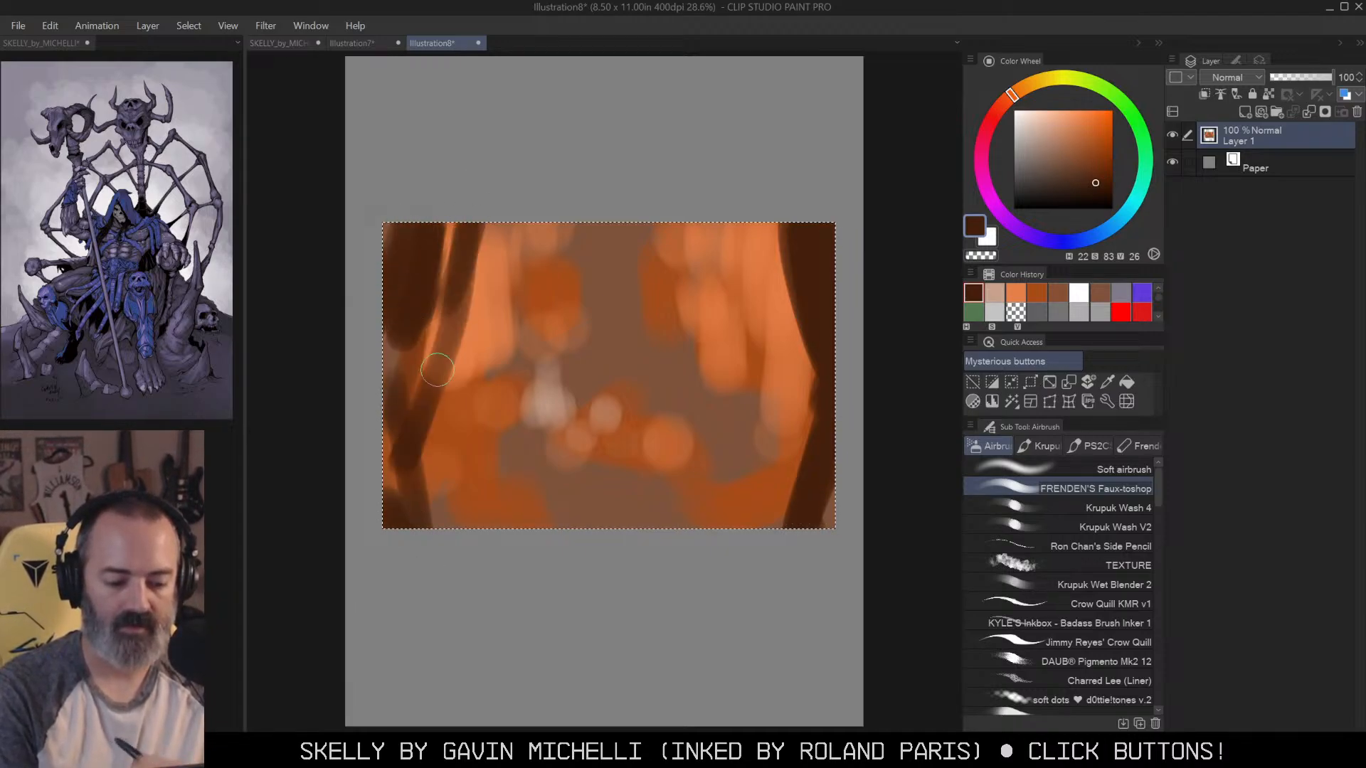
left_click_drag(488, 267, 442, 434)
left_click_drag(441, 434, 509, 610)
Step: Broaden the pale glow at the centre with soft dabs of the beige sampled from it, and enlarge the brush
left_click(549, 398, "alt")
mouse_move(573, 384)
left_mouse_down()
mouse_move(555, 476)
mouse_move(573, 421)
mouse_move(601, 465)
mouse_move(596, 405)
mouse_move(624, 425)
mouse_move(631, 382)
left_mouse_up()
key("bracketright")
left_click(570, 407, "alt")
Step: Glaze deep orange, hue 22, saturation 99, value 54, softly over the pale central glow with the large brush
left_click(1089, 134)
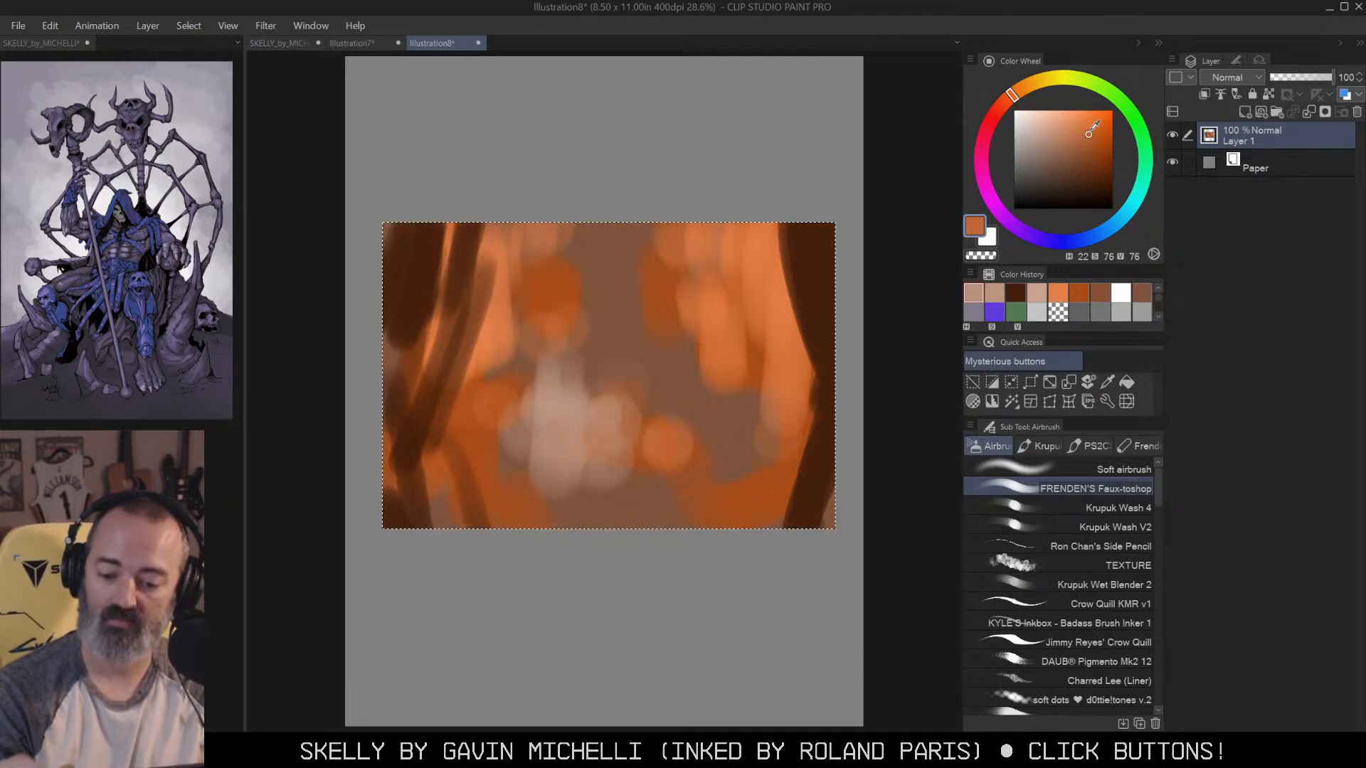
left_click(641, 287)
key("ctrl+z")
left_click(1112, 155)
left_click(651, 288)
key("ctrl+z")
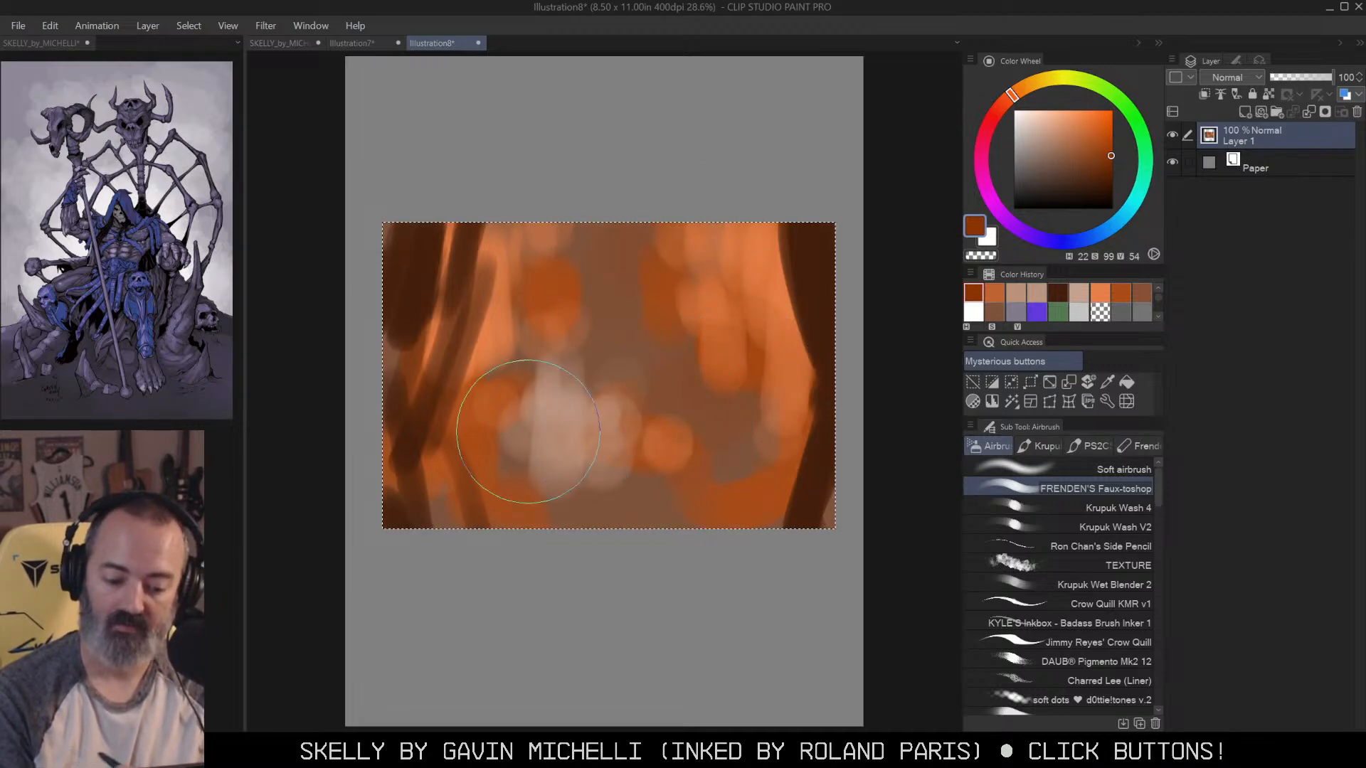
mouse_move(531, 435)
left_mouse_down()
mouse_move(513, 468)
mouse_move(598, 497)
left_mouse_up()
Step: Draw thin vertical lines across the study with a much smaller brush in pale cream, hue 22, saturation 19, value 100
left_click(1033, 110)
left_click_drag(647, 361, 577, 379, "ctrl+alt")
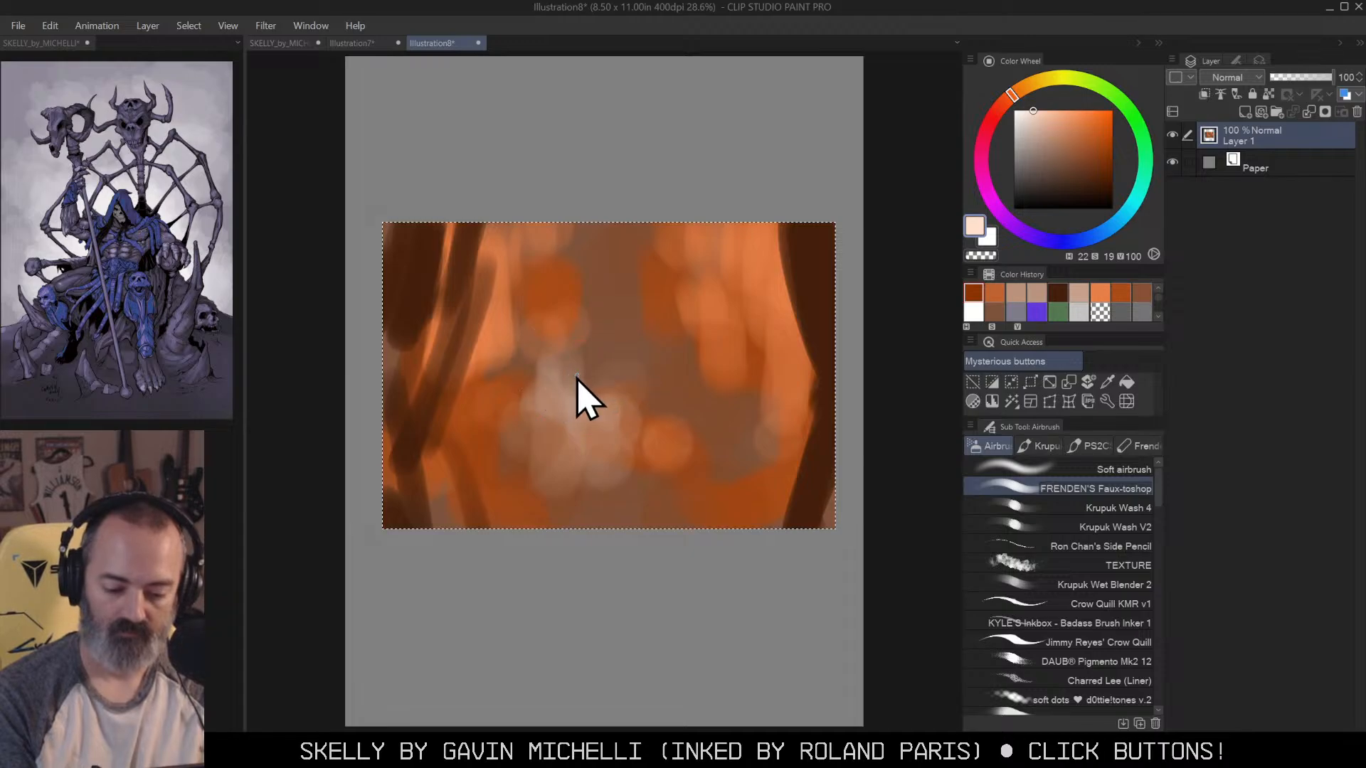
left_click_drag(750, 307, 752, 469)
left_click_drag(765, 270, 766, 483)
mouse_move(535, 244)
left_mouse_down()
mouse_move(542, 480)
mouse_move(507, 526)
left_mouse_up()
left_click_drag(611, 225, 609, 302)
left_click_drag(707, 227, 699, 355)
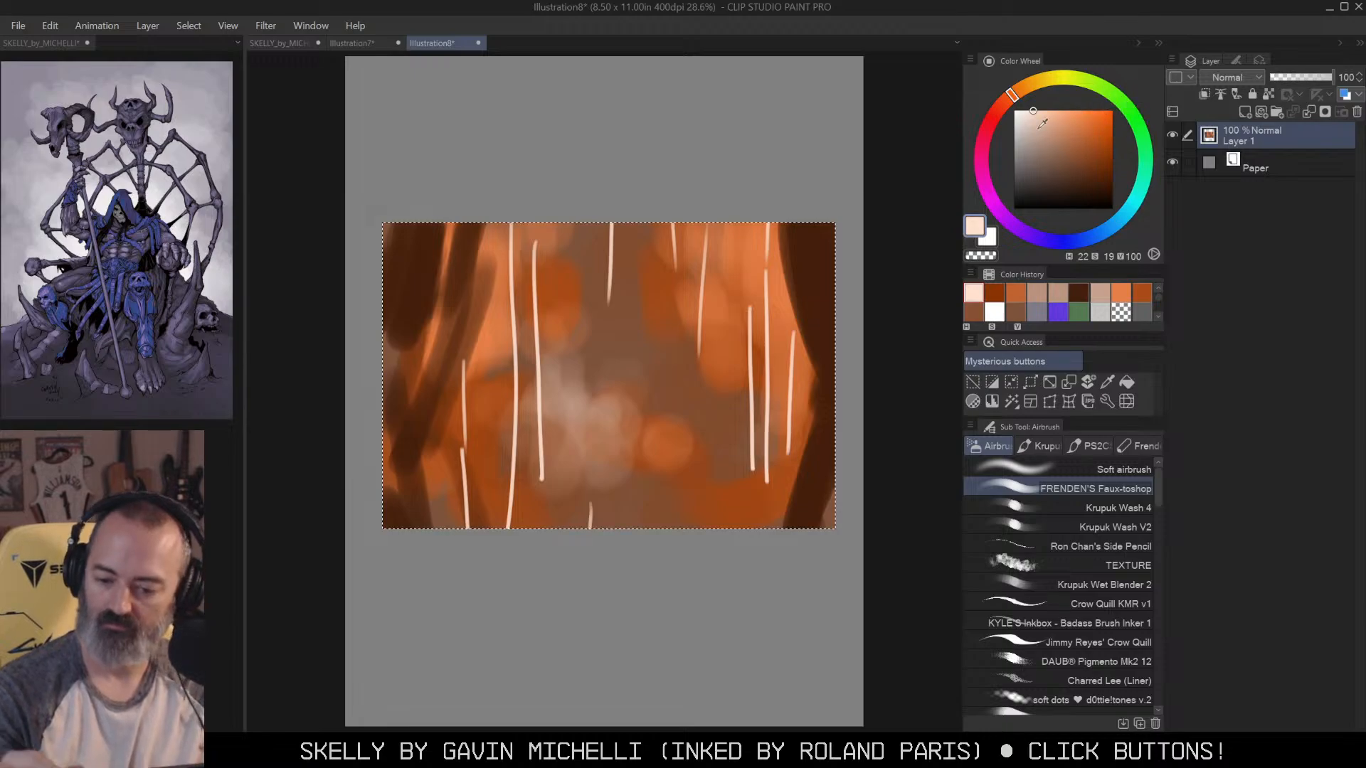
Step: Paint a small dark square, hue 22, saturation 13, value 24, right of centre and frame it with neutral grey strokes of value 32
left_click(1027, 185)
left_click_drag(662, 426, 670, 450)
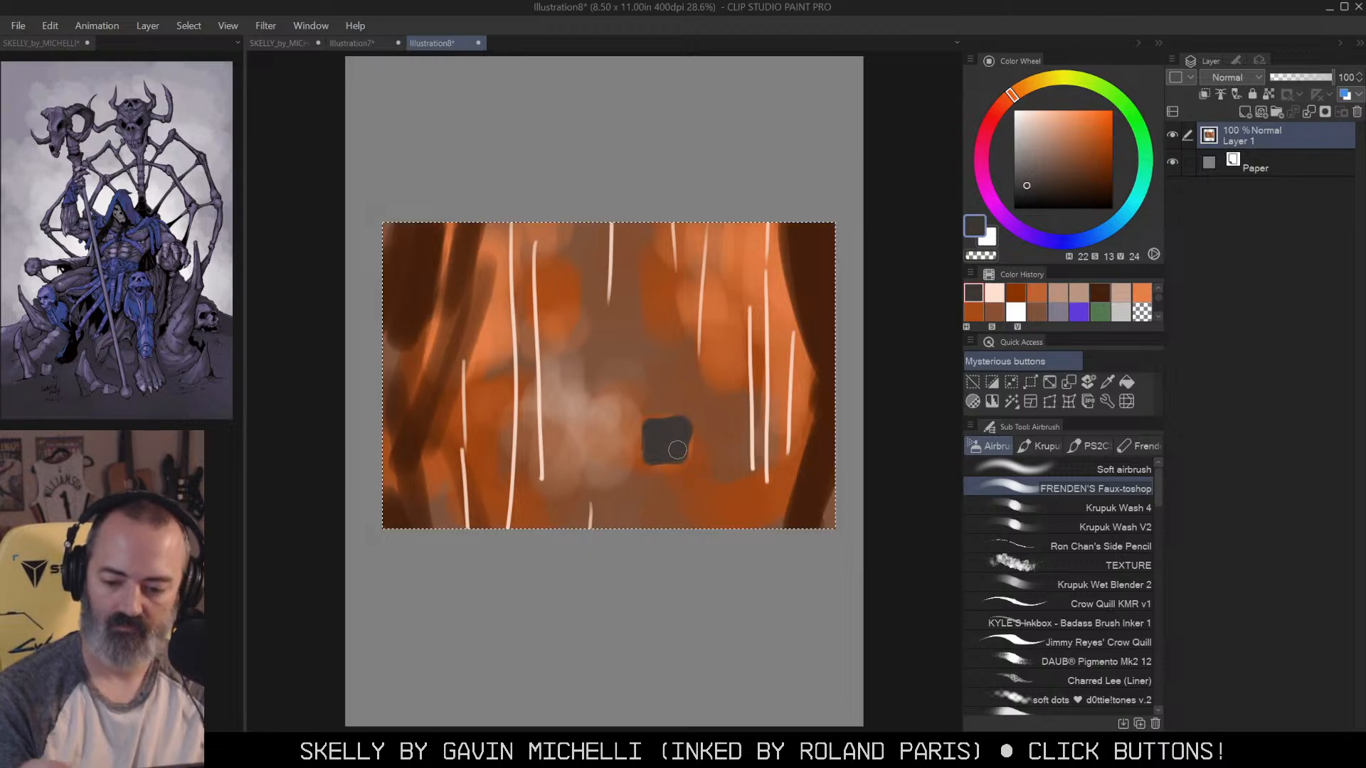
left_click(1014, 177)
left_click_drag(631, 411, 632, 462)
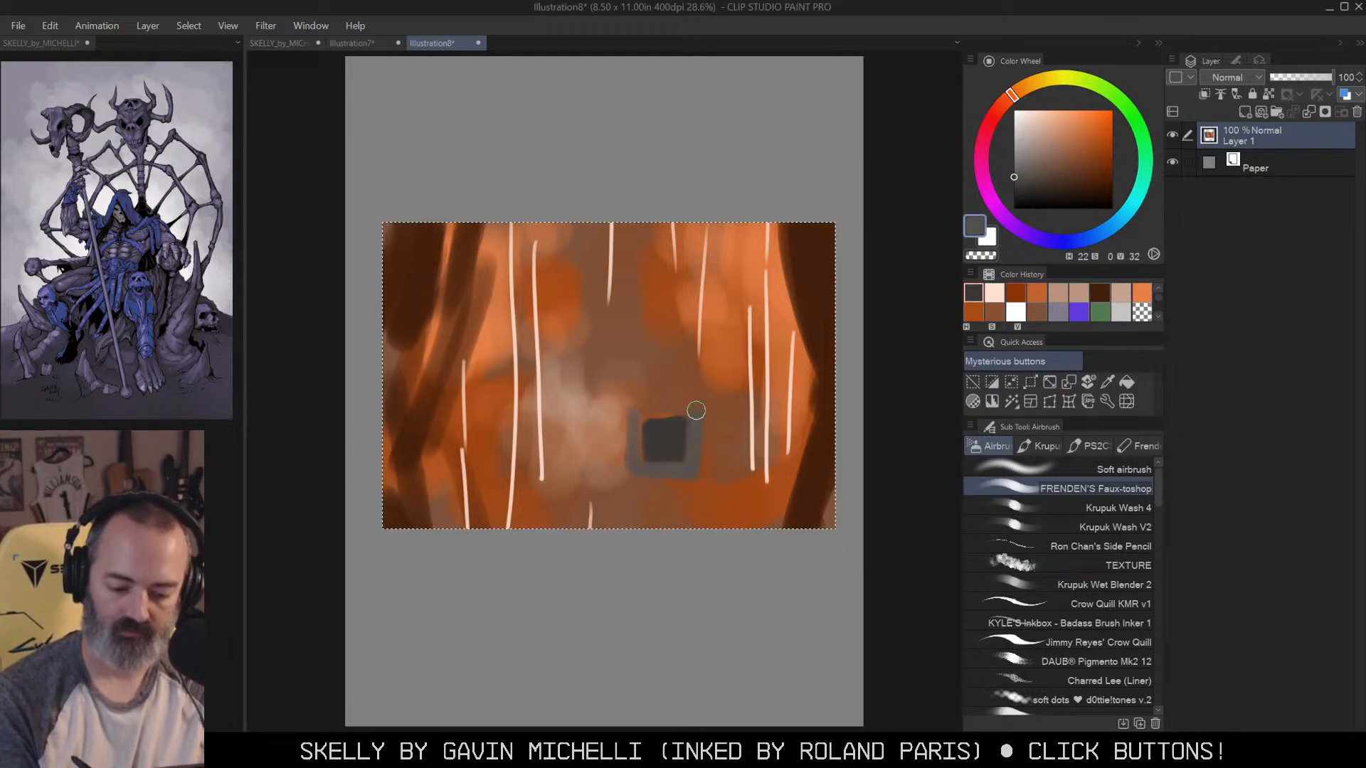
left_click_drag(696, 410, 646, 406)
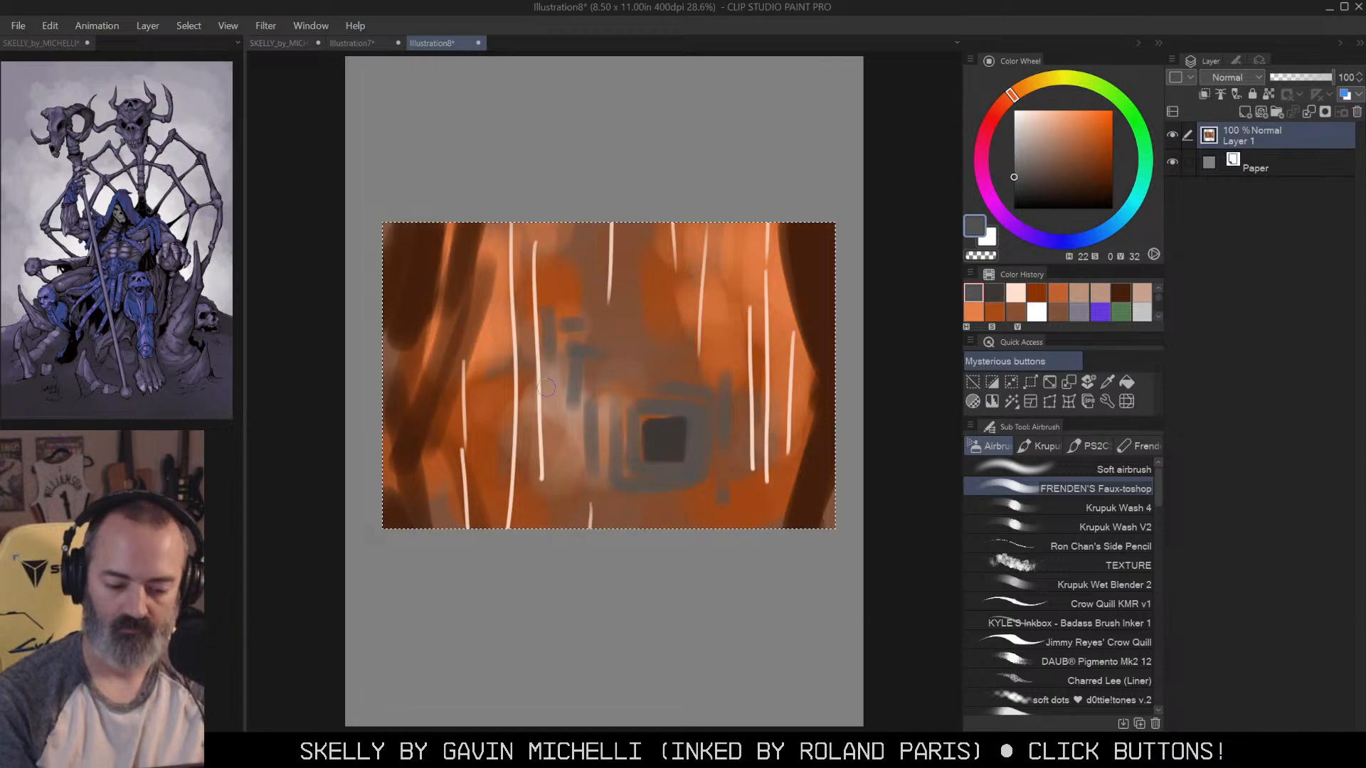
Step: Sample the grey frame around the dark square, shift the colour to hue 58, and paint it over the square's right side
left_click(692, 403, "alt")
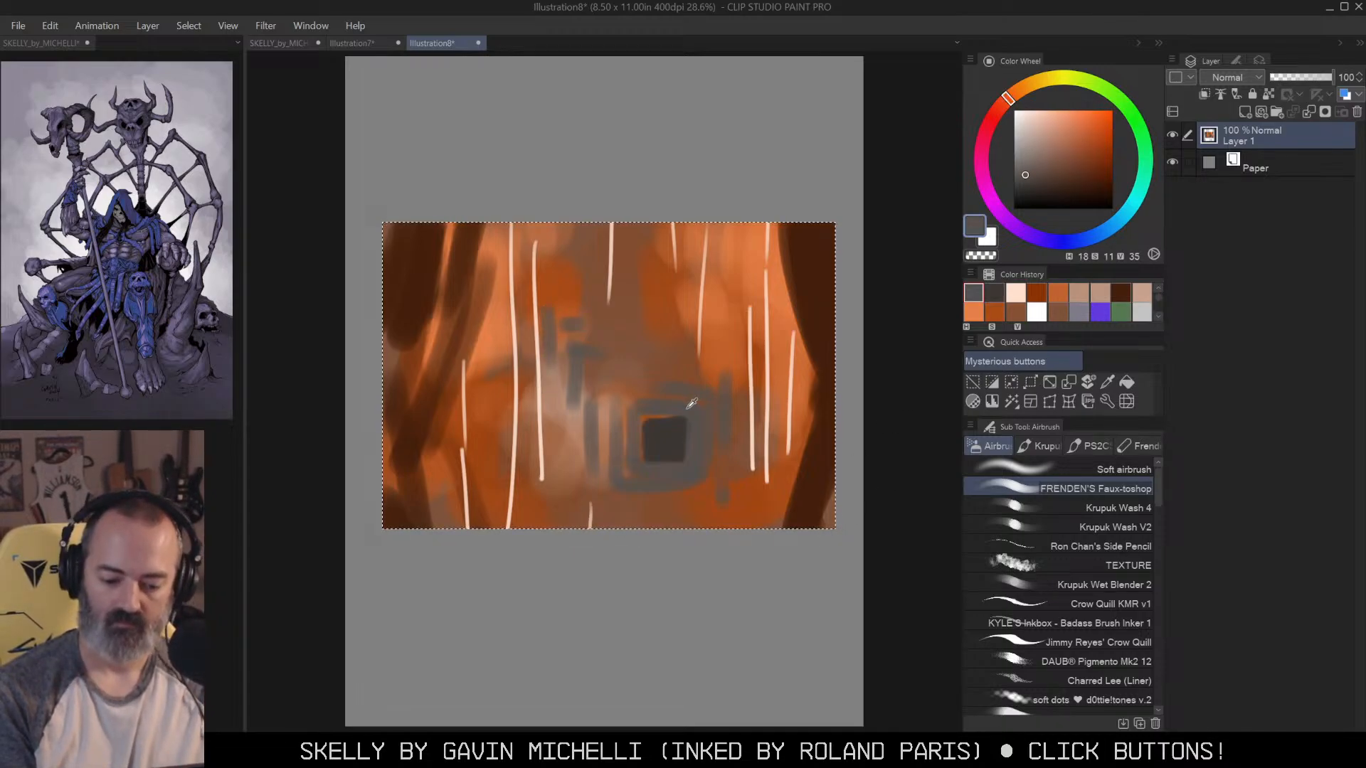
left_click_drag(692, 403, 687, 410)
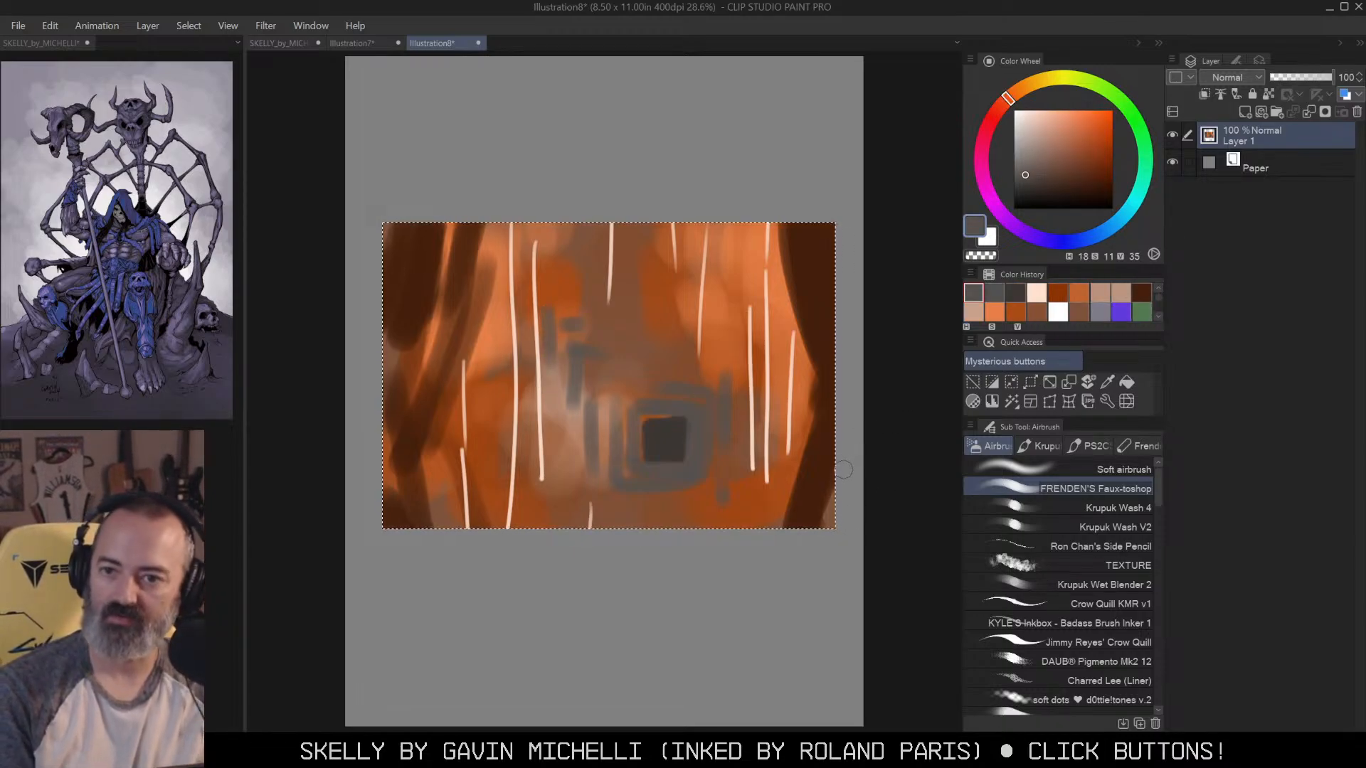
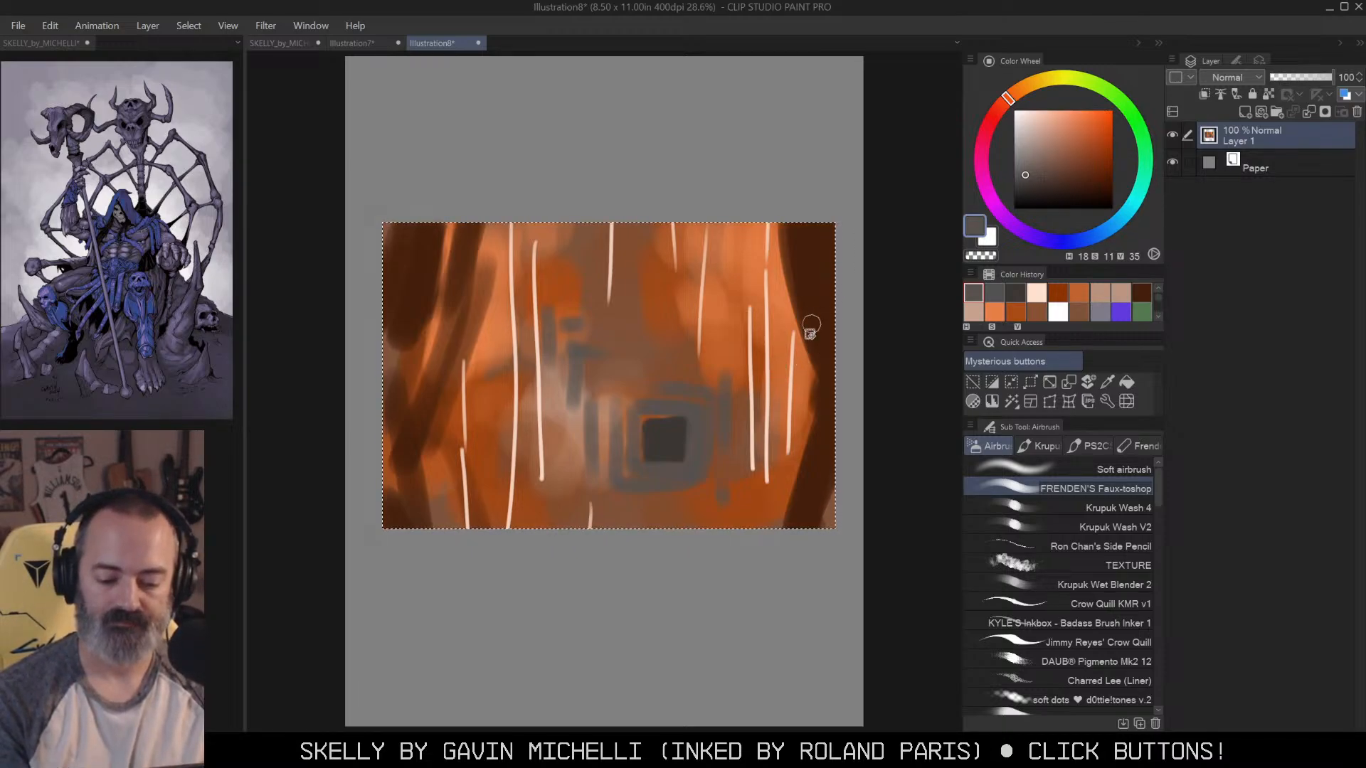
left_click(1061, 78)
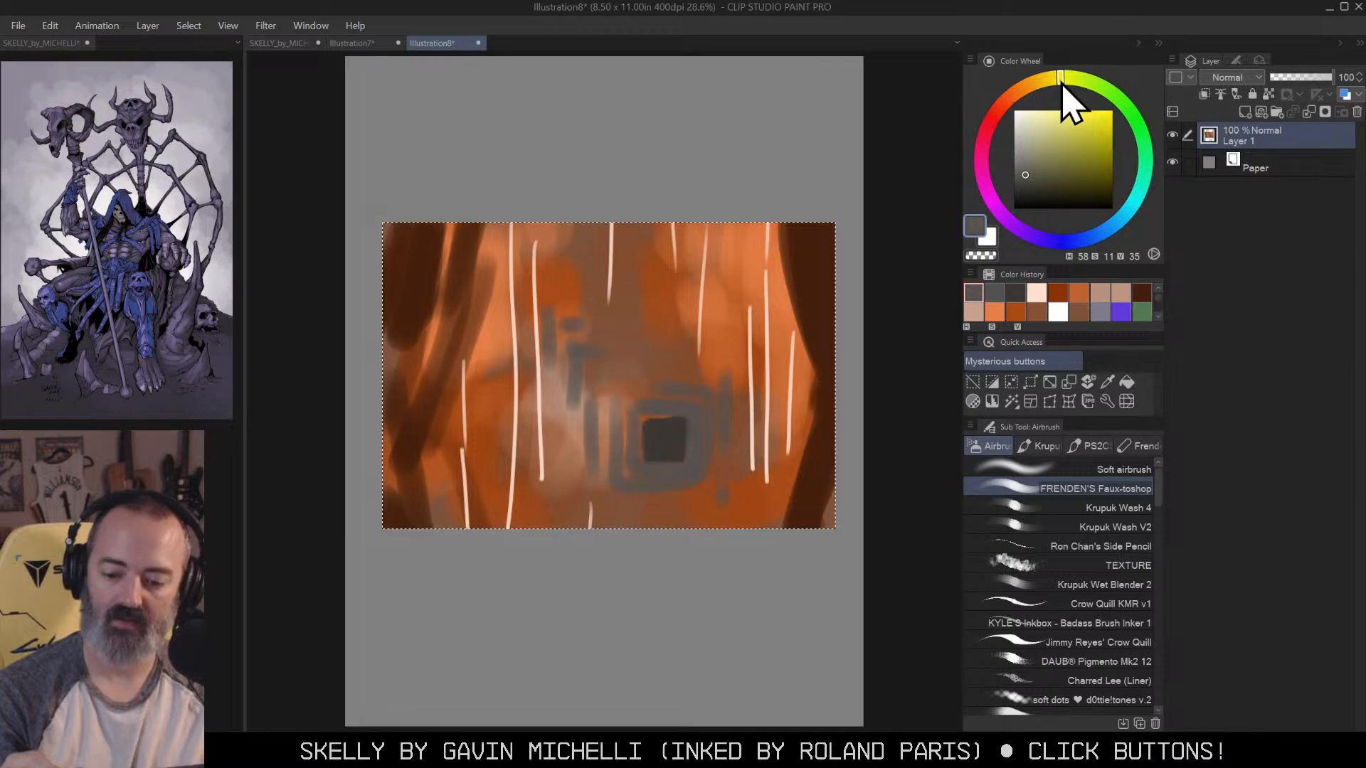
left_click_drag(679, 438, 680, 459)
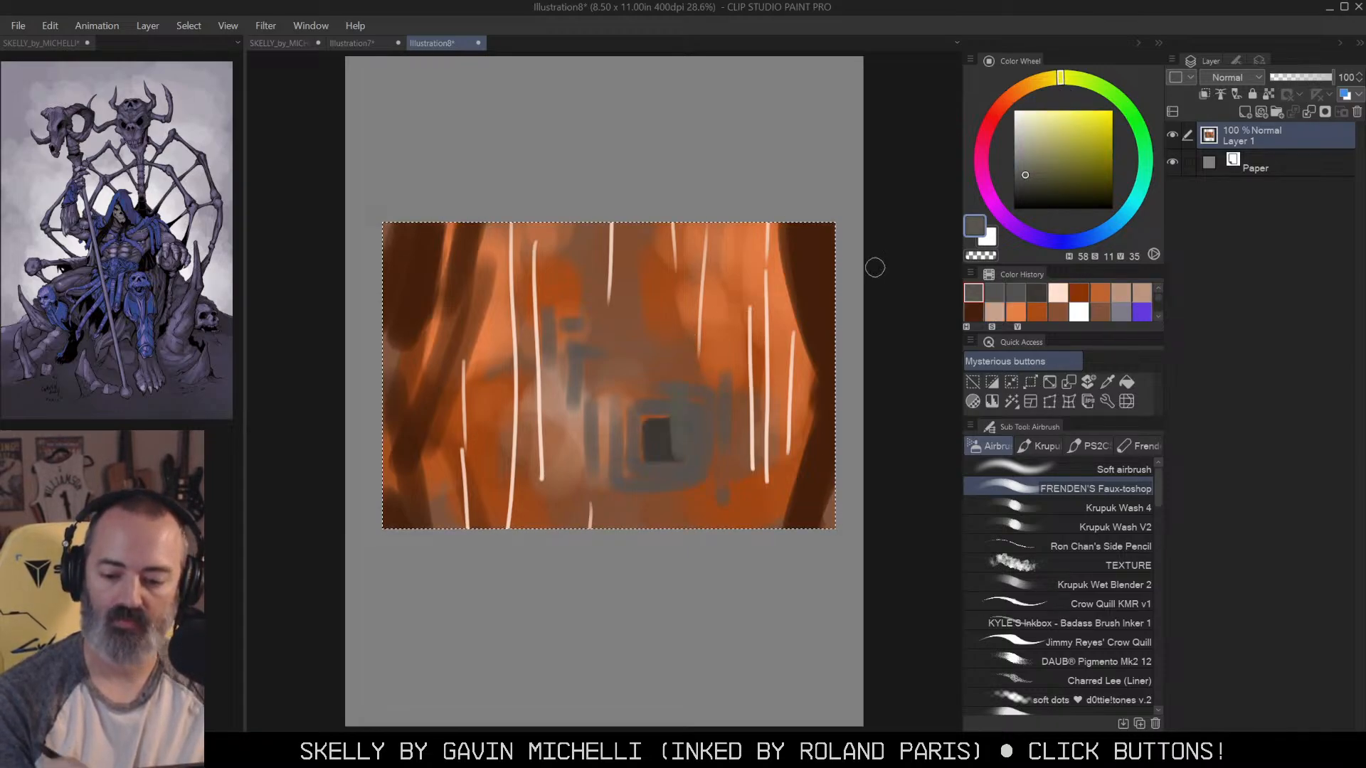
Step: Try yellow at hue 58, saturation 50, value 91 and green dabs at hue 98, saturation 81, value 71 around the dark square
key("m")
left_click(1063, 119)
key("b")
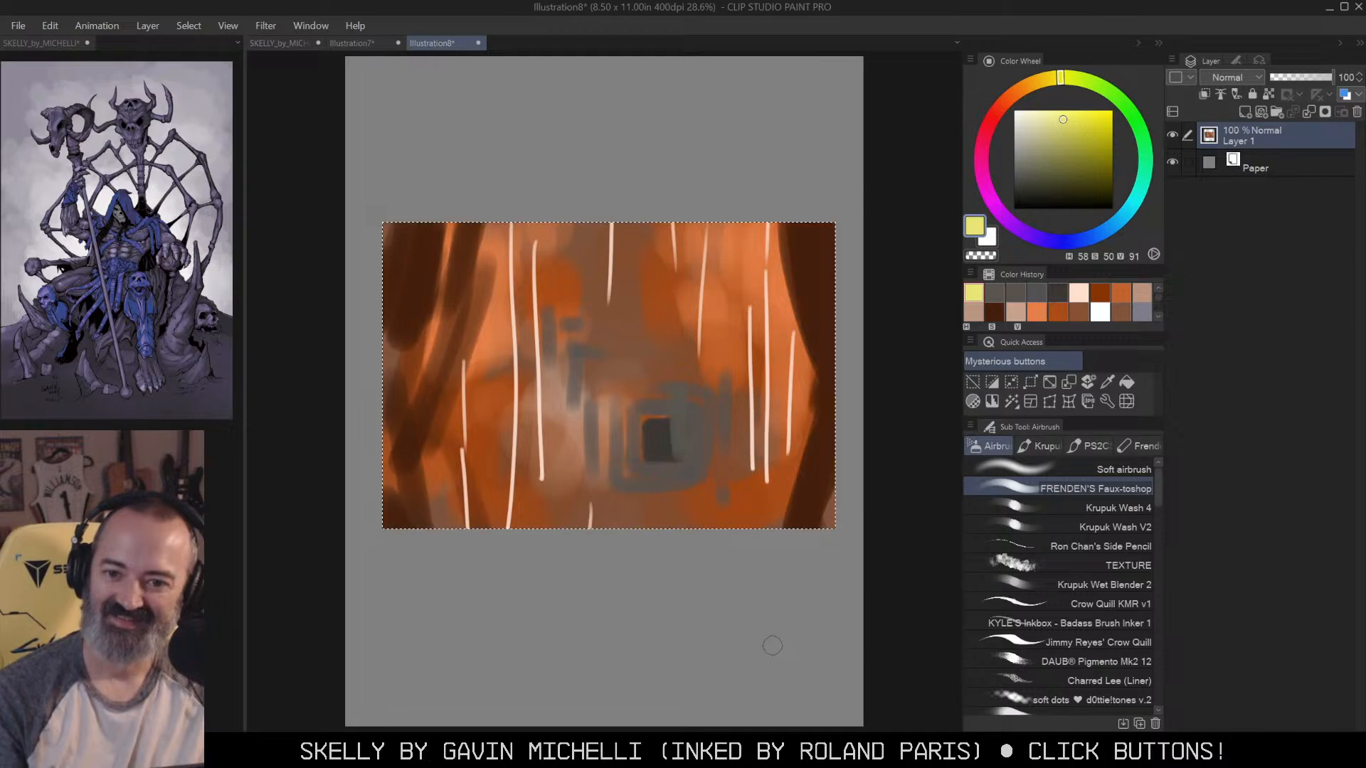
left_click_drag(1056, 164, 1094, 139)
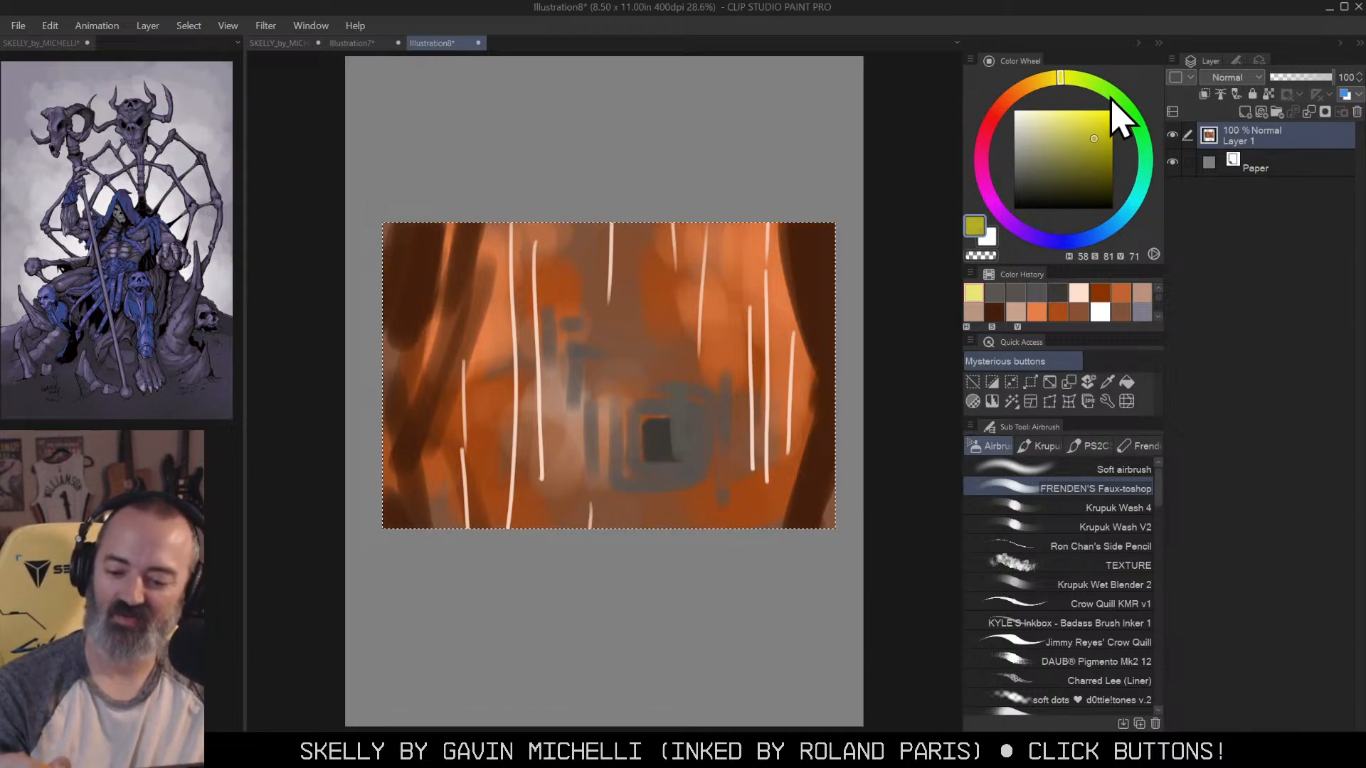
left_click(1114, 95)
left_click_drag(490, 370, 492, 375)
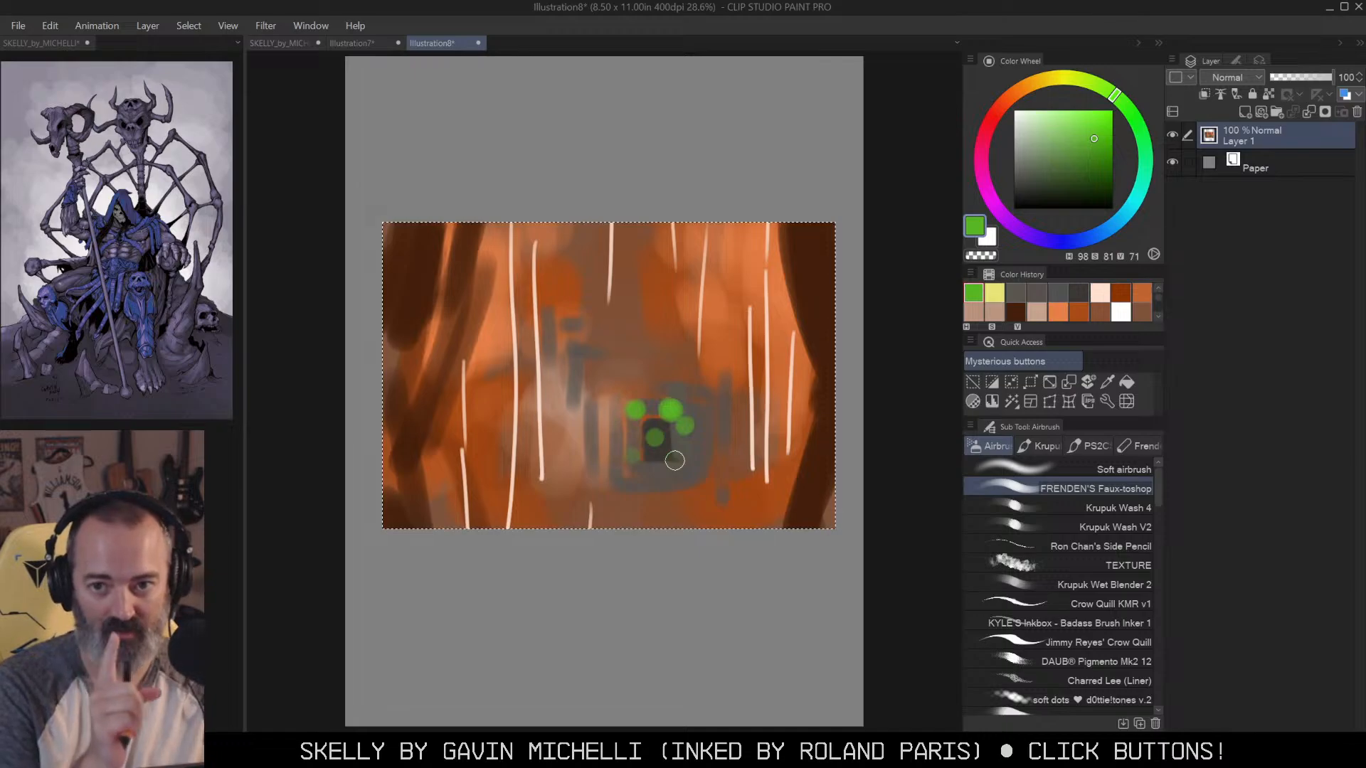
key("ctrl+z")
key("ctrl+z")
key("ctrl+z")
key("ctrl+z")
key("ctrl+z")
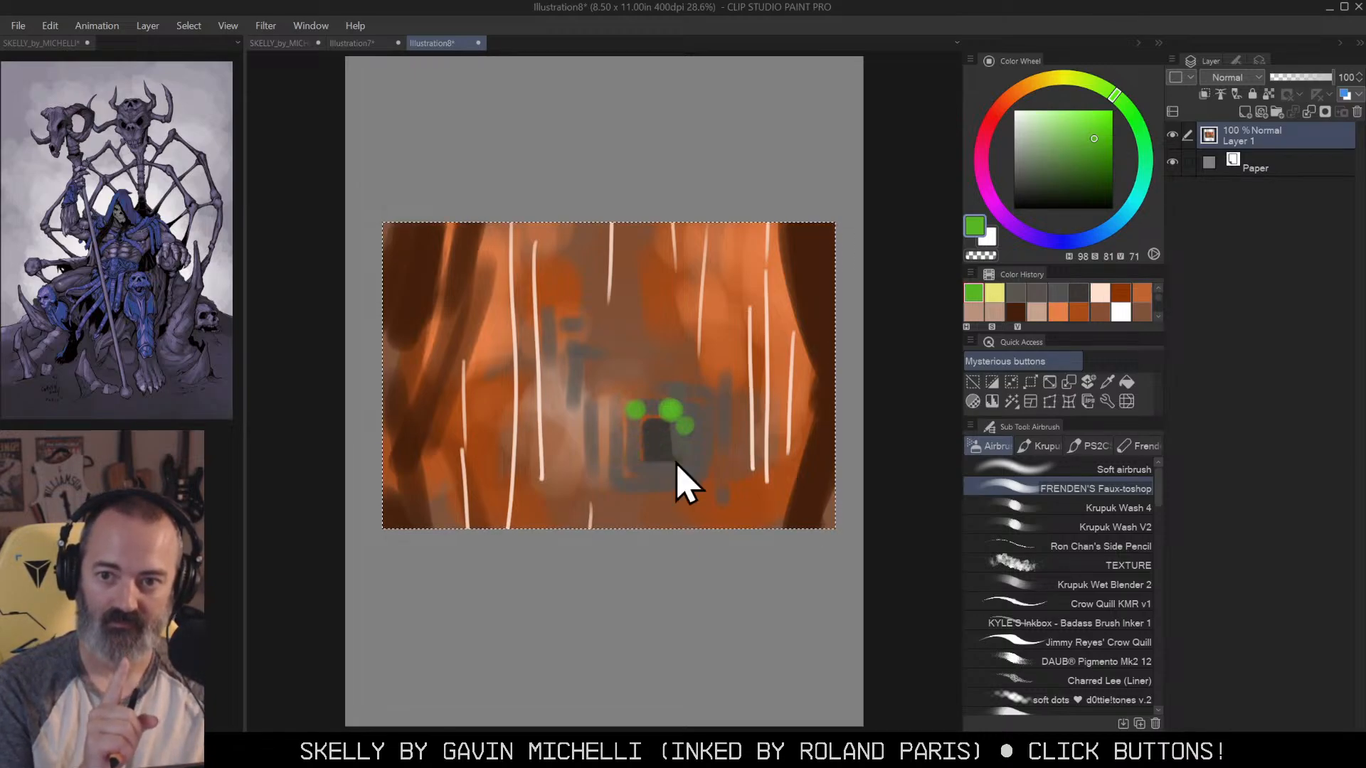
Step: Review the whole colour study, return to the SKELLY_by_MICHELLI document, and examine the full skeleton illustration
key("m")
key("alt+space")
left_click(678, 350)
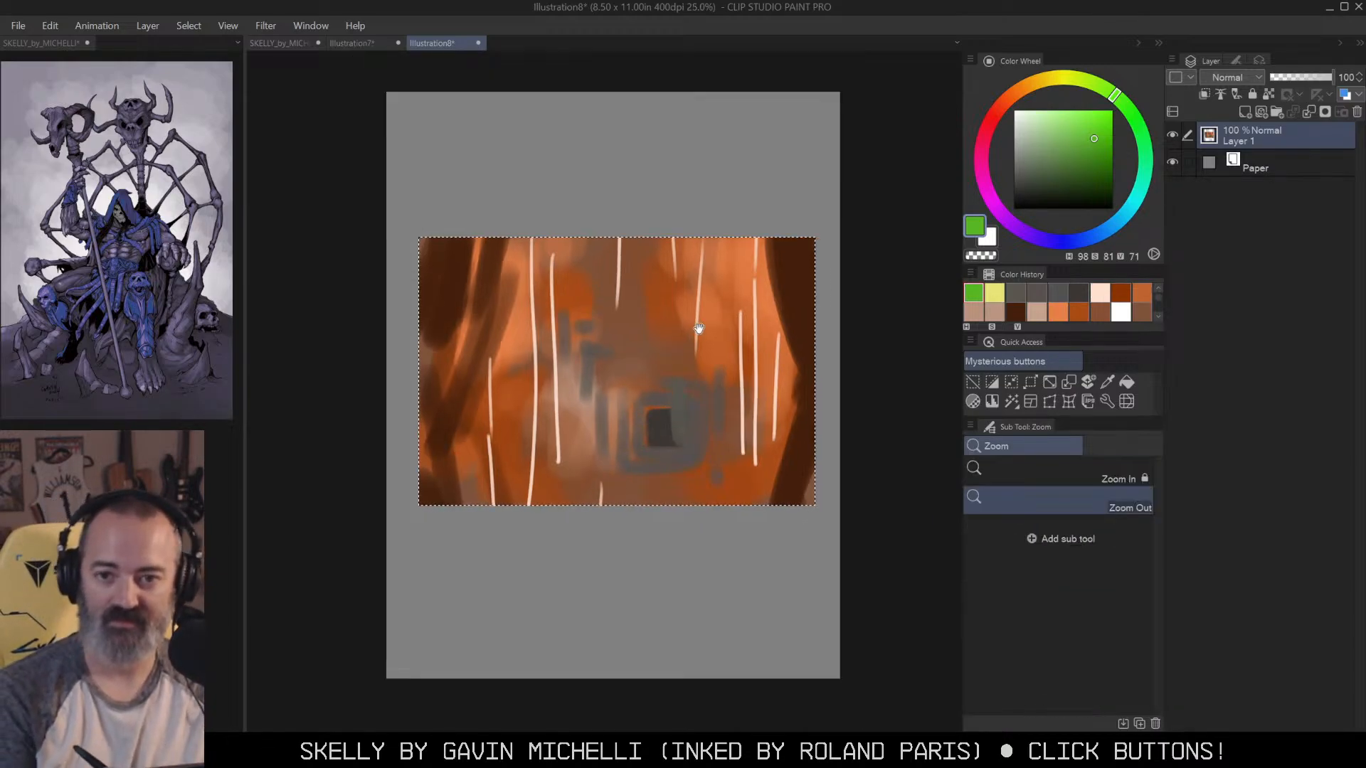
left_click_drag(698, 329, 753, 304)
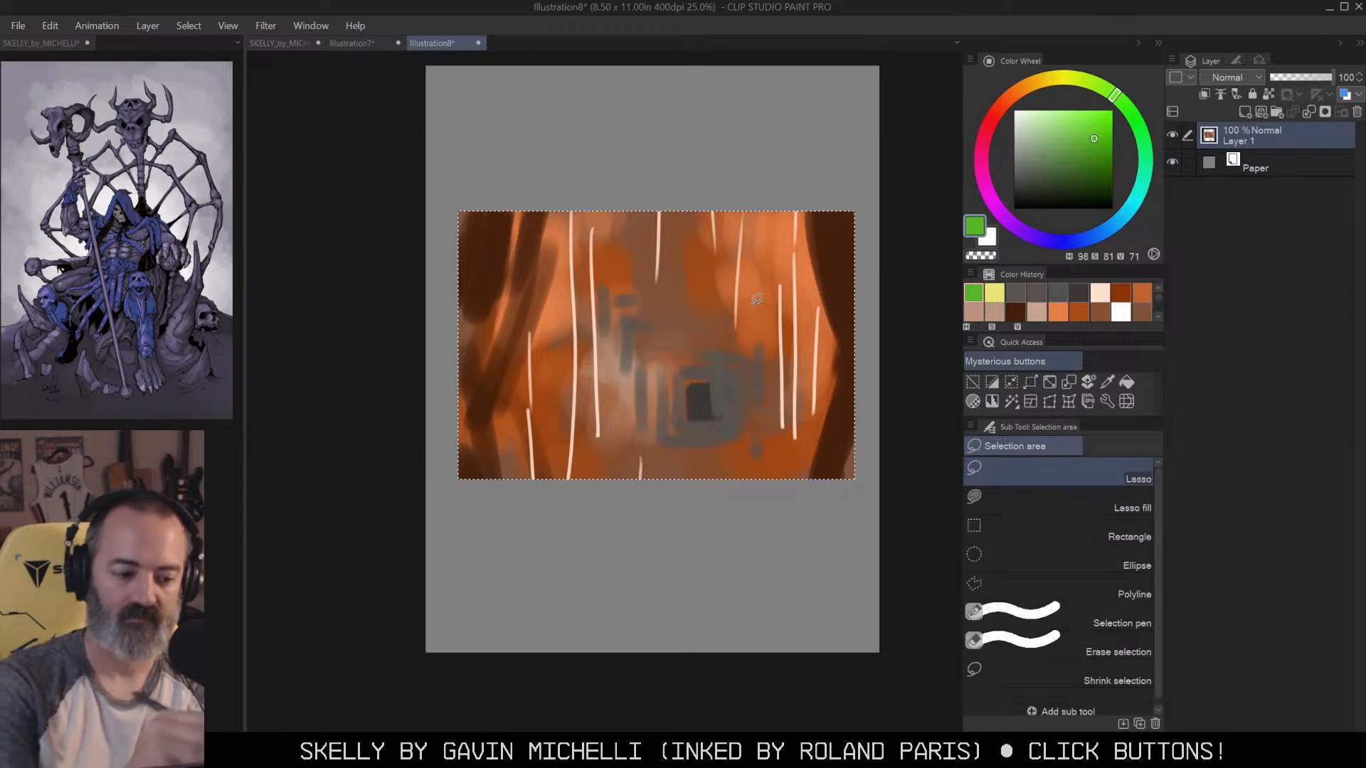
left_click(288, 43)
key("alt+space")
left_click(771, 343)
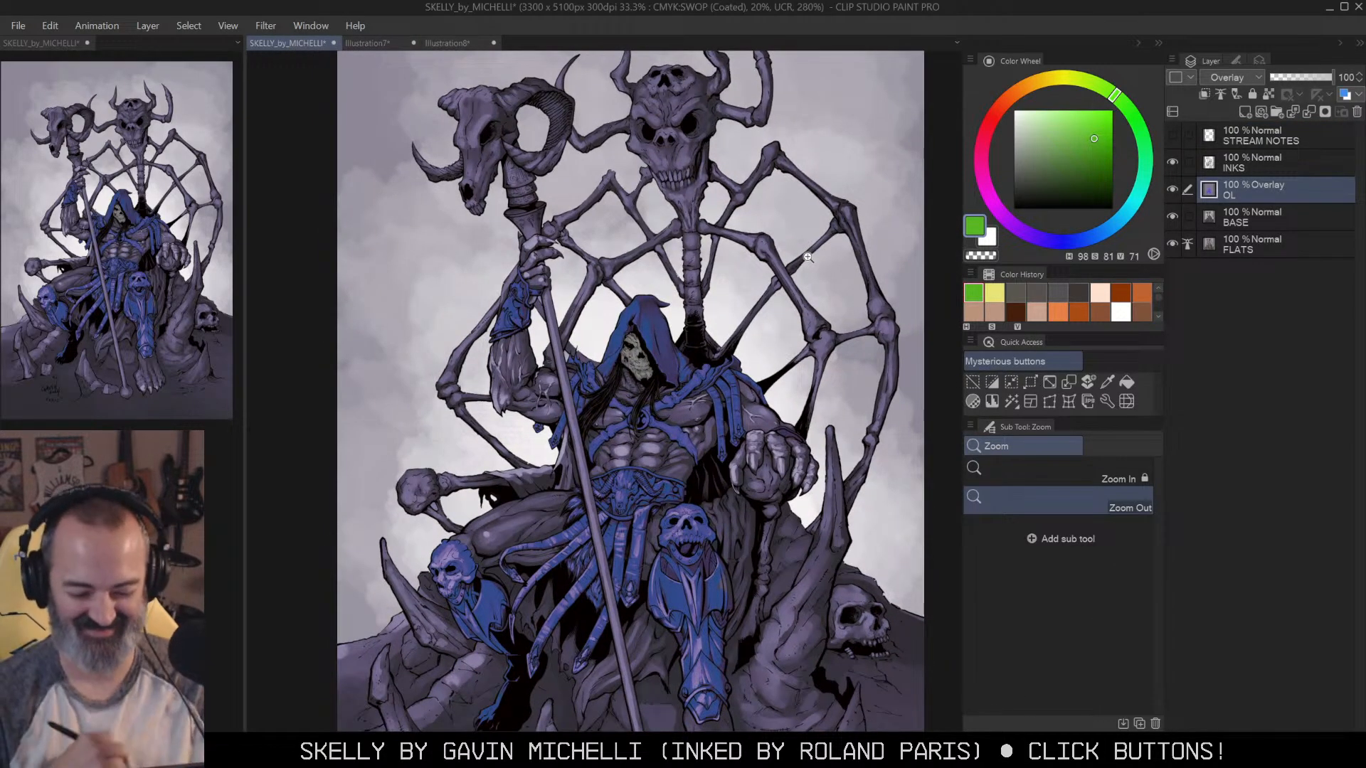
scroll(807, 256, "down", 4)
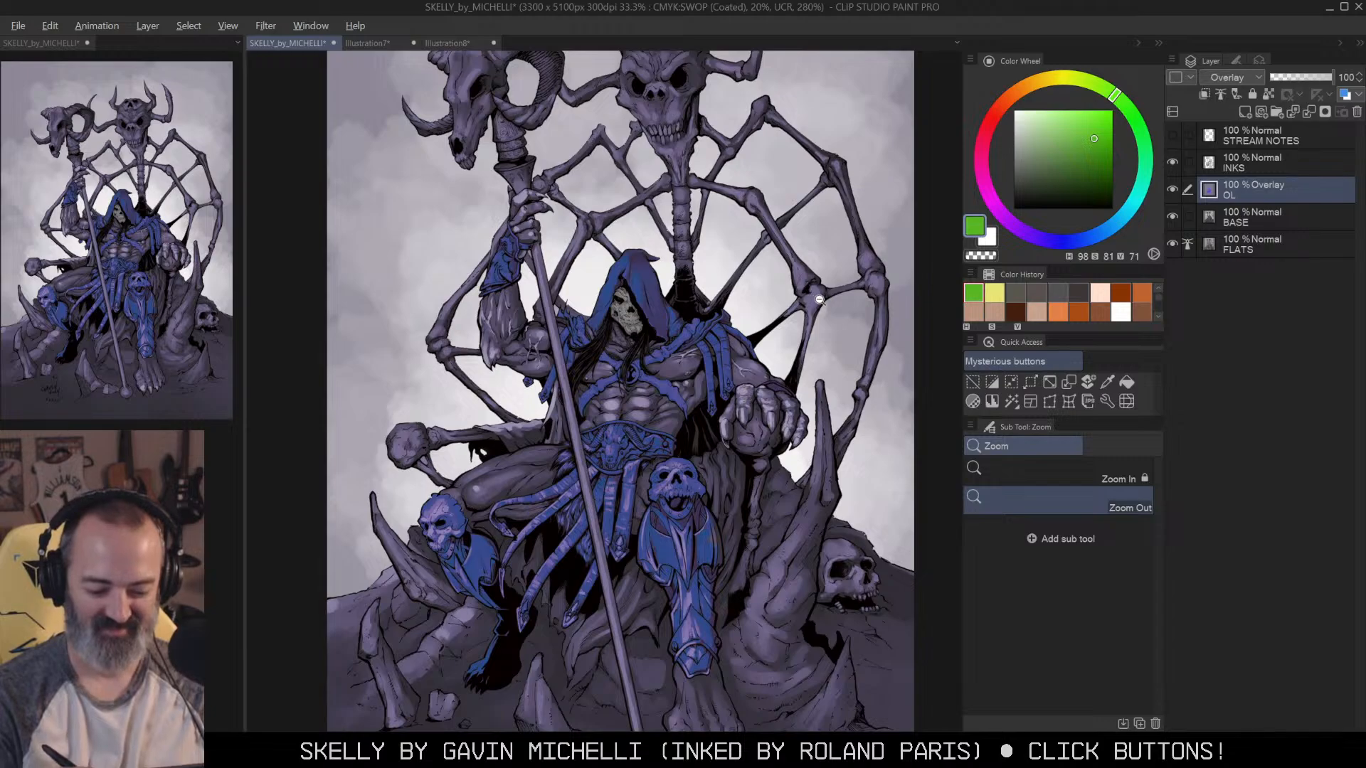
scroll(844, 255, "down", 2)
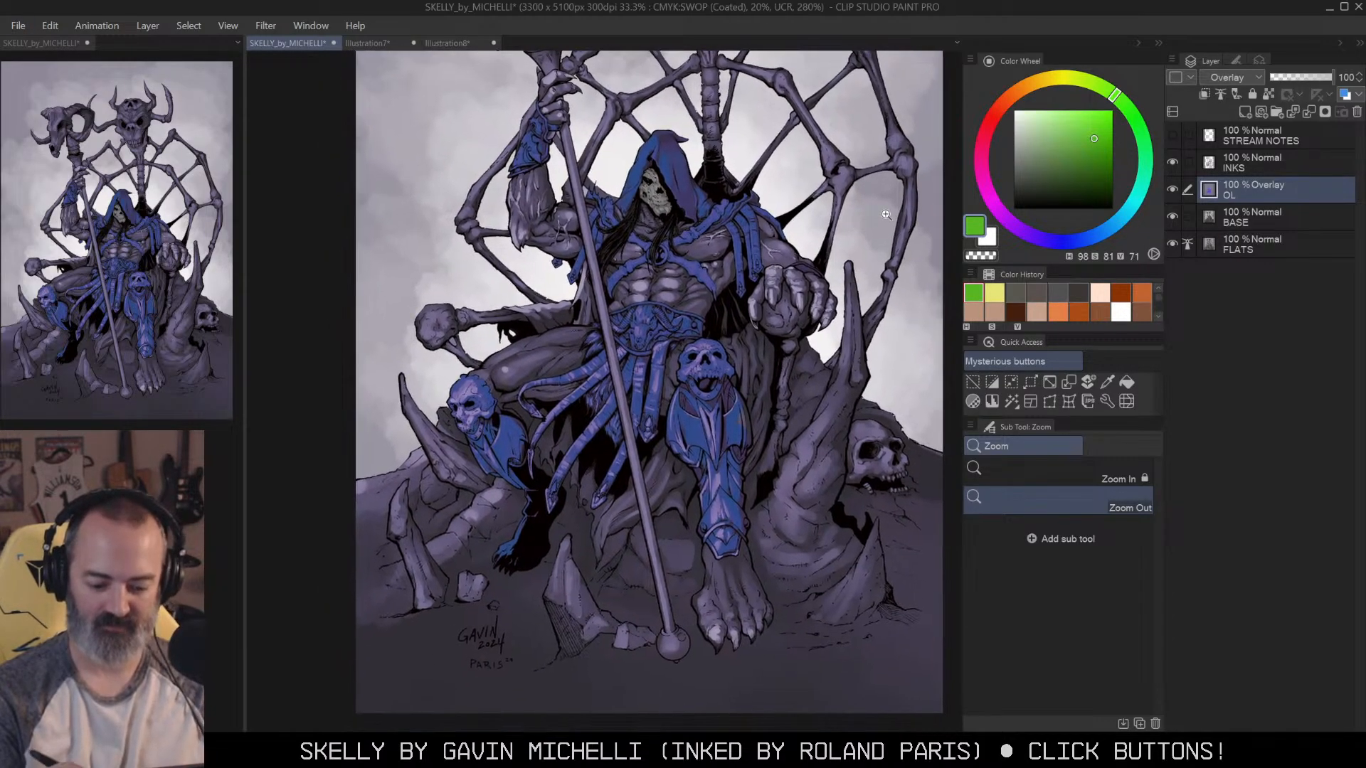
Step: Inspect the OL Overlay layer on its own and bring the other layers back into view
scroll(823, 284, "up", 4)
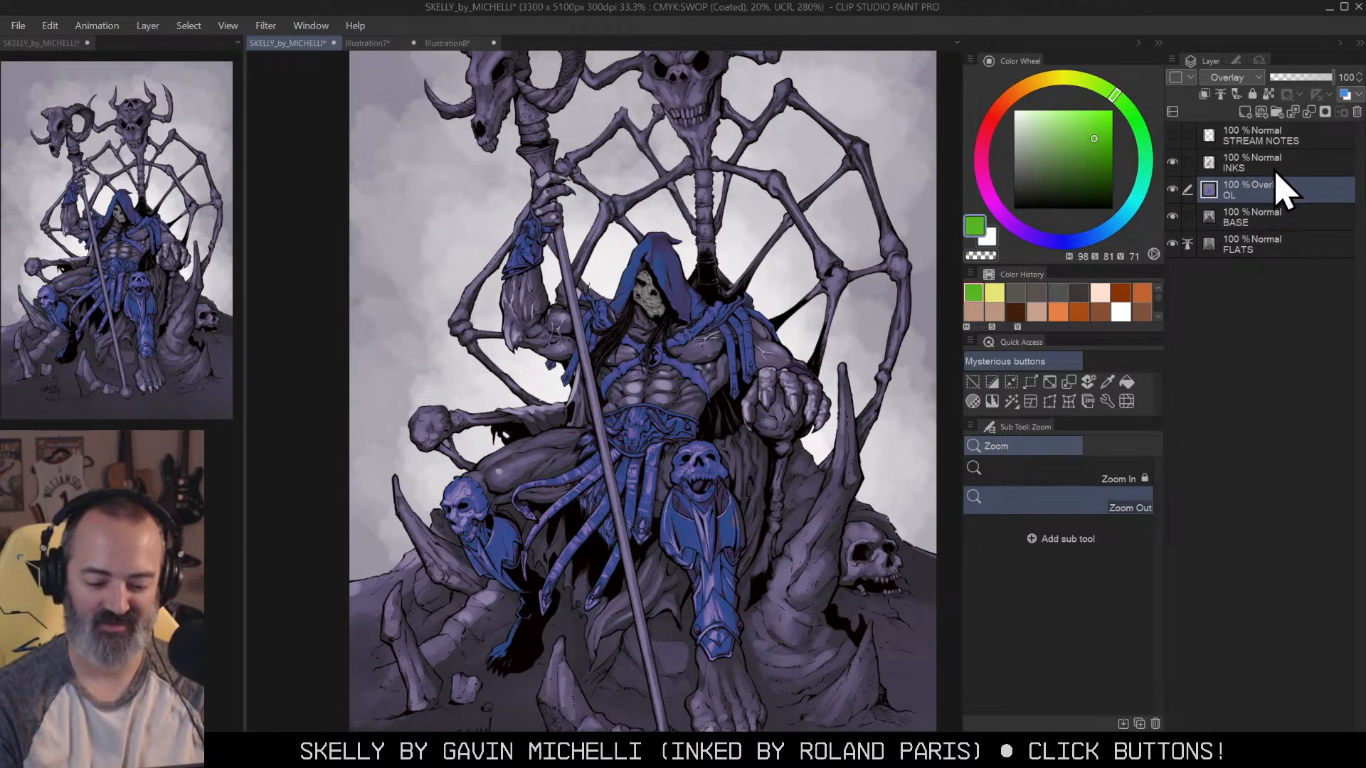
right_click(1255, 189)
left_click(1240, 185)
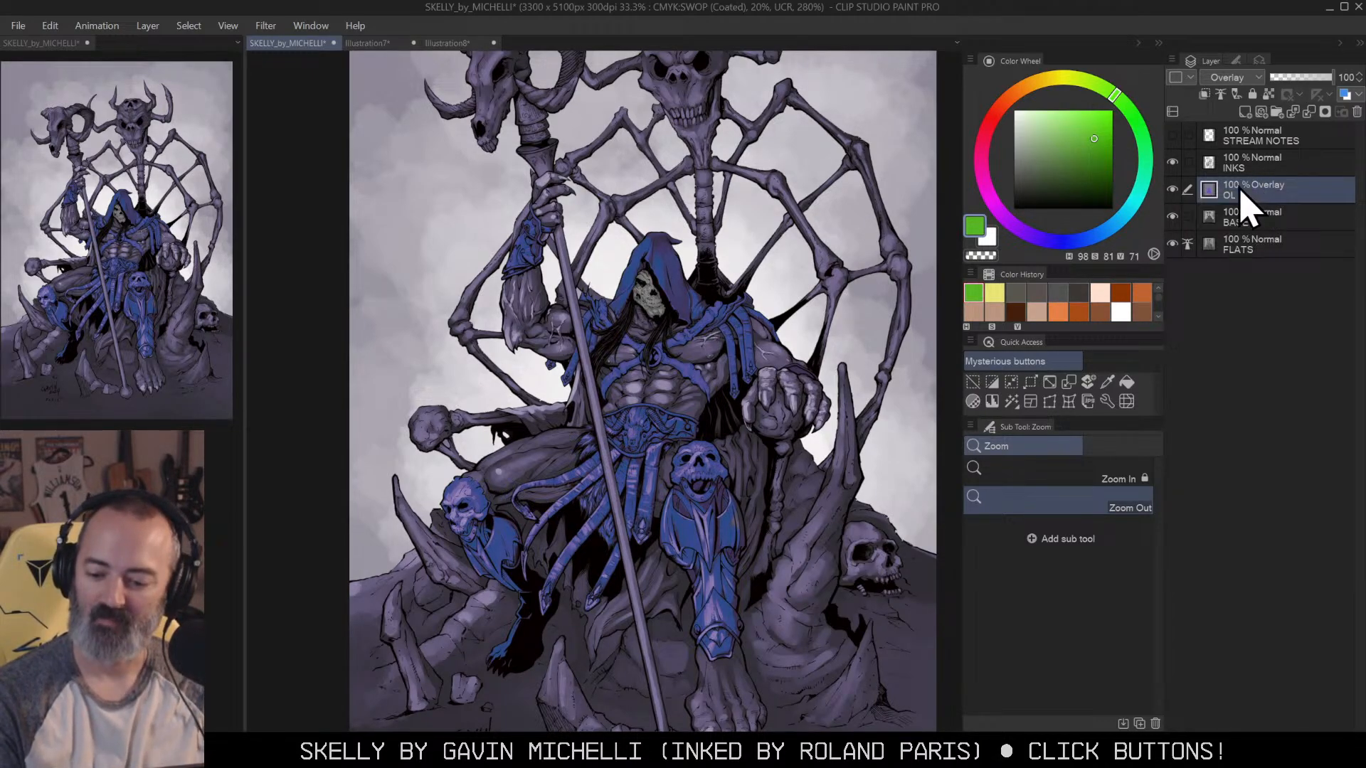
left_click(1173, 190, "alt")
left_click(1172, 190, "alt")
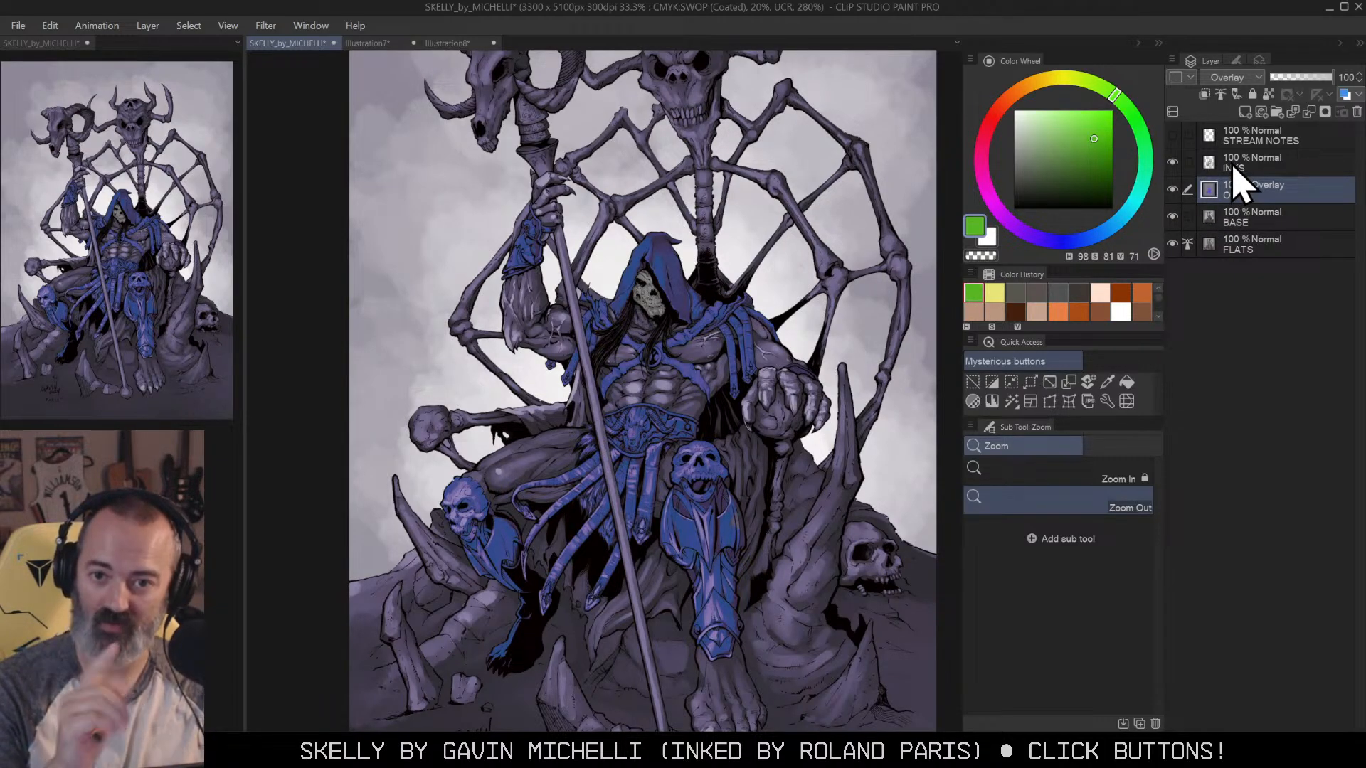
Step: Fill the background behind the figure on the OL layer with red at hue 11, saturation 62, value 70
left_click(759, 335)
left_click_drag(759, 334, 723, 362)
key("w")
left_click(818, 207)
key("q")
key("q")
key("ctrl+d")
key("b")
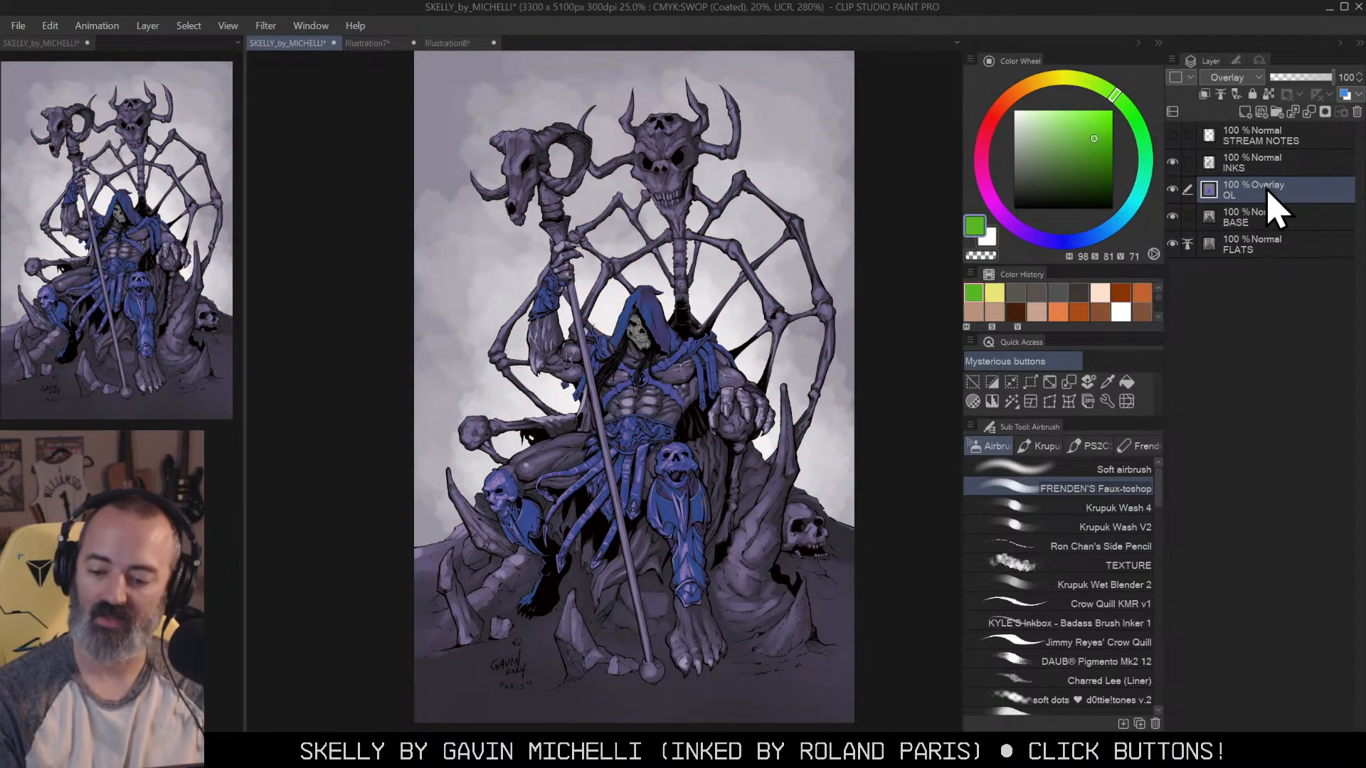
left_click(1000, 105)
left_click_drag(1083, 143, 1073, 141)
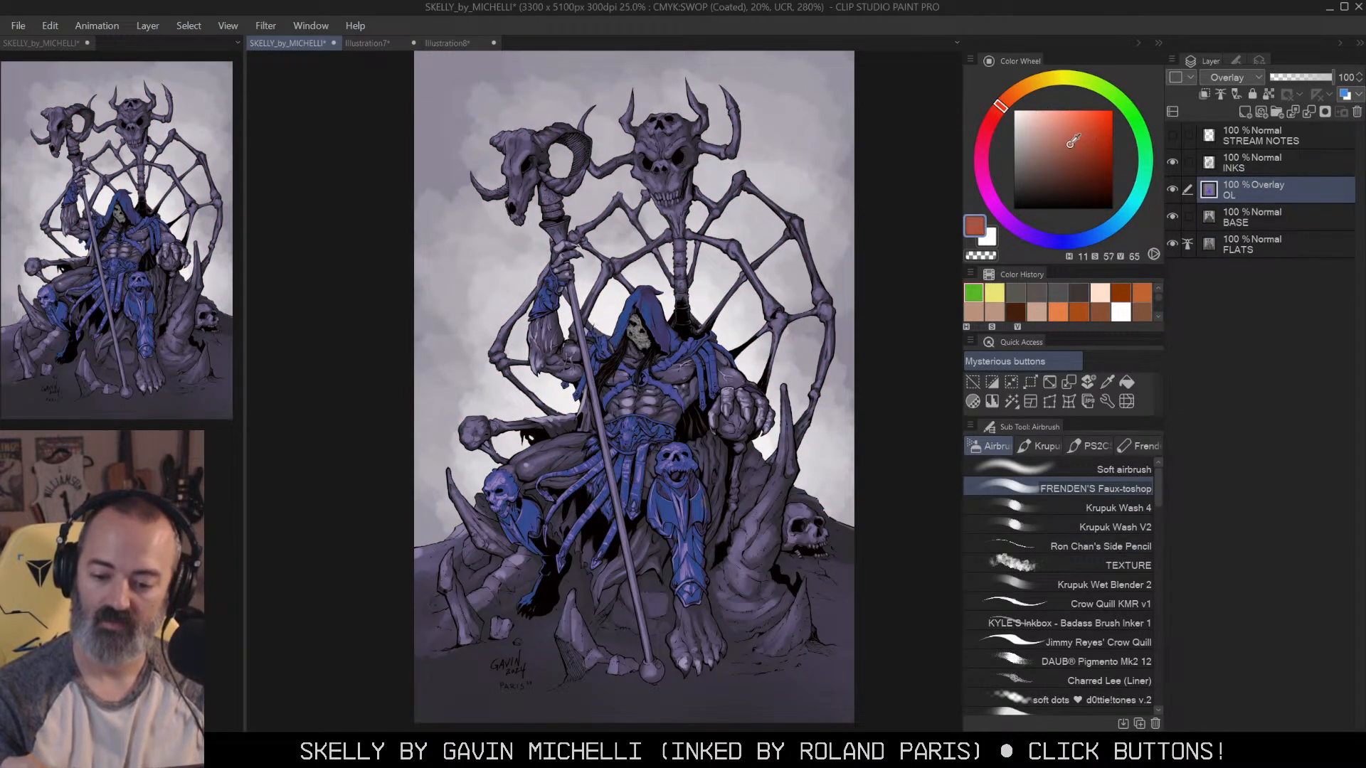
key("g")
left_click(809, 242)
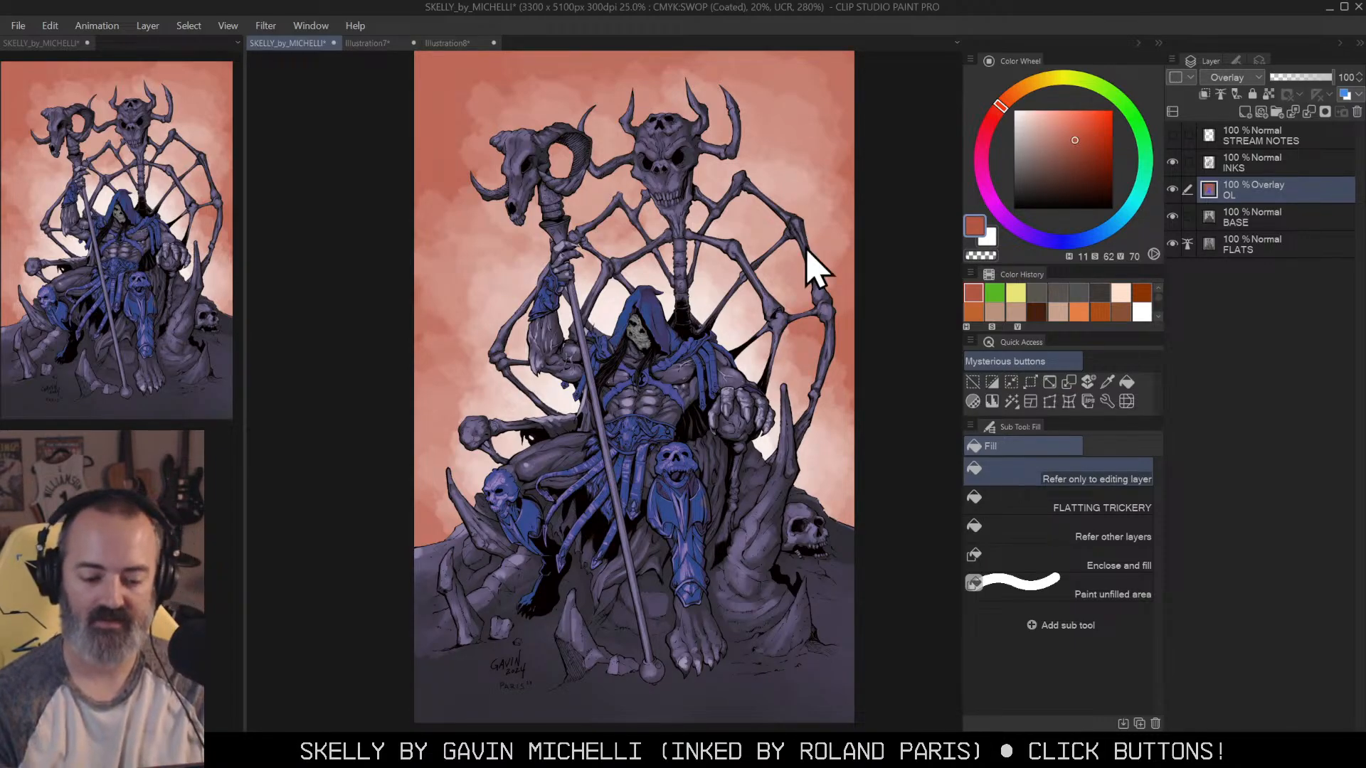
Step: Try hue shifts of 7, -33 and 73 at saturation about 60, plus saturation 9, on the OL layer, and cancel them
key("ctrl+u")
mouse_move(1100, 244)
left_mouse_down()
mouse_move(1080, 247)
mouse_move(1116, 245)
mouse_move(1122, 287)
mouse_move(1189, 288)
left_mouse_up()
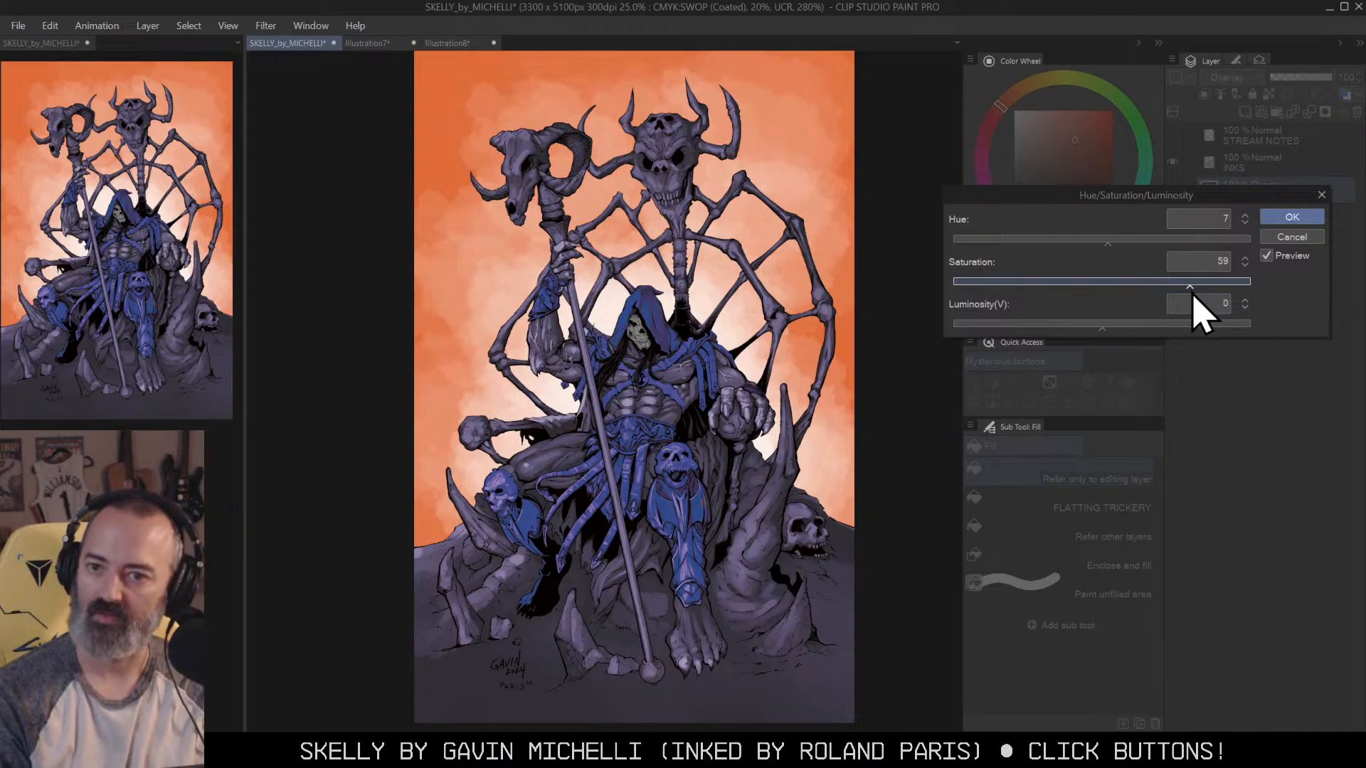
left_click_drag(1105, 246, 1076, 246)
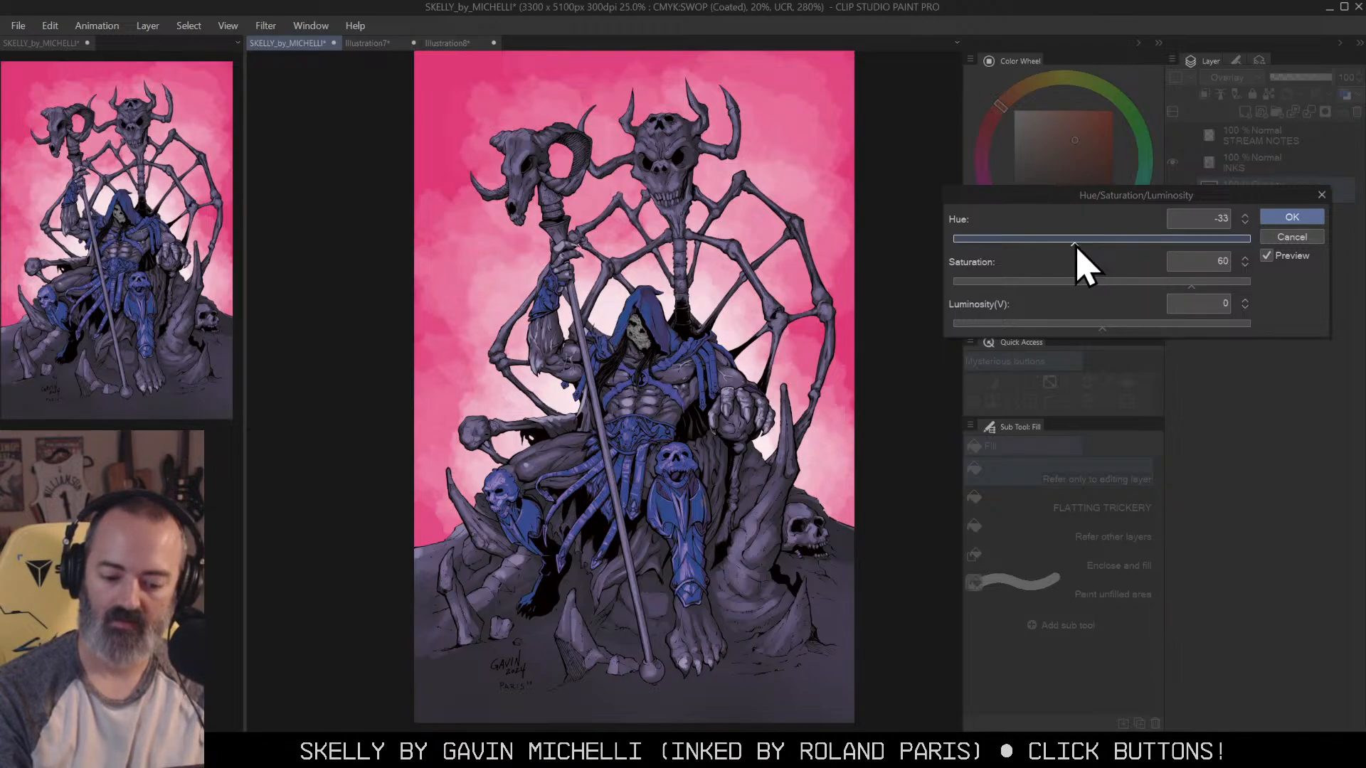
mouse_move(1076, 245)
left_mouse_down()
mouse_move(967, 274)
mouse_move(966, 290)
mouse_move(1164, 244)
left_mouse_up()
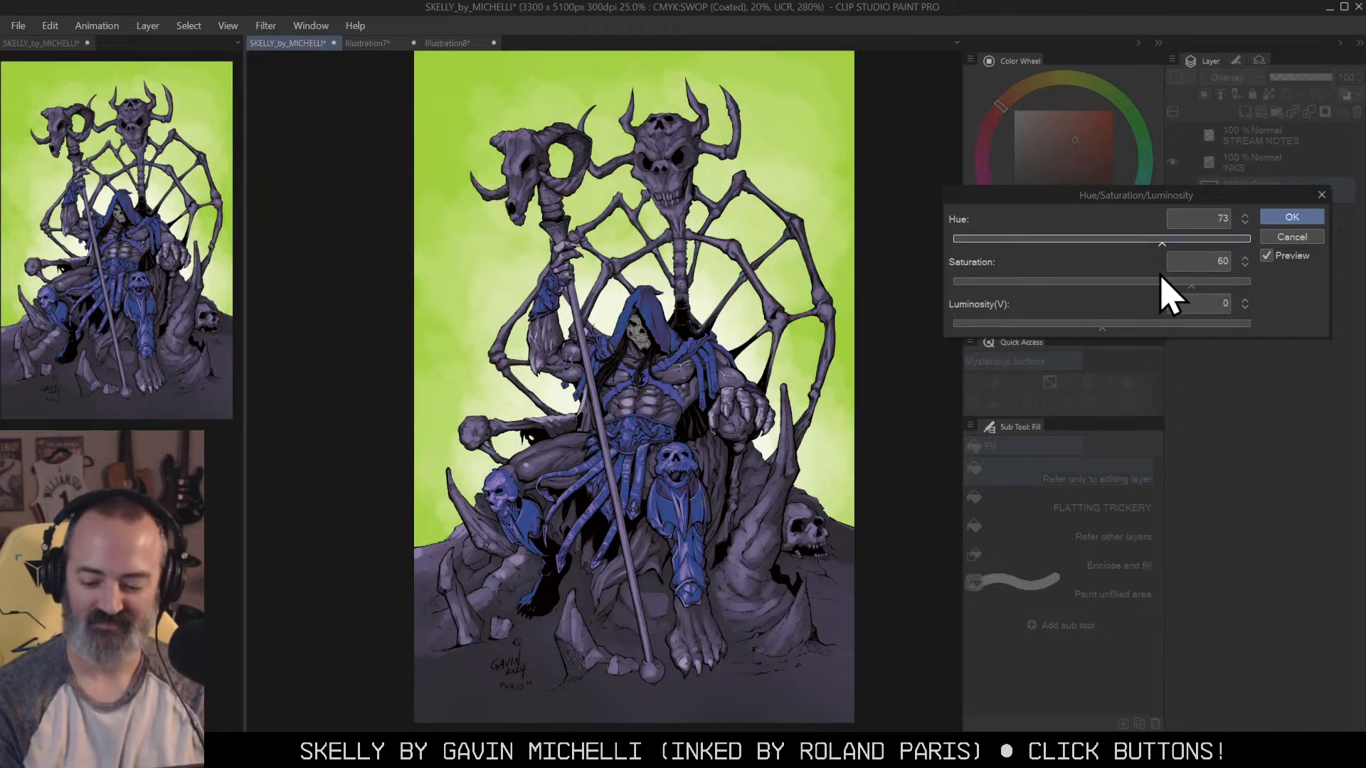
left_click_drag(1194, 287, 1115, 304)
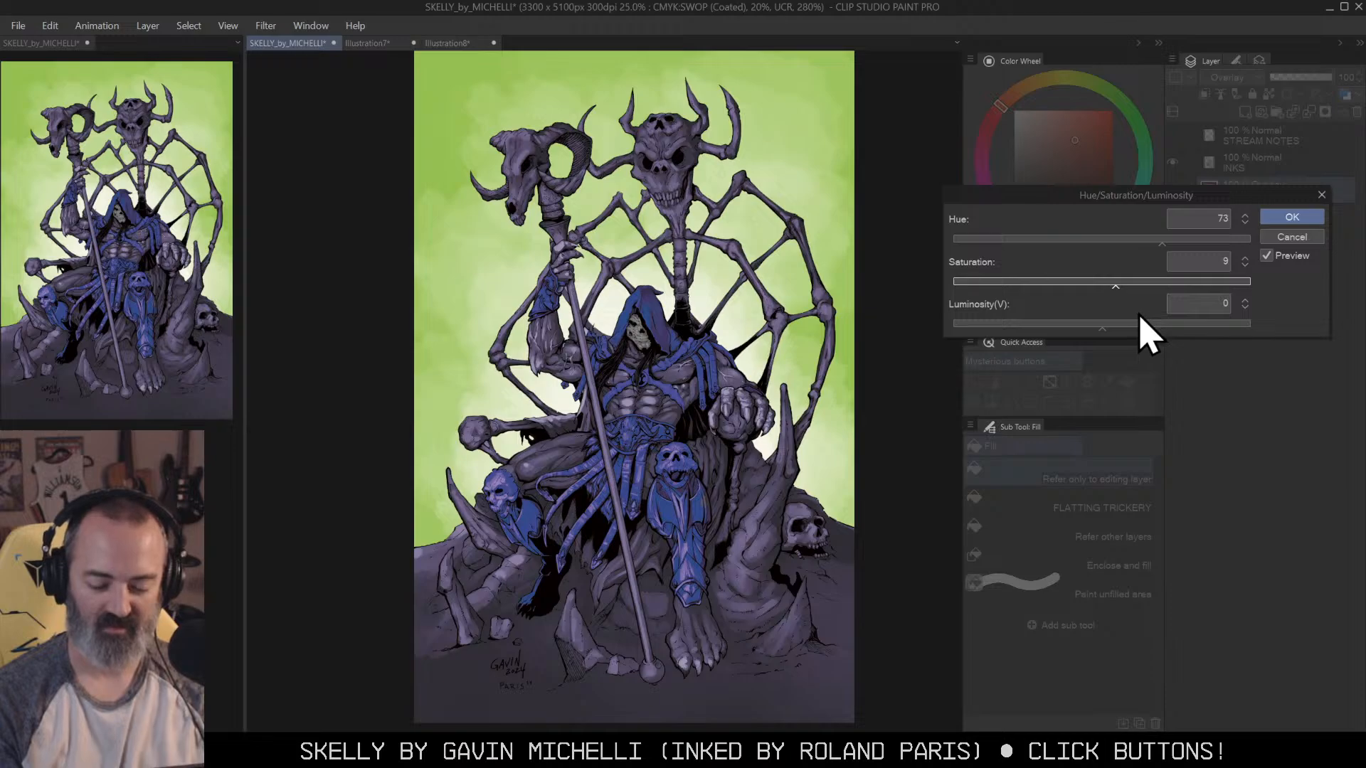
left_click(1292, 237)
Step: Delete the OL Overlay layer
key("m")
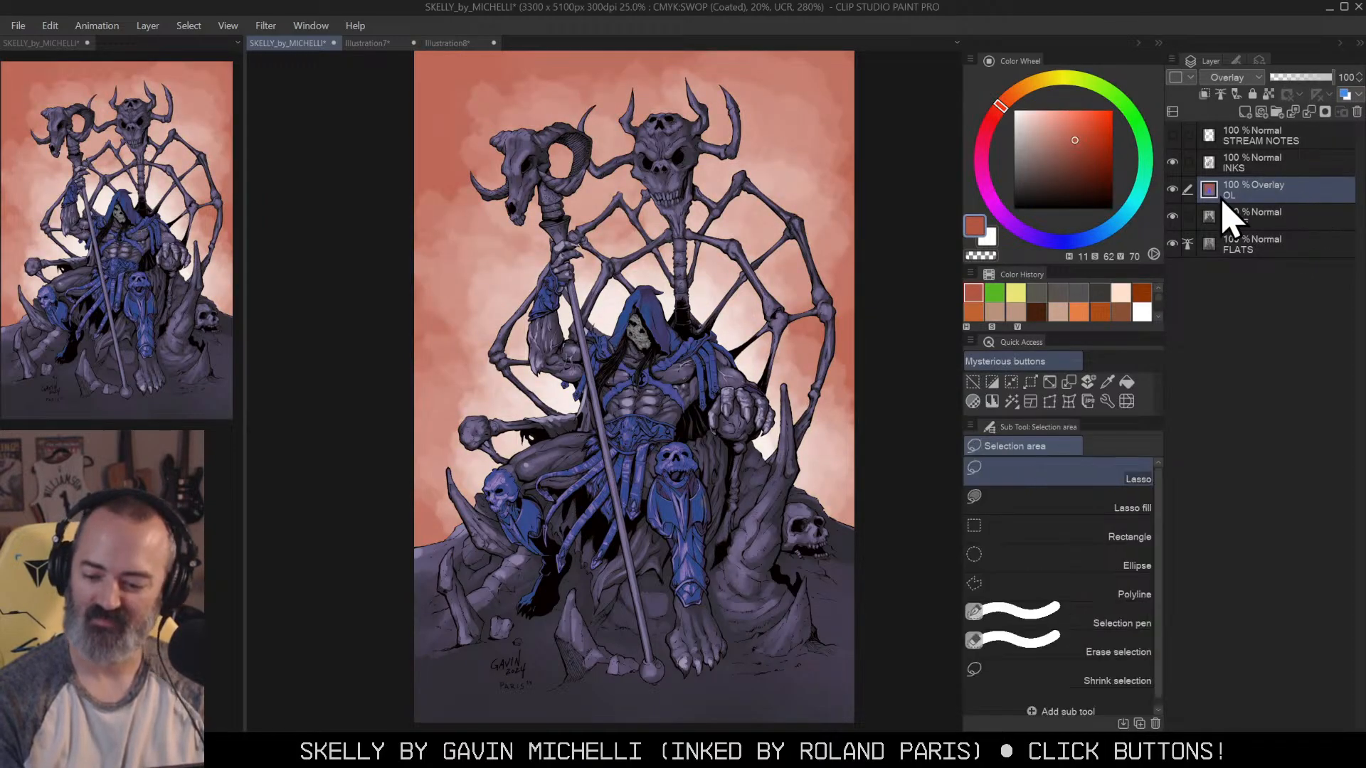
right_click(1224, 196)
left_click(1254, 325)
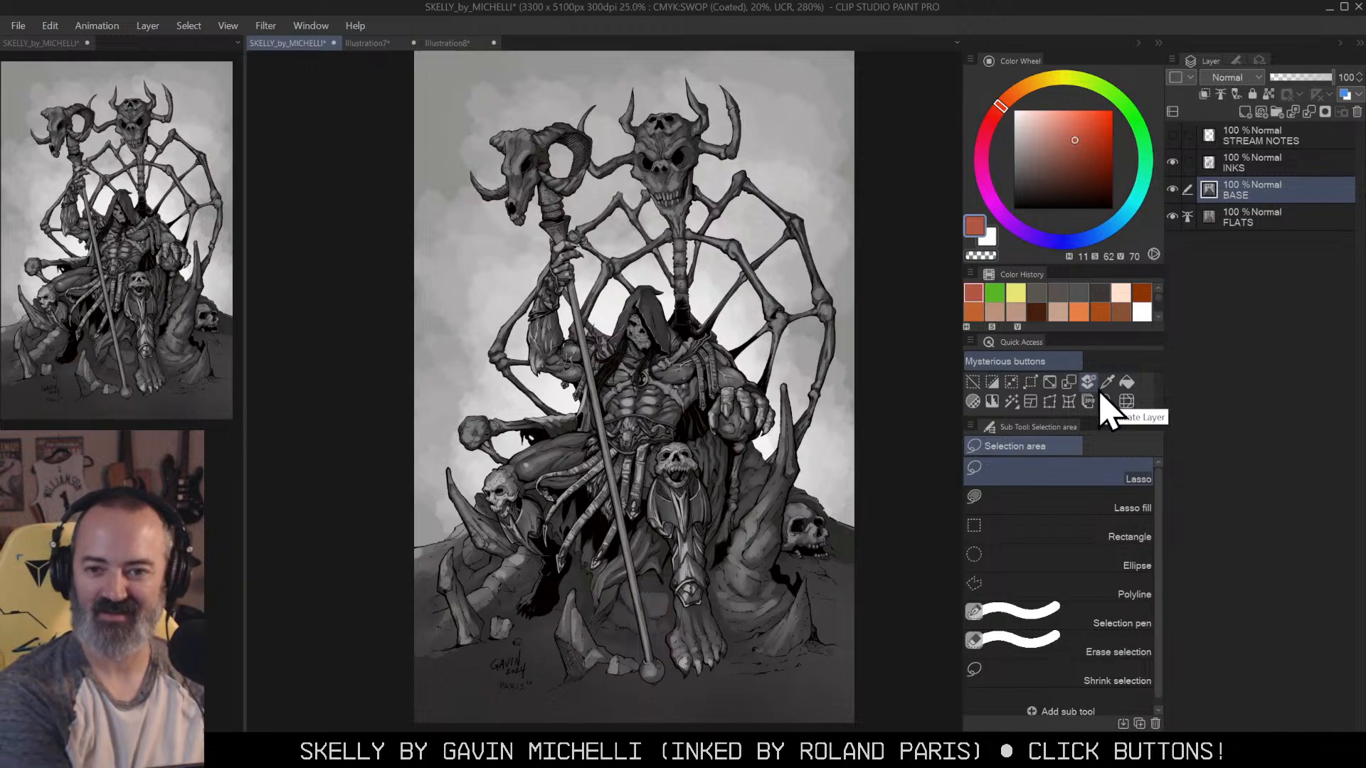
Step: Slightly brighten the midtones of the sky background on the BASE layer with Level Correction
key("ctrl+space")
left_click_drag(677, 214, 843, 267)
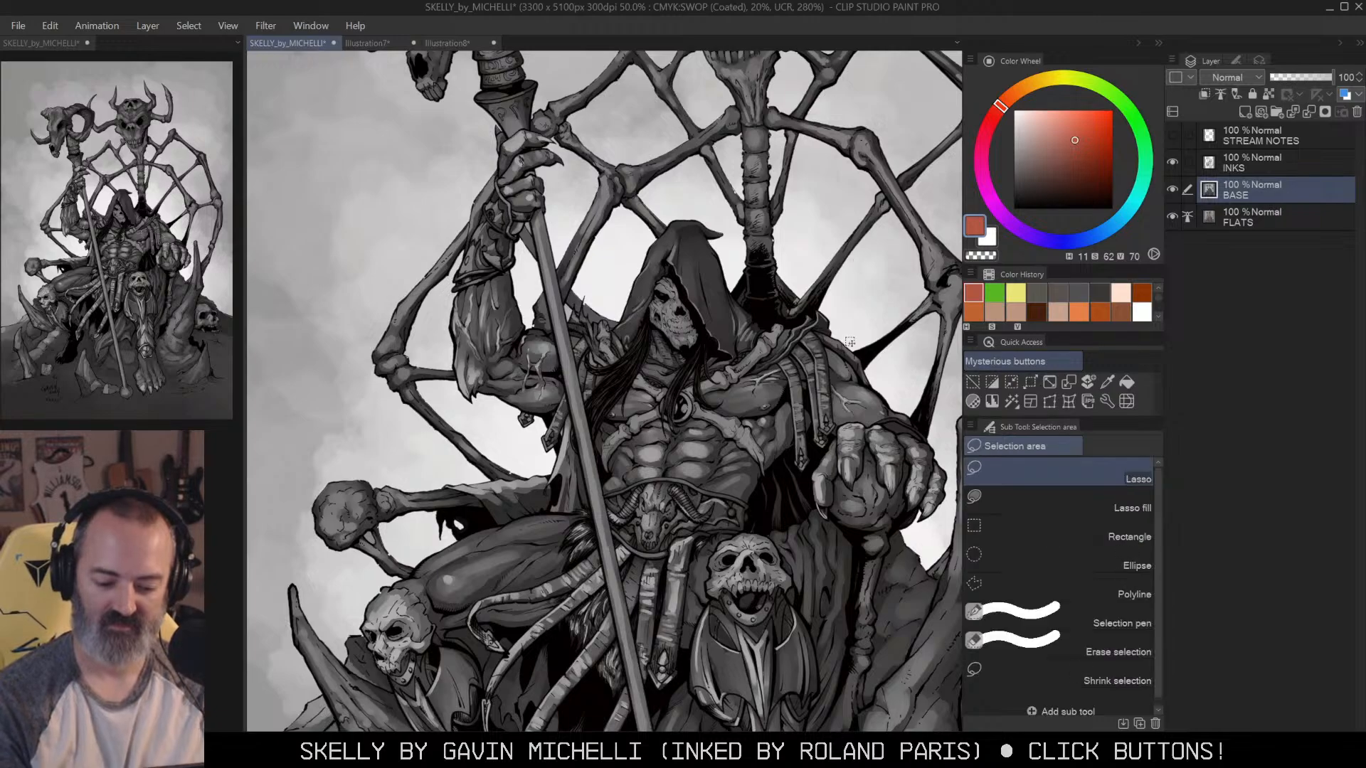
key("ctrl+l")
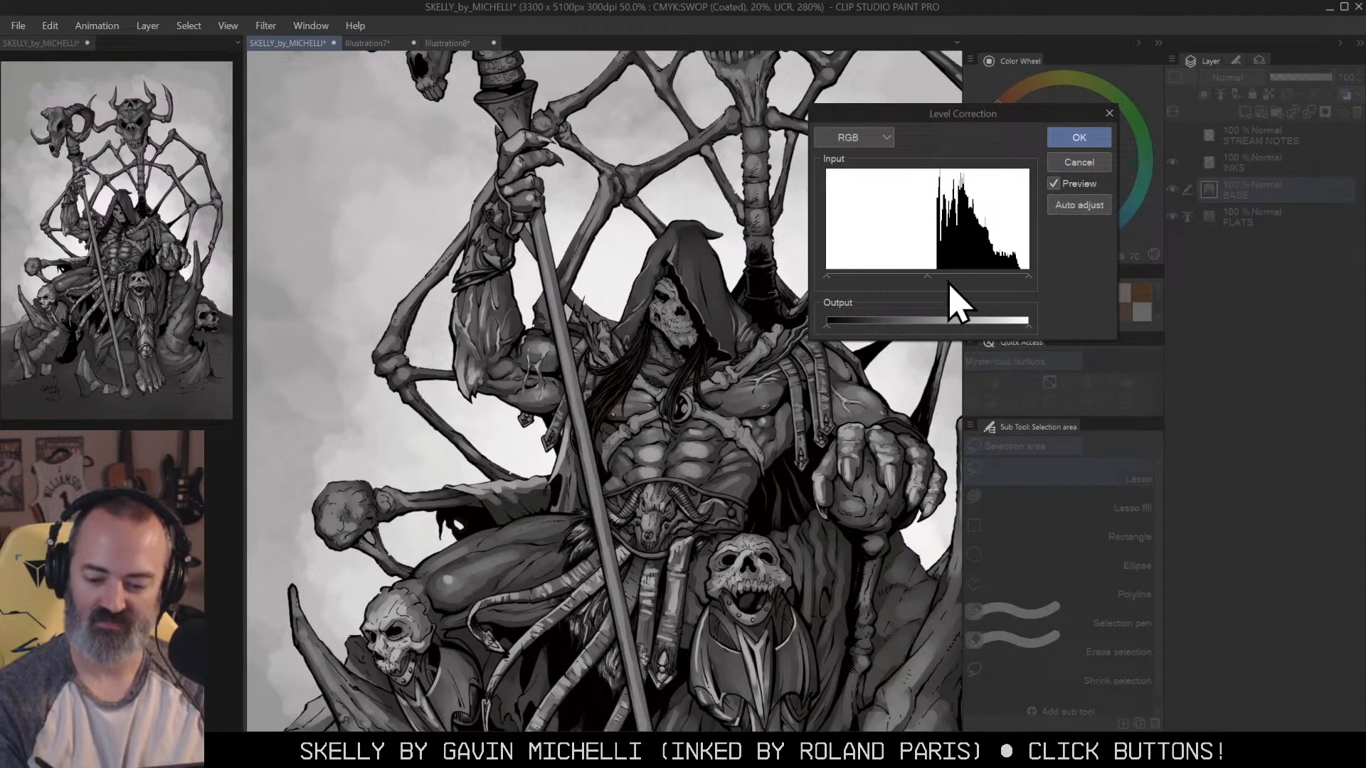
left_click_drag(926, 278, 916, 280)
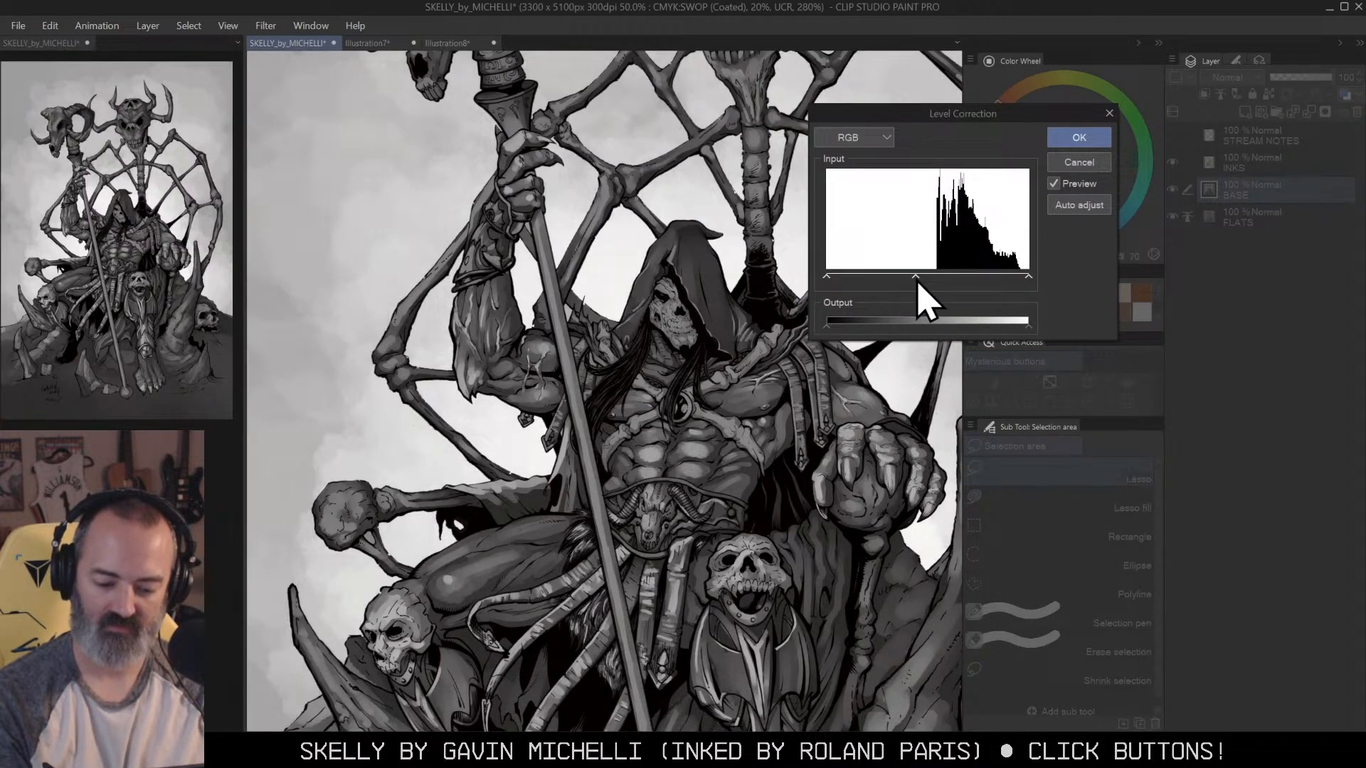
left_click(1079, 137)
Step: Invert the background selection so it covers the figure and ground, and hide the selection outline
left_click(751, 349, "ctrl+alt")
left_click(751, 349, "ctrl+alt")
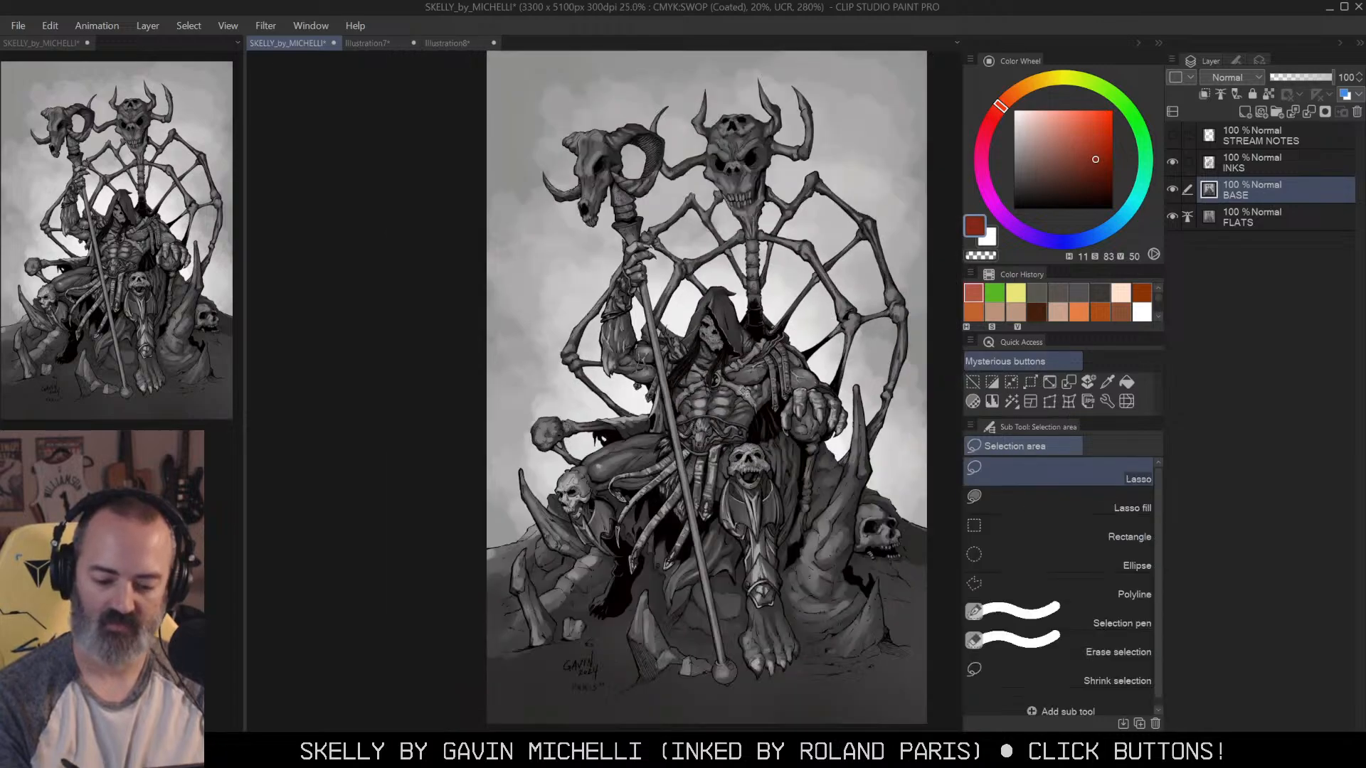
left_click(1053, 382)
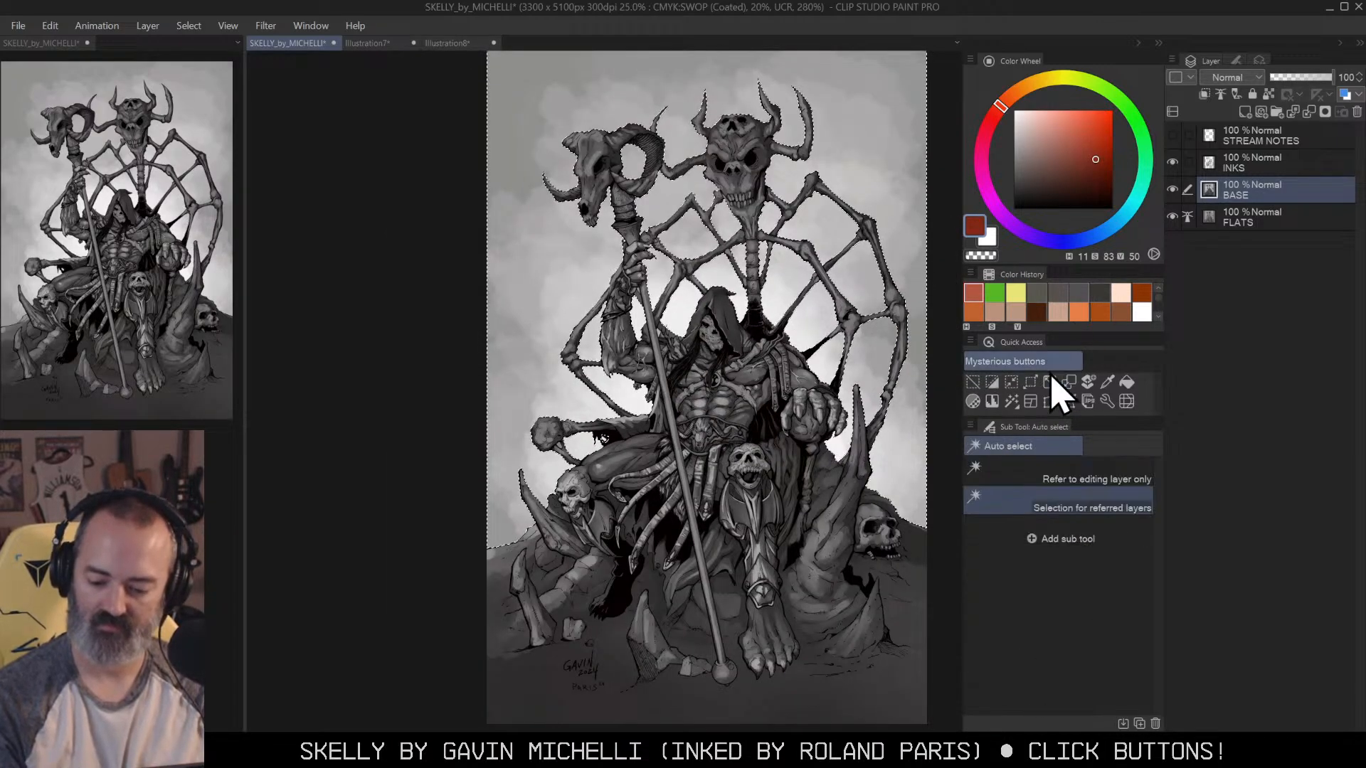
left_click(993, 383)
key("q")
key("q")
left_click(796, 386, "ctrl")
left_click(797, 386, "ctrl")
left_click_drag(809, 392, 893, 343)
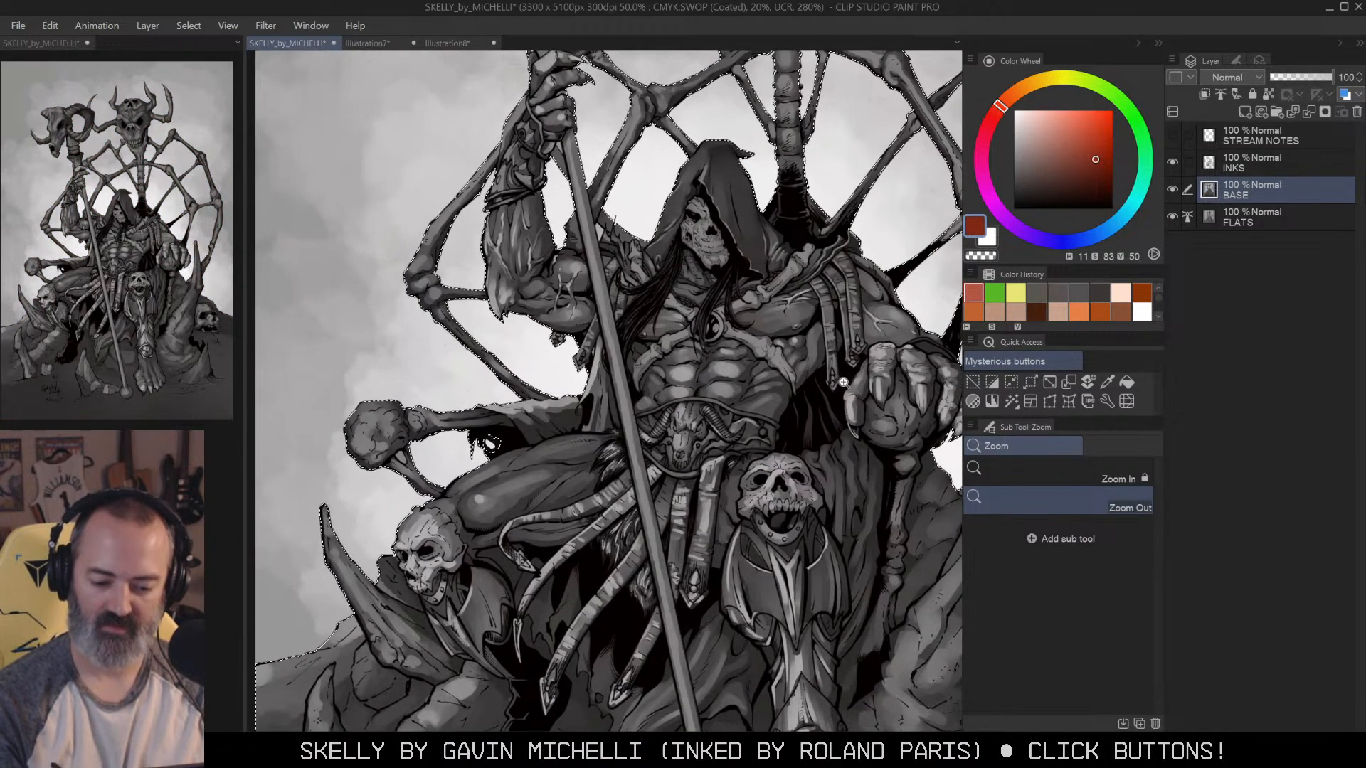
left_click(850, 384, "ctrl")
key("ctrl+u")
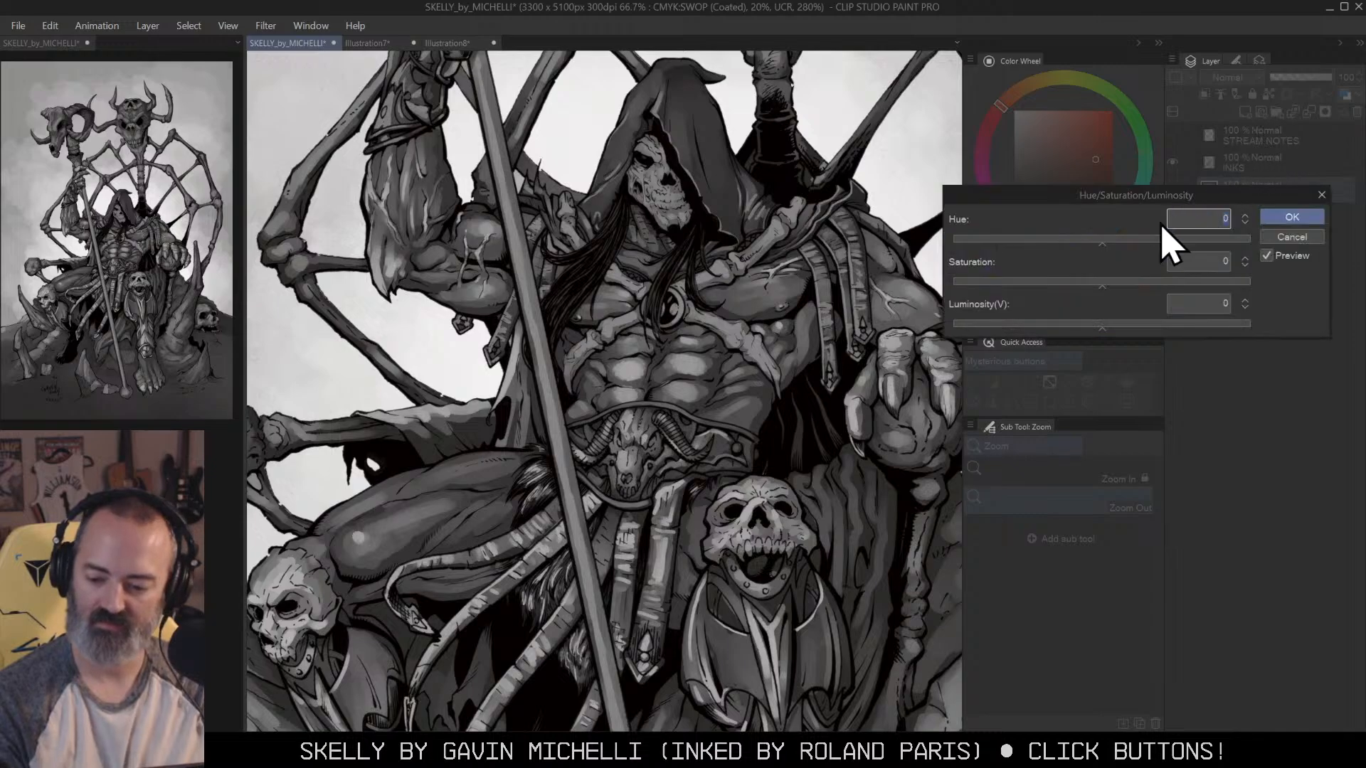
left_click_drag(1101, 302, 1088, 305)
left_click(1308, 236)
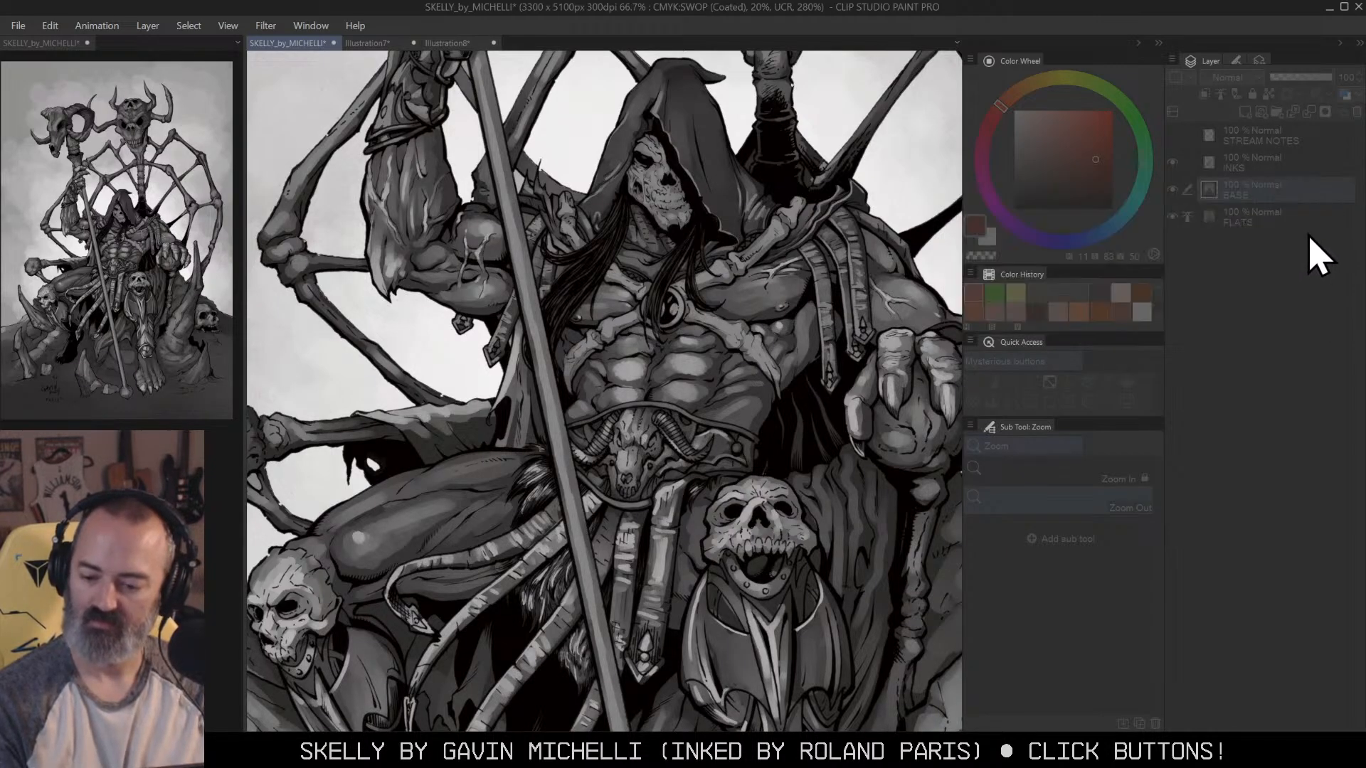
Step: Slightly brighten the midtones of the selected figure and ground on the BASE layer with Level Correction
key("ctrl+l")
mouse_move(927, 277)
left_mouse_down()
mouse_move(939, 278)
mouse_move(927, 293)
left_mouse_up()
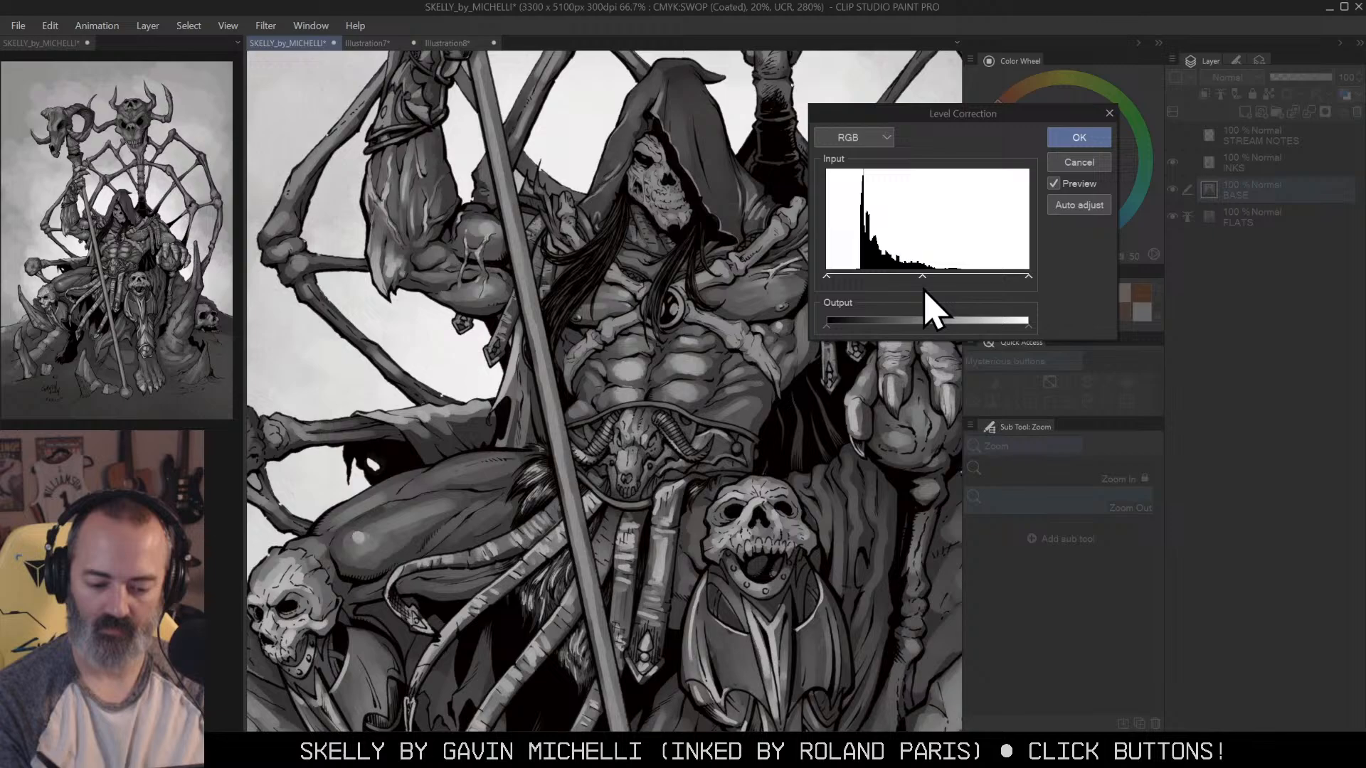
left_click(1087, 143)
Step: Examine the adjusted greyscale values across the whole illustration, the ram-skull staff and the hooded figure's torso
left_click(869, 207, "alt")
left_click(869, 207, "alt")
left_click_drag(803, 231, 761, 314)
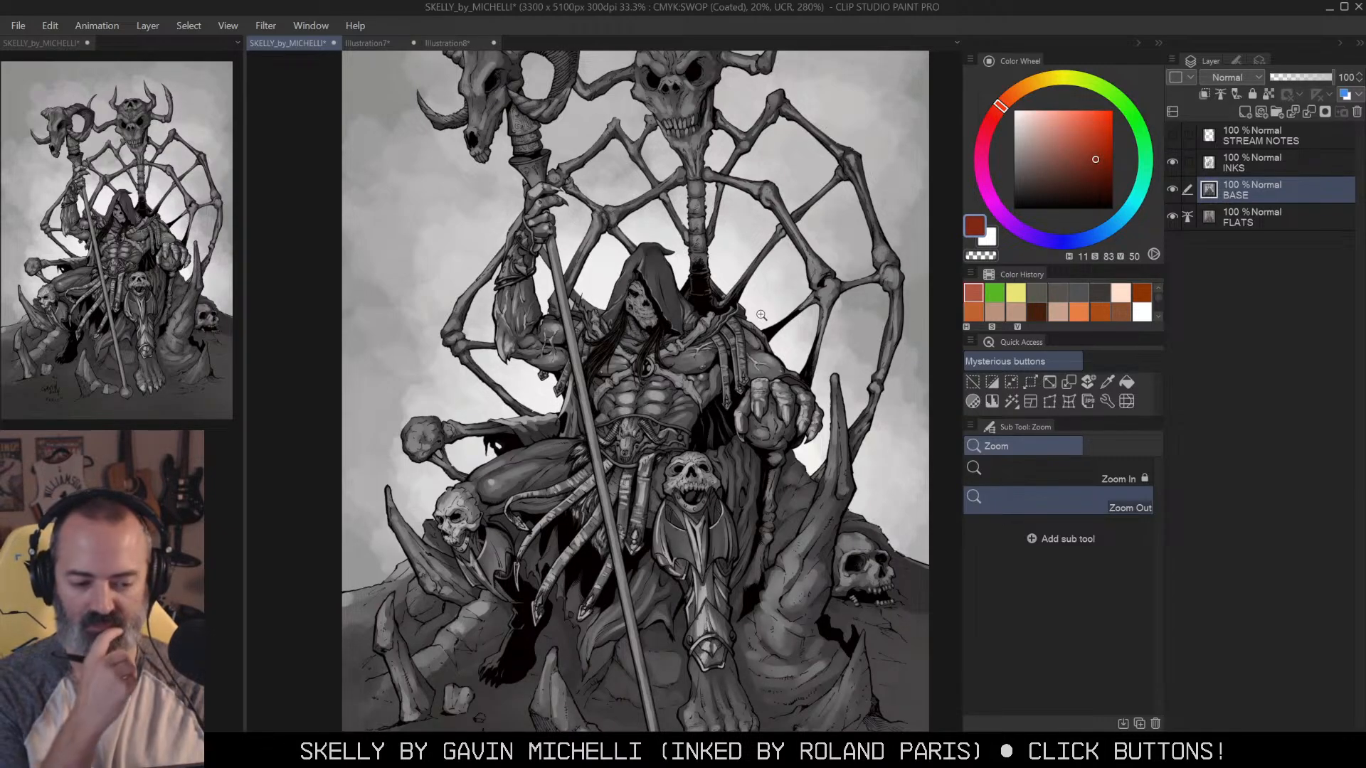
left_click_drag(823, 322, 837, 384)
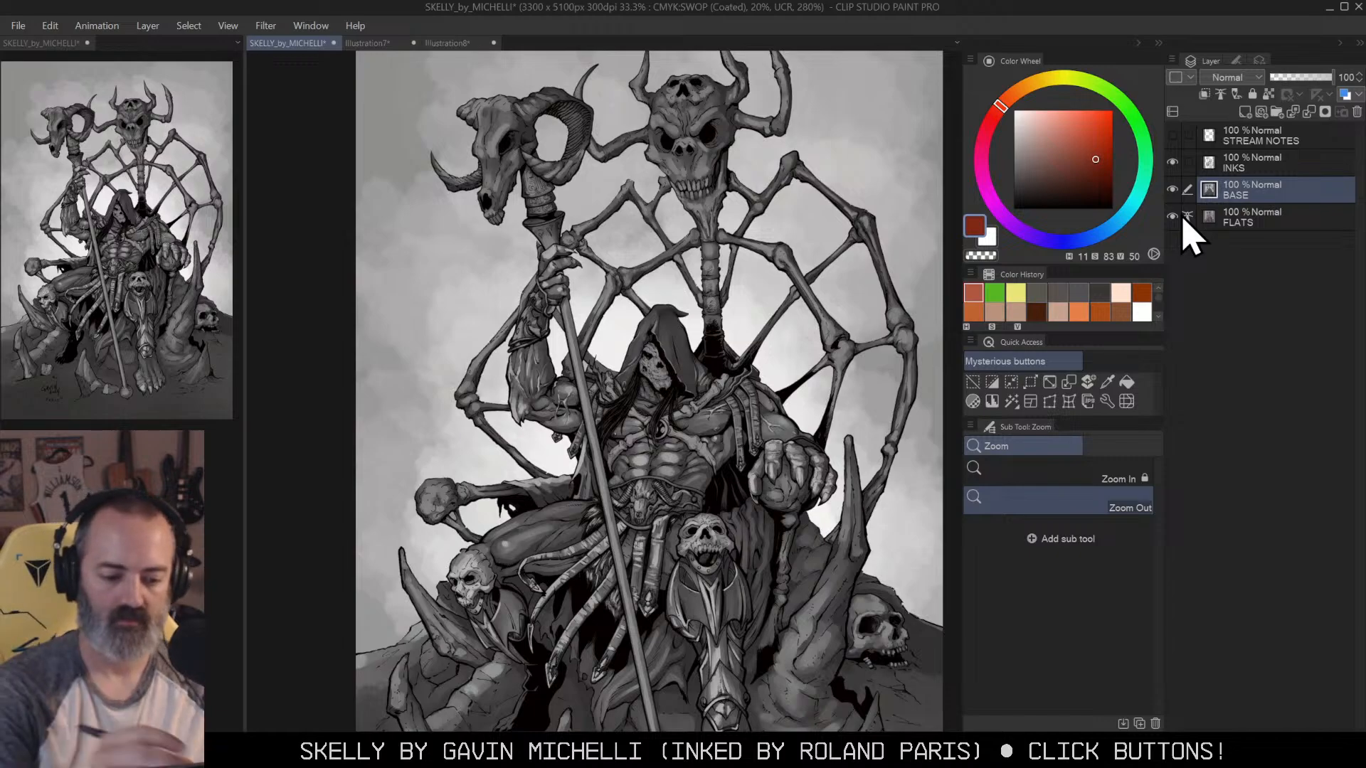
left_click(562, 145)
left_click(683, 279)
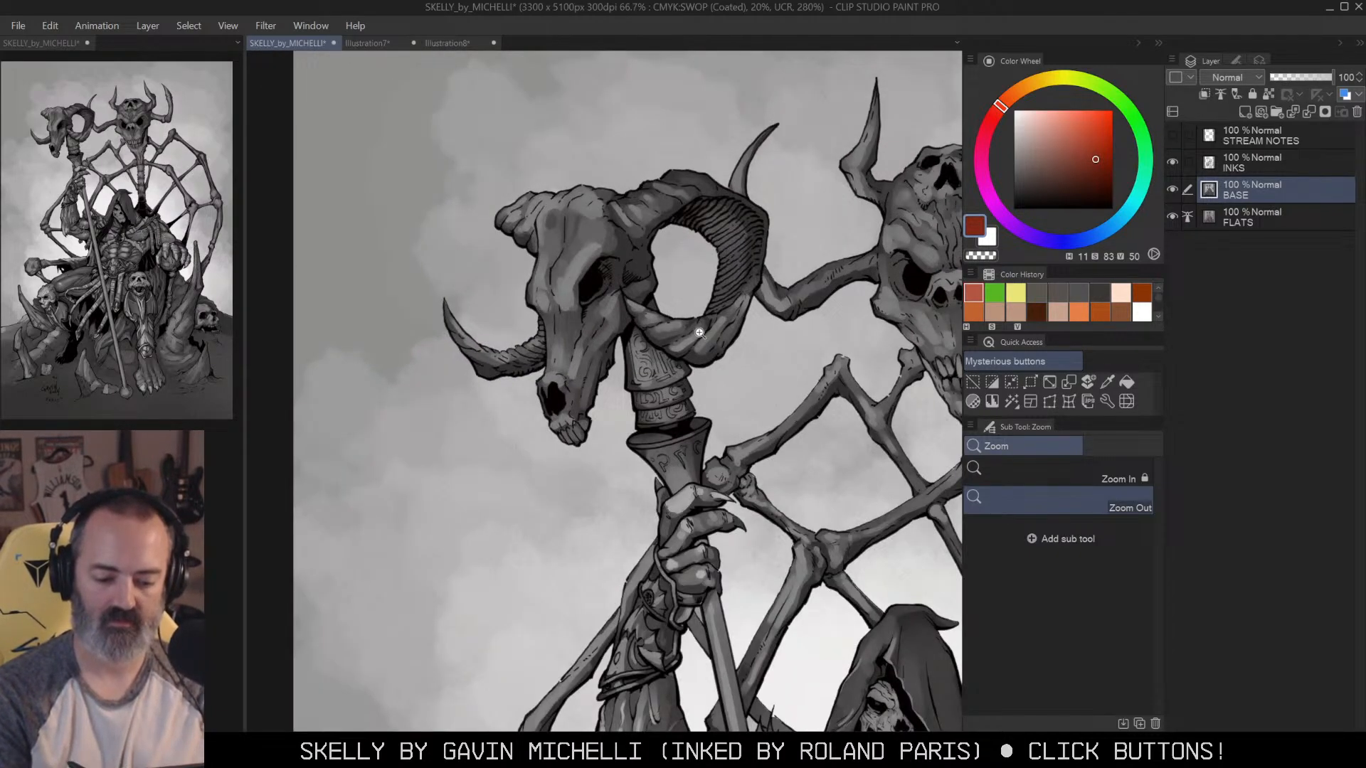
scroll(870, 409, "down", 3)
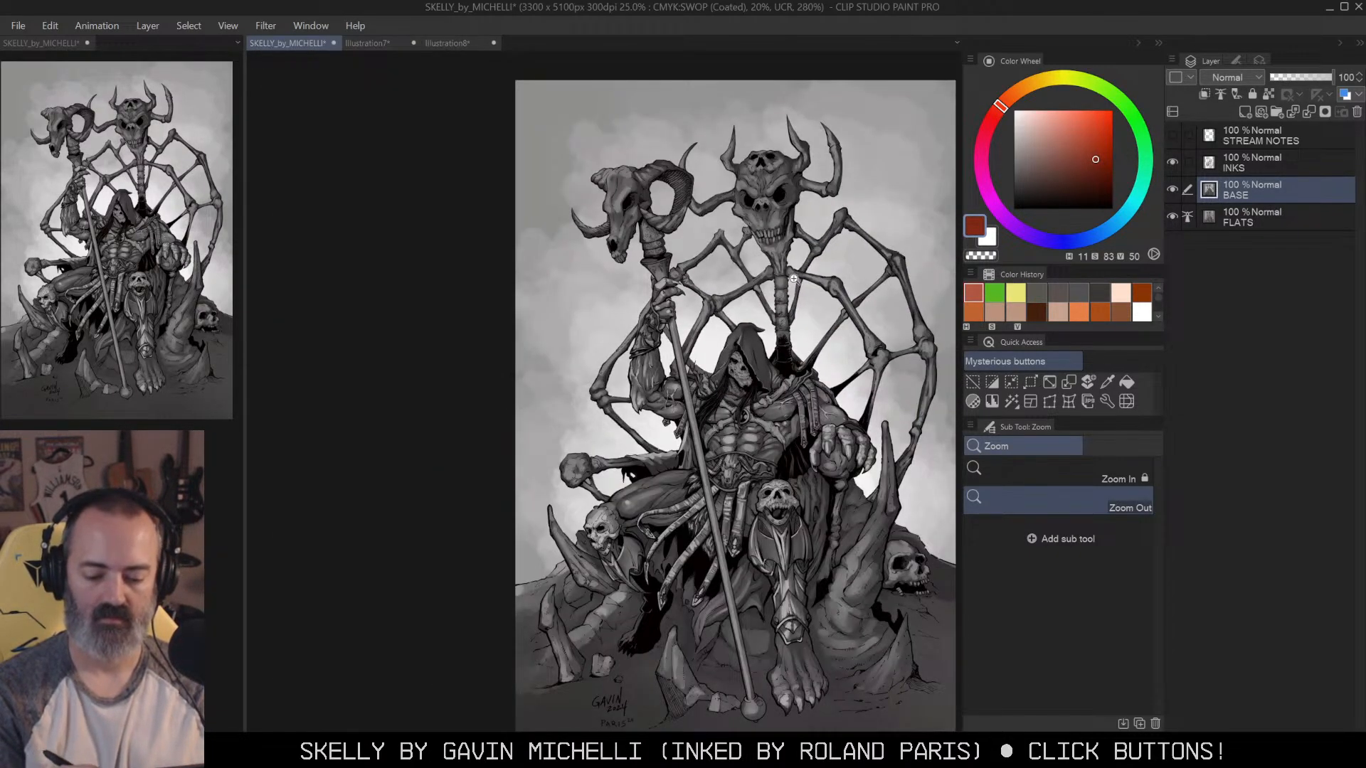
left_click(755, 350)
left_click(762, 352)
left_click(762, 353)
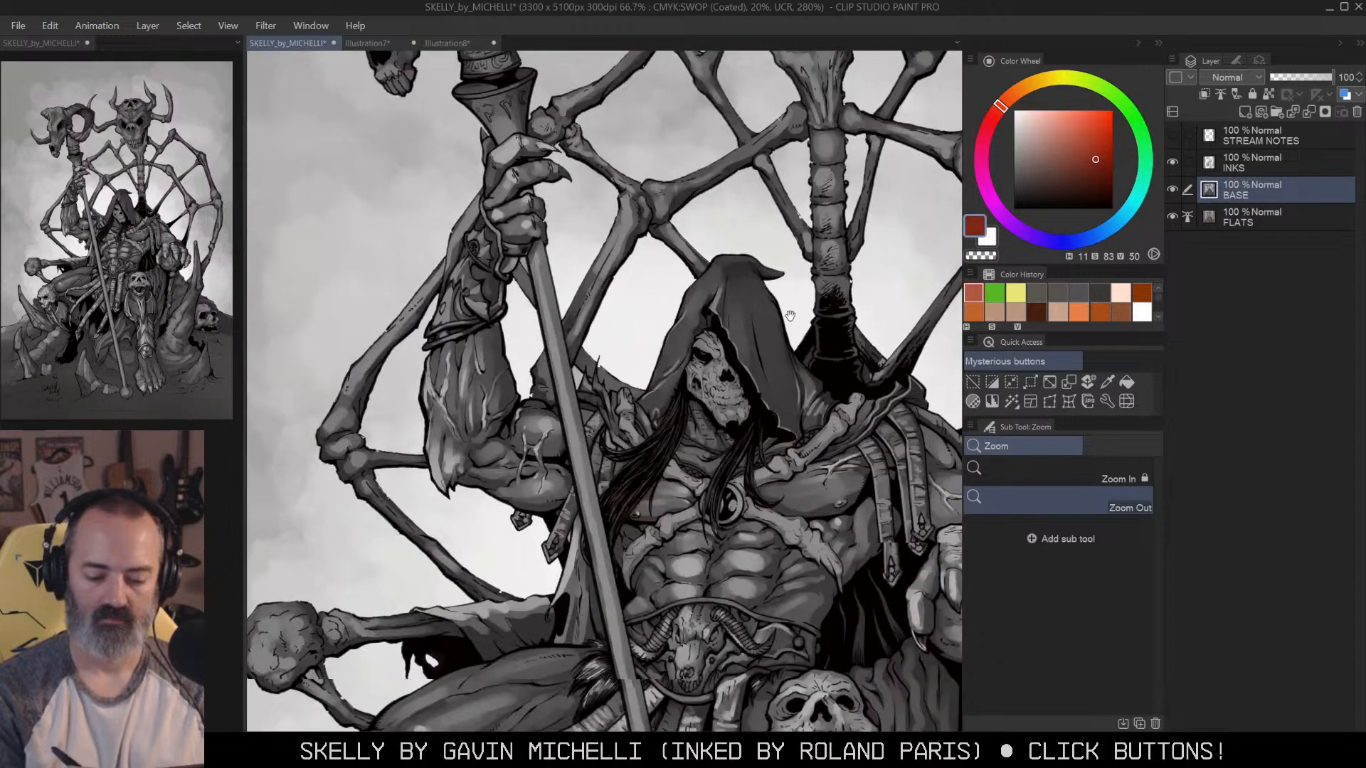
left_click_drag(798, 310, 753, 341)
Step: Add a new layer above BASE, check BASE on its own, and name the new layer HIGHLIGHTS
left_click(1263, 113)
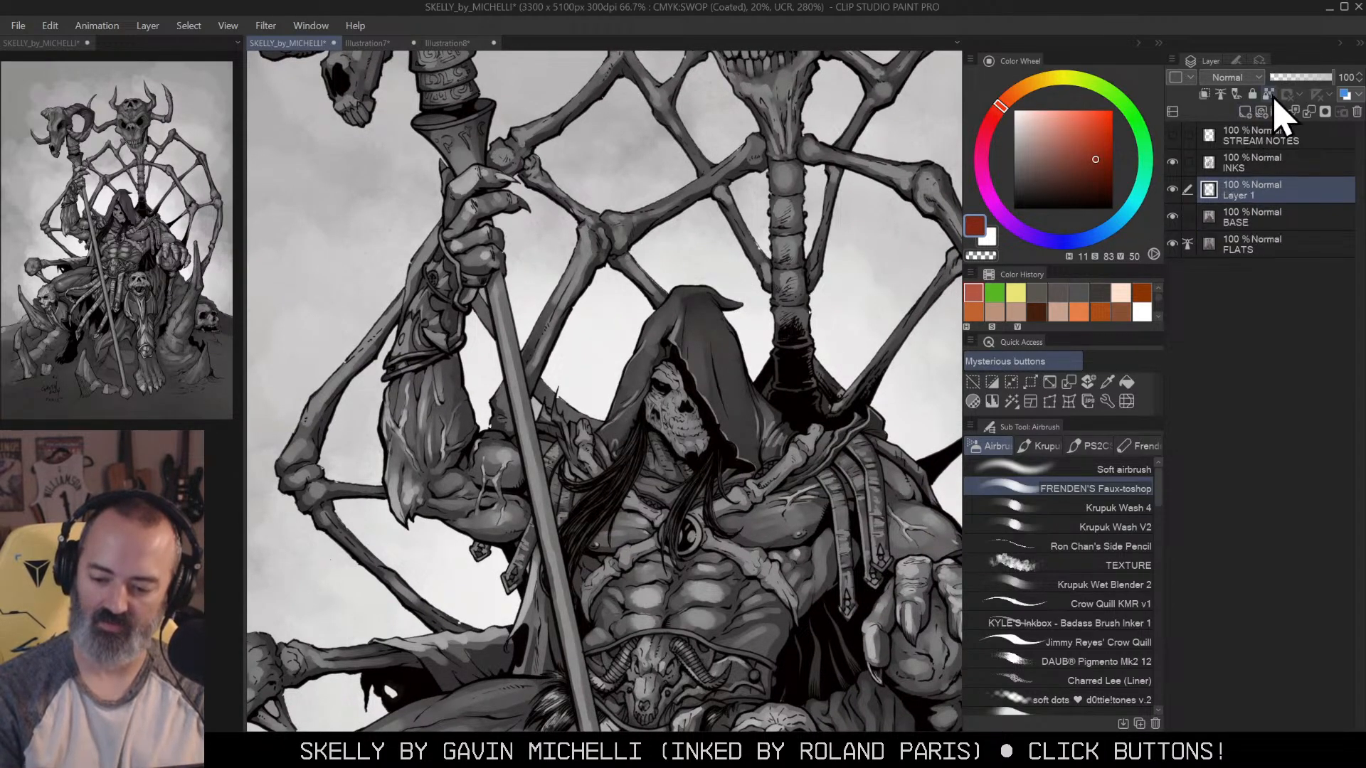
left_click(1173, 217)
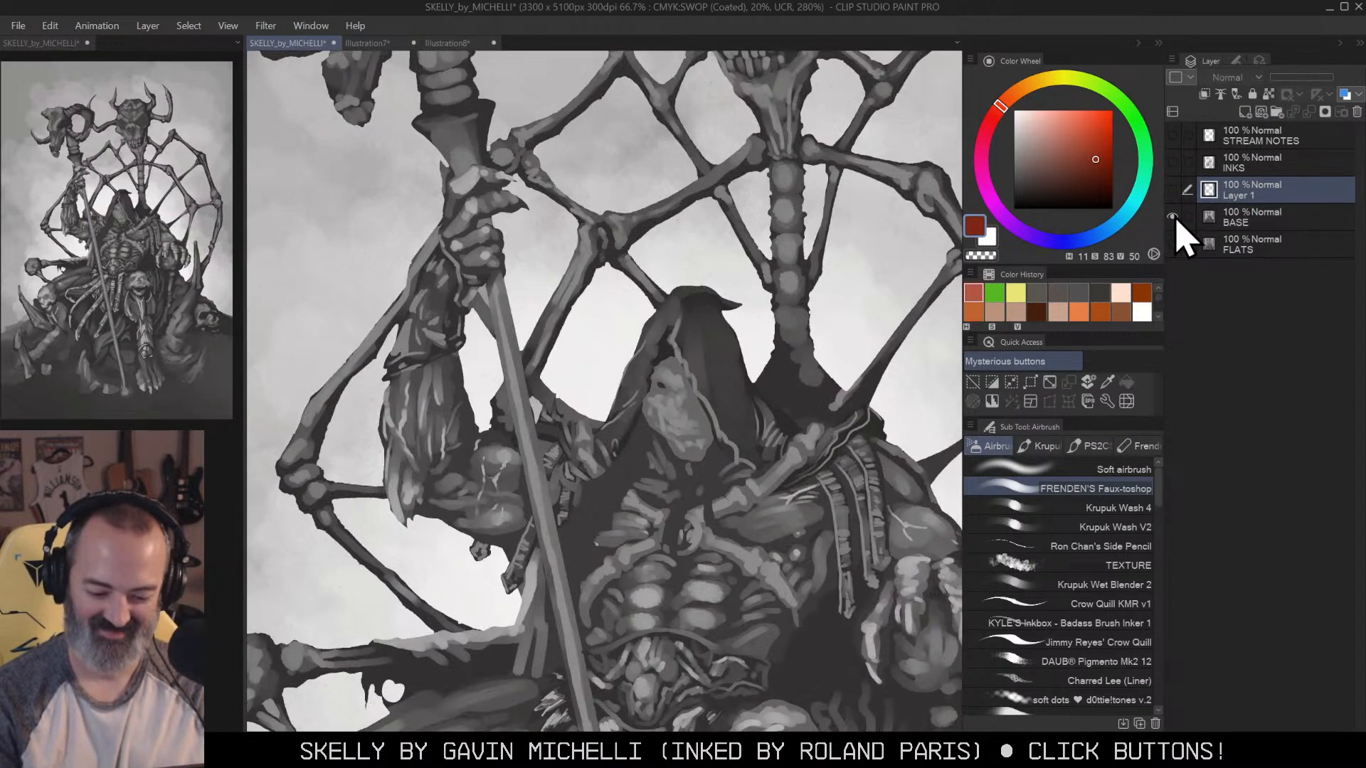
double_click(1259, 193)
type("hiGHLIGHTS")
key("Return")
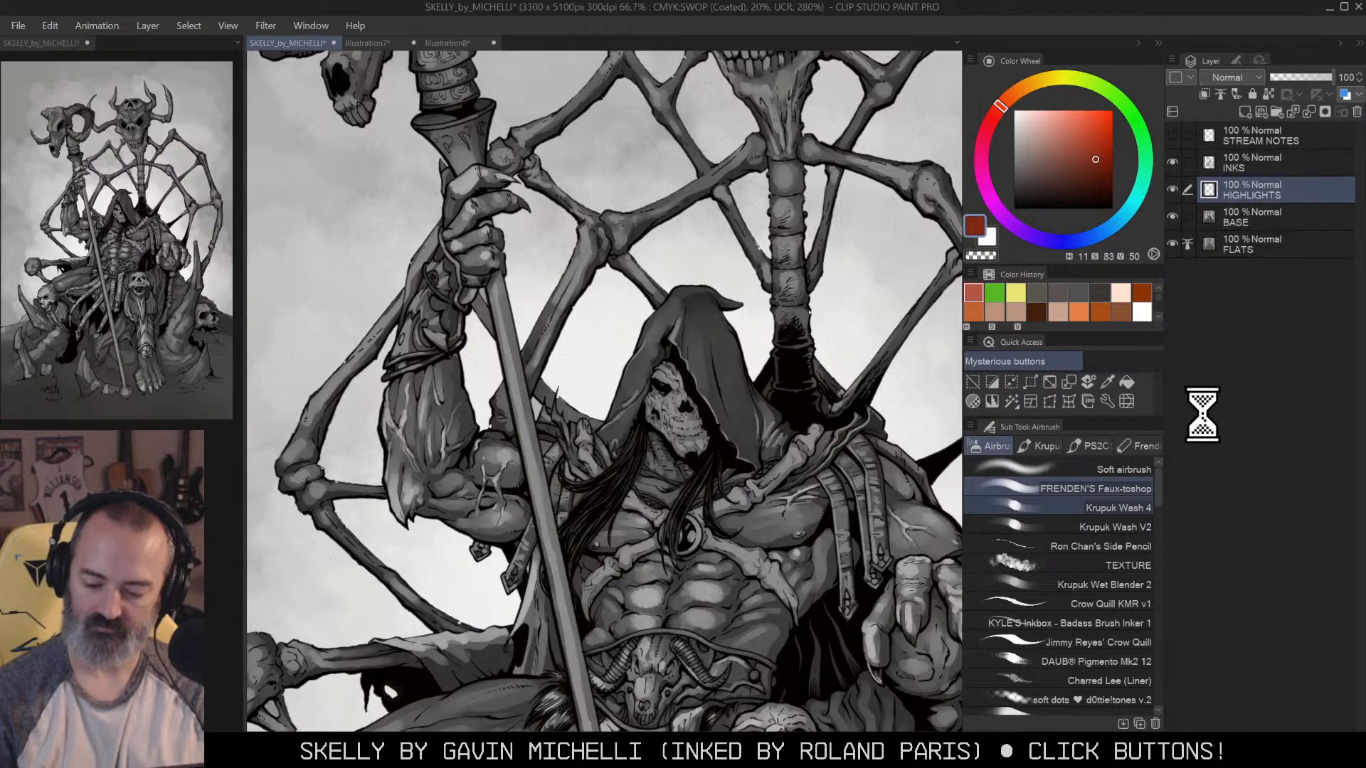
Step: Try a dark red FRENDEN's Faux-toshop dab on the hooded skull's brow and undo it
key("ctrl+space")
mouse_move(701, 399)
left_mouse_down()
mouse_move(729, 399)
mouse_move(754, 321)
left_mouse_up()
key("b")
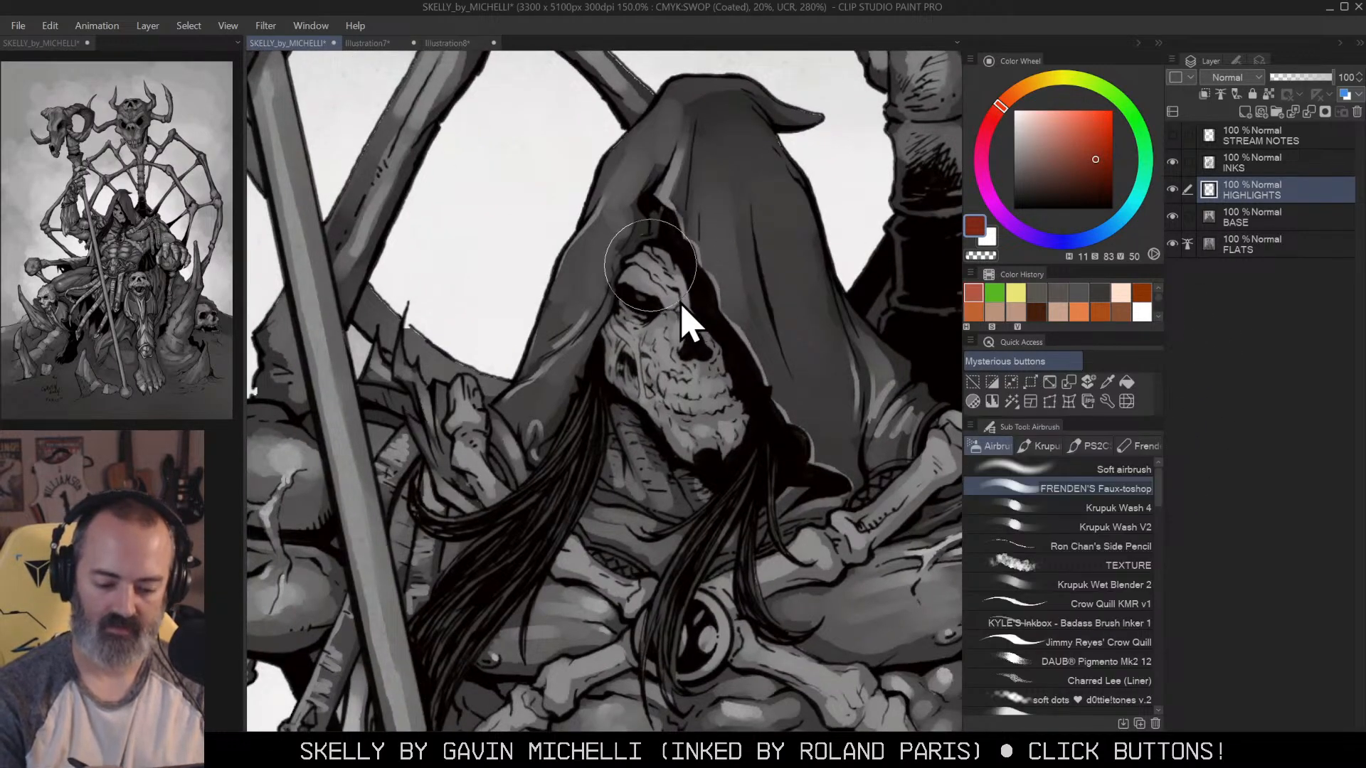
left_click(646, 278)
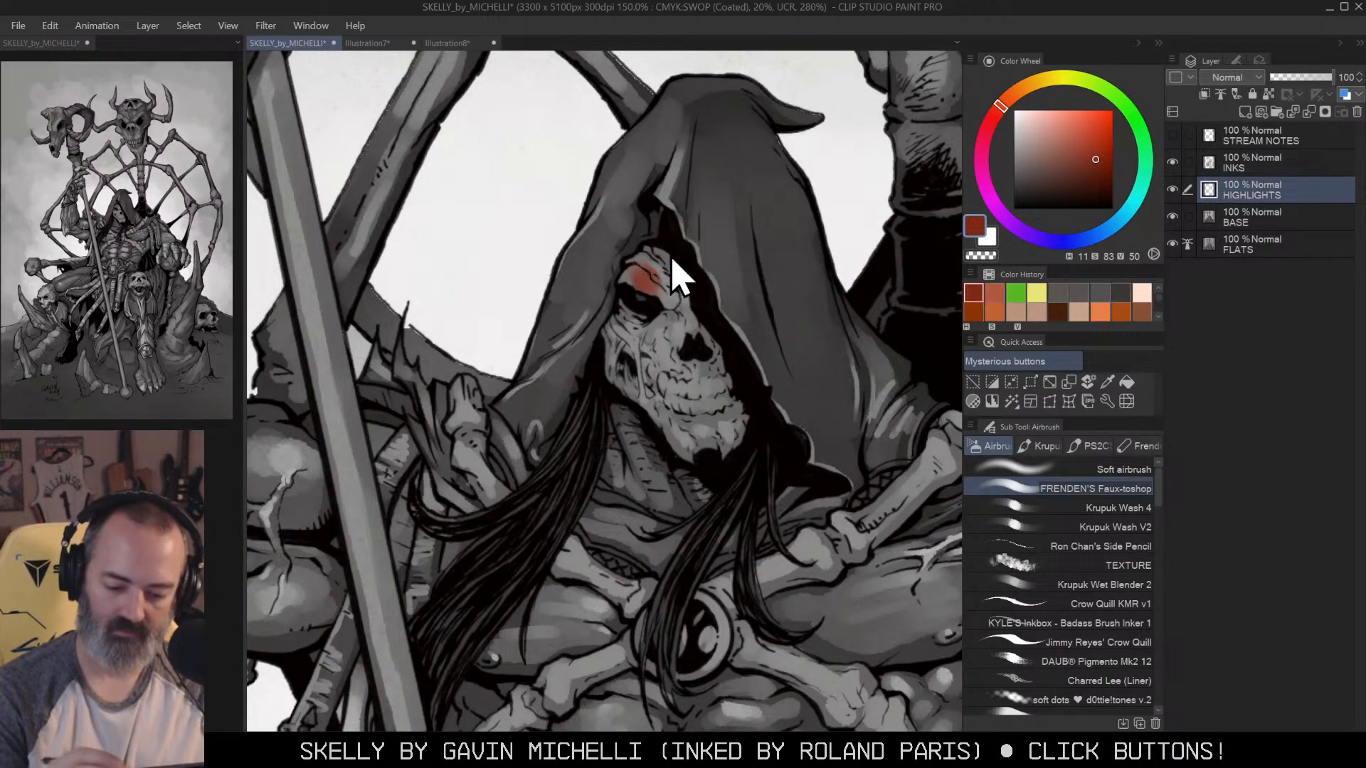
key("ctrl+z")
Step: Paint white highlights on the hooded skull's brow and nose bridge with Ron Chan's Side Pencil on the HIGHLIGHTS layer
left_click(1124, 546)
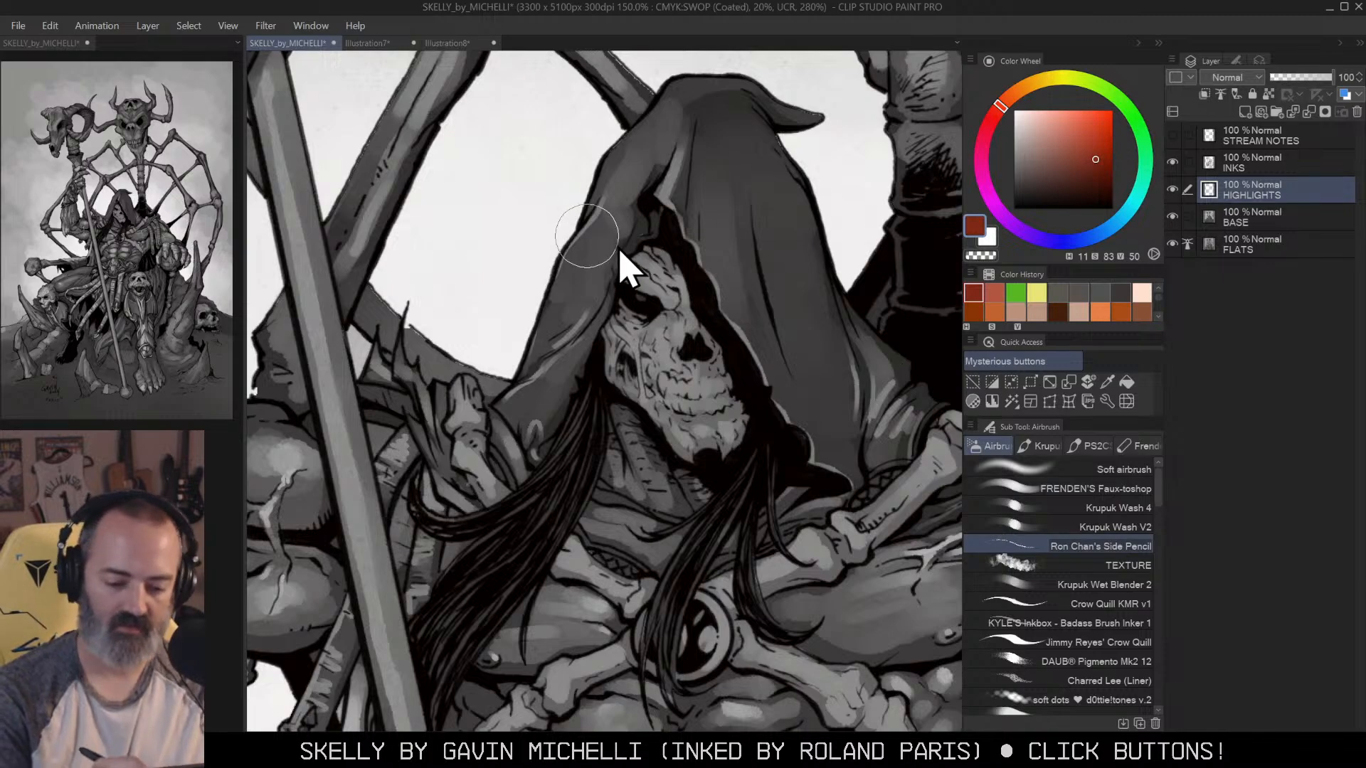
key("ctrl+z")
left_click_drag(1016, 136, 979, 58)
left_click_drag(640, 277, 685, 299)
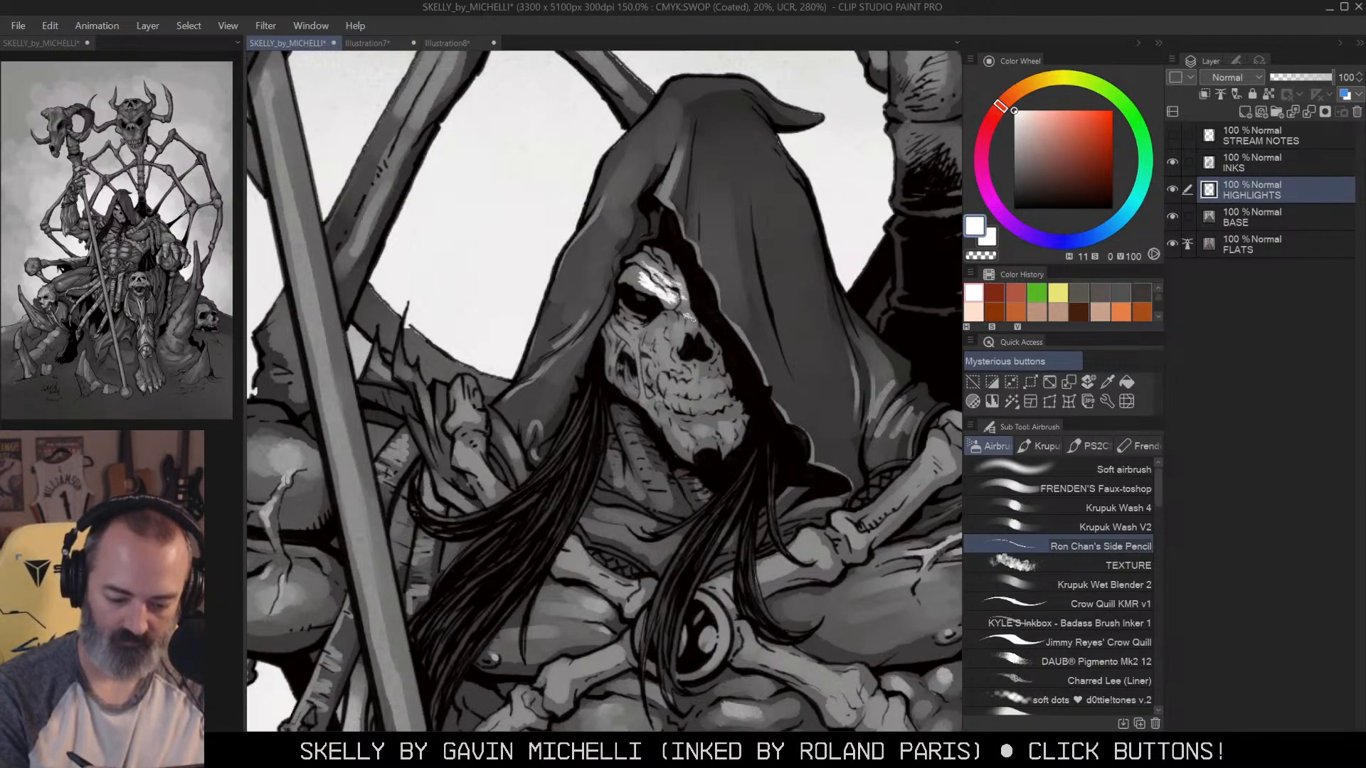
left_click_drag(689, 318, 676, 345)
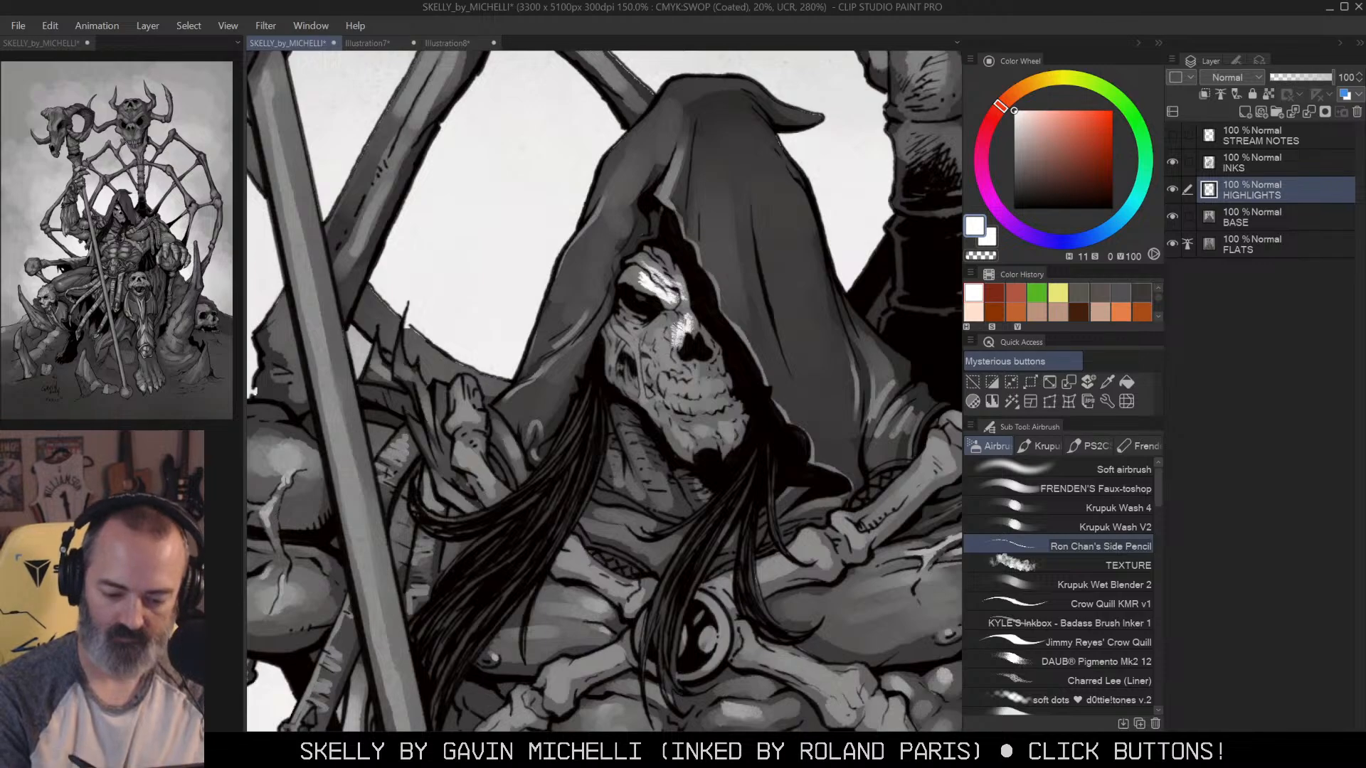
left_click_drag(674, 340, 680, 360)
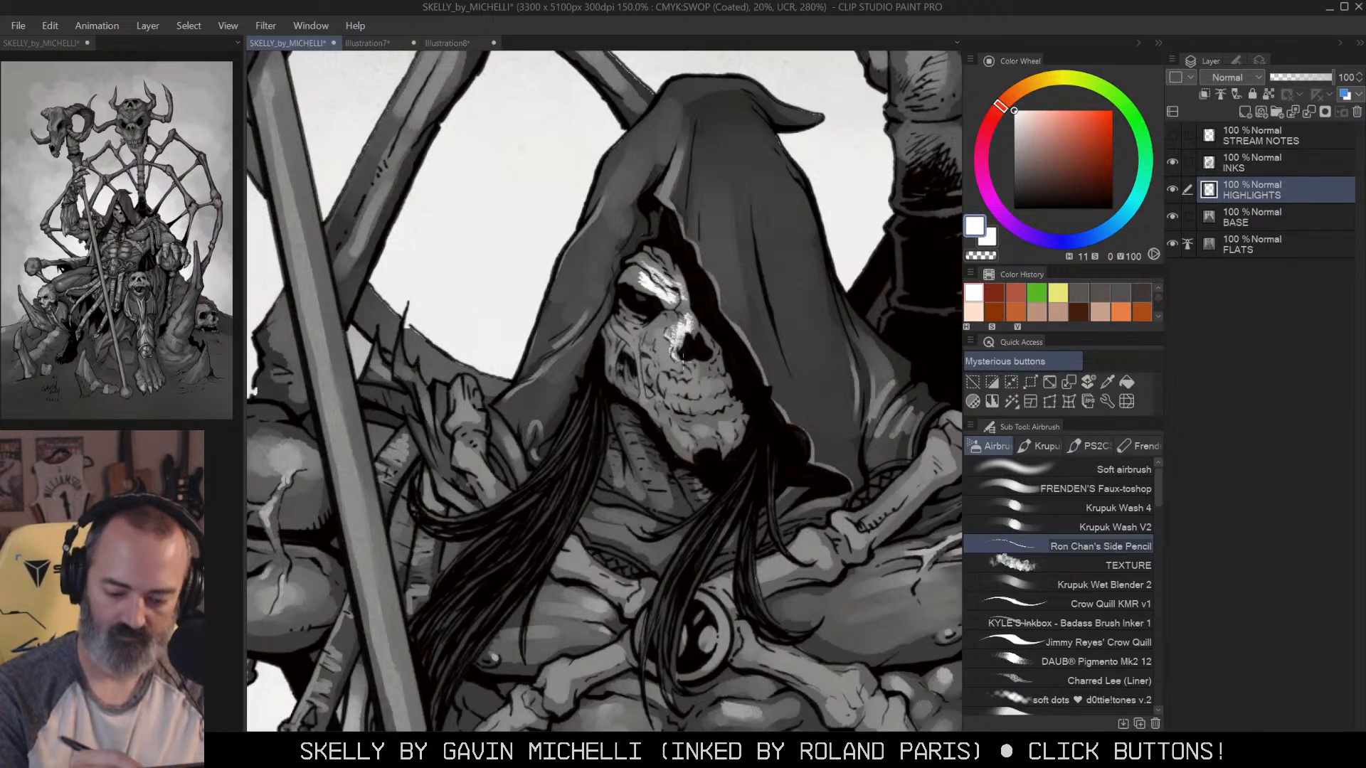
Step: Add white highlights to the hooded skull's cheekbone, teeth and jaw, and strengthen those beside the nose
mouse_move(615, 322)
left_mouse_down()
mouse_move(644, 379)
mouse_move(619, 340)
mouse_move(622, 366)
mouse_move(653, 342)
mouse_move(657, 378)
mouse_move(666, 370)
left_mouse_up()
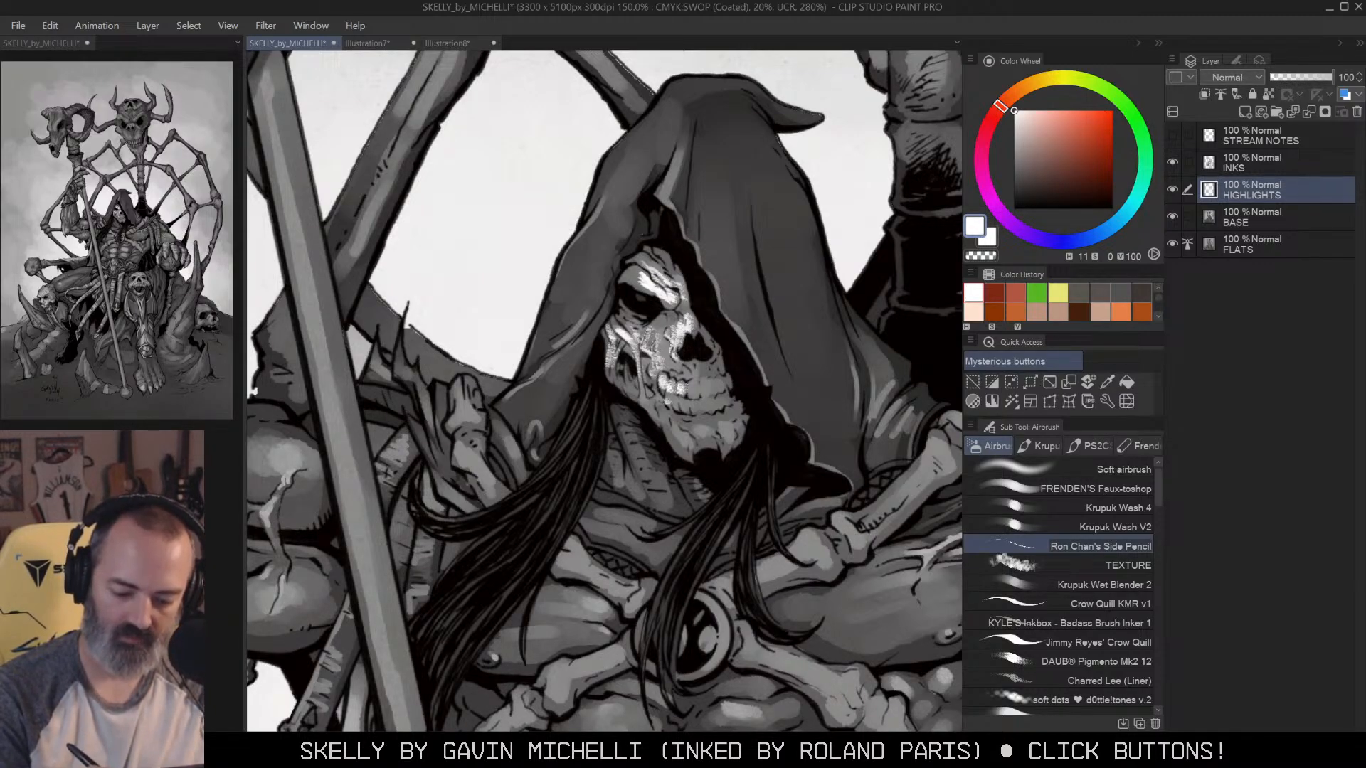
left_click_drag(677, 411, 688, 396)
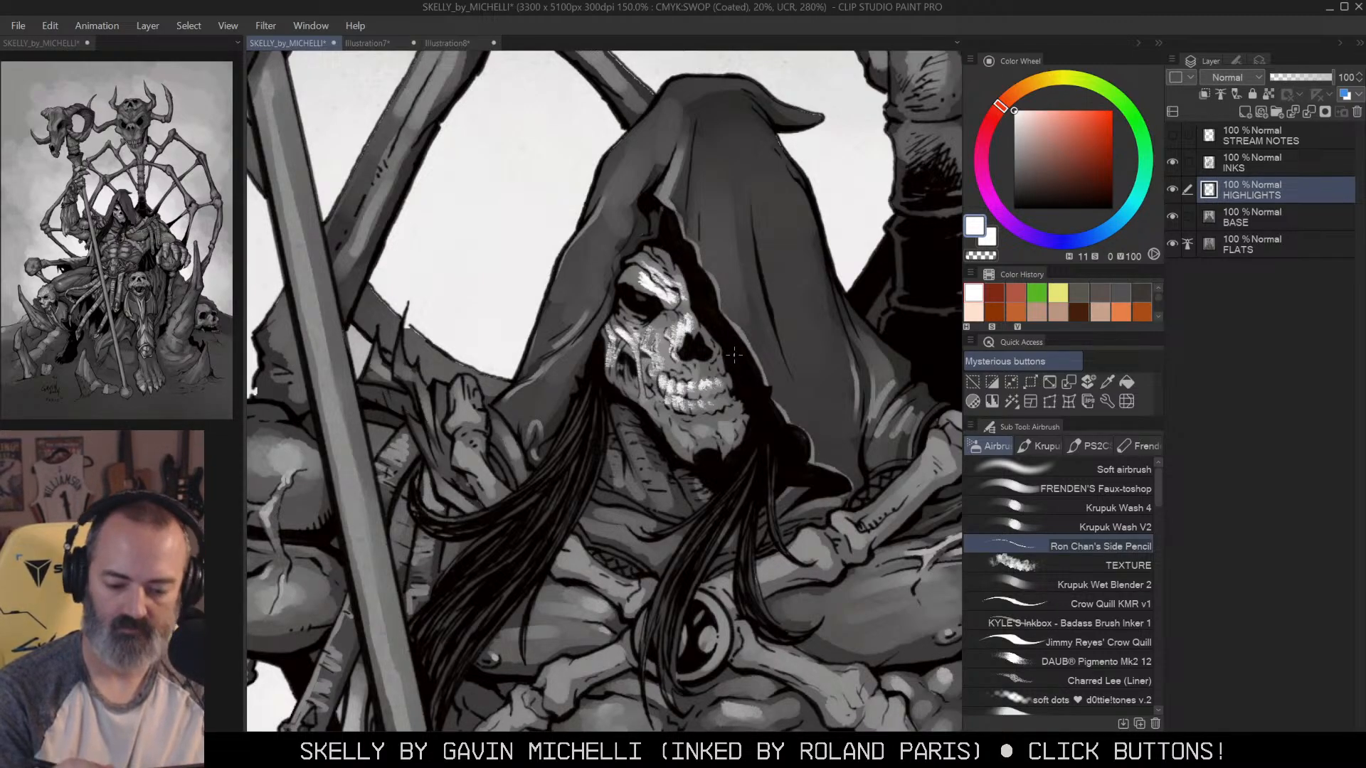
key("c")
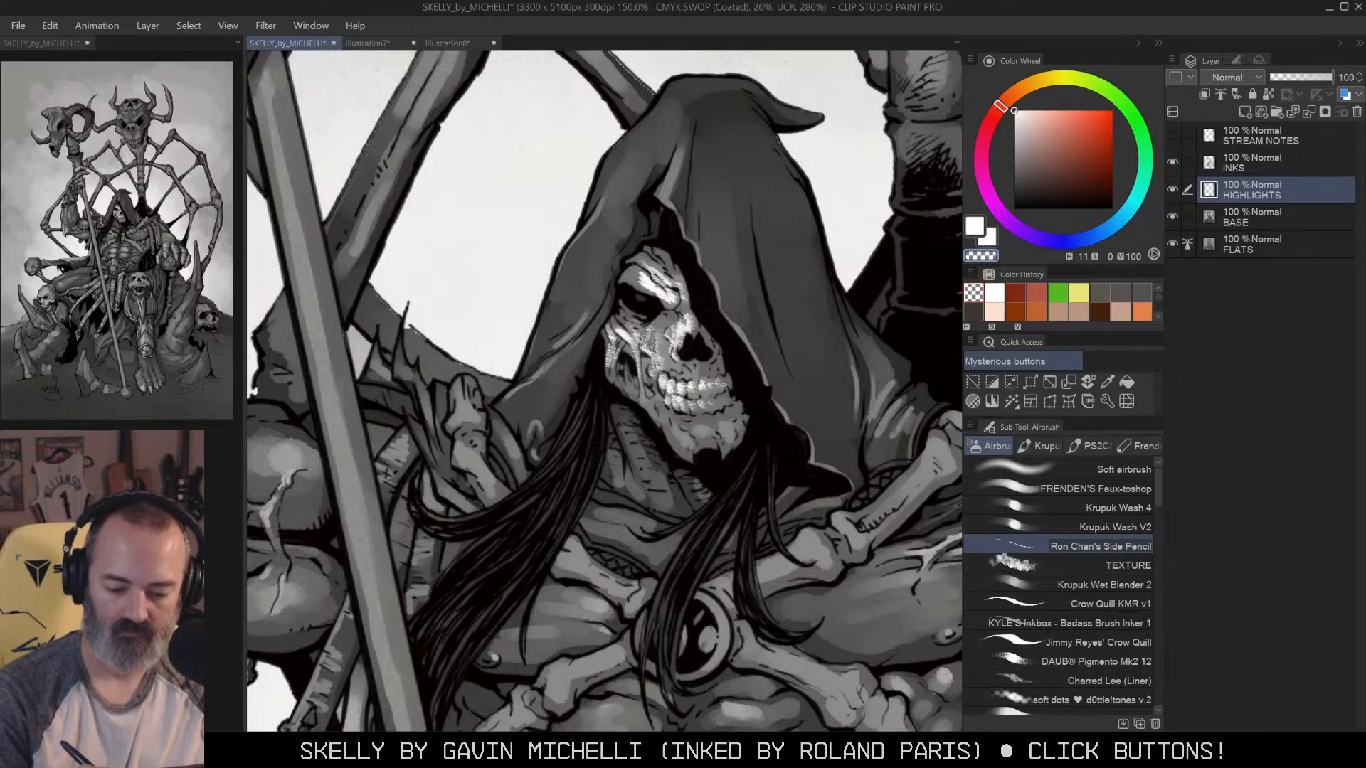
key("c")
mouse_move(675, 365)
left_mouse_down()
mouse_move(695, 375)
mouse_move(659, 348)
mouse_move(638, 409)
mouse_move(656, 412)
mouse_move(665, 445)
mouse_move(690, 443)
left_mouse_up()
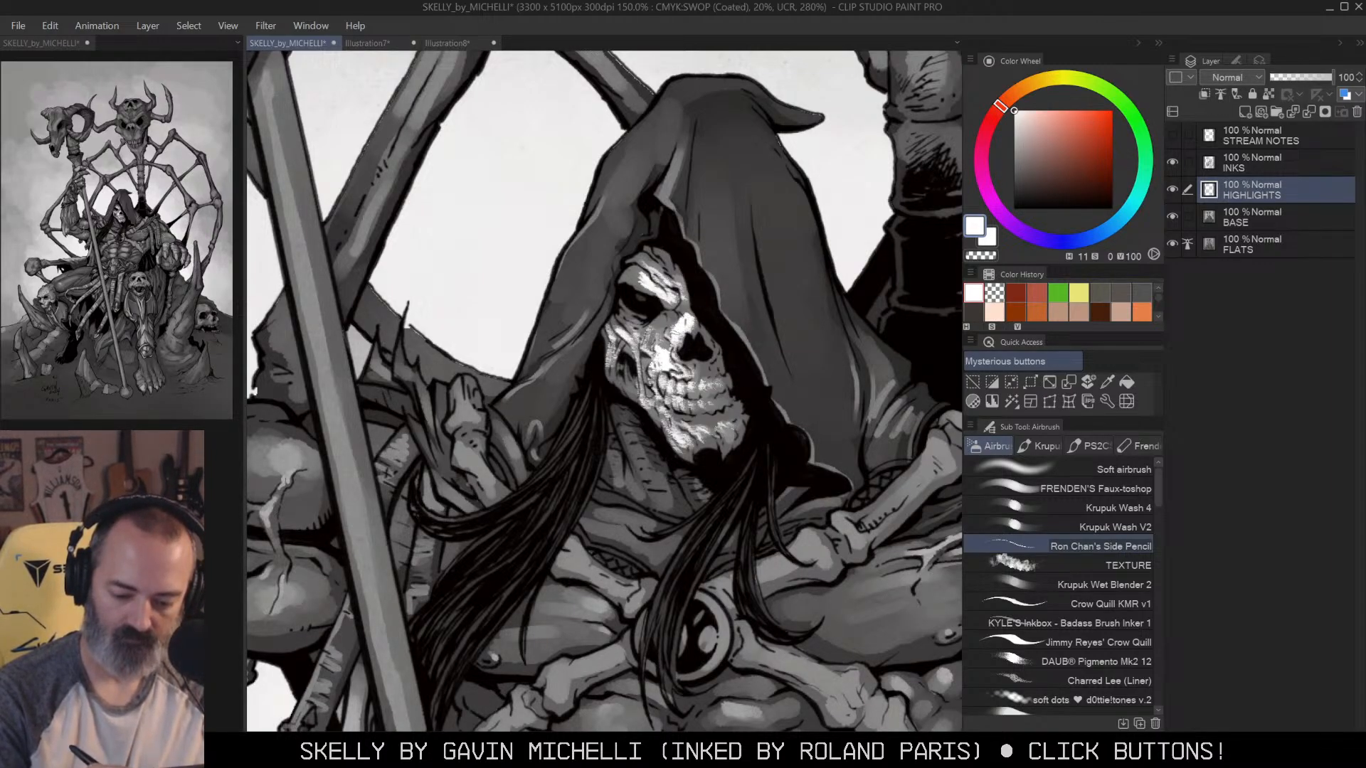
mouse_move(680, 332)
left_mouse_down()
mouse_move(666, 349)
mouse_move(676, 318)
left_mouse_up()
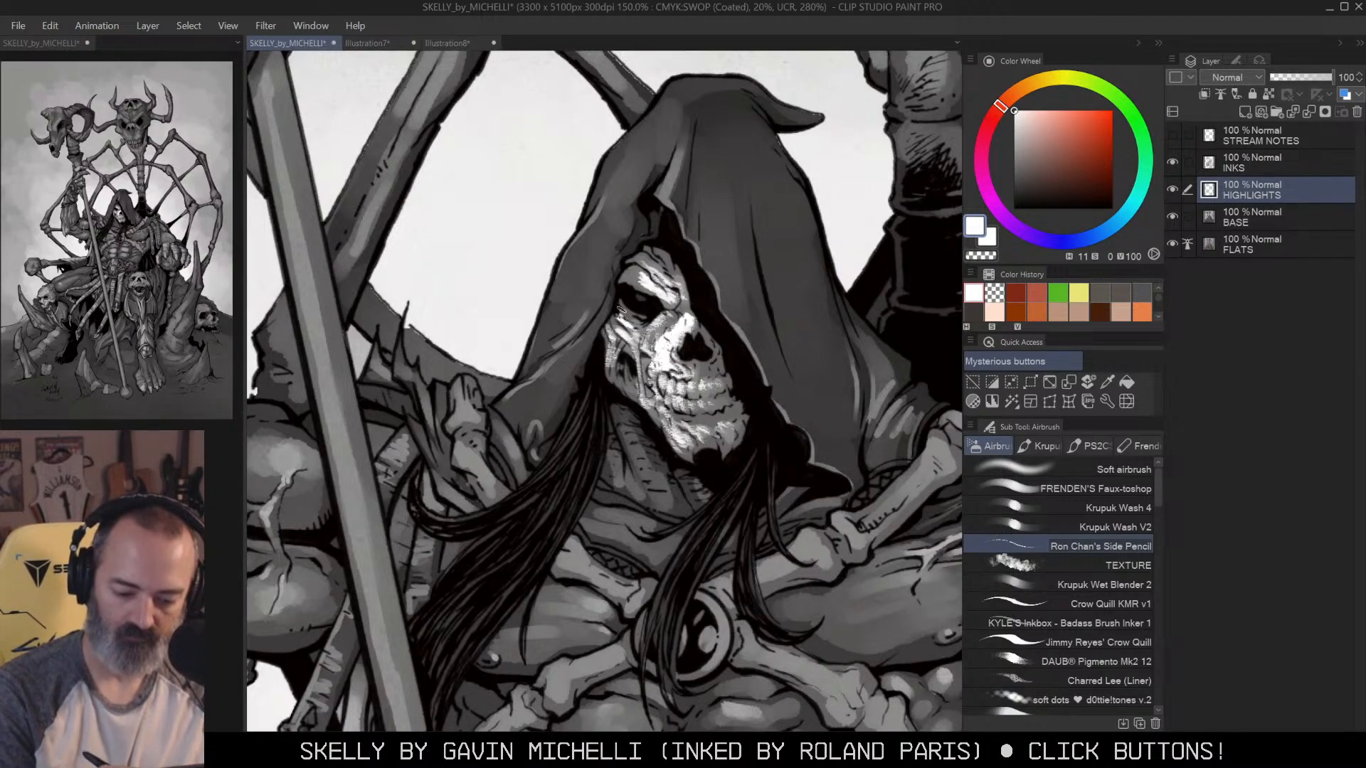
Step: Select the hood with Auto select using referred layers and hide the selection border
left_click(773, 325, "alt")
left_click(773, 324, "alt")
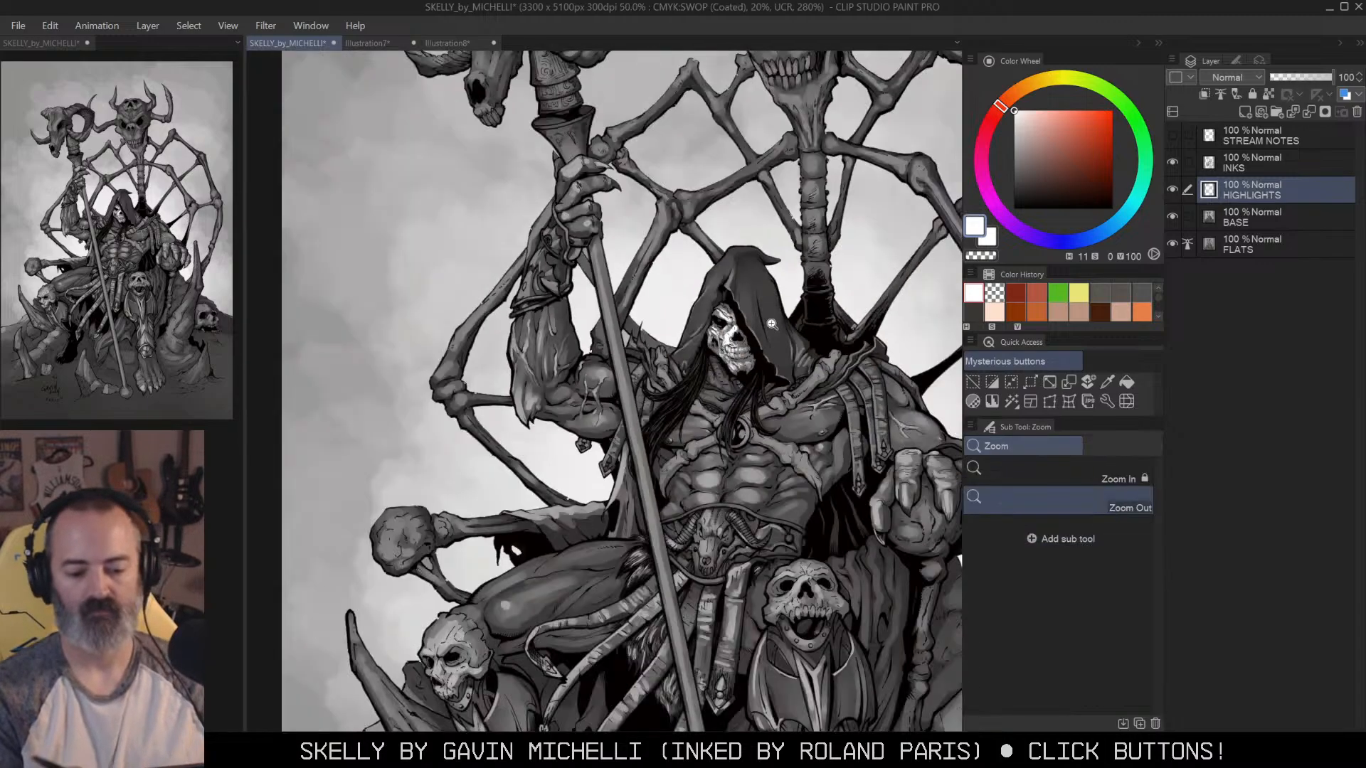
left_click_drag(808, 308, 778, 295)
left_click(781, 388, "ctrl")
left_click(772, 373, "ctrl")
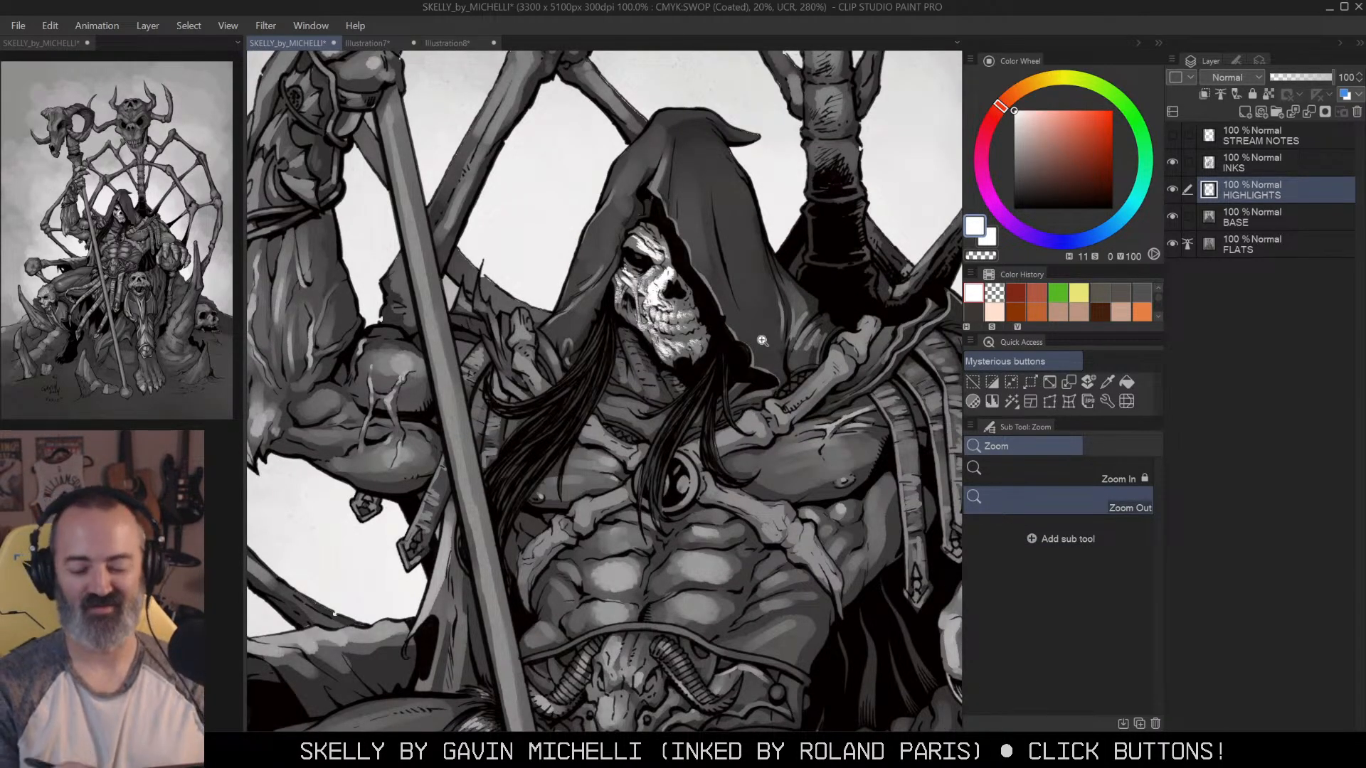
key("w")
left_click(732, 257)
key("ctrl+h")
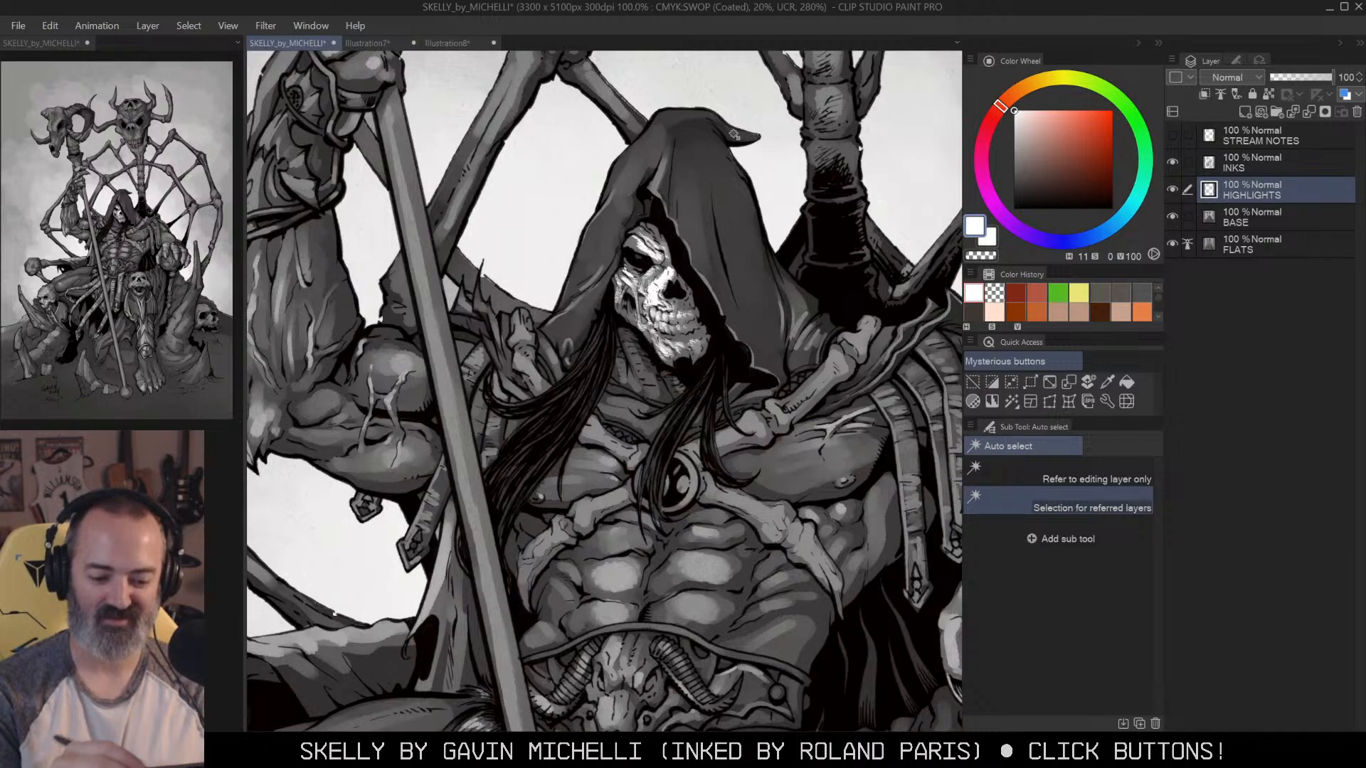
Step: Paint white pencil highlights on the hood's front fold above the skull and along the rim of its opening
key("b")
left_click(681, 178, "ctrl")
left_click_drag(658, 148, 651, 189)
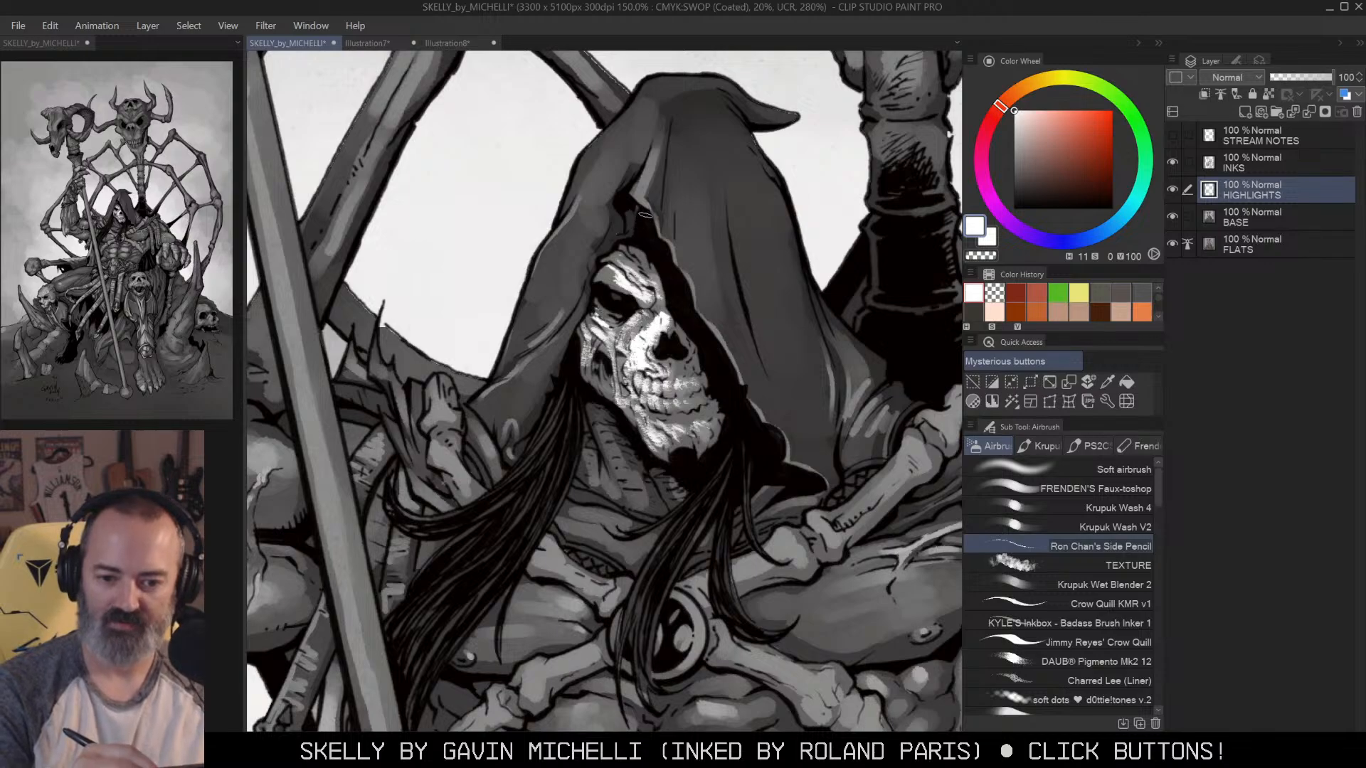
left_click_drag(734, 280, 782, 218)
mouse_move(734, 115)
left_mouse_down()
mouse_move(730, 162)
mouse_move(710, 113)
mouse_move(689, 179)
left_mouse_up()
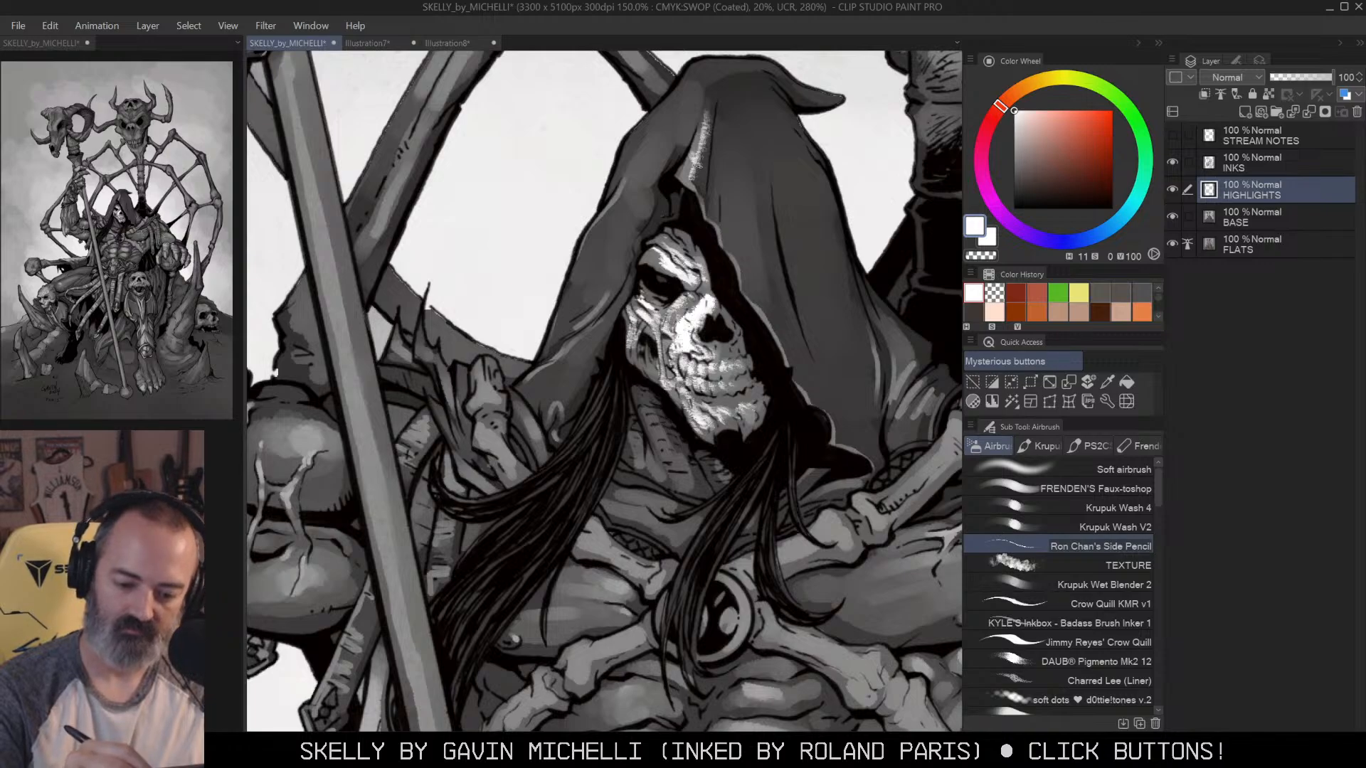
key("ctrl+z")
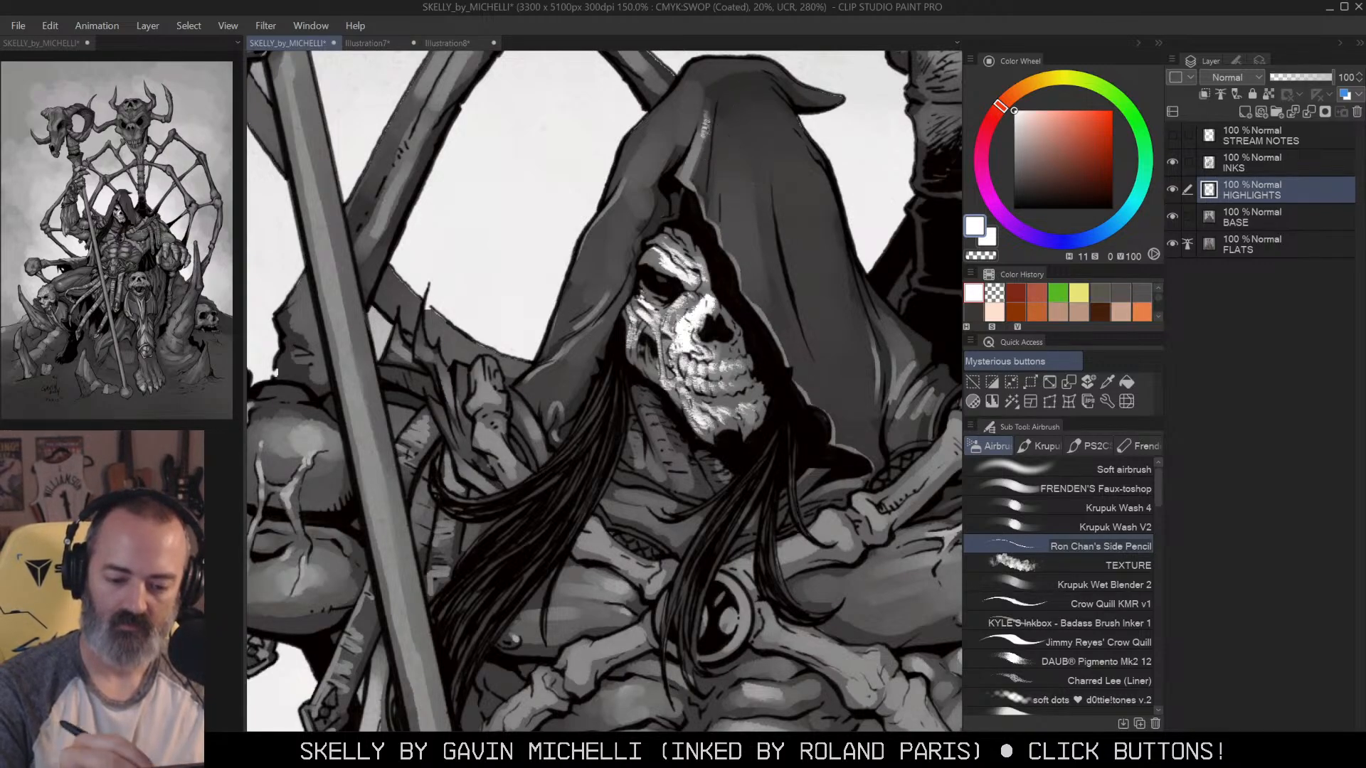
left_click_drag(711, 108, 694, 163)
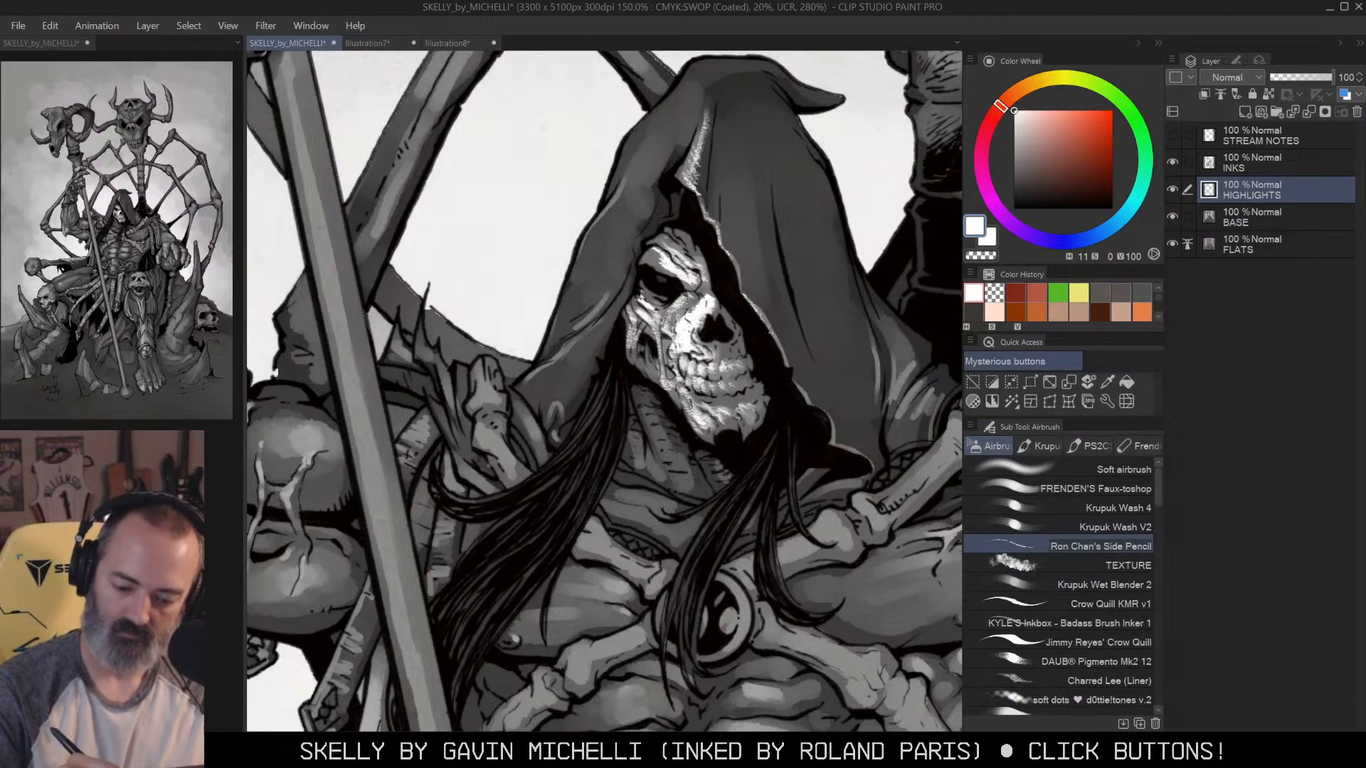
left_click_drag(750, 300, 767, 325)
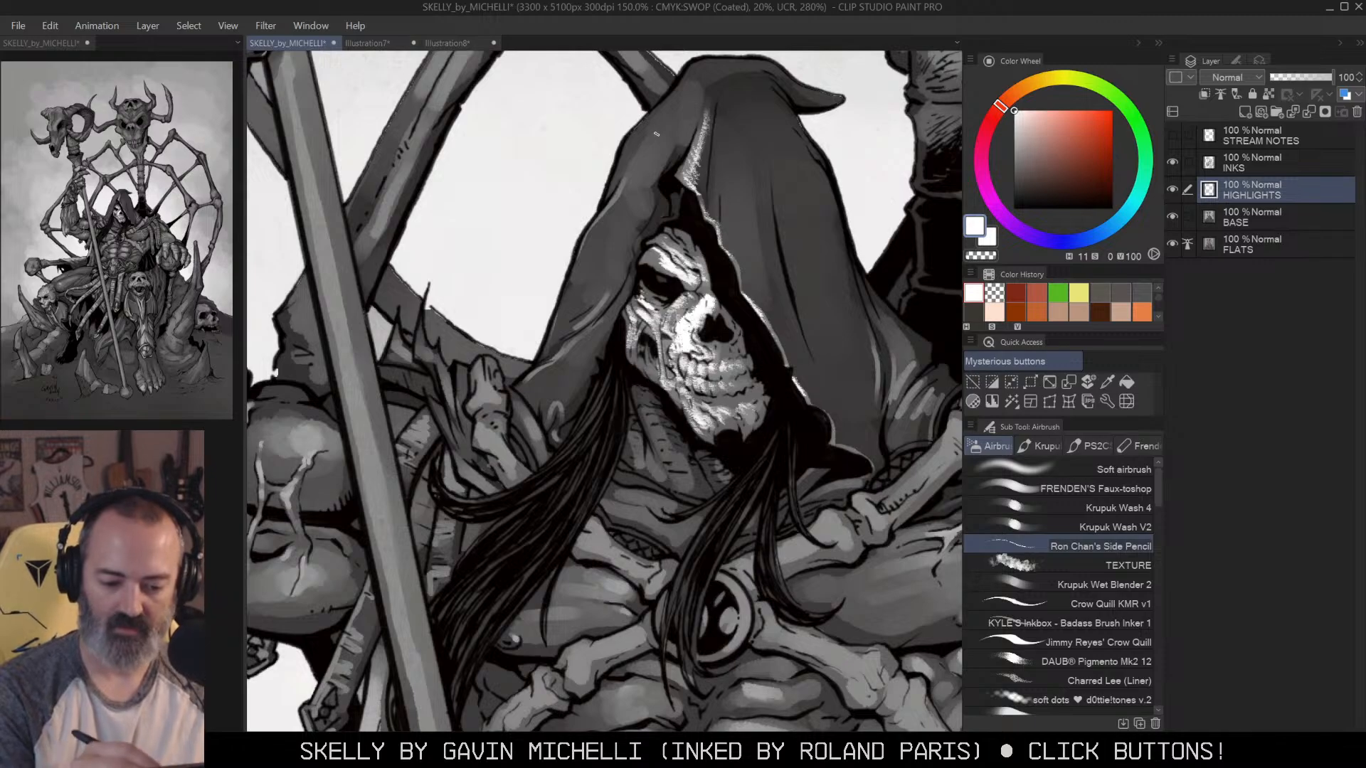
Step: Undo a stray stroke on the hood and paint white highlights down its outer edge on the staff side
left_click_drag(657, 134, 644, 196)
key("ctrl+z")
mouse_move(697, 140)
left_mouse_down()
mouse_move(646, 203)
mouse_move(613, 203)
mouse_move(595, 262)
left_mouse_up()
left_click_drag(609, 212, 693, 123)
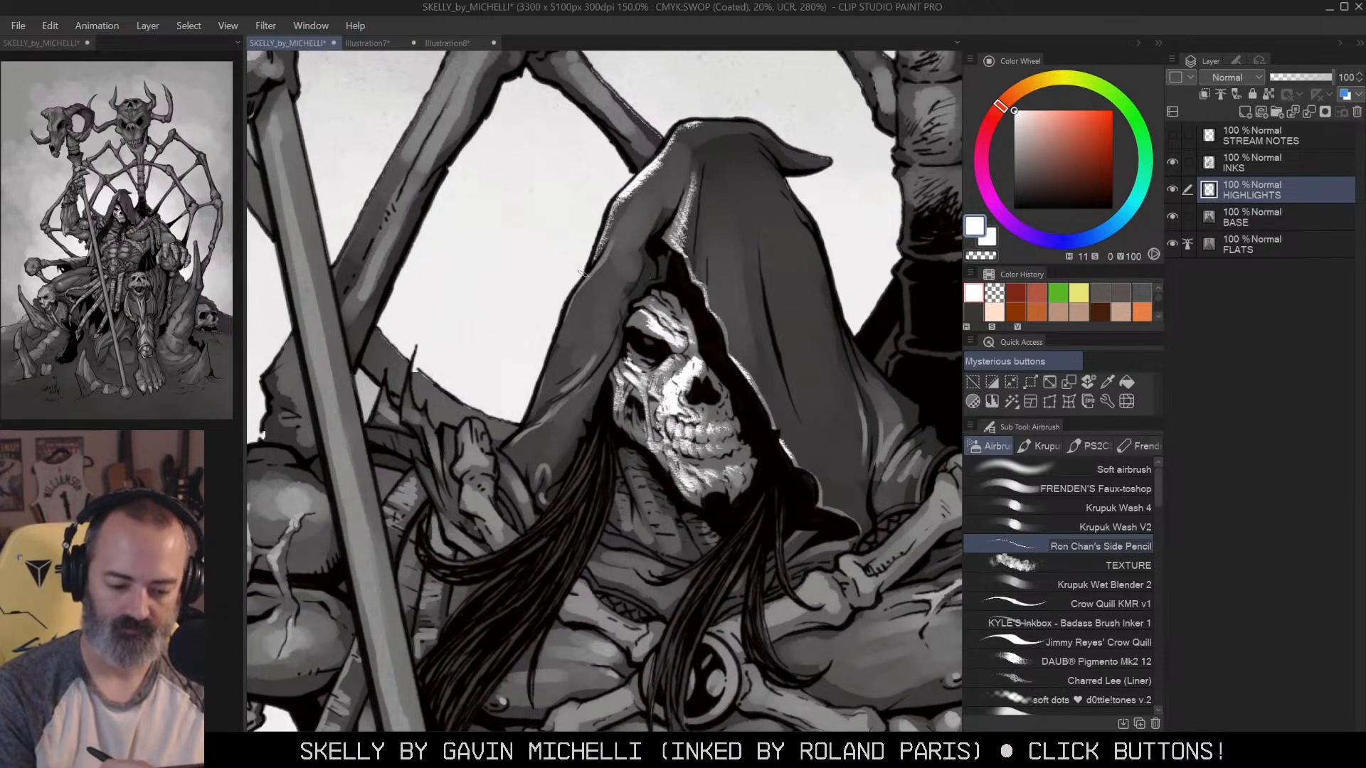
mouse_move(581, 272)
left_mouse_down()
mouse_move(612, 235)
mouse_move(530, 404)
mouse_move(611, 237)
left_mouse_up()
key("alt+space")
left_click(777, 249)
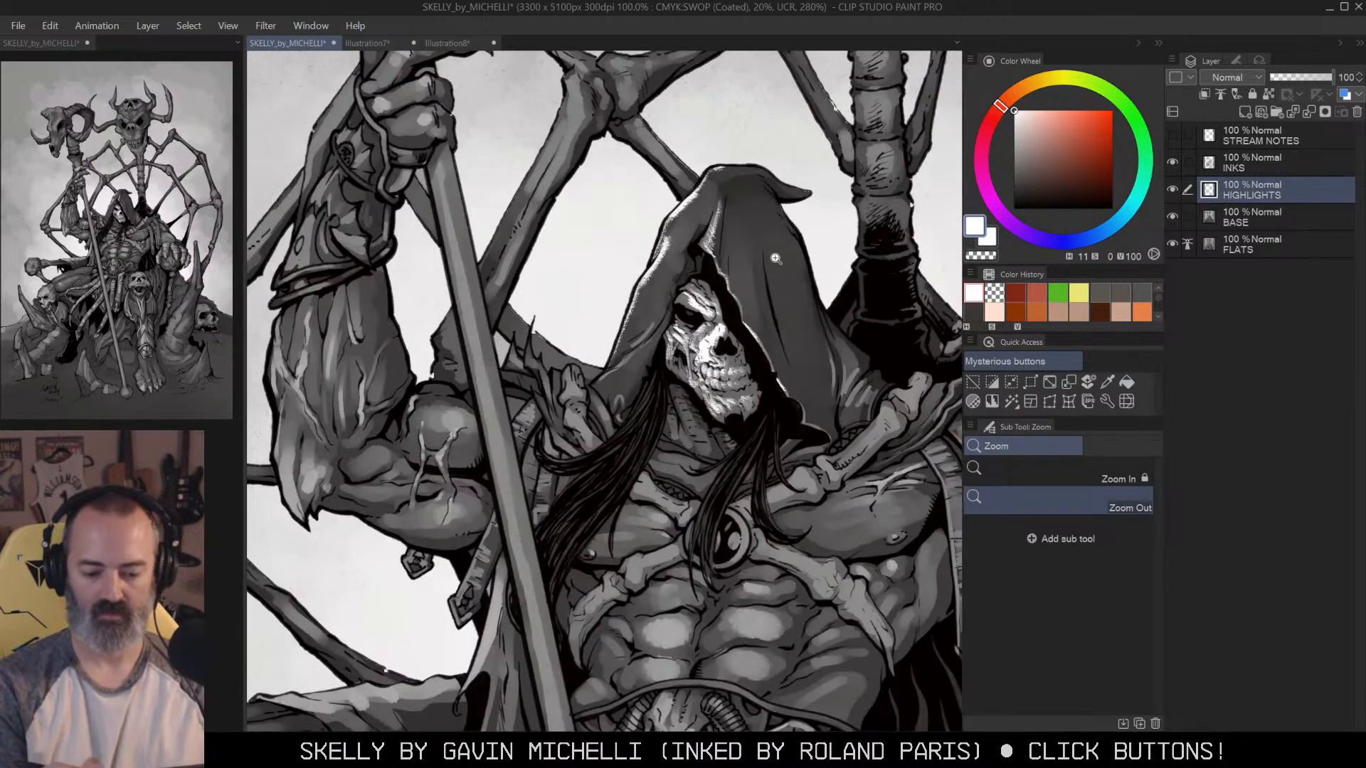
left_click(760, 288, "alt")
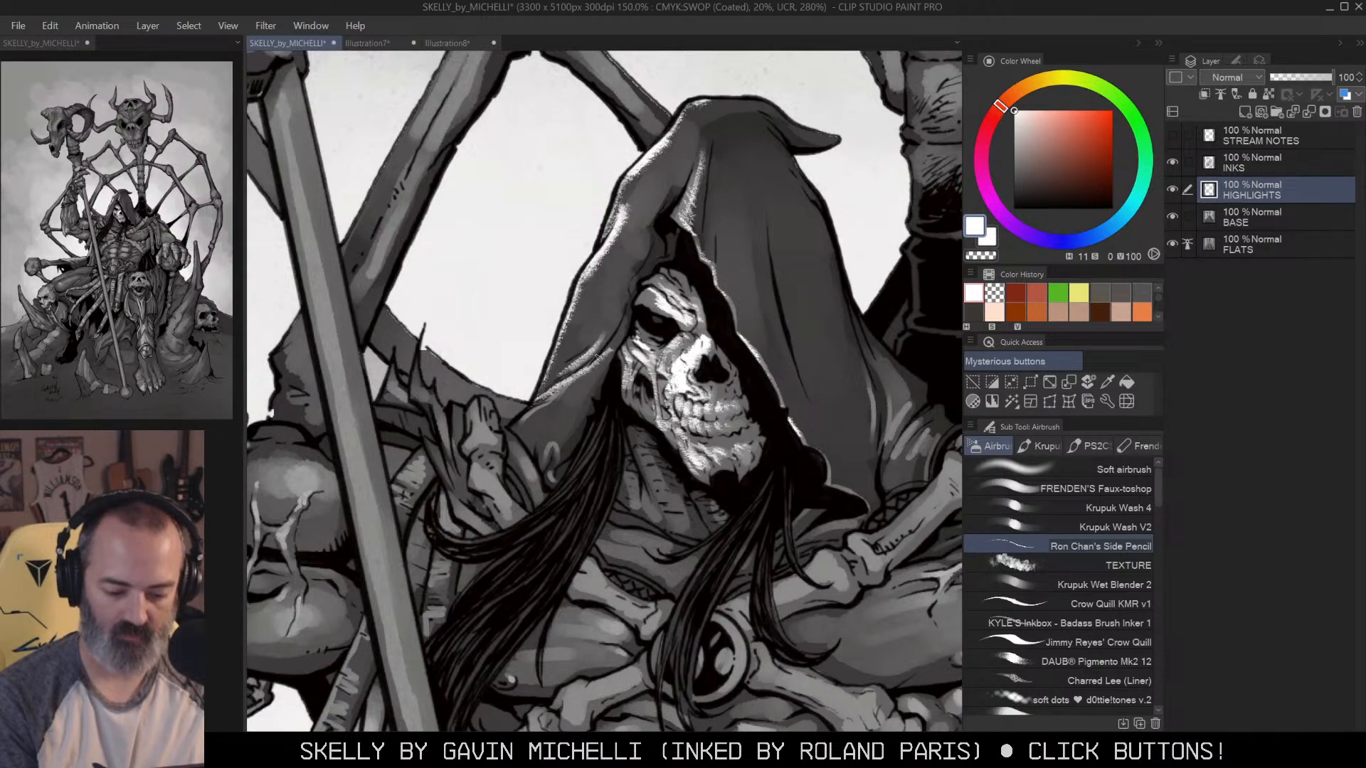
left_click_drag(527, 421, 576, 388)
Step: Undo the last hood stroke and rework the white highlight up the staff-side edge towards the hood's peak
key("alt+space")
double_click(678, 337)
left_click(786, 385)
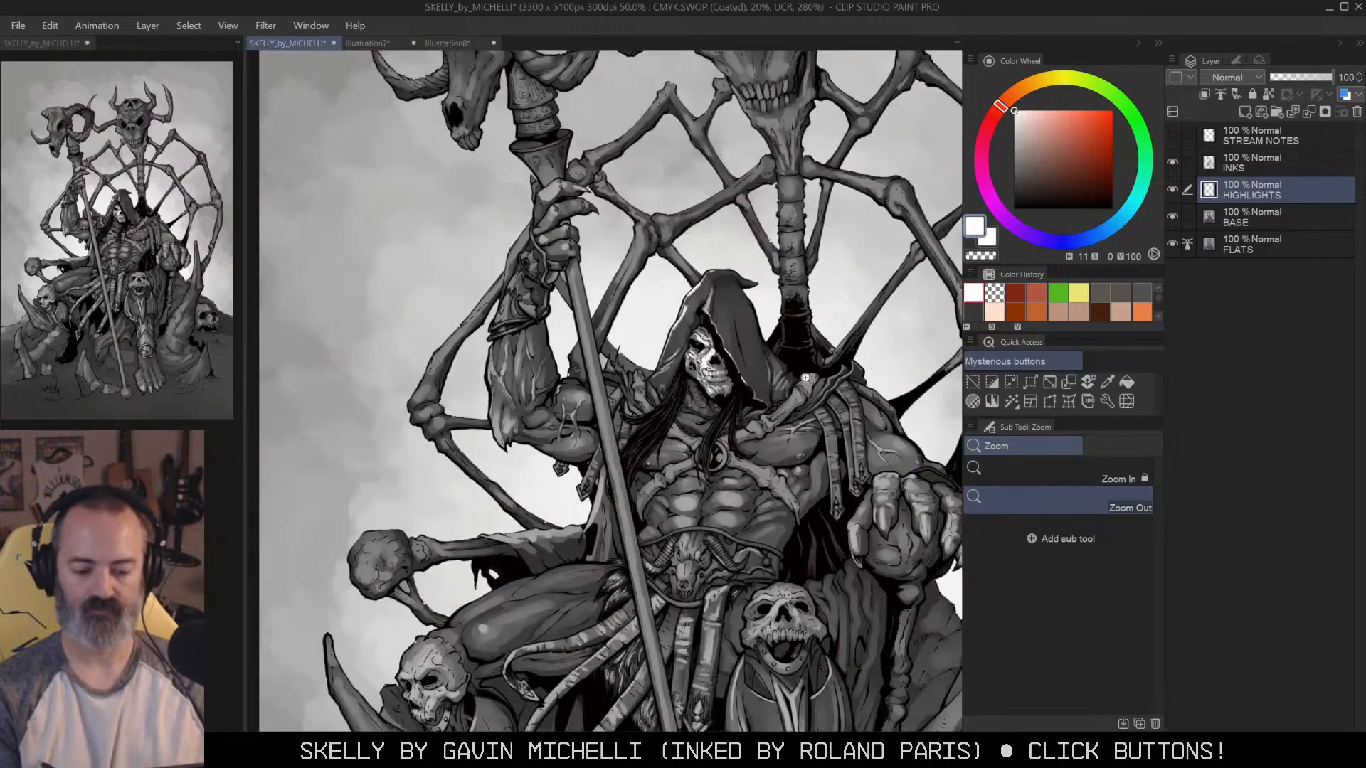
double_click(802, 392)
key("ctrl+z")
mouse_move(562, 283)
left_mouse_down()
mouse_move(611, 219)
mouse_move(578, 208)
mouse_move(618, 150)
left_mouse_up()
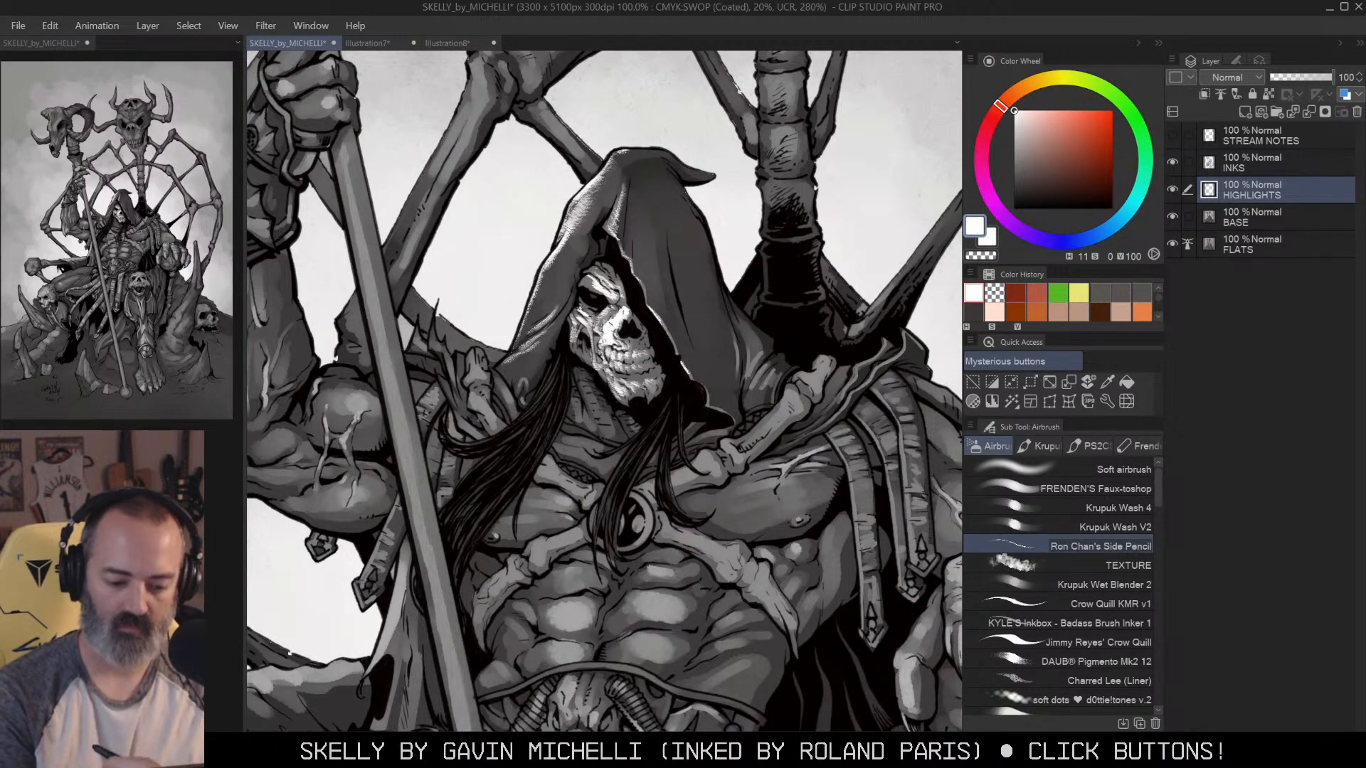
Step: Select the figure's long hair with Auto select and paint fine white strand highlights on both hanging locks
key("alt+space")
left_click(729, 278)
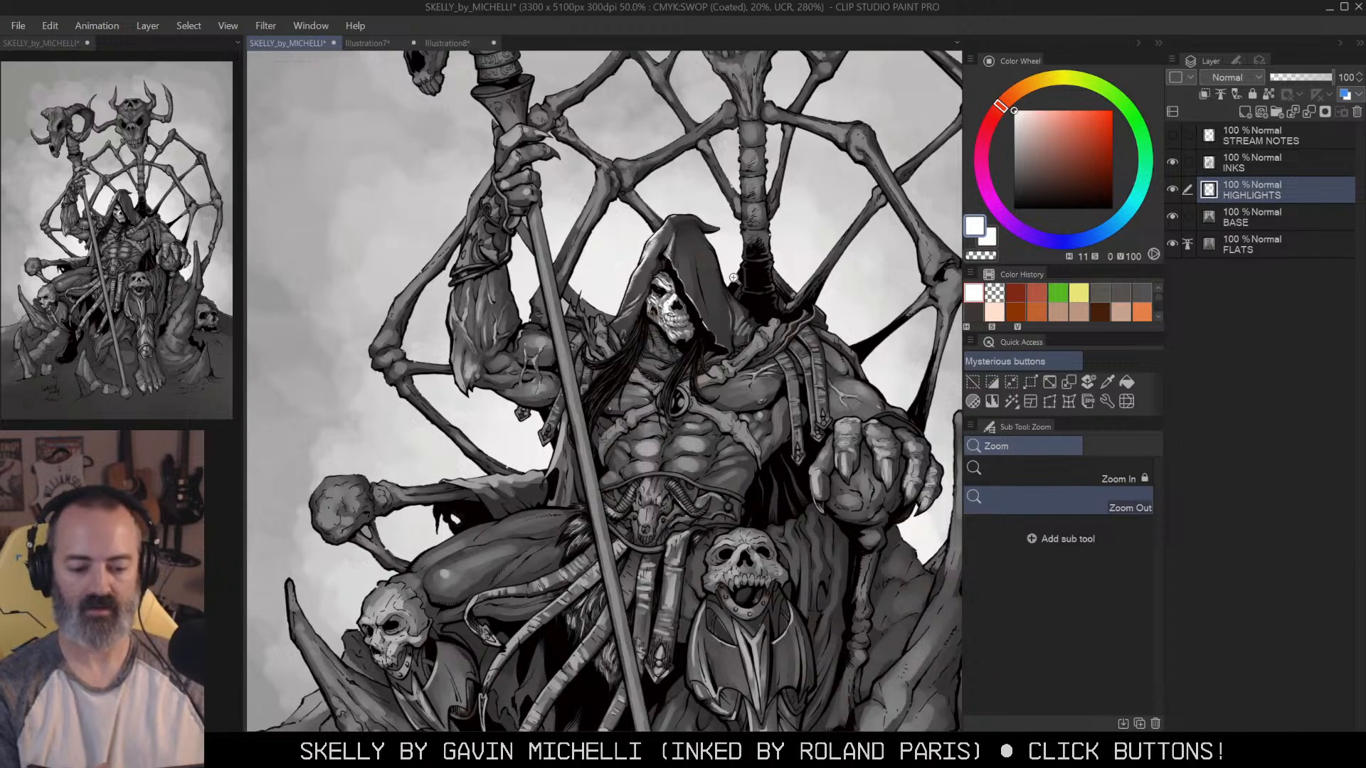
left_click(720, 383)
key("w")
left_click_drag(690, 263, 789, 256)
key("b")
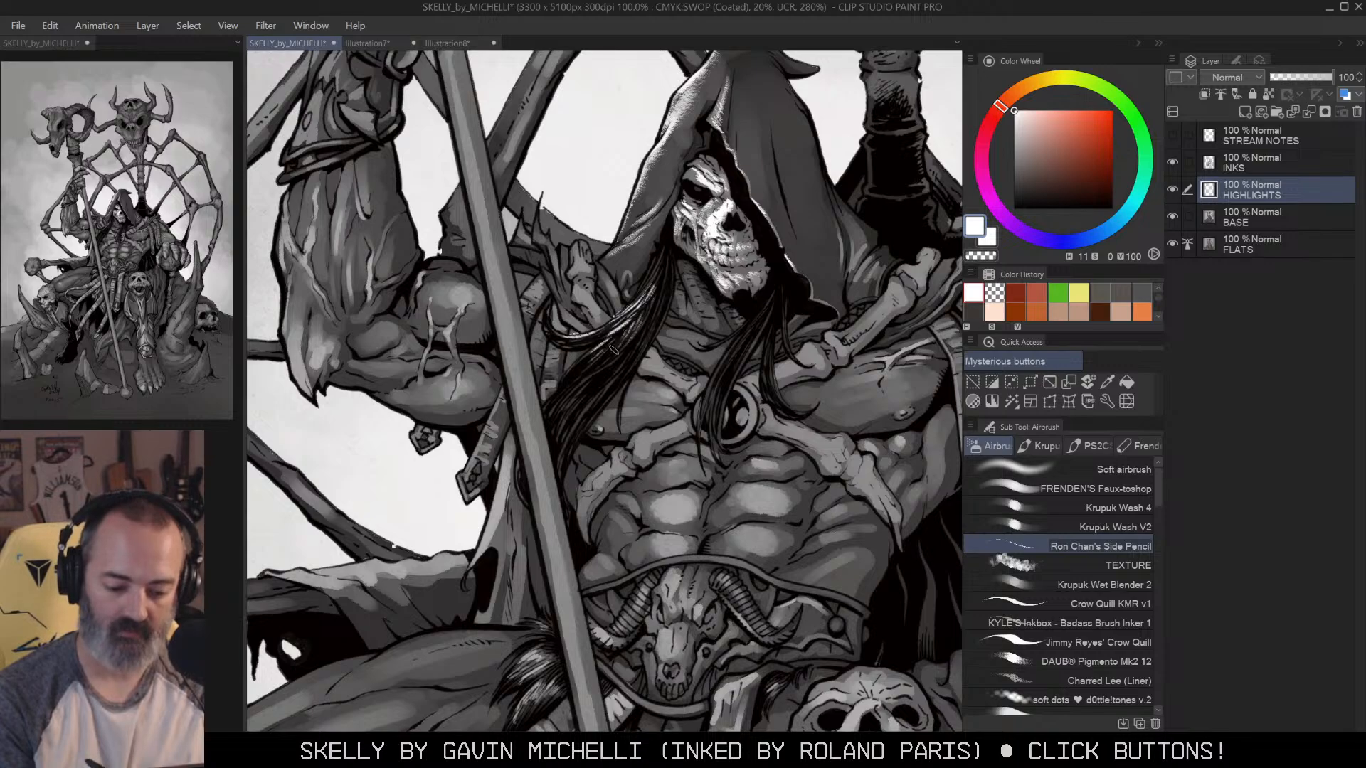
left_click_drag(604, 395, 569, 440)
left_click_drag(857, 300, 819, 326)
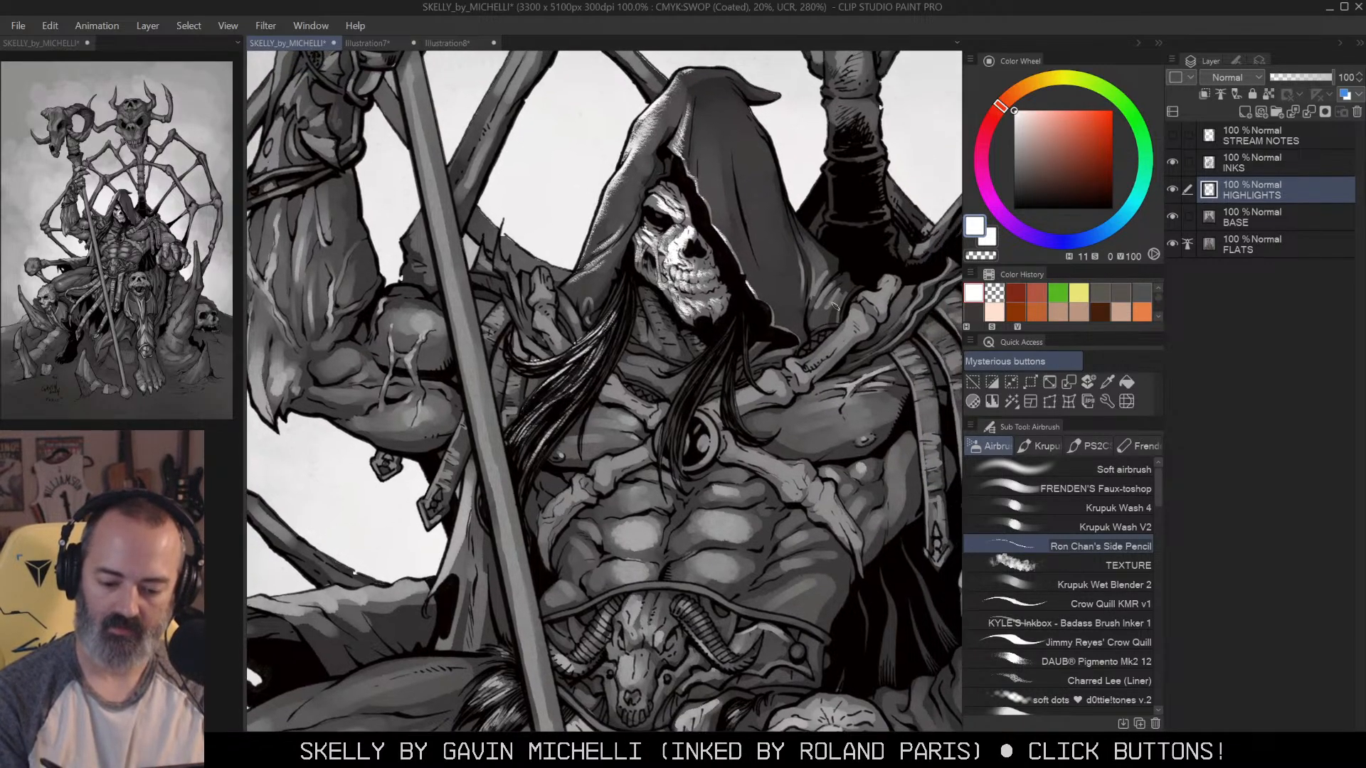
mouse_move(728, 342)
left_mouse_down()
mouse_move(679, 400)
mouse_move(669, 454)
mouse_move(702, 396)
mouse_move(721, 423)
mouse_move(748, 378)
left_mouse_up()
Step: Clear the selection and paint white highlights on the small bone at the figure's staff-side shoulder
key("alt+space")
left_click(771, 342, "alt")
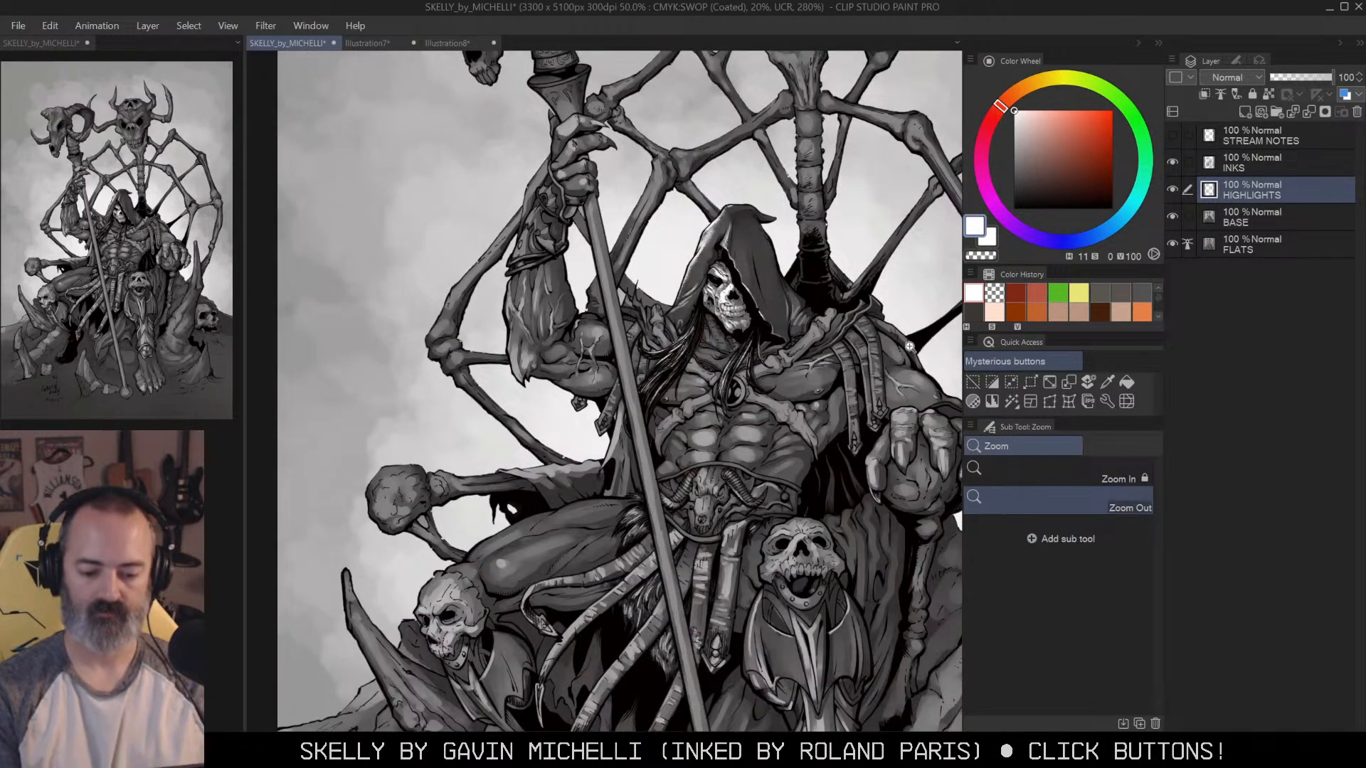
left_click(779, 334, "alt")
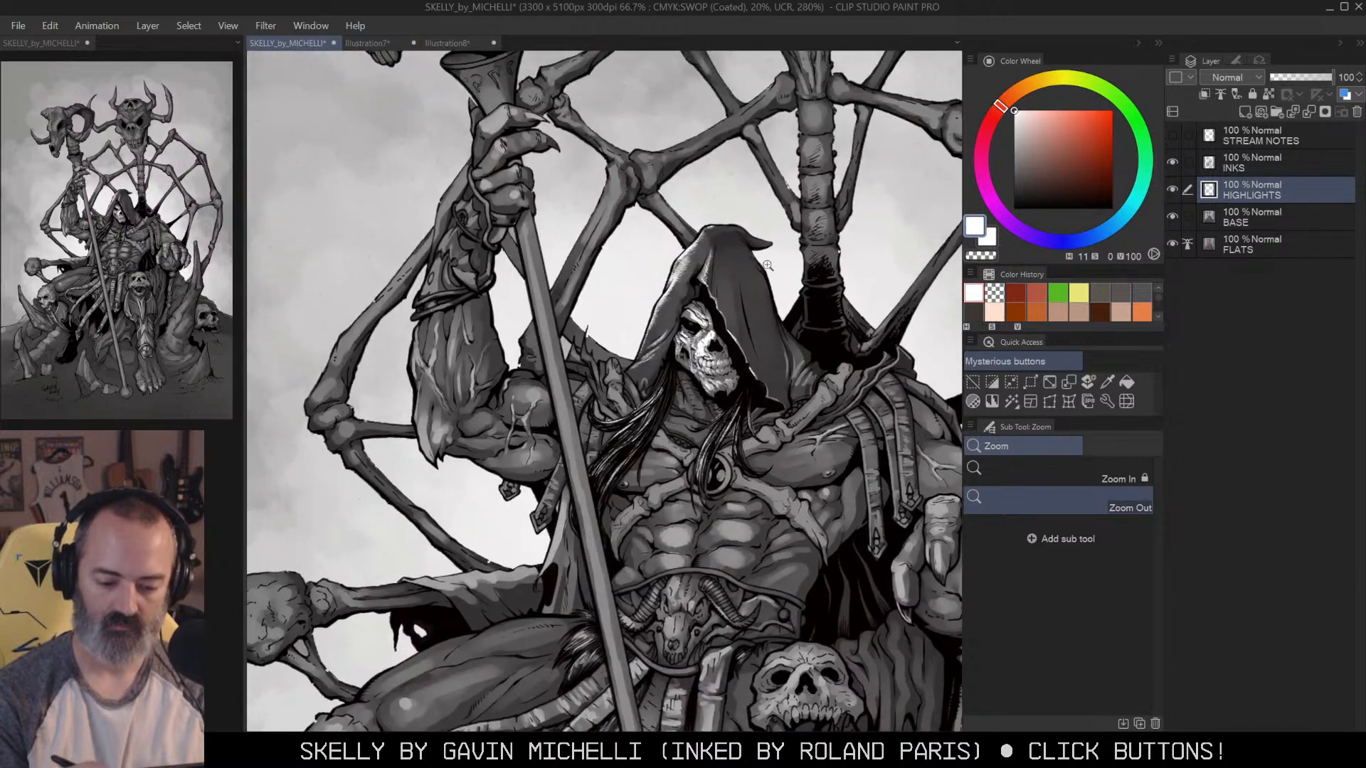
left_click(659, 353, "ctrl")
key("ctrl+space")
left_click(613, 371, "ctrl")
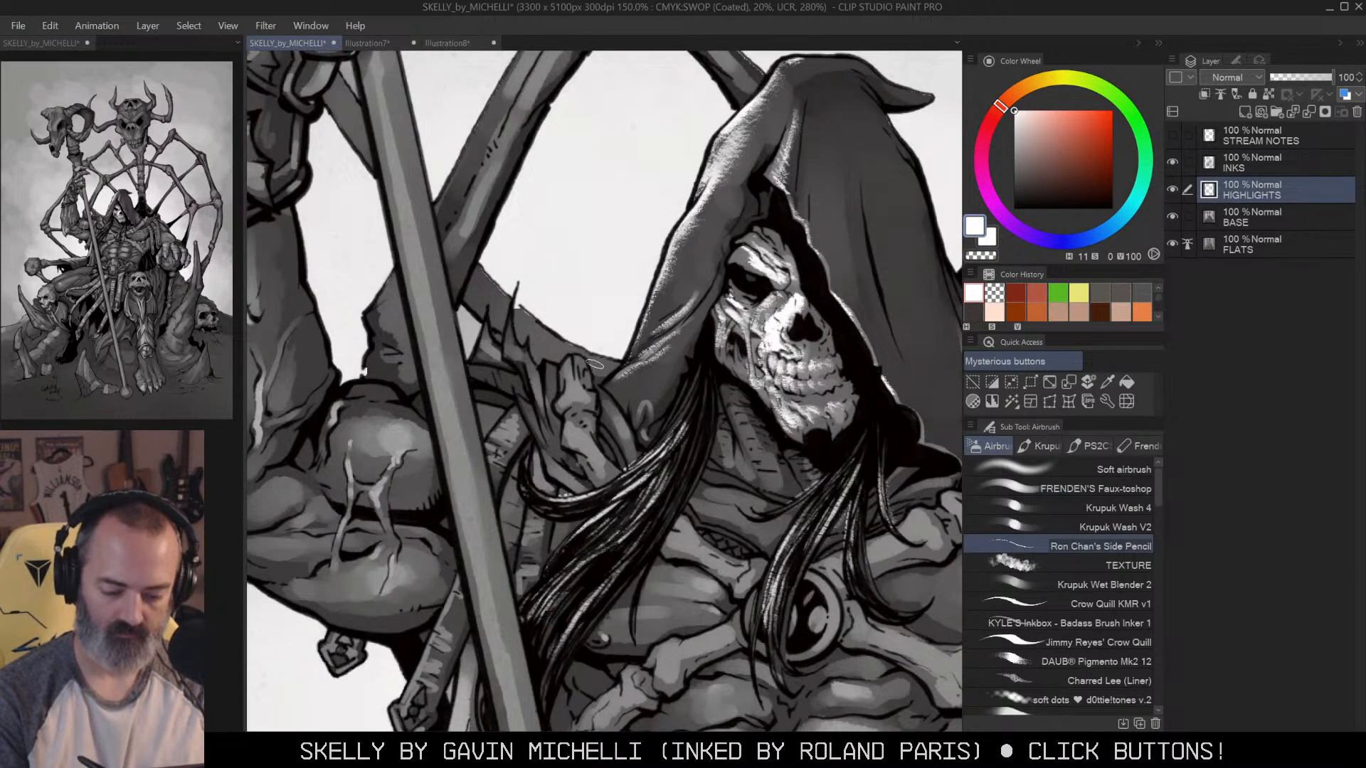
key("ctrl+d")
mouse_move(574, 360)
left_mouse_down()
mouse_move(575, 439)
mouse_move(594, 461)
left_mouse_up()
Step: Paint white highlights on the short chest bone beside the hair on the staff side and on the round medallion
key("ctrl+space")
left_click_drag(691, 375, 686, 337)
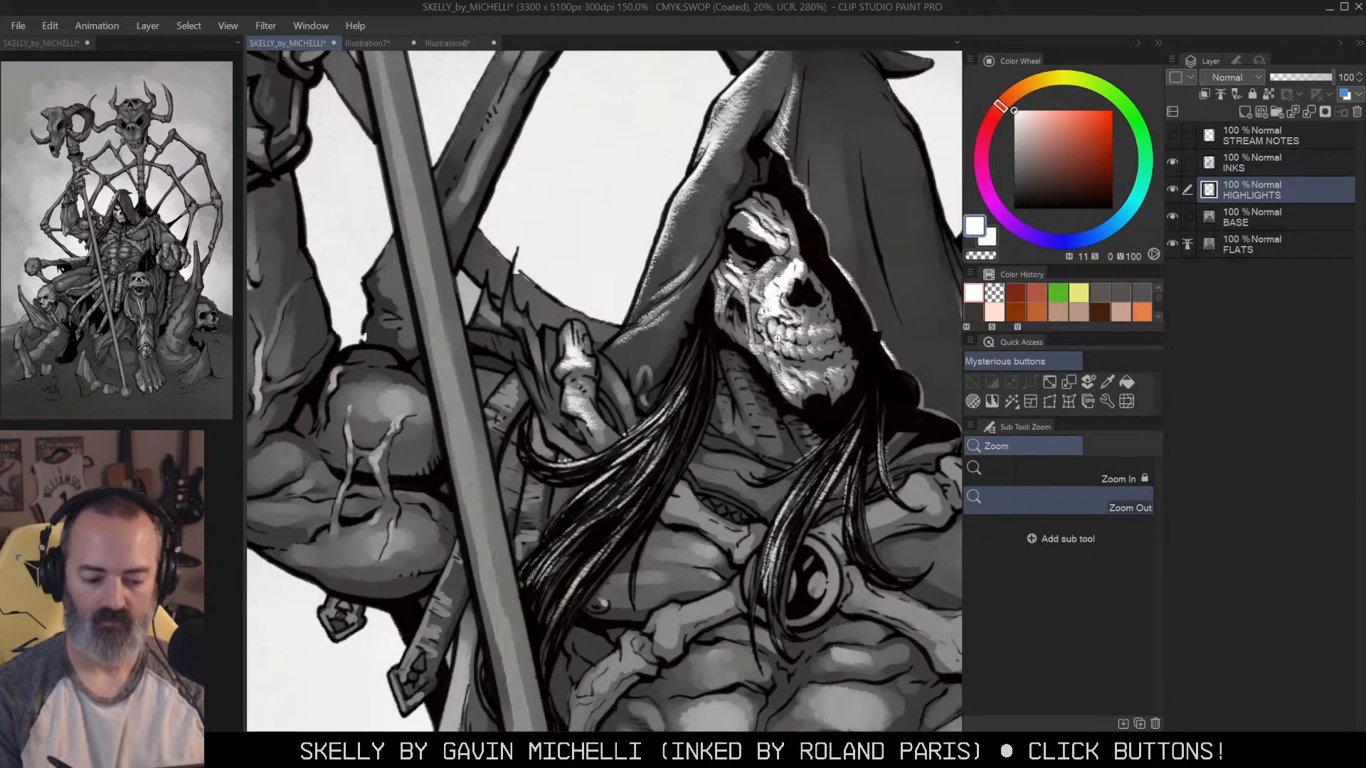
left_click(733, 356, "alt")
left_click_drag(851, 334, 830, 245)
left_click(873, 229)
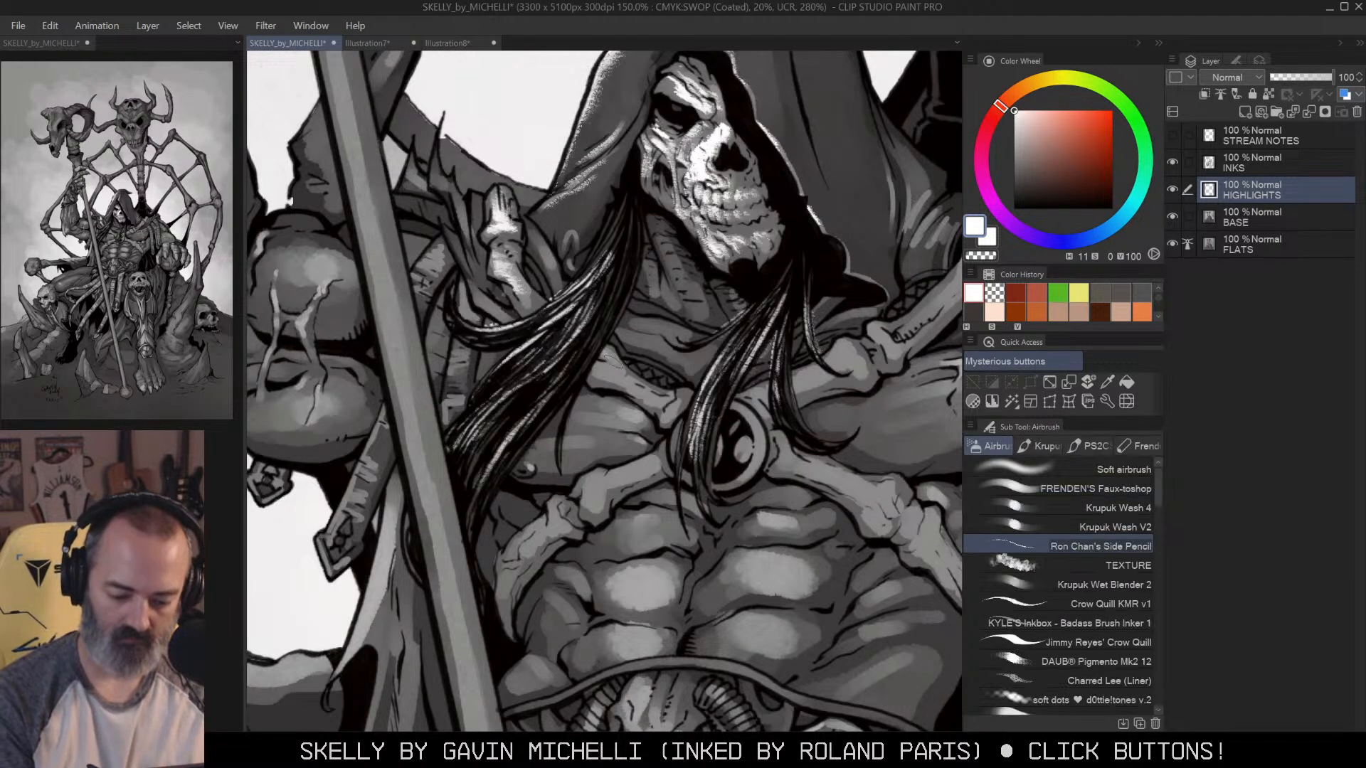
left_click_drag(618, 377, 660, 400)
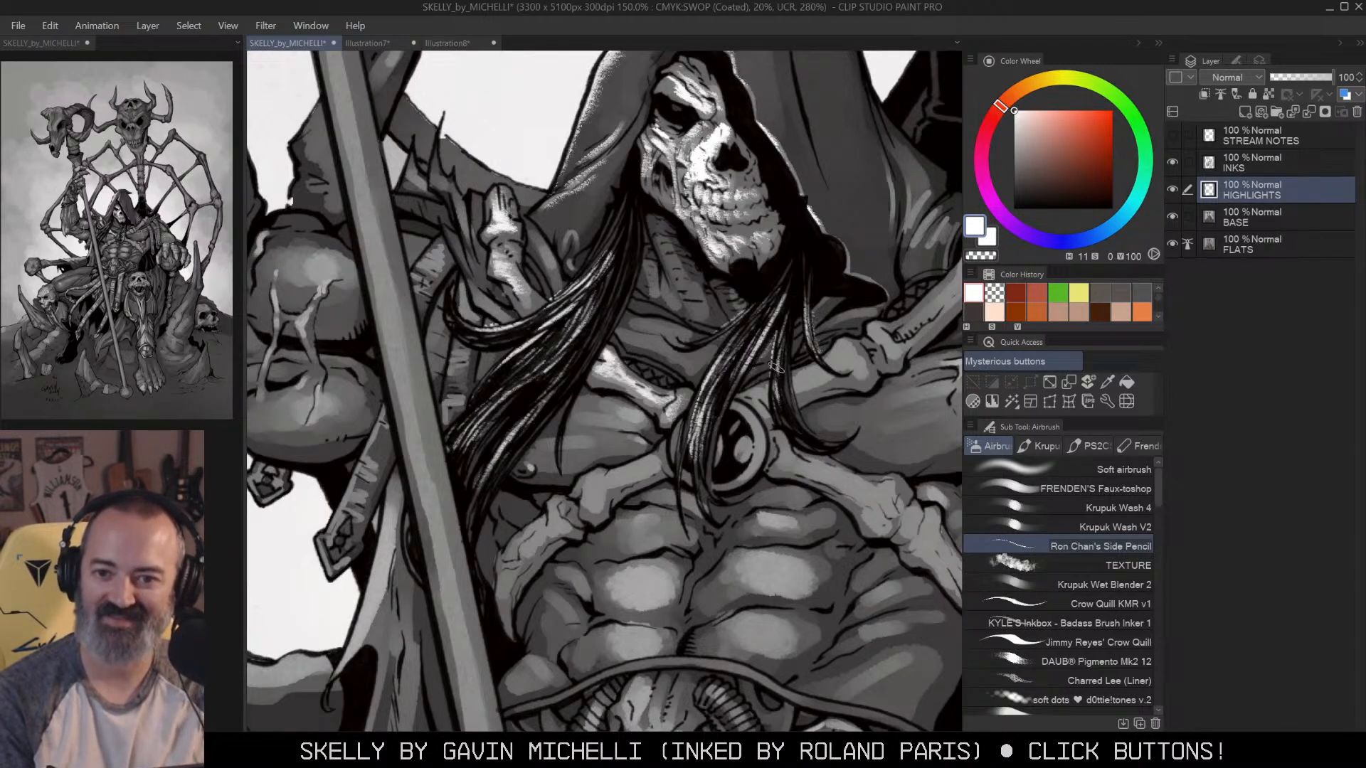
mouse_move(736, 403)
left_mouse_down()
mouse_move(759, 422)
mouse_move(754, 442)
mouse_move(721, 437)
mouse_move(743, 446)
mouse_move(756, 404)
left_mouse_up()
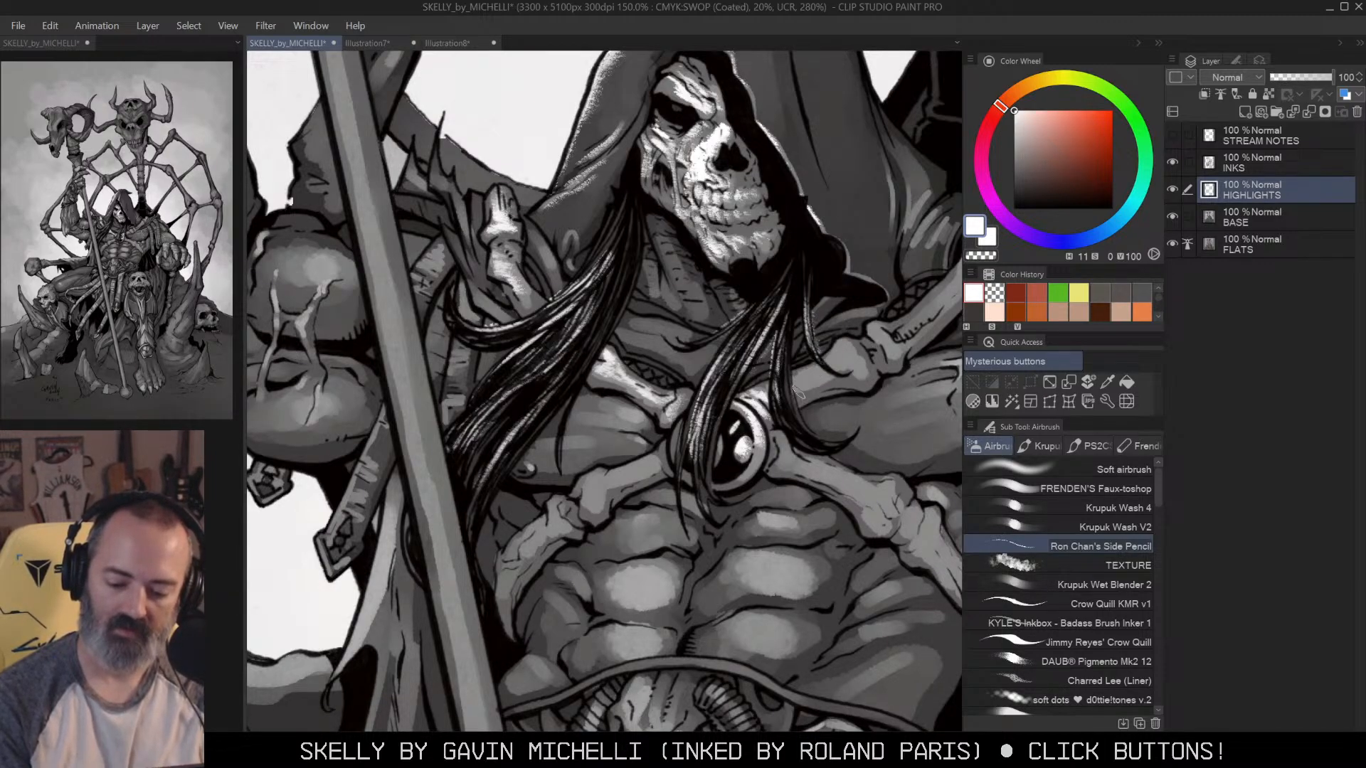
Step: Paint white highlights along the bones running from the medallion up to the shoulder opposite the staff
mouse_move(803, 385)
left_mouse_down()
mouse_move(877, 334)
mouse_move(836, 350)
mouse_move(865, 328)
mouse_move(873, 340)
mouse_move(779, 386)
left_mouse_up()
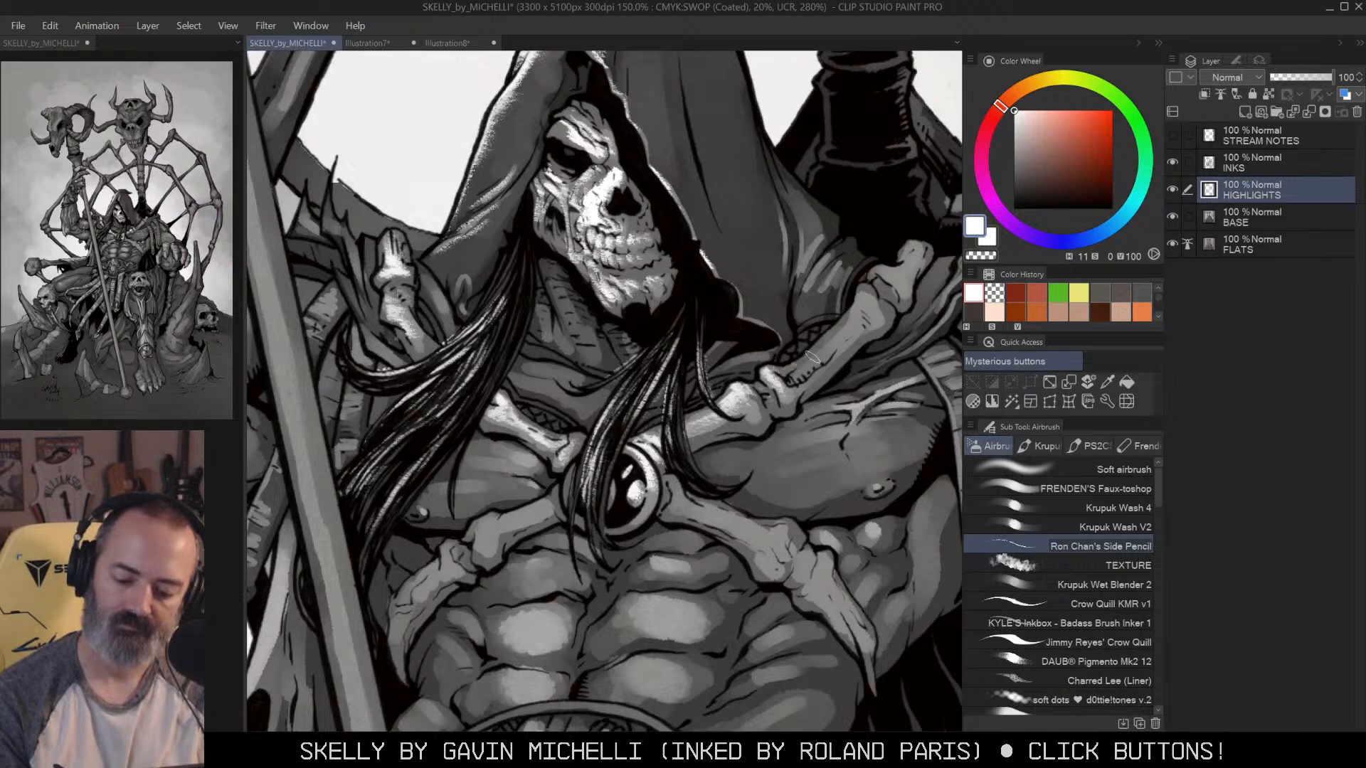
mouse_move(874, 288)
left_mouse_down()
mouse_move(826, 365)
mouse_move(839, 361)
mouse_move(770, 407)
left_mouse_up()
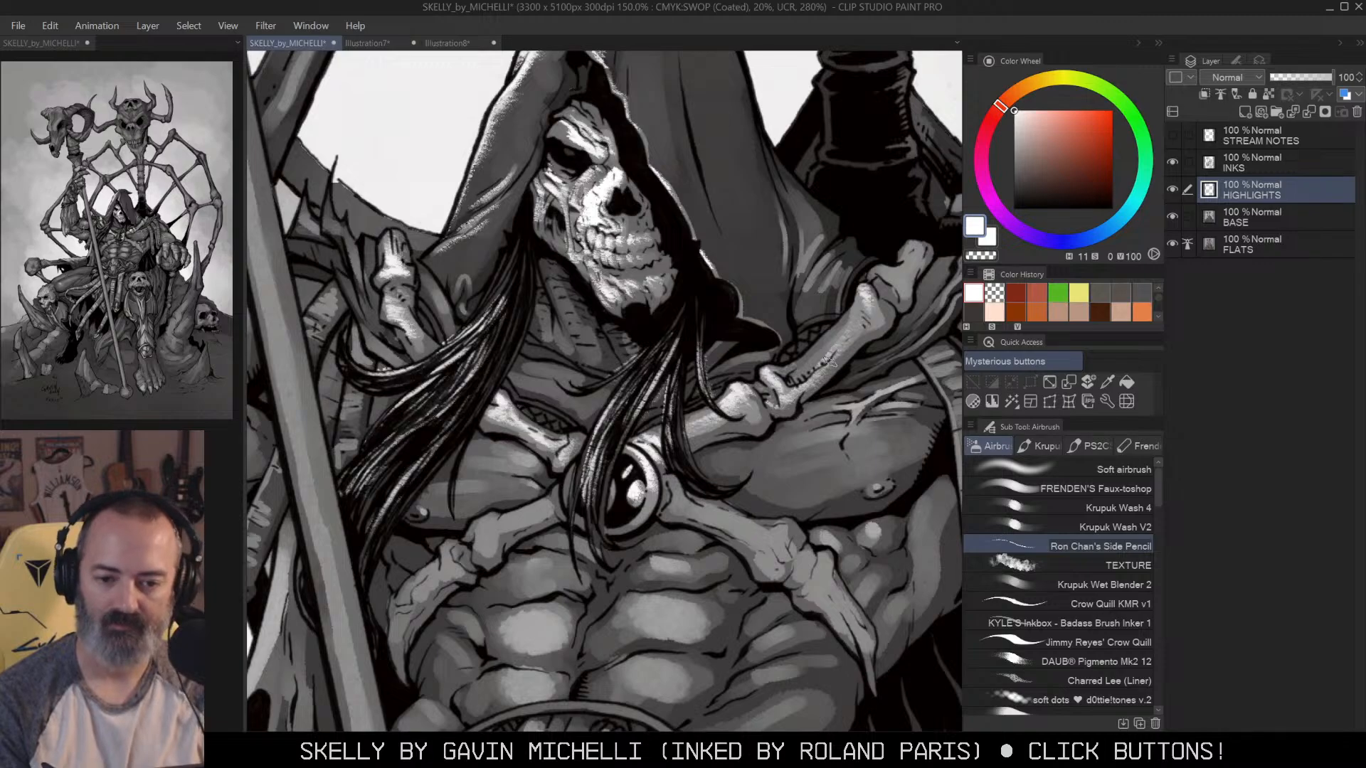
mouse_move(896, 303)
left_mouse_down()
mouse_move(836, 323)
mouse_move(843, 294)
mouse_move(818, 285)
mouse_move(857, 269)
left_mouse_up()
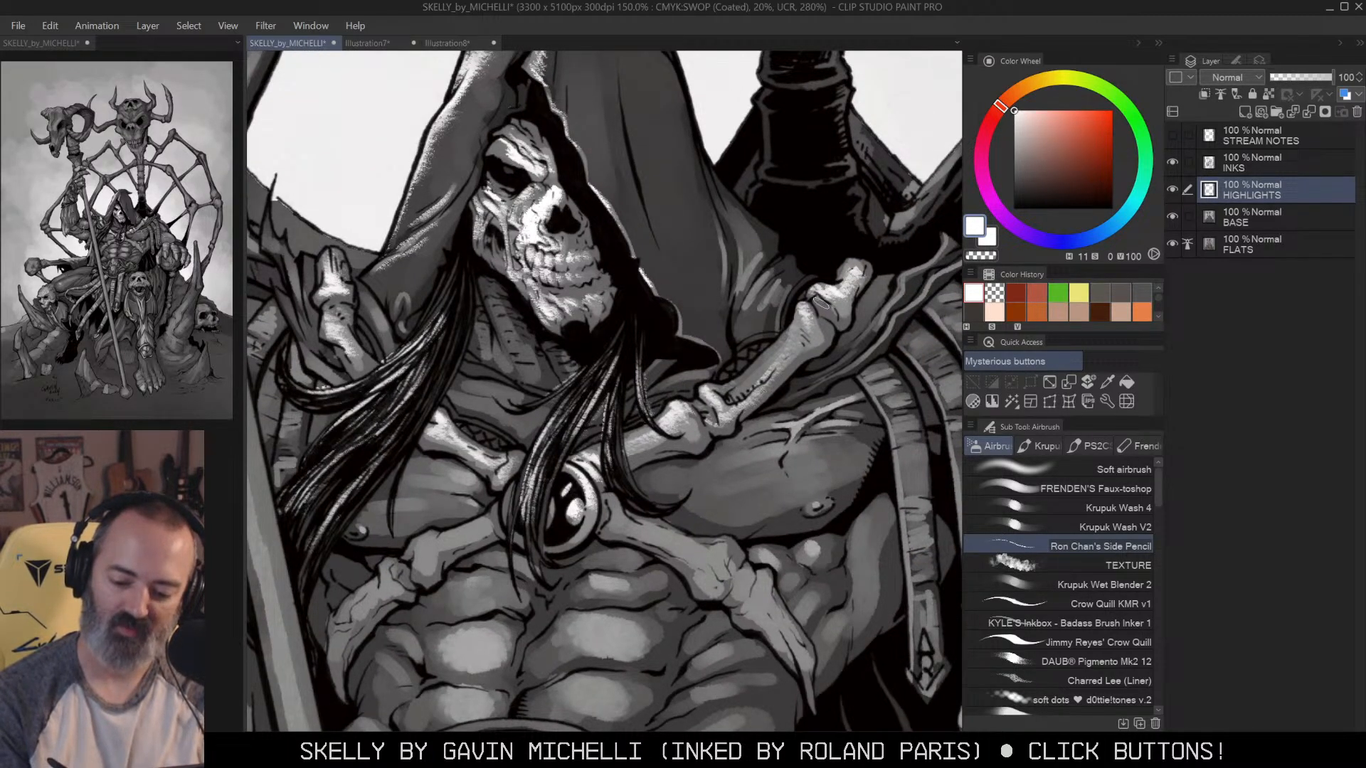
Step: Paint white pencil highlights along the bone running down from the medallion across the ribs on the side opposite the staff
left_click(826, 382, "ctrl+alt")
left_click(827, 382, "ctrl+alt")
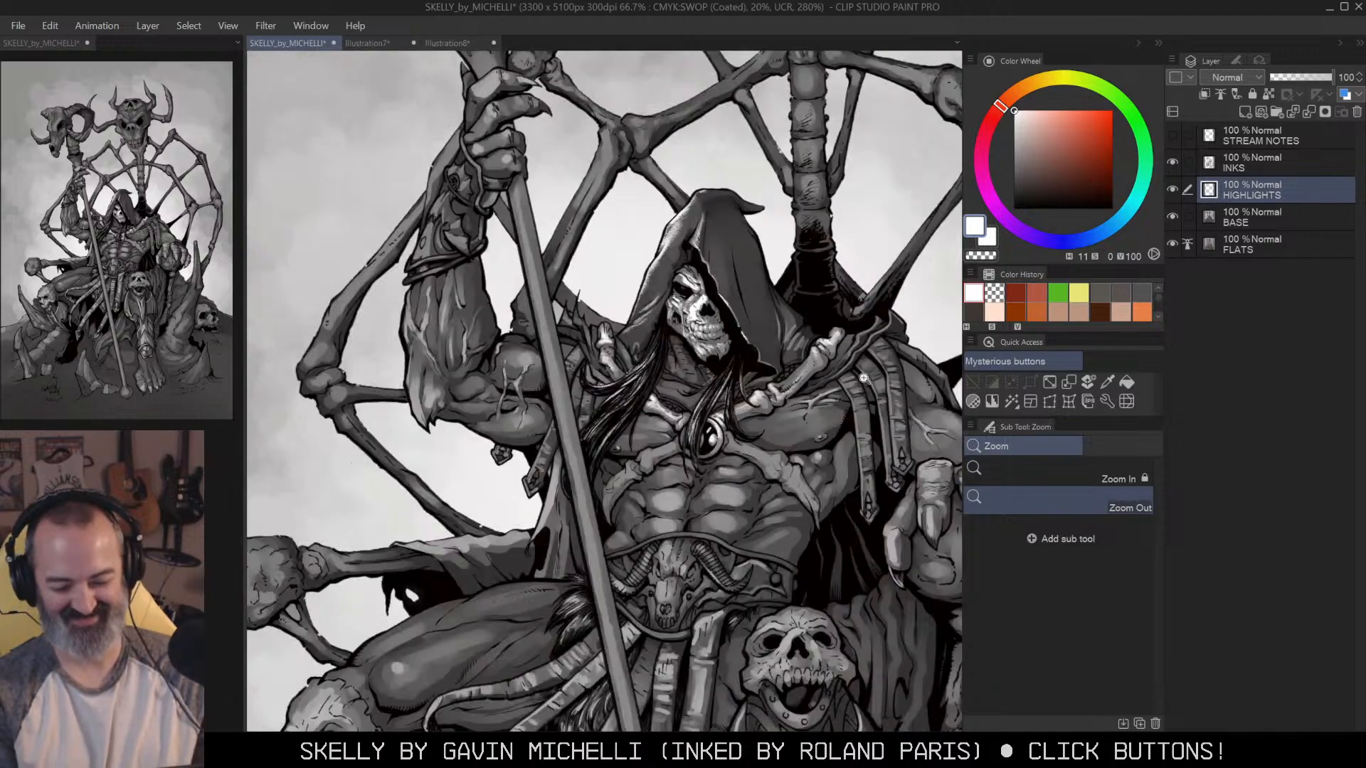
left_click_drag(841, 323, 816, 311)
left_click(775, 395)
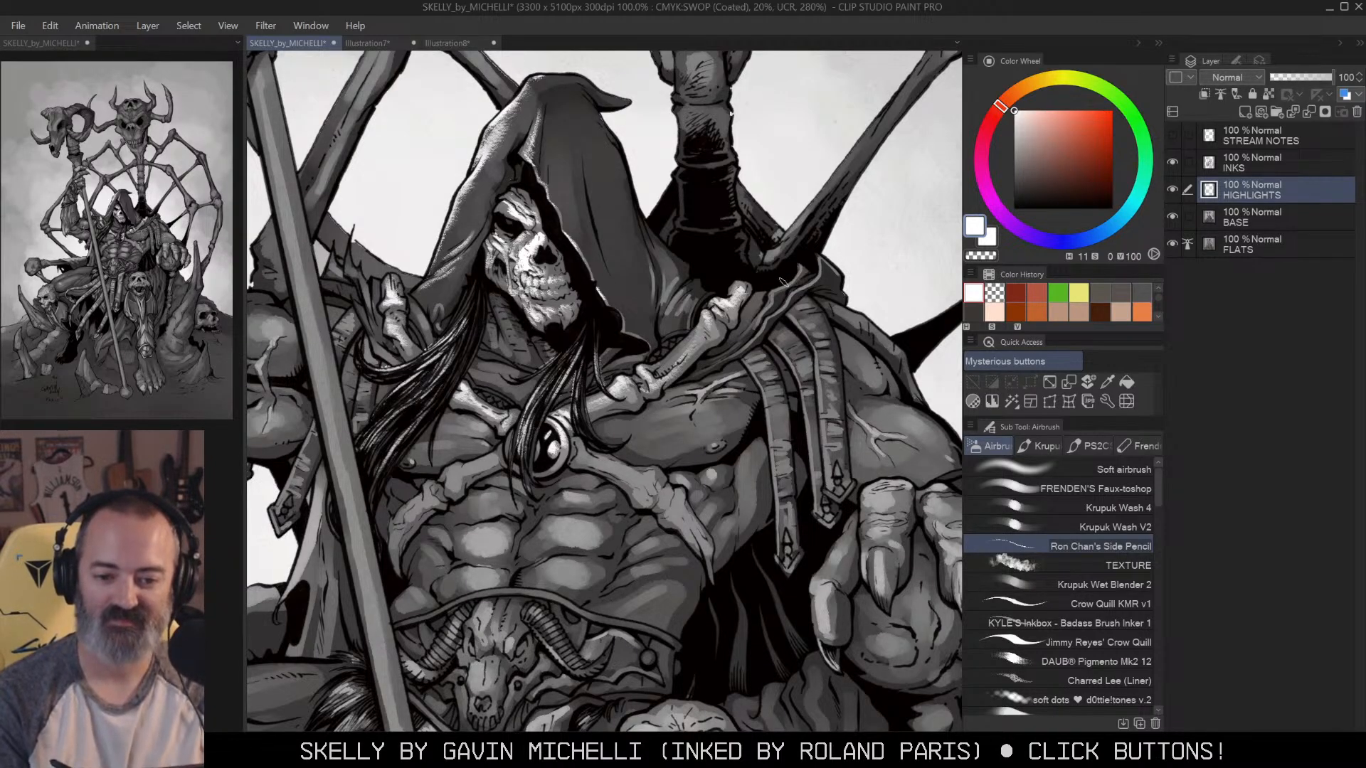
left_click_drag(776, 309, 794, 311)
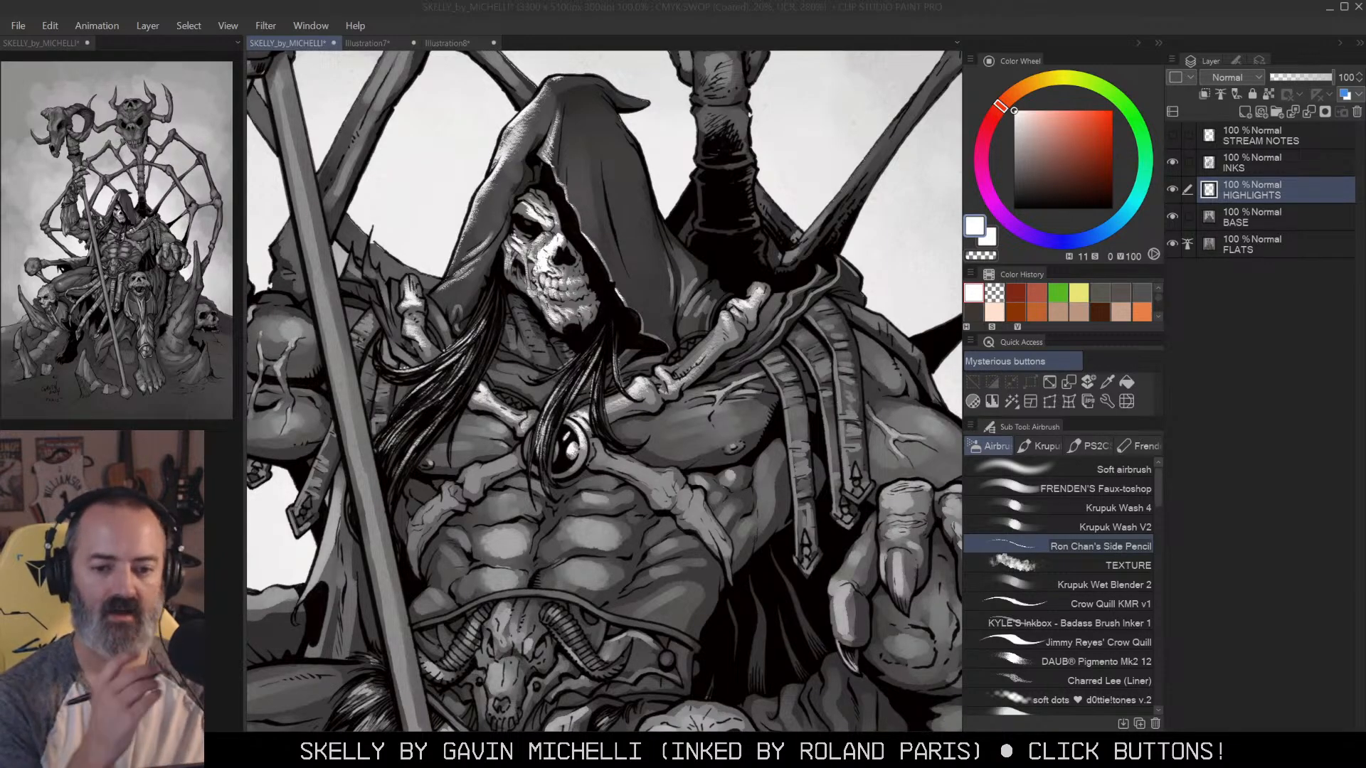
left_click(691, 360)
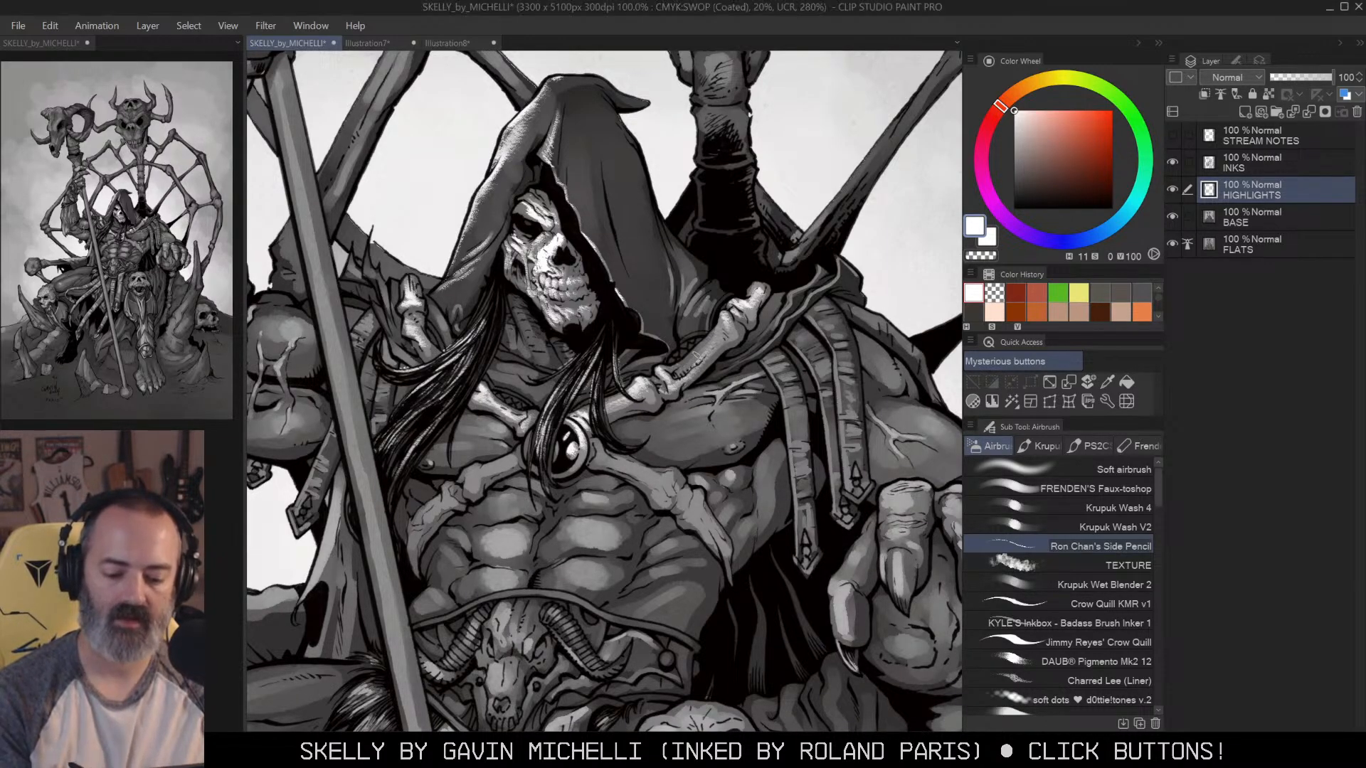
left_click_drag(801, 347, 857, 242)
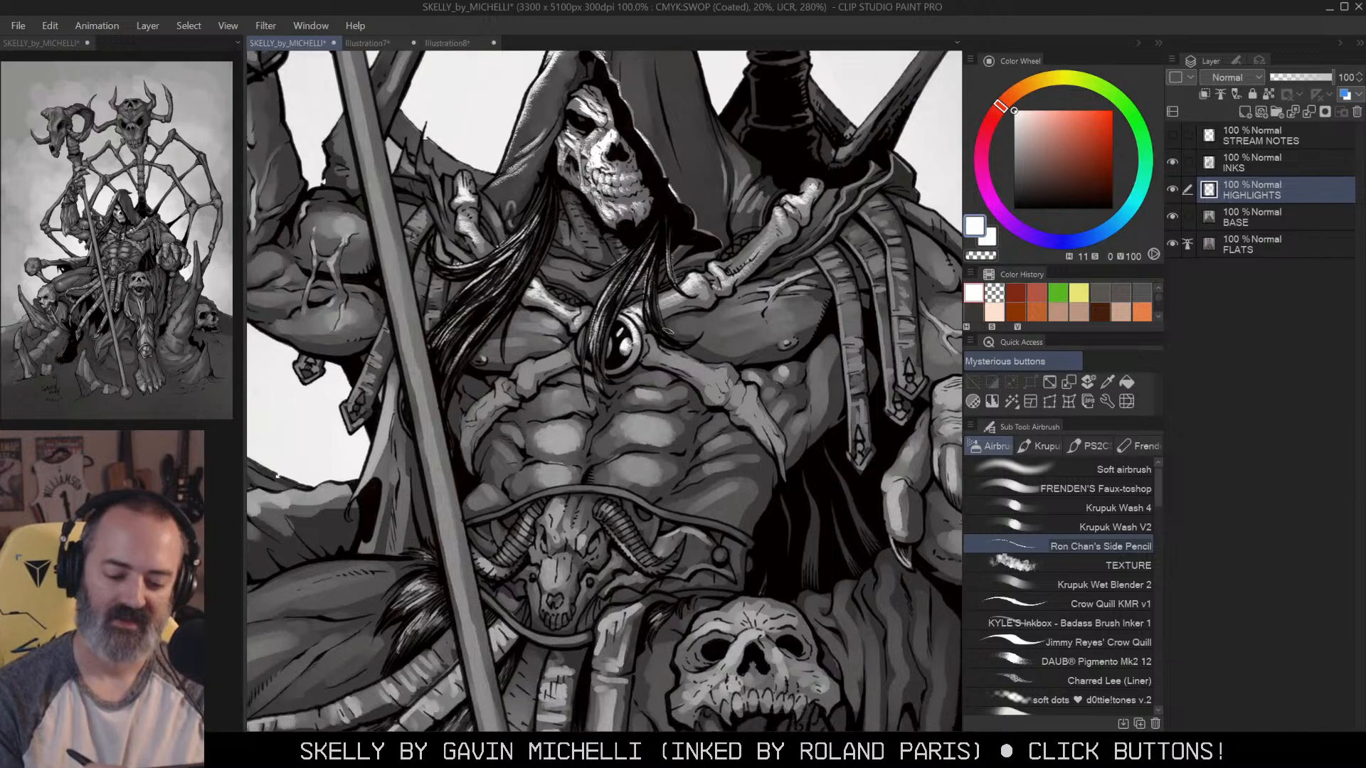
mouse_move(649, 350)
left_mouse_down()
mouse_move(715, 388)
mouse_move(720, 377)
mouse_move(689, 364)
mouse_move(743, 397)
mouse_move(782, 457)
left_mouse_up()
Step: Paint white highlights along the matching bone running down from the medallion on the staff side
left_click(814, 293, "ctrl+alt")
left_click_drag(814, 293, 830, 326)
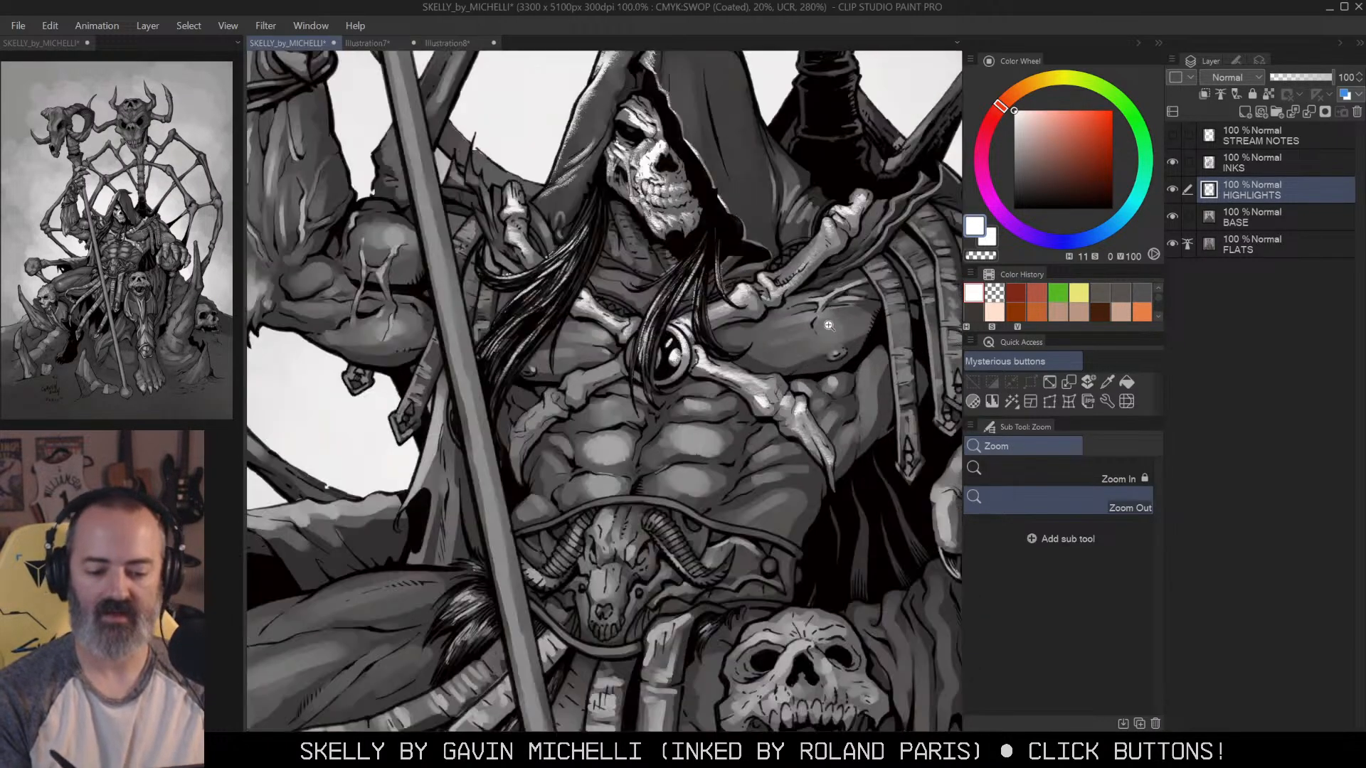
mouse_move(616, 366)
left_mouse_down()
mouse_move(550, 393)
mouse_move(569, 403)
mouse_move(531, 443)
left_mouse_up()
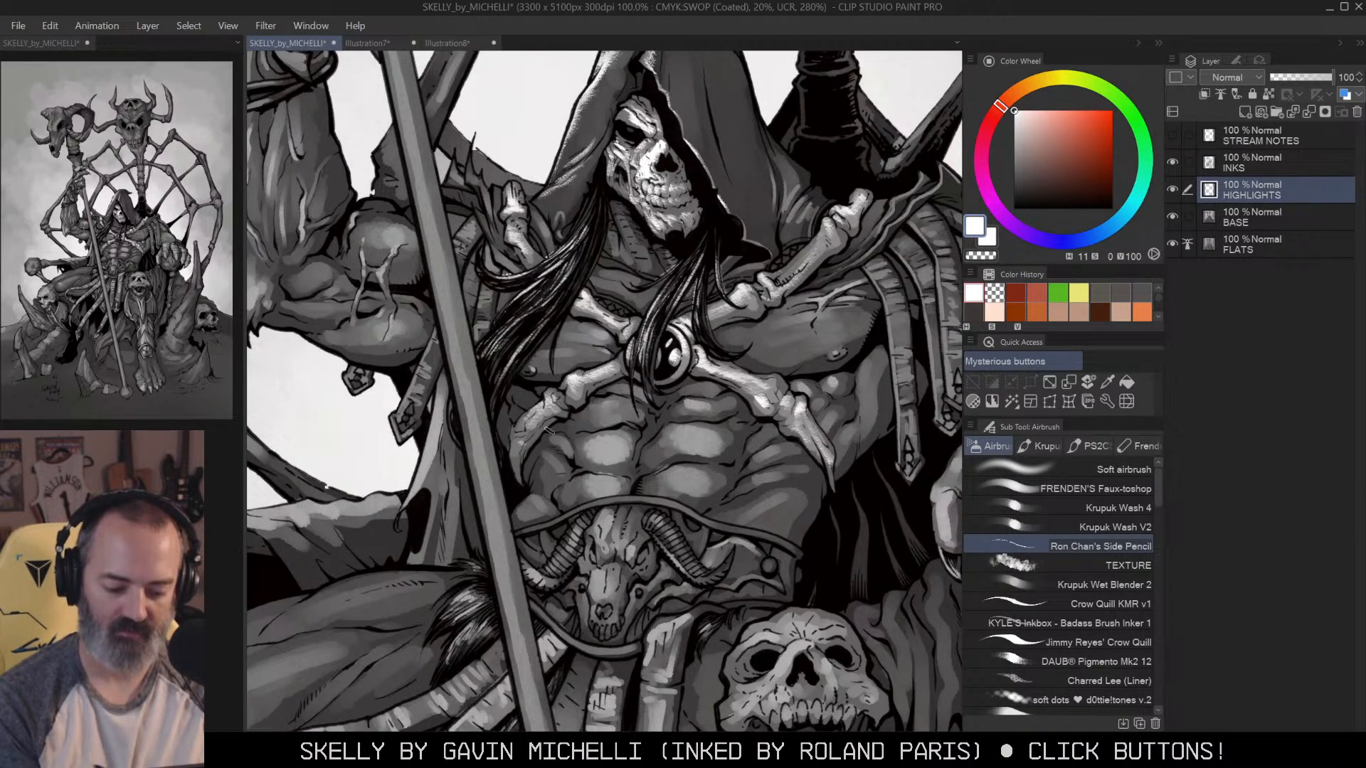
Step: Paint white highlights on the neck folds and on the chest muscle opposite the staff
left_click(533, 443, "alt")
left_click(926, 376, "alt")
left_click(794, 348, "ctrl")
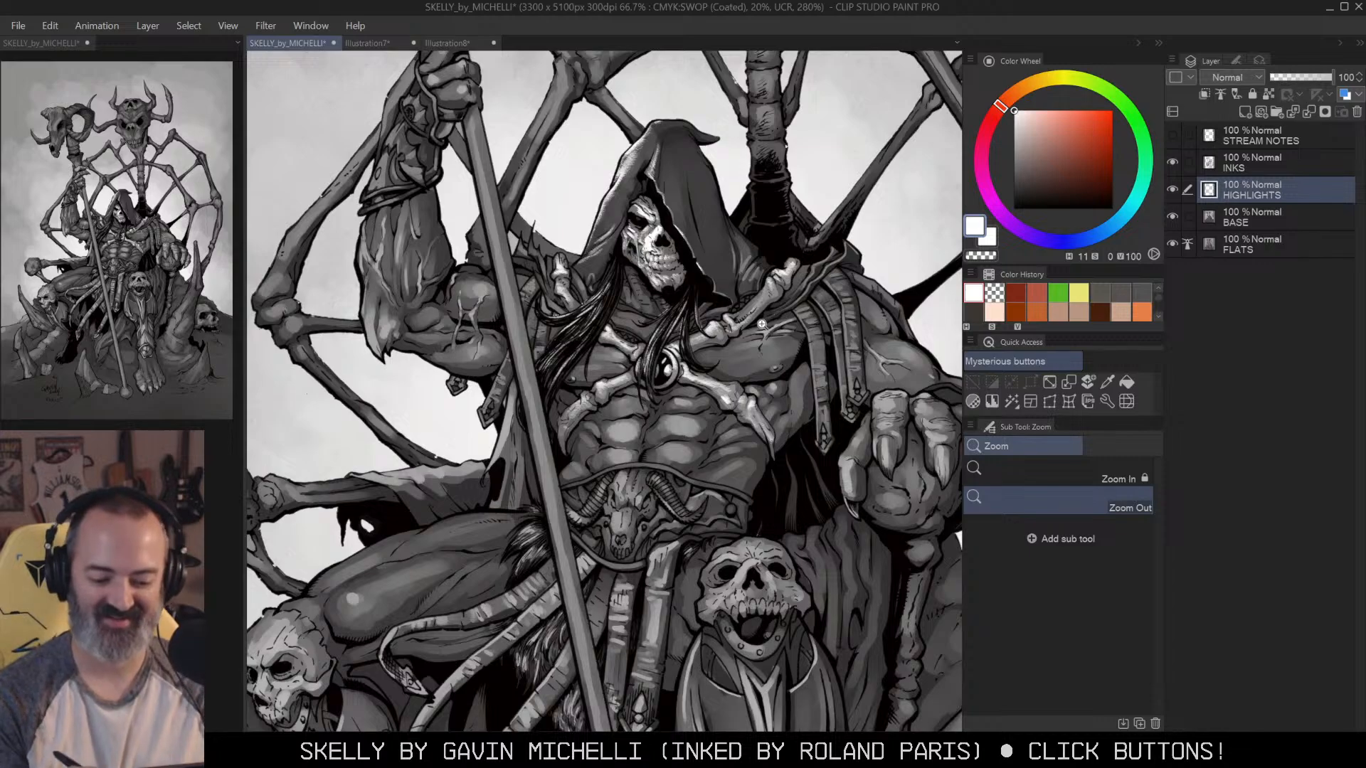
left_click(763, 325, "ctrl")
mouse_move(600, 346)
left_mouse_down()
mouse_move(612, 370)
mouse_move(584, 354)
mouse_move(601, 371)
mouse_move(573, 376)
mouse_move(620, 385)
left_mouse_up()
mouse_move(758, 405)
left_mouse_down()
mouse_move(793, 398)
mouse_move(740, 422)
mouse_move(805, 417)
mouse_move(760, 437)
mouse_move(796, 447)
left_mouse_up()
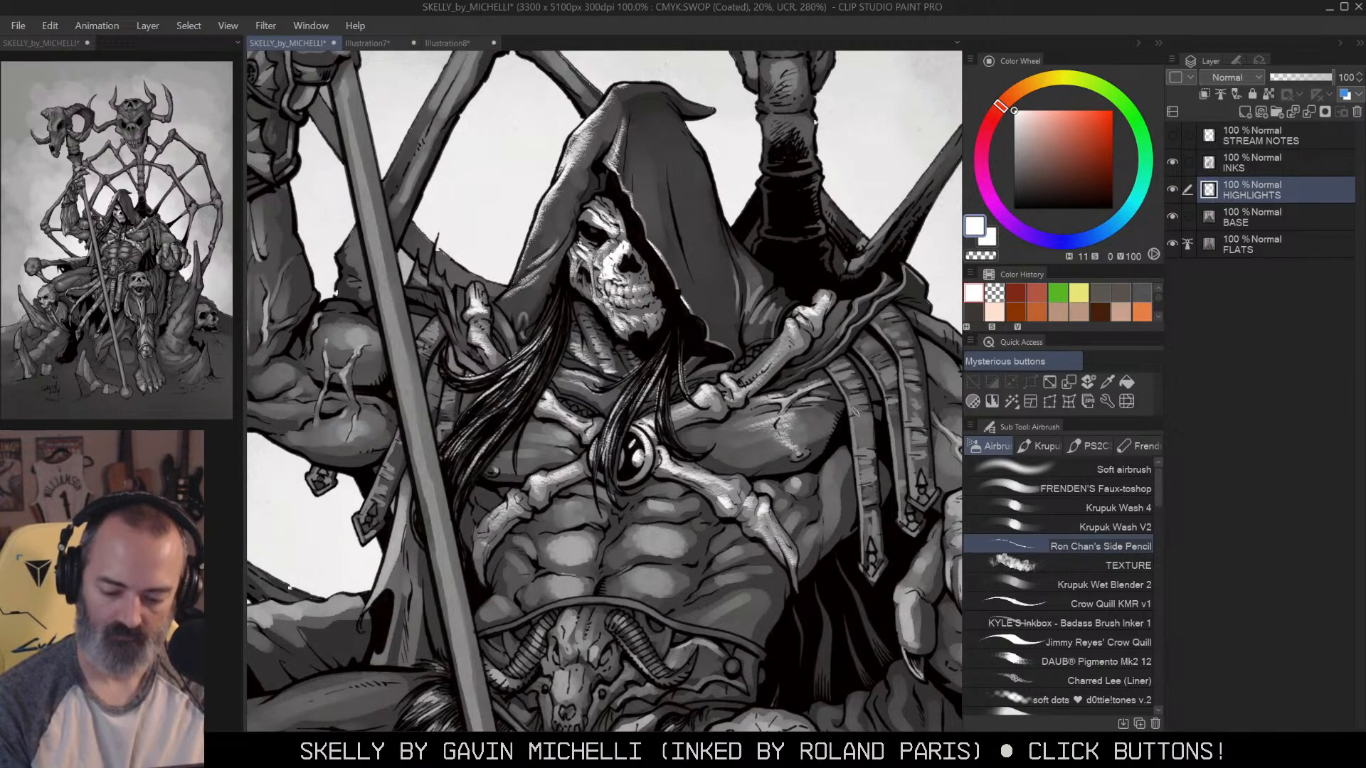
Step: Paint white highlights on both columns of abdominal muscles below the crossed bones
left_click_drag(889, 343, 911, 259)
mouse_move(680, 402)
left_mouse_down()
mouse_move(697, 431)
mouse_move(669, 449)
mouse_move(700, 465)
left_mouse_up()
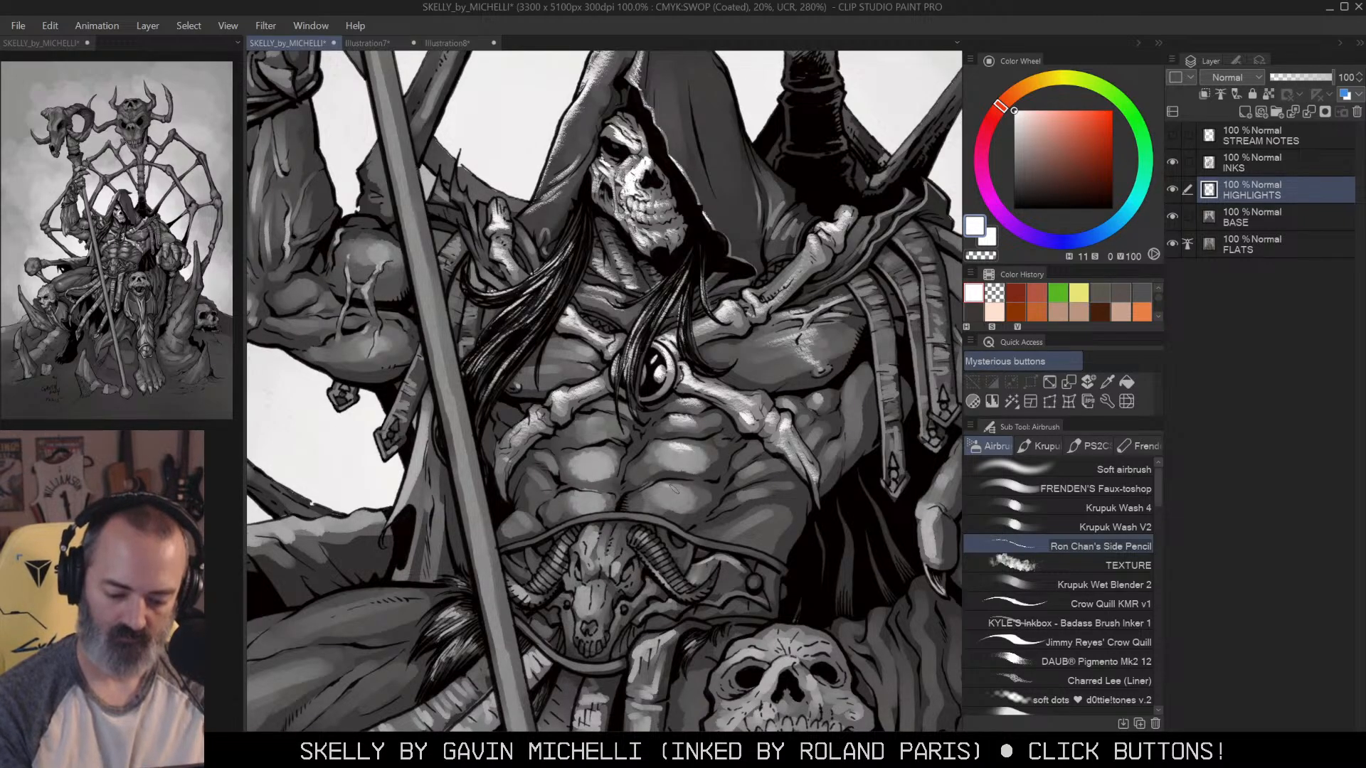
mouse_move(588, 455)
left_mouse_down()
mouse_move(618, 463)
mouse_move(591, 498)
left_mouse_up()
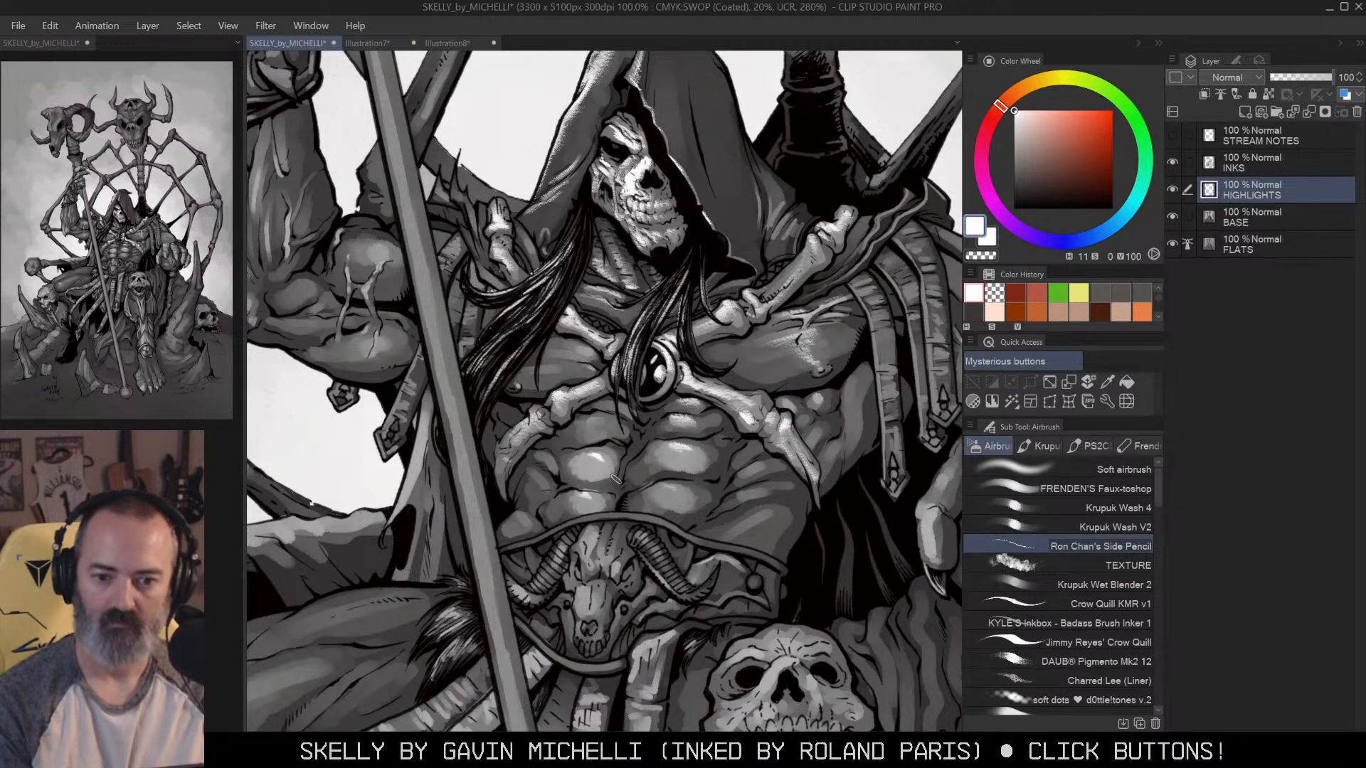
key("alt+space")
left_click(766, 366)
left_click(839, 335)
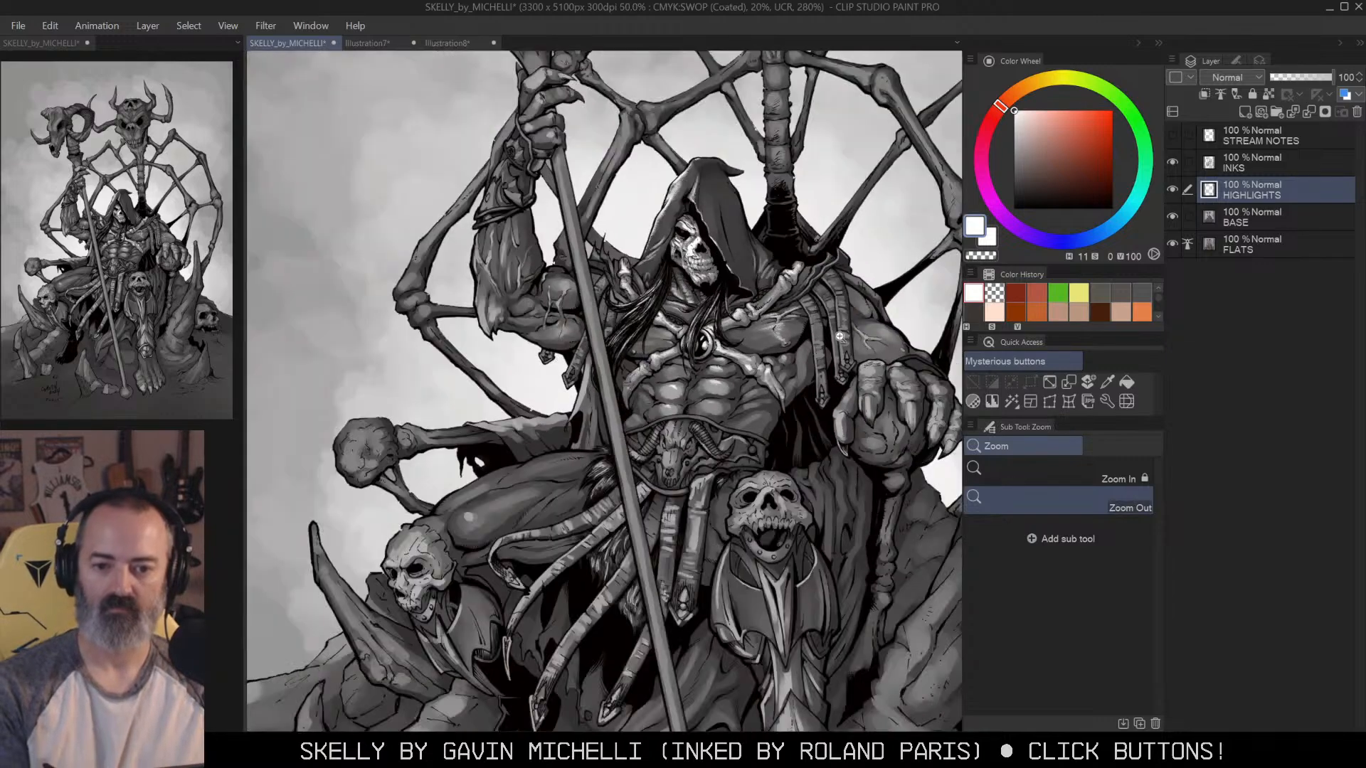
left_click_drag(888, 349, 849, 307)
key("ctrl+space")
left_click(726, 316)
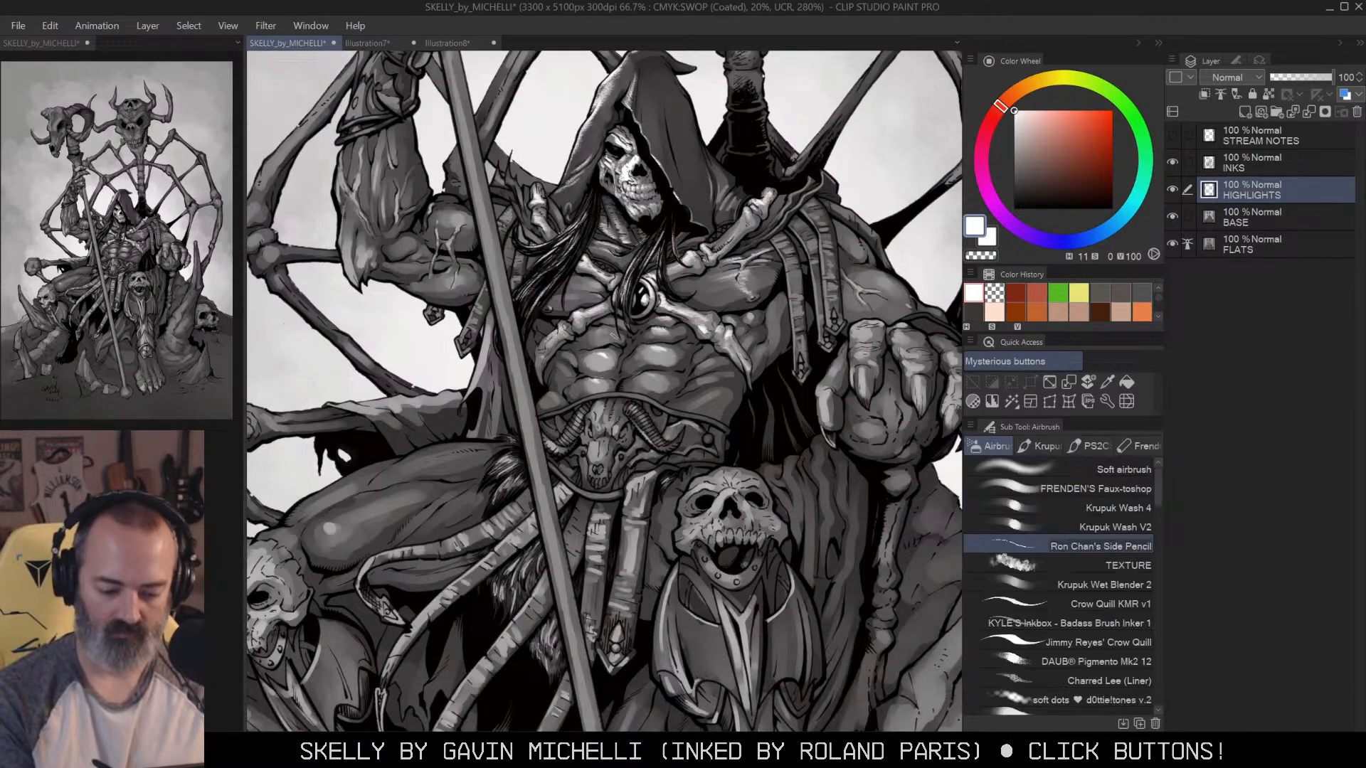
left_click(672, 313)
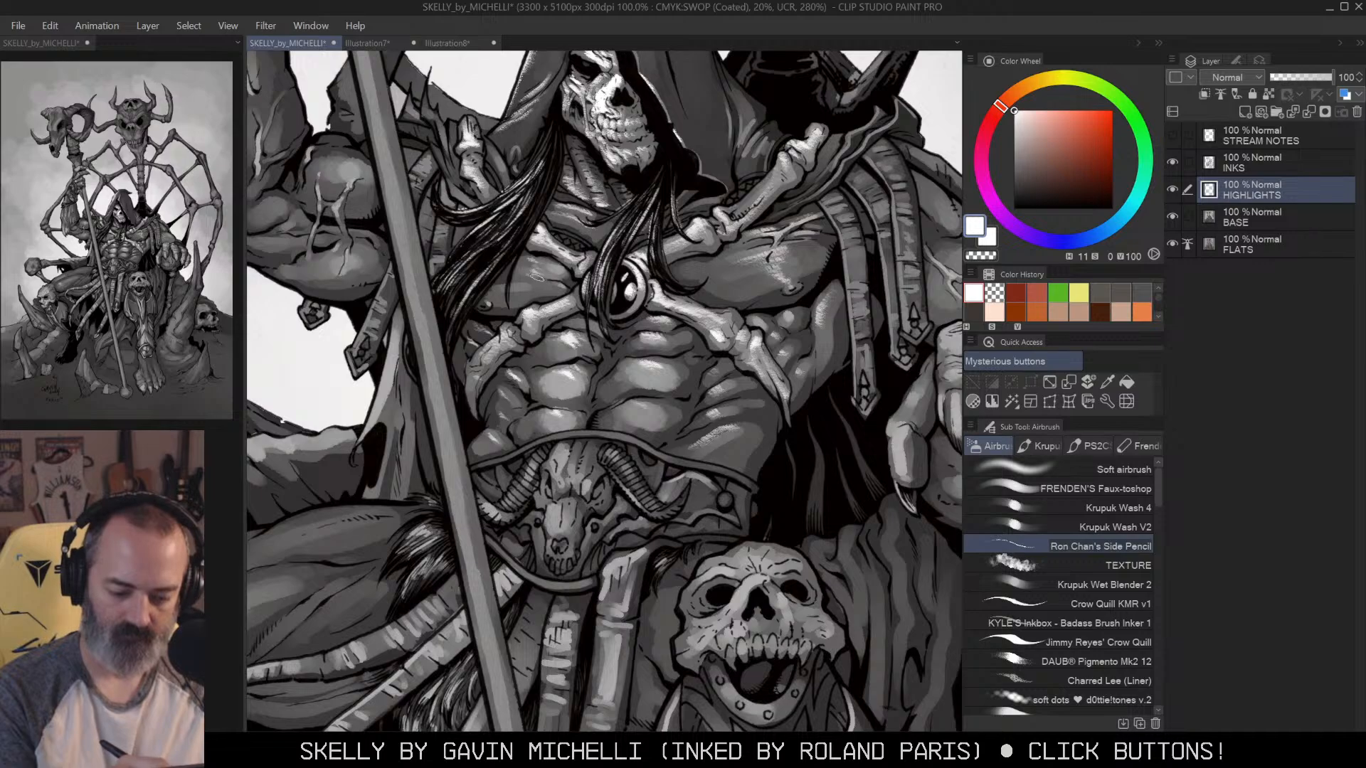
Step: Examine the torso and the whole illustration at several magnifications to judge the new highlights
left_click(739, 325, "alt")
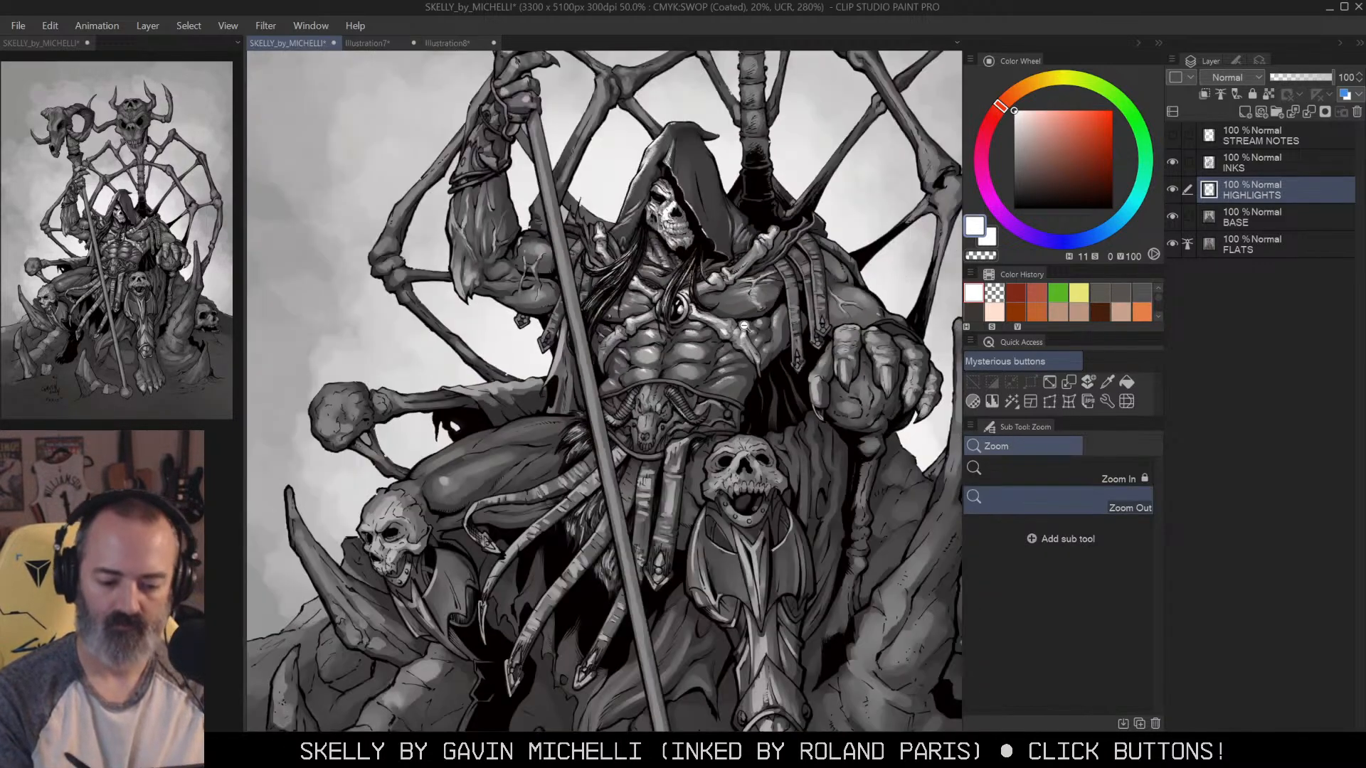
left_click_drag(900, 257, 864, 263)
left_click(713, 306)
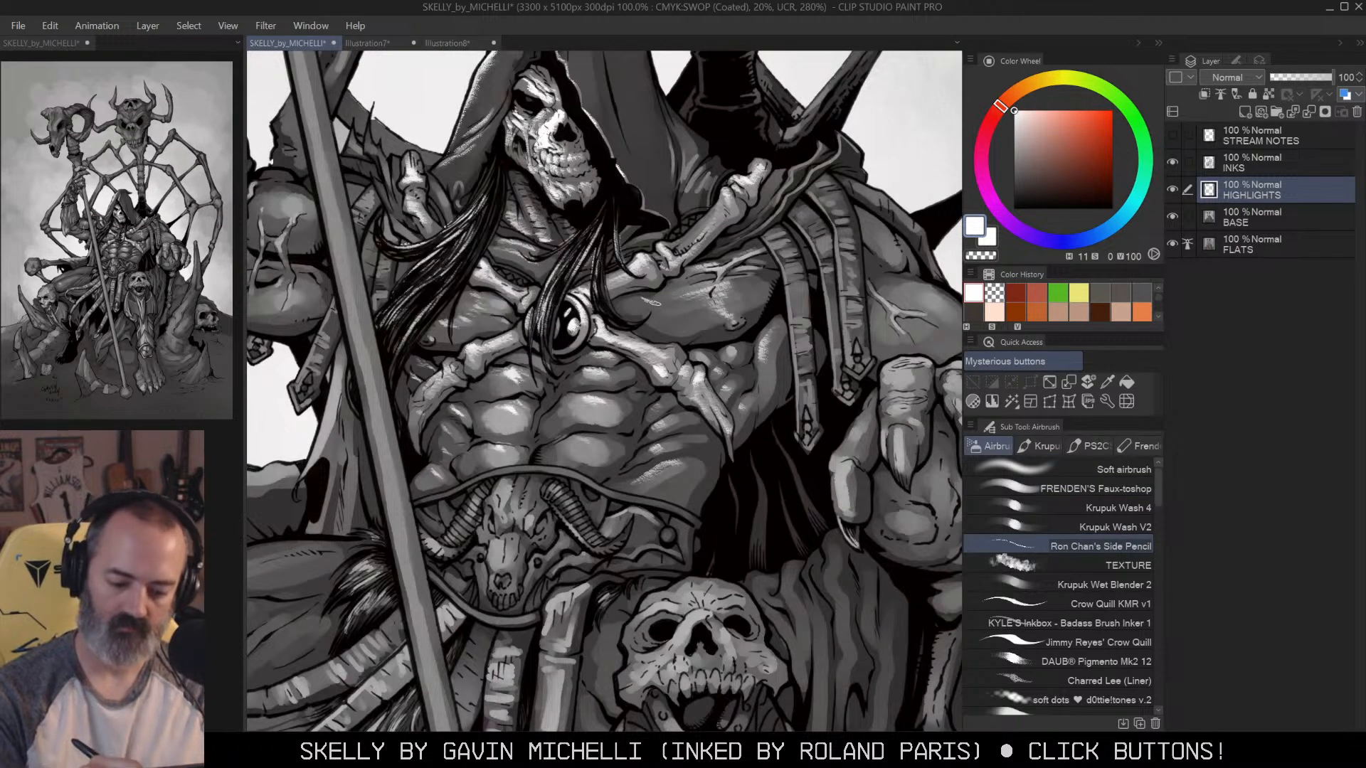
left_click(770, 339, "alt")
left_click(770, 338, "alt")
left_click(776, 333, "alt")
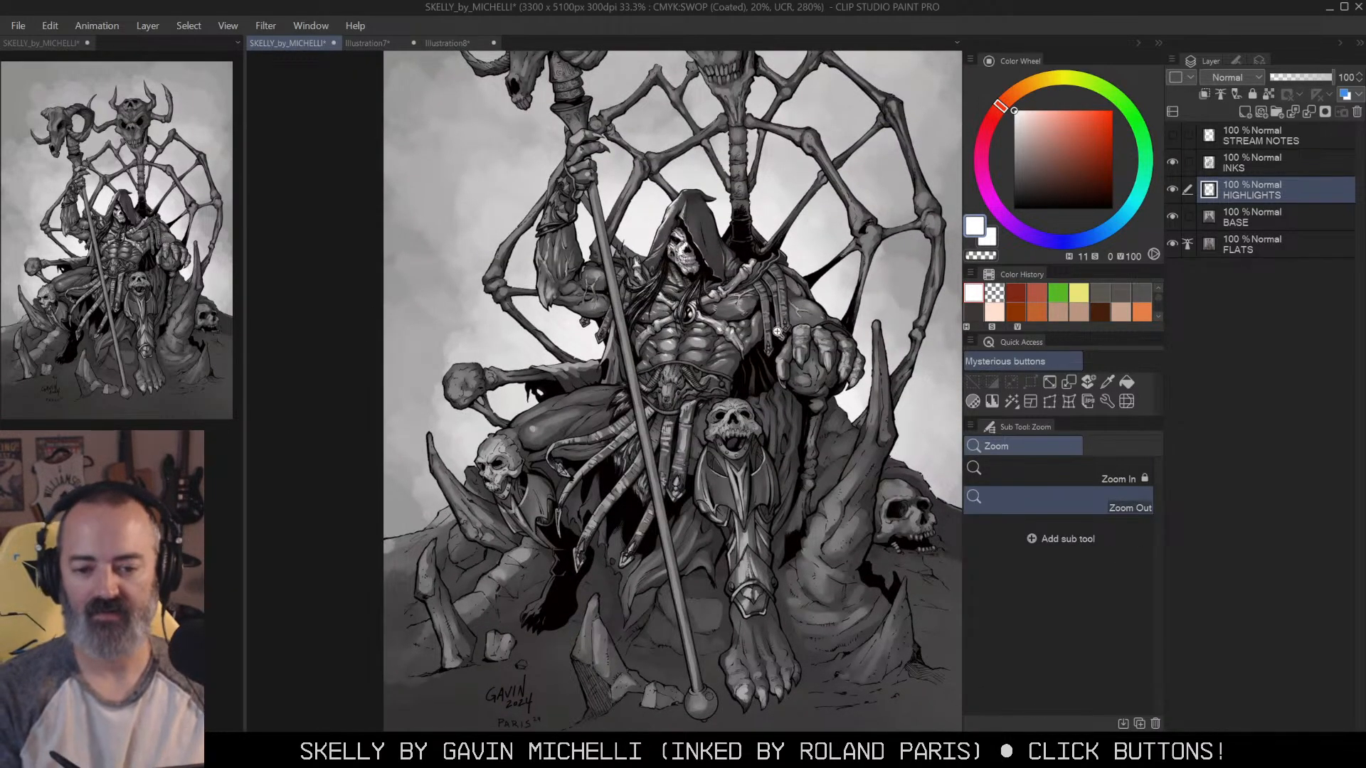
left_click_drag(813, 327, 804, 360)
left_click(767, 356)
left_click(767, 357)
left_click(789, 323)
left_click_drag(781, 302, 823, 335)
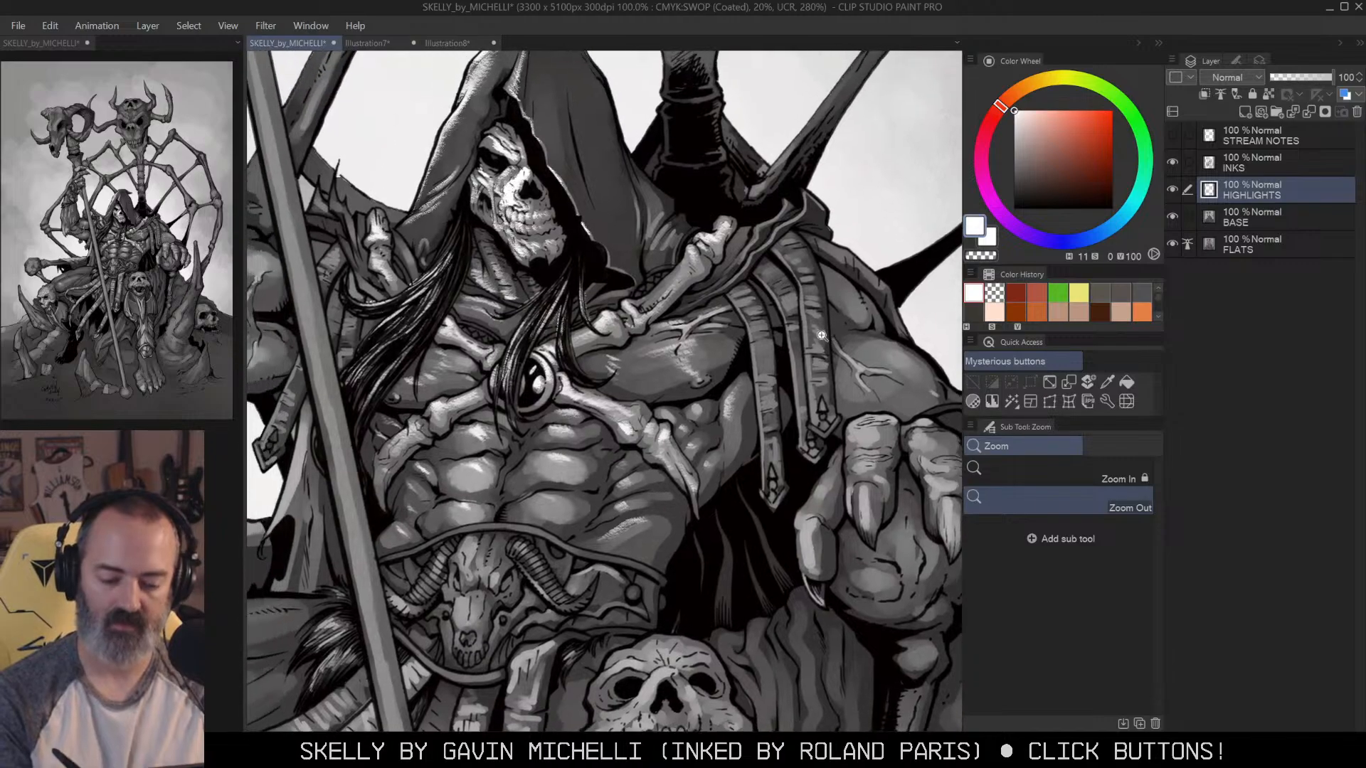
Step: Paint white highlights on the spiky shoulder piece beside the small bone on the staff side
left_click_drag(633, 274, 808, 324)
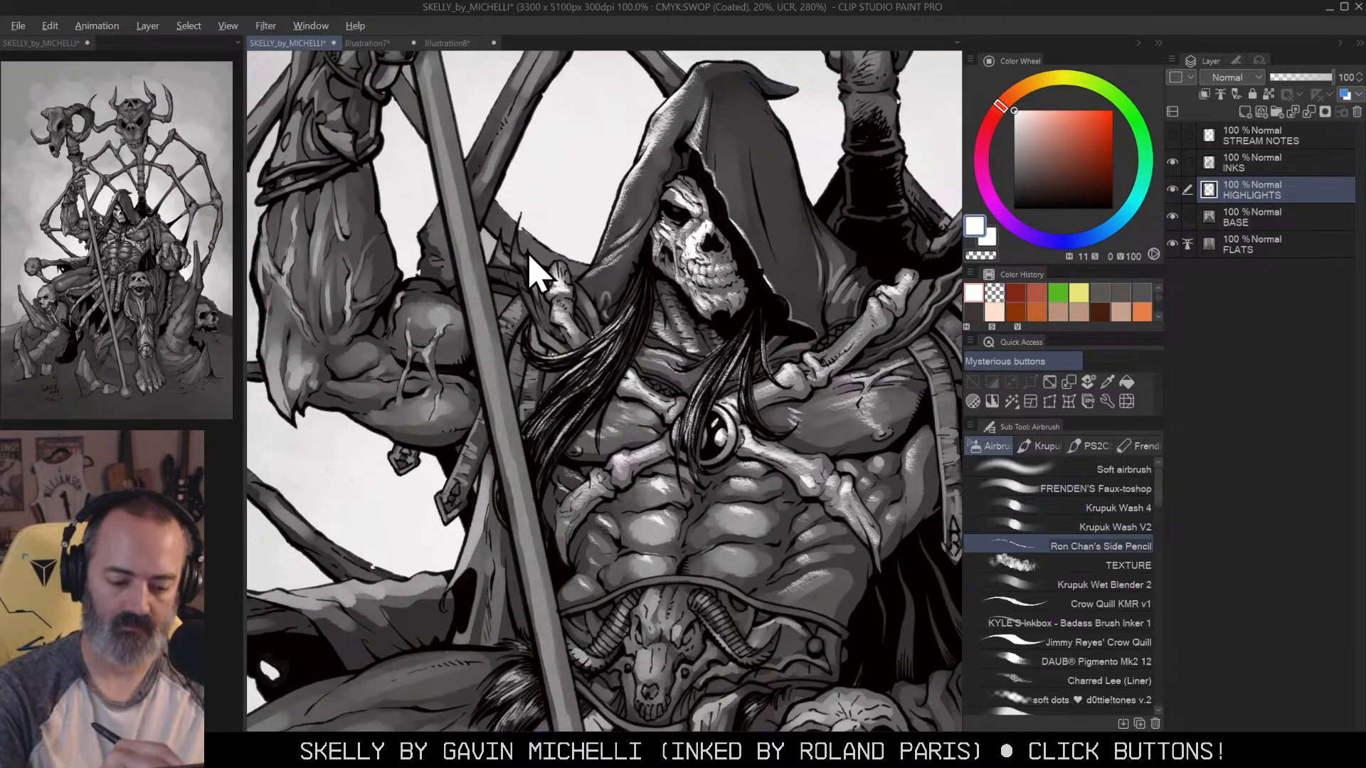
left_click_drag(513, 241, 545, 321)
left_click_drag(766, 284, 754, 281)
left_click_drag(526, 325, 537, 342)
left_click_drag(518, 326, 526, 338)
left_click_drag(726, 349, 693, 353)
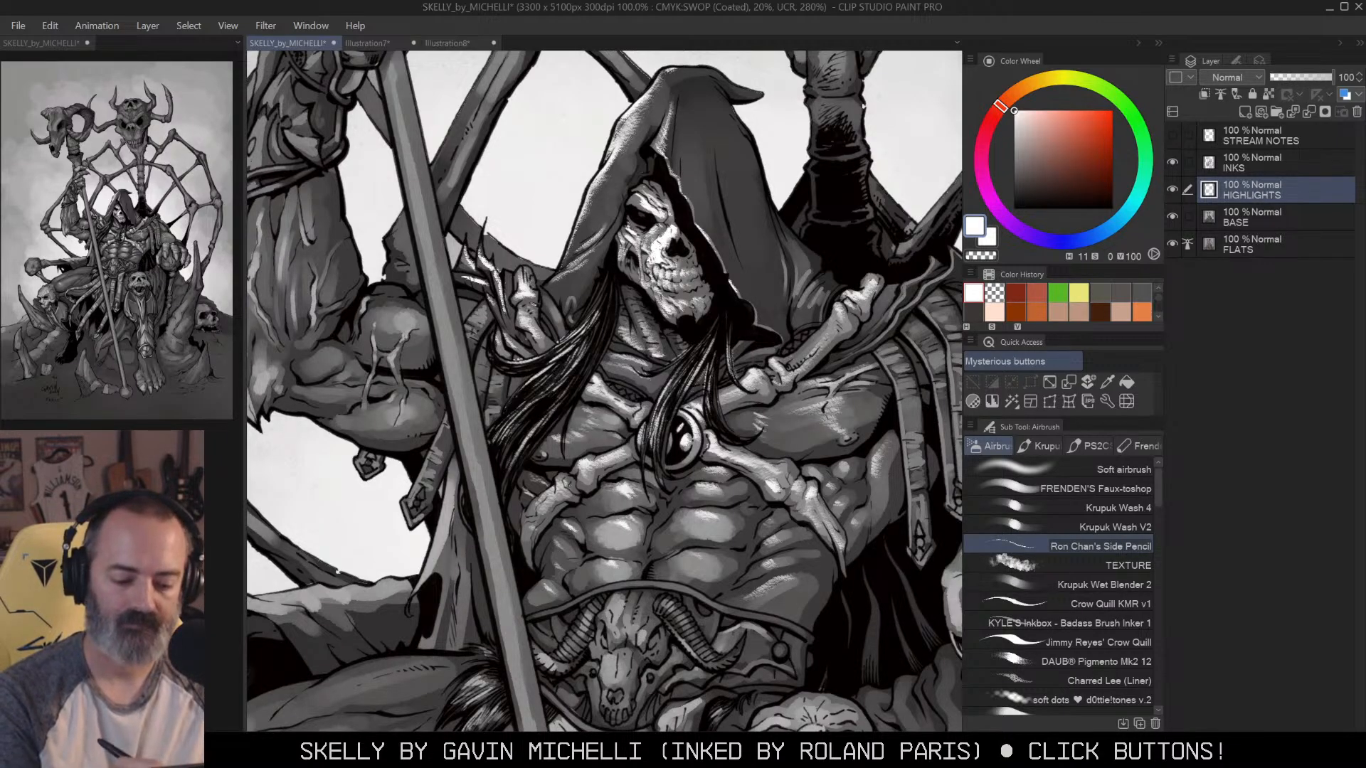
Step: Paint fine white highlights down the hanging strap on the staff side, including its pointed tip
left_click(494, 348, "ctrl")
mouse_move(494, 347)
left_mouse_down()
mouse_move(590, 295)
mouse_move(596, 226)
mouse_move(574, 253)
left_mouse_up()
left_click_drag(579, 254, 562, 276)
mouse_move(580, 273)
left_mouse_down()
mouse_move(567, 284)
mouse_move(613, 287)
mouse_move(623, 243)
mouse_move(612, 232)
mouse_move(609, 274)
mouse_move(629, 304)
mouse_move(556, 340)
mouse_move(523, 440)
left_mouse_up()
left_click_drag(529, 411, 499, 479)
left_click_drag(517, 476, 505, 497)
left_click_drag(534, 436, 511, 471)
left_click_drag(444, 379, 433, 411)
left_click_drag(450, 401, 437, 417)
Step: Paint white edge highlights down the hanging straps on the shoulder opposite the staff
left_click_drag(839, 329, 733, 359)
left_click_drag(882, 360, 551, 370)
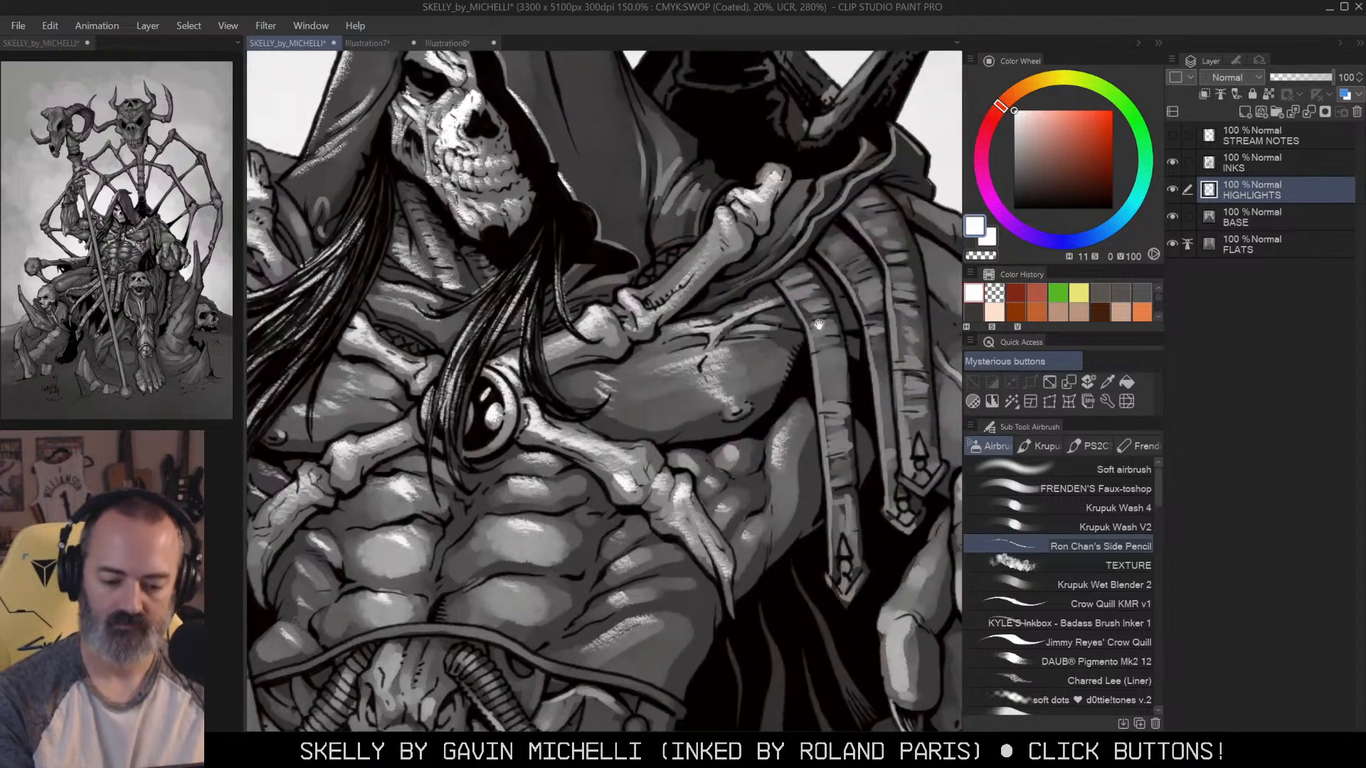
left_click_drag(841, 350, 781, 322)
mouse_move(715, 238)
left_mouse_down()
mouse_move(766, 283)
mouse_move(740, 298)
mouse_move(774, 308)
mouse_move(746, 339)
mouse_move(765, 375)
mouse_move(749, 380)
mouse_move(798, 394)
mouse_move(817, 360)
mouse_move(767, 374)
mouse_move(765, 474)
mouse_move(777, 458)
mouse_move(781, 473)
mouse_move(776, 505)
left_mouse_up()
mouse_move(760, 165)
left_mouse_down()
mouse_move(803, 185)
mouse_move(805, 248)
left_mouse_up()
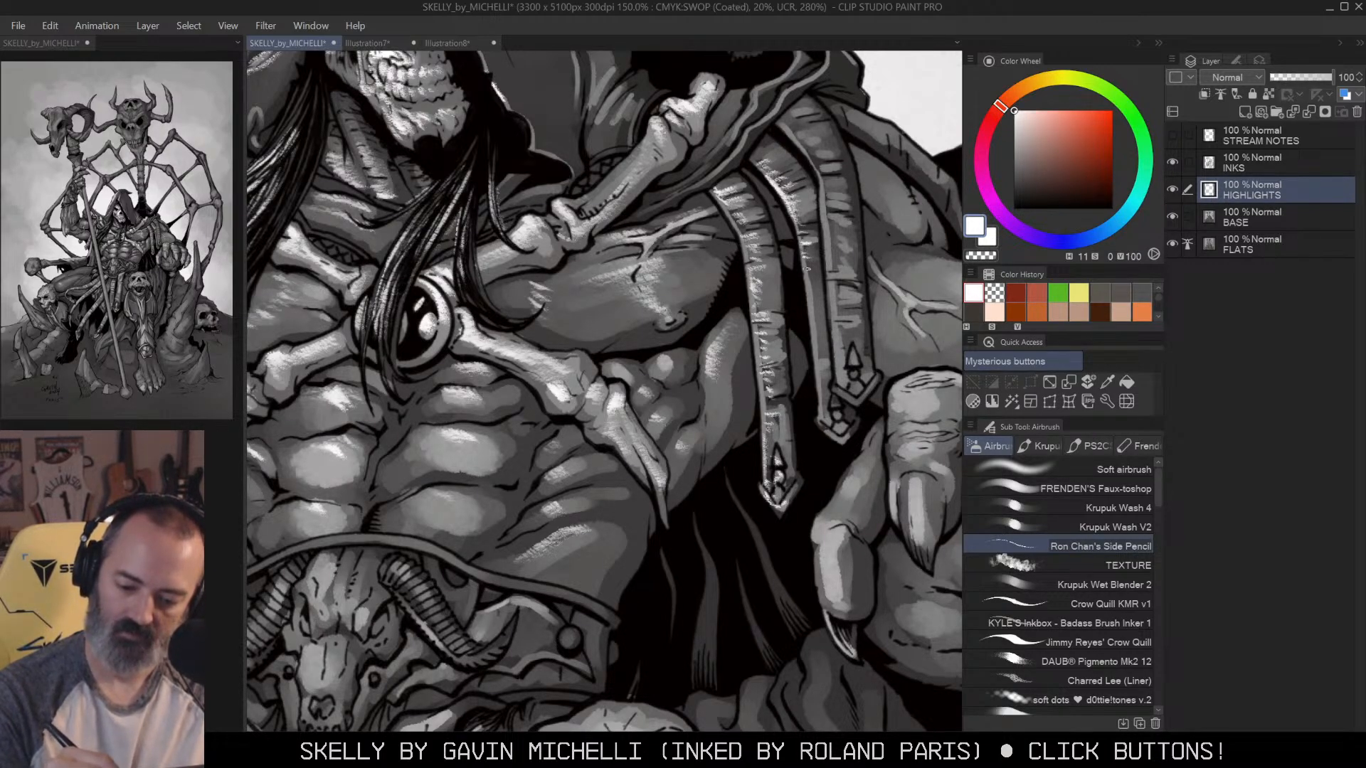
left_click_drag(812, 301, 824, 407)
mouse_move(789, 135)
left_mouse_down()
mouse_move(825, 186)
mouse_move(843, 307)
left_mouse_up()
mouse_move(825, 274)
left_mouse_down()
mouse_move(842, 283)
mouse_move(848, 390)
left_mouse_up()
Step: Paint white highlights on the shoulder and upper arm just beyond the hanging straps
key("/")
double_click(869, 314)
mouse_move(901, 294)
left_mouse_down()
mouse_move(858, 305)
mouse_move(742, 392)
left_mouse_up()
double_click(827, 311)
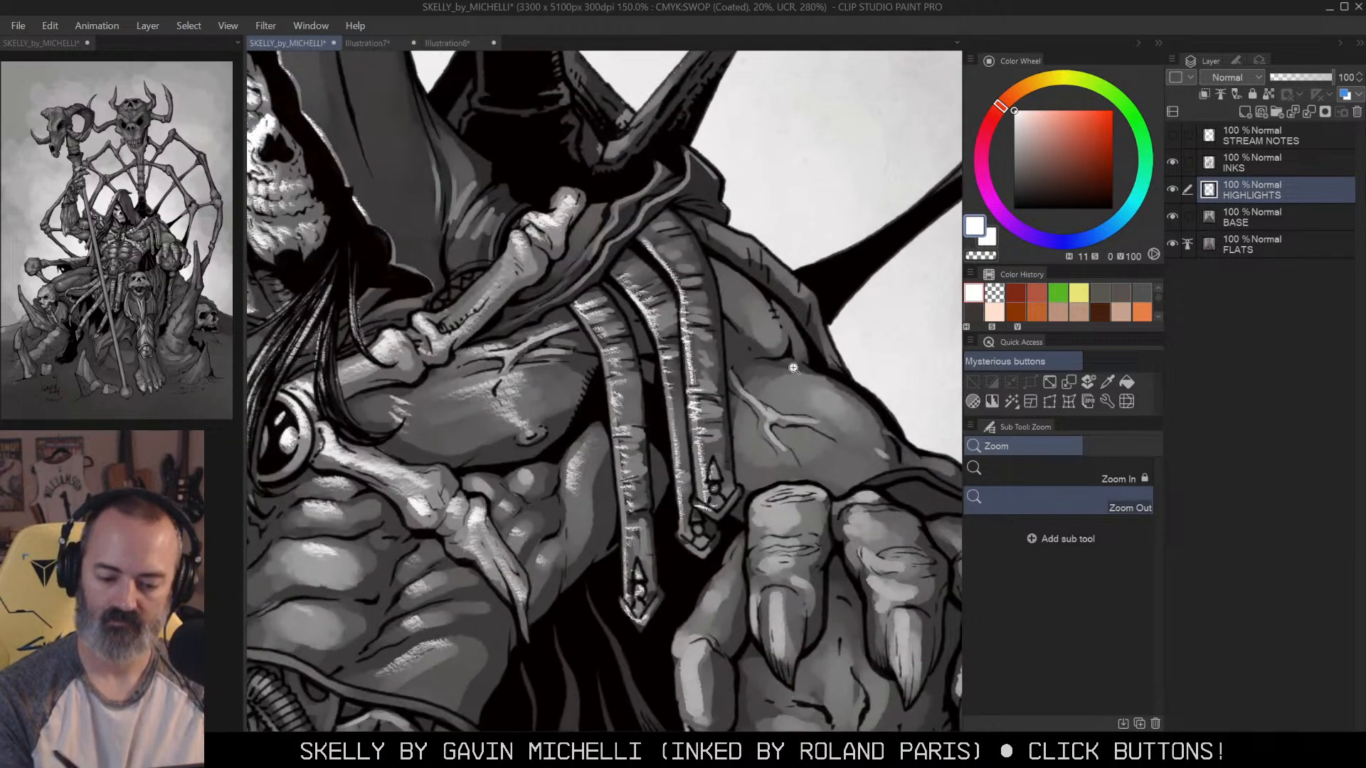
key("b")
mouse_move(701, 226)
left_mouse_down()
mouse_move(812, 308)
mouse_move(822, 339)
left_mouse_up()
Step: Paint short white hatching highlights on the veined upper arm muscles of the raised staff arm
key("/")
left_click(810, 242)
left_click(811, 239)
left_click_drag(820, 186, 856, 223)
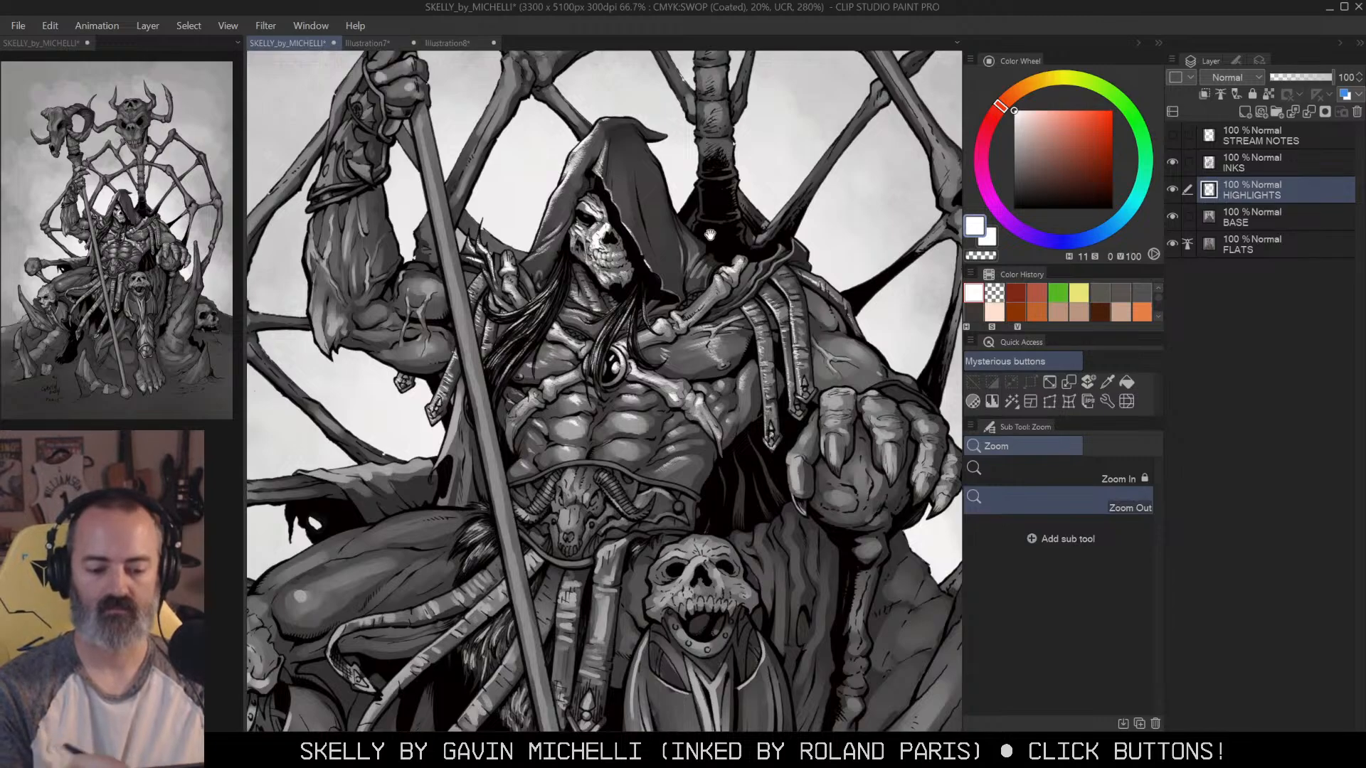
left_click_drag(523, 179, 722, 171)
left_click_drag(839, 327, 586, 338)
left_click_drag(753, 318, 899, 335)
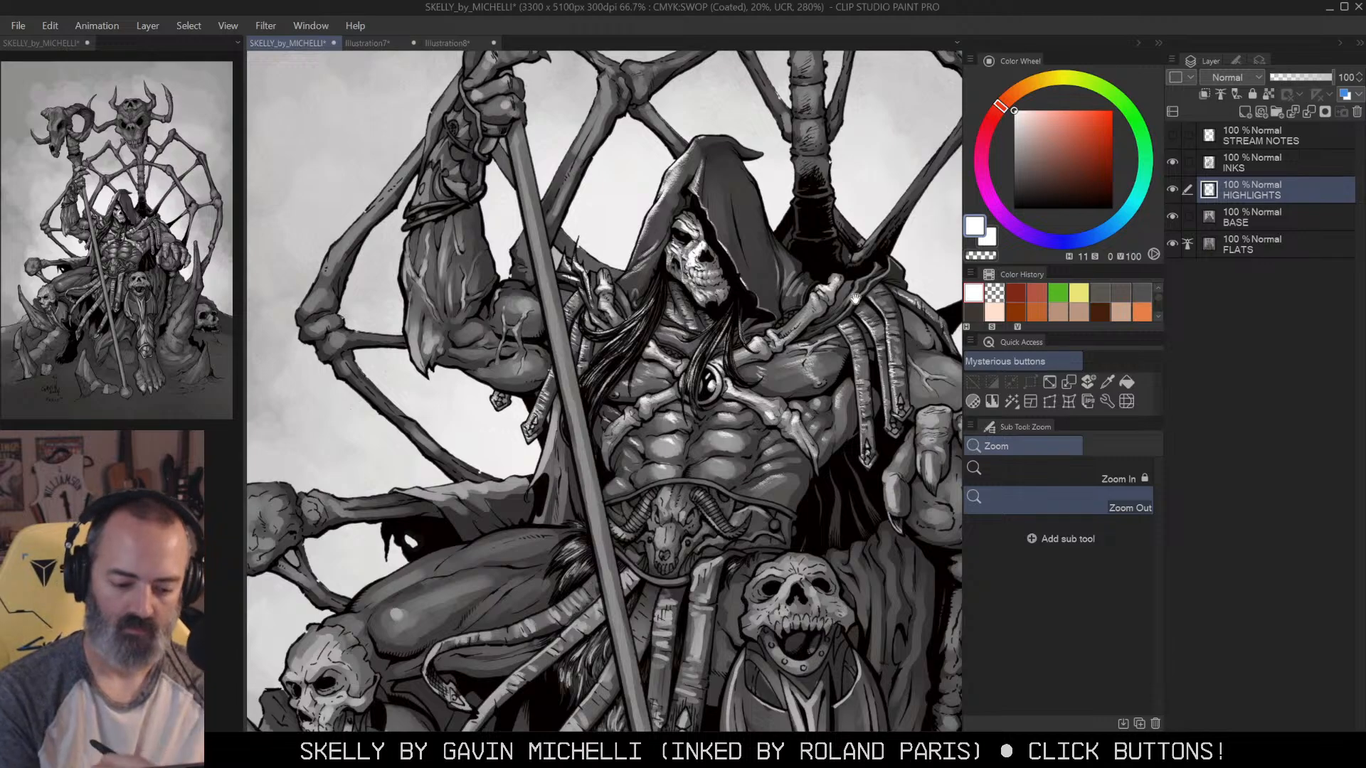
left_click_drag(856, 300, 944, 313)
left_click(677, 239)
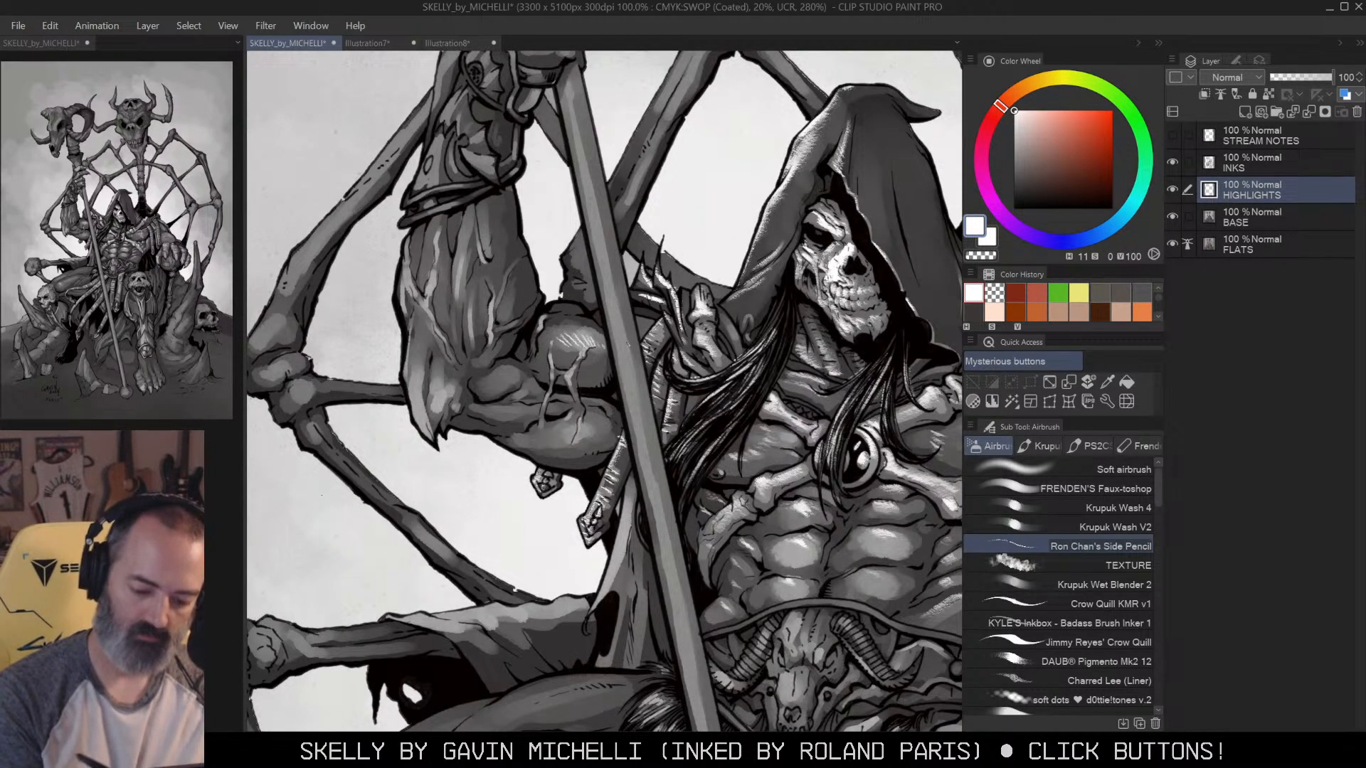
left_click_drag(799, 286, 763, 238)
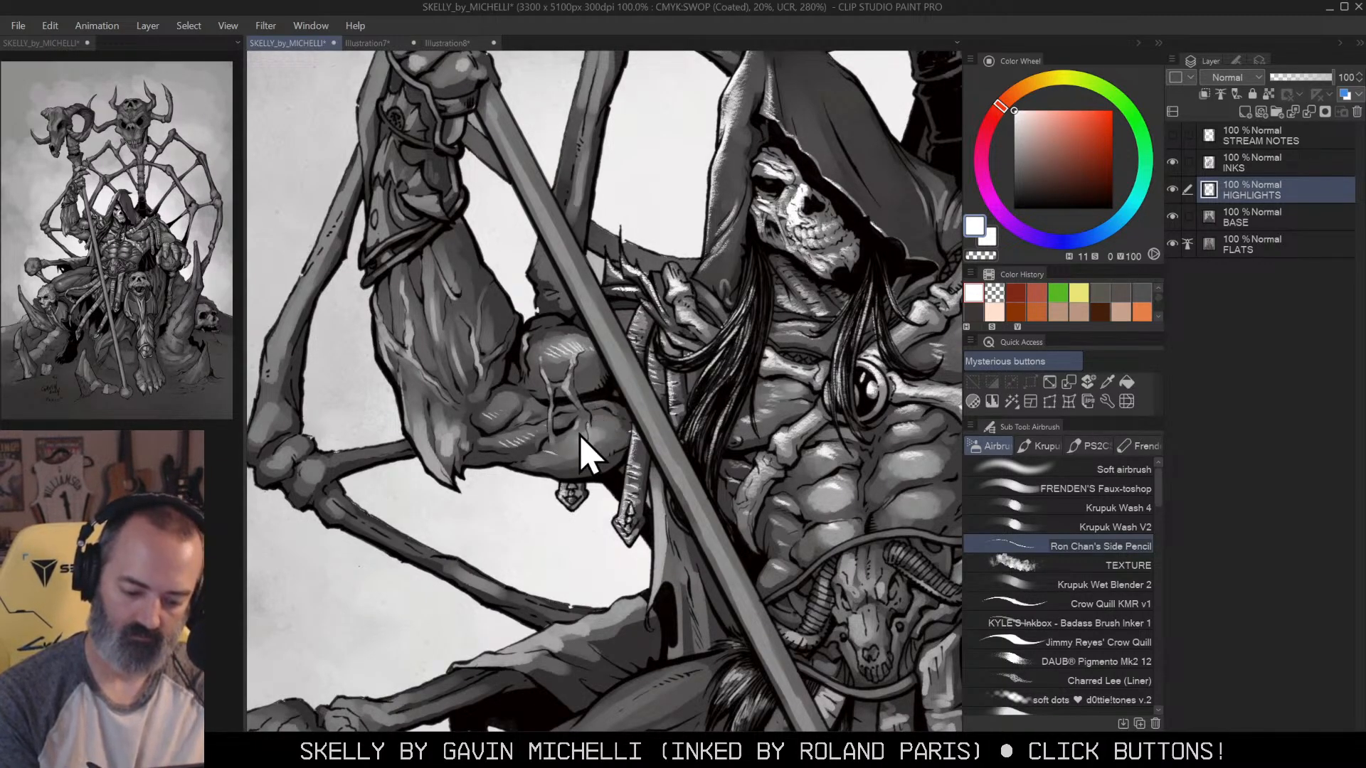
left_click_drag(597, 426, 602, 439)
left_click_drag(604, 425, 615, 437)
Step: Paint white highlights along the muscles and veins of the raised forearm down to the elbow
left_click_drag(695, 253, 721, 304)
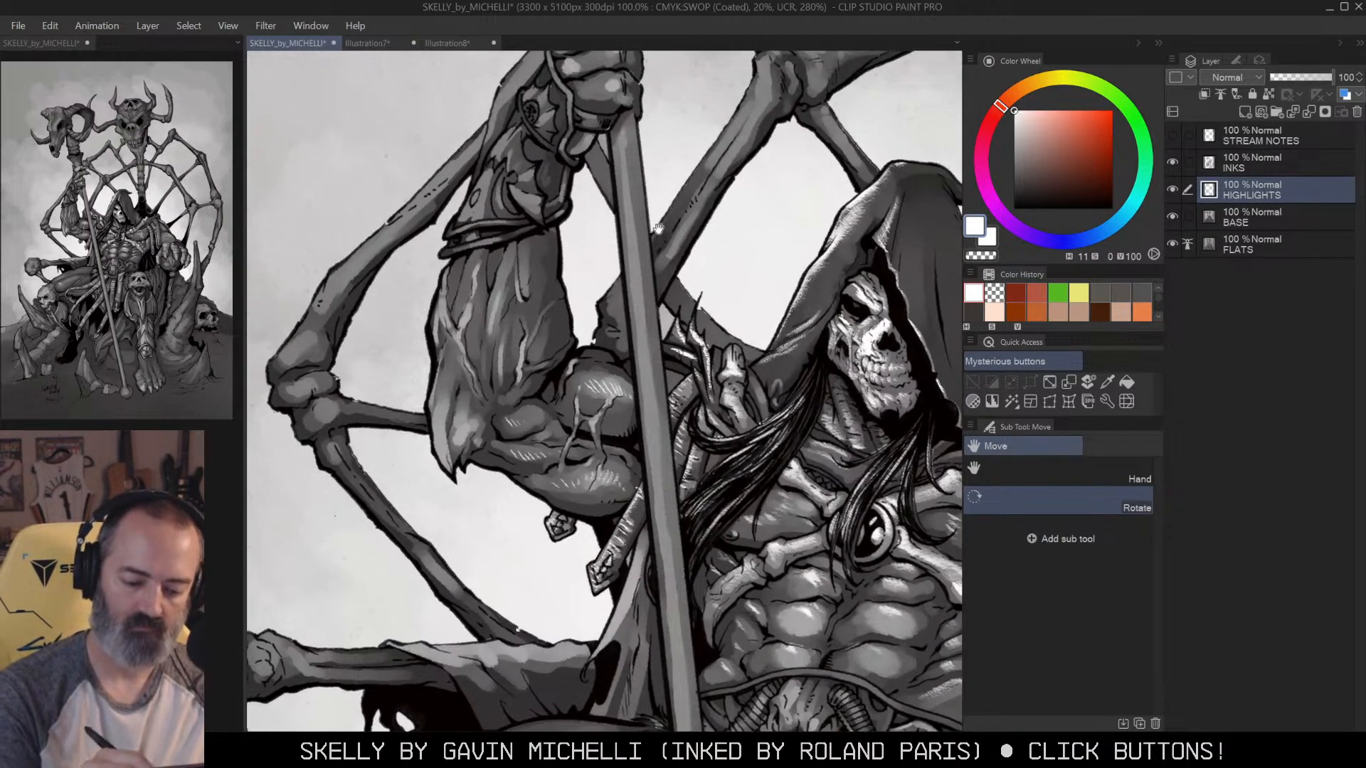
mouse_move(475, 266)
left_mouse_down()
mouse_move(495, 307)
mouse_move(447, 386)
mouse_move(454, 461)
left_mouse_up()
left_click_drag(468, 404, 462, 432)
left_click_drag(503, 334, 518, 390)
Step: Paint white highlights on the ornate bracer and its lower rim on the raised arm
left_click(555, 362, "alt")
left_click_drag(610, 242, 683, 308)
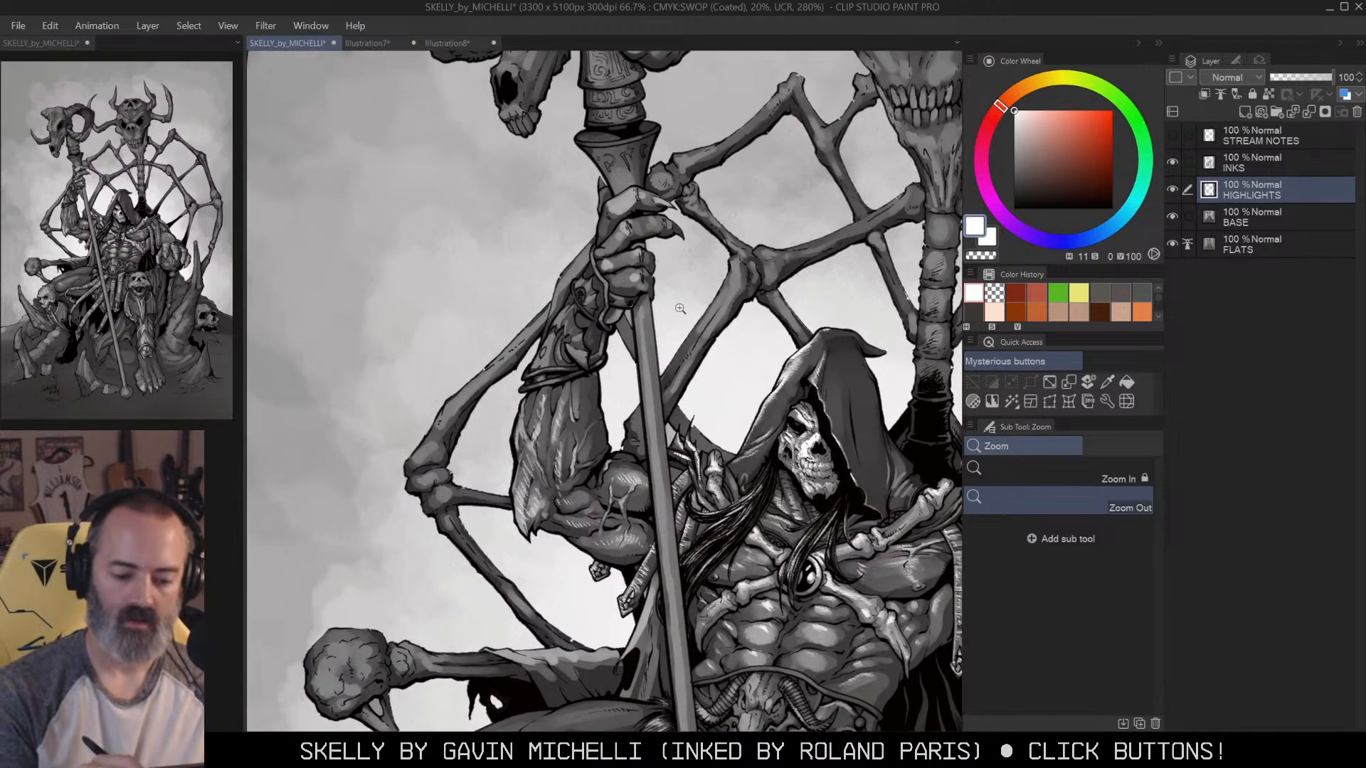
left_click(679, 311, "ctrl")
left_click_drag(550, 234, 573, 295)
mouse_move(552, 236)
left_mouse_down()
mouse_move(461, 391)
mouse_move(531, 271)
mouse_move(534, 299)
mouse_move(522, 301)
left_mouse_up()
mouse_move(537, 261)
left_mouse_down()
mouse_move(498, 336)
mouse_move(517, 321)
mouse_move(524, 350)
mouse_move(509, 370)
mouse_move(497, 357)
mouse_move(497, 376)
mouse_move(483, 358)
left_mouse_up()
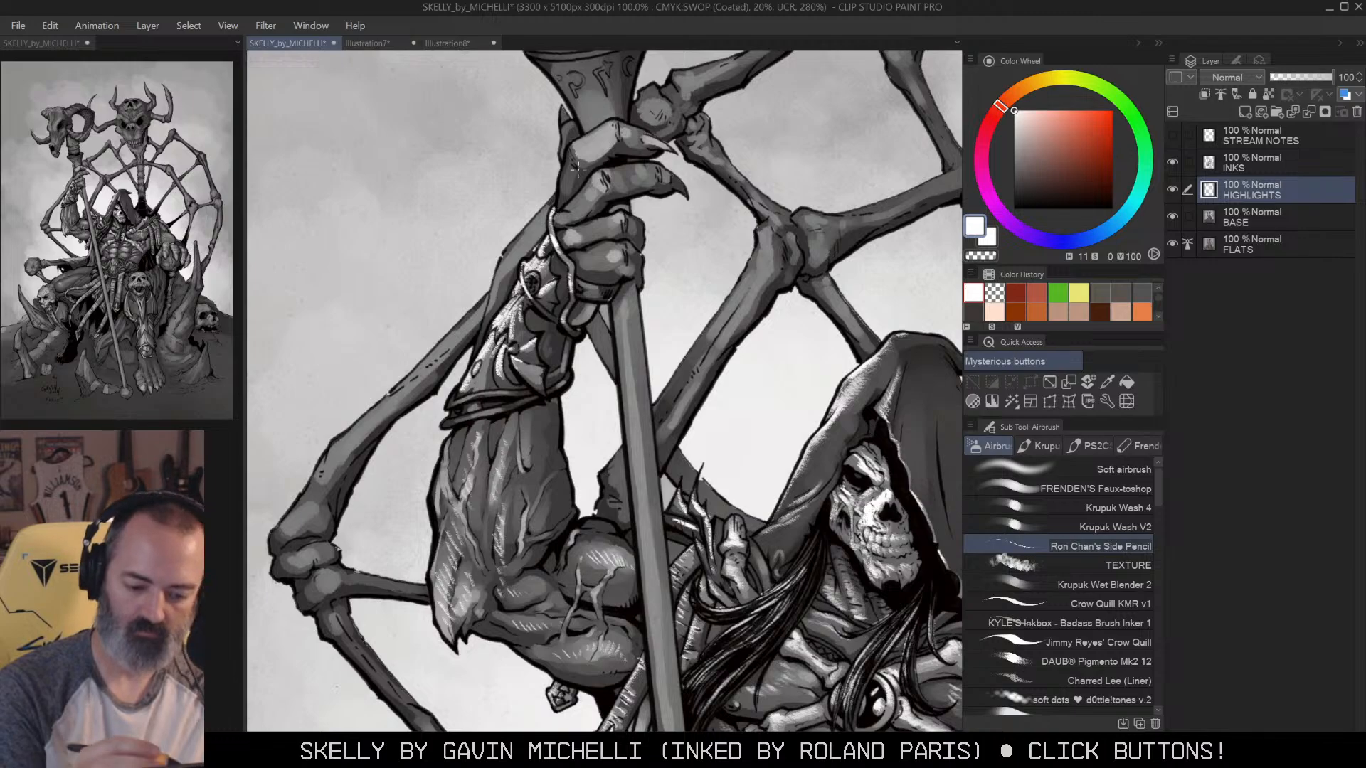
mouse_move(568, 354)
left_mouse_down()
mouse_move(556, 378)
mouse_move(471, 400)
mouse_move(488, 395)
mouse_move(471, 421)
left_mouse_up()
left_click_drag(503, 408, 486, 415)
Step: Paint white highlights on the two upper clawed fingers gripping the staff
left_click_drag(657, 151, 661, 190)
left_click_drag(748, 359, 692, 341)
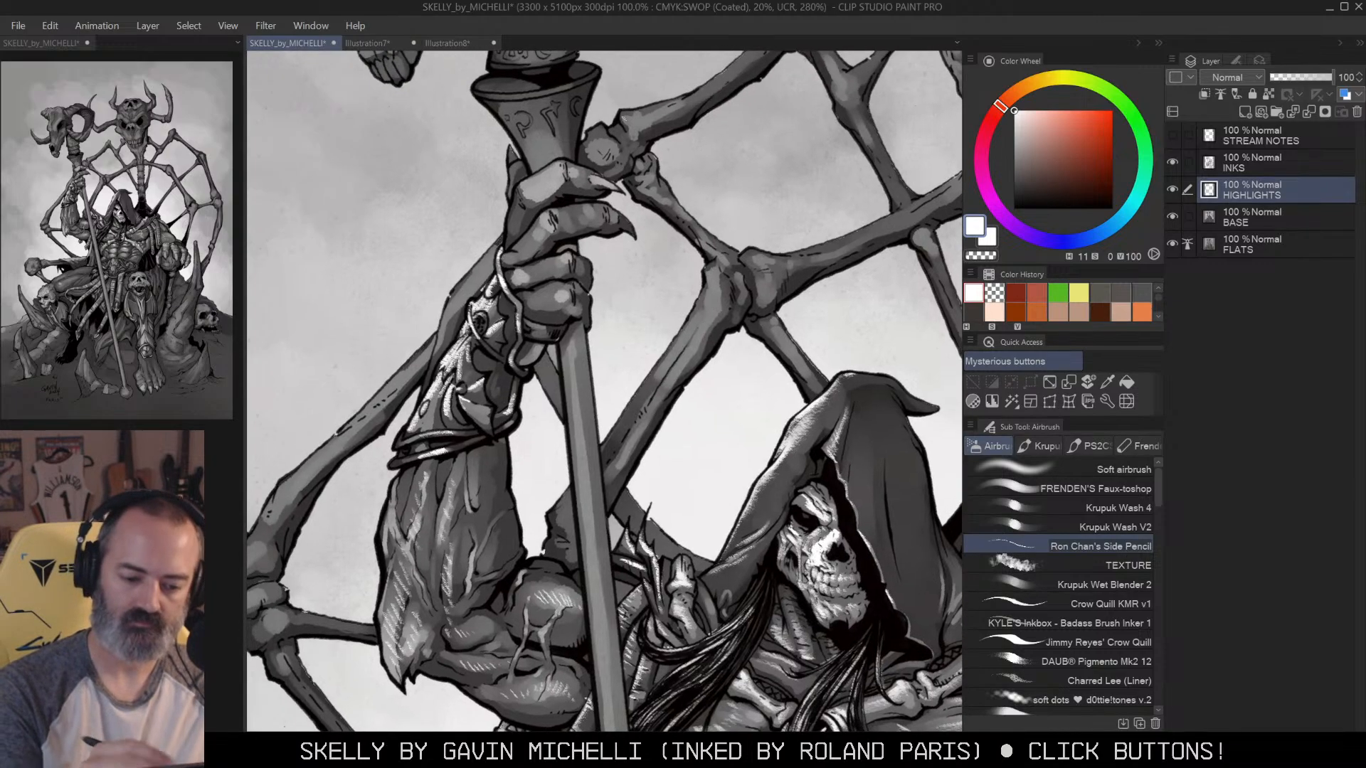
mouse_move(525, 181)
left_mouse_down()
mouse_move(566, 172)
mouse_move(526, 241)
mouse_move(553, 227)
left_mouse_up()
left_click_drag(555, 210, 581, 221)
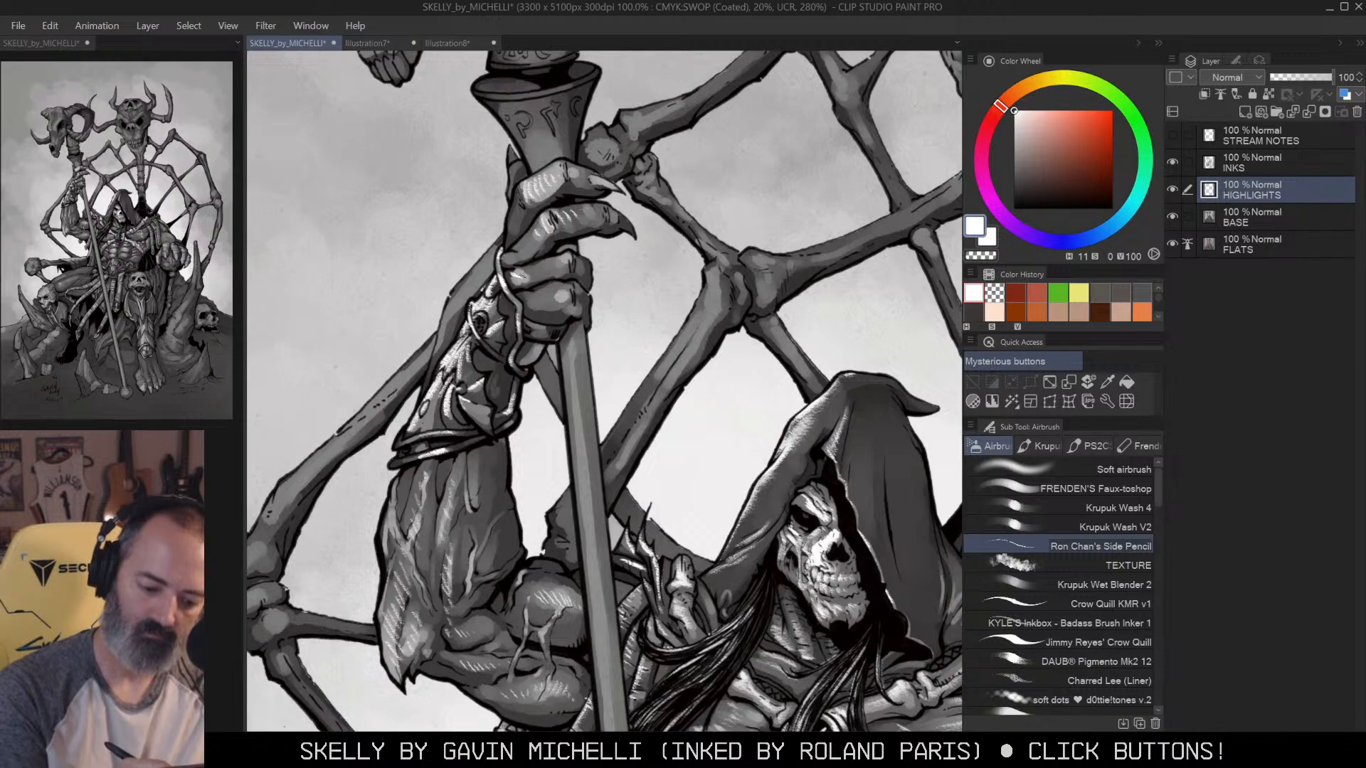
Step: Paint short white highlights on the two lower fingers wrapped around the staff
left_click_drag(559, 289, 567, 296)
left_click_drag(534, 291, 552, 302)
left_click_drag(547, 292, 585, 290)
left_click_drag(664, 162, 689, 235)
left_click_drag(551, 342, 560, 350)
left_click_drag(559, 341, 575, 348)
left_click_drag(573, 339, 581, 347)
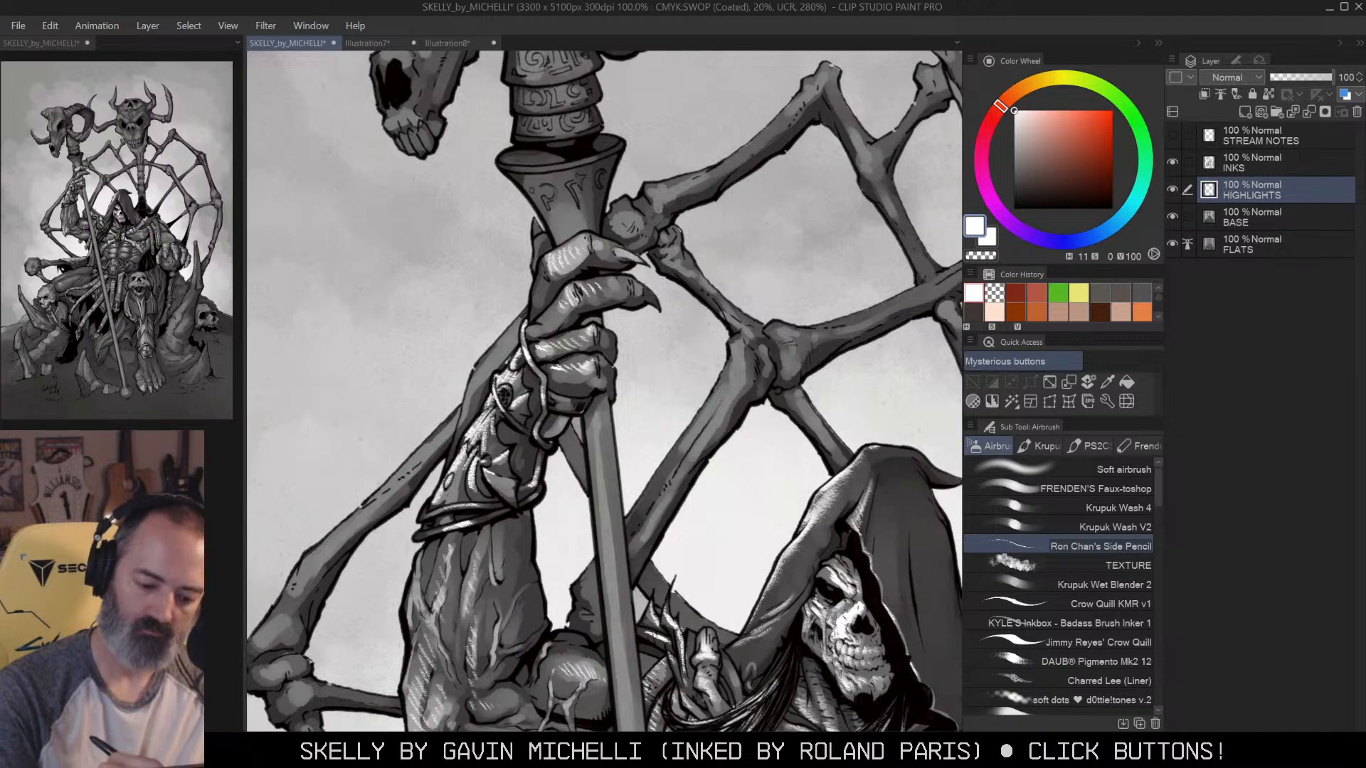
left_click_drag(615, 183, 610, 211)
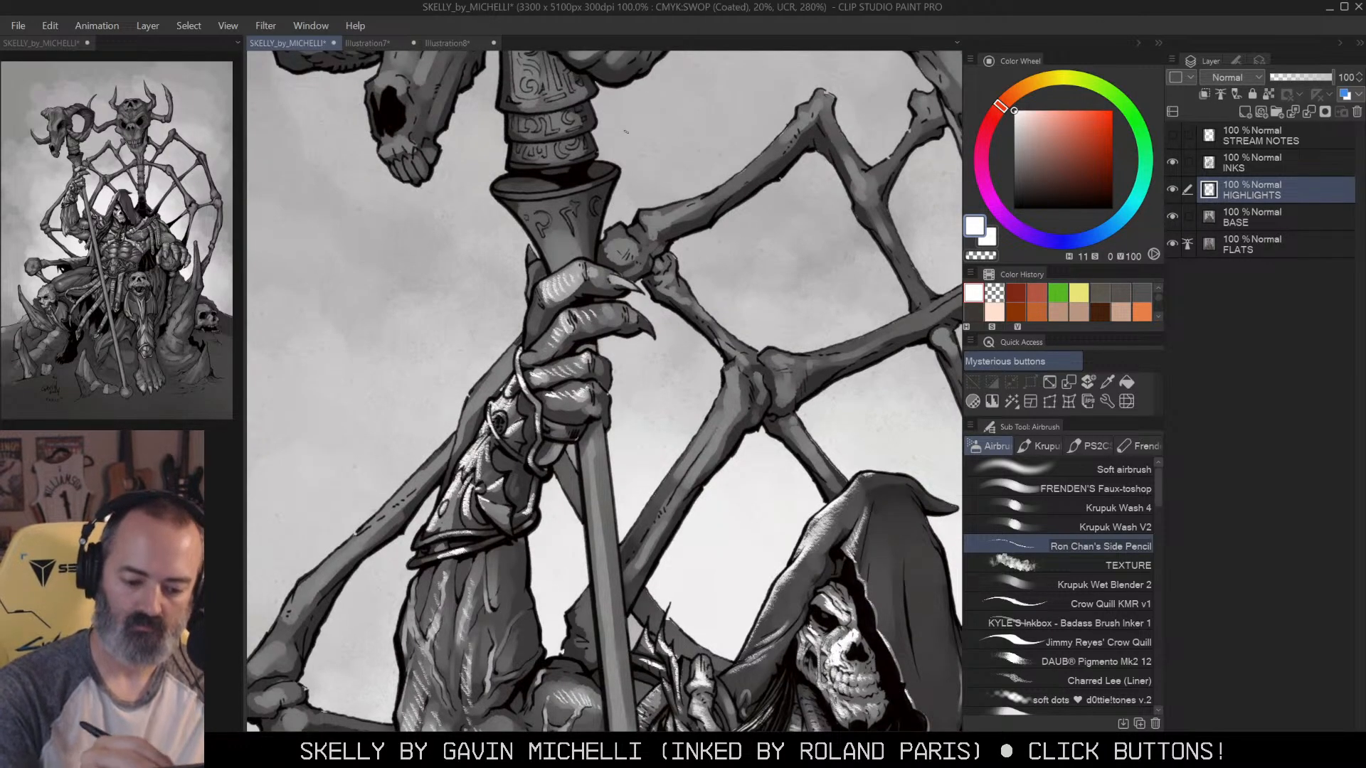
left_click(667, 243, "alt")
left_click_drag(782, 284, 710, 283)
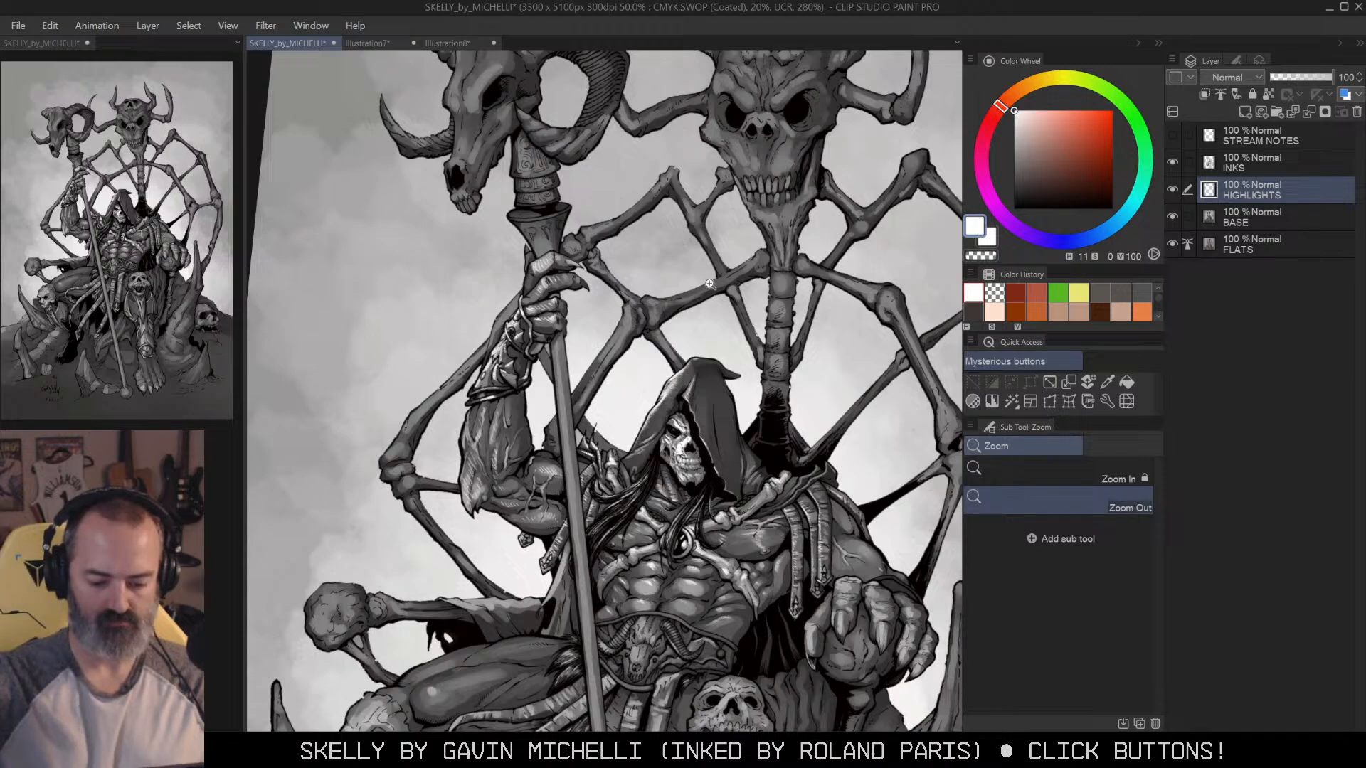
Step: Review the overall balance of the highlights across the whole skeleton illustration
left_click_drag(709, 284, 647, 143)
left_click(717, 224, "alt")
double_click(767, 151, "shift")
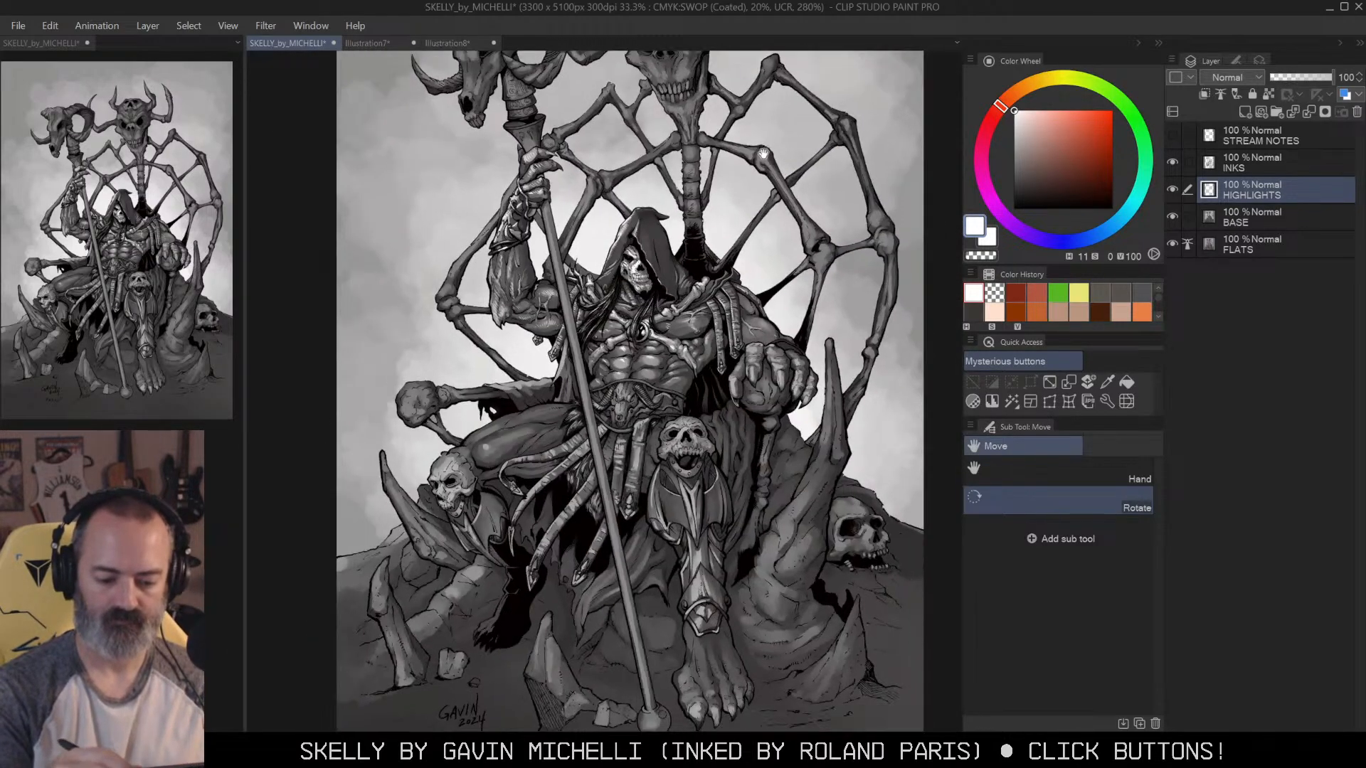
left_click_drag(767, 152, 765, 217)
left_click_drag(800, 357, 803, 285)
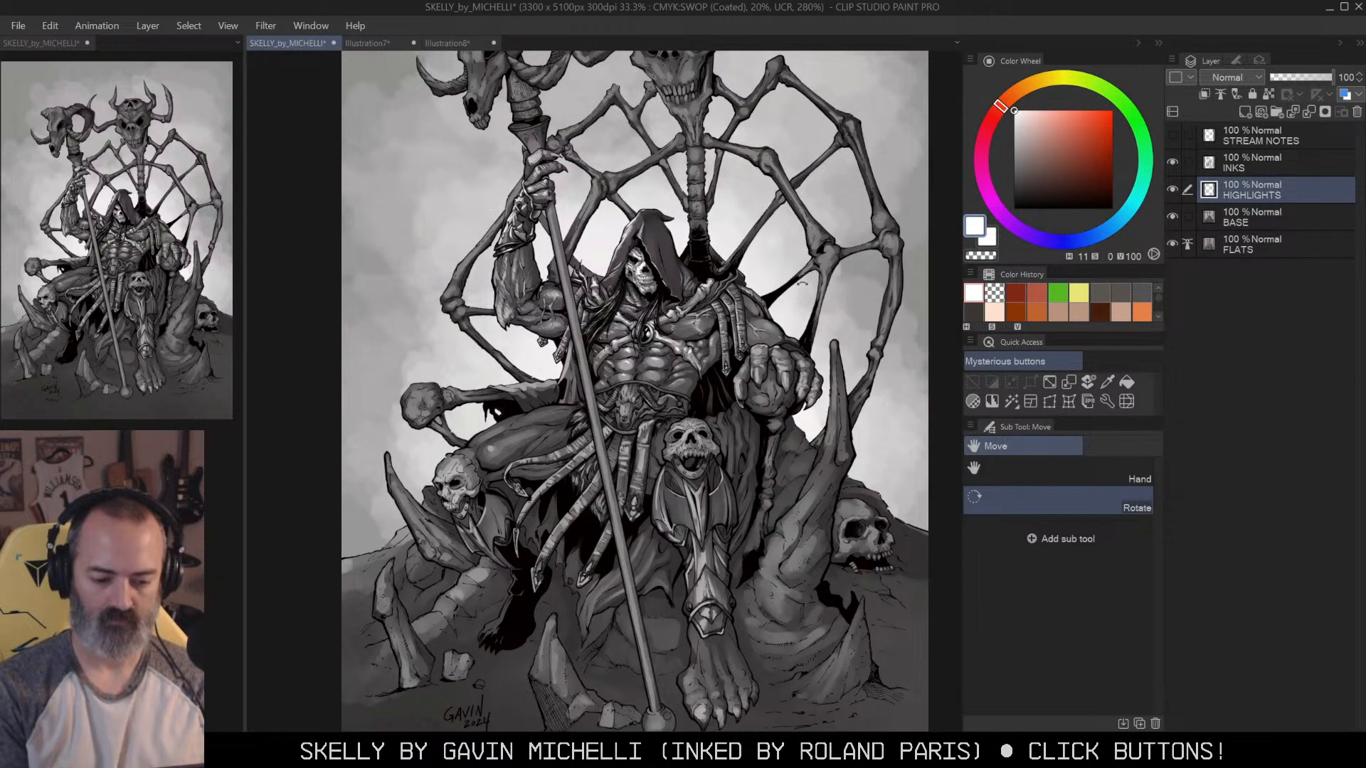
left_click(805, 313, "alt")
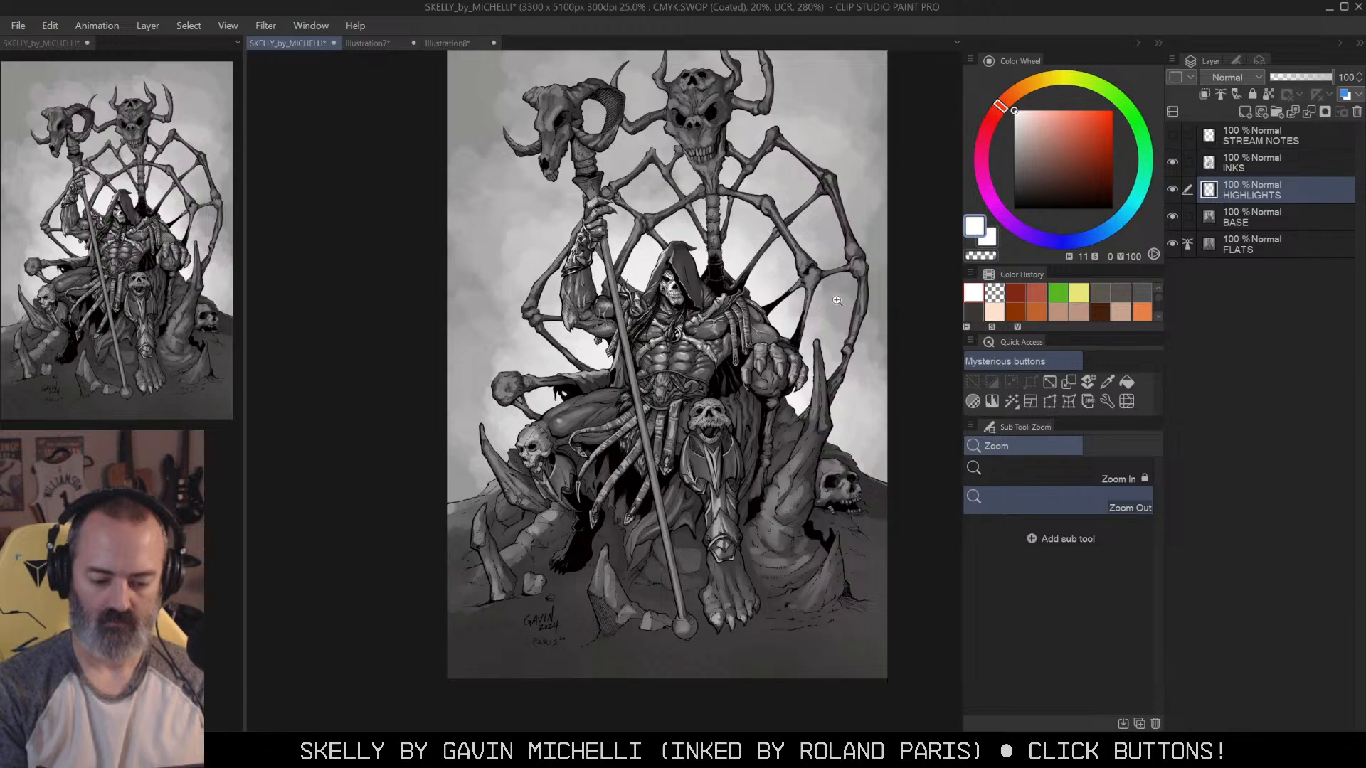
left_click_drag(838, 277, 863, 389)
Step: Select the ram skull and staff area with Auto select using the referred layers
left_click(629, 329, "ctrl")
left_click(629, 329)
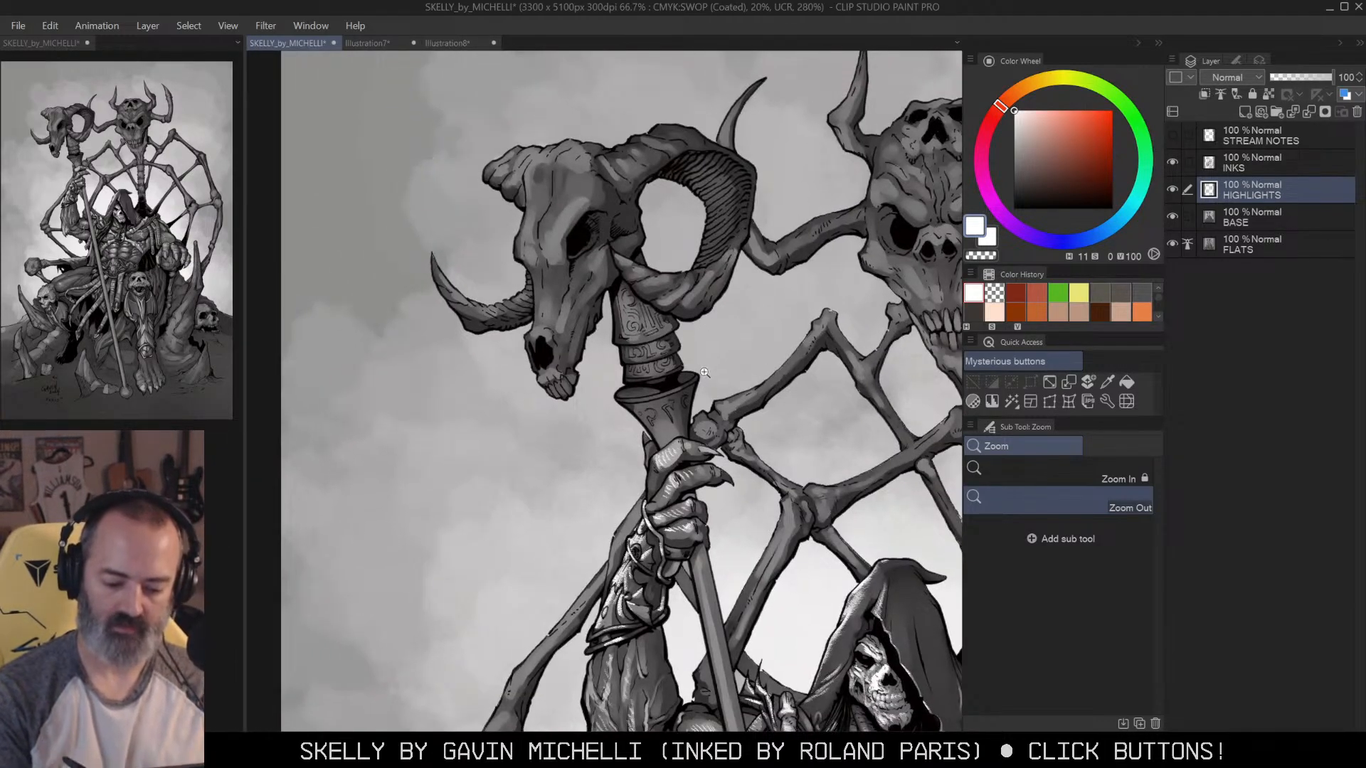
left_click(587, 291)
left_click(587, 291)
left_click_drag(592, 243, 679, 288)
key("w")
left_click(679, 288)
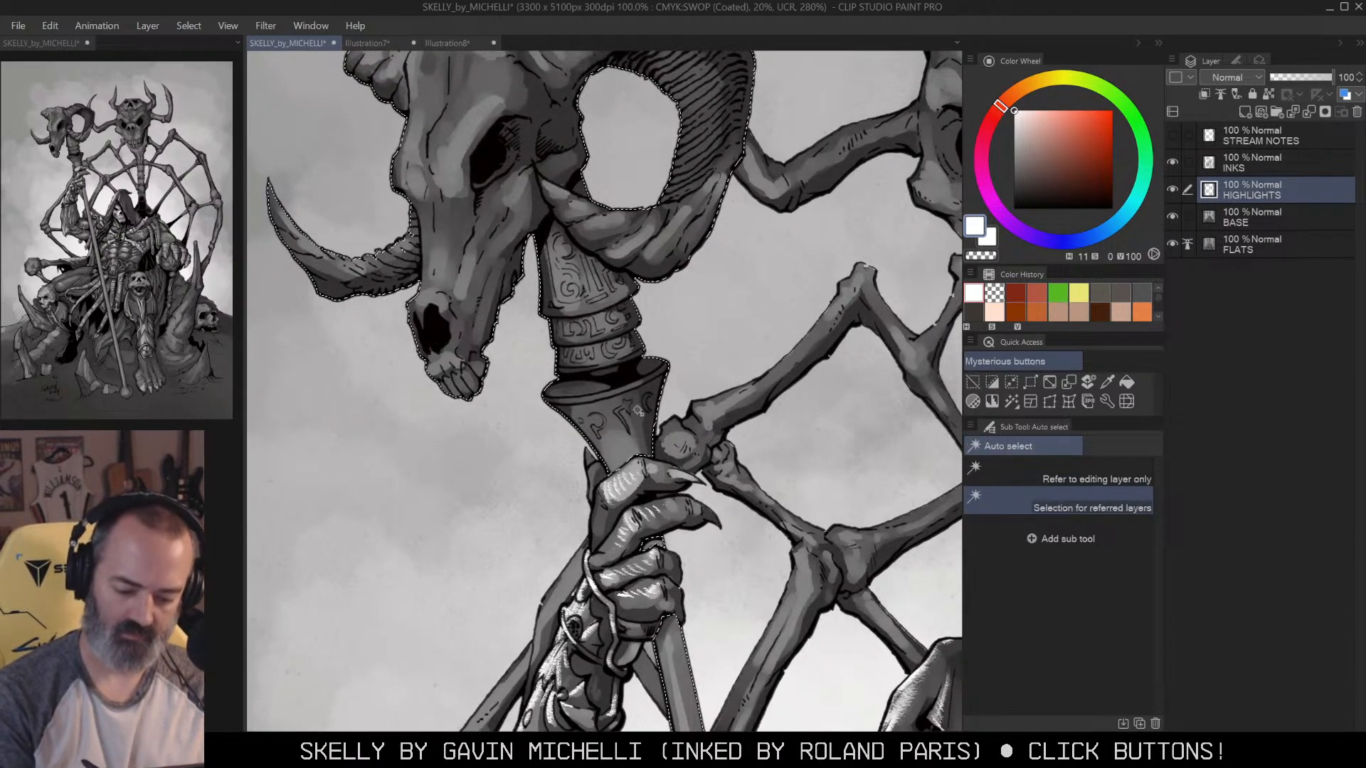
Step: Paint white pencil highlights along the rim and down the front of the staff's flared collar
key("b")
mouse_move(561, 401)
left_mouse_down()
mouse_move(620, 397)
mouse_move(623, 413)
mouse_move(583, 408)
mouse_move(581, 420)
mouse_move(622, 418)
left_mouse_up()
key("ctrl+z")
key("ctrl+z")
key("ctrl+z")
left_click_drag(605, 430, 624, 438)
left_click_drag(611, 449, 632, 444)
Step: Paint white highlights on the carved runes of the staff's flared collar
left_click(648, 421, "ctrl")
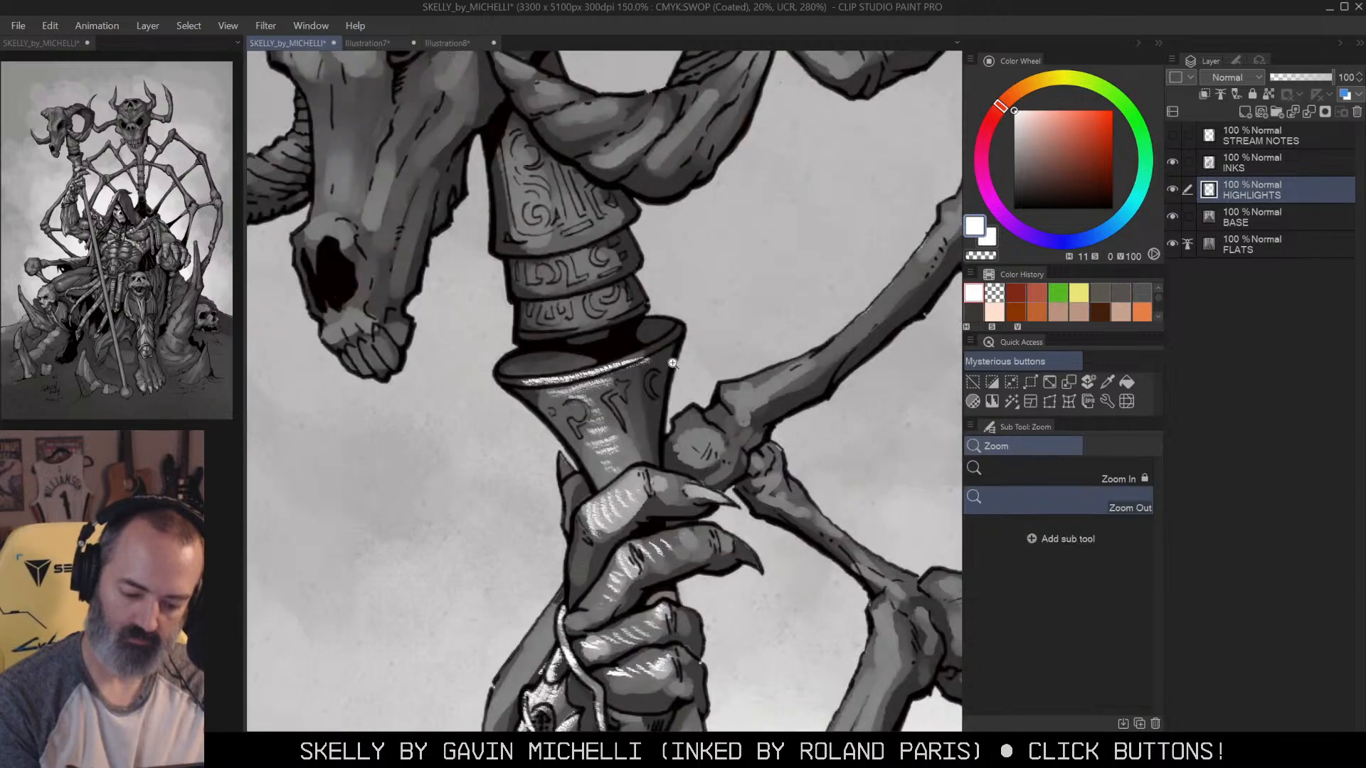
left_click(648, 421, "ctrl")
mouse_move(526, 411)
left_mouse_down()
mouse_move(565, 396)
mouse_move(560, 428)
mouse_move(543, 404)
mouse_move(559, 421)
mouse_move(543, 455)
left_mouse_up()
key("ctrl+z")
mouse_move(593, 401)
left_mouse_down()
mouse_move(645, 369)
mouse_move(639, 392)
left_mouse_up()
Step: Paint white highlights on the carved runes of the two lower bands above the flared collar
left_click(662, 453, "alt")
left_click(662, 453, "alt")
mouse_move(732, 334)
left_mouse_down()
mouse_move(677, 299)
mouse_move(734, 342)
left_mouse_up()
left_click(694, 386, "ctrl")
left_click(695, 385, "ctrl")
left_click_drag(722, 391, 824, 387)
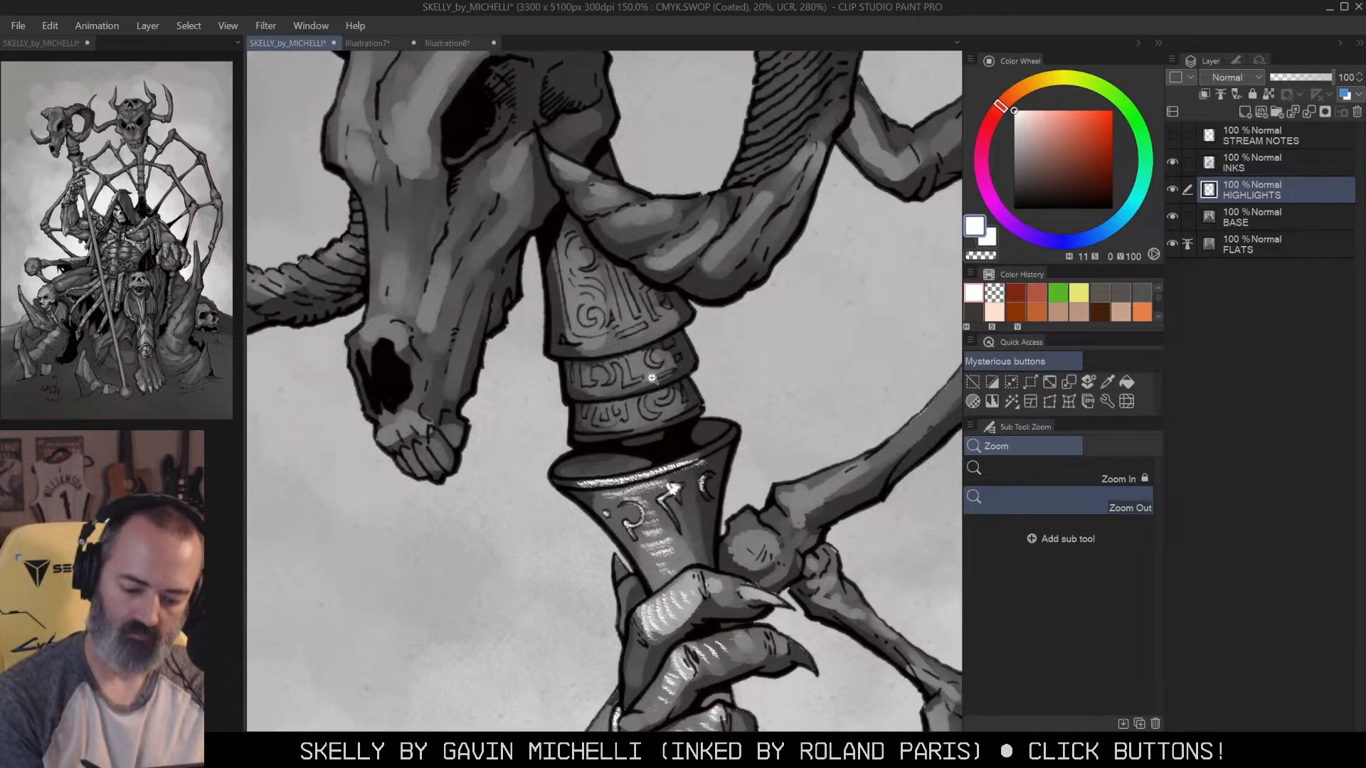
mouse_move(596, 415)
left_mouse_down()
mouse_move(612, 426)
mouse_move(622, 409)
left_mouse_up()
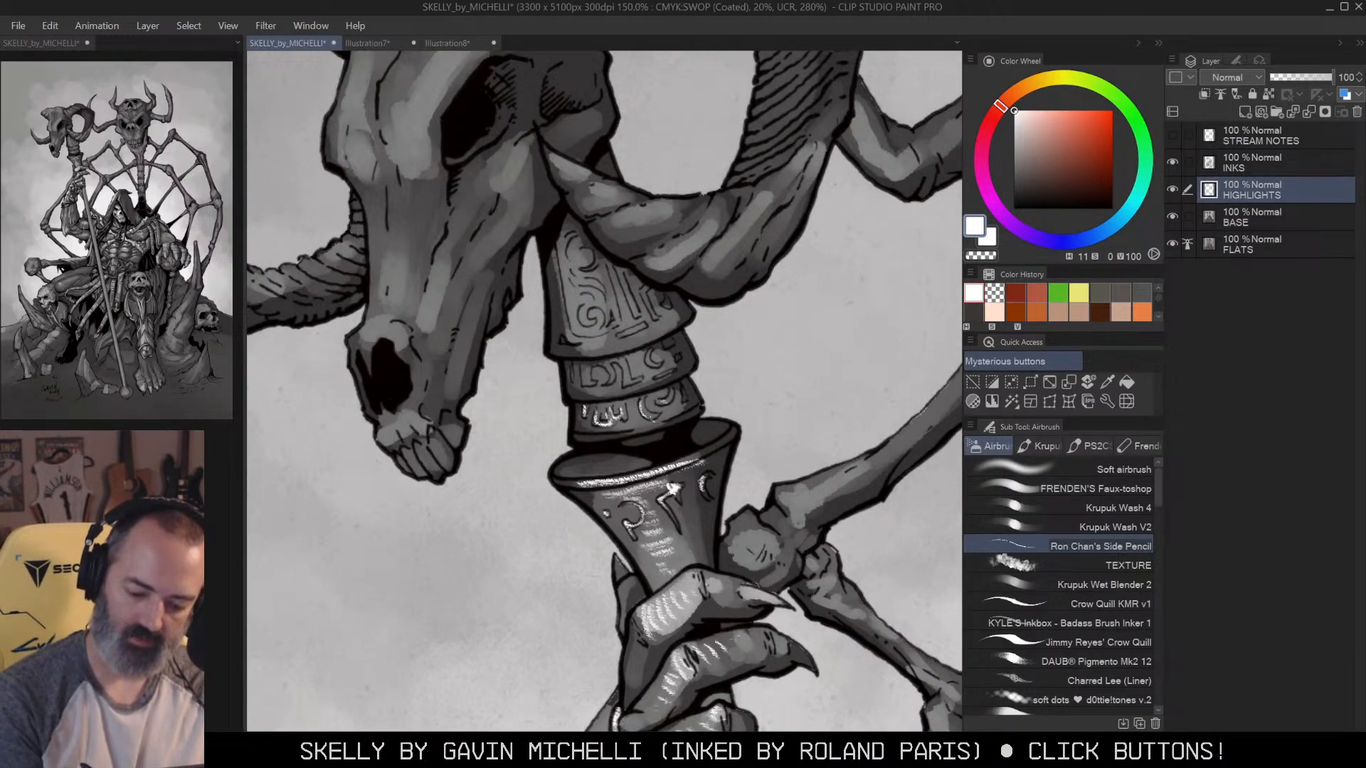
left_click_drag(662, 402, 672, 392)
left_click_drag(582, 381, 660, 350)
Step: Paint white highlights on the upper carved section beneath the ram skull and along the rims of the bands
mouse_move(570, 233)
left_mouse_down()
mouse_move(561, 266)
mouse_move(590, 247)
mouse_move(596, 297)
mouse_move(581, 320)
mouse_move(618, 321)
mouse_move(623, 336)
left_mouse_up()
left_click_drag(572, 349, 638, 340)
mouse_move(621, 325)
left_mouse_down()
mouse_move(659, 334)
mouse_move(638, 374)
mouse_move(663, 365)
mouse_move(573, 394)
mouse_move(598, 429)
left_mouse_up()
mouse_move(672, 409)
left_mouse_down()
mouse_move(594, 441)
mouse_move(698, 412)
left_mouse_up()
key("alt+space")
left_click(712, 416)
left_click(722, 398)
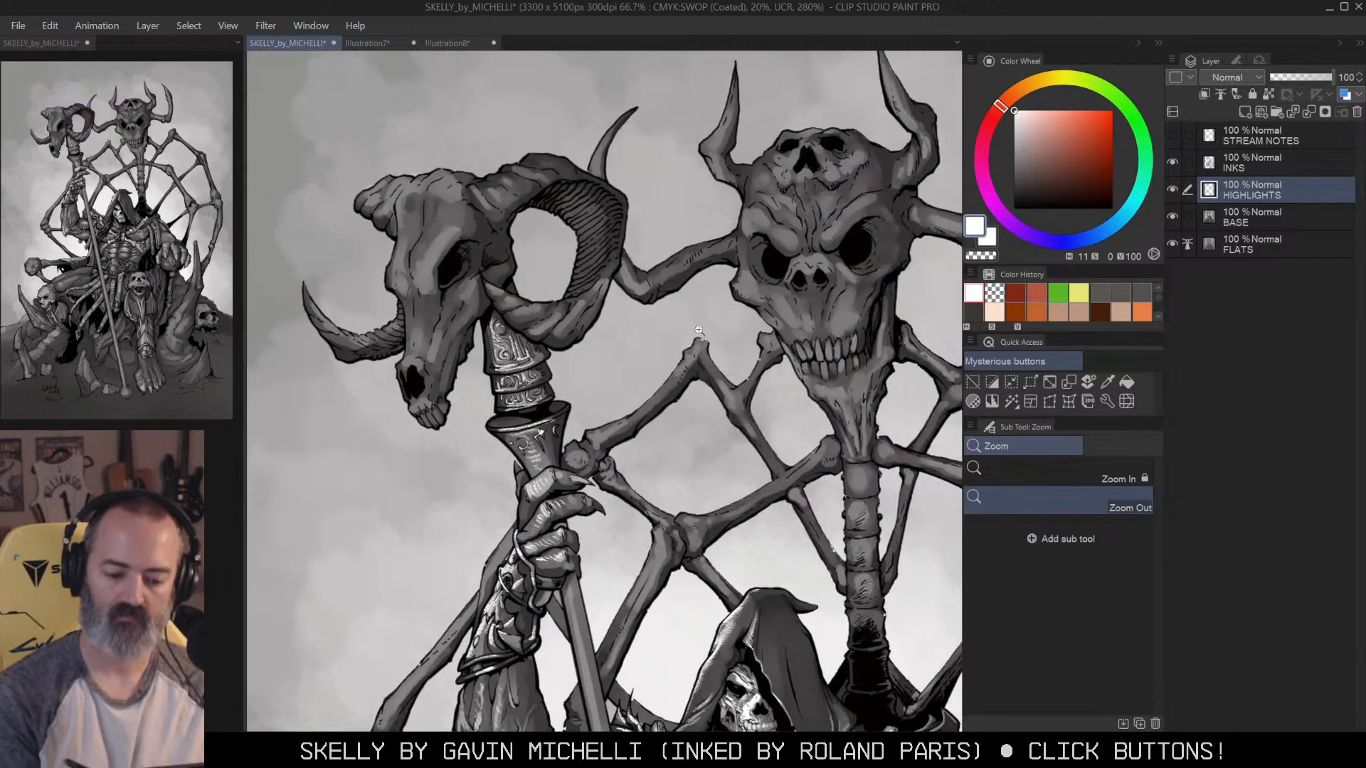
left_click(732, 361)
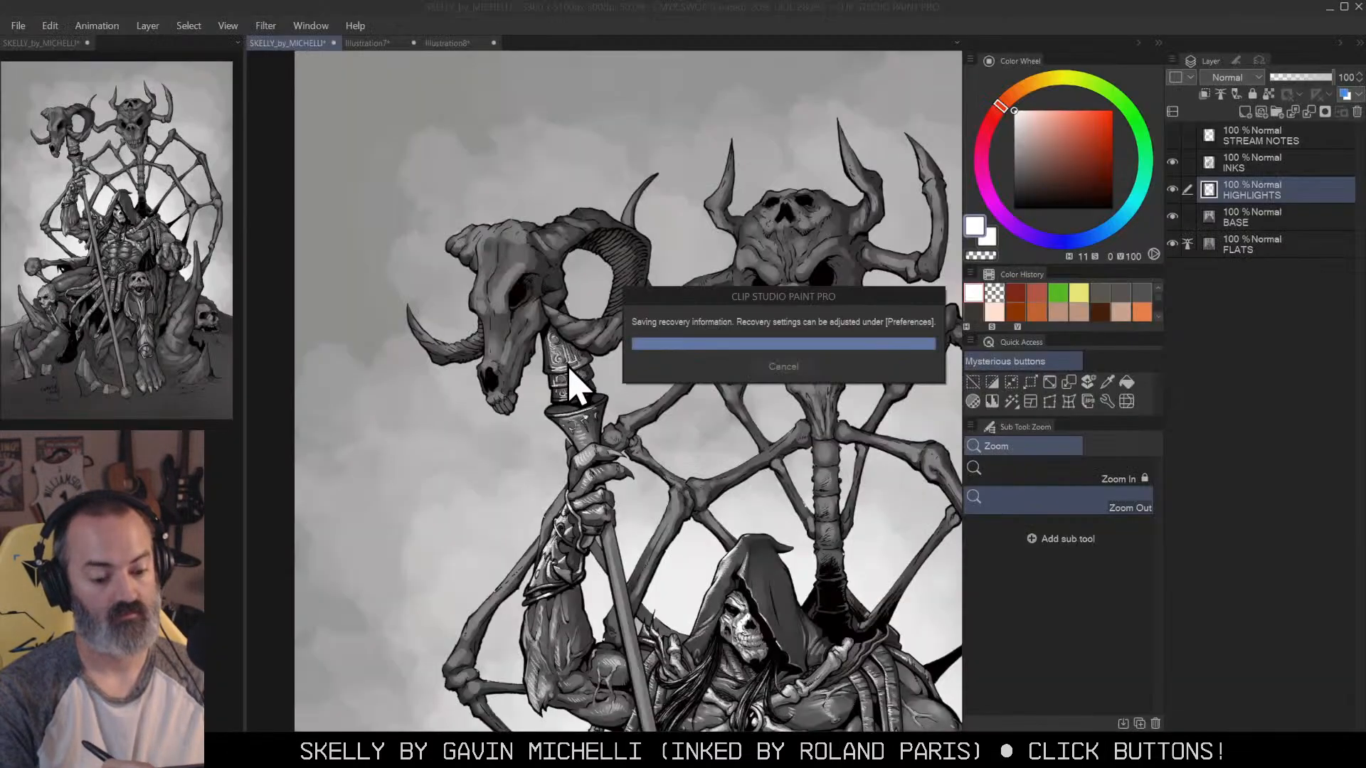
Step: Take a new capture with Snipping Tool and open the captured reference painting as a new canvas
left_click(612, 241)
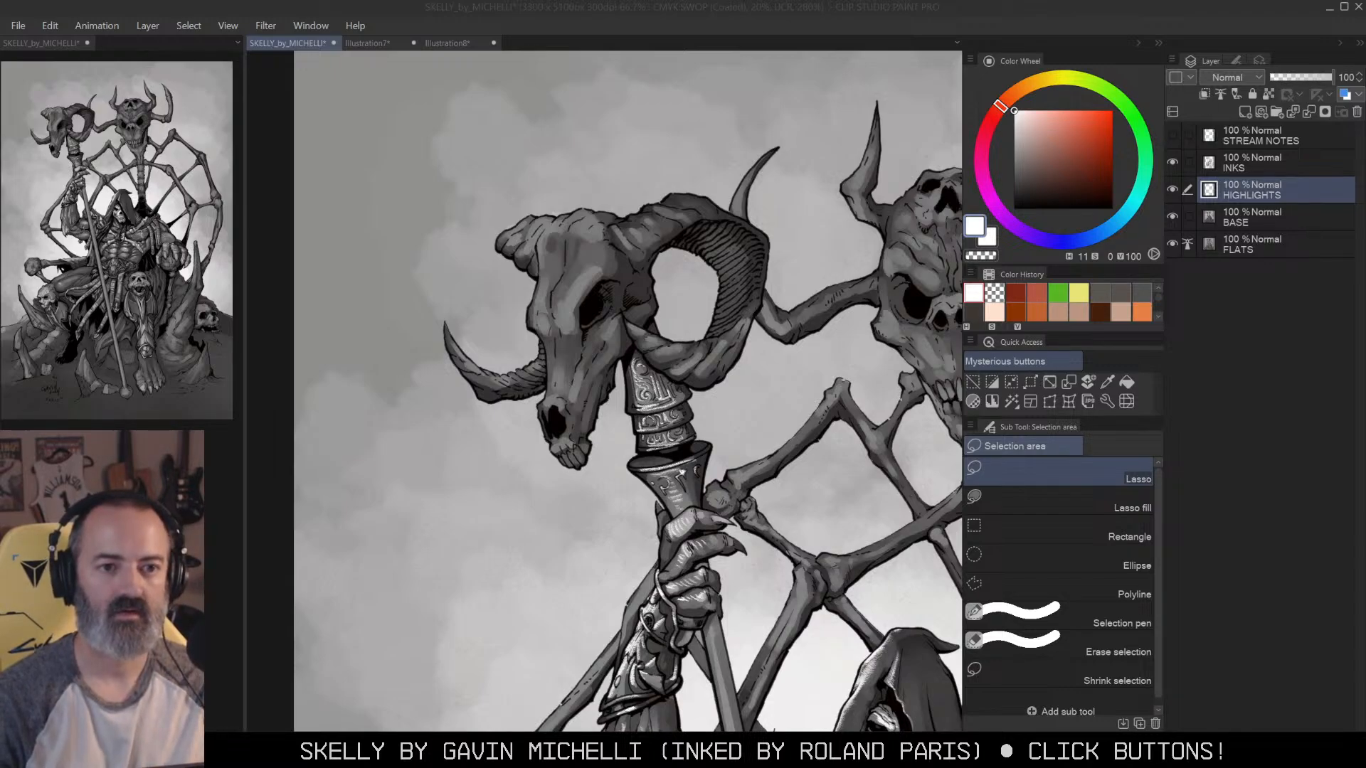
key("alt+Tab")
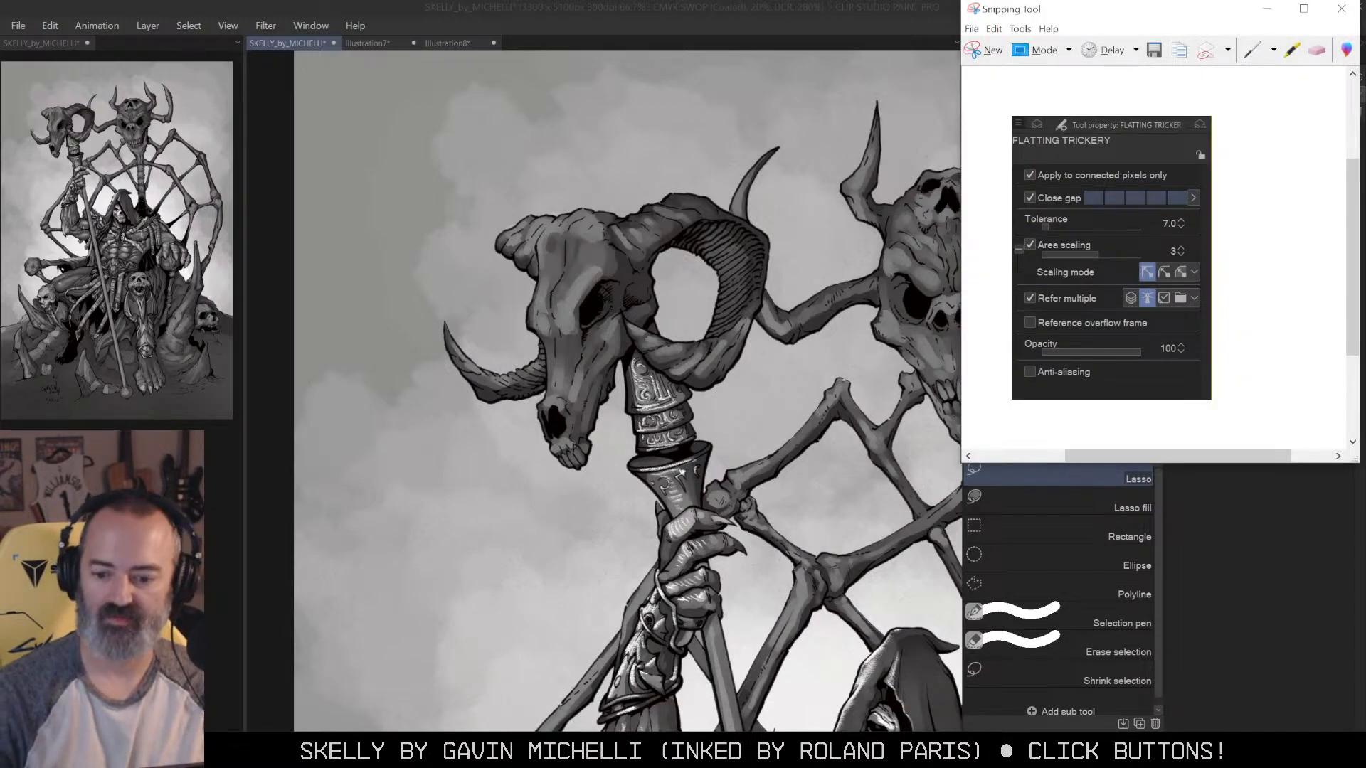
left_click(983, 50)
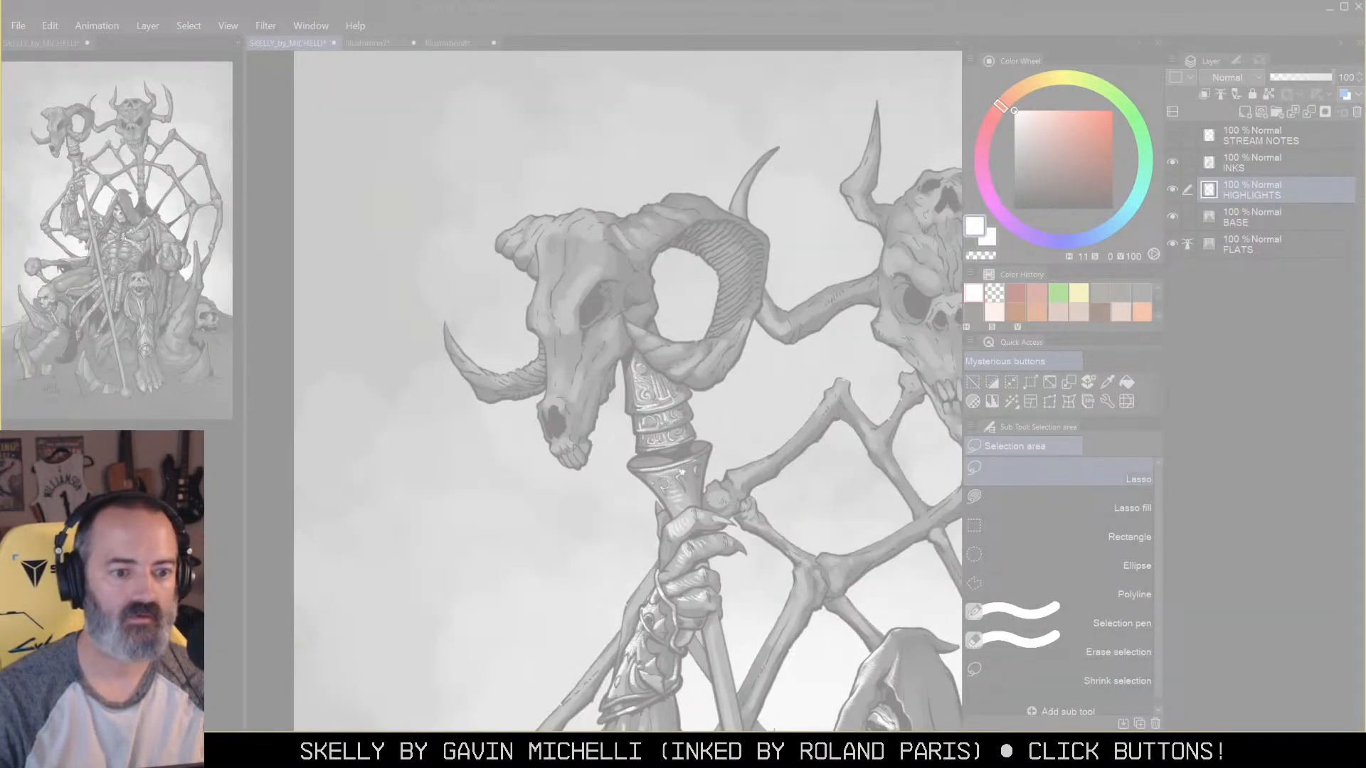
key("Escape")
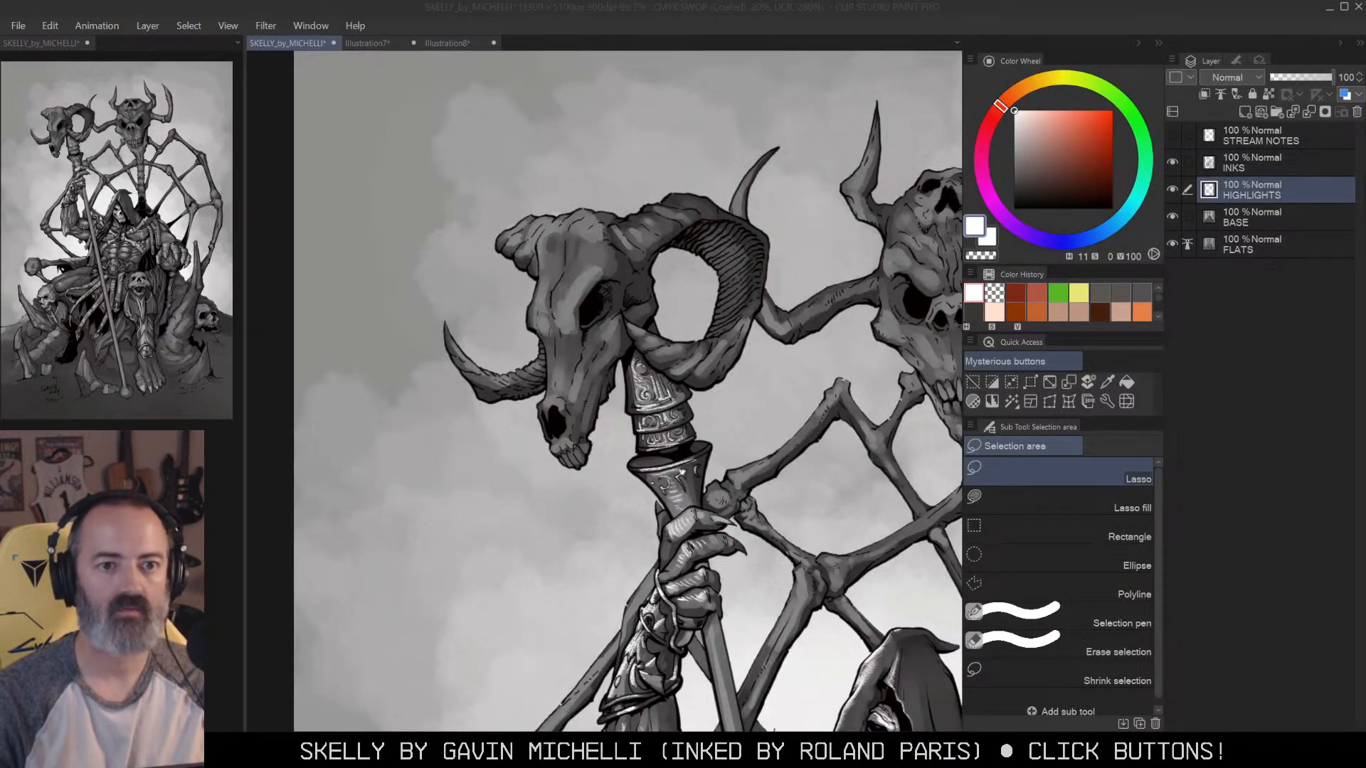
key("ctrl+shift+n")
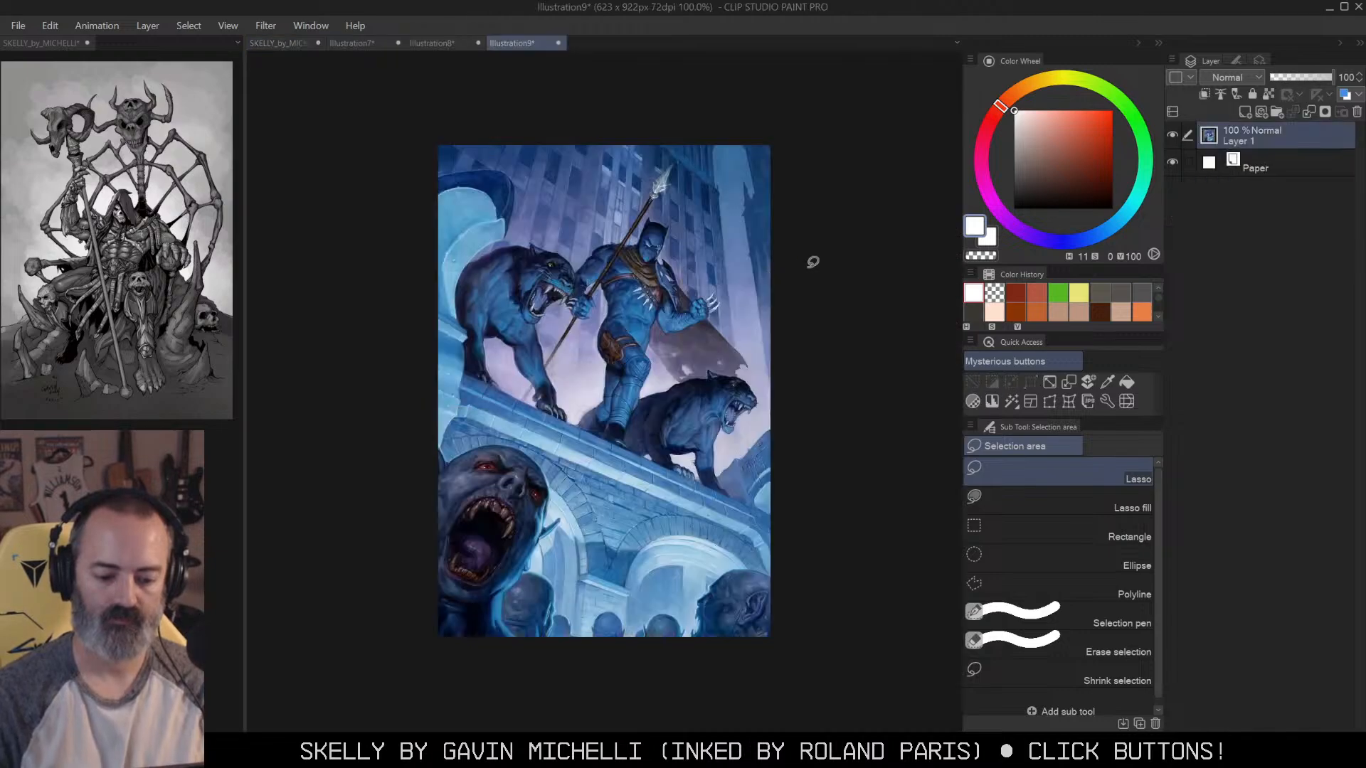
Step: Examine the lighting on the spear-wielding figure and the two panthers in the blue reference painting
key("ctrl+space")
left_click(608, 245)
left_click(608, 245)
left_click(608, 245)
left_click(608, 245)
left_click(655, 351, "alt")
left_click(655, 352, "alt")
left_click_drag(736, 371, 689, 307)
left_click_drag(594, 484, 652, 348)
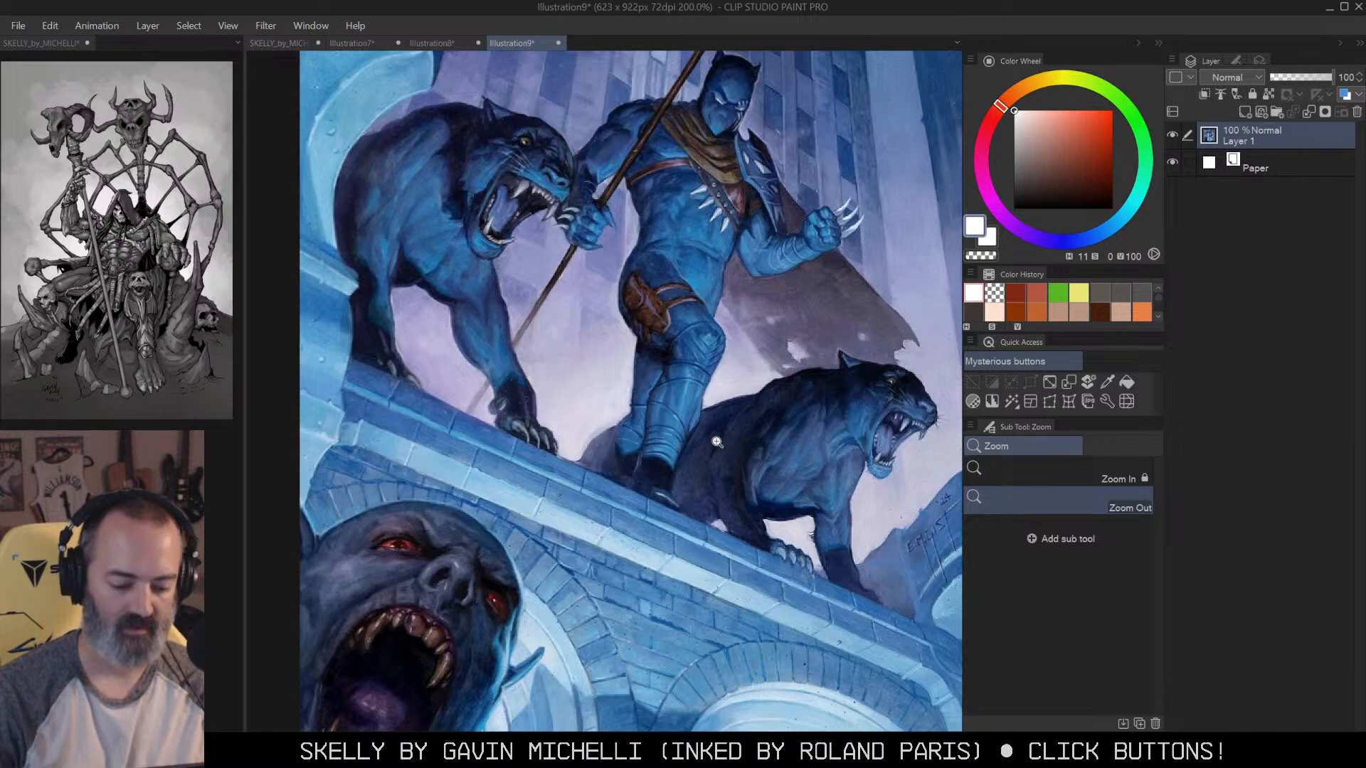
left_click_drag(735, 462, 737, 569)
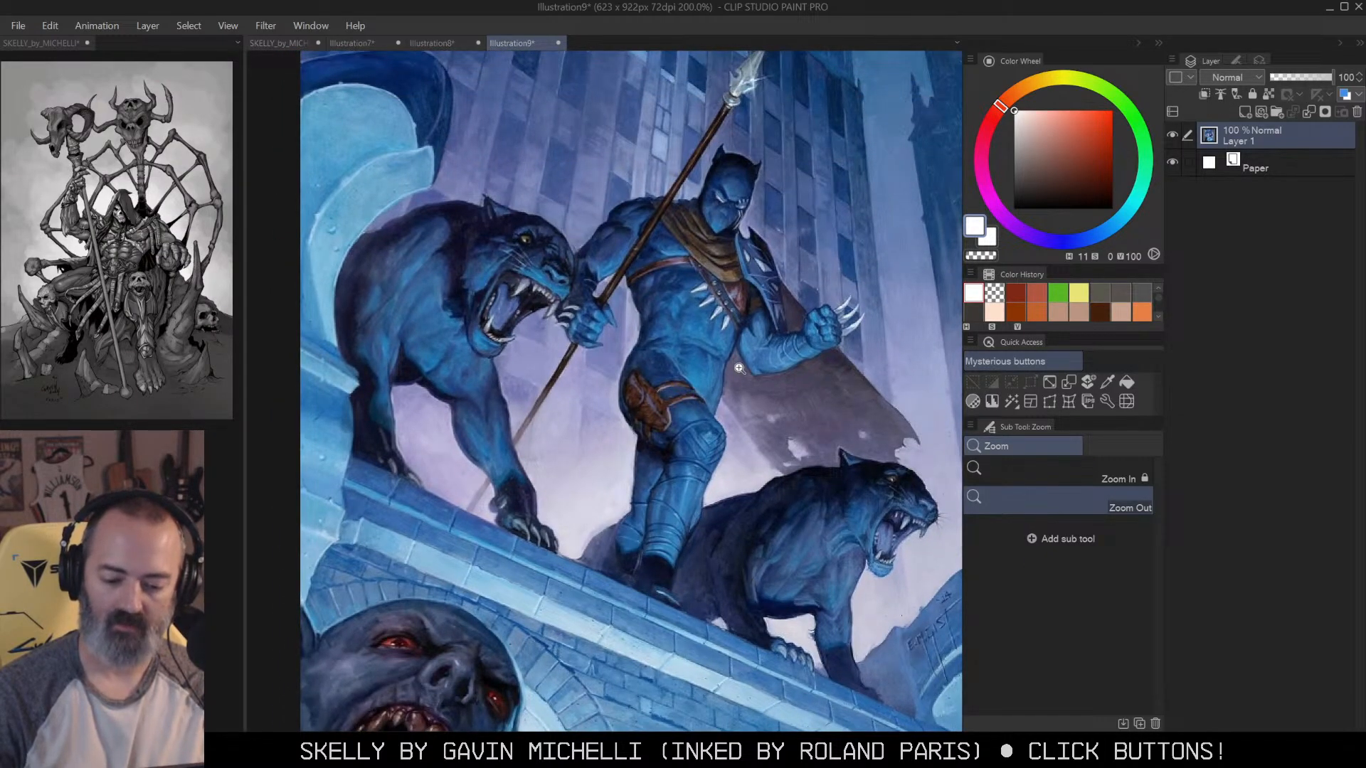
scroll(729, 368, "down", 1)
mouse_move(763, 414)
left_mouse_down()
mouse_move(739, 327)
mouse_move(753, 406)
left_mouse_up()
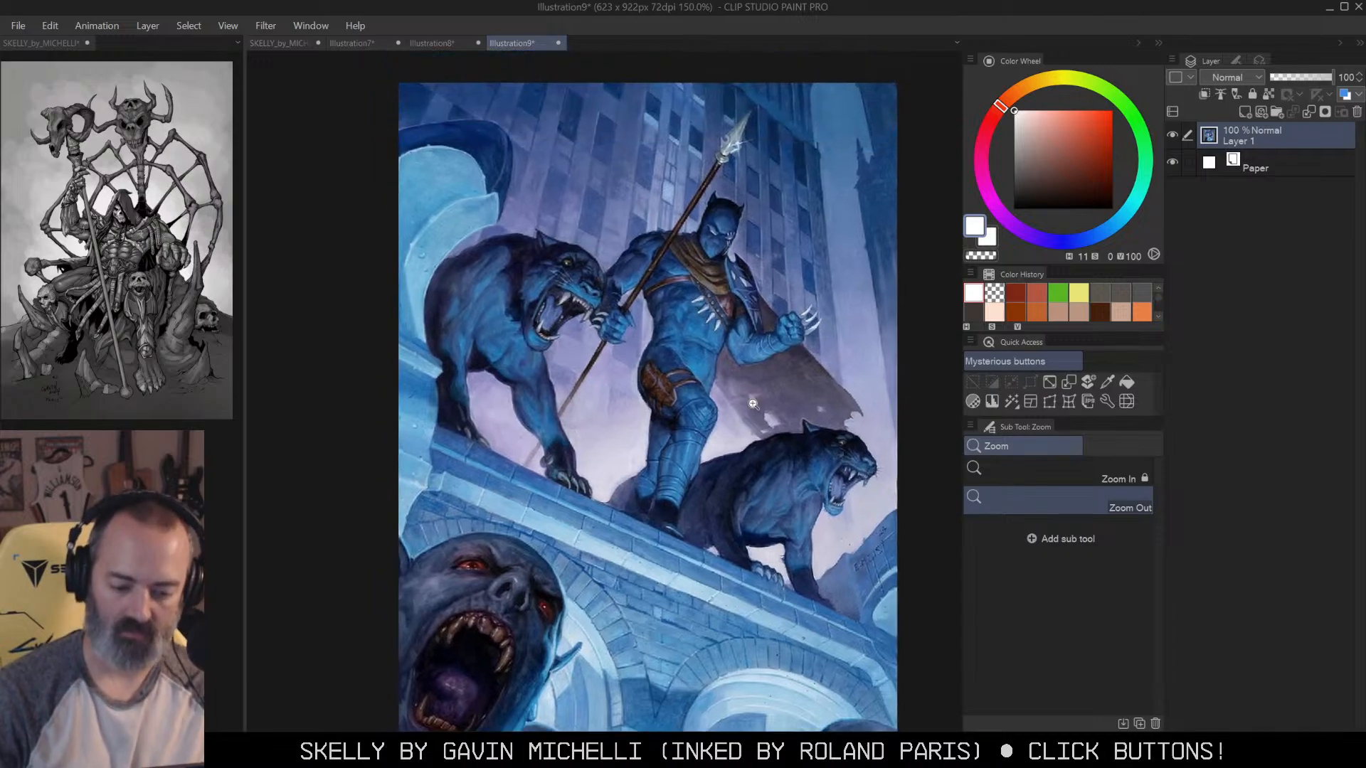
Step: Close the reference painting without saving it and return to the SKELLY_by_MICHELLI canvas
left_click(558, 42)
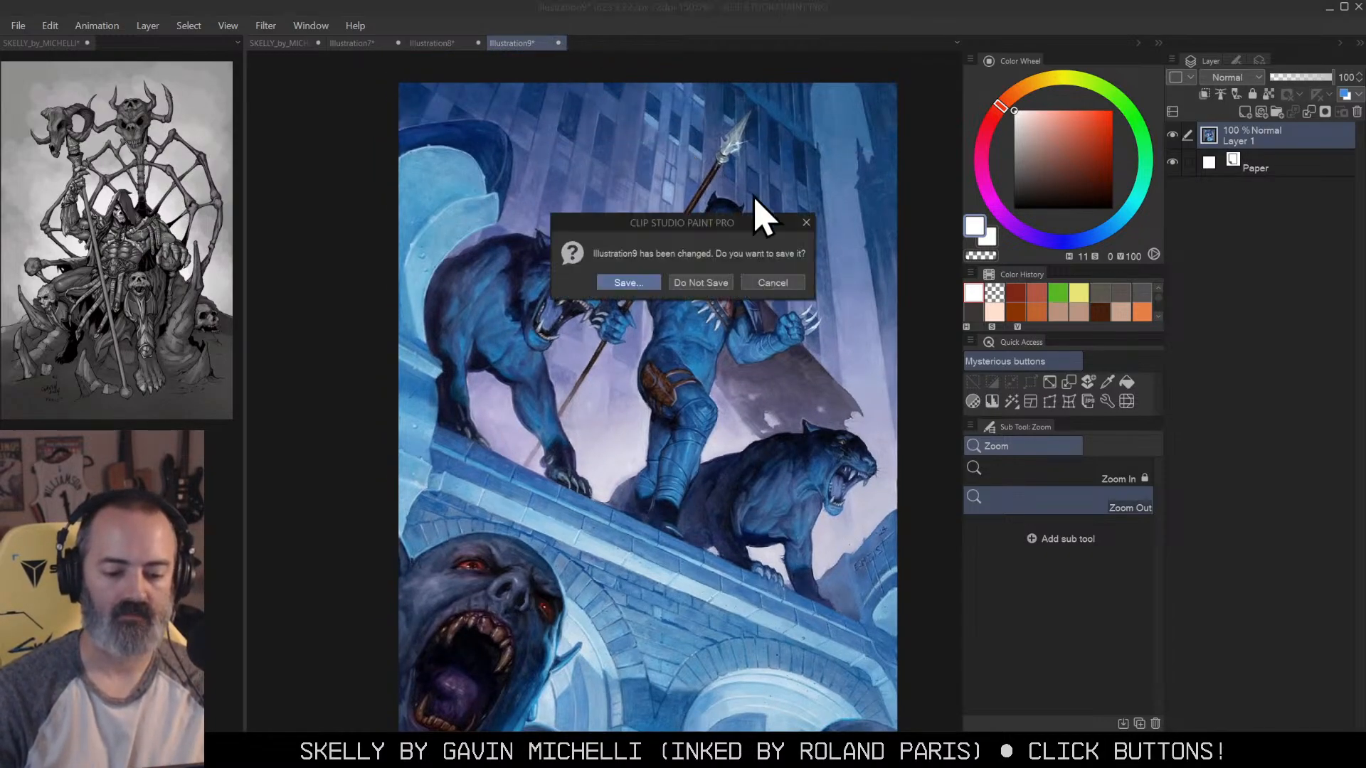
left_click(701, 284)
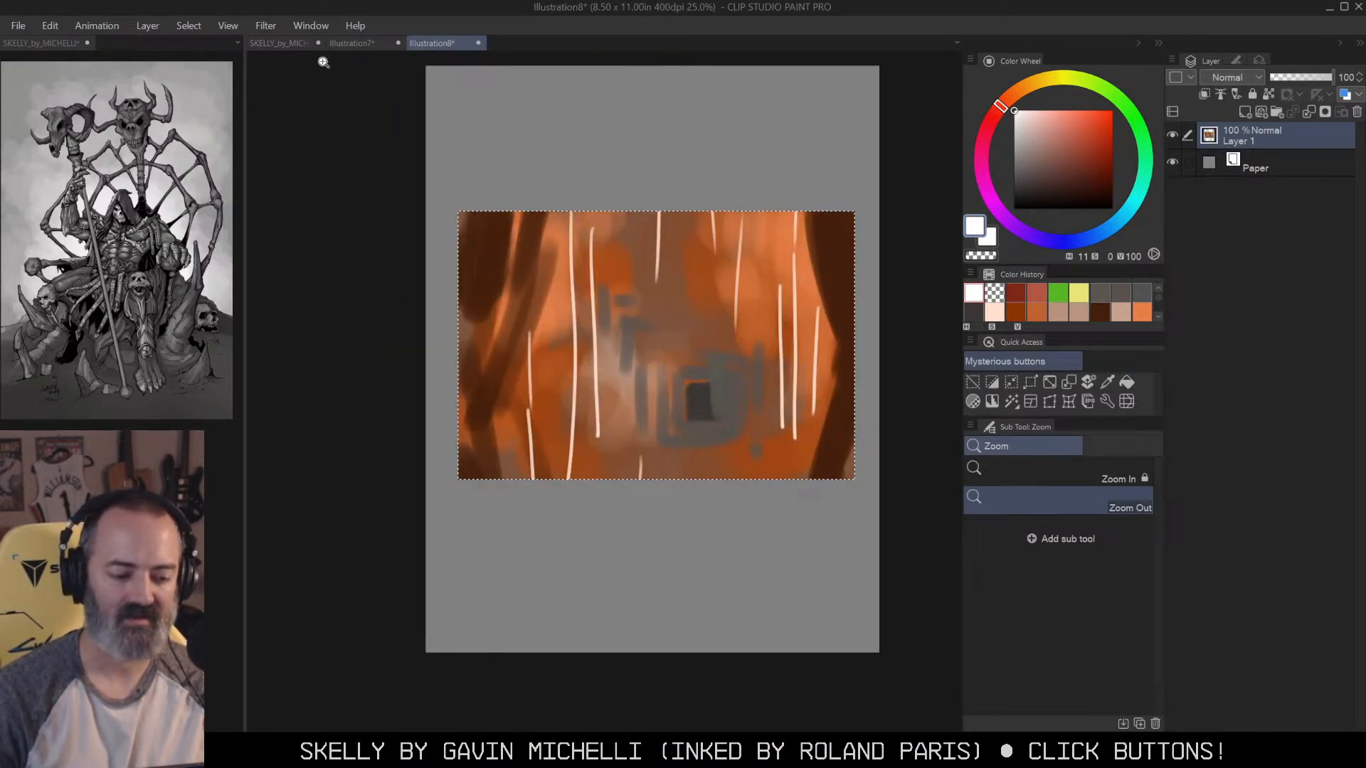
left_click(288, 44)
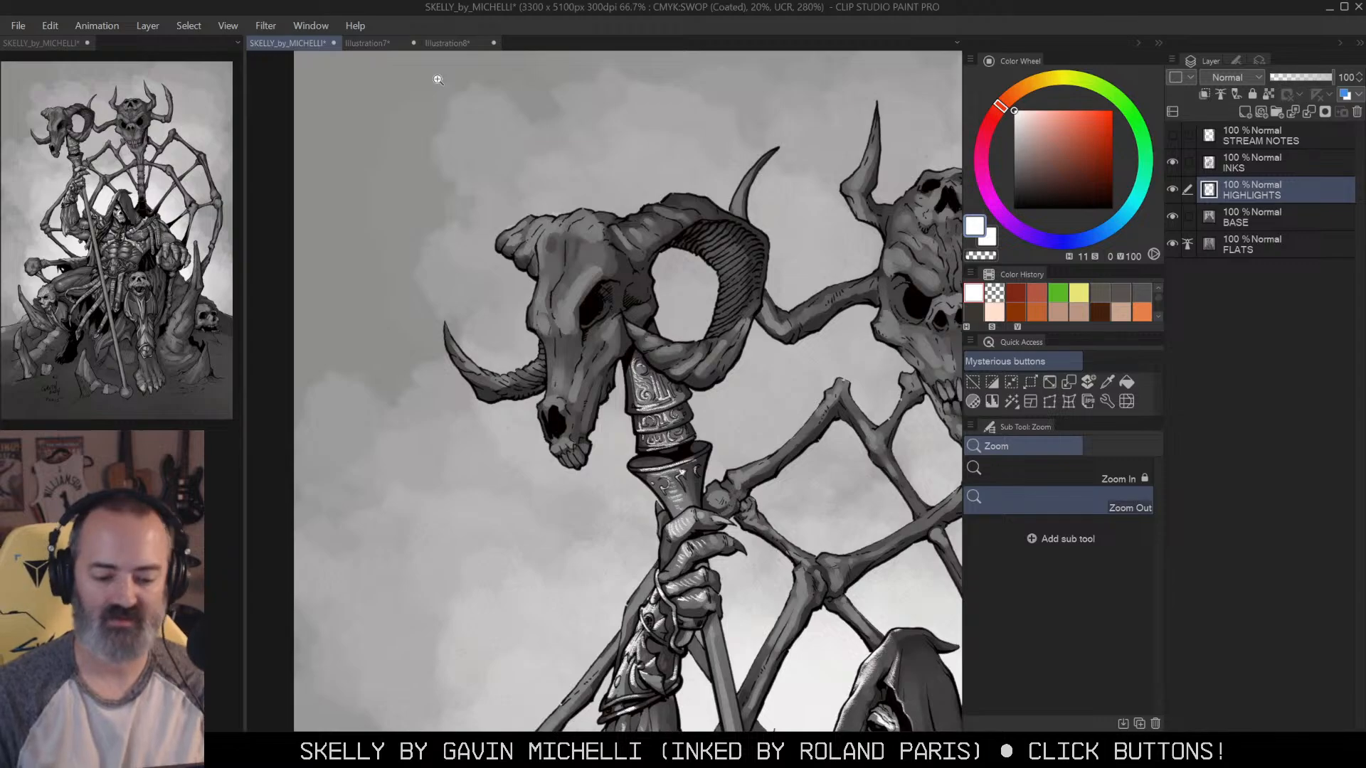
Step: Paint white pencil highlights along the side edges of the staff's carved bands below the ram skull
left_click_drag(724, 301, 695, 317)
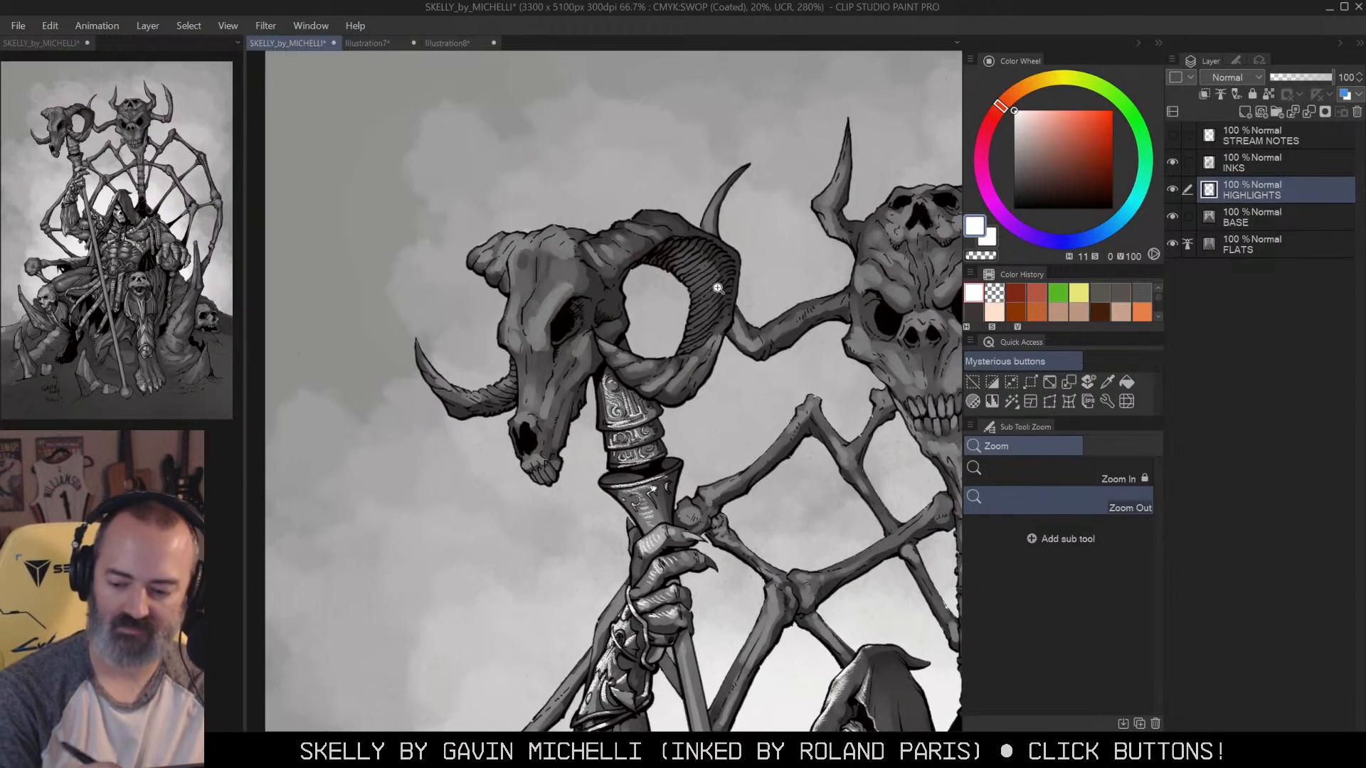
key("b")
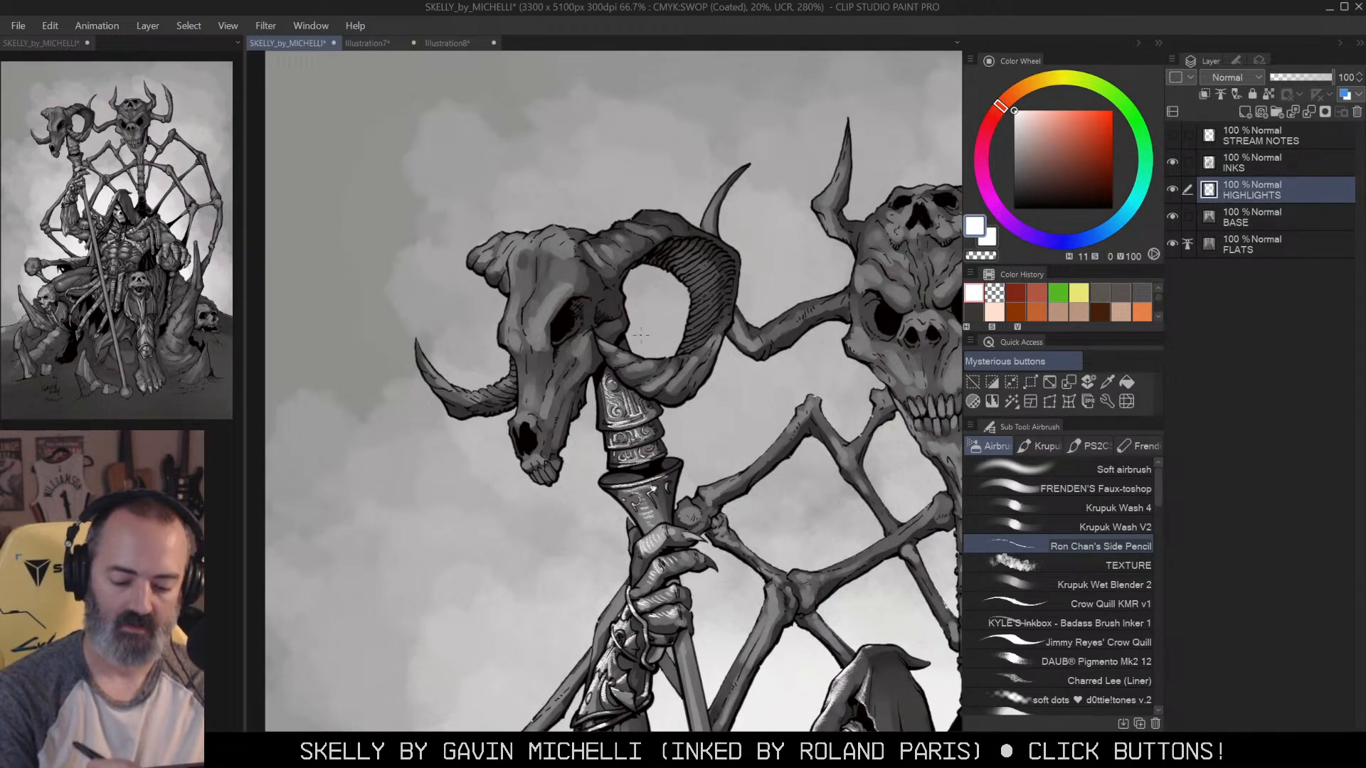
key("ctrl+space")
left_click(643, 371)
left_click_drag(574, 402, 595, 514)
left_click_drag(672, 471, 674, 494)
mouse_move(660, 418)
left_mouse_down()
mouse_move(666, 436)
mouse_move(649, 445)
mouse_move(664, 477)
mouse_move(653, 477)
left_mouse_up()
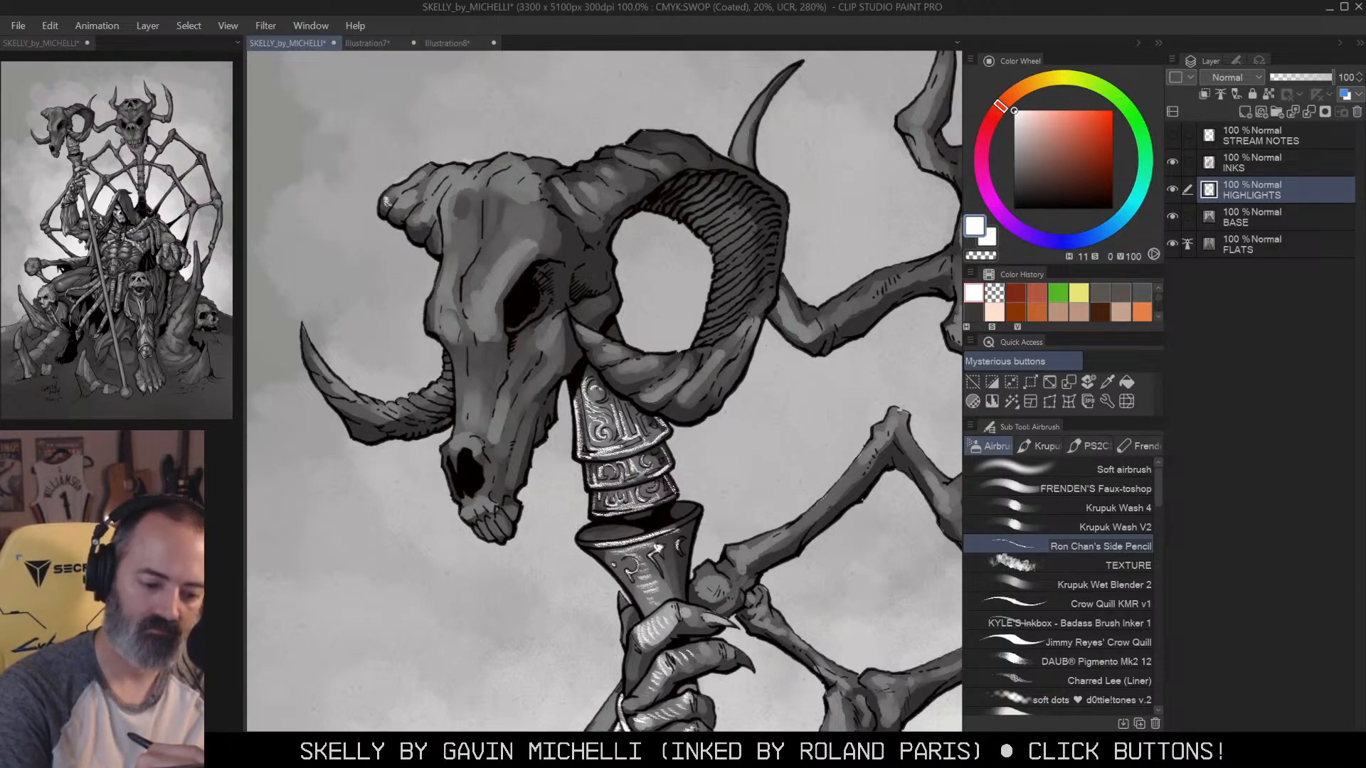
Step: Paint white highlights on the ram skull's far horn base and down the far ridge of its forehead
left_click_drag(395, 215, 417, 196)
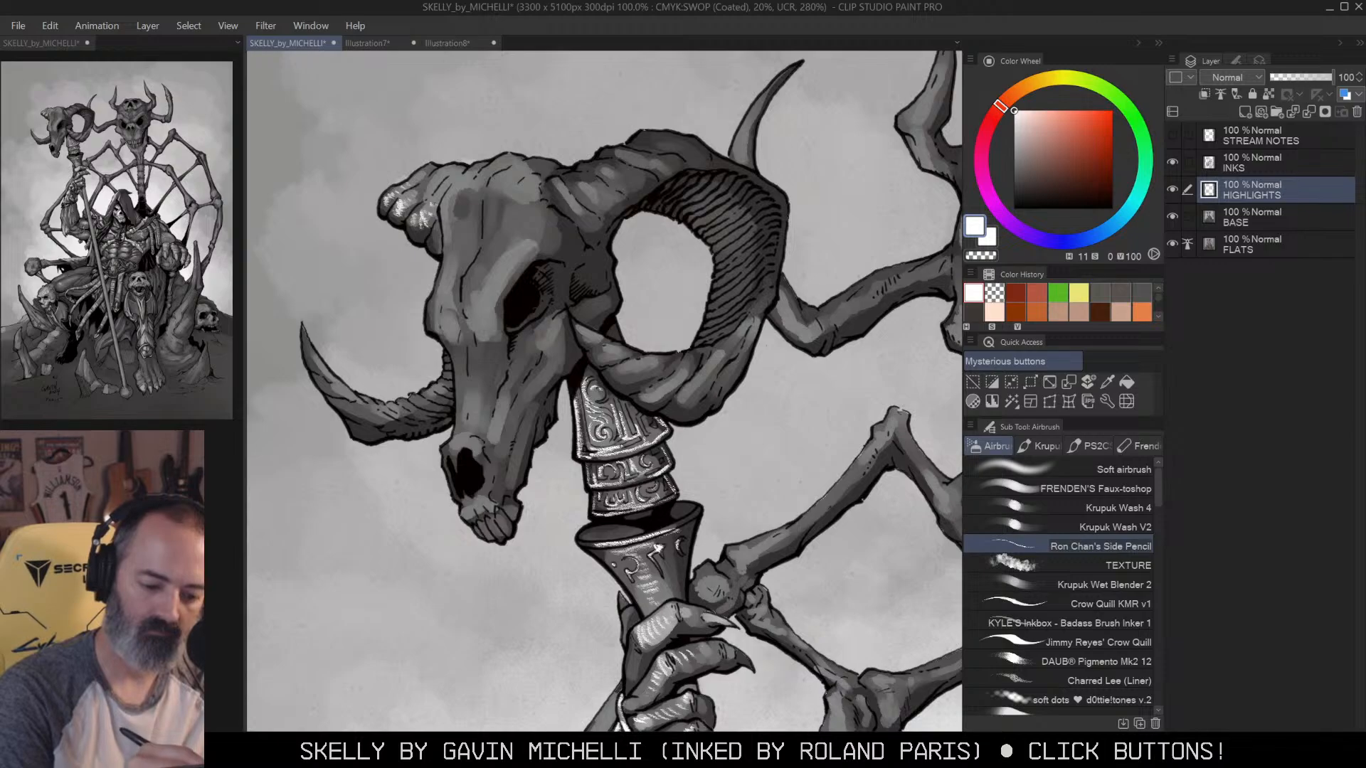
left_click_drag(469, 185, 441, 315)
left_click_drag(433, 308, 451, 327)
left_click_drag(437, 326, 455, 334)
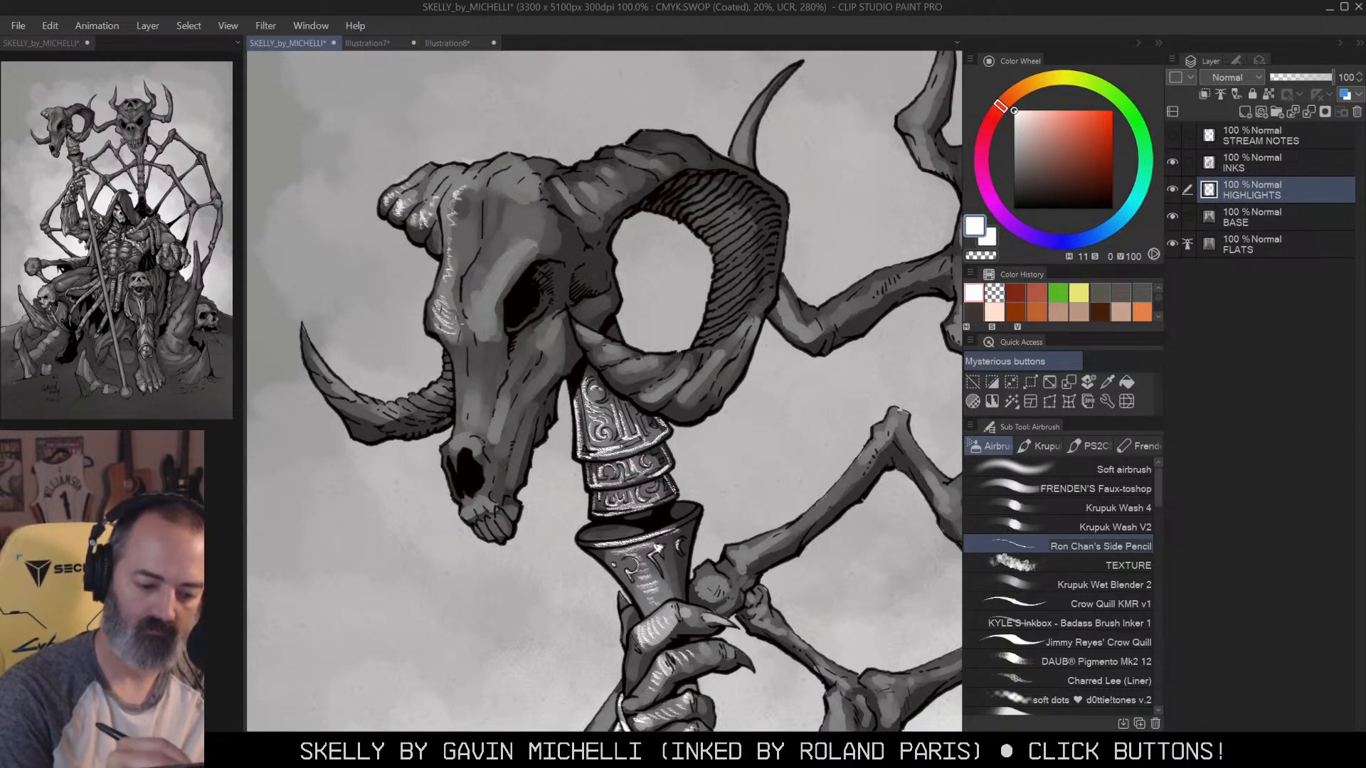
Step: Paint white highlights on the ram skull's forehead and the brow above the near eye socket
left_click_drag(496, 224, 464, 332)
left_click_drag(512, 197, 506, 220)
left_click_drag(506, 189, 501, 215)
left_click_drag(510, 217, 503, 250)
left_click_drag(526, 239, 508, 259)
left_click_drag(532, 235, 507, 251)
mouse_move(520, 167)
left_mouse_down()
mouse_move(498, 195)
mouse_move(493, 258)
left_mouse_up()
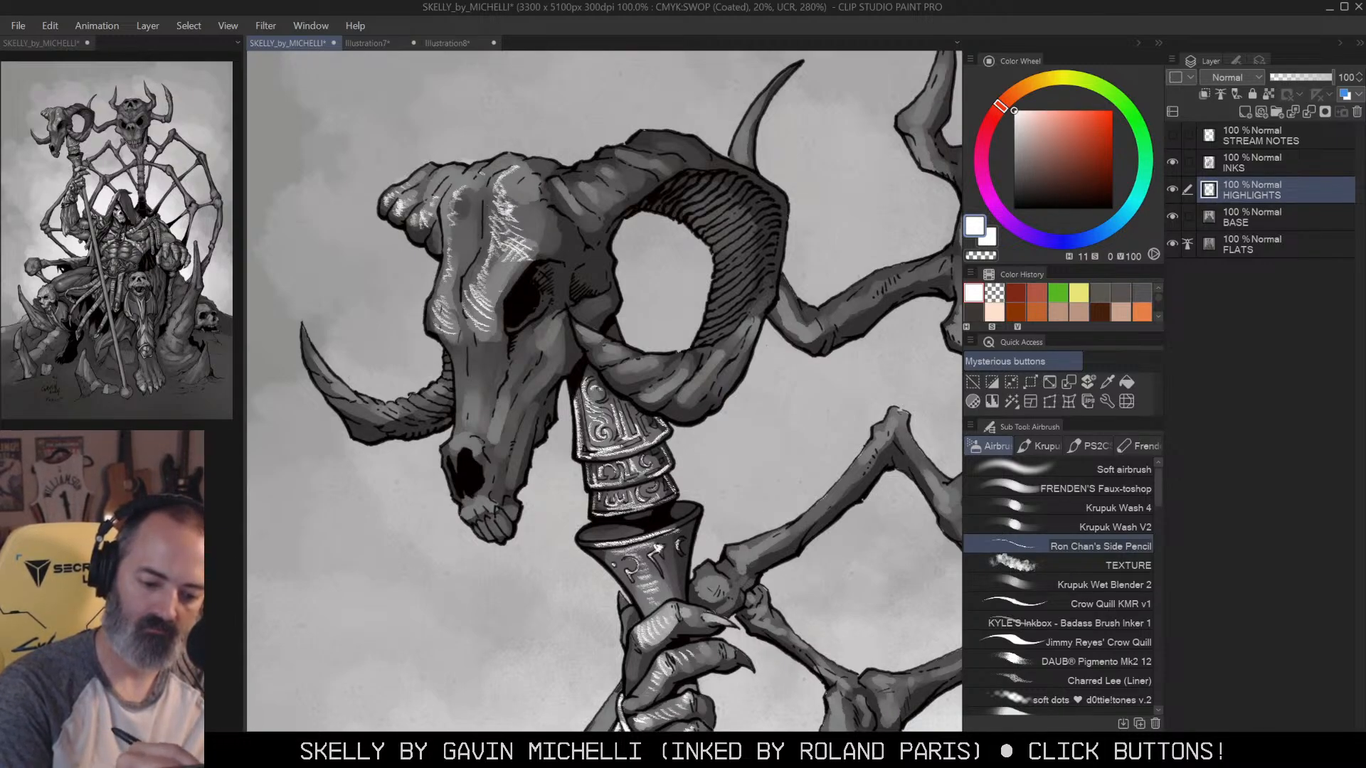
Step: Add white highlight strokes to the ram skull's central forehead ridge and down the bridge of its snout
left_click_drag(465, 184, 449, 256)
mouse_move(464, 246)
left_mouse_down()
mouse_move(451, 275)
mouse_move(476, 269)
left_mouse_up()
left_click_drag(490, 279, 483, 301)
left_click_drag(478, 353, 474, 412)
left_click_drag(487, 386, 470, 427)
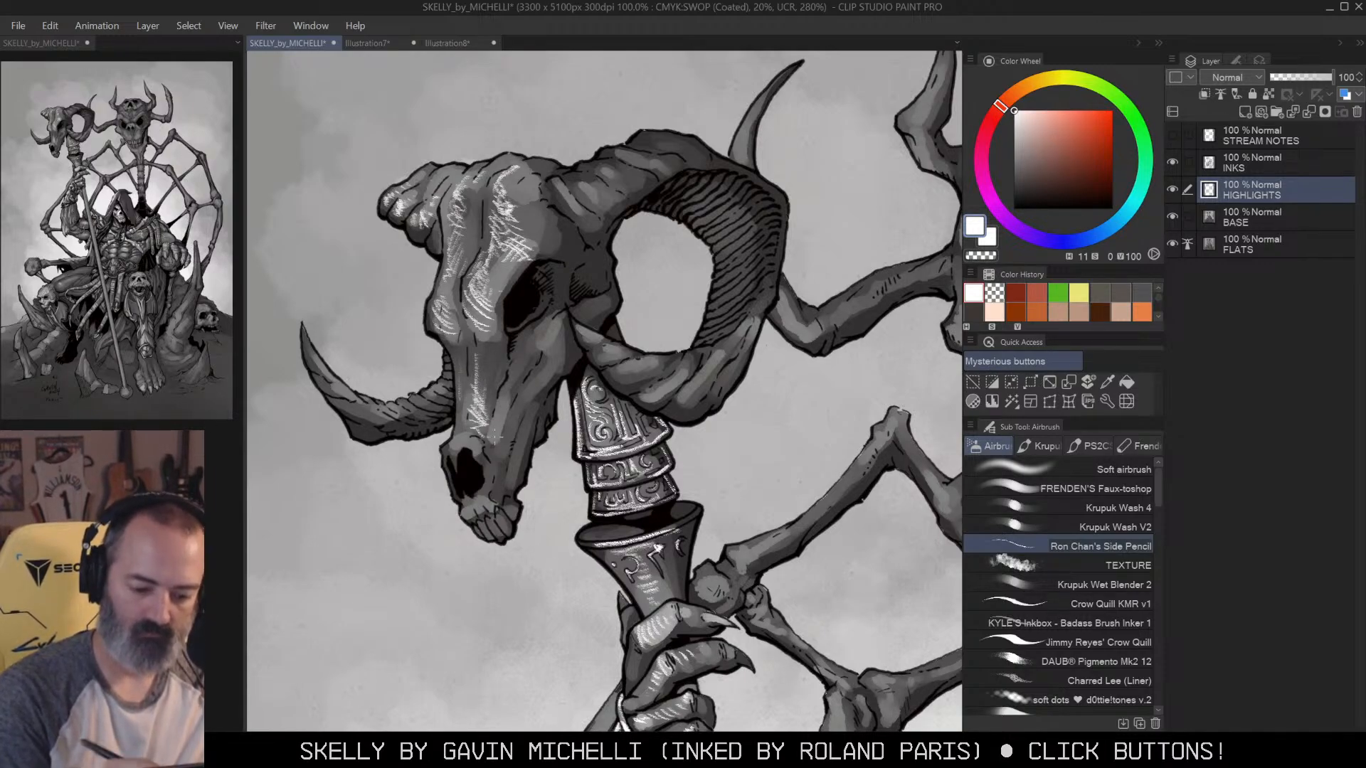
Step: Paint white highlights beside the snout and on the cheekbone below the eye socket, redoing the last two strokes
left_click_drag(594, 372, 622, 266)
mouse_move(505, 330)
left_mouse_down()
mouse_move(490, 334)
mouse_move(502, 352)
left_mouse_up()
left_click_drag(537, 300, 526, 335)
left_click_drag(555, 250, 527, 334)
left_click_drag(561, 237, 547, 256)
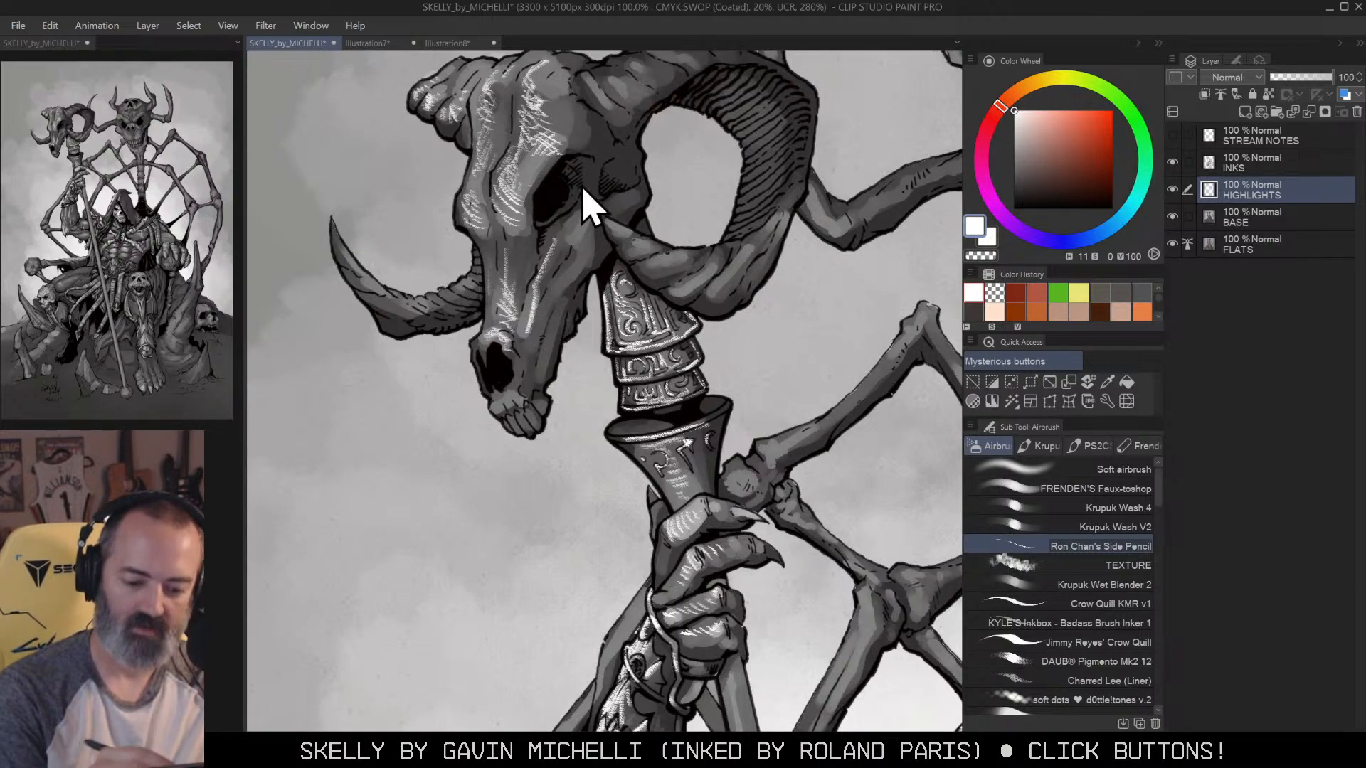
key("ctrl+z")
key("ctrl+z")
mouse_move(590, 217)
left_mouse_down()
mouse_move(566, 248)
mouse_move(573, 273)
mouse_move(548, 297)
left_mouse_up()
mouse_move(573, 223)
left_mouse_down()
mouse_move(531, 267)
mouse_move(524, 313)
left_mouse_up()
Step: Paint white highlights along the ram skull's lower muzzle and on its teeth
left_click_drag(529, 315, 529, 359)
mouse_move(549, 335)
left_mouse_down()
mouse_move(538, 387)
mouse_move(511, 400)
left_mouse_up()
mouse_move(521, 398)
left_mouse_down()
mouse_move(510, 404)
mouse_move(527, 424)
left_mouse_up()
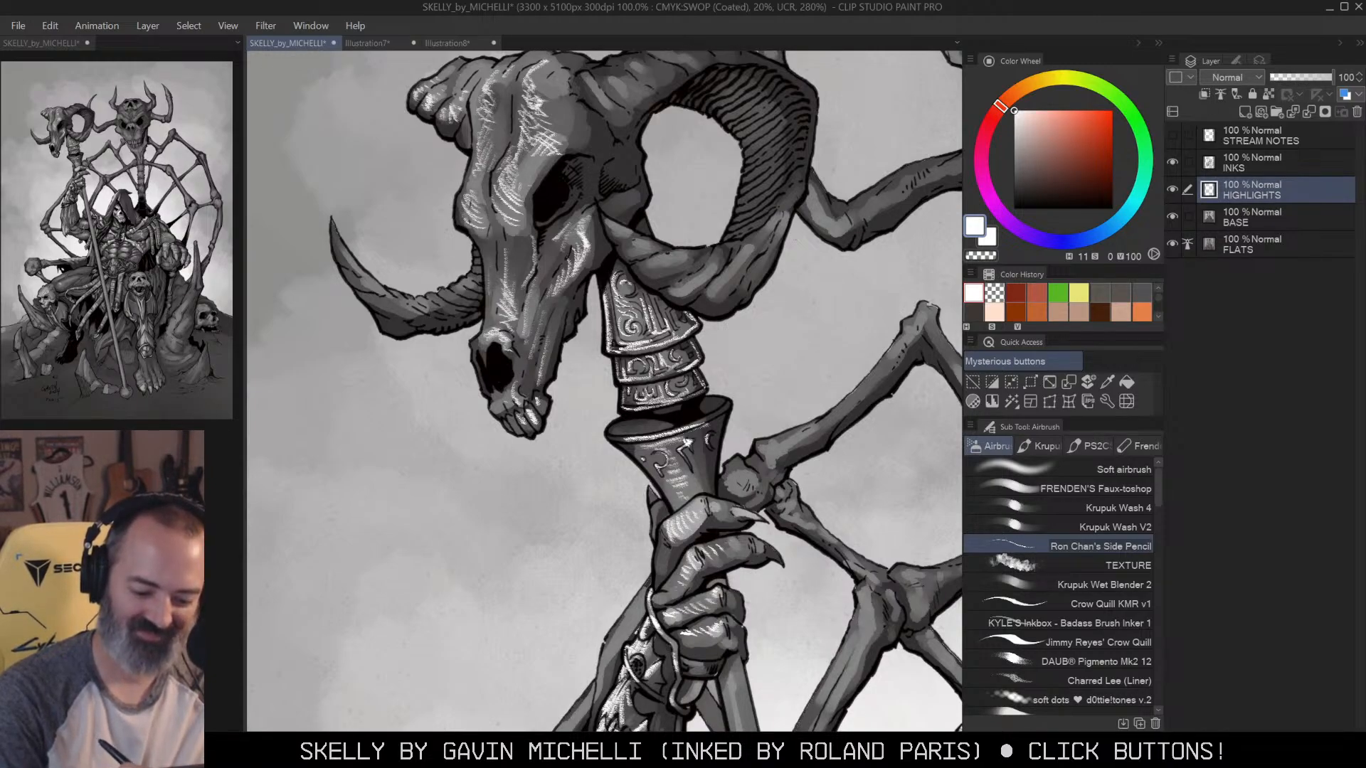
Step: Paint white highlights along the ram skull's far horn and over the top arc of the near curled horn
mouse_move(333, 232)
left_mouse_down()
mouse_move(372, 291)
mouse_move(409, 315)
mouse_move(459, 297)
mouse_move(481, 263)
left_mouse_up()
left_click_drag(710, 175, 709, 273)
mouse_move(578, 170)
left_mouse_down()
mouse_move(617, 215)
mouse_move(618, 188)
left_mouse_up()
mouse_move(613, 179)
left_mouse_down()
mouse_move(632, 204)
mouse_move(636, 168)
left_mouse_up()
left_click_drag(627, 159, 648, 174)
mouse_move(642, 159)
left_mouse_down()
mouse_move(659, 178)
mouse_move(663, 156)
left_mouse_up()
mouse_move(664, 147)
left_mouse_down()
mouse_move(673, 158)
mouse_move(687, 142)
left_mouse_up()
left_click_drag(685, 131, 712, 142)
left_click_drag(708, 135, 721, 144)
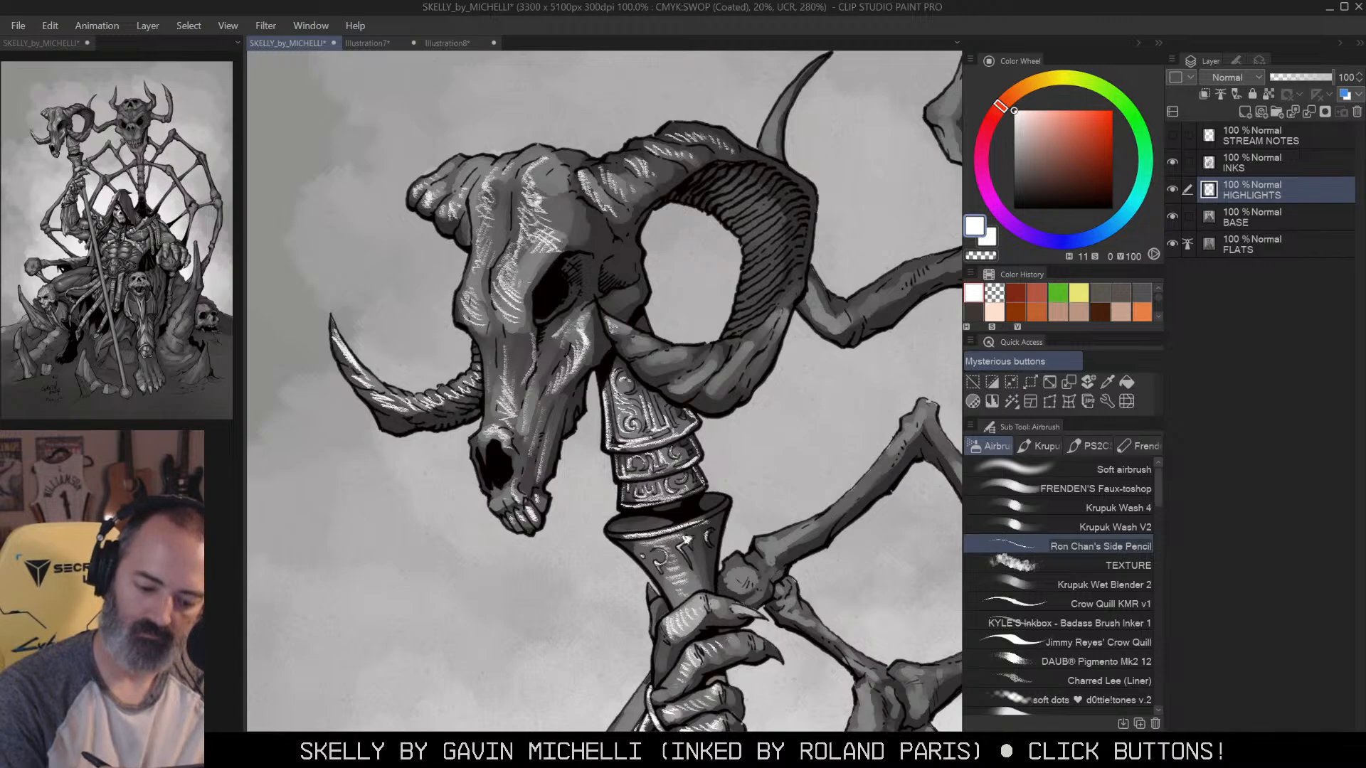
Step: Paint white highlights along the lower curl and tip of the near ram horn
left_click_drag(638, 362, 649, 376)
left_click_drag(645, 360, 666, 370)
mouse_move(668, 354)
left_mouse_down()
mouse_move(727, 403)
mouse_move(734, 384)
left_mouse_up()
Step: Paint white highlights between the hatched ridges on the inner face of the near curled horn
left_click_drag(707, 182, 725, 196)
mouse_move(720, 174)
left_mouse_down()
mouse_move(754, 196)
mouse_move(744, 214)
mouse_move(774, 184)
mouse_move(759, 223)
mouse_move(774, 226)
mouse_move(755, 254)
mouse_move(770, 246)
mouse_move(777, 276)
left_mouse_up()
left_click_drag(750, 272, 767, 306)
left_click_drag(746, 302, 761, 323)
left_click_drag(747, 321, 758, 332)
left_click_drag(747, 262, 774, 287)
left_click_drag(747, 257, 773, 274)
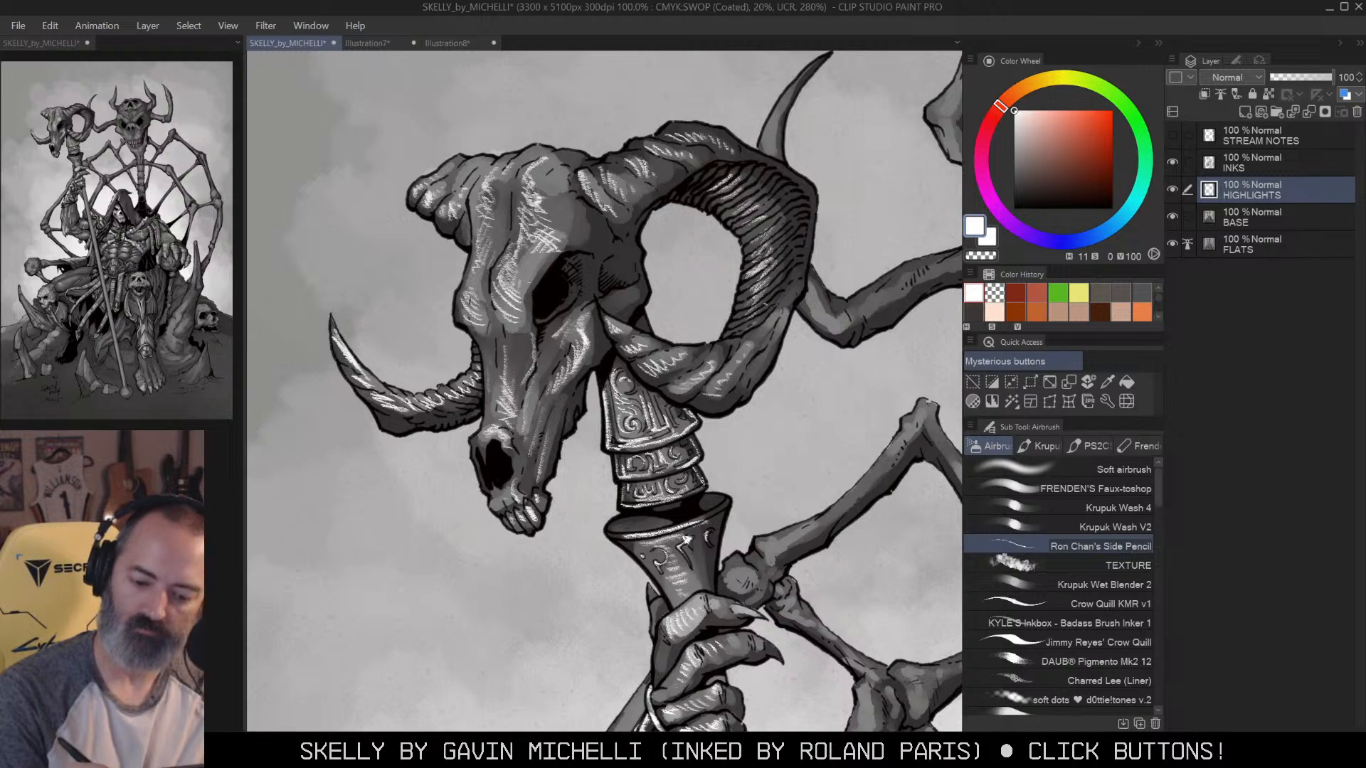
Step: Paint fine white highlights around the rim of the ram skull's near eye socket
left_click(775, 291, "alt")
left_click_drag(910, 299, 626, 254)
left_click(745, 268, "alt")
left_click_drag(832, 295, 847, 265)
left_click(558, 182, "ctrl")
left_click(558, 182, "ctrl")
left_click(557, 182, "ctrl")
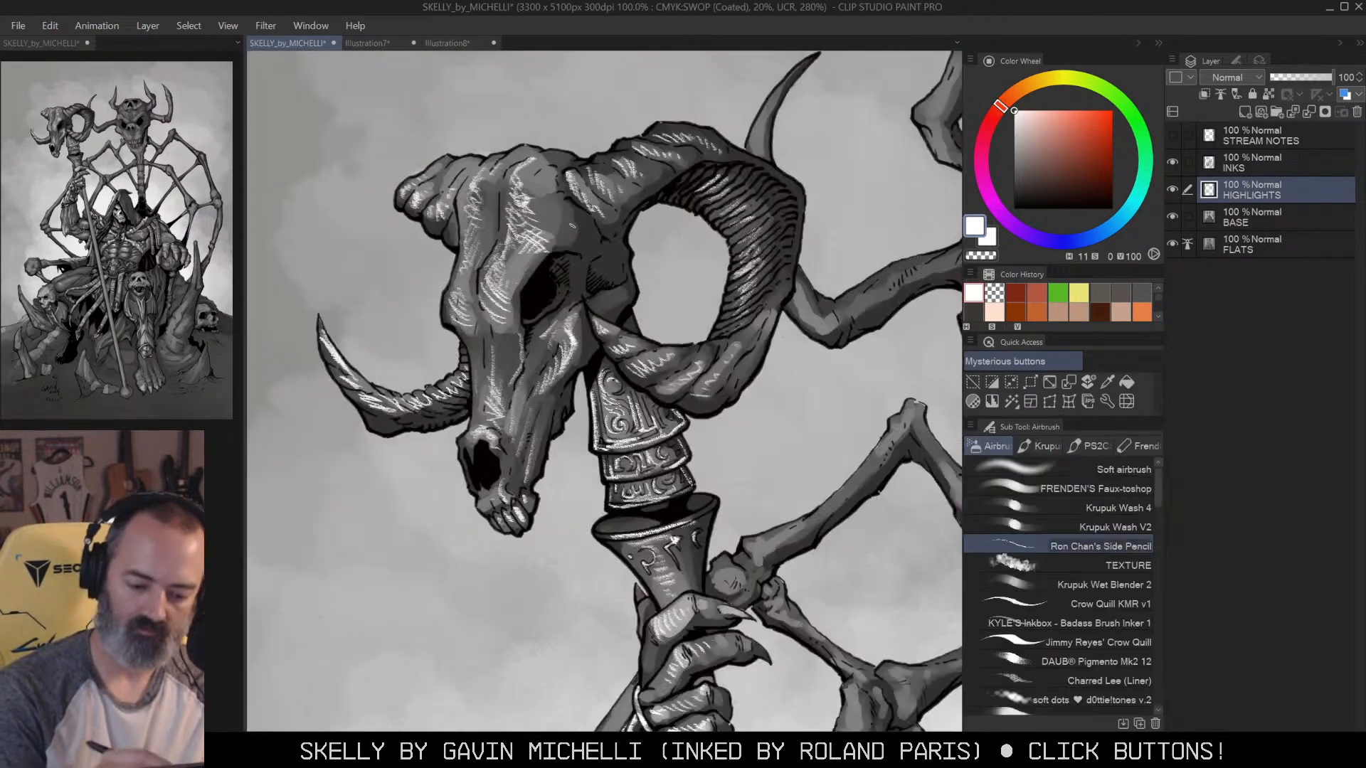
mouse_move(550, 253)
left_mouse_down()
mouse_move(530, 279)
mouse_move(567, 302)
mouse_move(531, 352)
mouse_move(516, 327)
left_mouse_up()
left_click_drag(532, 279, 516, 310)
left_click_drag(553, 249, 513, 317)
left_click_drag(524, 281, 513, 318)
left_click_drag(558, 249, 521, 280)
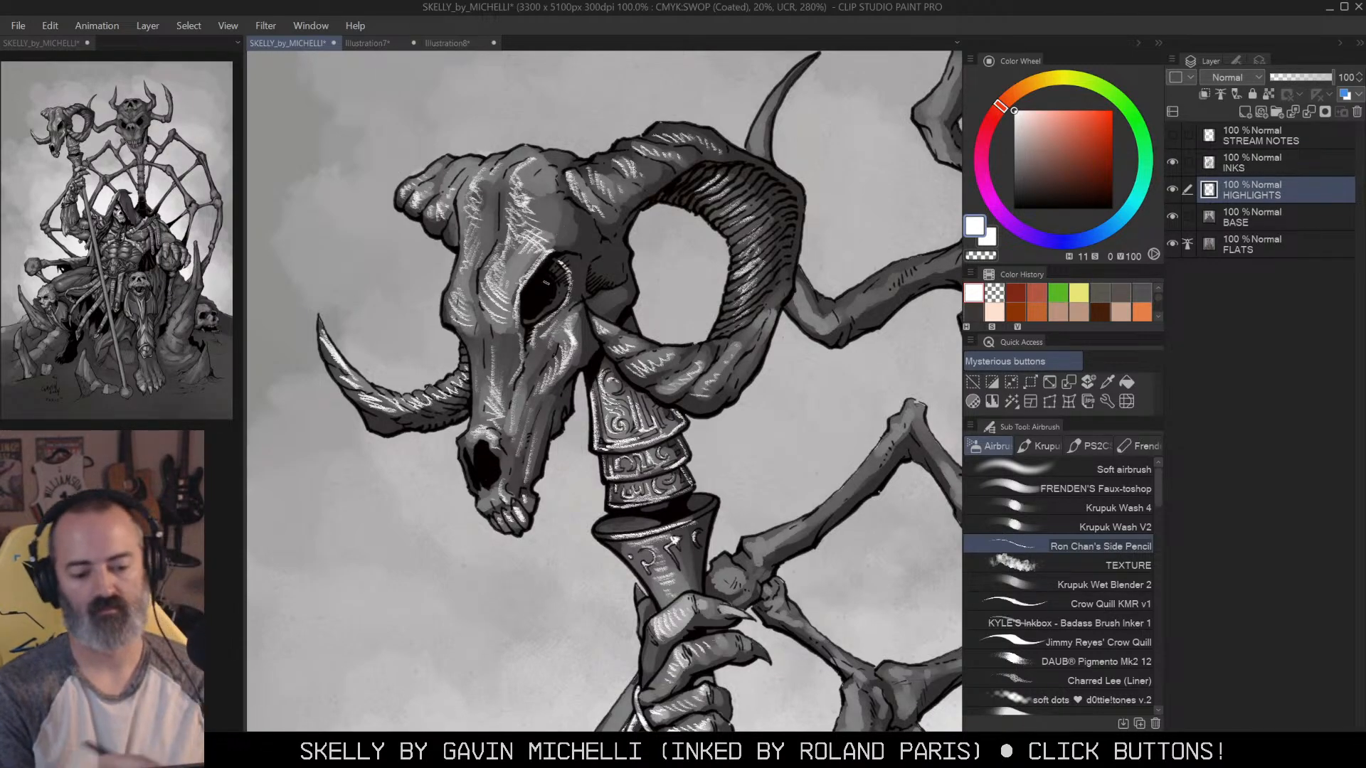
key("alt+space")
left_click(676, 406)
left_click_drag(826, 377, 676, 335)
left_click_drag(886, 352, 809, 306)
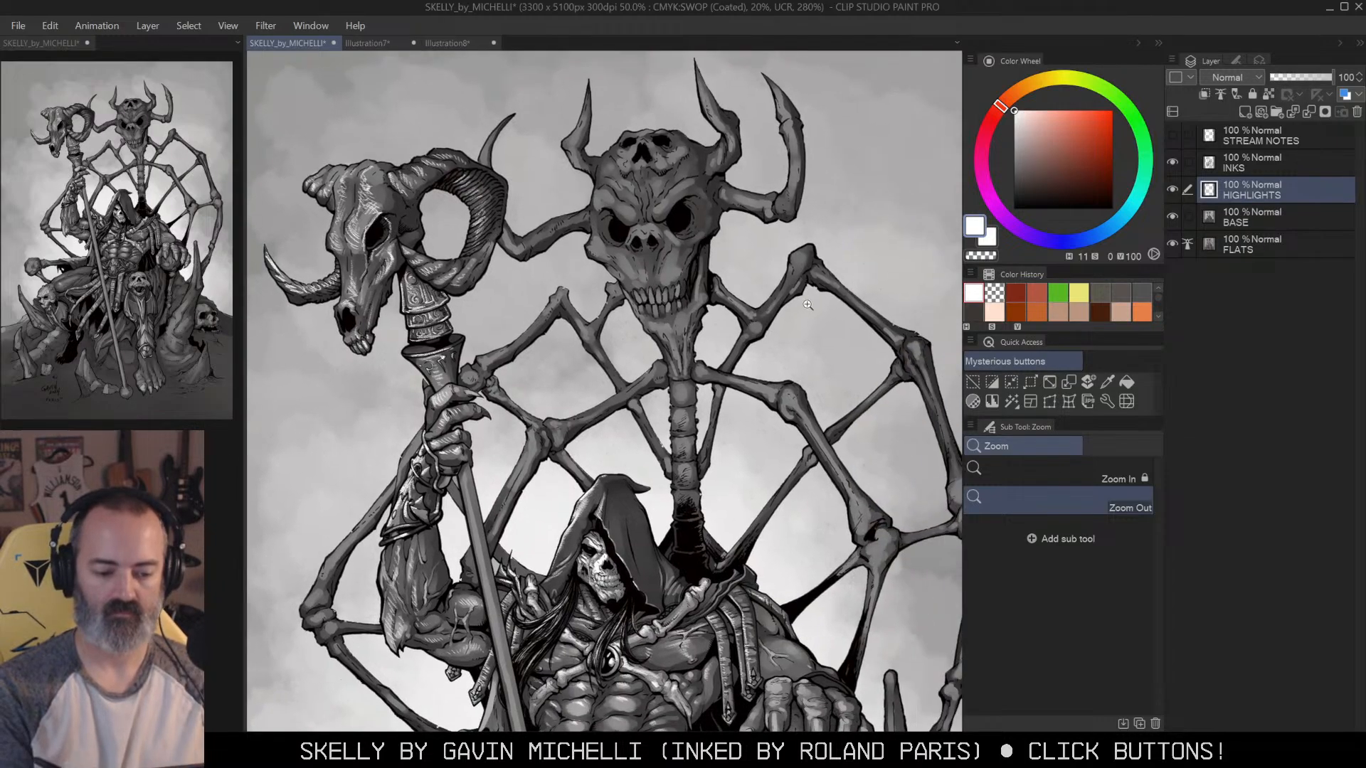
Step: Paint white pencil highlights on the throne skull's staff-side upright horn and on the small skull atop its forehead
left_click(775, 352)
left_click_drag(905, 319, 882, 203)
left_click_drag(793, 352, 798, 255)
left_click_drag(760, 162, 724, 521)
scroll(685, 342, "up", 3)
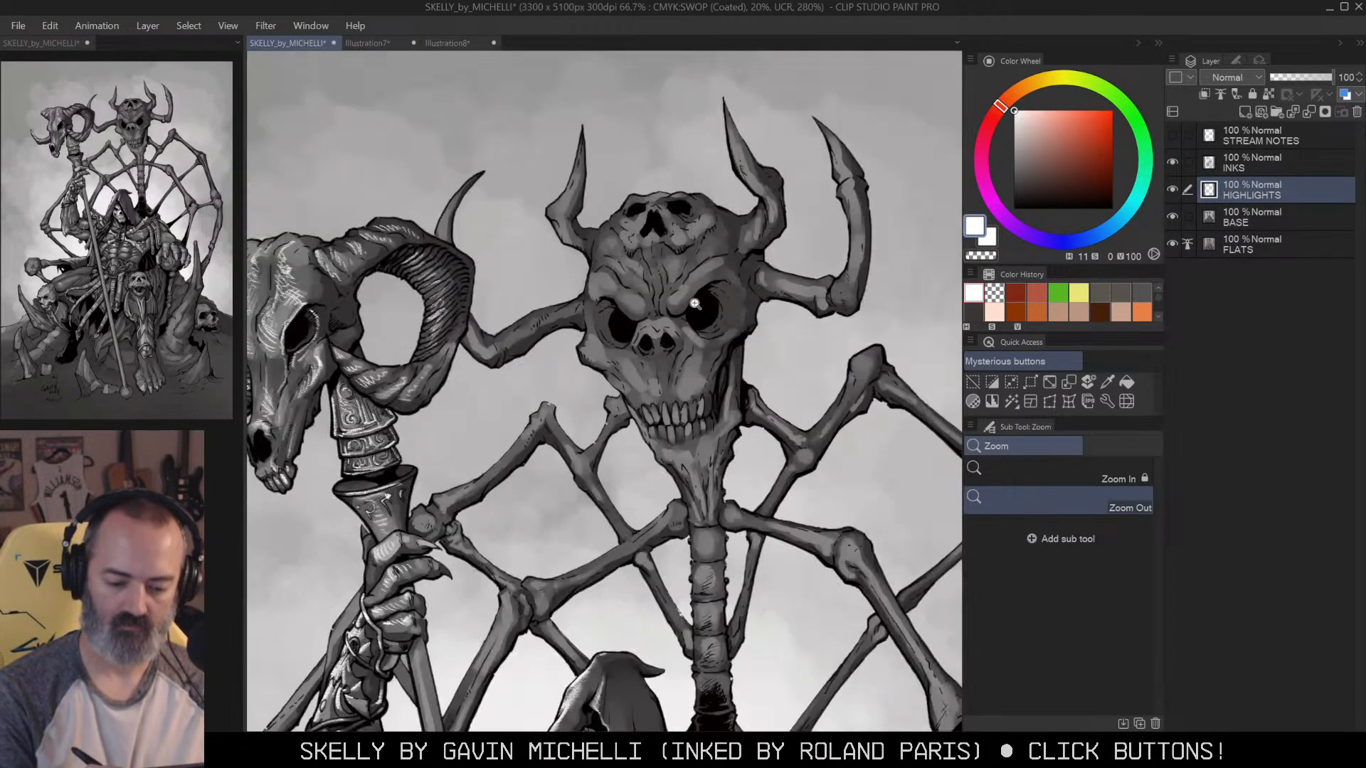
left_click_drag(708, 226, 754, 349)
key("b")
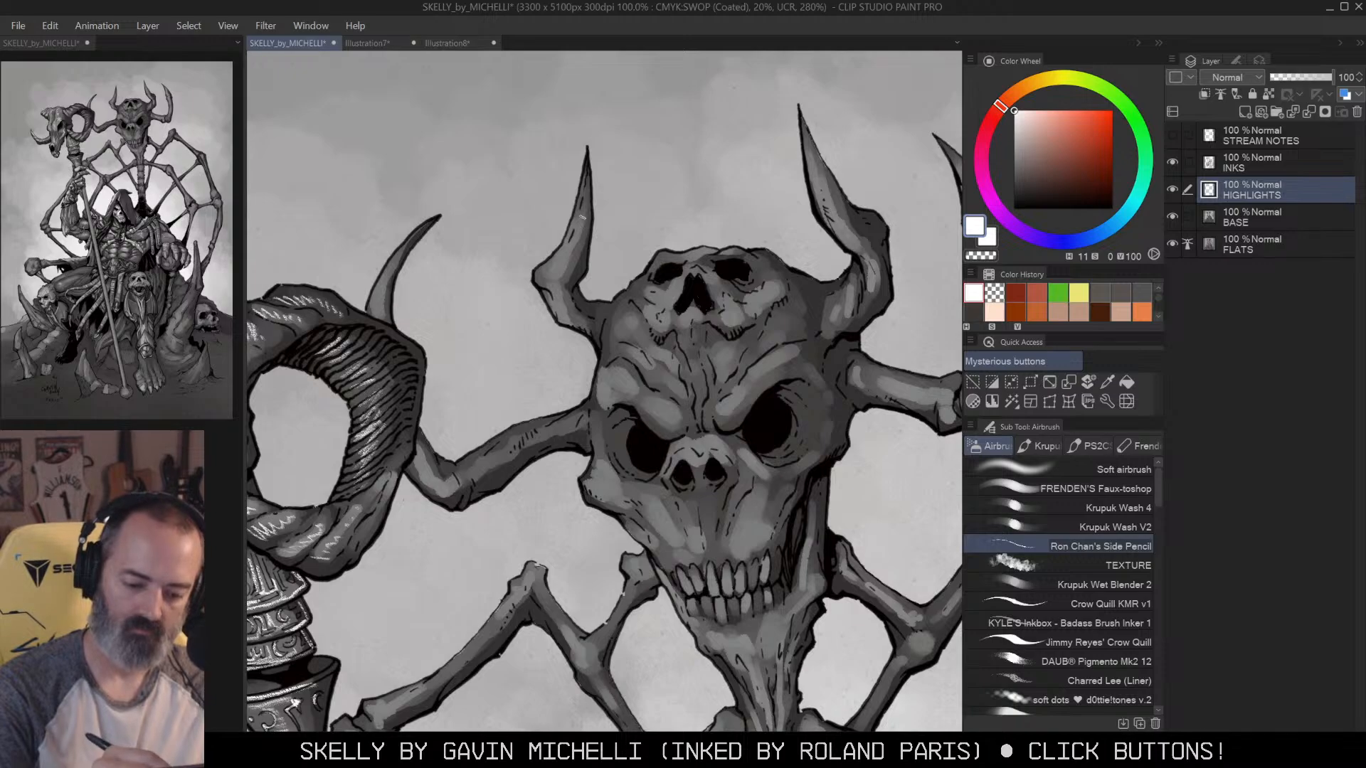
mouse_move(588, 170)
left_mouse_down()
mouse_move(576, 237)
mouse_move(544, 283)
mouse_move(583, 325)
left_mouse_up()
mouse_move(677, 254)
left_mouse_down()
mouse_move(636, 294)
mouse_move(678, 291)
mouse_move(643, 313)
left_mouse_up()
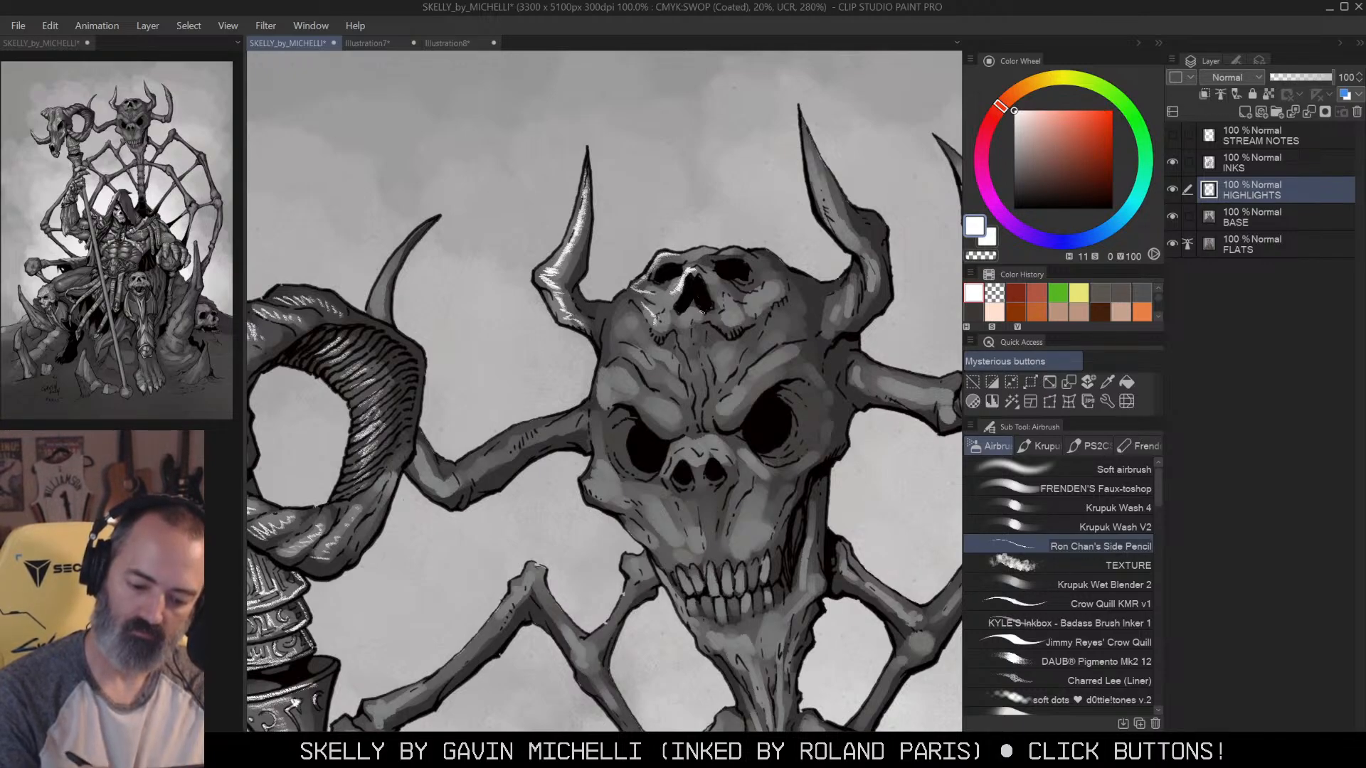
left_click_drag(714, 265, 733, 251)
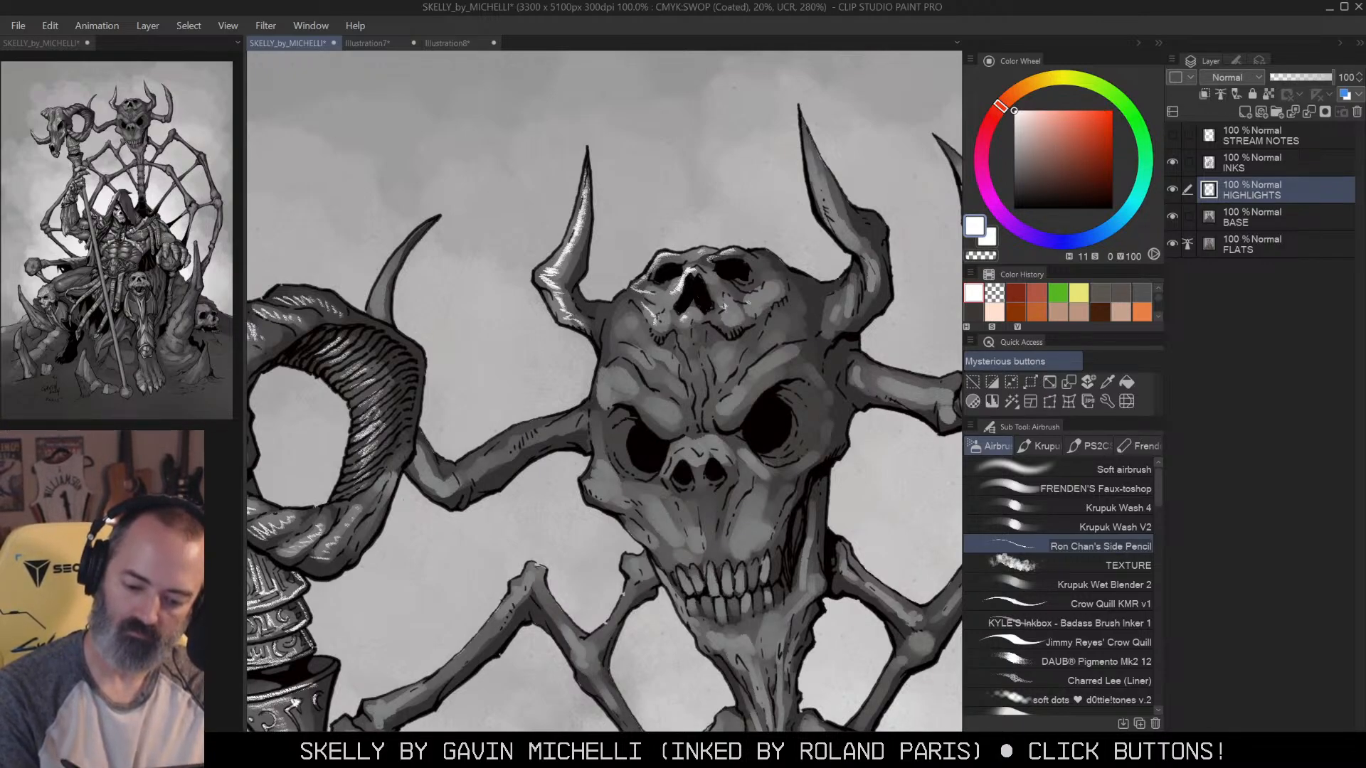
Step: Paint white highlights over the horned skull's brow ridges and forehead wrinkles, and down the side of its head to the cheekbone
mouse_move(648, 327)
left_mouse_down()
mouse_move(644, 377)
mouse_move(696, 385)
mouse_move(620, 377)
mouse_move(678, 425)
mouse_move(746, 399)
mouse_move(755, 376)
mouse_move(701, 413)
mouse_move(740, 375)
left_mouse_up()
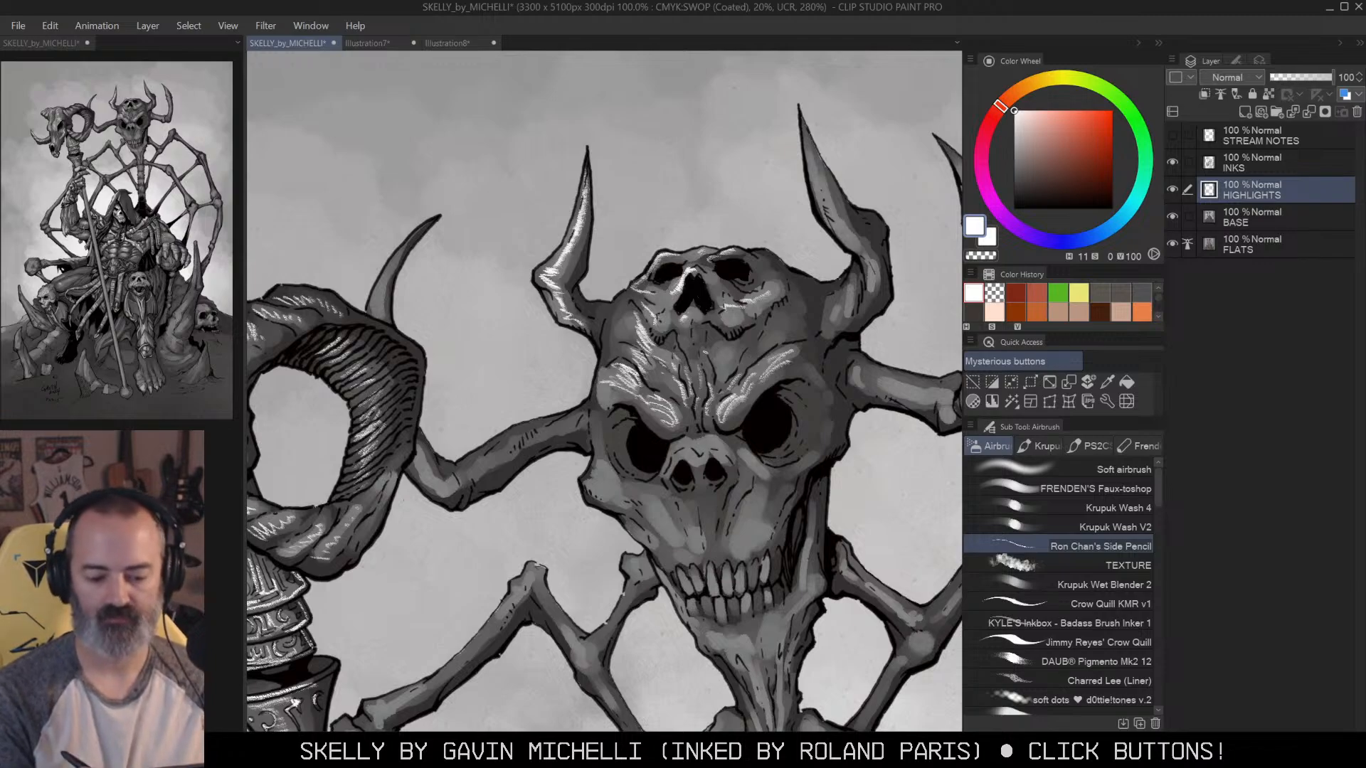
mouse_move(713, 342)
left_mouse_down()
mouse_move(720, 382)
mouse_move(730, 372)
left_mouse_up()
left_click_drag(621, 296, 598, 429)
left_click_drag(612, 341, 606, 372)
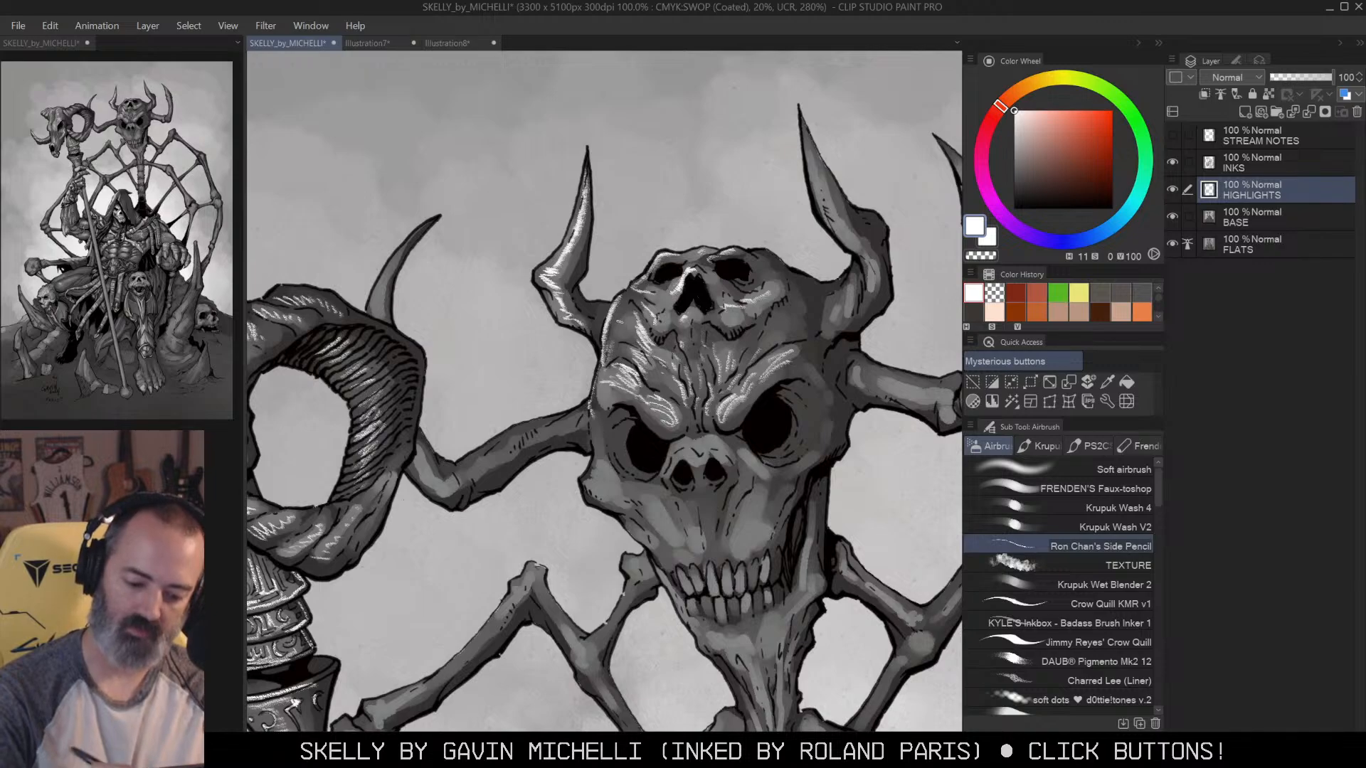
key("ctrl+z")
key("ctrl+z")
mouse_move(628, 291)
left_mouse_down()
mouse_move(609, 307)
mouse_move(584, 479)
mouse_move(585, 498)
mouse_move(626, 500)
left_mouse_up()
Step: Paint white highlights around the horned skull's nose cavity and hatch its staff-side cheek above the teeth
left_click_drag(777, 399, 754, 300)
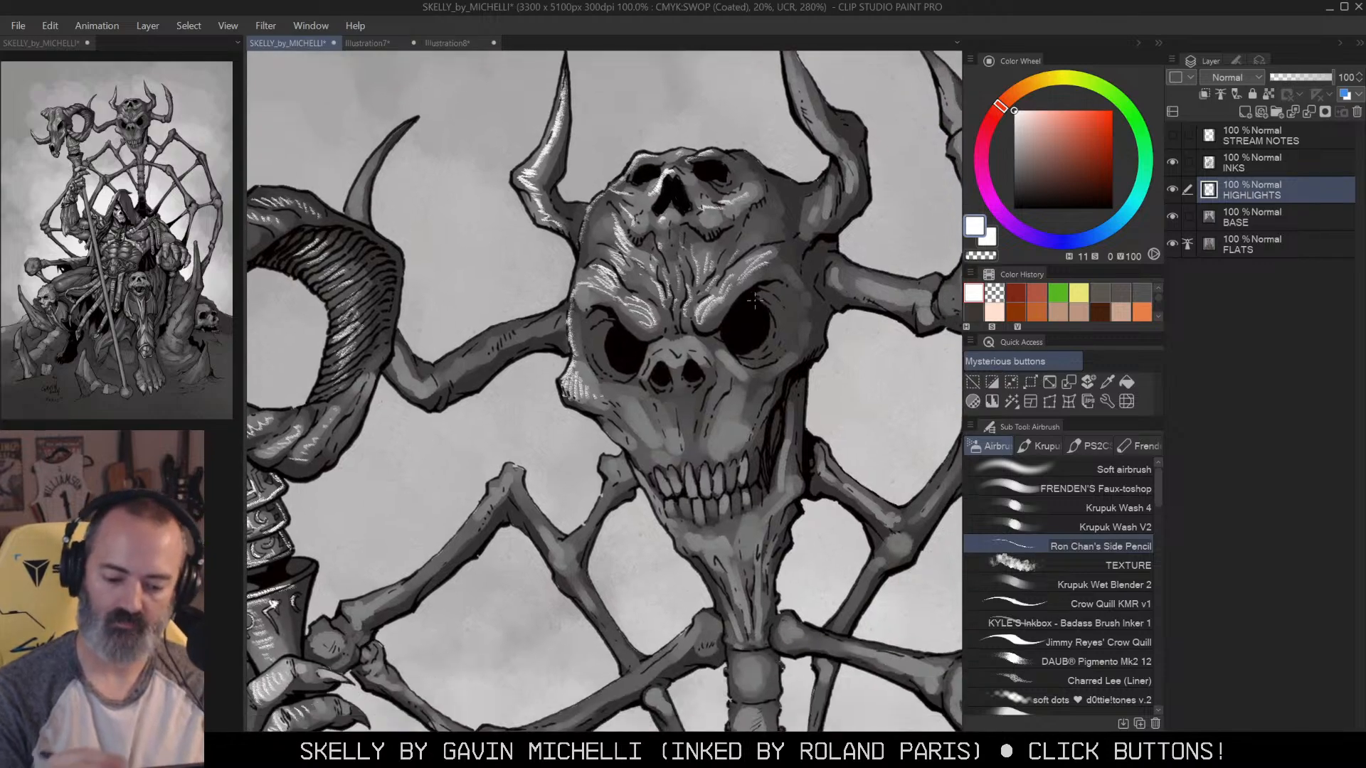
mouse_move(659, 347)
left_mouse_down()
mouse_move(645, 396)
mouse_move(695, 378)
left_mouse_up()
mouse_move(709, 377)
left_mouse_down()
mouse_move(701, 395)
mouse_move(642, 415)
mouse_move(653, 431)
left_mouse_up()
left_click_drag(672, 430, 659, 444)
left_click_drag(611, 403, 637, 430)
left_click_drag(621, 428, 647, 447)
left_click_drag(633, 444, 652, 455)
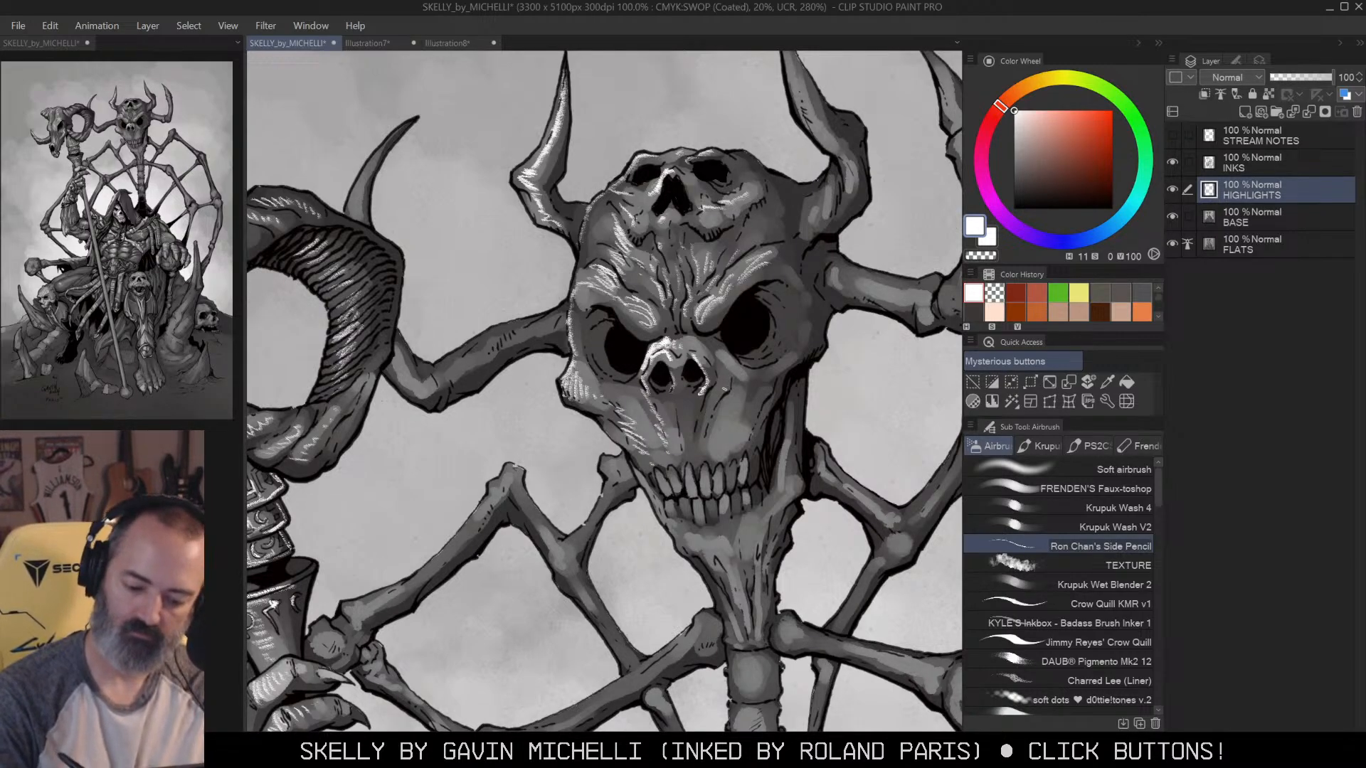
Step: Hatch white highlights on the horned skull's far cheek beside the nose and around its far eye socket
left_click_drag(725, 384, 704, 419)
left_click_drag(731, 384, 737, 407)
left_click_drag(725, 404, 736, 423)
left_click_drag(719, 416, 732, 447)
left_click_drag(709, 436, 726, 451)
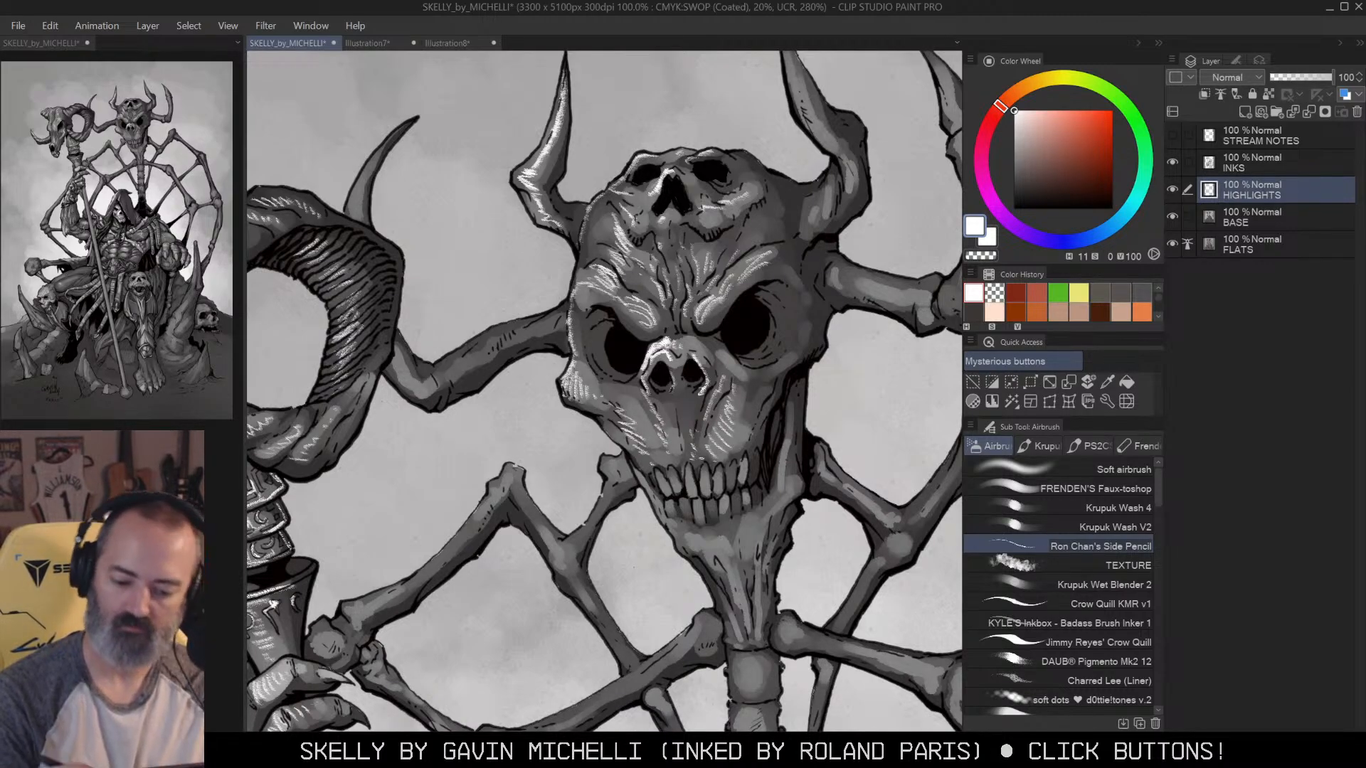
mouse_move(751, 375)
left_mouse_down()
mouse_move(775, 357)
mouse_move(792, 307)
mouse_move(799, 340)
mouse_move(785, 284)
left_mouse_up()
Step: Paint white highlights along the horned skull's far upright horn, from its shaft to its knotted base
left_click(827, 330, "alt")
left_click(827, 330, "alt")
left_click(783, 390)
left_click_drag(808, 372, 783, 317)
left_click(687, 224, "ctrl")
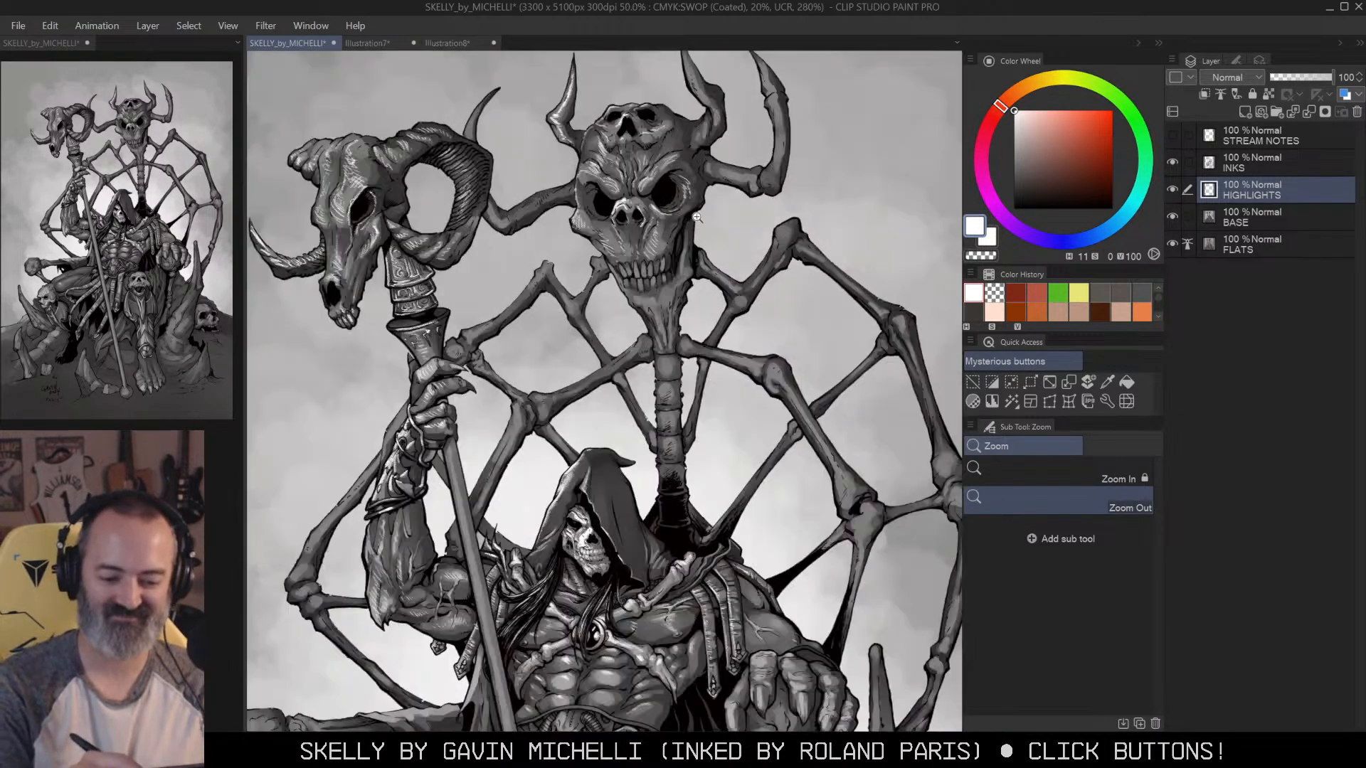
left_click(687, 224, "ctrl")
left_click_drag(687, 224, 708, 328)
left_click(720, 302, "ctrl")
left_click_drag(518, 336, 518, 458)
mouse_move(700, 129)
left_mouse_down()
mouse_move(753, 224)
mouse_move(763, 268)
mouse_move(744, 282)
left_mouse_up()
left_click_drag(746, 267, 731, 292)
left_click_drag(729, 273, 721, 290)
left_click_drag(719, 276, 723, 332)
left_click_drag(749, 328, 739, 340)
Step: Paint white highlights along the horned skull's far side horn, from its base up to the tip
mouse_move(758, 339)
left_mouse_down()
mouse_move(784, 311)
mouse_move(726, 328)
mouse_move(740, 348)
mouse_move(851, 369)
mouse_move(840, 367)
left_mouse_up()
mouse_move(846, 203)
left_mouse_down()
mouse_move(873, 199)
mouse_move(860, 347)
left_mouse_up()
left_click_drag(829, 120, 843, 157)
Step: Paint white highlights on the horned skull's upper and lower teeth
key("ctrl+alt+space")
left_click(846, 220)
left_click_drag(909, 255, 903, 163)
left_click(870, 297)
left_click_drag(870, 297, 857, 222)
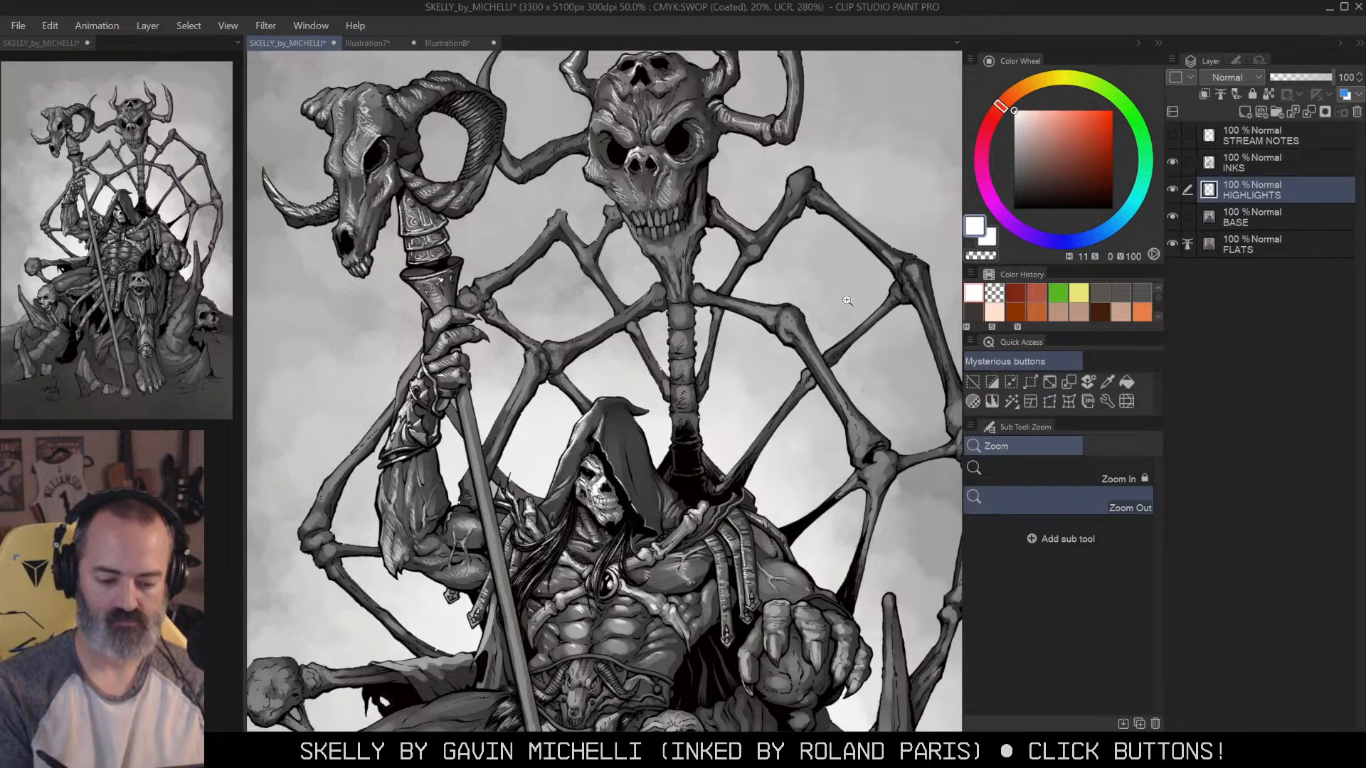
left_click(817, 287)
mouse_move(797, 268)
left_mouse_down()
mouse_move(757, 311)
mouse_move(752, 349)
mouse_move(778, 297)
left_mouse_up()
left_click(720, 348, "ctrl")
left_click(777, 297, "ctrl")
left_click(692, 250, "ctrl")
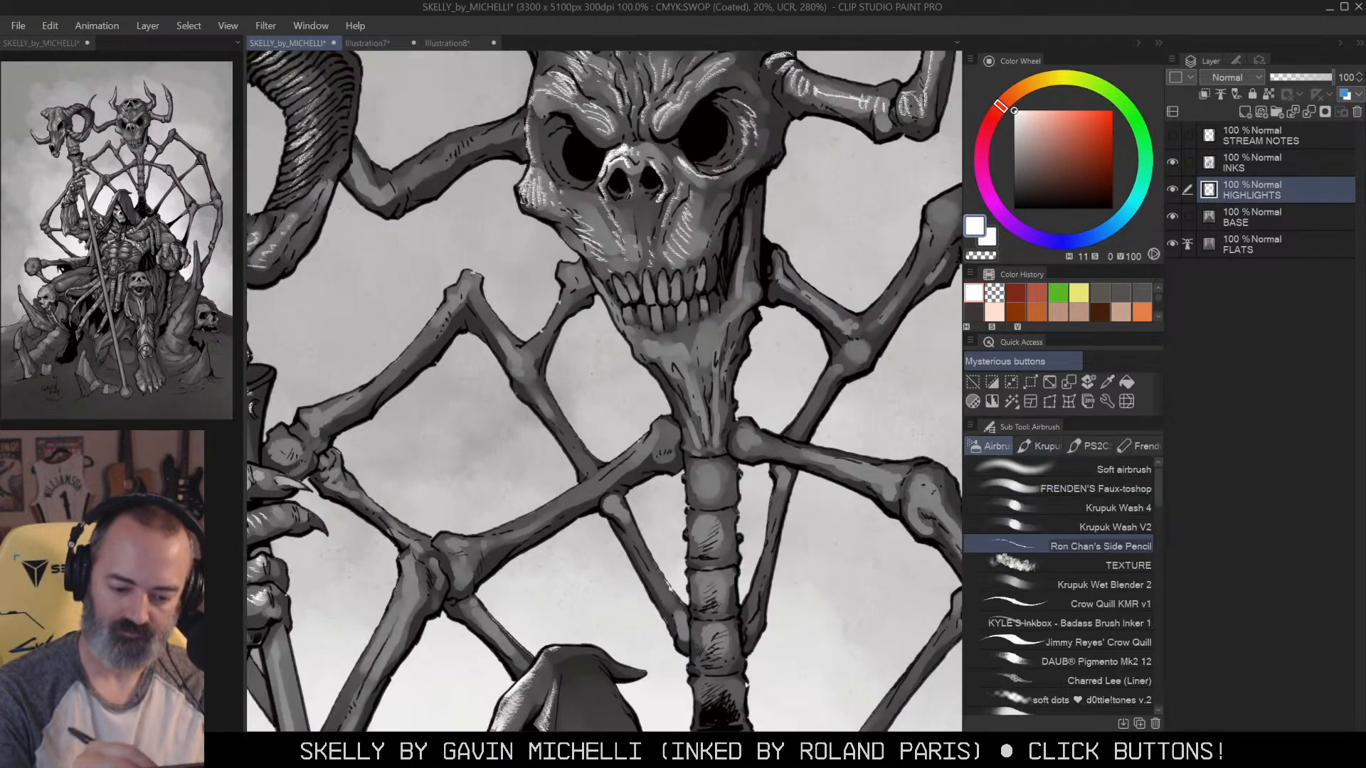
left_click_drag(616, 278, 626, 299)
mouse_move(616, 281)
left_mouse_down()
mouse_move(622, 298)
mouse_move(652, 298)
left_mouse_up()
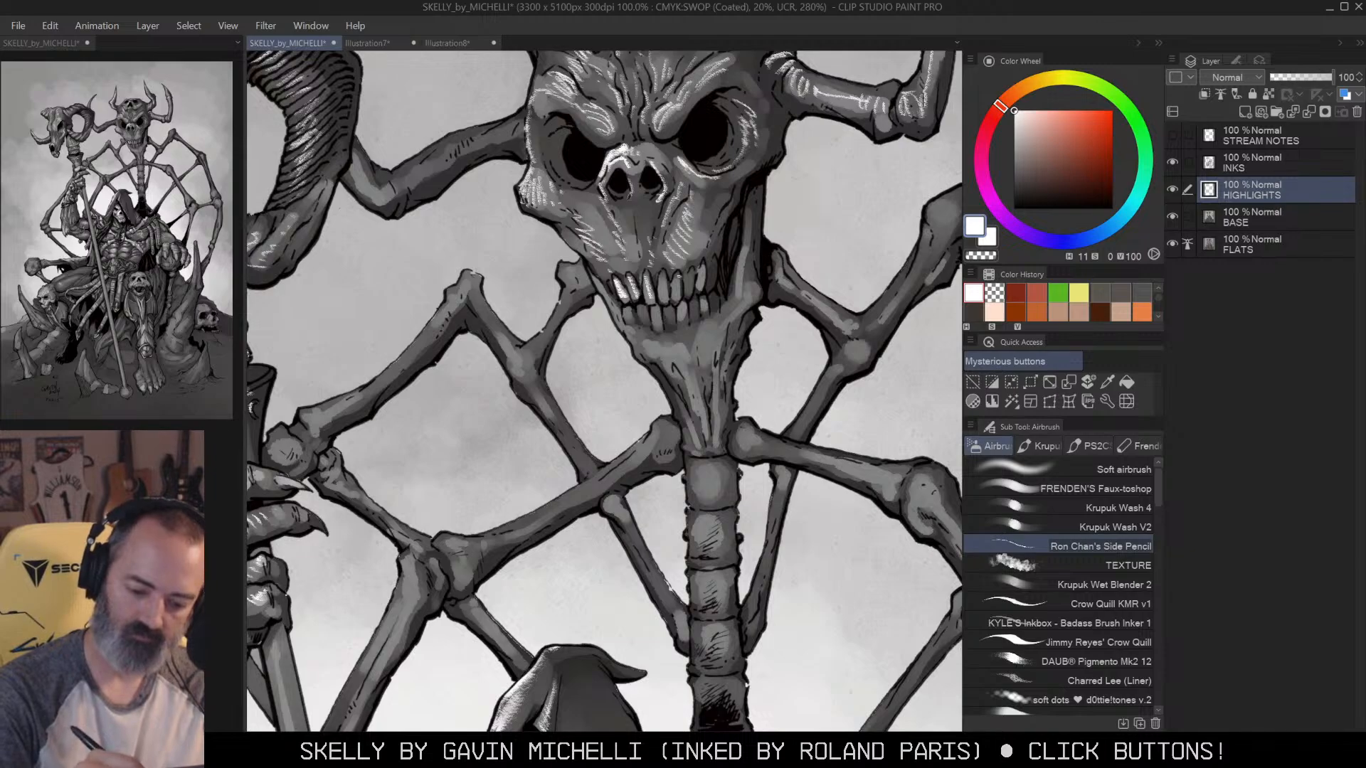
mouse_move(638, 306)
left_mouse_down()
mouse_move(643, 323)
mouse_move(668, 324)
mouse_move(655, 325)
mouse_move(661, 285)
mouse_move(777, 320)
left_mouse_up()
Step: Paint white highlights down the horned skull's jaw and the ridges of its long pointed chin
key("alt+space")
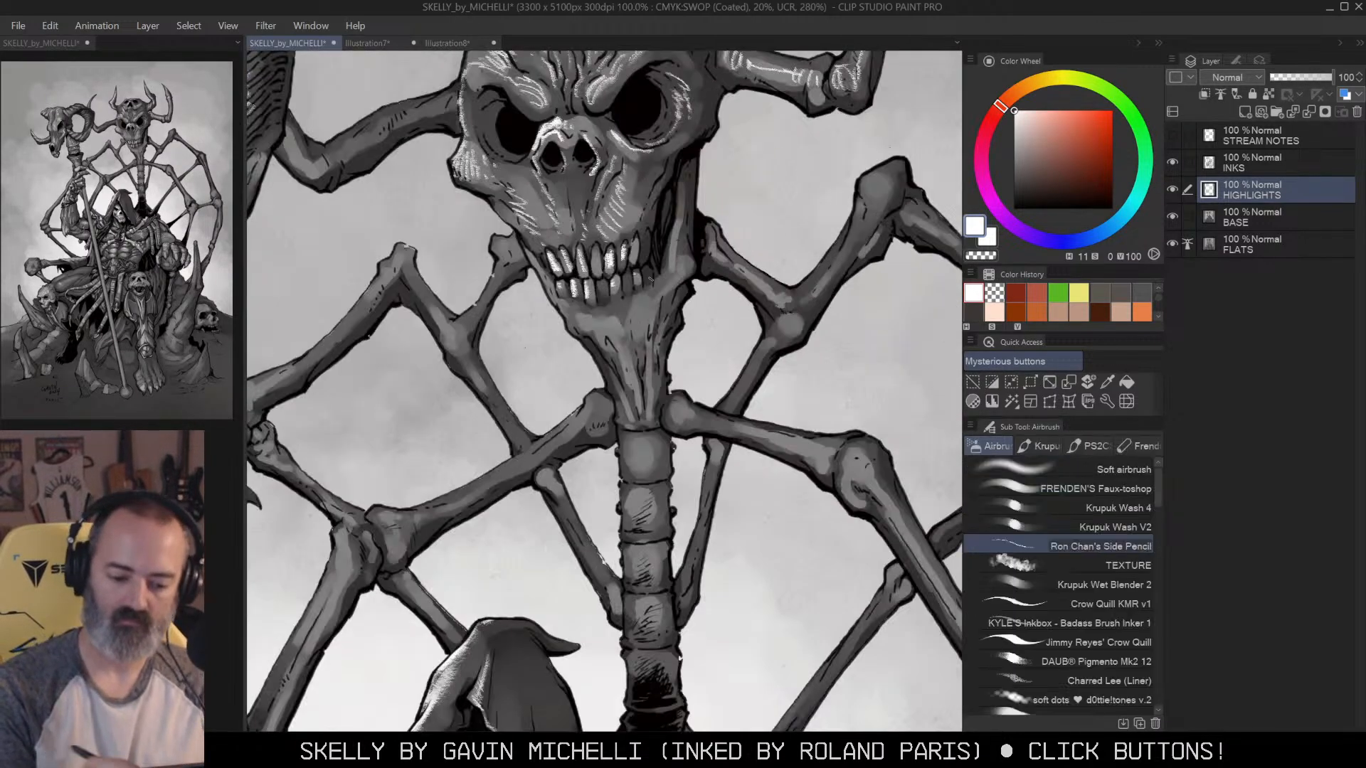
mouse_move(591, 321)
left_mouse_down()
mouse_move(577, 329)
mouse_move(630, 346)
mouse_move(631, 423)
left_mouse_up()
left_click_drag(653, 360, 651, 431)
Step: Clear the selection and paint white highlights on the vertebrae of the spine below the horned skull
key("alt+space")
left_click(705, 333)
left_click(716, 316)
left_click(747, 359)
mouse_move(793, 350)
left_mouse_down()
mouse_move(809, 197)
mouse_move(851, 324)
left_mouse_up()
key("m")
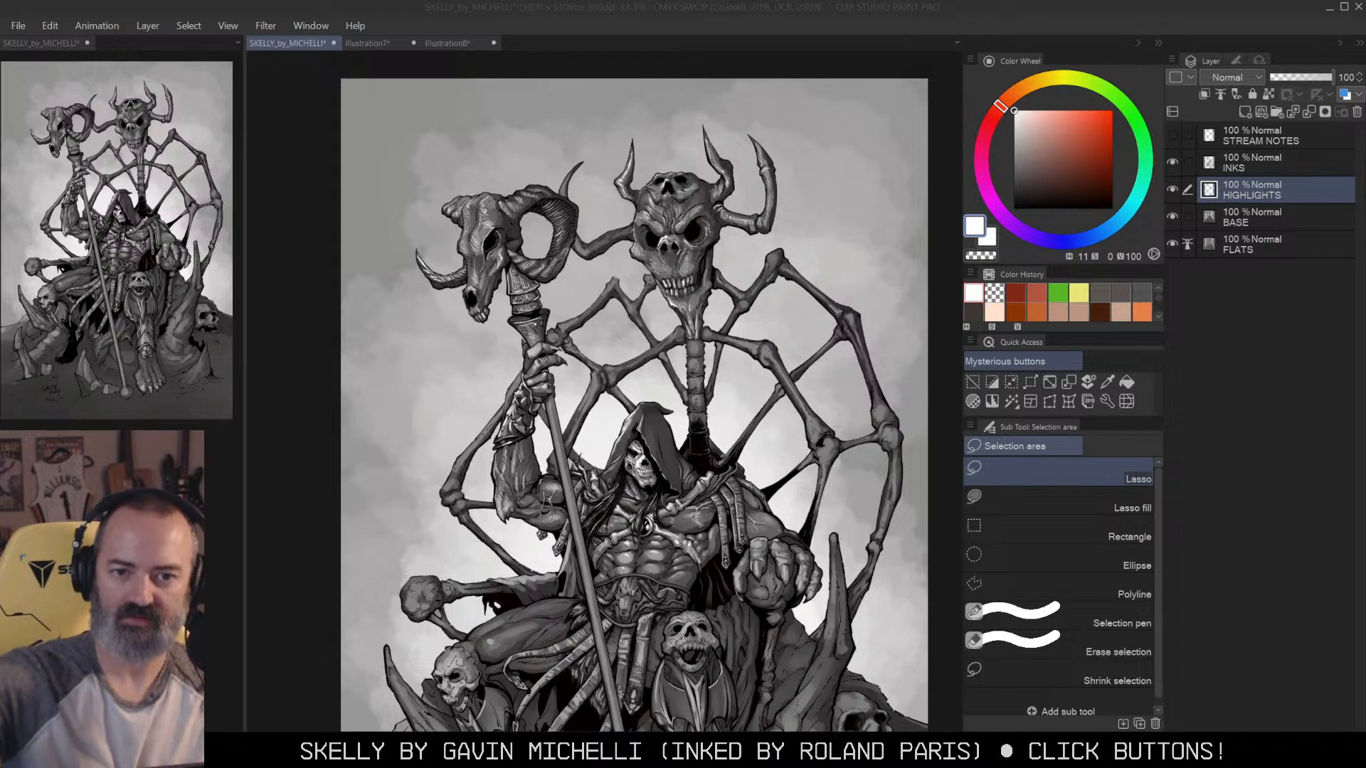
left_click(731, 360)
key("slash")
left_click_drag(713, 352, 790, 353)
key("b")
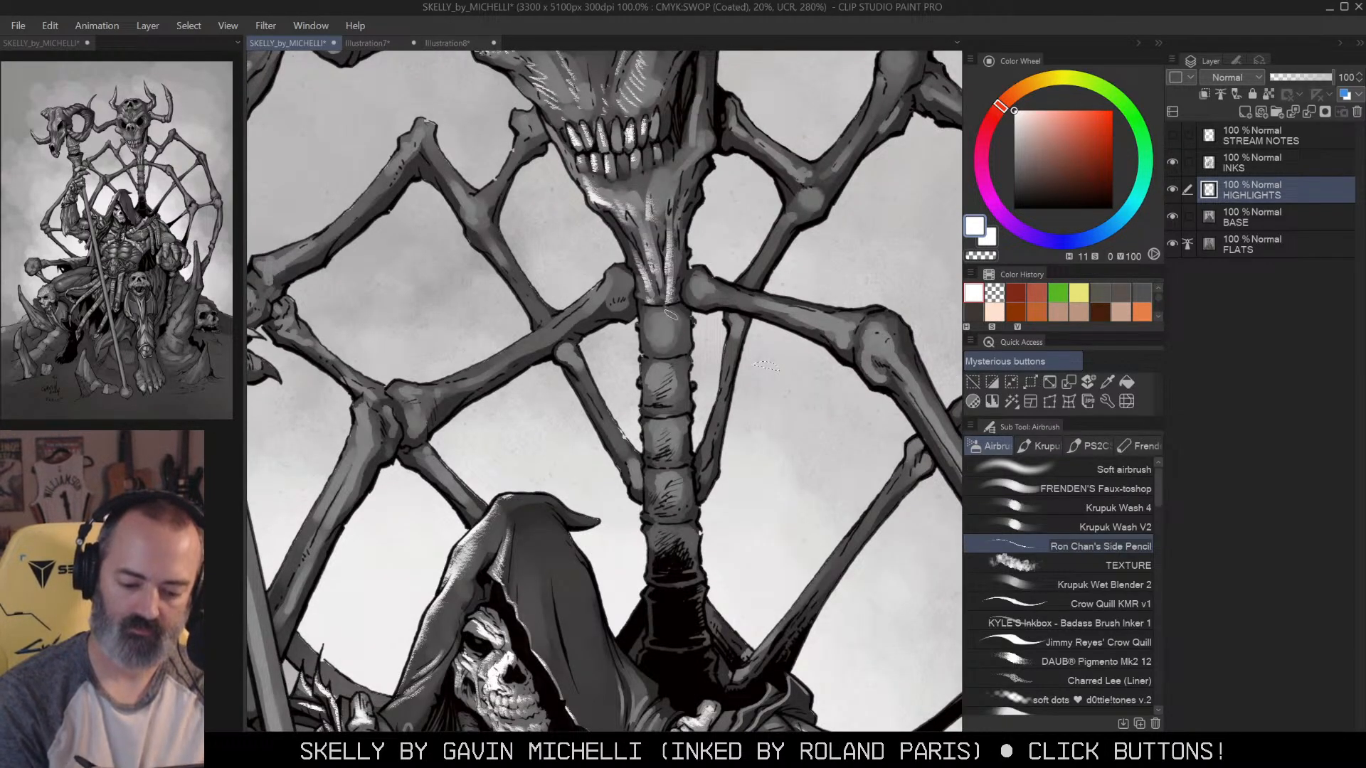
key("ctrl+d")
mouse_move(676, 320)
left_mouse_down()
mouse_move(656, 319)
mouse_move(661, 345)
mouse_move(689, 332)
left_mouse_up()
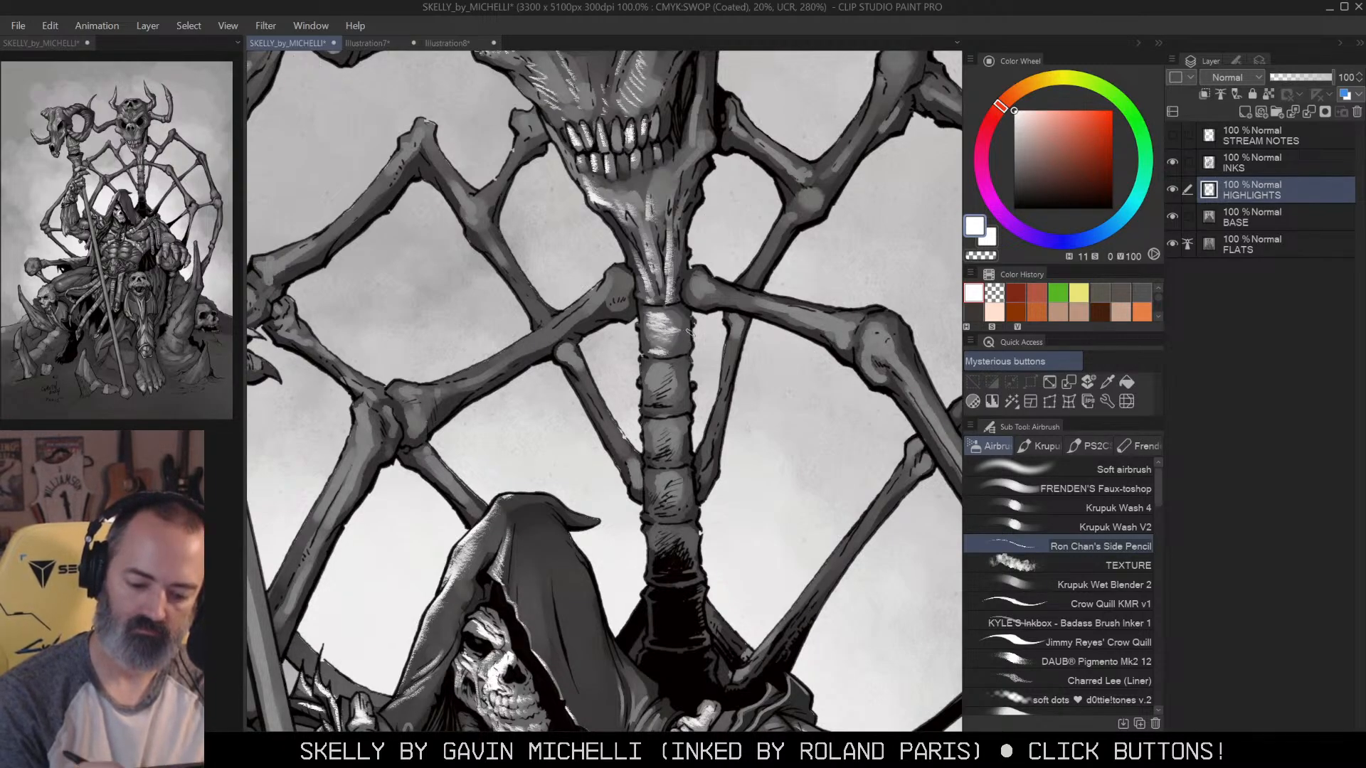
mouse_move(646, 371)
left_mouse_down()
mouse_move(666, 377)
mouse_move(667, 425)
left_mouse_up()
mouse_move(655, 449)
left_mouse_down()
mouse_move(679, 441)
mouse_move(676, 518)
left_mouse_up()
Step: Paint white highlights on the thin struts flanking the spine and the long web bone reaching toward the staff
left_click_drag(730, 451, 734, 385)
mouse_move(662, 414)
left_mouse_down()
mouse_move(687, 430)
mouse_move(663, 471)
mouse_move(696, 467)
mouse_move(700, 482)
left_mouse_up()
left_click_drag(568, 283, 644, 427)
left_click_drag(742, 249, 710, 417)
left_click_drag(617, 87, 661, 158)
mouse_move(446, 392)
left_mouse_down()
mouse_move(474, 401)
mouse_move(469, 432)
mouse_move(490, 395)
mouse_move(609, 335)
mouse_move(673, 278)
mouse_move(663, 303)
left_mouse_up()
Step: Paint white highlights along the upper web bone beside the staff and on its knobby end near the gripping hand
left_click(824, 233, "alt")
left_click(824, 233, "alt")
left_click_drag(884, 207, 877, 223)
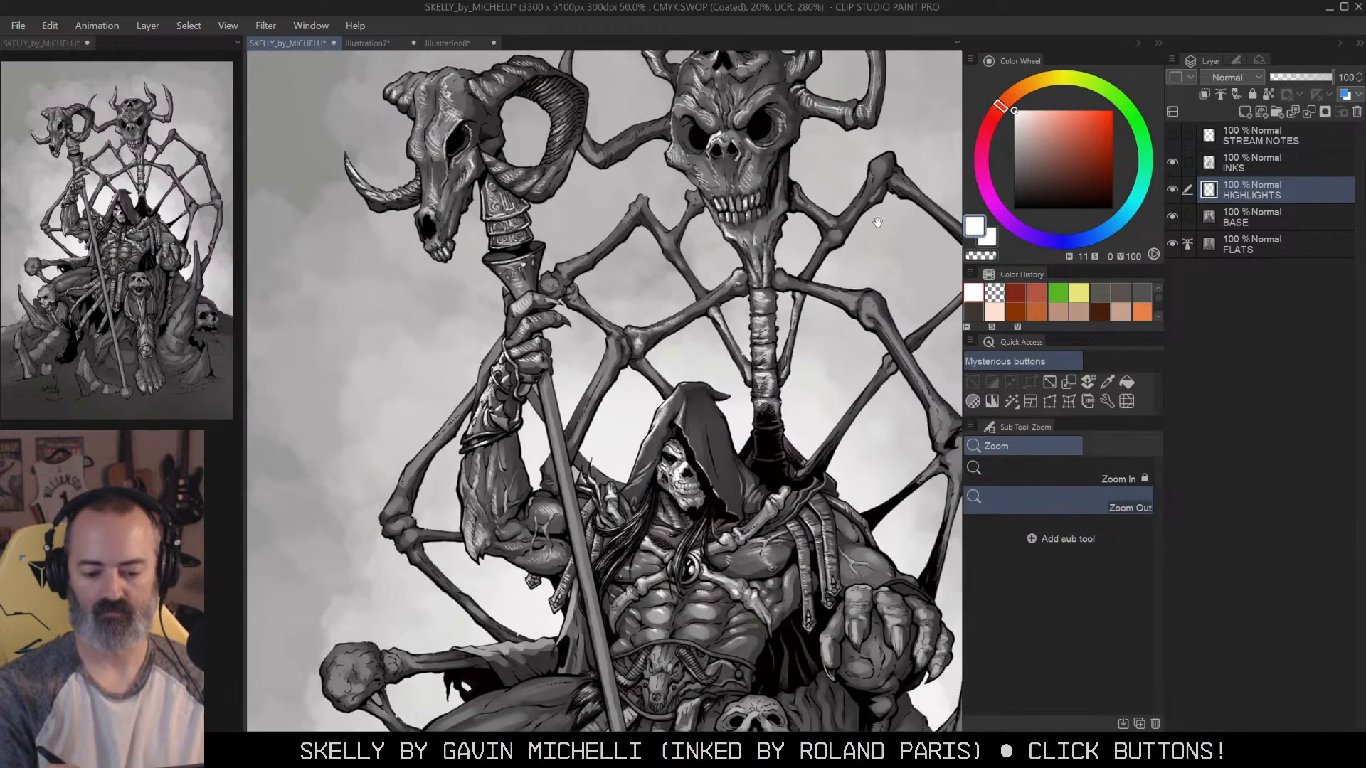
left_click(790, 175)
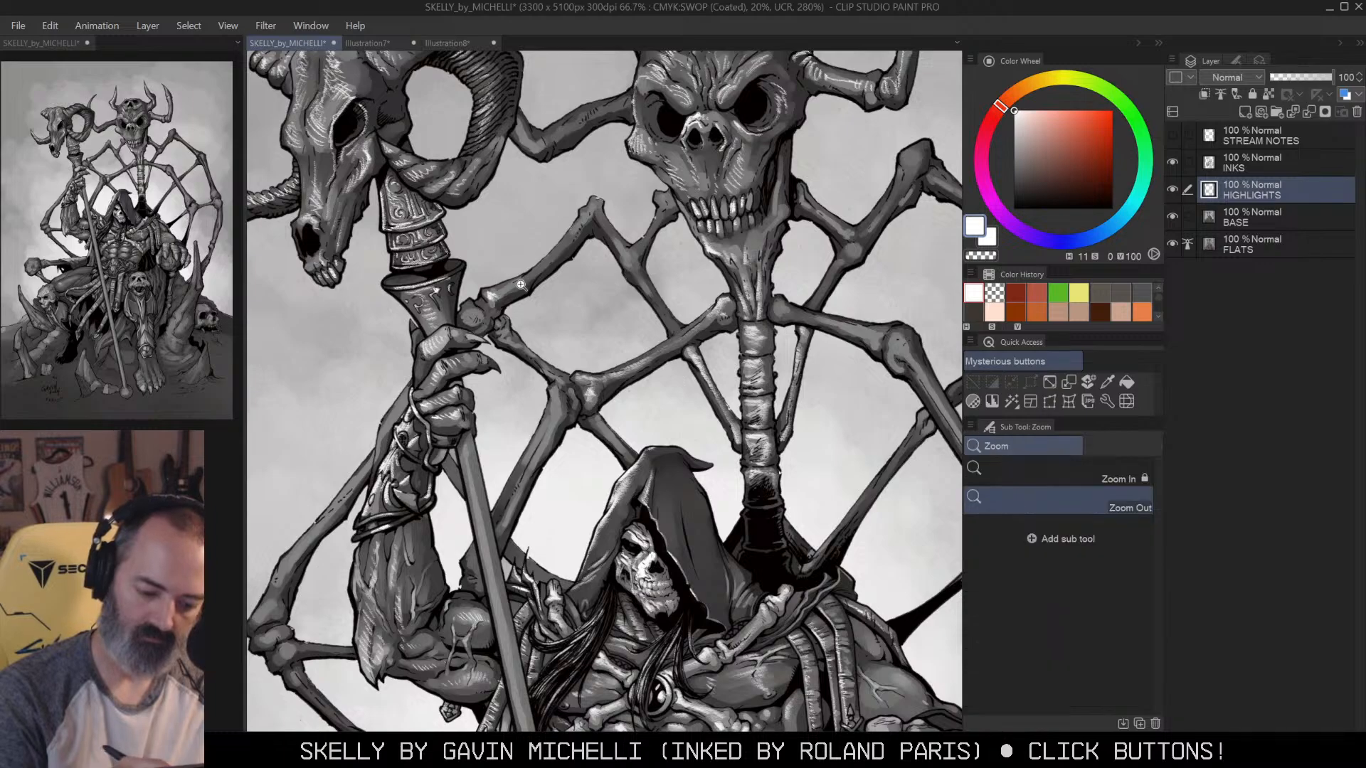
left_click(491, 295)
mouse_move(475, 309)
left_mouse_down()
mouse_move(584, 229)
mouse_move(639, 160)
mouse_move(679, 250)
mouse_move(708, 274)
left_mouse_up()
mouse_move(733, 178)
left_mouse_down()
mouse_move(730, 153)
mouse_move(745, 149)
left_mouse_up()
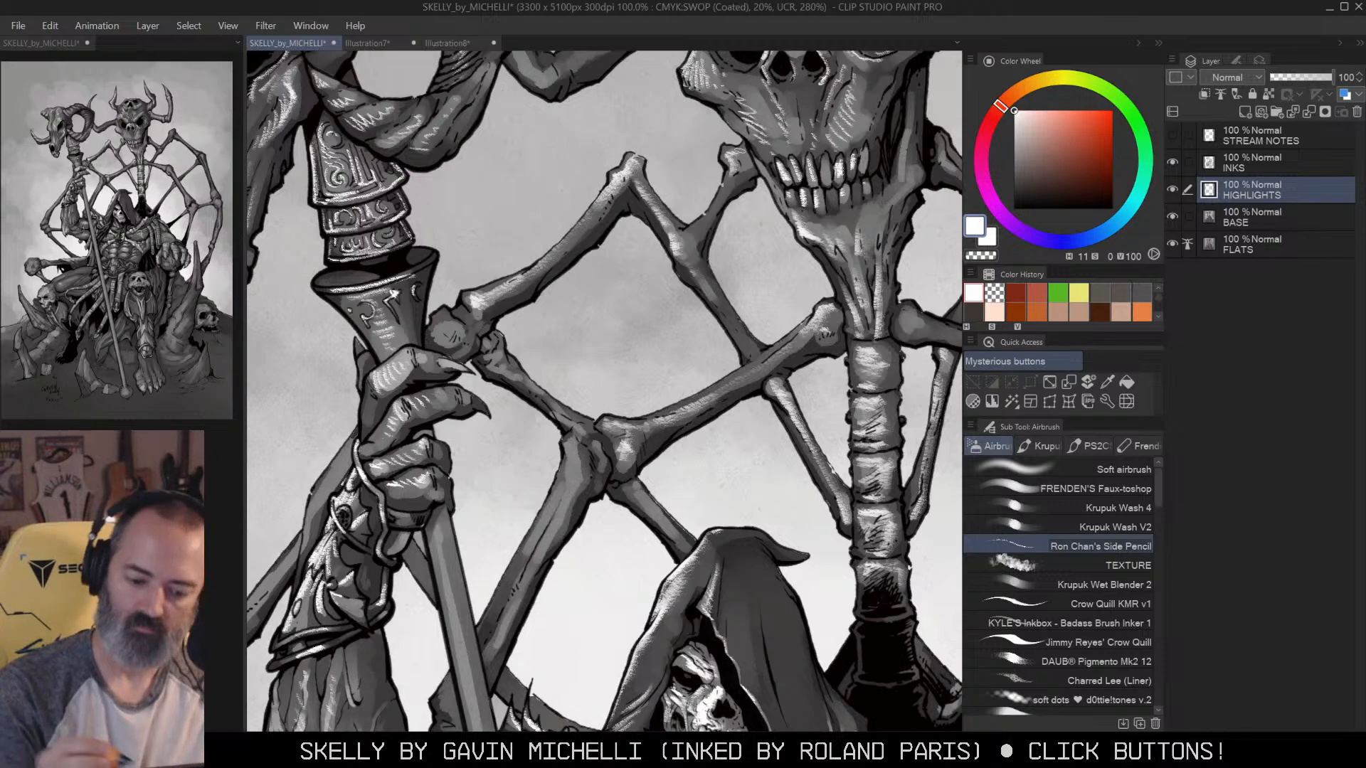
left_click_drag(604, 342, 647, 295)
mouse_move(479, 269)
left_mouse_down()
mouse_move(496, 279)
mouse_move(476, 290)
left_mouse_up()
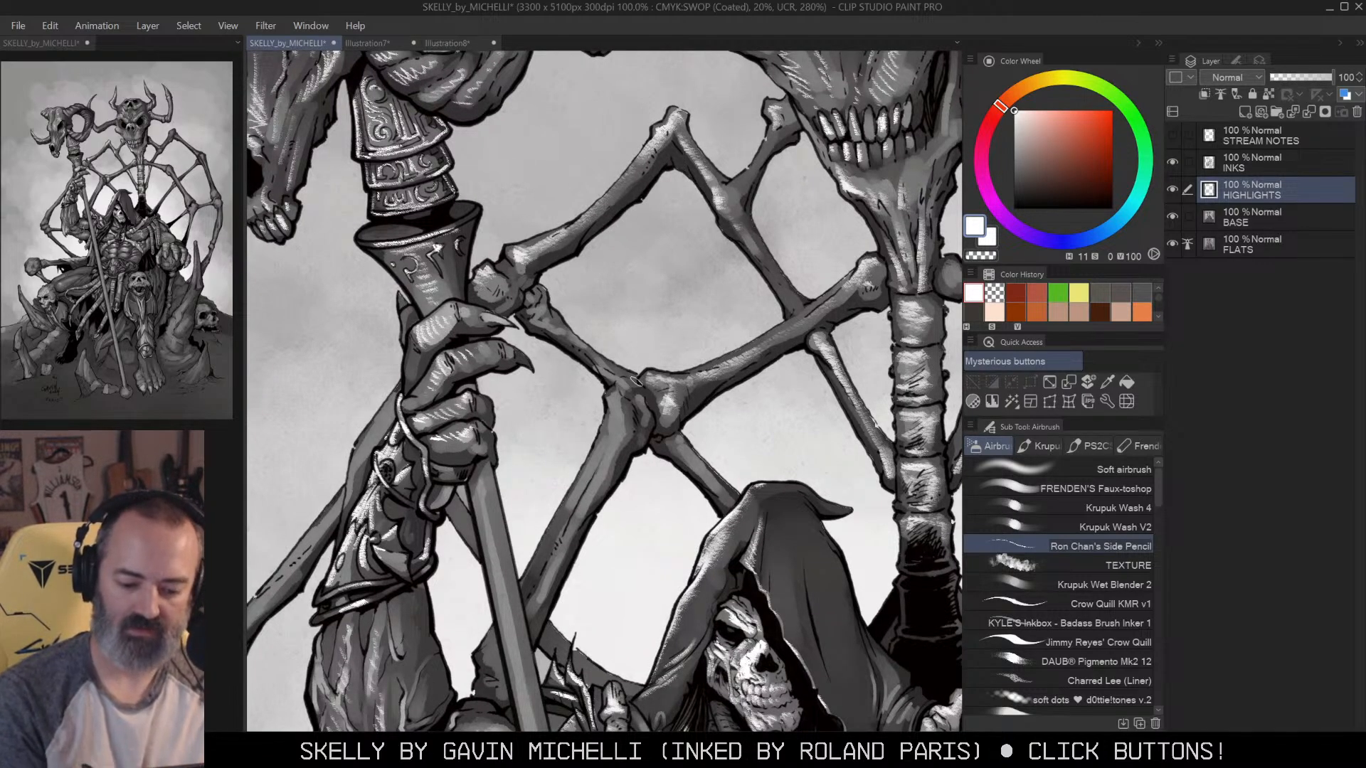
Step: Paint white highlights on the web joint above the hood and down the bone descending from it behind the staff
mouse_move(614, 381)
left_mouse_down()
mouse_move(627, 385)
mouse_move(597, 478)
left_mouse_up()
mouse_move(603, 437)
left_mouse_down()
mouse_move(620, 352)
mouse_move(541, 516)
left_mouse_up()
left_click_drag(645, 348, 621, 397)
mouse_move(558, 511)
left_mouse_down()
mouse_move(503, 569)
mouse_move(523, 605)
left_mouse_up()
Step: Paint white highlights on the upper web bones and their joint between the staff and the horned skull's jaw
left_click_drag(756, 220, 753, 310)
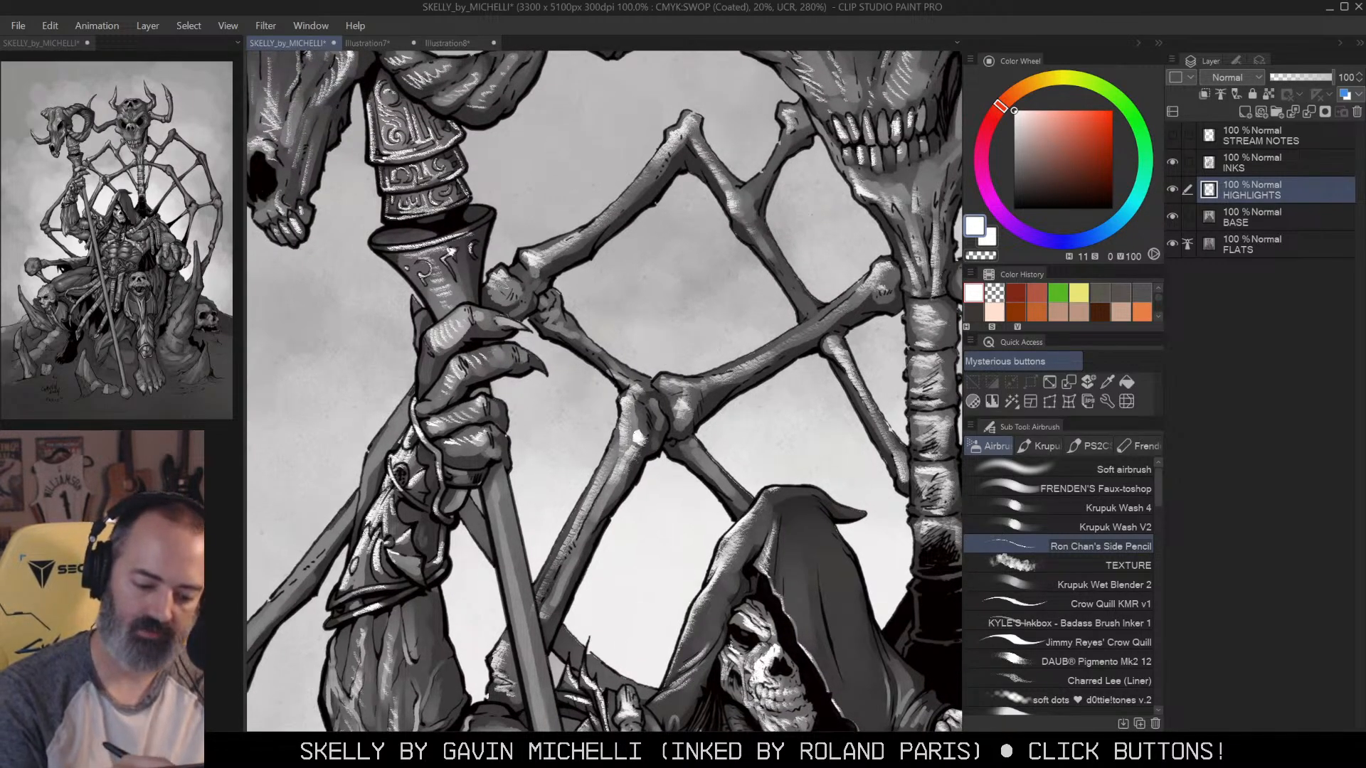
left_click_drag(749, 191, 734, 204)
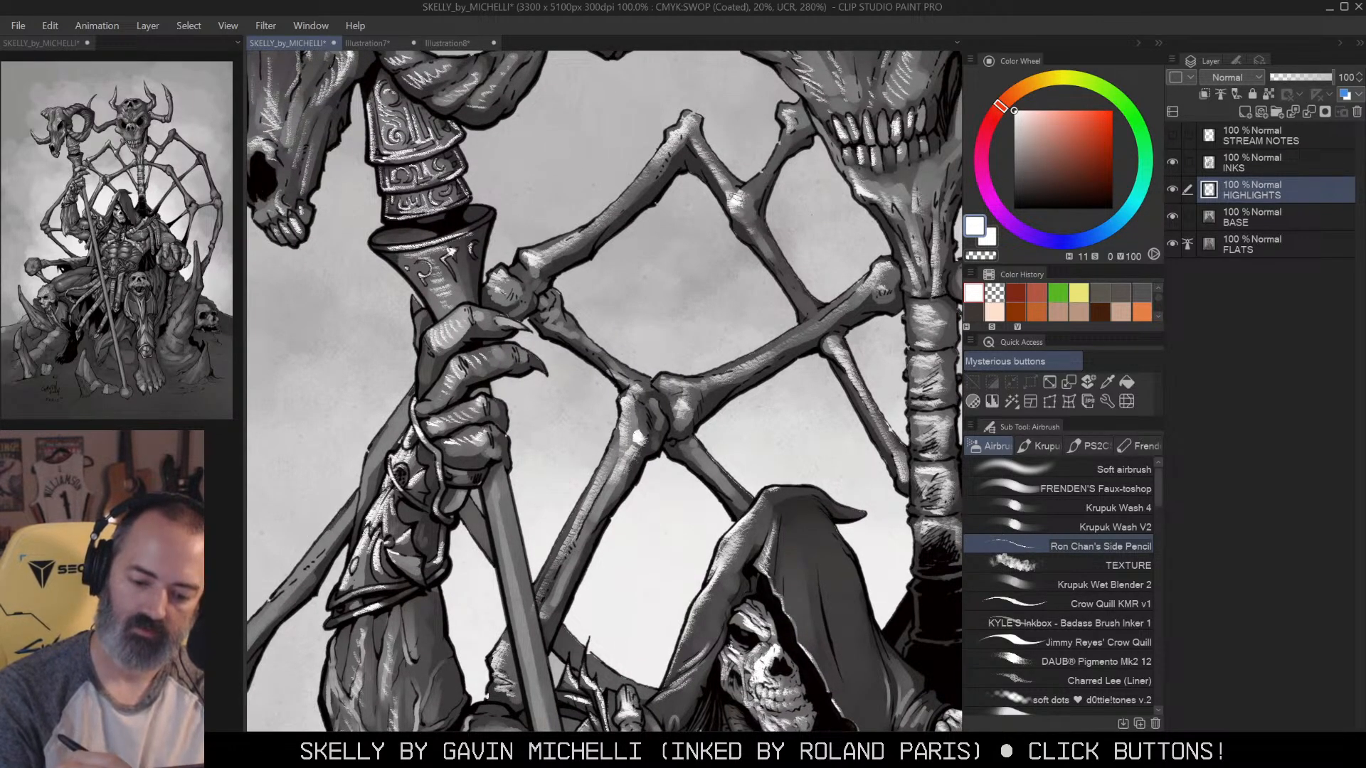
left_click_drag(831, 184, 811, 182)
Step: Paint white highlights along the outer web bone behind the raised arm, its knuckle joint and the bone below it
mouse_move(790, 331)
left_mouse_down()
mouse_move(809, 320)
mouse_move(830, 224)
left_mouse_up()
left_click_drag(668, 364, 848, 231)
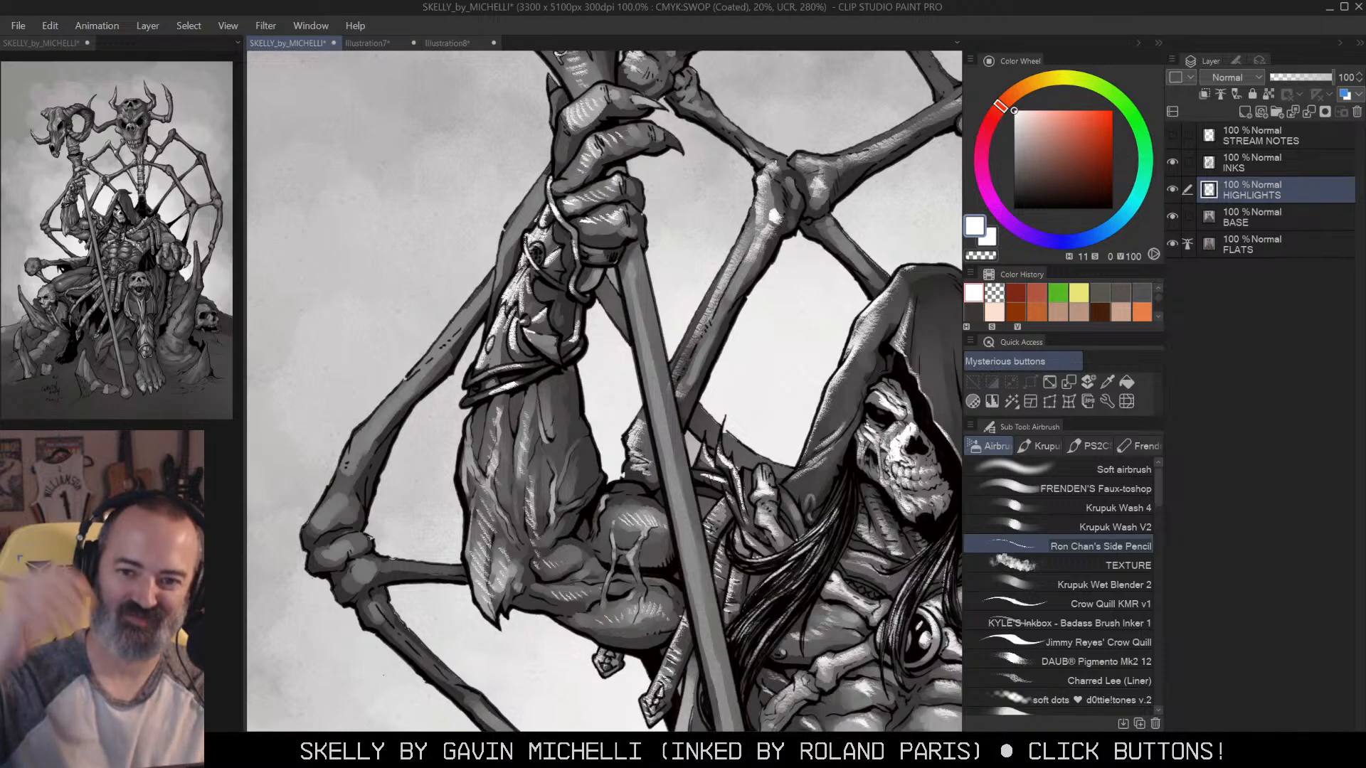
mouse_move(519, 223)
left_mouse_down()
mouse_move(486, 313)
mouse_move(481, 294)
mouse_move(363, 435)
mouse_move(384, 425)
mouse_move(321, 528)
left_mouse_up()
left_click_drag(385, 484, 483, 352)
mouse_move(420, 386)
left_mouse_down()
mouse_move(412, 402)
mouse_move(448, 394)
mouse_move(424, 418)
mouse_move(456, 451)
mouse_move(470, 429)
left_mouse_up()
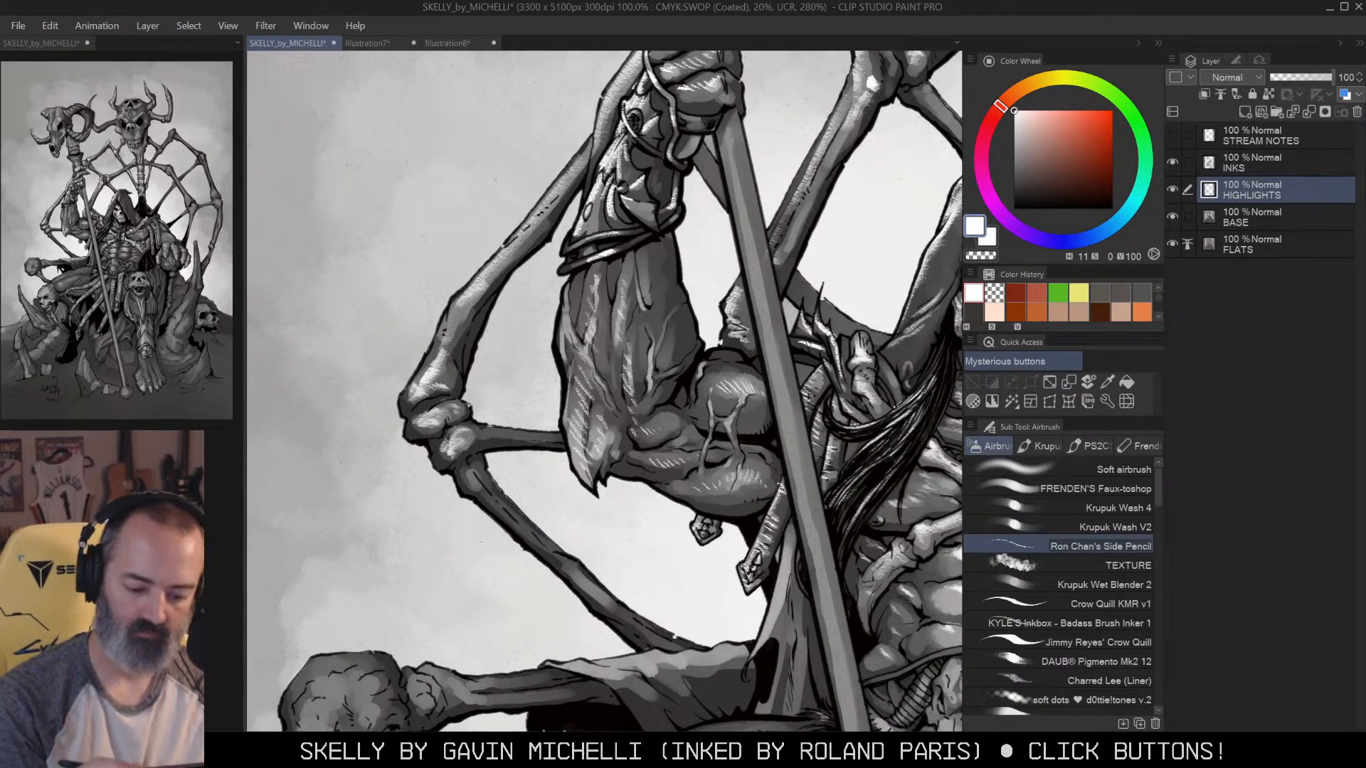
mouse_move(495, 381)
left_mouse_down()
mouse_move(559, 383)
mouse_move(501, 417)
mouse_move(520, 431)
mouse_move(498, 420)
mouse_move(653, 559)
left_mouse_up()
Step: Paint white highlights on the throne's knobby armrest bone, its shaft and the lower strut beneath it
left_click_drag(674, 455, 693, 286)
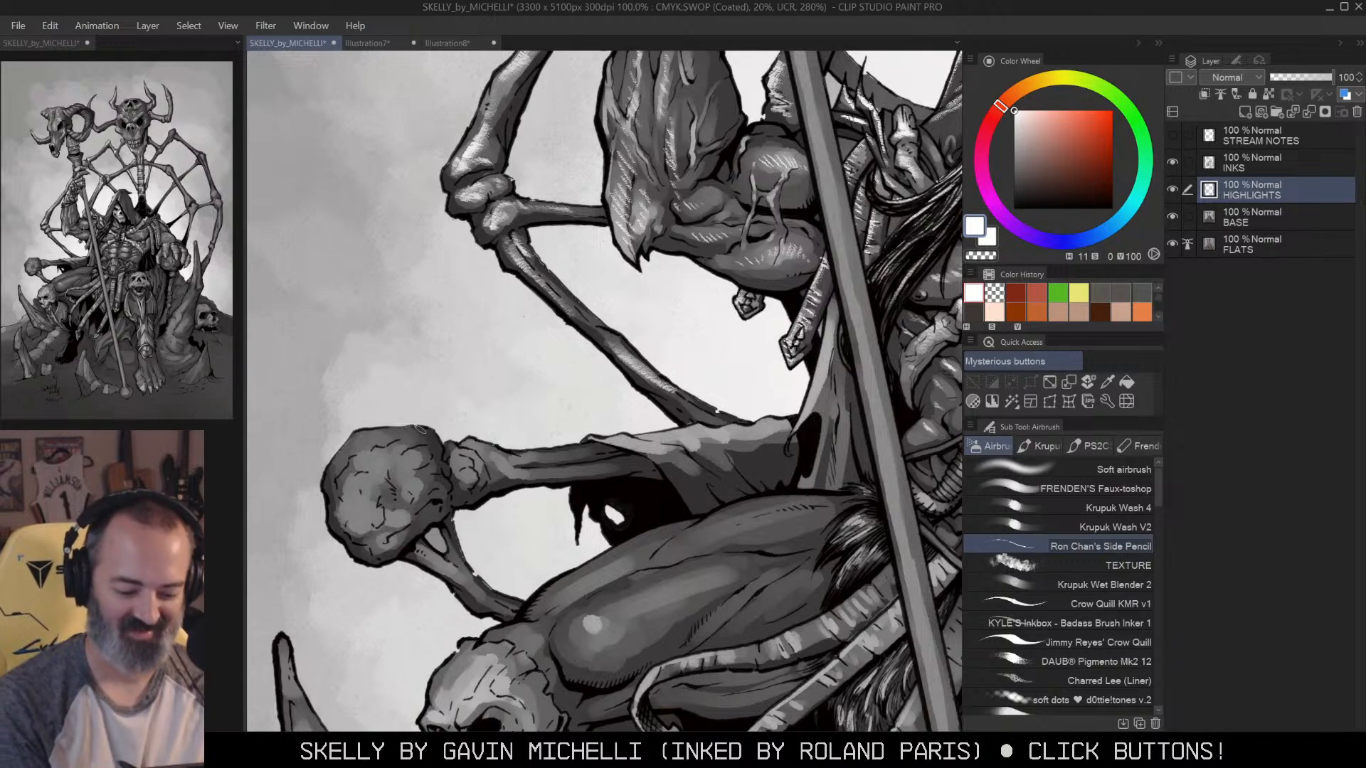
mouse_move(369, 448)
left_mouse_down()
mouse_move(339, 501)
mouse_move(377, 464)
mouse_move(362, 456)
mouse_move(351, 493)
mouse_move(381, 456)
mouse_move(366, 488)
mouse_move(419, 456)
mouse_move(378, 439)
mouse_move(392, 478)
mouse_move(365, 518)
mouse_move(396, 510)
mouse_move(361, 542)
mouse_move(379, 540)
mouse_move(333, 521)
mouse_move(356, 558)
left_mouse_up()
mouse_move(452, 450)
left_mouse_down()
mouse_move(466, 477)
mouse_move(478, 447)
mouse_move(584, 469)
left_mouse_up()
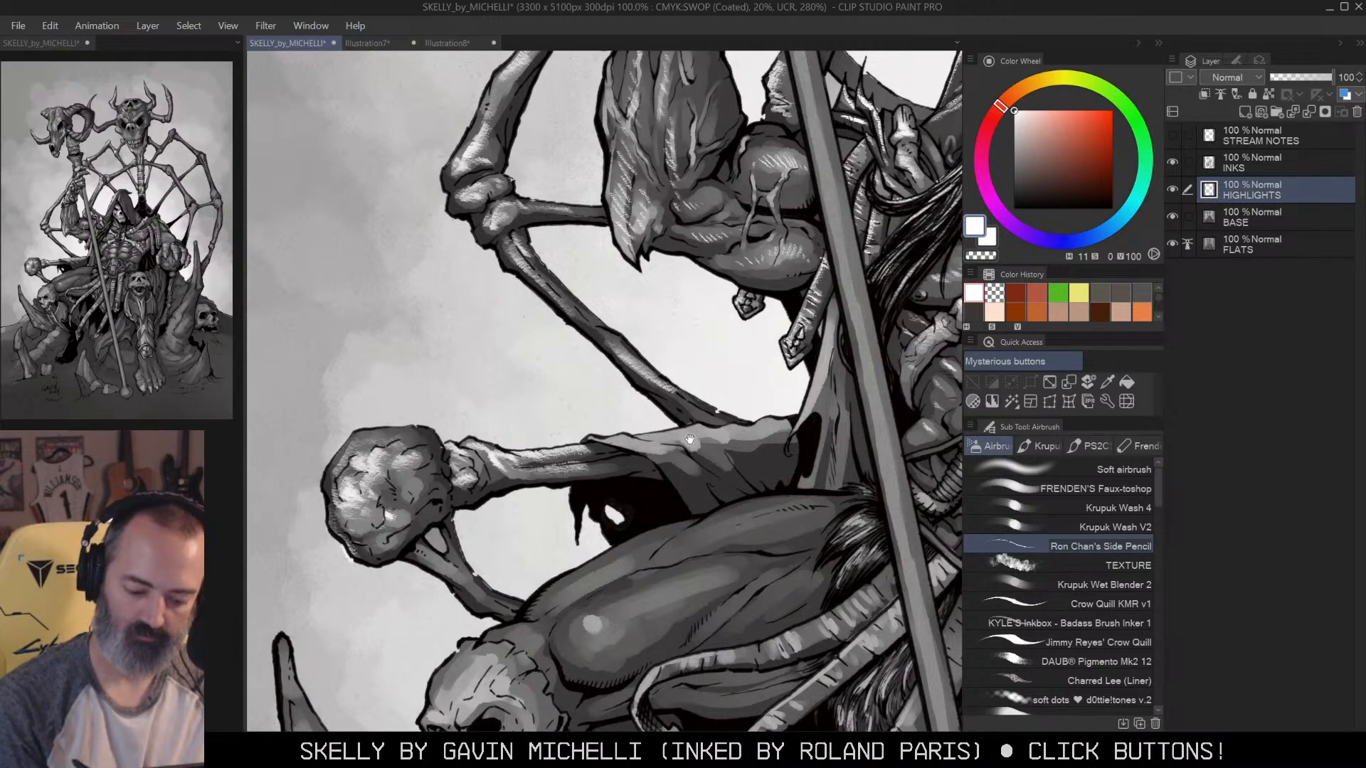
left_click_drag(687, 437, 751, 316)
mouse_move(530, 404)
left_mouse_down()
mouse_move(516, 430)
mouse_move(551, 473)
left_mouse_up()
left_click_drag(494, 434, 591, 490)
Step: Examine the highlights across the whole illustration, from the lower rocks and legs up to the horned skull
left_click(682, 449, "alt")
left_click_drag(850, 441, 679, 376)
left_click(680, 376, "alt")
left_click(680, 375)
left_click(680, 376)
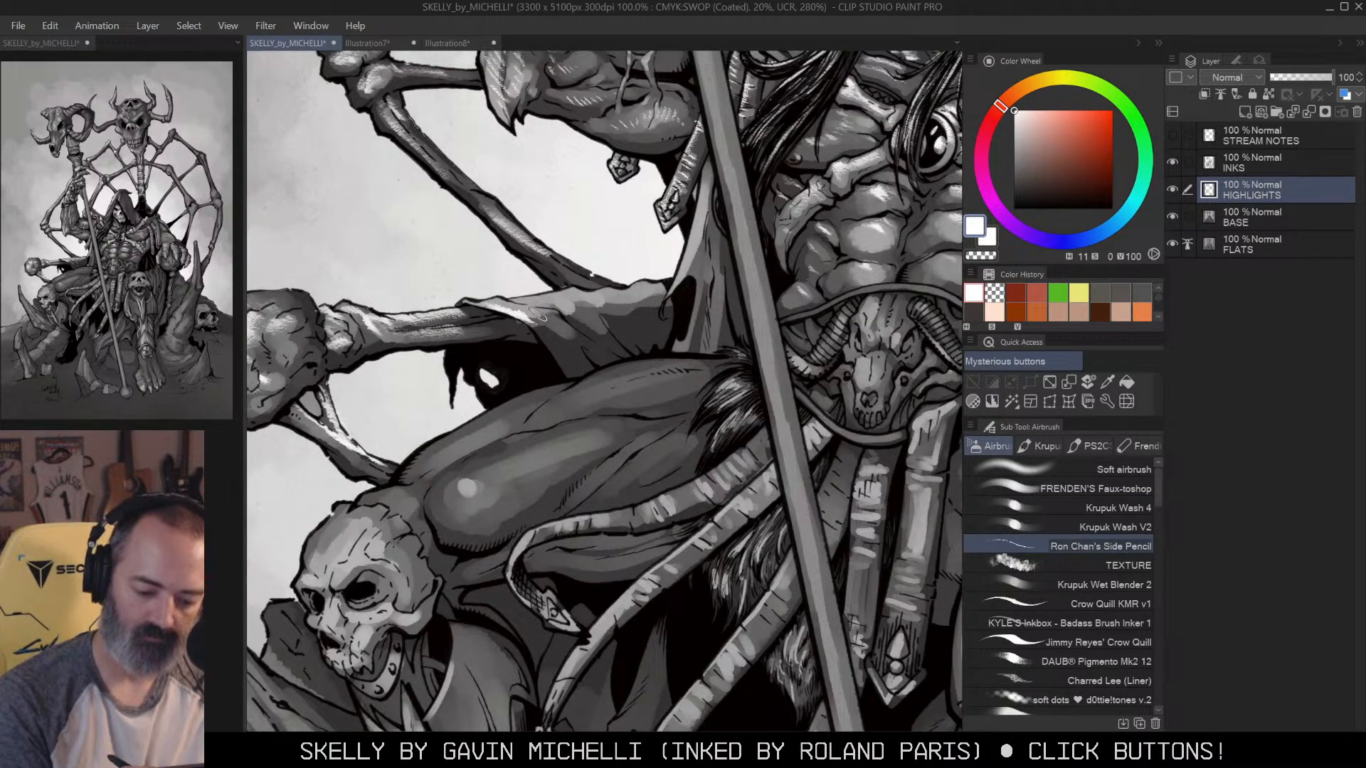
key("slash")
left_click(756, 302, "alt")
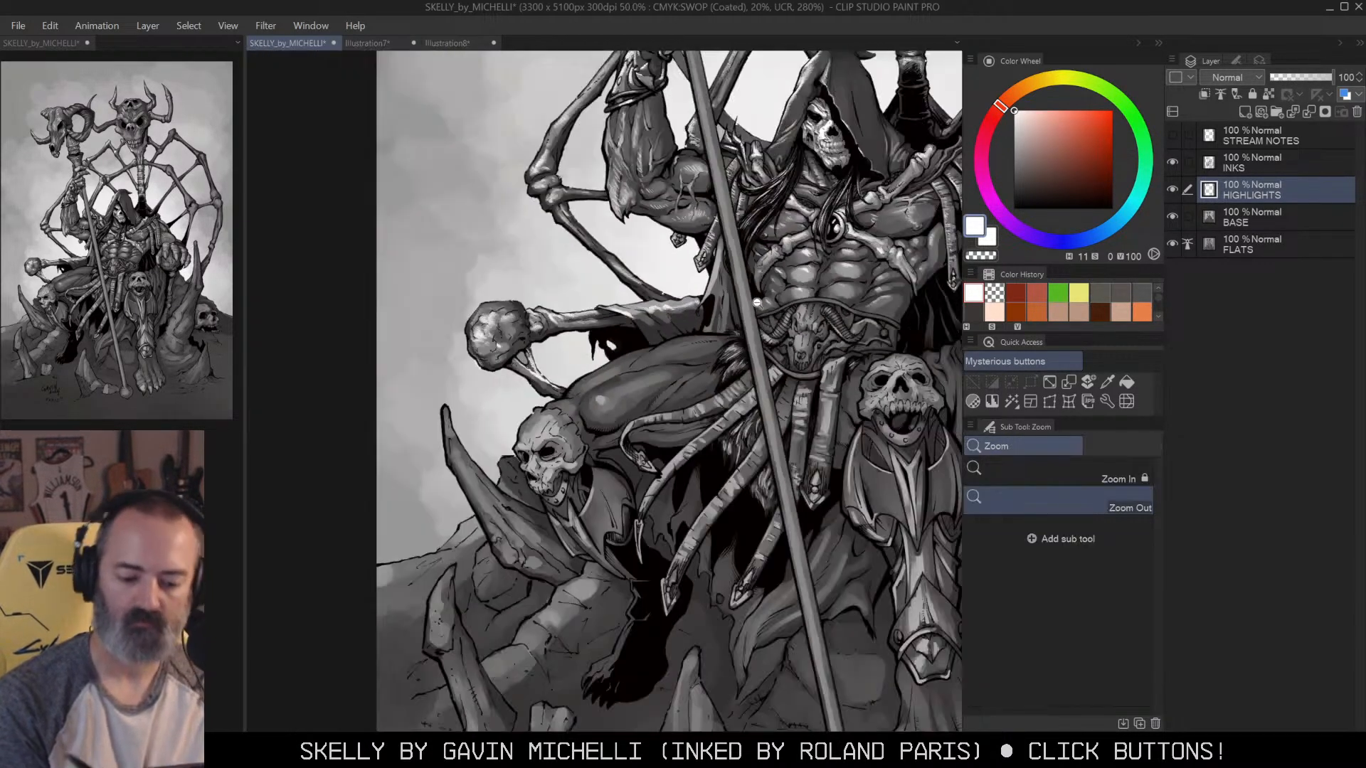
left_click(757, 303, "alt")
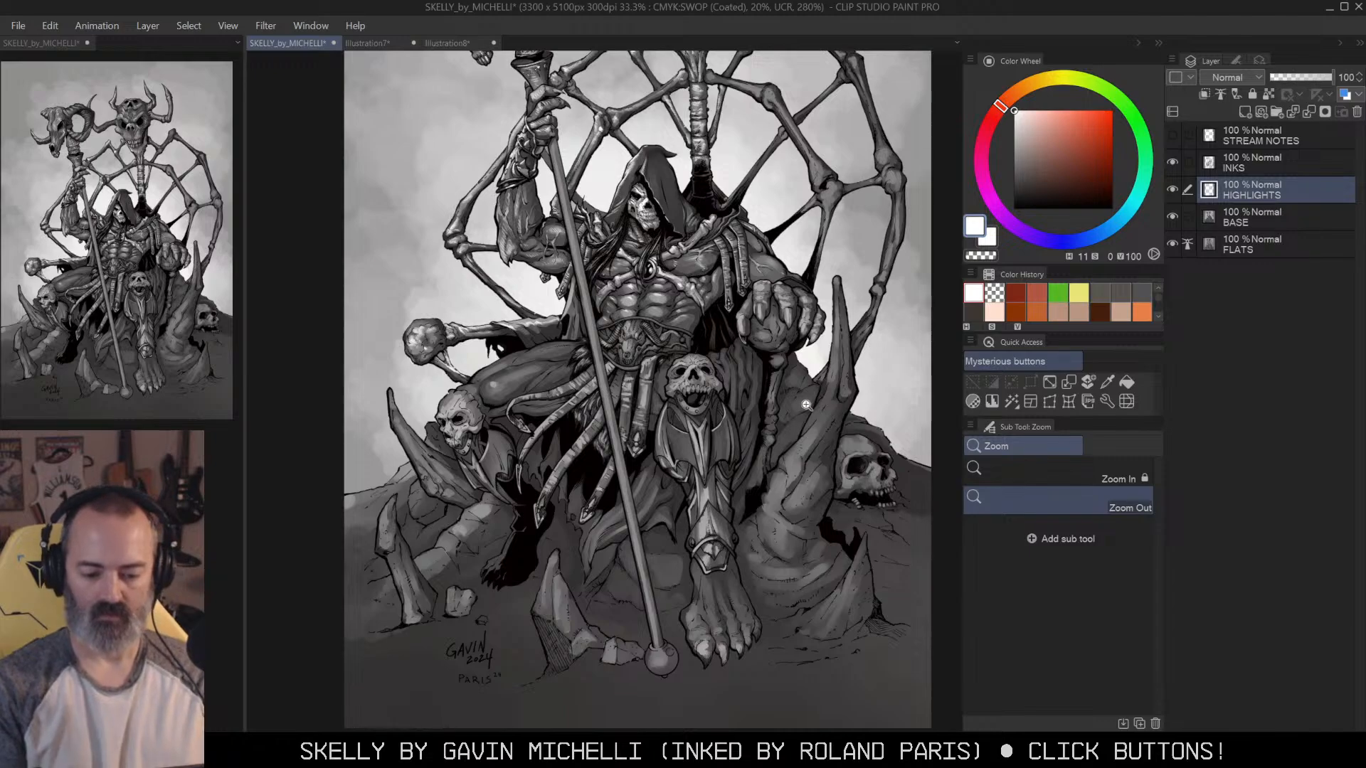
left_click_drag(768, 269, 737, 457)
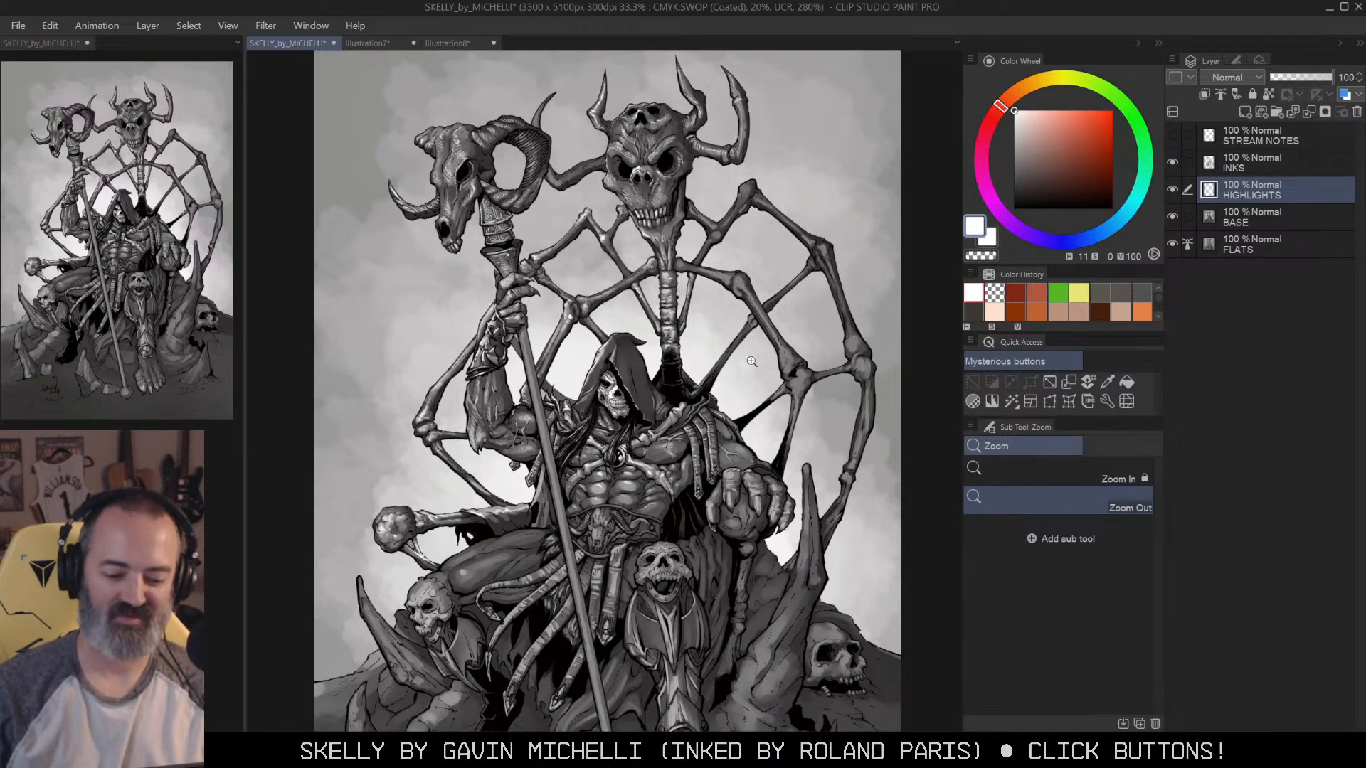
Step: Paint white highlights on the upper web bones and joints on the horned skull's far side
left_click(714, 272)
left_click(762, 251)
left_click_drag(720, 228, 724, 331)
left_click(625, 277)
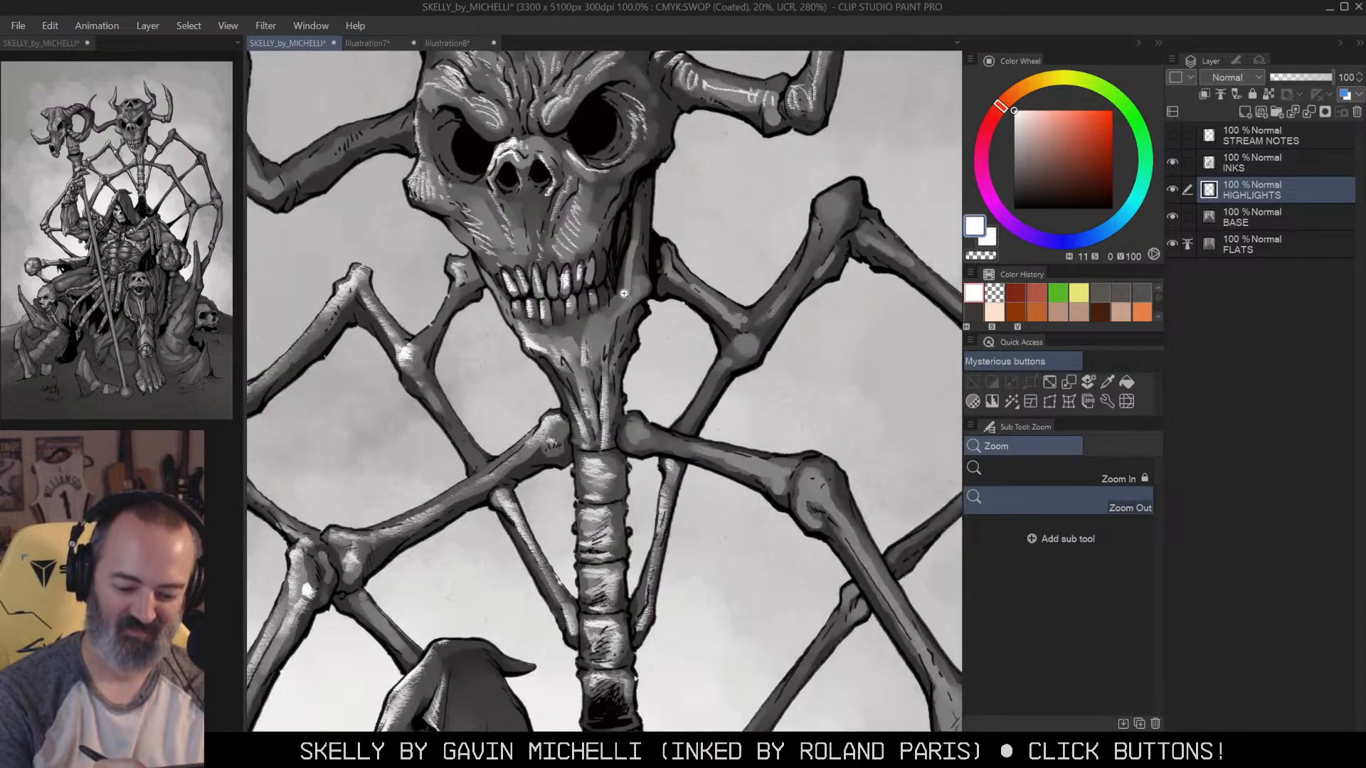
key("b")
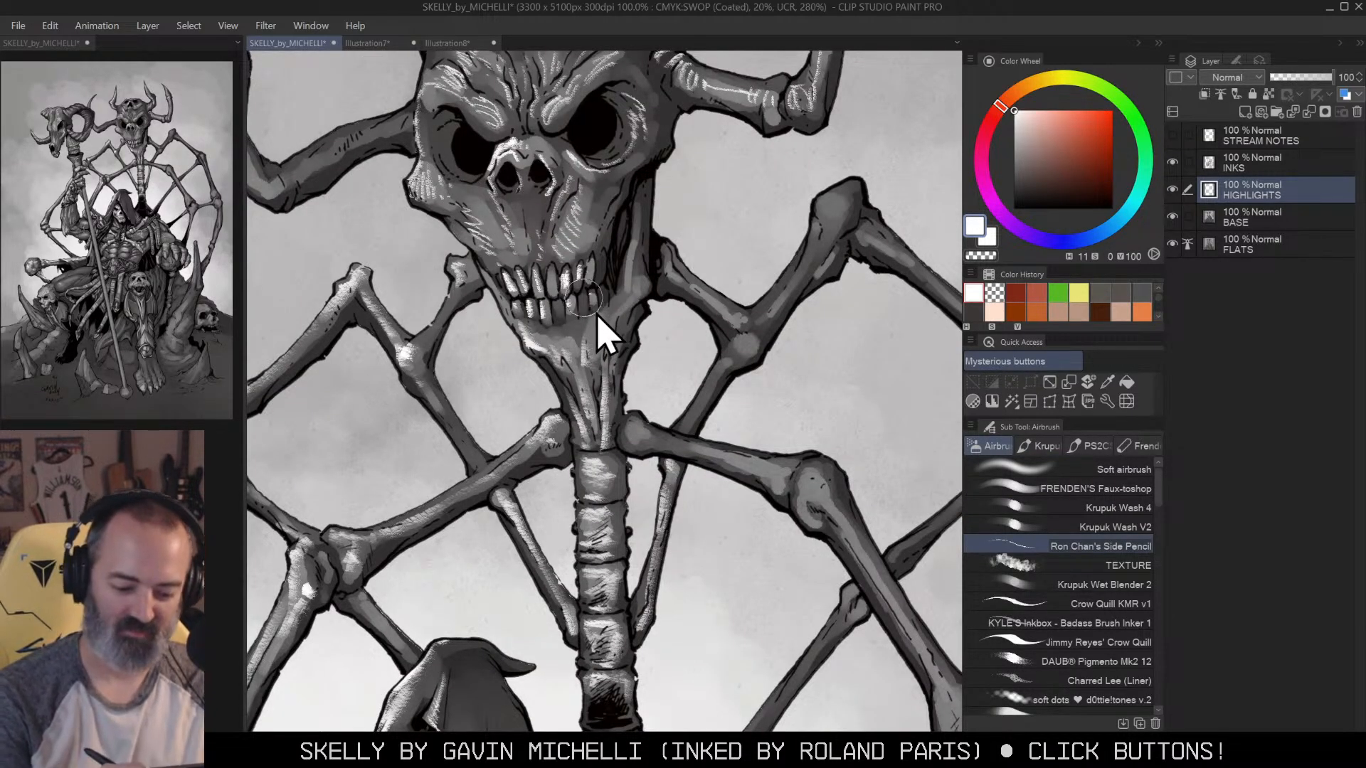
mouse_move(675, 254)
left_mouse_down()
mouse_move(683, 281)
mouse_move(666, 290)
mouse_move(694, 284)
mouse_move(743, 327)
mouse_move(720, 381)
mouse_move(815, 242)
mouse_move(826, 199)
mouse_move(824, 235)
mouse_move(884, 169)
left_mouse_up()
Step: Paint white highlights along the web bone running from the top of the spine to its far-side joint
key("m")
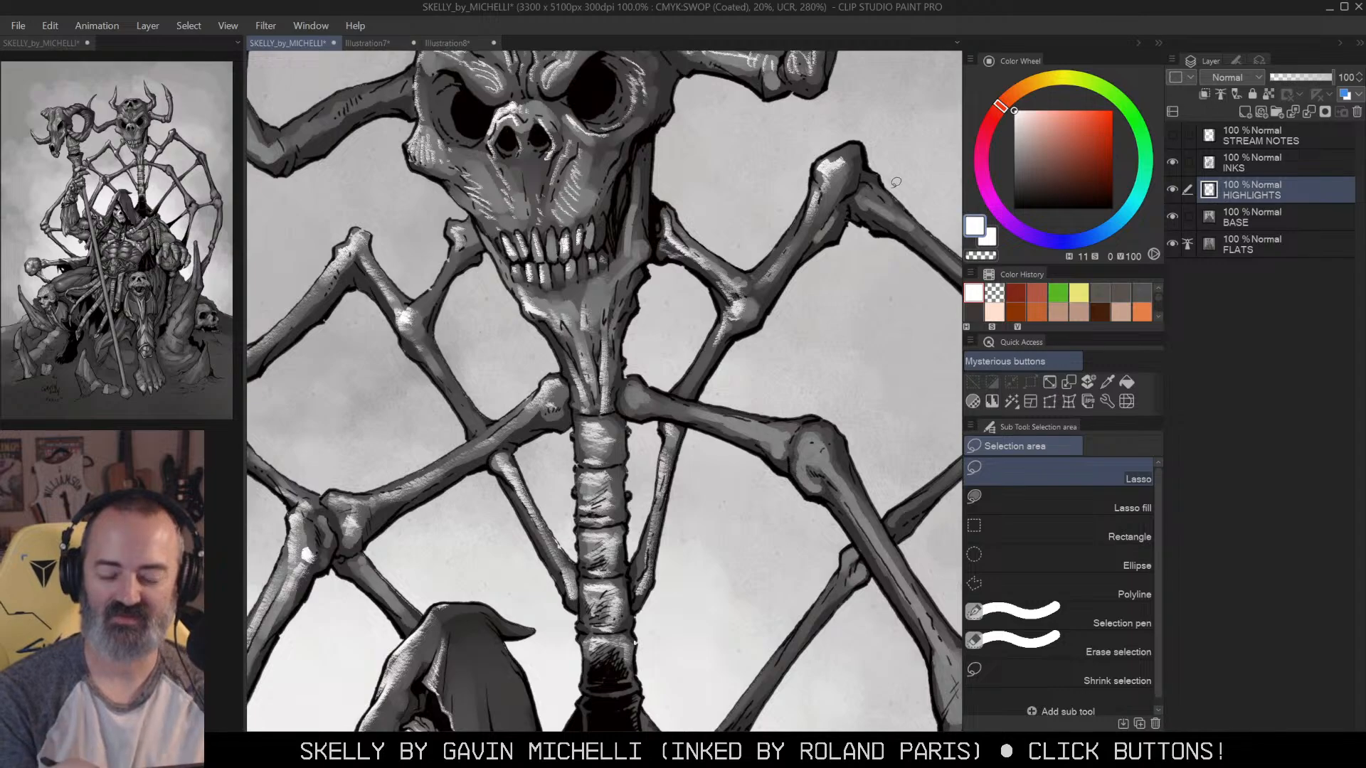
left_click_drag(807, 290, 805, 254)
key("b")
mouse_move(628, 349)
left_mouse_down()
mouse_move(645, 364)
mouse_move(624, 375)
mouse_move(756, 392)
mouse_move(782, 419)
mouse_move(793, 395)
mouse_move(787, 423)
mouse_move(811, 402)
mouse_move(799, 438)
mouse_move(818, 397)
mouse_move(818, 423)
left_mouse_up()
left_click_drag(854, 332, 796, 185)
mouse_move(750, 291)
left_mouse_down()
mouse_move(740, 284)
mouse_move(772, 260)
mouse_move(788, 294)
left_mouse_up()
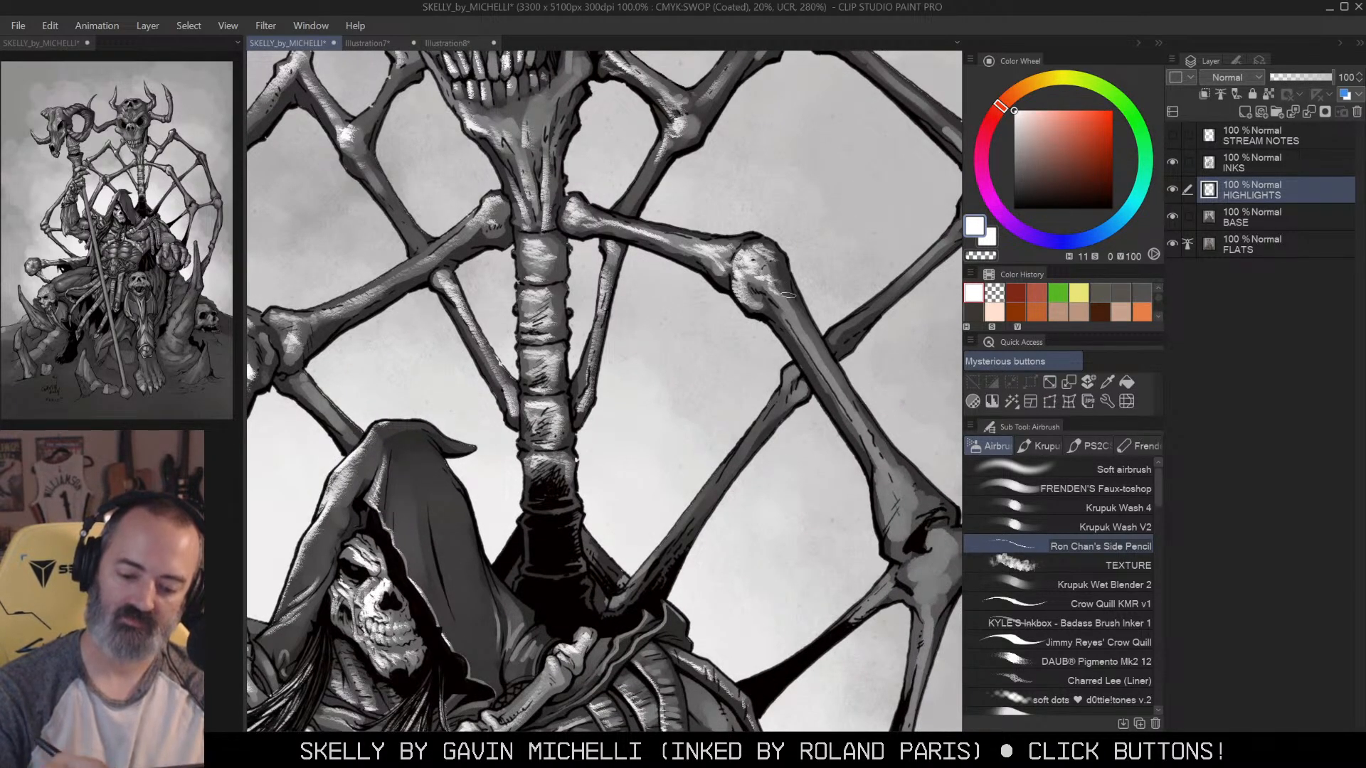
Step: Paint white highlights down the long web bone below the far-side joint, including its broad knuckled lower end
mouse_move(879, 452)
left_mouse_down()
mouse_move(820, 328)
mouse_move(846, 427)
mouse_move(854, 361)
mouse_move(839, 434)
left_mouse_up()
mouse_move(847, 356)
left_mouse_down()
mouse_move(857, 371)
mouse_move(843, 398)
mouse_move(880, 364)
left_mouse_up()
key("alt+space")
left_click(852, 386, "alt")
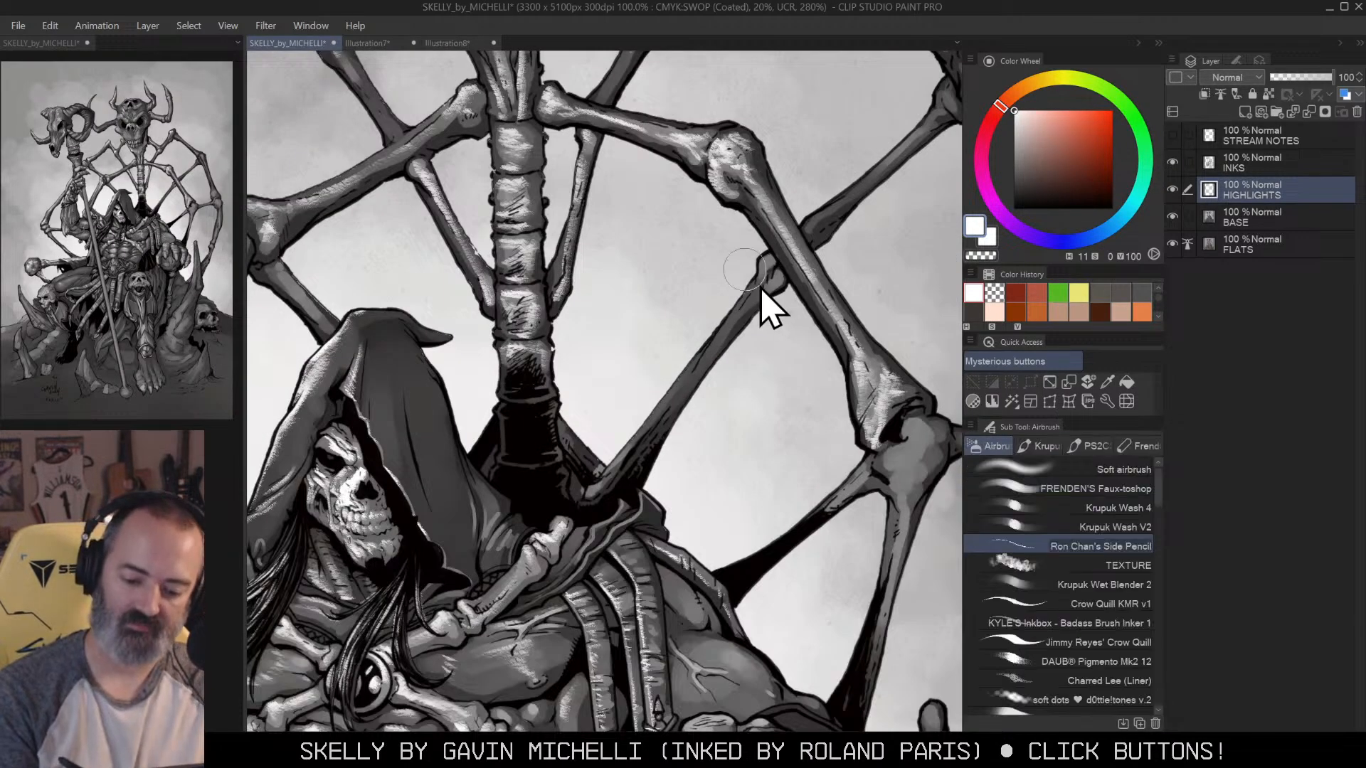
Step: Paint white highlights on the strut running from behind the long web bone to the throne, and edge the dark lower vertebrae in white
left_click_drag(768, 259, 722, 339)
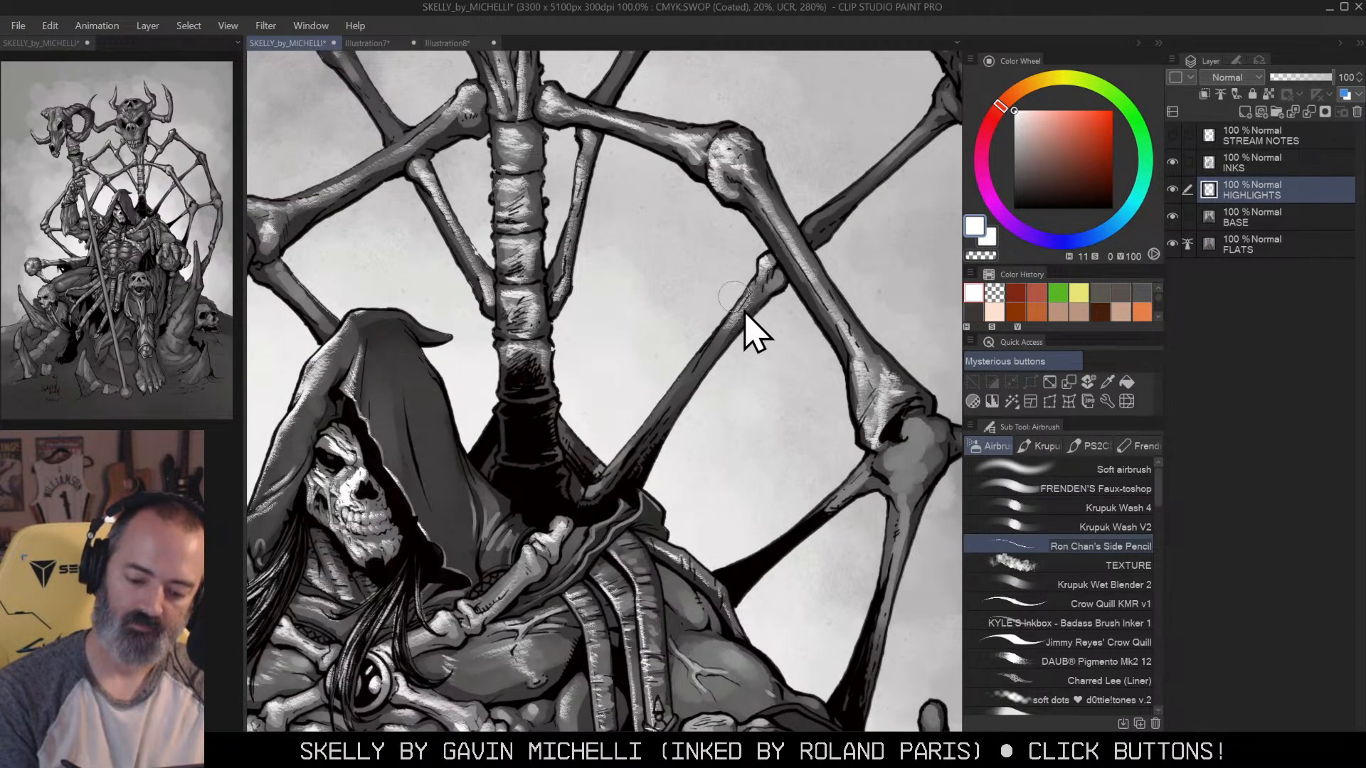
left_click_drag(767, 262, 720, 341)
key("ctrl+z")
left_click_drag(769, 258, 595, 496)
left_click_drag(764, 280, 773, 291)
mouse_move(546, 348)
left_mouse_down()
mouse_move(511, 349)
mouse_move(543, 349)
mouse_move(550, 388)
mouse_move(501, 403)
left_mouse_up()
mouse_move(545, 347)
left_mouse_down()
mouse_move(493, 342)
mouse_move(507, 368)
mouse_move(499, 459)
mouse_move(555, 468)
left_mouse_up()
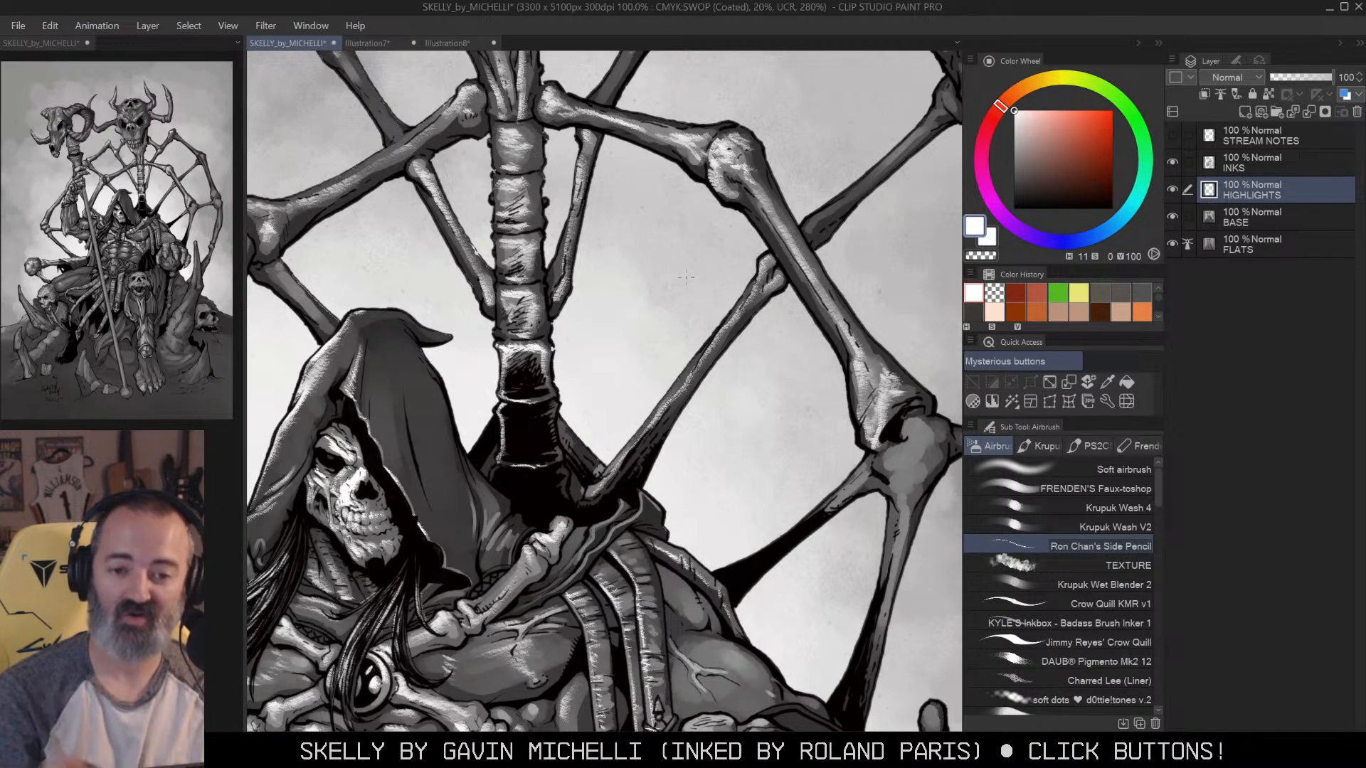
Step: Paint white highlights on the far-side outer web bone, from its upper joint down to its flared lower end
mouse_move(738, 243)
left_mouse_down()
mouse_move(575, 317)
mouse_move(696, 267)
mouse_move(769, 200)
mouse_move(775, 174)
mouse_move(792, 191)
left_mouse_up()
left_click_drag(785, 138, 820, 194)
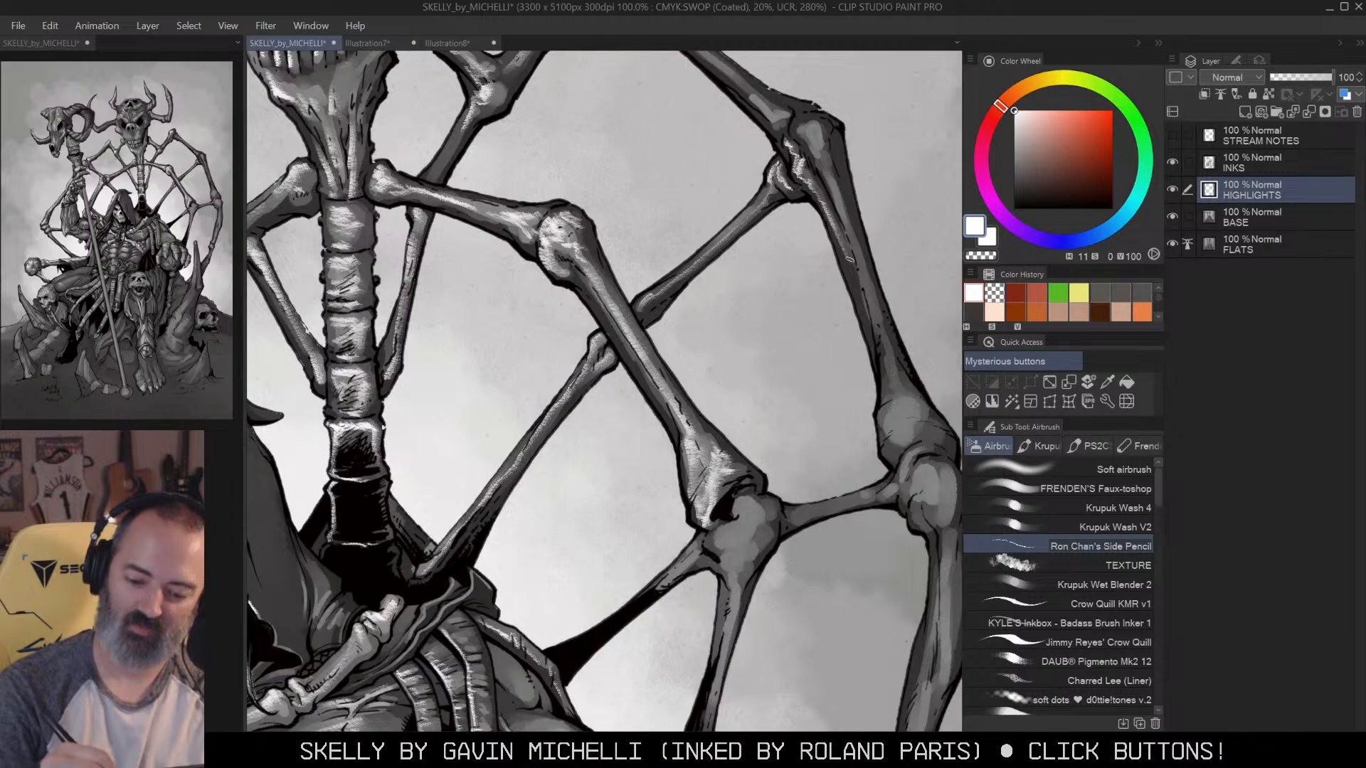
mouse_move(800, 124)
left_mouse_down()
mouse_move(825, 142)
mouse_move(824, 161)
mouse_move(836, 151)
mouse_move(900, 393)
mouse_move(888, 412)
mouse_move(911, 441)
mouse_move(921, 433)
mouse_move(888, 448)
mouse_move(922, 626)
left_mouse_up()
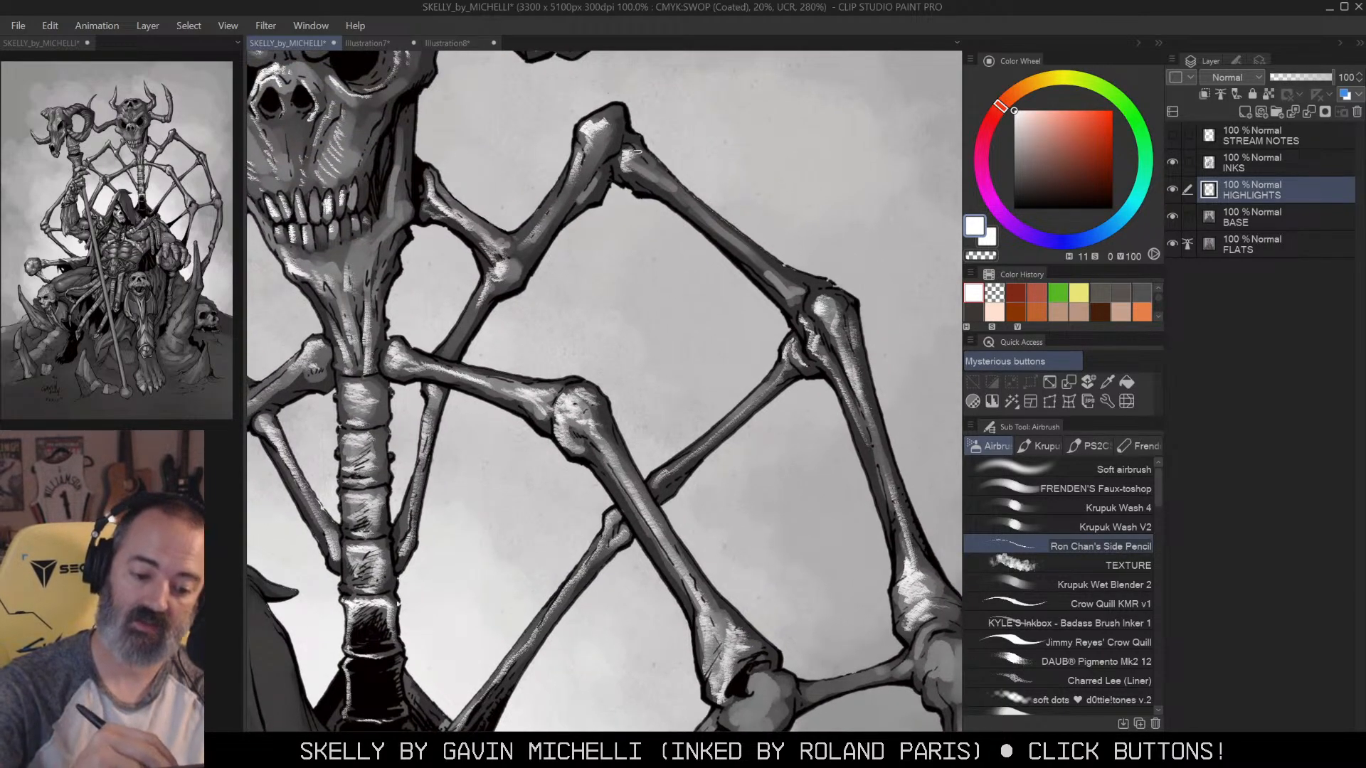
mouse_move(760, 265)
left_mouse_down()
mouse_move(796, 297)
mouse_move(800, 329)
left_mouse_up()
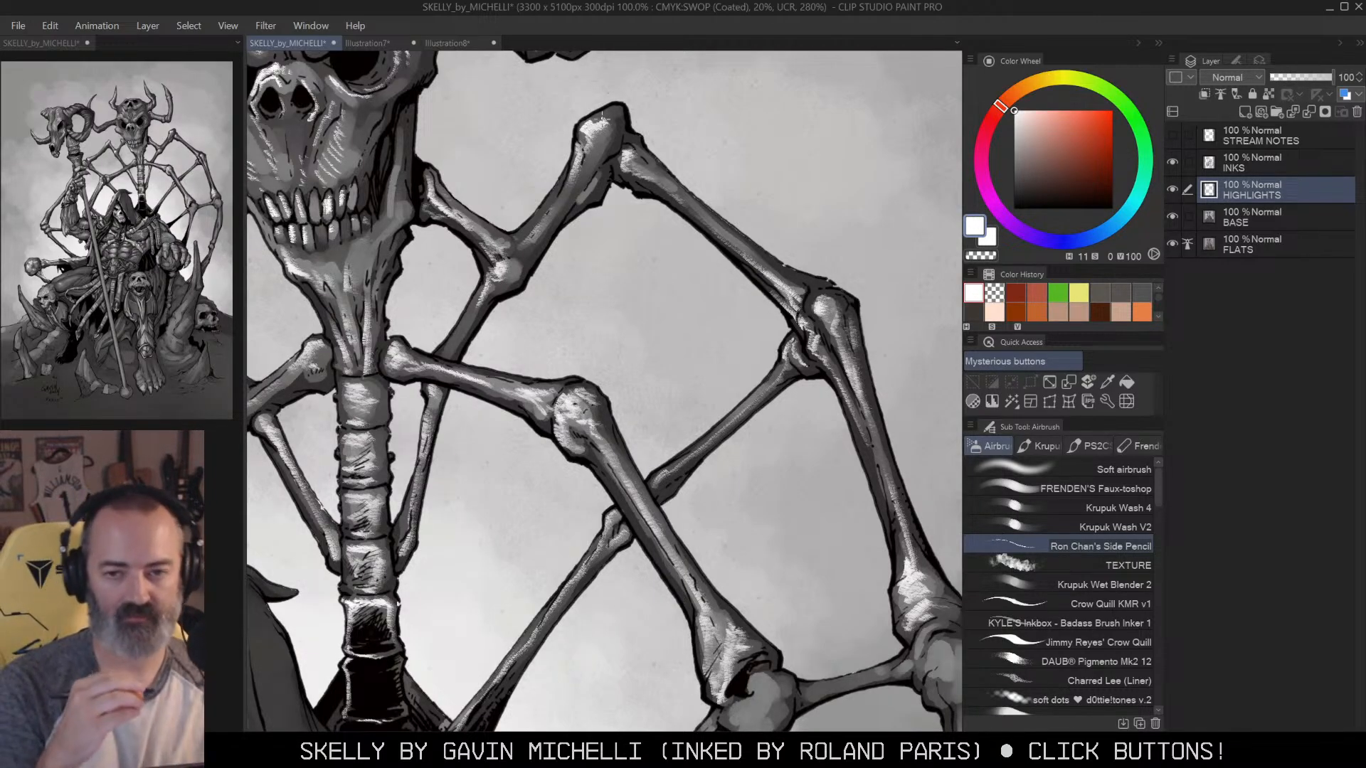
Step: Paint white highlights on the upper web bones beside the horned skull's jaw, including the peak joint and the adjoining sloping bones
mouse_move(568, 179)
left_mouse_down()
mouse_move(538, 230)
mouse_move(540, 213)
left_mouse_up()
left_click_drag(594, 126, 582, 135)
left_click_drag(487, 282, 446, 338)
left_click_drag(640, 142, 624, 150)
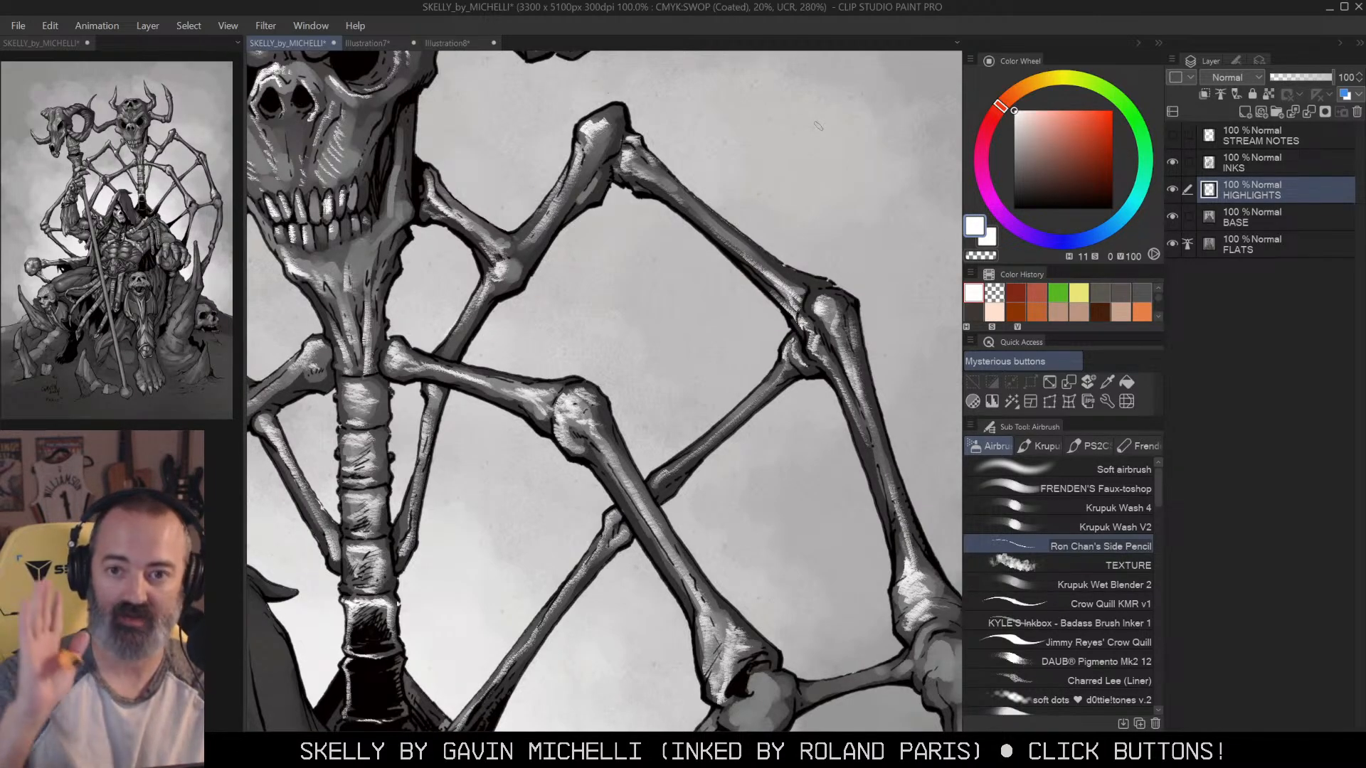
mouse_move(695, 196)
left_mouse_down()
mouse_move(675, 200)
mouse_move(737, 254)
left_mouse_up()
left_click_drag(589, 127, 611, 111)
left_click_drag(764, 347, 808, 253)
left_click(815, 236, "alt")
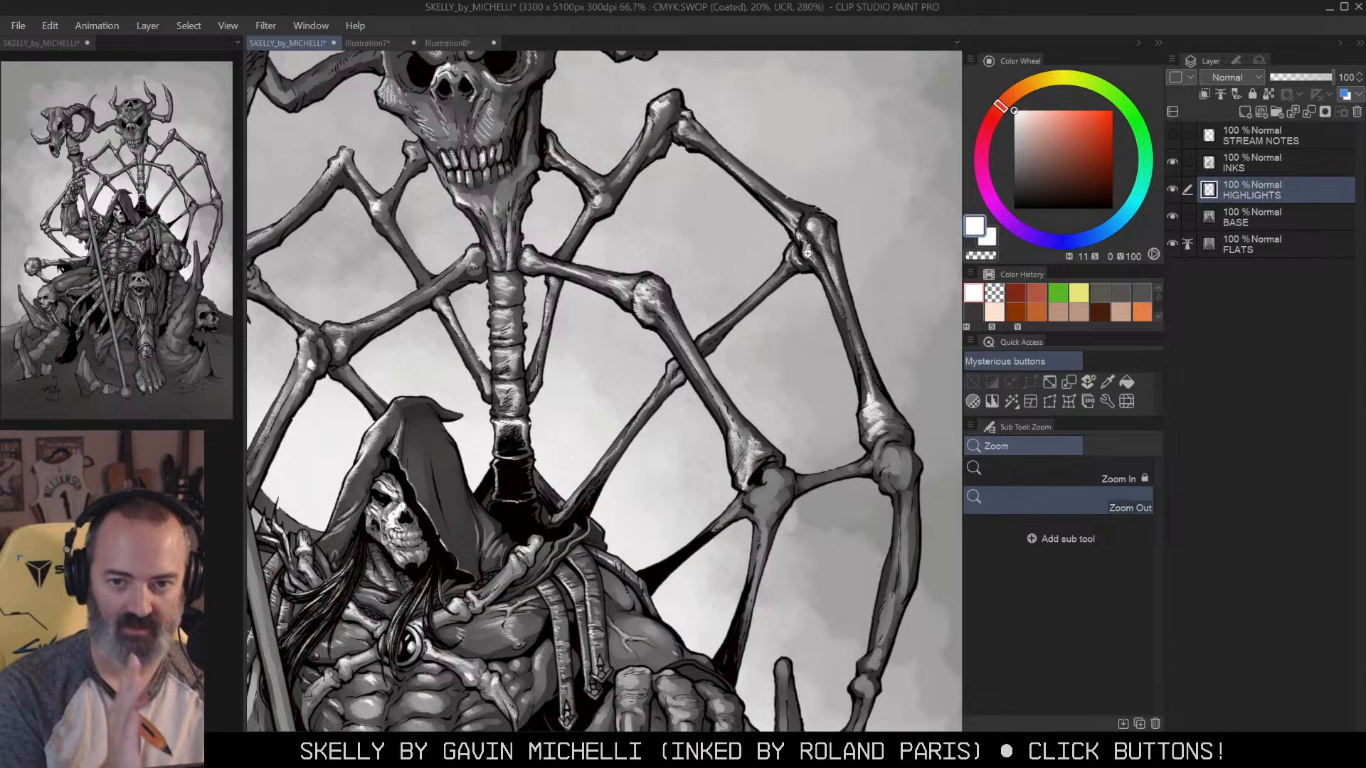
Step: Paint white highlights on the web joint above the clawed hand's shoulder and on the two dark struts branching down from it
left_click_drag(775, 444, 754, 309)
key("b")
scroll(747, 343, "up", 1)
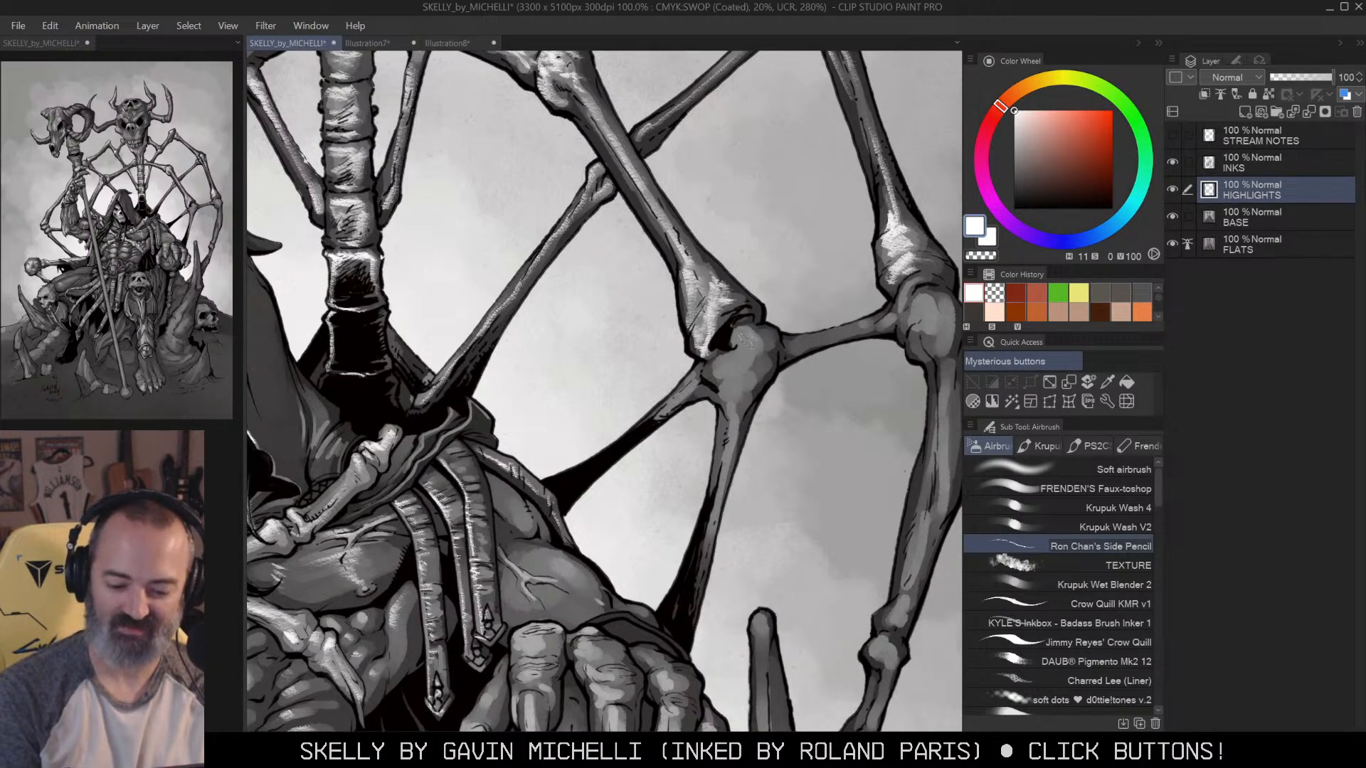
mouse_move(743, 347)
left_mouse_down()
mouse_move(723, 395)
mouse_move(718, 380)
mouse_move(728, 410)
mouse_move(662, 412)
left_mouse_up()
mouse_move(740, 348)
left_mouse_down()
mouse_move(721, 371)
mouse_move(760, 360)
mouse_move(775, 325)
mouse_move(703, 496)
left_mouse_up()
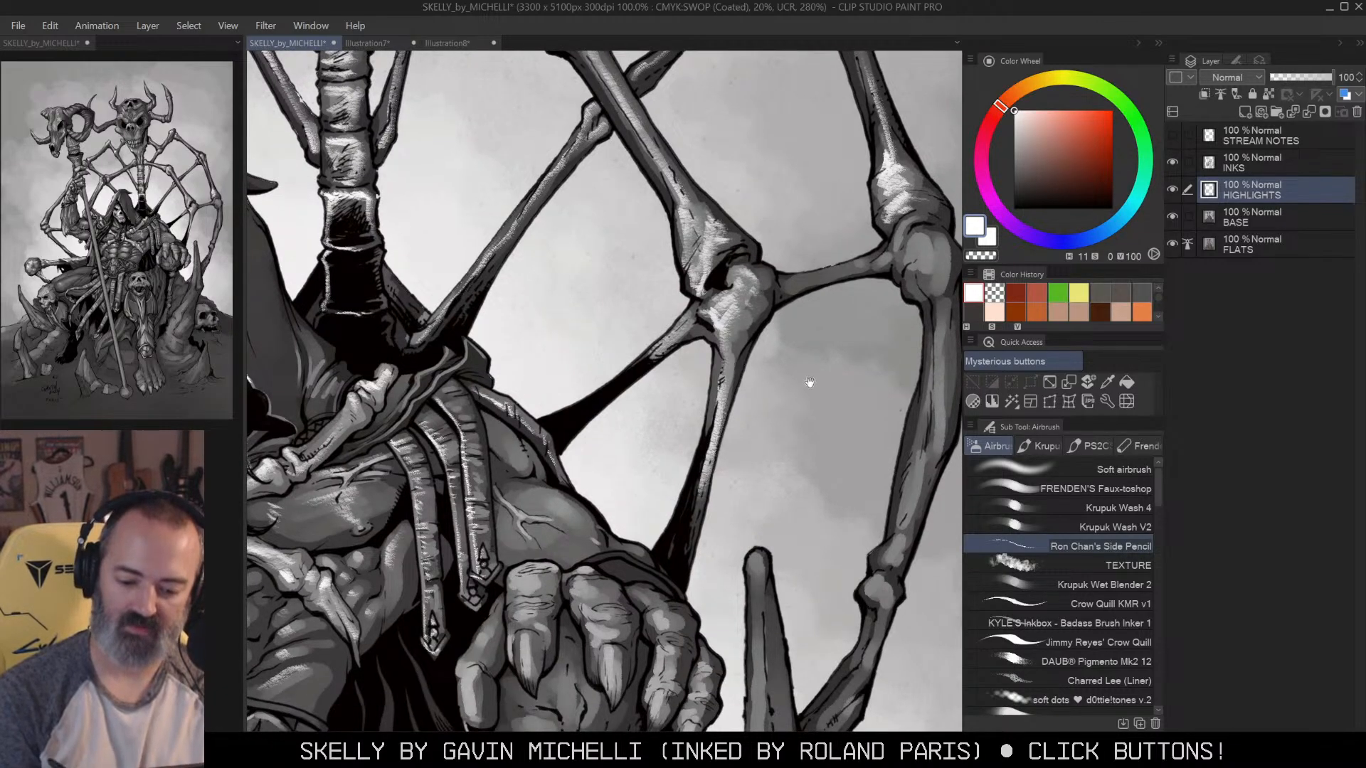
Step: Paint white highlights on the outermost web joint and down the long bone beneath it to the small lower knob
left_click_drag(811, 383, 720, 418)
mouse_move(826, 252)
left_mouse_down()
mouse_move(785, 300)
mouse_move(709, 318)
mouse_move(853, 278)
mouse_move(794, 527)
left_mouse_up()
left_click_drag(821, 339, 781, 540)
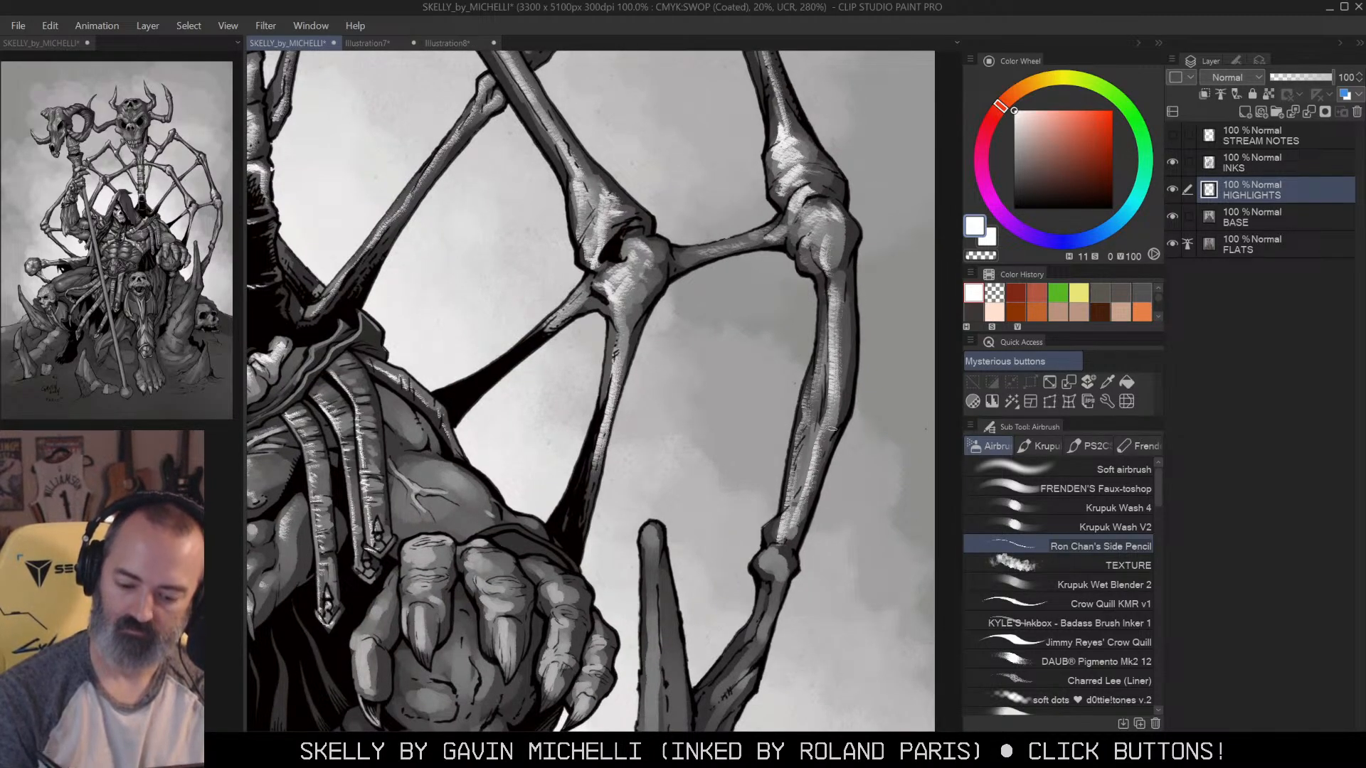
left_click_drag(850, 379, 858, 277)
left_click_drag(788, 420, 783, 471)
left_click_drag(826, 434, 830, 357)
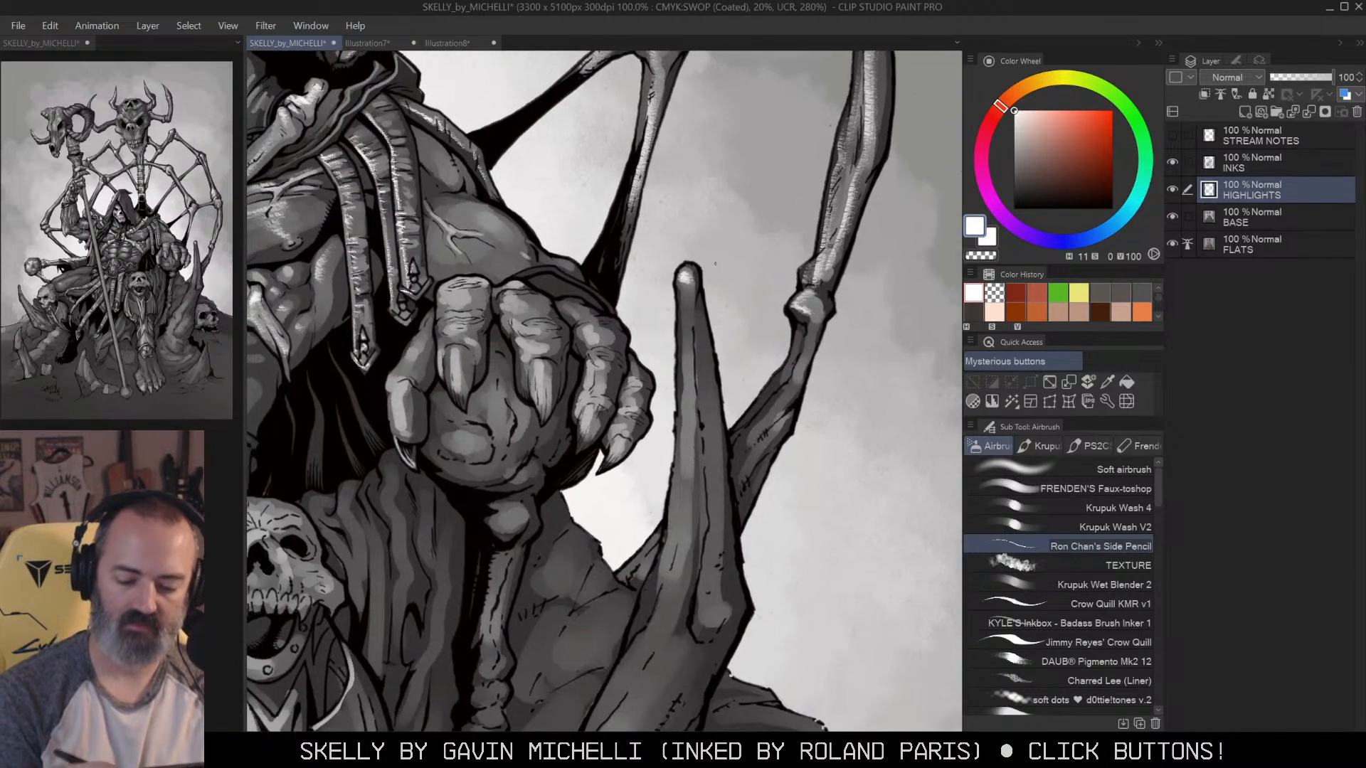
left_click_drag(689, 273, 678, 524)
left_click_drag(700, 473, 730, 313)
key("ctrl+z")
key("ctrl+z")
key("ctrl+z")
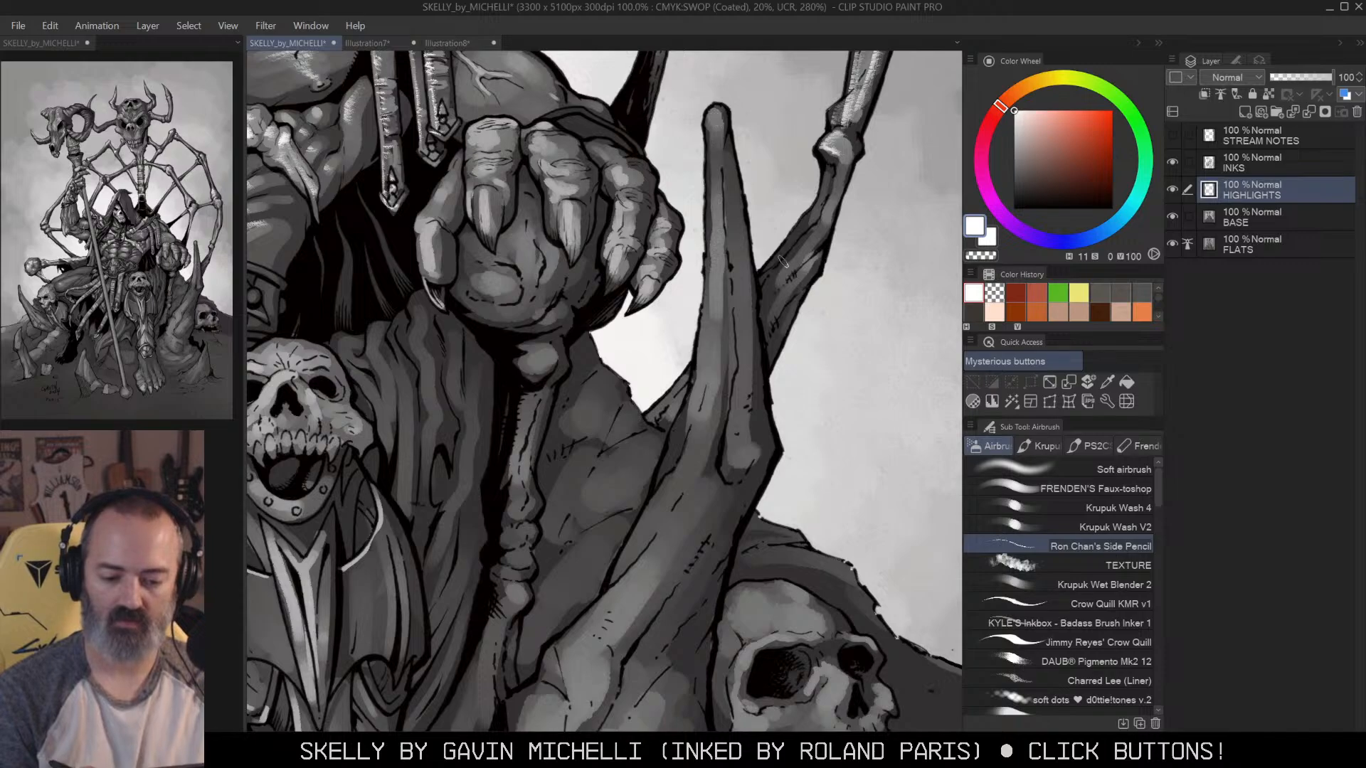
Step: Examine the highlights across the whole illustration, from the throne's horns and web bones up to the horned skull
key("alt+space")
left_click(755, 316, "alt")
left_click_drag(776, 269, 801, 365)
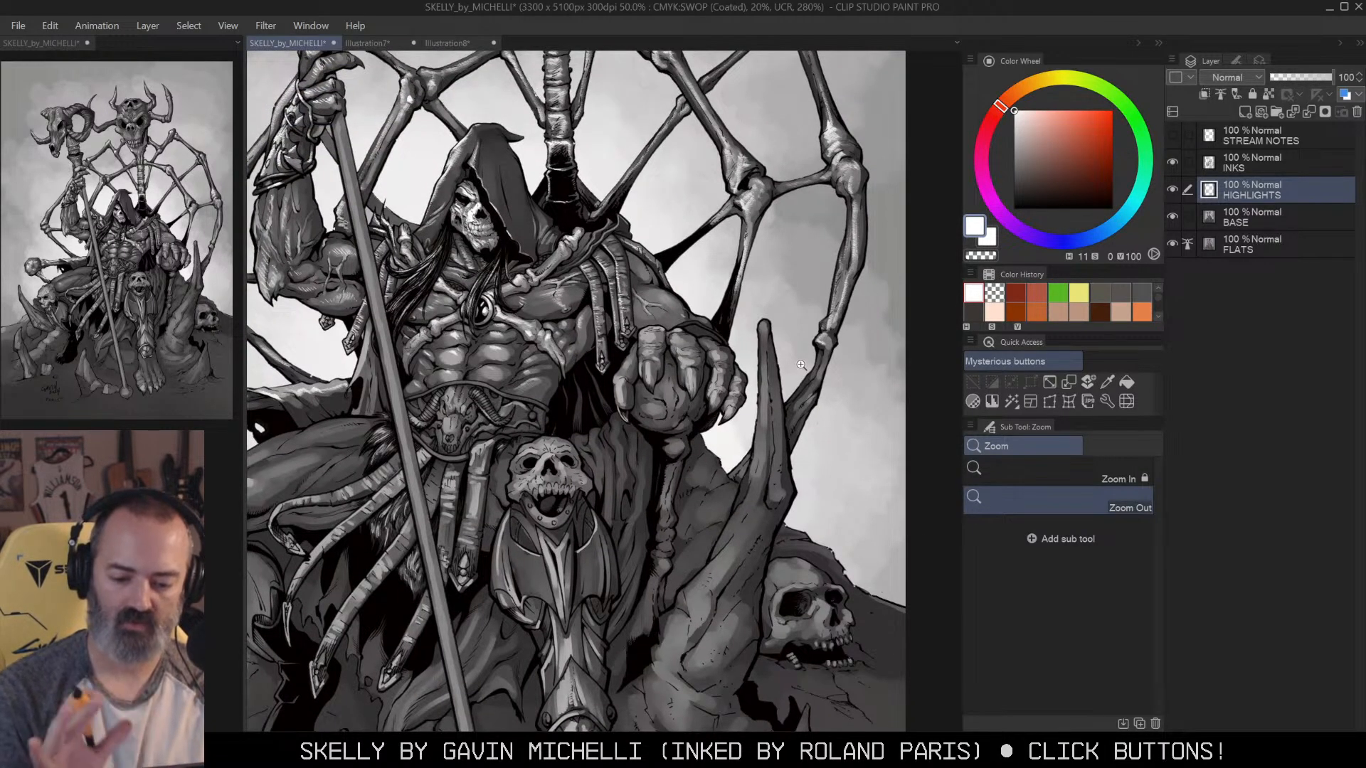
left_click_drag(697, 306, 773, 448)
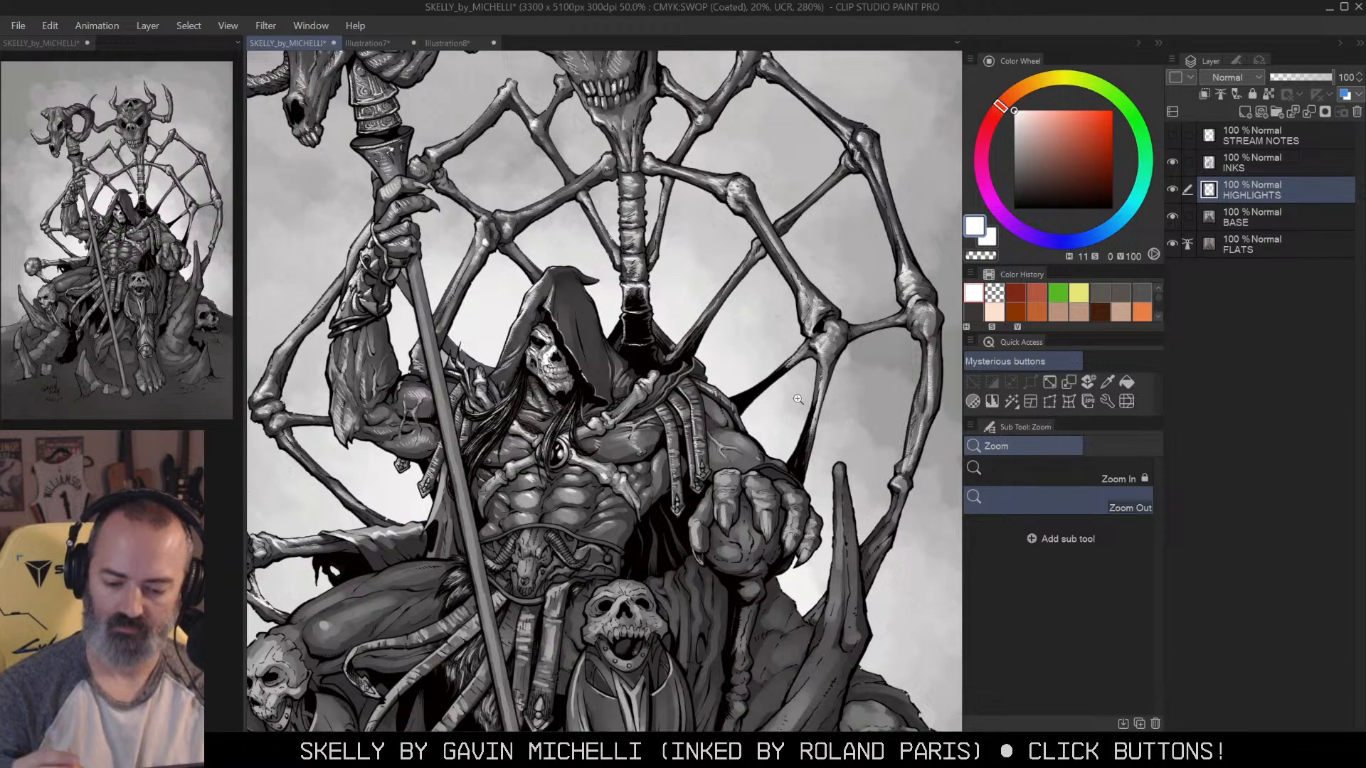
scroll(929, 460, "down", 2)
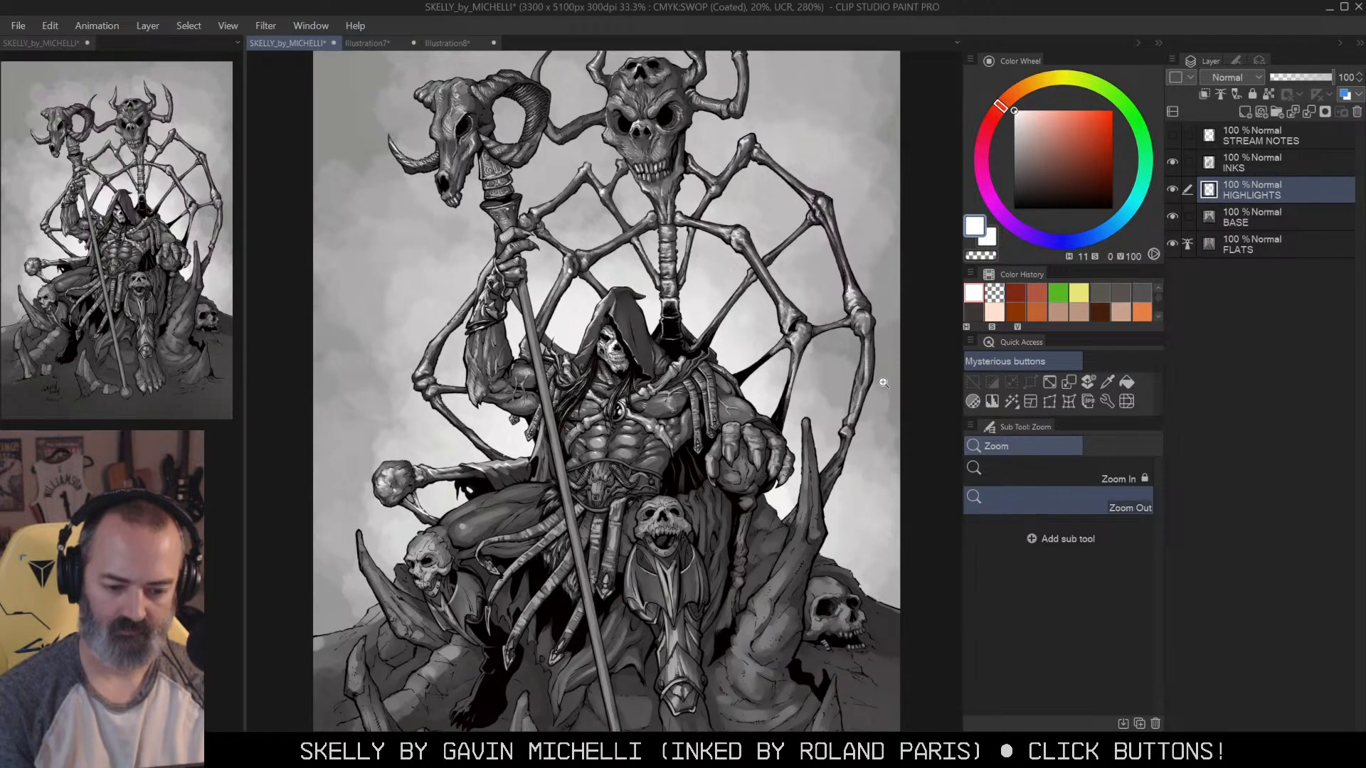
left_click_drag(685, 149, 678, 230)
left_click(677, 230, "ctrl")
left_click(687, 177, "ctrl")
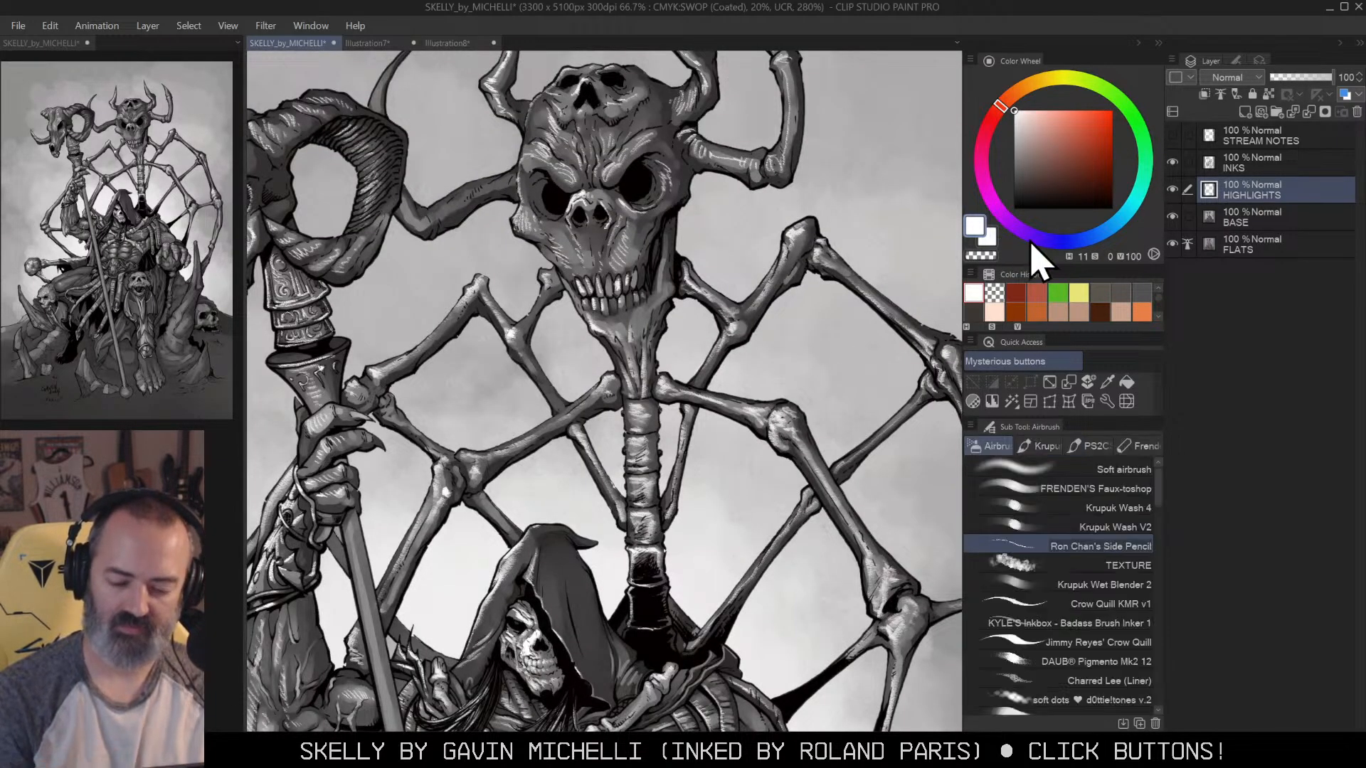
left_click(1110, 527)
key("[")
mouse_move(553, 232)
left_mouse_down()
mouse_move(577, 262)
mouse_move(588, 233)
mouse_move(561, 227)
mouse_move(593, 282)
mouse_move(613, 206)
mouse_move(570, 234)
mouse_move(585, 259)
mouse_move(569, 264)
mouse_move(607, 264)
left_mouse_up()
key("ctrl+z")
mouse_move(568, 145)
left_mouse_down()
mouse_move(601, 99)
mouse_move(572, 142)
mouse_move(600, 167)
left_mouse_up()
key("ctrl+z")
Step: Paint brighter white highlights on the horned skull's cheek and upper jaw with Ron Chan's Side Pencil
key("alt+space")
left_click(613, 172)
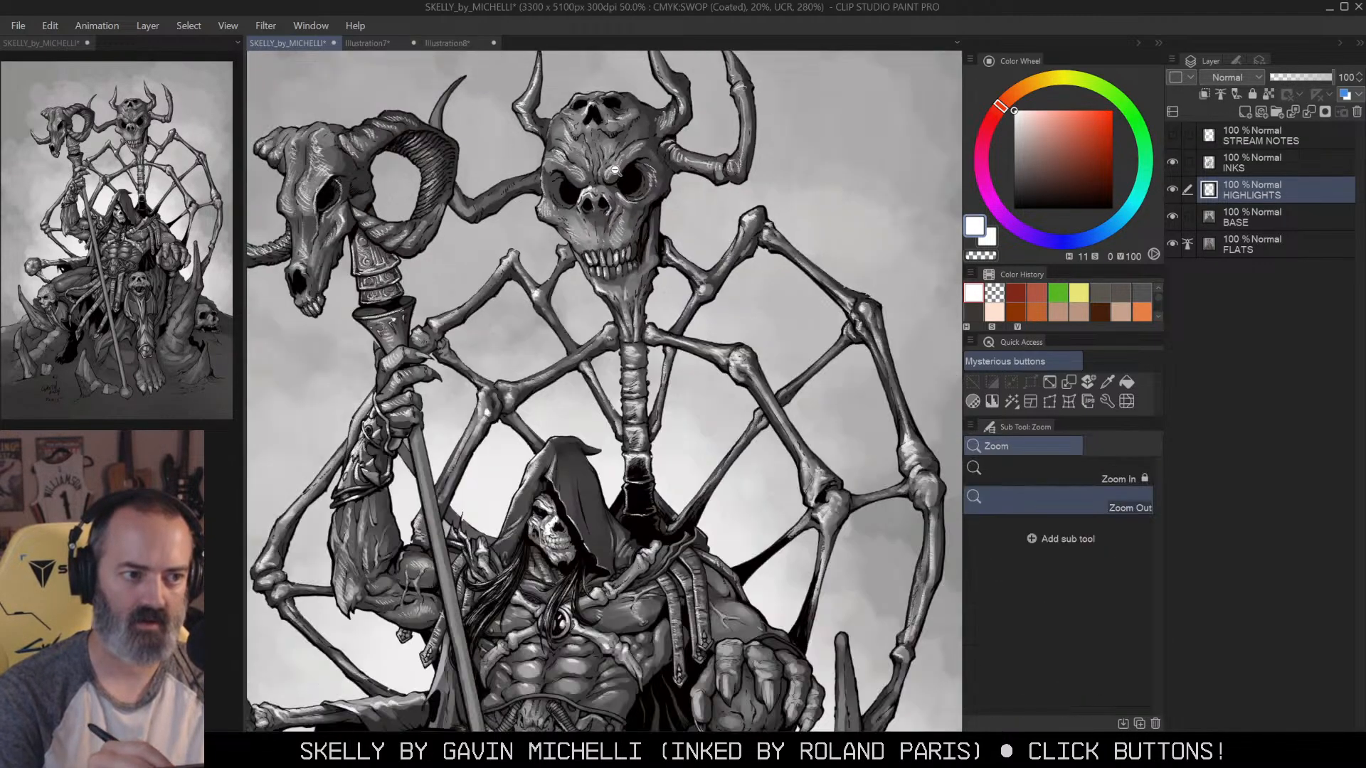
left_click(615, 171)
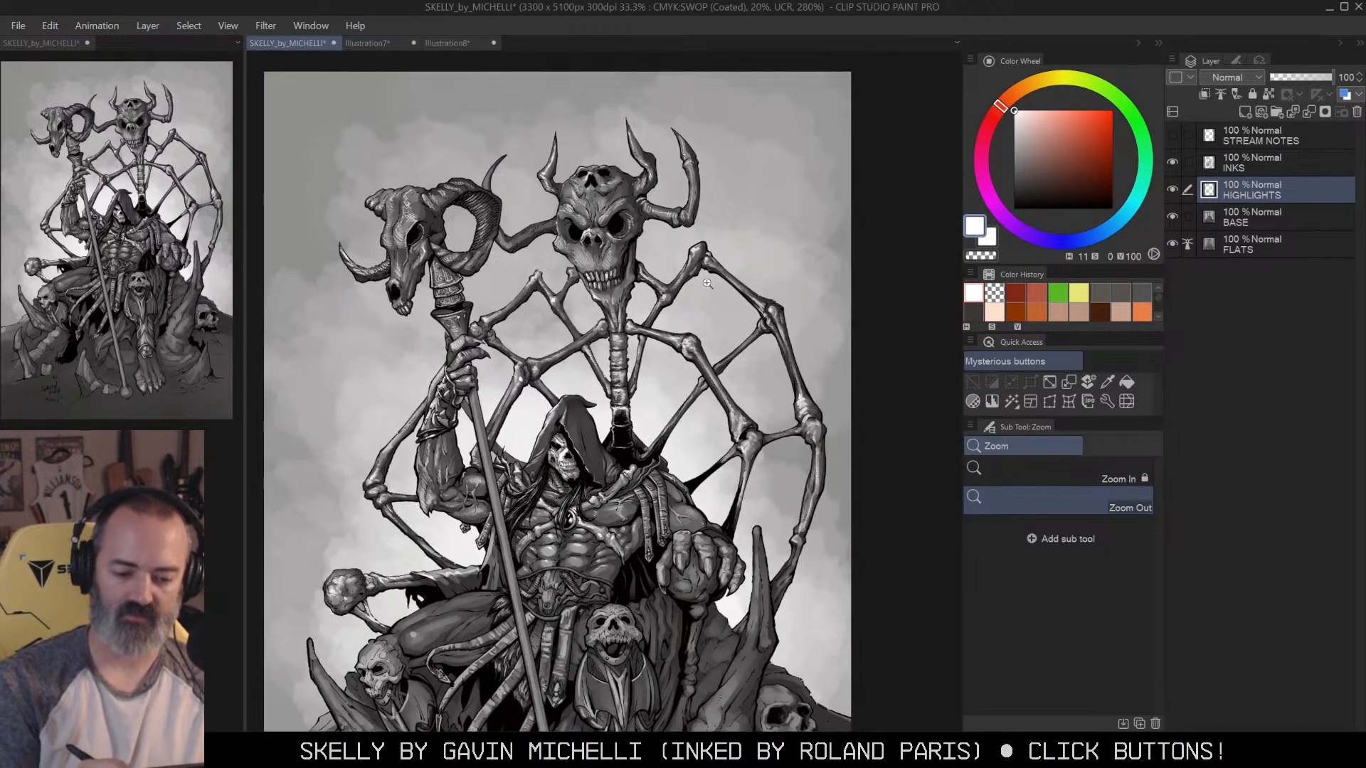
left_click(673, 268)
left_click(703, 240)
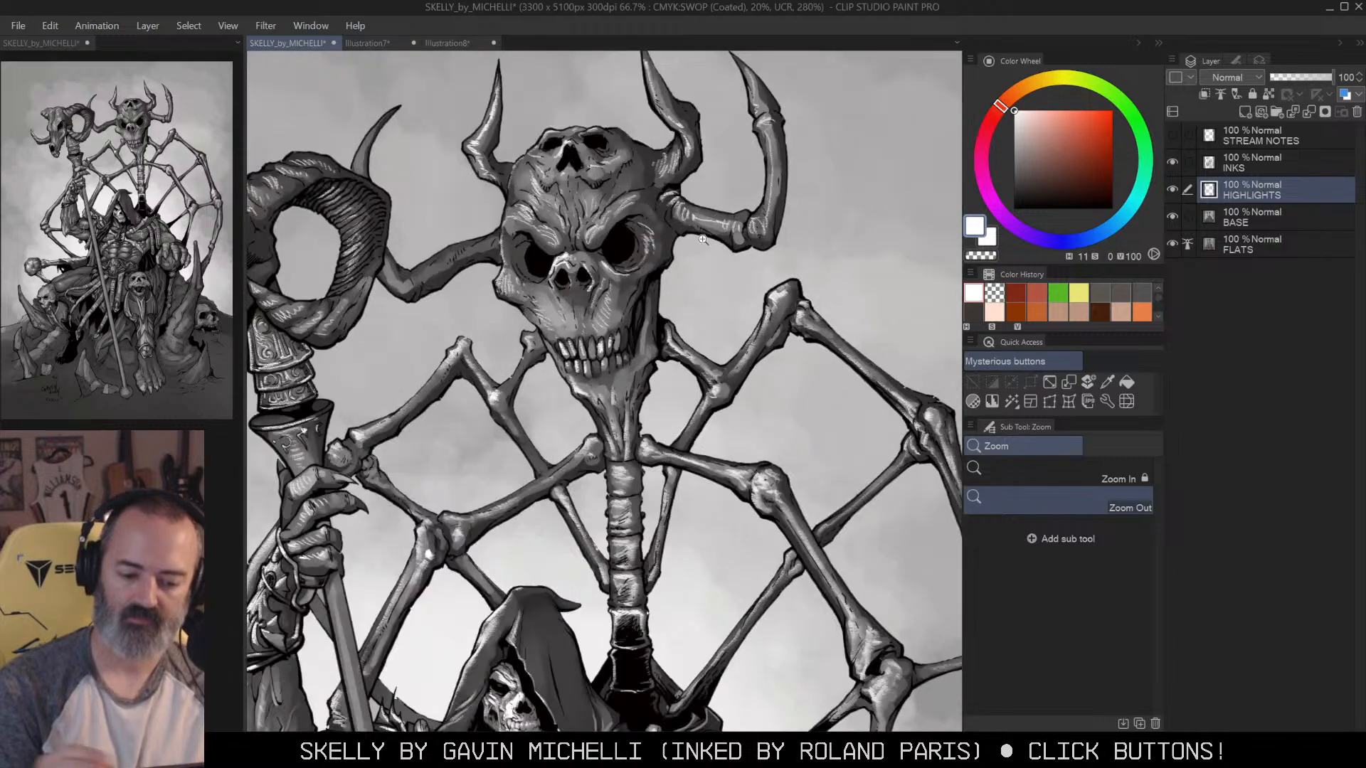
key("b")
left_click(1137, 548)
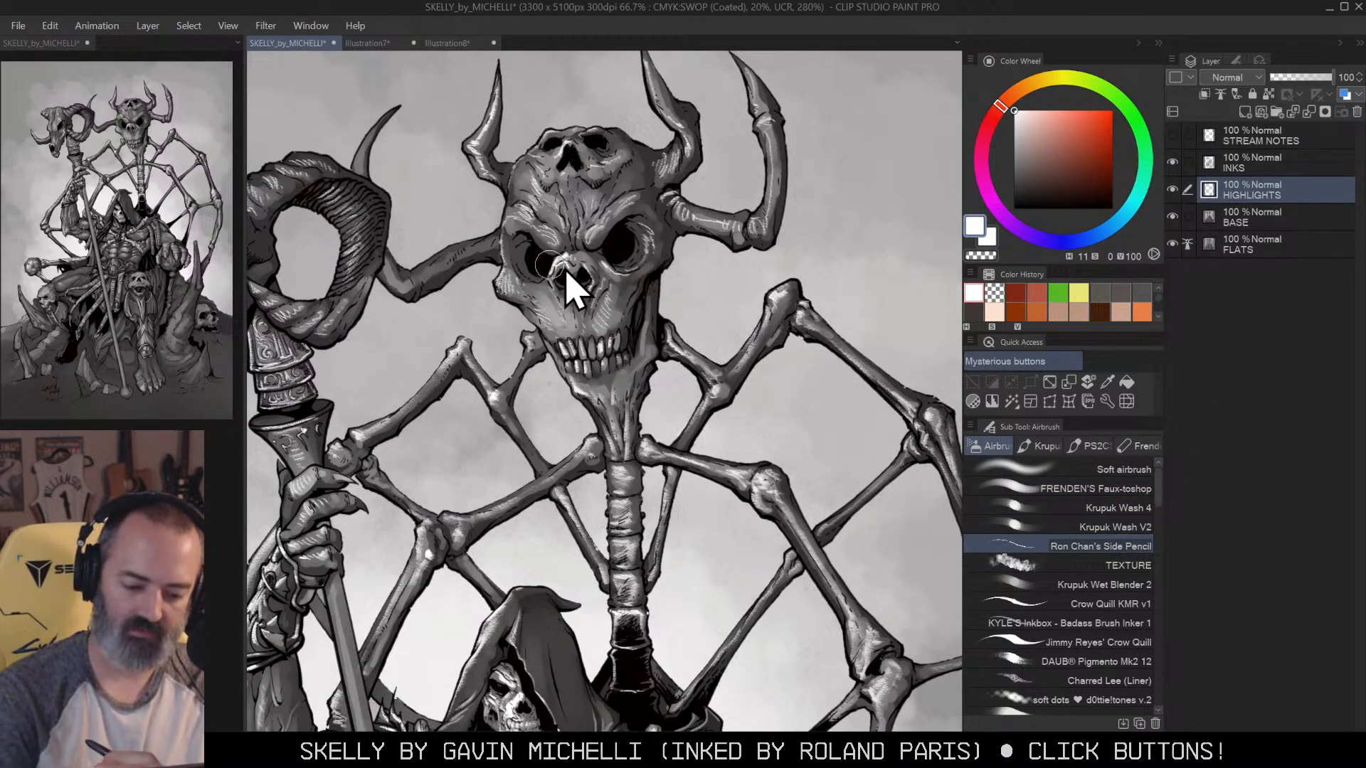
scroll(566, 285, "up", 1)
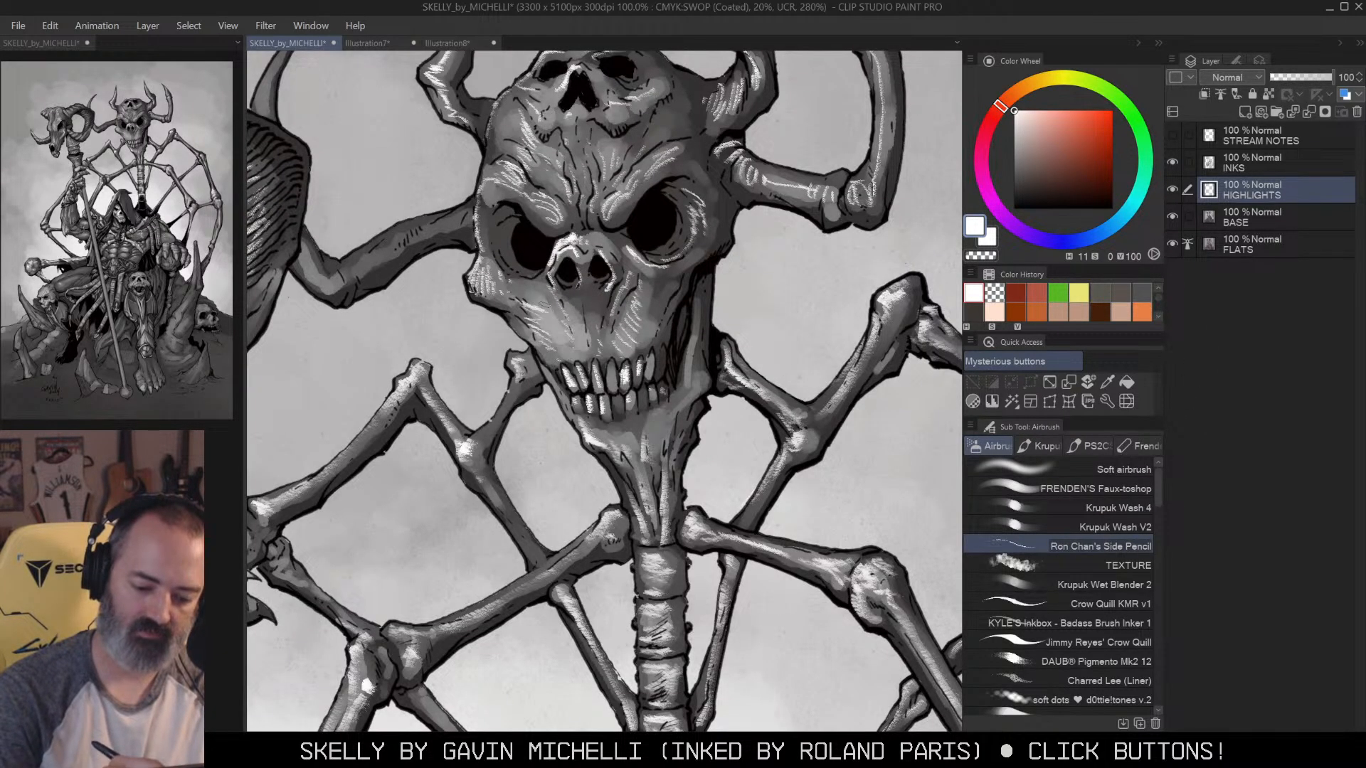
mouse_move(542, 297)
left_mouse_down()
mouse_move(547, 279)
mouse_move(525, 294)
mouse_move(548, 277)
mouse_move(542, 289)
left_mouse_up()
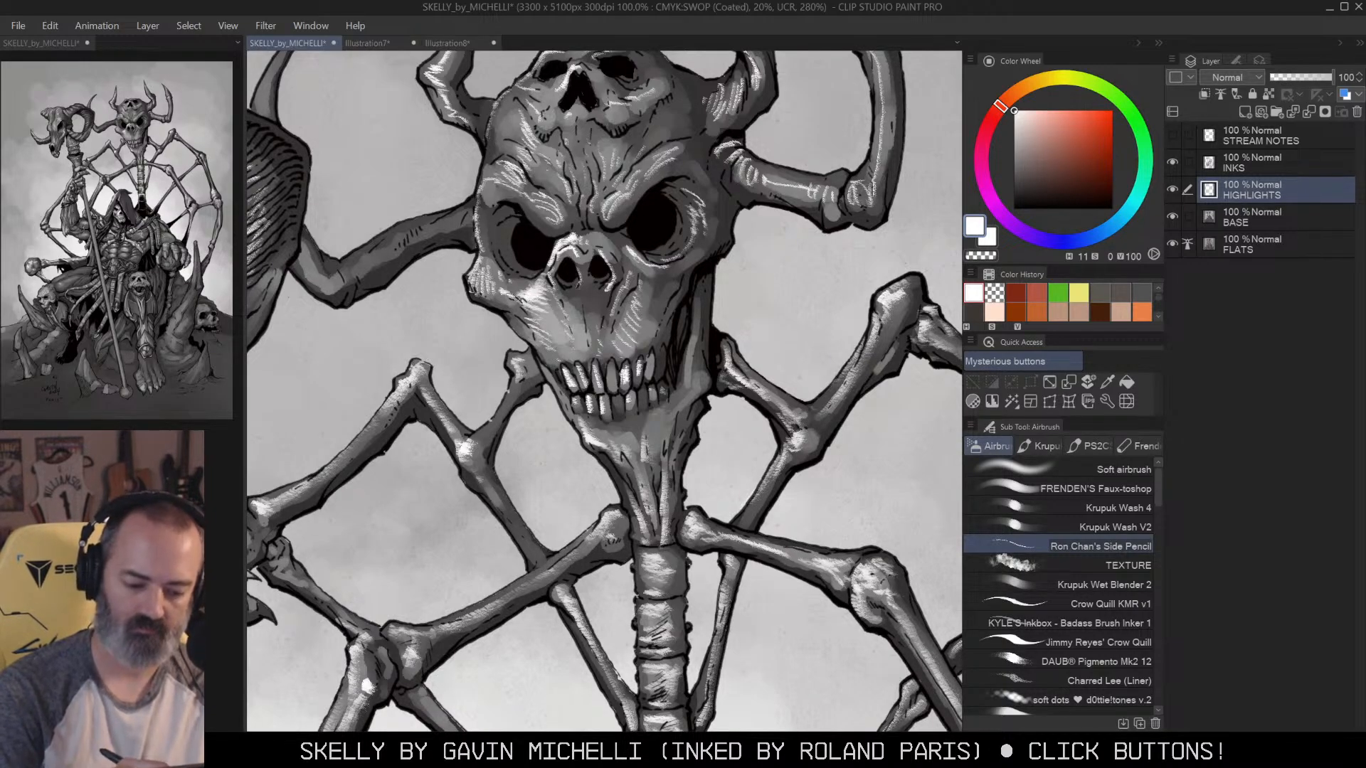
mouse_move(566, 281)
left_mouse_down()
mouse_move(544, 324)
mouse_move(558, 334)
mouse_move(553, 360)
mouse_move(622, 345)
left_mouse_up()
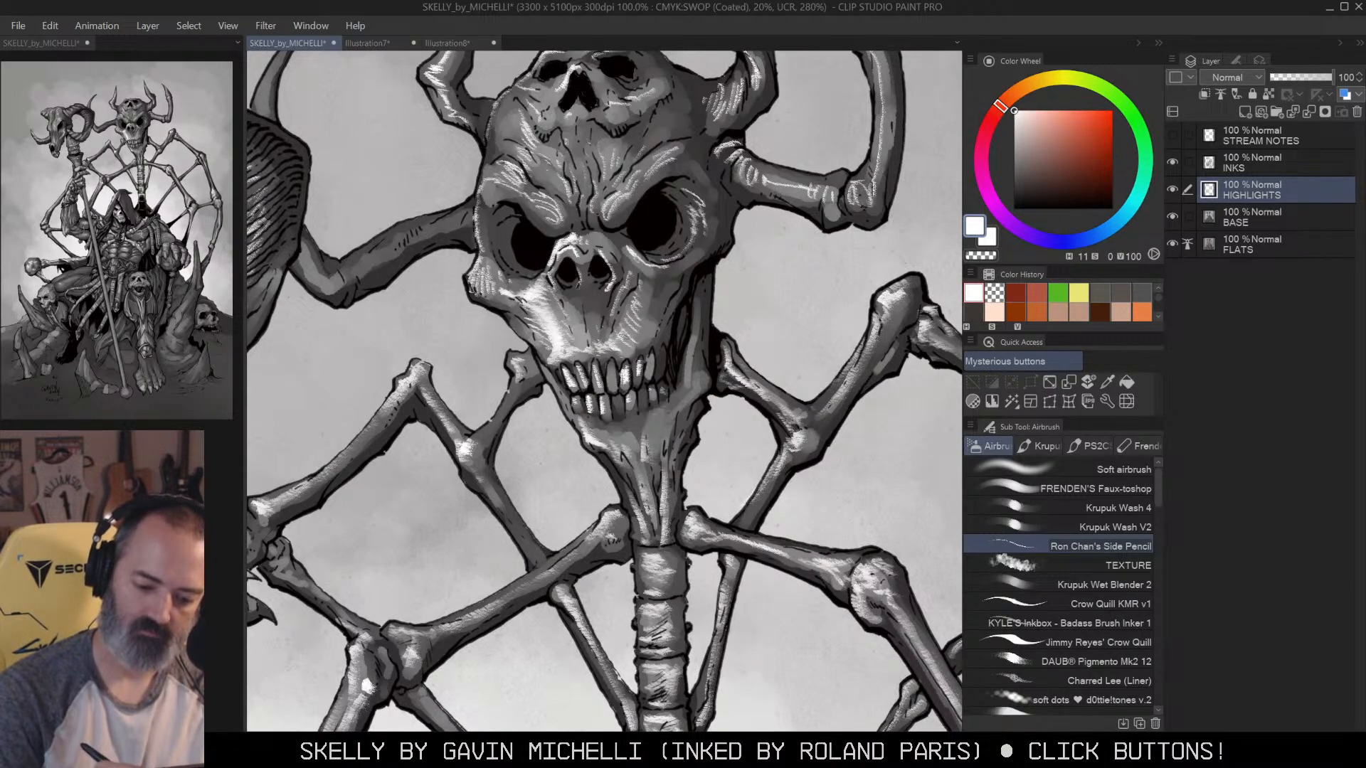
left_click_drag(549, 282, 575, 255)
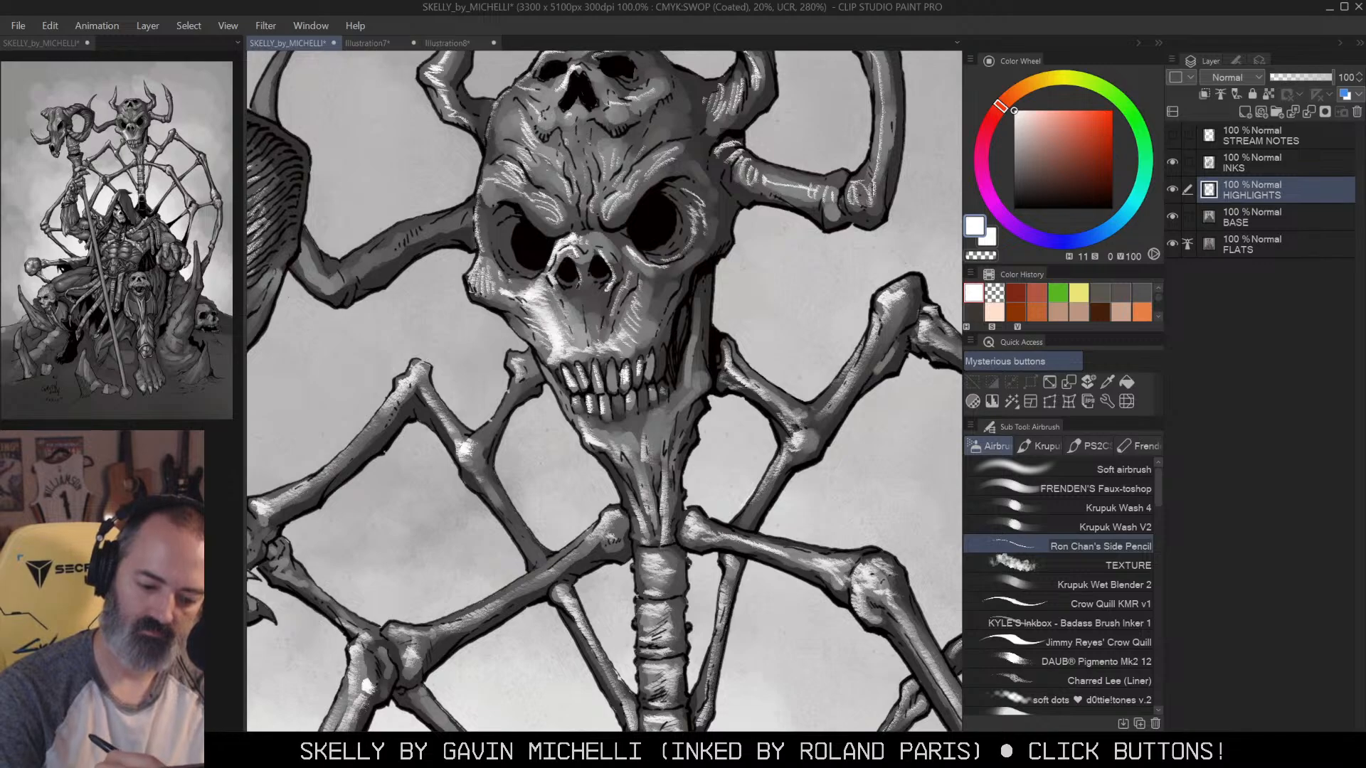
left_click_drag(576, 311, 573, 330)
Step: Strengthen the white highlights on the horned skull's brow and across the bridge of its nose
key("alt+space")
left_click_drag(663, 299, 583, 299)
left_click_drag(669, 274, 740, 274)
left_click_drag(555, 240, 582, 244)
mouse_move(562, 211)
left_mouse_down()
mouse_move(582, 229)
mouse_move(575, 199)
mouse_move(603, 182)
mouse_move(628, 243)
mouse_move(613, 267)
left_mouse_up()
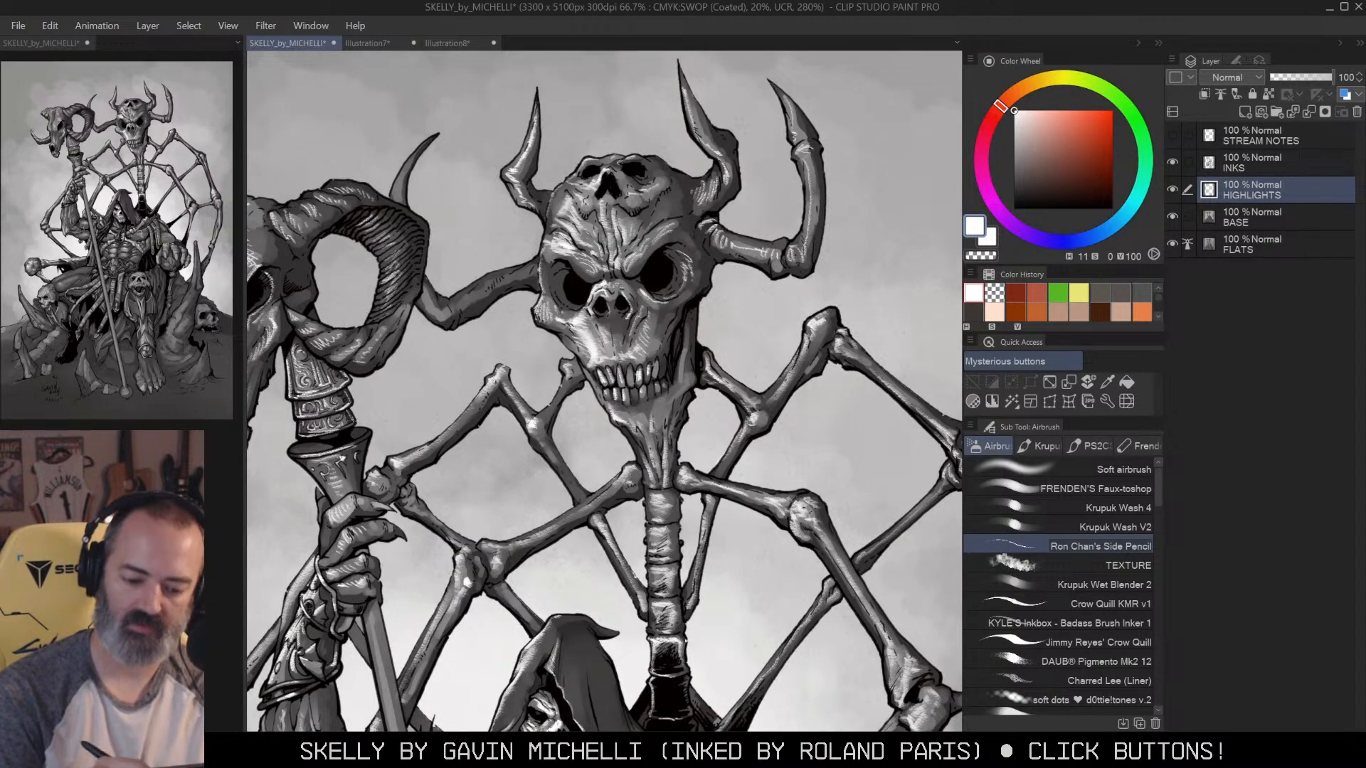
left_click_drag(626, 283, 612, 297)
left_click_drag(617, 283, 597, 295)
left_click_drag(622, 281, 610, 287)
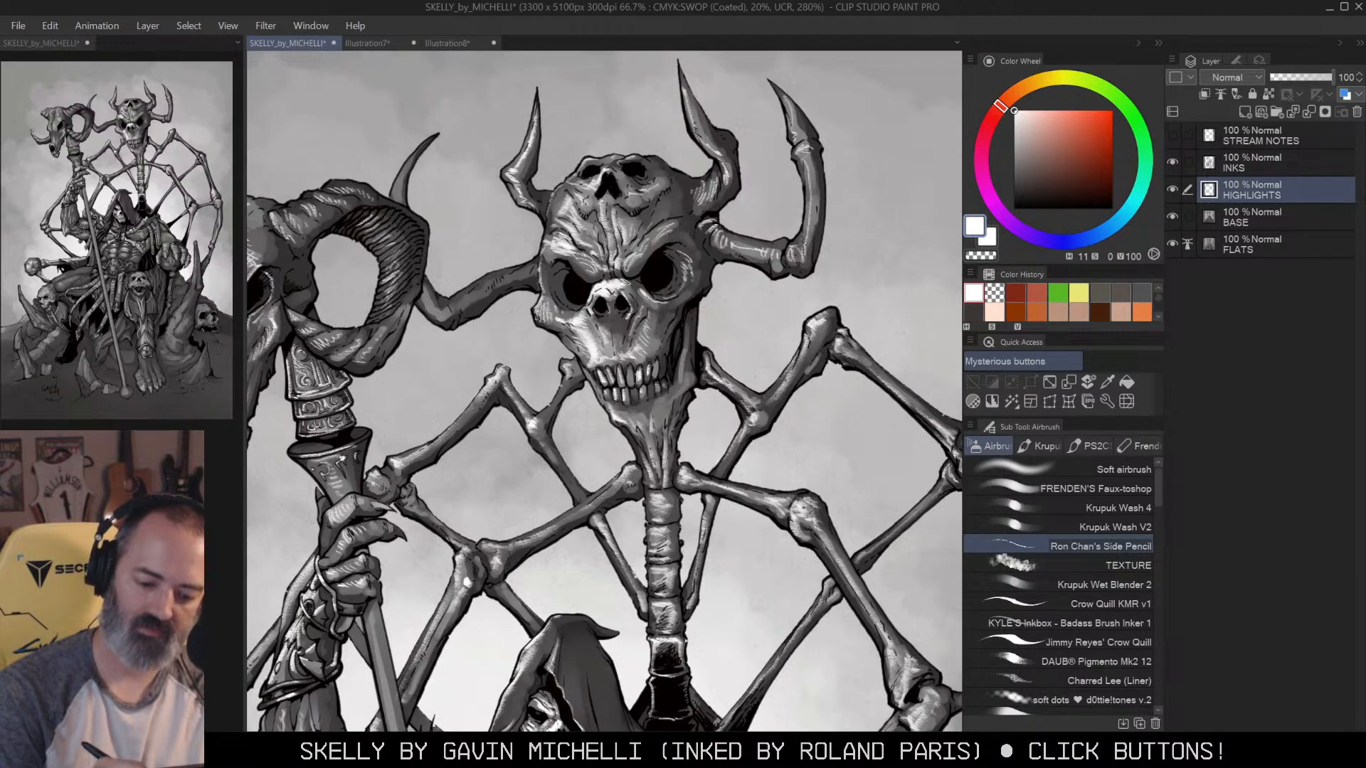
Step: Paint white highlights along the horned skull's temple and the top of its cranium, then along the shaded far side of its jaw
mouse_move(567, 196)
left_mouse_down()
mouse_move(549, 229)
mouse_move(557, 199)
left_mouse_up()
mouse_move(564, 226)
left_mouse_down()
mouse_move(544, 240)
mouse_move(541, 313)
left_mouse_up()
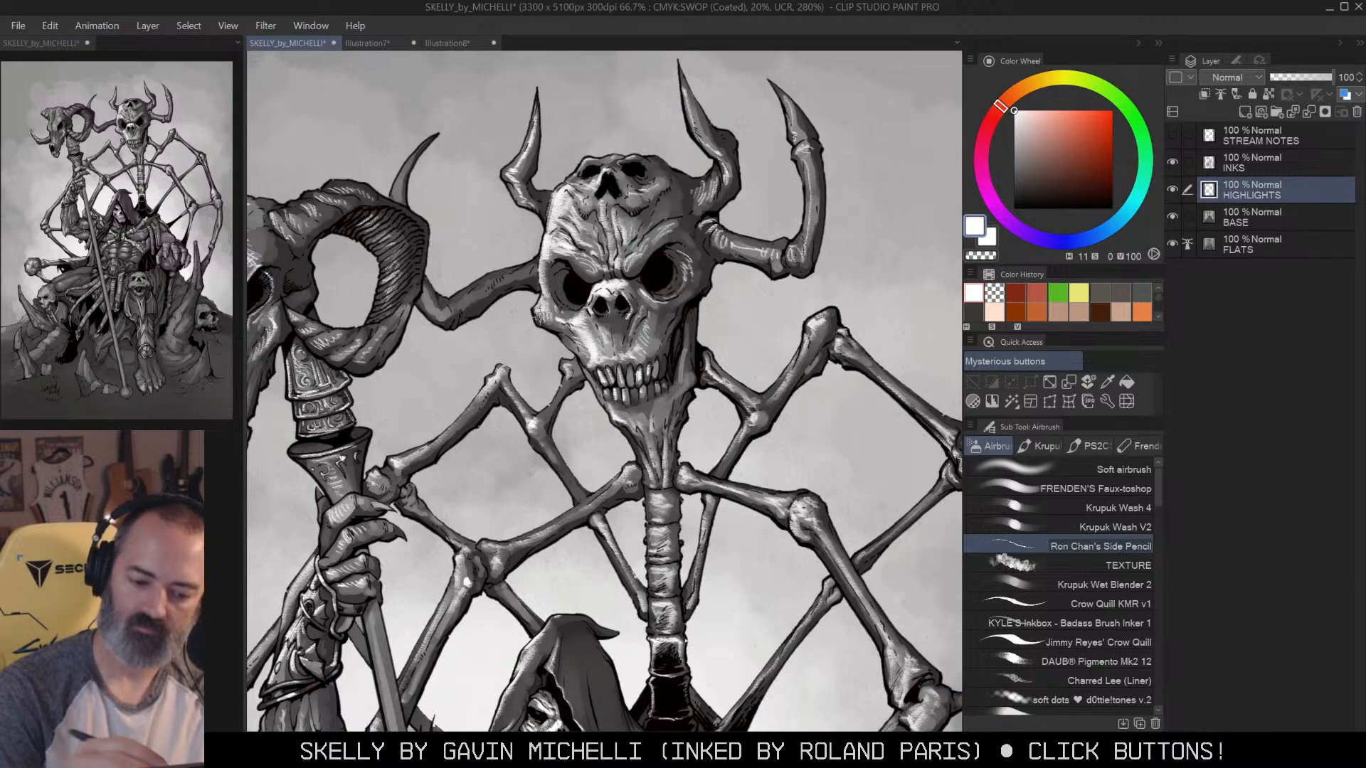
left_click_drag(570, 179, 597, 160)
left_click_drag(588, 165, 624, 155)
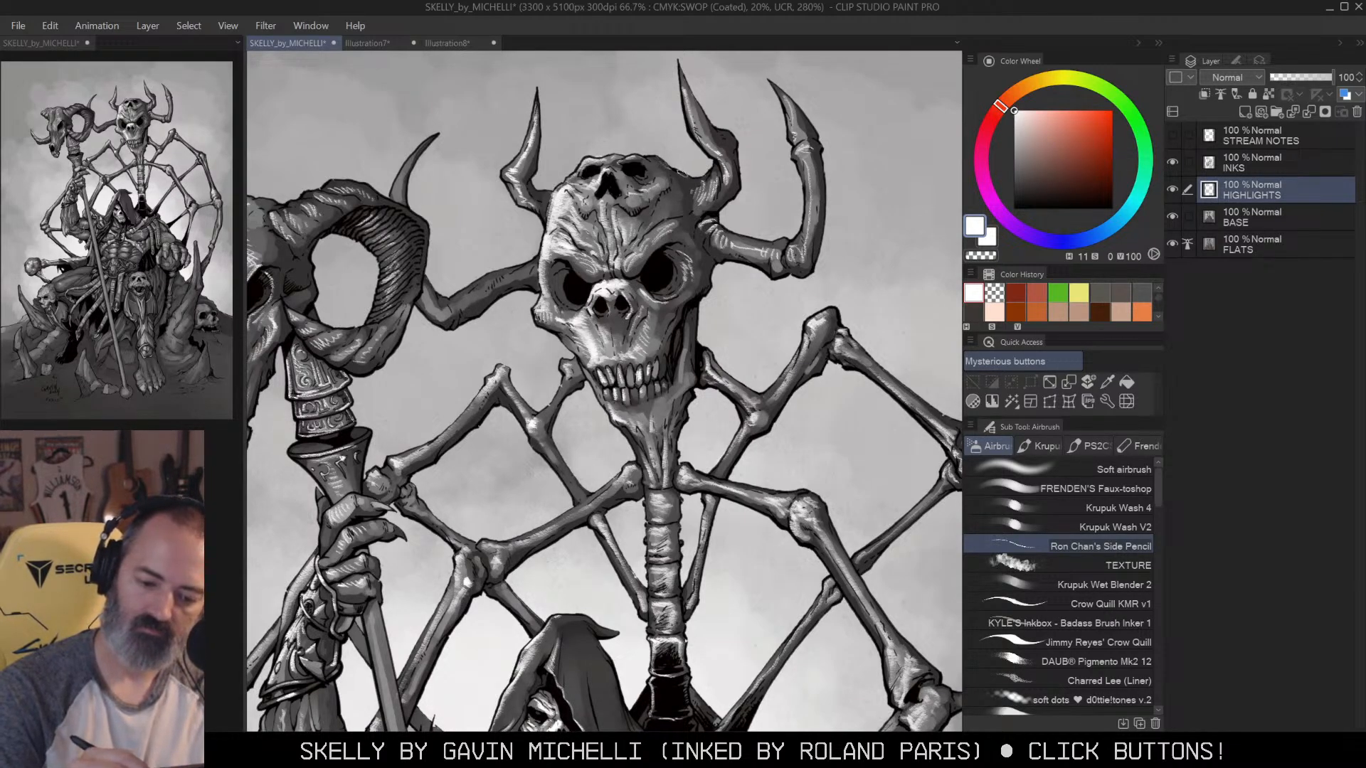
left_click_drag(680, 172, 703, 183)
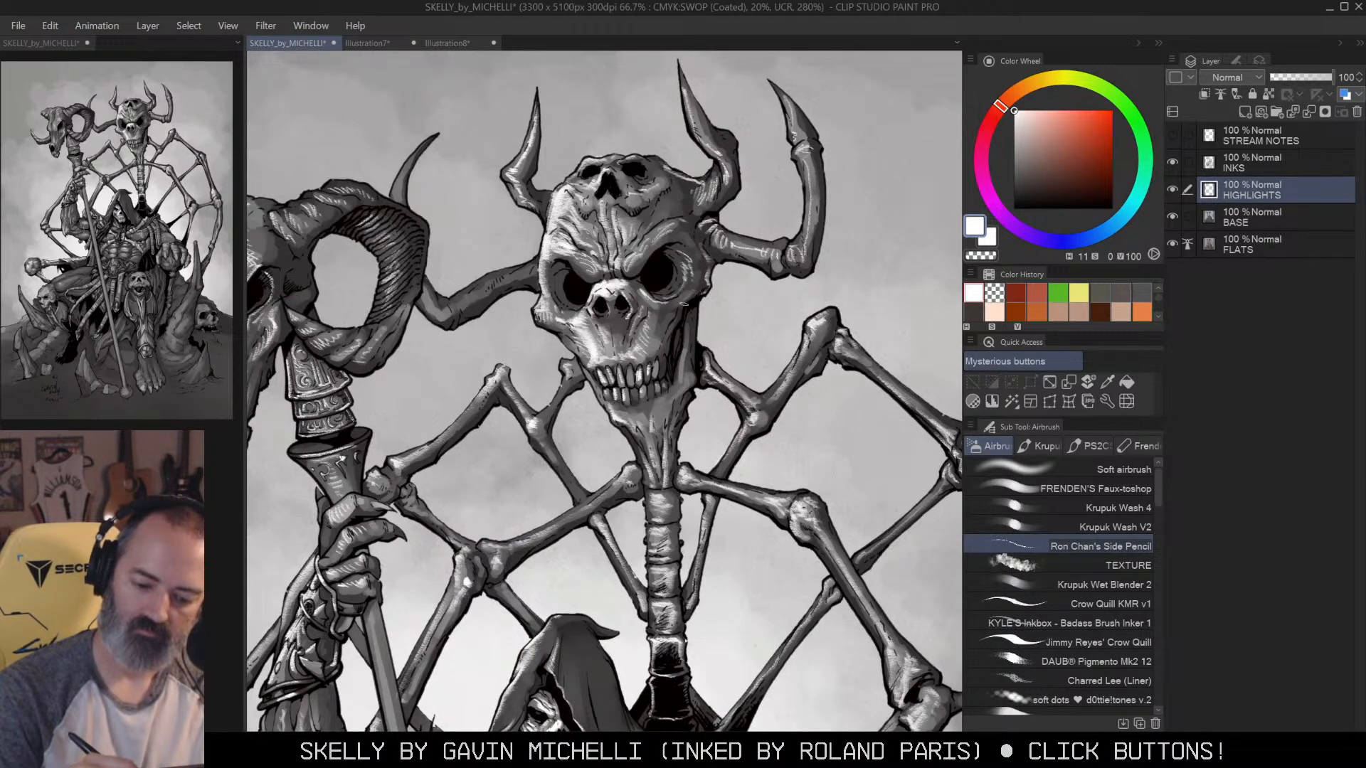
left_click_drag(695, 309, 696, 363)
left_click_drag(677, 311, 668, 348)
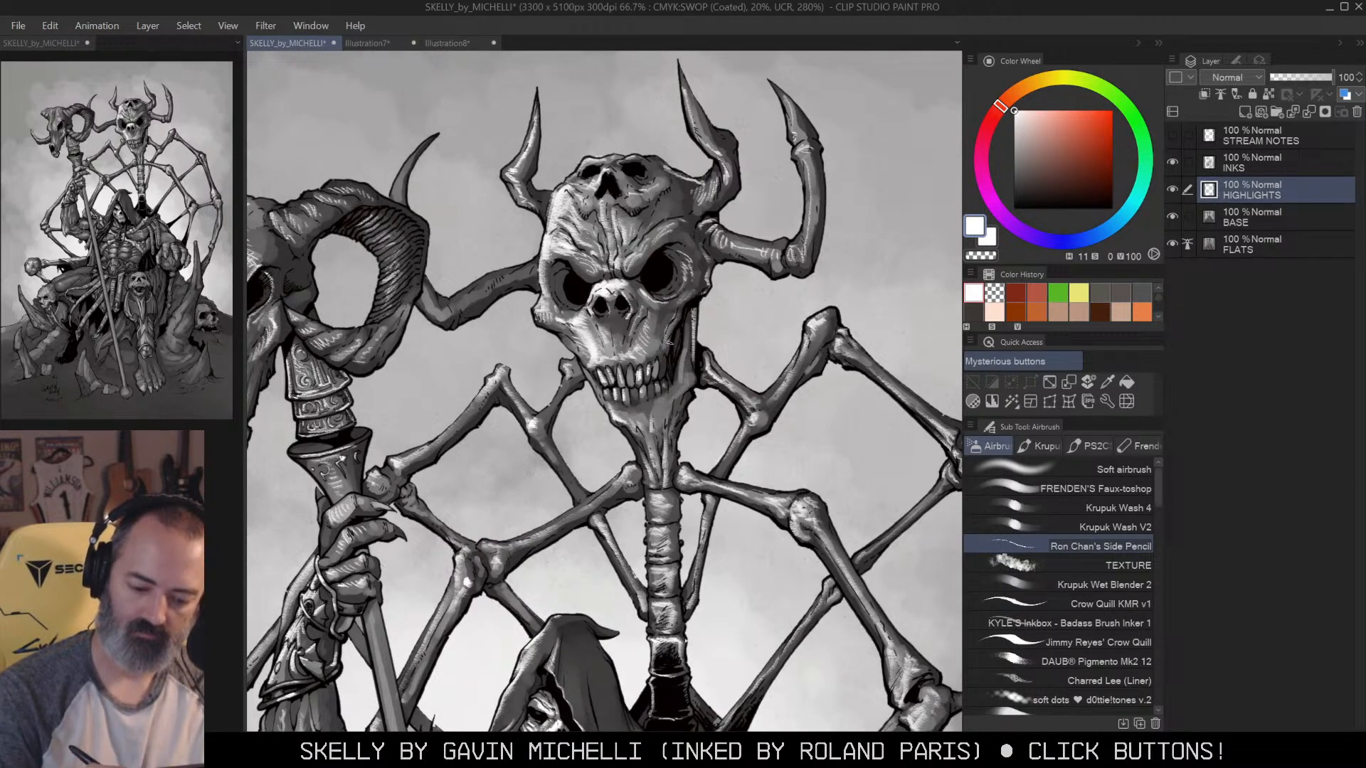
Step: Examine the brightened horned skull against the rest of the illustration
key("alt+space")
left_click(719, 299)
left_click(718, 299)
key("space")
left_click_drag(818, 218, 799, 160)
left_click_drag(790, 289, 779, 264)
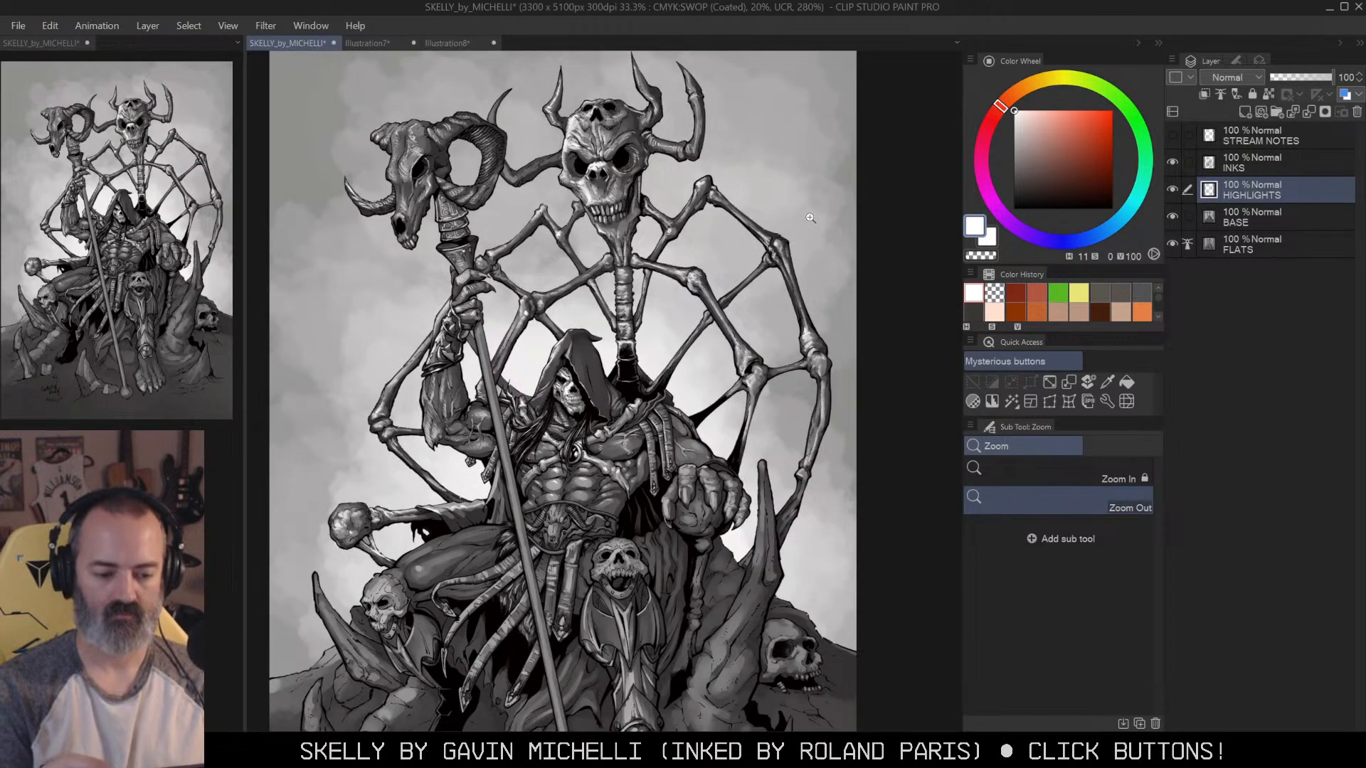
left_click_drag(753, 209, 725, 194)
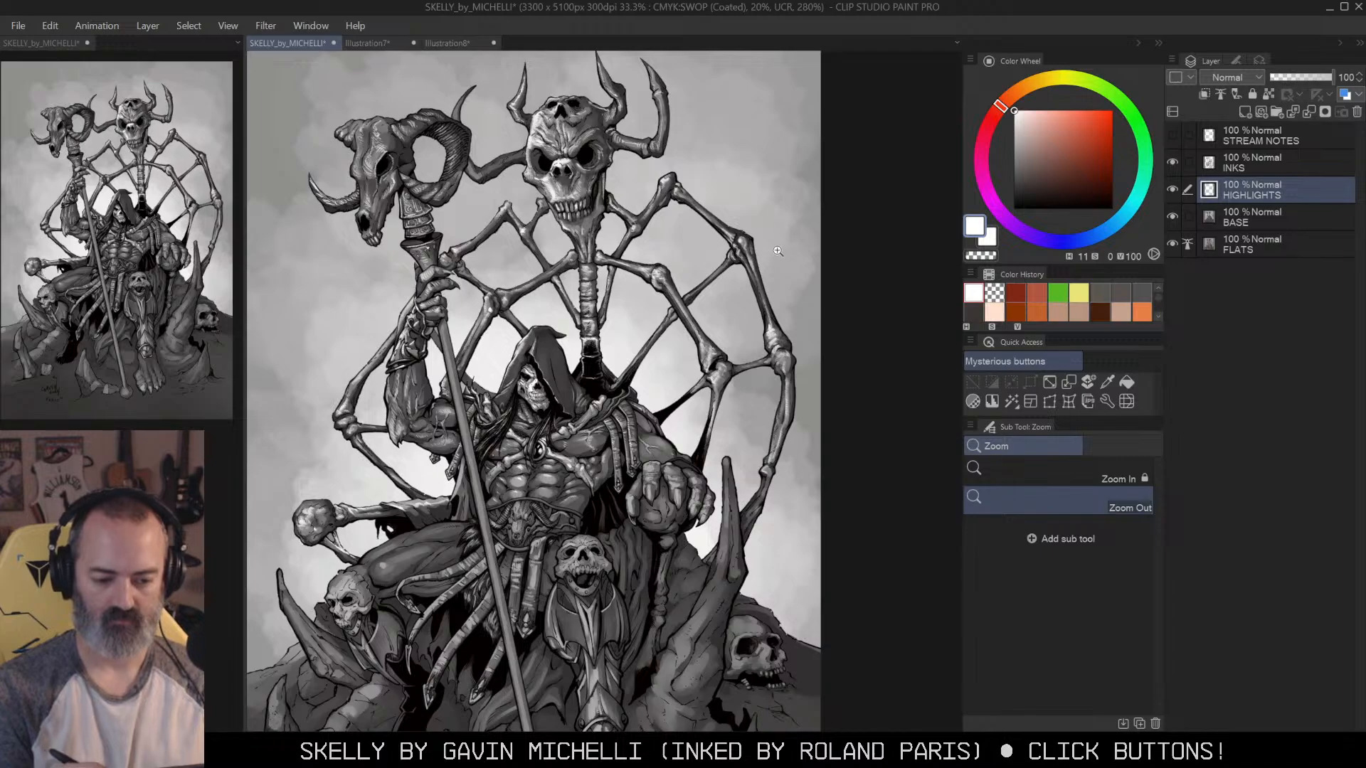
Step: Paint white highlights on the seated figure's veined shoulder and on the first finger of the clawed hand gripping the armrest
left_click(739, 314)
left_click_drag(673, 346, 739, 391)
left_click(826, 356)
left_click_drag(849, 348, 832, 211)
key("b")
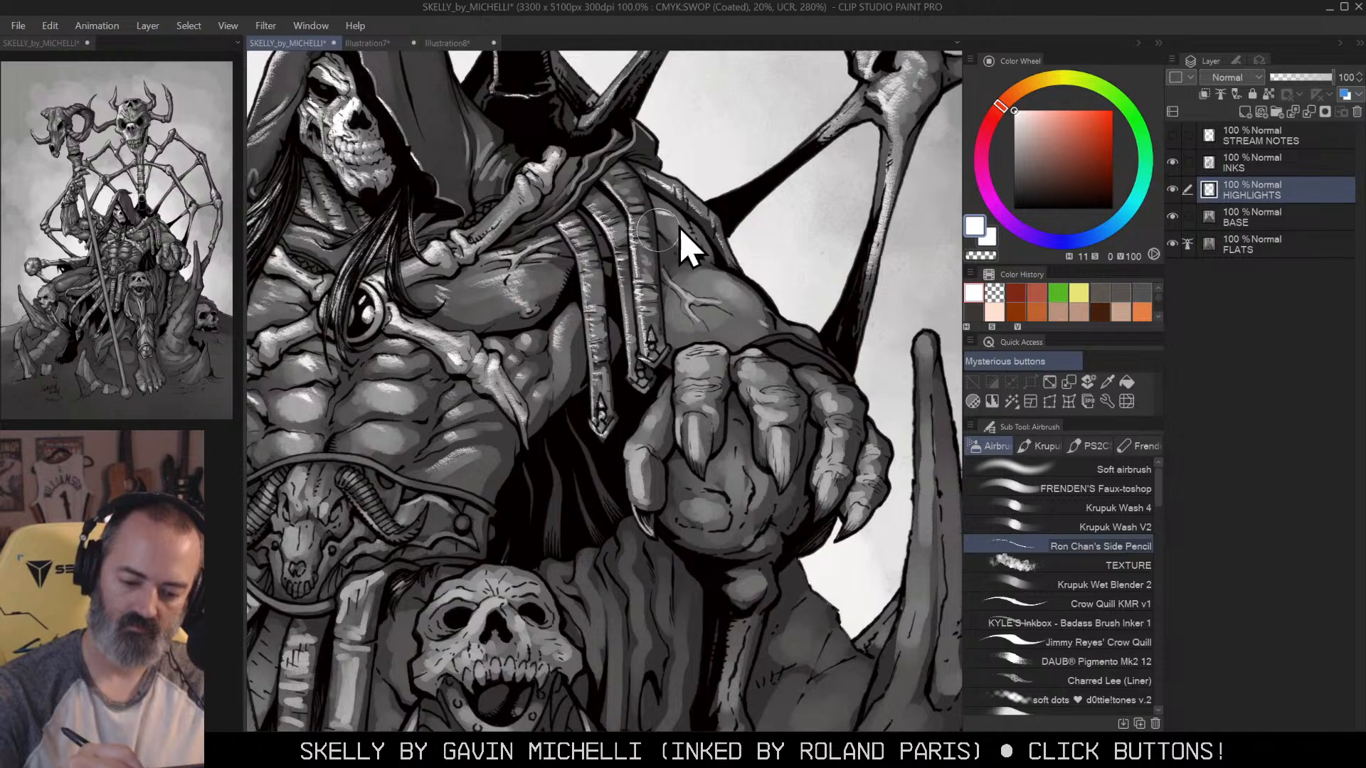
mouse_move(661, 209)
left_mouse_down()
mouse_move(724, 288)
mouse_move(691, 296)
mouse_move(731, 311)
left_mouse_up()
mouse_move(686, 319)
left_mouse_down()
mouse_move(700, 352)
mouse_move(684, 353)
mouse_move(697, 477)
left_mouse_up()
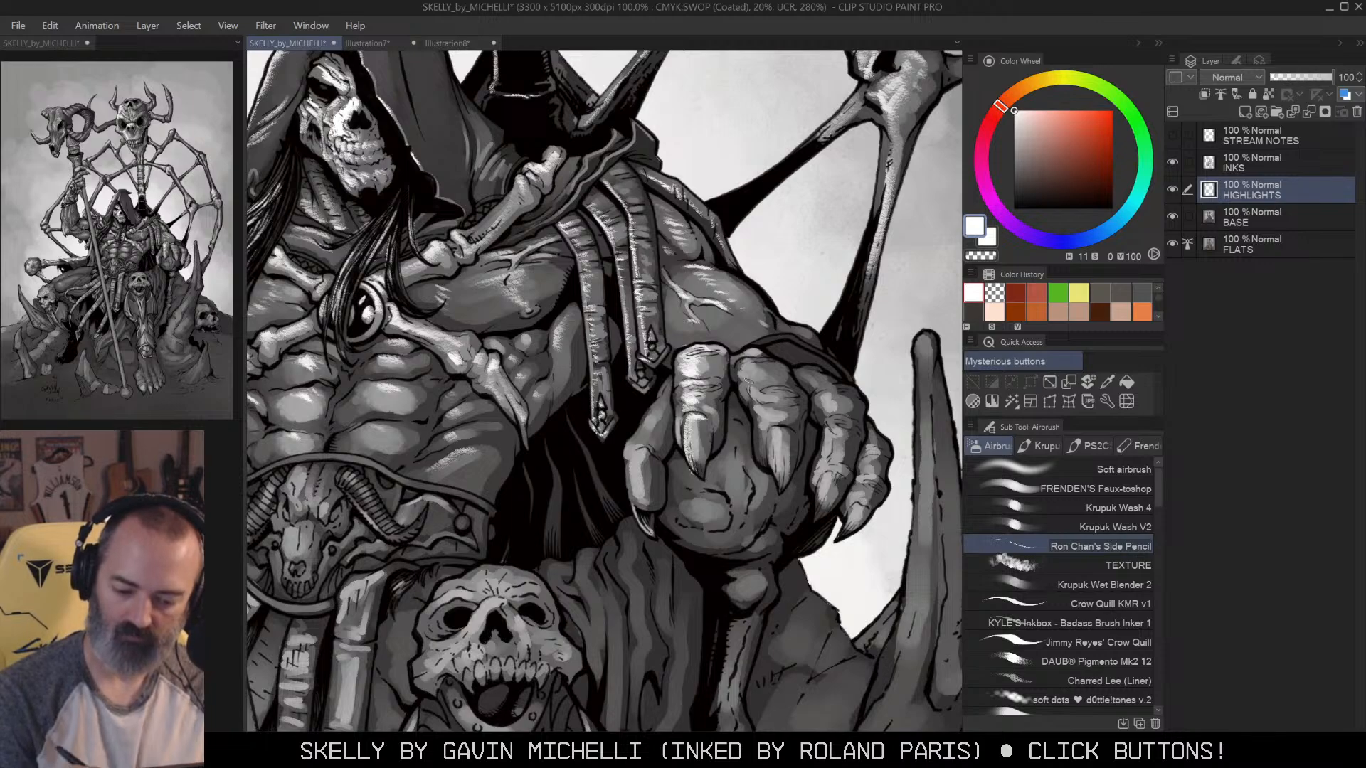
Step: Paint white highlights down the remaining fingers and knuckles of the clawed hand gripping the armrest
mouse_move(751, 370)
left_mouse_down()
mouse_move(778, 402)
mouse_move(760, 455)
mouse_move(773, 475)
left_mouse_up()
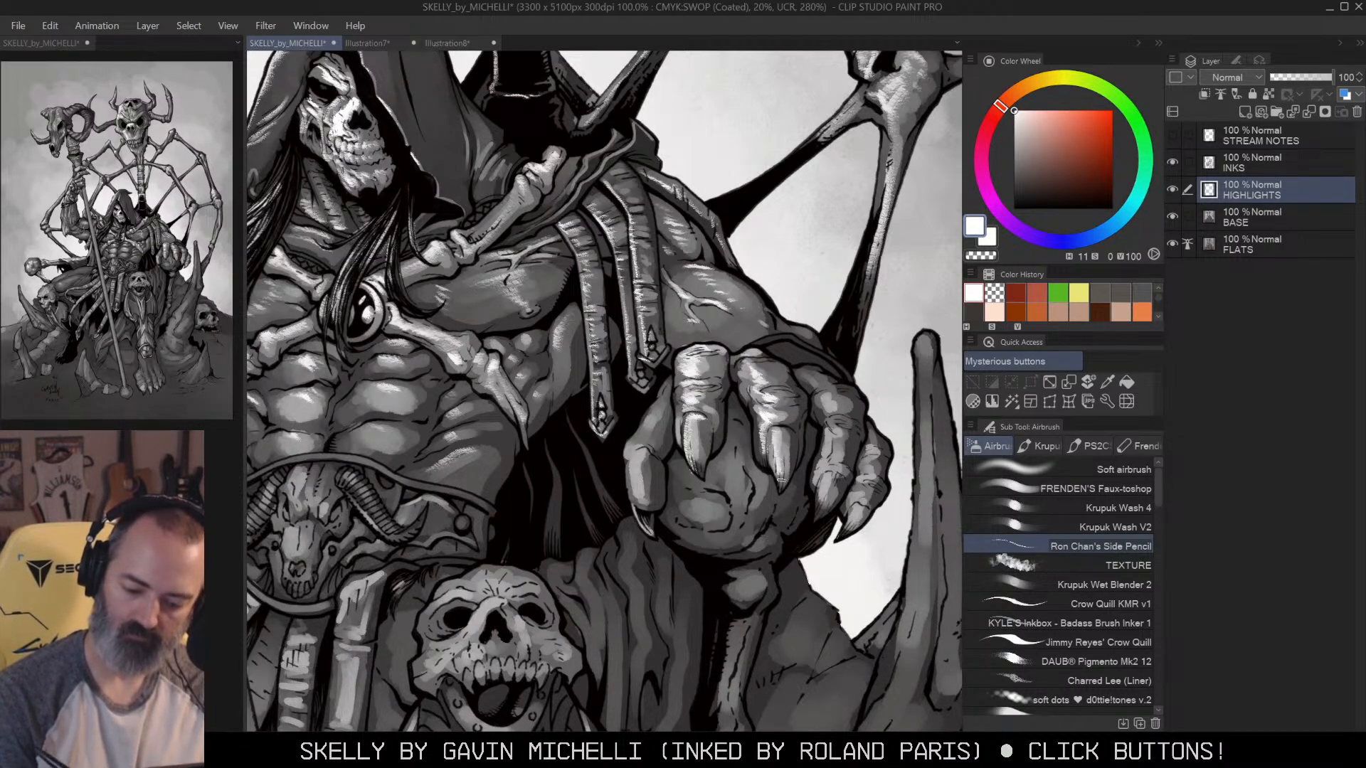
mouse_move(806, 374)
left_mouse_down()
mouse_move(830, 388)
mouse_move(838, 420)
mouse_move(814, 476)
mouse_move(823, 508)
left_mouse_up()
mouse_move(867, 435)
left_mouse_down()
mouse_move(885, 455)
mouse_move(853, 509)
left_mouse_up()
Step: Examine the highlighted hand in the context of the whole illustration, from the horned skull down to the foreground
key("alt+space")
left_click(842, 424)
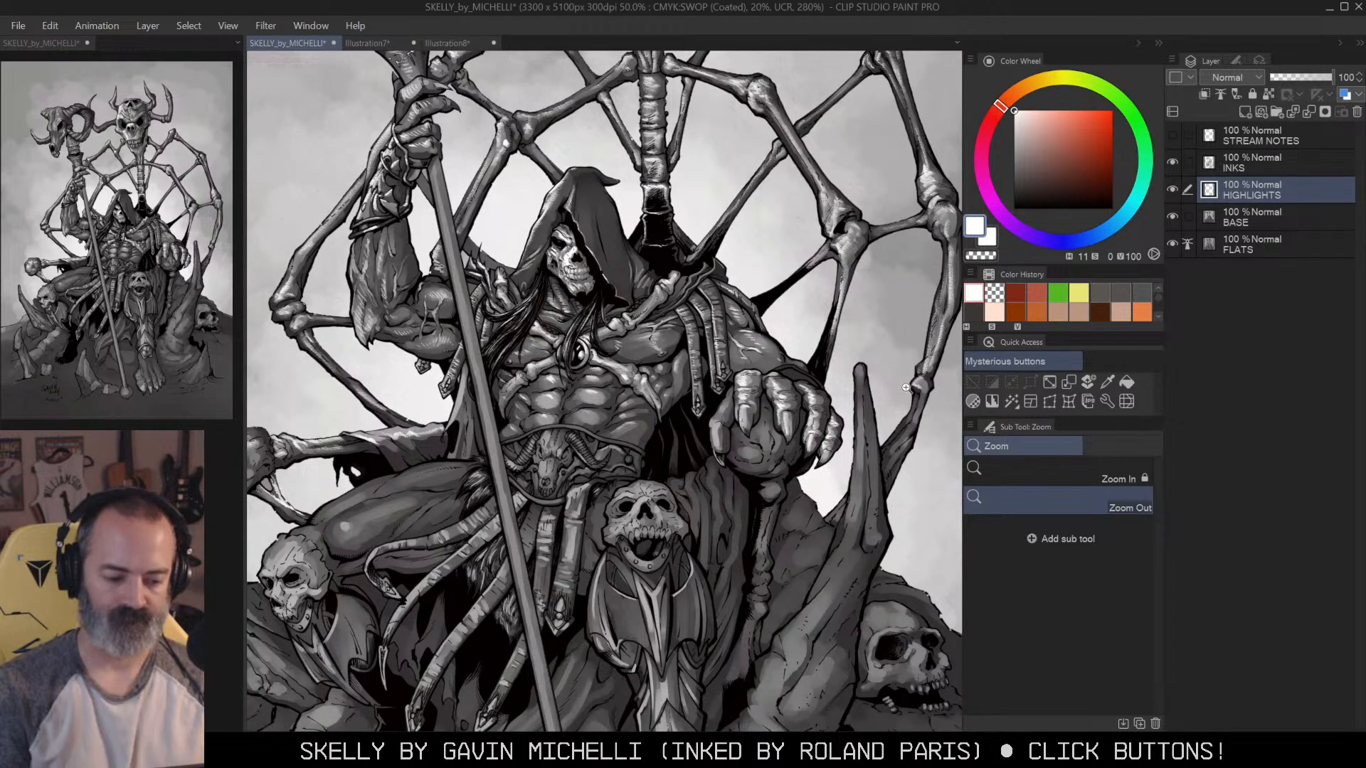
left_click(891, 406)
left_click_drag(898, 397, 814, 295)
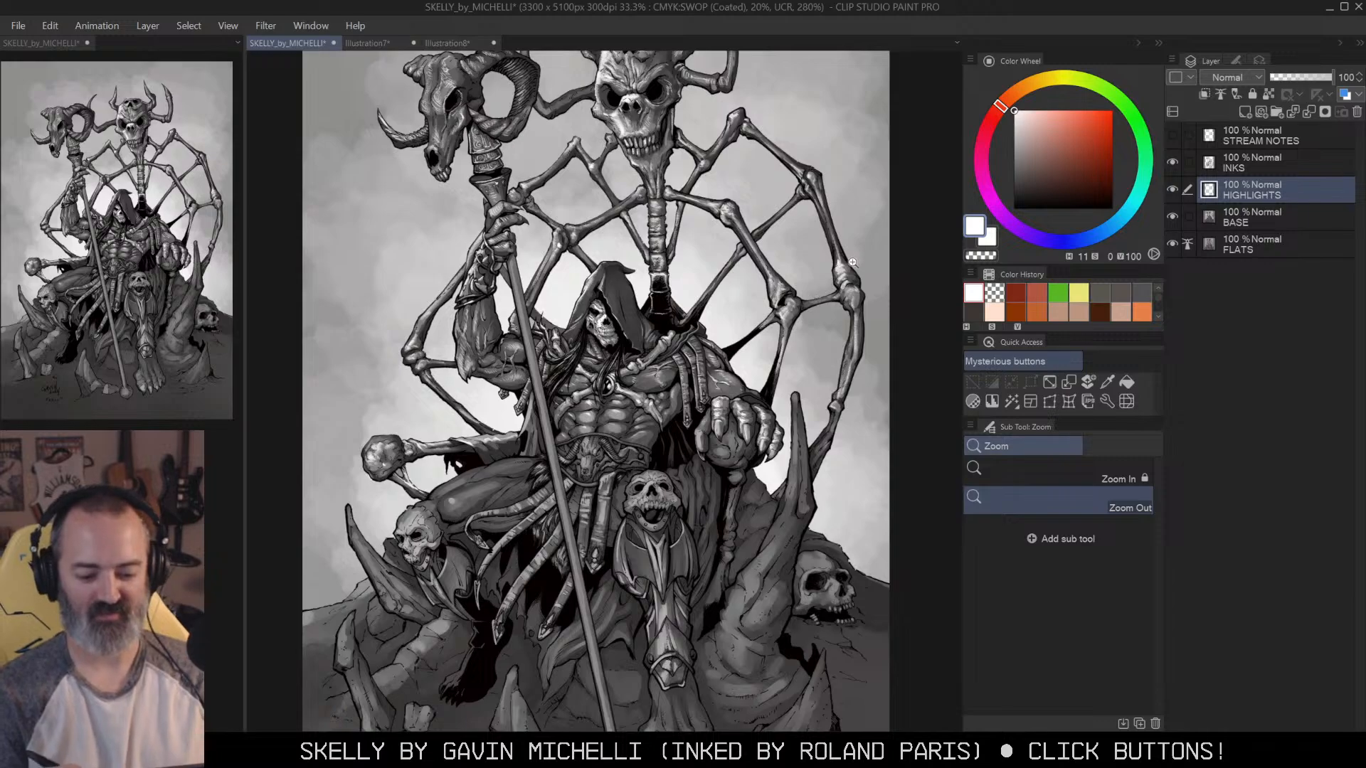
scroll(790, 335, "down", 2)
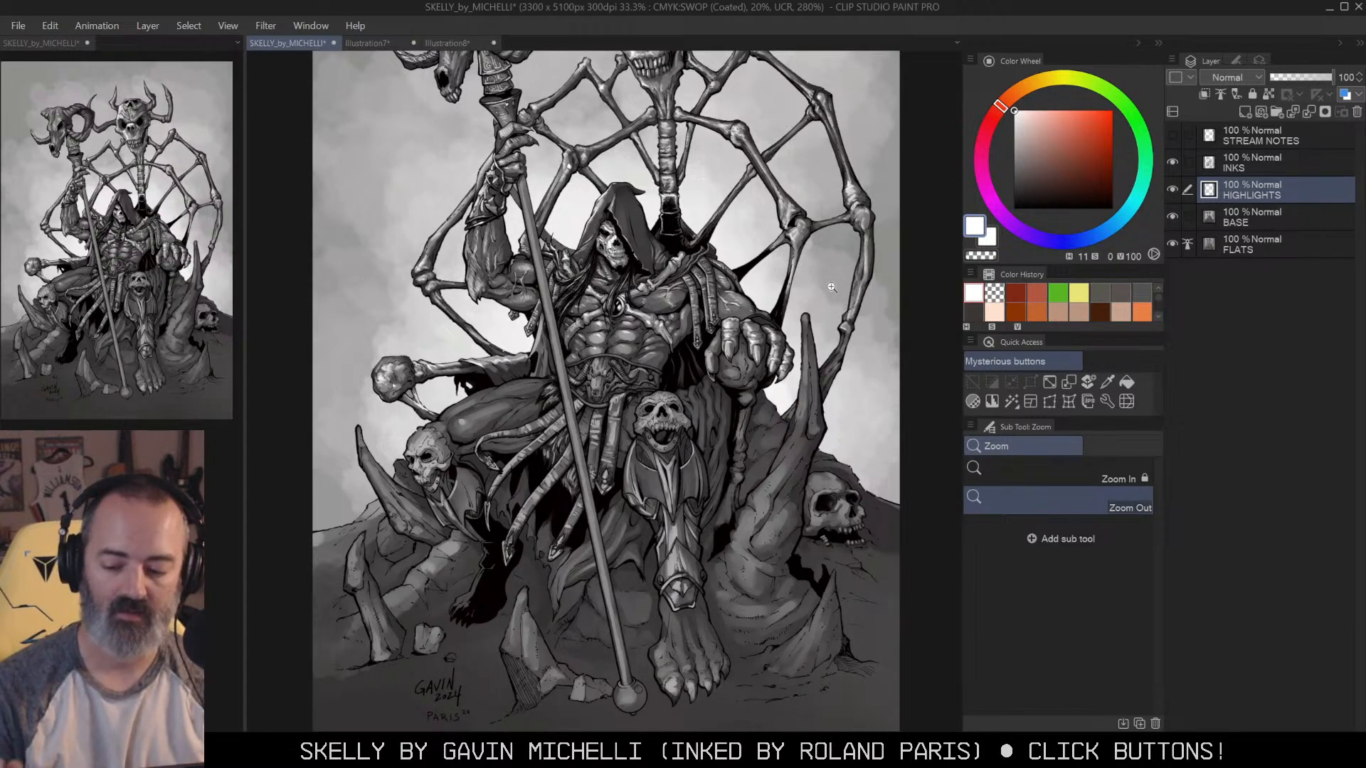
left_click(831, 287)
left_click_drag(883, 206, 862, 280)
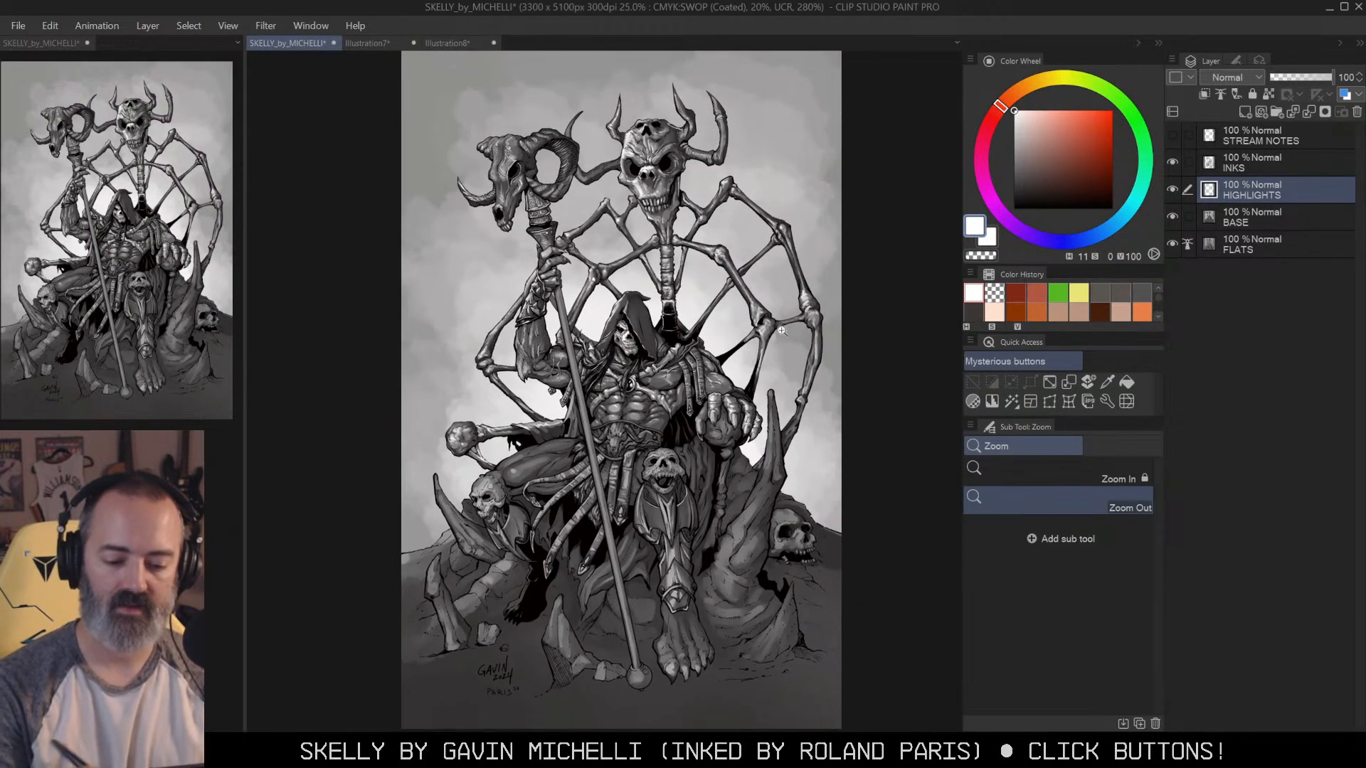
left_click(862, 281)
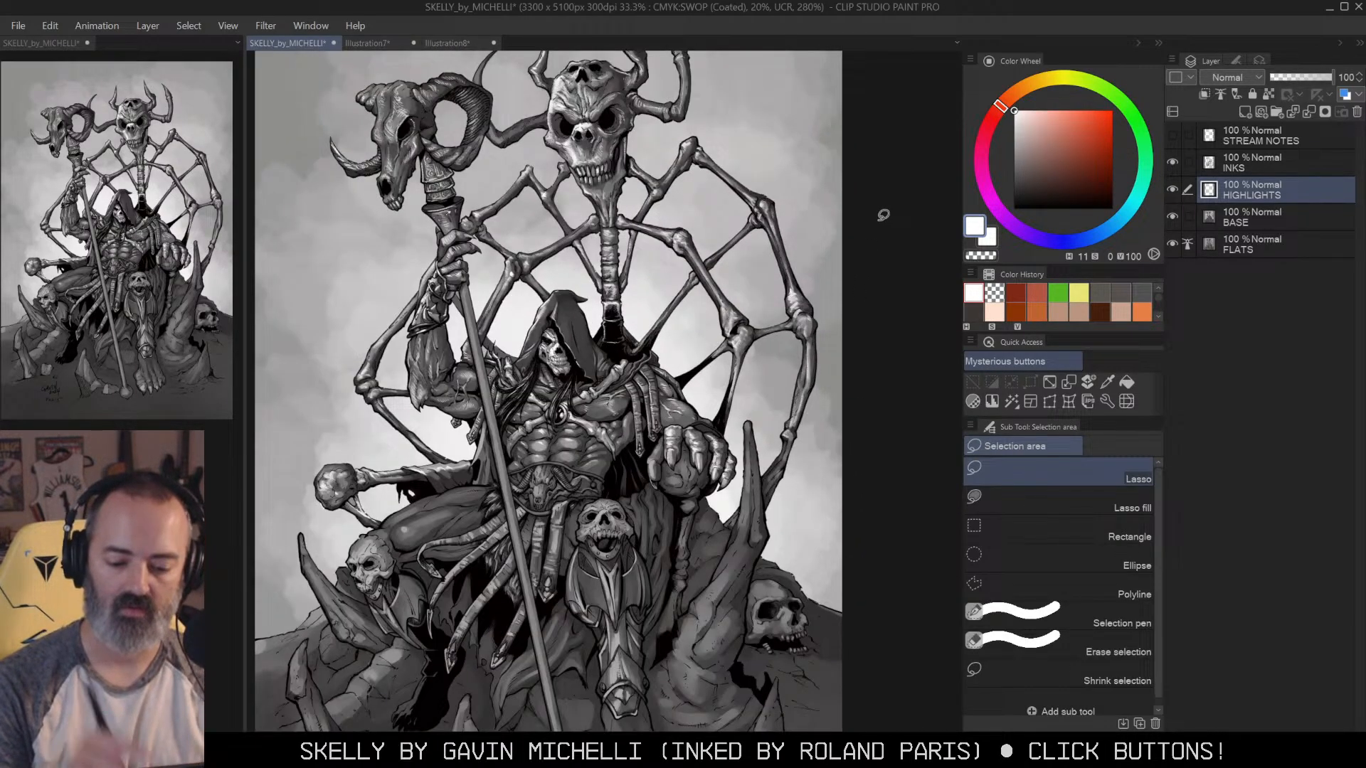
Step: Add an Overlay layer named OL above HIGHLIGHTS and fill it with a muted olive tone, HSV 58, 30, 55
left_click(1053, 384)
key("ctrl+shift+n")
left_click(1044, 155)
left_click(1060, 78)
key("g")
left_click(647, 403)
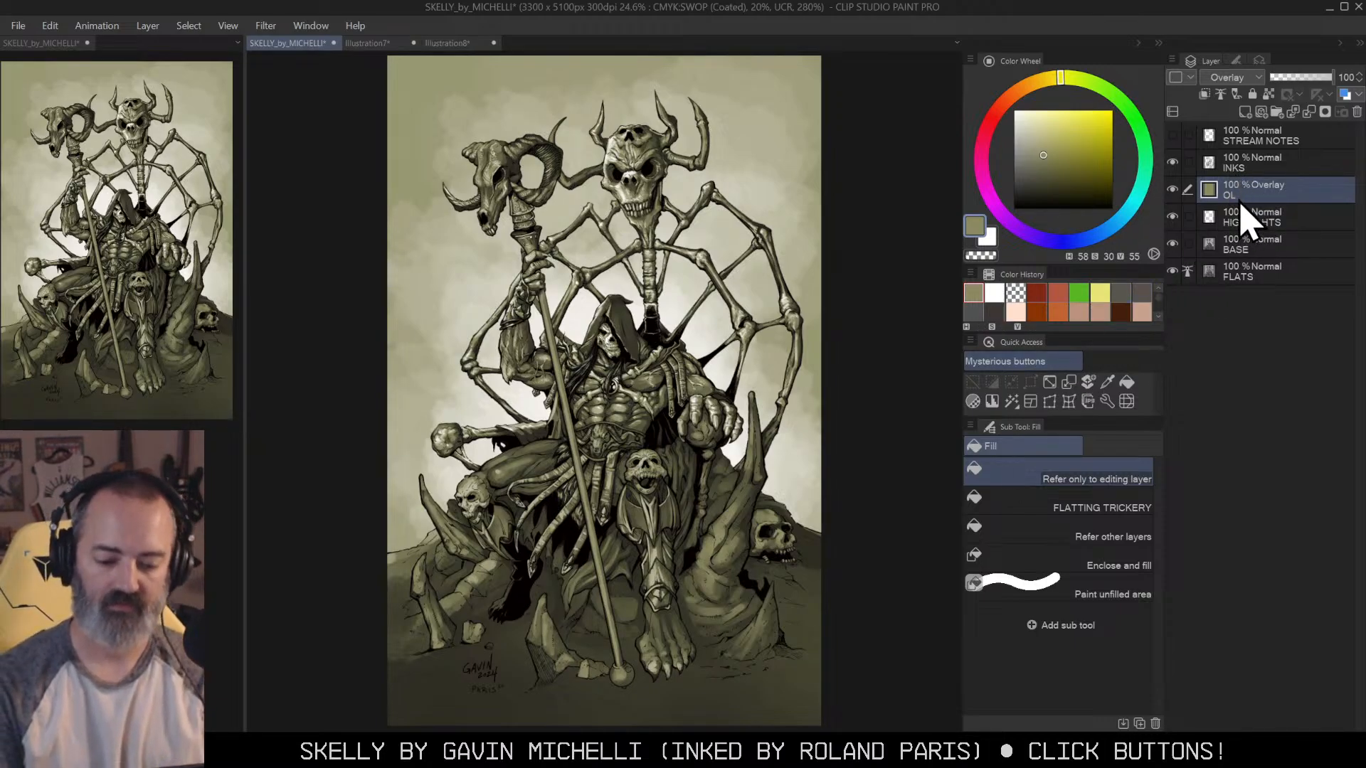
Step: Shift the hue of the olive overlay fill to a cool teal
key("ctrl+u")
left_click_drag(1125, 244, 1216, 242)
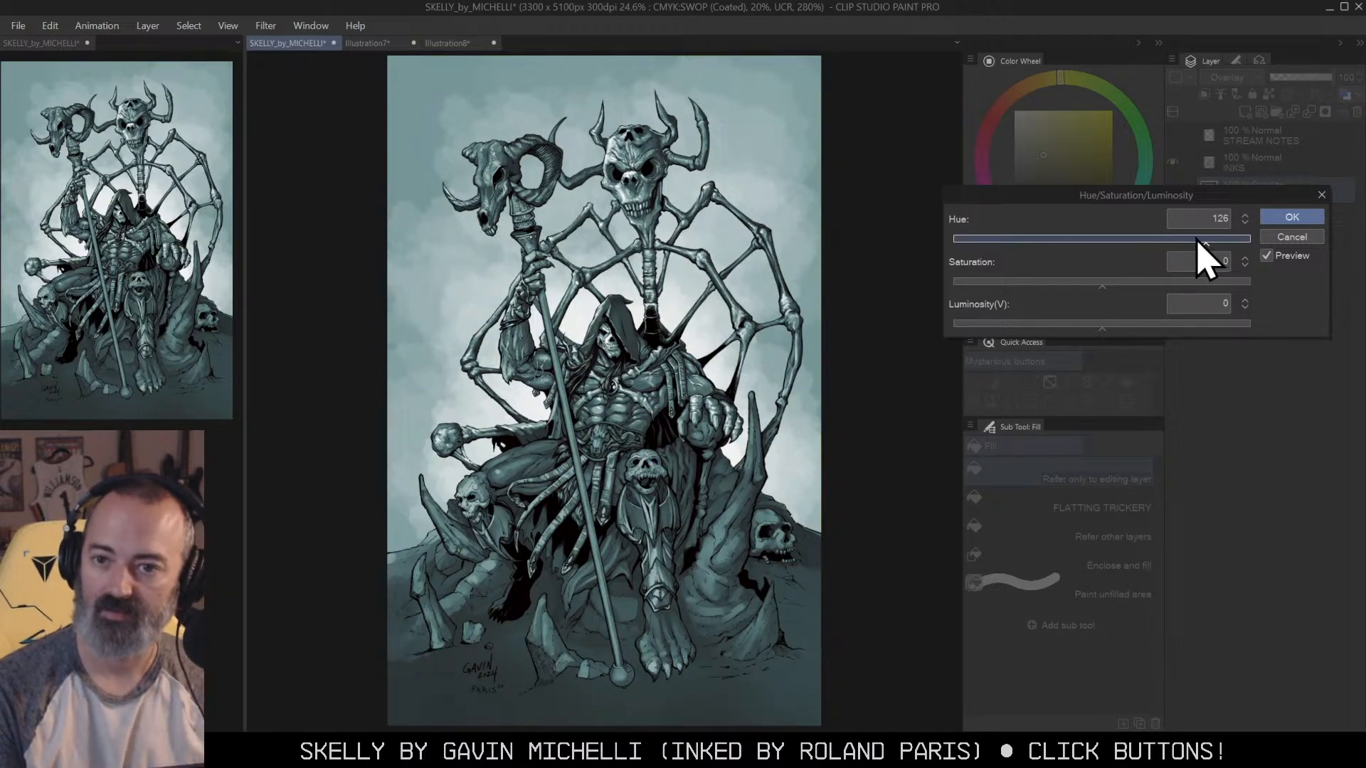
left_click(1290, 217)
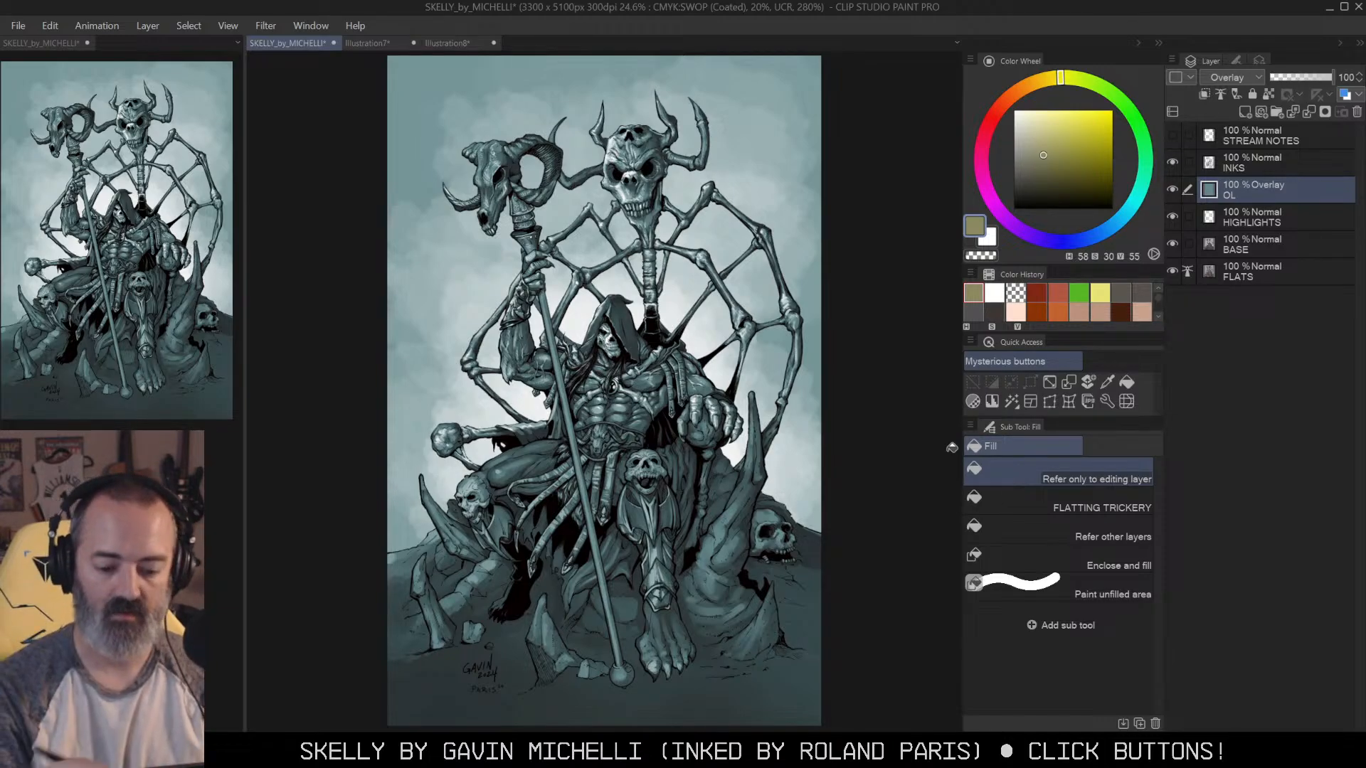
Step: Try recolouring the overlay's sky area orange with hue -155 and saturation 95, and delete the OL layer
key("w")
key("ctrl+u")
left_click_drag(1107, 241, 1207, 244)
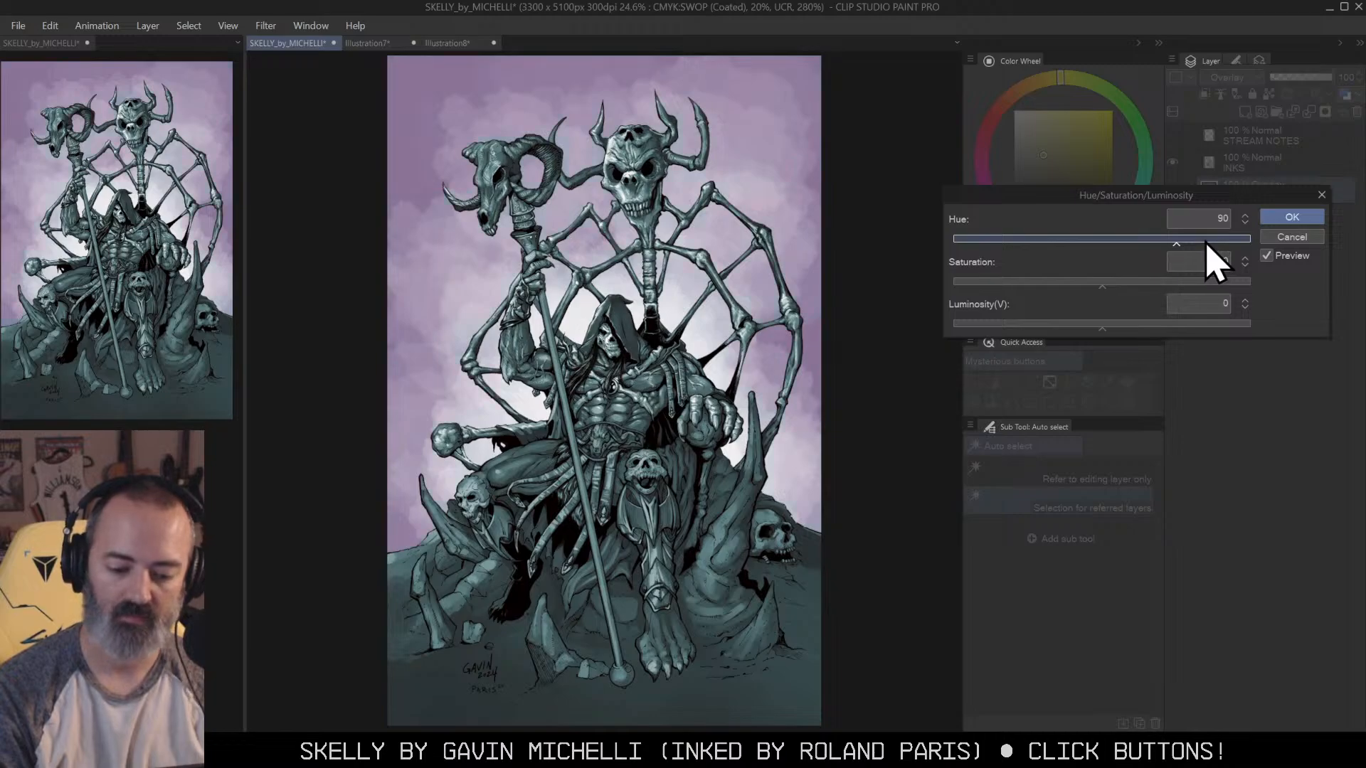
left_click(1024, 240)
left_click_drag(1014, 243, 974, 242)
left_click(1243, 283)
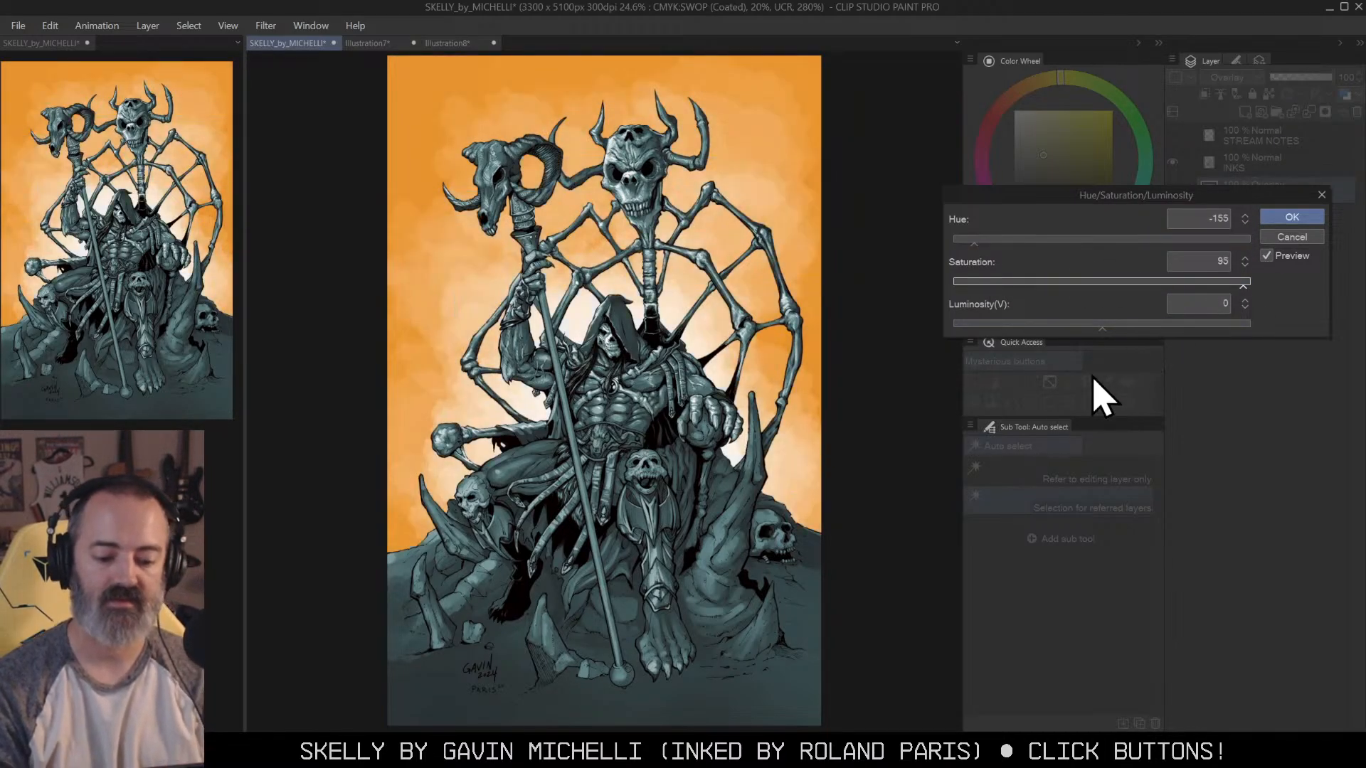
left_click(1292, 237)
right_click(1285, 189)
left_click(1252, 322)
right_click(1263, 194)
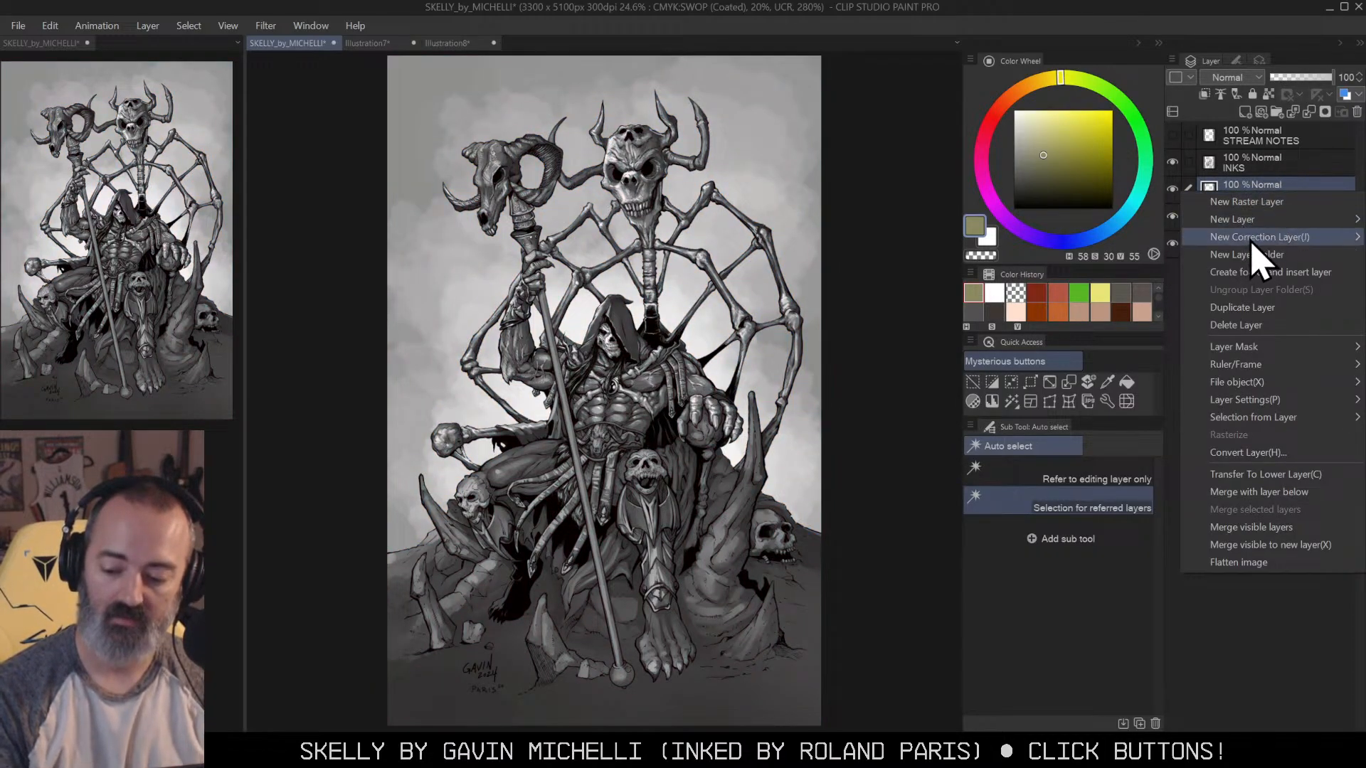
mouse_move(1242, 249)
left_click(1071, 382)
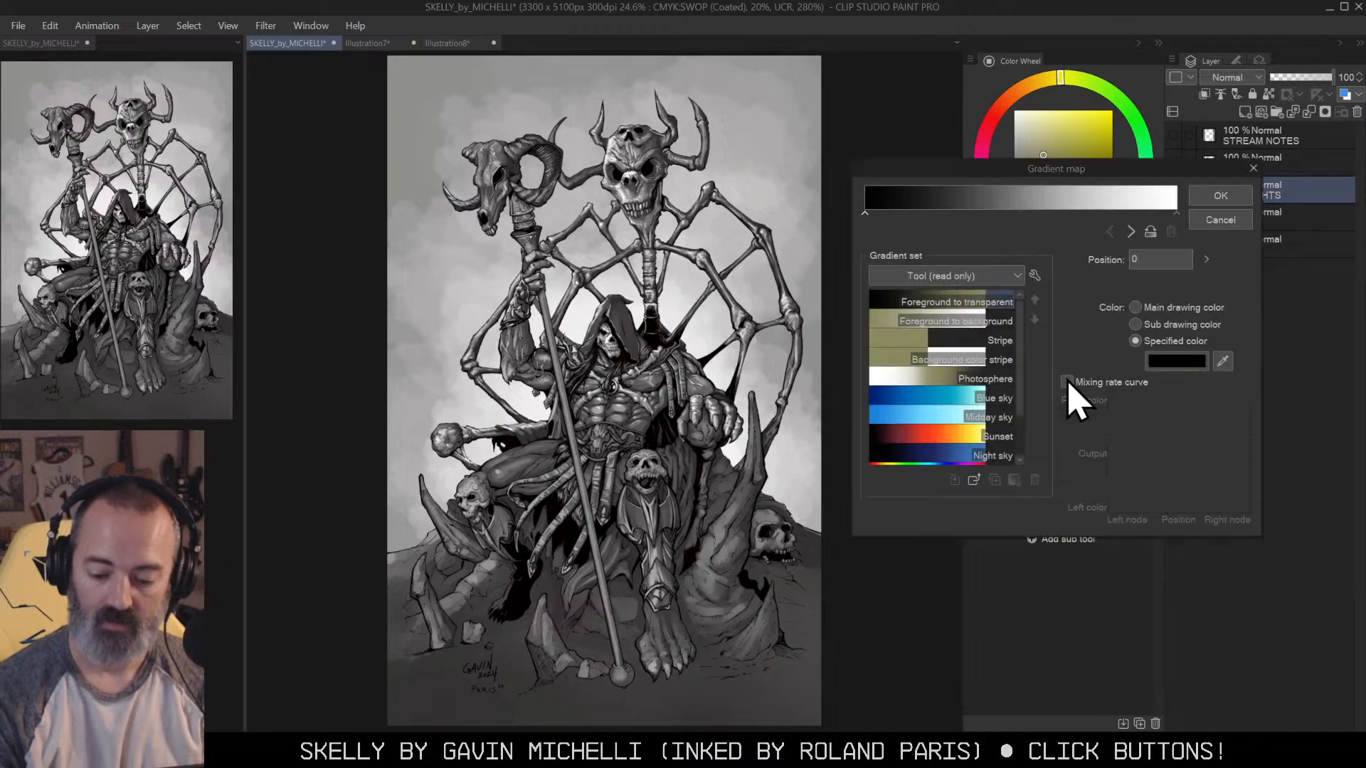
left_click(950, 403)
left_click(1230, 222)
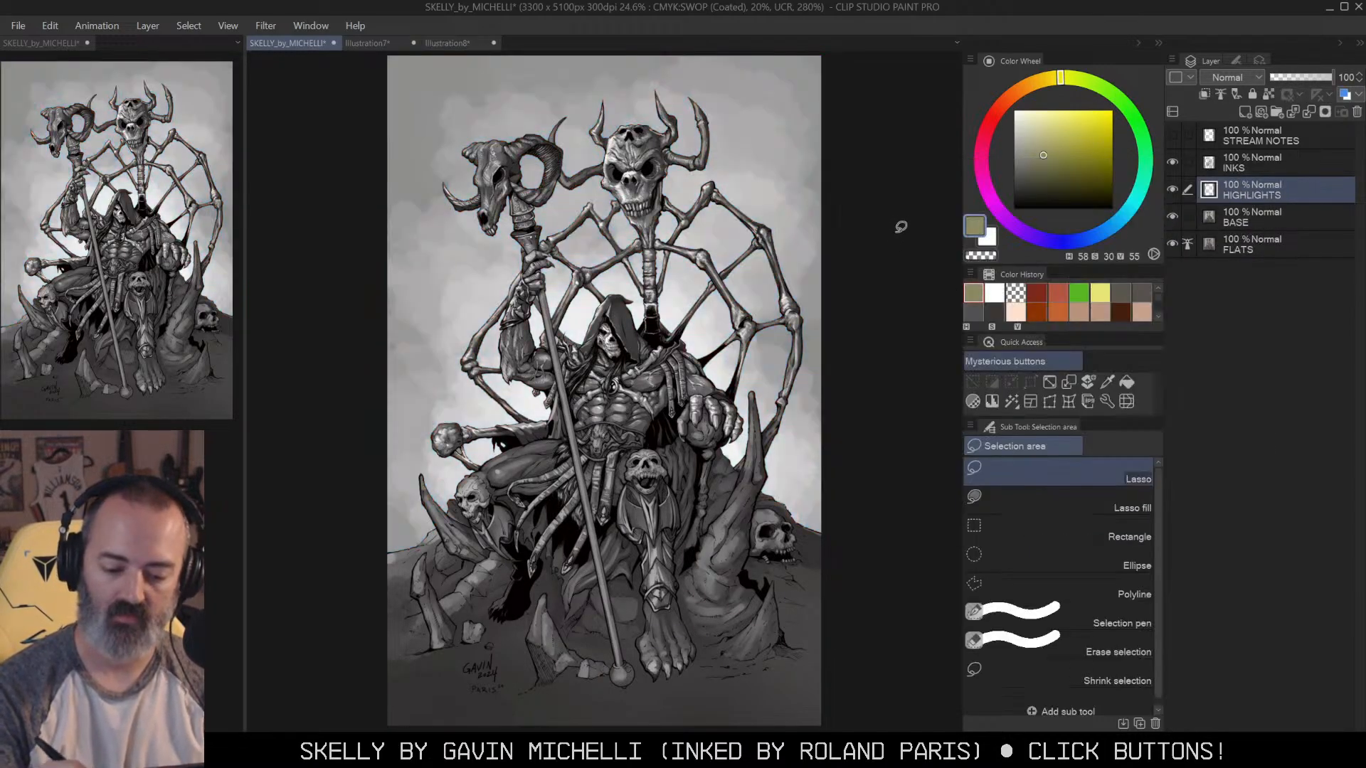
Step: Start a gradient map correction layer above HIGHLIGHTS and load the Custom gradients set
right_click(1274, 213)
mouse_move(1263, 235)
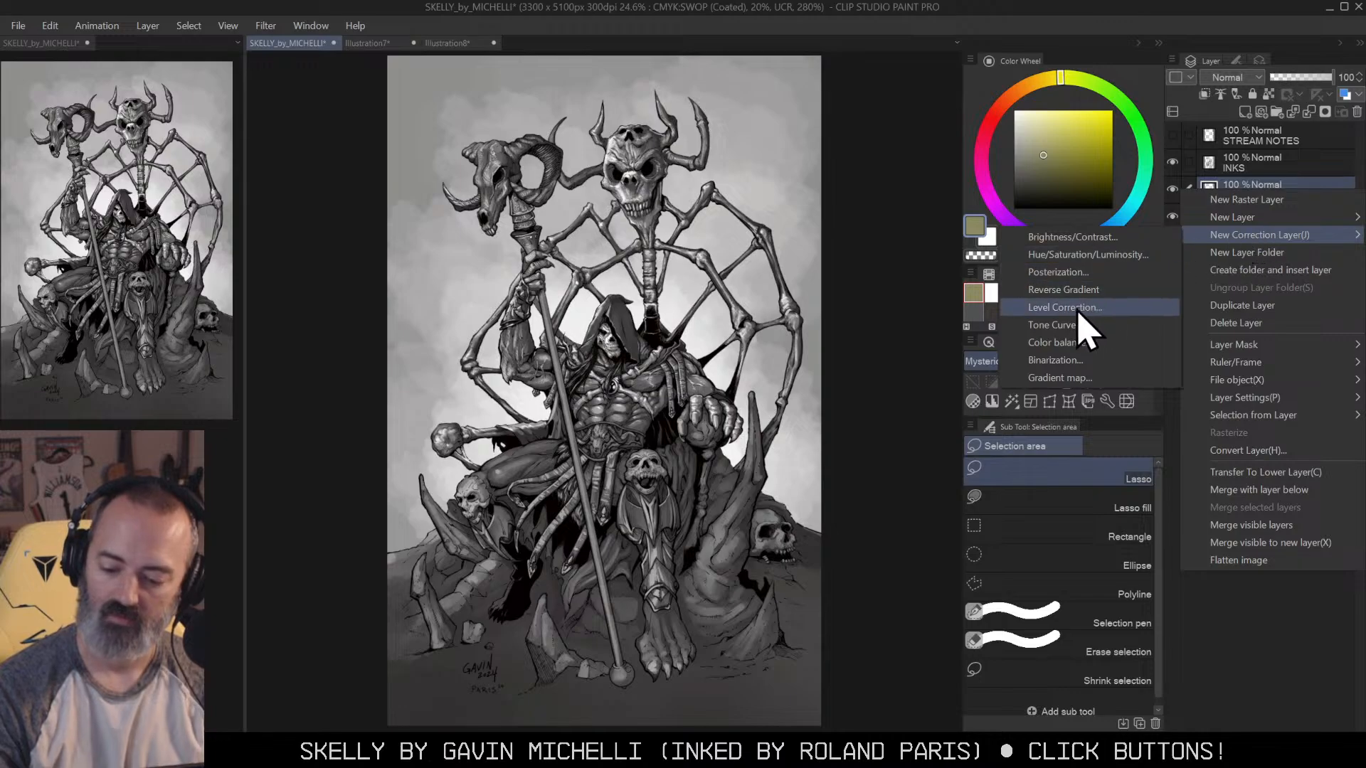
left_click(1061, 378)
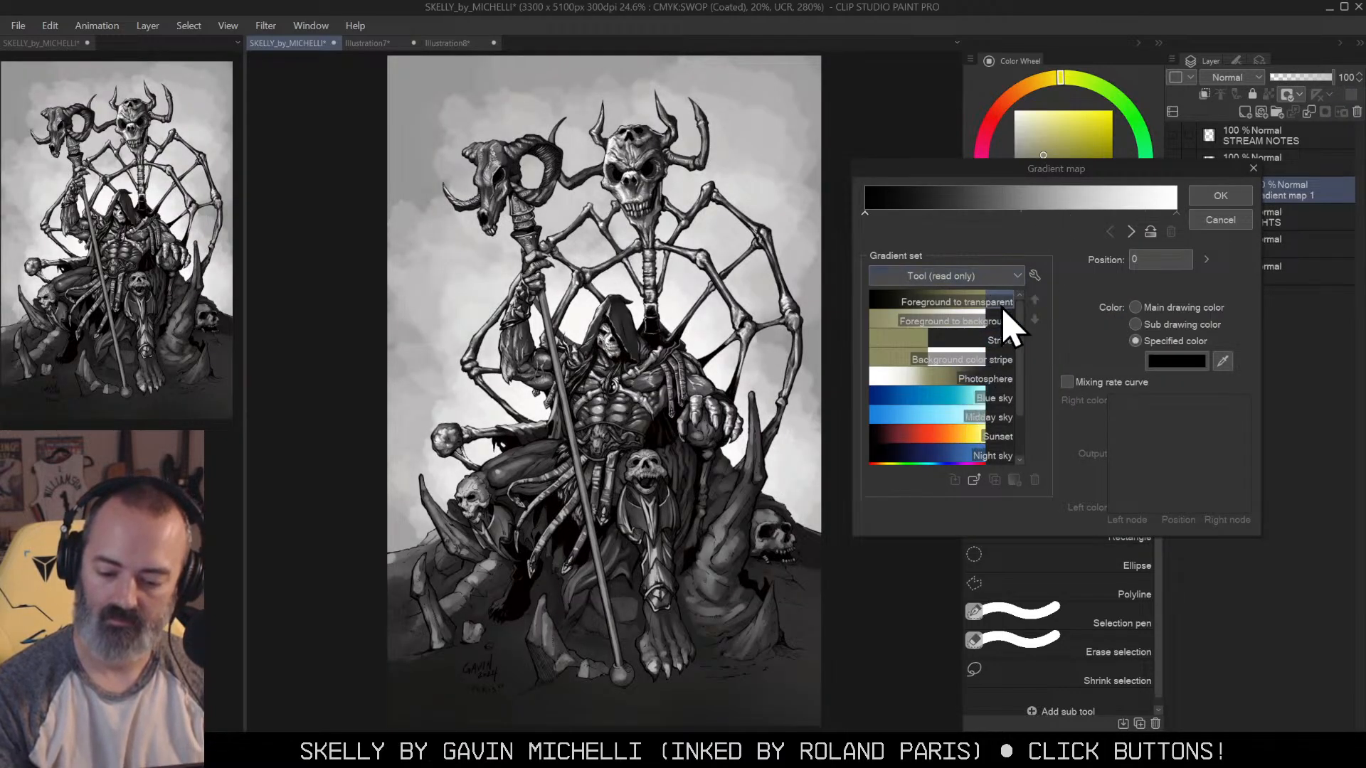
left_click(1007, 277)
left_click(957, 360)
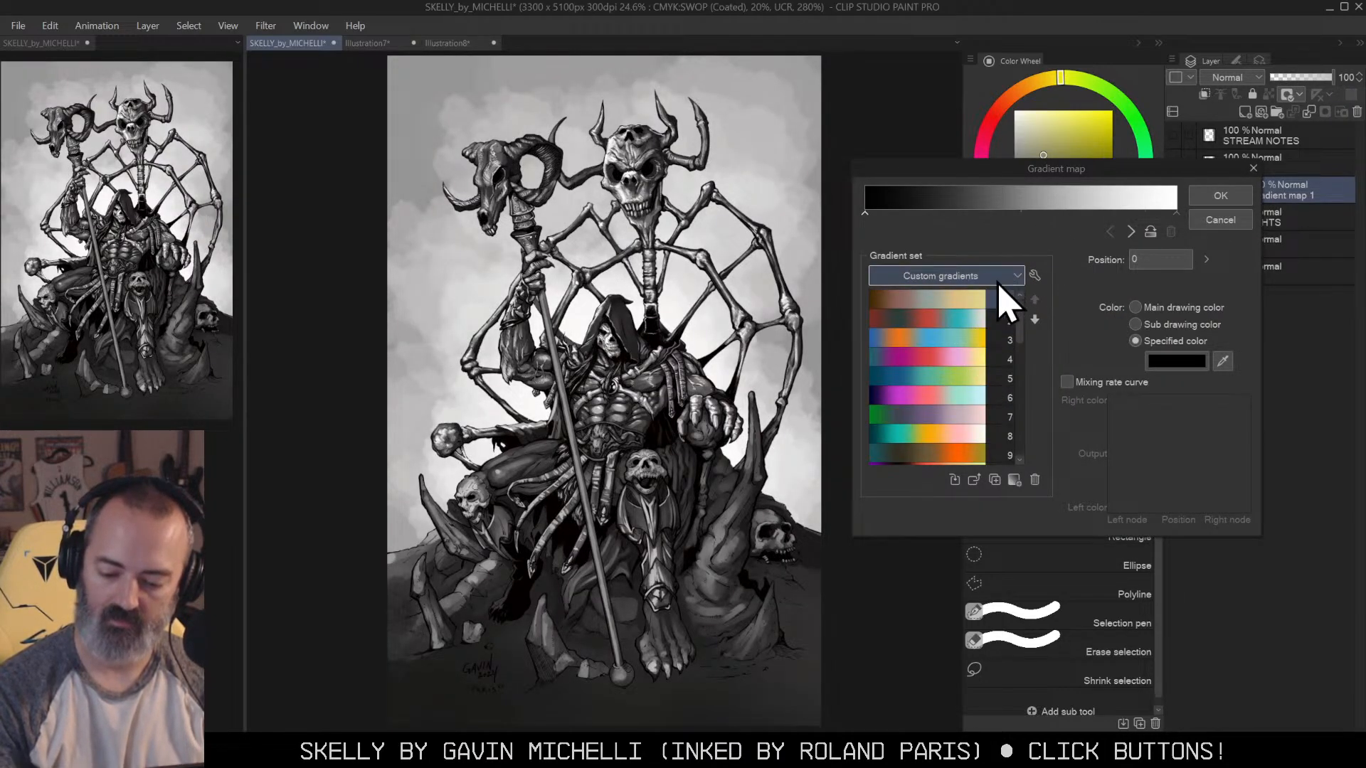
Step: Preview custom gradients 3 to 7 on the illustration and apply gradient 9
left_click(962, 341)
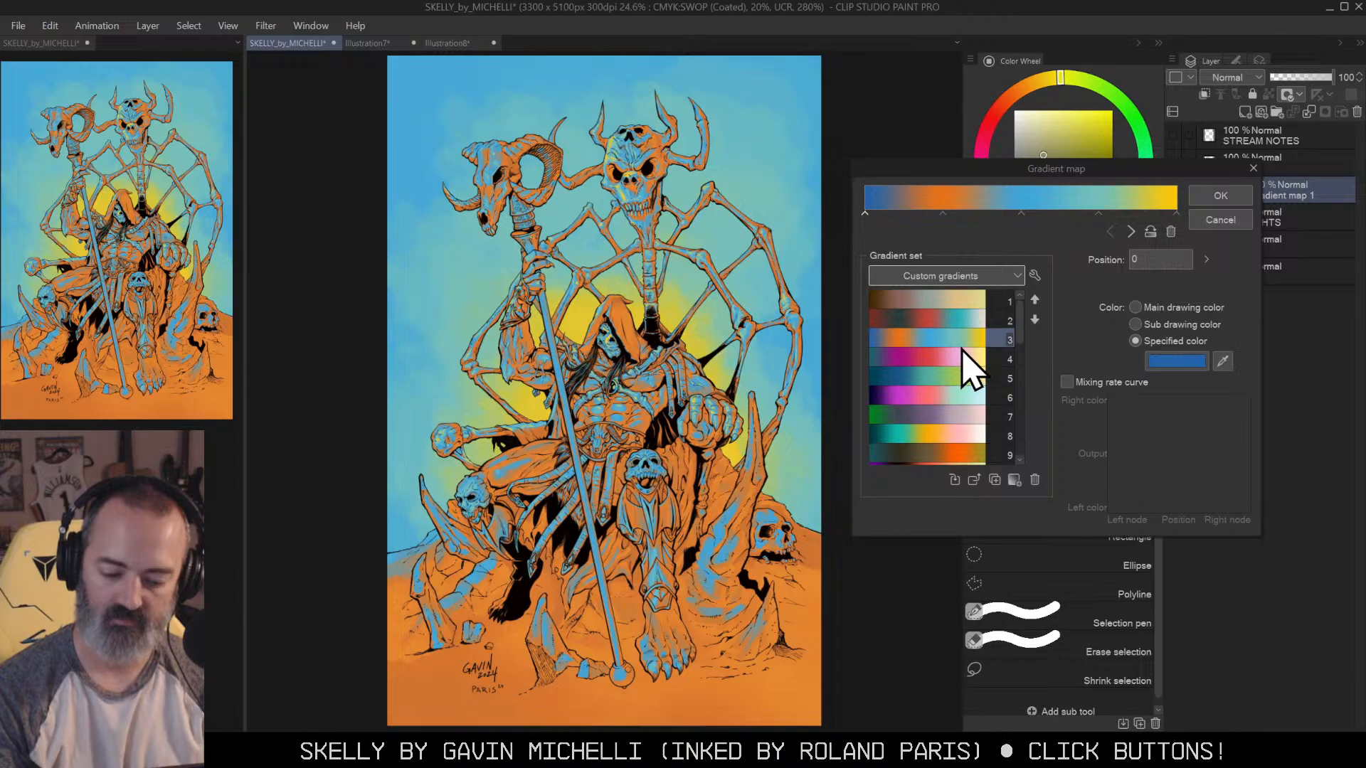
left_click(964, 358)
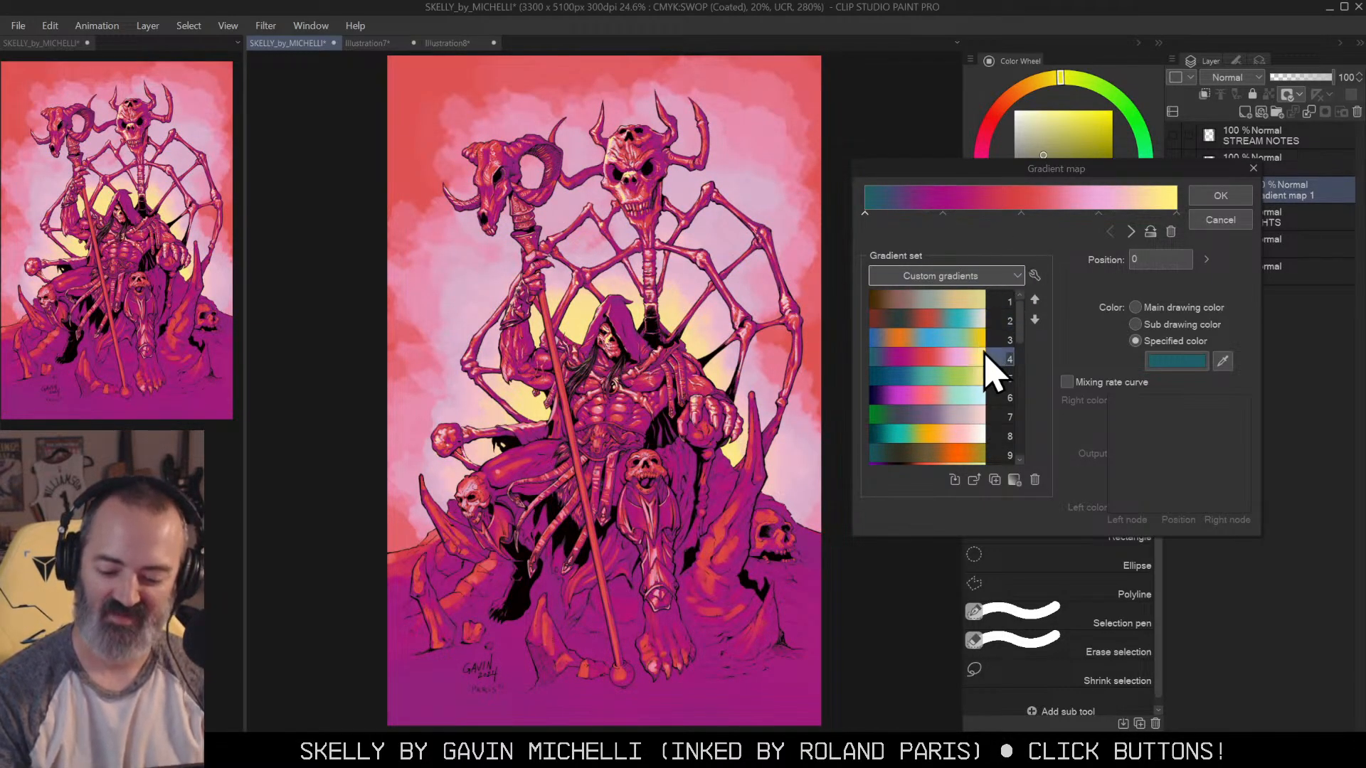
left_click(968, 382)
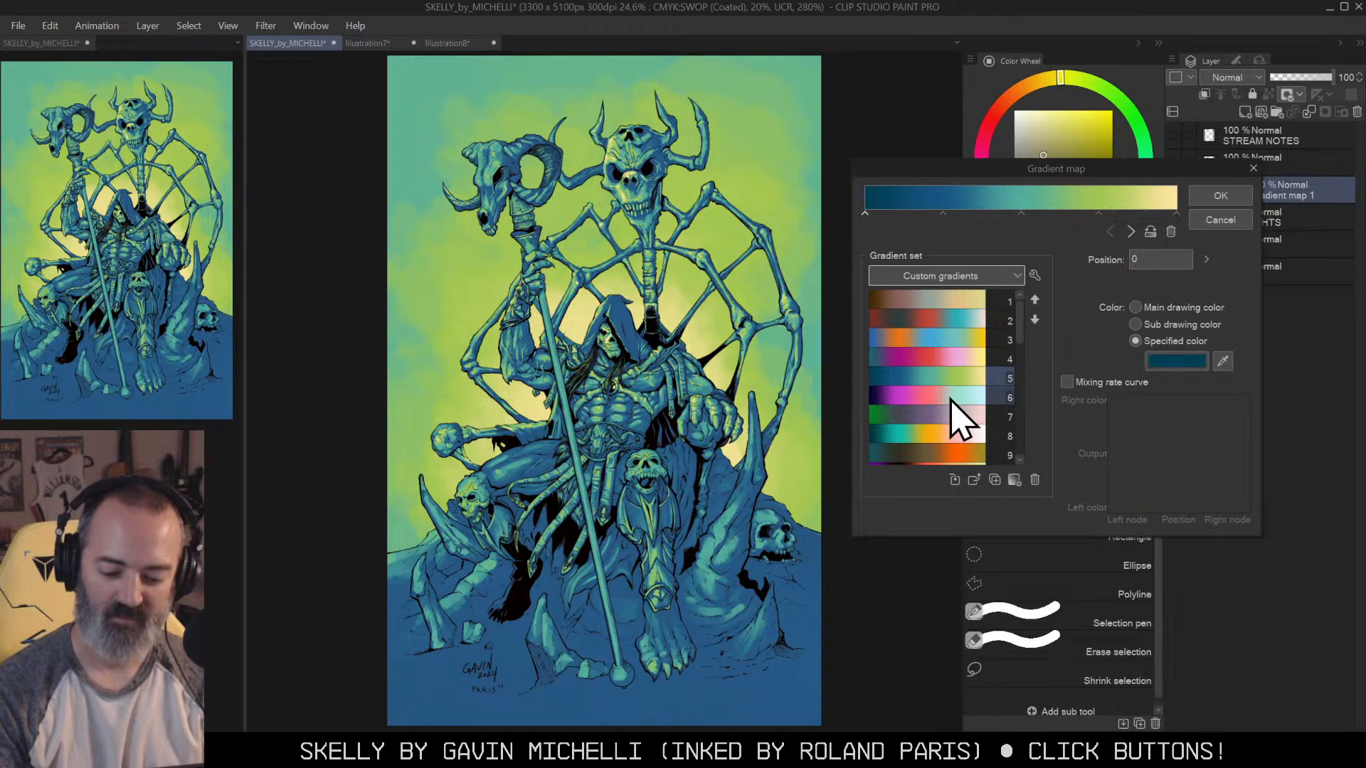
left_click(953, 398)
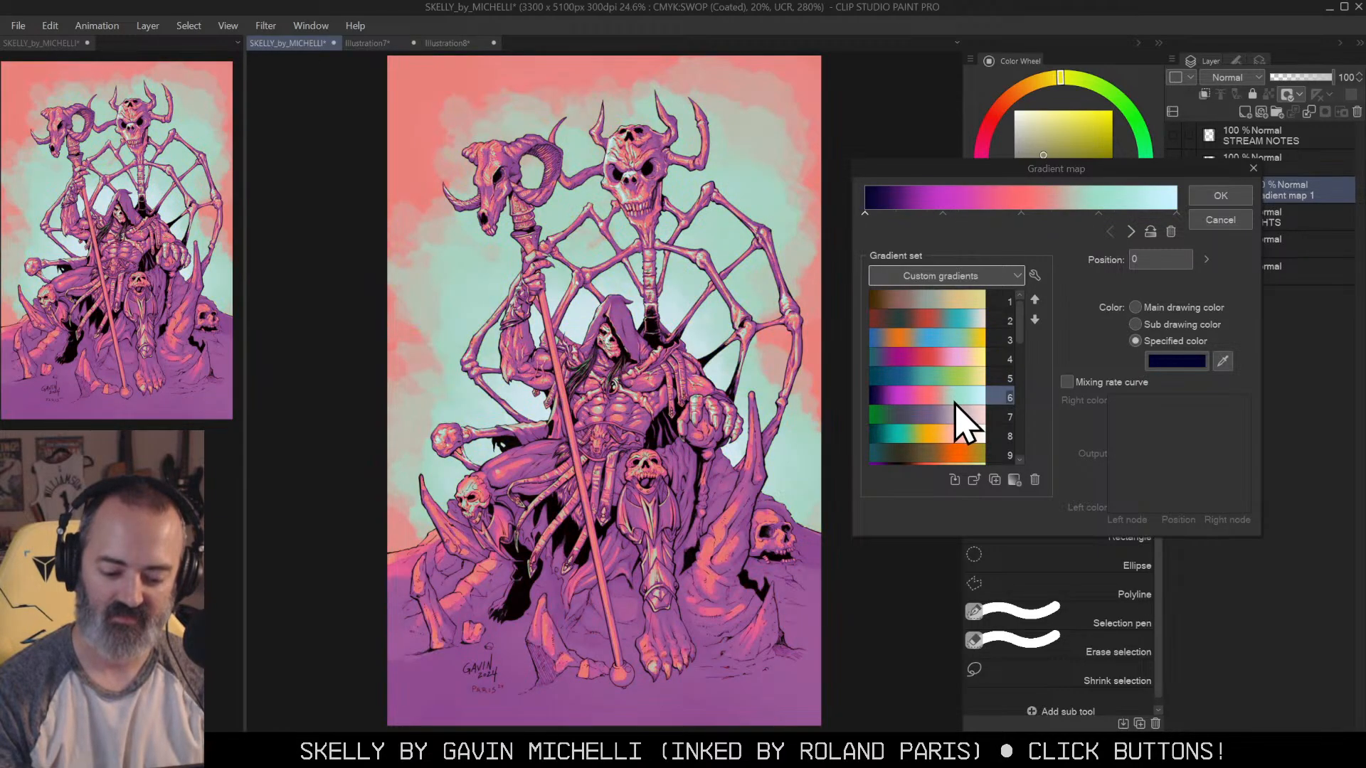
left_click(955, 417)
left_click(956, 453)
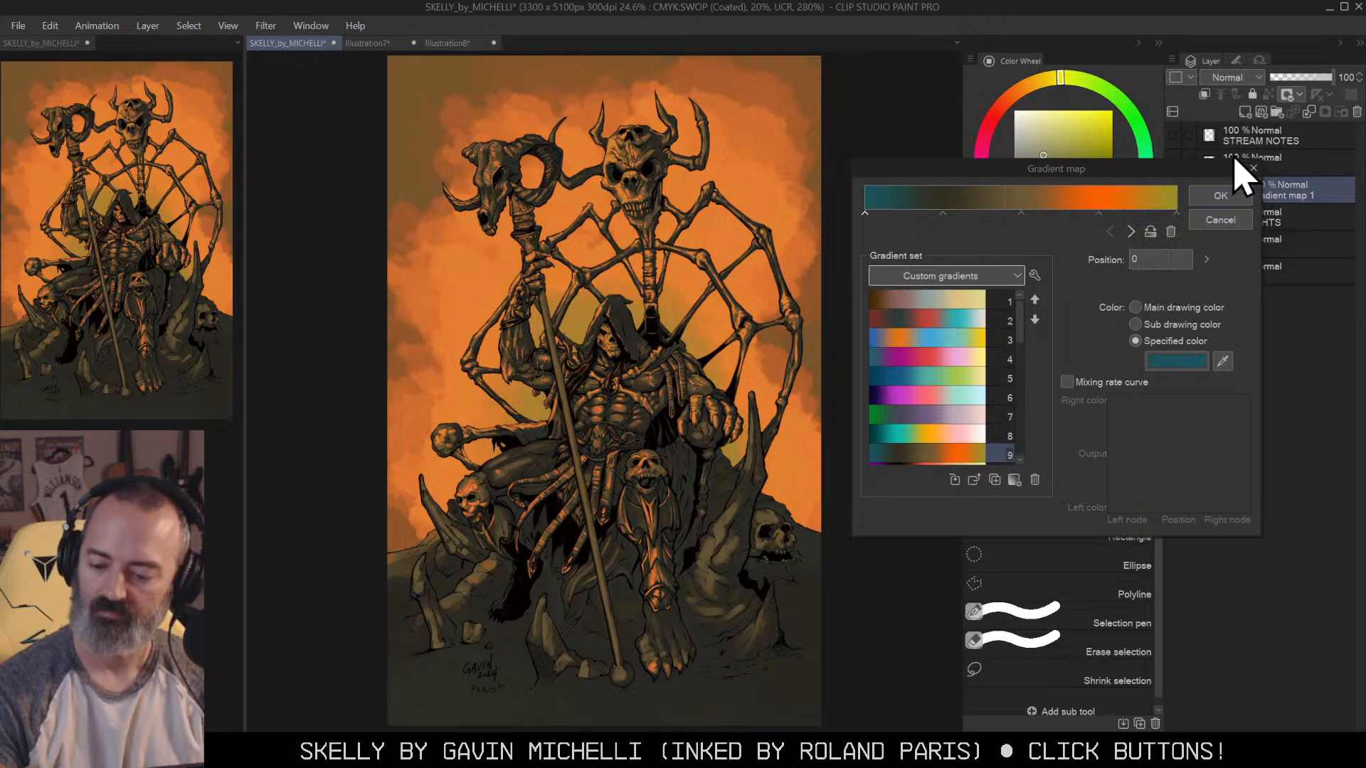
key("Return")
Step: Try the Saturation blending mode on the gradient map layer and settle on Color
left_click(1246, 78)
left_click(1240, 565)
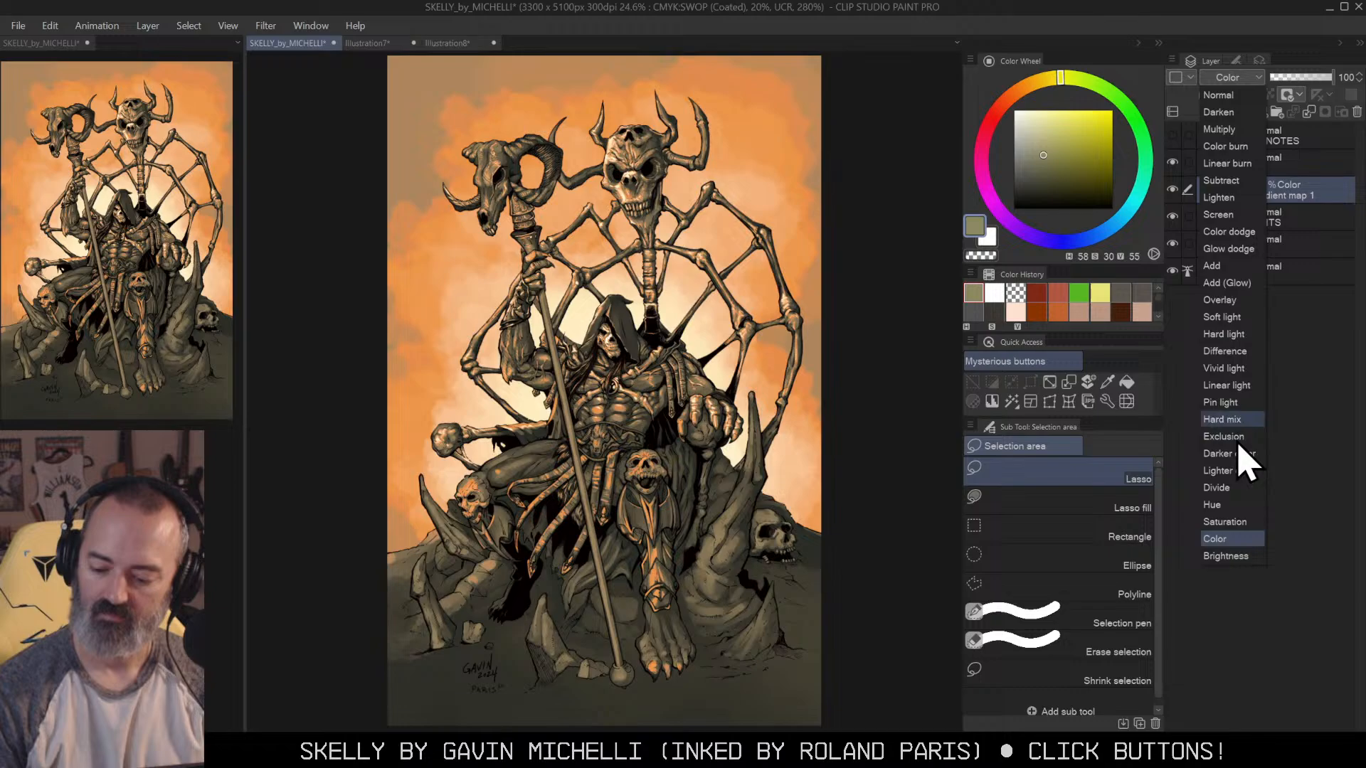
left_click(1245, 522)
left_click(1238, 77)
left_click(1241, 538)
left_click(1250, 83)
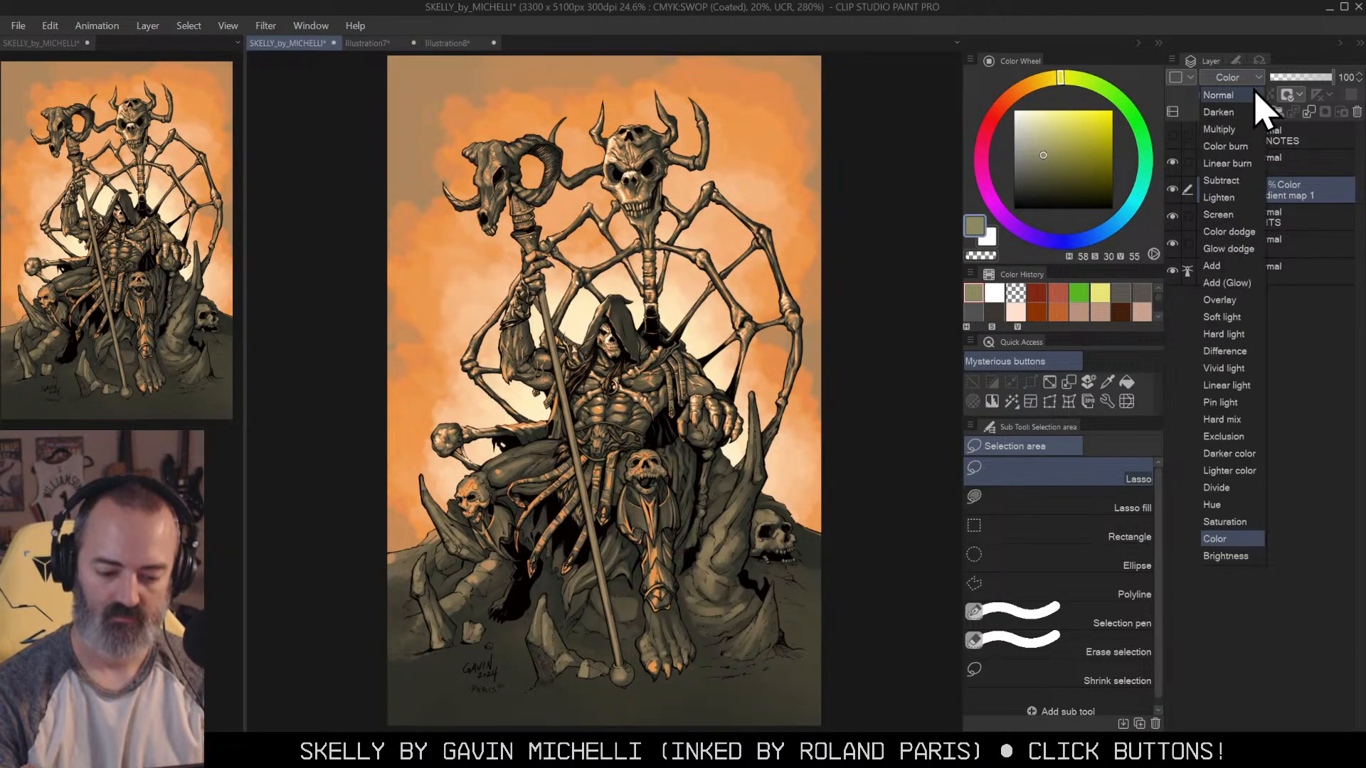
Step: Inspect the orange colour treatment and delete the gradient map correction layer
key("alt+space")
left_click(826, 354, "alt")
left_click(759, 375, "ctrl")
left_click(759, 375, "ctrl")
left_click(759, 375, "ctrl")
left_click_drag(758, 376, 798, 404)
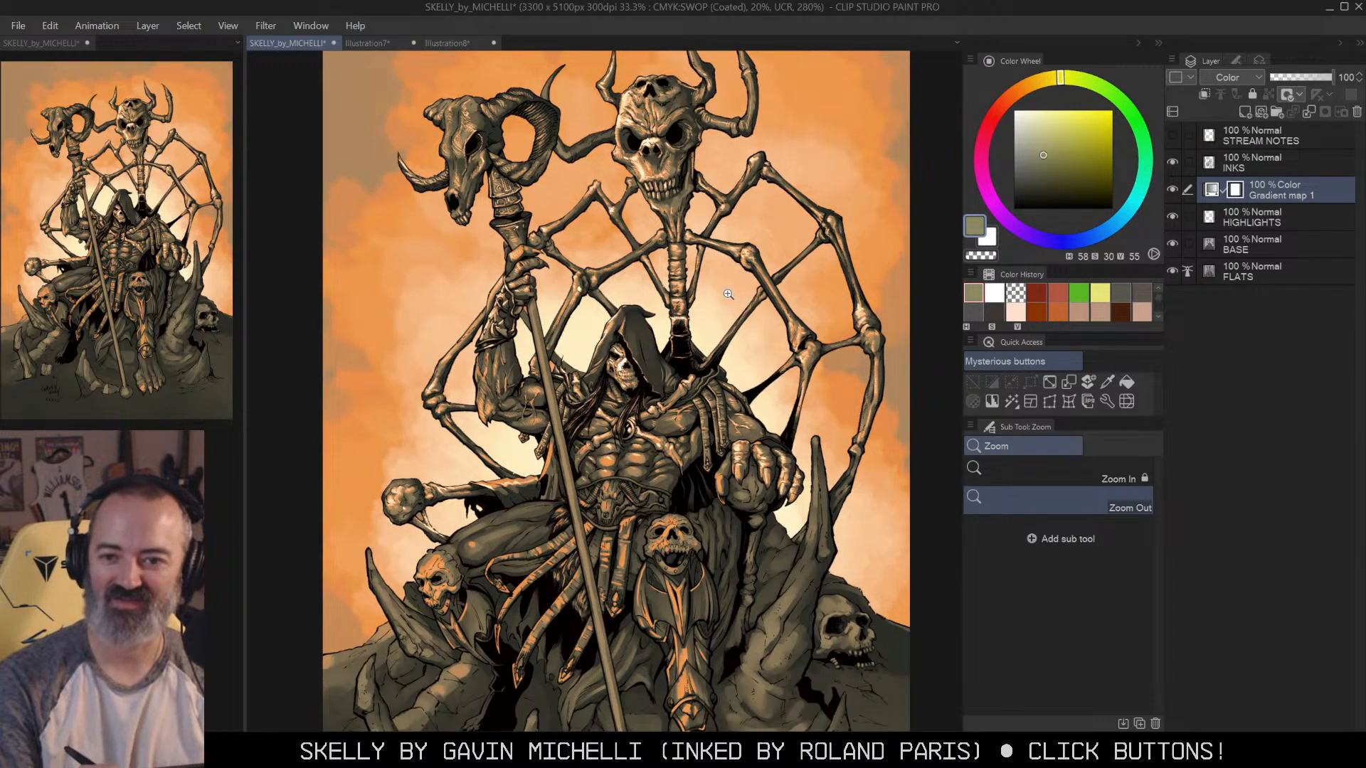
right_click(1284, 183)
left_click(1316, 174)
right_click(1294, 188)
left_click(1239, 322)
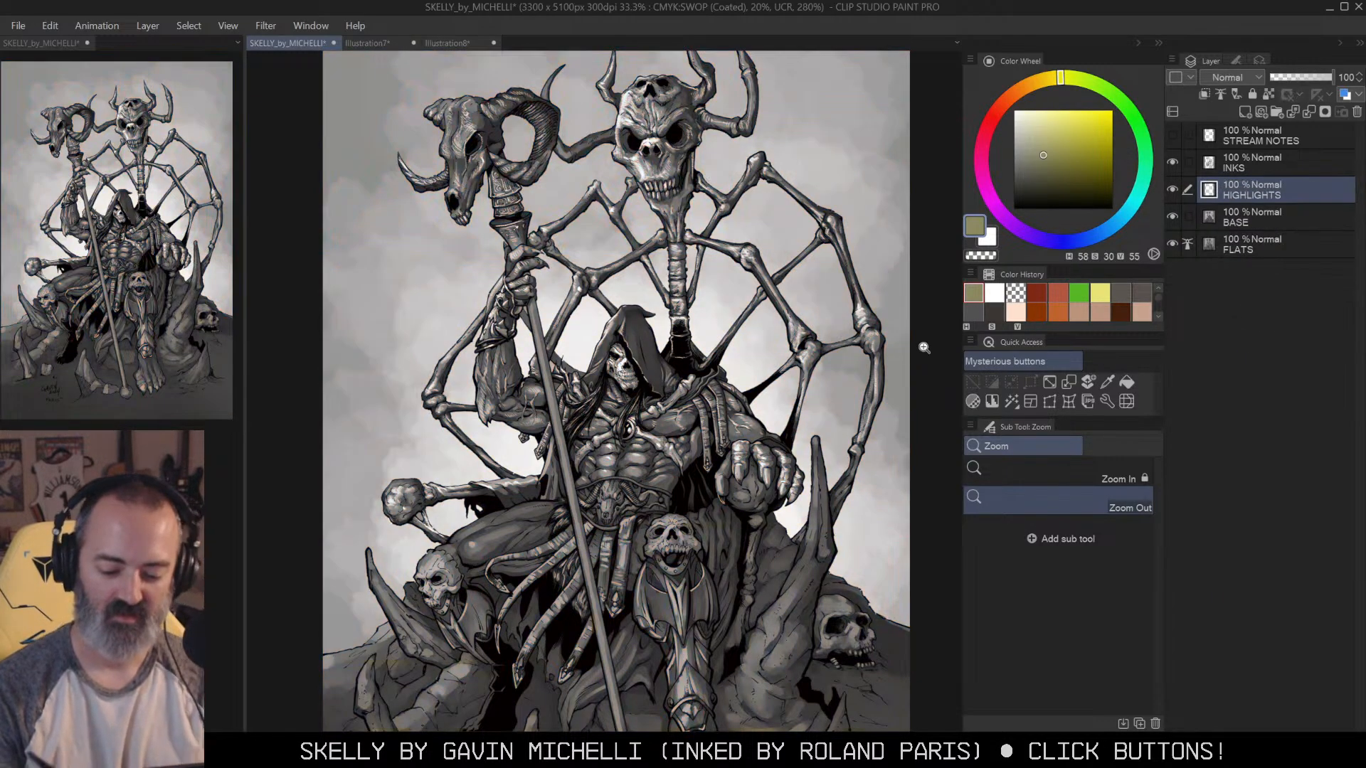
Step: Examine the greyscale illustration overall and the hooded figure's face and torso up close
left_click(948, 339)
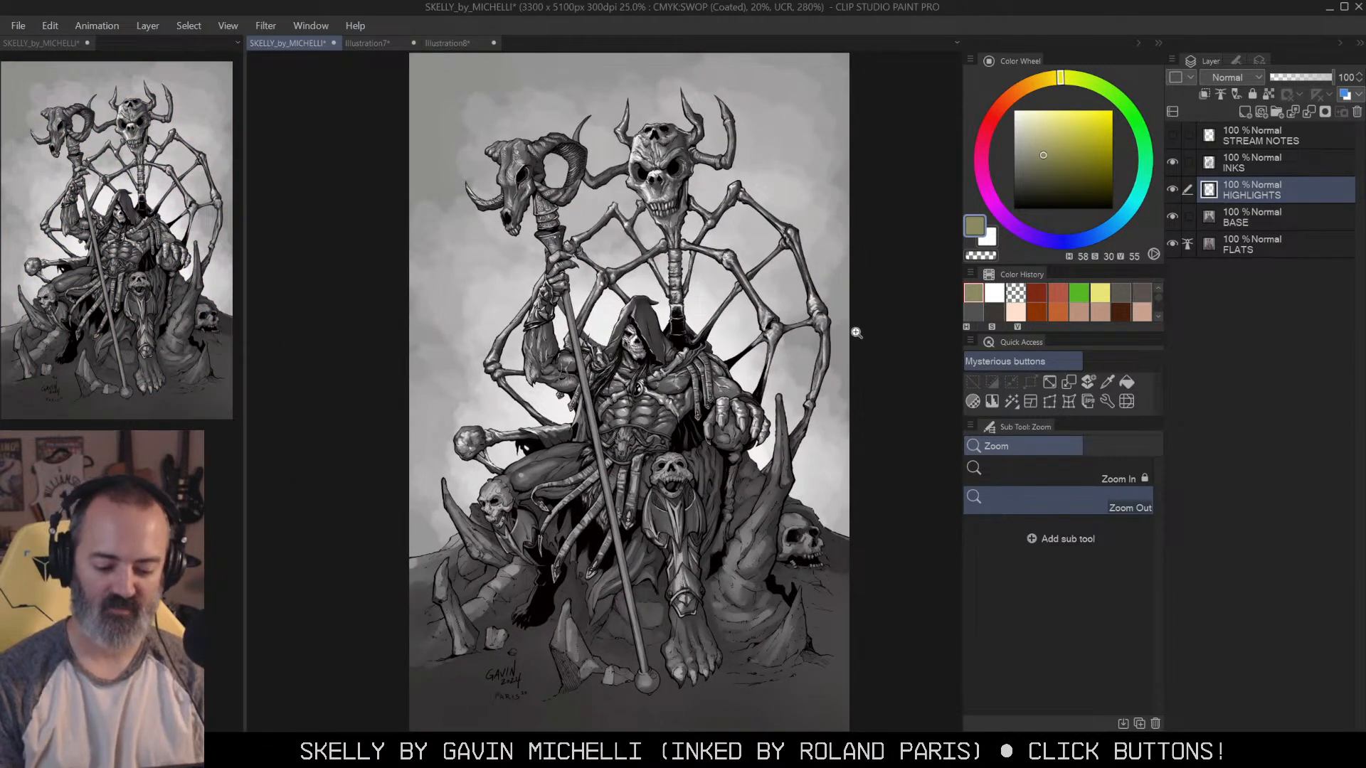
scroll(669, 466, "up", 2)
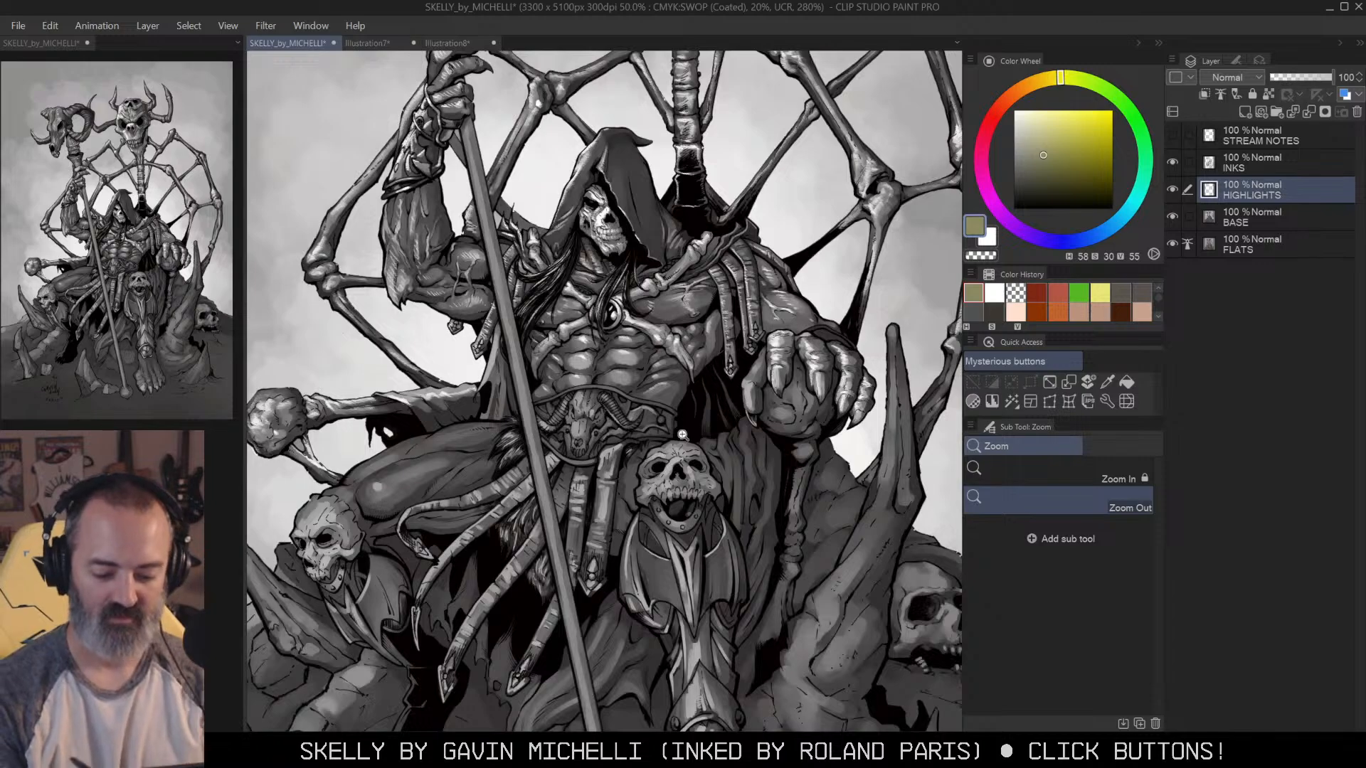
scroll(501, 213, "up", 2)
key("m")
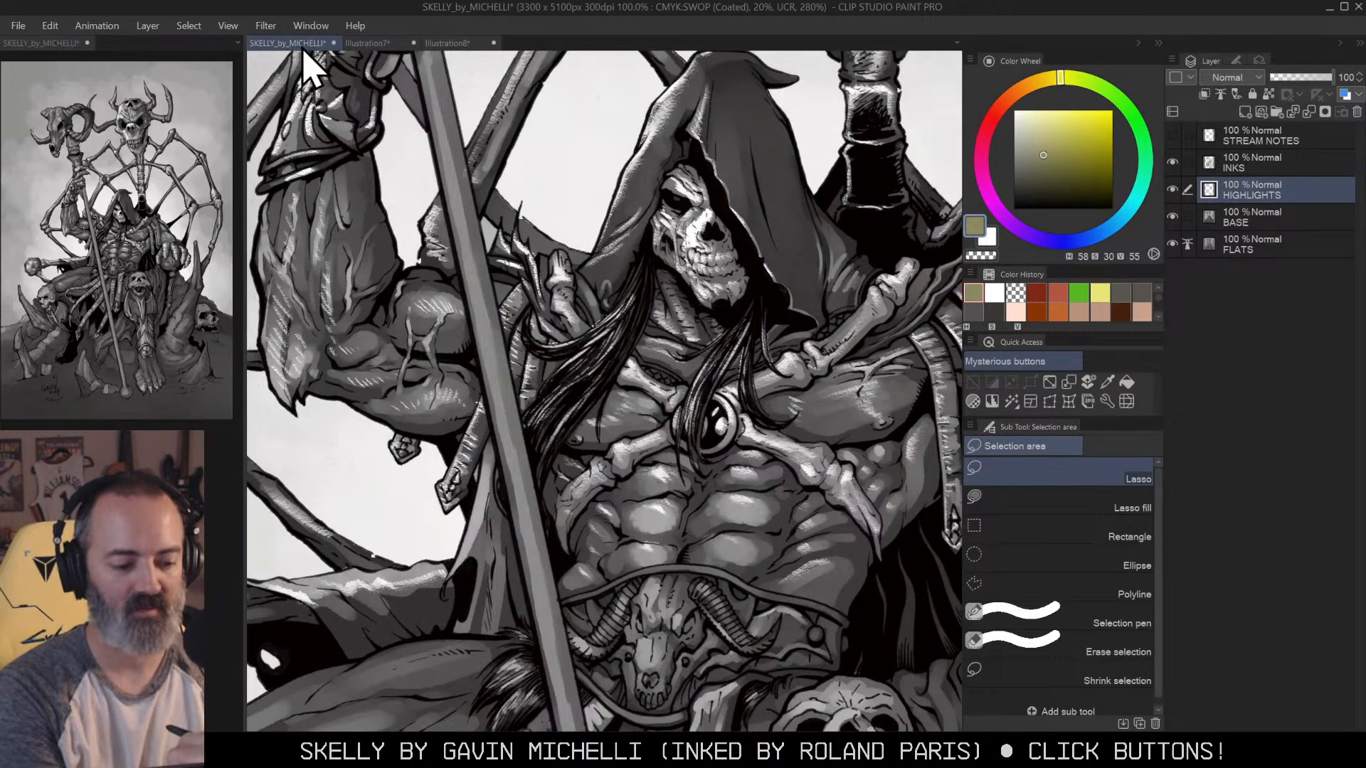
key("/")
left_click_drag(681, 206, 676, 324)
left_click_drag(792, 438, 767, 382)
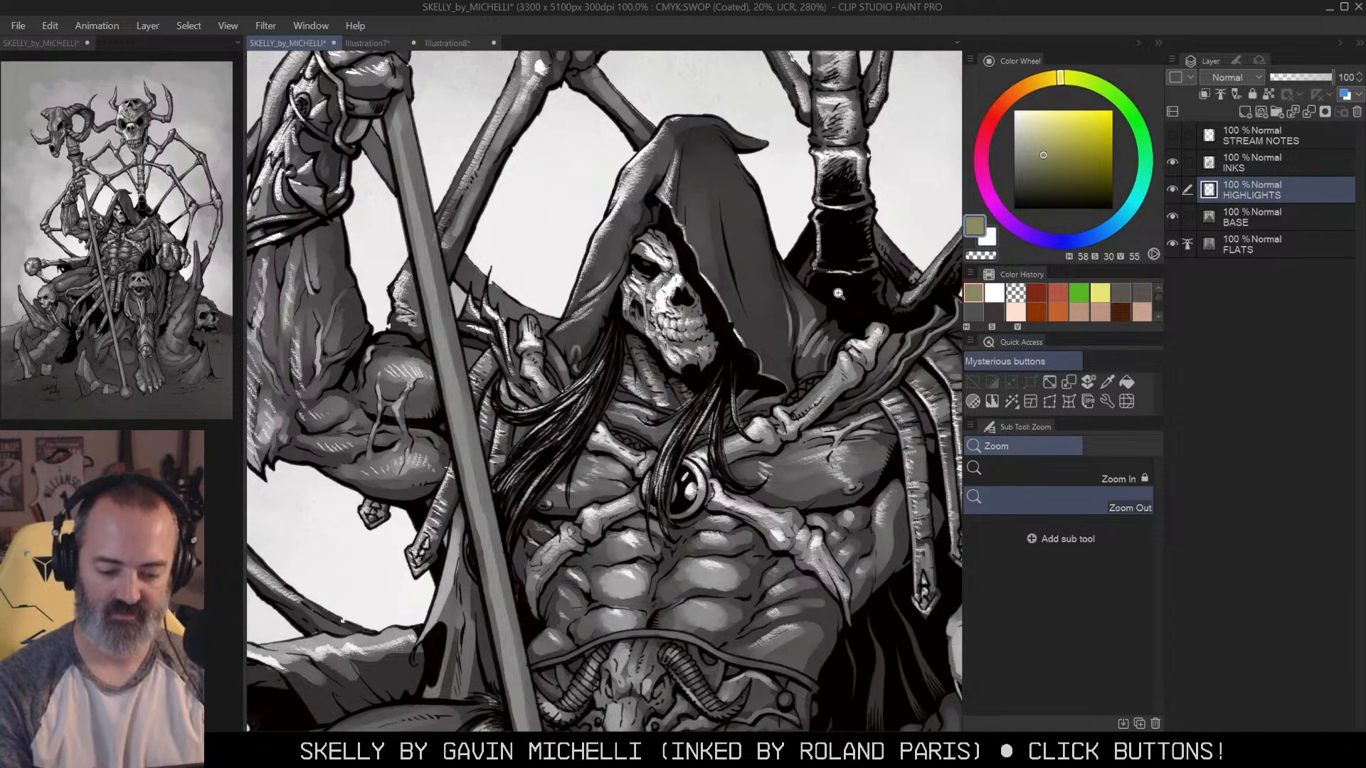
left_click(713, 333)
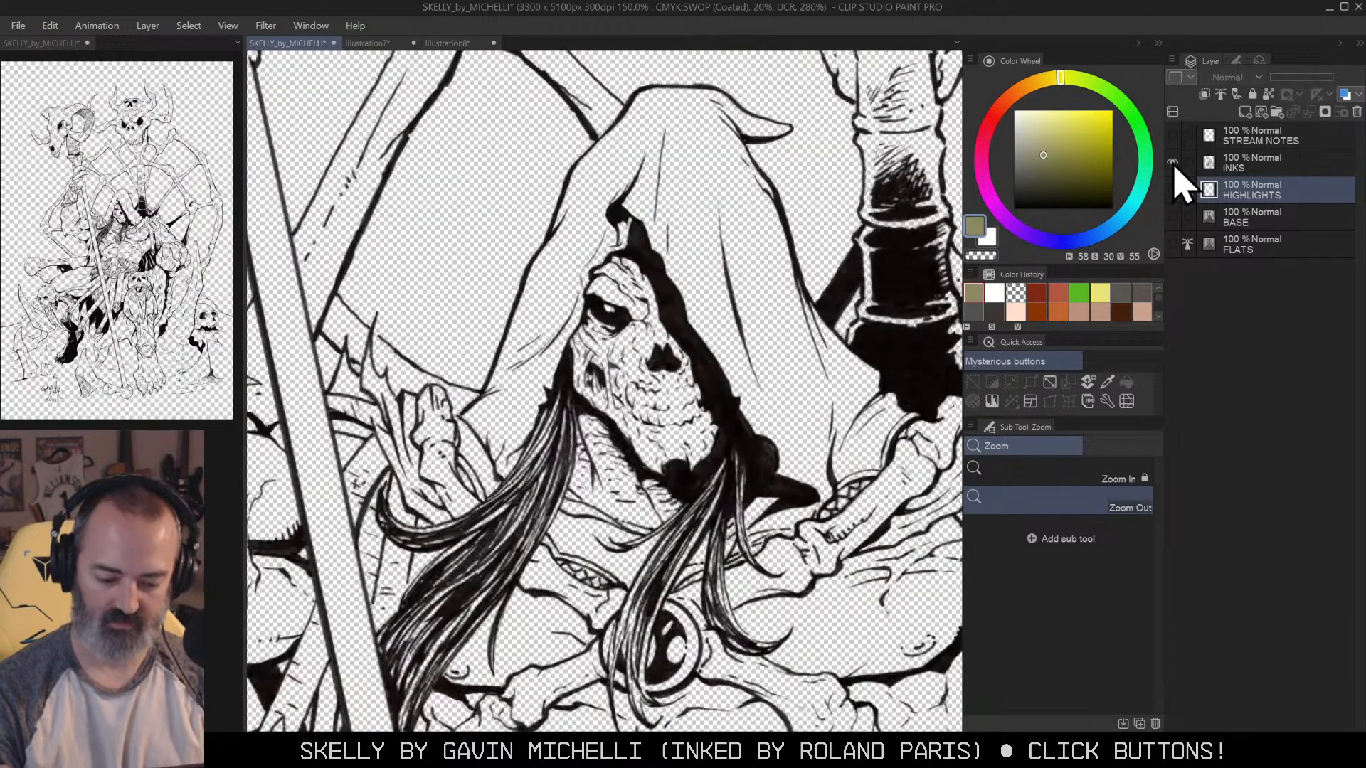
Step: Show only the INKS and BASE layers and add a new white-filled layer directly beneath the inks
left_click(1172, 163, "alt")
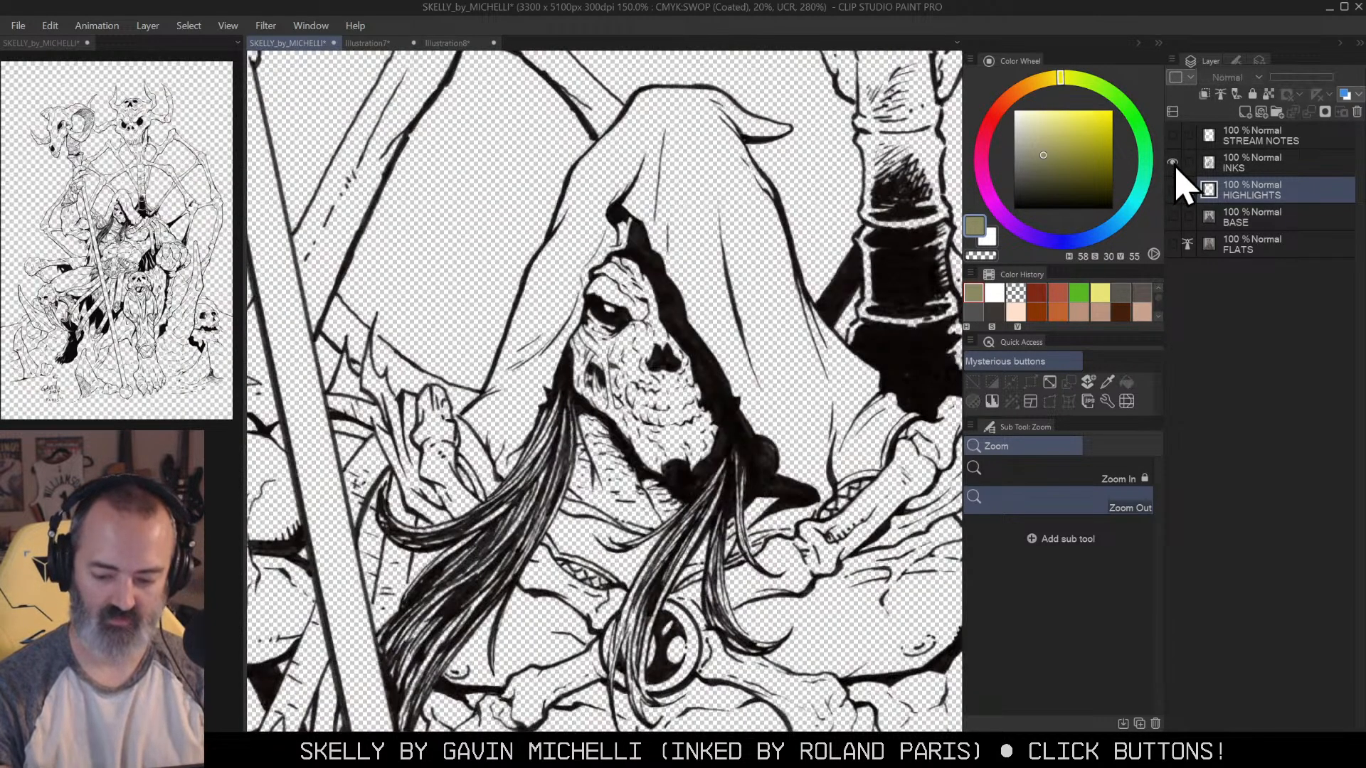
left_click(1173, 217)
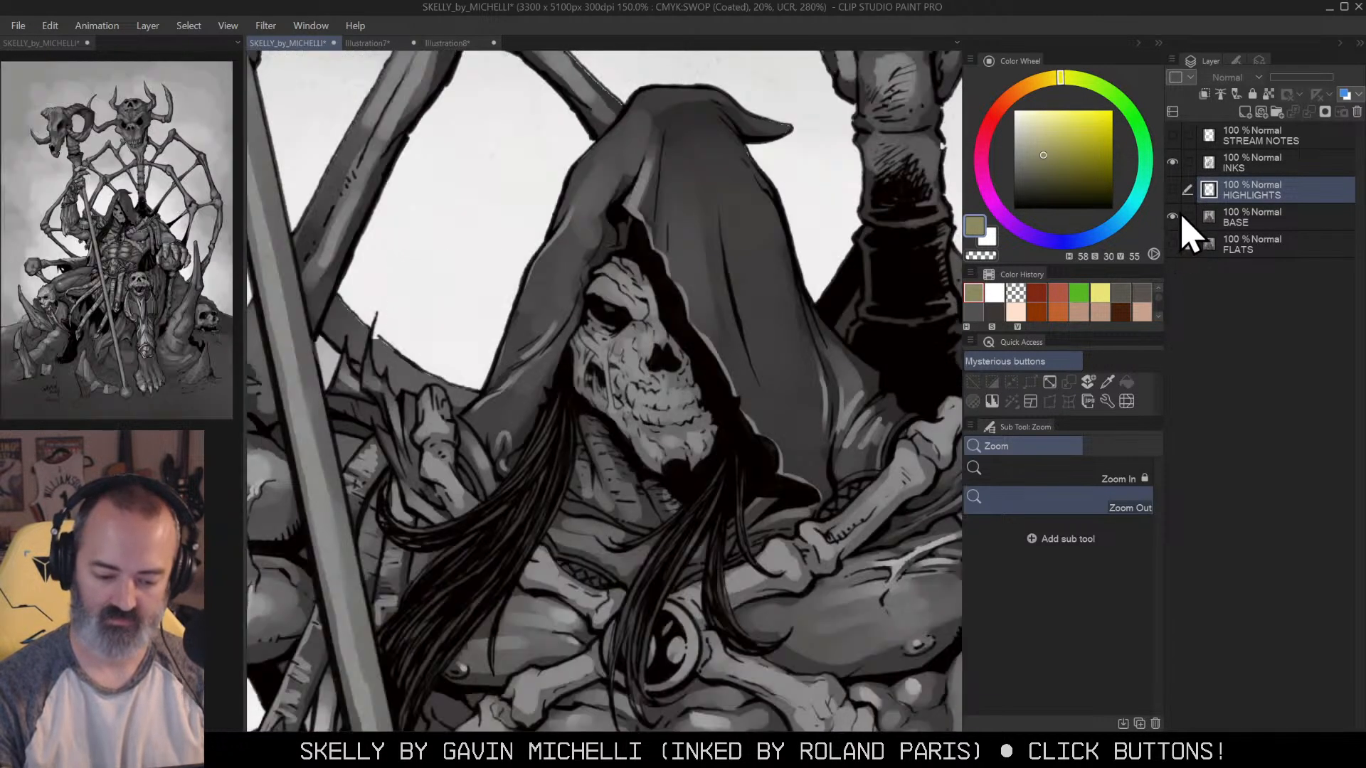
left_click(1245, 112)
left_click_drag(1028, 124, 966, 98)
key("g")
left_click(794, 384)
Step: Show the HIGHLIGHTS layer and toggle the white layer's visibility to compare the bare inks with the greyscale rendering
key("/")
left_click(793, 403)
left_click(792, 404)
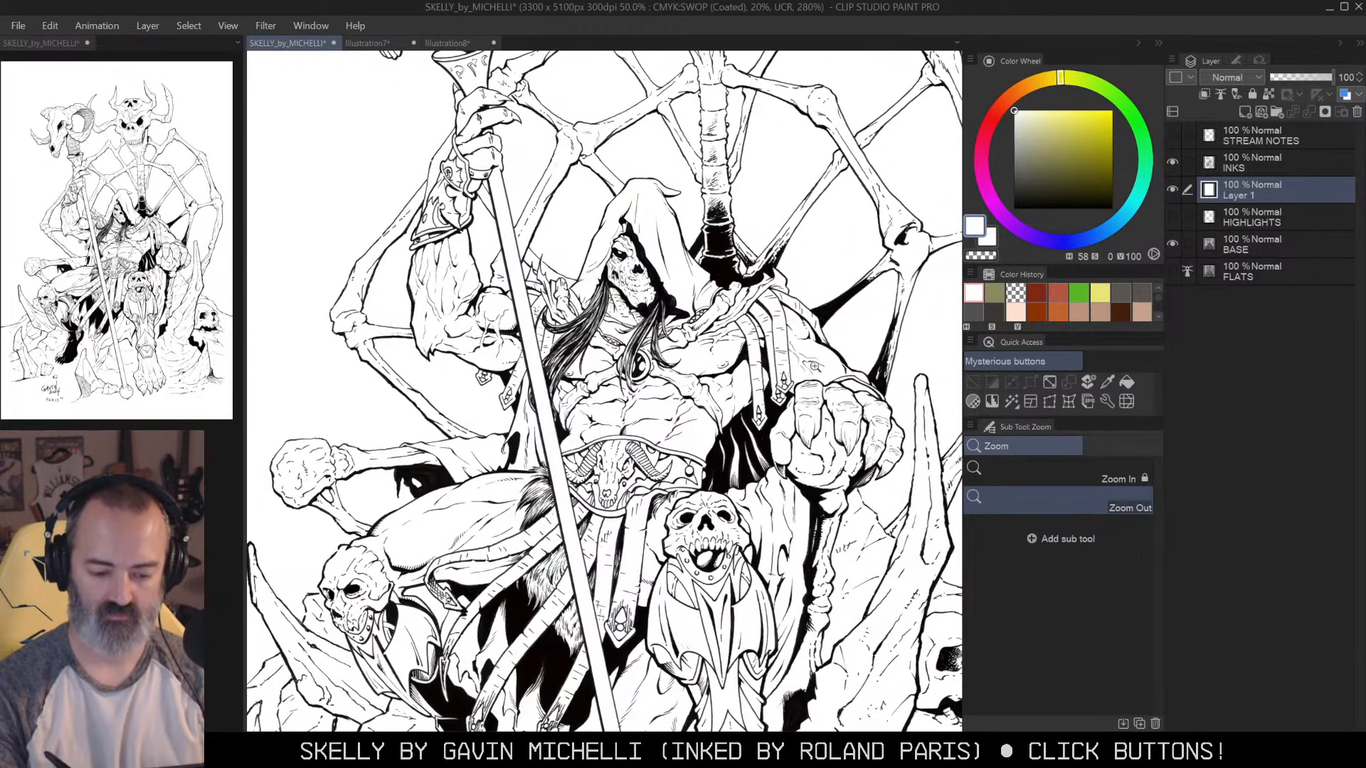
left_click_drag(816, 365, 835, 343)
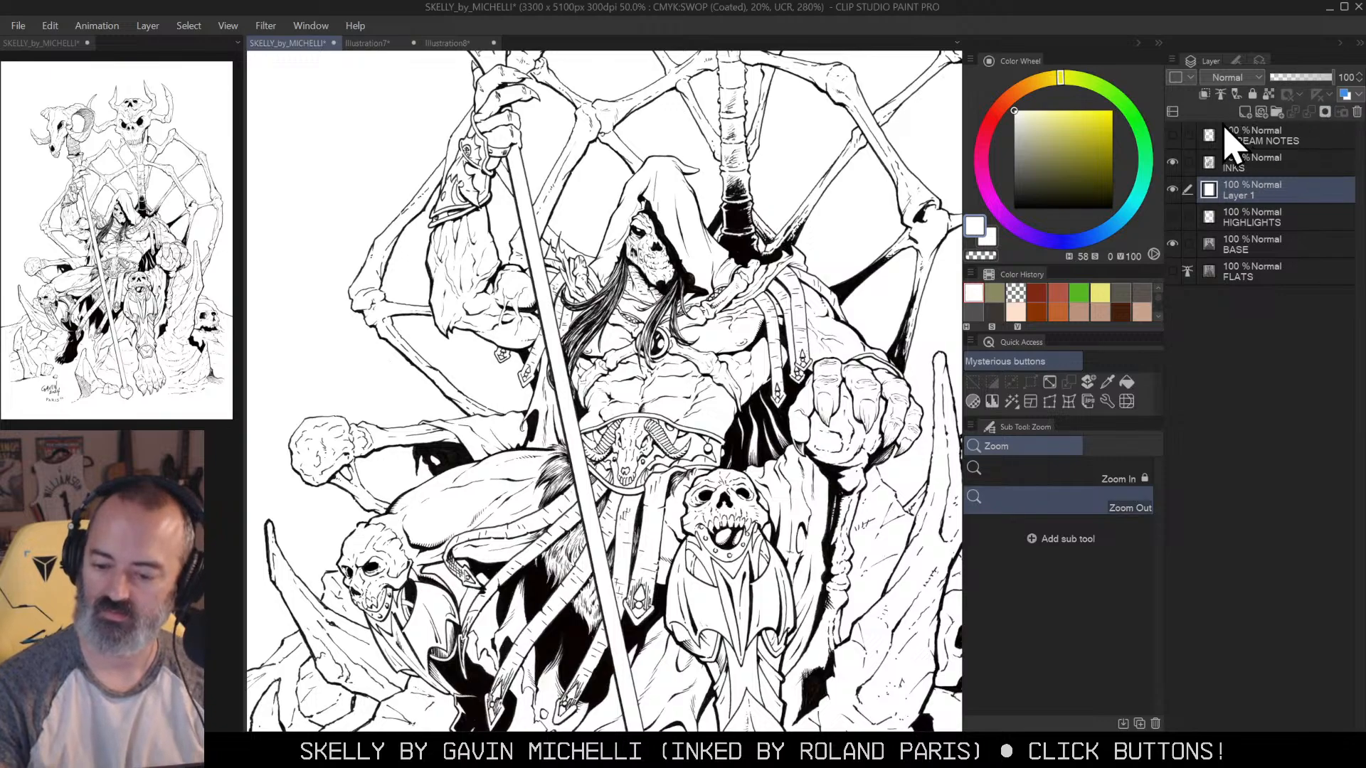
left_click(1173, 217)
left_click(1174, 190)
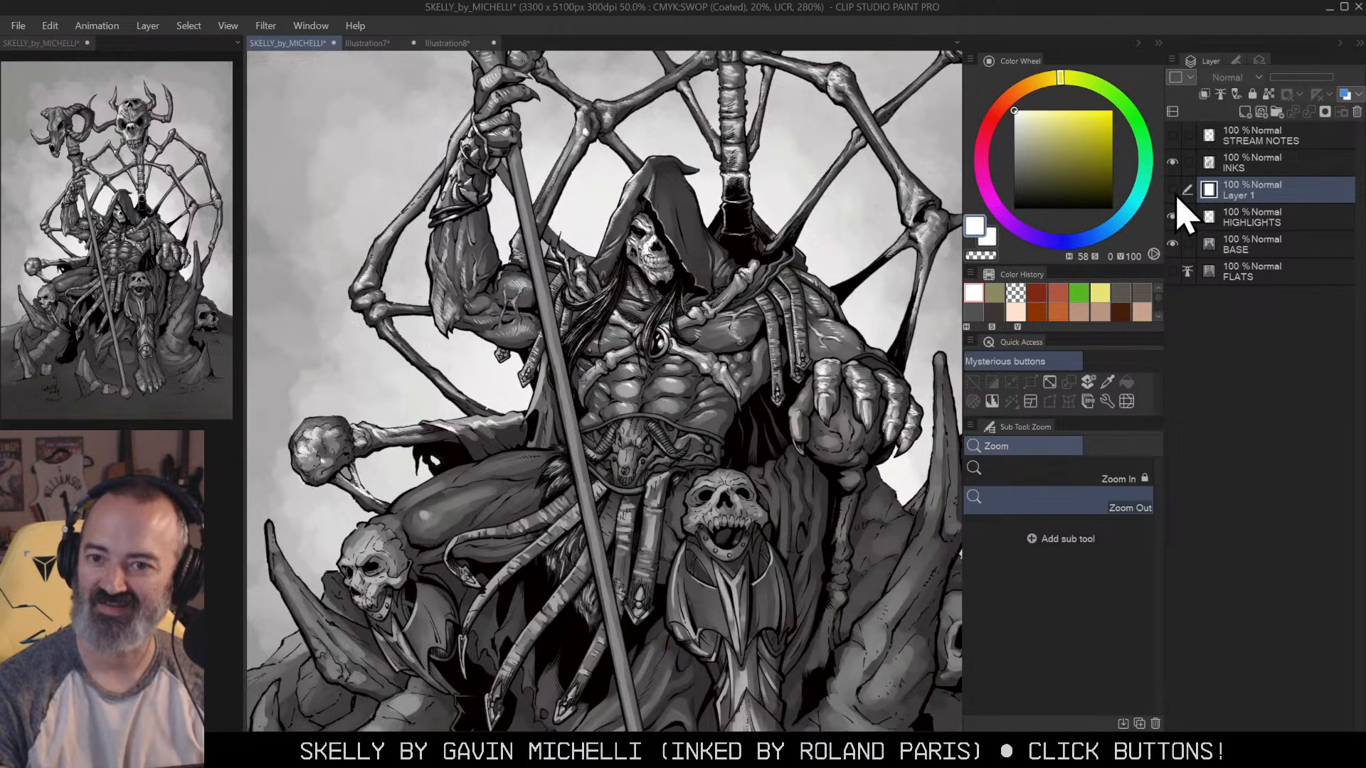
left_click(1175, 192)
left_click(1174, 193)
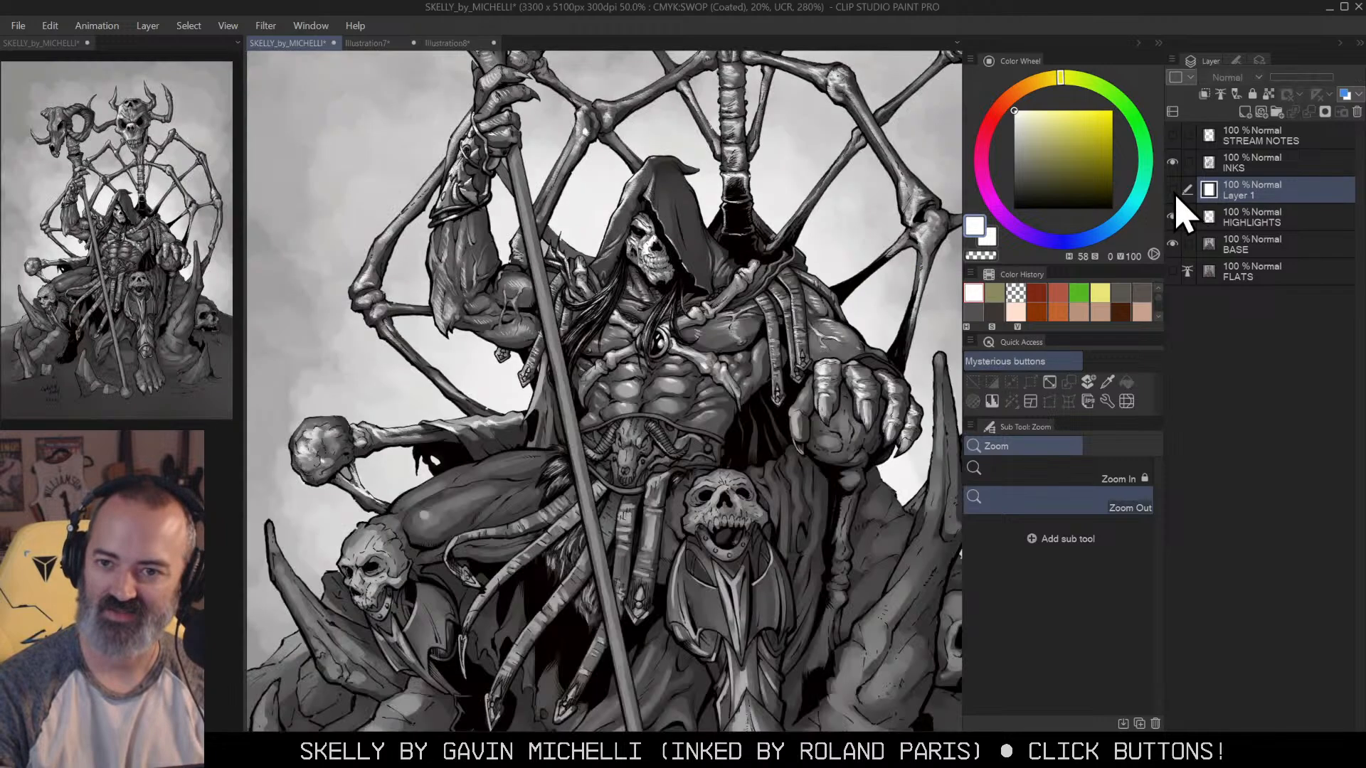
left_click(1175, 192)
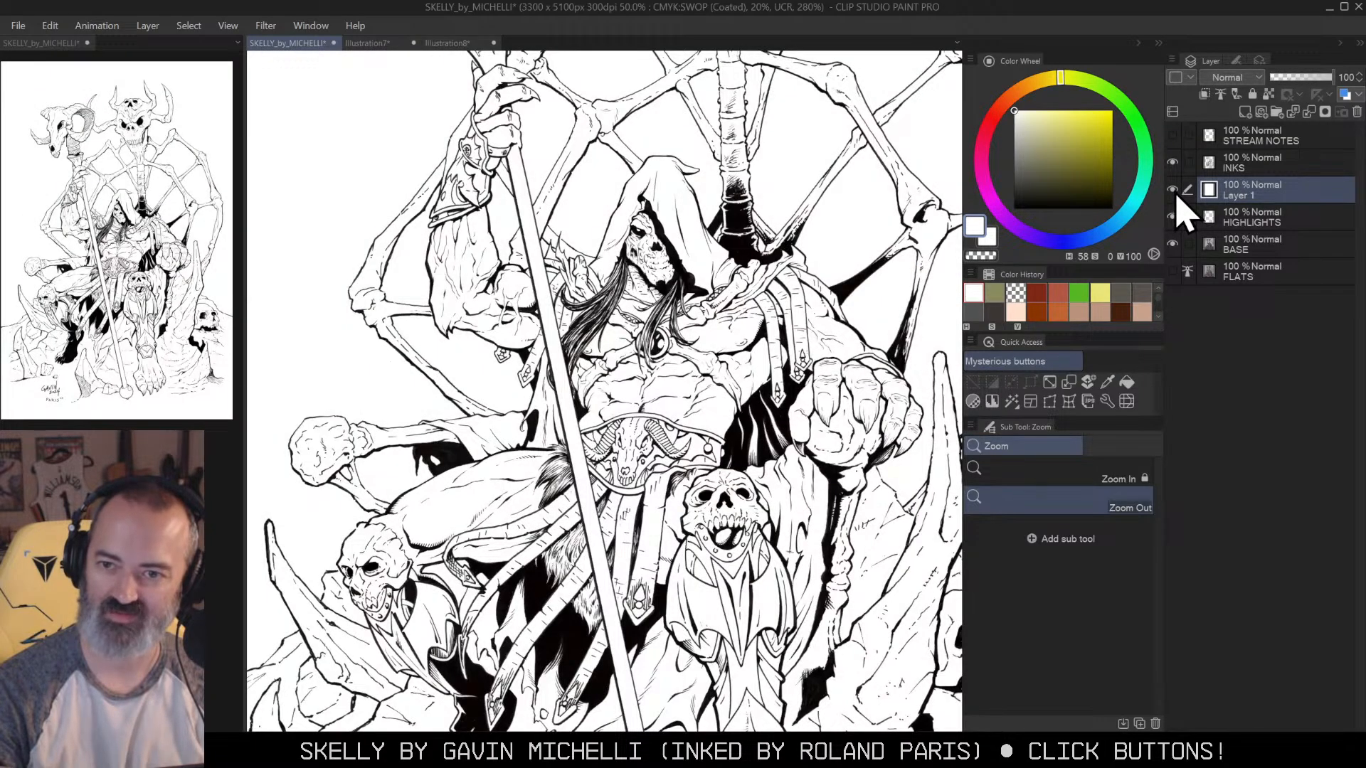
left_click(1174, 192)
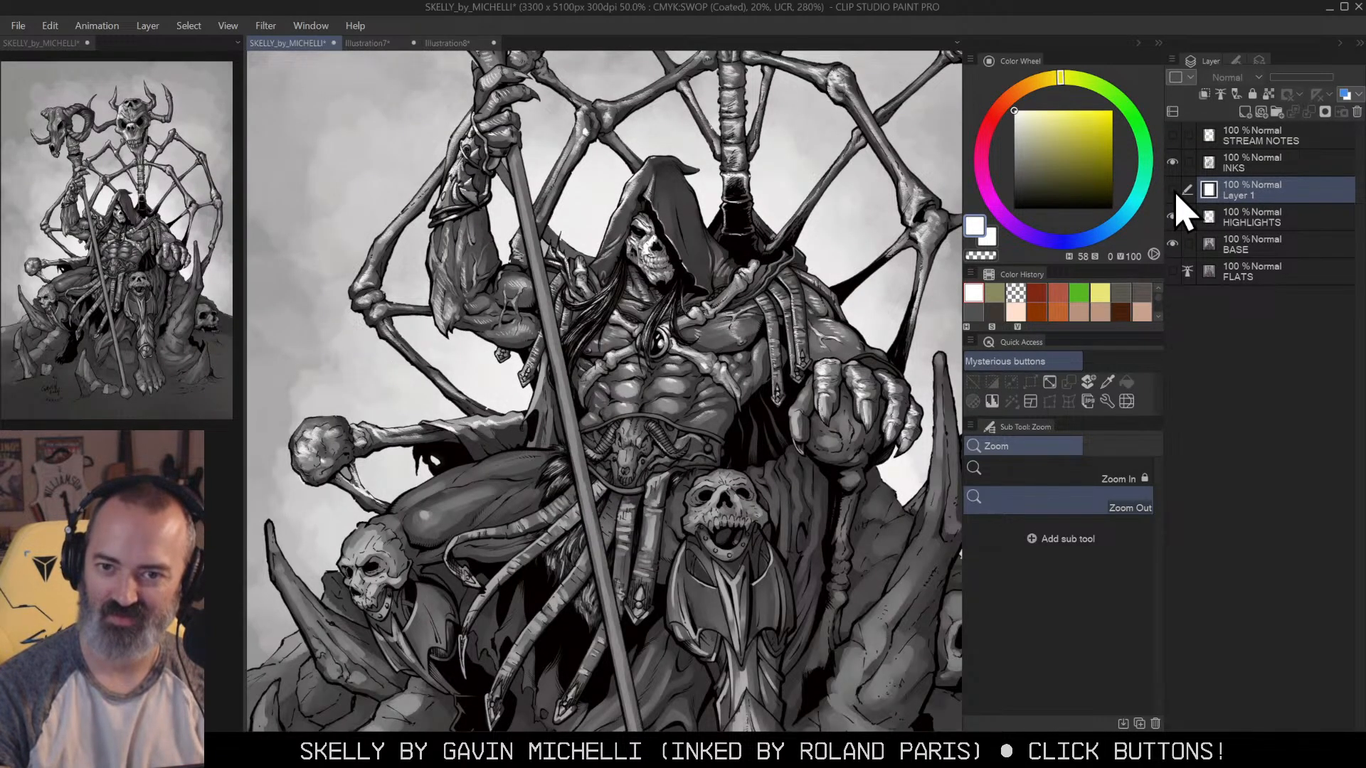